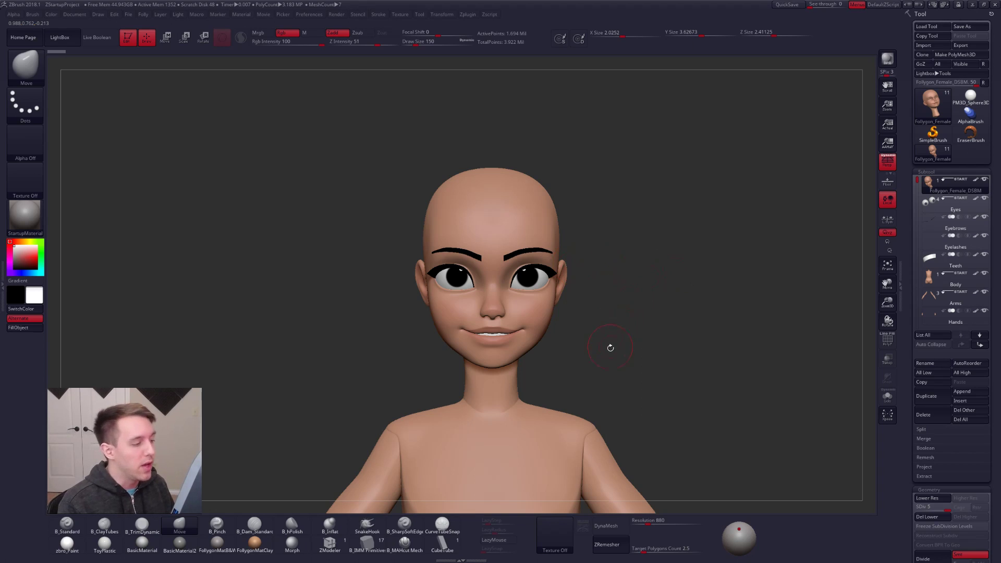
- Examine the female base mesh's head and shoulders from the front and in profile
left_click_drag(608, 293, 651, 265)
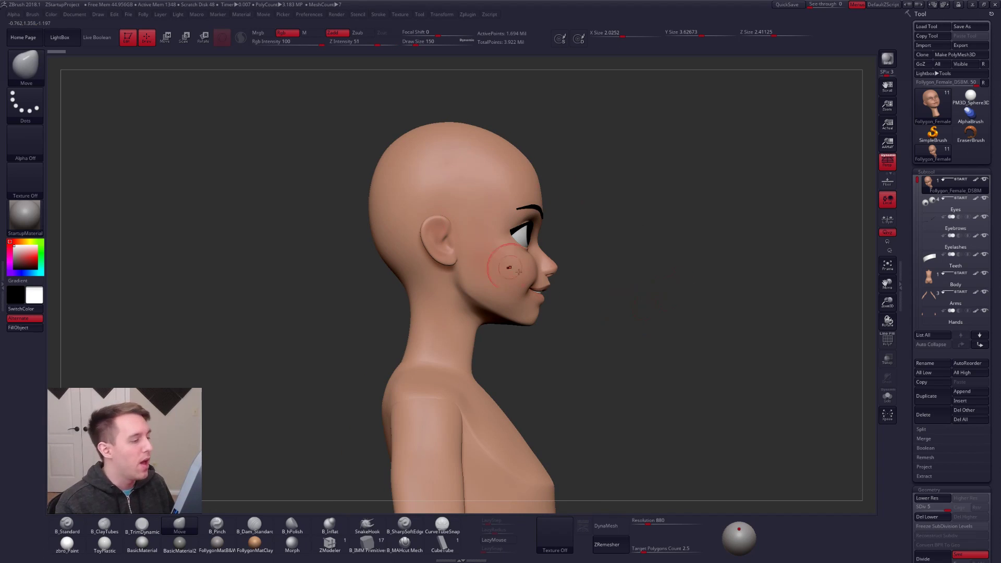
left_click_drag(613, 342, 525, 254)
right_click_drag(525, 254, 533, 265, "ctrl")
right_click_drag(591, 299, 583, 316, "ctrl")
right_click_drag(584, 316, 553, 302, "alt")
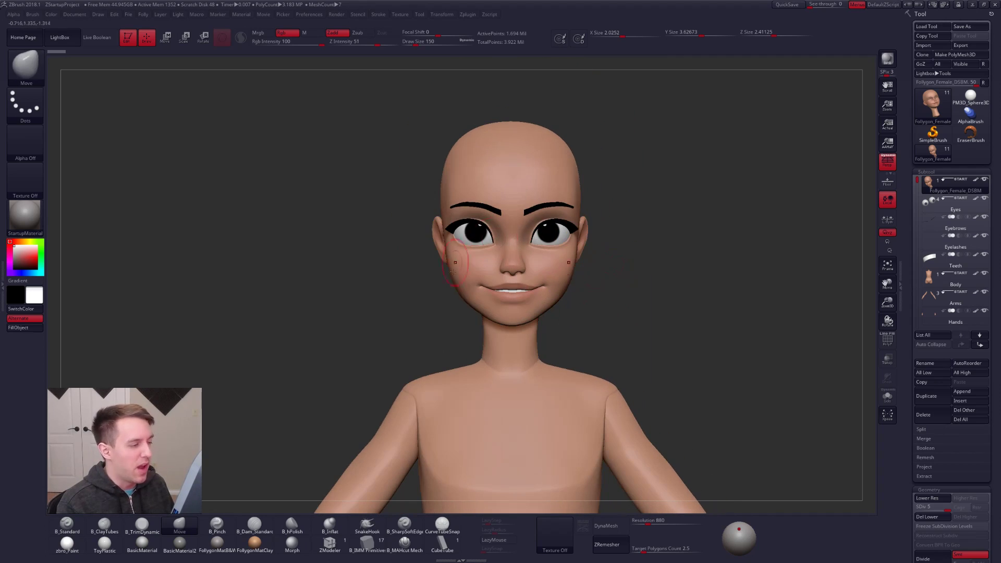
key("ctrl+shift+space")
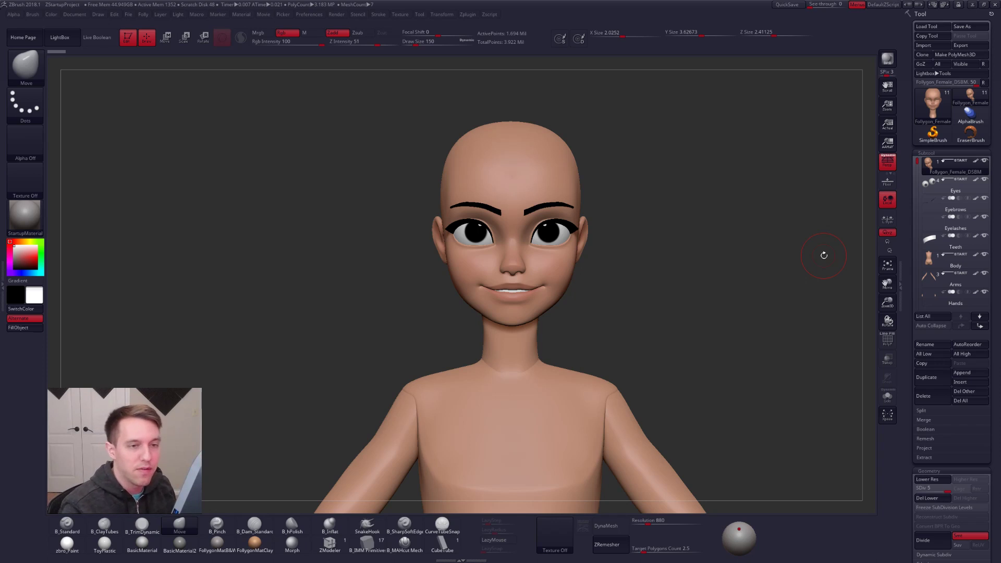
left_click_drag(665, 169, 697, 221)
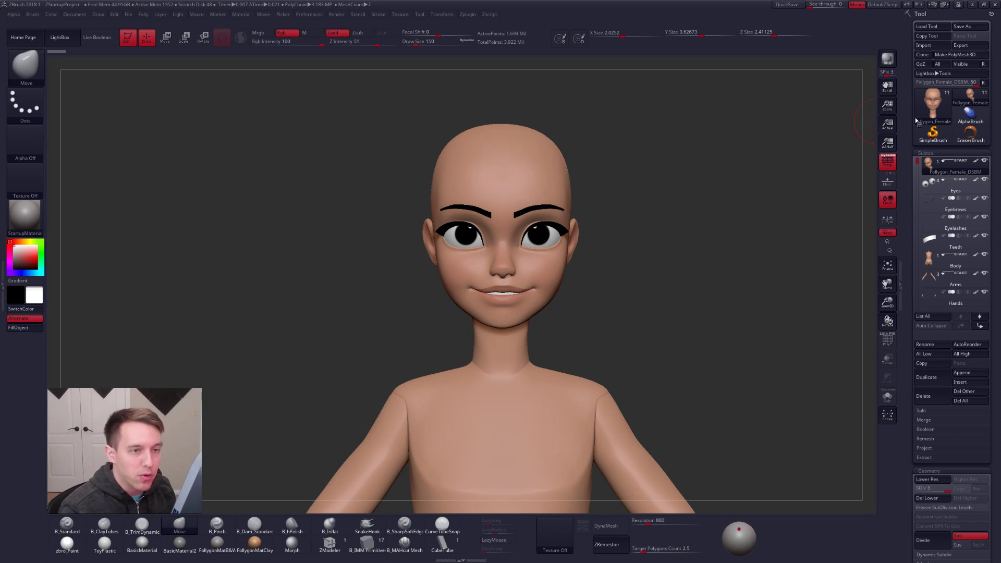
- Switch the active tool to a Sphere3D primitive and turn off perspective distortion
left_click(932, 105)
left_click(598, 141)
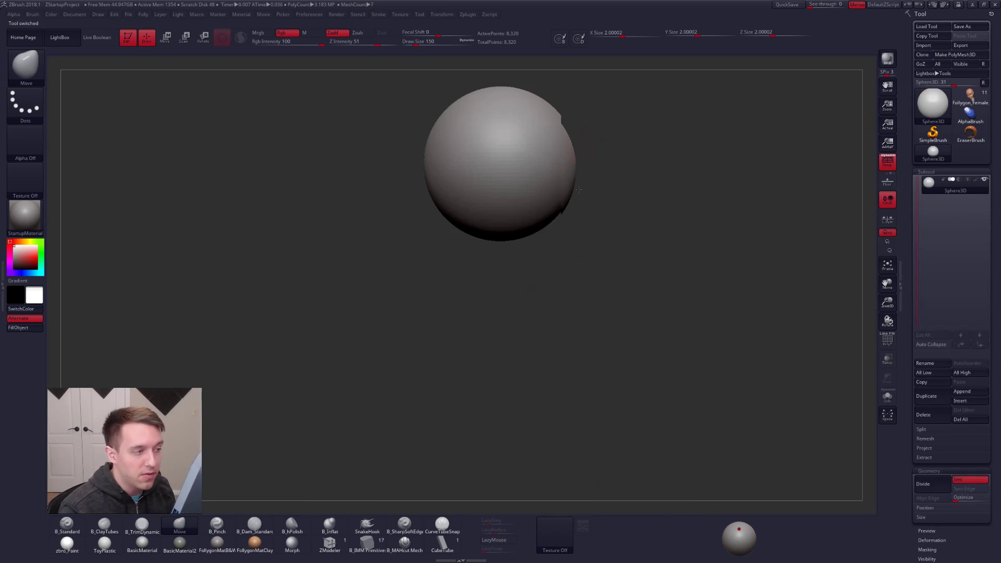
left_click_drag(579, 166, 548, 296, "alt")
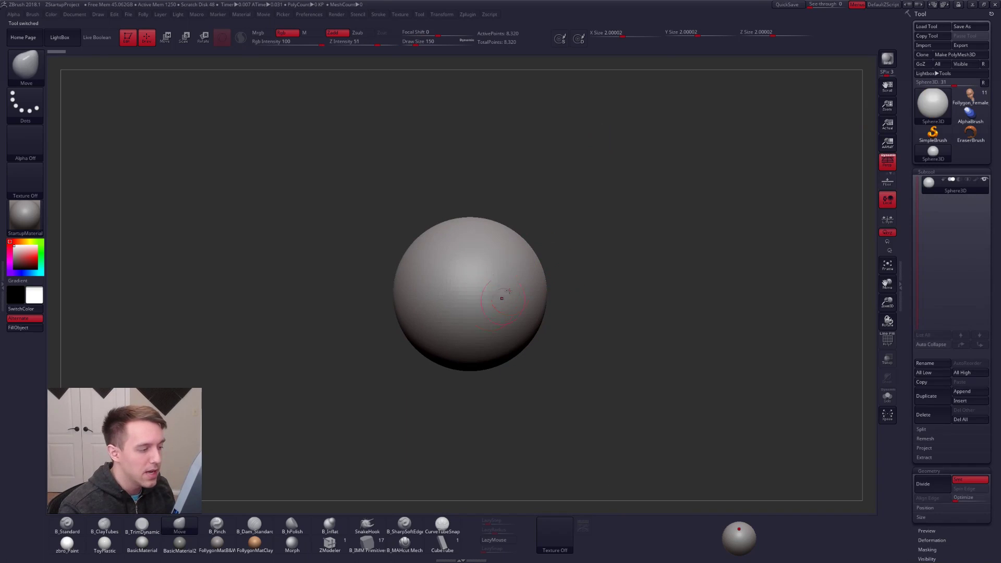
left_click(886, 164)
right_click_drag(491, 277, 464, 286)
- Create a second Sphere3D primitive and convert it to a PolyMesh3D
left_click(970, 96)
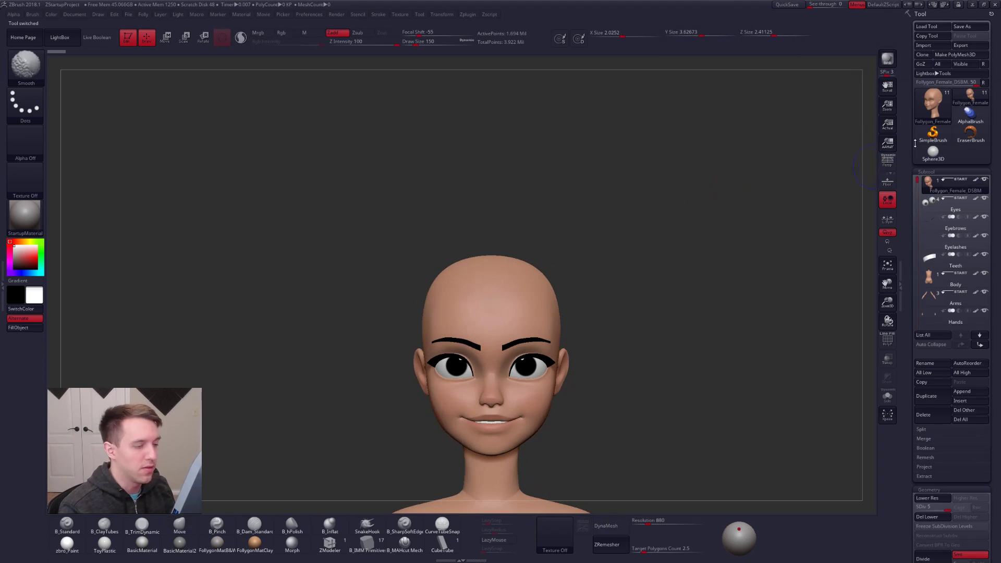
left_click(932, 153)
left_click(933, 104)
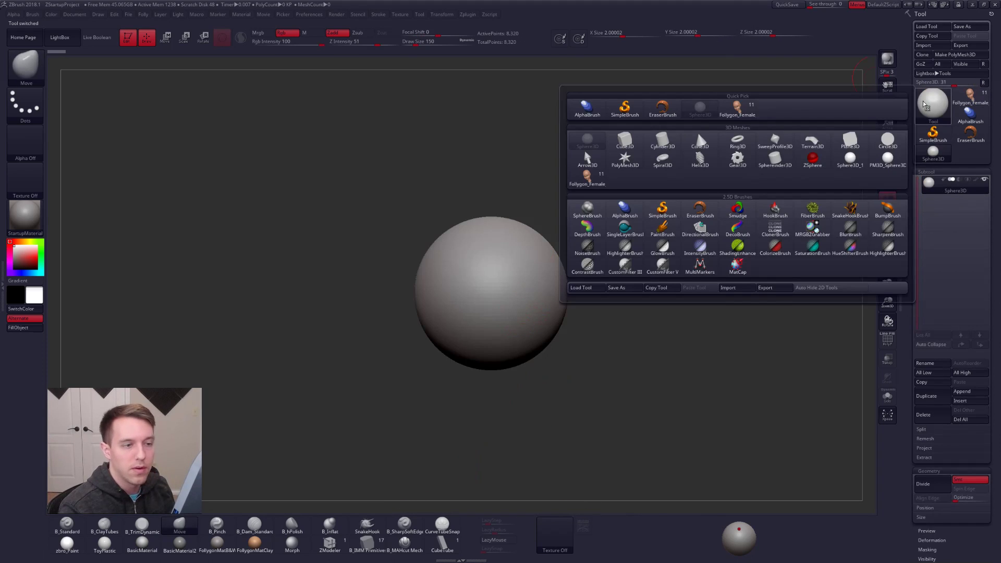
left_click(588, 107)
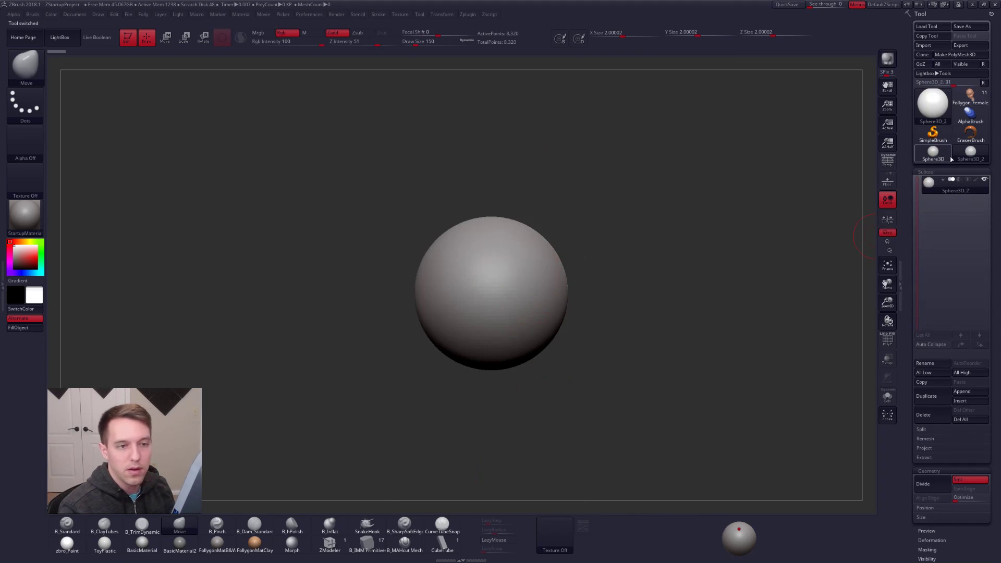
left_click(958, 54)
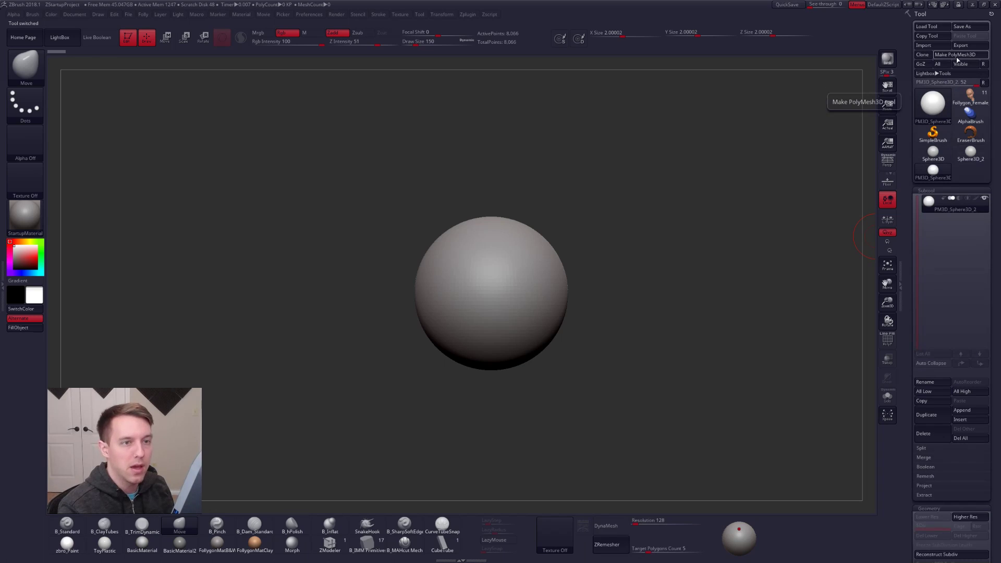
- Try a stroke on the sphere with the B_ClayTubes brush and undo it
key("2")
left_click_drag(516, 242, 540, 252)
key("ctrl+z")
mouse_move(524, 277)
right_mouse_down("ctrl")
mouse_move(547, 300)
mouse_move(552, 285)
right_mouse_up("ctrl")
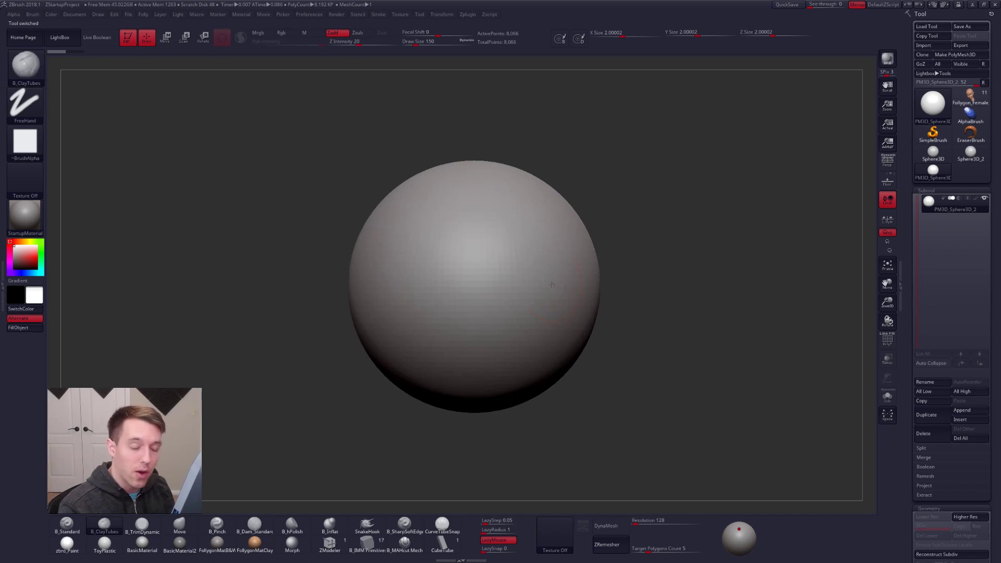
- Reset the recent tools list and switch the active tool back to the Follygon_Female base mesh
left_click(983, 82)
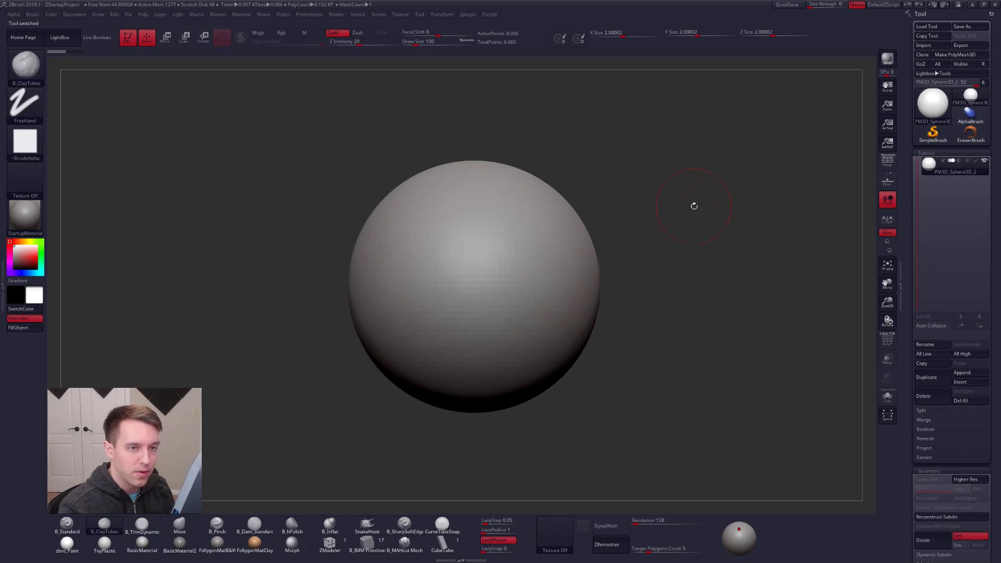
left_click(934, 104)
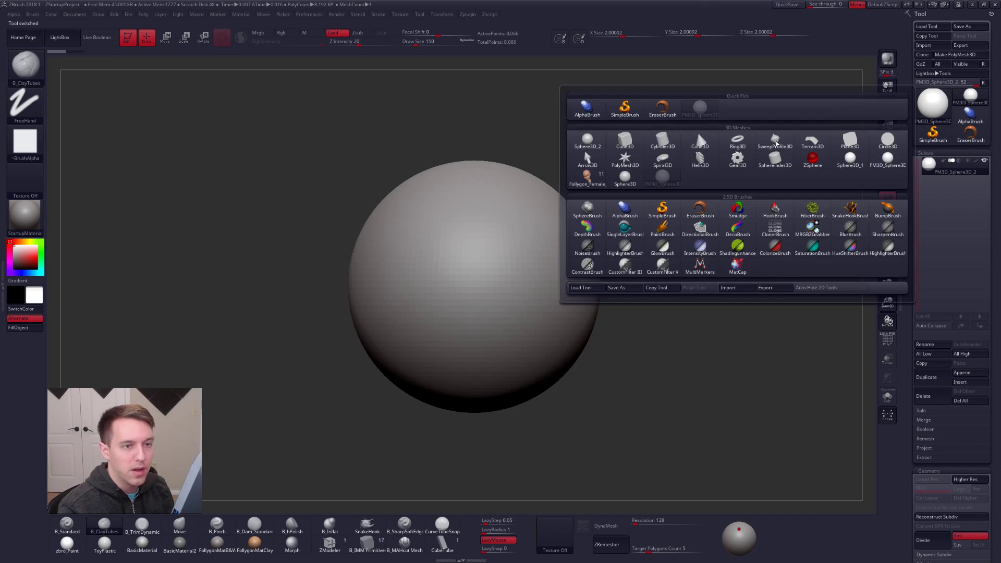
left_click(597, 179)
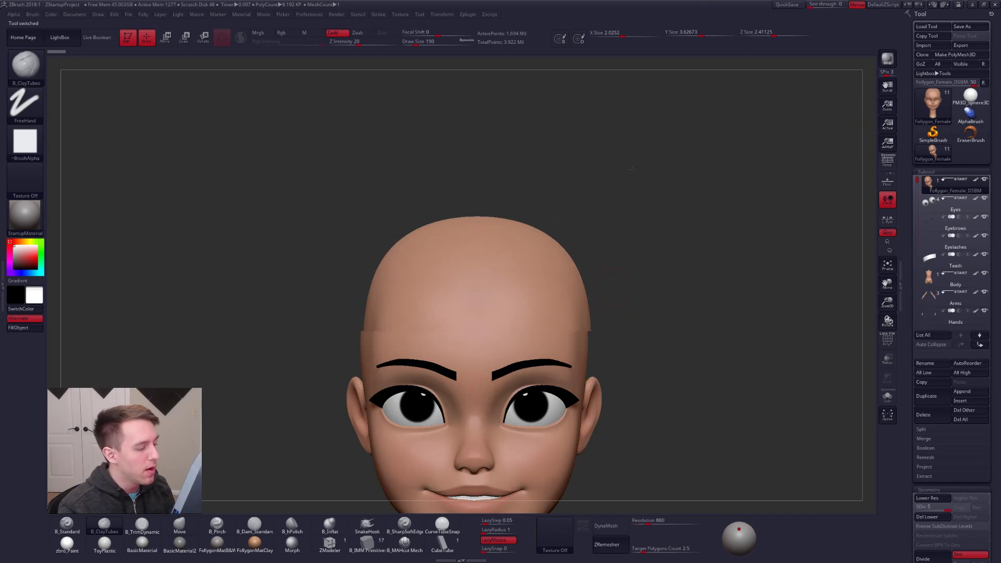
- Place the full female figure at the side of the canvas with perspective distortion on and snapshot it there as a reference
left_click_drag(632, 219, 646, 59, "alt")
mouse_move(661, 183)
left_mouse_down()
mouse_move(522, 190)
mouse_move(705, 200)
mouse_move(673, 174)
left_mouse_up()
left_click_drag(727, 196, 445, 210, "alt")
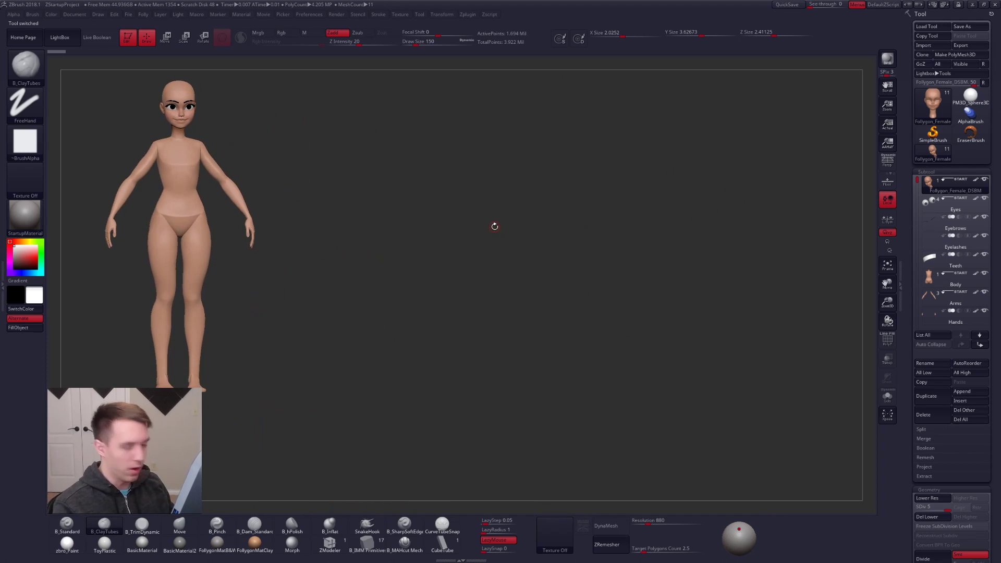
key("p")
mouse_move(454, 199)
left_mouse_down("alt")
mouse_move(405, 195)
mouse_move(681, 206)
mouse_move(637, 177)
mouse_move(664, 225)
left_mouse_up("alt")
key("shift")
key("shift+s")
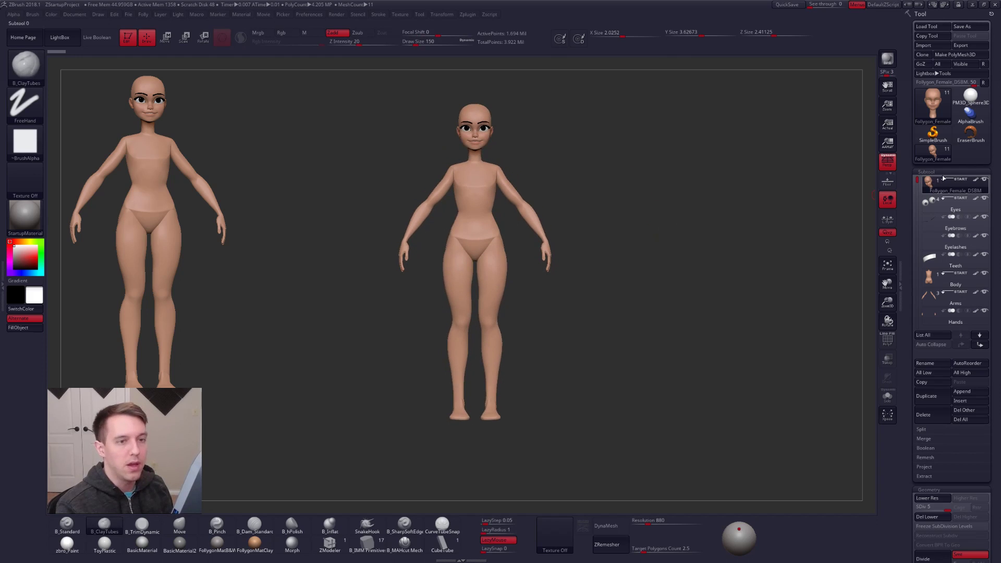
- Switch to the PM3D_Sphere3D_2 tool, turn off perspective distortion and center the sphere beside the reference figure
left_click(969, 99)
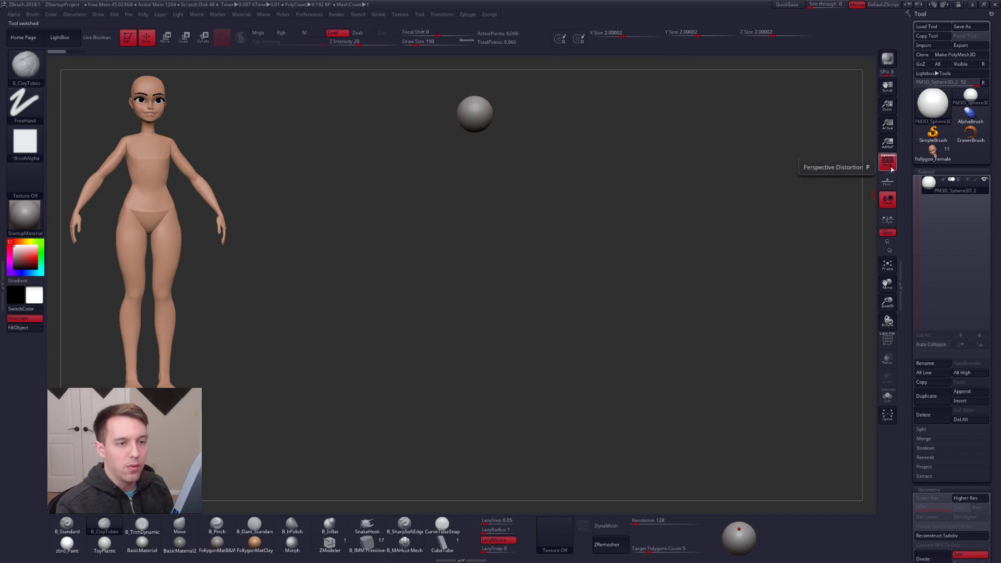
mouse_move(570, 120)
left_mouse_down("alt")
mouse_move(532, 136)
mouse_move(564, 267)
left_mouse_up("alt")
left_click_drag(514, 235, 526, 248, "alt")
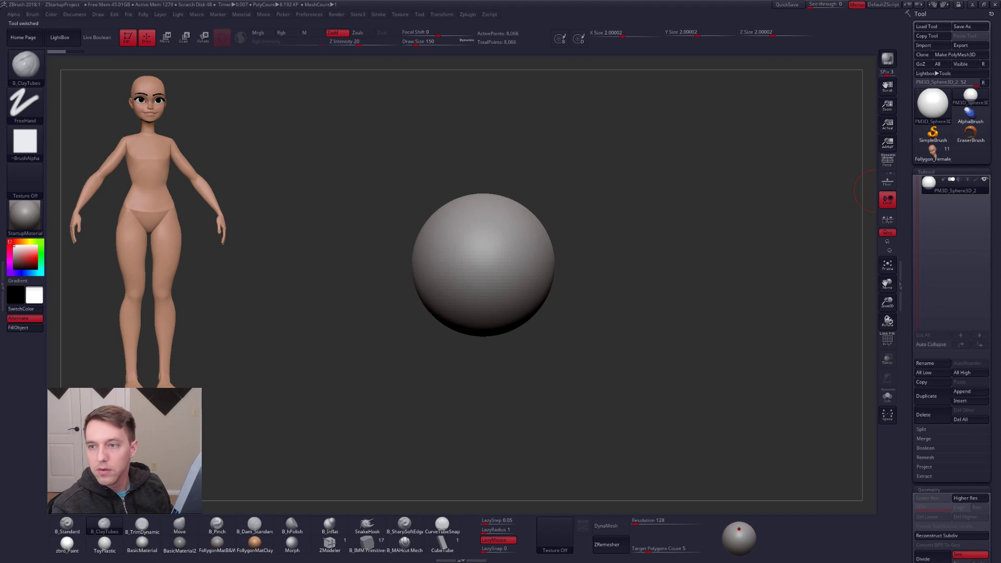
key("XF86AudioLowerVolume")
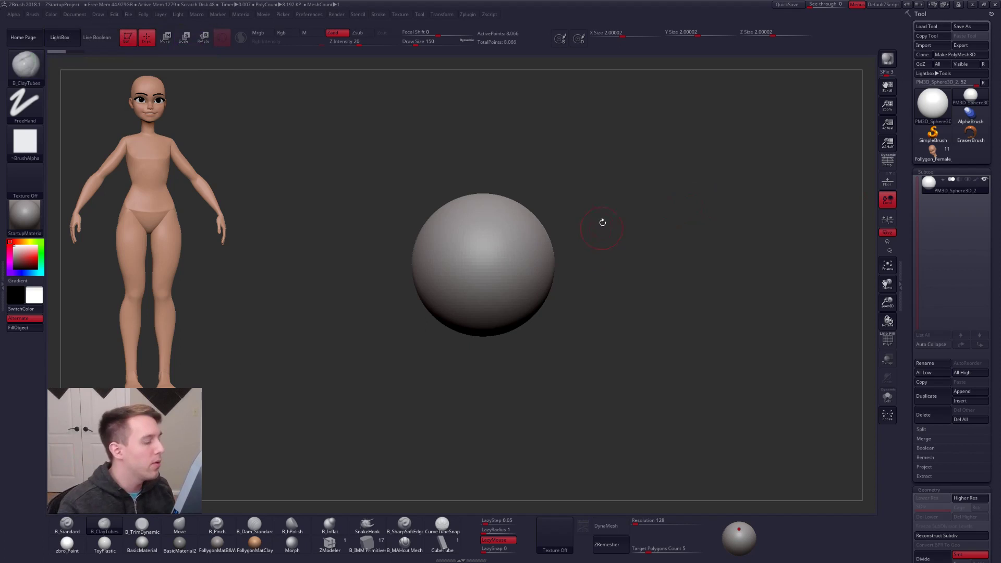
- Switch to Chrome, look through the Follygon products on Gumroad and return to ZBrush
key("alt+Tab")
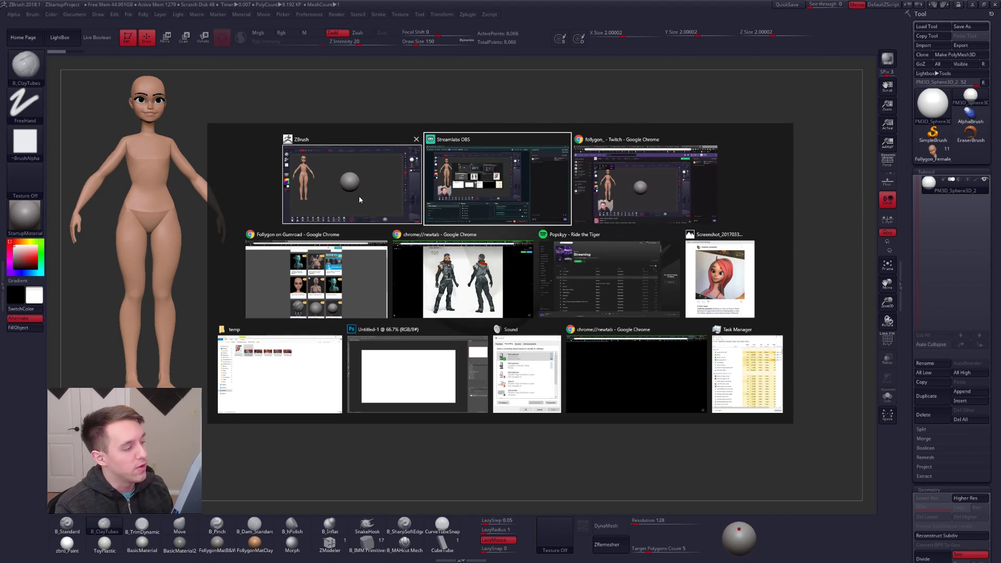
left_click(383, 287)
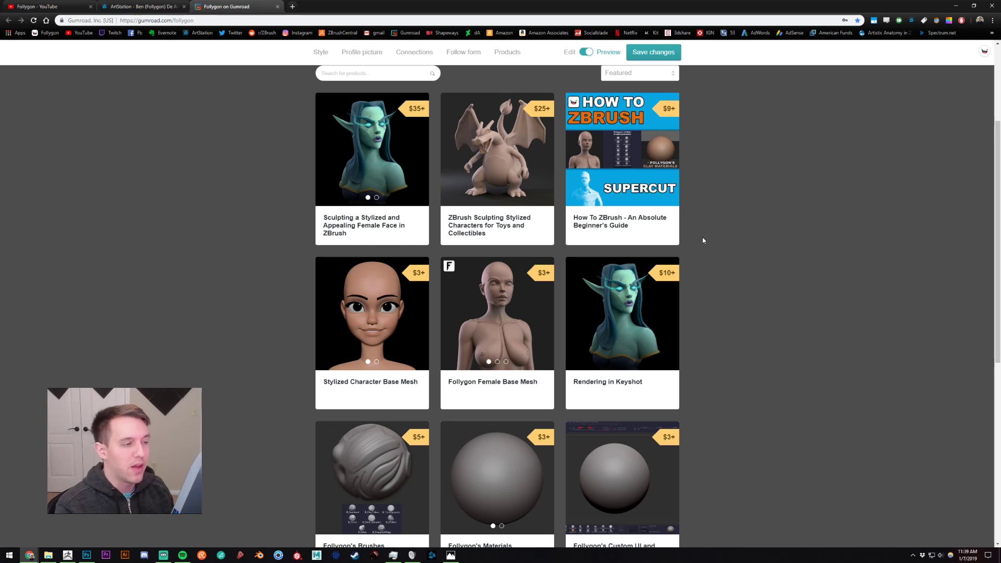
scroll(613, 279, "down", 7)
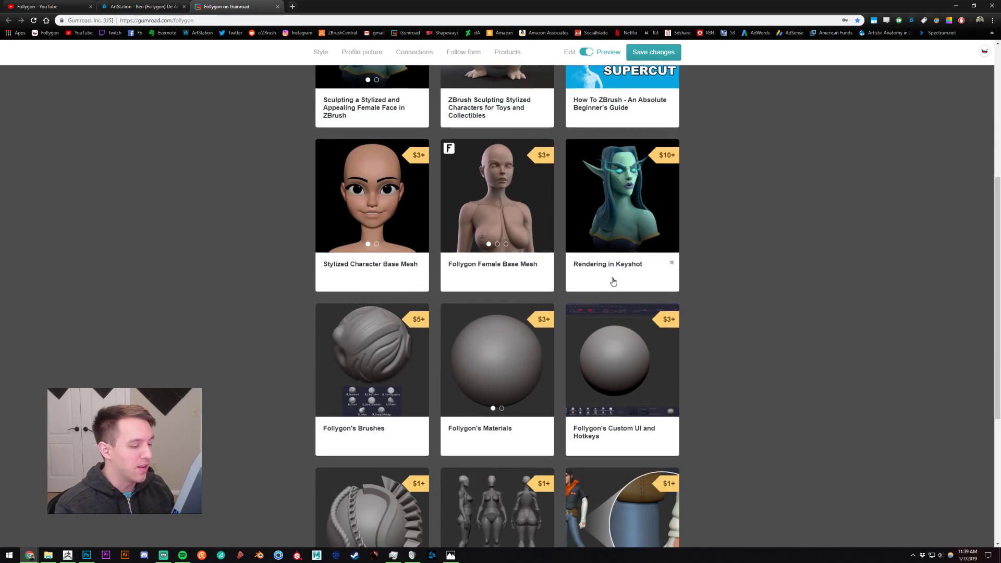
scroll(767, 284, "up", 9)
scroll(758, 285, "down", 3)
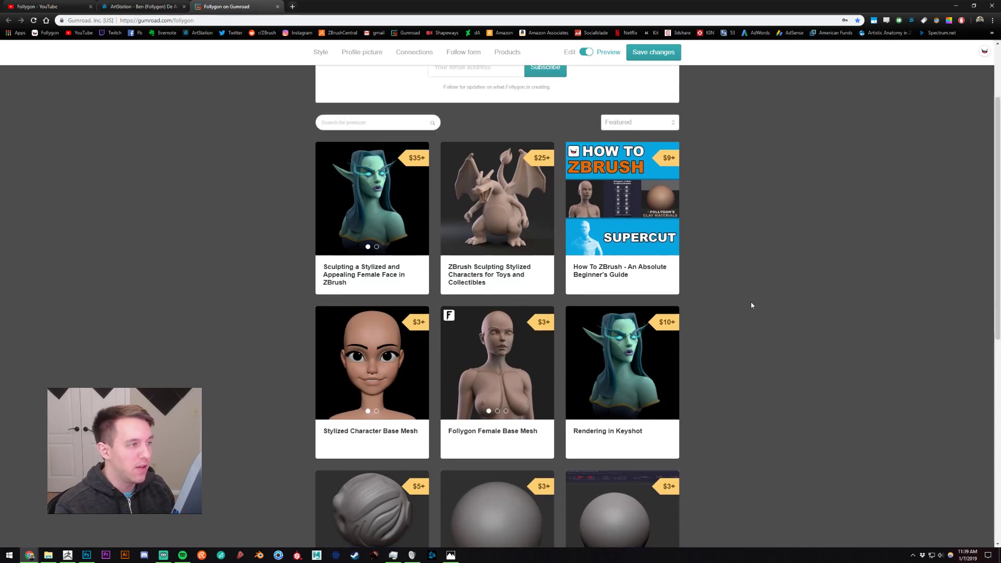
left_click(68, 556)
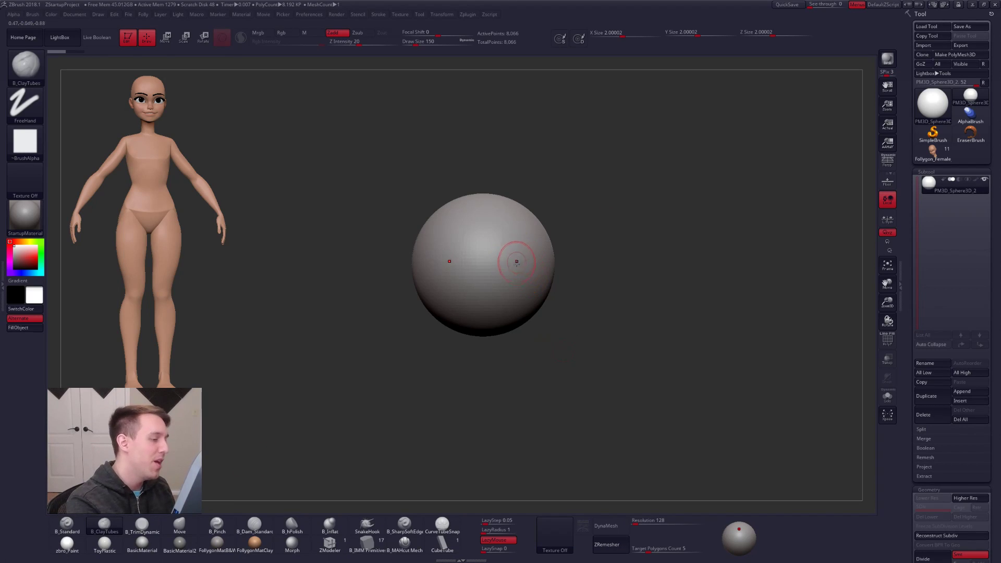
- Activate the Move brush and set its draw size to 482
right_click_drag(518, 260, 554, 292, "ctrl")
key("4")
key("space")
left_click_drag(540, 273, 551, 273)
mouse_move(632, 277)
right_mouse_down("ctrl")
mouse_move(611, 336)
mouse_move(587, 334)
right_mouse_up("ctrl")
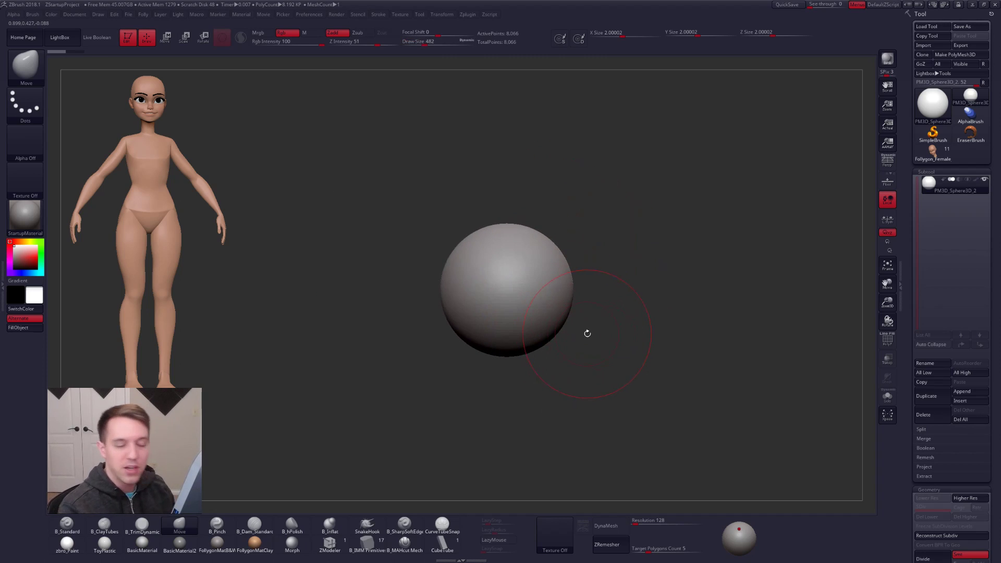
- Try initializing the sphere as a QSphere with a resolution of 2 on the X, Y and Z axes
left_click_drag(912, 392, 911, 286)
left_click(942, 360)
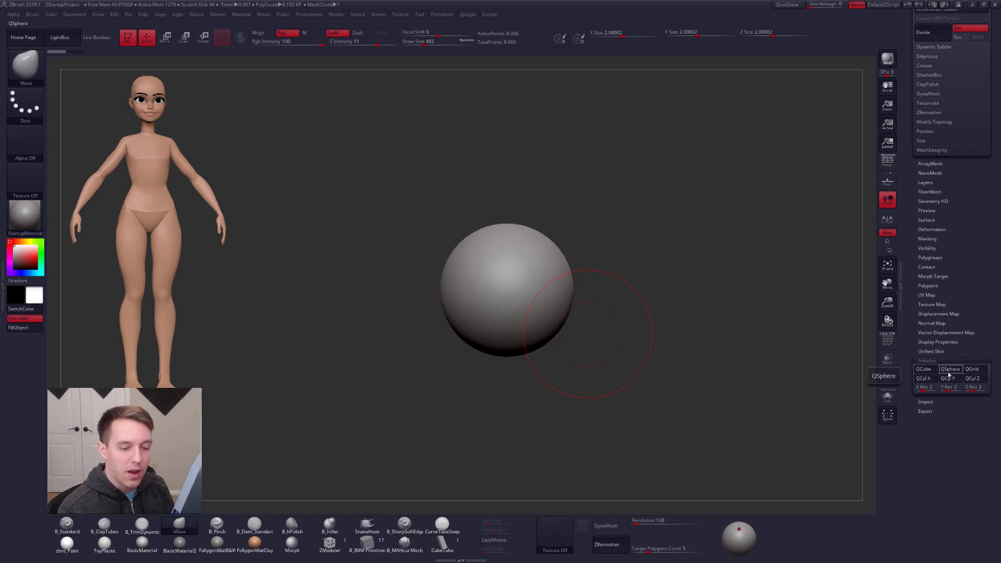
left_click(949, 370)
right_click_drag(521, 342, 548, 377, "ctrl")
right_click(548, 377)
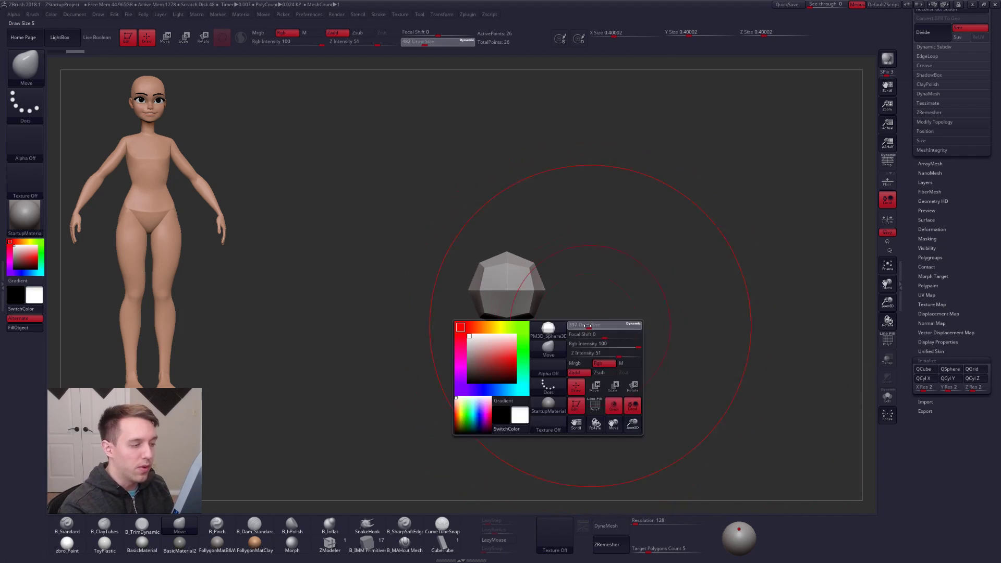
- Show the QSphere's polyframe, toggle Dynamic Subdiv on and off with automatic activation always accepted, and set the draw size to 74
key("shift+f")
key("d")
left_click(501, 174)
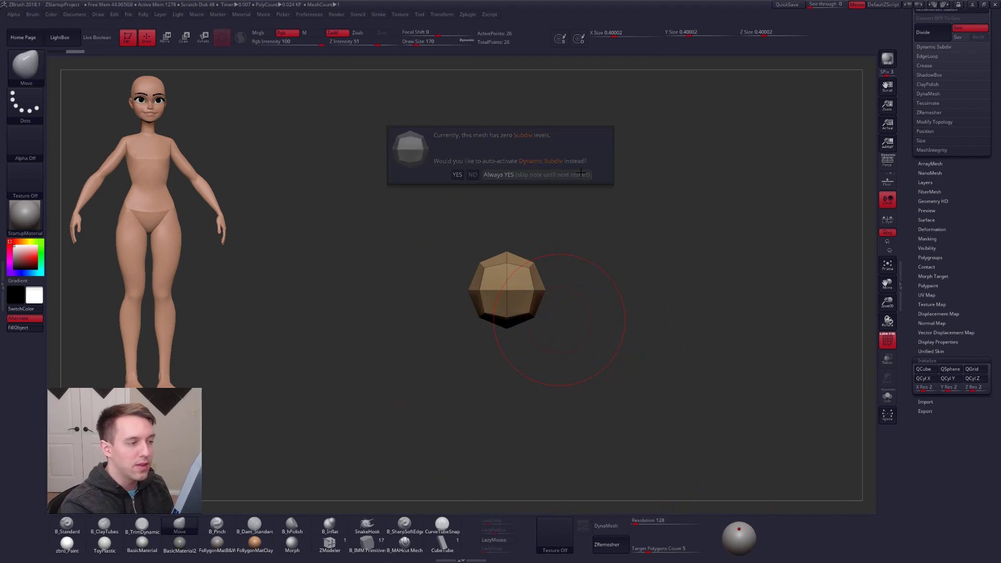
key("shift+d")
key("space")
left_click_drag(707, 331, 697, 346)
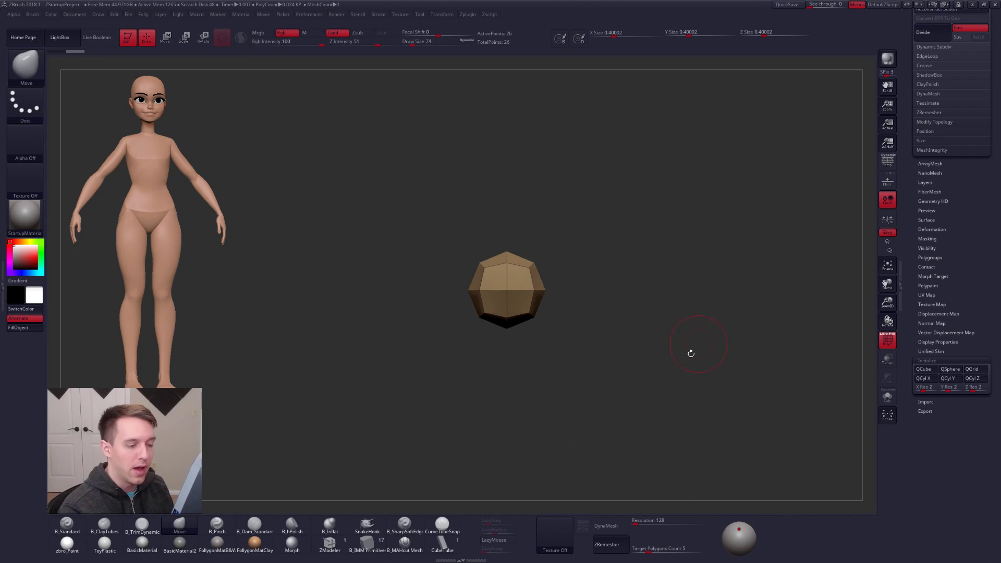
- Undo the QSphere initialization and collapse the Initialize options
key("ctrl+z")
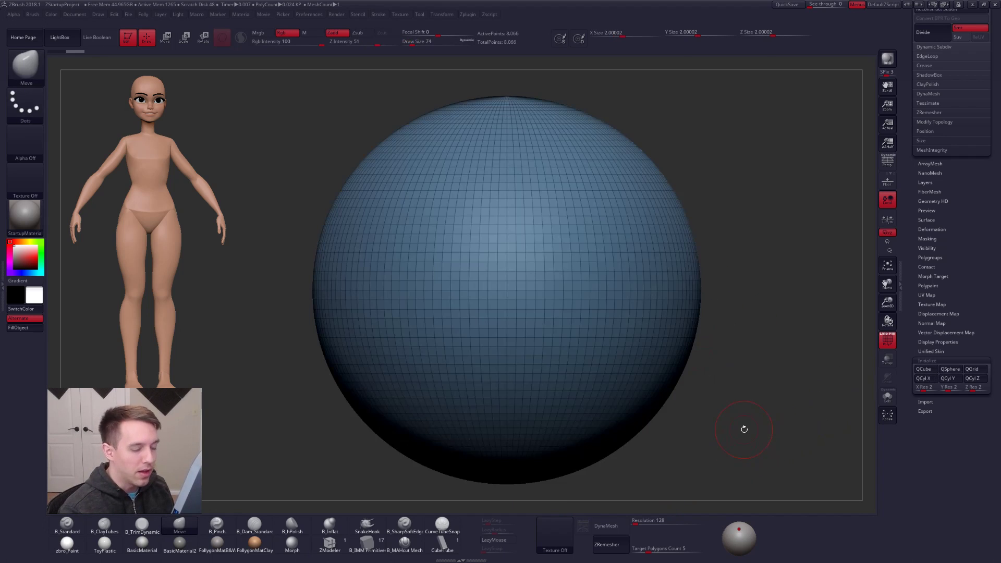
left_click(933, 360)
left_click_drag(937, 341, 928, 501)
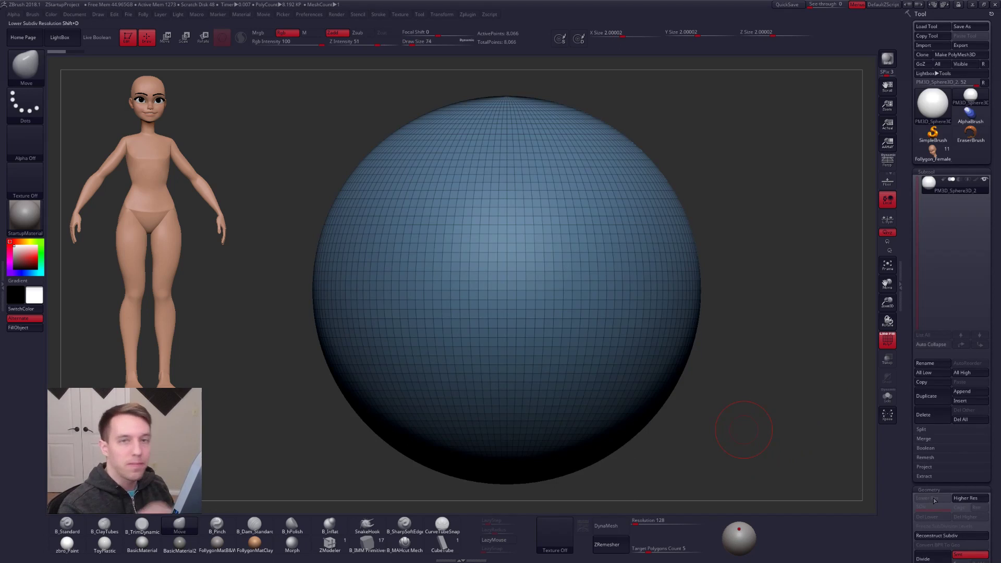
- Inspect the sphere's polygon density and pole layout with the polyframe on and off
left_click_drag(741, 428, 682, 339, "alt")
key("shift+f")
left_click_drag(652, 372, 677, 333, "alt")
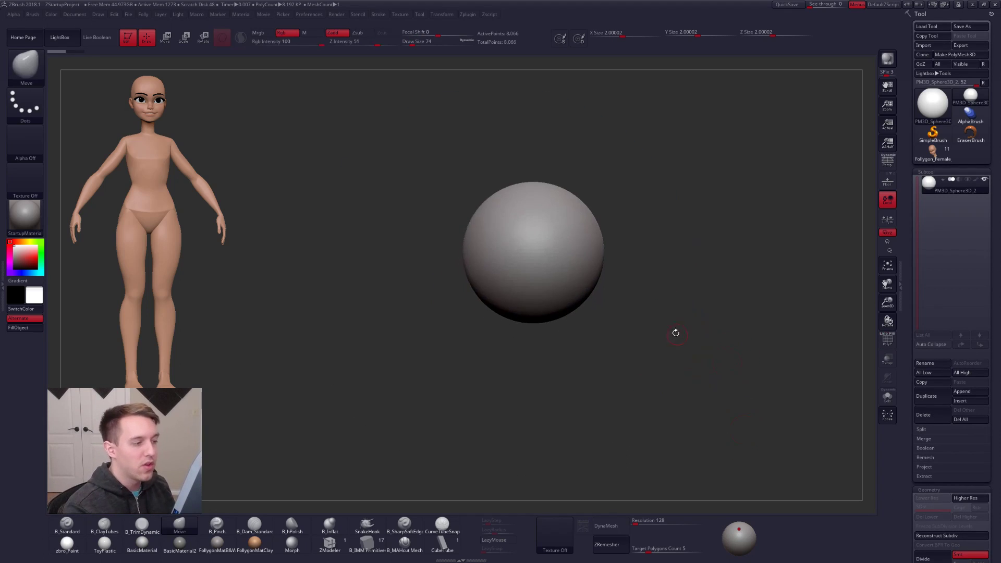
key("shift+f")
left_click_drag(645, 298, 666, 326)
left_click_drag(616, 275, 586, 308, "alt")
key("shift+f")
right_click_drag(543, 266, 543, 313)
key("shift+f")
mouse_move(546, 274)
right_mouse_down()
mouse_move(550, 235)
mouse_move(555, 280)
right_mouse_up()
- Hide the polyframe, enlarge the Move brush to a draw size of 699 and push the sphere's sides inward into a narrower head shape
key("space")
left_click_drag(555, 281, 573, 282)
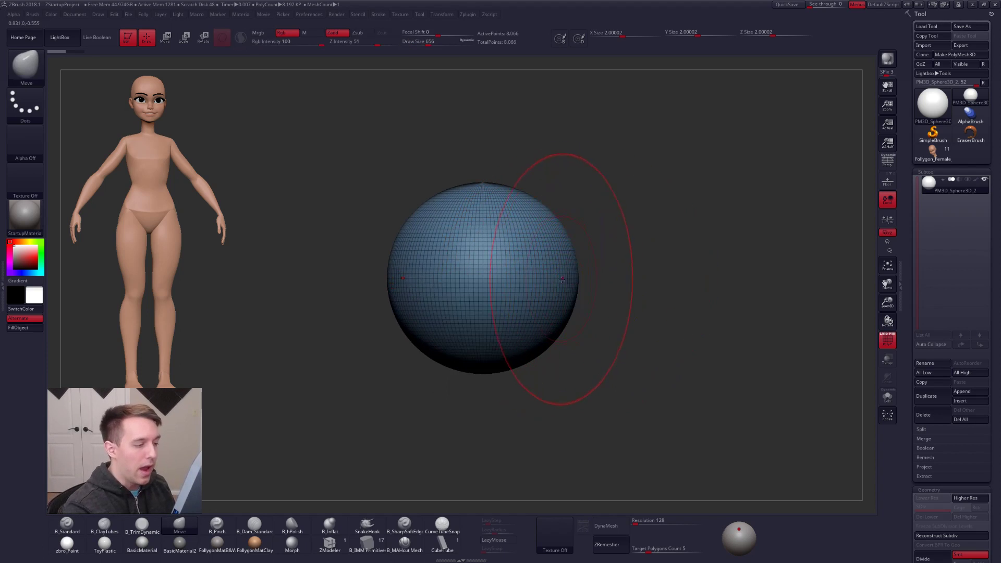
key("shift+f")
key("space")
left_click_drag(574, 284, 548, 302)
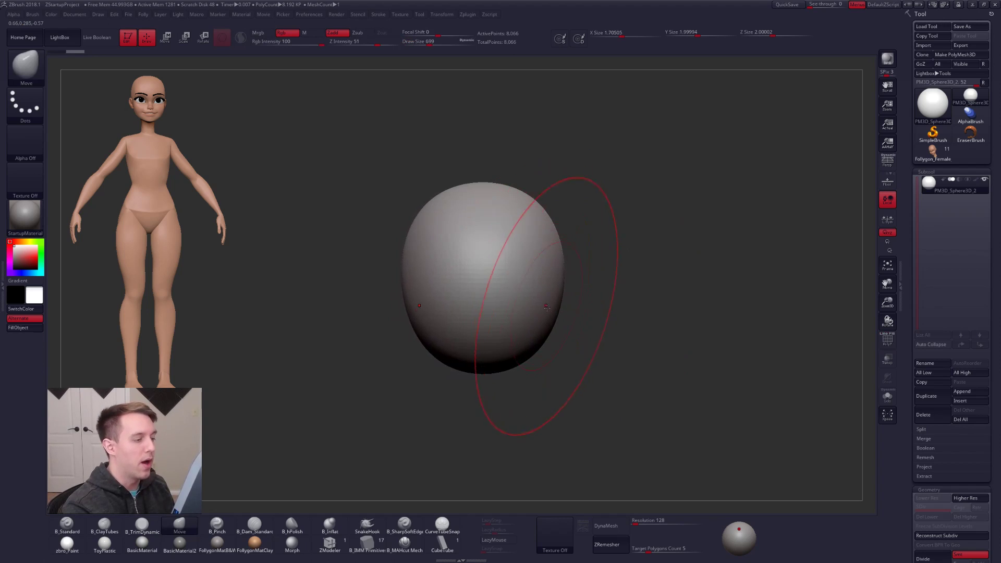
right_click_drag(553, 288, 592, 270, "alt")
left_click_drag(583, 304, 586, 310)
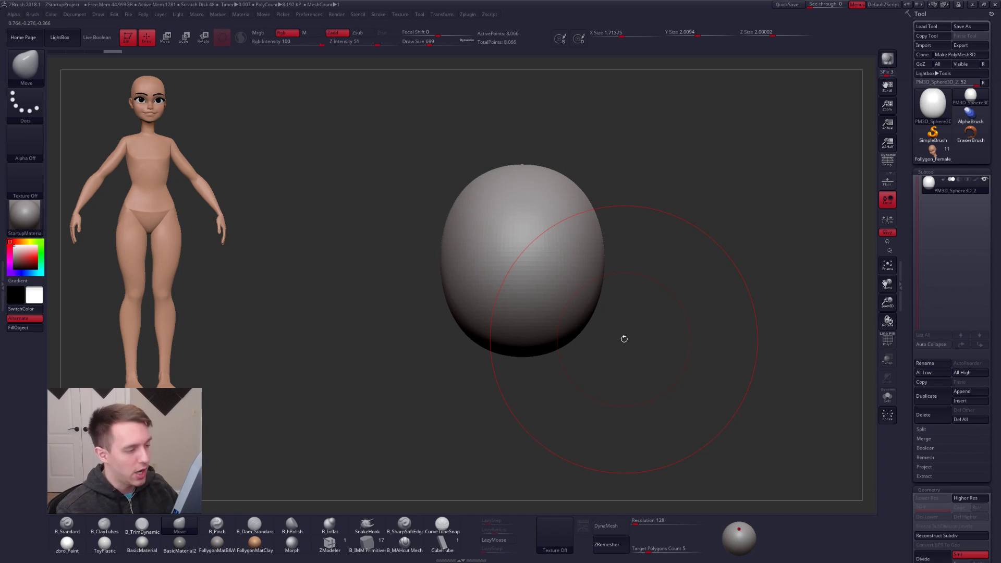
- Shape the head's side profile with the Move brush along the face, chin and skull back, and narrow its sides at draw size 465
mouse_move(625, 339)
left_mouse_down()
mouse_move(543, 328)
mouse_move(540, 345)
left_mouse_up()
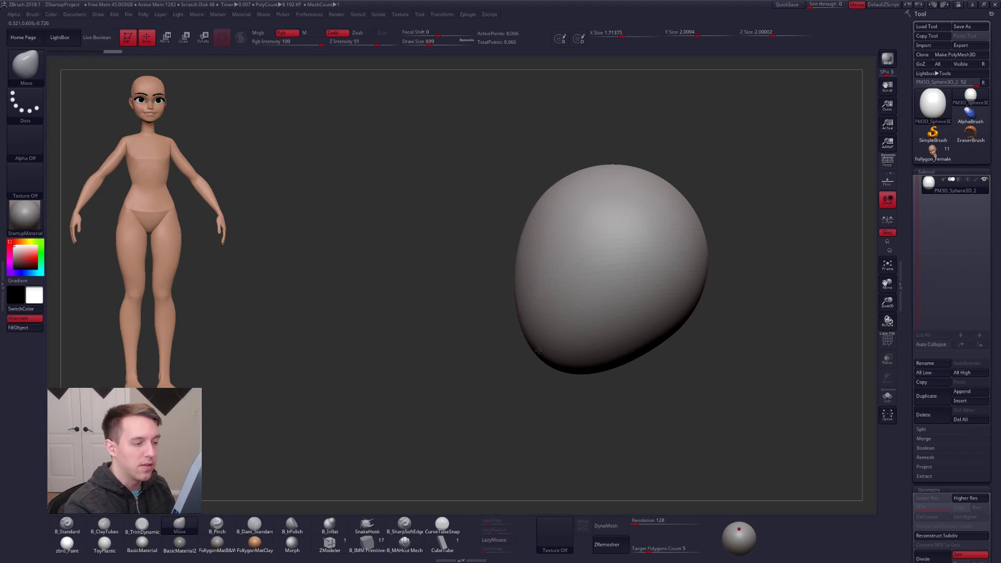
left_click_drag(535, 233, 546, 226)
left_click_drag(560, 349, 557, 355)
left_click_drag(659, 348, 651, 338)
left_click_drag(693, 208, 692, 206)
left_click_drag(705, 252, 699, 255)
mouse_move(658, 339)
left_mouse_down("shift")
mouse_move(688, 317)
mouse_move(631, 323)
mouse_move(636, 293)
left_mouse_up("shift")
key("s")
left_click_drag(559, 235, 556, 237)
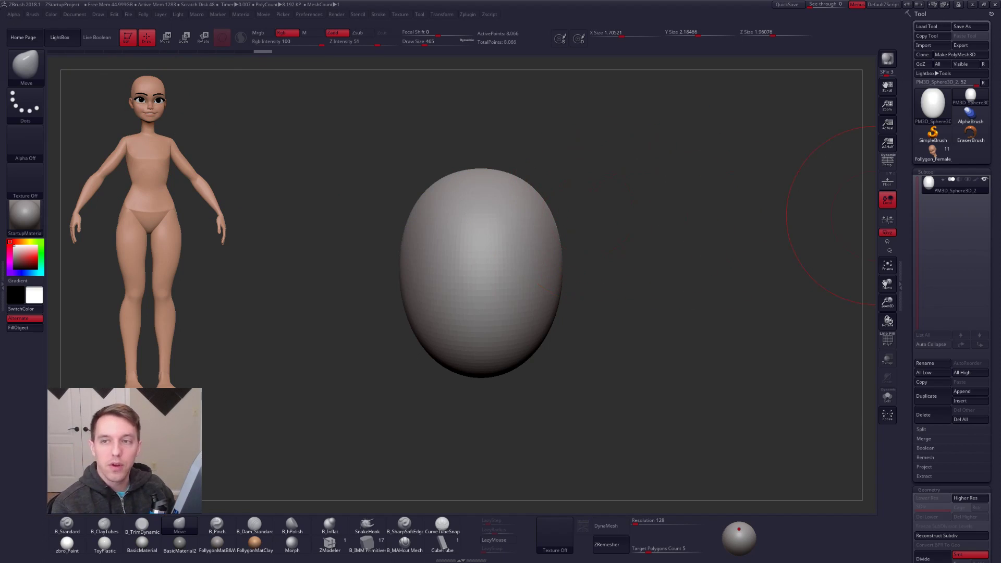
- Switch to the Photos window with Screenshot_20170330-095420.jpg, examine the red-haired character's head shape over the canvas, and move the window out of view
key("alt+Tab")
left_click_drag(831, 93, 654, 123)
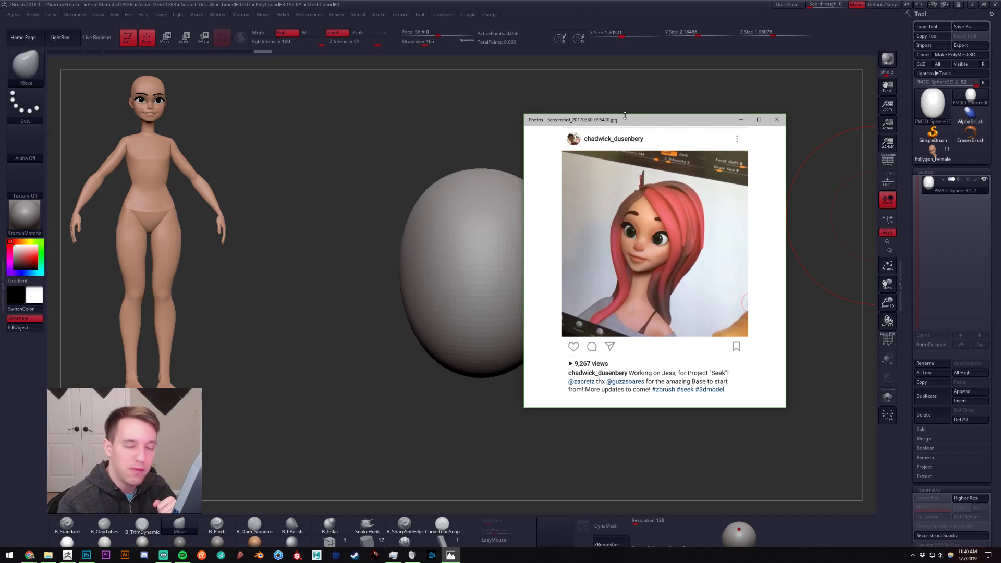
left_click_drag(628, 121, 1000, 121)
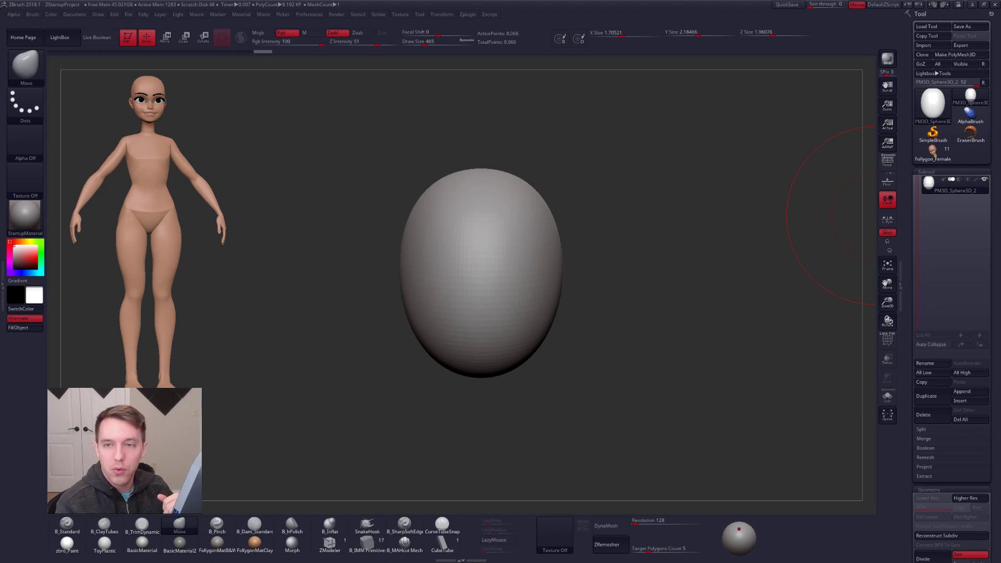
left_click_drag(1000, 100, 456, 99)
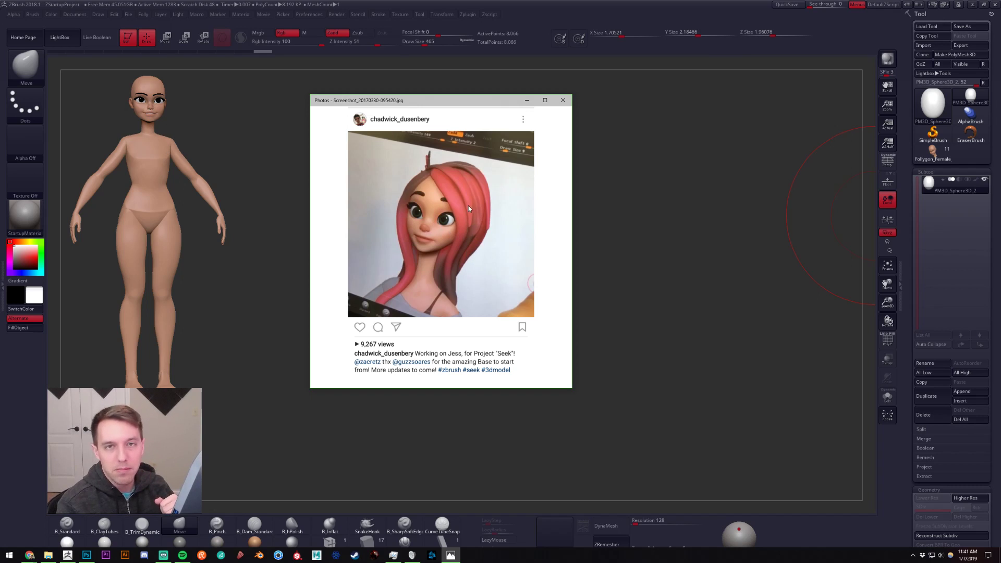
left_click_drag(469, 101, 1000, 126)
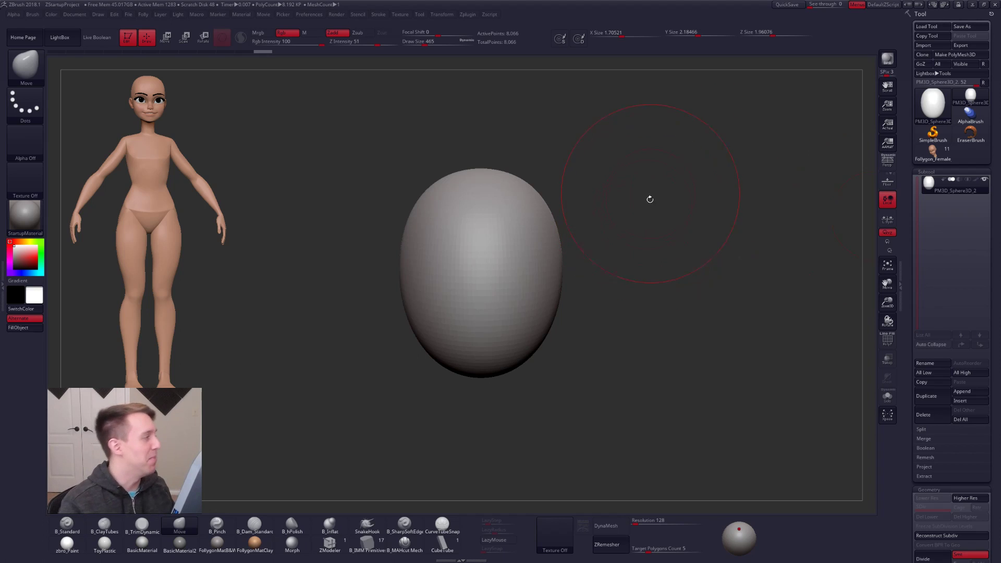
- Reduce the Move brush to a draw size of 335 and adjust the lower sides of the head
key("space")
left_click_drag(640, 231, 635, 231)
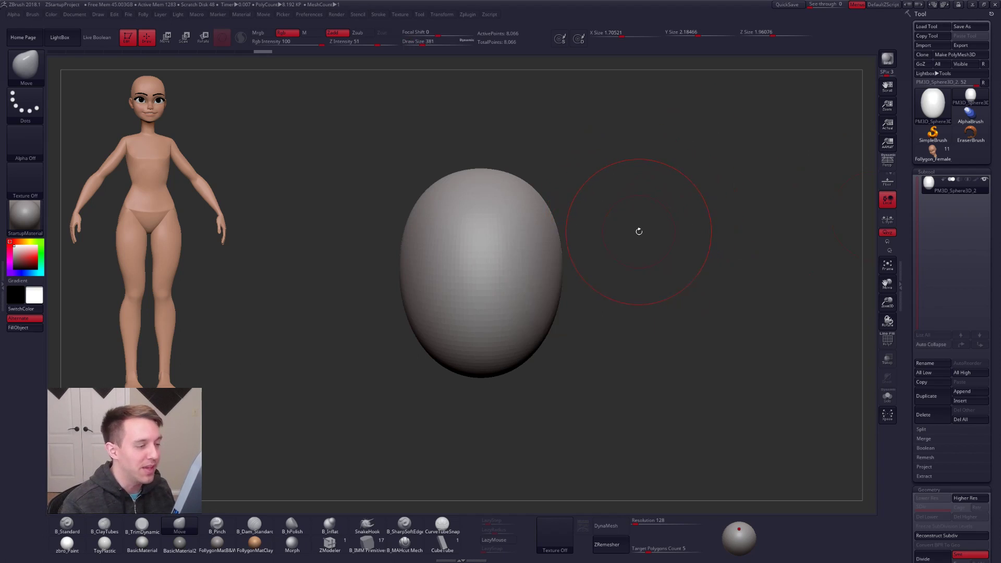
key("space")
left_click_drag(522, 280, 517, 280)
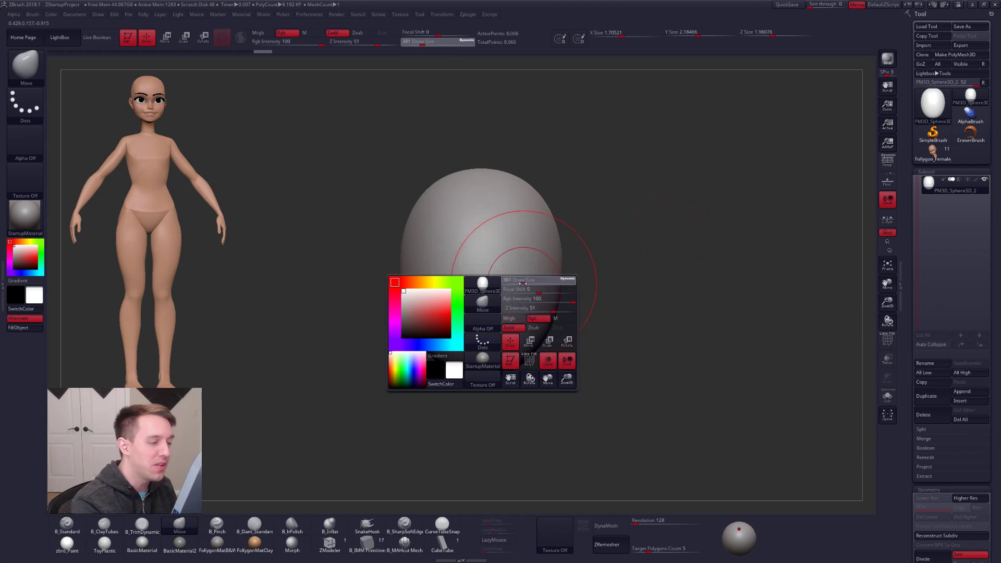
left_click_drag(573, 330, 587, 343, "alt")
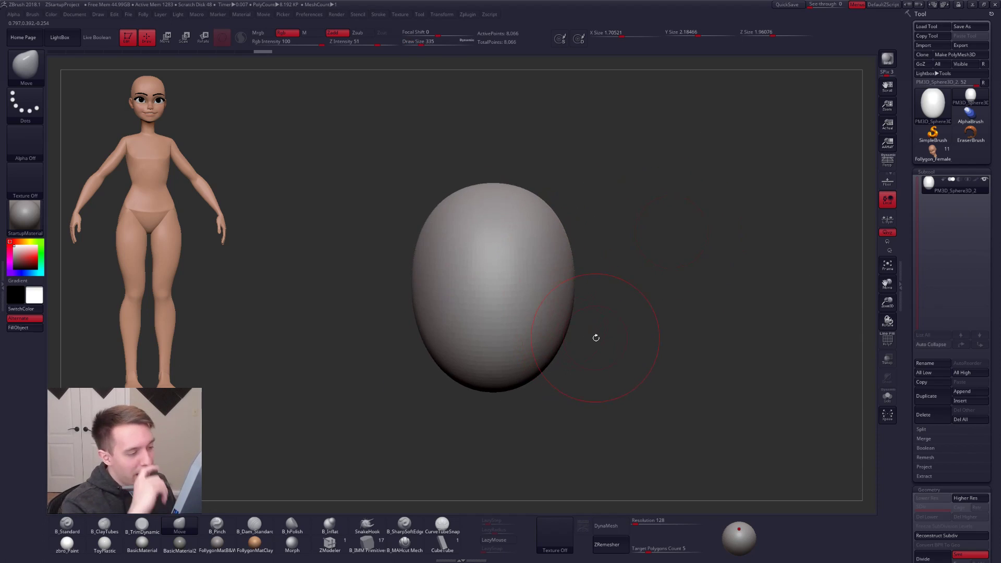
left_click_drag(631, 277, 598, 331)
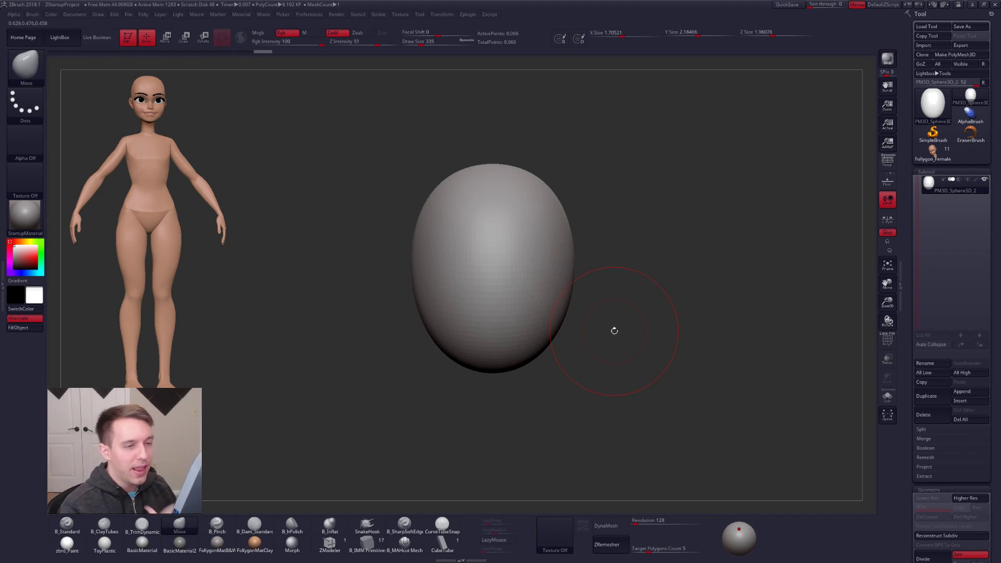
mouse_move(564, 323)
left_mouse_down()
mouse_move(537, 313)
mouse_move(561, 297)
mouse_move(563, 398)
mouse_move(580, 317)
mouse_move(573, 304)
left_mouse_up()
- Try reshaping the upper sides of the head with the Move brush at draw size 656, and undo those strokes
key("space")
left_click_drag(565, 215, 566, 221)
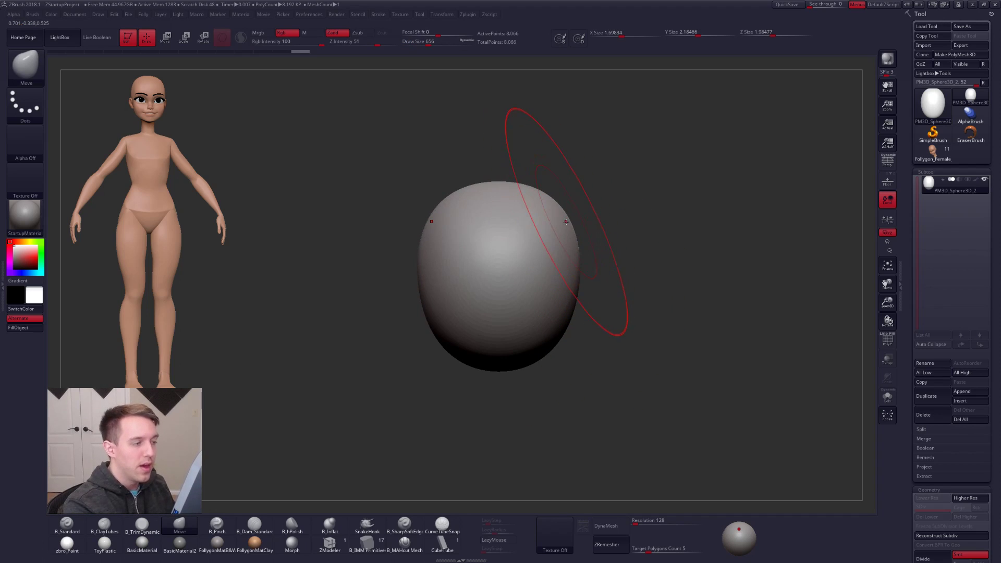
left_click_drag(680, 253, 654, 288)
key("space")
mouse_move(591, 259)
left_mouse_down()
mouse_move(551, 231)
mouse_move(547, 197)
left_mouse_up()
mouse_move(551, 234)
left_mouse_down()
mouse_move(537, 287)
mouse_move(548, 319)
mouse_move(549, 298)
left_mouse_up()
key("space")
key("ctrl+z")
key("ctrl+z")
key("ctrl+z")
key("ctrl+z")
key("ctrl+z")
key("ctrl+z")
- Try DynaMesh on the head at resolution 128 with the polyframe shown, and undo the remesh
key("space")
left_click_drag(680, 311, 658, 311)
left_click_drag(908, 460, 910, 293)
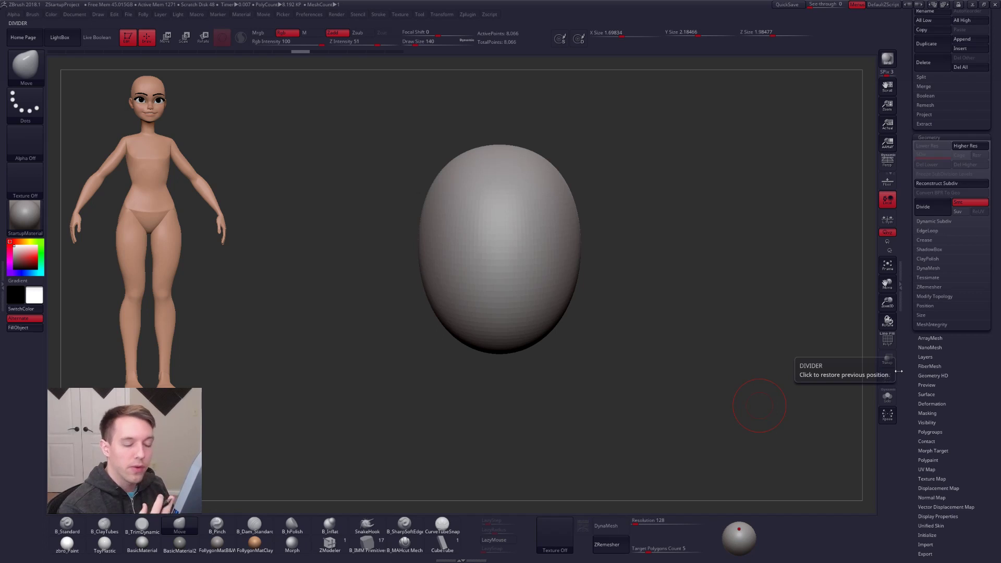
key("shift+f")
key("shift+f")
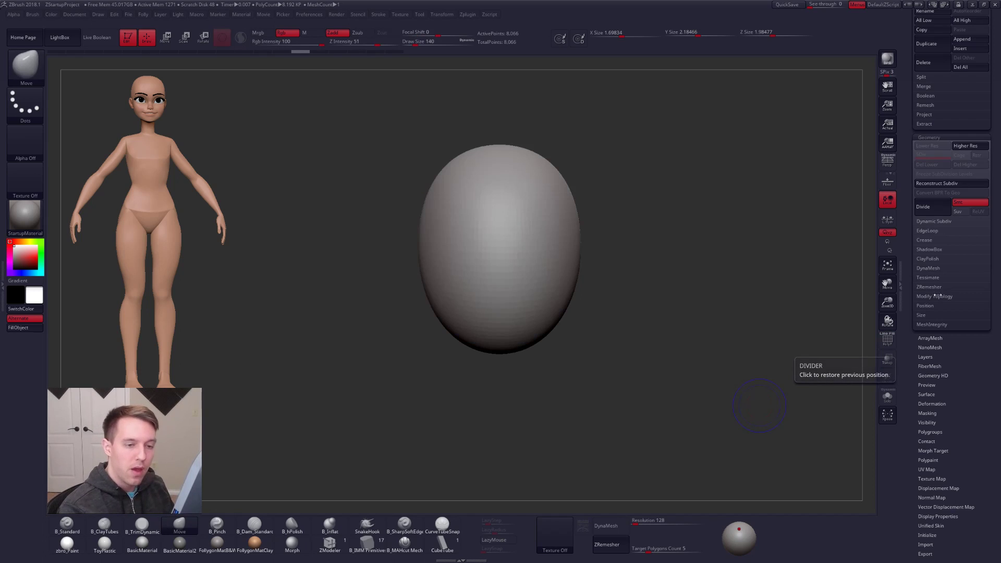
left_click(930, 268)
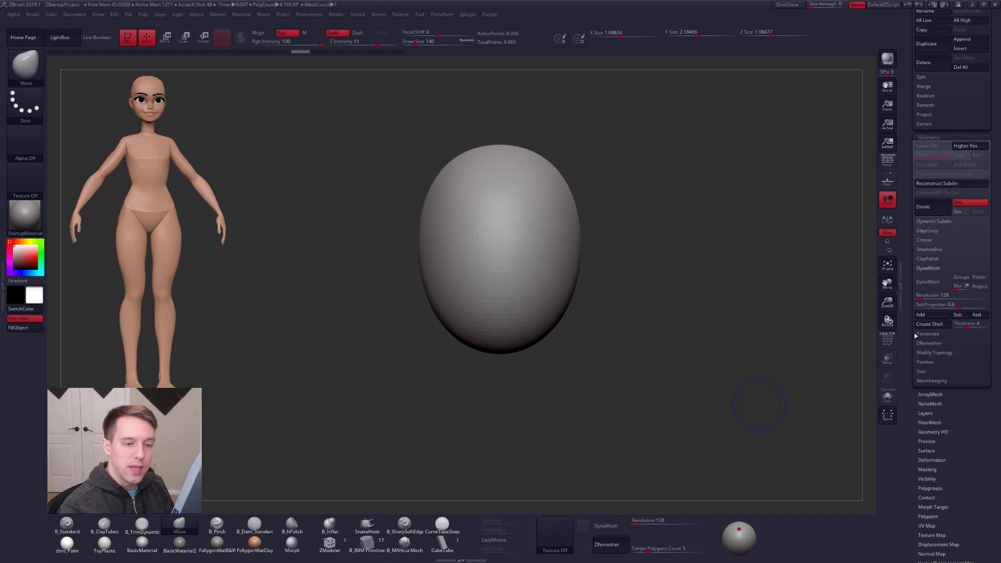
left_click(941, 286)
key("shift+f")
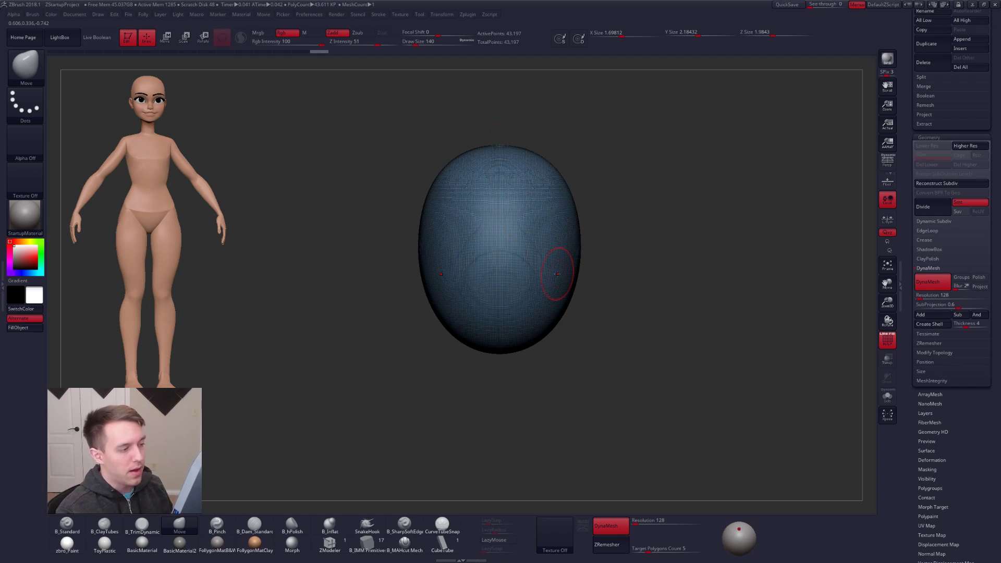
key("ctrl+z")
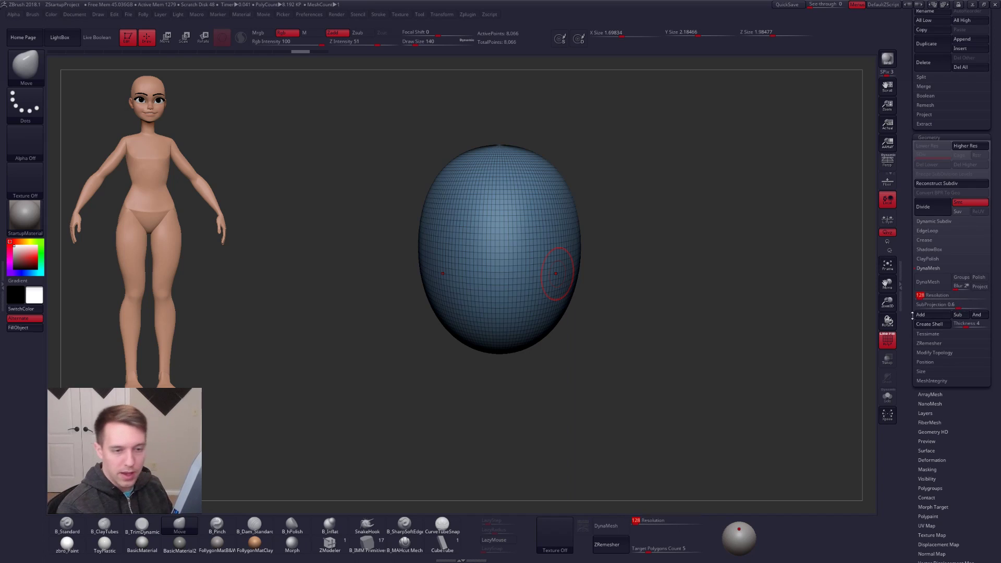
- Remesh the head with DynaMesh at resolution 16 and hide the polyframe
type("8")
key("Tab")
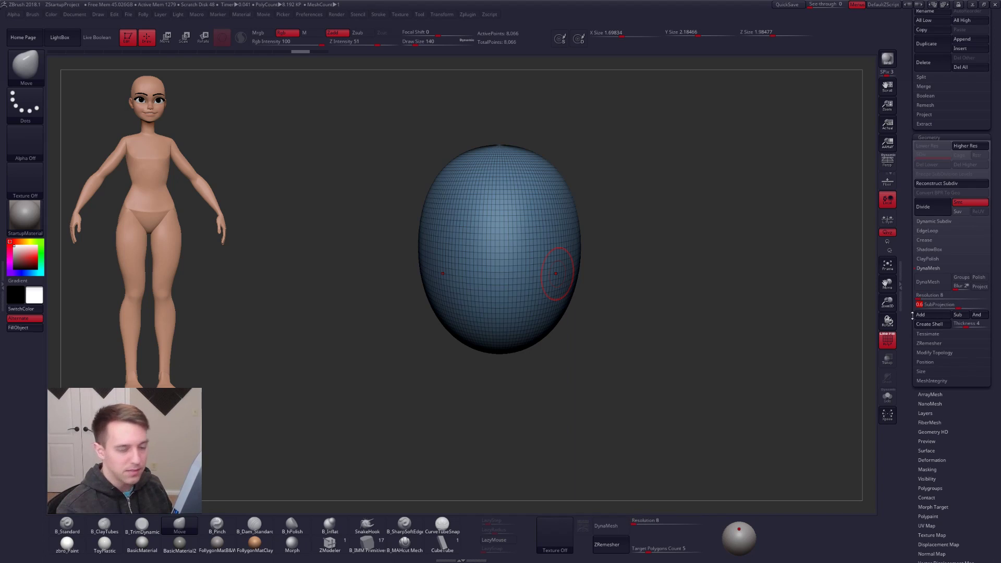
left_click(930, 284)
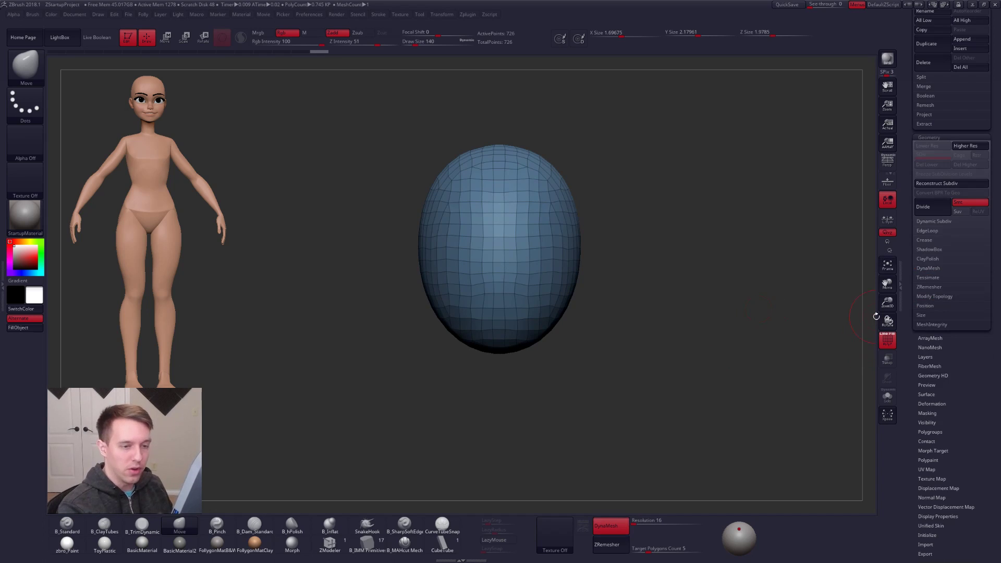
scroll(906, 367, "up", 5)
key("shift+f")
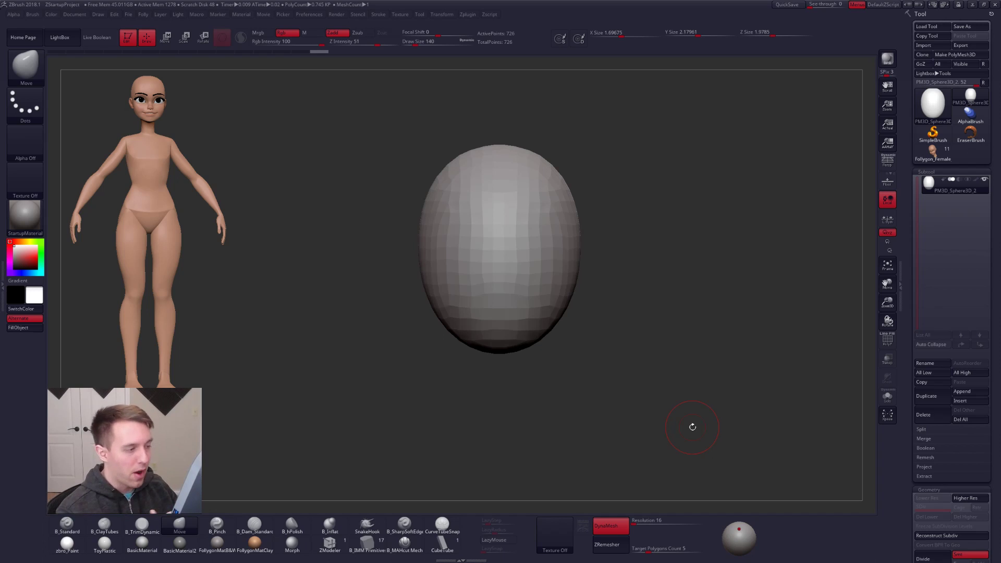
- Enlarge the Move brush to a draw size of 576 and shape the low-resolution head's jaw, sides and temples from the front
key("space")
left_click_drag(582, 261, 592, 262)
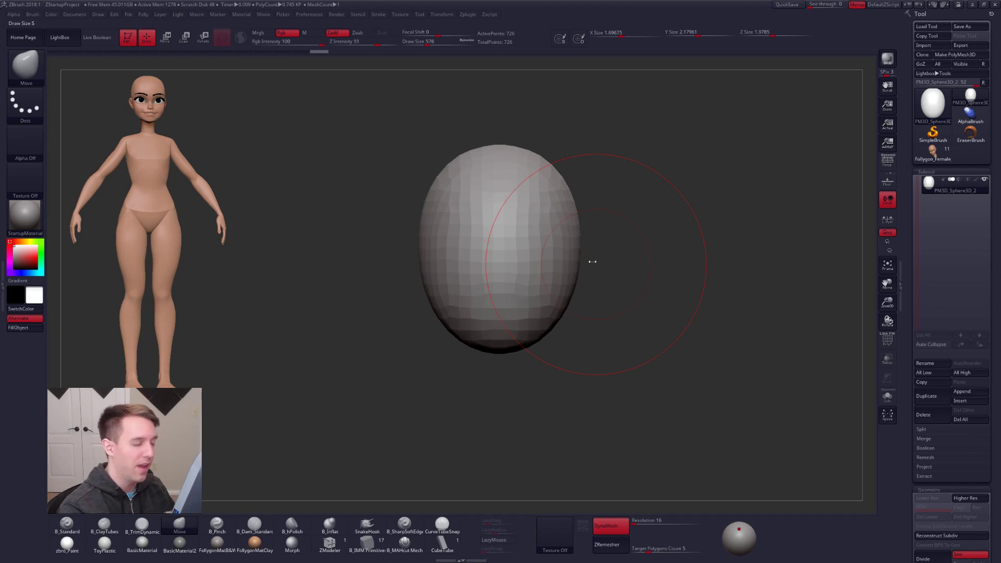
key("space")
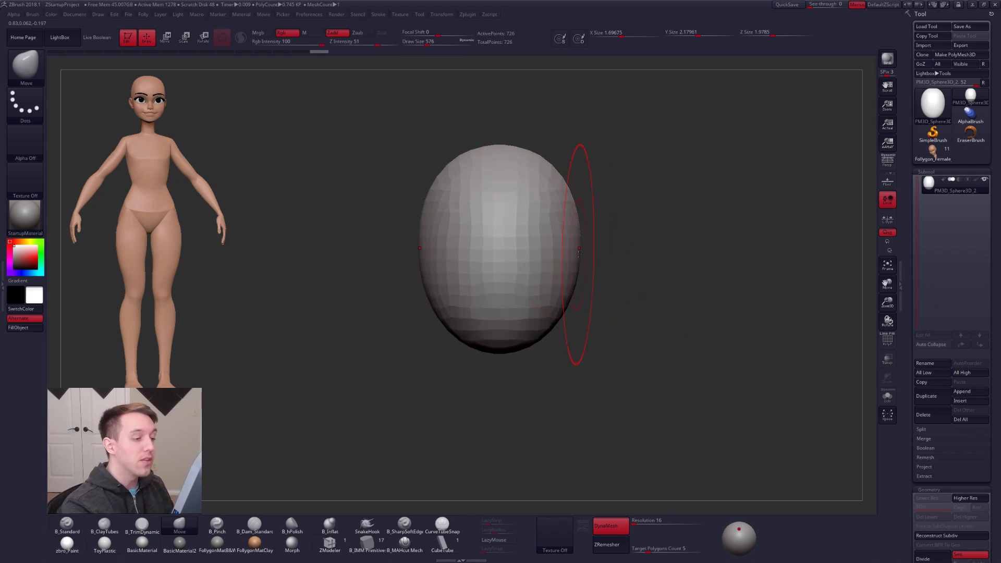
left_click_drag(532, 334, 552, 312)
left_click_drag(573, 236, 576, 224)
left_click_drag(564, 189, 569, 186)
left_click_drag(581, 229, 577, 230)
- Refine the side profile by reshaping the skull's underside, back, forehead and face front, using a draw size of 636
mouse_move(546, 327)
left_mouse_down()
mouse_move(537, 307)
mouse_move(499, 310)
left_mouse_up()
left_click_drag(604, 319, 605, 314)
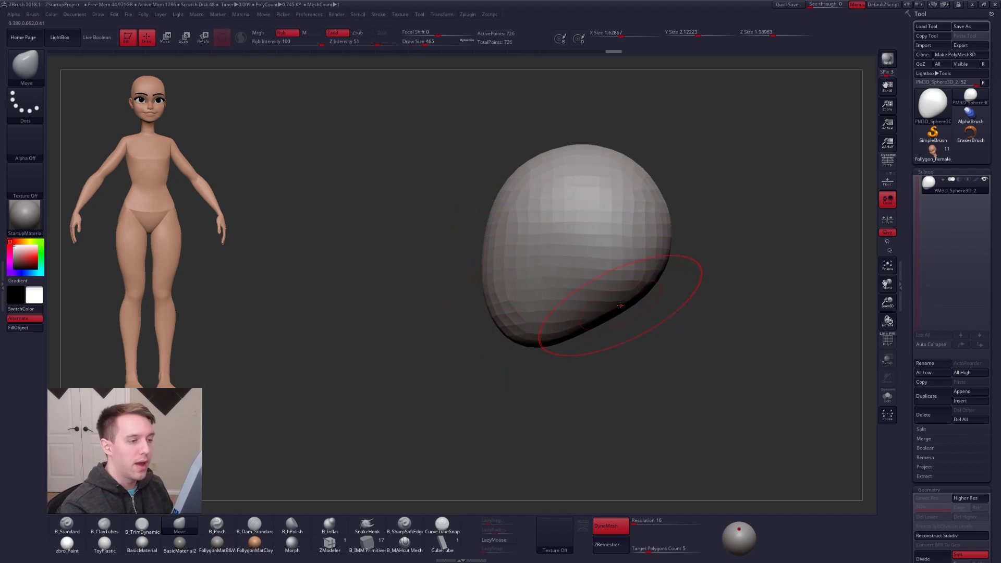
key("space")
left_click_drag(606, 256, 620, 256)
left_click_drag(658, 242, 654, 241)
left_click_drag(556, 156, 553, 153)
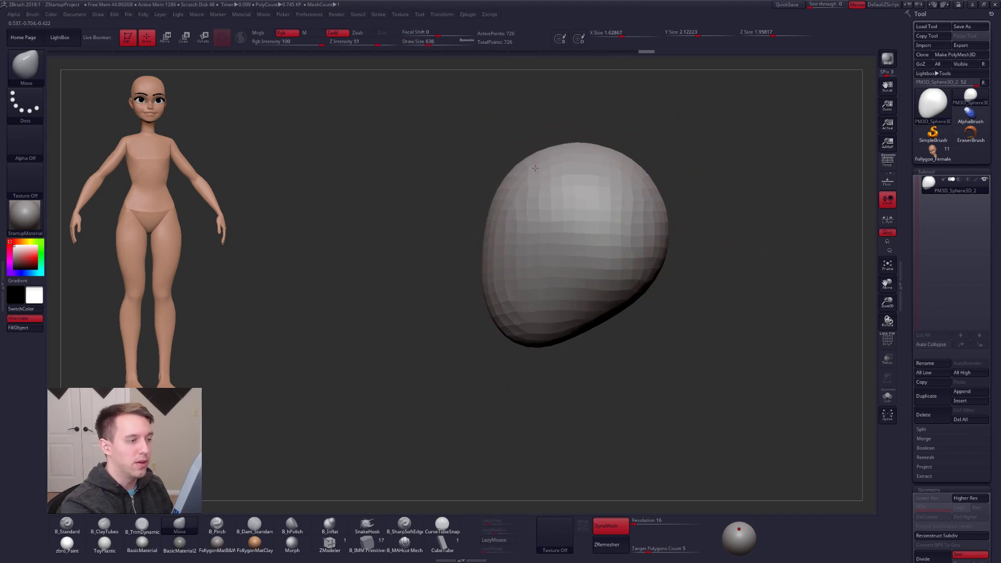
left_click_drag(484, 259, 491, 259)
- Push the jaw and upper sides inward in a view from below, and reduce the draw size to 500
mouse_move(567, 316)
right_mouse_down("shift")
mouse_move(606, 317)
mouse_move(574, 391)
right_mouse_up("shift")
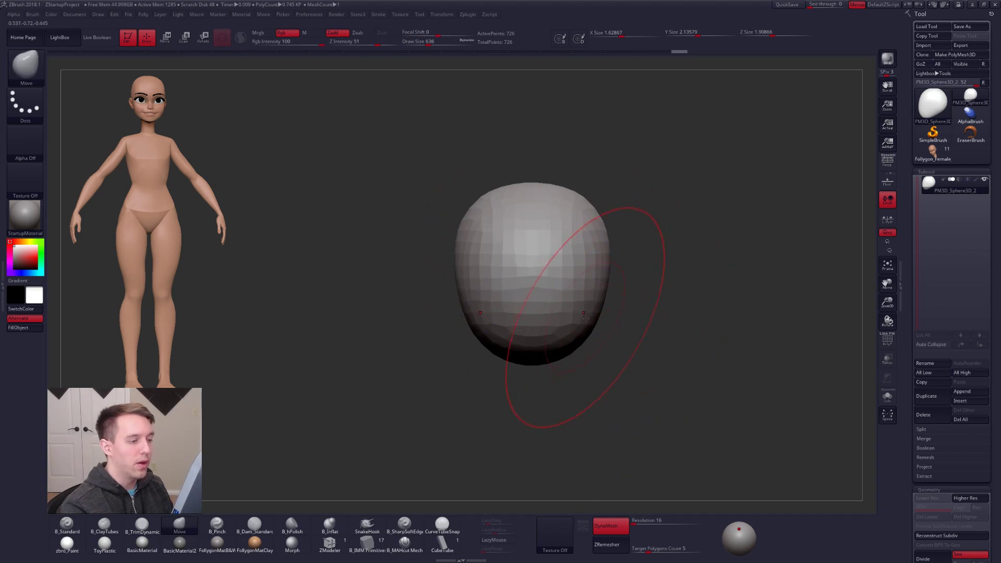
left_click_drag(591, 326, 587, 324)
left_click_drag(596, 221, 592, 223)
mouse_move(634, 405)
right_mouse_down("shift")
mouse_move(625, 335)
mouse_move(589, 330)
right_mouse_up("shift")
key("space")
left_click(603, 320)
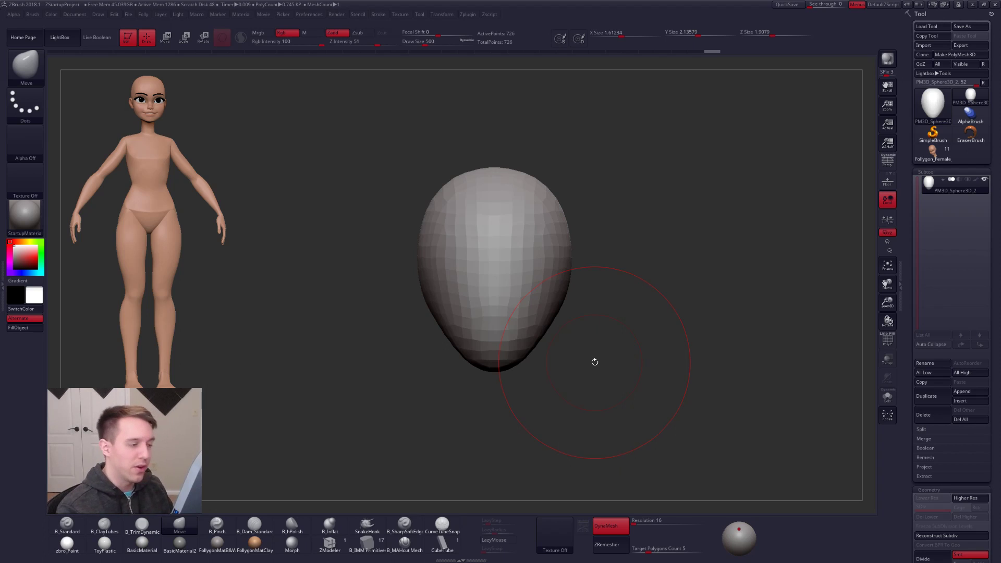
- Shrink the Move brush further and refine the sides of the head while checking its shape from the front and from below
key("space")
left_click(555, 284)
right_click_drag(564, 316, 581, 298, "alt")
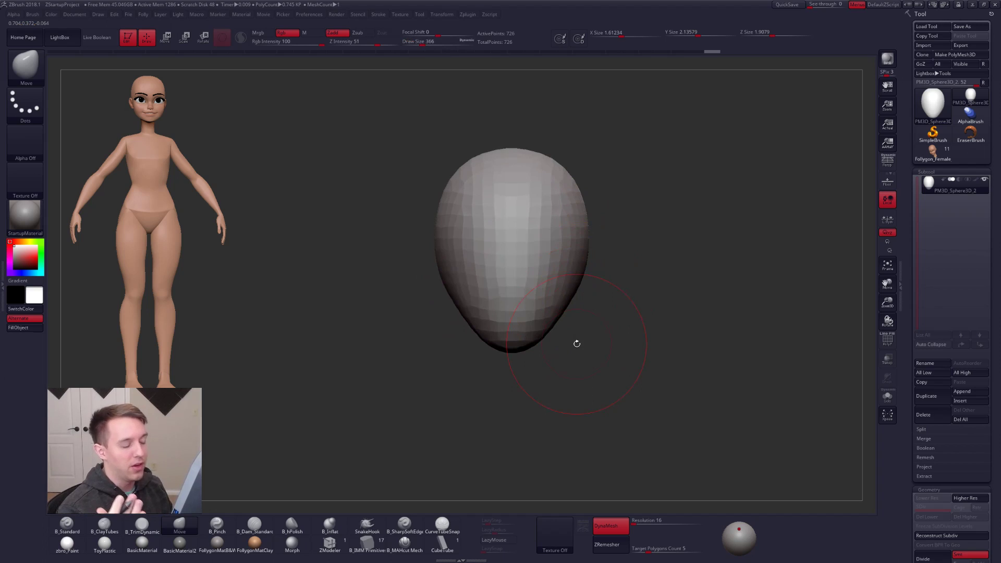
right_click_drag(545, 296, 544, 219)
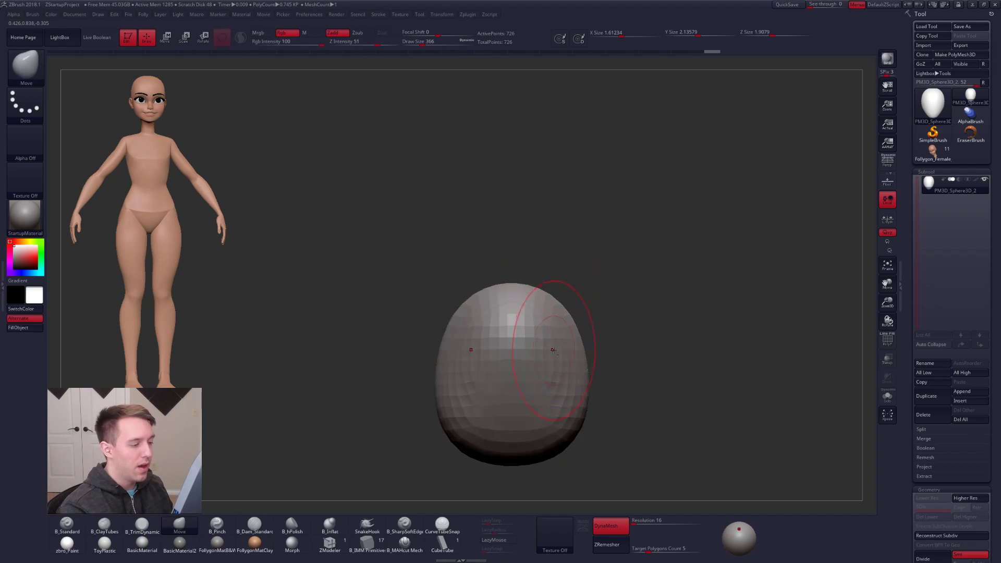
right_click_drag(551, 360, 557, 311, "alt")
key("space")
left_click_drag(557, 320, 563, 320)
left_click(561, 331)
mouse_move(562, 331)
right_mouse_down()
mouse_move(590, 334)
mouse_move(550, 370)
mouse_move(580, 374)
right_mouse_up()
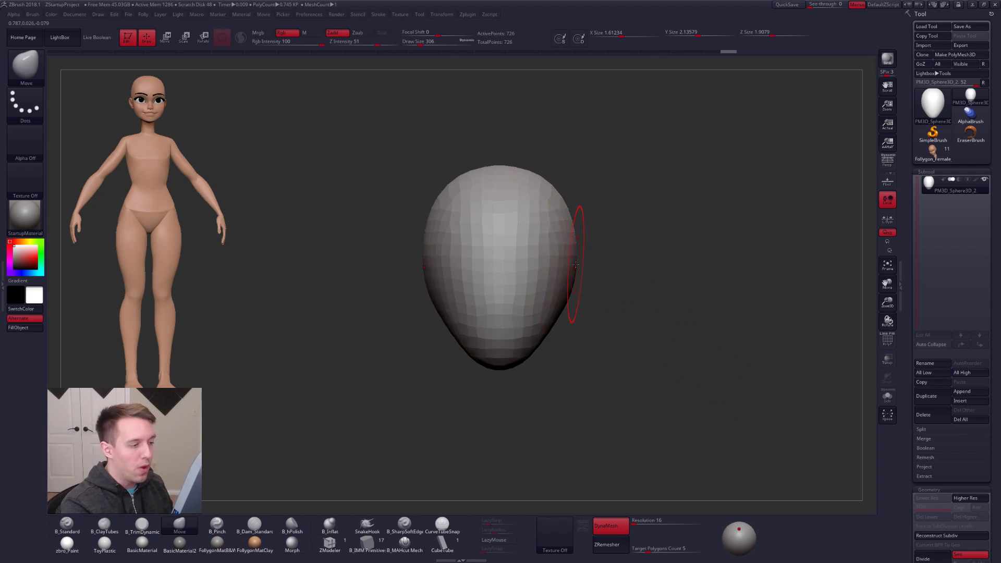
- Set the draw size to 447 and adjust the chin and lower back of the skull in side view
mouse_move(566, 276)
left_mouse_down()
mouse_move(579, 298)
mouse_move(567, 321)
mouse_move(546, 324)
mouse_move(544, 337)
mouse_move(538, 323)
left_mouse_up()
key("space")
left_click_drag(482, 361, 458, 365)
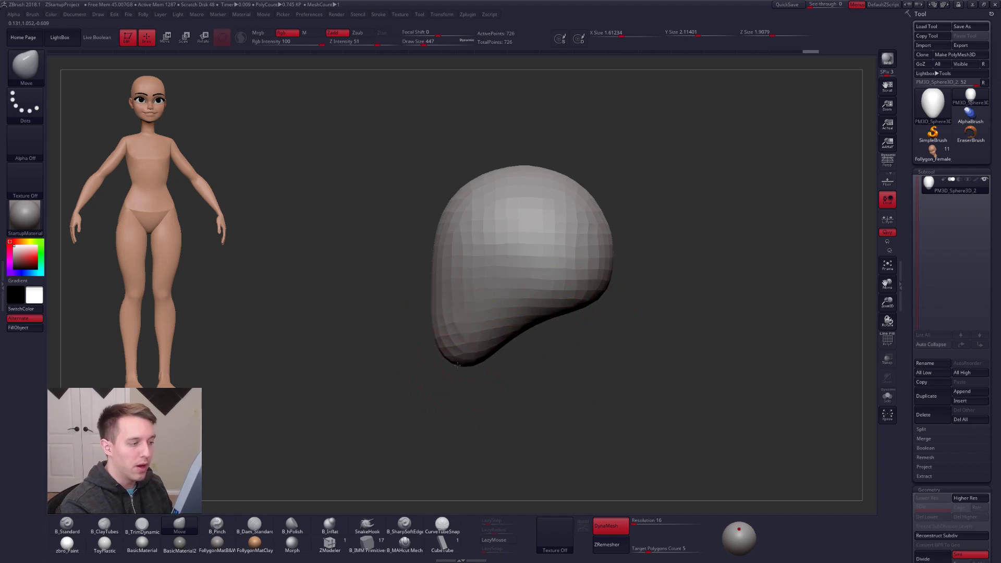
left_click_drag(605, 271, 592, 302)
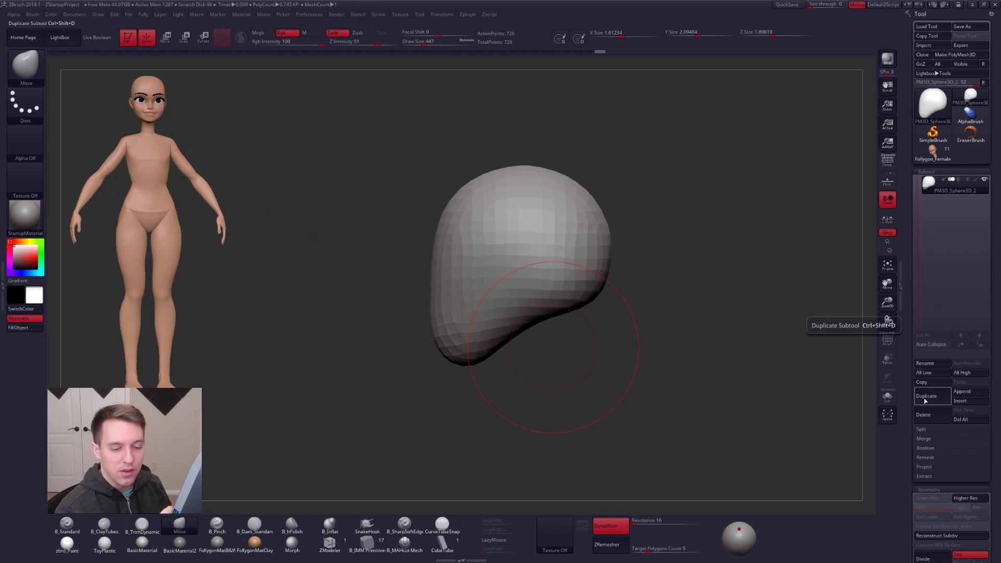
- Append a Cylinder3D as a new subtool and make it the active subtool
left_click(967, 396)
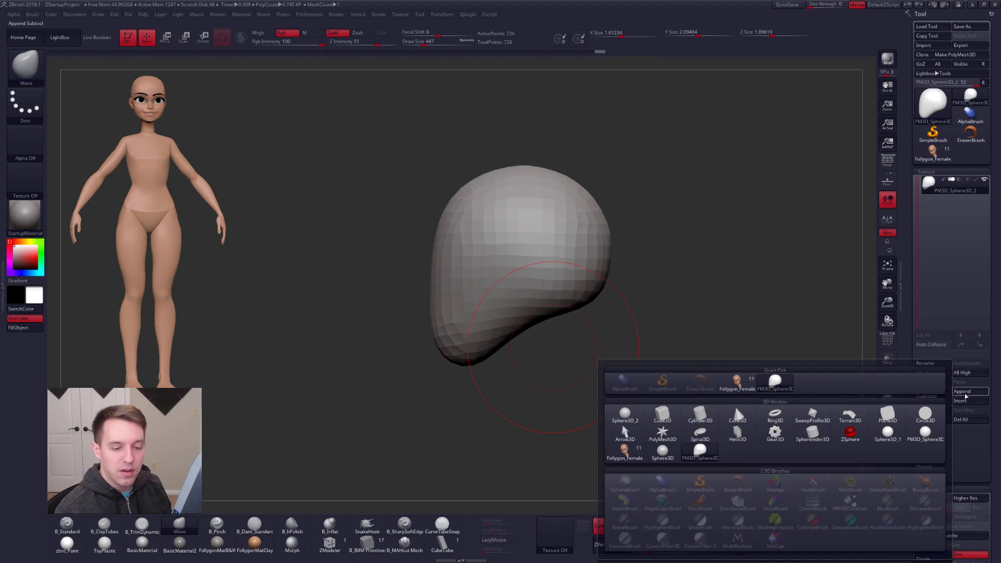
left_click(701, 415)
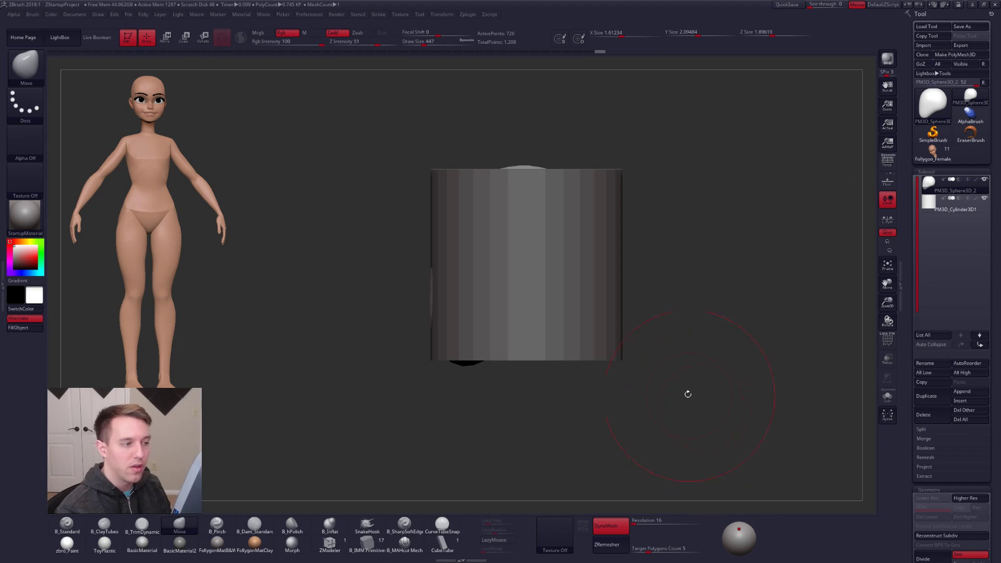
left_click(928, 208)
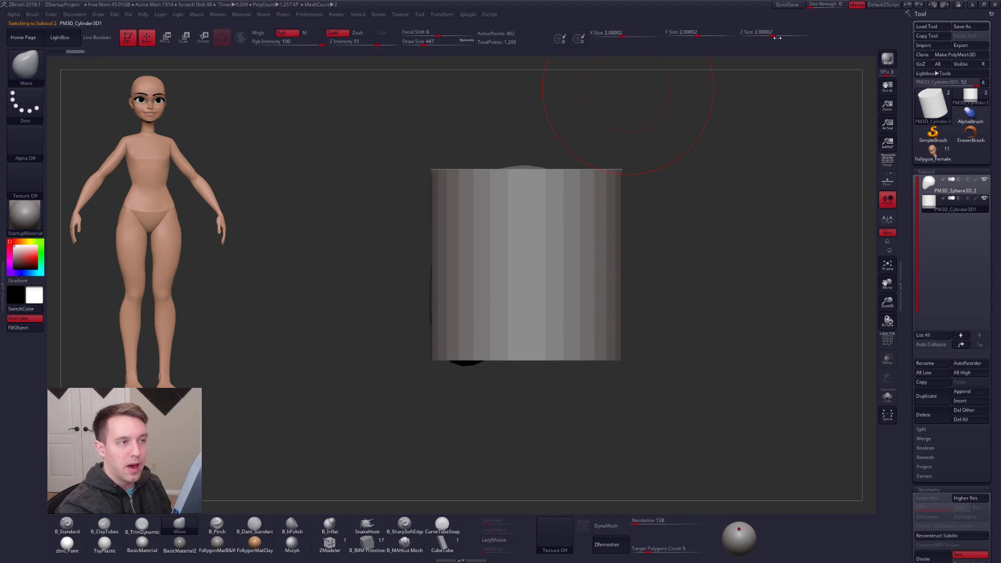
- Scale the cylinder down uniformly to about 0.6 and place it beneath the head as a neck
left_click(763, 32)
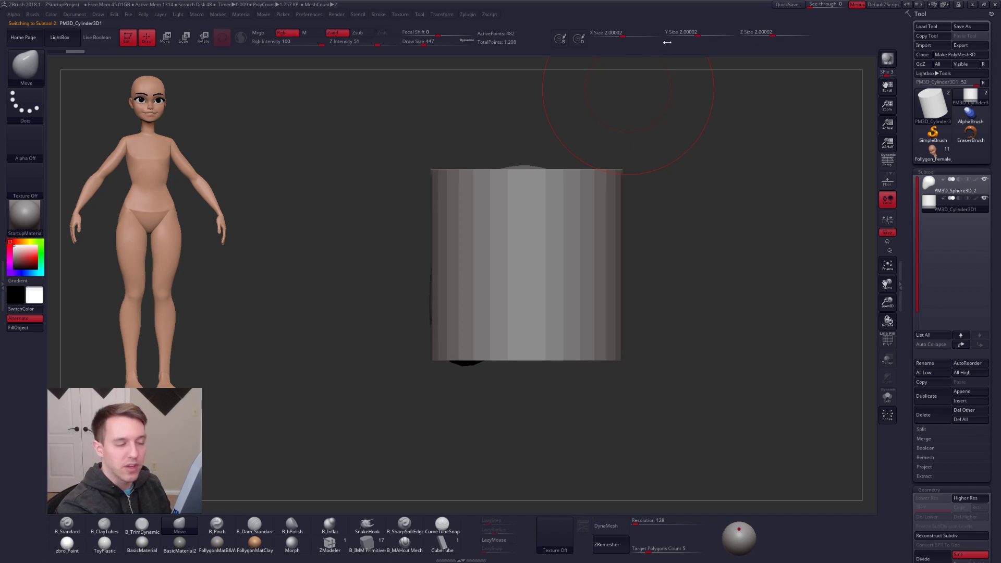
right_click_drag(584, 341, 605, 293)
key("e")
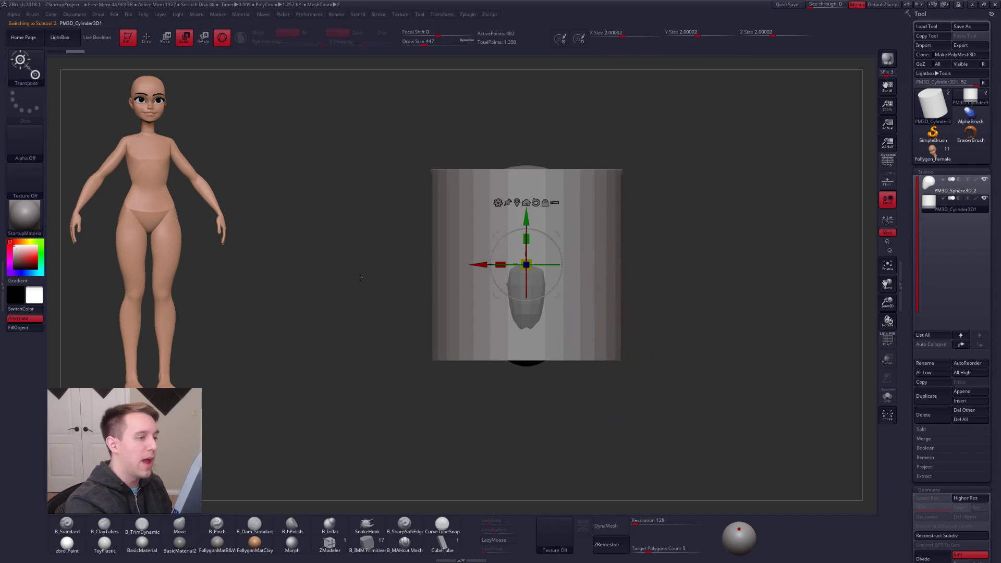
left_click_drag(527, 265, 513, 274)
left_click_drag(526, 219, 527, 317)
left_click_drag(526, 362, 534, 390)
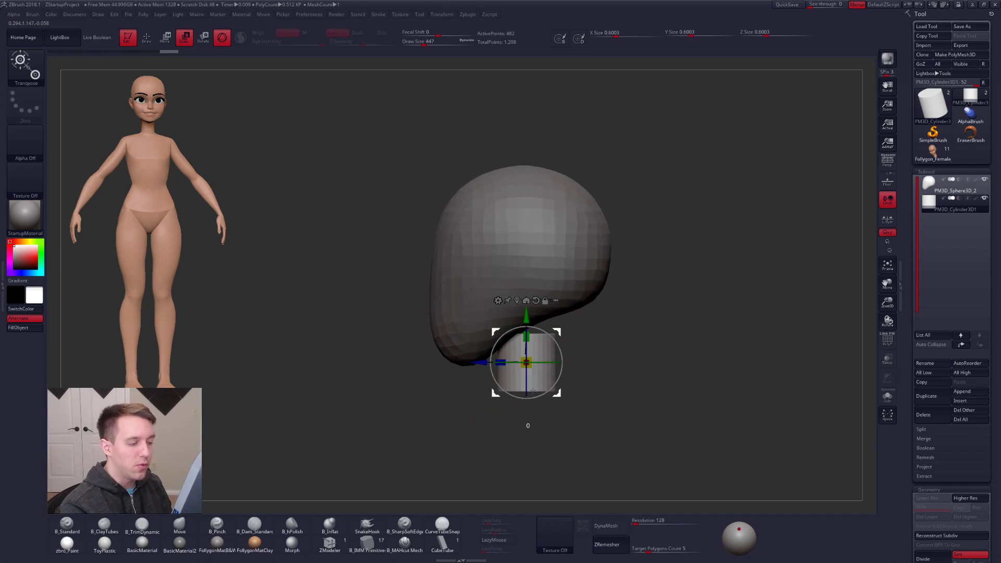
- Replace the 3D gizmo with the transpose line and move the neck cylinder up and back under the skull
left_click(222, 39)
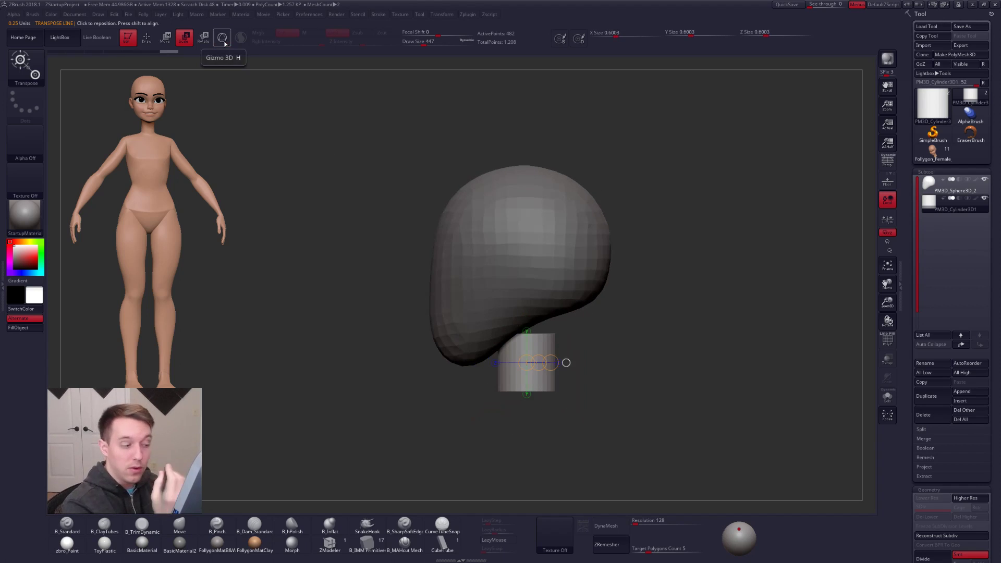
key("w")
left_click_drag(532, 387, 532, 475)
left_click_drag(556, 411, 525, 442, "shift")
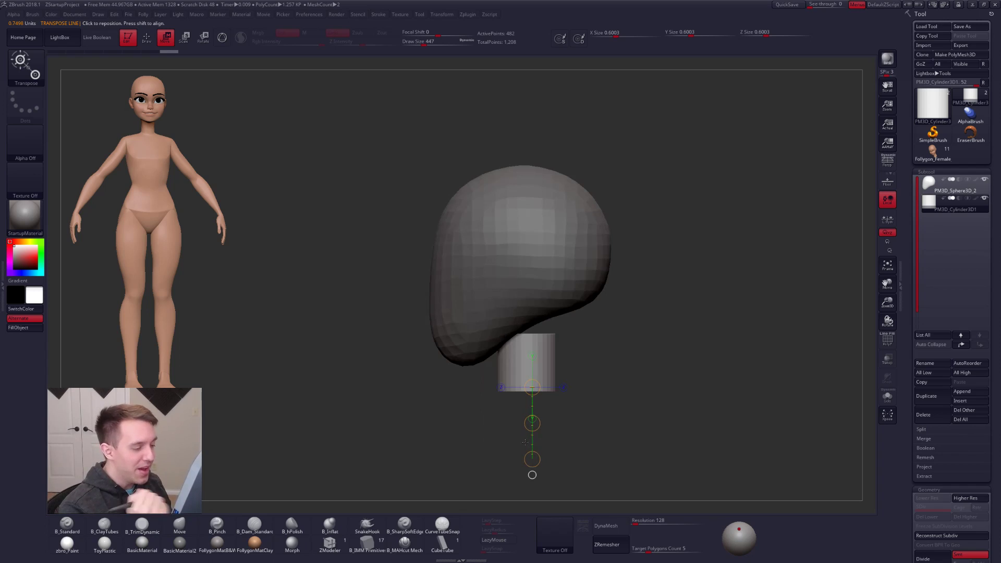
left_click_drag(536, 414, 547, 401)
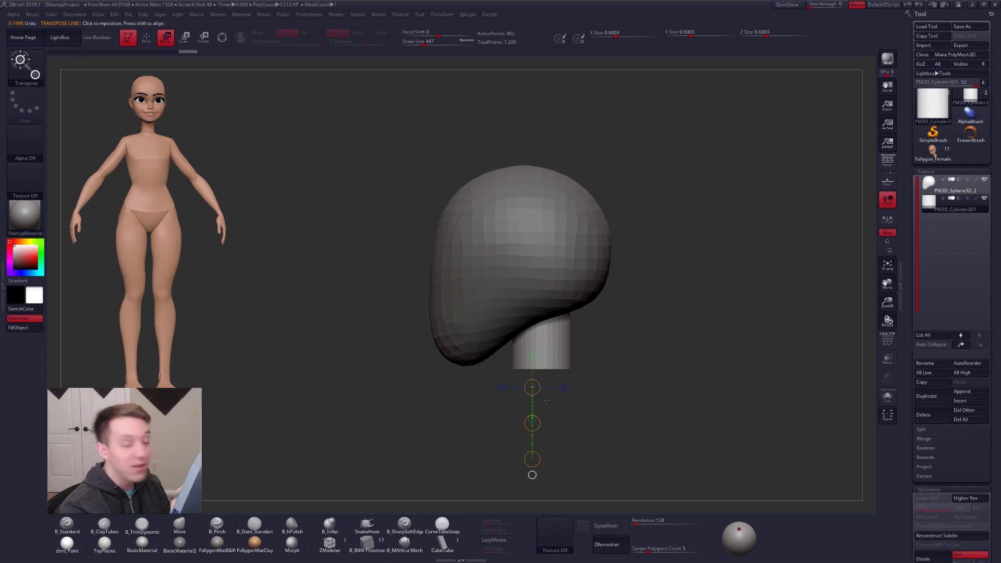
- Stretch the neck cylinder vertically to a Y size of about 1.33
key("shift+s")
left_click_drag(542, 316, 542, 398, "shift")
key("shift+s")
left_click_drag(542, 357, 542, 362)
left_click_drag(541, 407, 542, 498)
left_click_drag(579, 459, 558, 405, "alt")
right_click_drag(558, 405, 572, 299, "alt")
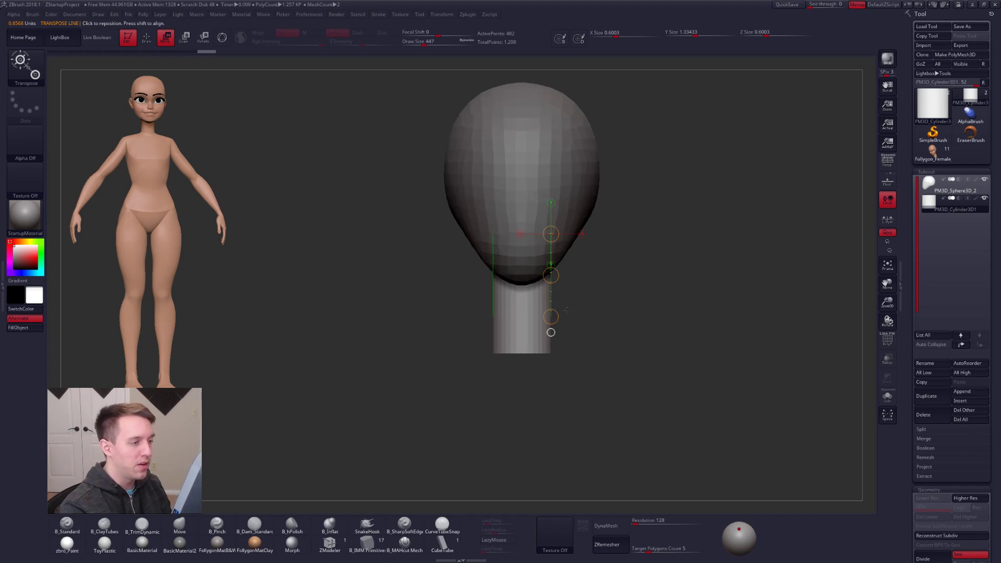
- Scale the neck to about 0.81 wide and 1.8 tall, and reposition it under the skull in side view
left_click(551, 332)
key("e")
left_click_drag(620, 289, 673, 305)
right_click_drag(673, 305, 570, 351)
key("w")
mouse_move(558, 339)
left_mouse_down("shift")
mouse_move(633, 339)
mouse_move(596, 326)
left_mouse_up("shift")
right_click_drag(595, 326, 560, 298, "ctrl")
key("q")
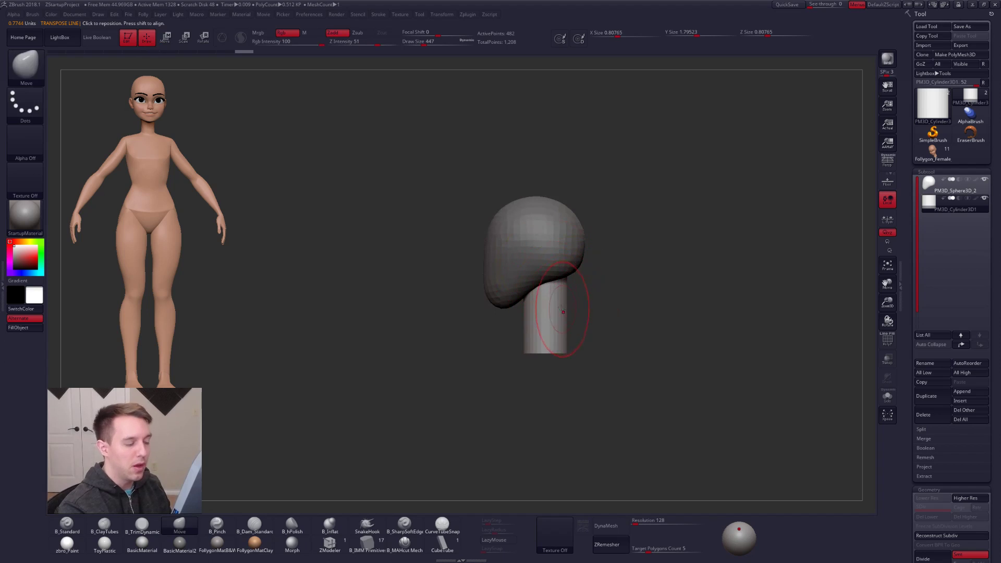
- Examine the neck's placement inside the head with transparency and preview the cylinder at a higher subdivision
left_click(887, 356)
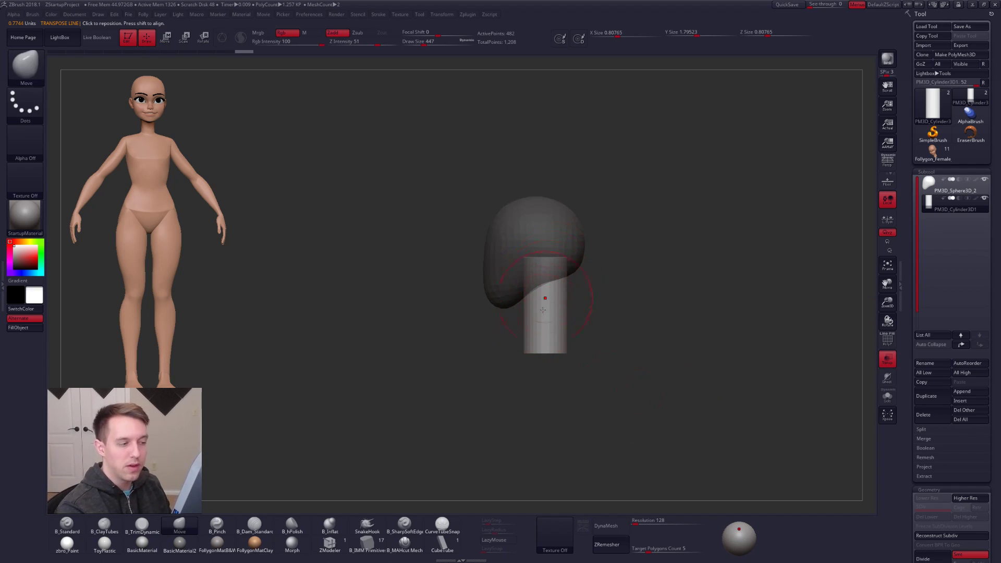
left_click(888, 360)
key("ctrl+d")
key("shift+d")
left_click_drag(552, 370, 568, 362, "shift")
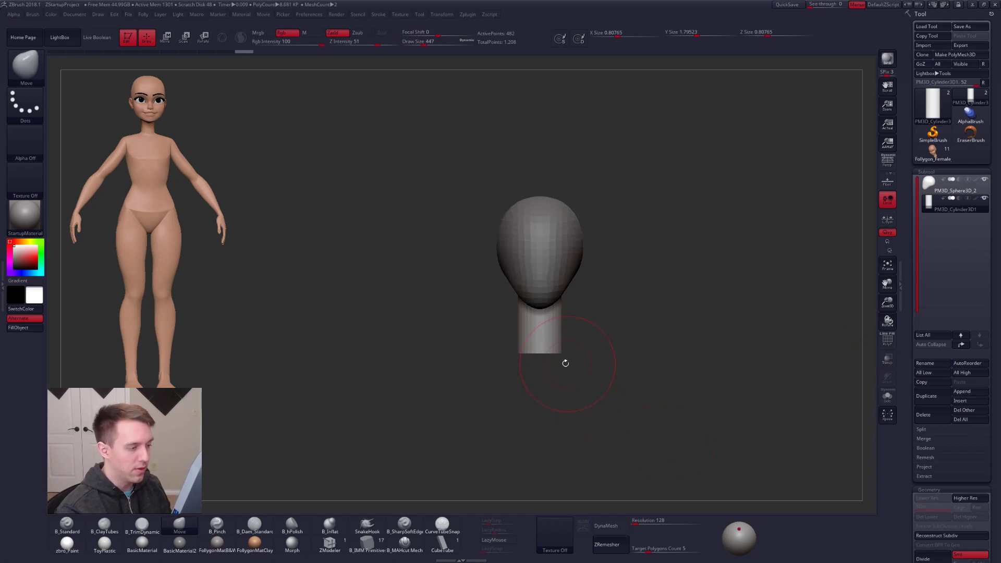
- Shorten the neck cylinder to a Y size of about 1.43 and return to the Move brush
key("shift+s")
key("w")
left_click_drag(555, 264, 552, 371)
key("shift+s")
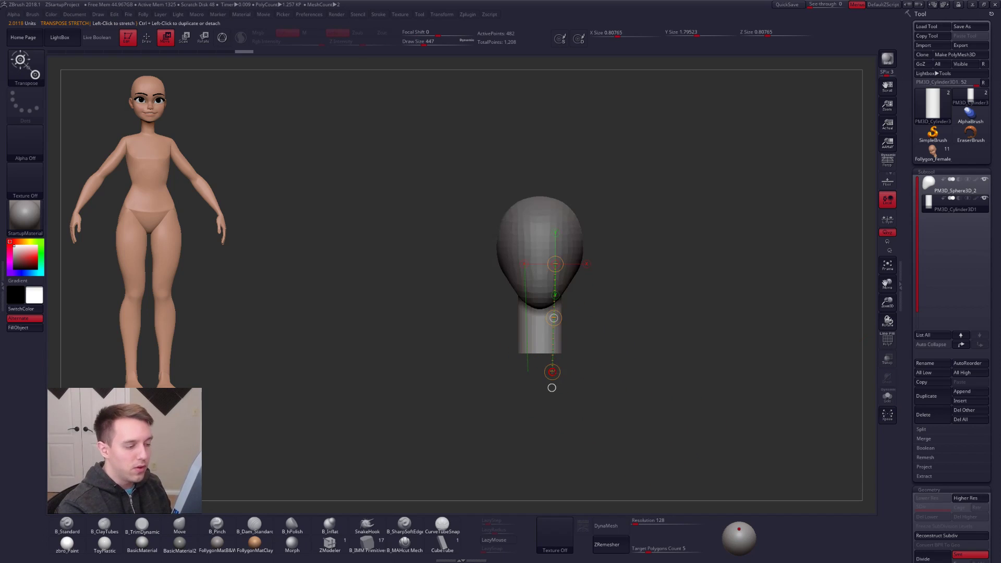
key("shift+s")
mouse_move(545, 257)
left_mouse_down()
mouse_move(544, 388)
mouse_move(544, 360)
left_mouse_up()
key("shift+s")
key("q")
key("b")
key("m")
key("v")
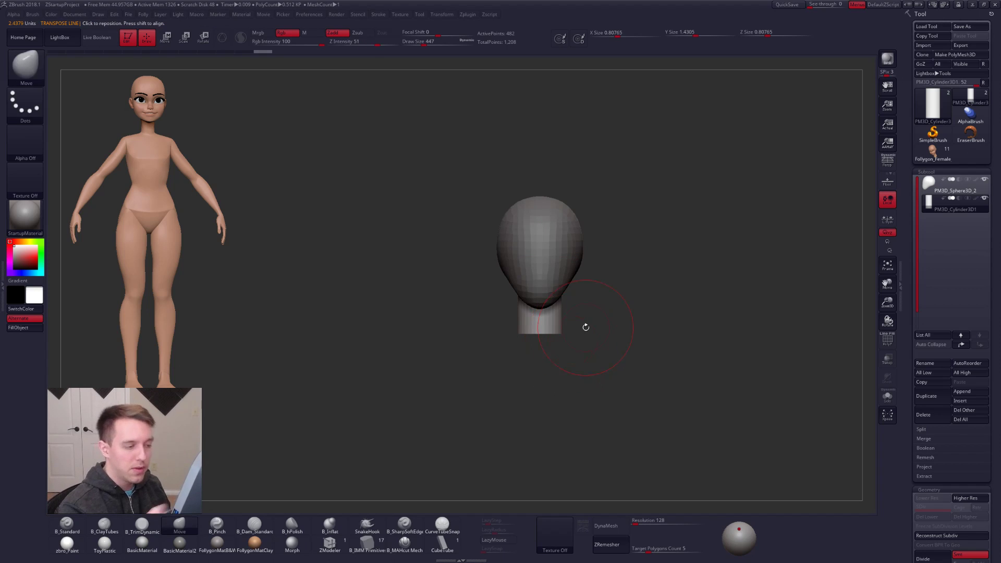
left_click_drag(586, 327, 703, 404)
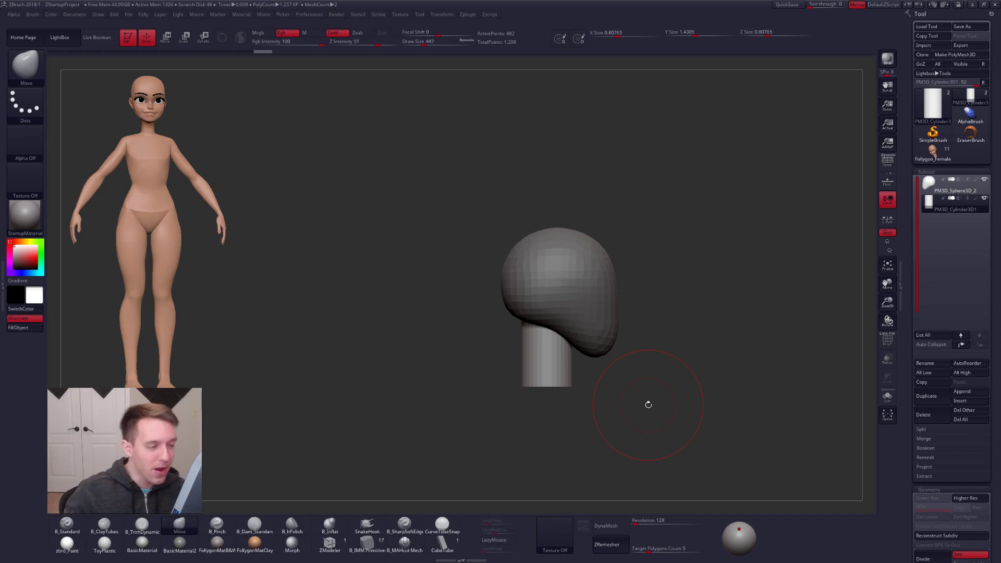
left_click_drag(632, 347, 589, 325)
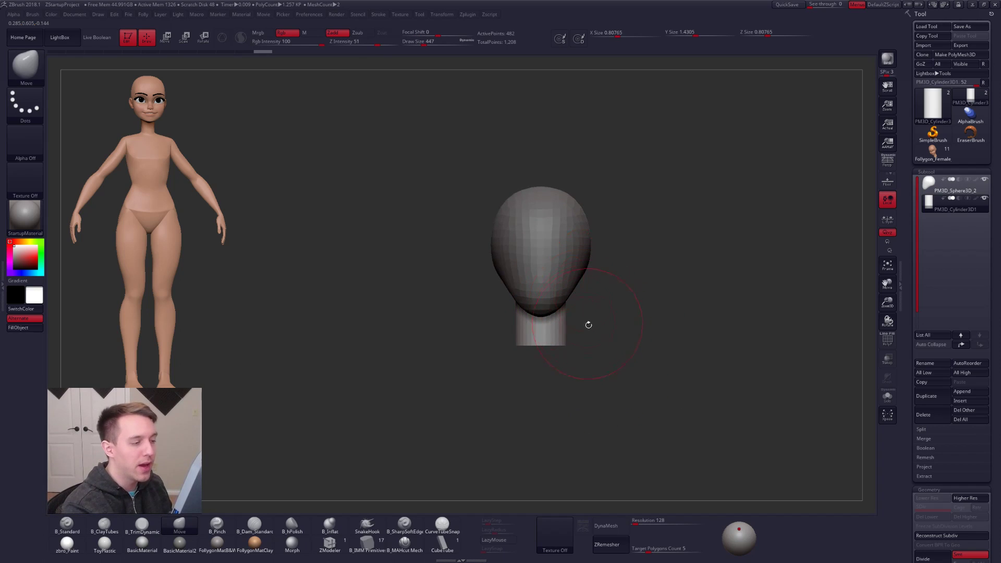
- Make the head subtool active and reshape the jaw and lower face with the Move brush
left_click(572, 244, "alt")
key("f")
left_click_drag(595, 249, 581, 318)
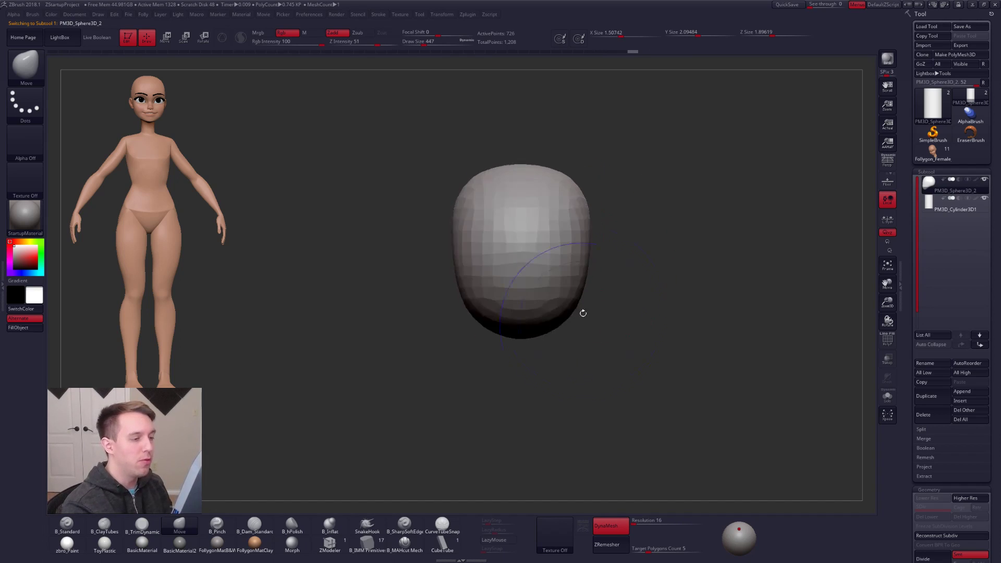
left_click_drag(589, 218, 585, 219)
left_click_drag(595, 376, 562, 329, "shift")
right_click_drag(563, 329, 562, 298, "alt")
left_click_drag(504, 290, 500, 288)
left_click_drag(496, 287, 486, 285)
left_click_drag(517, 326, 518, 339)
- Refine the sides of the jaw with the Move brush and raise the draw size to 500
key("space")
left_click_drag(546, 309, 537, 309)
left_click_drag(484, 286, 493, 255)
left_click_drag(487, 331, 492, 333)
key("space")
left_click_drag(600, 287, 681, 278)
key("w")
left_click_drag(681, 278, 677, 278)
key("q")
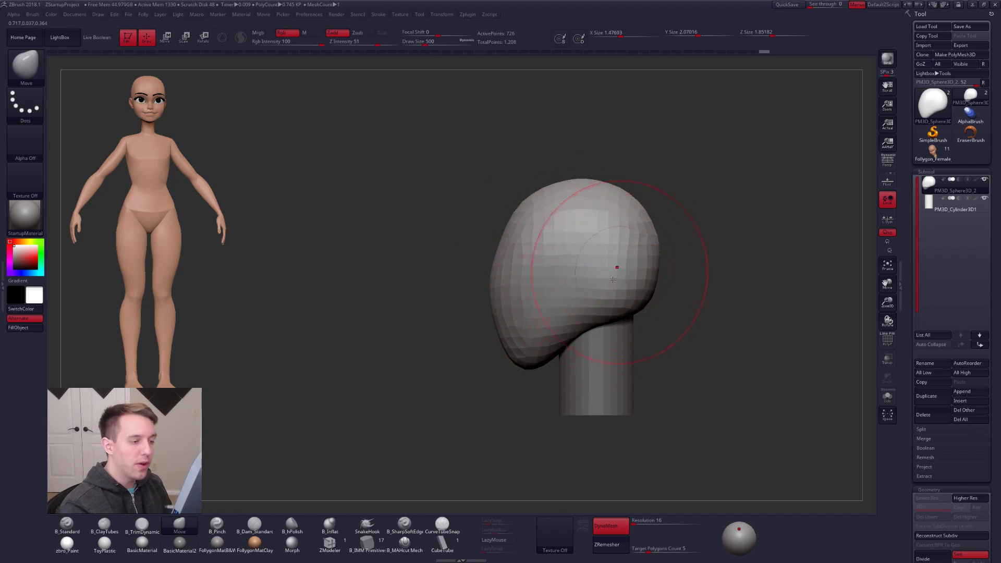
- Reduce the draw size to 414 and try lasso-masking the front of the face in side view
mouse_move(630, 187)
left_mouse_down("ctrl")
mouse_move(616, 180)
mouse_move(657, 263)
mouse_move(644, 193)
left_mouse_up("ctrl")
left_click_drag(689, 244, 712, 230, "ctrl")
key("space")
left_click_drag(582, 276, 575, 276)
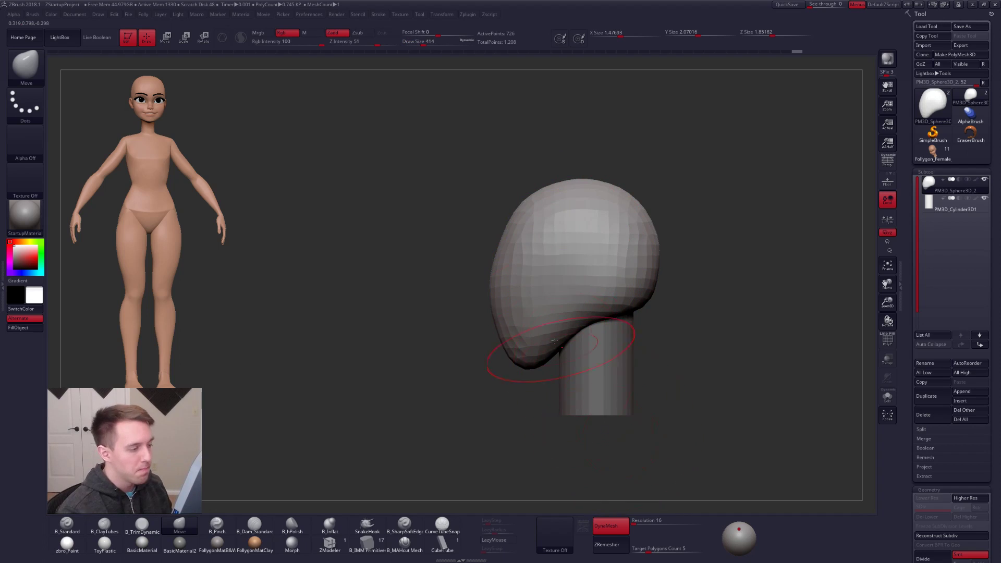
mouse_move(530, 196)
left_mouse_down("ctrl")
mouse_move(508, 219)
mouse_move(488, 302)
mouse_move(539, 437)
left_mouse_up("ctrl")
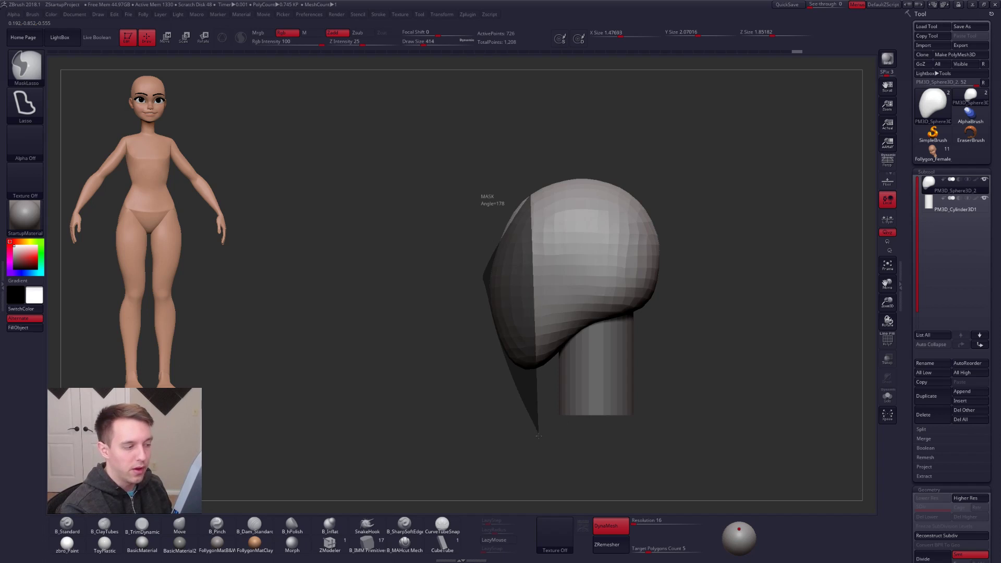
mouse_move(538, 433)
left_mouse_down("ctrl")
mouse_move(540, 422)
mouse_move(524, 429)
left_mouse_up("ctrl")
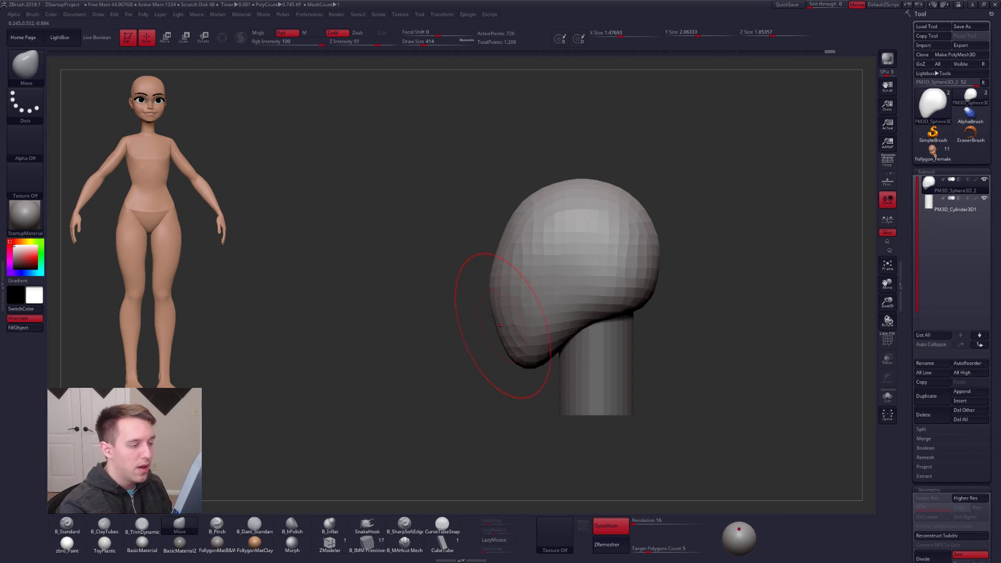
- Set the draw size to 335 and subdivide the head to subdivision level 3
right_click_drag(505, 262, 591, 305, "shift")
key("space")
left_click_drag(591, 305, 585, 306)
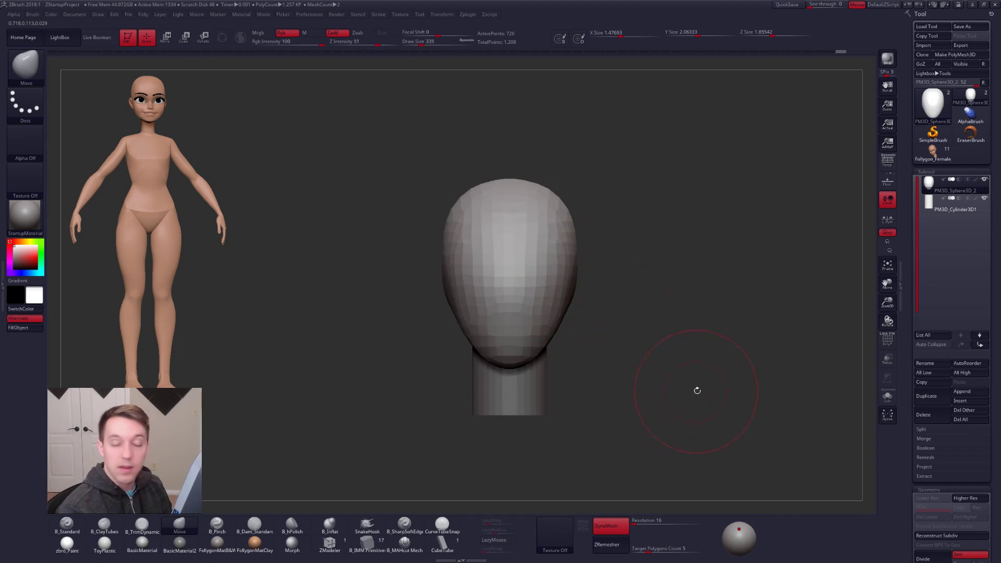
key("ctrl+d")
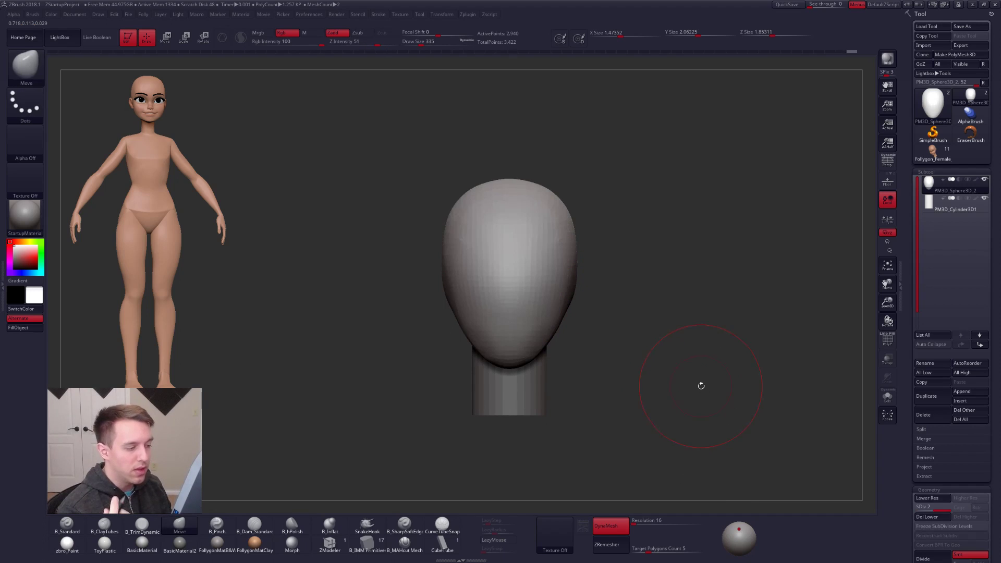
key("shift+d")
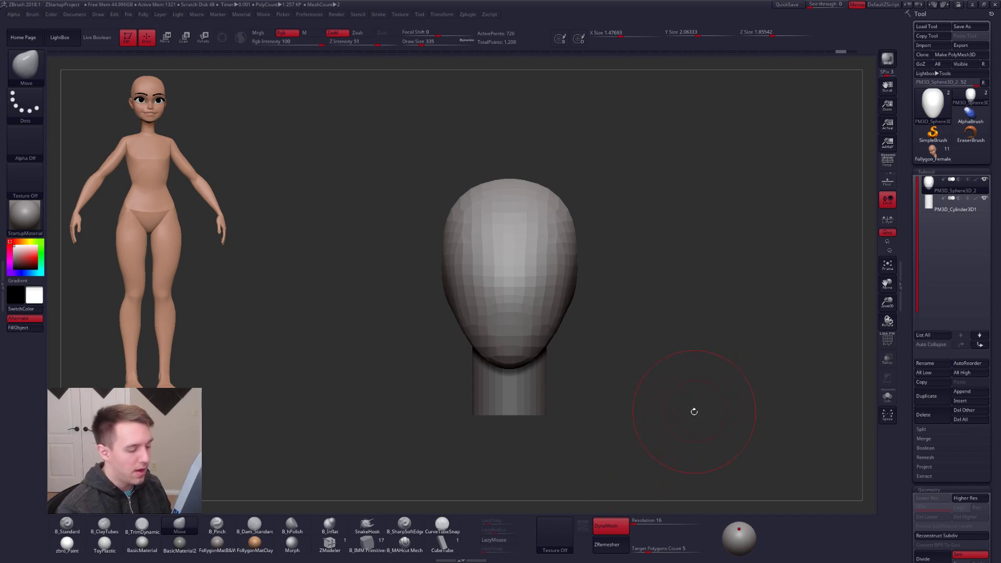
key("ctrl+d")
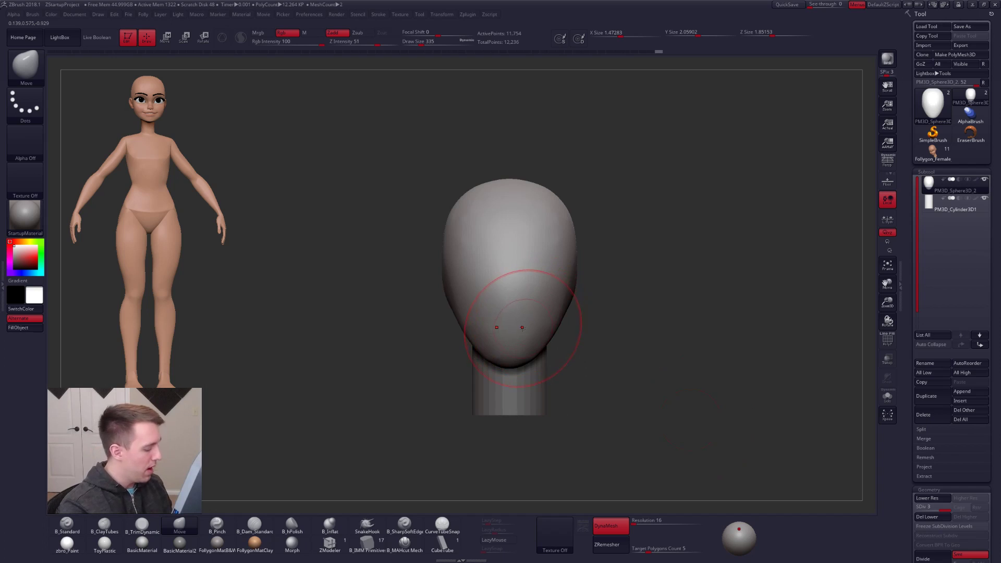
- Sharpen the jawline using the B_Pinch brush at a draw size of 252
key("5")
key("space")
left_click_drag(549, 272, 535, 272)
mouse_move(581, 303)
right_mouse_down()
mouse_move(526, 336)
mouse_move(524, 351)
right_mouse_up()
key("space")
left_click_drag(524, 351, 526, 361)
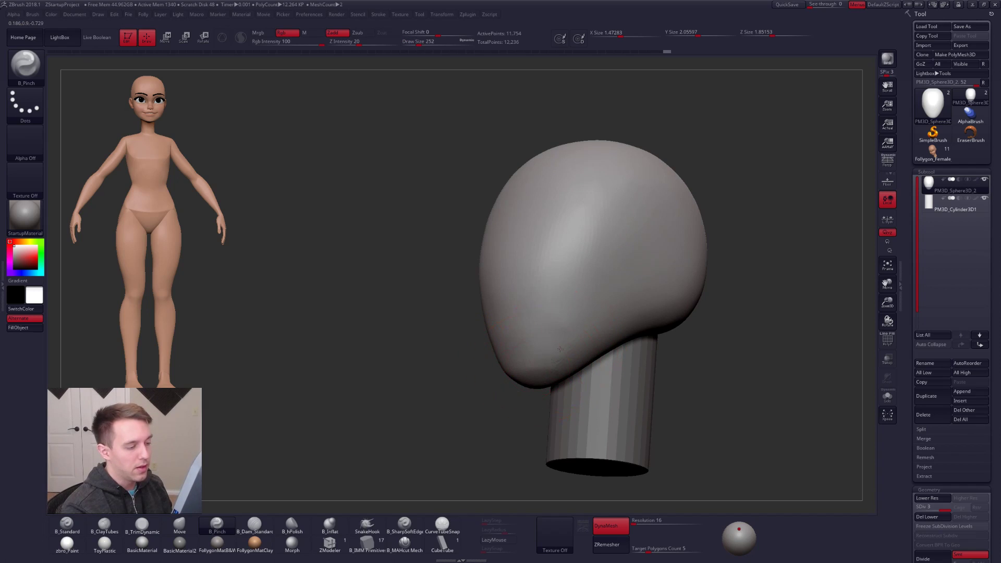
mouse_move(584, 327)
left_mouse_down()
mouse_move(577, 319)
mouse_move(564, 349)
left_mouse_up()
mouse_move(564, 349)
right_mouse_down("shift")
mouse_move(552, 362)
mouse_move(566, 356)
right_mouse_up("shift")
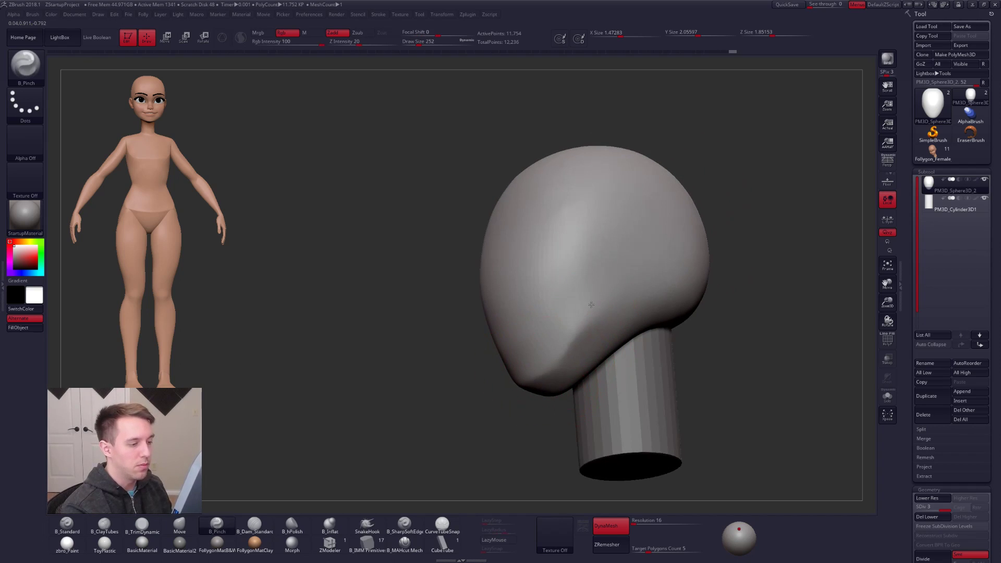
- Try a stronger pinch along the chin's corner and undo it
left_click_drag(548, 366, 562, 352)
right_click_drag(562, 353, 522, 365)
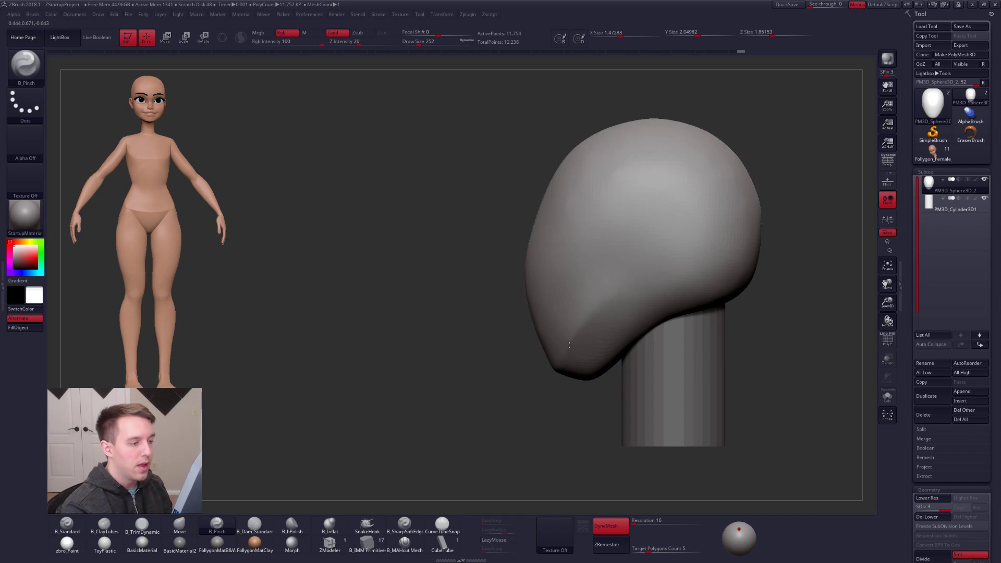
key("ctrl+z")
right_click_drag(581, 347, 547, 381)
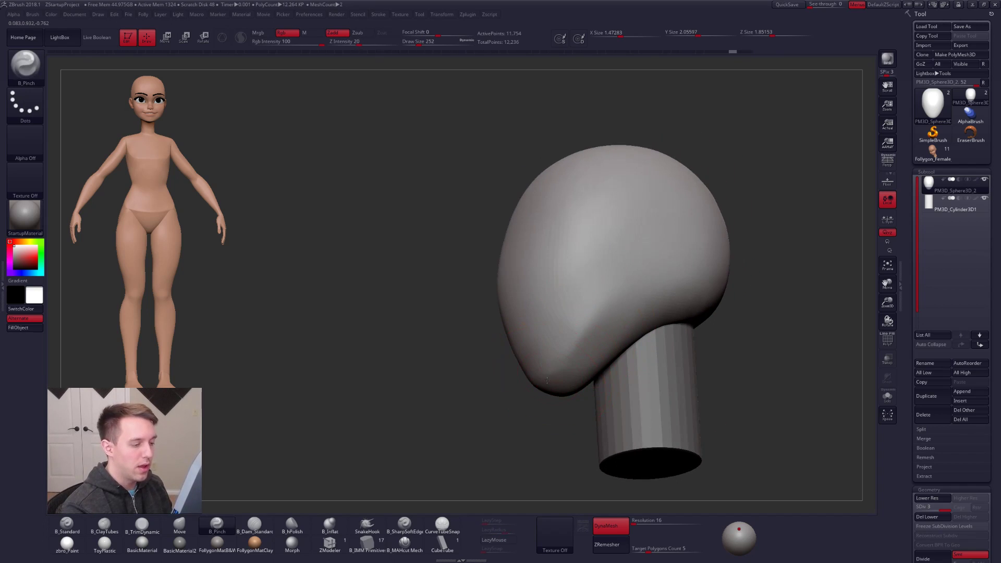
- Pinch the jawline again and tighten the side of the face
left_click_drag(611, 311, 600, 313)
mouse_move(599, 313)
right_mouse_down()
mouse_move(634, 308)
mouse_move(566, 287)
mouse_move(621, 333)
mouse_move(647, 326)
right_mouse_up()
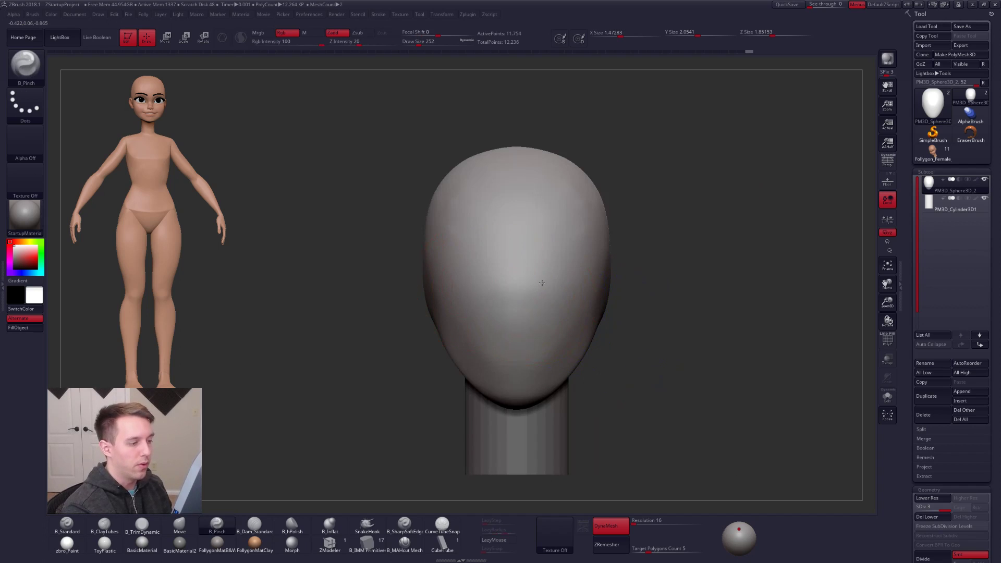
left_click_drag(459, 284, 451, 285)
mouse_move(518, 297)
right_mouse_down("alt")
mouse_move(564, 317)
mouse_move(516, 230)
mouse_move(494, 210)
right_mouse_up("alt")
mouse_move(494, 210)
left_mouse_down()
mouse_move(613, 207)
mouse_move(599, 182)
left_mouse_up()
right_click_drag(600, 183, 597, 266)
mouse_move(598, 266)
right_mouse_down("shift")
mouse_move(621, 292)
mouse_move(579, 302)
right_mouse_up("shift")
- Pinch a horizontal brow edge across the front of the face, checking it from several angles
mouse_move(575, 257)
left_mouse_down()
mouse_move(568, 267)
mouse_move(497, 271)
left_mouse_up()
right_click_drag(557, 323, 550, 391, "alt")
right_click_drag(550, 391, 561, 345, "alt")
left_click_drag(560, 298, 662, 235)
mouse_move(662, 236)
left_mouse_down()
mouse_move(614, 258)
mouse_move(573, 302)
left_mouse_up()
mouse_move(573, 302)
left_mouse_down()
mouse_move(600, 268)
mouse_move(632, 253)
left_mouse_up()
mouse_move(605, 295)
right_mouse_down("shift")
mouse_move(625, 311)
mouse_move(624, 203)
mouse_move(619, 340)
right_mouse_up("shift")
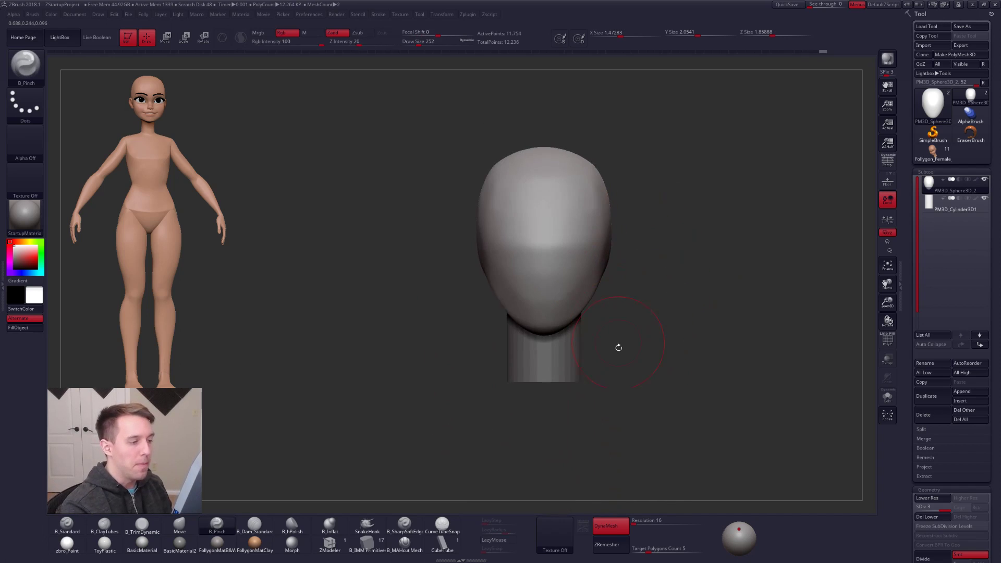
right_click_drag(549, 328, 583, 340)
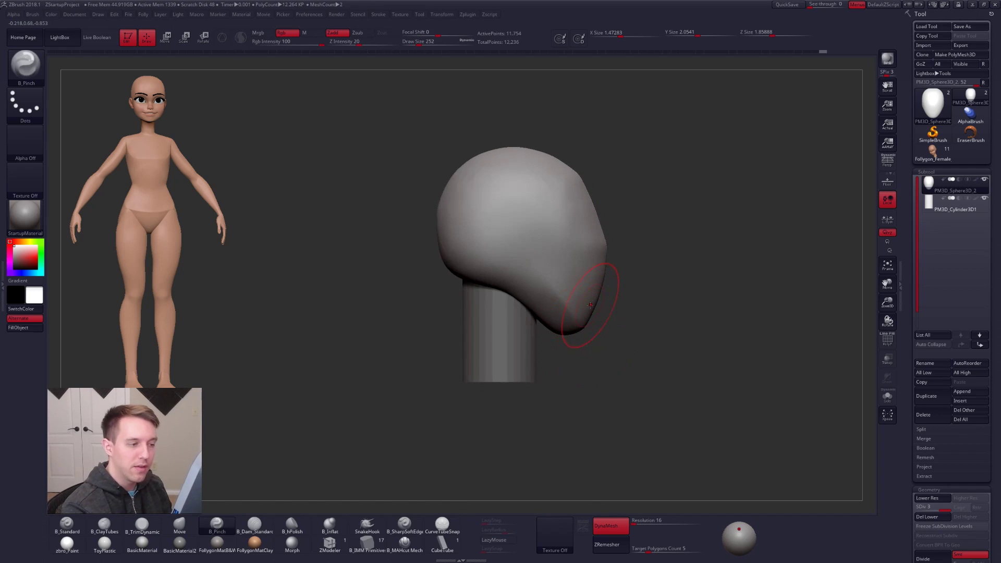
- Flatten the underside of the jaw with the TrimDynamic brush at a draw size of 215
key("shift+s")
key("b")
key("m")
key("v")
mouse_move(596, 292)
right_mouse_down()
mouse_move(562, 313)
mouse_move(579, 346)
mouse_move(555, 277)
right_mouse_up()
key("b")
key("t")
key("d")
key("space")
left_click_drag(554, 277, 550, 277)
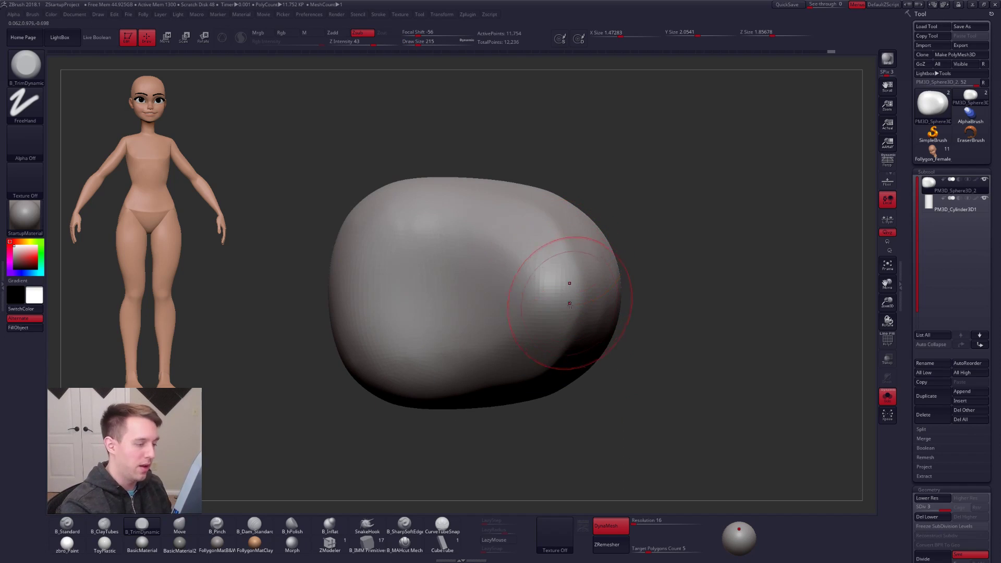
mouse_move(545, 253)
left_mouse_down()
mouse_move(535, 335)
mouse_move(539, 268)
mouse_move(524, 239)
mouse_move(525, 365)
left_mouse_up()
left_click_drag(525, 417, 530, 469)
mouse_move(534, 339)
left_mouse_down()
mouse_move(555, 282)
mouse_move(498, 324)
mouse_move(521, 213)
mouse_move(509, 310)
left_mouse_up()
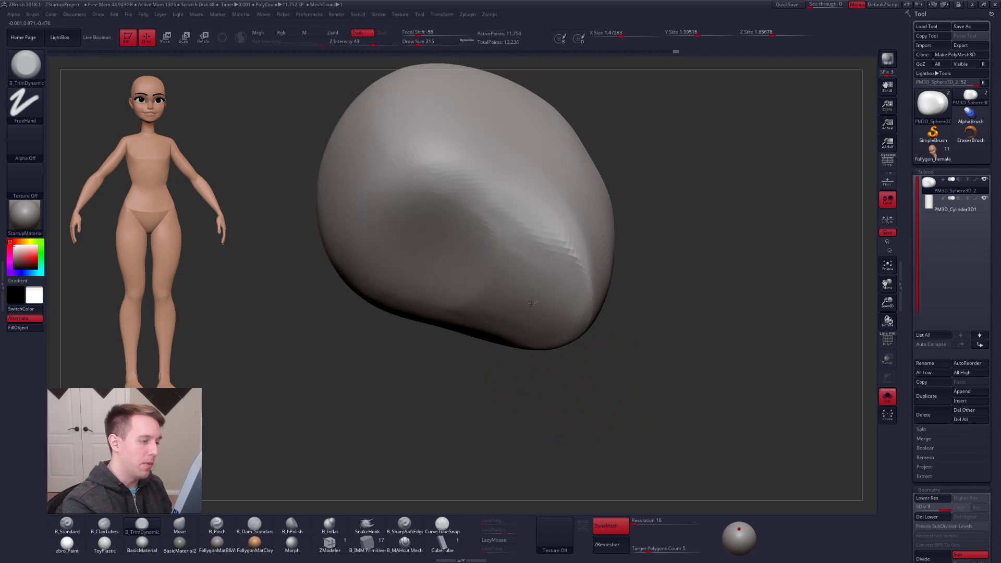
- Continue trimming the flat plane beneath the chin from other angles
left_click_drag(535, 397, 545, 349)
left_click_drag(694, 354, 663, 337)
left_click_drag(662, 336, 521, 418, "alt")
left_click_drag(625, 365, 644, 407, "alt")
left_click_drag(488, 424, 531, 399)
- Narrow the sides of the head with the Move brush, enlarging the draw size to 308
key("b")
key("m")
key("v")
left_click_drag(642, 365, 694, 365, "shift")
key("s")
mouse_move(532, 365)
left_mouse_down()
mouse_move(542, 366)
mouse_move(547, 339)
left_mouse_up()
left_click_drag(576, 278, 572, 269)
left_click_drag(561, 365, 537, 321, "alt")
key("space")
left_click_drag(568, 270, 581, 269)
left_click_drag(621, 279, 569, 283)
mouse_move(694, 284)
left_mouse_down()
mouse_move(596, 296)
mouse_move(600, 281)
mouse_move(574, 266)
mouse_move(684, 307)
mouse_move(567, 340)
mouse_move(569, 318)
left_mouse_up()
- Flatten the lower surface of the head with the TrimDynamic brush
key("space")
key("5")
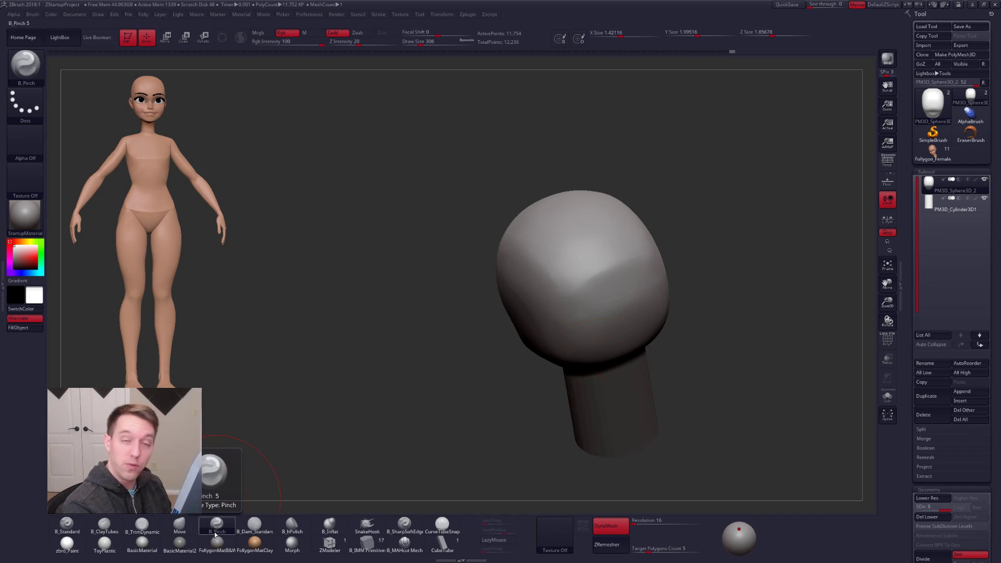
mouse_move(396, 349)
left_mouse_down()
mouse_move(604, 331)
mouse_move(570, 331)
left_mouse_up()
key("b")
key("t")
key("d")
left_click_drag(590, 364, 599, 344)
mouse_move(605, 344)
right_mouse_down()
mouse_move(632, 351)
mouse_move(641, 277)
right_mouse_up()
- Enlarge the Pinch brush to a draw size of 381 and isolate the head from the neck
key("space")
left_click_drag(600, 279, 607, 279)
key("4")
key("5")
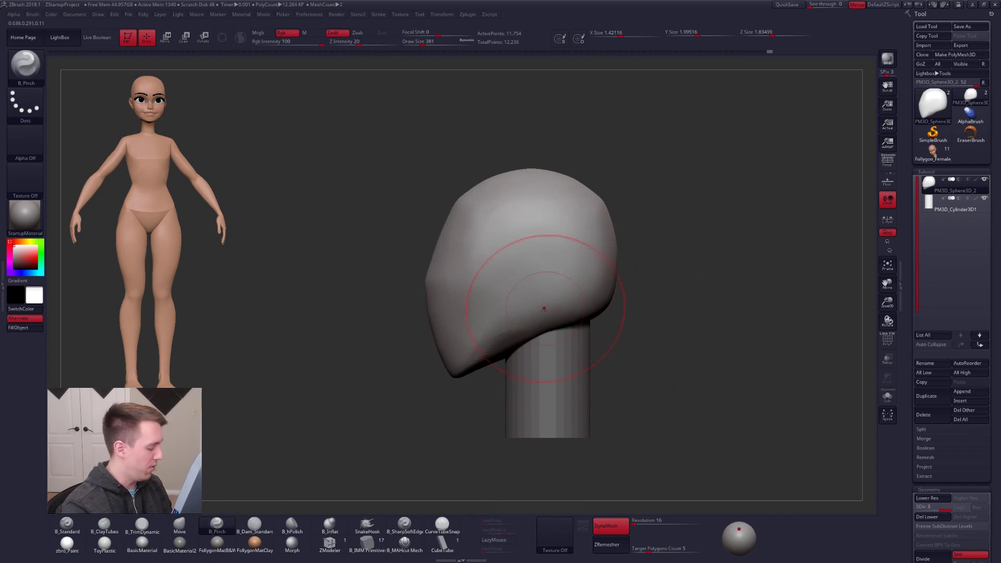
key("shift+s")
right_click_drag(530, 353, 520, 322)
- Pinch the lower edge of the jaw at a draw size of 239 to sharpen the plane beneath the chin
key("space")
left_click_drag(520, 321, 512, 321)
right_click_drag(532, 322, 533, 343)
left_click_drag(533, 342, 541, 348)
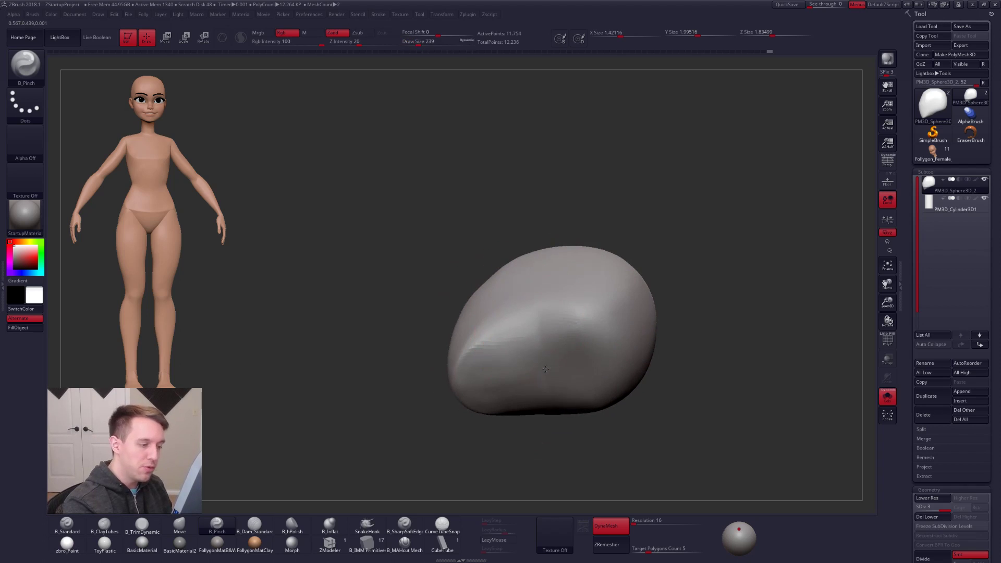
right_click_drag(547, 338, 552, 447)
right_click_drag(514, 369, 554, 356)
key("shift")
right_click_drag(529, 416, 541, 356, "shift")
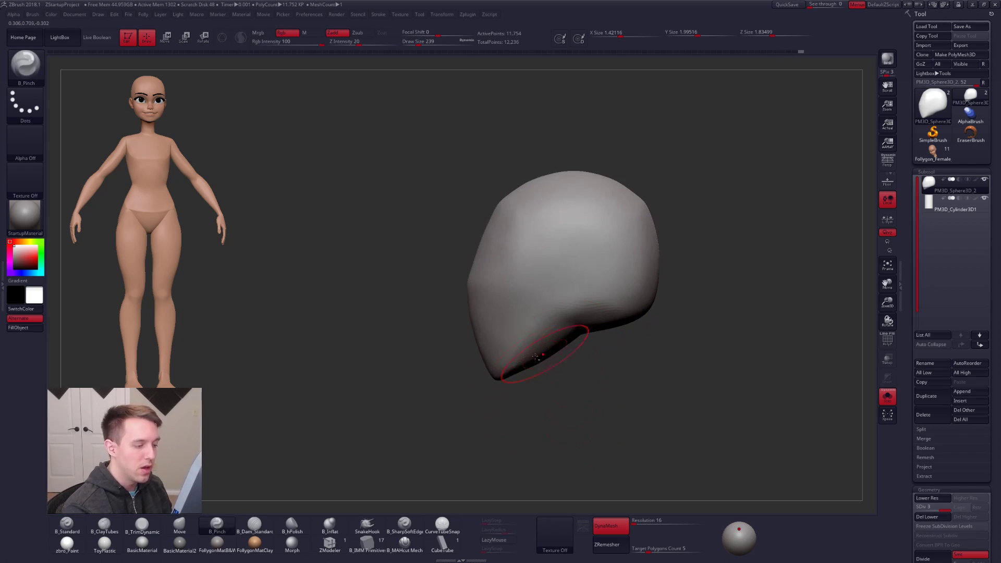
- Switch to the Move brush at a draw size of 279 and bring the neck back into view
key("b")
key("m")
key("v")
key("space")
left_click_drag(527, 359, 531, 359)
key("shift+s")
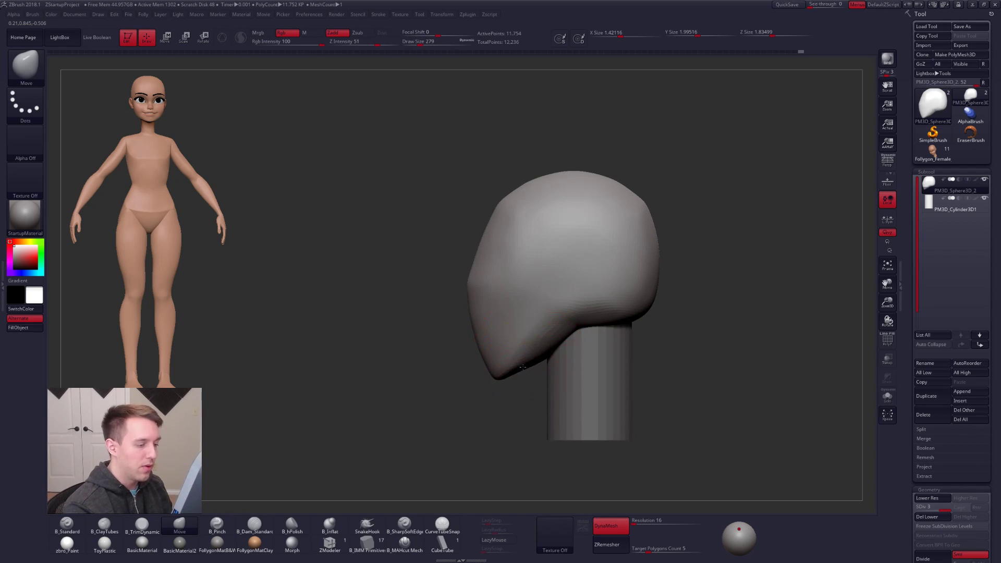
- Smooth and reshape the side of the jaw with the Move brush at a draw size of 239
mouse_move(477, 380)
right_mouse_down()
mouse_move(514, 356)
mouse_move(561, 353)
right_mouse_up()
left_click_drag(493, 327, 509, 329, "shift")
mouse_move(519, 328)
right_mouse_down()
mouse_move(480, 331)
mouse_move(521, 351)
mouse_move(554, 339)
right_mouse_up()
key("space")
left_click_drag(550, 353, 545, 352)
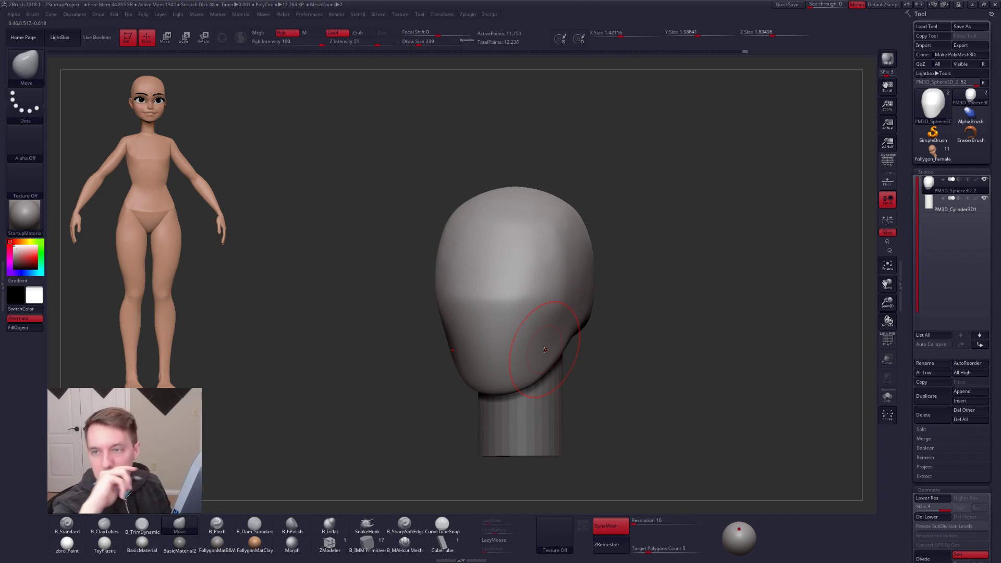
right_click_drag(546, 350, 700, 355)
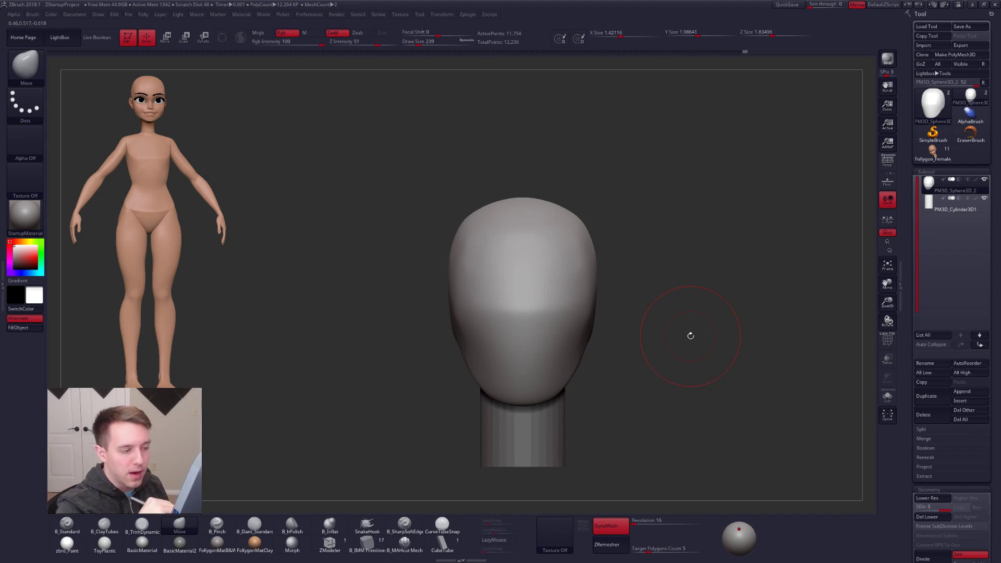
- Check the head's polygon layout with the wireframe overlay
key("shift+f")
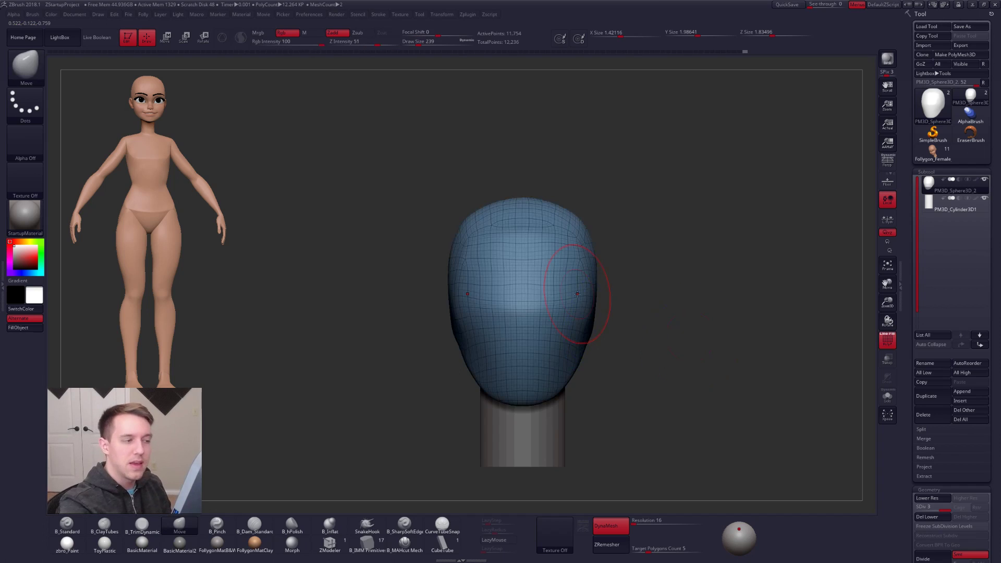
key("shift+f")
left_click_drag(670, 326, 550, 386)
key("space")
left_click_drag(629, 385, 619, 385)
key("shift+f")
- Isolate the head and pinch the jaw's lower edge with the draw size raised to 192
mouse_move(604, 393)
right_mouse_down()
mouse_move(572, 370)
mouse_move(566, 380)
right_mouse_up()
key("shift+s")
key("shift+f")
key("5")
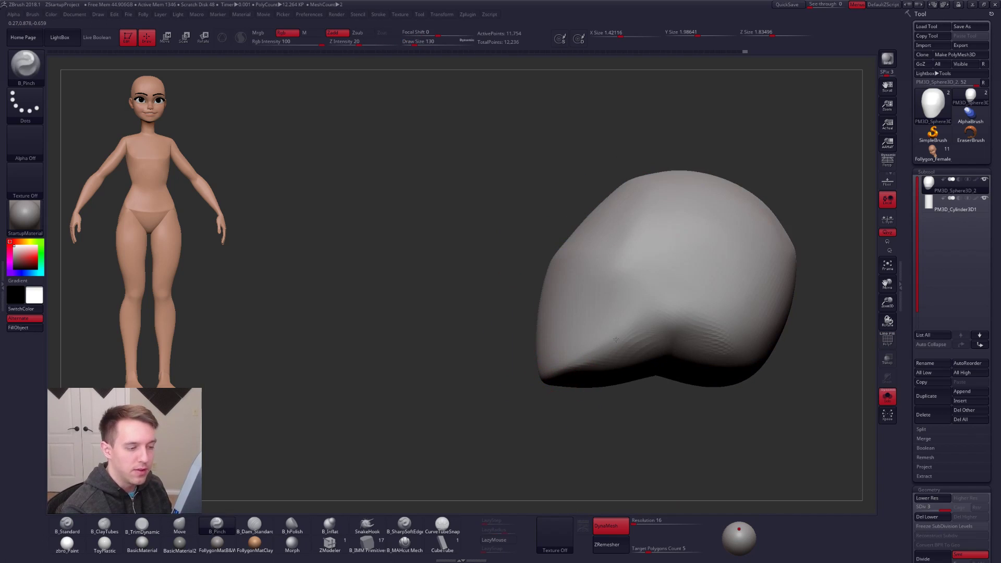
right_click_drag(626, 336, 620, 342, "shift")
key("space")
left_click_drag(620, 342, 626, 342)
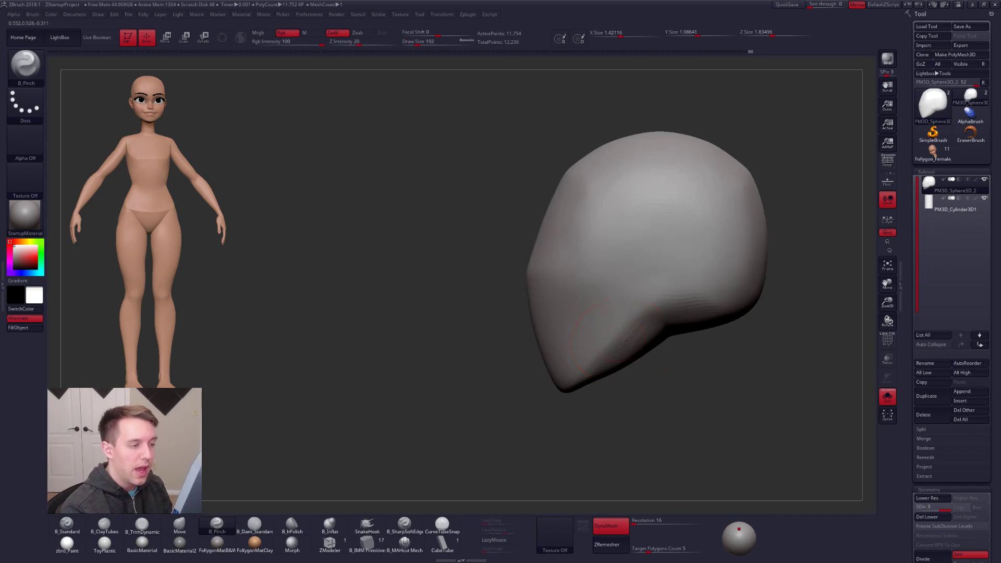
right_click_drag(626, 342, 604, 221)
- Try remeshing the head with DynaMesh at a resolution of 56
key("shift+f")
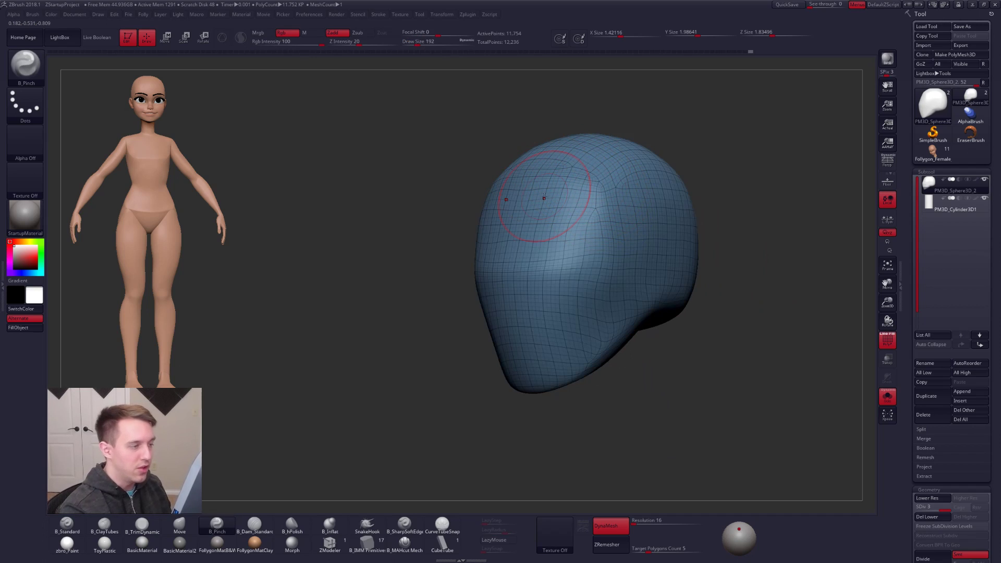
key("shift+f")
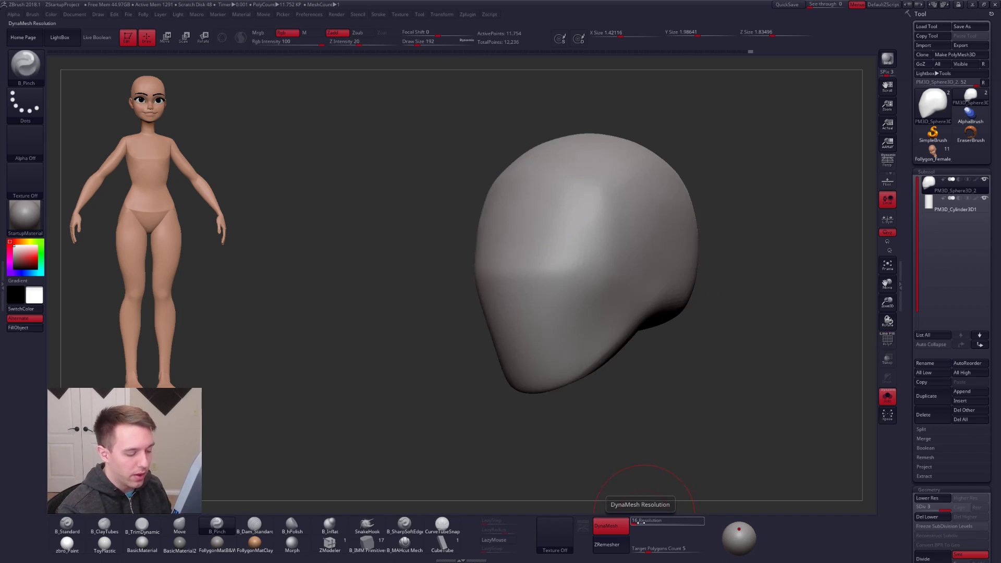
type("55")
key("Return")
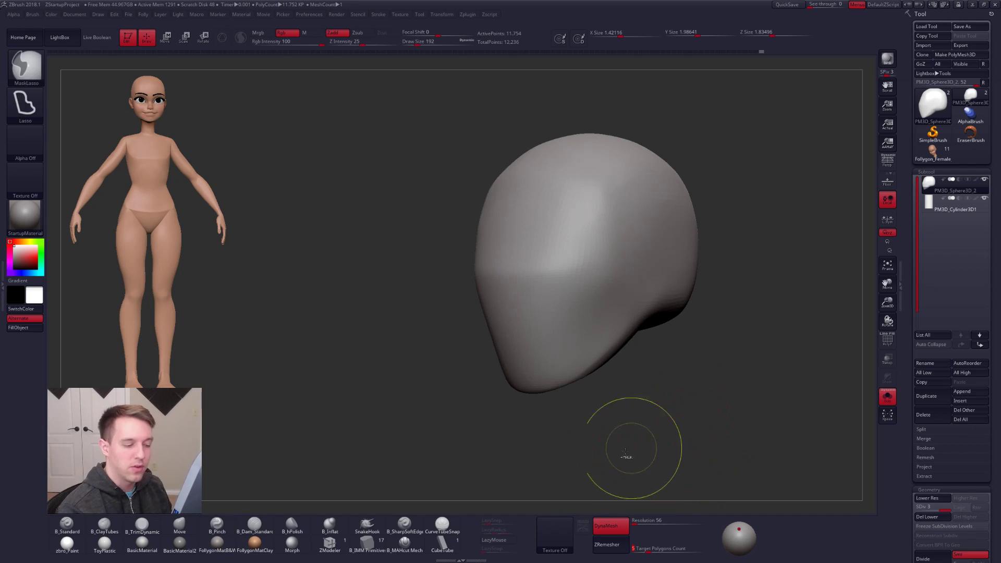
left_click_drag(638, 445, 738, 379, "ctrl")
key("shift+f")
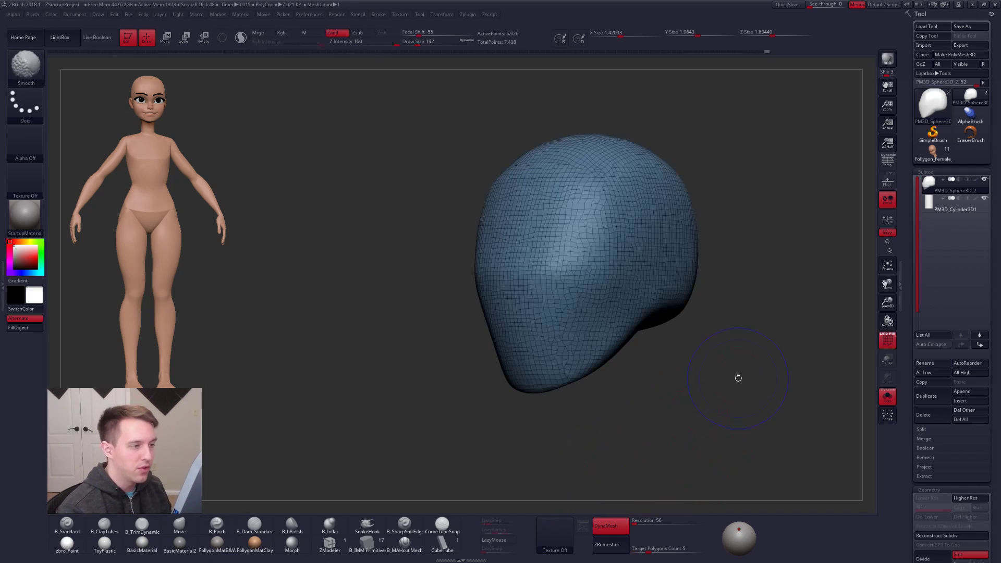
key("shift+f")
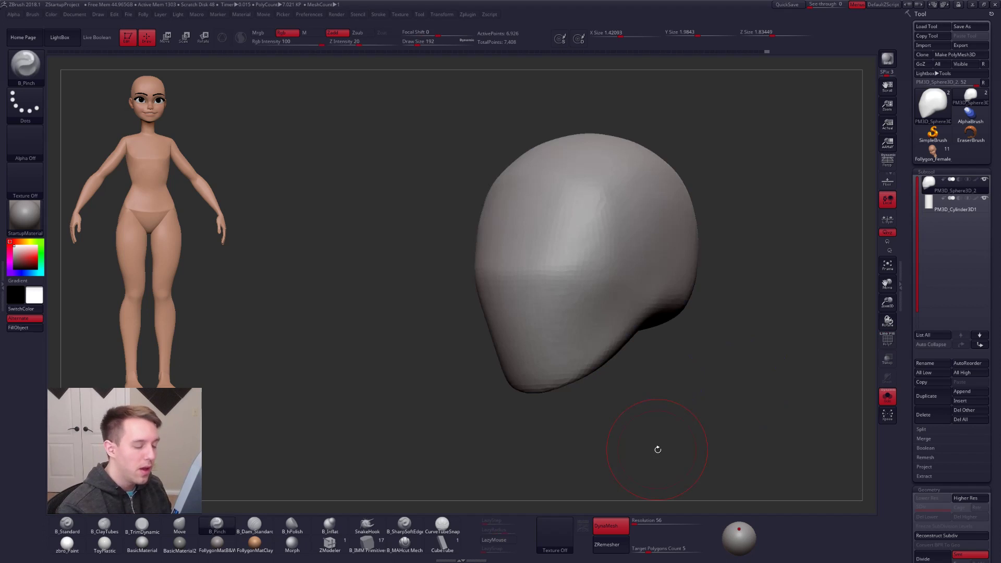
key("ctrl+z")
- Remesh the head with DynaMesh at a resolution of 112 and check its wireframe
left_click(643, 525)
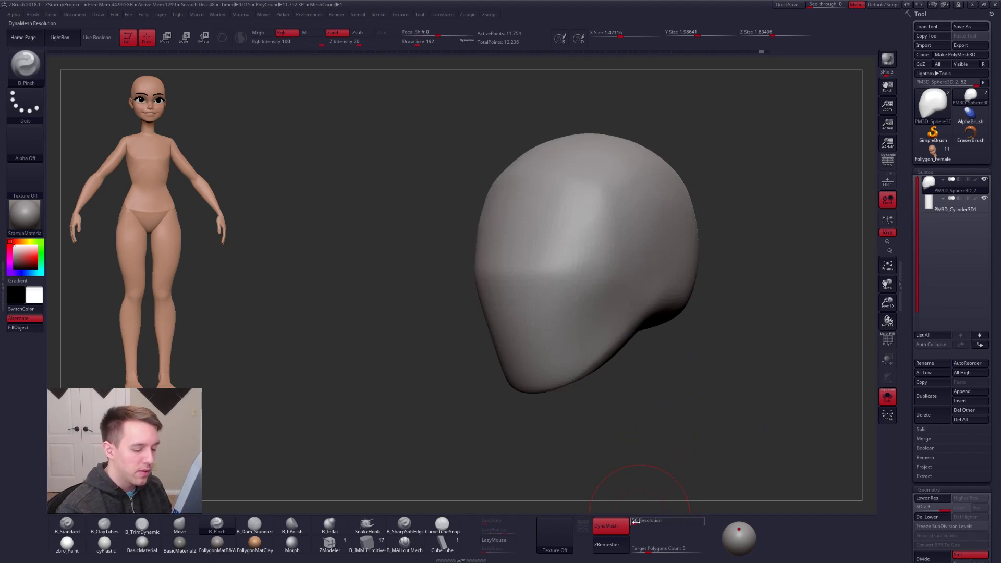
type("112")
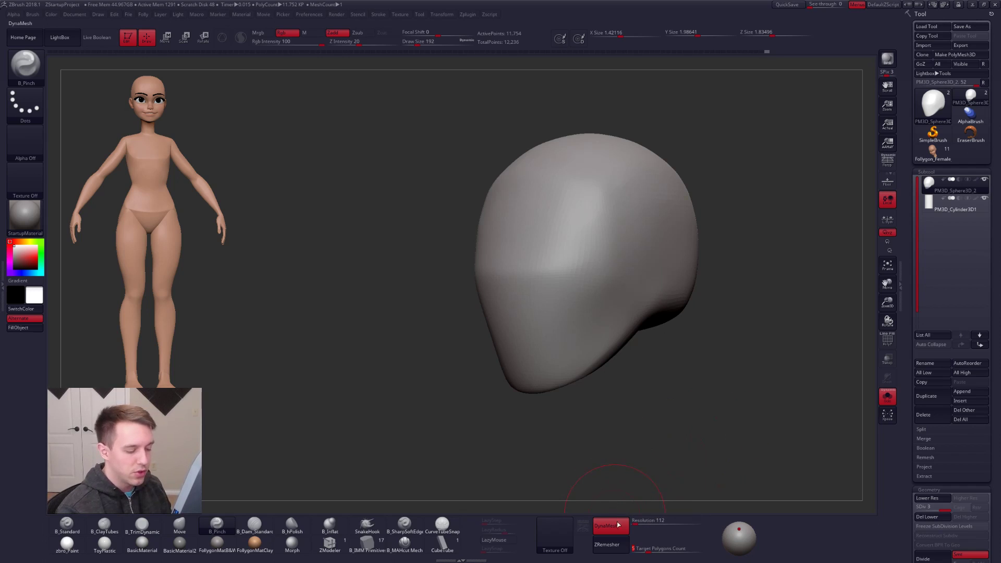
left_click_drag(641, 458, 767, 355, "ctrl")
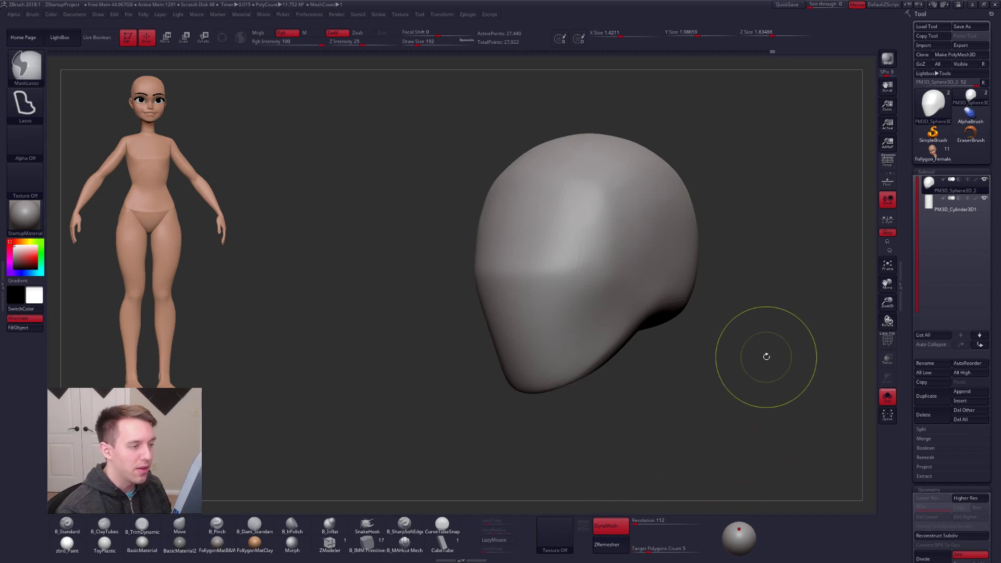
mouse_move(568, 335)
right_mouse_down()
mouse_move(589, 306)
mouse_move(584, 348)
mouse_move(566, 318)
mouse_move(548, 324)
right_mouse_up()
key("shift+f")
key("shift+f")
- Smooth the brow ridge and the side of the forehead at a draw size of 227
key("shift")
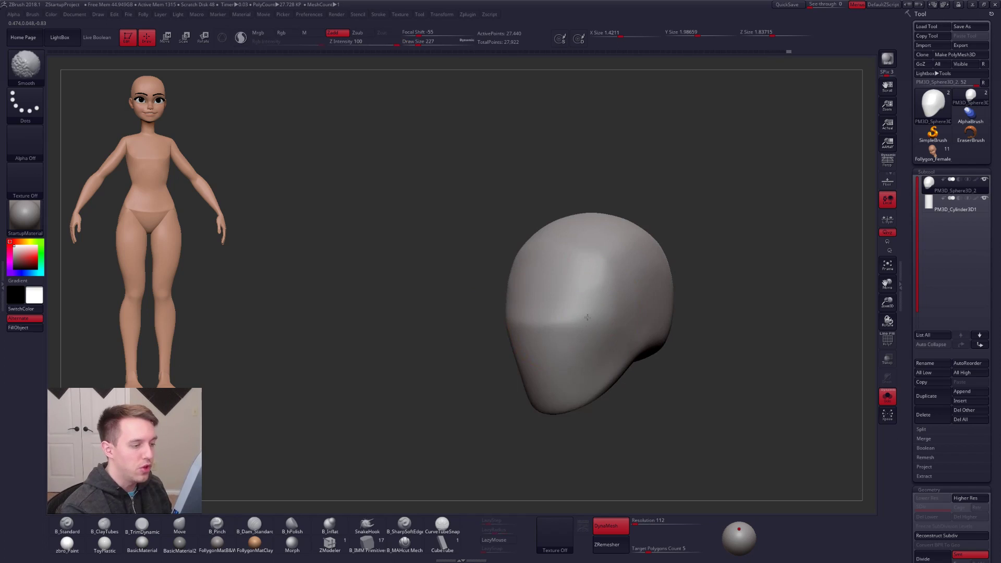
left_click_drag(529, 324, 601, 325, "shift")
right_click_drag(531, 289, 544, 254)
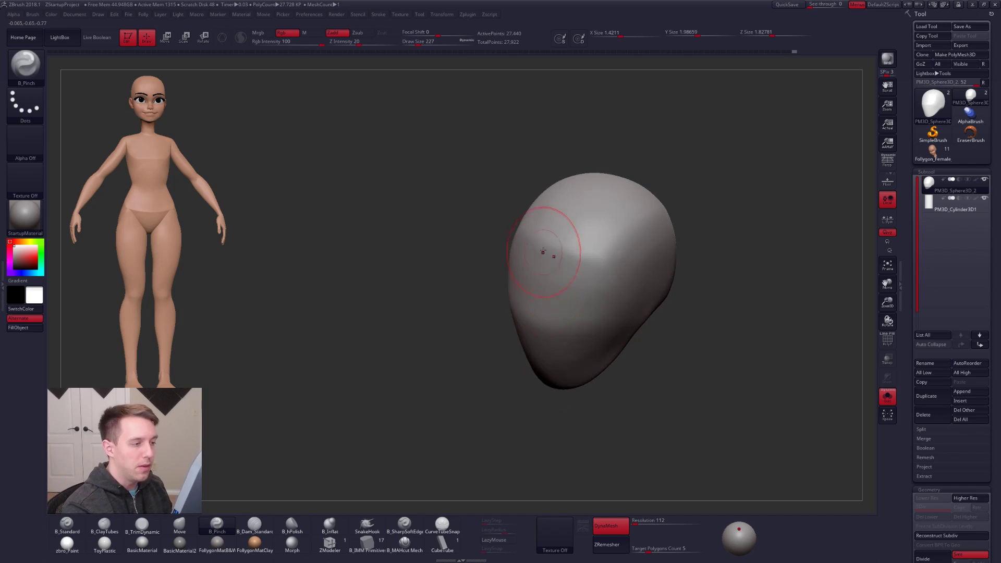
key("shift")
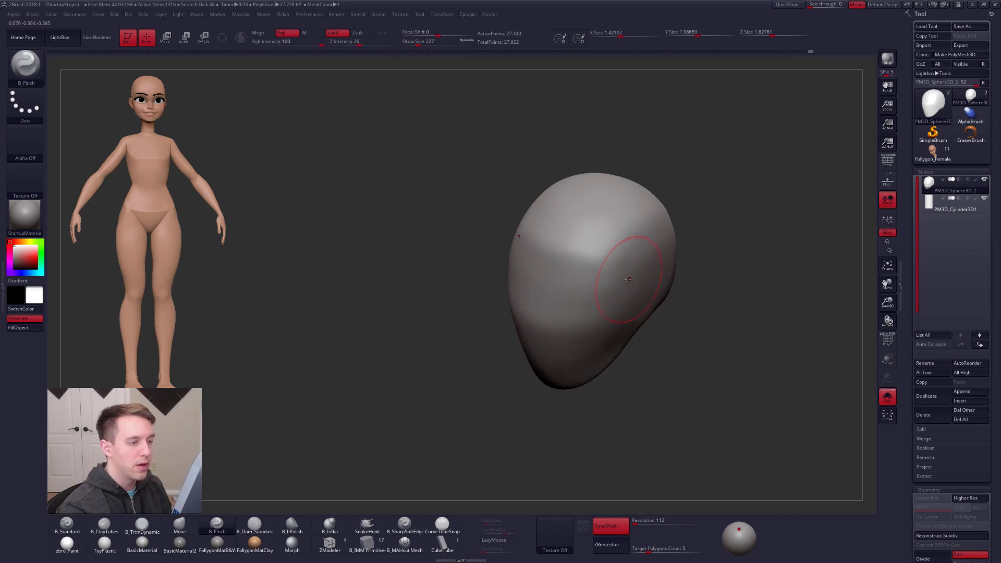
right_click_drag(629, 280, 609, 326, "shift")
- Refine the lower contour of the head with the Move brush and show the neck again
mouse_move(620, 376)
right_mouse_down("alt")
mouse_move(622, 337)
mouse_move(610, 342)
mouse_move(620, 344)
right_mouse_up("alt")
key("b")
key("m")
key("v")
key("space")
left_click_drag(655, 334, 641, 348)
key("space")
mouse_move(638, 346)
right_mouse_down()
mouse_move(660, 344)
mouse_move(624, 365)
mouse_move(584, 357)
mouse_move(621, 338)
right_mouse_up()
key("space")
key("shift+s")
- Flatten and smooth the side of the skull above the neck with the TrimDynamic brush, using a draw size of 203
mouse_move(692, 359)
right_mouse_down("alt")
mouse_move(625, 334)
mouse_move(609, 293)
right_mouse_up("alt")
key("3")
mouse_move(595, 288)
left_mouse_down()
mouse_move(593, 268)
mouse_move(629, 296)
left_mouse_up()
left_click_drag(609, 274, 642, 301)
key("space")
right_click_drag(606, 241, 632, 291)
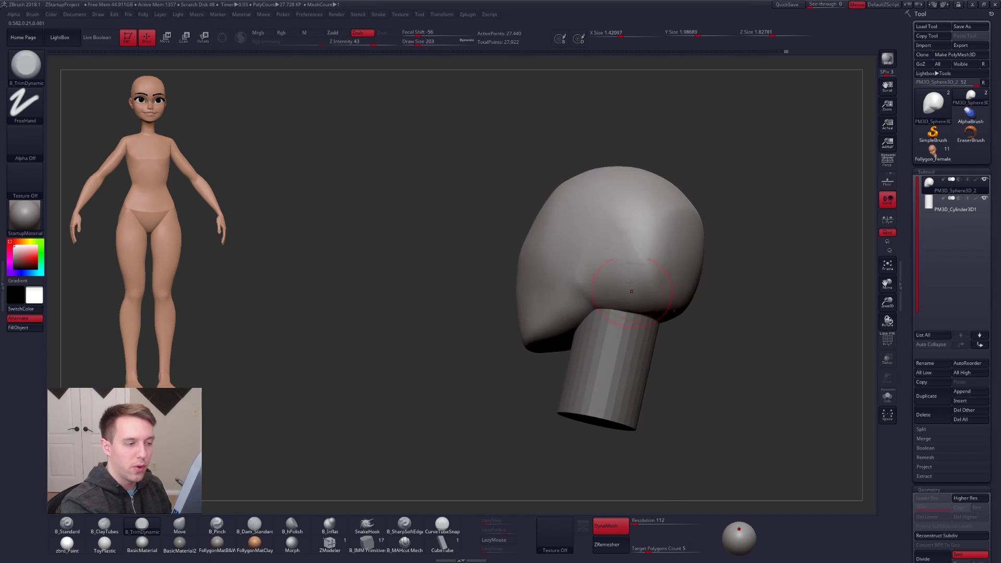
key("shift")
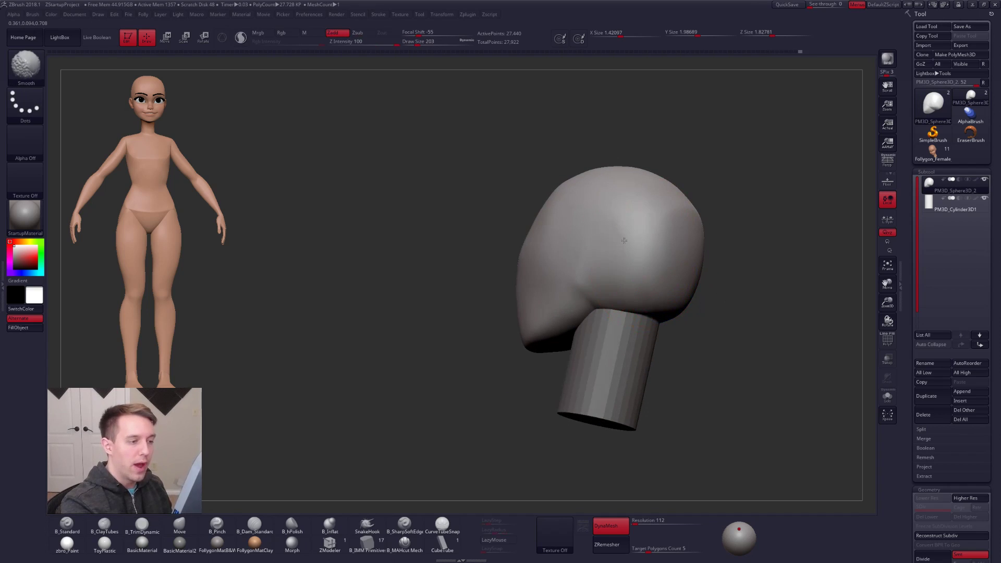
right_click_drag(600, 247, 631, 295, "shift")
- Enlarge the TrimDynamic brush to a draw size of 239
key("space")
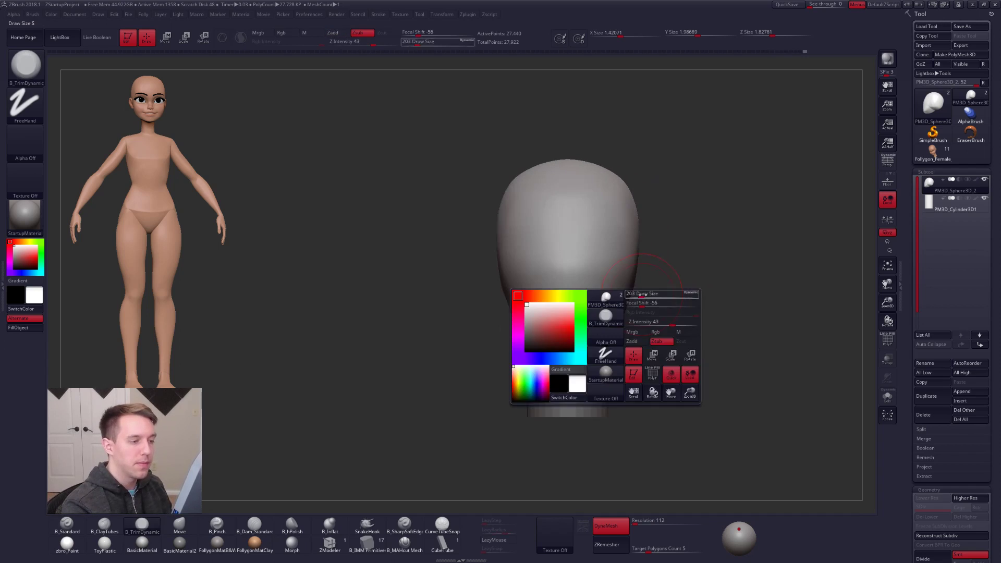
left_click_drag(621, 297, 635, 297)
right_click_drag(635, 297, 608, 266, "ctrl")
key("space")
left_click_drag(587, 328, 579, 328)
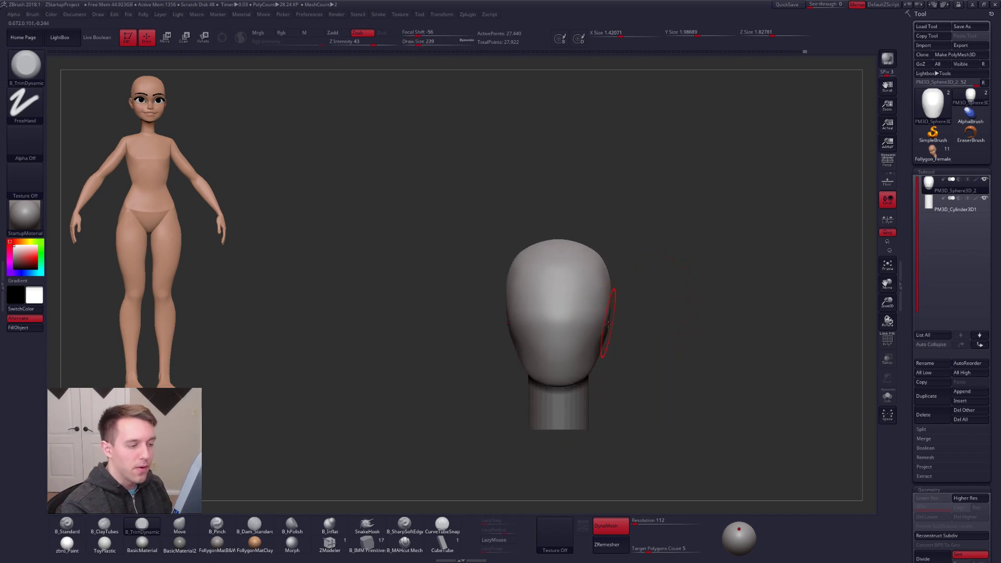
right_click_drag(589, 328, 621, 376, "ctrl")
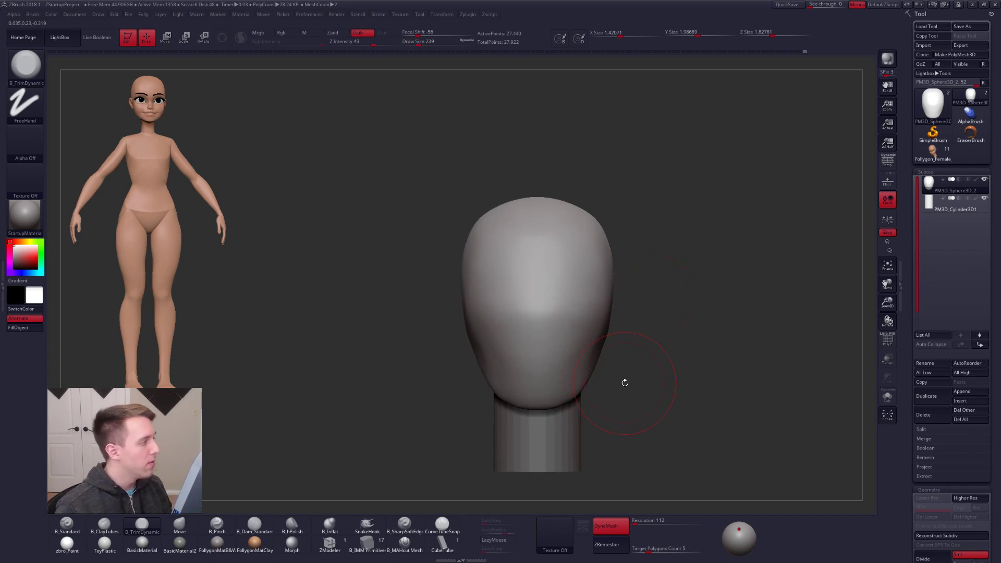
- Compare the head's front proportions with the reference picture of the pink-haired stylized character
right_click_drag(586, 286, 579, 244, "alt")
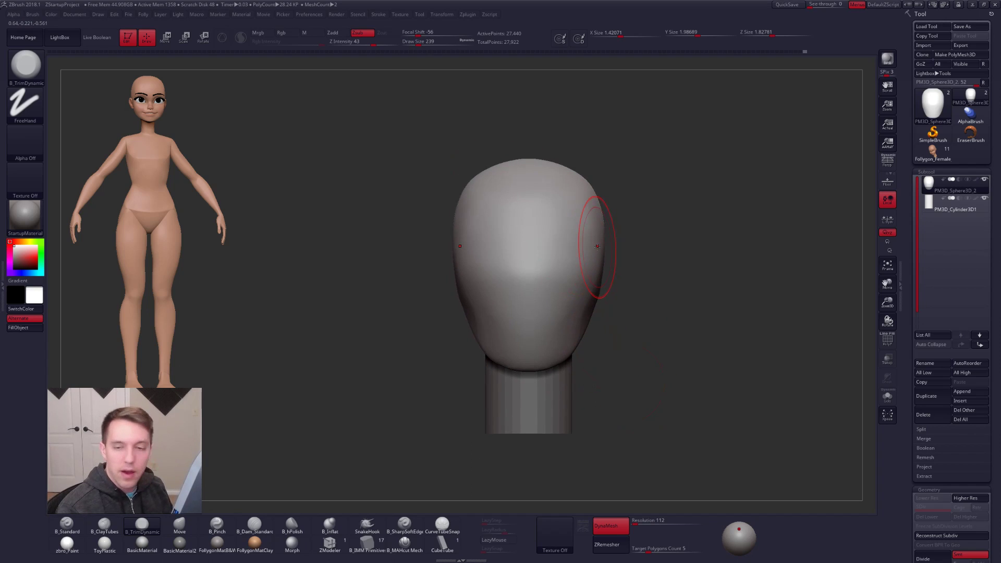
right_click_drag(532, 246, 617, 248)
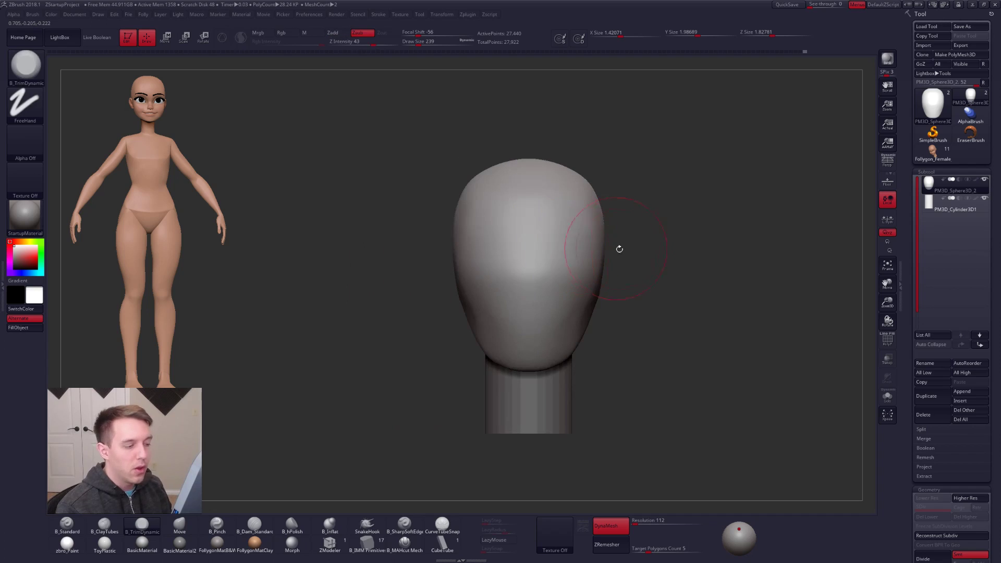
left_click_drag(1000, 113, 602, 147)
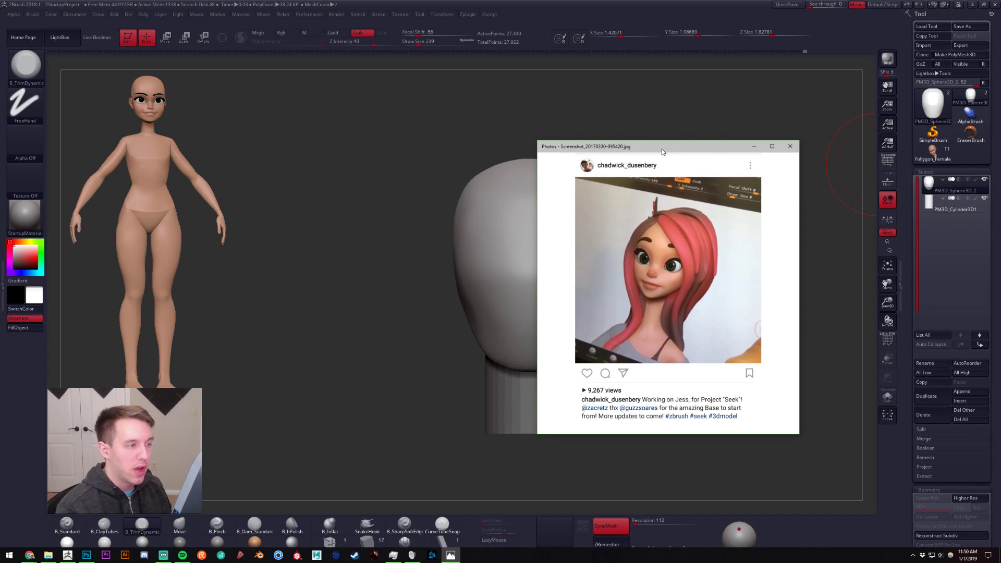
left_click_drag(662, 148, 1000, 130)
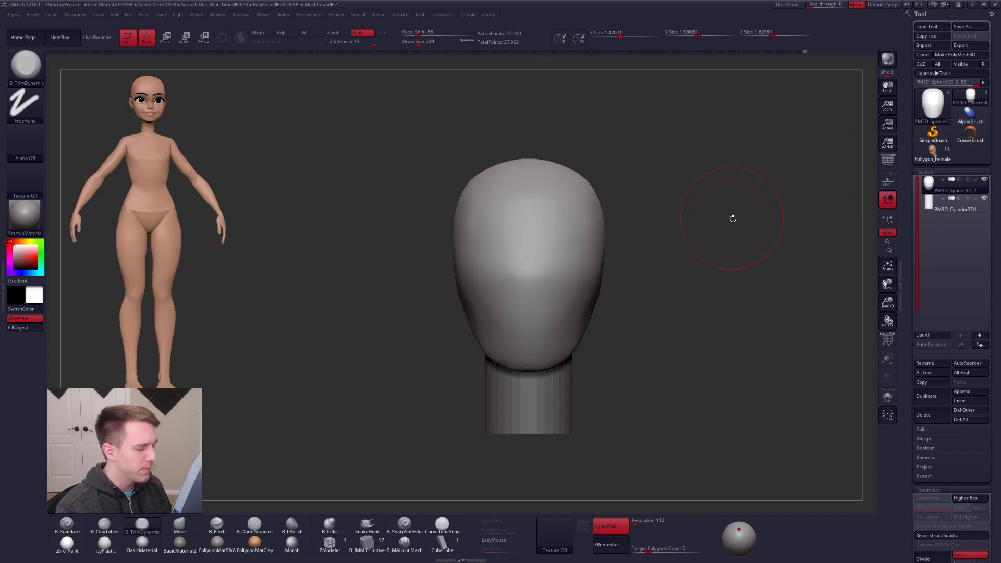
- Shorten and reshape the chin and jaw with the Move brush at a draw size of 292
key("b")
key("m")
key("v")
key("space")
left_click_drag(568, 348, 558, 319)
key("space")
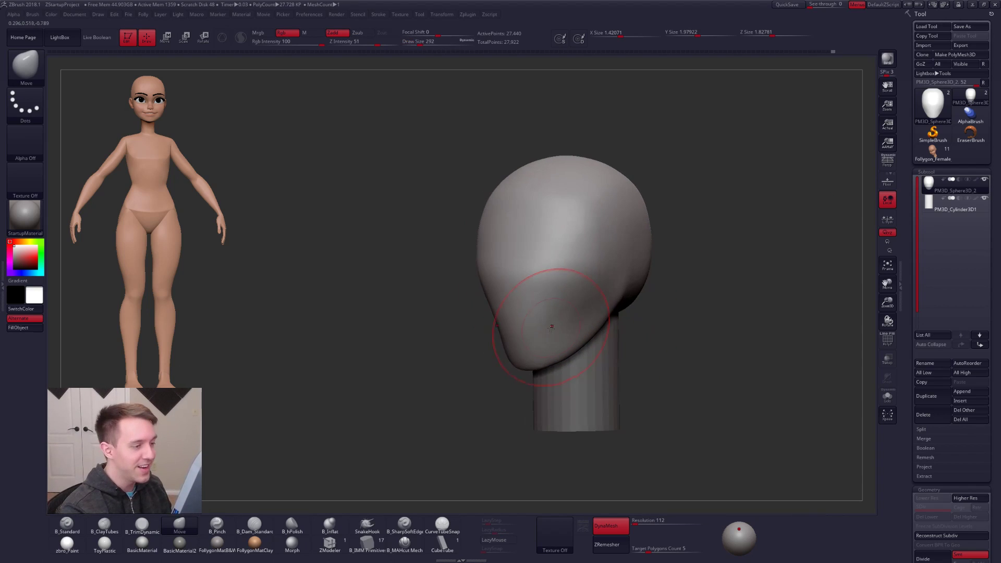
right_click_drag(570, 351, 600, 342, "shift")
left_click_drag(567, 354, 569, 344)
right_click_drag(570, 343, 545, 318)
- Build up the cheek and lower face with the ClayTubes brush and smooth the strokes
key("b")
key("c")
key("t")
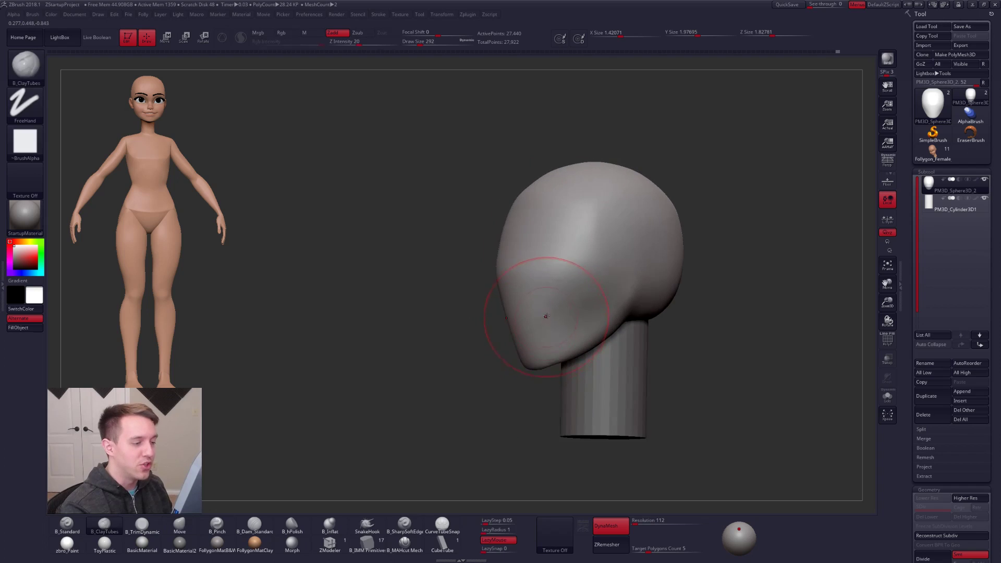
mouse_move(563, 340)
left_mouse_down()
mouse_move(569, 308)
mouse_move(619, 292)
left_mouse_up()
mouse_move(576, 324)
left_mouse_down()
mouse_move(611, 287)
mouse_move(584, 277)
left_mouse_up()
mouse_move(549, 334)
left_mouse_down()
mouse_move(578, 275)
mouse_move(550, 278)
left_mouse_up()
mouse_move(519, 319)
left_mouse_down()
mouse_move(548, 260)
mouse_move(593, 313)
left_mouse_up()
mouse_move(564, 309)
right_mouse_down("shift")
mouse_move(599, 306)
mouse_move(576, 358)
right_mouse_up("shift")
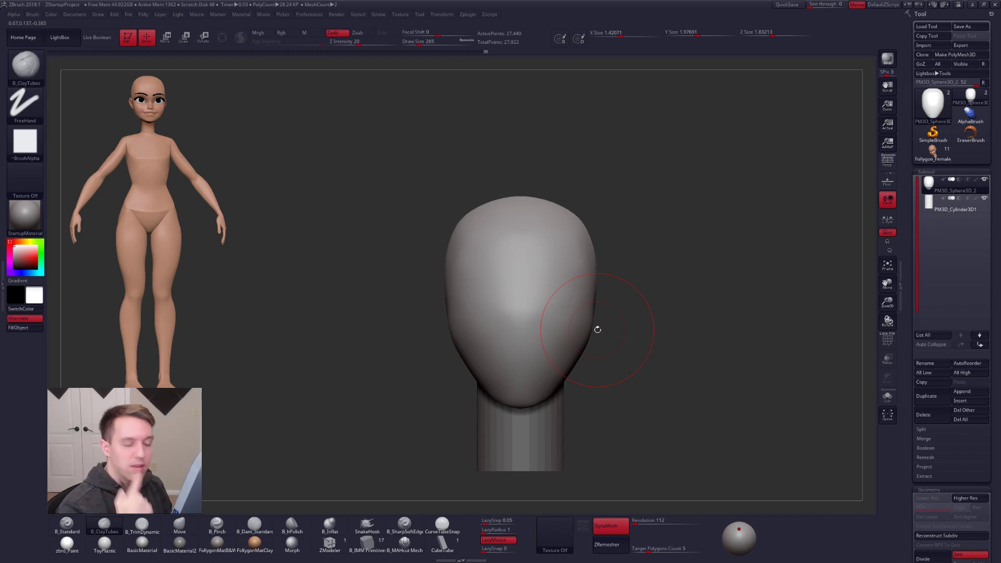
- Pull in the temples and cheeks with the Move brush at a draw size of 252, and enlarge the brush to 335
key("space")
left_click_drag(584, 331, 594, 328)
key("b")
key("m")
key("v")
left_click_drag(597, 268, 594, 268)
key("space")
left_click_drag(600, 319, 581, 318)
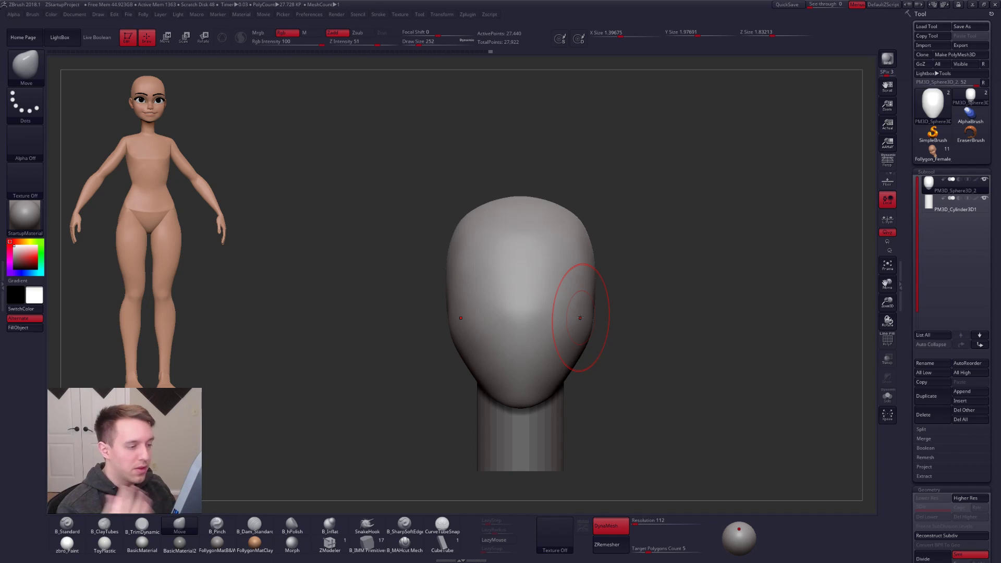
key("space")
left_click_drag(581, 290, 588, 291)
mouse_move(581, 288)
right_mouse_down("shift")
mouse_move(581, 234)
mouse_move(595, 325)
mouse_move(599, 256)
right_mouse_up("shift")
right_click_drag(596, 350, 561, 361, "ctrl")
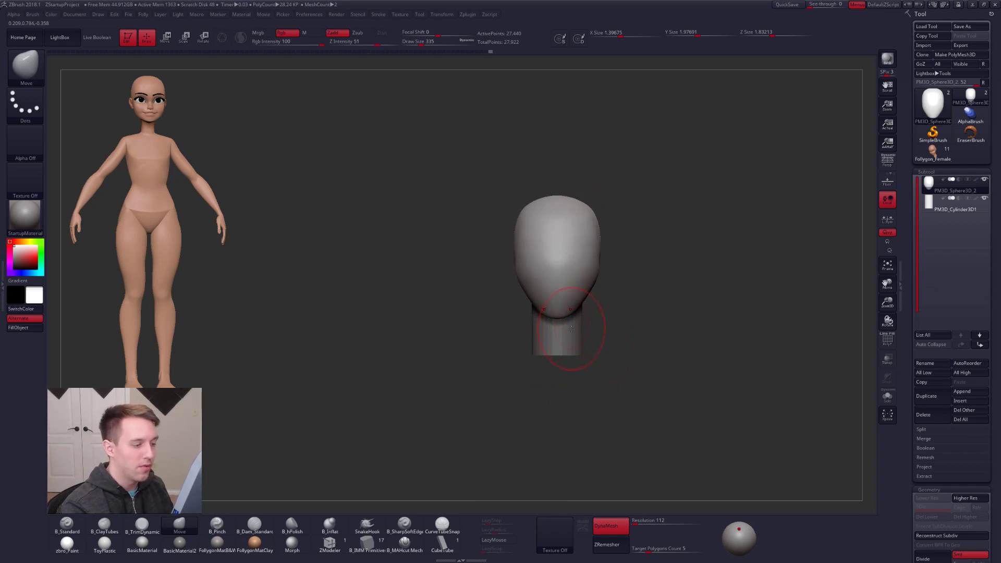
- Select the neck cylinder and shift it slightly forward under the head in profile with the Transpose move line
left_click(565, 353, "alt")
right_click_drag(565, 352, 559, 323, "ctrl")
key("e")
key("shift+s")
mouse_move(555, 247)
left_mouse_down("shift")
mouse_move(643, 246)
mouse_move(616, 301)
mouse_move(657, 303)
mouse_move(647, 303)
left_mouse_up("shift")
key("shift+s")
right_click_drag(594, 339, 648, 342)
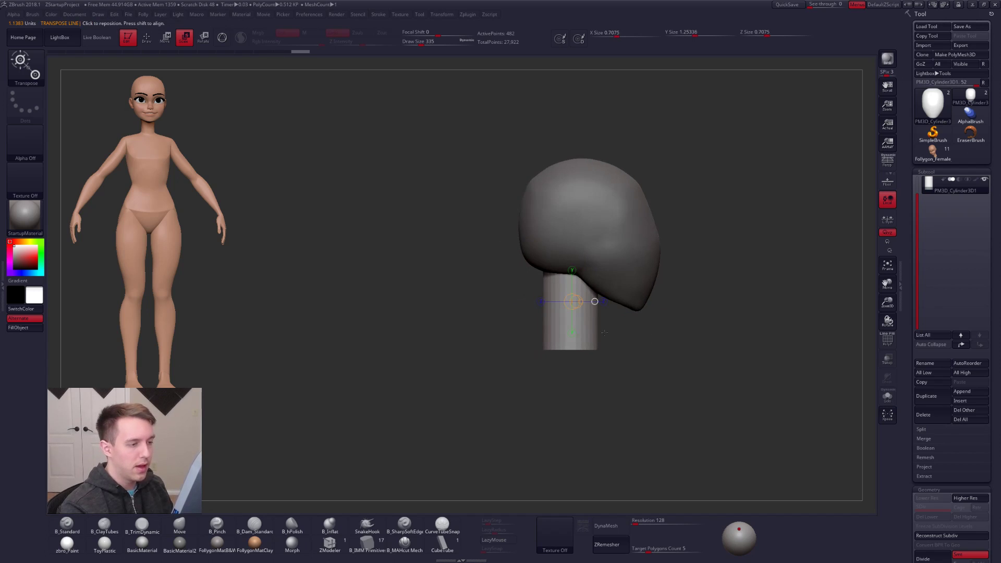
key("w")
mouse_move(581, 336)
left_mouse_down()
mouse_move(644, 336)
mouse_move(622, 338)
left_mouse_up()
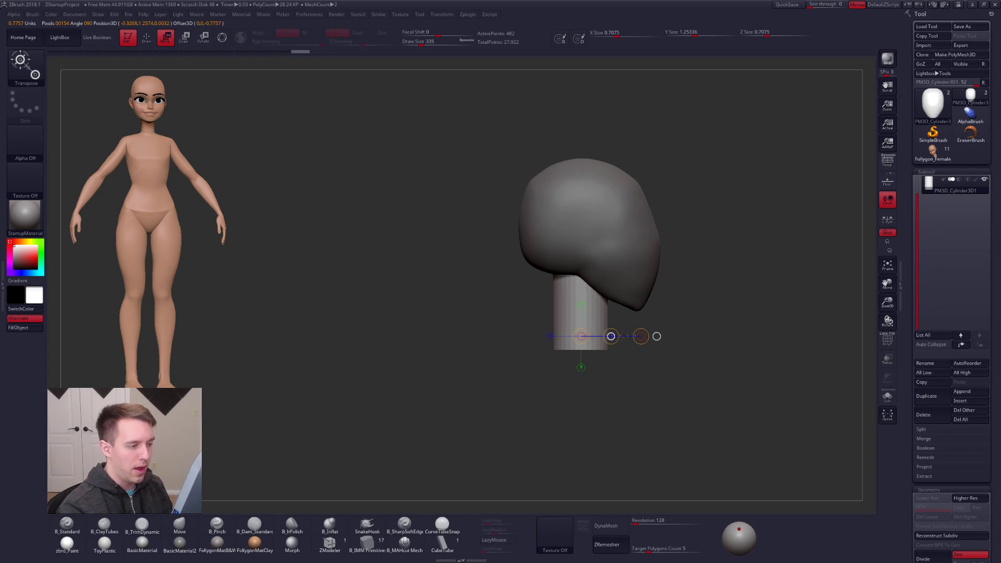
key("r")
mouse_move(580, 274)
left_mouse_down("shift")
mouse_move(580, 396)
mouse_move(555, 397)
mouse_move(611, 401)
mouse_move(568, 400)
left_mouse_up("shift")
key("ctrl+z")
key("q")
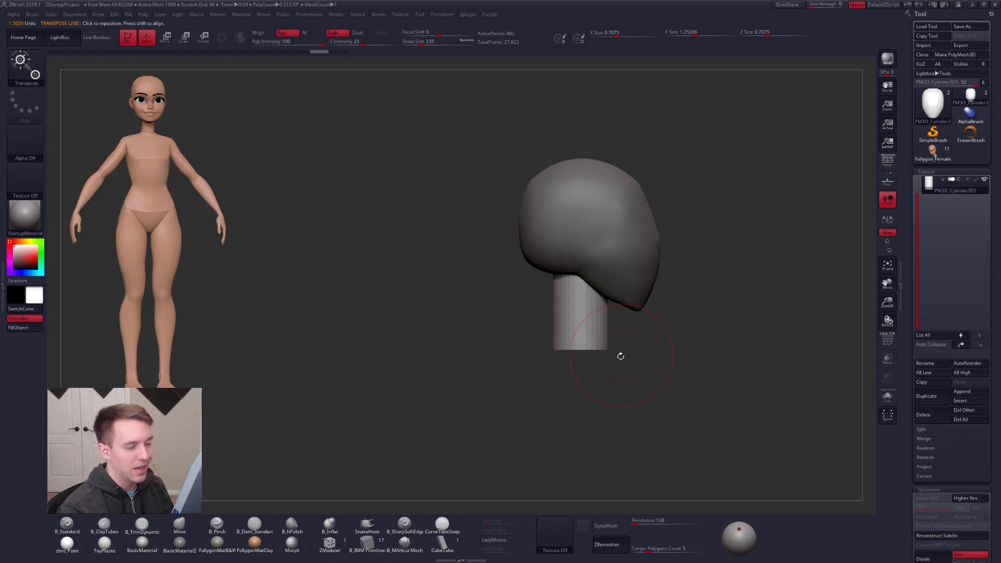
- Reselect the head and pull in its upper sides with the Move brush at a draw size of 430
right_click_drag(622, 355, 569, 356, "shift")
right_click_drag(622, 335, 559, 389, "alt")
left_click(579, 320, "alt")
right_click_drag(582, 316, 585, 339, "ctrl")
key("space")
left_click_drag(577, 345, 591, 345)
left_click_drag(603, 251, 597, 296)
key("space")
- Shorten the head's height slightly using a vertical Transpose line from the chin to the crown
key("w")
left_click_drag(542, 374, 544, 186, "shift")
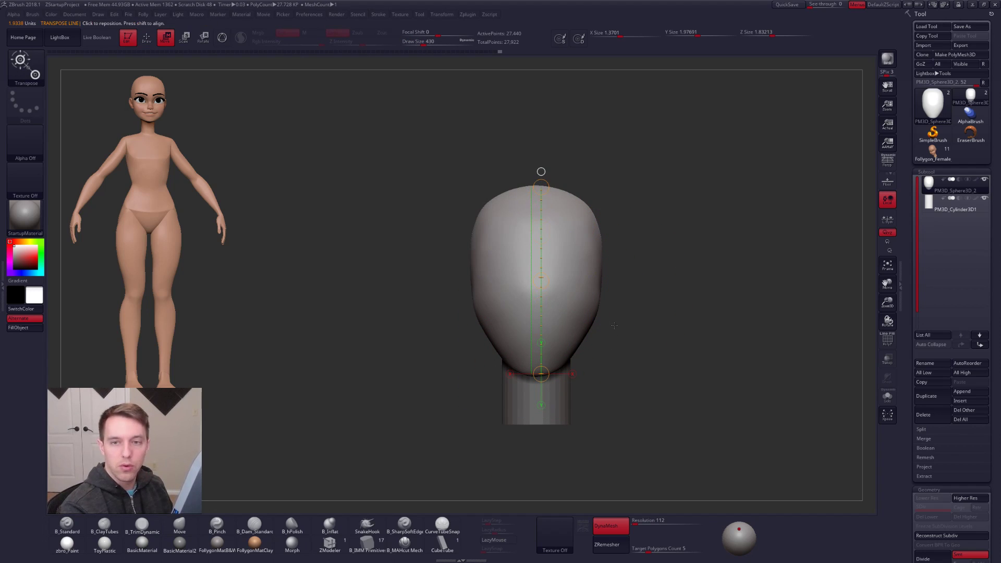
left_click_drag(542, 187, 541, 197)
key("q")
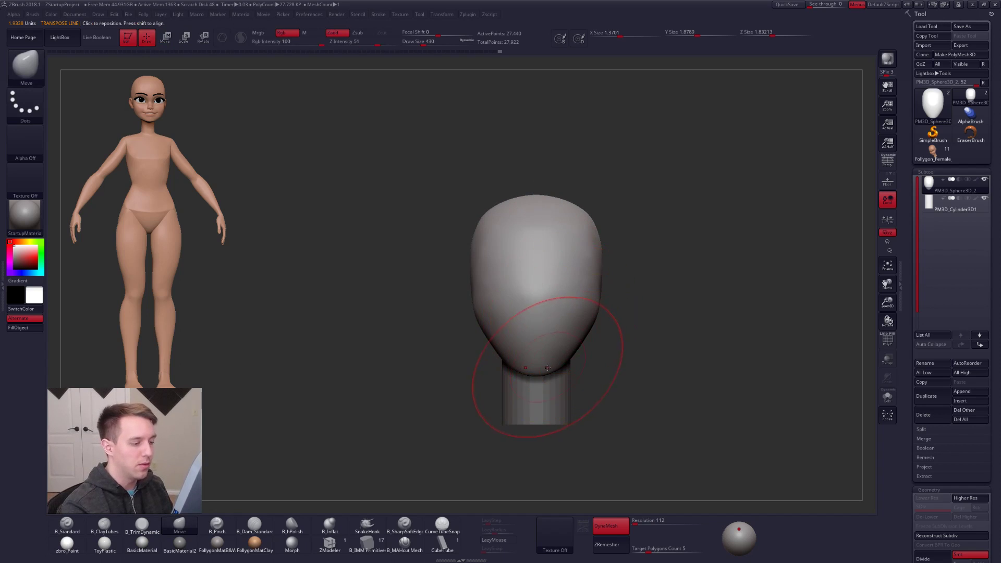
- Shorten the chin and tighten the head's profile with the Move brush, reducing the draw size to 252
key("s")
left_click_drag(564, 346, 548, 346)
mouse_move(633, 339)
left_mouse_down()
mouse_move(502, 351)
mouse_move(536, 331)
mouse_move(526, 334)
left_mouse_up()
key("space")
key("space")
left_click_drag(521, 356, 515, 356)
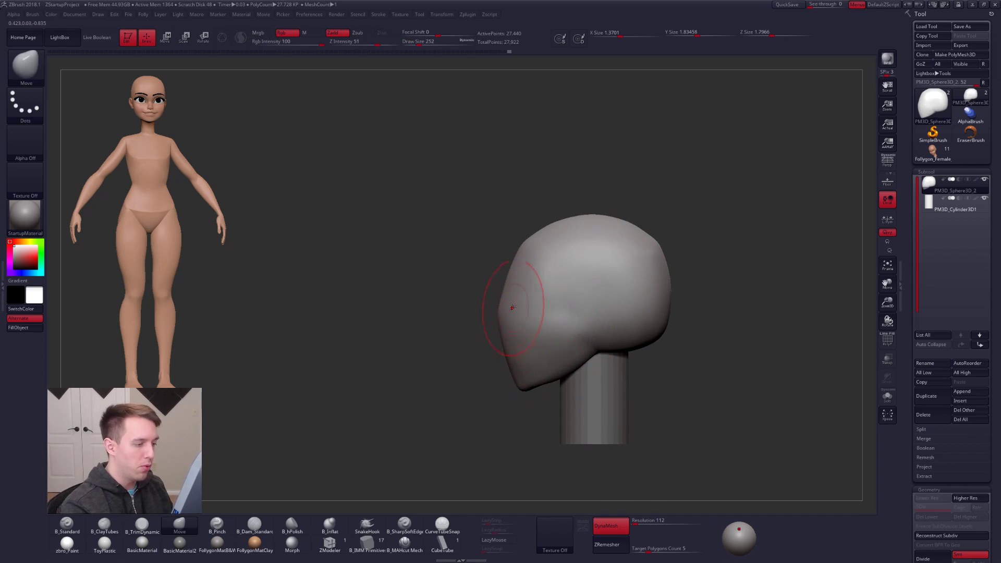
- Push in the upper back of the skull with the Move brush at a draw size of 307
key("space")
left_click_drag(624, 304, 635, 303)
left_click_drag(645, 233, 639, 236)
left_click_drag(501, 315, 477, 322)
key("ctrl+z")
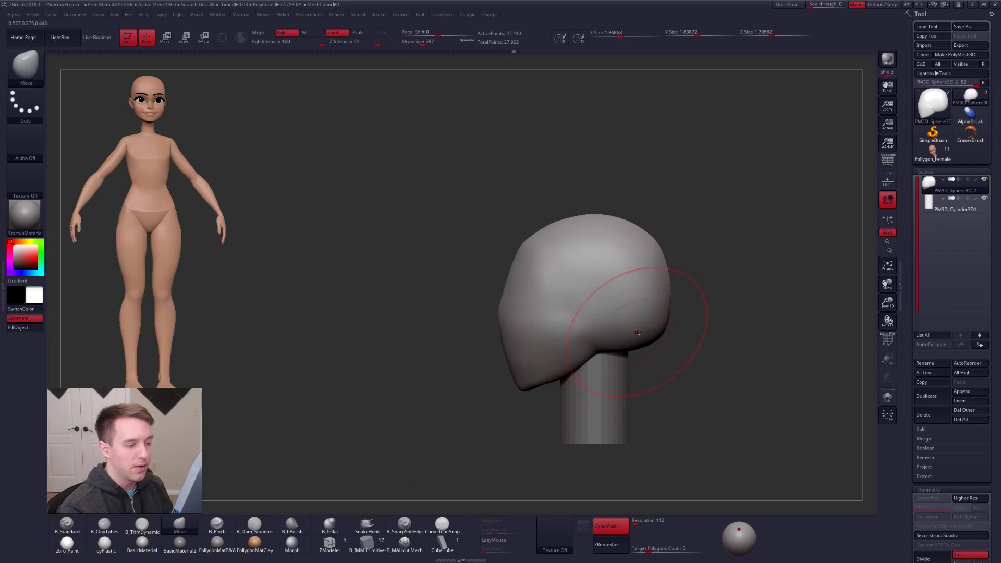
- Nudge the lower back of the skull with the Move brush at a draw size of 335, and reduce the brush to 252
key("space")
mouse_move(656, 338)
left_mouse_down()
mouse_move(648, 344)
mouse_move(659, 336)
left_mouse_up()
key("space")
mouse_move(634, 367)
left_mouse_down()
mouse_move(619, 366)
mouse_move(657, 369)
mouse_move(605, 354)
left_mouse_up()
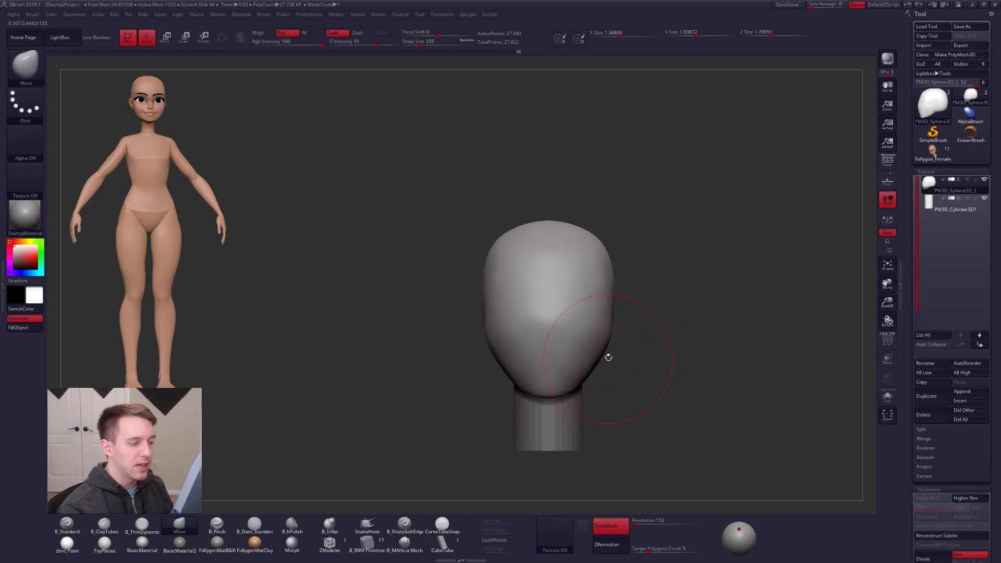
key("space")
left_click_drag(679, 372, 639, 350, "alt")
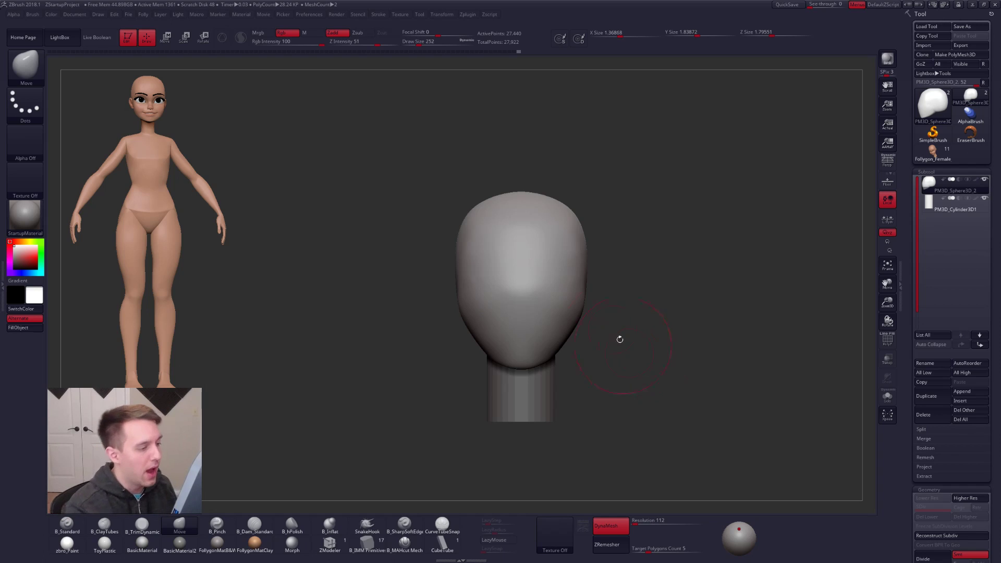
- Build up a nose ridge down the centre of the face with the ClayTubes brush at a draw size of 150
right_click_drag(548, 268, 548, 303, "ctrl")
key("space")
left_click_drag(561, 298, 551, 298)
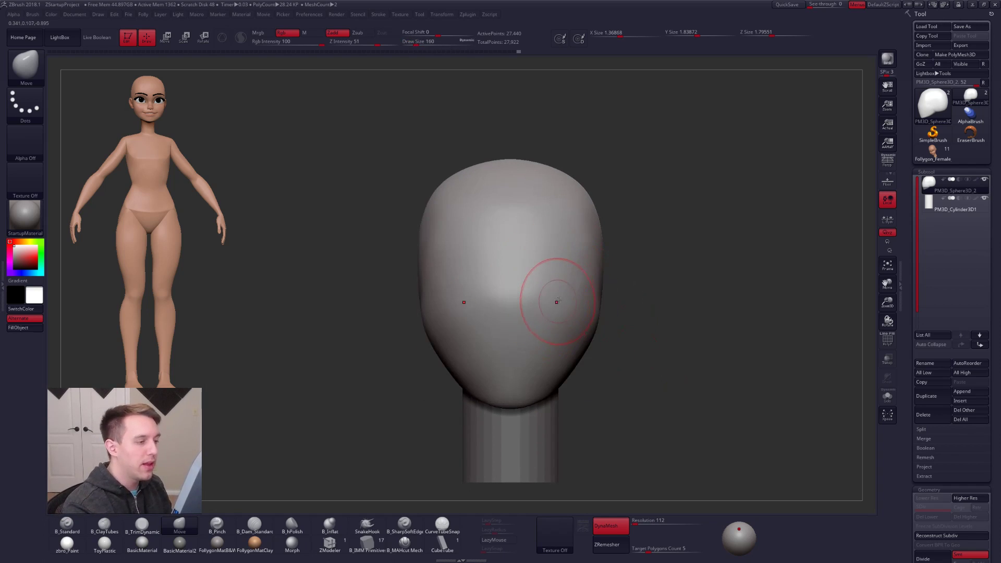
key("b")
key("c")
key("t")
right_click_drag(555, 284, 565, 311, "alt")
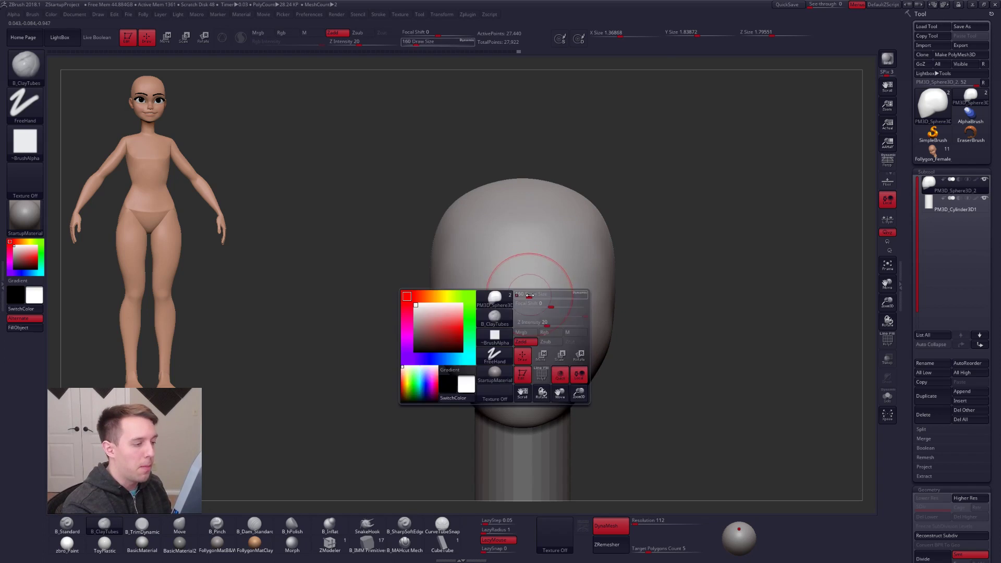
left_click_drag(521, 272, 521, 340)
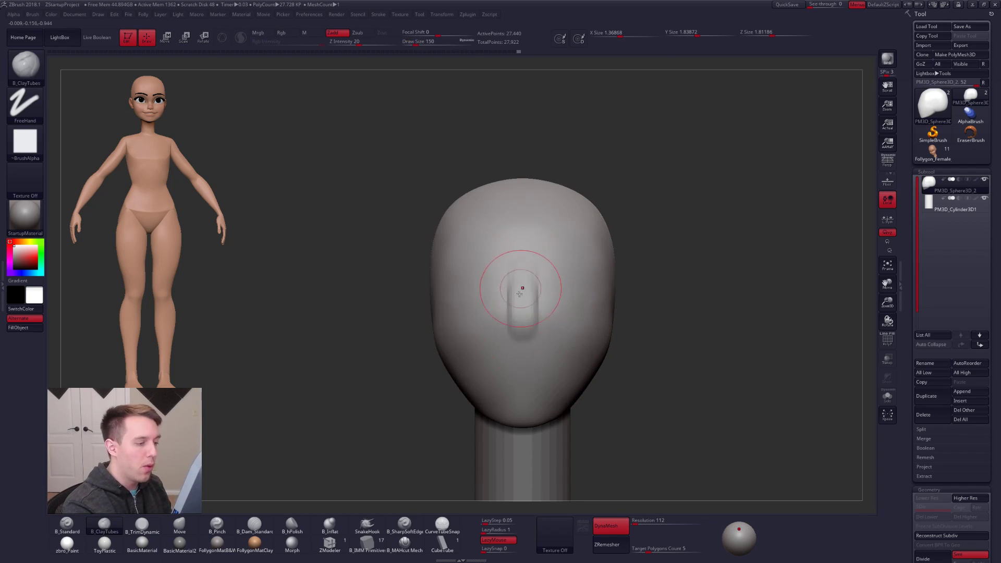
- Build up the brow ridges and inner cheeks and carve the eye sockets with the ClayTubes brush
left_click_drag(530, 282, 601, 270)
left_click_drag(534, 281, 577, 274)
mouse_move(523, 314)
left_mouse_down()
mouse_move(538, 278)
mouse_move(574, 275)
mouse_move(553, 299)
mouse_move(576, 315)
mouse_move(587, 302)
mouse_move(554, 354)
left_mouse_up()
mouse_move(558, 296)
left_mouse_down("alt")
mouse_move(555, 339)
mouse_move(570, 308)
mouse_move(574, 340)
mouse_move(582, 326)
left_mouse_up("alt")
left_click_drag(678, 334, 548, 345, "shift")
- Adjust the eye socket area from the side with the Move brush at a draw size of 150
key("b")
key("m")
key("v")
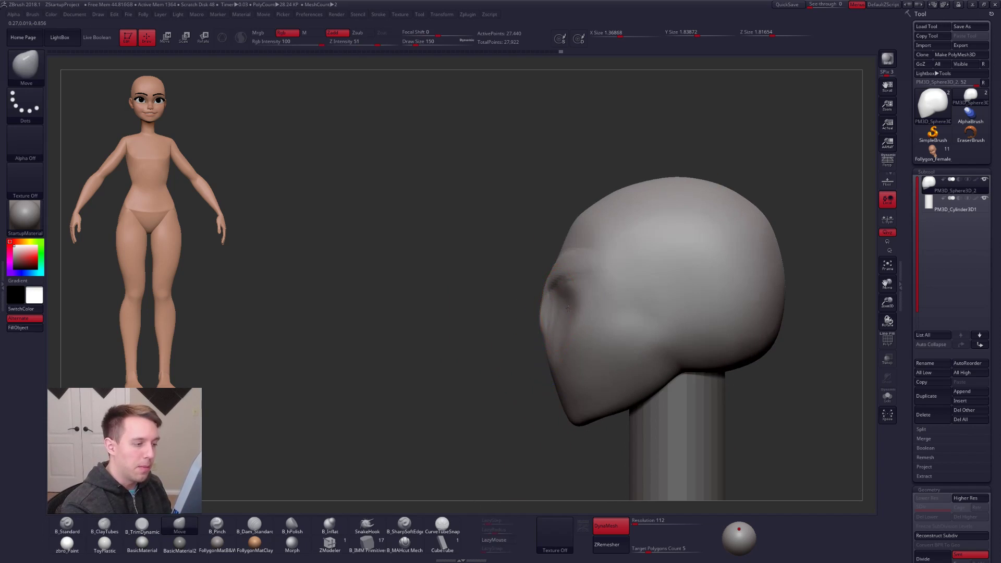
mouse_move(570, 306)
left_mouse_down()
mouse_move(571, 329)
mouse_move(577, 297)
left_mouse_up()
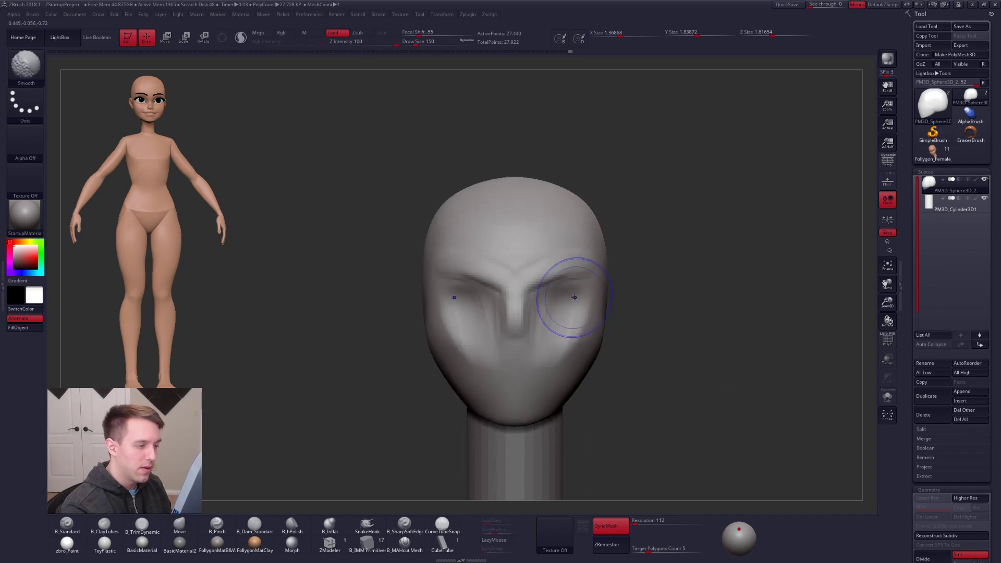
- Carve the nose bridge and build up the nose base and under-eye area with the ClayTubes brush
key("b")
key("c")
key("t")
mouse_move(516, 280)
left_mouse_down("alt")
mouse_move(574, 307)
mouse_move(576, 280)
mouse_move(524, 286)
left_mouse_up("alt")
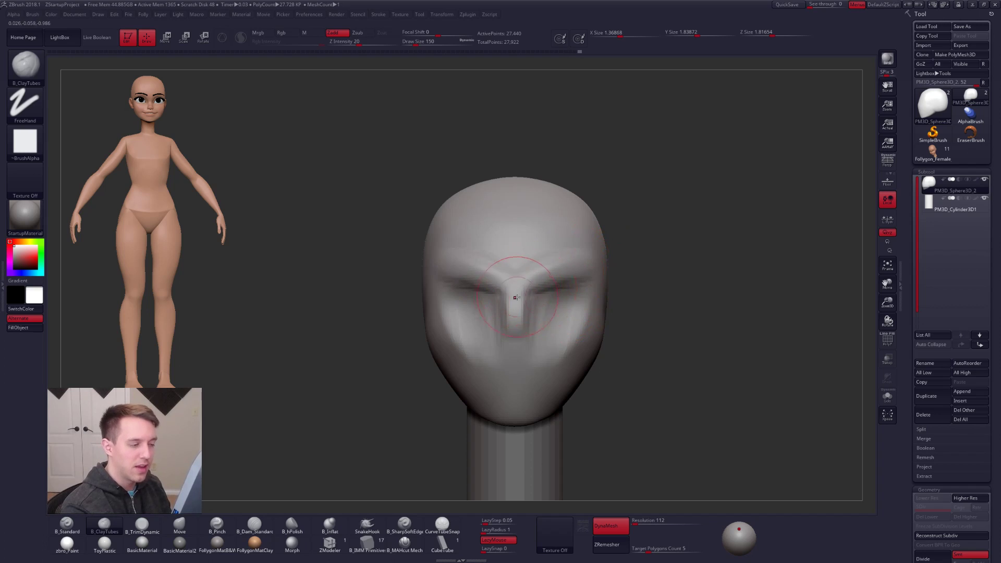
mouse_move(514, 347)
left_mouse_down()
mouse_move(515, 283)
mouse_move(539, 277)
mouse_move(515, 289)
mouse_move(527, 349)
left_mouse_up()
right_click_drag(527, 349, 472, 346)
mouse_move(543, 313)
left_mouse_down()
mouse_move(579, 322)
mouse_move(591, 313)
left_mouse_up()
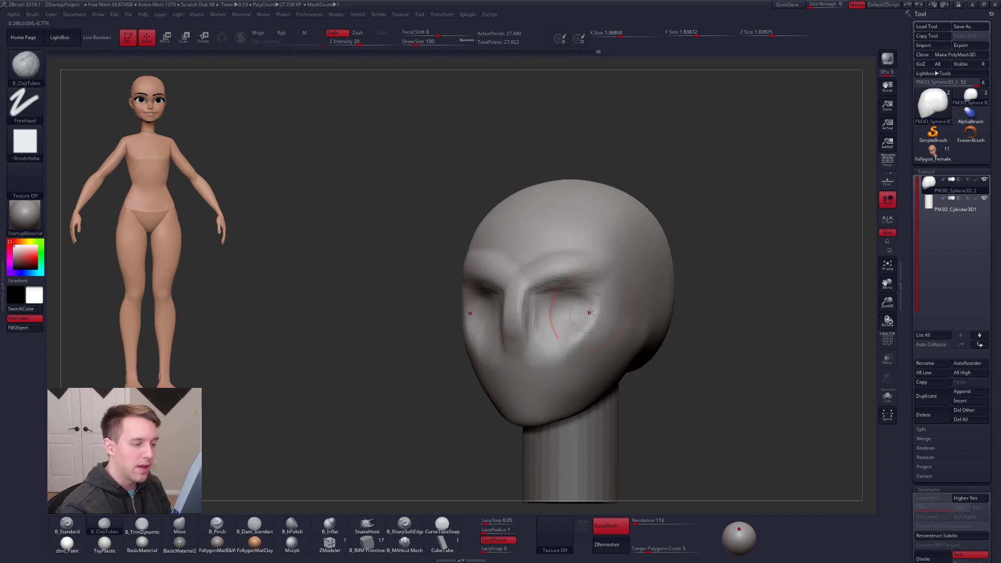
- Build up the mouth area and cheekbone with the ClayTubes brush, enlarging it to a draw size of 170
right_click_drag(550, 384, 518, 377)
left_click_drag(516, 380, 543, 383)
right_click_drag(545, 383, 523, 385)
key("space")
left_click_drag(553, 382, 557, 383)
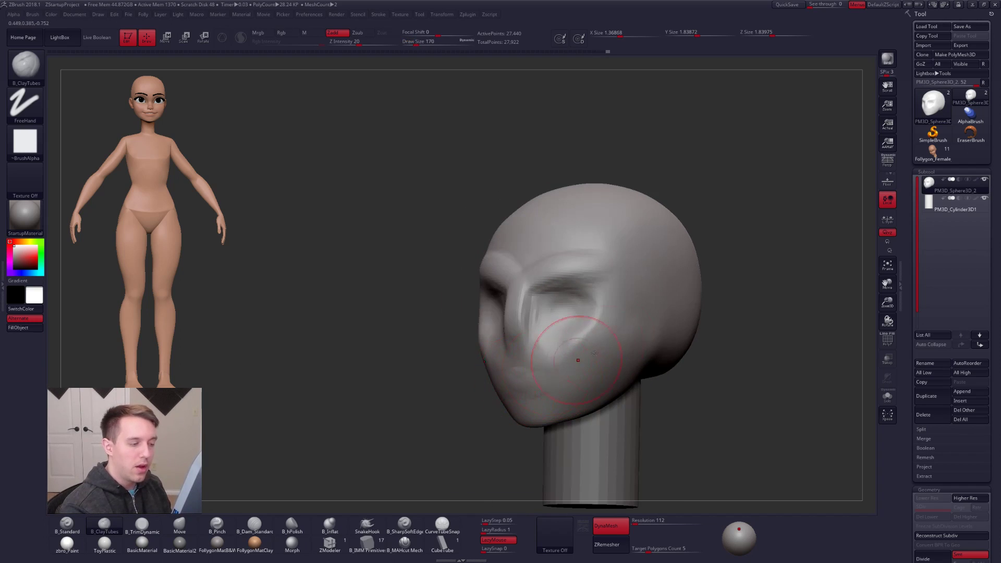
mouse_move(642, 285)
left_mouse_down()
mouse_move(603, 324)
mouse_move(608, 317)
left_mouse_up()
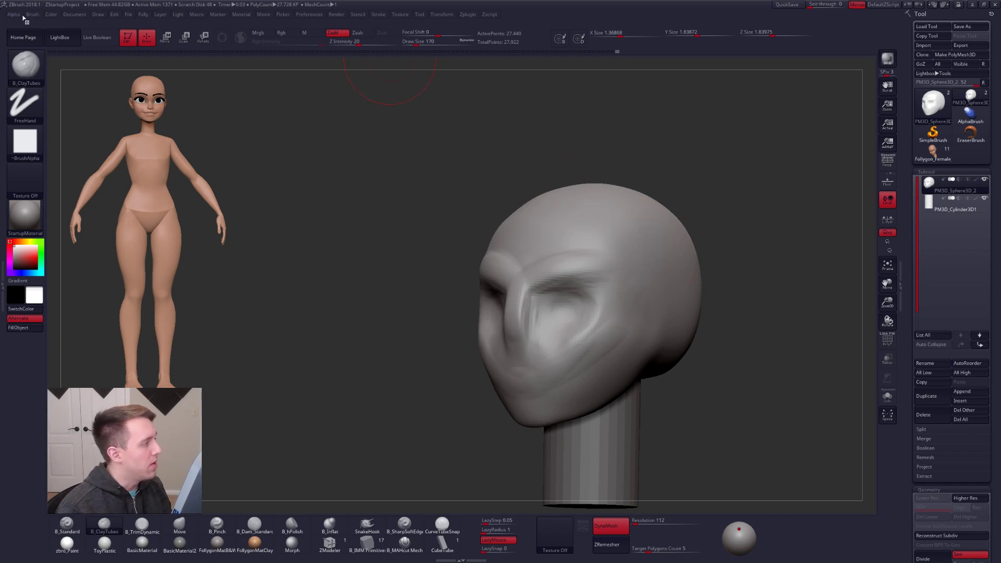
- Switch to the Follygon_Female model and examine its face and cheek planes from several angles
left_click(934, 152)
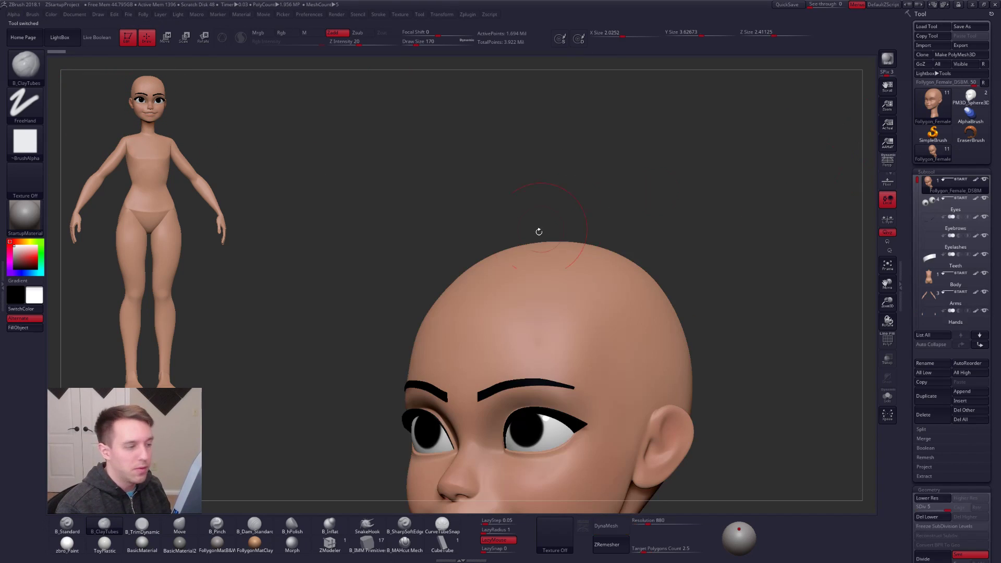
right_click_drag(543, 329, 541, 302, "alt")
right_click_drag(414, 334, 447, 335)
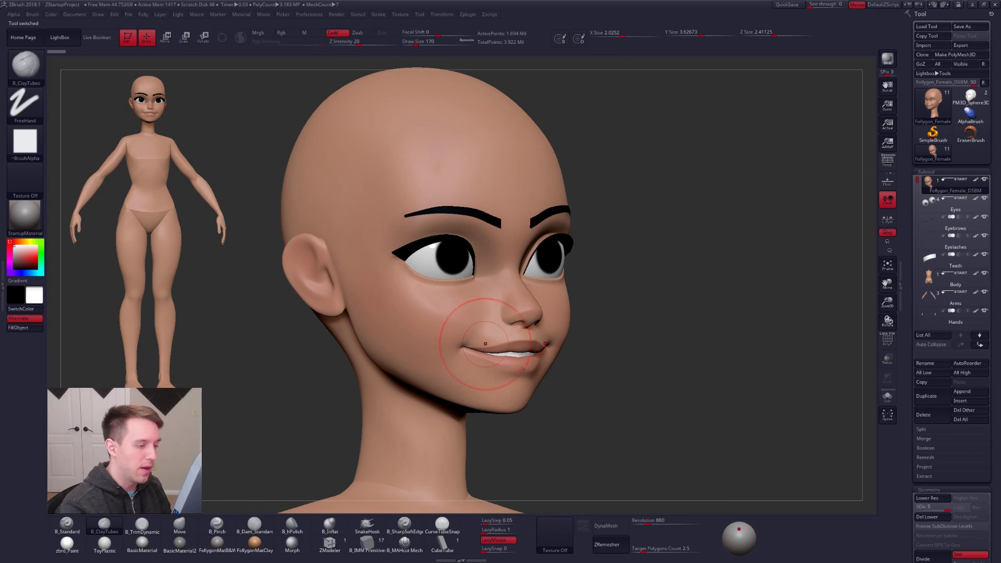
mouse_move(501, 365)
right_mouse_down()
mouse_move(563, 357)
mouse_move(560, 348)
right_mouse_up()
- Mark the lower cheek plane on the female reference model with a mask, and clear the mask
key("space")
key("5")
key("space")
mouse_move(559, 350)
left_mouse_down()
mouse_move(633, 300)
mouse_move(661, 236)
left_mouse_up()
key("l")
key("ctrl+shift+s")
right_click_drag(637, 333, 655, 323, "shift")
right_click_drag(603, 363, 560, 360)
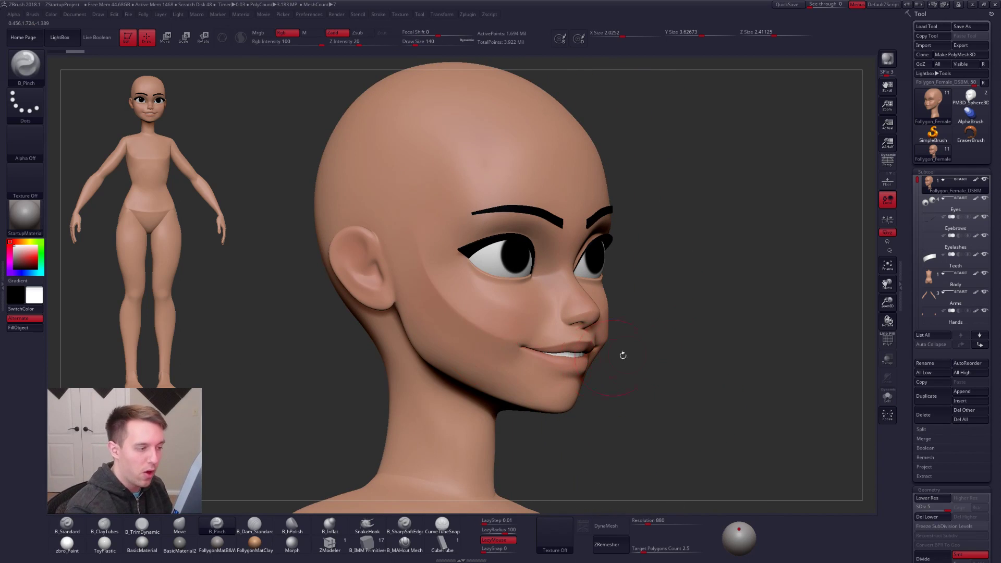
key("ctrl")
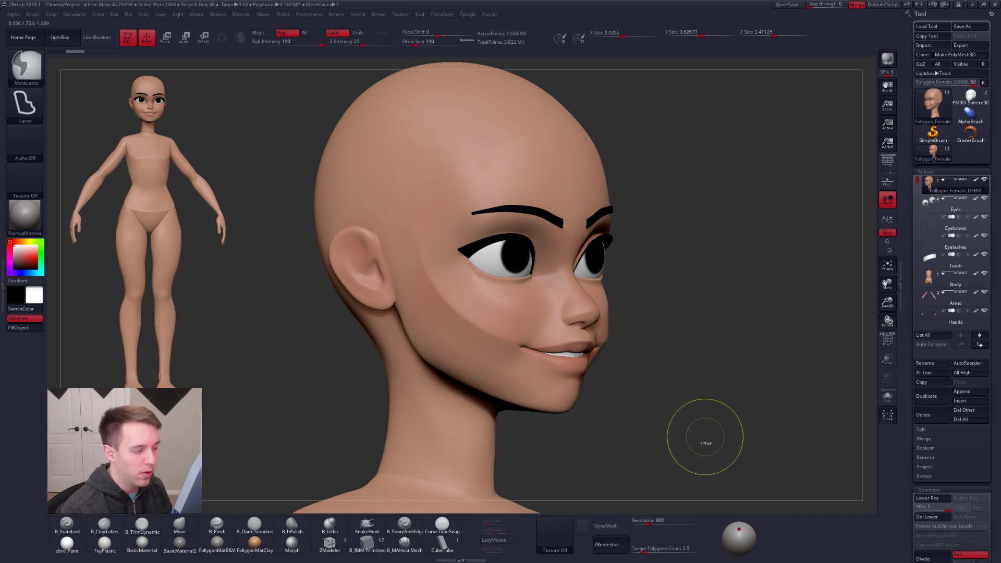
left_click(705, 438, "ctrl")
left_click_drag(712, 432, 696, 418, "shift")
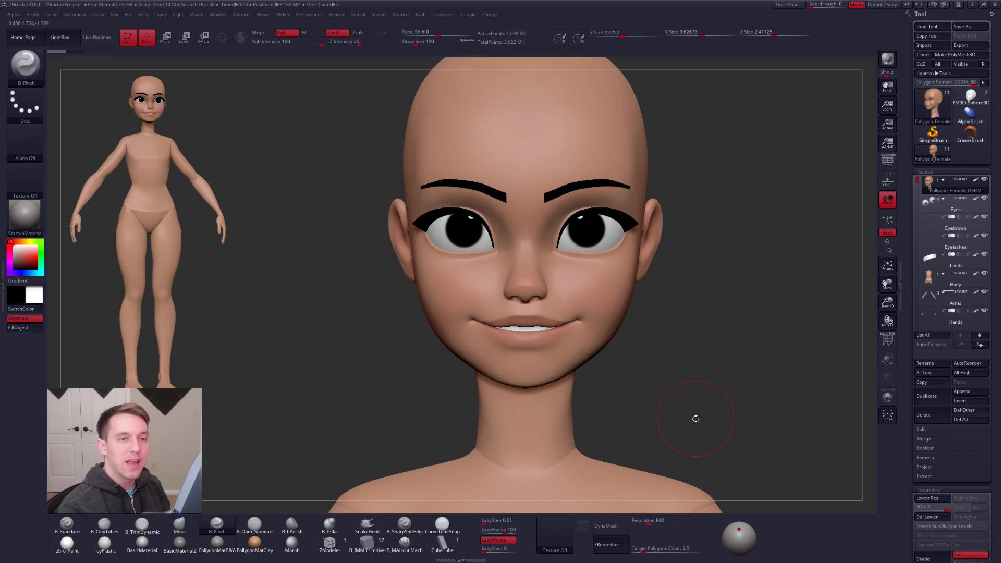
- Return to the sculpted head and refine the lower face at a draw size of 170, ending with the Move brush in profile
left_click(970, 97)
left_click_drag(580, 205, 525, 353, "alt")
right_click_drag(524, 353, 505, 339)
key("space")
left_click_drag(509, 345, 527, 339)
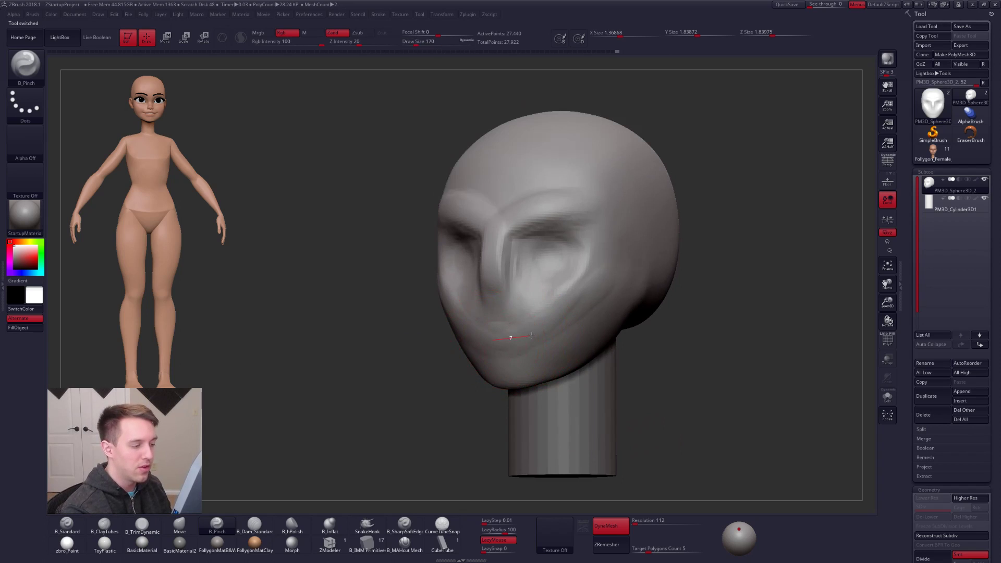
right_click_drag(626, 246, 577, 264)
key("b")
key("m")
key("v")
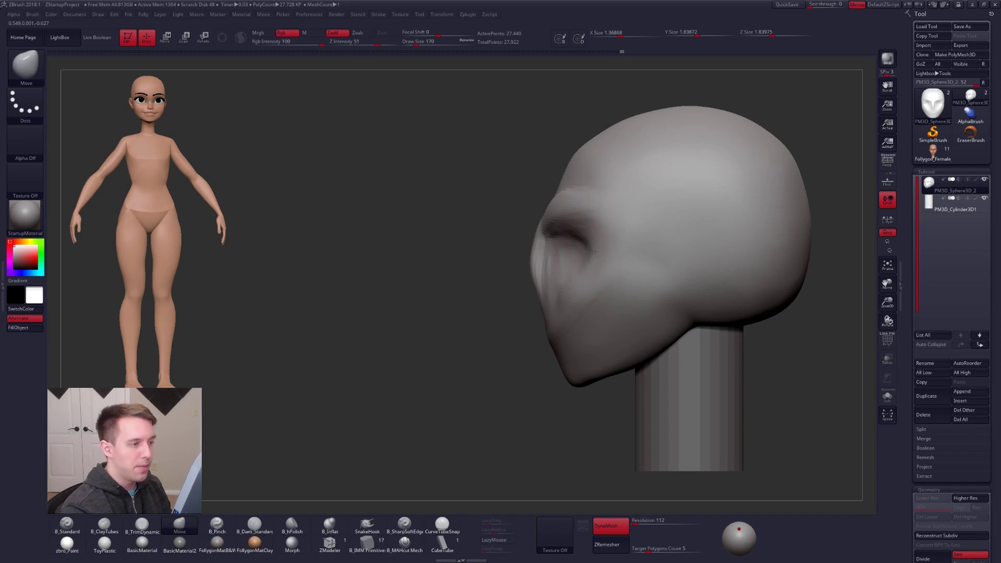
right_click_drag(590, 257, 547, 251)
- Flatten the brow and nose planes with the TrimDynamic brush at a draw size of 113
key("b")
key("t")
key("d")
key("space")
mouse_move(521, 224)
left_mouse_down()
mouse_move(595, 212)
mouse_move(514, 217)
left_mouse_up()
key("space")
right_click_drag(515, 217, 532, 257, "alt")
mouse_move(510, 271)
left_mouse_down()
mouse_move(518, 331)
mouse_move(516, 261)
mouse_move(516, 322)
left_mouse_up()
right_click_drag(516, 321, 528, 327, "shift")
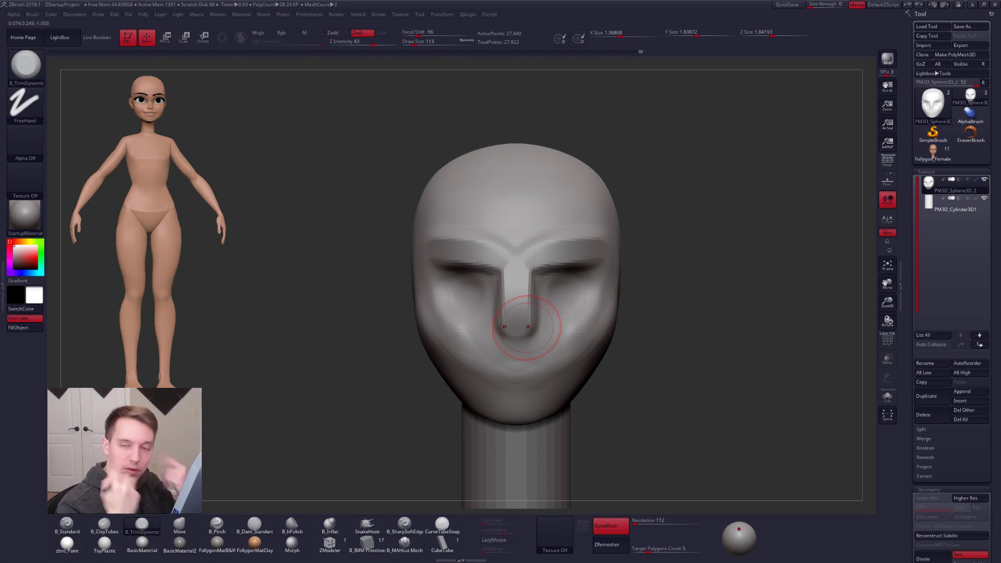
- Push the nose bridge back in profile with the Move brush at a draw size of 140
right_click_drag(583, 328, 519, 320, "shift")
key("b")
key("m")
key("v")
mouse_move(534, 303)
left_mouse_down()
mouse_move(529, 336)
mouse_move(549, 304)
left_mouse_up()
key("]")
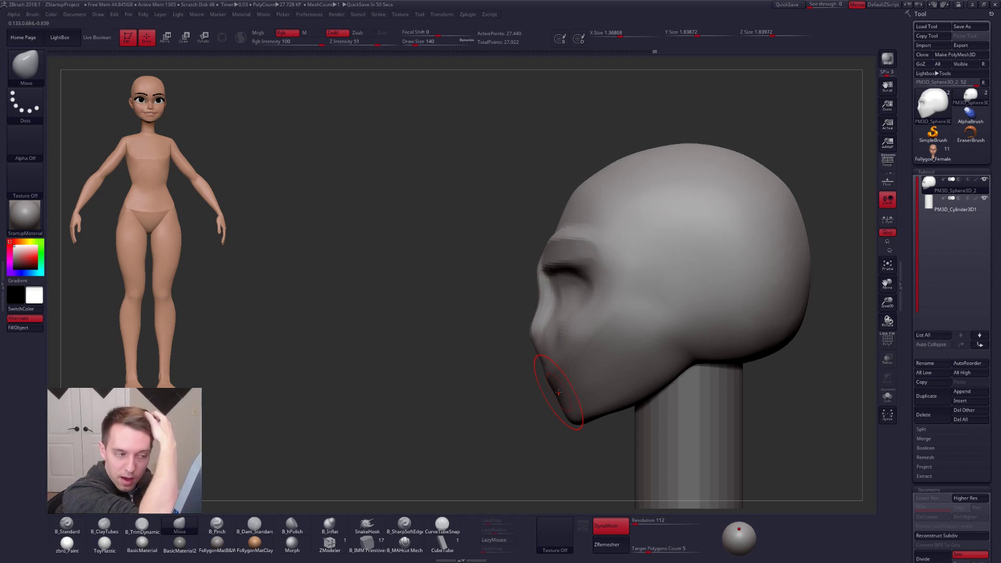
- Try to pinch the upper edge of the eye socket with the Pinch brush at a draw size of 121
right_click_drag(581, 295, 626, 307)
key("space")
left_click_drag(592, 328, 580, 328)
key("5")
key("space")
left_click_drag(518, 265, 566, 265)
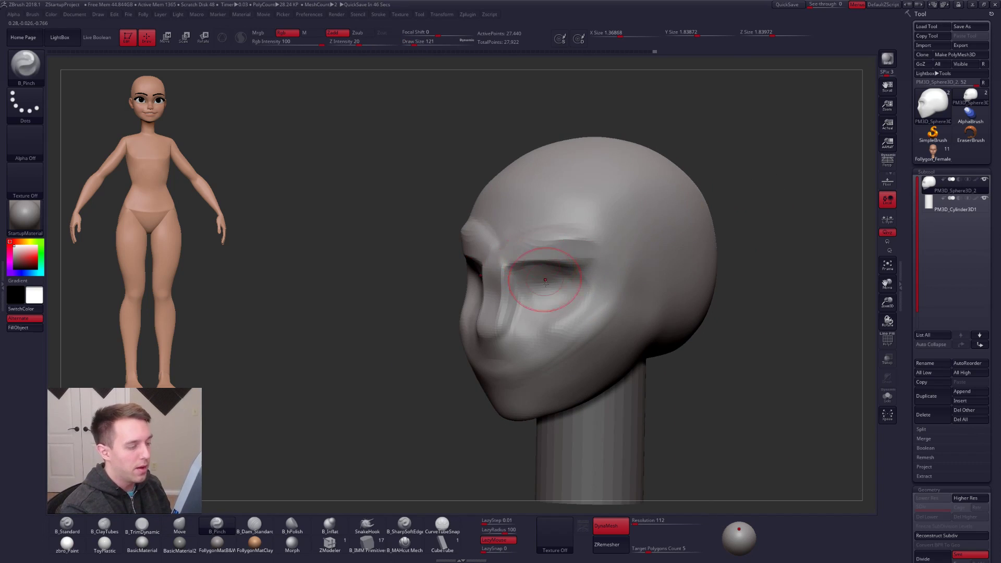
key("ctrl+z")
- Turn off LazyMouse for the Pinch brush and check the head's mesh density in wireframe
left_click(509, 542)
right_click_drag(553, 337, 577, 351, "shift")
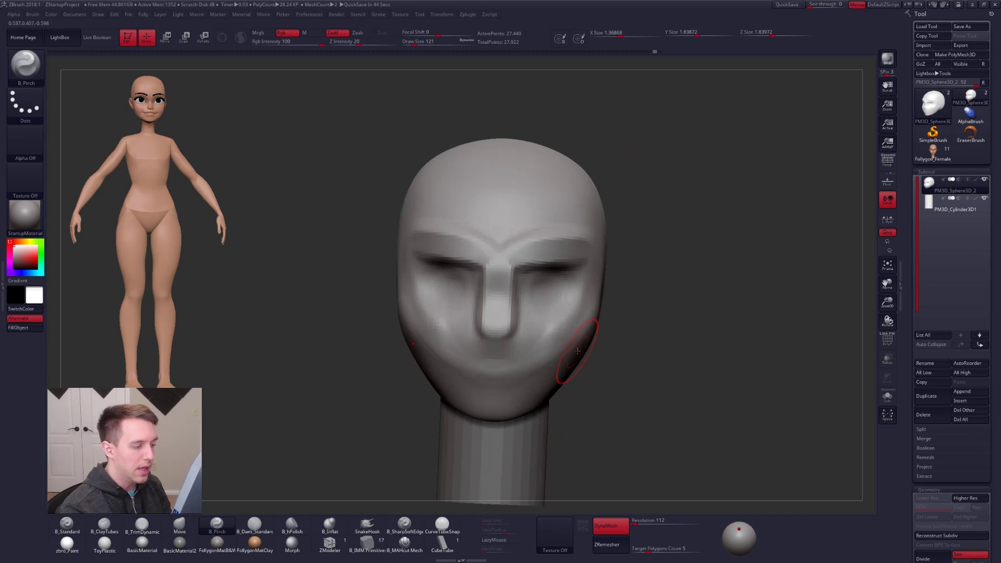
key("shift+f")
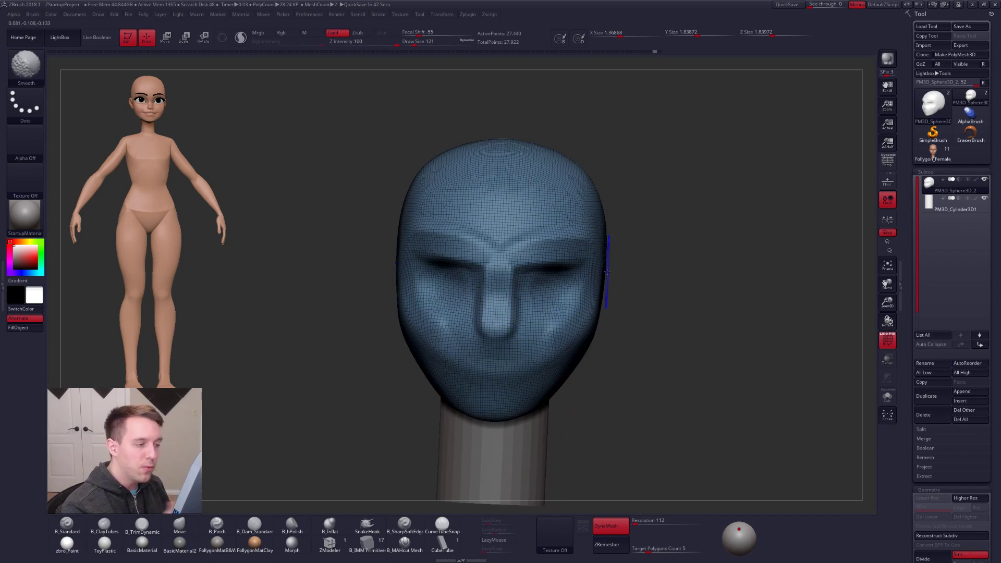
key("shift+f")
- Remesh the head with DynaMesh at the existing resolution of 112 and select the Move brush
key("b")
key("m")
key("v")
left_click_drag(592, 340, 674, 347)
key("ctrl+z")
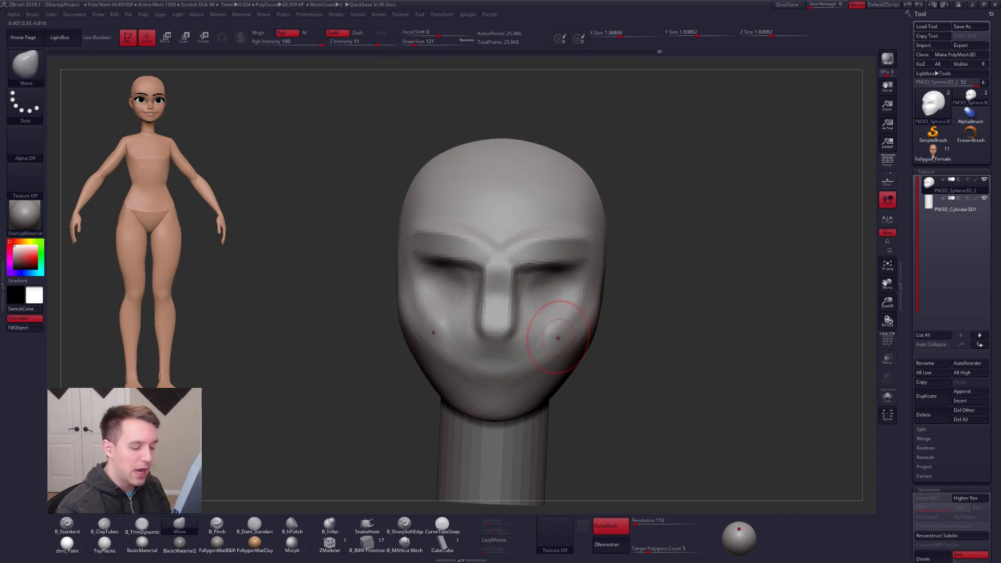
- Set the DynaMesh resolution to 155 and remesh the head
left_click(640, 522)
type("1")
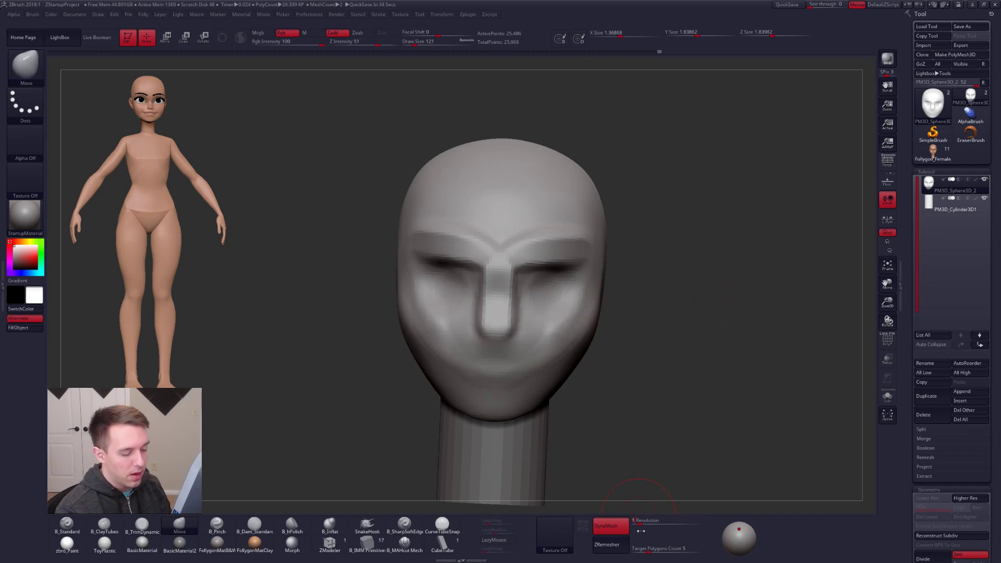
type("555")
key("BackSpace")
key("Tab")
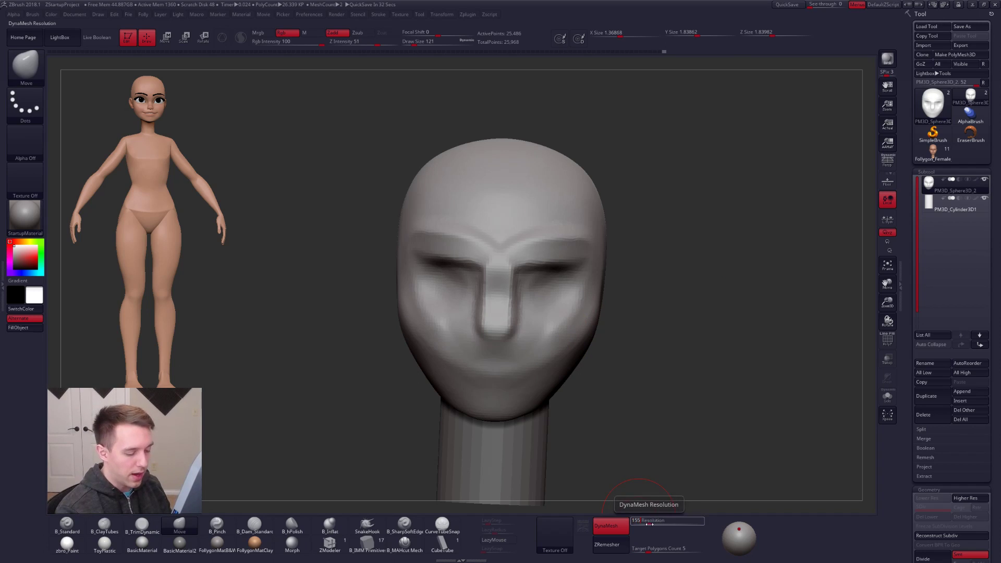
left_click_drag(647, 359, 760, 256, "ctrl")
- Flatten the mouth and chin area below the nose with the TrimDynamic brush at draw size 140 and smooth it
mouse_move(559, 310)
right_mouse_down("alt")
mouse_move(567, 315)
mouse_move(551, 308)
right_mouse_up("alt")
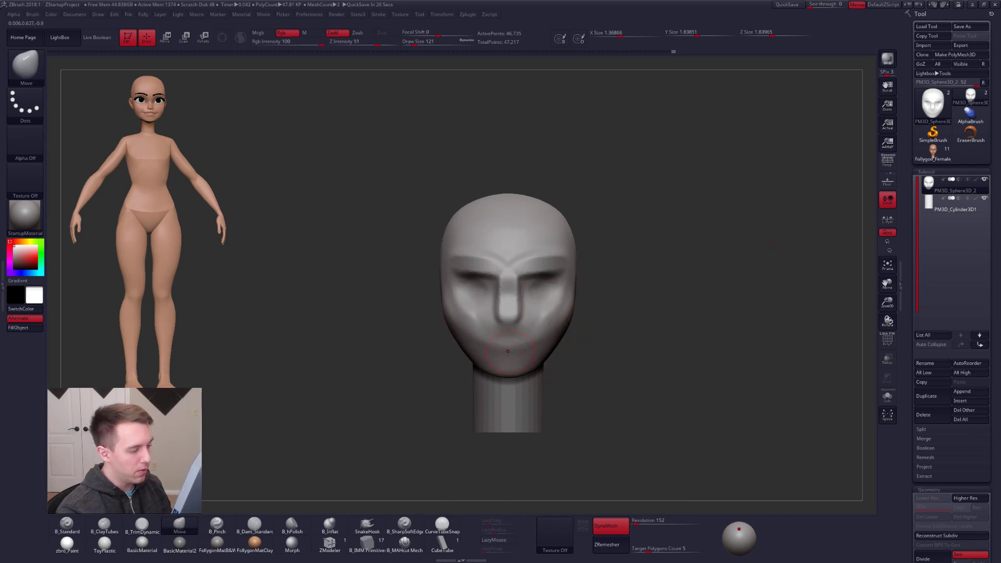
key("3")
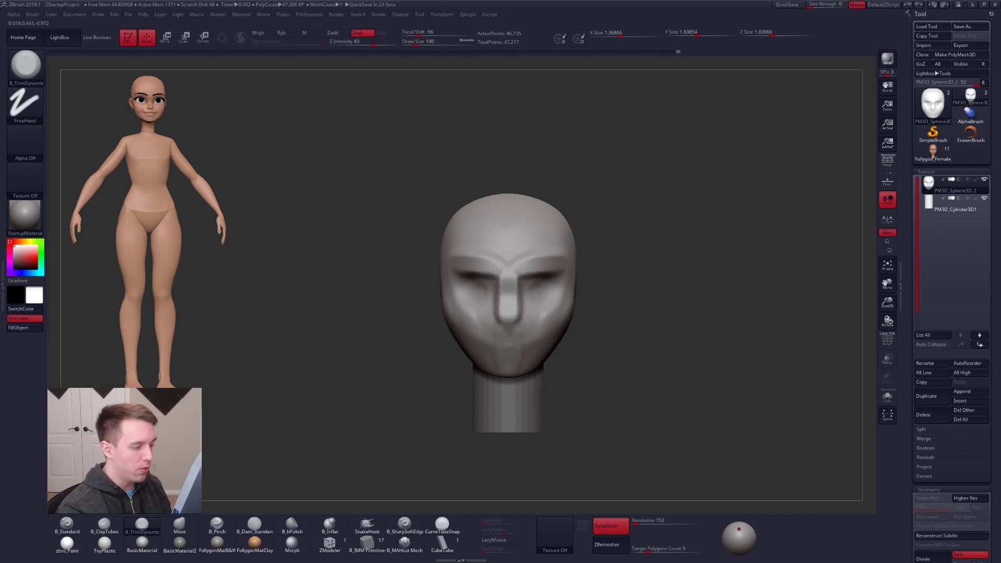
key("shift")
right_click_drag(512, 344, 530, 380, "ctrl")
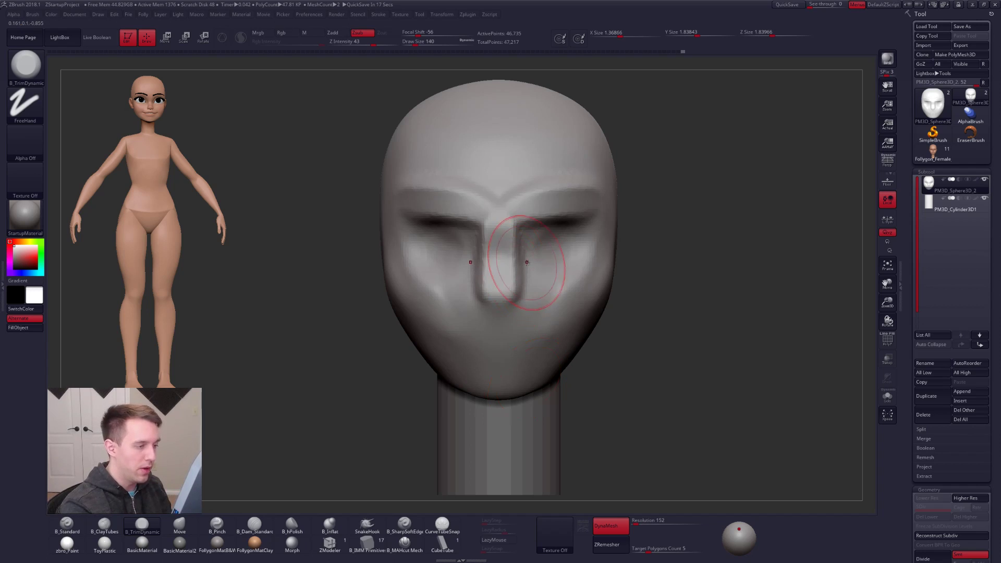
- Build up the cheek planes on both sides of the nose with the ClayTubes brush
key("2")
mouse_move(536, 260)
left_mouse_down()
mouse_move(546, 313)
mouse_move(539, 331)
mouse_move(550, 329)
left_mouse_up()
left_click_drag(572, 265, 566, 313)
right_click_drag(553, 318, 480, 316)
- Smooth the side and bridge of the nose from the profile view at draw size 88
key("space")
mouse_move(563, 297)
right_mouse_down()
mouse_move(516, 292)
mouse_move(557, 252)
right_mouse_up()
key("space")
left_click_drag(558, 252, 554, 252)
mouse_move(531, 284)
left_mouse_down("shift")
mouse_move(522, 235)
mouse_move(530, 297)
left_mouse_up("shift")
right_click_drag(535, 297, 534, 284, "shift")
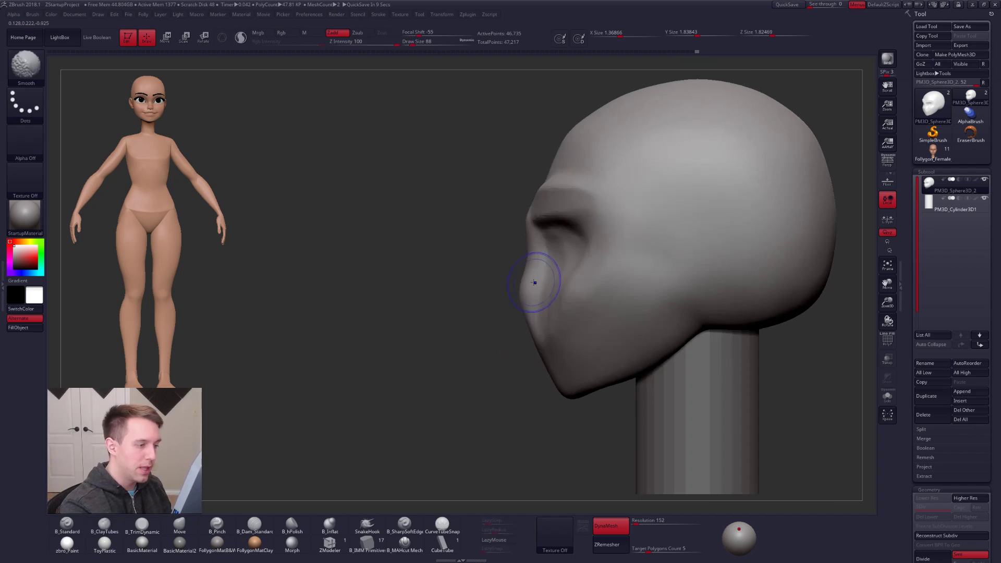
- Reshape the nose and mouth profile with the Move brush at draw size 140
key("space")
key("4")
key("space")
left_click_drag(516, 302, 529, 334)
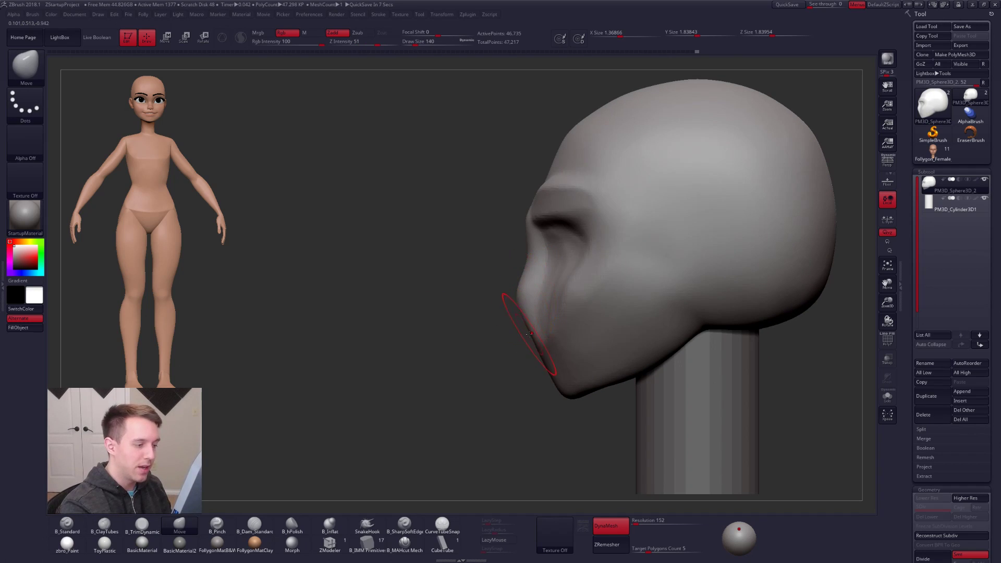
mouse_move(544, 306)
right_mouse_down("ctrl")
mouse_move(625, 302)
mouse_move(585, 338)
right_mouse_up("ctrl")
- Adjust the overall profile of the head and jaw with the Move brush at draw size 239
key("space")
mouse_move(608, 292)
left_mouse_down()
mouse_move(689, 302)
mouse_move(677, 347)
left_mouse_up()
key("space")
key("space")
left_click_drag(591, 392, 585, 391)
right_click_drag(585, 391, 670, 360, "shift")
- Refine the lower face and chin shape with the Move brush, reducing the draw size to 140
key("space")
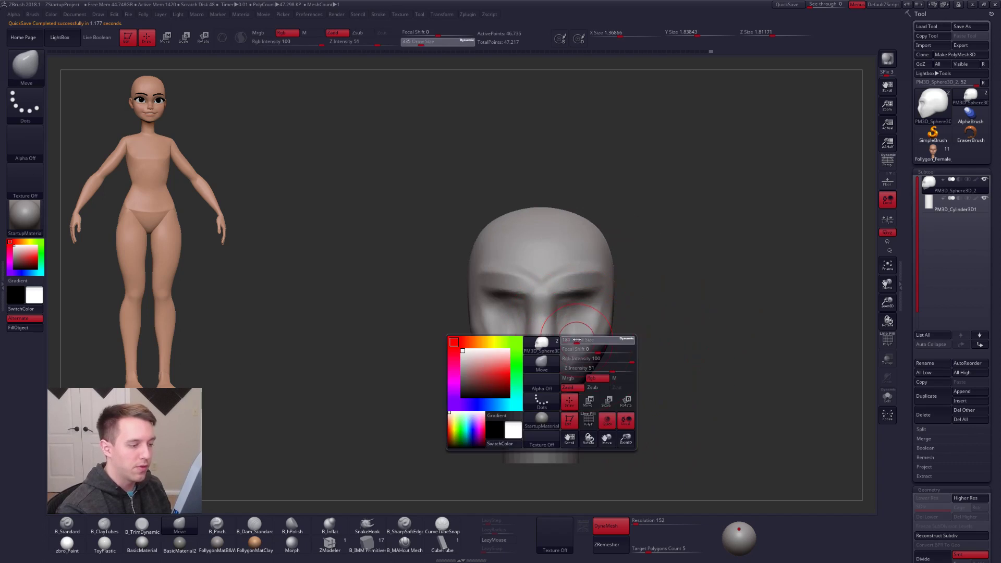
left_click_drag(580, 333, 573, 346, "shift")
right_click_drag(597, 384, 587, 391, "alt")
key("space")
left_click_drag(585, 391, 579, 390)
mouse_move(572, 401)
right_mouse_down()
mouse_move(554, 402)
mouse_move(516, 365)
right_mouse_up()
key("space")
left_click_drag(555, 392, 543, 393)
- Tighten the lower edge of the chin with the Pinch brush at draw size 140
key("5")
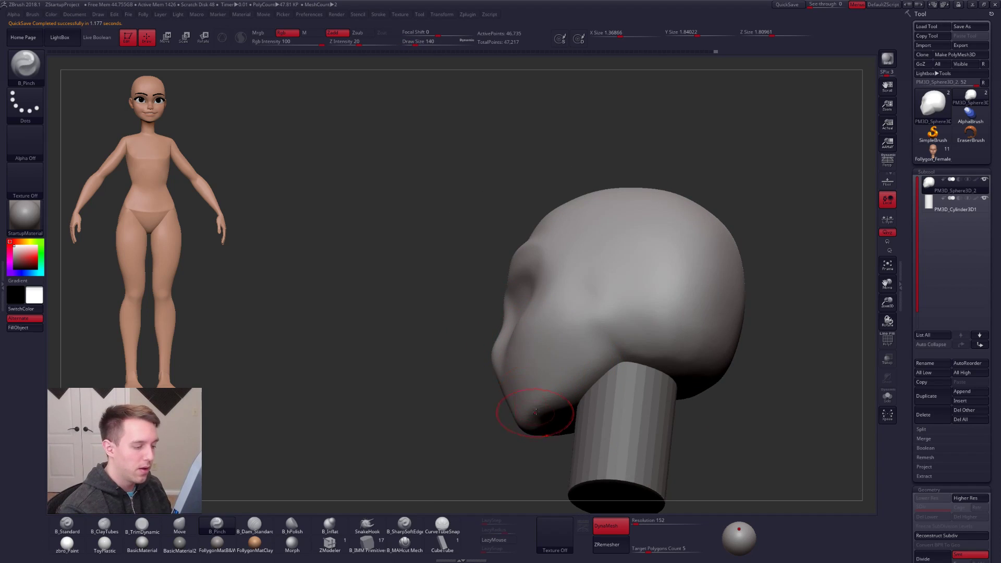
right_click_drag(534, 413, 528, 415)
mouse_move(576, 379)
right_mouse_down()
mouse_move(596, 347)
mouse_move(575, 351)
mouse_move(545, 402)
mouse_move(554, 374)
mouse_move(617, 369)
mouse_move(587, 381)
mouse_move(577, 371)
mouse_move(603, 353)
mouse_move(626, 389)
right_mouse_up()
- Isolate the head in Solo mode and widen the rear jaw corners with the Move brush at draw size 160
key("shift+s")
key("space")
left_click_drag(615, 352, 626, 351)
key("b")
key("m")
key("v")
mouse_move(625, 351)
right_mouse_down()
mouse_move(607, 341)
mouse_move(633, 291)
right_mouse_up()
- Build up the rear of the jaw with ClayTubes at draw size 160 and remesh the head with DynaMesh
key("space")
key("b")
key("c")
key("t")
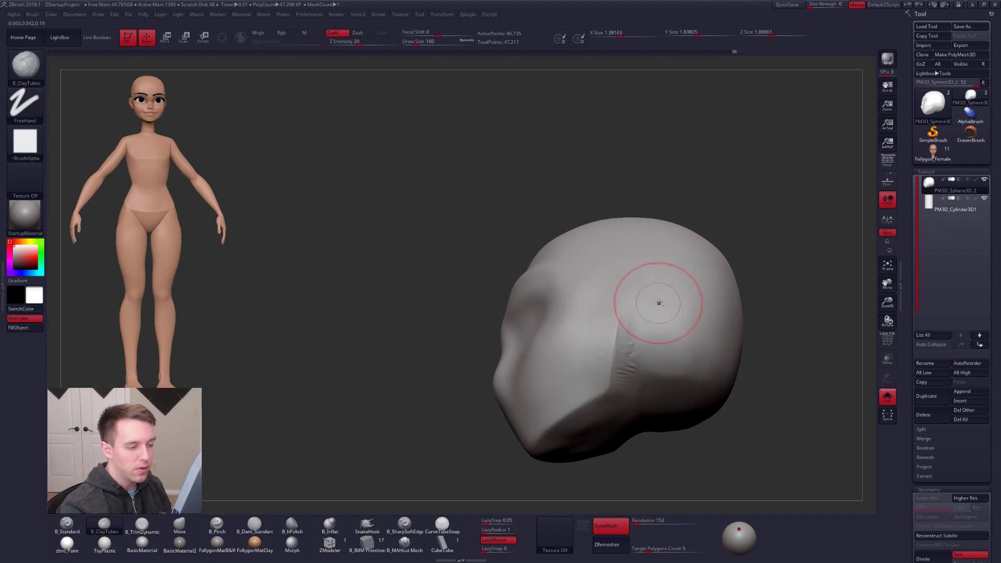
left_click_drag(725, 438, 776, 418, "ctrl")
- Shape the jawline of the isolated head with the Move brush and sharpen its edge with the Pinch brush
mouse_move(622, 380)
right_mouse_down()
mouse_move(615, 425)
mouse_move(593, 353)
mouse_move(585, 368)
mouse_move(633, 358)
mouse_move(590, 356)
right_mouse_up()
key("b")
key("m")
key("v")
key("b")
key("p")
key("i")
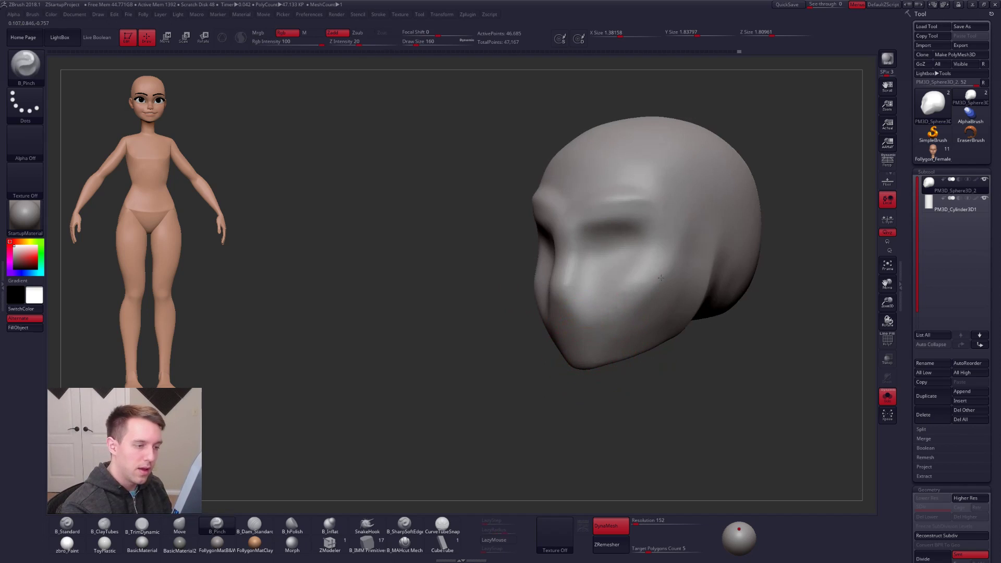
- Compare the isolated head with perspective distortion on and off from the front, three-quarter and side views
right_click_drag(671, 257, 672, 257)
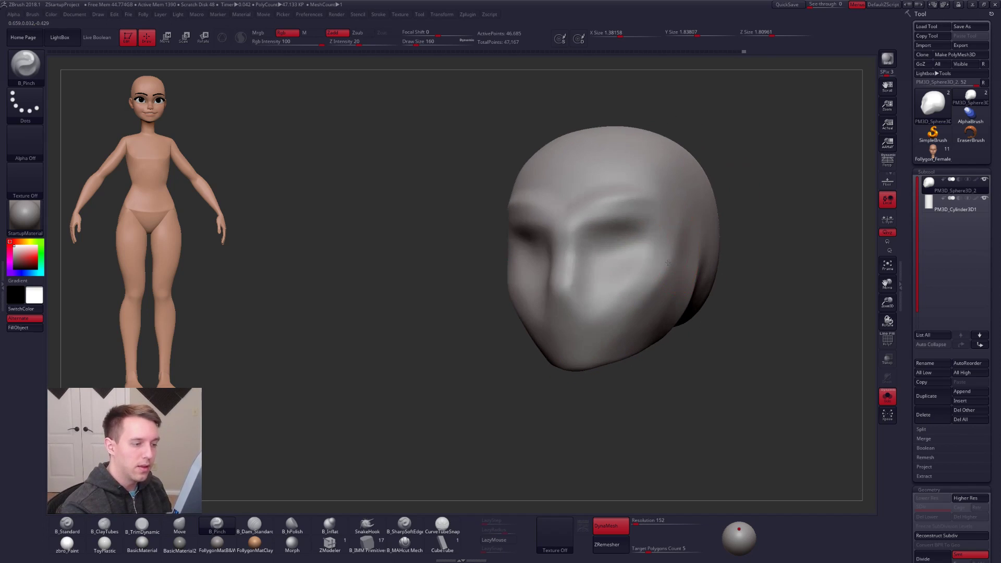
right_click_drag(617, 326, 616, 390)
left_click(889, 164)
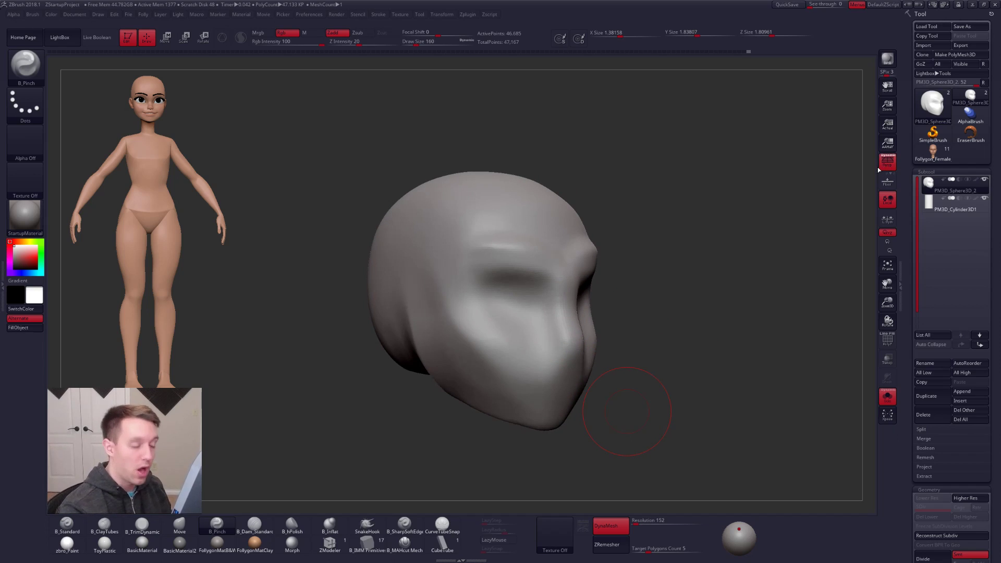
mouse_move(738, 394)
right_mouse_down("shift")
mouse_move(722, 416)
mouse_move(722, 388)
right_mouse_up("shift")
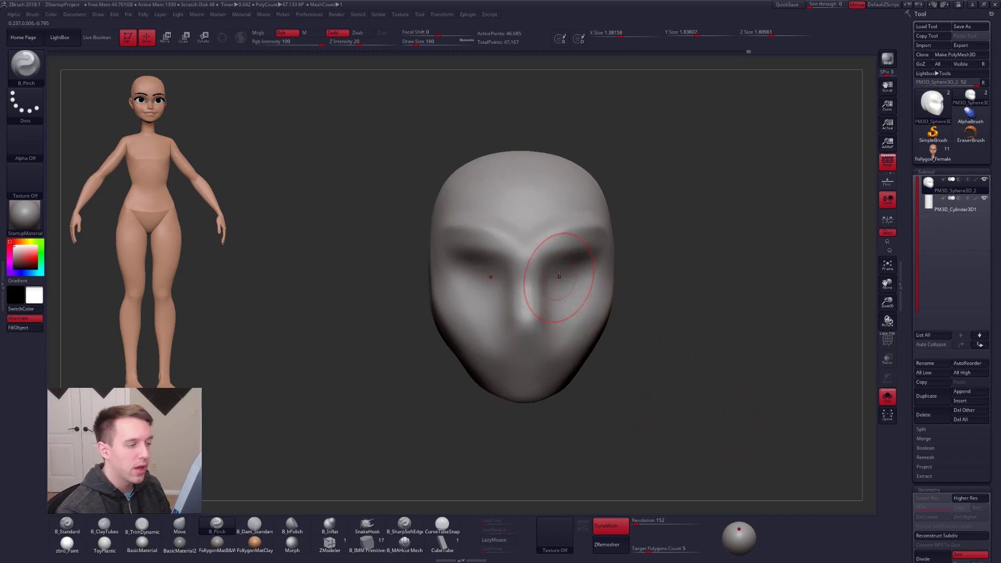
right_click_drag(547, 287, 508, 273)
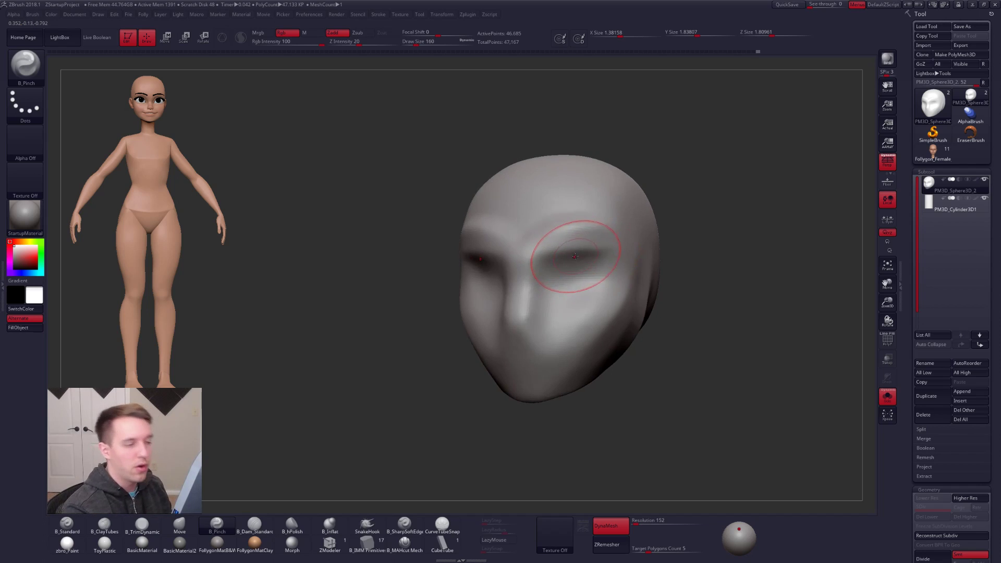
left_click(888, 161)
left_click_drag(773, 272, 588, 324)
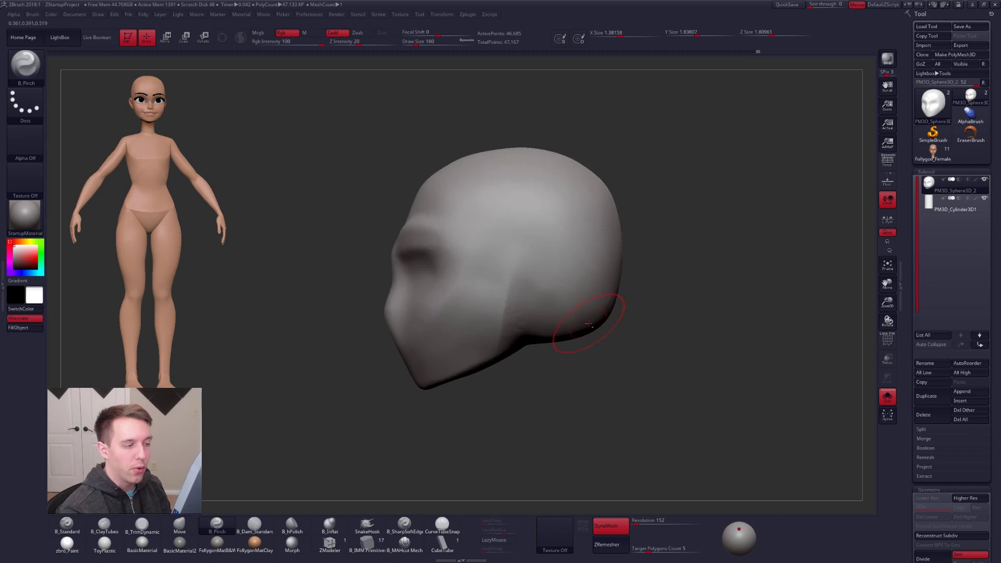
left_click(888, 162)
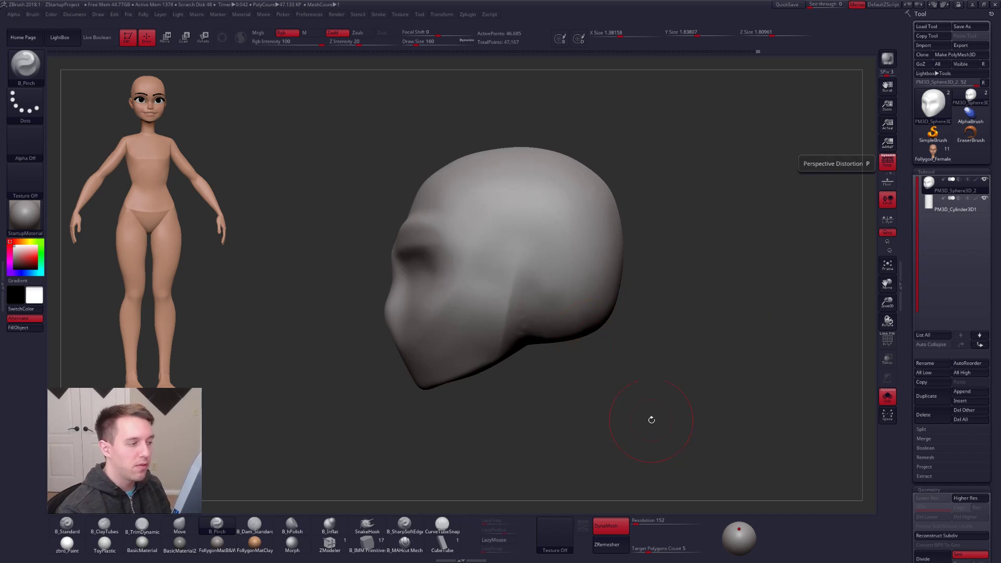
left_click(891, 169)
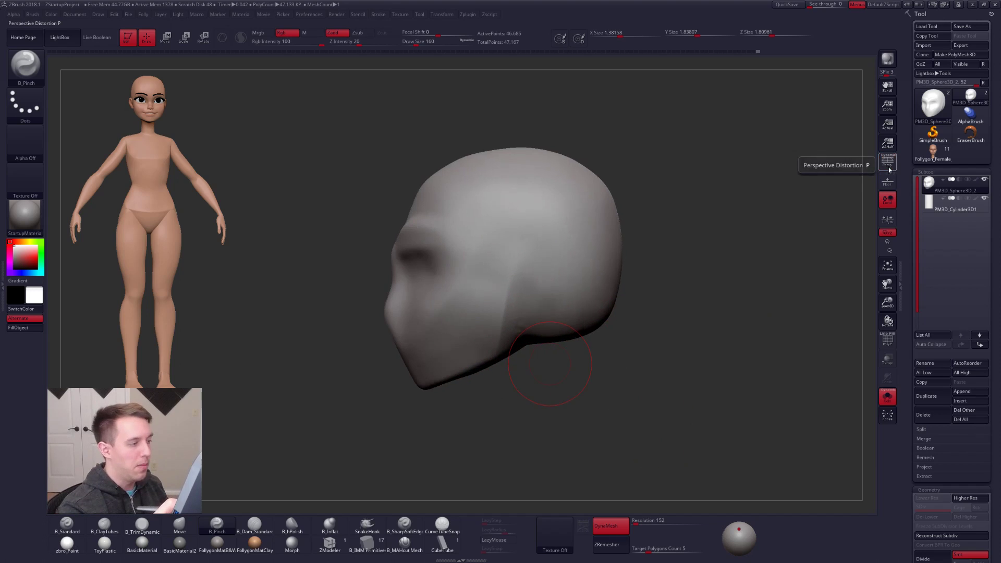
left_click(889, 170)
left_click(889, 170)
- Draw a transpose line from the head's center past its back, and reshape the rear skull with the Move brush at draw size 537
right_click_drag(566, 329, 553, 303, "ctrl")
key("w")
left_click_drag(526, 291, 631, 291)
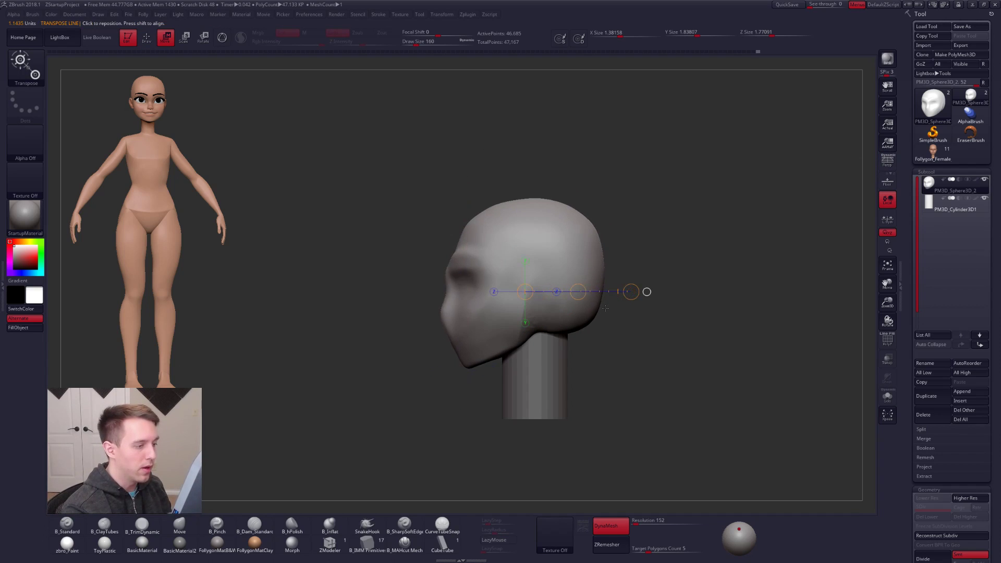
key("q")
key("space")
left_click_drag(580, 239, 592, 244)
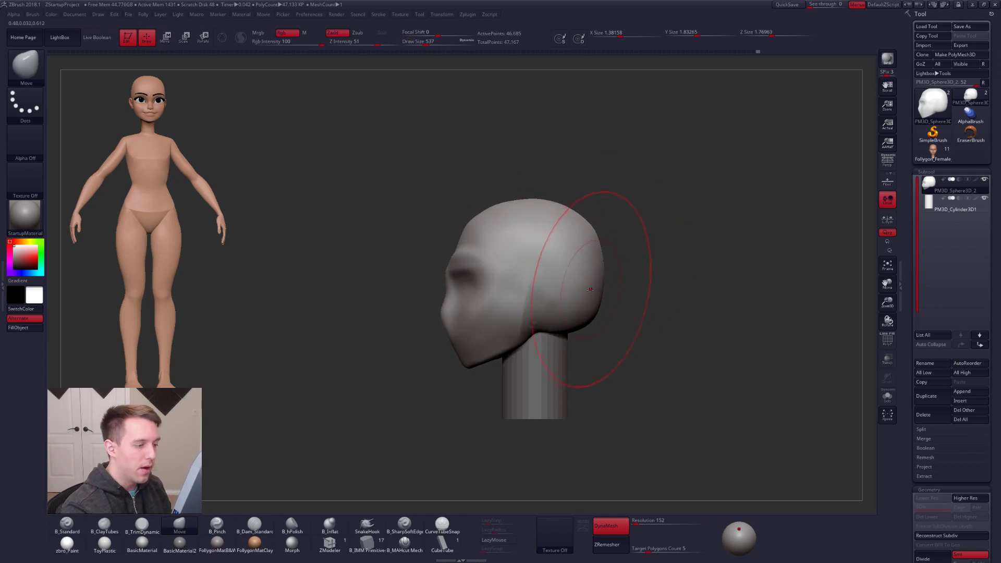
- Sharpen the brow ridge and upper eye socket edges with the Pinch brush at draw size 239
right_click_drag(591, 288, 604, 297, "shift")
key("space")
left_click_drag(604, 297, 592, 297)
right_click_drag(573, 269, 566, 304, "ctrl")
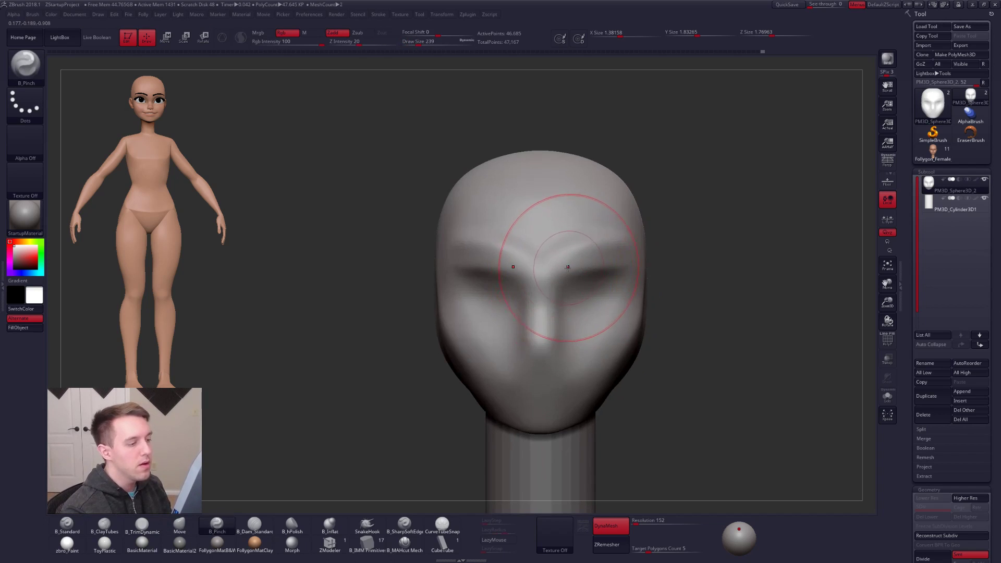
right_click_drag(683, 271, 591, 286)
key("5")
- Adjust the eye socket and brow shape with the Move brush at draw size 170 and tighten the edges with the Pinch brush
key("4")
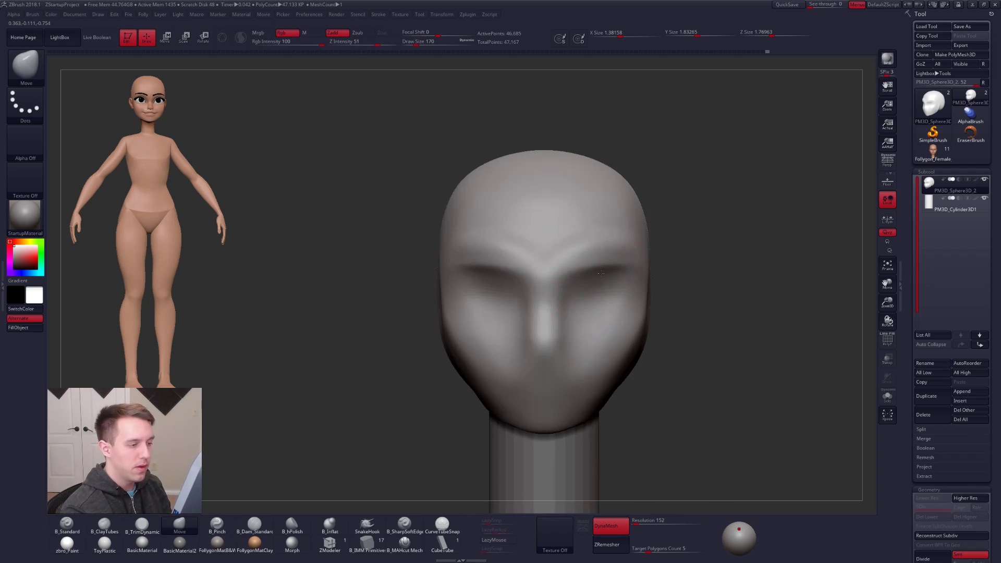
mouse_move(615, 318)
right_mouse_down()
mouse_move(620, 305)
mouse_move(648, 339)
mouse_move(607, 355)
mouse_move(683, 333)
right_mouse_up()
key("5")
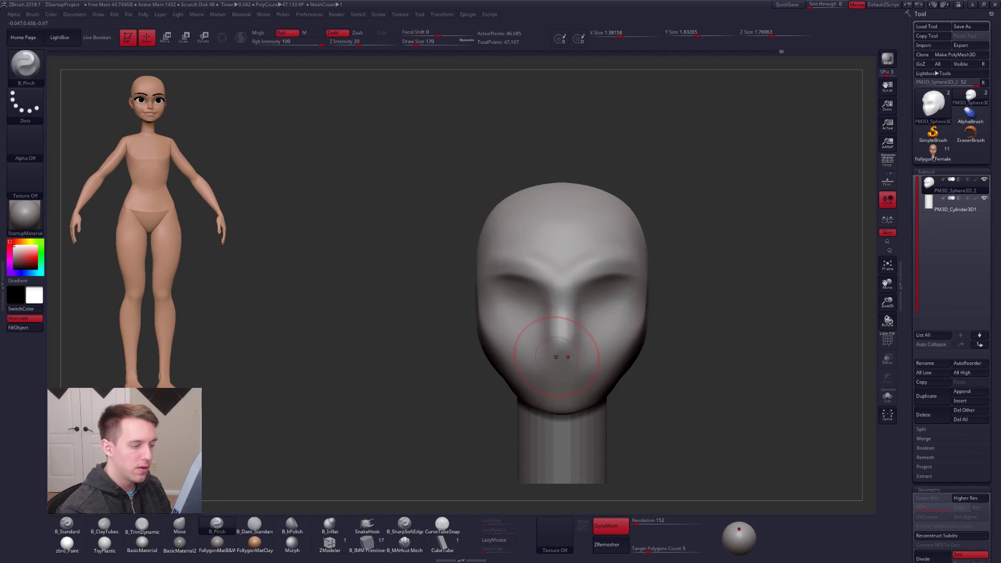
- Block in the mouth mound and the plane under the nose with ClayTubes at draw size 121 and smooth the transition
key("2")
right_click_drag(552, 371, 565, 365, "ctrl")
key("space")
left_click_drag(574, 364, 568, 364)
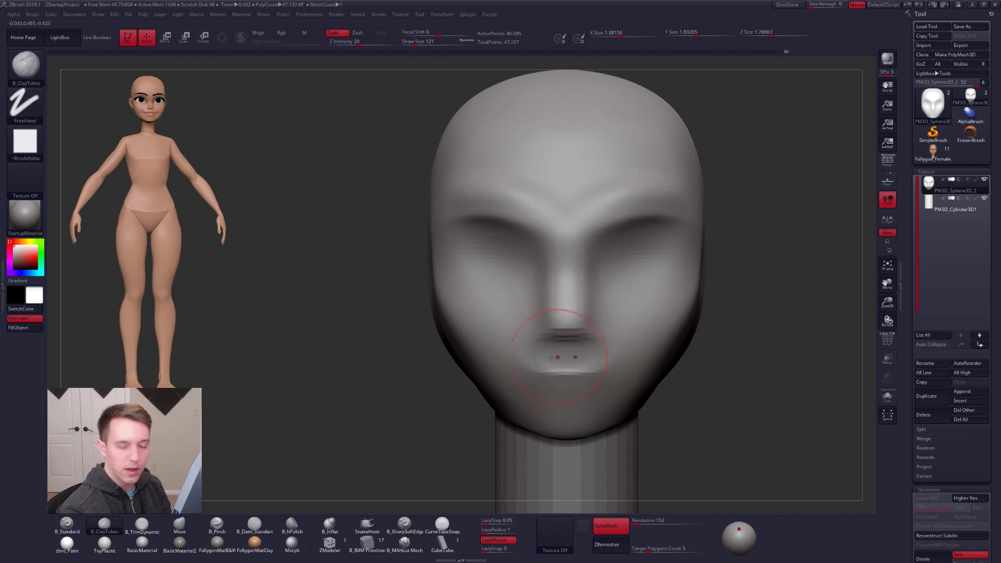
left_click_drag(572, 346, 566, 334, "shift")
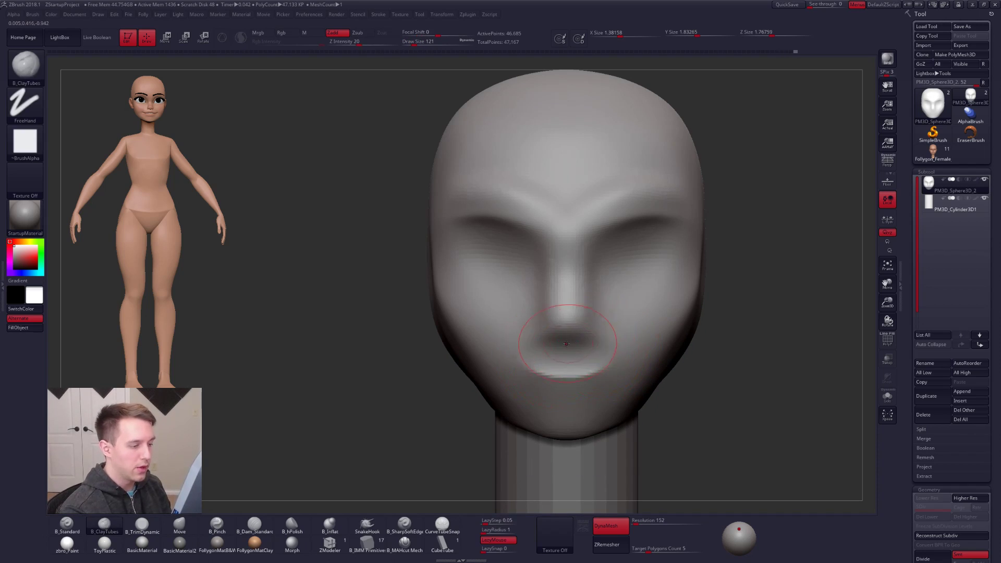
- Pinch the crease under the nose and build up a rounded nose tip with ClayTubes at draw size 121
right_click_drag(566, 334, 551, 351)
key("5")
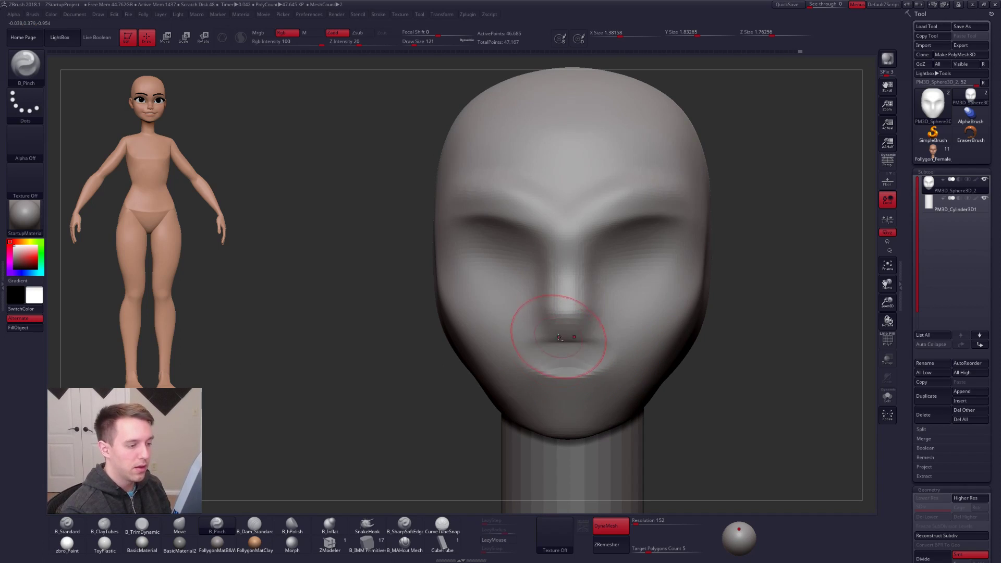
key("2")
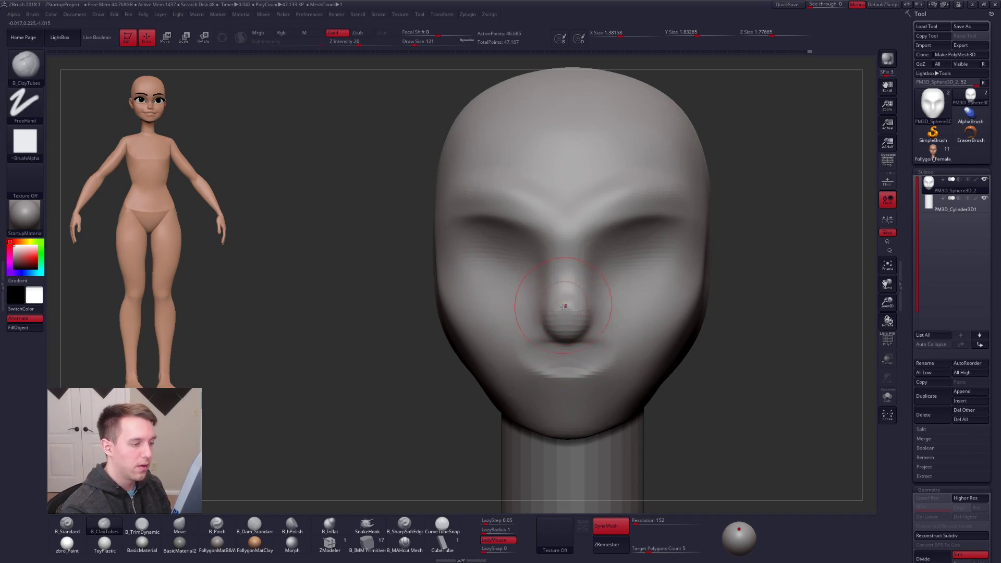
mouse_move(568, 245)
right_mouse_down()
mouse_move(588, 309)
mouse_move(571, 324)
right_mouse_up()
- Shape the nose tip and its underside in profile with the Move brush at draw size 74, smoothing the area below
key("4")
key("space")
left_click_drag(577, 321, 575, 326)
key("space")
key("shift")
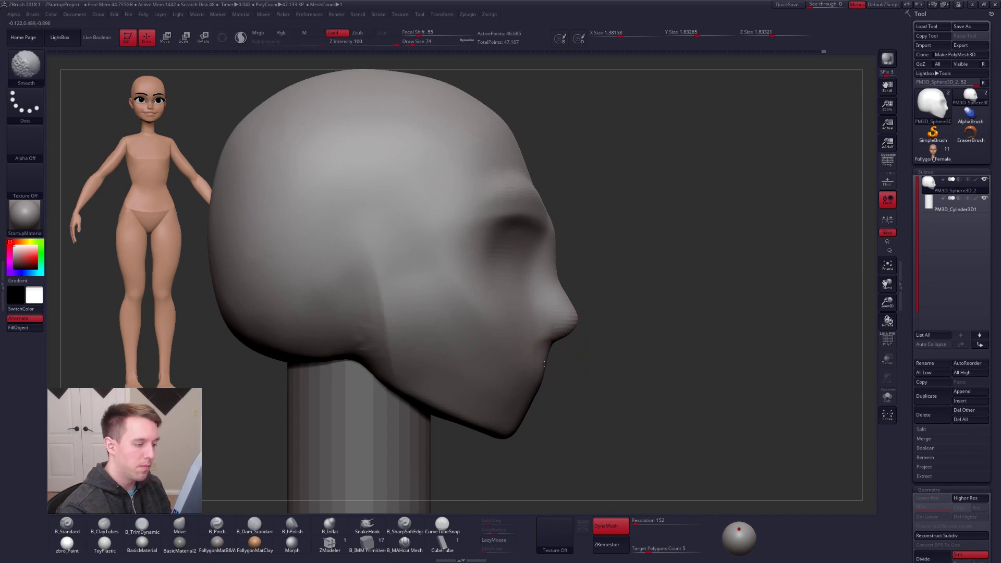
- Build up the mouth area between the nose and chin with ClayTubes and smooth it at draw size 88
mouse_move(587, 372)
right_mouse_down()
mouse_move(539, 393)
mouse_move(560, 412)
right_mouse_up()
key("space")
left_click_drag(567, 416, 571, 416)
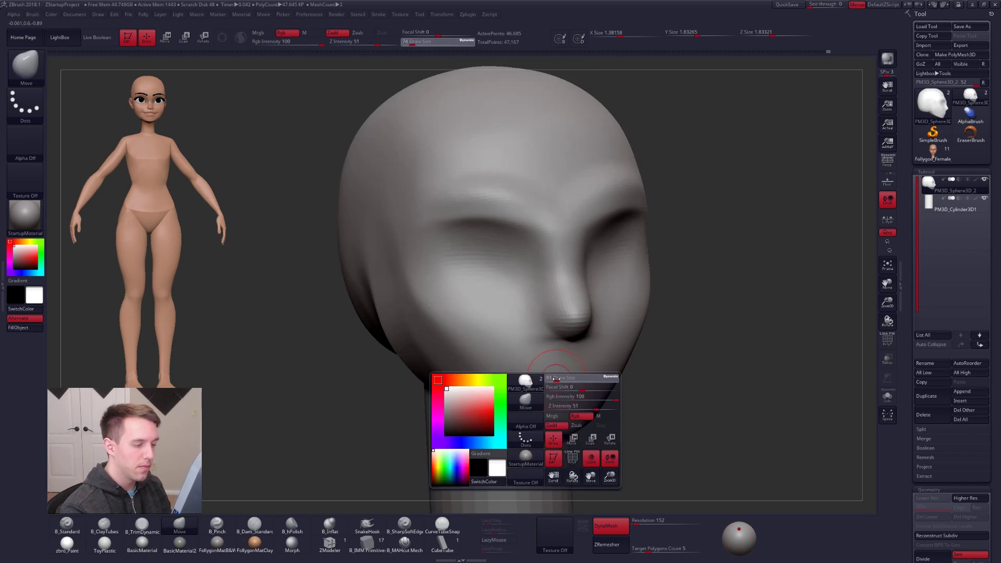
key("2")
key("space")
mouse_move(565, 365)
left_mouse_down()
mouse_move(559, 409)
mouse_move(529, 404)
left_mouse_up()
key("space")
key("shift")
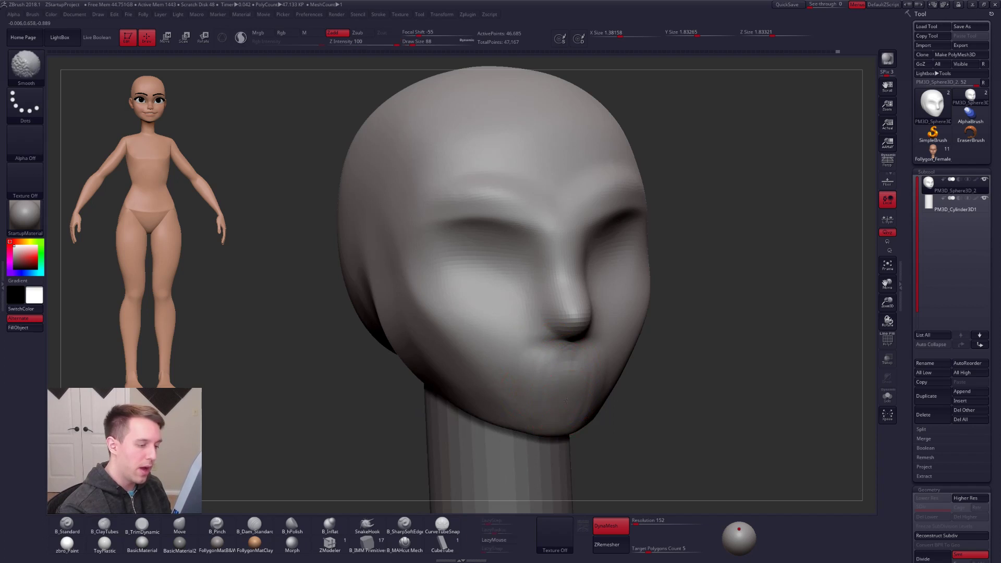
- Refine the mouth and chin profile with the Move brush at draw size 150
left_click_drag(678, 418, 550, 444)
key("space")
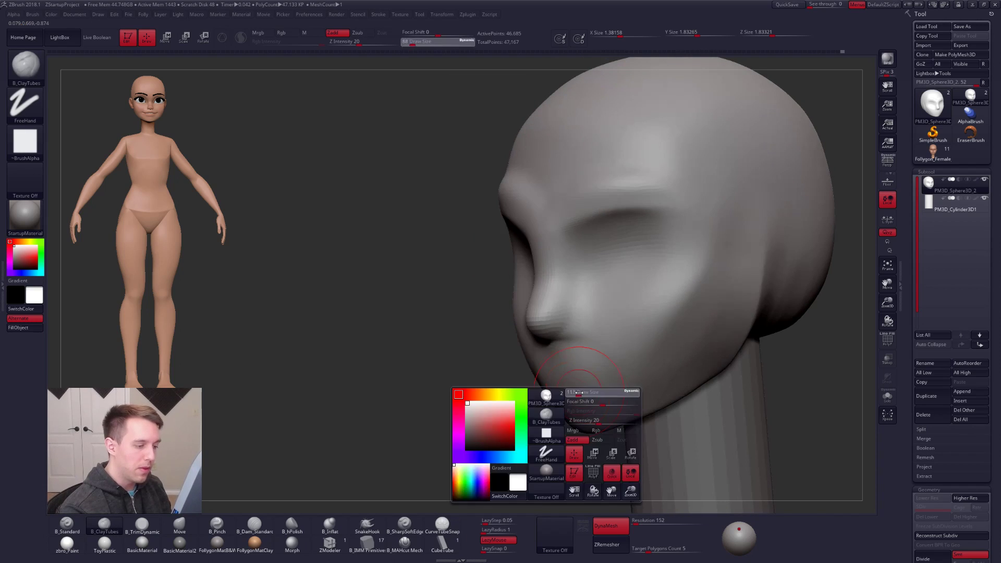
left_click_drag(576, 400, 583, 400)
mouse_move(608, 401)
right_mouse_down("shift")
mouse_move(593, 416)
mouse_move(581, 367)
right_mouse_up("shift")
key("b")
key("m")
key("v")
key("s")
left_click_drag(573, 338, 577, 338)
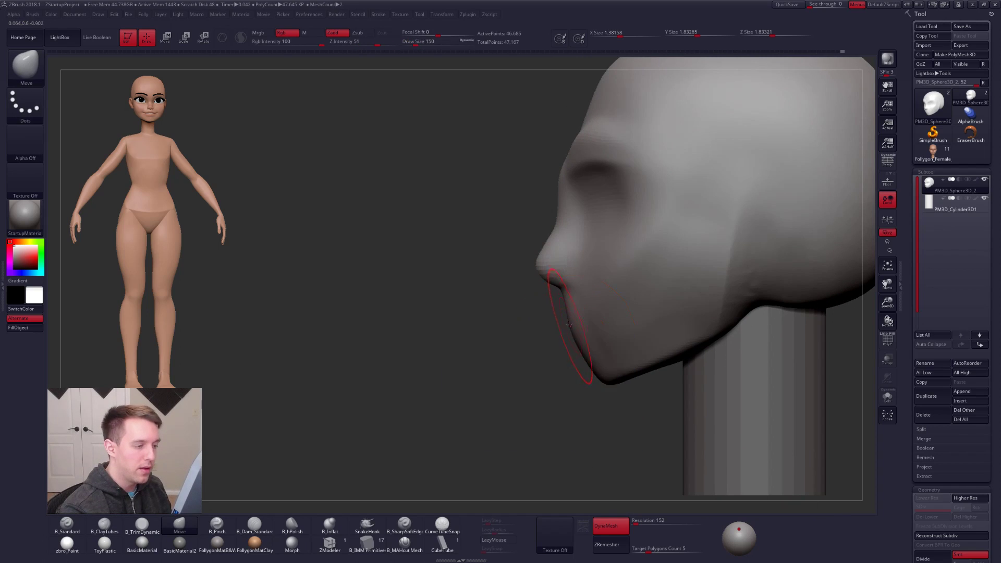
mouse_move(591, 360)
right_mouse_down()
mouse_move(592, 331)
mouse_move(559, 330)
right_mouse_up()
- Build up the chin with ClayTubes and tighten the chin and jaw edge with the Pinch brush at draw size 150
key("b")
key("c")
key("t")
key("b")
key("p")
key("i")
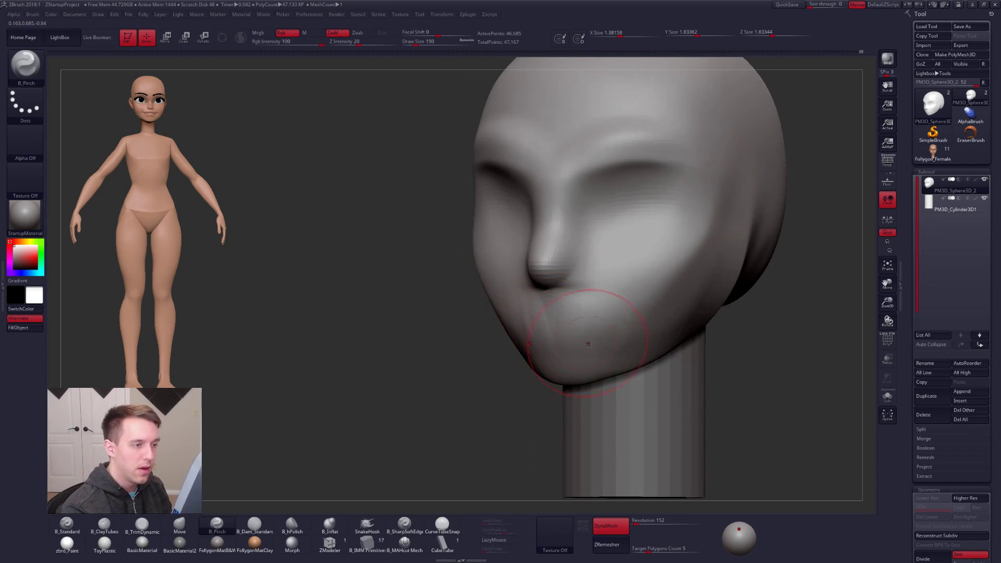
right_click_drag(585, 341, 540, 365)
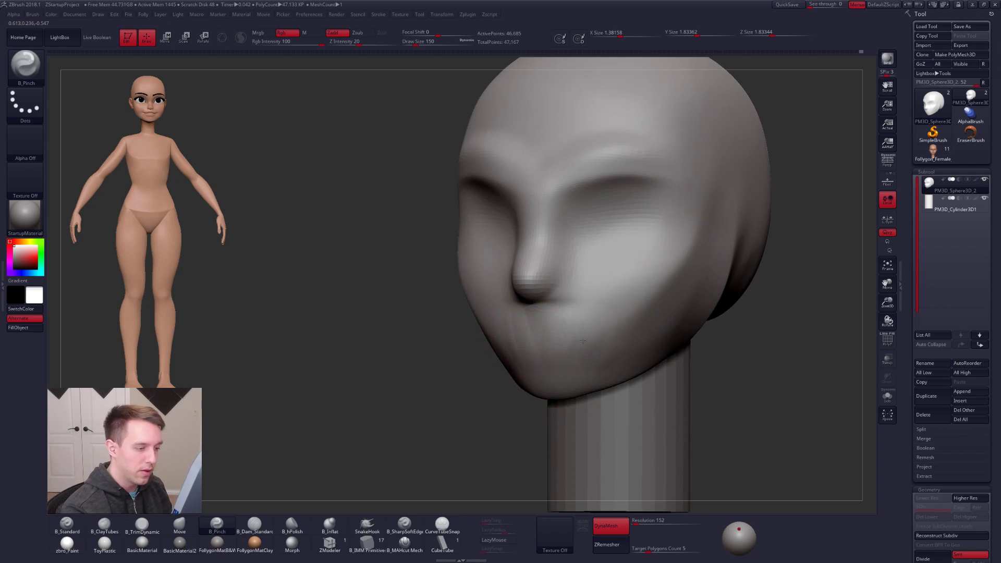
right_click_drag(551, 365, 543, 344, "shift")
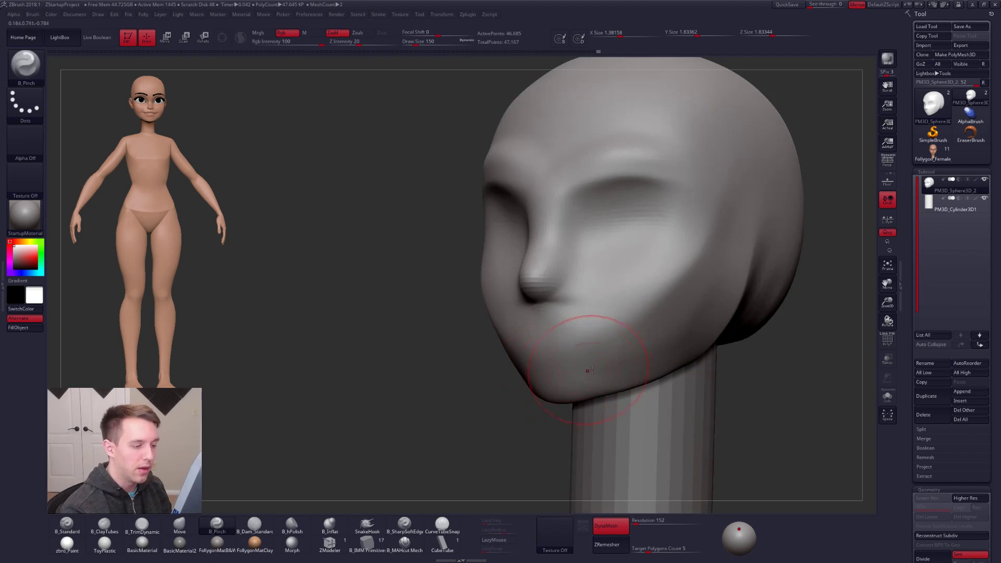
mouse_move(639, 359)
right_mouse_down("ctrl")
mouse_move(649, 350)
mouse_move(669, 368)
mouse_move(603, 381)
right_mouse_up("ctrl")
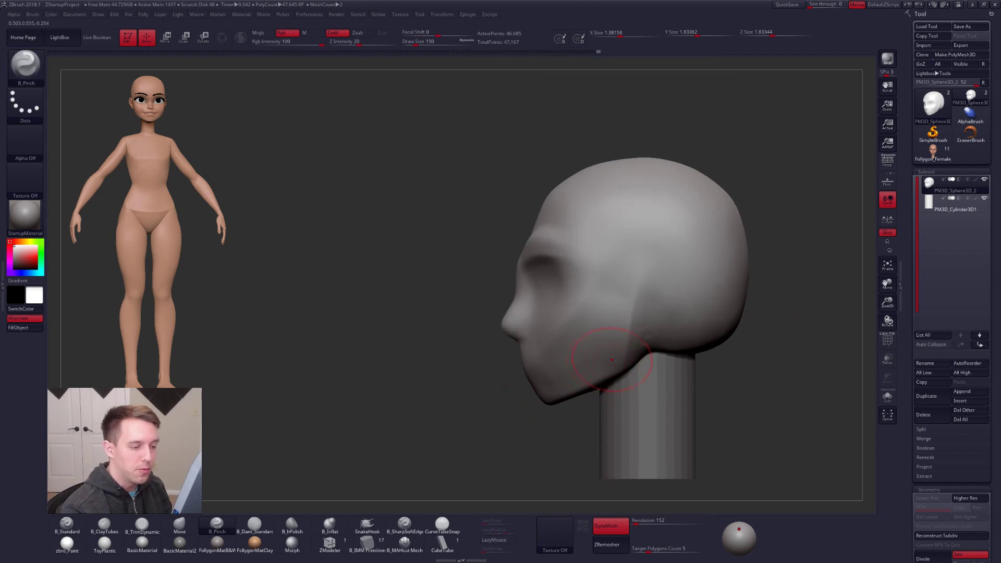
- Reshape the jaw corner from behind the head with the Move brush at draw size 170, undoing the last stroke
key("space")
key("shift+s")
right_click_drag(628, 345, 639, 360)
key("b")
key("m")
key("v")
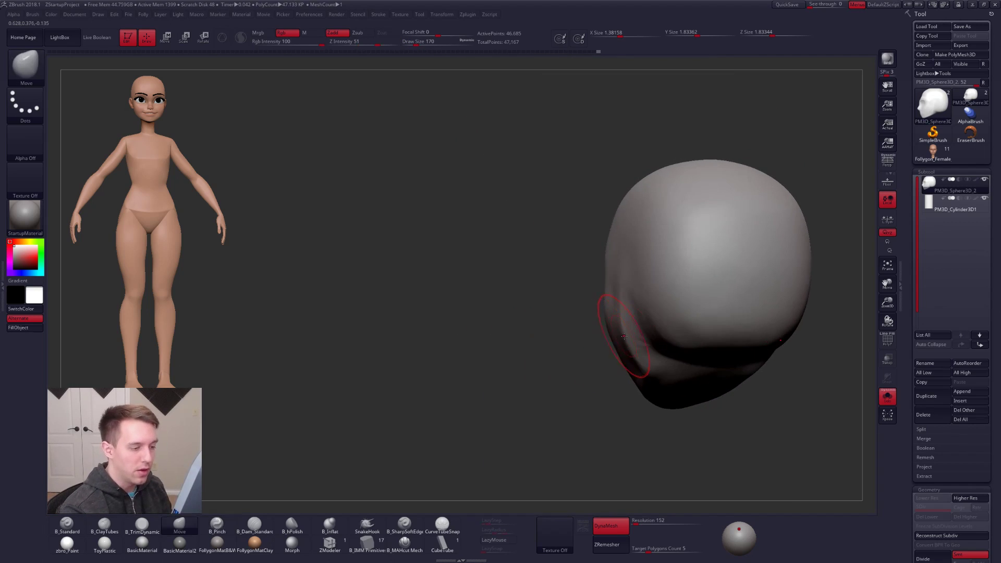
left_click_drag(652, 365, 638, 344)
key("space")
mouse_move(635, 338)
right_mouse_down()
mouse_move(626, 339)
mouse_move(657, 328)
mouse_move(626, 333)
right_mouse_up()
key("space")
left_click_drag(626, 334, 636, 333)
right_click_drag(628, 333, 637, 333)
left_click_drag(637, 332, 620, 336)
key("ctrl+z")
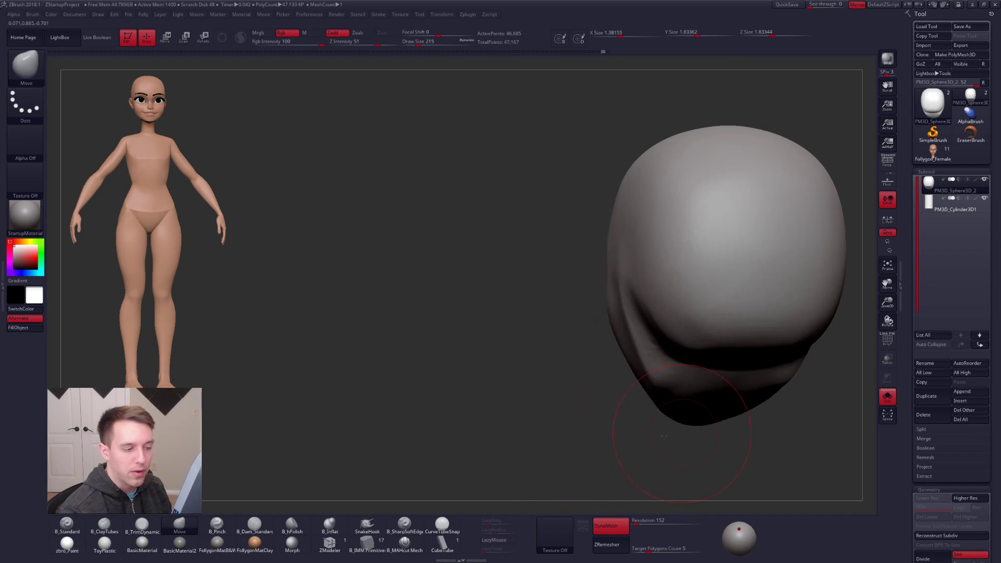
- Adjust the rear jaw edge and its underside from a back three-quarter view with the Move brush at draw size 170
right_click_drag(650, 439, 538, 423, "alt")
mouse_move(626, 373)
right_mouse_down()
mouse_move(579, 374)
mouse_move(566, 359)
mouse_move(481, 347)
right_mouse_up()
left_click_drag(523, 339, 530, 337)
key("s")
left_click_drag(495, 386, 489, 385)
left_click_drag(541, 359, 536, 361)
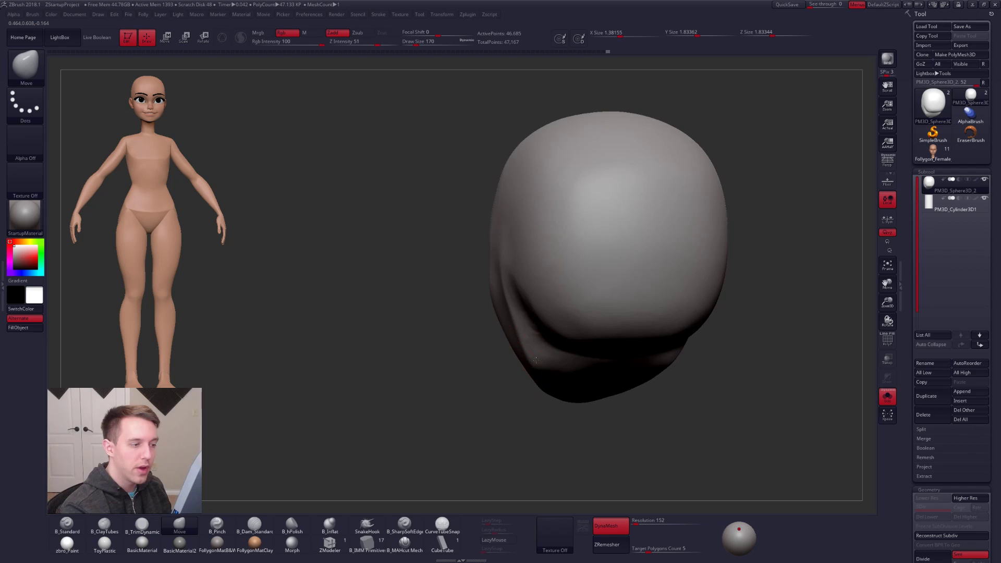
- Refine the jaw corner below the ear area in side view and set the Move brush's draw size to 181
right_click_drag(536, 360, 543, 353, "shift")
key("space")
left_click_drag(524, 353, 528, 353)
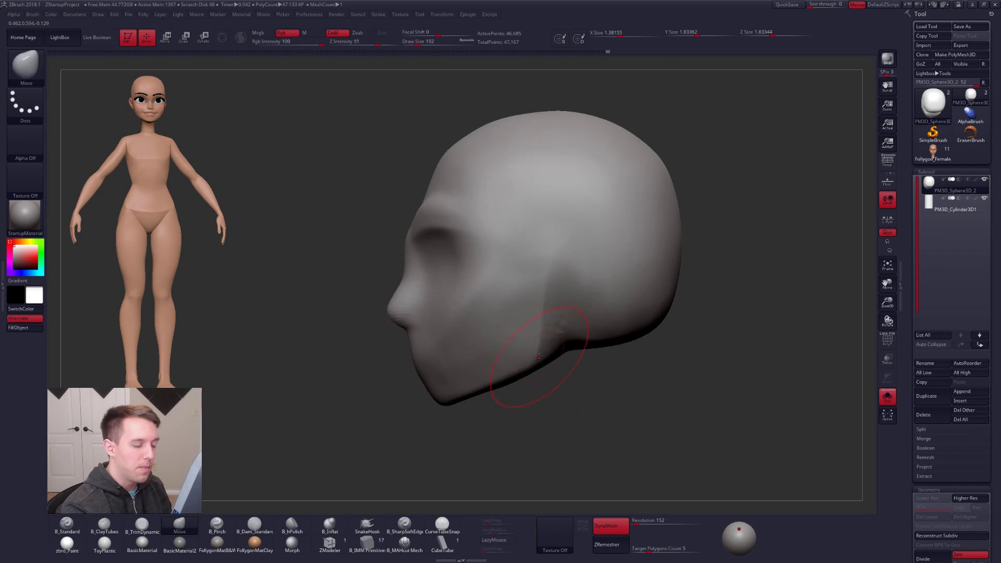
mouse_move(553, 368)
right_mouse_down("alt")
mouse_move(590, 324)
mouse_move(577, 310)
right_mouse_up("alt")
key("space")
left_click_drag(586, 314, 582, 314)
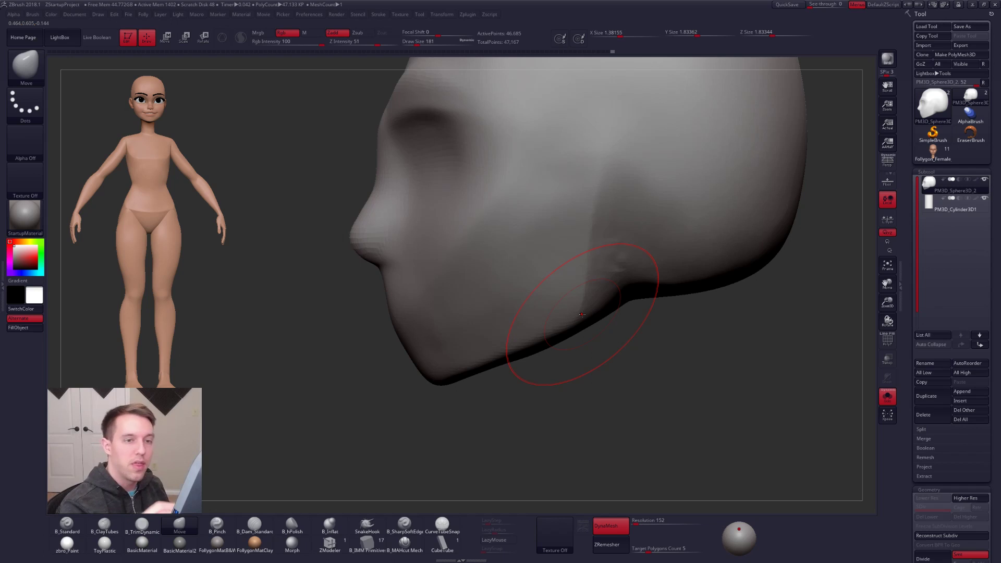
- Switch to the Follygon_Female reference model and examine how its jaw narrows, seen from behind and from the front
left_click(933, 152)
left_click_drag(549, 250, 587, 347)
right_click_drag(586, 348, 633, 315, "ctrl")
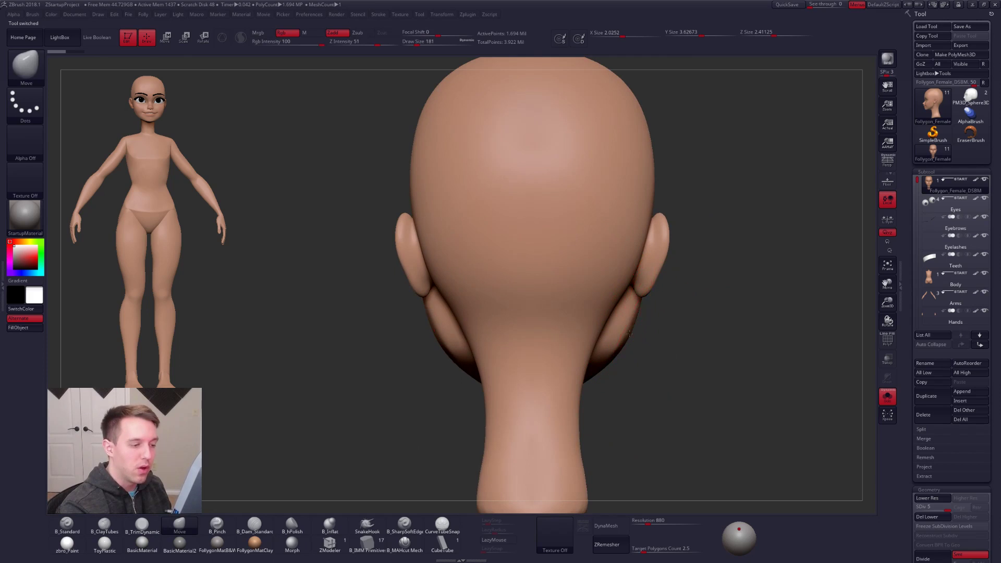
key("w")
left_click_drag(641, 282, 600, 423)
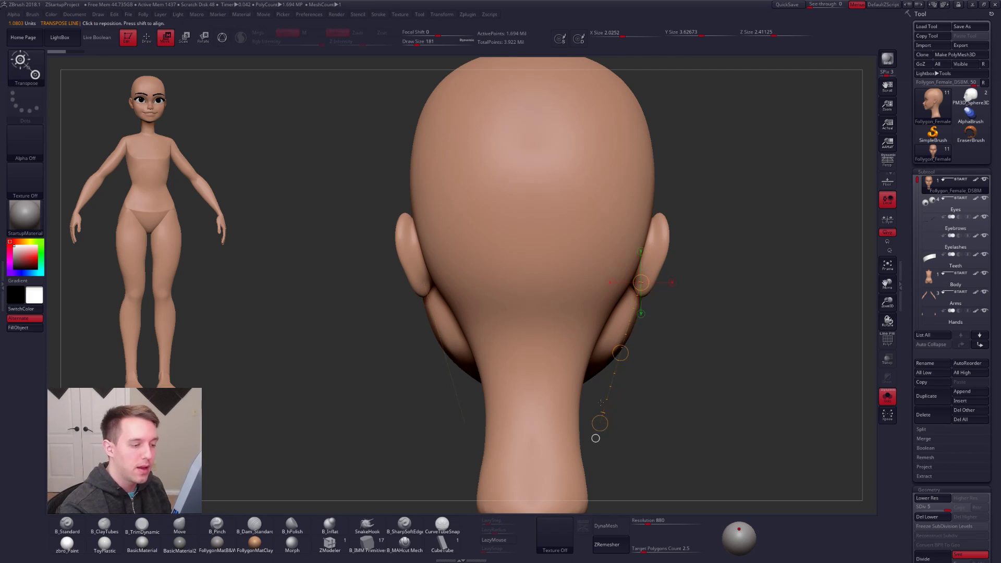
key("q")
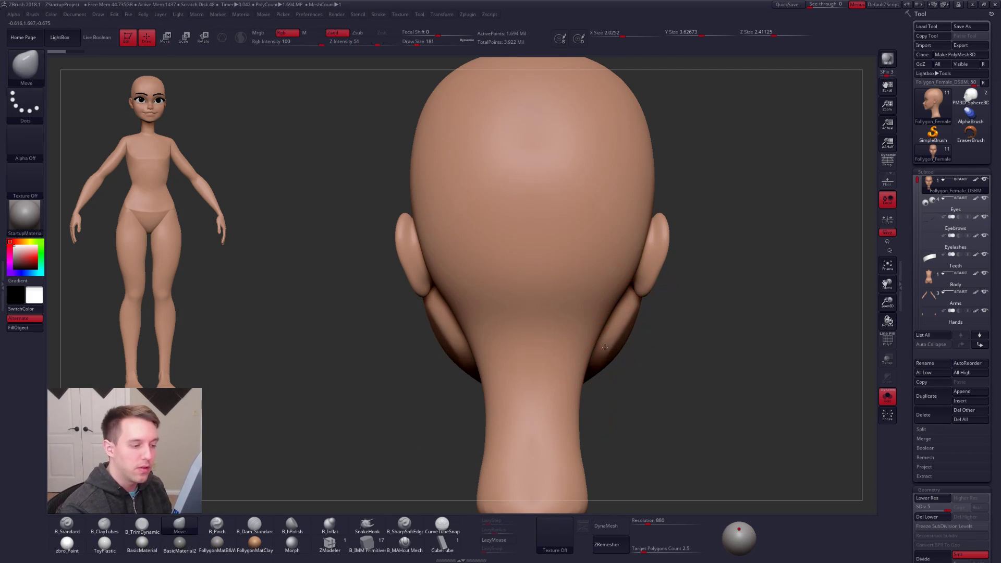
right_click_drag(570, 357, 626, 380)
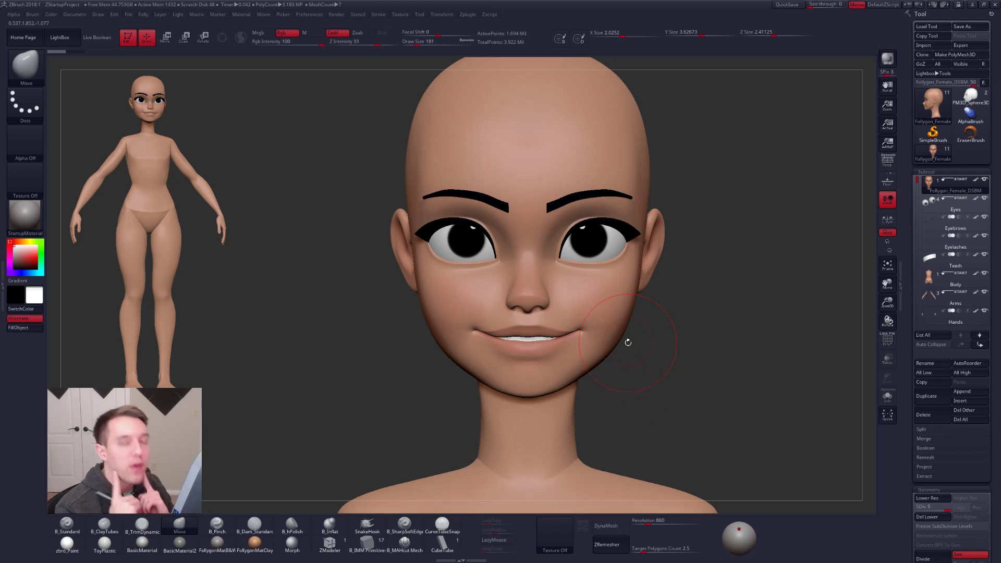
right_click_drag(528, 374, 585, 342)
- Try widening the reference head's jaw corners with the Move brush at draw size 181, comparing back and front views
left_click_drag(649, 340, 664, 351)
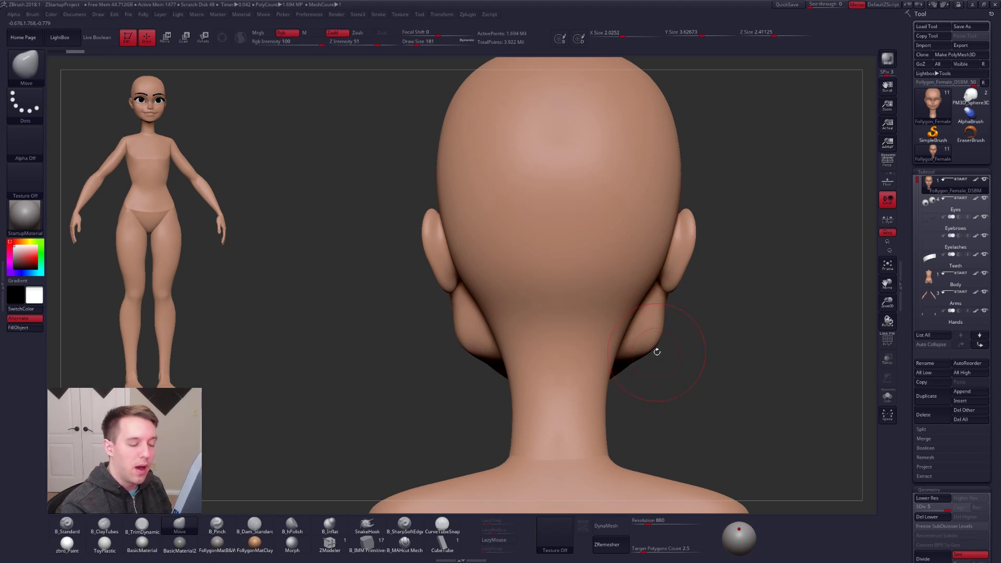
right_click_drag(648, 332, 586, 389)
right_click_drag(648, 353, 601, 338, "ctrl")
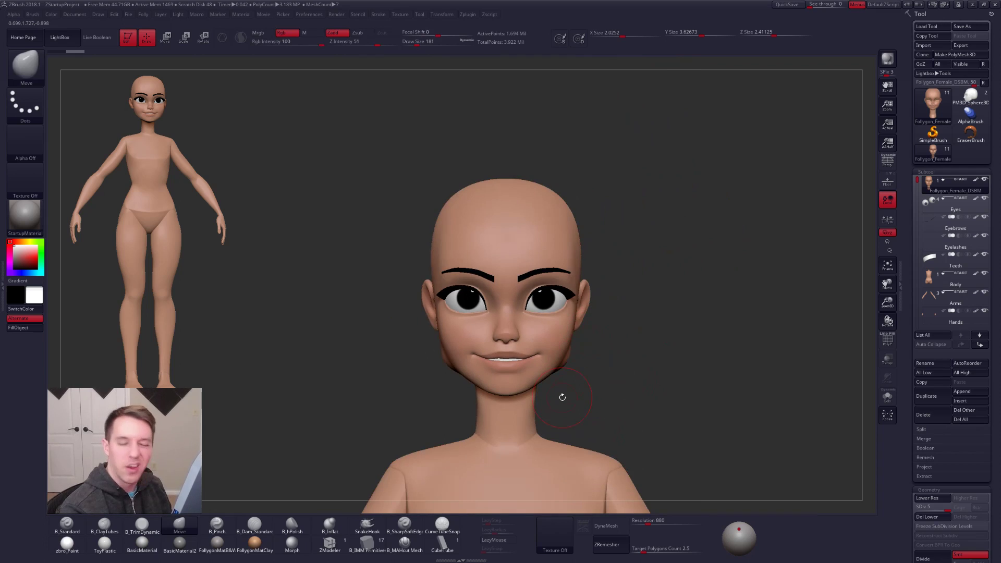
right_click_drag(557, 389, 604, 342, "ctrl")
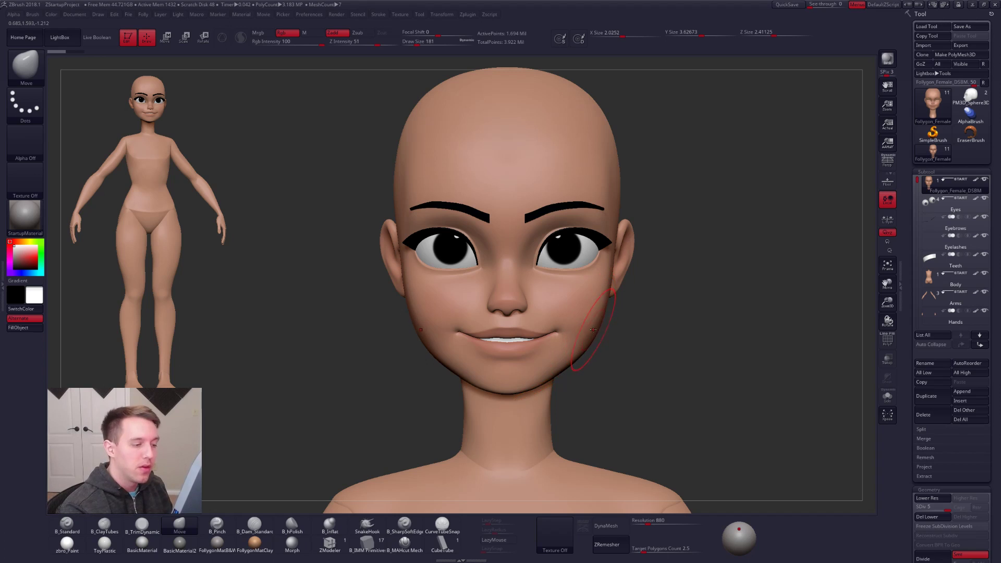
- Build up the reference head's jaw corners with ClayTubes at draw size 181 and smooth them
right_click_drag(626, 318, 588, 329)
key("2")
mouse_move(588, 329)
left_mouse_down()
mouse_move(597, 317)
mouse_move(591, 332)
left_mouse_up()
right_click_drag(577, 334, 605, 342)
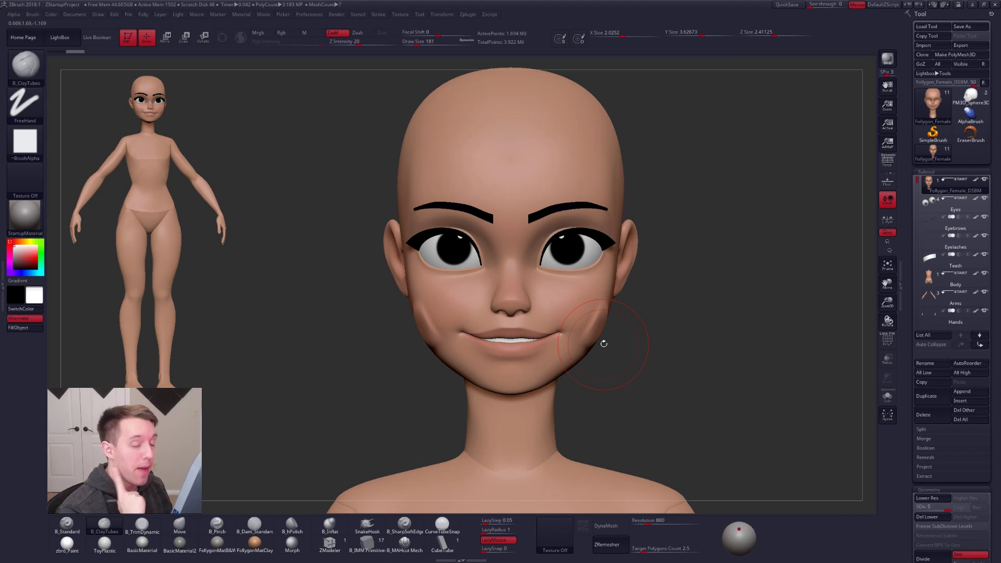
left_click_drag(604, 341, 602, 341, "shift")
- Return to the sculpted sphere head and prepare the Move brush for adjusting the face outline in front view
left_click(974, 97)
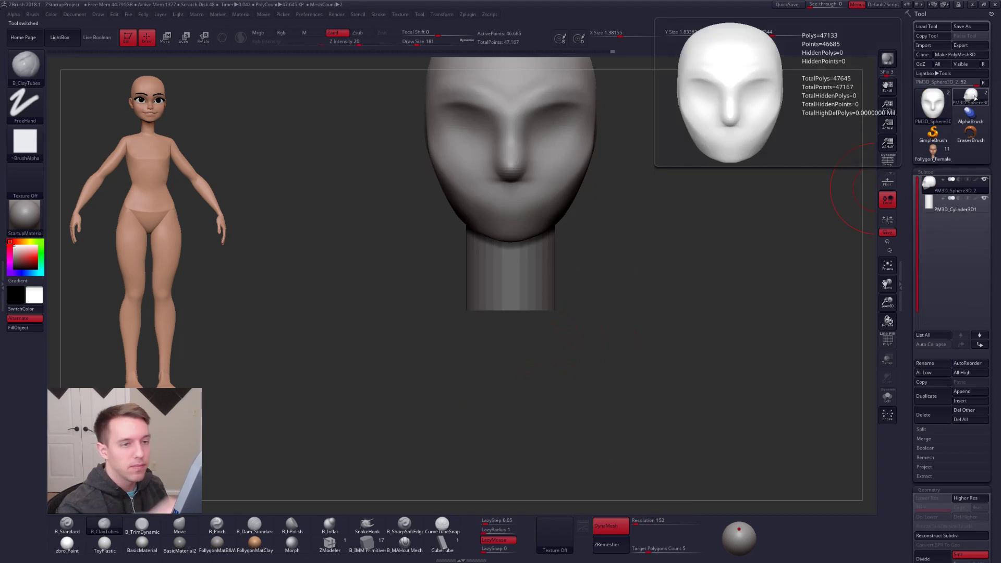
right_click_drag(558, 248, 557, 375, "alt")
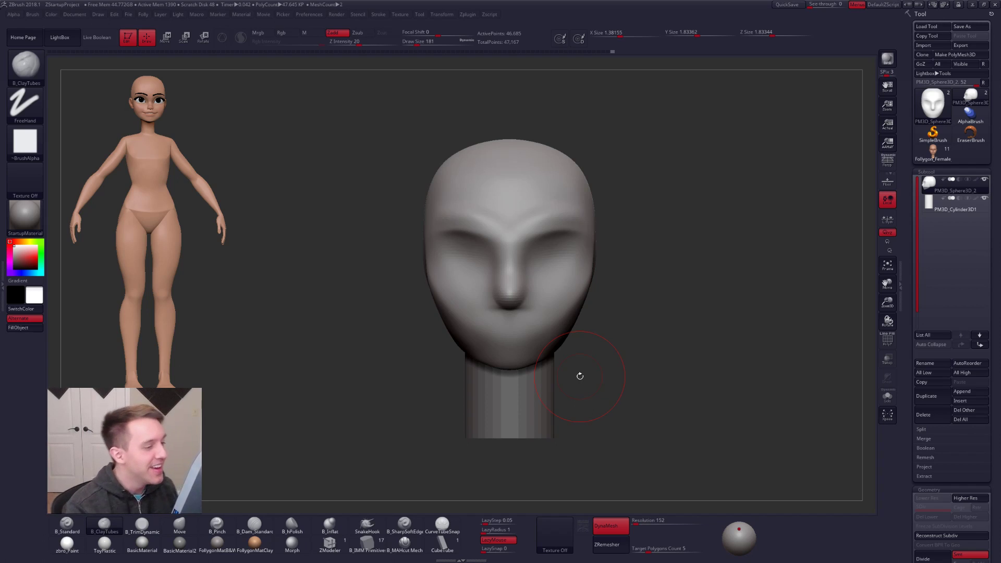
right_click_drag(525, 264, 526, 296, "alt")
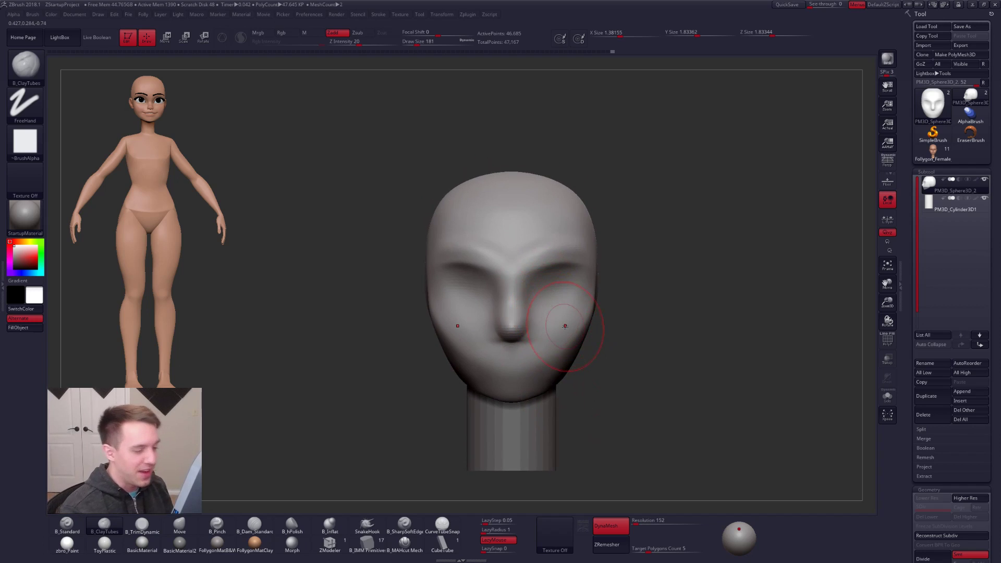
key("b")
key("m")
key("v")
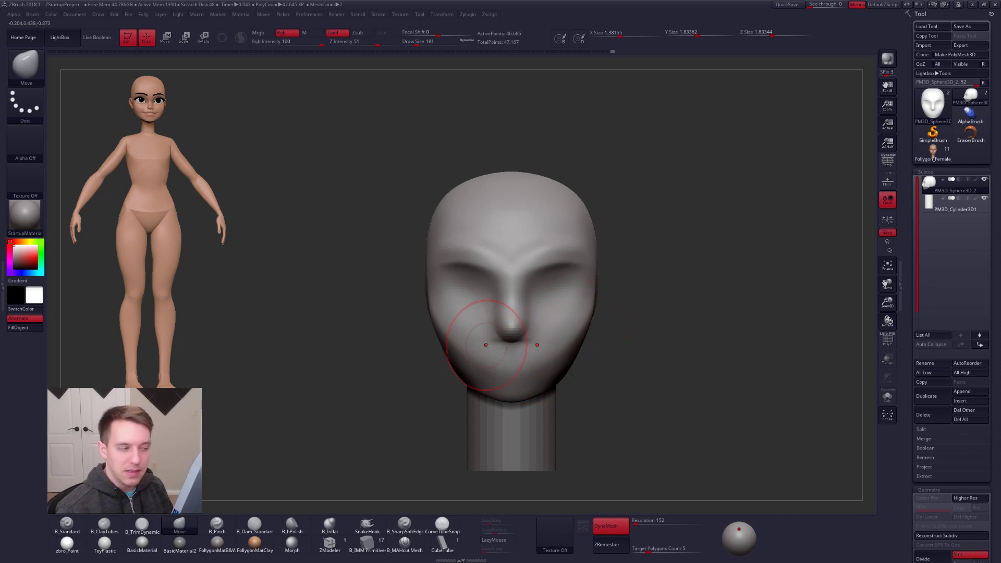
mouse_move(563, 287)
right_mouse_down("alt")
mouse_move(564, 255)
mouse_move(568, 271)
right_mouse_up("alt")
key("space")
left_click_drag(565, 275, 562, 276)
- Lengthen the chin and adjust the jawline in profile with the Move brush at draw sizes between 121 and 203
mouse_move(531, 350)
right_mouse_down()
mouse_move(553, 355)
mouse_move(509, 379)
right_mouse_up()
key("space")
mouse_move(516, 375)
left_mouse_down()
mouse_move(526, 375)
mouse_move(512, 398)
mouse_move(522, 381)
left_mouse_up()
key("space")
right_click_drag(523, 380, 482, 377)
key("space")
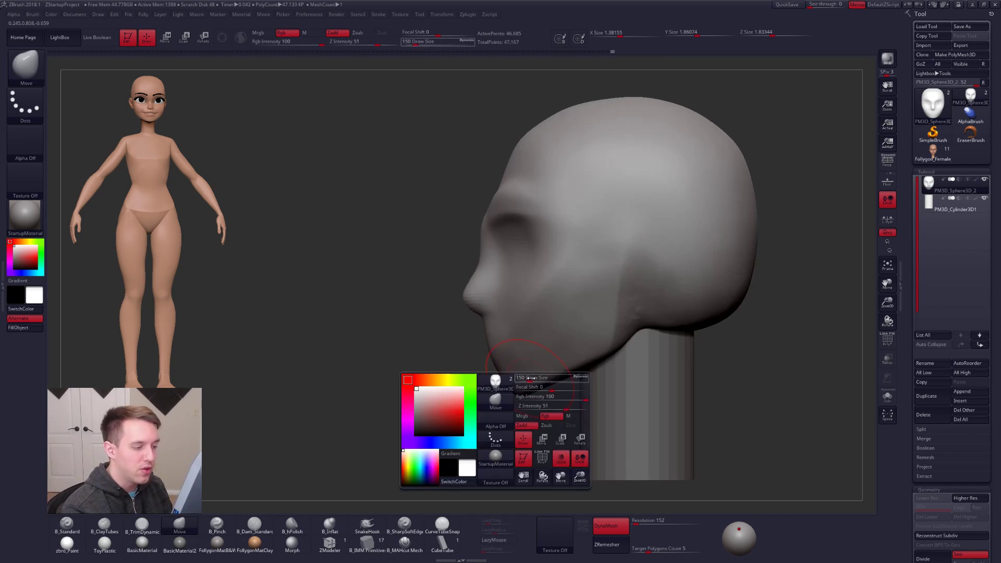
left_click_drag(509, 380, 517, 381)
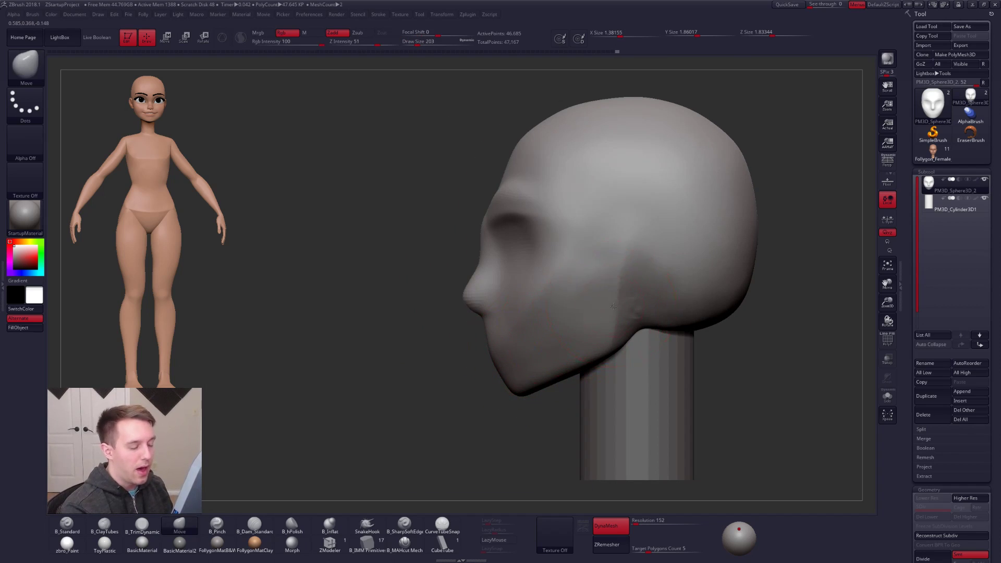
key("space")
left_click_drag(627, 307, 610, 307)
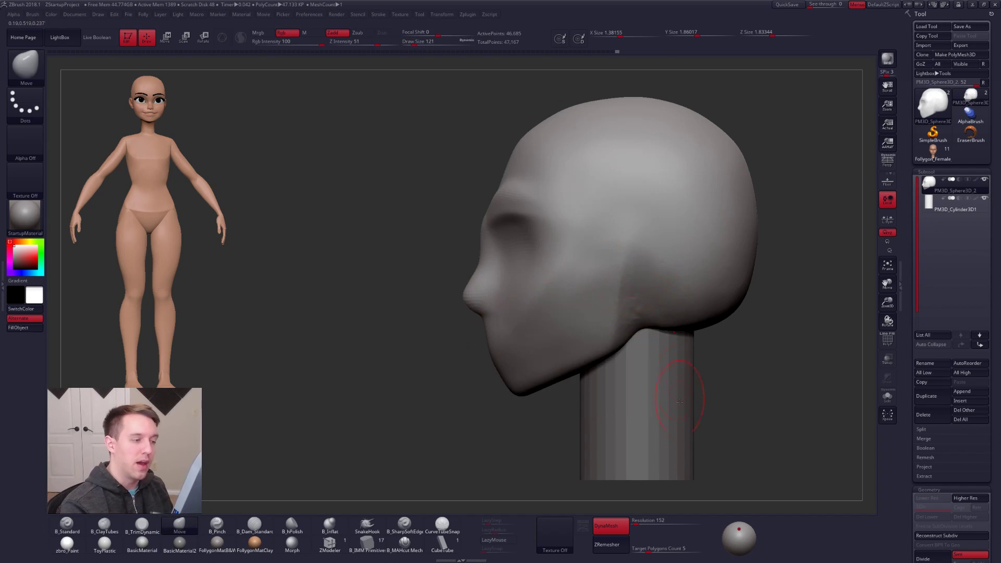
- Refine the brow and nose area in profile and front view with the Move brush at draw size 130
key("space")
left_click_drag(481, 224, 492, 223)
right_click_drag(489, 254, 616, 264)
right_click_drag(479, 298, 524, 316, "alt")
key("space")
left_click_drag(531, 316, 524, 316)
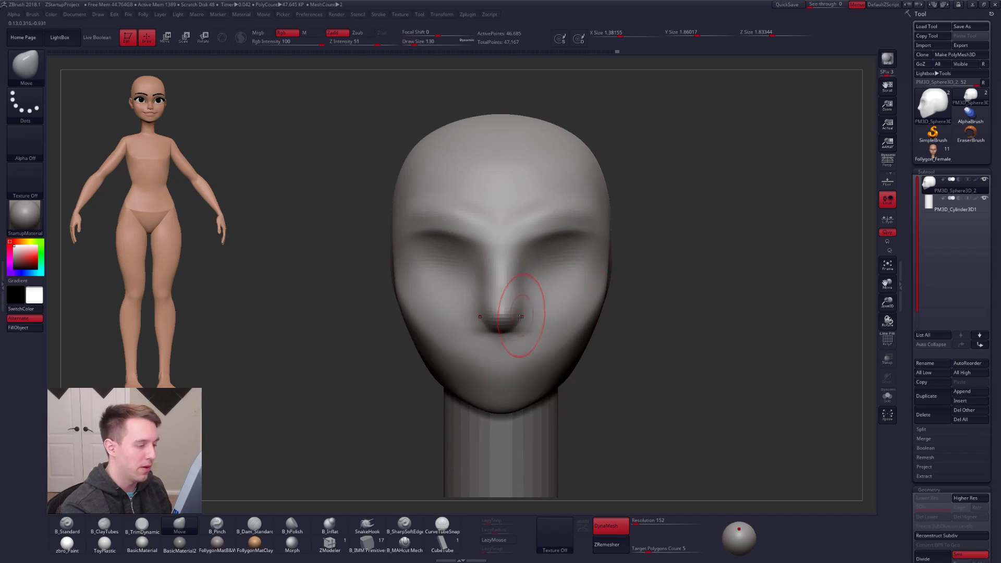
- Tighten the sides of the nose with the Pinch brush at draw size 74 and subdivide the head mesh once
mouse_move(516, 328)
right_mouse_down()
mouse_move(507, 343)
mouse_move(512, 334)
right_mouse_up()
key("5")
key("space")
left_click_drag(511, 341, 499, 341)
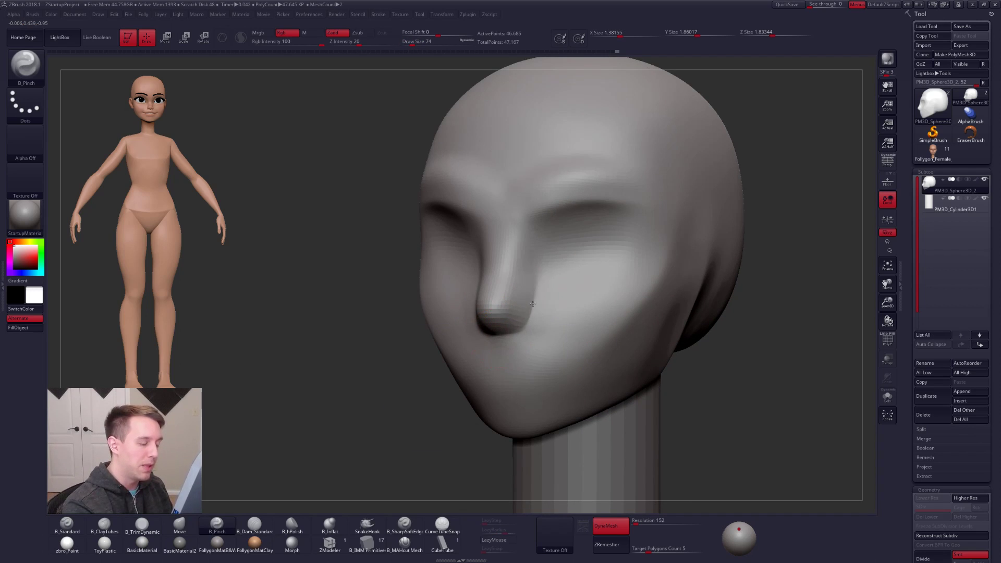
right_click_drag(529, 302, 547, 296)
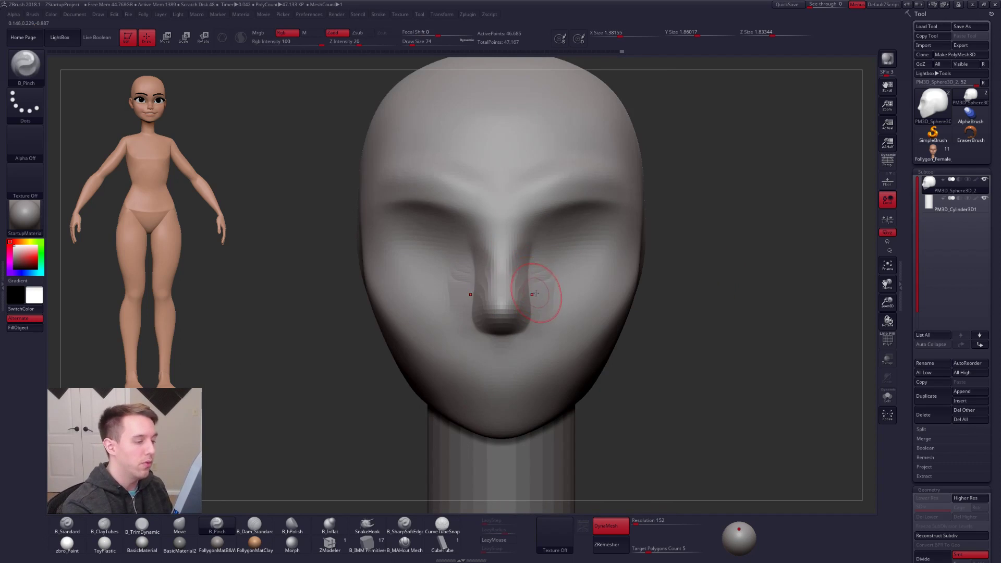
right_click_drag(496, 291, 537, 290)
key("ctrl+d")
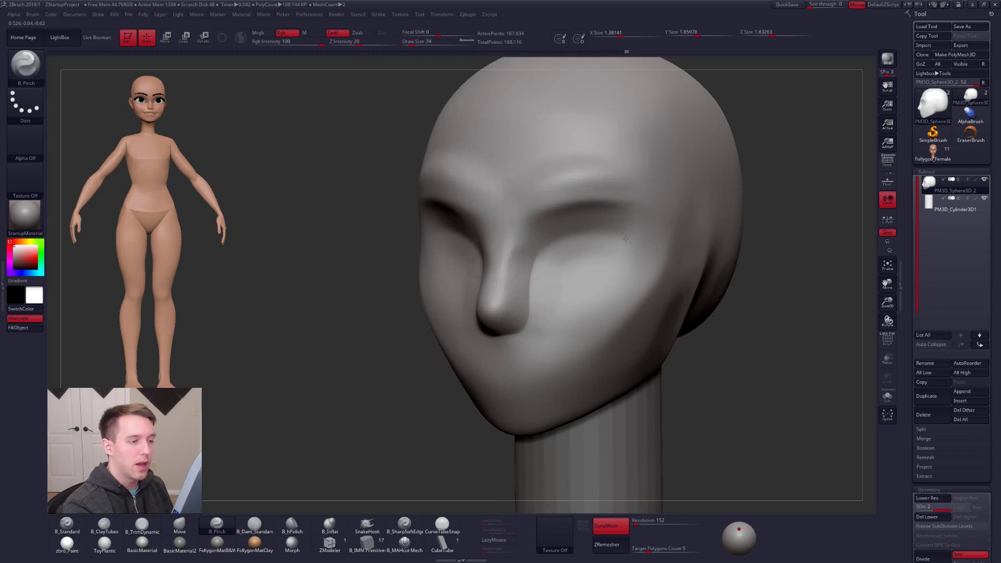
- Reshape the nose profile and tip with the Move brush at draw size 113
mouse_move(525, 283)
right_mouse_down("ctrl")
mouse_move(553, 288)
mouse_move(513, 350)
right_mouse_up("ctrl")
key("b")
key("m")
key("v")
key("space")
left_click_drag(540, 299, 546, 298)
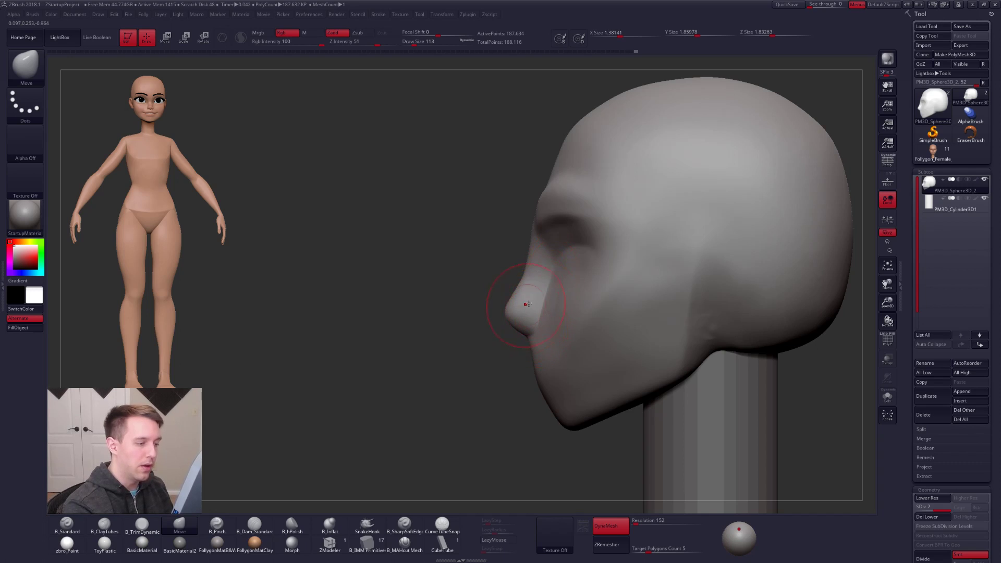
- Push the nose bridge inward in profile with the Move brush at draw sizes 130 and 104
key("space")
left_click_drag(525, 270, 528, 270)
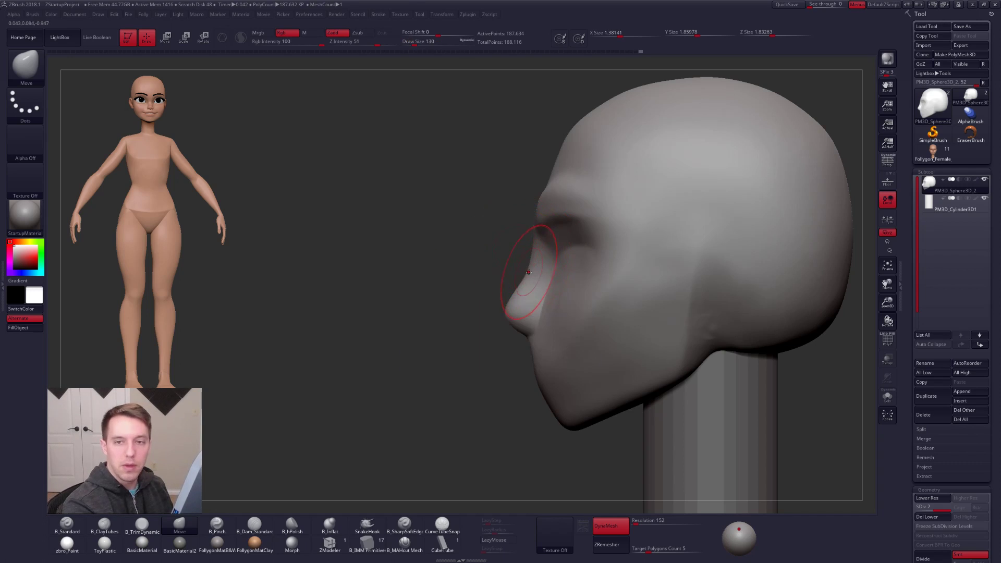
left_click_drag(537, 269, 545, 266)
key("space")
left_click(550, 272)
key("space")
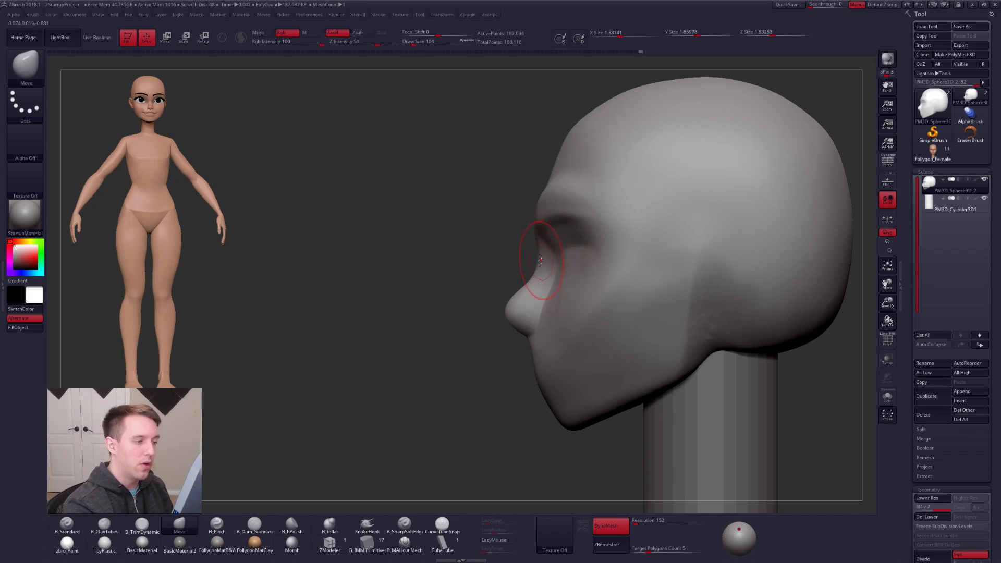
- Refine the nose tip with the Move brush and smooth the bridge and the area under the nose
left_click_drag(547, 344, 540, 355, "shift")
left_click_drag(482, 333, 539, 331)
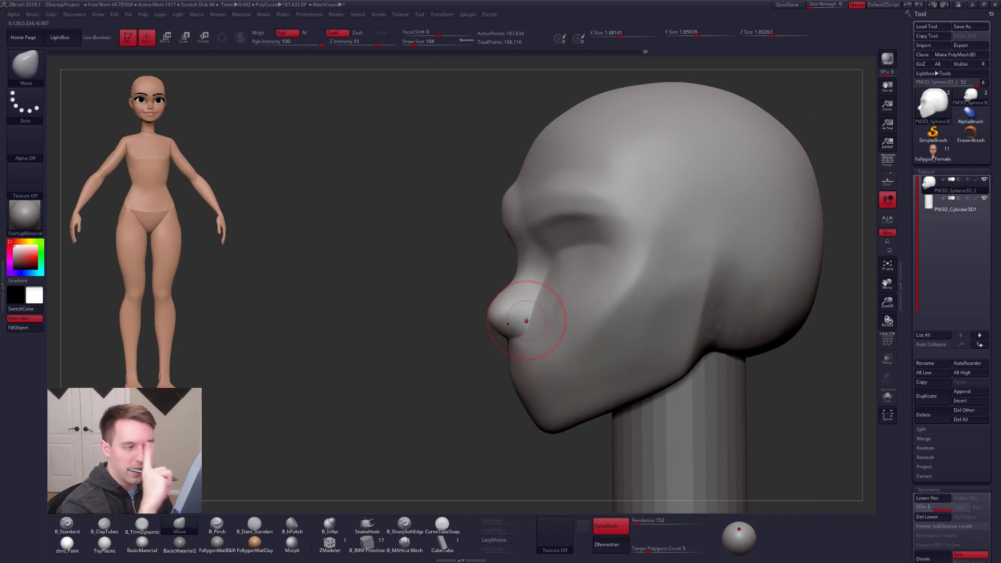
mouse_move(531, 276)
right_mouse_down("shift")
mouse_move(516, 274)
mouse_move(524, 269)
right_mouse_up("shift")
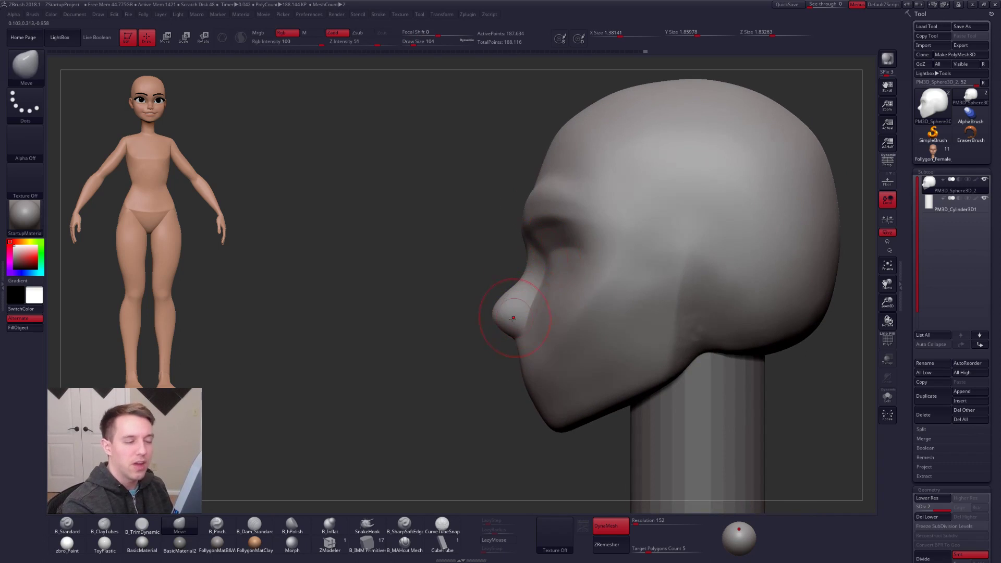
key("space")
left_click_drag(538, 307, 535, 308)
right_click_drag(553, 289, 548, 270, "shift")
key("space")
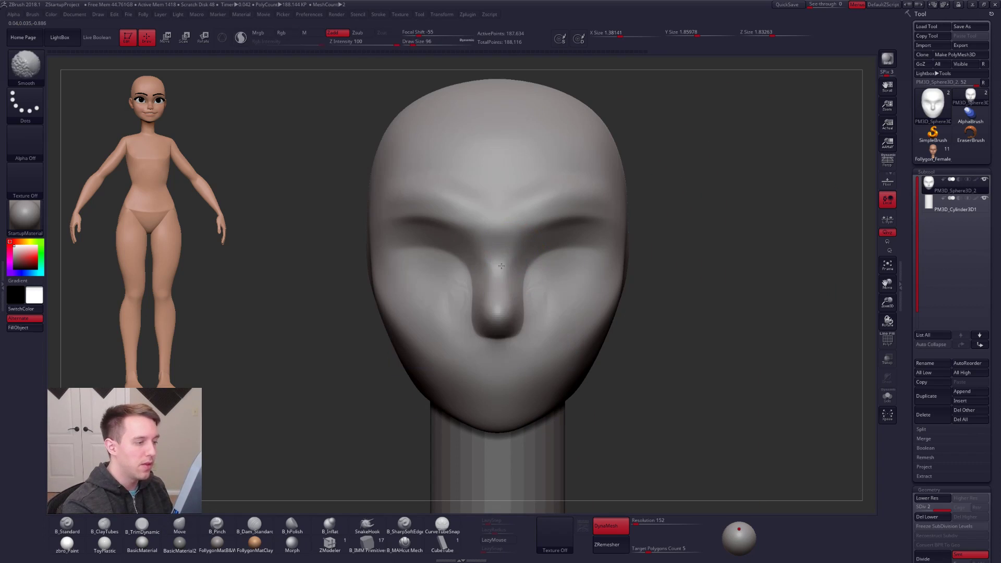
- Remesh the head with DynaMesh at resolution 224 and tighten the nose bridge sides with the Pinch brush at draw size 67
right_click_drag(496, 296, 502, 306)
key("5")
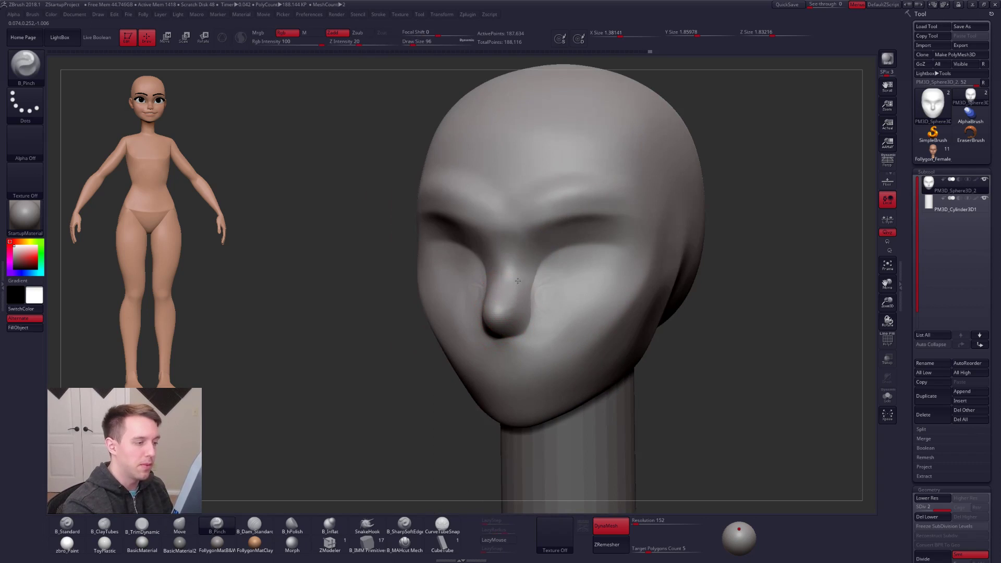
left_click_drag(523, 268, 525, 301)
key("ctrl+z")
key("ctrl+z")
key("bracketleft")
key("bracketleft")
key("bracketleft")
left_click_drag(516, 293, 516, 285)
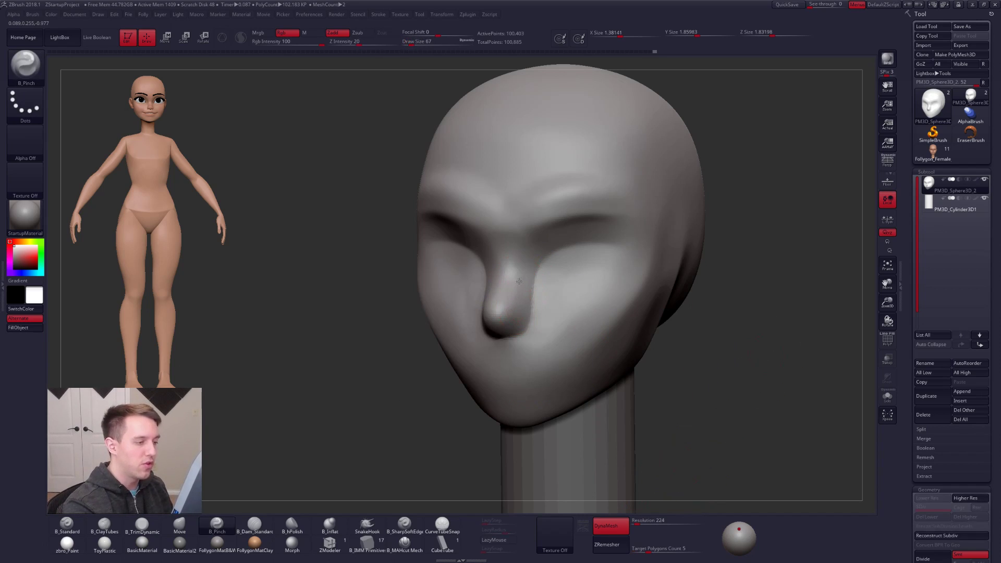
- Smooth the nose bridge and sharpen the eye socket's upper and outer edge with the Pinch brush at draw size 88
mouse_move(524, 308)
right_mouse_down()
mouse_move(490, 307)
mouse_move(560, 299)
right_mouse_up()
left_click_drag(515, 282, 515, 279, "shift")
key("5")
mouse_move(527, 274)
right_mouse_down("shift")
mouse_move(537, 250)
mouse_move(527, 237)
right_mouse_up("shift")
key("bracketright")
key("bracketright")
left_click_drag(527, 237, 573, 219)
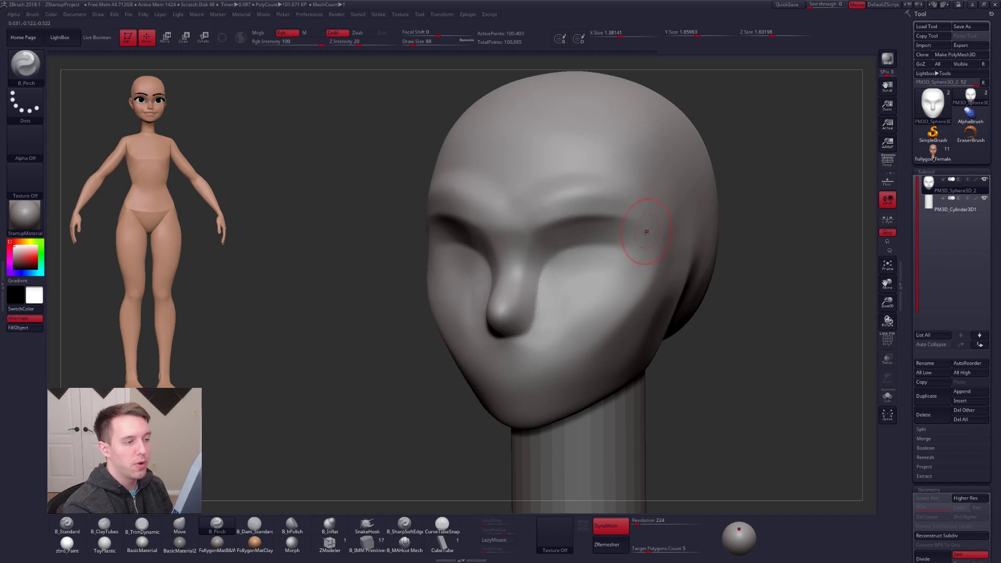
right_click_drag(596, 231, 584, 230)
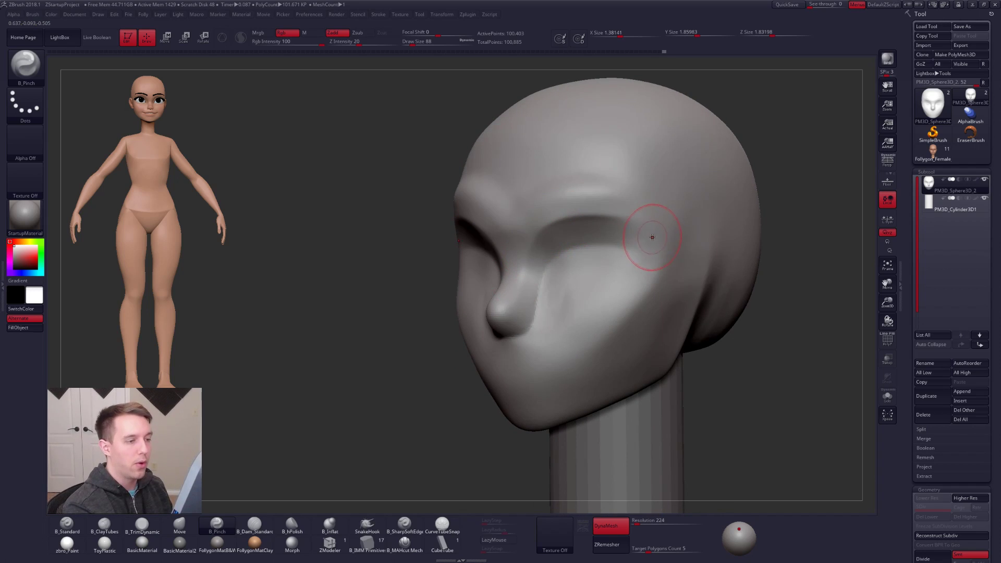
left_click_drag(631, 227, 656, 252)
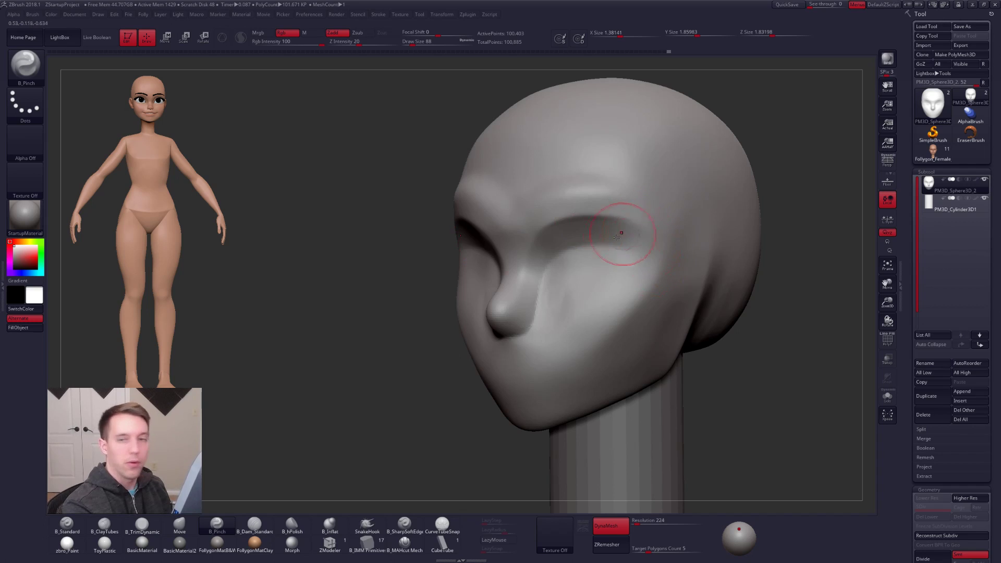
- Flatten the brow ridge and lower forehead with the TrimDynamic brush at draw size 121
left_click_drag(365, 251, 530, 250)
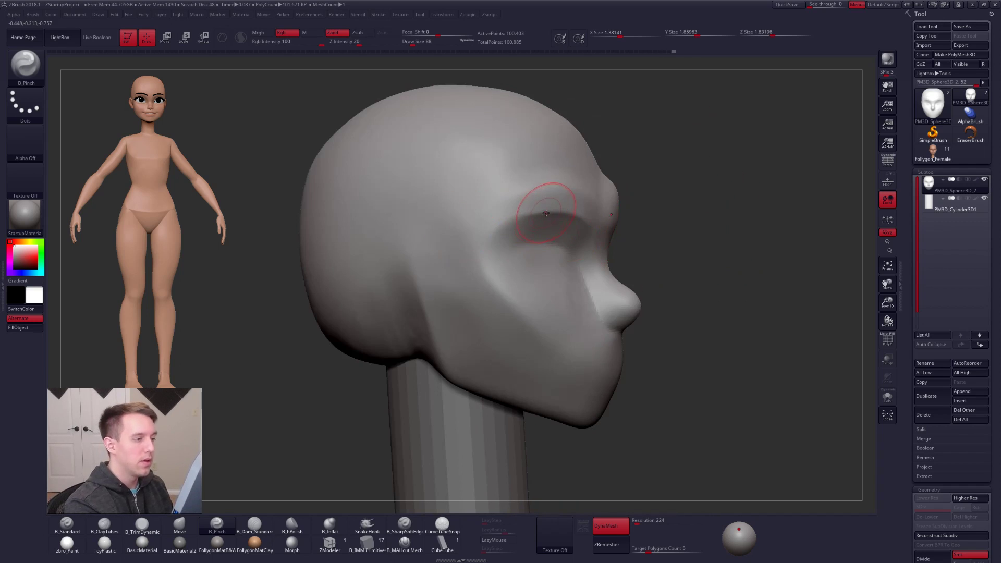
mouse_move(678, 263)
left_mouse_down()
mouse_move(516, 261)
mouse_move(467, 318)
mouse_move(501, 313)
left_mouse_up()
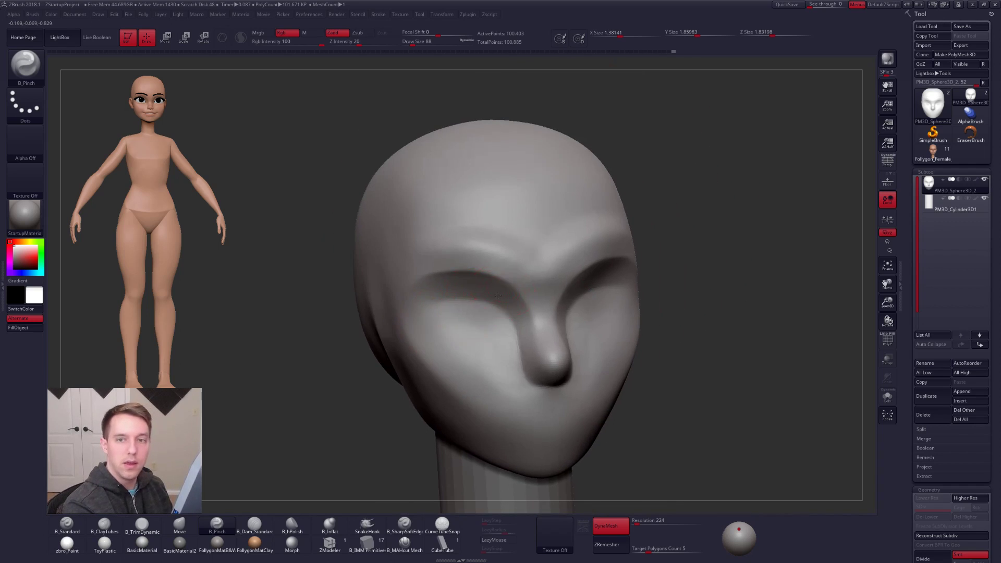
left_click_drag(679, 281, 647, 279)
key("3")
key("s")
left_click_drag(523, 273, 633, 230)
mouse_move(344, 235)
left_mouse_down("alt")
mouse_move(321, 276)
mouse_move(554, 286)
mouse_move(495, 255)
mouse_move(568, 252)
mouse_move(562, 262)
left_mouse_up("alt")
key("ctrl+z")
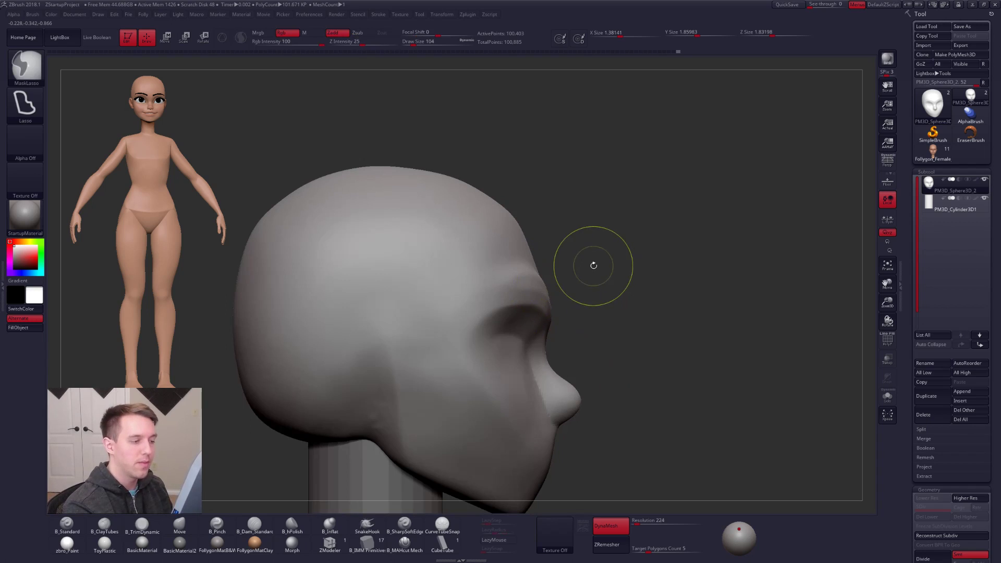
left_click_drag(633, 347, 519, 315)
key("space")
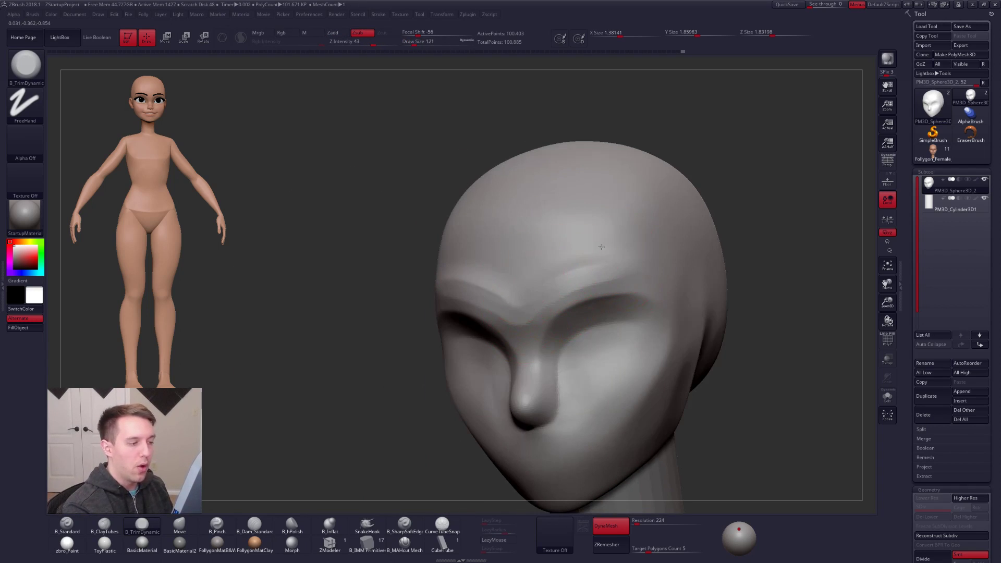
- Build up volume between the brows with the ClayTubes brush at draw size 121
key("b")
key("c")
key("t")
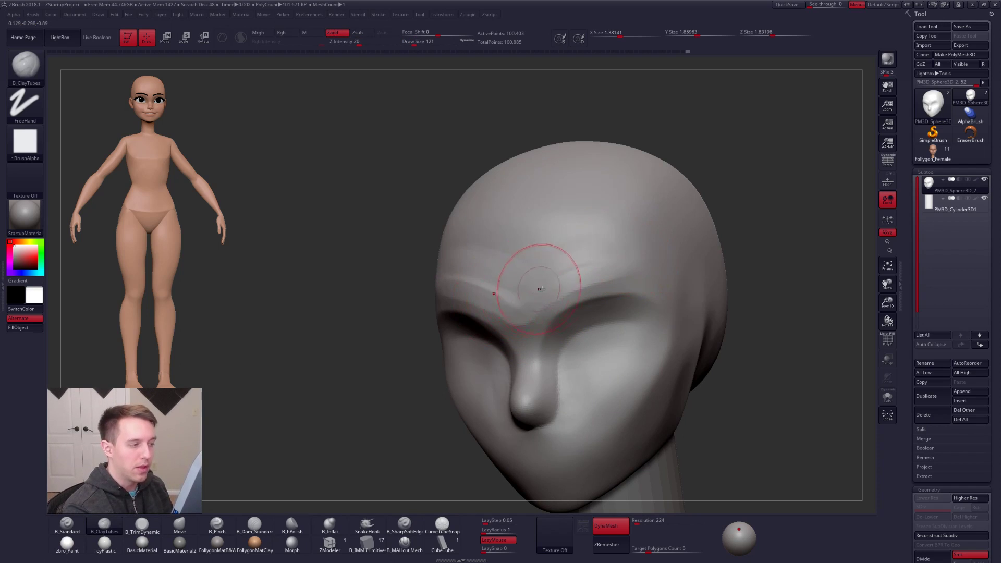
right_click_drag(537, 284, 518, 297)
- Blend the brow center and the sides of the forehead with the TrimDynamic brush at draw size 121
key("b")
key("m")
key("v")
left_click_drag(522, 305, 577, 272)
key("ctrl+z")
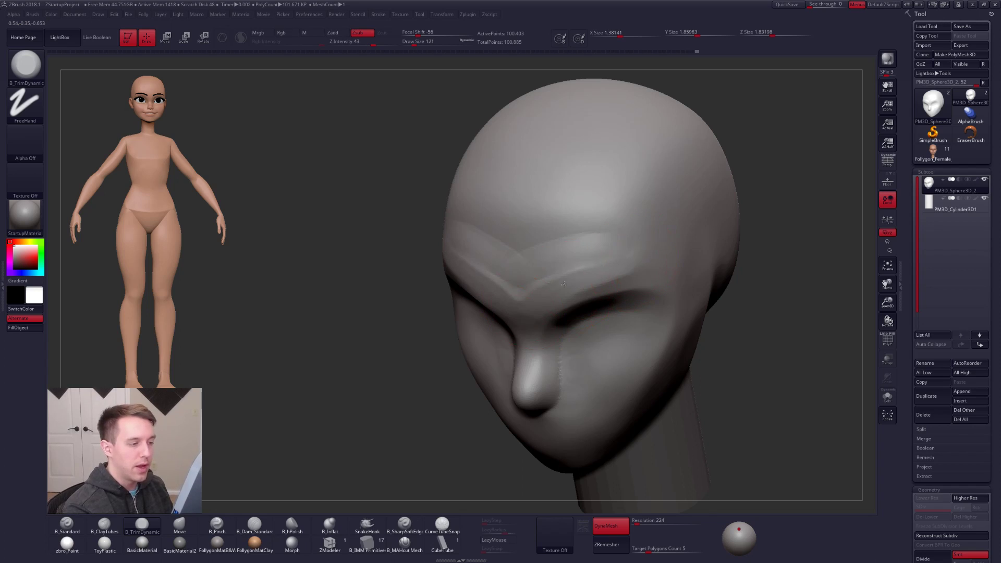
right_click_drag(570, 281, 609, 275)
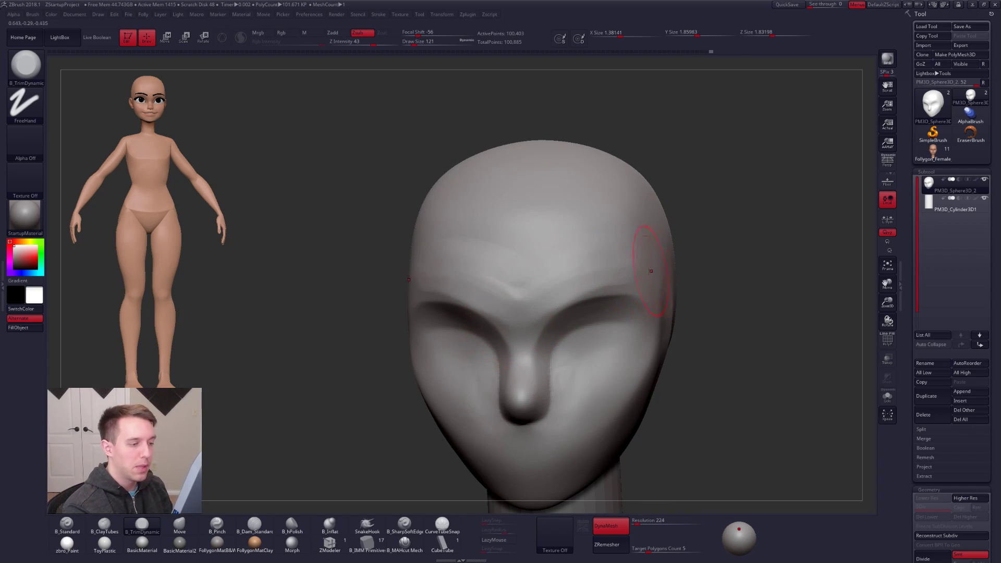
mouse_move(626, 264)
right_mouse_down()
mouse_move(570, 286)
mouse_move(545, 281)
right_mouse_up()
- Add more volume across the forehead above the brows with the ClayTubes brush
key("b")
key("c")
key("t")
left_click_drag(522, 253, 605, 222)
mouse_move(494, 286)
right_mouse_down()
mouse_move(548, 286)
mouse_move(541, 318)
mouse_move(465, 294)
right_mouse_up()
- Refine the brow and upper eye socket edges with the Pinch brush
key("b")
key("p")
key("i")
key("space")
left_click_drag(465, 295, 459, 296)
right_click_drag(452, 316, 560, 281)
mouse_move(572, 349)
right_mouse_down()
mouse_move(576, 306)
mouse_move(536, 313)
mouse_move(548, 280)
mouse_move(537, 257)
right_mouse_up()
- Flatten the forehead and brow planes with the TrimDynamic brush at draw sizes 160 and 104
key("b")
key("t")
key("d")
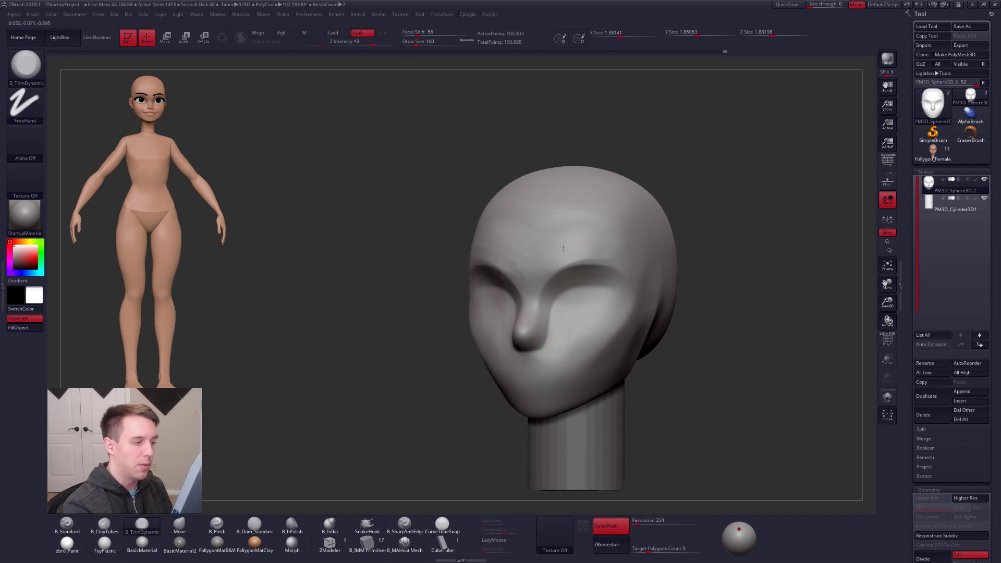
mouse_move(590, 326)
right_mouse_down()
mouse_move(532, 331)
mouse_move(553, 367)
right_mouse_up()
key("space")
left_click_drag(590, 312, 584, 312)
mouse_move(590, 308)
right_mouse_down()
mouse_move(633, 298)
mouse_move(571, 313)
mouse_move(514, 347)
mouse_move(541, 349)
mouse_move(538, 367)
right_mouse_up()
mouse_move(572, 294)
left_mouse_down("ctrl")
mouse_move(565, 193)
mouse_move(334, 374)
left_mouse_up("ctrl")
right_click_drag(558, 341, 499, 326, "alt")
left_click(498, 326, "ctrl")
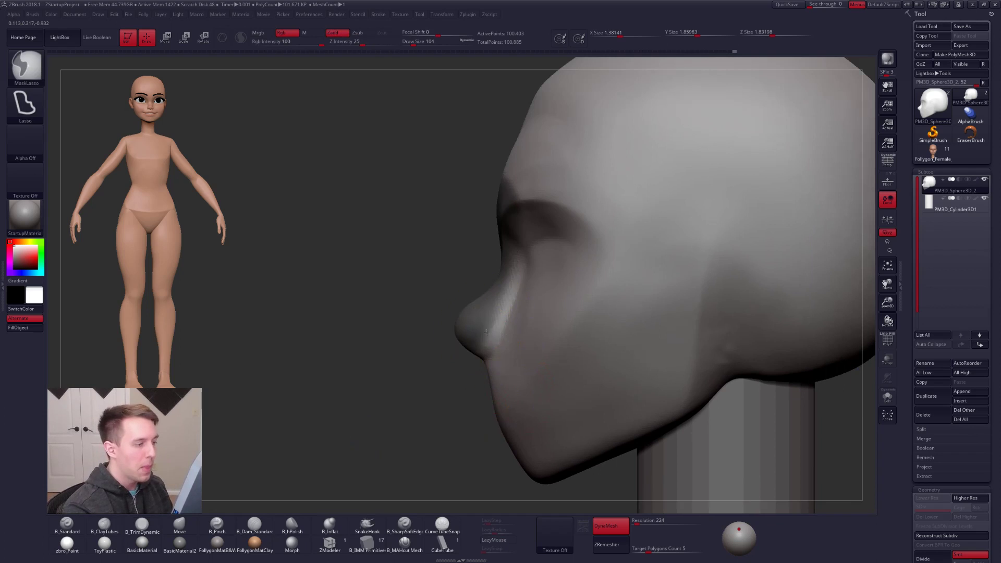
left_click(466, 365, "ctrl")
left_click(490, 336, "ctrl")
left_click(466, 365, "ctrl")
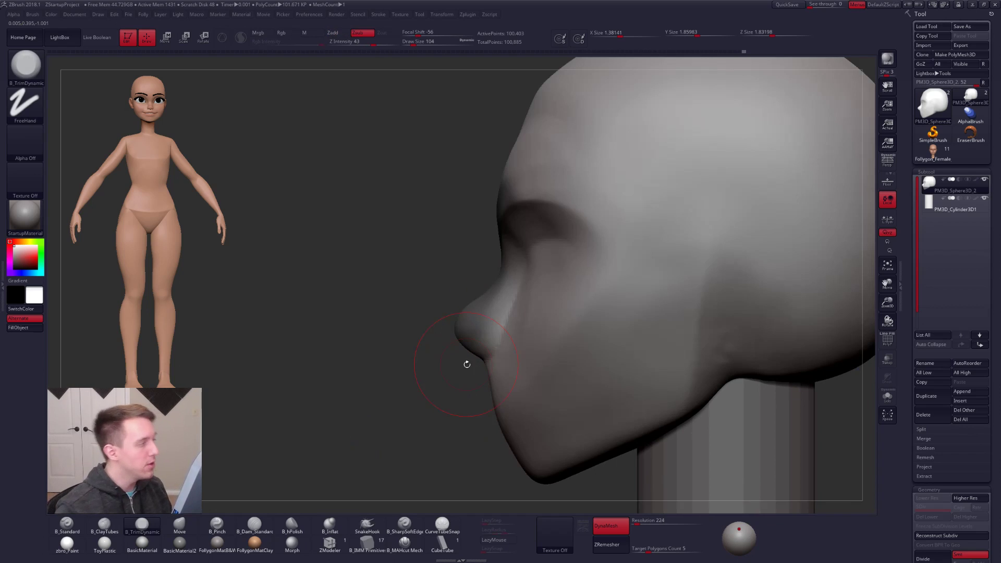
key("ctrl+space")
left_click(427, 333, "ctrl")
mouse_move(591, 296)
left_mouse_down("ctrl")
mouse_move(620, 282)
mouse_move(639, 172)
mouse_move(696, 247)
left_mouse_up("ctrl")
left_click_drag(392, 292, 317, 270, "ctrl")
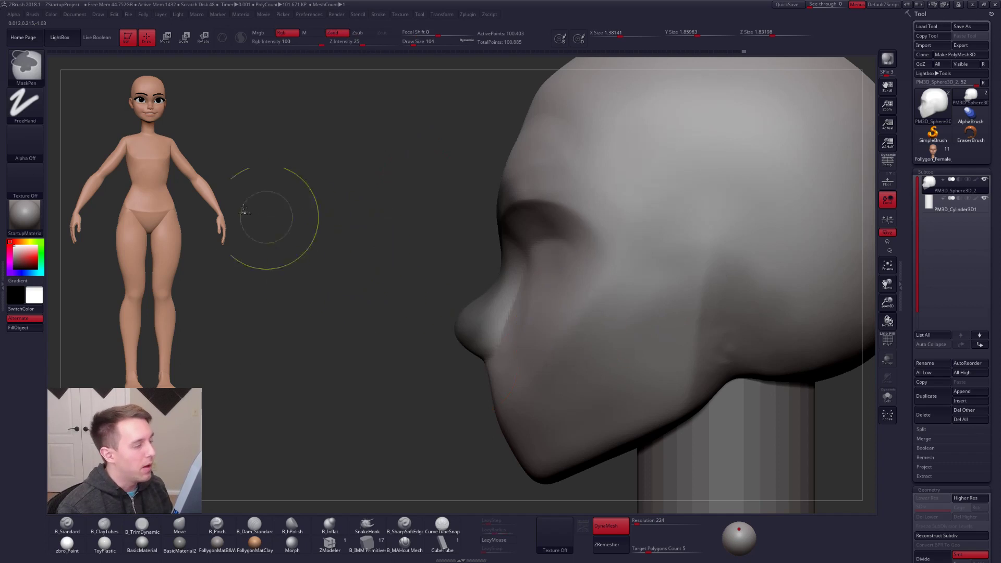
- Set the masking brush to MaskLasso and undo the test lasso
left_click(25, 65, "ctrl")
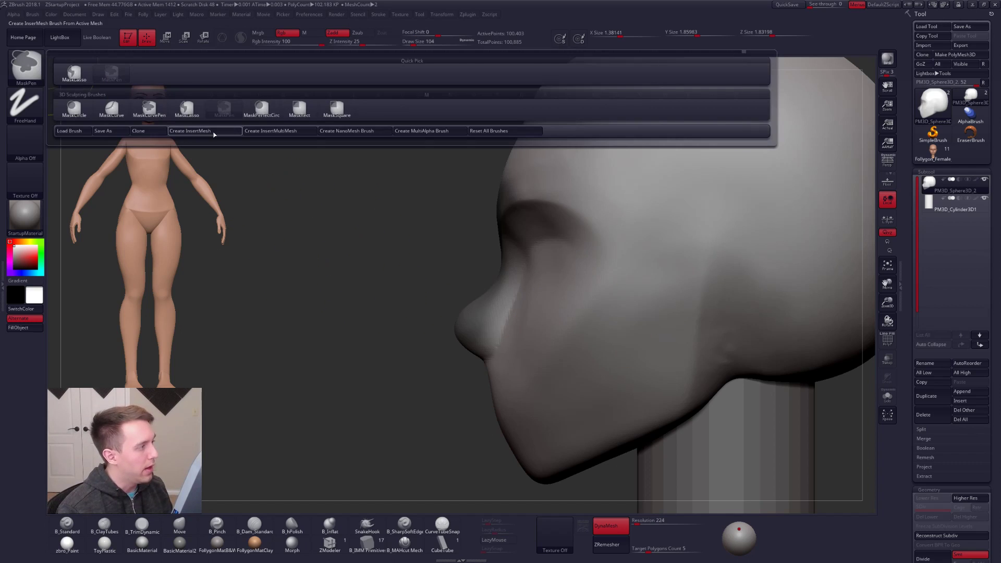
left_click(32, 72, "ctrl")
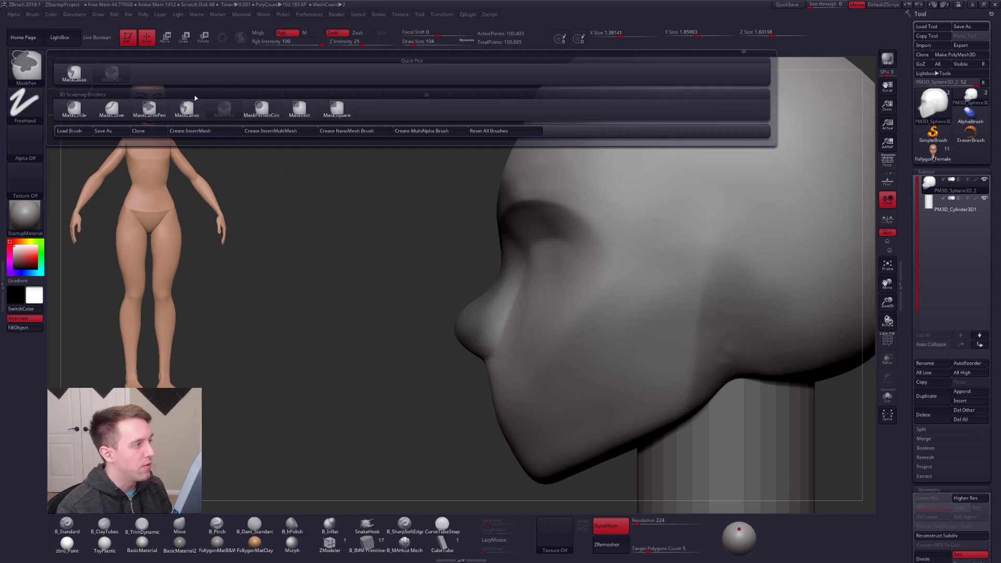
left_click(187, 110, "ctrl")
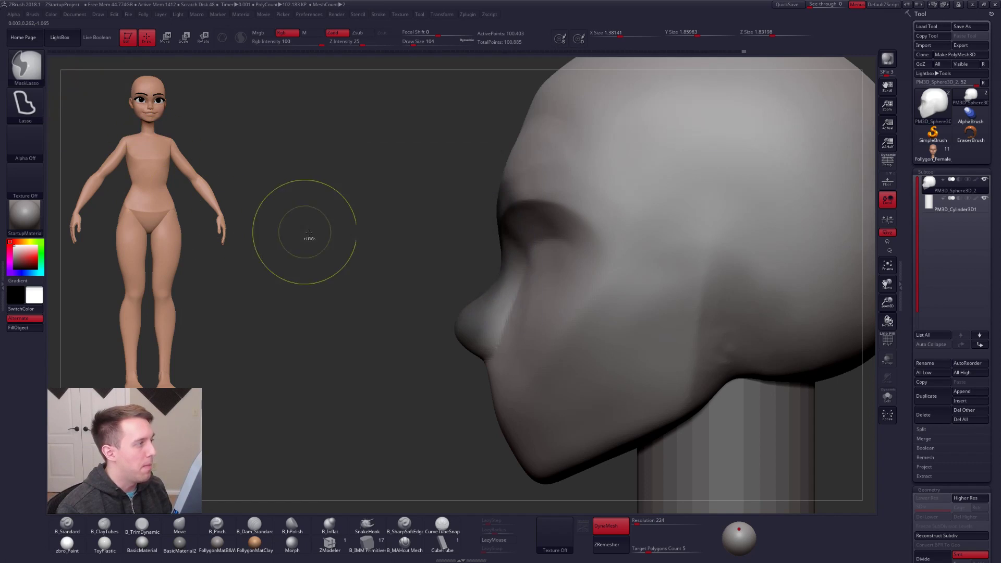
mouse_move(360, 157)
left_mouse_down("ctrl")
mouse_move(491, 468)
mouse_move(420, 451)
left_mouse_up("ctrl")
key("ctrl+z")
- Reshape the area inside the eye socket in profile with the Move brush at draw sizes 150 and 130
key("4")
key("space")
left_click_drag(525, 268, 530, 268)
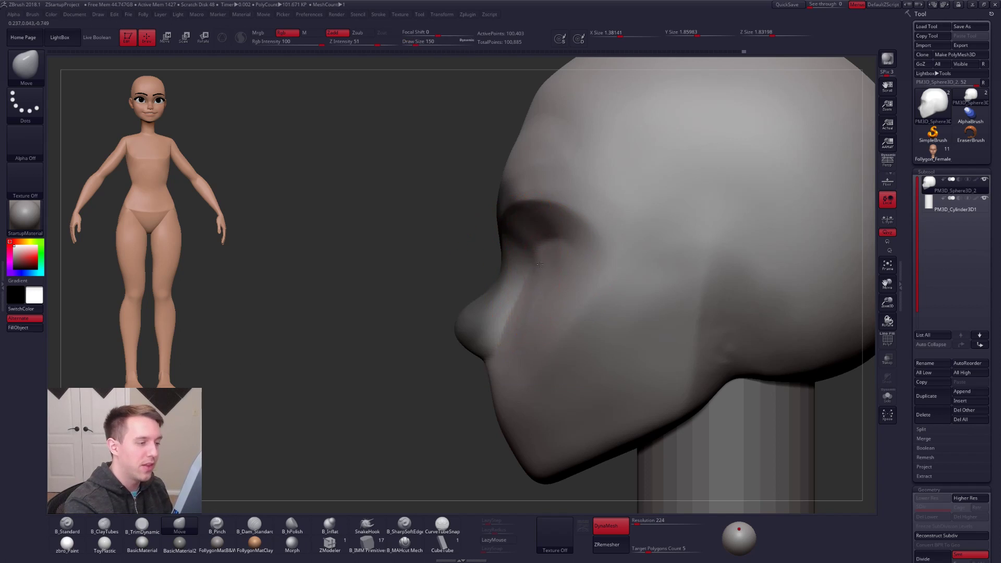
mouse_move(543, 267)
right_mouse_down()
mouse_move(577, 253)
mouse_move(621, 259)
right_mouse_up()
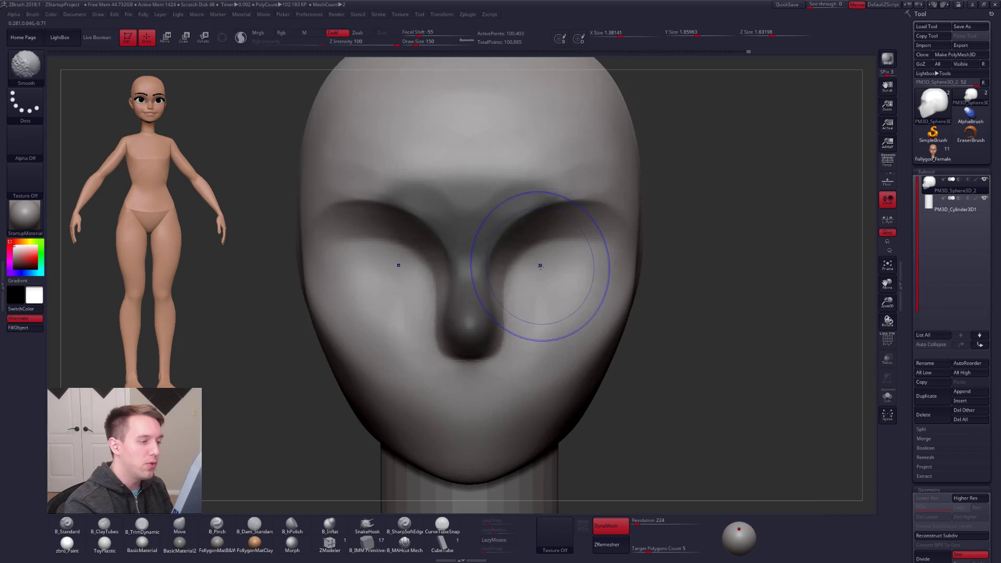
right_click_drag(554, 271, 521, 269)
key("space")
left_click_drag(546, 267, 542, 267)
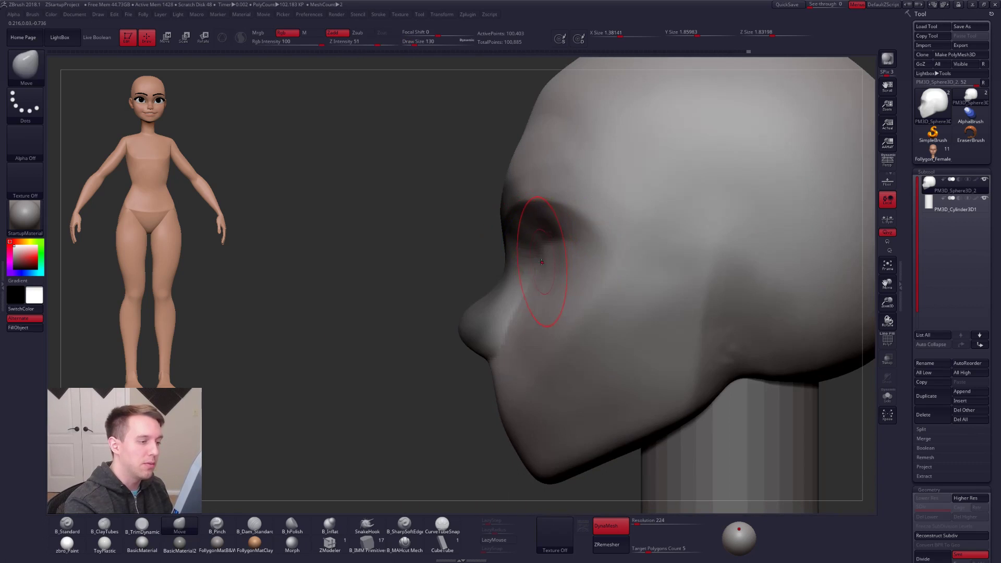
- Shape and smooth the cheeks below the eyes with the Move brush at draw size 140, and remesh the head with DynaMesh
mouse_move(568, 257)
right_mouse_down()
mouse_move(543, 269)
mouse_move(505, 371)
right_mouse_up()
key("space")
left_click_drag(536, 317, 539, 318)
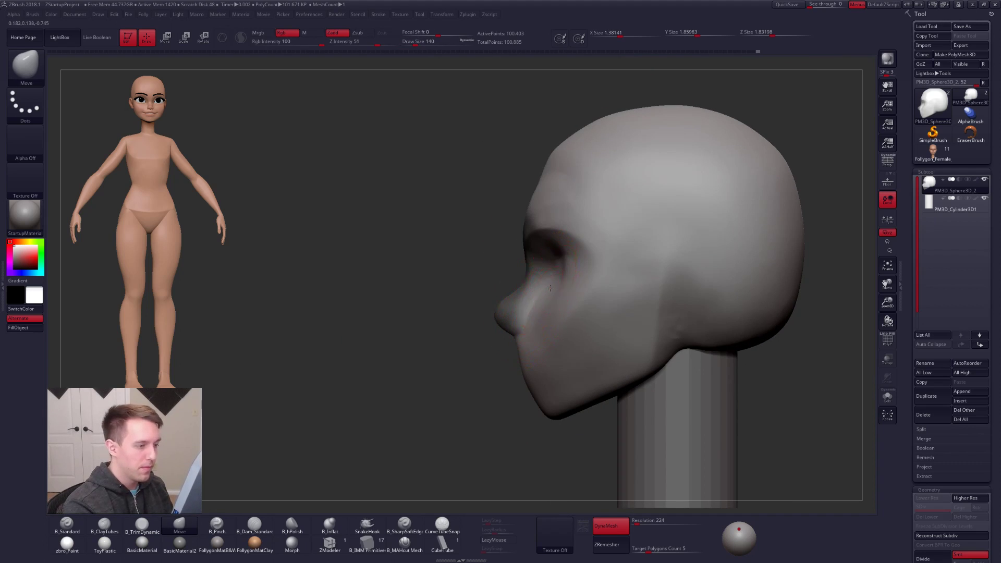
right_click_drag(570, 304, 554, 297, "shift")
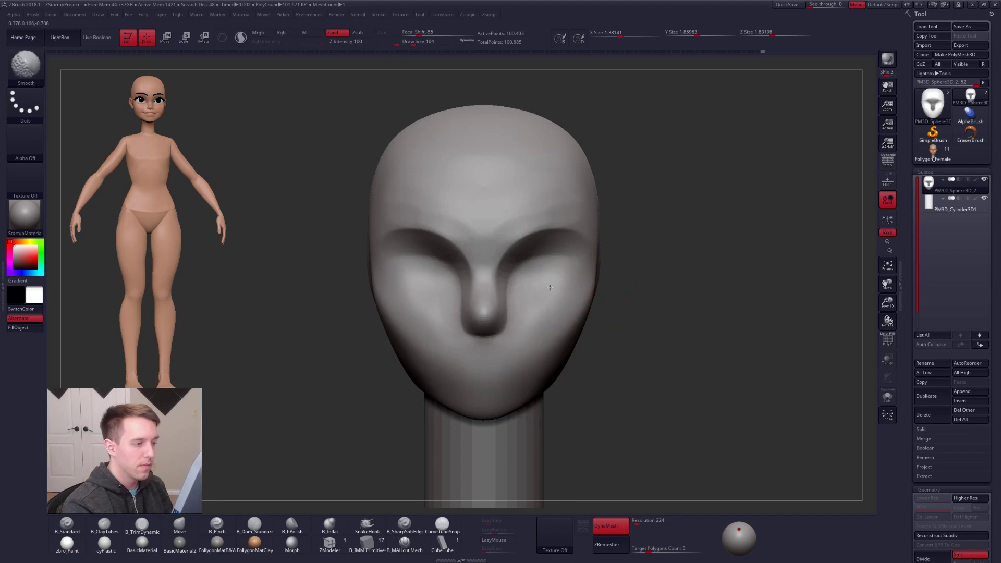
mouse_move(531, 339)
right_mouse_down()
mouse_move(505, 338)
mouse_move(535, 337)
mouse_move(548, 305)
right_mouse_up()
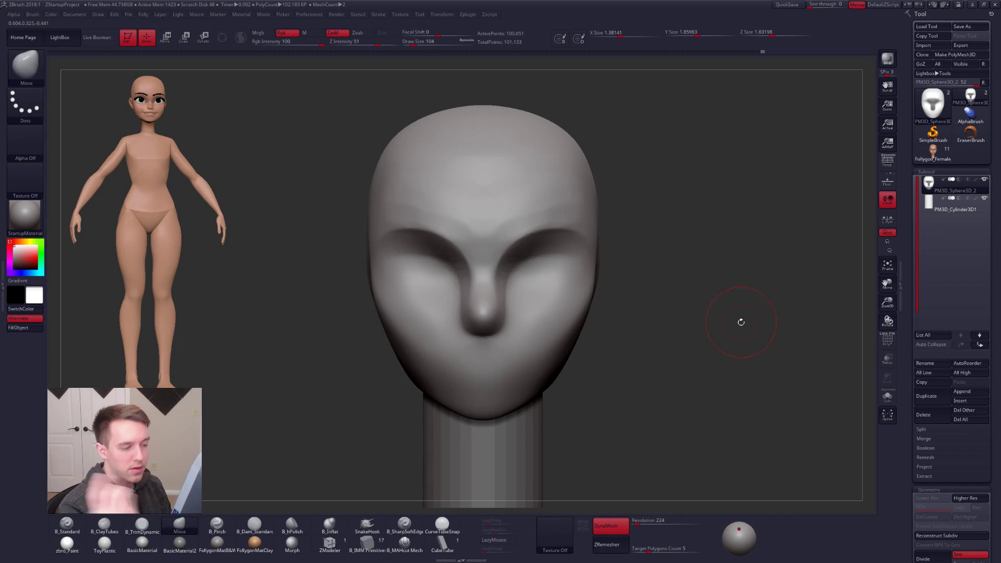
- Set up the Pinch brush at draw size 113 with LazyMouse on for sharpening the cheek plane edge
right_click_drag(741, 322, 701, 326)
key("5")
key("space")
left_click_drag(510, 372, 464, 373)
key("space")
left_click(496, 540)
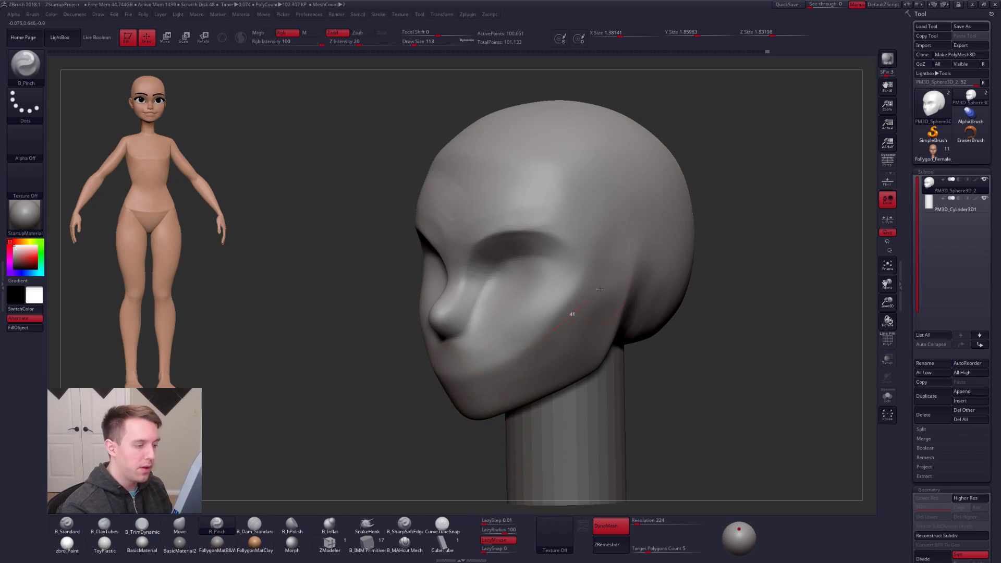
- Turn on LazyMouse in the Stroke settings for the Pinch brush and set its Z Intensity to 20
left_click(497, 540)
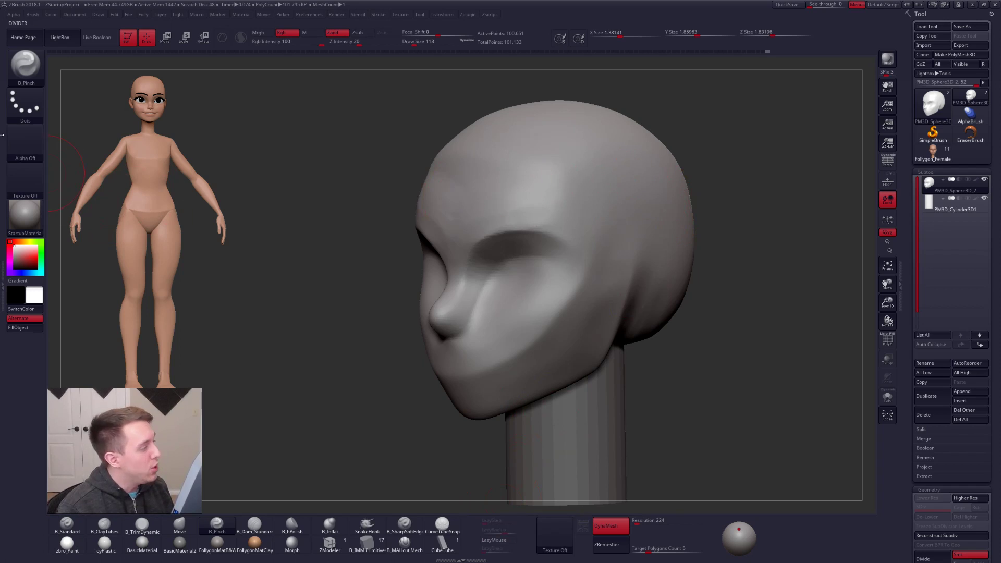
left_click(2, 135)
scroll(34, 170, "down", 3)
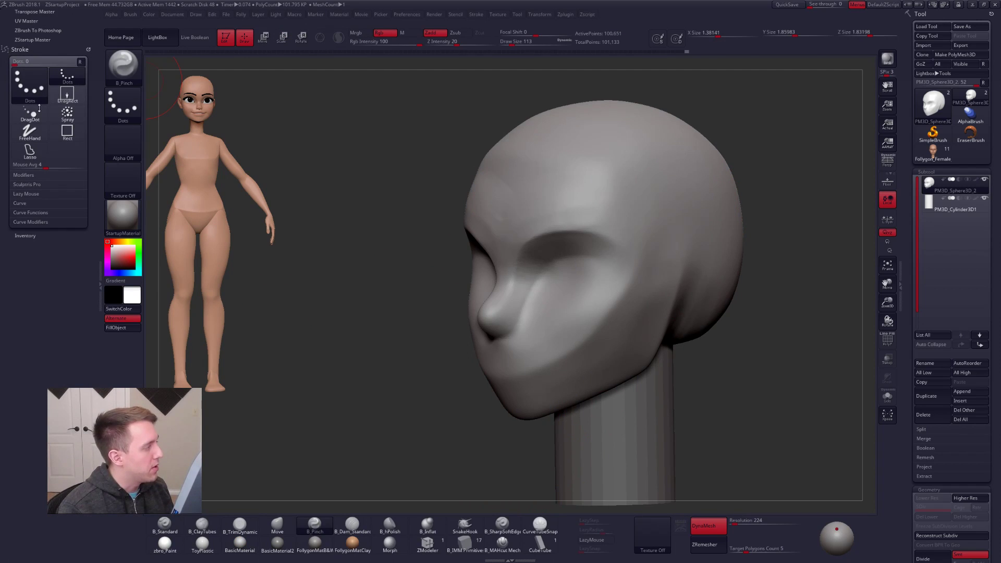
left_click(19, 195)
left_click(33, 203)
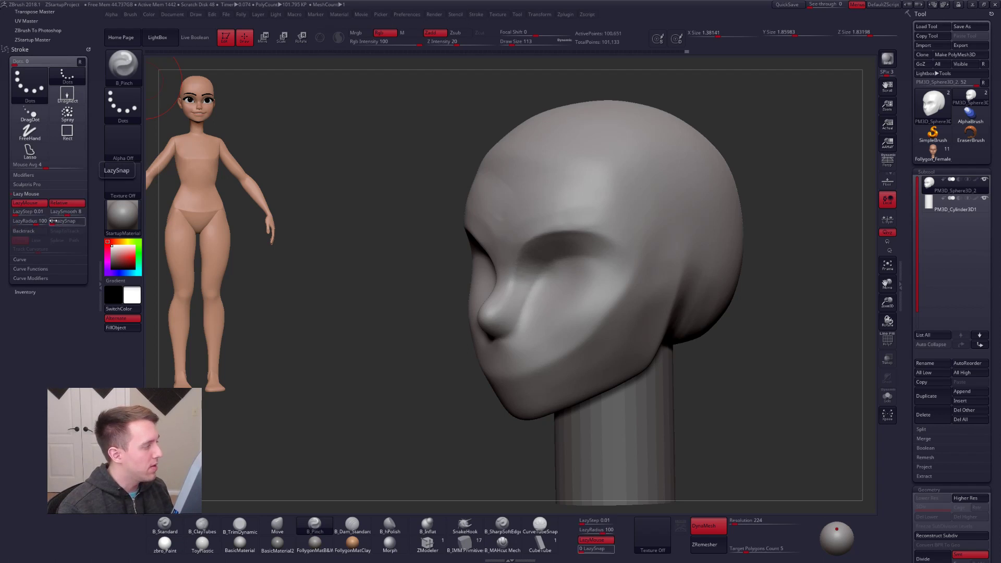
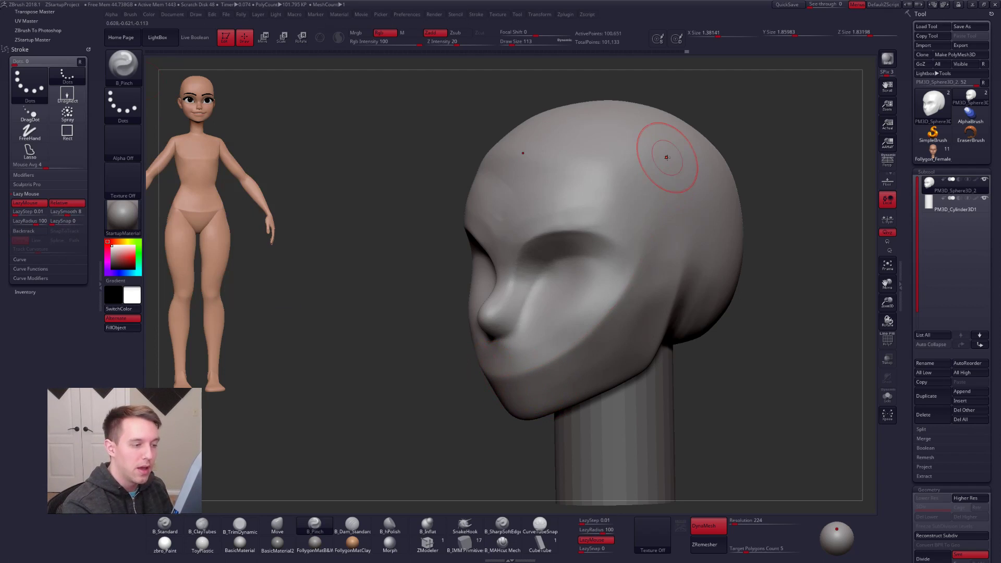
key("space")
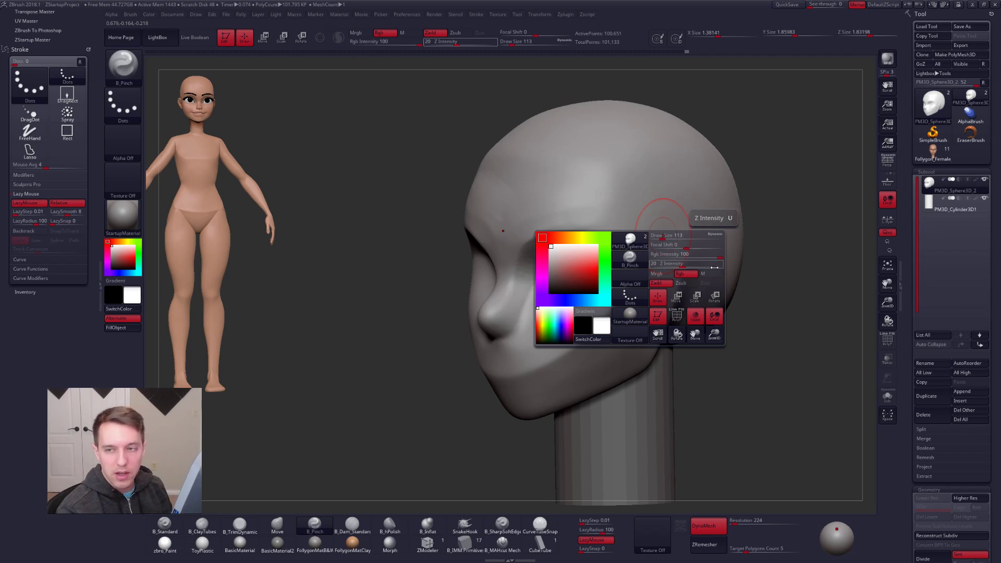
type("20")
key("Return")
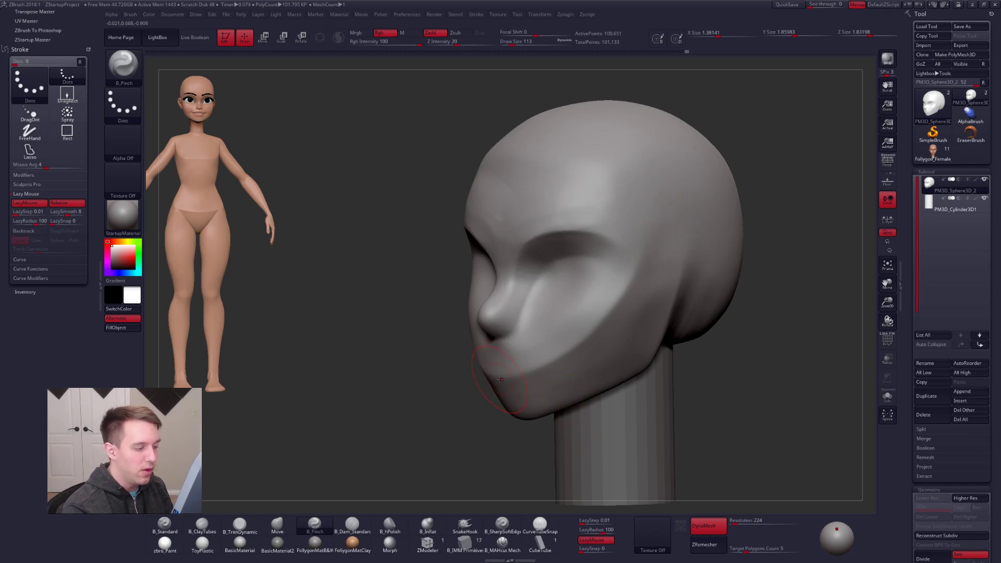
- Sharpen the cheek plane edge running toward the mouth with the Pinch brush at draw size 113
right_click_drag(469, 355, 515, 367)
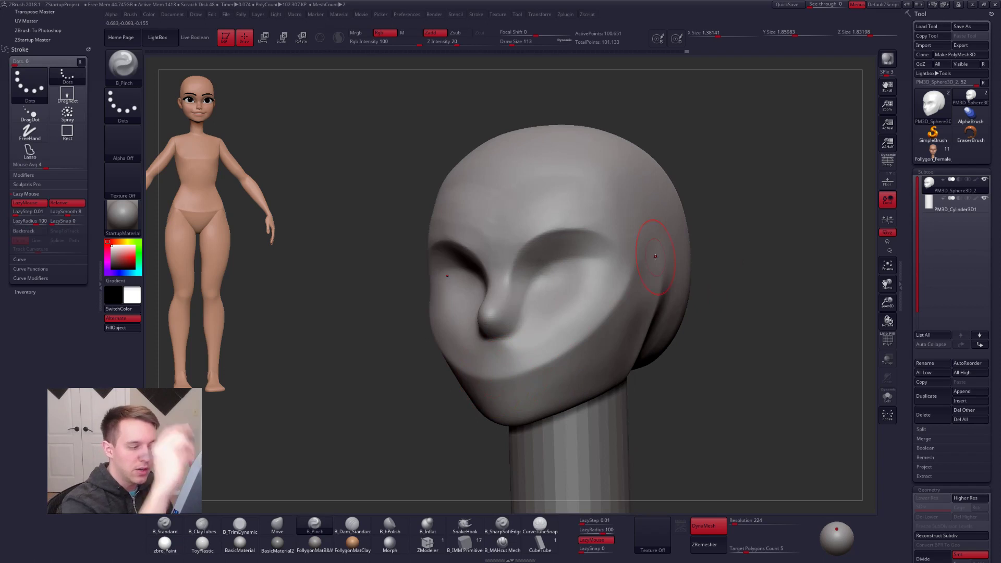
left_click(99, 276)
mouse_move(495, 372)
right_mouse_down()
mouse_move(485, 365)
mouse_move(510, 343)
mouse_move(495, 319)
right_mouse_up()
- Adjust the mouth area's profile below the nose with the Move brush at draw size 130
key("b")
key("m")
key("v")
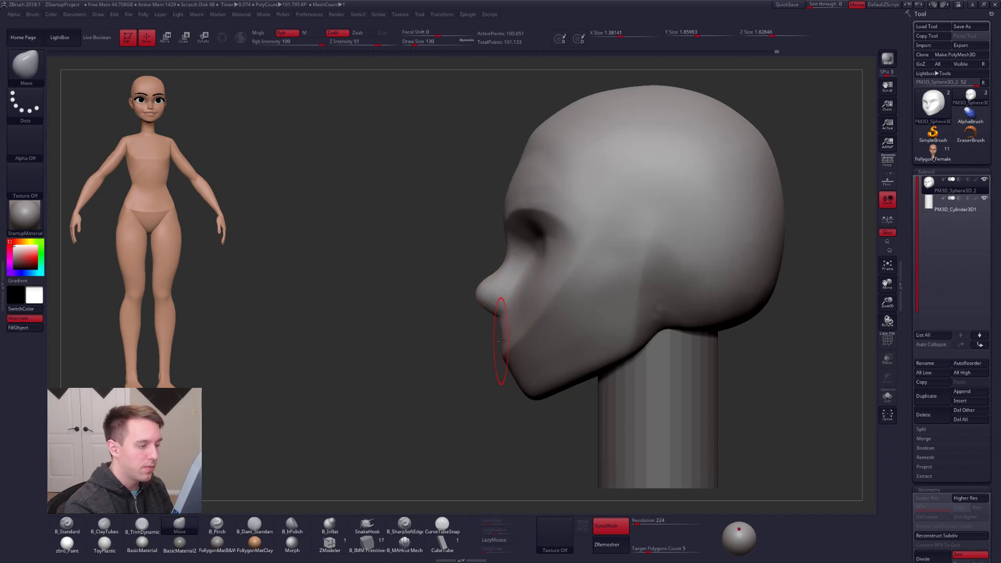
key("bracketright")
mouse_move(638, 305)
right_mouse_down()
mouse_move(664, 273)
mouse_move(591, 278)
mouse_move(529, 337)
right_mouse_up()
- Isolate the head from the neck, pinch the edge of the jaw corner, and smooth it
key("alt+s")
key("5")
key("space")
left_click_drag(561, 285, 562, 285)
left_click_drag(574, 274, 577, 339)
right_click_drag(577, 340, 572, 289)
left_click_drag(573, 289, 540, 333, "shift")
- Tighten the crease behind the jaw with the Pinch brush at draw sizes 43 and 81
key("space")
left_click_drag(574, 282, 567, 282)
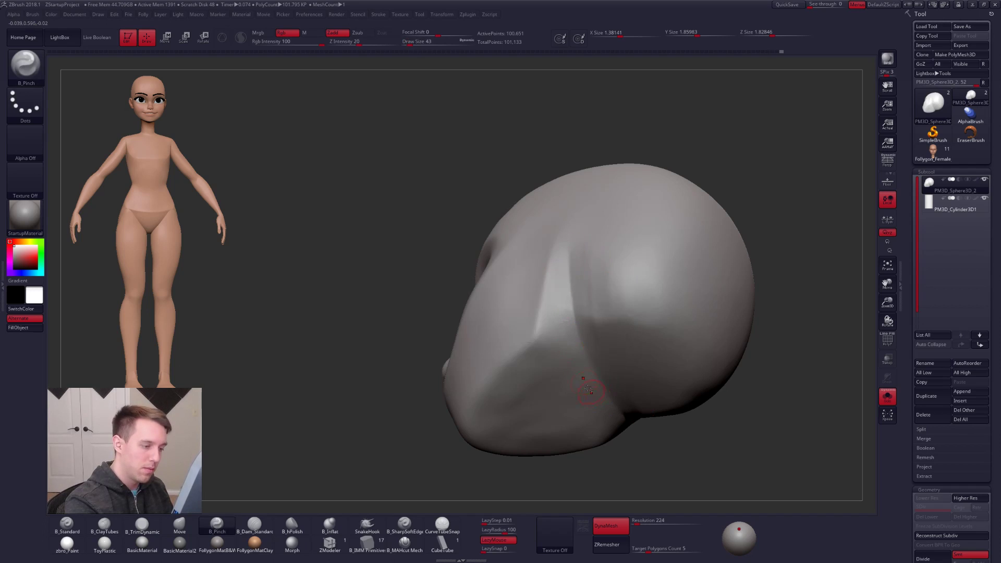
right_click_drag(592, 394, 576, 319)
key("space")
key("shift")
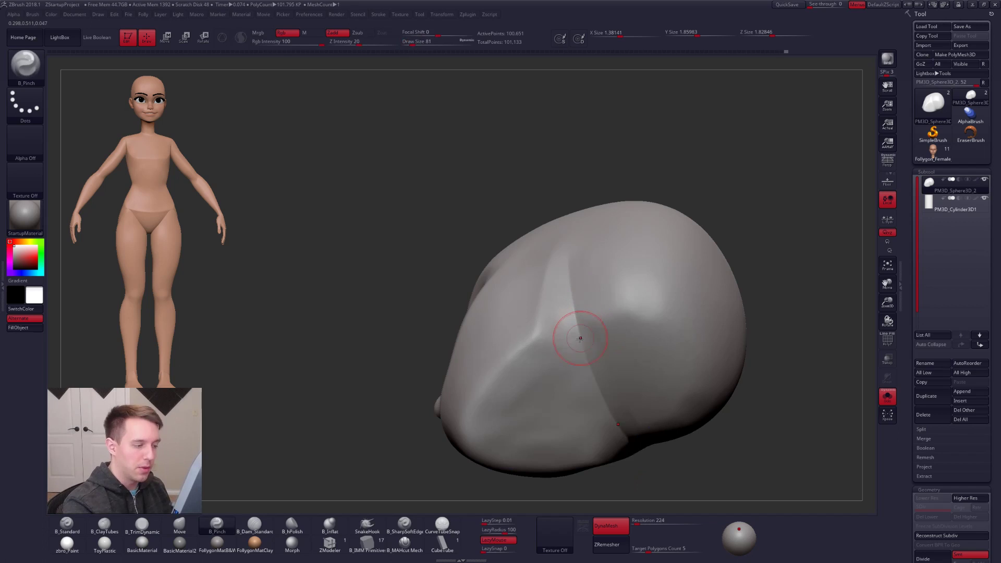
- Pinch the jaw's lower edge and flatten the plane beneath the jaw with the TrimDynamic brush at draw size 170
mouse_move(543, 358)
right_mouse_down()
mouse_move(520, 350)
mouse_move(550, 345)
mouse_move(534, 376)
mouse_move(469, 397)
right_mouse_up()
key("space")
key("space")
mouse_move(537, 363)
left_mouse_down()
mouse_move(550, 356)
mouse_move(516, 372)
left_mouse_up()
key("space")
mouse_move(516, 371)
right_mouse_down()
mouse_move(528, 331)
mouse_move(550, 362)
mouse_move(531, 329)
right_mouse_up()
key("3")
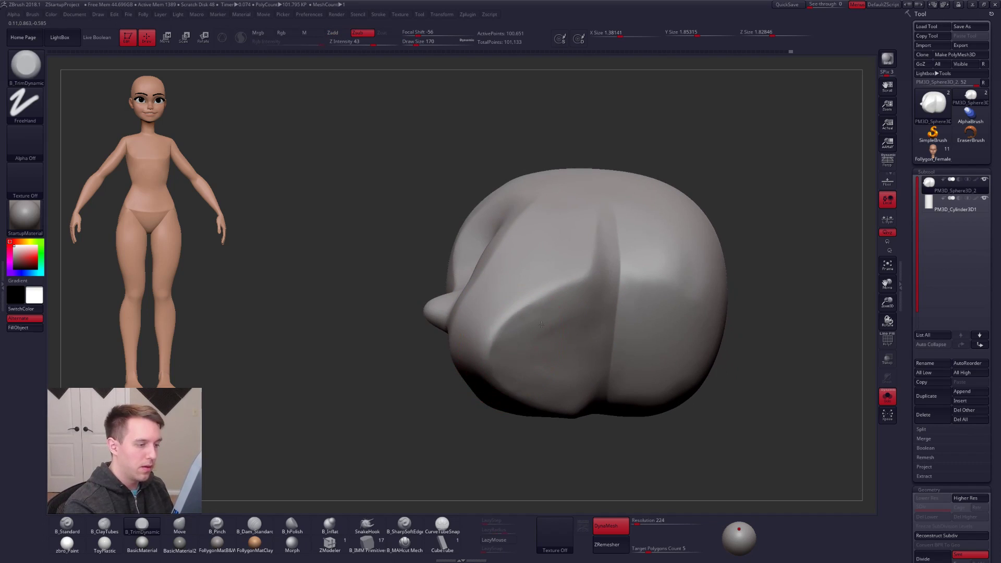
right_click_drag(570, 344, 579, 299)
- Sharpen the crease where the jaw's underside meets the skull with the Pinch brush at draw size 88
key("5")
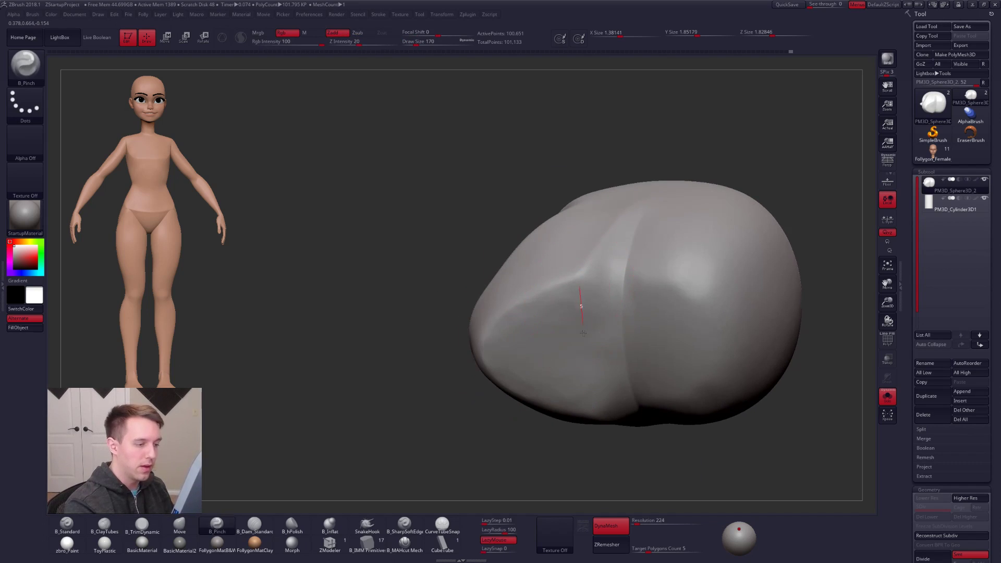
left_click_drag(600, 424, 604, 424)
right_click_drag(604, 424, 590, 308)
key("space")
left_click_drag(592, 293, 597, 415)
mouse_move(580, 379)
right_mouse_down()
mouse_move(522, 298)
mouse_move(621, 277)
right_mouse_up()
left_click_drag(639, 272, 628, 437)
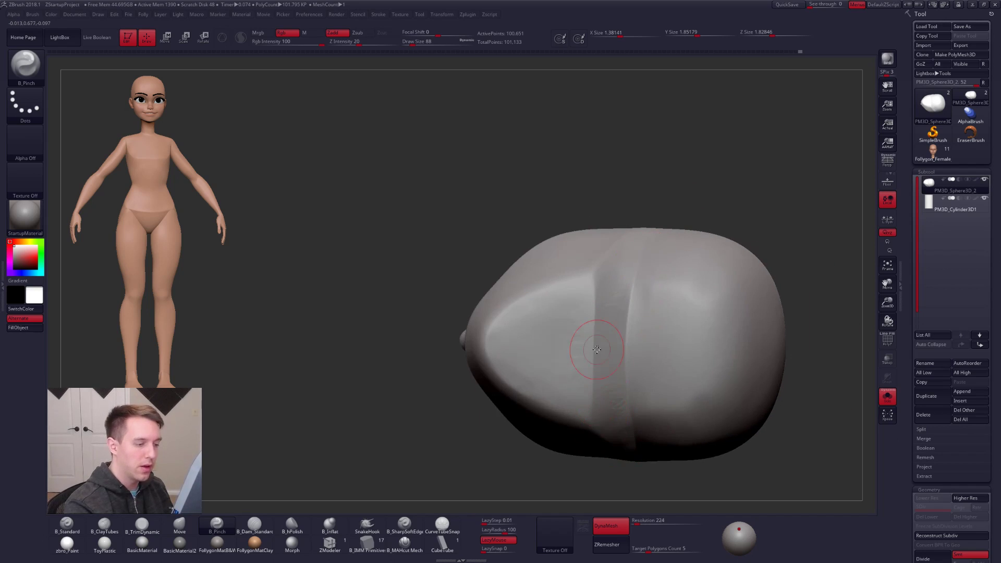
- Remesh the head with DynaMesh at resolution 224 and pinch the jaw edge near the chin at draw size 88
left_click_drag(408, 436, 412, 350, "ctrl")
key("shift+f")
key("shift+f")
right_click_drag(577, 364, 582, 306)
mouse_move(594, 290)
left_mouse_down("ctrl")
mouse_move(486, 379)
mouse_move(574, 383)
mouse_move(585, 372)
mouse_move(523, 385)
left_mouse_up("ctrl")
right_click_drag(523, 385, 514, 326)
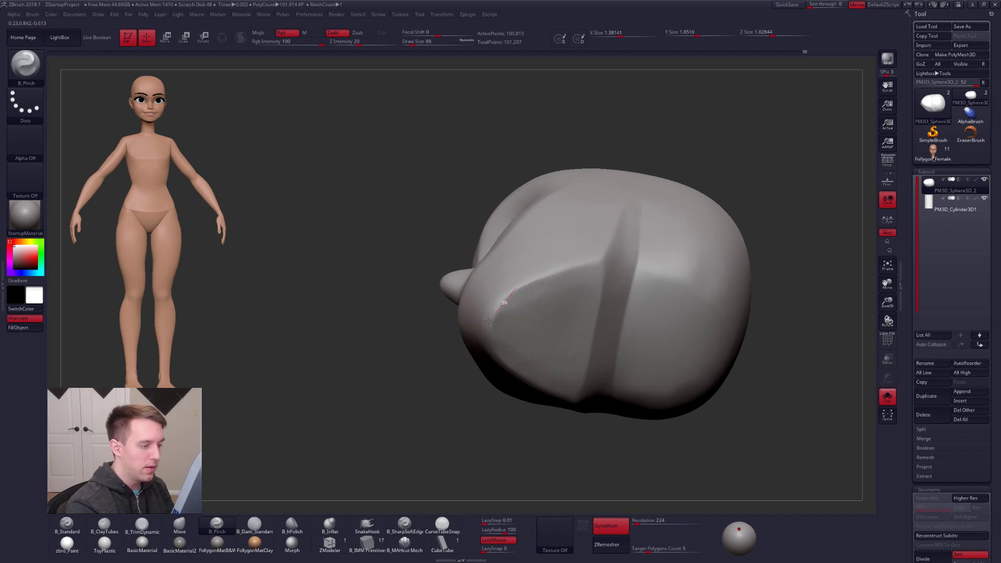
- Flatten the plane beneath the jaw near the chin with the TrimDynamic brush at draw size 130
key("3")
left_click_drag(529, 294, 507, 319)
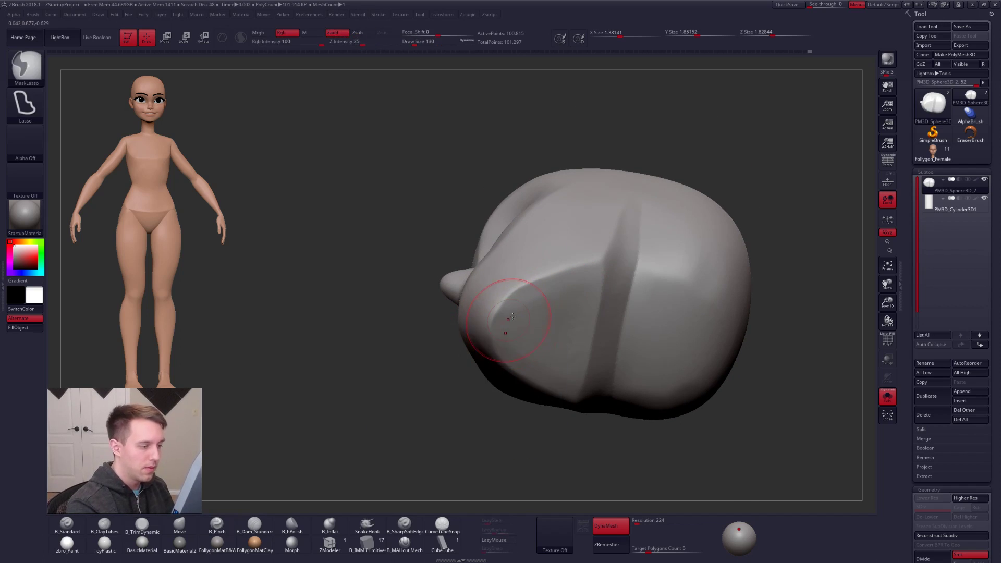
right_click_drag(507, 320, 510, 304)
left_click_drag(549, 360, 531, 318)
mouse_move(531, 317)
right_mouse_down()
mouse_move(496, 336)
mouse_move(552, 387)
mouse_move(552, 403)
right_mouse_up()
- Flatten the lower cheek and the side of the jaw with the TrimDynamic brush at draw size 170
key("space")
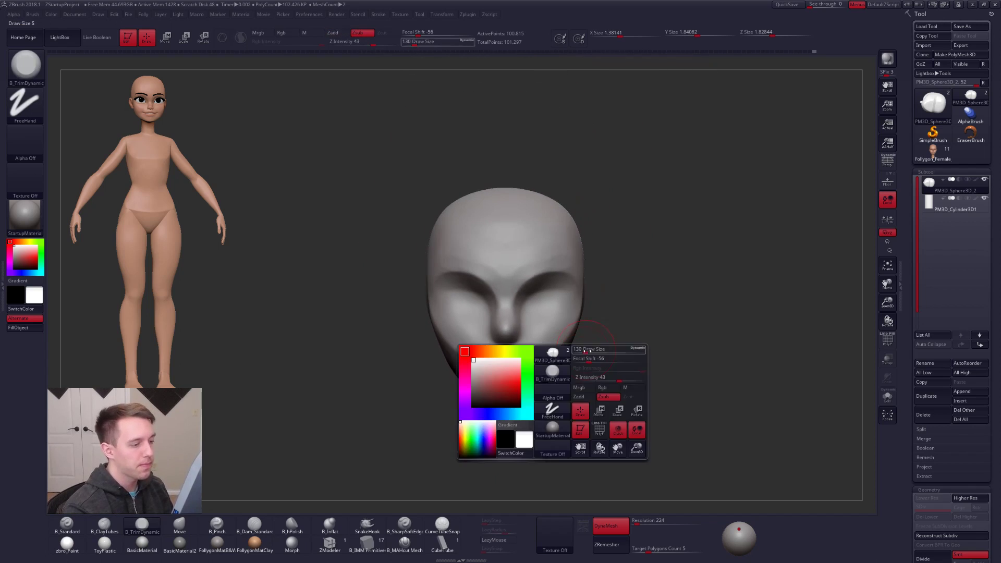
left_click_drag(578, 351, 589, 351)
mouse_move(579, 377)
right_mouse_down()
mouse_move(607, 384)
mouse_move(542, 331)
right_mouse_up()
key("space")
left_click_drag(561, 326, 554, 324)
mouse_move(584, 334)
right_mouse_down()
mouse_move(560, 355)
mouse_move(568, 373)
right_mouse_up()
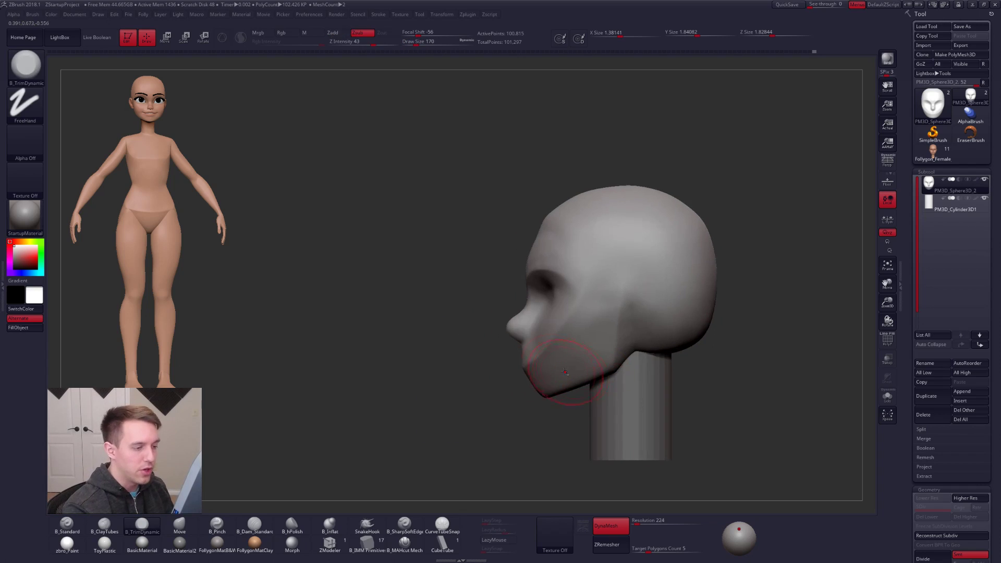
- Adjust the skull and jaw silhouette in profile with the Move brush at draw sizes 447 and 321
key("b")
key("m")
key("v")
key("space")
left_click_drag(580, 360, 603, 358)
right_click_drag(636, 359, 583, 357, "alt")
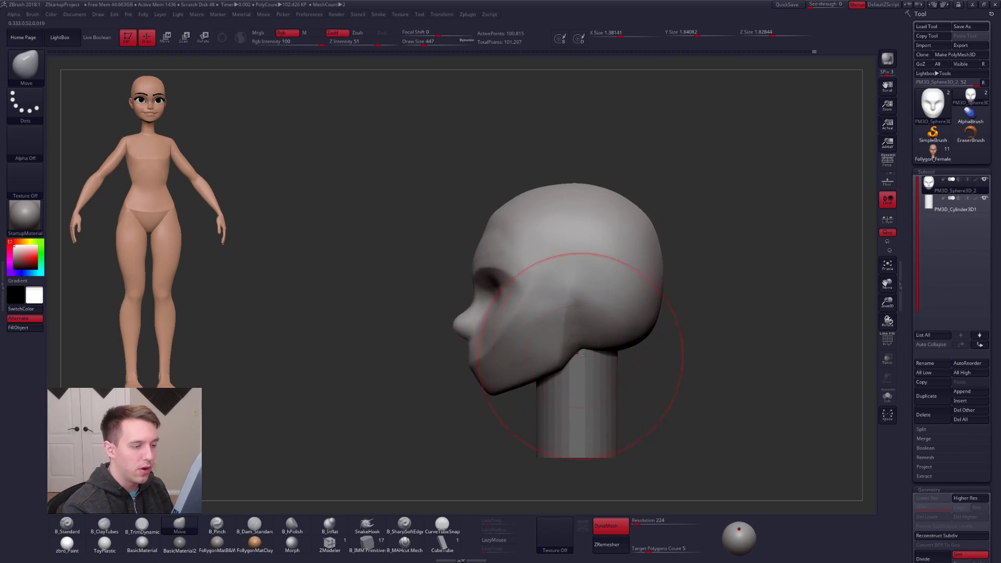
key("space")
left_click_drag(659, 312, 649, 312)
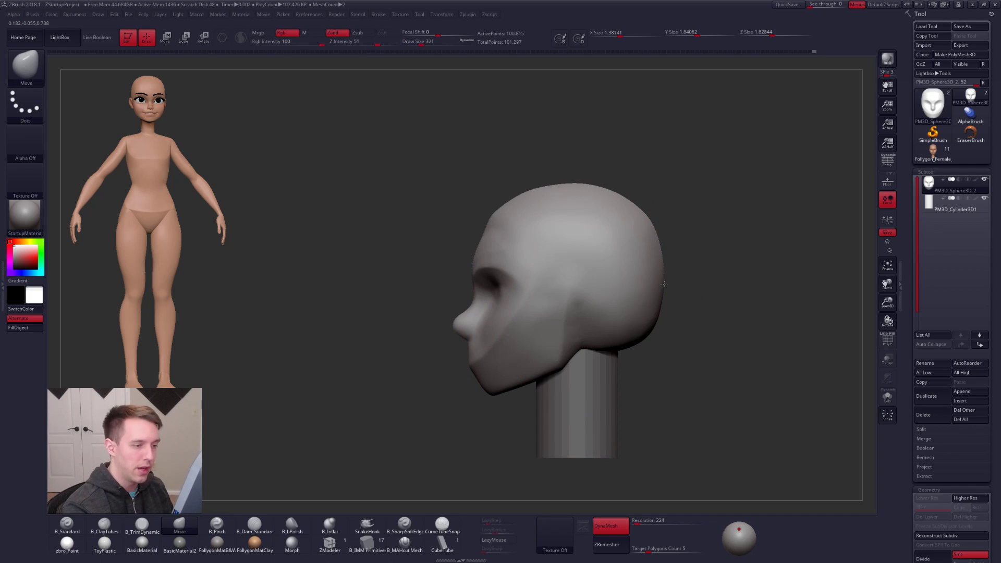
key("space")
left_click_drag(564, 216, 558, 217)
right_click_drag(570, 225, 626, 229, "shift")
right_click_drag(573, 295, 611, 316, "alt")
- Pinch the forehead's upper plane edge at draw size 181 and smooth the area above the brow
key("5")
key("s")
left_click_drag(561, 261, 549, 264)
mouse_move(549, 277)
right_mouse_down("alt")
mouse_move(592, 315)
mouse_move(584, 334)
mouse_move(574, 313)
right_mouse_up("alt")
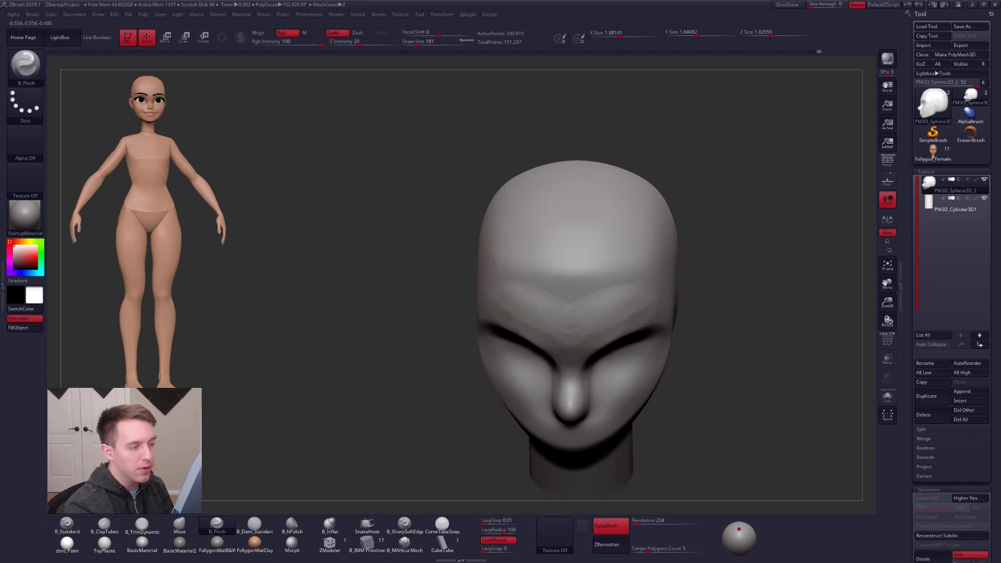
right_click_drag(646, 275, 583, 307)
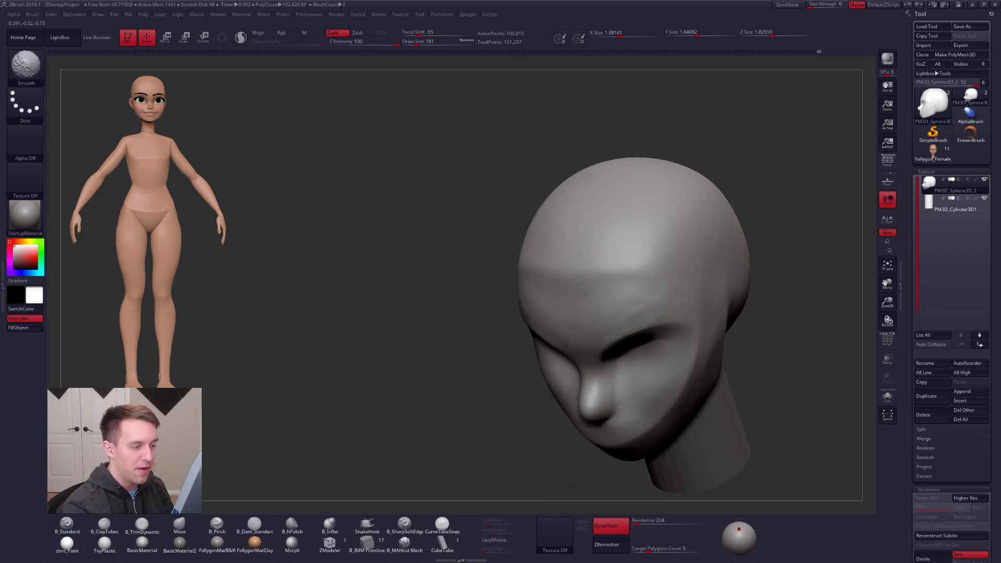
left_click_drag(590, 294, 602, 298, "shift")
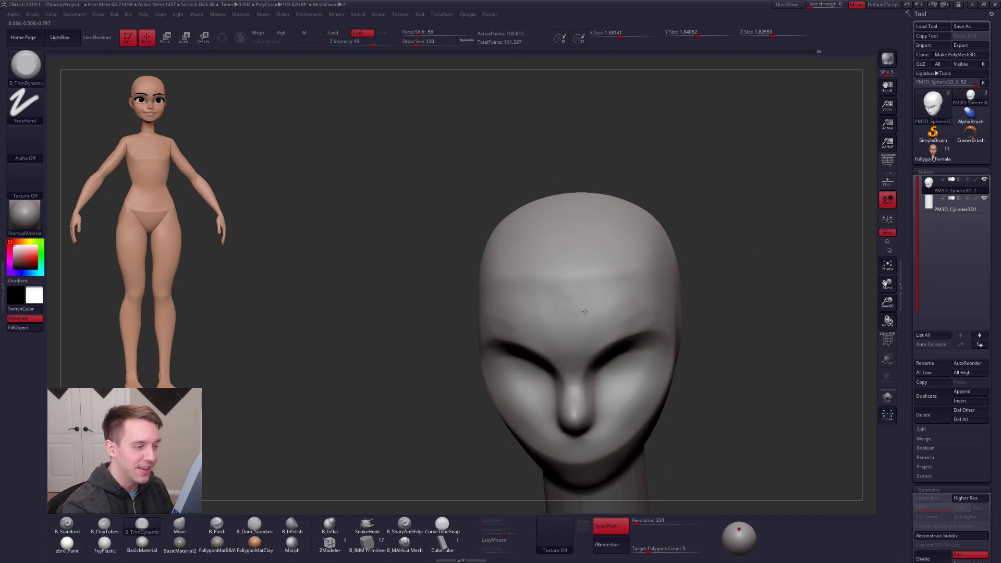
- Flatten the forehead plane above the brows with the TrimDynamic brush at draw size 150
right_click_drag(591, 296, 565, 331, "alt")
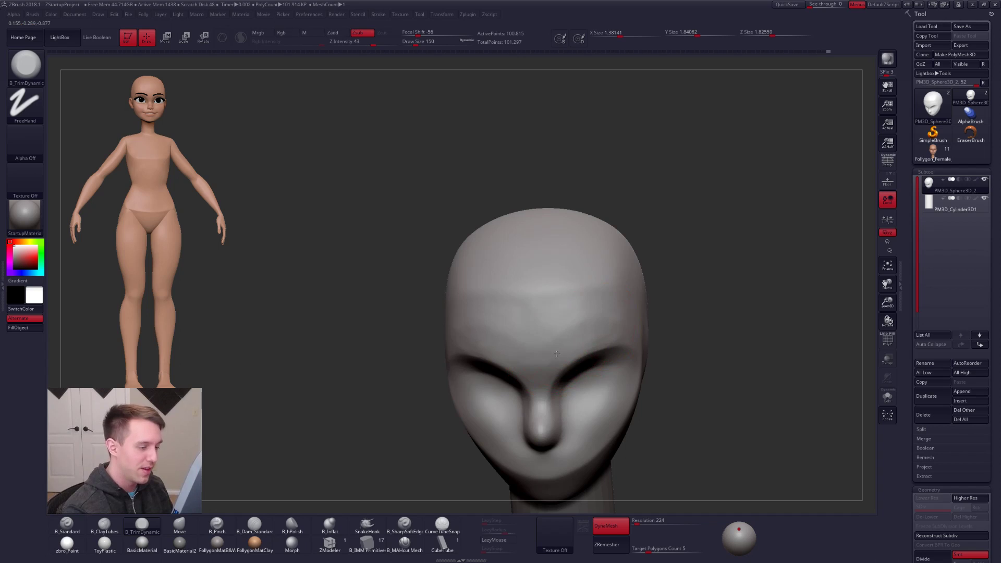
right_click_drag(516, 335, 458, 336)
right_click_drag(510, 398, 483, 397, "shift")
right_click_drag(525, 382, 535, 295, "alt")
mouse_move(564, 252)
right_mouse_down()
mouse_move(556, 287)
mouse_move(608, 239)
mouse_move(572, 243)
mouse_move(577, 287)
mouse_move(537, 219)
right_mouse_up()
- Sharpen the edge running from the forehead to the temple with the Pinch brush at draw size 150
key("shift")
left_click_drag(568, 212, 539, 236)
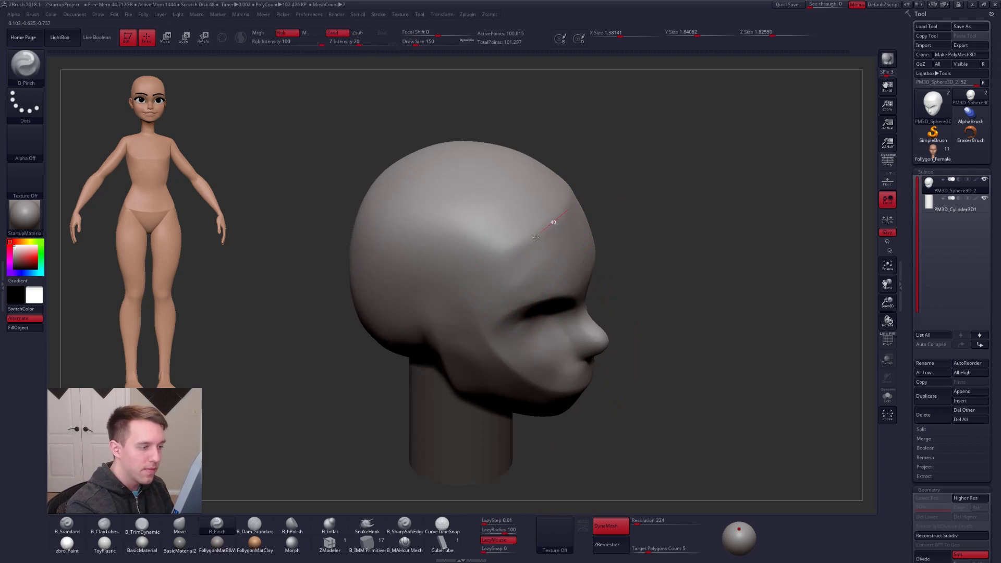
left_click_drag(458, 270, 496, 250)
key("shift")
right_click_drag(548, 245, 592, 222)
- Flatten the side of the head behind the cheek with the TrimDynamic brush at draw size 130
key("3")
key("space")
left_click_drag(462, 300, 453, 300)
left_click_drag(454, 259, 463, 297)
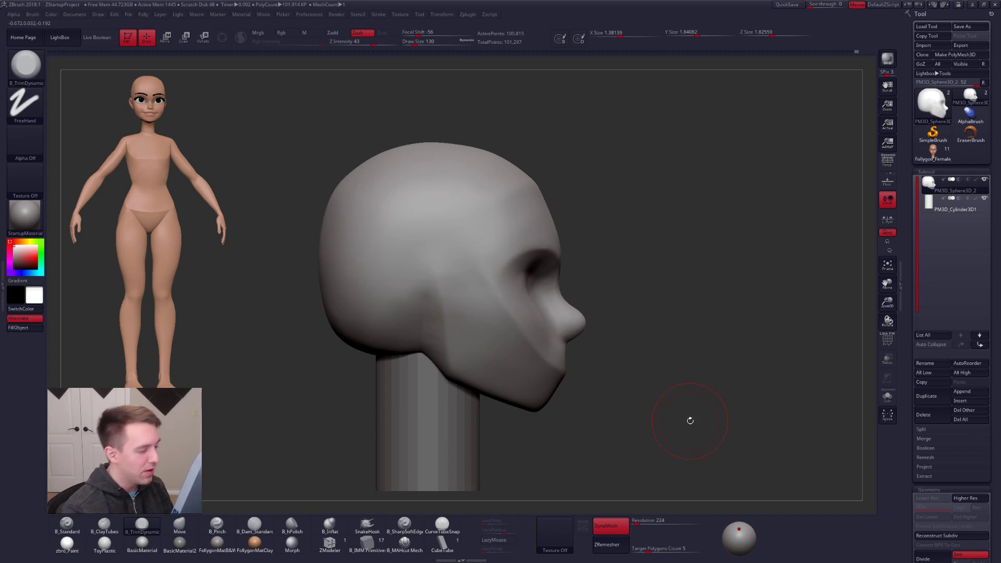
right_click_drag(694, 431, 684, 436, "ctrl")
- Reshape the upper back of the skull in profile with the Move brush at draw size 306
key("4")
key("space")
left_click(510, 316)
left_click_drag(510, 316, 514, 316)
key("space")
left_click_drag(366, 266, 371, 266)
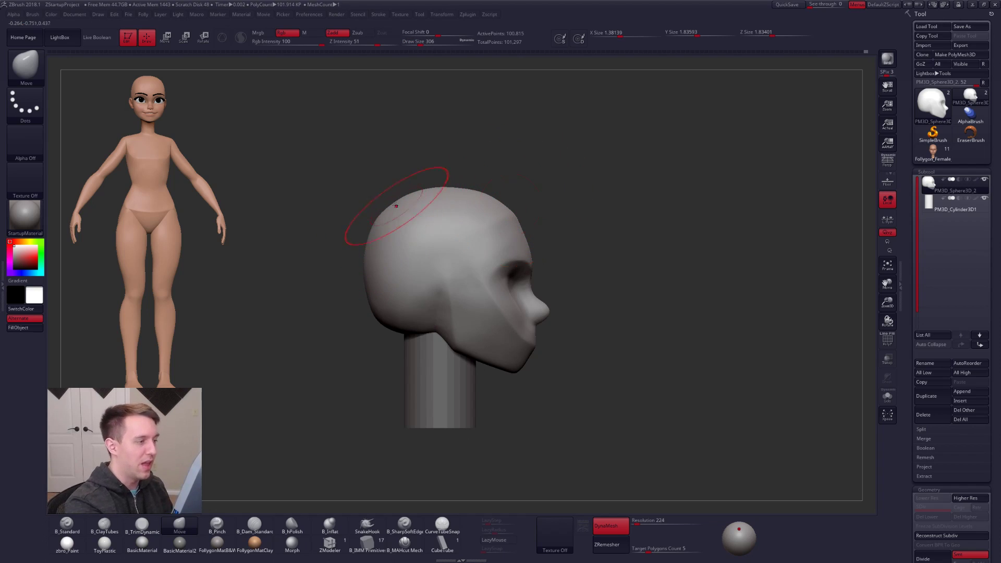
mouse_move(417, 177)
left_mouse_down()
mouse_move(478, 219)
mouse_move(603, 212)
left_mouse_up()
- Raise the crown of the skull with the Move brush and enlarge its draw size to 556
key("space")
left_click_drag(529, 279, 545, 279)
left_click_drag(572, 210, 571, 197)
key("space")
left_click_drag(580, 259, 587, 260)
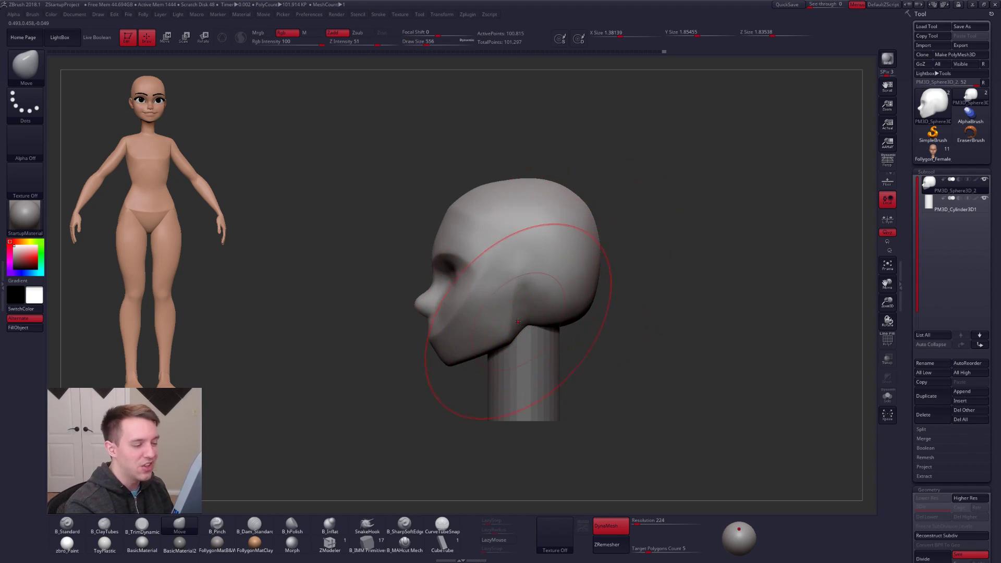
- Measure the head's depth from the brow to the back of the skull with a horizontal Transpose line
key("w")
left_click_drag(482, 276, 609, 277)
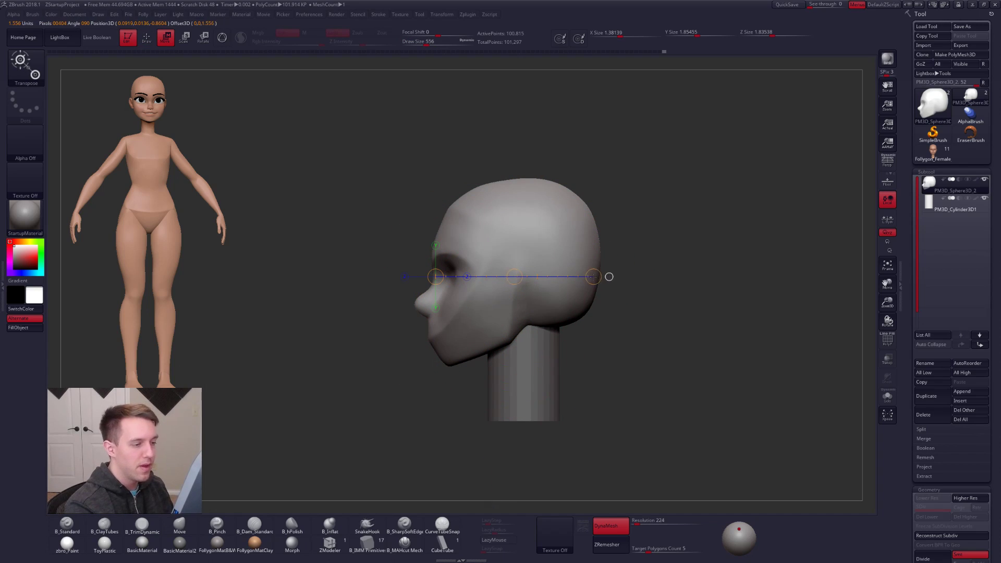
key("q")
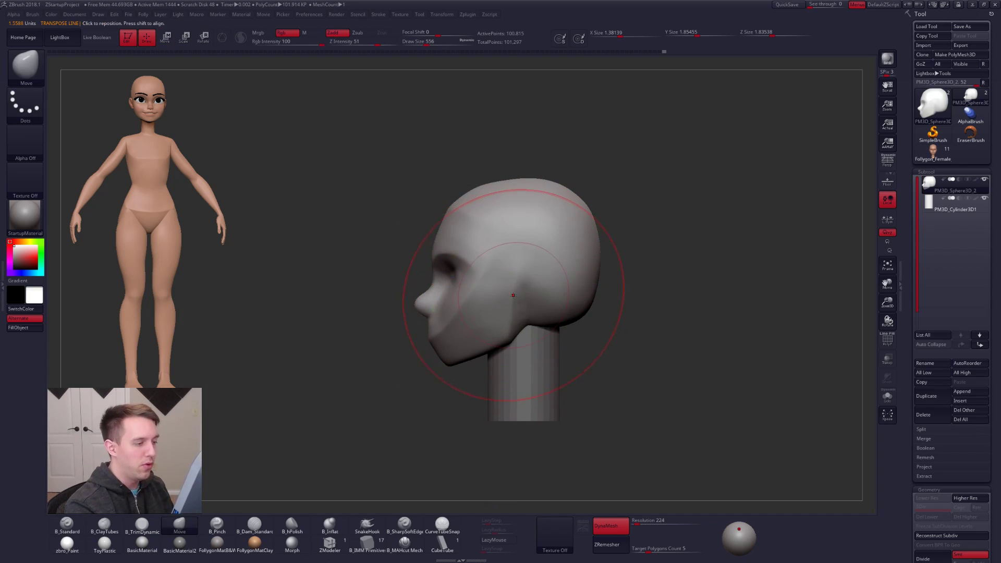
- Adjust the jaw corner and extend the back of the skull with the Move brush, starting at draw size 307
key("space")
left_click_drag(508, 329, 499, 329)
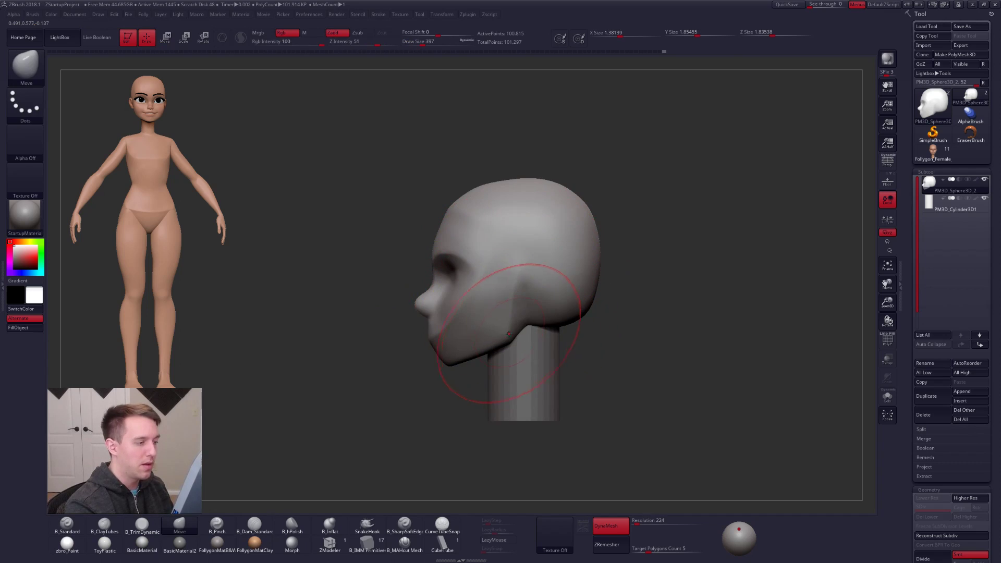
key("space")
left_click_drag(530, 280, 518, 280)
key("space")
key("space")
mouse_move(591, 261)
left_mouse_down()
mouse_move(600, 261)
mouse_move(595, 243)
left_mouse_up()
left_click_drag(605, 198, 667, 219)
- Turn on perspective and narrow the sides of the face with the Move brush at draw sizes 239 and 252
key("space")
left_click_drag(614, 285, 609, 285)
left_click(888, 160)
mouse_move(689, 371)
left_mouse_down()
mouse_move(630, 392)
mouse_move(630, 412)
left_mouse_up()
left_click_drag(652, 344, 584, 337)
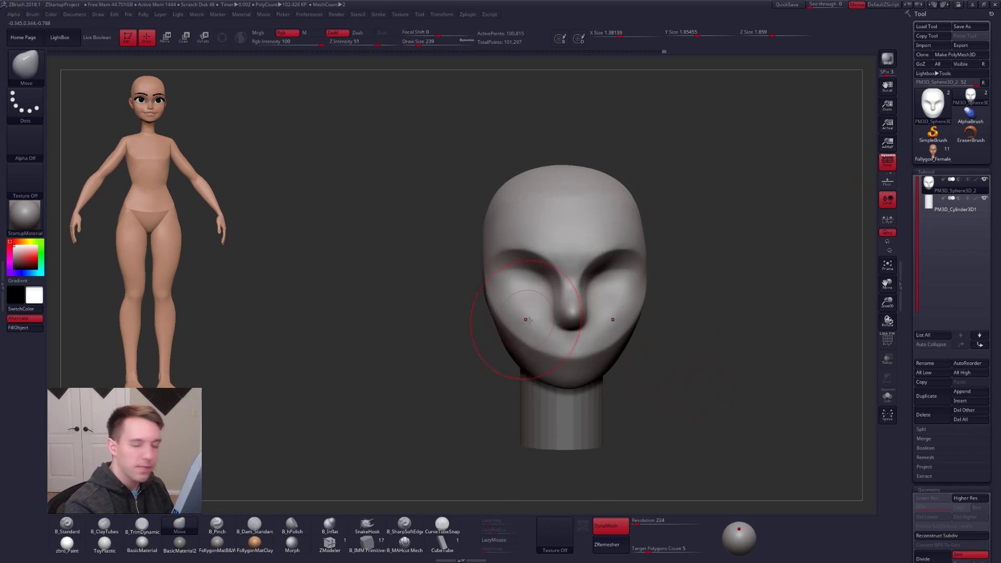
right_click_drag(548, 320, 514, 323, "alt")
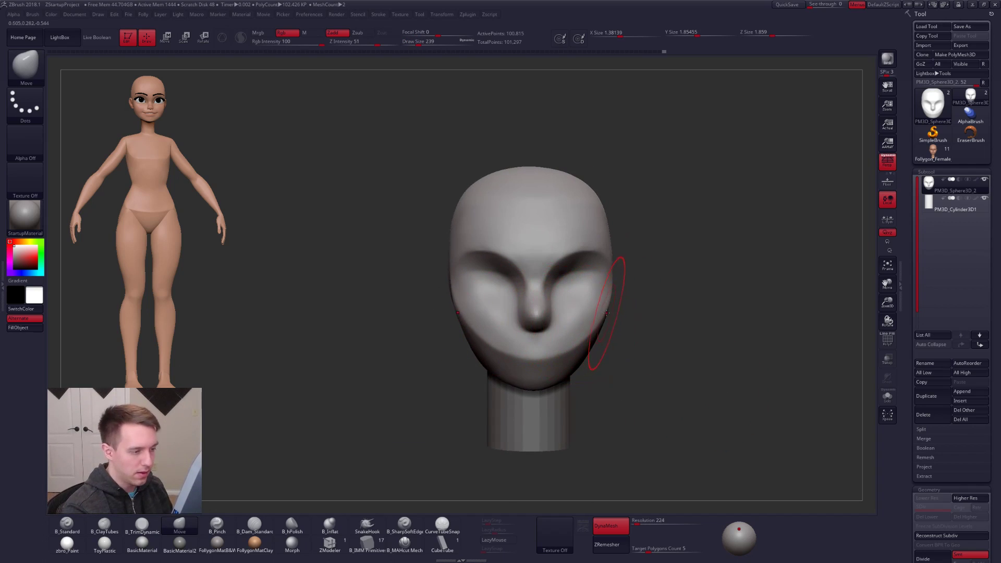
left_click_drag(637, 312, 609, 286)
key("space")
left_click(613, 271)
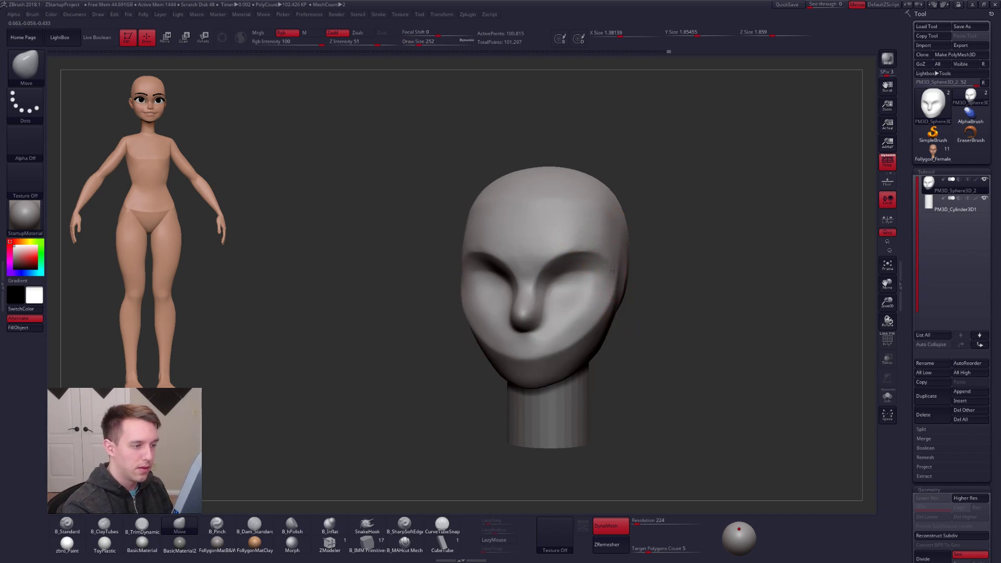
right_click_drag(614, 280, 617, 287, "shift")
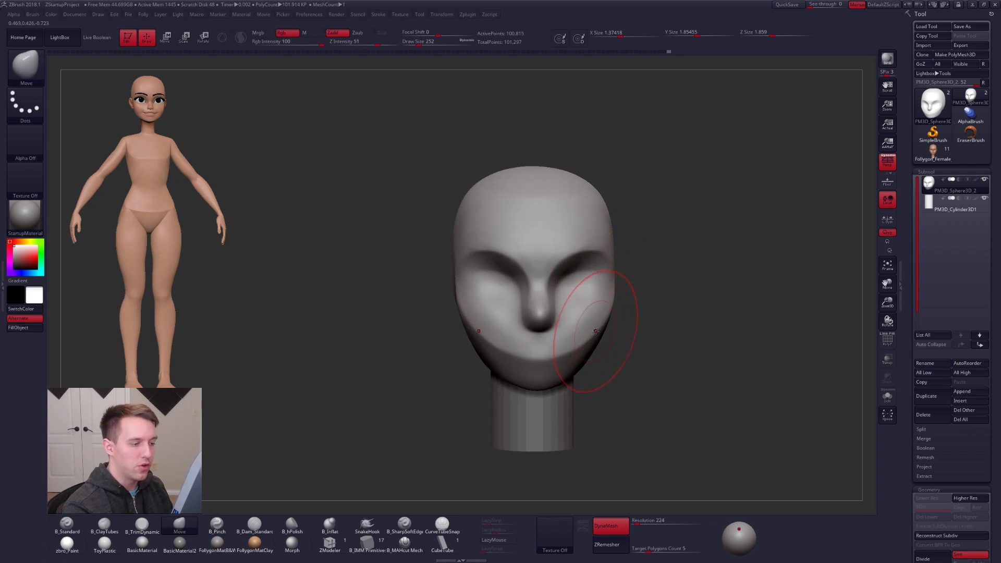
- Refine the lower cheek with the Move brush and pinch the cheek plane's lower edge at draw size 121
mouse_move(603, 337)
right_mouse_down()
mouse_move(657, 332)
mouse_move(610, 314)
mouse_move(539, 327)
right_mouse_up()
key("space")
left_click_drag(586, 338, 577, 338)
mouse_move(591, 333)
right_mouse_down()
mouse_move(582, 332)
mouse_move(619, 307)
right_mouse_up()
key("5")
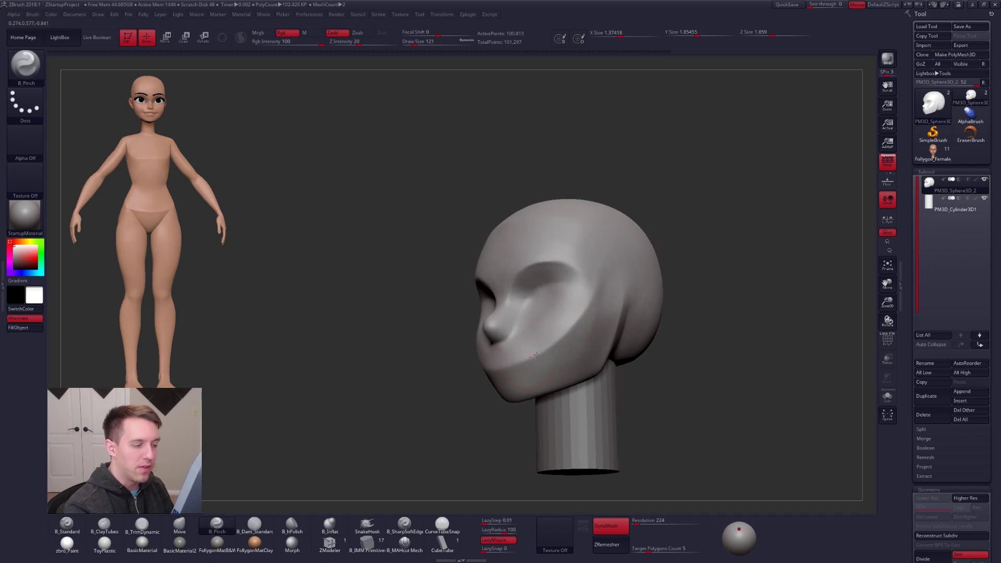
mouse_move(582, 338)
right_mouse_down("ctrl")
mouse_move(586, 381)
mouse_move(558, 326)
right_mouse_up("ctrl")
- Build up the side of the jaw below the temple with ClayTubes and flatten it with TrimDynamic at draw size 130
key("2")
mouse_move(626, 239)
left_mouse_down()
mouse_move(592, 307)
mouse_move(596, 326)
left_mouse_up()
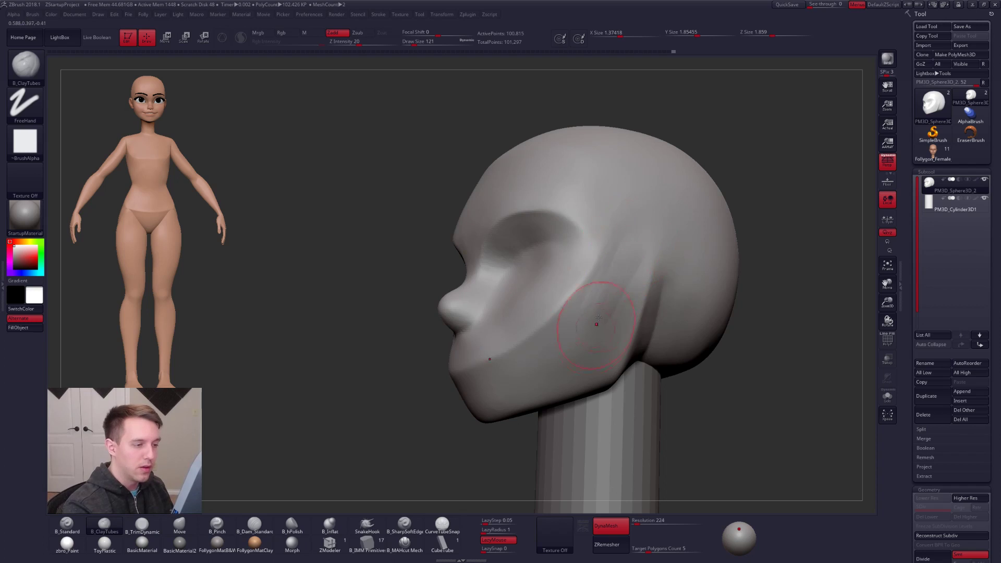
key("3")
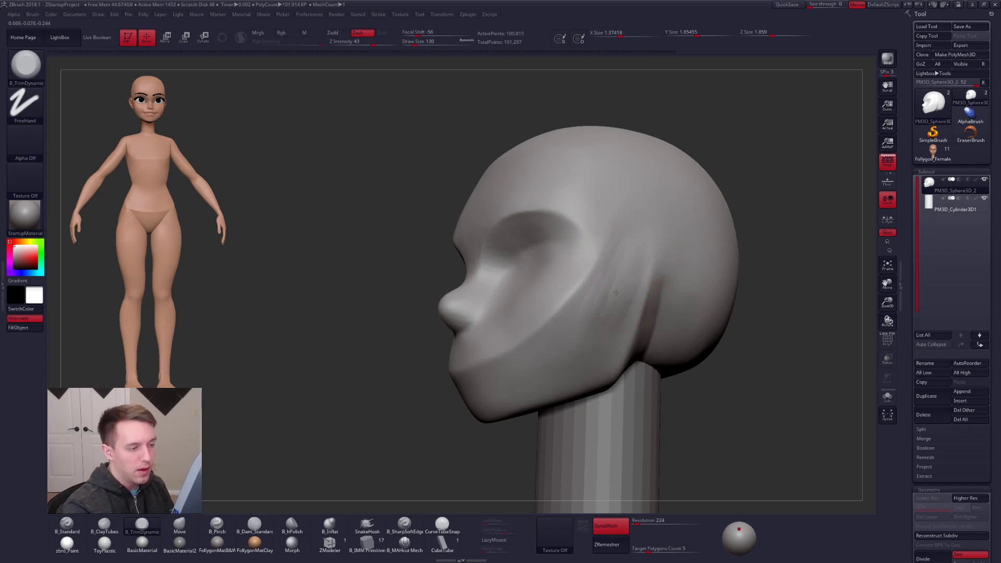
left_click_drag(626, 255, 581, 308)
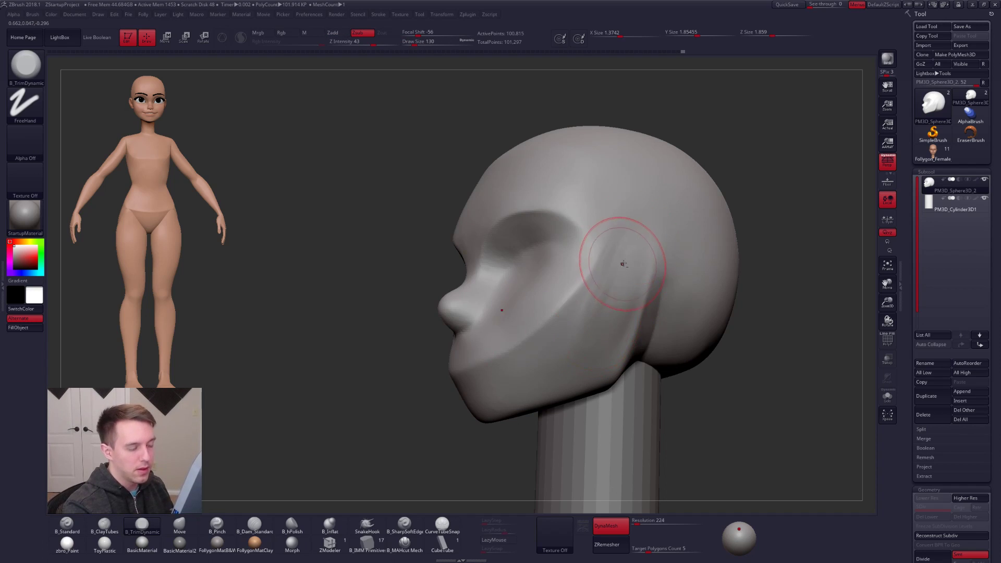
key("2")
left_click_drag(632, 237, 600, 342)
- Trim the side and underside of the jaw with TrimDynamic at draw size 130 and smooth its outer edge
mouse_move(573, 337)
right_mouse_down()
mouse_move(611, 311)
mouse_move(614, 250)
right_mouse_up()
right_click_drag(614, 311, 626, 256)
mouse_move(651, 399)
right_mouse_down()
mouse_move(586, 357)
mouse_move(588, 290)
right_mouse_up()
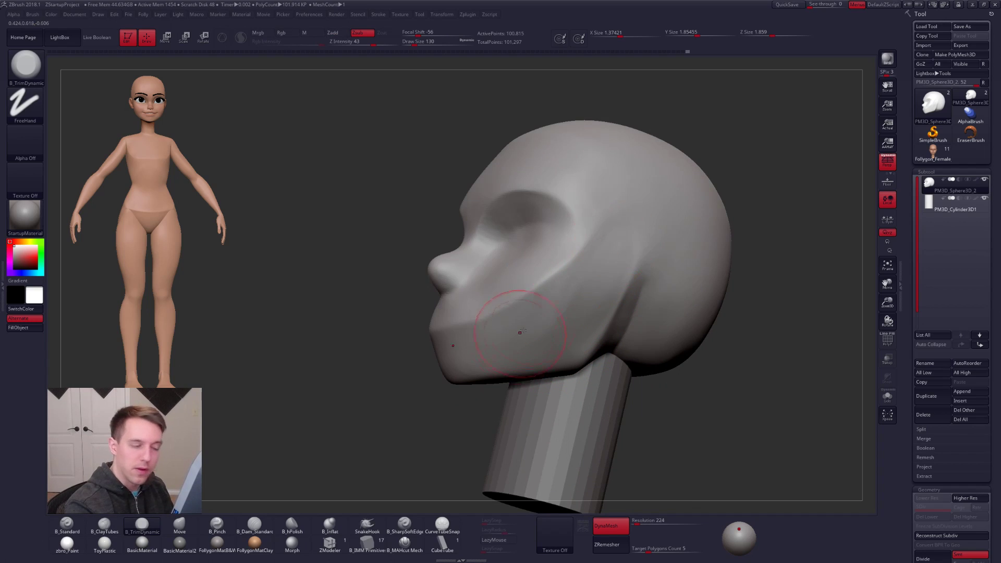
right_click_drag(519, 333, 616, 359)
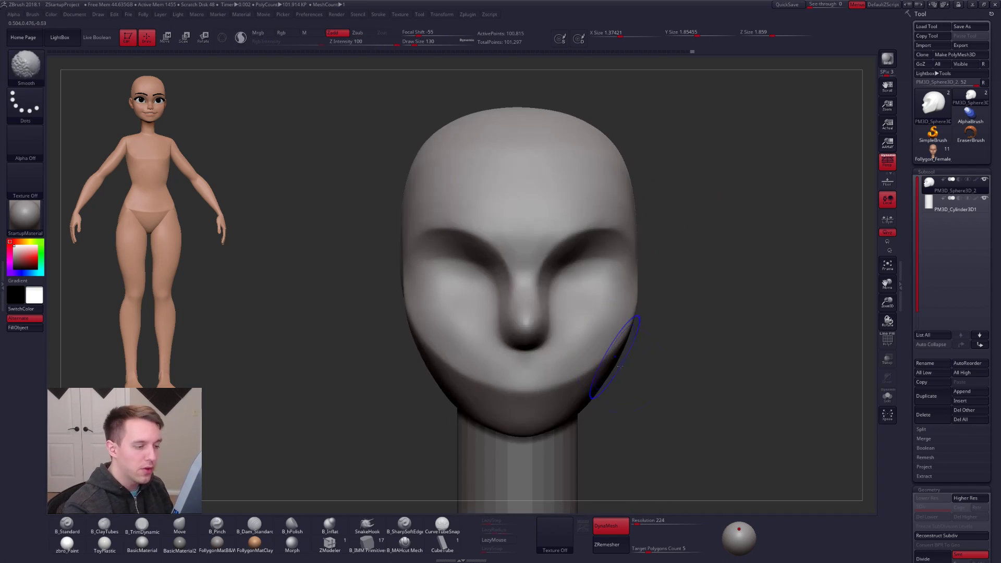
mouse_move(701, 426)
right_mouse_down("ctrl")
mouse_move(708, 476)
mouse_move(681, 430)
mouse_move(707, 484)
mouse_move(656, 478)
mouse_move(629, 318)
mouse_move(612, 398)
mouse_move(581, 344)
mouse_move(568, 405)
mouse_move(581, 335)
mouse_move(690, 440)
mouse_move(682, 441)
mouse_move(713, 435)
mouse_move(697, 452)
mouse_move(569, 428)
mouse_move(626, 424)
mouse_move(584, 423)
mouse_move(620, 392)
right_mouse_up("ctrl")
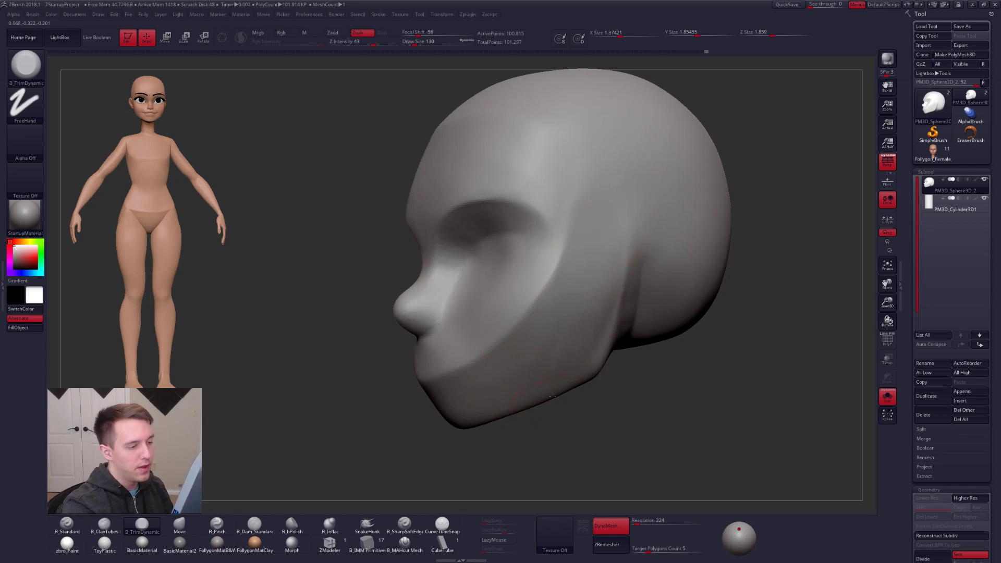
- Sharpen the jaw's rear edge up toward the temple with the Pinch brush
right_click_drag(587, 360, 603, 328)
key("b")
key("p")
key("i")
left_click_drag(604, 376, 626, 212)
right_click_drag(616, 308, 593, 264)
- Flatten the plane in front of the jaw's rear edge with TrimDynamic at draw size 130 and reduce the brush size
key("b")
key("t")
key("d")
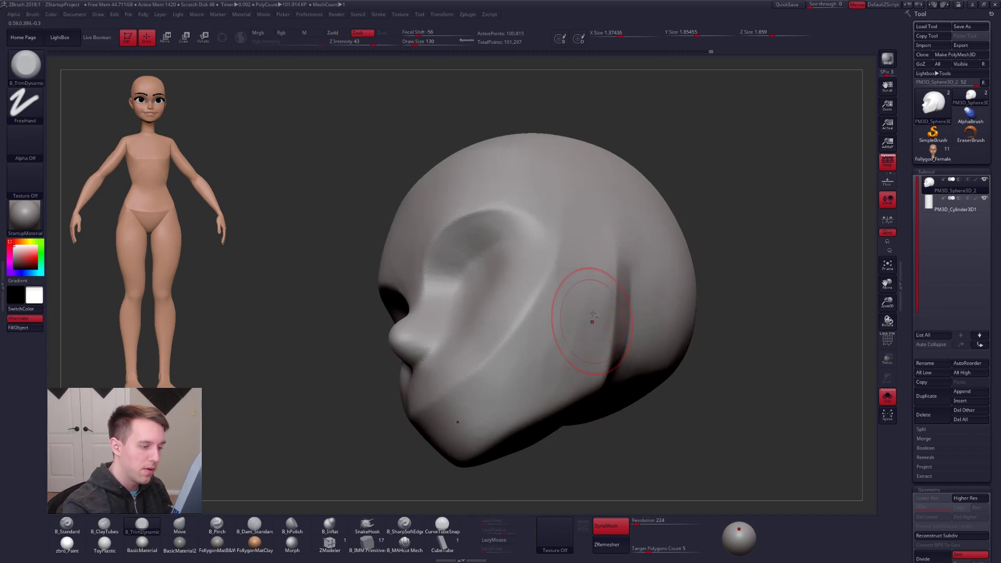
mouse_move(557, 362)
right_mouse_down()
mouse_move(539, 255)
mouse_move(583, 286)
mouse_move(592, 319)
mouse_move(570, 298)
right_mouse_up()
key("space")
left_click_drag(583, 305, 573, 305)
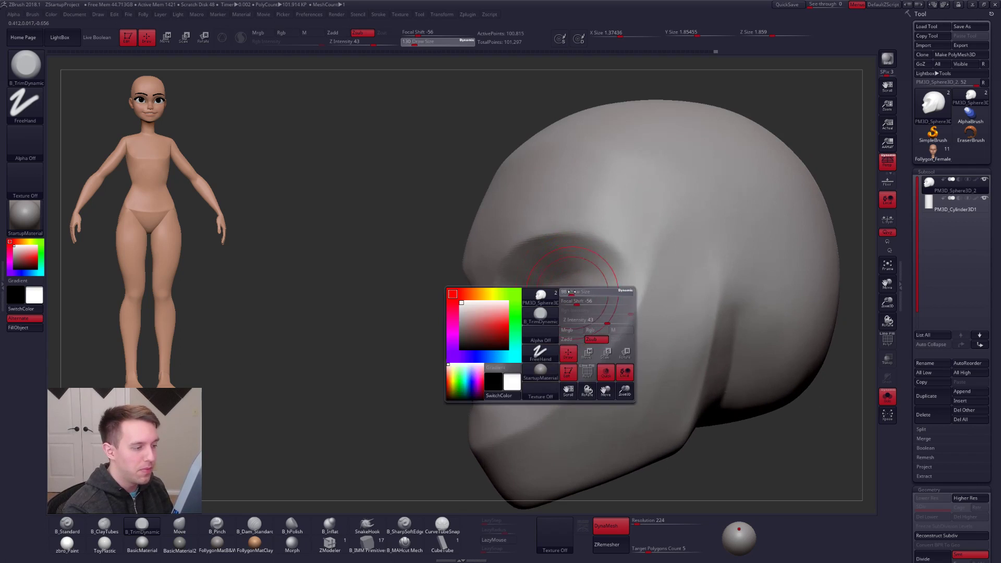
- Subdivide the head once and pinch the inner lower edge of the eye socket at draw size 74
key("5")
key("ctrl+d")
key("space")
left_click_drag(518, 333, 517, 333)
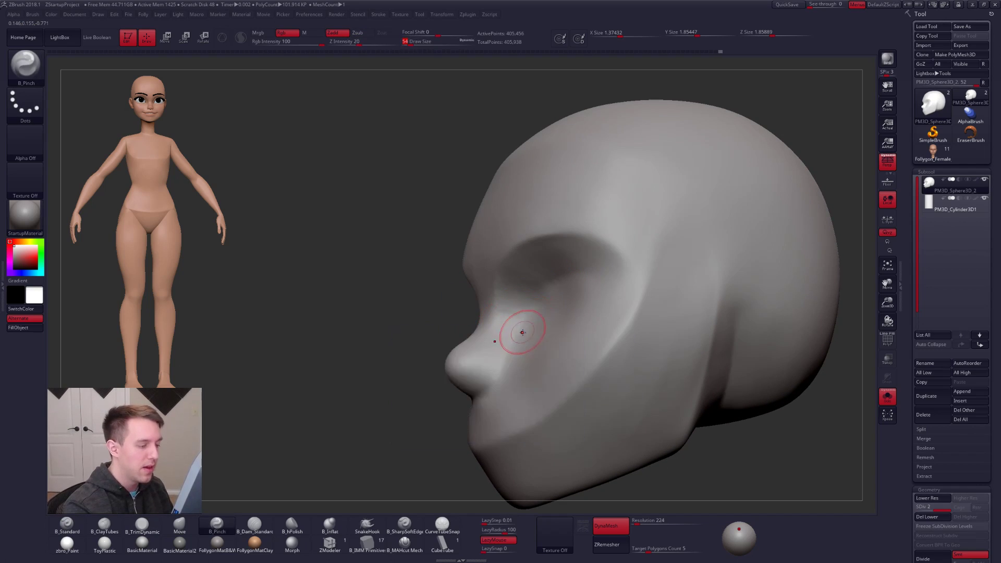
right_click_drag(516, 333, 528, 319)
key("space")
left_click_drag(518, 322, 530, 300)
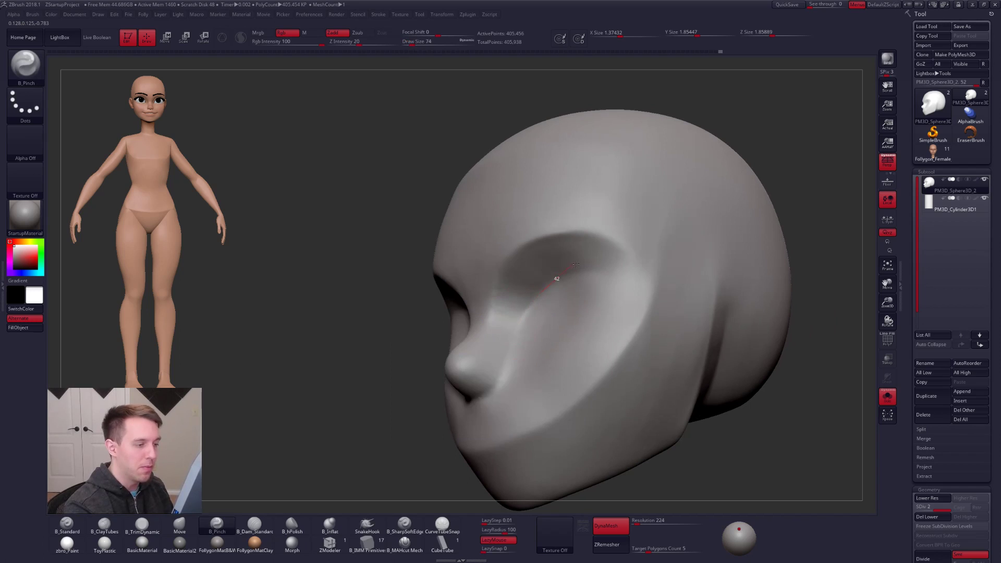
- Pinch the eye socket's lower edge and the crease along the side of the nose at draw size 74
left_click_drag(656, 275, 678, 265)
right_click_drag(593, 279, 673, 289)
left_click_drag(607, 271, 591, 270)
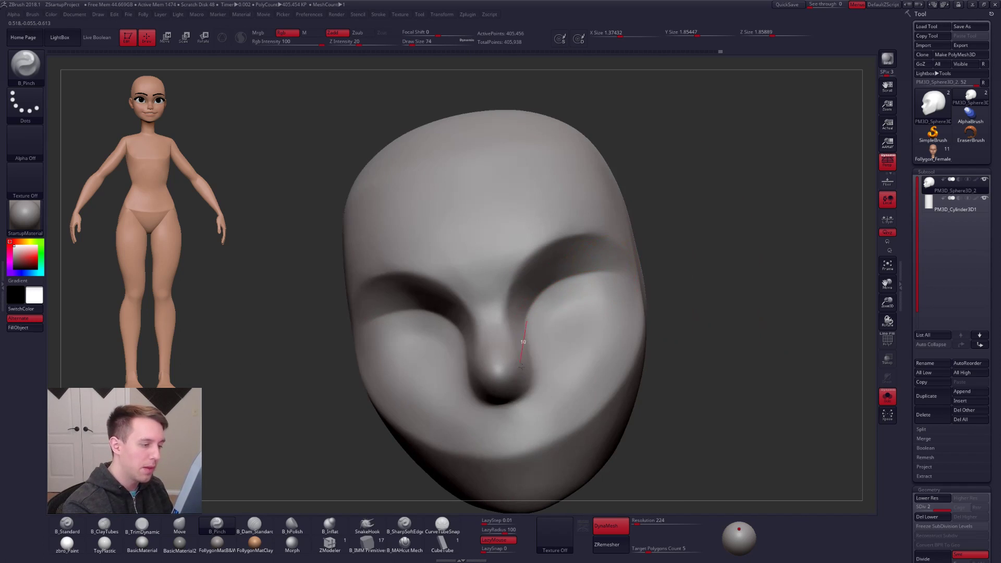
left_click_drag(539, 429, 537, 431)
right_click_drag(532, 377, 525, 368)
right_click_drag(477, 402, 470, 393)
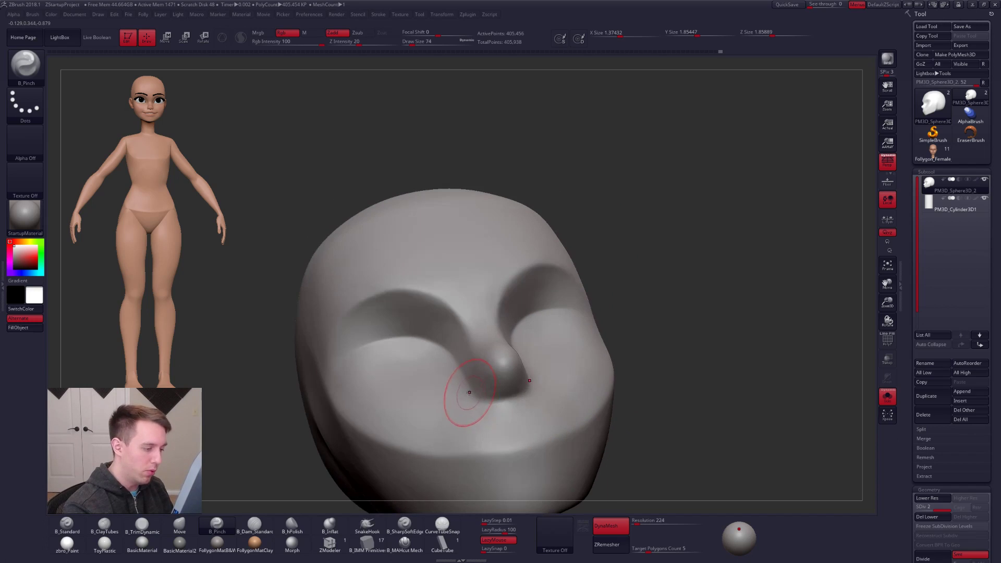
- Flatten the cheek plane below the eye socket with the TrimDynamic brush at draw size 88
mouse_move(544, 380)
right_mouse_down()
mouse_move(515, 318)
mouse_move(556, 339)
mouse_move(602, 331)
mouse_move(565, 336)
right_mouse_up()
key("space")
key("3")
mouse_move(574, 313)
left_mouse_down()
mouse_move(547, 308)
mouse_move(548, 338)
mouse_move(591, 326)
left_mouse_up()
mouse_move(590, 328)
right_mouse_down("ctrl")
mouse_move(570, 351)
mouse_move(615, 378)
right_mouse_up("ctrl")
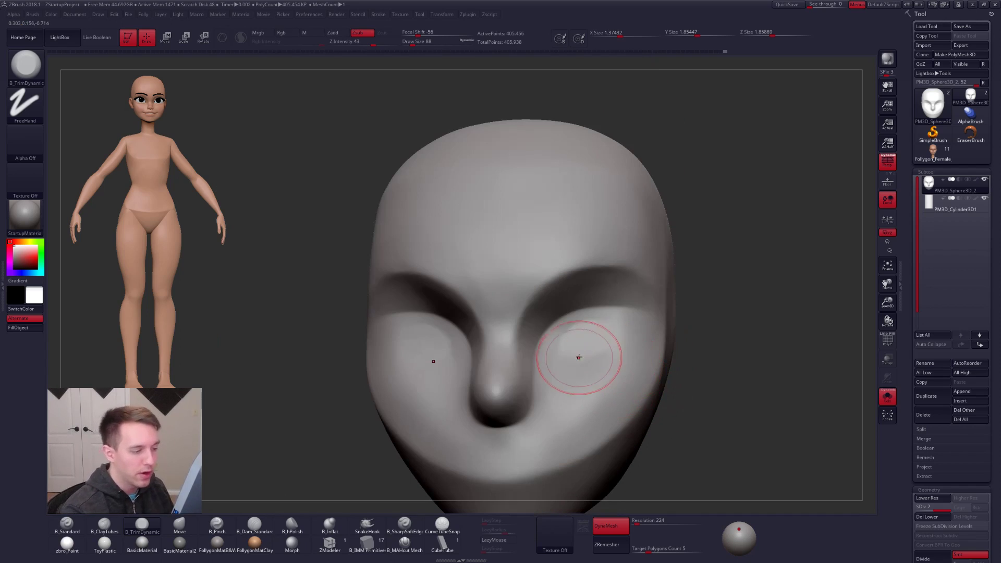
- Build up the upper cheeks beneath the eye sockets with ClayTubes at draw size 96 and smooth the strokes
key("2")
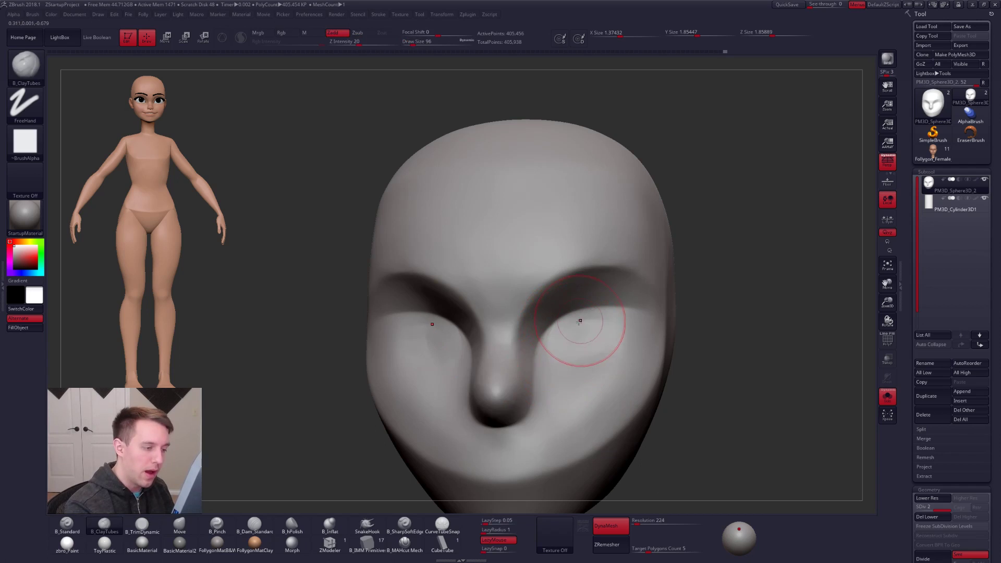
left_click_drag(588, 324, 591, 336)
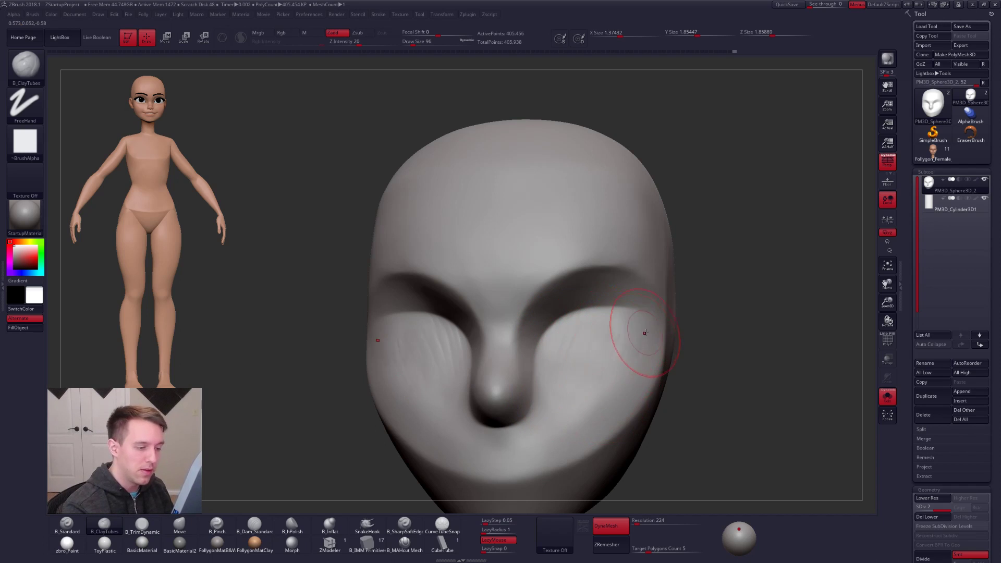
key("shift")
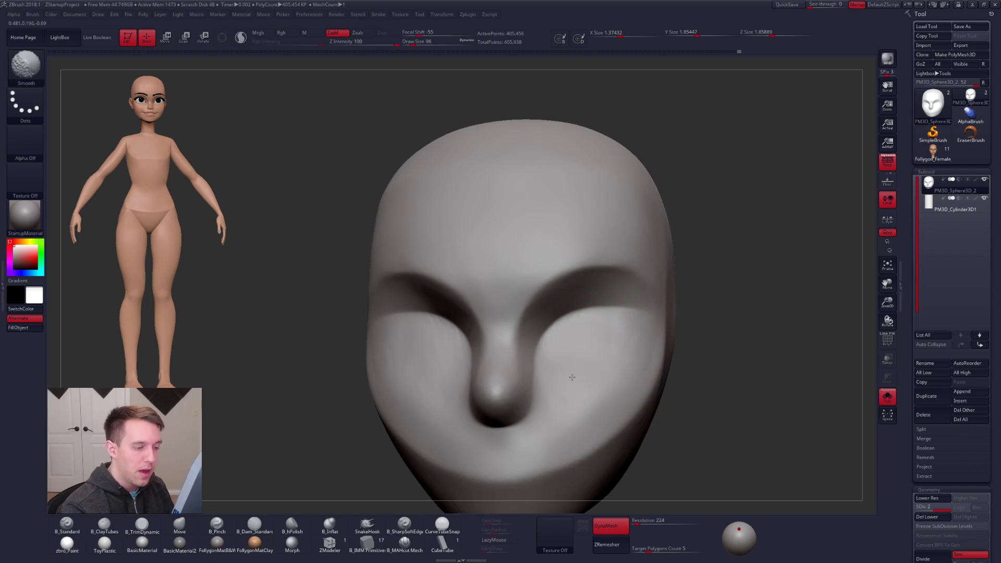
- Build up the mouth area beneath the nose with ClayTubes at draw size 121, then flatten and smooth it into the cheek
mouse_move(608, 366)
right_mouse_down()
mouse_move(566, 371)
mouse_move(619, 348)
right_mouse_up()
key("3")
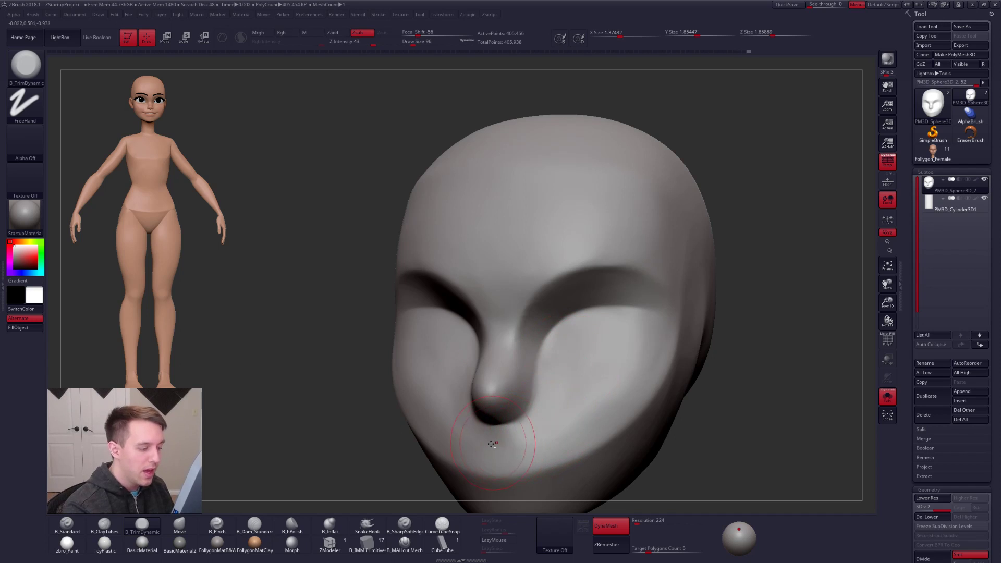
right_click_drag(536, 443, 545, 391)
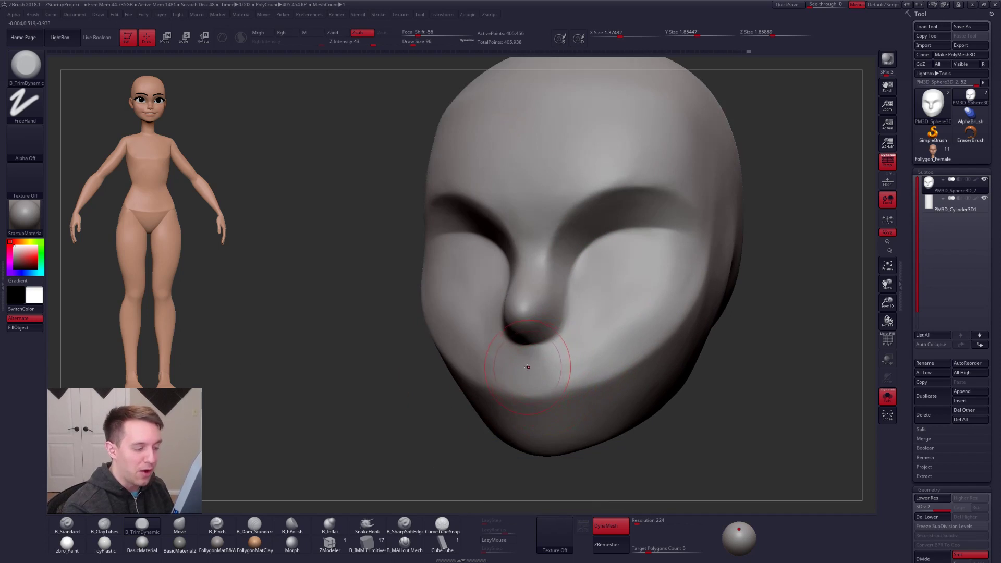
key("2")
key("space")
left_click_drag(533, 377, 538, 376)
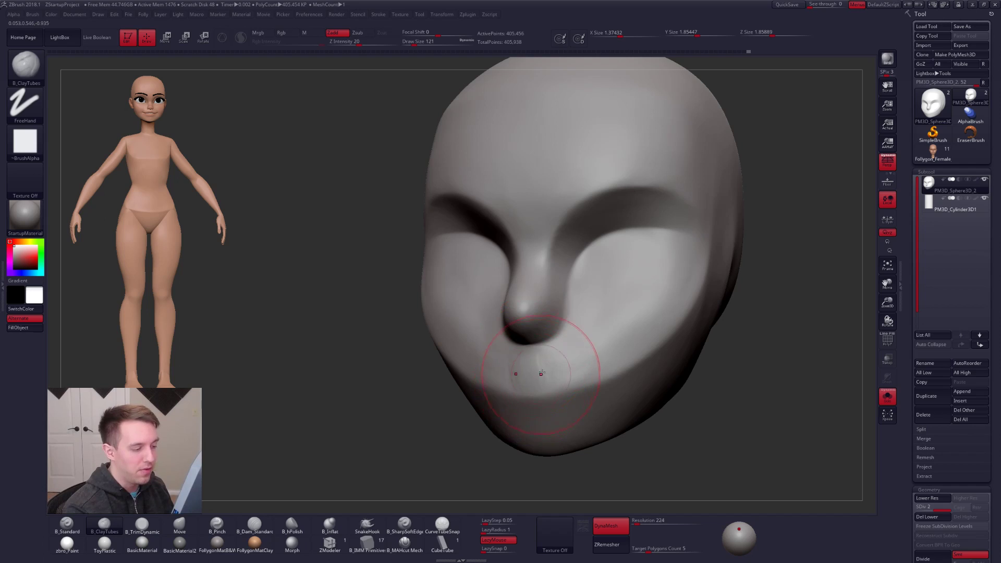
key("3")
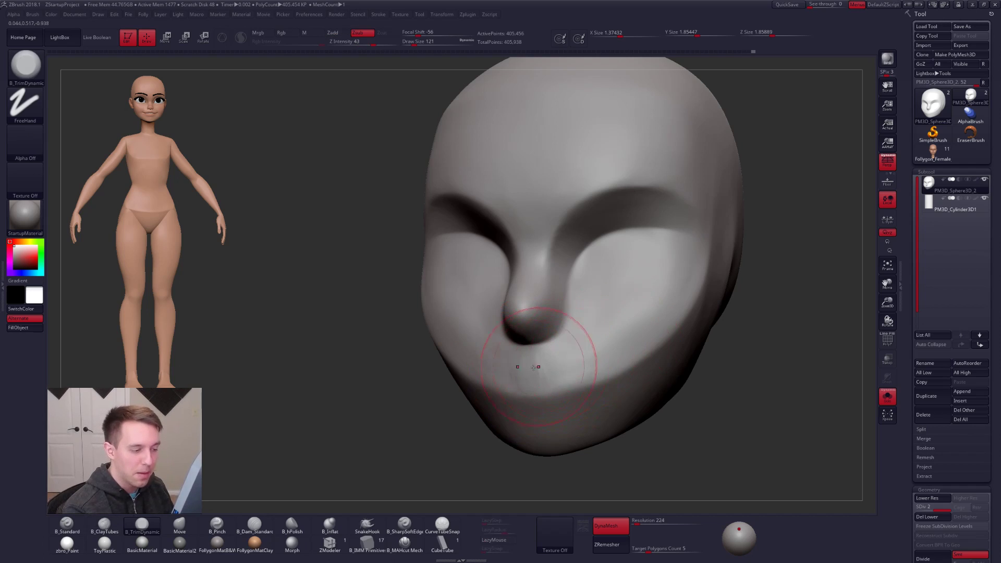
key("shift")
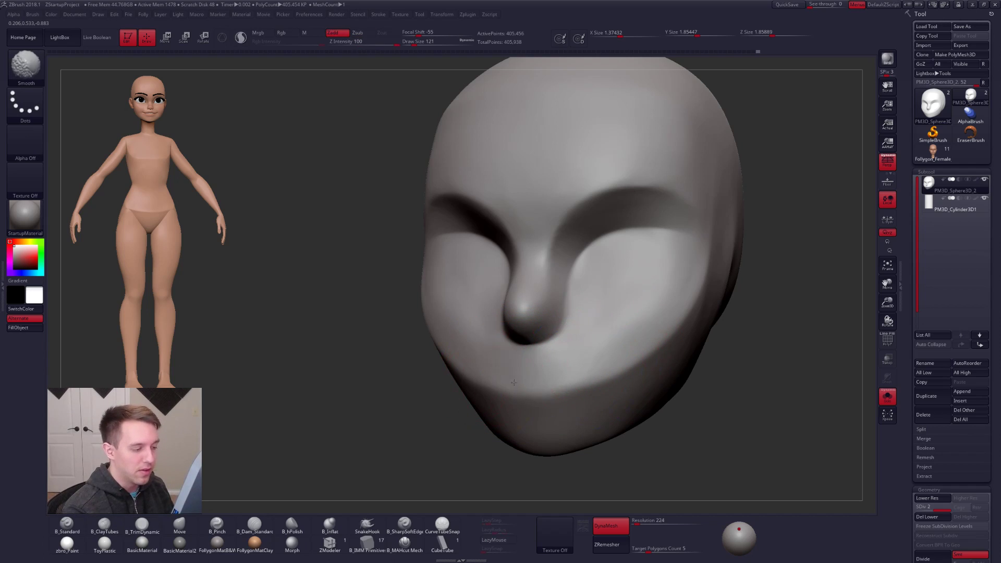
left_click_drag(553, 383, 626, 337, "shift")
- Flatten the cheek plane from the outer eye socket down toward the mouth with the TrimDynamic brush
mouse_move(626, 338)
right_mouse_down()
mouse_move(675, 341)
mouse_move(620, 352)
right_mouse_up()
key("space")
left_click_drag(619, 352, 608, 352)
left_click_drag(642, 324, 562, 377)
key("bracketright")
key("space")
left_click_drag(650, 344, 640, 345)
mouse_move(655, 305)
left_mouse_down()
mouse_move(577, 368)
mouse_move(586, 360)
left_mouse_up()
- Flatten the front of the chin below the cheek edge with the TrimDynamic brush at draw size 104
right_click_drag(647, 381, 577, 401)
right_click_drag(496, 459, 550, 410)
key("bracketright")
left_click_drag(533, 432, 595, 418)
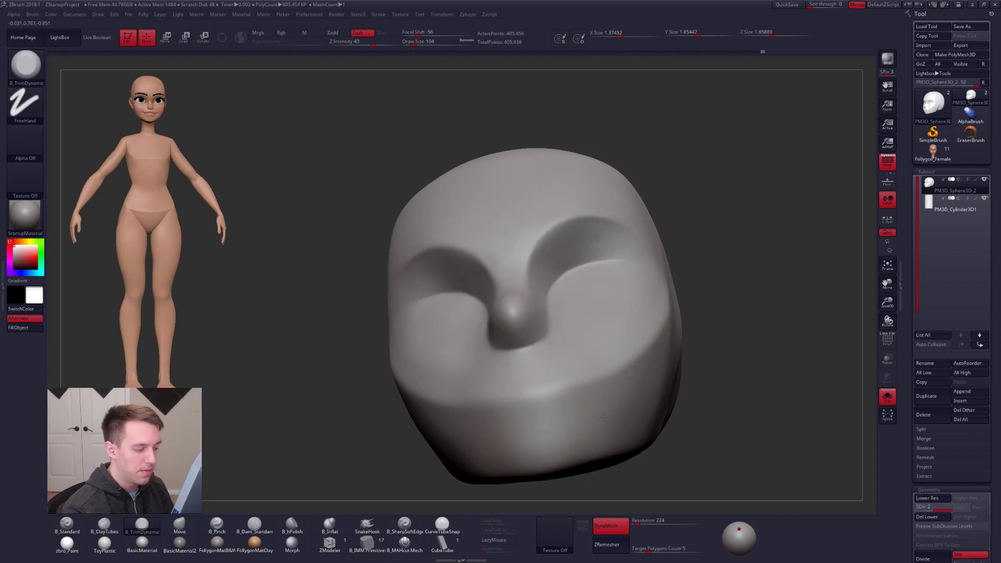
- Pinch the edge along the side of the nose bridge at draw size 104
mouse_move(597, 411)
right_mouse_down()
mouse_move(580, 374)
mouse_move(588, 354)
mouse_move(568, 347)
mouse_move(542, 366)
right_mouse_up()
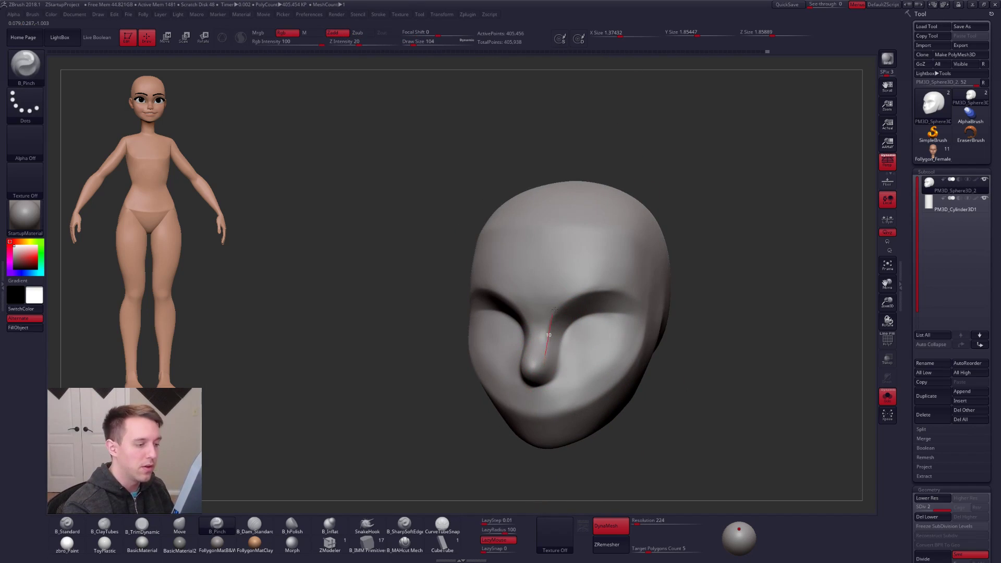
mouse_move(658, 300)
right_mouse_down()
mouse_move(563, 368)
mouse_move(584, 377)
right_mouse_up()
mouse_move(522, 349)
right_mouse_down()
mouse_move(469, 357)
mouse_move(529, 325)
right_mouse_up()
- Show the neck with the head and pull the back of the skull slightly outward with the Move brush at draw size 447
key("b")
key("m")
key("v")
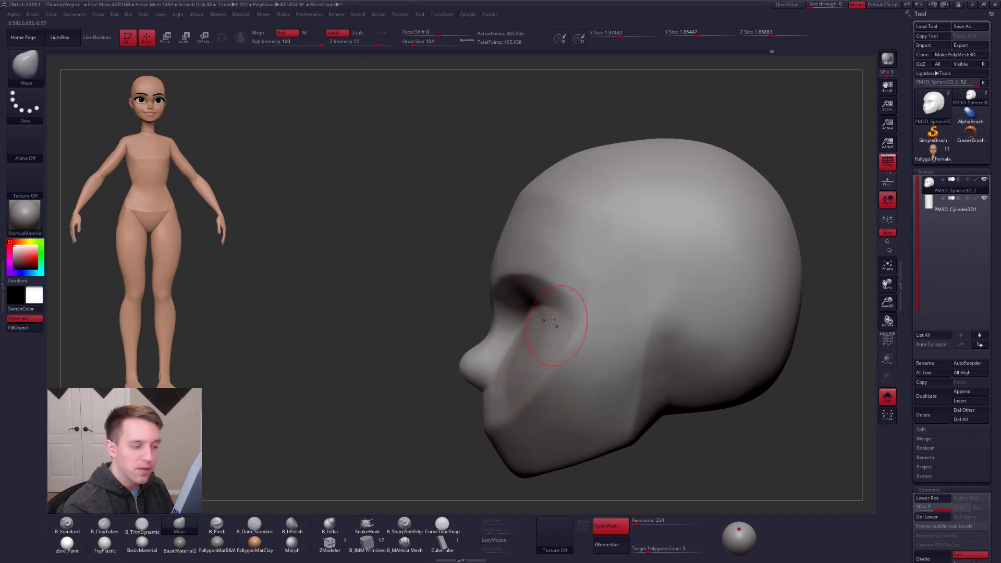
right_click_drag(534, 402, 512, 360, "alt")
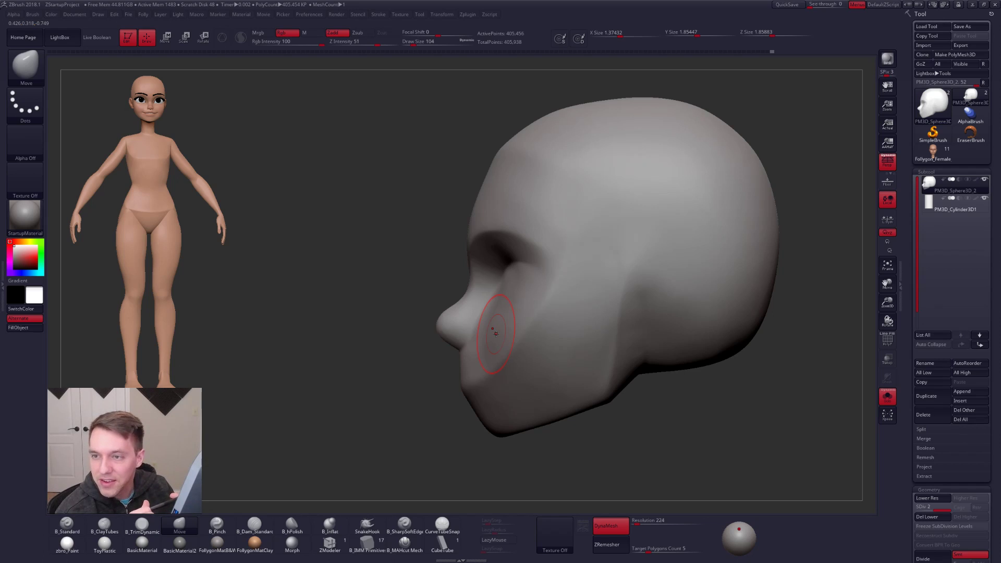
mouse_move(627, 398)
left_mouse_down("alt")
mouse_move(617, 394)
mouse_move(627, 388)
left_mouse_up("alt")
key("shift+s")
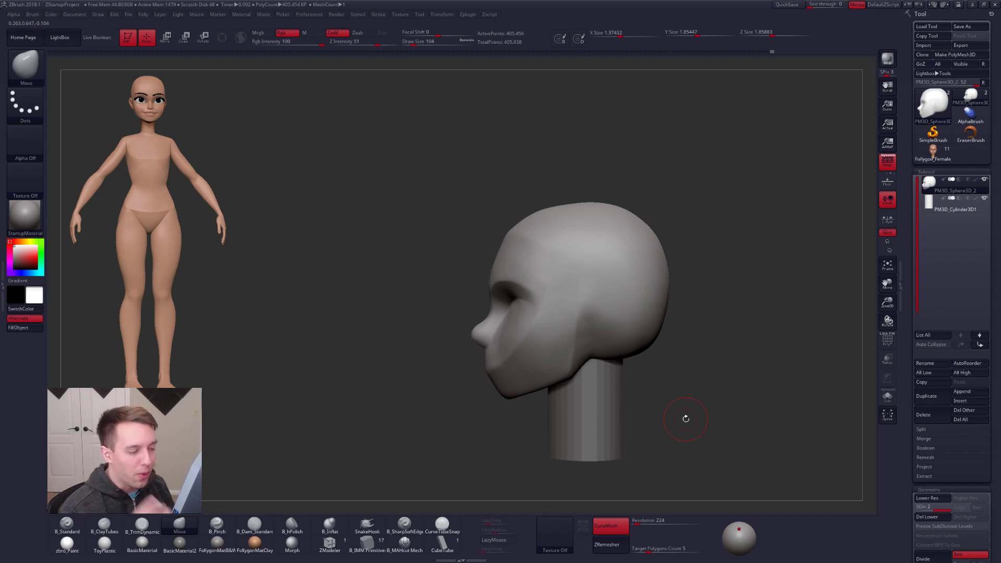
key("space")
mouse_move(663, 312)
left_mouse_down()
mouse_move(675, 312)
mouse_move(662, 319)
left_mouse_up()
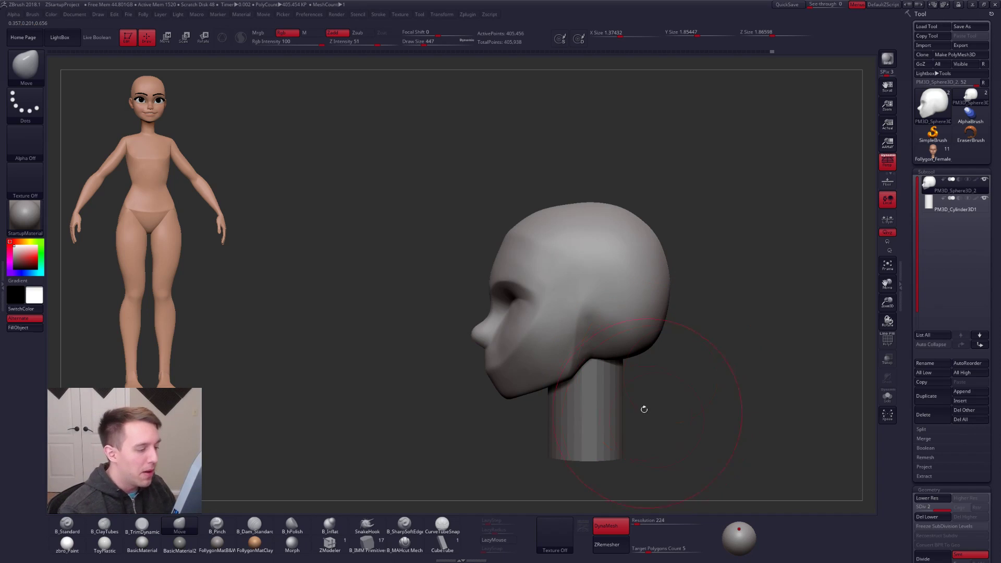
- Adjust the side of the jaw with the Move brush and switch to the Pinch brush at draw size 140
mouse_move(647, 397)
left_mouse_down("shift")
mouse_move(626, 339)
mouse_move(614, 350)
mouse_move(639, 339)
left_mouse_up("shift")
key("space")
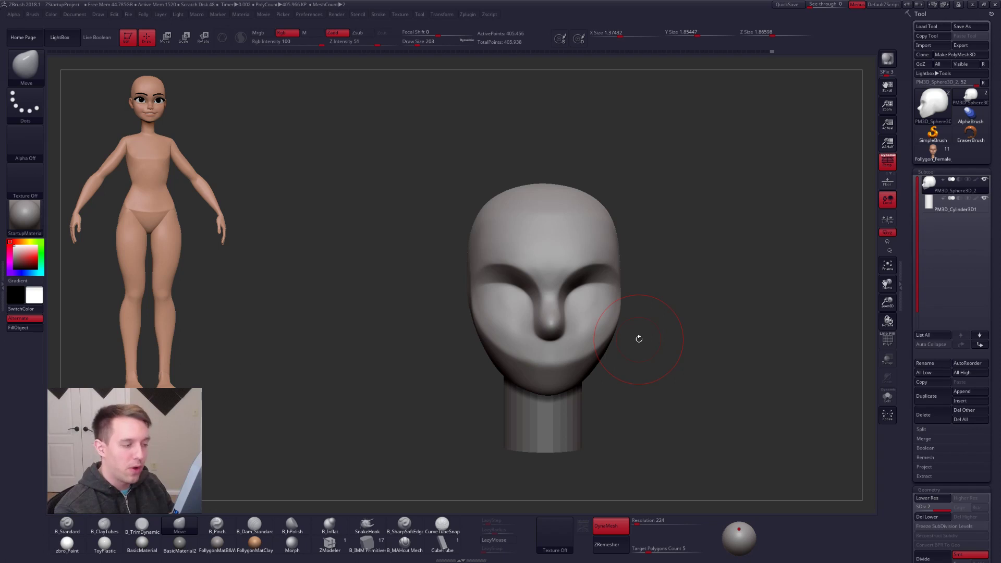
left_click_drag(639, 339, 577, 342)
right_click_drag(576, 342, 583, 356, "ctrl")
key("space")
left_click_drag(599, 339, 593, 339)
key("5")
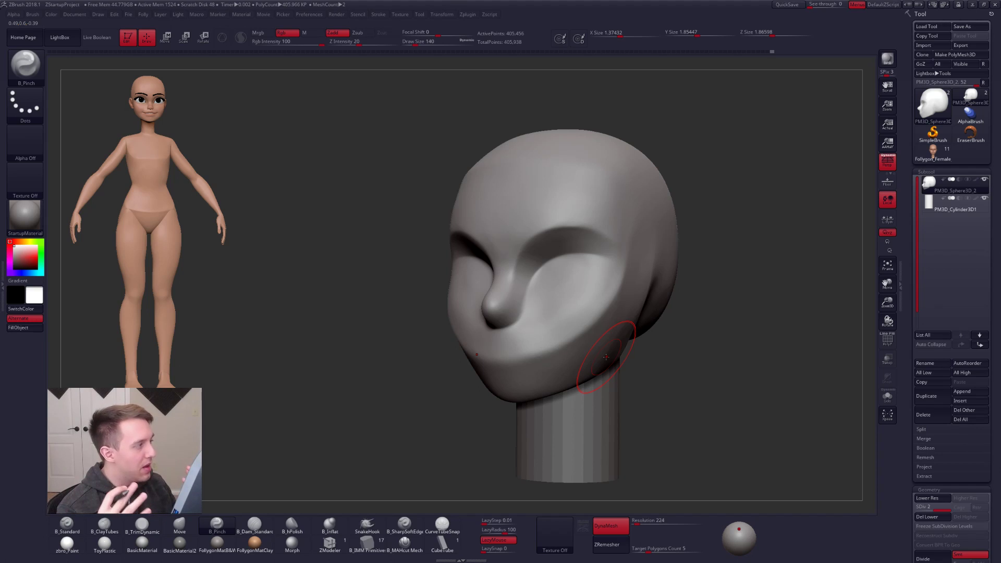
- Switch to the Follygon_Female reference model, frame its head from the front and choose the Move brush at draw size 192
left_click(933, 152)
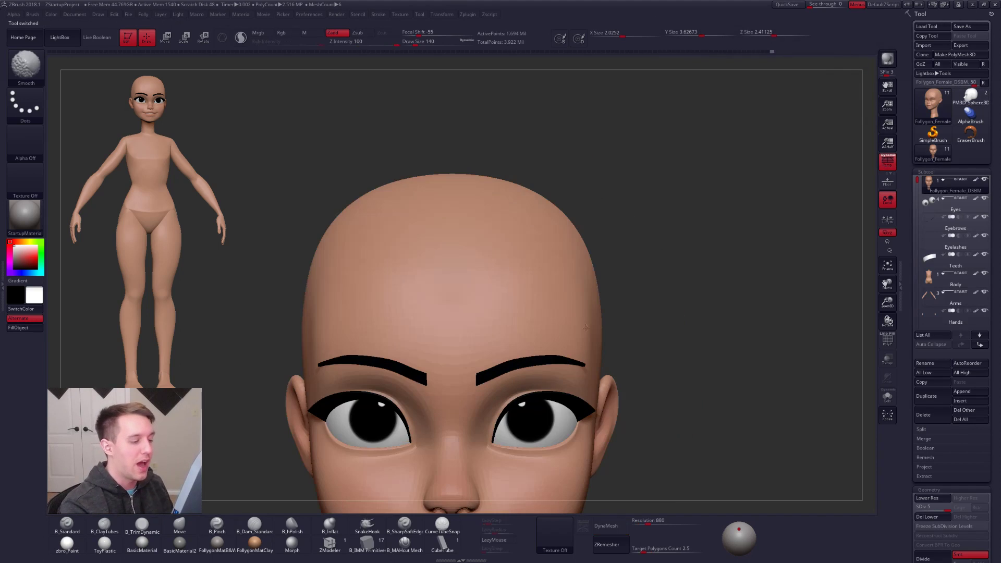
right_click_drag(614, 246, 622, 229, "alt")
right_click_drag(581, 324, 553, 318, "ctrl")
key("space")
left_click_drag(541, 361, 531, 364)
key("b")
key("m")
key("v")
key("ctrl+space")
left_click(533, 347)
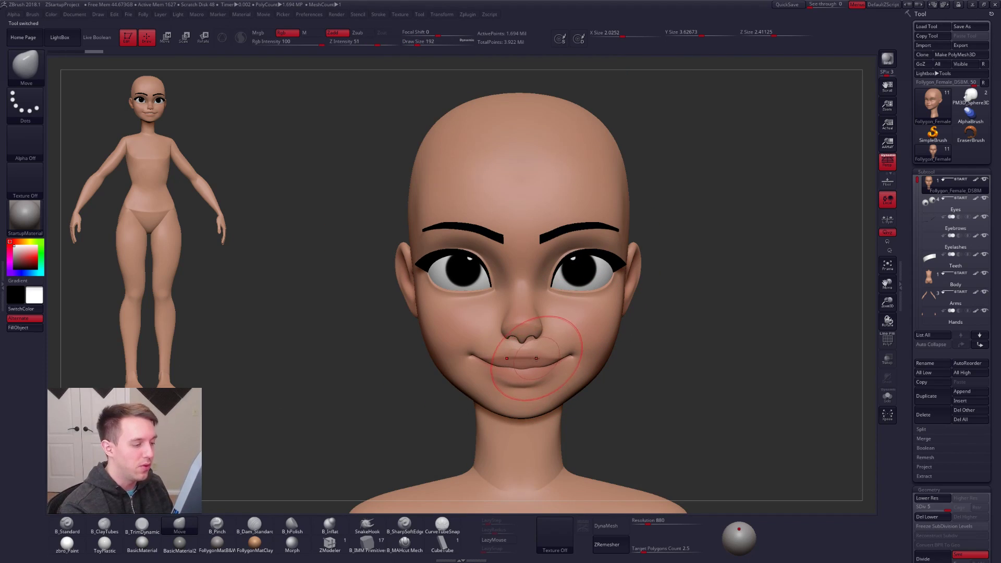
- Lower the reference head to subdivision level 2 and flatten its nose, mouth and ears with TrimDynamic at draw size 192
key("ctrl+space")
key("shift+d")
key("shift+d")
key("shift+d")
key("3")
mouse_move(524, 312)
left_mouse_down()
mouse_move(521, 287)
mouse_move(523, 354)
mouse_move(537, 366)
left_mouse_up()
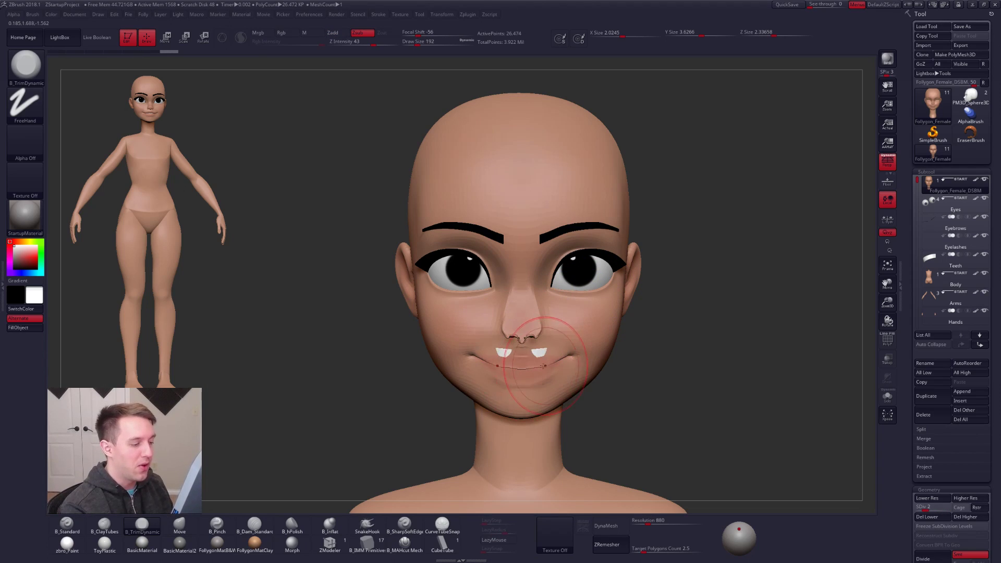
right_click_drag(546, 370, 517, 380)
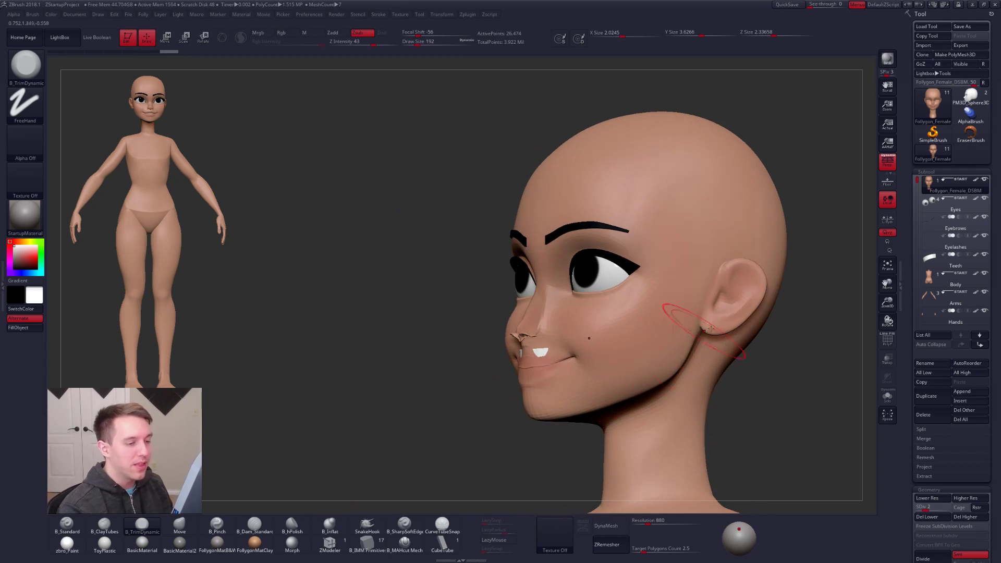
right_click_drag(694, 302, 665, 356)
right_click_drag(693, 271, 639, 360)
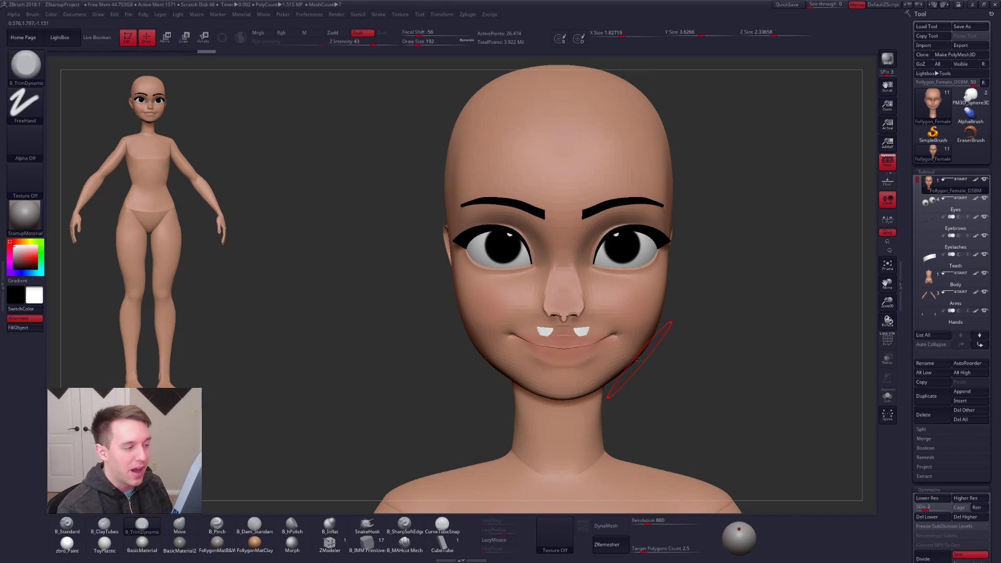
right_click_drag(692, 384, 667, 377, "alt")
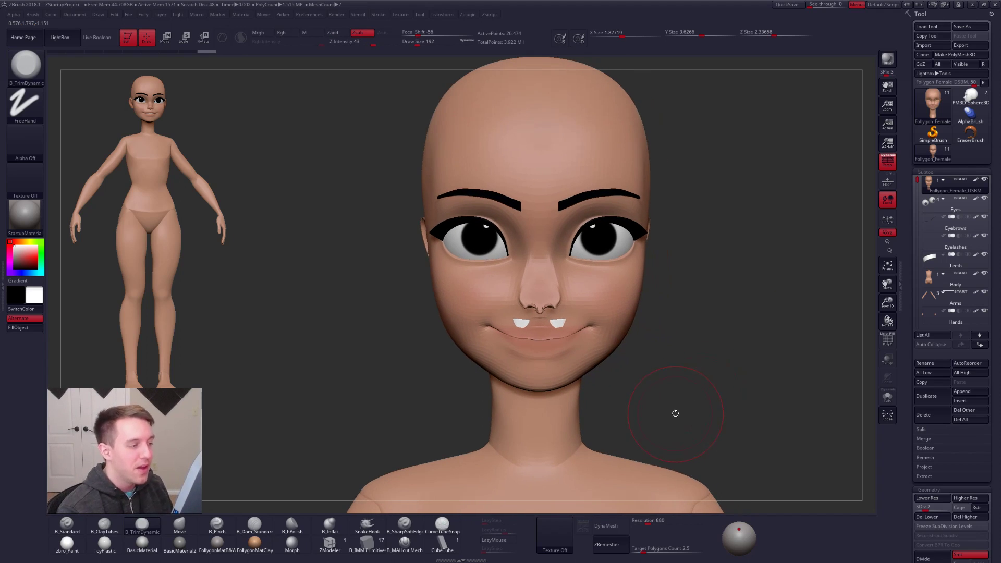
- Undo the flattening on the reference head and return it to subdivision level 5
key("ctrl+z")
key("ctrl+z")
key("d")
key("d")
key("d")
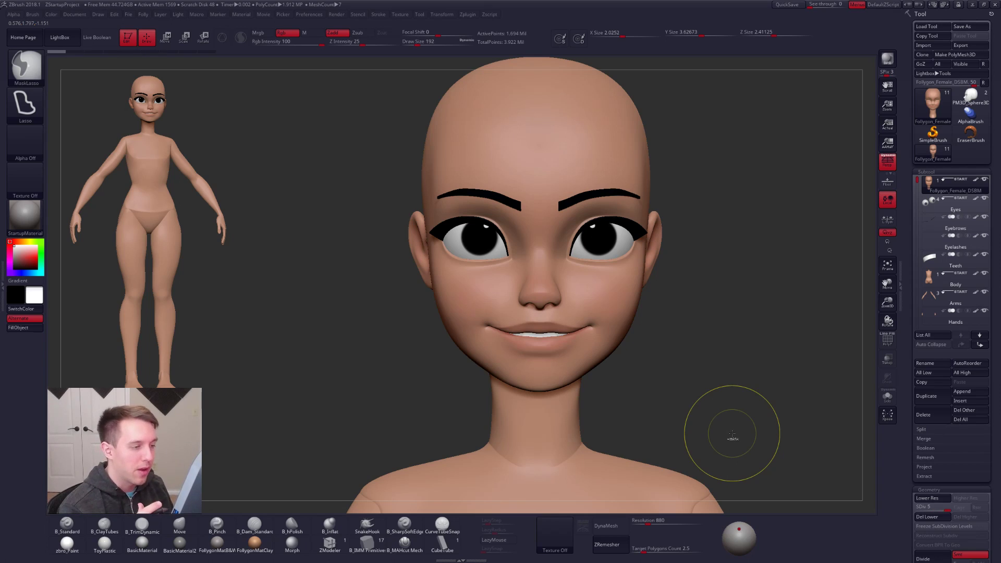
key("alt")
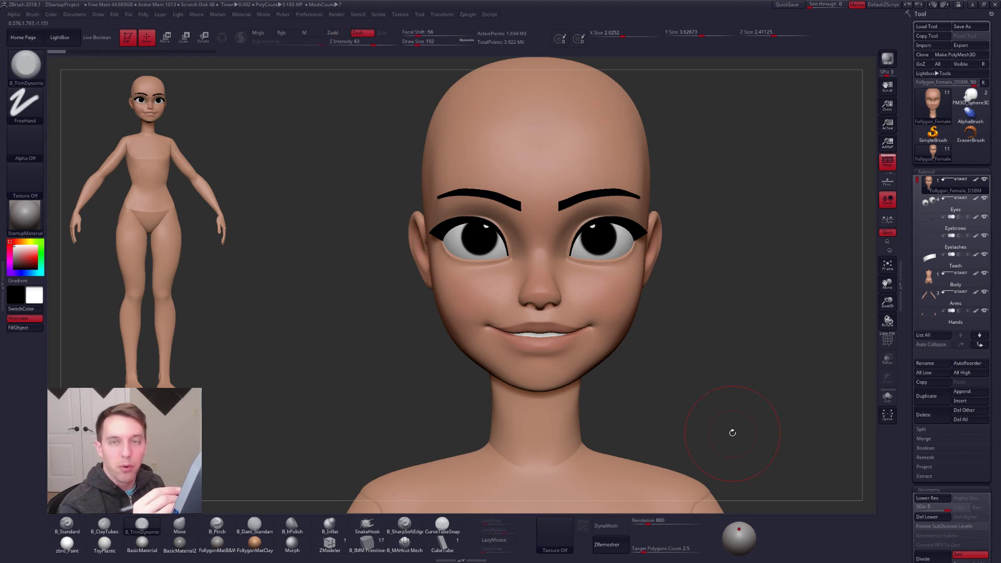
- Switch back to the sculpted head and widen the wings of the nose with the Move brush at draw size 88
left_click(971, 97)
right_click_drag(555, 329, 521, 310, "alt")
key("space")
left_click_drag(521, 313, 511, 313)
mouse_move(532, 310)
right_mouse_down("alt")
mouse_move(525, 325)
mouse_move(543, 332)
right_mouse_up("alt")
key("5")
key("4")
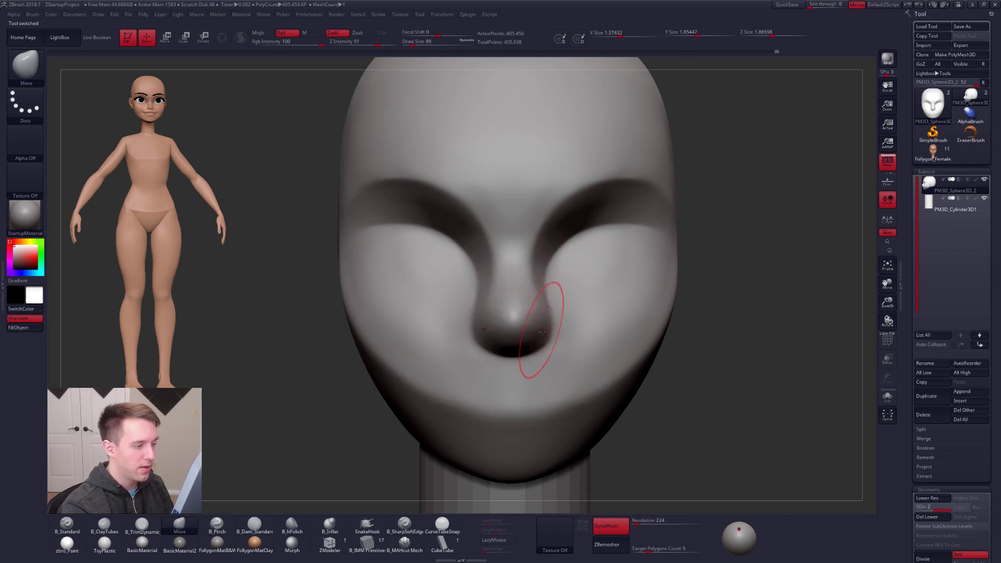
right_click_drag(536, 318, 610, 320)
- Pinch the lower edge of the nose toward its tip and refine the tip in profile with the Move brush
key("5")
left_click_drag(468, 329, 538, 317)
mouse_move(526, 324)
right_mouse_down()
mouse_move(451, 326)
mouse_move(587, 332)
mouse_move(581, 339)
mouse_move(704, 335)
right_mouse_up()
key("4")
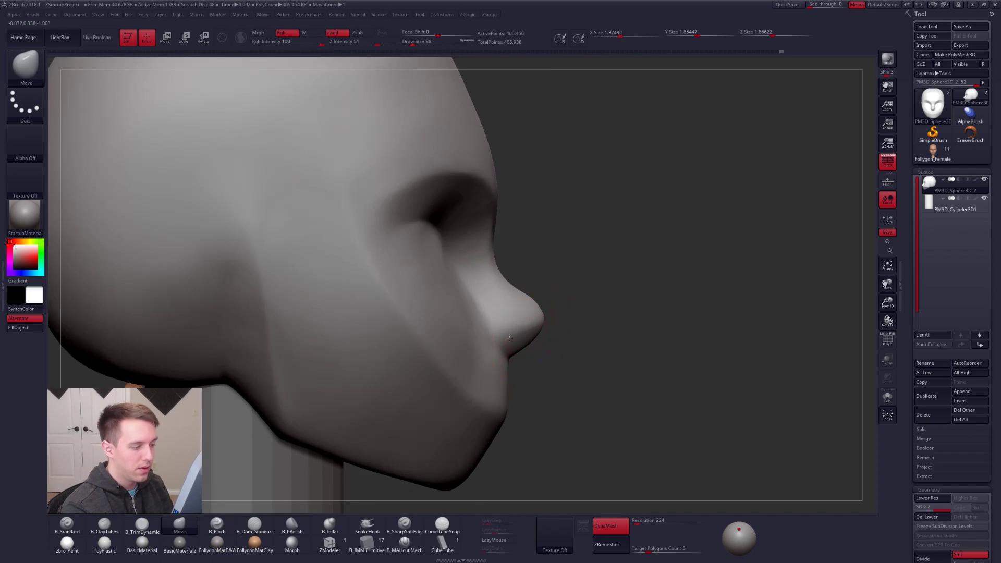
right_click_drag(543, 324, 492, 330)
key("5")
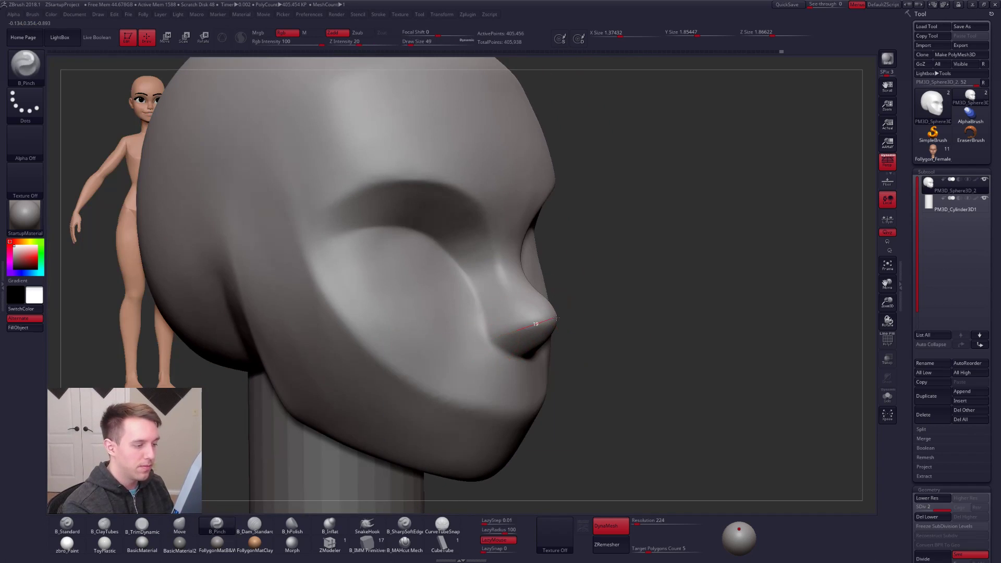
left_click_drag(590, 311, 591, 310)
- Flatten the underside of the nose with TrimDynamic and adjust its base in profile with the Move brush at draw size 61
mouse_move(552, 314)
right_mouse_down()
mouse_move(518, 351)
mouse_move(543, 351)
mouse_move(551, 329)
right_mouse_up()
key("3")
left_click_drag(554, 338, 544, 353)
right_click_drag(543, 353, 552, 352)
key("4")
key("space")
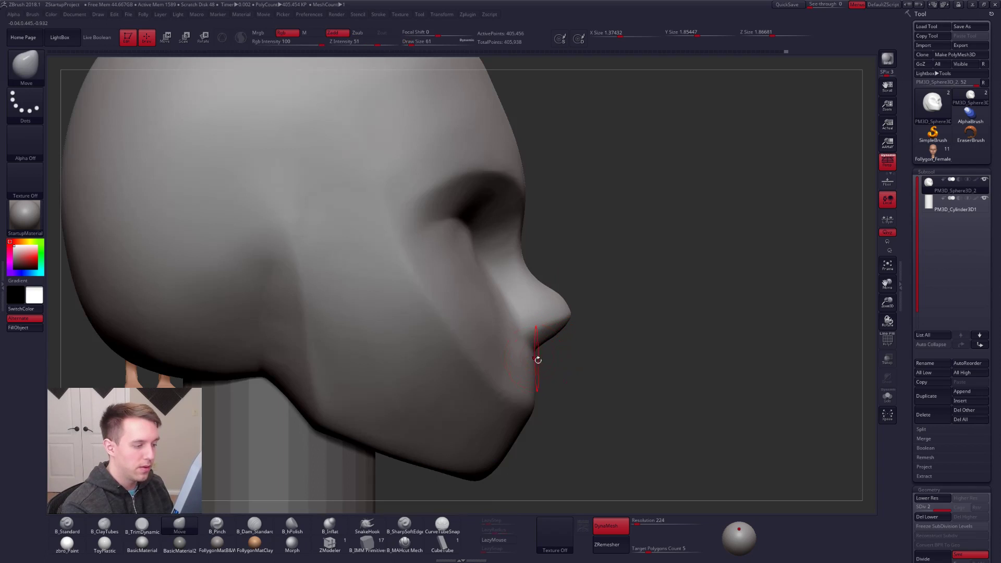
right_click_drag(575, 368, 542, 364, "ctrl")
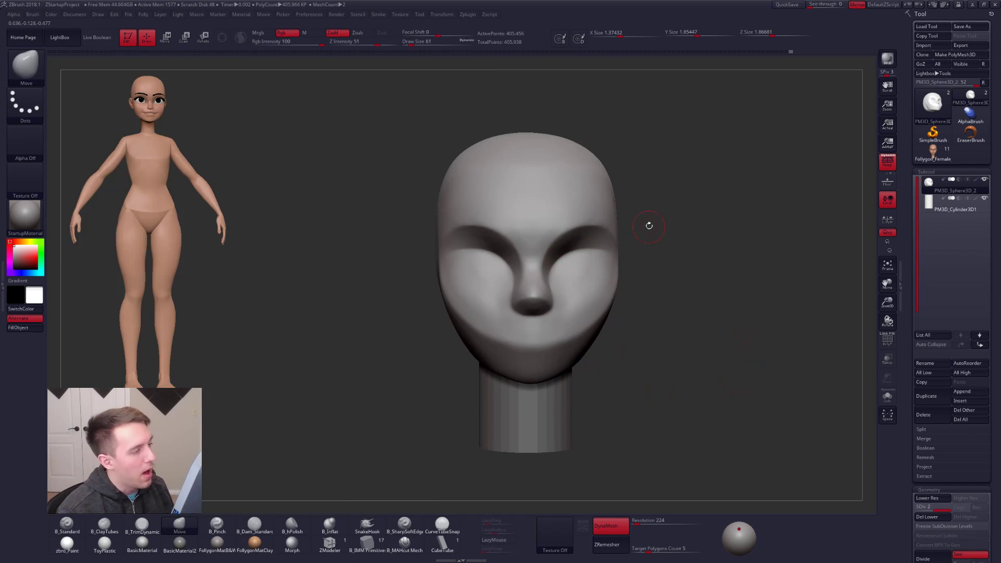
- Switch to the Gumroad page in the browser and examine the contents of Follygon's Brushes, including the InsertEar brush
key("alt+Tab")
left_click(465, 187)
scroll(661, 281, "down", 5)
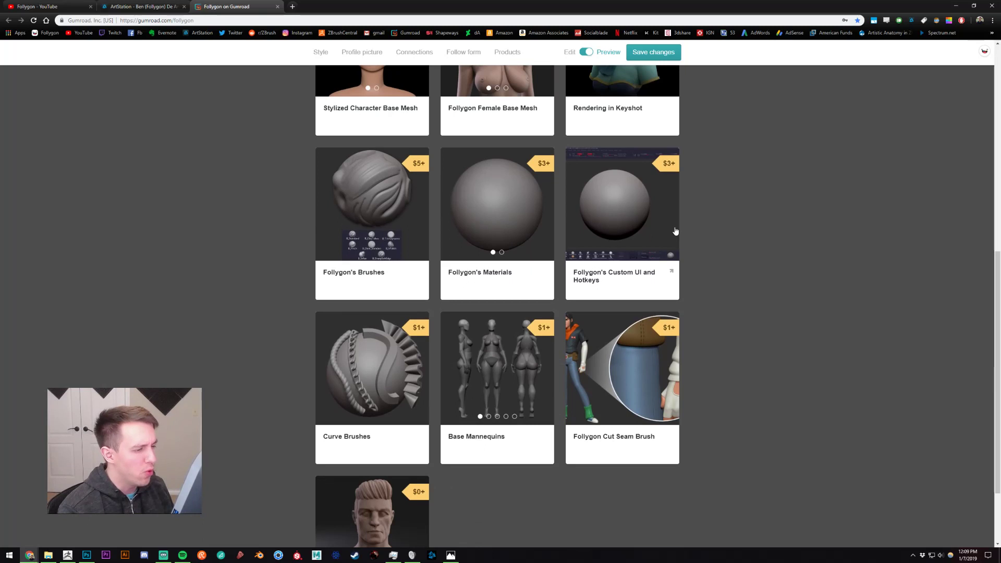
scroll(470, 250, "up", 1)
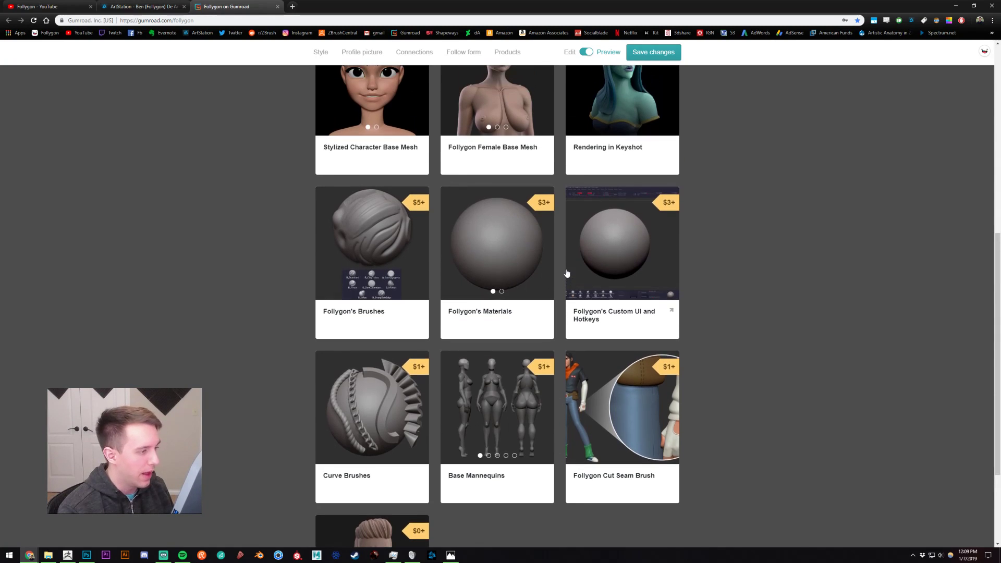
left_click(362, 262)
scroll(473, 313, "down", 2)
left_click_drag(407, 407, 378, 406)
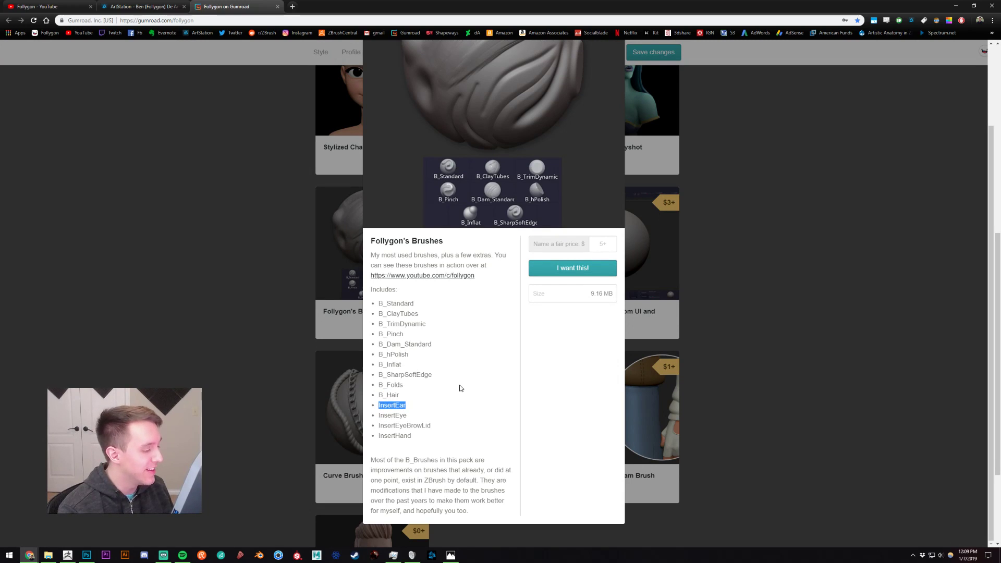
left_click(190, 226)
scroll(756, 246, "up", 4)
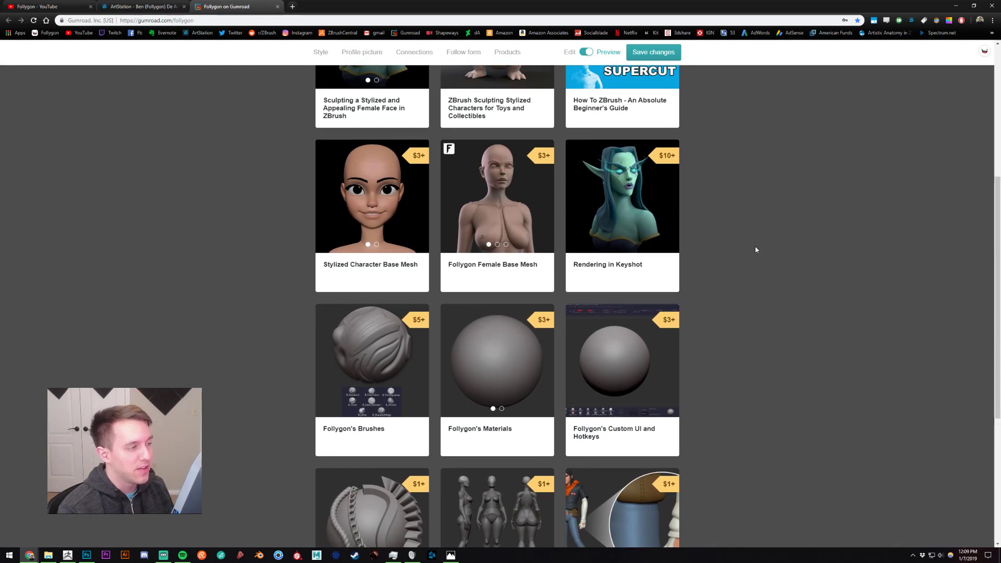
- Switch back to ZBrush, turn off perspective and view the head with its neck from the side
key("alt+Tab")
right_click_drag(670, 293, 526, 287)
right_click_drag(737, 263, 655, 264, "alt")
left_click(888, 162)
right_click_drag(789, 208, 721, 217, "alt")
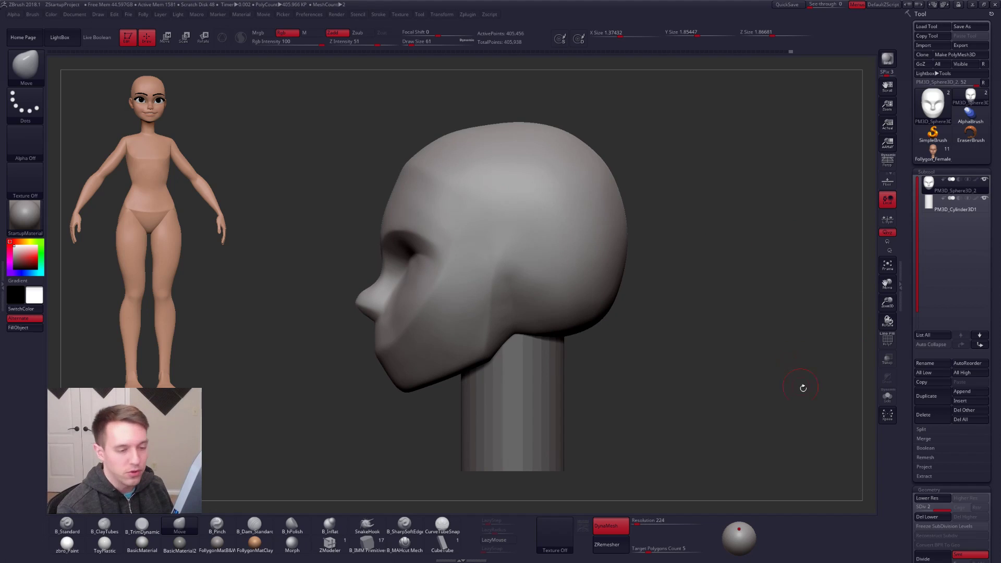
- Duplicate the head subtool and delete the copy's lower subdivision levels
left_click(928, 396)
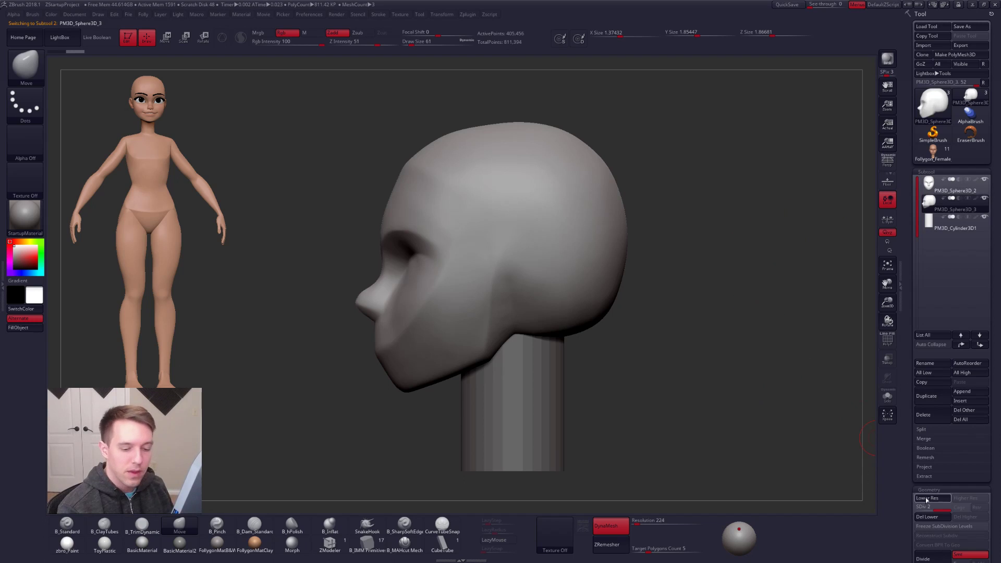
left_click(925, 517)
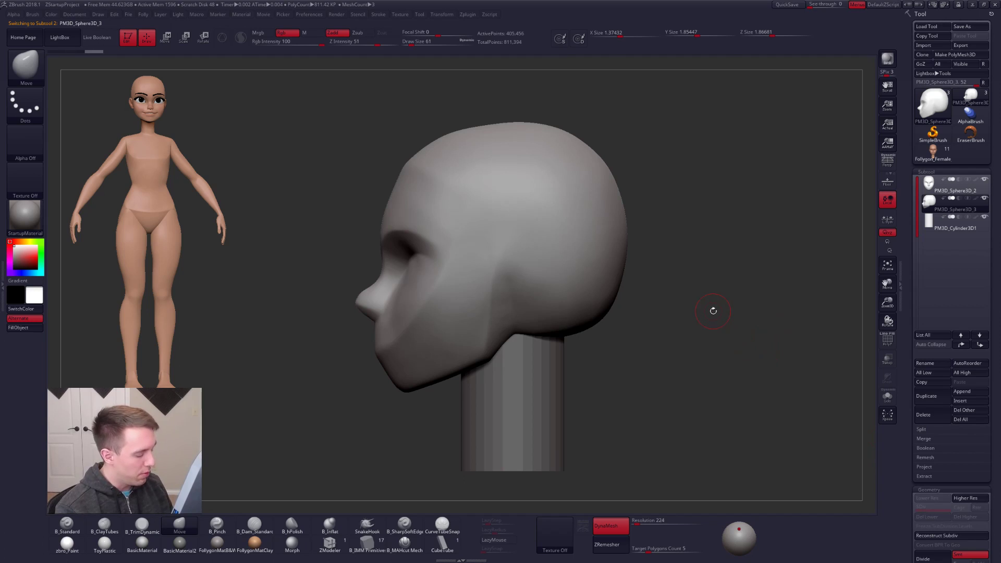
- Select the InsertEar brush for adding ears to the duplicated head
key("b")
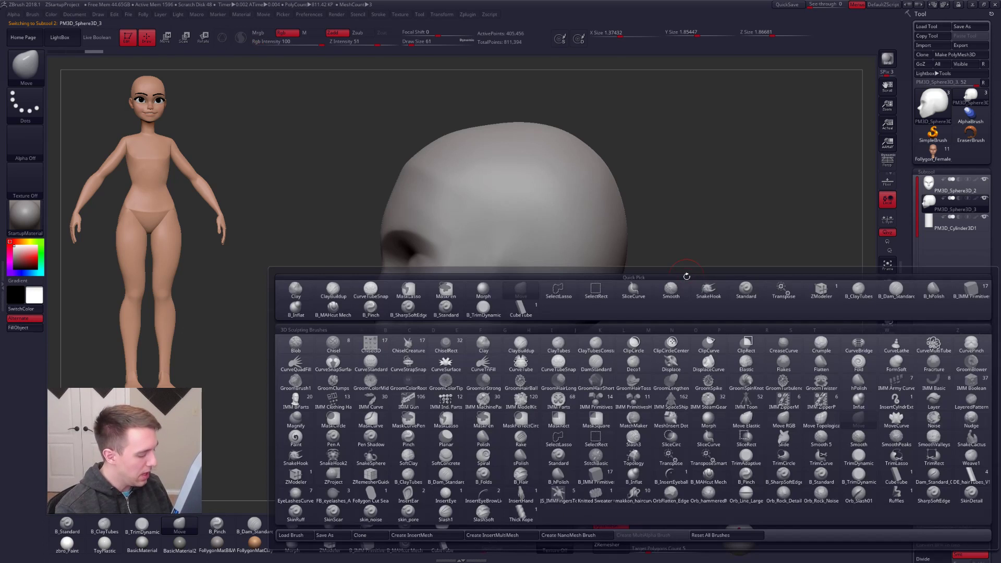
key("o")
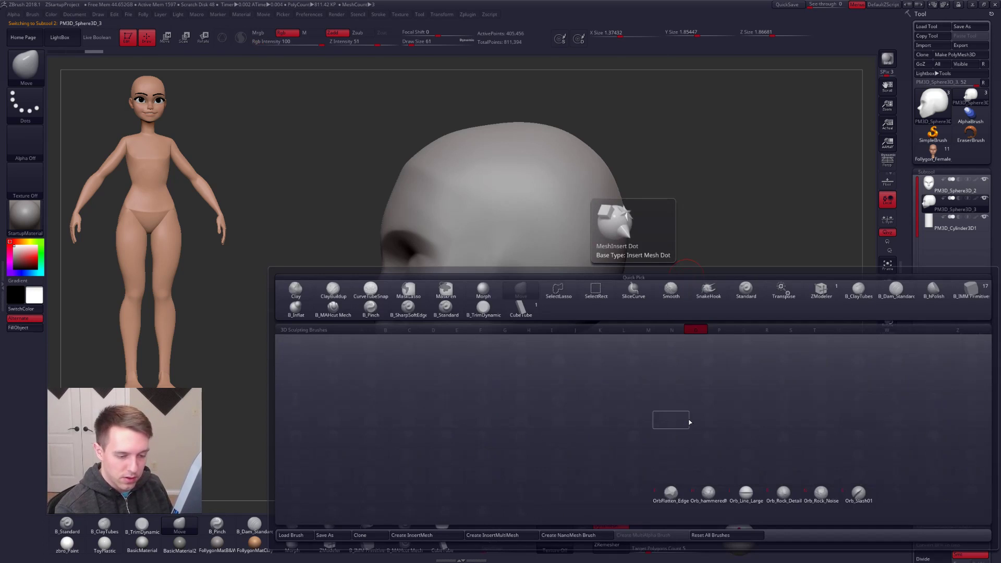
key("b")
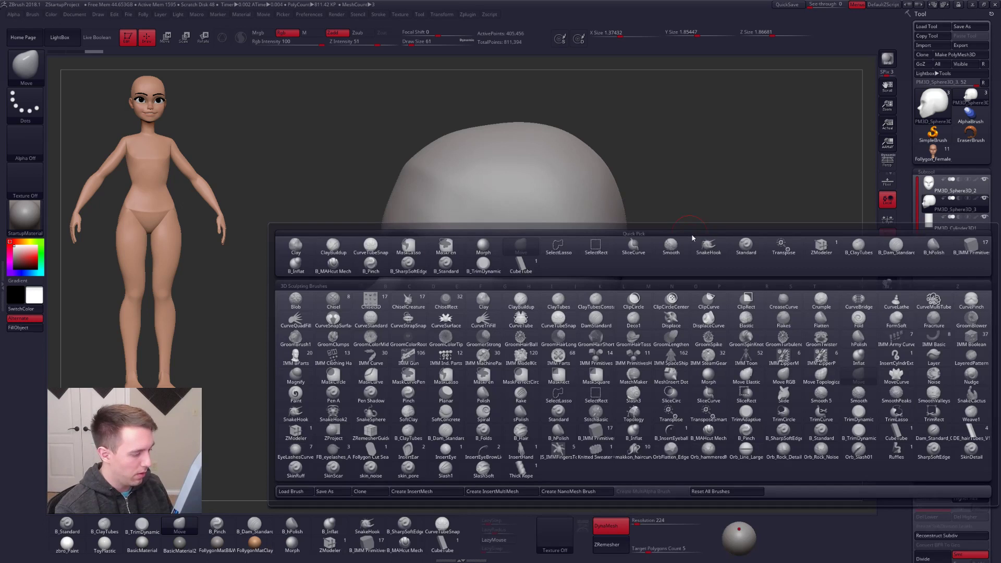
left_click(408, 449)
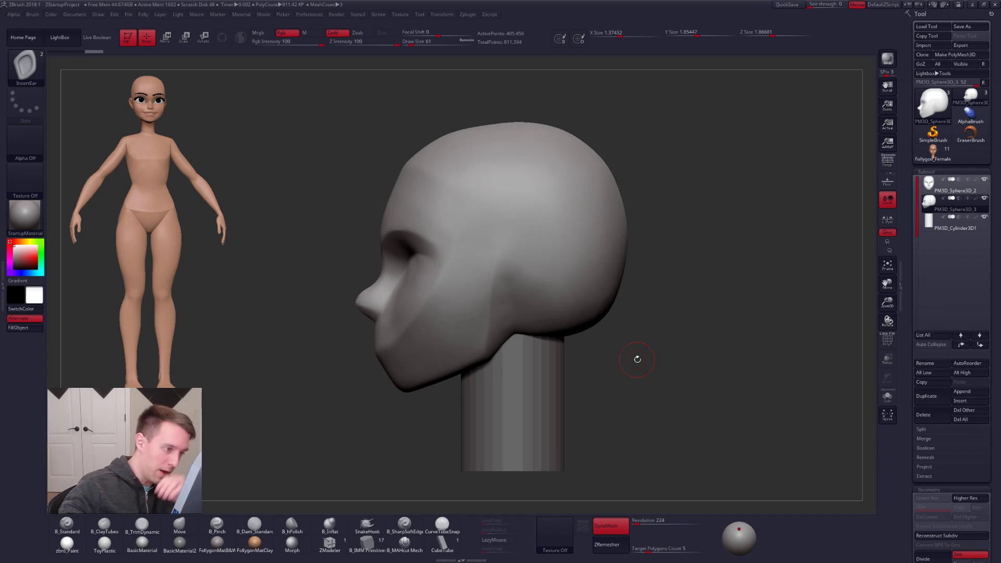
- Try inserting the realistic Ear mesh on the side of the head above the back of the jaw, and undo it
left_click_drag(580, 353, 554, 333, "alt")
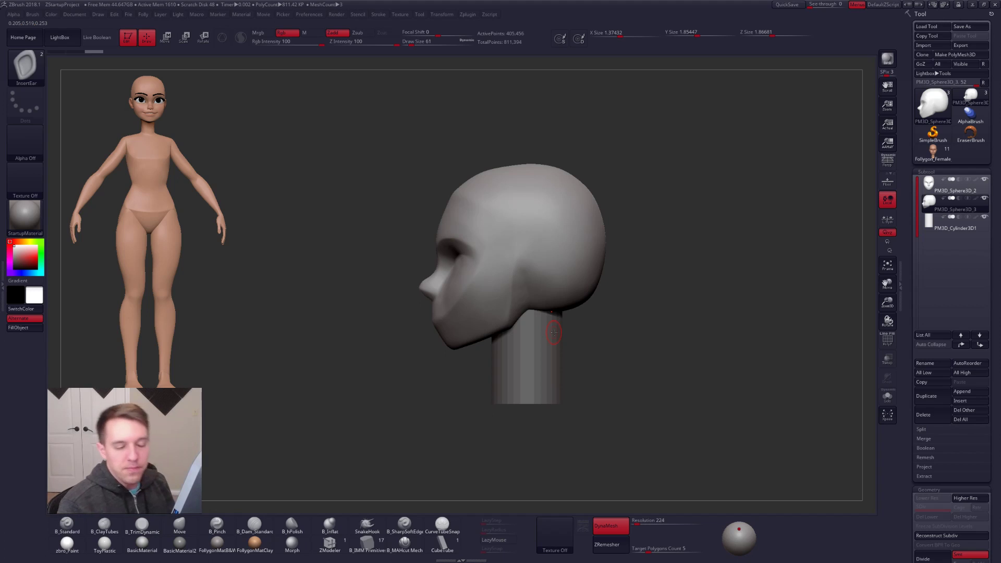
mouse_move(933, 202)
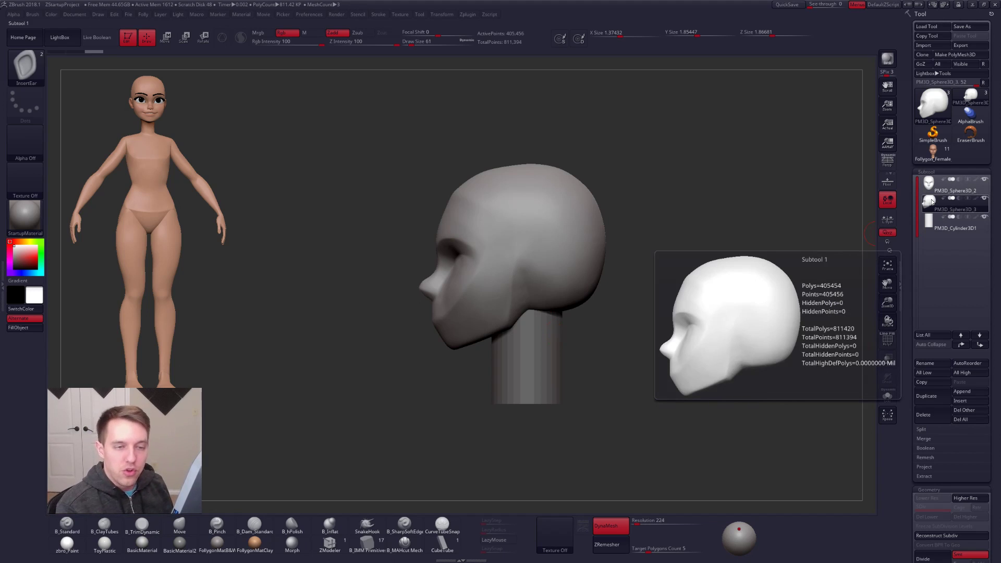
left_click_drag(669, 286, 619, 269)
left_click_drag(713, 297, 601, 260)
key("b")
key("i")
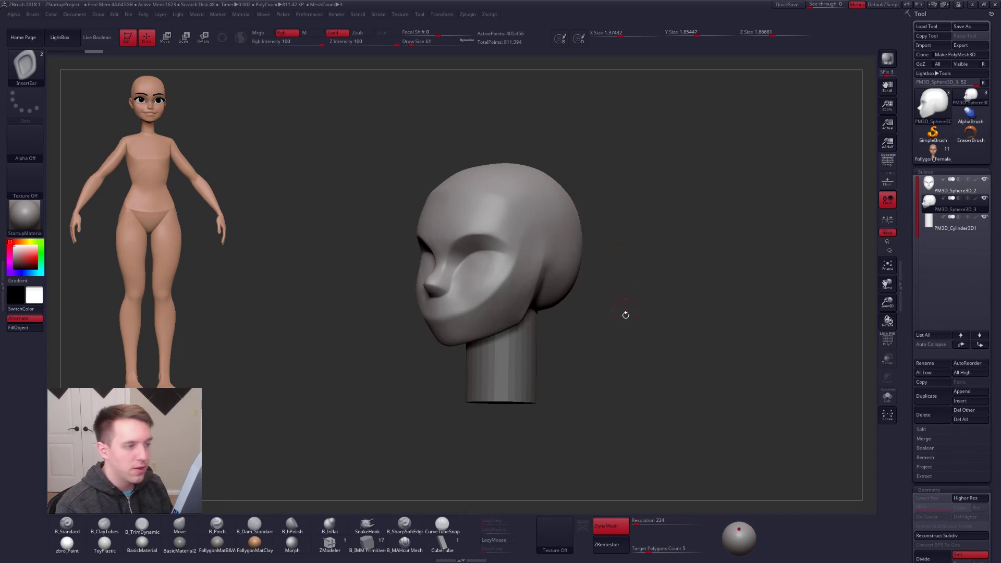
mouse_move(561, 282)
right_mouse_down()
mouse_move(529, 269)
mouse_move(525, 253)
mouse_move(548, 270)
right_mouse_up()
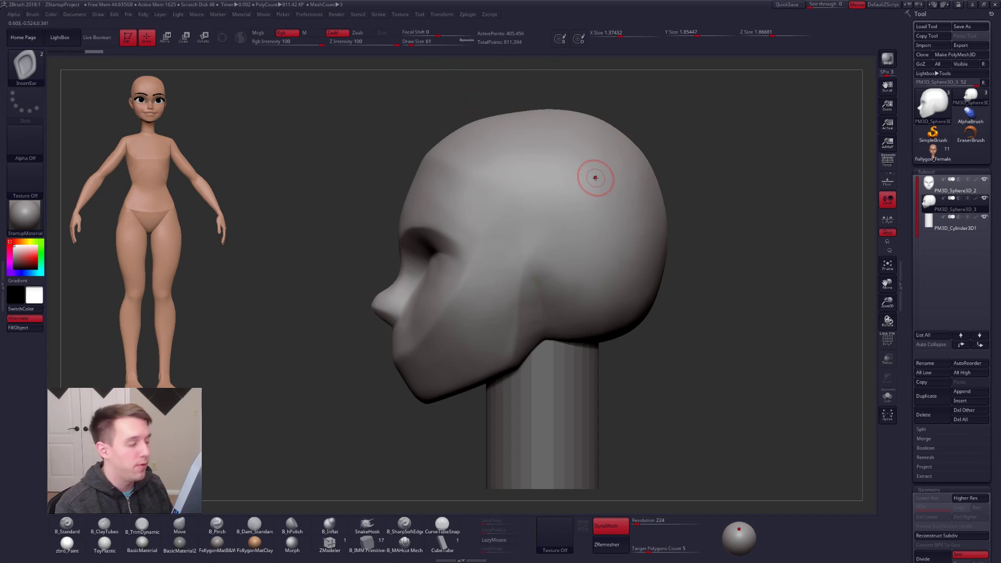
key("m")
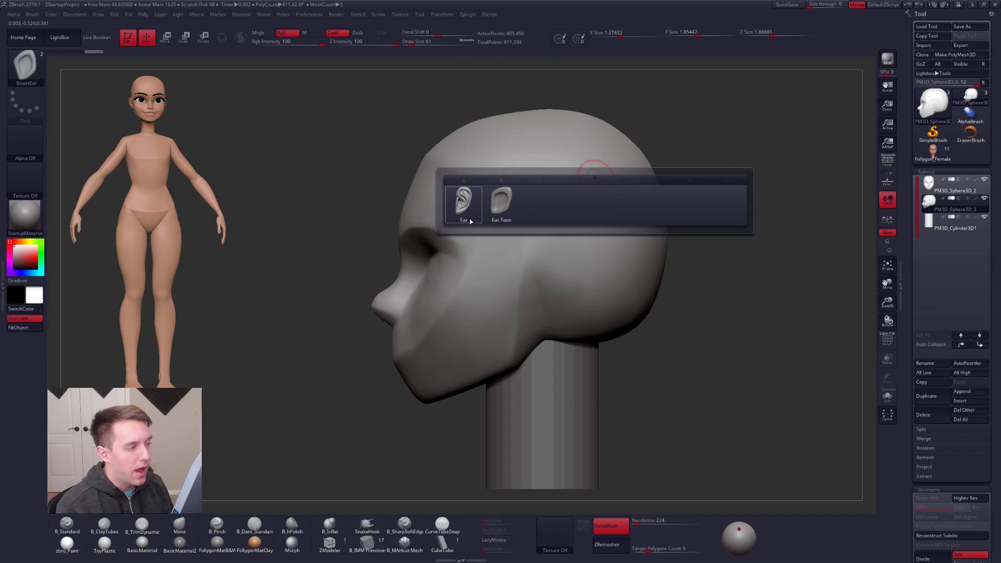
left_click(463, 202)
left_click_drag(536, 250, 542, 291)
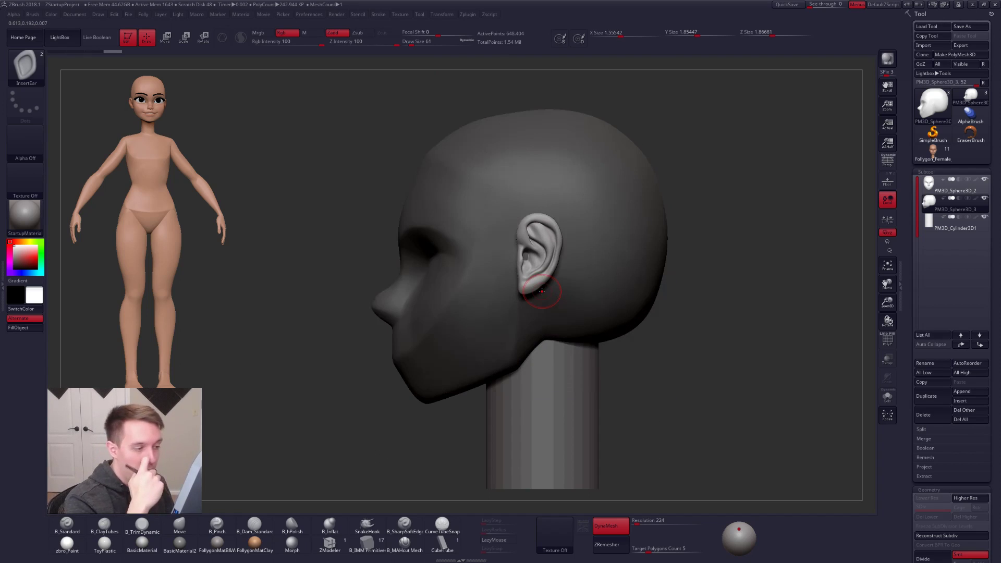
key("ctrl+z")
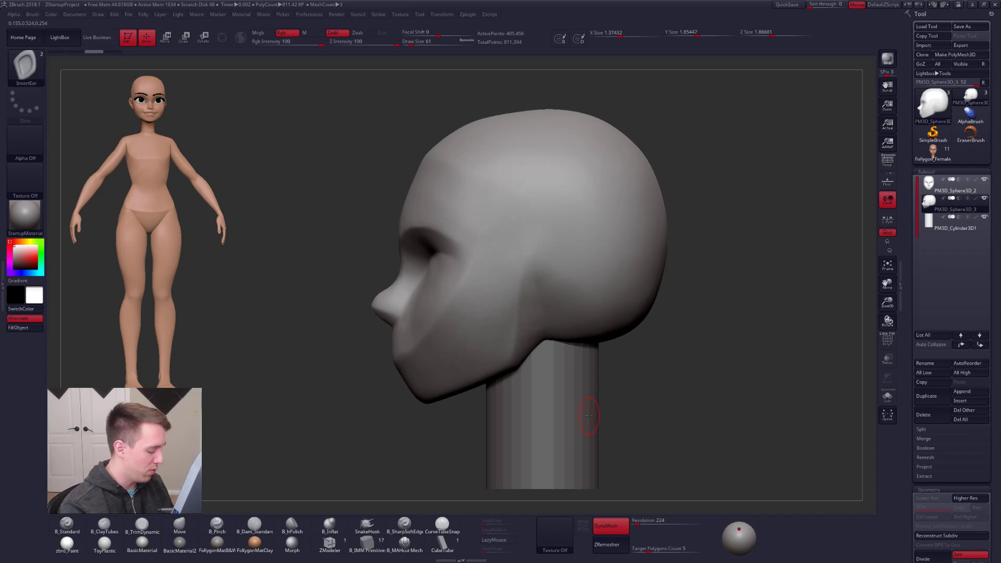
- Switch the InsertEar brush to the Ear Toon mesh
key("m")
left_click(471, 342)
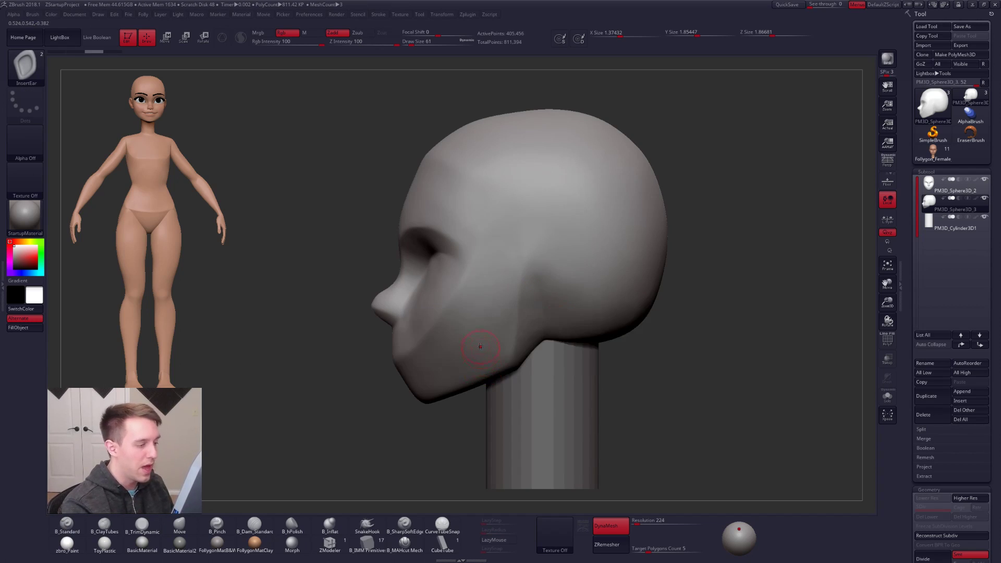
- Insert an ear mesh on the side of the duplicate head with the InsertEar brush
left_click(480, 347)
key("m")
left_click(427, 383)
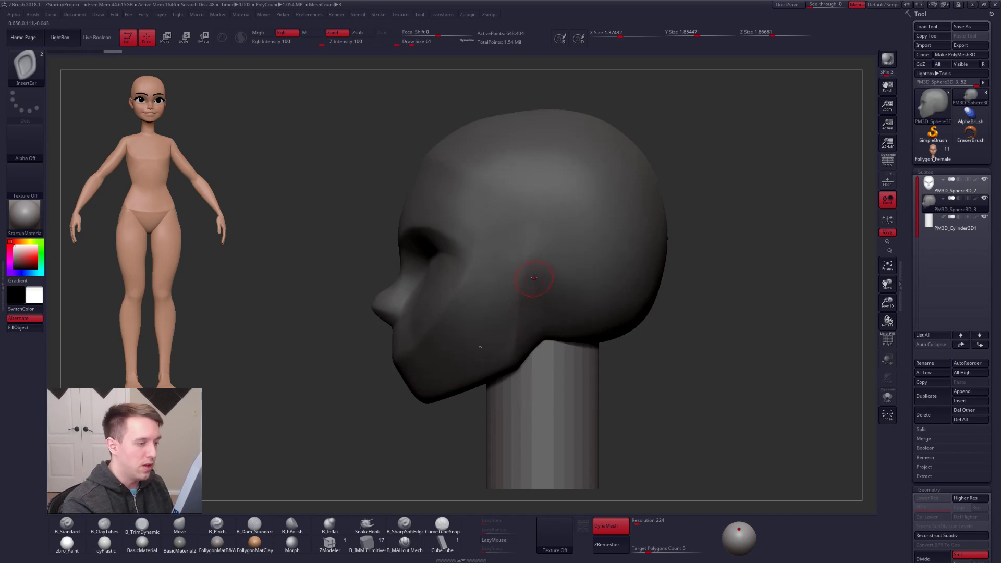
mouse_move(542, 282)
right_mouse_down()
mouse_move(545, 295)
mouse_move(523, 293)
mouse_move(538, 253)
right_mouse_up()
key("ctrl")
key("ctrl+z")
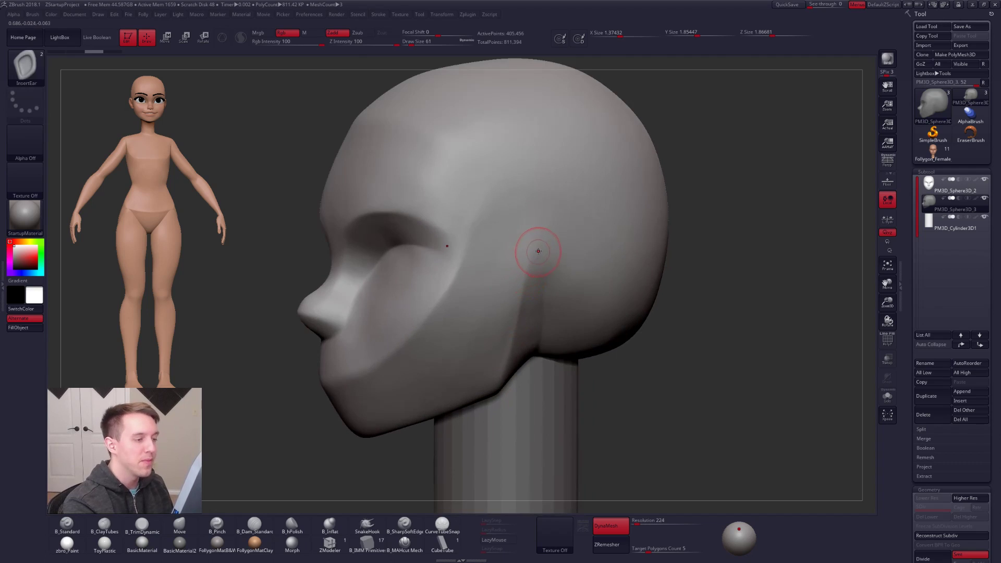
left_click_drag(544, 251, 546, 279)
right_click_drag(553, 278, 607, 270)
- Isolate the ears' polygroup with the wireframe shown and delete the hidden duplicate head geometry
key("shift+f")
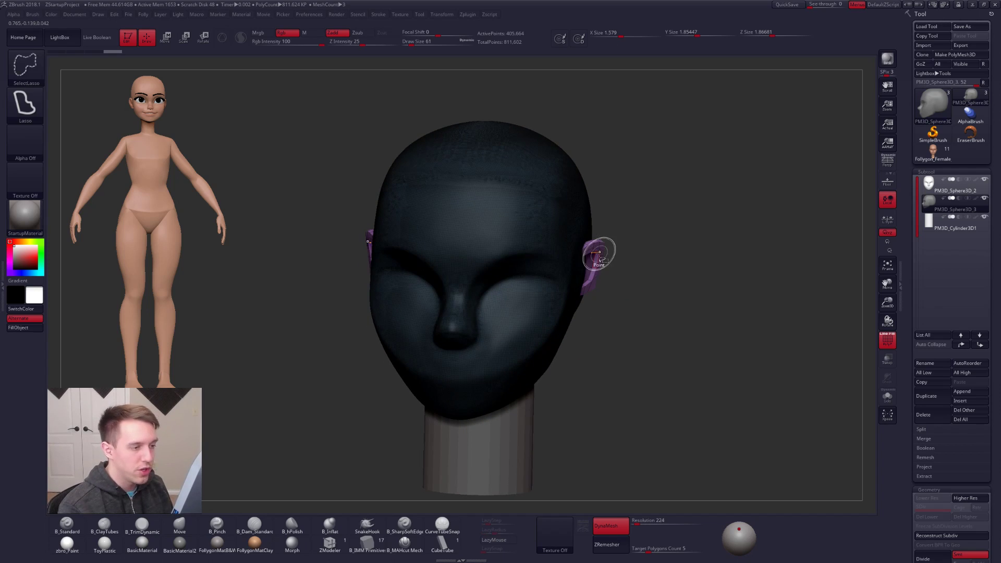
left_click(598, 257, "ctrl+shift")
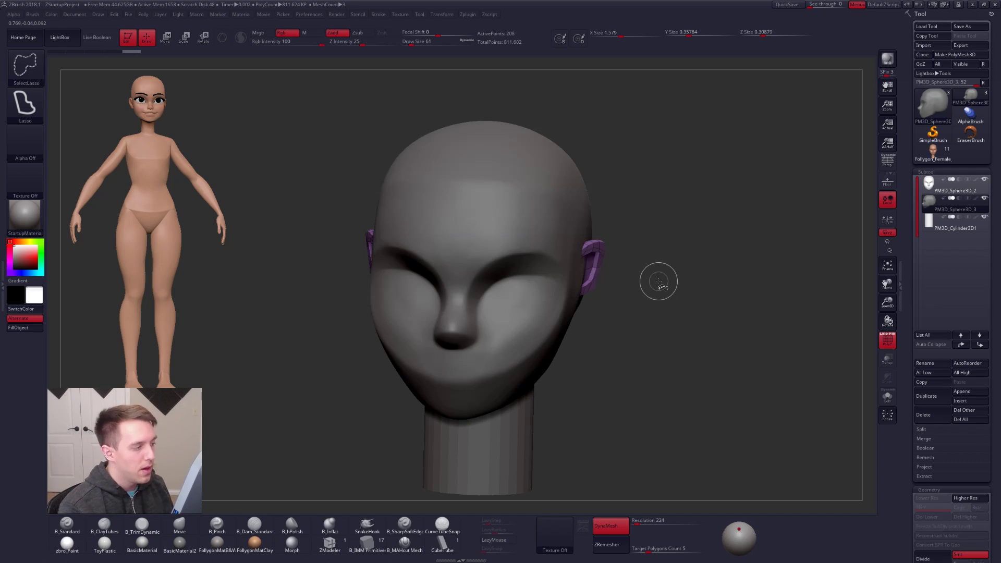
scroll(912, 229, "down", 6)
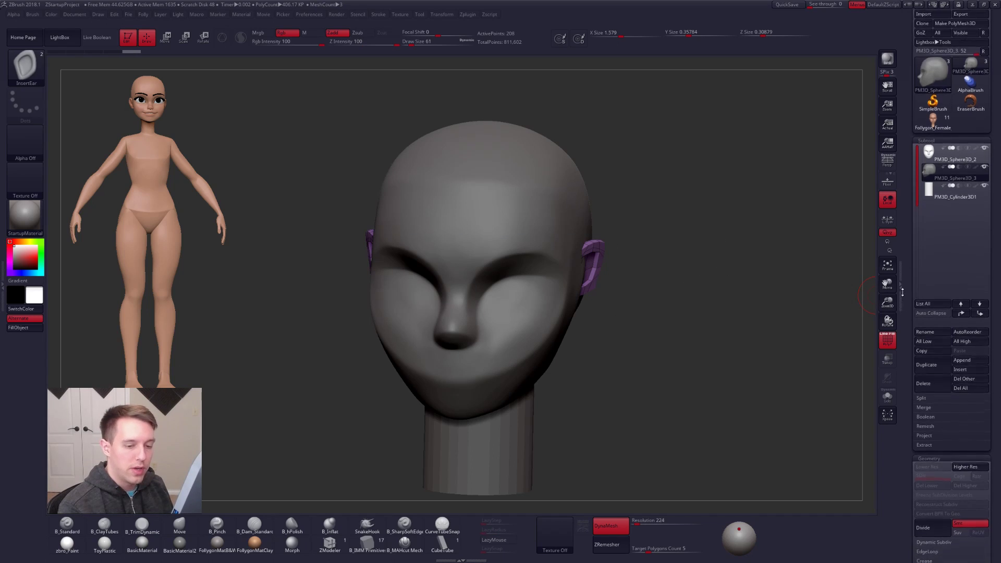
scroll(912, 230, "up", 4)
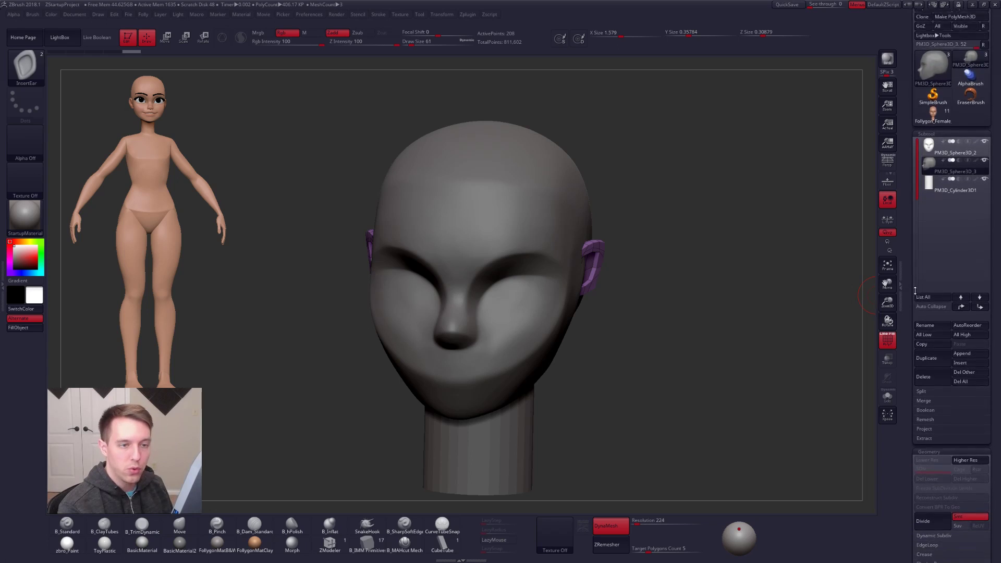
scroll(909, 356, "down", 3)
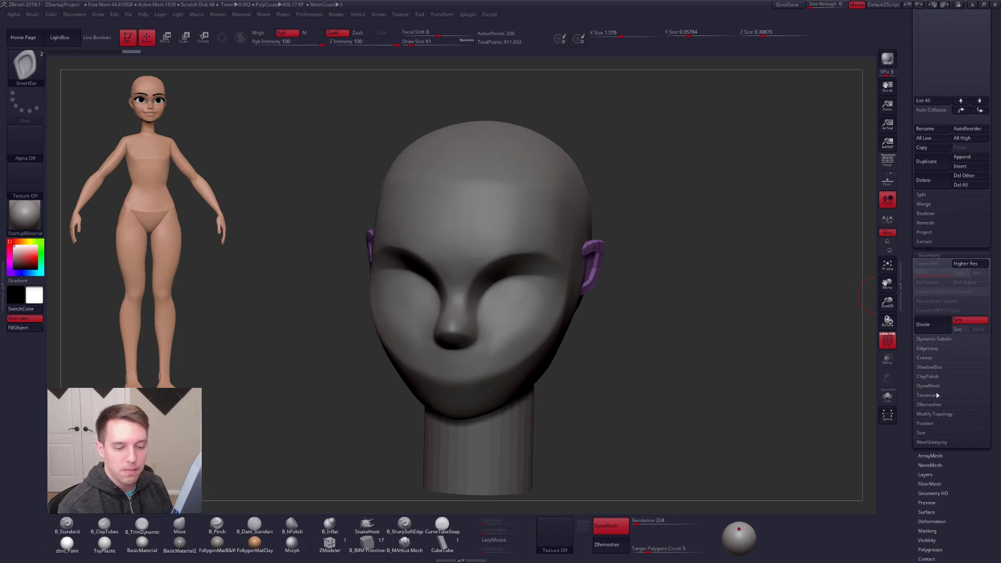
left_click(941, 413)
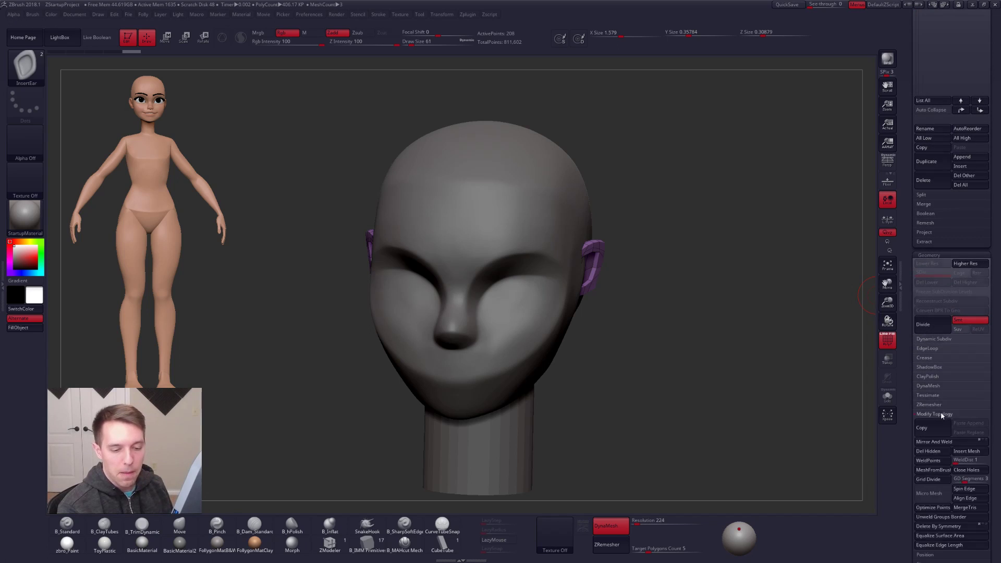
left_click(937, 452)
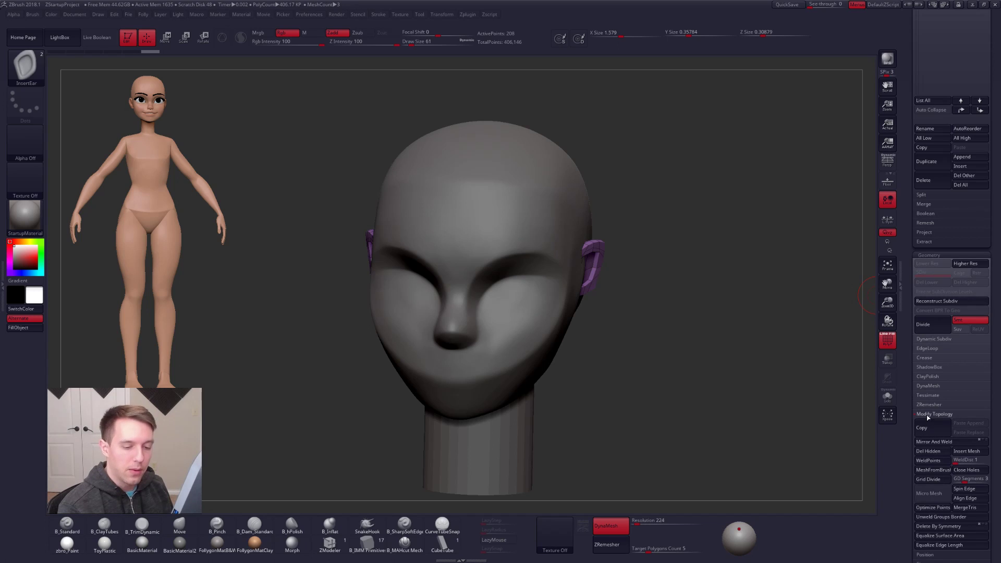
scroll(913, 418, "up", 5)
- Move the ears outward and slightly down in the front view using the transpose line
left_click_drag(730, 359, 708, 292, "shift")
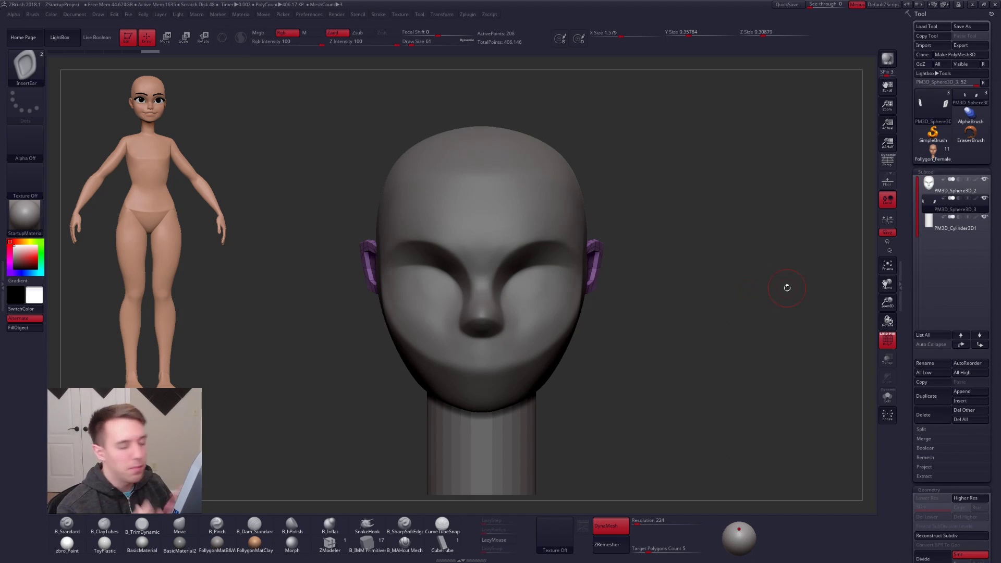
key("w")
left_click_drag(596, 289, 597, 365, "shift")
left_click_drag(596, 326, 613, 338)
key("ctrl+z")
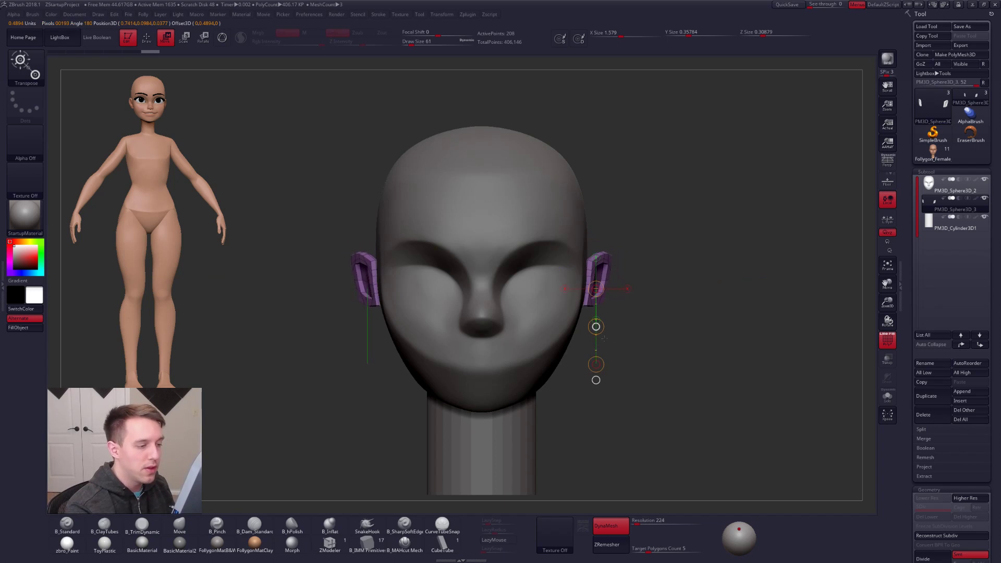
- Subdivide the ears once and compare their lower and higher subdivision levels with the ears isolated in Solo mode
key("ctrl+d")
left_click_drag(642, 369, 610, 354)
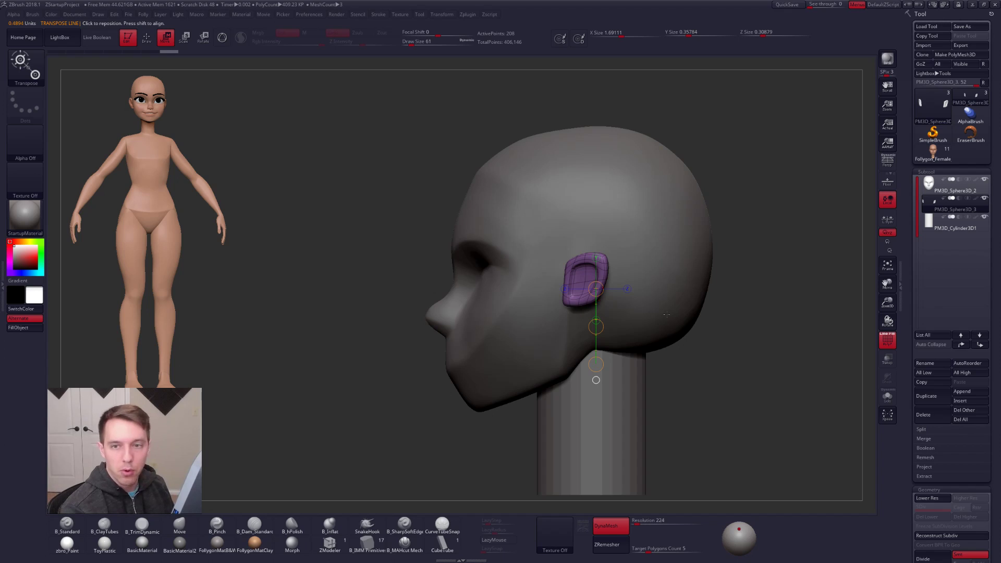
key("shift+d")
key("alt+s")
mouse_move(573, 284)
right_mouse_down("ctrl")
mouse_move(578, 328)
mouse_move(634, 325)
mouse_move(608, 331)
mouse_move(652, 318)
mouse_move(636, 315)
mouse_move(624, 278)
right_mouse_up("ctrl")
key("q")
key("d")
key("shift+d")
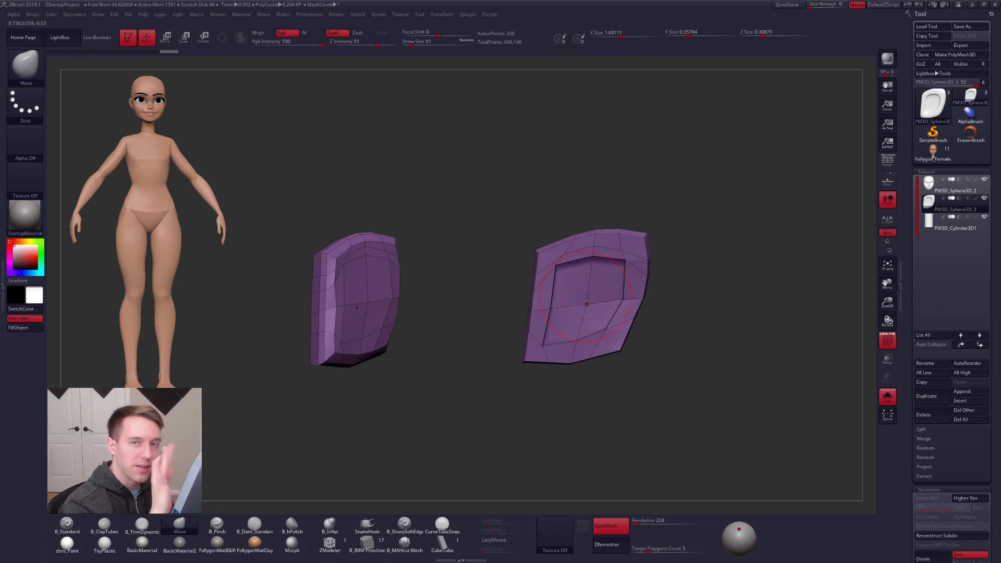
key("d")
right_click_drag(573, 298, 596, 320)
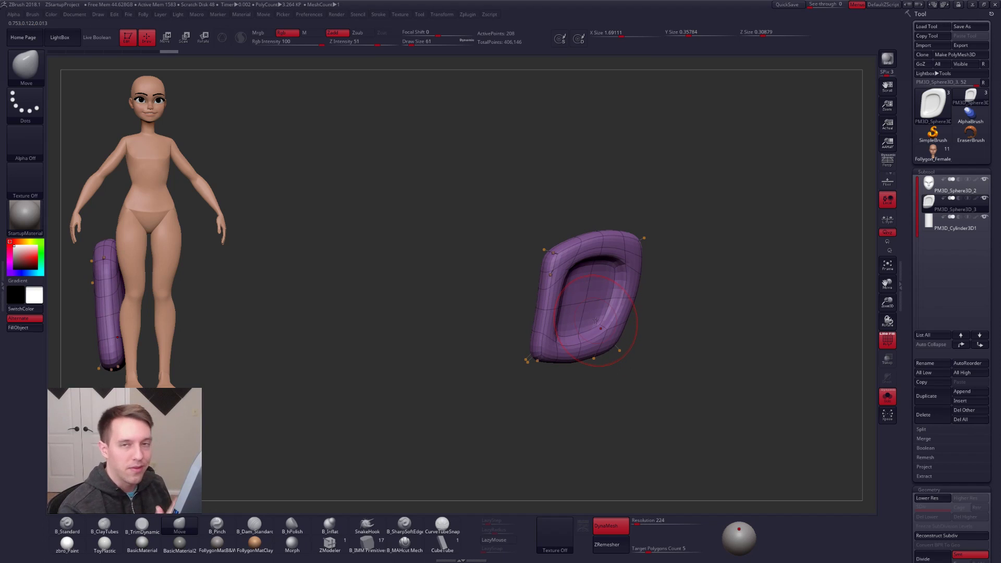
- Bring back the other subtools, scale up the ears and reposition them against the sides of the head
mouse_move(664, 377)
right_mouse_down("ctrl")
mouse_move(652, 342)
mouse_move(594, 342)
mouse_move(596, 365)
right_mouse_up("ctrl")
key("shift+s")
key("e")
left_click_drag(581, 319, 728, 321, "shift")
key("w")
left_click_drag(639, 319, 662, 319)
right_click_drag(472, 329, 588, 334, "shift")
mouse_move(588, 337)
left_mouse_down("shift")
mouse_move(668, 337)
mouse_move(583, 338)
left_mouse_up("shift")
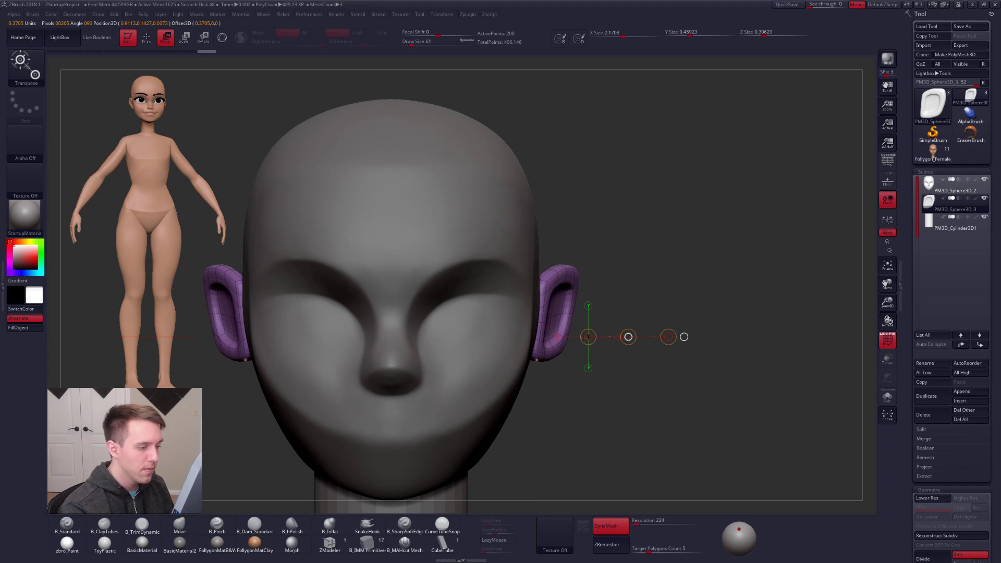
- Turn off the wireframe and rotate the ears slightly in the side view with the transpose line
right_click_drag(617, 386, 654, 376, "ctrl")
key("shift+f")
mouse_move(583, 371)
right_mouse_down("shift")
mouse_move(487, 373)
mouse_move(495, 381)
mouse_move(563, 381)
right_mouse_up("shift")
key("r")
left_click_drag(501, 303, 512, 104, "shift")
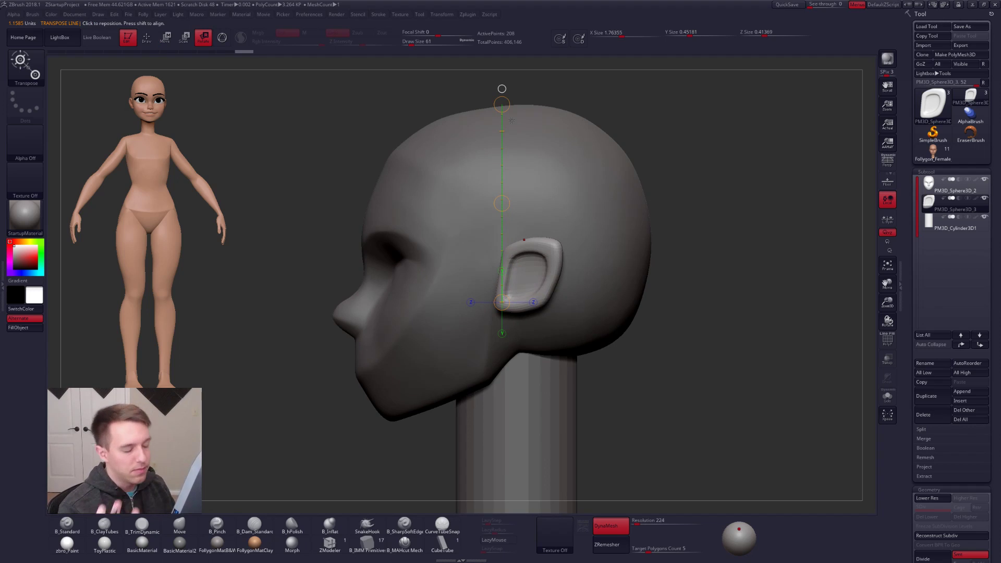
key("q")
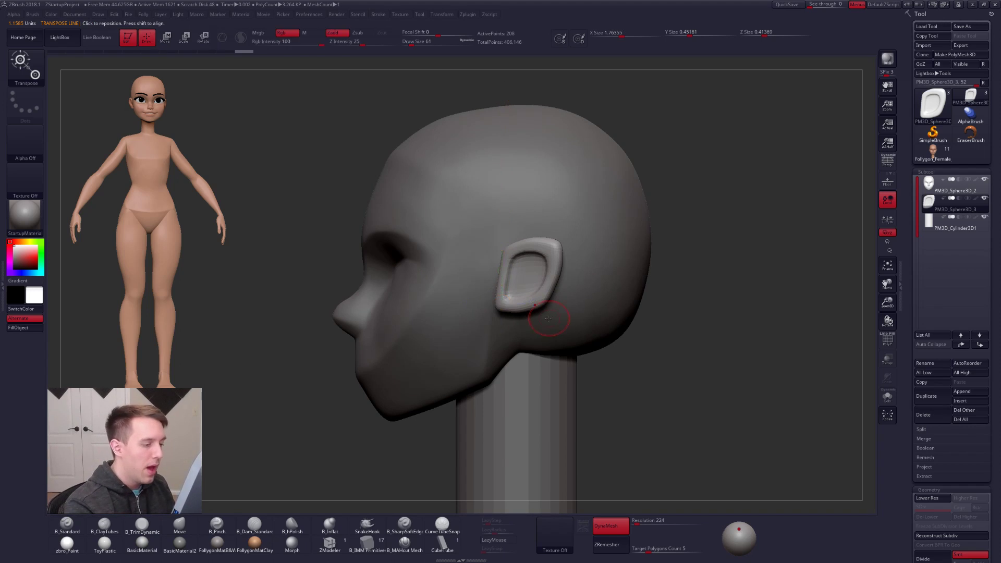
- Select the head subtool, isolate it in Solo mode and set the draw size to 104
left_click(547, 319, "alt")
right_click_drag(459, 316, 540, 317)
key("space")
left_click_drag(540, 317, 544, 316)
key("shift+s")
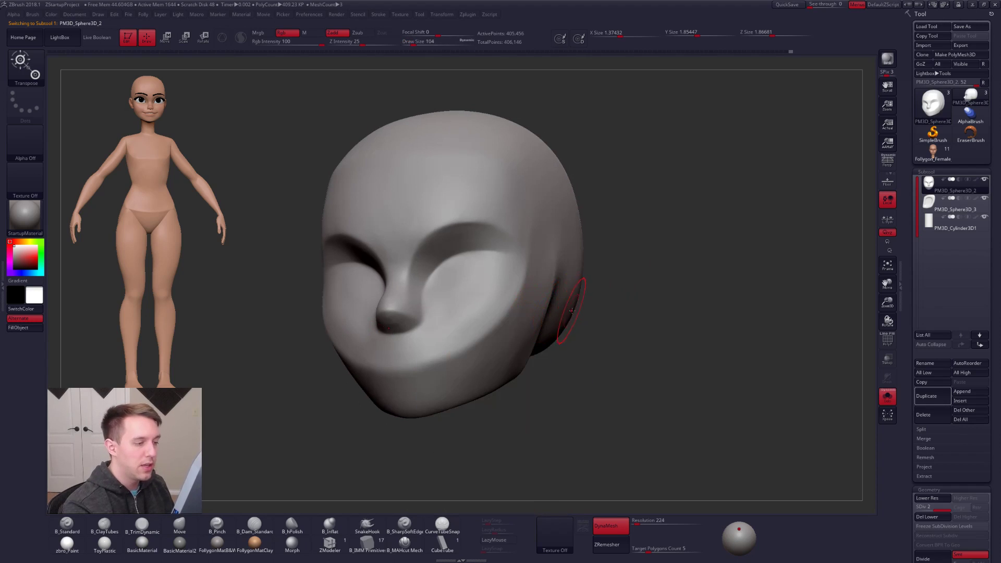
right_click_drag(574, 319, 611, 335, "shift")
- Reshape the back of the jaw and the sides of the head using the Move brush at draw size 192
key("w")
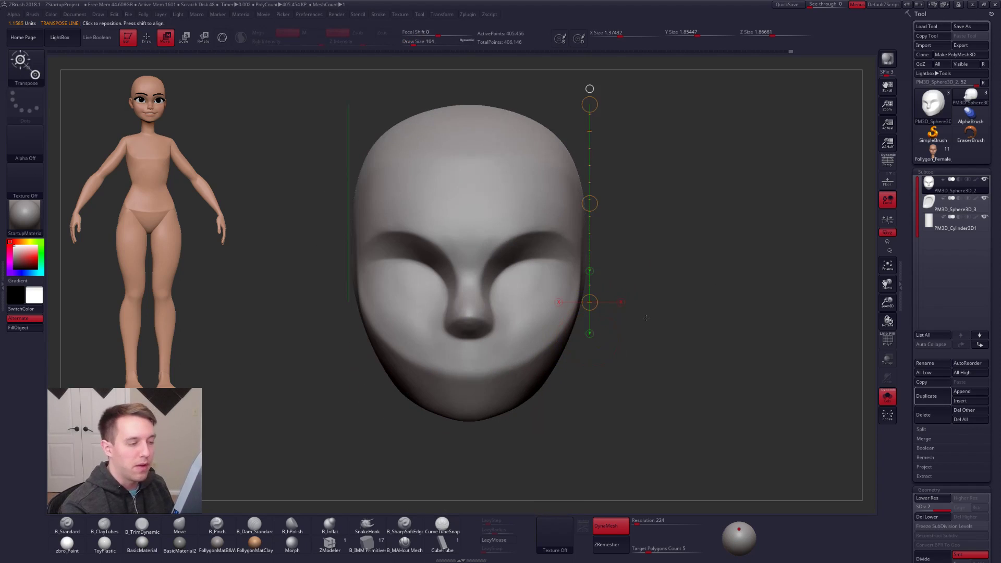
key("q")
mouse_move(597, 277)
left_mouse_down()
mouse_move(595, 380)
mouse_move(592, 313)
mouse_move(588, 327)
mouse_move(603, 389)
mouse_move(596, 308)
mouse_move(712, 66)
mouse_move(710, 441)
mouse_move(699, 441)
left_mouse_up()
mouse_move(608, 381)
left_mouse_down("shift")
mouse_move(666, 351)
mouse_move(553, 384)
left_mouse_up("shift")
left_click_drag(628, 367, 514, 390)
mouse_move(672, 361)
left_mouse_down("alt")
mouse_move(619, 368)
mouse_move(521, 421)
left_mouse_up("alt")
key("space")
left_click_drag(532, 309, 540, 308)
left_click_drag(470, 340, 509, 326)
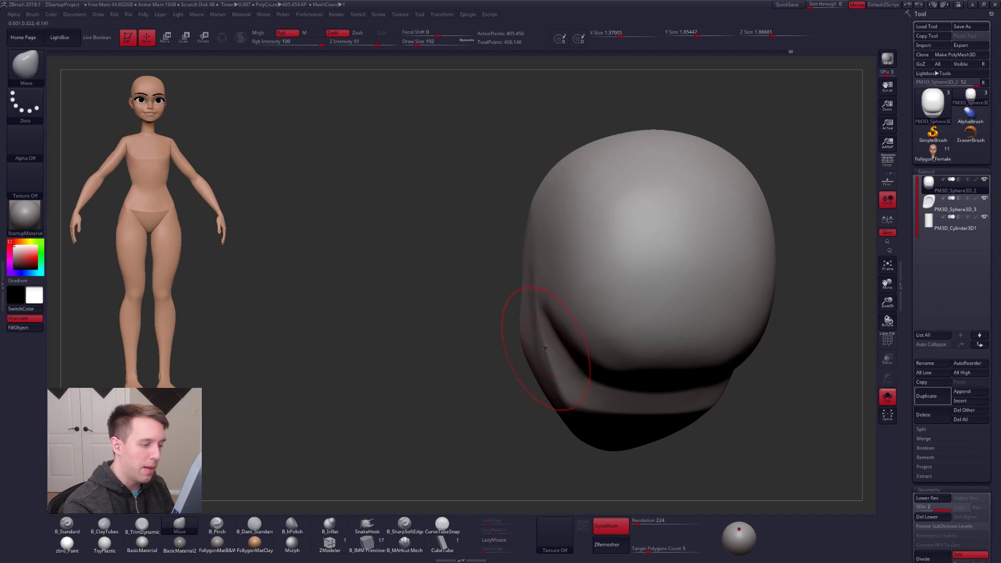
mouse_move(554, 329)
left_mouse_down()
mouse_move(608, 318)
mouse_move(506, 334)
left_mouse_up()
- Flatten and smooth the planes on the sides and back of the skull with the TrimDynamic brush
key("3")
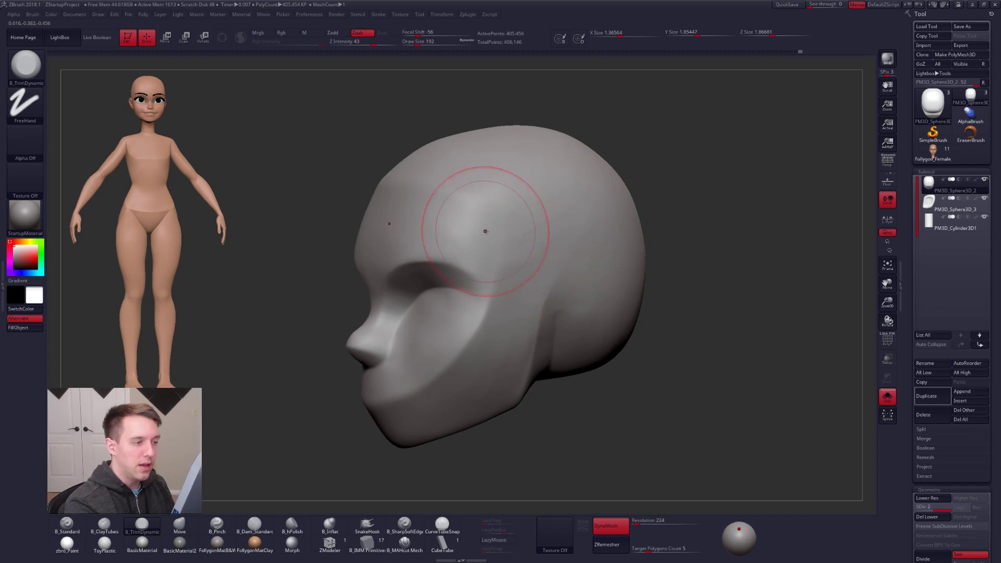
right_click_drag(583, 348, 603, 264)
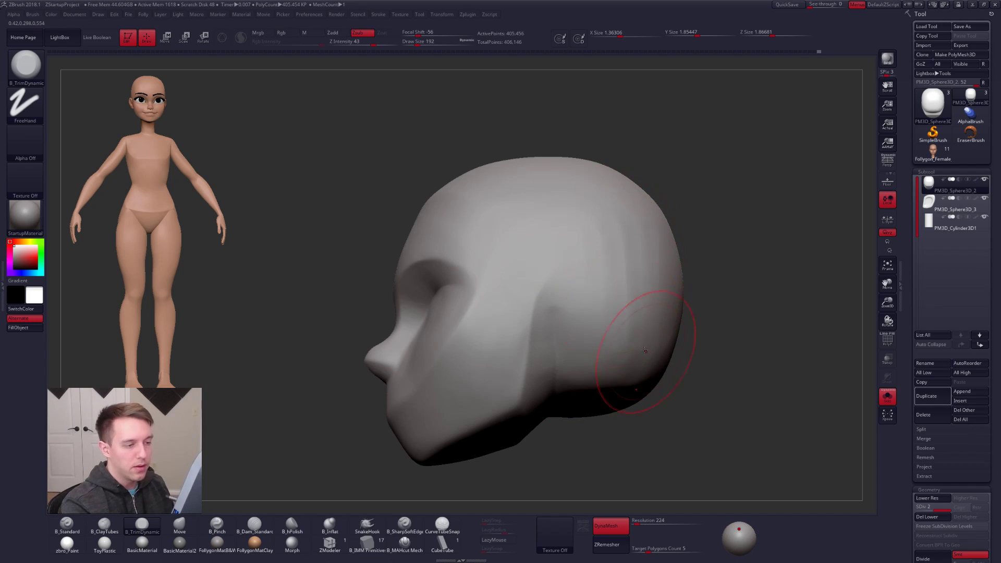
mouse_move(608, 357)
right_mouse_down()
mouse_move(649, 353)
mouse_move(612, 336)
mouse_move(628, 287)
right_mouse_up()
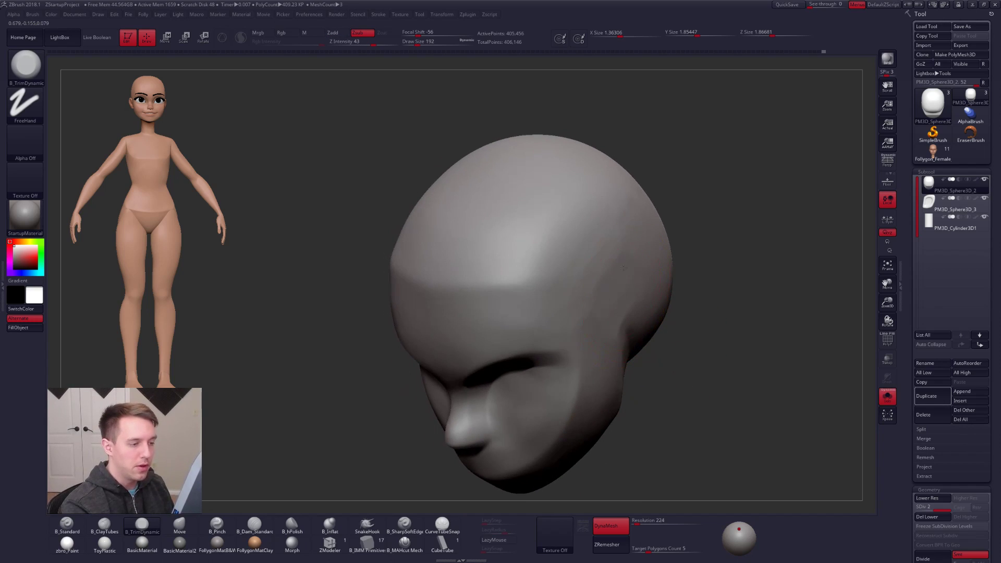
right_click_drag(640, 263, 674, 290)
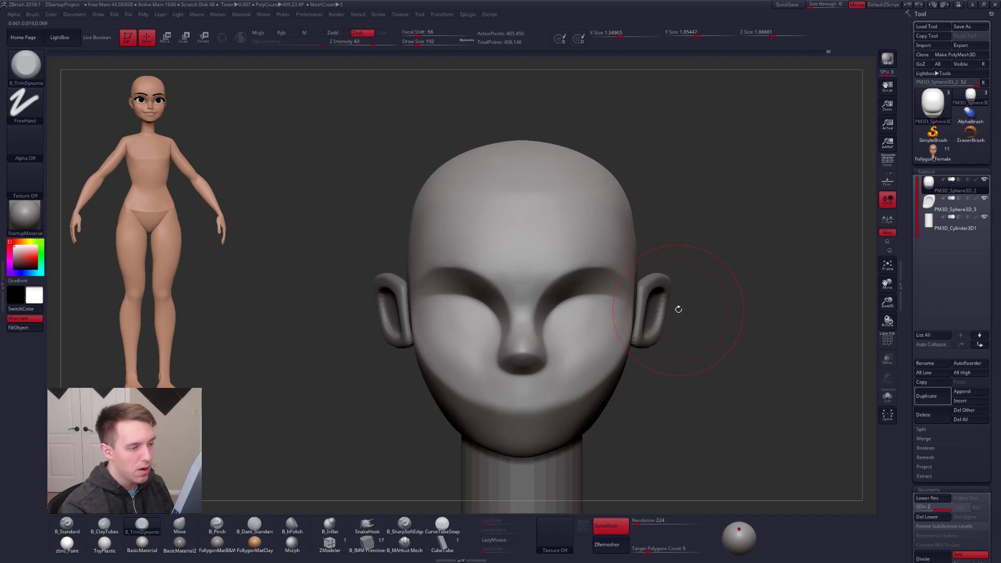
right_click_drag(682, 346, 648, 335)
- Adjust the sides of the head beside the ears with the Move brush
key("b")
key("m")
key("v")
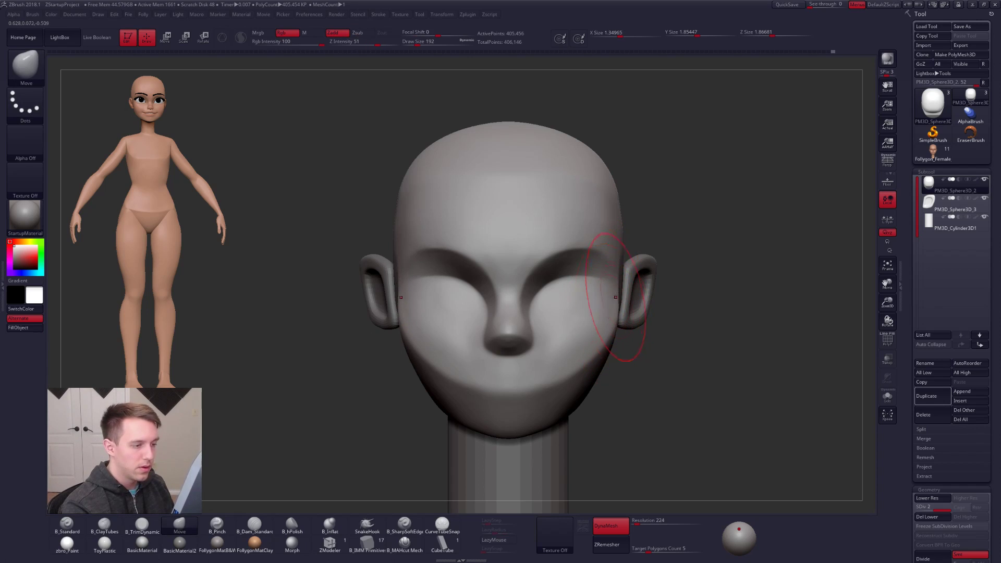
mouse_move(615, 288)
right_mouse_down()
mouse_move(644, 293)
mouse_move(608, 305)
mouse_move(605, 294)
right_mouse_up()
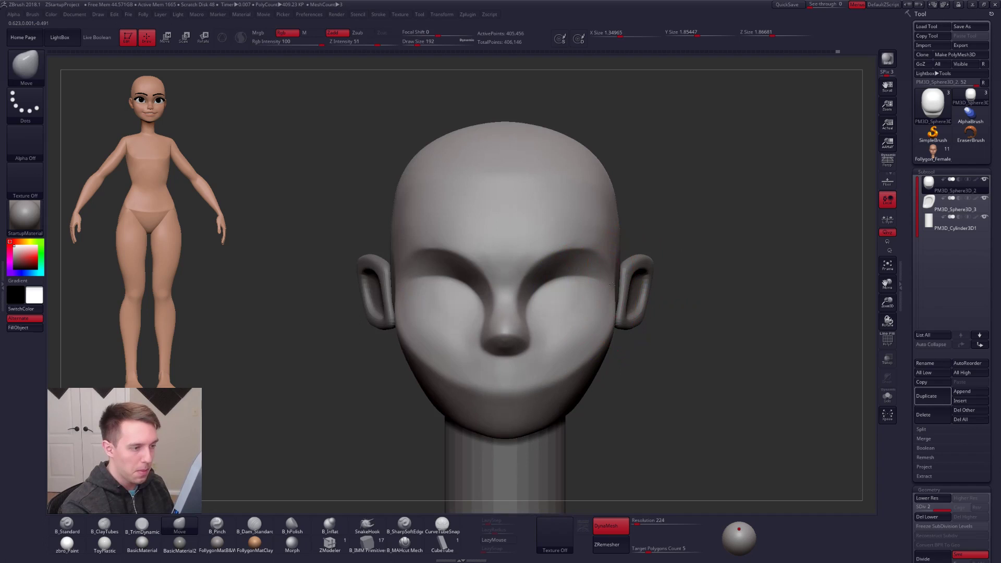
mouse_move(619, 294)
right_mouse_down()
mouse_move(592, 331)
mouse_move(596, 380)
right_mouse_up()
- View the isolated head from above and place the light at the centre of the light sphere for even, frontal lighting
right_click_drag(669, 382, 629, 407)
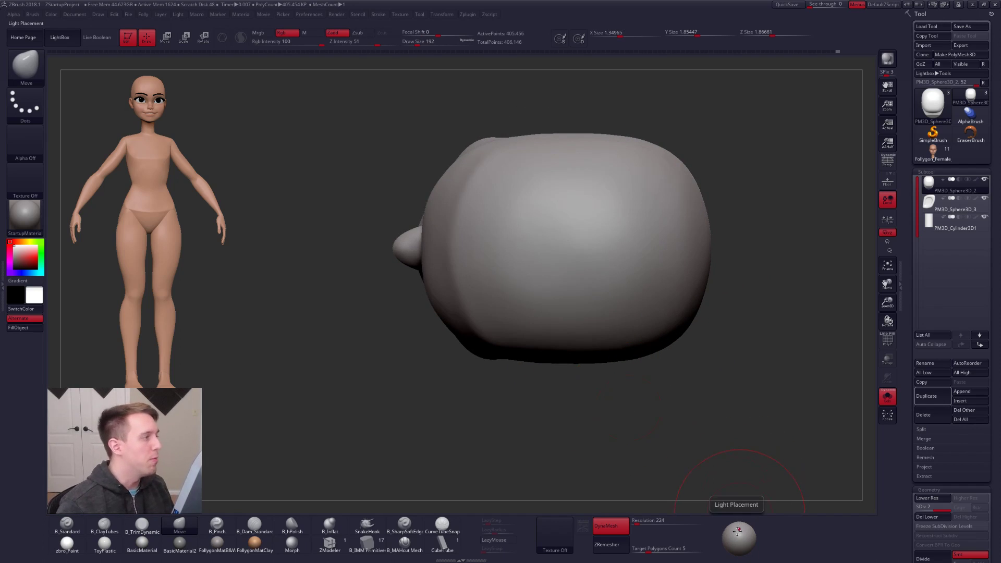
left_click(185, 15)
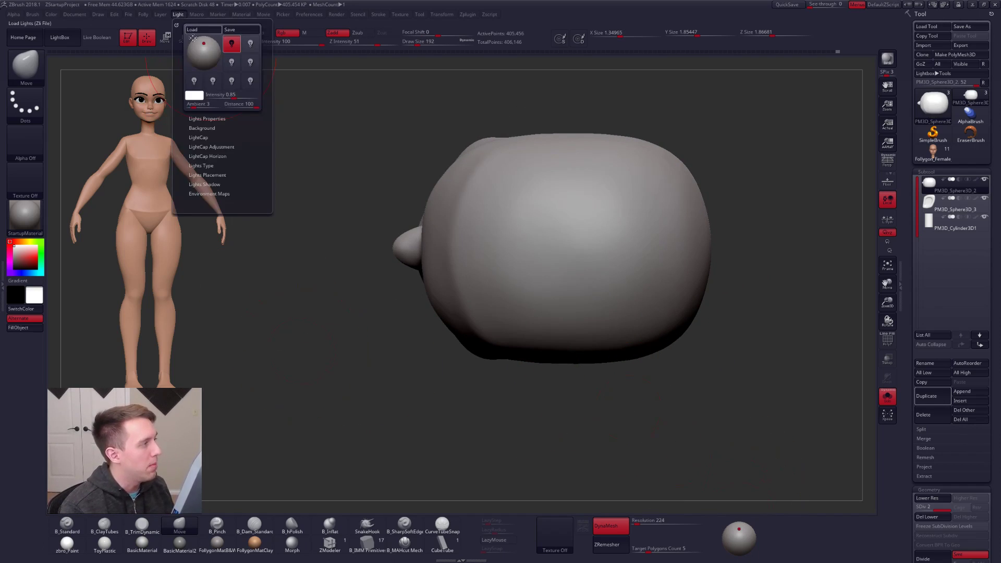
left_click_drag(204, 48, 207, 60)
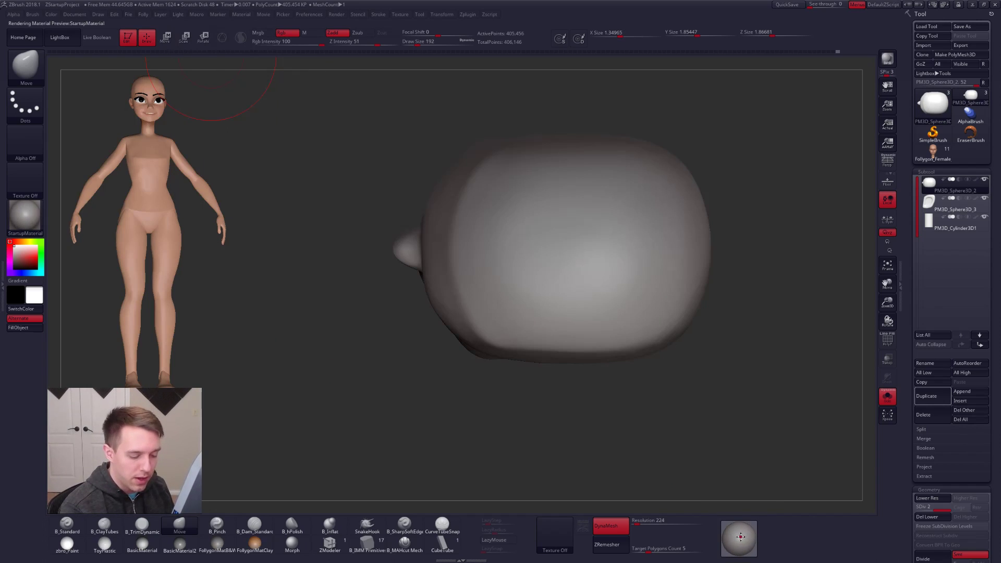
right_click_drag(621, 315, 609, 371, "alt")
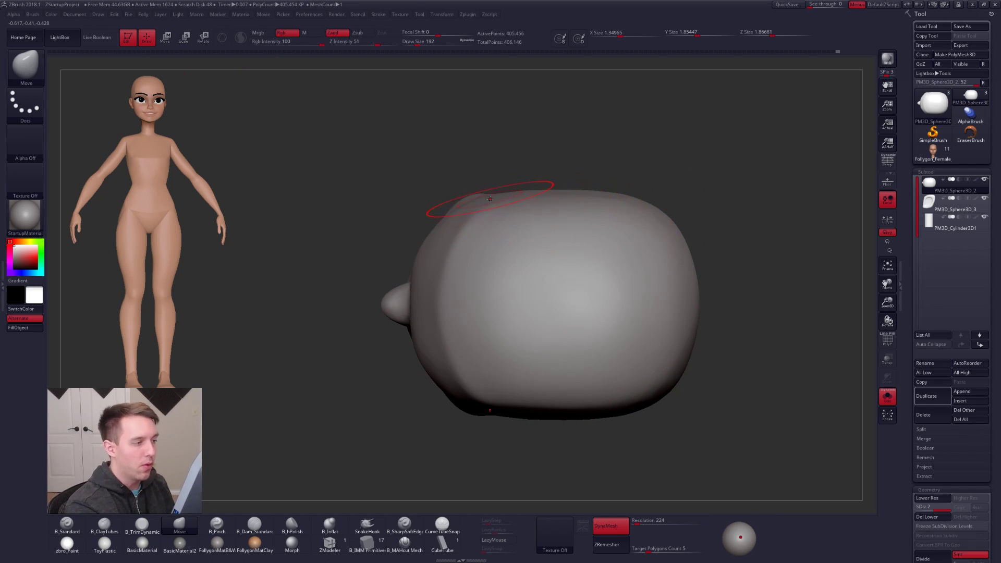
- Even out the skull's side contour in the top view using the Move brush at draw size 350
key("space")
left_click_drag(545, 193, 557, 198)
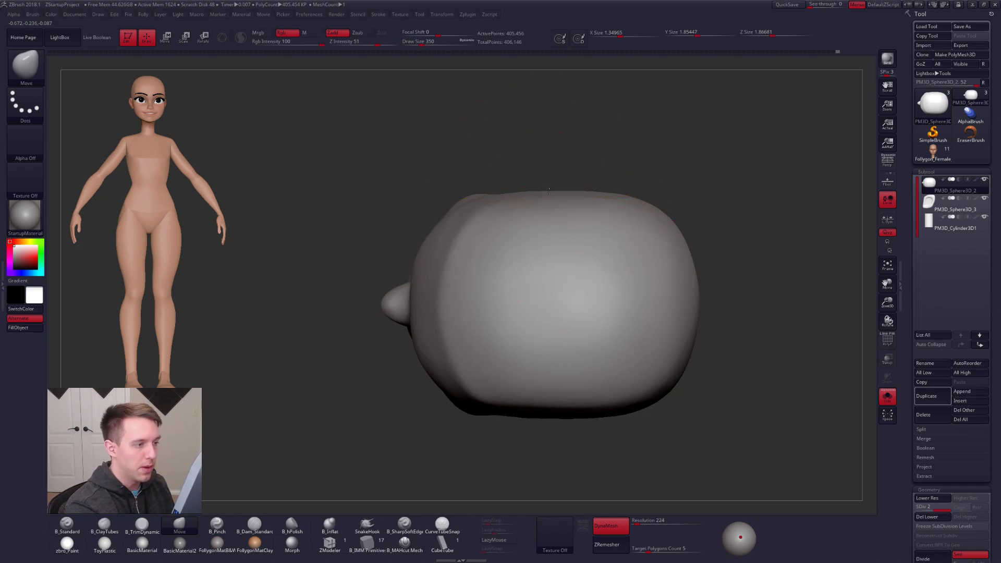
mouse_move(595, 443)
right_mouse_down("shift")
mouse_move(590, 318)
mouse_move(564, 246)
right_mouse_up("shift")
- Flatten the upper side of the skull using the TrimDynamic brush at draw size 203
key("space")
left_click_drag(561, 227, 553, 225)
key("3")
left_click_drag(530, 178, 577, 219)
key("space")
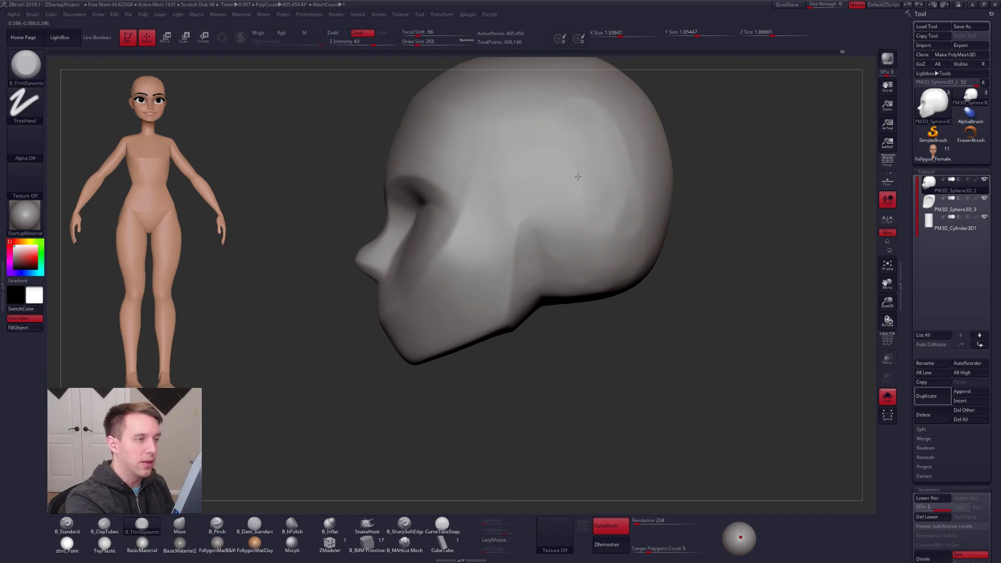
- Move the light back up on the light sphere, turn on perspective and show all the subtools again
mouse_move(577, 261)
right_mouse_down()
mouse_move(621, 261)
mouse_move(622, 323)
right_mouse_up()
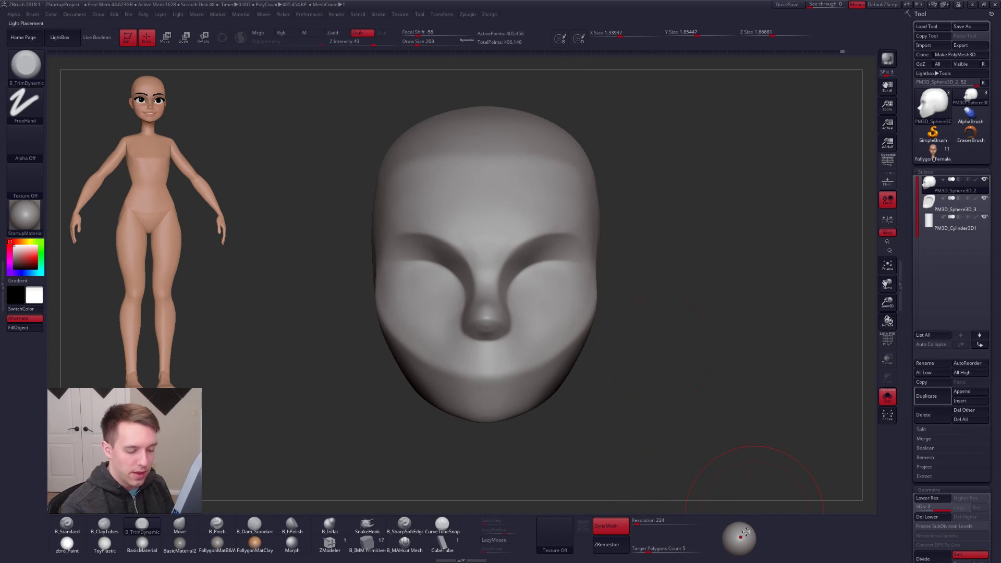
left_click_drag(747, 531, 739, 531)
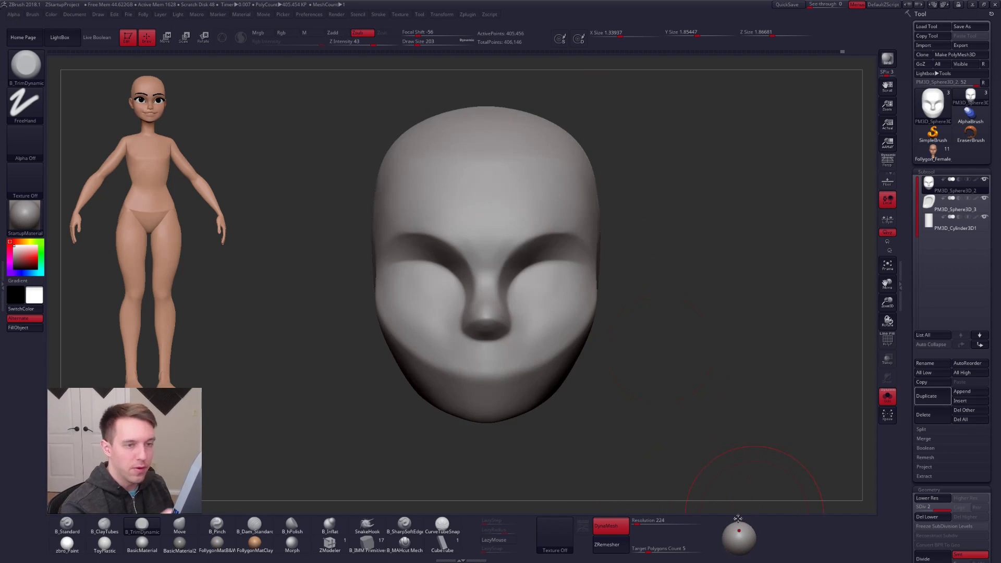
left_click(889, 168)
key("shift+s")
right_click_drag(715, 360, 649, 354, "ctrl")
right_click_drag(524, 334, 567, 359, "alt")
- Refine the head's outer contour from the side and back with the Move brush
key("b")
key("m")
key("v")
right_click_drag(573, 313, 620, 359)
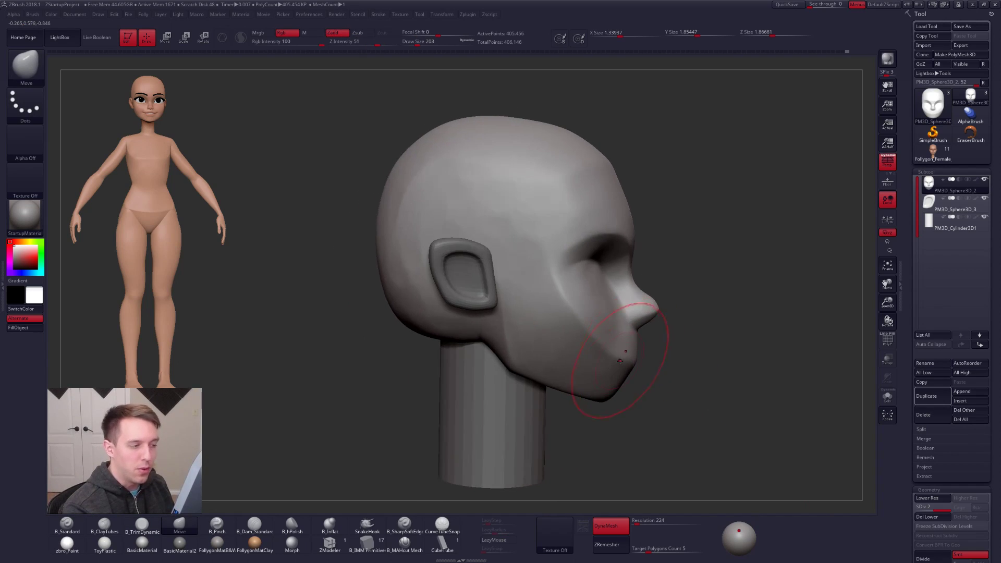
left_click_drag(678, 375, 600, 342)
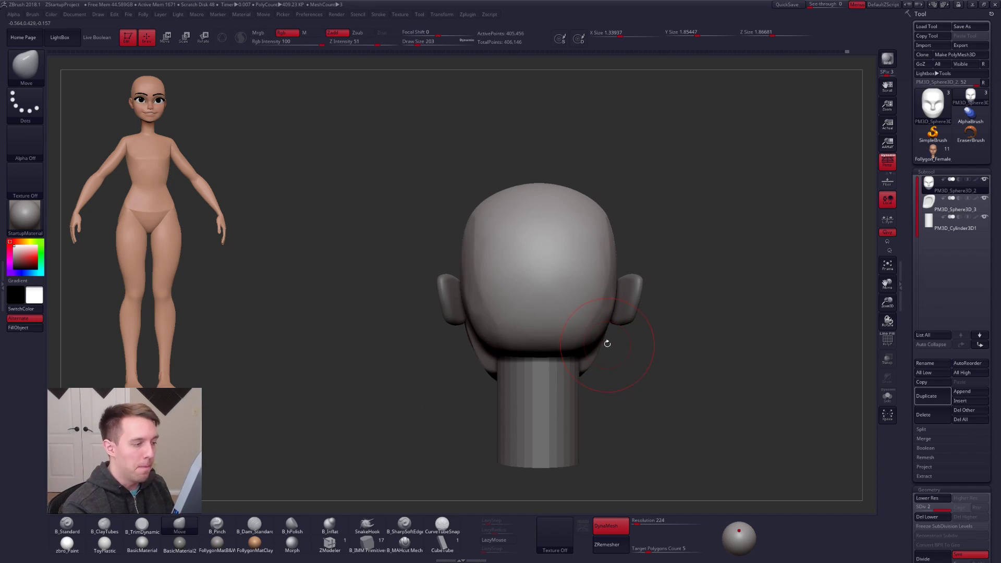
key("s")
left_click_drag(601, 308, 606, 308)
mouse_move(641, 365)
left_mouse_down()
mouse_move(607, 313)
mouse_move(622, 265)
left_mouse_up()
- Flatten the side of the skull with the TrimDynamic brush
key("3")
mouse_move(605, 316)
left_mouse_down()
mouse_move(622, 267)
mouse_move(630, 273)
mouse_move(592, 334)
left_mouse_up()
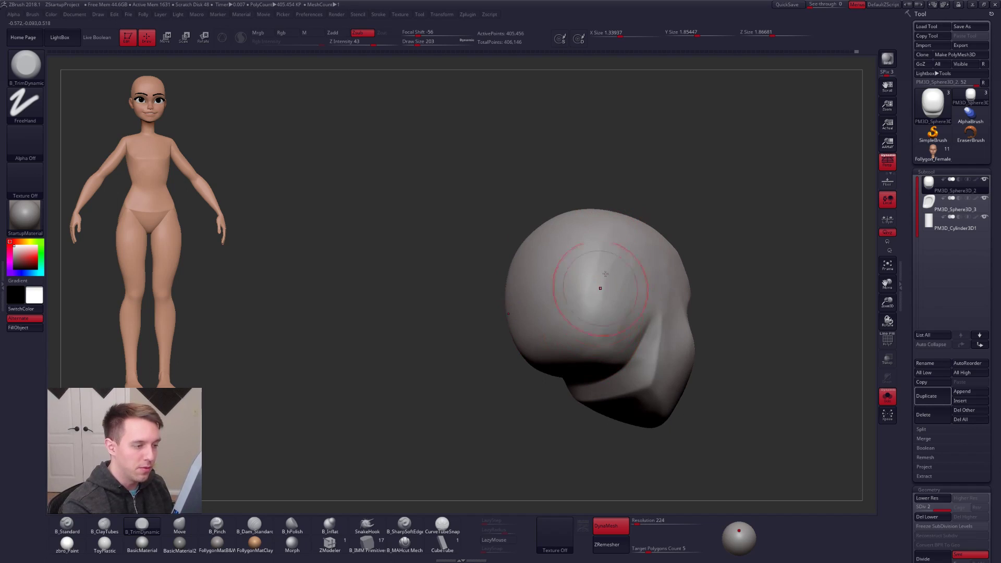
mouse_move(678, 292)
left_mouse_down()
mouse_move(636, 316)
mouse_move(671, 291)
left_mouse_up()
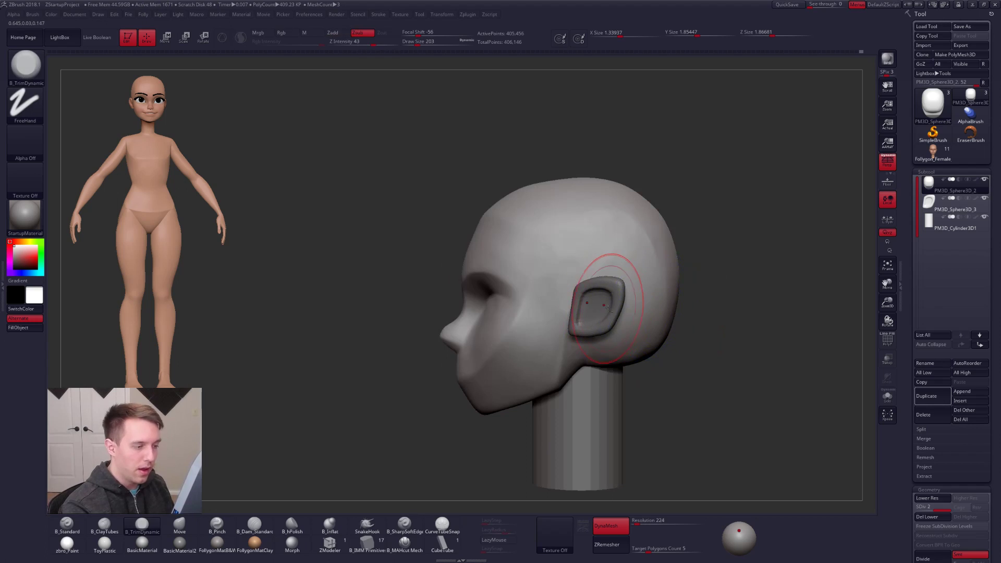
- Select the ears subtool and move both ears slightly inward against the head
right_click_drag(605, 316, 631, 319, "shift")
left_click(625, 307, "alt")
key("w")
left_click_drag(628, 309, 691, 309, "shift")
right_click_drag(690, 309, 650, 314)
left_click_drag(658, 310, 656, 310)
key("q")
mouse_move(584, 356)
right_mouse_down("shift")
mouse_move(619, 360)
mouse_move(604, 299)
right_mouse_up("shift")
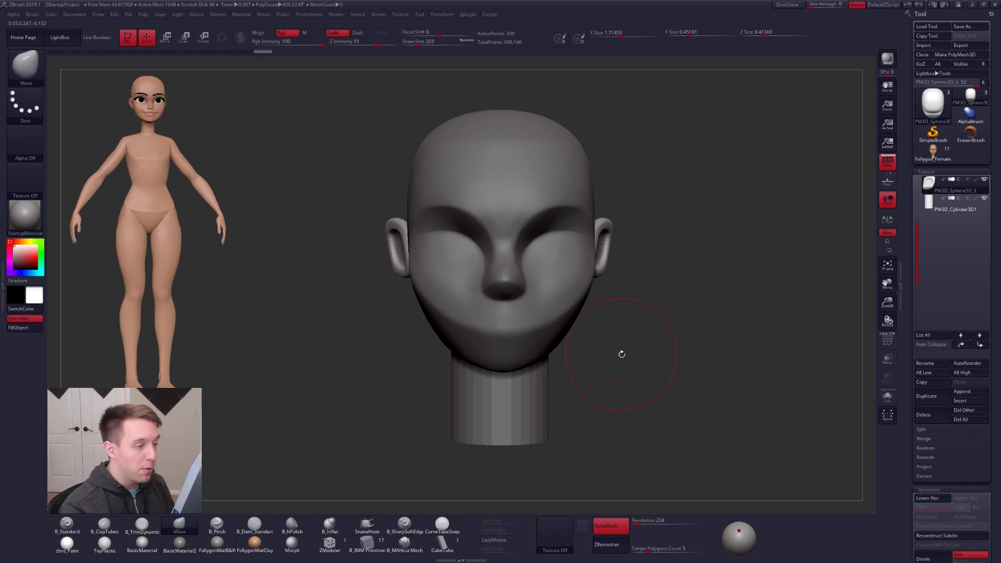
- Turn off perspective and adjust the ears' height in the front view with a vertical transpose line
mouse_move(691, 450)
right_mouse_down()
mouse_move(668, 445)
mouse_move(698, 445)
mouse_move(677, 424)
right_mouse_up()
key("shift")
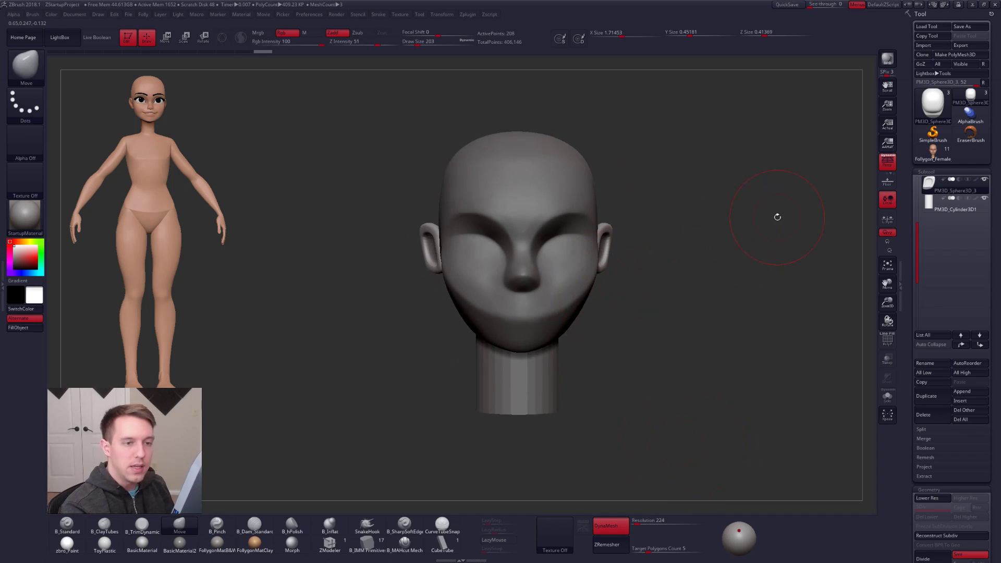
left_click(888, 161)
right_click_drag(606, 300, 621, 339, "alt")
key("w")
left_click_drag(604, 237, 604, 319, "shift")
left_click_drag(604, 278, 604, 286)
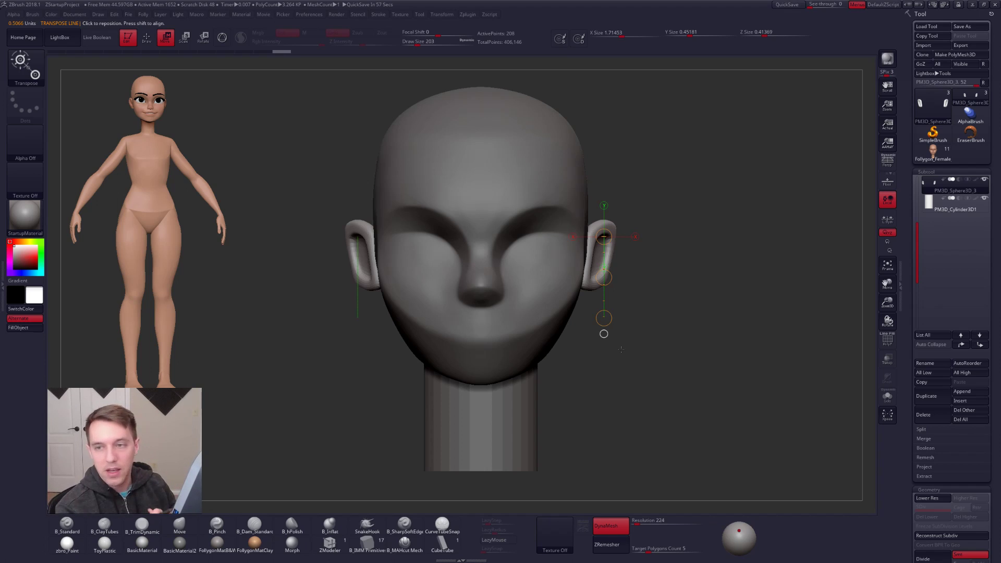
- Fine-tune the ears' front-to-back position in the side view with a horizontal transpose line, undoing one attempt
left_click_drag(621, 350, 612, 343)
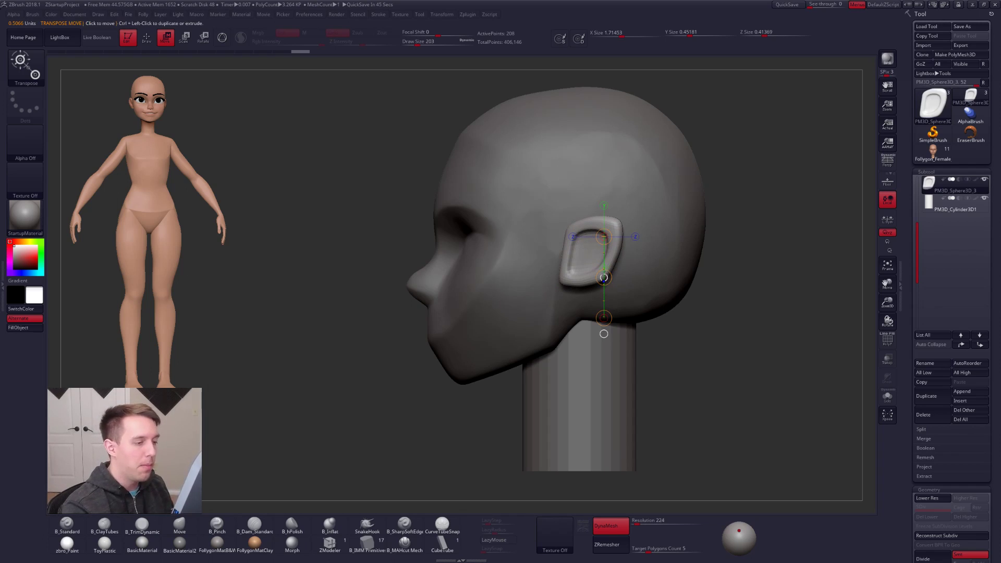
mouse_move(427, 304)
left_mouse_down()
mouse_move(662, 304)
mouse_move(600, 306)
left_mouse_up()
mouse_move(433, 296)
left_mouse_down("shift")
mouse_move(640, 296)
mouse_move(639, 277)
left_mouse_up("shift")
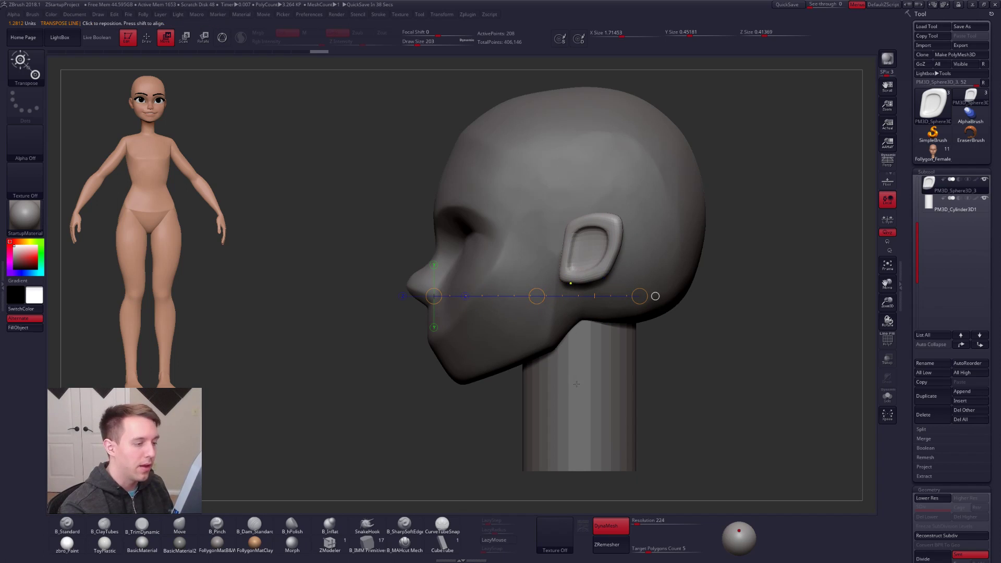
key("ctrl+z")
left_click_drag(536, 296, 577, 297)
key("q")
right_click_drag(606, 282, 619, 291)
right_click_drag(651, 386, 696, 413, "alt")
- Duplicate the neck cylinder subtool
key("ctrl+shift+d")
right_click_drag(584, 331, 679, 343)
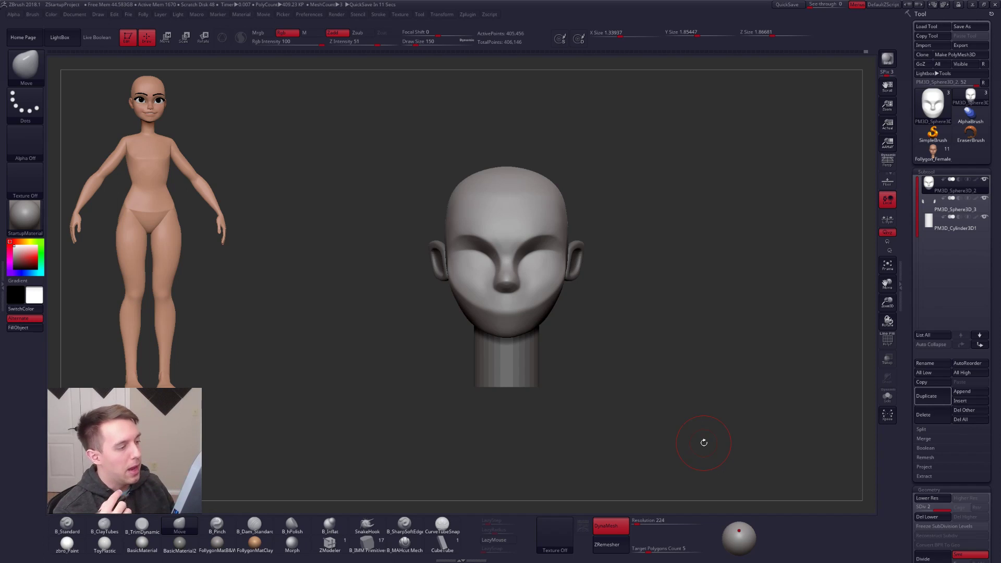
left_click_drag(547, 400, 575, 385)
left_click(932, 223)
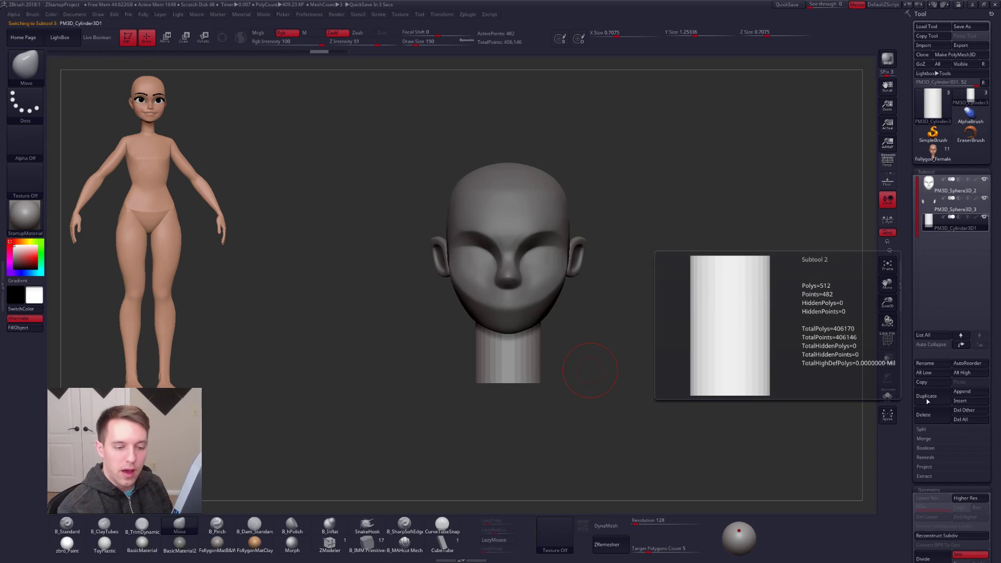
left_click(918, 397)
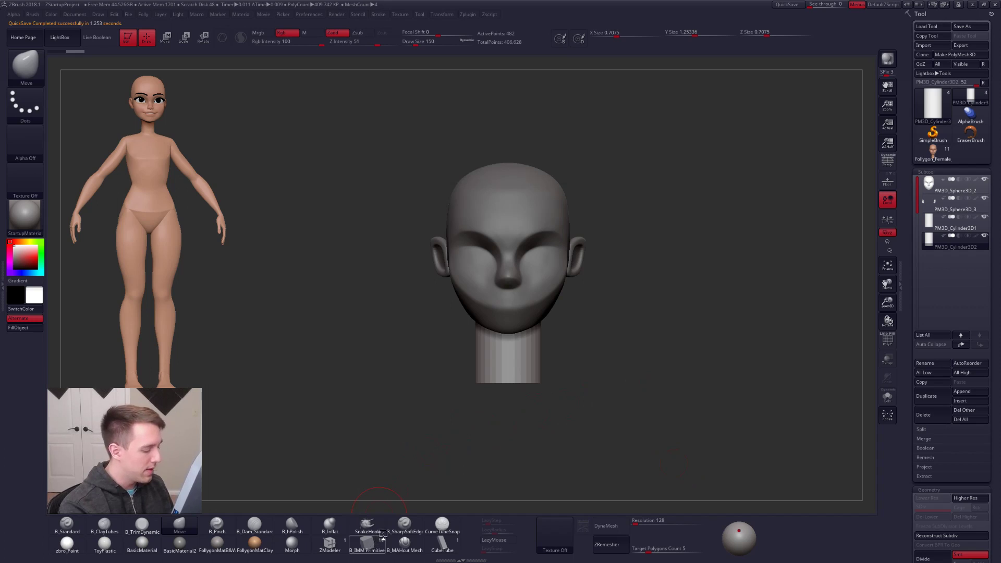
- Insert a sphere below the neck with the IMM Primitive brush and keep only the sphere in the duplicated subtool
left_click(367, 543)
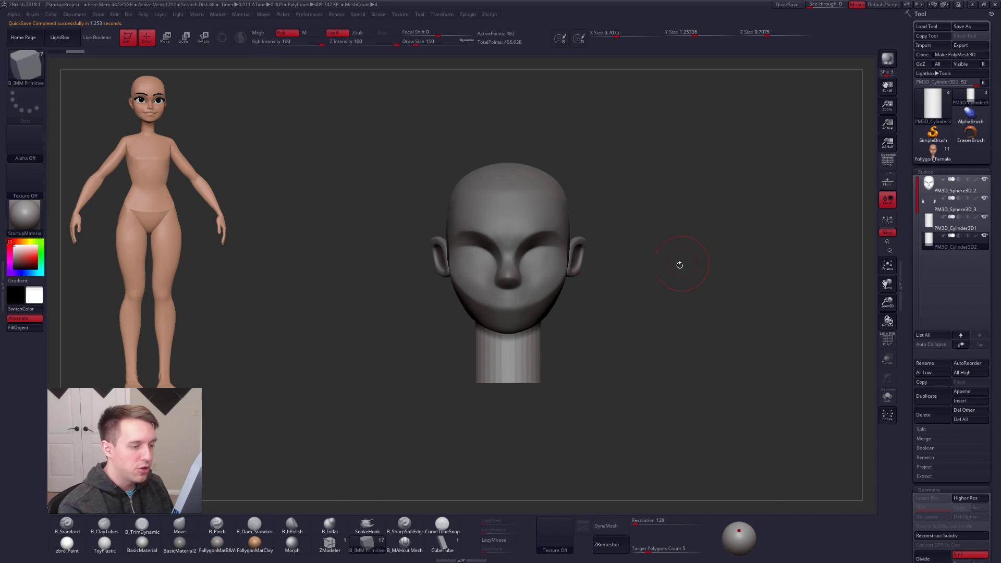
key("b")
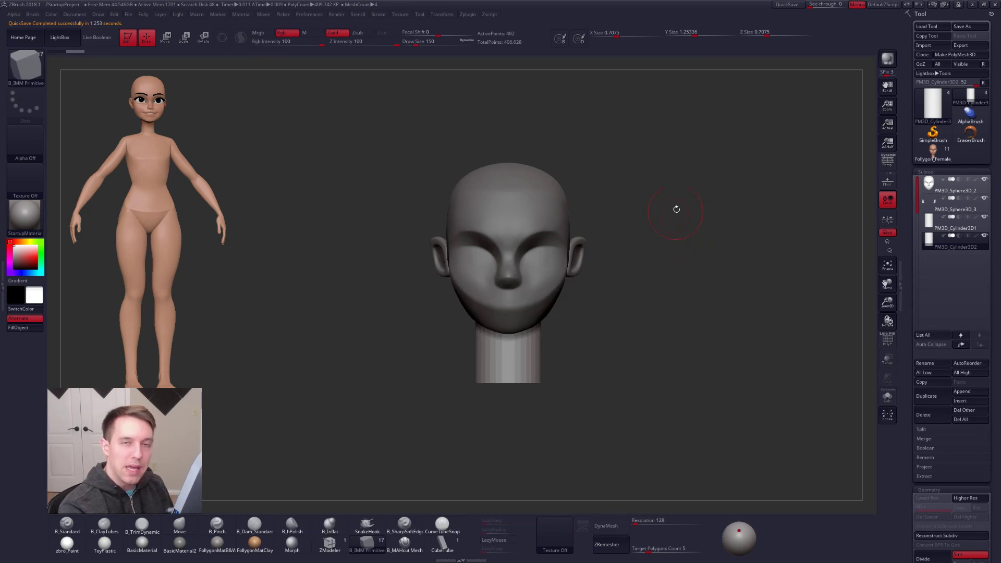
mouse_move(559, 398)
left_mouse_down()
mouse_move(569, 324)
mouse_move(574, 358)
mouse_move(600, 304)
left_mouse_up()
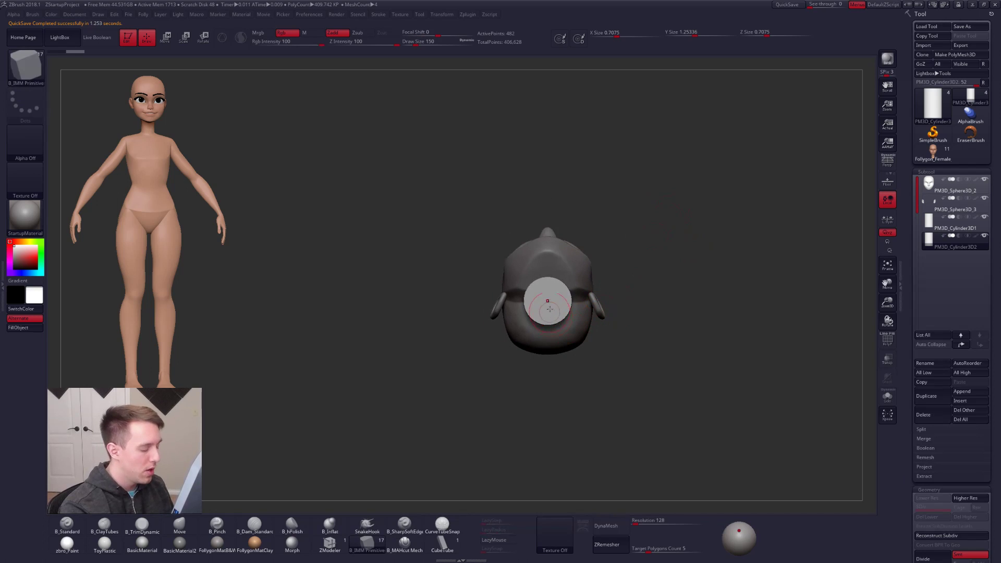
key("m")
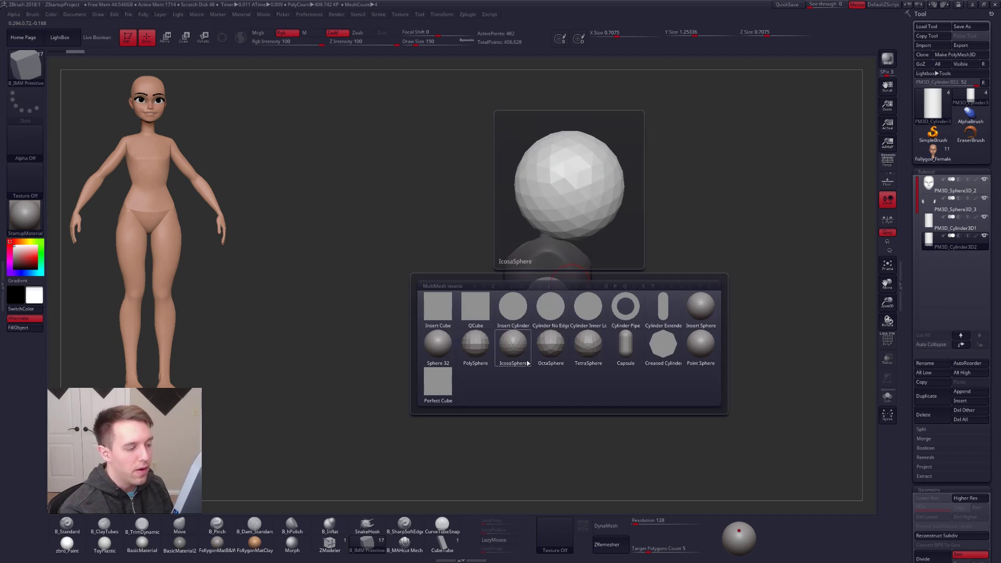
left_click(704, 316)
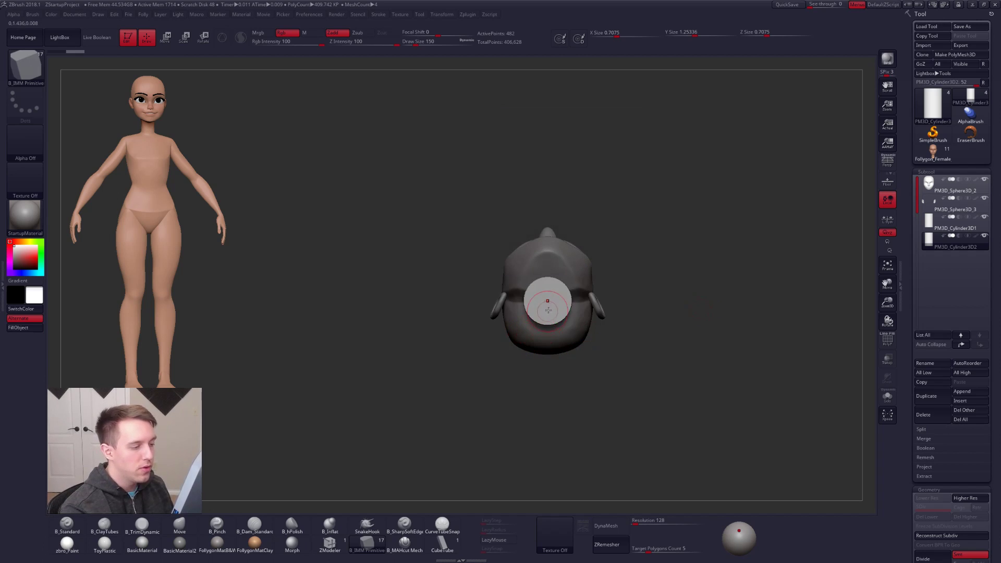
left_click_drag(548, 306, 548, 367)
right_click_drag(548, 272, 555, 346)
right_click_drag(559, 293, 550, 348, "alt")
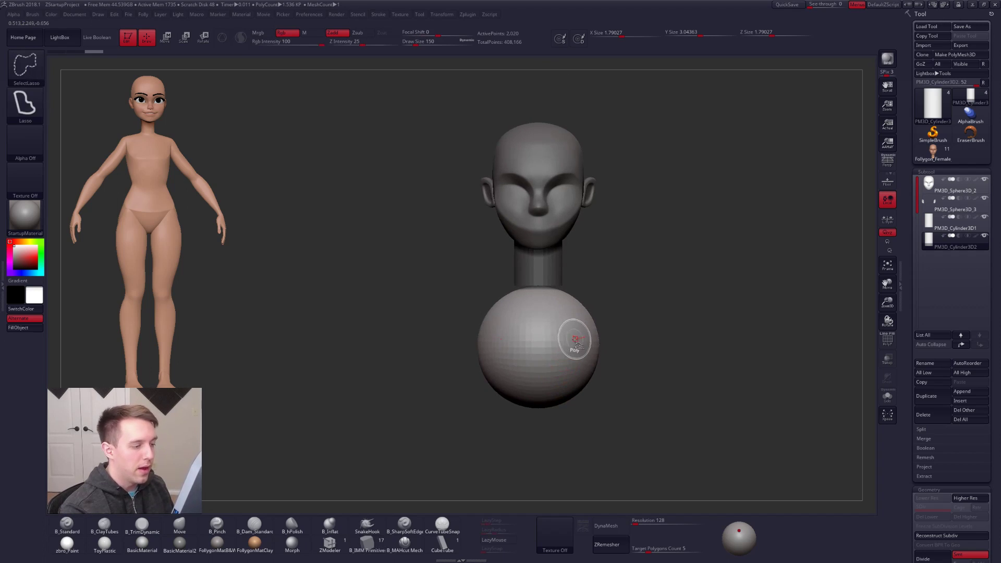
left_click(572, 338, "ctrl+shift")
- Stretch the sphere into a tapered torso using the Move brush at draw size 595
key("b")
key("m")
key("v")
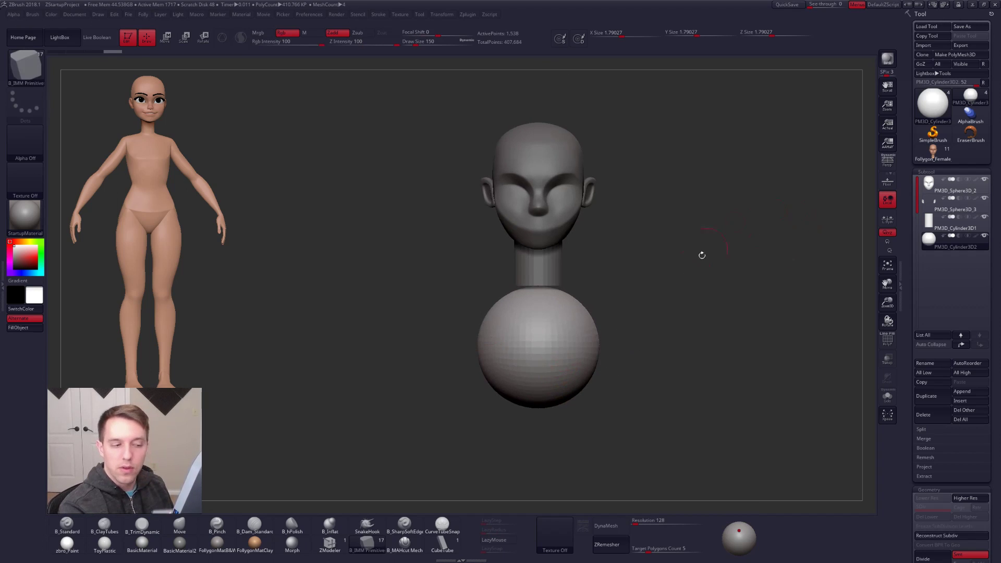
key("space")
mouse_move(585, 324)
left_mouse_down()
mouse_move(594, 324)
mouse_move(582, 287)
left_mouse_up()
left_click_drag(580, 373, 574, 401)
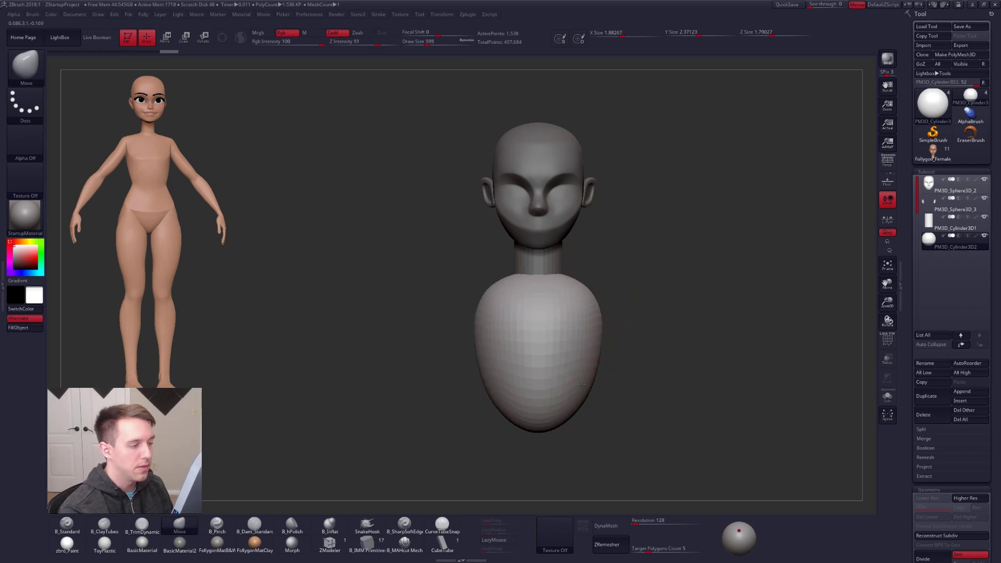
- Widen the shoulders and shape the torso's sides in the front view with the Move brush
right_click_drag(571, 390, 593, 358, "ctrl")
key("space")
left_click_drag(592, 358, 605, 367)
left_click_drag(594, 326, 594, 322)
key("space")
left_click_drag(602, 364, 598, 385)
- Slim the torso in the side view and pull its lower end down to lengthen it
right_click_drag(570, 365, 613, 366)
left_click_drag(567, 335, 590, 342)
left_click_drag(554, 383, 552, 401)
right_click_drag(574, 397, 604, 394, "shift")
left_click_drag(567, 404, 566, 418)
- Shape the torso's chest profile in the side view using the Move brush at draw size 677
mouse_move(615, 404)
right_mouse_down("shift")
mouse_move(588, 397)
mouse_move(586, 359)
mouse_move(604, 346)
right_mouse_up("shift")
key("space")
left_click_drag(625, 336, 623, 335)
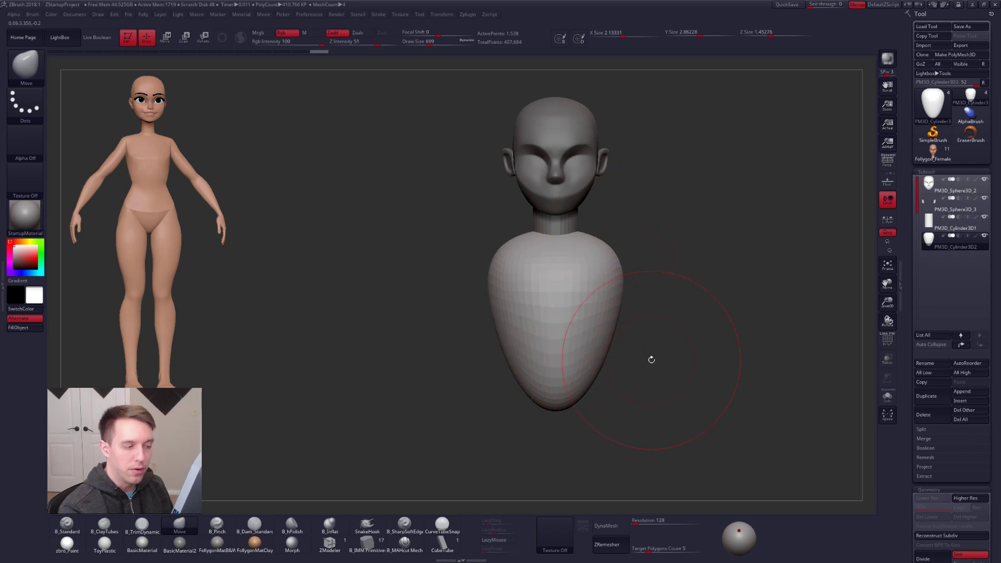
right_click_drag(651, 360, 596, 356, "shift")
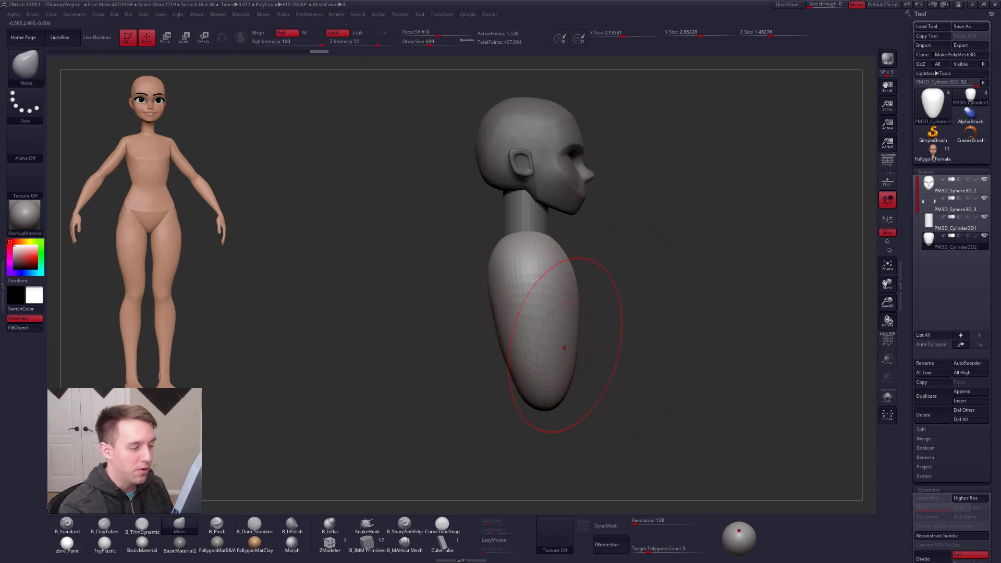
right_click_drag(650, 395, 571, 382, "shift")
mouse_move(669, 349)
right_mouse_down()
mouse_move(642, 348)
mouse_move(664, 347)
right_mouse_up()
key("space")
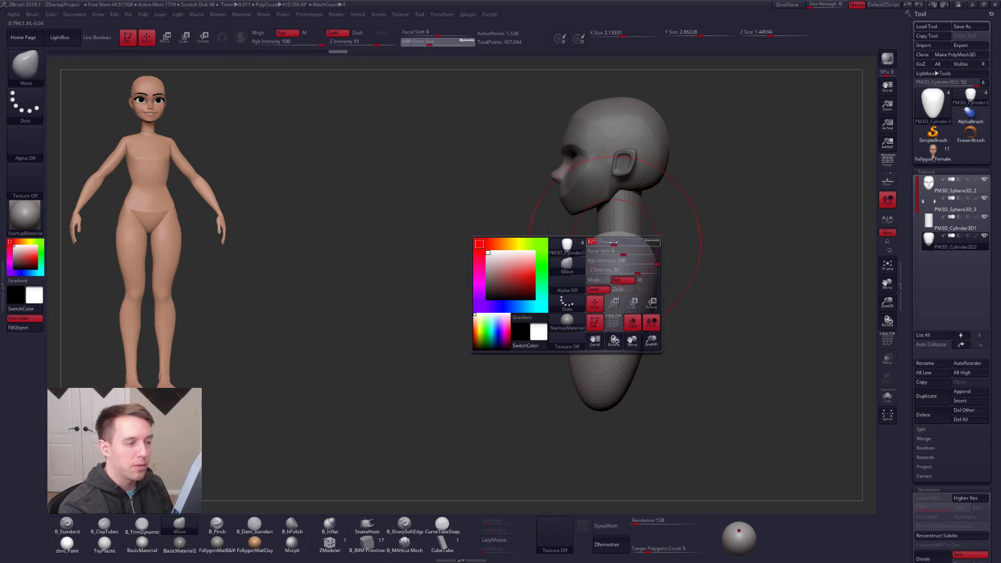
left_click_drag(618, 243, 615, 243)
left_click_drag(611, 246, 615, 242)
left_click_drag(568, 299, 568, 295)
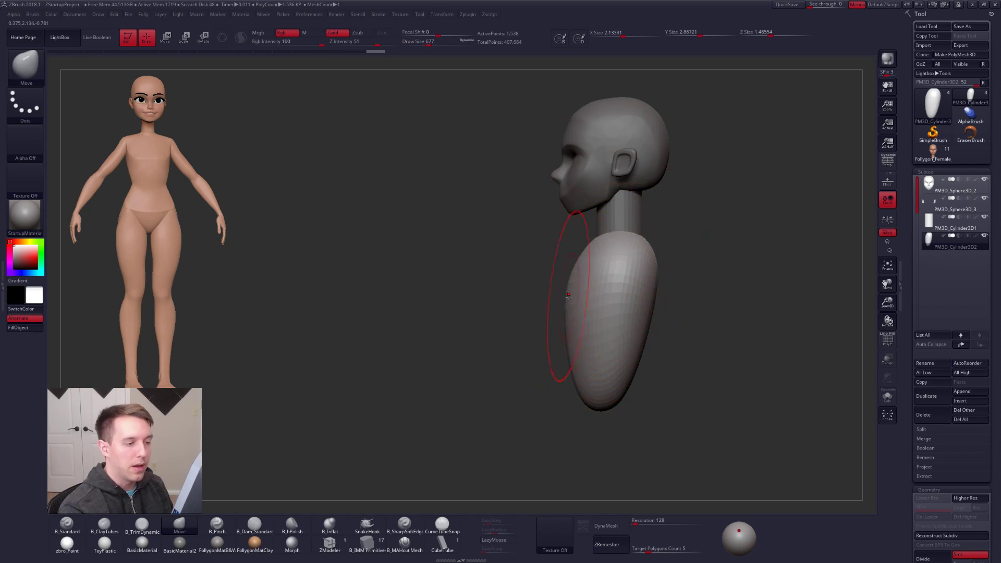
- Refine the lower front and back contours of the torso with the Move brush
left_click_drag(579, 360, 585, 361)
right_click_drag(584, 360, 593, 372)
right_click_drag(602, 324, 604, 380, "alt")
left_click_drag(614, 344, 610, 345)
right_click_drag(597, 242, 592, 313, "alt")
key("space")
left_click_drag(587, 342, 577, 375)
- Select the neck cylinder and scale it down to make the neck thinner
left_click(572, 359, "alt")
right_click_drag(572, 359, 561, 335, "alt")
key("e")
key("shift+s")
right_click_drag(548, 285, 548, 312)
left_click(541, 255)
right_click_drag(540, 255, 542, 219, "shift")
key("shift+s")
mouse_move(541, 191)
left_mouse_down()
mouse_move(541, 201)
mouse_move(541, 184)
left_mouse_up()
key("w")
key("q")
- Set the brush draw size to 130 and make the head the active subtool
mouse_move(682, 433)
right_mouse_down()
mouse_move(741, 432)
mouse_move(686, 432)
right_mouse_up()
key("space")
left_click_drag(730, 281, 721, 281)
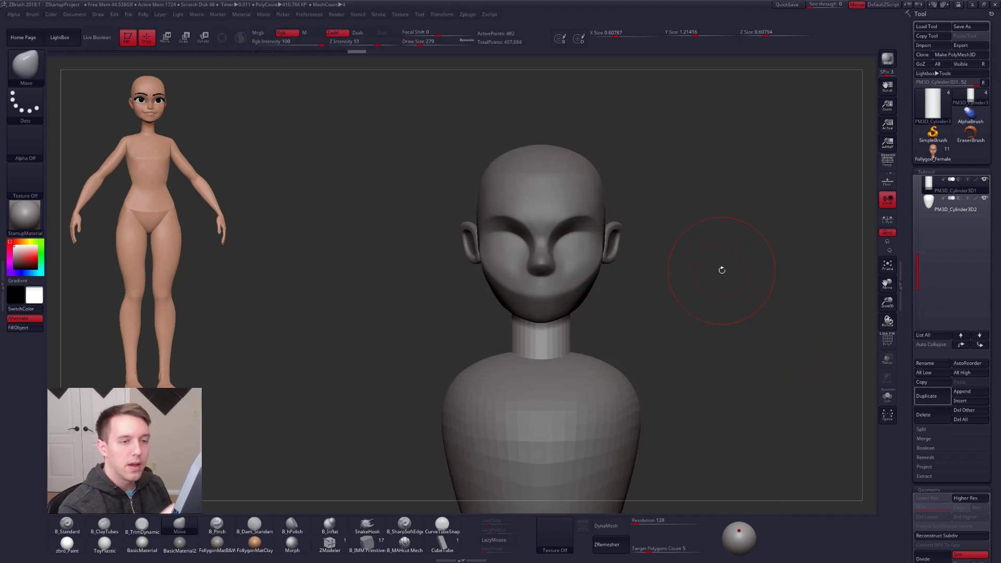
left_click(887, 161)
mouse_move(760, 228)
right_mouse_down()
mouse_move(775, 219)
mouse_move(793, 245)
right_mouse_up()
left_click(888, 165)
key("space")
left_click_drag(587, 249, 582, 249)
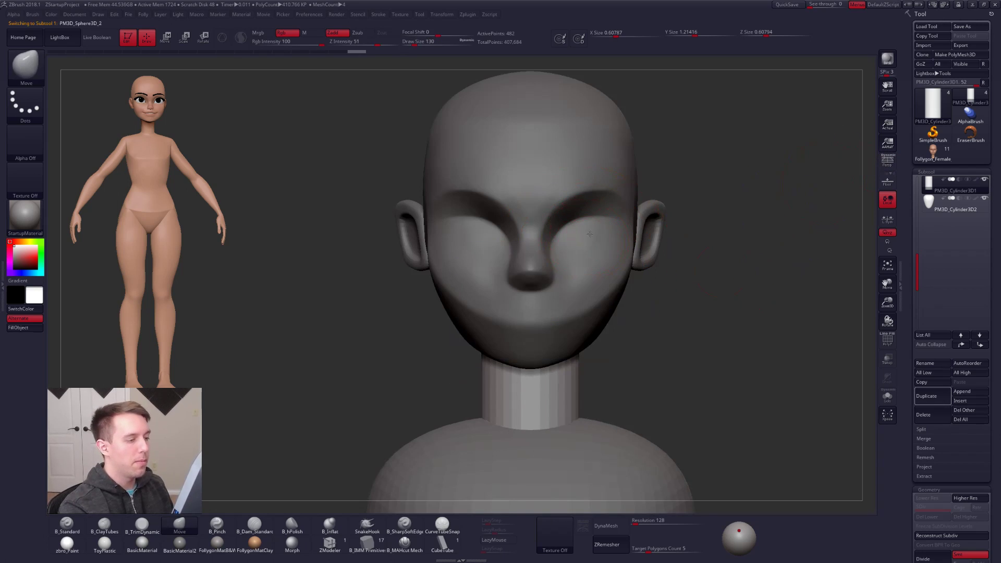
left_click(587, 237, "alt")
right_click_drag(594, 237, 585, 266, "alt")
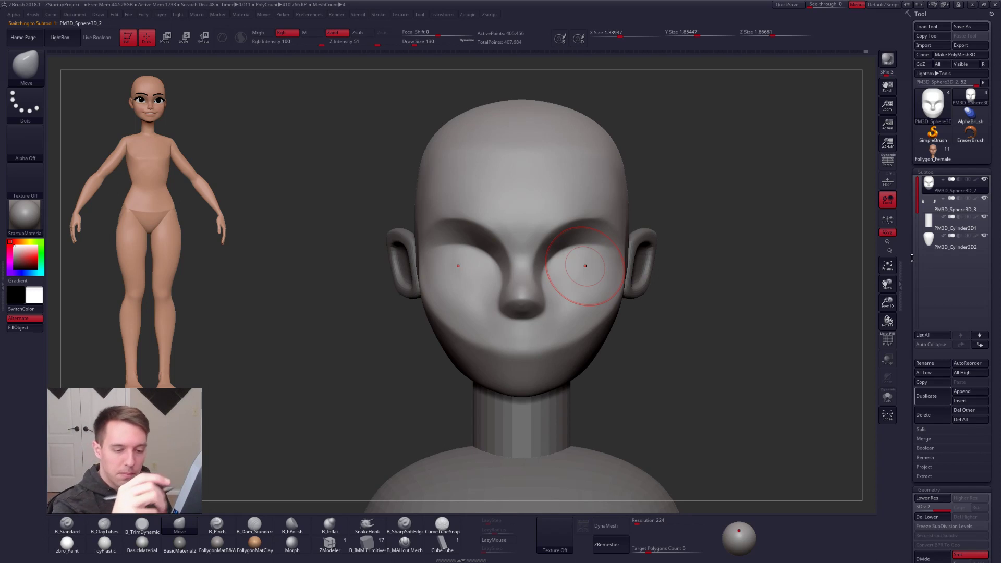
- Append a Sphere3D as a new subtool and select it
left_click(962, 392)
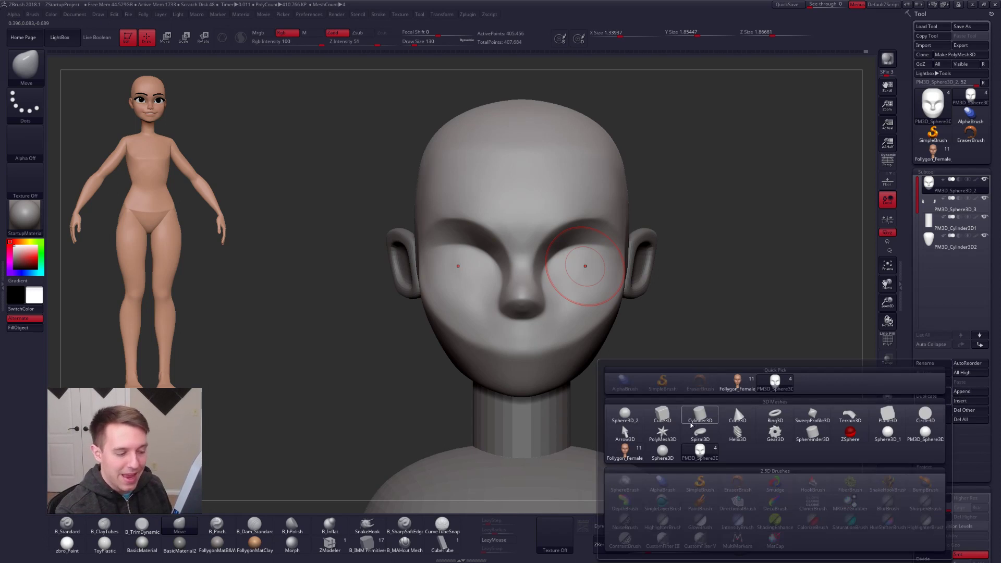
left_click(630, 417)
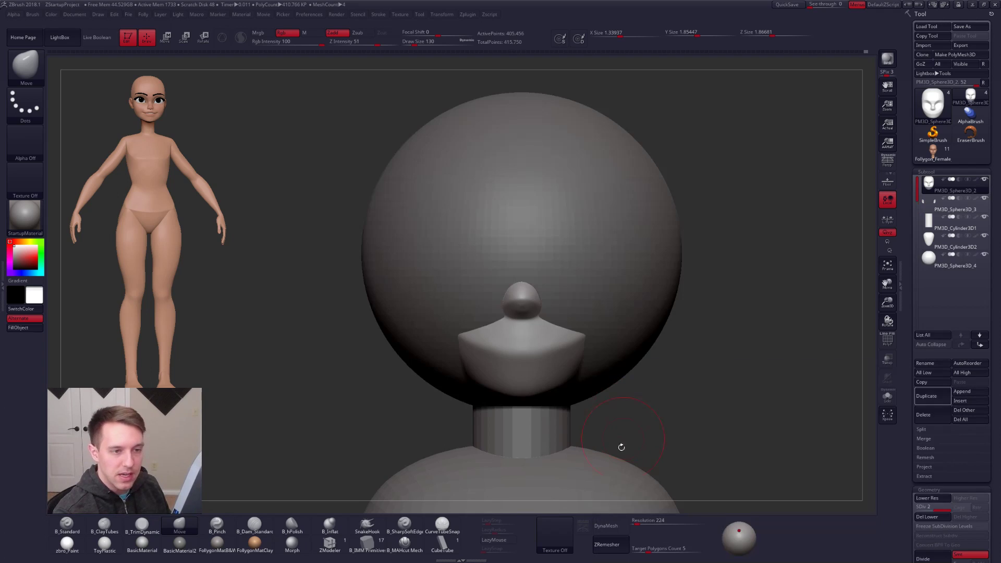
left_click(933, 264)
- Isolate the new sphere and turn on its polygon wireframe display
key("alt+s")
right_click_drag(641, 290, 643, 434)
key("shift+f")
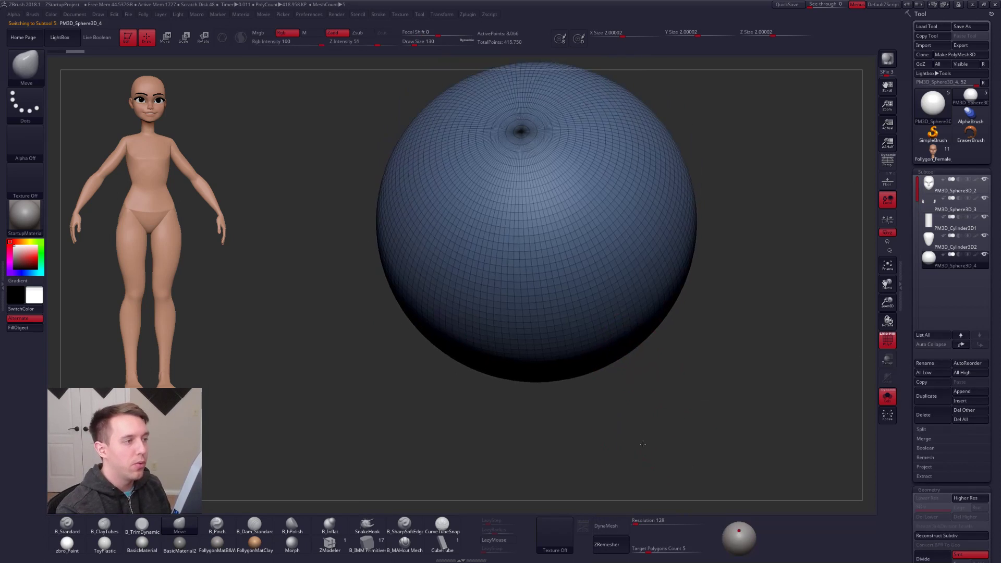
right_click_drag(531, 143, 536, 215, "alt")
right_click_drag(694, 389, 717, 418, "ctrl")
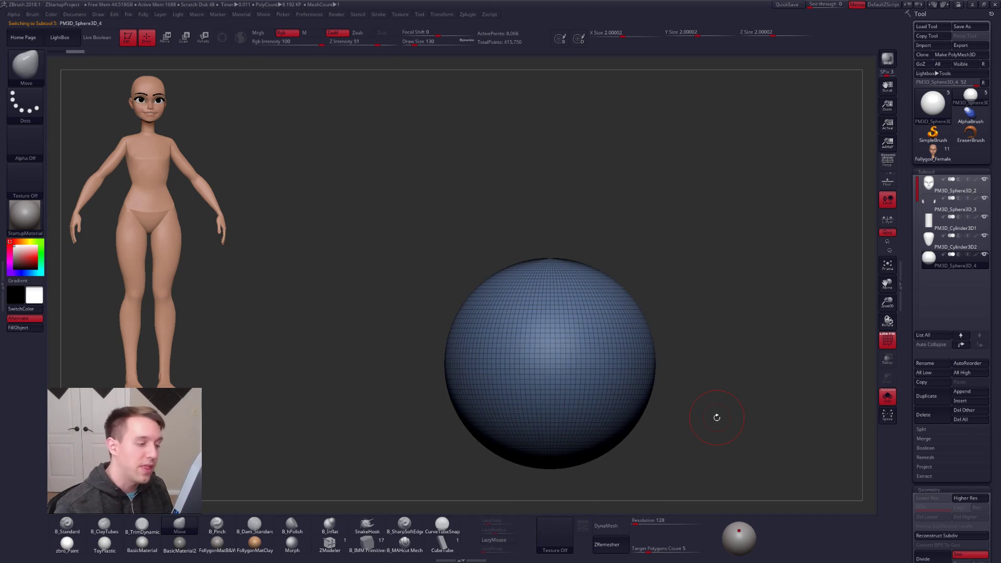
left_click(916, 400)
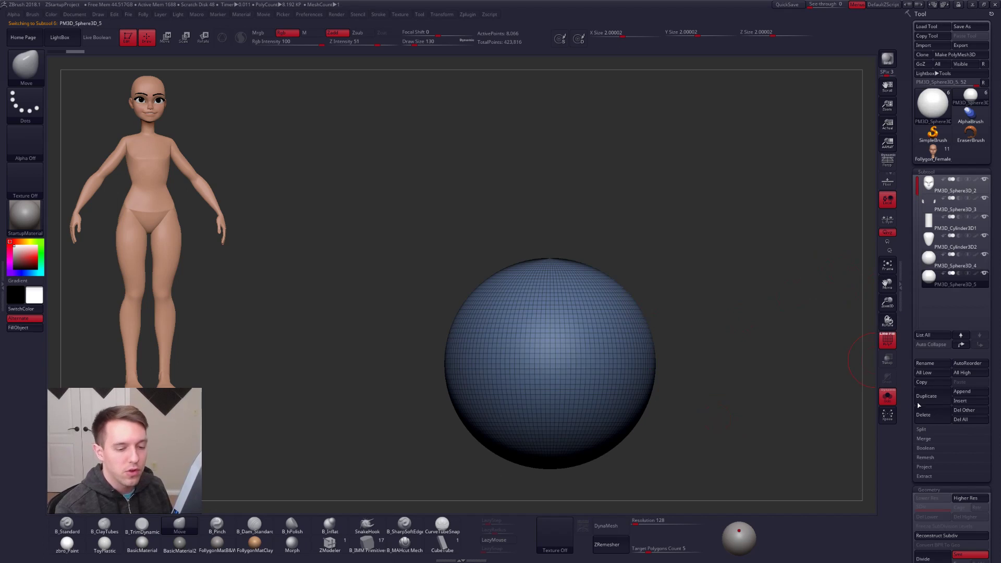
left_click(924, 415)
left_click(861, 429)
- Examine the topology around the isolated sphere's pole from above
right_click_drag(661, 301, 682, 228, "alt")
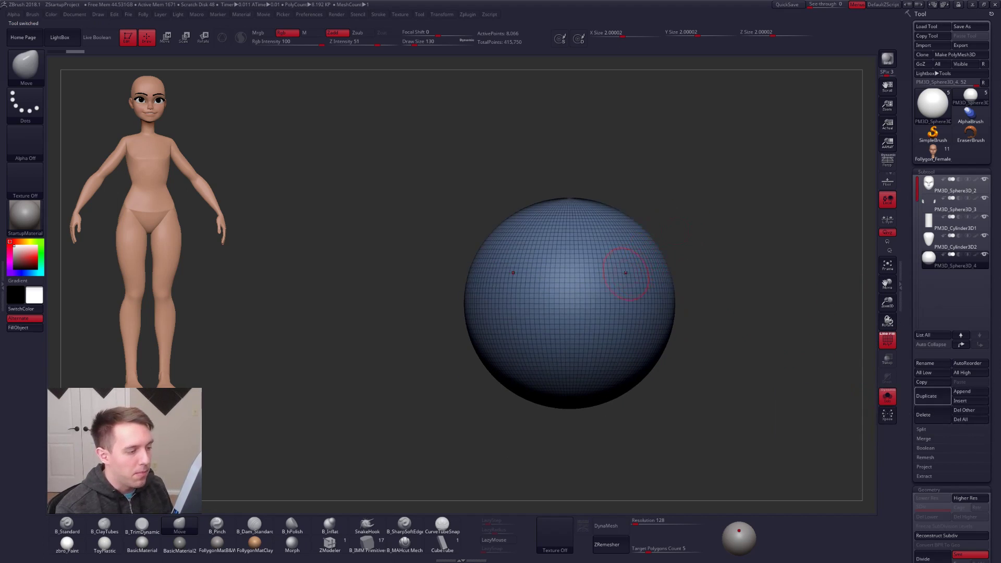
right_click_drag(604, 272, 570, 174)
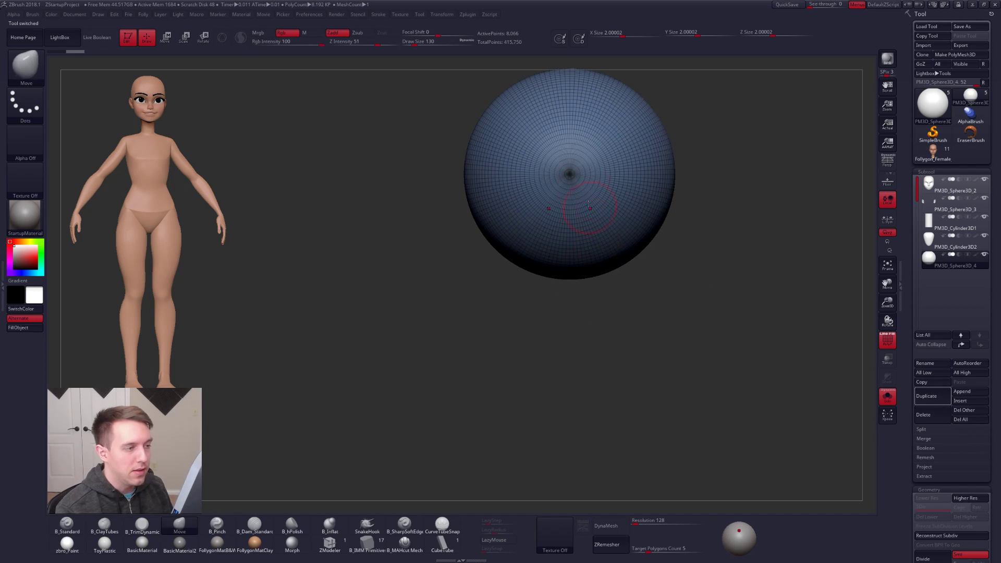
right_click_drag(569, 189, 558, 291, "alt")
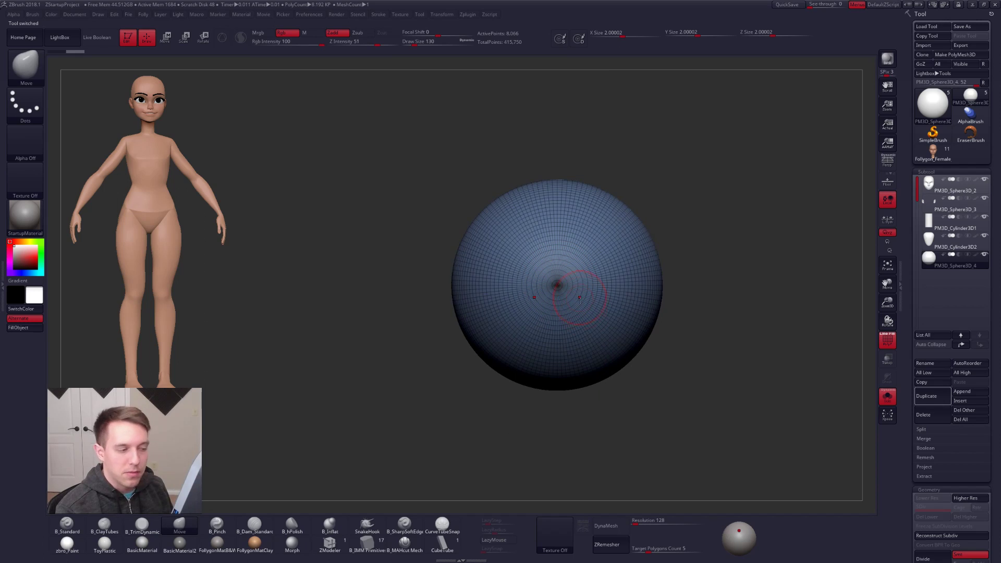
- Show all subtools again and move the new sphere directly below the head in the subtool order
right_click_drag(596, 319, 634, 215, "shift")
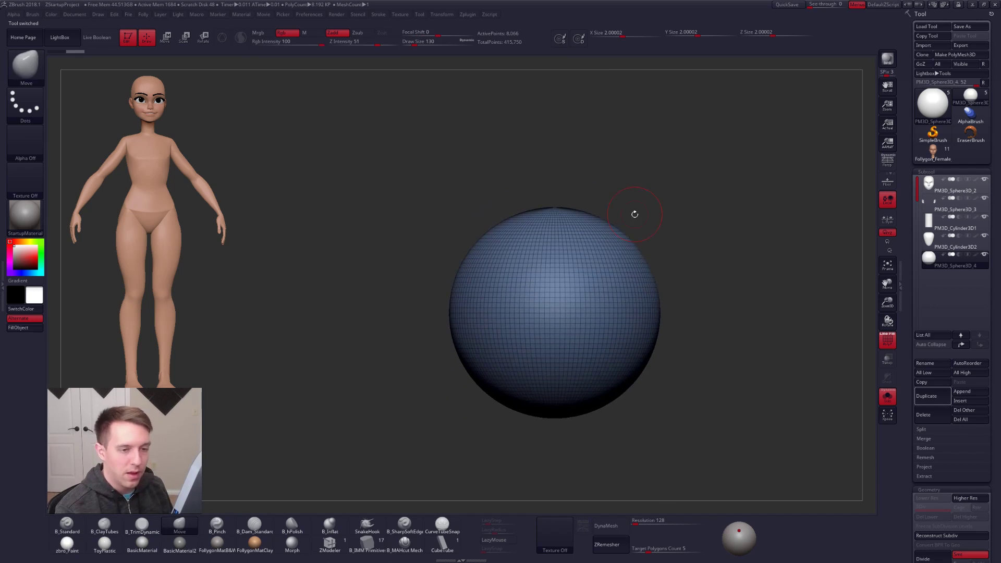
key("alt+s")
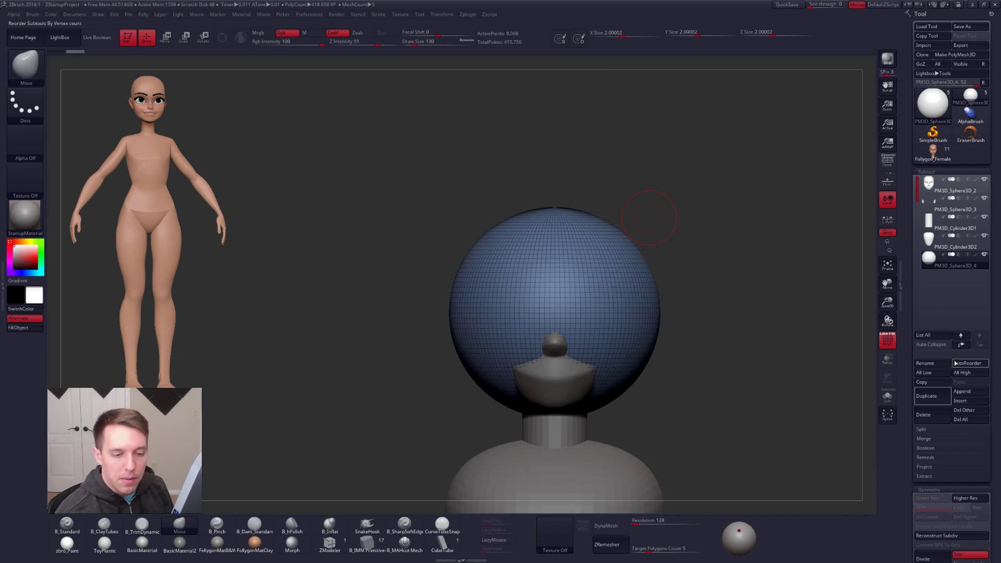
left_click(962, 345)
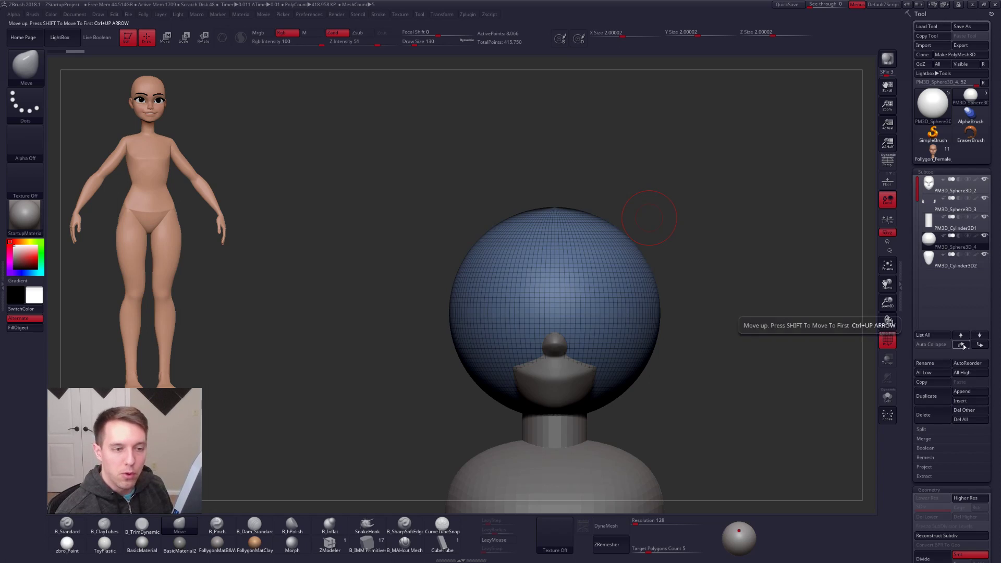
left_click(962, 345)
left_click(963, 346)
left_click_drag(730, 292, 756, 232, "alt")
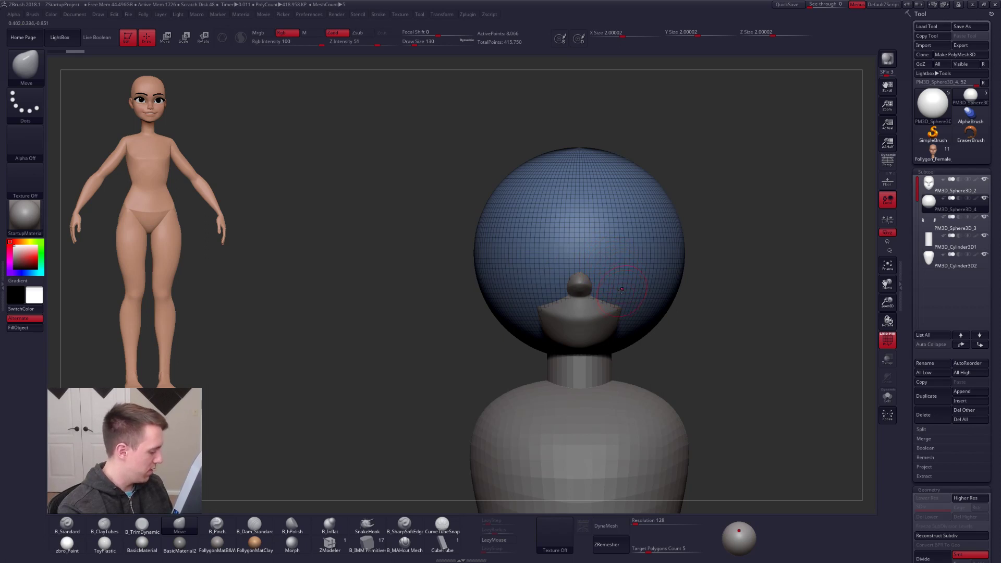
- Using transparency as a guide, scale the sphere down to about 0.44 and fit it over the character's left eye socket
key("e")
mouse_move(630, 263)
left_mouse_down("shift")
mouse_move(712, 264)
mouse_move(648, 261)
left_mouse_up("shift")
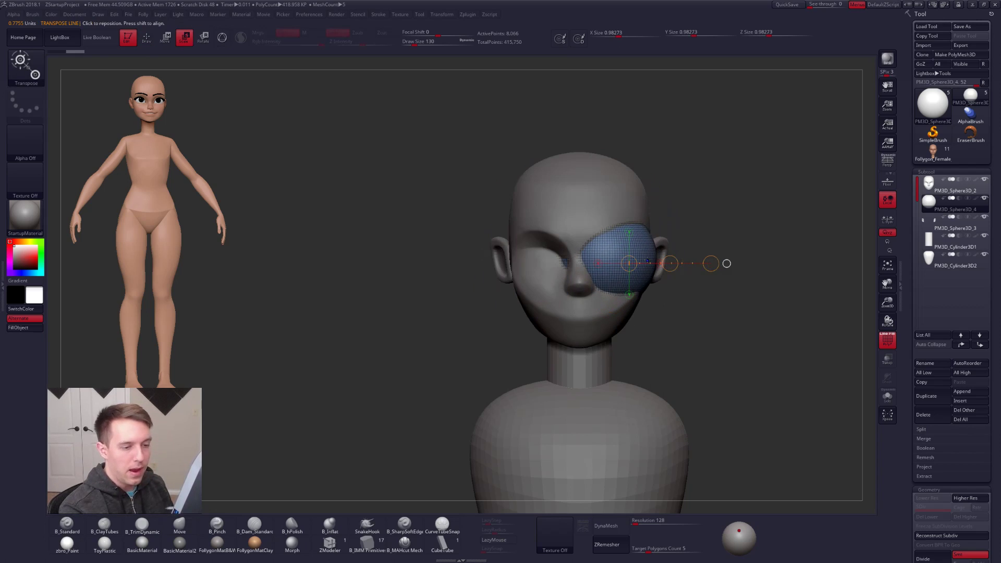
left_click(890, 360)
left_click_drag(808, 368, 808, 412, "alt")
left_click_drag(746, 264, 685, 263)
mouse_move(772, 318)
left_mouse_down()
mouse_move(644, 324)
mouse_move(664, 269)
mouse_move(664, 428)
mouse_move(731, 377)
left_mouse_up()
left_click_drag(765, 308, 602, 253)
mouse_move(629, 290)
right_mouse_down()
mouse_move(597, 255)
mouse_move(620, 286)
right_mouse_up()
key("e")
left_click_drag(620, 287, 720, 287)
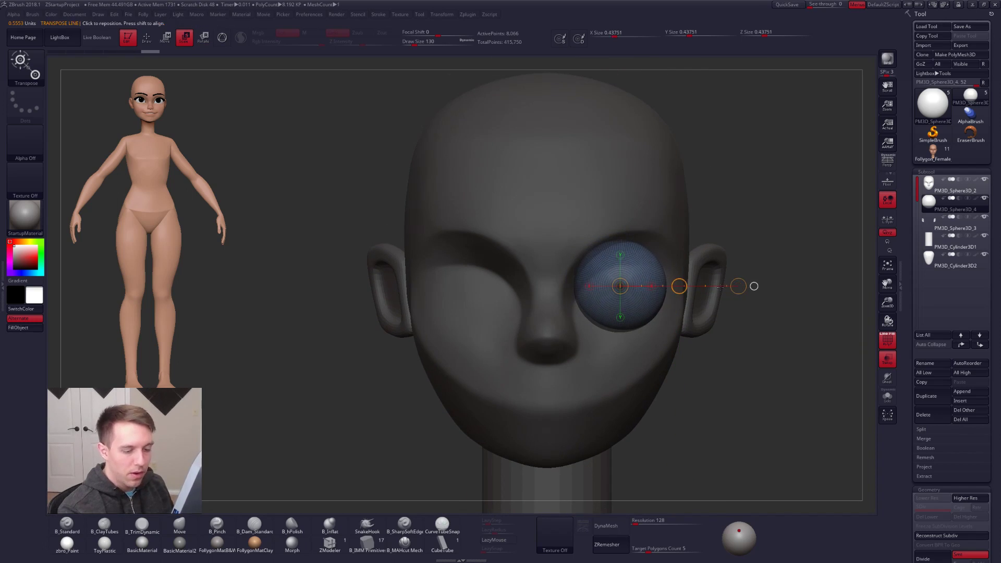
left_click(890, 361)
- Move the eye sphere into the left socket, adjusting its position from the front and side
key("w")
left_click_drag(632, 311, 632, 387, "shift")
left_click_drag(633, 349, 637, 338)
mouse_move(772, 318)
left_mouse_down()
mouse_move(663, 316)
mouse_move(667, 287)
mouse_move(723, 289)
left_mouse_up()
left_click_drag(573, 369, 681, 411)
- Return to sculpting with the Move brush, make the head the active subtool and isolate it
key("q")
left_click(692, 424, "alt")
mouse_move(691, 425)
right_mouse_down()
mouse_move(584, 417)
mouse_move(681, 412)
mouse_move(671, 404)
right_mouse_up()
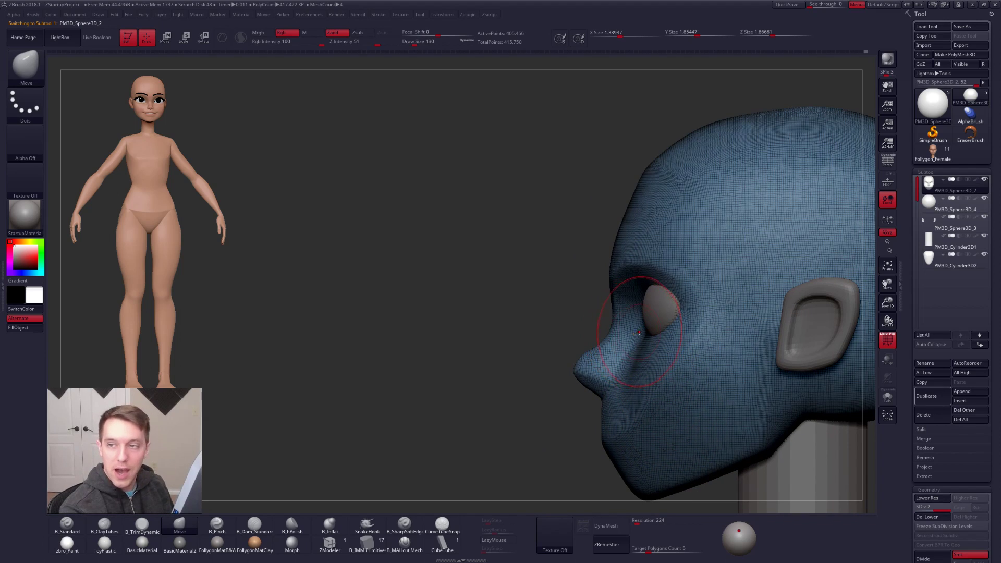
key("shift+s")
- Set the brush draw size to 113 and hide the polygon wireframe
key("space")
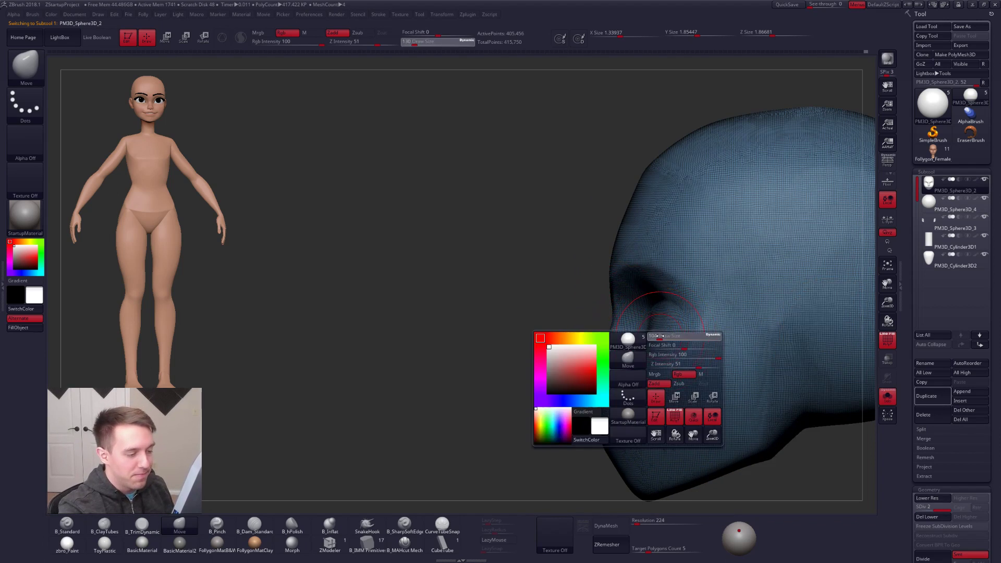
left_click(658, 339)
key("shift+f")
mouse_move(660, 340)
right_mouse_down()
mouse_move(686, 336)
mouse_move(663, 330)
right_mouse_up()
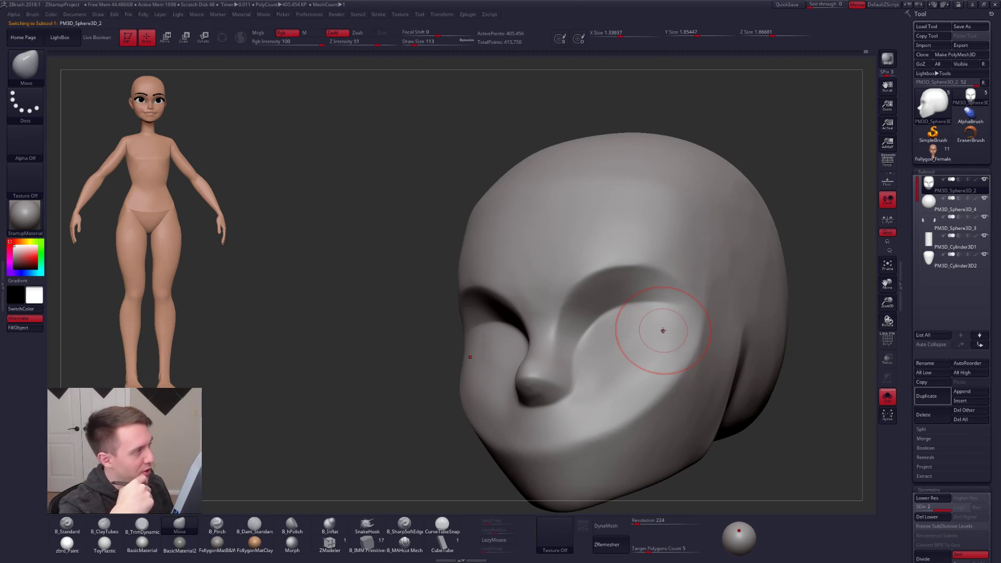
- Switch to the finished Follygon_Female reference, frame its face from the front and select the Eyes subtool
left_click(933, 153)
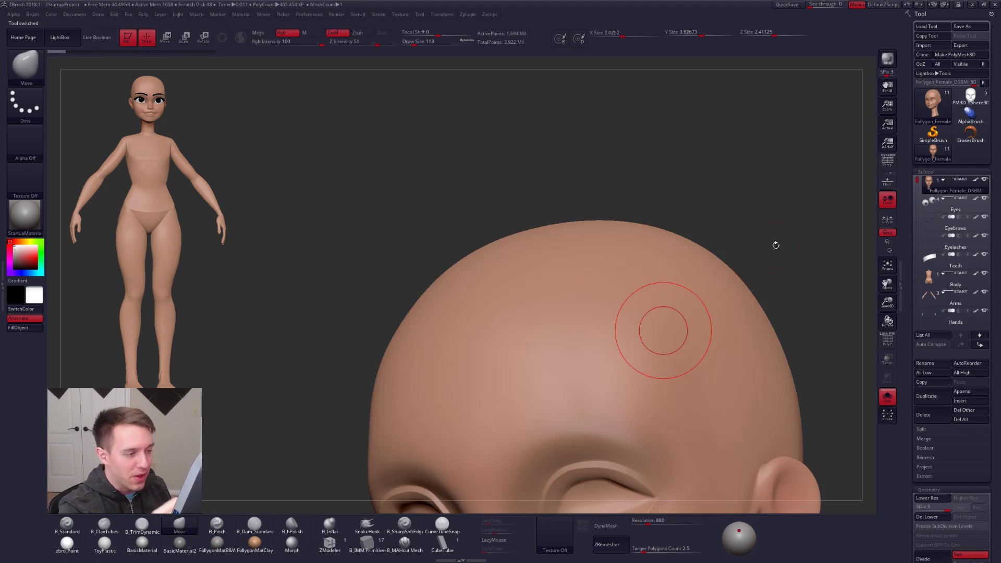
left_click_drag(759, 261, 777, 267, "shift")
key("f")
key("shift+s")
left_click_drag(709, 308, 741, 309, "alt")
left_click(929, 203)
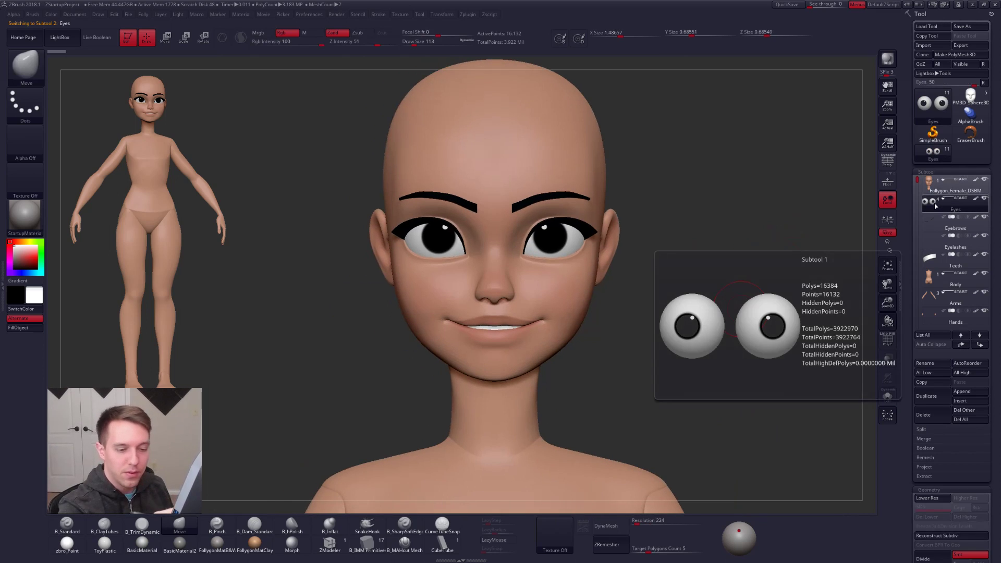
- Examine the reference eyes' size and placement with transparency, in isolation, and from the front and side
left_click(887, 359)
left_click_drag(762, 337, 764, 396, "alt")
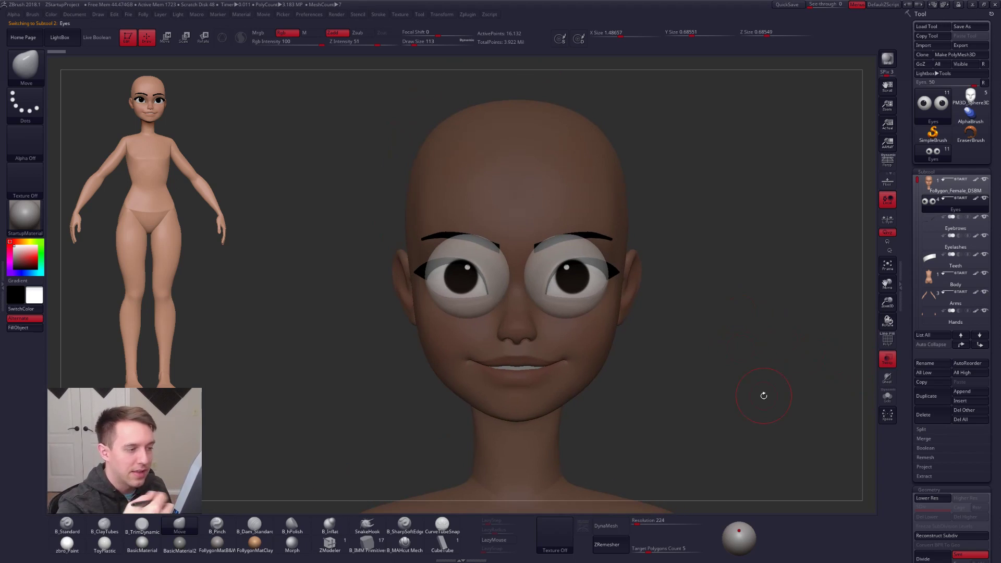
key("alt+s")
mouse_move(735, 315)
left_mouse_down()
mouse_move(772, 324)
mouse_move(731, 334)
left_mouse_up()
left_click(888, 361)
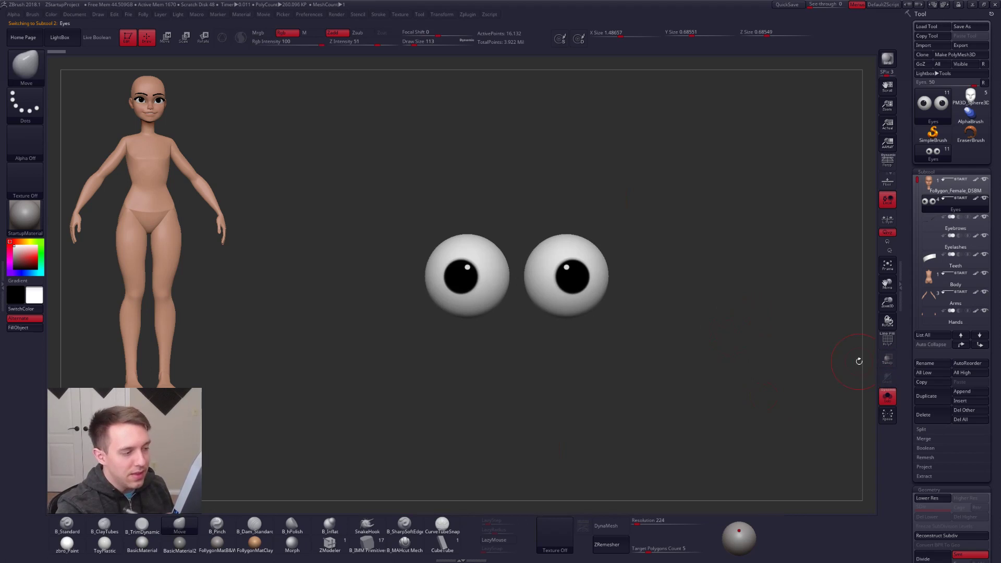
key("alt+s")
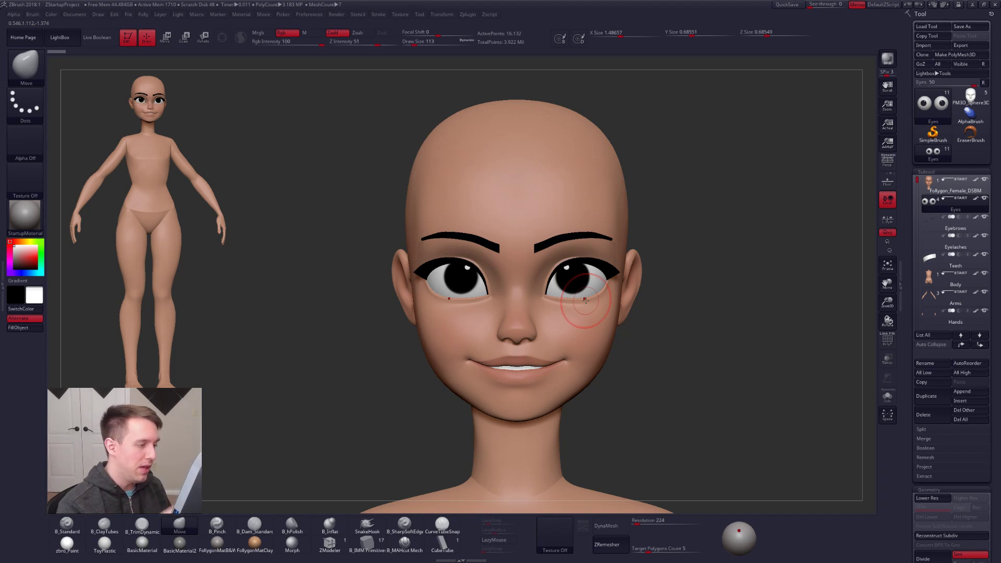
mouse_move(649, 368)
right_mouse_down()
mouse_move(459, 307)
mouse_move(628, 353)
mouse_move(596, 353)
mouse_move(605, 345)
right_mouse_up()
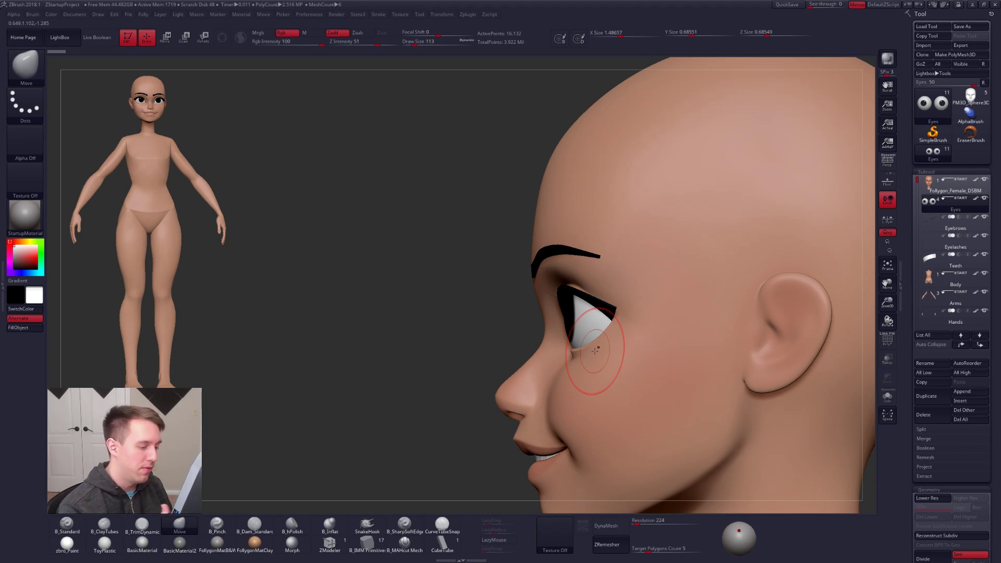
mouse_move(599, 410)
right_mouse_down()
mouse_move(622, 414)
mouse_move(617, 396)
right_mouse_up()
right_click_drag(660, 446, 597, 430, "ctrl")
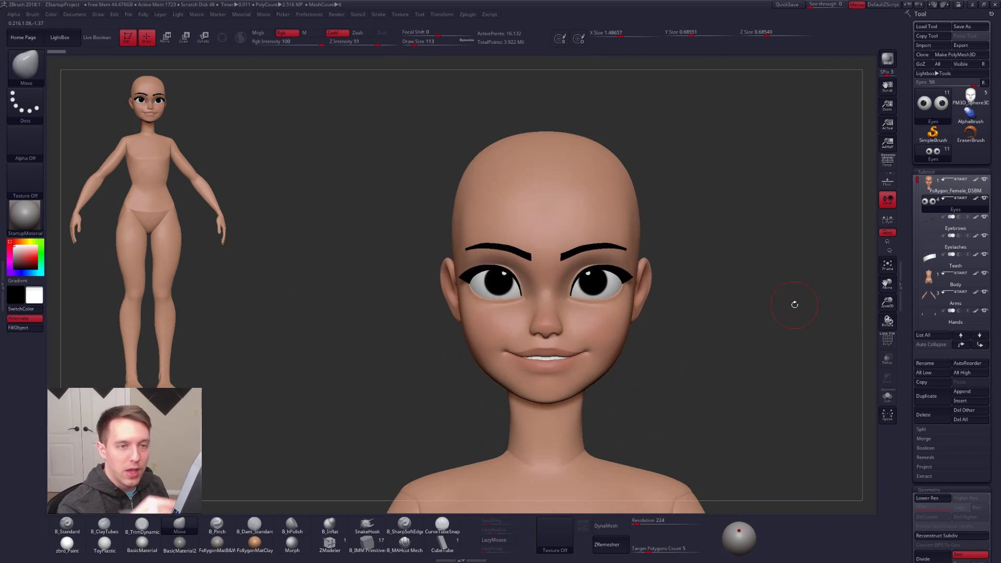
- Return to the sculpted head and, with transparency on, scale its eye sphere up to about 0.51
left_click(970, 98)
right_click_drag(620, 253, 636, 372, "alt")
left_click(941, 197)
left_click(882, 365)
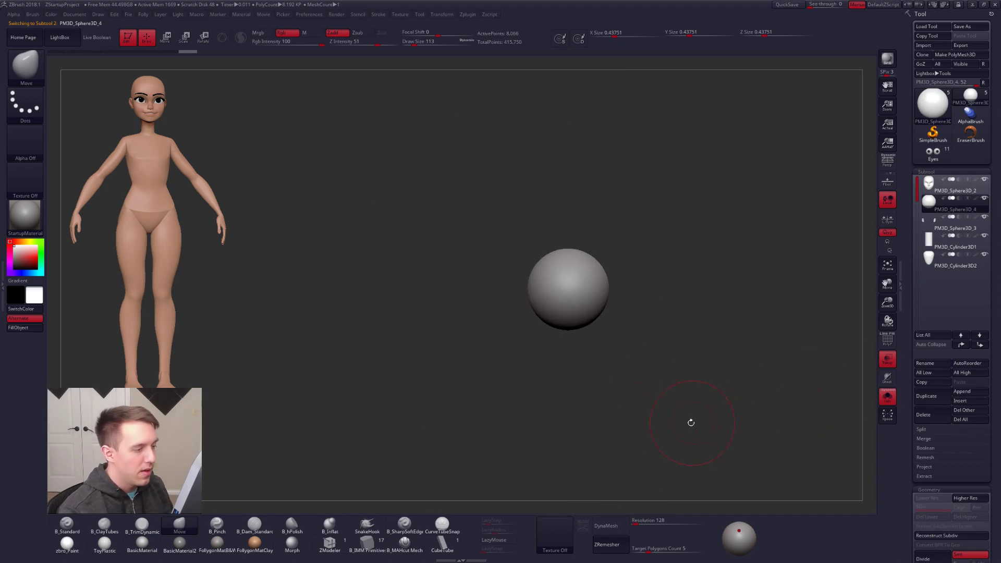
right_click_drag(568, 333, 583, 324, "ctrl")
key("e")
mouse_move(566, 286)
left_mouse_down()
mouse_move(704, 286)
mouse_move(720, 296)
left_mouse_up()
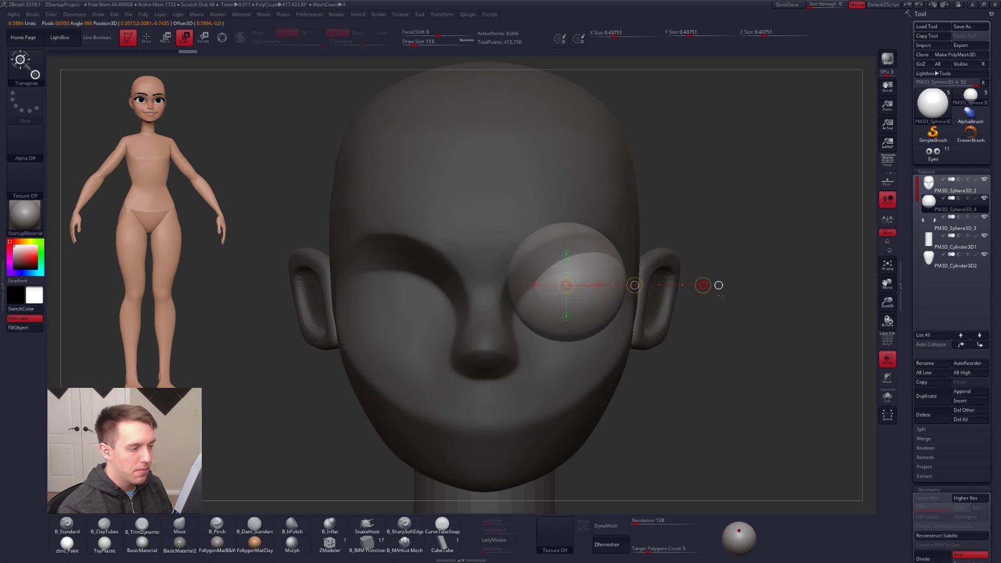
left_click(887, 359)
- Move the eye sphere in depth and sideways until it sits properly in the left socket
right_click_drag(767, 313, 633, 312)
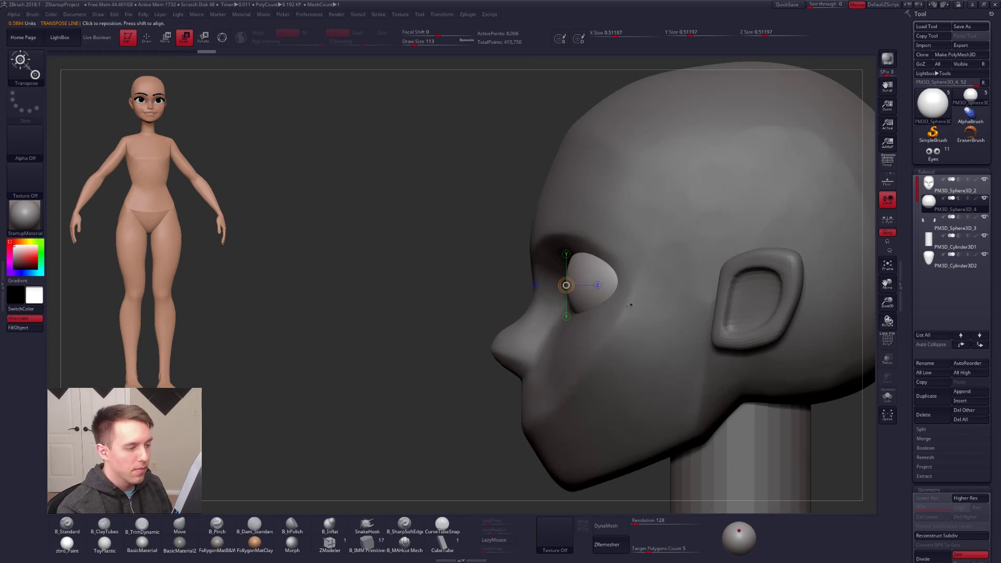
key("w")
left_click_drag(603, 282, 668, 282)
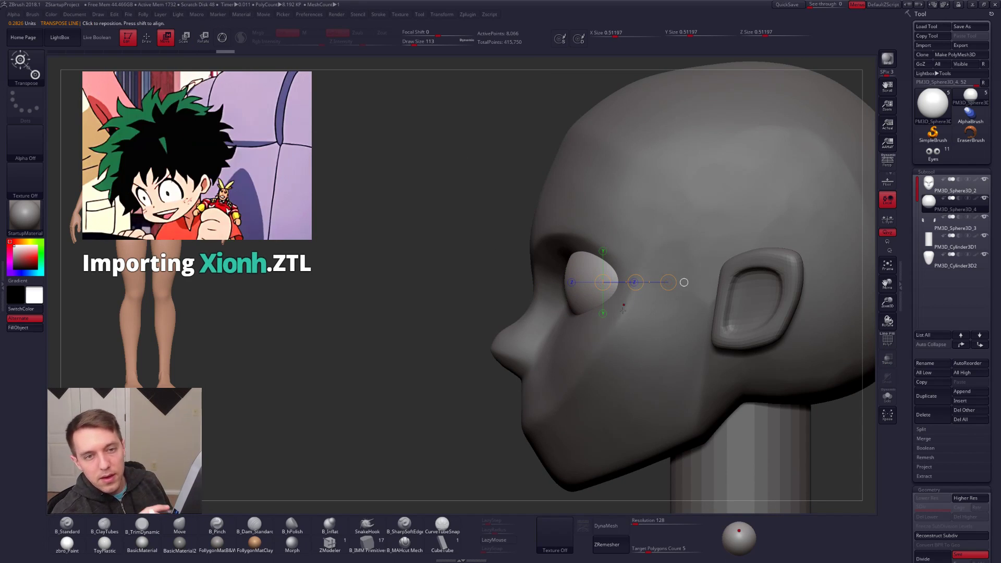
mouse_move(443, 297)
left_mouse_down()
mouse_move(632, 290)
mouse_move(596, 290)
left_mouse_up()
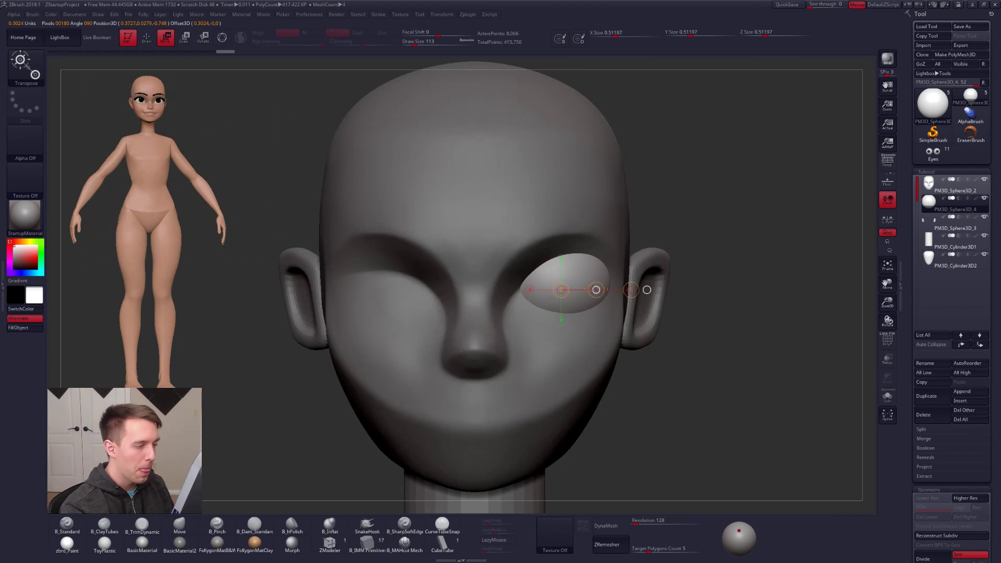
key("q")
mouse_move(577, 334)
right_mouse_down("ctrl")
mouse_move(611, 382)
mouse_move(641, 391)
right_mouse_up("ctrl")
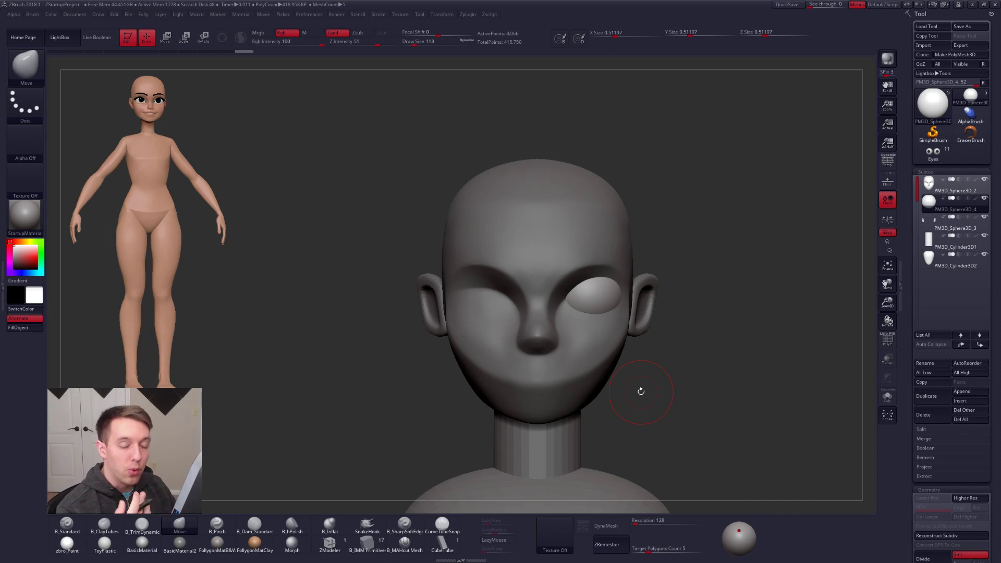
- Make the head the active subtool and check how the eye fits its socket from a three-quarter view
key("Up")
right_click_drag(641, 392, 564, 390)
right_click_drag(586, 318, 586, 296, "alt")
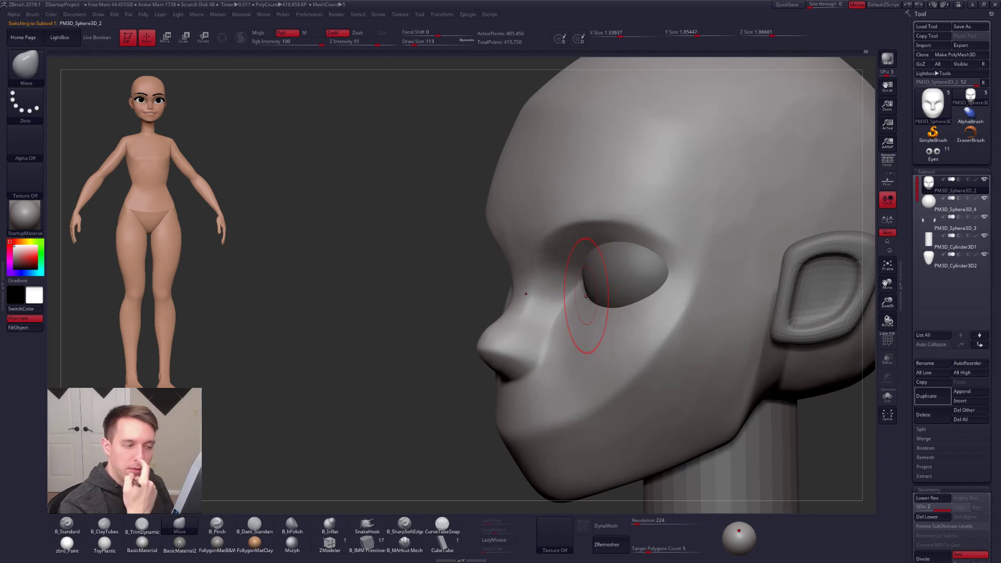
mouse_move(589, 299)
right_mouse_down()
mouse_move(652, 303)
mouse_move(594, 300)
mouse_move(592, 313)
mouse_move(621, 339)
mouse_move(590, 303)
right_mouse_up()
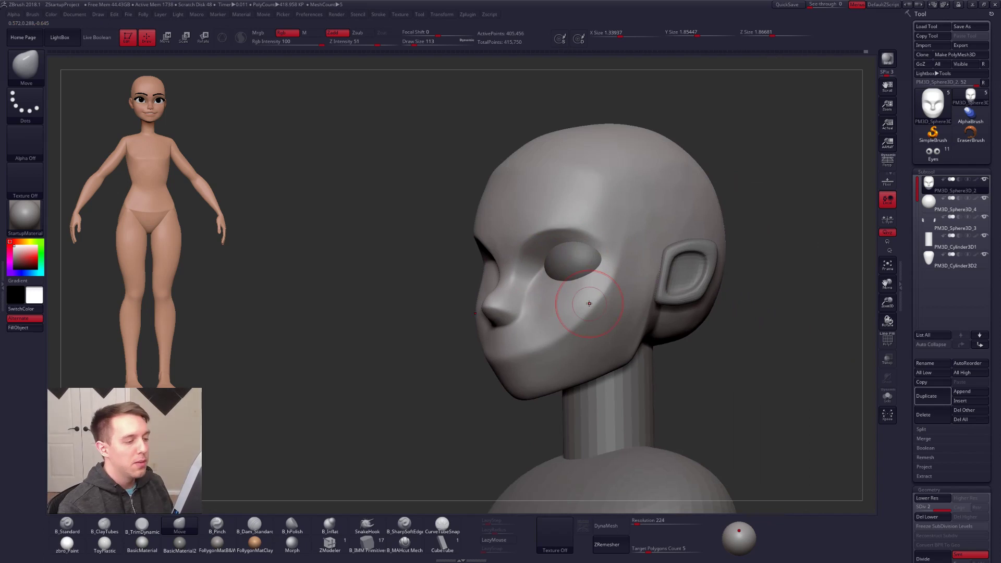
- Try the Move brush with AccuCurve on the head's forehead and undo the test strokes
key("space")
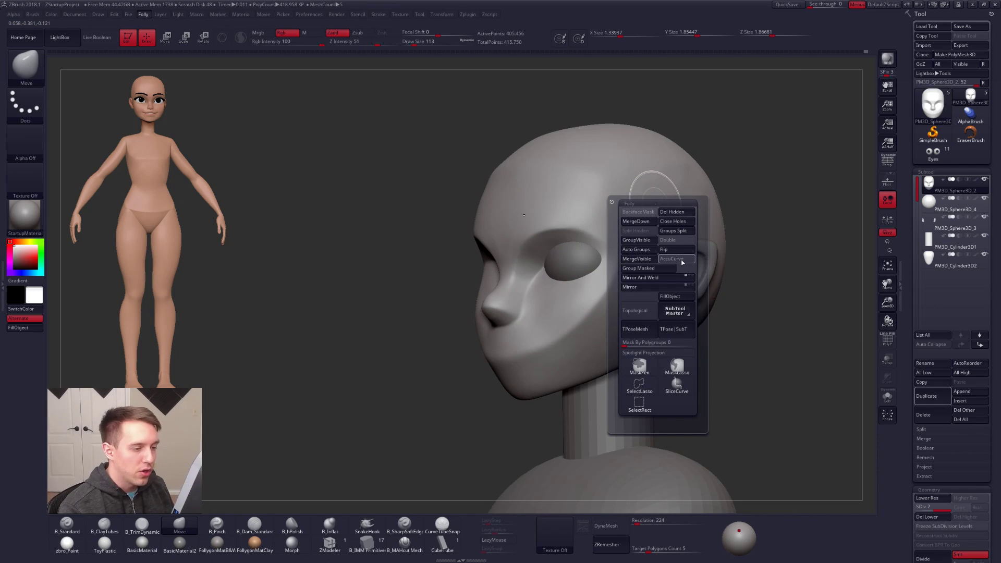
mouse_move(527, 189)
left_mouse_down()
mouse_move(530, 159)
mouse_move(526, 187)
left_mouse_up()
key("ctrl+z")
left_click_drag(614, 193, 599, 187)
key("ctrl+z")
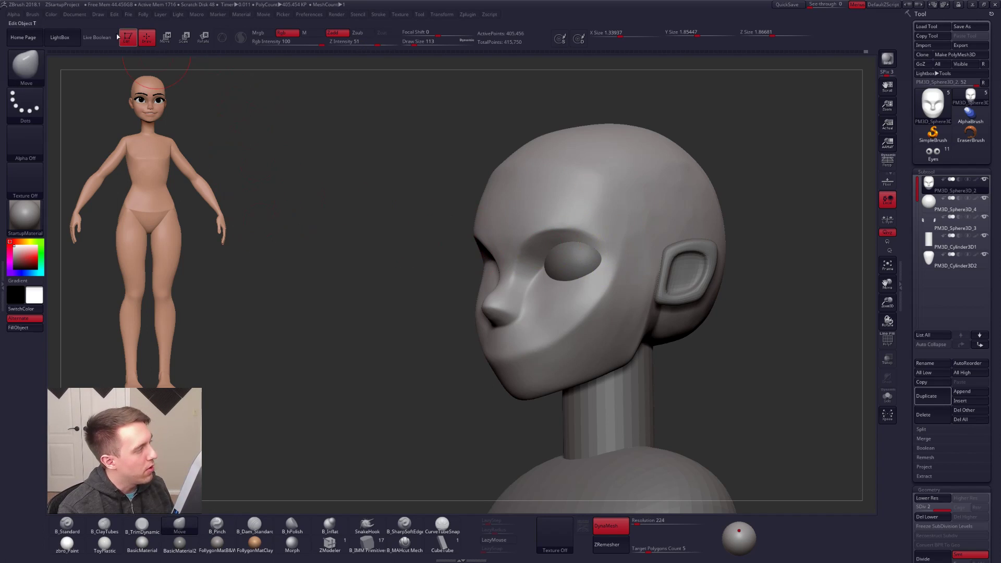
- Find the AccuCurve option in the Move brush's curve settings and toggle it
left_click(33, 14)
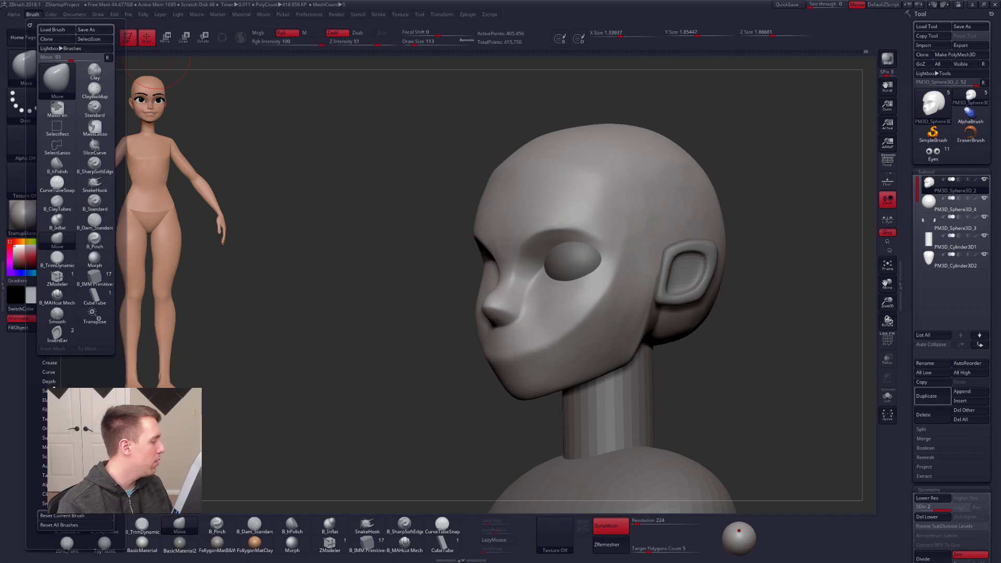
left_click(49, 338)
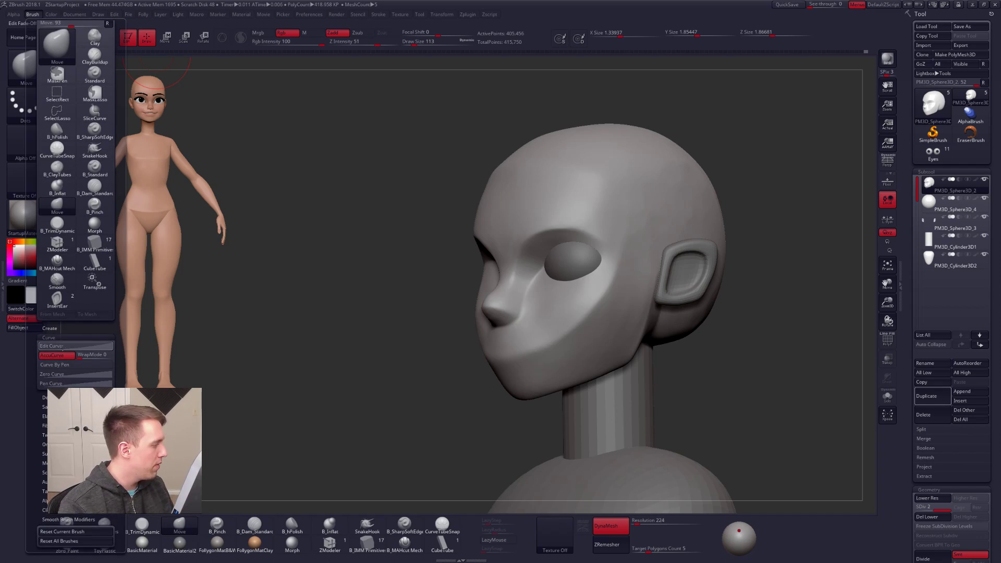
left_click(64, 356)
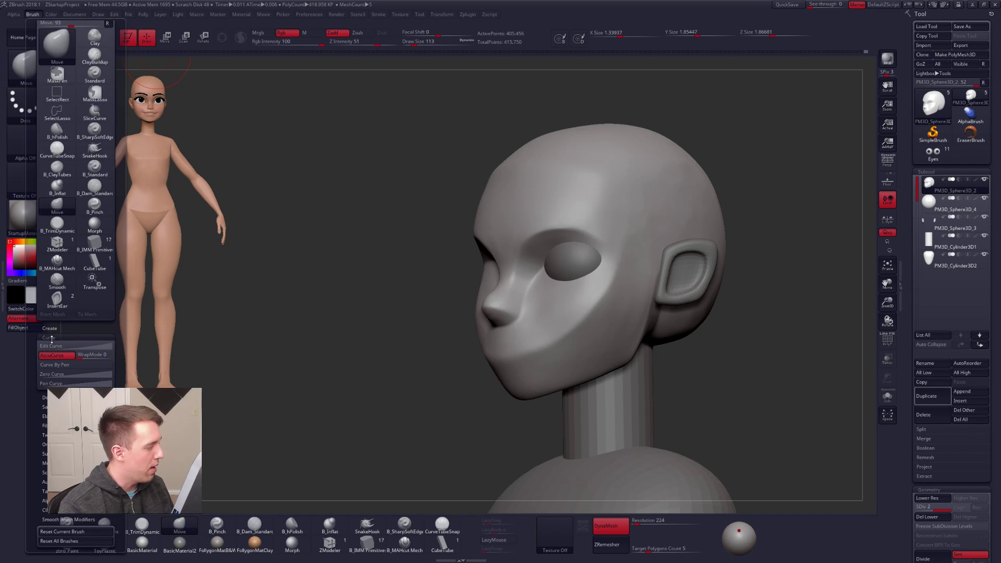
- Isolate the head to check its eye sockets from the side and front, and show all subtools again
key("shift+s")
mouse_move(396, 341)
left_mouse_down()
mouse_move(331, 346)
mouse_move(334, 386)
left_mouse_up()
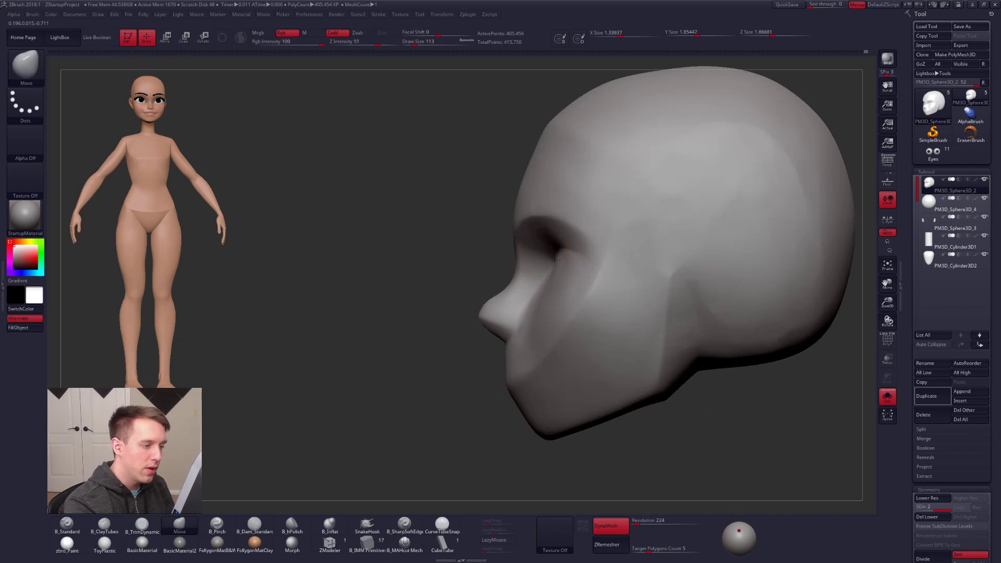
left_click_drag(444, 282, 590, 264)
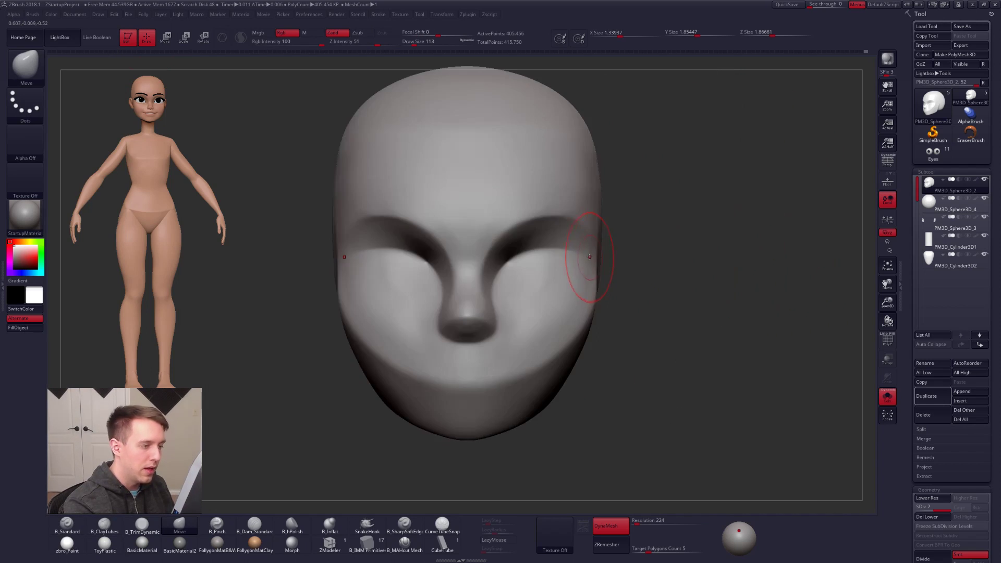
mouse_move(553, 277)
right_mouse_down()
mouse_move(417, 277)
mouse_move(547, 276)
mouse_move(557, 259)
mouse_move(570, 319)
mouse_move(594, 328)
mouse_move(569, 293)
mouse_move(564, 253)
mouse_move(551, 293)
mouse_move(571, 320)
mouse_move(564, 271)
right_mouse_up()
key("shift+s")
key("shift+s")
right_click_drag(564, 270, 579, 316, "alt")
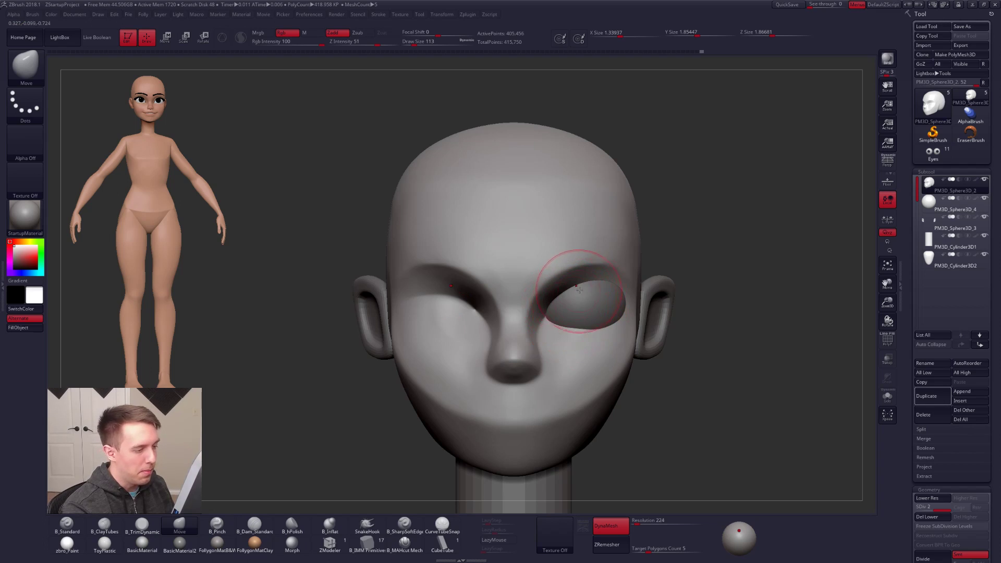
key("ctrl+shift+f")
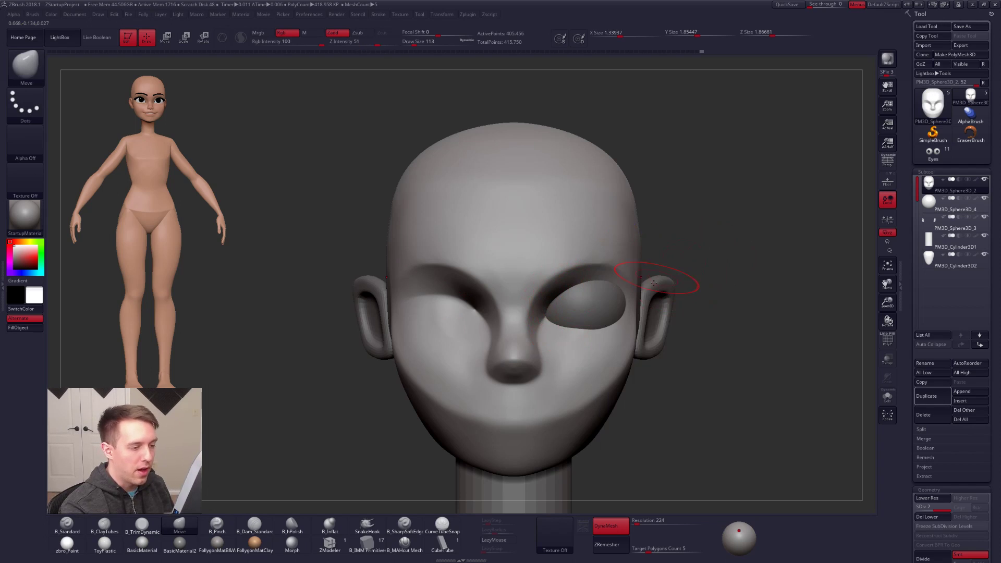
key("ctrl+shift+f")
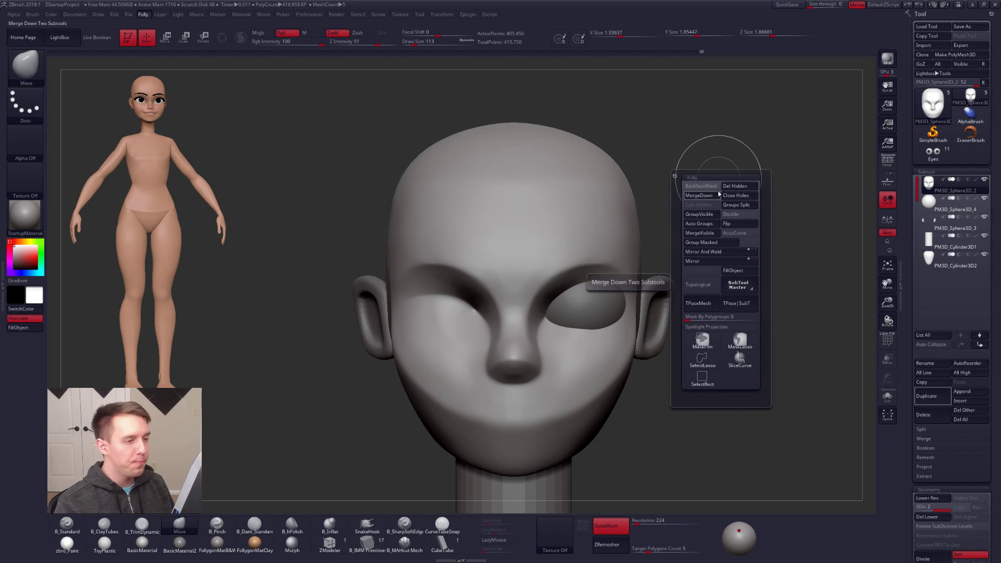
left_click(749, 194)
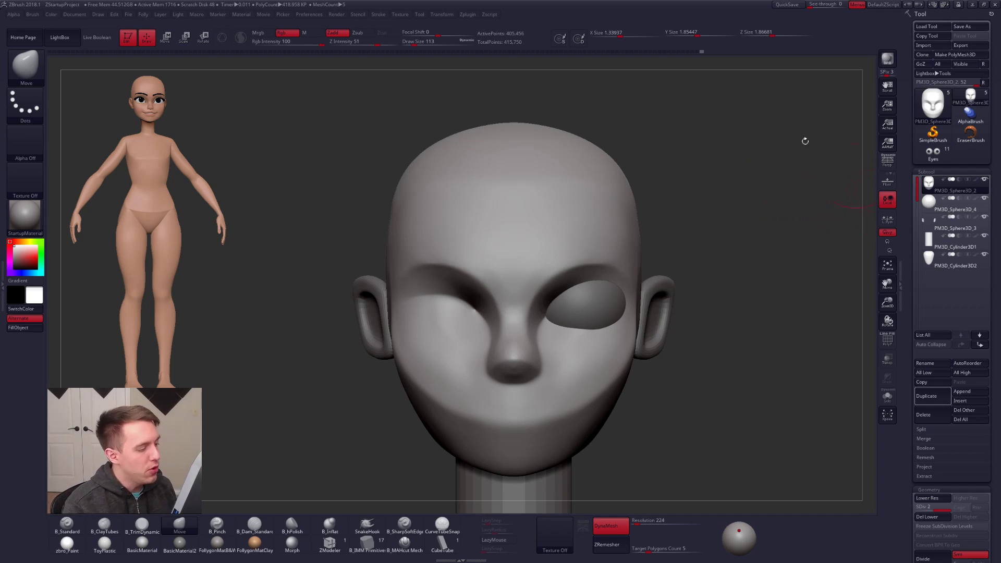
- Turn on interface customization in the preferences and switch it off again
left_click(319, 16)
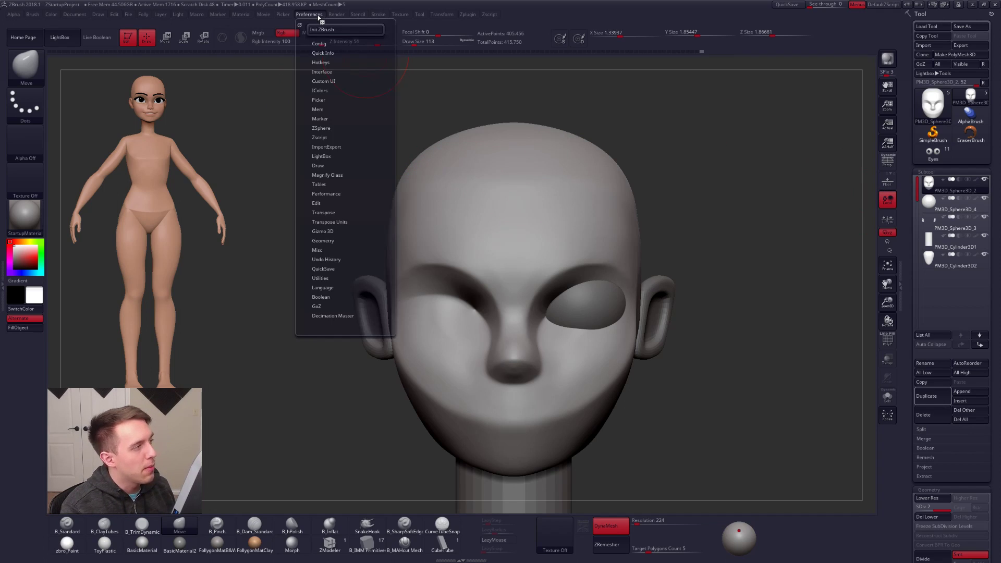
left_click(332, 81)
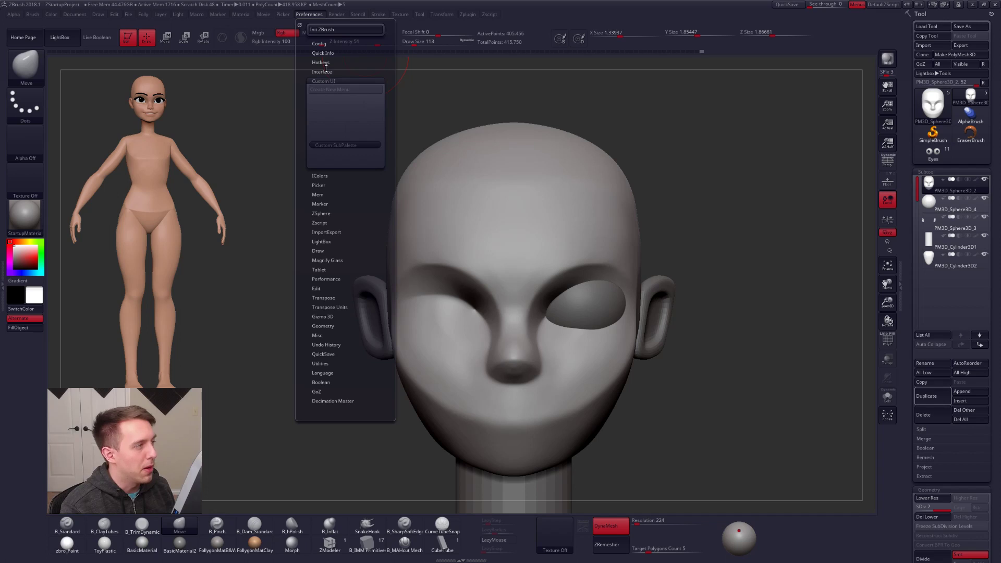
key("shift")
left_click(319, 43)
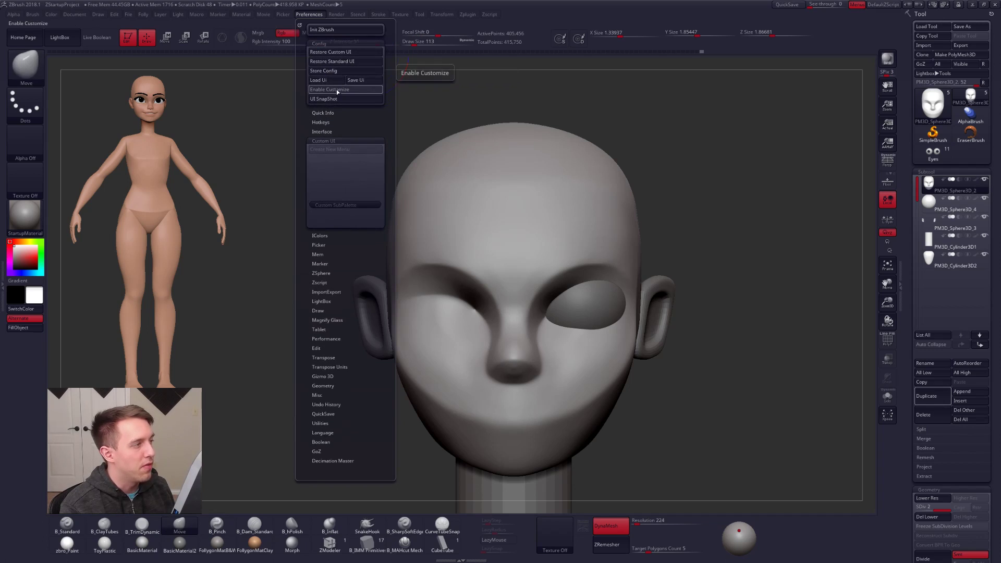
left_click(337, 90)
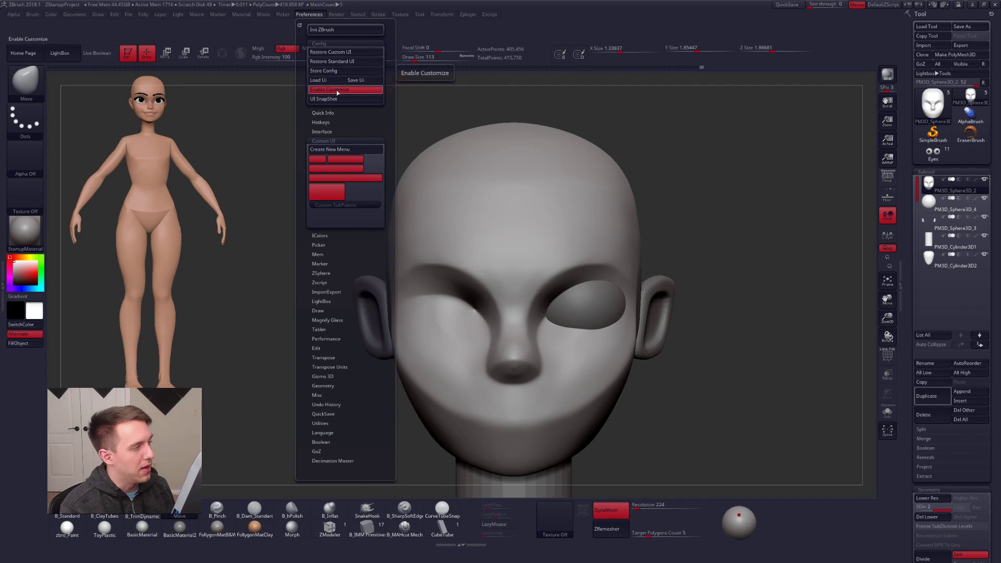
left_click(337, 90)
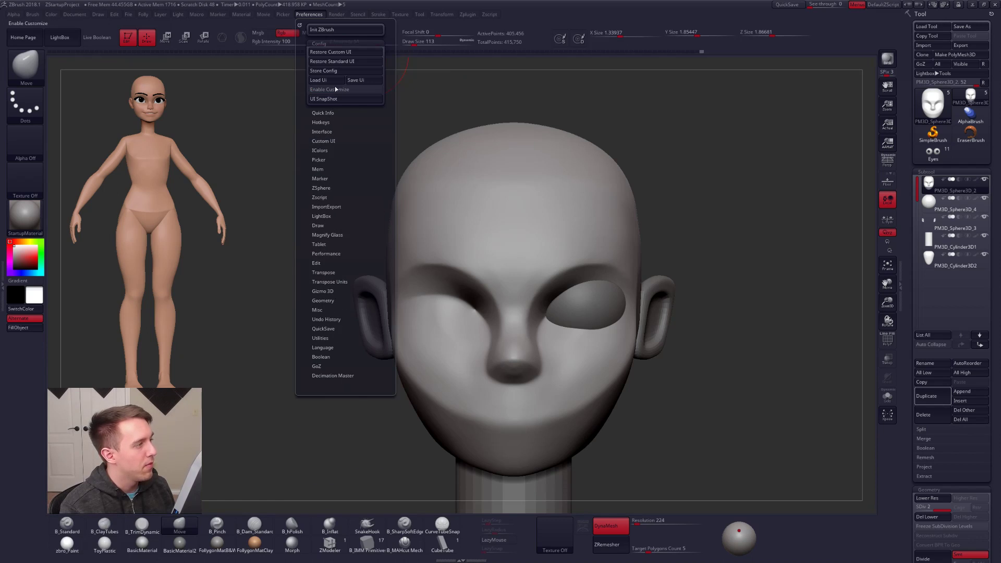
left_click(320, 43)
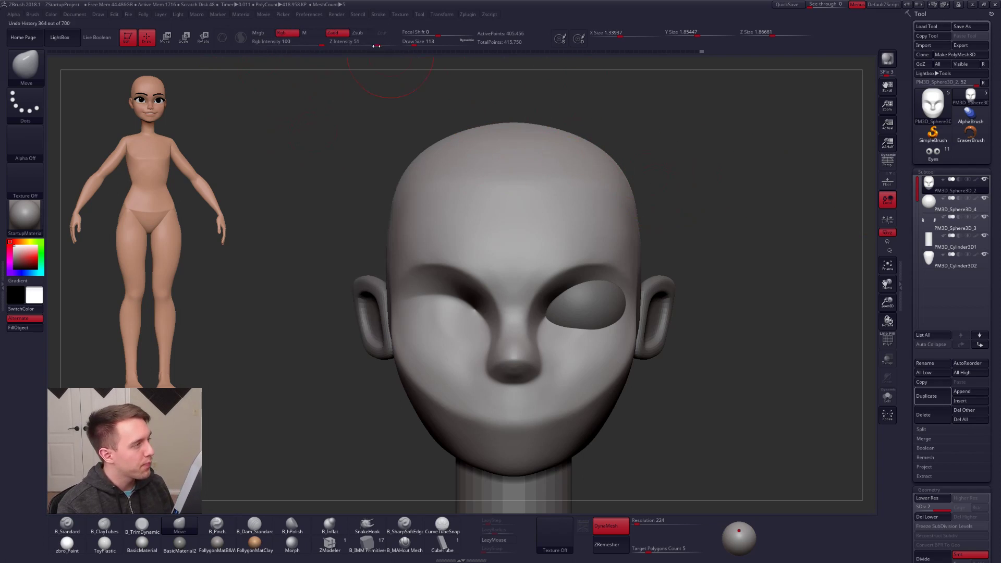
- Start a custom hotkey assignment, cancel it, and bring up the custom Poly menu beside the head
left_click(318, 15, "ctrl+alt")
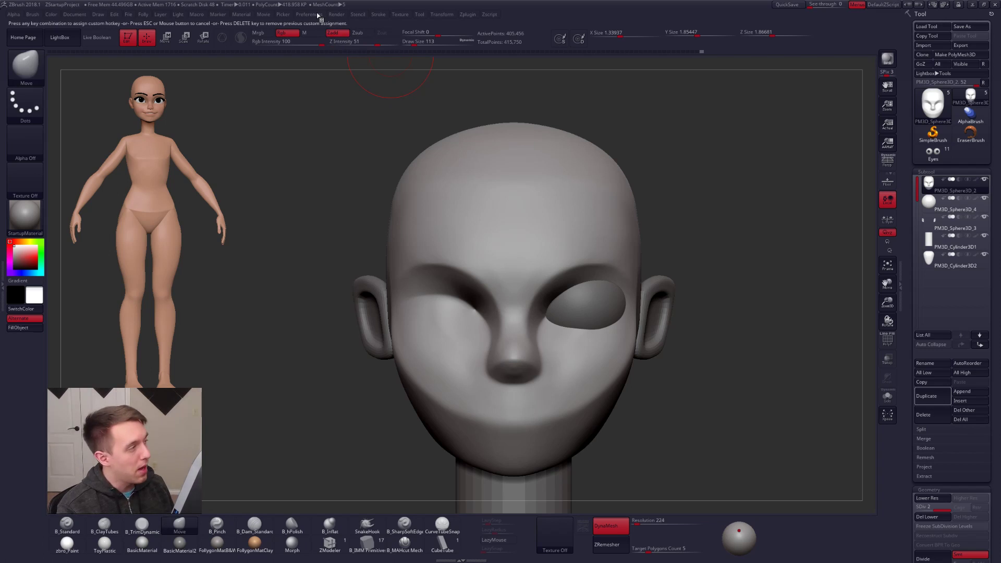
key("Escape")
key("ctrl+shift+f")
key("ctrl+shift+f")
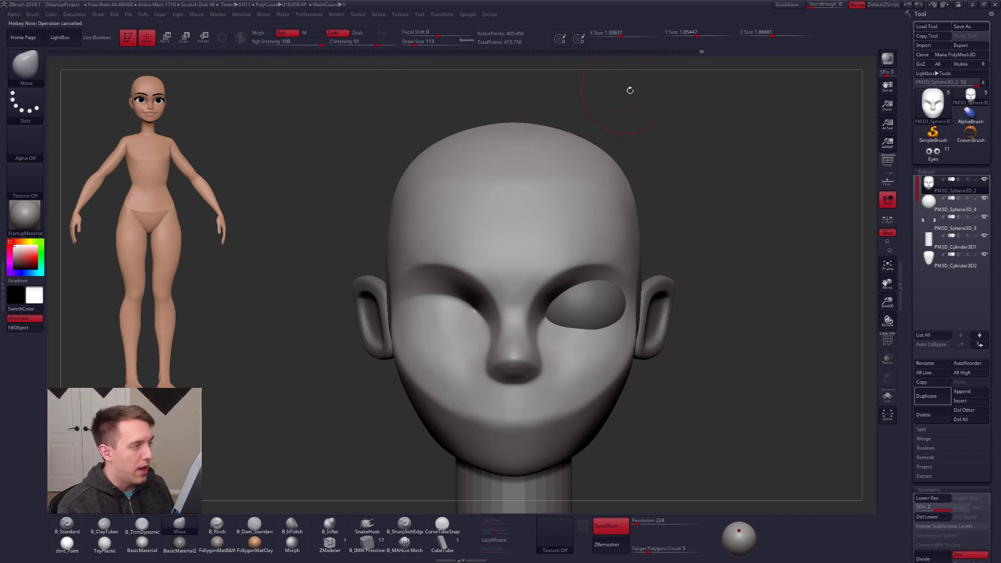
key("space")
key("space")
key("space")
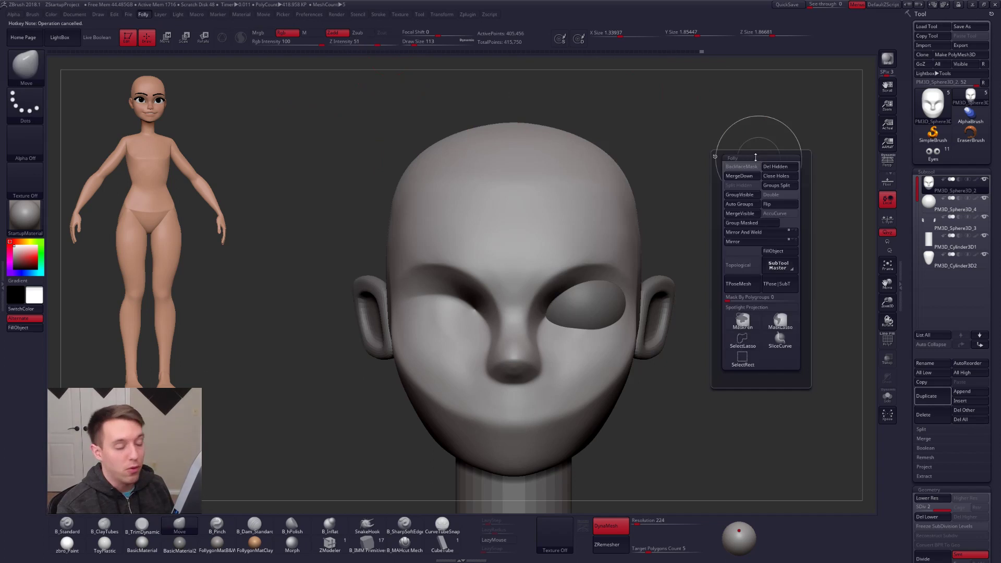
- Isolate the head and pinch the eye socket's lower edge with the B_Pinch brush at draw size 61
left_click_drag(667, 153, 610, 159)
key("space")
left_click(550, 338)
mouse_move(547, 328)
right_mouse_down()
mouse_move(558, 337)
mouse_move(592, 313)
mouse_move(699, 291)
right_mouse_up()
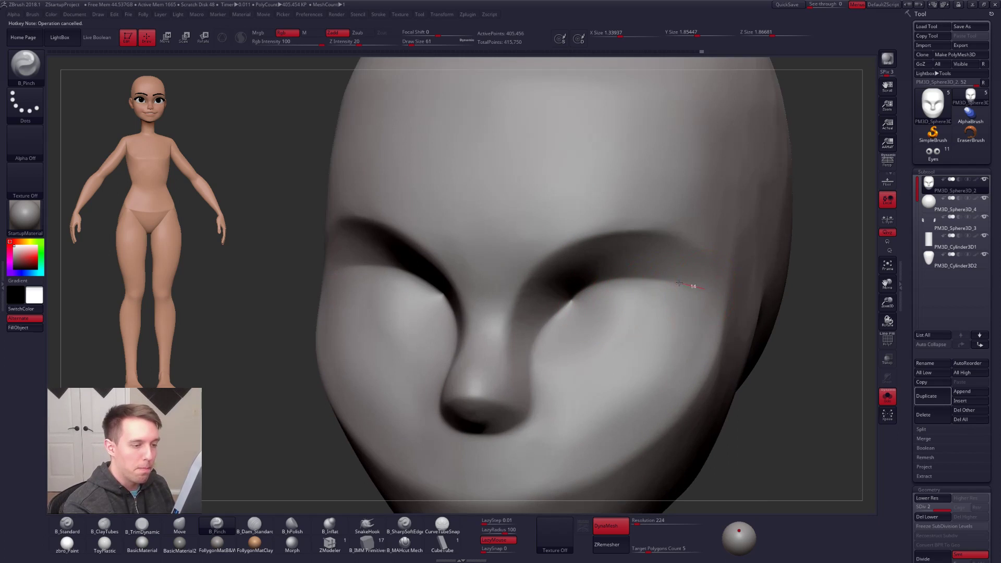
mouse_move(654, 276)
left_mouse_down()
mouse_move(600, 289)
mouse_move(542, 327)
mouse_move(539, 392)
left_mouse_up()
- Build up the cheek below the eye socket with the B_ClayTubes brush
right_click_drag(548, 391, 496, 392)
mouse_move(586, 386)
right_mouse_down()
mouse_move(588, 368)
mouse_move(550, 356)
mouse_move(582, 359)
mouse_move(564, 353)
mouse_move(568, 339)
right_mouse_up()
key("space")
key("shift+s")
key("]")
key("2")
left_click_drag(610, 334, 568, 397)
left_click_drag(606, 355, 582, 402)
- Reshape the cheek below the eye in profile with the Move brush while all subtools are shown
mouse_move(586, 404)
right_mouse_down("alt")
mouse_move(600, 350)
mouse_move(595, 295)
right_mouse_up("alt")
key("shift+s")
key("4")
key("space")
key("]")
mouse_move(595, 352)
right_mouse_down()
mouse_move(600, 339)
mouse_move(573, 329)
mouse_move(600, 331)
mouse_move(582, 320)
right_mouse_up()
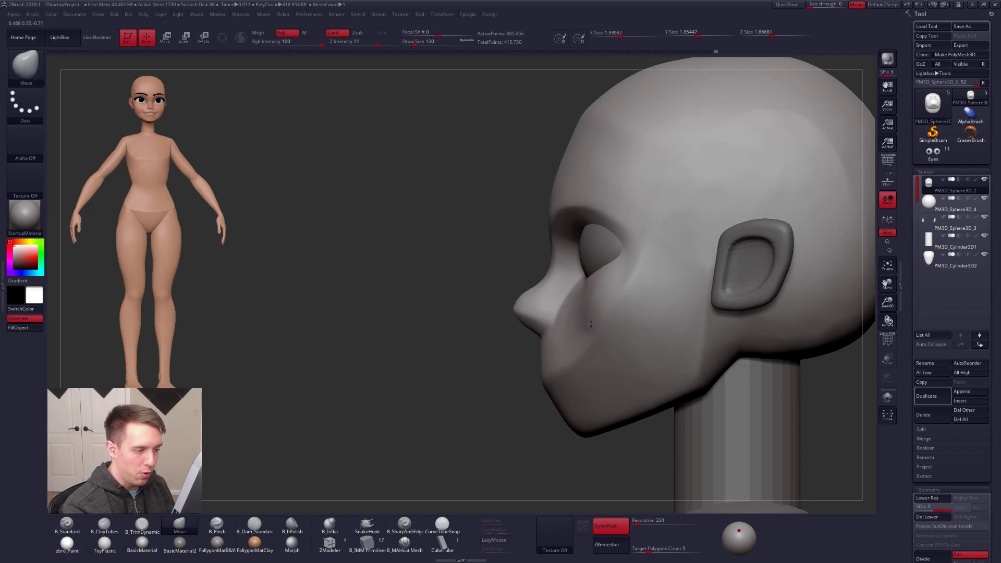
key("space")
left_click_drag(595, 327, 601, 325)
key("space")
mouse_move(596, 327)
right_mouse_down()
mouse_move(608, 341)
mouse_move(598, 310)
mouse_move(600, 360)
mouse_move(608, 357)
mouse_move(593, 295)
mouse_move(537, 296)
mouse_move(584, 283)
mouse_move(583, 313)
right_mouse_up()
- Refine the tip and underside of the nose in profile with the Move brush at draw size 61
key("space")
left_click_drag(598, 283, 591, 283)
mouse_move(587, 284)
right_mouse_down()
mouse_move(590, 264)
mouse_move(639, 307)
mouse_move(650, 272)
right_mouse_up()
key("3")
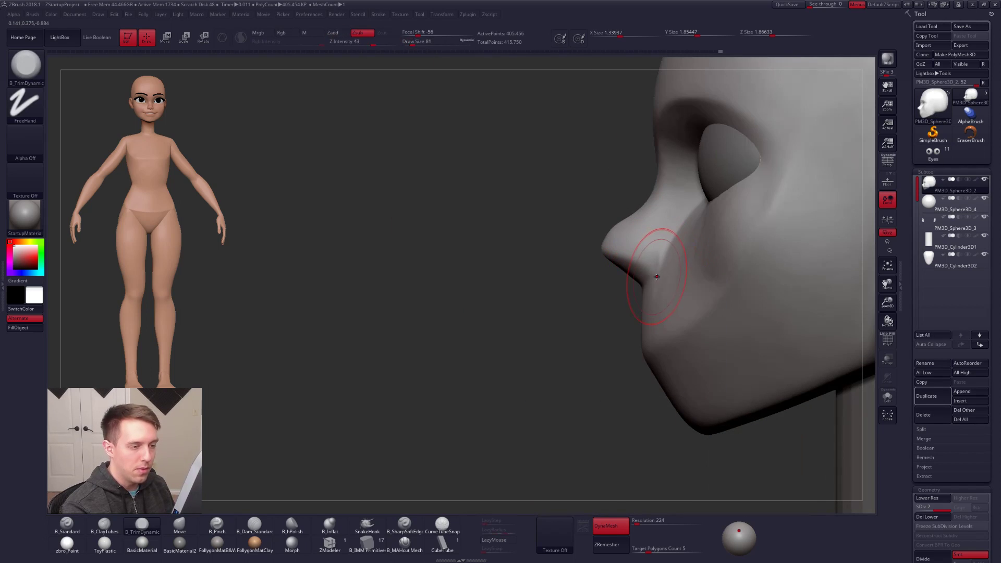
key("4")
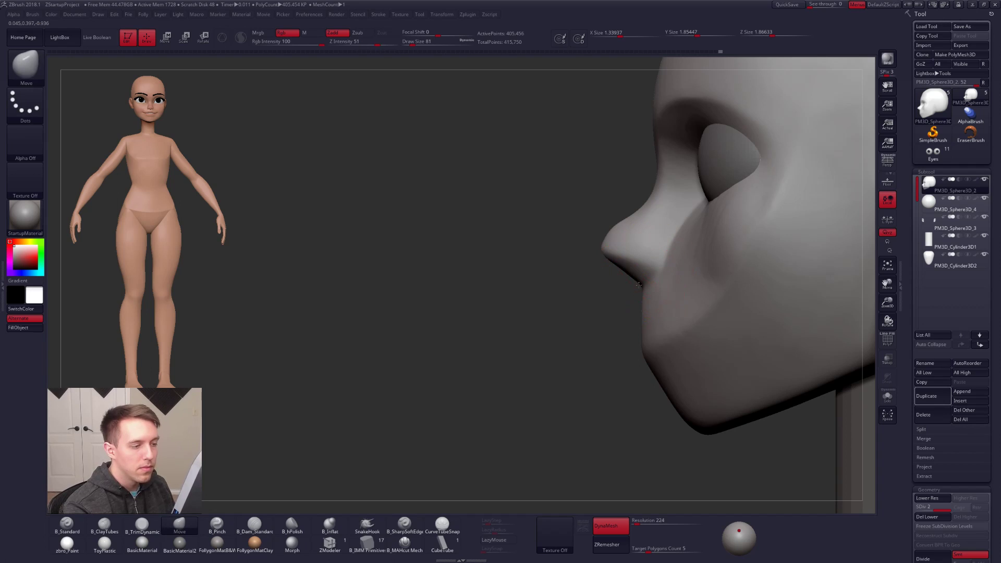
key("space")
left_click_drag(624, 265, 618, 265)
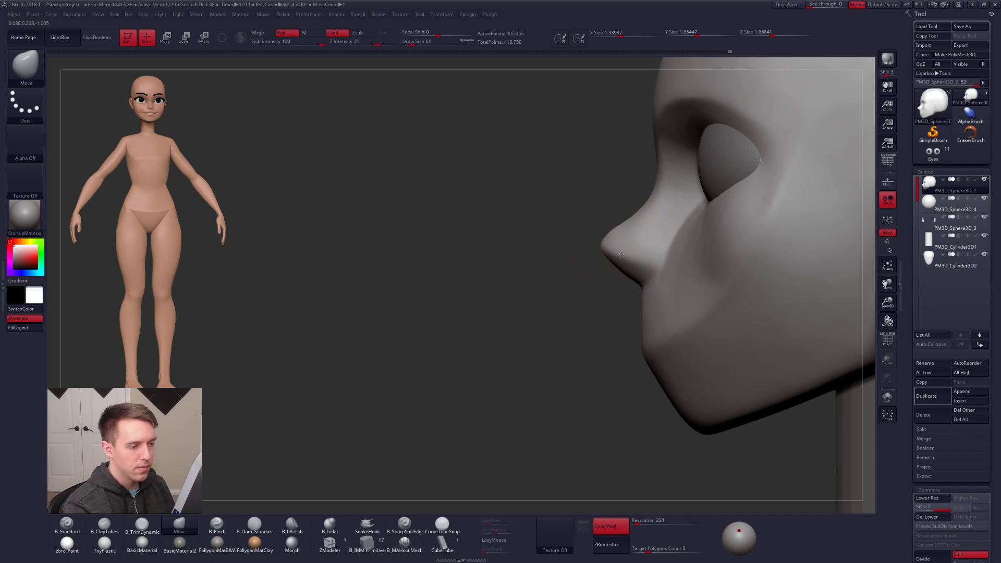
- Isolate the head and fill out the cheek beside the nose with B_ClayTubes at draw sizes 140 and 121
mouse_move(654, 262)
right_mouse_down()
mouse_move(614, 268)
mouse_move(708, 329)
mouse_move(573, 375)
right_mouse_up()
key("space")
left_click_drag(622, 322, 631, 322)
right_click_drag(472, 229, 399, 237)
right_click_drag(577, 336, 583, 318, "ctrl")
key("2")
key("space")
left_click_drag(583, 317, 576, 318)
key("shift+s")
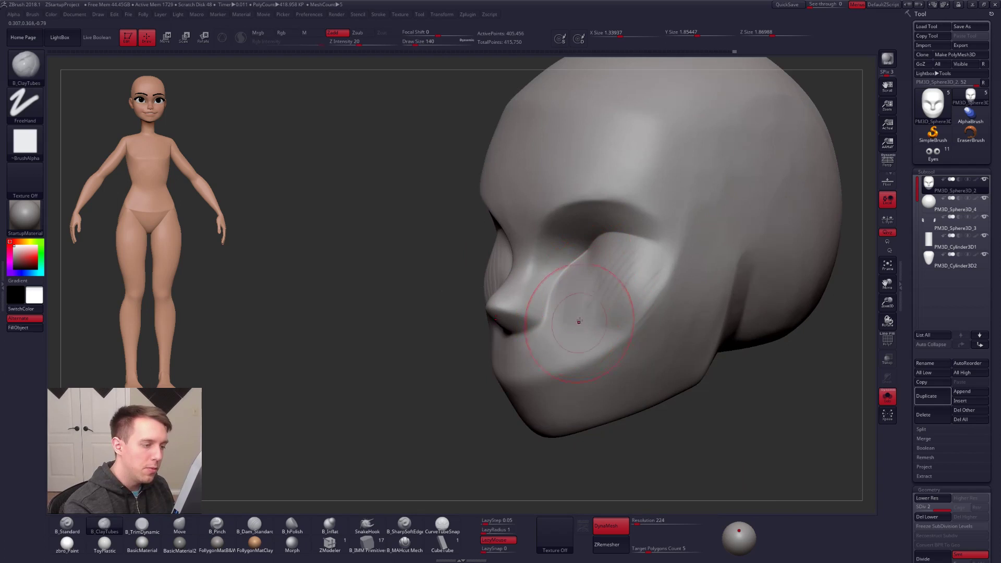
key("space")
left_click_drag(613, 325, 607, 321)
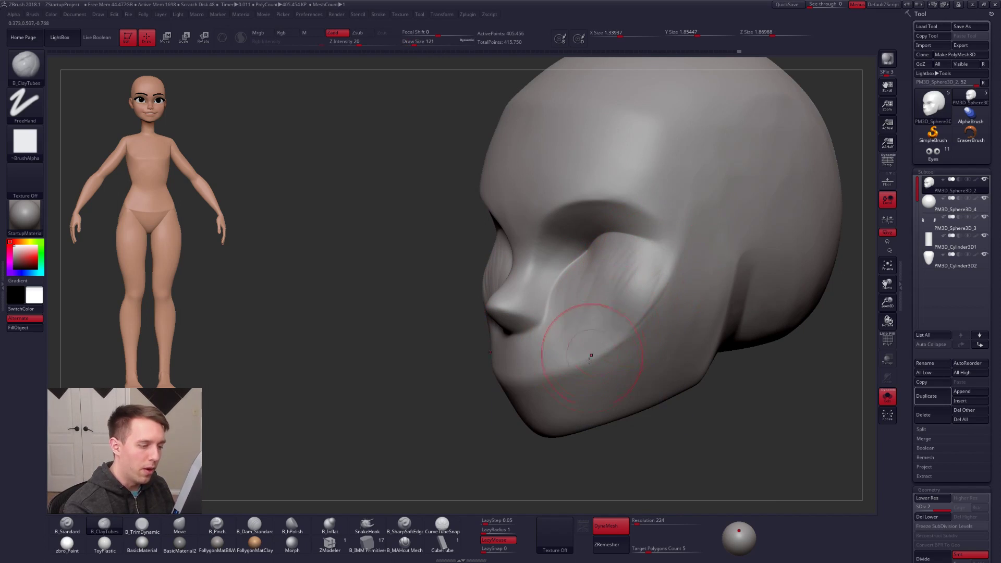
- Sharpen the cheekbone's outer edge with the B_Pinch brush and smooth the cheek surface beneath the eye socket
key("5")
left_click_drag(684, 227, 645, 317)
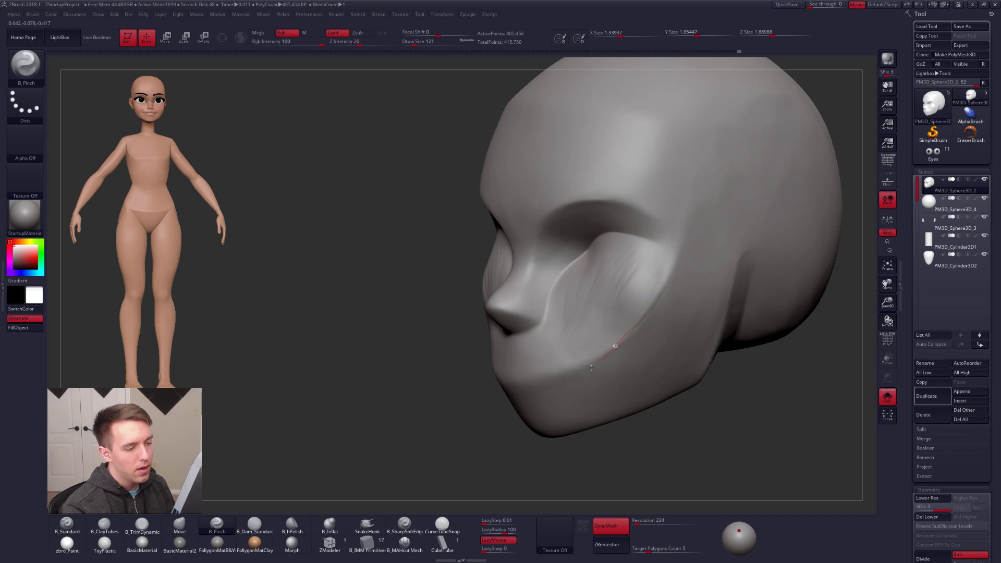
key("shift")
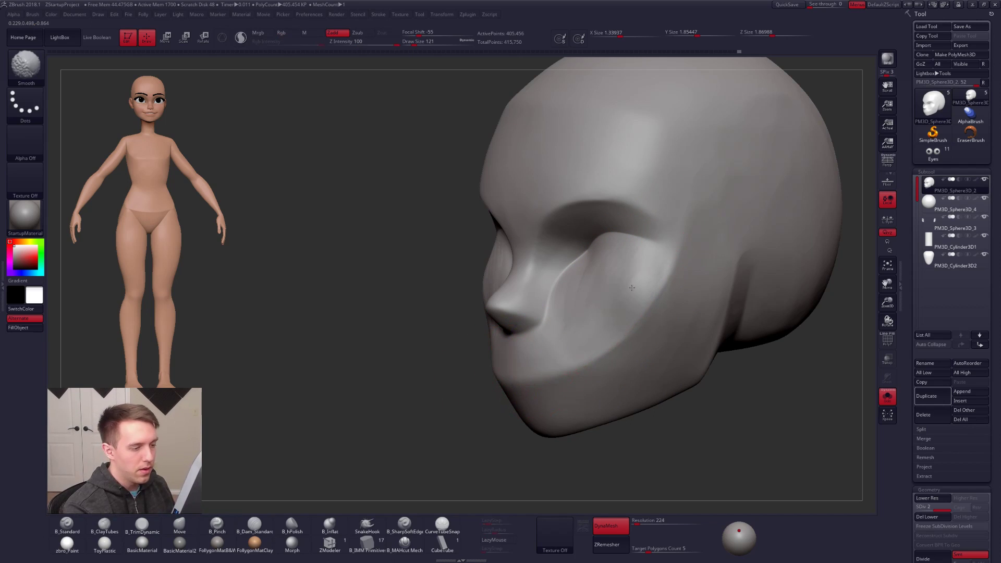
left_click_drag(597, 292, 633, 309, "shift")
mouse_move(633, 309)
right_mouse_down("shift")
mouse_move(651, 317)
mouse_move(601, 241)
right_mouse_up("shift")
- Adjust the contour of the cheeks with the Move brush at draw size 61
key("shift+s")
key("shift+s")
key("4")
key("space")
mouse_move(608, 265)
left_mouse_down()
mouse_move(585, 272)
mouse_move(613, 269)
left_mouse_up()
right_click_drag(614, 269, 604, 309)
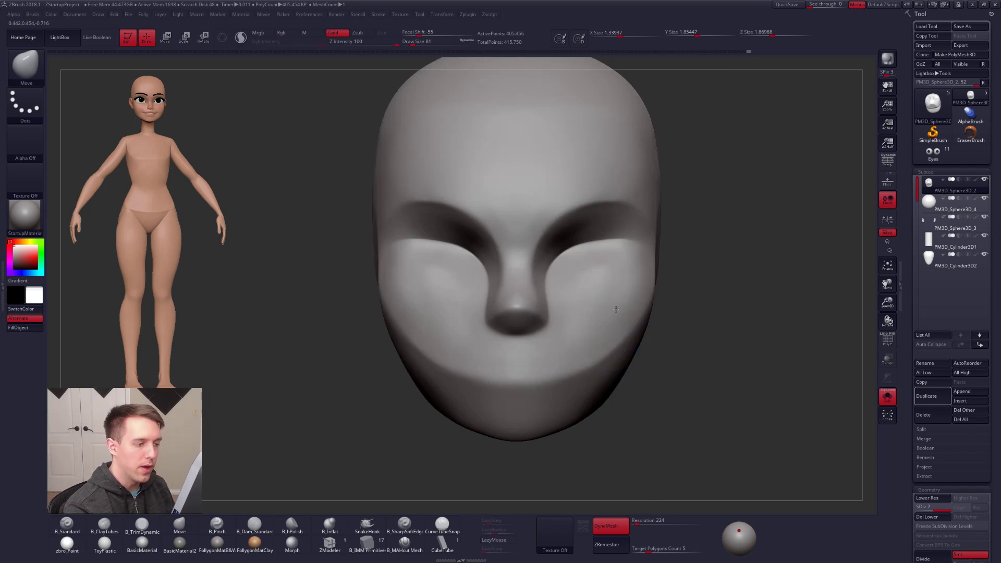
- Smooth both cheeks below the eye sockets and show the whole character again
key("shift+s")
mouse_move(606, 284)
left_mouse_down("shift")
mouse_move(595, 284)
mouse_move(596, 300)
left_mouse_up("shift")
right_click_drag(596, 300, 610, 339, "alt")
mouse_move(438, 339)
left_mouse_down("shift")
mouse_move(410, 318)
mouse_move(441, 322)
left_mouse_up("shift")
mouse_move(700, 395)
right_mouse_down("alt")
mouse_move(743, 411)
mouse_move(754, 387)
right_mouse_up("alt")
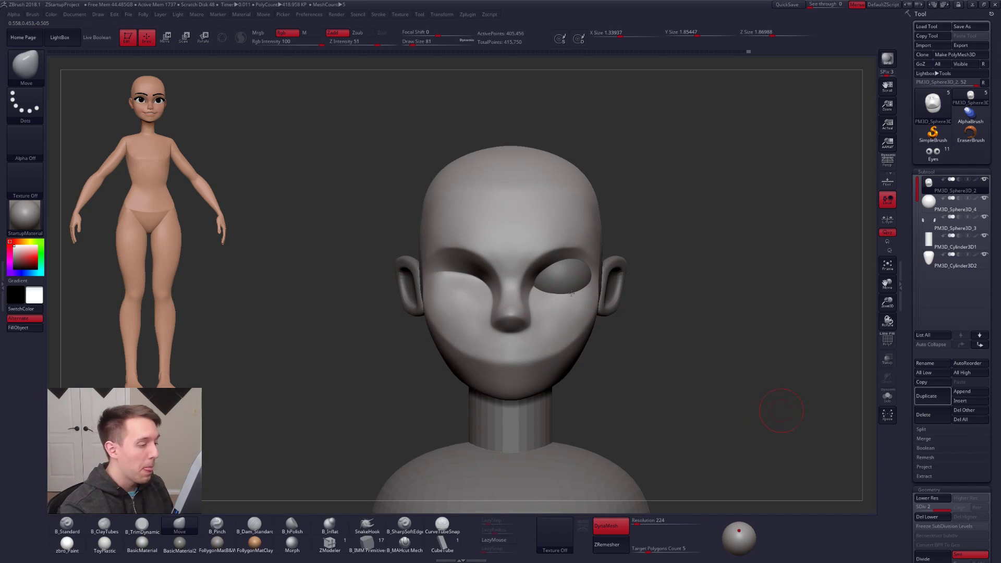
- Isolate the head and pinch the brow edge around the eye socket with B_Pinch at draw size 61
key("shift+s")
right_click_drag(559, 277, 591, 315, "alt")
mouse_move(591, 315)
right_mouse_down("ctrl")
mouse_move(532, 304)
mouse_move(472, 337)
right_mouse_up("ctrl")
key("5")
key("space")
left_click_drag(531, 348, 526, 346)
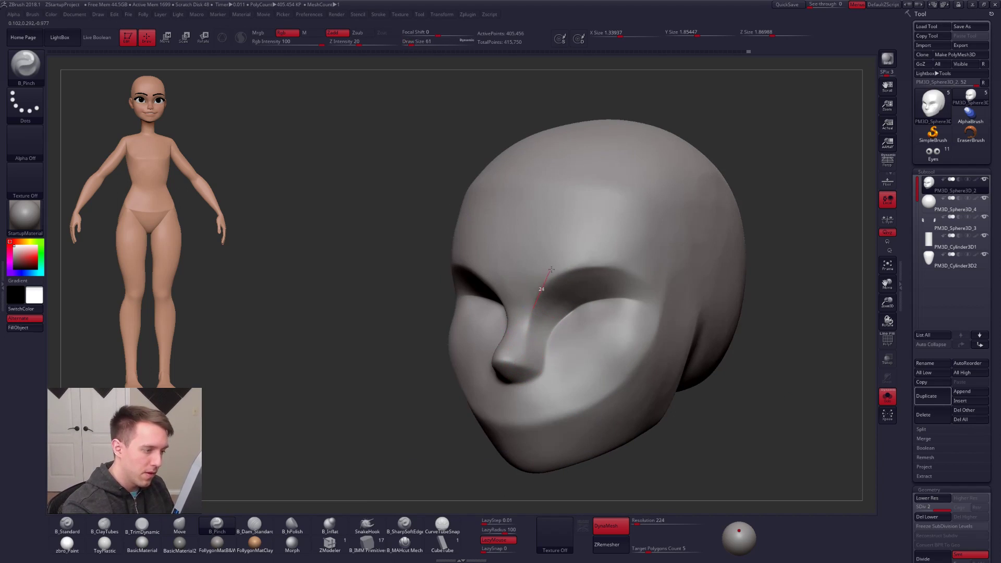
left_click_drag(661, 285, 692, 315)
- Flatten the temple area beside the eye socket with the B_TrimDynamic brush
key("space")
key("3")
key("space")
left_click_drag(664, 265, 666, 265)
right_click_drag(675, 269, 603, 331)
- Try B_ClayTubes strokes on the side of the skull at draw size 140 and undo them
key("2")
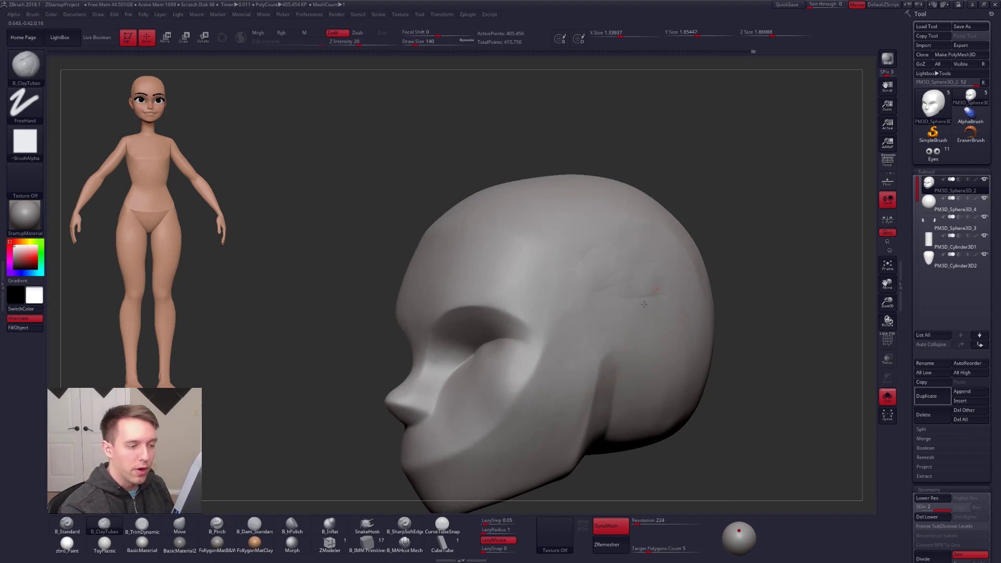
mouse_move(682, 287)
right_mouse_down()
mouse_move(664, 327)
mouse_move(698, 299)
mouse_move(674, 307)
right_mouse_up()
key("ctrl+z")
- Flatten the side of the skull with B_TrimDynamic at draw size 170, reduce the brush to 113, and show all subtools
key("bracketright")
key("bracketright")
key("bracketright")
key("3")
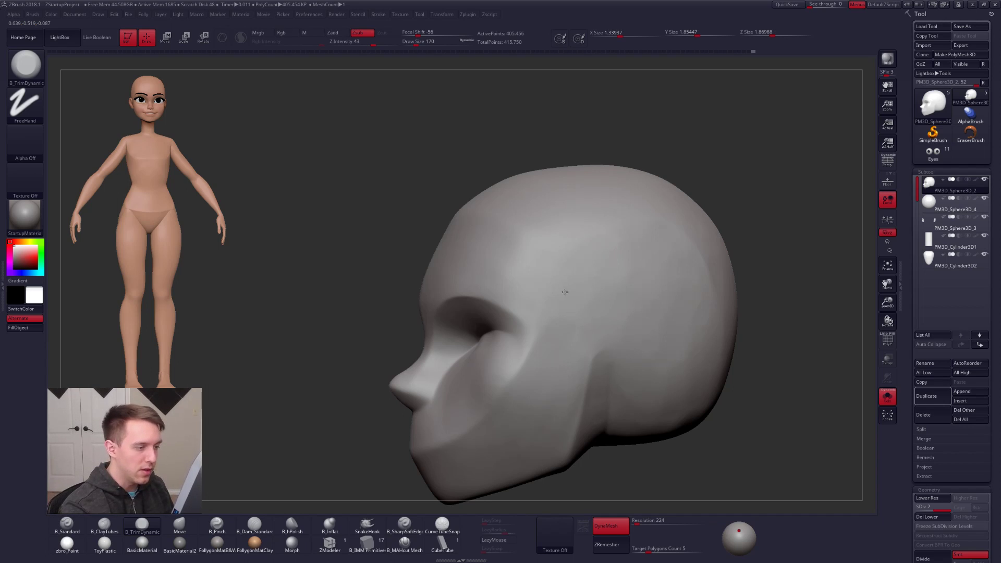
right_click_drag(595, 314, 626, 324)
key("s")
left_click_drag(592, 379, 579, 379)
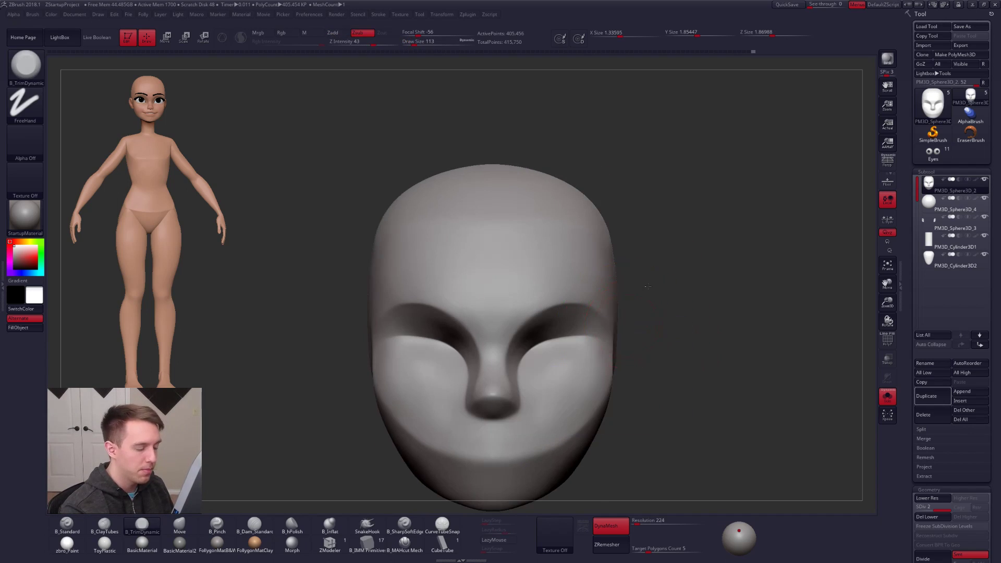
right_click_drag(635, 311, 656, 273, "alt")
key("shift+s")
right_click_drag(720, 440, 735, 397, "alt")
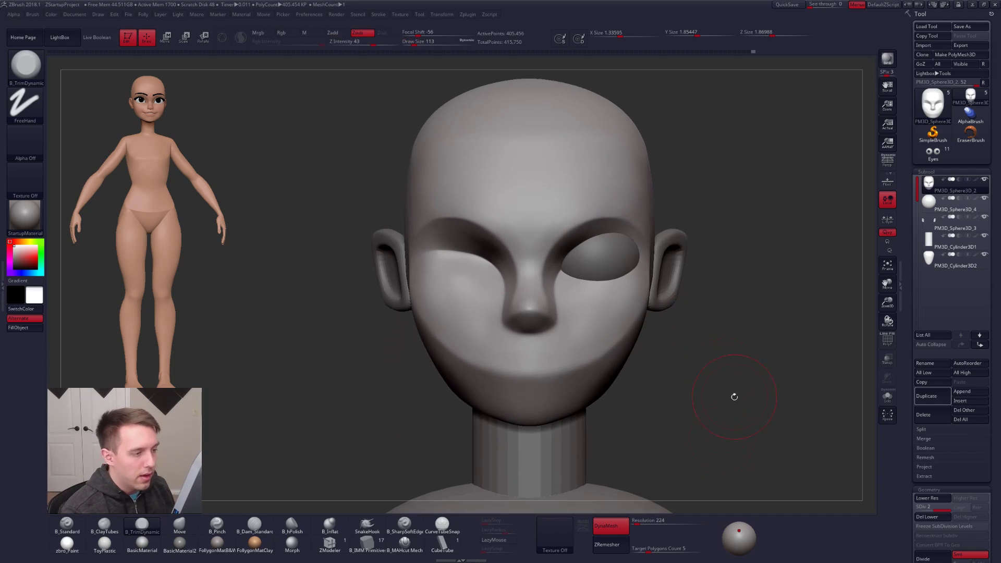
- Adjust the lower rim of the eye socket from the front with the Move brush at draw size 96
key("4")
key("shift+s")
key("space")
left_click_drag(590, 253, 585, 253)
key("shift+s")
key("shift+s")
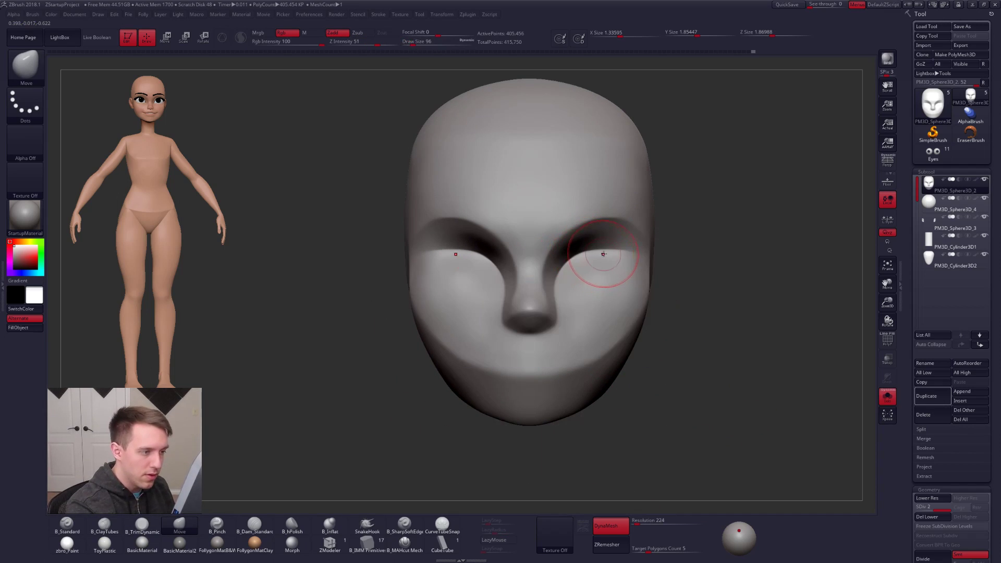
- Show all subtools and adjust the eye socket area in profile with the Move brush at draw size 181
key("shift+s")
mouse_move(592, 258)
right_mouse_down()
mouse_move(605, 289)
mouse_move(548, 287)
right_mouse_up()
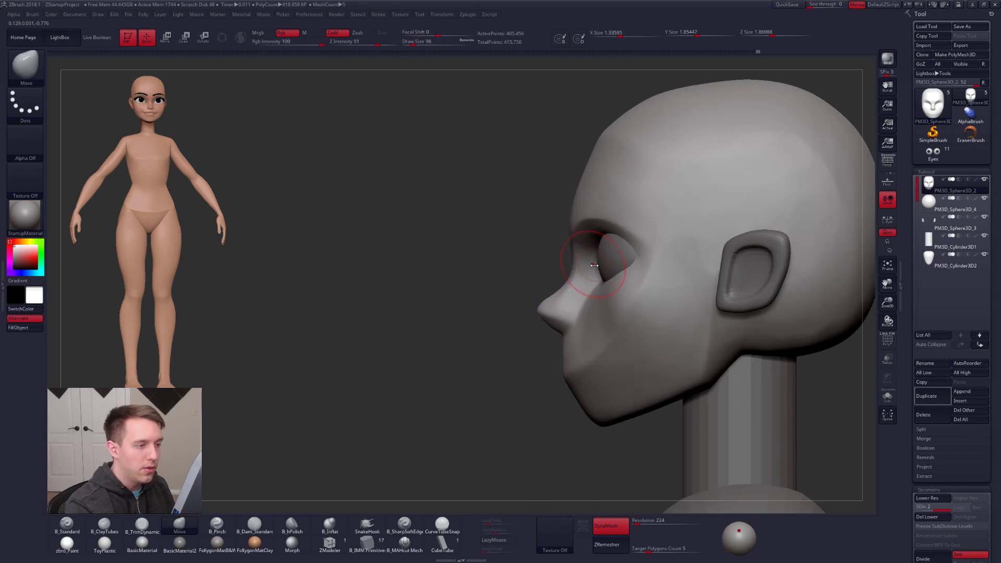
key("space")
left_click_drag(586, 260, 596, 260)
right_click_drag(595, 260, 556, 295)
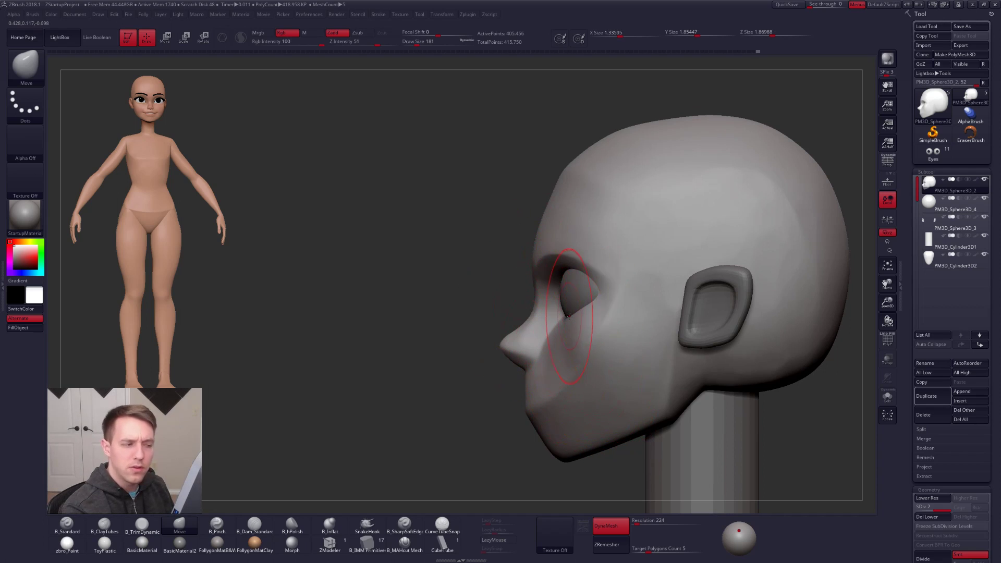
- Mask the upper half of the head down to eye level with MaskLasso and invert the mask
key("ctrl")
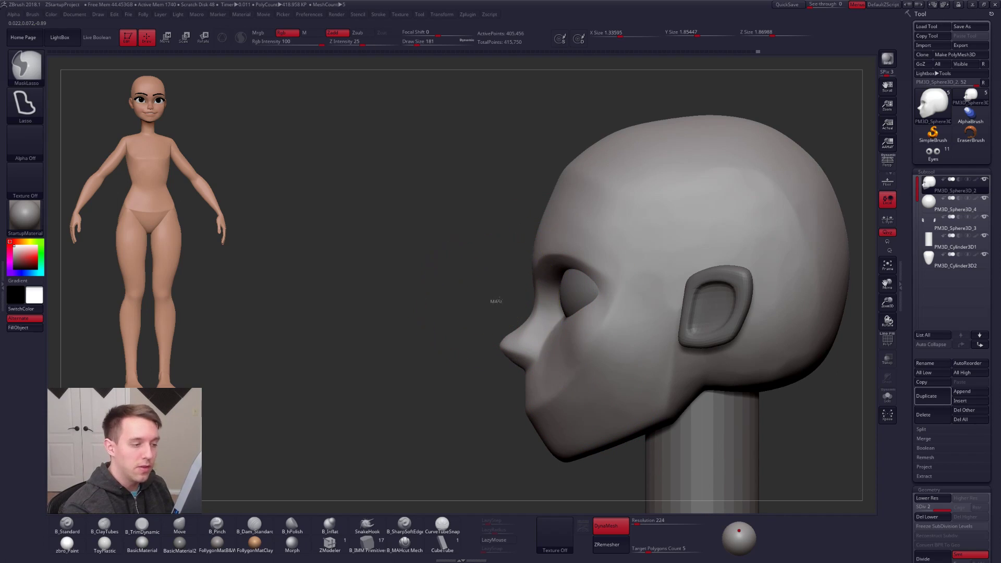
left_click_drag(707, 290, 705, 290)
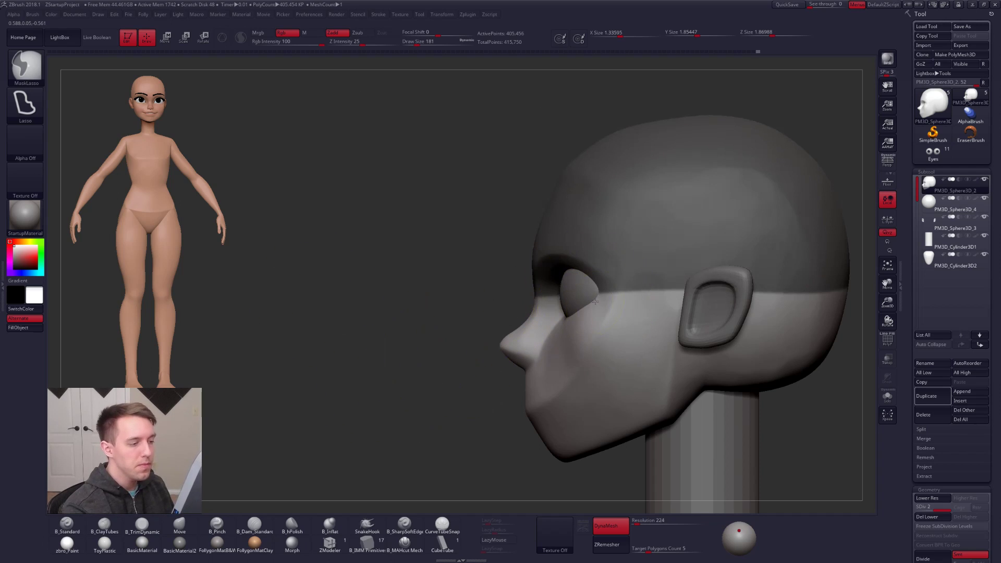
left_click(492, 348, "ctrl")
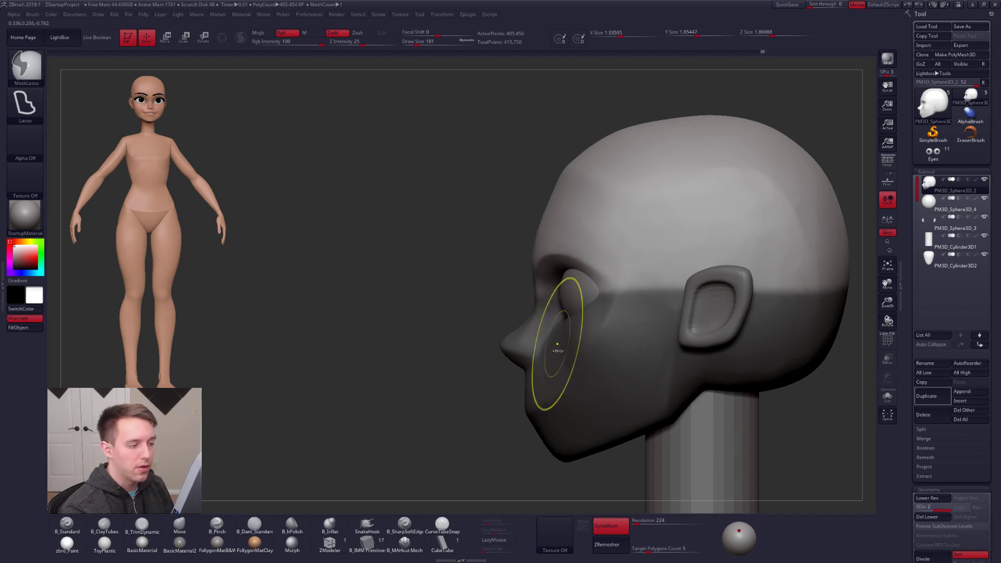
- Clear the mask from the nose and the area around the eye, and mask the cheek under the eye again
left_click_drag(521, 301, 522, 233, "ctrl+alt")
left_click_drag(507, 311, 683, 241, "ctrl+alt")
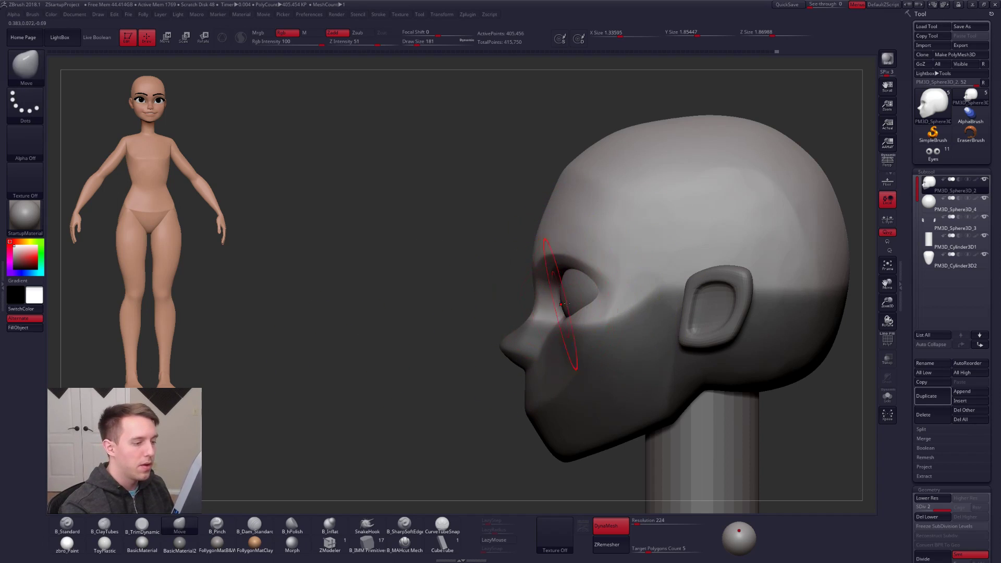
mouse_move(590, 295)
left_mouse_down("ctrl")
mouse_move(495, 360)
mouse_move(698, 292)
mouse_move(570, 323)
mouse_move(509, 298)
left_mouse_up("ctrl")
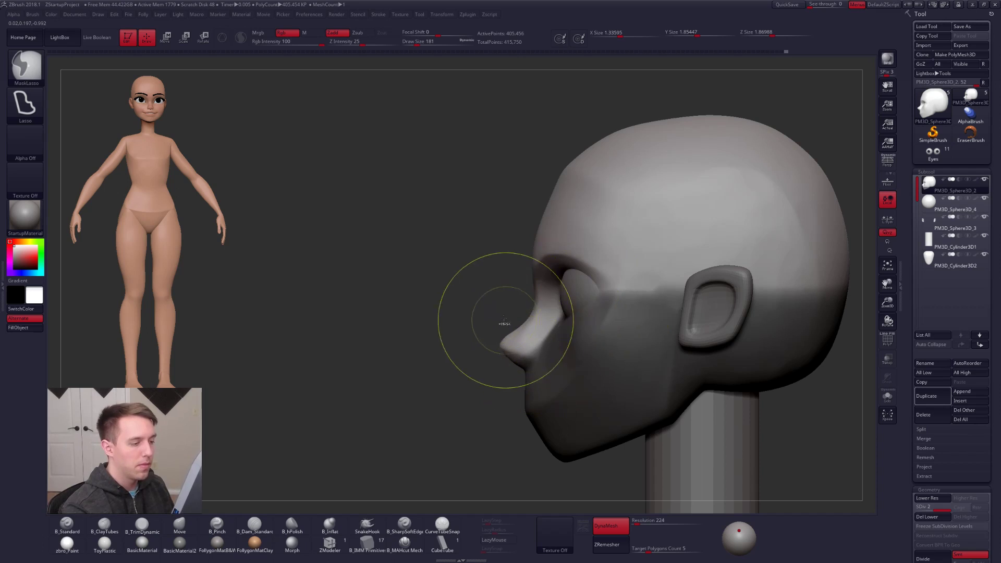
left_click(506, 290, "ctrl")
left_click(514, 273, "ctrl")
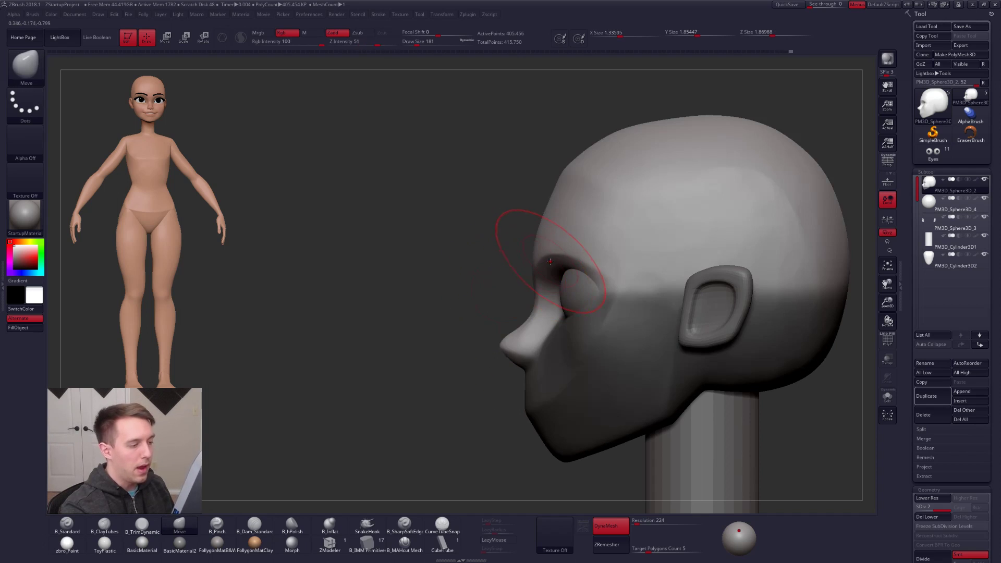
- Push the brow ridge back in profile with the Move brush at draw size 227
key("space")
left_click_drag(541, 259, 546, 257)
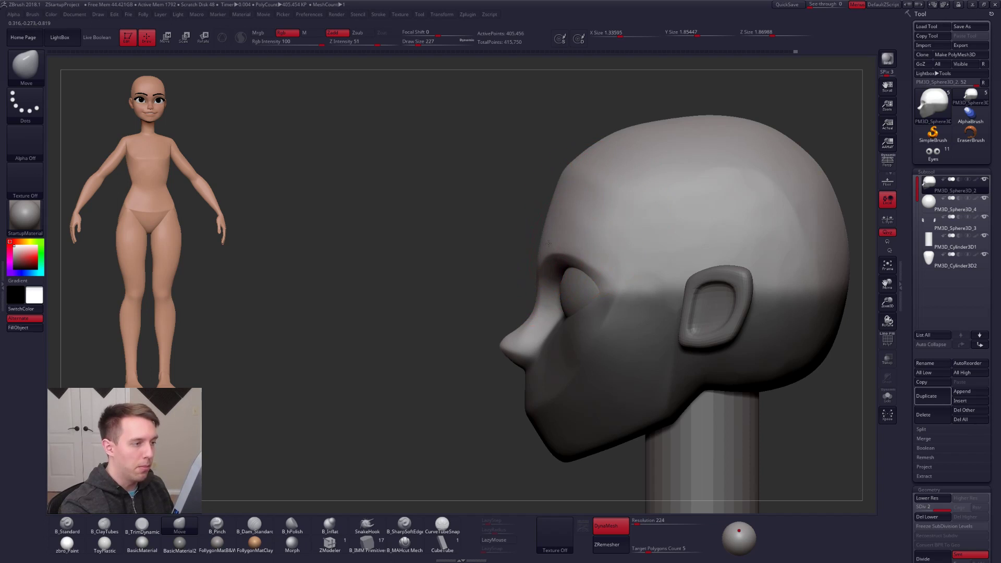
- Set the Move brush to draw size 192, check the brow from below and in profile, and clear the mask from the head
mouse_move(569, 257)
right_mouse_down()
mouse_move(641, 297)
mouse_move(572, 239)
right_mouse_up()
key("space")
left_click_drag(552, 267, 548, 267)
right_click_drag(552, 305, 540, 262)
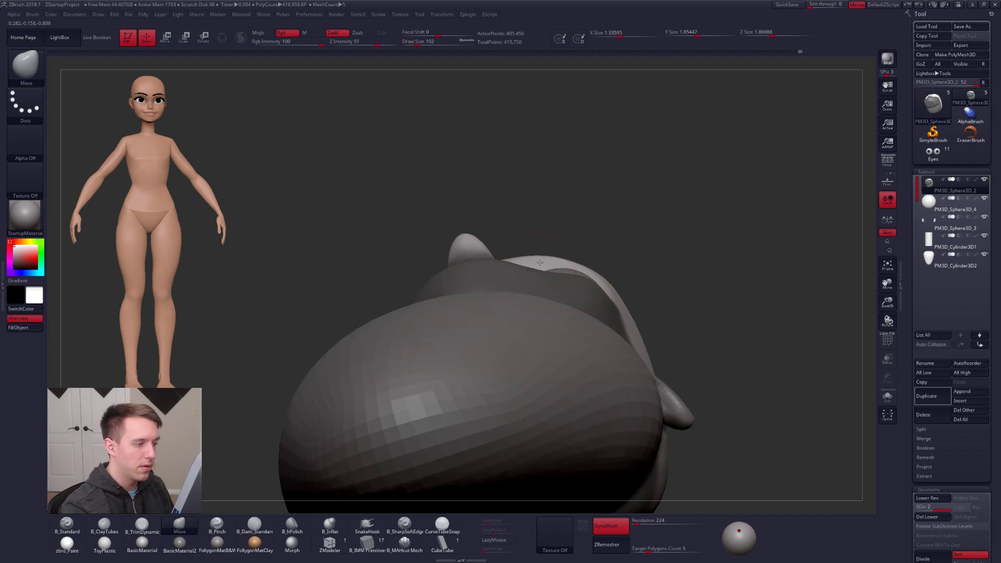
right_click_drag(548, 300, 573, 261)
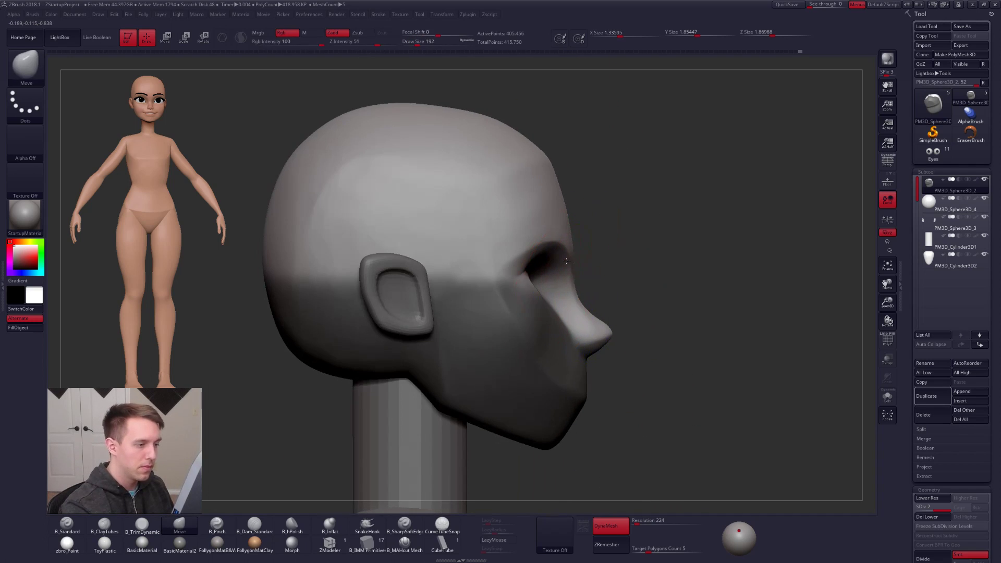
right_click_drag(577, 309, 536, 225)
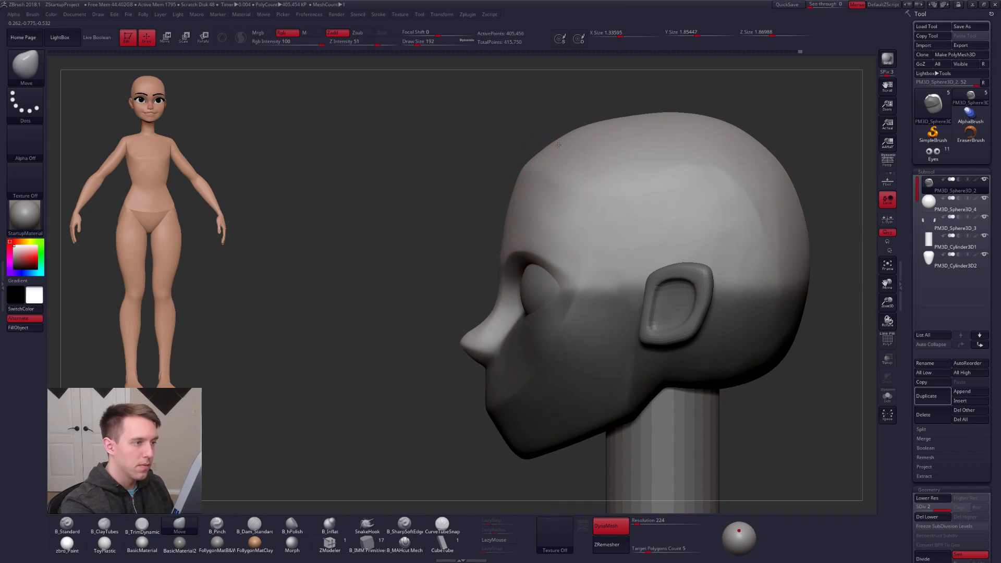
right_click_drag(474, 436, 496, 375, "alt")
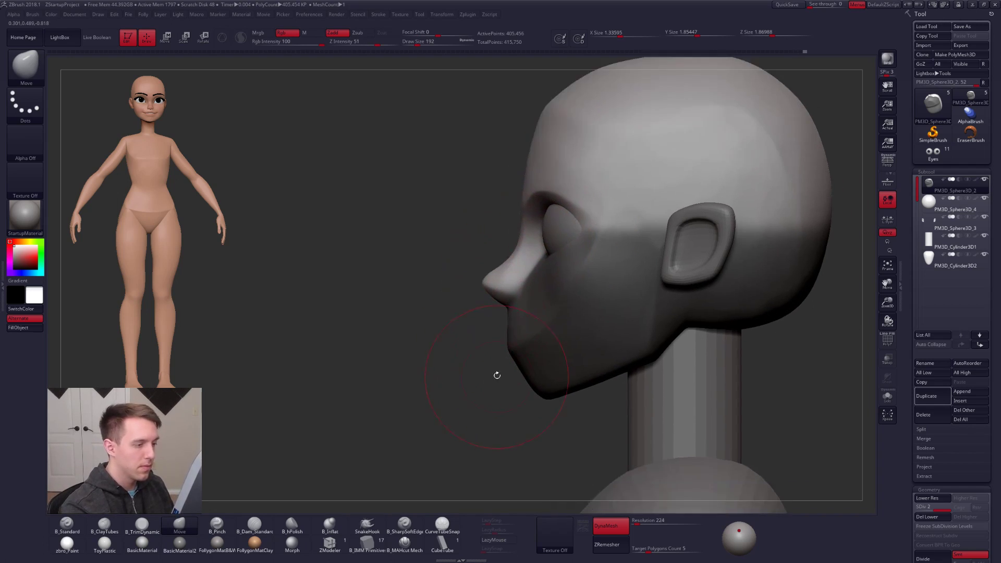
left_click_drag(460, 374, 490, 362, "ctrl")
- Reduce the Move brush's draw size to 104
mouse_move(520, 344)
right_mouse_down("ctrl")
mouse_move(577, 286)
mouse_move(523, 304)
mouse_move(521, 349)
right_mouse_up("ctrl")
key("space")
left_click_drag(553, 334, 545, 333)
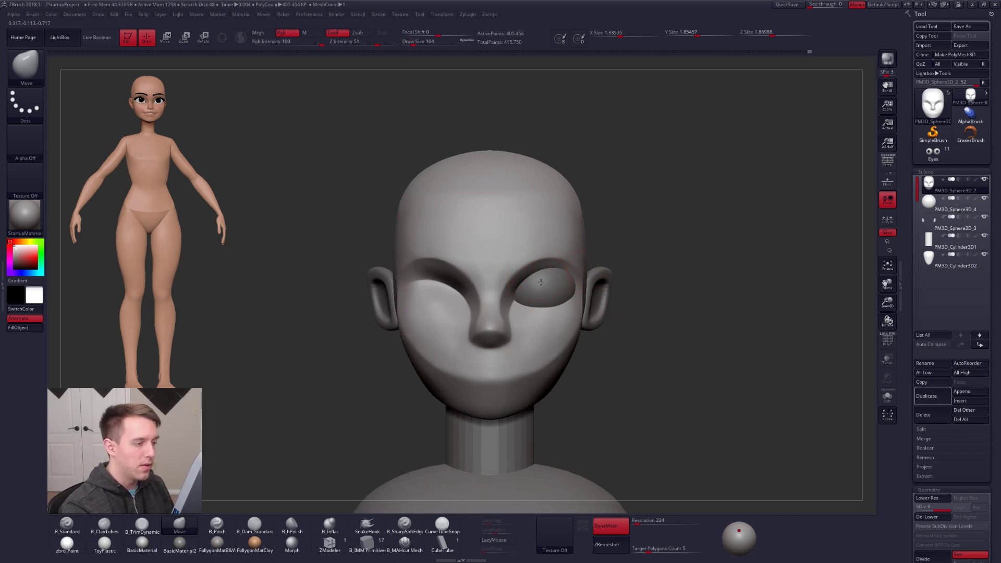
- Examine the head's proportions and the eye's fit in its socket from the front and in profile
right_click_drag(540, 279, 571, 276, "alt")
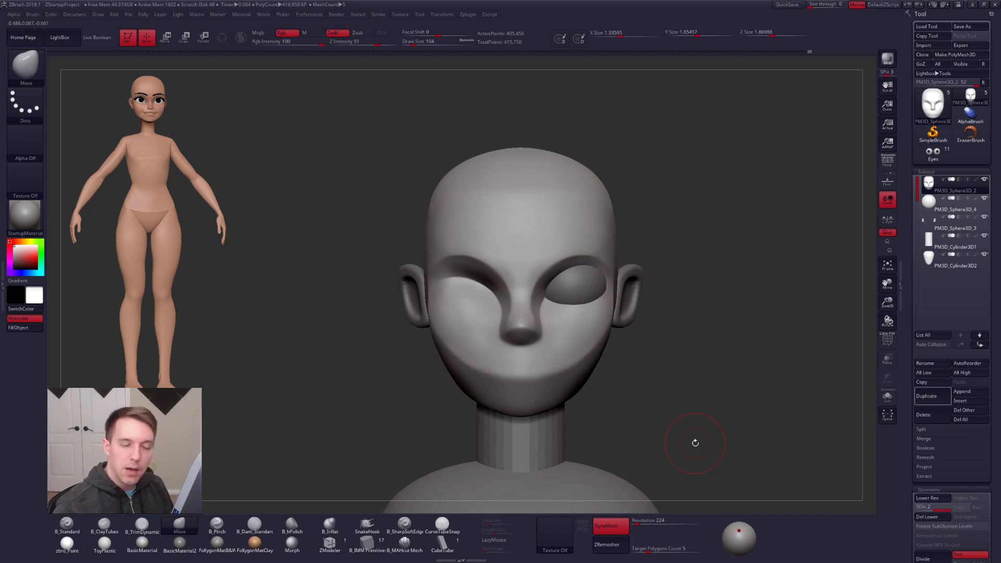
mouse_move(521, 352)
right_mouse_down()
mouse_move(579, 345)
mouse_move(527, 339)
right_mouse_up()
left_click_drag(558, 336, 572, 326)
right_click_drag(572, 327, 591, 324, "ctrl")
right_click_drag(591, 325, 587, 295, "alt")
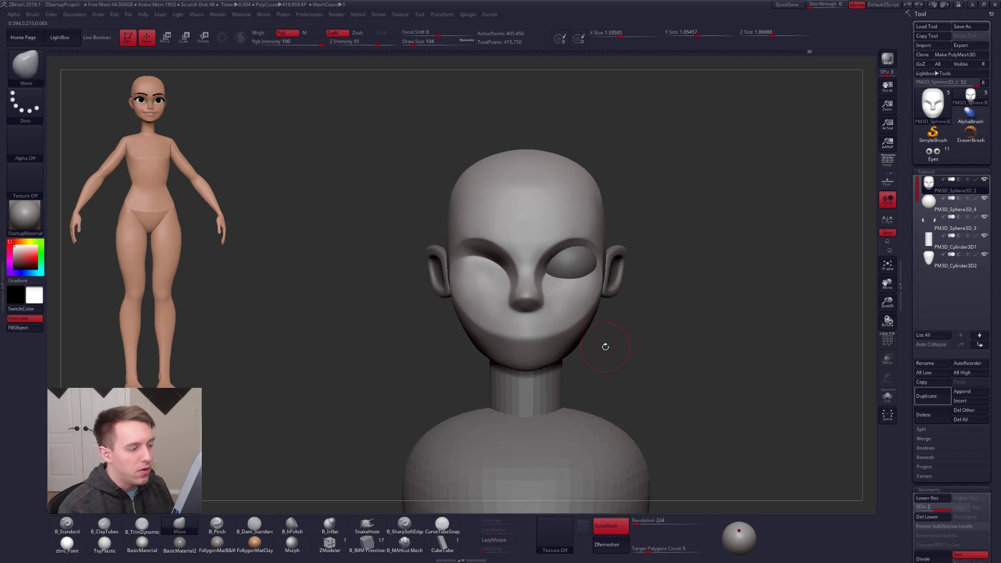
right_click_drag(605, 345, 616, 332)
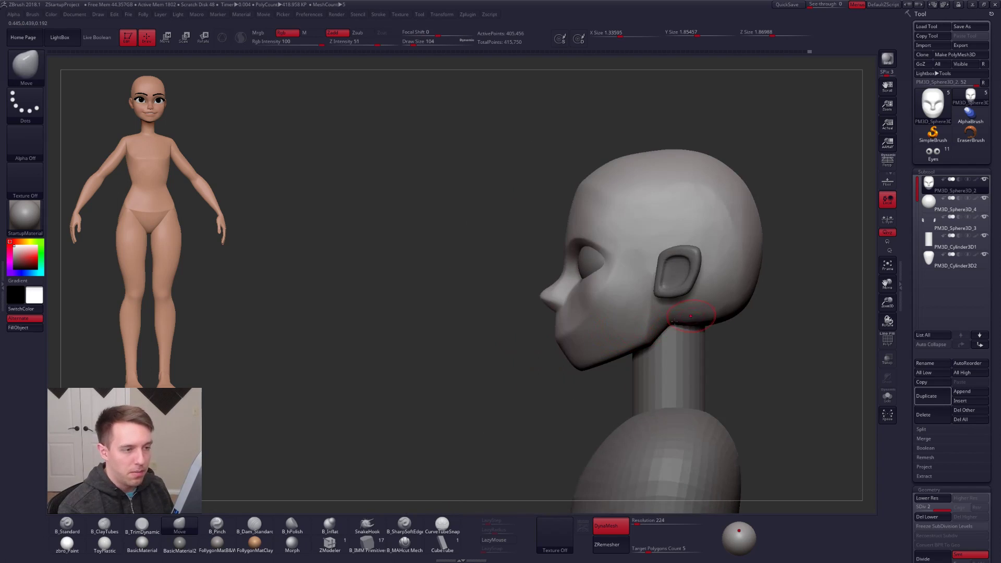
right_click_drag(692, 316, 631, 333, "alt")
left_click_drag(938, 467, 938, 432)
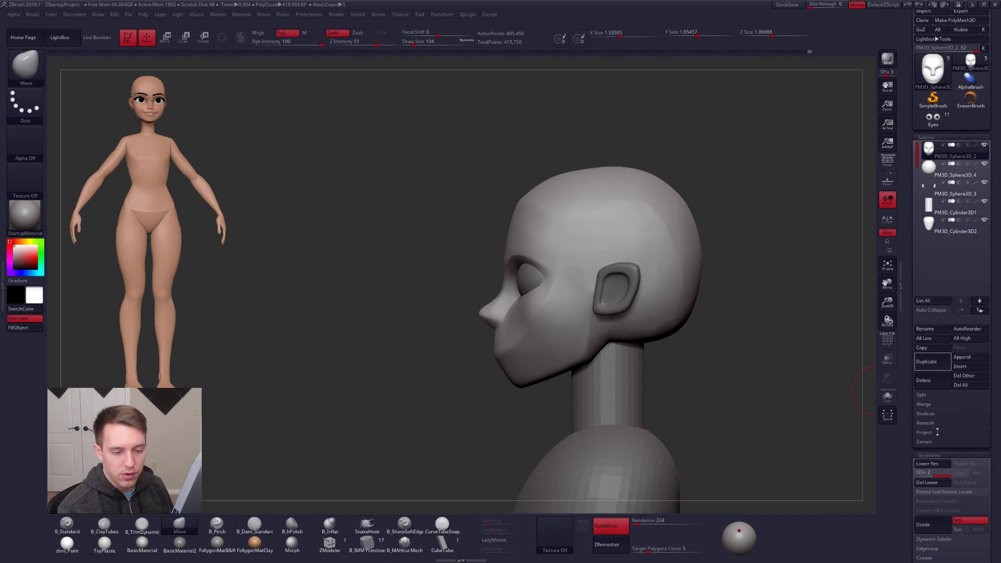
left_click(939, 432)
left_click(918, 433)
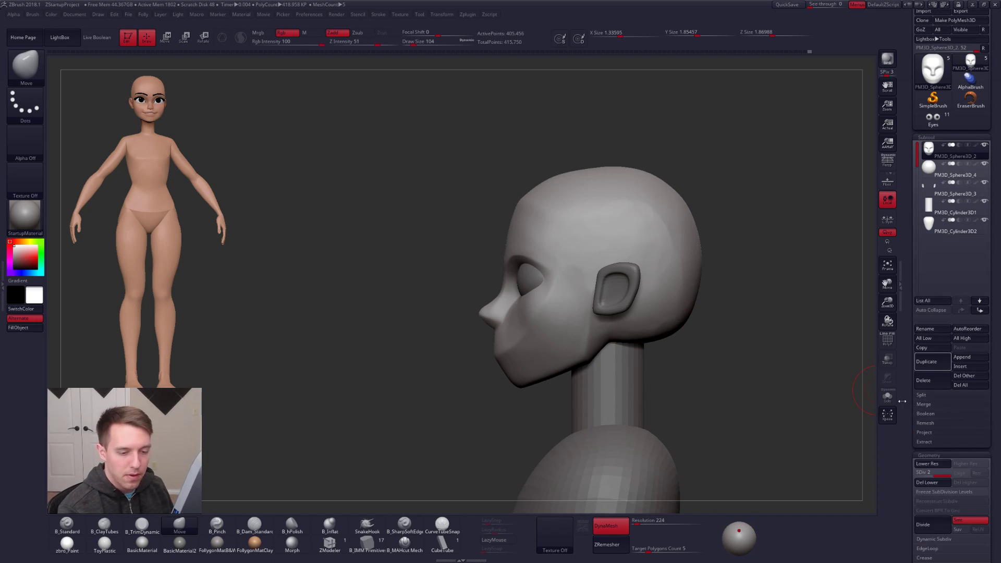
left_click_drag(907, 395, 891, 460)
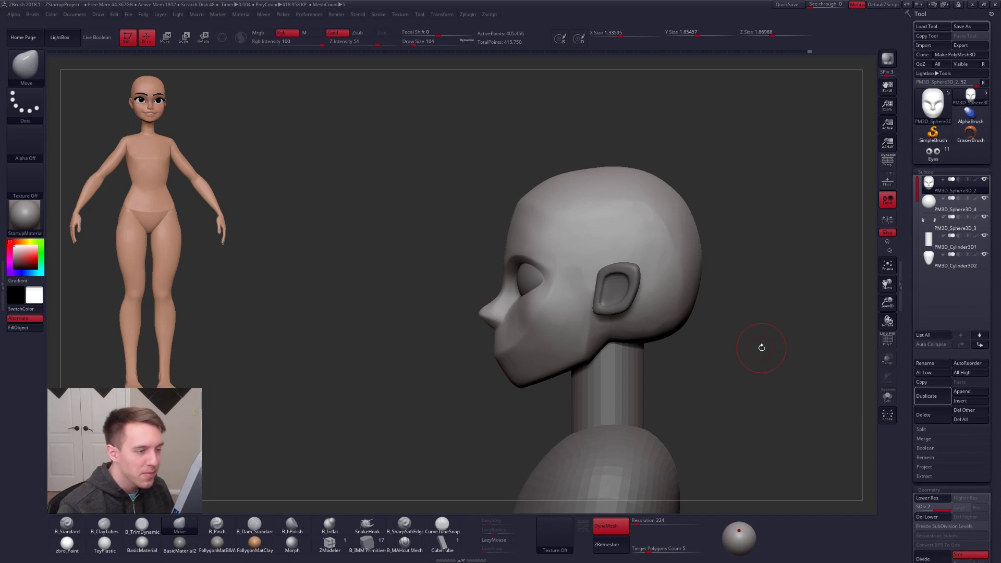
- Sharpen the edge where the cheek meets the jaw with the B_Pinch brush at draw size 104
right_click_drag(559, 326, 618, 328)
key("5")
right_click(482, 357)
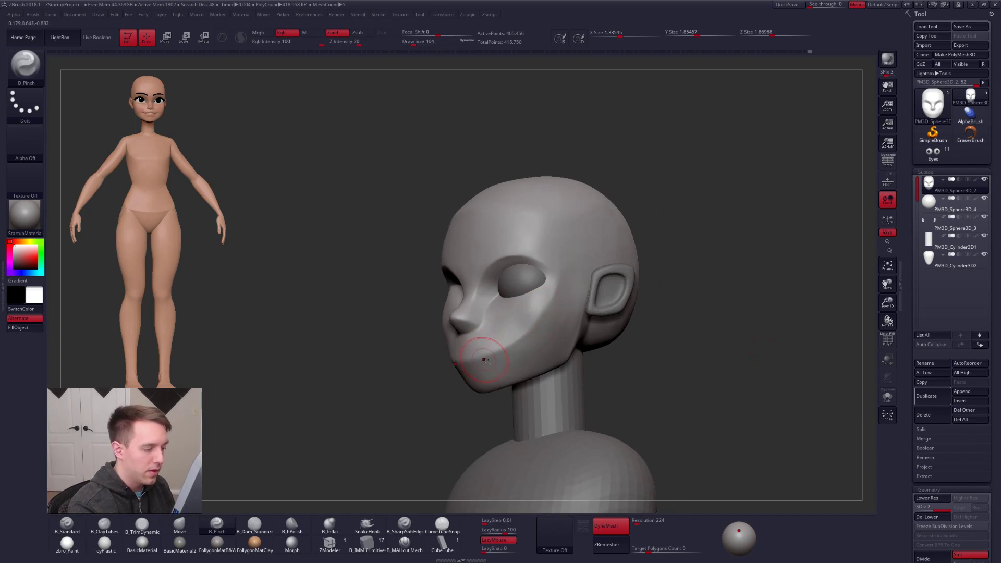
right_click_drag(483, 358, 505, 371, "ctrl")
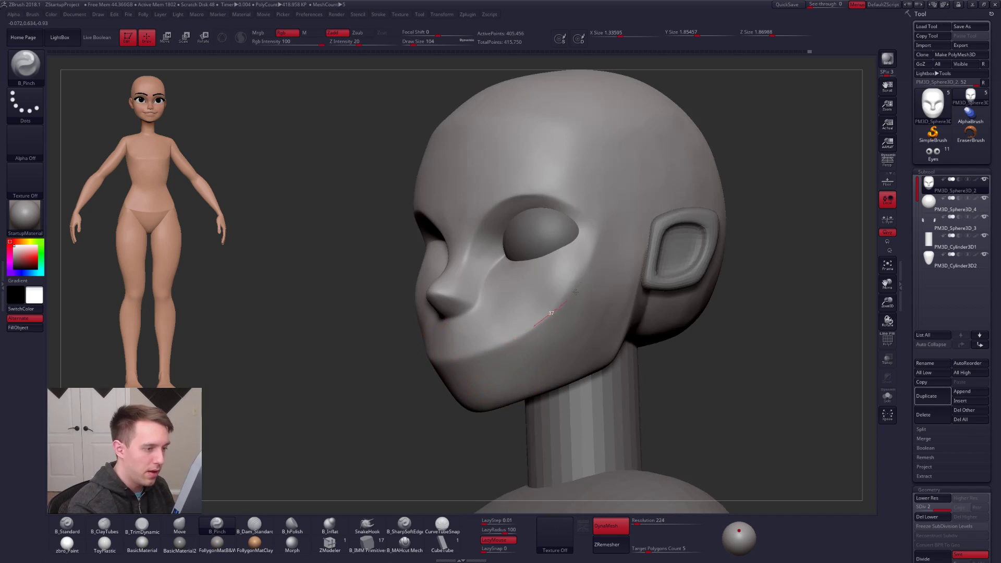
right_click_drag(554, 293, 601, 323, "shift")
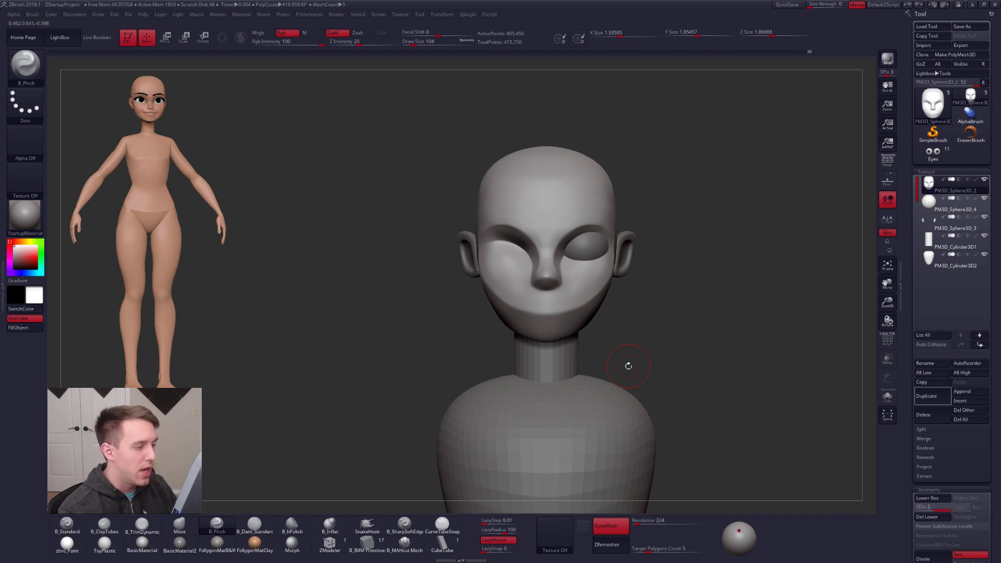
- Isolate the head and pinch the edges of the nose and brow with the B_Pinch brush at draw size 67
right_click_drag(576, 272, 559, 290, "ctrl")
key("b")
key("m")
key("v")
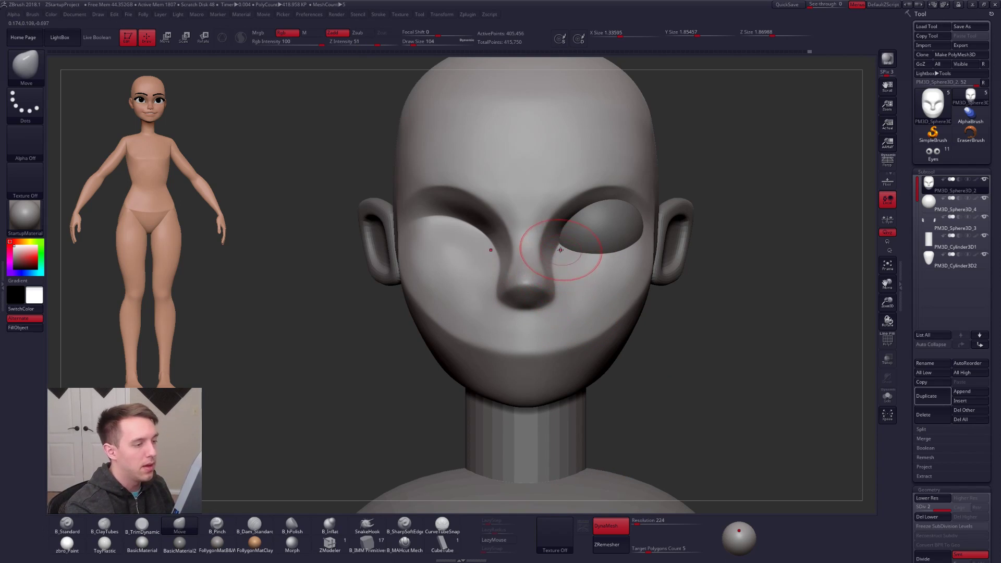
key("b")
key("p")
key("i")
key("space")
left_click_drag(549, 234, 543, 234)
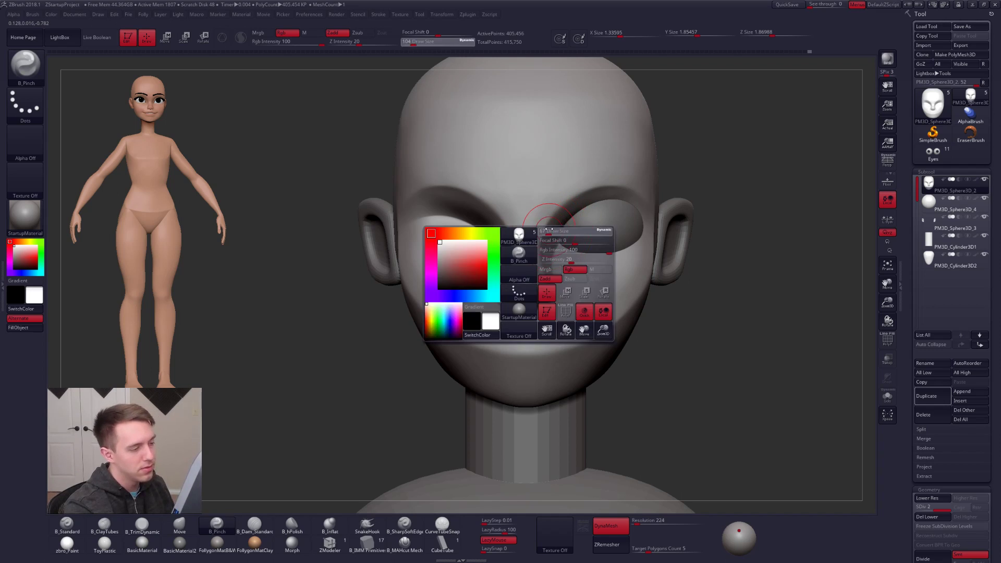
key("shift+s")
left_click_drag(542, 287, 540, 235)
left_click_drag(600, 181, 608, 188)
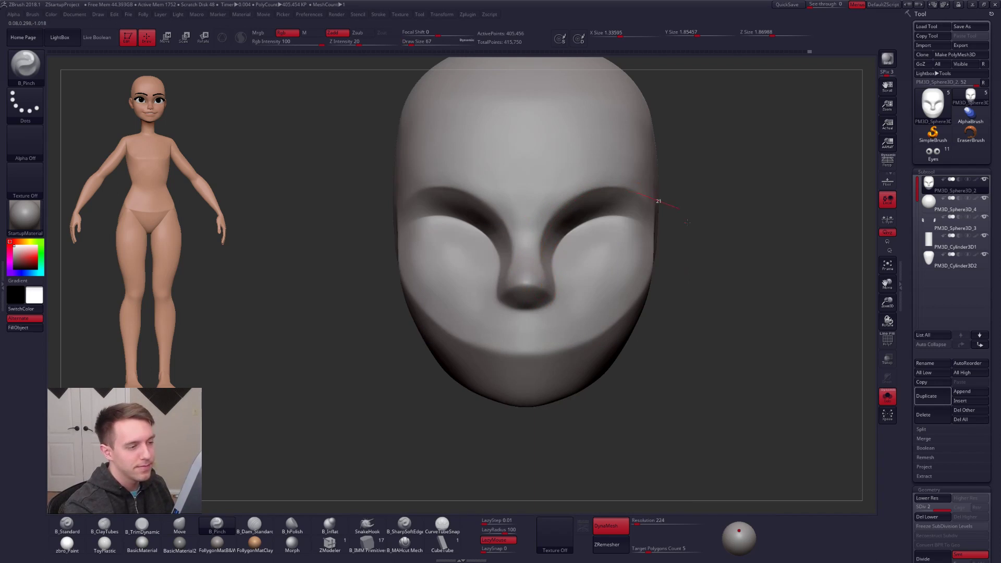
key("shift+s")
- Show only the head subtool to inspect the face, and bring the other subtools back
left_click_drag(847, 430, 770, 405, "alt")
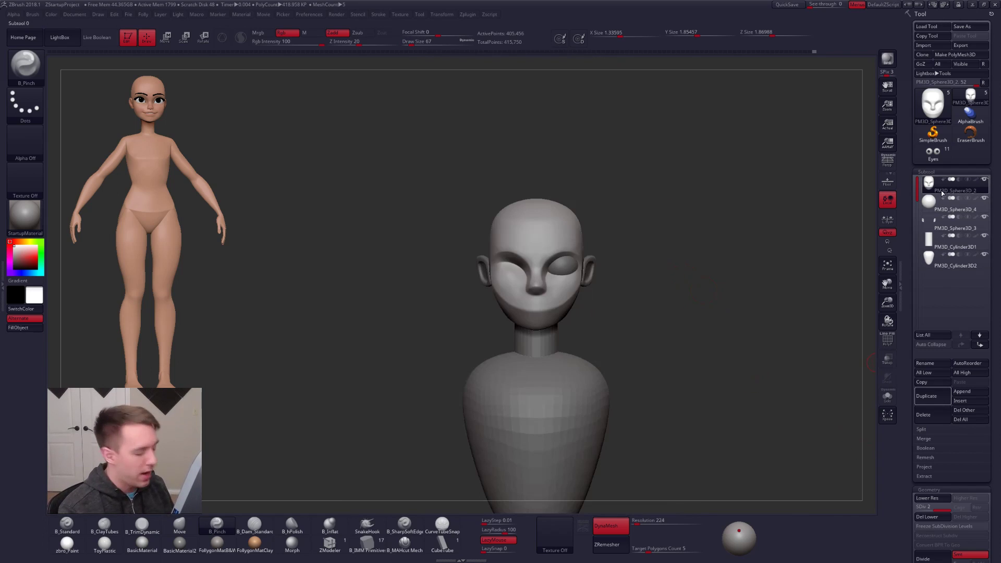
mouse_move(928, 193)
key("shift+s")
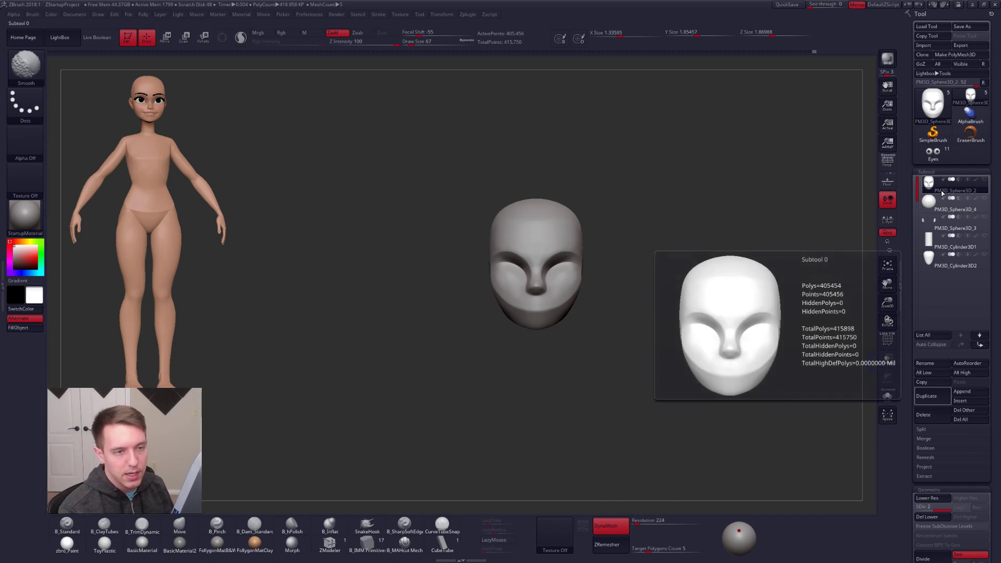
mouse_move(599, 271)
left_mouse_down("alt")
mouse_move(671, 300)
mouse_move(560, 302)
left_mouse_up("alt")
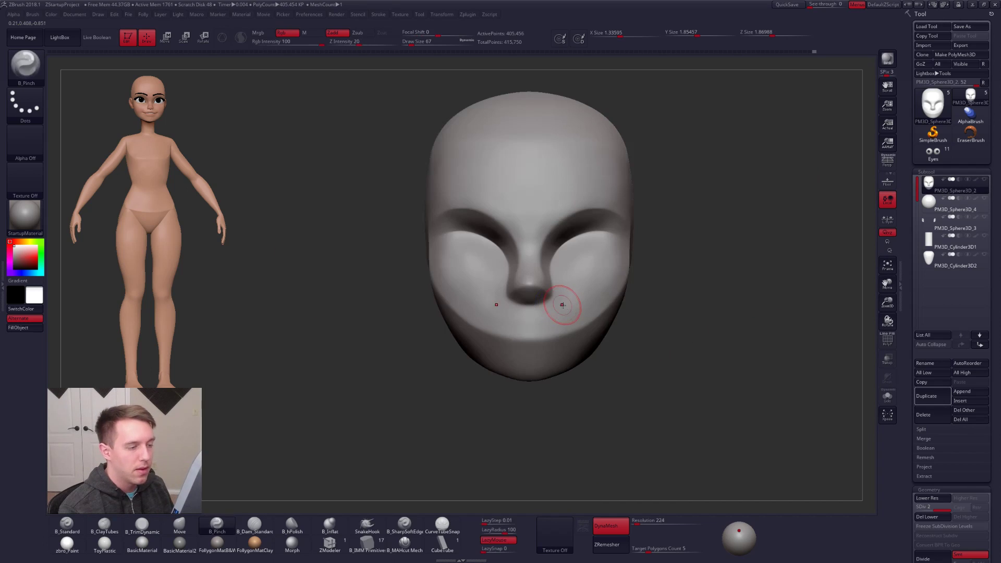
key("shift+s")
- Move the neck cylinder subtool up two places in the subtool order, and send it to the end of the list
left_click(955, 245)
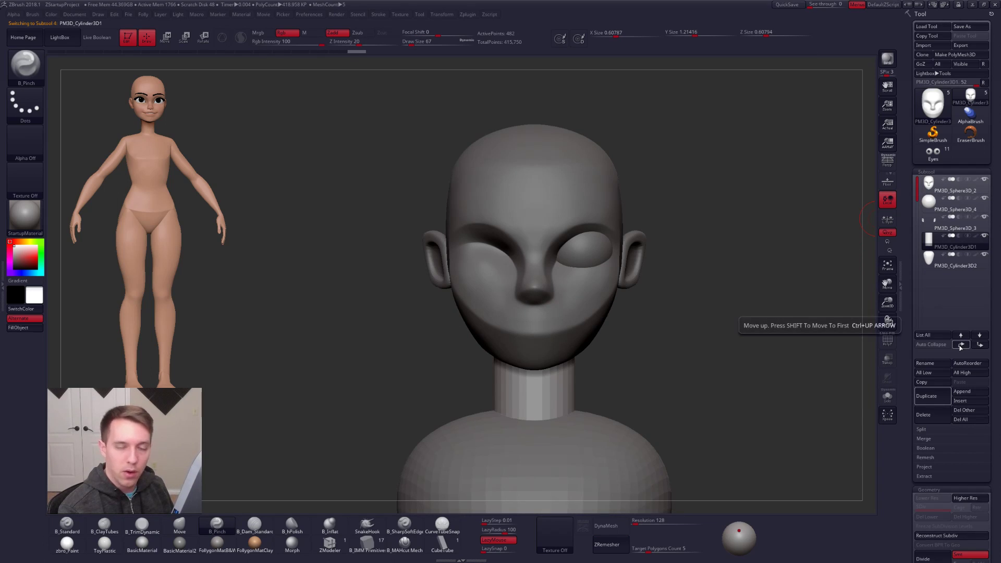
left_click(962, 335)
left_click(961, 335)
left_click_drag(762, 345, 683, 345, "shift")
left_click_drag(751, 381, 614, 346, "alt")
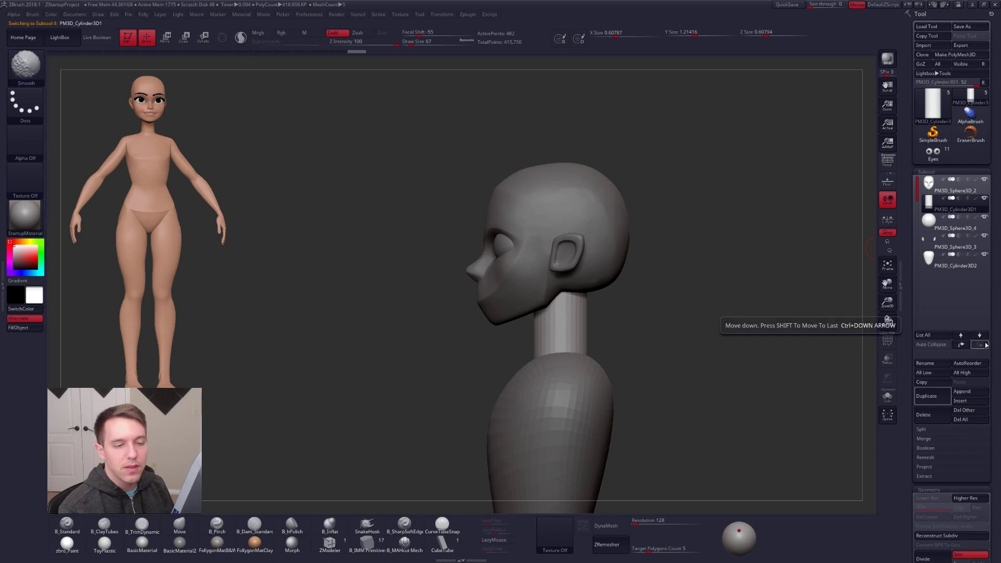
left_click(980, 344, "shift")
- Select the head subtool and hide all the other subtools
left_click(935, 187)
mouse_move(639, 282)
left_mouse_down("shift")
mouse_move(673, 283)
mouse_move(636, 268)
left_mouse_up("shift")
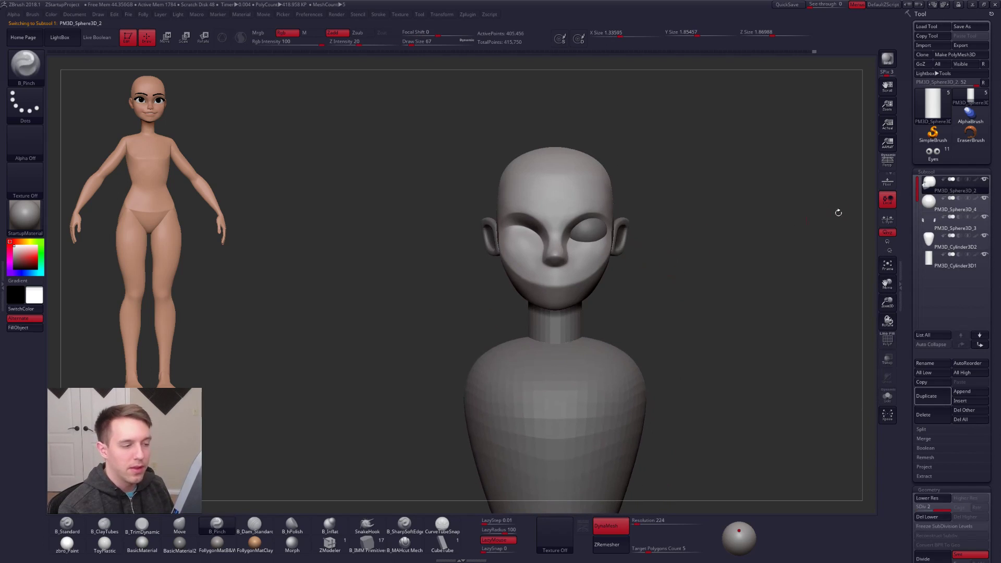
left_click(932, 190, "ctrl+shift")
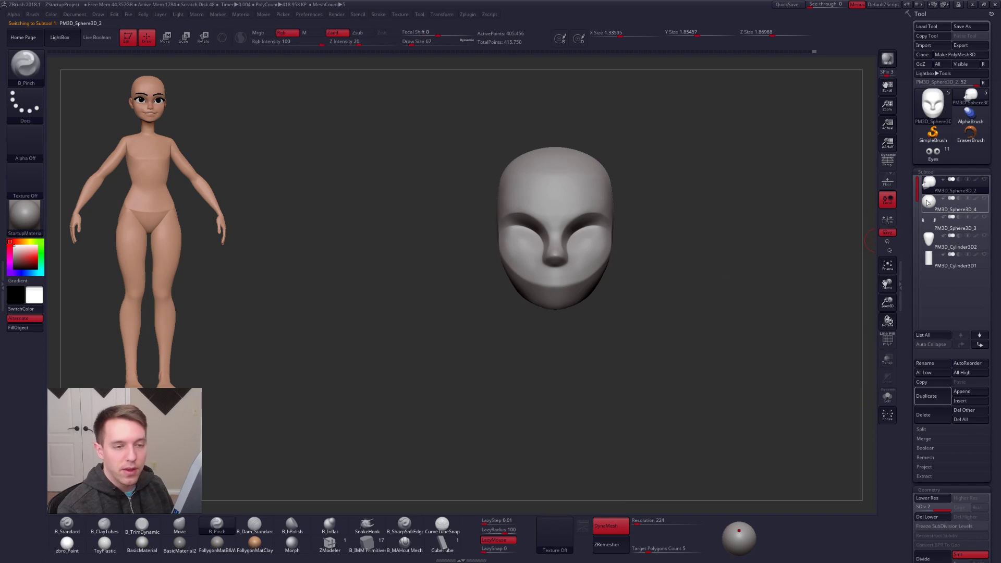
mouse_move(932, 190)
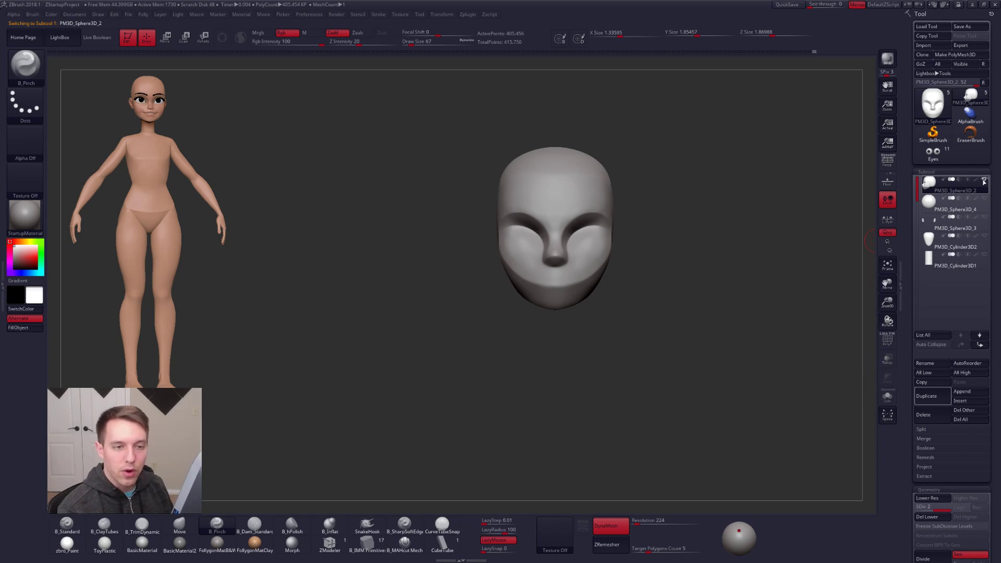
left_click_drag(658, 233, 630, 230, "alt")
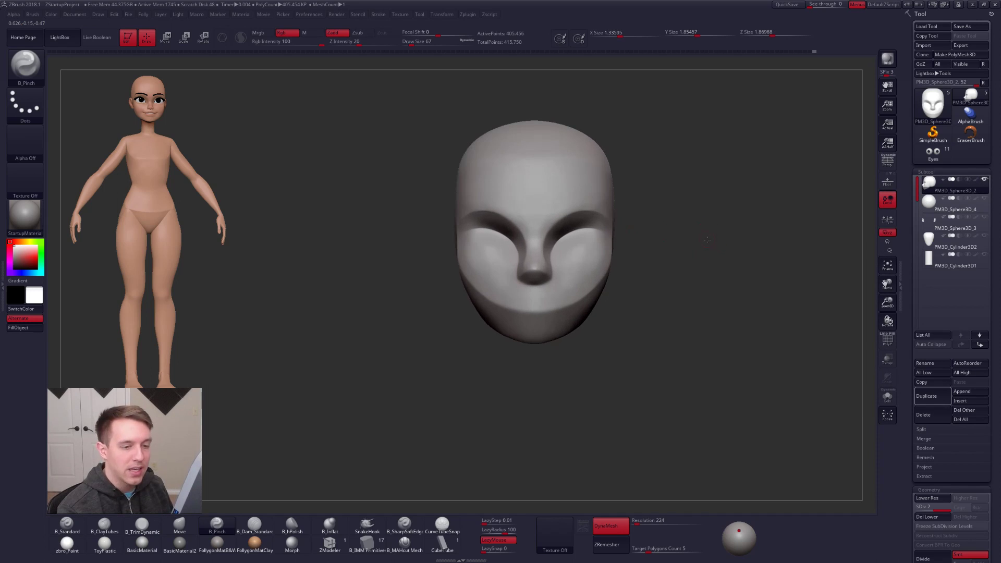
- Duplicate the head subtool and turn off DynaMesh on the original head
left_click(926, 394)
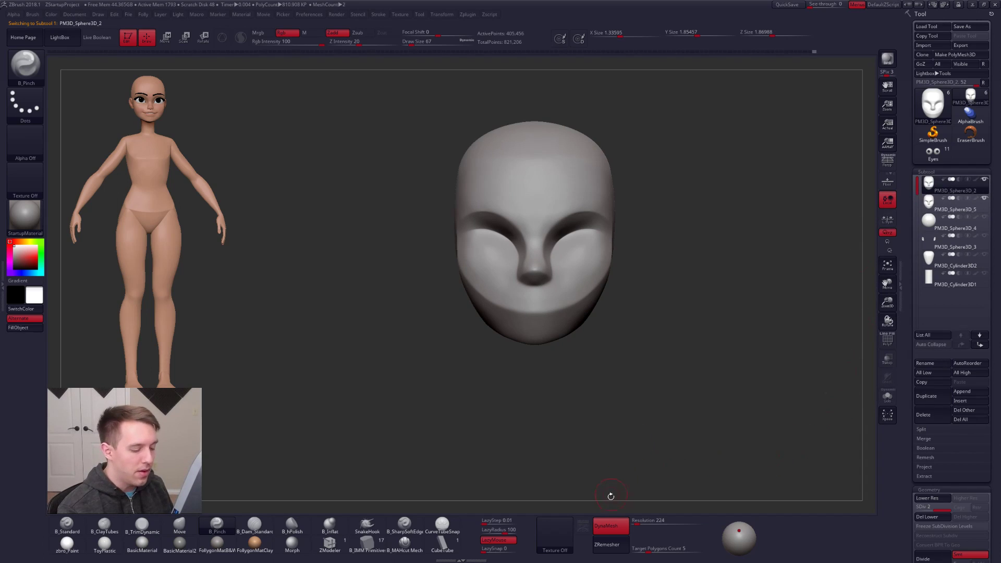
left_click(610, 526)
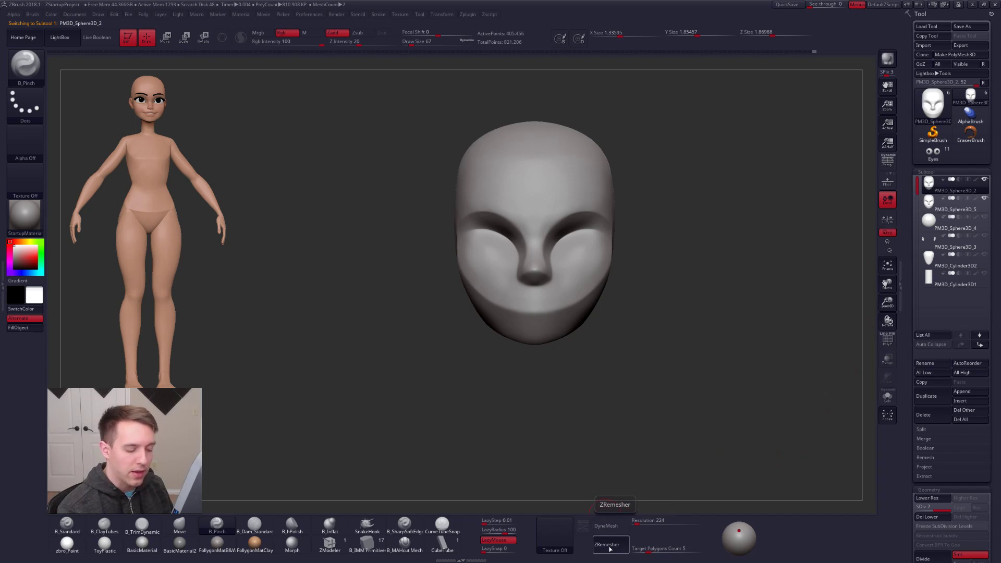
left_click_drag(594, 349, 566, 349, "alt")
left_click_drag(642, 349, 592, 379)
left_click_drag(729, 416, 613, 367, "alt")
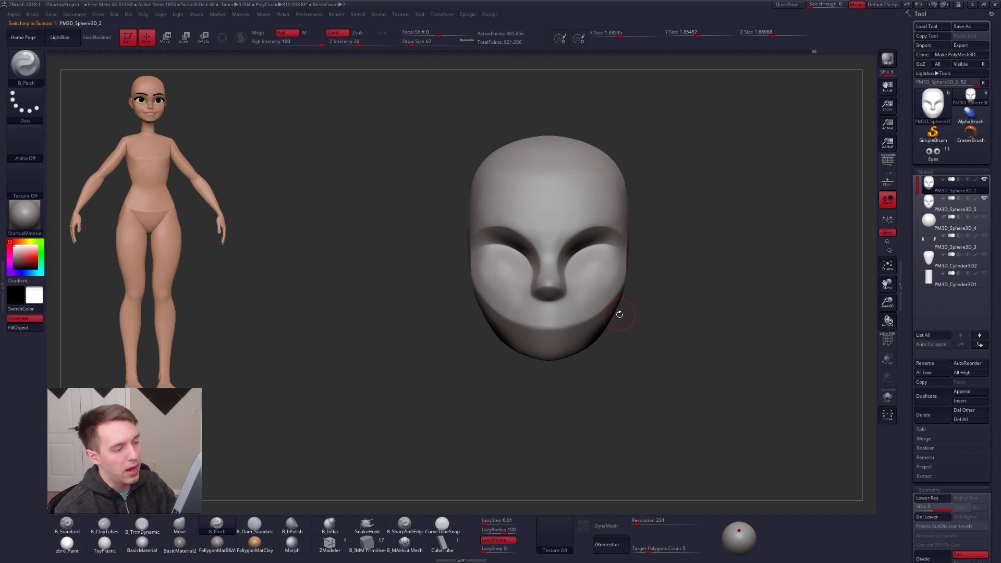
- Set the target polygons count to 1, and lower it to 0.5 in the ZRemesher settings
left_click(652, 549)
type("1")
key("Return")
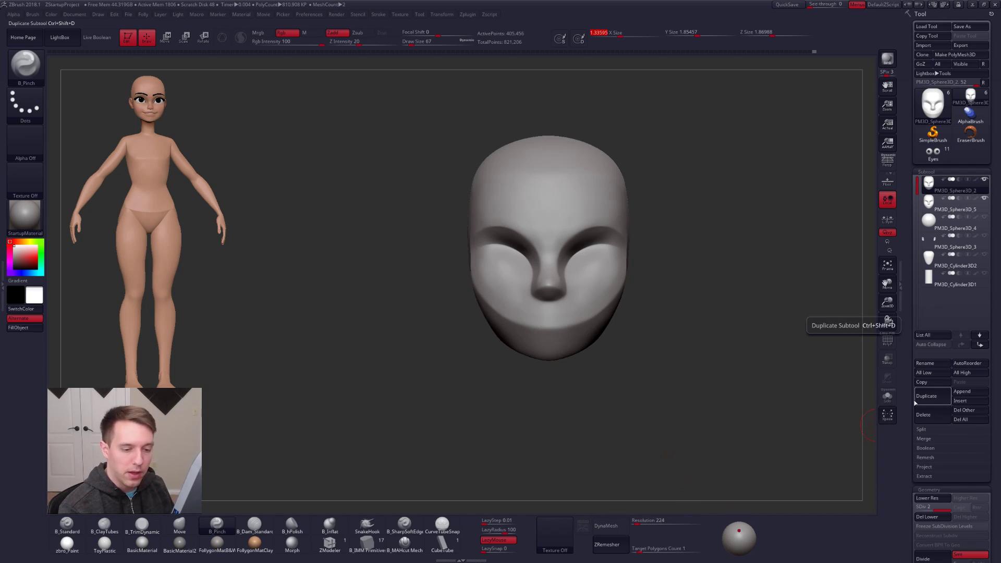
left_click_drag(914, 483, 913, 197)
left_click(929, 353)
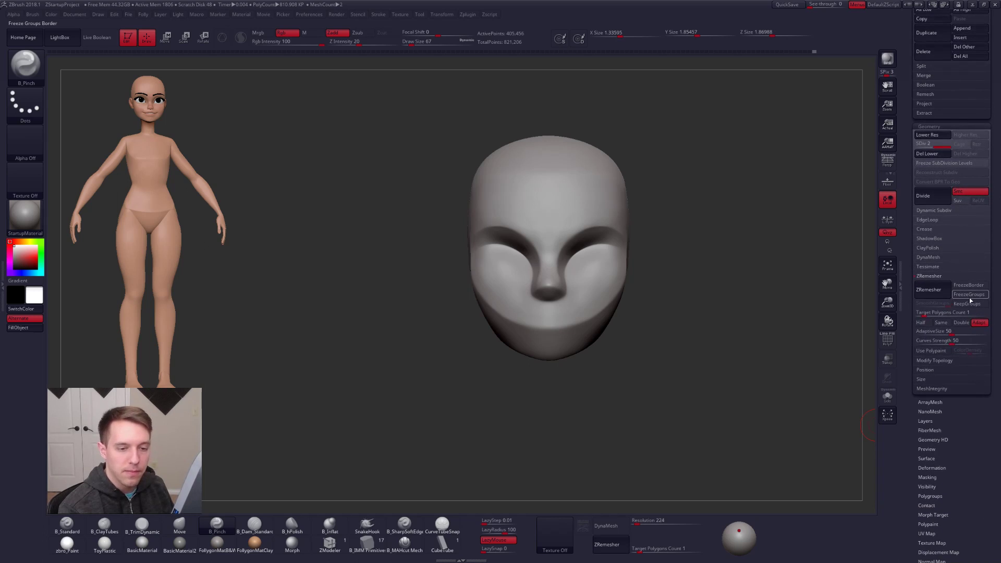
left_click(924, 315)
type("0.5")
key("Tab")
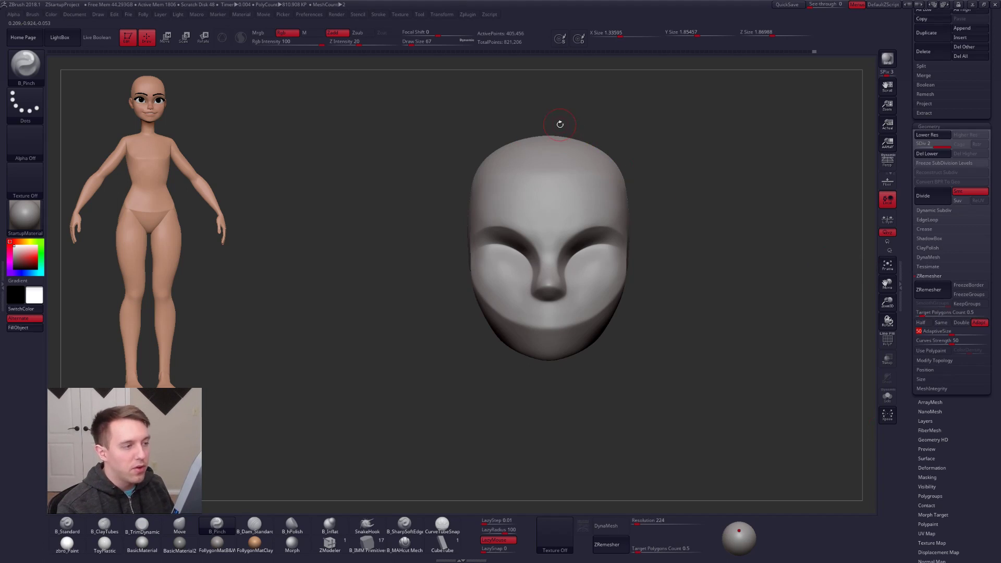
key("ctrl")
mouse_move(547, 113)
left_mouse_down("ctrl")
mouse_move(441, 396)
mouse_move(548, 443)
mouse_move(438, 313)
left_mouse_up("ctrl")
key("ctrl+z")
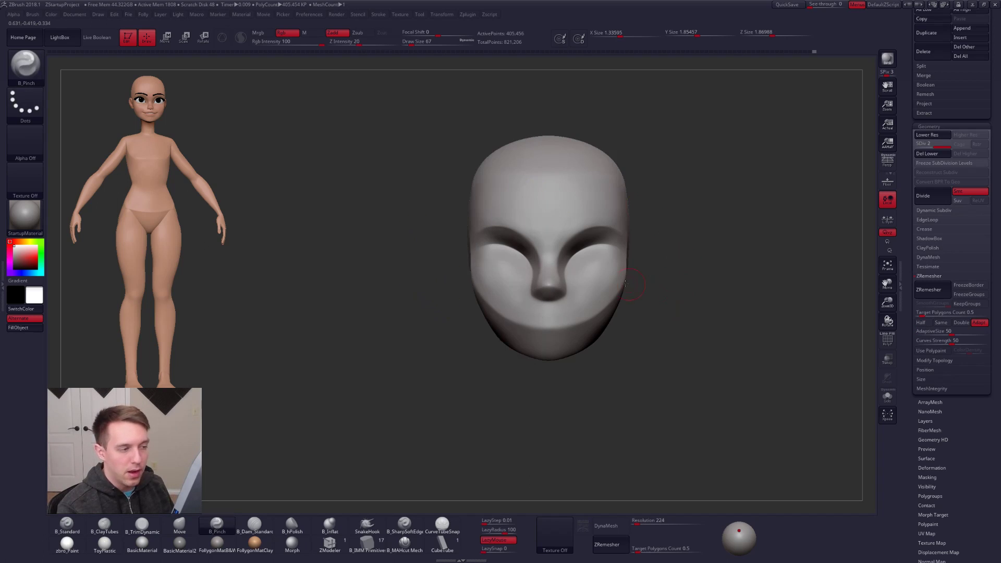
- Remesh the original head with ZRemesher
left_click_drag(636, 286, 697, 264, "shift")
left_click(933, 290)
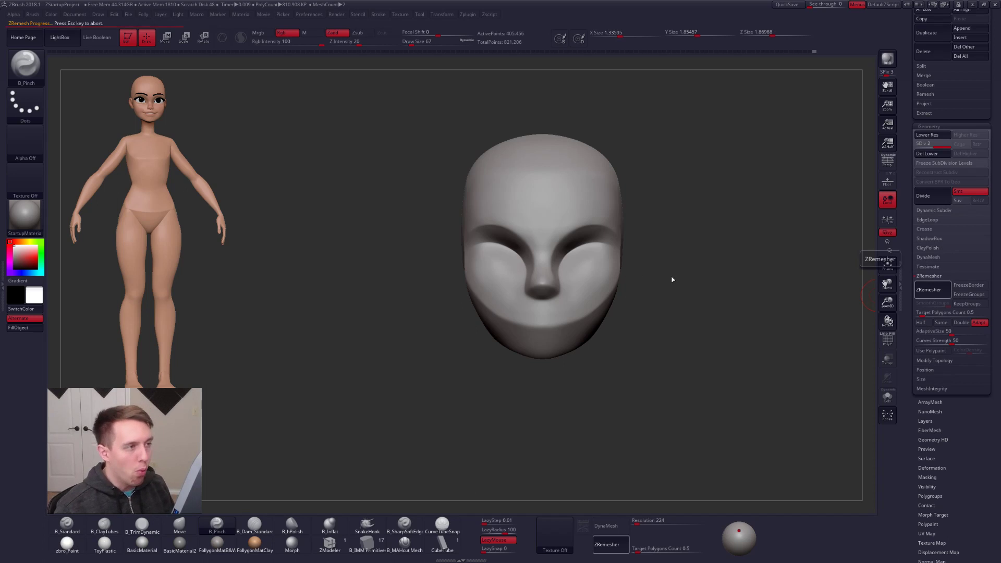
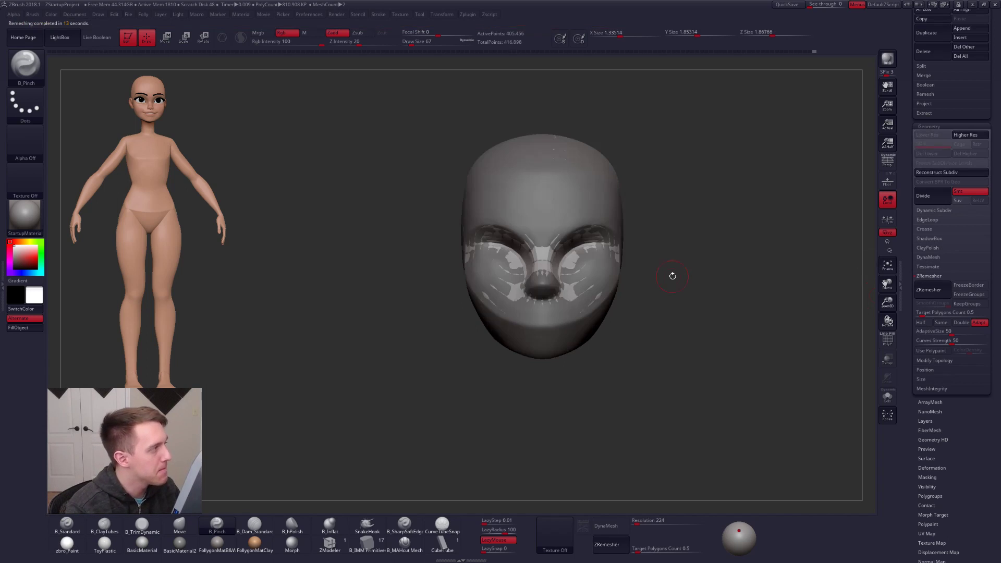
- Isolate the remeshed head and compare its faceted surface with the high-resolution duplicate
left_click(936, 277)
left_click_drag(908, 194, 912, 309)
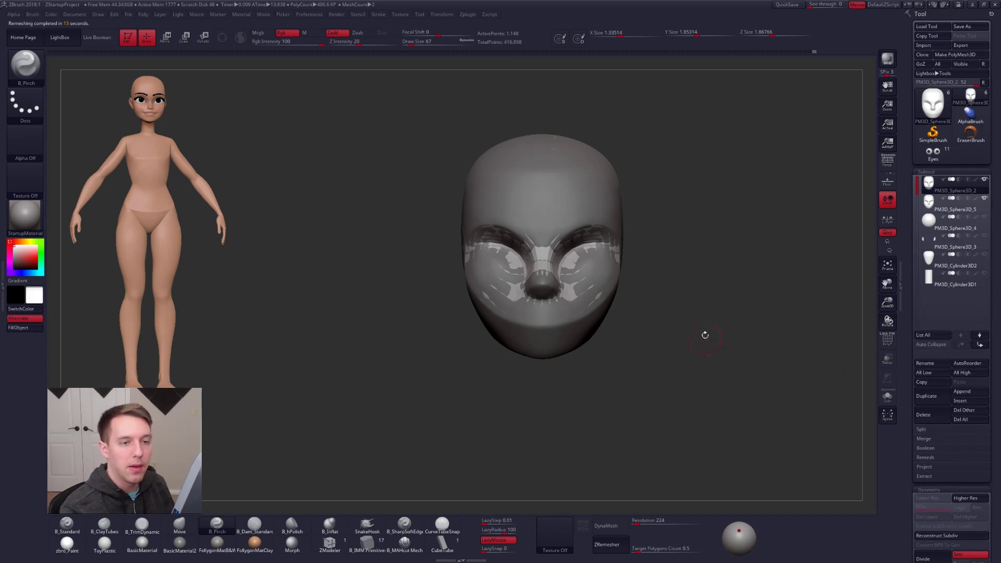
left_click_drag(805, 251, 752, 360)
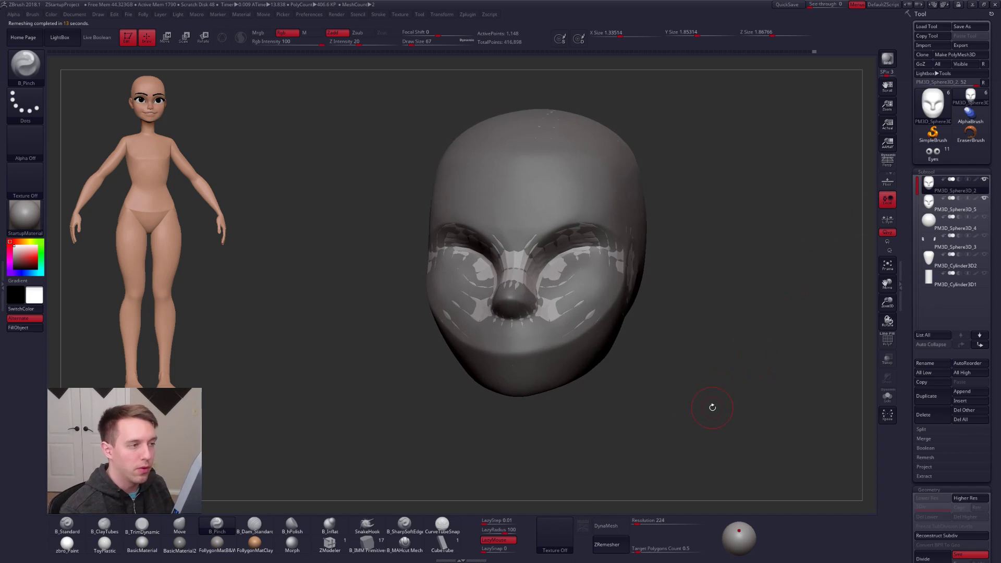
left_click(888, 398)
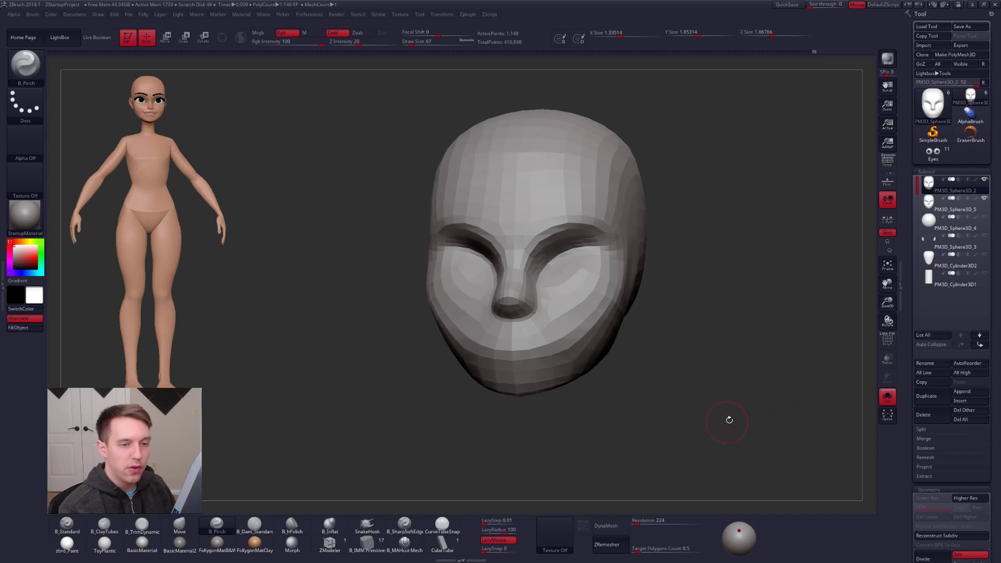
key("Down")
key("Up")
key("Down")
key("Up")
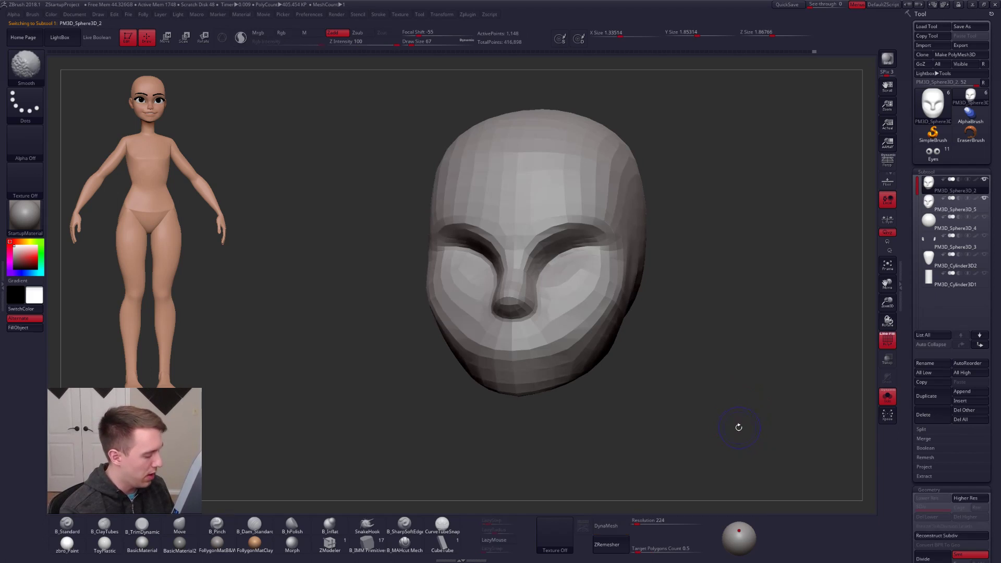
- Inspect the remeshed head's wireframe and check the visibility of both head subtools, keeping the remeshed head isolated
key("shift+f")
left_click_drag(745, 436, 718, 441)
key("shift+f")
left_click(882, 395)
left_click(883, 395)
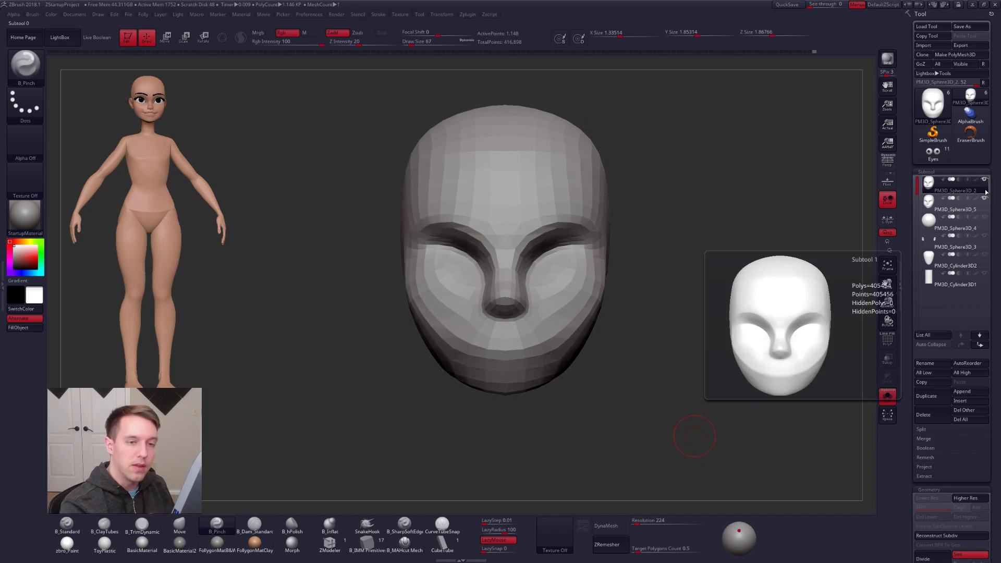
left_click(888, 397)
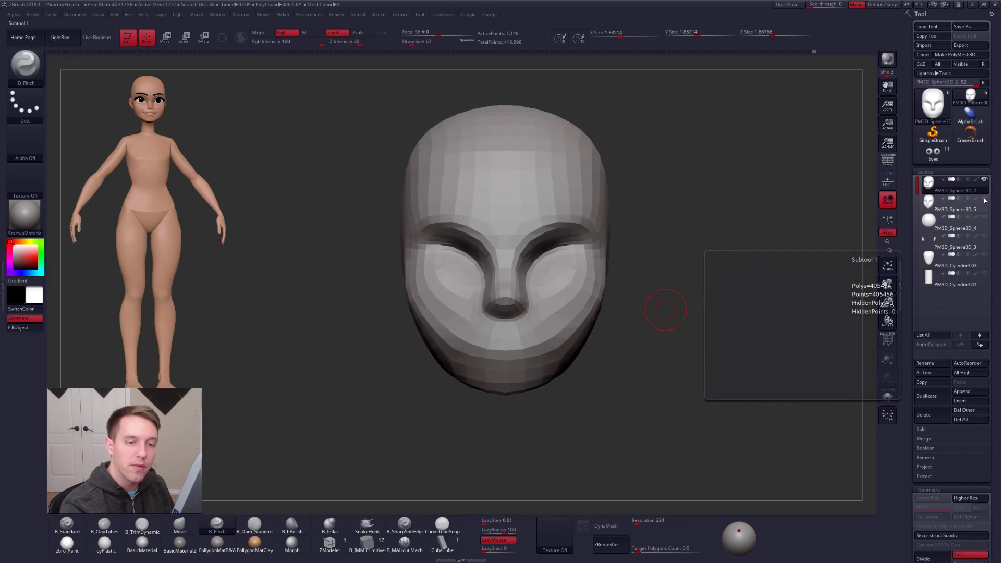
key("shift+s")
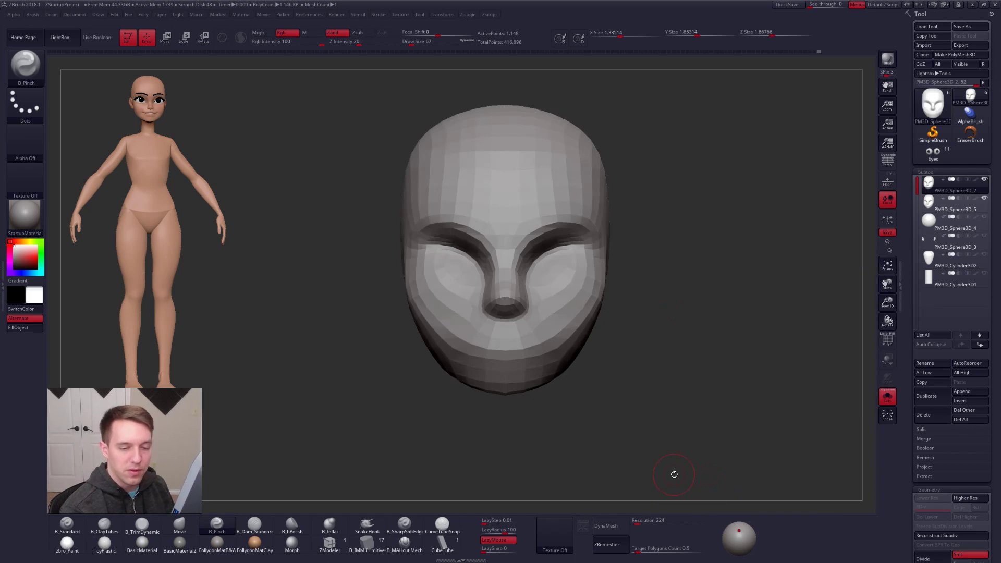
- Subdivide the remeshed head to level 3, projecting the duplicate's detail onto it with ProjectAll at each level
scroll(909, 414, "down", 5)
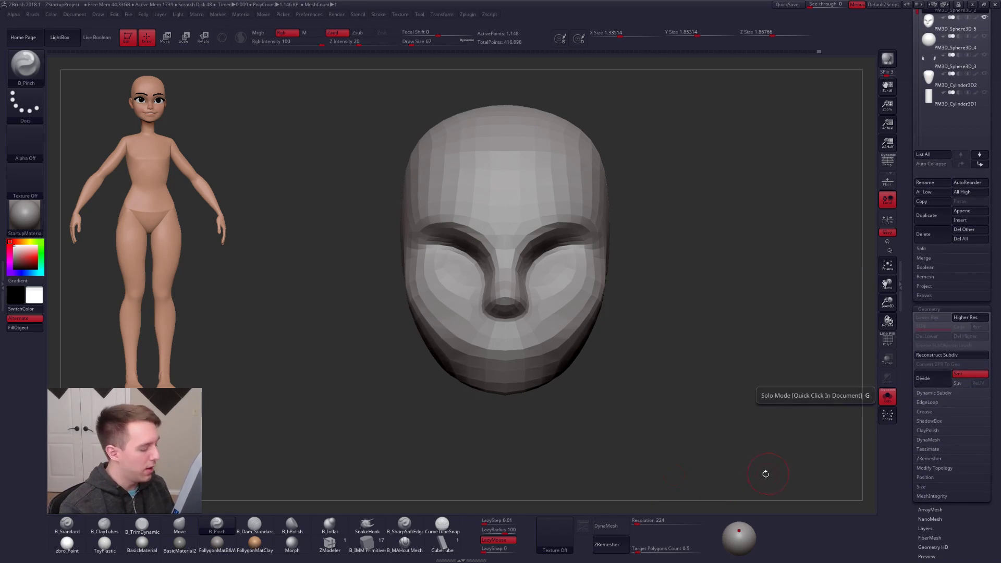
key("ctrl+d")
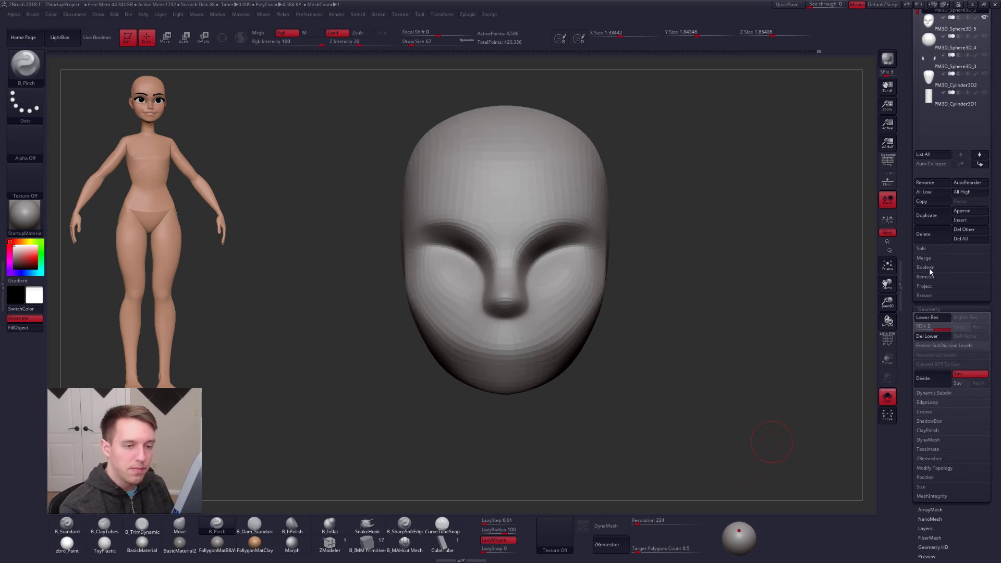
left_click(925, 286)
left_click(927, 305)
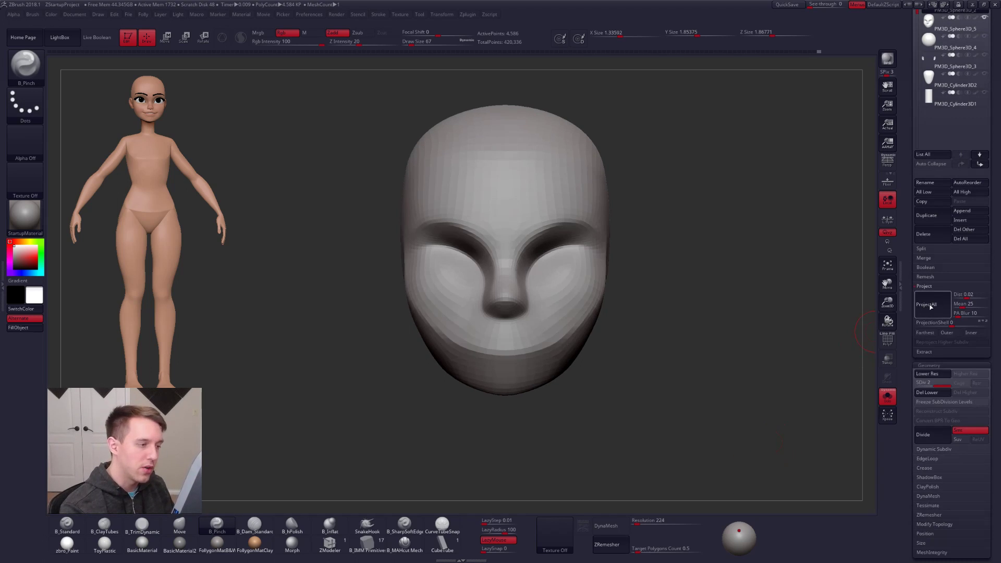
key("ctrl+d")
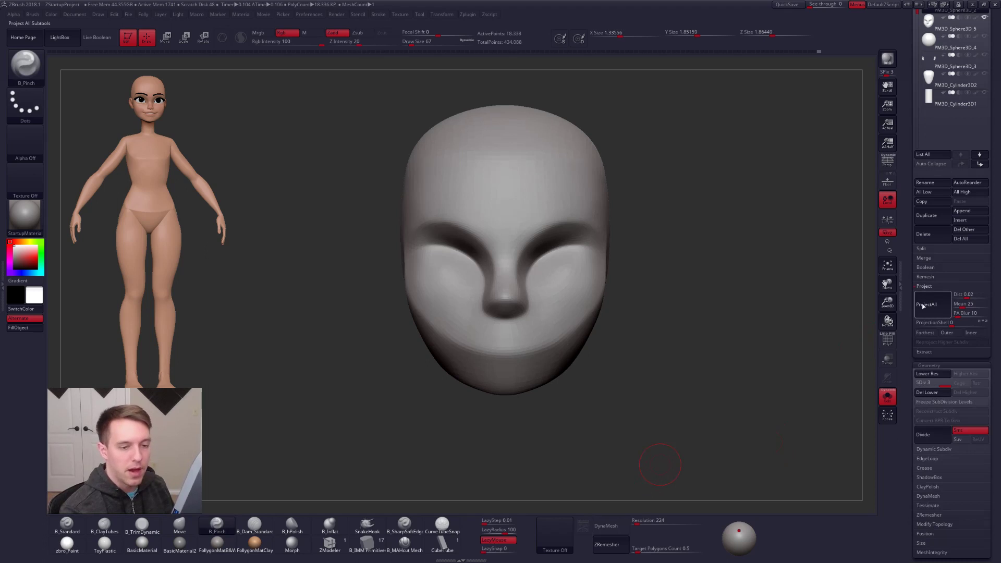
- Subdivide the remeshed head from level 3 up to level 5, projecting the duplicate's shape onto it at level 4
key("ctrl+d")
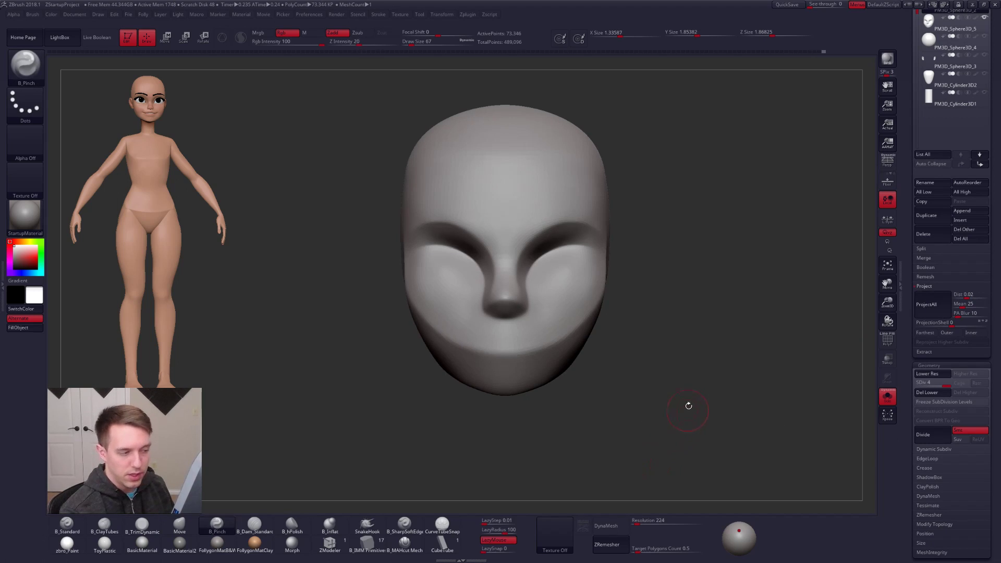
left_click(919, 308)
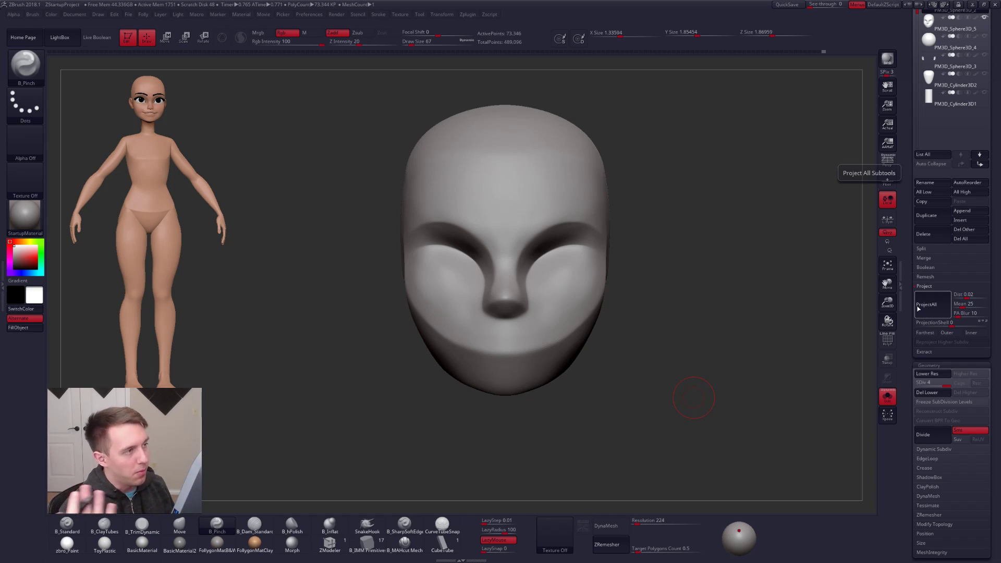
left_click_drag(642, 365, 605, 369)
key("ctrl+d")
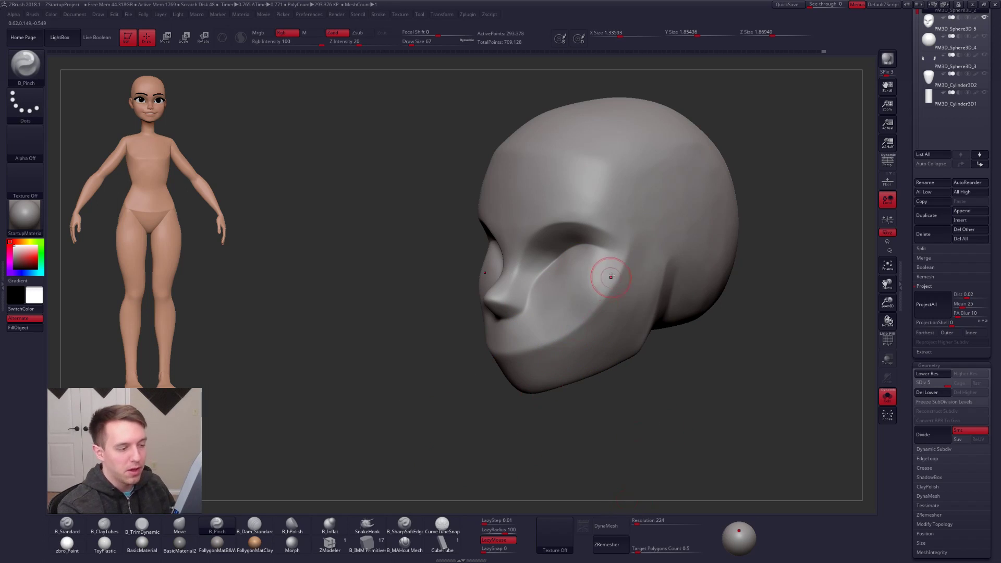
left_click(921, 286)
left_click_drag(906, 287, 909, 439)
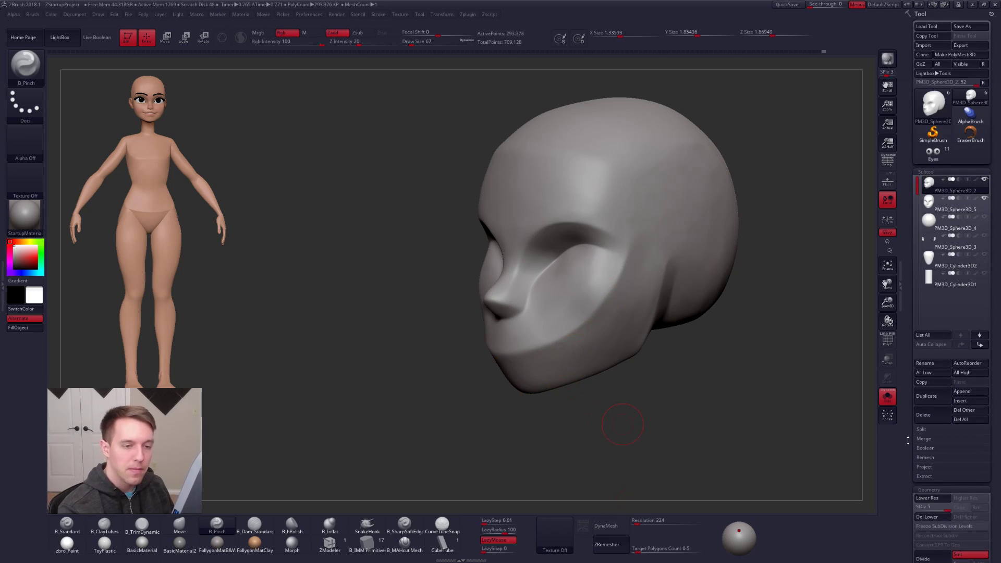
- Compare the wireframe of the duplicate head with that of the projected head
left_click(920, 207)
left_click_drag(651, 386, 620, 407, "alt")
key("shift+f")
left_click_drag(634, 450, 676, 449)
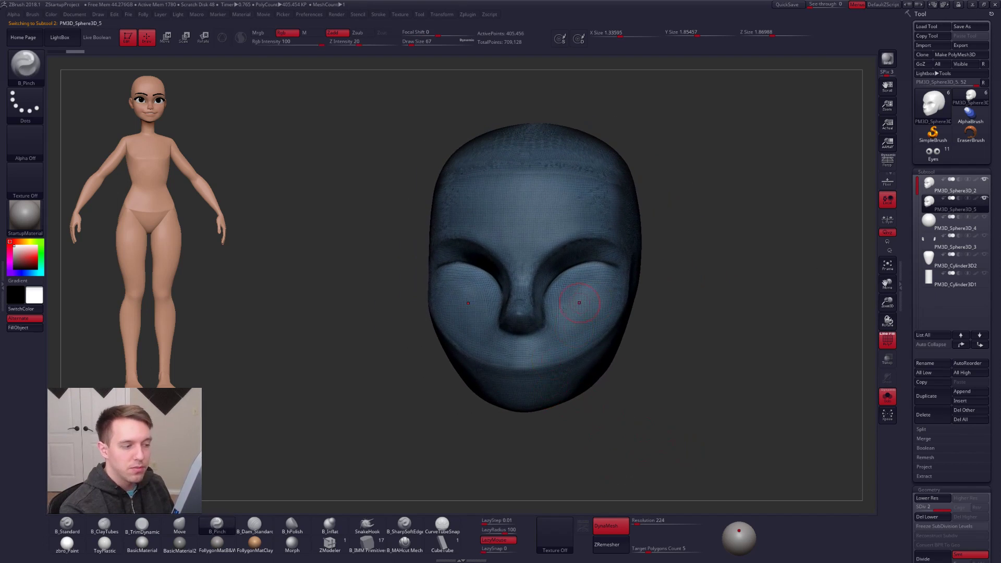
left_click(954, 186)
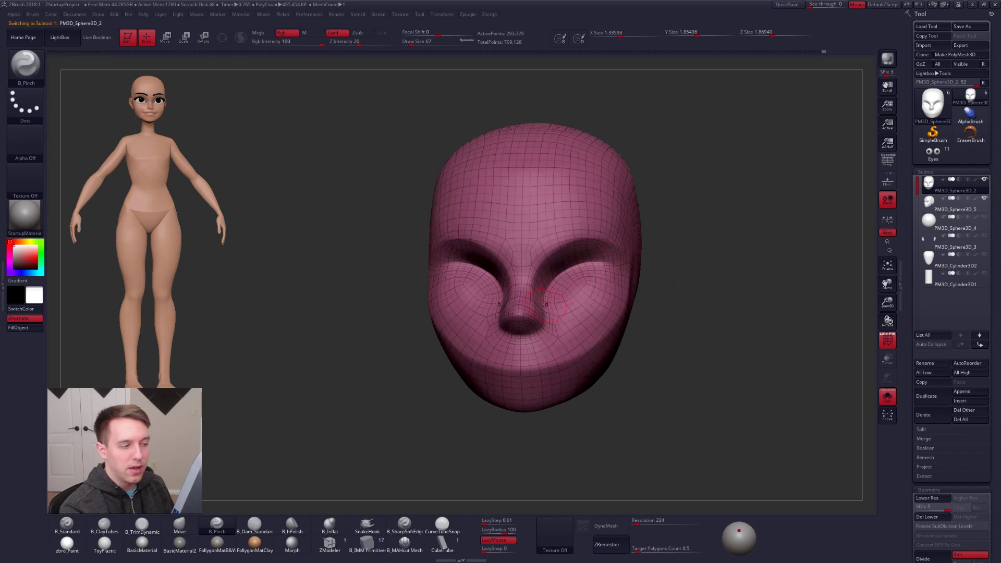
right_click_drag(591, 288, 575, 296)
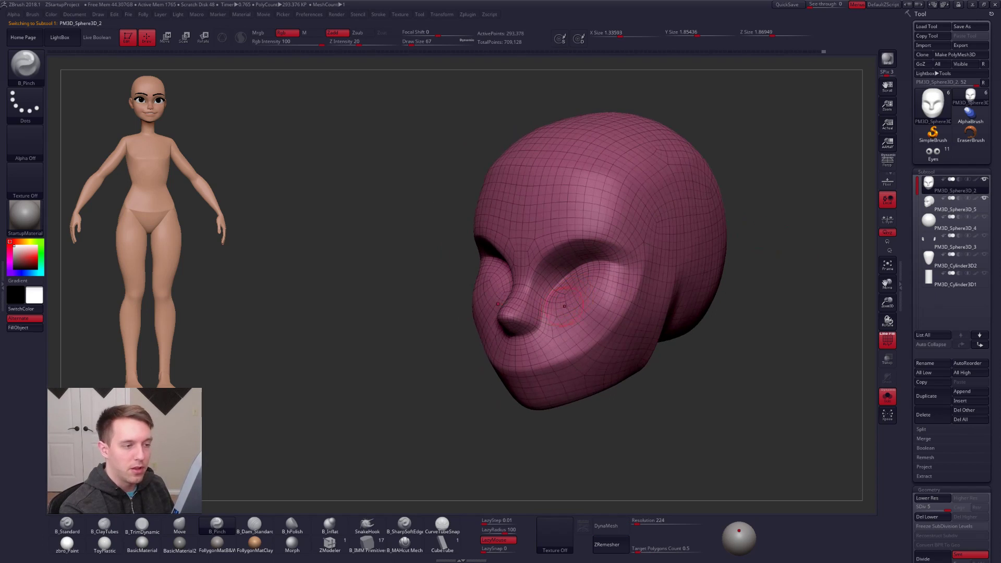
- Review the projected head's wireframe across its subdivision levels, return to the highest level and hide the wireframe
key("shift+d")
key("shift+d")
key("shift+d")
key("shift+d")
key("d")
key("d")
key("d")
key("d")
key("shift+f")
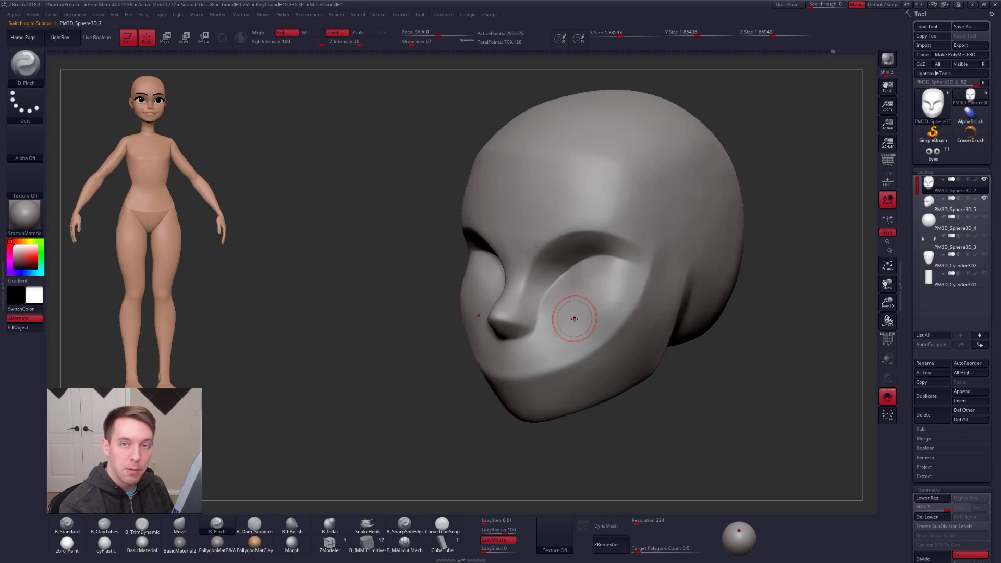
- Delete the duplicate head subtool, reselect the projected head and show all the other subtools again
left_click(954, 203)
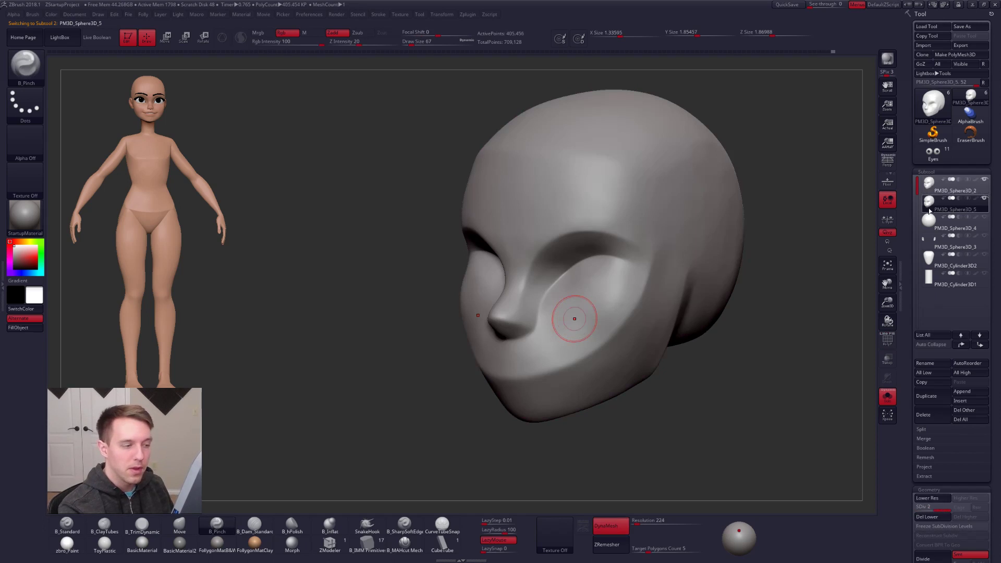
left_click(931, 417)
left_click(855, 435)
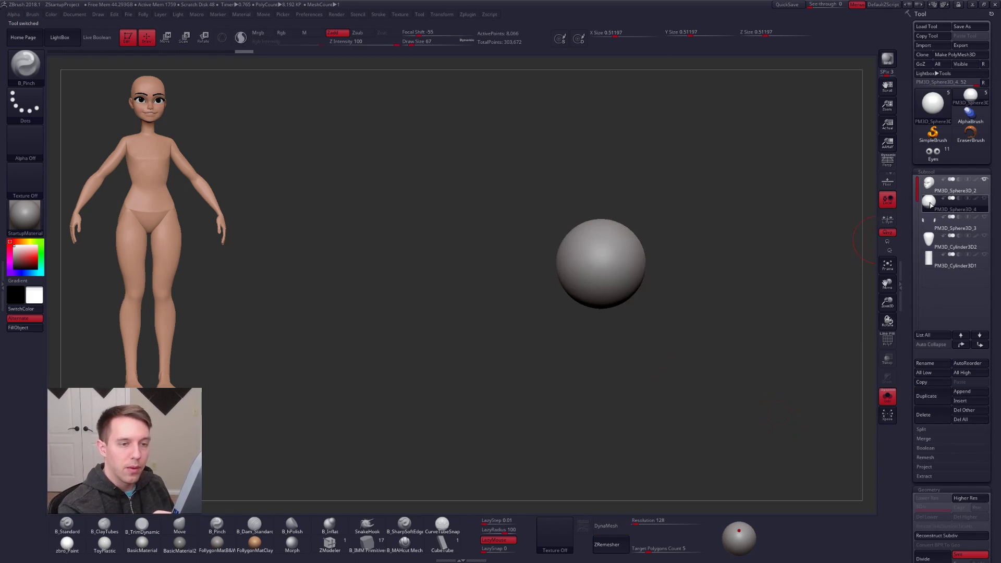
key("Up")
key("shift+s")
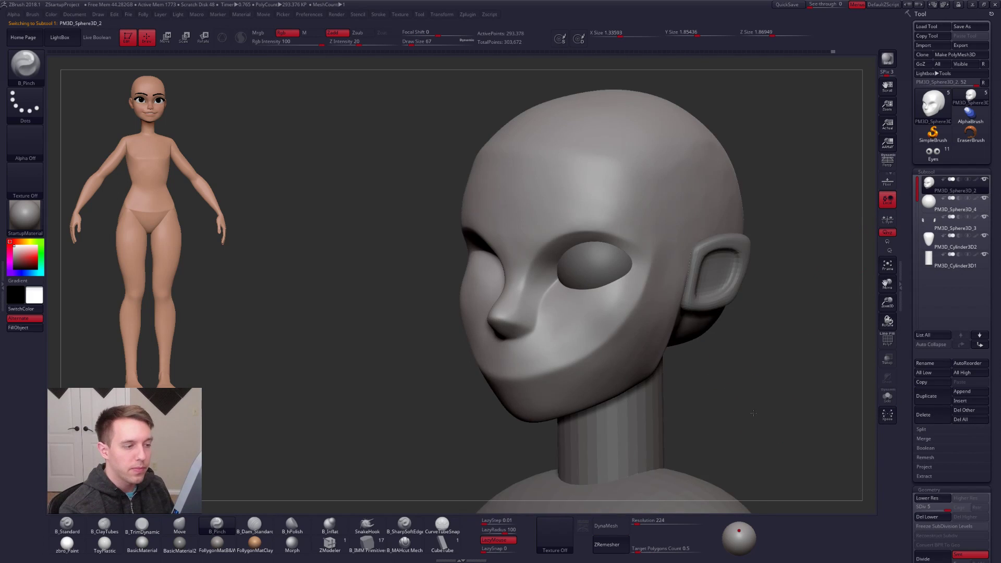
- Isolate the head at subdivision level 3 and set the draw size to 150 for work on the side of the skull
left_click_drag(753, 411, 740, 415, "alt")
key("shift+d")
key("d")
key("d")
left_click_drag(610, 348, 579, 338)
key("space")
left_click_drag(657, 280, 666, 281)
right_click_drag(642, 264, 623, 285, "alt")
key("shift+s")
key("shift+d")
key("space")
key("space")
left_click_drag(622, 286, 620, 286)
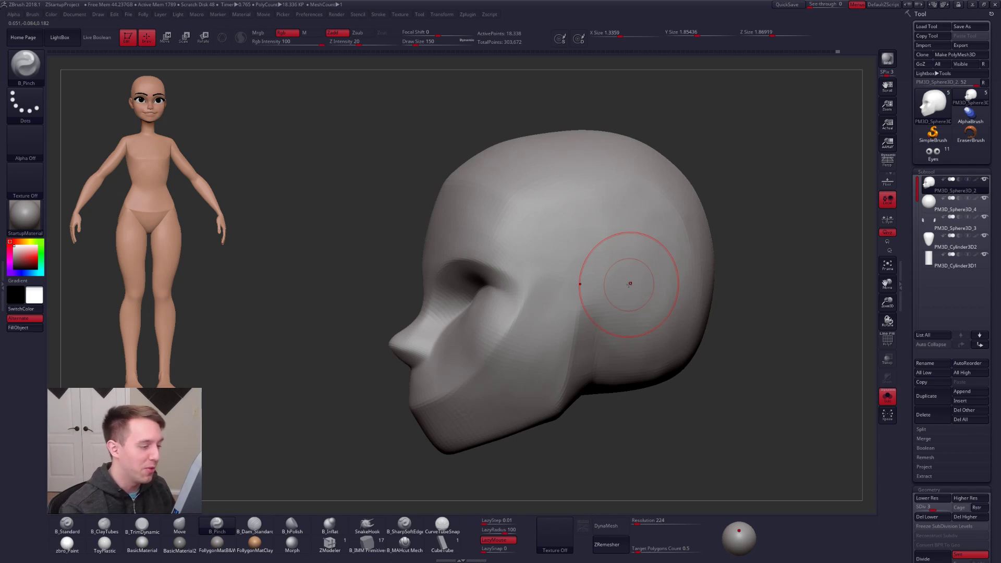
- Smooth the side and back of the skull on the isolated head
right_click_drag(630, 283, 627, 277, "ctrl")
key("space")
left_click_drag(625, 277, 629, 277)
mouse_move(588, 250)
left_mouse_down("shift")
mouse_move(594, 280)
mouse_move(603, 277)
left_mouse_up("shift")
key("space")
mouse_move(603, 277)
right_mouse_down()
mouse_move(618, 272)
mouse_move(608, 261)
right_mouse_up()
left_click_drag(608, 262, 604, 247, "shift")
mouse_move(611, 261)
right_mouse_down()
mouse_move(622, 248)
mouse_move(605, 222)
mouse_move(592, 227)
right_mouse_up()
left_click_drag(618, 214, 645, 290, "shift")
right_click_drag(646, 289, 615, 313)
left_click_drag(626, 281, 641, 387, "shift")
right_click_drag(641, 387, 642, 334)
- Select the B_Pinch brush, smooth the upper side of the skull further and set the draw size to 160
mouse_move(642, 209)
right_mouse_down()
mouse_move(640, 265)
mouse_move(570, 192)
right_mouse_up()
key("b")
key("p")
key("i")
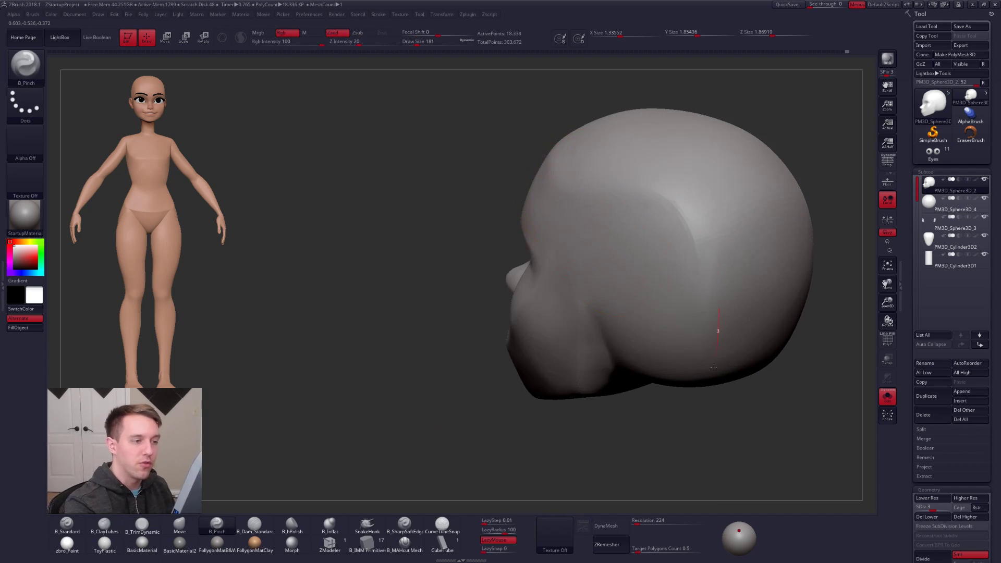
right_click_drag(715, 363, 736, 291)
left_click_drag(689, 213, 647, 224, "shift")
mouse_move(647, 224)
right_mouse_down()
mouse_move(659, 250)
mouse_move(565, 190)
mouse_move(599, 235)
mouse_move(635, 257)
right_mouse_up()
key("space")
left_click_drag(639, 247, 633, 247)
mouse_move(633, 247)
right_mouse_down()
mouse_move(648, 291)
mouse_move(585, 356)
mouse_move(412, 421)
right_mouse_up()
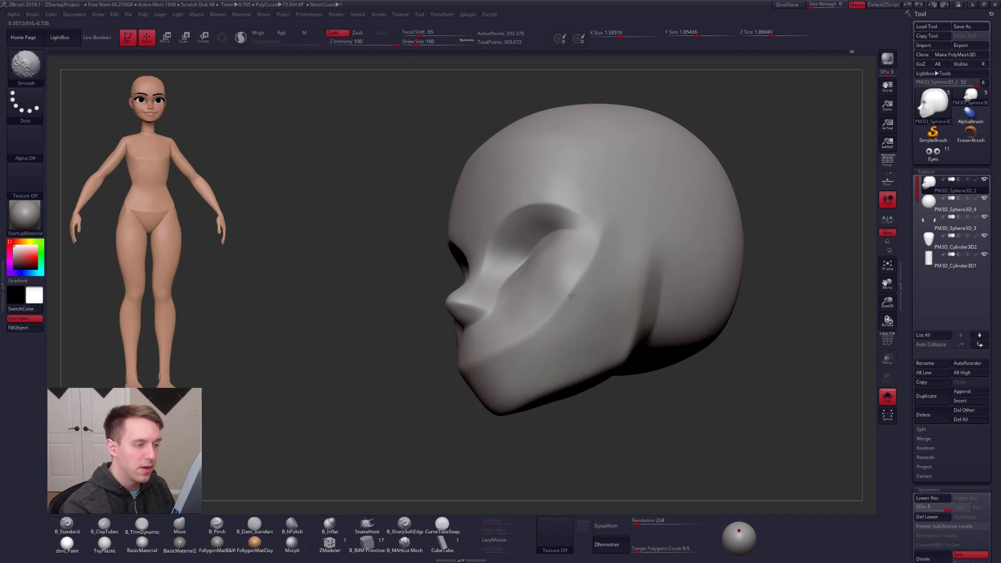
- Check the smoothed face from several angles at subdivision level 5 and bring back the other subtools
right_click_drag(543, 320, 598, 306)
key("shift")
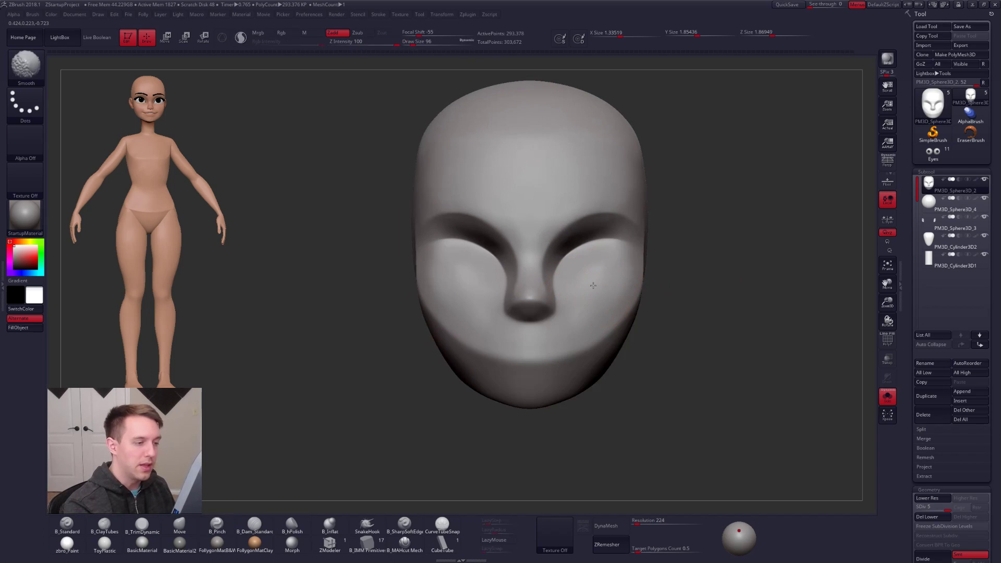
right_click_drag(525, 261, 547, 233)
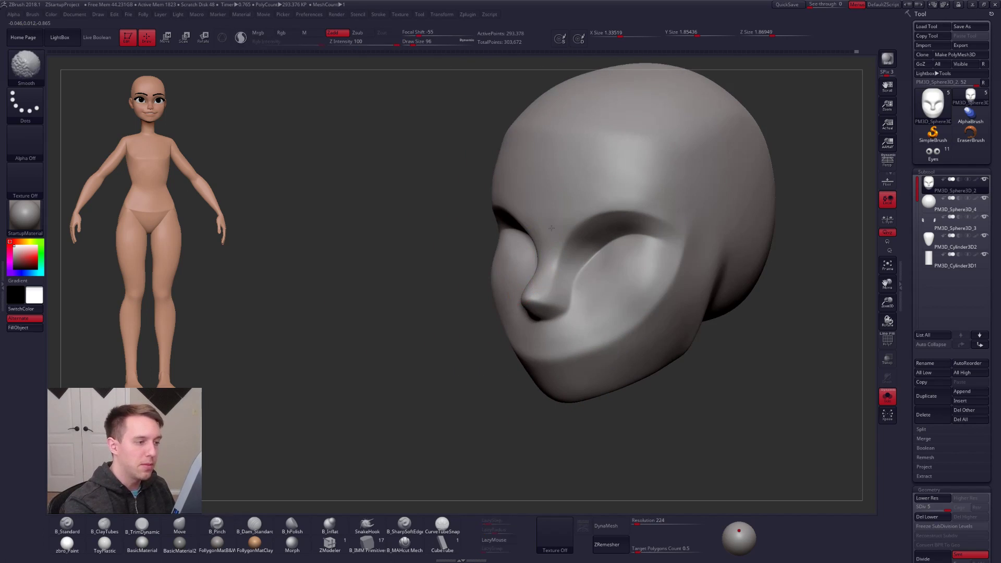
mouse_move(675, 199)
right_mouse_down("ctrl")
mouse_move(640, 250)
mouse_move(661, 297)
right_mouse_up("ctrl")
key("shift+s")
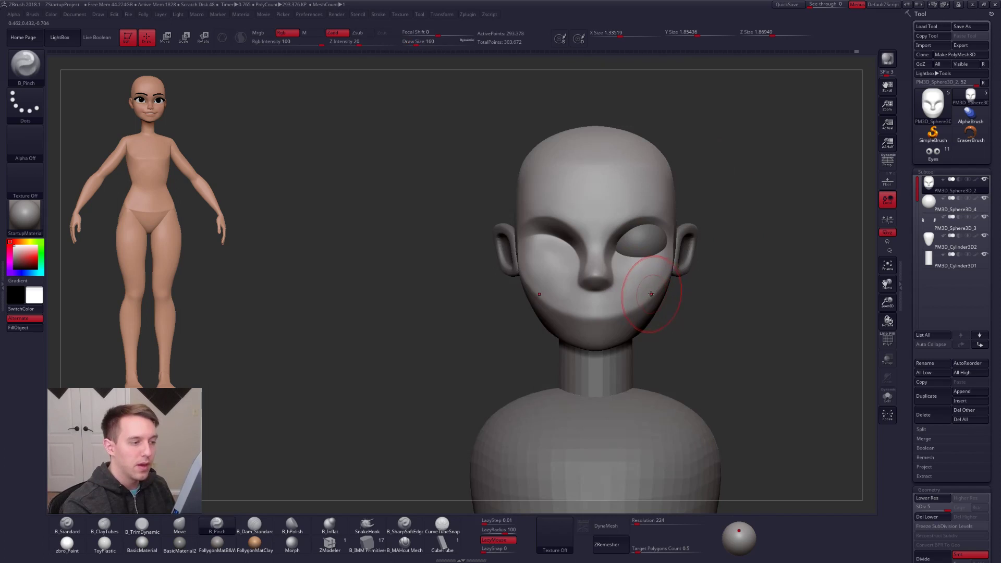
- Lower the head to subdivision level 2 and prepare the Move brush with a draw size of 160
right_click_drag(552, 281, 566, 314, "alt")
key("space")
left_click_drag(566, 314, 553, 313)
mouse_move(516, 308)
right_mouse_down()
mouse_move(555, 305)
mouse_move(548, 312)
right_mouse_up()
key("shift+s")
key("shift+d")
key("shift+d")
mouse_move(553, 326)
right_mouse_down()
mouse_move(590, 318)
mouse_move(630, 342)
mouse_move(470, 359)
right_mouse_up()
key("shift+s")
key("space")
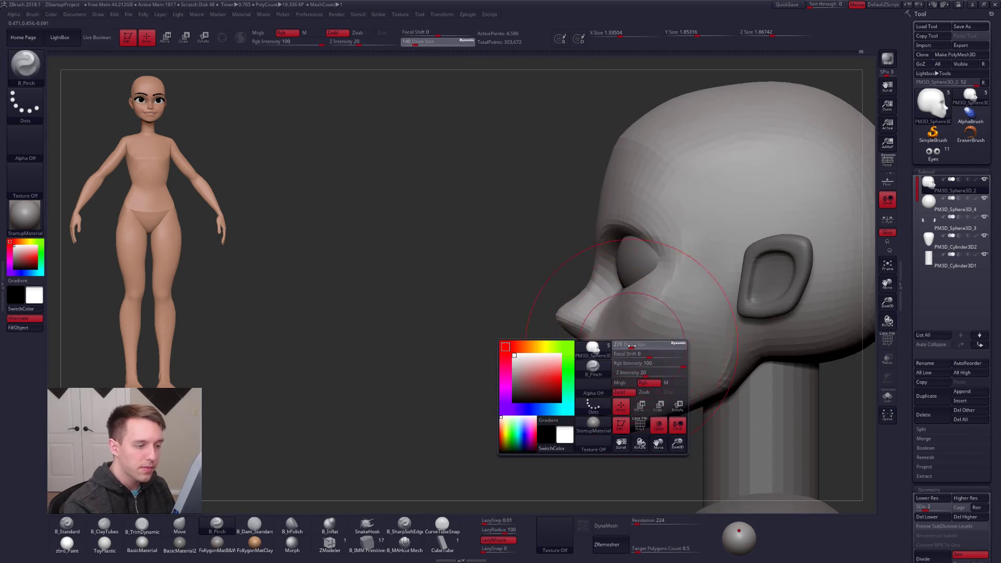
key("shift+d")
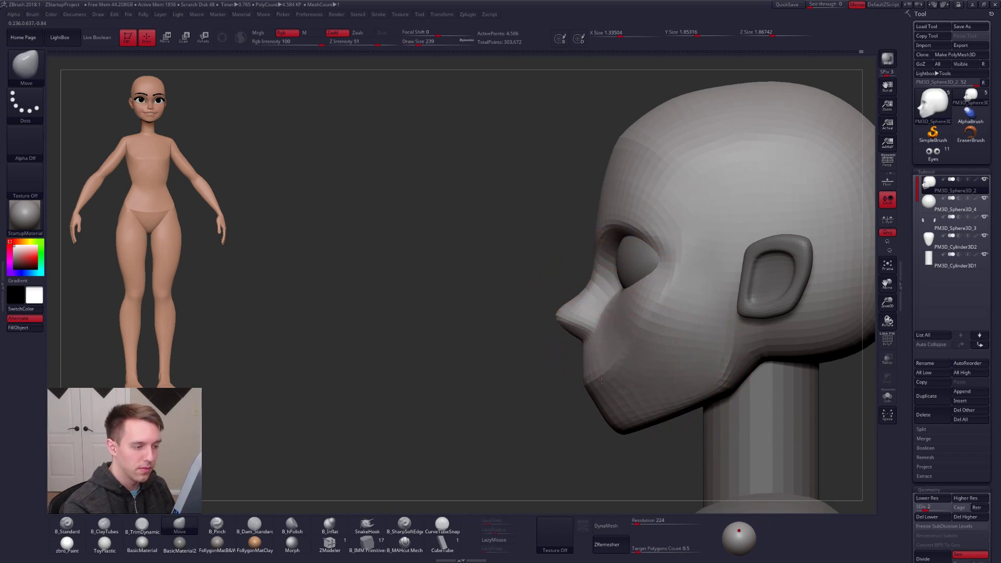
key("space")
left_click(607, 327)
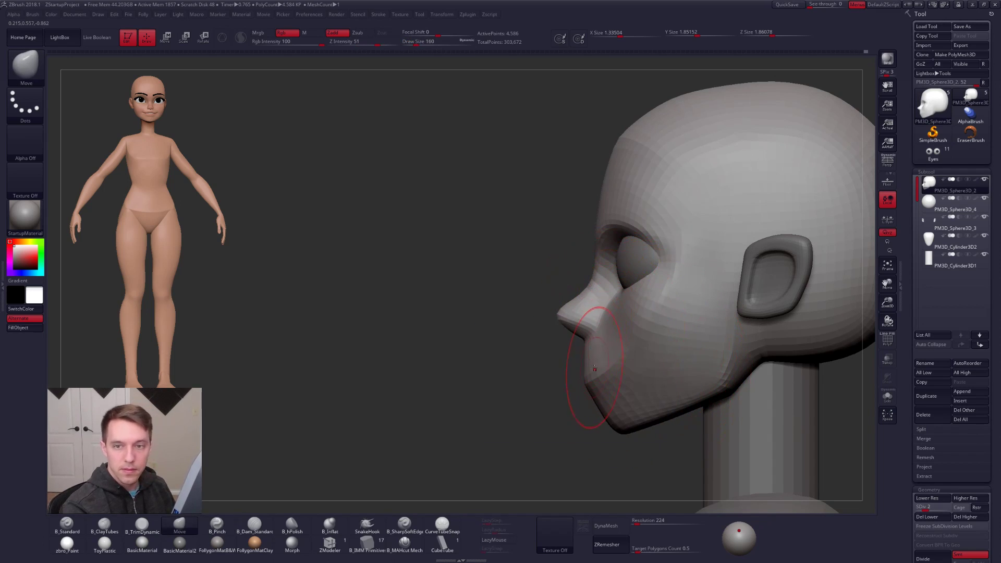
- Reshape the mouth area, chin and jawline in profile and front view with the Move brush
key("space")
left_click(622, 419)
mouse_move(623, 422)
right_mouse_down("alt")
mouse_move(584, 374)
mouse_move(633, 372)
mouse_move(605, 384)
mouse_move(628, 371)
mouse_move(604, 360)
right_mouse_up("alt")
key("space")
left_click_drag(604, 360, 598, 356)
mouse_move(609, 348)
right_mouse_down()
mouse_move(612, 407)
mouse_move(579, 365)
mouse_move(613, 334)
right_mouse_up()
key("space")
left_click_drag(629, 343, 625, 343)
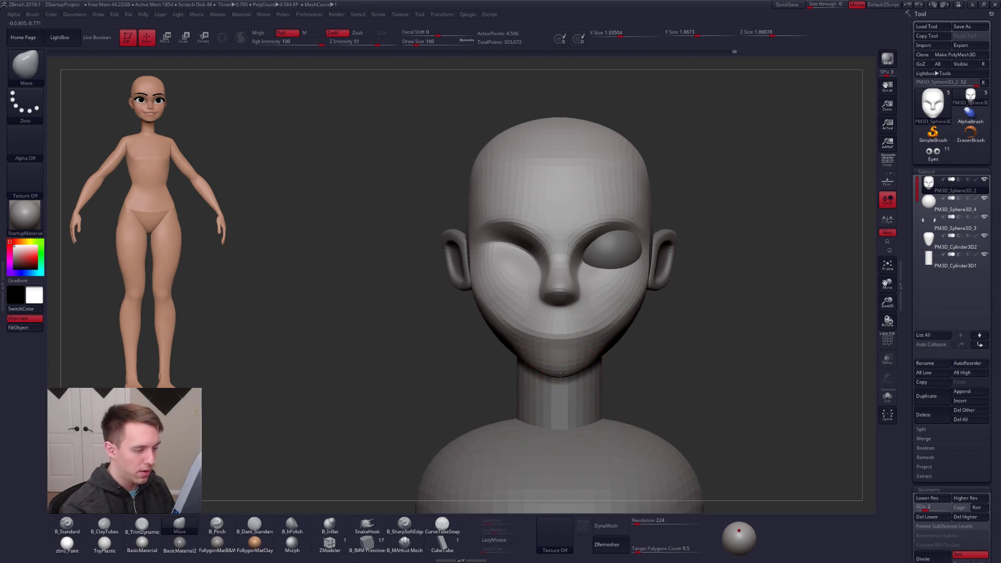
left_click_drag(590, 361, 597, 355)
mouse_move(620, 354)
right_mouse_down()
mouse_move(571, 348)
mouse_move(584, 340)
right_mouse_up()
right_click_drag(585, 339, 582, 352, "ctrl")
- Build up the lower face with the B_ClayTubes brush at subdivision level 3 and smooth the mouth and jaw transition
key("d")
key("b")
key("c")
key("t")
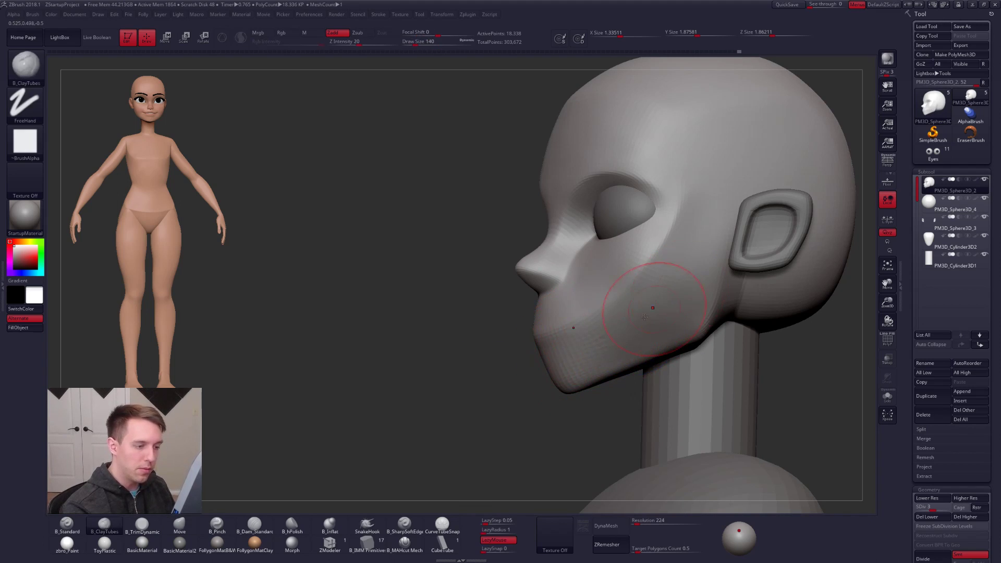
right_click_drag(648, 276, 484, 363)
key("shift+d")
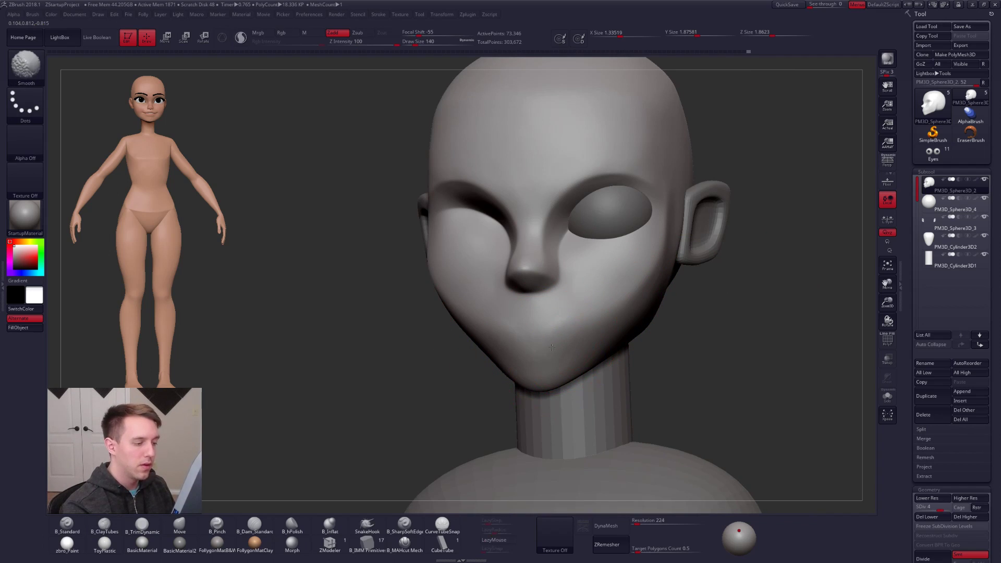
- Build up the cheekbone below and beside the eye socket with the B_ClayTubes brush at subdivision level 3, increasing the draw size to 140
mouse_move(585, 330)
right_mouse_down()
mouse_move(530, 336)
mouse_move(615, 313)
right_mouse_up()
key("space")
left_click_drag(605, 326, 609, 326)
mouse_move(613, 323)
right_mouse_down()
mouse_move(592, 320)
mouse_move(600, 298)
mouse_move(665, 236)
right_mouse_up()
key("shift+d")
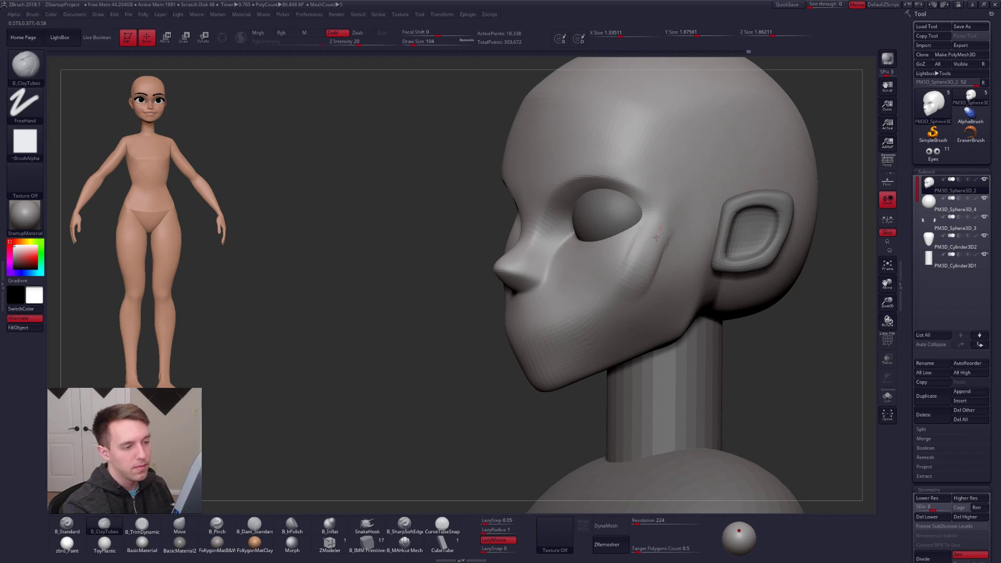
left_click_drag(641, 287, 655, 242, "shift")
right_click(640, 286)
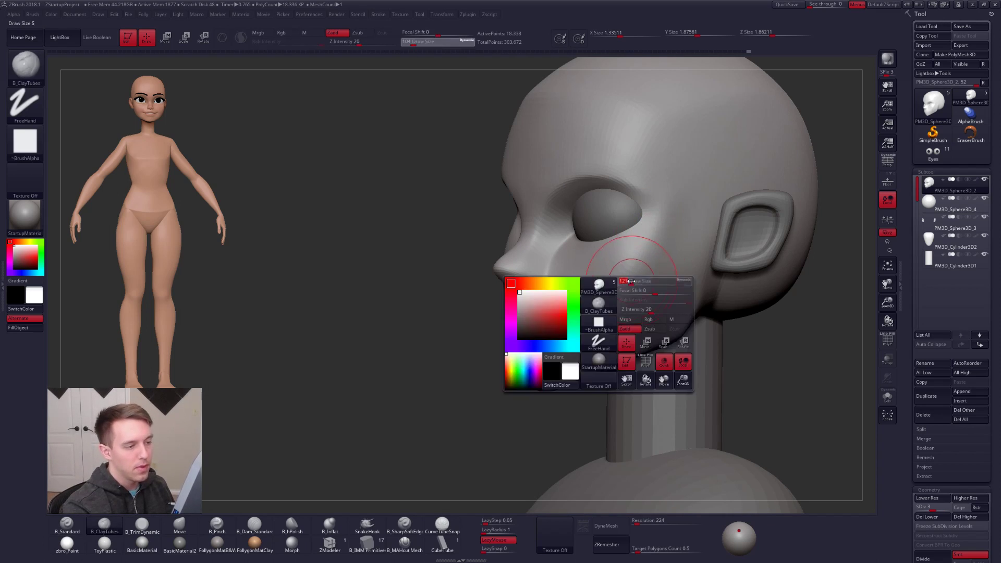
right_click_drag(697, 282, 661, 285, "shift")
right_click(661, 284)
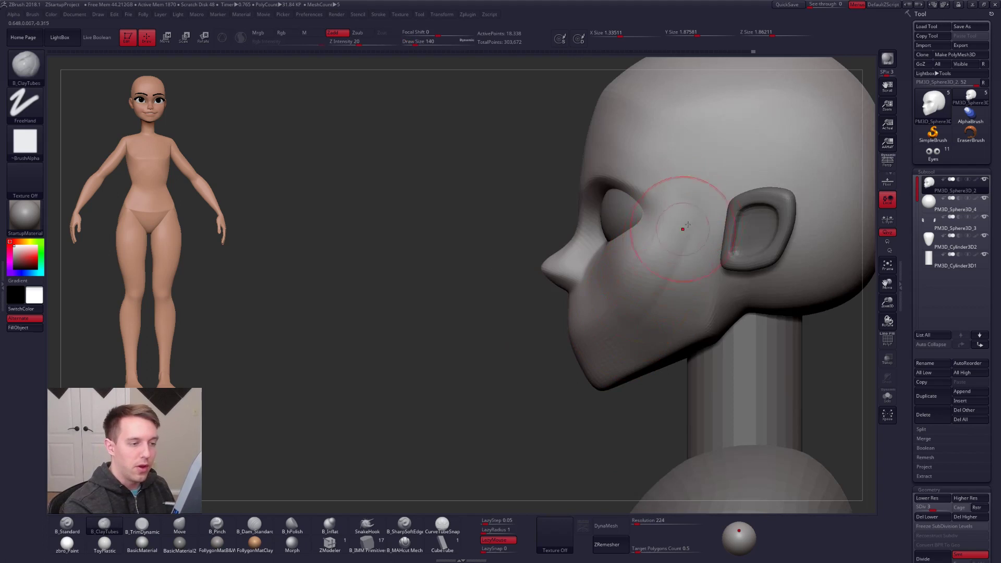
left_click_drag(654, 308, 675, 232, "shift")
mouse_move(648, 290)
right_mouse_down()
mouse_move(639, 315)
mouse_move(701, 280)
right_mouse_up()
- Isolate the head and blend the cheek into the rear jaw with B_ClayTubes, smoothing the area at draw size 160
key("shift+s")
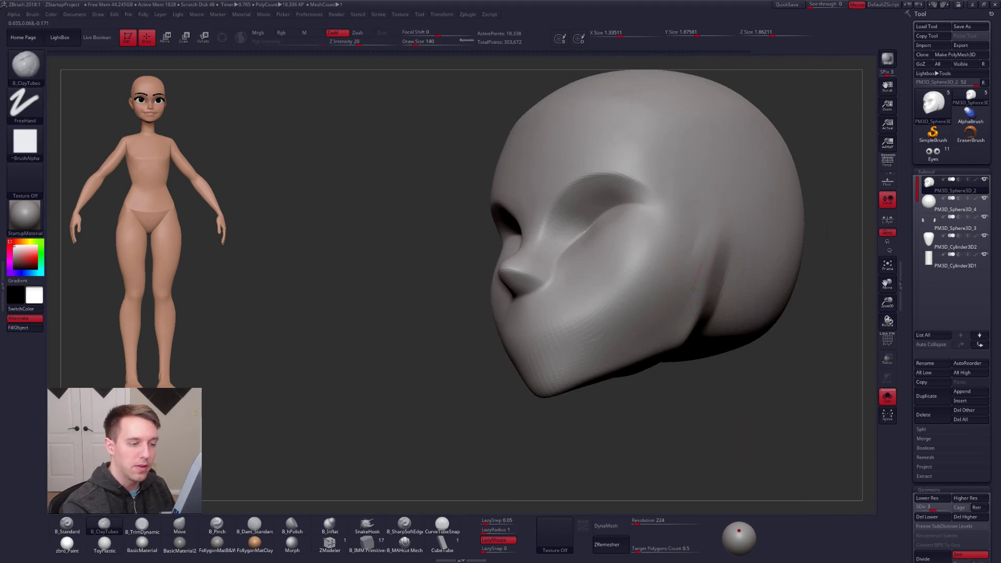
left_click_drag(662, 327, 704, 237, "shift")
left_click_drag(674, 334, 681, 282, "shift")
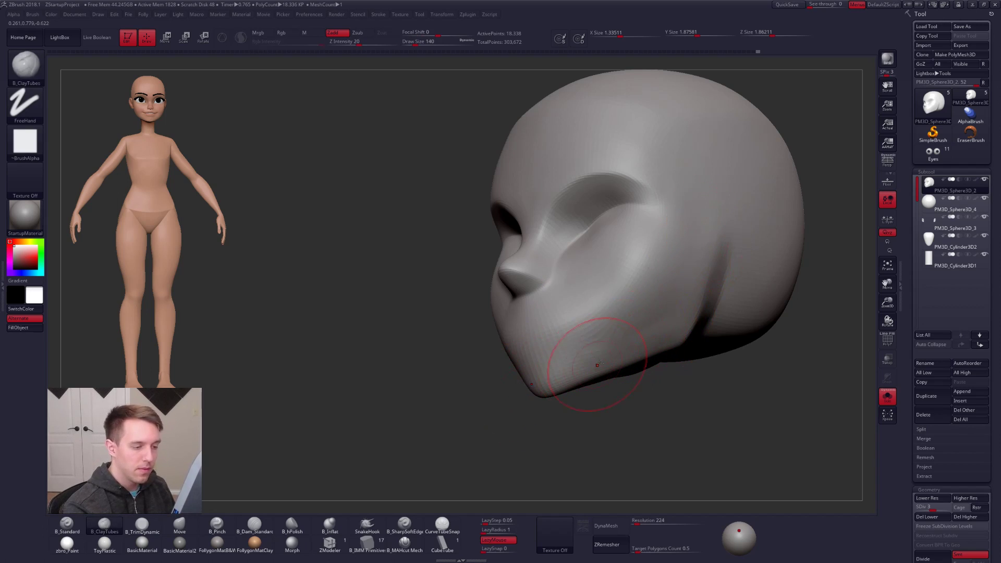
key("shift")
mouse_move(657, 325)
left_mouse_down("shift")
mouse_move(678, 271)
mouse_move(696, 272)
left_mouse_up("shift")
key("space")
left_click_drag(691, 229, 674, 328)
left_click_drag(673, 329, 685, 275, "shift")
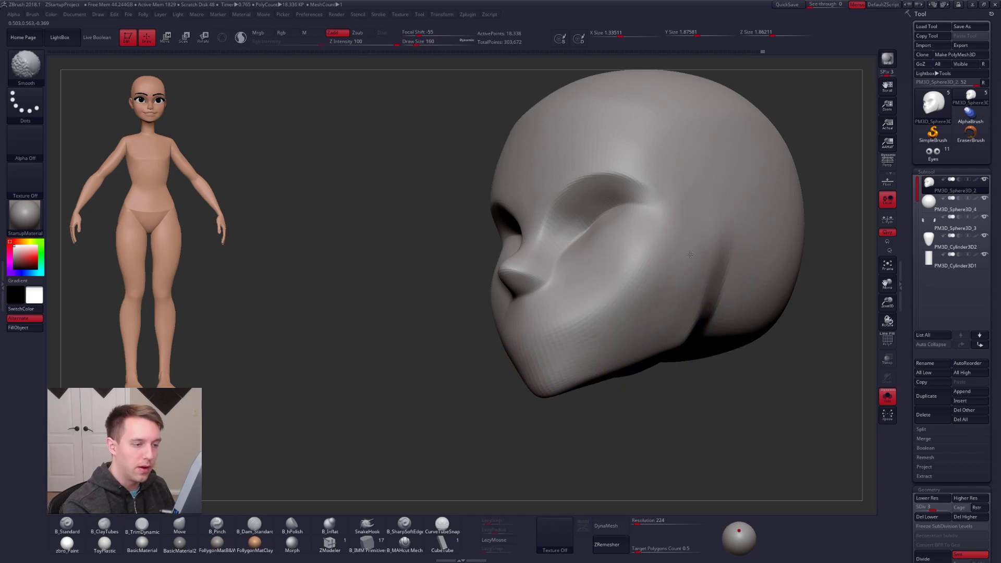
mouse_move(677, 313)
right_mouse_down("shift")
mouse_move(666, 287)
mouse_move(650, 357)
mouse_move(643, 293)
right_mouse_up("shift")
- Bring back the other subtools, raise the head to subdivision level 4 and smooth the side of the forehead
key("alt+s")
key("shift")
mouse_move(659, 193)
right_mouse_down()
mouse_move(610, 217)
mouse_move(610, 205)
mouse_move(585, 284)
mouse_move(602, 222)
right_mouse_up()
key("shift")
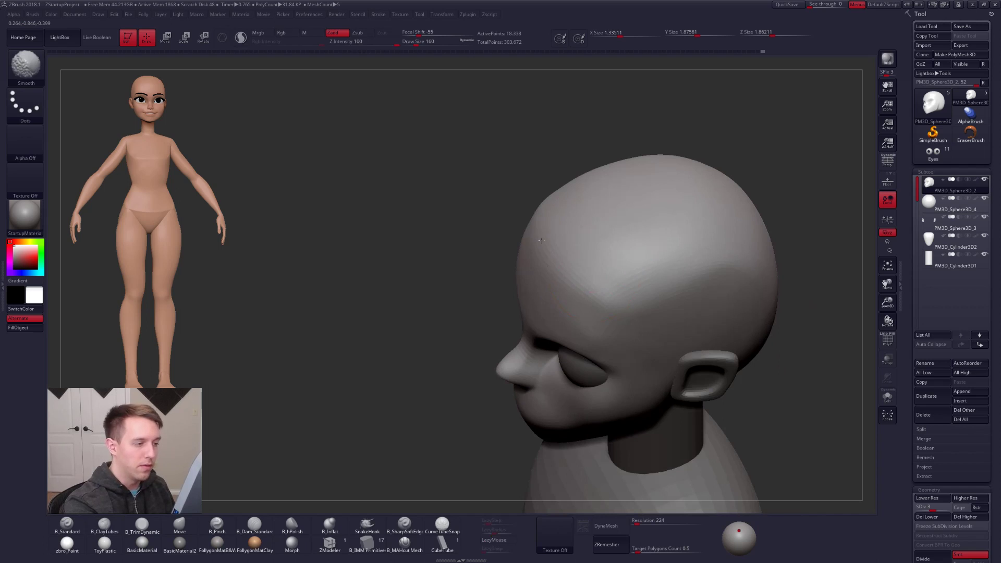
key("d")
mouse_move(587, 266)
left_mouse_down("shift")
mouse_move(612, 250)
mouse_move(589, 261)
left_mouse_up("shift")
mouse_move(589, 240)
right_mouse_down()
mouse_move(583, 274)
mouse_move(635, 318)
mouse_move(681, 415)
mouse_move(710, 427)
mouse_move(635, 404)
mouse_move(581, 289)
mouse_move(601, 312)
mouse_move(598, 294)
right_mouse_up()
- Refine the cheek below the eye while turning towards profile, adjusting the draw size to 150
key("space")
left_click_drag(599, 294, 595, 293)
right_click_drag(595, 293, 508, 299)
key("space")
left_click_drag(603, 301, 599, 303)
right_click_drag(599, 302, 513, 309)
key("space")
left_click_drag(612, 322, 617, 321)
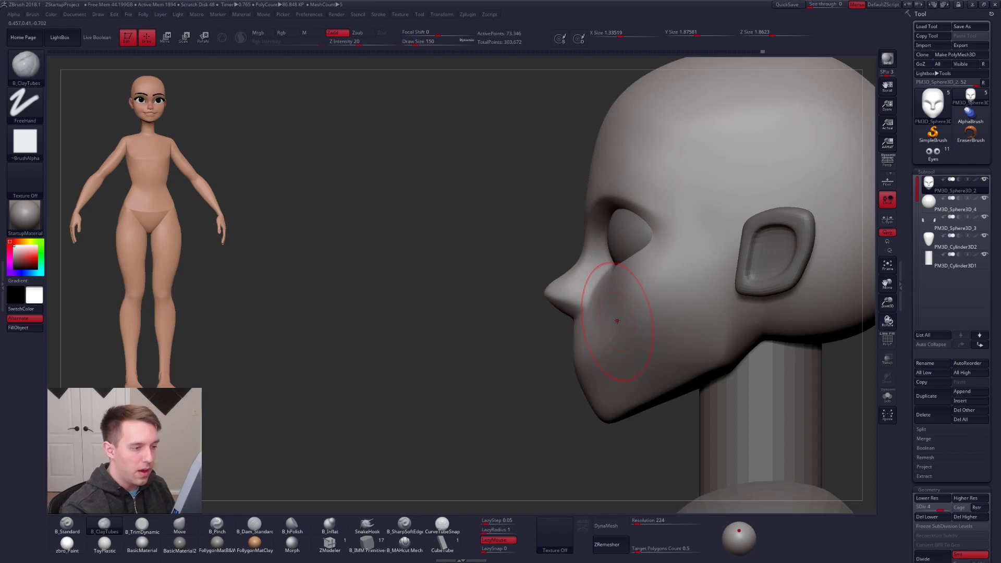
- Return the head to subdivision level 3 and adjust the cheek contour with the Move brush at draw size 130
key("shift+d")
key("b")
key("m")
key("v")
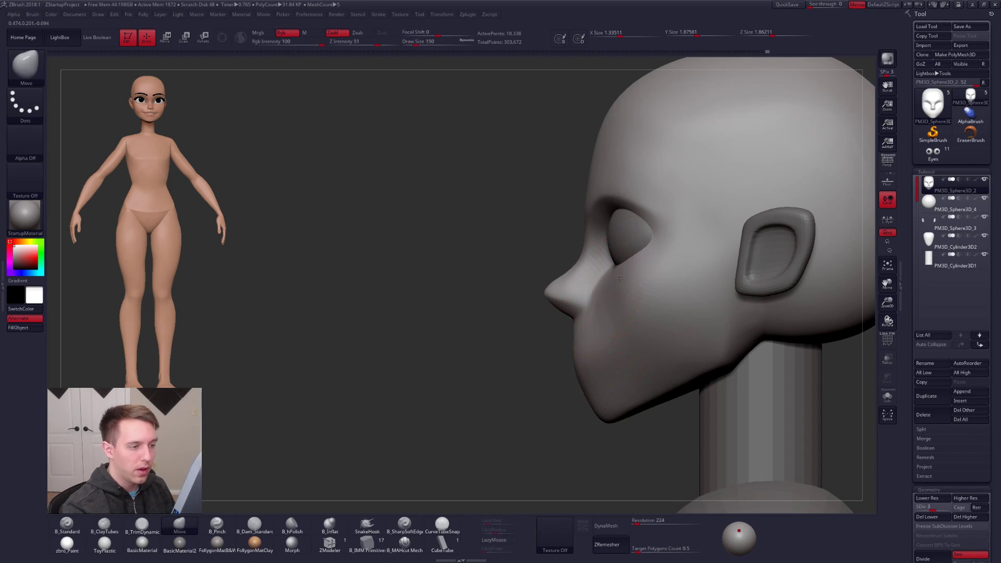
right_click_drag(639, 291, 731, 292)
key("space")
left_click_drag(608, 251, 604, 250)
mouse_move(578, 331)
right_mouse_down("alt")
mouse_move(621, 354)
mouse_move(619, 364)
right_mouse_up("alt")
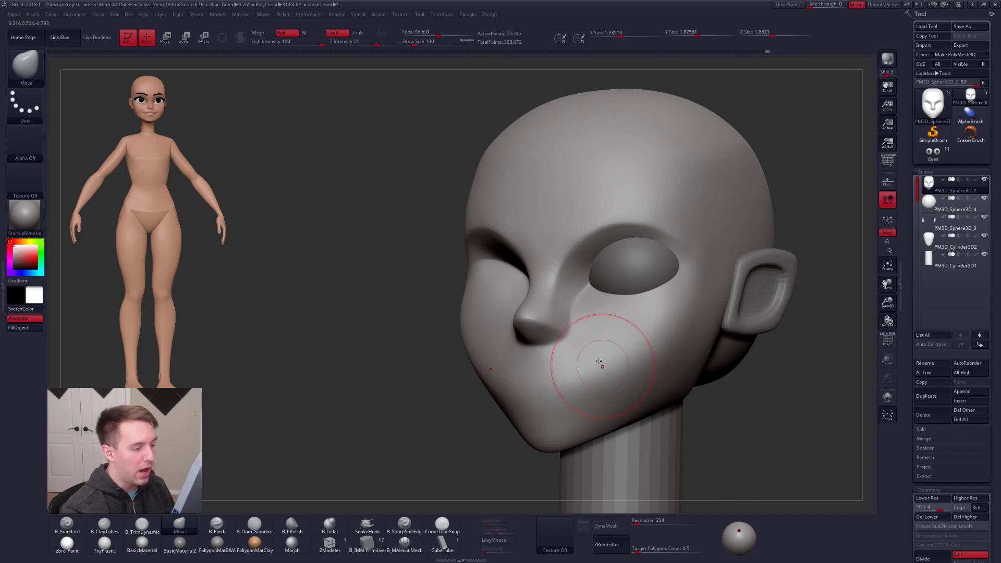
- Reshape the cheek and jaw from several angles at draw size 150, smoothing the chin area in profile at subdivision level 5
key("space")
left_click_drag(584, 336, 581, 336)
mouse_move(581, 335)
right_mouse_down()
mouse_move(711, 438)
mouse_move(658, 444)
right_mouse_up()
mouse_move(658, 444)
right_mouse_down("alt")
mouse_move(669, 417)
mouse_move(761, 404)
right_mouse_up("alt")
key("space")
left_click_drag(591, 357, 594, 357)
right_click_drag(594, 355, 558, 367, "shift")
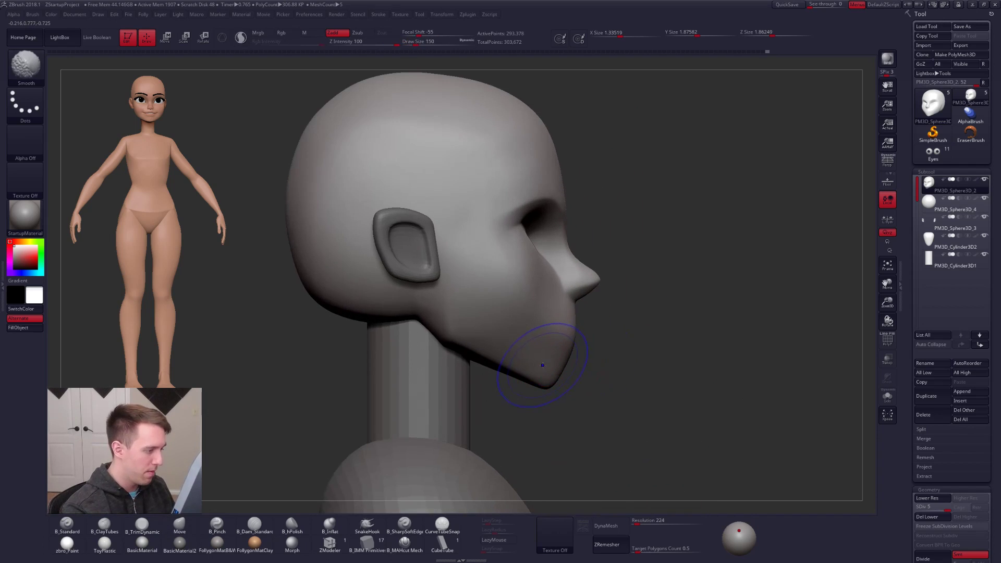
- Reshape the back and sides of the skull with the Move brush, enlarging the draw size from 239 to 350
key("space")
left_click_drag(445, 310, 448, 307)
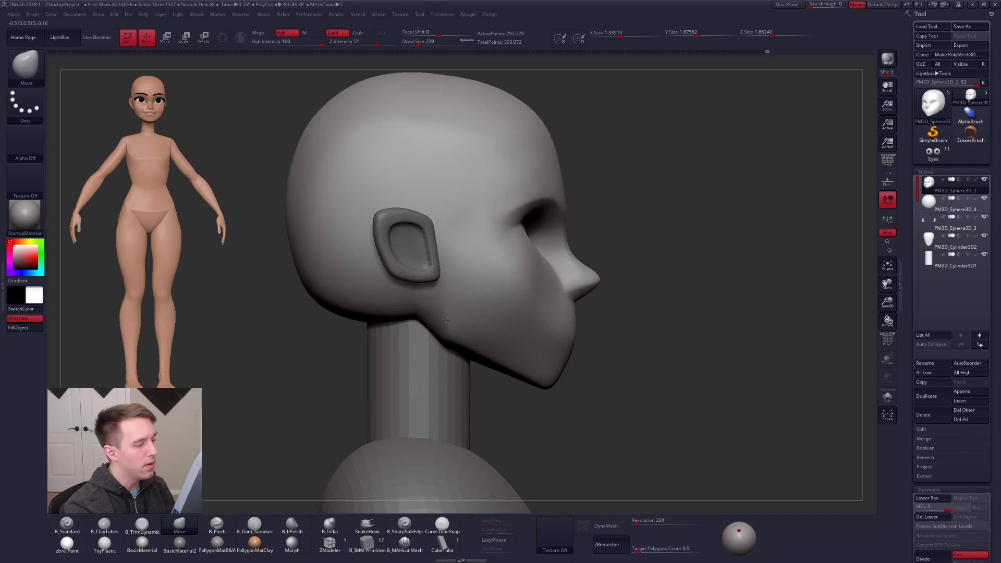
right_click_drag(618, 398, 625, 418, "ctrl")
right_click_drag(688, 440, 527, 432)
right_click_drag(537, 212, 544, 178)
right_click(526, 209)
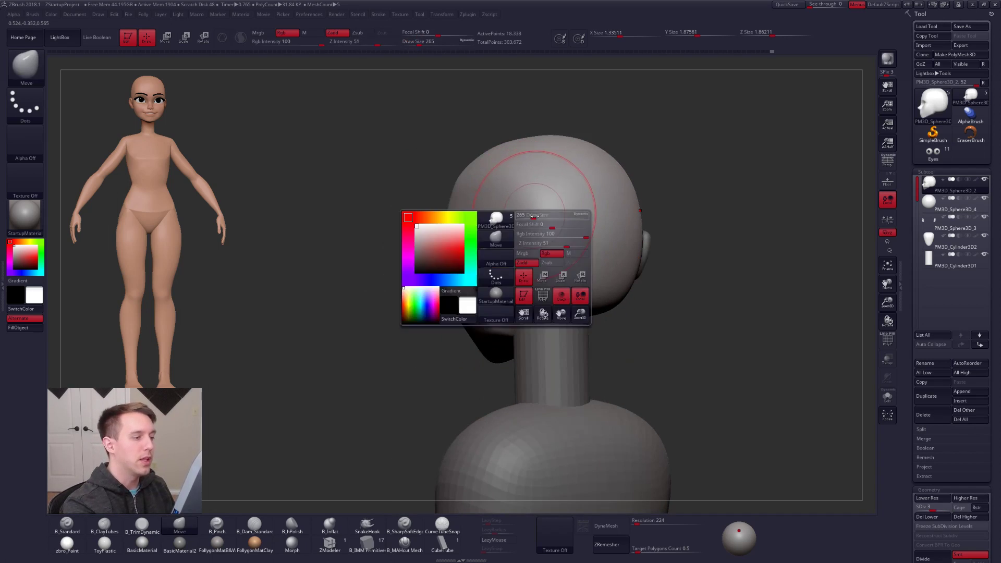
mouse_move(397, 224)
right_mouse_down("shift")
mouse_move(523, 237)
mouse_move(592, 282)
right_mouse_up("shift")
key("w")
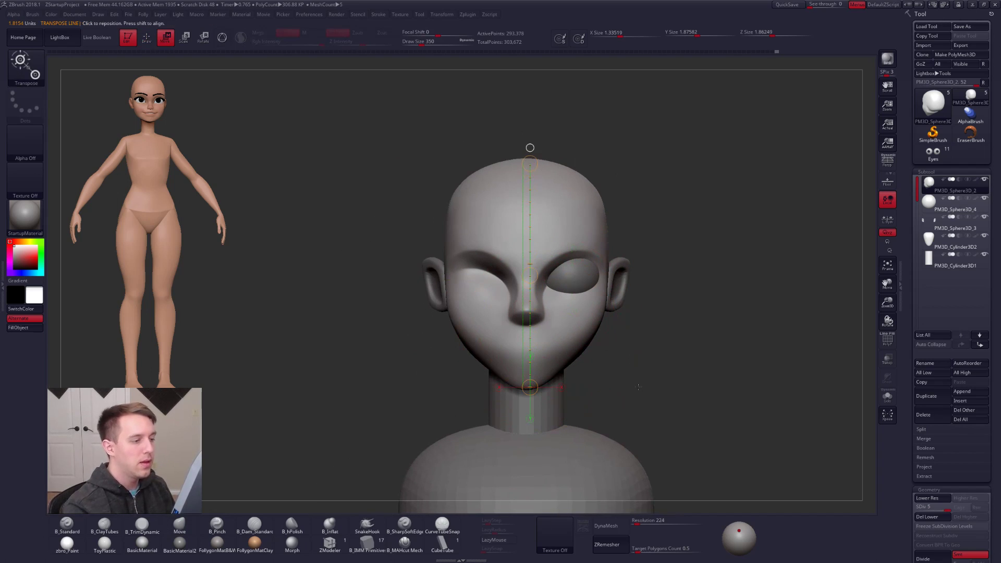
key("q")
- Return the head to subdivision level 3 and refine the face around the eye socket in front view with the Move brush
right_click_drag(555, 260, 557, 283, "ctrl")
key("space")
left_click_drag(565, 272, 558, 268)
key("shift+d")
key("shift+d")
key("space")
right_click_drag(553, 272, 564, 284, "alt")
key("space")
left_click_drag(579, 290, 585, 290)
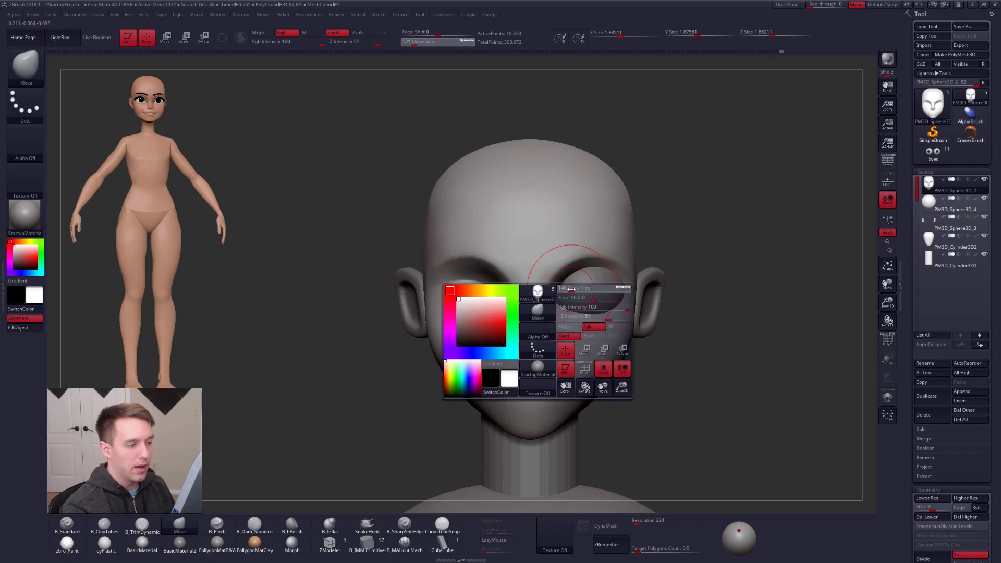
mouse_move(566, 281)
right_mouse_down("ctrl")
mouse_move(638, 295)
mouse_move(599, 325)
right_mouse_up("ctrl")
key("space")
left_click_drag(580, 320, 577, 320)
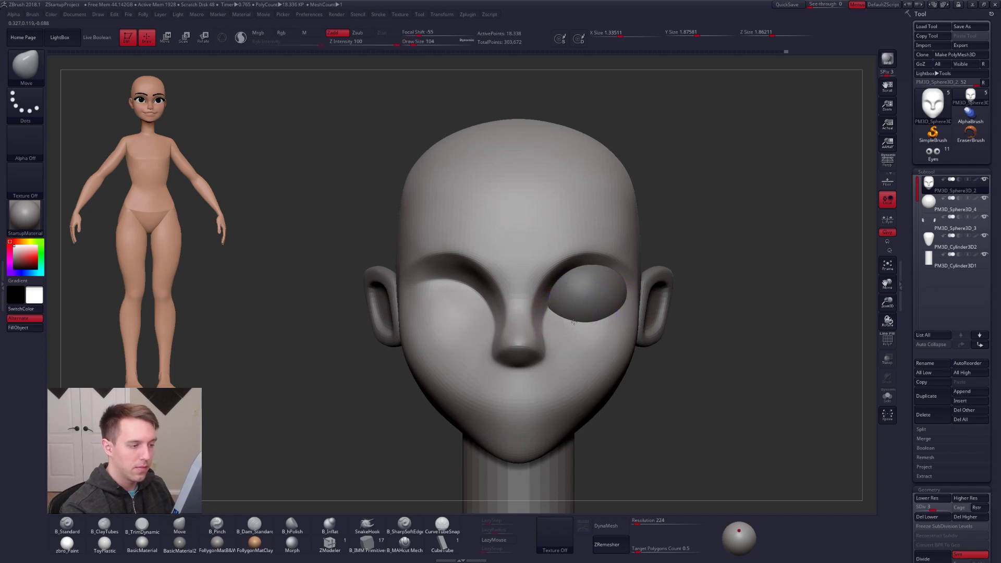
- Adjust the lower eye socket and the side of the nose with the Move brush, reducing the draw size from 113 to 96
key("b")
key("m")
key("v")
mouse_move(581, 328)
right_mouse_down()
mouse_move(570, 321)
mouse_move(610, 325)
mouse_move(595, 334)
mouse_move(579, 324)
right_mouse_up()
key("space")
left_click_drag(573, 322, 576, 322)
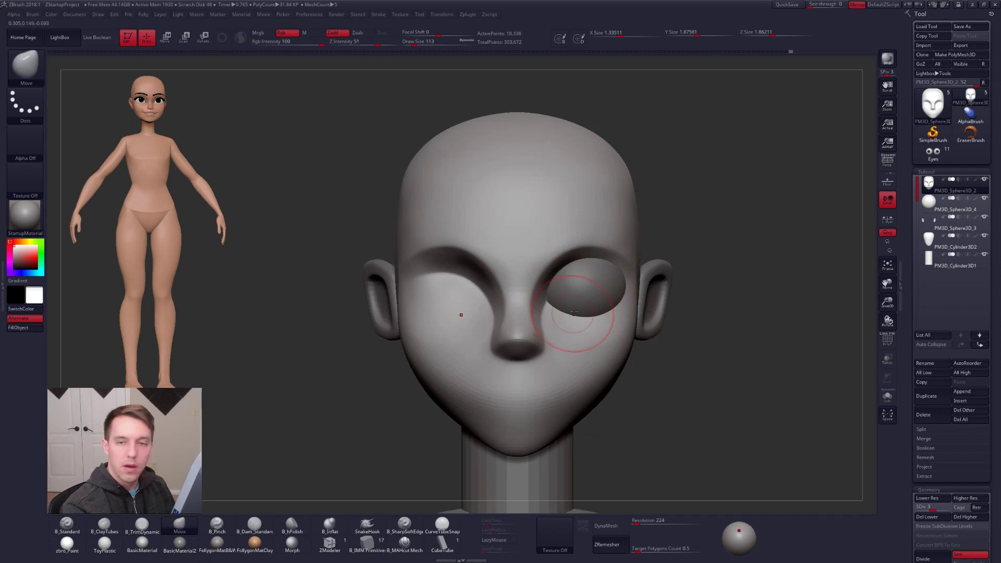
key("space")
left_click_drag(553, 303, 549, 304)
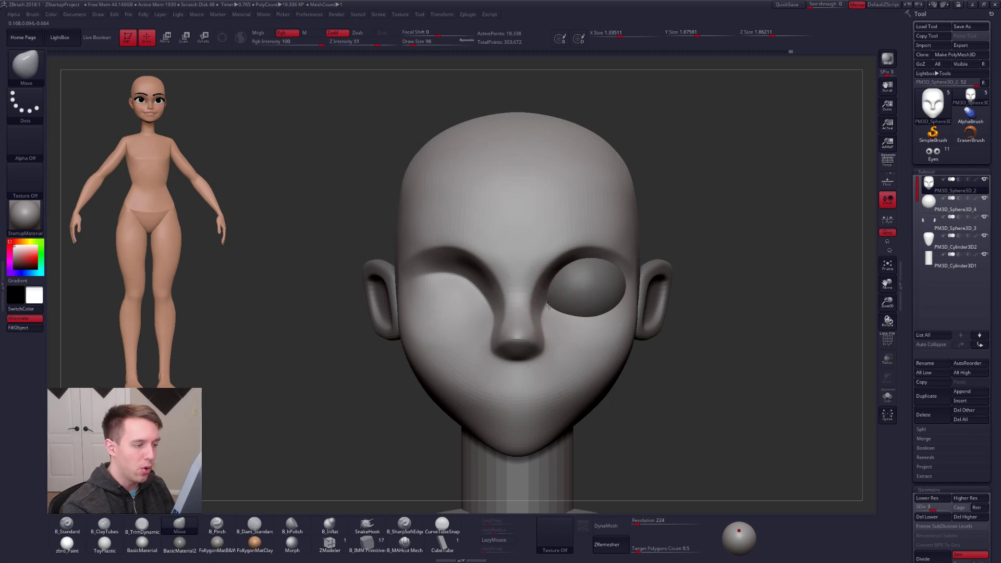
- Inspect the head in isolation and reshape the forehead in profile with the Move brush at draw size 239
right_click_drag(590, 380, 713, 428)
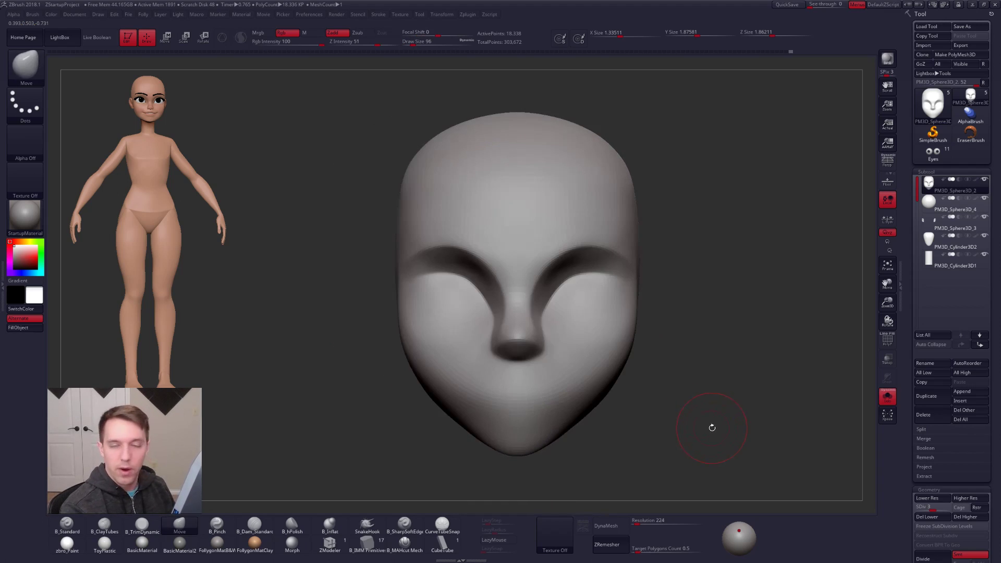
mouse_move(577, 325)
right_mouse_down()
mouse_move(547, 339)
mouse_move(553, 313)
right_mouse_up()
right_click_drag(557, 319, 407, 313)
right_click_drag(541, 329, 520, 379)
key("space")
left_click_drag(544, 333, 544, 332)
key("space")
key("space")
key("space")
left_click_drag(530, 270, 556, 302)
left_click_drag(532, 225, 538, 222)
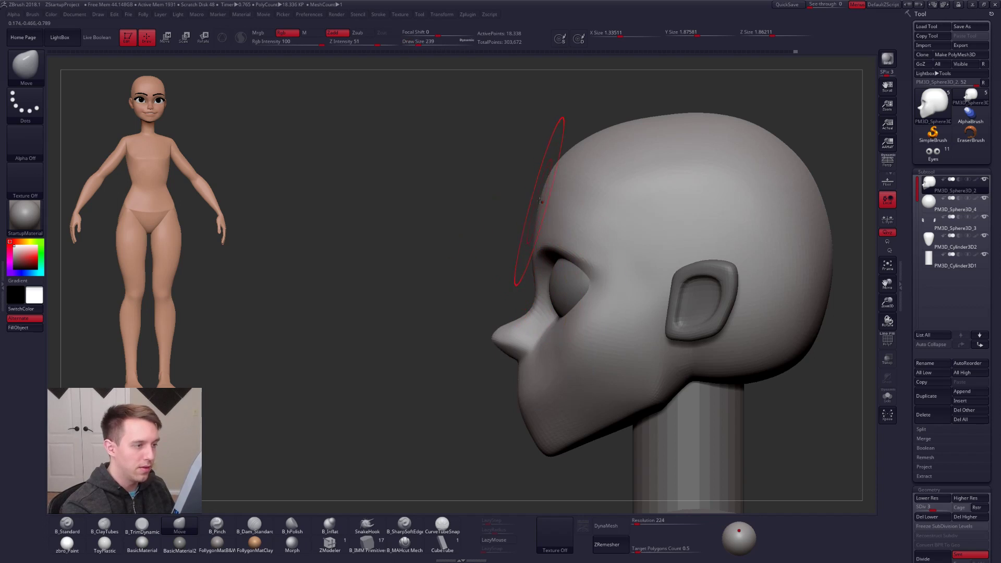
key("space")
mouse_move(502, 335)
left_mouse_down()
mouse_move(488, 335)
mouse_move(536, 330)
mouse_move(546, 309)
left_mouse_up()
right_click_drag(546, 309, 601, 259, "alt")
- Select the eyeball subtool, mirror it to the opposite socket and apply Mirror And Weld to create a matching pair
left_click(602, 308, "alt")
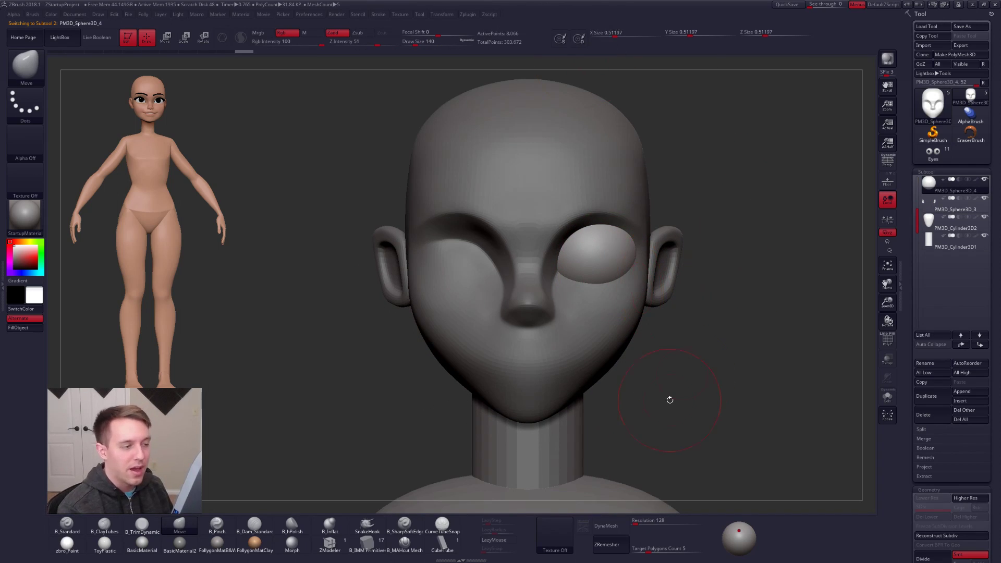
left_click_drag(913, 236, 916, 131)
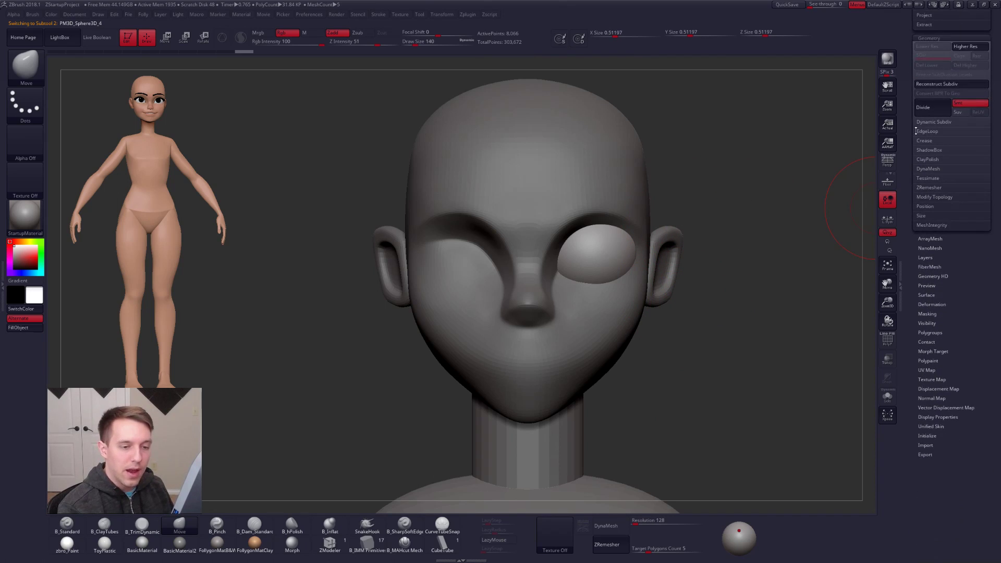
left_click(936, 305)
left_click(945, 321)
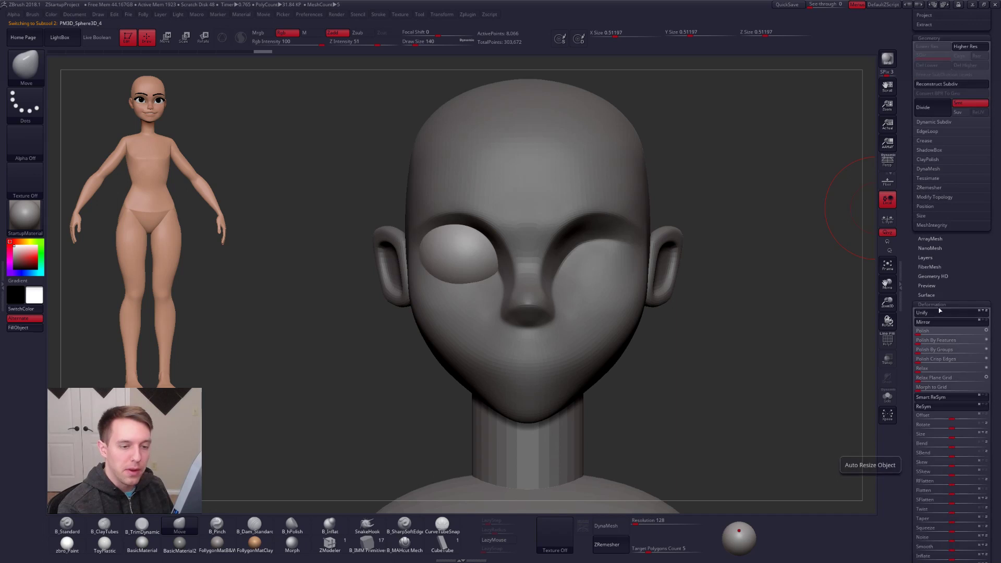
left_click(938, 305)
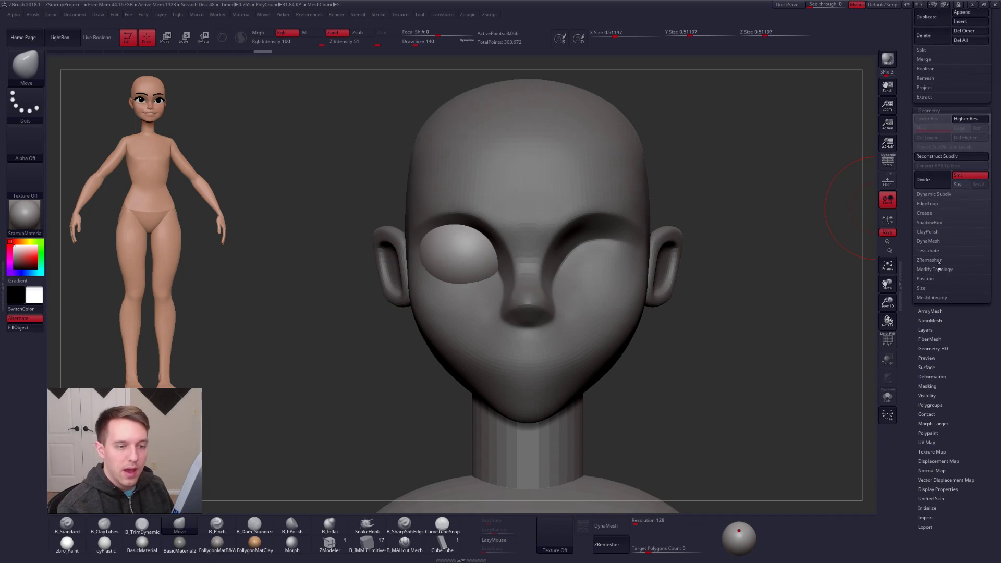
left_click(940, 269)
left_click(945, 298)
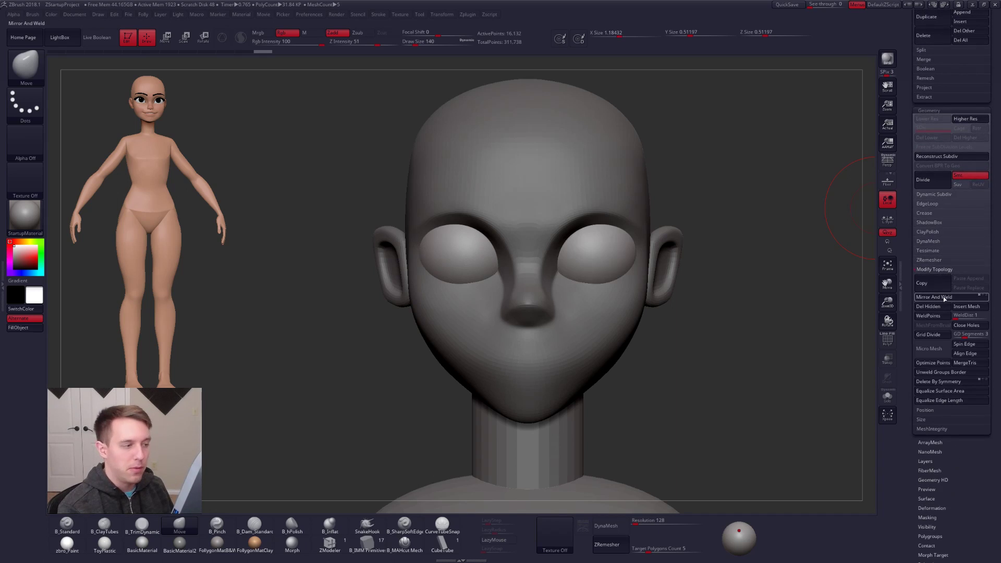
left_click(927, 269)
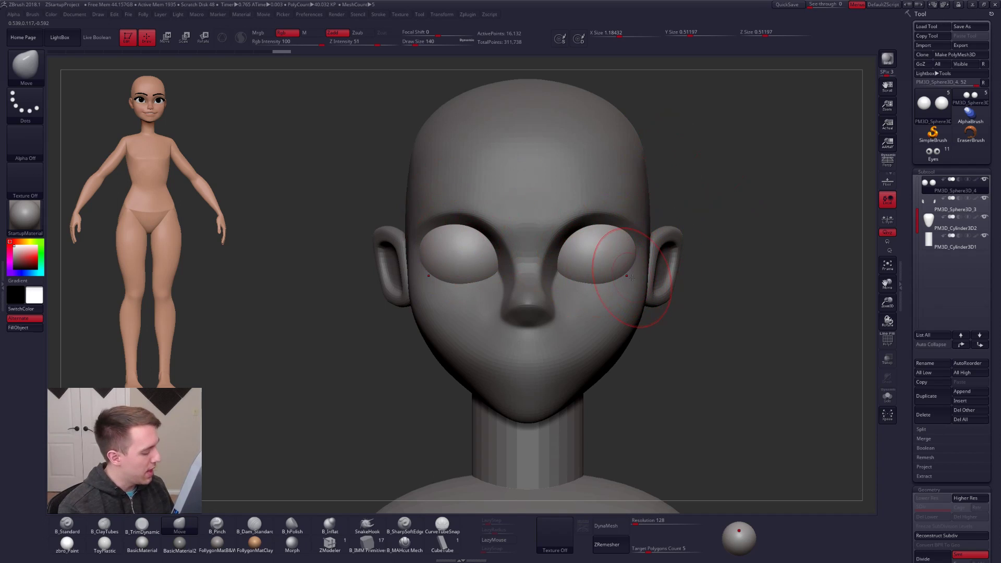
key("b")
key("c")
key("t")
mouse_move(601, 267)
left_mouse_down()
mouse_move(595, 245)
mouse_move(600, 261)
mouse_move(566, 288)
left_mouse_up()
key("ctrl+z")
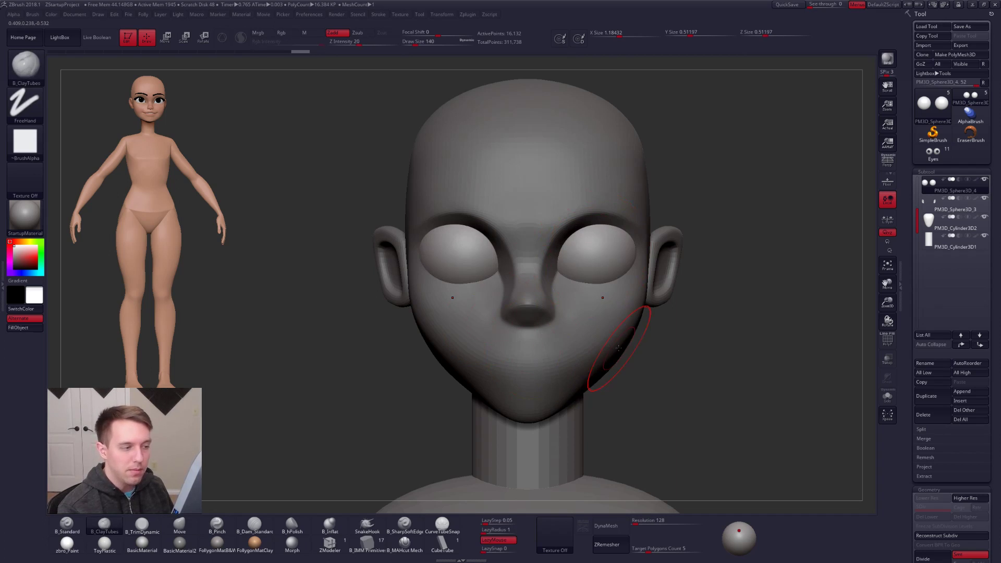
- Isolate and frame the pair of eyeballs to examine them, and show the whole head again
right_click_drag(617, 299, 633, 350, "alt")
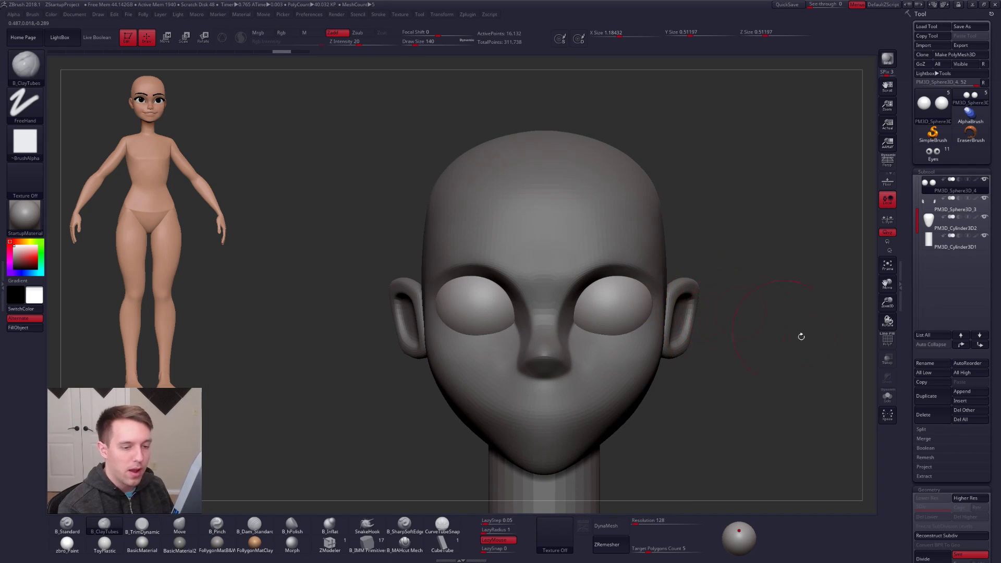
left_click(888, 397)
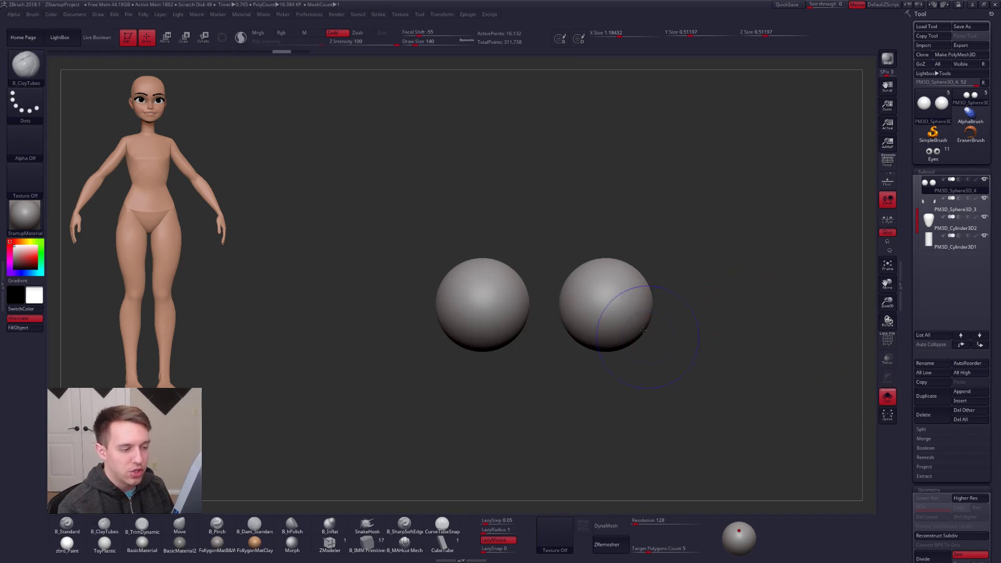
key("f")
key("e")
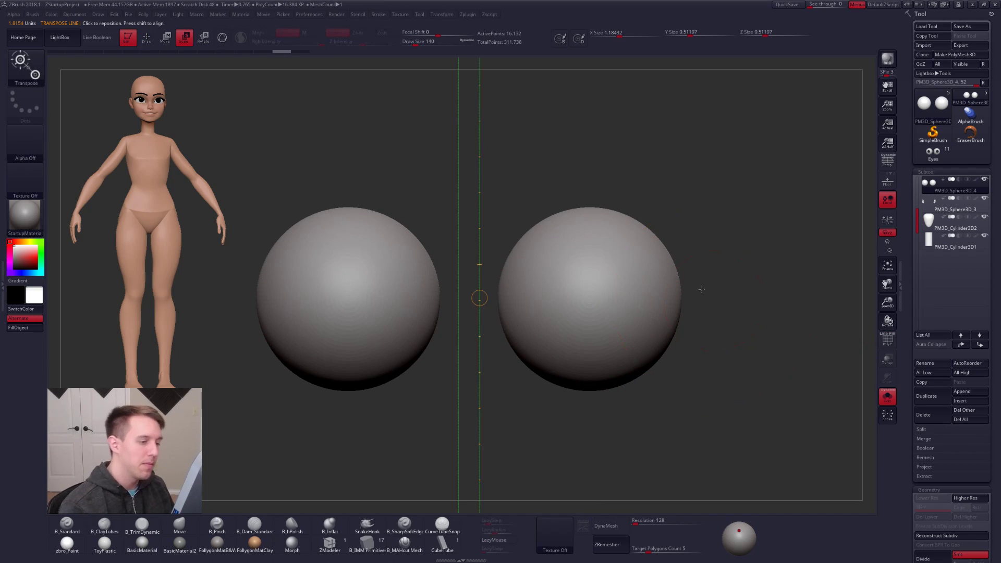
right_click_drag(615, 327, 600, 307, "ctrl")
left_click_drag(599, 310, 707, 309, "shift")
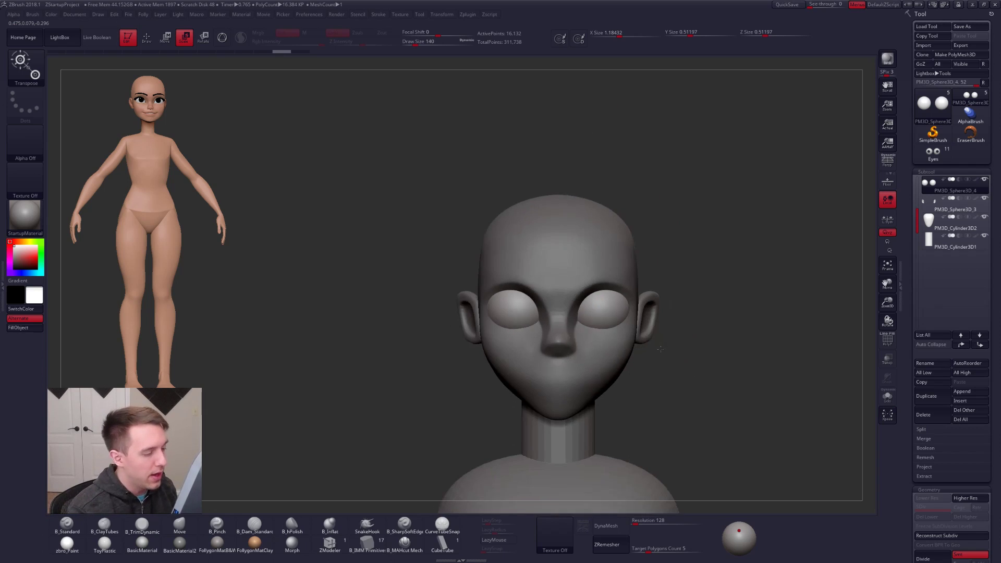
key("q")
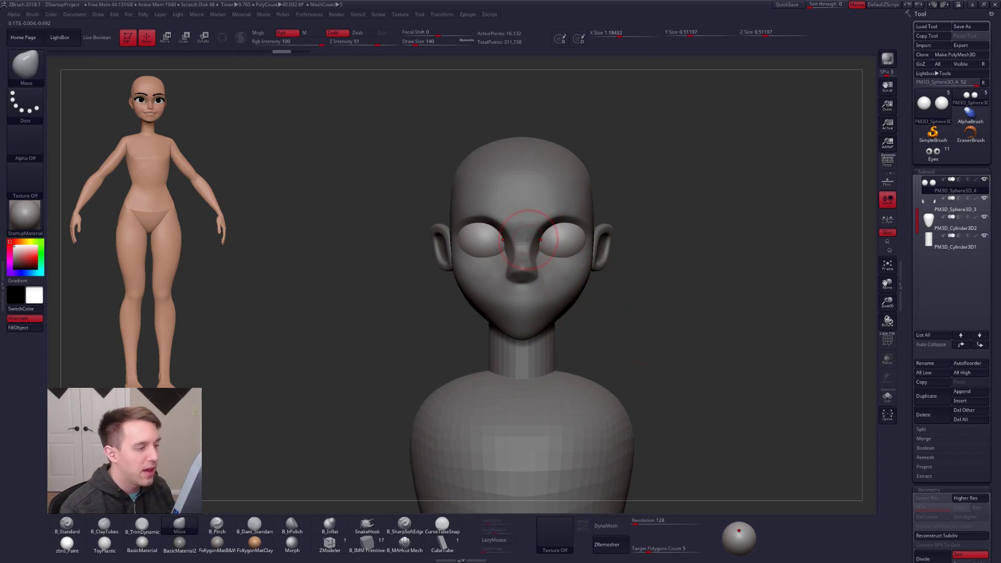
- Select the head subtool and adjust the cheeks beside the nose and the lower face with the Move brush
left_click(543, 255, "alt")
right_click_drag(553, 251, 581, 329, "ctrl")
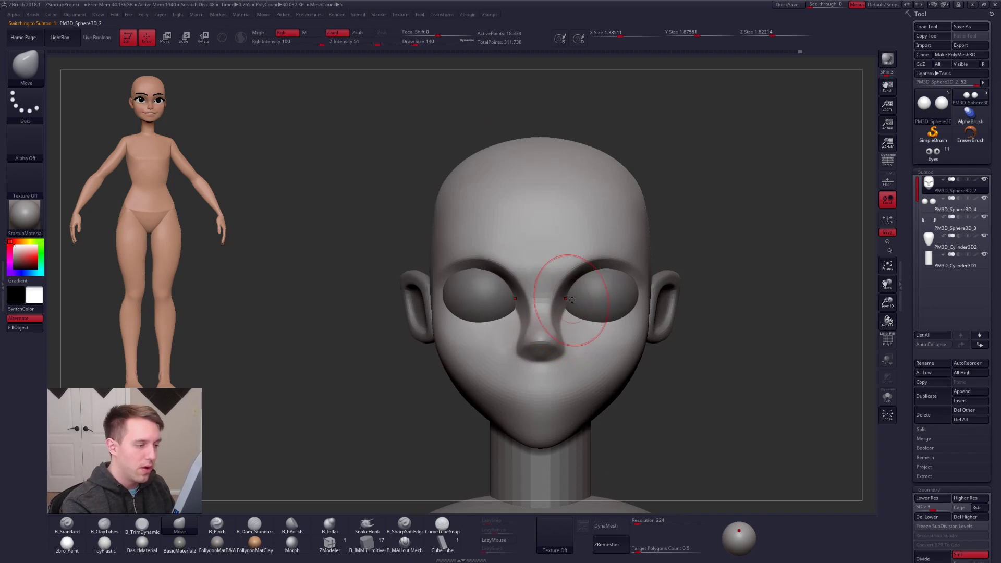
right_click_drag(621, 329, 659, 320, "ctrl")
left_click_drag(585, 334, 584, 342)
mouse_move(572, 375)
right_mouse_down("ctrl")
mouse_move(577, 391)
mouse_move(600, 390)
mouse_move(569, 381)
mouse_move(599, 369)
right_mouse_up("ctrl")
left_click_drag(600, 373, 592, 388)
right_click_drag(621, 357, 580, 345)
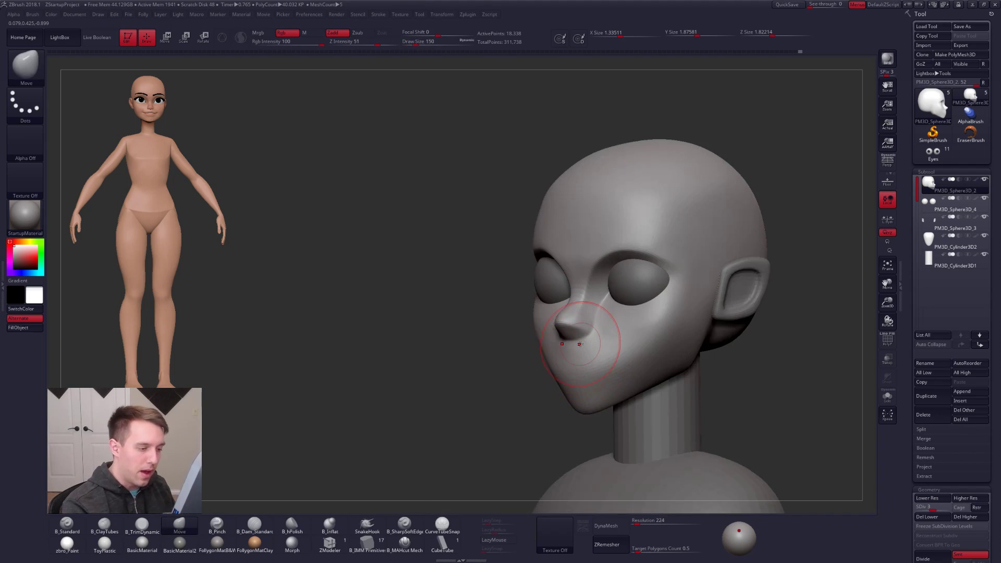
- Select the ClayTubes brush and smooth the cheek and lower face beside the mouth area
key("b")
key("c")
key("t")
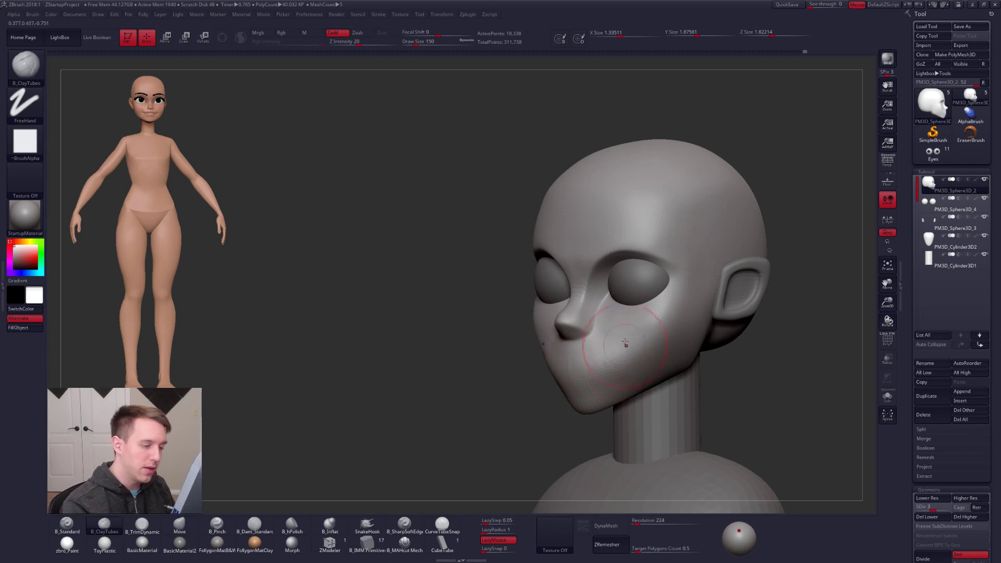
right_click_drag(632, 325, 652, 351, "alt")
mouse_move(653, 351)
left_mouse_down("shift")
mouse_move(629, 358)
mouse_move(626, 381)
mouse_move(590, 385)
left_mouse_up("shift")
mouse_move(644, 380)
right_mouse_down("alt")
mouse_move(572, 401)
mouse_move(522, 386)
right_mouse_up("alt")
- Adjust the mouth area in profile with the Move brush at draw size 140
key("b")
key("m")
key("v")
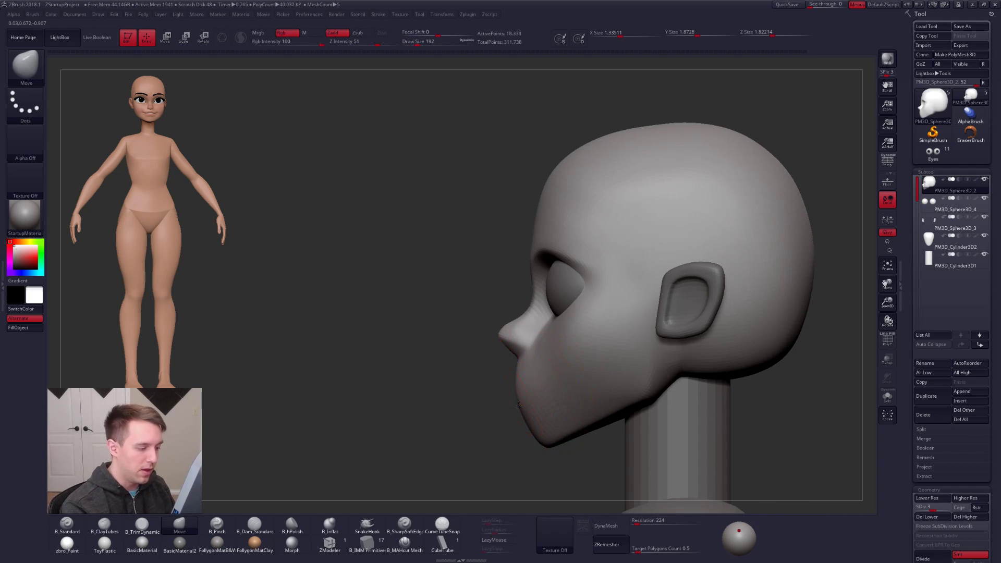
key("s")
left_click_drag(546, 358, 538, 358)
right_click_drag(470, 360, 528, 364)
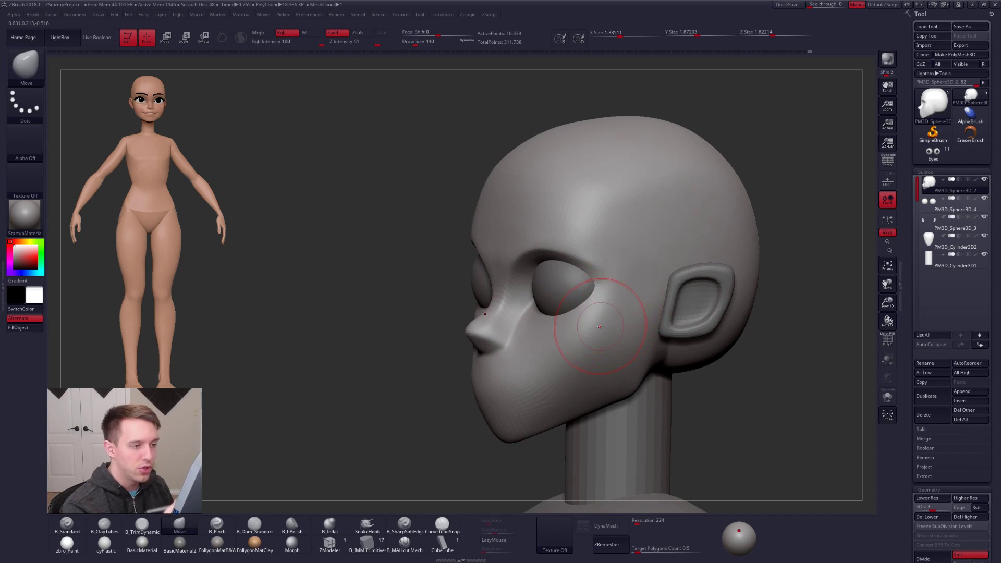
- Raise the head to subdivision level 5 and smooth the cheek below the eye
key("d")
key("d")
key("space")
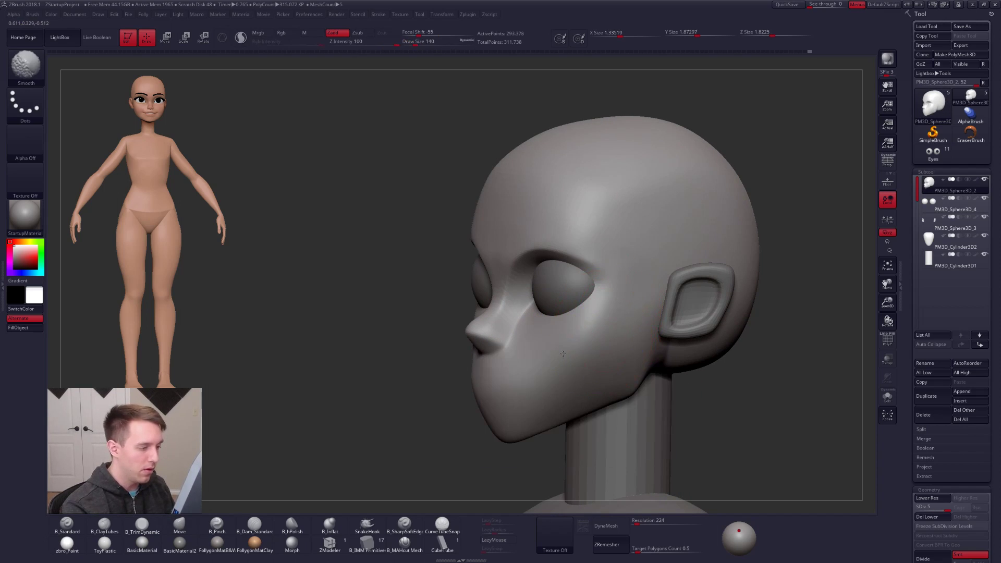
right_click_drag(549, 348, 518, 339)
- Return the head to subdivision level 3 and reshape the front of the face and brow with the Move brush at draw size 239
key("shift+d")
key("shift+d")
key("space")
mouse_move(524, 359)
left_mouse_down()
mouse_move(527, 315)
mouse_move(544, 305)
left_mouse_up()
key("space")
key("space")
mouse_move(532, 270)
left_mouse_down()
mouse_move(547, 270)
mouse_move(548, 243)
left_mouse_up()
key("space")
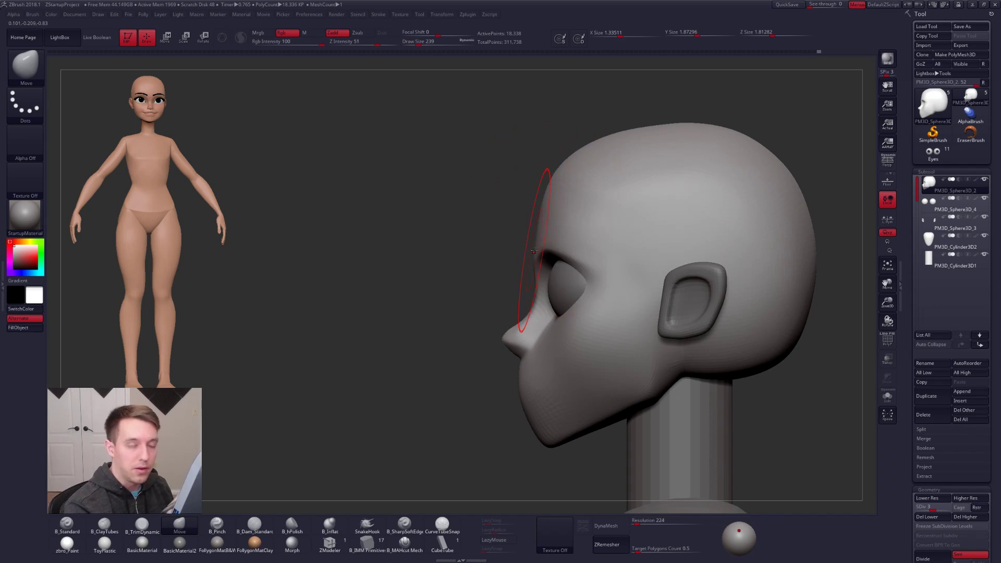
- Lower the head to subdivision level 1 and reshape the back of the skull in profile with the Move brush
mouse_move(761, 334)
right_mouse_down("ctrl")
mouse_move(782, 336)
mouse_move(697, 336)
right_mouse_up("ctrl")
key("shift+d")
key("shift+d")
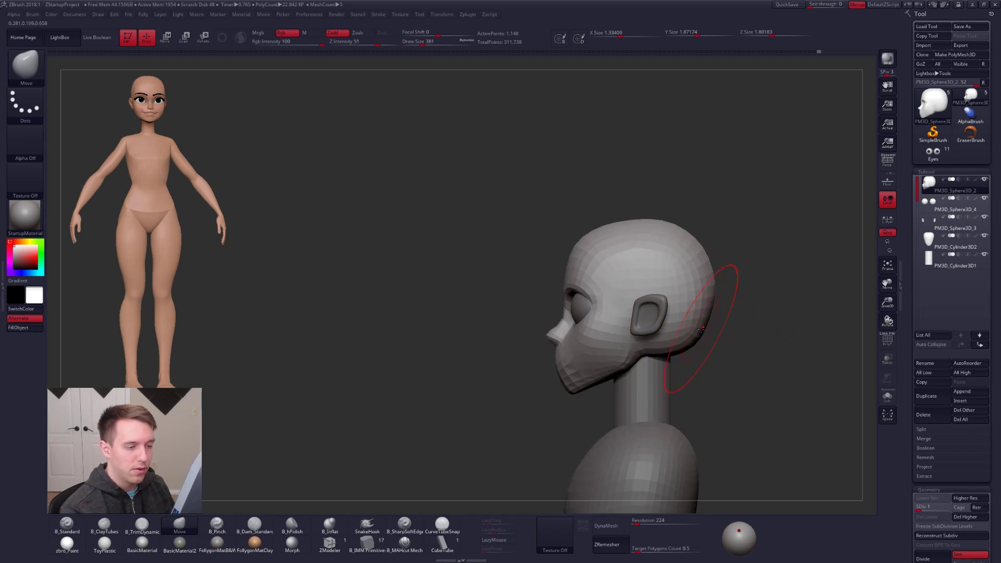
key("space")
left_click_drag(708, 311, 711, 324)
key("space")
- Round out the crown, upper forehead and rear of the skull in profile with Move strokes
key("space")
left_click_drag(707, 270, 713, 270)
key("space")
left_click_drag(669, 243, 684, 235)
left_click_drag(599, 240, 606, 246)
left_click_drag(682, 237, 686, 242)
left_click_drag(721, 306, 706, 312)
- Raise the head to subdivision level 2 and adjust the area around the eye sockets with the Move brush at draw size 104
right_click_drag(684, 316, 756, 326)
key("space")
left_click_drag(671, 332, 661, 331)
key("d")
right_click_drag(653, 334, 667, 336, "alt")
key("space")
left_click_drag(668, 336, 656, 336)
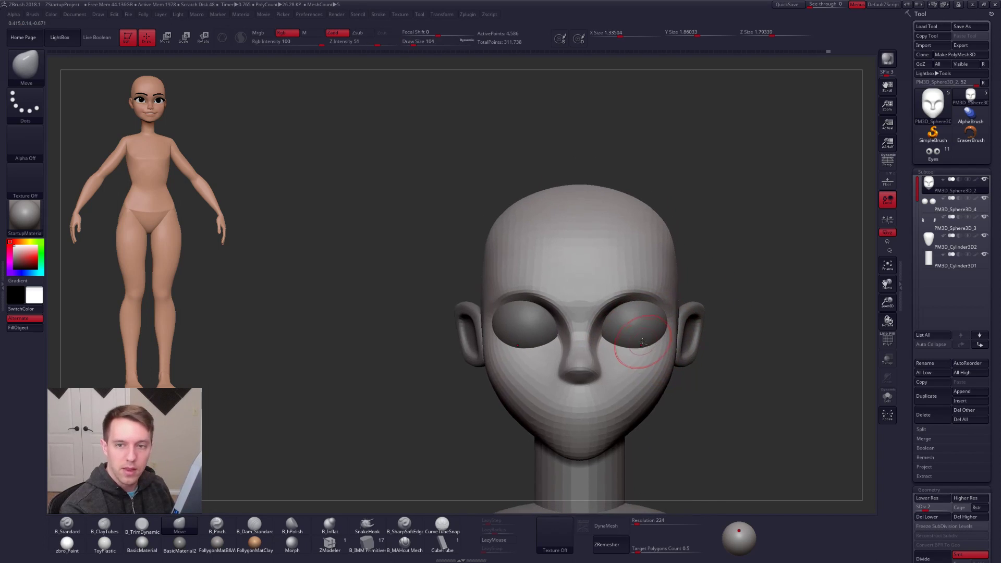
- Select the eyeball subtool and scale the pair down slightly with Transpose
left_click(637, 334, "alt")
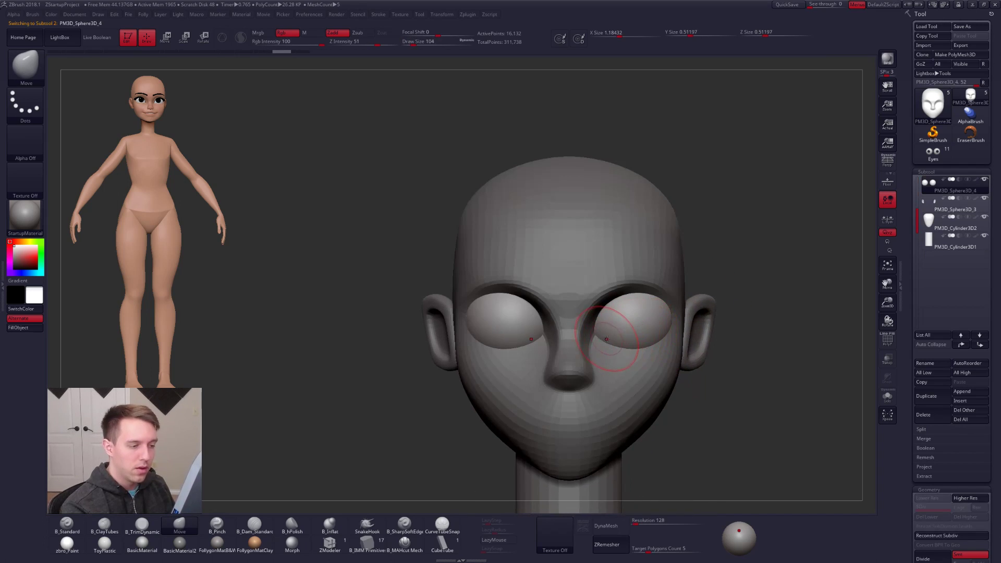
key("e")
left_click_drag(721, 287, 717, 289)
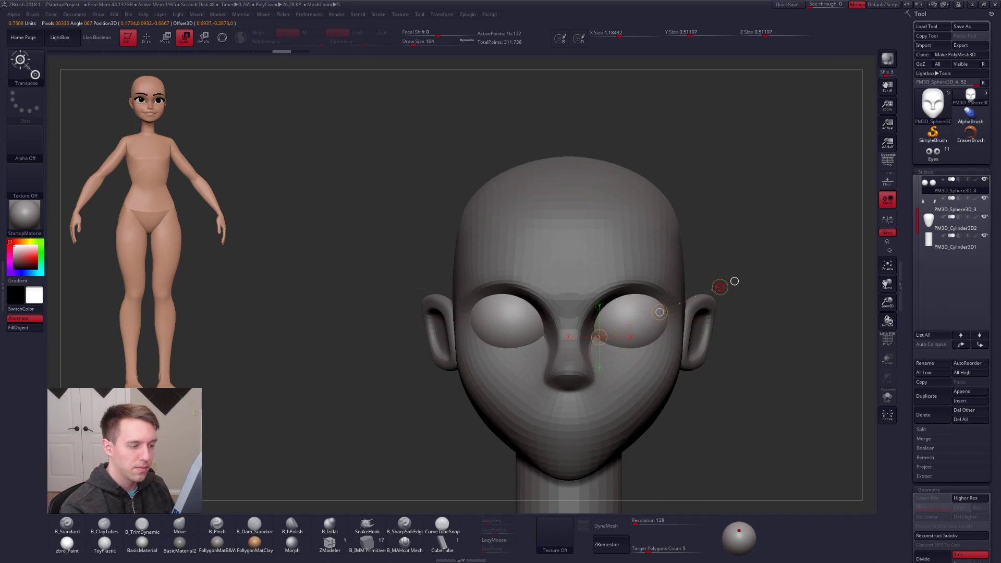
key("q")
- Select the head subtool, adjust the cheek beside the nose with the Move brush and raise it to subdivision level 5
left_click(608, 376, "alt")
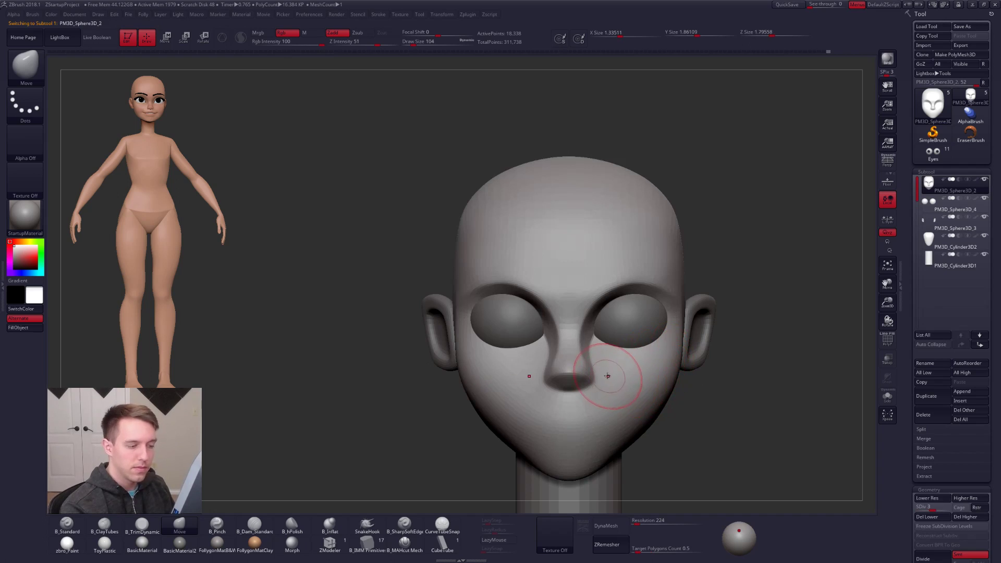
key("space")
left_click_drag(605, 380, 597, 381)
mouse_move(600, 396)
right_mouse_down()
mouse_move(639, 386)
mouse_move(569, 382)
mouse_move(656, 392)
mouse_move(623, 371)
right_mouse_up()
key("d")
key("d")
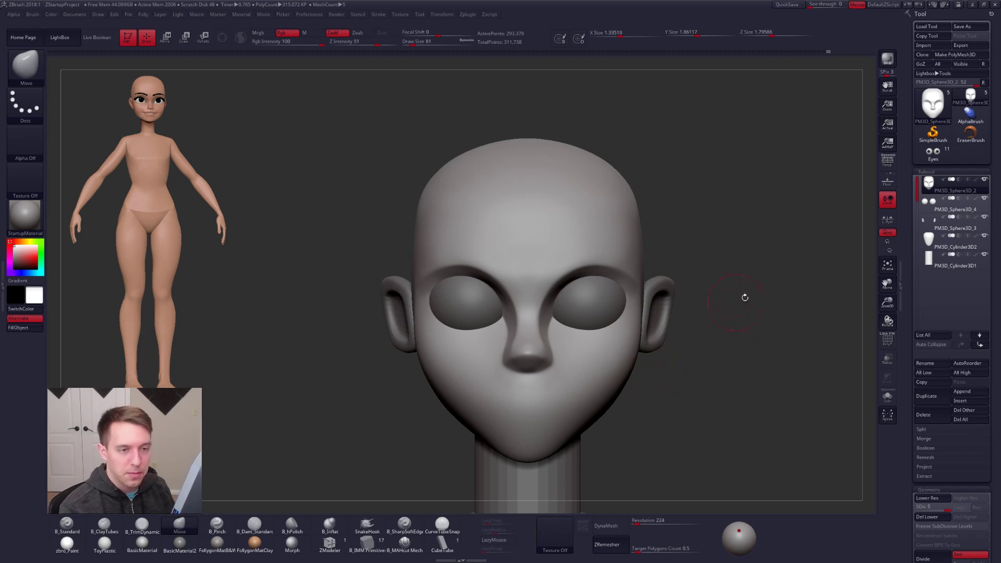
- Select the eyeball subtool and fine-tune the pair's vertical position from the front and side with Transpose Move
left_click(601, 296, "alt")
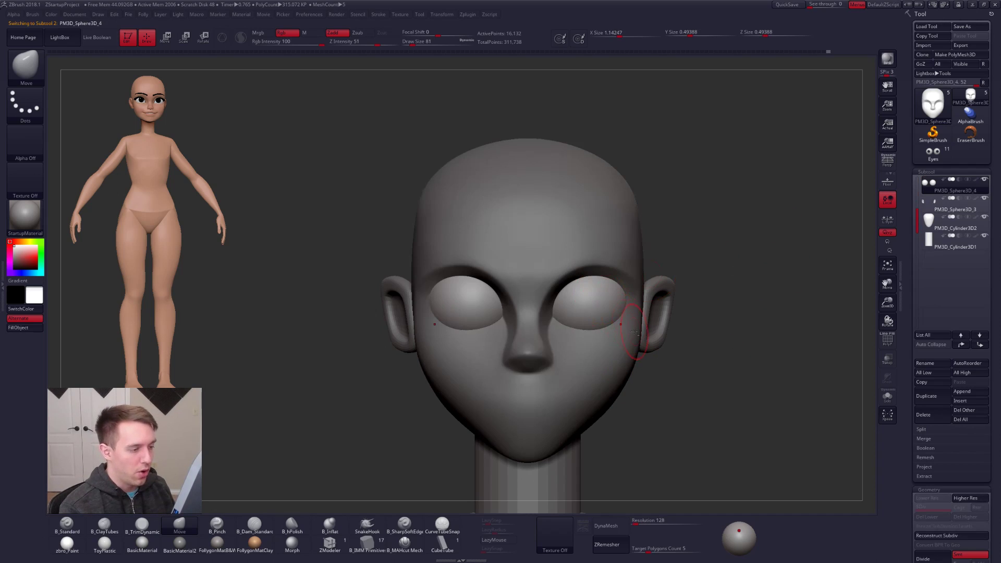
right_click_drag(619, 317, 689, 284, "alt")
key("w")
left_click_drag(613, 277, 613, 352, "shift")
left_click_drag(613, 314, 612, 317)
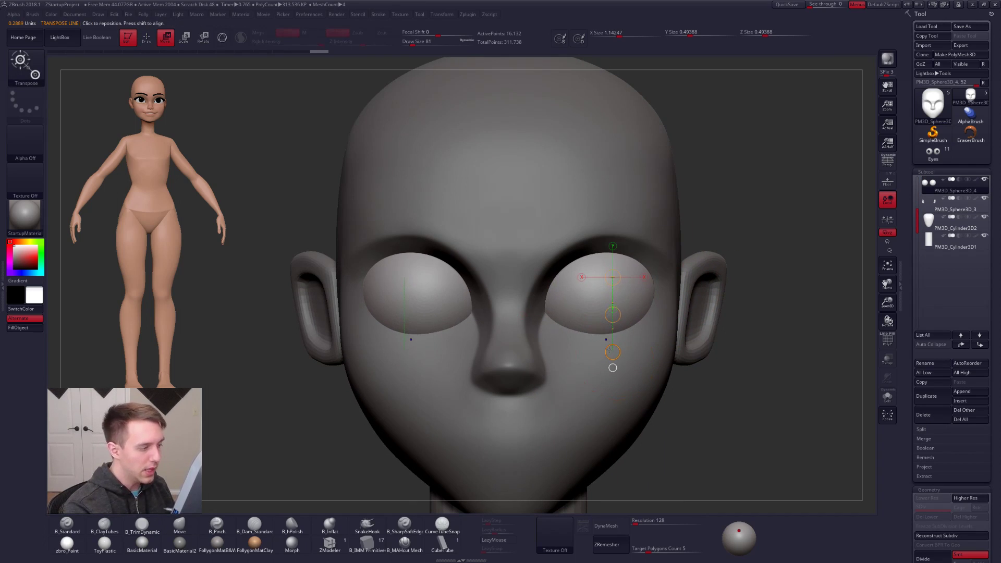
right_click_drag(696, 429, 675, 442)
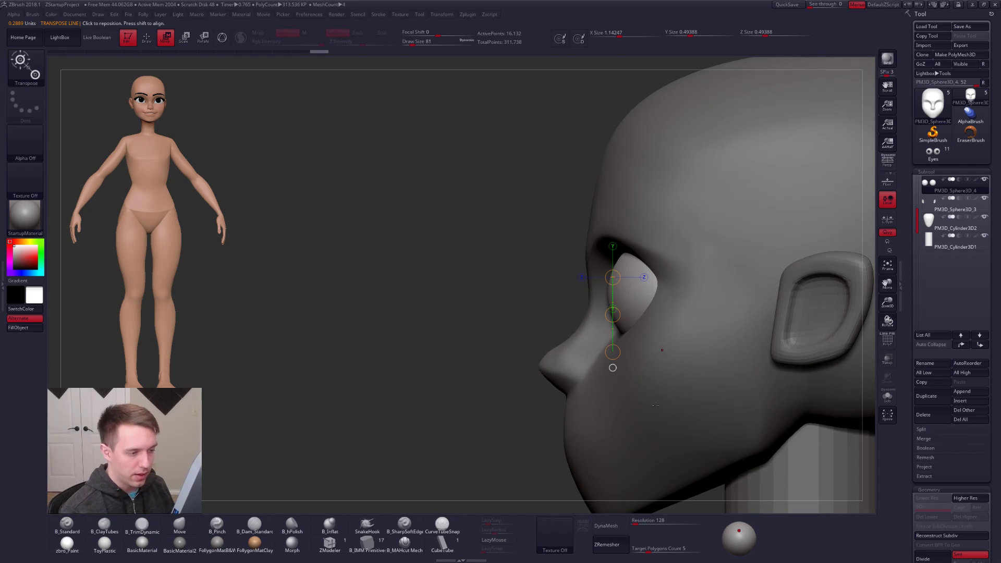
left_click_drag(639, 299, 639, 384, "shift")
left_click_drag(639, 344, 639, 342)
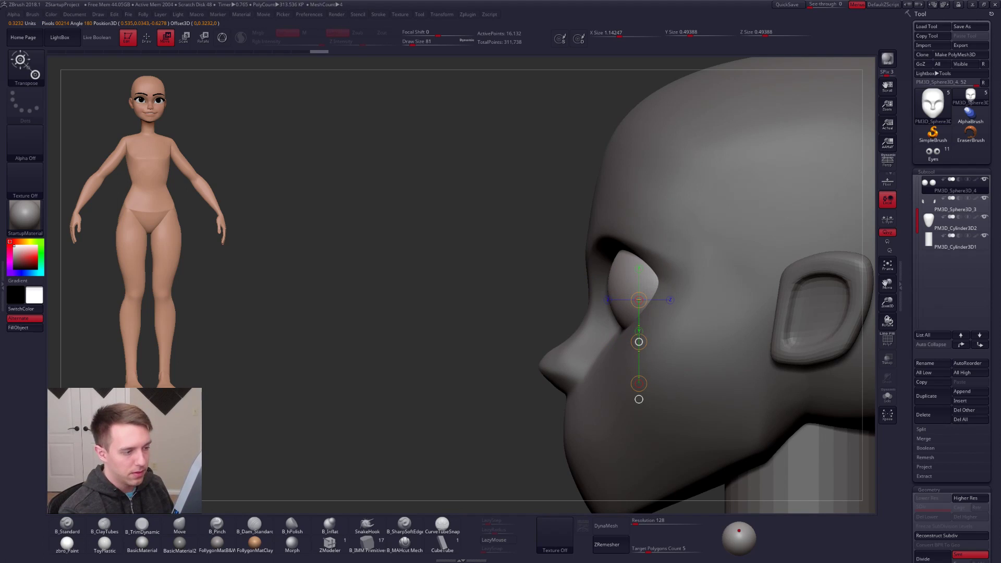
- Select the head at subdivision level 2 and reshape the lower eye socket rim with the Move brush at draw size 121
key("q")
left_click(627, 340, "alt")
key("shift+d")
key("shift+d")
key("shift+d")
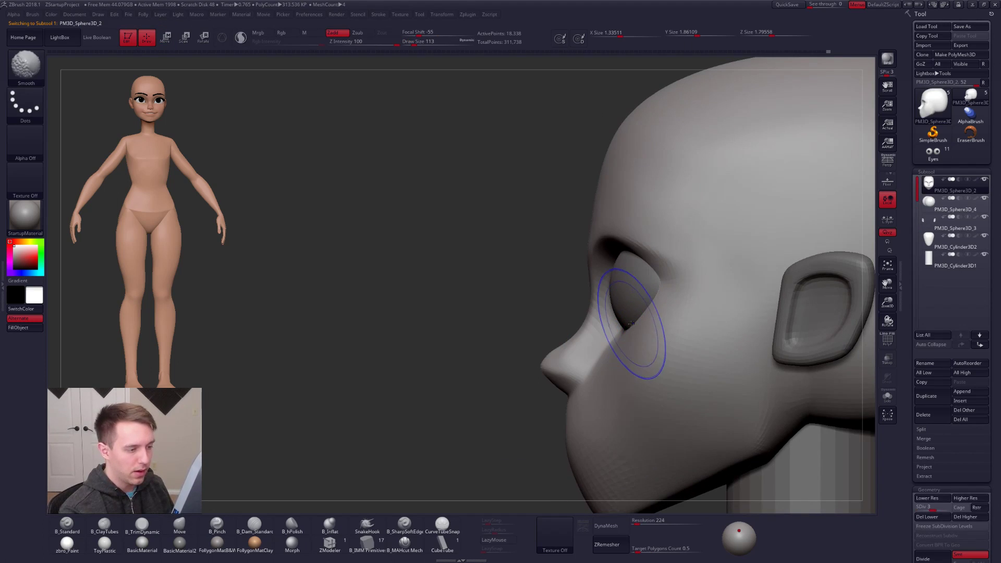
right_click_drag(633, 326, 731, 334)
key("s")
left_click_drag(613, 327, 605, 327)
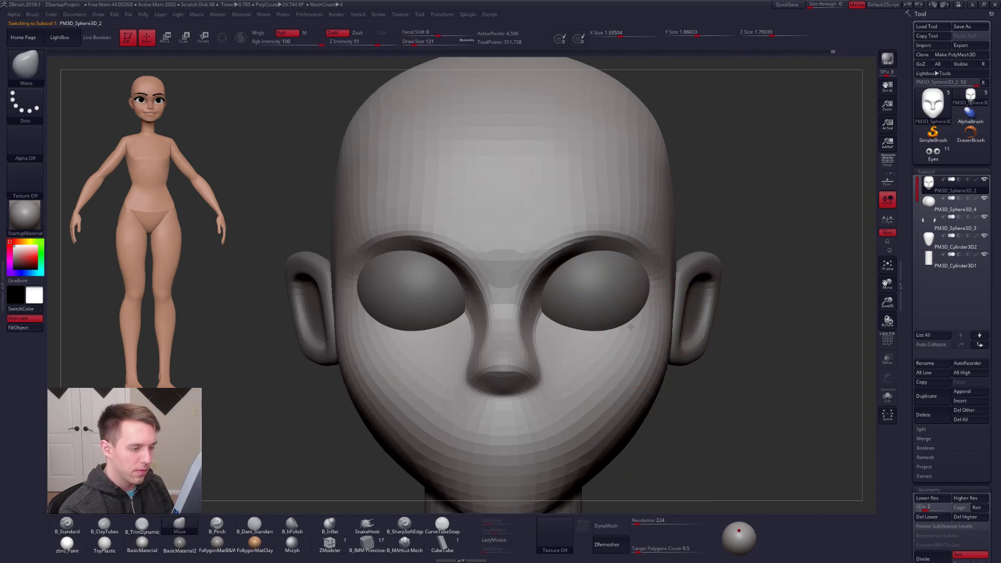
- Raise the head to subdivision level 5 and refine the lower eye socket rim with the Move brush at draw size 74
key("d")
key("d")
key("d")
key("space")
left_click_drag(616, 327, 612, 327)
right_click_drag(612, 338, 614, 363, "alt")
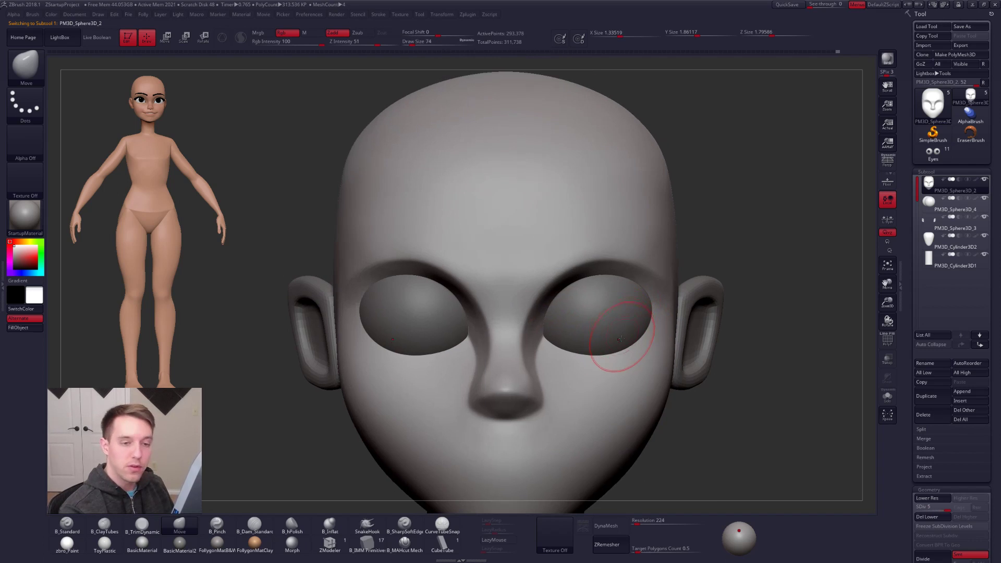
- Duplicate the eyeball subtool, keep only one eyeball in the copy and show it in isolation
left_click(621, 339, "alt")
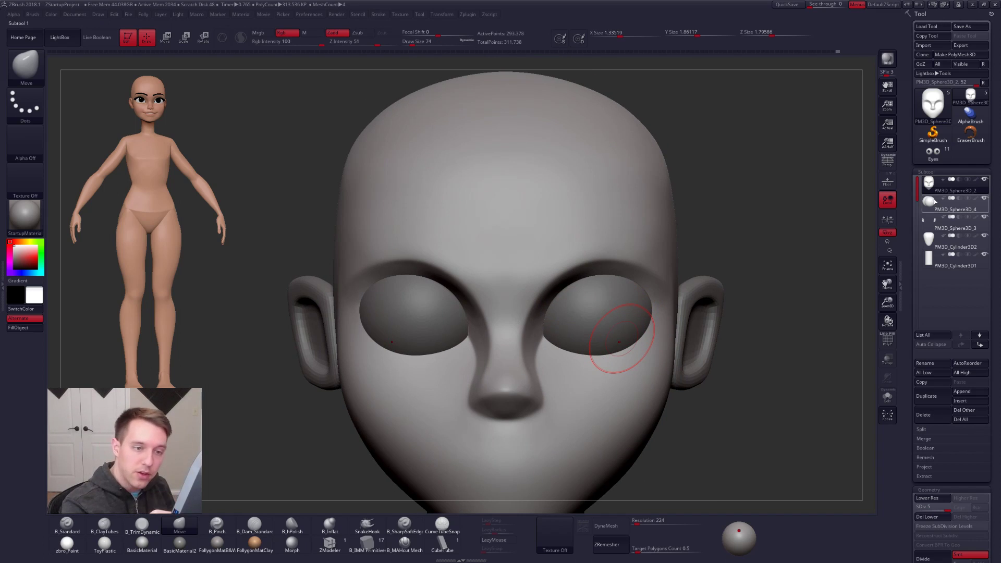
left_click(928, 397)
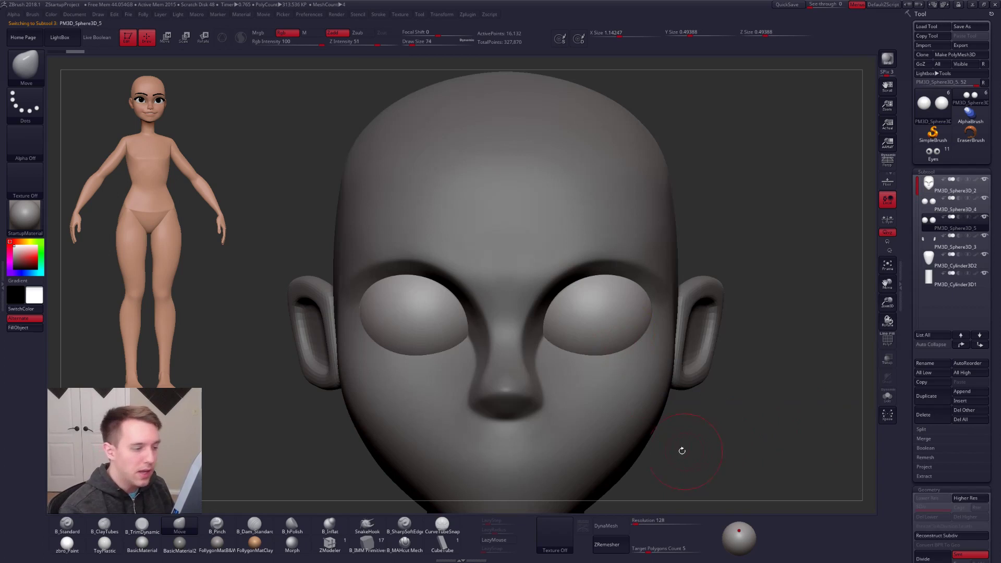
key("shift+s")
mouse_move(511, 247)
left_mouse_down("ctrl+shift")
mouse_move(510, 352)
mouse_move(670, 187)
left_mouse_up("ctrl+shift")
key("2")
left_click(732, 275)
key("space")
left_click_drag(626, 314, 621, 314)
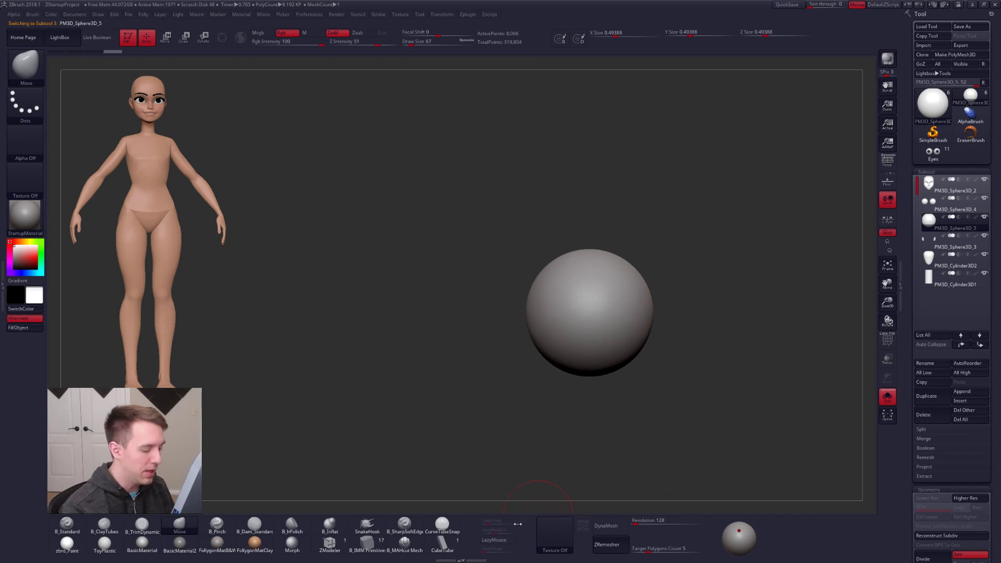
- Choose the CubeTube insert brush and set its draw size to 38
left_click(444, 544)
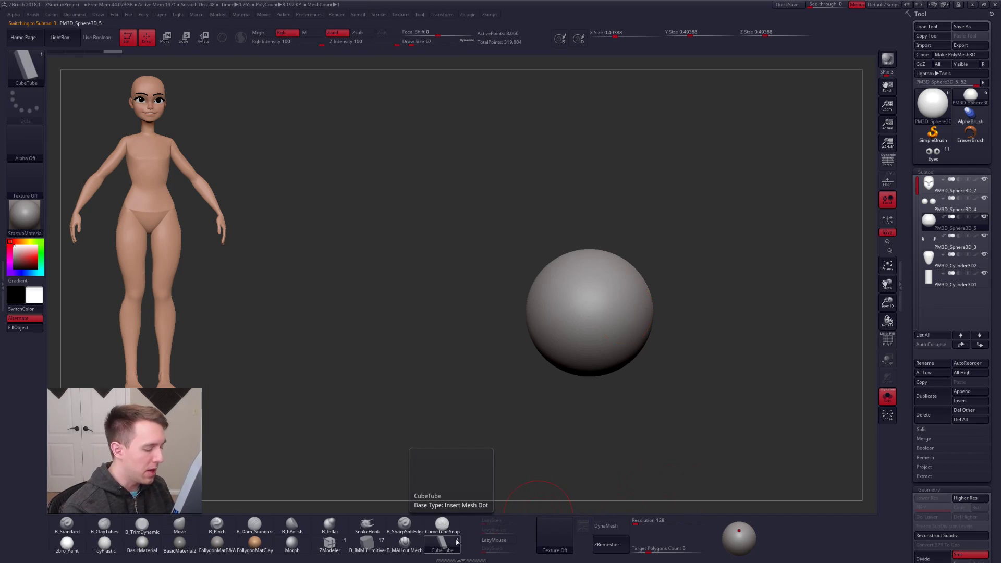
right_click_drag(613, 271, 600, 295, "ctrl")
key("space")
left_click_drag(626, 288, 615, 288)
- Switch to the browser, view the Curve Brushes product on the Follygon Gumroad page and return to ZBrush
key("alt+Tab")
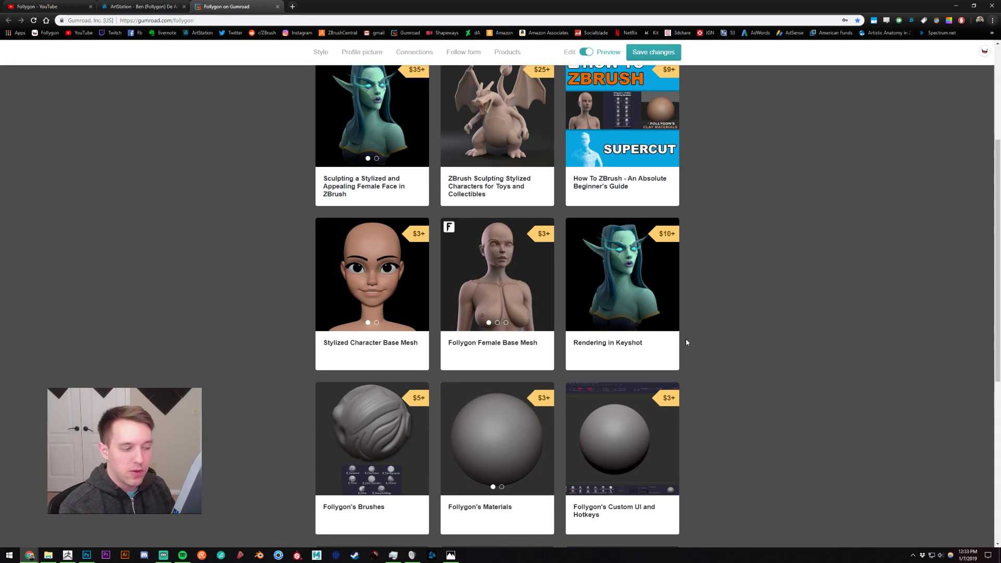
scroll(687, 339, "down", 5)
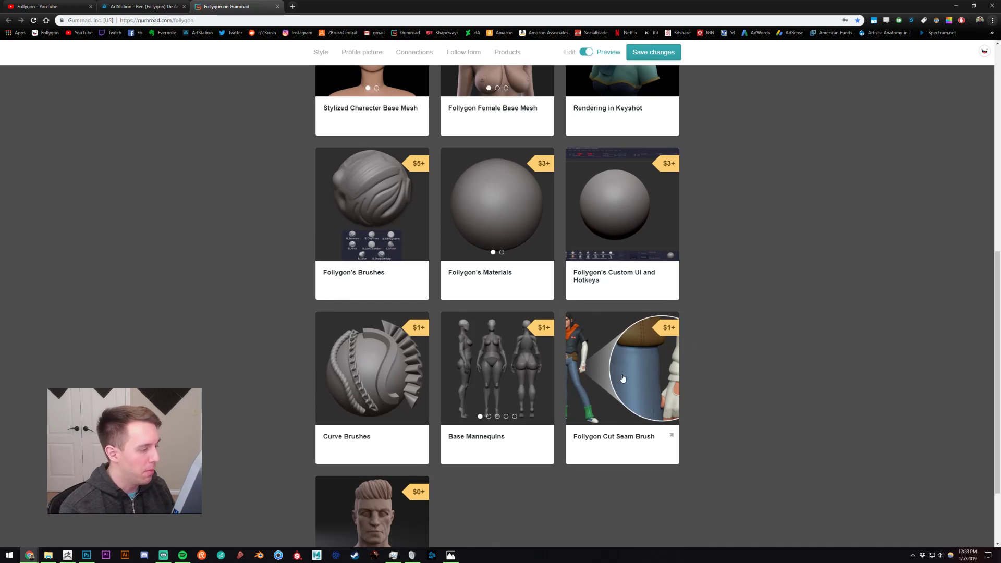
left_click(378, 368)
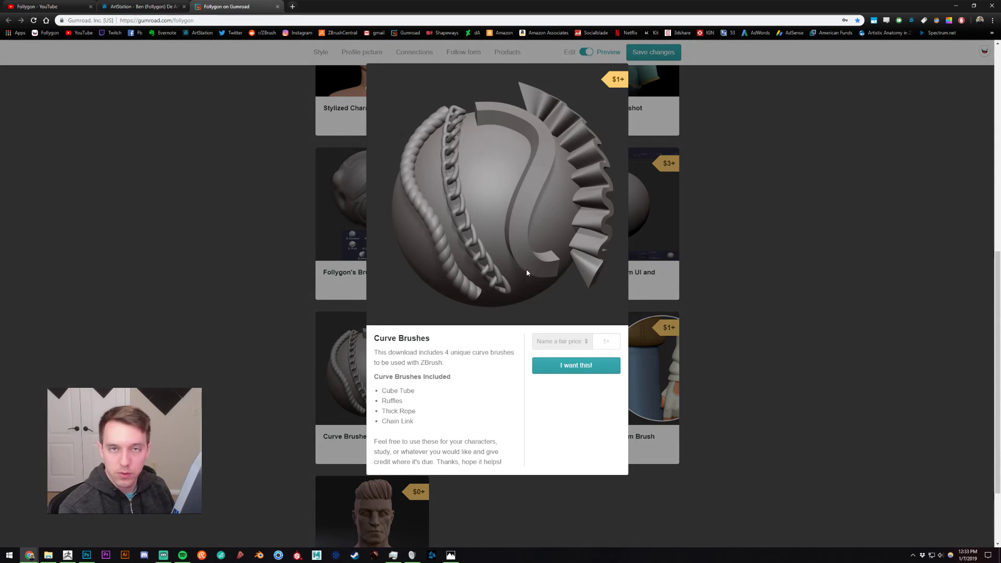
left_click(257, 249)
key("alt+Tab")
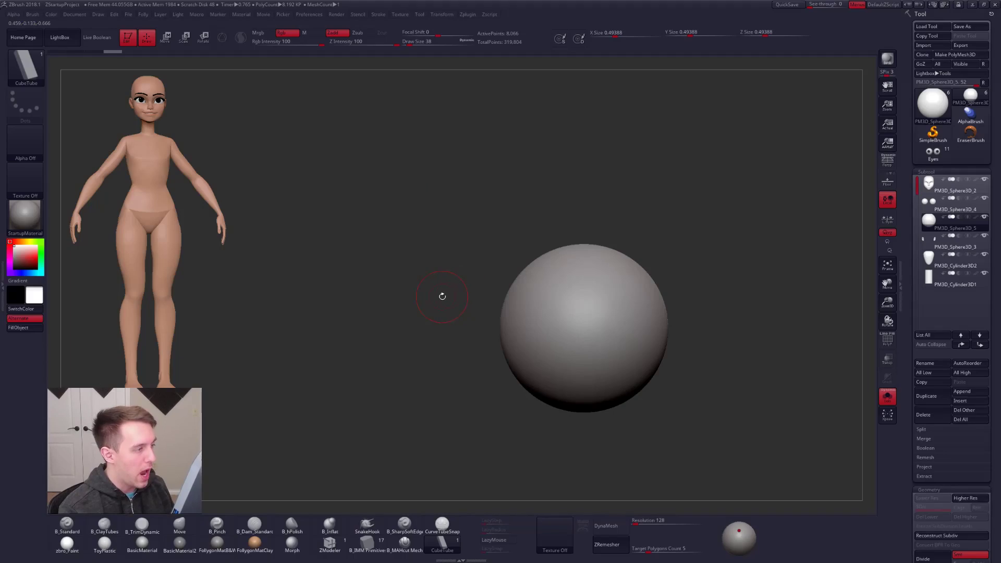
- Compare the CurveTubeSnap brush, reselect CubeTube and draw an upper-eyelid strip across the isolated eyeball
left_click(442, 524)
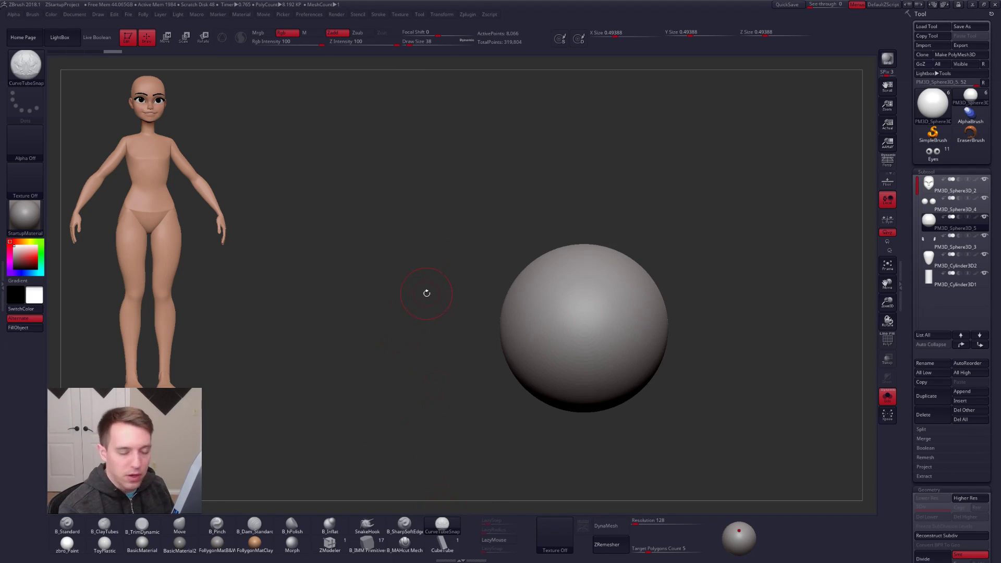
left_click(442, 543)
mouse_move(625, 290)
right_mouse_down("alt")
mouse_move(590, 280)
mouse_move(619, 291)
right_mouse_up("alt")
right_click_drag(546, 299, 519, 338, "ctrl")
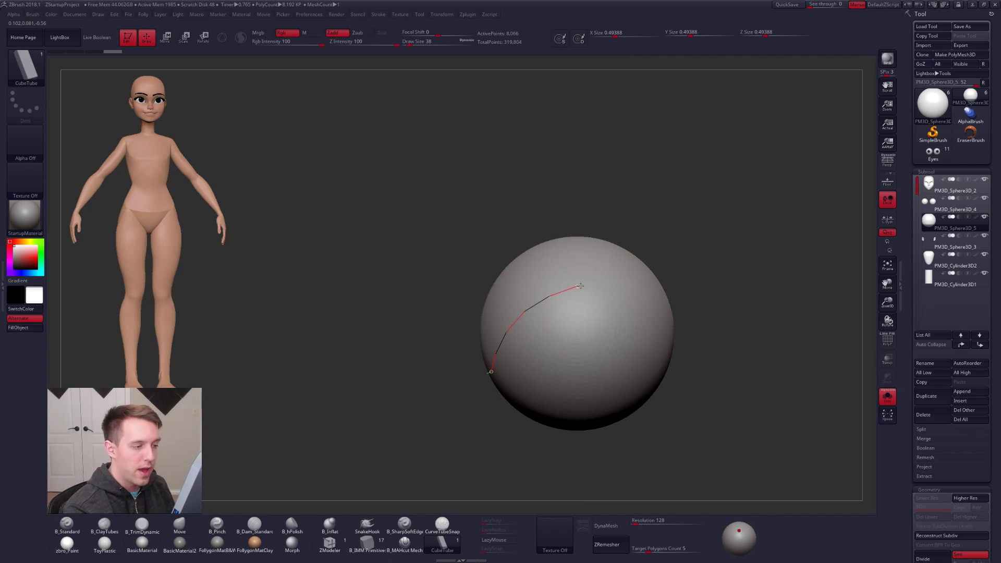
left_click_drag(652, 301, 653, 302)
right_click_drag(652, 326, 613, 332)
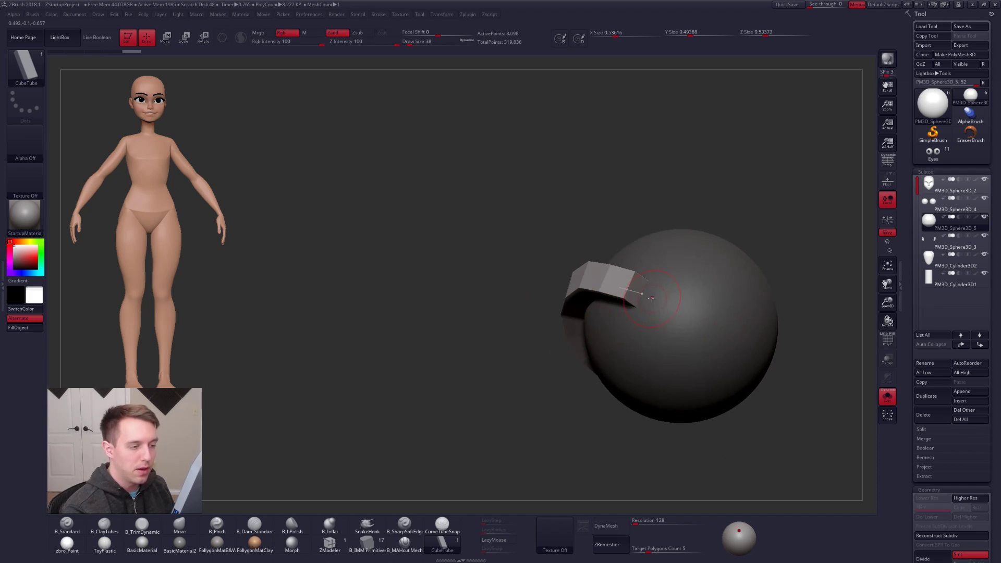
- Extend the eyelid strip toward the outer eye corner, check it against the full face, release its curve and solo the subtool
left_click_drag(734, 348, 734, 347)
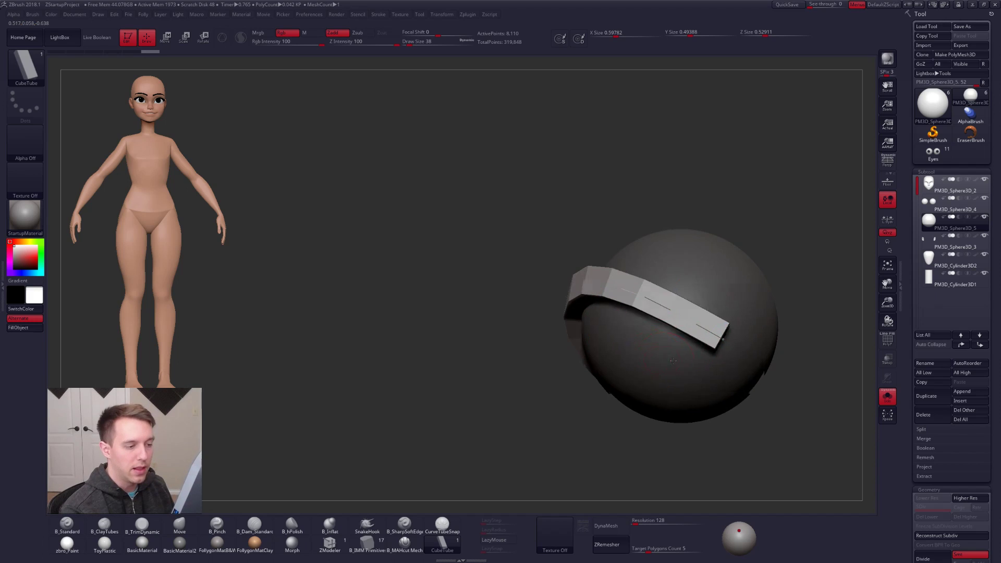
right_click_drag(734, 348, 751, 397)
right_click_drag(709, 444, 657, 386, "ctrl")
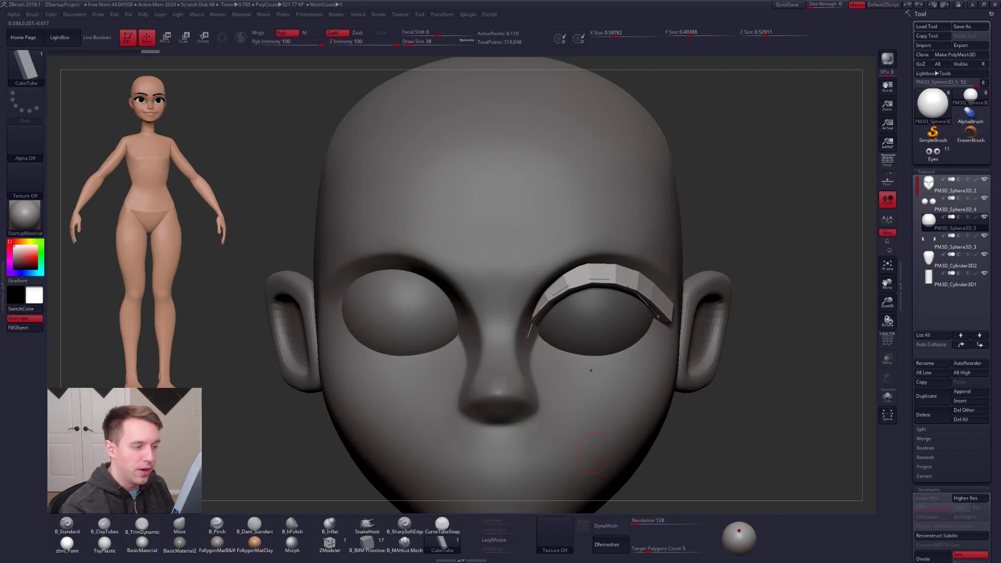
right_click_drag(592, 320, 593, 336, "ctrl")
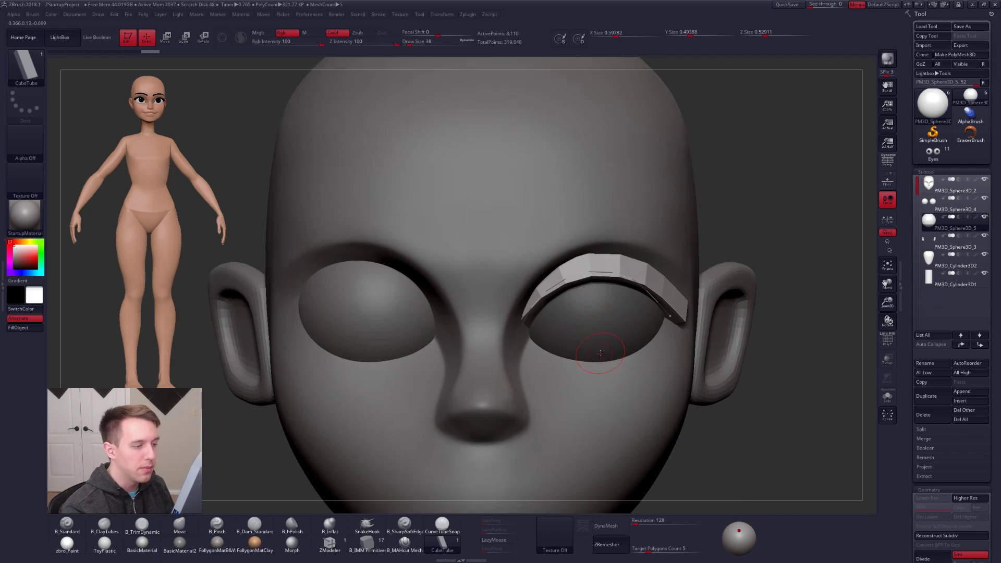
mouse_move(601, 353)
right_mouse_down("ctrl")
mouse_move(600, 327)
mouse_move(594, 355)
right_mouse_up("ctrl")
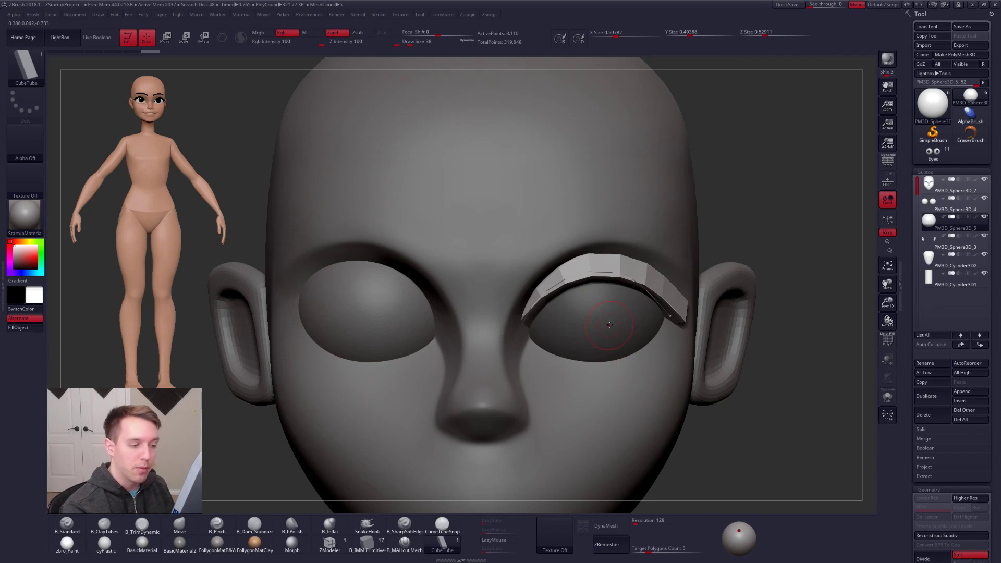
left_click(598, 329)
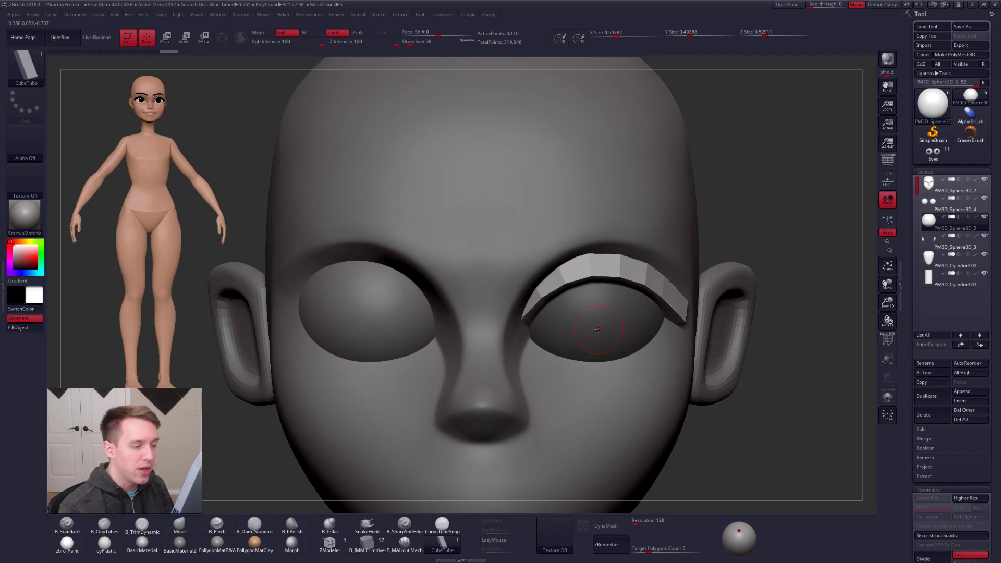
key("alt+s")
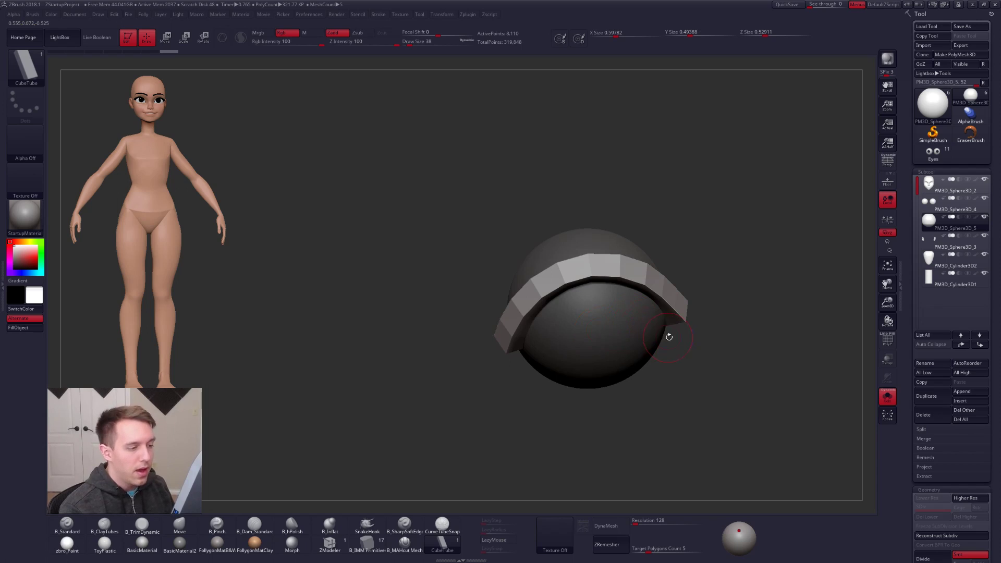
- Show the polyframes, isolate the eyelid strip's polygroups and delete the hidden eyeball geometry from the subtool
key("shift+f")
key("ctrl+shift")
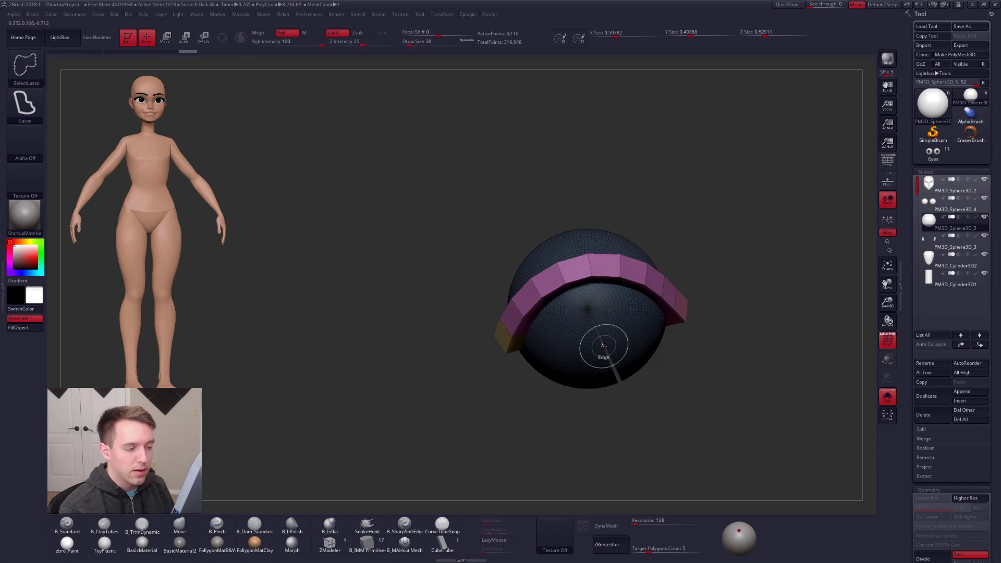
left_click(584, 357, "ctrl+alt+shift")
left_click_drag(571, 394, 700, 381, "ctrl+shift")
left_click_drag(628, 397, 720, 387, "ctrl+shift")
key("2")
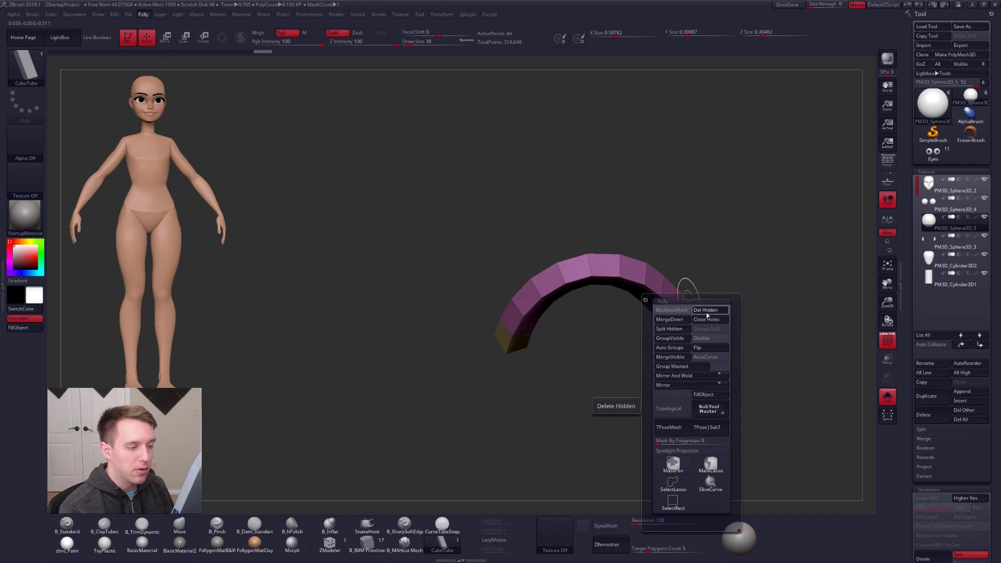
left_click(707, 315)
- Assign the whole eyelid strip a single polygroup and check its fit against the full head
key("shift+f")
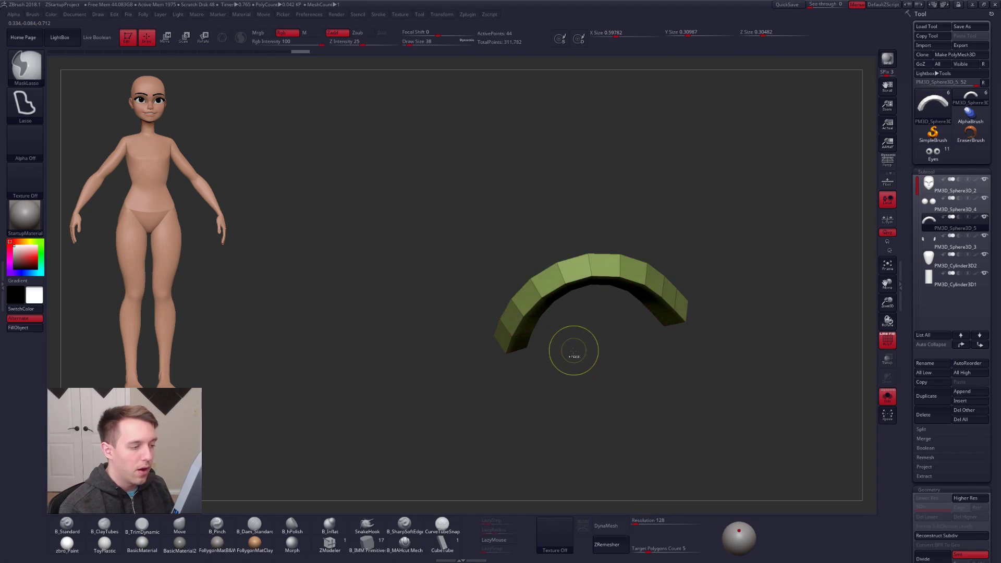
key("alt+s")
key("ctrl+w")
key("ctrl+w")
key("ctrl+w")
key("ctrl+w")
key("alt+s")
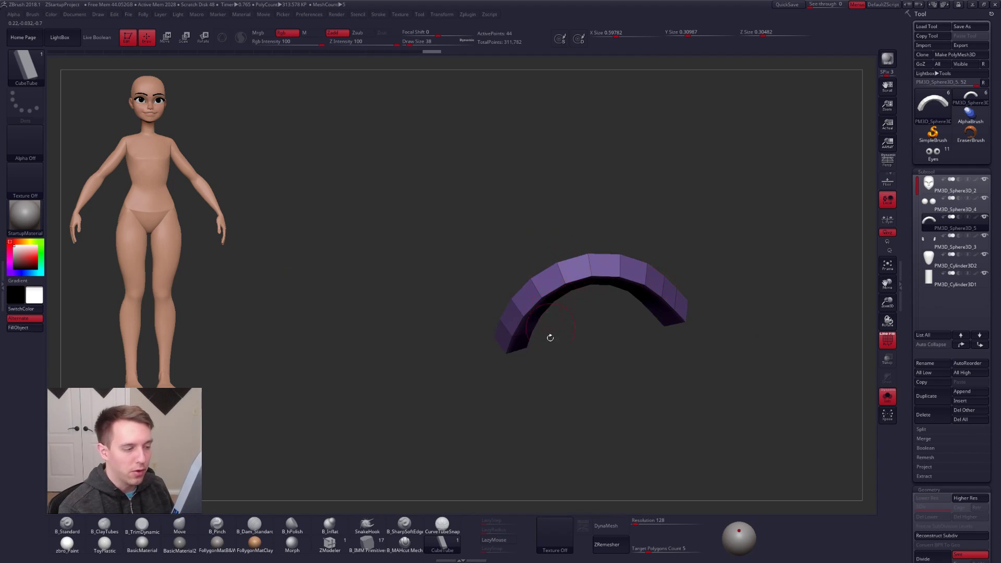
mouse_move(574, 339)
left_mouse_down()
mouse_move(673, 337)
mouse_move(564, 339)
left_mouse_up()
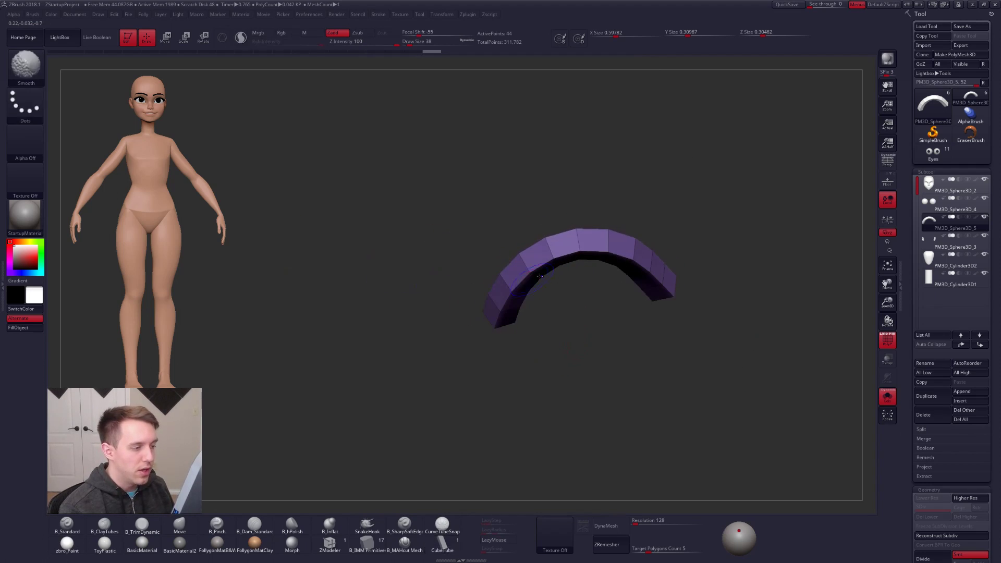
key("alt+s")
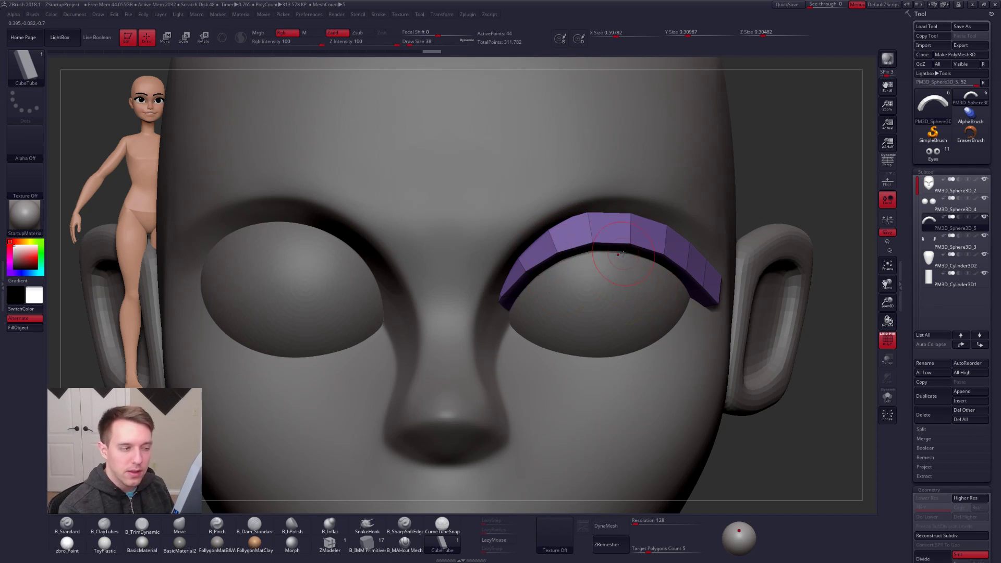
key("alt+s")
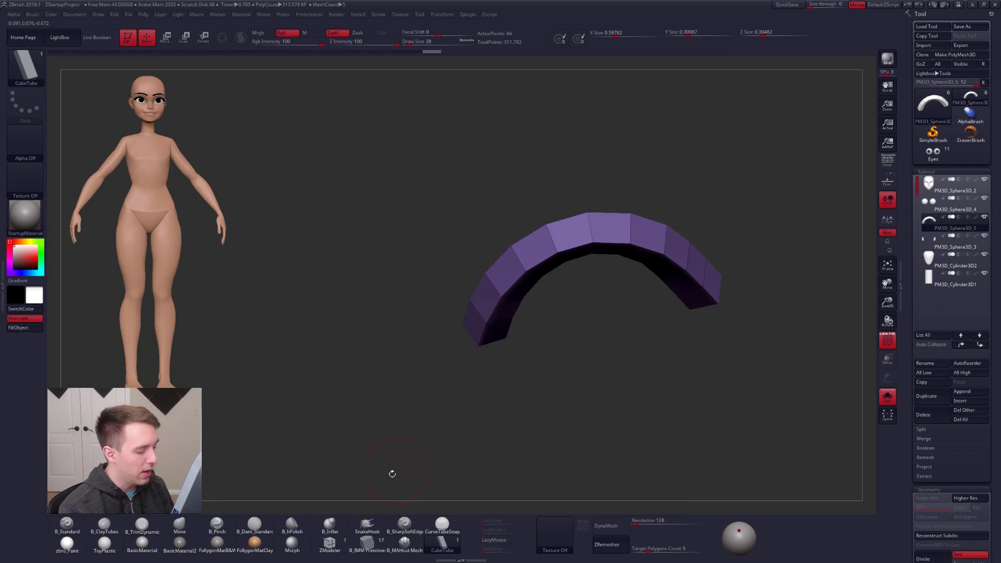
- Choose the ZModeler brush and set its edge action to Delete with the EdgeLoop Complete target
left_click(330, 542)
mouse_move(565, 261)
right_mouse_down()
mouse_move(604, 259)
mouse_move(560, 261)
right_mouse_up()
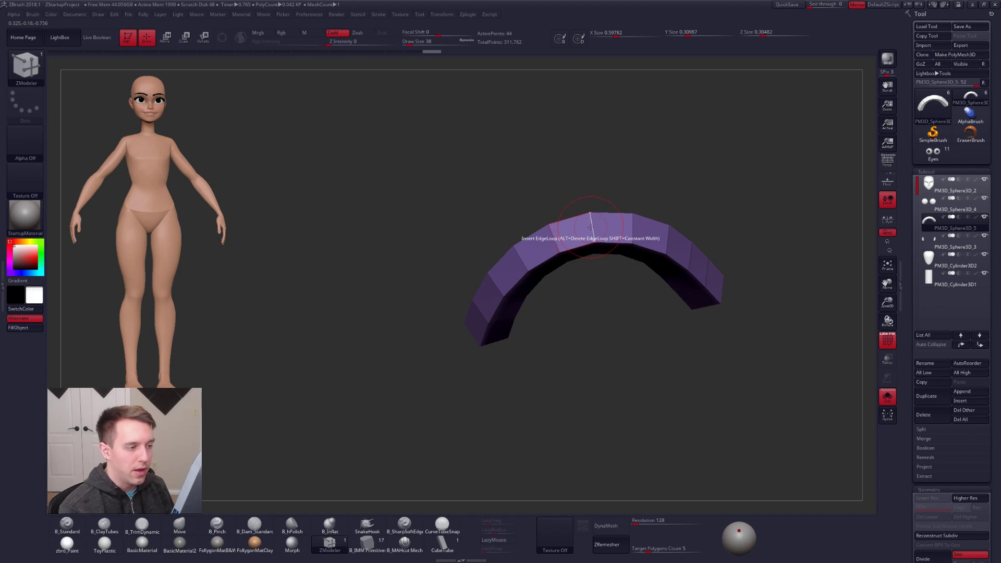
key("space")
left_click(526, 293)
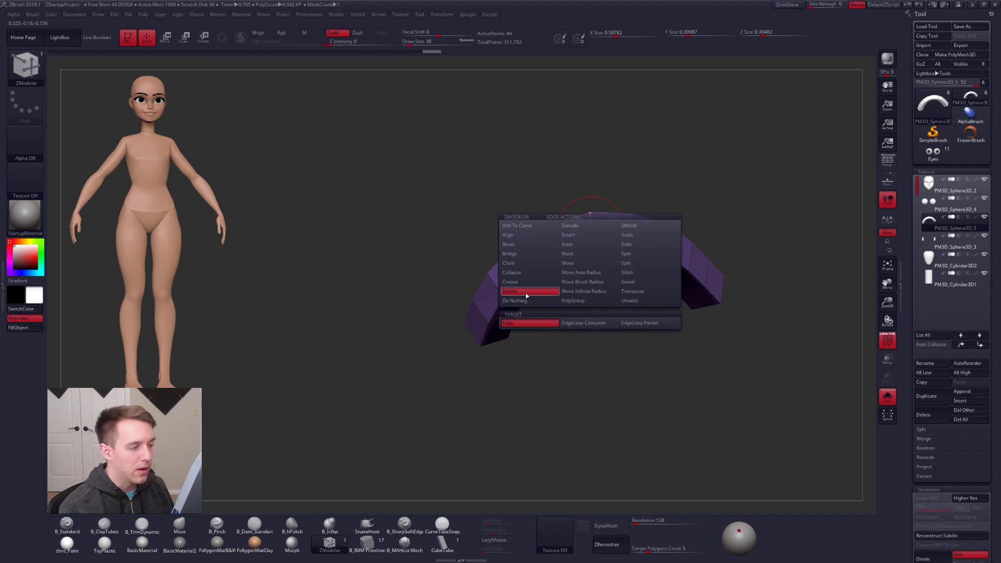
left_click(583, 324)
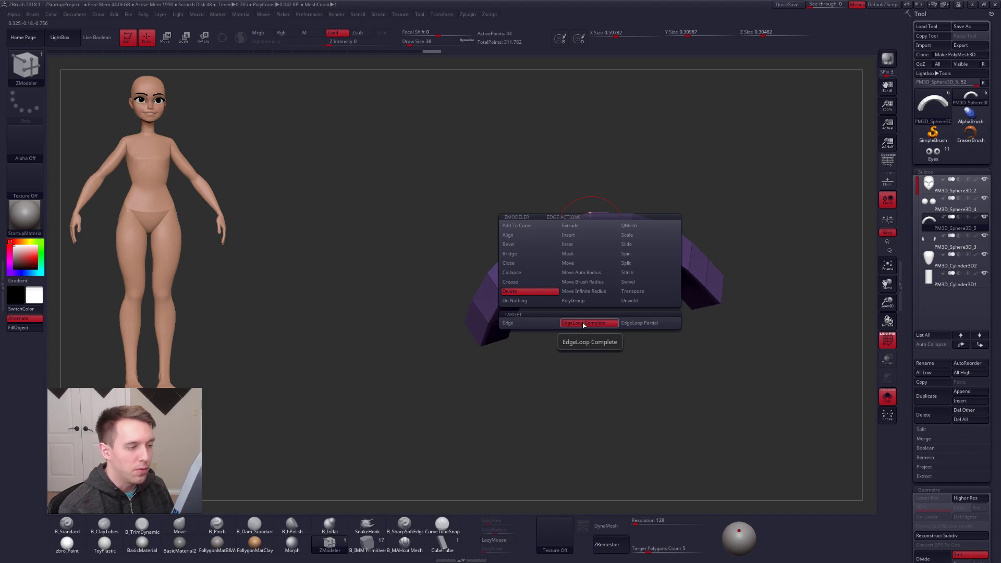
- Delete every other edge loop along the eyelid strip to simplify its curve, checking it against the face
key("alt+s")
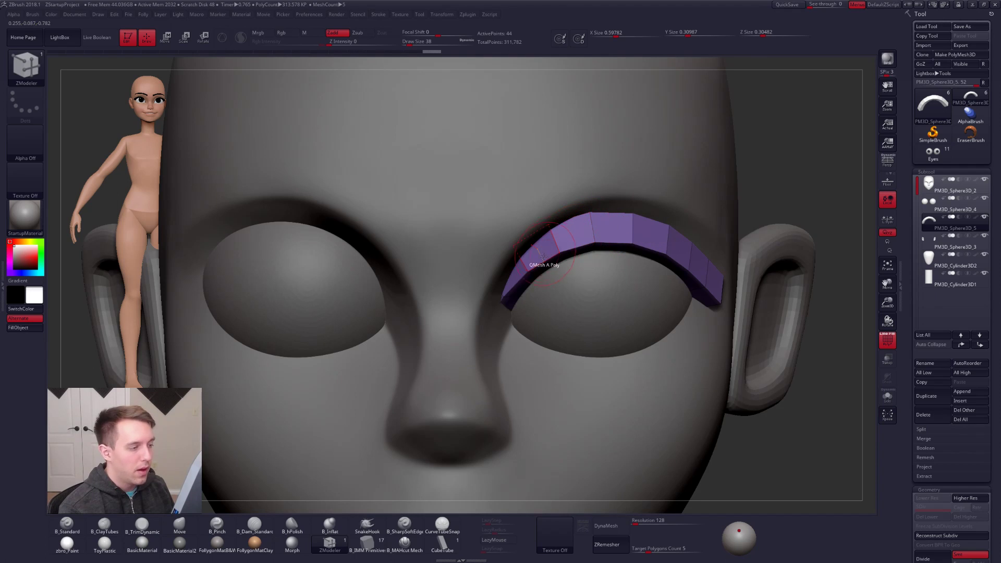
key("alt+s")
left_click(526, 262)
left_click(581, 245)
left_click(667, 244)
key("alt+s")
key("alt+s")
right_click_drag(671, 247, 626, 249)
left_click(726, 263)
mouse_move(477, 271)
right_mouse_down()
mouse_move(530, 277)
mouse_move(523, 295)
mouse_move(570, 274)
mouse_move(601, 319)
right_mouse_up()
left_click(459, 308, "alt")
- Choose the Move brush and set its draw size to 81
key("b")
key("m")
key("v")
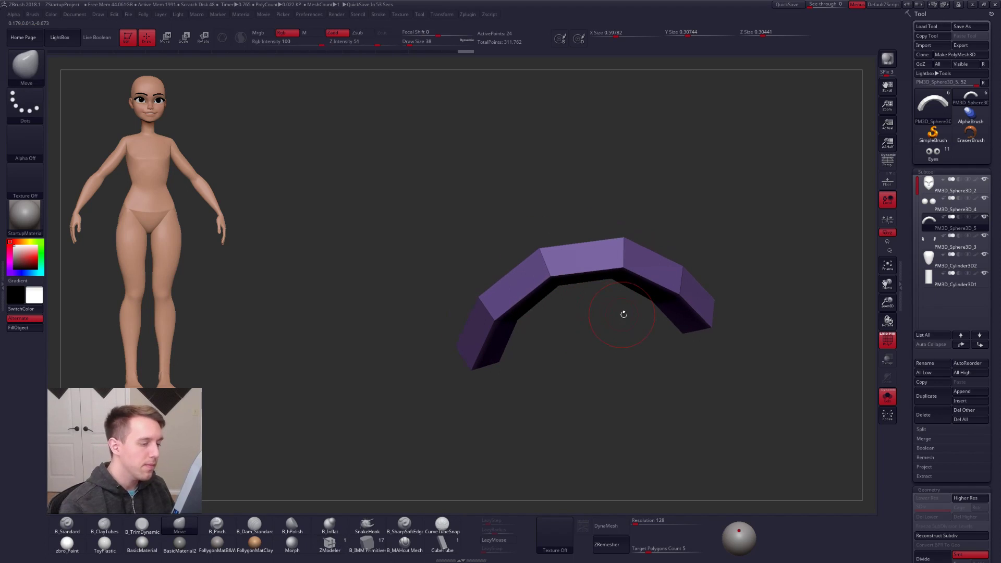
key("space")
left_click_drag(592, 291, 596, 295)
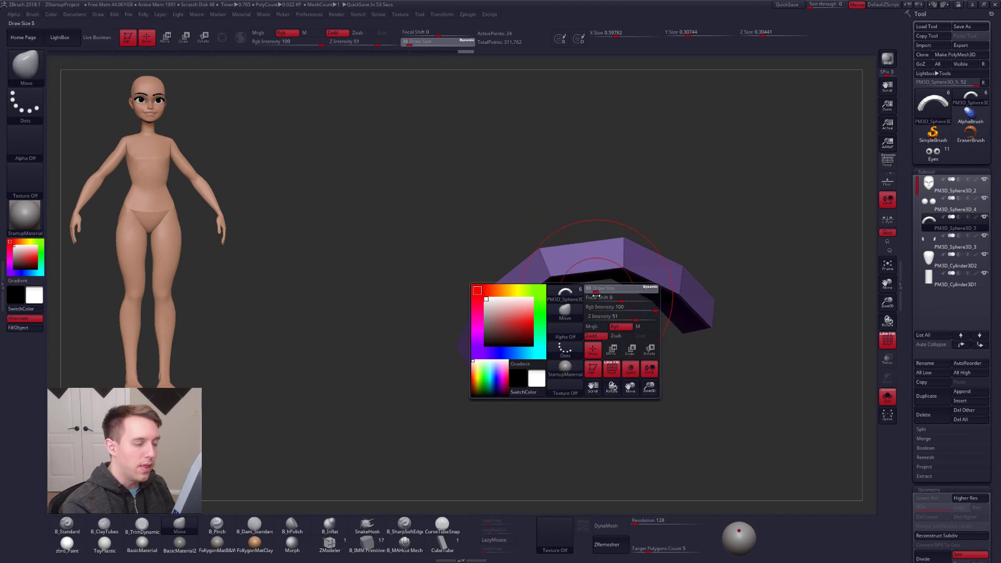
- Set ZModeler's edge action to Crease with the EdgeLoop Complete target and crease a lengthwise edge of the strip
left_click(333, 545)
right_click_drag(500, 355, 532, 360, "alt")
key("space")
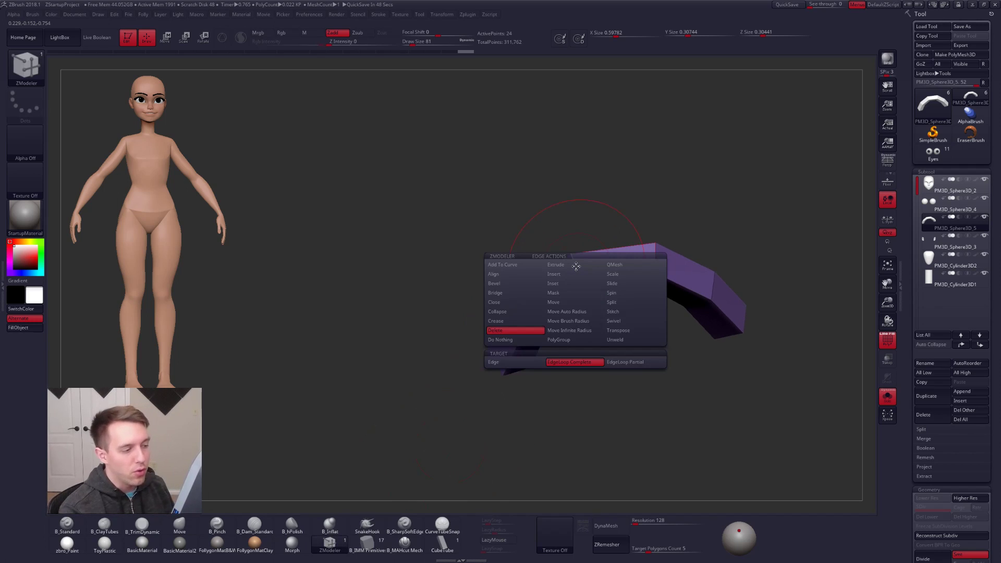
left_click(523, 321)
left_click(515, 372)
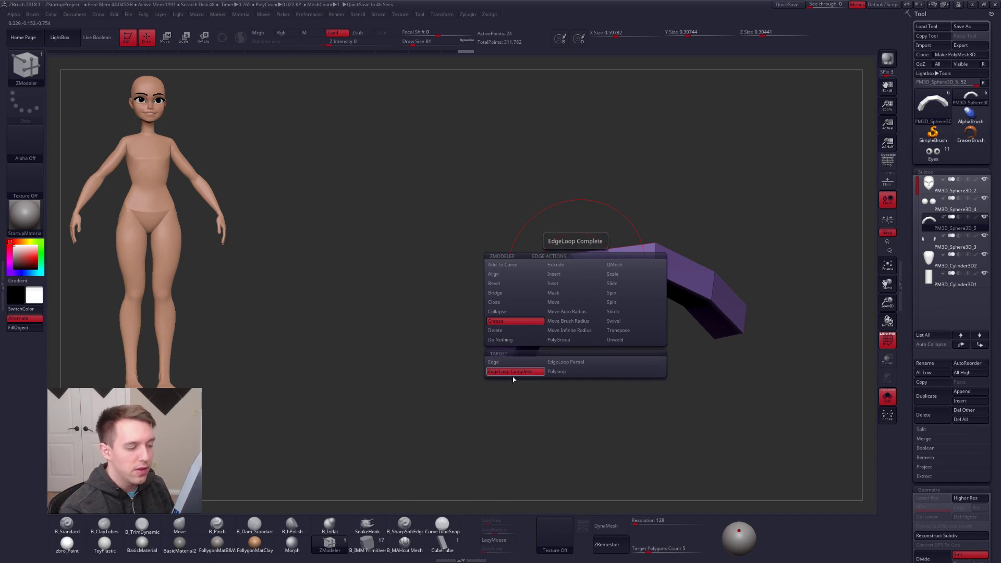
mouse_move(535, 359)
right_mouse_down()
mouse_move(543, 327)
mouse_move(528, 347)
right_mouse_up()
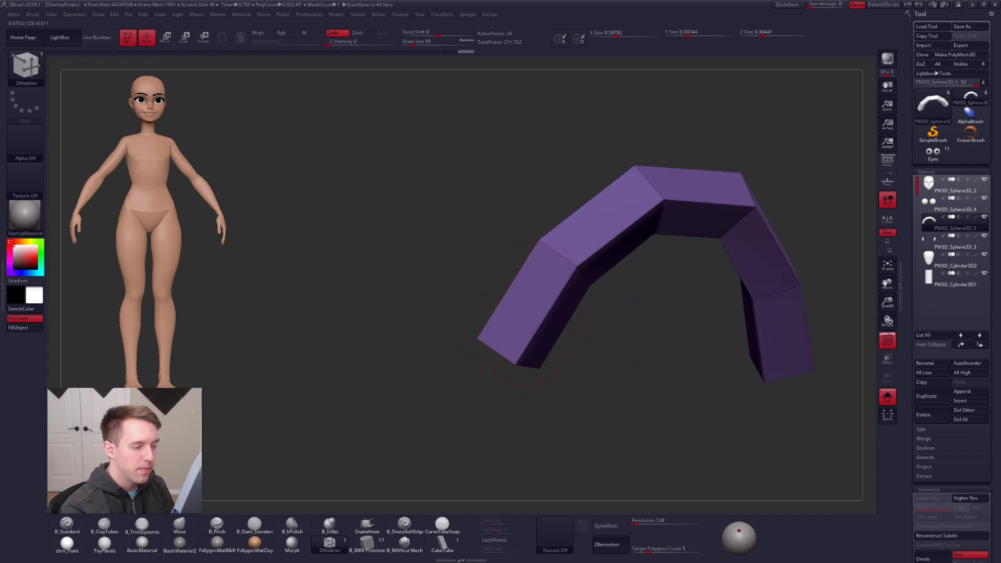
left_click(533, 338)
- Crease a further edge loop near the strip's end and turn on its dynamic subdivision preview
key("d")
key("shift+d")
right_click_drag(523, 333, 492, 339)
left_click(491, 339)
key("d")
right_click_drag(546, 371, 647, 413)
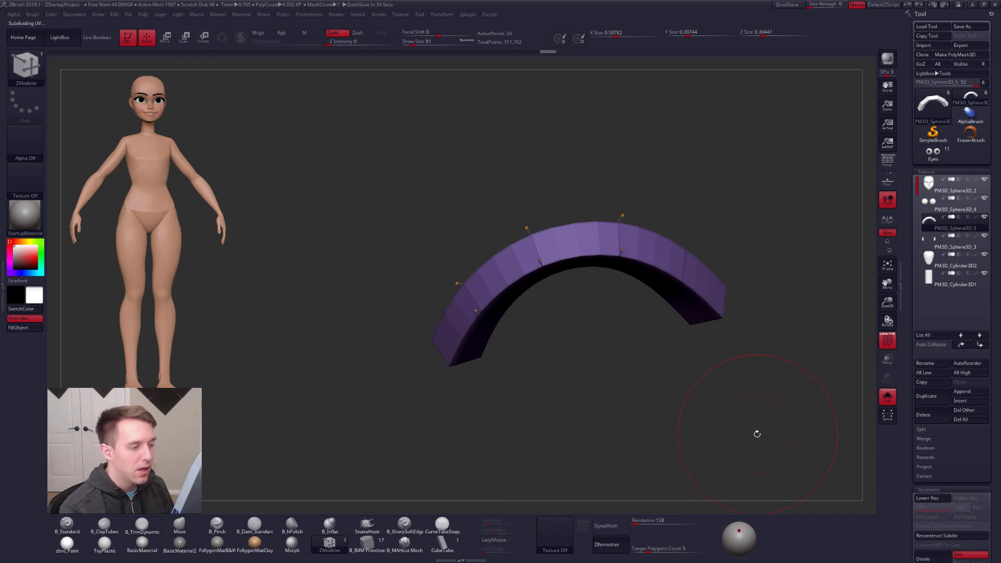
- Compare the strip with Dynamic Subdiv off and on in the Geometry settings, leave it on and hide the polyframes
scroll(934, 396, "down", 5)
left_click(927, 382)
left_click(929, 382)
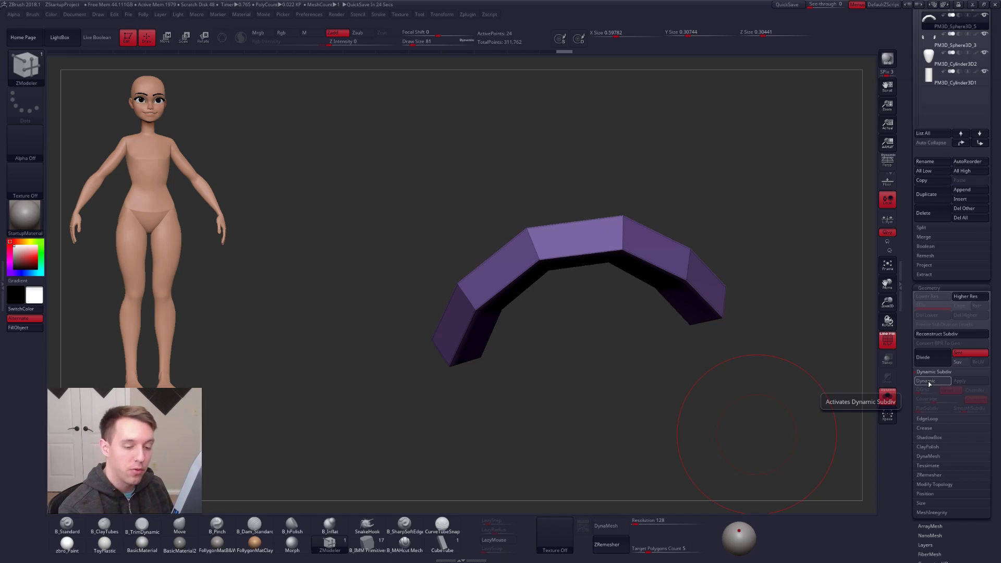
left_click(930, 383)
left_click(930, 383)
left_click(931, 381)
left_click(929, 373)
left_click_drag(907, 377, 880, 472)
key("shift+f")
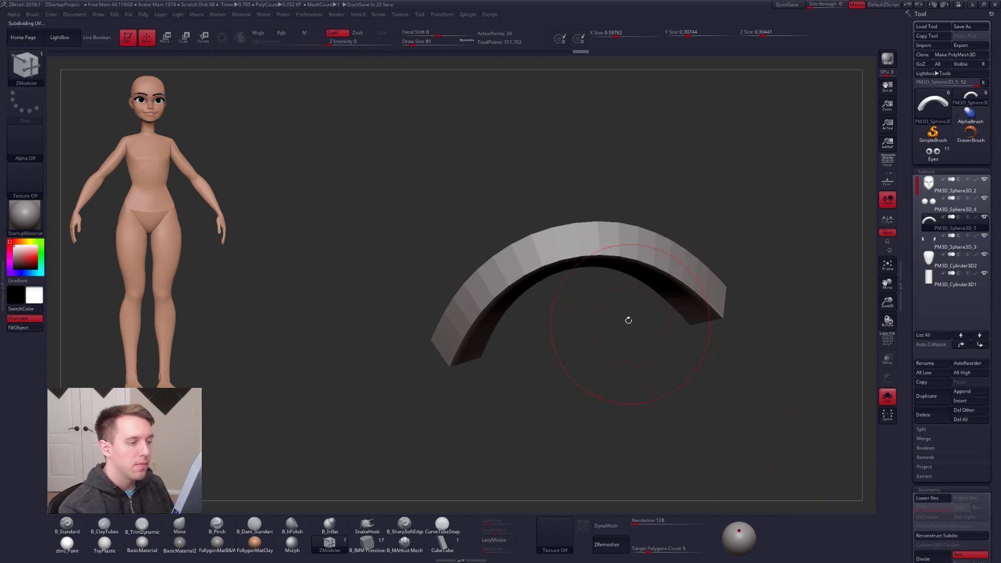
- Show the full head again and shape the eyelid strip's outer part around the eyeball with an enlarged Move brush
key("alt+s")
right_click_drag(638, 328, 677, 318, "ctrl")
key("b")
key("m")
key("v")
key("space")
left_click_drag(680, 320, 686, 320)
right_click_drag(686, 320, 574, 320)
left_click_drag(688, 307, 674, 320)
right_click_drag(674, 320, 633, 318)
left_click_drag(662, 287, 689, 304)
- Pull the strip's inner part down around the eye and set the Move brush's draw size to 130
right_click_drag(470, 308, 564, 299)
left_click_drag(555, 312, 550, 337)
key("s")
left_click_drag(539, 371, 530, 371)
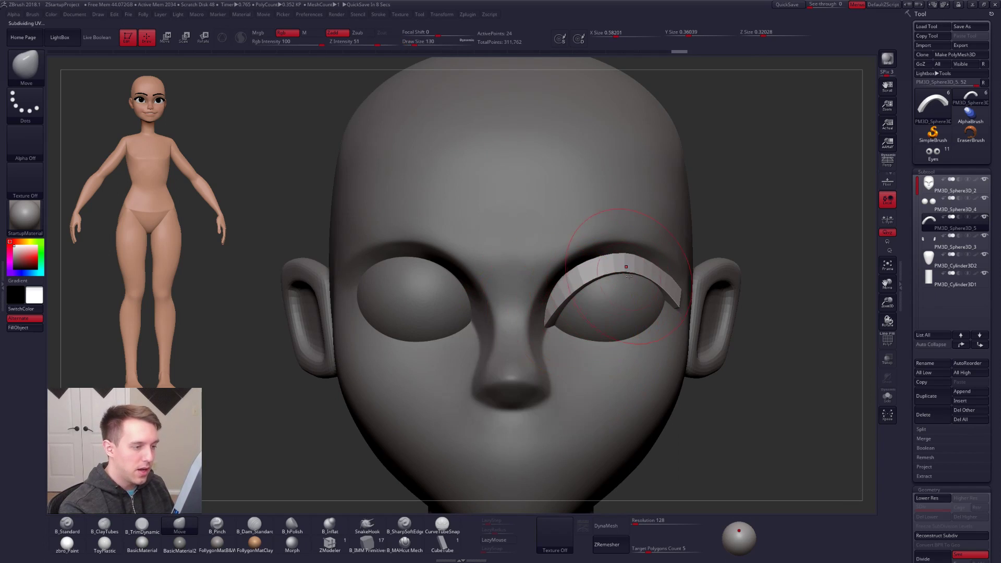
right_click_drag(638, 277, 558, 326)
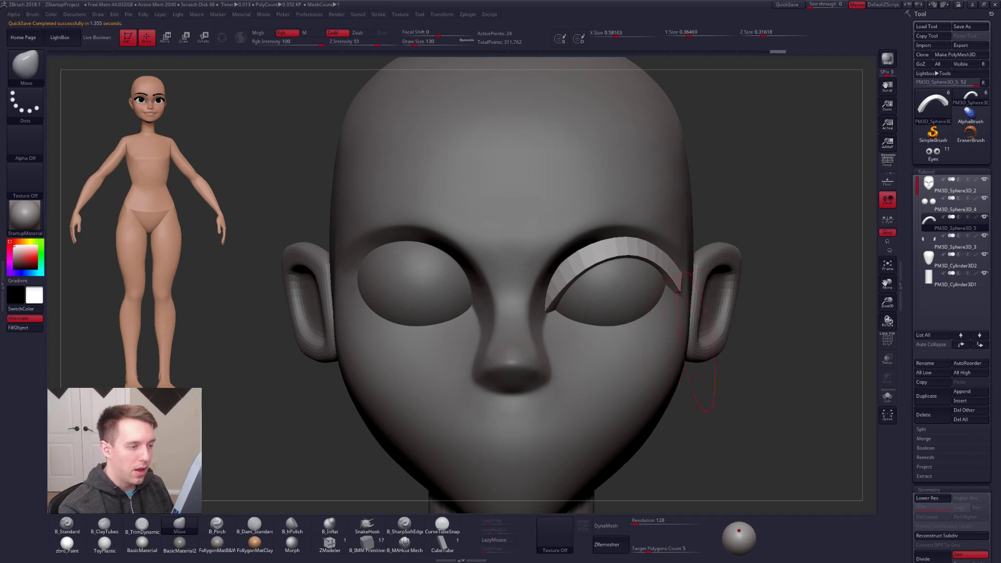
left_click(633, 300, "alt")
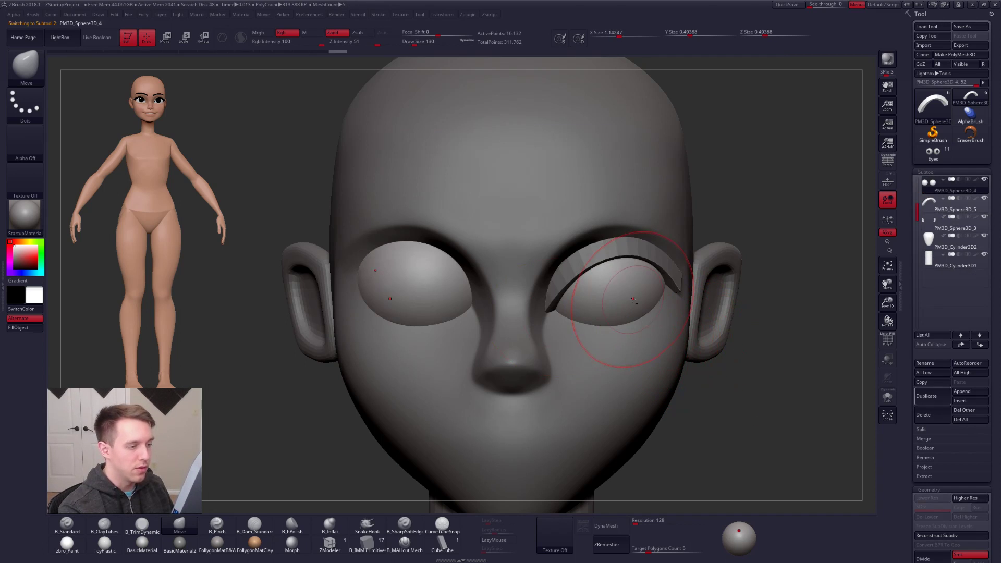
left_click(671, 283, "alt")
mouse_move(671, 284)
right_mouse_down()
mouse_move(666, 259)
mouse_move(666, 301)
right_mouse_up()
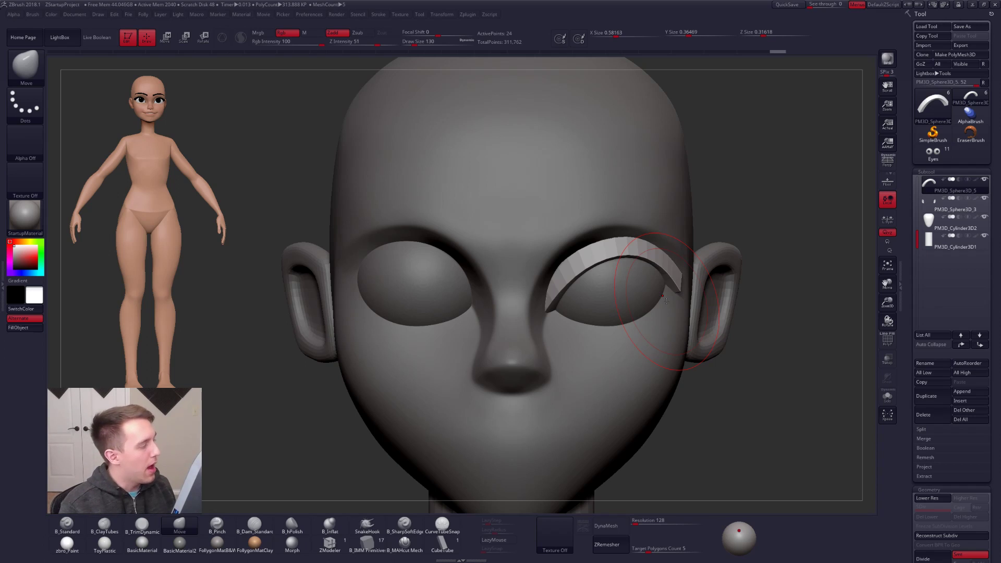
- Switch to the browser, open a product preview on the Follygon Gumroad page and return to ZBrush
key("alt+Tab")
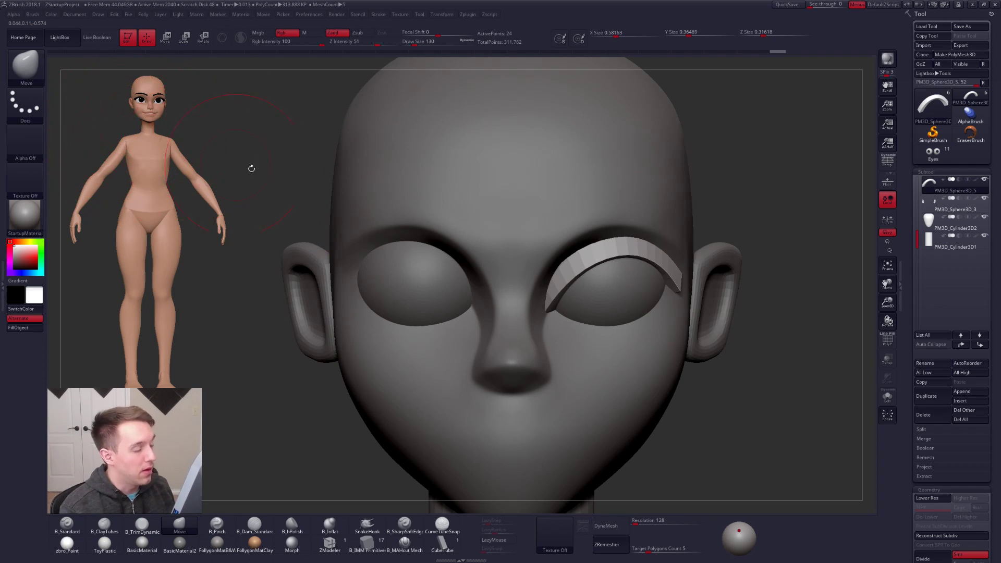
key("alt+Tab")
scroll(491, 195, "up", 2)
left_click(491, 195)
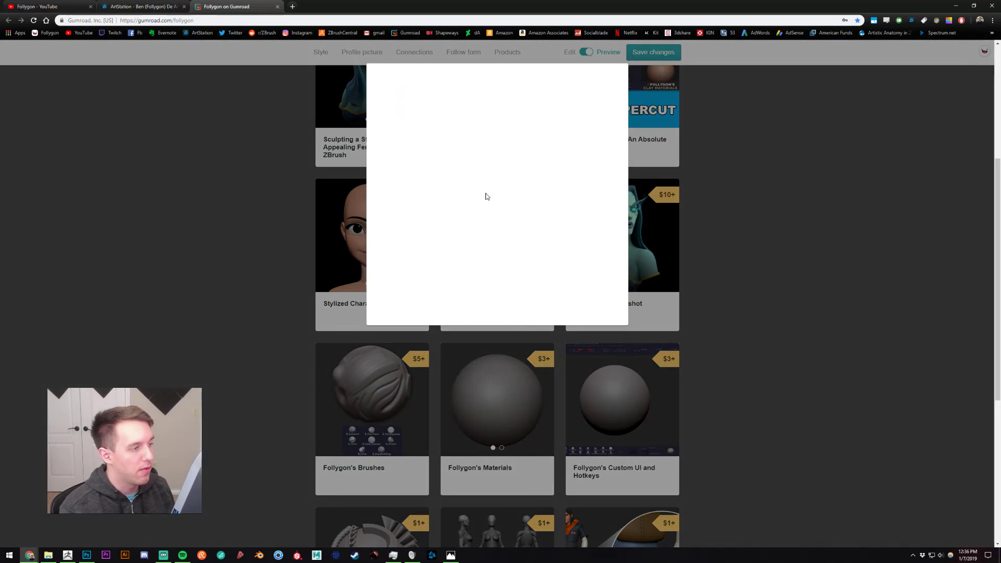
left_click(259, 253)
key("alt+Tab")
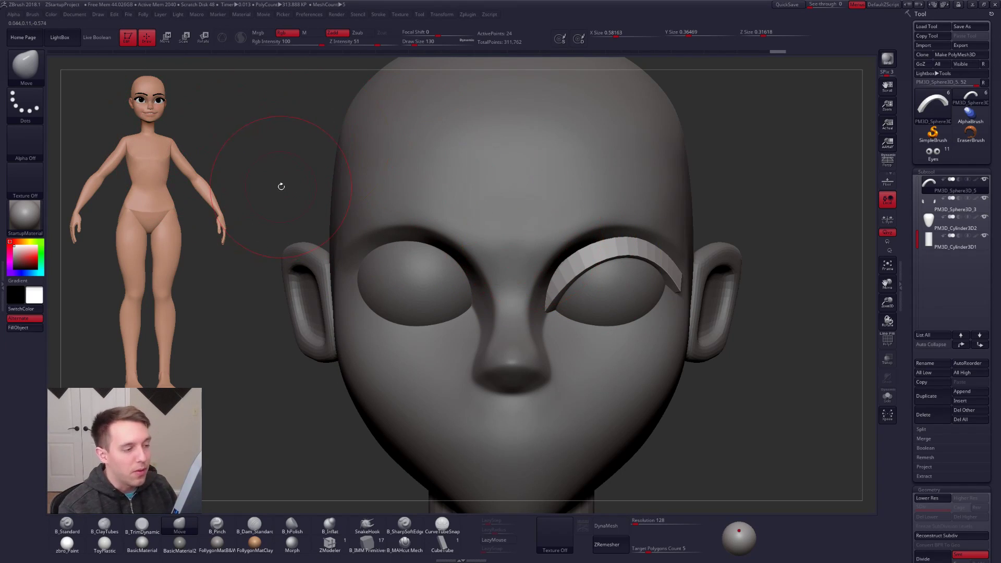
- Select the ears subtool and rotate both ears slightly closer to the head from their lower attachment point
right_click_drag(626, 268, 624, 247, "ctrl")
left_click(674, 301, "alt")
right_click_drag(675, 301, 684, 319, "ctrl")
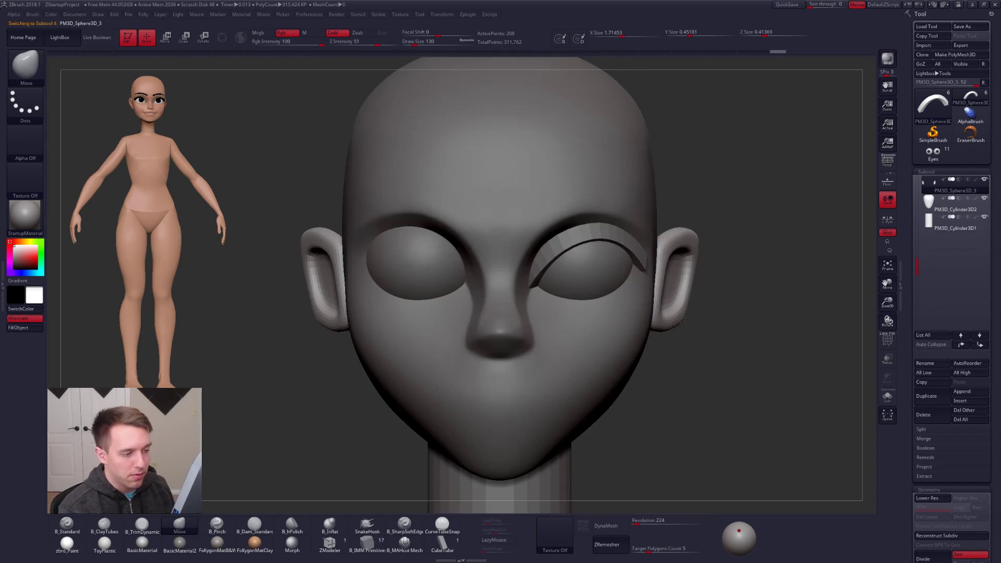
key("r")
left_click_drag(653, 327, 740, 227)
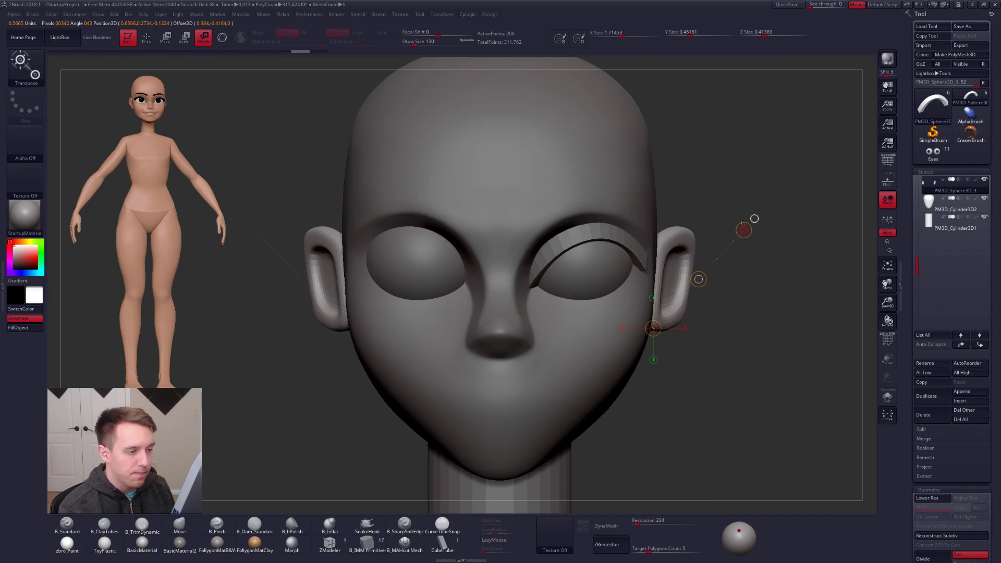
key("q")
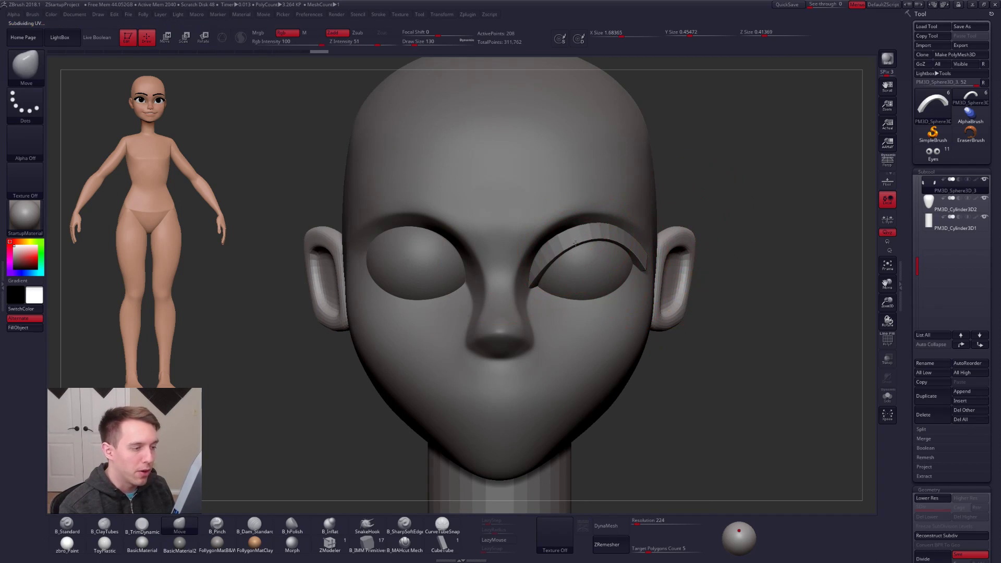
- Reselect the eyelid strip, set the Move brush's draw size to 67 and view the strip from below
left_click(592, 234, "alt")
key("shift")
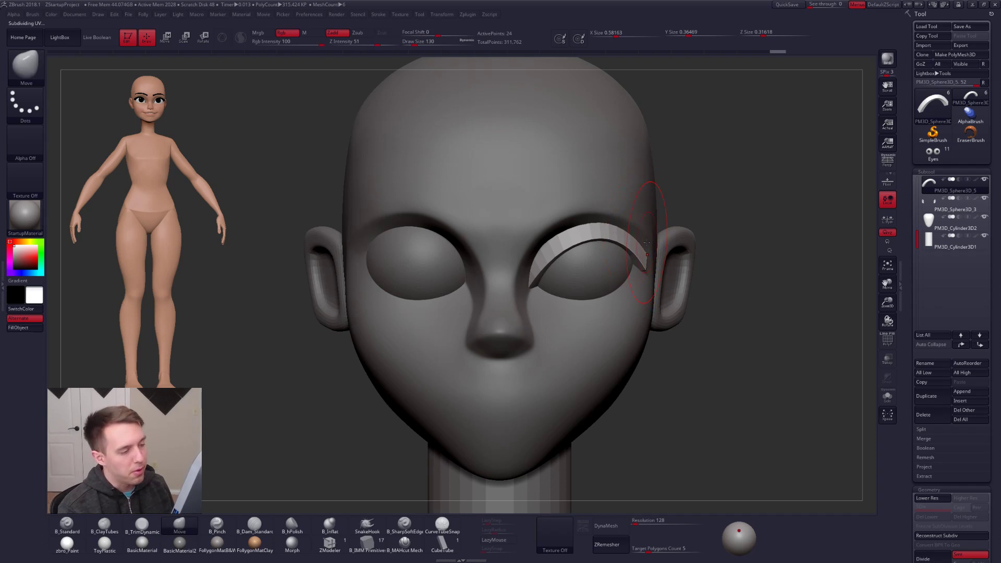
key("shift+d")
right_click_drag(648, 243, 639, 214)
key("space")
left_click_drag(600, 239, 597, 239)
key("d")
mouse_move(599, 250)
right_mouse_down()
mouse_move(602, 218)
mouse_move(580, 278)
right_mouse_up()
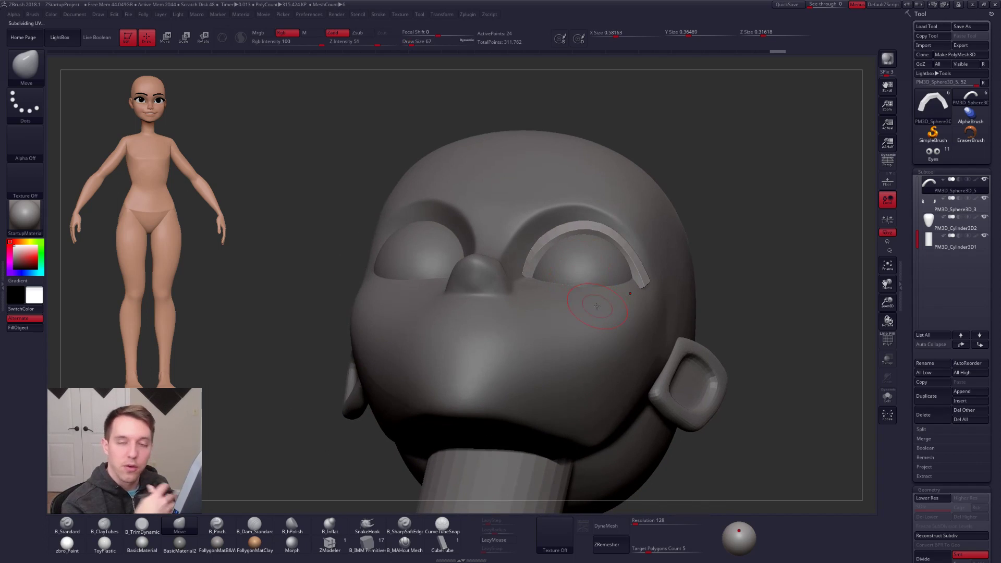
- Set the Move brush's draw size to 121 and fit the strip's outer half around the eyeball from below
right_click_drag(598, 307, 620, 259)
key("space")
left_click_drag(620, 259, 629, 262)
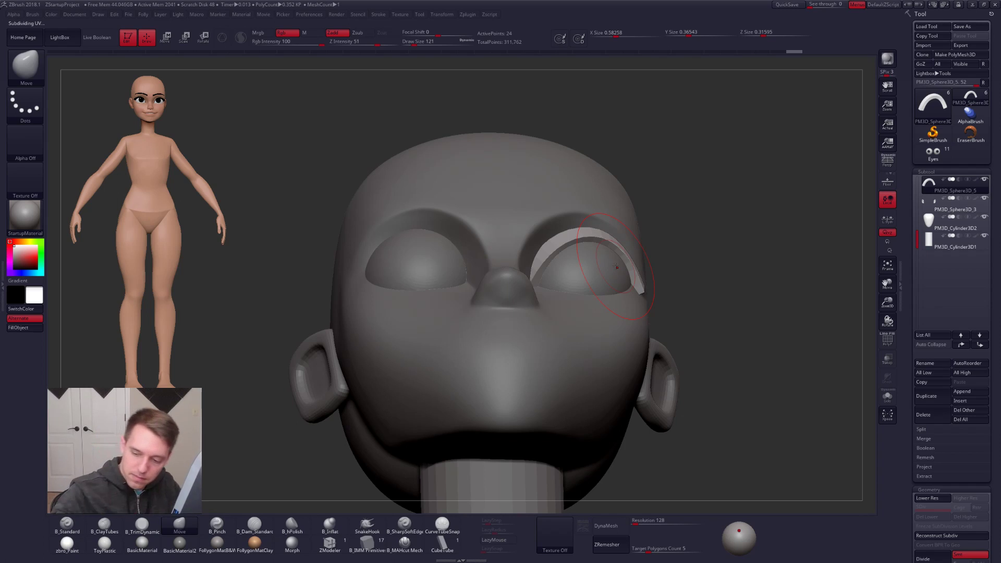
mouse_move(616, 267)
right_mouse_down()
mouse_move(561, 251)
mouse_move(590, 281)
mouse_move(605, 334)
mouse_move(578, 355)
mouse_move(594, 309)
mouse_move(585, 331)
right_mouse_up()
- Turn off the strip's dynamic subdivision, shrink the brush and adjust masking on sections of the strip
key("shift+d")
key("shift+s")
key("s")
left_click_drag(586, 330, 560, 330)
right_click_drag(527, 323, 522, 371)
mouse_move(464, 360)
left_mouse_down("ctrl")
mouse_move(524, 322)
mouse_move(347, 360)
mouse_move(330, 389)
left_mouse_up("ctrl")
mouse_move(559, 317)
right_mouse_down("alt")
mouse_move(534, 361)
mouse_move(552, 321)
right_mouse_up("alt")
left_click_drag(556, 318, 592, 318, "ctrl")
right_click_drag(593, 319, 584, 347)
left_click_drag(698, 337, 777, 271, "ctrl")
- Set the Move brush's draw size to 104 and nudge the strip's outer end into the temple in side view
right_click_drag(741, 292, 689, 318)
key("space")
left_click_drag(666, 313, 684, 312)
key("shift+s")
mouse_move(684, 313)
right_mouse_down()
mouse_move(696, 324)
mouse_move(644, 329)
right_mouse_up()
key("ctrl+d")
left_click_drag(649, 331, 648, 329)
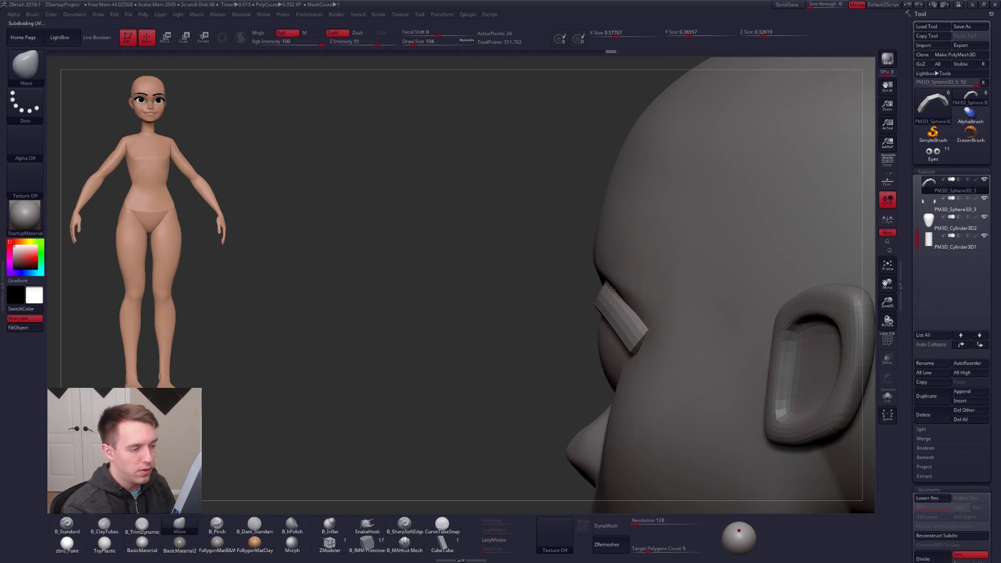
mouse_move(634, 285)
right_mouse_down()
mouse_move(544, 283)
mouse_move(543, 270)
right_mouse_up()
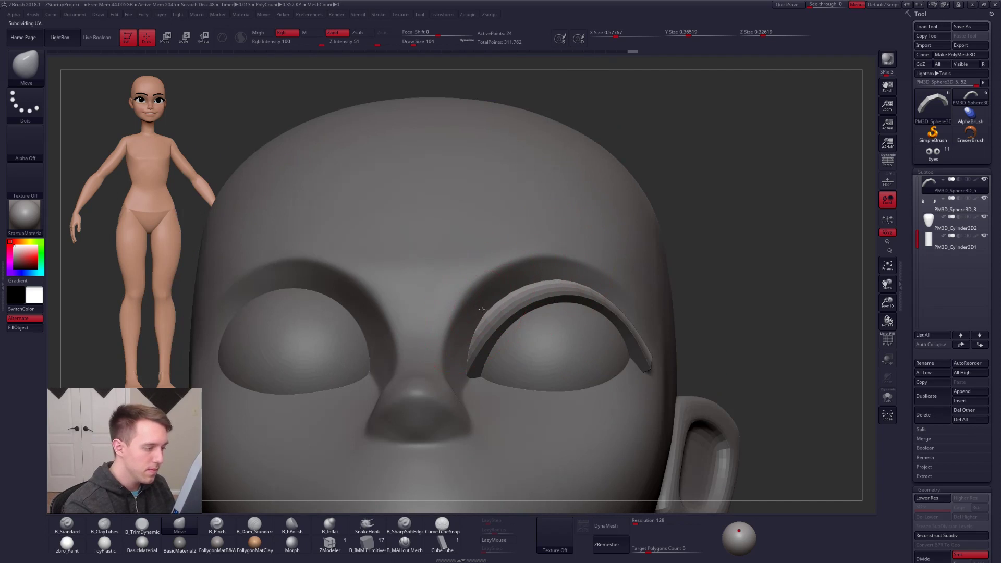
- Isolate the eyelid strip, reshape and smooth its inner end toward the eye's inner corner and show the head again
right_click_drag(491, 308, 447, 353)
key("alt+s")
left_click_drag(447, 354, 452, 366)
mouse_move(454, 368)
right_mouse_down()
mouse_move(521, 363)
mouse_move(465, 354)
right_mouse_up()
left_click_drag(465, 354, 478, 359, "shift")
right_click_drag(661, 260, 660, 256)
key("alt+s")
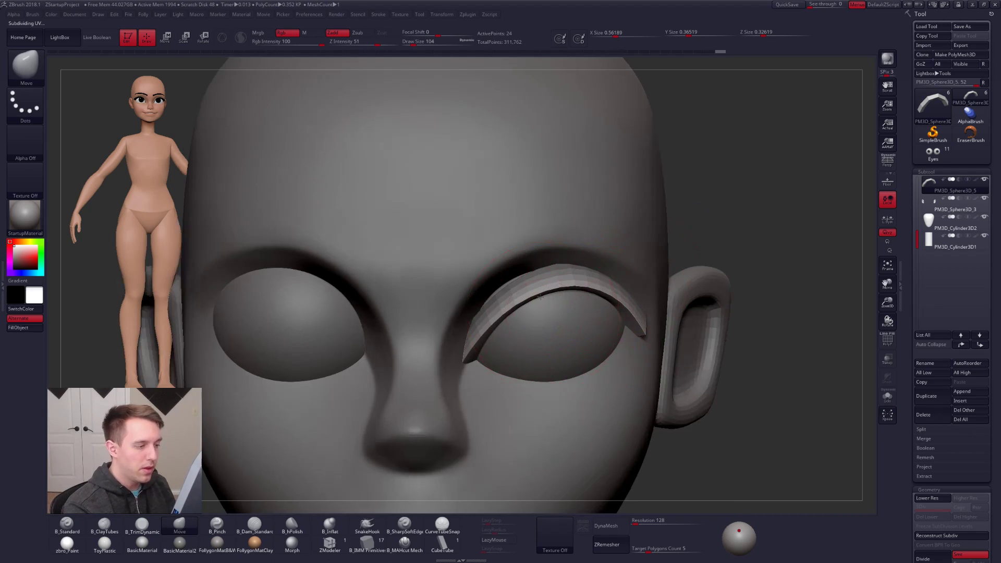
- Nudge the eyelid strip's crest from below, adjust its inner end with the strip isolated, and show the head again
right_click_drag(537, 285, 527, 298)
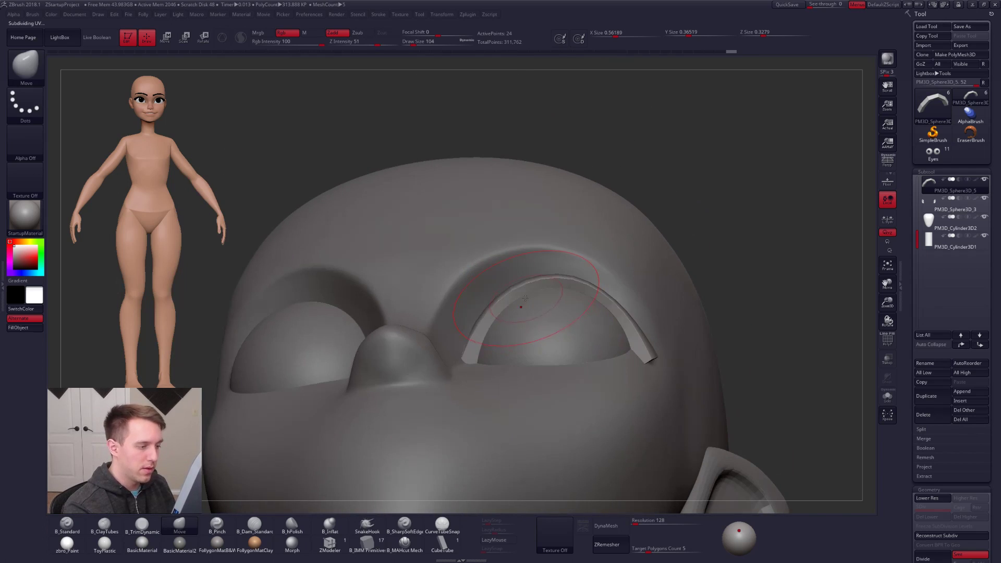
left_click_drag(524, 291, 538, 286)
right_click_drag(512, 322, 478, 398)
key("alt+s")
left_click_drag(478, 397, 501, 346)
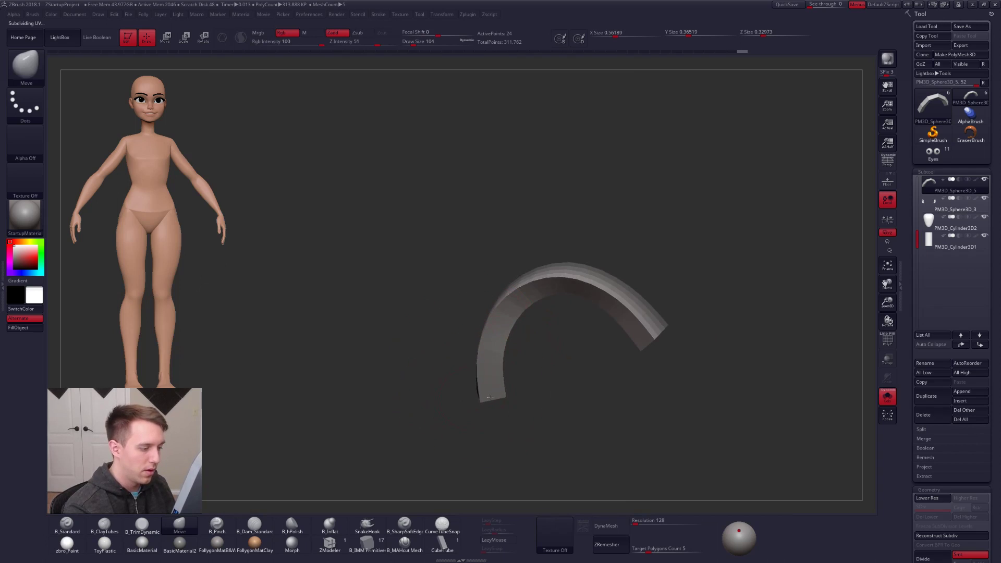
key("alt+s")
- Pull the strip's inner end upward with the Move brush and undo the last adjustment
right_click_drag(505, 361, 485, 365)
left_click_drag(483, 368, 485, 334)
mouse_move(588, 296)
right_mouse_down()
mouse_move(621, 329)
mouse_move(514, 292)
right_mouse_up()
key("ctrl+z")
right_click_drag(699, 277, 661, 271, "shift")
key("shift+d")
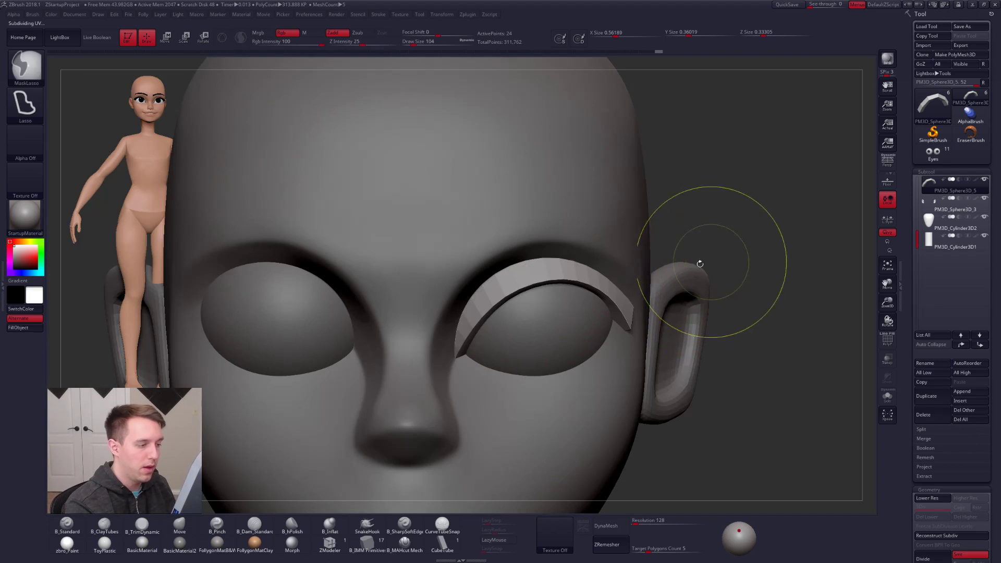
- Refit the strip's middle and outer half around the eyeball from several angles and set the draw size to 150
mouse_move(524, 315)
left_mouse_down()
mouse_move(507, 306)
mouse_move(529, 300)
left_mouse_up()
right_click_drag(551, 320, 610, 328)
left_click_drag(609, 329, 595, 305)
right_click_drag(583, 284, 581, 224)
right_click_drag(571, 305, 569, 271, "ctrl")
left_click_drag(569, 298, 540, 295)
key("space")
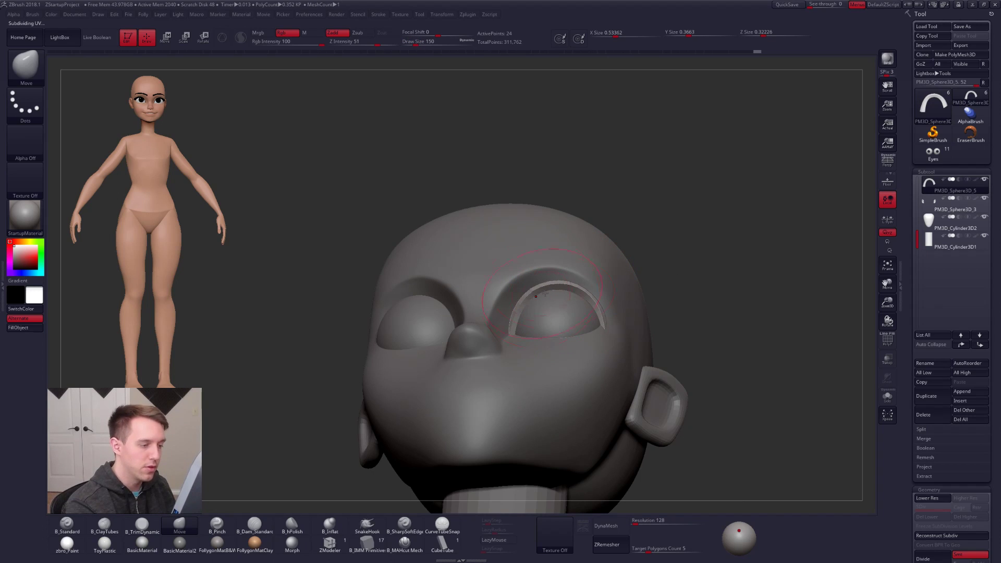
- Mirror the upper eyelid strip onto the opposite eye and set the Move brush's draw size to 130
right_click_drag(586, 285, 607, 303)
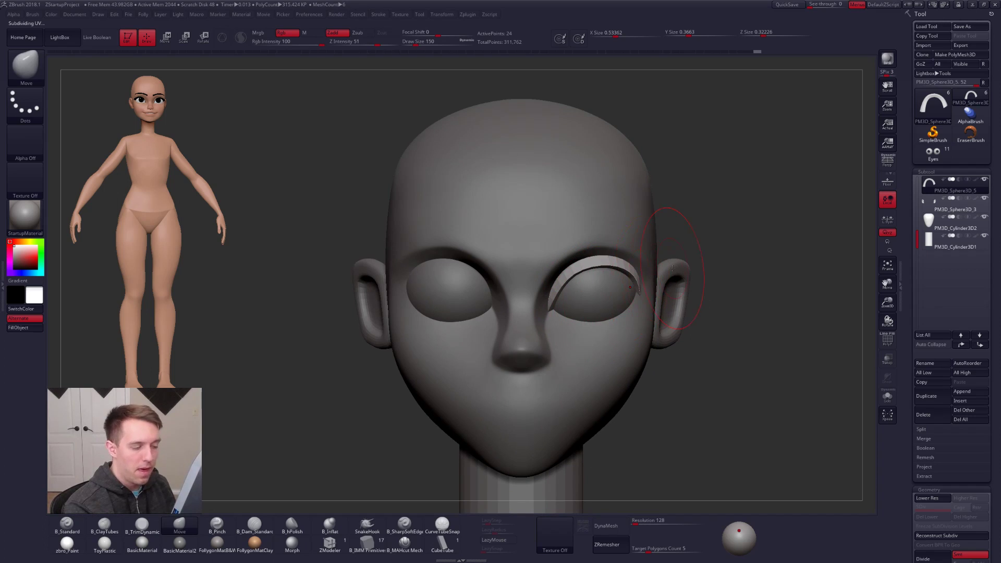
key("ctrl+f")
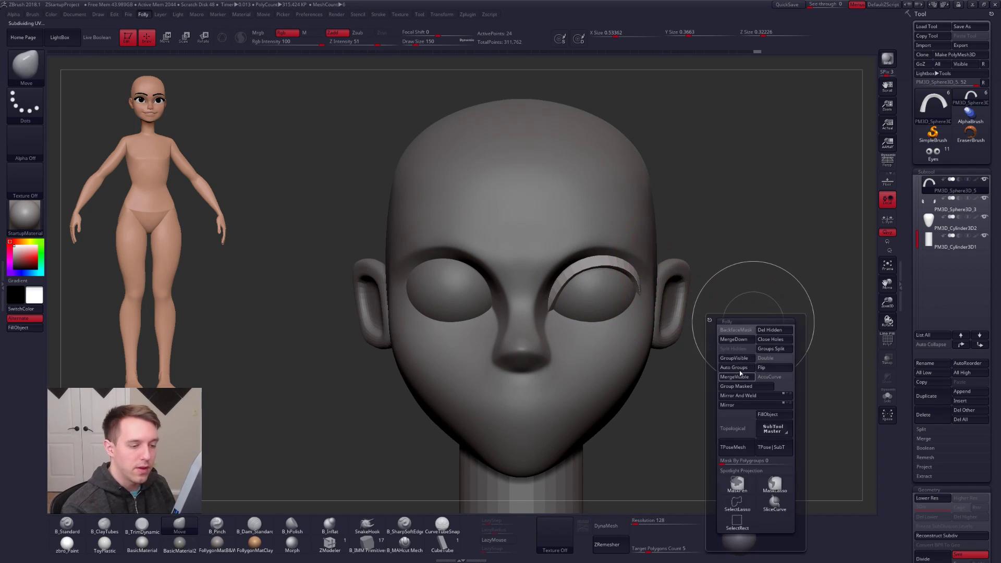
left_click(742, 403)
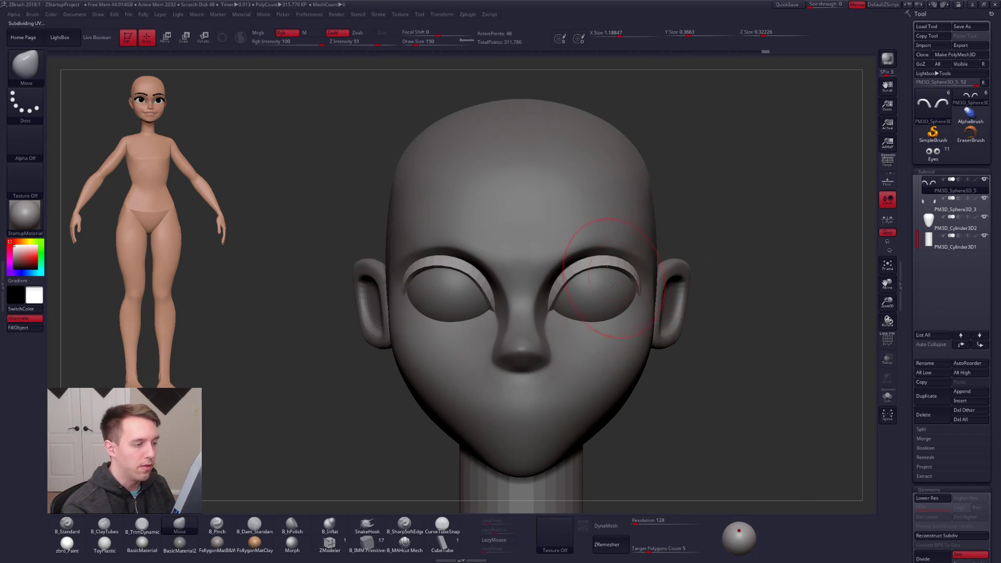
right_click_drag(616, 368, 646, 357)
key("space")
left_click_drag(742, 328, 738, 328)
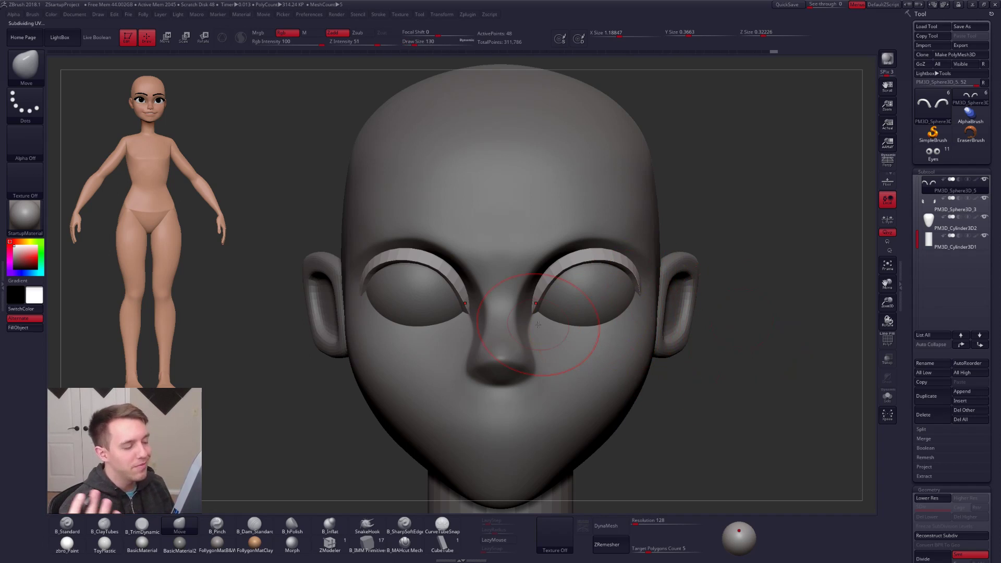
- Duplicate the upper eyelids, rotate the copy upside down and move it into place along the eyes' lower edges
left_click(933, 395)
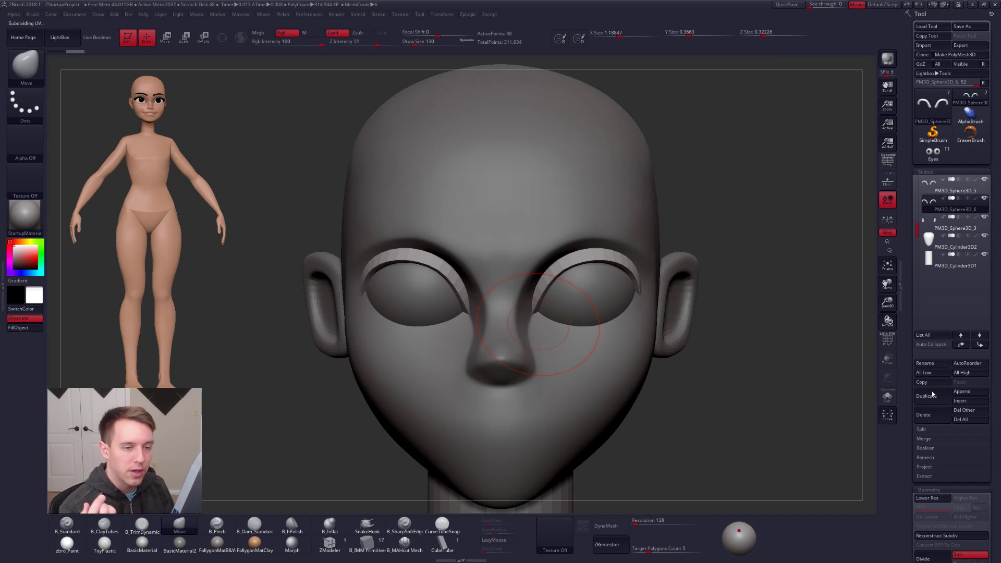
key("r")
mouse_move(587, 291)
left_mouse_down("shift")
mouse_move(744, 291)
mouse_move(694, 368)
mouse_move(560, 392)
left_mouse_up("shift")
key("shift+s")
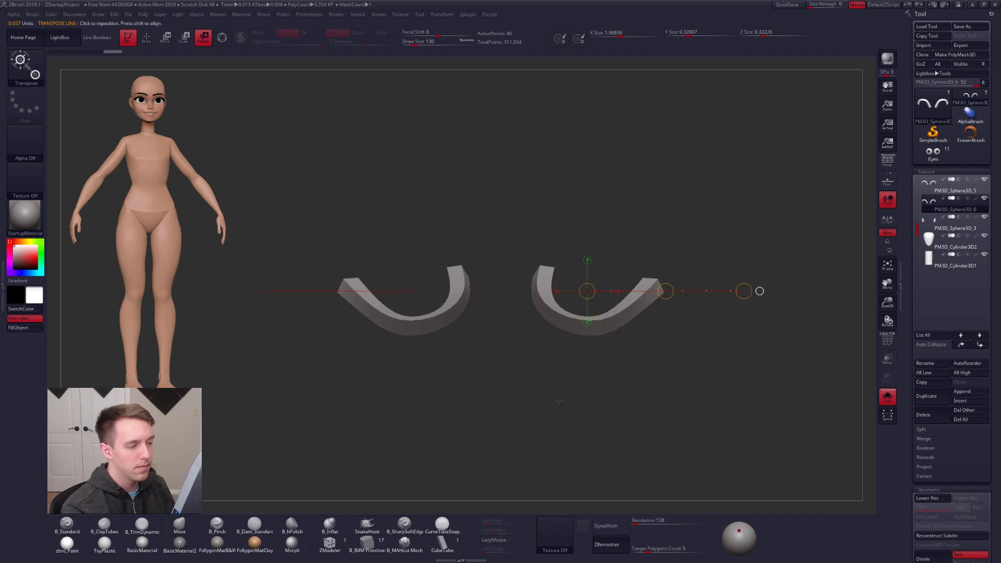
key("shift+s")
key("w")
left_click_drag(665, 294, 491, 333, "shift")
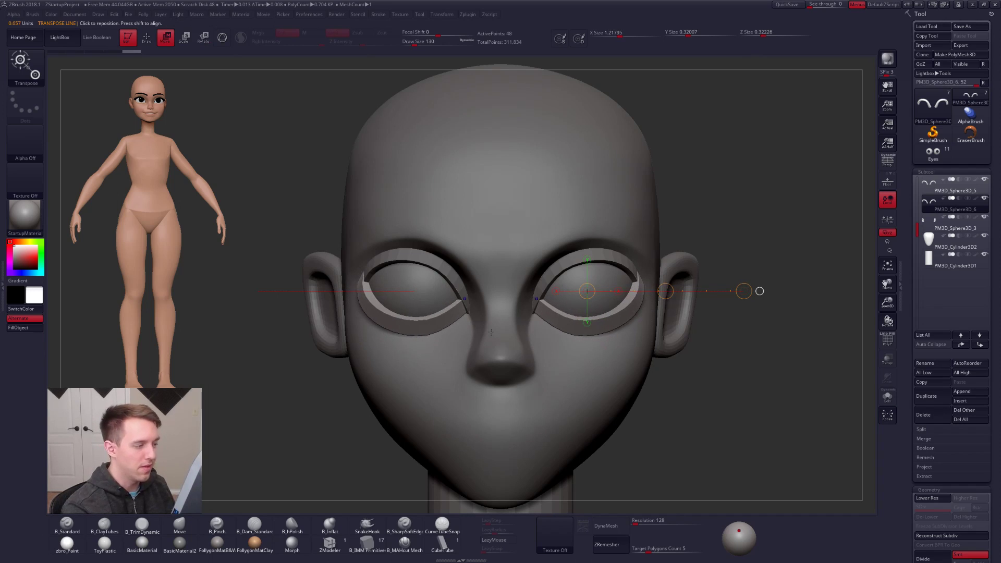
- Fit the lower eyelids around the undersides of the eyeballs with the Move brush, working from the inner part to the outer corners
key("q")
mouse_move(586, 350)
right_mouse_down()
mouse_move(576, 292)
mouse_move(543, 284)
right_mouse_up()
mouse_move(542, 330)
left_mouse_down()
mouse_move(547, 342)
mouse_move(576, 339)
left_mouse_up()
right_click_drag(616, 342, 587, 339)
left_click_drag(605, 328, 610, 345)
right_click_drag(618, 346, 573, 342)
left_click_drag(653, 326, 658, 337)
right_click_drag(658, 337, 615, 356)
left_click_drag(626, 364, 626, 350)
- Isolate the lower eyelids, reduce the draw size to 21, turn off dynamic subdivision and mask a section of the strip
key("alt+s")
right_click_drag(625, 349, 639, 357, "ctrl")
key("s")
left_click_drag(640, 358, 605, 358)
mouse_move(621, 360)
right_mouse_down()
mouse_move(624, 384)
mouse_move(609, 334)
right_mouse_up()
mouse_move(572, 330)
left_mouse_down("ctrl")
mouse_move(617, 333)
mouse_move(666, 237)
mouse_move(656, 222)
left_mouse_up("ctrl")
key("shift+d")
key("shift+d")
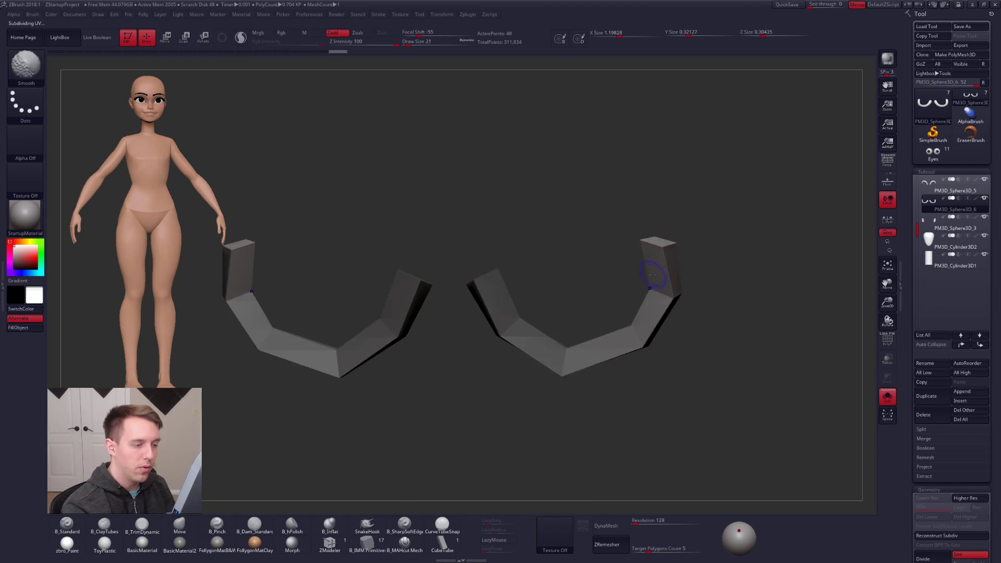
left_click_drag(595, 327, 598, 330, "ctrl")
left_click(597, 330, "ctrl")
- Unmask the outer, middle and inner sections of the lower eyelid strip with small lasso selections
right_click_drag(636, 304, 635, 294)
left_click_drag(644, 299, 641, 213, "ctrl+alt")
right_click_drag(615, 289, 571, 324)
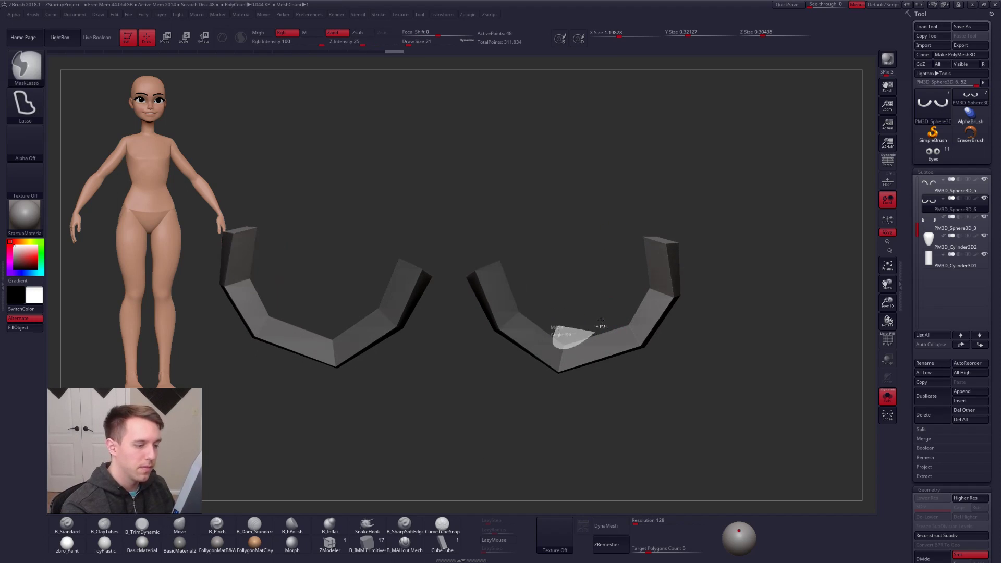
left_click_drag(600, 325, 598, 320, "ctrl+alt")
right_click_drag(523, 302, 509, 299)
left_click_drag(510, 299, 524, 308, "ctrl+alt")
left_click_drag(486, 253, 518, 279, "ctrl+alt")
- Turn the lower eyelids' dynamic subdivision back on, set the Move brush's draw size to 33 and show the head again
right_click_drag(563, 264, 614, 328)
key("d")
key("s")
left_click_drag(595, 342, 597, 346)
mouse_move(598, 346)
right_mouse_down()
mouse_move(671, 331)
mouse_move(637, 362)
mouse_move(572, 347)
mouse_move(618, 340)
right_mouse_up()
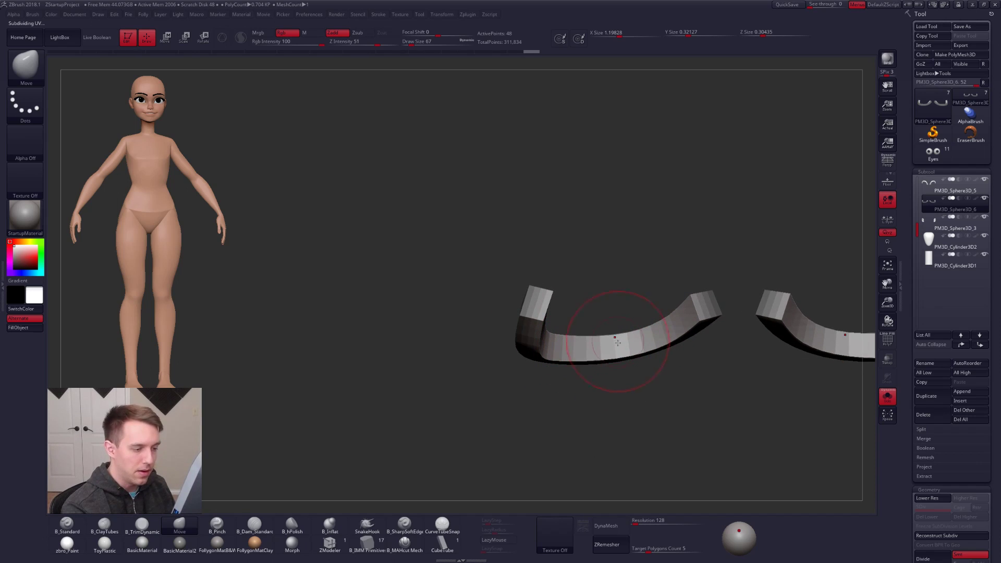
key("space")
left_click_drag(626, 345, 624, 345)
mouse_move(609, 342)
right_mouse_down()
mouse_move(626, 343)
mouse_move(553, 343)
right_mouse_up()
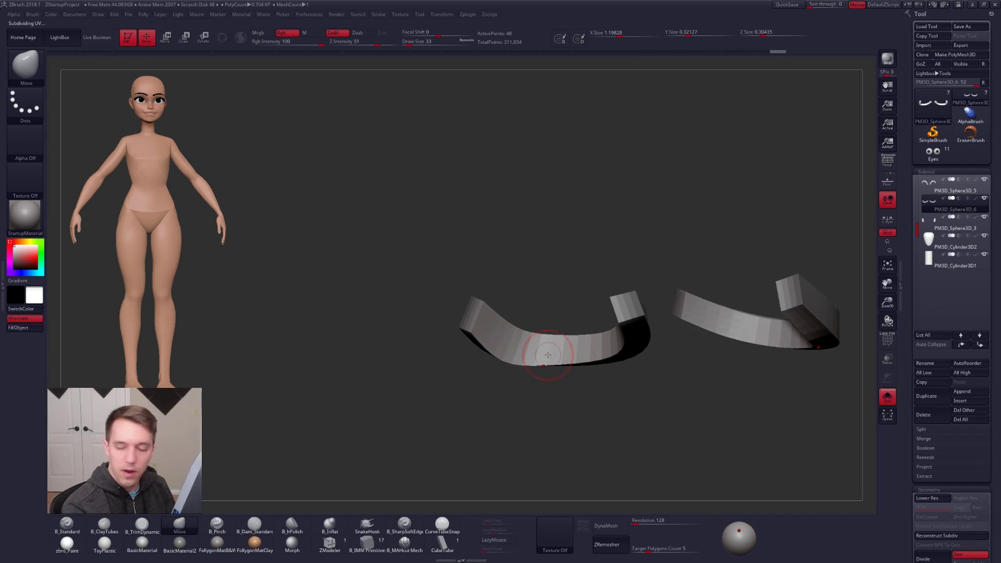
right_click_drag(569, 392, 726, 422)
key("shift+s")
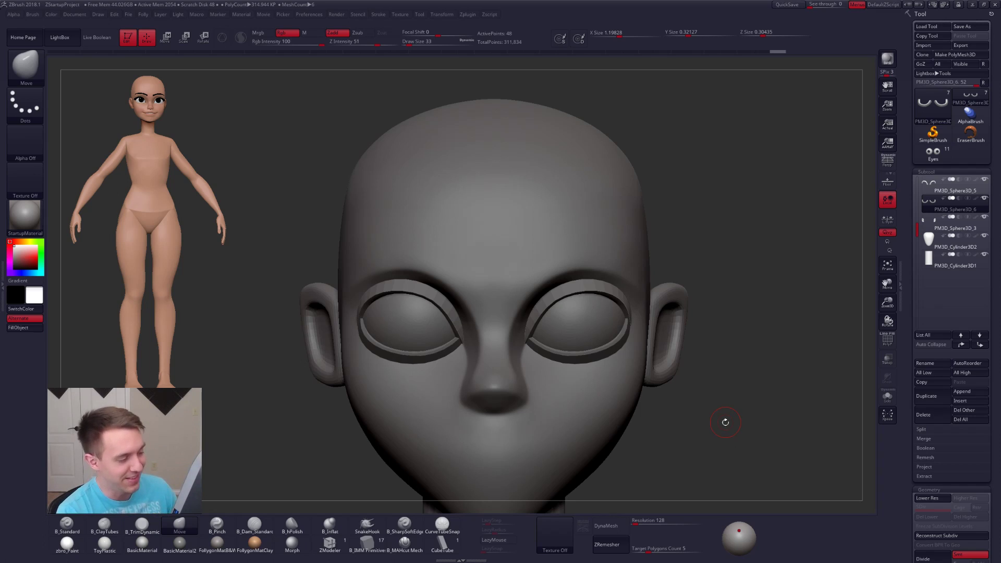
- Frame the eyes closely and set the Move brush's draw size to 67 for adjusting the lower eyelids
right_click_drag(591, 344, 630, 321, "alt")
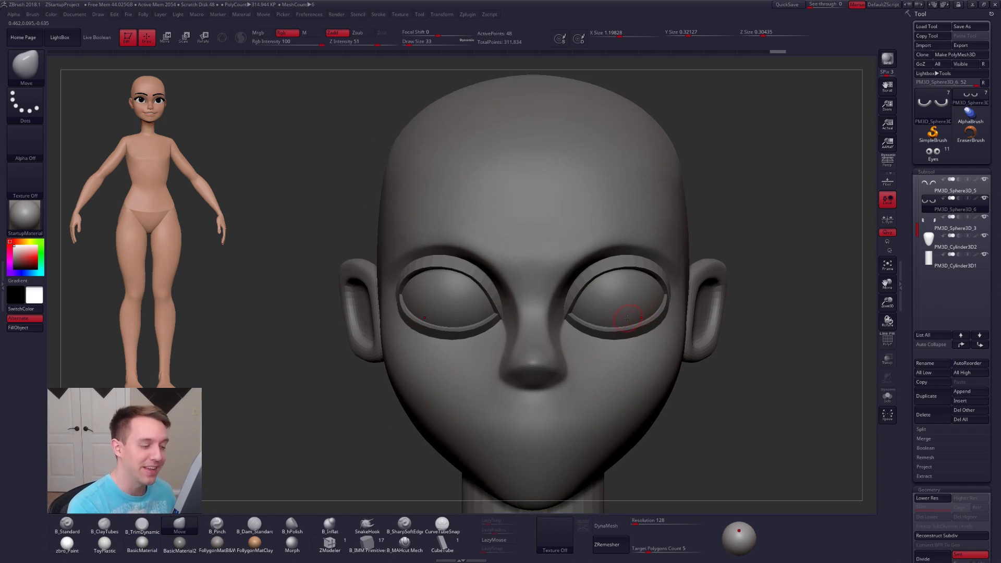
key("space")
left_click_drag(623, 326, 631, 325)
right_click_drag(624, 256, 595, 380, "ctrl")
key("space")
left_click_drag(630, 326, 623, 325)
key("d")
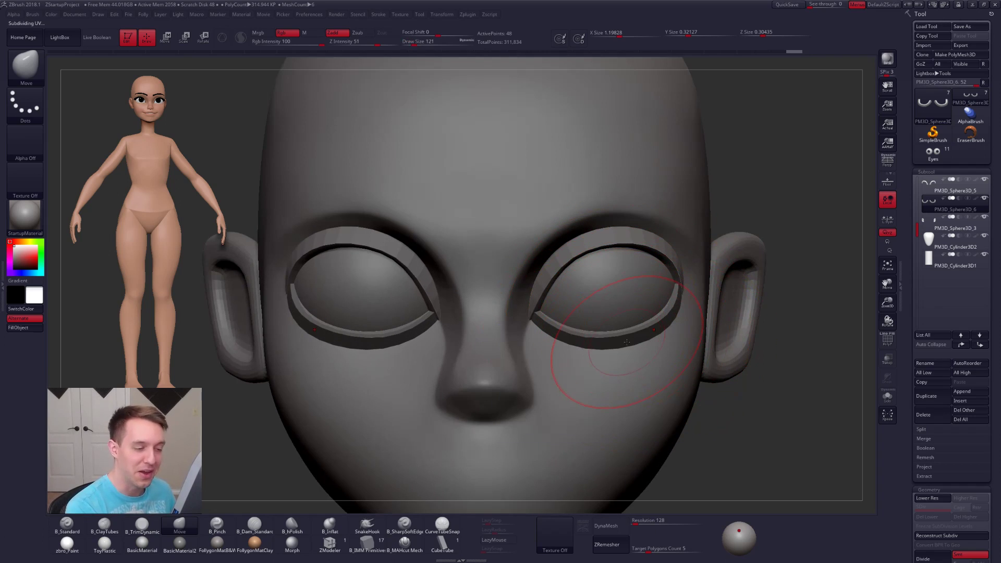
key("space")
left_click_drag(666, 327, 663, 327)
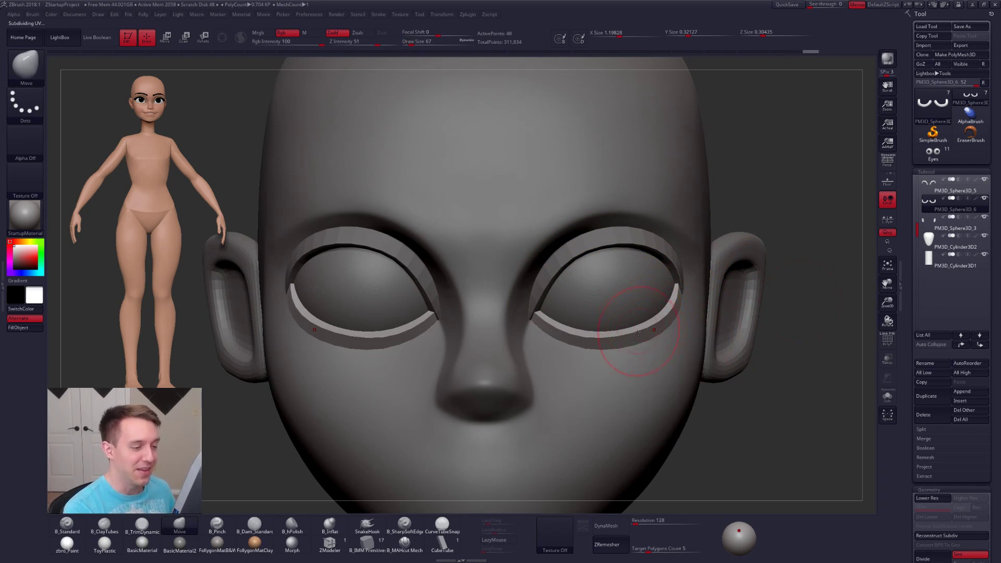
- Isolate the lower eyelids without dynamic subdivision and adjust selected sections along the strip from several angles
mouse_move(681, 326)
right_mouse_down()
mouse_move(642, 323)
mouse_move(673, 271)
mouse_move(682, 293)
mouse_move(726, 243)
right_mouse_up()
key("shift+s")
key("shift+d")
key("shift+d")
mouse_move(707, 239)
left_mouse_down("ctrl+shift")
mouse_move(698, 305)
mouse_move(818, 272)
mouse_move(813, 245)
left_mouse_up("ctrl+shift")
right_click_drag(672, 250, 675, 335)
mouse_move(672, 332)
left_mouse_down("ctrl+shift")
mouse_move(642, 342)
mouse_move(677, 411)
left_mouse_up("ctrl+shift")
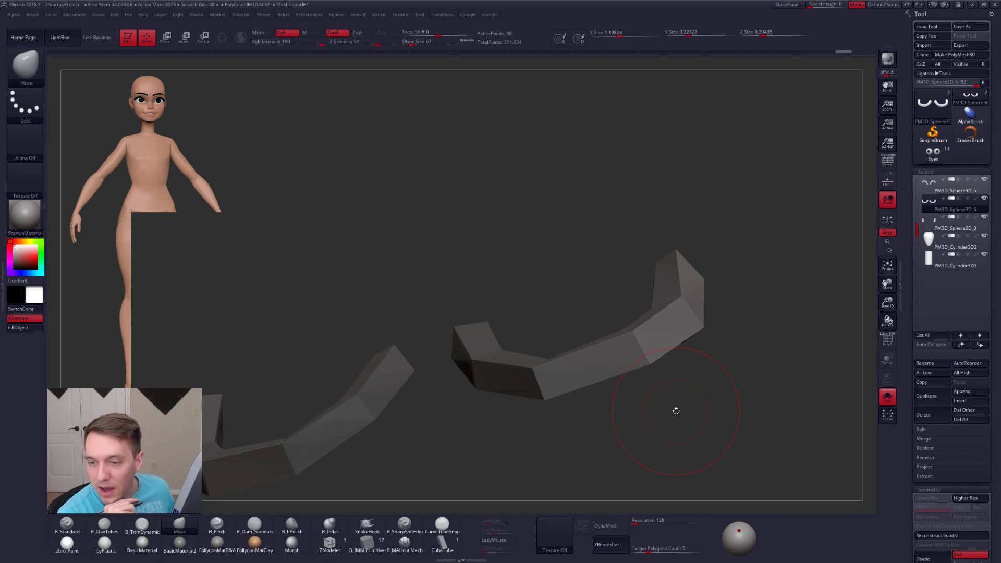
right_click_drag(676, 411, 630, 380)
mouse_move(628, 378)
left_mouse_down("ctrl+shift")
mouse_move(576, 409)
mouse_move(595, 415)
left_mouse_up("ctrl+shift")
mouse_move(559, 379)
right_mouse_down()
mouse_move(531, 381)
mouse_move(527, 398)
right_mouse_up()
mouse_move(528, 390)
left_mouse_down("ctrl")
mouse_move(463, 359)
mouse_move(434, 380)
mouse_move(490, 399)
left_mouse_up("ctrl")
mouse_move(490, 404)
right_mouse_down()
mouse_move(446, 424)
mouse_move(487, 360)
right_mouse_up()
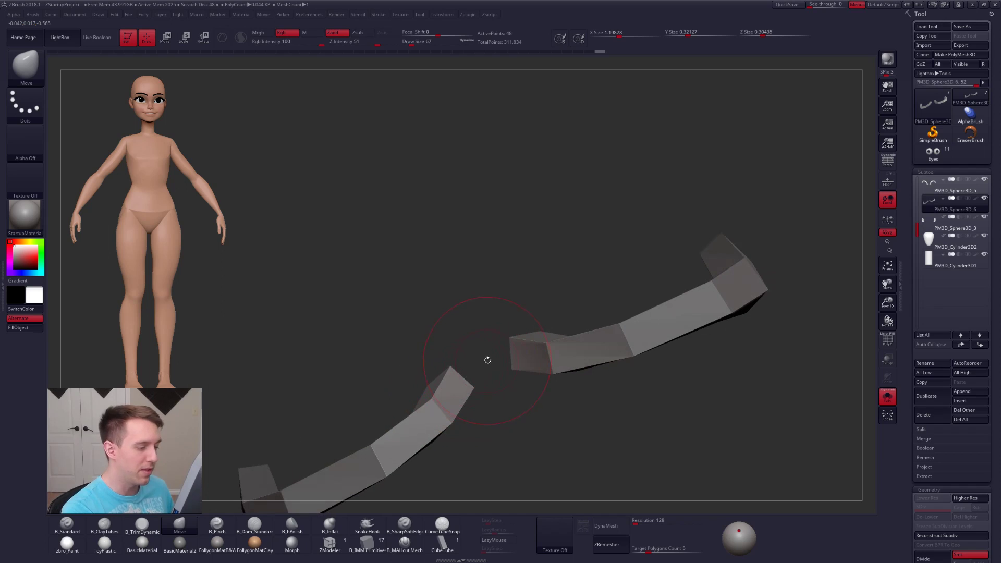
mouse_move(490, 353)
left_mouse_down("ctrl")
mouse_move(653, 305)
mouse_move(490, 324)
left_mouse_up("ctrl")
- Show the head with smoothed lower eyelids, set the draw size to 130 and reshape the lids' lower curve
mouse_move(490, 324)
right_mouse_down("shift")
mouse_move(617, 382)
mouse_move(647, 365)
right_mouse_up("shift")
key("shift+s")
key("d")
key("space")
left_click_drag(678, 352, 713, 334)
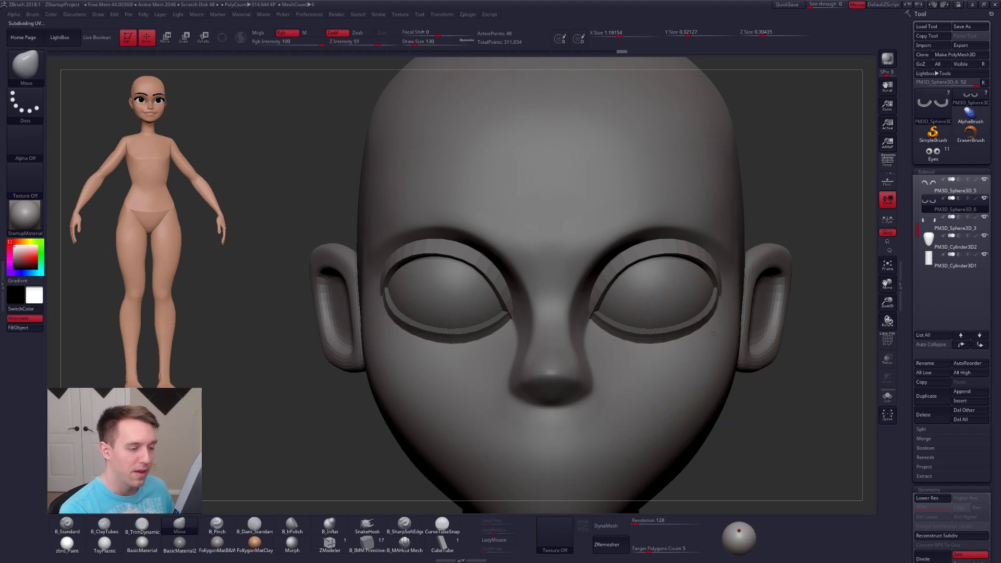
left_click_drag(645, 360, 613, 347)
right_click_drag(625, 351, 609, 333, "ctrl")
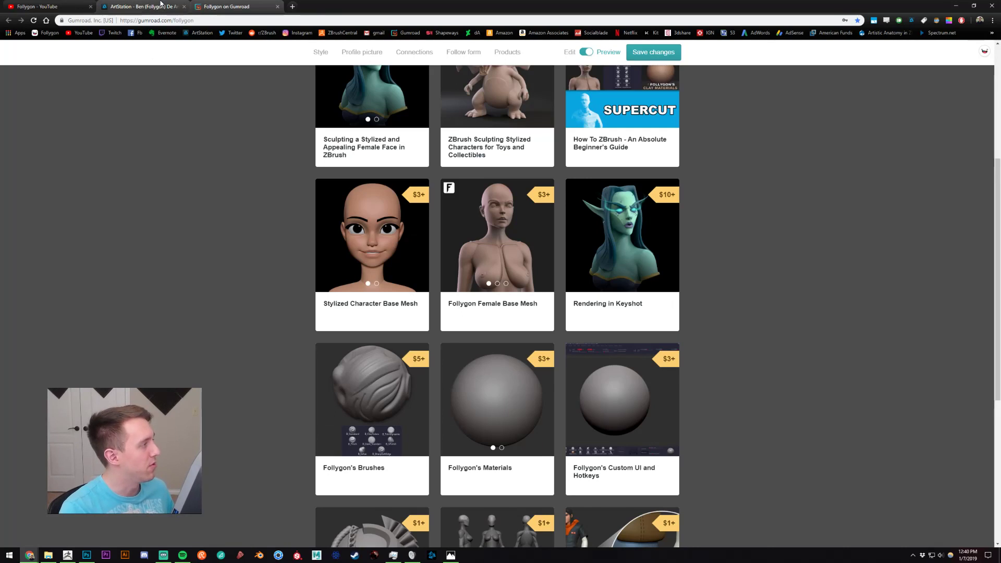
- In the browser's ArtStation portfolio, open the Android 17 artwork, look through its renders and open the linked Android17&18 concept
left_click(141, 7)
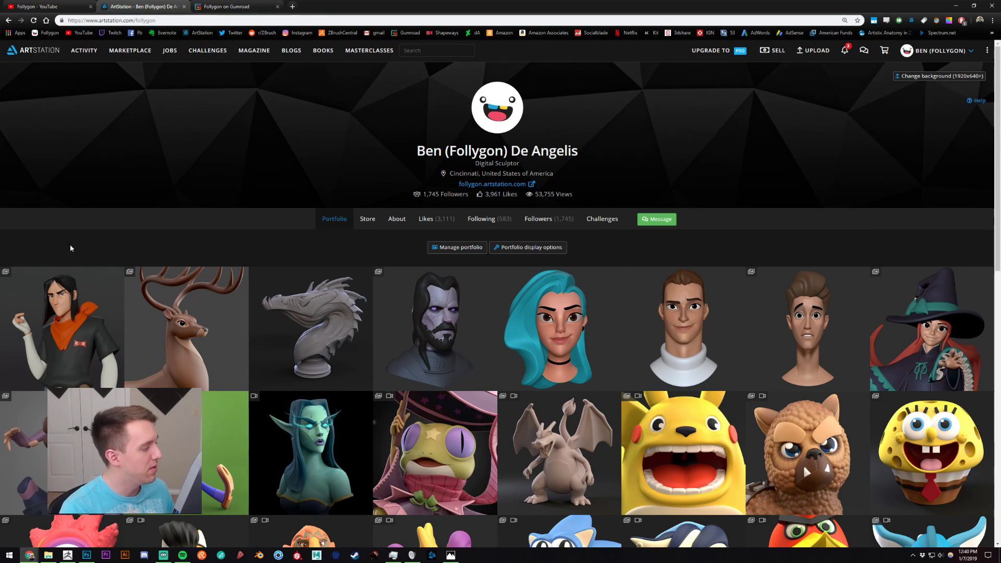
middle_click(46, 315)
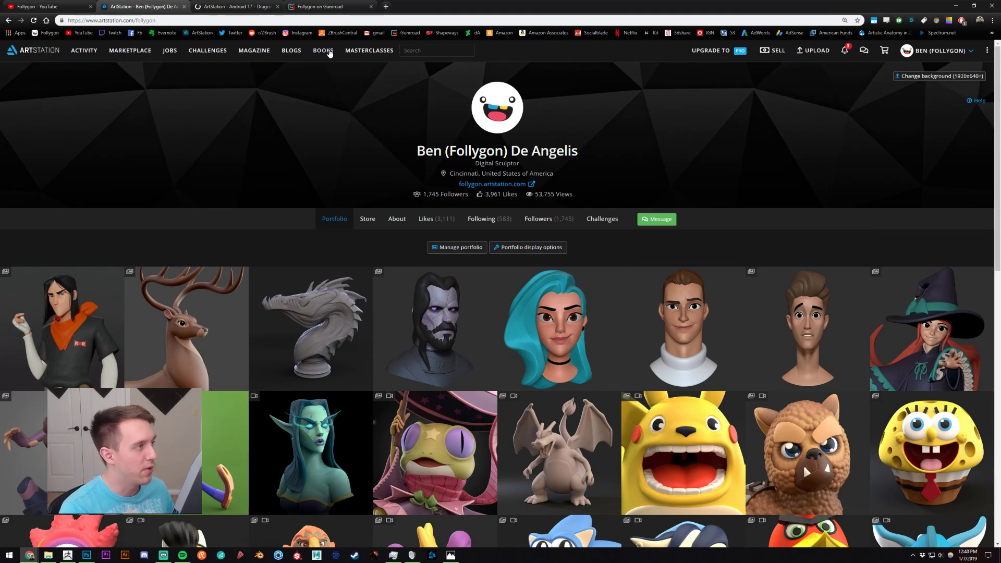
left_click(246, 6)
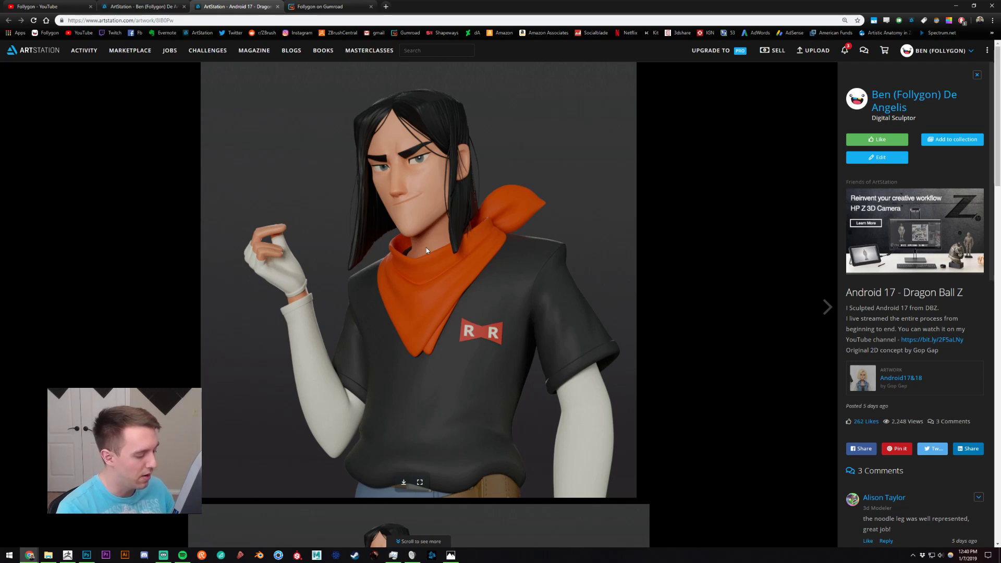
scroll(427, 247, "down", 6)
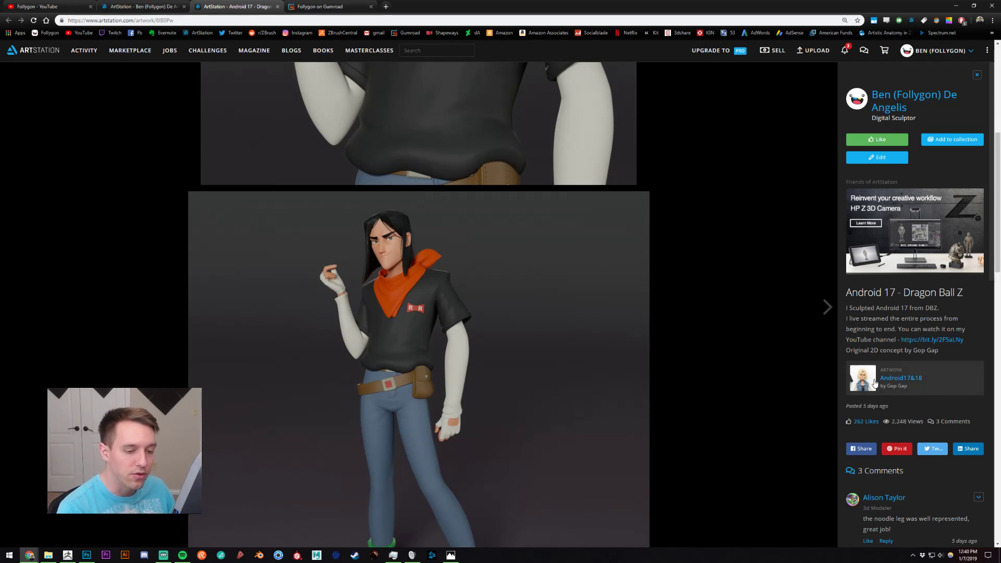
scroll(855, 376, "down", 1)
middle_click(811, 293)
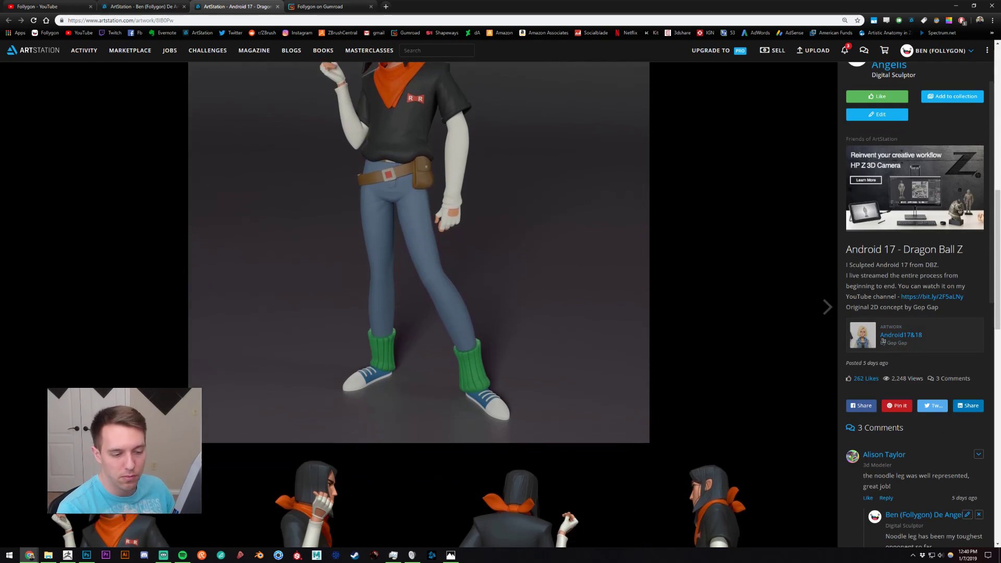
middle_click(901, 335)
left_click(314, 4)
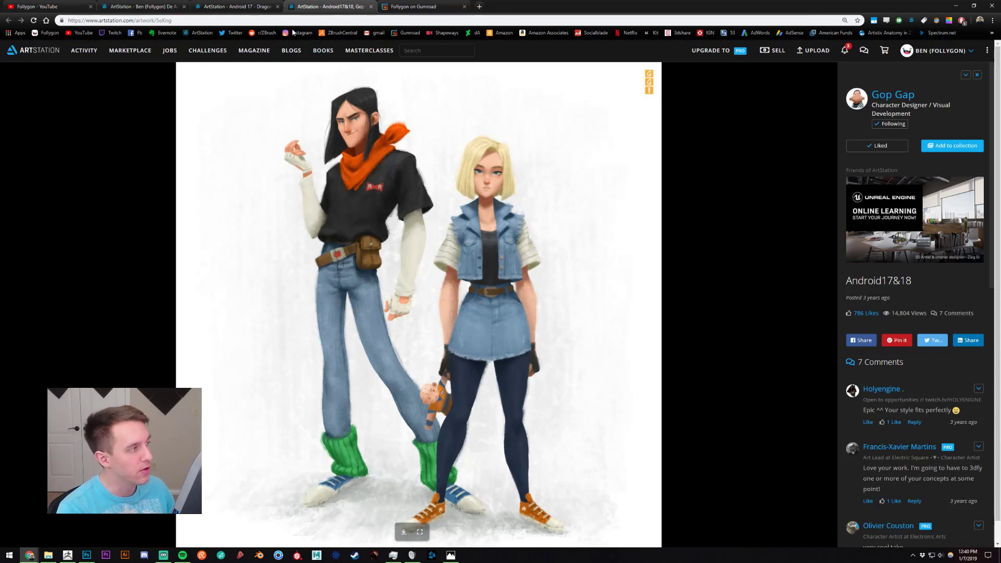
- Compare the Android 17 sculpt with its Android17&18 concept and close both artwork pages
left_click(238, 7)
scroll(312, 261, "up", 7)
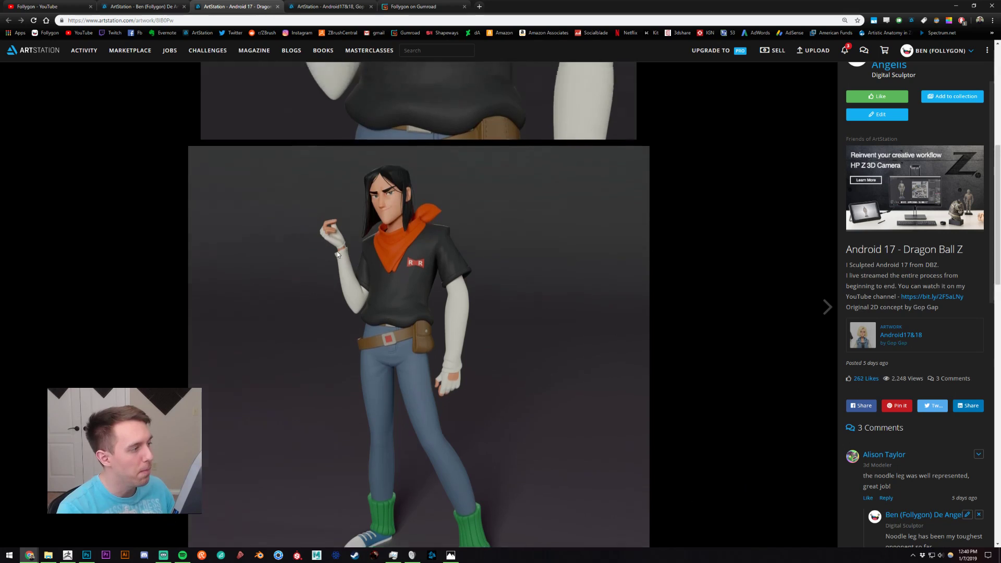
left_click(313, 7)
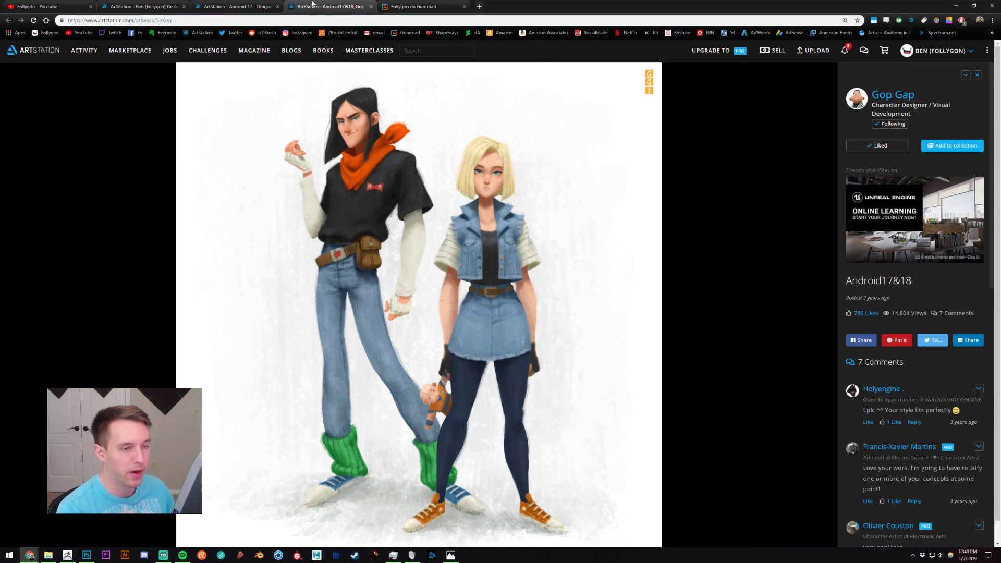
left_click(263, 4)
middle_click(308, 6)
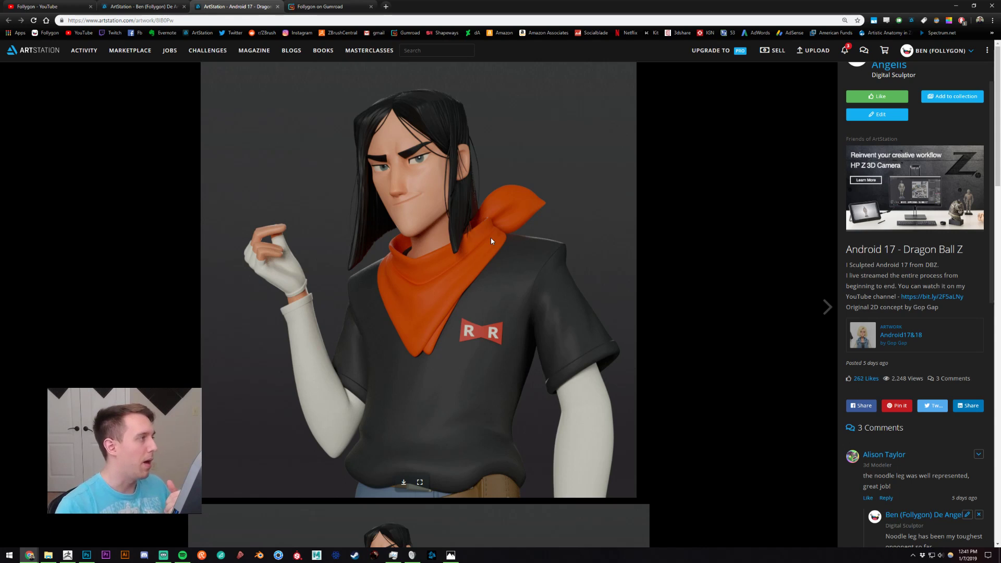
key("ctrl+w")
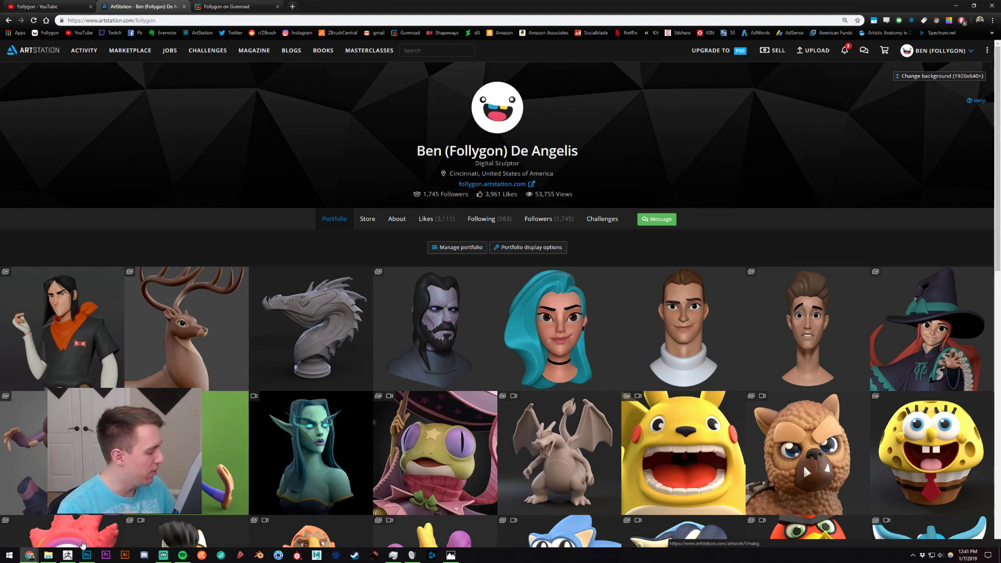
- Switch back to ZBrush, make the head the active subtool and set the Move brush's draw size to 61
left_click(68, 555)
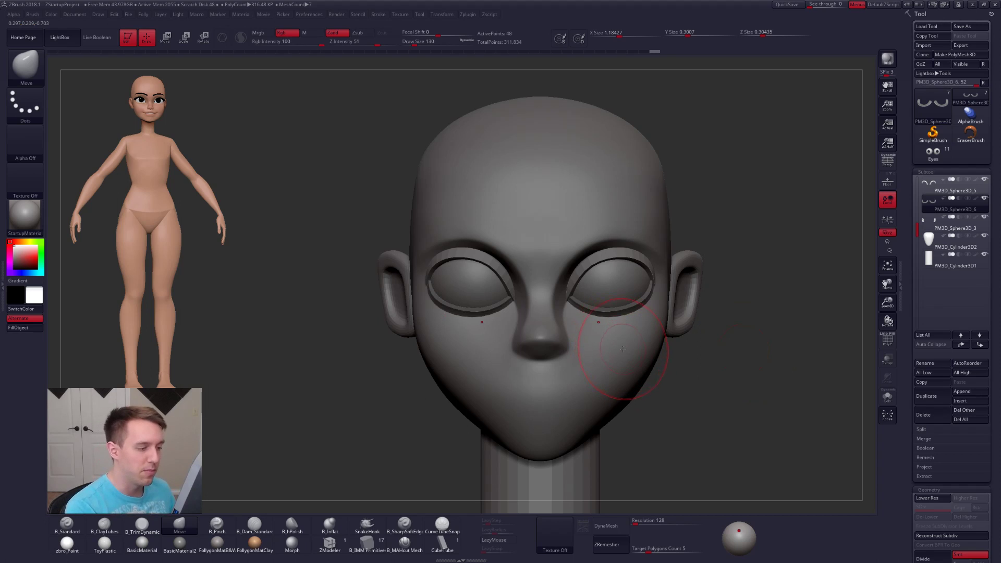
left_click(594, 326, "alt")
key("space")
left_click_drag(605, 328, 608, 327)
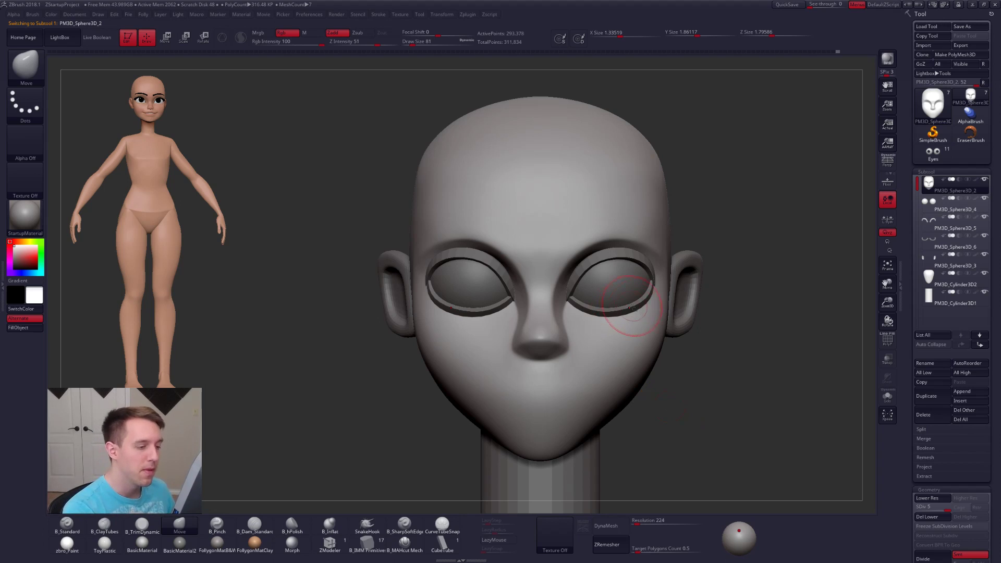
- Isolate the lower eyelids and reshape their outer corners with the Move brush at draw size 104
left_click(627, 308, "alt")
key("shift+s")
right_click_drag(628, 308, 662, 327, "ctrl")
key("space")
left_click_drag(662, 321, 664, 320)
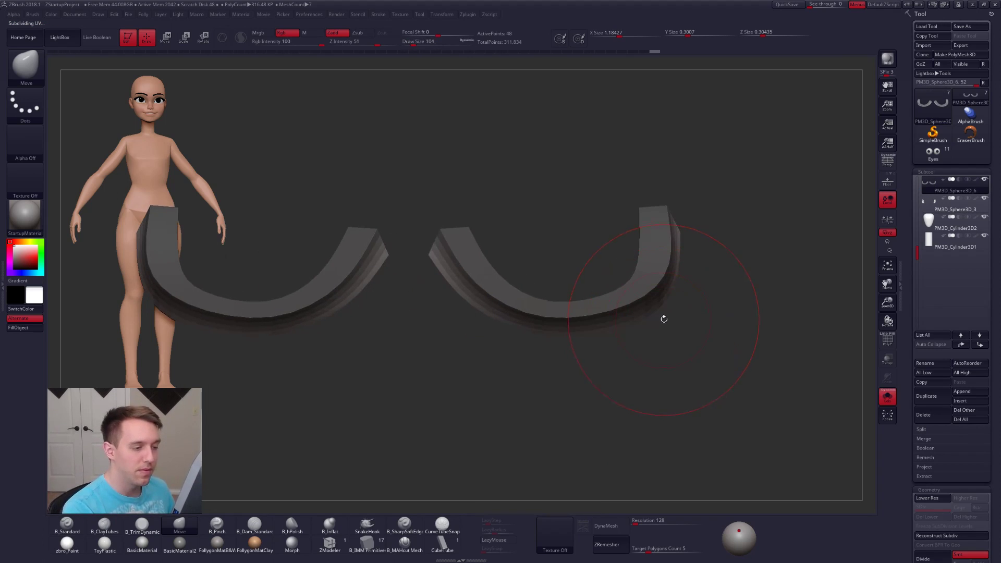
left_click_drag(680, 274, 675, 272)
mouse_move(675, 272)
right_mouse_down()
mouse_move(667, 294)
mouse_move(673, 282)
right_mouse_up()
left_click_drag(683, 249, 671, 246)
- Adjust the bottom curve and the inner part of the isolated lower eyelids with the Move brush
right_click_drag(629, 318, 660, 303)
left_click_drag(621, 337, 595, 337)
left_click_drag(524, 336, 523, 332)
right_click_drag(523, 334, 514, 326)
left_click_drag(465, 305, 461, 282)
right_click_drag(461, 282, 526, 249)
- Drop the lower eyelids to their lowest subdivision level and move their inner and bottom points at draw size 58
key("space")
left_click_drag(526, 249, 517, 253)
key("shift+d")
key("shift+d")
mouse_move(523, 272)
right_mouse_down()
mouse_move(513, 262)
mouse_move(540, 263)
right_mouse_up()
key("space")
left_click_drag(550, 255, 539, 251)
right_click_drag(522, 271, 559, 271, "alt")
left_click_drag(568, 283, 564, 277)
left_click_drag(521, 310, 514, 308)
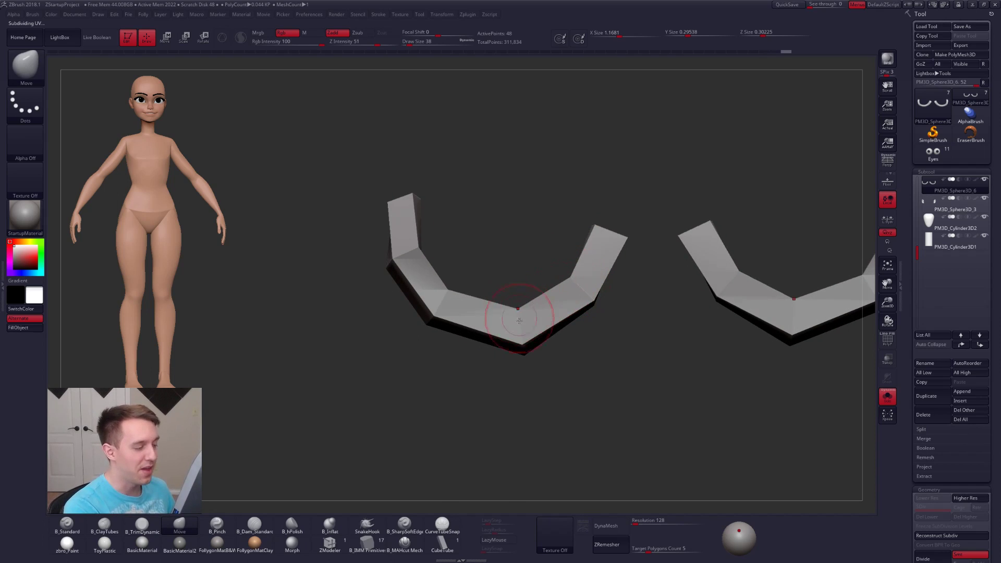
- Move the low-resolution points along the lower eyelids' outer side and at their outer tips
right_click_drag(512, 300, 510, 308)
left_click_drag(447, 290, 449, 285)
right_click_drag(418, 241, 422, 253)
key("space")
left_click_drag(433, 230, 427, 230)
left_click_drag(417, 186, 428, 185)
- Raise the lower eyelids' subdivision level, show the whole head again and fit the lids' outer part at draw size 140
mouse_move(460, 195)
right_mouse_down()
mouse_move(486, 268)
mouse_move(538, 294)
mouse_move(761, 346)
mouse_move(681, 344)
right_mouse_up()
key("d")
key("shift+s")
key("space")
left_click_drag(676, 327, 684, 326)
right_click_drag(662, 294, 704, 308)
key("space")
left_click_drag(670, 291, 666, 290)
right_click_drag(650, 279, 573, 280)
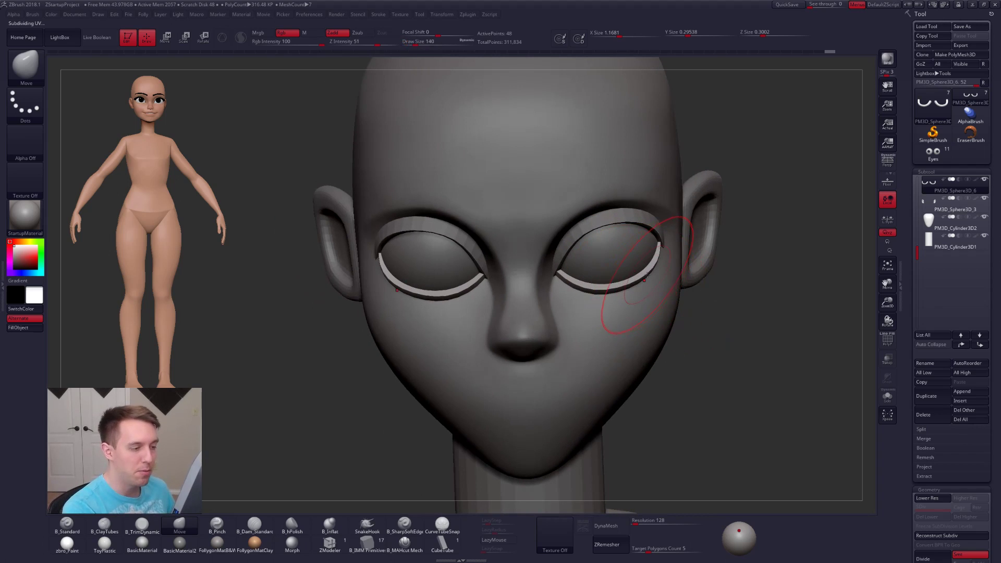
- Set the draw size to 130 and nudge the lower eyelids' outer curve against the cheek
right_click_drag(658, 282, 552, 279)
key("space")
left_click_drag(658, 277, 655, 275)
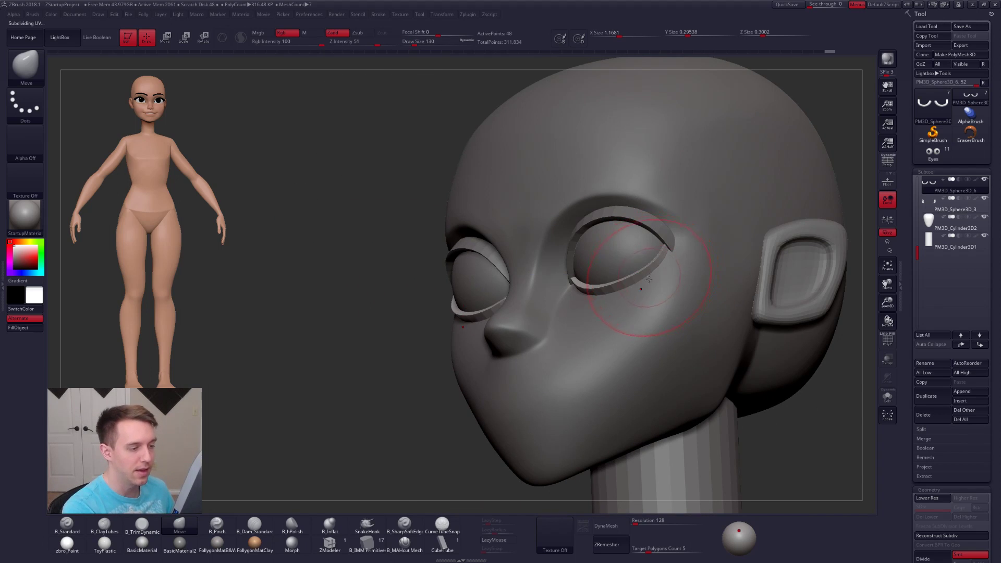
right_click_drag(650, 279, 664, 340)
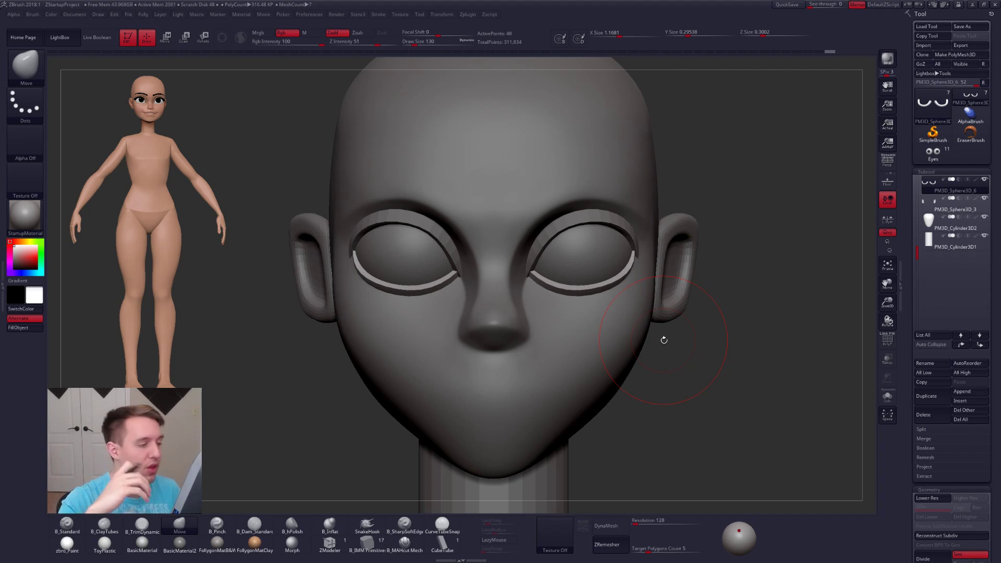
- Resize the Move brush and refine how the lower eyelids follow the eyes on the full head
key("space")
left_click_drag(607, 300, 598, 293)
mouse_move(736, 363)
left_mouse_down()
mouse_move(572, 324)
mouse_move(569, 311)
left_mouse_up()
key("space")
mouse_move(469, 307)
left_mouse_down()
mouse_move(605, 287)
mouse_move(605, 296)
left_mouse_up()
- Isolate the lower eyelids at their lowest subdivision level and set the Move brush's draw size to 43
key("alt+s")
key("space")
left_click_drag(595, 290, 586, 291)
mouse_move(490, 334)
left_mouse_down()
mouse_move(583, 269)
mouse_move(648, 339)
left_mouse_up()
key("shift+d")
key("space")
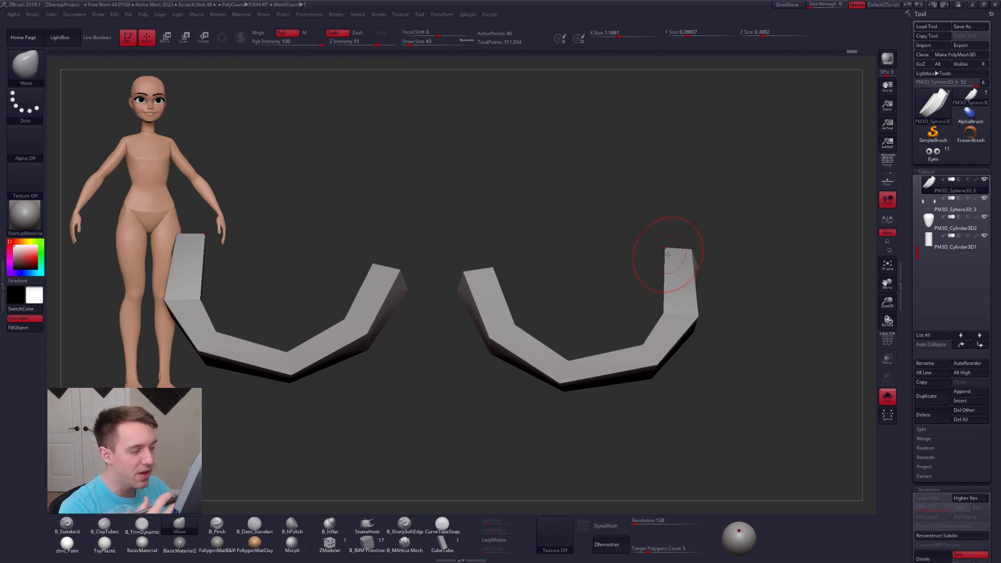
left_click_drag(663, 279, 688, 307, "alt")
mouse_move(694, 252)
left_mouse_down("ctrl")
mouse_move(684, 348)
mouse_move(631, 273)
mouse_move(652, 235)
left_mouse_up("ctrl")
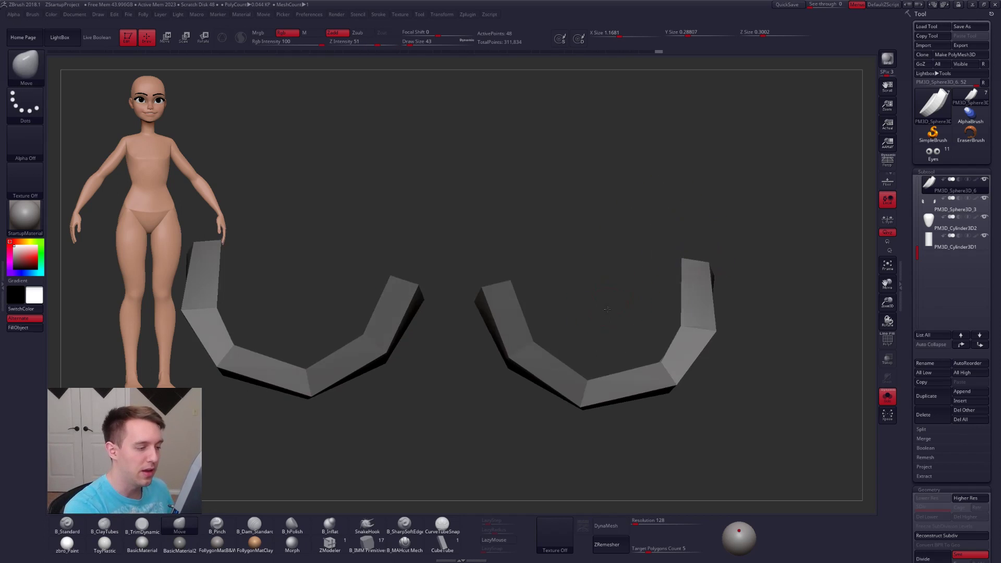
- Lasso-mask the inner part of the lower eyelid strips and subdivide their mesh
left_click_drag(635, 307, 601, 312)
mouse_move(502, 271)
left_mouse_down("ctrl")
mouse_move(548, 373)
mouse_move(637, 368)
left_mouse_up("ctrl")
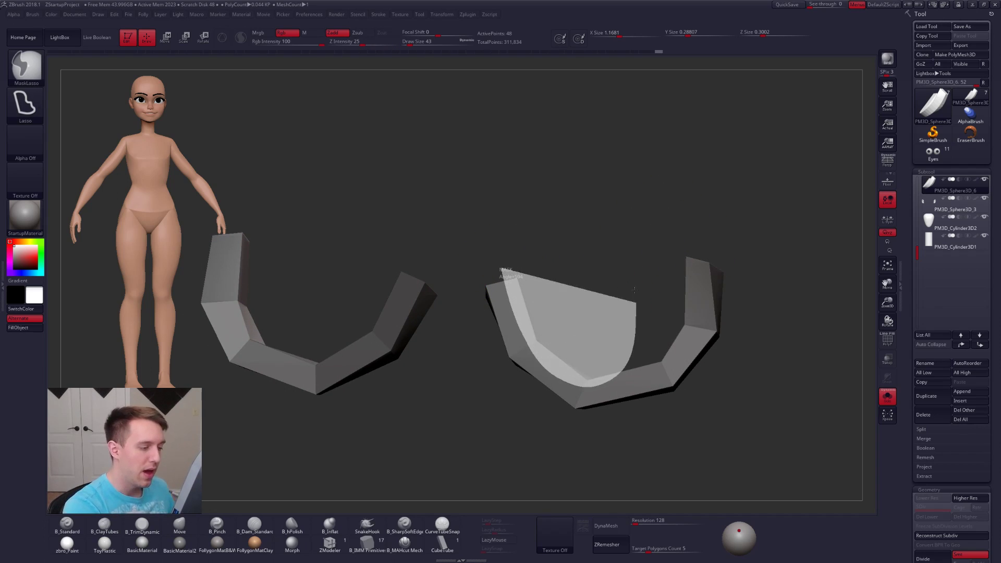
key("ctrl+d")
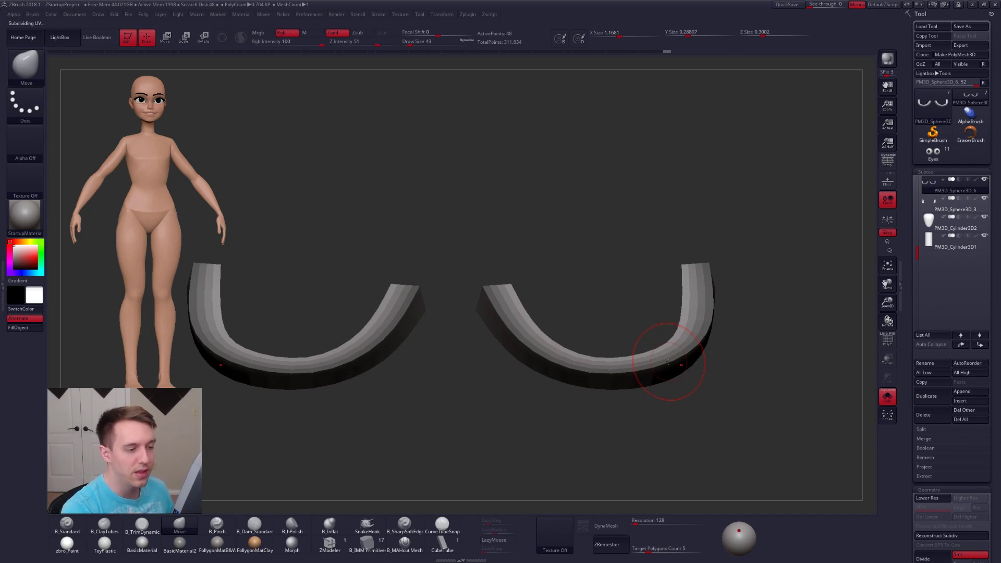
- Reposition the lower eyelids against the eyeballs with Transpose Move, checking them with the whole head shown
key("w")
key("shift+s")
left_click_drag(613, 392, 624, 368)
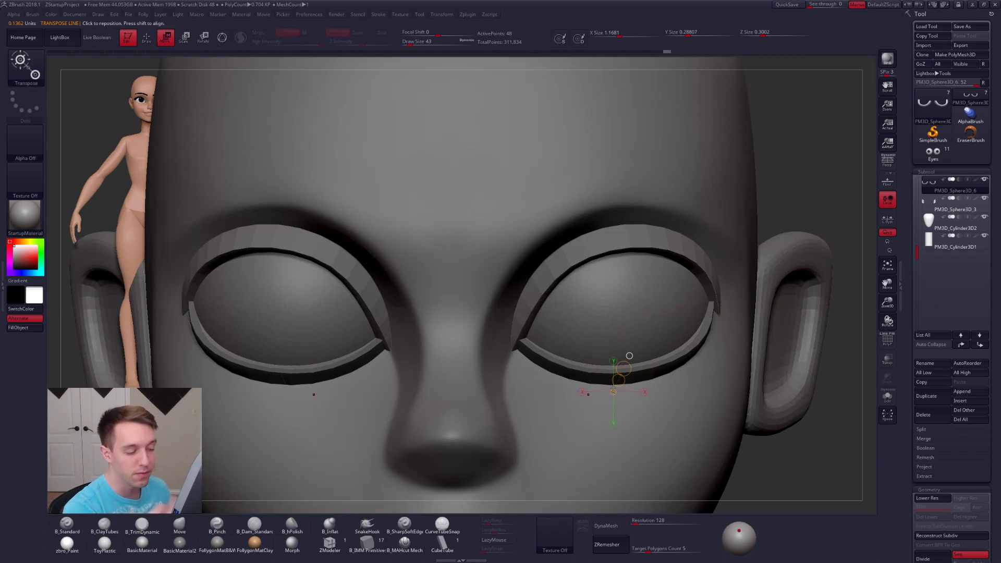
key("shift+s")
key("shift+s")
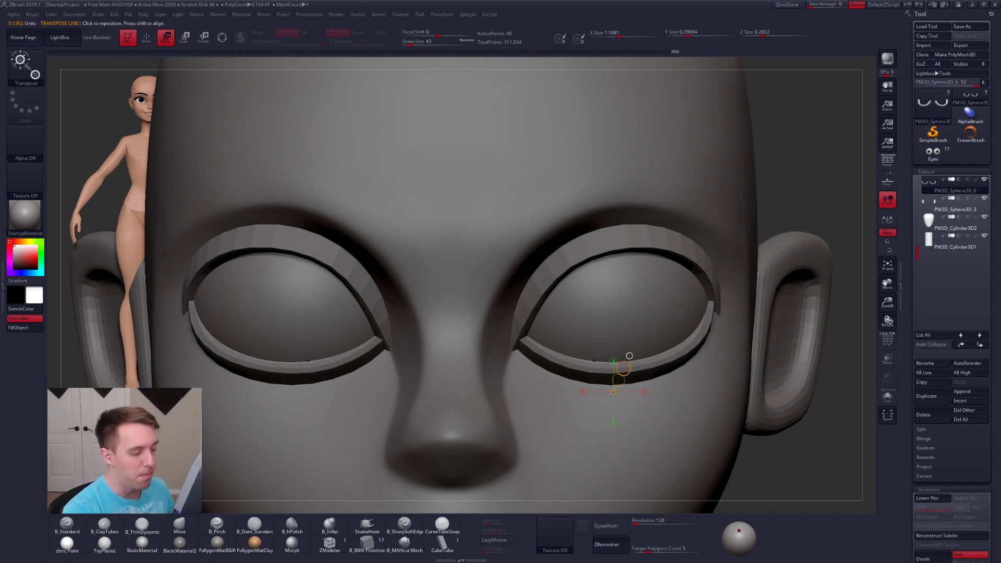
- Return to the Move brush for further shaping of the eyelids
key("q")
key("b")
key("m")
key("v")
mouse_move(712, 327)
right_mouse_down("ctrl")
mouse_move(731, 277)
mouse_move(643, 333)
right_mouse_up("ctrl")
key("shift+d")
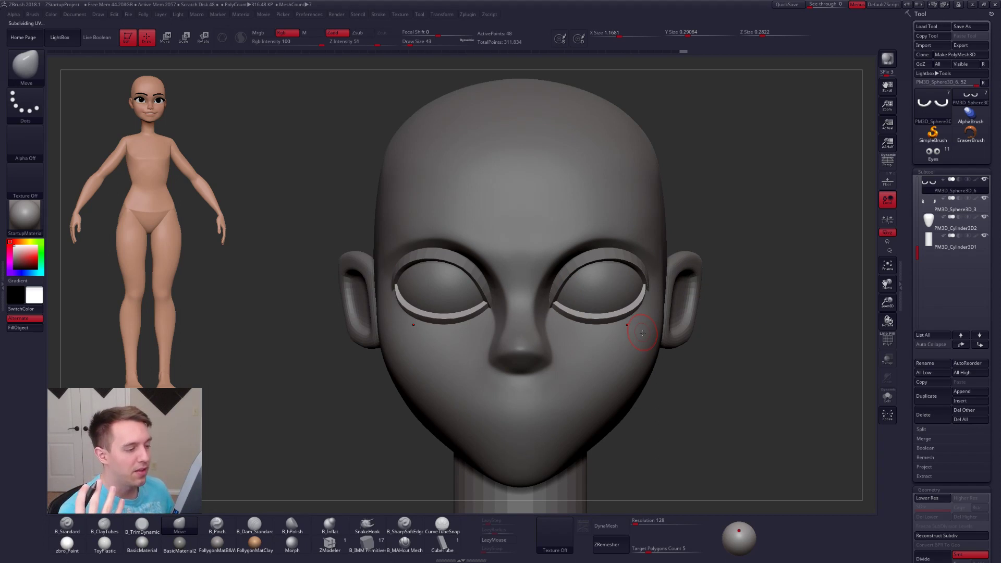
- Switch to the browser, view the deer sculpture "The Great Prince Of The Forest" on ArtStation, and return to ZBrush
key("alt+Tab")
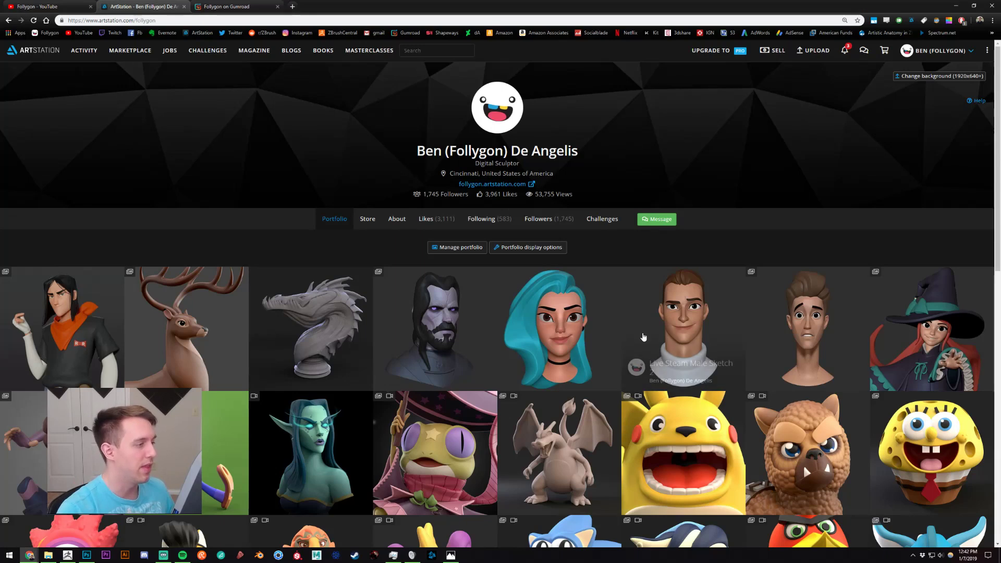
left_click(205, 320)
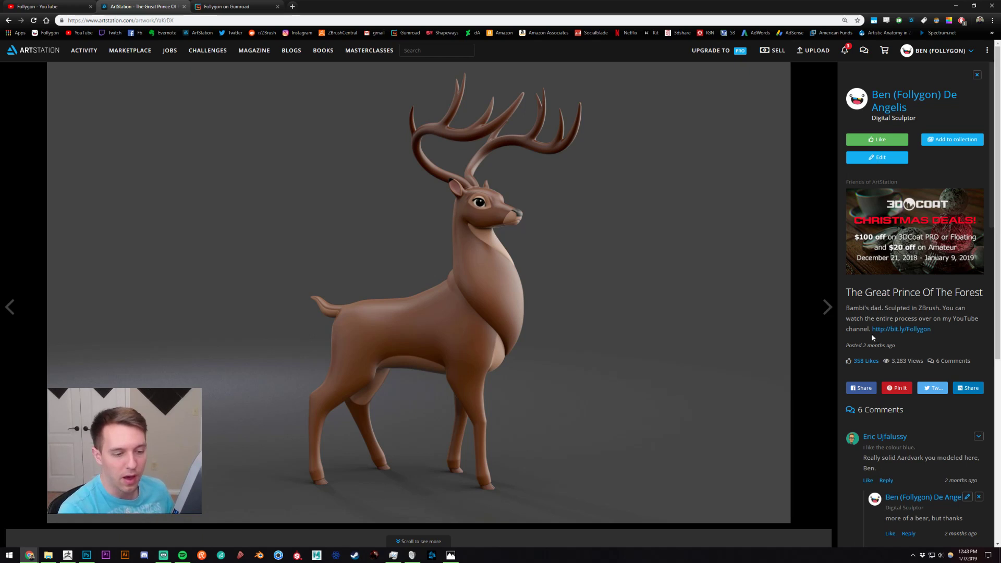
left_click(891, 104)
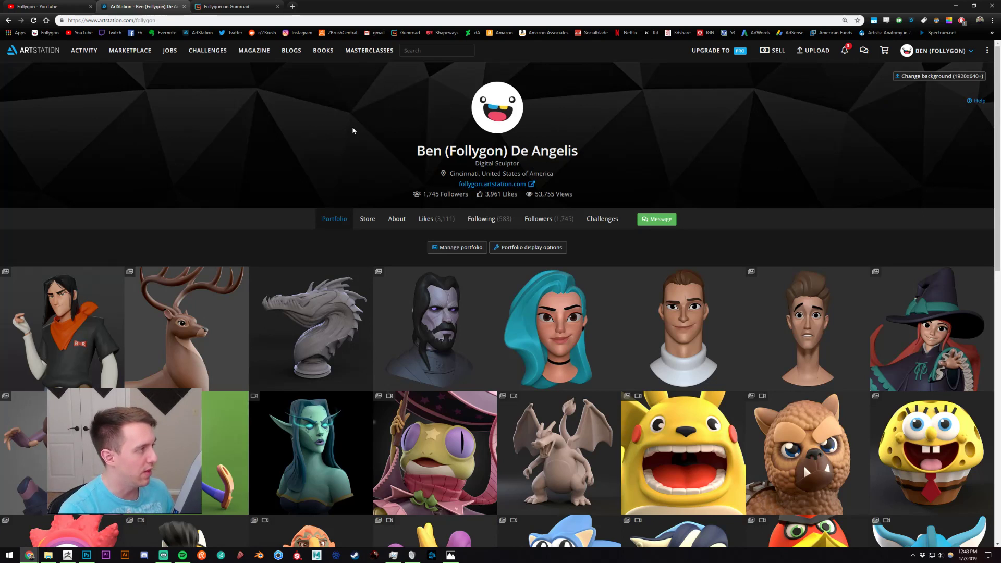
key("alt+Tab")
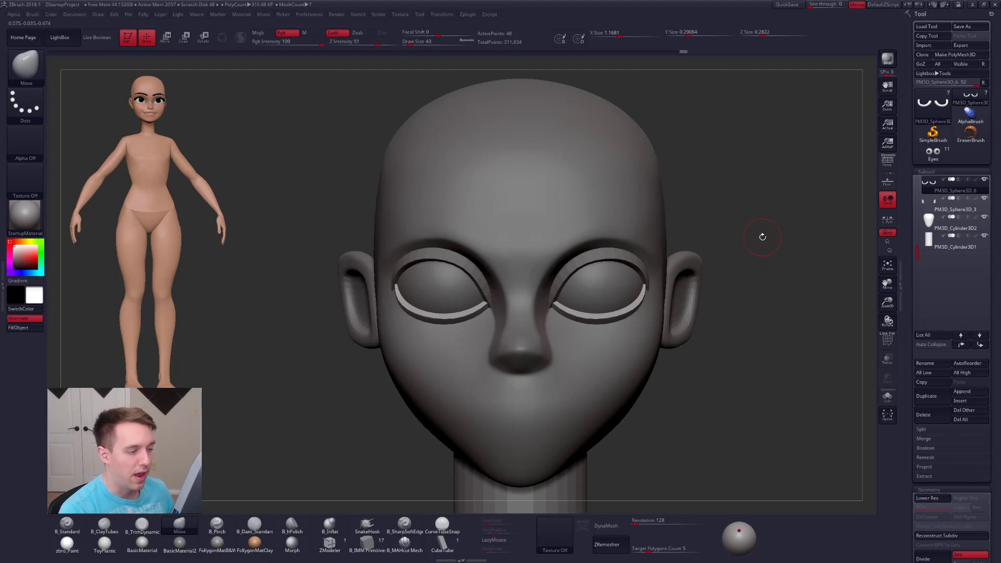
- Set the draw size to 113 and reshape the lower eyelids' curve around the eyeballs with the Move brush
key("space")
left_click_drag(576, 320, 585, 319)
right_click_drag(623, 320, 574, 263)
left_click_drag(643, 323, 600, 325)
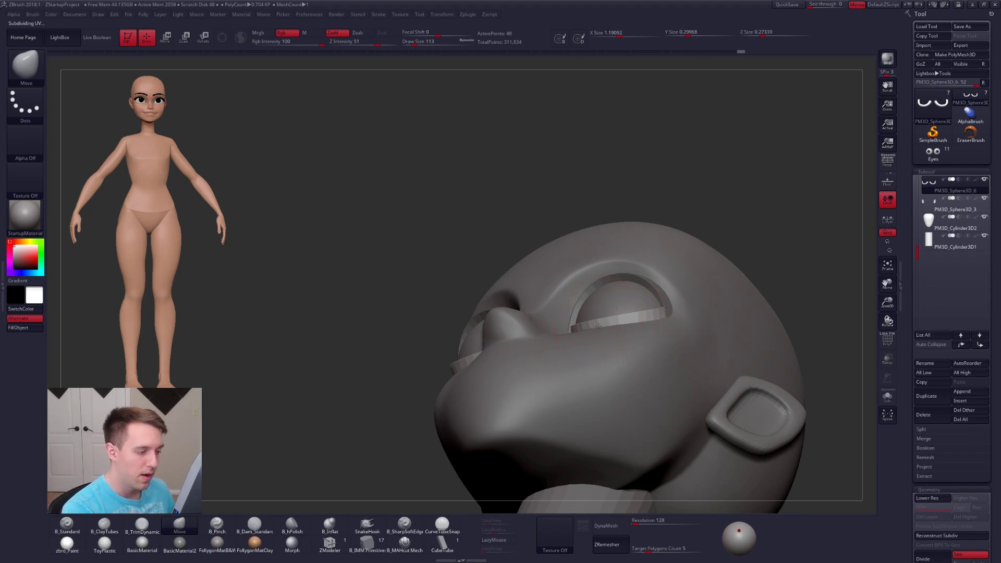
mouse_move(573, 308)
right_mouse_down()
mouse_move(615, 333)
mouse_move(593, 331)
right_mouse_up()
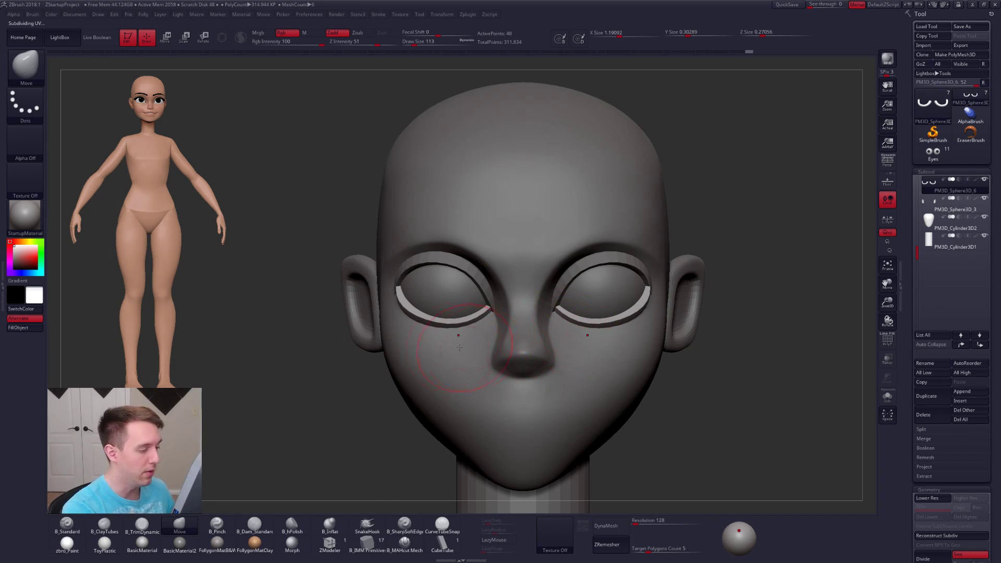
- Reshape the upper eyelids with the Move brush, adjusting the top arc and the inner corners beside the nose
right_click_drag(592, 318, 592, 271, "ctrl")
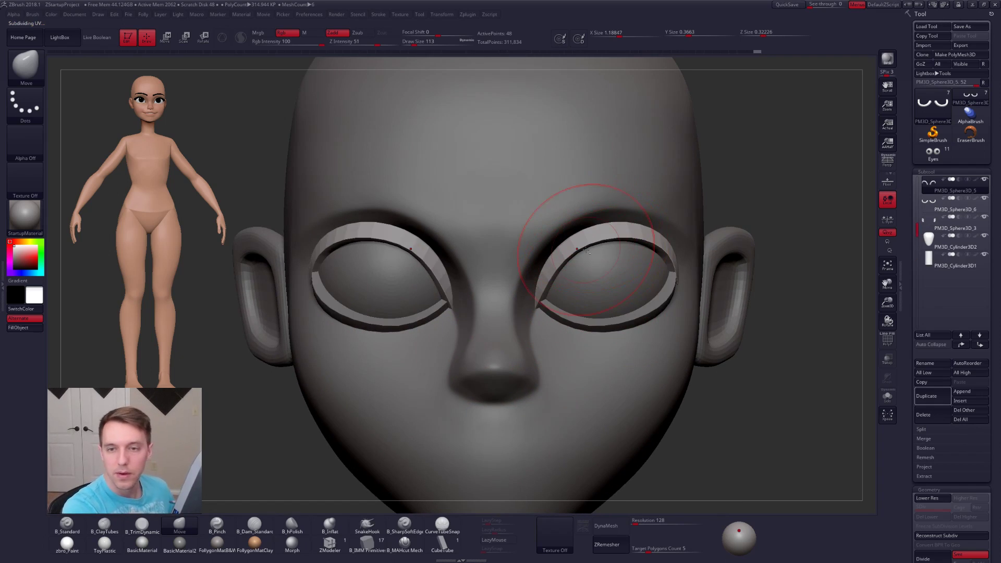
right_click_drag(573, 267, 618, 299, "alt")
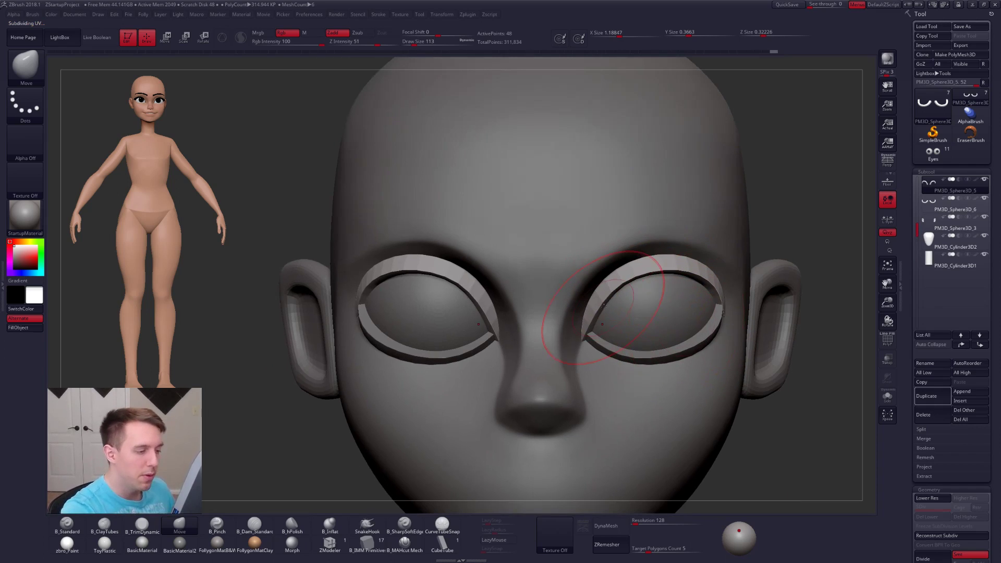
left_click_drag(657, 292, 657, 287)
right_click_drag(657, 286, 658, 299)
left_click_drag(669, 273, 672, 266)
mouse_move(672, 328)
right_mouse_down()
mouse_move(673, 304)
mouse_move(658, 338)
right_mouse_up()
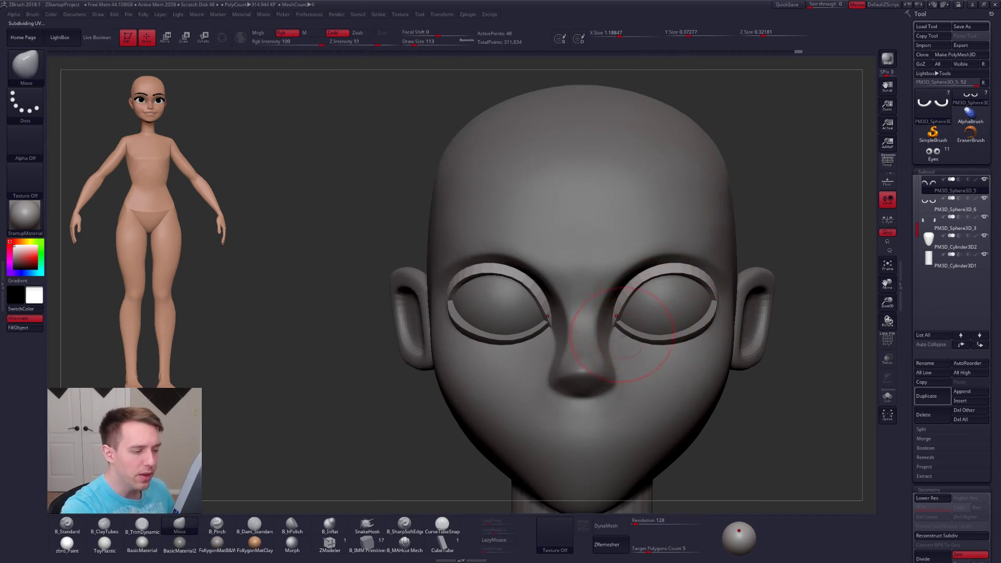
left_click_drag(617, 331, 615, 342)
right_click_drag(623, 343, 629, 339)
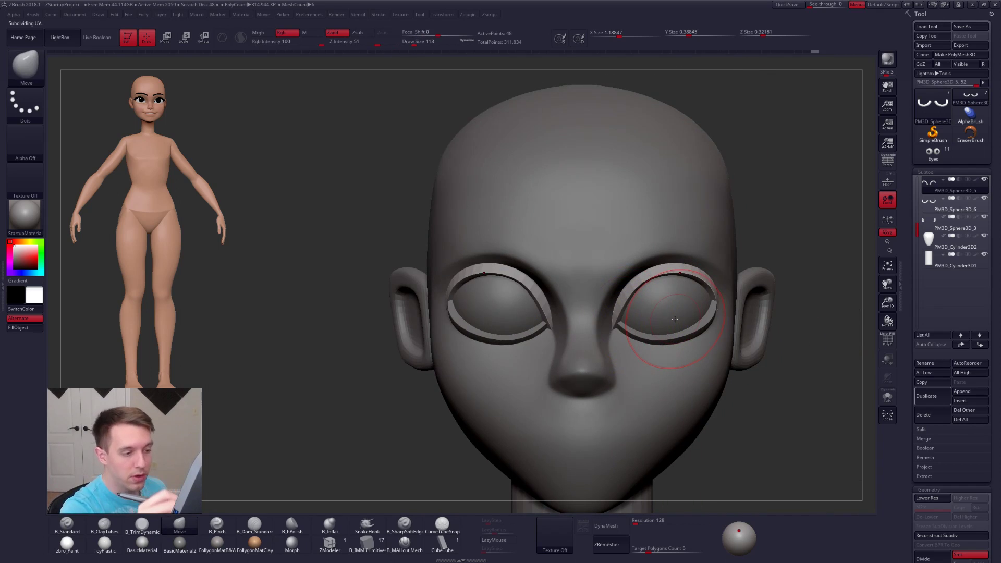
- Select the eyeballs subtool and enlarge both eyeballs with Transpose Scale using local symmetry
left_click_drag(918, 210, 917, 181)
left_click(951, 203)
key("e")
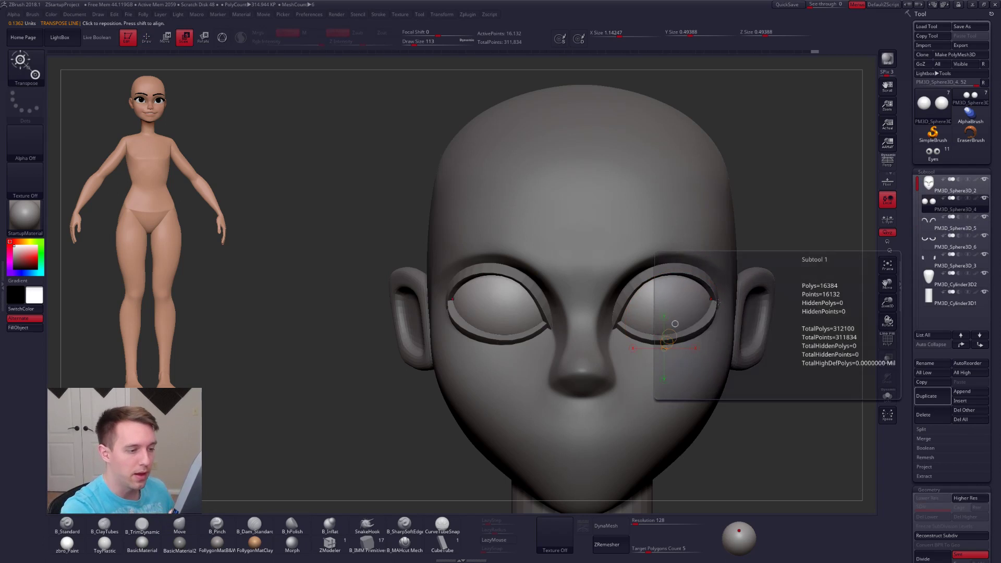
left_click_drag(712, 301, 787, 303, "shift")
key("shift+s")
key("ctrl+z")
left_click(888, 219)
left_click(888, 396)
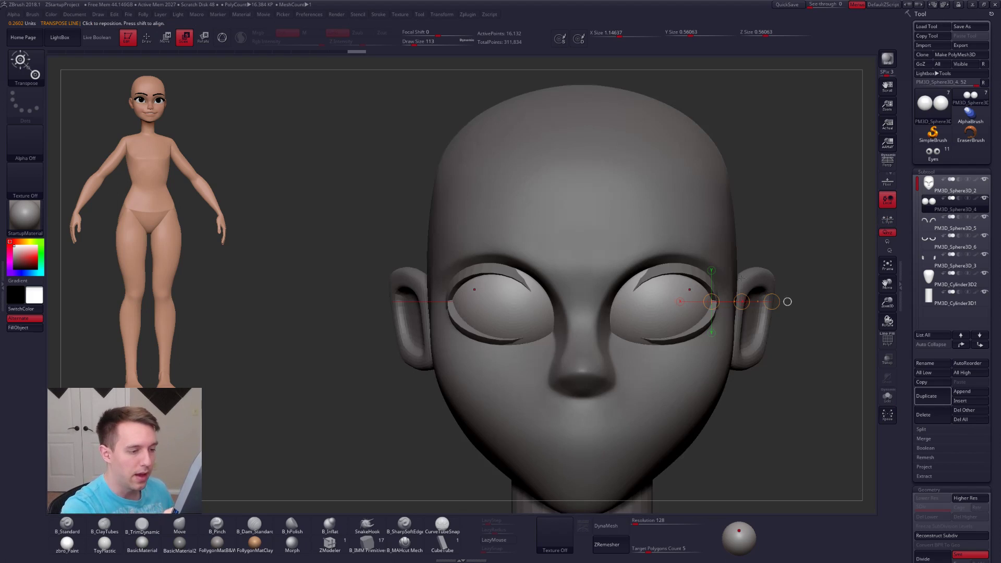
- Reposition the enlarged eyeballs behind the eyelids with Transpose Move, shifting them slightly apart
left_click_drag(758, 264, 652, 266, "shift")
key("w")
mouse_move(685, 310)
left_mouse_down("shift")
mouse_move(765, 310)
mouse_move(725, 310)
left_mouse_up("shift")
left_click_drag(589, 334, 696, 337, "shift")
mouse_move(707, 299)
left_mouse_down("shift")
mouse_move(781, 299)
mouse_move(739, 299)
left_mouse_up("shift")
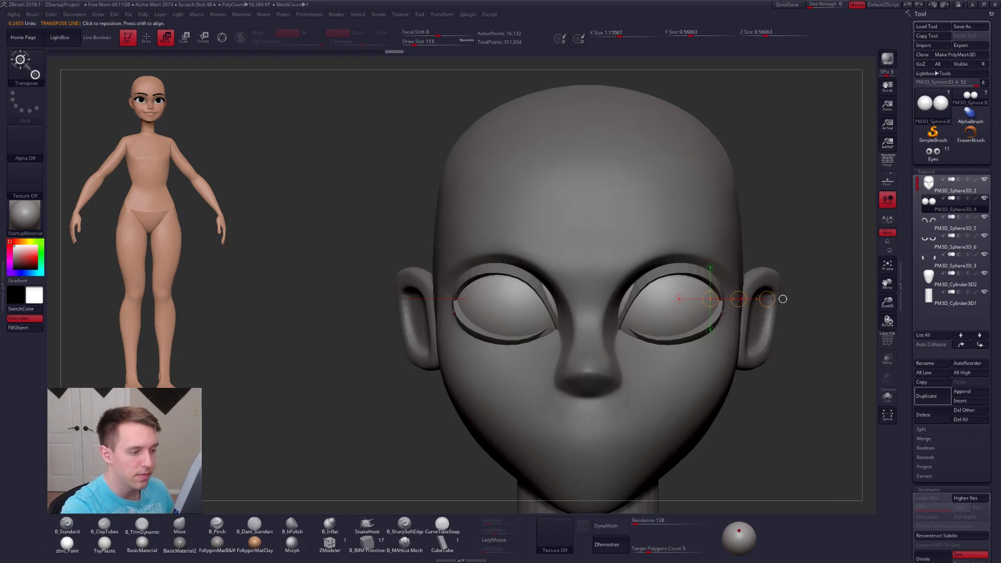
- Select the lower eyelids and adjust their inner corners with the Move brush at draw size 170
left_click(695, 336, "alt")
key("q")
key("space")
left_click_drag(635, 338, 622, 347)
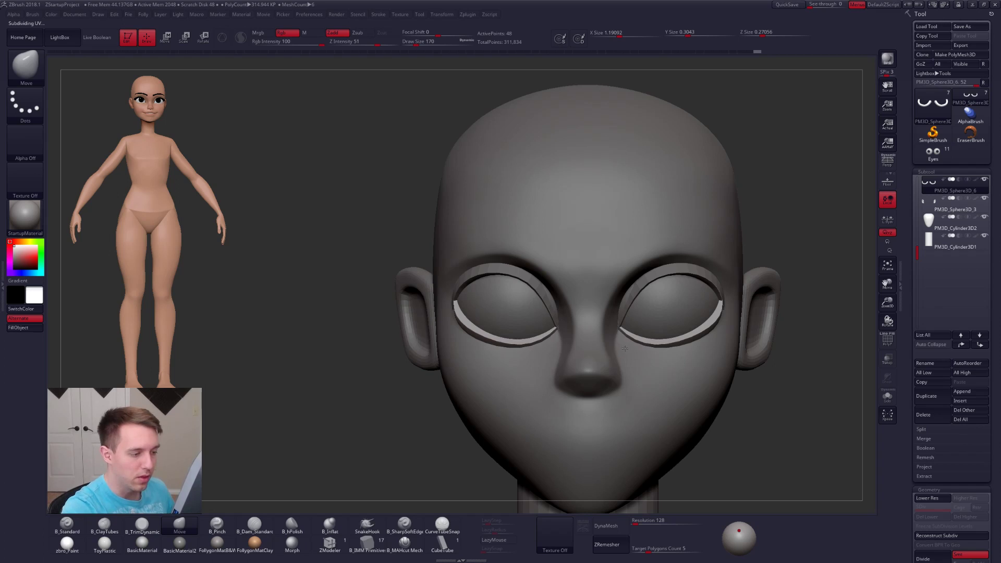
- Select the upper eyelids and refine their inner corners and curve with the Move brush
left_click(636, 295, "alt")
mouse_move(644, 319)
right_mouse_down()
mouse_move(622, 317)
mouse_move(645, 315)
right_mouse_up()
left_click_drag(645, 314, 639, 305)
mouse_move(640, 313)
right_mouse_down()
mouse_move(615, 349)
mouse_move(646, 339)
right_mouse_up()
left_click_drag(666, 331, 668, 323)
mouse_move(669, 323)
right_mouse_down("alt")
mouse_move(665, 310)
mouse_move(707, 318)
mouse_move(673, 308)
right_mouse_up("alt")
- Scale the eyeballs down slightly using local symmetry, switch to Transpose Rotate, and turn local symmetry off
right_click_drag(676, 360, 697, 296, "alt")
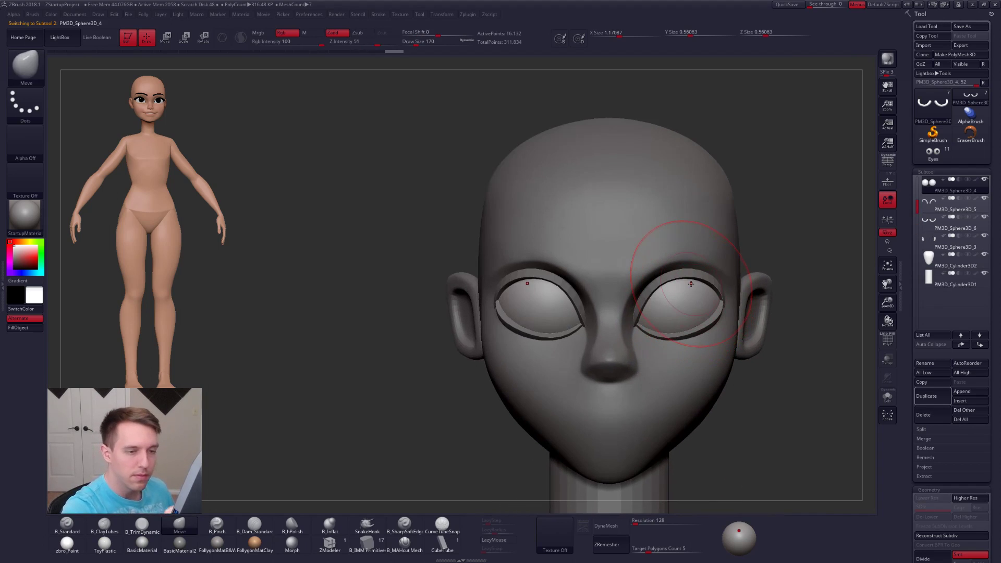
left_click(887, 220)
key("r")
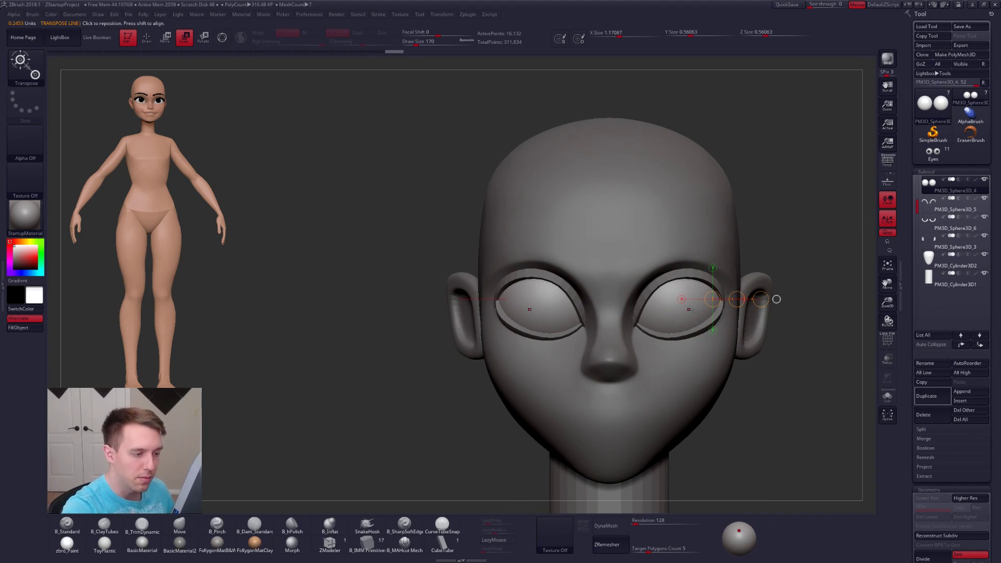
mouse_move(720, 299)
left_mouse_down("shift")
mouse_move(714, 359)
mouse_move(799, 299)
left_mouse_up("shift")
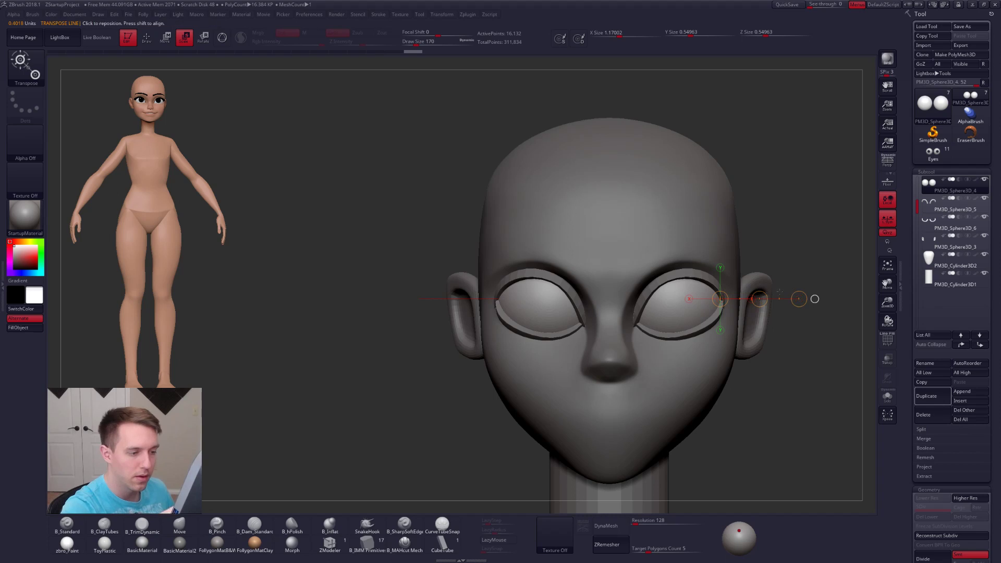
key("r")
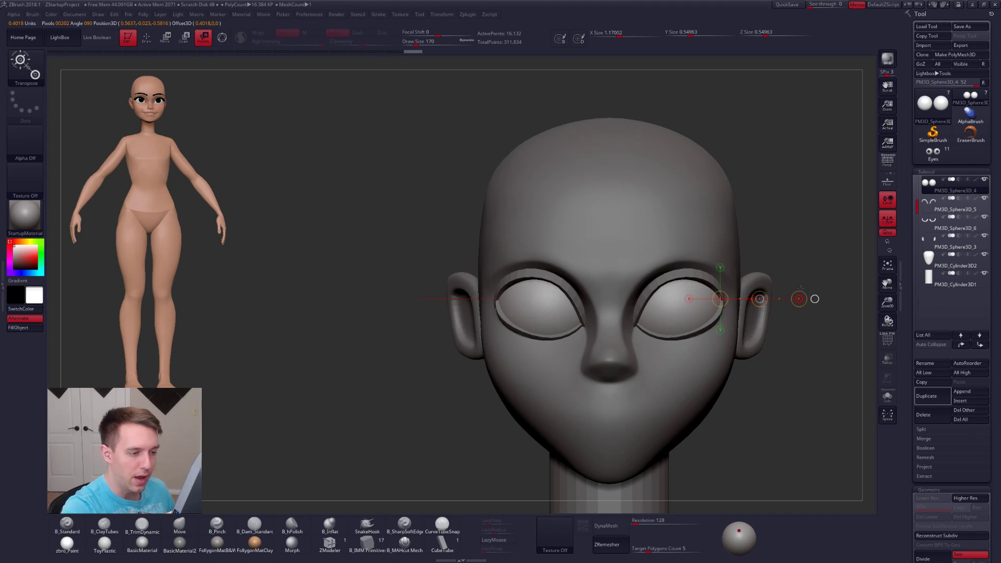
left_click(888, 218)
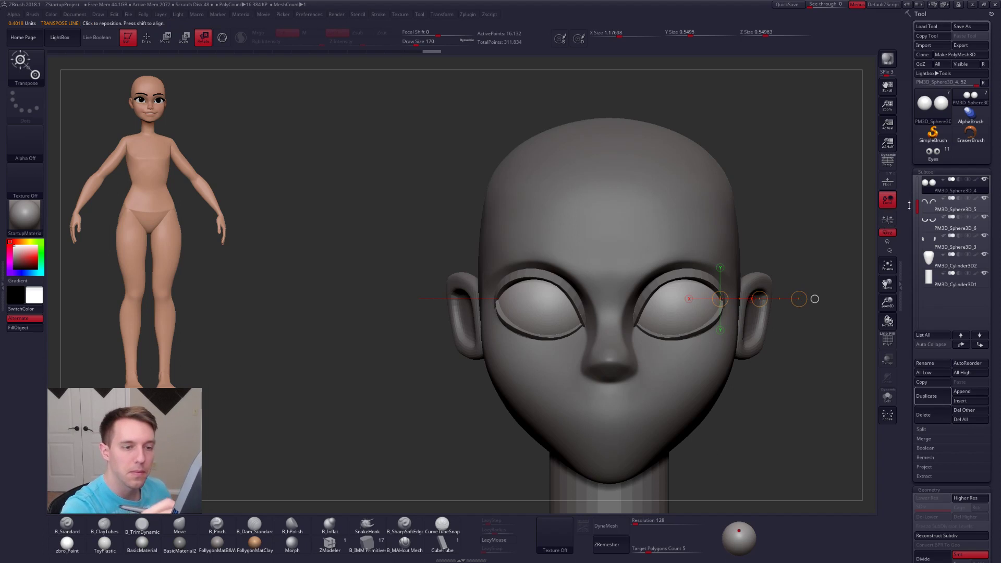
- Select the upper eyelids and adjust their outer corners with the Move brush
key("q")
left_click(686, 273, "alt")
right_click_drag(686, 272, 696, 260)
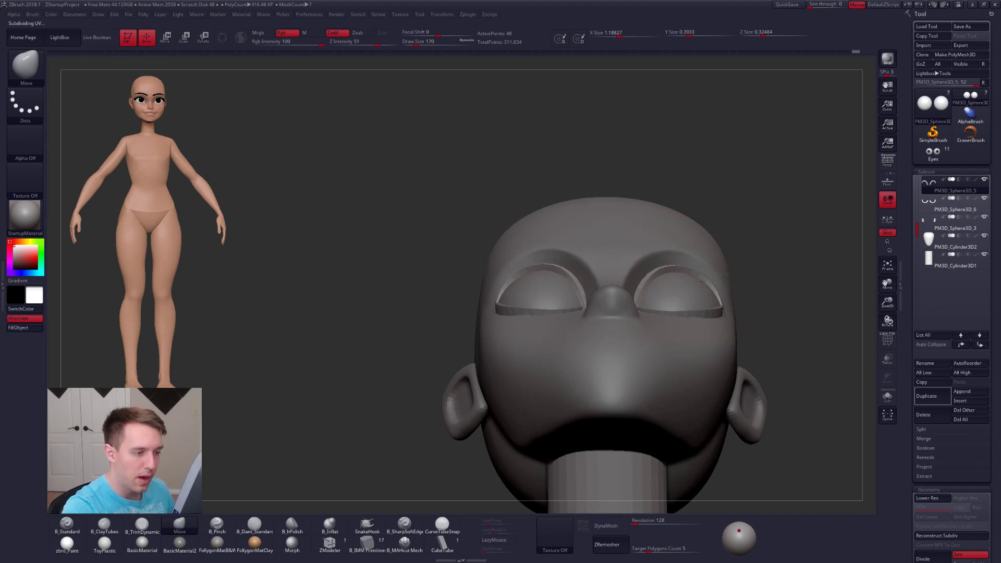
key("space")
left_click_drag(718, 294, 727, 322)
right_click_drag(720, 311, 696, 380)
- Select the lower eyelids and reshape their bottom curve and inner side around the eyeballs
left_click(702, 338, "alt")
left_click_drag(691, 342, 693, 350)
key("space")
right_click_drag(694, 351, 649, 349)
left_click_drag(645, 339, 641, 342)
mouse_move(652, 349)
right_mouse_down()
mouse_move(670, 383)
mouse_move(671, 333)
mouse_move(670, 347)
mouse_move(706, 362)
mouse_move(689, 358)
right_mouse_up()
- Isolate the lower eyelids at their lowest subdivision with PolyFrame on and move their lower-edge vertices at draw size 18
key("shift+d")
key("shift+f")
key("d")
key("alt+s")
key("s")
left_click_drag(675, 353, 647, 353)
key("shift+d")
right_click_drag(677, 348, 647, 313)
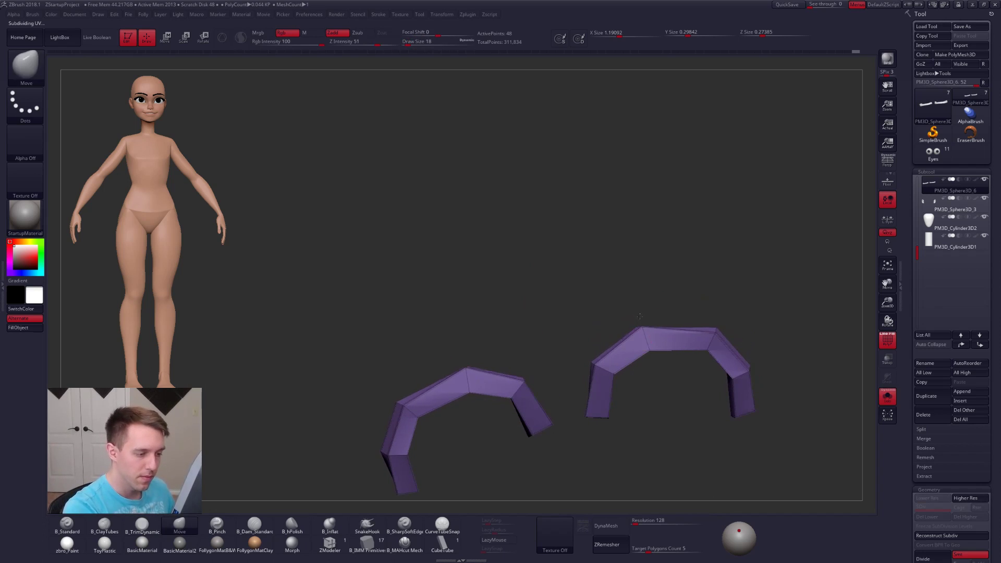
left_click_drag(712, 332, 726, 316)
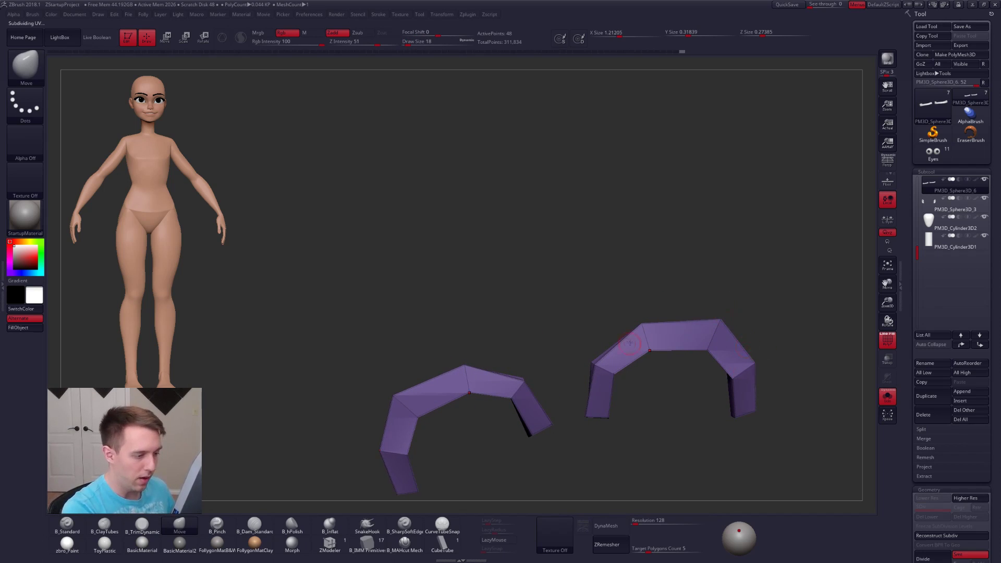
right_click_drag(746, 365, 659, 375)
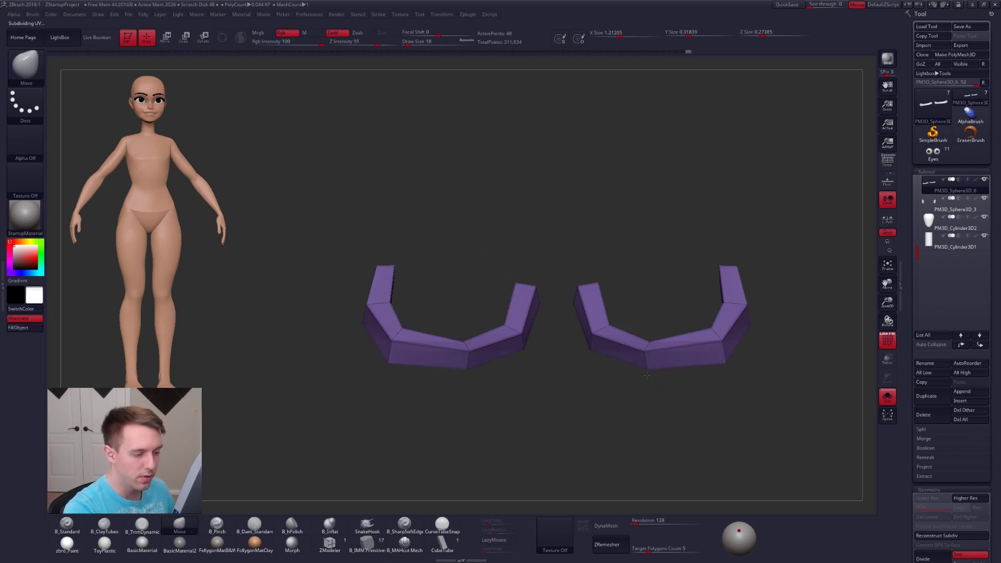
left_click_drag(647, 374, 647, 383)
- Show the whole head, raise the eyelid subdivision, and adjust the lower eyelids from the side at draw size 61
key("shift+s")
key("d")
mouse_move(697, 360)
right_mouse_down()
mouse_move(751, 365)
mouse_move(749, 354)
right_mouse_up()
key("shift+f")
key("space")
left_click_drag(731, 387, 736, 386)
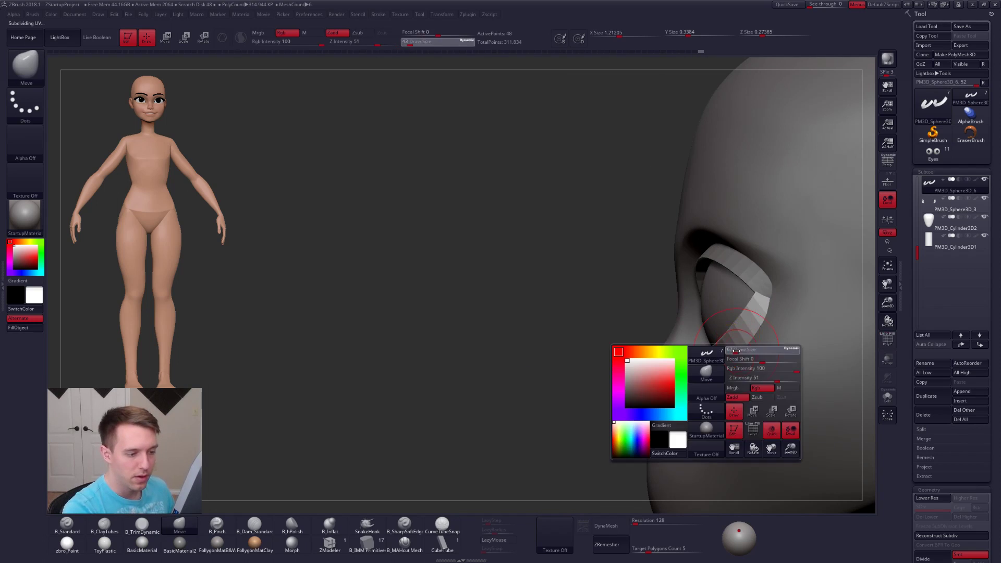
left_click_drag(754, 340, 751, 340)
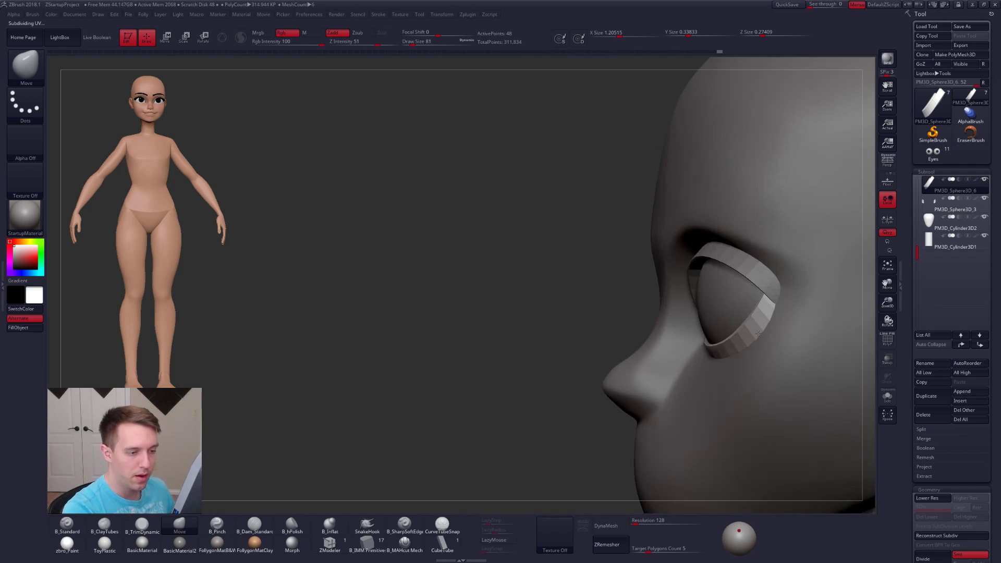
- Isolate the lower eyelids and pull in their outer sides, working down to the lowest subdivision at draw size 21
mouse_move(759, 333)
right_mouse_down()
mouse_move(840, 337)
mouse_move(835, 350)
right_mouse_up()
key("shift+s")
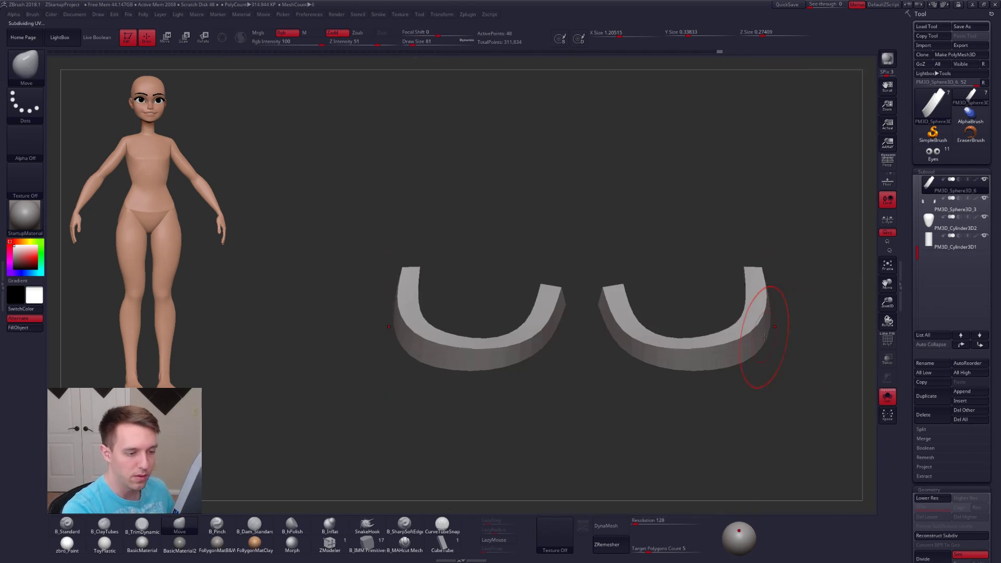
key("space")
left_click_drag(775, 334, 770, 334)
key("shift+f")
key("shift+d")
right_click_drag(768, 339, 722, 347, "alt")
key("space")
left_click_drag(722, 346, 711, 341)
right_click_drag(702, 342, 720, 337)
right_click_drag(677, 371, 670, 391)
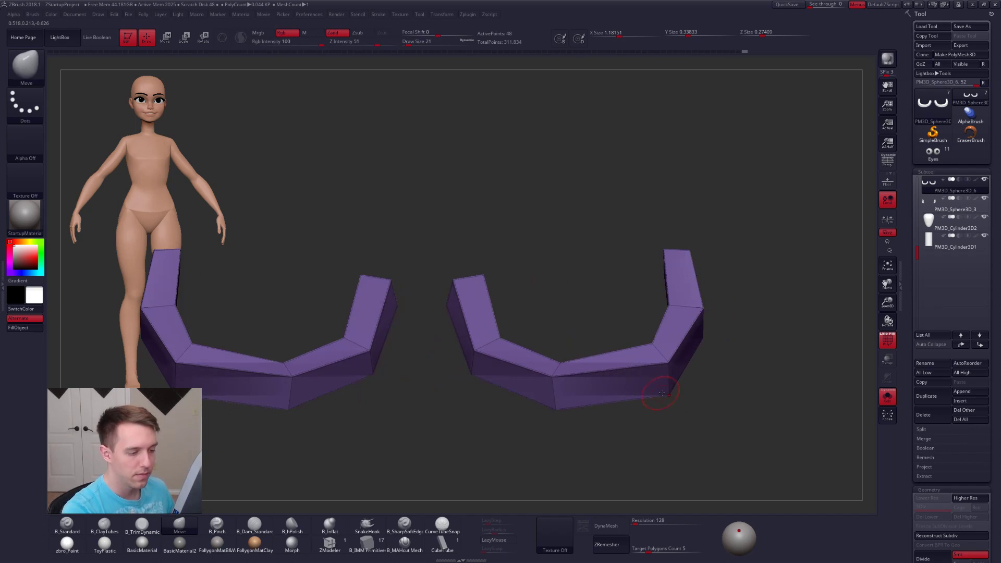
- Raise the lower eyelids' subdivision and adjust their bottom edge against the head at draw size 68
key("d")
key("d")
key("alt+s")
key("space")
left_click_drag(647, 378, 659, 378)
key("shift+f")
right_click_drag(655, 387, 630, 393)
- Isolate the lower eyelids at their lowest subdivision and insert extra edge loops across them with ZModeler
key("shift")
key("shift+d")
key("shift+d")
key("shift+f")
key("alt+s")
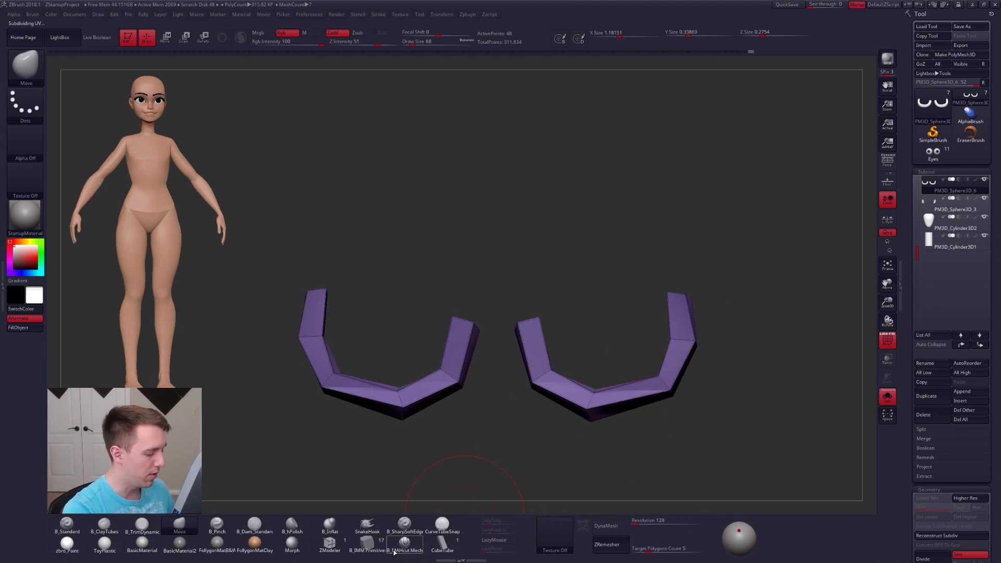
left_click(330, 544)
right_click_drag(518, 431, 558, 386, "alt")
right_click_drag(643, 368, 693, 344, "ctrl")
key("space")
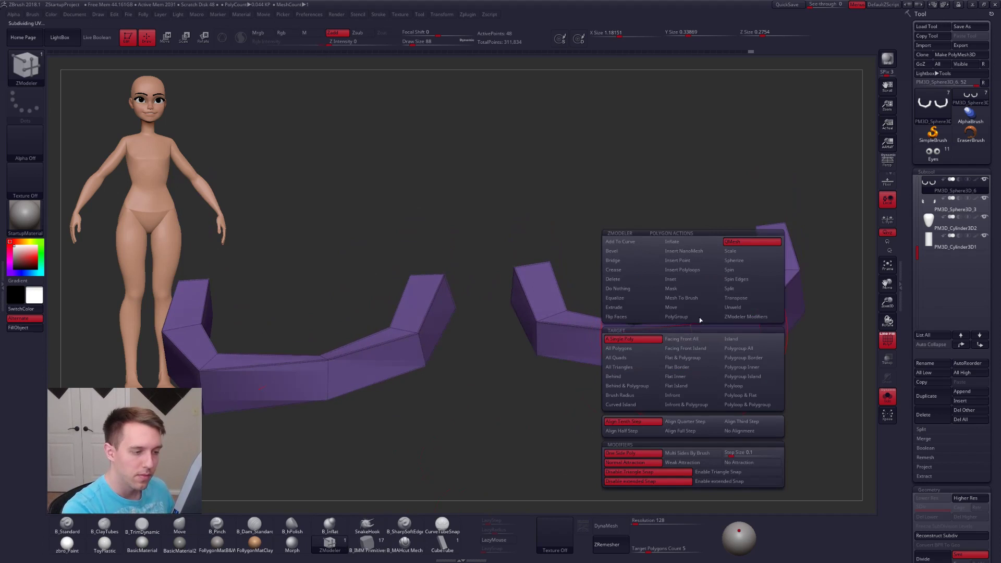
key("space")
left_click(693, 269)
left_click(751, 386)
left_click(678, 344)
left_click_drag(683, 433, 689, 406)
- Adjust the lower eyelids' shape with the Move brush at draw size 33 and raise their subdivision
key("b")
key("m")
key("v")
mouse_move(697, 360)
left_mouse_down()
mouse_move(686, 353)
mouse_move(692, 346)
left_mouse_up()
key("space")
key("alt+s")
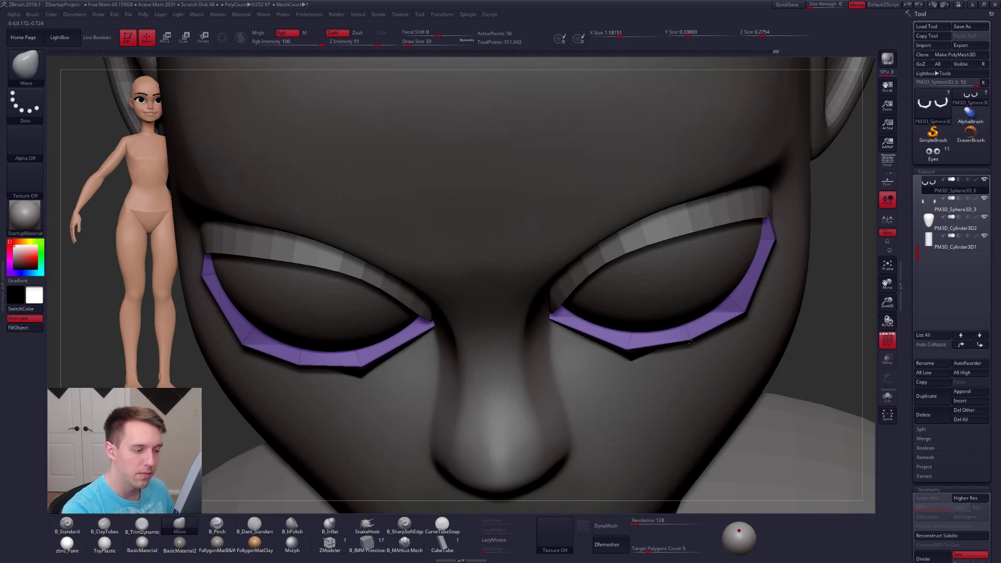
key("d")
key("alt+s")
left_click_drag(647, 402, 692, 346)
mouse_move(696, 398)
left_mouse_down()
mouse_move(699, 424)
mouse_move(694, 379)
left_mouse_up()
key("alt+s")
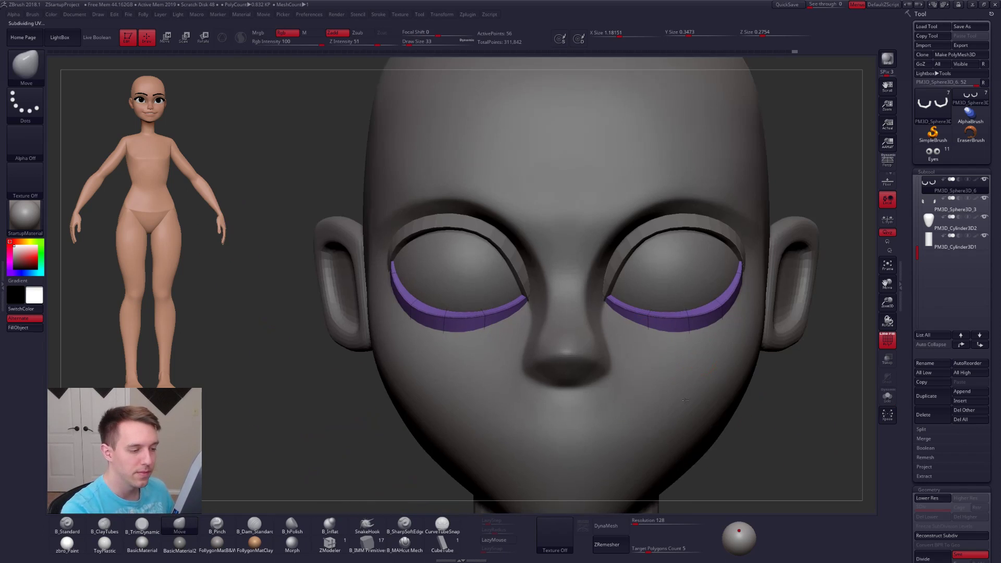
- Turn off the wireframe display and shape the lower eyelids around the eyeballs with the Move brush at draw size 113
right_click_drag(683, 331, 671, 369, "alt")
key("shift+f")
key("space")
left_click_drag(686, 365, 697, 365)
mouse_move(679, 350)
right_mouse_down()
mouse_move(677, 330)
mouse_move(647, 365)
mouse_move(615, 371)
right_mouse_up()
left_click(678, 359)
key("space")
left_click_drag(700, 364, 710, 365)
right_click_drag(710, 368, 764, 363)
left_click_drag(740, 359, 742, 353)
right_click_drag(746, 355, 585, 334, "ctrl")
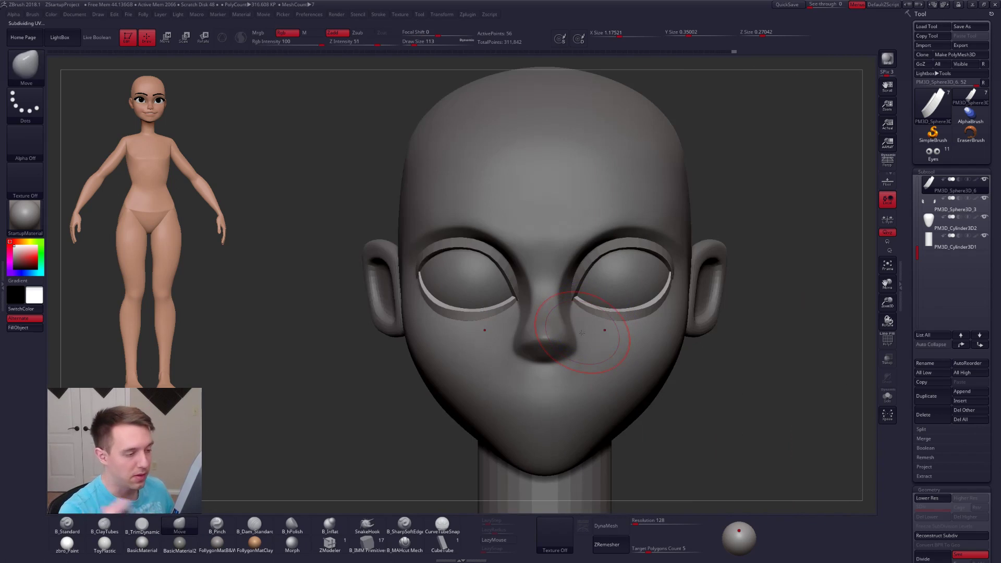
left_click_drag(615, 325, 587, 321)
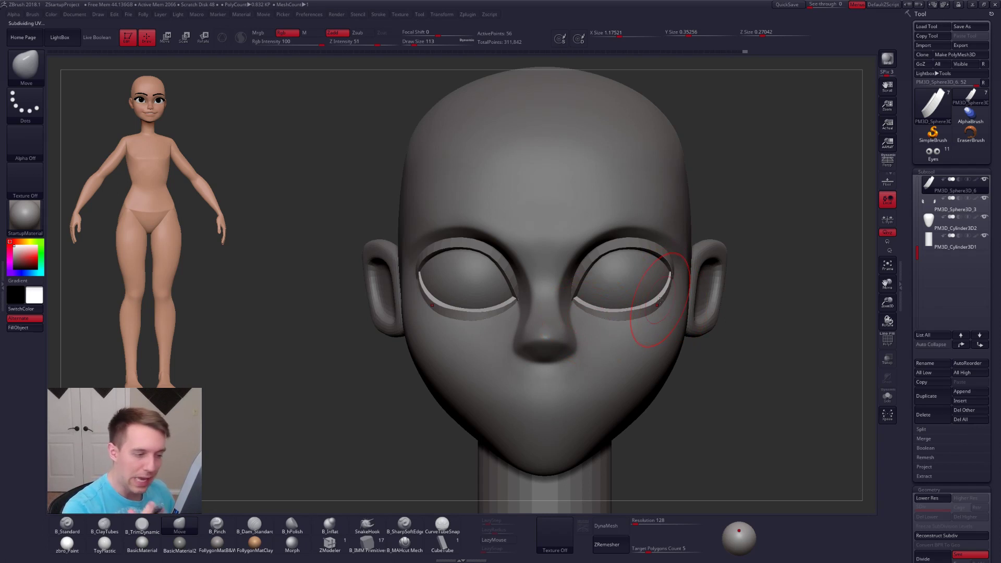
- Adjust the outer corners of the eyelids from the side with the Move brush at draw size 203
right_click_drag(680, 365, 579, 375, "ctrl")
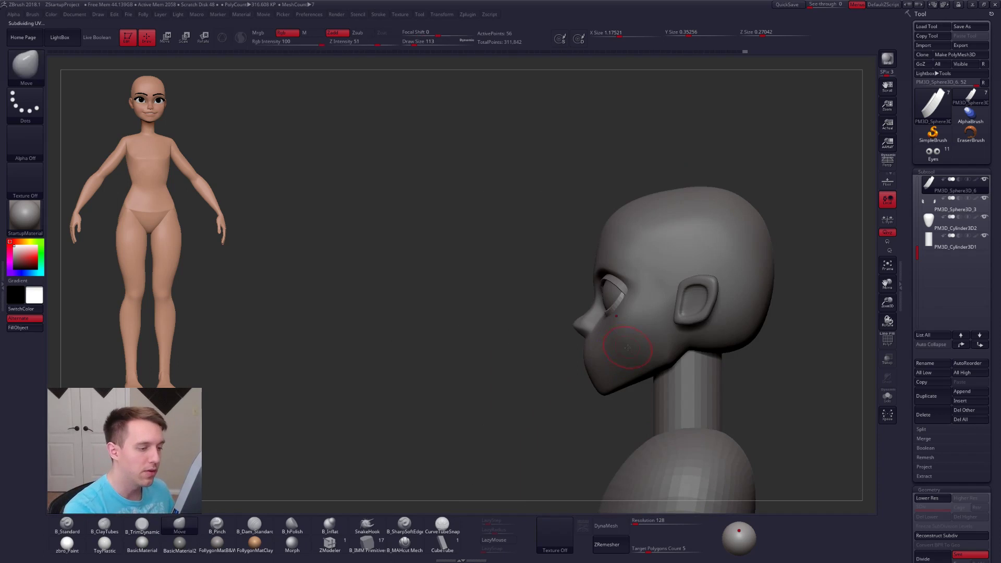
left_click(625, 308, "alt")
right_click_drag(620, 297, 614, 309, "ctrl")
key("space")
left_click_drag(613, 308, 632, 305)
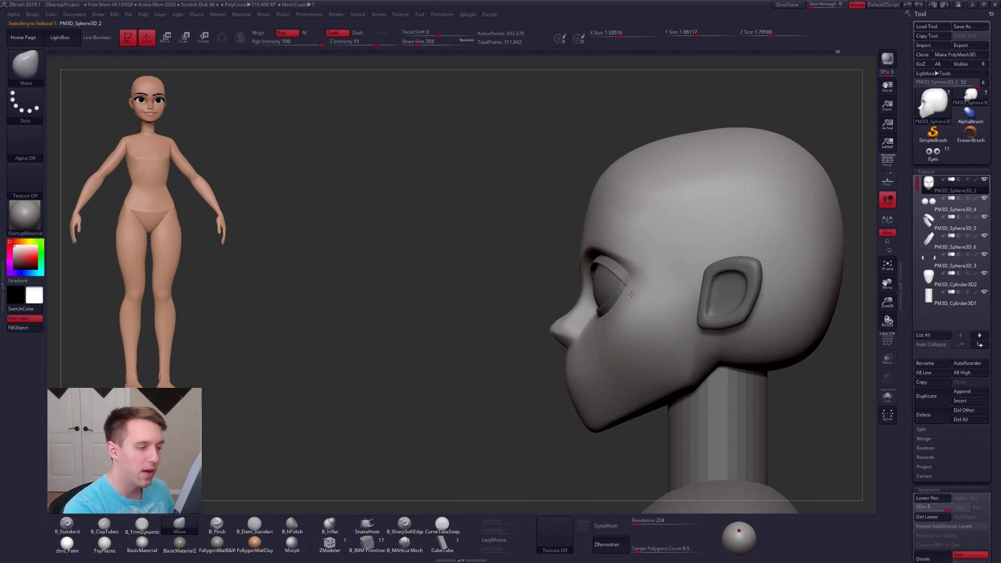
left_click(630, 285, "alt")
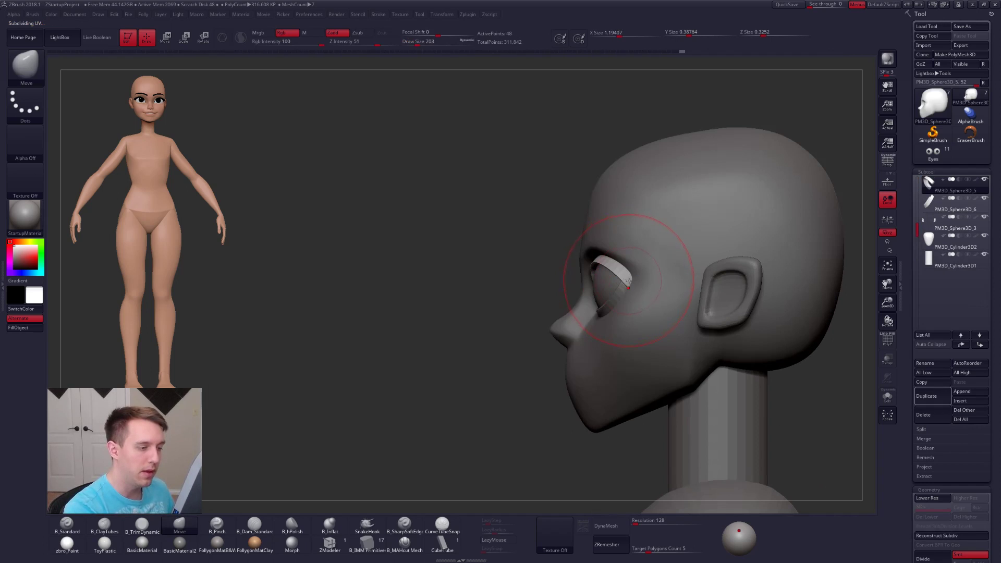
left_click(619, 287, "alt")
right_click_drag(628, 288, 706, 288)
left_click_drag(626, 288, 636, 282)
- Make the head the active subtool in front view and reduce the Move brush's draw size
left_click(628, 277, "alt")
key("space")
mouse_move(600, 323)
right_mouse_down()
mouse_move(657, 332)
mouse_move(718, 318)
right_mouse_up()
left_click(629, 331, "alt")
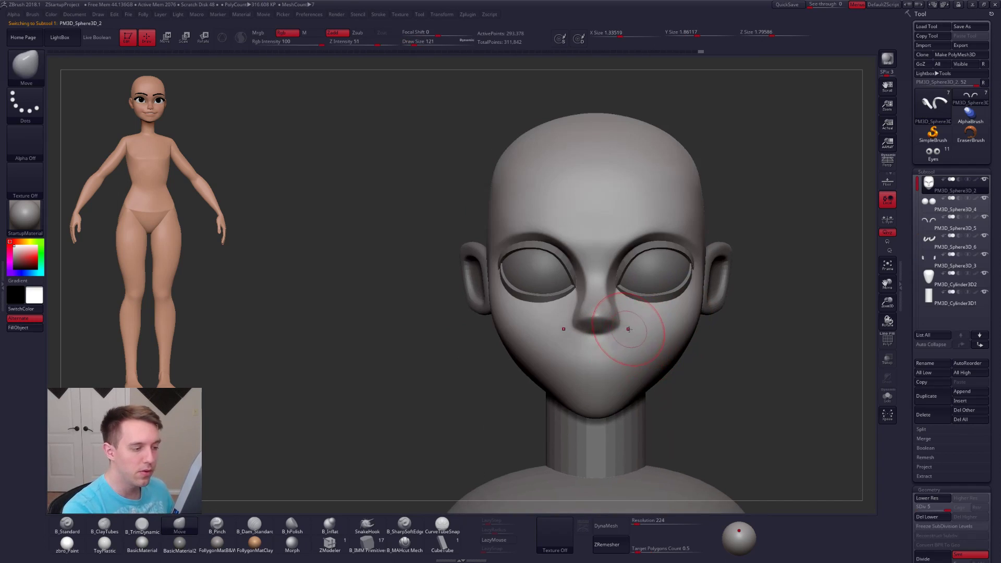
key("space")
left_click_drag(615, 360, 609, 359)
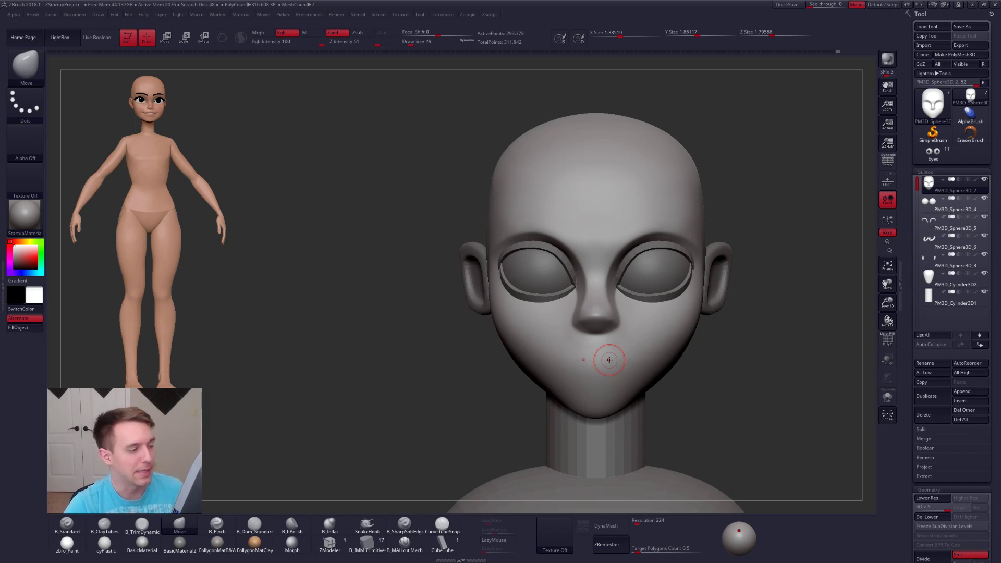
- Isolate the head and sharpen the edge along the nose bridge with the B_Pinch brush at draw size 61
right_click(693, 287)
mouse_move(693, 287)
right_mouse_down()
mouse_move(620, 280)
mouse_move(605, 292)
right_mouse_up()
key("5")
key("space")
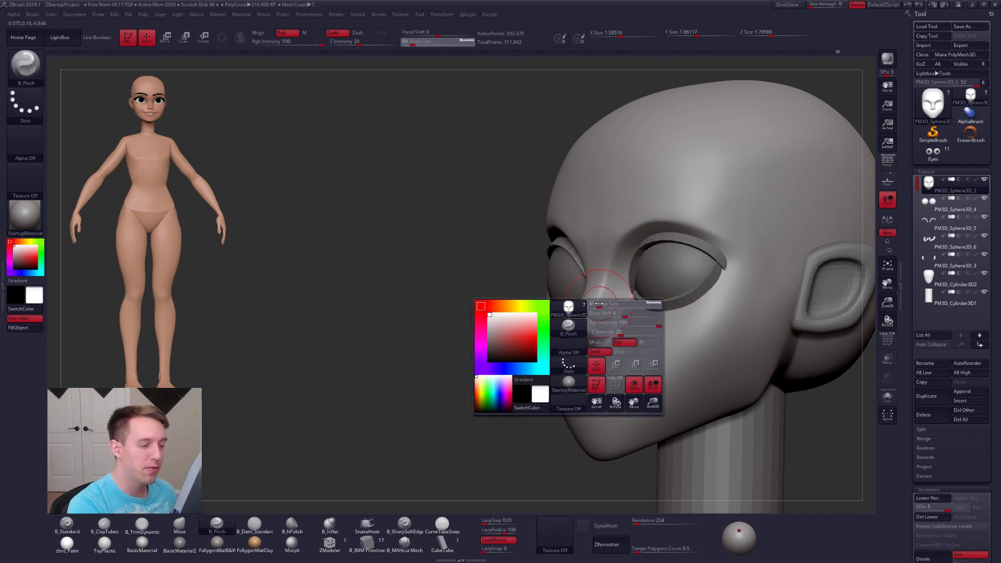
left_click_drag(599, 304, 597, 303)
key("shift+s")
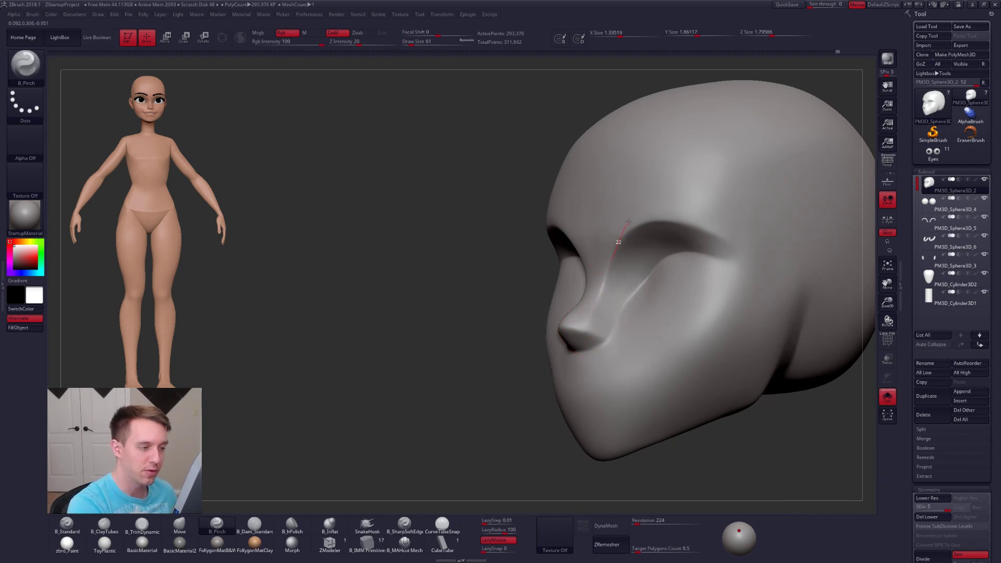
key("space")
left_click_drag(735, 277, 739, 278)
mouse_move(739, 277)
right_mouse_down("shift")
mouse_move(797, 285)
mouse_move(777, 286)
right_mouse_up("shift")
right_click_drag(777, 286, 777, 253, "ctrl")
- Pinch the edge at the tip of the nose at draw size 54
mouse_move(642, 348)
right_mouse_down("alt")
mouse_move(569, 358)
mouse_move(570, 367)
right_mouse_up("alt")
key("space")
left_click_drag(623, 328, 618, 328)
mouse_move(549, 321)
right_mouse_down()
mouse_move(607, 314)
mouse_move(577, 326)
right_mouse_up()
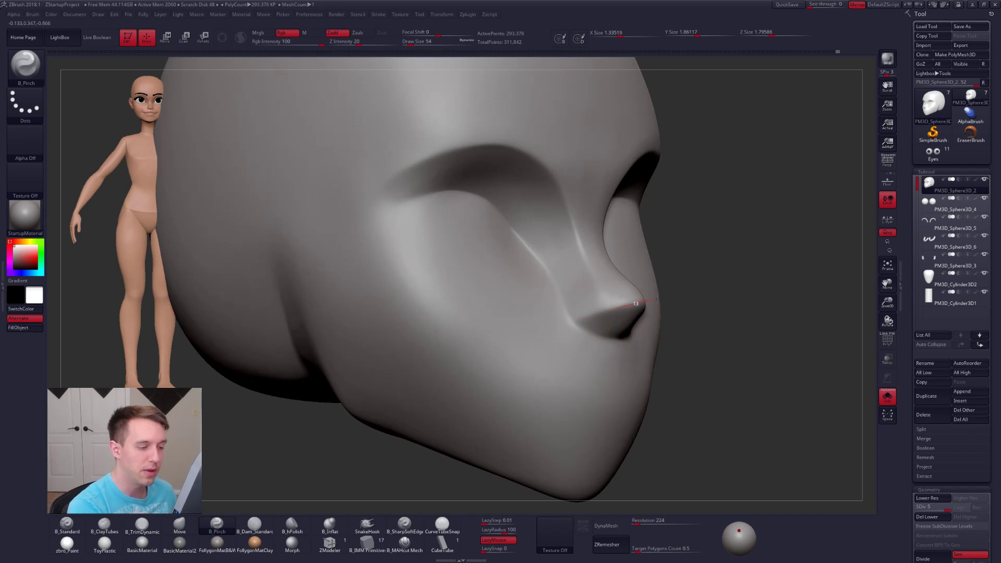
- Pinch the nose's side edge at draw size 43, then show the whole head and switch to the Move brush
mouse_move(618, 312)
right_mouse_down()
mouse_move(554, 316)
mouse_move(602, 320)
mouse_move(566, 321)
right_mouse_up()
key("s")
left_click_drag(639, 320, 634, 320)
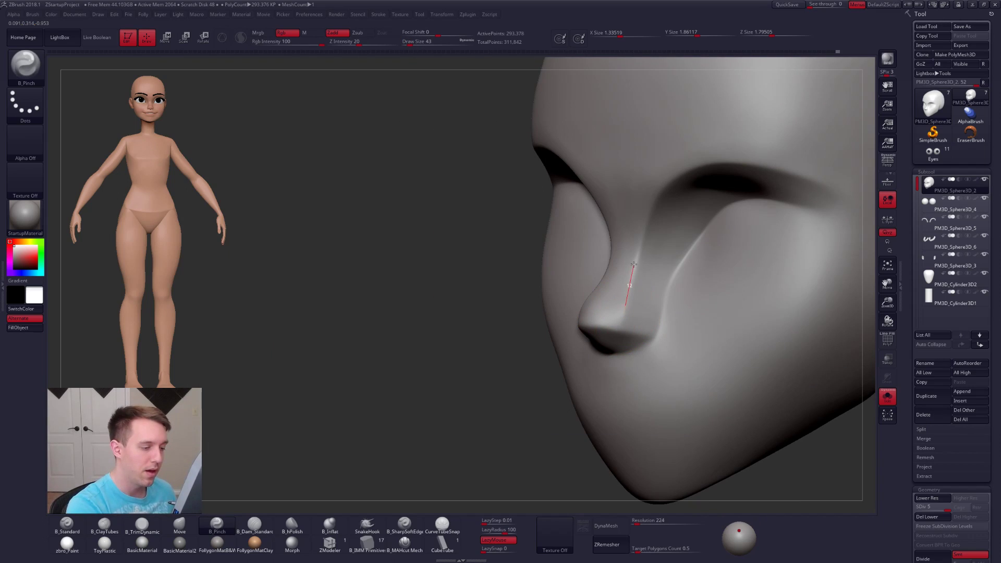
right_click_drag(626, 309, 725, 251)
right_click_drag(652, 261, 605, 347, "ctrl")
key("b")
key("m")
key("v")
right_click_drag(596, 389, 684, 380, "shift")
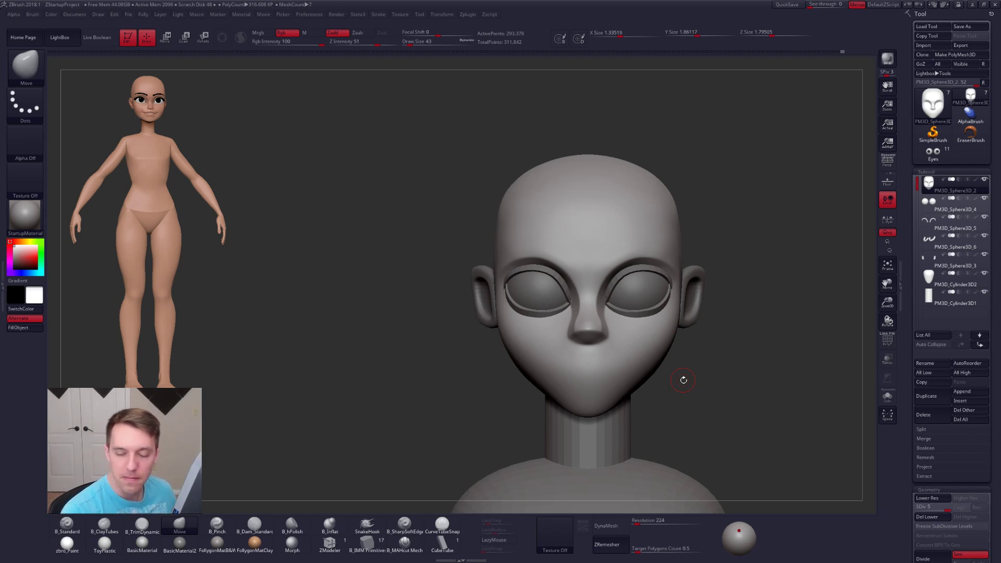
right_click_drag(560, 355, 580, 375, "ctrl")
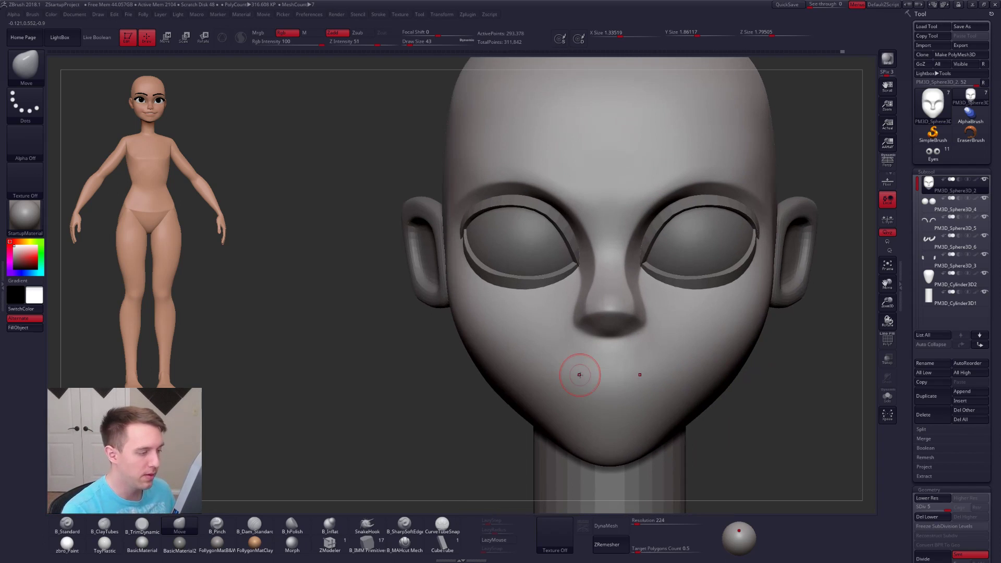
- Sharpen the lower outer corners of the nose from below with the B_Pinch brush at draw size 43
mouse_move(580, 331)
right_mouse_down()
mouse_move(597, 319)
mouse_move(563, 336)
right_mouse_up()
key("b")
key("p")
key("i")
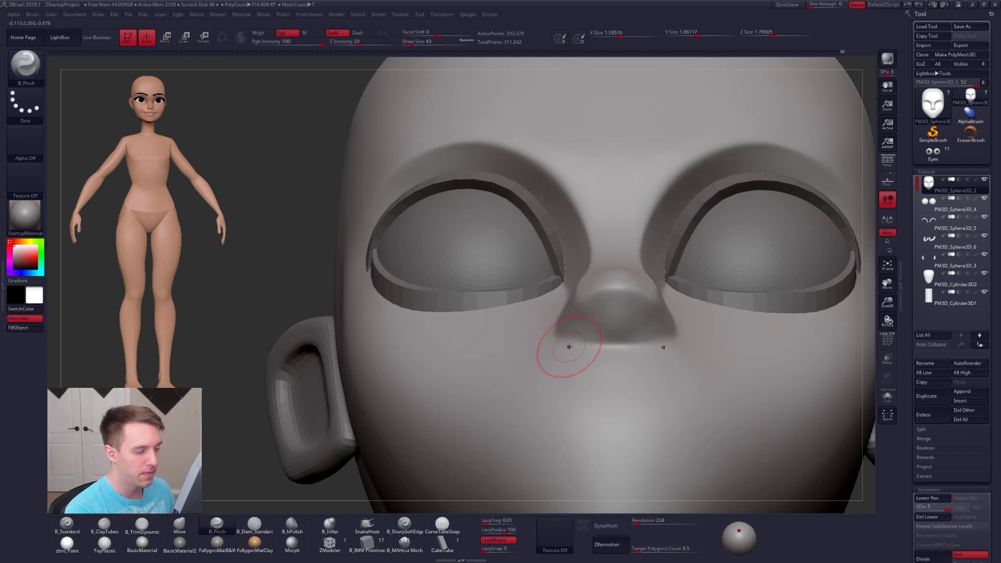
left_click_drag(570, 341, 610, 346)
left_click_drag(684, 341, 670, 336)
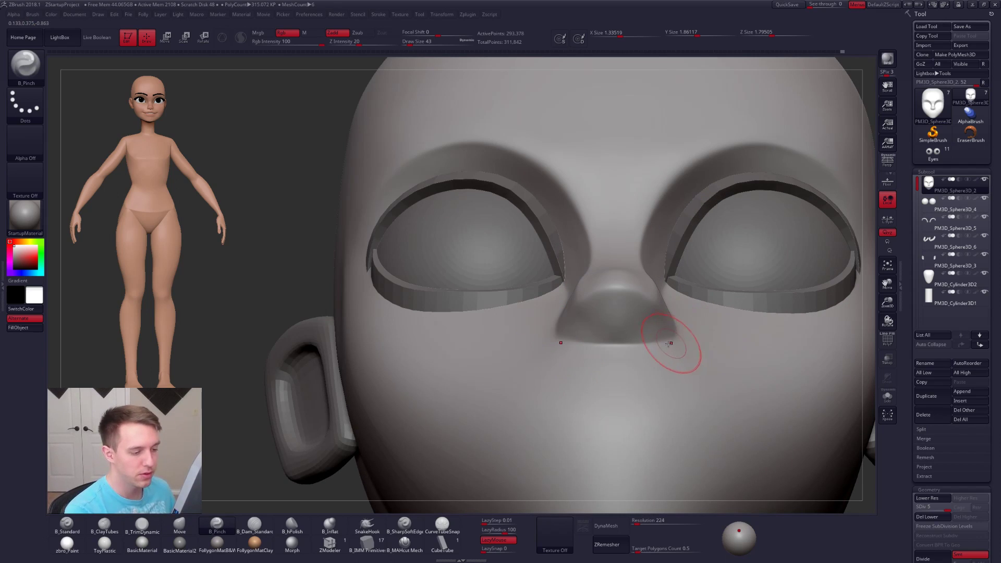
right_click_drag(671, 335, 633, 358)
left_click_drag(715, 334, 726, 330)
right_click_drag(647, 349, 601, 330)
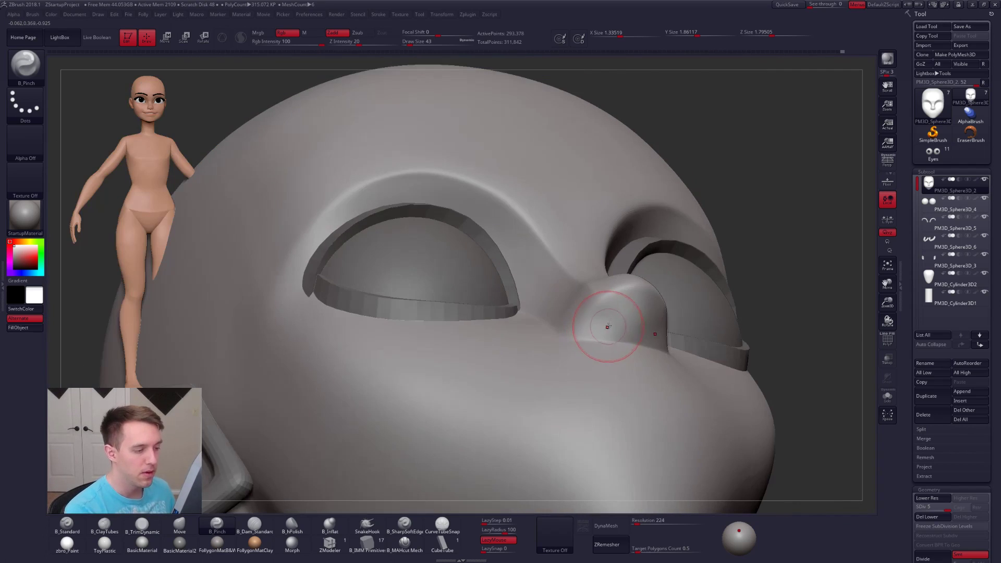
- Isolate the head, mask oval nostrils under the nose with MaskPen at draw size 14, and invert the mask
key("shift+f")
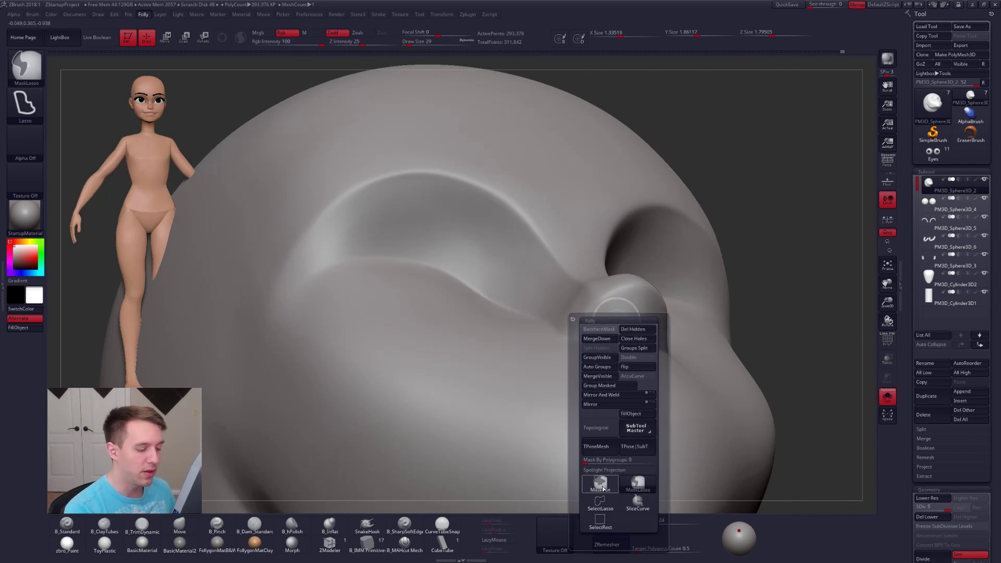
left_click(600, 483)
key("space")
left_click(606, 320)
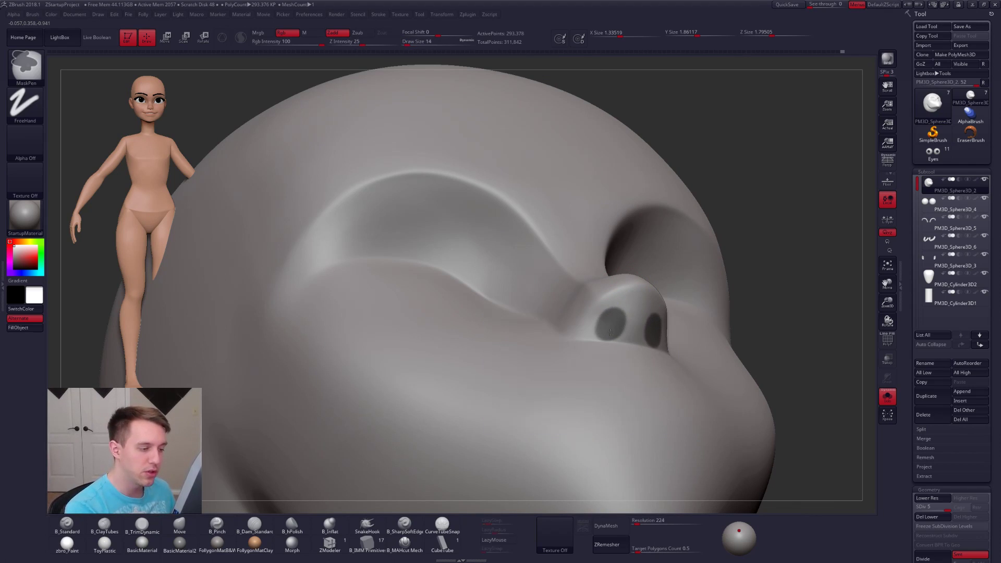
right_click_drag(598, 327, 662, 318)
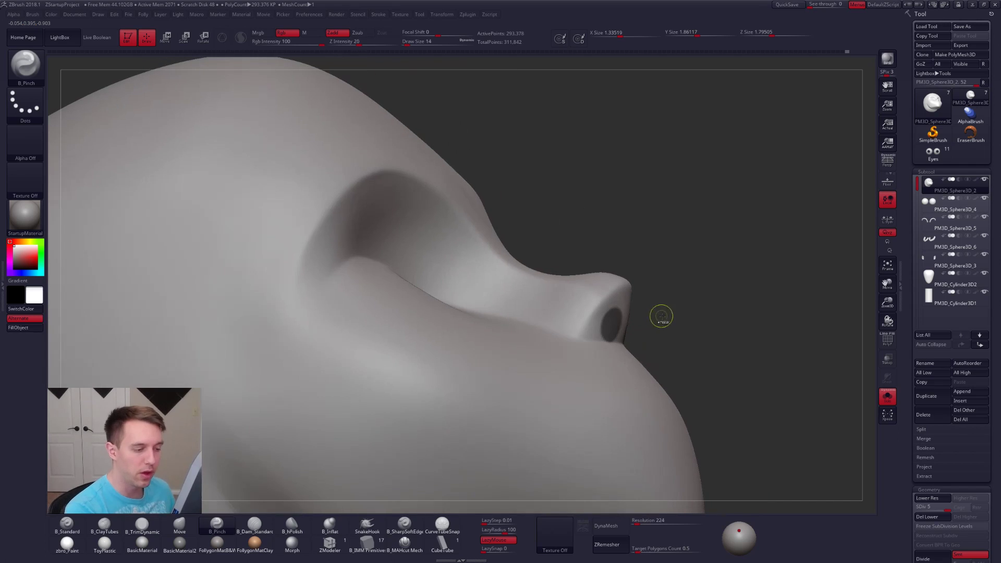
left_click(662, 317, "ctrl")
- Push the unmasked nostrils inward into the nose with Transpose Move
key("w")
left_click(613, 327)
left_click(637, 330)
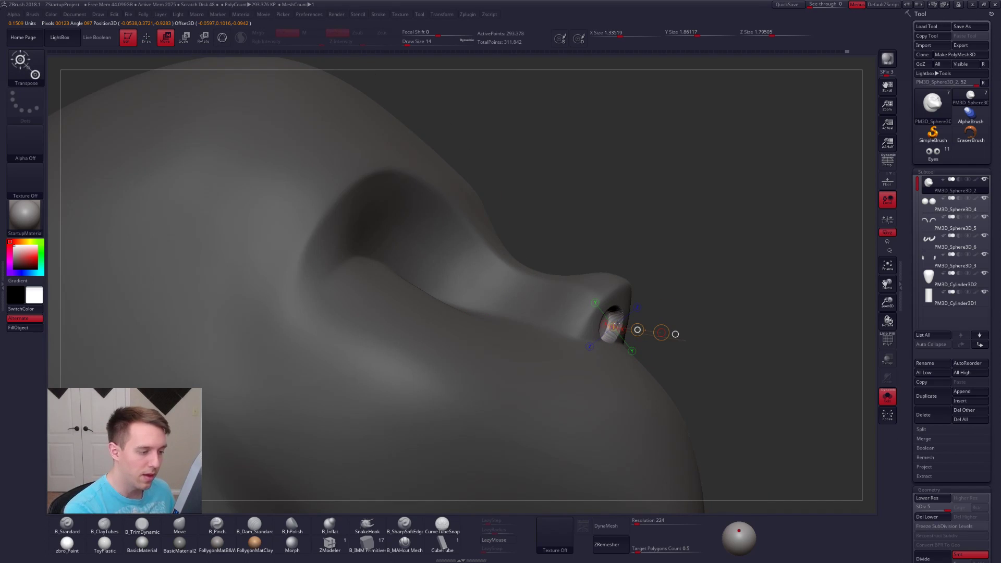
- Scale the nostril cavities with Transpose Scale using Local Symmetry, then return to Draw mode
left_click_drag(690, 366, 543, 300)
left_click(888, 219)
key("e")
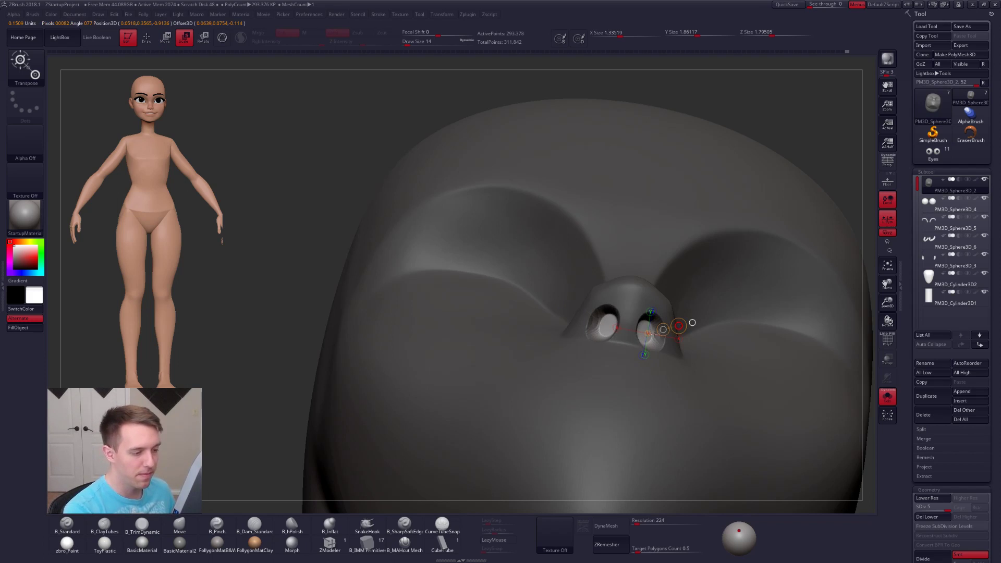
left_click(886, 219)
key("q")
- Shape the nostril openings with the Move brush at draw size 29 and smooth the sides of the nose
mouse_move(648, 327)
right_mouse_down("shift")
mouse_move(683, 311)
mouse_move(608, 348)
right_mouse_up("shift")
key("space")
left_click_drag(619, 337, 620, 339)
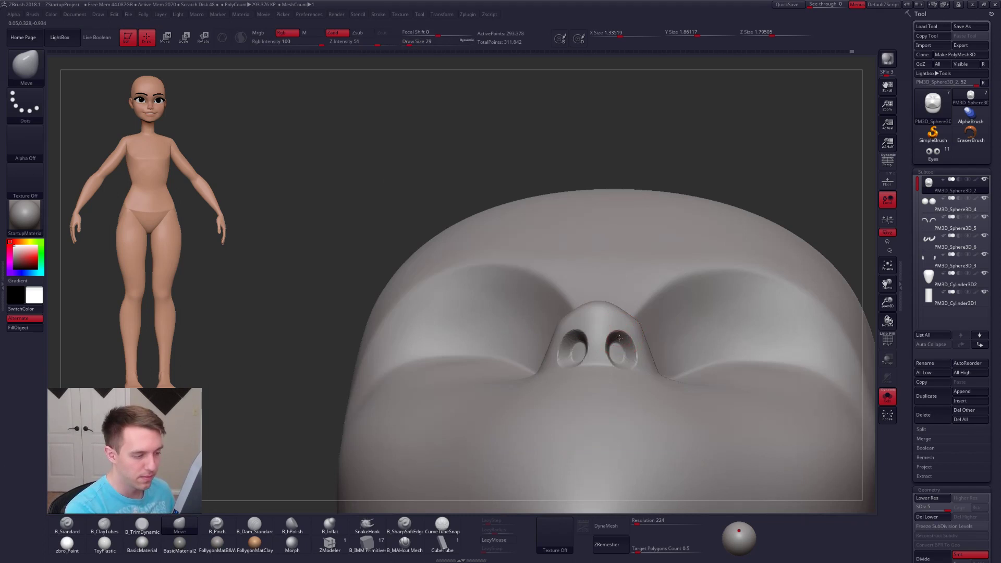
mouse_move(620, 345)
right_mouse_down()
mouse_move(573, 356)
mouse_move(663, 342)
mouse_move(608, 373)
mouse_move(641, 339)
mouse_move(626, 348)
mouse_move(604, 302)
mouse_move(633, 309)
right_mouse_up()
key("space")
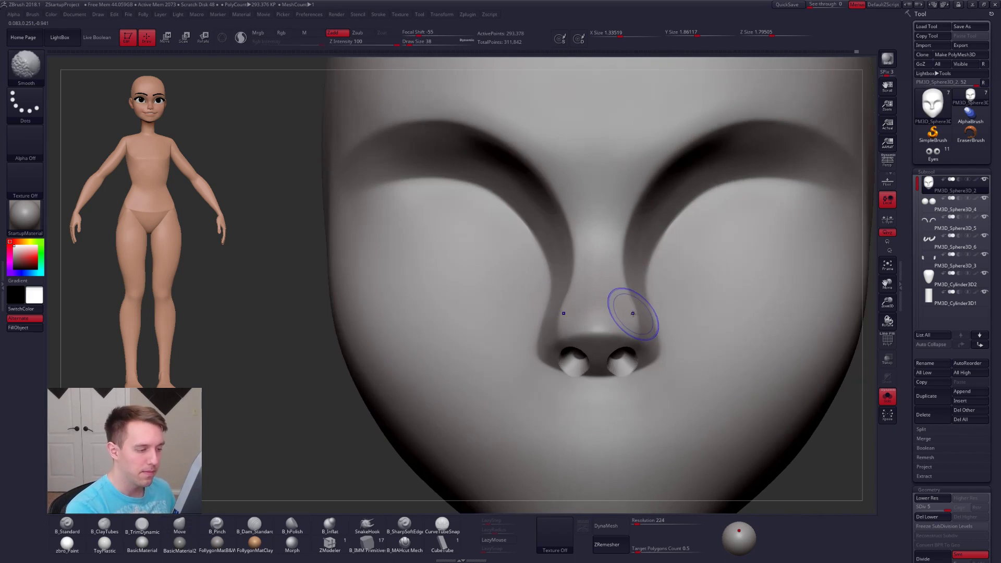
key("]")
- Flatten the side of the nostril with B_TrimDynamic and pinch its edge with B_Pinch at draw size 29
right_click_drag(631, 306, 720, 308)
key("3")
left_click_drag(563, 304, 547, 345)
key("5")
key("space")
left_click(573, 340)
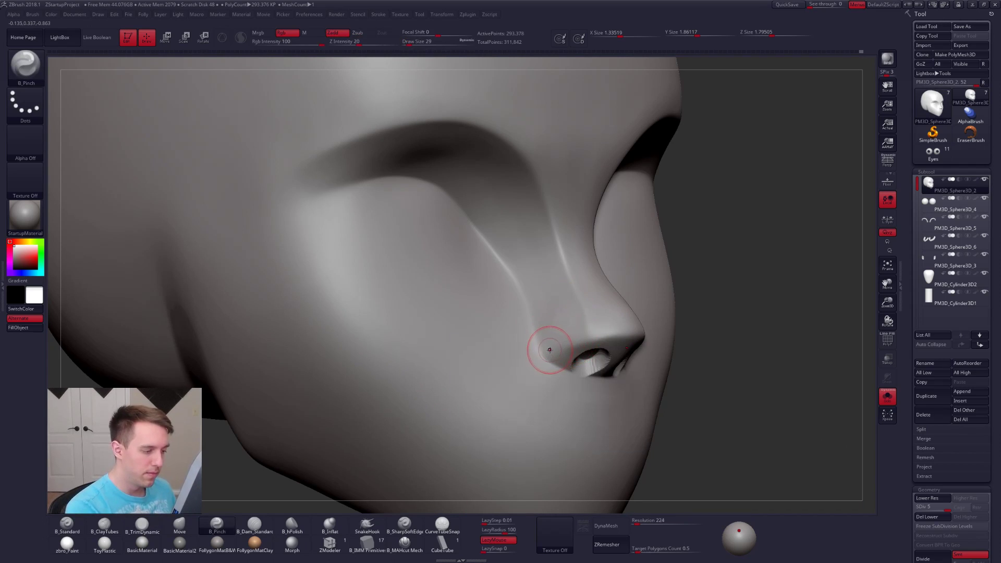
- Refine the nose and pinch across the bridge above the tip with B_Pinch at draw size 38, then show the whole head
mouse_move(587, 358)
right_mouse_down()
mouse_move(588, 339)
mouse_move(470, 348)
right_mouse_up()
key("space")
left_click(644, 348)
key("4")
right_click_drag(602, 339, 606, 342)
mouse_move(607, 390)
right_mouse_down()
mouse_move(623, 320)
mouse_move(662, 304)
right_mouse_up()
key("5")
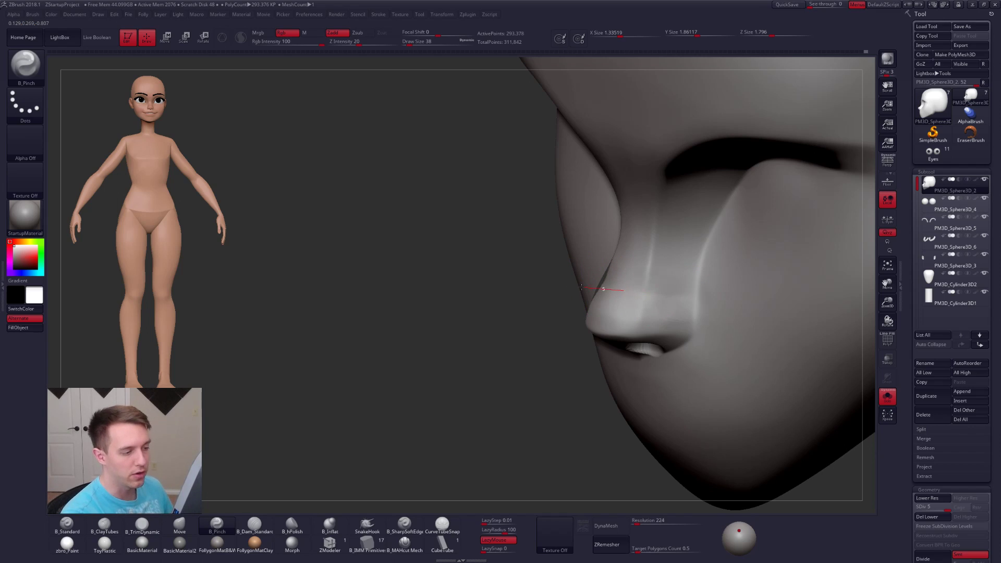
left_click_drag(609, 288, 633, 290)
left_click_drag(721, 301, 721, 301)
mouse_move(685, 308)
right_mouse_down("shift")
mouse_move(676, 300)
mouse_move(683, 355)
mouse_move(646, 387)
right_mouse_up("shift")
right_click_drag(574, 386, 668, 377)
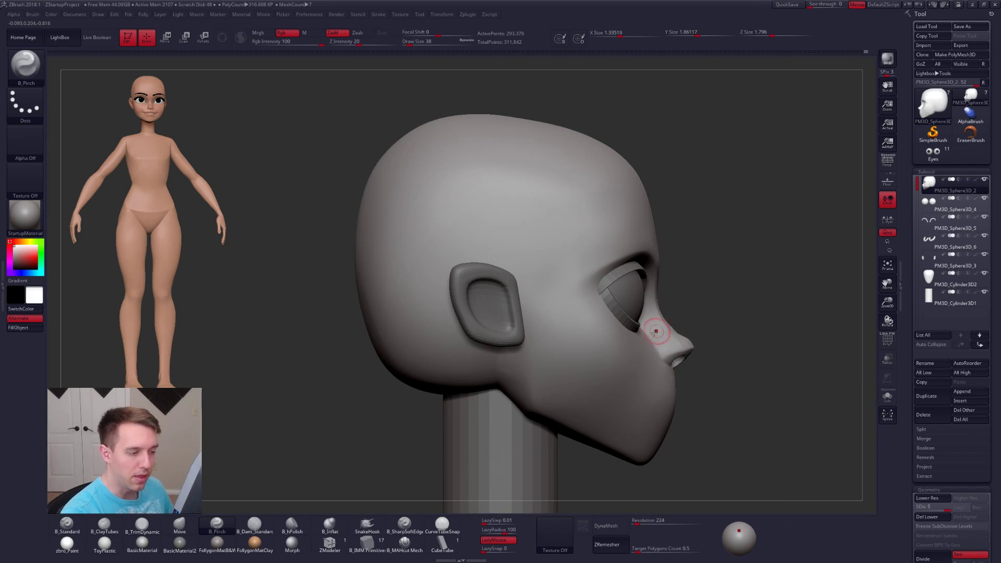
- Isolate the head in side view and mask the lower part of the nose with MaskLasso
key("shift+s")
right_click_drag(673, 337, 668, 346, "ctrl")
key("space")
left_click_drag(672, 330, 629, 364)
key("ctrl+f")
left_click(692, 502)
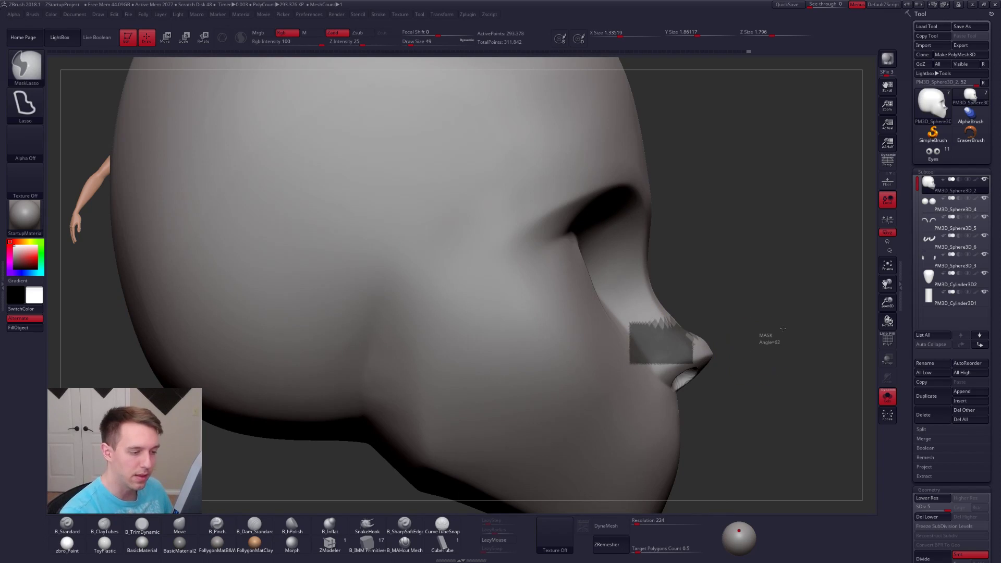
mouse_move(688, 329)
left_mouse_down("ctrl")
mouse_move(634, 429)
mouse_move(789, 376)
left_mouse_up("ctrl")
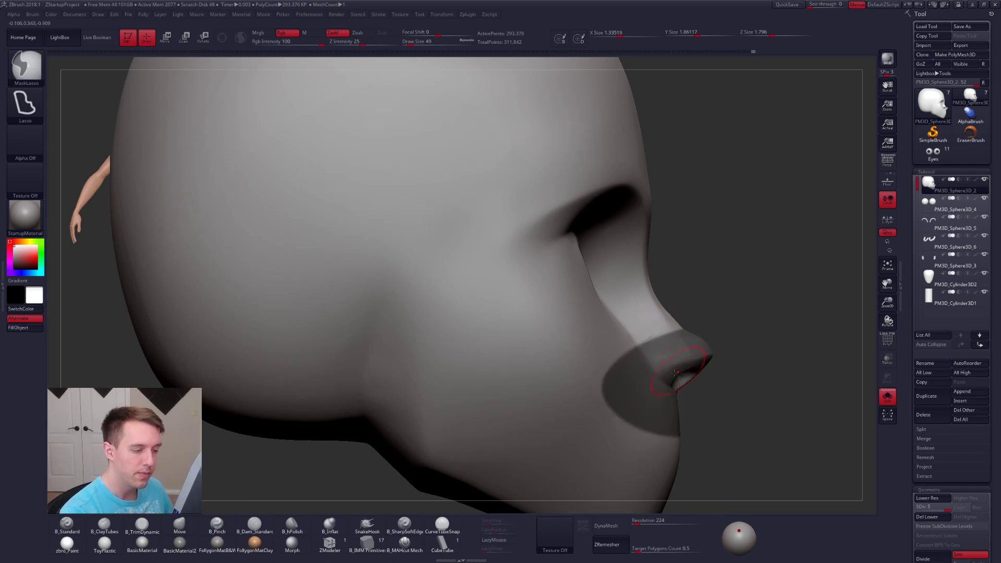
- Adjust the nose mask, lower the head's subdivision by one level, and invert the mask
left_click(661, 353, "ctrl")
mouse_move(633, 332)
left_mouse_down("ctrl")
mouse_move(622, 338)
mouse_move(625, 456)
mouse_move(399, 383)
left_mouse_up("ctrl")
key("ctrl+z")
key("shift+d")
key("ctrl+i")
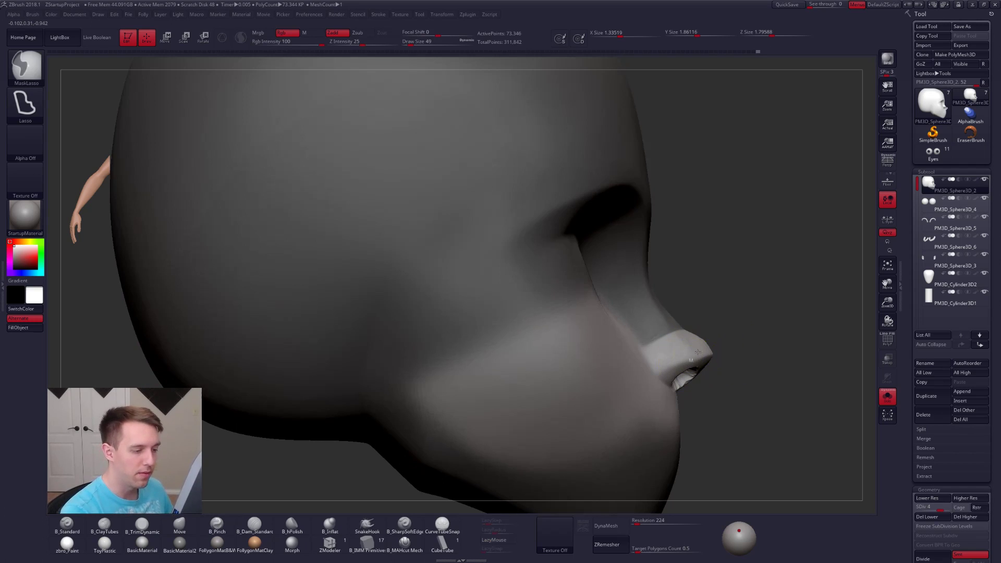
key("ctrl+i")
- Show the whole head again and switch to the Move brush at draw size 61 for the nose
key("space")
mouse_move(666, 336)
left_mouse_down()
mouse_move(680, 336)
mouse_move(682, 323)
mouse_move(649, 317)
mouse_move(642, 333)
left_mouse_up()
key("b")
key("m")
key("v")
key("alt+s")
key("space")
key("space")
key("space")
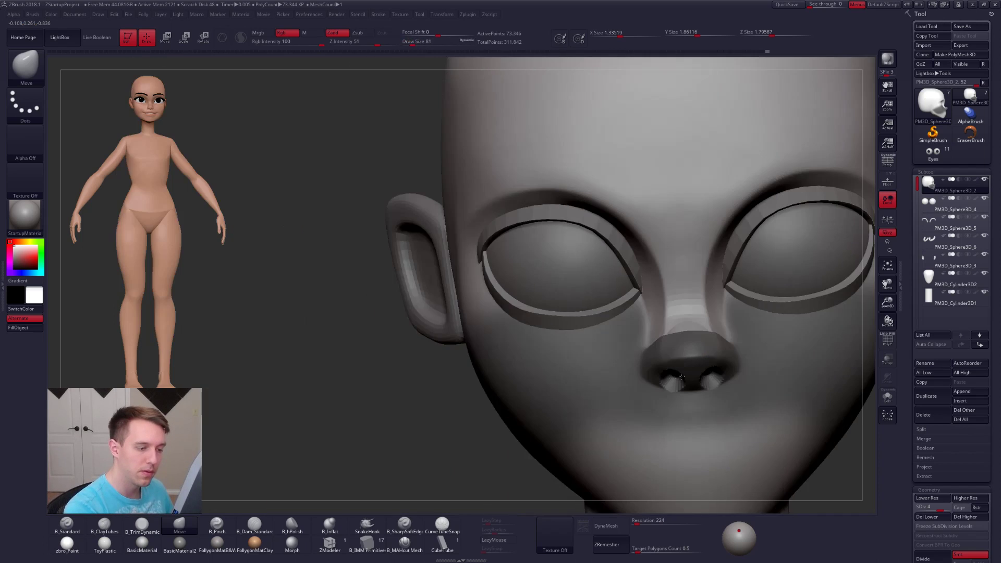
right_click_drag(681, 377, 537, 346, "alt")
- Leave only the lower nose unmasked, reshape its tip from the side at draw size 67, and clear the mask
left_click_drag(769, 380, 788, 400, "ctrl")
mouse_move(628, 358)
right_mouse_down()
mouse_move(587, 378)
mouse_move(565, 344)
right_mouse_up()
key("s")
left_click_drag(621, 300, 604, 300)
key("ctrl+z")
left_click(597, 270, "ctrl")
mouse_move(596, 270)
right_mouse_down()
mouse_move(595, 348)
mouse_move(591, 287)
mouse_move(559, 331)
right_mouse_up()
key("s")
left_click_drag(559, 330, 569, 330)
left_click_drag(597, 284, 588, 314, "shift")
key("ctrl+z")
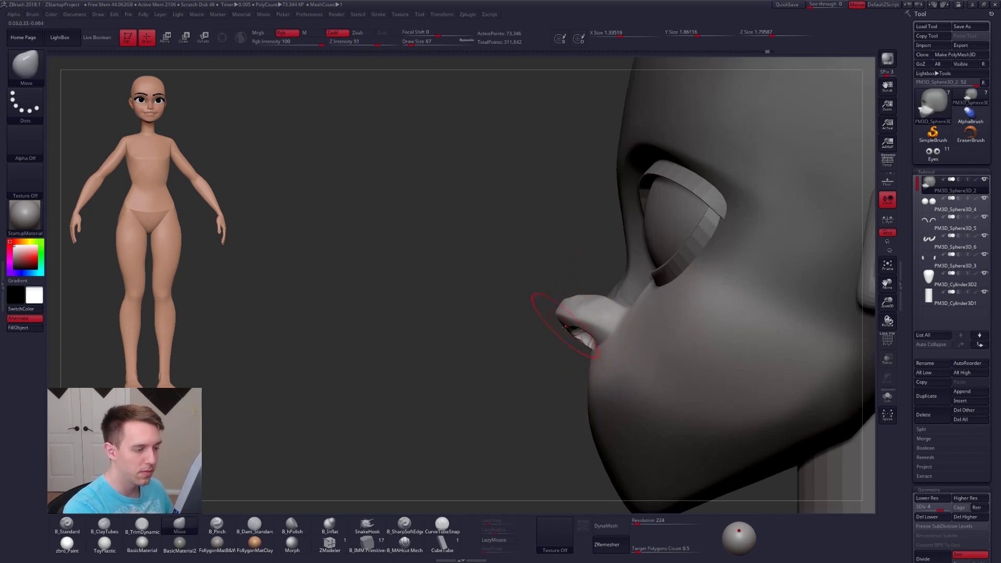
left_click_drag(539, 355, 508, 365, "ctrl")
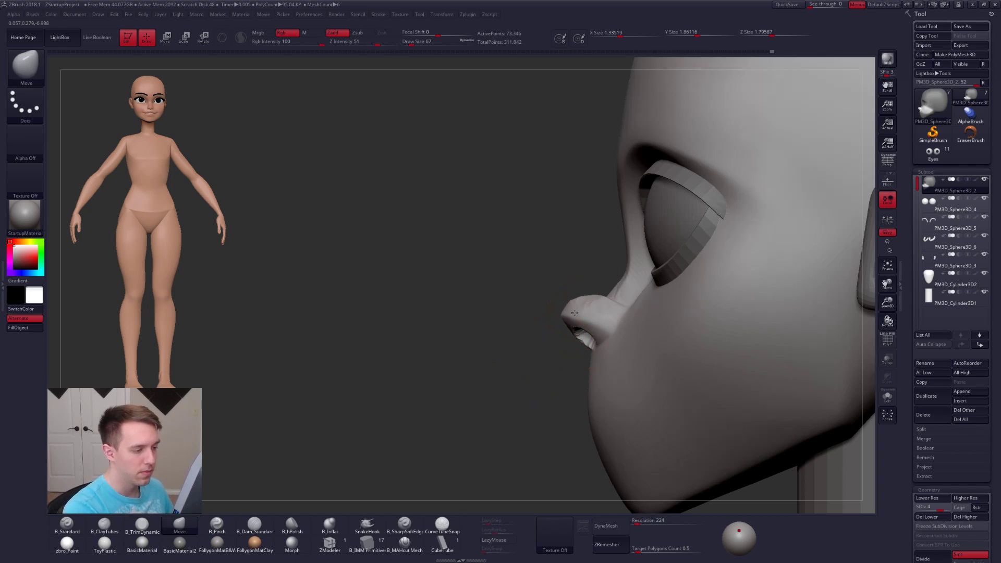
- Isolate the head, flatten the planes of the nose with the TrimDynamic brush, and show the other parts again
mouse_move(608, 320)
right_mouse_down()
mouse_move(670, 324)
mouse_move(595, 323)
mouse_move(604, 311)
mouse_move(565, 303)
mouse_move(586, 270)
mouse_move(635, 315)
mouse_move(615, 322)
right_mouse_up()
key("shift+s")
key("3")
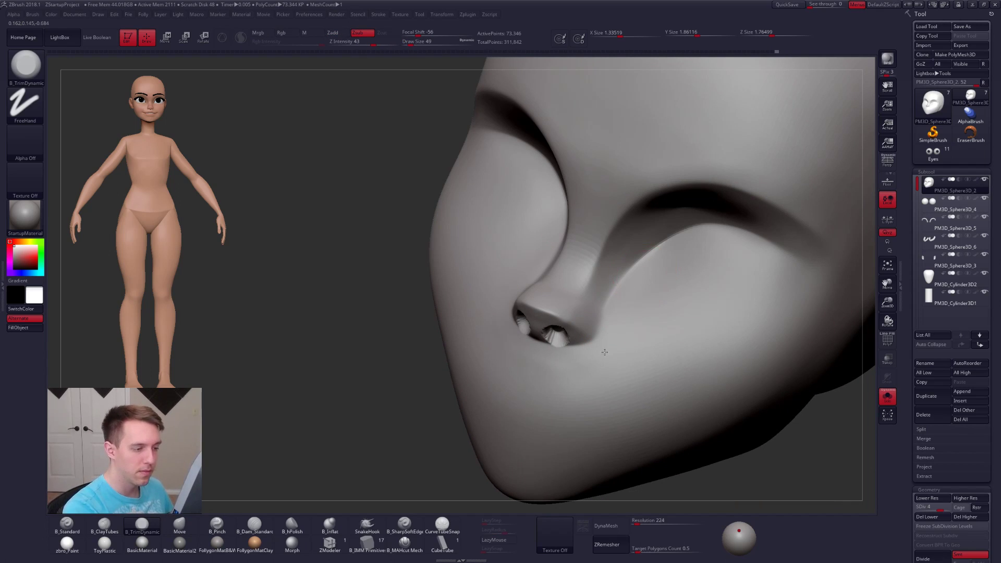
mouse_move(644, 290)
right_mouse_down()
mouse_move(613, 353)
mouse_move(637, 337)
mouse_move(586, 297)
mouse_move(597, 327)
mouse_move(574, 363)
right_mouse_up()
key("shift+s")
key("space")
left_click_drag(597, 328, 601, 328)
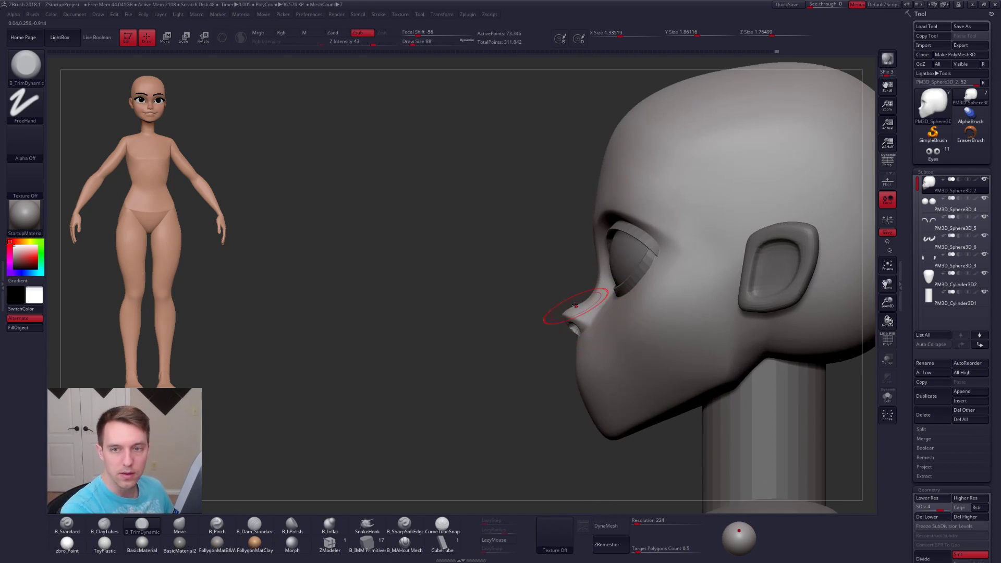
- Narrow the sides of the nose from the front with the Move brush at draw size 67
key("b")
key("m")
key("v")
key("space")
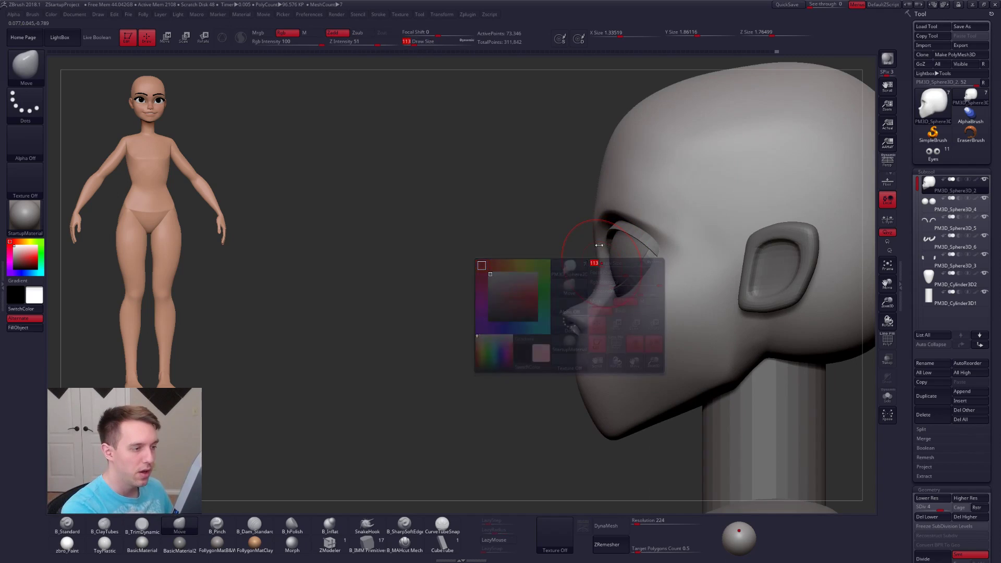
left_click_drag(597, 237, 596, 238)
key("space")
key("space")
left_click_drag(597, 294, 595, 303)
key("space")
key("space")
right_click_drag(607, 302, 599, 335)
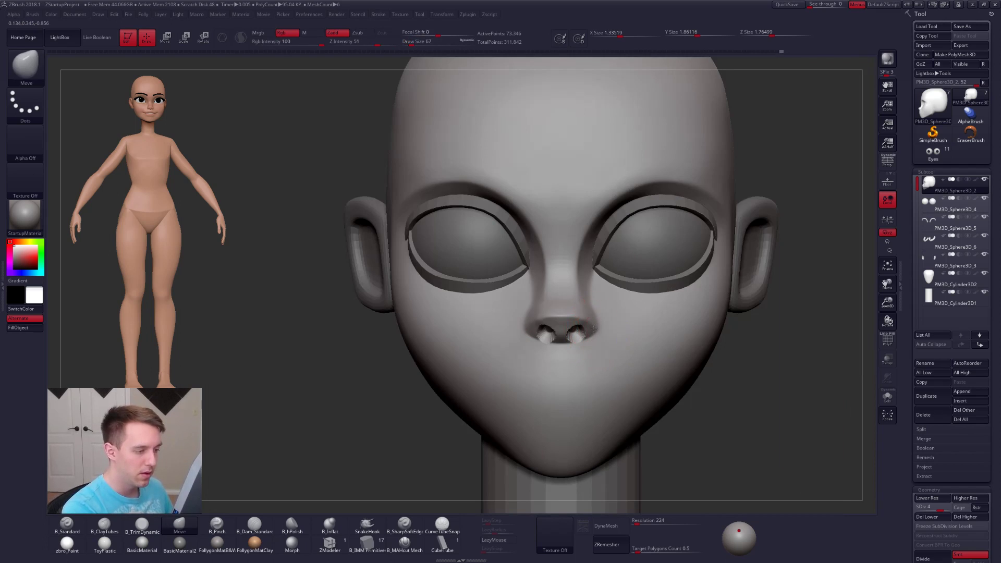
left_click_drag(591, 309, 588, 290)
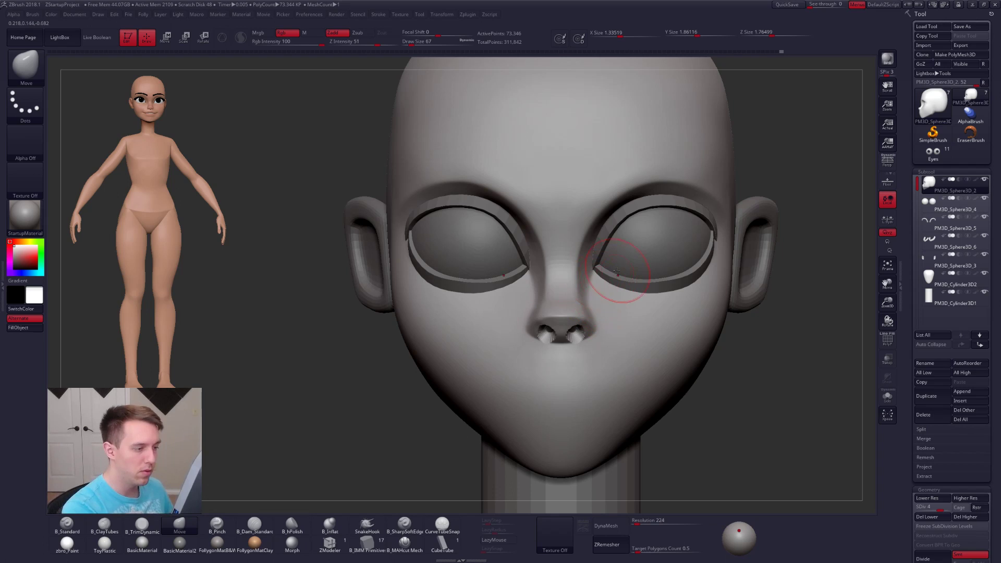
- Isolate the head, sharpen the nose edges with the Pinch brush, and smooth around the nostrils
key("5")
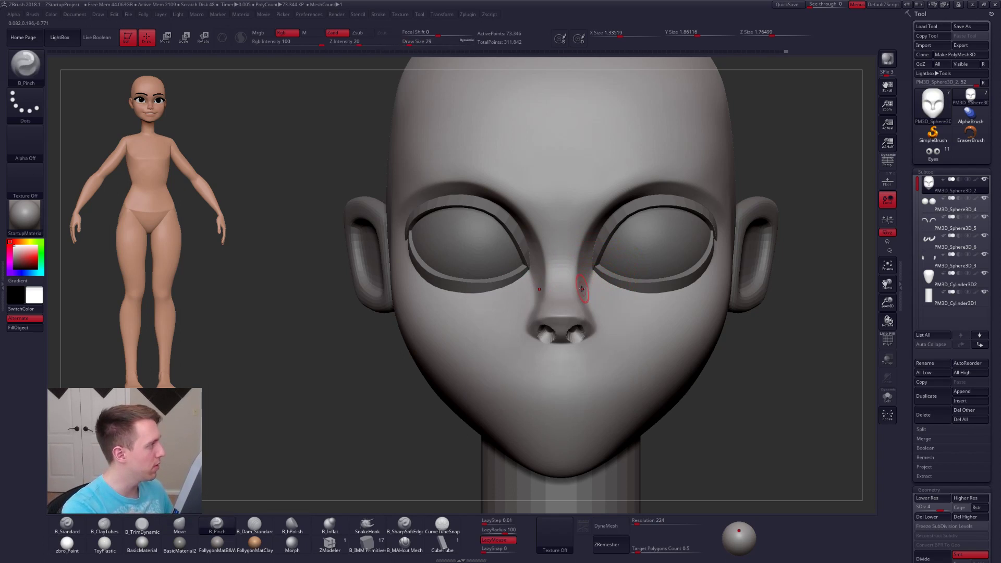
mouse_move(584, 311)
right_mouse_down()
mouse_move(532, 313)
mouse_move(592, 329)
right_mouse_up()
key("shift+s")
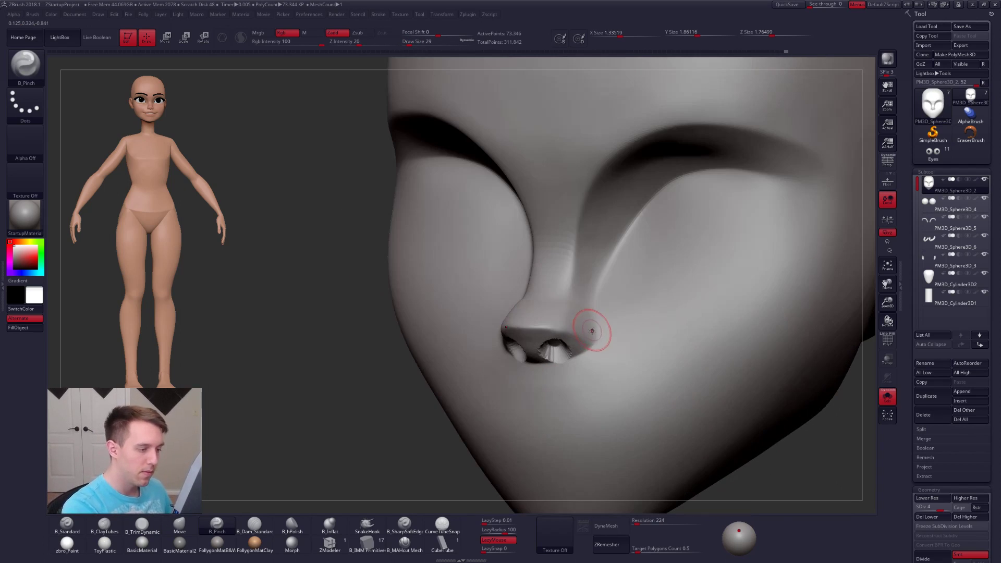
left_click_drag(606, 257, 632, 222)
key("space")
left_click_drag(566, 334, 574, 334)
mouse_move(561, 360)
right_mouse_down()
mouse_move(552, 362)
mouse_move(557, 336)
right_mouse_up()
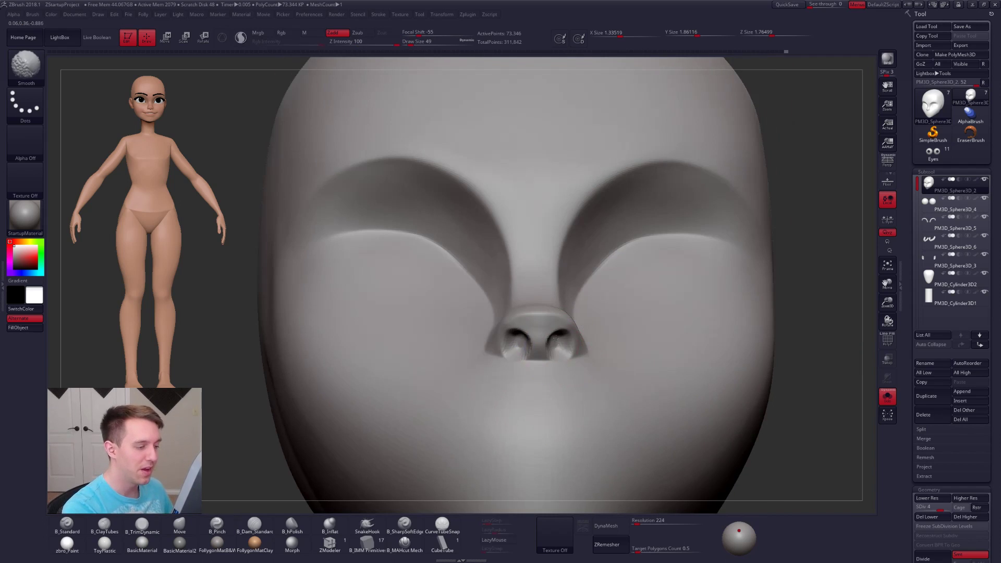
- Undo the last nostril smoothing and work the nostrils with the ClayTubes brush at draw size 43
key("space")
left_click_drag(545, 366, 536, 365)
key("ctrl+z")
key("2")
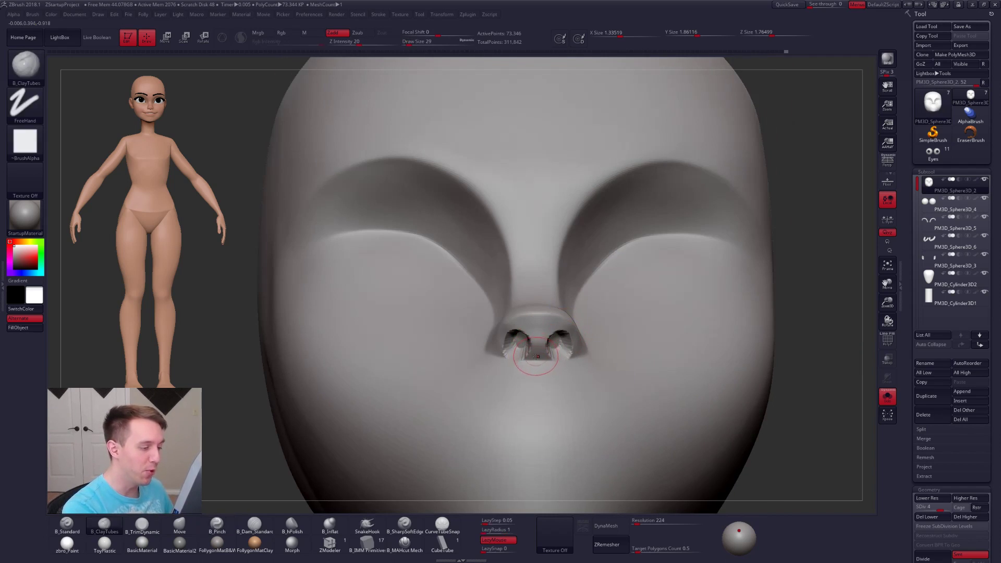
right_click_drag(538, 362, 579, 365)
key("space")
left_click_drag(507, 347, 514, 347)
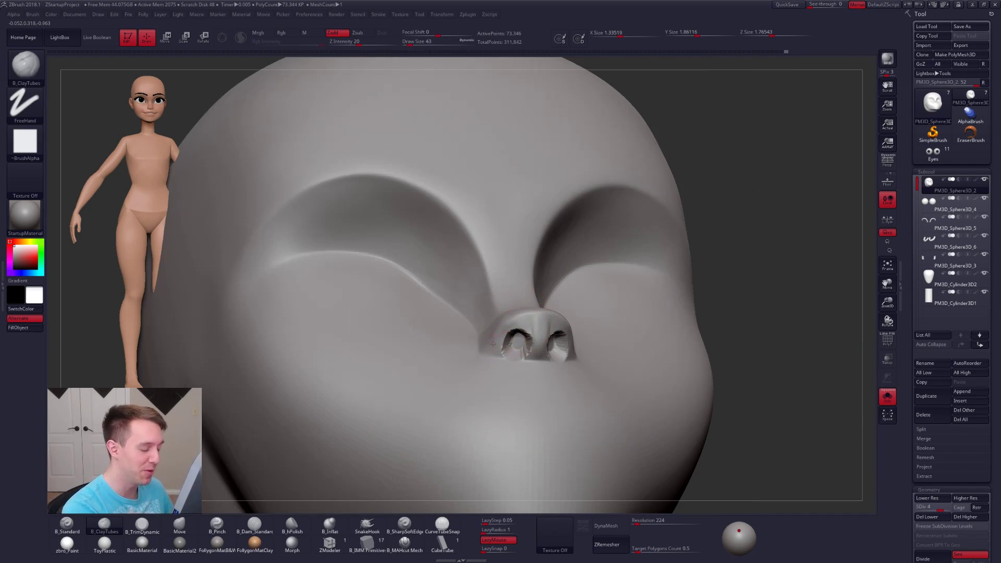
- Reshape the nostril rims from below with the Move brush at draw size 25 and smooth them
right_click_drag(542, 357, 514, 330)
key("4")
key("space")
left_click_drag(527, 330, 514, 329)
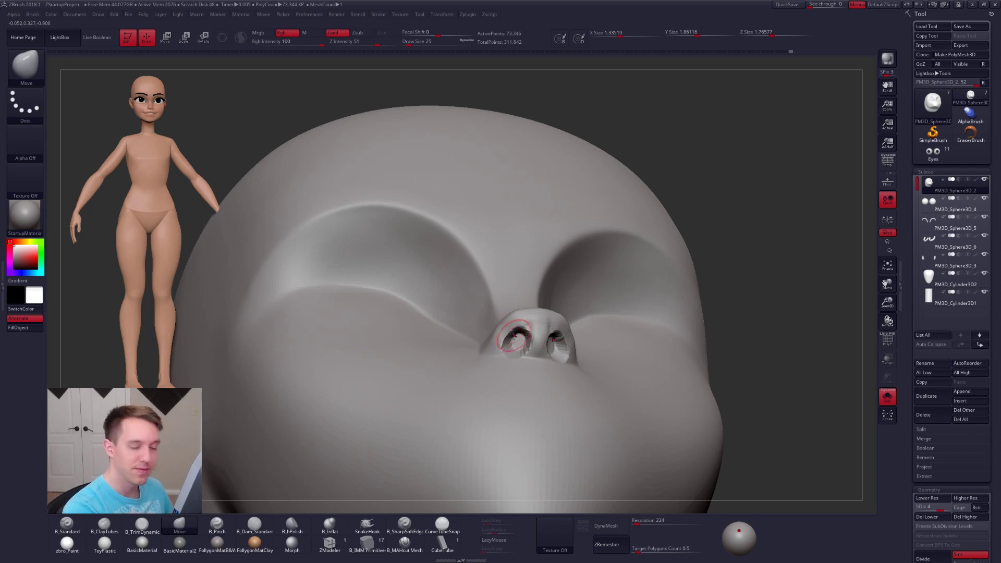
key("space")
left_click_drag(520, 330, 528, 330)
right_click_drag(535, 310, 517, 311)
left_click_drag(514, 326, 506, 338, "shift")
right_click_drag(507, 338, 628, 345)
- Show all parts, raise the head to subdivision level 5, and smooth the nose bridge in side view
right_click_drag(629, 383, 631, 350, "ctrl")
key("shift+s")
mouse_move(720, 401)
right_mouse_down()
mouse_move(672, 452)
mouse_move(556, 402)
mouse_move(454, 386)
right_mouse_up()
left_click_drag(474, 316, 466, 317, "shift")
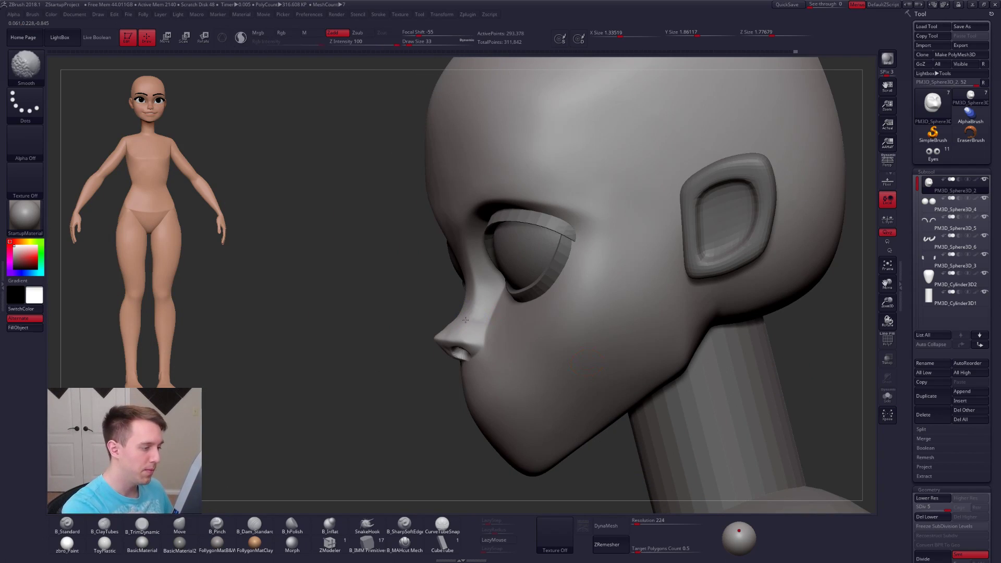
- Isolate the head, undo the last ClayTubes nostril stroke, and smooth the nostrils at draw size 33
mouse_move(447, 328)
right_mouse_down("alt")
mouse_move(572, 331)
mouse_move(584, 365)
right_mouse_up("alt")
key("shift+s")
key("b")
key("c")
key("t")
key("space")
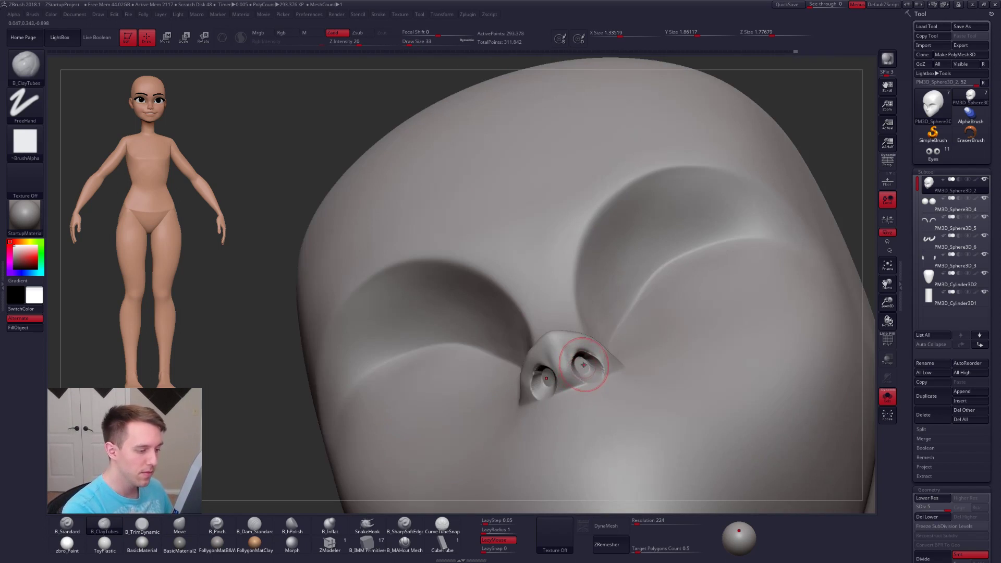
key("ctrl+z")
left_click_drag(590, 374, 570, 368, "shift")
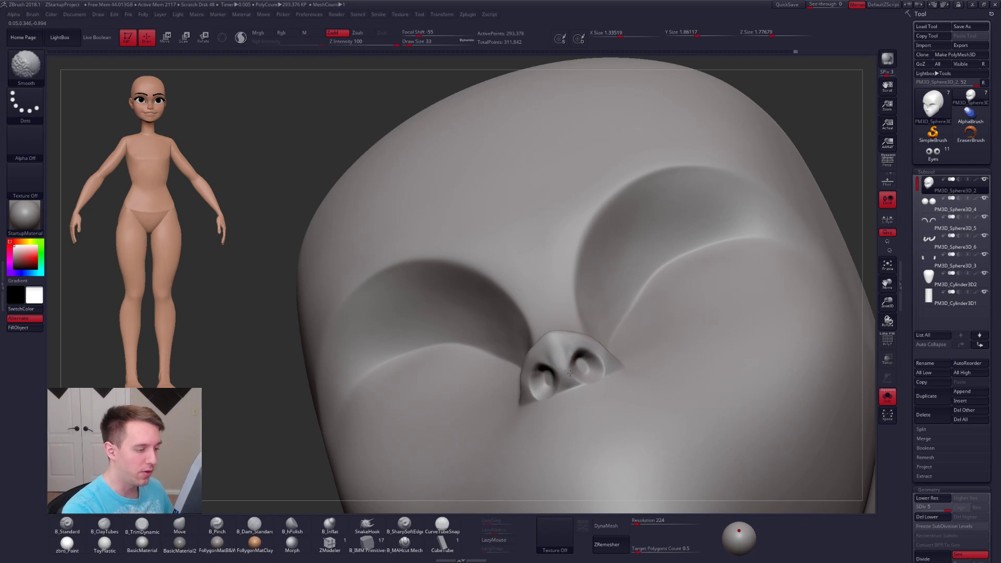
- Reshape the nostrils and the base of the nose with the Move brush at draw size 33
mouse_move(557, 376)
right_mouse_down()
mouse_move(590, 360)
mouse_move(547, 365)
mouse_move(535, 354)
right_mouse_up()
key("b")
key("m")
key("v")
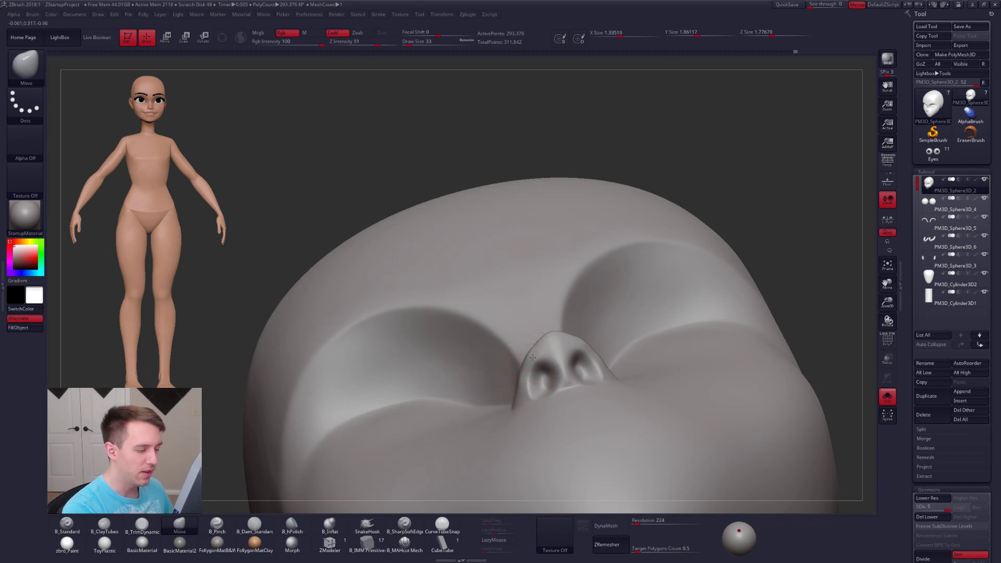
key("shift")
key("b")
key("m")
key("v")
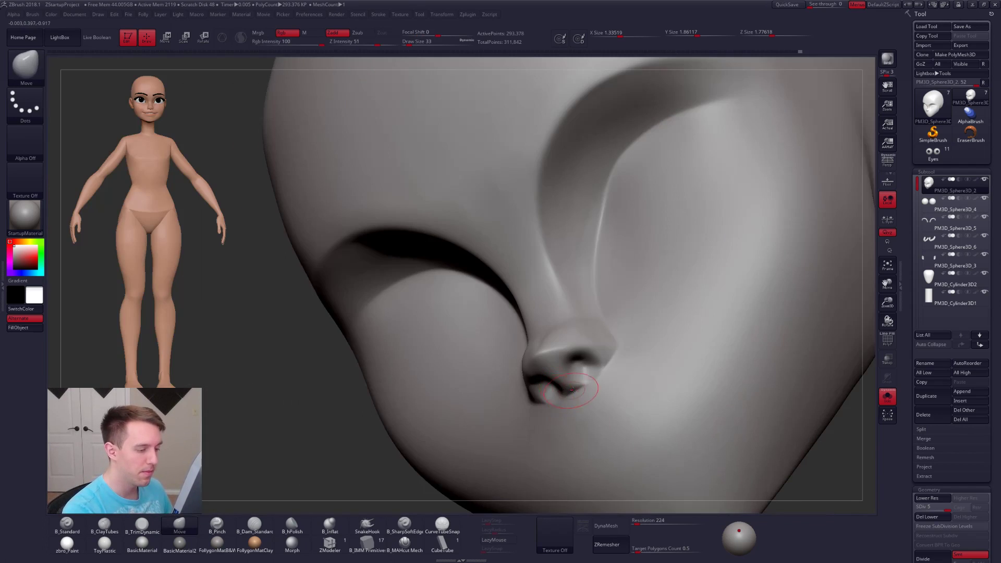
- Smooth the underside of the nose around the nostrils
right_click_drag(596, 406, 537, 391)
left_click_drag(586, 371, 569, 402, "shift")
right_click_drag(569, 422, 550, 391)
left_click_drag(550, 392, 586, 380, "shift")
mouse_move(586, 380)
right_mouse_down("alt")
mouse_move(565, 353)
mouse_move(587, 316)
mouse_move(525, 324)
right_mouse_up("alt")
- Refine the nostrils with ClayTubes and TrimDynamic, and smooth the nose tip in profile
key("2")
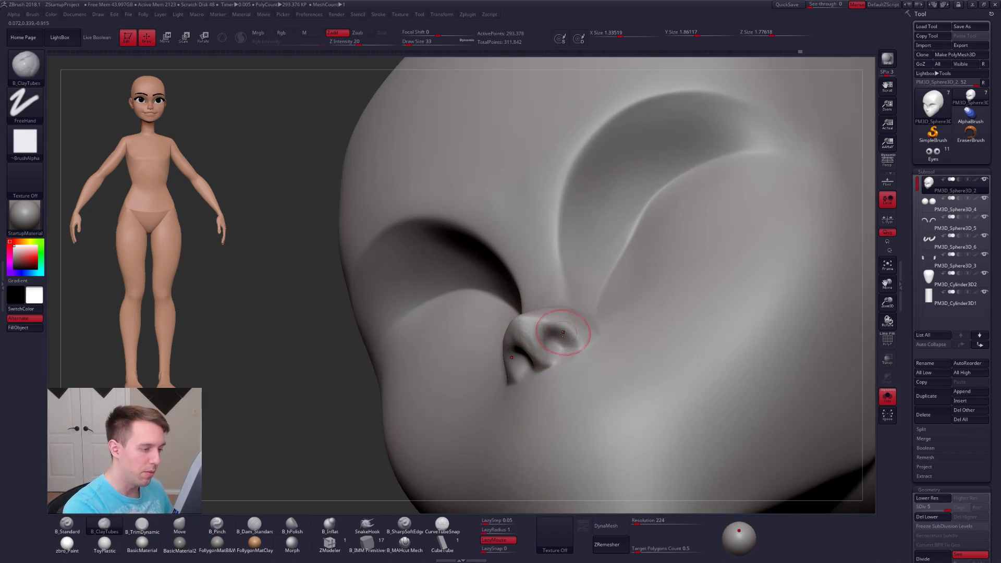
right_click_drag(573, 331, 542, 320)
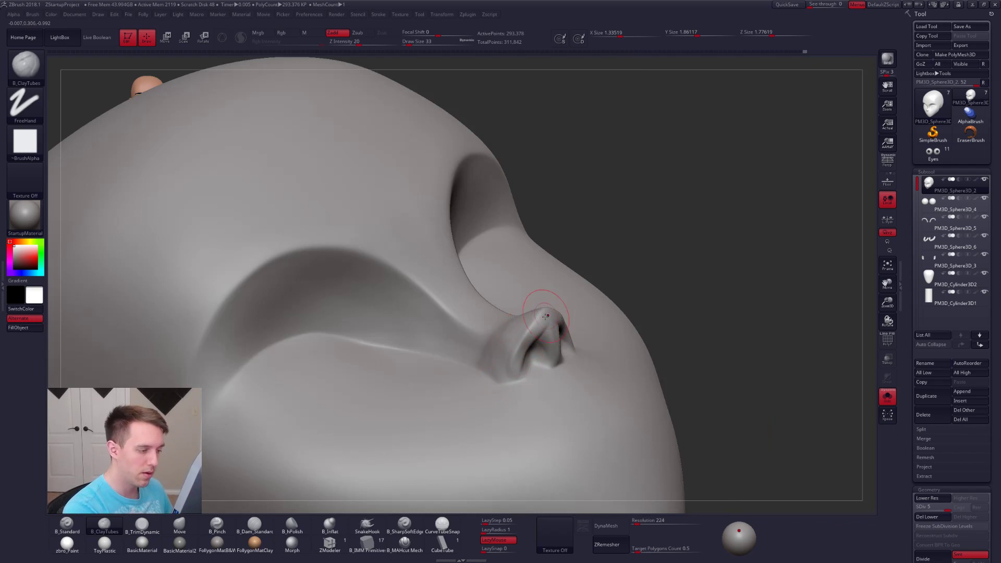
key("3")
right_click_drag(543, 318, 534, 347)
key("1")
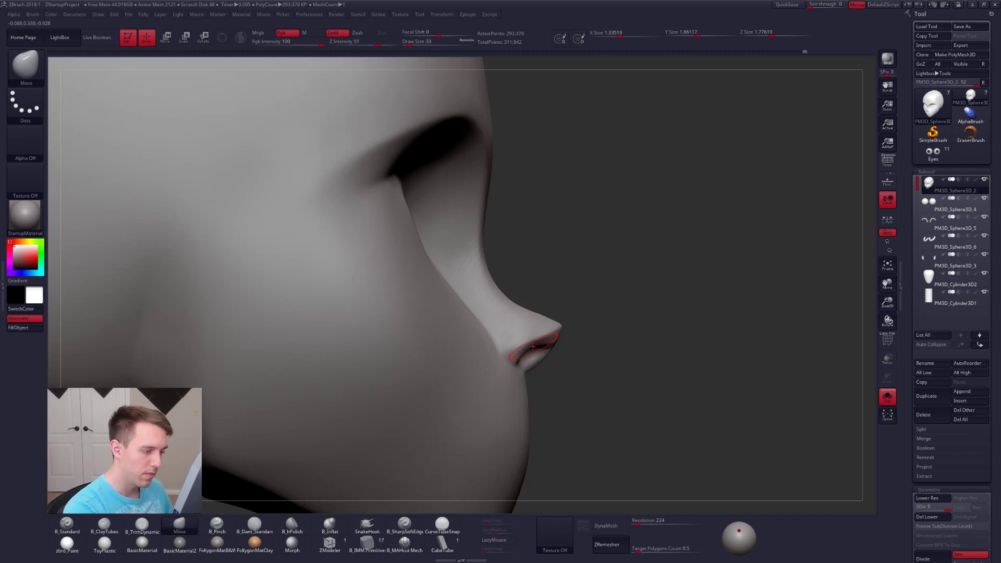
key("shift")
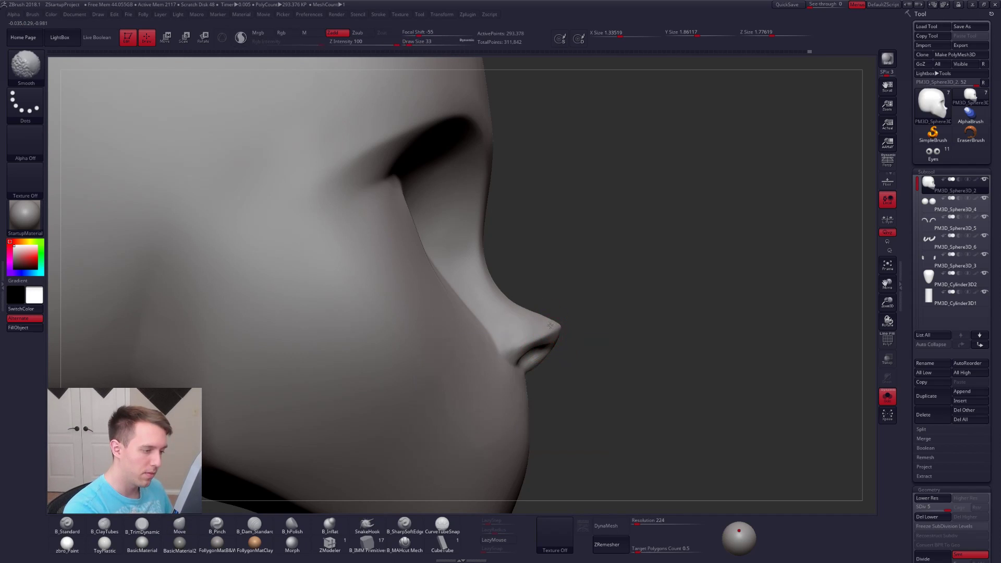
key("space")
- Mask the lower nose with MaskLasso, lower the head to subdivision level 2, and invert the mask for a transpose move
key("ctrl")
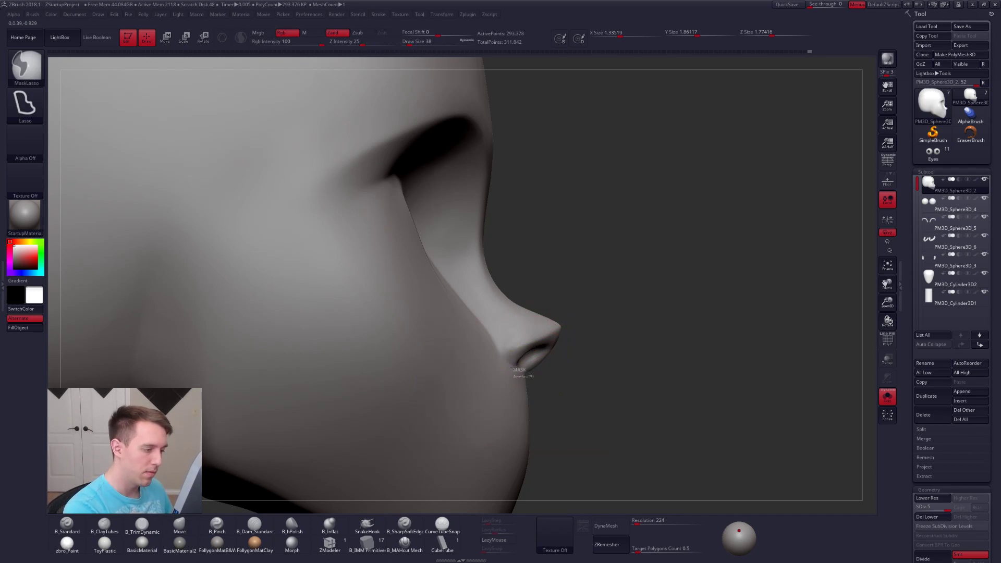
mouse_move(496, 349)
left_mouse_down("ctrl")
mouse_move(615, 257)
mouse_move(551, 355)
mouse_move(597, 313)
left_mouse_up("ctrl")
key("shift+d")
key("shift+d")
key("shift+d")
left_click(580, 345, "ctrl")
left_click(538, 336, "ctrl")
key("w")
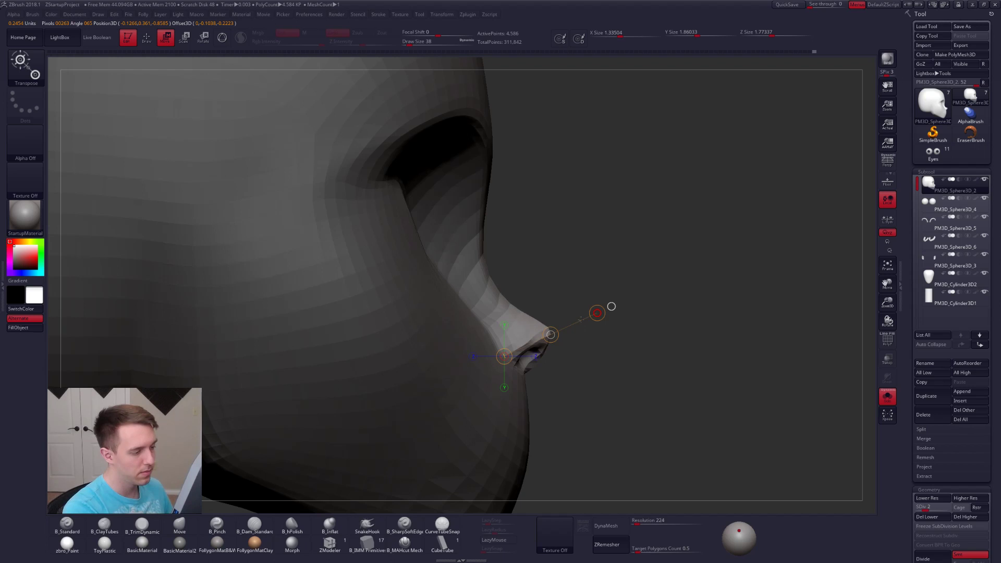
- Clear the mask, raise the head to subdivision level 3, and adjust the nose sides with the Move brush at draw size 74
key("q")
key("f")
mouse_move(558, 376)
left_mouse_down()
mouse_move(469, 371)
mouse_move(552, 346)
left_mouse_up()
key("d")
key("s")
mouse_move(551, 345)
right_mouse_down()
mouse_move(559, 340)
mouse_move(538, 298)
right_mouse_up()
key("space")
left_click_drag(542, 296, 540, 279)
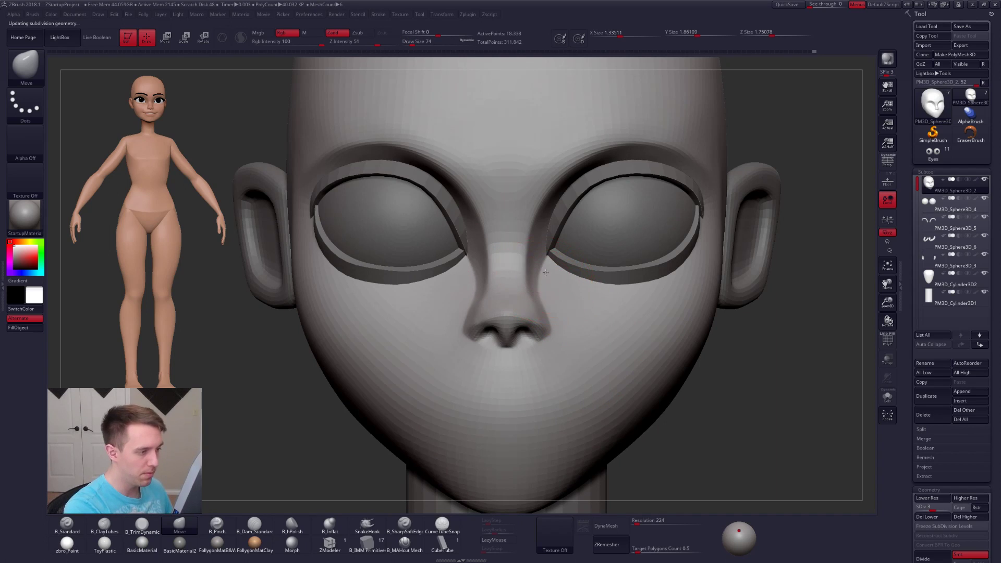
- Reshape the mouth area below the nose in profile with the Move brush at draw size 98
mouse_move(576, 326)
right_mouse_down("ctrl")
mouse_move(541, 418)
mouse_move(576, 396)
mouse_move(589, 338)
right_mouse_up("ctrl")
key("space")
left_click_drag(588, 338, 584, 354)
key("space")
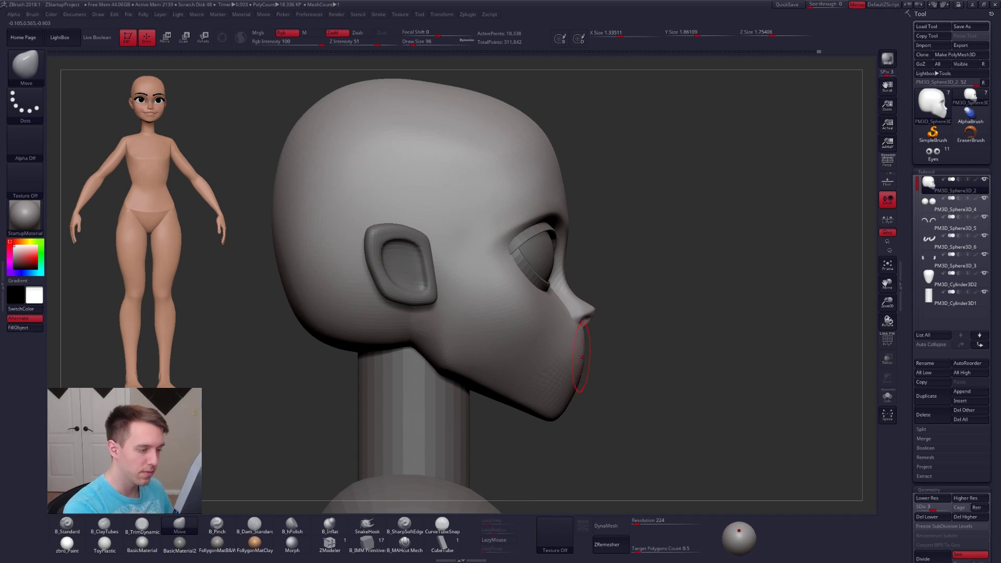
mouse_move(588, 360)
right_mouse_down("ctrl")
mouse_move(592, 396)
mouse_move(580, 387)
right_mouse_up("ctrl")
key("space")
left_click_drag(628, 372, 634, 372)
- Select the eyeballs, lay out a horizontal transpose scale line, and toggle Local Symmetry on and off
mouse_move(652, 305)
right_mouse_down("alt")
mouse_move(612, 331)
mouse_move(618, 342)
right_mouse_up("alt")
left_click(619, 328, "alt")
key("e")
left_click_drag(632, 316, 736, 316, "shift")
left_click(887, 220)
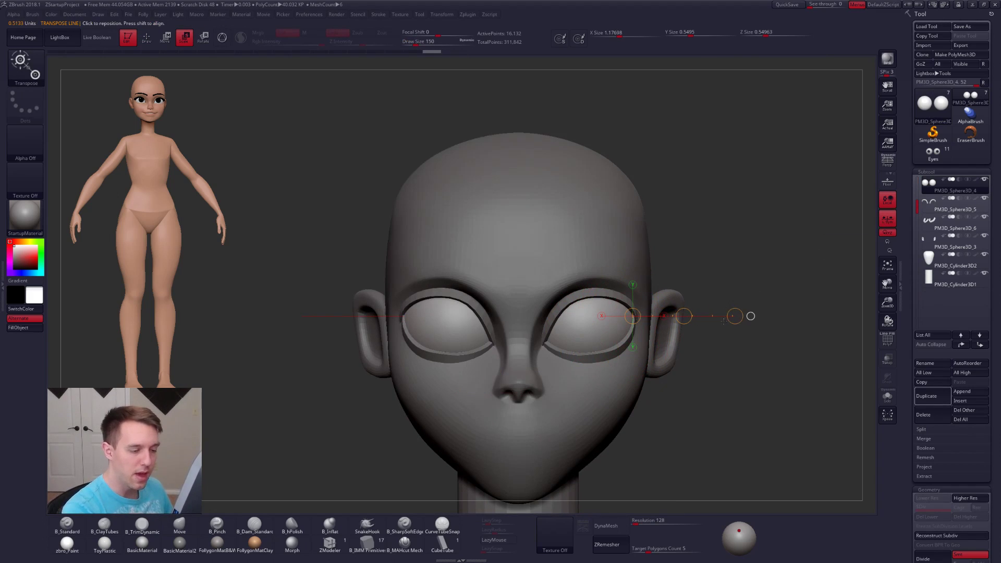
left_click(887, 221)
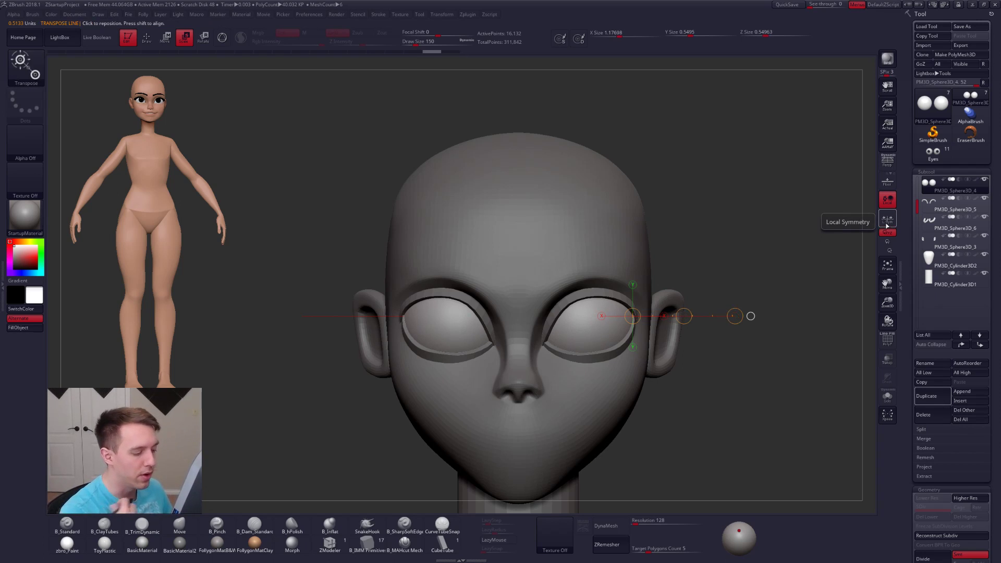
key("q")
- Make the head the active subtool again with the Move brush at draw size 88
right_click_drag(679, 438, 646, 424, "ctrl")
key("space")
left_click_drag(695, 369, 690, 369)
right_click_drag(596, 402, 582, 369, "alt")
left_click(603, 358, "alt")
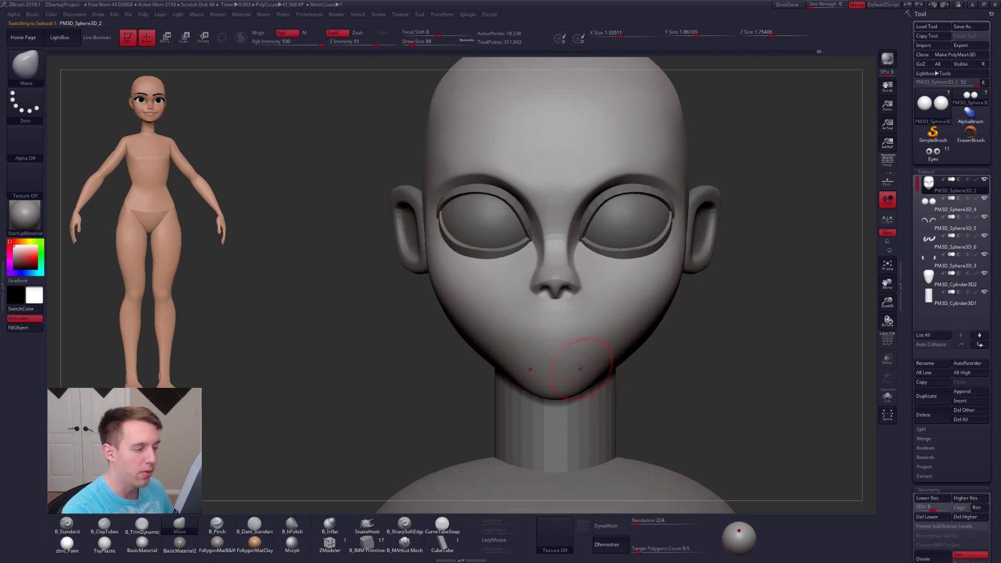
mouse_move(571, 305)
right_mouse_down()
mouse_move(601, 308)
mouse_move(608, 321)
mouse_move(626, 293)
mouse_move(594, 363)
mouse_move(598, 396)
right_mouse_up()
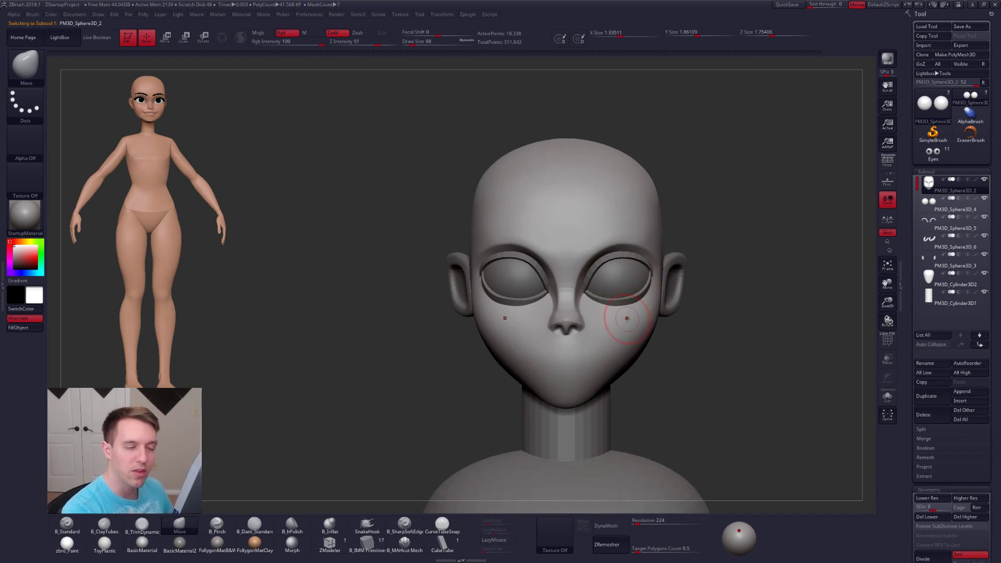
right_click_drag(607, 341, 620, 386, "alt")
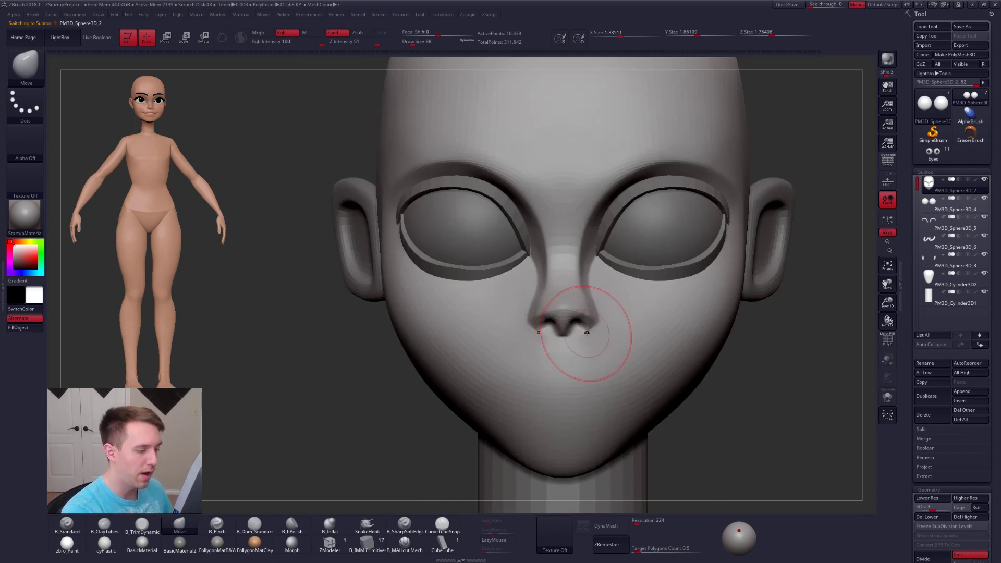
- Adjust the nostril wings from below with the Move brush at draw size 43
key("space")
left_click_drag(586, 336, 579, 336)
right_click_drag(552, 327, 566, 298)
key("bracketright")
mouse_move(556, 321)
left_mouse_down()
mouse_move(543, 316)
mouse_move(533, 330)
left_mouse_up()
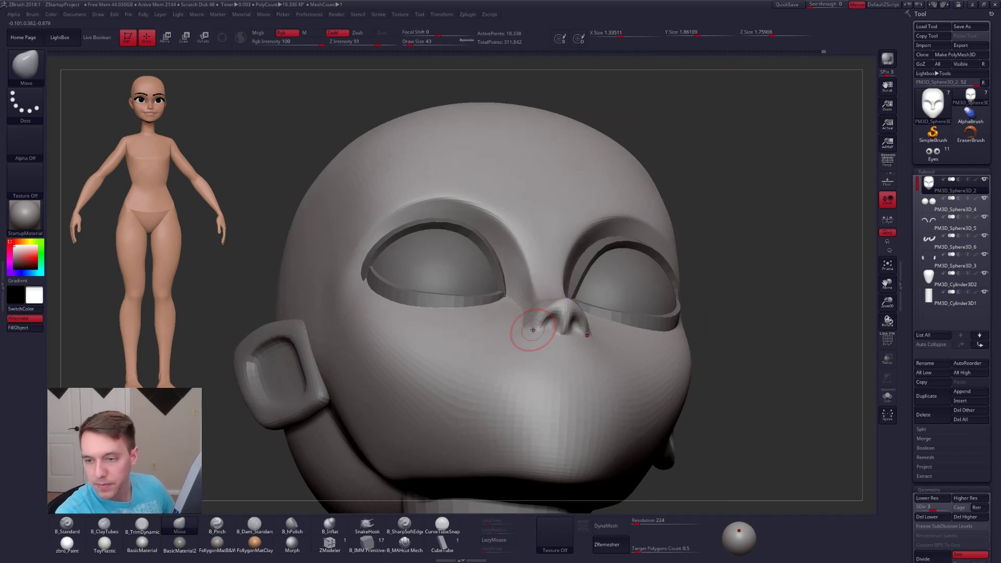
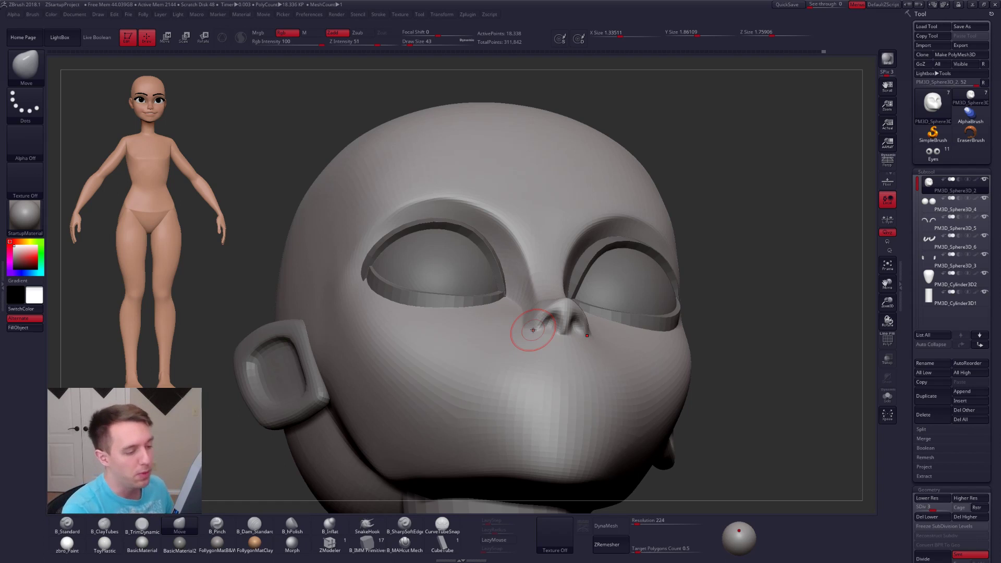
- Switch to the Pinch brush at draw size 61 for sharpening the facial edges
mouse_move(715, 371)
left_mouse_down("shift")
mouse_move(711, 404)
mouse_move(712, 397)
mouse_move(685, 439)
left_mouse_up("shift")
key("5")
key("space")
left_click_drag(575, 265, 584, 264)
left_click_drag(743, 313, 668, 313)
key("space")
left_click_drag(580, 276, 576, 275)
right_click_drag(560, 349, 565, 342)
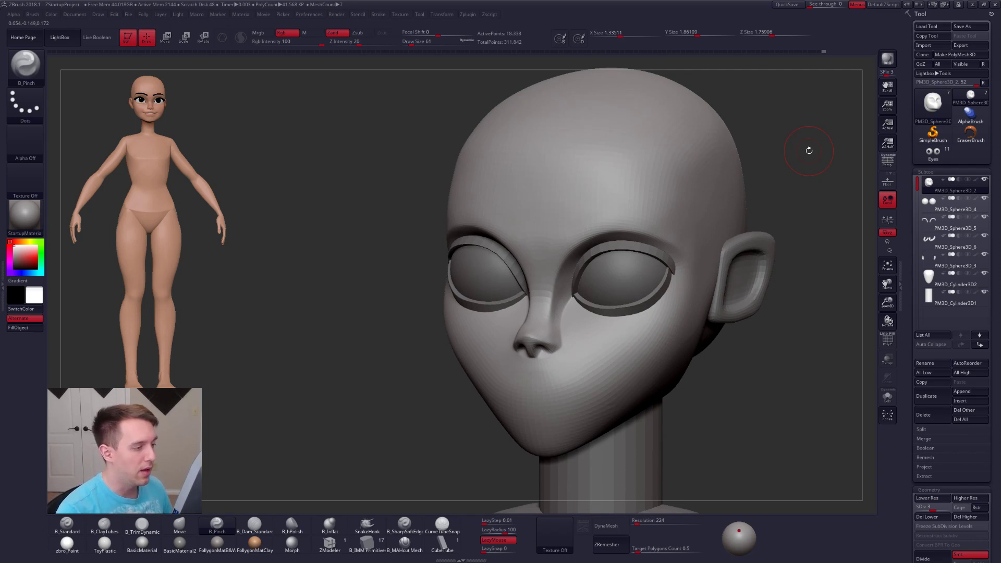
- Pinch the outer edge of the eye socket and raise the head to subdivision level 5
right_click_drag(613, 288, 637, 292)
key("space")
left_click_drag(630, 291, 636, 291)
right_click_drag(636, 290, 657, 261, "shift")
key("space")
left_click_drag(649, 255, 651, 255)
right_click_drag(651, 255, 626, 253)
key("space")
mouse_move(625, 253)
left_mouse_down()
mouse_move(568, 265)
mouse_move(600, 286)
left_mouse_up()
key("d")
key("d")
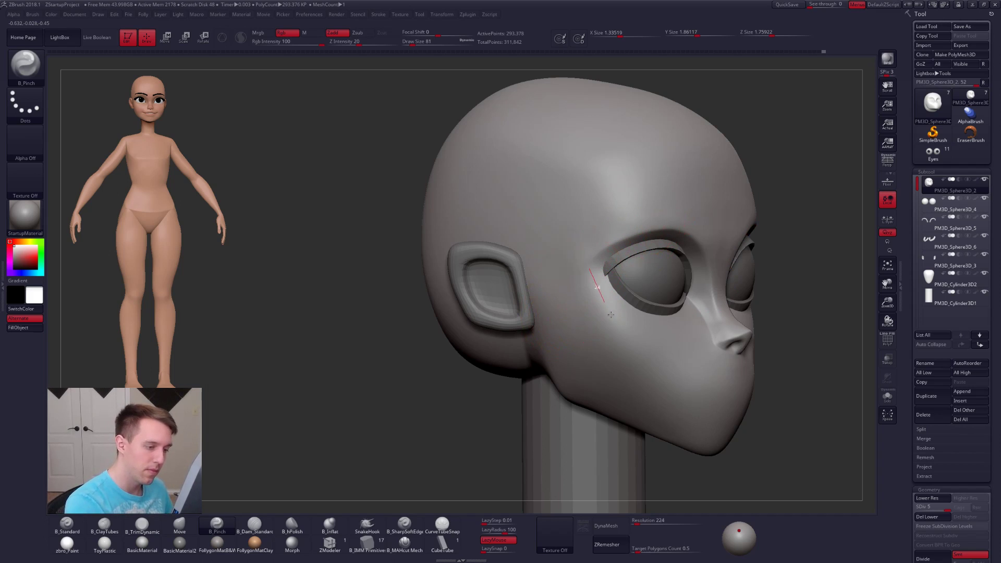
- Isolate the head, lower it to subdivision level 2 and set the brush to draw size 58
mouse_move(799, 385)
right_mouse_down()
mouse_move(748, 395)
mouse_move(590, 365)
mouse_move(605, 347)
mouse_move(579, 349)
mouse_move(585, 324)
mouse_move(574, 313)
mouse_move(558, 319)
right_mouse_up()
key("shift+s")
key("space")
left_click_drag(558, 323, 555, 325)
key("shift+d")
key("shift+d")
key("shift+d")
key("space")
left_click_drag(555, 325, 552, 325)
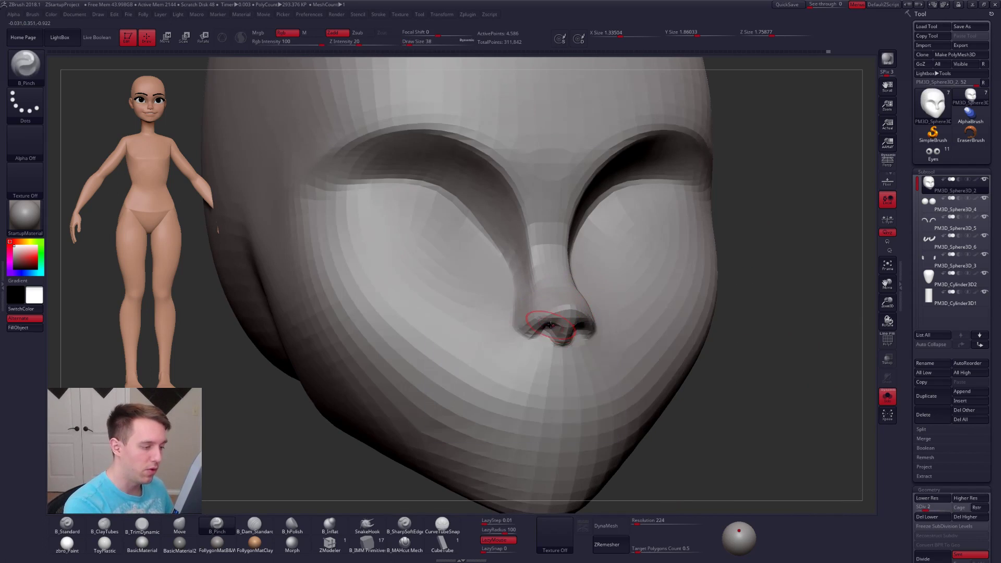
- Switch to the ClayTubes brush and smooth away the carved nostrils on the underside of the nose
key("b")
key("c")
key("t")
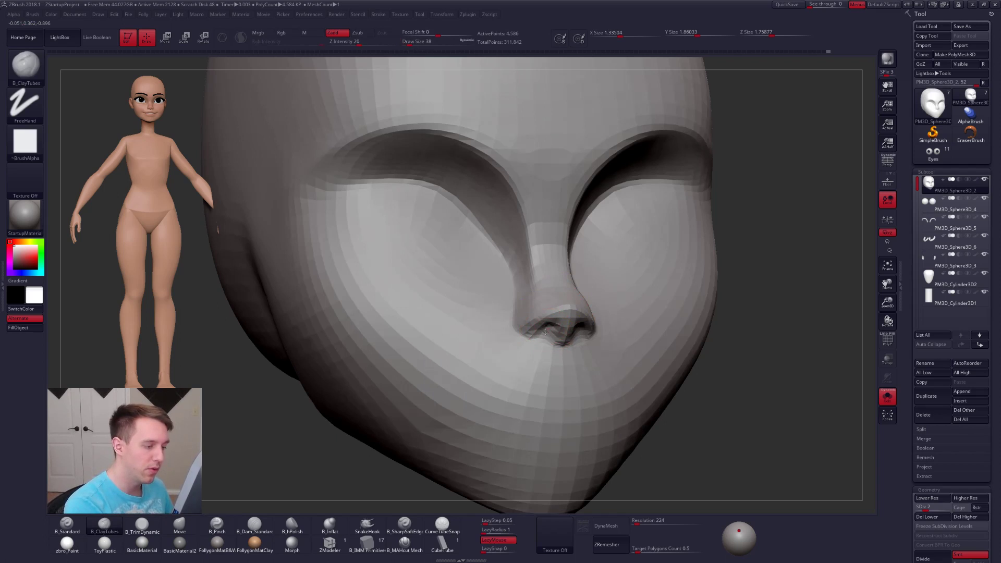
key("d")
key("shift")
left_click_drag(551, 331, 565, 311, "shift")
right_click_drag(634, 313, 586, 331)
- Return the head to subdivision level 2 and shape the nostril wings with the Move brush at draw sizes 61 and 67
key("shift+d")
key("space")
left_click_drag(600, 324, 603, 320)
key("b")
key("m")
key("v")
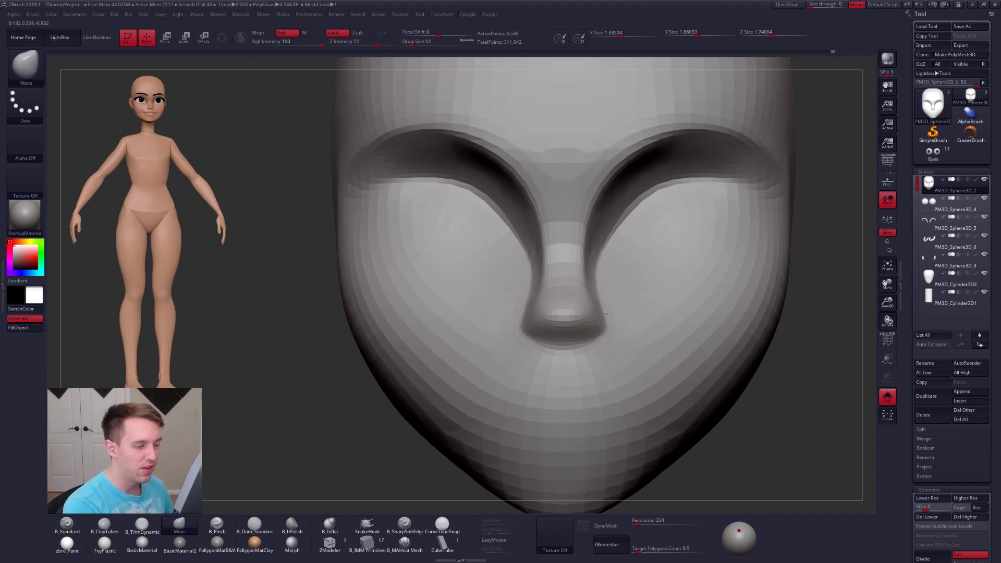
right_click_drag(602, 332, 623, 324)
key("space")
left_click_drag(628, 318, 629, 309)
mouse_move(617, 315)
right_mouse_down()
mouse_move(661, 338)
mouse_move(656, 312)
mouse_move(660, 338)
right_mouse_up()
key("space")
left_click_drag(656, 340, 666, 340)
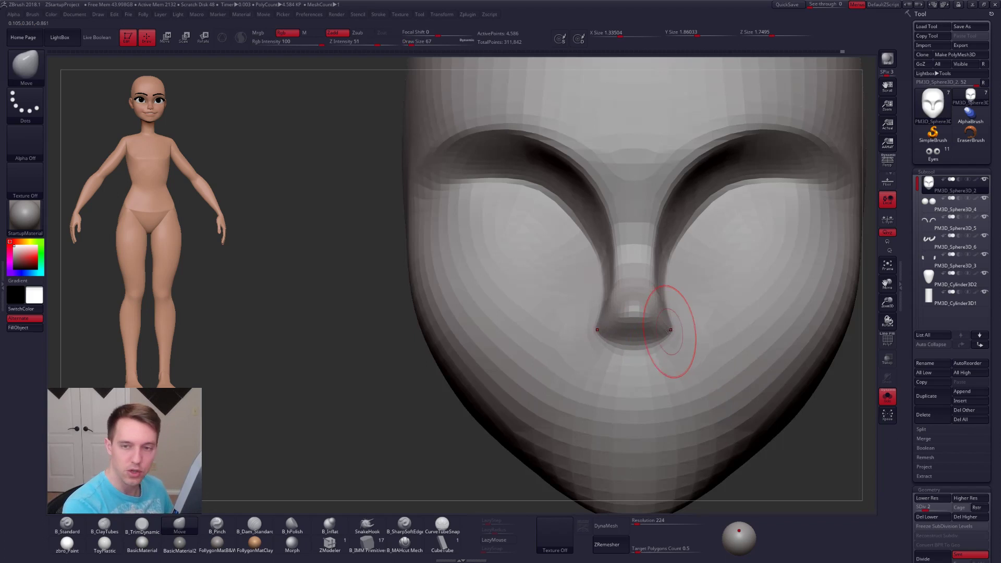
- Refine the nose's outer corners and side profile with the Move brush at draw sizes 43 and 54
key("space")
left_click_drag(666, 330, 656, 331)
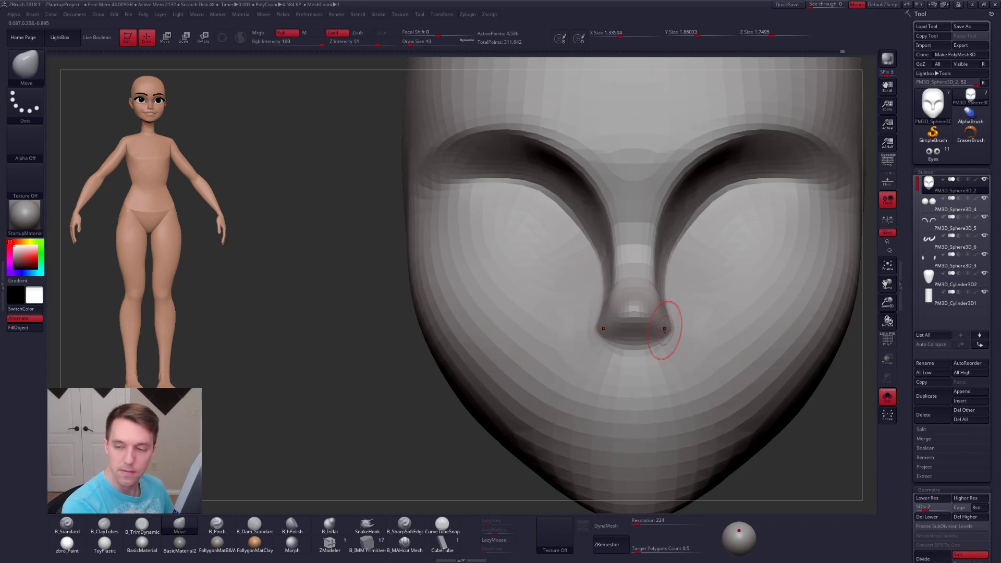
right_click_drag(669, 333, 632, 346, "alt")
key("space")
mouse_move(630, 348)
left_mouse_down()
mouse_move(640, 347)
mouse_move(629, 319)
left_mouse_up()
key("space")
mouse_move(630, 305)
right_mouse_down()
mouse_move(629, 318)
mouse_move(501, 327)
right_mouse_up()
key("space")
left_click_drag(635, 363, 639, 363)
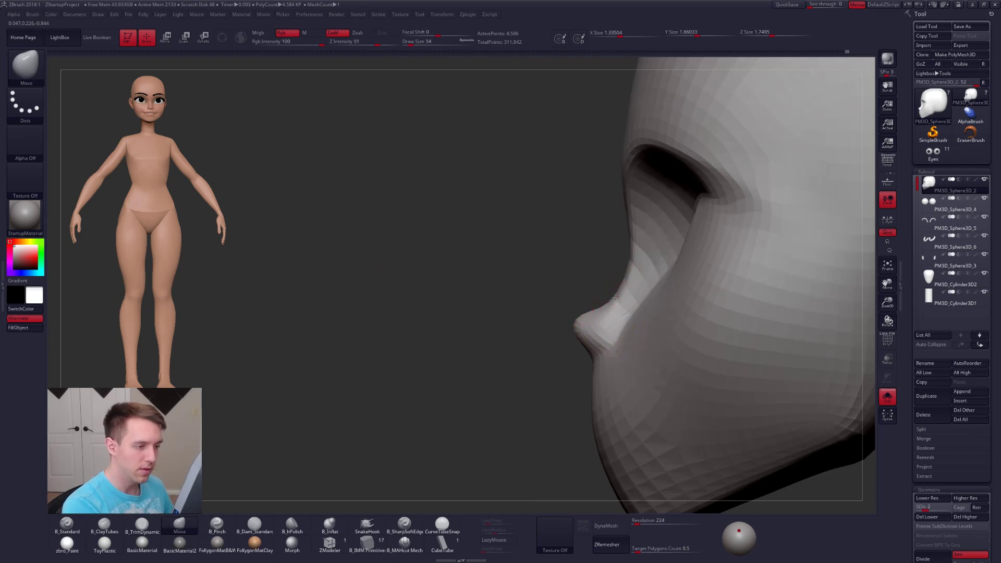
- Smooth the base of the nose at subdivision level 3 and raise the head to level 5
key("d")
right_click_drag(638, 314, 730, 321)
left_click_drag(577, 346, 569, 339, "shift")
right_click_drag(519, 339, 562, 339)
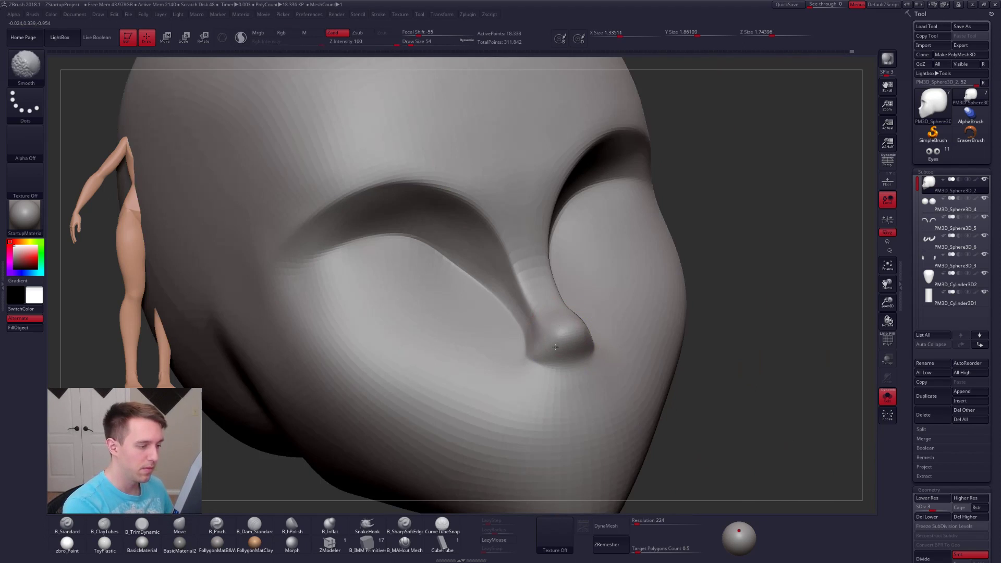
key("d")
key("d")
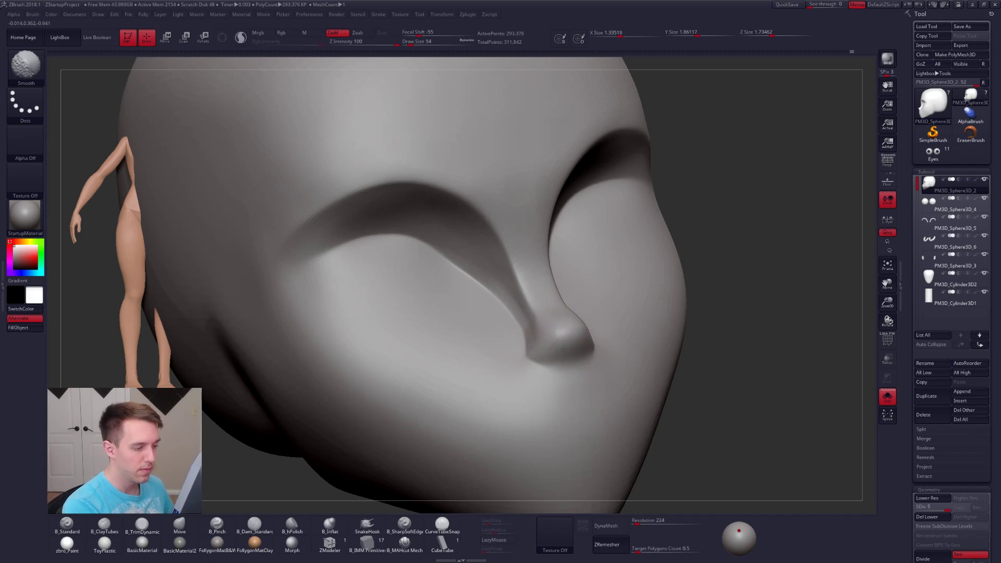
- Sharpen the edges around the nostril wing and nose base with the Pinch brush at draw size 54
key("5")
right_click_drag(532, 349, 573, 362)
left_click_drag(530, 354, 556, 337)
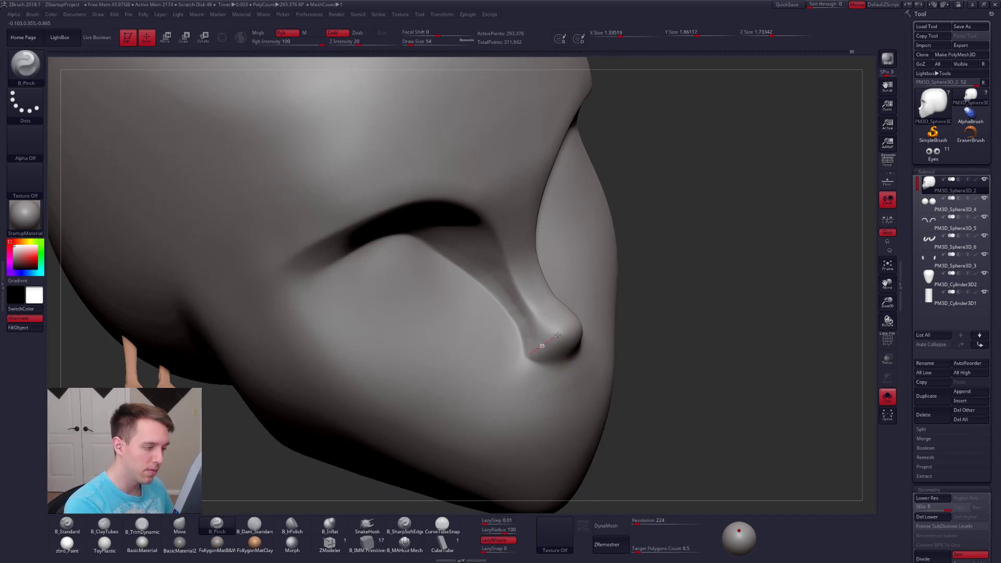
left_click_drag(610, 306, 581, 322)
left_click_drag(522, 358, 499, 377)
mouse_move(541, 358)
right_mouse_down()
mouse_move(501, 323)
mouse_move(564, 330)
right_mouse_up()
key("4")
left_click_drag(566, 332, 561, 348)
mouse_move(561, 349)
right_mouse_down()
mouse_move(547, 364)
mouse_move(558, 375)
mouse_move(531, 358)
right_mouse_up()
right_click(558, 376)
- Pinch the edge running from the side of the nose up to the lower rim of the eye socket at draw size 38
key("5")
key("space")
mouse_move(526, 363)
left_mouse_down()
mouse_move(596, 366)
mouse_move(648, 342)
left_mouse_up()
mouse_move(608, 369)
right_mouse_down()
mouse_move(597, 366)
mouse_move(626, 332)
right_mouse_up()
left_click_drag(646, 292, 682, 258)
left_click_drag(721, 206, 767, 207)
right_click_drag(678, 271, 642, 292)
- Lower the head to subdivision level 3 and adjust the side of the nose with the Move brush at draw size 54
key("shift+d")
key("shift+d")
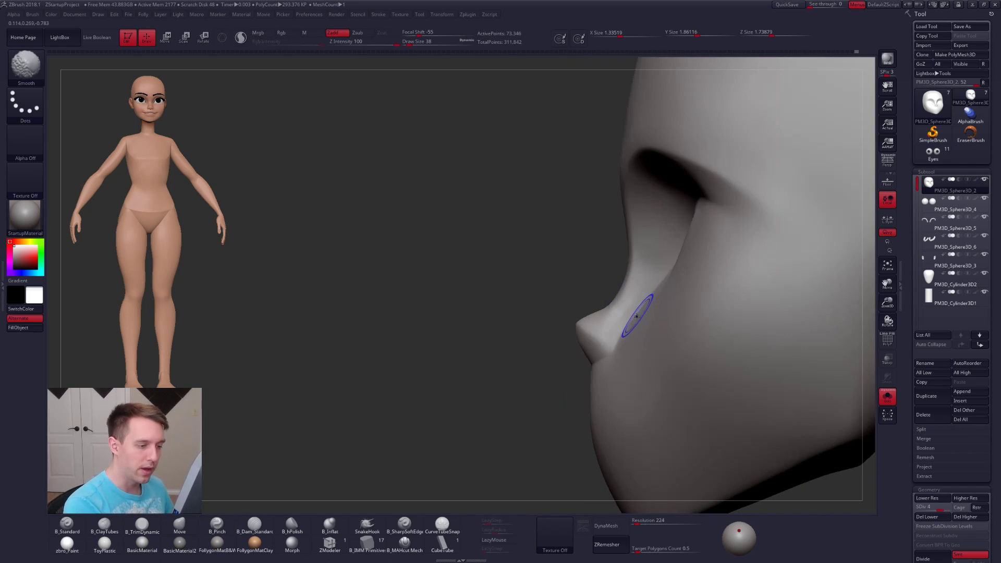
key("b")
key("m")
key("v")
key("space")
left_click_drag(633, 323, 637, 323)
left_click_drag(630, 324, 628, 331)
key("space")
right_click_drag(618, 340, 650, 338)
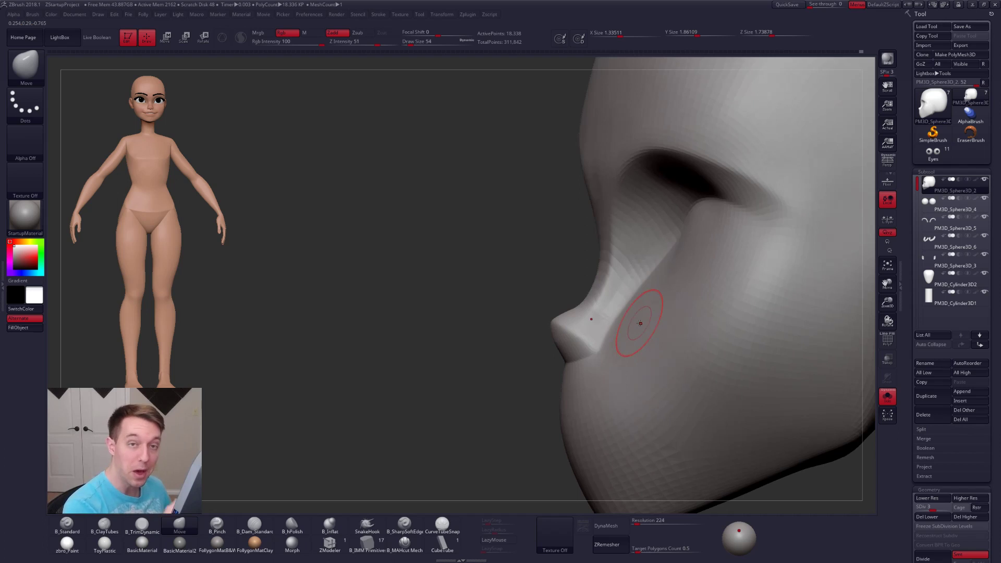
- Smooth the side of the nose and compare it briefly with the eyes and eyelids shown
left_click_drag(628, 326, 611, 313, "shift")
right_click_drag(619, 319, 693, 316)
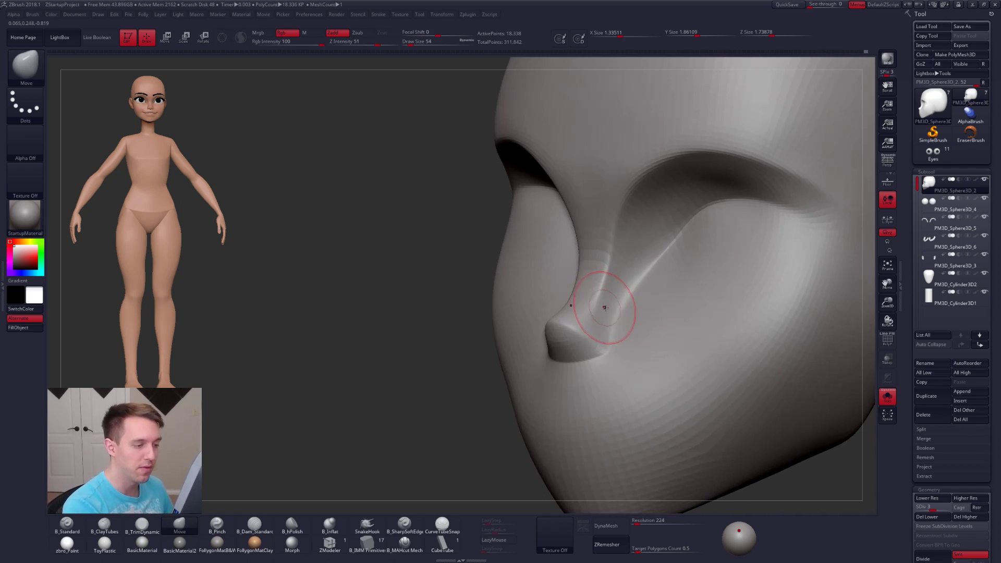
key("shift+s")
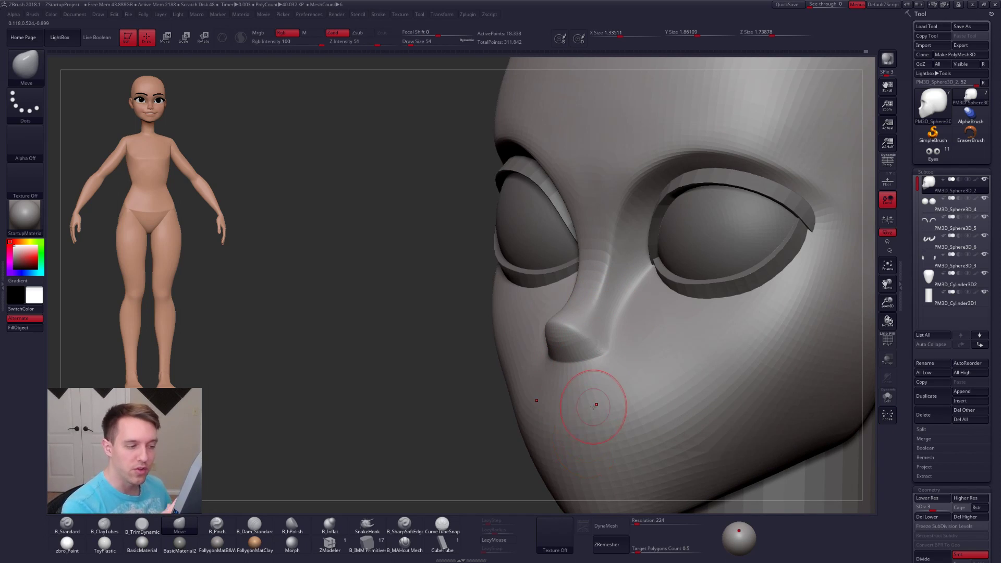
key("shift+s")
right_click_drag(611, 305, 600, 306)
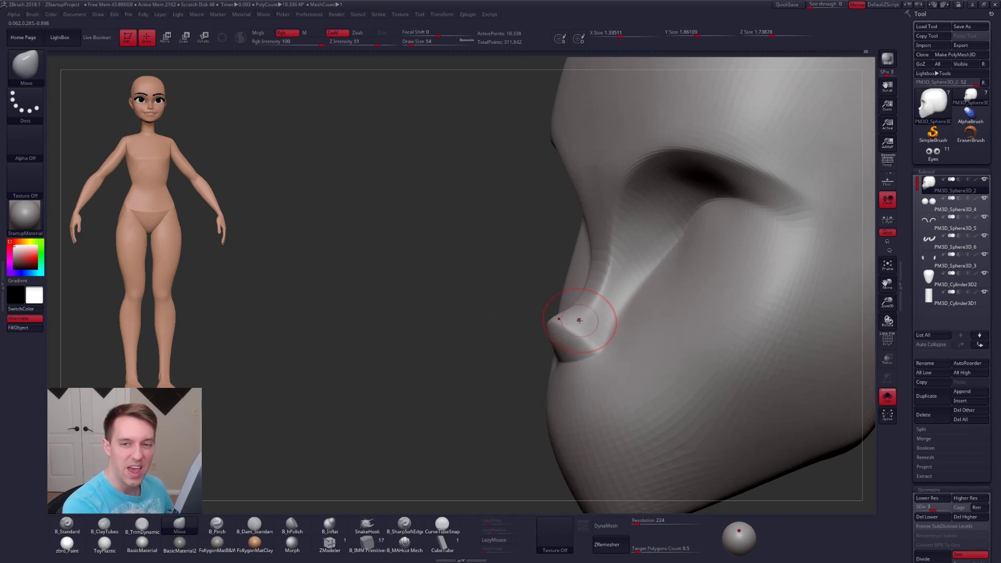
key("shift")
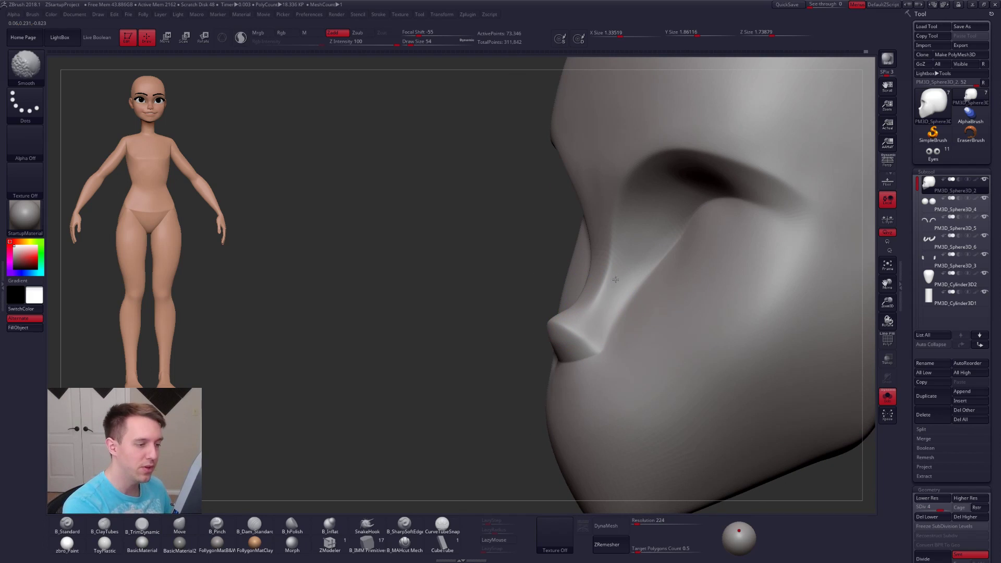
- Mask the nose in profile with a lasso at draw size 74, lower to subdivision level 2 and invert the mask
key("shift+d")
key("space")
left_click_drag(599, 309, 588, 306)
key("ctrl")
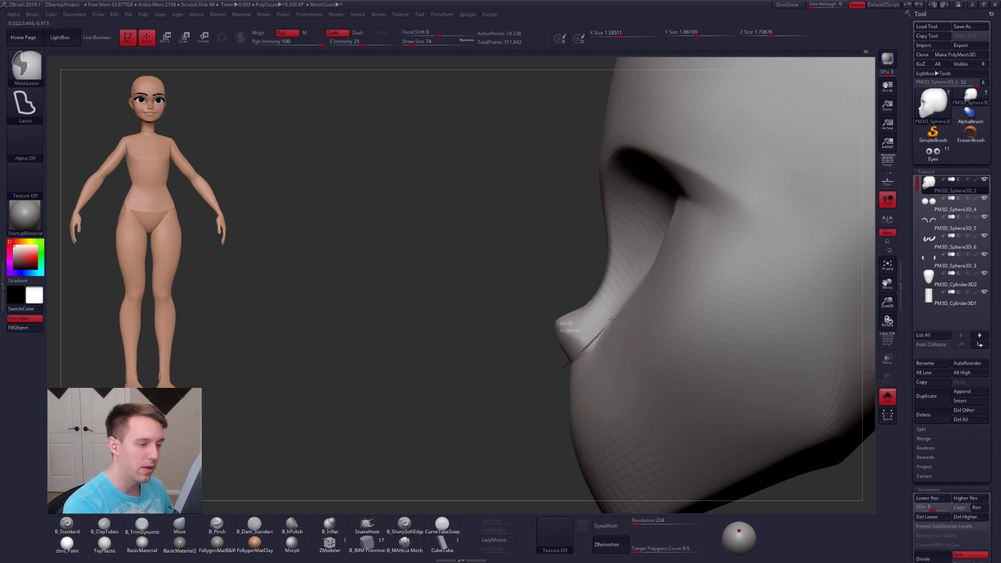
mouse_move(654, 246)
left_mouse_down("ctrl")
mouse_move(414, 347)
mouse_move(597, 317)
left_mouse_up("ctrl")
key("shift+d")
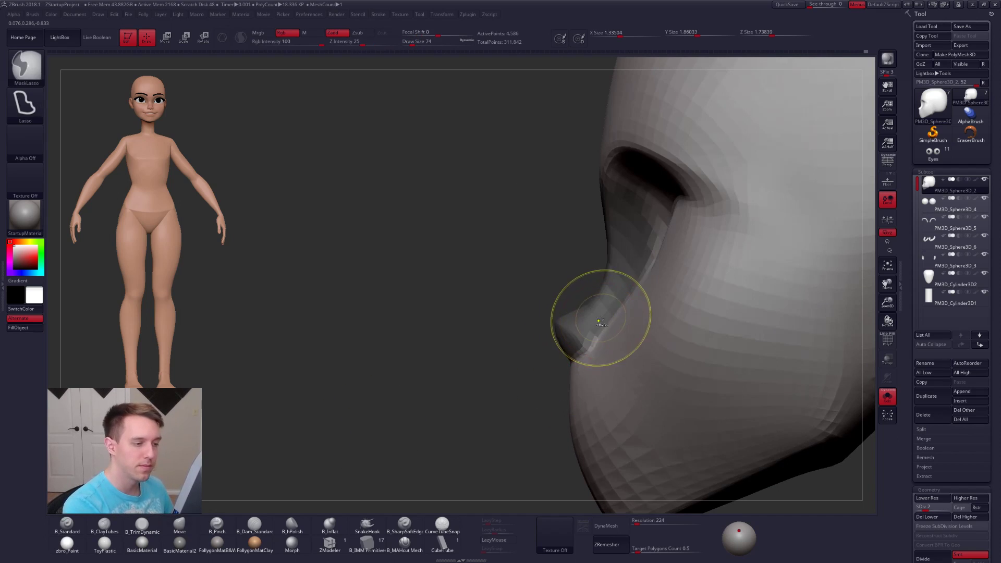
key("ctrl+i")
- Try to reposition the unmasked nose with Transpose Move, and undo the last change
key("w")
mouse_move(607, 328)
left_mouse_down()
mouse_move(539, 262)
mouse_move(577, 292)
left_mouse_up()
key("q")
right_click(576, 322)
key("ctrl+z")
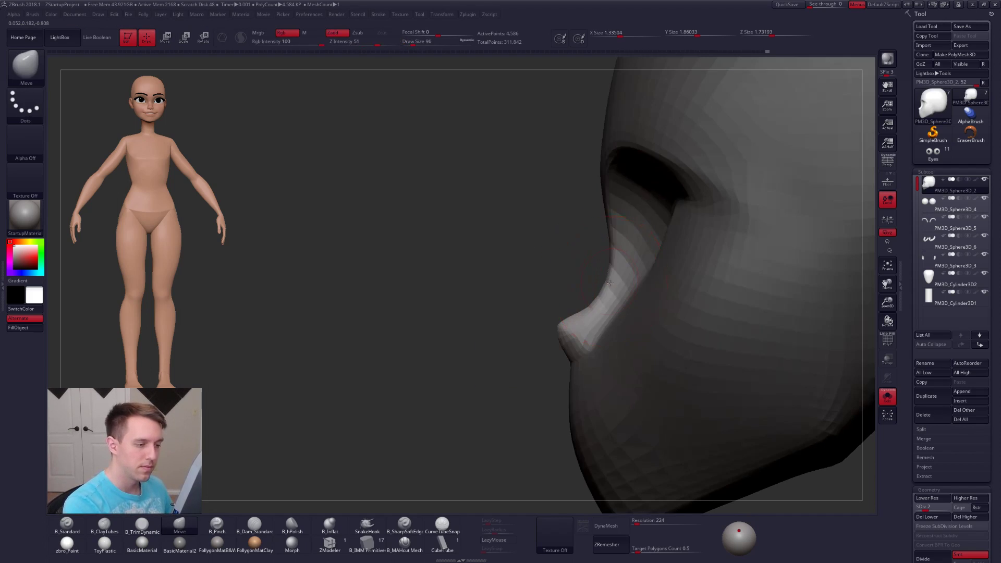
- Show all subtools, clear the mask and reshape the mouth area in profile with the Move brush at draw size 203
right_click_drag(581, 252, 621, 282, "ctrl")
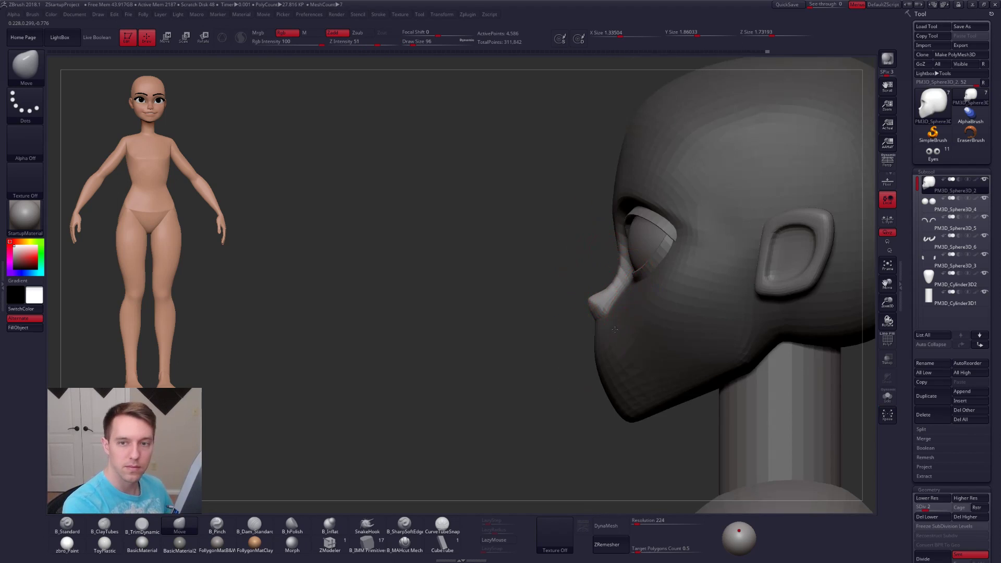
right_click_drag(615, 329, 605, 363, "alt")
key("space")
mouse_move(611, 318)
left_mouse_down()
mouse_move(571, 334)
mouse_move(584, 354)
left_mouse_up()
key("space")
key("space")
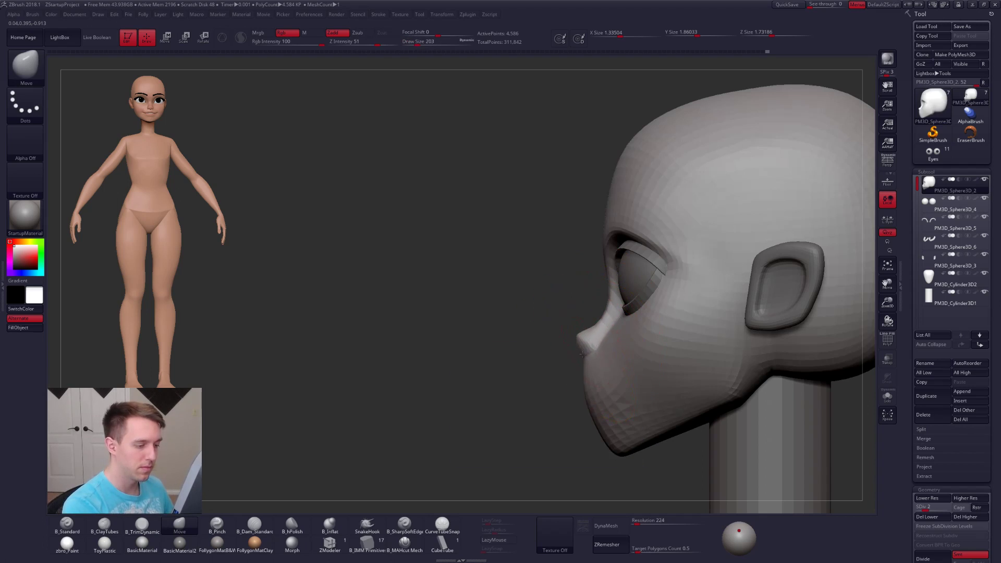
right_click_drag(590, 358, 597, 358)
left_click_drag(586, 402, 589, 405)
right_click_drag(514, 405, 557, 406)
- Refine the nose tip and mouth profile with the Move brush, and set draw size 54 for the front view
key("space")
left_click_drag(594, 354, 589, 353)
key("space")
right_click_drag(599, 346, 597, 358, "ctrl")
key("space")
key("space")
left_click_drag(613, 369, 630, 370)
left_click_drag(595, 404, 592, 398)
mouse_move(592, 397)
right_mouse_down("alt")
mouse_move(599, 411)
mouse_move(588, 356)
right_mouse_up("alt")
key("space")
left_click_drag(652, 304, 624, 304)
mouse_move(622, 295)
right_mouse_down("ctrl")
mouse_move(624, 351)
mouse_move(632, 313)
right_mouse_up("ctrl")
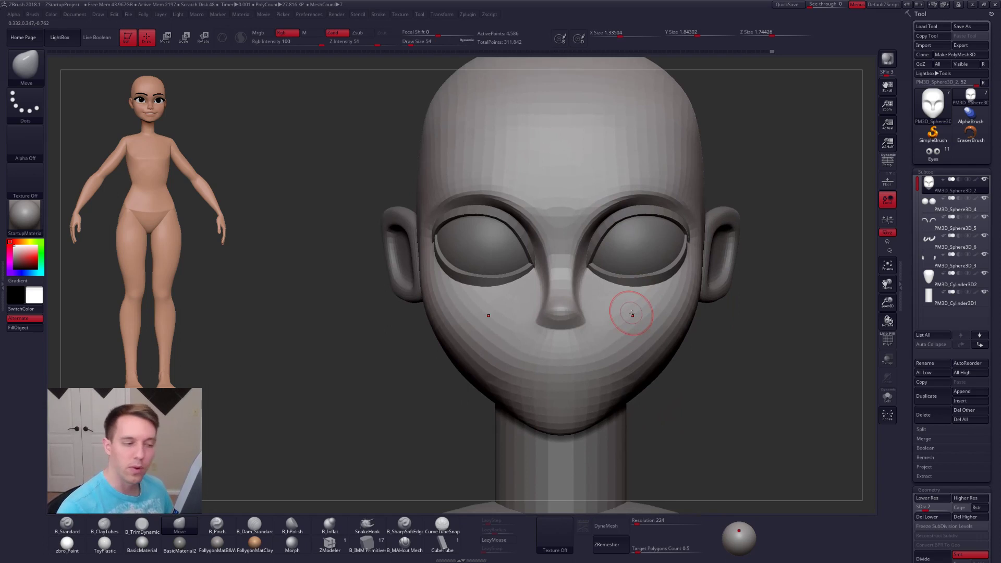
mouse_move(498, 270)
right_mouse_down("ctrl")
mouse_move(498, 260)
mouse_move(483, 264)
right_mouse_up("ctrl")
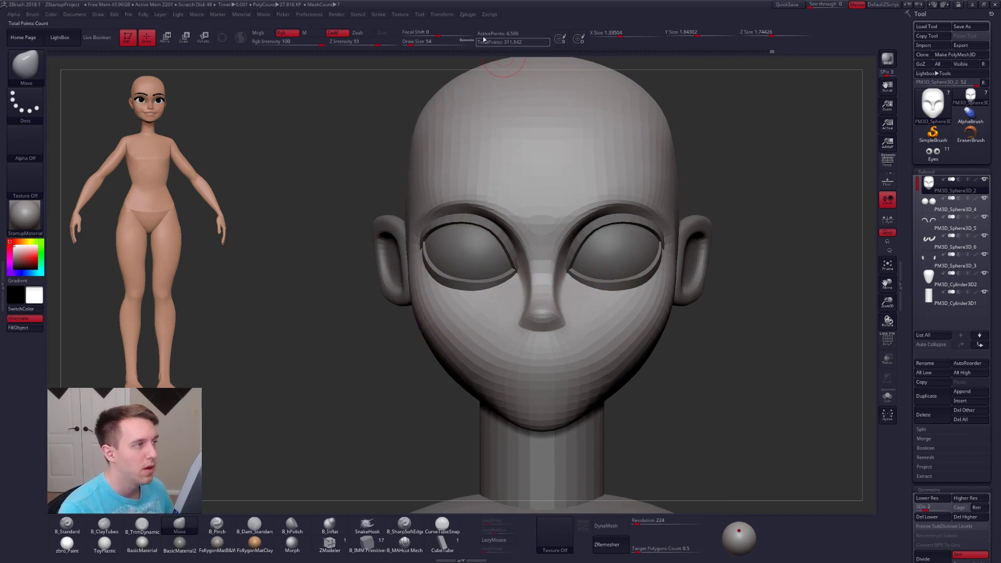
- Combine all subtools into a single T-pose mesh with Transpose Master
left_click(459, 18)
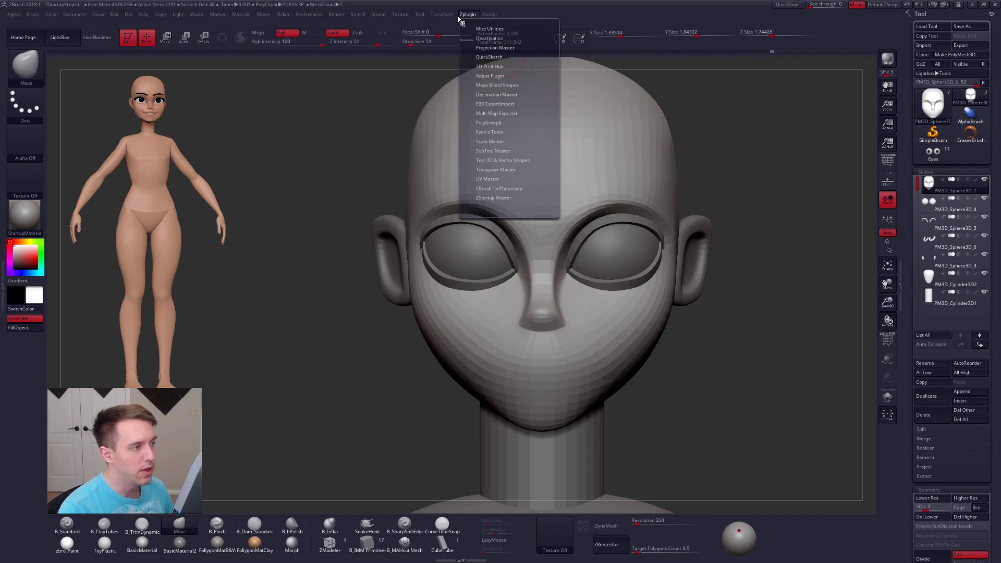
left_click(505, 168)
left_click(487, 182)
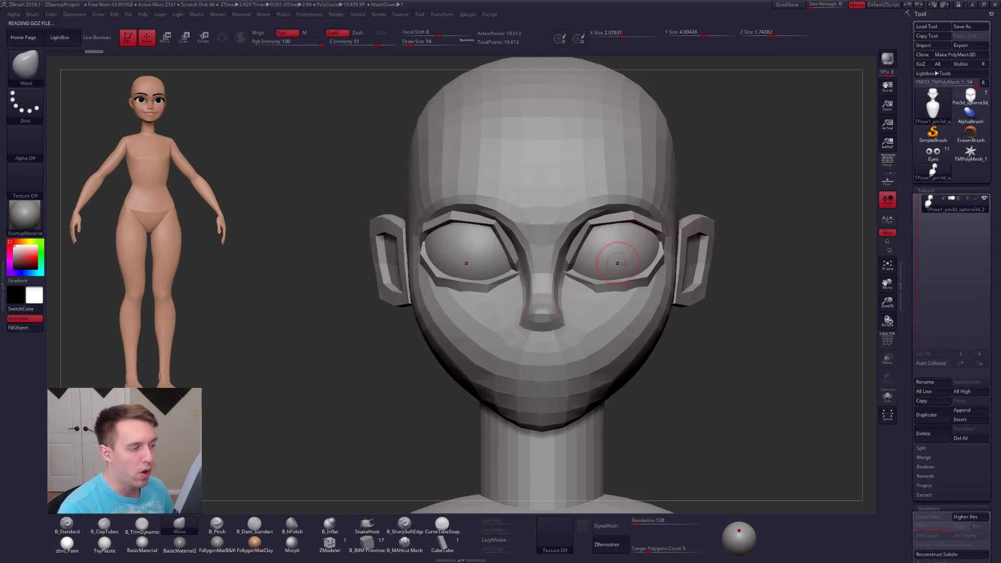
- Mask the whole T-pose mesh except the eyeballs and eyelids
key("ctrl+shift")
left_click(637, 241, "ctrl+alt+shift")
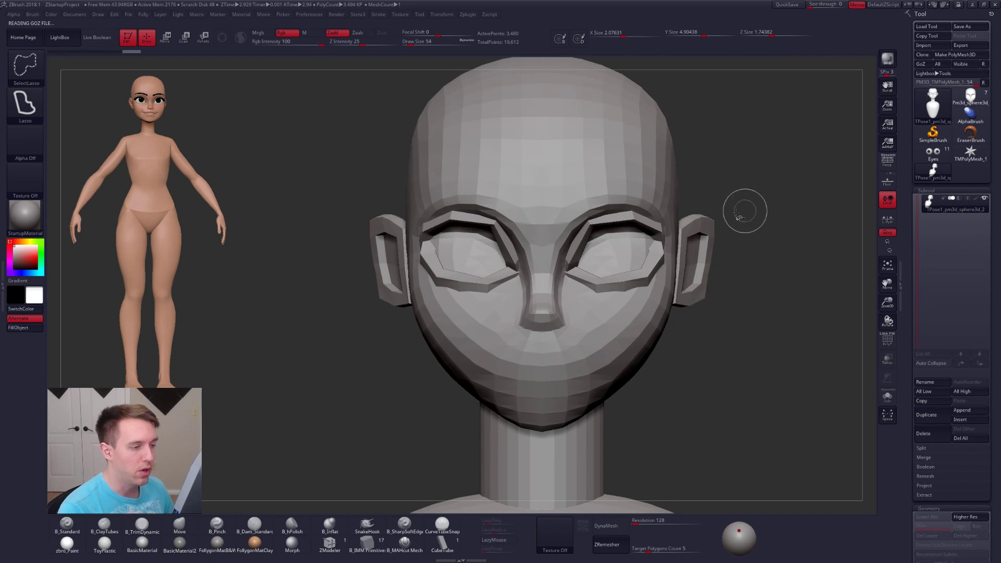
left_click(641, 271, "ctrl+alt+shift")
left_click(777, 256, "ctrl+shift")
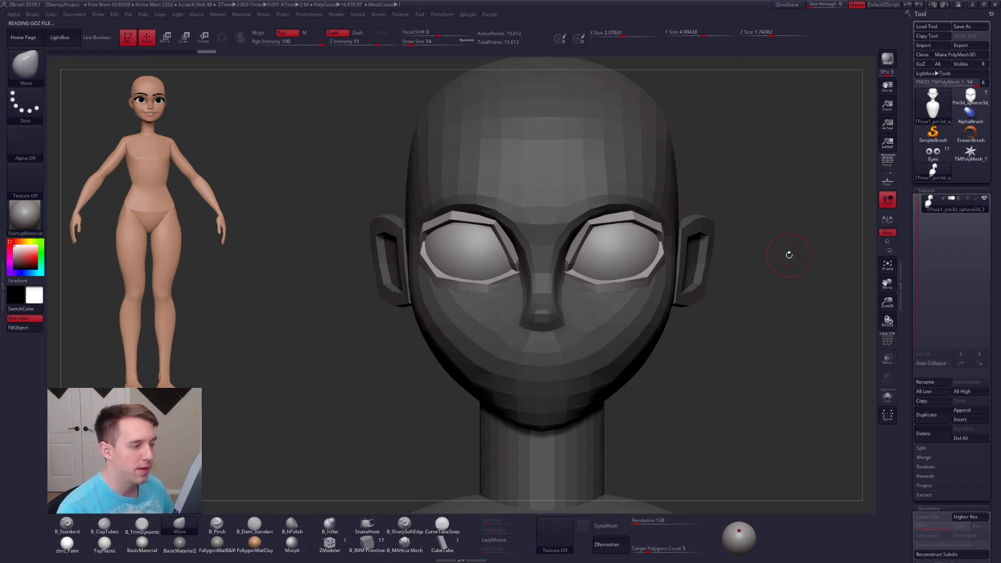
- Turn on local symmetry and scale the unmasked eyeballs and eyelids down slightly from the centre of each eye
key("e")
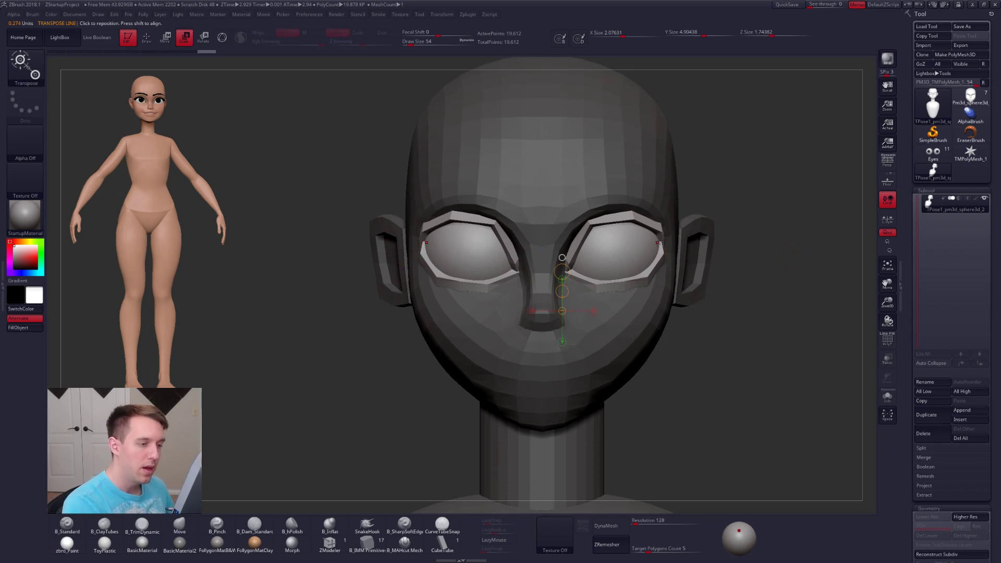
left_click_drag(608, 252, 703, 252, "shift")
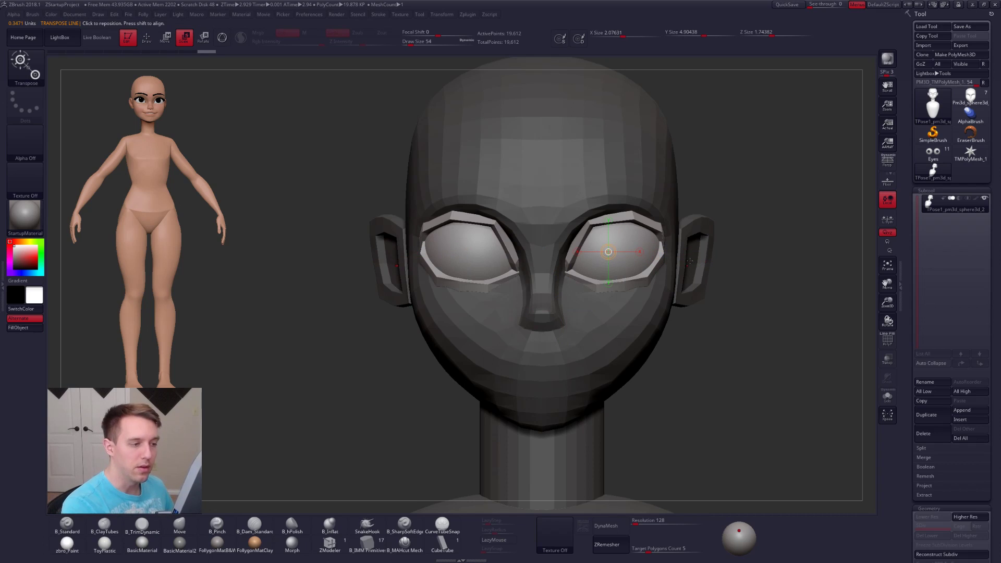
left_click(888, 219)
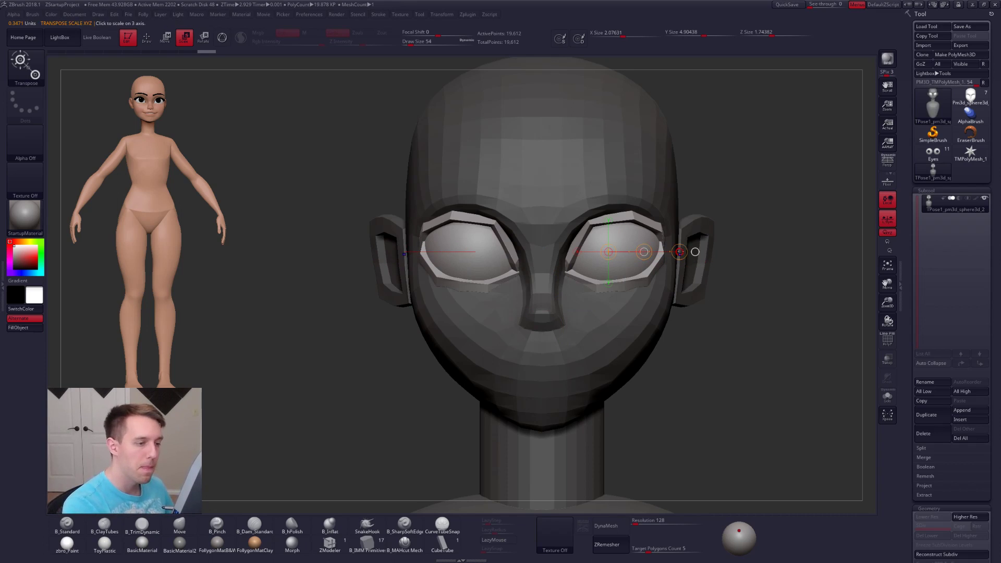
left_click_drag(679, 252, 667, 255)
left_click_drag(743, 334, 684, 327, "alt")
mouse_move(678, 405)
left_mouse_down()
mouse_move(739, 408)
mouse_move(683, 407)
left_mouse_up()
key("q")
left_click_drag(683, 365, 736, 291, "alt")
- Transfer the T-pose mesh changes back to the separate subtools with Transpose Master
left_click(443, 14)
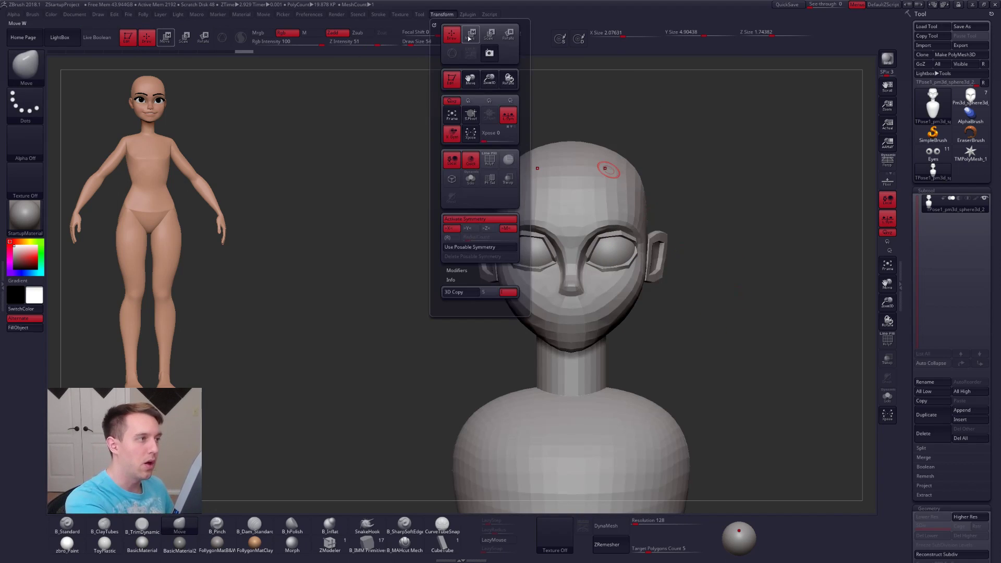
left_click(468, 14)
left_click(526, 182)
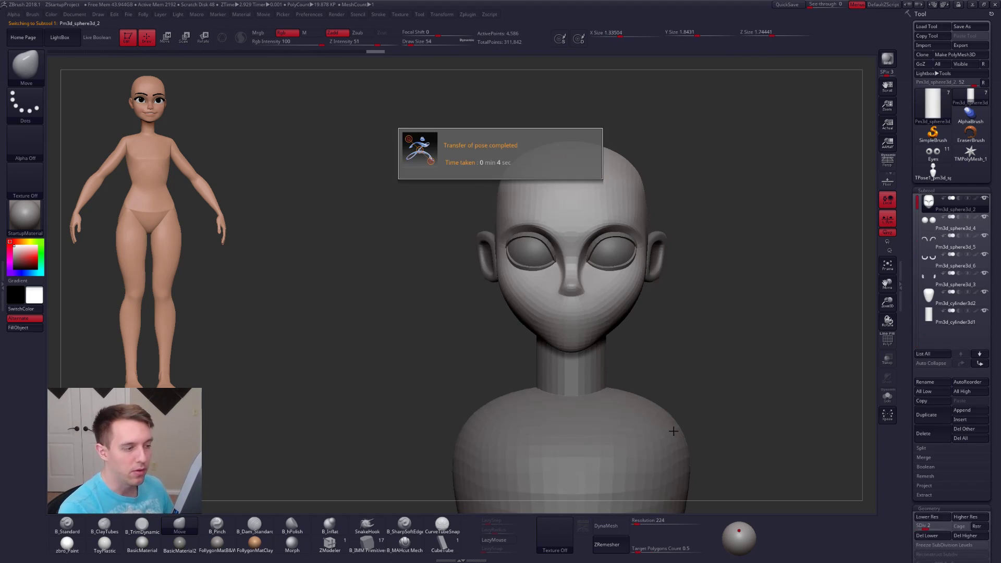
left_click_drag(712, 415, 702, 391)
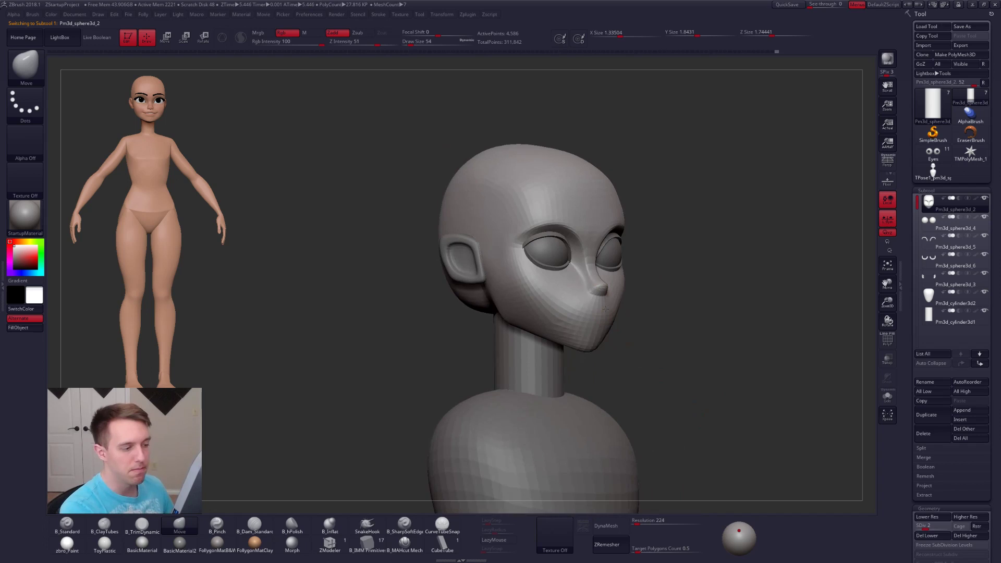
- Adjust the nose with the Move brush at draw size 67, and mask all of the head except the nose
right_click_drag(595, 304, 600, 311, "ctrl")
key("space")
left_click_drag(600, 311, 607, 311)
mouse_move(694, 313)
left_mouse_down()
mouse_move(604, 308)
mouse_move(608, 295)
left_mouse_up()
key("space")
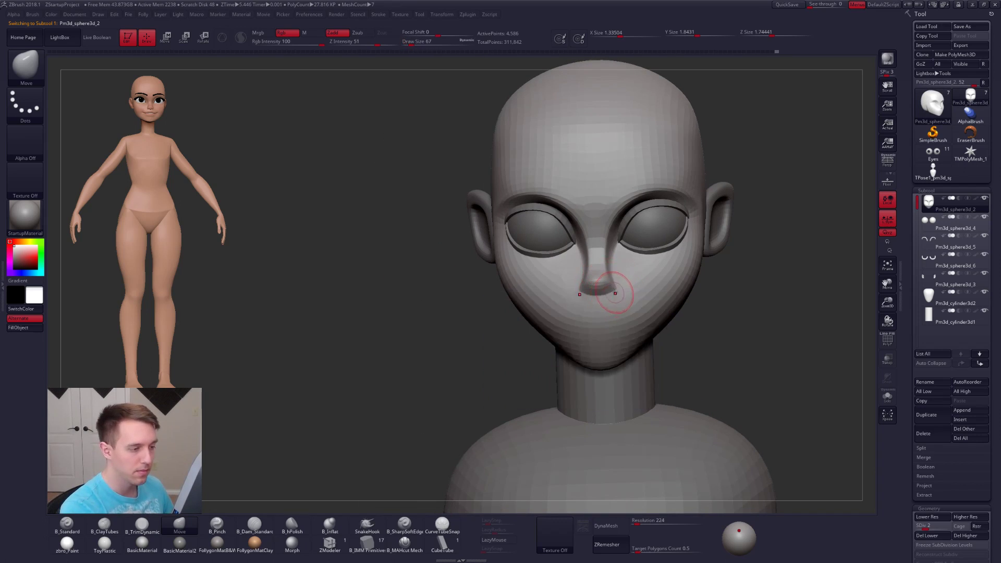
mouse_move(619, 290)
right_mouse_down()
mouse_move(602, 280)
mouse_move(608, 299)
mouse_move(596, 296)
right_mouse_up()
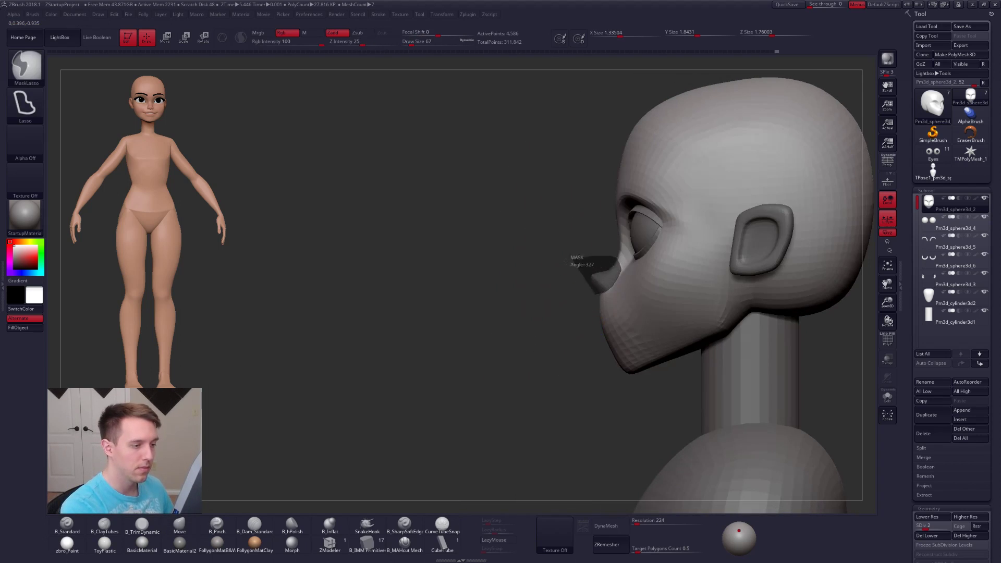
left_click(577, 319, "ctrl")
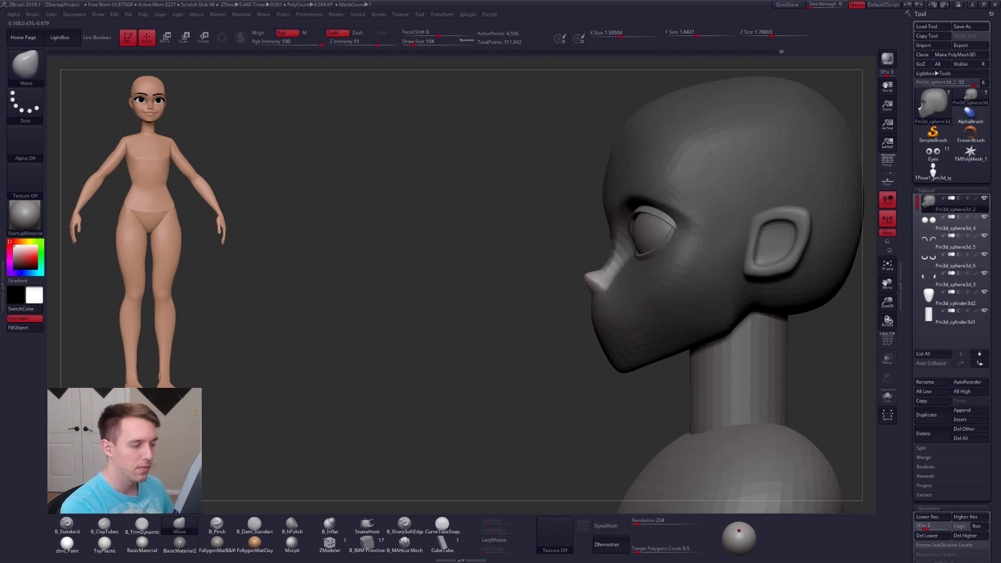
- Scale the unmasked nose up slightly with the Transpose line, using local symmetry off, and clear the mask from the head
right_click_drag(629, 310, 606, 292, "shift")
key("e")
left_click(603, 266)
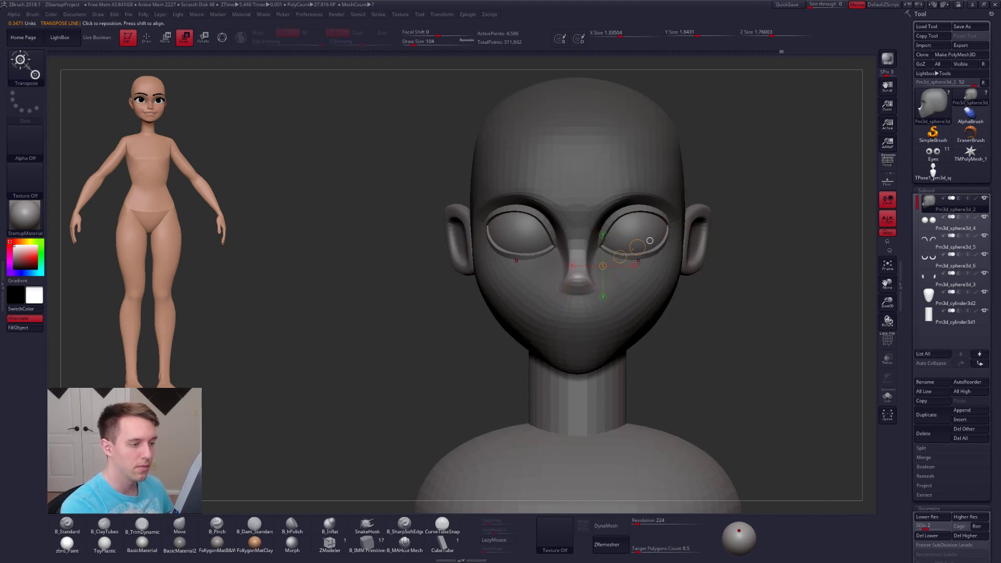
left_click_drag(638, 248, 639, 248)
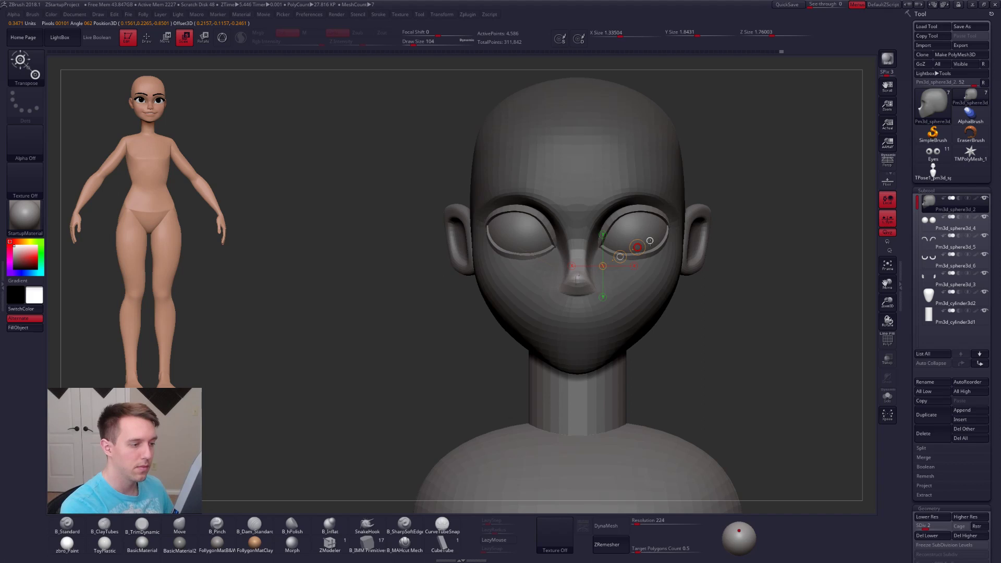
left_click(886, 223)
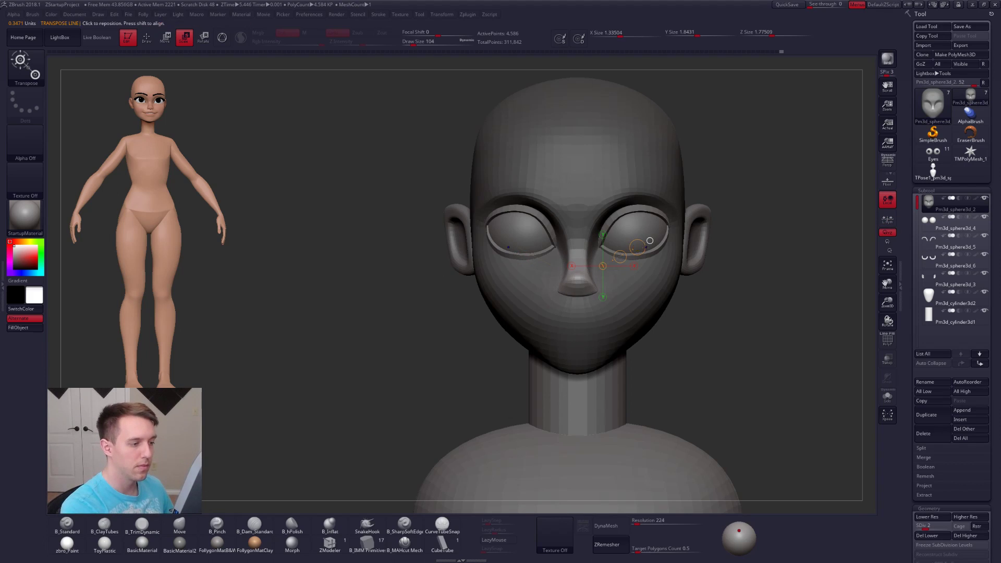
key("q")
mouse_move(602, 308)
right_mouse_down()
mouse_move(603, 322)
mouse_move(579, 320)
mouse_move(593, 335)
right_mouse_up()
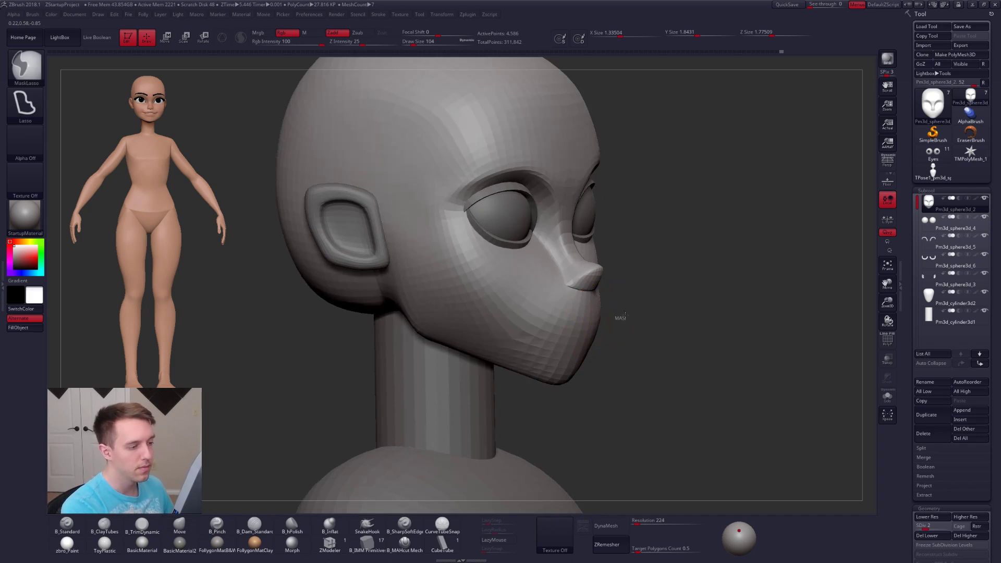
- Raise the head to subdivision level 5
key("d")
key("d")
key("d")
right_click_drag(581, 328, 549, 334)
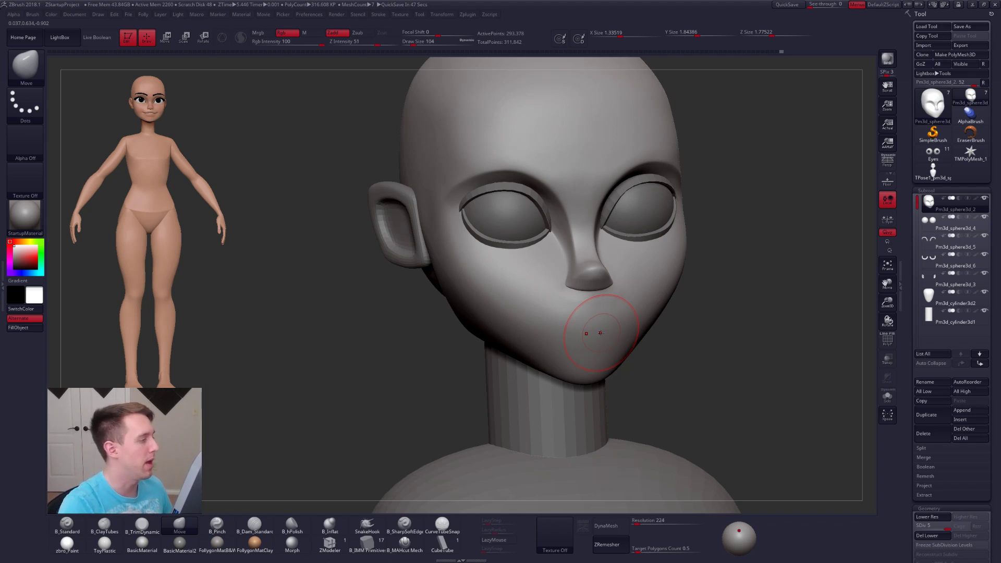
- Switch to Chrome to browse the Follygon ArtStation portfolio, YouTube videos and Gumroad store, and return to ZBrush
key("alt+Tab")
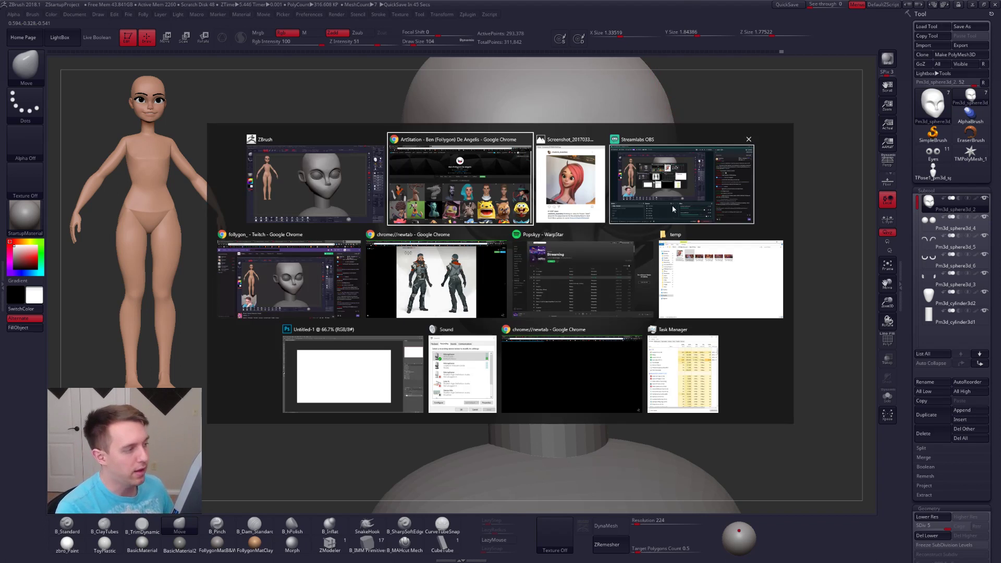
left_click(490, 170)
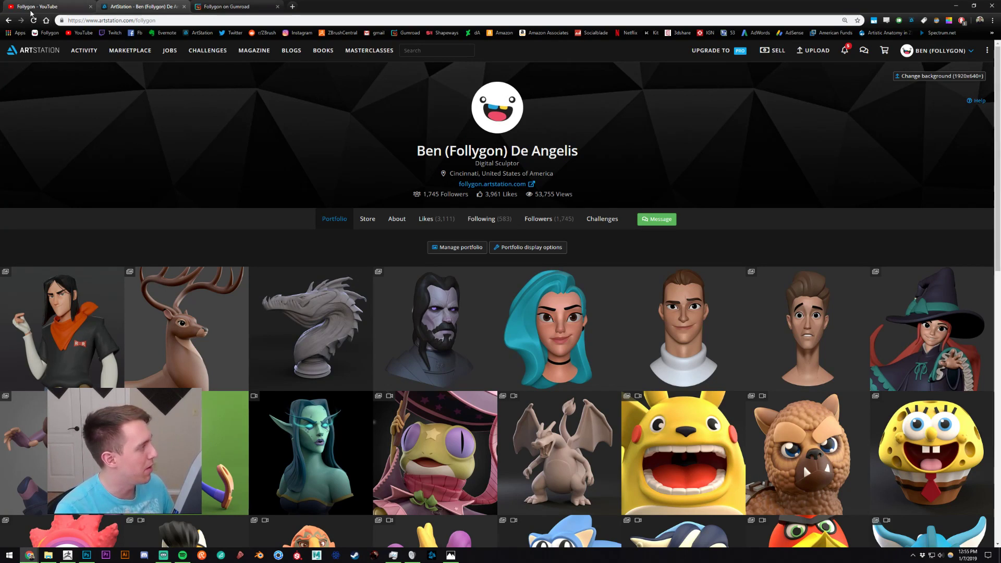
left_click(43, 7)
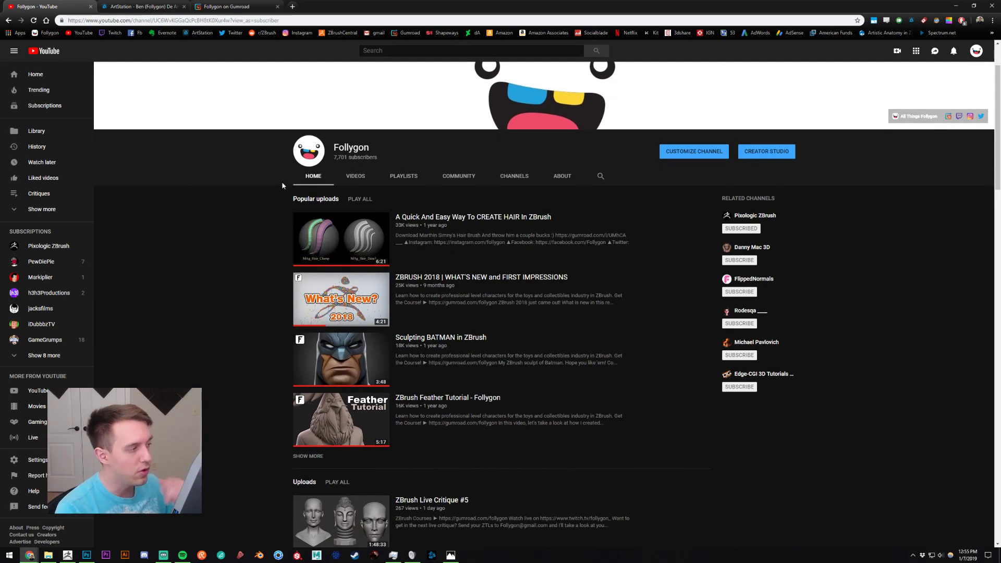
left_click(356, 176)
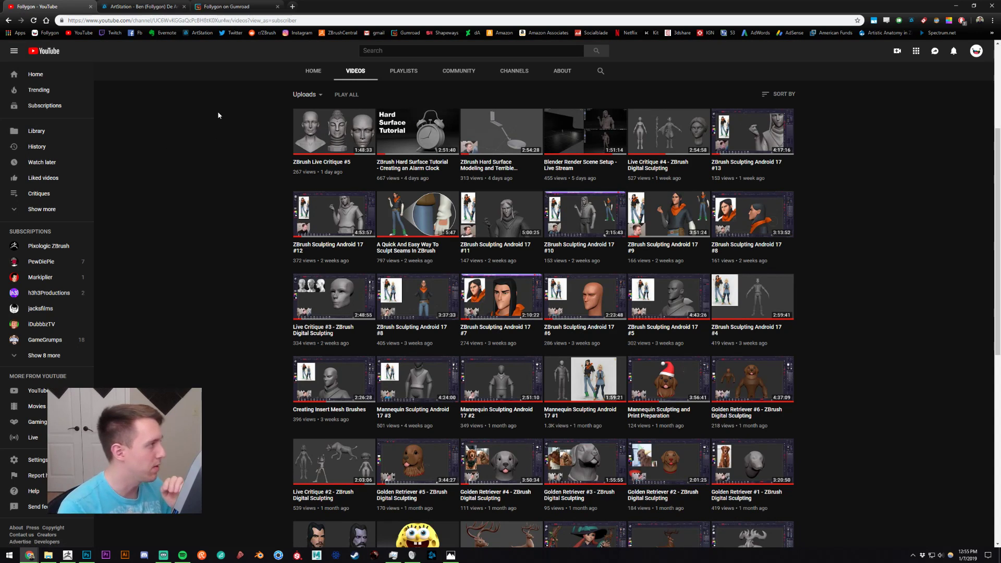
left_click(235, 7)
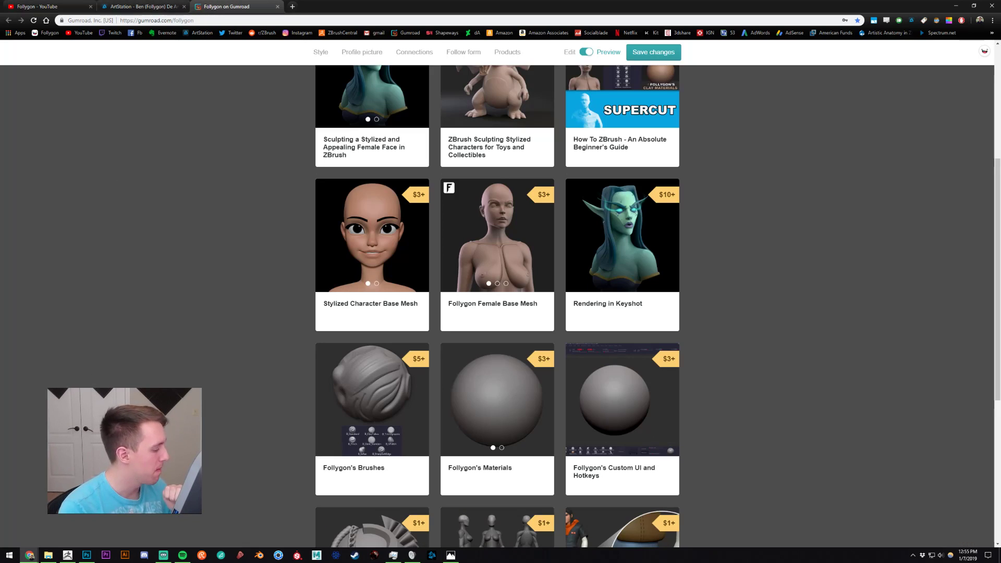
left_click(70, 553)
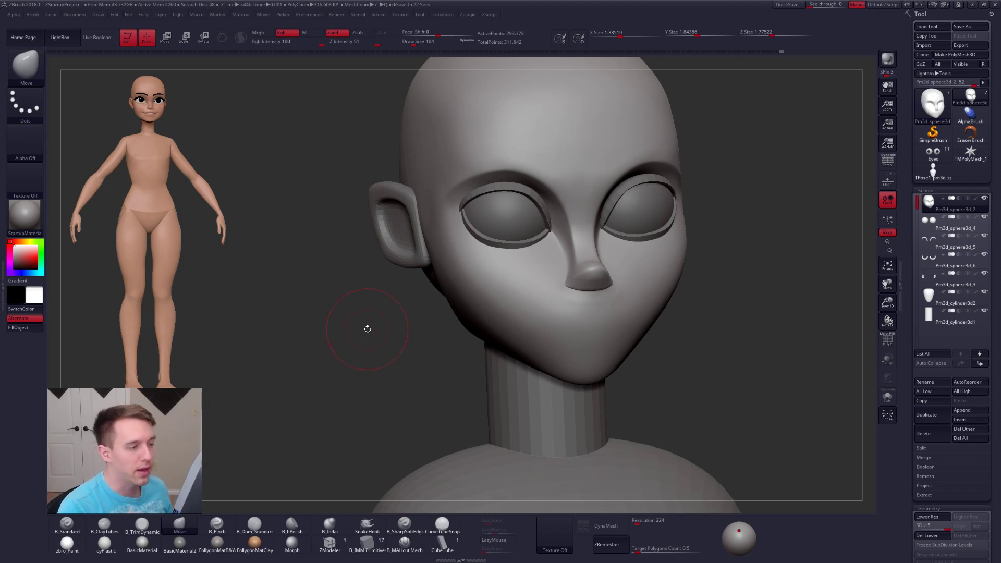
- Smooth the lower face just below the nose
left_click_drag(420, 327, 459, 313)
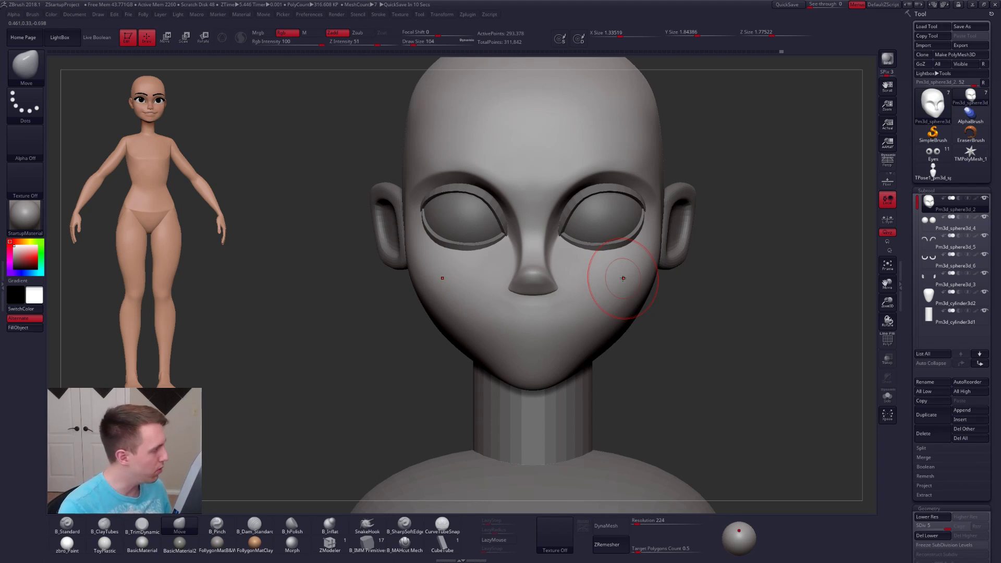
mouse_move(693, 360)
left_mouse_down()
mouse_move(626, 376)
mouse_move(605, 392)
left_mouse_up()
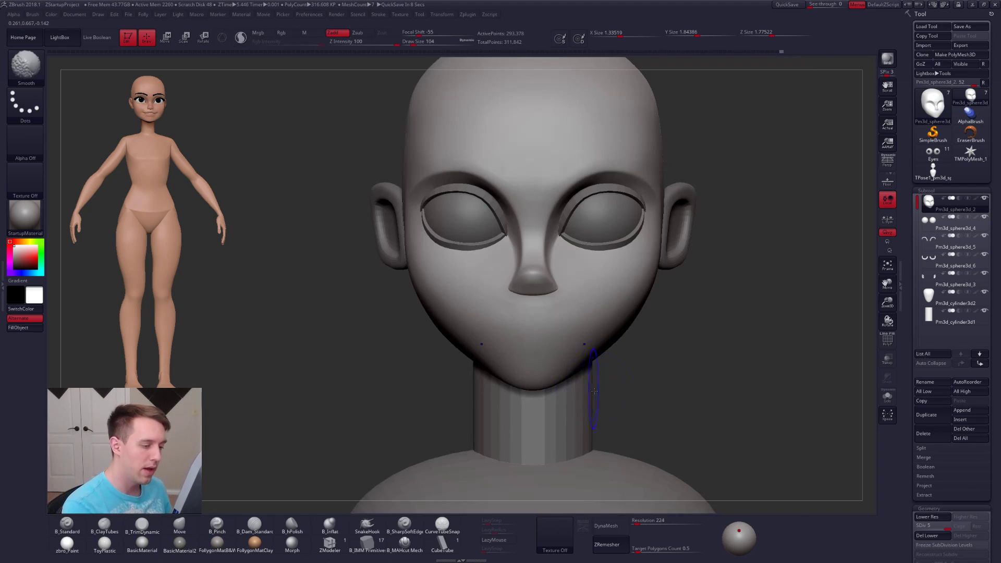
right_click_drag(566, 309, 608, 355, "alt")
left_click_drag(581, 356, 576, 359, "shift")
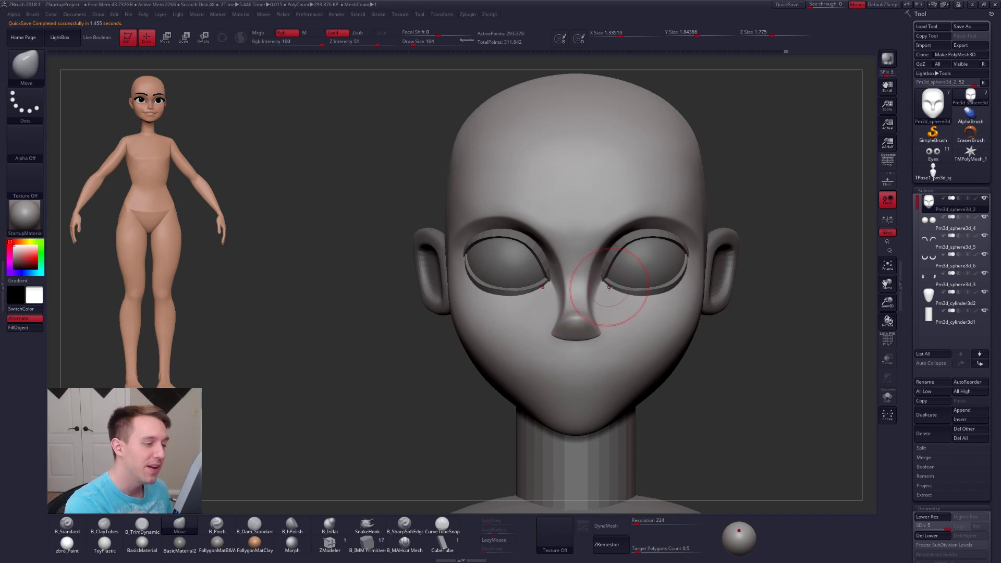
- Reduce the Move brush's draw size to 74 and isolate the head subtool
key("space")
left_click_drag(615, 280, 611, 277)
key("alt+s")
right_click_drag(610, 275, 623, 307, "alt")
right_click_drag(662, 266, 603, 257)
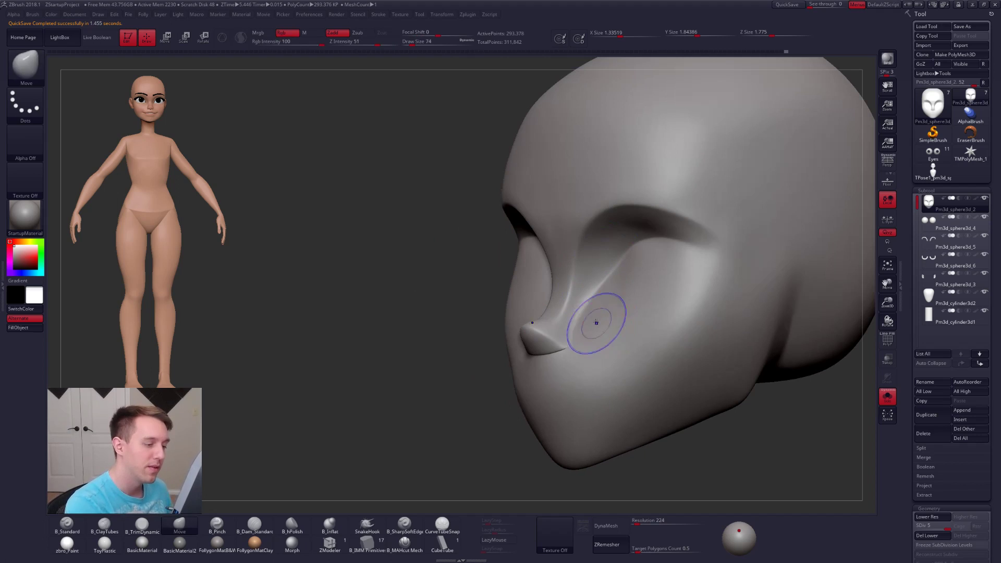
mouse_move(563, 295)
right_mouse_down()
mouse_move(613, 287)
mouse_move(629, 339)
mouse_move(604, 330)
mouse_move(626, 355)
mouse_move(607, 380)
right_mouse_up()
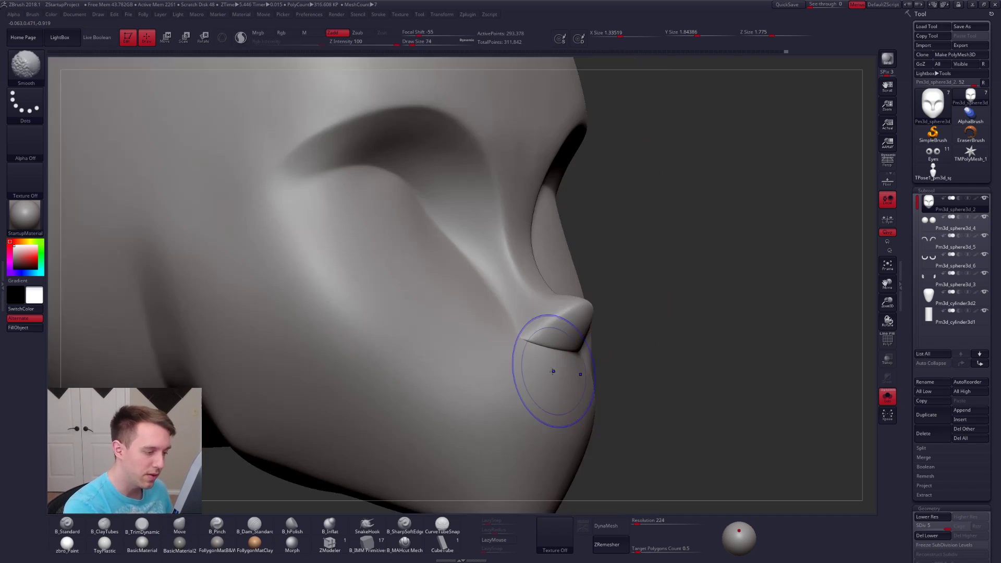
- Show the head's wireframe at its lower subdivision levels and smooth out the fold at the base of the nose
key("shift+d")
key("shift+d")
key("shift+d")
key("shift+d")
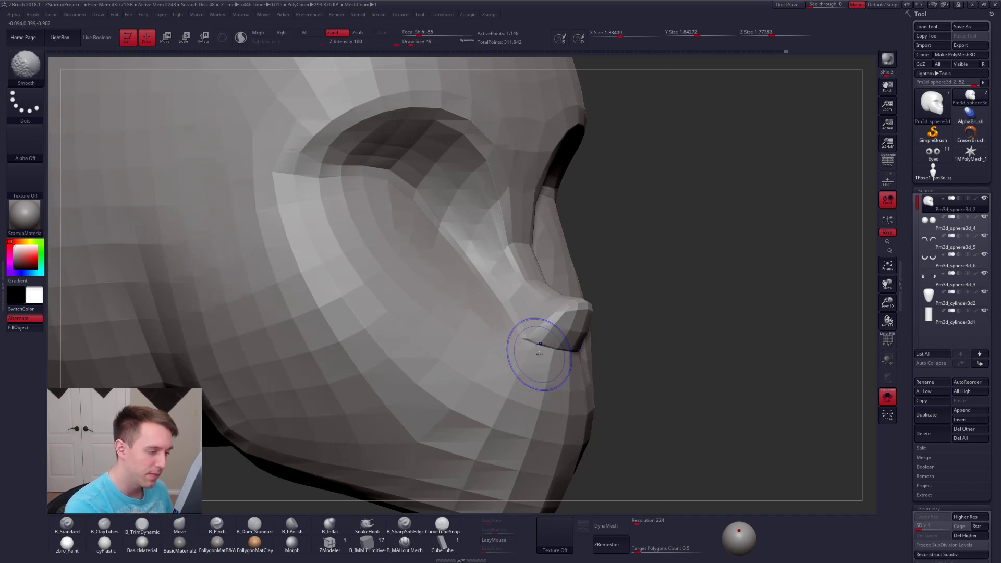
key("shift+f")
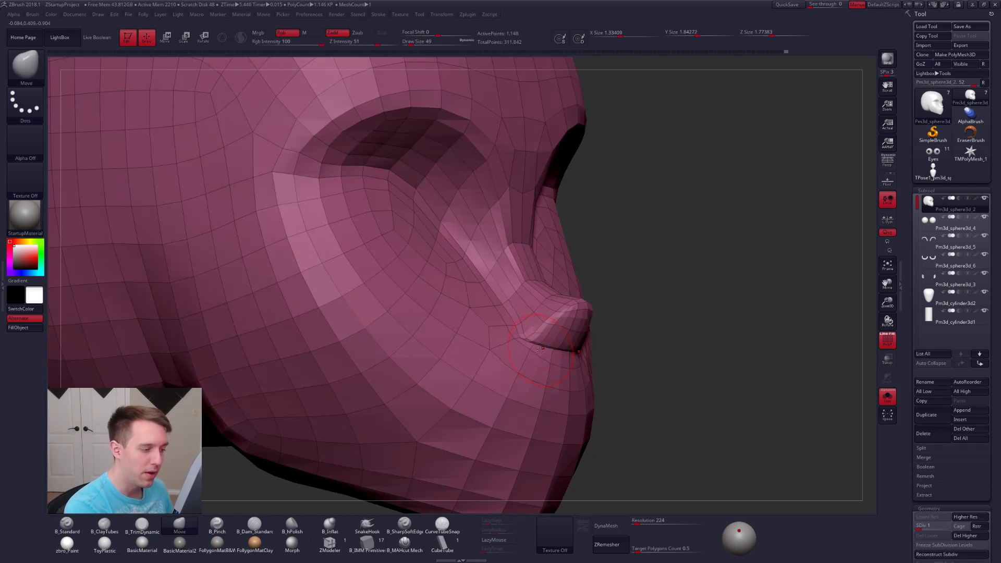
key("d")
key("d")
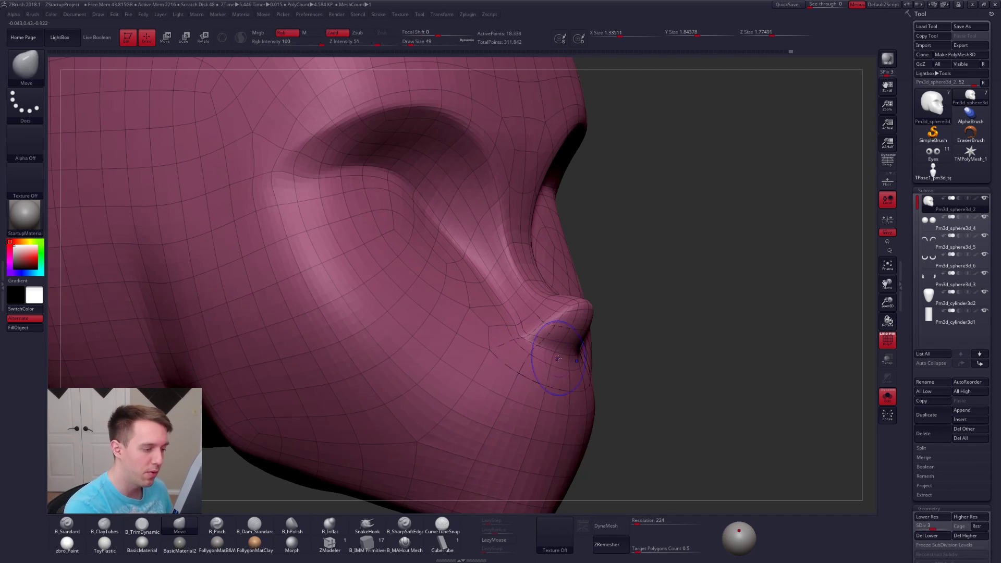
- Hide the wireframe, return the head to subdivision level 5 and pinch the nose's lower corners with the B_Pinch brush
key("shift+f")
key("d")
key("d")
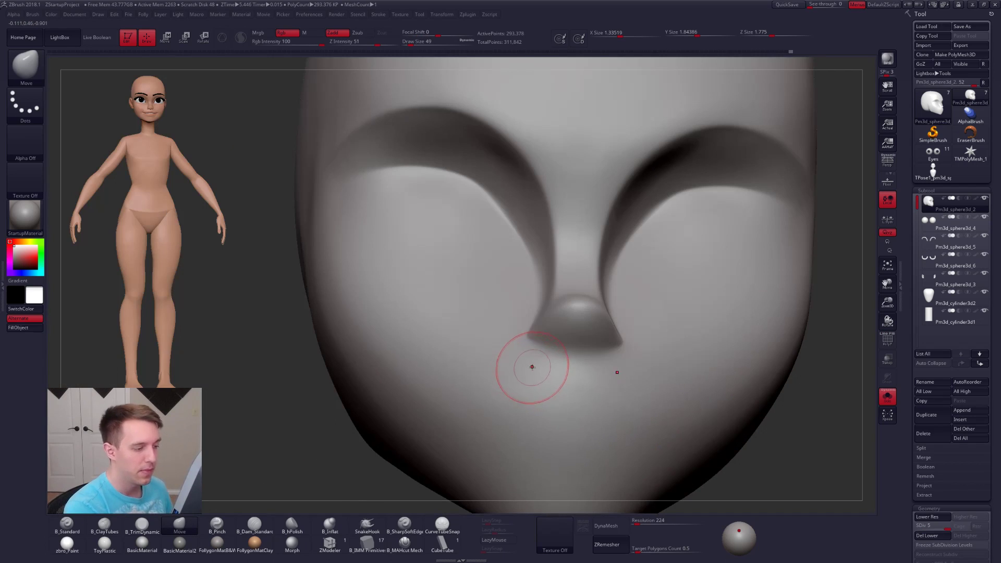
key("b")
key("p")
key("i")
left_click_drag(530, 343, 558, 354)
left_click_drag(630, 356, 654, 348)
- Smooth the crease where the nose meets the upper lip and set the brush draw size to 61
mouse_move(662, 336)
right_mouse_down()
mouse_move(588, 370)
mouse_move(459, 360)
right_mouse_up()
left_click_drag(614, 351, 608, 353, "shift")
mouse_move(608, 354)
right_mouse_down("alt")
mouse_move(589, 347)
mouse_move(593, 417)
right_mouse_up("alt")
key("space")
left_click_drag(619, 373, 640, 374)
right_click_drag(639, 374, 634, 322, "ctrl")
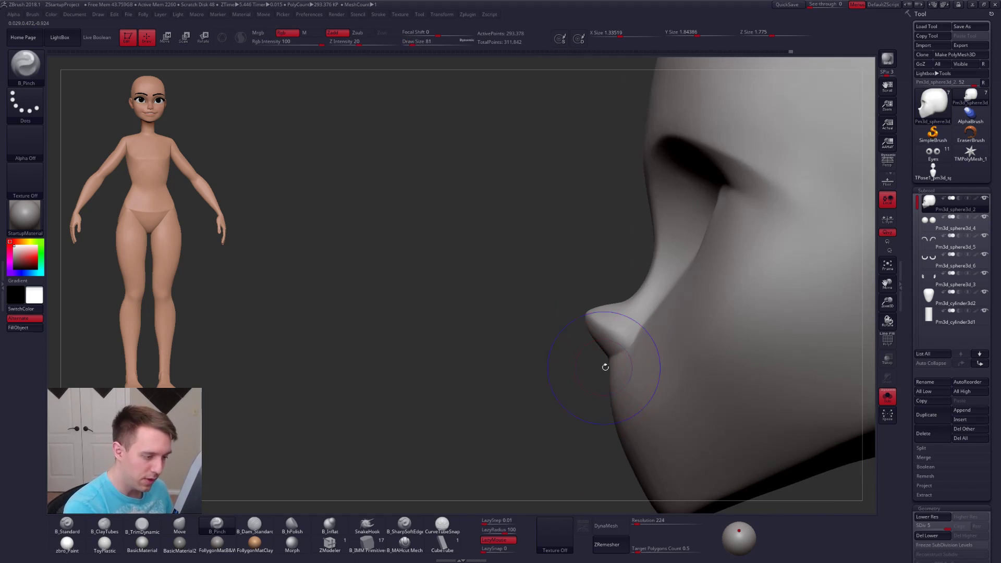
- Drop the head to subdivision level 2 and adjust the underside of the nose with the Move brush
key("shift+d")
key("shift+d")
key("shift+d")
key("space")
left_click_drag(628, 364, 615, 363)
key("b")
key("m")
key("v")
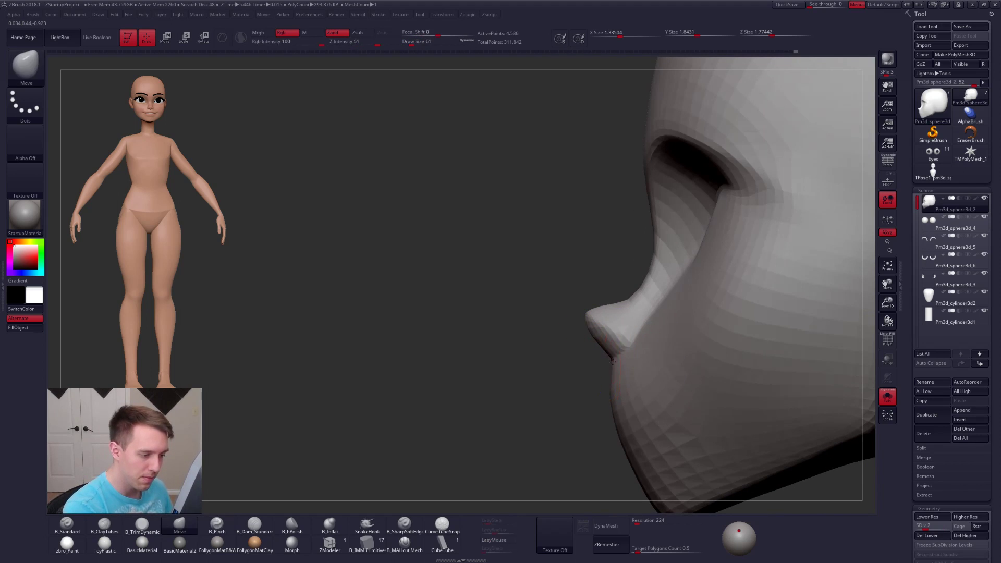
left_click_drag(599, 351, 597, 353)
right_click_drag(607, 363, 583, 395)
- Flatten the area beneath the nose with the B_TrimDynamic brush and raise the head to subdivision level 3 for smoothing
key("b")
key("t")
key("d")
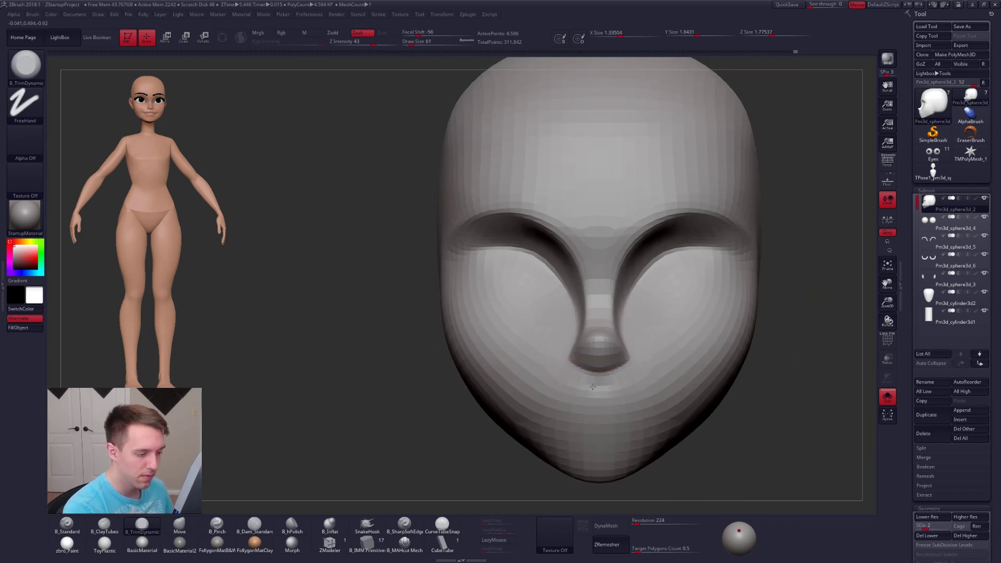
key("space")
left_click_drag(594, 390, 598, 393)
key("d")
key("shift")
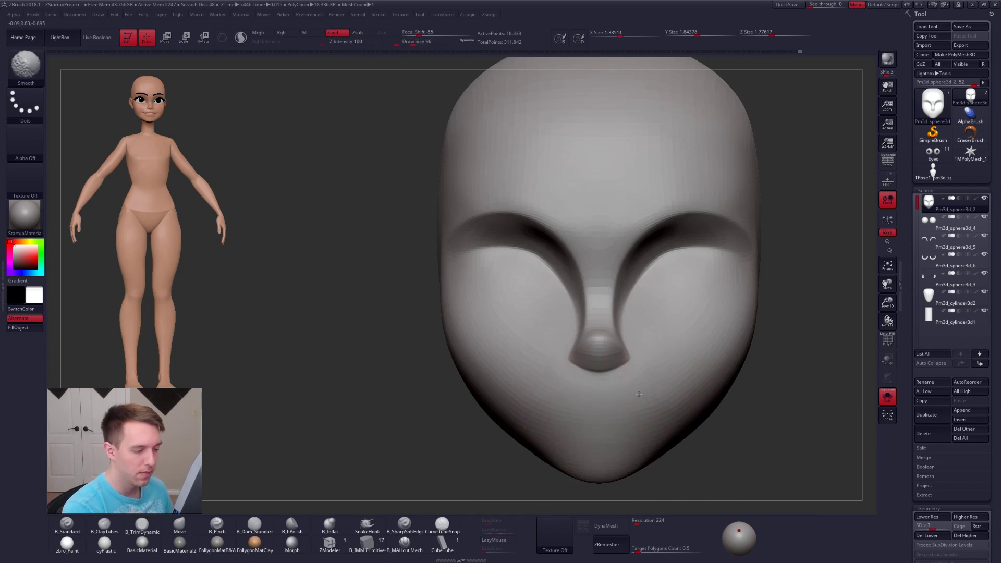
- Show the other subtools again and push the chin back slightly at subdivision level 2 with the Move brush at draw size 279
key("d")
mouse_move(624, 415)
right_mouse_down("shift")
mouse_move(673, 417)
mouse_move(602, 447)
right_mouse_up("shift")
key("alt+s")
key("space")
left_click_drag(625, 395, 634, 395)
key("shift")
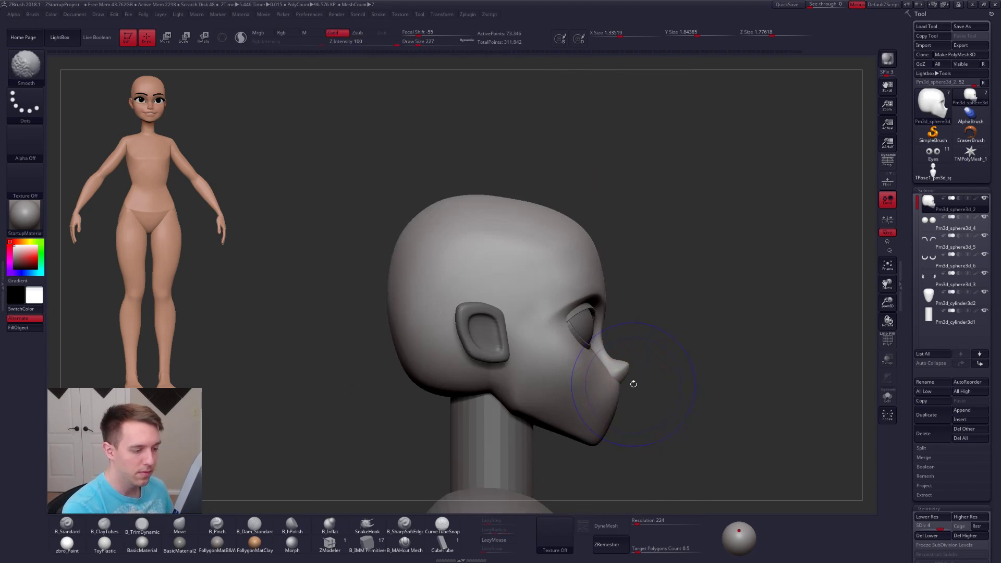
key("shift+d")
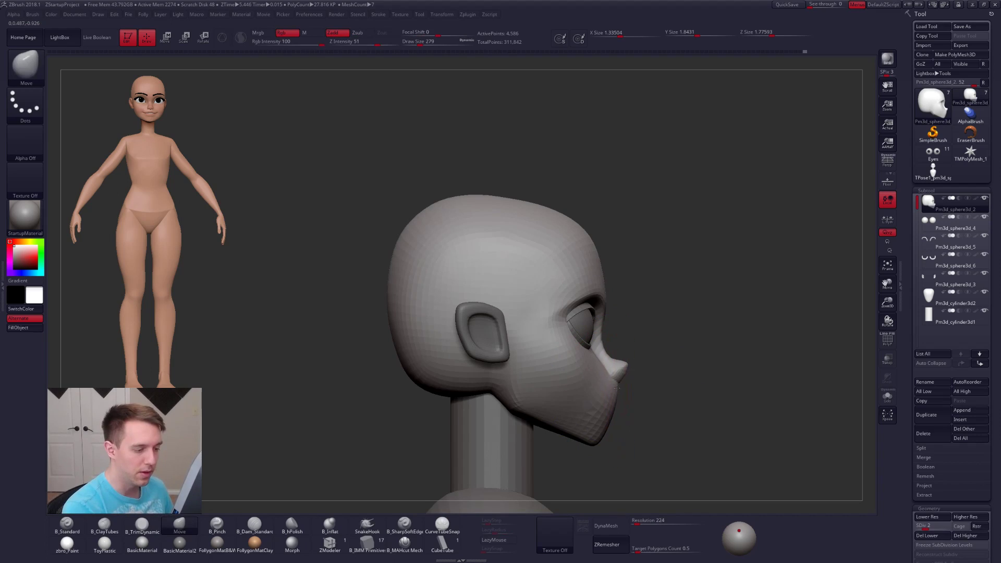
left_click_drag(605, 434, 603, 428)
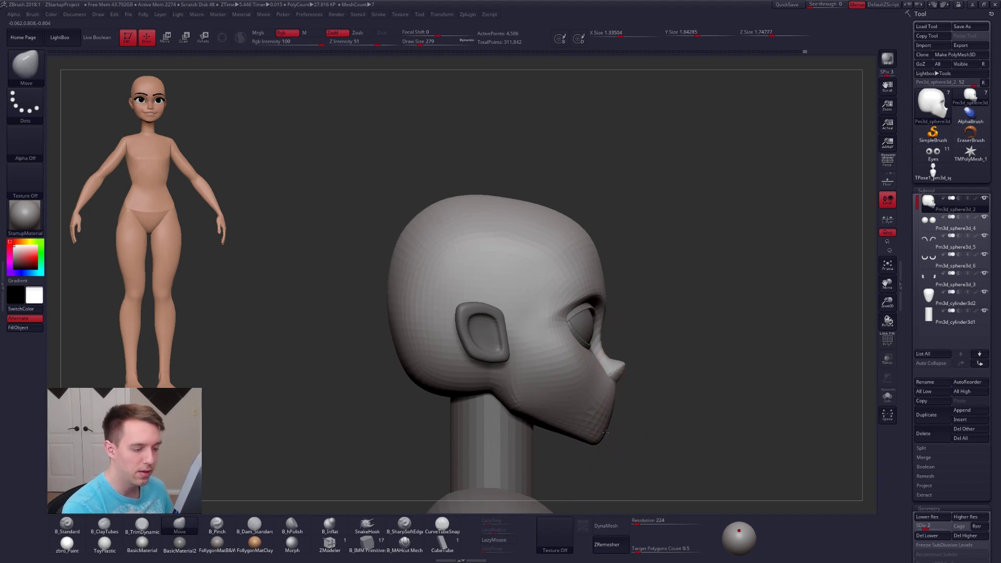
- Reshape the top and back of the skull at subdivision level 1 with the Move brush at draw sizes 366 and 462
right_click_drag(630, 410, 521, 412, "shift")
right_click_drag(634, 431, 538, 389, "alt")
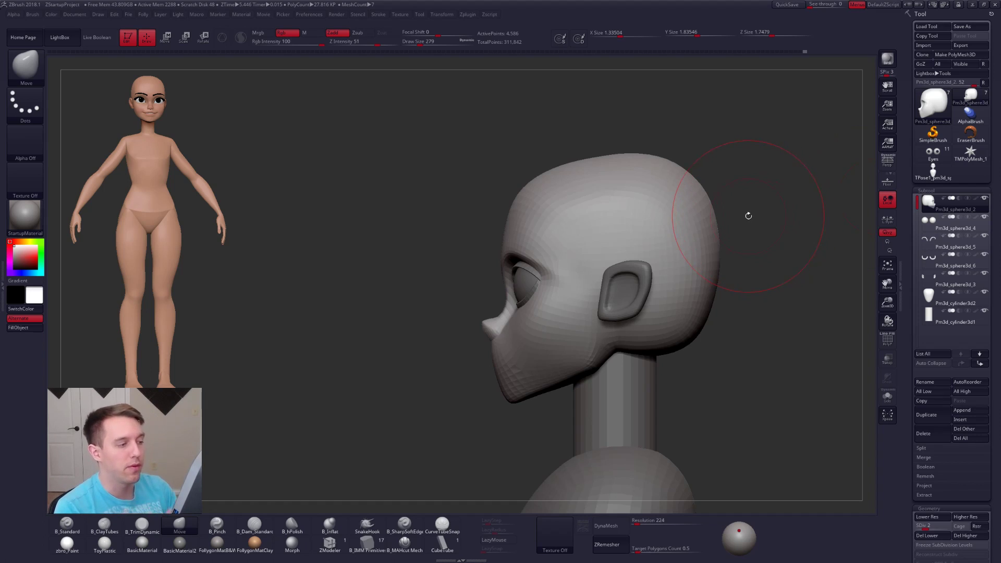
key("shift+d")
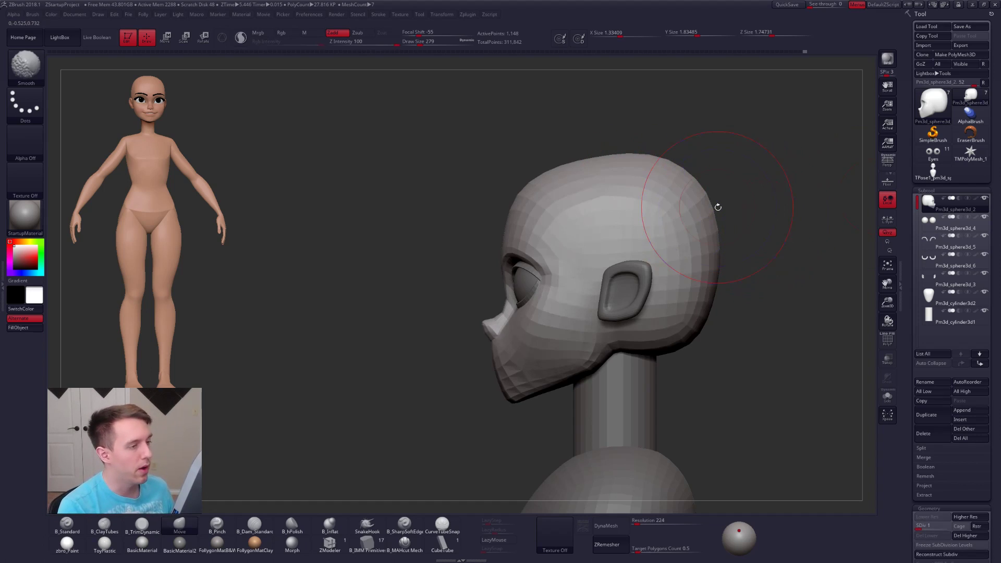
key("space")
mouse_move(600, 194)
left_mouse_down()
mouse_move(621, 195)
mouse_move(613, 173)
mouse_move(600, 183)
mouse_move(580, 174)
left_mouse_up()
key("space")
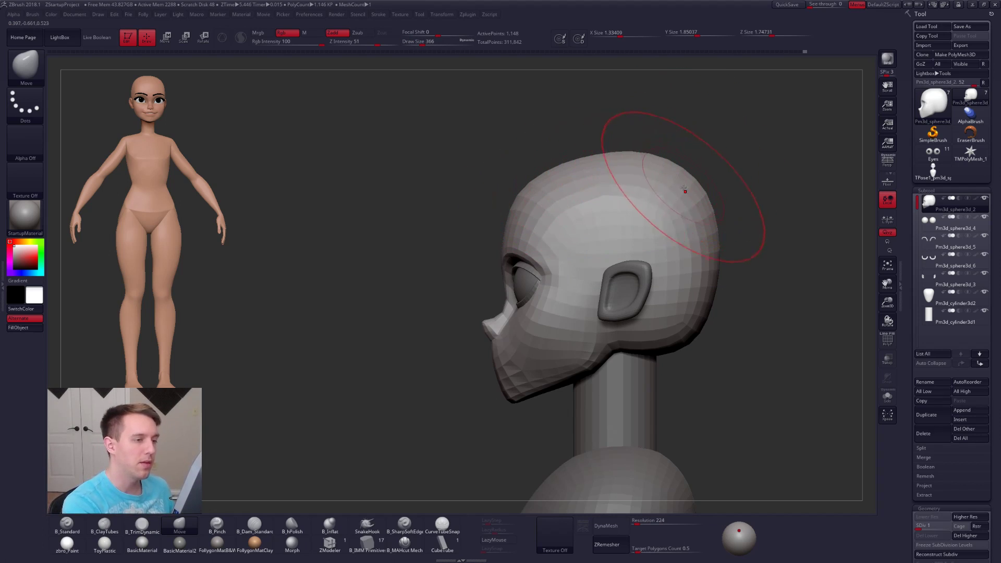
key("space")
mouse_move(681, 216)
left_mouse_down()
mouse_move(704, 216)
mouse_move(692, 201)
left_mouse_up()
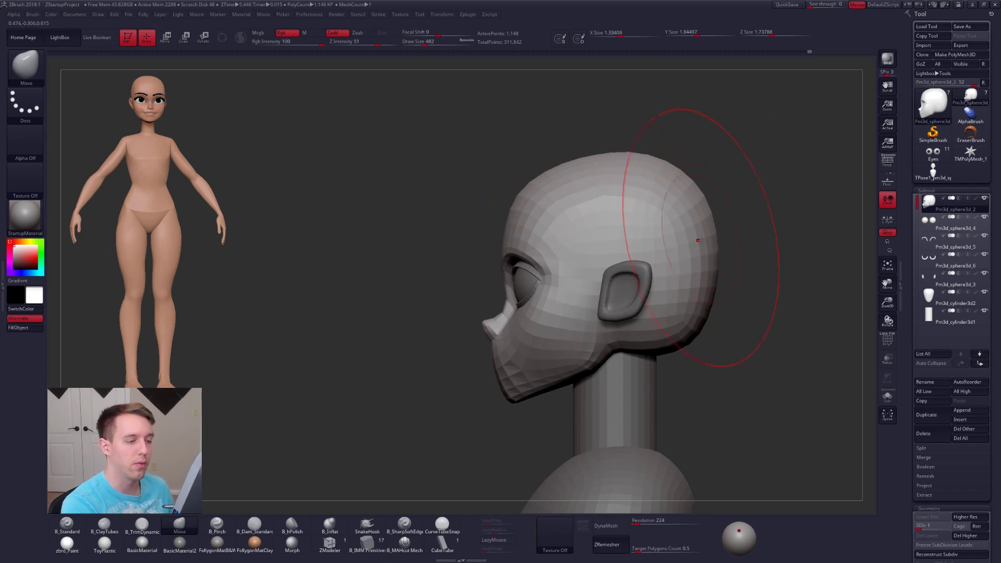
- Adjust the skull's profile at subdivision level 1 with the Move brush at draw size 227
key("space")
left_click_drag(573, 206, 560, 207)
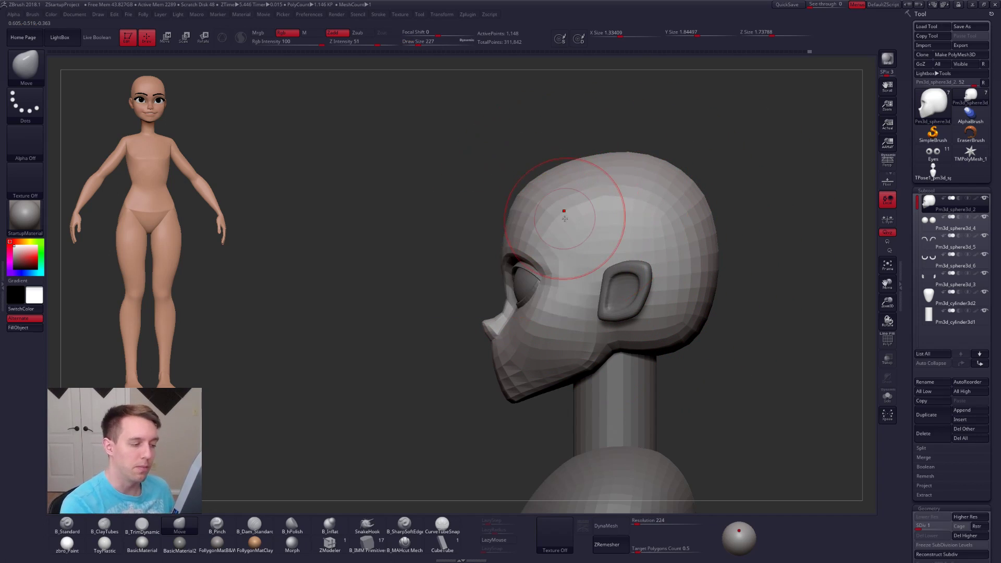
left_click_drag(671, 365, 701, 373)
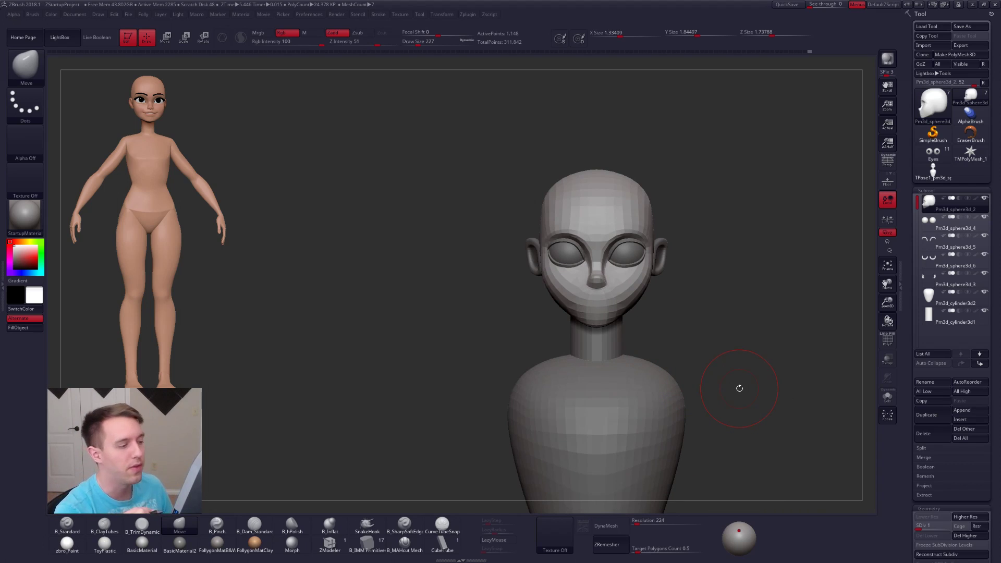
- Adjust the sides of the face beside the eyes with the Move brush at draw sizes 203 and 181
mouse_move(655, 242)
right_mouse_down("ctrl")
mouse_move(667, 279)
mouse_move(645, 255)
right_mouse_up("ctrl")
key("space")
left_click(654, 263)
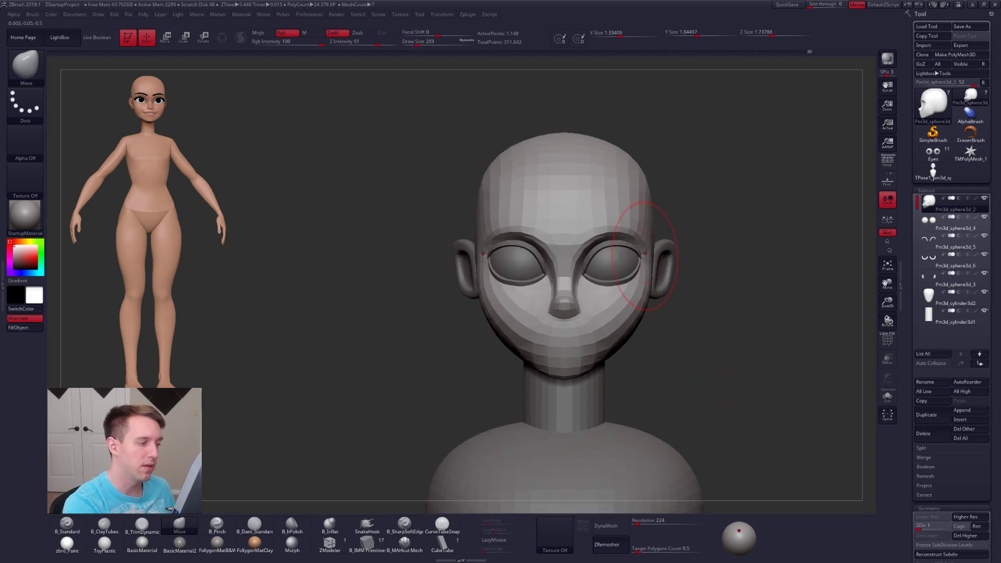
key("space")
left_click(708, 263)
right_click_drag(716, 273, 747, 275, "alt")
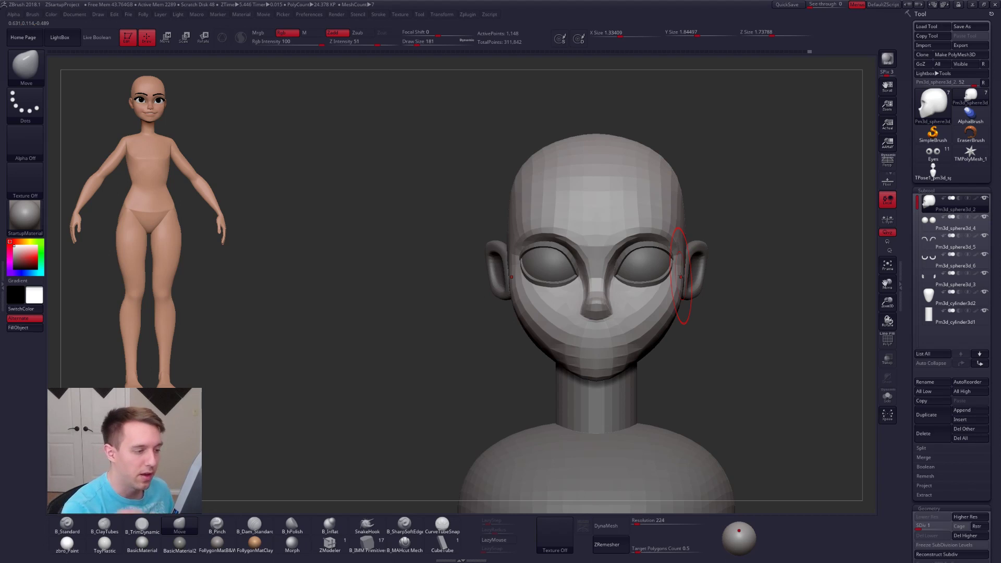
- Refine the cheek in profile at subdivision level 1 with smoothing and the Move brush at draw sizes 215 and 192
mouse_move(680, 277)
right_mouse_down()
mouse_move(657, 297)
mouse_move(574, 312)
mouse_move(629, 316)
right_mouse_up()
key("d")
key("shift+d")
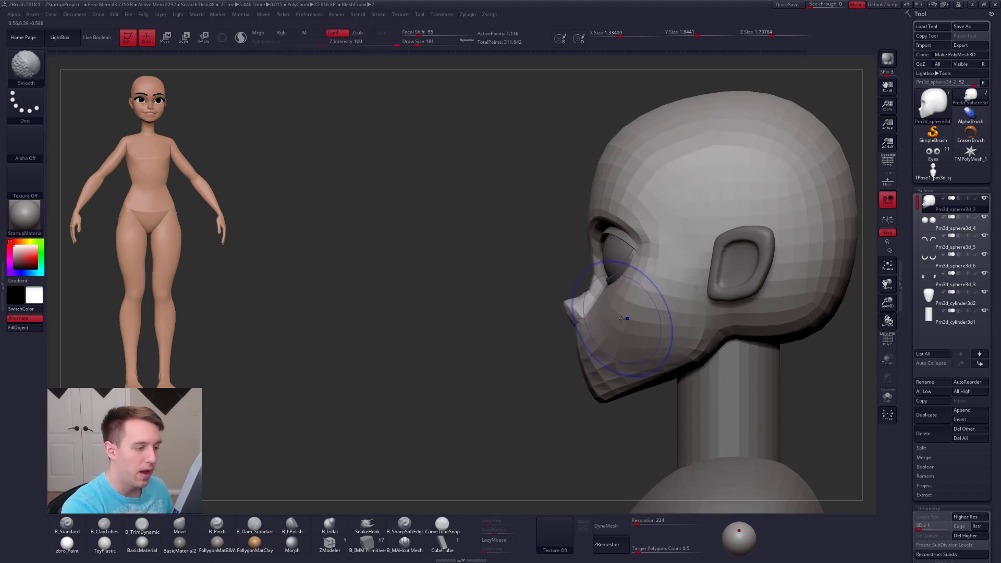
key("space")
left_click_drag(622, 303, 625, 302)
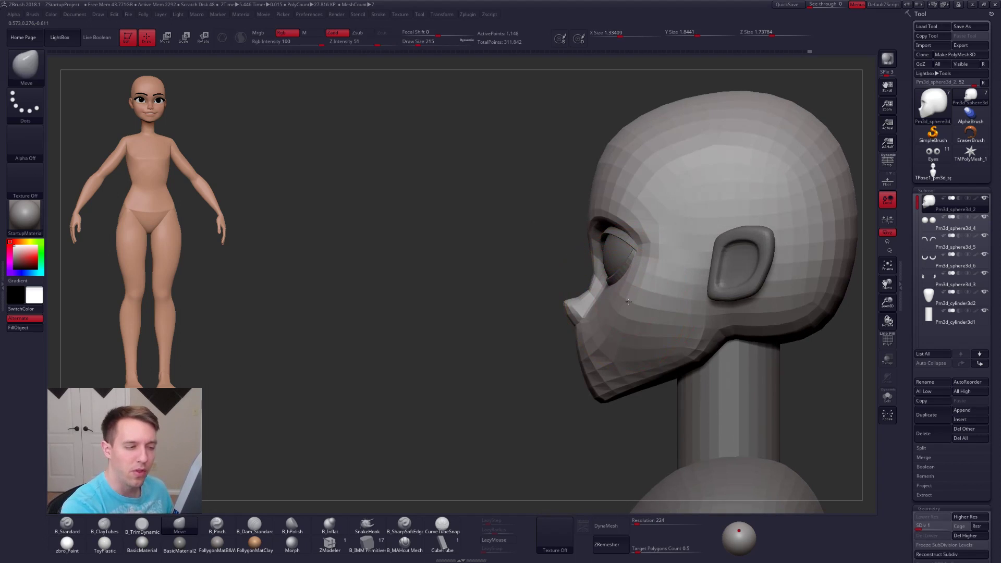
key("space")
left_click_drag(645, 266, 641, 266)
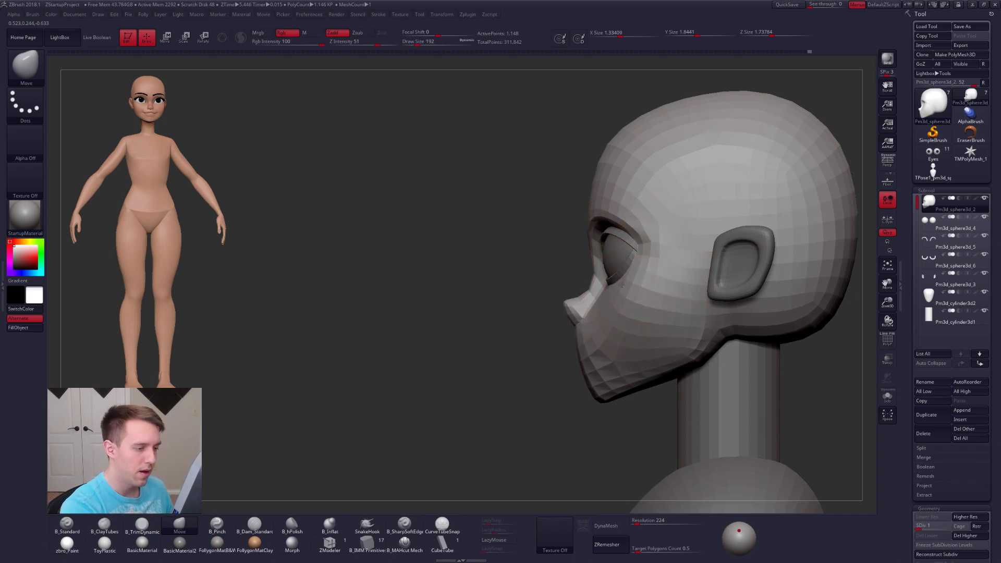
- Raise the head to subdivision level 5 and refine the area around the nose with the Move brush at draw size 104
right_click_drag(607, 290, 673, 323)
key("d")
key("d")
key("d")
key("d")
key("space")
left_click_drag(549, 327, 533, 327)
left_click_drag(538, 318, 547, 328, "shift")
right_click_drag(554, 333, 612, 327, "alt")
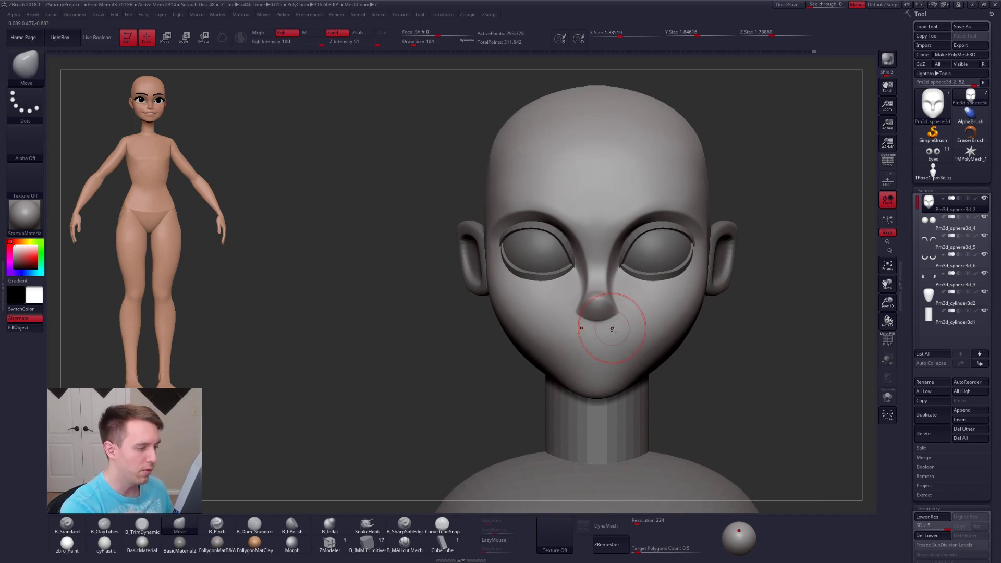
- Adjust the cheeks and mouth area with the Move brush at draw size 121
key("space")
left_click_drag(663, 335, 668, 334)
right_click_drag(646, 345, 638, 343, "alt")
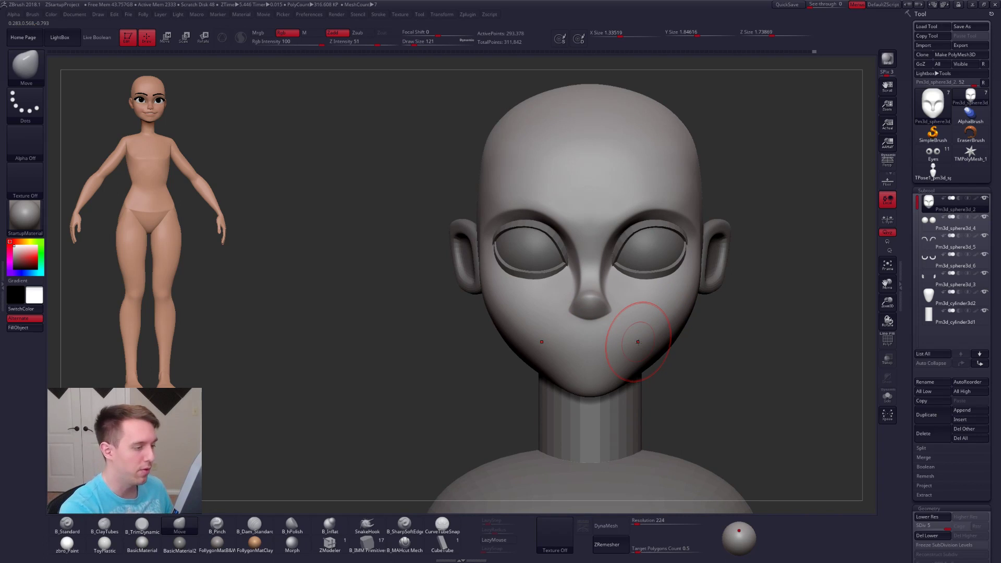
mouse_move(621, 315)
right_mouse_down("alt")
mouse_move(609, 344)
mouse_move(666, 316)
mouse_move(566, 325)
right_mouse_up("alt")
right_click_drag(606, 370, 603, 356, "alt")
key("space")
left_click_drag(632, 329, 639, 328)
- Drop to subdivision level 3, isolate the head, and build up the cheek and jaw with B_ClayTubes at draw size 181
key("shift+d")
key("shift+d")
key("space")
key("shift+s")
left_click_drag(682, 250, 639, 320)
right_click_drag(697, 235, 741, 239)
left_click_drag(691, 263, 669, 328)
left_click_drag(677, 292, 586, 370)
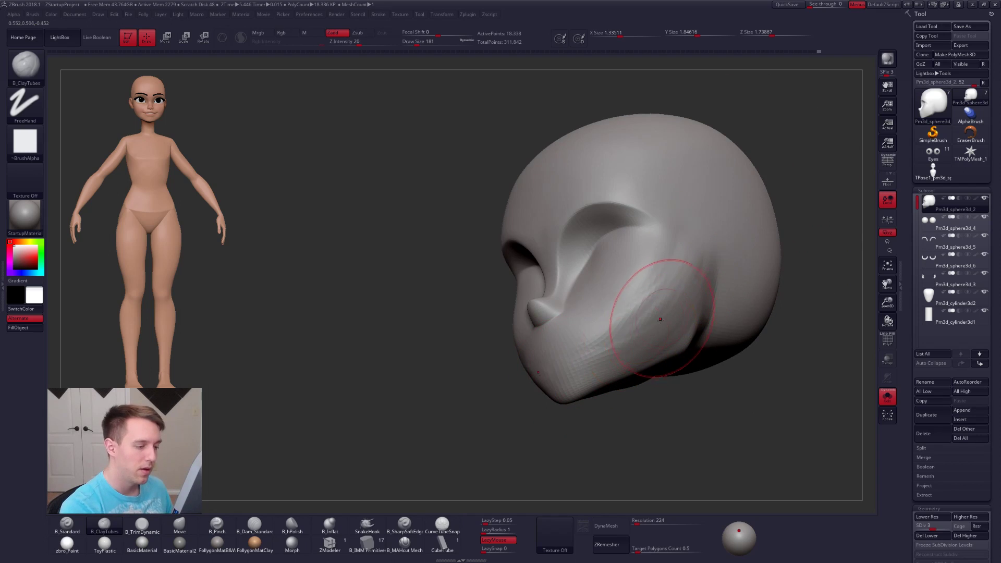
- Fill out the jaw from below the ear to the chin with more clay strokes and show the other subtools again
right_click_drag(664, 315, 628, 358)
left_click_drag(699, 284, 703, 264)
mouse_move(647, 327)
left_mouse_down()
mouse_move(637, 313)
mouse_move(684, 320)
left_mouse_up()
left_click_drag(609, 356, 586, 369)
left_click_drag(700, 266, 647, 329)
mouse_move(689, 249)
left_mouse_down()
mouse_move(619, 349)
mouse_move(674, 331)
mouse_move(616, 367)
mouse_move(656, 348)
mouse_move(707, 235)
mouse_move(656, 322)
left_mouse_up()
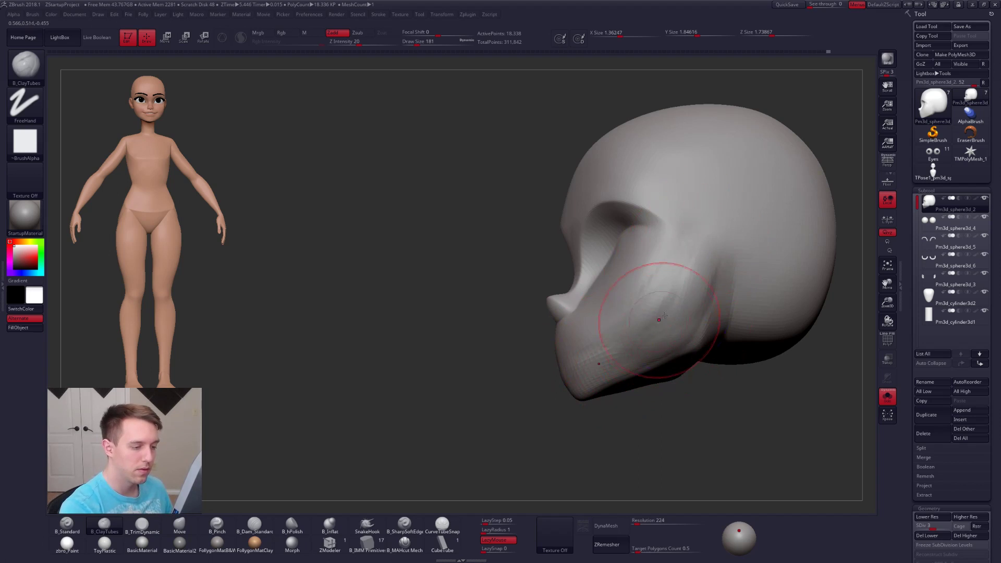
key("shift")
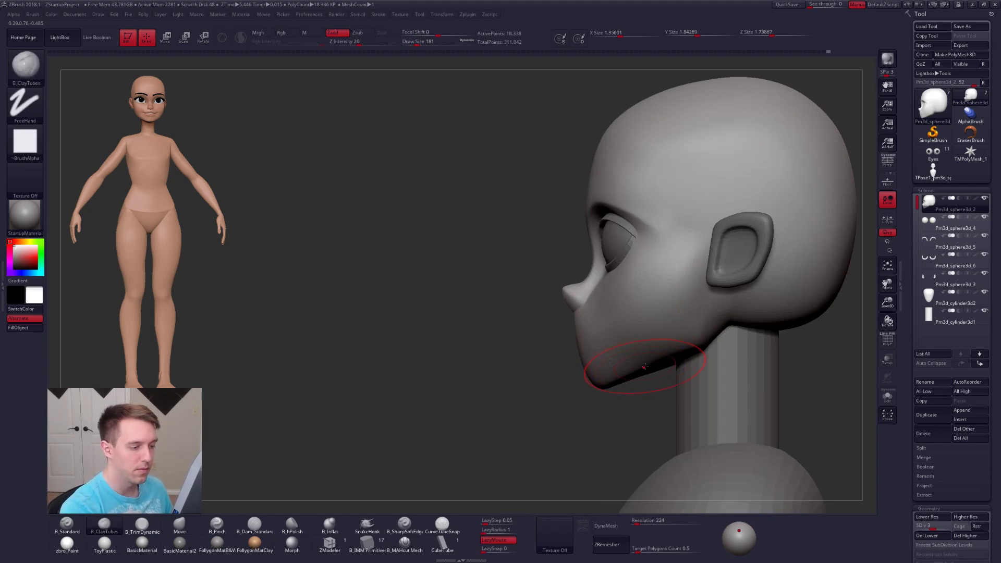
- Reshape the jawline in profile with the Move brush at varying draw sizes and smooth it
key("b")
key("m")
key("v")
key("space")
left_click_drag(648, 361, 655, 361)
mouse_move(553, 359)
left_mouse_down()
mouse_move(687, 356)
mouse_move(655, 346)
mouse_move(654, 330)
left_mouse_up()
key("space")
mouse_move(762, 328)
left_mouse_down()
mouse_move(679, 320)
mouse_move(693, 322)
left_mouse_up()
key("space")
mouse_move(751, 303)
left_mouse_down("shift")
mouse_move(675, 324)
mouse_move(669, 301)
mouse_move(694, 300)
left_mouse_up("shift")
- Isolate the head, continue shaping the jaw with the Move brush, and bring the other subtools back
key("shift+s")
key("3")
key("5")
right_click_drag(716, 316, 724, 293)
key("space")
mouse_move(724, 293)
left_mouse_down()
mouse_move(823, 393)
mouse_move(823, 444)
left_mouse_up()
key("f")
key("shift+s")
key("shift+s")
- Refine the face's contours with smoothing and the Move brush at draw size 150, leaving the head unmasked
mouse_move(568, 298)
left_mouse_down()
mouse_move(556, 184)
mouse_move(572, 334)
left_mouse_up()
left_click_drag(558, 188, 554, 143)
right_click_drag(490, 177, 552, 198)
left_click_drag(552, 199, 558, 225, "shift")
right_click_drag(559, 229, 631, 245)
key("space")
left_click_drag(566, 241, 572, 241)
mouse_move(626, 240)
right_mouse_down()
mouse_move(502, 255)
mouse_move(515, 213)
mouse_move(501, 181)
right_mouse_up()
mouse_move(502, 181)
left_mouse_down("ctrl")
mouse_move(658, 260)
mouse_move(452, 110)
left_mouse_up("ctrl")
mouse_move(517, 230)
right_mouse_down()
mouse_move(523, 241)
mouse_move(501, 252)
mouse_move(586, 221)
mouse_move(552, 263)
mouse_move(626, 300)
mouse_move(610, 329)
right_mouse_up()
left_click(523, 241, "ctrl")
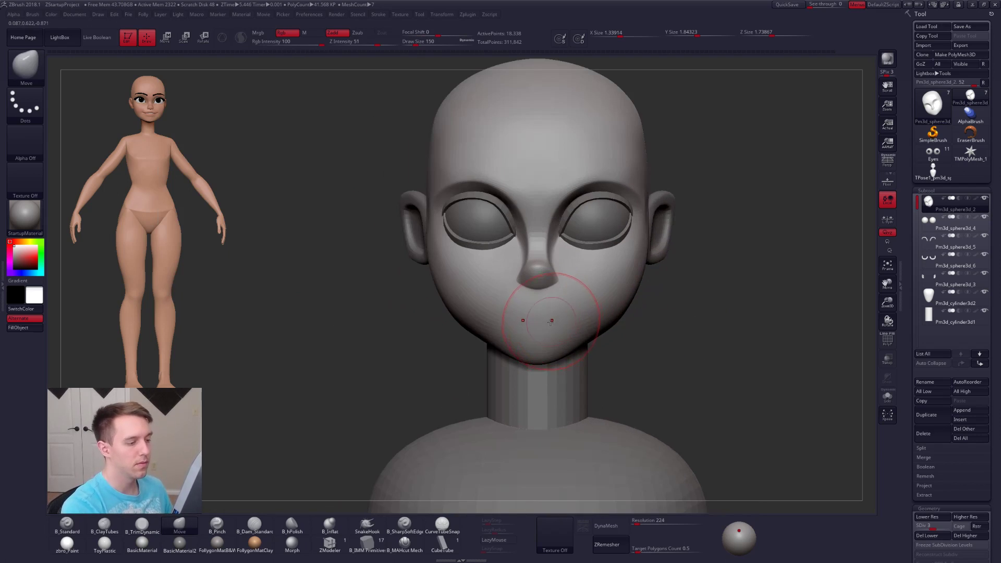
key("b")
key("c")
key("t")
key("space")
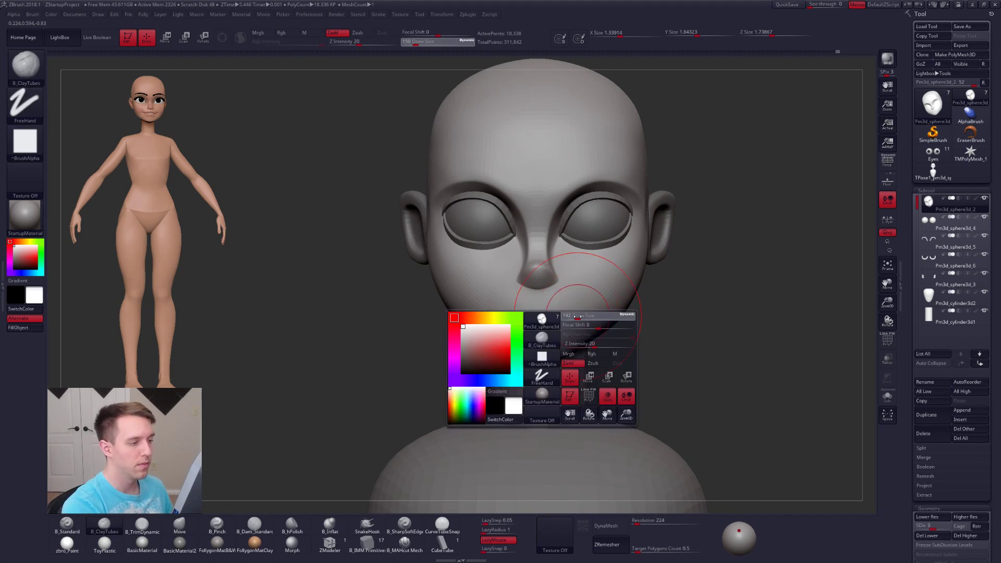
left_click_drag(578, 316, 580, 316)
- Reshape the lower cheeks and jaw sides with the Move brush at draw sizes 308 and 227
right_click_drag(586, 311, 604, 330, "alt")
key("b")
key("m")
key("v")
key("space")
left_click_drag(626, 335, 633, 335)
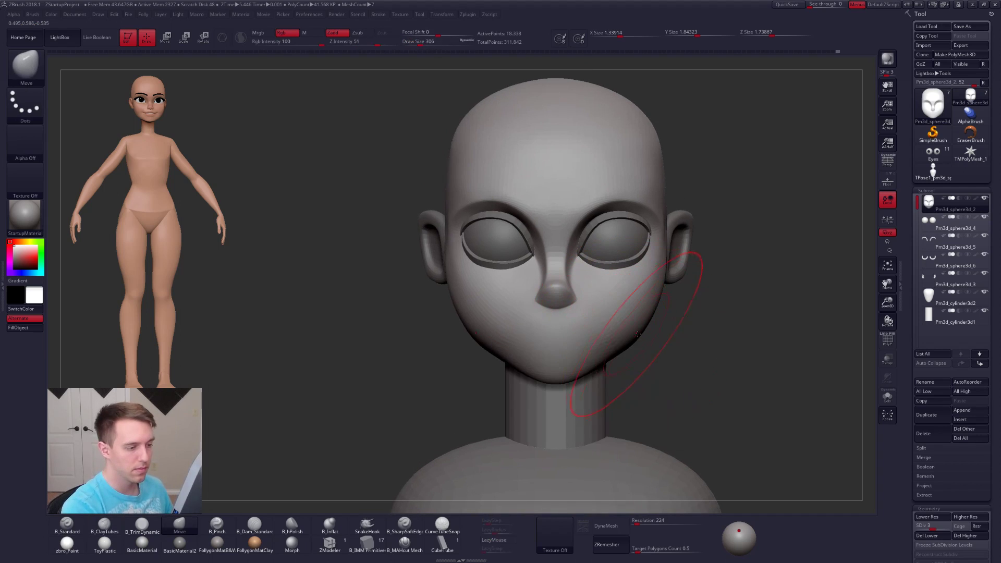
right_click_drag(638, 339, 609, 379)
key("space")
left_click_drag(643, 327, 639, 327)
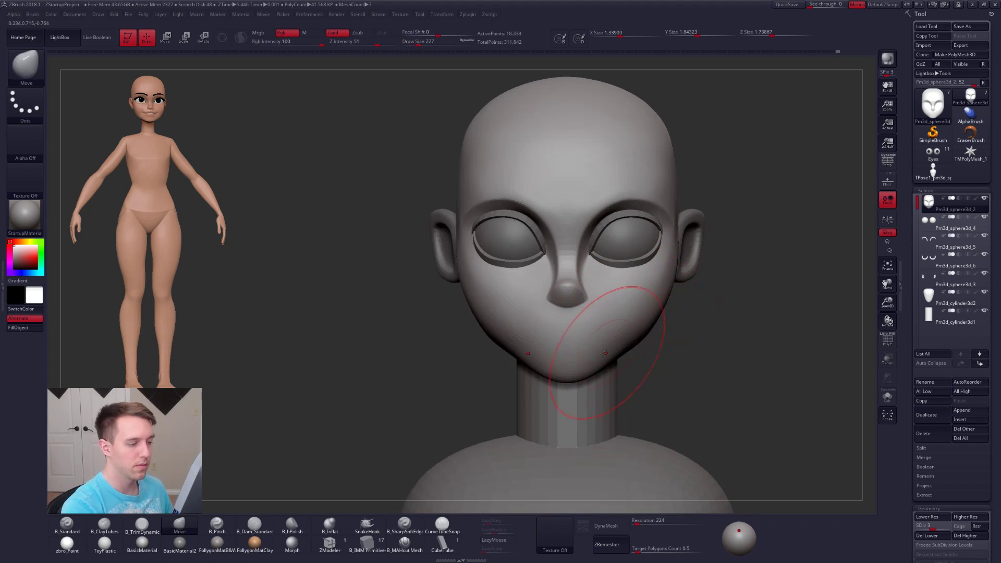
right_click_drag(607, 352, 606, 361, "alt")
- Refine the chin and the jaw beside it with the Move brush at smaller draw sizes
key("space")
mouse_move(589, 364)
left_mouse_down()
mouse_move(602, 364)
mouse_move(581, 377)
mouse_move(577, 366)
left_mouse_up()
key("space")
mouse_move(577, 360)
right_mouse_down()
mouse_move(623, 347)
mouse_move(615, 337)
right_mouse_up()
key("space")
left_click_drag(592, 366, 590, 365)
mouse_move(620, 305)
right_mouse_down()
mouse_move(622, 328)
mouse_move(472, 326)
right_mouse_up()
right_click_drag(563, 329, 617, 307)
- Raise the head to subdivision level 5 and shape the nose's lower corners with the Move brush at draw size 38
key("d")
key("d")
key("space")
left_click_drag(534, 300, 508, 300)
mouse_move(533, 300)
right_mouse_down()
mouse_move(519, 294)
mouse_move(574, 313)
mouse_move(594, 346)
mouse_move(655, 372)
right_mouse_up()
right_click_drag(576, 360, 569, 363)
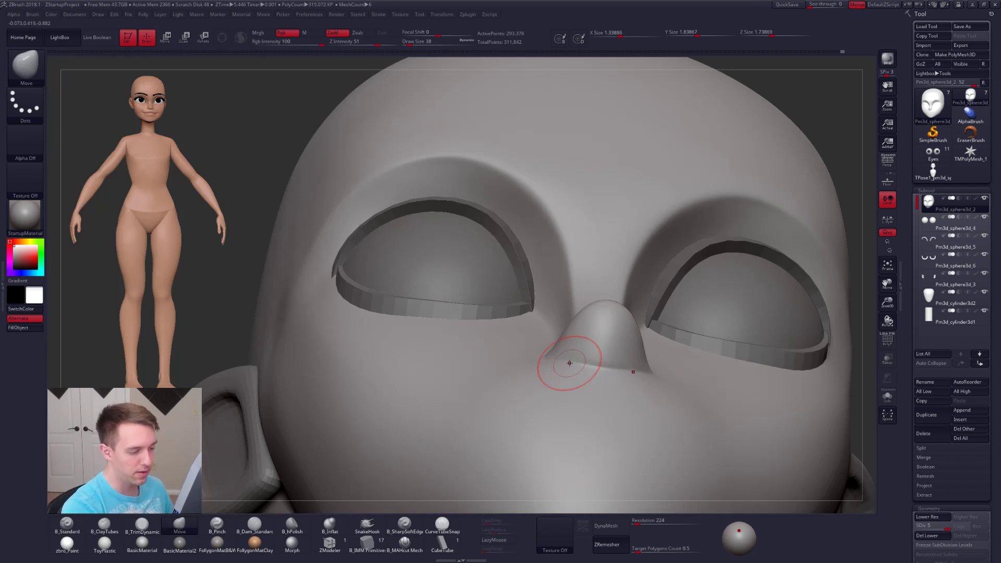
- Try to carve nostrils into the underside of the nose with the B_Standard brush at draw size 21
key("1")
key("space")
left_click_drag(592, 344, 587, 340)
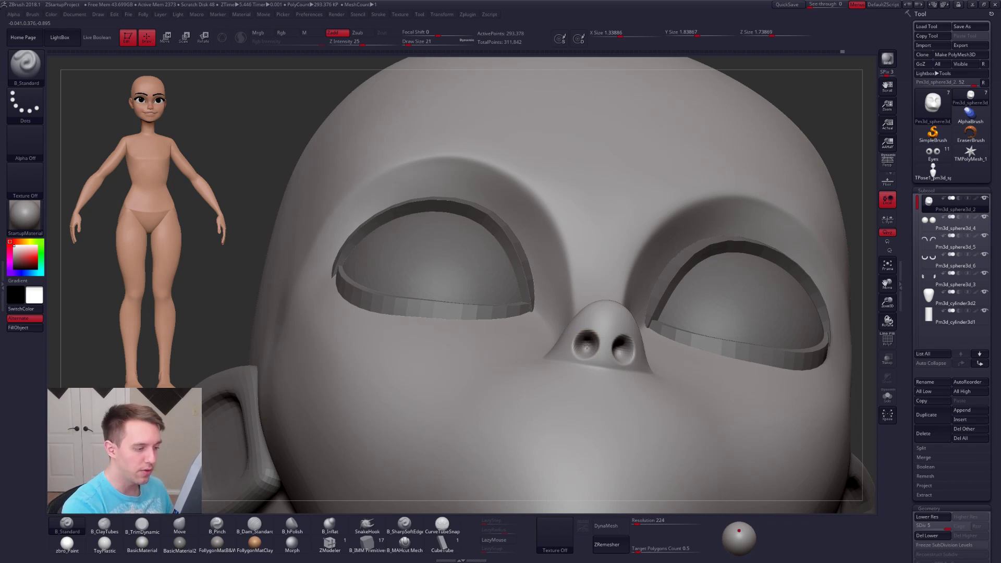
key("shift")
mouse_move(590, 353)
right_mouse_down()
mouse_move(591, 380)
mouse_move(587, 335)
right_mouse_up()
key("ctrl+shift")
key("ctrl+z")
- Paint symmetrical nostril masks on the underside of the nose with MaskPen at draw size 7
right_click(588, 335)
key("space")
left_click_drag(586, 328, 582, 328)
right_click_drag(584, 330, 562, 358)
mouse_move(562, 358)
left_mouse_down("ctrl")
mouse_move(574, 344)
mouse_move(596, 352)
left_mouse_up("ctrl")
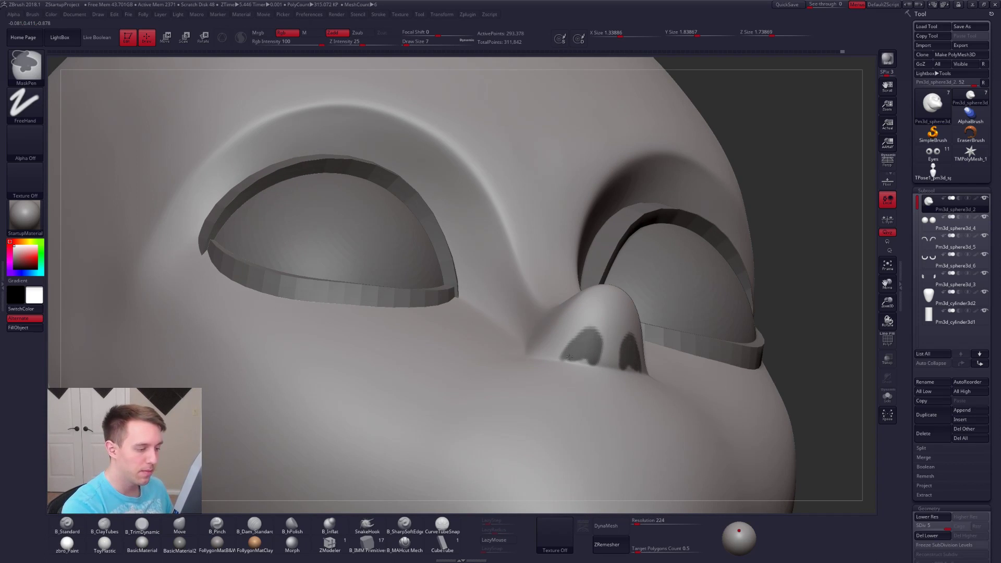
left_click_drag(589, 360, 590, 355, "ctrl")
mouse_move(589, 355)
right_mouse_down()
mouse_move(586, 378)
mouse_move(582, 356)
right_mouse_up()
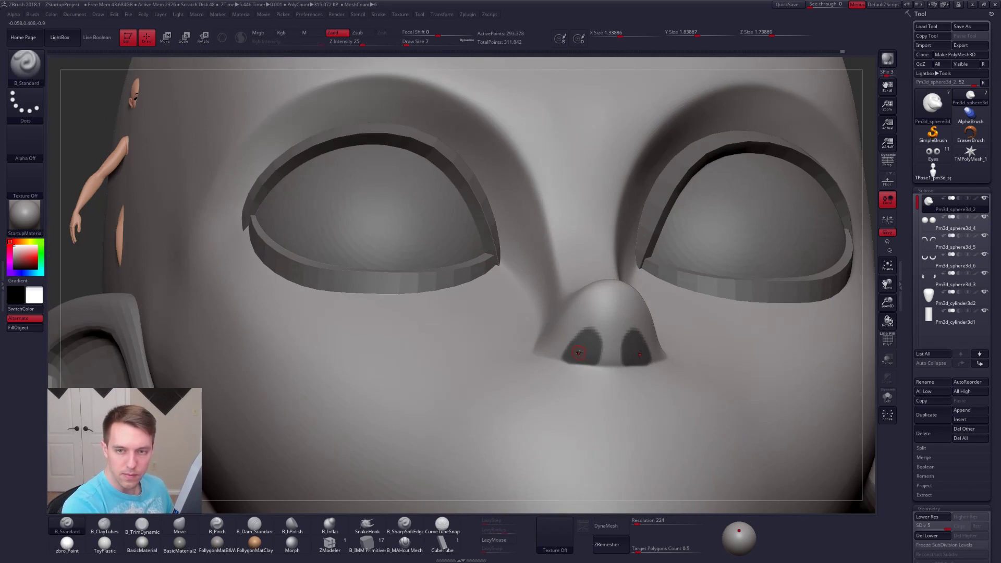
key("ctrl")
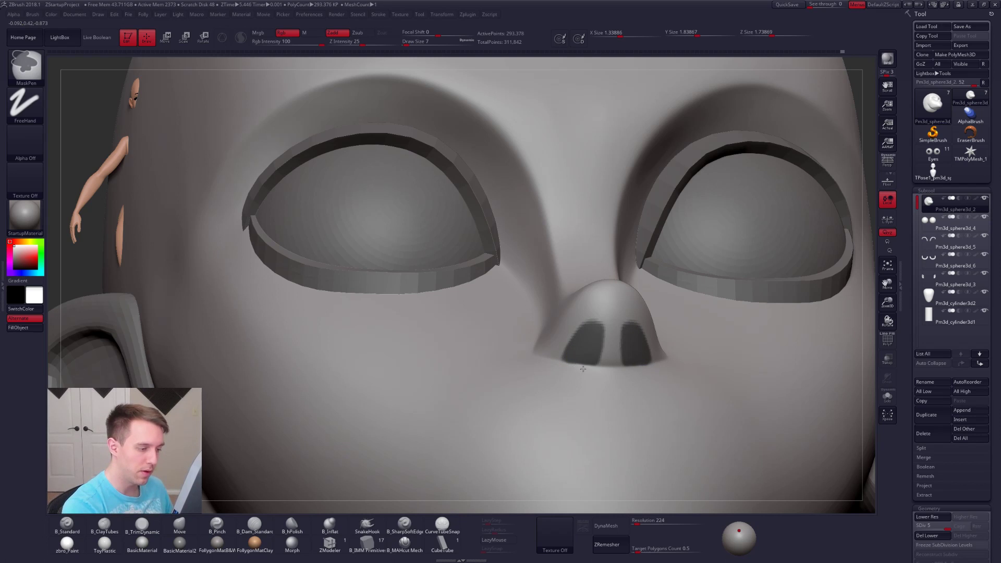
- Switch the masking brush to MaskLasso and clean up the lower edge of the nostril masks
right_click_drag(586, 402, 580, 397)
key("ctrl+space")
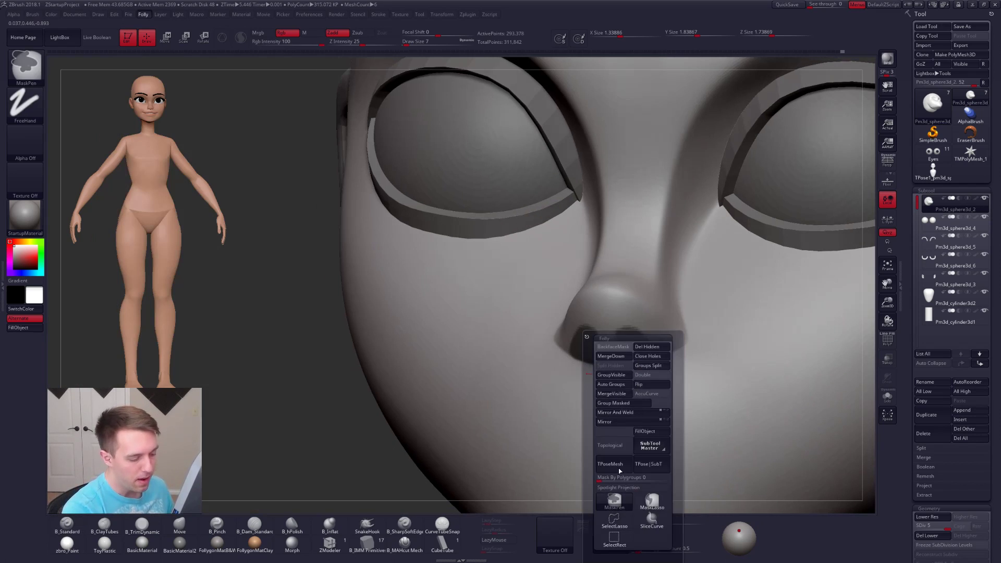
left_click(653, 502, "ctrl")
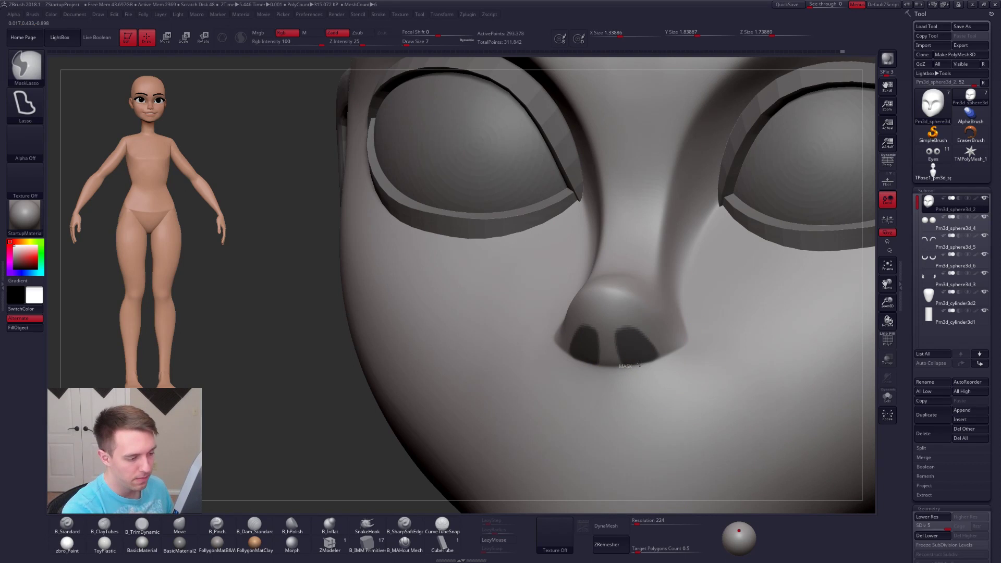
mouse_move(686, 357)
left_mouse_down("ctrl")
mouse_move(553, 433)
mouse_move(653, 370)
left_mouse_up("ctrl")
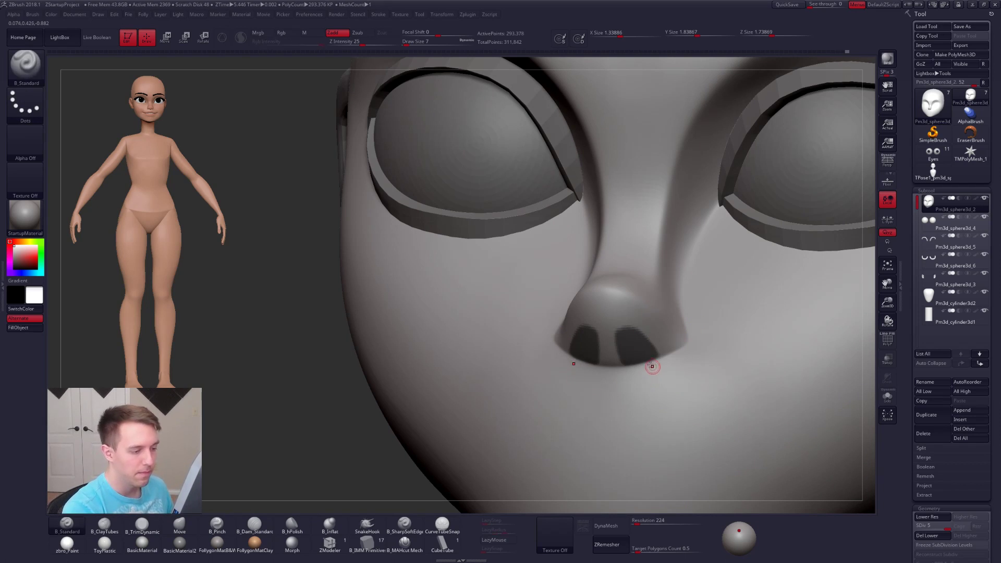
right_click_drag(627, 365, 632, 360)
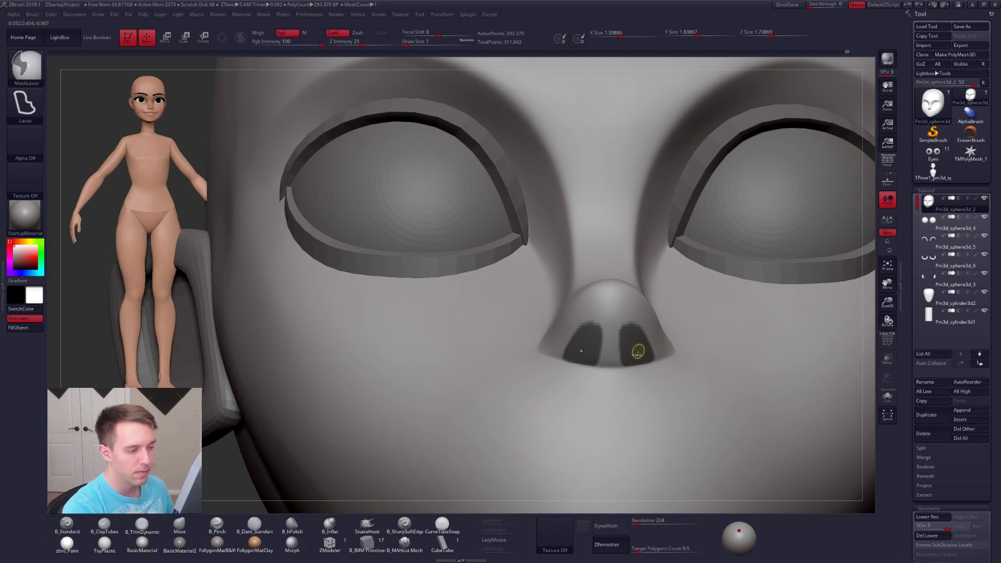
- Invert the mask and push the nostril areas up into the nose with the Transpose move line
right_click_drag(639, 350, 851, 309)
left_click(851, 308, "ctrl")
key("w")
mouse_move(638, 350)
left_mouse_down()
mouse_move(683, 363)
mouse_move(637, 344)
left_mouse_up()
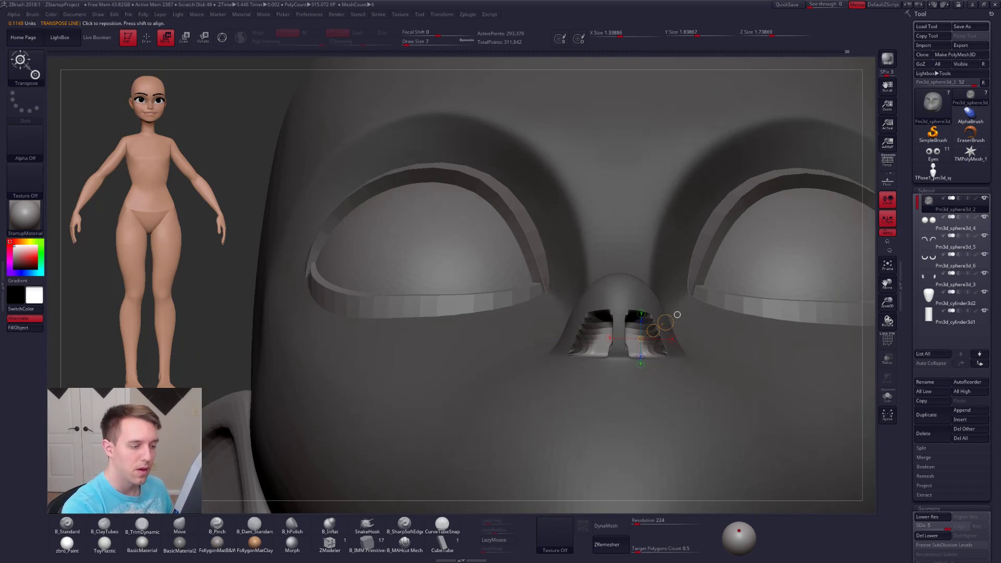
- Scale the recessed nostril areas with the Transpose line, clear the mask, and return to the Move brush
right_click_drag(669, 319, 679, 305)
key("e")
left_click_drag(675, 308, 666, 314)
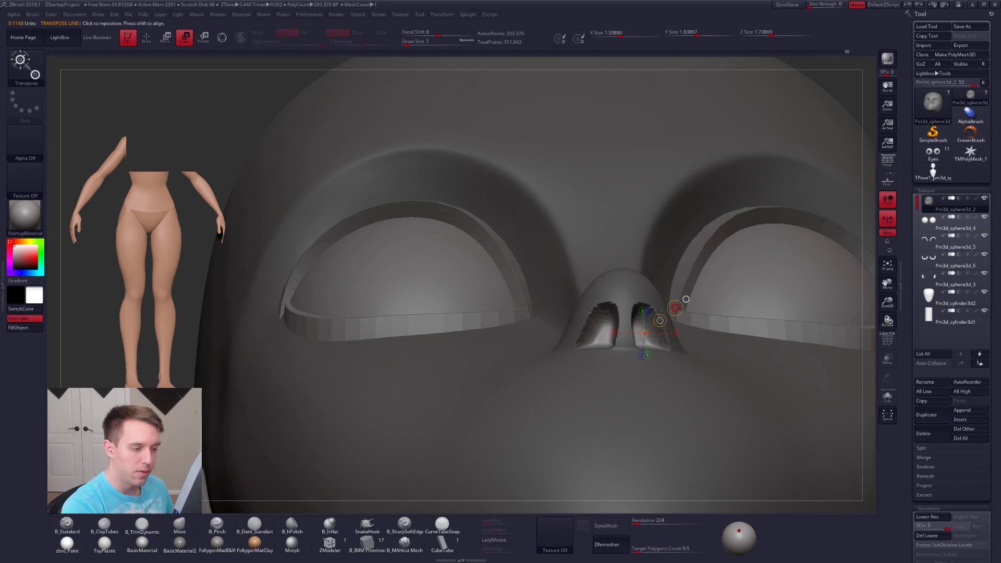
left_click(887, 219)
mouse_move(754, 321)
right_mouse_down("ctrl")
mouse_move(679, 380)
mouse_move(734, 369)
mouse_move(630, 344)
right_mouse_up("ctrl")
key("q")
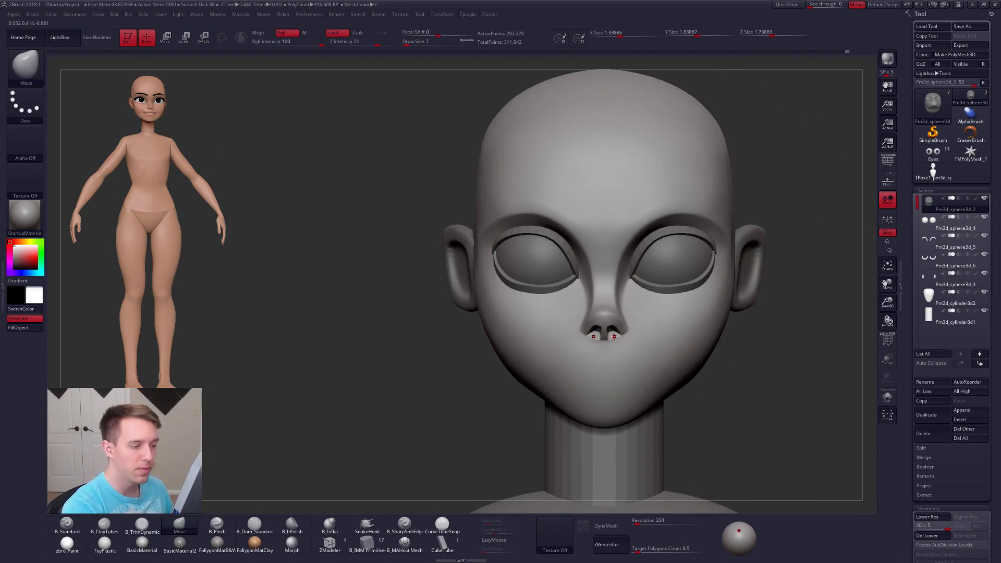
- Adjust the lower rim of the nose around the nostrils with the Move brush at draw size 74
key("space")
left_click_drag(620, 336, 613, 344)
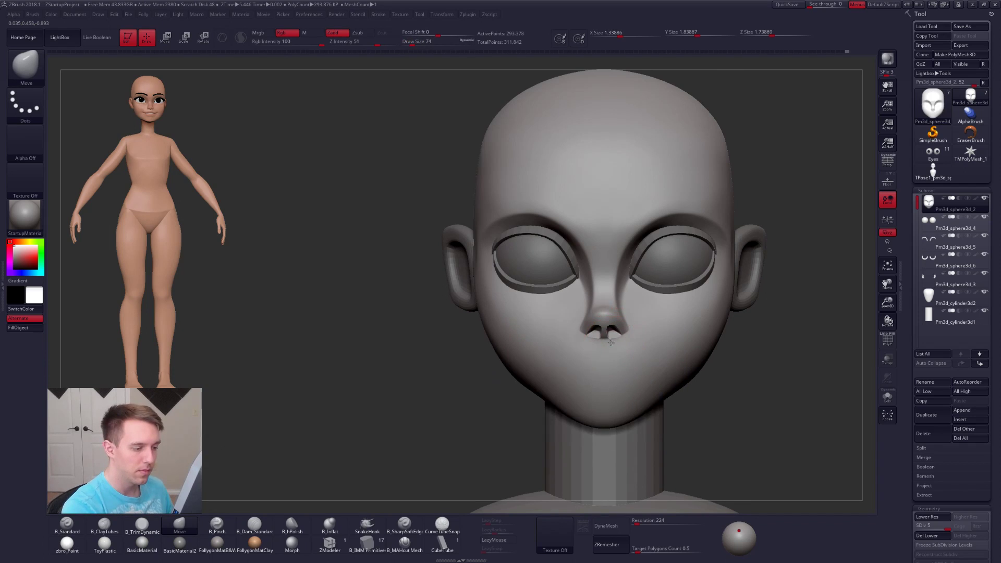
mouse_move(600, 334)
right_mouse_down()
mouse_move(595, 345)
mouse_move(615, 339)
mouse_move(606, 336)
right_mouse_up()
key("space")
left_click_drag(606, 337, 617, 339)
- Try to smooth the jagged nostril edges at draw size 21
key("shift+f")
key("shift+f")
key("space")
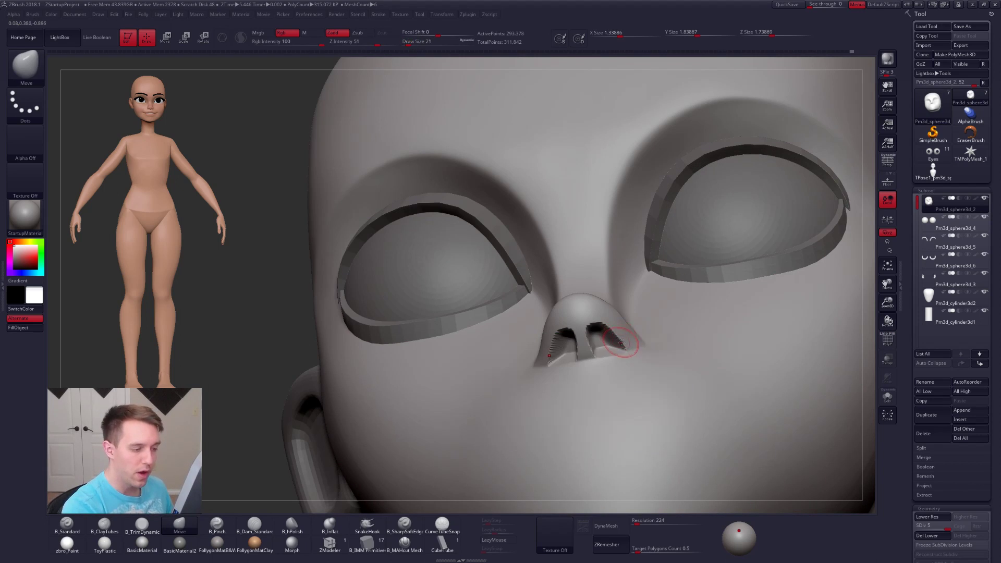
key("shift")
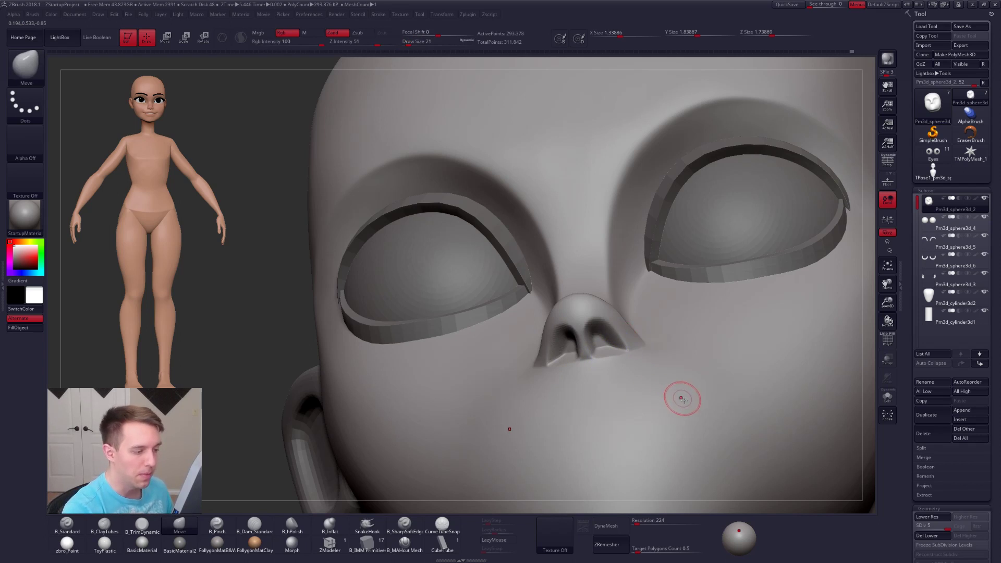
key("ctrl+z")
- Subdivide the head to level 6, set the Move brush's draw size to 33, and toggle BackfaceMask
right_click_drag(685, 409, 675, 395)
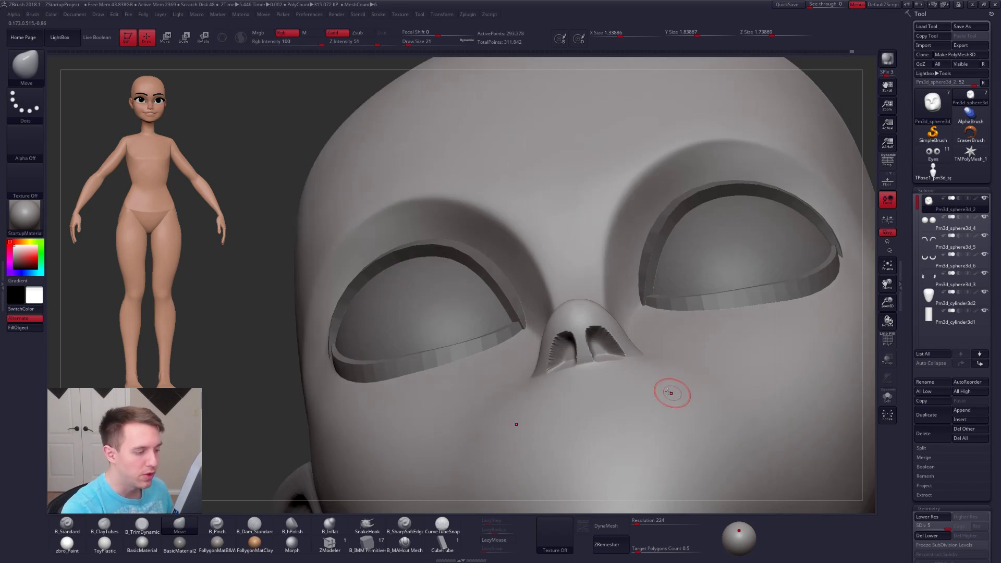
key("ctrl+d")
right_click_drag(599, 360, 584, 357, "ctrl")
key("space")
left_click_drag(584, 357, 591, 357)
key("ctrl+f")
left_click(589, 347)
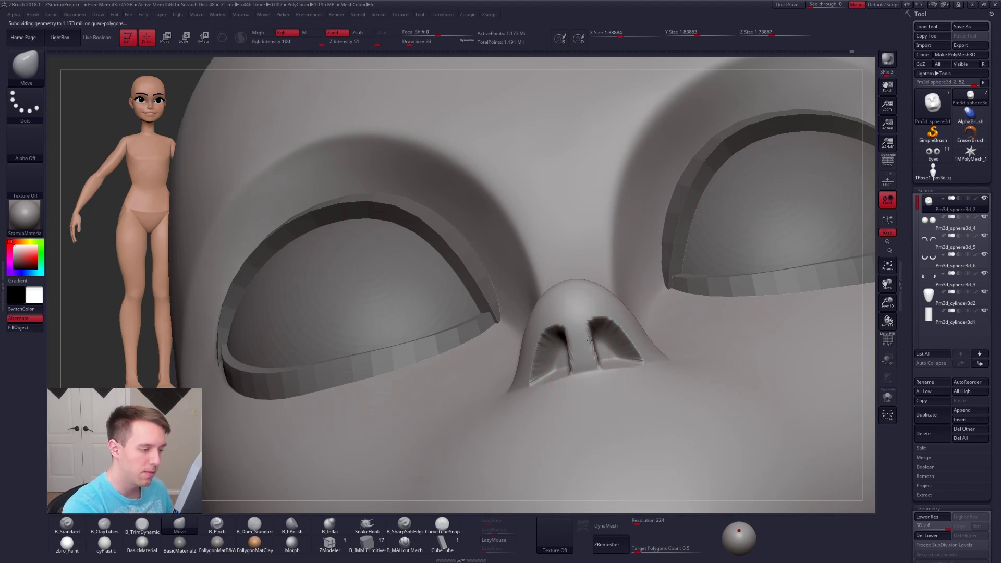
key("ctrl+f")
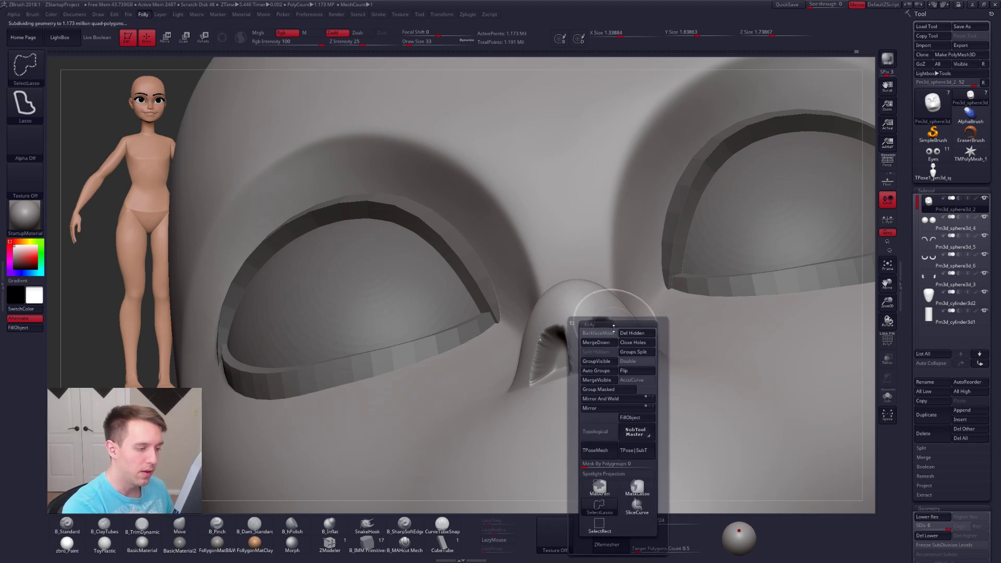
left_click(600, 332)
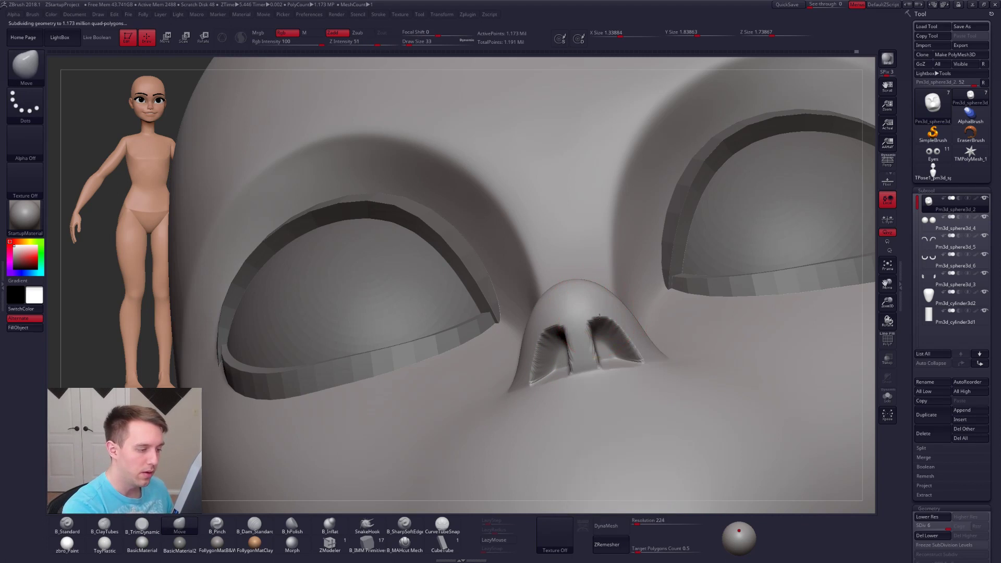
- Sharpen the nose's edges around the nostrils with the B_Pinch brush at draw size 25
mouse_move(632, 340)
right_mouse_down()
mouse_move(620, 358)
mouse_move(629, 322)
right_mouse_up()
key("space")
left_click(620, 334)
key("b")
key("p")
key("i")
key("space")
left_click(654, 315)
left_click_drag(654, 315, 658, 315)
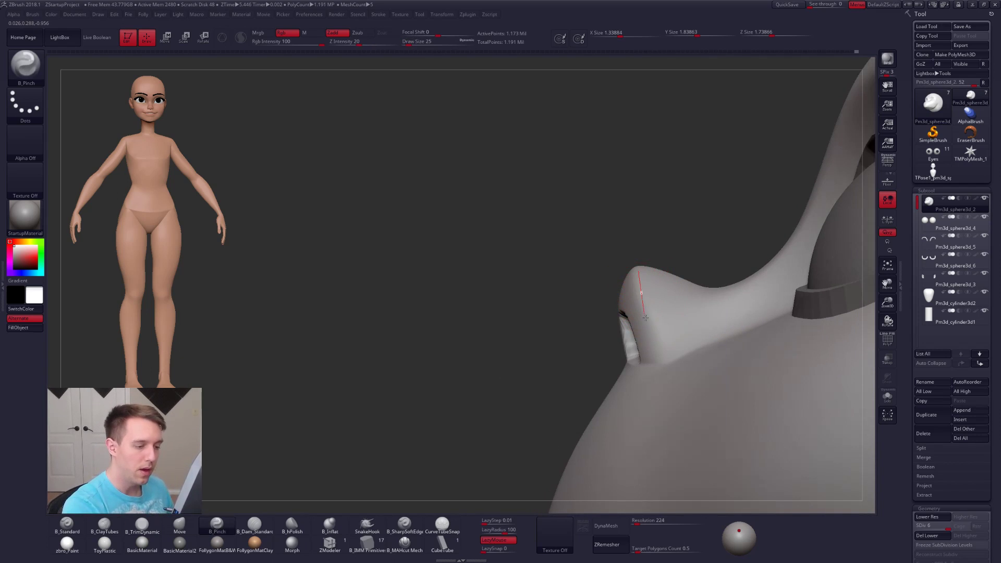
mouse_move(658, 373)
right_mouse_down()
mouse_move(725, 360)
mouse_move(693, 391)
mouse_move(712, 410)
mouse_move(608, 346)
right_mouse_up()
key("space")
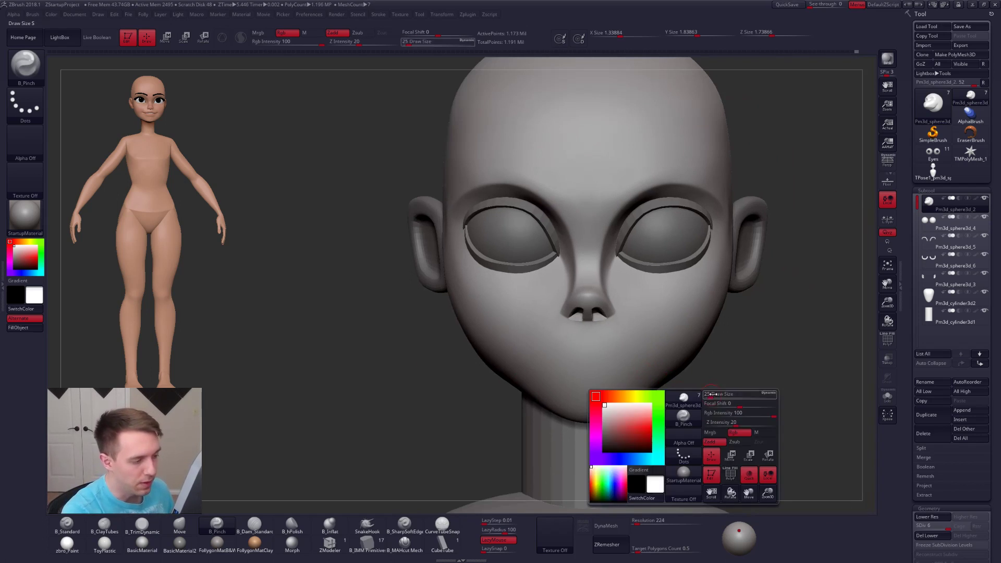
left_click_drag(708, 395, 716, 395)
- Switch to the Move brush at draw size 68 and turn on perspective while stepping through the head's subdivision levels
key("b")
key("m")
key("v")
key("space")
left_click_drag(616, 324, 612, 324)
mouse_move(589, 330)
right_mouse_down("alt")
mouse_move(599, 336)
mouse_move(605, 303)
mouse_move(615, 322)
mouse_move(611, 346)
mouse_move(639, 352)
mouse_move(656, 336)
right_mouse_up("alt")
key("shift+d")
key("shift+d")
key("shift+d")
left_click(887, 162)
key("shift+d")
key("shift+d")
key("shift+d")
key("space")
left_click_drag(649, 344, 645, 344)
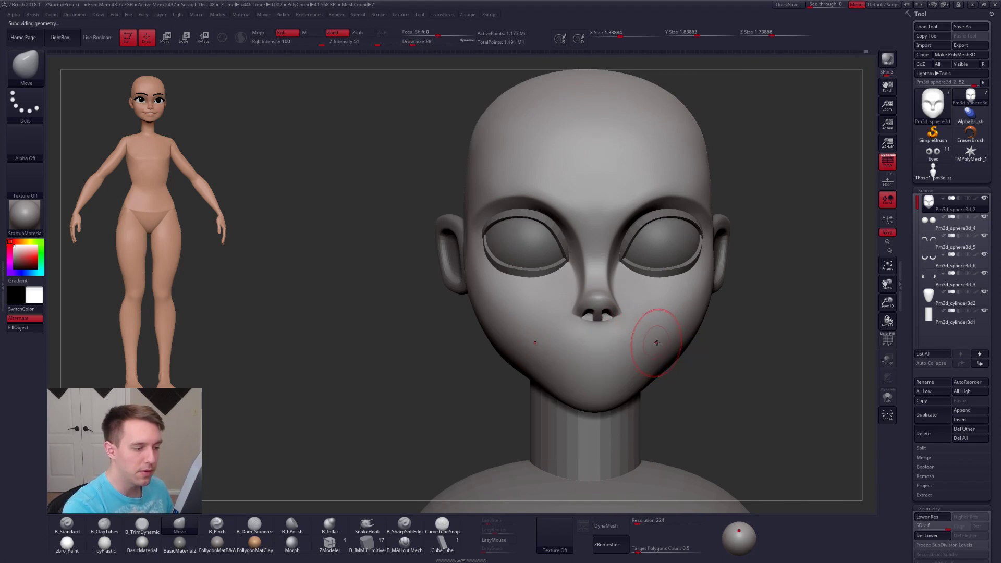
- Frame the face from the front and switch to the B_SharpSoftEdge brush
right_click_drag(655, 339, 618, 345, "alt")
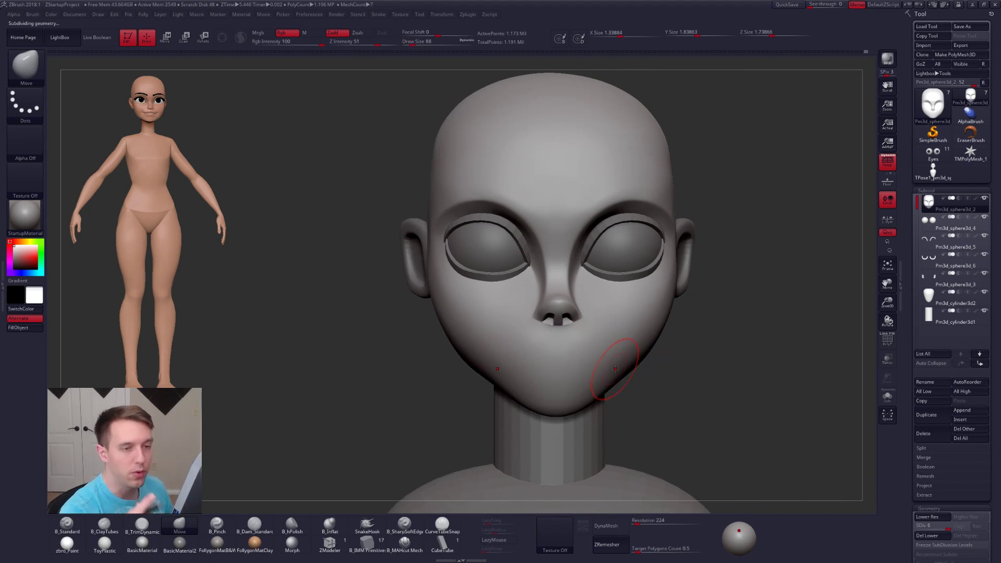
mouse_move(626, 438)
right_mouse_down()
mouse_move(683, 438)
mouse_move(642, 440)
right_mouse_up()
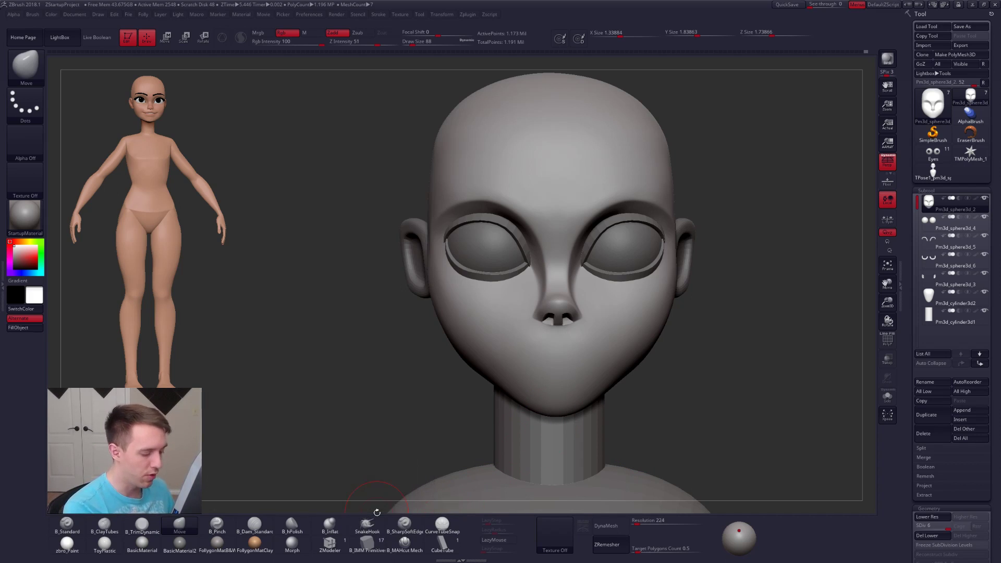
left_click(405, 524)
- Try to carve a curved mouth line across the lower face
left_click_drag(536, 361, 581, 361)
right_click_drag(563, 371, 608, 334, "ctrl")
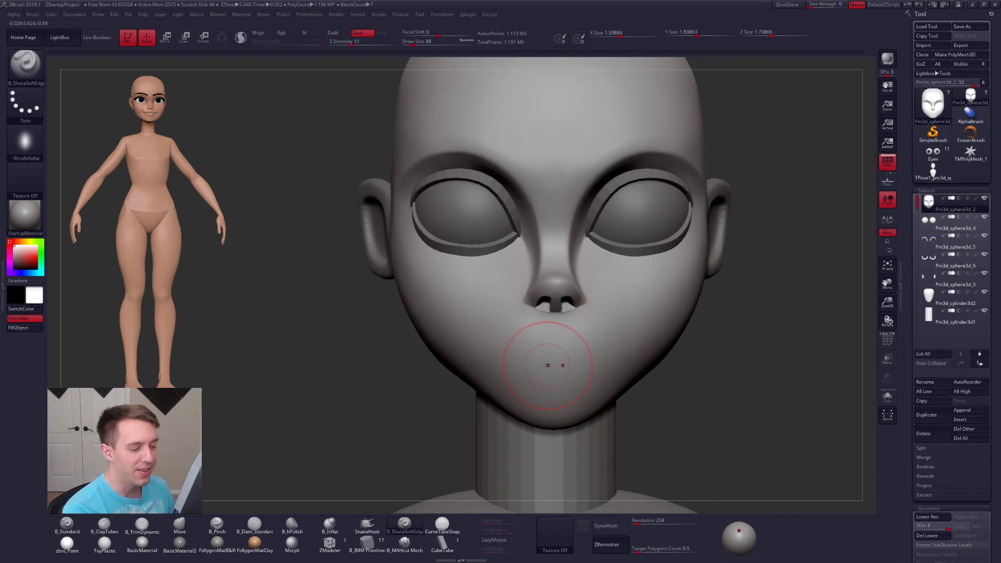
mouse_move(544, 365)
left_mouse_down()
mouse_move(639, 337)
mouse_move(677, 295)
left_mouse_up()
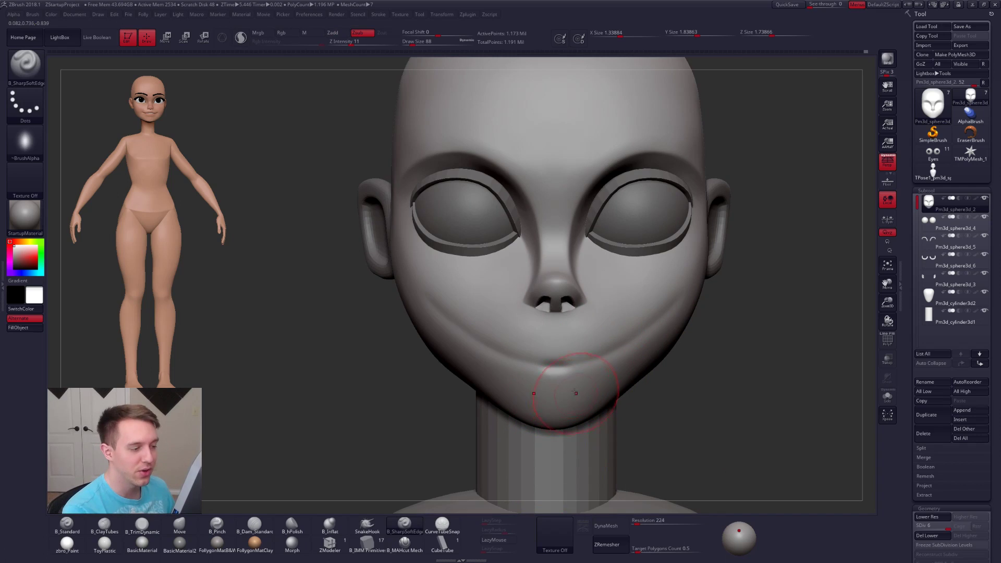
key("ctrl+z")
- Carve a straight mouth line below the nose with LazyMouse at draw size 61, and turn perspective off
right_click_drag(528, 374, 558, 357, "ctrl")
left_click(495, 539)
key("space")
left_click_drag(534, 345, 529, 342)
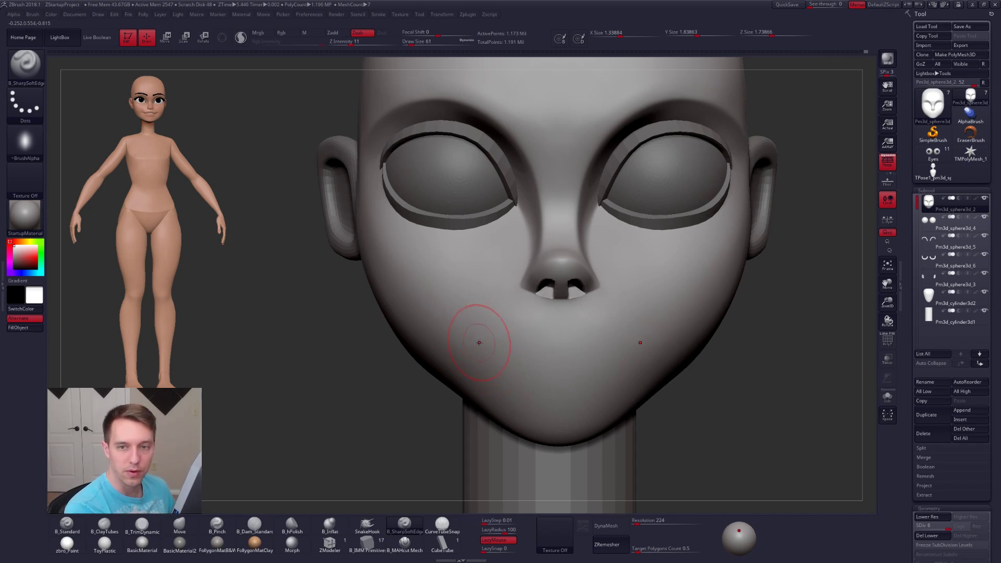
left_click_drag(512, 348, 677, 345)
mouse_move(641, 365)
right_mouse_down("ctrl")
mouse_move(606, 376)
mouse_move(634, 384)
mouse_move(553, 384)
mouse_move(591, 390)
mouse_move(569, 373)
right_mouse_up("ctrl")
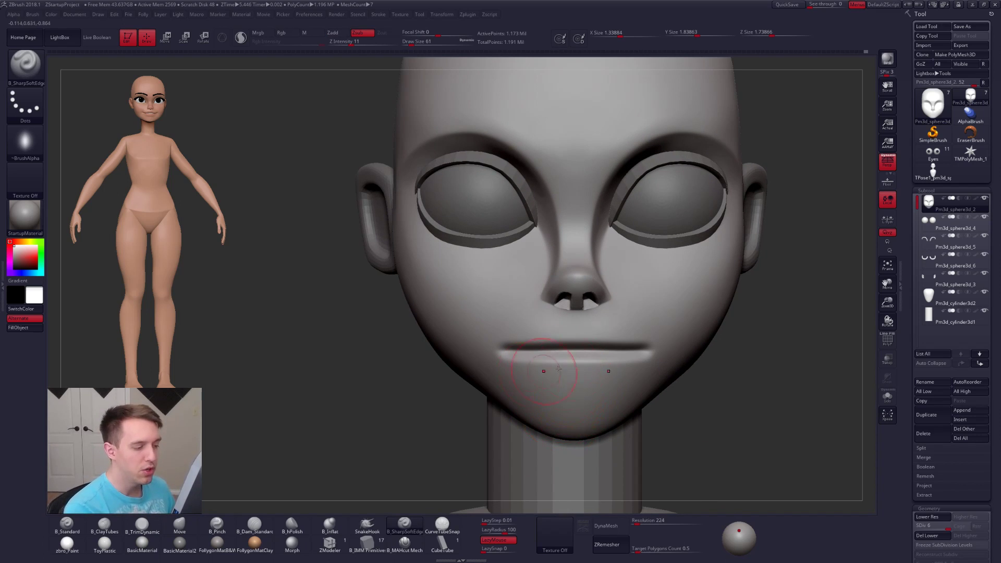
right_click_drag(564, 369, 552, 367, "ctrl")
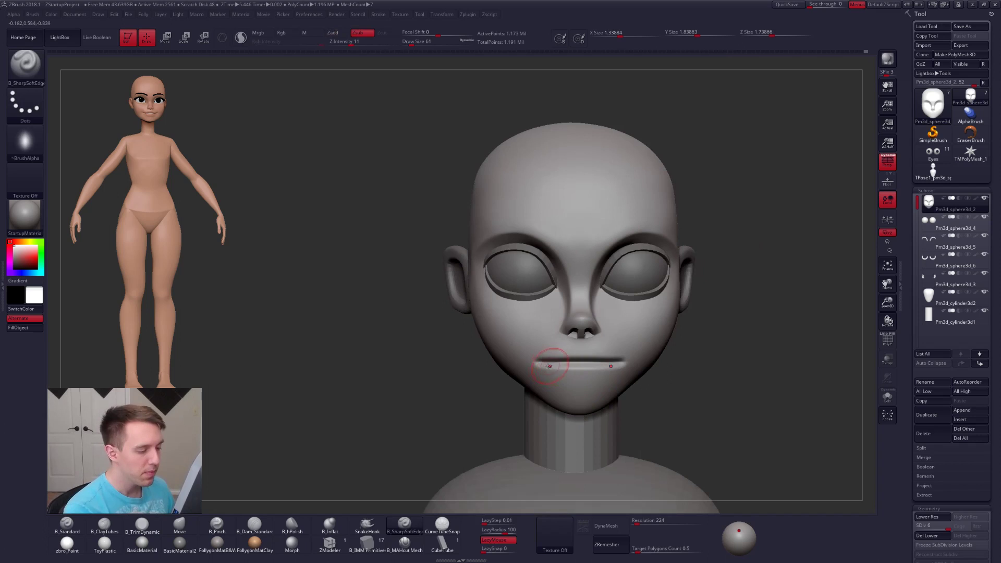
left_click(888, 164)
- Delete the head's lower subdivision levels and mask the front of the jaw below the mouth line in profile
right_click_drag(571, 354, 605, 374, "shift")
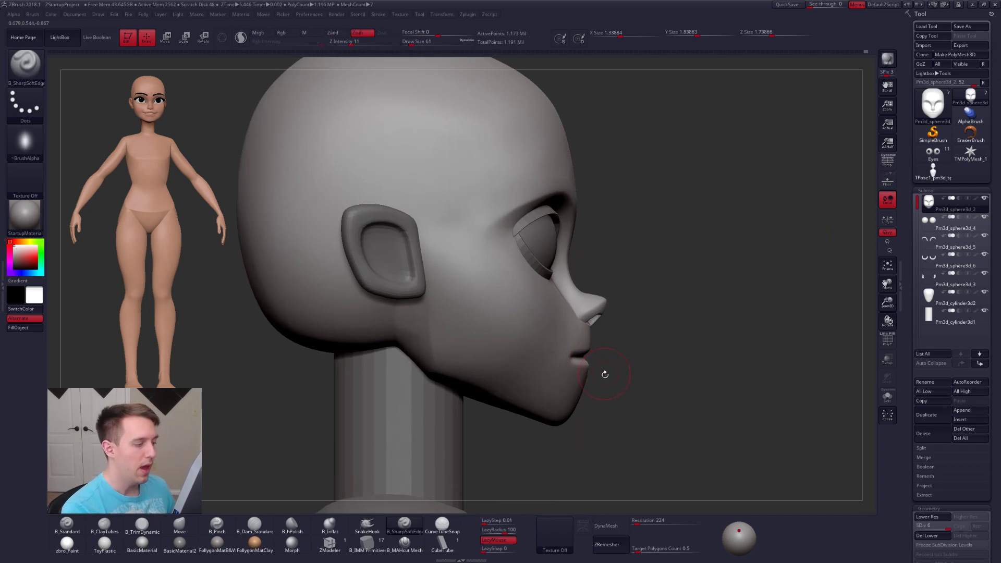
left_click(927, 536)
left_click_drag(591, 364, 329, 355, "ctrl")
key("shift+s")
right_click_drag(447, 402, 425, 388, "ctrl")
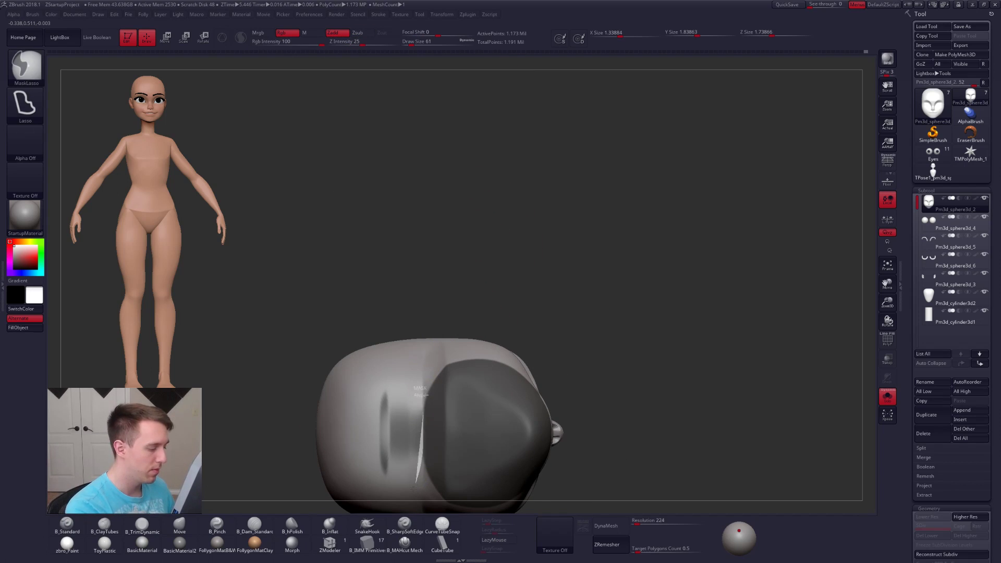
left_click_drag(417, 483, 421, 389, "ctrl+alt")
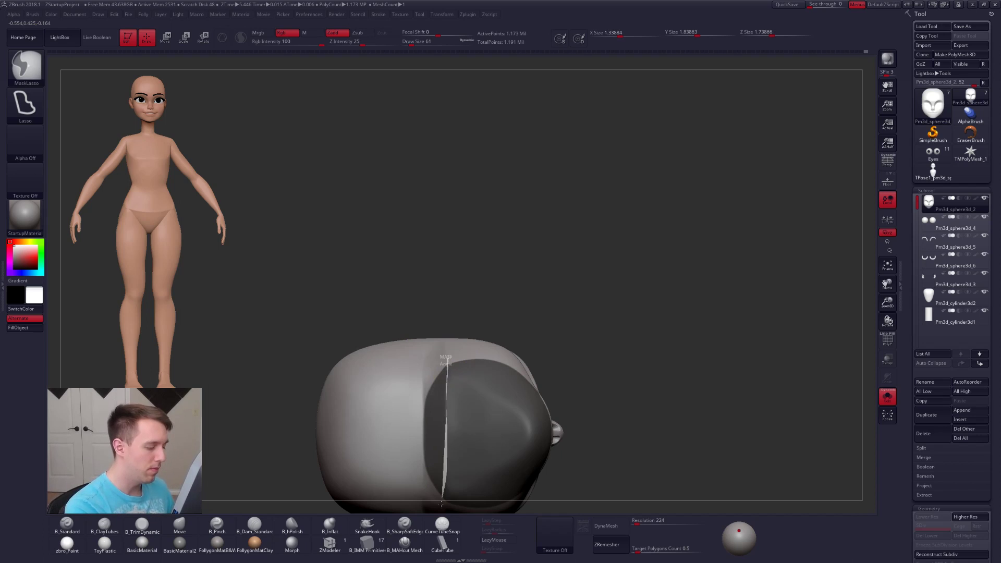
mouse_move(478, 214)
left_mouse_down()
mouse_move(539, 449)
mouse_move(533, 433)
mouse_move(548, 418)
mouse_move(556, 431)
mouse_move(542, 397)
mouse_move(548, 374)
left_mouse_up()
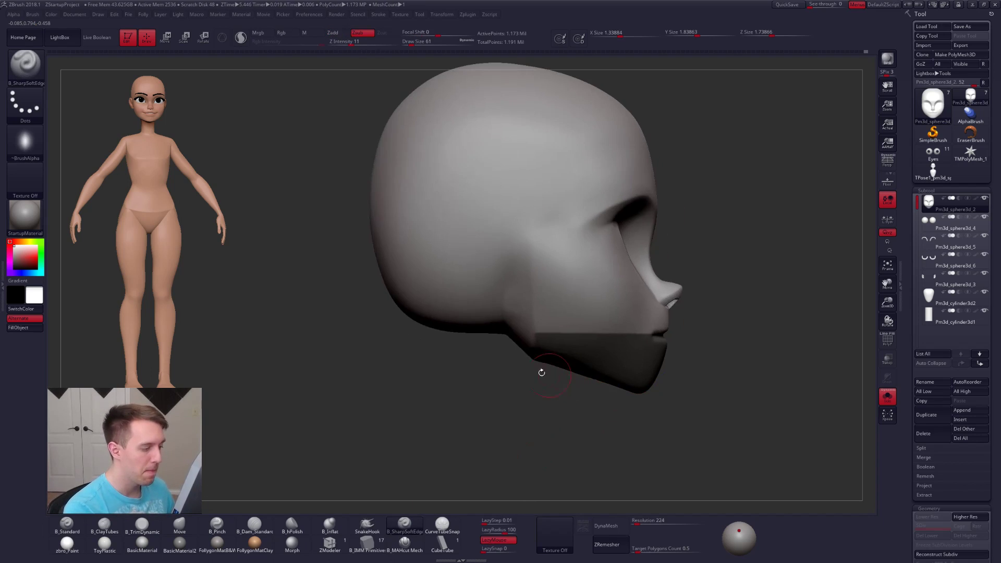
mouse_move(538, 333)
left_mouse_down("ctrl")
mouse_move(481, 461)
mouse_move(613, 433)
mouse_move(650, 403)
left_mouse_up("ctrl")
- Turn the masked lower jaw into its own polygroup
key("shift+f")
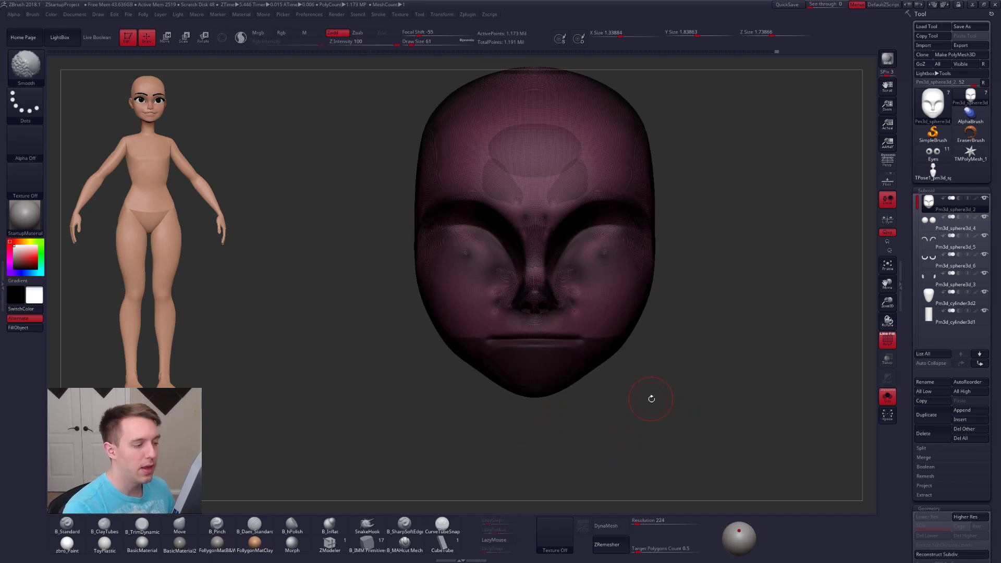
key("ctrl+w")
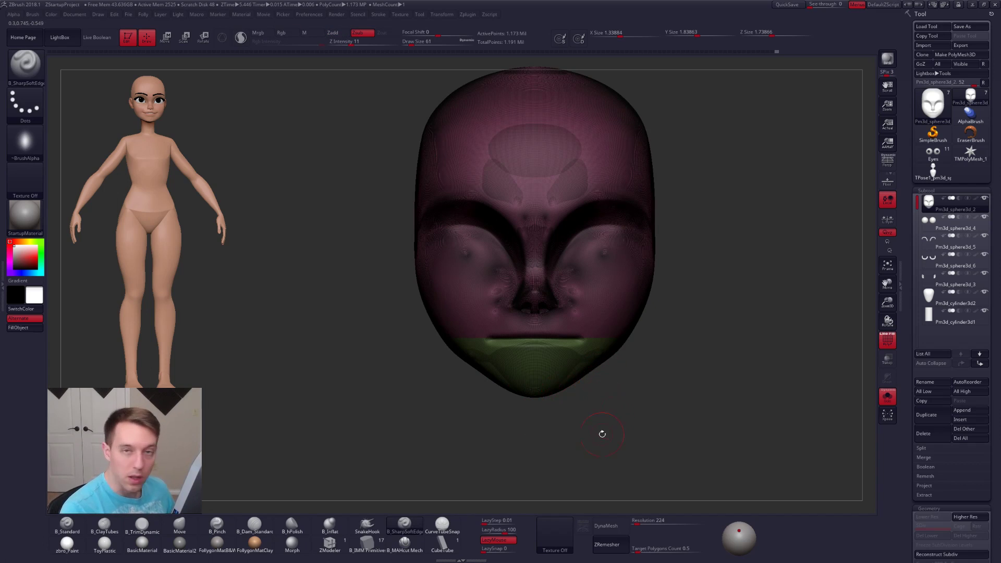
key("shift+f")
- Hide the jaw polygroup and separate it into its own subtool with Split Hidden
key("alt+s")
left_click(574, 349, "ctrl+shift")
mouse_move(680, 409)
left_mouse_down("ctrl+shift")
mouse_move(751, 377)
mouse_move(754, 387)
left_mouse_up("ctrl+shift")
key("2")
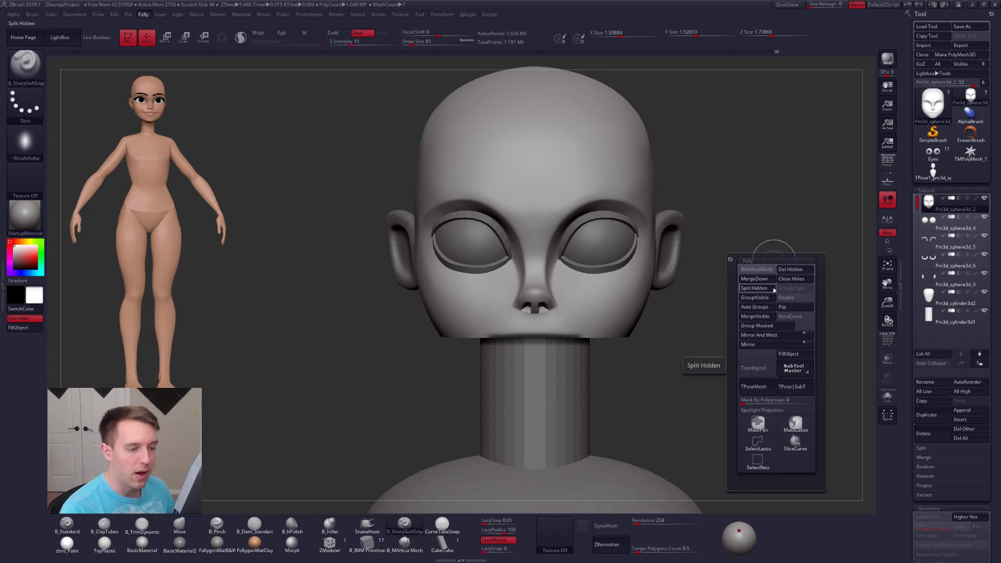
left_click(756, 288)
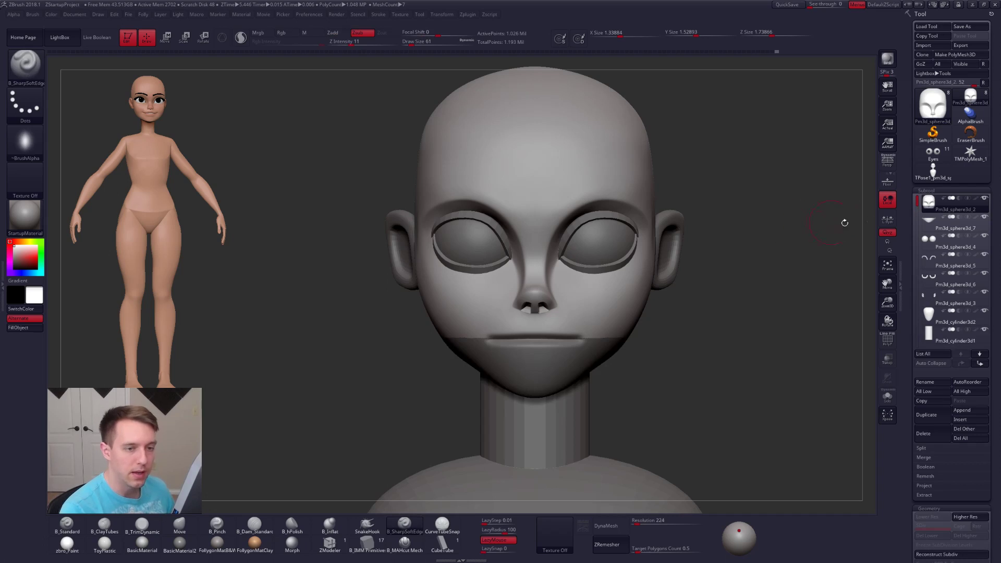
left_click(930, 452)
left_click(932, 451)
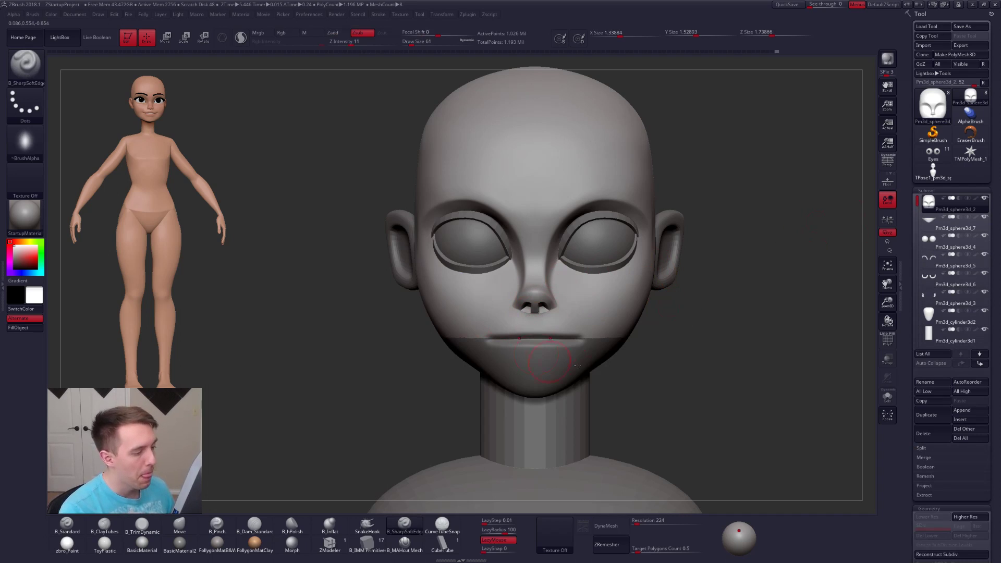
- Isolate the upper head, look at it from below, and turn on double-sided display
key("shift+s")
left_click_drag(664, 332, 647, 254)
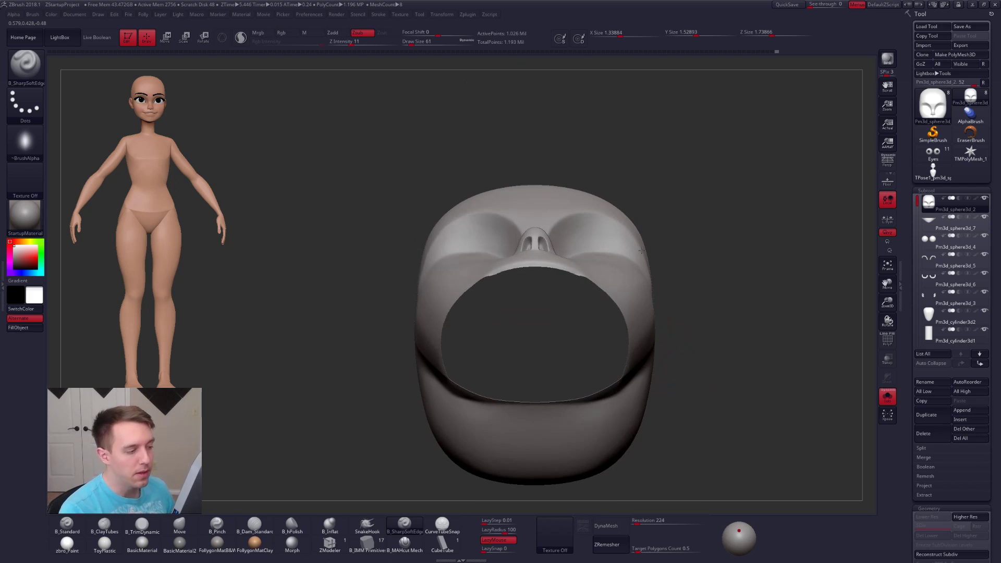
key("ctrl+shift+f")
left_click(678, 295)
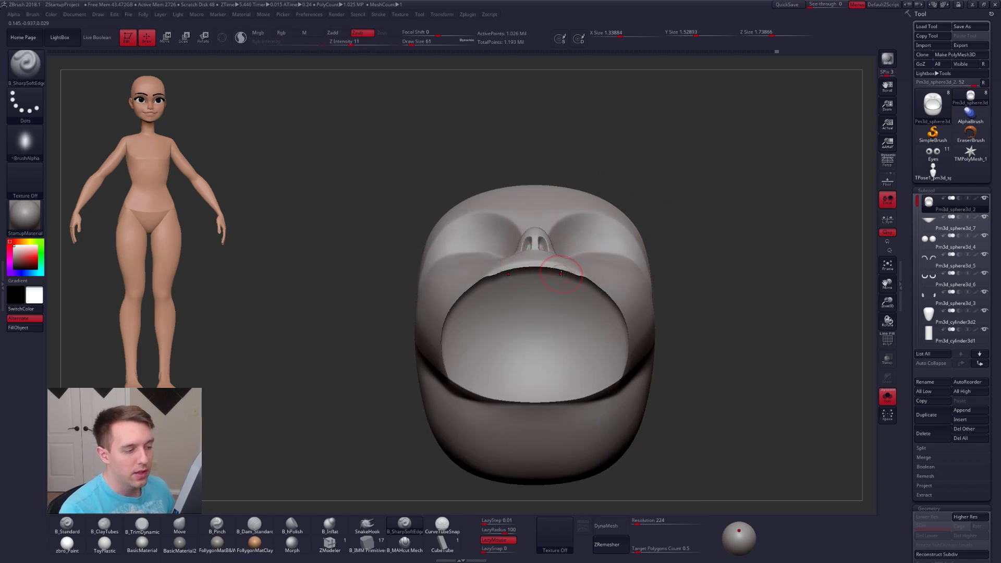
- Look up the upper head's Display Properties among the tool settings
left_click_drag(916, 550, 920, 150)
left_click_drag(929, 329, 929, 251)
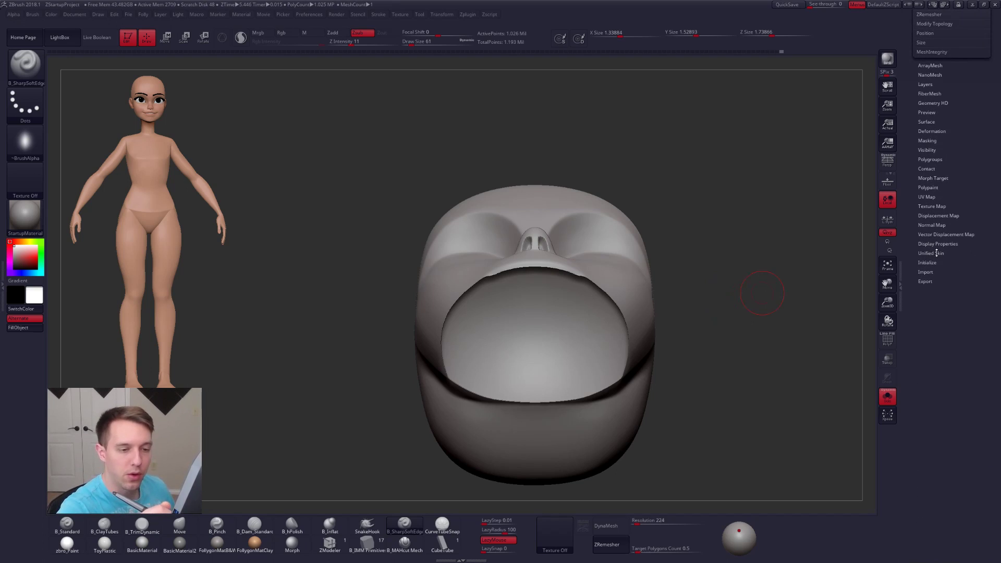
left_click(938, 244)
left_click(935, 242)
left_click_drag(943, 183, 939, 345)
left_click(933, 225)
- Show the whole character again from the front and make the separated jaw the active subtool
left_click_drag(763, 260, 721, 286)
key("ctrl+shift+1")
left_click(735, 332)
left_click_drag(616, 377, 635, 342, "alt")
key("shift+s")
left_click_drag(687, 312, 743, 407, "shift")
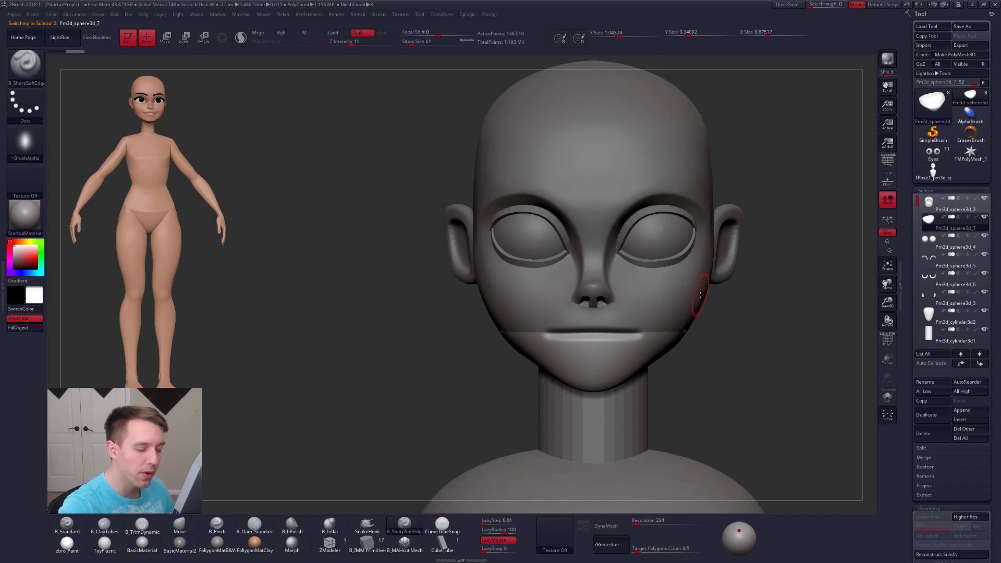
- DynaMesh the isolated jaw at resolution 224, and make the upper head the active subtool
key("shift+s")
left_click(612, 526)
mouse_move(654, 369)
left_mouse_down()
mouse_move(655, 415)
mouse_move(653, 369)
left_mouse_up()
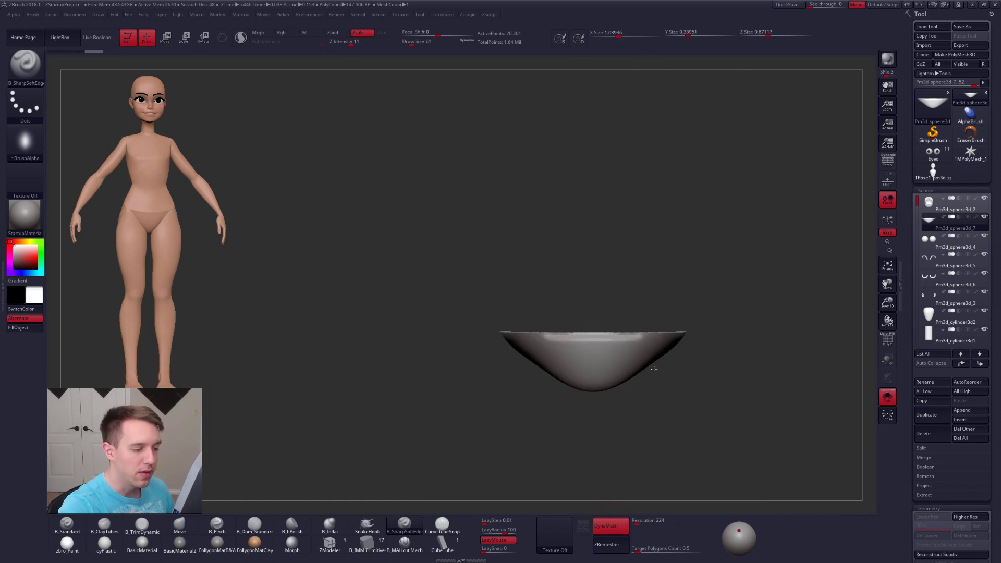
key("shift+s")
left_click(660, 349, "alt")
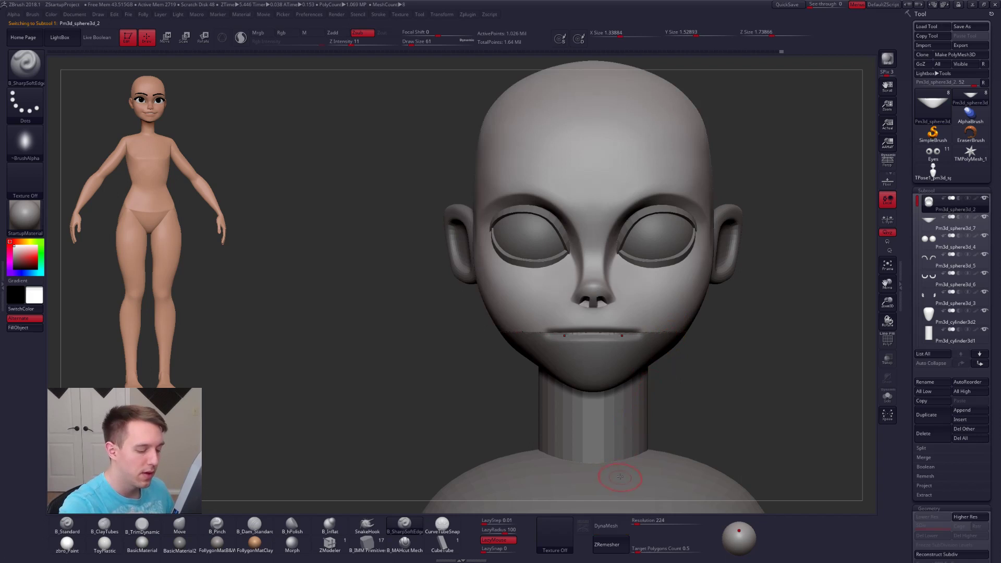
- Try to DynaMesh the upper head at resolution 224
left_click(611, 526)
key("shift+s")
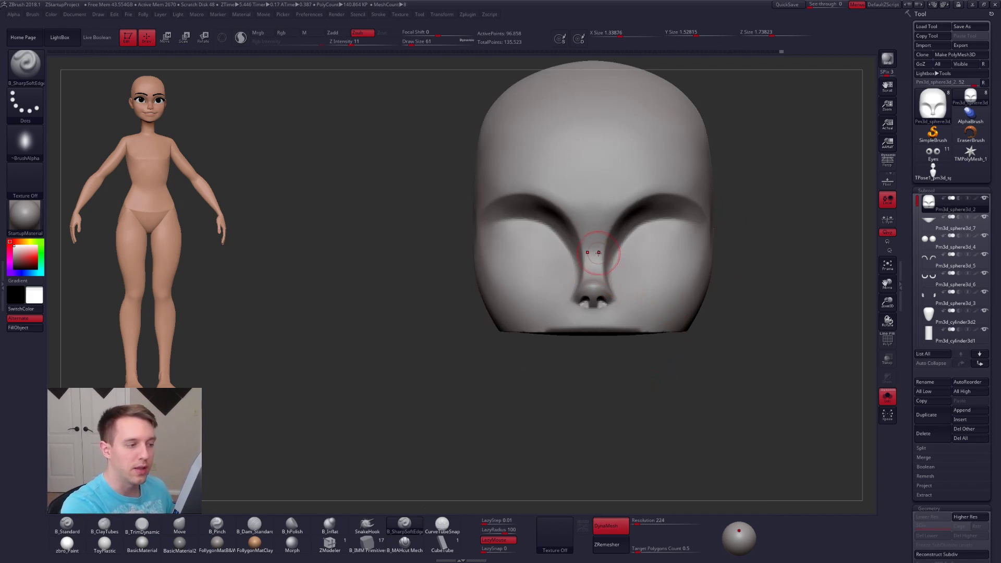
key("ctrl+z")
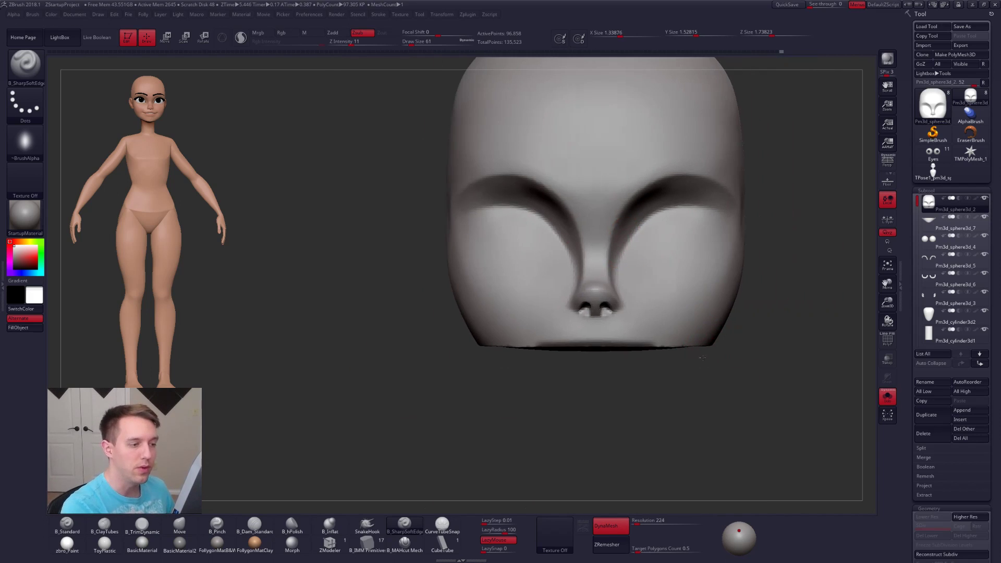
- Set the DynaMesh resolution to 760, adjust it, and try to remesh the upper head
left_click(647, 522)
type("760")
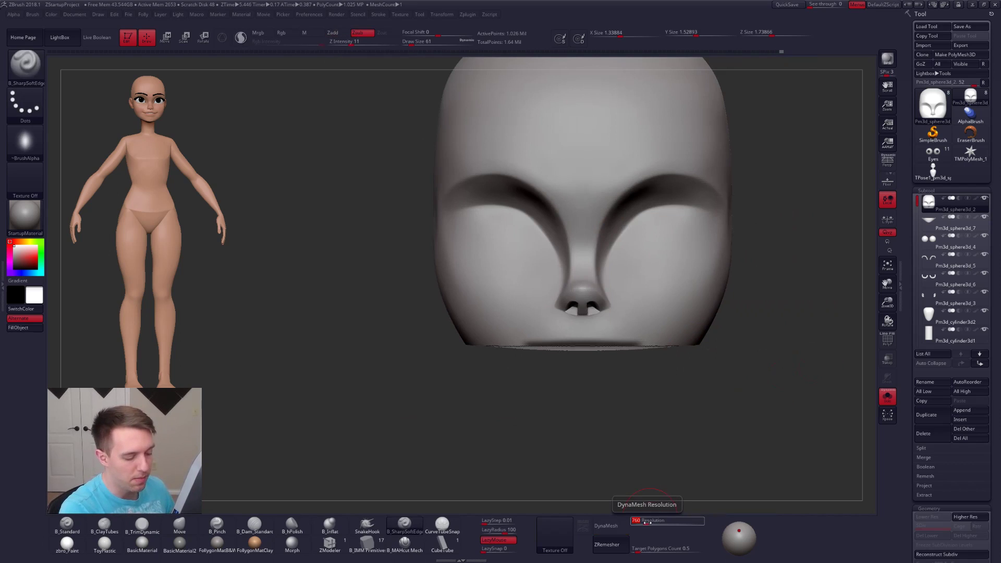
left_click_drag(648, 524, 641, 525)
left_click(617, 528)
key("ctrl+z")
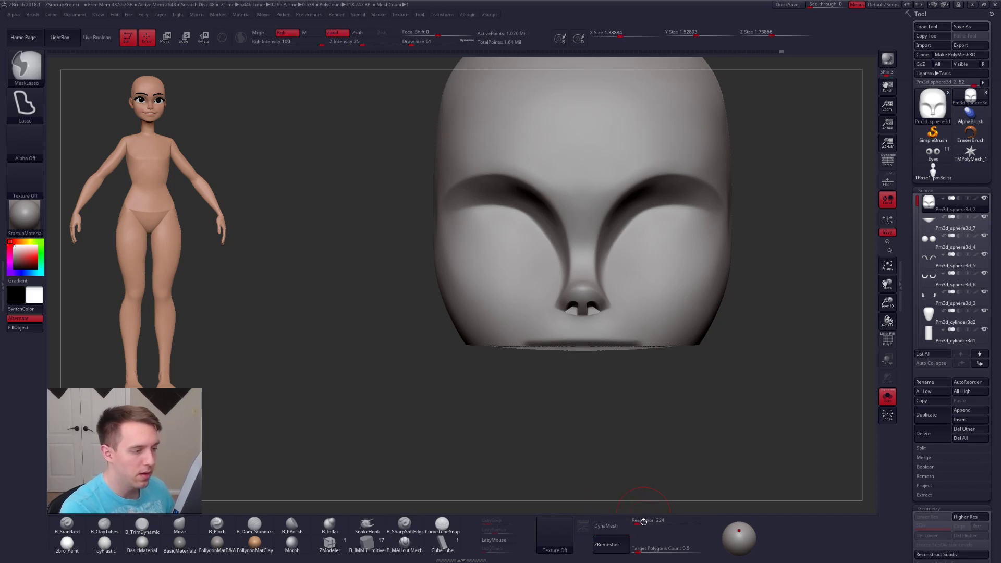
- DynaMesh the upper head at resolution 448
left_click_drag(641, 524, 643, 523)
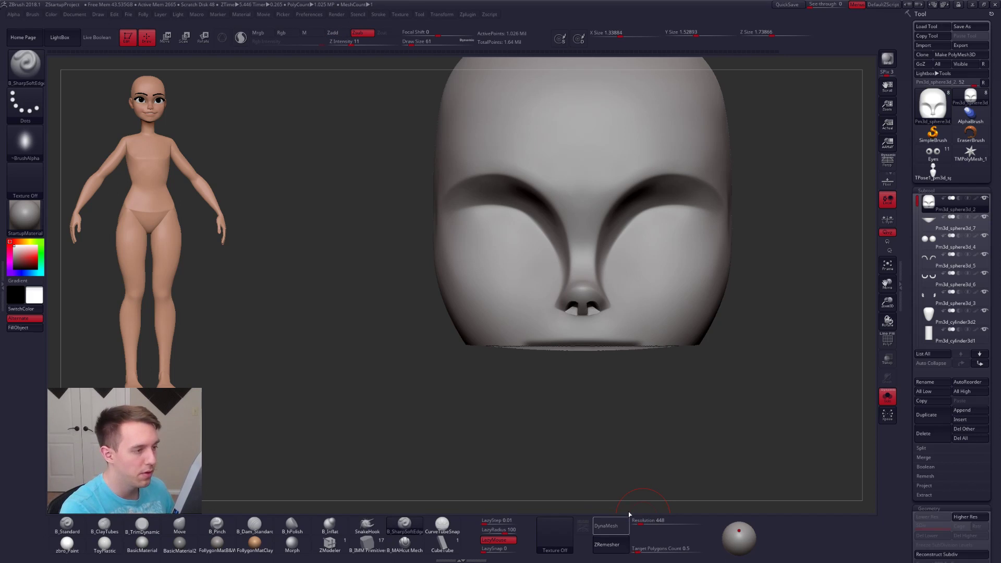
left_click(623, 527)
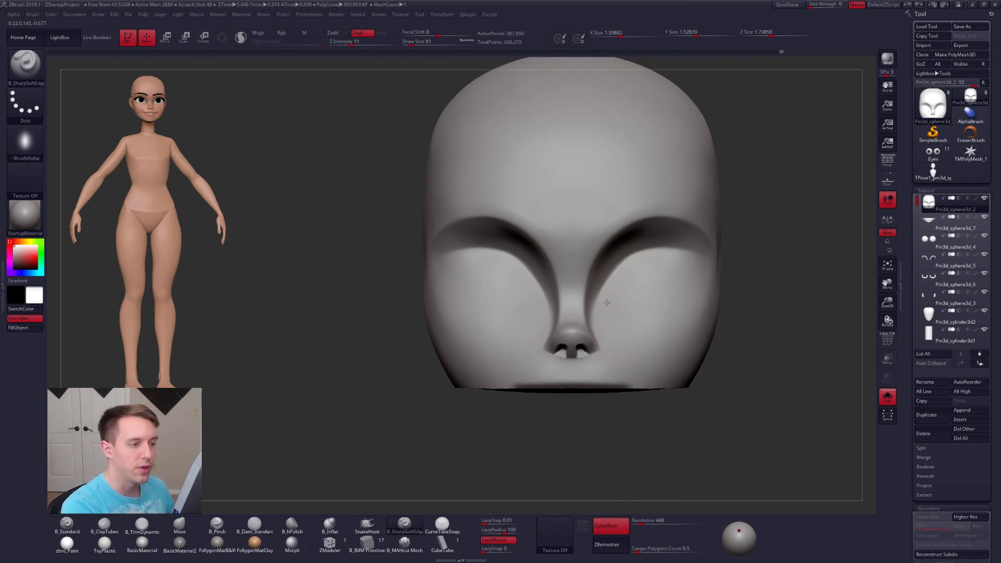
right_click_drag(609, 301, 604, 270)
right_click_drag(632, 352, 665, 318, "shift")
- DynaMesh the jaw subtool at resolution 448, and make the upper head active again
left_click(947, 222)
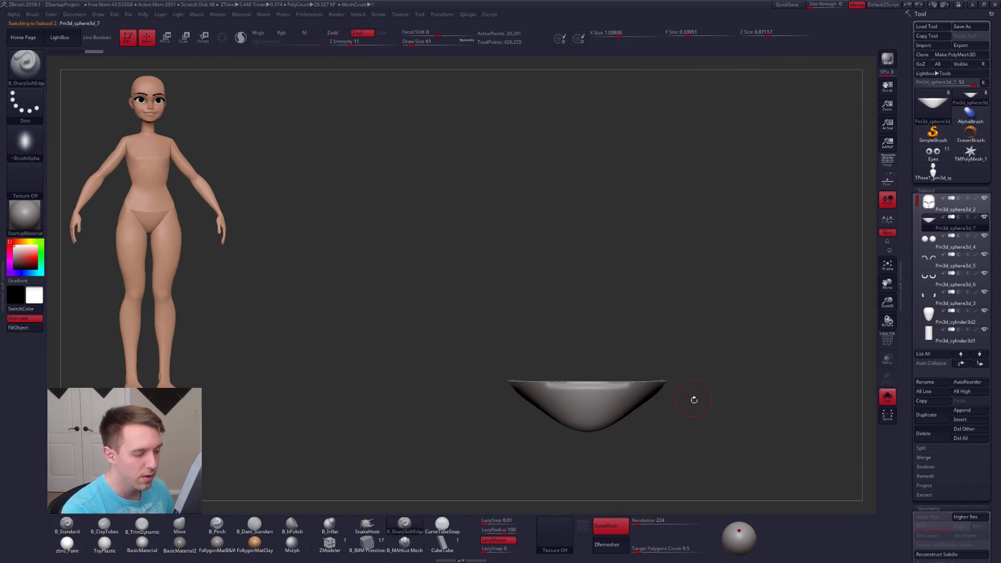
right_click_drag(693, 398, 683, 427)
left_click_drag(630, 523, 634, 523)
left_click(949, 205)
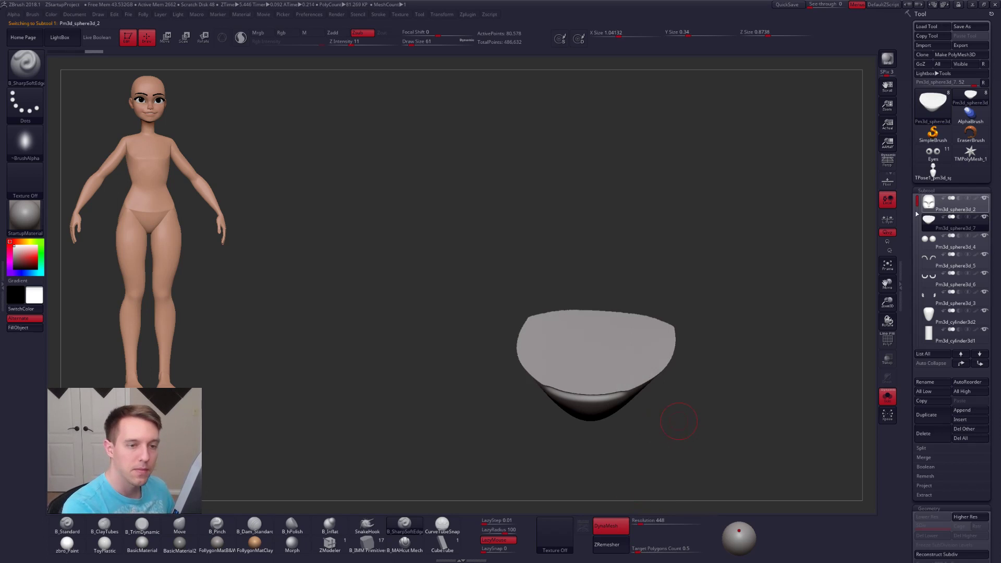
- Leave the isolated view and hide the torso and neck subtools
left_click(887, 397)
right_click_drag(666, 324, 661, 256, "shift")
right_click_drag(659, 306, 689, 328, "ctrl")
right_click_drag(652, 366, 624, 338, "ctrl")
left_click(613, 349, "alt")
left_click(939, 223)
left_click(984, 198)
left_click(984, 217)
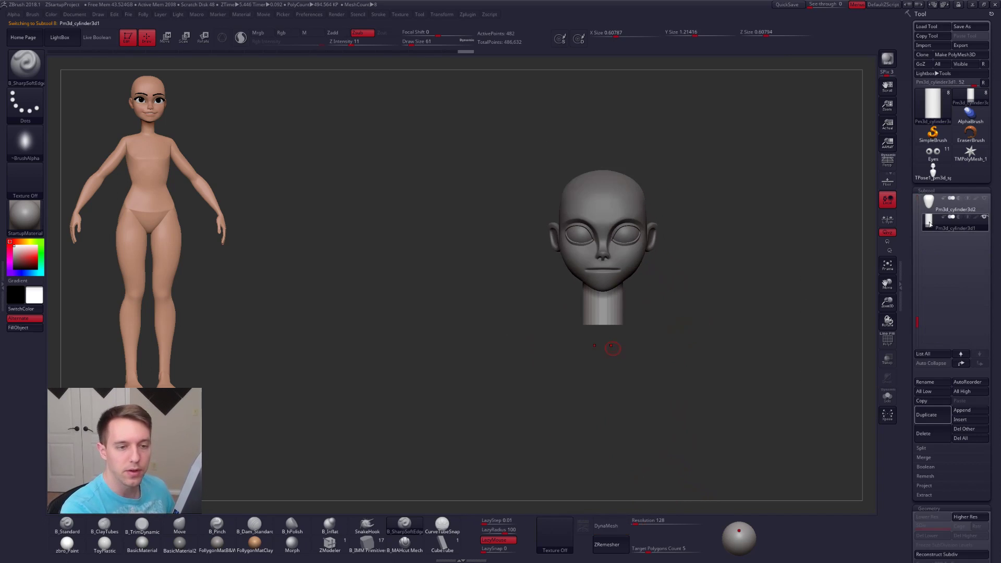
- Isolate the upper head and mask the mouth area at the front of its flat underside
left_click(629, 265, "alt")
mouse_move(629, 265)
right_mouse_down()
mouse_move(642, 277)
mouse_move(693, 274)
mouse_move(584, 261)
mouse_move(628, 235)
mouse_move(605, 244)
mouse_move(613, 286)
mouse_move(629, 280)
mouse_move(604, 342)
mouse_move(577, 308)
mouse_move(526, 275)
right_mouse_up()
key("shift+s")
key("ctrl")
mouse_move(510, 284)
left_mouse_down("ctrl")
mouse_move(553, 355)
mouse_move(623, 276)
mouse_move(647, 219)
left_mouse_up("ctrl")
mouse_move(614, 263)
right_mouse_down("ctrl")
mouse_move(606, 288)
mouse_move(589, 229)
right_mouse_up("ctrl")
- Unmask the excess around the mouth area, leaving a U-shaped mask at the front of the upper head's underside
key("shift+f")
key("shift+f")
right_click_drag(590, 230, 530, 293)
key("ctrl")
mouse_move(509, 278)
left_mouse_down("ctrl+alt")
mouse_move(726, 253)
mouse_move(368, 261)
left_mouse_up("ctrl+alt")
right_click_drag(538, 282, 529, 238, "ctrl")
mouse_move(552, 237)
left_mouse_down("ctrl+alt")
mouse_move(658, 211)
mouse_move(554, 226)
left_mouse_up("ctrl+alt")
mouse_move(554, 226)
right_mouse_down()
mouse_move(595, 190)
mouse_move(613, 286)
mouse_move(609, 253)
right_mouse_up()
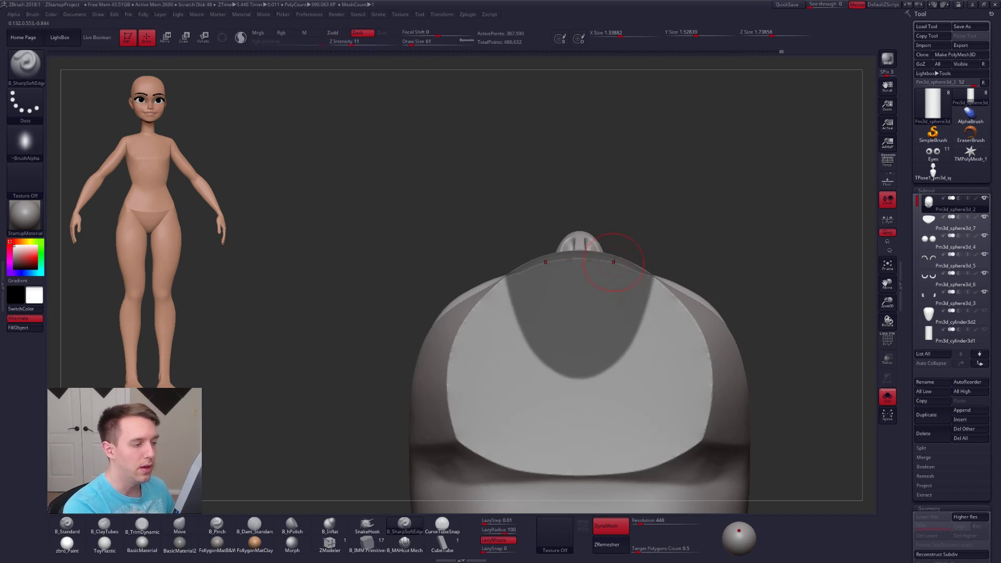
- Invert the mask on the upper head and mask the thin front lip rim, leaving only the mouth interior editable
left_click(643, 239, "ctrl")
key("space")
left_click_drag(562, 302, 566, 301)
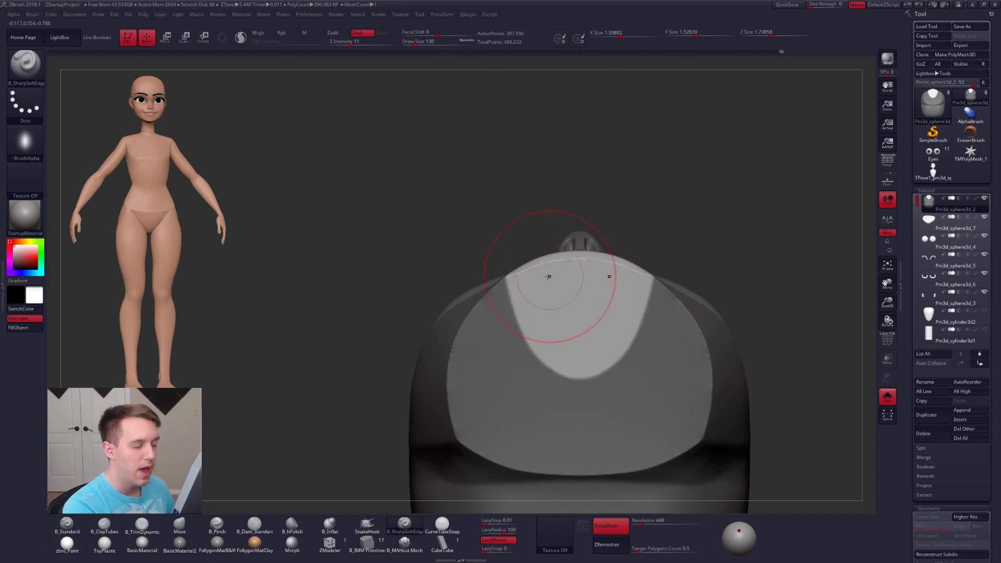
left_click_drag(556, 242, 504, 282, "ctrl")
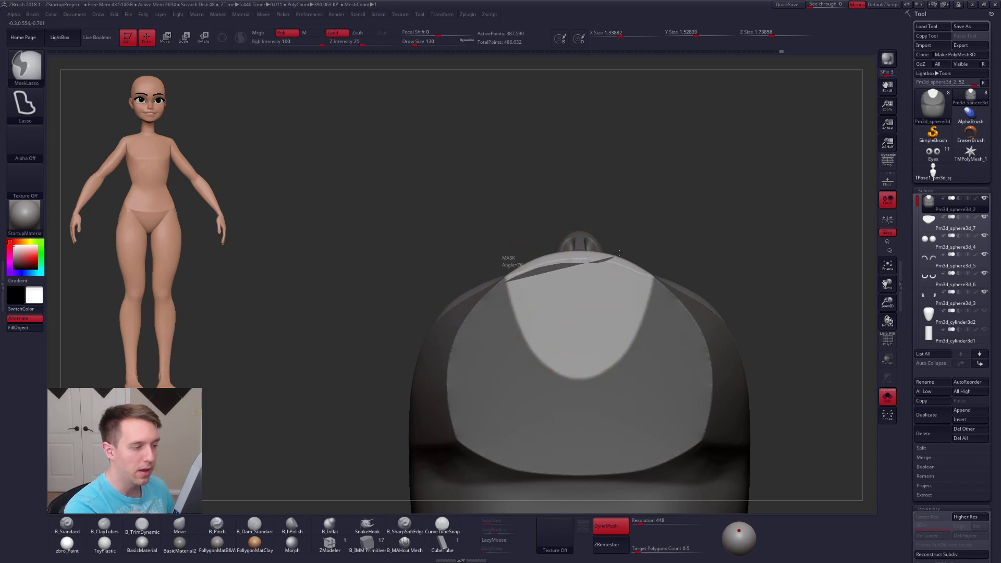
left_click_drag(616, 256, 514, 210, "ctrl")
- Push the mouth interior up into the upper head with the Move brush at draw size 150, and clear the mask
right_click_drag(574, 328, 596, 327)
key("space")
left_click_drag(596, 327, 597, 327)
key("b")
key("m")
key("v")
left_click_drag(546, 281, 558, 298)
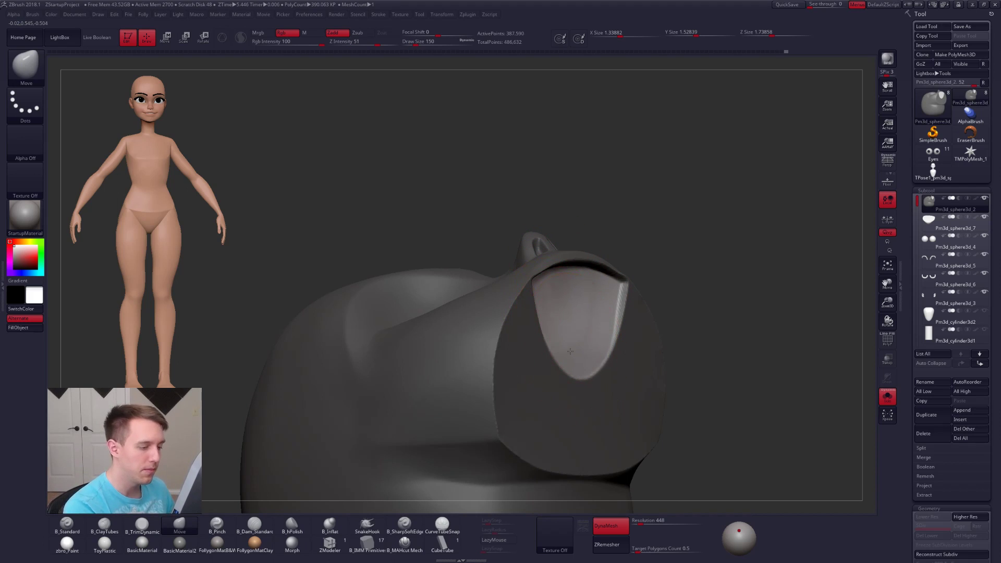
mouse_move(577, 300)
right_mouse_down()
mouse_move(585, 292)
mouse_move(543, 282)
mouse_move(551, 295)
mouse_move(531, 358)
right_mouse_up()
right_click(531, 358)
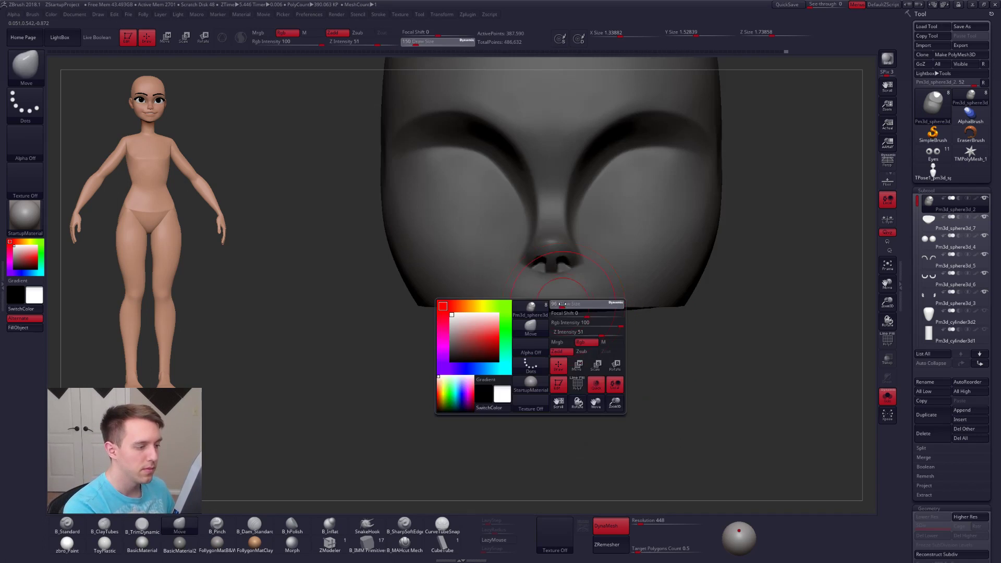
left_click(588, 347, "ctrl")
- Make the jaw subtool active and isolate the polygroup of its flat top surface
left_click(593, 340, "alt")
right_click_drag(594, 340, 571, 330)
key("w")
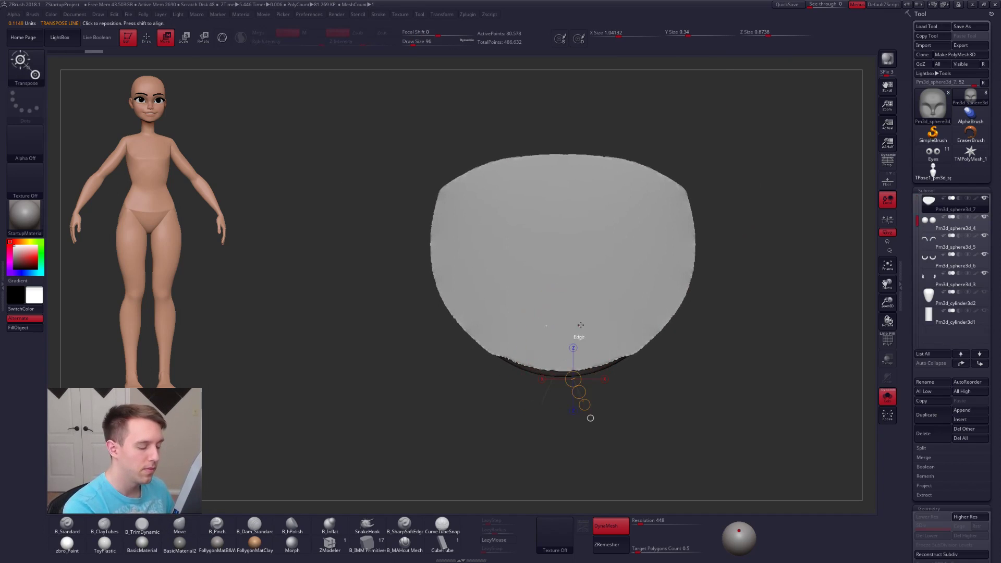
key("q")
left_click(580, 334, "ctrl+shift")
left_click(571, 417, "ctrl+shift")
left_click(580, 349, "ctrl+shift")
key("shift+f")
key("shift+f")
- Mask the entire jaw except for a rounded mouth area at the front of its flat top
left_click_drag(498, 365, 537, 288, "ctrl")
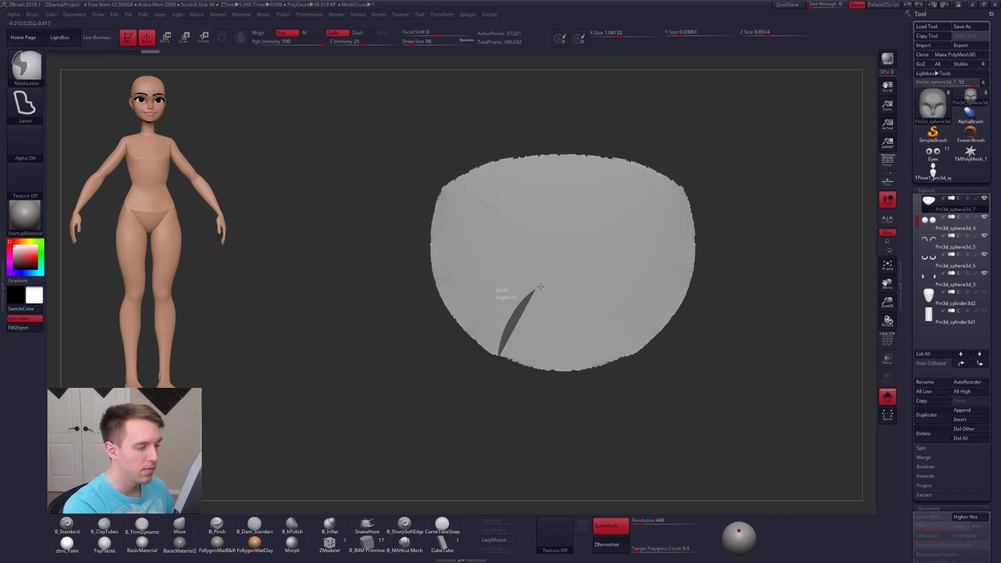
left_click_drag(603, 317, 603, 316, "ctrl")
mouse_move(595, 392)
left_mouse_down("shift")
mouse_move(585, 345)
mouse_move(590, 384)
mouse_move(523, 435)
mouse_move(730, 391)
left_mouse_up("shift")
mouse_move(587, 358)
left_mouse_down("ctrl+alt")
mouse_move(665, 372)
mouse_move(599, 336)
left_mouse_up("ctrl+alt")
left_click(592, 391, "ctrl")
- Mask the front lip rim of the jaw so that only the mouth interior stays editable
left_click_drag(593, 391, 581, 288)
right_click_drag(563, 273, 582, 360, "alt")
key("space")
left_click_drag(582, 325, 586, 325)
right_click_drag(585, 324, 596, 326)
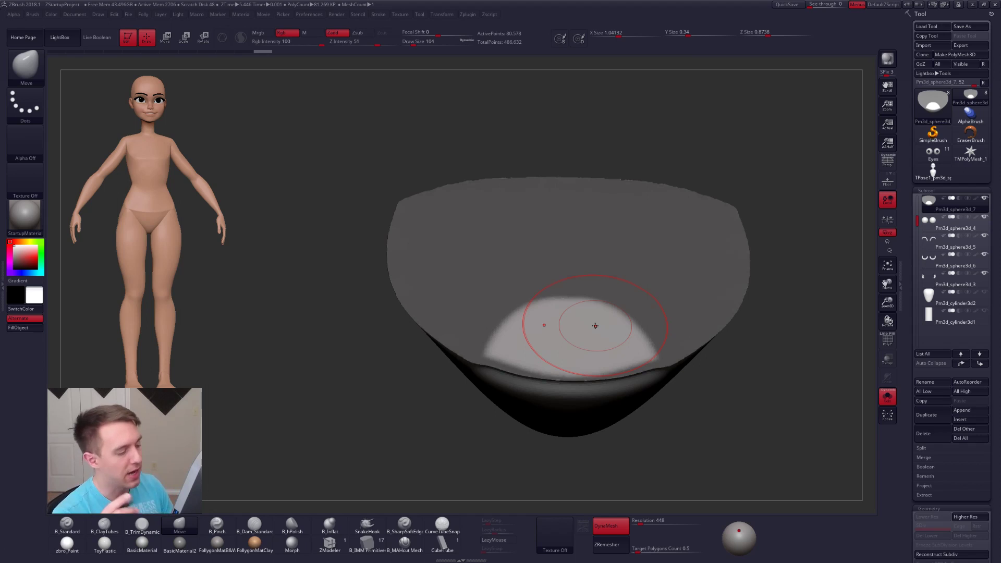
mouse_move(641, 368)
left_mouse_down("ctrl+alt")
mouse_move(696, 417)
mouse_move(688, 455)
left_mouse_up("ctrl+alt")
key("ctrl+z")
mouse_move(648, 366)
left_mouse_down("ctrl")
mouse_move(689, 351)
mouse_move(676, 418)
mouse_move(632, 349)
mouse_move(601, 364)
left_mouse_up("ctrl")
- Push the mouth interior down into the jaw with the Move brush at draw size 150
key("space")
mouse_move(606, 369)
right_mouse_down()
mouse_move(590, 445)
mouse_move(593, 369)
right_mouse_up()
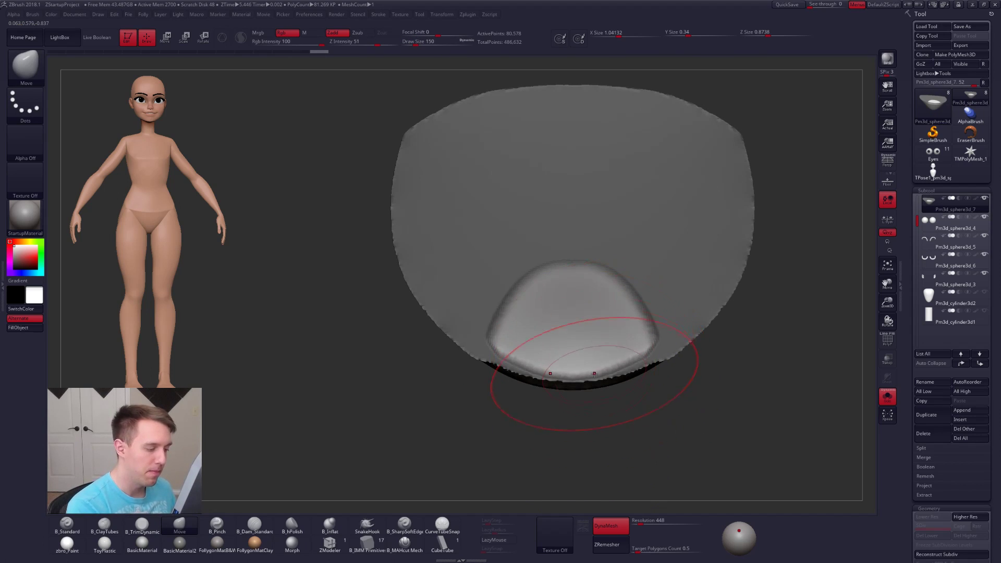
left_click_drag(594, 373, 597, 365)
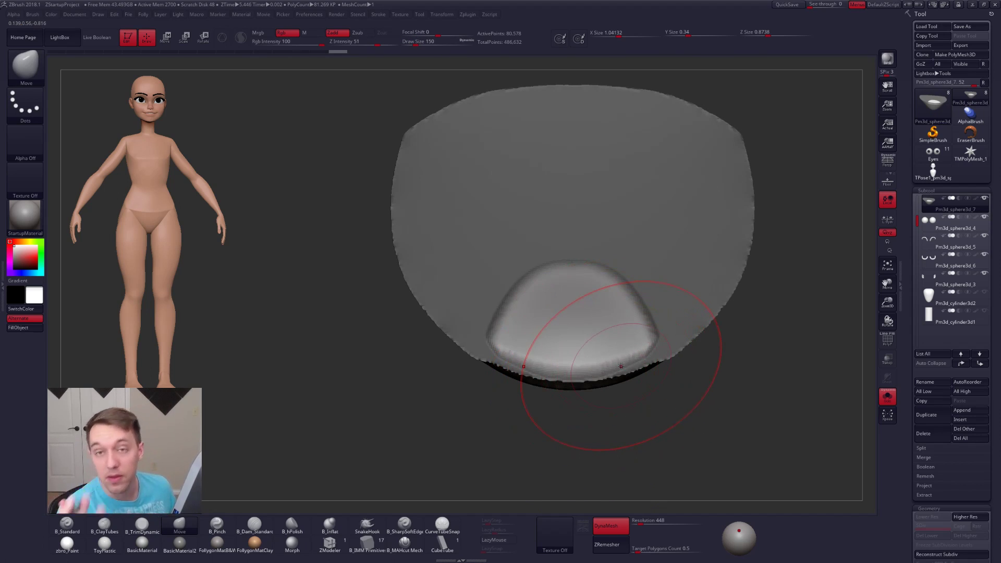
key("space")
key("space")
left_click_drag(632, 363, 627, 363)
mouse_move(630, 365)
right_mouse_down()
mouse_move(642, 357)
mouse_move(626, 334)
mouse_move(657, 304)
mouse_move(728, 411)
mouse_move(714, 427)
right_mouse_up()
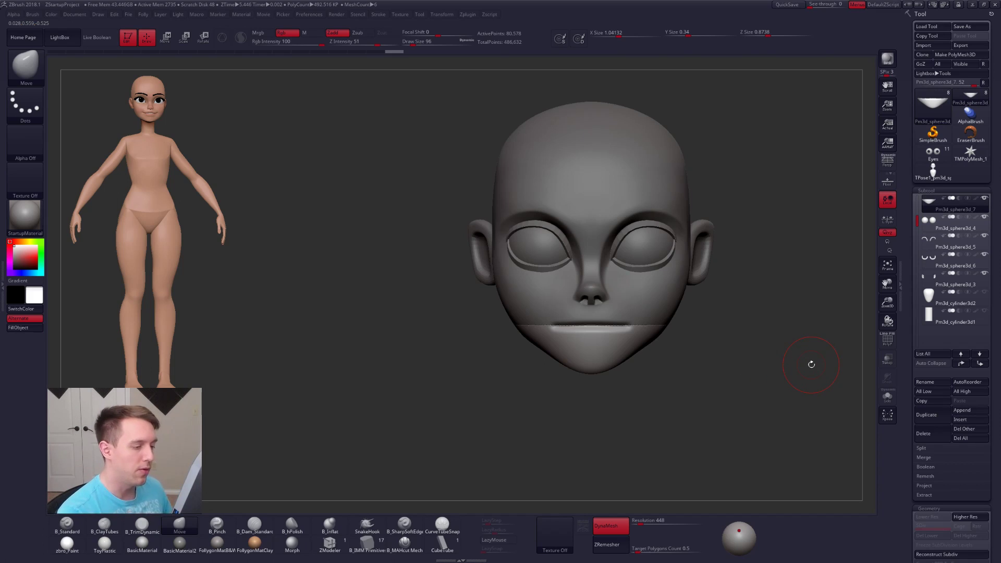
- Clear the jaw's mask with a DynaMesh update and smooth the lower lip's edge toward both mouth corners
right_click_drag(620, 335, 600, 322, "alt")
left_click_drag(682, 419, 763, 371, "ctrl")
key("shift+s")
right_click_drag(572, 348, 578, 352)
left_click_drag(550, 324, 556, 327, "shift")
left_click_drag(619, 321, 624, 323, "shift")
right_click_drag(620, 323, 612, 331, "shift")
key("shift+s")
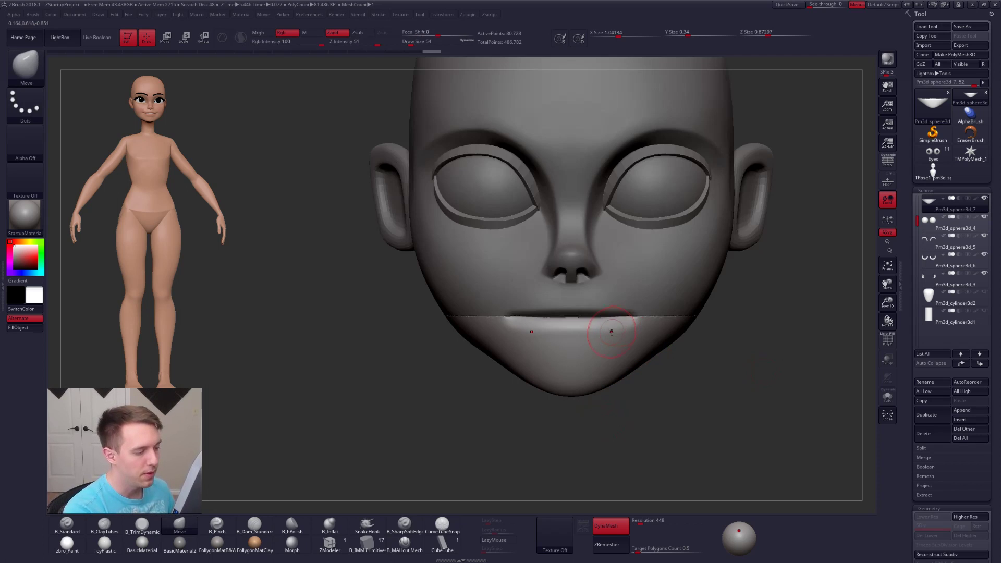
- Make the upper head active, isolate it and smooth the upper lip's edge along the mouth opening
left_click(623, 310, "alt")
key("shift+s")
left_click_drag(650, 328, 653, 259)
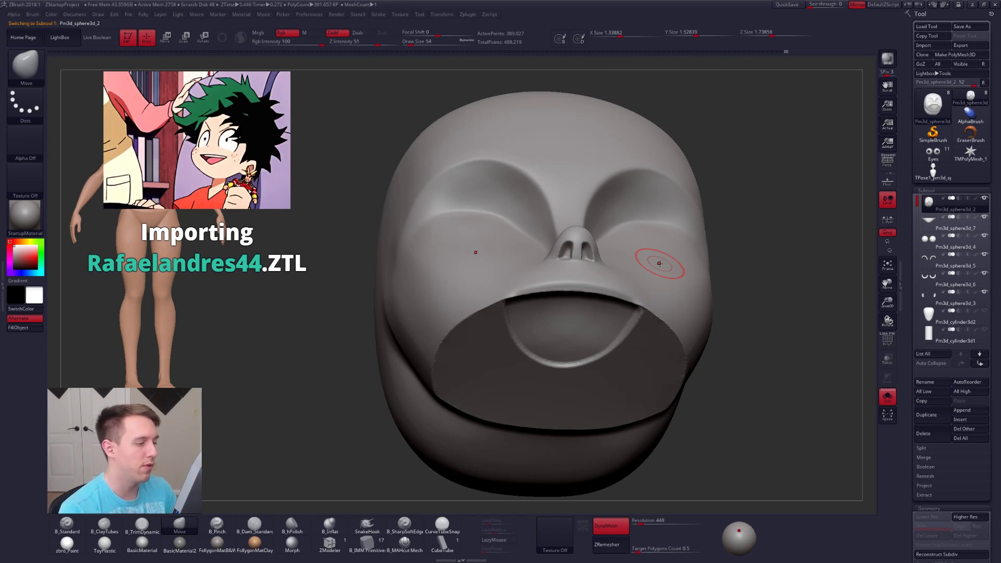
right_click_drag(559, 290, 559, 260)
left_click_drag(510, 293, 588, 293, "shift")
key("shift+s")
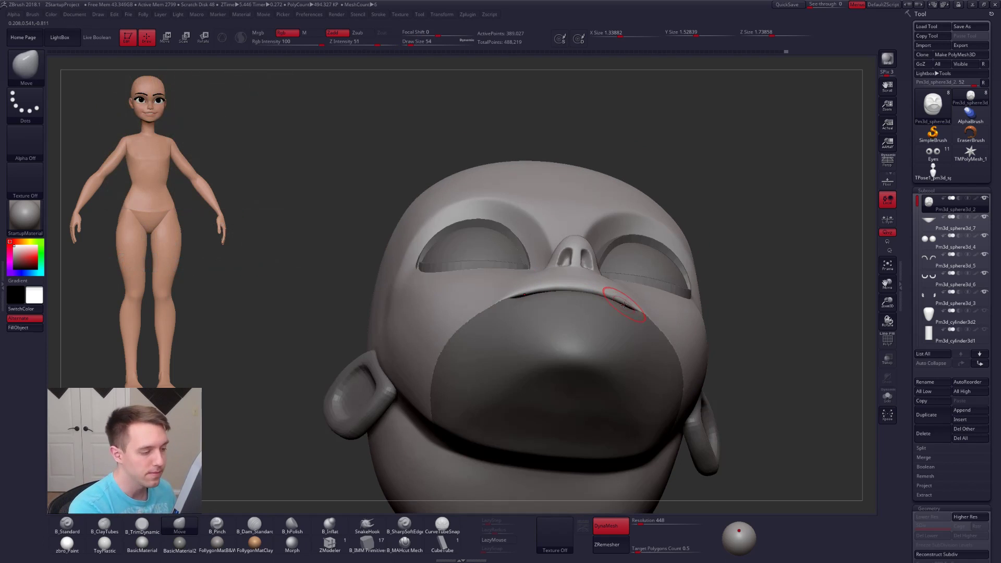
- Try AccuCurve with the Move brush at draw size 140 on the side of the upper head, and revert both
key("space")
left_click_drag(624, 345, 628, 345)
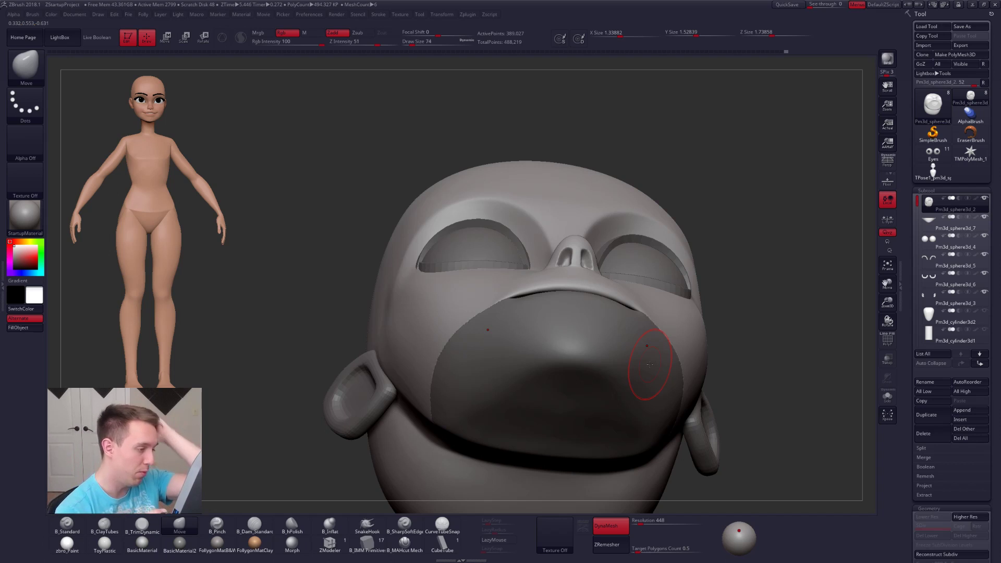
mouse_move(664, 335)
right_mouse_down()
mouse_move(647, 326)
mouse_move(659, 347)
mouse_move(684, 318)
mouse_move(689, 354)
mouse_move(671, 319)
right_mouse_up()
key("alt+s")
key("space")
left_click_drag(687, 291, 695, 293)
right_click_drag(695, 293, 648, 184, "alt")
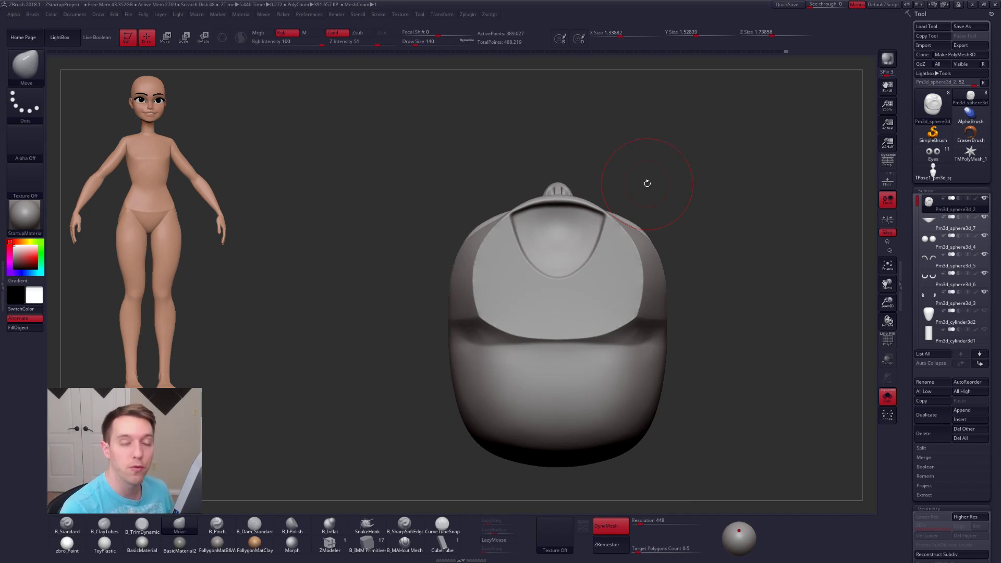
key("2")
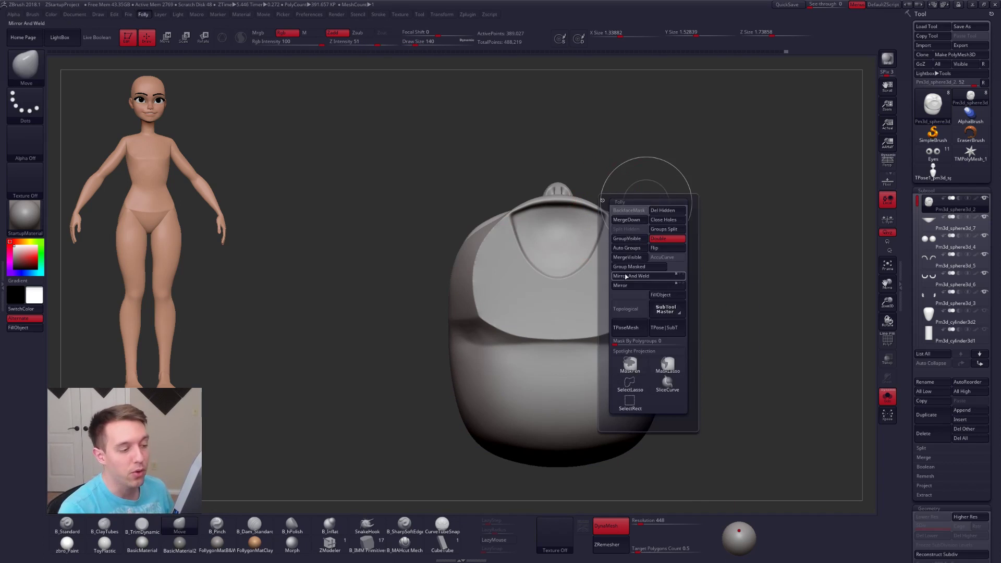
left_click(666, 256)
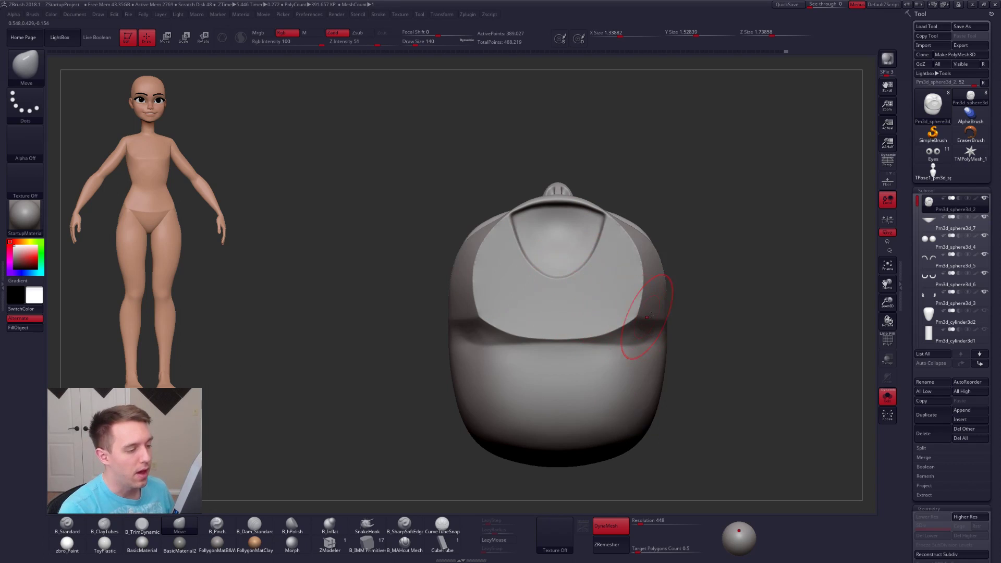
left_click_drag(655, 311, 693, 309)
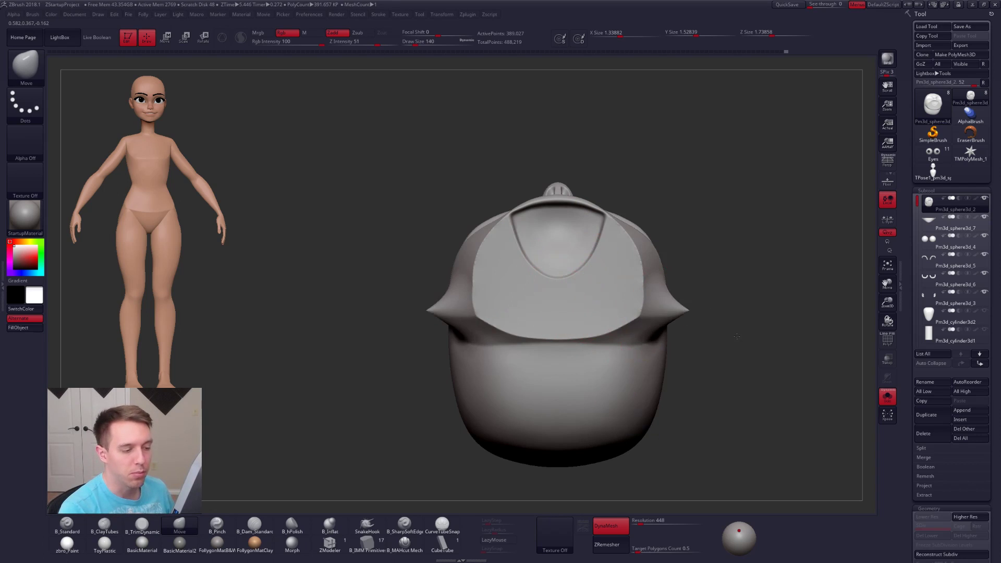
key("ctrl+z")
key("2")
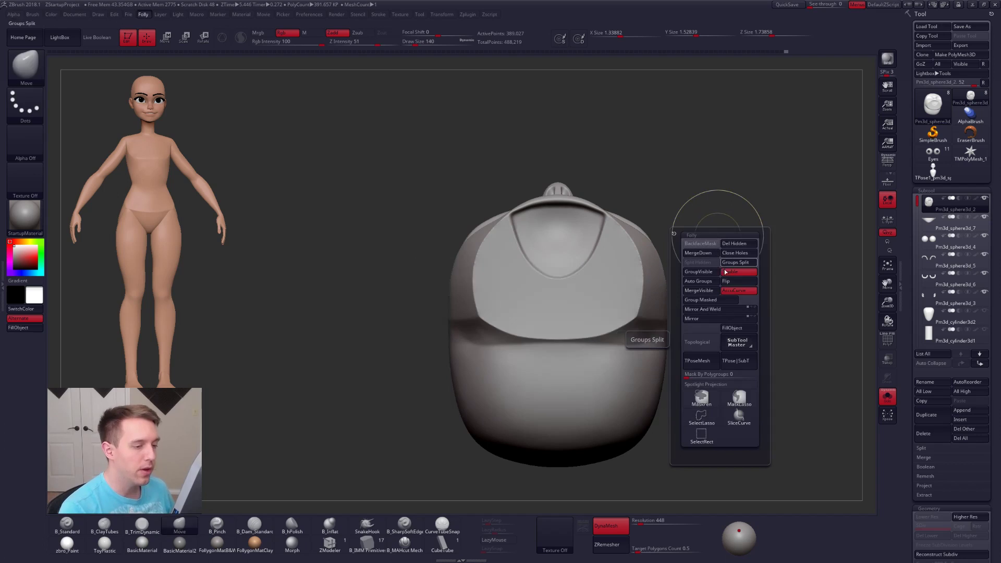
left_click(735, 291)
- Thicken the upper lip's rim by moving its inner edge with the Move brush at draw size 96
right_click_drag(566, 223, 593, 284, "ctrl")
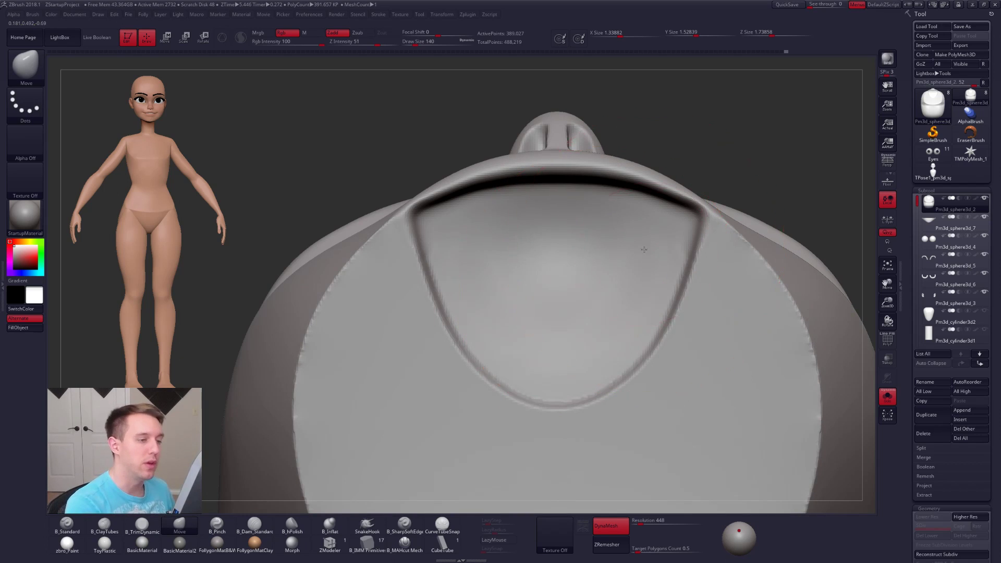
right_click_drag(648, 253, 640, 210, "ctrl")
key("space")
left_click_drag(680, 172, 671, 172)
mouse_move(507, 203)
left_mouse_down()
mouse_move(567, 201)
mouse_move(510, 225)
mouse_move(550, 208)
left_mouse_up()
key("ctrl+shift+space")
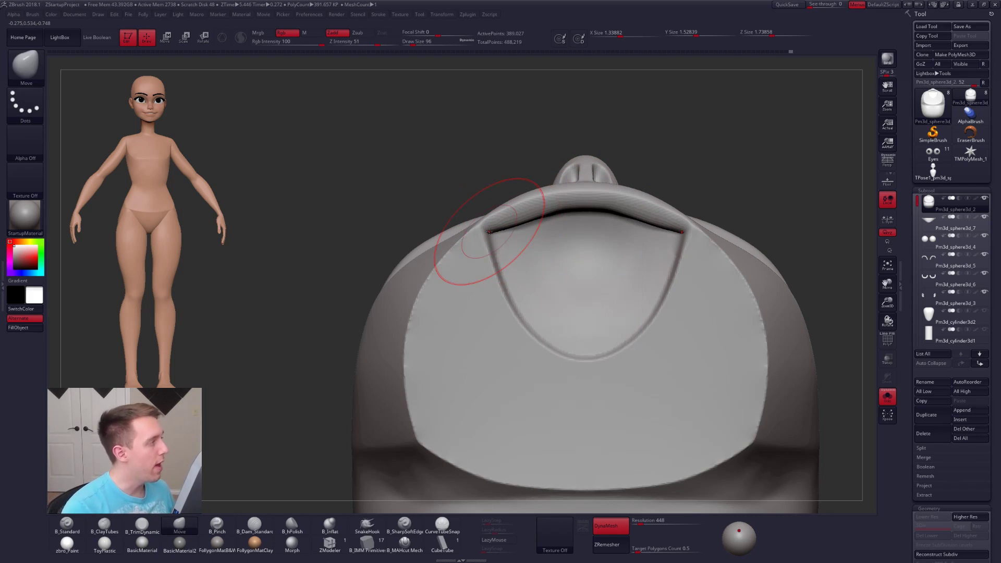
- Examine the Move brush's Auto Masking settings for the BackfaceMask option
left_click(32, 15)
scroll(93, 319, "down", 3)
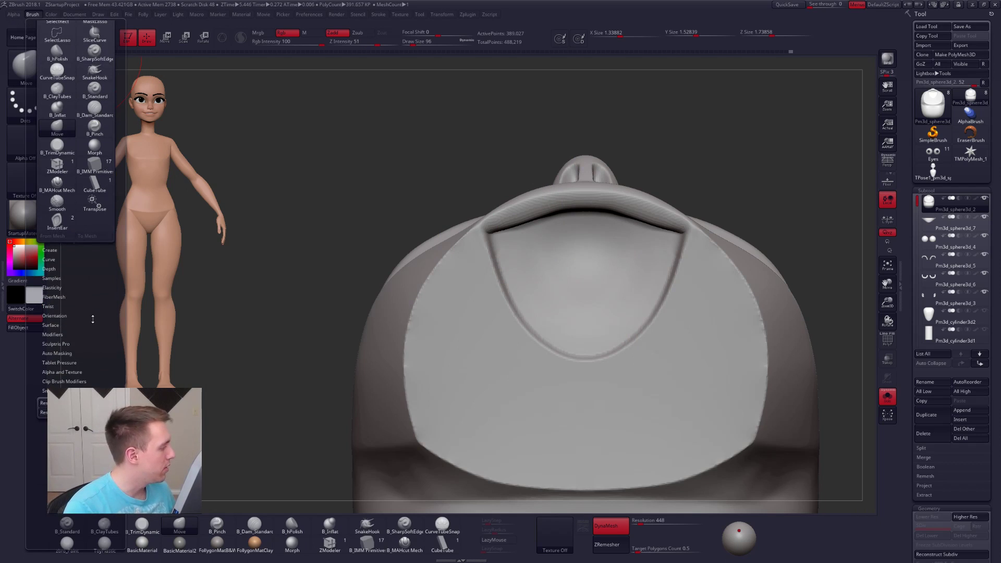
left_click(57, 353)
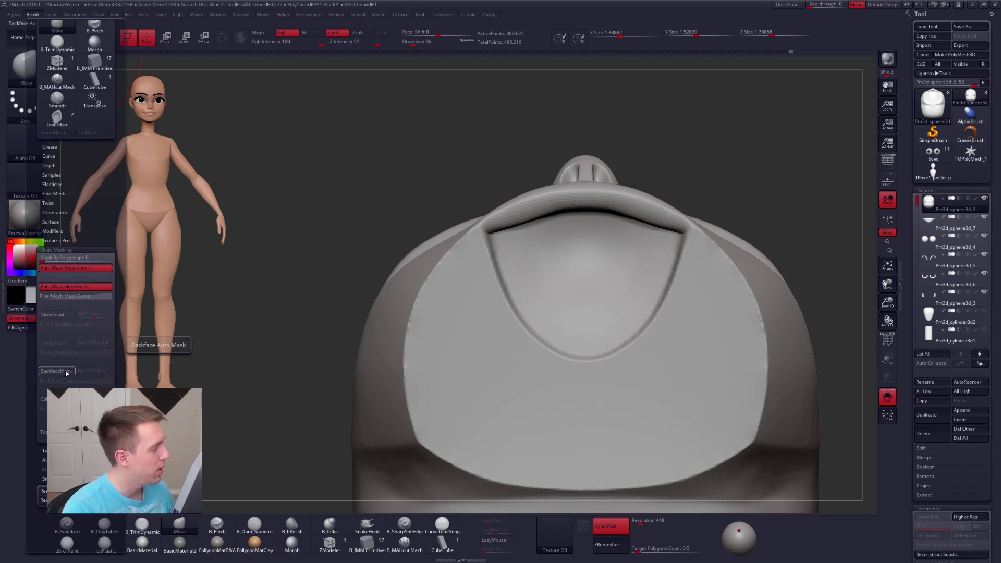
left_click(65, 251)
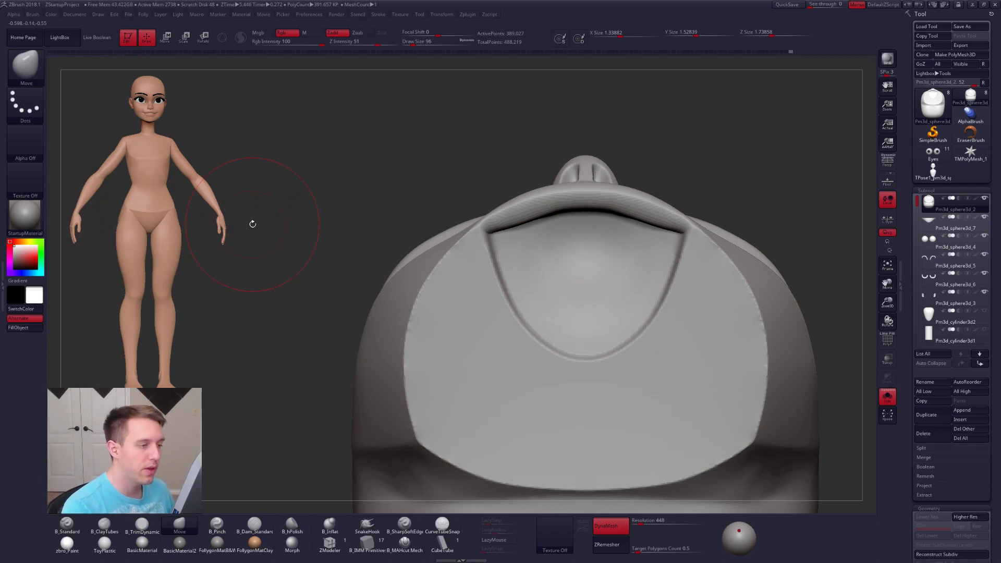
- Try reshaping the middle of the upper lip's edge with a smaller Move brush, and undo the stroke
key("space")
left_click_drag(585, 202, 574, 202)
right_click_drag(575, 203, 590, 291, "alt")
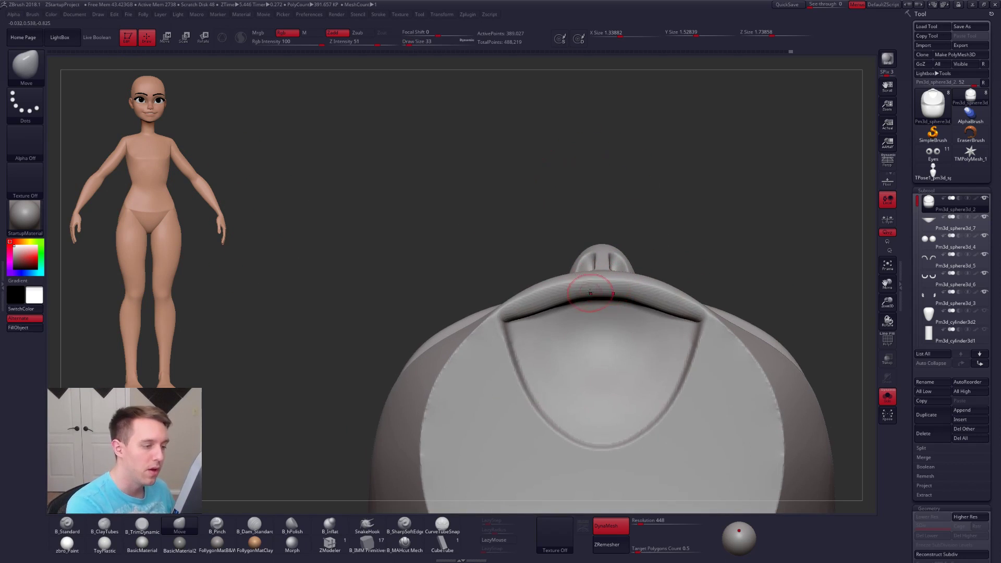
key("space")
left_click_drag(595, 285, 609, 279)
key("space")
key("ctrl+z")
right_click_drag(593, 286, 756, 291)
right_click_drag(597, 299, 606, 285)
key("space")
left_click_drag(605, 286, 615, 286)
key("shift+s")
mouse_move(623, 290)
right_mouse_down()
mouse_move(605, 291)
mouse_move(712, 341)
mouse_move(655, 377)
right_mouse_up()
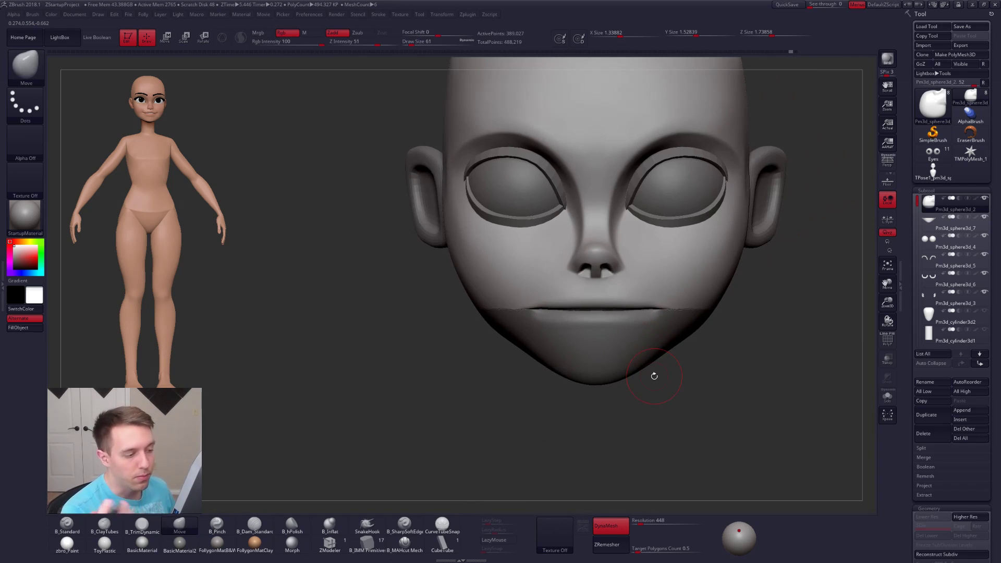
- Isolate the jaw and adjust the rim around its mouth recess with the Move brush at draw size 61
left_click(637, 340, "alt")
key("shift+s")
right_click_drag(633, 335, 613, 329)
key("space")
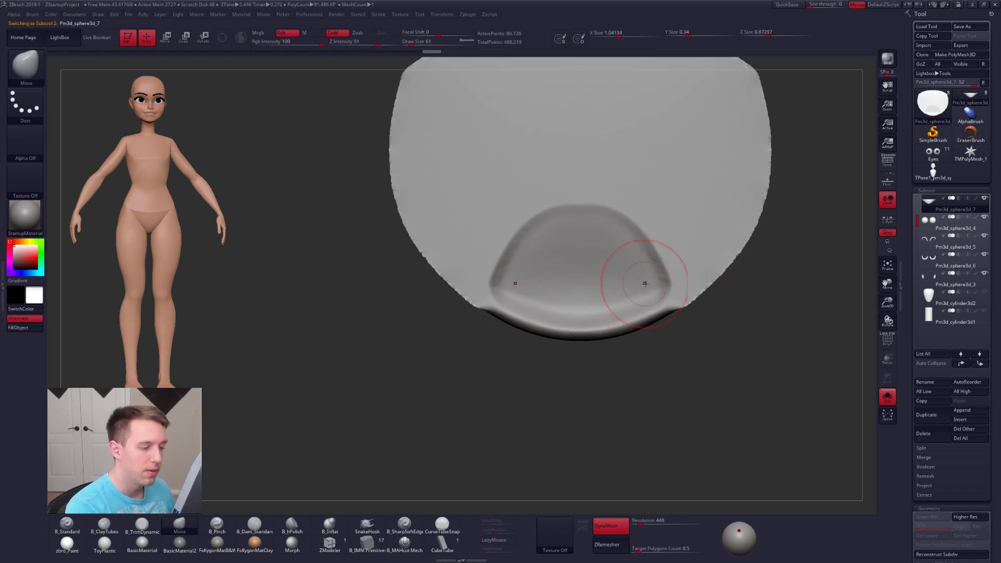
key("space")
right_click_drag(675, 286, 639, 297)
key("shift+s")
- Isolate the upper head and sharpen the upper lip's contour with a small Pinch brush
left_click(632, 308, "alt")
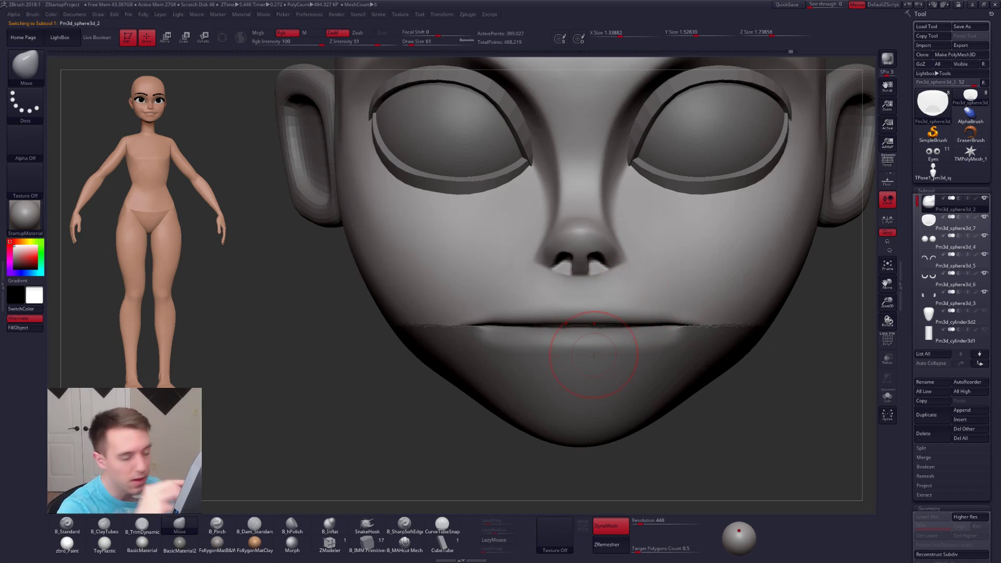
key("shift+s")
right_click_drag(593, 355, 545, 309)
key("b")
key("p")
key("i")
key("space")
left_click_drag(566, 316, 552, 316)
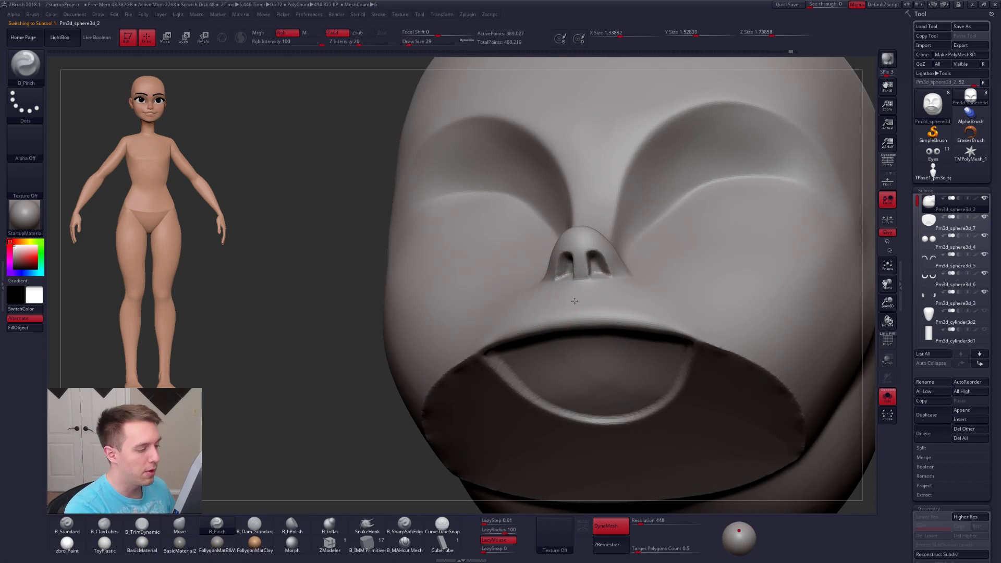
right_click_drag(574, 301, 481, 341)
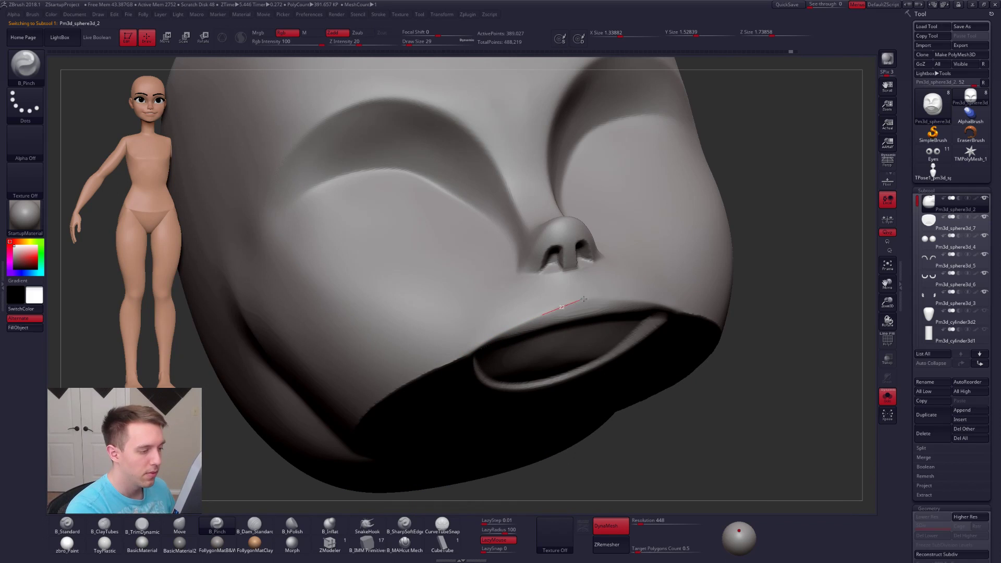
- Shape the upper lip's contour from the mouth corner toward the center of the face
key("b")
key("m")
key("v")
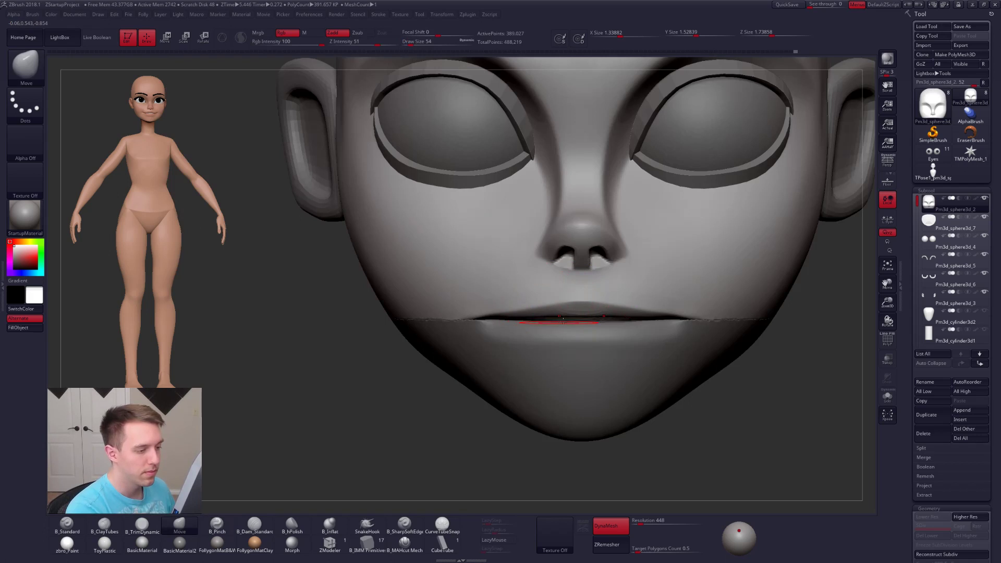
right_click_drag(547, 319, 567, 319)
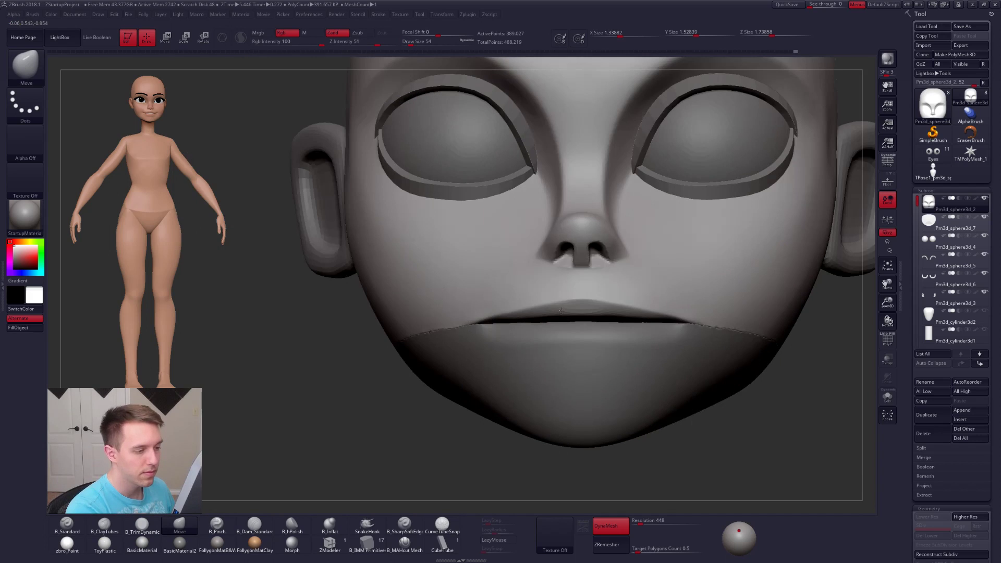
left_click_drag(480, 313, 576, 297)
right_click_drag(577, 296, 556, 213)
right_click_drag(506, 331, 510, 295)
- Pull the upper lip's edge near the mouth corner slightly downward with the Move brush
key("b")
key("m")
key("v")
key("space")
left_click_drag(505, 308, 510, 314)
key("ctrl+f")
right_click_drag(525, 308, 508, 331)
left_click_drag(508, 329, 510, 338)
right_click_drag(511, 349, 509, 340)
key("ctrl+f")
- Update the upper head's DynaMesh and check its polygroups
mouse_move(496, 270)
right_mouse_down()
mouse_move(485, 287)
mouse_move(297, 393)
right_mouse_up()
mouse_move(298, 393)
left_mouse_down("ctrl")
mouse_move(298, 346)
mouse_move(308, 354)
left_mouse_up("ctrl")
key("shift+f")
key("shift+f")
- Lasso-mask the upper lip area of the upper head and soften the mask's edges
mouse_move(472, 351)
left_mouse_down("ctrl")
mouse_move(583, 290)
mouse_move(441, 292)
left_mouse_up("ctrl")
left_click(528, 325, "ctrl")
left_click(528, 325, "ctrl")
key("ctrl+i")
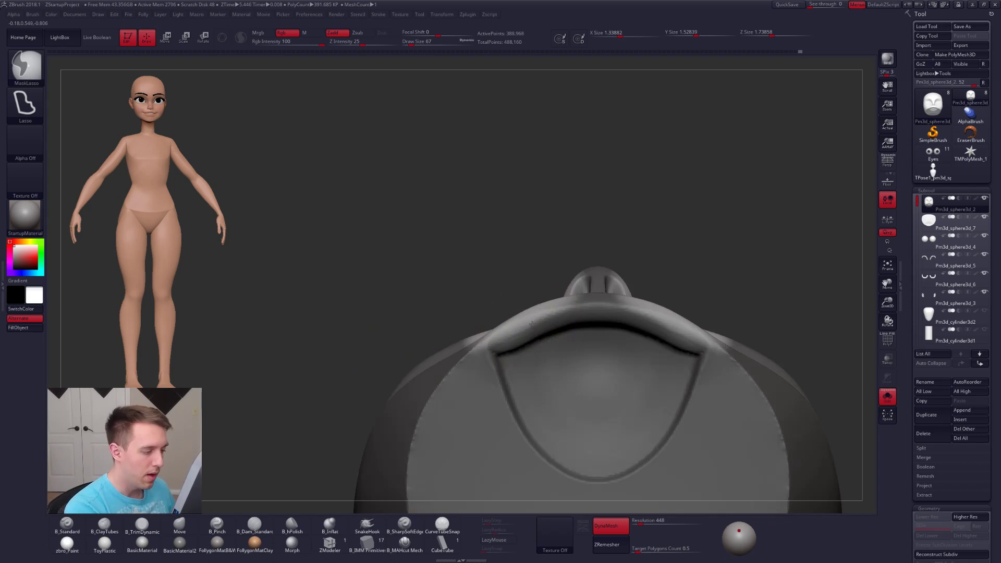
left_click(537, 296, "ctrl")
- Adjust the mouth area's form with the Move brush against the soft mask and clear the mask
mouse_move(383, 334)
left_mouse_down()
mouse_move(404, 405)
mouse_move(428, 417)
left_mouse_up()
key("s")
right_click_drag(530, 359, 530, 366)
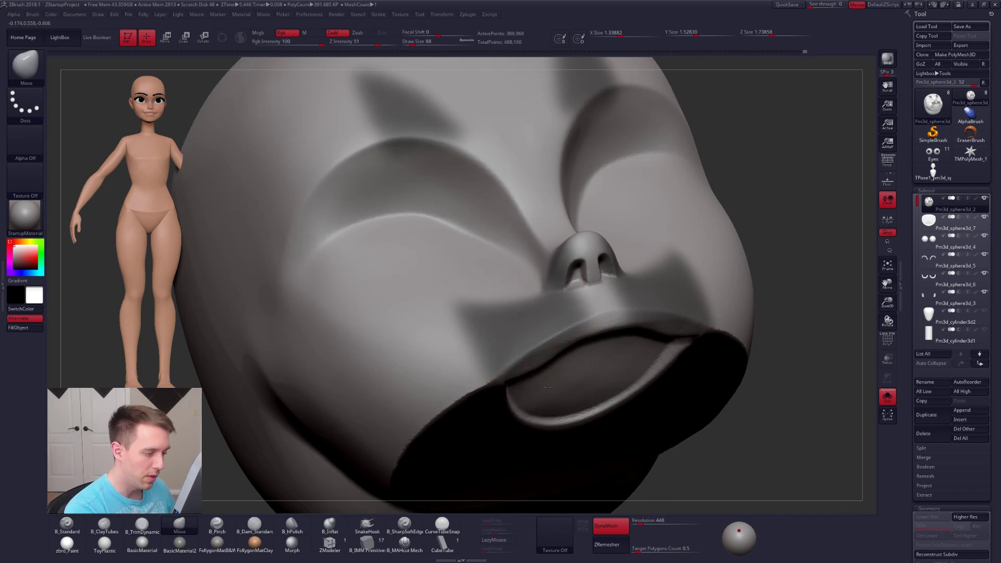
right_click_drag(530, 366, 580, 383, "shift")
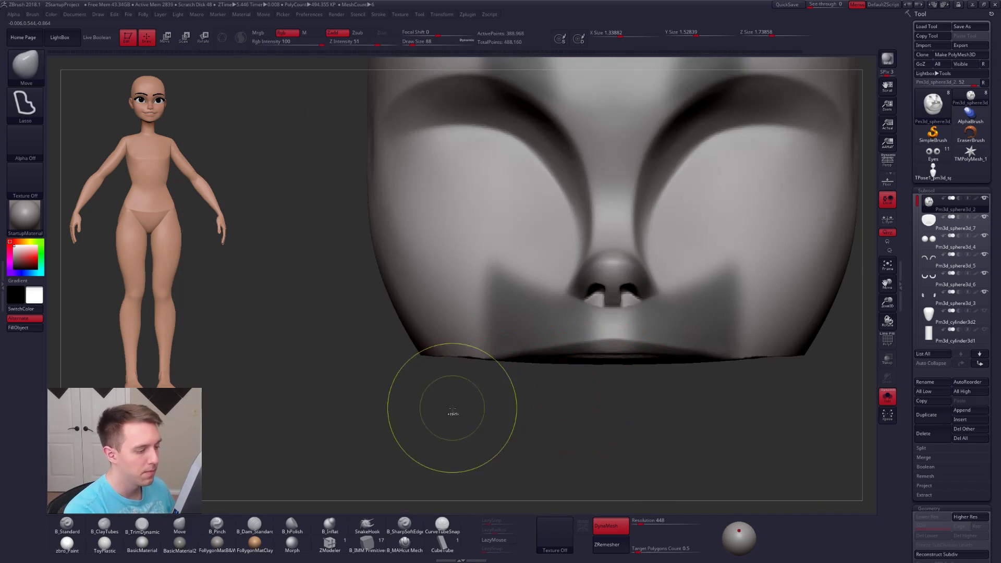
left_click_drag(452, 408, 469, 425, "ctrl")
- Flatten the upper lip along its lower rim with the TrimDynamic brush
right_click_drag(575, 317, 573, 346)
key("3")
left_click_drag(554, 363, 637, 344)
mouse_move(635, 340)
right_mouse_down()
mouse_move(618, 359)
mouse_move(597, 300)
right_mouse_up()
- Reshape the upper lip's curve from below and in profile with the Move brush
key("4")
mouse_move(541, 290)
left_mouse_down()
mouse_move(545, 301)
mouse_move(546, 293)
left_mouse_up()
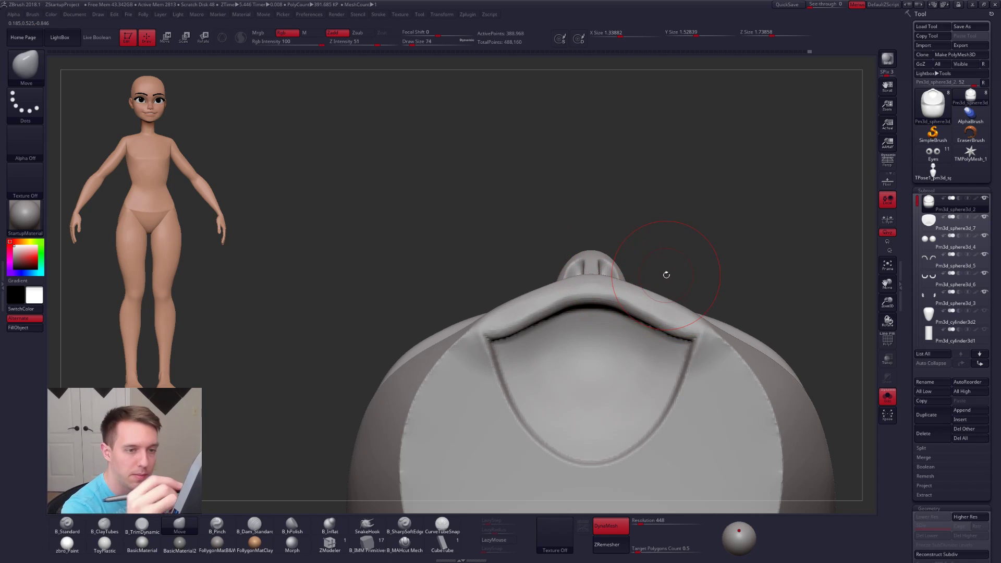
mouse_move(681, 285)
left_mouse_down()
mouse_move(678, 307)
mouse_move(673, 260)
mouse_move(676, 292)
mouse_move(669, 280)
mouse_move(599, 258)
left_mouse_up()
right_click_drag(599, 258, 615, 328)
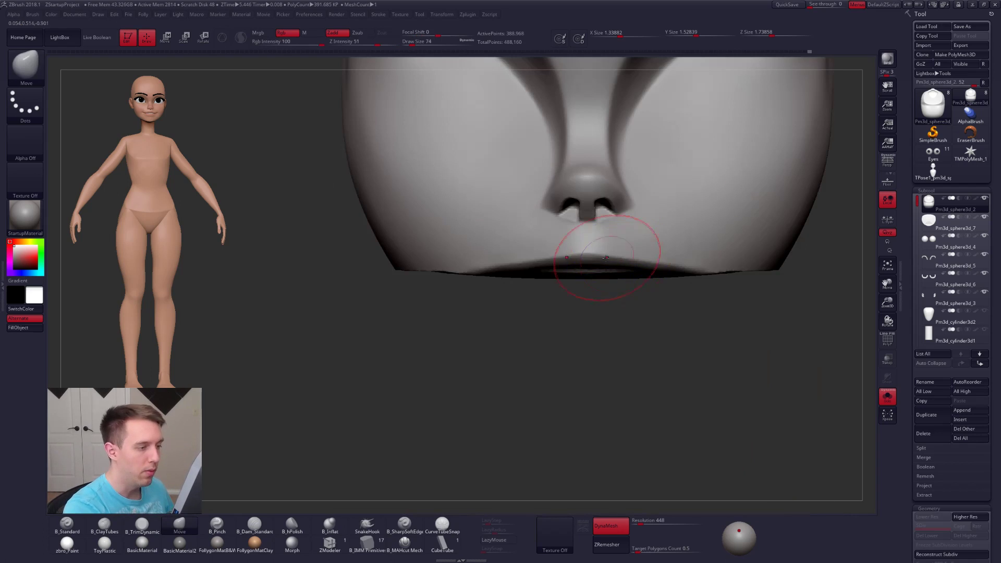
key("shift+s")
right_click_drag(612, 261, 731, 260)
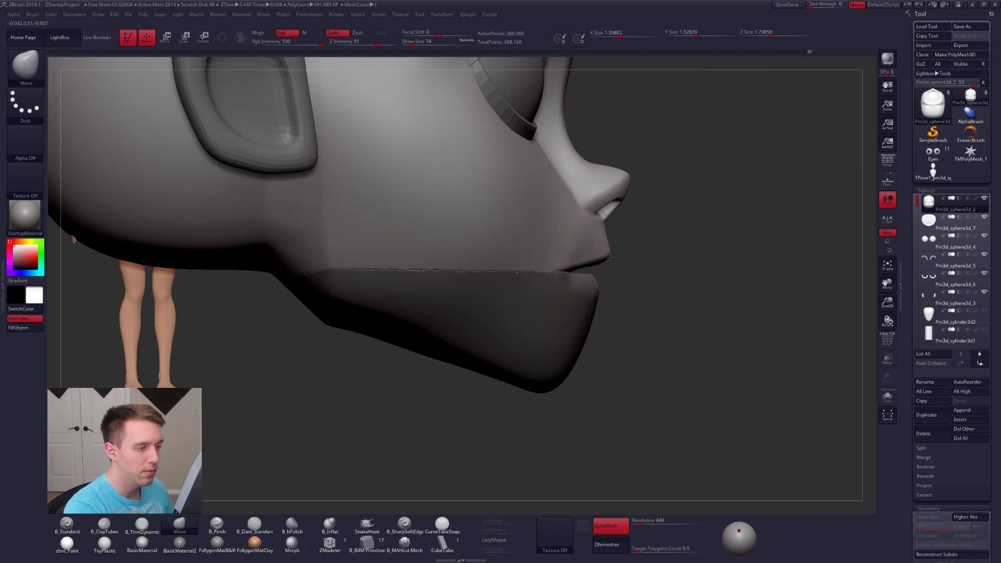
key("s")
left_click_drag(571, 248, 564, 264)
mouse_move(647, 261)
right_mouse_down()
mouse_move(586, 266)
mouse_move(559, 235)
mouse_move(586, 268)
mouse_move(630, 266)
right_mouse_up()
- Subdivide the upper head once and pinch the upper lip's outer contour with a brush size of 43
key("ctrl+d")
key("5")
key("space")
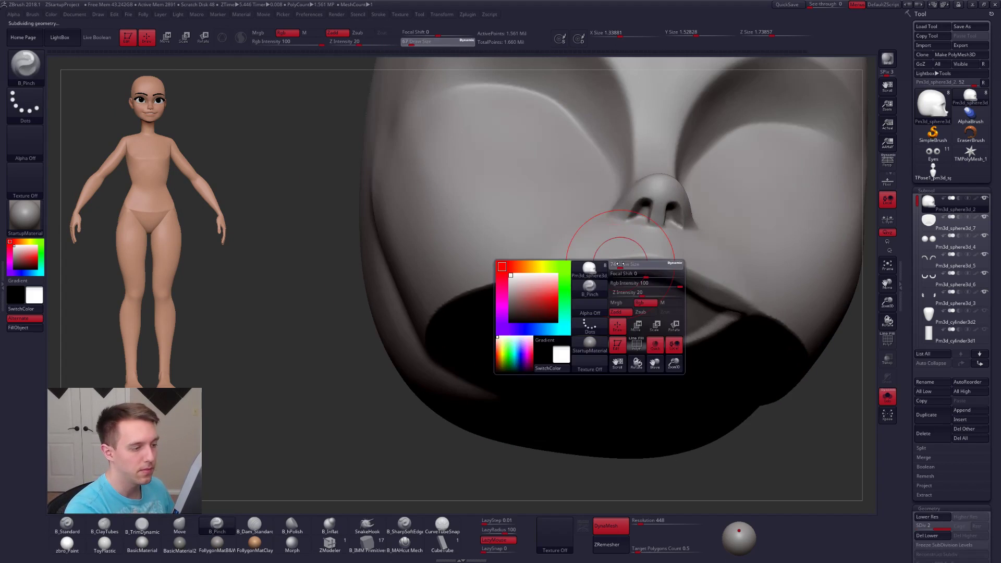
left_click_drag(630, 266, 623, 265)
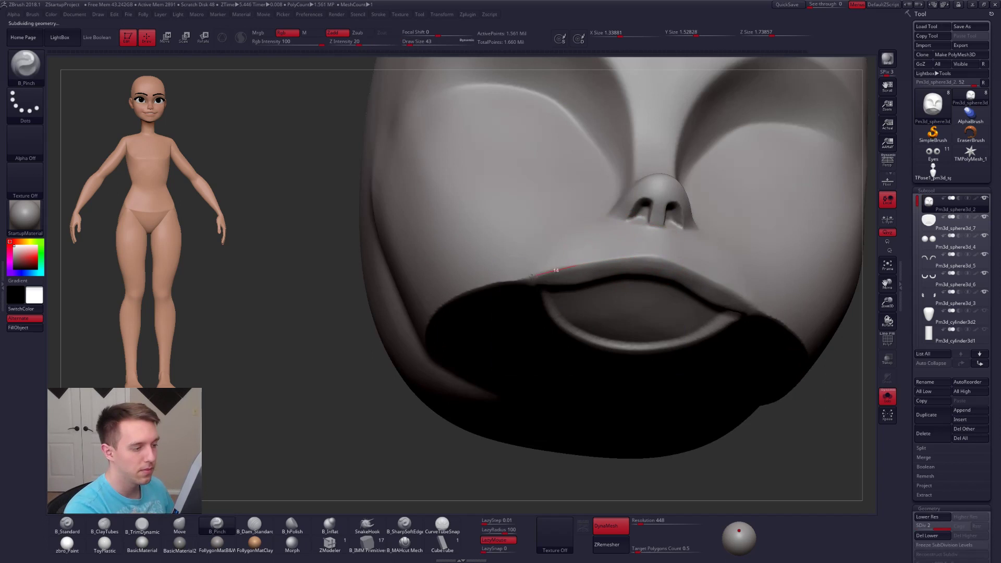
mouse_move(536, 295)
right_mouse_down()
mouse_move(577, 230)
mouse_move(592, 247)
right_mouse_up()
- Refine the upper lip's edge with the Move brush and build up volume toward the mouth corner with ClayTubes
key("4")
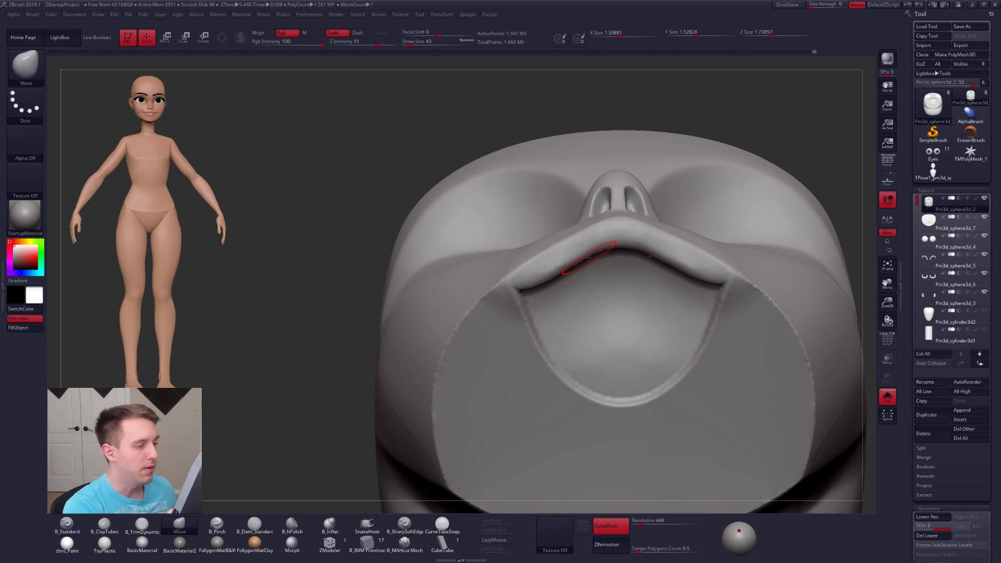
right_click_drag(612, 243, 599, 247, "ctrl")
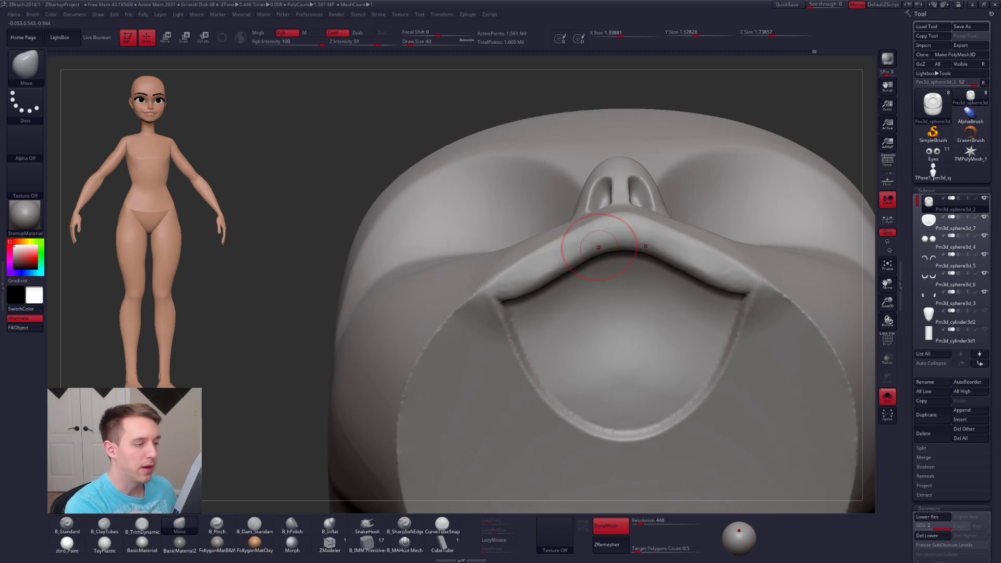
key("2")
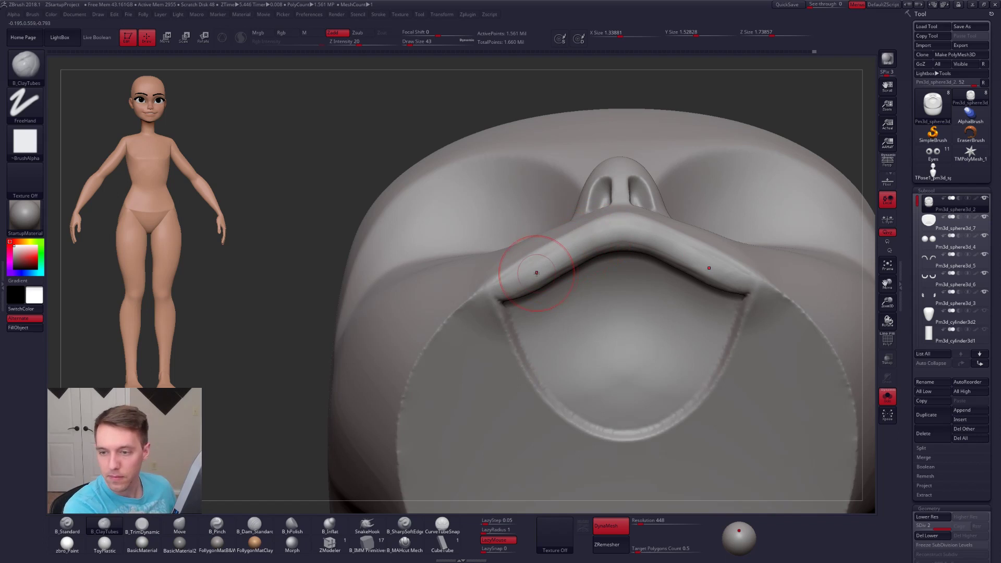
mouse_move(579, 244)
left_mouse_down()
mouse_move(512, 275)
mouse_move(491, 302)
left_mouse_up()
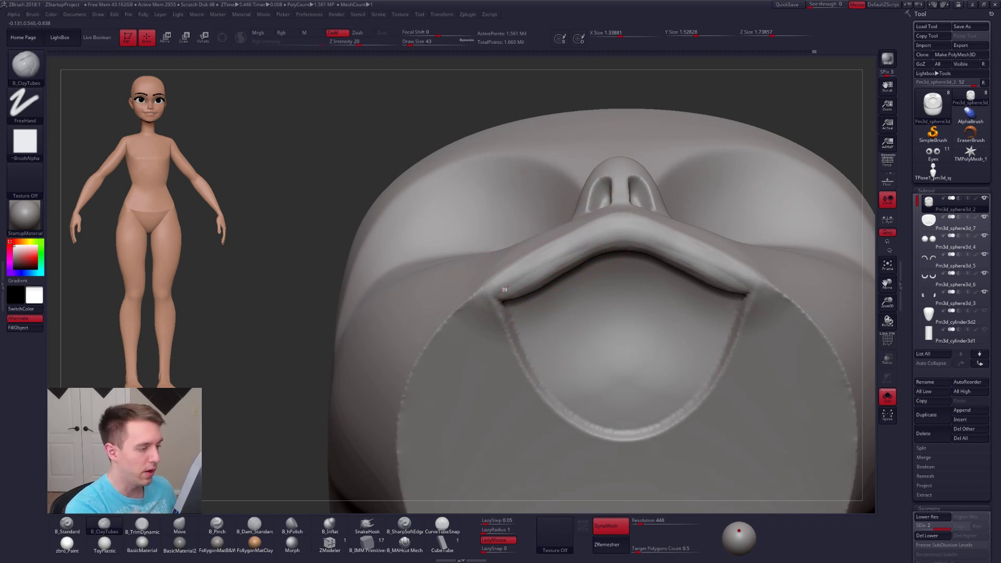
mouse_move(626, 226)
right_mouse_down()
mouse_move(719, 275)
mouse_move(637, 233)
mouse_move(660, 296)
mouse_move(650, 334)
right_mouse_up()
mouse_move(748, 400)
right_mouse_down("ctrl")
mouse_move(654, 386)
mouse_move(751, 378)
mouse_move(729, 387)
mouse_move(746, 417)
mouse_move(679, 406)
mouse_move(591, 328)
mouse_move(601, 296)
mouse_move(573, 250)
mouse_move(589, 285)
mouse_move(580, 329)
mouse_move(596, 287)
right_mouse_up("ctrl")
key("shift+s")
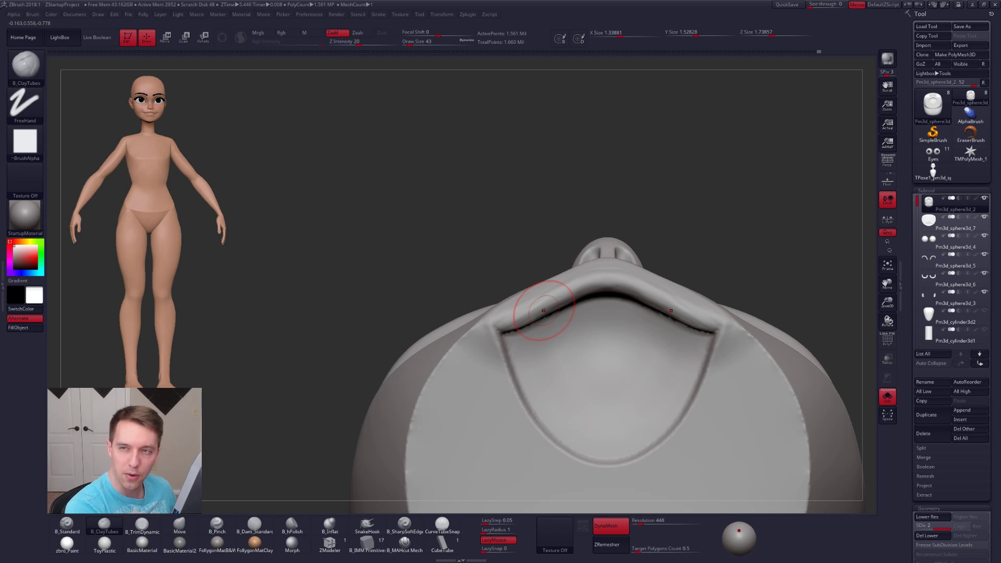
- Pinch the upper lip's ridge along its center and at the mouth corner
mouse_move(598, 294)
right_mouse_down()
mouse_move(600, 316)
mouse_move(521, 313)
mouse_move(542, 290)
mouse_move(512, 320)
right_mouse_up()
key("5")
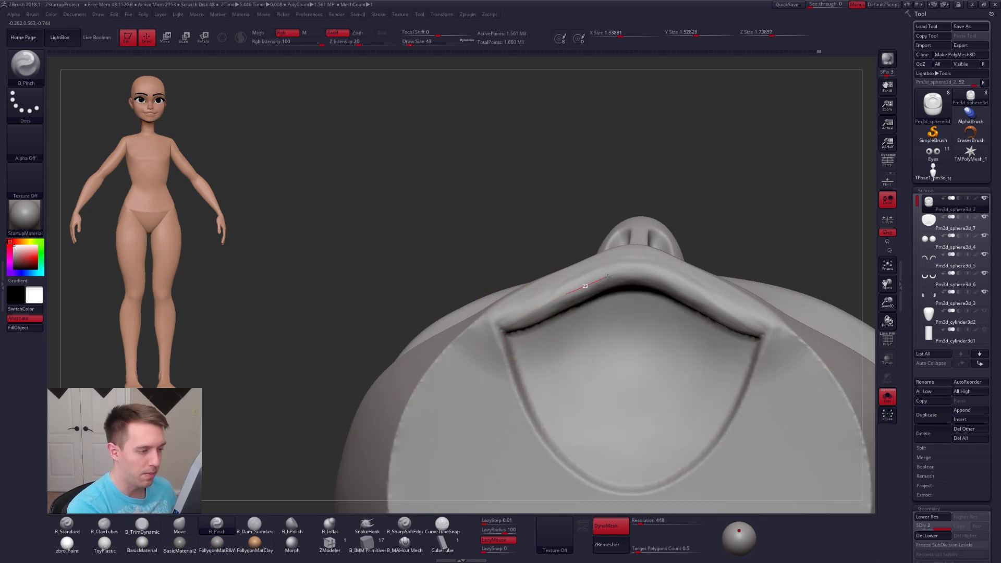
left_click_drag(681, 274, 591, 273)
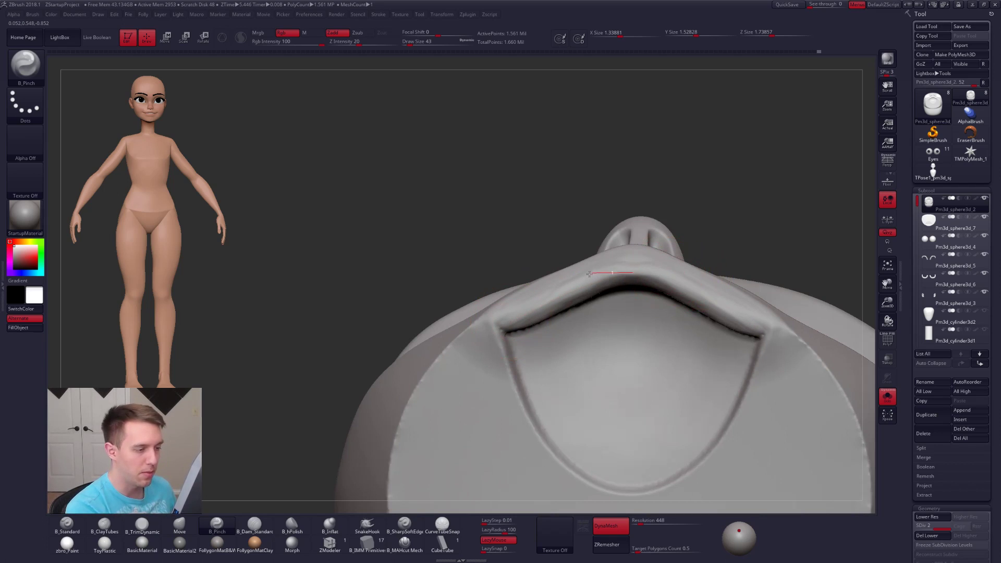
left_click_drag(479, 344, 506, 325)
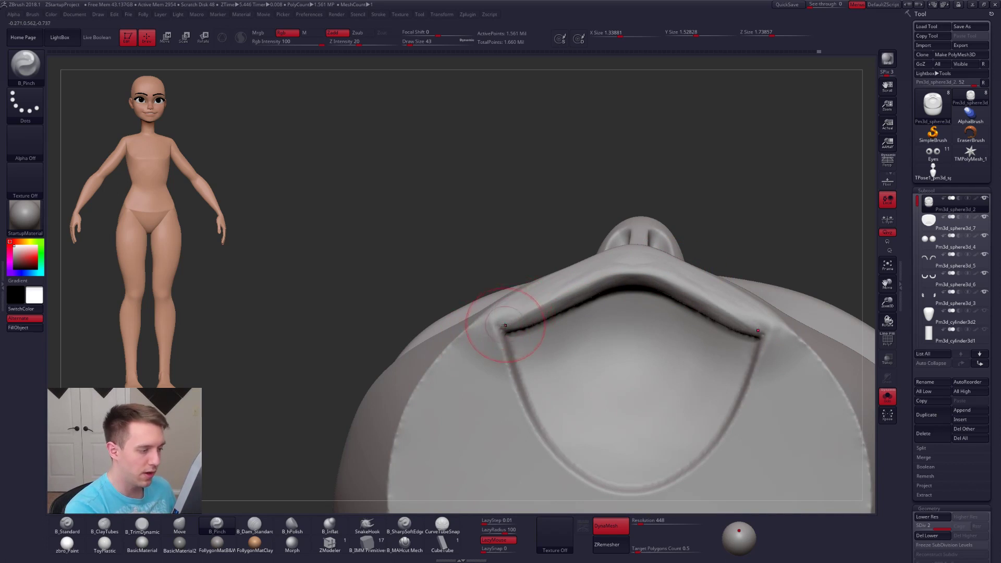
left_click_drag(621, 274, 652, 267)
- Flatten the upper lip's planes with TrimDynamic, smooth them and check the lip on the full head
right_click_drag(459, 271, 553, 306)
key("3")
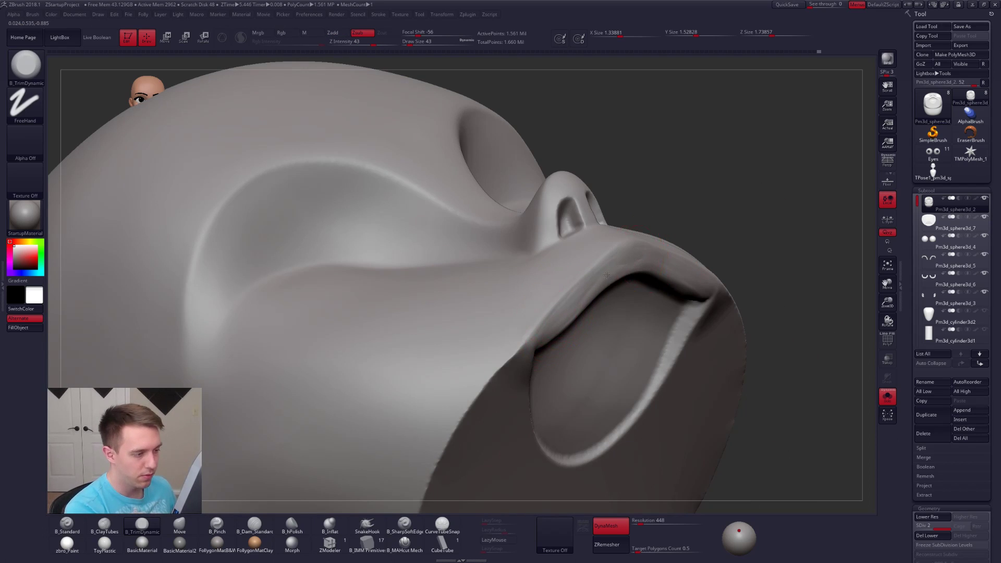
right_click_drag(704, 237, 629, 261)
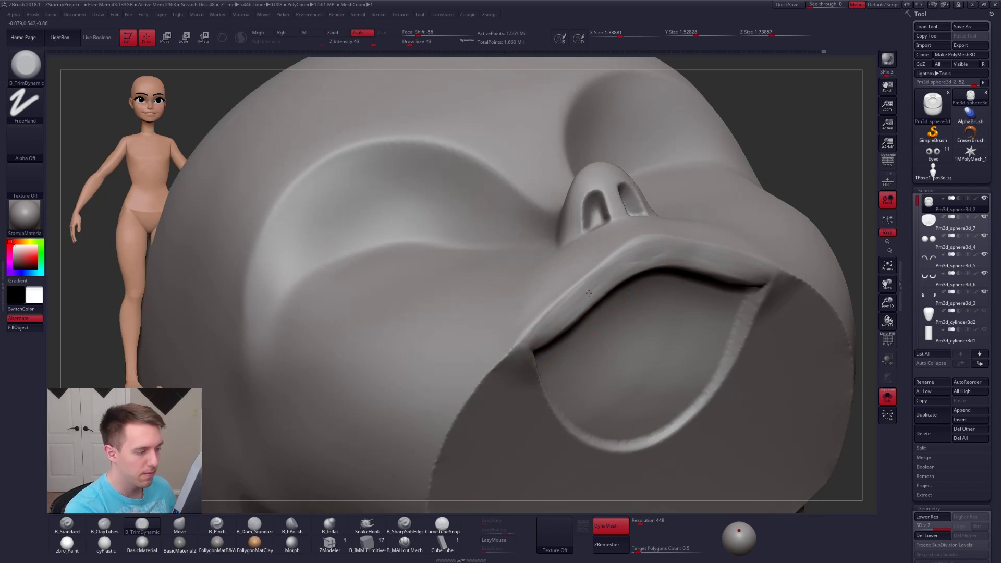
key("shift")
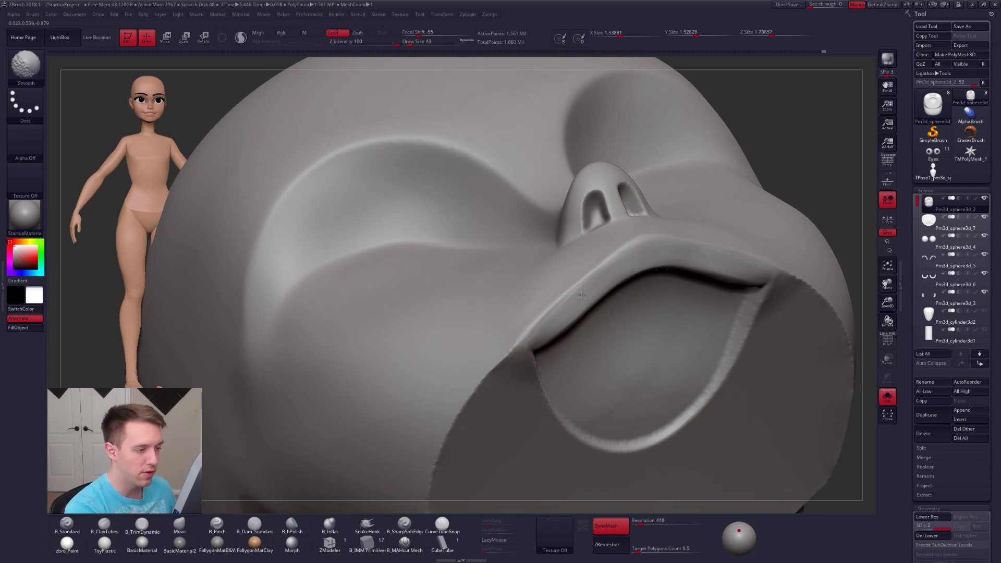
right_click_drag(552, 328, 652, 328)
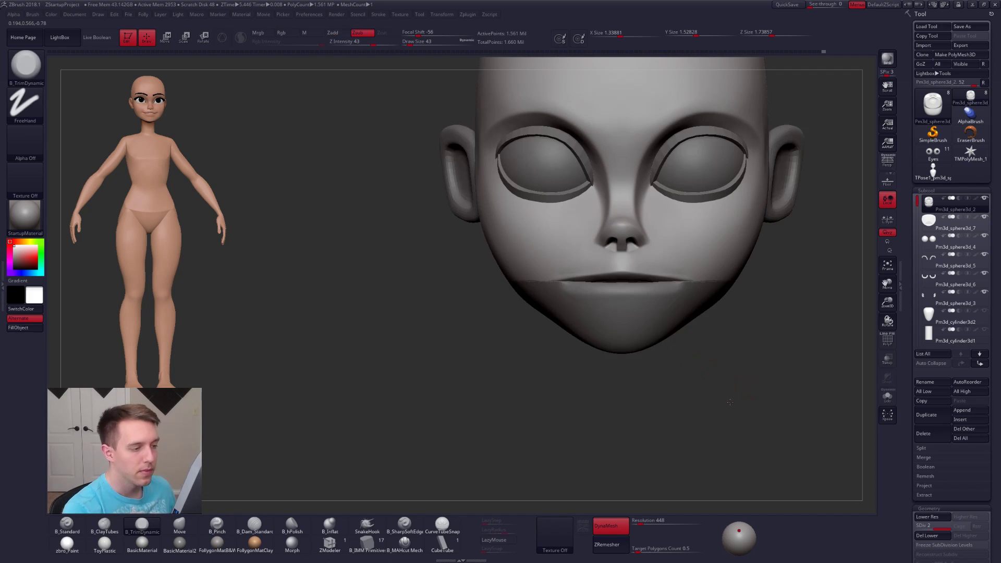
right_click_drag(730, 402, 722, 409)
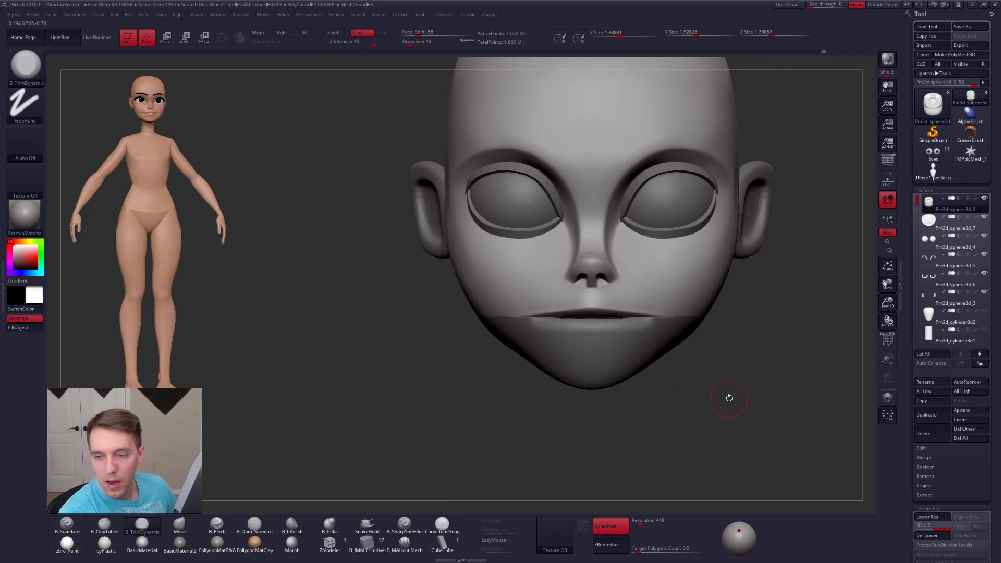
- Switch to the jaw piece, subdivide it once and sharpen the lower lip's contour with the Pinch brush
left_click(649, 328, "alt")
mouse_move(648, 323)
right_mouse_down("ctrl")
mouse_move(628, 317)
mouse_move(624, 339)
mouse_move(622, 326)
mouse_move(627, 337)
mouse_move(603, 340)
right_mouse_up("ctrl")
key("ctrl+d")
key("5")
left_click_drag(517, 352, 526, 361)
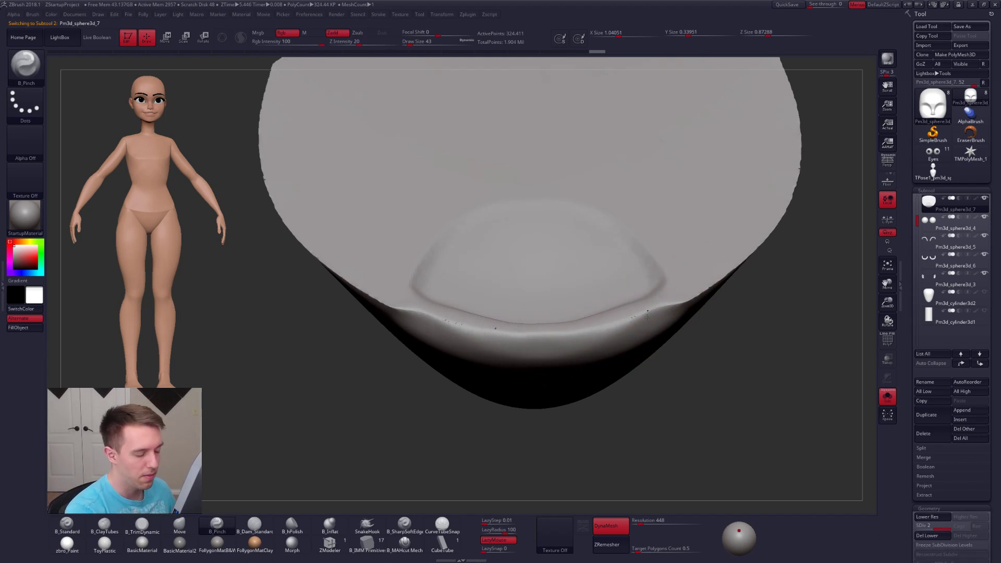
right_click_drag(647, 316, 559, 347)
left_click_drag(553, 355, 594, 345)
left_click_drag(691, 287, 695, 286)
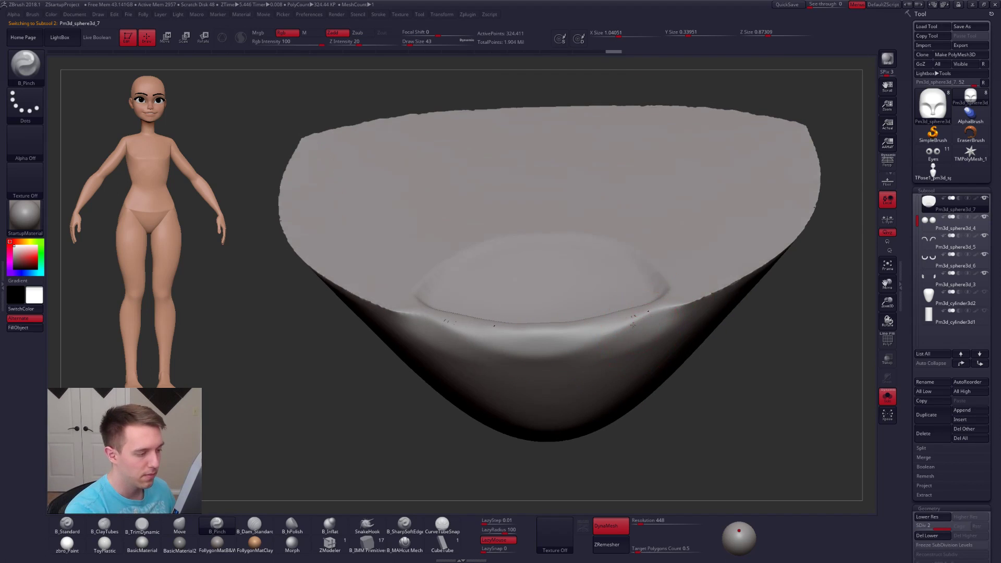
right_click_drag(650, 323, 579, 307)
left_click_drag(665, 314, 670, 313)
- Remesh the jaw with DynaMesh and set its resolution to 552
mouse_move(628, 337)
right_mouse_down()
mouse_move(681, 412)
mouse_move(685, 390)
right_mouse_up()
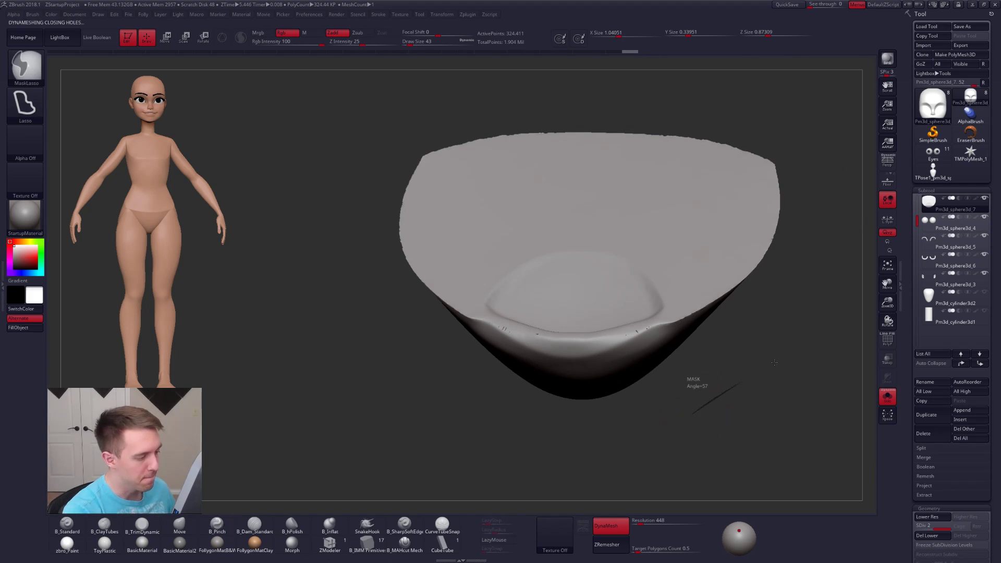
key("shift+d")
left_click_drag(640, 523, 643, 522)
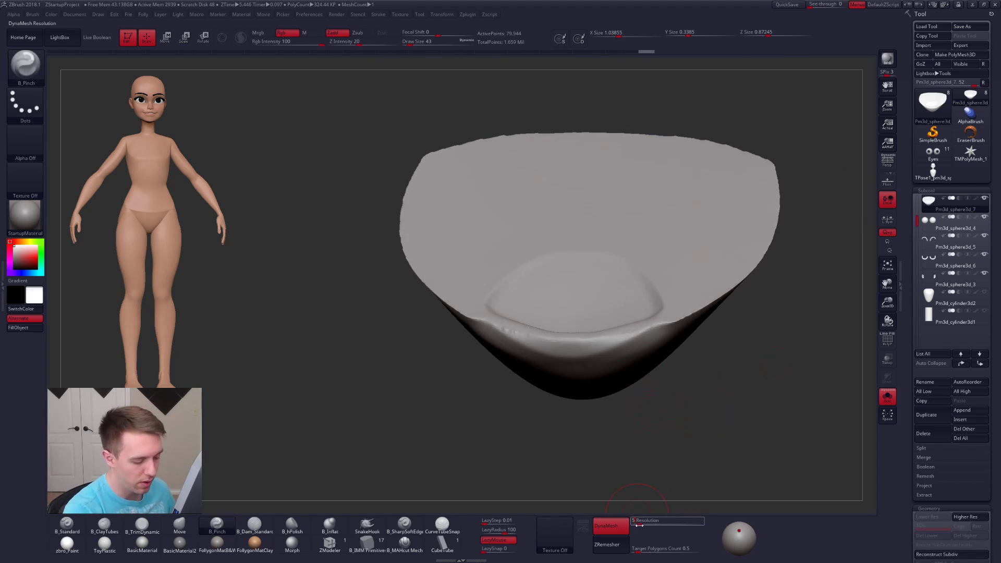
left_click(639, 547)
right_click_drag(620, 496, 621, 511, "ctrl")
- Flatten the front of the lower lip with TrimDynamic and bring back the full head for comparison
key("3")
mouse_move(609, 338)
left_mouse_down()
mouse_move(645, 324)
mouse_move(639, 331)
left_mouse_up()
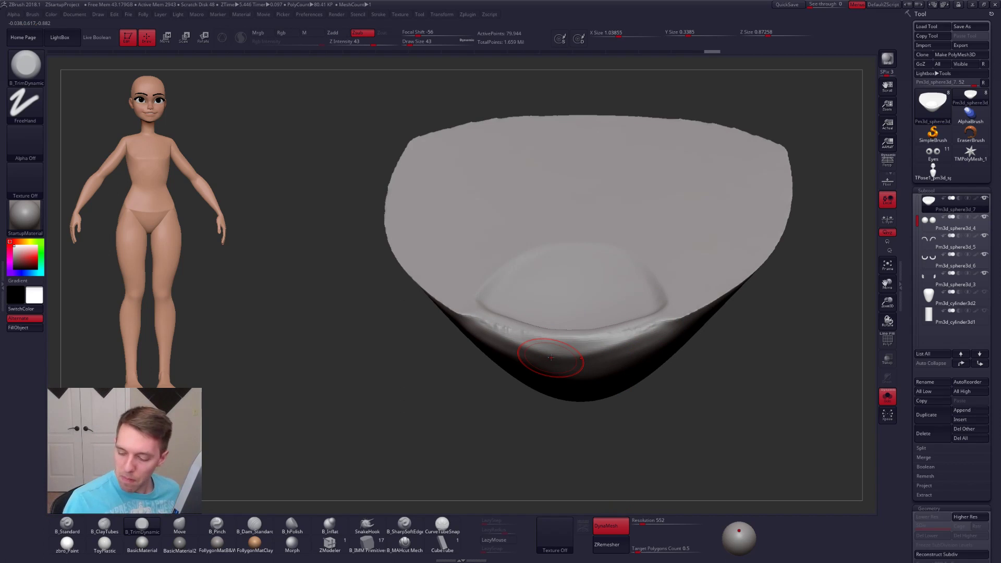
key("2")
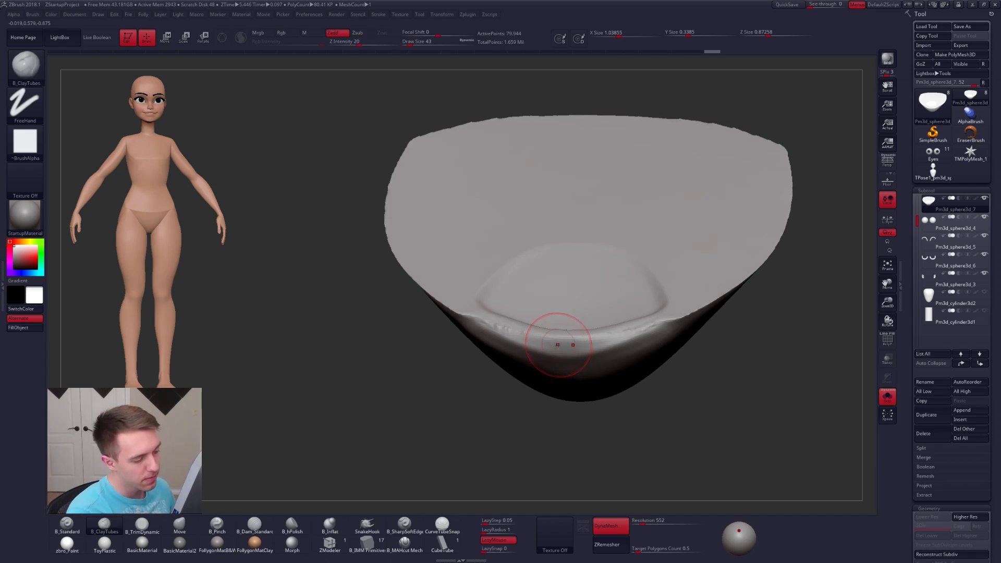
mouse_move(565, 351)
right_mouse_down()
mouse_move(558, 346)
mouse_move(574, 357)
right_mouse_up()
key("alt+s")
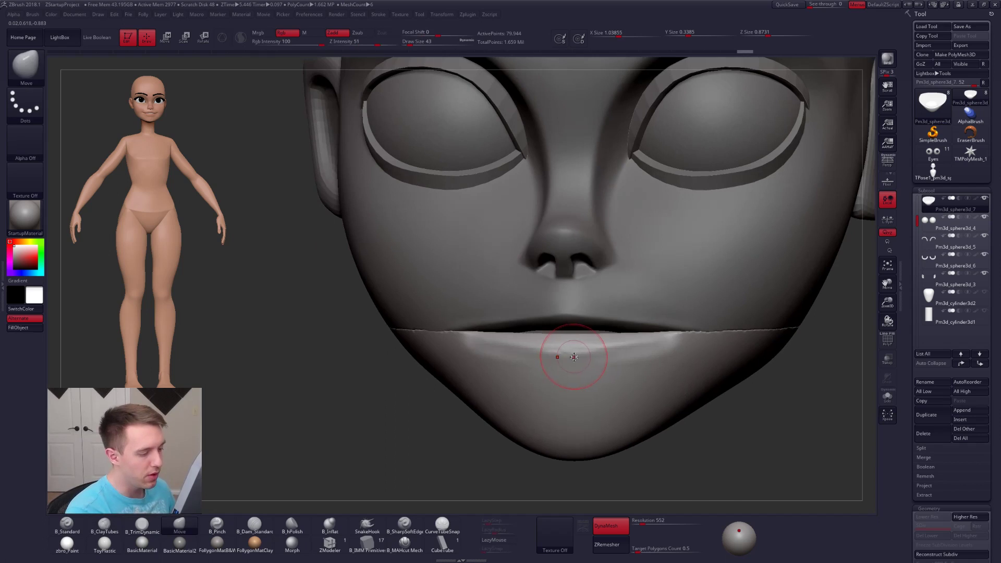
- Enlarge the brush to 61 and nudge the lower lip's center upward with the Move brush
key("bracketright")
key("bracketright")
key("5")
key("3")
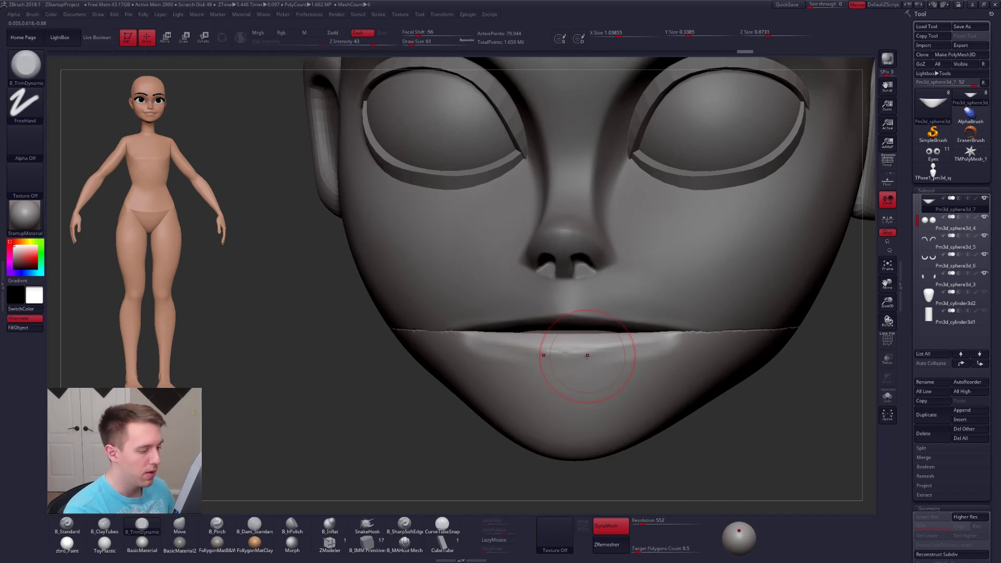
key("4")
mouse_move(585, 362)
left_mouse_down()
mouse_move(614, 360)
mouse_move(581, 342)
mouse_move(596, 344)
left_mouse_up()
key("alt+s")
key("s")
key("s")
- Pinch the lower lip's front edge from the center toward the mouth corner
right_click_drag(596, 344, 561, 360)
key("5")
left_click_drag(615, 358, 639, 348)
right_click_drag(639, 348, 599, 360)
- Build up the lower lip near the mouth corner with the ClayTubes brush
right_click_drag(687, 333, 587, 237)
key("2")
mouse_move(587, 245)
left_mouse_down()
mouse_move(589, 305)
mouse_move(548, 221)
left_mouse_up()
right_click_drag(590, 271, 592, 234)
- Flatten the lower lip's surface along its length with TrimDynamic and check it against the full face
key("3")
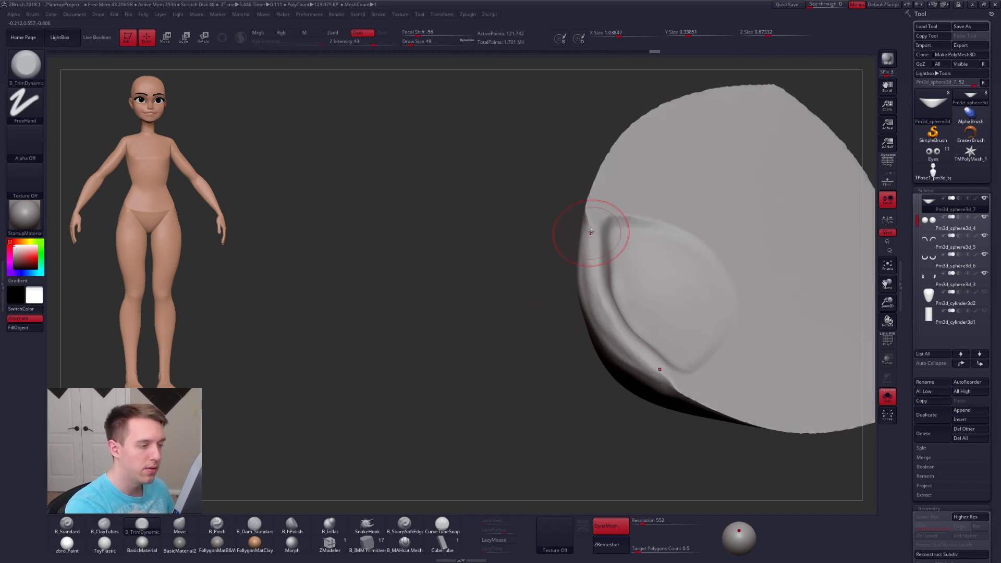
mouse_move(596, 315)
left_mouse_down()
mouse_move(589, 261)
mouse_move(599, 223)
mouse_move(591, 286)
left_mouse_up()
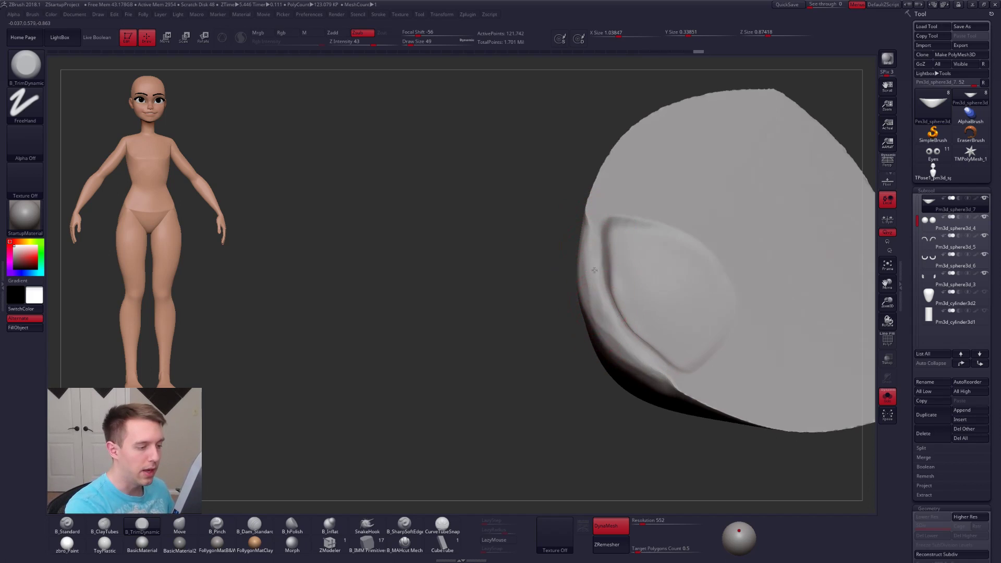
right_click_drag(592, 287, 604, 240, "shift")
key("shift+s")
mouse_move(633, 344)
right_mouse_down("alt")
mouse_move(625, 341)
mouse_move(616, 383)
mouse_move(704, 381)
mouse_move(603, 351)
right_mouse_up("alt")
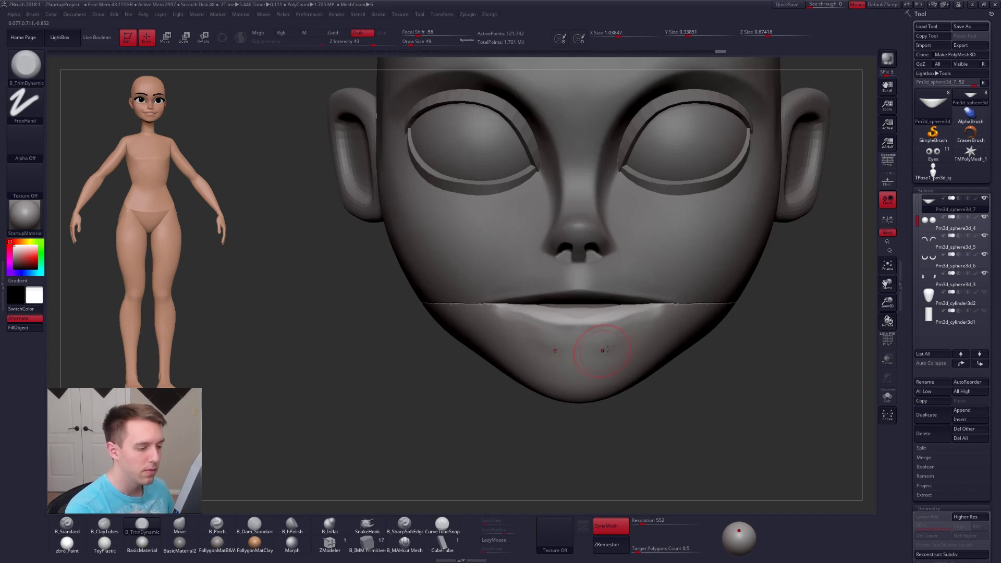
- Isolate the jaw and carve a crease beneath the lower lip with the B_SharpSoftEdge brush at size 61
key("space")
left_click_drag(606, 347, 620, 347)
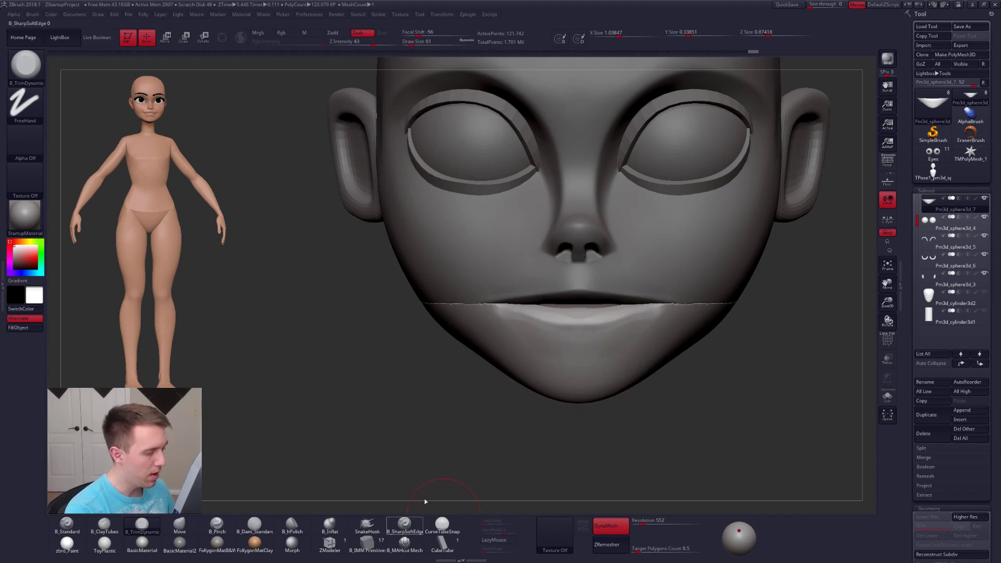
left_click(405, 523)
key("shift+s")
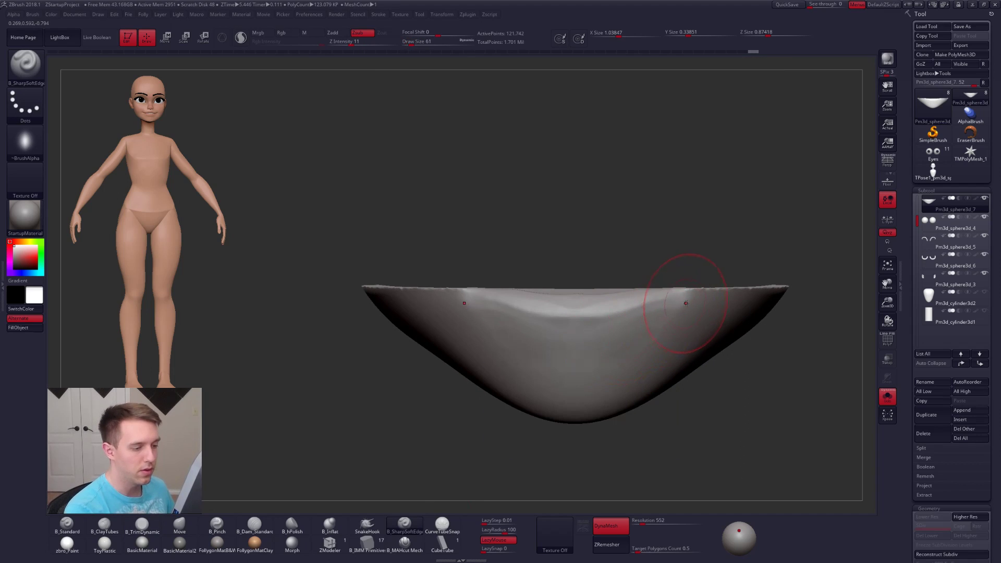
left_click_drag(667, 317, 449, 343)
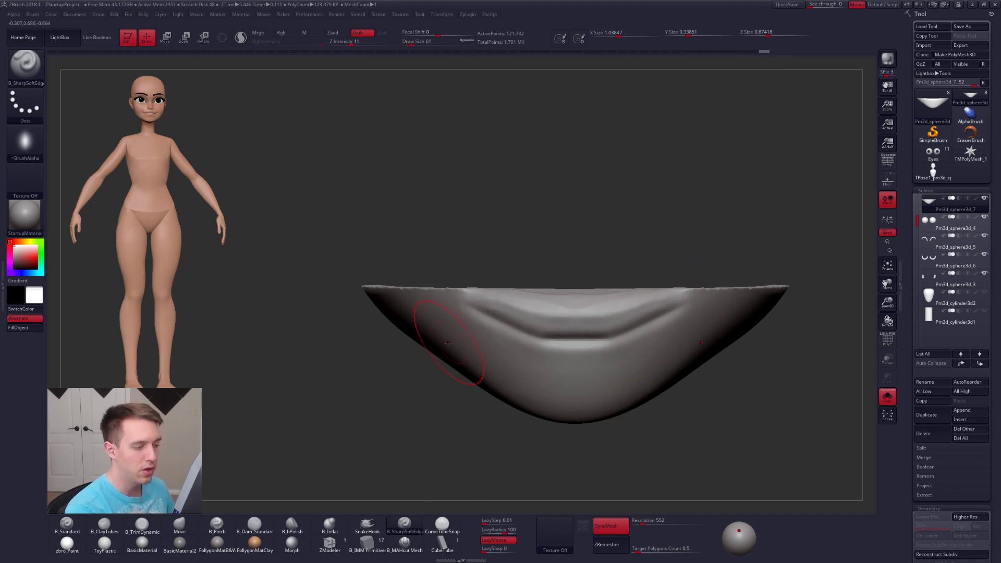
- Pinch the crease beneath the lower lip from the middle outward with the B_Pinch brush at size 38
key("b")
key("p")
key("i")
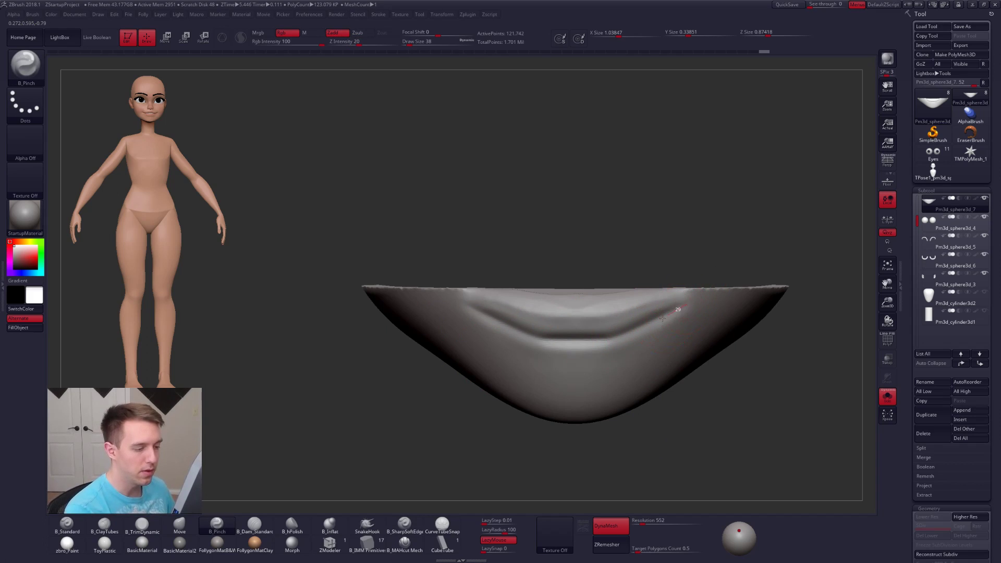
mouse_move(595, 347)
left_mouse_down()
mouse_move(522, 340)
mouse_move(632, 343)
left_mouse_up()
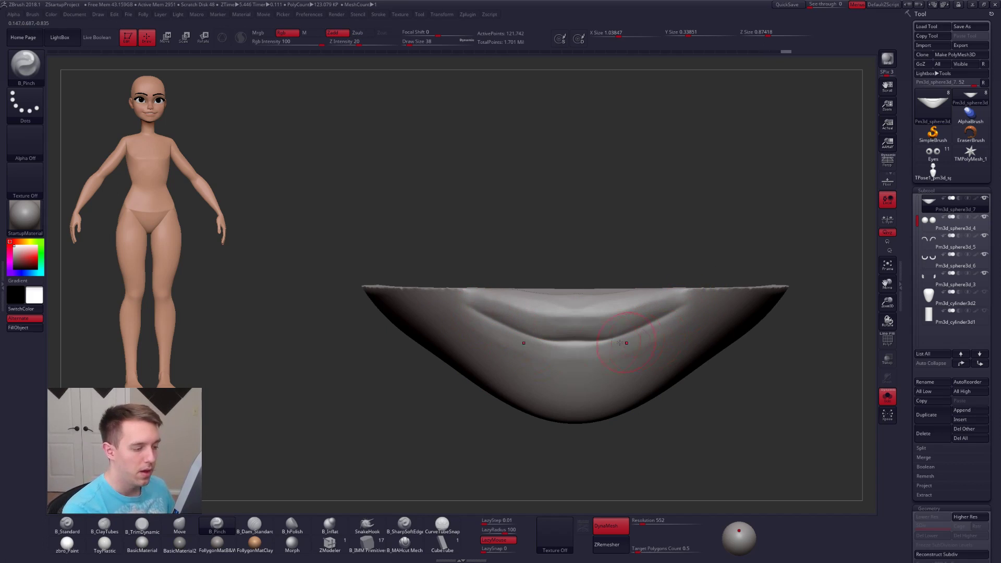
left_click_drag(561, 340, 634, 349)
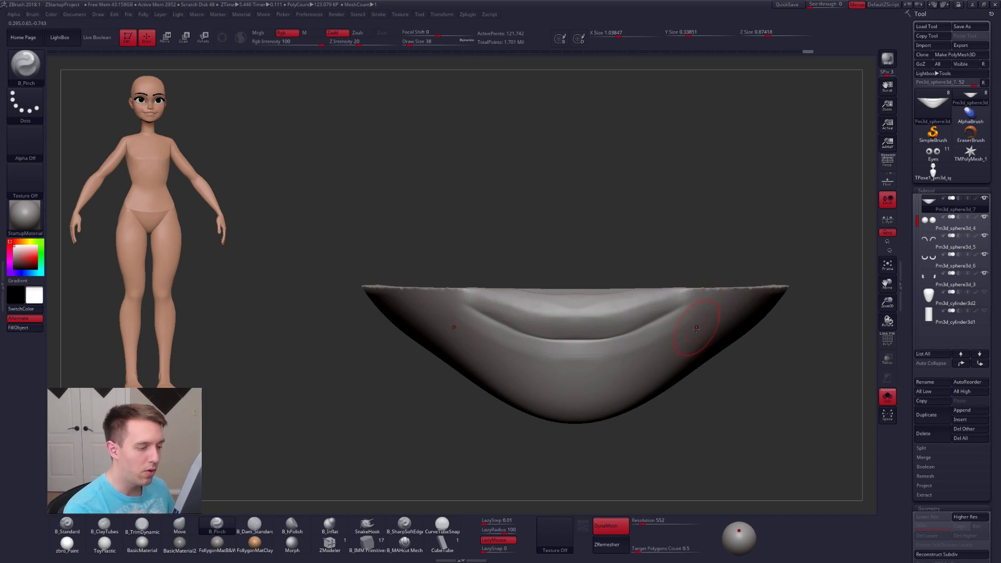
right_click_drag(698, 326, 682, 399, "ctrl")
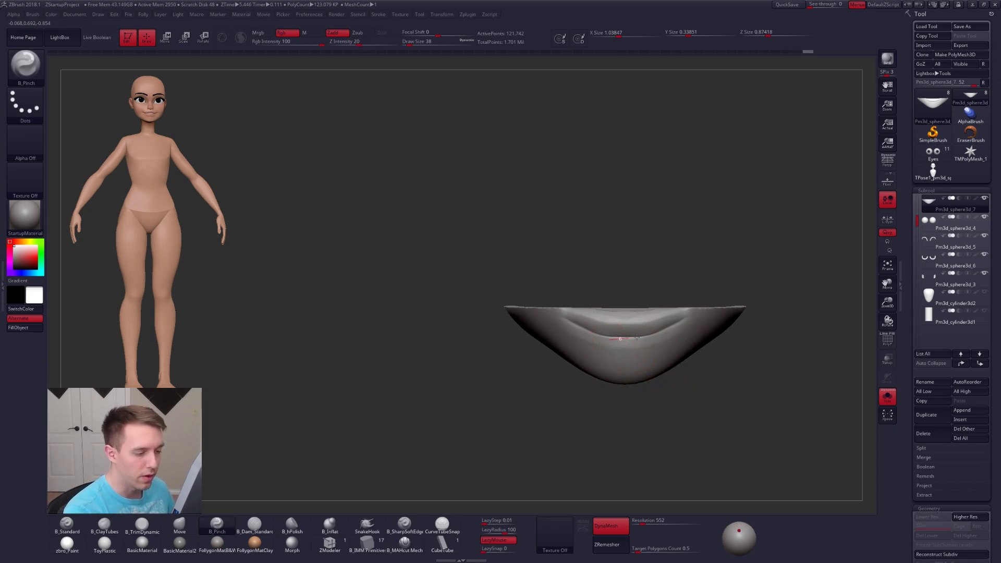
- Bring back the full head and check the lower lip from the front and in three-quarter view
key("shift+s")
right_click_drag(687, 346, 660, 408, "alt")
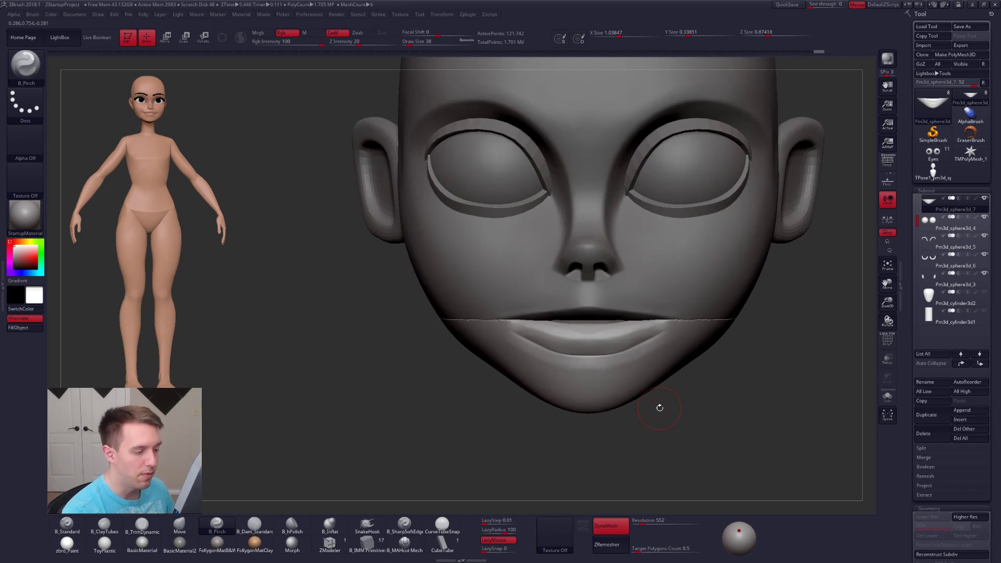
right_click_drag(637, 368, 615, 367)
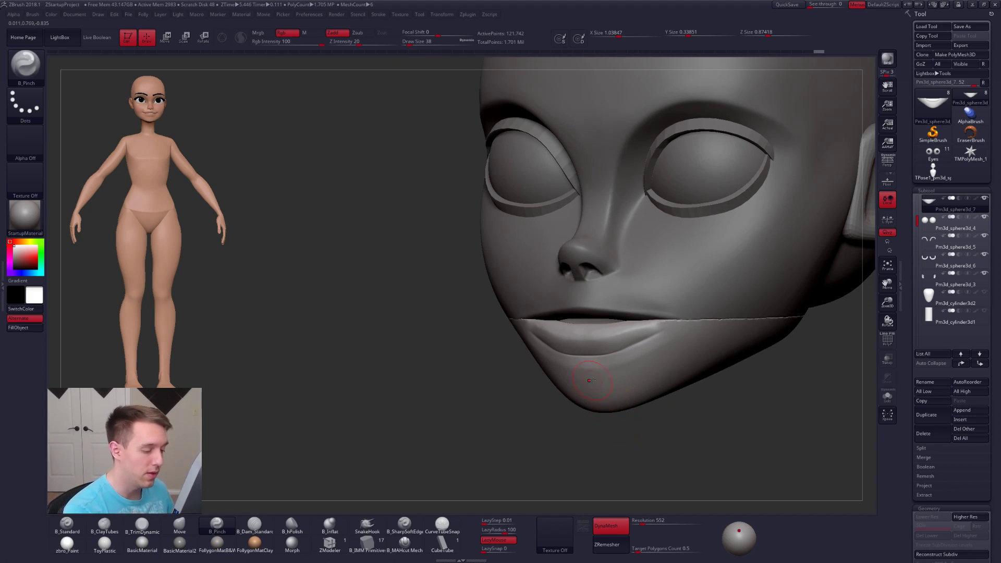
right_click_drag(608, 379, 606, 374, "shift")
key("space")
left_click_drag(606, 374, 611, 374)
right_click_drag(608, 377, 586, 377, "ctrl")
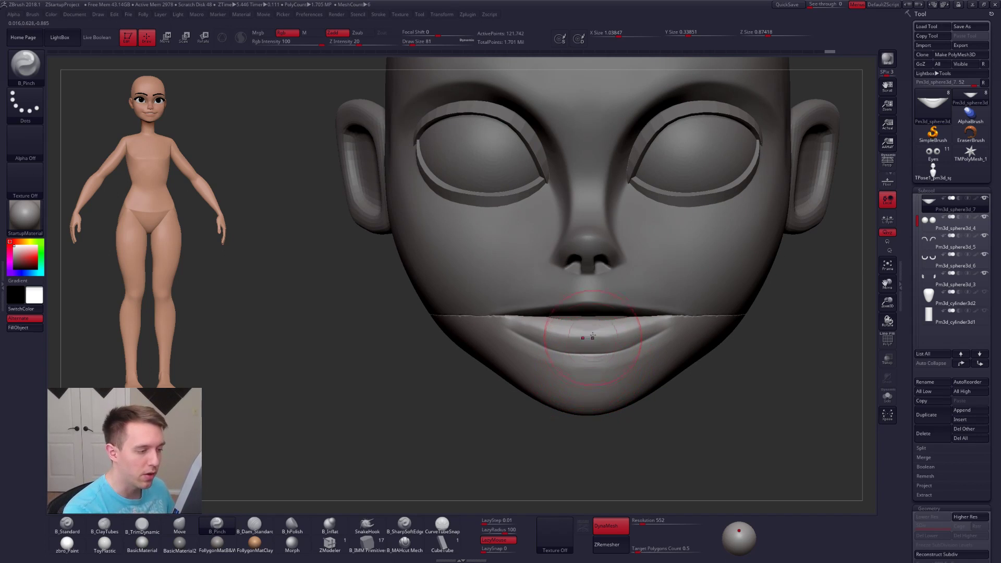
- Select the main head piece and pinch the surface above the mouth corner with B_Pinch at size 38
left_click(593, 291, "alt")
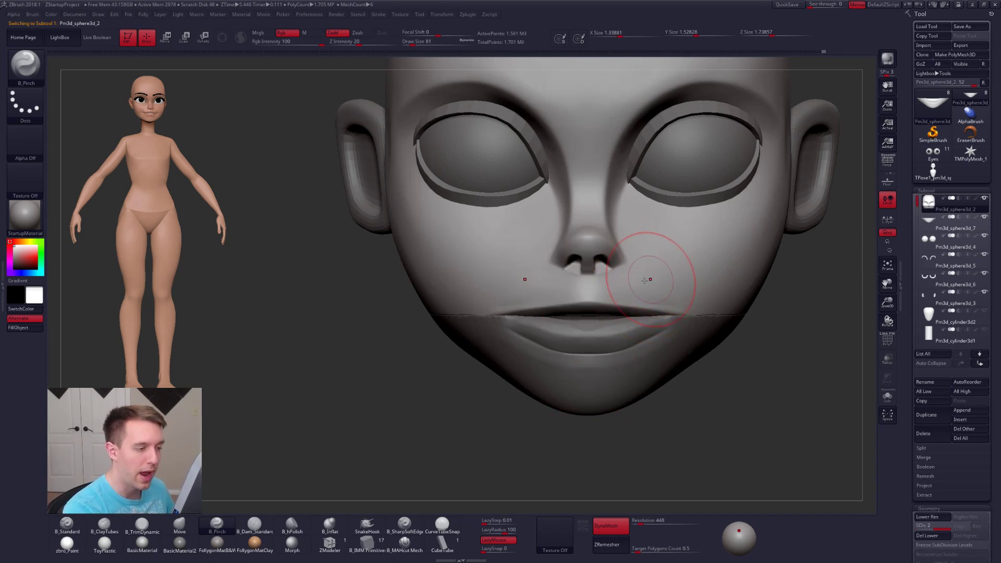
right_click_drag(651, 271, 649, 286)
key("space")
mouse_move(652, 284)
left_mouse_down()
mouse_move(639, 264)
mouse_move(682, 322)
left_mouse_up()
key("space")
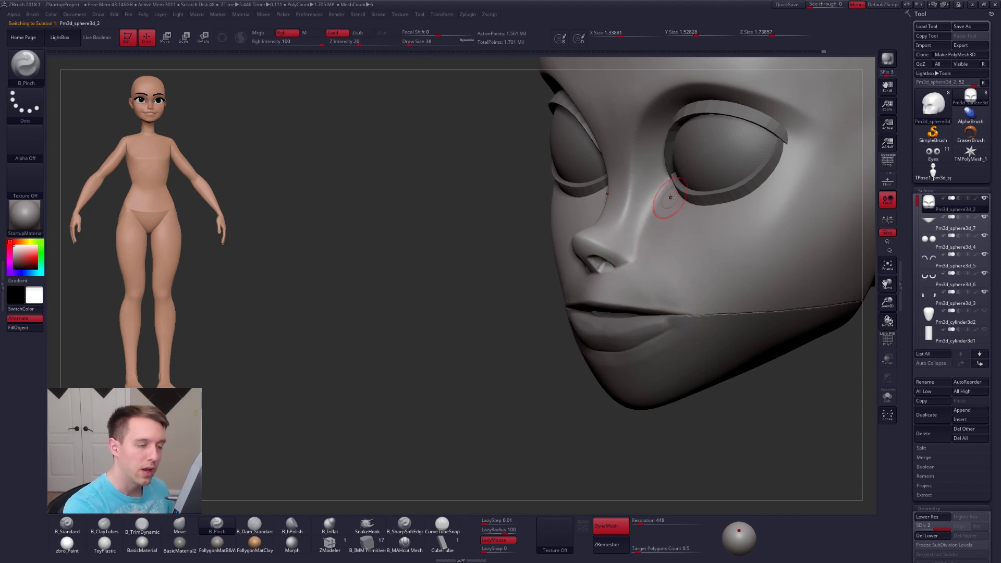
right_click_drag(688, 254, 630, 298, "alt")
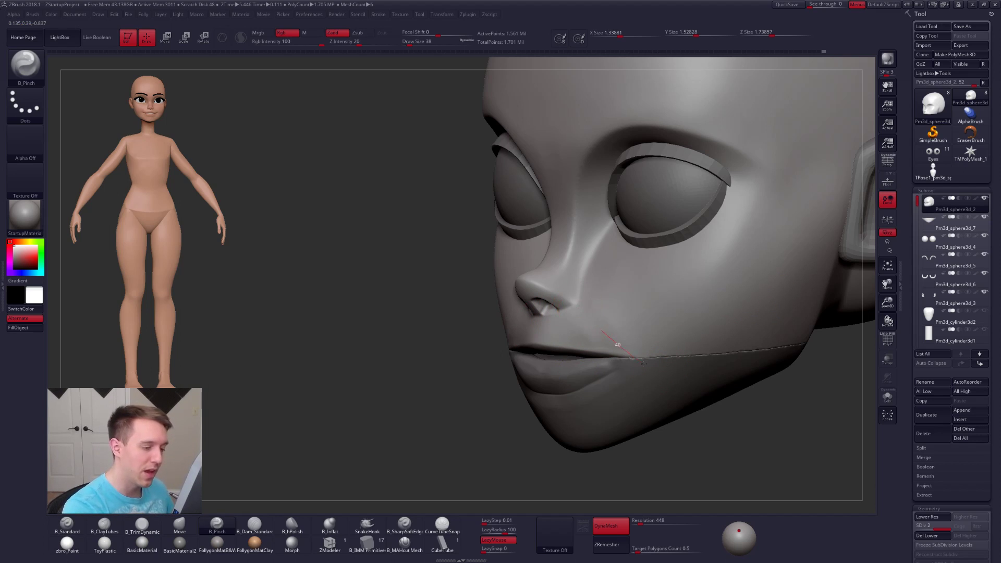
right_click_drag(634, 334, 647, 330, "shift")
key("]")
- Isolate the head and pinch the upper lip's edge near the mouth corner with the brush at size 43
mouse_move(575, 335)
right_mouse_down("alt")
mouse_move(675, 337)
mouse_move(602, 312)
mouse_move(600, 292)
mouse_move(593, 353)
right_mouse_up("alt")
key("shift+s")
key("space")
left_click_drag(593, 353, 590, 353)
left_click_drag(502, 371, 458, 384)
right_click_drag(458, 384, 537, 358)
key("]")
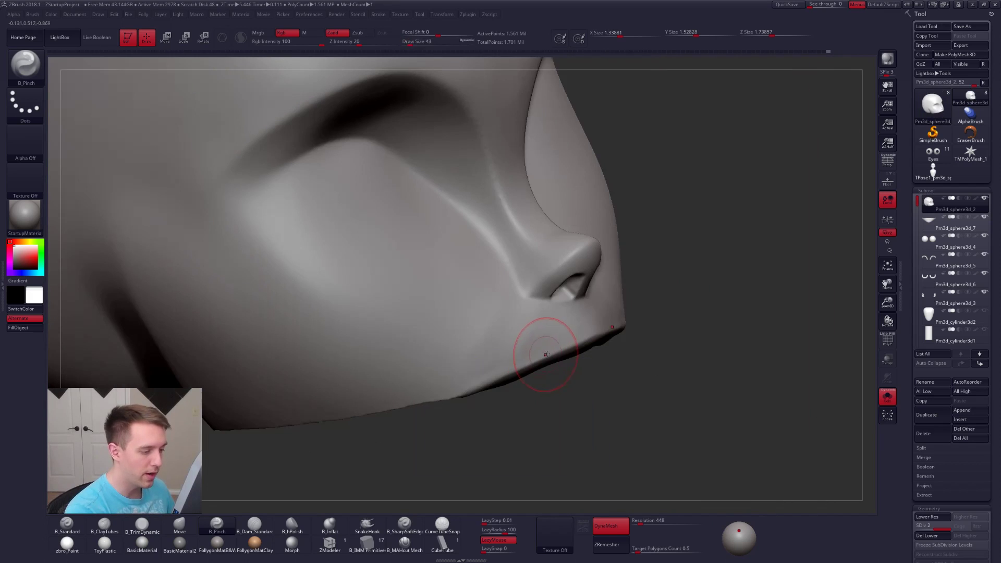
- Flatten the area above the mouth corner with the TrimDynamic brush at size 43
key("b")
key("t")
key("d")
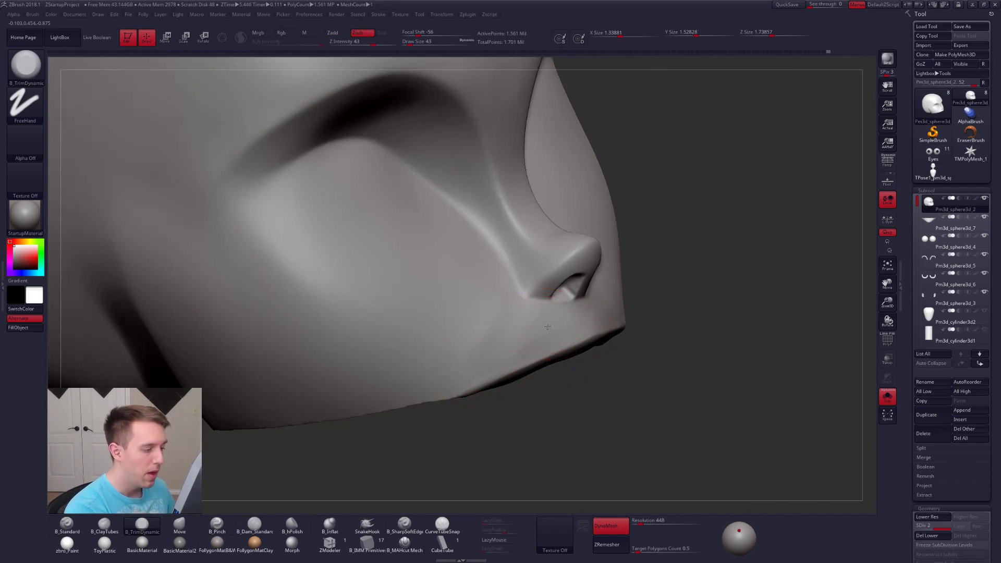
mouse_move(504, 316)
left_mouse_down()
mouse_move(477, 351)
mouse_move(470, 346)
left_mouse_up()
right_click_drag(469, 366, 471, 349, "ctrl")
right_click_drag(540, 355, 561, 347)
- Adjust the upper lip's profile with the Move brush at size 96, judging it from the side and front
key("space")
left_click_drag(544, 353, 549, 353)
key("b")
key("m")
key("v")
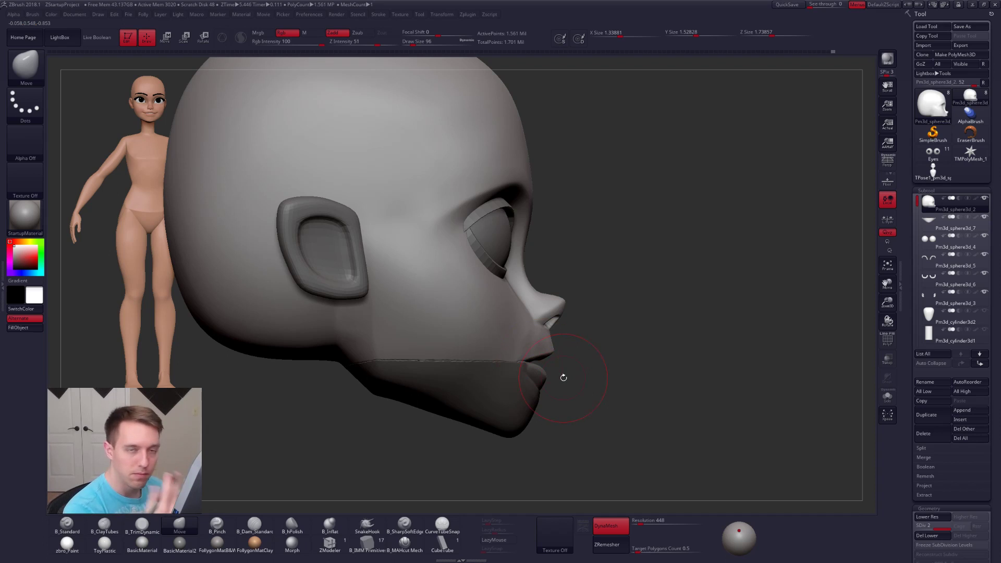
right_click_drag(548, 391, 469, 388, "shift")
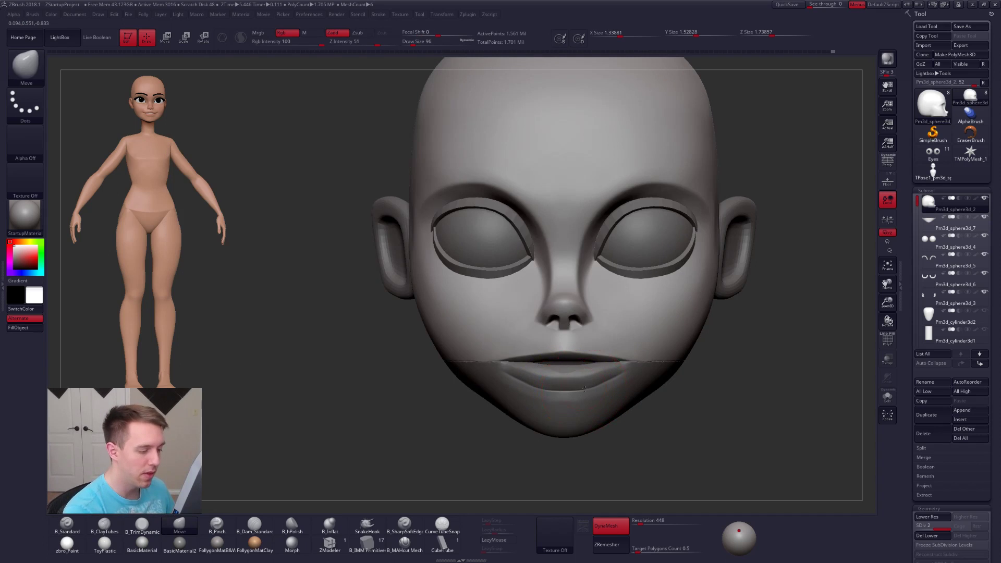
- Nudge the middle of the lower lip with the Move brush at size 54 and the upper lip at size 38
left_click(564, 422, "alt")
key("space")
left_click_drag(603, 387, 598, 387)
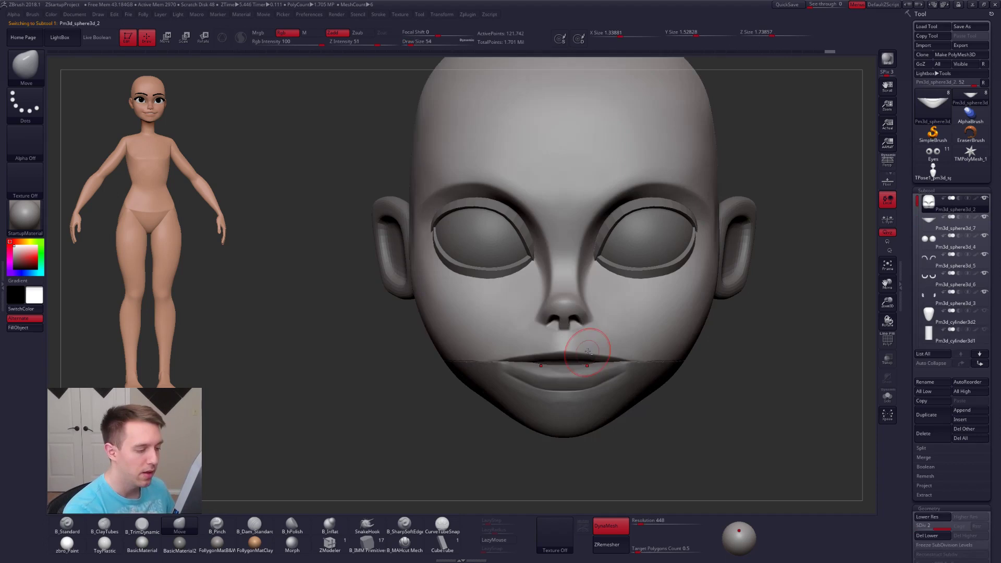
right_click_drag(587, 350, 586, 352, "ctrl")
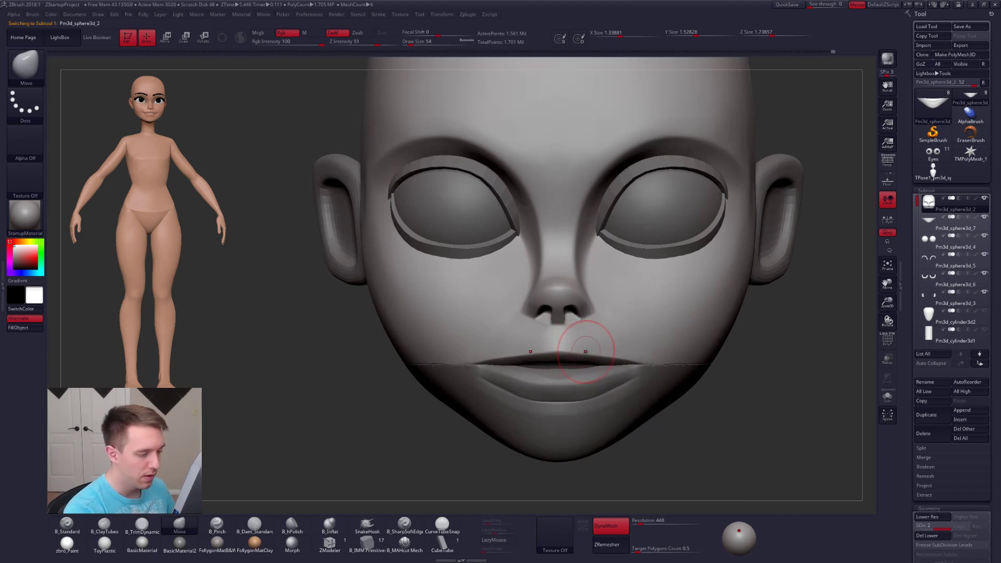
key("bracketleft")
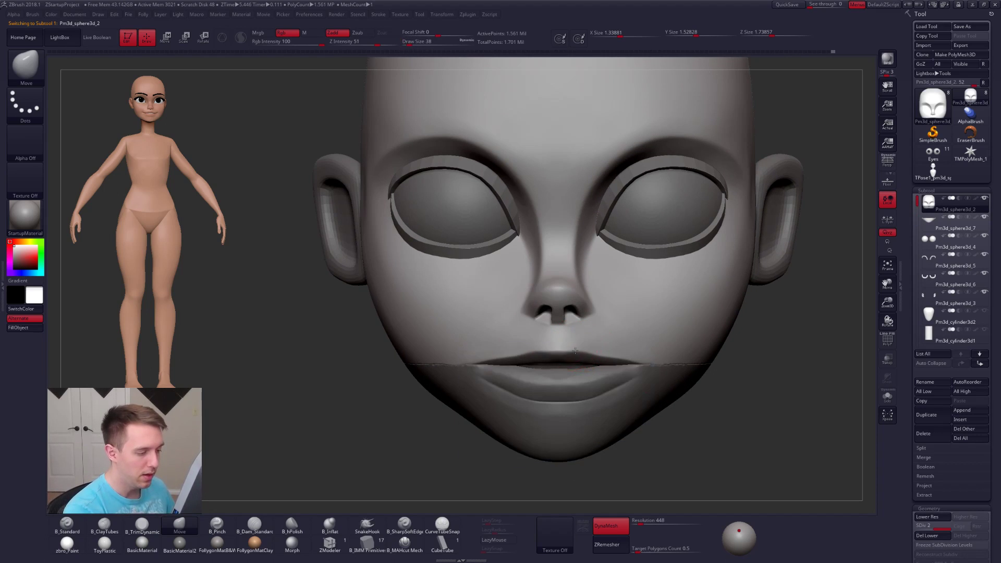
right_click_drag(584, 351, 532, 355)
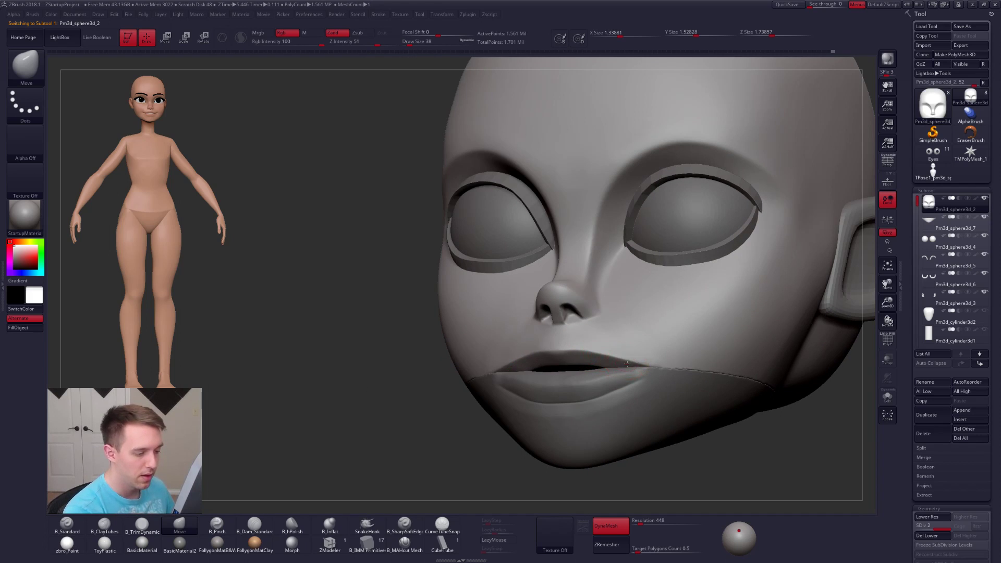
- Isolate the head and sharpen the upper lip's outer border toward the mouth corner with B_Pinch, reducing the brush size
mouse_move(634, 367)
right_mouse_down("shift")
mouse_move(545, 342)
mouse_move(568, 330)
mouse_move(578, 336)
mouse_move(530, 358)
right_mouse_up("shift")
key("b")
key("p")
key("i")
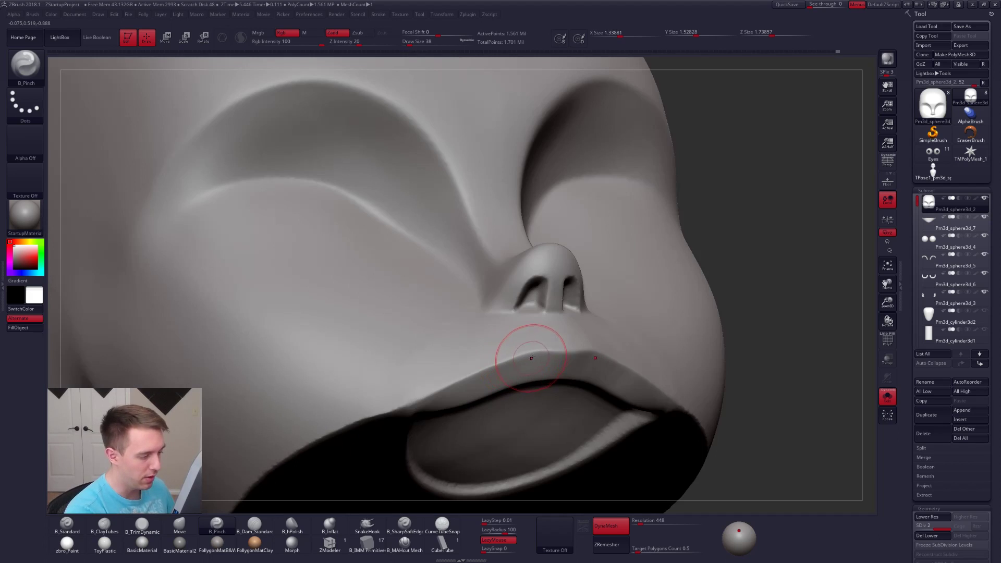
left_click_drag(385, 423, 380, 426)
right_click_drag(572, 367, 603, 372)
key("space")
left_click_drag(614, 372, 611, 372)
mouse_move(571, 385)
right_mouse_down()
mouse_move(528, 370)
mouse_move(539, 368)
right_mouse_up()
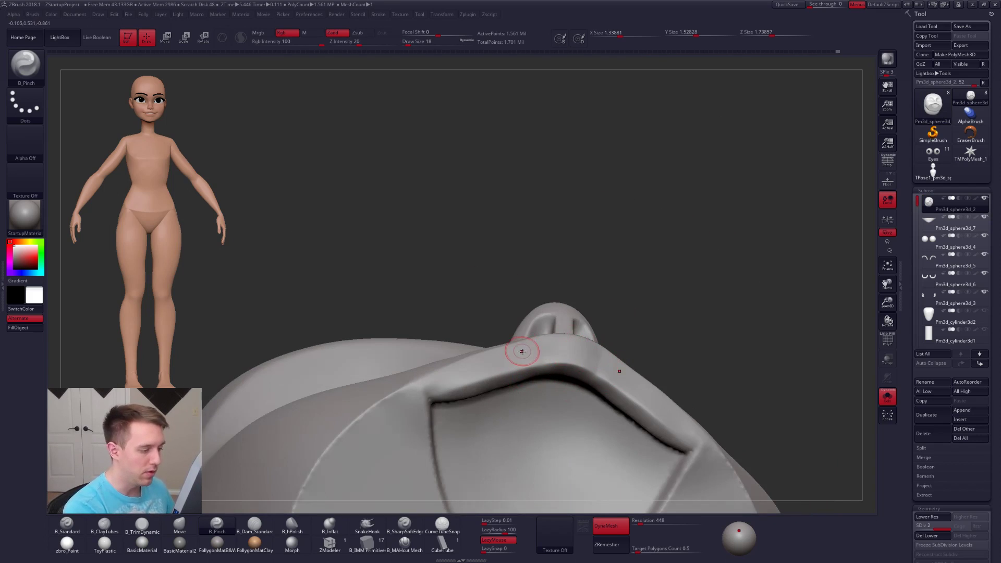
- Build up the upper lip from the center to the mouth corner with ClayTubes at size 38, smoothing it and checking the full face
key("b")
key("c")
key("t")
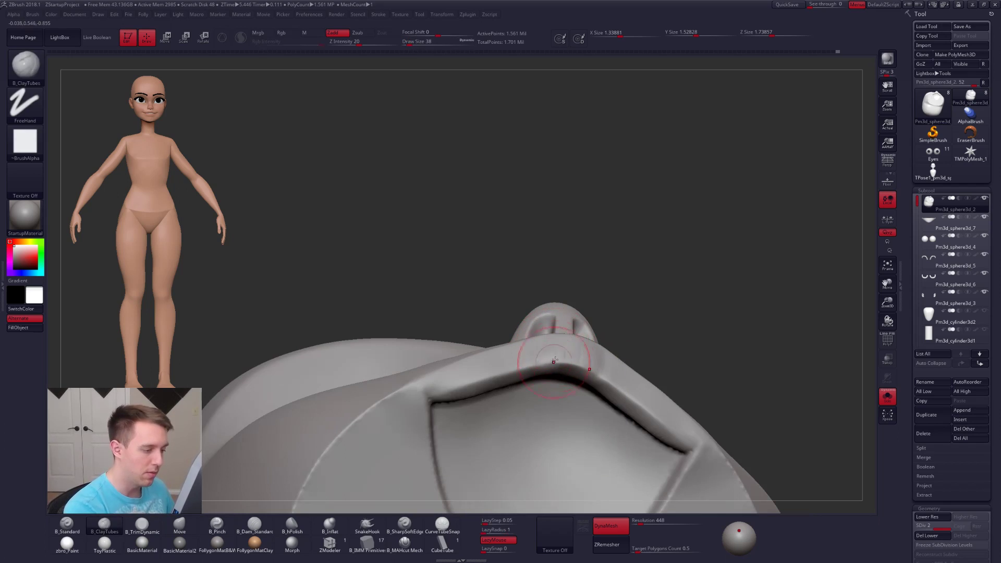
right_click_drag(582, 344, 586, 329)
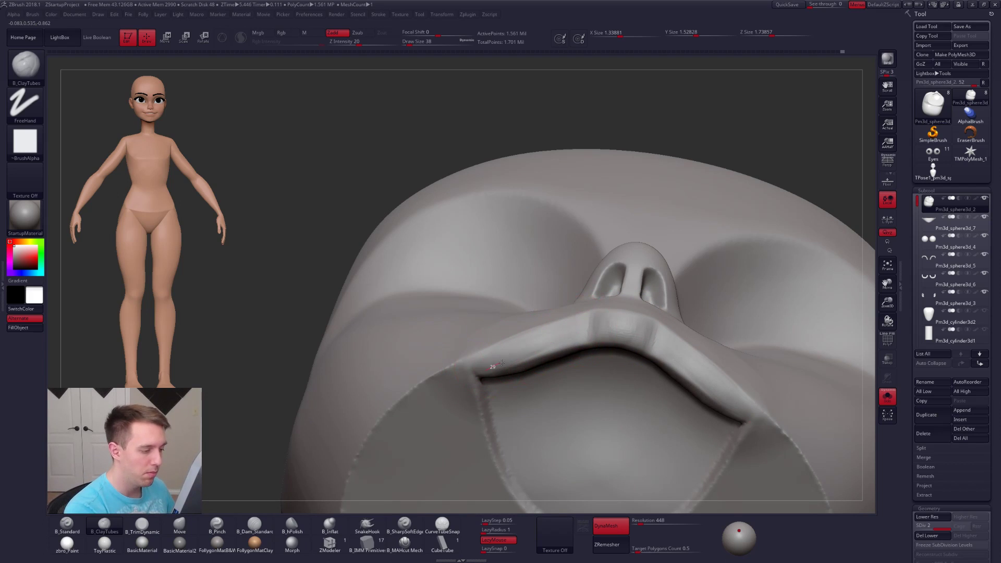
right_click_drag(492, 367, 581, 319)
left_click_drag(588, 326, 491, 377)
mouse_move(538, 349)
left_mouse_down("shift")
mouse_move(511, 361)
mouse_move(617, 334)
left_mouse_up("shift")
mouse_move(546, 346)
right_mouse_down()
mouse_move(570, 402)
mouse_move(688, 438)
mouse_move(626, 417)
right_mouse_up()
key("alt+s")
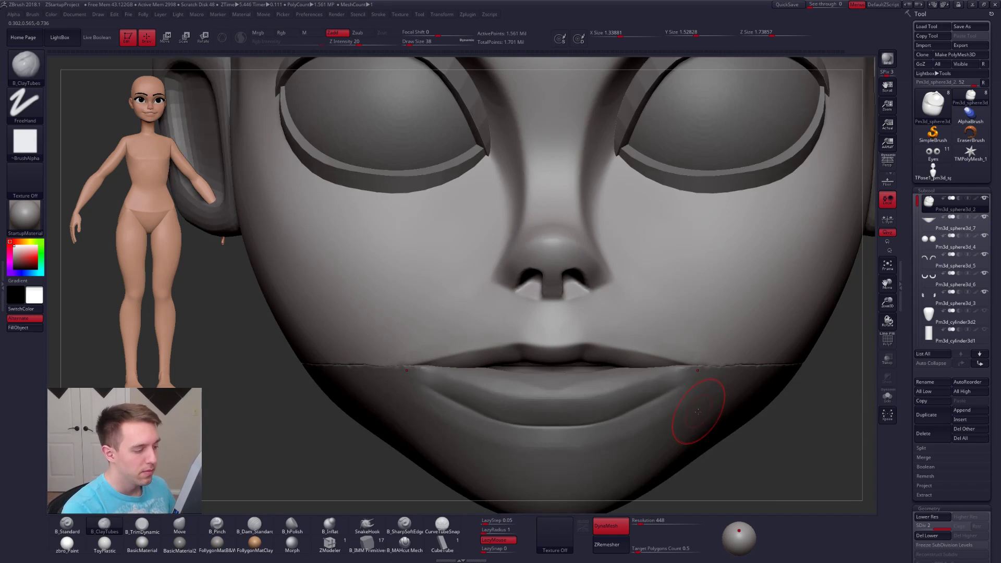
key("alt+s")
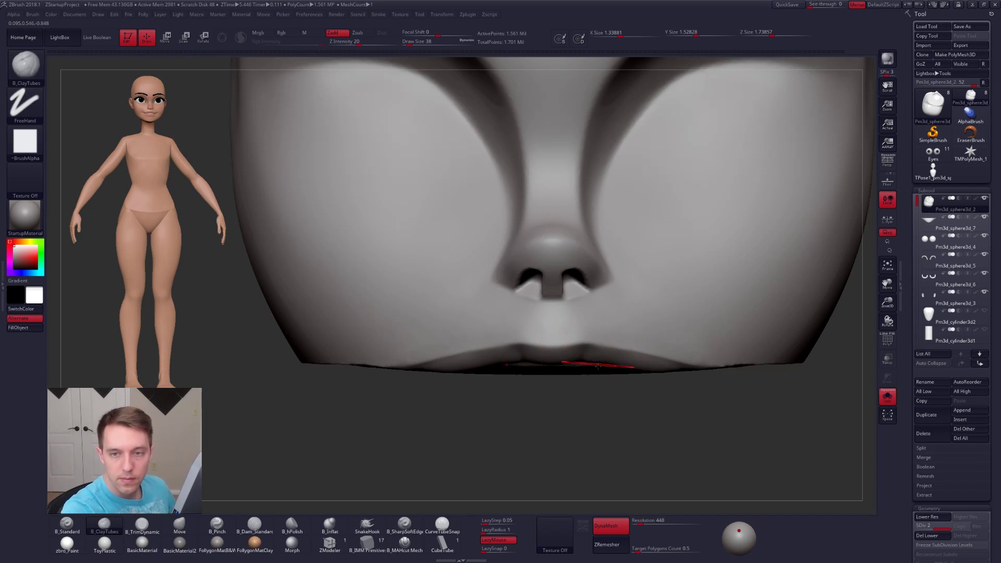
- Pinch the upper lip's ridge and flatten its surface toward the mouth corner with TrimDynamic at size 38
mouse_move(623, 345)
right_mouse_down()
mouse_move(598, 336)
mouse_move(614, 353)
mouse_move(595, 334)
mouse_move(574, 365)
mouse_move(552, 368)
right_mouse_up()
key("3")
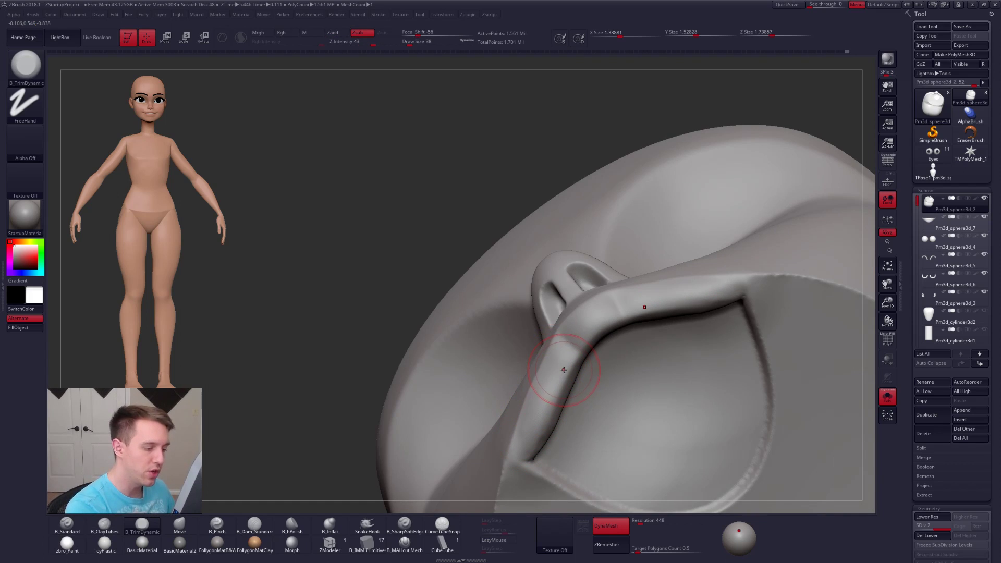
key("5")
mouse_move(559, 387)
left_mouse_down()
mouse_move(606, 325)
mouse_move(655, 295)
left_mouse_up()
right_click_drag(633, 326, 593, 349)
key("3")
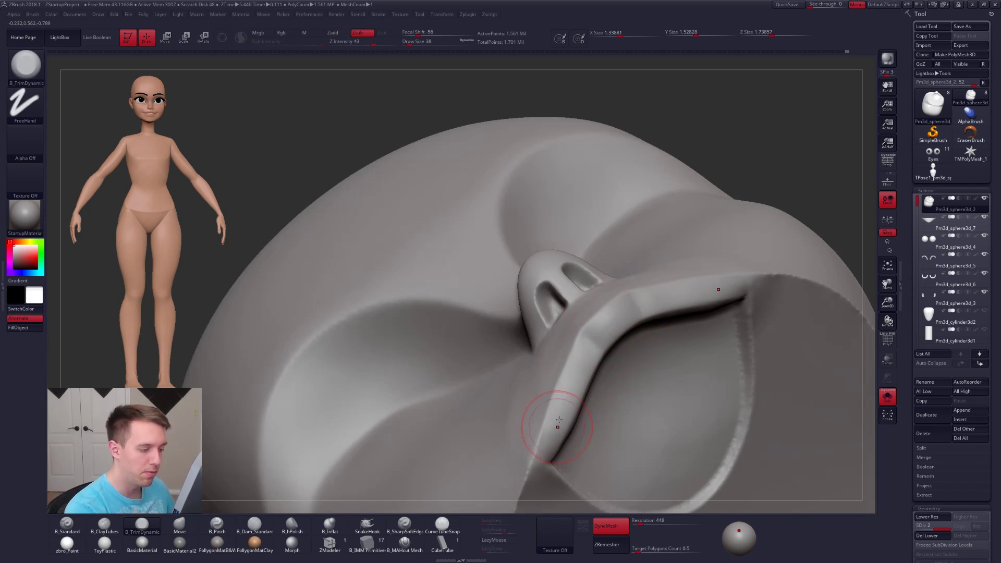
key("shift")
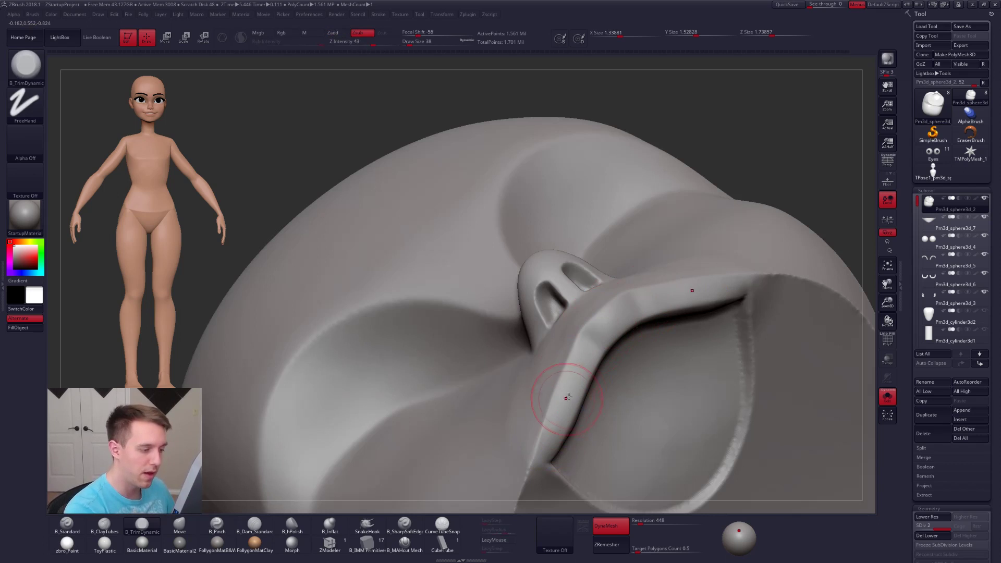
- Add volume to the upper lip beside its center with ClayTubes and smooth it
key("2")
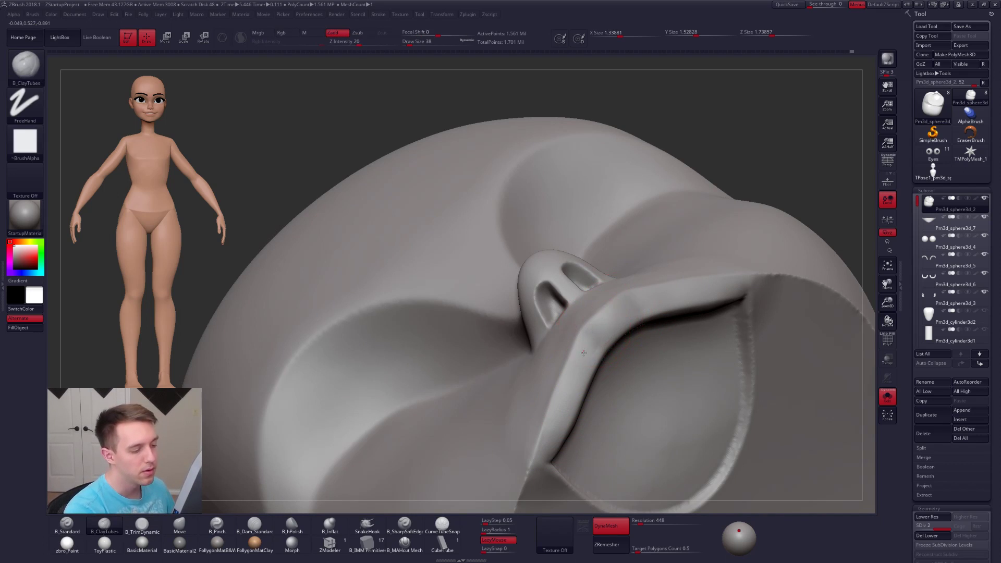
key("shift")
key("shift")
mouse_move(558, 432)
right_mouse_down()
mouse_move(545, 405)
mouse_move(558, 351)
mouse_move(572, 371)
mouse_move(557, 382)
mouse_move(562, 370)
mouse_move(599, 378)
mouse_move(545, 402)
right_mouse_up()
- Mask the skin just outside the mouth corner and soften the mask, with the Move brush active
key("4")
mouse_move(545, 397)
left_mouse_down("ctrl")
mouse_move(549, 246)
mouse_move(298, 415)
mouse_move(459, 412)
left_mouse_up("ctrl")
right_click_drag(553, 384, 563, 388)
left_click(559, 390, "ctrl")
left_click(559, 390, "ctrl")
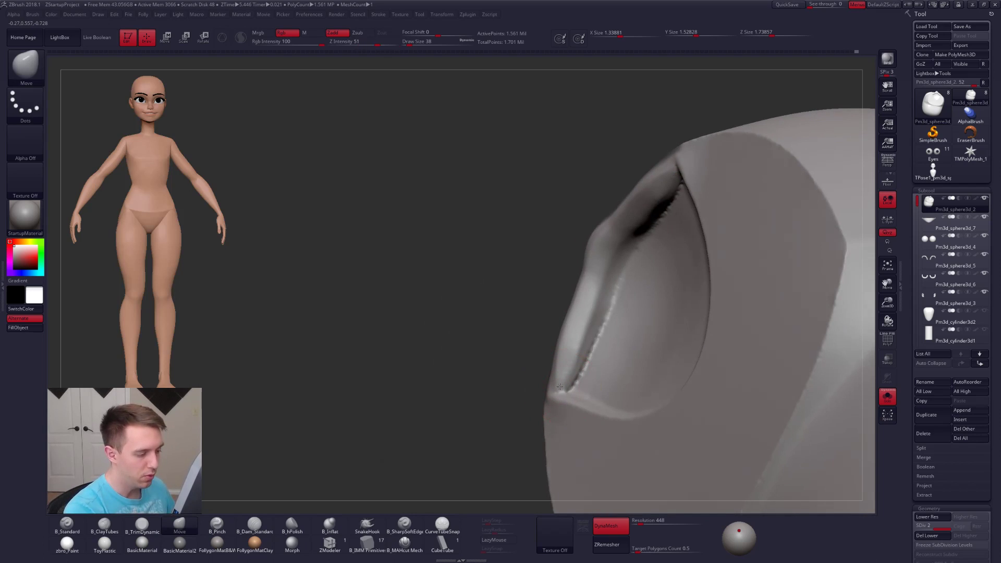
- Reshape the upper lip's outer end with the Move brush at size 40 and smooth it
key("space")
mouse_move(563, 383)
left_mouse_down()
mouse_move(492, 398)
mouse_move(570, 384)
mouse_move(560, 372)
left_mouse_up()
key("space")
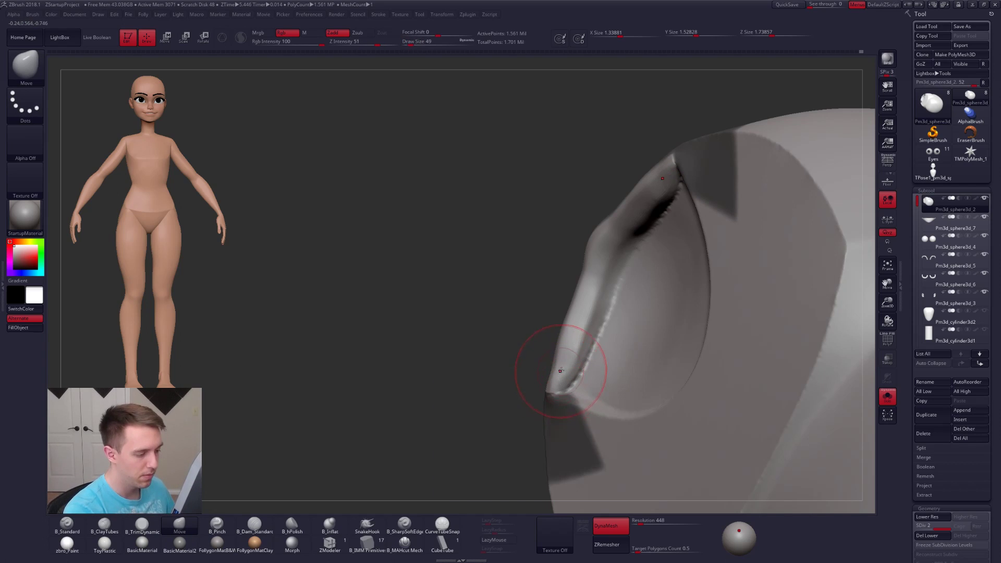
key("shift")
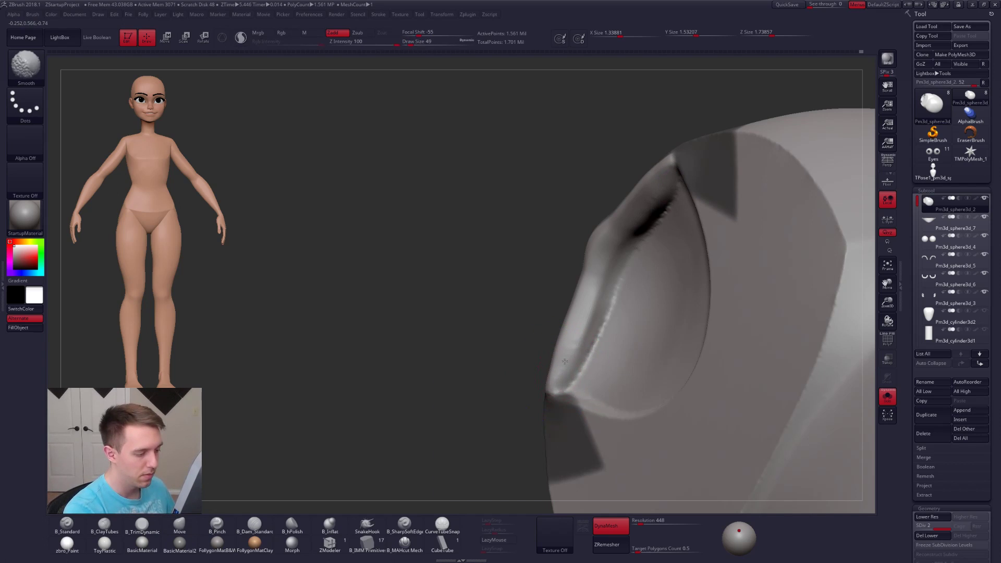
mouse_move(565, 362)
right_mouse_down()
mouse_move(637, 349)
mouse_move(593, 312)
mouse_move(599, 367)
mouse_move(561, 396)
mouse_move(599, 384)
mouse_move(579, 431)
mouse_move(648, 330)
right_mouse_up()
- Pull the upper lip's outer end downward with the Move brush at size 61 and check it against the full face
key("space")
left_click_drag(502, 355, 481, 357)
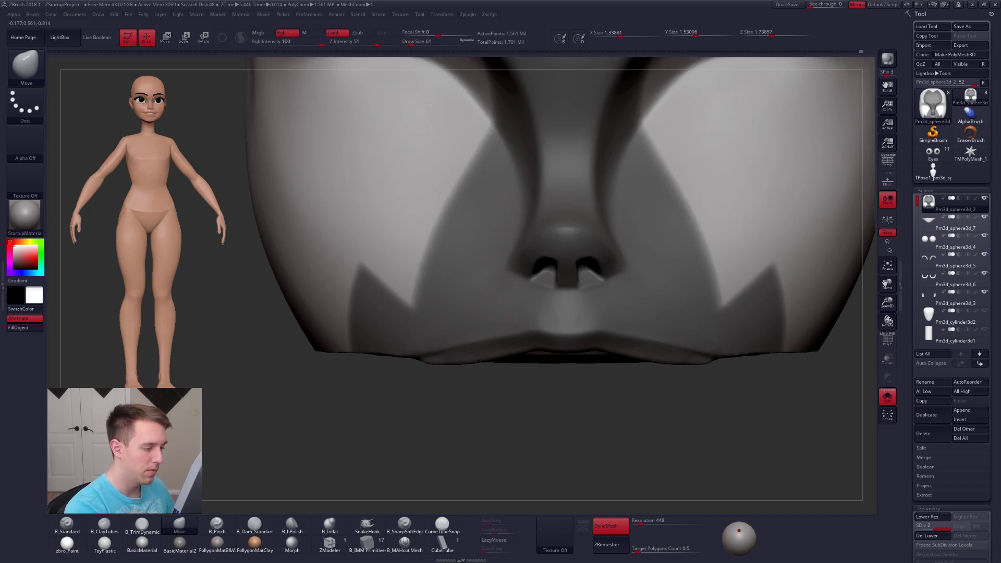
right_click_drag(481, 360, 577, 407)
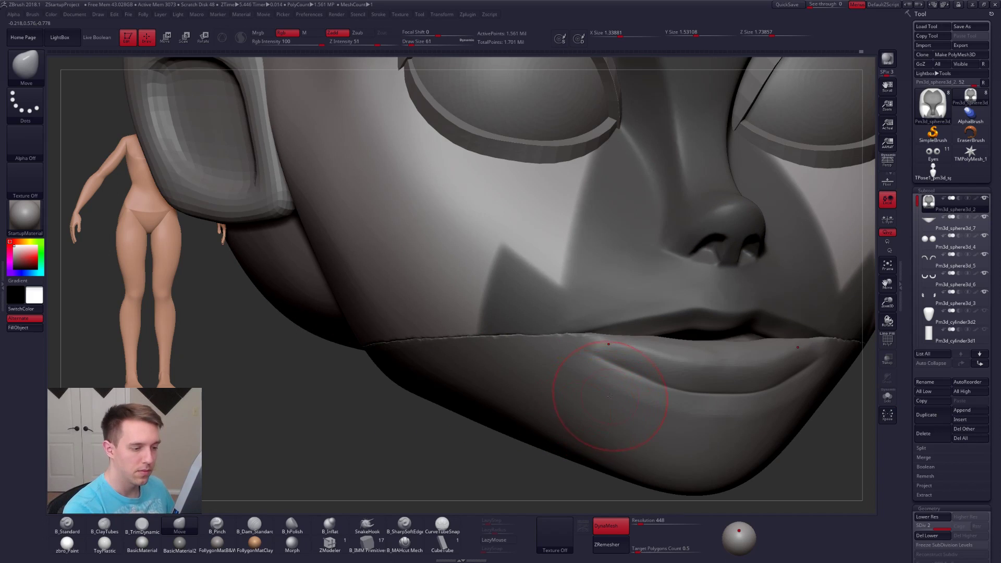
key("shift+s")
right_click_drag(622, 365, 570, 334)
- Clear the mask on the head and switch to TrimDynamic at size 40 for the upper lip's surface
key("space")
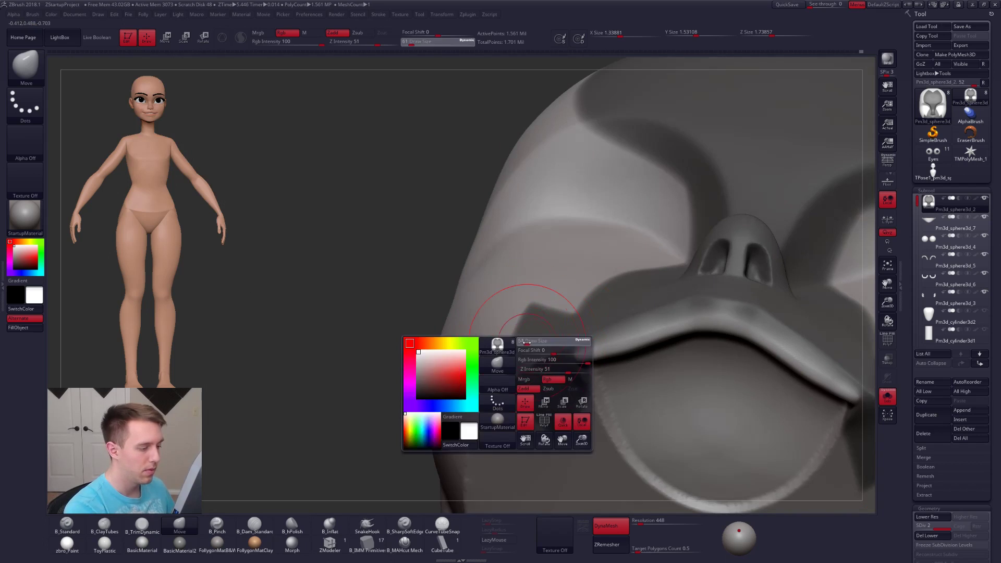
left_click_drag(519, 342, 515, 341)
left_click_drag(389, 391, 402, 412, "ctrl")
right_click_drag(604, 351, 670, 321)
key("3")
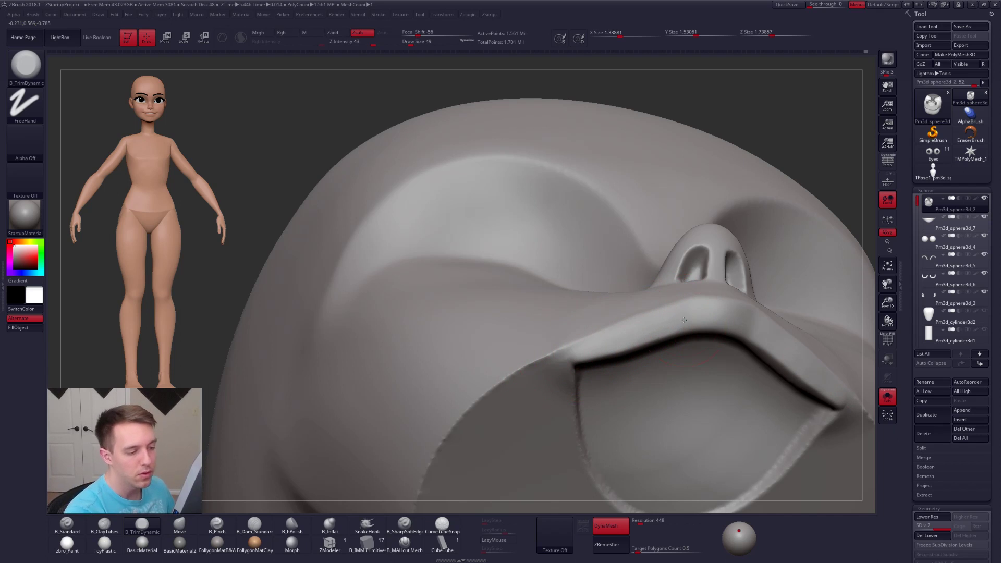
mouse_move(614, 336)
right_mouse_down()
mouse_move(697, 316)
mouse_move(673, 303)
mouse_move(615, 365)
mouse_move(572, 387)
mouse_move(569, 376)
right_mouse_up()
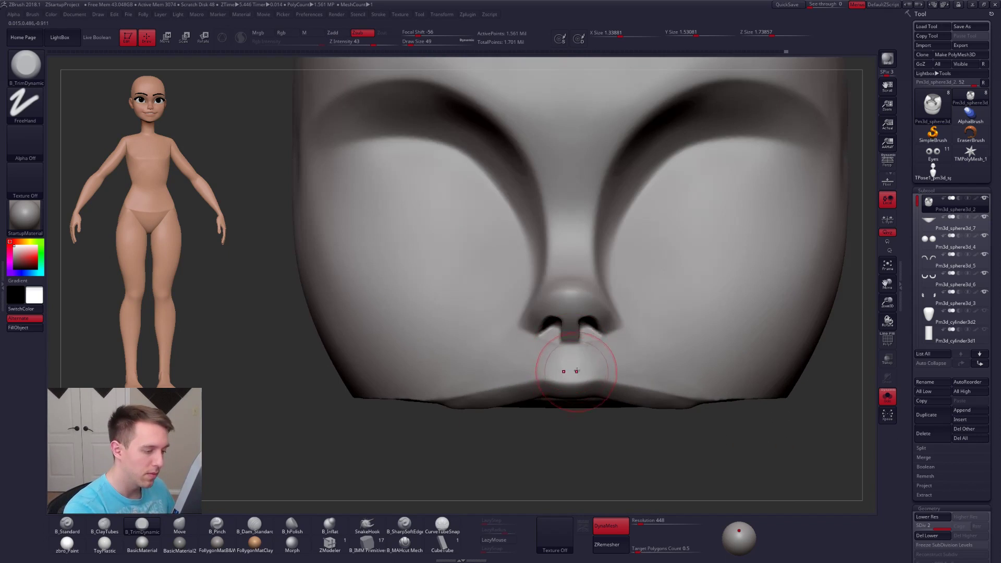
- Adjust the upper lip's side profile with the Move brush at size 130, with all head parts shown
key("b")
key("m")
key("v")
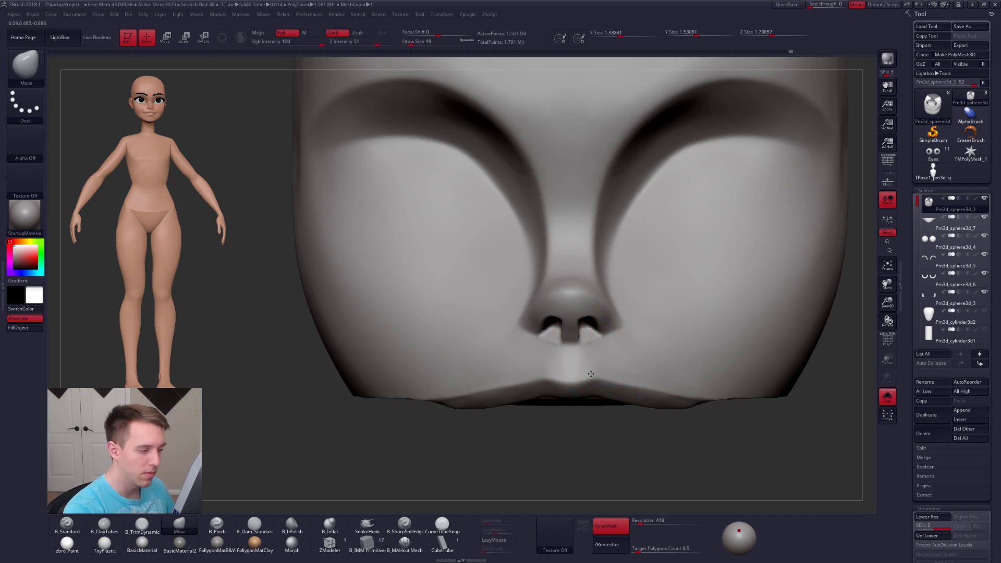
right_click_drag(672, 417, 581, 420)
mouse_move(634, 386)
right_mouse_down("alt")
mouse_move(607, 376)
mouse_move(611, 443)
right_mouse_up("alt")
right_click_drag(668, 446, 612, 452)
key("space")
left_click_drag(651, 399, 655, 400)
right_click_drag(644, 438, 636, 396, "ctrl")
key("space")
left_click_drag(636, 397, 635, 396)
key("s")
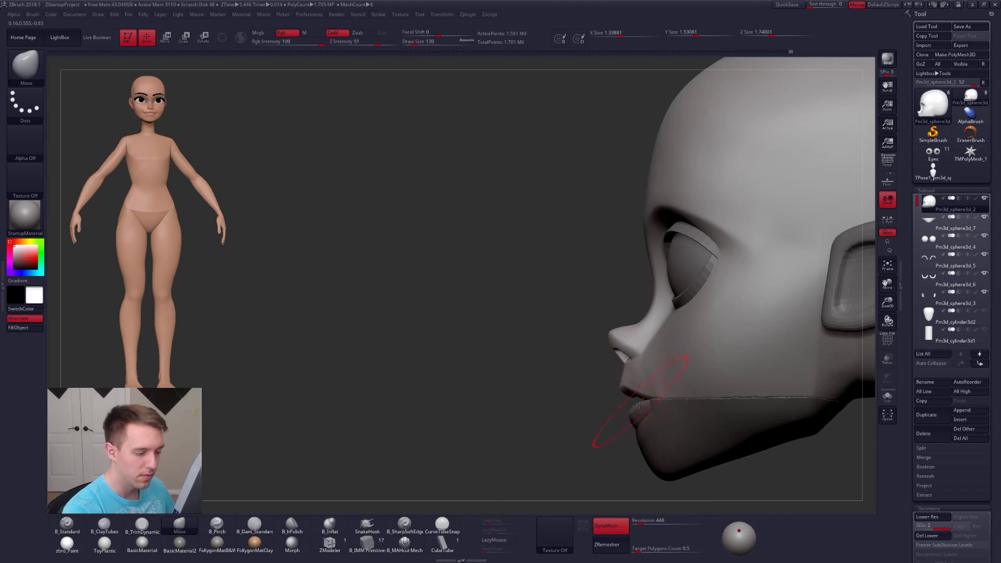
- Select the lower jaw subtool and push the lower lip back in profile with the Move brush
left_click(635, 421, "alt")
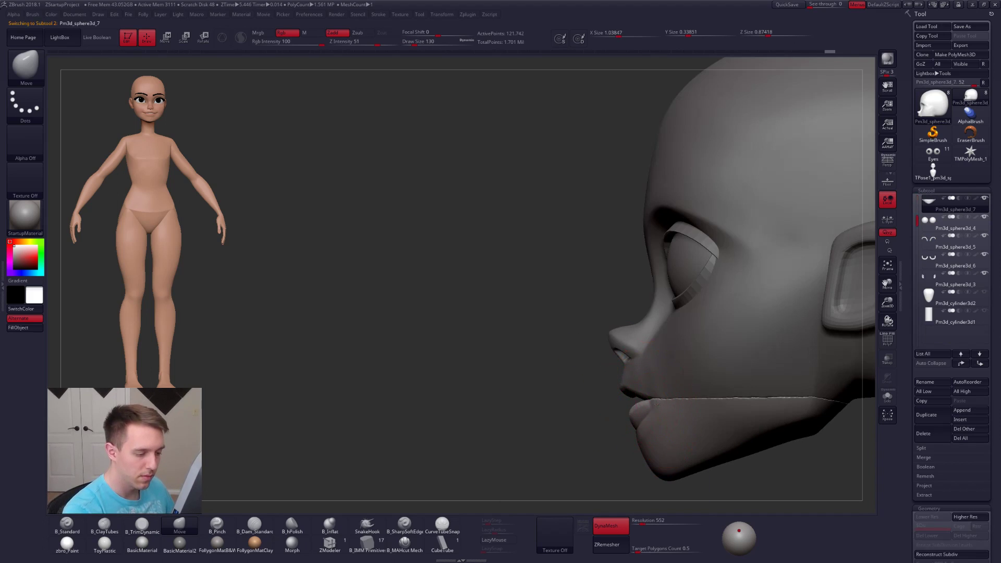
left_click_drag(640, 428, 644, 428)
left_click_drag(469, 423, 574, 408)
key("space")
left_click_drag(642, 418, 636, 418)
- Isolate the lower jaw and smooth the area around the lower lip at brush size 43
mouse_move(600, 406)
right_mouse_down("alt")
mouse_move(600, 349)
mouse_move(638, 377)
right_mouse_up("alt")
key("shift+s")
key("space")
left_click_drag(638, 376, 657, 379)
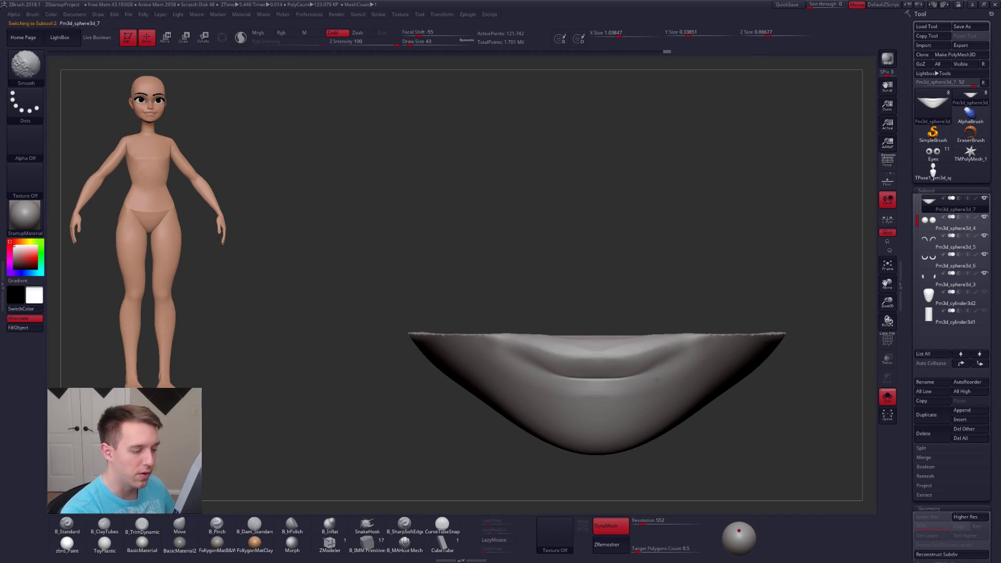
- Define a curved crease around the ball of the chin below the lower lip with the Pinch brush at size 33
mouse_move(576, 392)
right_mouse_down()
mouse_move(615, 386)
mouse_move(581, 403)
right_mouse_up()
key("5")
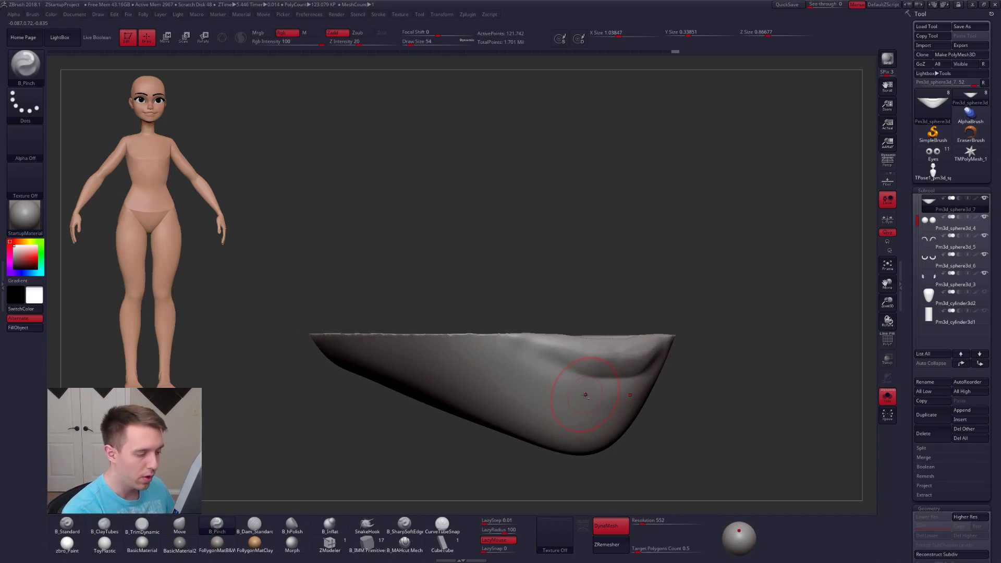
key("bracketleft")
key("bracketleft")
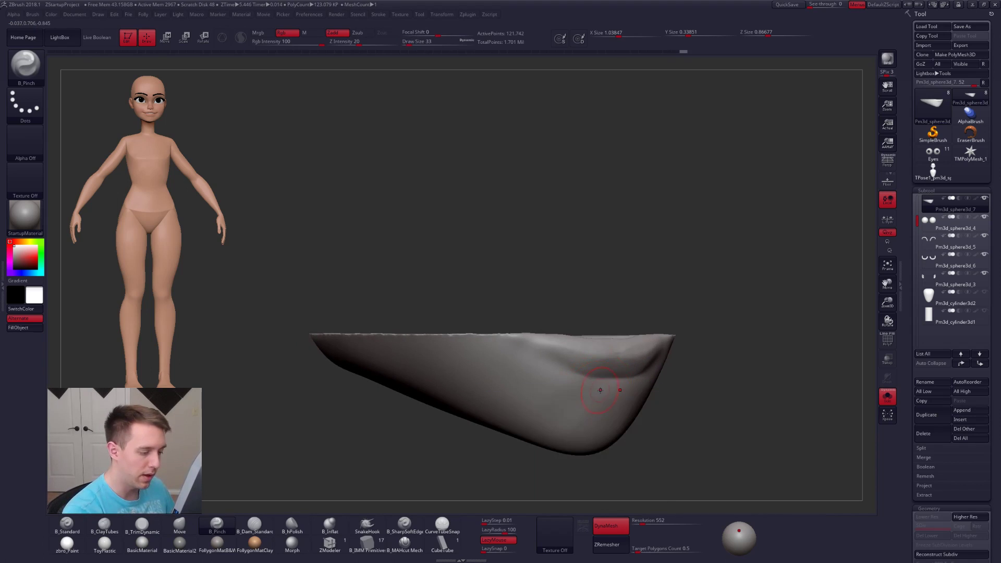
right_click_drag(621, 426, 613, 378, "alt")
left_click_drag(669, 421, 710, 387, "ctrl")
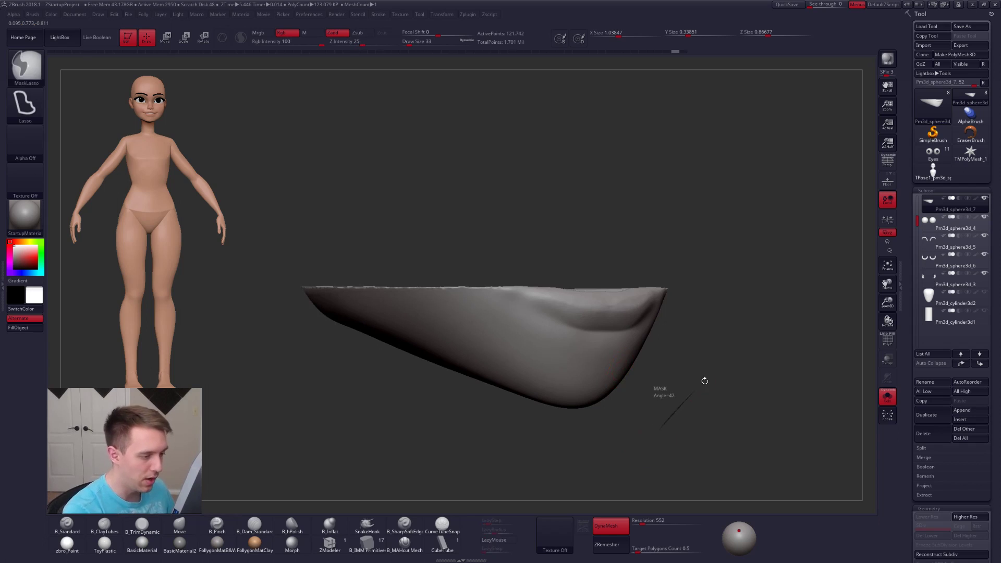
left_click_drag(593, 338, 548, 375)
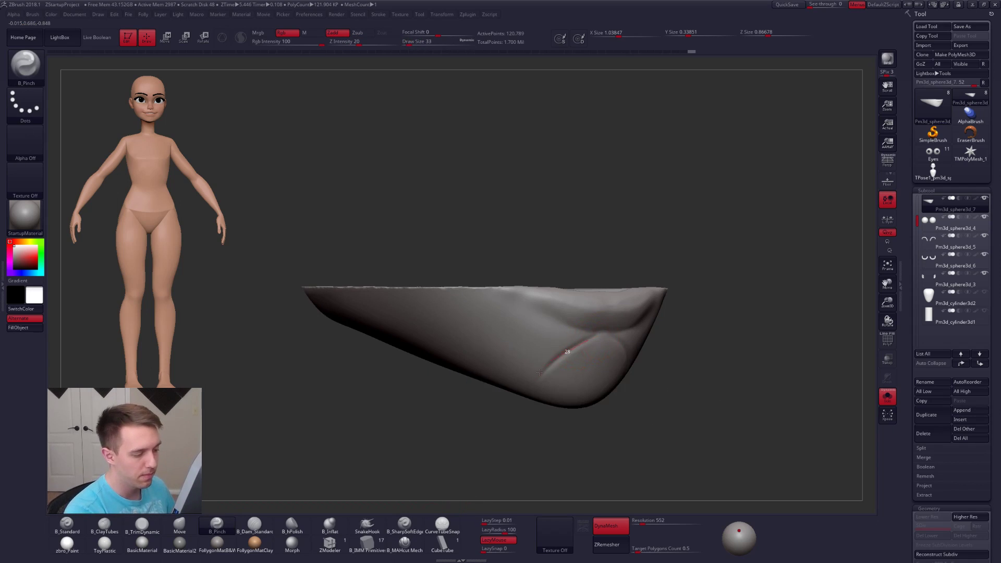
- Build up the area between the chin and the lower lip's sides with ClayTubes
right_click_drag(516, 440, 454, 436)
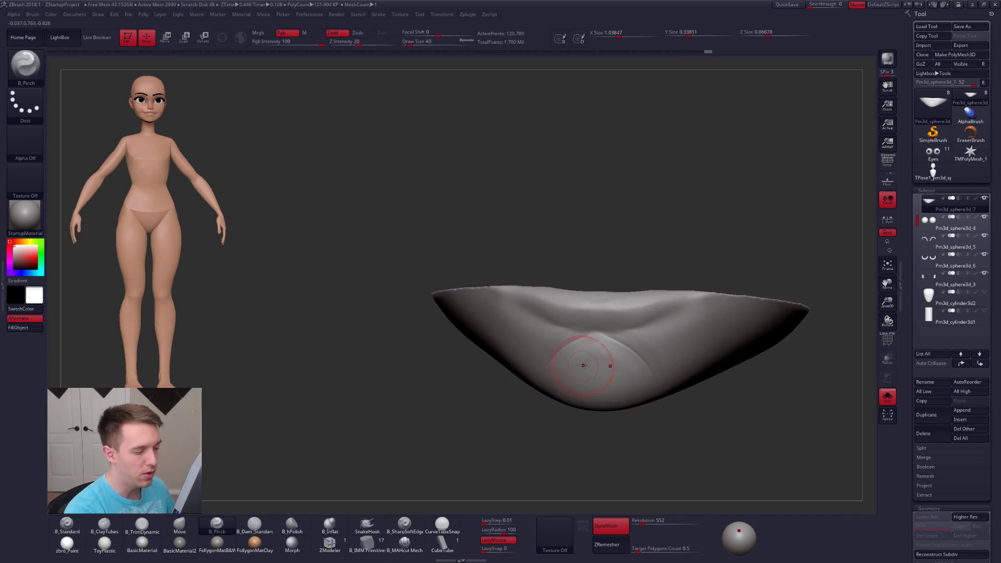
right_click_drag(584, 365, 597, 359)
key("2")
key("space")
mouse_move(587, 345)
left_mouse_down()
mouse_move(599, 347)
mouse_move(577, 400)
mouse_move(589, 385)
left_mouse_up()
mouse_move(637, 391)
right_mouse_down("shift")
mouse_move(606, 385)
mouse_move(566, 404)
mouse_move(581, 365)
right_mouse_up("shift")
mouse_move(596, 374)
left_mouse_down()
mouse_move(659, 337)
mouse_move(677, 368)
mouse_move(652, 369)
left_mouse_up()
- Flatten the forms beside the chin with TrimDynamic at size 43 and compare them against the full head
mouse_move(668, 359)
right_mouse_down()
mouse_move(582, 361)
mouse_move(635, 362)
mouse_move(704, 403)
mouse_move(700, 365)
right_mouse_up()
key("3")
key("shift+s")
mouse_move(699, 400)
right_mouse_down("alt")
mouse_move(662, 381)
mouse_move(600, 393)
mouse_move(683, 399)
mouse_move(649, 412)
mouse_move(634, 404)
mouse_move(659, 396)
right_mouse_up("alt")
right_click_drag(659, 376, 658, 412, "ctrl")
key("space")
left_click_drag(647, 346, 643, 345)
right_click_drag(718, 191, 694, 271, "alt")
key("shift+s")
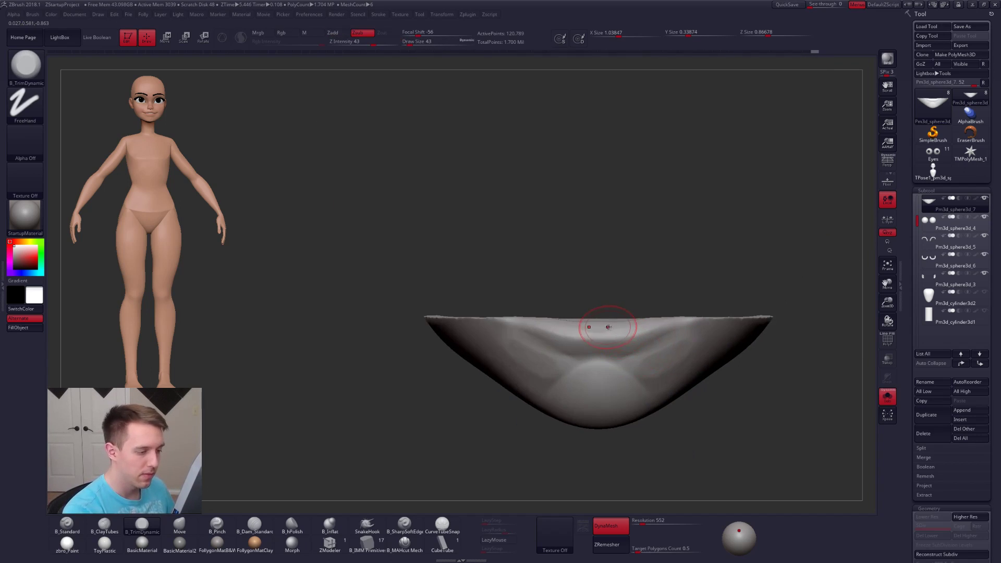
- Adjust the lower lip's shape from the front with the Move brush at size 43
key("b")
key("m")
key("v")
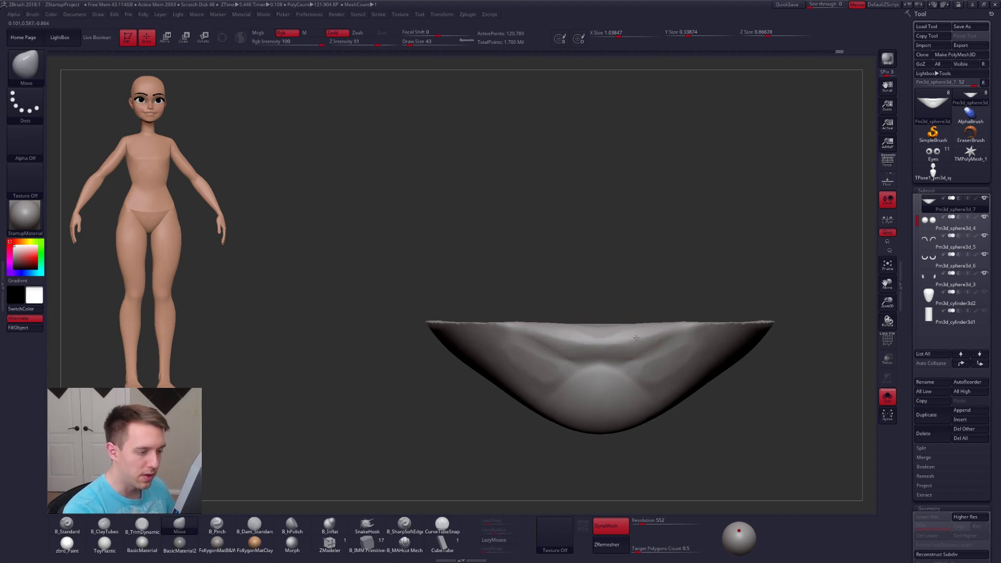
right_click_drag(628, 324, 640, 349, "ctrl")
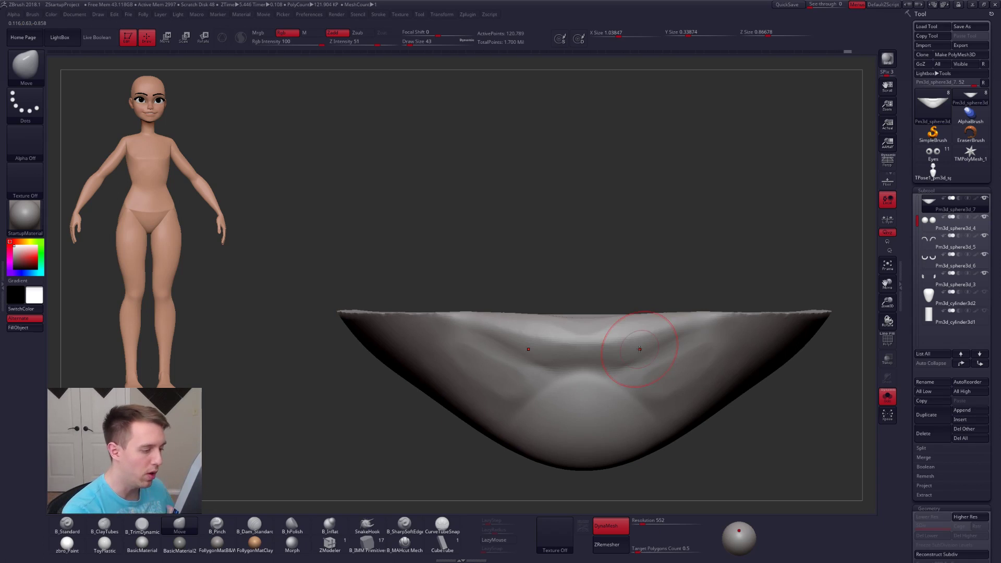
- Subdivide the lower jaw once and tighten the lower lip's edge with the Pinch brush at size 38
key("b")
key("p")
key("i")
right_click_drag(578, 344, 581, 358)
key("ctrl+d")
key("space")
left_click_drag(576, 351, 634, 337)
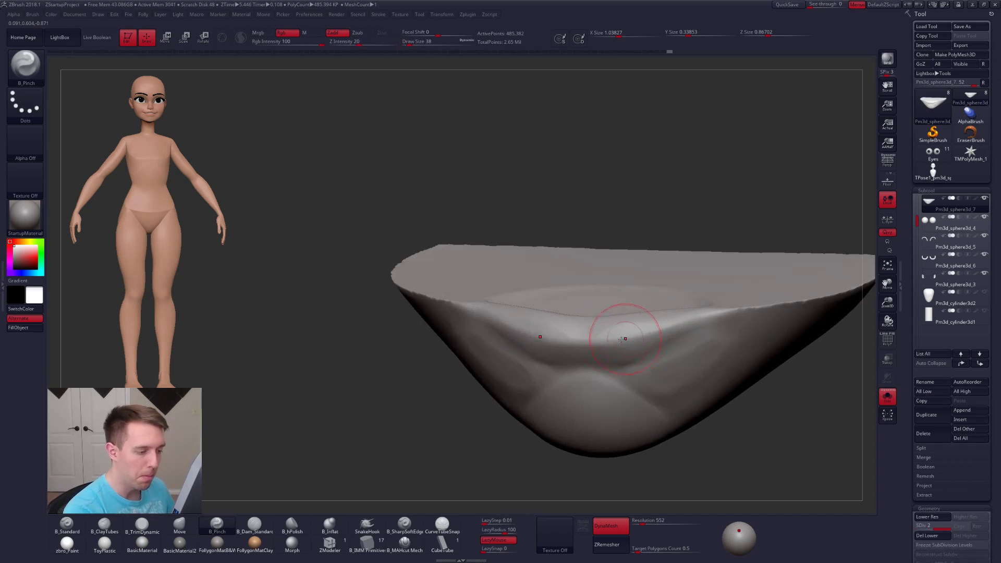
- Pinch the lower lip's upper edge toward the mouth corner and show the full head again
right_click_drag(634, 336, 621, 341)
left_click_drag(699, 315, 707, 313)
mouse_move(677, 329)
right_mouse_down()
mouse_move(722, 295)
mouse_move(660, 328)
right_mouse_up()
key("shift+s")
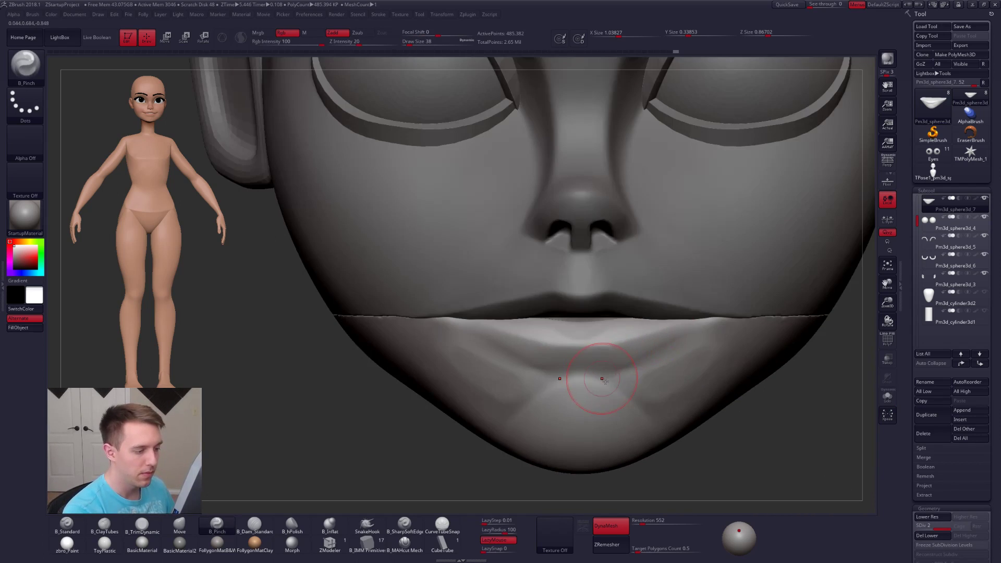
- Isolate the jaw piece, then pinch and flatten the creases beside the chin with the Pinch and TrimDynamic brushes
mouse_move(605, 381)
right_mouse_down("shift")
mouse_move(638, 377)
mouse_move(631, 369)
mouse_move(606, 383)
mouse_move(570, 359)
mouse_move(601, 390)
right_mouse_up("shift")
key("shift+s")
key("4")
key("5")
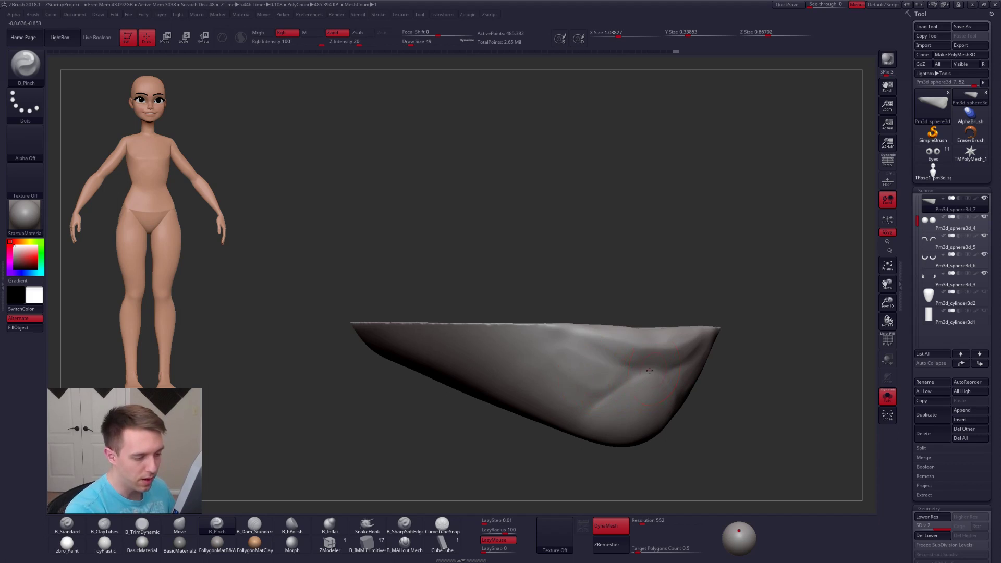
left_click_drag(640, 373, 622, 382)
left_click_drag(566, 433, 566, 432)
key("3")
left_click_drag(610, 369, 600, 386)
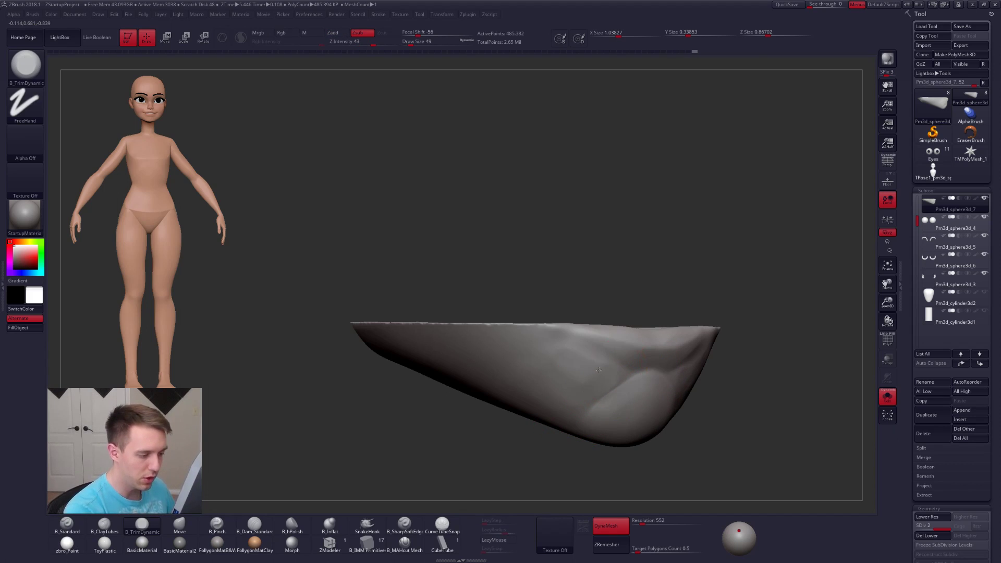
- Smooth the side of the jaw piece, then show all parts and activate the head subtool with the Move brush
mouse_move(564, 383)
right_mouse_down("shift")
mouse_move(647, 398)
mouse_move(642, 372)
right_mouse_up("shift")
key("shift+s")
right_click(642, 371)
key("4")
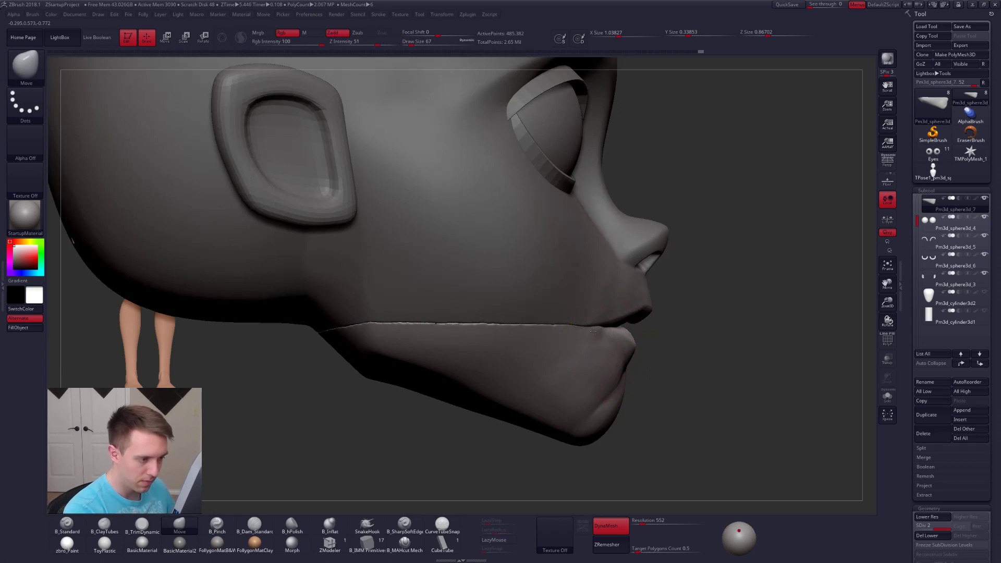
mouse_move(593, 346)
right_mouse_down("alt")
mouse_move(560, 329)
mouse_move(665, 415)
mouse_move(625, 415)
mouse_move(635, 369)
mouse_move(594, 364)
mouse_move(603, 334)
mouse_move(544, 380)
right_mouse_up("alt")
left_click(600, 336, "alt")
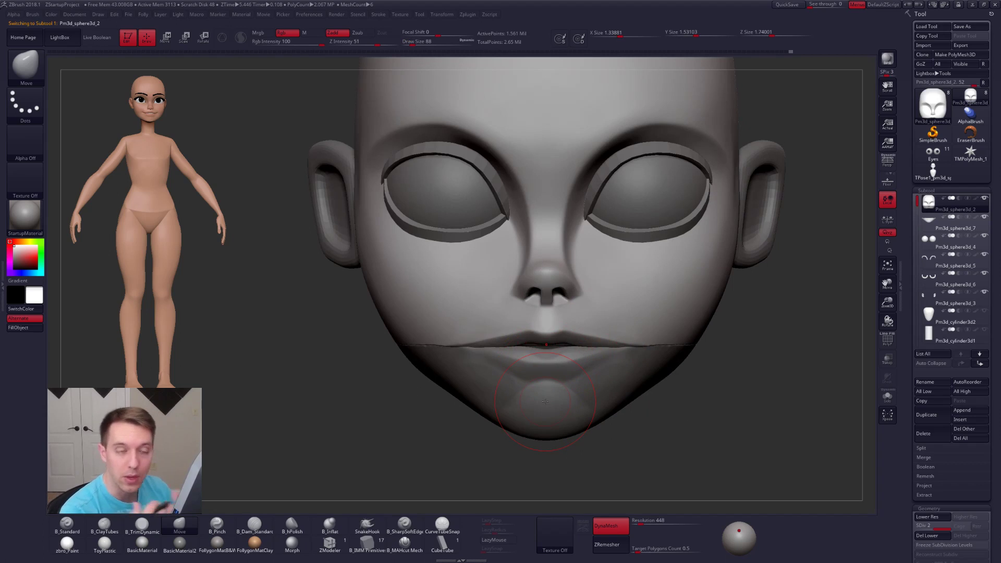
- Try to reshape the jaw piece around the lower lip and chin
mouse_move(588, 389)
right_mouse_down("alt")
mouse_move(578, 380)
mouse_move(606, 353)
right_mouse_up("alt")
left_click(591, 373, "alt")
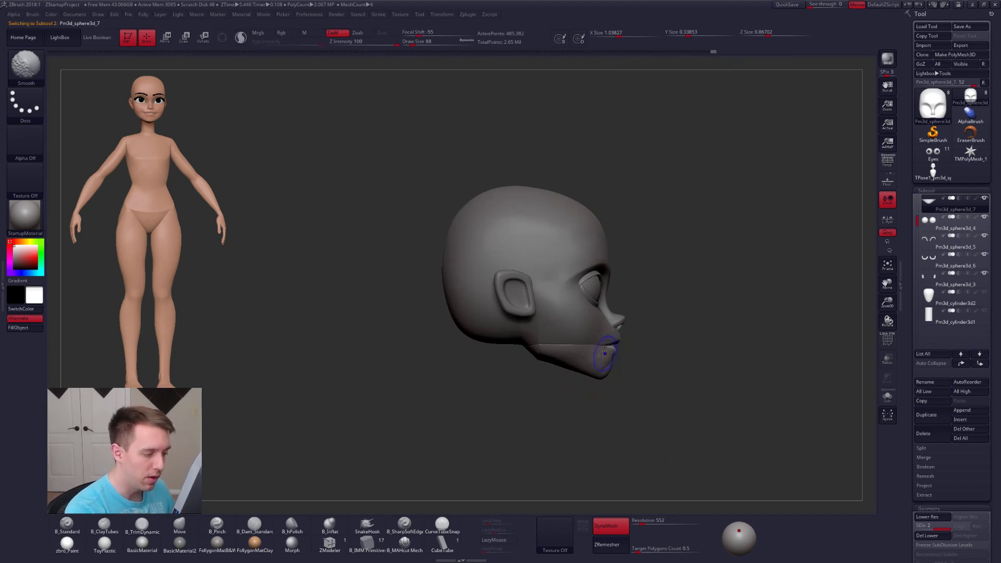
key("alt+s")
mouse_move(598, 332)
left_mouse_down("ctrl+alt+shift")
mouse_move(596, 417)
mouse_move(649, 368)
left_mouse_up("ctrl+alt+shift")
key("alt+s")
mouse_move(603, 414)
right_mouse_down()
mouse_move(558, 409)
mouse_move(579, 330)
mouse_move(603, 418)
mouse_move(615, 355)
mouse_move(564, 420)
right_mouse_up()
key("ctrl+z")
key("ctrl+z")
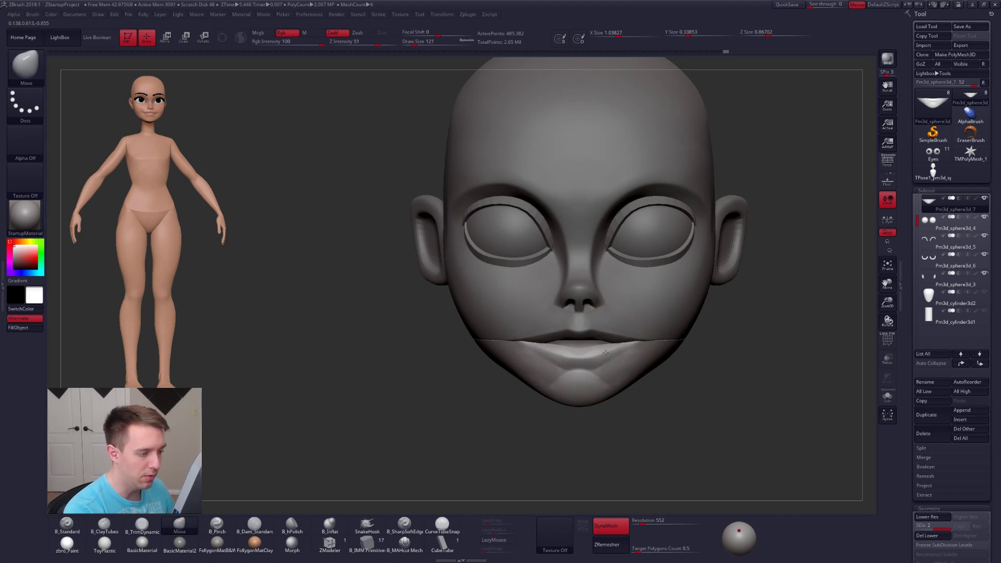
- Activate the head subtool and shape the upper lip with the Move brush, reducing the draw size to 33
left_click(608, 332, "alt")
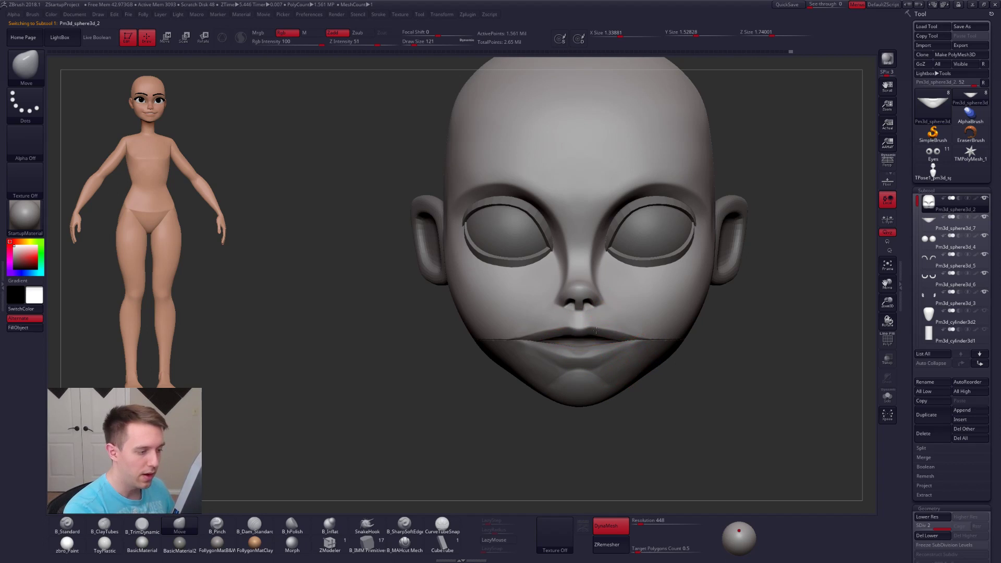
right_click_drag(642, 340, 537, 343)
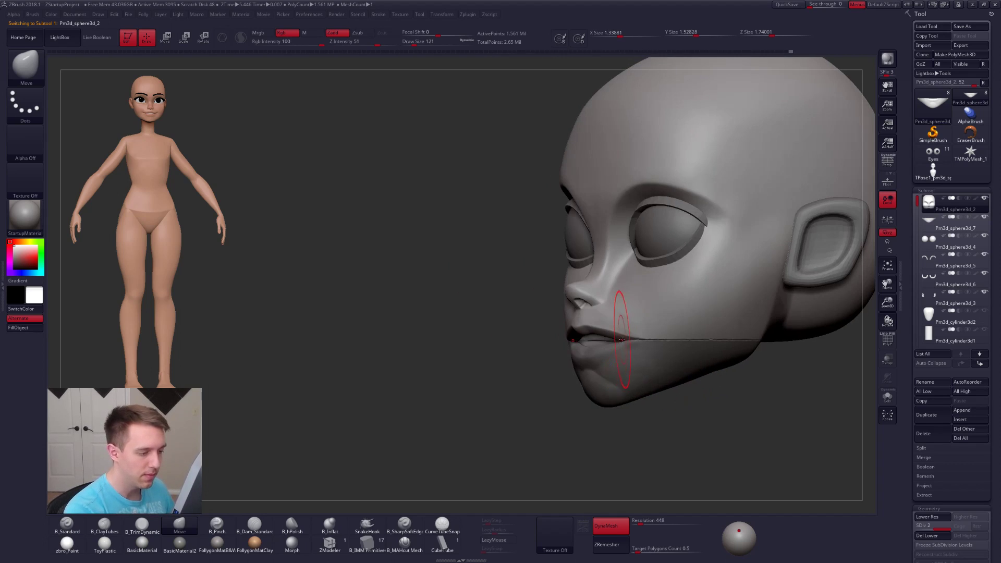
right_click_drag(619, 339, 694, 339)
key("space")
left_click_drag(608, 326, 601, 326)
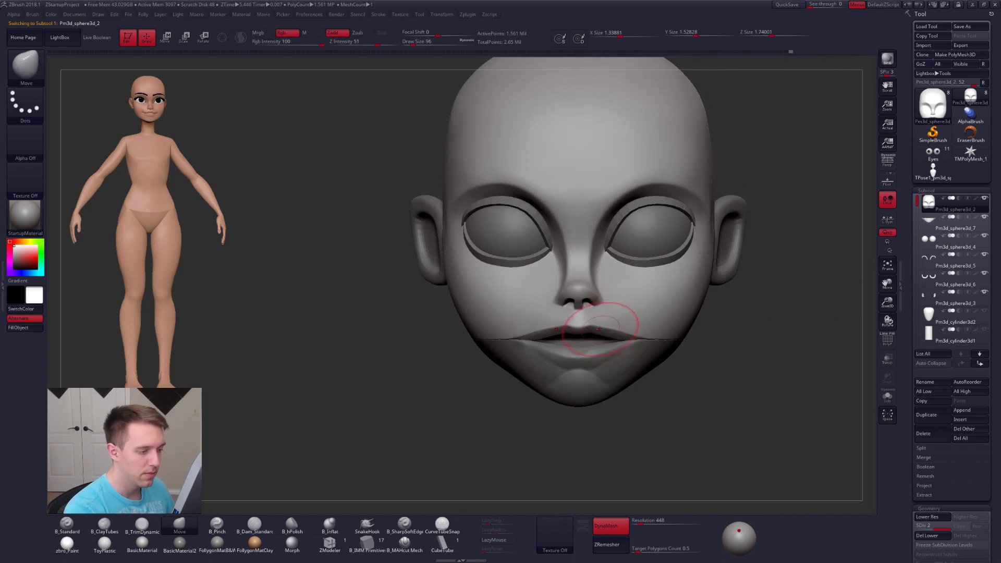
right_click_drag(595, 332, 643, 331, "ctrl")
key("space")
left_click_drag(608, 353, 592, 352)
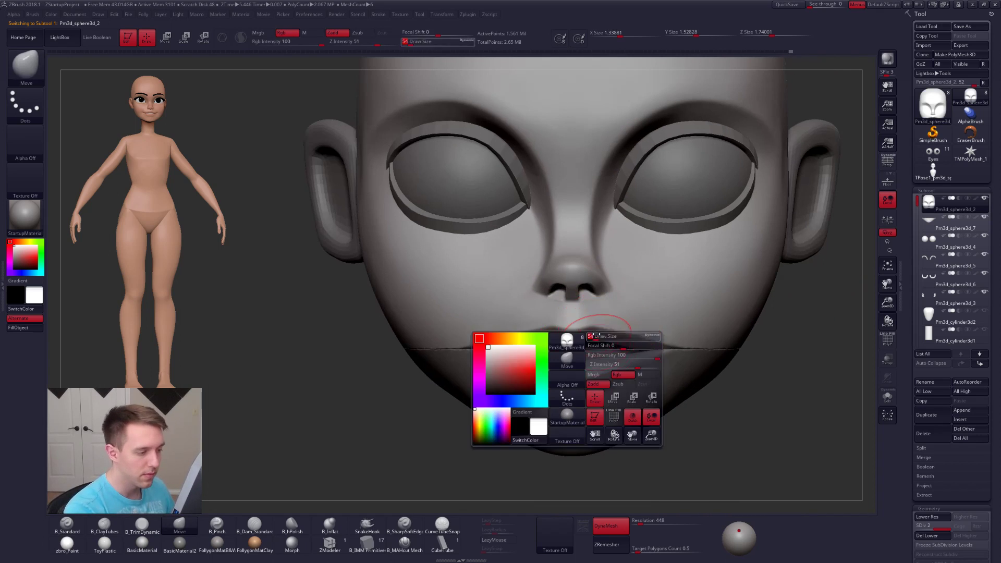
right_click_drag(579, 368, 565, 336)
key("space")
left_click_drag(566, 348, 553, 348)
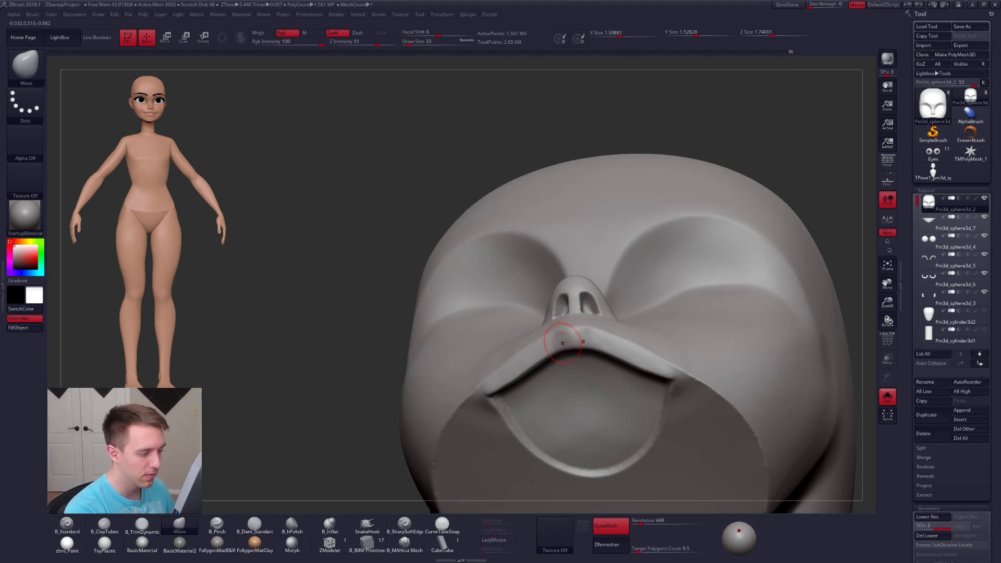
- Flatten and smooth the upper lip from below with the TrimDynamic and Smooth brushes
right_click_drag(570, 336, 592, 329)
key("3")
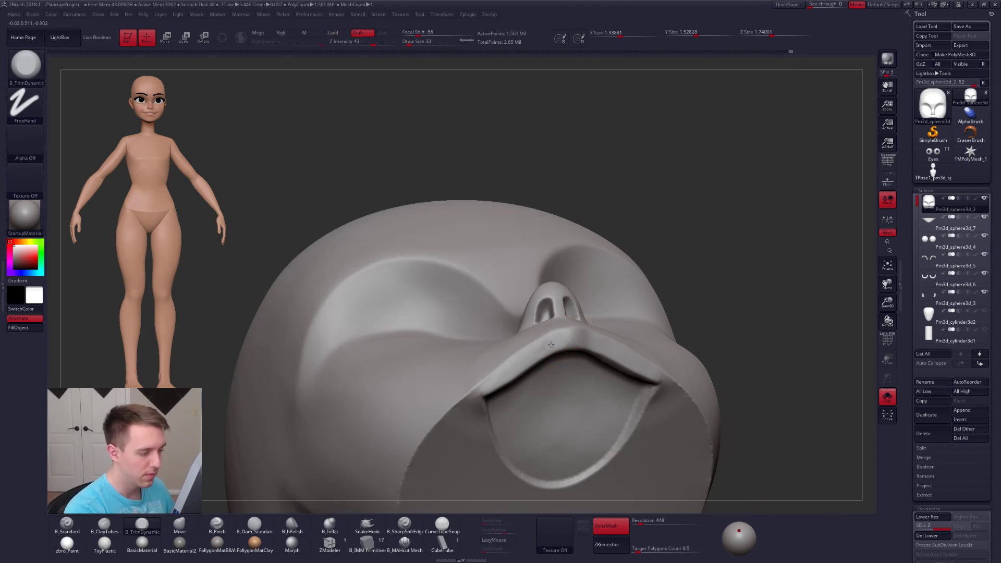
key("space")
left_click_drag(576, 342, 583, 342)
right_click_drag(545, 353, 549, 349, "shift")
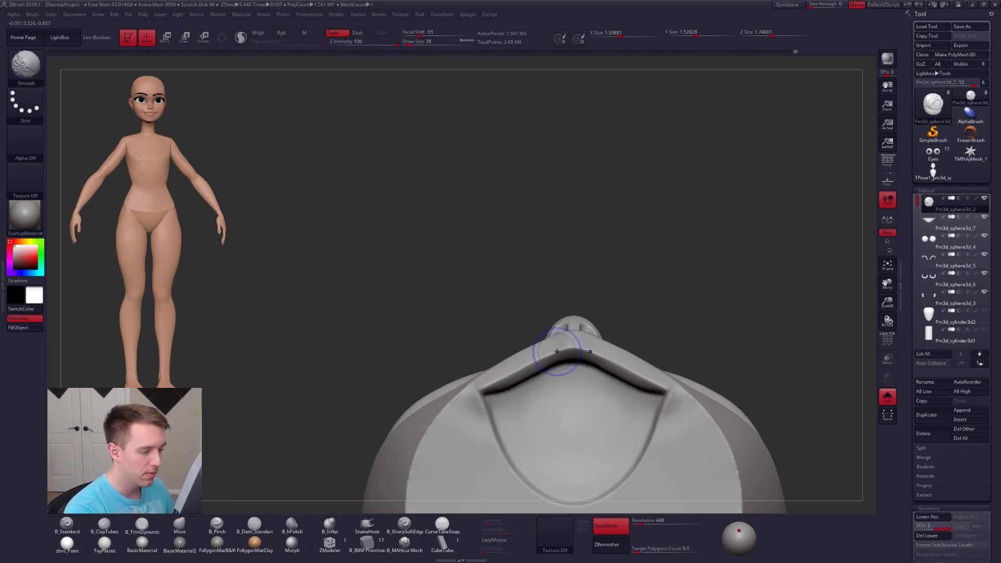
key("space")
left_click_drag(548, 348, 559, 348)
- Mask the central face around the nose and upper lip with a lasso and soften the mask's edge
right_click_drag(506, 359, 481, 381)
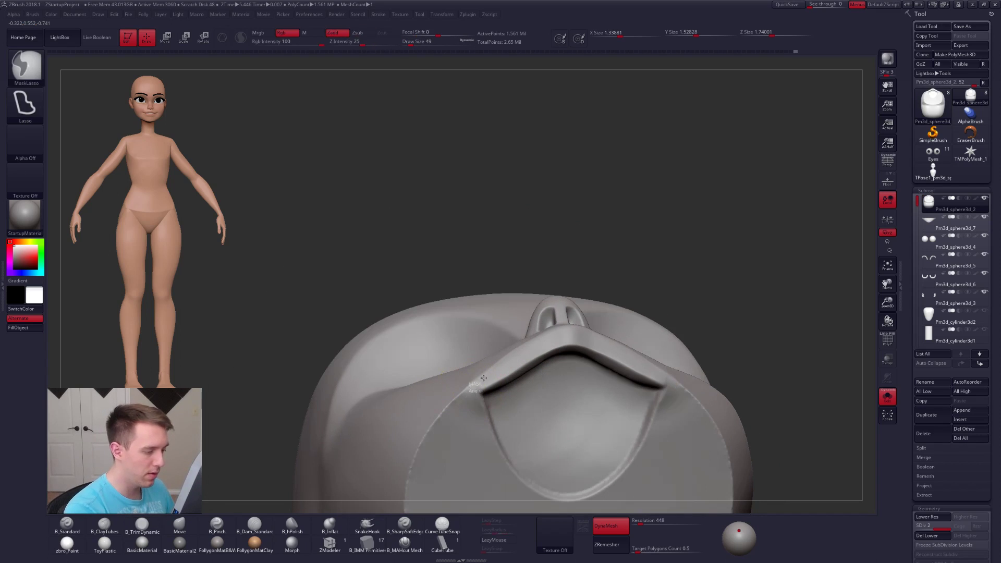
mouse_move(576, 336)
left_mouse_down("ctrl")
mouse_move(386, 261)
mouse_move(389, 271)
left_mouse_up("ctrl")
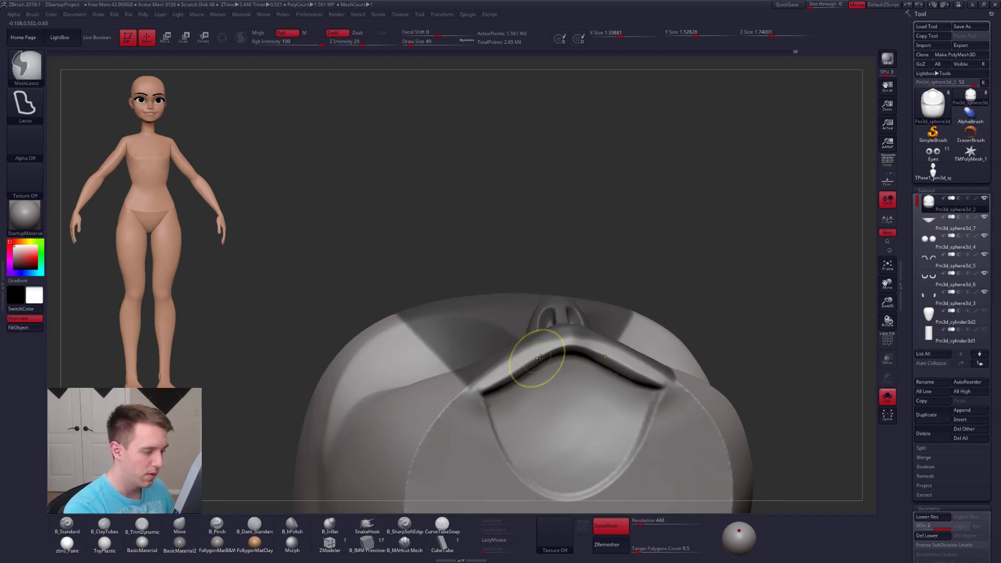
left_click(551, 340, "ctrl")
key("space")
mouse_move(545, 349)
left_mouse_down()
mouse_move(570, 346)
mouse_move(535, 354)
left_mouse_up()
left_click(603, 277, "ctrl")
left_click(630, 284, "ctrl")
- Adjust the upper lip toward the mouth corners with the Move brush at draw size 61, and centre the light on the face
key("space")
mouse_move(534, 354)
right_mouse_down()
mouse_move(546, 417)
mouse_move(573, 362)
right_mouse_up()
key("space")
left_click_drag(574, 362, 566, 361)
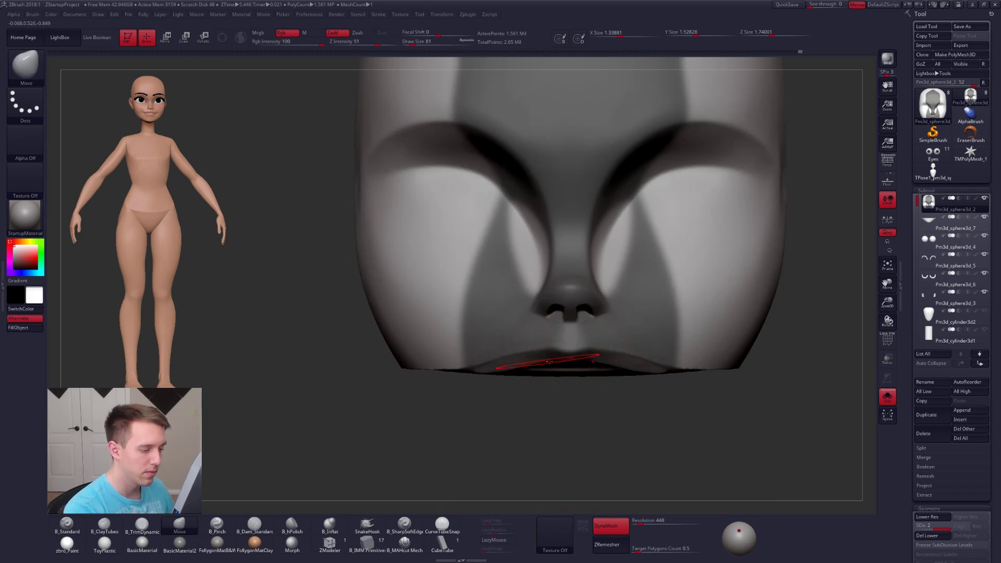
left_click(740, 537)
key("shift+s")
key("space")
left_click_drag(534, 373, 512, 366)
right_click_drag(516, 372, 524, 372)
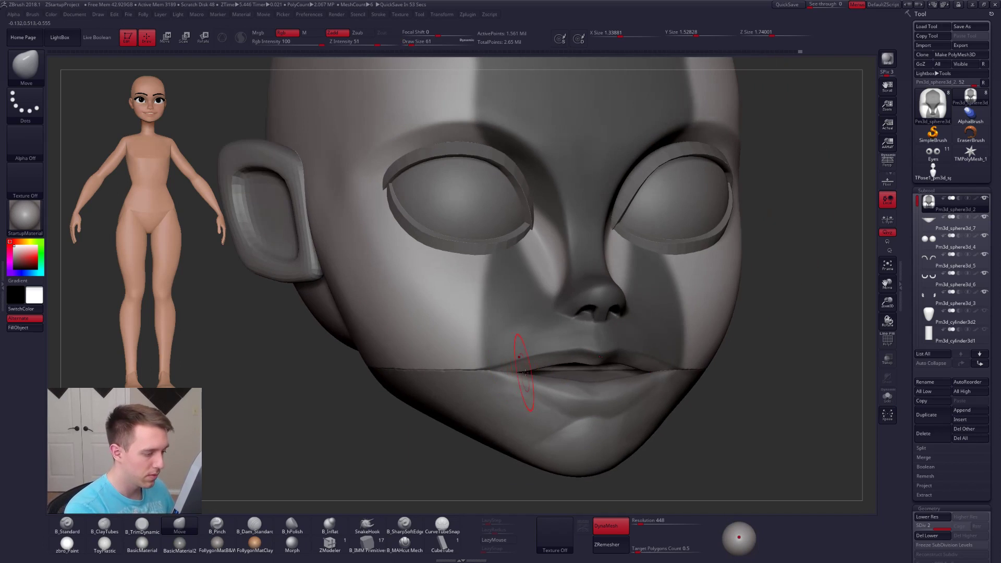
- Save the project and dismiss the error dialogs
key("ctrl+s")
left_click(564, 306)
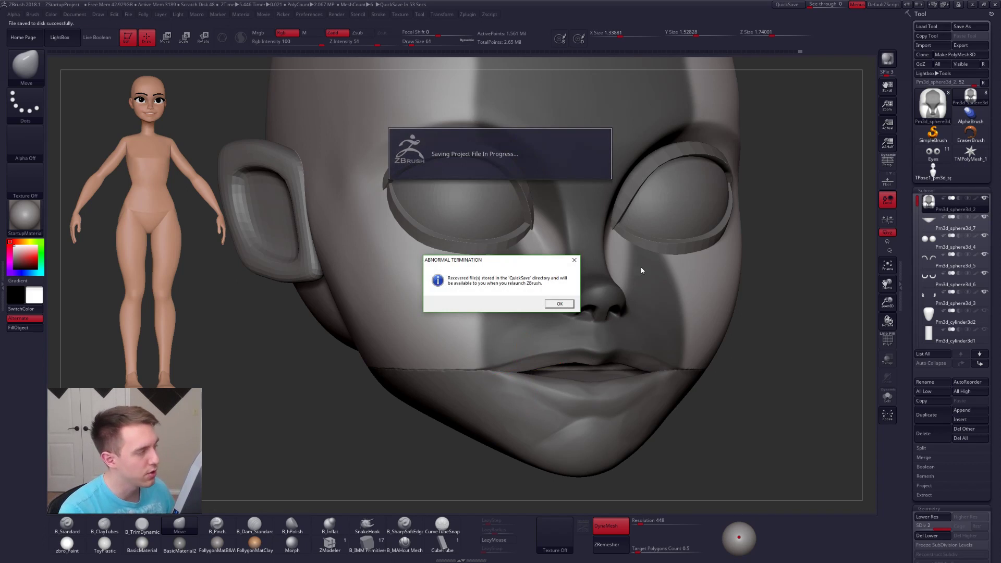
left_click(560, 304)
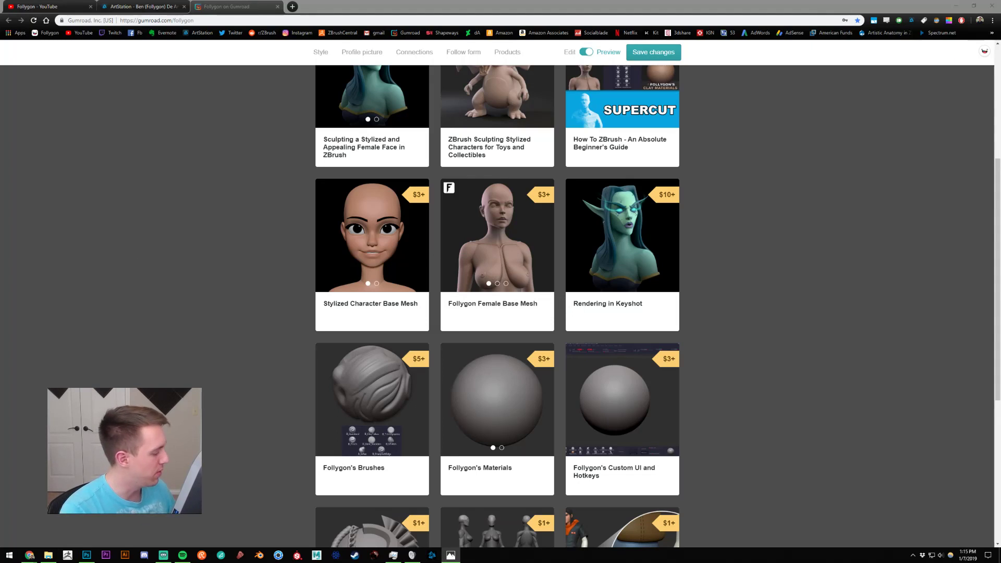
- Relaunch ZBrush and load Recovered_Tool.ZTL from the QuickSave files
left_click(66, 555)
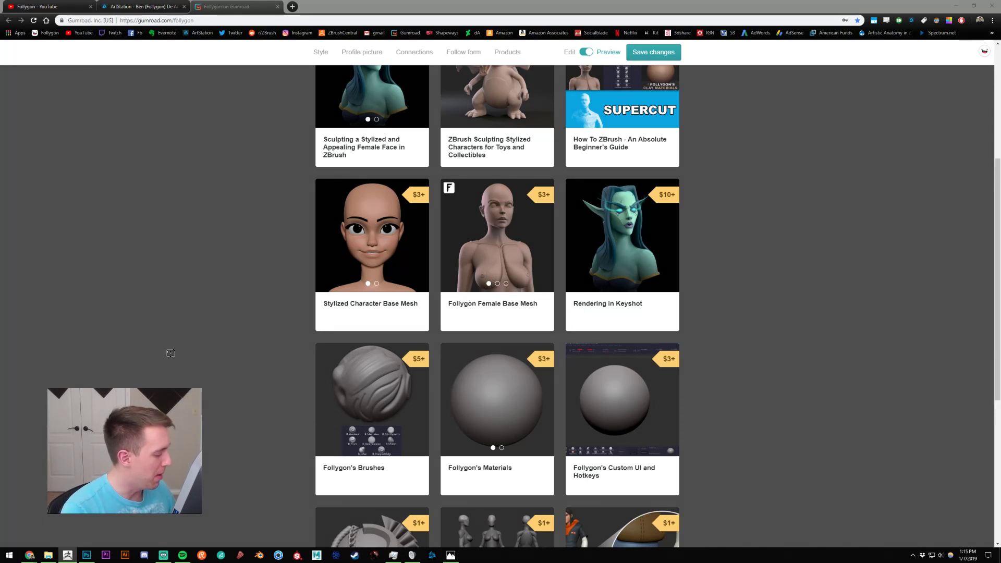
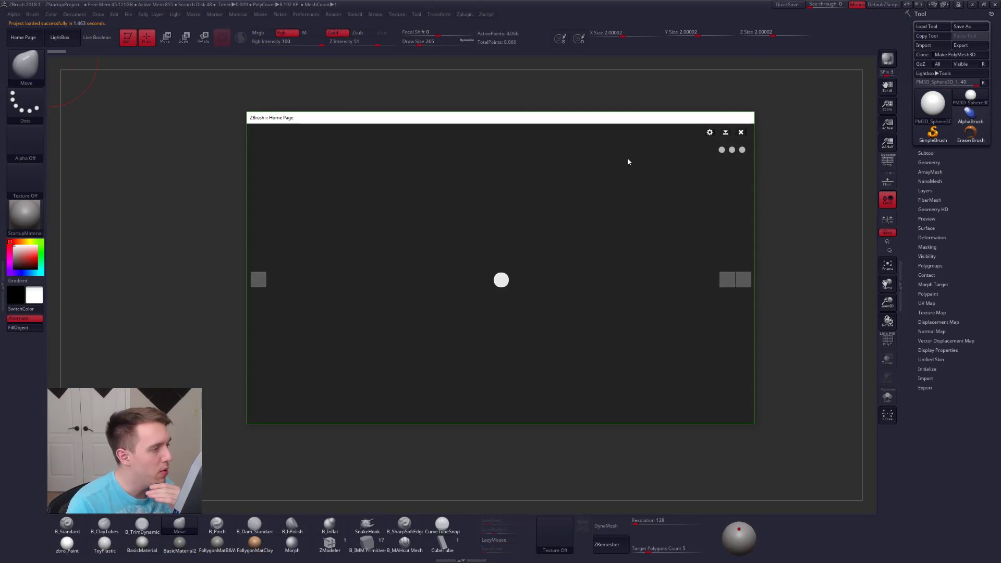
left_click(741, 131)
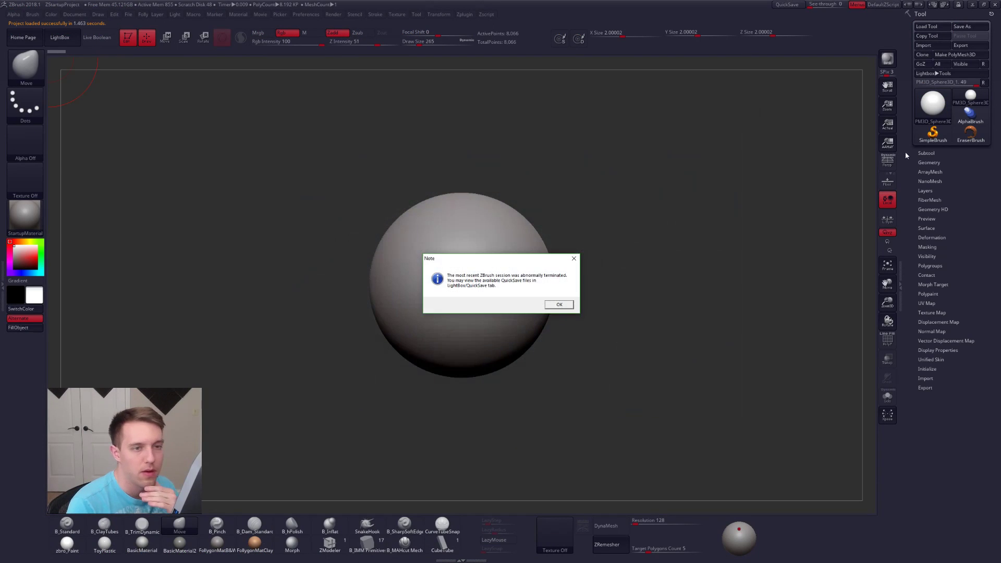
left_click(559, 304)
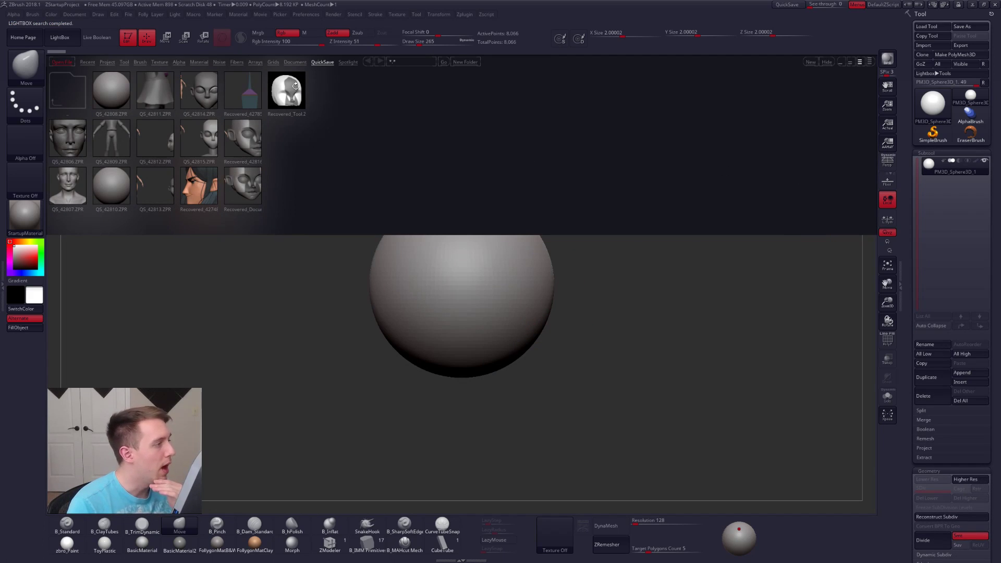
double_click(305, 92)
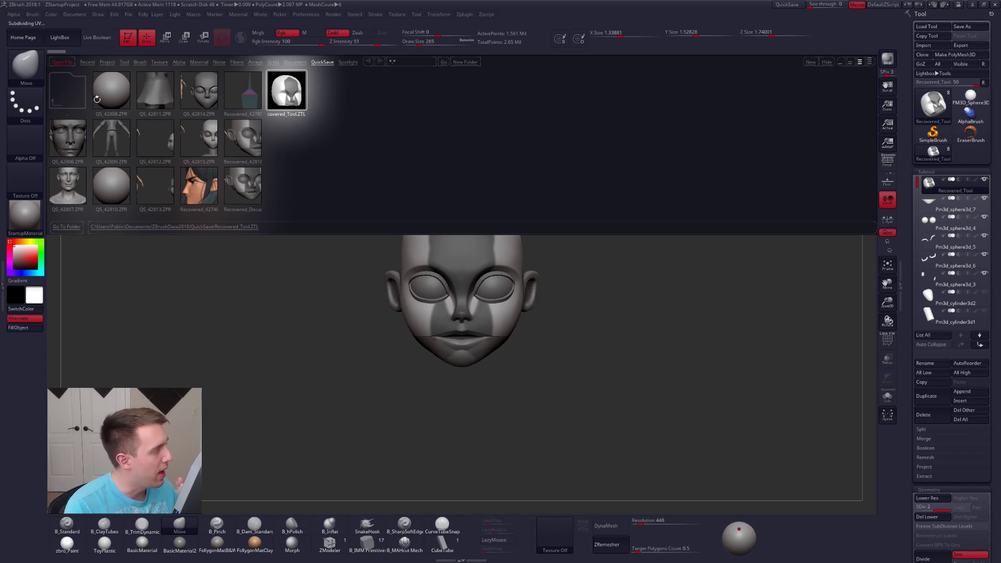
left_click(59, 37)
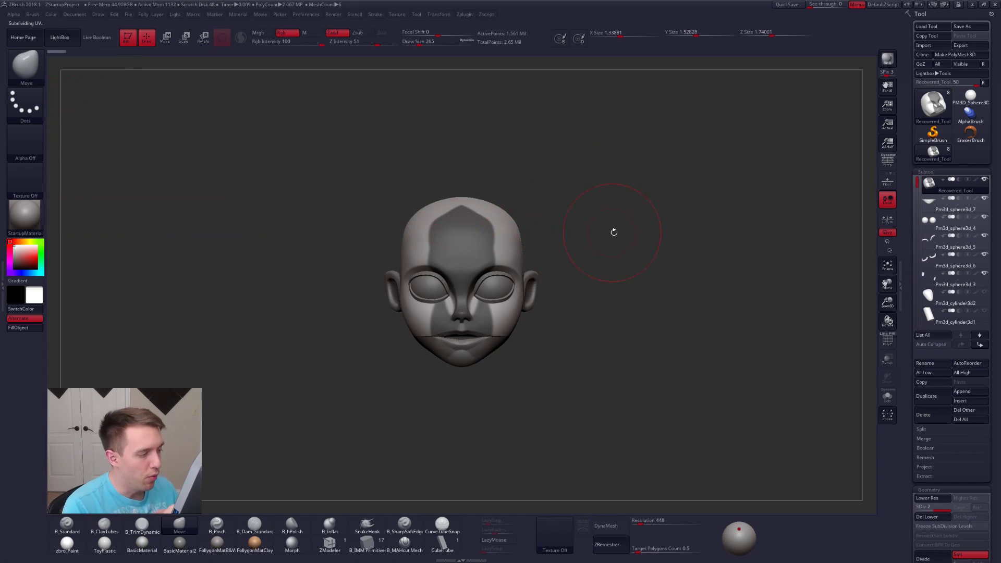
- Set the draw size to 130 and make MaskLasso the active masking brush
mouse_move(483, 322)
right_mouse_down("alt")
mouse_move(631, 314)
mouse_move(746, 326)
mouse_move(592, 341)
mouse_move(594, 391)
right_mouse_up("alt")
key("space")
left_click_drag(608, 340, 601, 340)
mouse_move(601, 340)
right_mouse_down()
mouse_move(628, 327)
mouse_move(581, 282)
mouse_move(579, 301)
right_mouse_up()
left_click_drag(579, 301, 468, 317, "ctrl")
key("space")
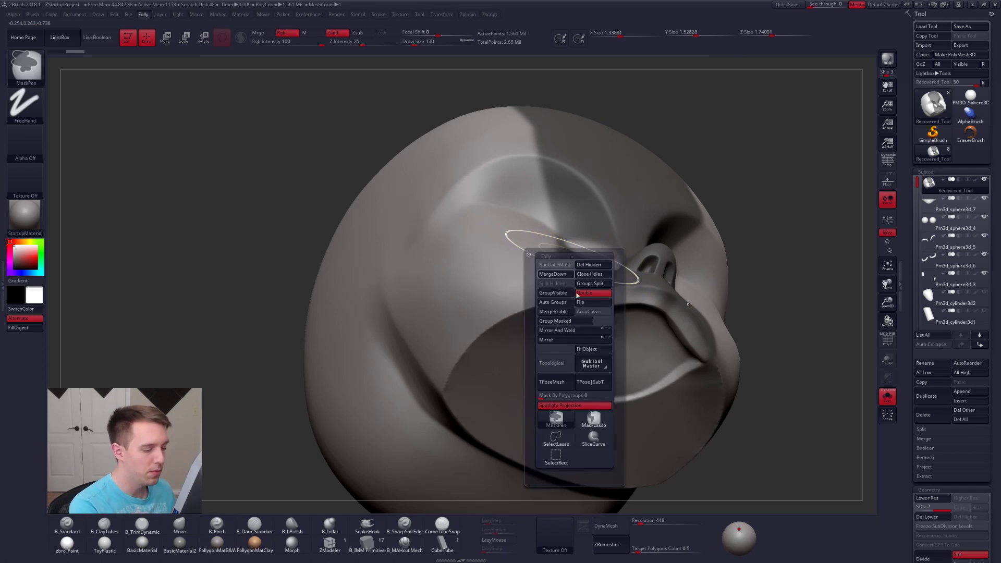
left_click(598, 419)
left_click(576, 423)
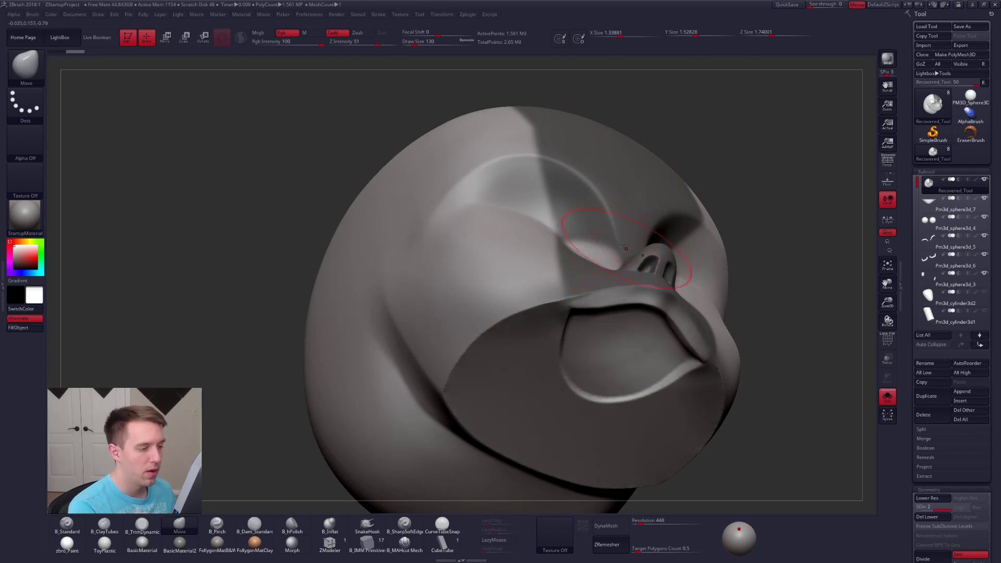
- Extend the head's mask with a lasso over the front of the face above the mouth and soften its edge
mouse_move(595, 289)
left_mouse_down("ctrl")
mouse_move(709, 108)
mouse_move(750, 143)
left_mouse_up("ctrl")
mouse_move(634, 282)
right_mouse_down()
mouse_move(602, 345)
mouse_move(538, 301)
mouse_move(599, 294)
right_mouse_up()
mouse_move(572, 305)
left_mouse_down("ctrl")
mouse_move(600, 293)
mouse_move(474, 255)
mouse_move(572, 308)
left_mouse_up("ctrl")
mouse_move(572, 307)
right_mouse_down()
mouse_move(625, 329)
mouse_move(586, 324)
mouse_move(583, 307)
right_mouse_up()
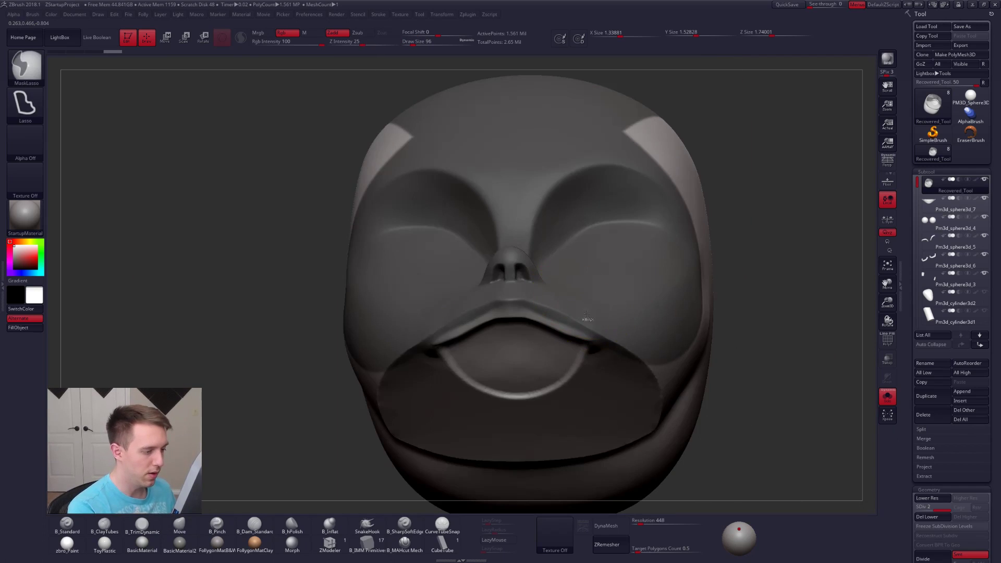
left_click(584, 313, "ctrl")
- Reshape the underside of the upper lip near the mouth corner with the Move brush at draw size 96, and centre the light
right_click_drag(394, 322, 543, 304, "alt")
key("space")
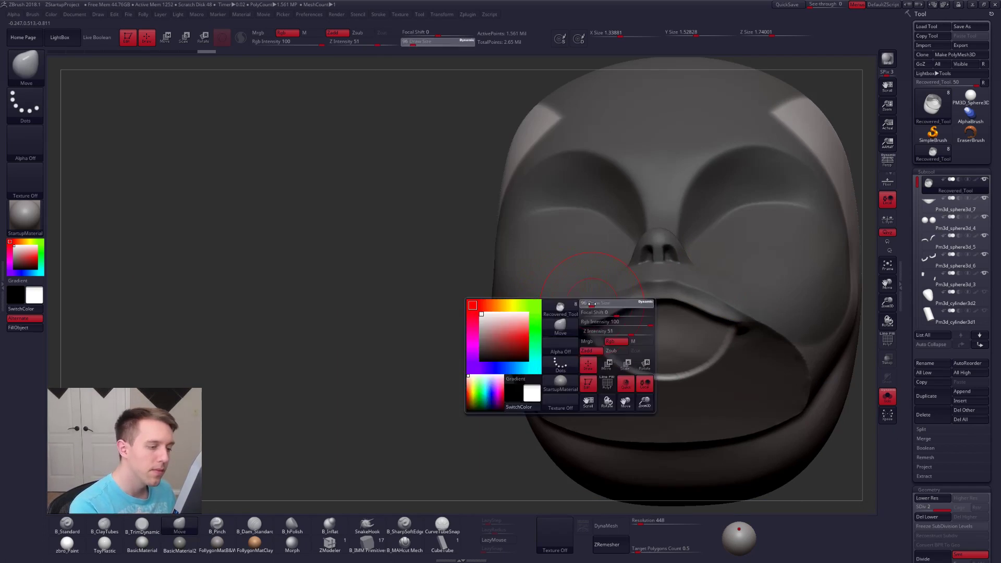
right_click_drag(568, 339, 615, 316)
left_click_drag(612, 313, 597, 313)
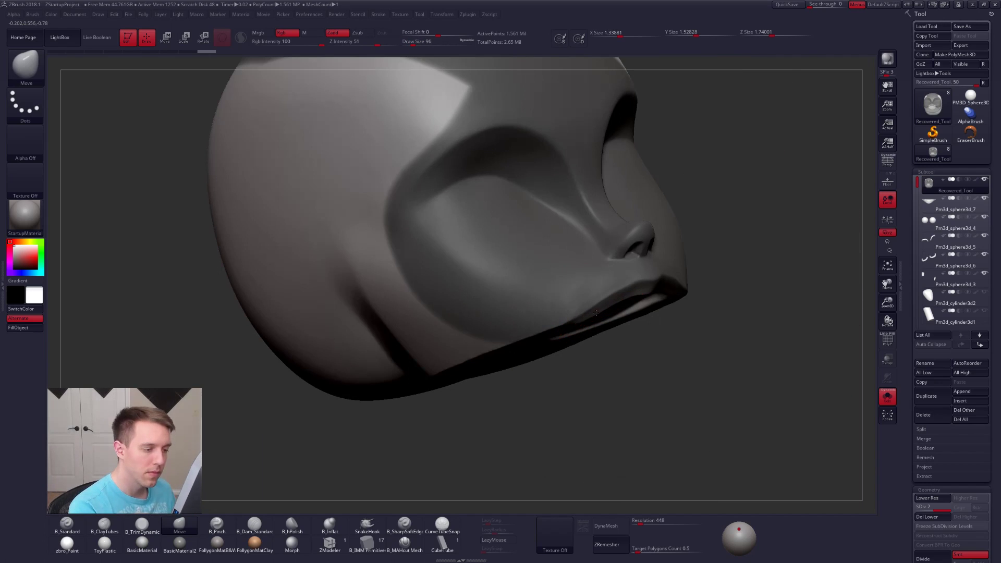
left_click_drag(739, 529, 739, 536)
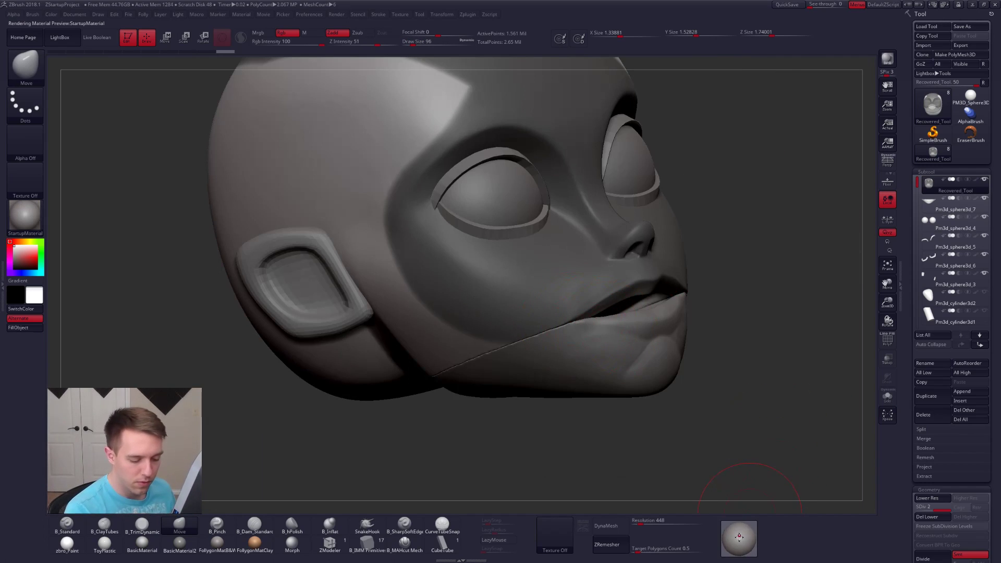
- Refine the upper lip's corners with the Move brush at draw size 68 and clear the face mask
right_click_drag(752, 365, 586, 324, "shift")
key("space")
left_click_drag(592, 325, 590, 326)
right_click_drag(776, 385, 710, 376, "alt")
left_click_drag(710, 376, 704, 372, "ctrl")
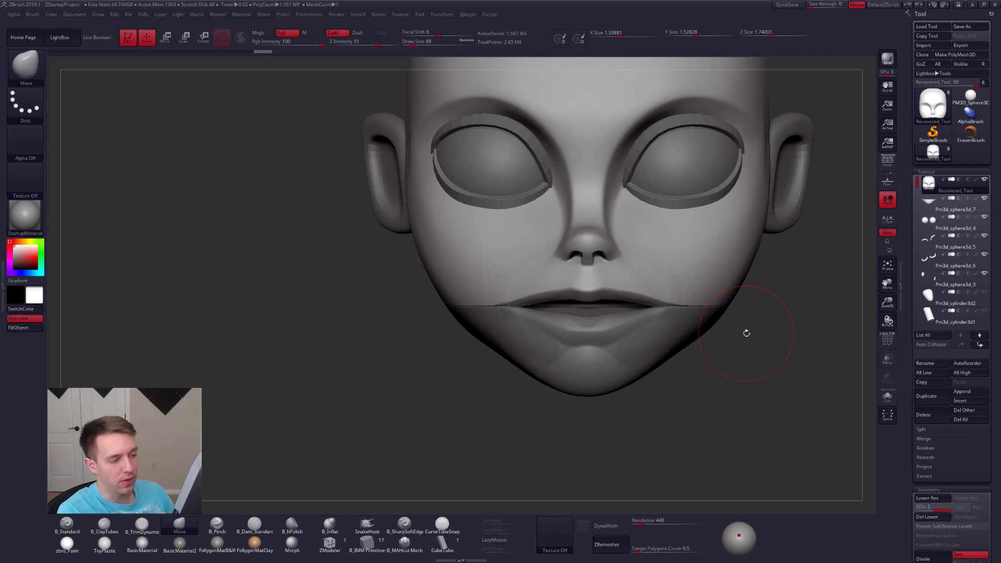
- Activate the jaw piece and push the lower lip's sides upward with the Move brush at draw size 74
left_click(632, 350, "alt")
key("space")
left_click(636, 353)
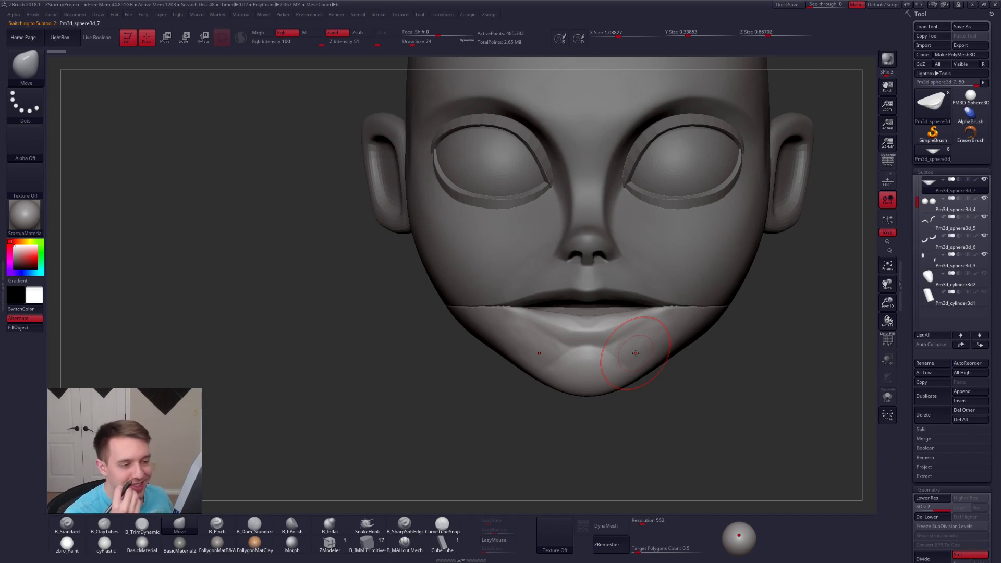
left_click_drag(636, 354, 633, 323)
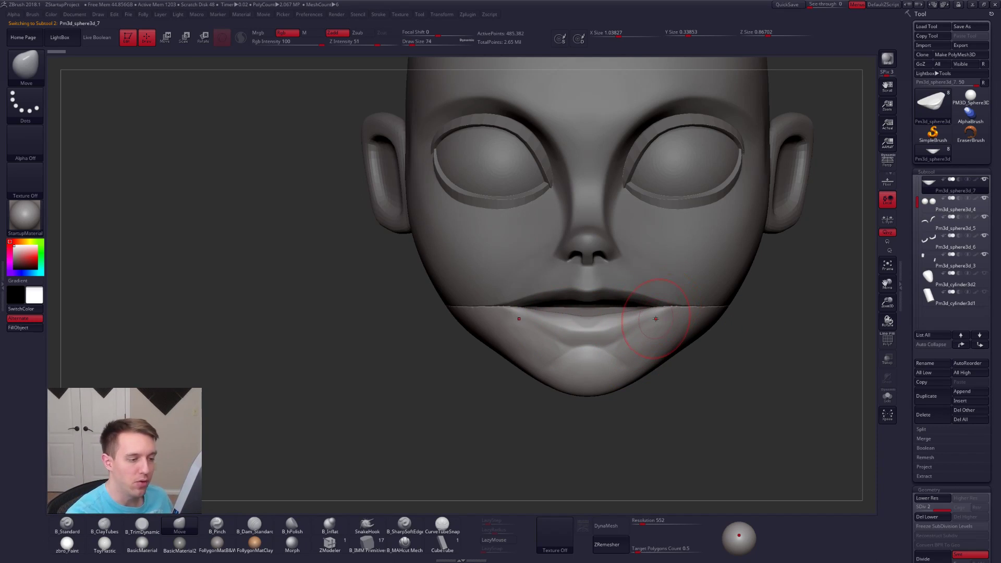
- Adjust the lower lip's profile and mouth corner from the side with the Move brush at draw size 68
key("space")
left_click_drag(677, 314, 672, 315)
mouse_move(741, 318)
left_mouse_down()
mouse_move(764, 319)
mouse_move(651, 324)
left_mouse_up()
right_click_drag(651, 324, 633, 371)
key("space")
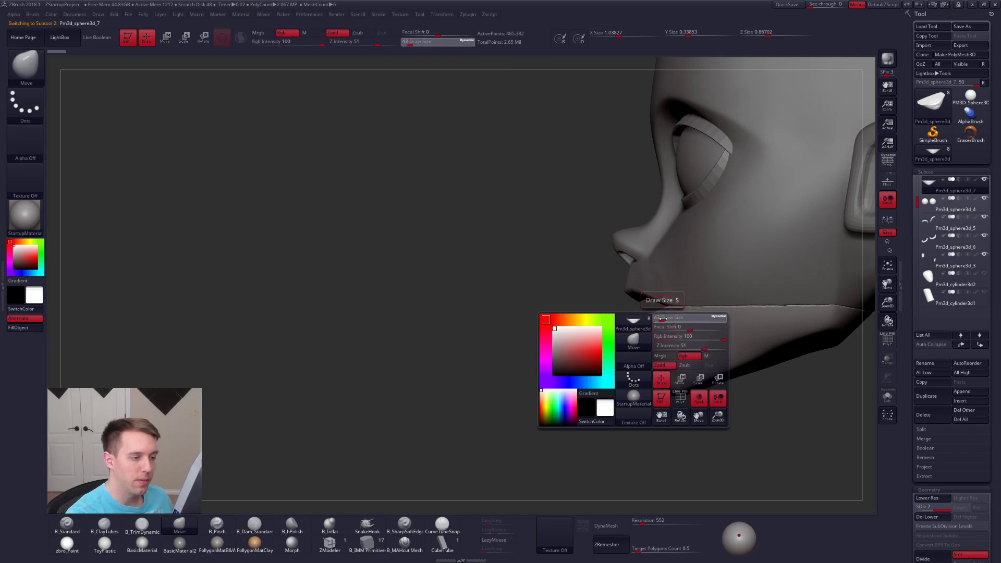
left_click_drag(678, 317, 683, 318)
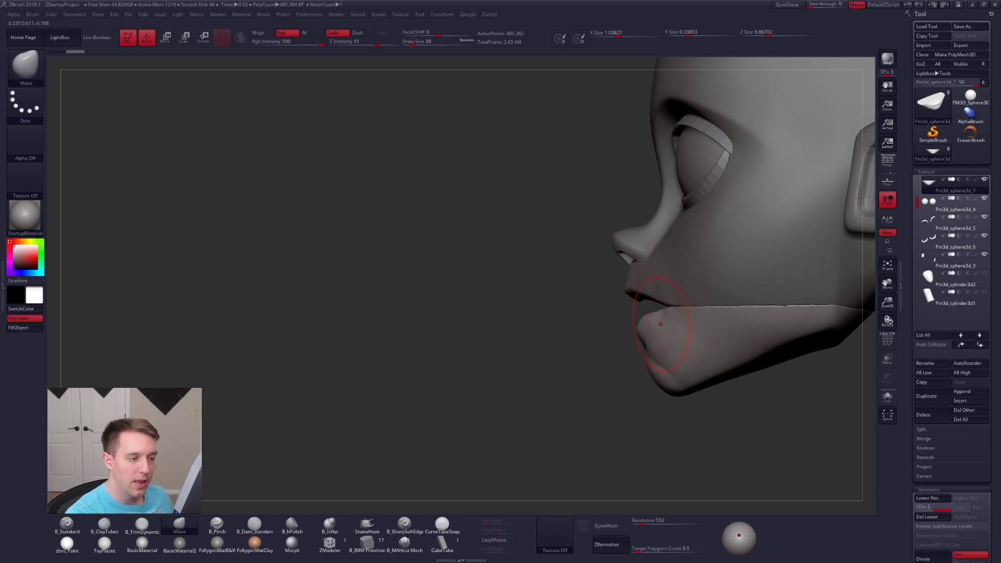
right_click_drag(676, 313, 658, 324)
- Refine the lower edge of the lower lip with the Move brush at draw size 43
key("space")
left_click_drag(658, 324, 647, 324)
right_click_drag(647, 324, 630, 330)
left_click_drag(599, 325, 617, 339)
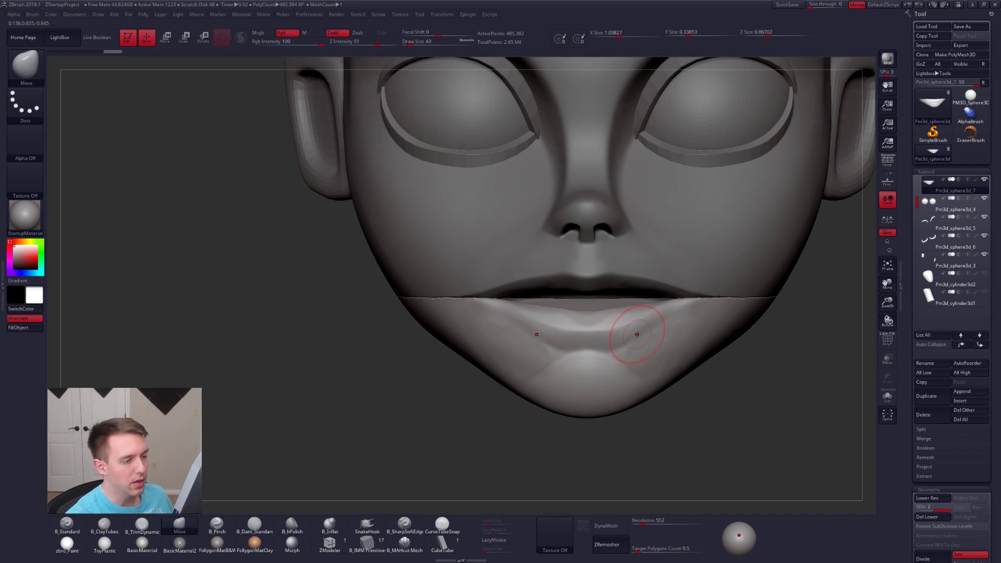
- Isolate the jaw piece, mask everything outside the lower lip area with a lasso, and soften the mask edge
key("alt+s")
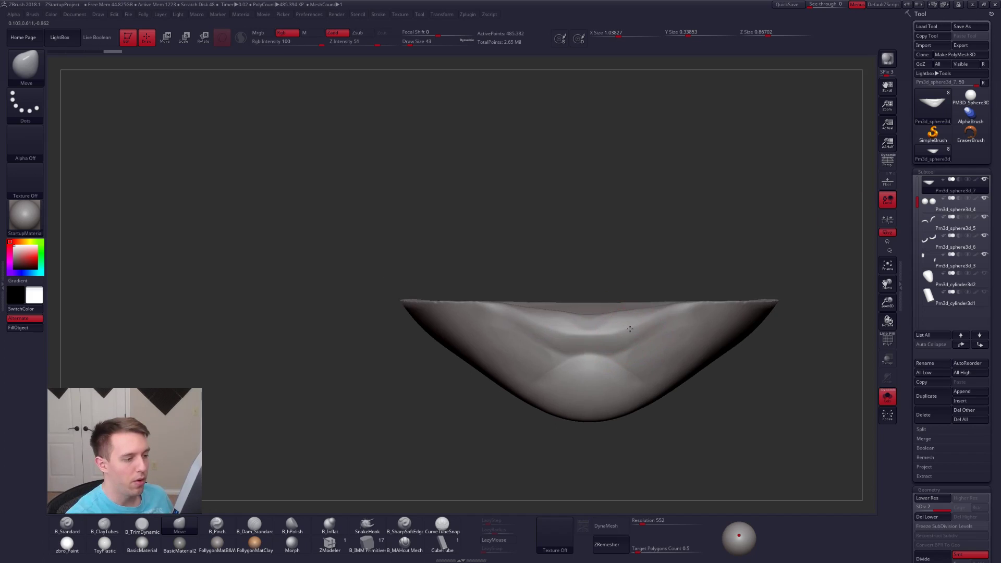
right_click_drag(628, 328, 649, 322, "ctrl")
mouse_move(707, 287)
left_mouse_down("ctrl")
mouse_move(673, 305)
mouse_move(592, 290)
mouse_move(537, 244)
mouse_move(648, 301)
left_mouse_up("ctrl")
left_click(670, 285, "ctrl")
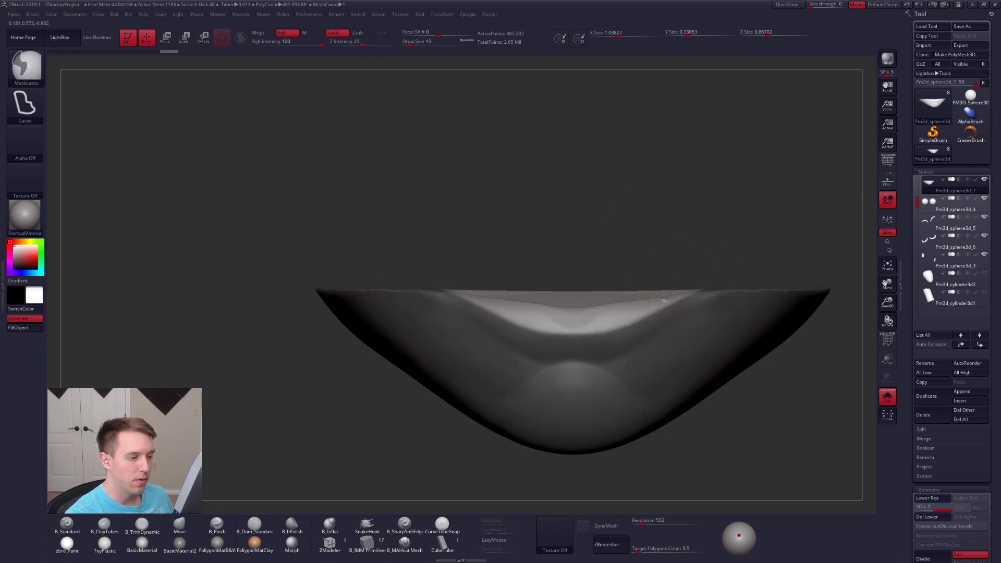
- Shape the middle of the lower lip's upper edge with the Move brush at draw size 61
key("b")
key("m")
key("v")
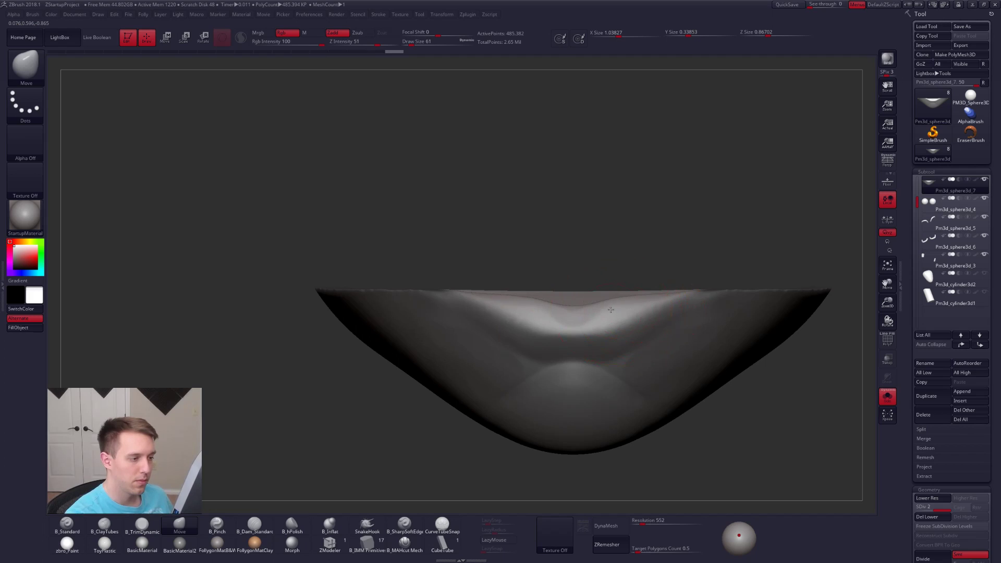
key("space")
right_click_drag(603, 310, 586, 384)
key("space")
left_click_drag(588, 325, 556, 324)
- Build up the middle of the lower lip with the ClayTubes brush at Z intensity 20 and smooth the strokes
key("b")
key("c")
key("t")
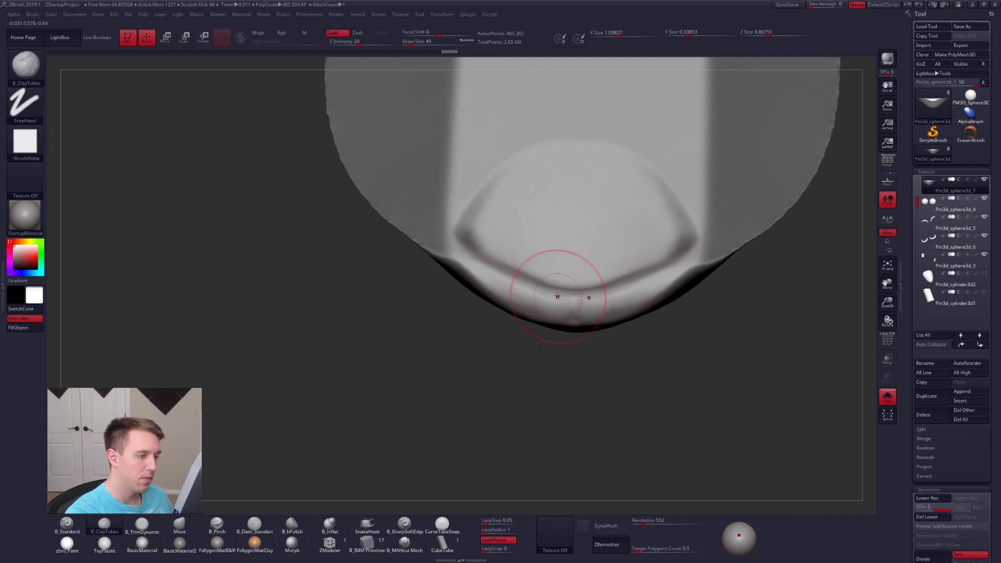
right_click_drag(556, 309, 592, 283, "shift")
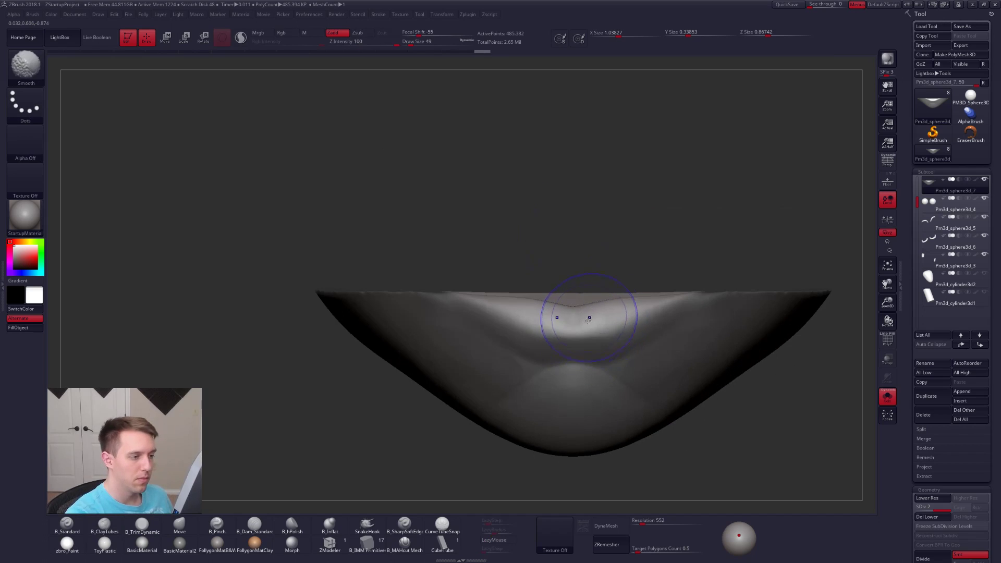
right_click_drag(589, 318, 560, 341)
left_click_drag(557, 307, 553, 333)
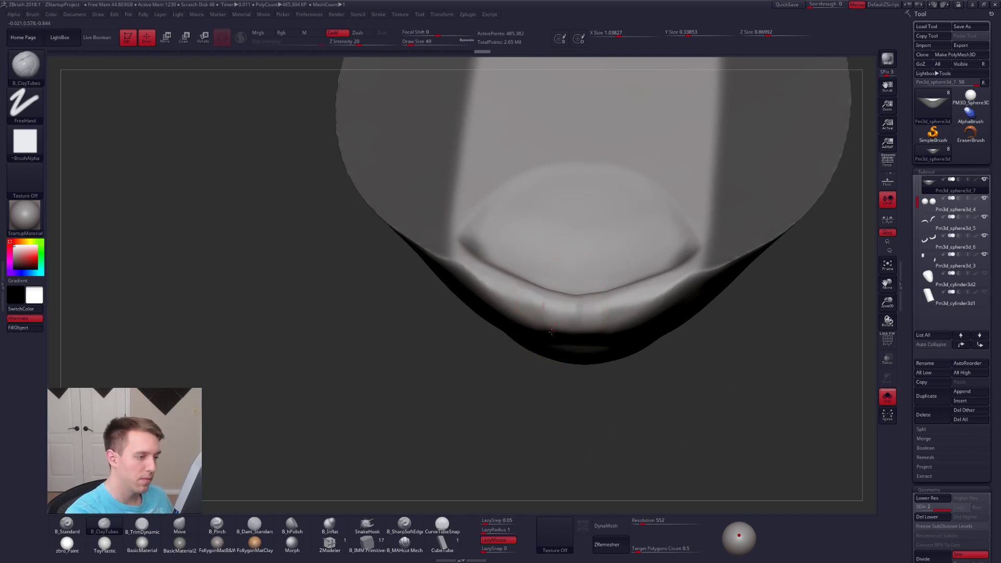
right_click_drag(514, 277, 577, 313, "shift")
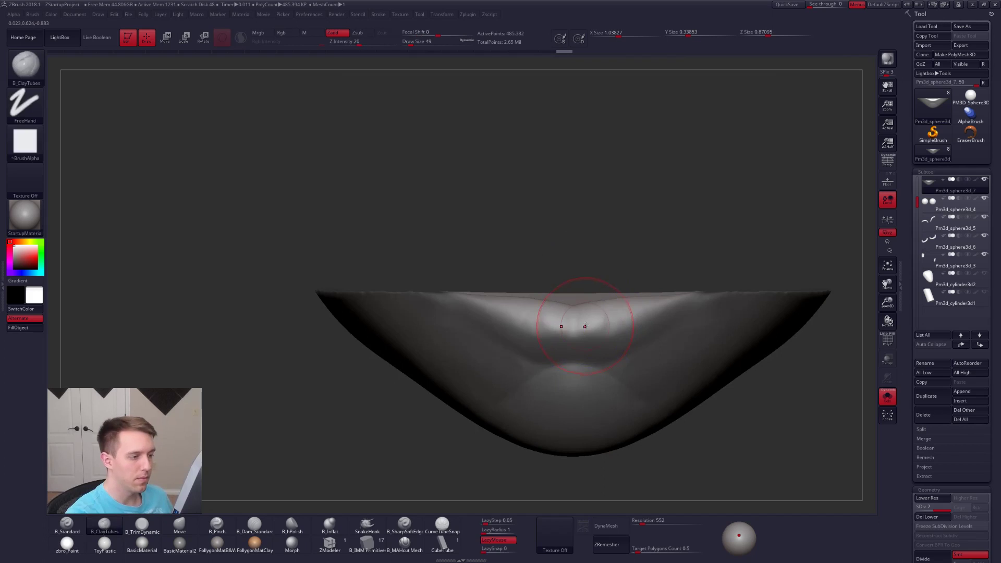
- Clear the jaw mask, tighten the crease under the lower lip with the Pinch brush at draw size 33, and redisplay the whole head
right_click(610, 318, "ctrl")
left_click_drag(722, 214, 746, 230, "ctrl")
key("5")
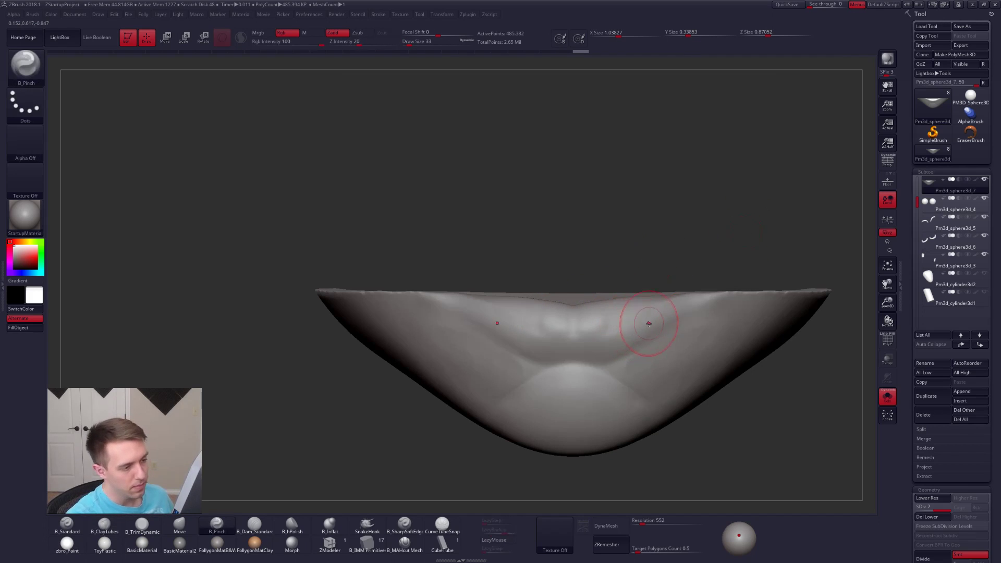
right_click_drag(648, 322, 674, 309)
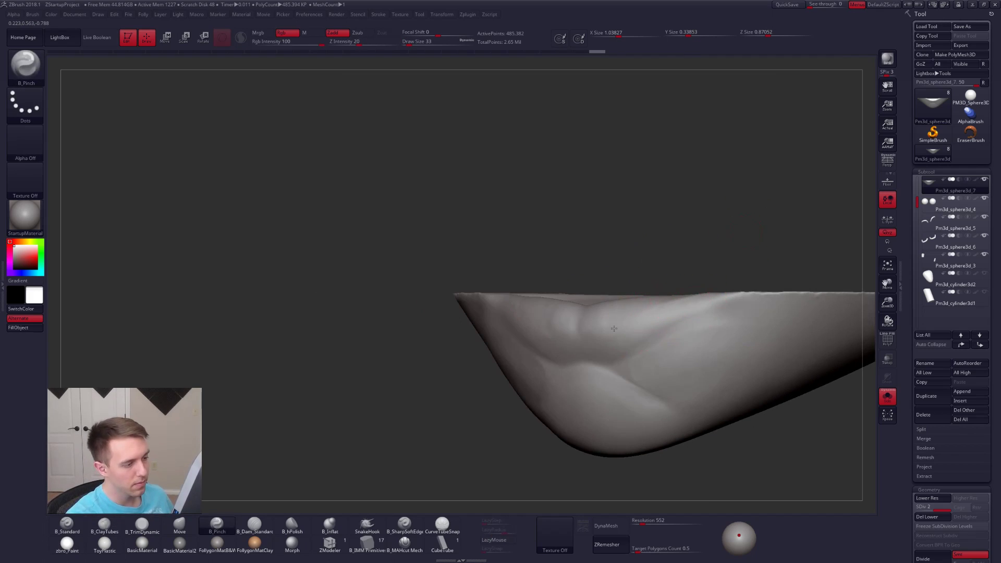
right_click_drag(617, 330, 589, 338)
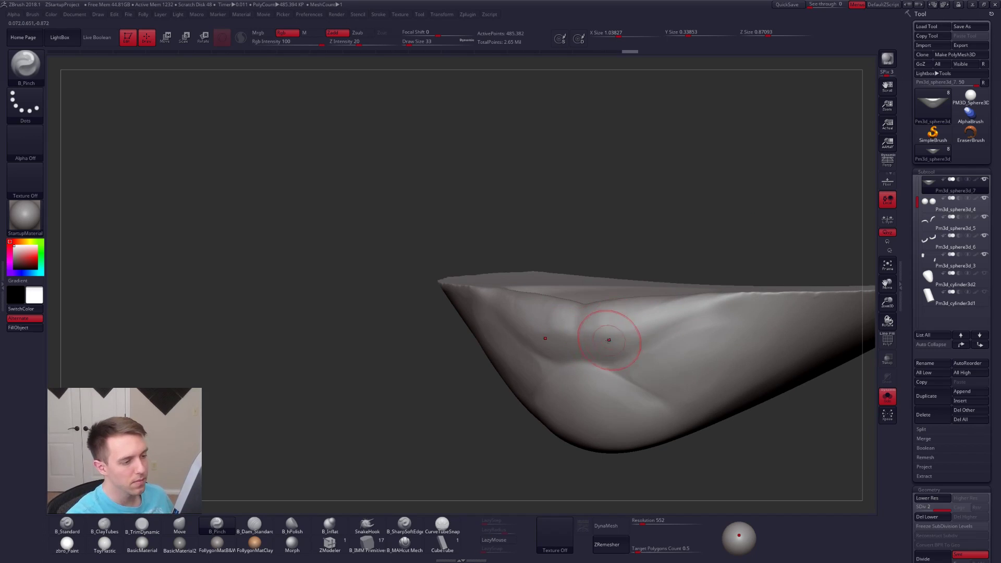
right_click_drag(649, 330, 695, 315)
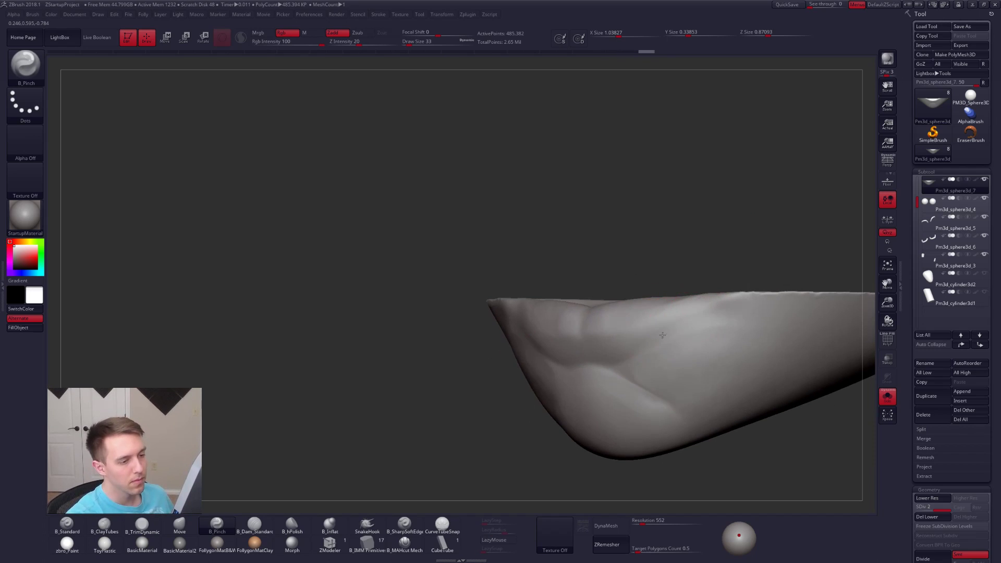
right_click_drag(630, 360, 573, 360)
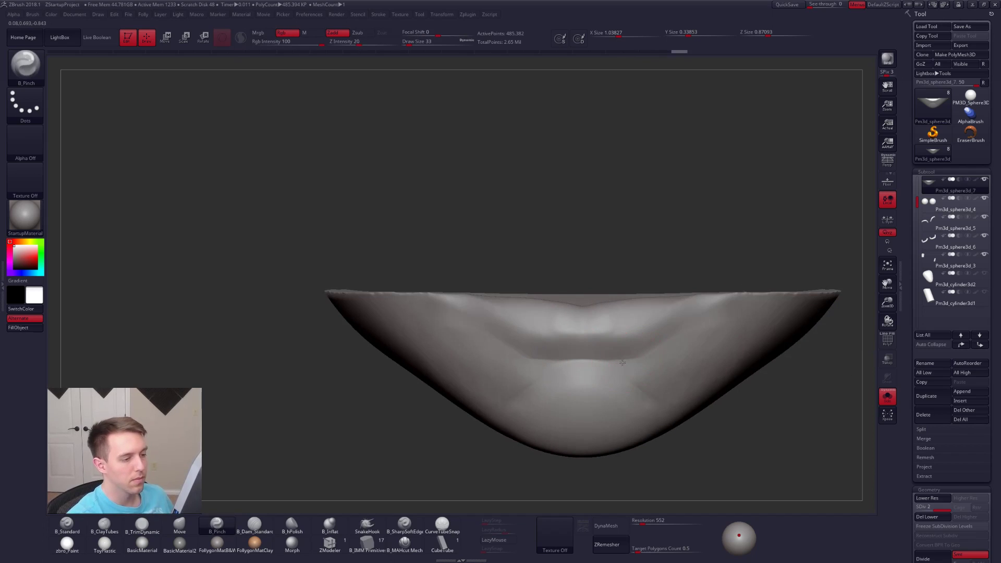
mouse_move(678, 346)
right_mouse_down("shift")
mouse_move(612, 362)
mouse_move(659, 358)
mouse_move(664, 367)
right_mouse_up("shift")
key("alt+s")
- Adjust the jaw piece around the lower lip and in profile with the Move brush, starting at draw size 38
key("space")
left_click_drag(663, 367, 667, 367)
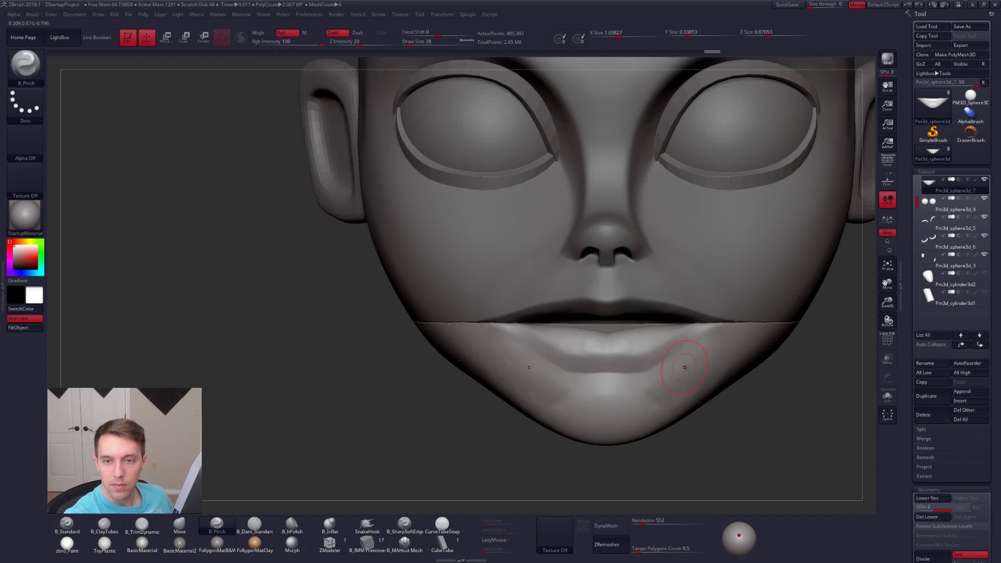
key("b")
key("m")
key("v")
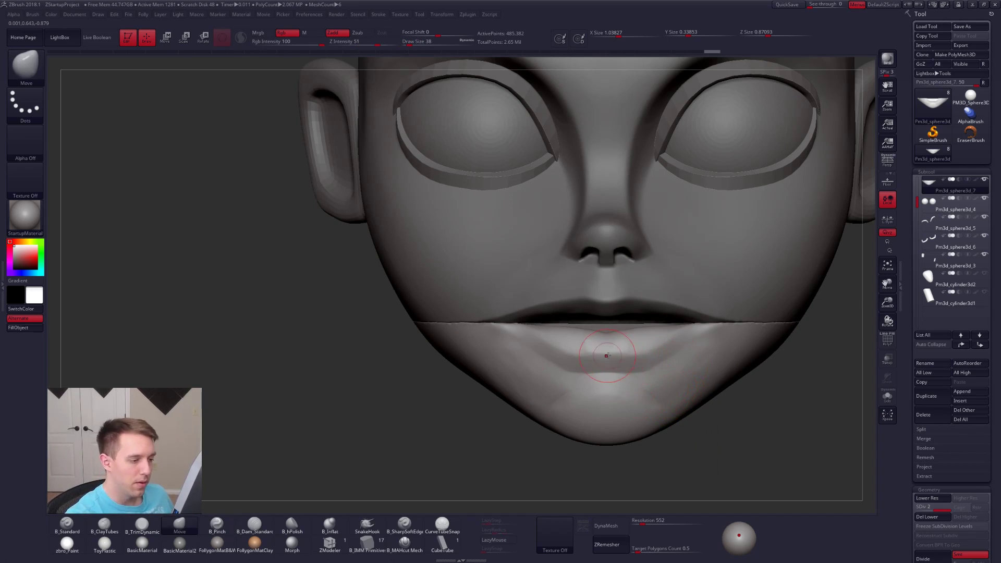
right_click_drag(666, 376, 652, 384, "ctrl")
key("space")
mouse_move(682, 398)
left_mouse_down()
mouse_move(728, 402)
mouse_move(624, 391)
mouse_move(642, 381)
left_mouse_up()
key("space")
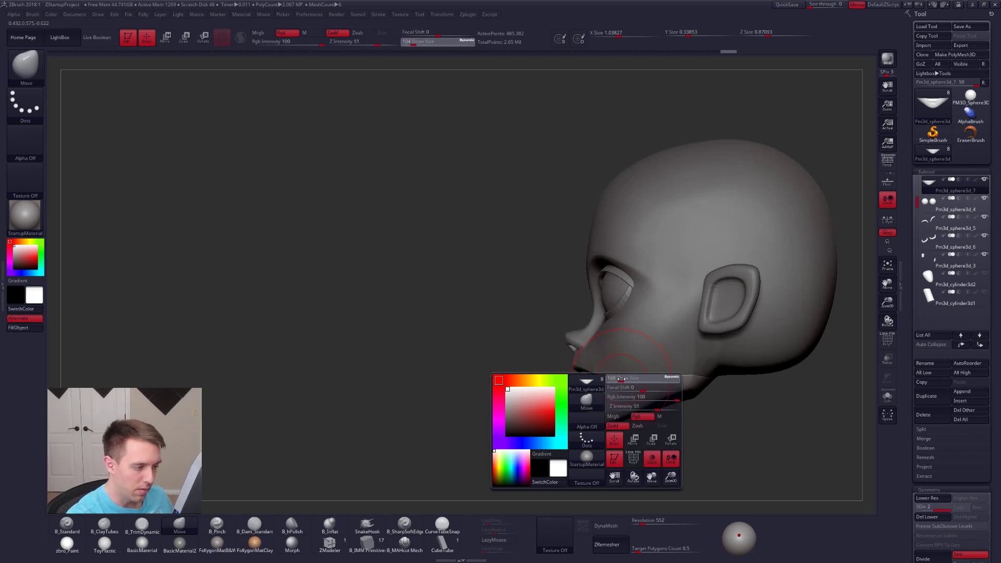
mouse_move(605, 381)
right_mouse_down()
mouse_move(647, 381)
mouse_move(603, 380)
right_mouse_up()
- Activate the head and adjust its mouth corner at the jaw seam with the Move brush at draw sizes 96 and 121
left_click(605, 368, "alt")
key("space")
left_click_drag(601, 381, 592, 380)
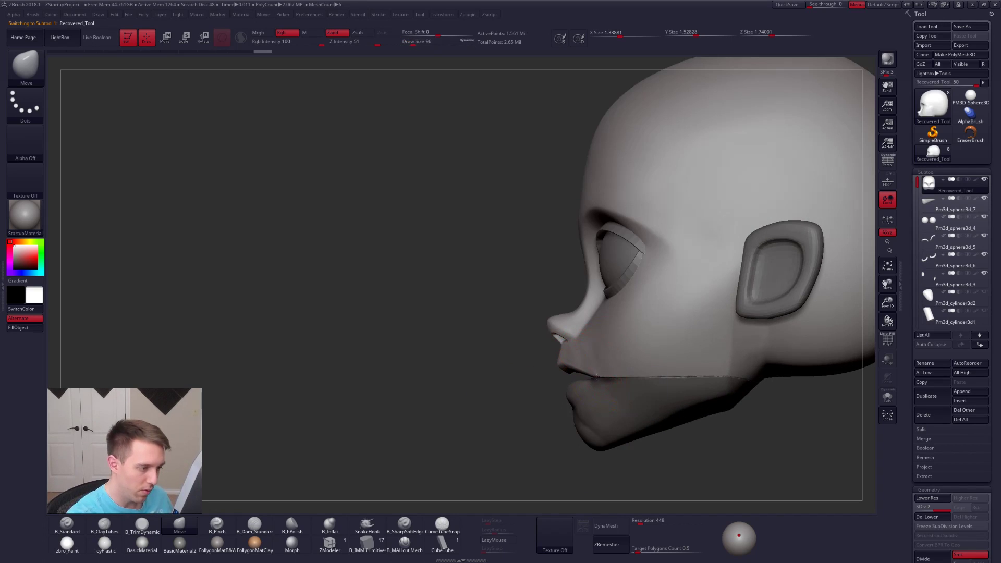
right_click_drag(613, 384, 652, 380)
key("space")
left_click_drag(598, 380, 605, 379)
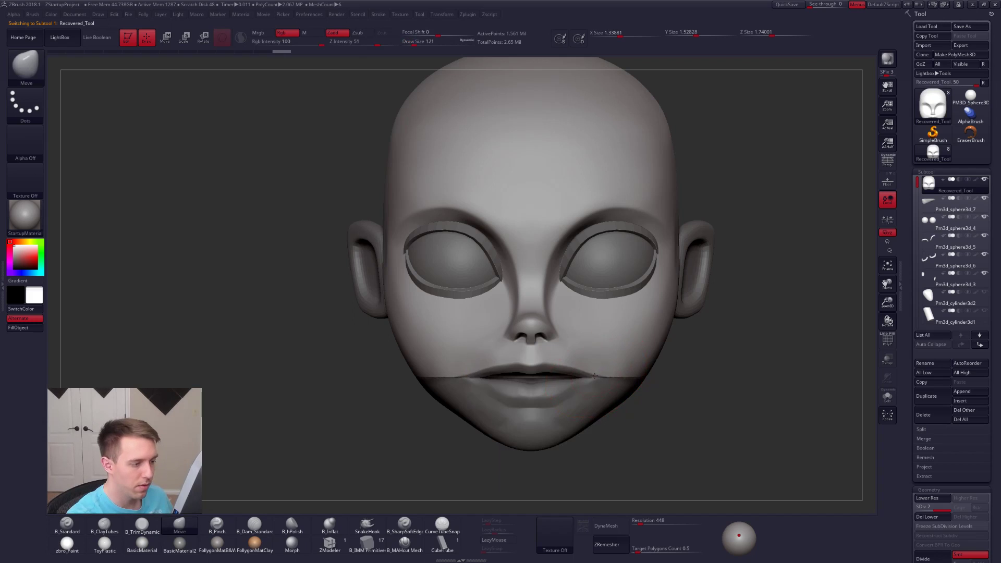
right_click_drag(624, 377, 589, 378)
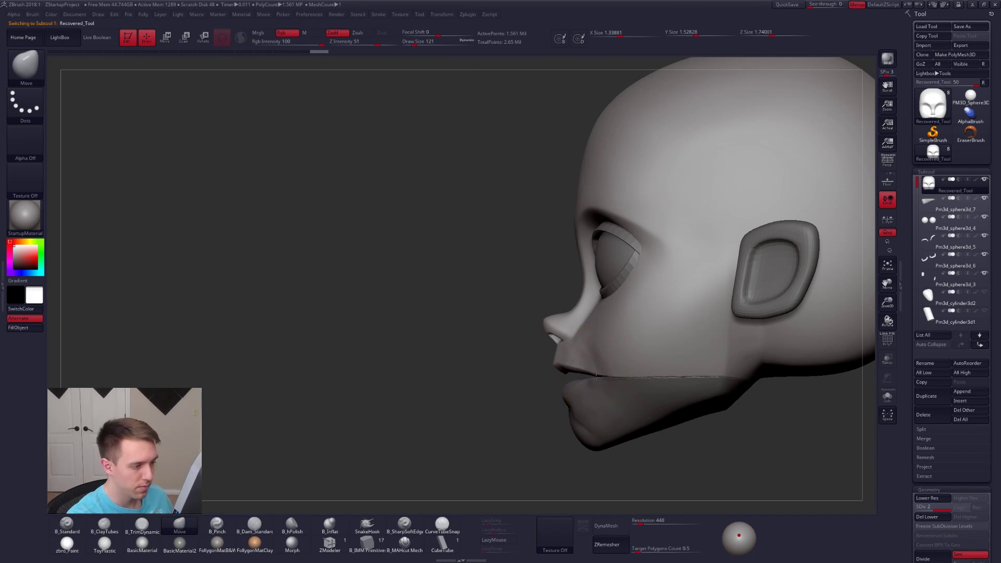
- Activate the jaw piece and nudge its upper edge at the mouth corner to meet the head with the Move brush
left_click(596, 384, "alt")
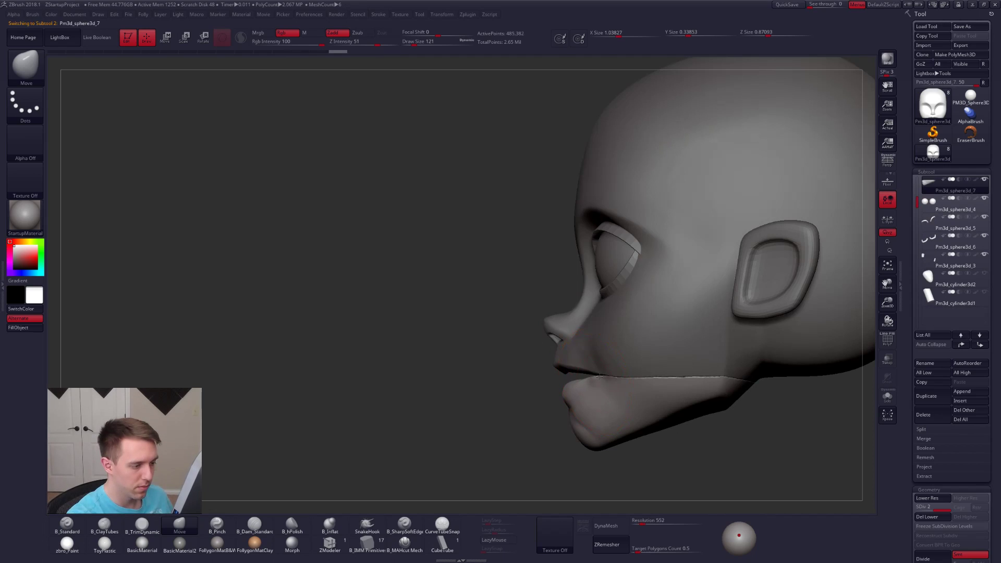
left_click_drag(602, 372, 600, 368)
right_click_drag(560, 375, 590, 378)
key("space")
left_click_drag(605, 377, 595, 376)
- Isolate the jaw piece, refine its surface with the ClayTubes brush at draw size 67, and redisplay the whole head
mouse_move(594, 377)
right_mouse_down()
mouse_move(650, 387)
mouse_move(641, 417)
mouse_move(628, 435)
mouse_move(592, 402)
mouse_move(569, 452)
right_mouse_up()
key("shift+s")
mouse_move(605, 414)
right_mouse_down()
mouse_move(586, 418)
mouse_move(606, 413)
mouse_move(574, 402)
right_mouse_up()
key("3")
key("2")
mouse_move(585, 398)
left_mouse_down()
mouse_move(570, 416)
mouse_move(577, 436)
mouse_move(560, 447)
left_mouse_up()
right_click_drag(559, 447, 623, 409, "shift")
key("alt+s")
right_click_drag(622, 409, 645, 444)
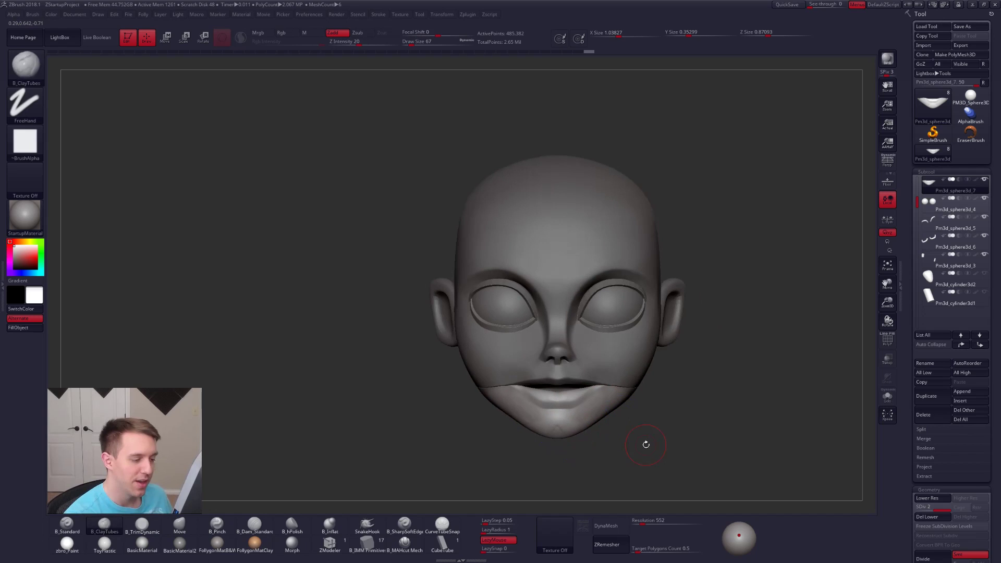
left_click(934, 405)
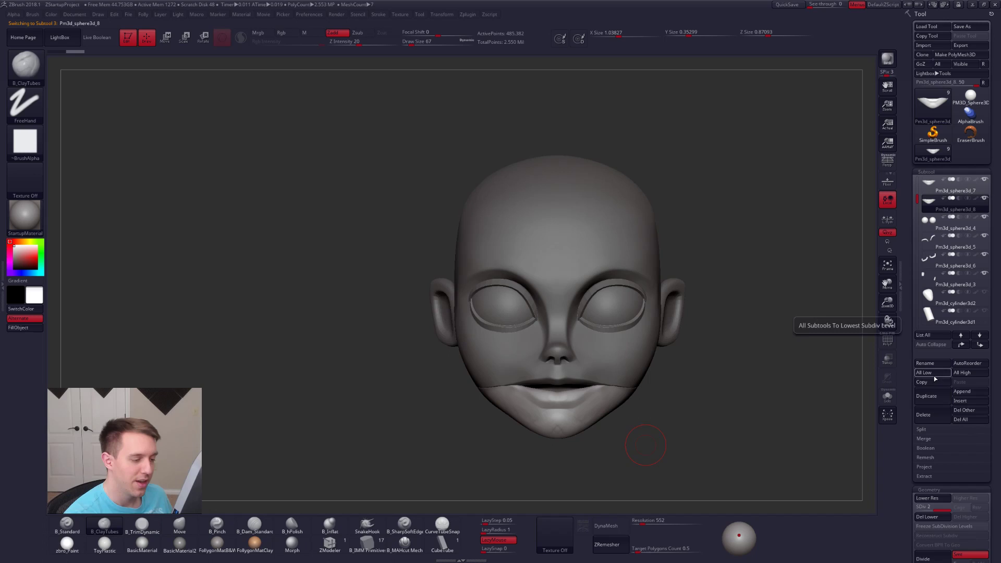
left_click(924, 415)
left_click(848, 445)
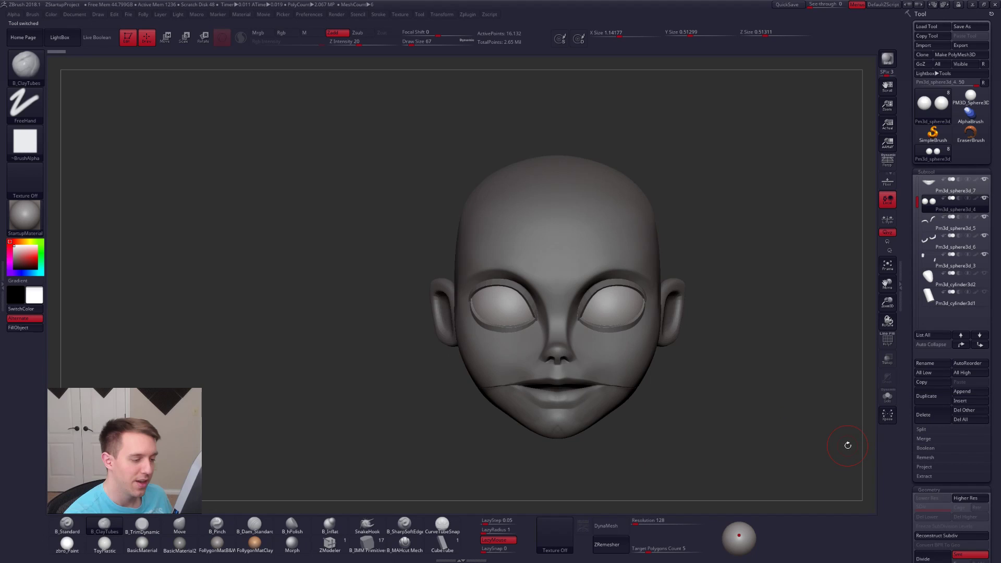
- Append a Cylinder3D as a new subtool and activate it
left_click(962, 392)
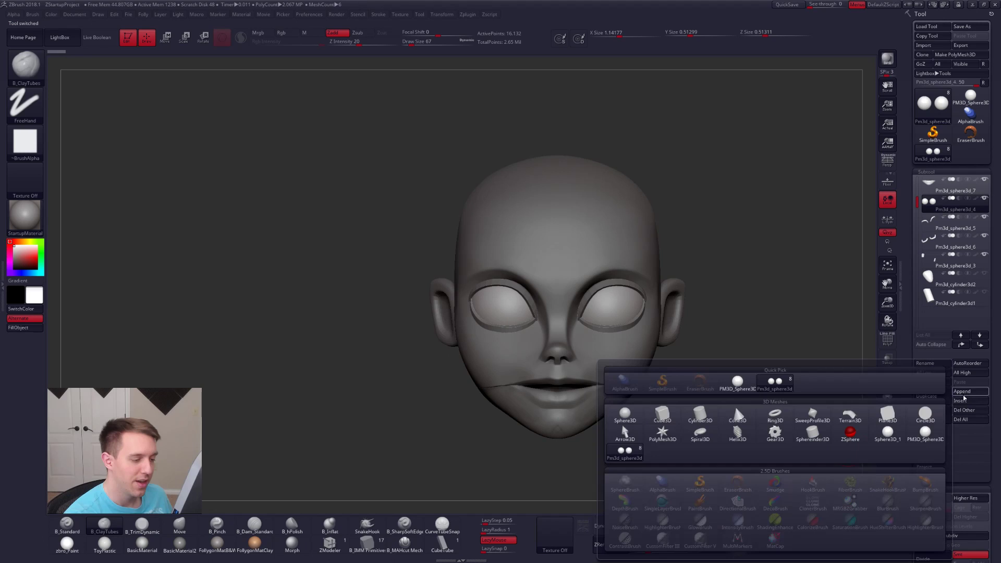
left_click(701, 414)
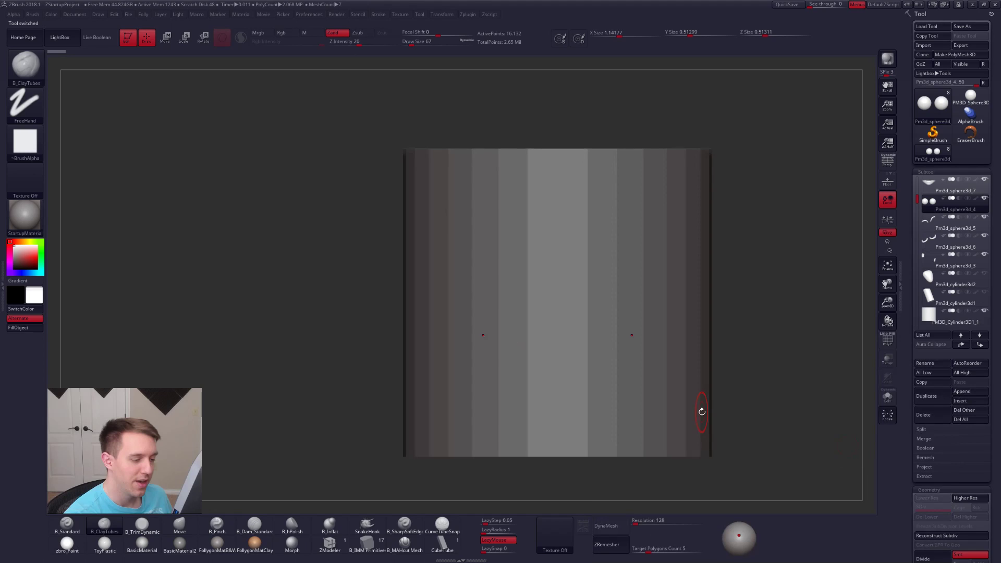
left_click(702, 411, "alt")
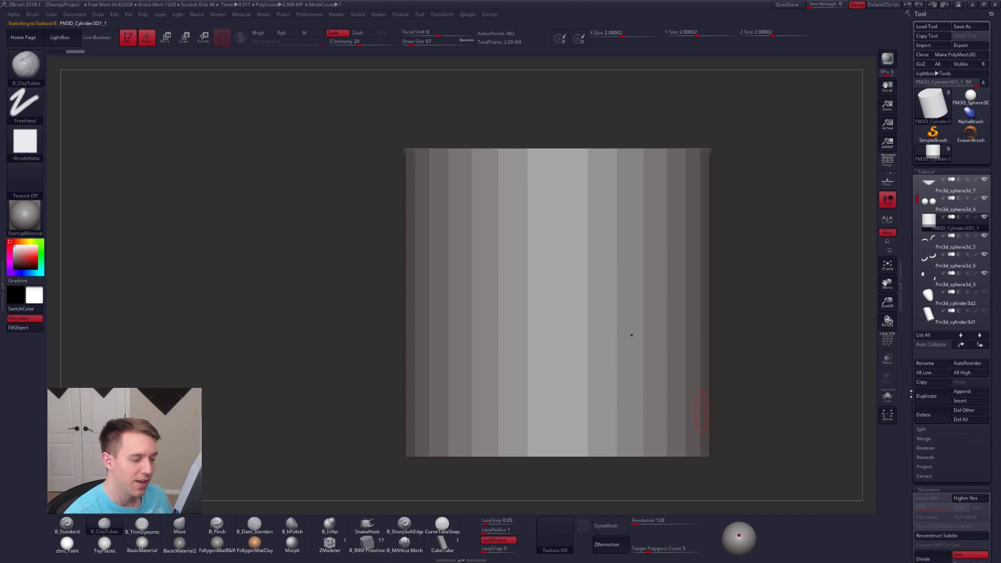
- Initialize the cylinder as a low-poly QCyl Y mesh with X, Y and Z resolution 2
left_click_drag(912, 393, 919, 279)
left_click(942, 355)
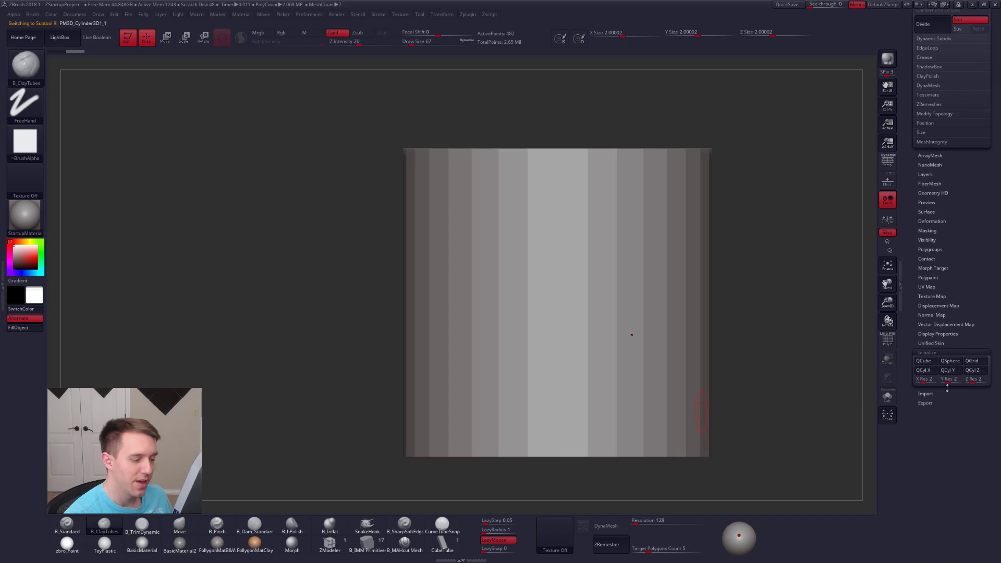
left_click(949, 371)
left_click(934, 352)
left_click_drag(931, 360, 910, 448)
- Turn on transparency and move the cylinder about 0.53 units down to mouth level
left_click(888, 358)
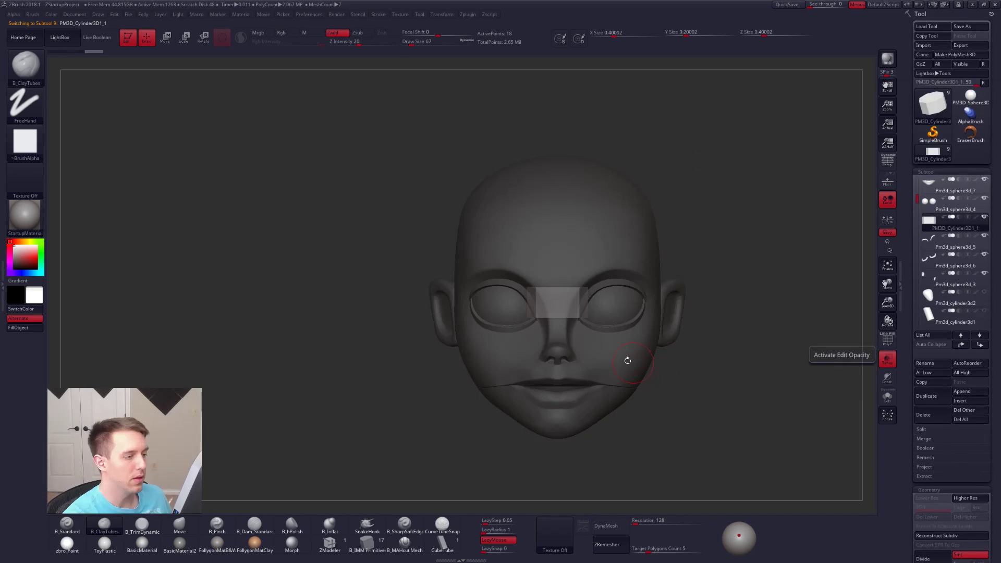
key("w")
left_click_drag(556, 253, 557, 335)
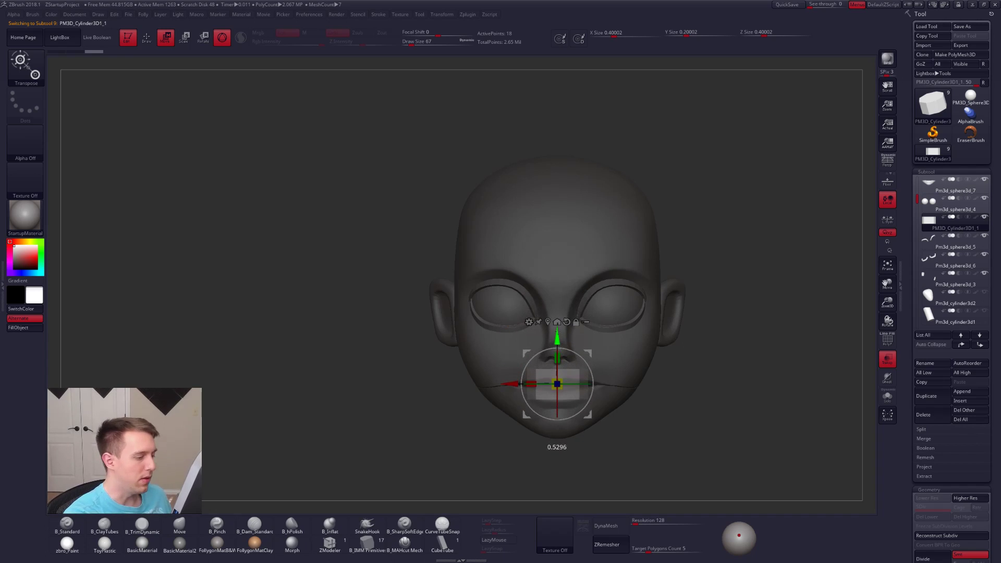
- Move the cylinder forward in side view with a transpose line so it sits inside the mouth behind the lips
left_click(222, 38)
mouse_move(672, 366)
right_mouse_down("ctrl")
mouse_move(672, 420)
mouse_move(783, 414)
right_mouse_up("ctrl")
left_click(887, 359)
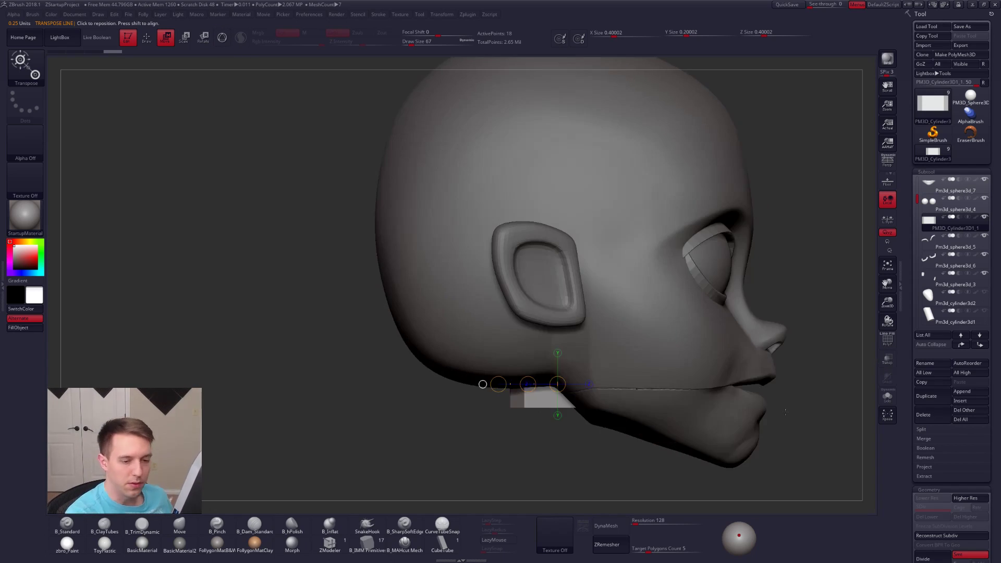
left_click(892, 363)
right_click_drag(740, 365, 622, 338, "alt")
left_click_drag(467, 374, 468, 441, "shift")
left_click_drag(468, 408, 622, 411)
key("shift+s")
mouse_move(668, 384)
right_mouse_down()
mouse_move(646, 400)
mouse_move(632, 388)
right_mouse_up()
- Isolate the cylinder and preview its rounded shape with Dynamic Subdivision
key("q")
key("d")
left_click(585, 174)
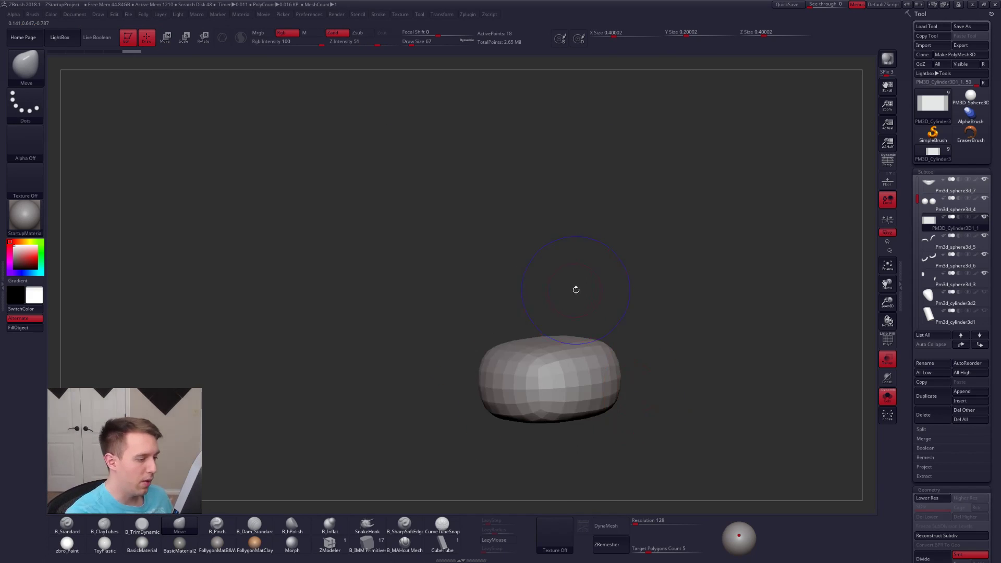
key("shift+d")
- Display the cylinder's polyframe, switch to the ZModeler brush, and crease the cylinder's hard edges
key("shift+f")
left_click(330, 543)
right_click_drag(553, 348, 562, 348, "ctrl")
left_click_drag(908, 323, 908, 183)
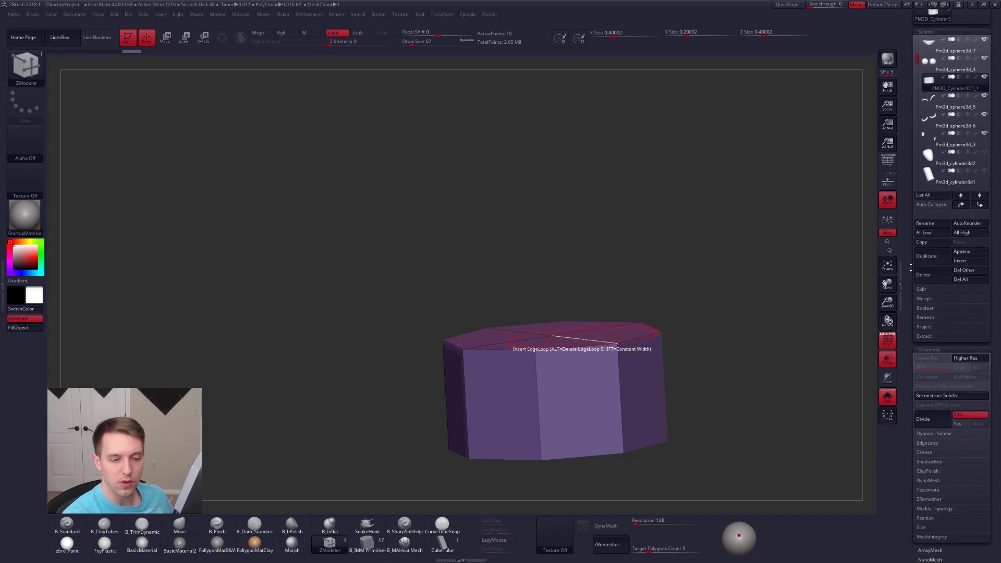
left_click(927, 463)
left_click(927, 452)
left_click_drag(912, 414, 911, 554)
- Turn on Dynamic Subdivision for the creased cylinder, hide its polyframe, and redisplay the rest of the head
key("d")
key("shift+f")
right_click_drag(725, 426, 702, 425, "ctrl")
key("alt+s")
right_click_drag(598, 422, 617, 373, "alt")
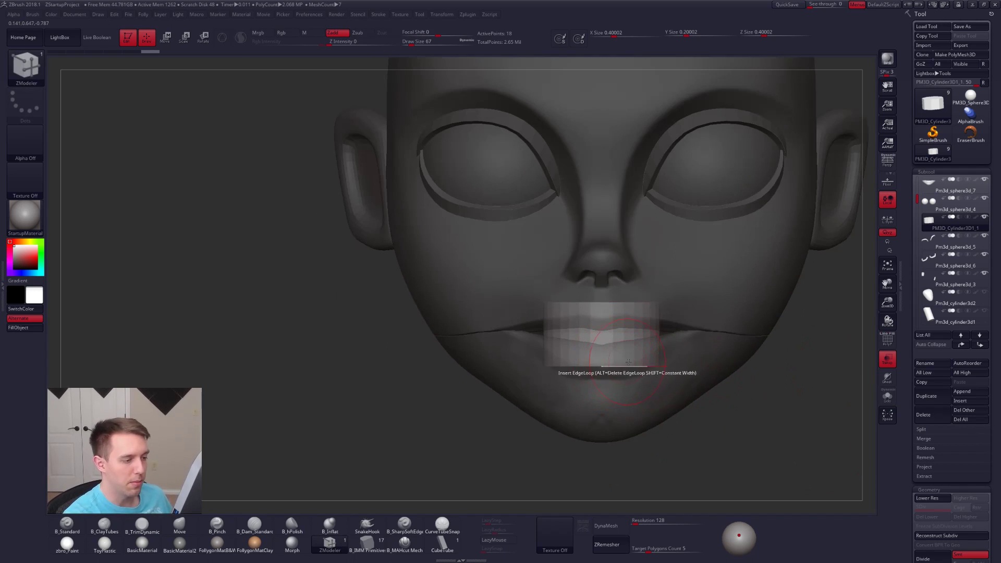
- Scale the cylinder in front view so it becomes wider and flatter behind the lips
key("e")
left_click(554, 458)
left_click(633, 334)
left_click_drag(692, 334, 602, 386)
- Move the cylinder back behind the lips in side view using a transpose line, and turn off transparency
key("w")
right_click_drag(598, 365, 667, 352)
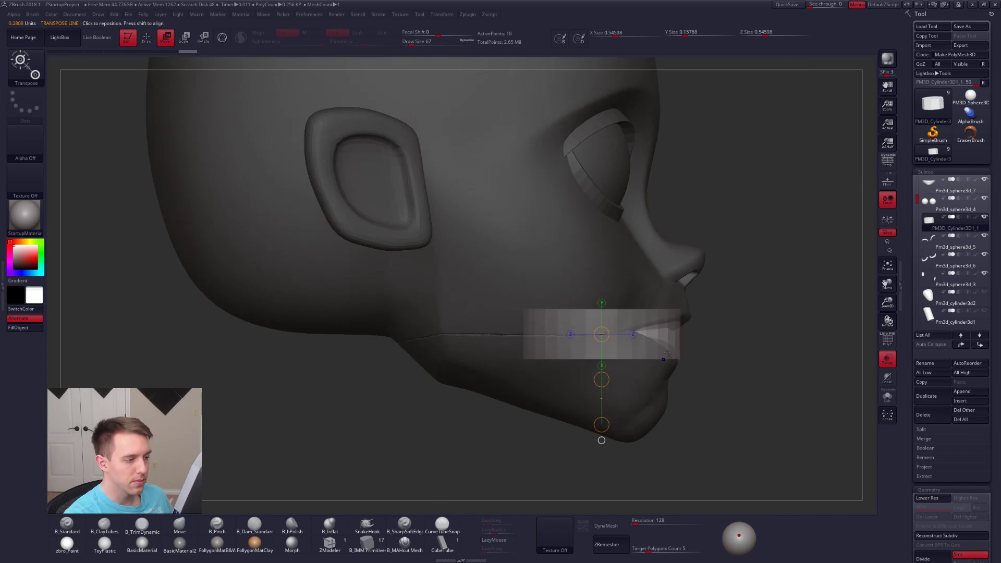
mouse_move(680, 348)
left_mouse_down("shift")
mouse_move(742, 348)
mouse_move(686, 350)
left_mouse_up("shift")
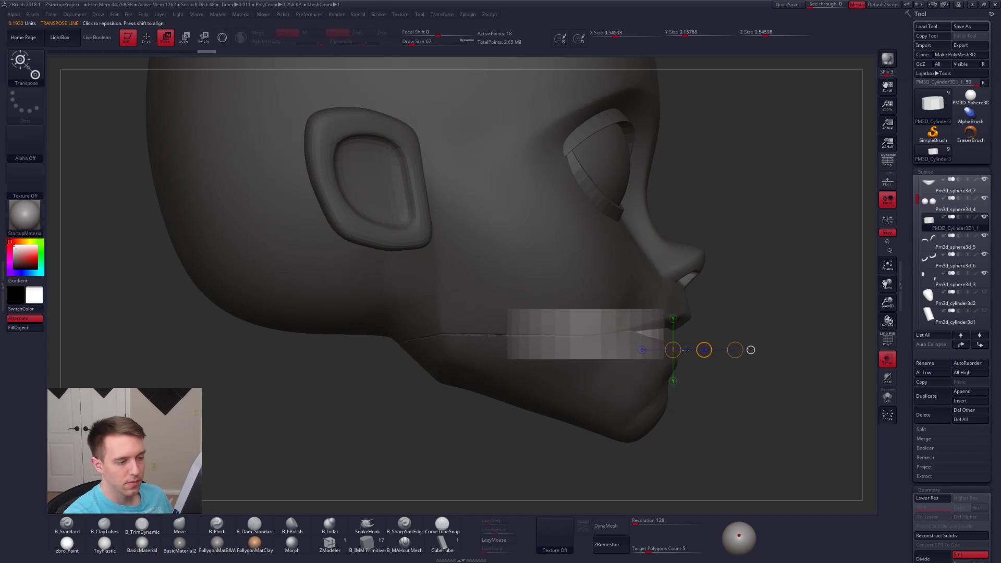
left_click(891, 361)
- Try to raise the cylinder slightly within the mouth opening in front view
mouse_move(756, 380)
right_mouse_down("alt")
mouse_move(735, 380)
mouse_move(730, 347)
mouse_move(739, 384)
mouse_move(652, 421)
mouse_move(652, 391)
right_mouse_up("alt")
key("q")
key("w")
left_click_drag(593, 368, 593, 438)
left_click_drag(594, 386, 595, 381)
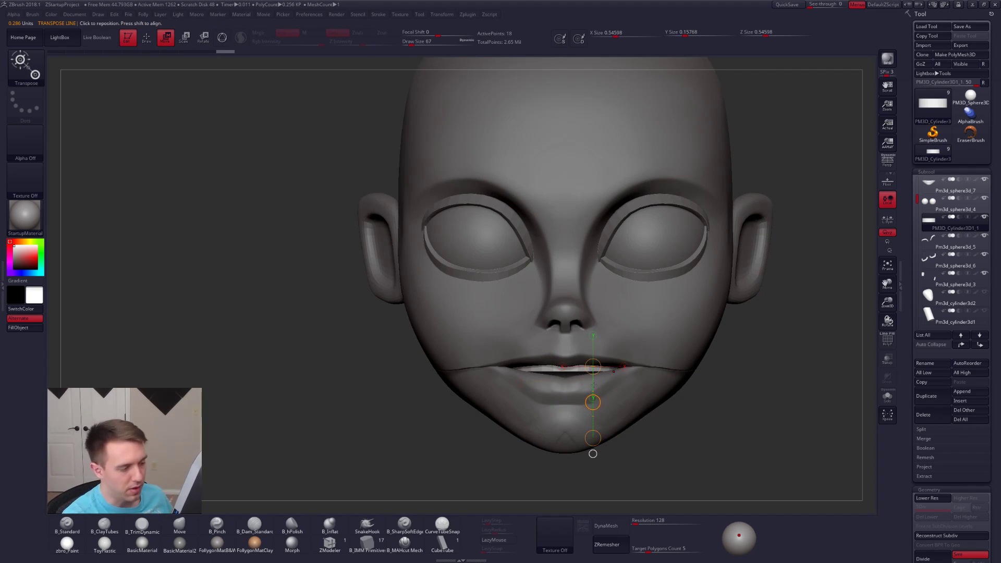
key("ctrl+z")
- Return to the Move brush and make the upper head the active subtool, above the jaw subtool
mouse_move(661, 421)
right_mouse_down("ctrl")
mouse_move(628, 374)
mouse_move(676, 389)
mouse_move(630, 393)
mouse_move(623, 325)
mouse_move(593, 356)
mouse_move(618, 389)
right_mouse_up("ctrl")
key("q")
left_click(628, 374, "alt")
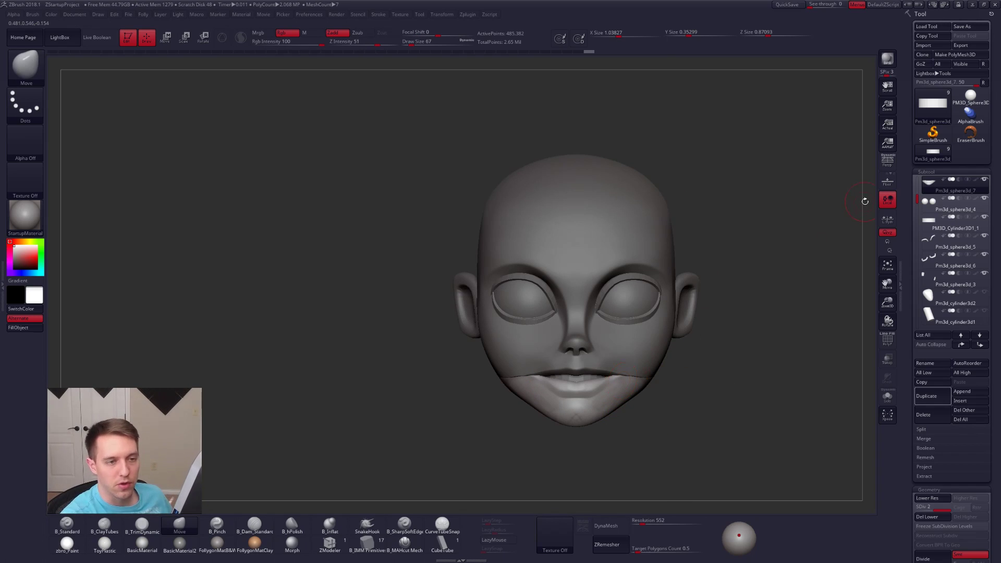
left_click_drag(916, 207, 917, 186)
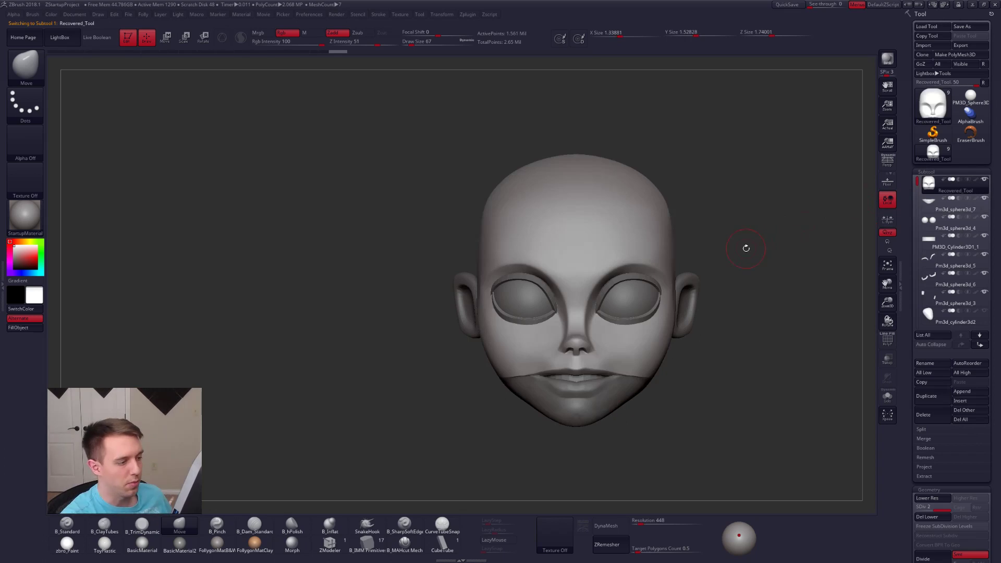
right_click_drag(775, 241, 759, 240, "alt")
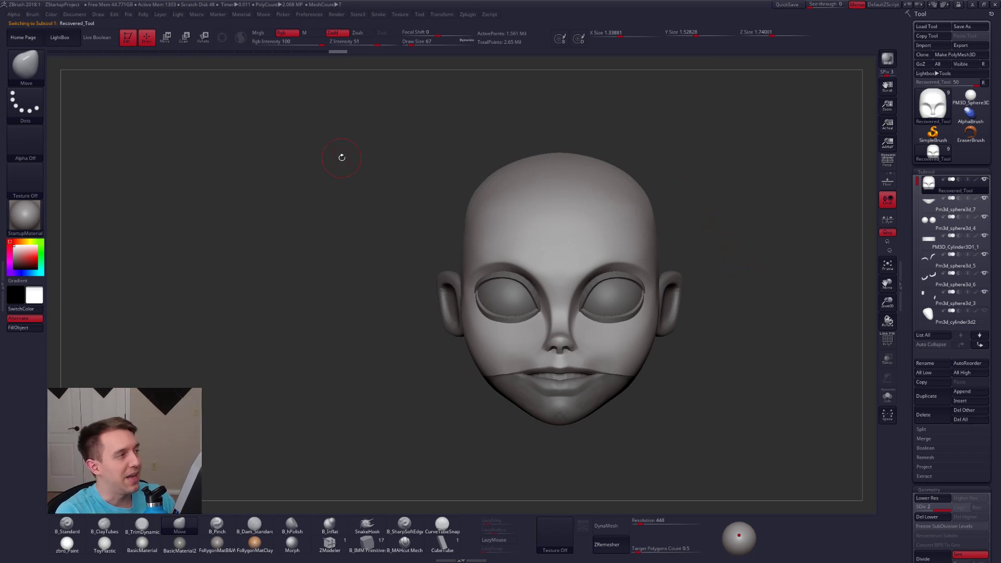
- Set the QuickSave Rest Duration to 600 minutes in the preferences
left_click(309, 14)
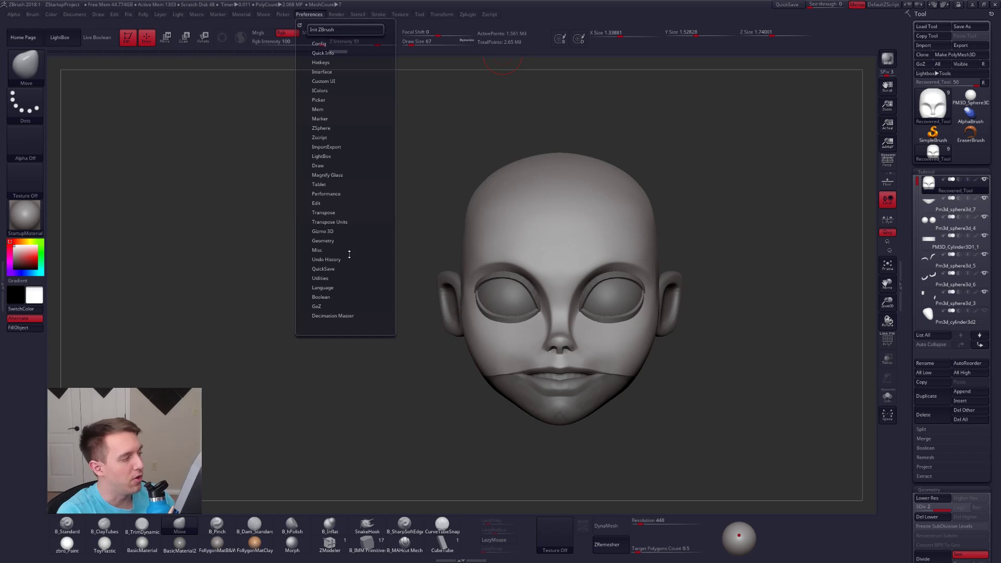
left_click(342, 269)
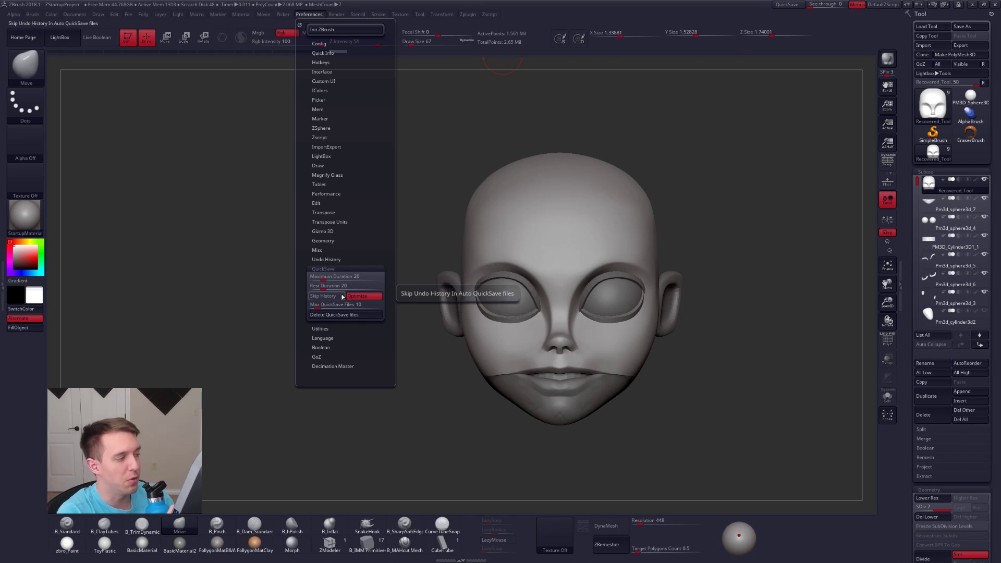
left_click_drag(339, 286, 389, 287)
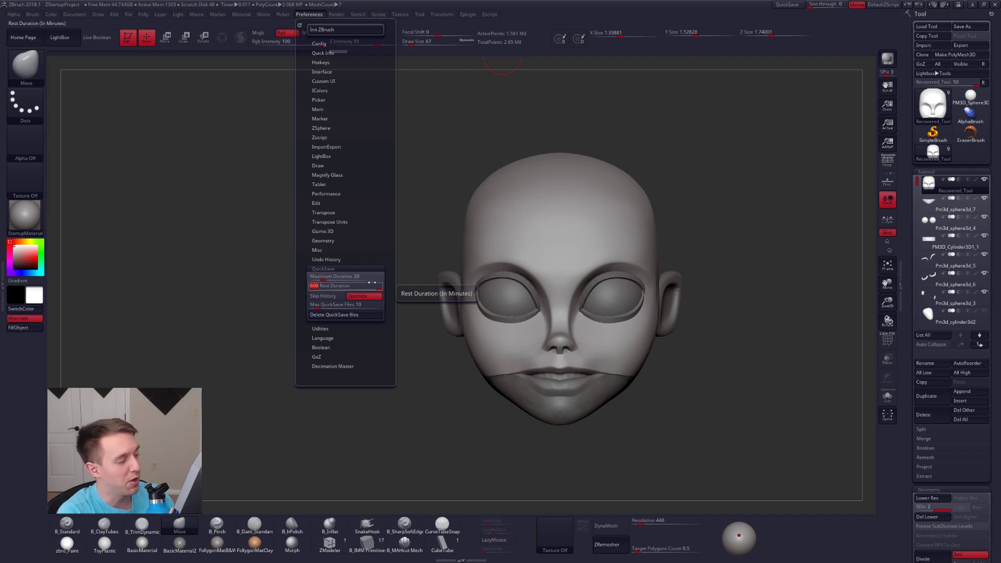
left_click(334, 270)
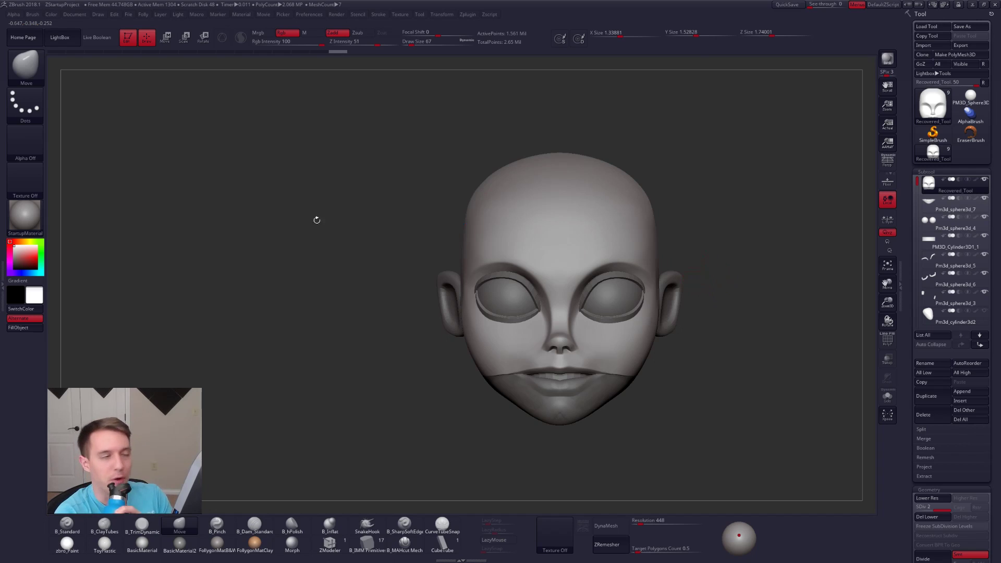
left_click(129, 15)
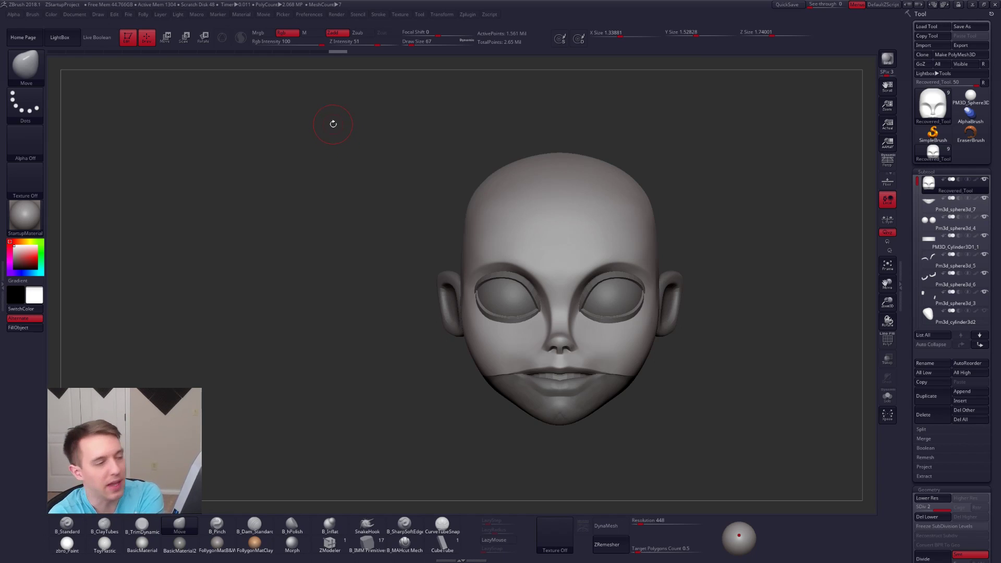
- Merge the upper head subtool down with the jaw subtool and accept that the operation cannot be undone
right_click_drag(578, 208, 492, 200, "alt")
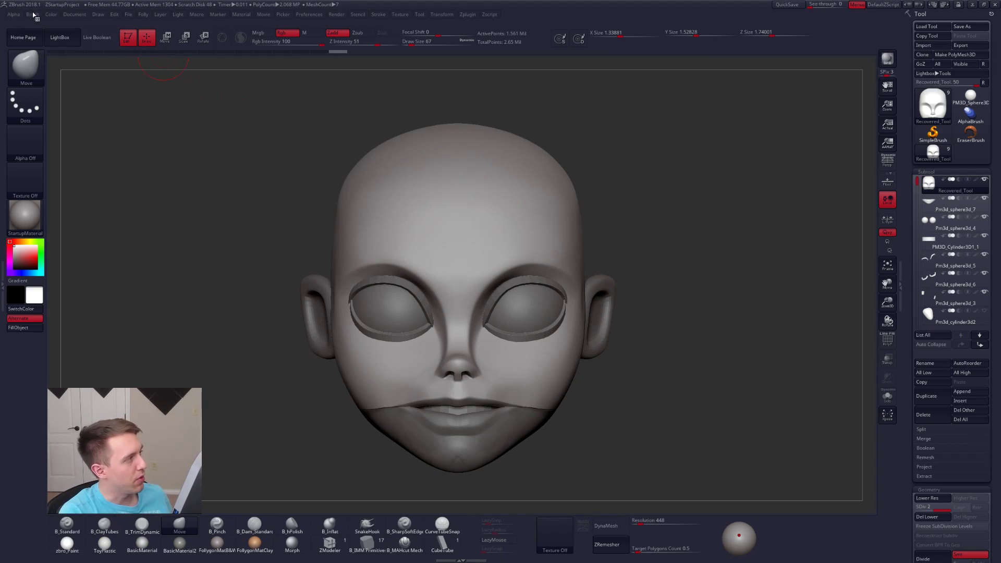
mouse_move(447, 230)
right_mouse_down("ctrl")
mouse_move(485, 235)
mouse_move(460, 239)
right_mouse_up("ctrl")
right_click_drag(522, 258, 600, 305, "alt")
right_click_drag(514, 307, 576, 309, "alt")
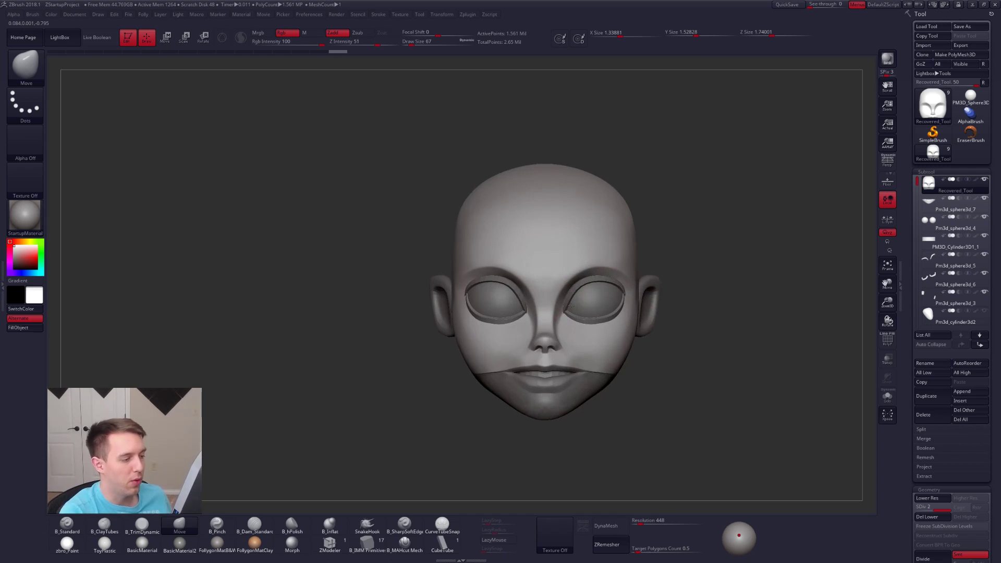
key("ctrl+shift+f")
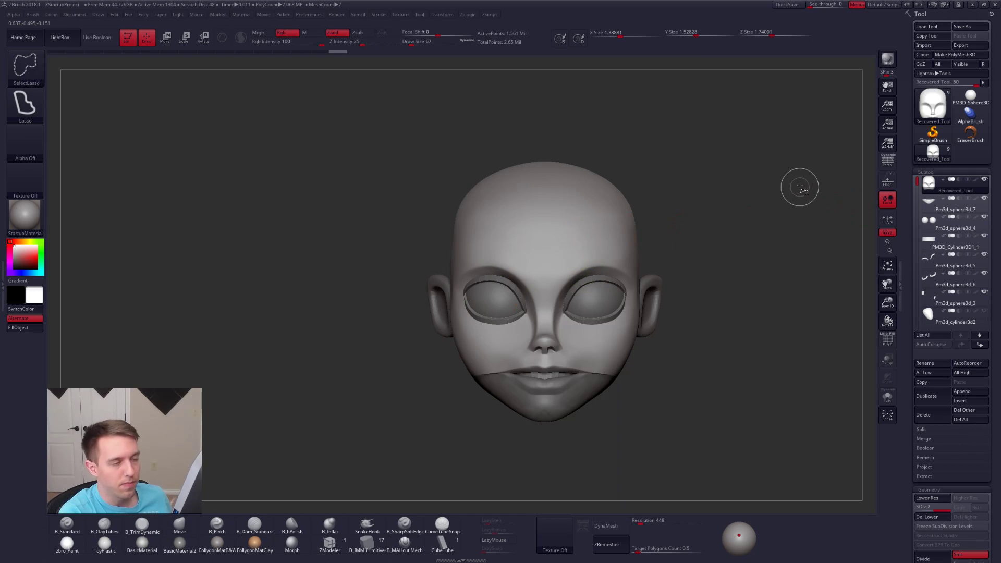
key("ctrl+shift+f")
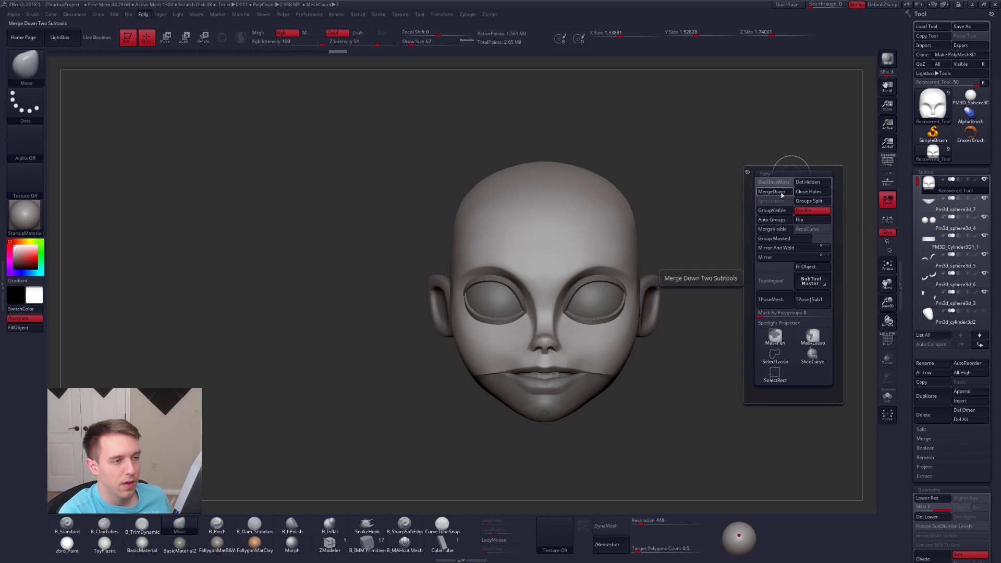
left_click(781, 193)
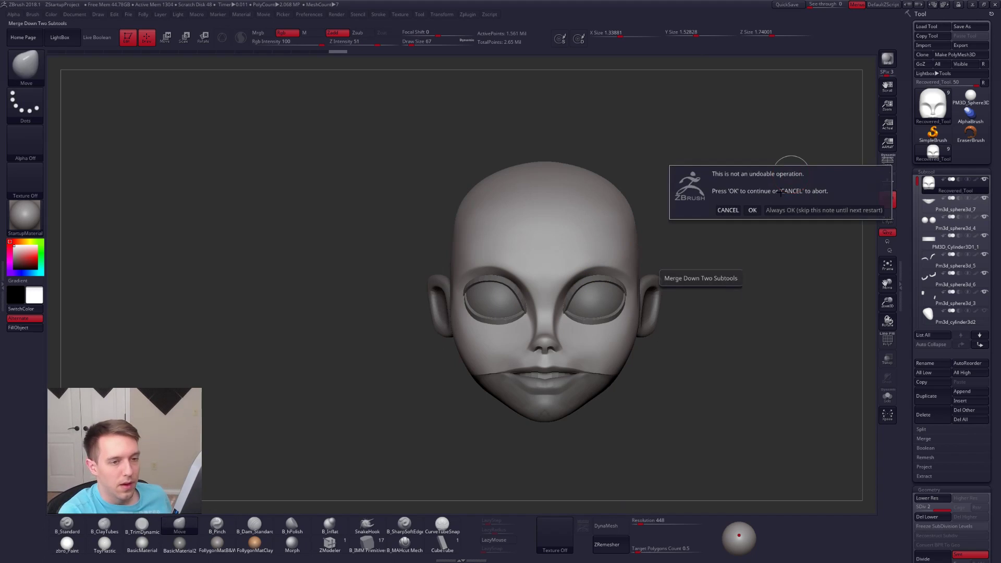
left_click(752, 210)
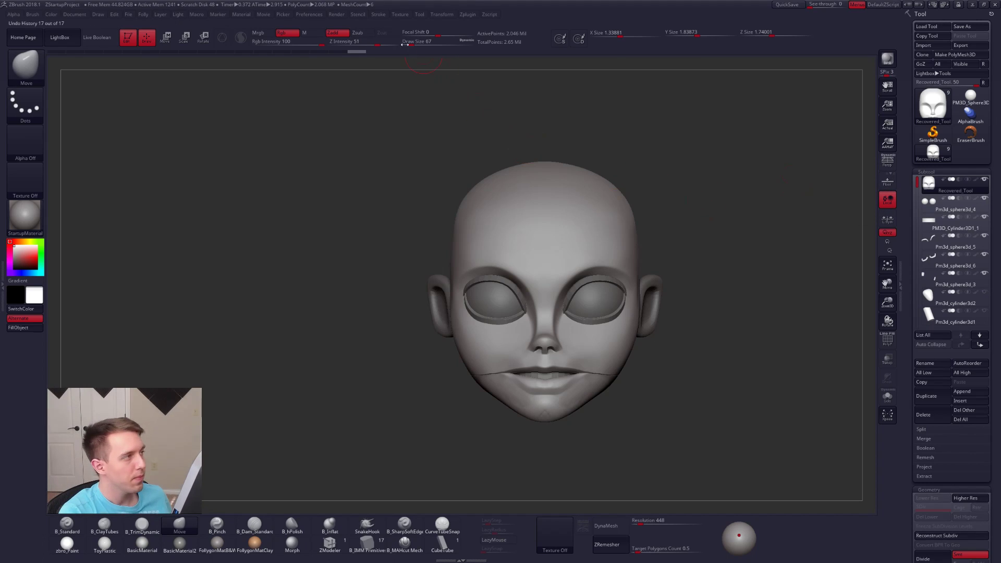
- Check the QuickSave preferences again and bring up the temp folder window
left_click(311, 17)
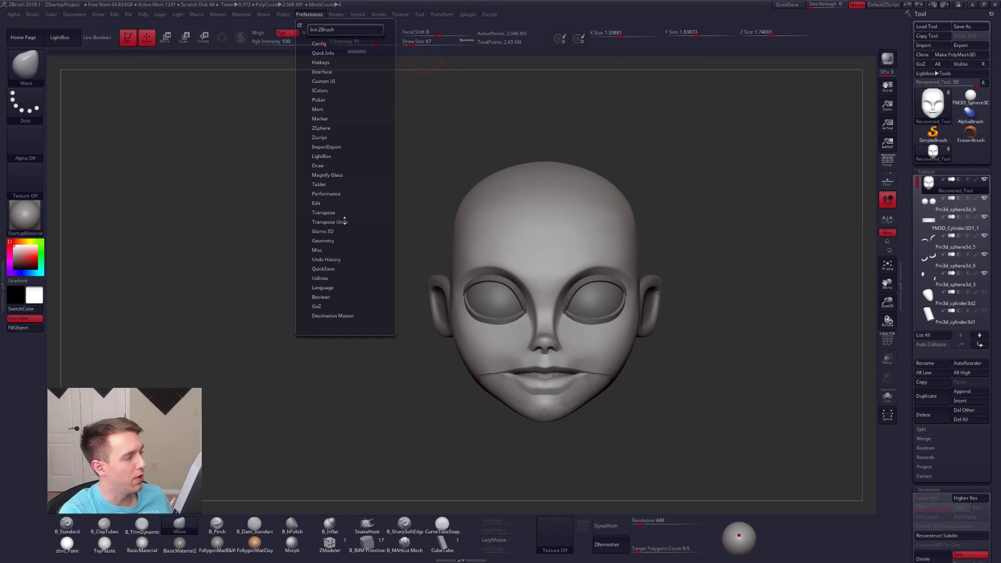
left_click(327, 269)
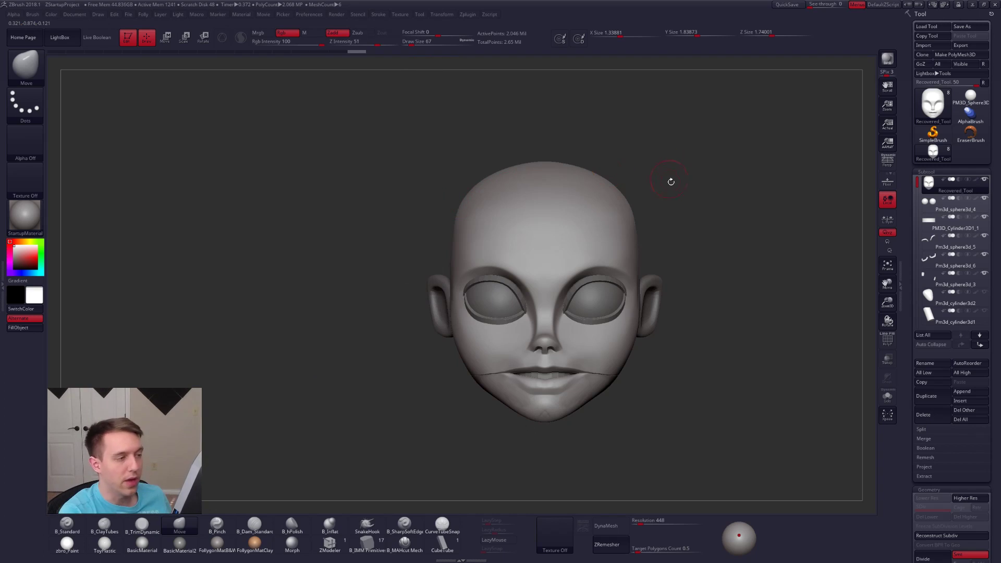
key("alt+Tab")
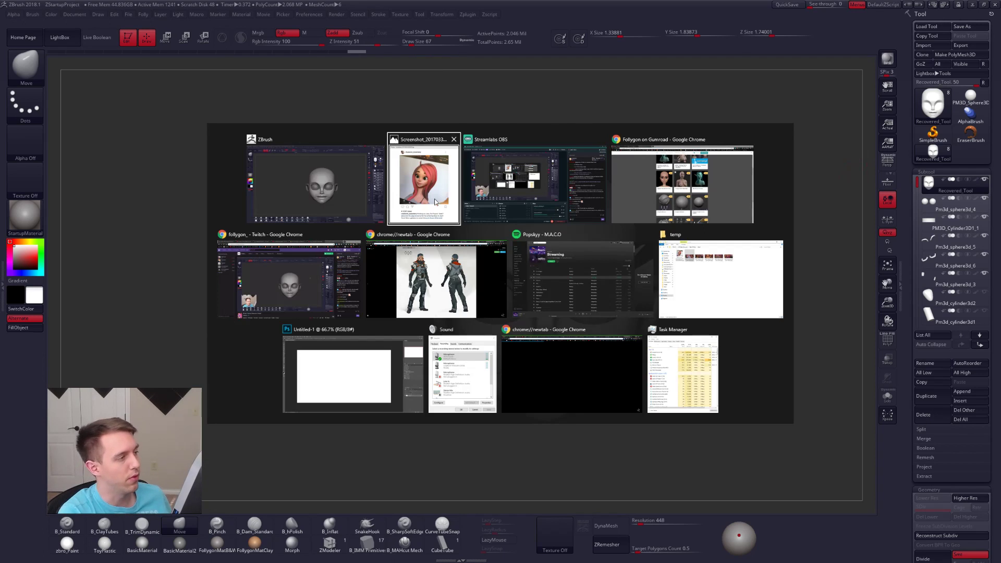
left_click(743, 277)
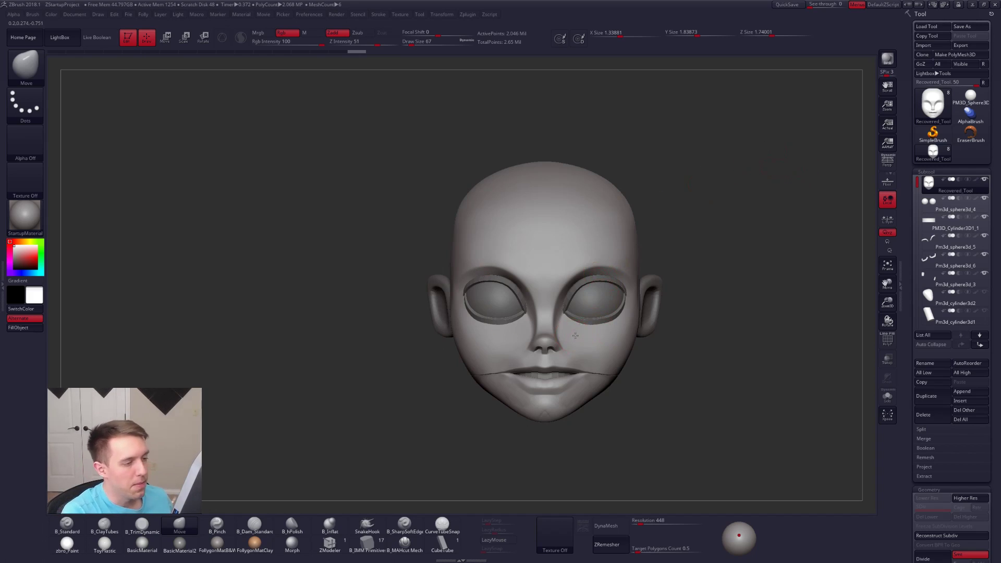
- Solo the merged head subtool and frame its mouth area
right_click_drag(575, 335, 591, 341, "ctrl")
key("alt+s")
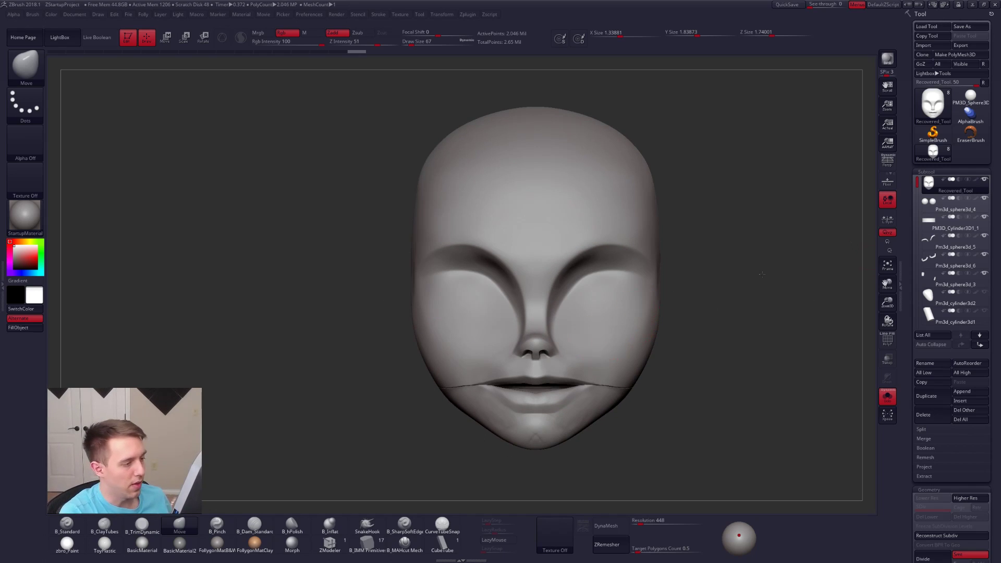
right_click_drag(683, 301, 658, 242)
mouse_move(615, 365)
right_mouse_down("alt")
mouse_move(637, 287)
mouse_move(673, 313)
mouse_move(667, 326)
mouse_move(606, 305)
mouse_move(612, 312)
right_mouse_up("alt")
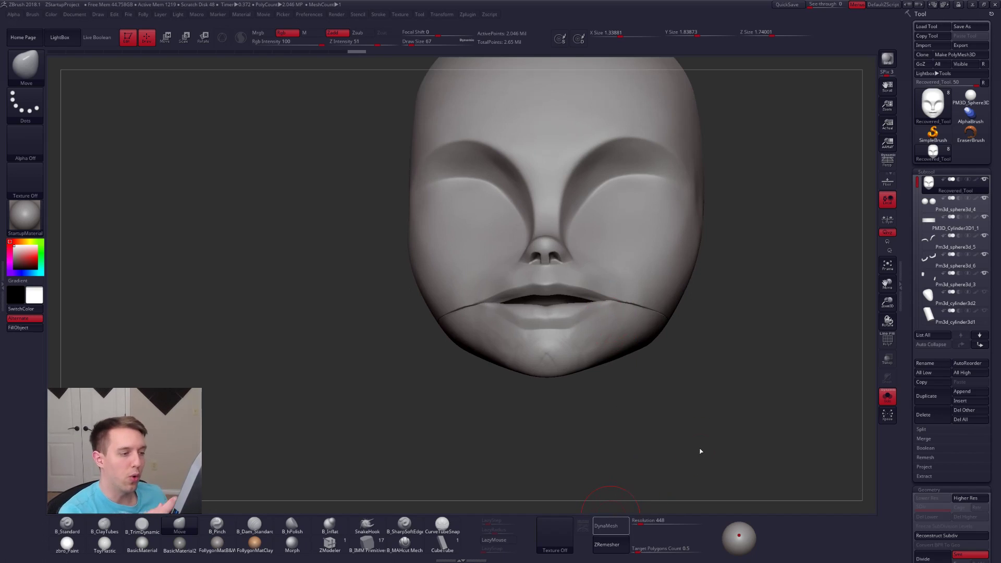
mouse_move(600, 310)
right_mouse_down("shift")
mouse_move(598, 301)
mouse_move(614, 313)
right_mouse_up("shift")
- Mask the upper head with a topological transpose mask, leaving the jaw piece unmasked
mouse_move(658, 303)
left_mouse_down("ctrl+shift")
mouse_move(625, 259)
mouse_move(618, 355)
left_mouse_up("ctrl+shift")
mouse_move(610, 322)
right_mouse_down()
mouse_move(693, 334)
mouse_move(639, 330)
right_mouse_up()
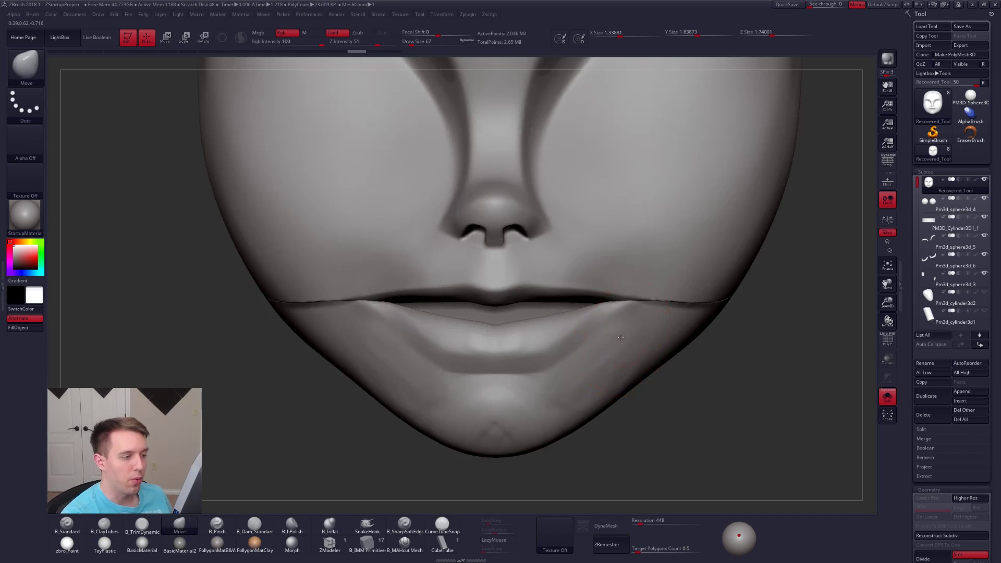
right_click_drag(608, 335, 598, 331, "alt")
key("w")
left_click_drag(609, 321, 632, 288, "ctrl")
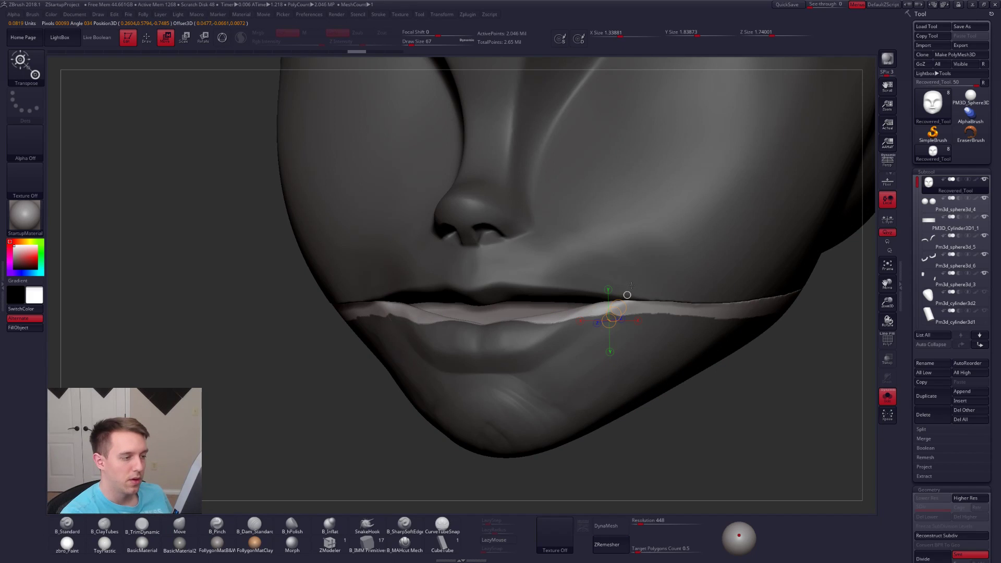
key("ctrl+shift+a")
key("q")
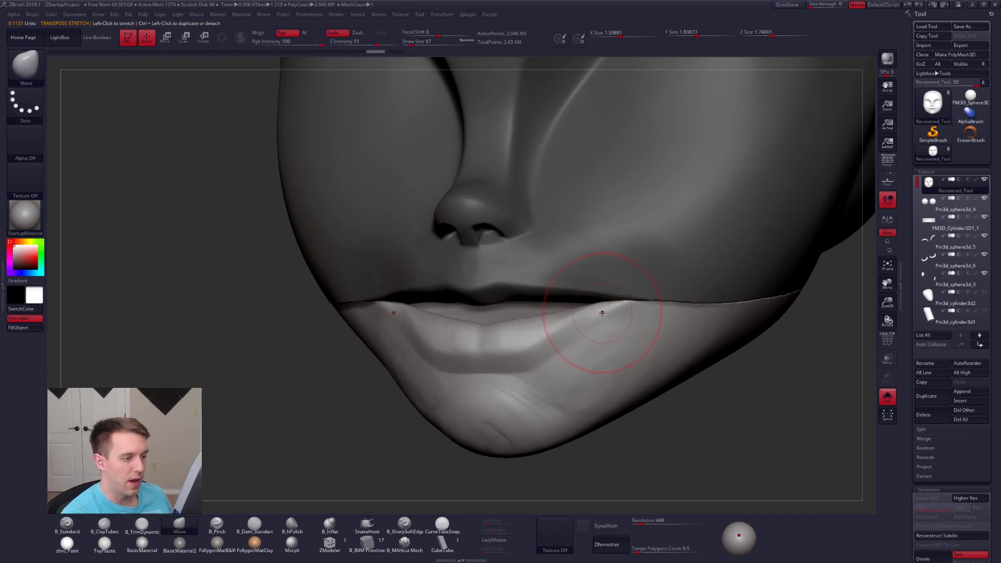
- Set the Move brush's draw size to 74 and invert the mask so the jaw is protected
key("s")
left_click_drag(603, 312, 606, 313)
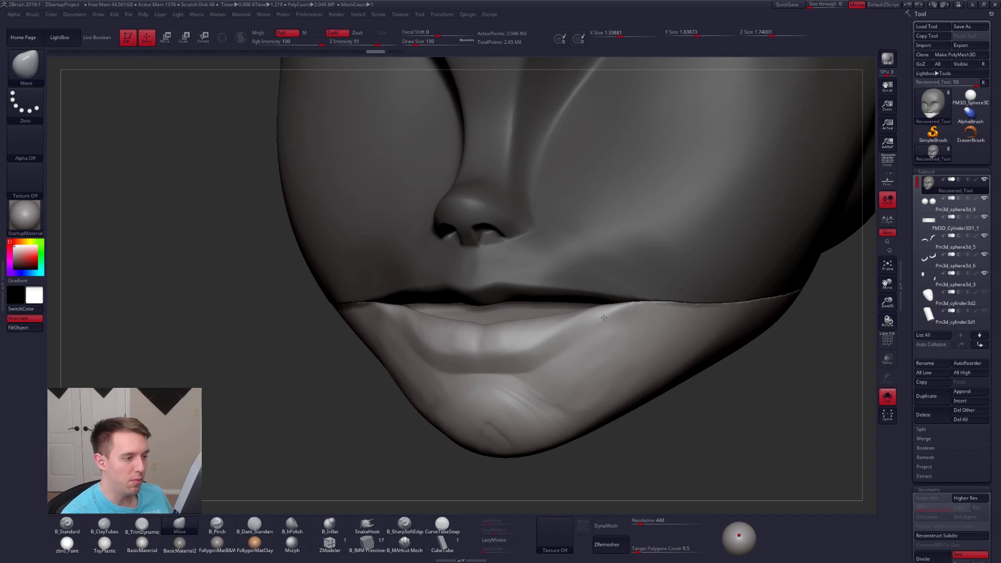
key("space")
left_click_drag(603, 316, 623, 316)
key("space")
right_click_drag(577, 287, 652, 313, "ctrl")
left_click(712, 328, "ctrl")
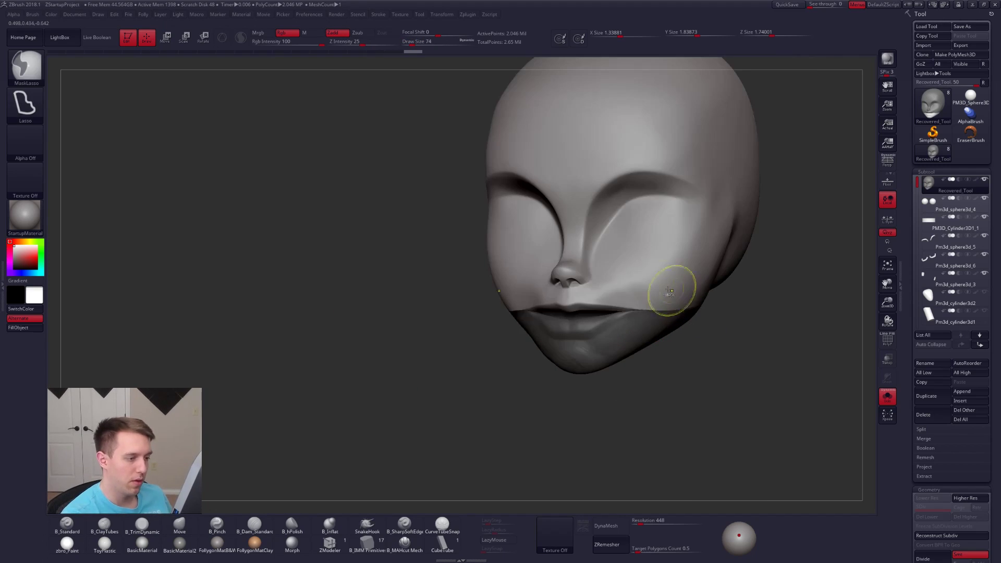
- Isolate a lassoed area around the mouth corner, reduce the draw size to 38, and redisplay the whole head
right_click_drag(641, 224, 600, 299, "ctrl")
key("ctrl+shift")
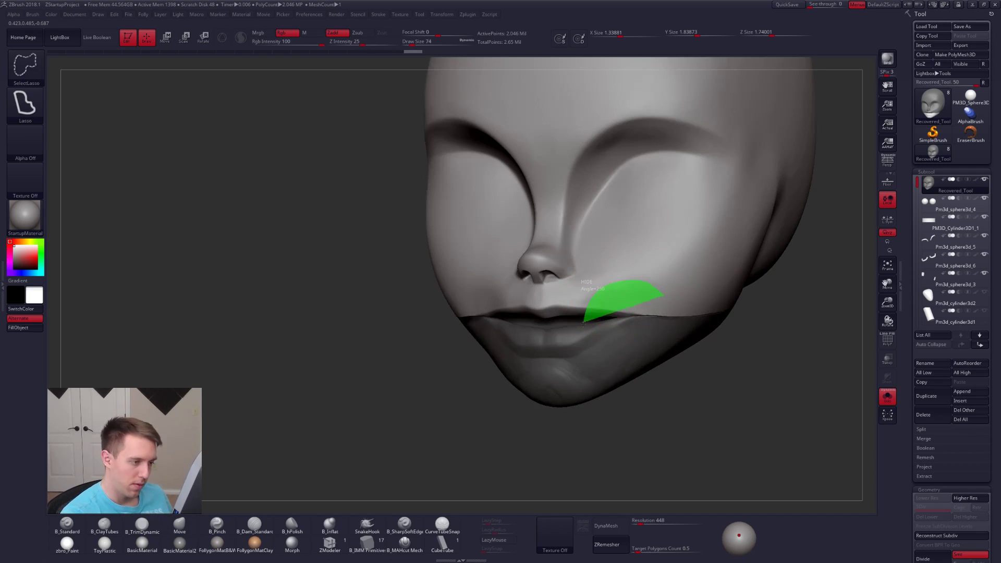
left_click_drag(641, 322, 643, 324, "ctrl+shift")
mouse_move(704, 317)
right_mouse_down()
mouse_move(689, 318)
mouse_move(730, 318)
mouse_move(624, 321)
mouse_move(658, 311)
mouse_move(639, 319)
right_mouse_up()
key("space")
left_click_drag(615, 322, 599, 322)
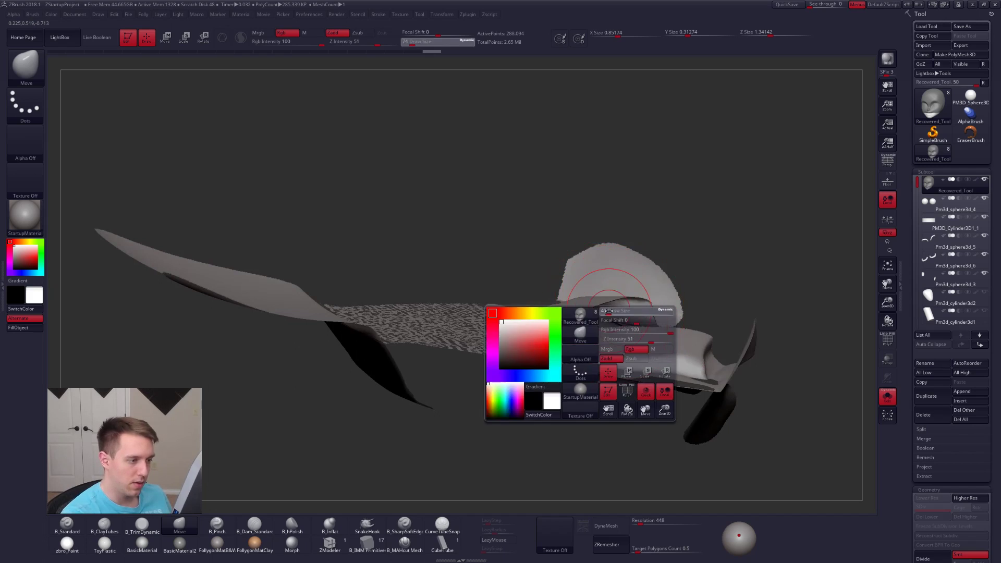
mouse_move(598, 320)
right_mouse_down()
mouse_move(673, 357)
mouse_move(635, 345)
mouse_move(706, 339)
right_mouse_up()
left_click(703, 335, "ctrl+shift")
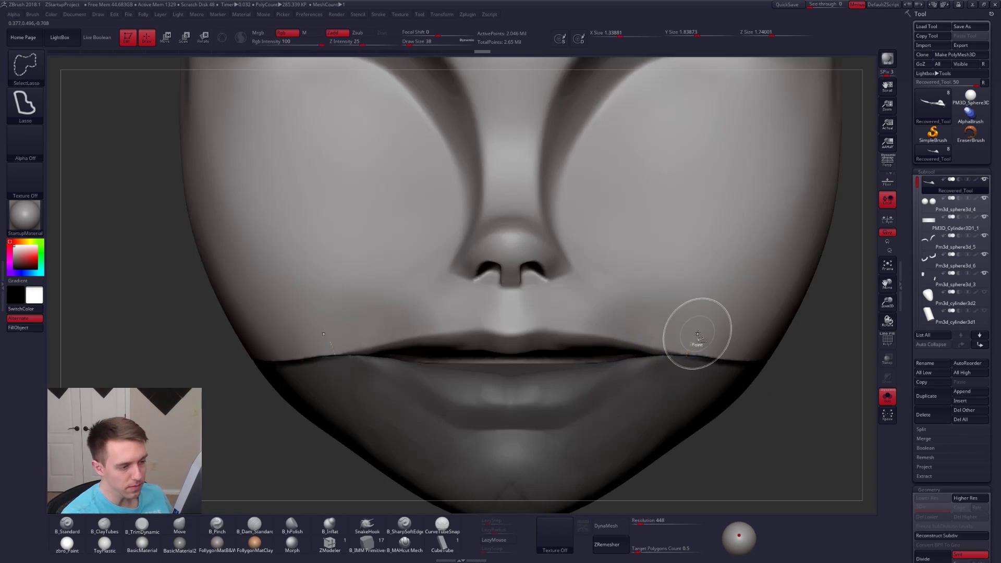
- Clear the mask and hide the jaw so that only the upper head's polygroup is displayed
left_click(703, 332, "ctrl+shift")
right_click_drag(692, 340, 693, 327)
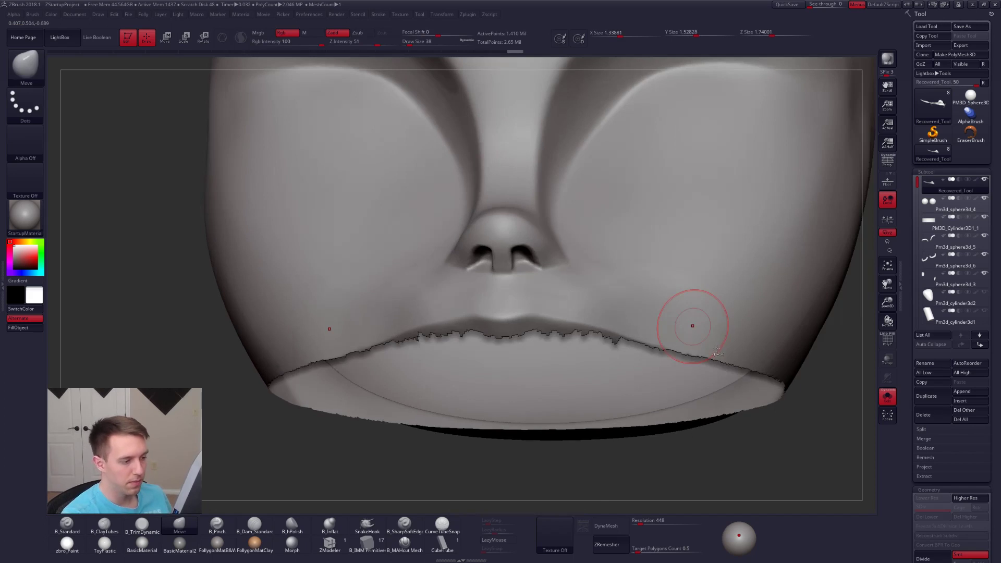
key("ctrl+z")
left_click_drag(814, 388, 819, 357, "ctrl")
key("space")
left_click(805, 385)
left_click(680, 323, "ctrl+shift")
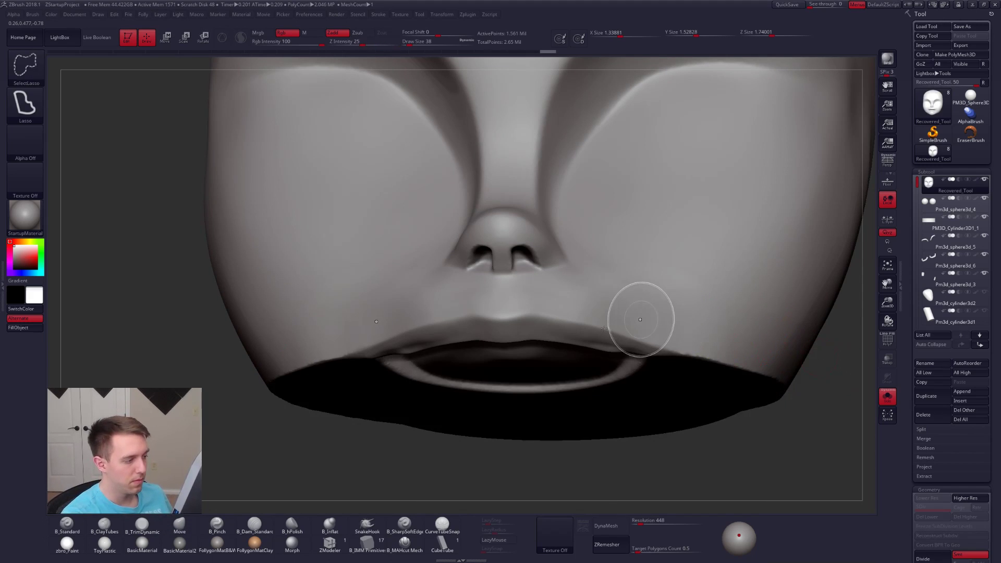
- Refine the underside of the upper lip near the mouth corner with the TrimDynamic and Smooth brushes
right_click_drag(560, 284, 488, 324)
key("3")
mouse_move(417, 360)
right_mouse_down()
mouse_move(511, 359)
mouse_move(529, 335)
right_mouse_up()
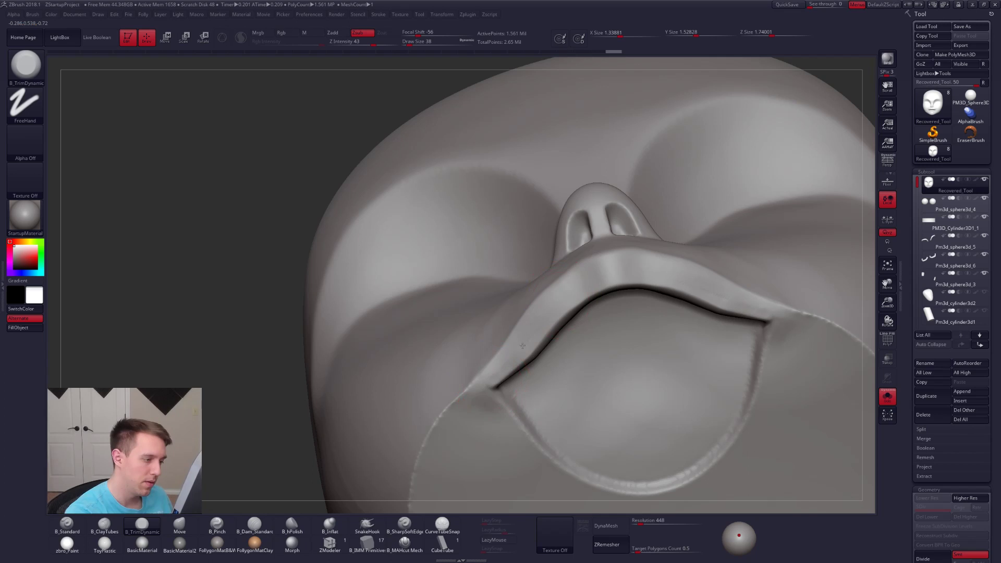
right_click_drag(487, 381, 524, 342)
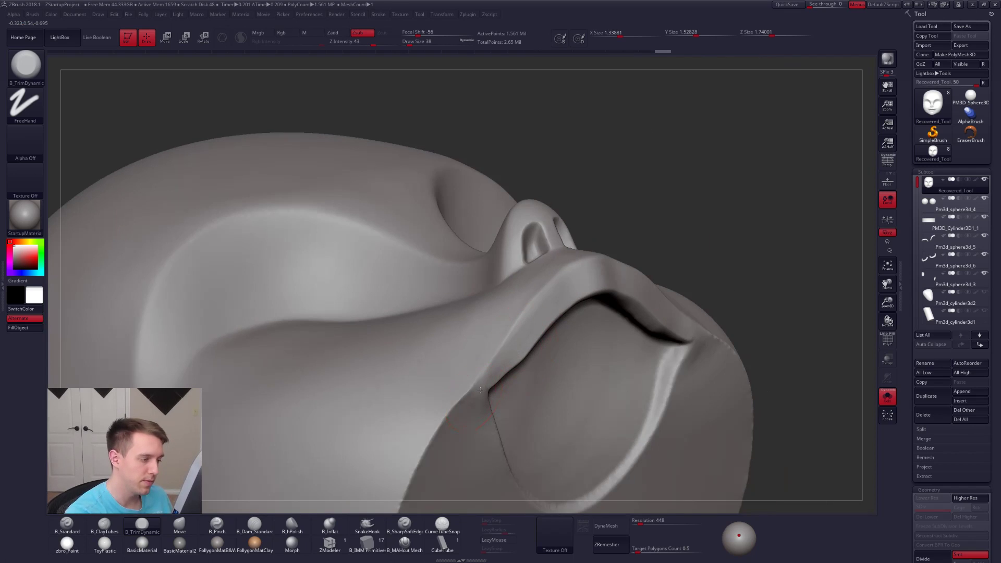
mouse_move(493, 377)
right_mouse_down()
mouse_move(512, 363)
mouse_move(511, 374)
right_mouse_up()
key("shift")
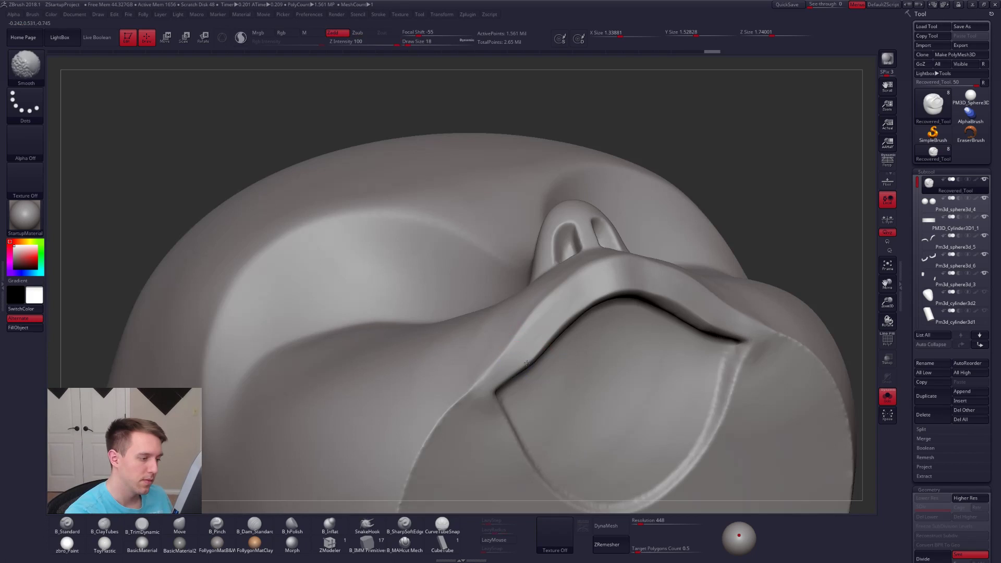
mouse_move(521, 351)
right_mouse_down()
mouse_move(631, 360)
mouse_move(592, 375)
mouse_move(749, 380)
mouse_move(741, 391)
mouse_move(754, 384)
mouse_move(750, 464)
mouse_move(745, 436)
mouse_move(739, 480)
right_mouse_up()
- Redisplay the hidden jaw and DynaMesh the whole head at resolution 712
left_click(751, 358, "ctrl+shift")
left_click_drag(644, 520, 647, 520)
left_click(613, 521)
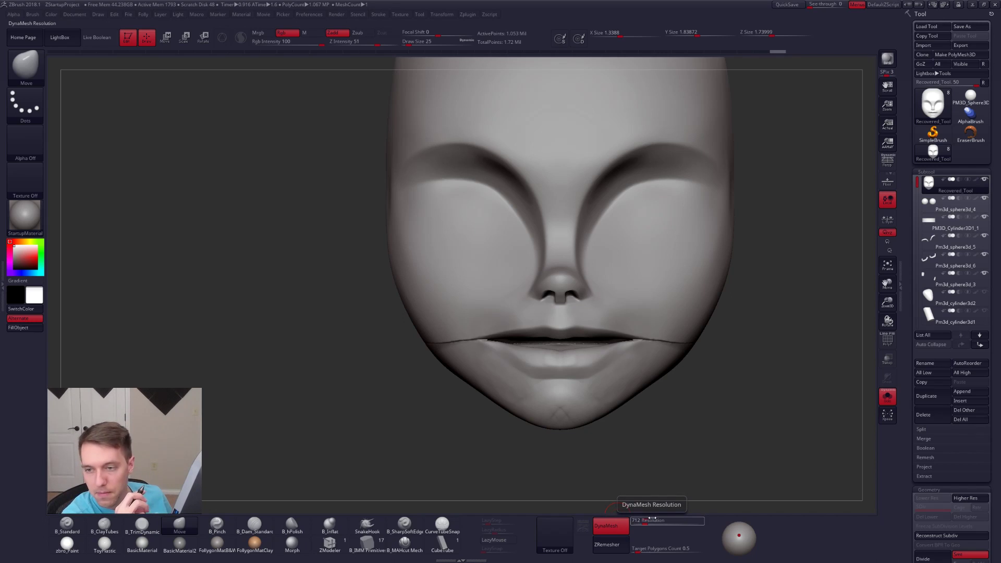
- Show the head together with all its other subtools and turn on perspective distortion
right_click_drag(639, 348, 643, 369, "alt")
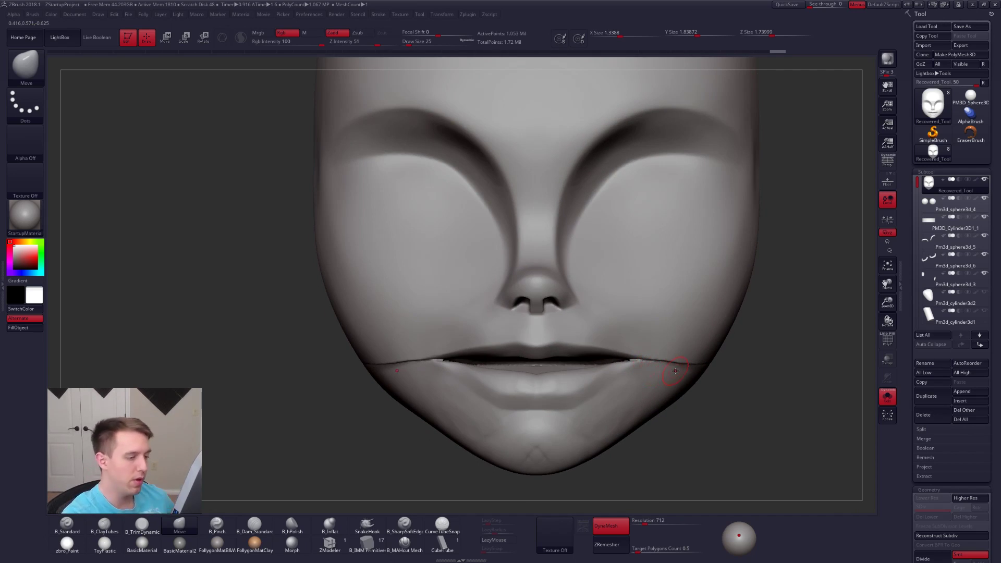
right_click_drag(659, 365, 654, 280, "ctrl")
right_click_drag(688, 359, 654, 367, "alt")
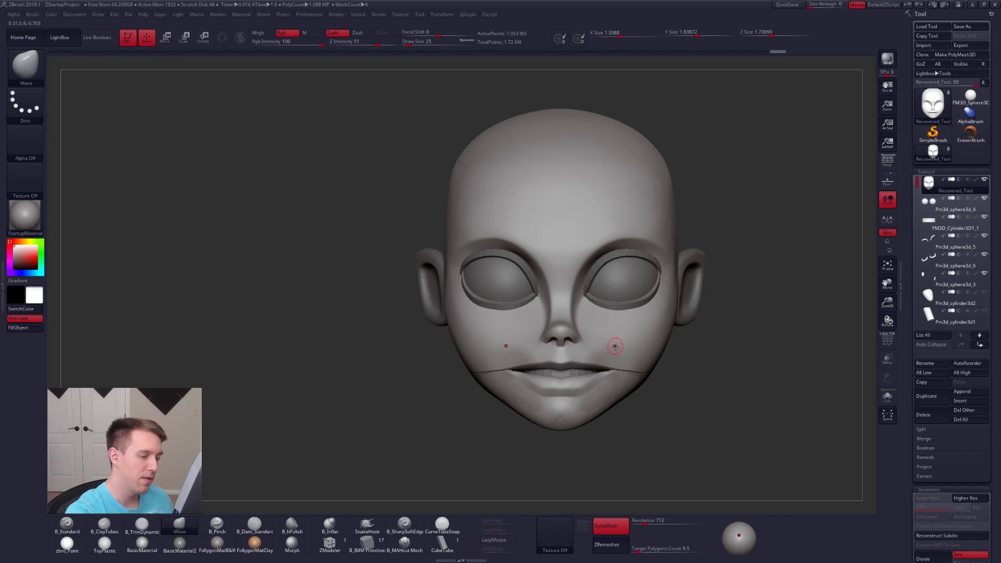
right_click_drag(612, 353, 646, 363, "alt")
left_click(887, 164)
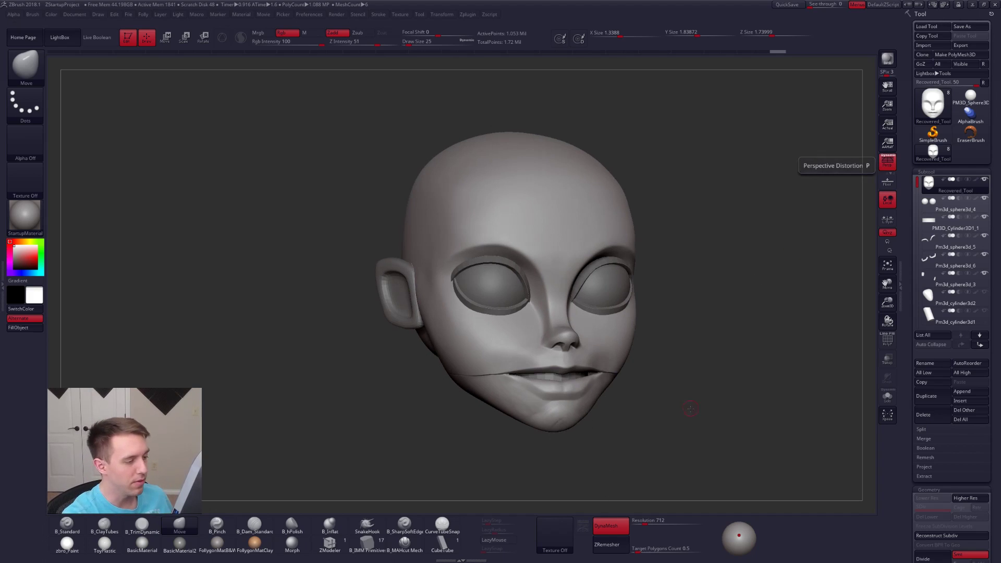
right_click_drag(691, 409, 793, 294, "shift")
- Load the Female_DSBM reference model from the LightBox tool library
left_click(983, 82)
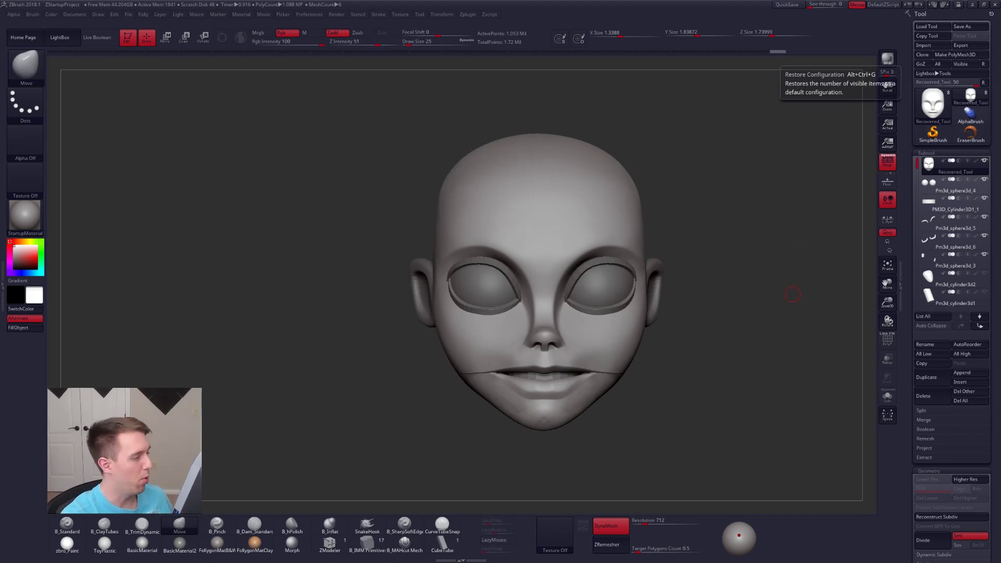
left_click(928, 112)
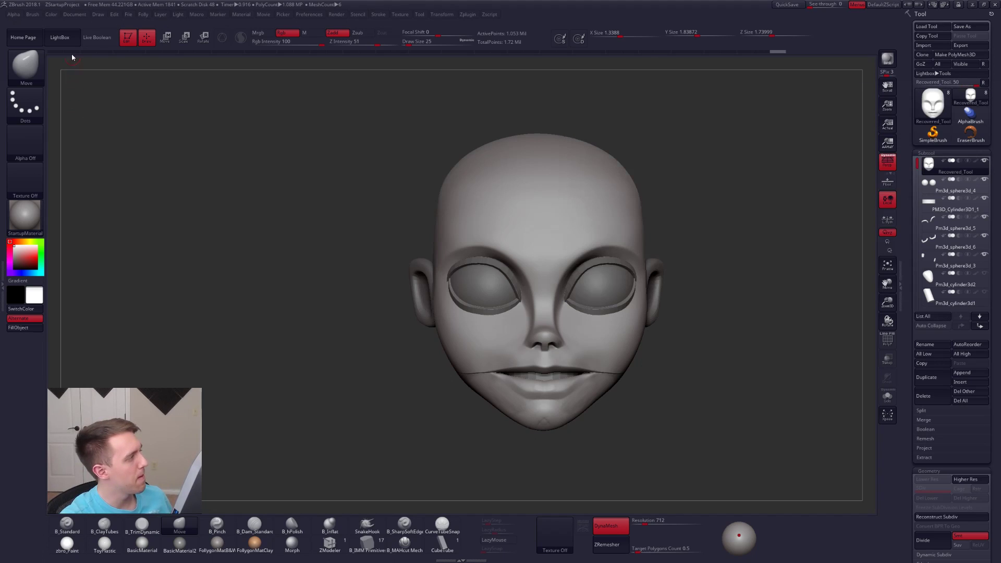
left_click(60, 37)
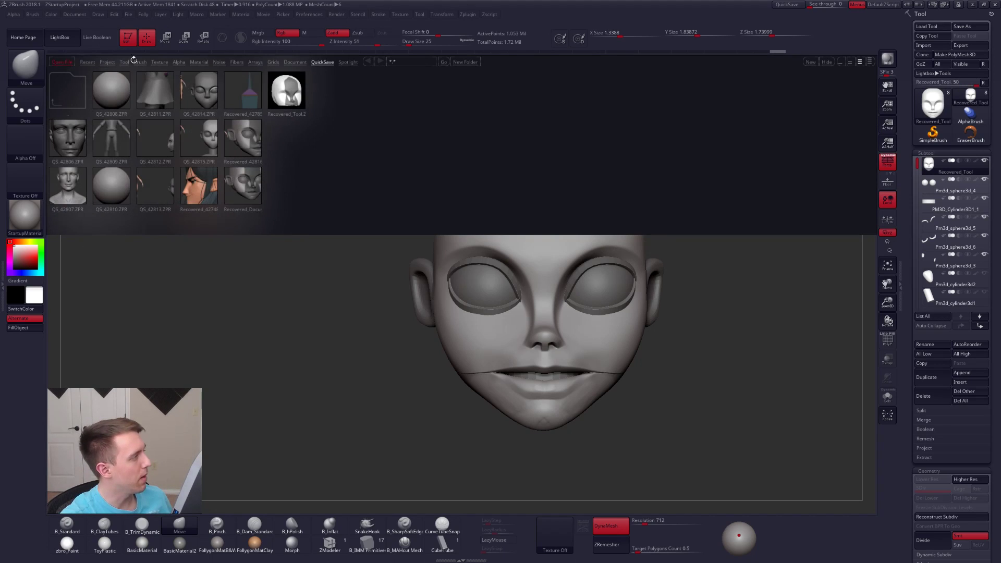
left_click(67, 37)
left_click(67, 36)
left_click(124, 62)
left_click(204, 136)
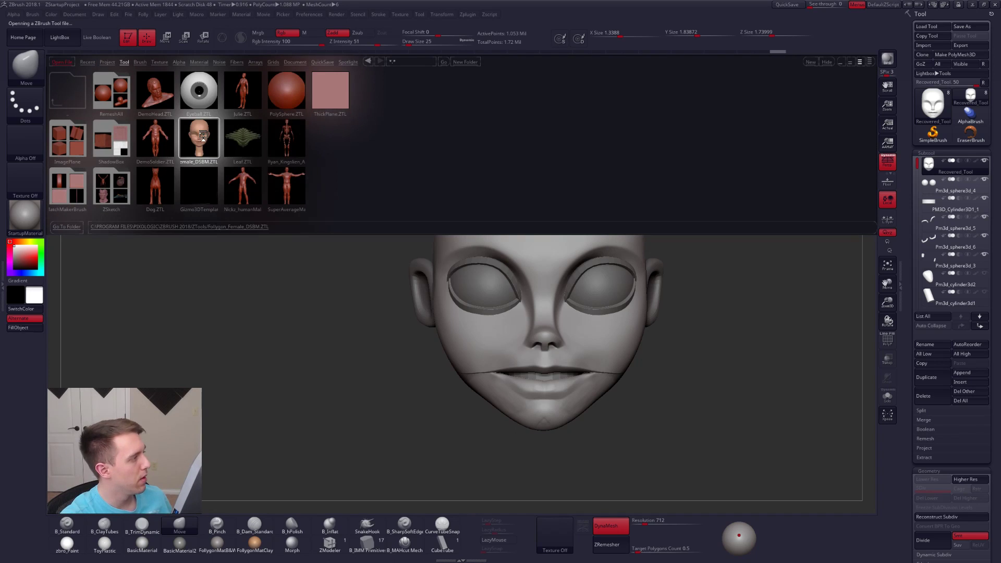
left_click(60, 37)
- Leave the full-body reference figure on the canvas beside the sculpt and switch back to the Recovered_Tool head
left_click_drag(358, 237, 333, 191, "alt")
left_click_drag(609, 283, 617, 258, "alt")
left_click(970, 97)
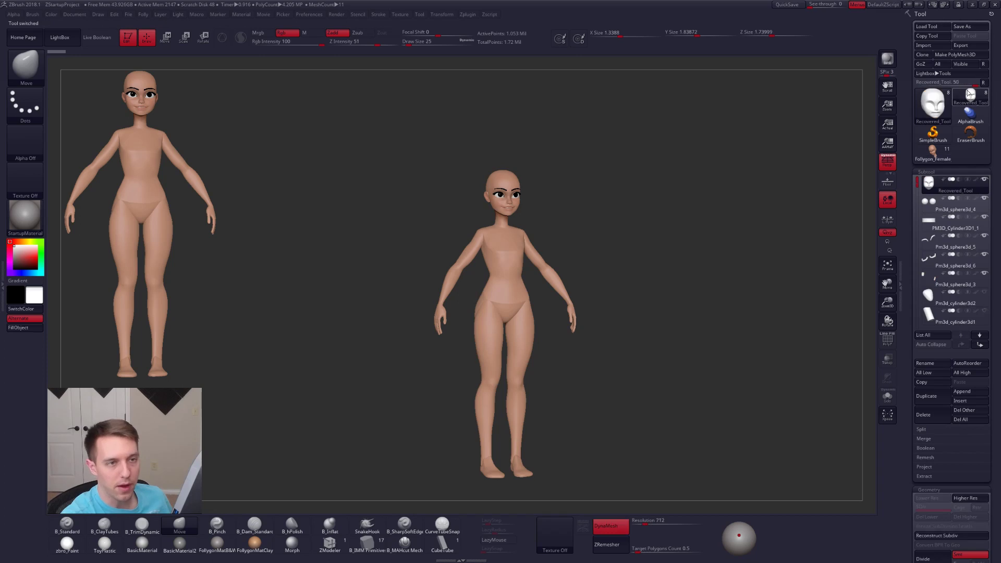
left_click_drag(720, 335, 742, 537, "alt")
left_click_drag(576, 297, 585, 265, "alt")
right_click_drag(569, 332, 569, 300, "alt")
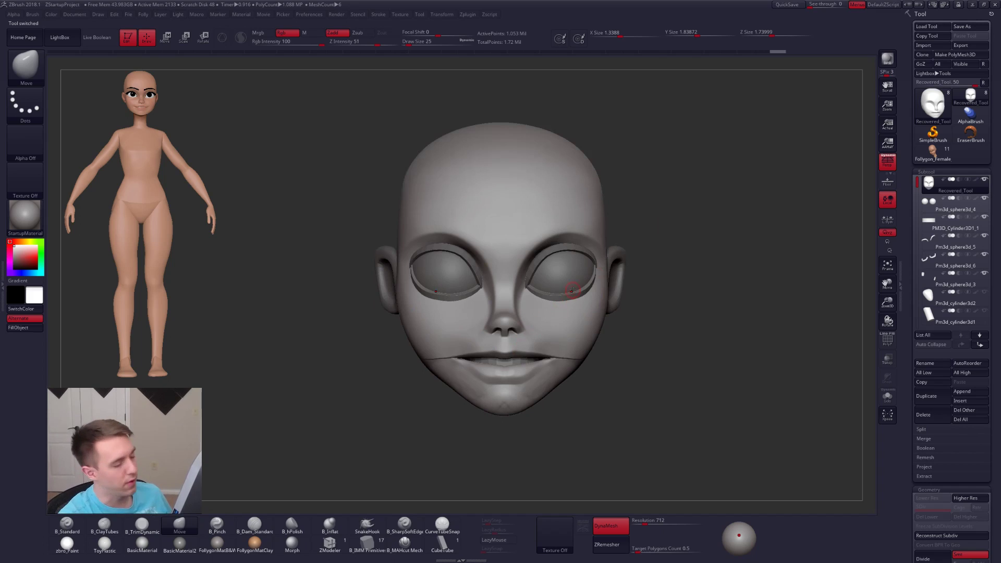
- Compare the mouth and face shape of the female reference model with the sculpted head
key("alt+s")
right_click_drag(522, 340, 673, 343)
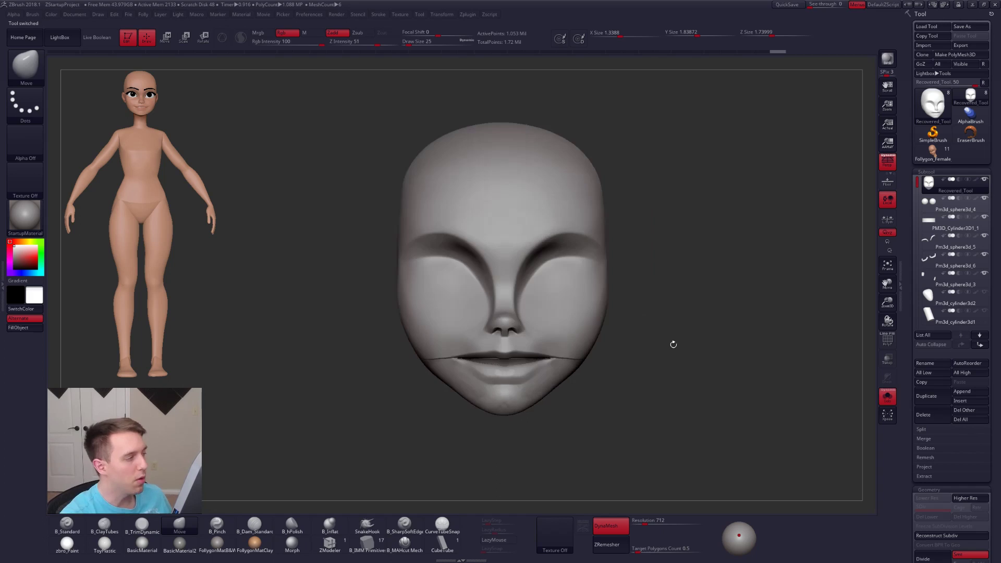
left_click(946, 158)
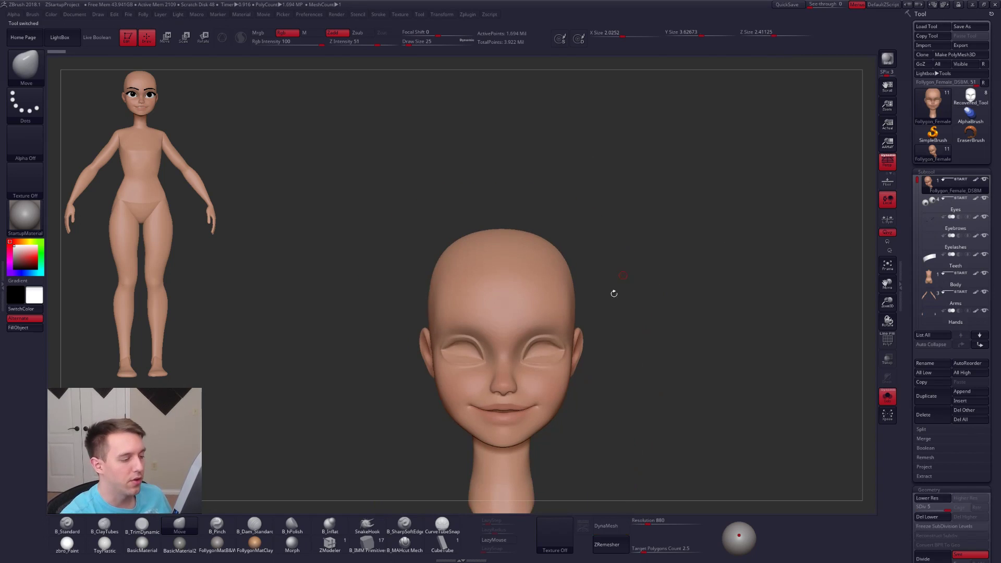
right_click_drag(563, 291, 661, 325)
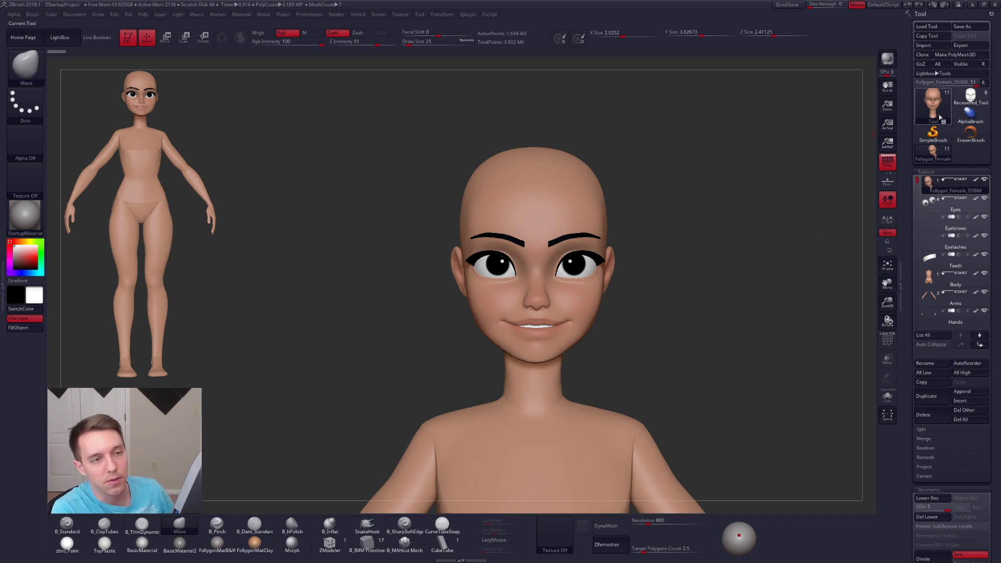
left_click(971, 104)
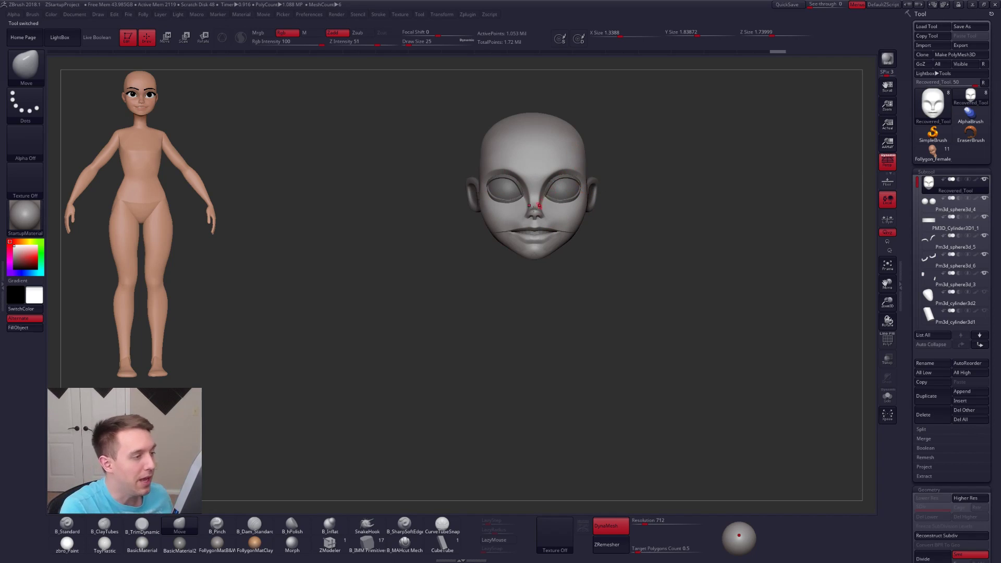
right_click_drag(538, 190, 602, 283, "alt")
right_click_drag(592, 235, 540, 254, "alt")
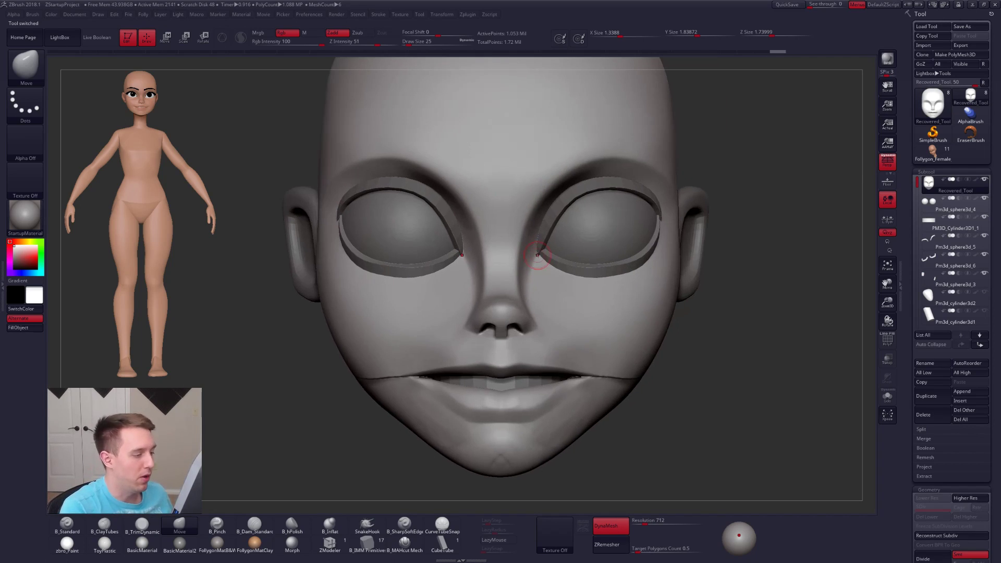
- Isolate the head mesh, then flatten and smooth the jaw seam beside the mouth corner using TrimDynamic and a larger brush
key("alt+s")
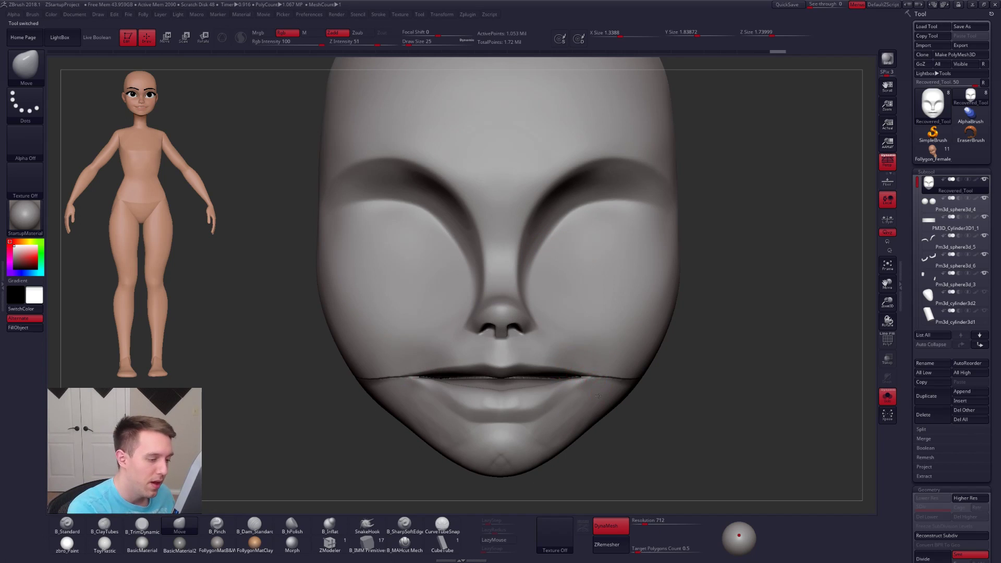
right_click_drag(730, 391, 597, 385)
key("s")
left_click_drag(597, 384, 606, 384)
mouse_move(751, 337)
right_mouse_down()
mouse_move(619, 405)
mouse_move(579, 405)
mouse_move(606, 390)
right_mouse_up()
key("s")
mouse_move(605, 389)
left_mouse_down()
mouse_move(629, 377)
mouse_move(724, 377)
left_mouse_up()
key("3")
left_click_drag(601, 381, 673, 373)
right_click_drag(644, 375, 585, 354, "alt")
left_click_drag(597, 366, 550, 354, "shift")
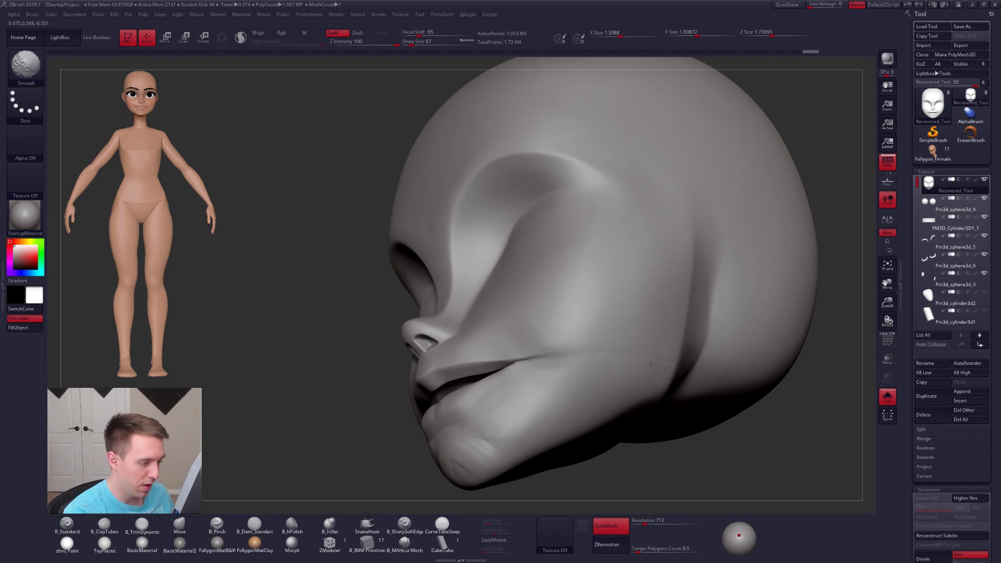
- Smooth the remaining seam along the rear of the jaw at draw size 67
mouse_move(577, 391)
right_mouse_down("ctrl")
mouse_move(580, 376)
mouse_move(552, 346)
mouse_move(610, 389)
mouse_move(553, 379)
mouse_move(574, 360)
right_mouse_up("ctrl")
left_click_drag(644, 376, 692, 398, "shift")
right_click_drag(692, 398, 704, 448, "alt")
left_click_drag(628, 377, 667, 395, "shift")
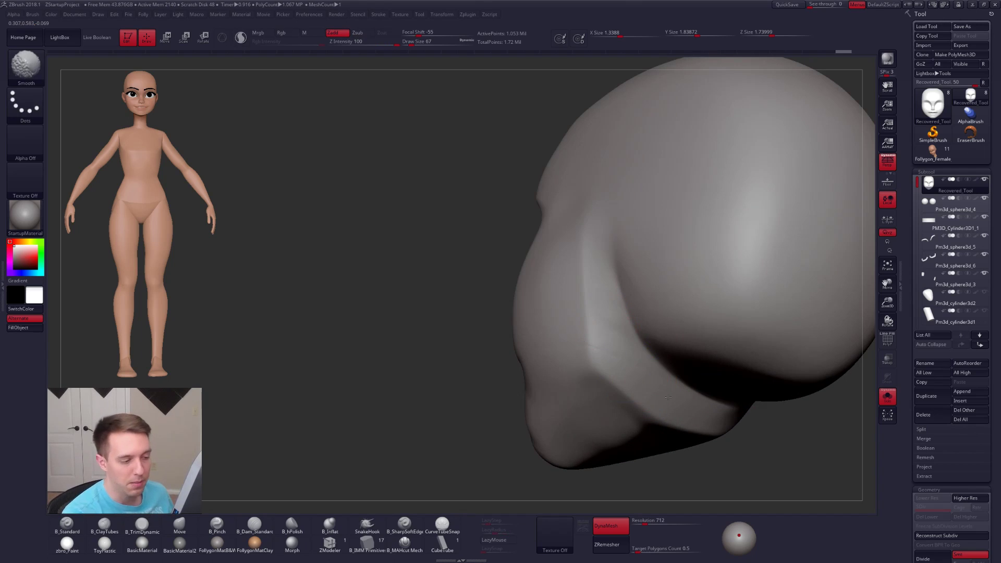
right_click_drag(615, 358, 566, 358)
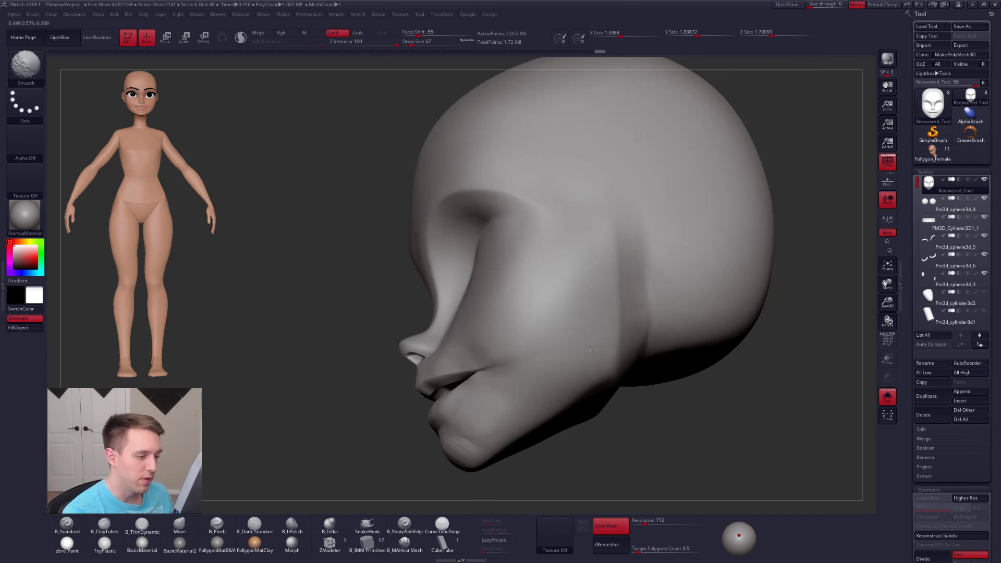
- Bring back all subtools and adjust the mouth corner from the side with the Move brush
right_click_drag(501, 351, 655, 355, "shift")
key("space")
left_click_drag(648, 327, 654, 328)
key("4")
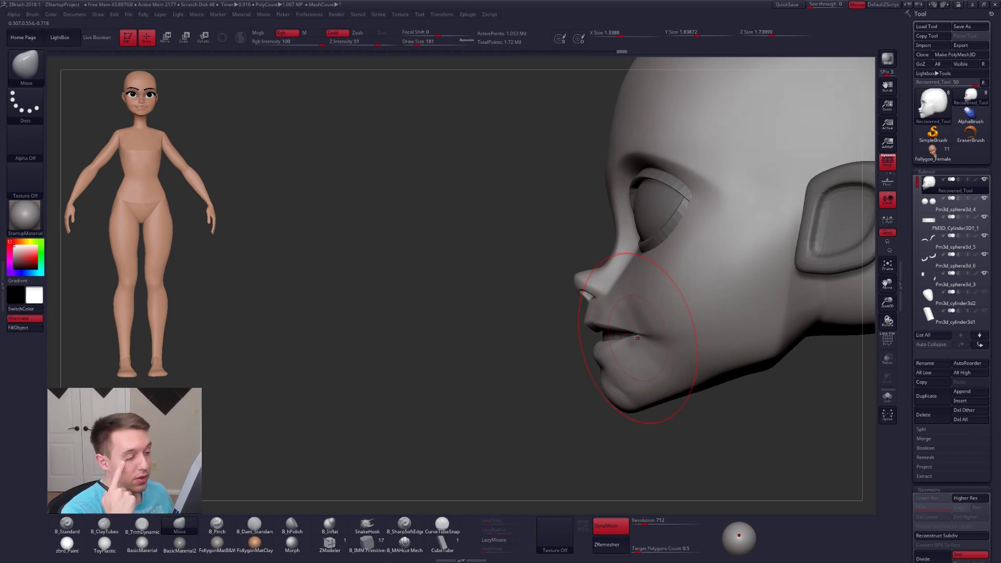
key("space")
left_click_drag(638, 338, 615, 331)
key("space")
- Build up the cheek beside the mouth corner with ClayTubes strokes at draw size 104 and smooth them
right_click_drag(615, 332, 636, 314)
key("2")
mouse_move(623, 305)
left_mouse_down()
mouse_move(649, 351)
mouse_move(638, 341)
left_mouse_up()
mouse_move(630, 282)
left_mouse_down()
mouse_move(648, 333)
mouse_move(659, 335)
left_mouse_up()
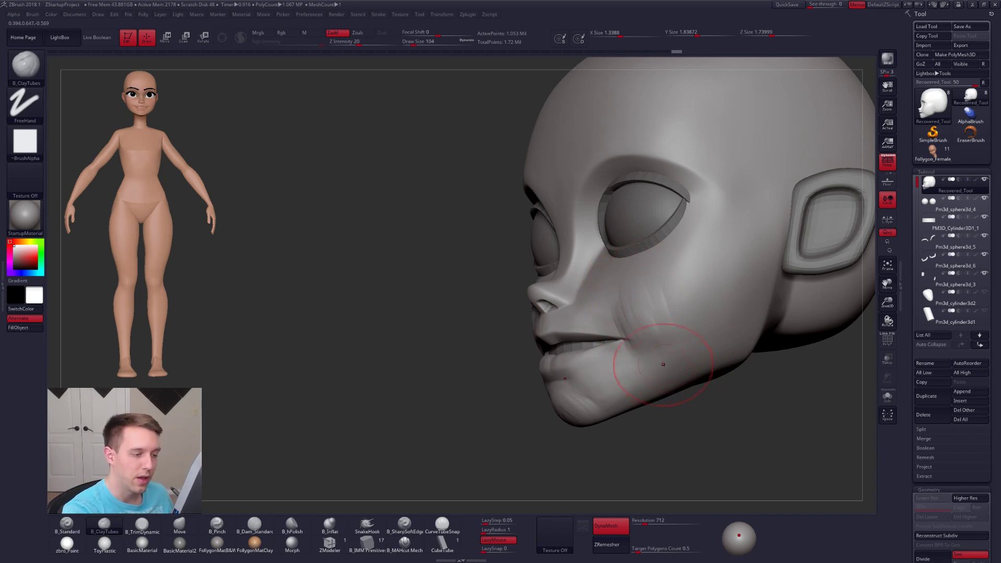
mouse_move(633, 302)
left_mouse_down()
mouse_move(656, 345)
mouse_move(688, 353)
left_mouse_up()
left_click_drag(663, 299, 704, 358)
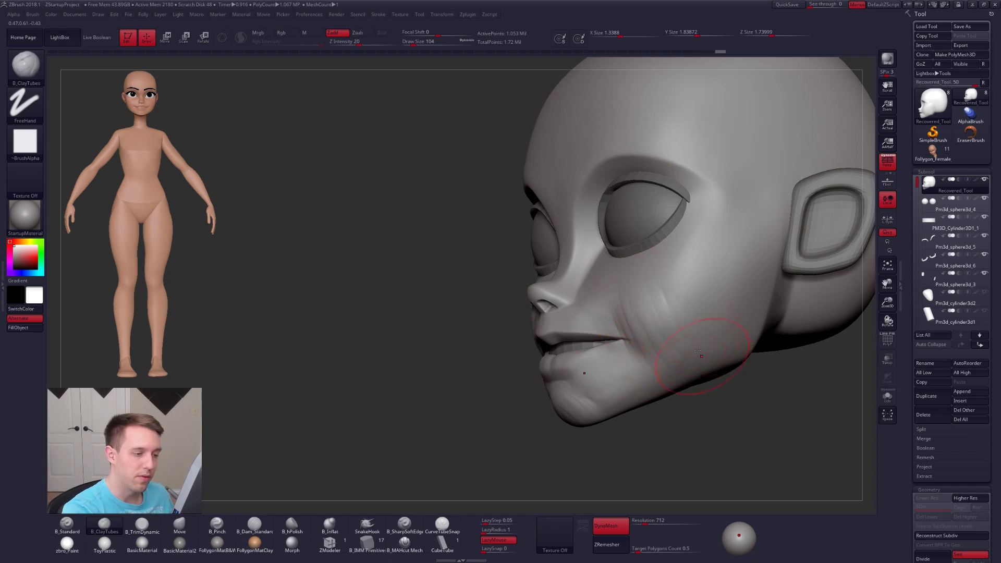
key("shift")
left_click_drag(646, 326, 671, 282, "shift")
- Adjust the lower cheek and jaw outline from the front with the Move brush at draw size 160
mouse_move(513, 396)
left_mouse_down()
mouse_move(678, 380)
mouse_move(673, 402)
mouse_move(684, 403)
left_mouse_up()
key("b")
key("m")
key("v")
key("space")
left_click_drag(661, 352, 666, 351)
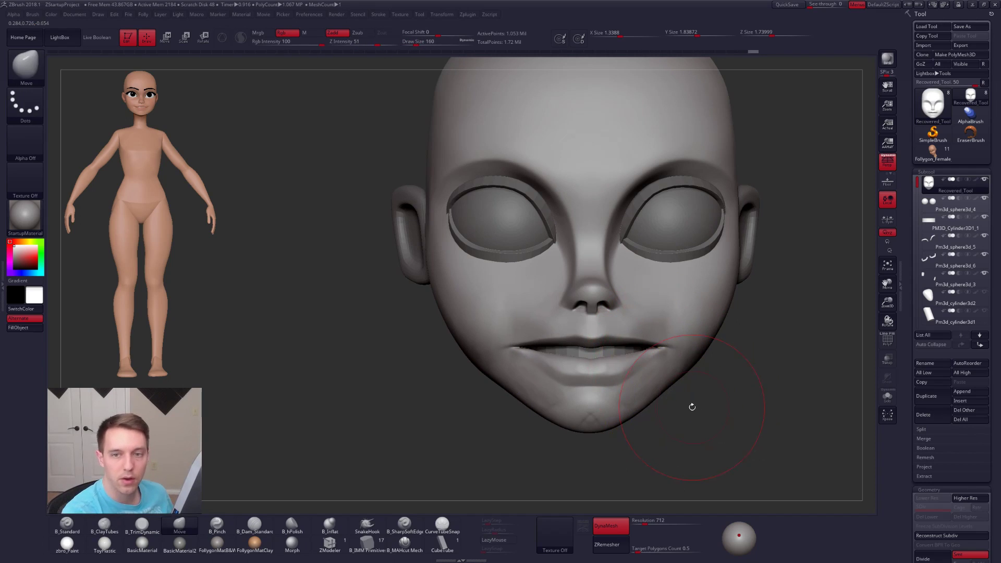
- Smooth the area below the mouth and the chin with draw sizes 33 and 67, and check the polygroups
key("space")
left_click_drag(663, 386, 626, 410)
key("space")
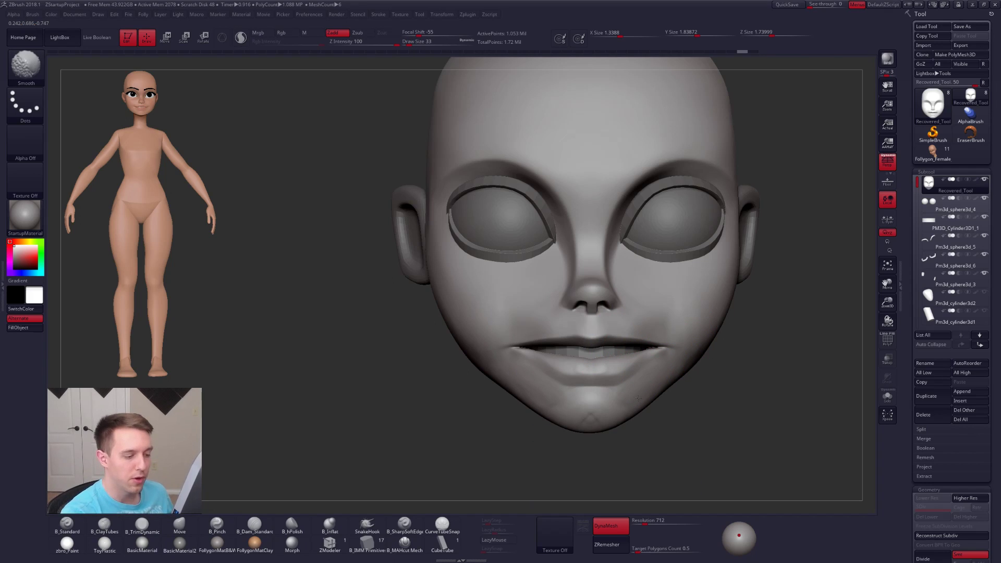
left_click_drag(696, 398, 615, 408)
key("space")
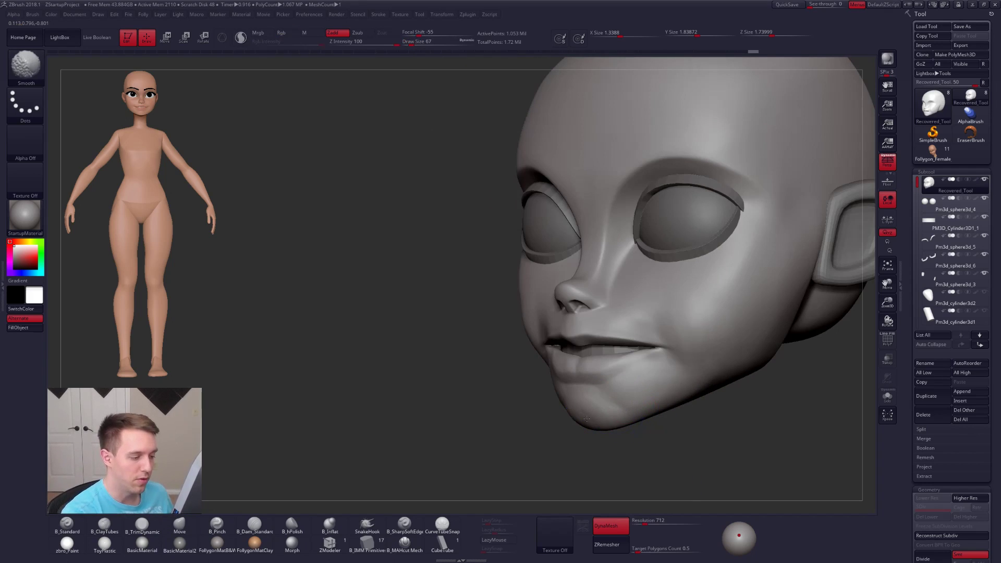
right_click_drag(609, 319, 680, 371)
mouse_move(600, 377)
right_mouse_down()
mouse_move(637, 365)
mouse_move(642, 391)
mouse_move(723, 399)
mouse_move(701, 396)
mouse_move(711, 366)
mouse_move(663, 354)
mouse_move(671, 335)
mouse_move(700, 368)
mouse_move(752, 381)
right_mouse_up()
key("shift+f")
key("shift+f")
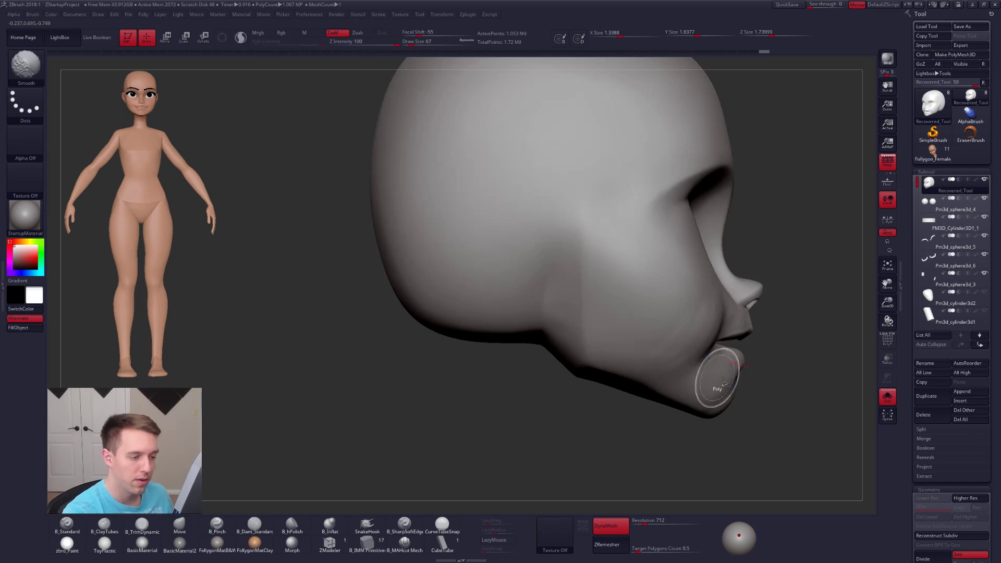
- Isolate the mouth region with lasso selections, hiding the surrounding face and nose
mouse_move(625, 355)
left_mouse_down("ctrl+shift")
mouse_move(783, 313)
mouse_move(796, 326)
left_mouse_up("ctrl+shift")
mouse_move(795, 326)
right_mouse_down()
mouse_move(616, 366)
mouse_move(680, 381)
right_mouse_up()
mouse_move(696, 352)
left_mouse_down("ctrl+alt+shift")
mouse_move(691, 422)
mouse_move(686, 284)
left_mouse_up("ctrl+alt+shift")
right_click_drag(685, 284, 692, 354)
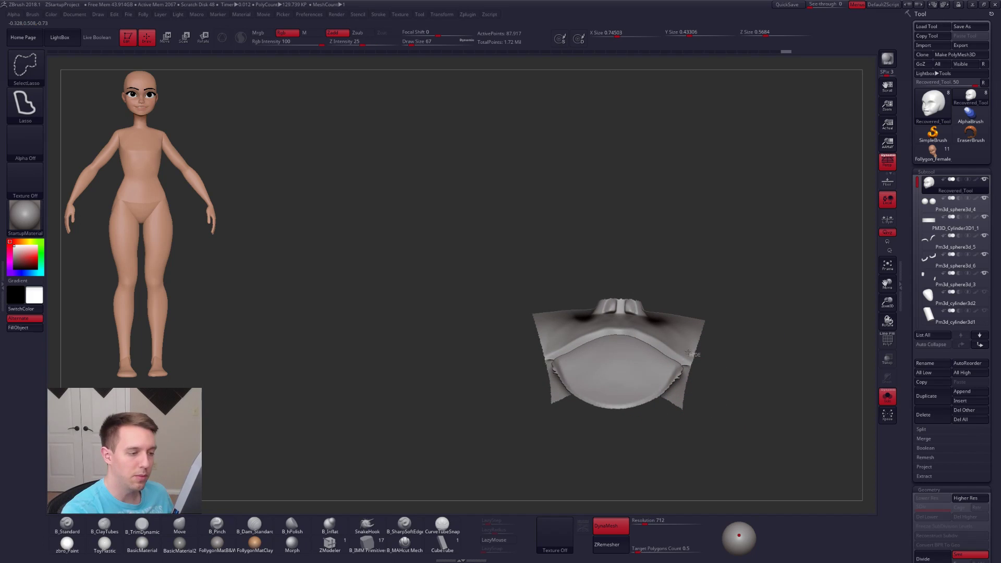
left_click_drag(597, 324, 793, 318, "ctrl+alt+shift")
left_click_drag(621, 300, 652, 266, "ctrl+alt+shift")
right_click_drag(658, 284, 680, 337)
mouse_move(693, 396)
left_mouse_down("ctrl+alt+shift")
mouse_move(587, 459)
mouse_move(740, 415)
left_mouse_up("ctrl+alt+shift")
- Reshape and smooth the inner lip surface at the mouth corner with the brush at draw size 33
mouse_move(664, 380)
right_mouse_down("ctrl")
mouse_move(683, 380)
mouse_move(642, 428)
mouse_move(625, 418)
right_mouse_up("ctrl")
right_click_drag(624, 417, 649, 385, "alt")
key("space")
left_click_drag(674, 376, 670, 375)
key("shift")
left_click_drag(623, 402, 607, 398, "shift")
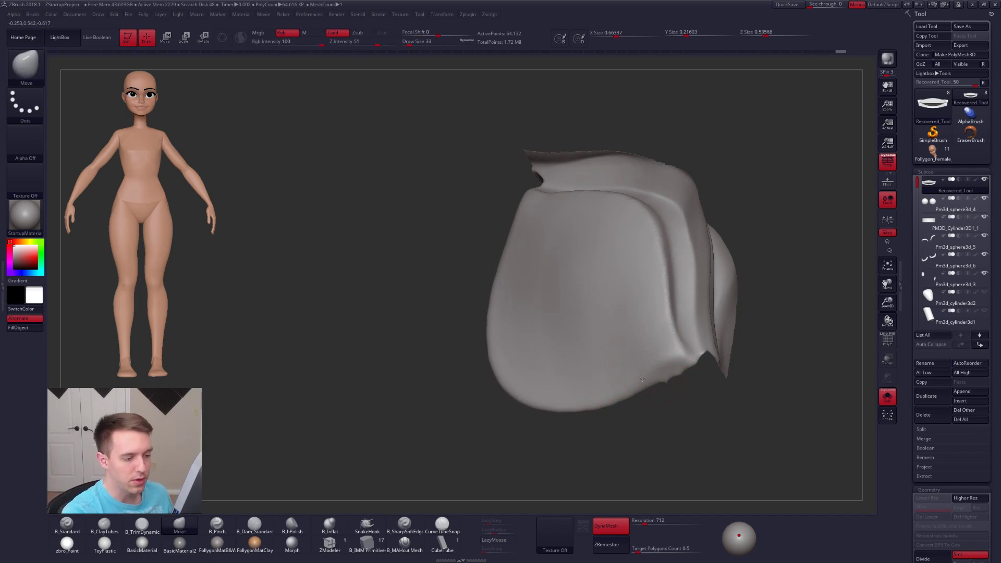
- Redisplay the whole head and recalculate its DynaMesh at resolution 712
right_click_drag(735, 396, 736, 356, "ctrl")
left_click(736, 356, "ctrl+shift")
left_click_drag(748, 363, 794, 313, "ctrl")
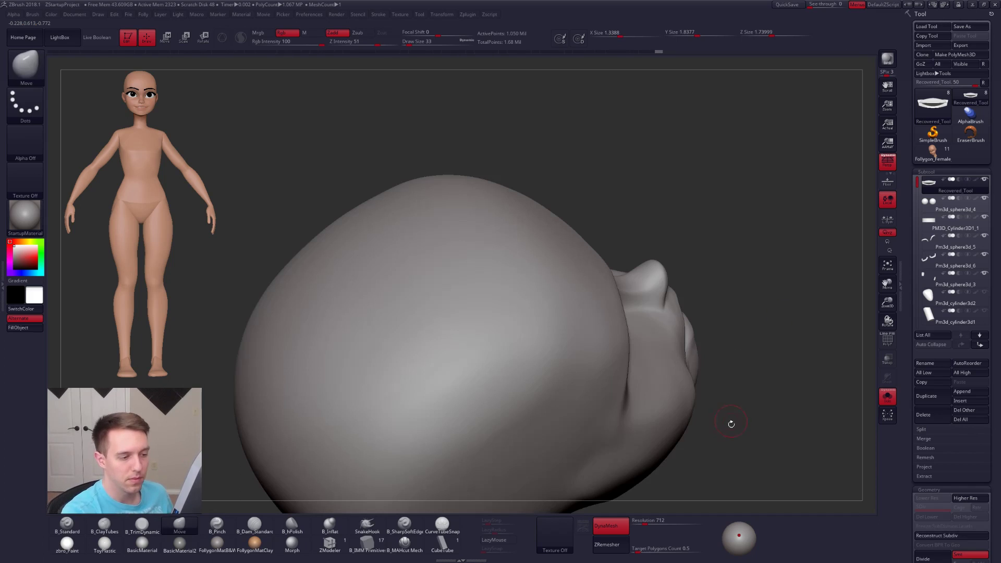
mouse_move(729, 418)
left_mouse_down()
mouse_move(726, 374)
mouse_move(707, 406)
left_mouse_up()
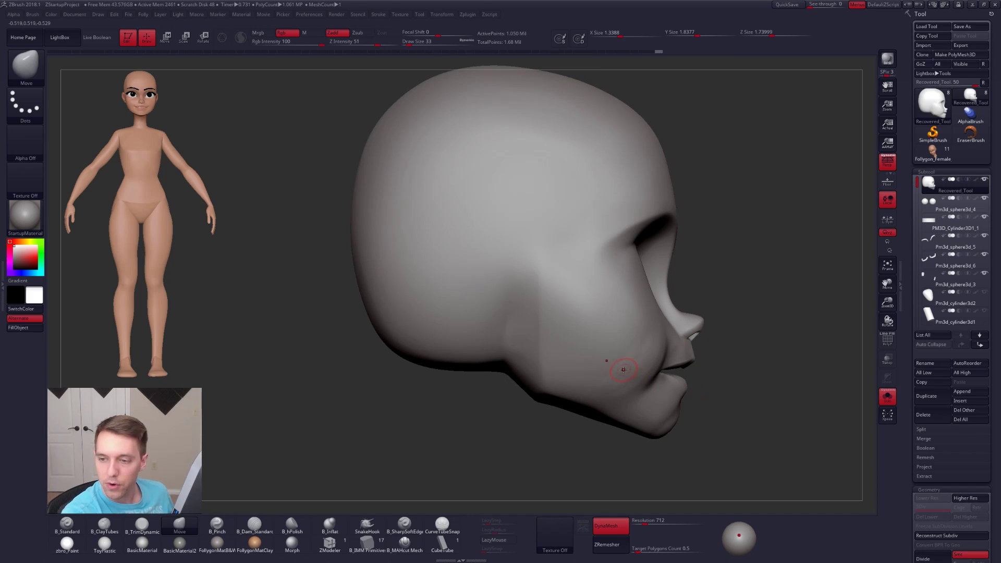
- Isolate a band of the face around the nose and mouth with a lasso selection
mouse_move(640, 366)
right_mouse_down("ctrl")
mouse_move(706, 411)
mouse_move(667, 387)
right_mouse_up("ctrl")
key("ctrl+shift")
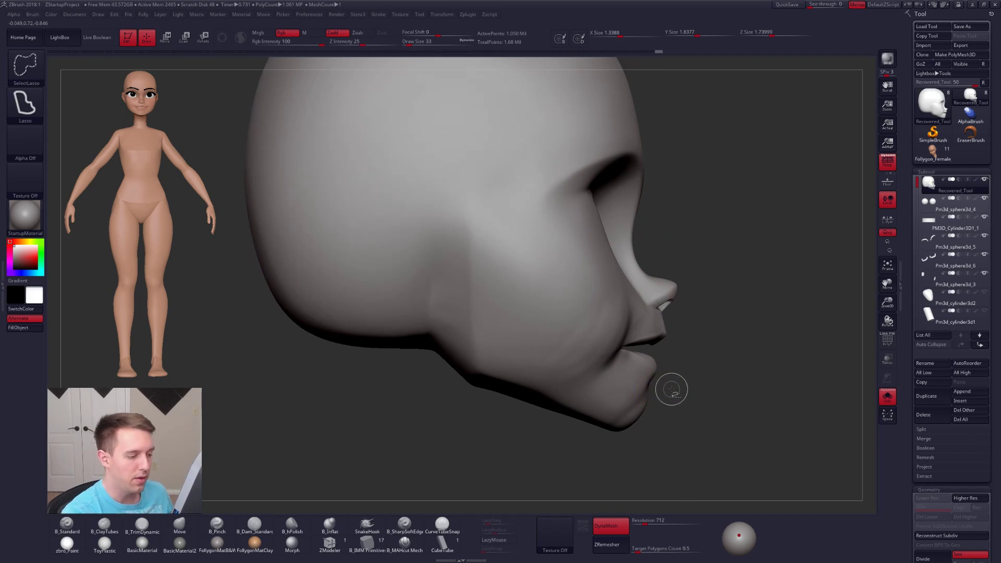
mouse_move(670, 389)
left_mouse_down("ctrl+shift")
mouse_move(547, 370)
mouse_move(723, 313)
mouse_move(673, 388)
left_mouse_up("ctrl+shift")
mouse_move(676, 352)
right_mouse_down("shift")
mouse_move(694, 369)
mouse_move(647, 372)
mouse_move(752, 378)
mouse_move(669, 374)
mouse_move(642, 336)
mouse_move(515, 336)
right_mouse_up("shift")
left_click(677, 396, "ctrl+shift")
key("ctrl+shift")
mouse_move(689, 401)
left_mouse_down("ctrl+shift")
mouse_move(586, 385)
mouse_move(725, 298)
mouse_move(675, 403)
left_mouse_up("ctrl+shift")
mouse_move(675, 402)
right_mouse_down()
mouse_move(657, 389)
mouse_move(690, 389)
mouse_move(672, 383)
right_mouse_up()
right_click_drag(672, 383, 656, 384, "alt")
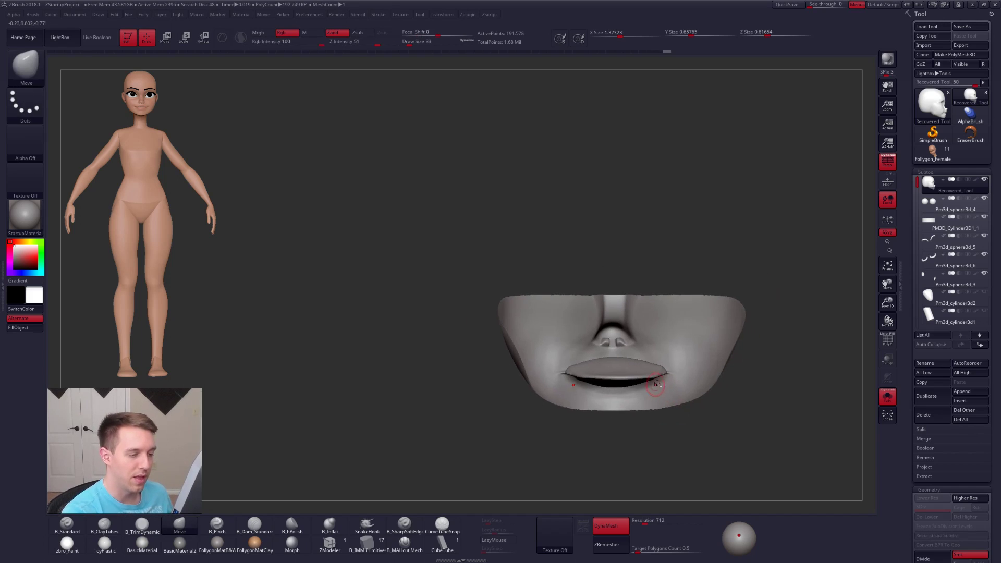
- Narrow the visible mesh to the upper lip and inner mouth surface with lasso selections, hiding the cheeks, lower lip and nose
mouse_move(679, 363)
left_mouse_down("ctrl+alt+shift")
mouse_move(762, 281)
mouse_move(729, 262)
left_mouse_up("ctrl+alt+shift")
right_click_drag(668, 345, 675, 392, "ctrl")
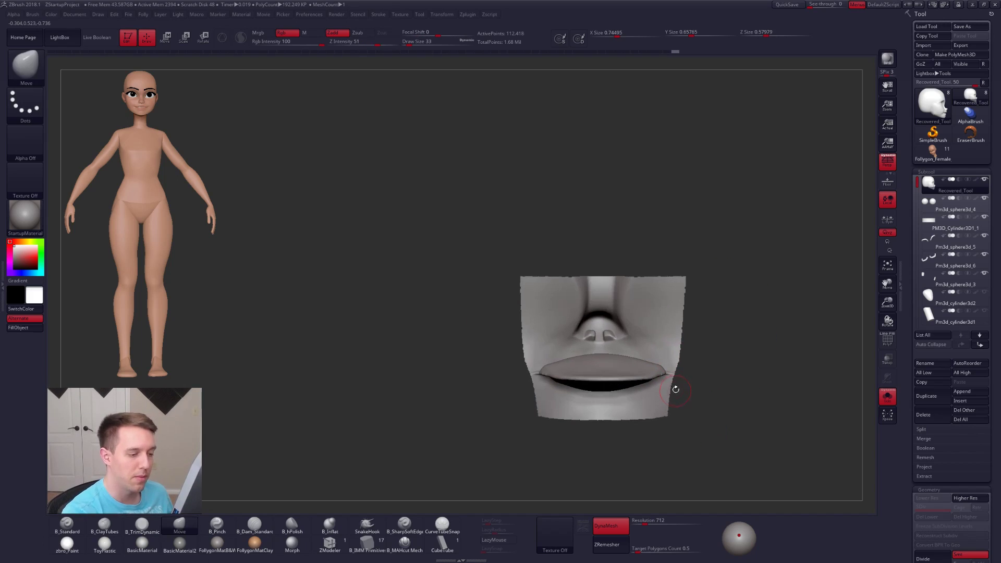
mouse_move(674, 380)
left_mouse_down("ctrl+alt+shift")
mouse_move(537, 402)
mouse_move(693, 437)
mouse_move(680, 371)
left_mouse_up("ctrl+alt+shift")
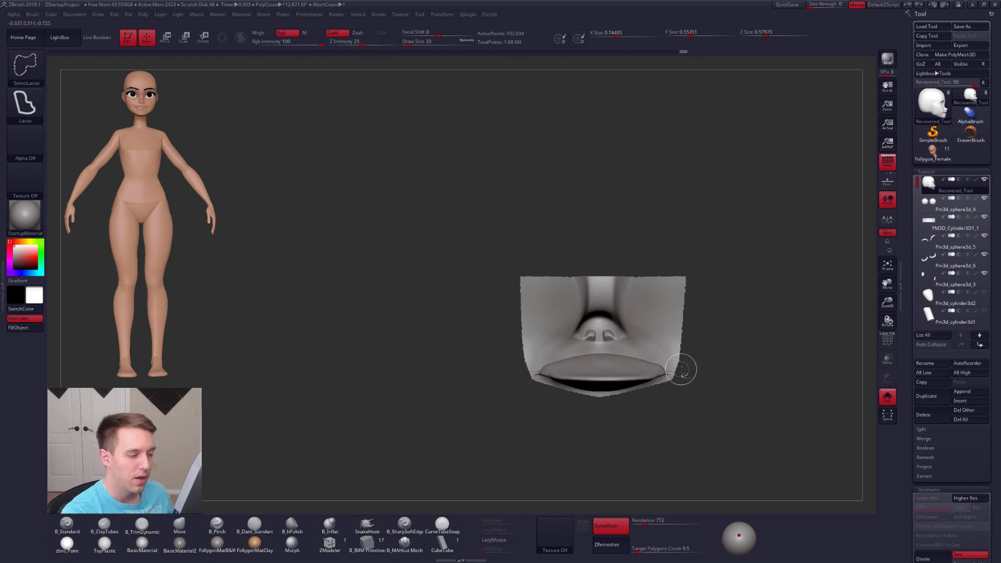
mouse_move(639, 344)
left_mouse_down("ctrl+alt+shift")
mouse_move(524, 300)
mouse_move(751, 255)
left_mouse_up("ctrl+alt+shift")
- Reshape the inner mouth surface behind the upper lip with the Move brush at draw size 43
mouse_move(663, 397)
right_mouse_down("ctrl")
mouse_move(647, 469)
mouse_move(639, 427)
mouse_move(655, 364)
mouse_move(645, 392)
right_mouse_up("ctrl")
key("space")
left_click_drag(669, 356, 673, 356)
right_click_drag(673, 360, 685, 329)
key("shift")
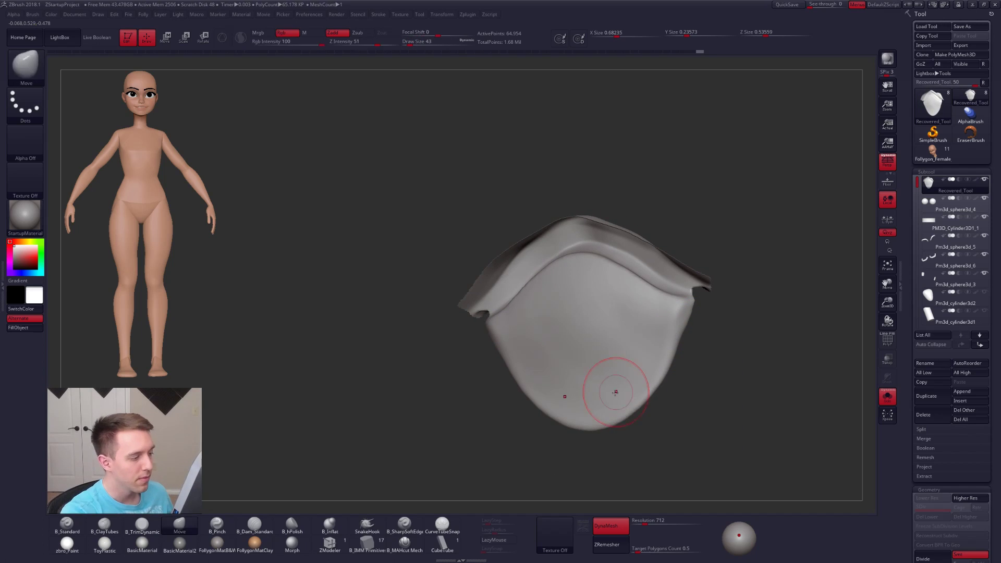
right_click_drag(618, 392, 659, 354, "shift")
mouse_move(672, 345)
left_mouse_down()
mouse_move(682, 347)
mouse_move(673, 363)
left_mouse_up()
key("space")
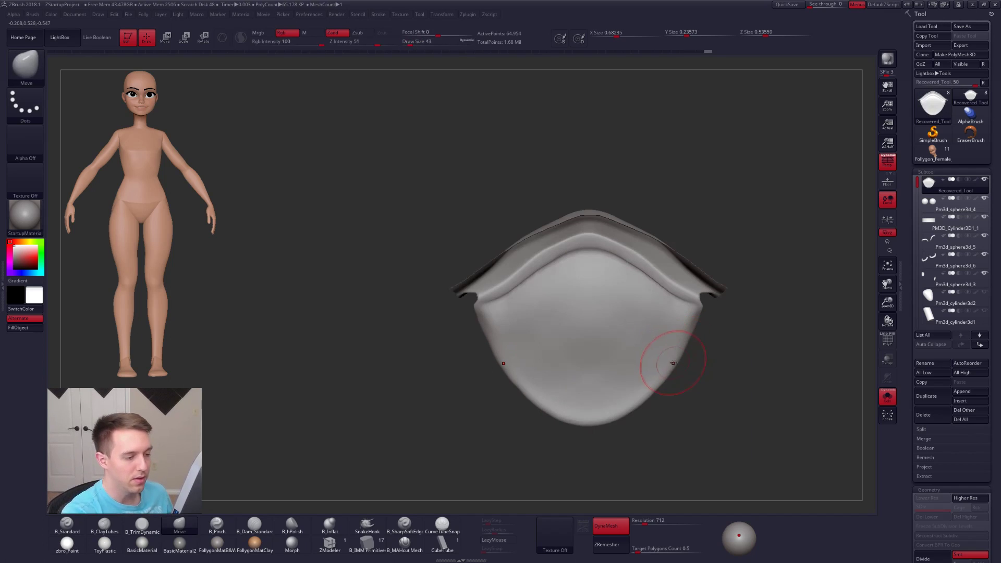
- Adjust the Move brush size and refine the side edge of the inner mouth surface below the lip corner
right_click_drag(665, 359, 644, 353, "ctrl")
key("s")
left_click_drag(644, 354, 648, 356)
mouse_move(622, 360)
right_mouse_down()
mouse_move(639, 365)
mouse_move(608, 371)
right_mouse_up()
key("space")
left_click_drag(596, 348, 590, 348)
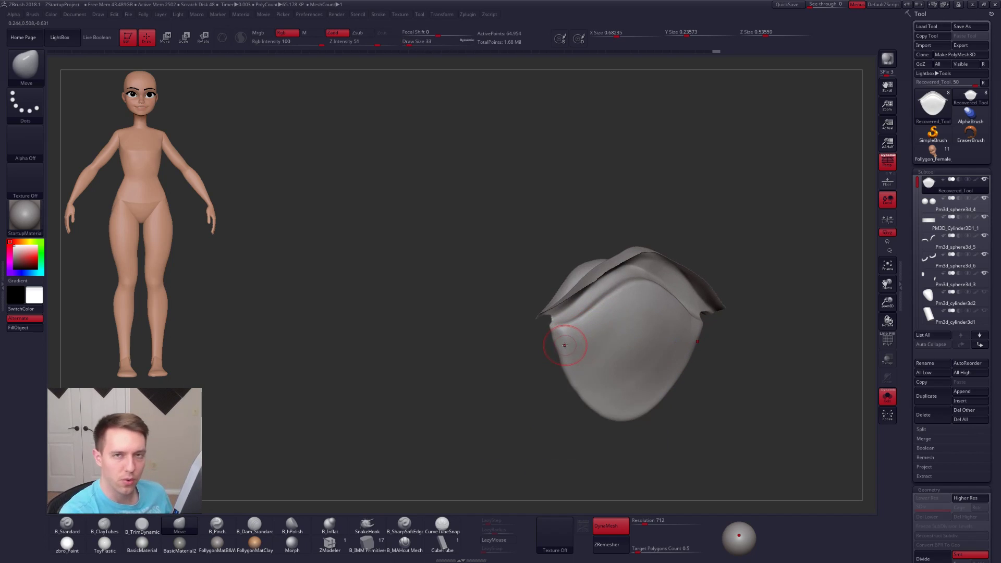
- Smooth the rim and both corners of the inner mouth surface behind the upper lip
mouse_move(676, 436)
right_mouse_down()
mouse_move(647, 425)
mouse_move(698, 411)
mouse_move(666, 416)
mouse_move(667, 382)
right_mouse_up()
key("space")
left_click_drag(704, 303, 703, 306, "shift")
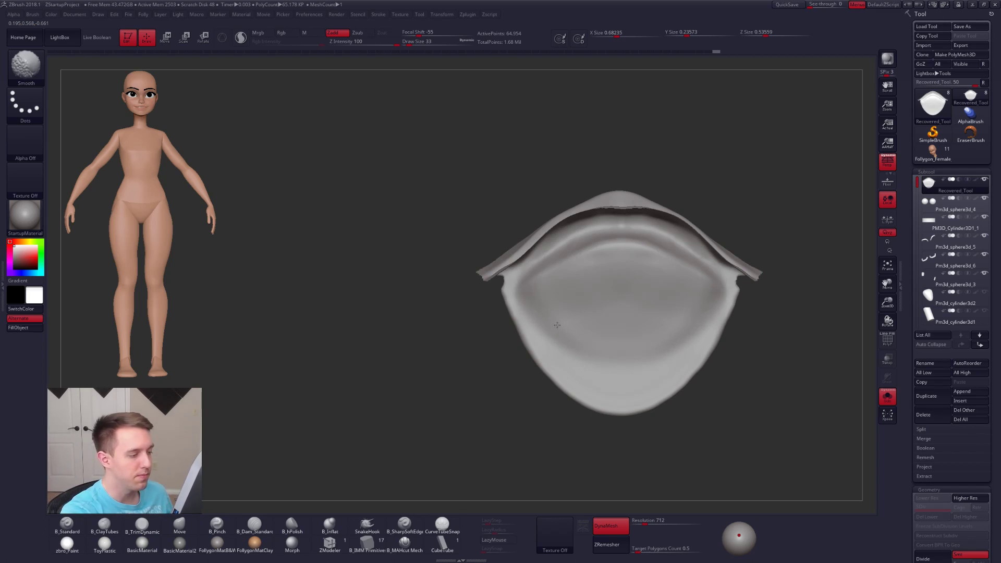
left_click_drag(545, 290, 518, 323, "shift")
key("space")
right_click_drag(555, 315, 621, 347, "shift")
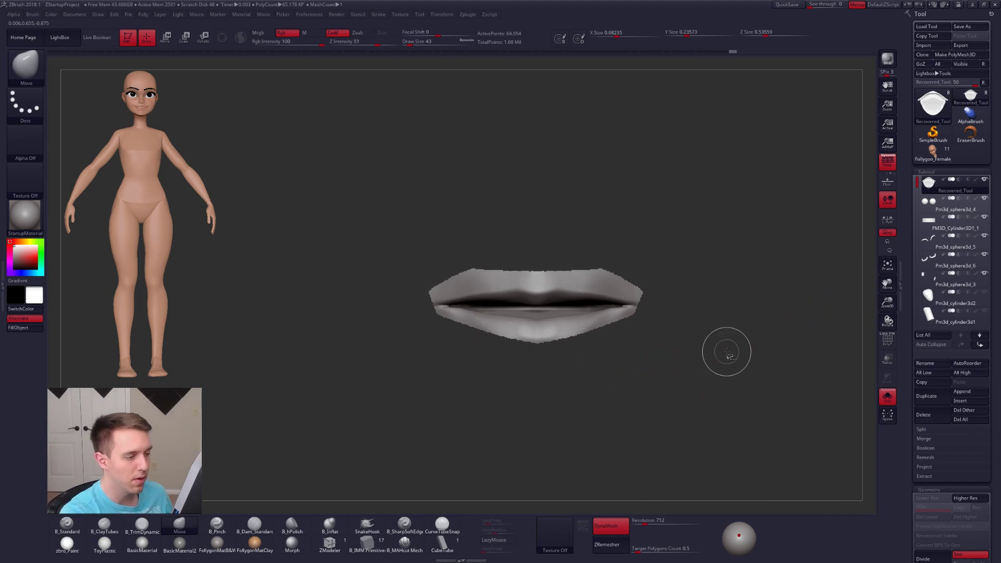
- Redisplay the whole head together with the eyes, ears and other visible subtools
left_click(729, 353, "ctrl+shift")
right_click_drag(728, 353, 668, 334, "alt")
key("alt+s")
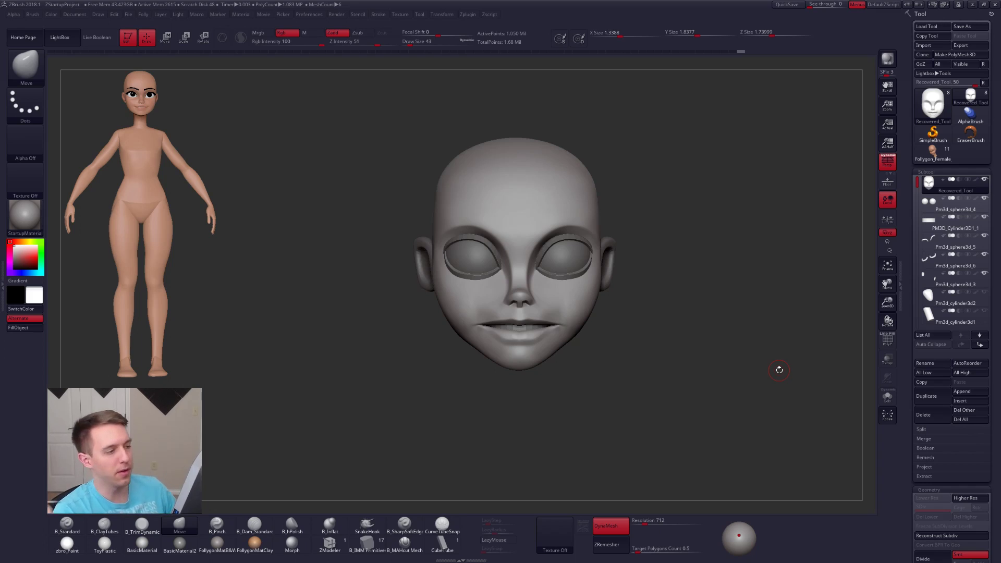
- Adjust the mouth corner and adjacent cheek with the Move brush
mouse_move(578, 317)
right_mouse_down()
mouse_move(556, 318)
mouse_move(591, 325)
right_mouse_up()
key("space")
left_click_drag(605, 325, 610, 325)
right_click_drag(598, 324, 586, 310, "ctrl")
- Flatten the cheek beside the mouth corner with the TrimDynamic brush at draw size 68
key("3")
key("space")
mouse_move(585, 309)
left_mouse_down()
mouse_move(604, 323)
mouse_move(579, 303)
mouse_move(599, 300)
left_mouse_up()
key("space")
left_click_drag(598, 292, 605, 292)
right_click_drag(610, 311, 594, 303)
key("space")
left_click_drag(594, 303, 578, 296)
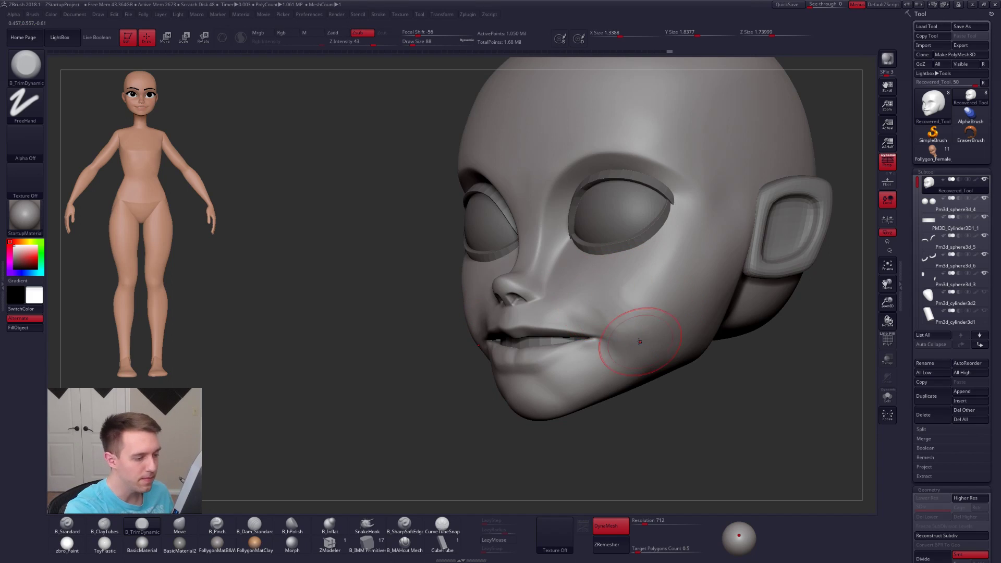
right_click_drag(590, 311, 632, 323)
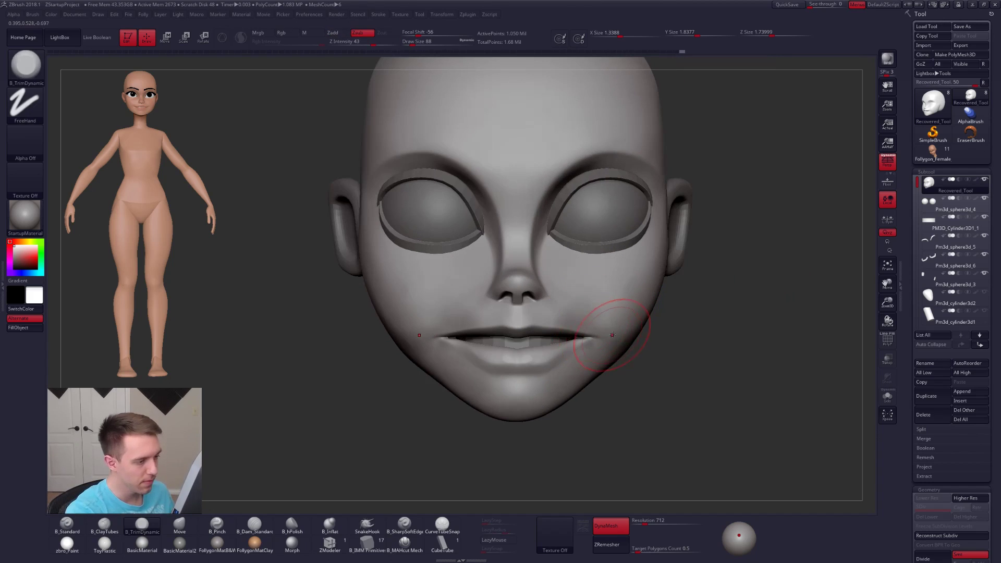
- Solo the head and plane the cheek around the mouth corner with TrimDynamic at draw size 74
key("s")
left_click_drag(612, 336, 600, 335)
left_click_drag(678, 323, 782, 316)
key("shift+s")
mouse_move(628, 315)
right_mouse_down()
mouse_move(609, 329)
mouse_move(639, 310)
right_mouse_up()
key("space")
left_click_drag(639, 310, 610, 314)
key("space")
left_click_drag(602, 324, 610, 323)
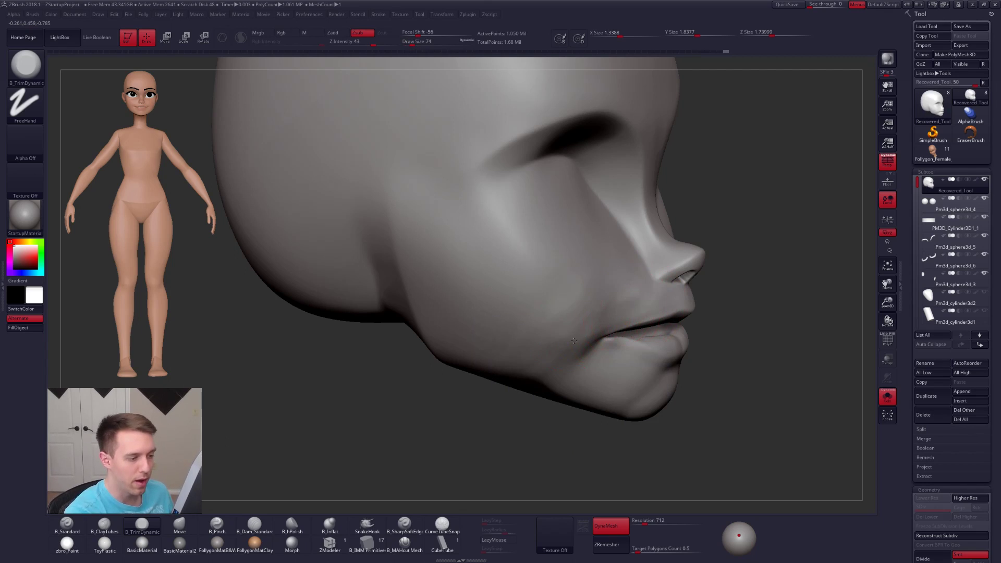
- Build up the cheek beside the mouth corner with ClayTubes, and blend it toward the jaw with TrimDynamic and smoothing
key("2")
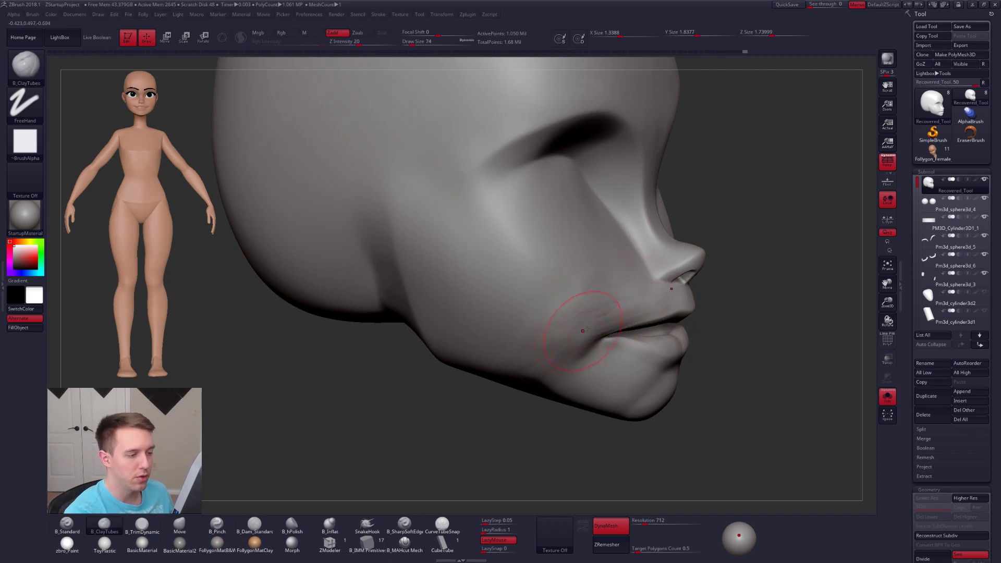
key("3")
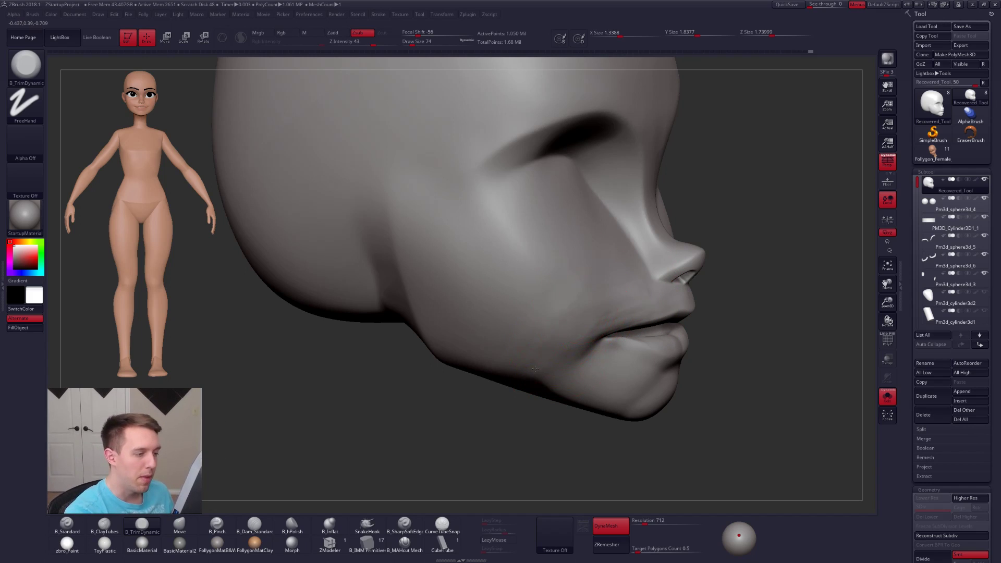
left_click_drag(767, 360, 585, 369, "shift")
key("space")
key("shift")
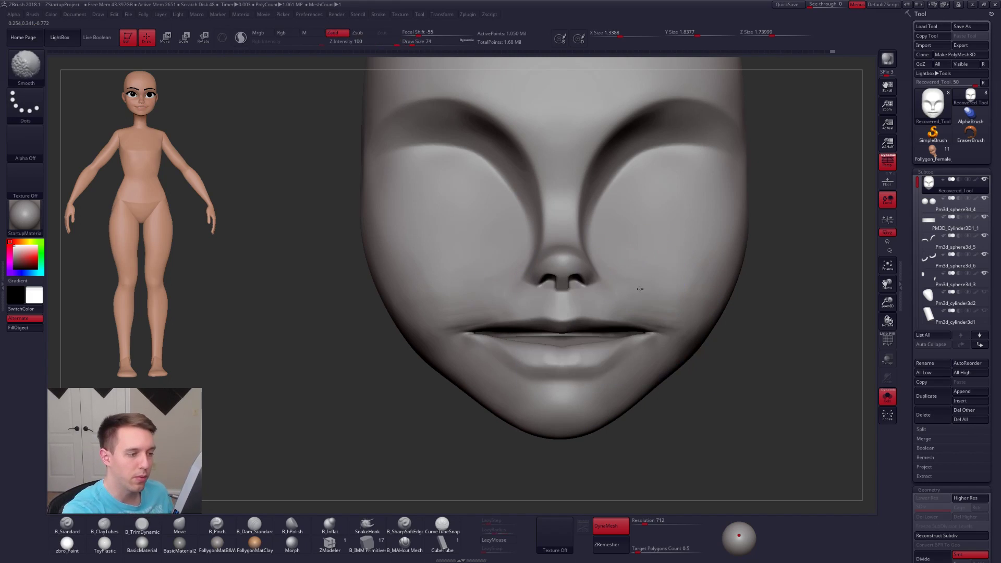
left_click_drag(756, 339, 727, 383, "alt")
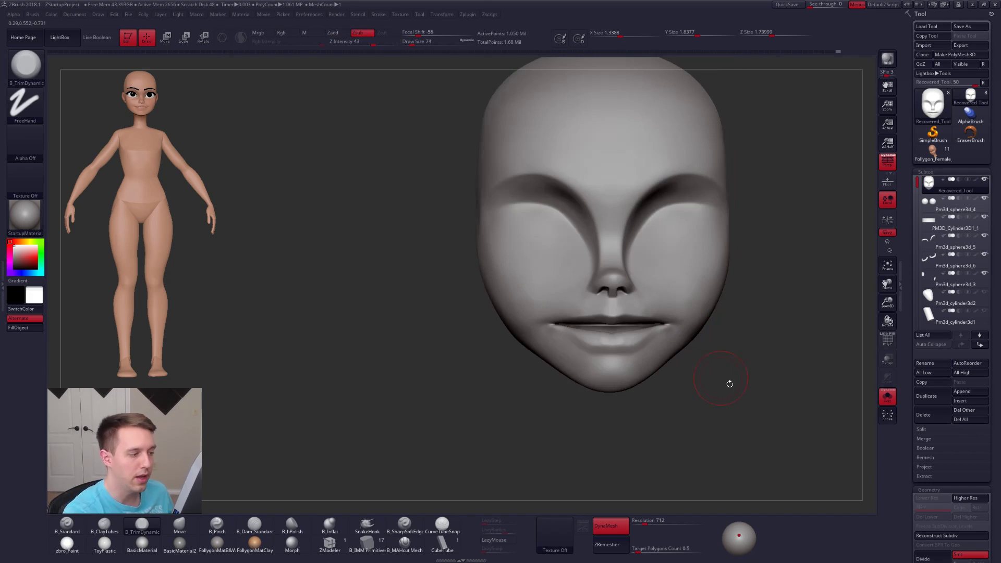
- Examine the jaw shape and the polygroup border between jaw and upper face with the polyframe displayed
left_click(888, 397)
mouse_move(803, 404)
left_mouse_down()
mouse_move(716, 410)
mouse_move(739, 391)
mouse_move(706, 409)
left_mouse_up()
key("shift+f")
key("shift+f")
right_click_drag(675, 313, 677, 346, "alt")
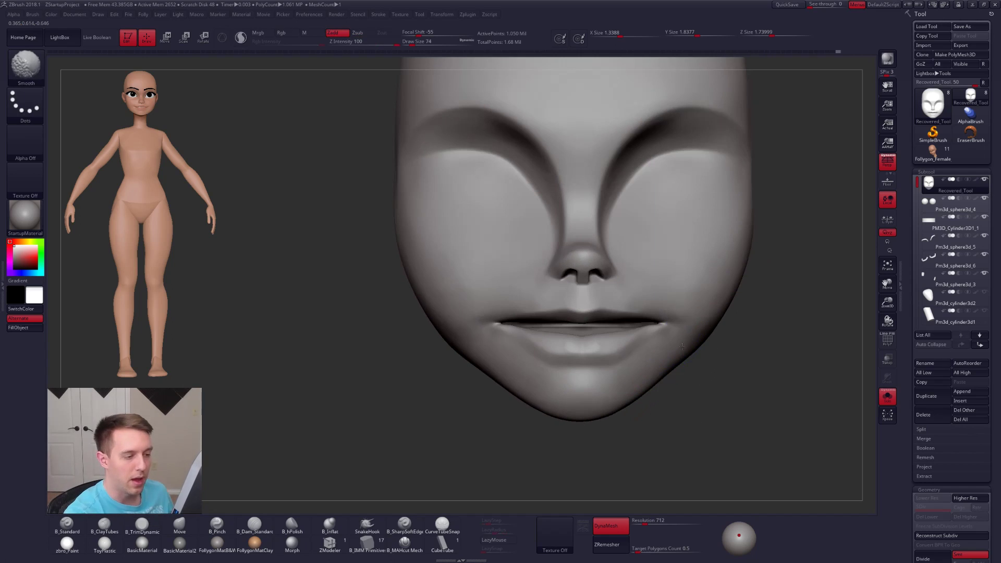
right_click_drag(681, 406, 678, 384, "alt")
key("shift+f")
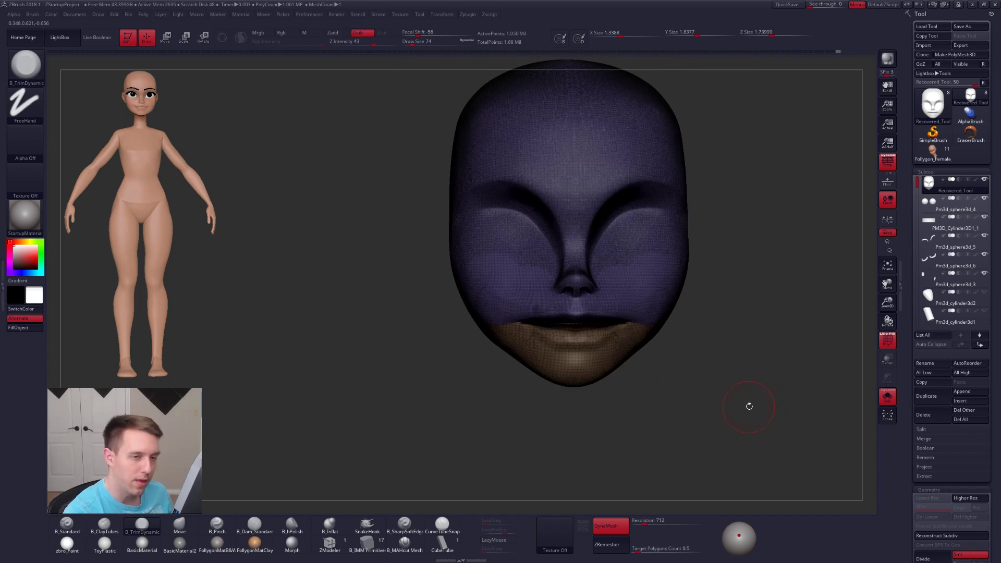
- Try remeshing the head with ZRemesher, using KeepGroups and a target polygon count of 1
scroll(911, 388, "down", 10)
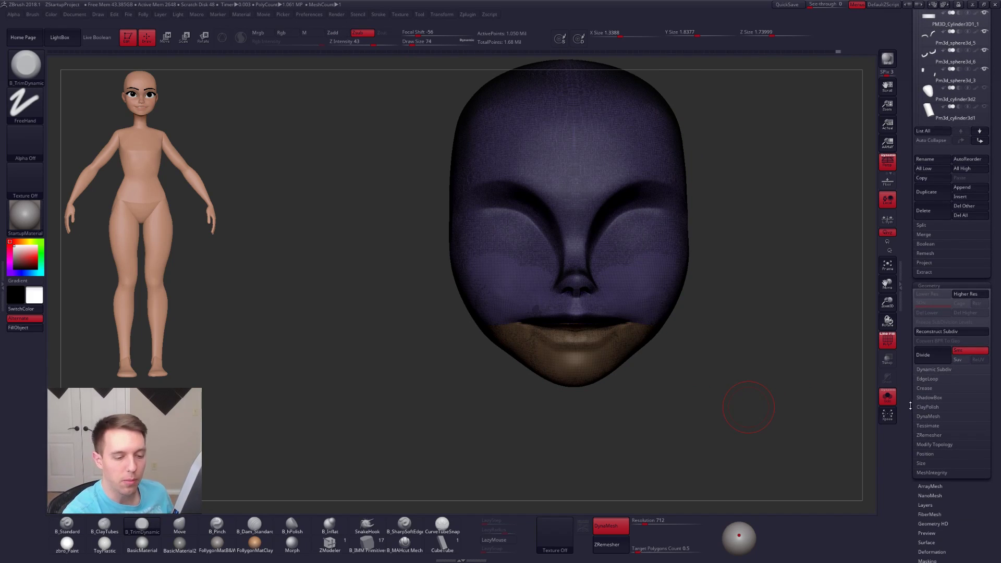
left_click(928, 295)
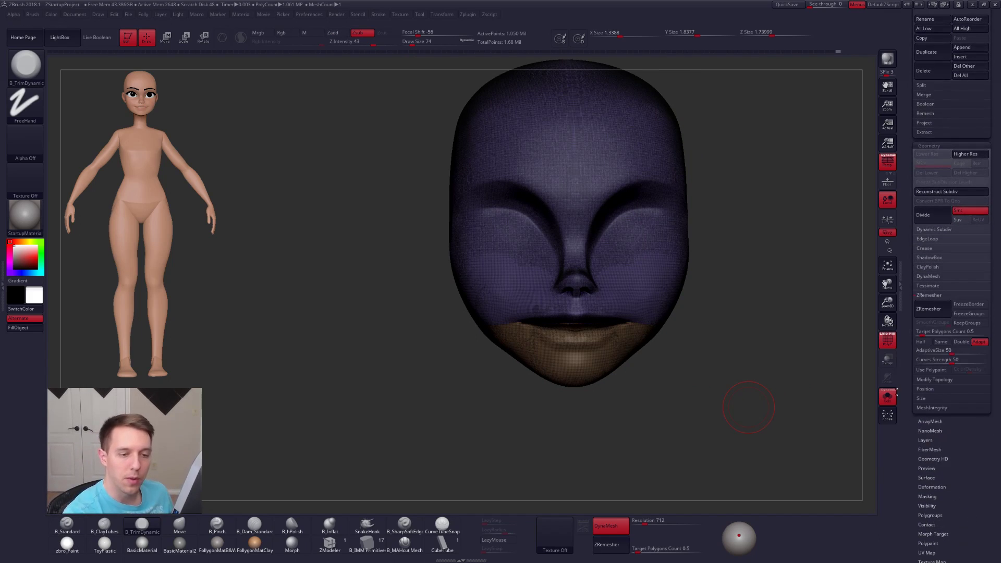
left_click(970, 323)
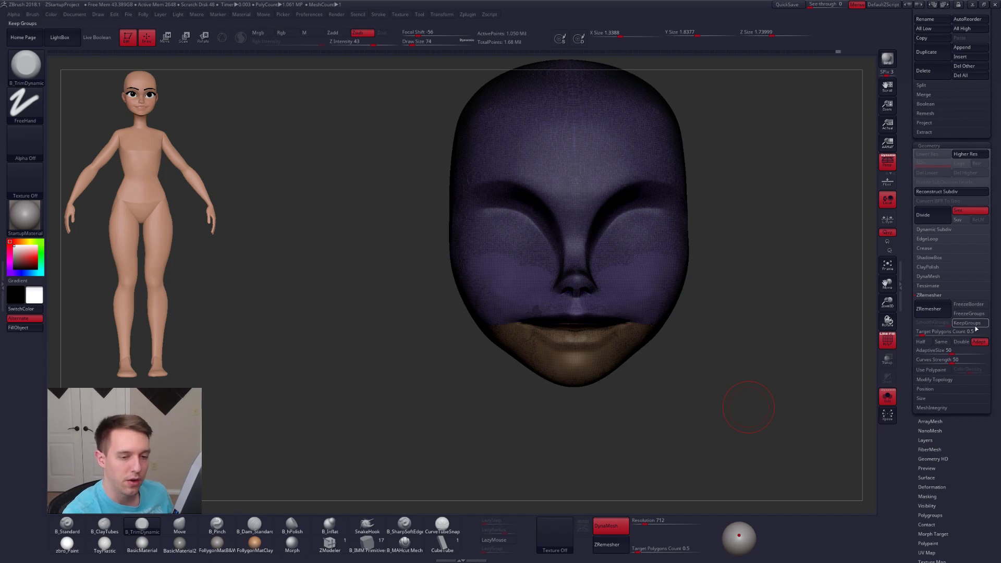
left_click(932, 332)
type("1")
key("Return")
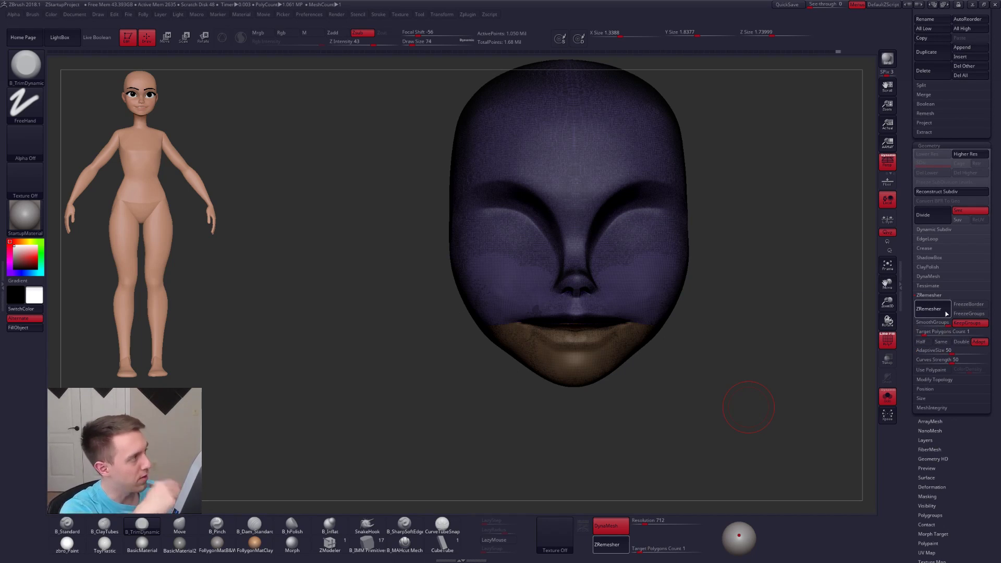
left_click(947, 313)
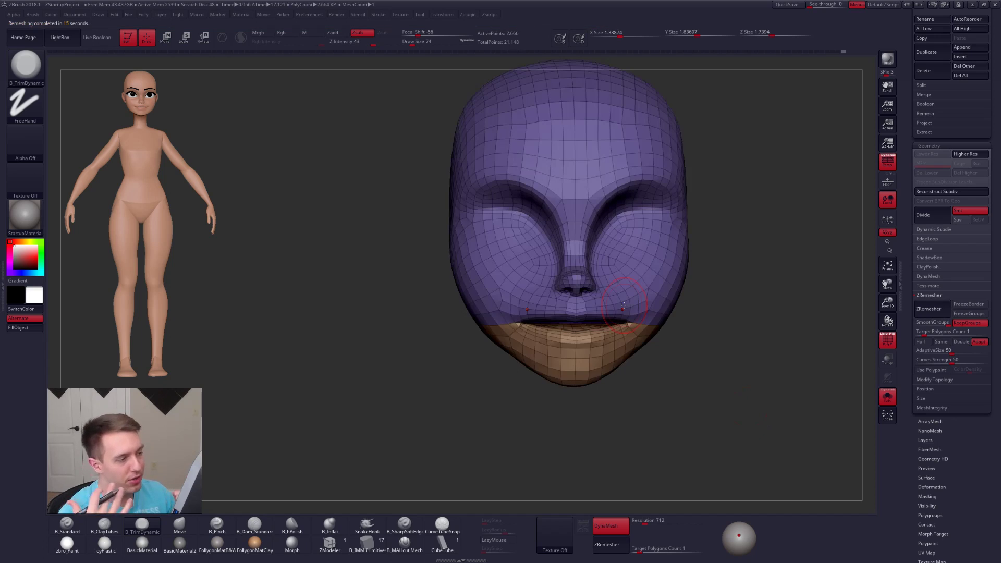
- Subdivide the remeshed head twice as a test, and undo back to the dense mesh with the polyframe hidden
right_click_drag(624, 355, 641, 320)
key("ctrl+d")
key("ctrl+d")
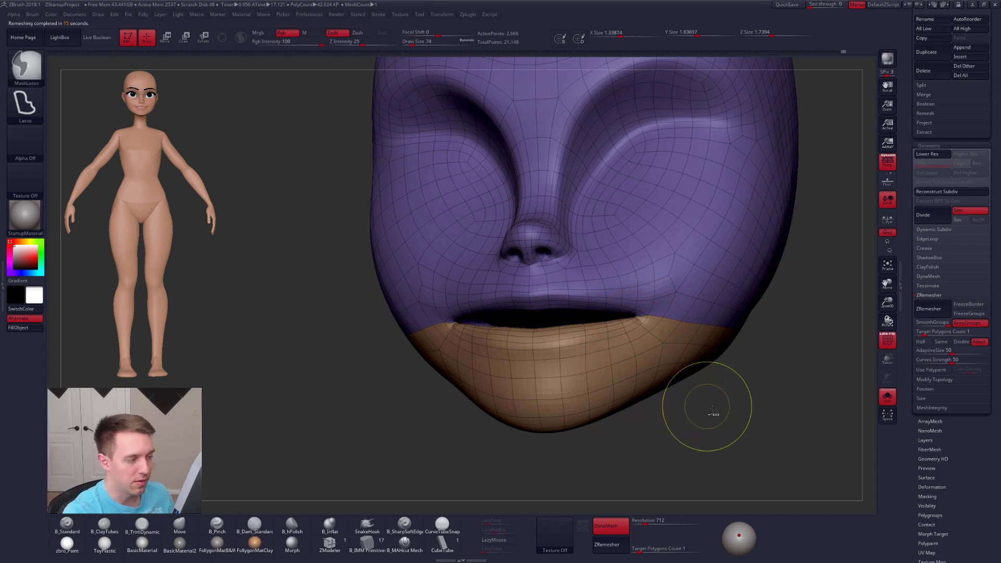
key("ctrl+z")
mouse_move(729, 438)
right_mouse_down("ctrl")
mouse_move(695, 410)
mouse_move(691, 422)
right_mouse_up("ctrl")
key("shift+f")
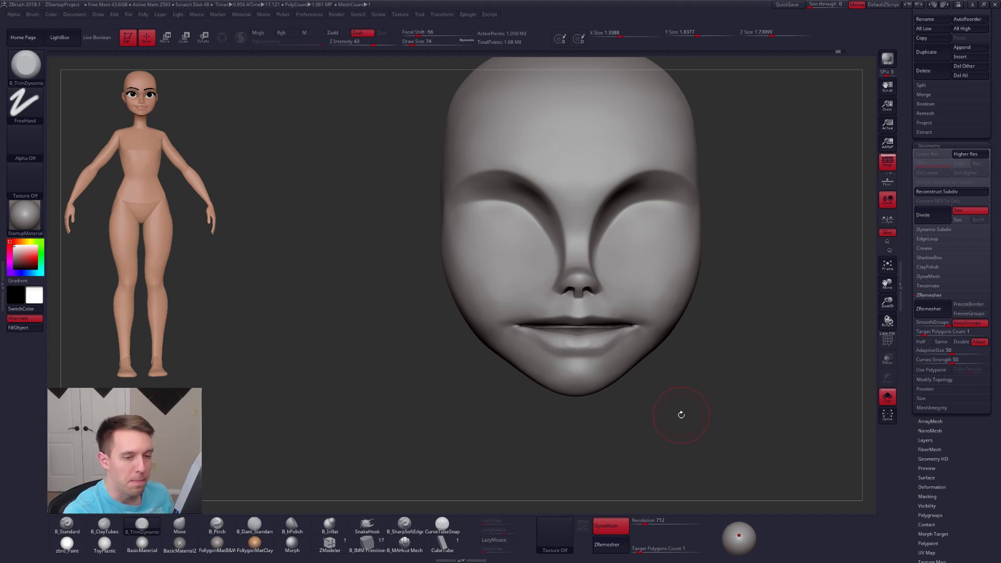
- Sharpen the lower lip edge near the mouth corner with the Pinch brush at draw size 49
mouse_move(651, 349)
right_mouse_down("alt")
mouse_move(645, 336)
mouse_move(548, 349)
mouse_move(605, 349)
mouse_move(599, 334)
right_mouse_up("alt")
key("5")
key("space")
left_click_drag(583, 357, 581, 357)
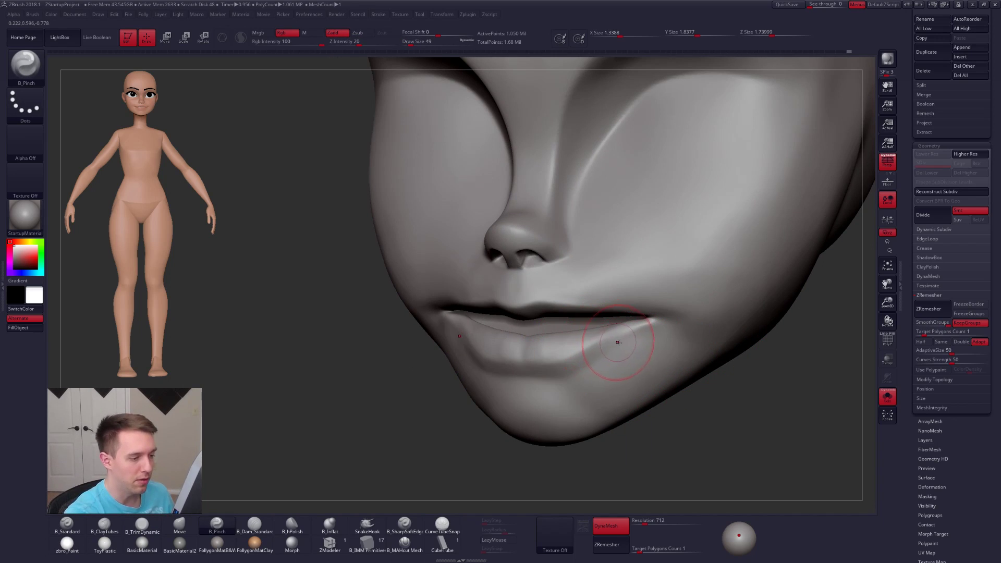
- Switch the selection brush to SelectRect and isolate the jaw polygroup
key("ctrl+shift+f")
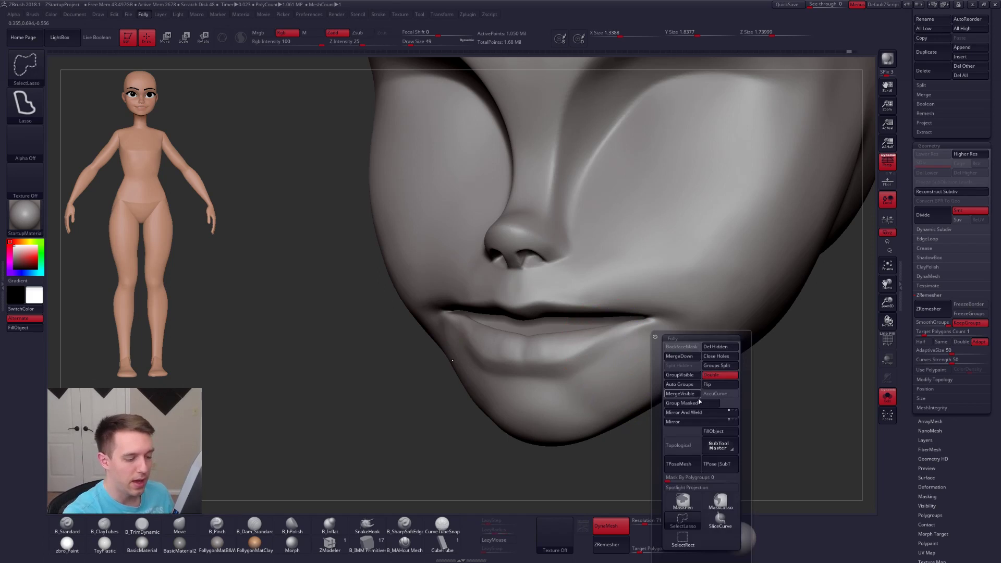
left_click(683, 539)
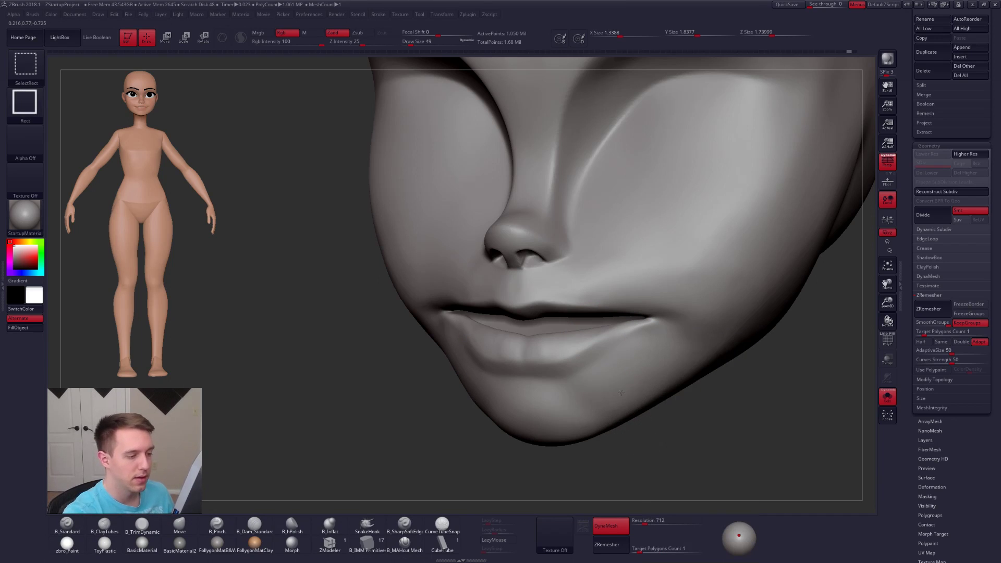
left_click(622, 398, "ctrl+shift")
- Flatten the lower lip surface near its outer corner with TrimDynamic at draw size 38
mouse_move(678, 308)
right_mouse_down()
mouse_move(618, 305)
mouse_move(621, 348)
right_mouse_up()
key("s")
left_click_drag(621, 349, 615, 349)
key("3")
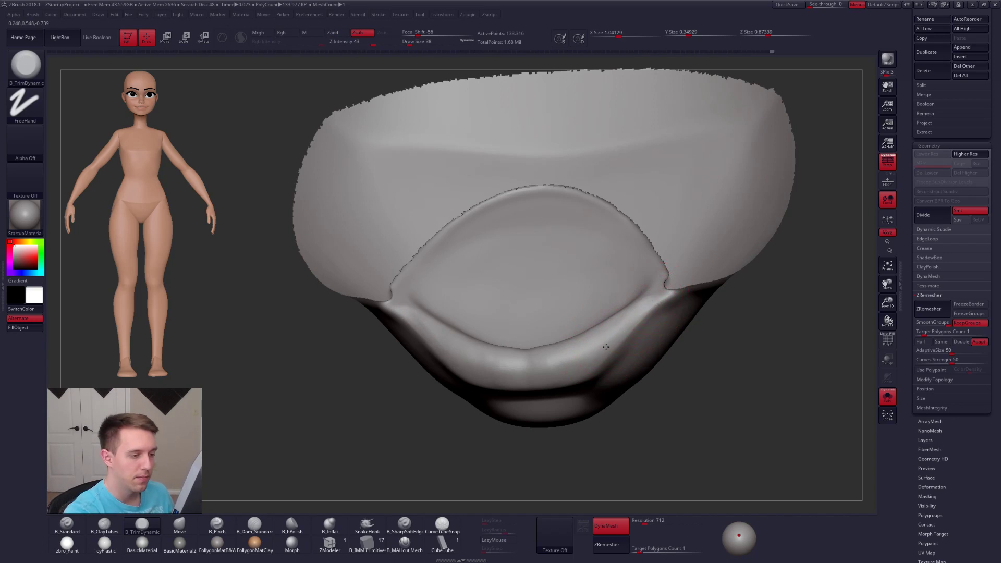
- Reshape the mouth corner of the isolated jaw with the Move brush at draw size 18
right_click_drag(658, 281, 666, 328)
key("4")
key("space")
mouse_move(674, 300)
left_mouse_down()
mouse_move(661, 300)
mouse_move(674, 287)
left_mouse_up()
right_click_drag(697, 329, 716, 296)
right_click_drag(738, 328, 749, 298, "ctrl")
- Invert the visibility to show only the upper face group and reshape its mouth corner with the Move brush
left_click_drag(749, 298, 756, 301, "ctrl+shift")
right_click_drag(715, 309, 723, 263)
right_click_drag(726, 351, 728, 377, "ctrl")
left_click_drag(722, 321, 702, 322)
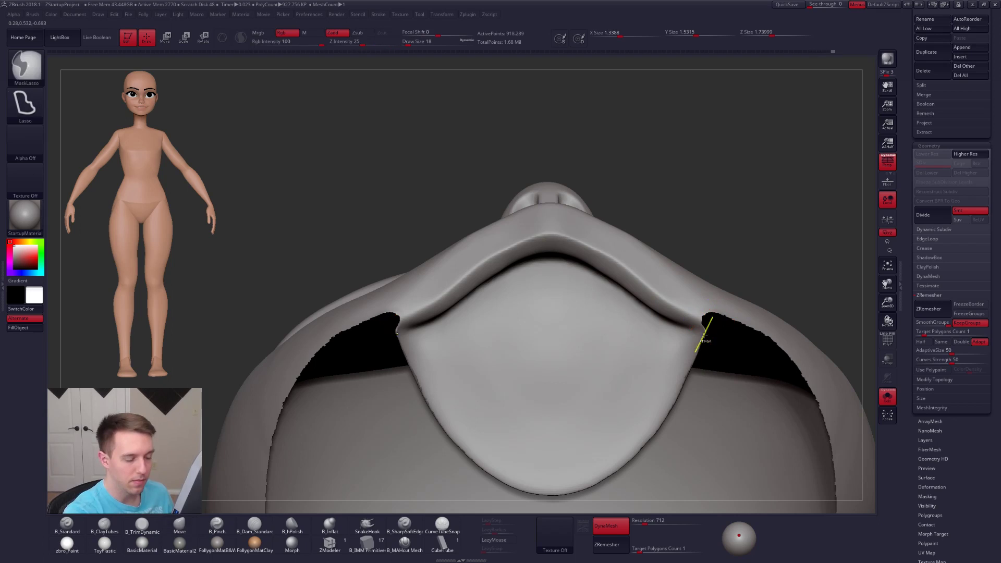
- Redisplay the whole head and smooth the seam at the mouth corner
left_click(743, 263, "ctrl+shift")
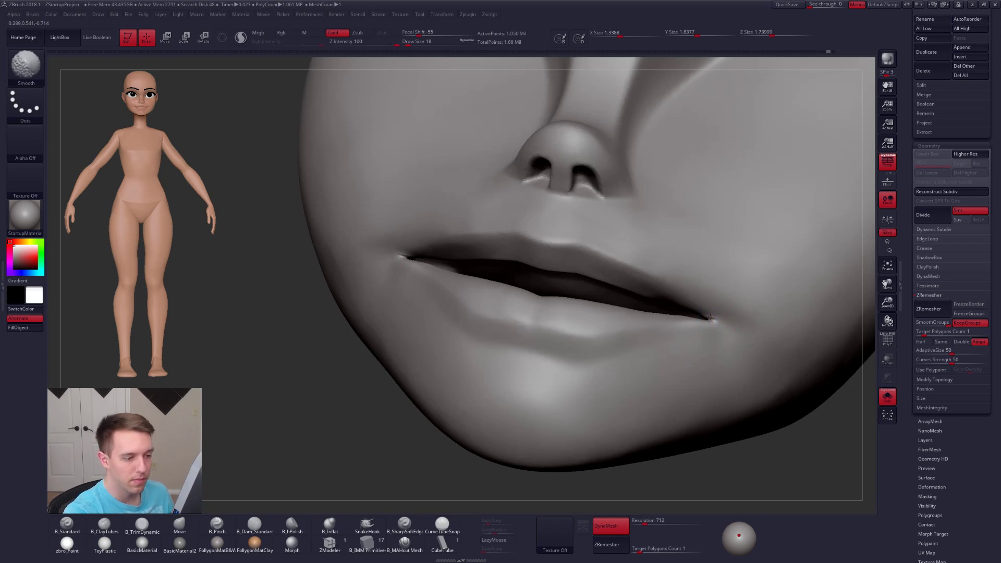
left_click_drag(710, 317, 713, 331, "shift")
right_click_drag(710, 358, 687, 343, "alt")
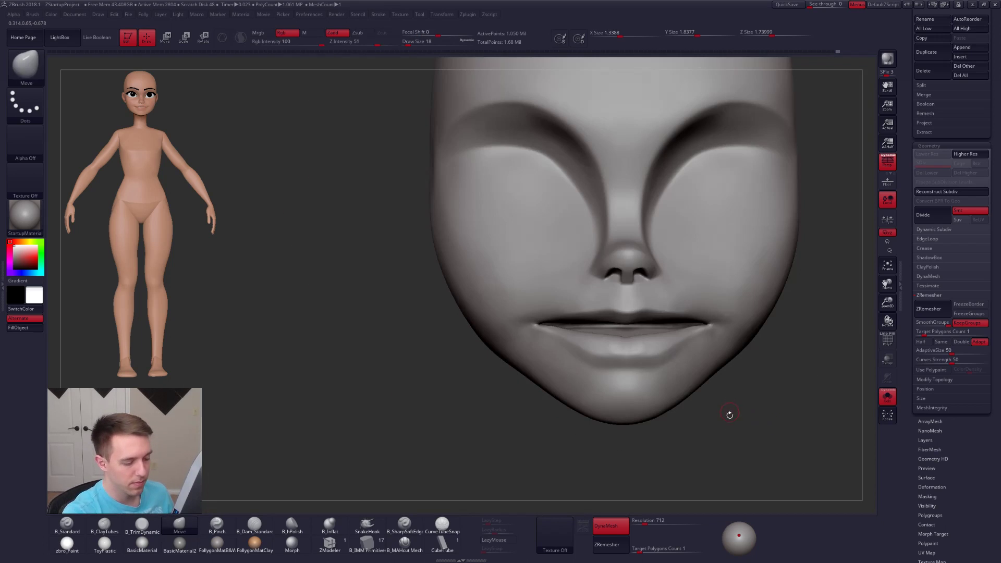
- Recalculate the head's DynaMesh at resolution 712 and clean up the opposite mouth corner
left_click_drag(730, 409, 774, 397, "ctrl")
right_click_drag(537, 345, 539, 322, "ctrl")
key("shift")
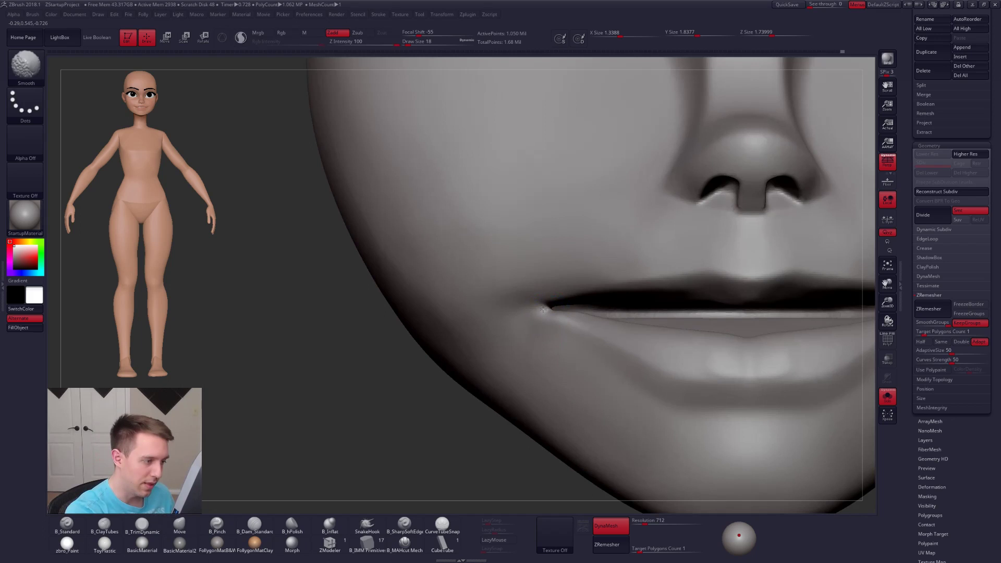
key("shift+f")
key("shift+f")
mouse_move(583, 278)
left_mouse_down("ctrl+shift")
mouse_move(548, 299)
mouse_move(511, 353)
mouse_move(521, 324)
mouse_move(497, 358)
mouse_move(509, 369)
mouse_move(591, 309)
left_mouse_up("ctrl+shift")
key("ctrl+z")
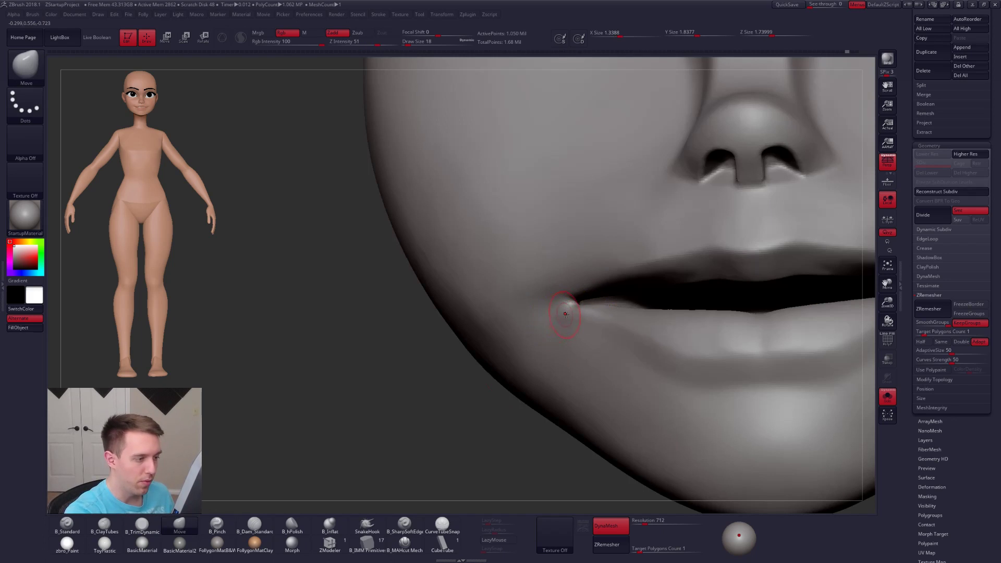
- Mask the upper face polygroup so only the jaw is editable, and return to the Move brush
mouse_move(580, 308)
right_mouse_down()
mouse_move(572, 312)
mouse_move(585, 314)
mouse_move(604, 351)
right_mouse_up()
key("w")
left_click(611, 364, "ctrl")
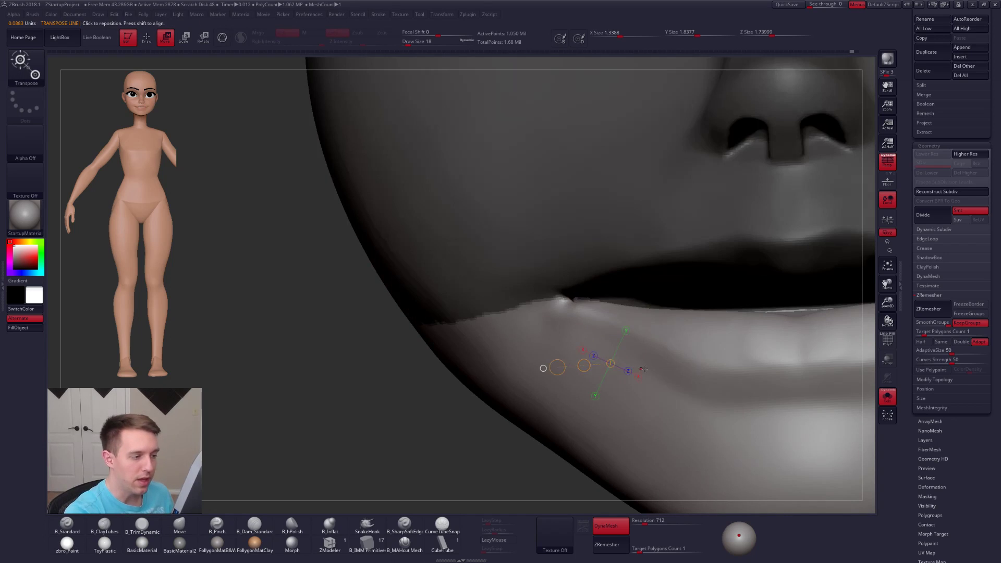
key("f")
key("q")
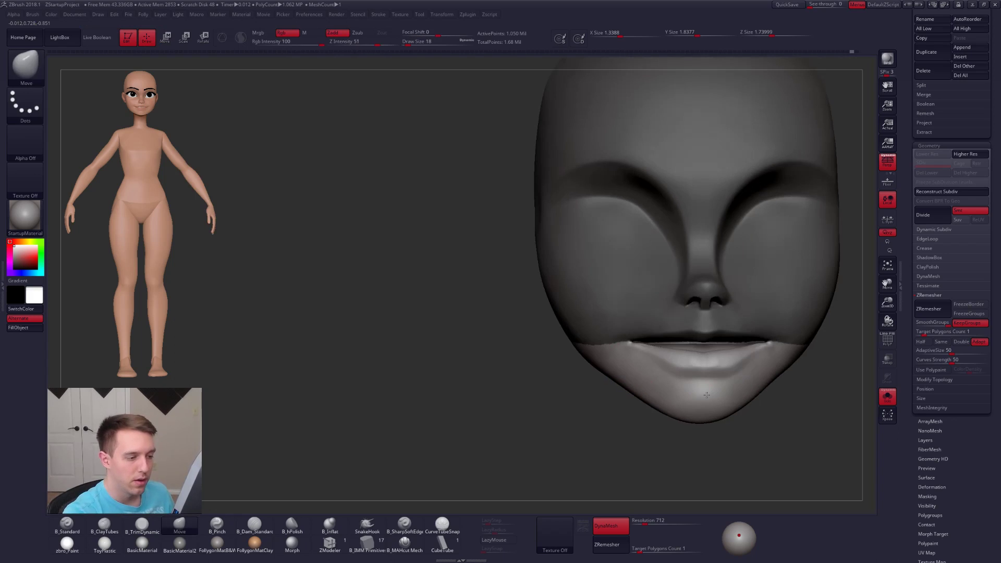
- Reshape the jaw side of the mouth corner with the Move brush while the upper face is masked, and clear the mask
right_click_drag(706, 395, 673, 433, "ctrl")
left_click(661, 450, "ctrl")
left_click(681, 426, "ctrl")
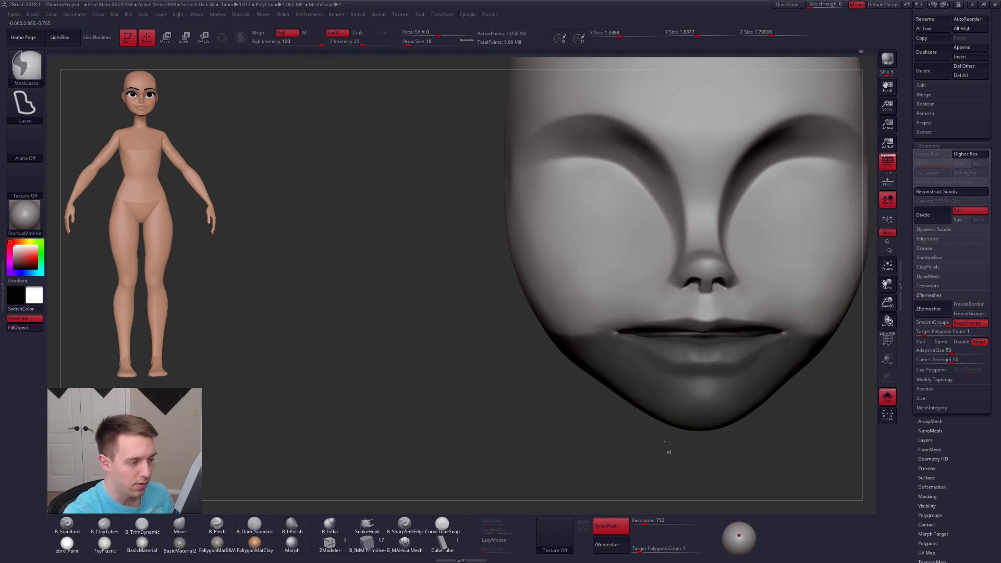
left_click(667, 444, "ctrl")
key("space")
left_click_drag(616, 350, 622, 351)
right_click_drag(574, 360, 632, 355)
key("space")
left_click_drag(632, 350, 625, 348)
key("space")
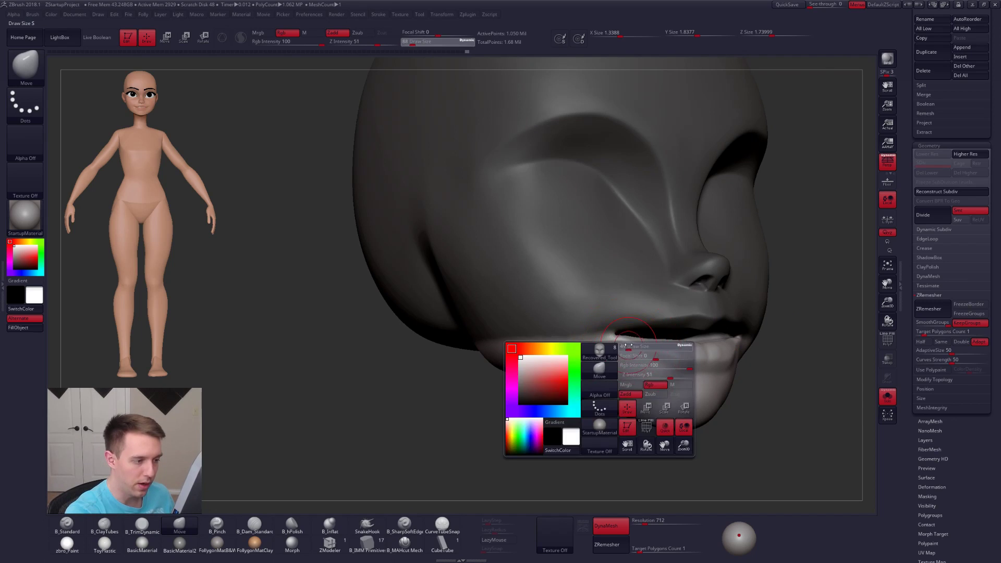
right_click_drag(628, 351, 547, 353, "shift")
right_click_drag(765, 403, 727, 407, "alt")
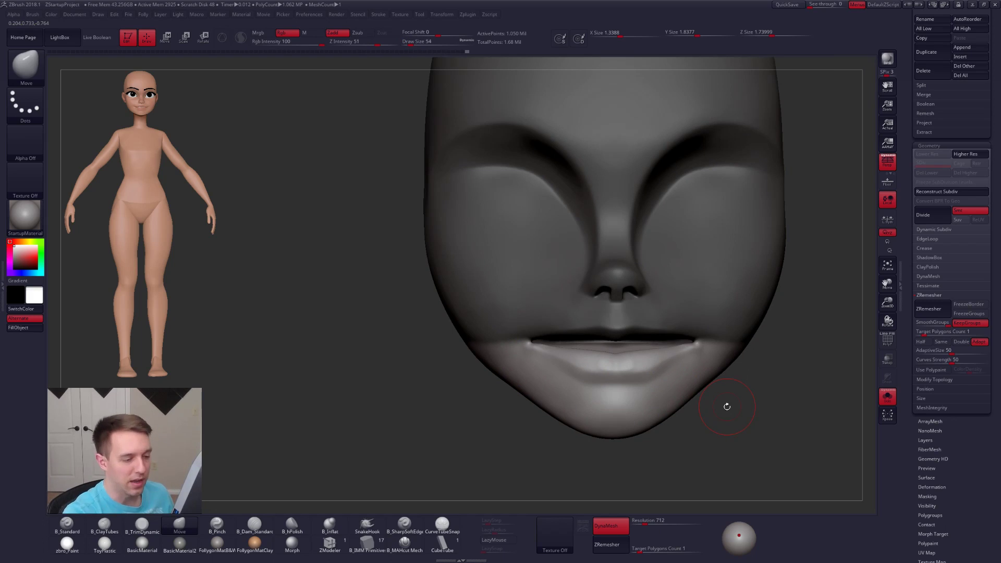
left_click_drag(727, 407, 735, 414, "ctrl")
- Smooth the lower lip edge toward the mouth corner with a brush size of 33
right_click_drag(720, 368, 664, 361)
key("space")
key("3")
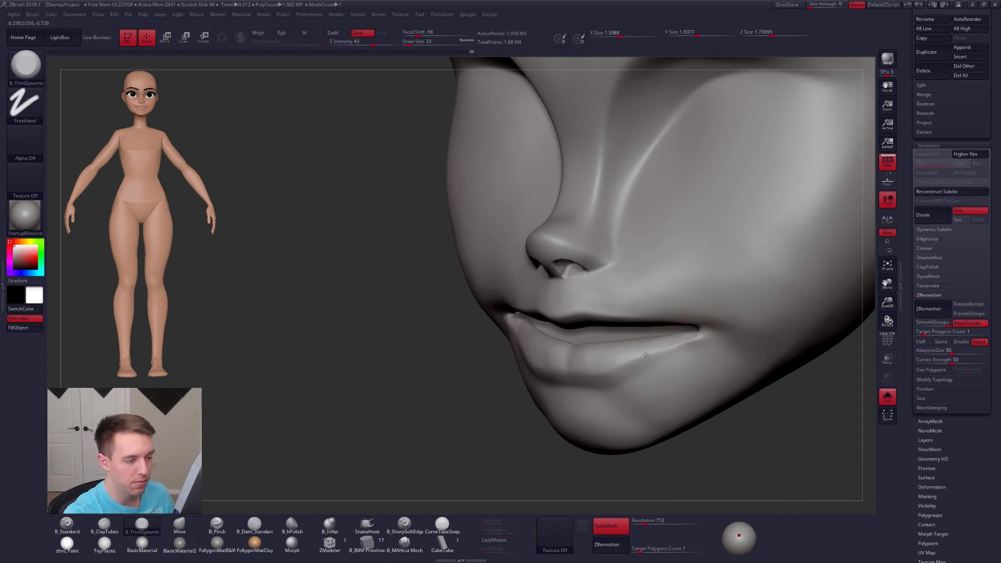
key("shift")
left_click_drag(659, 344, 683, 338, "shift")
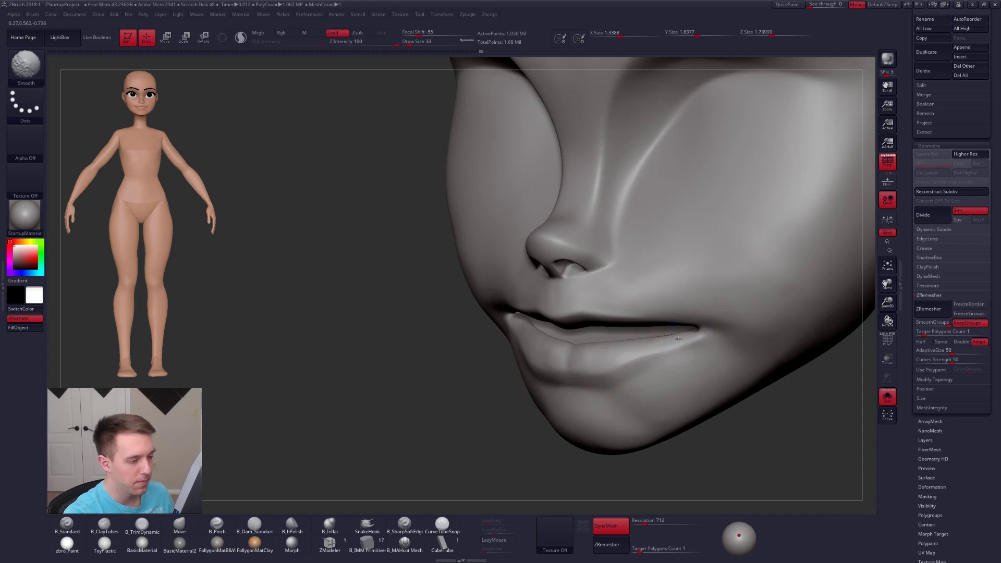
mouse_move(659, 351)
right_mouse_down()
mouse_move(666, 338)
mouse_move(678, 358)
mouse_move(713, 343)
mouse_move(782, 339)
right_mouse_up()
- Build up the cheek beside the mouth corner using ClayTubes at draw size 67, and show the whole head
key("4")
key("space")
left_click_drag(549, 359, 557, 360)
key("2")
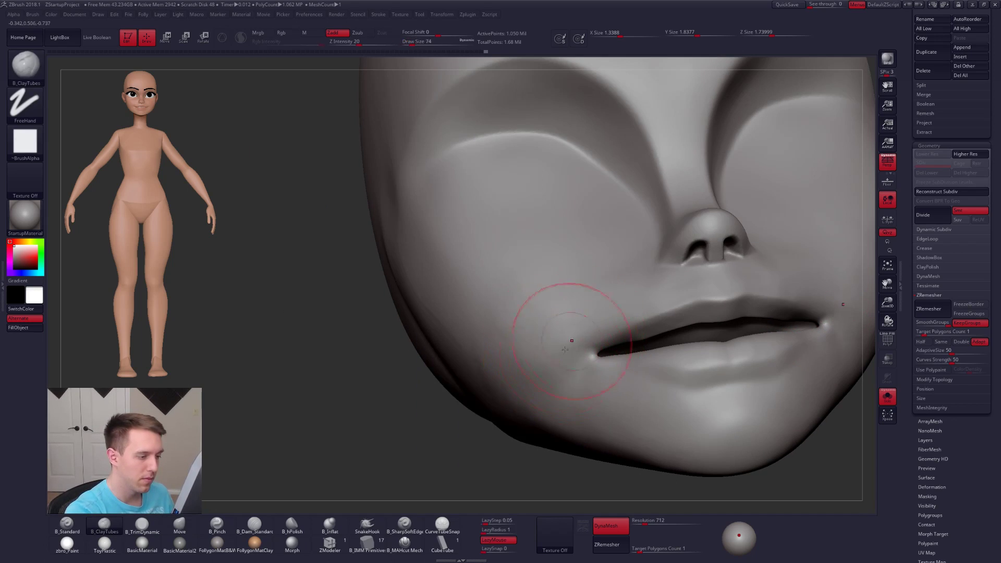
mouse_move(585, 325)
right_mouse_down()
mouse_move(576, 356)
mouse_move(545, 360)
right_mouse_up()
key("space")
left_click_drag(578, 360, 576, 360)
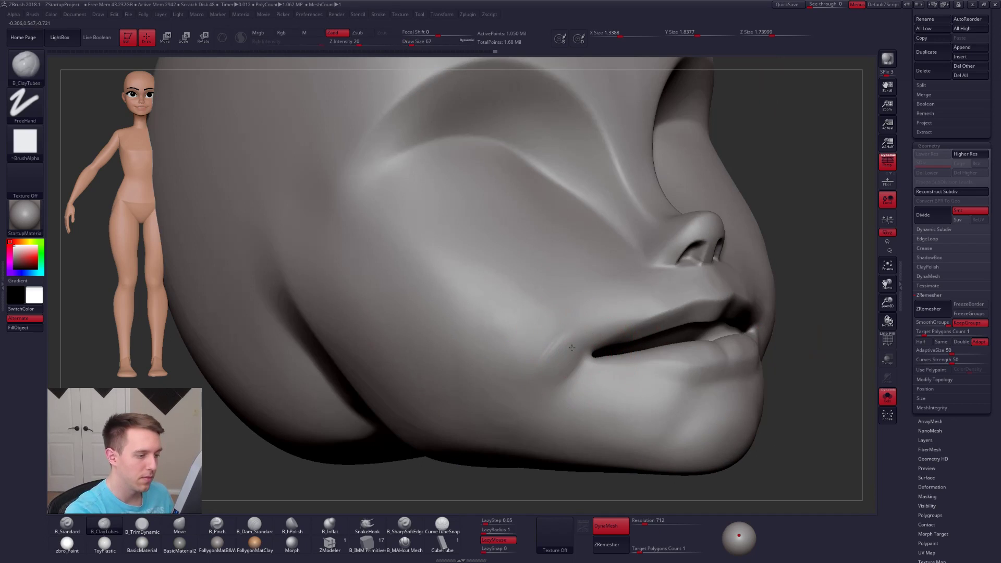
right_click_drag(542, 412, 537, 380, "ctrl")
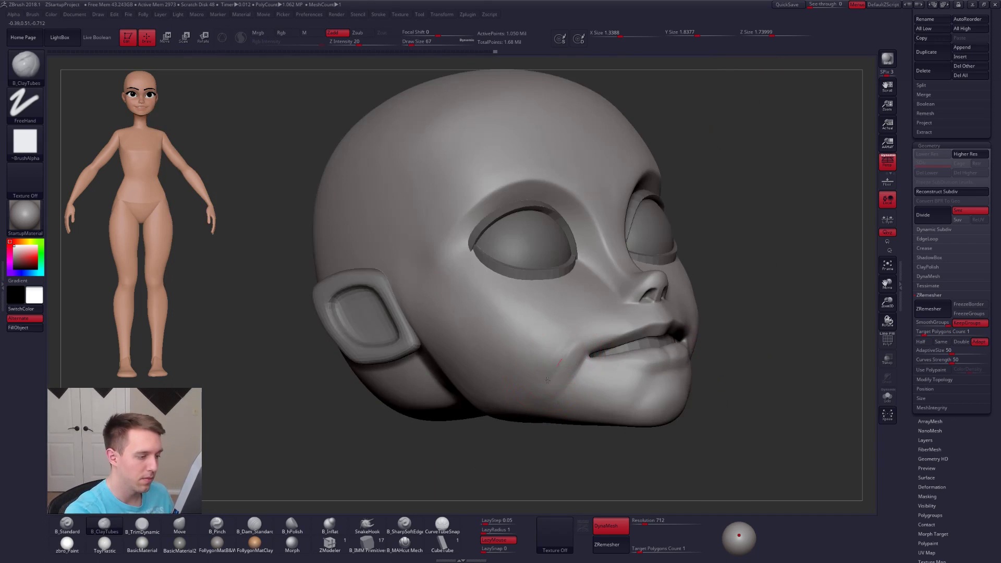
key("shift")
- Refine the lips and mouth corner with the Move brush, checking the shape from the side and front
mouse_move(541, 394)
right_mouse_down()
mouse_move(608, 383)
mouse_move(635, 410)
mouse_move(595, 366)
mouse_move(644, 376)
mouse_move(640, 349)
mouse_move(619, 402)
right_mouse_up()
key("space")
left_click_drag(647, 349, 653, 349)
key("b")
key("m")
key("v")
key("space")
right_click_drag(648, 358, 730, 347)
right_click_drag(652, 337, 654, 401, "shift")
- Turn off perspective, assign the whole head mesh to a single polygroup, and isolate it from the other subtools
key("shift+f")
left_click(886, 160)
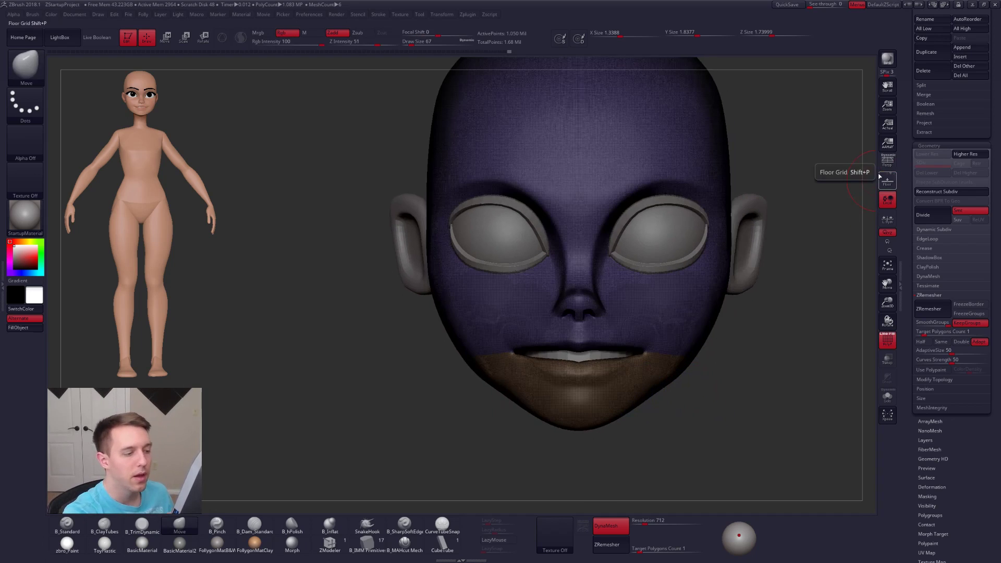
key("ctrl+w")
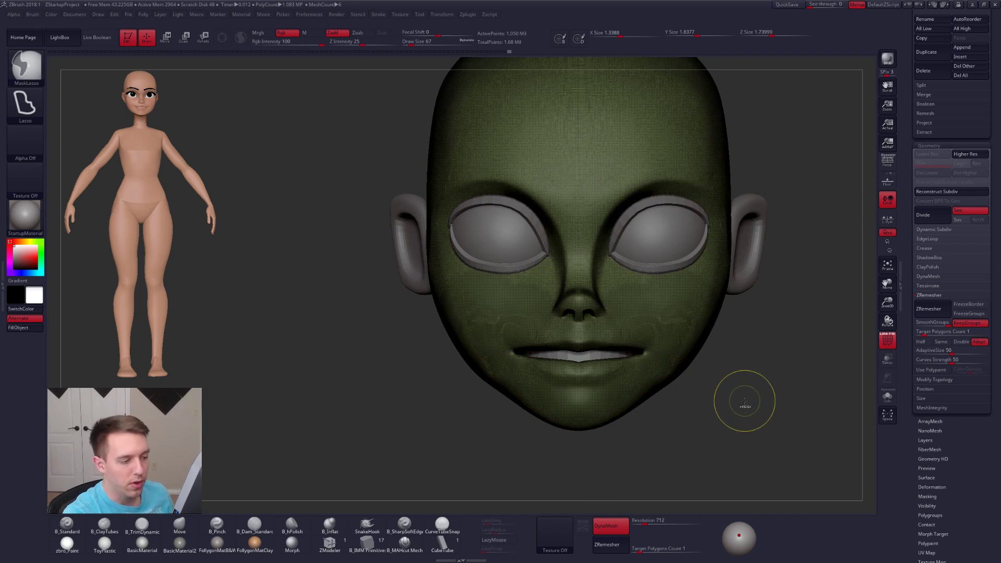
key("alt+s")
key("shift+f")
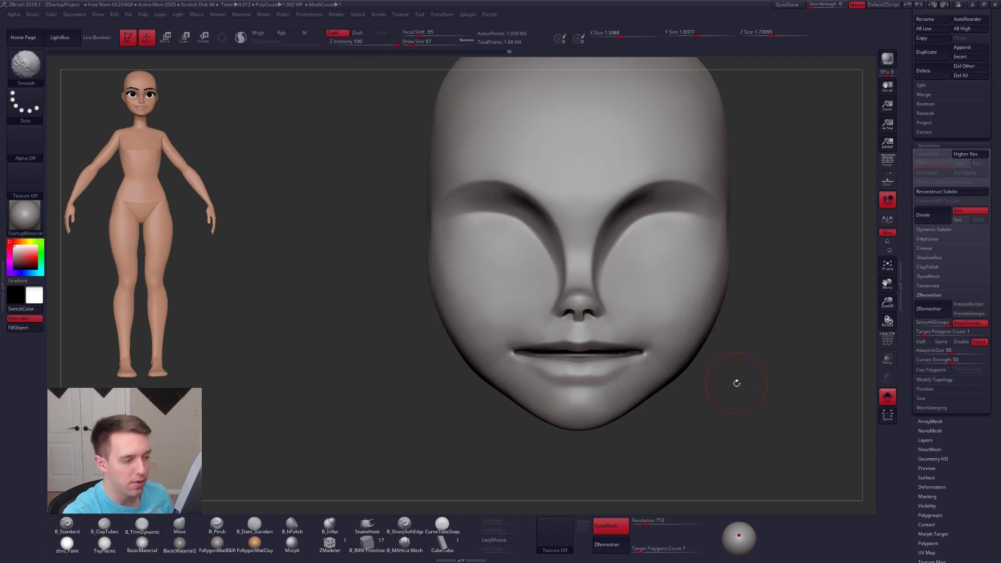
- Slice the head along the mouth line with the SliceCurve brush to separate the jaw and upper face into polygroups
key("ctrl+shift+space")
left_click(720, 541)
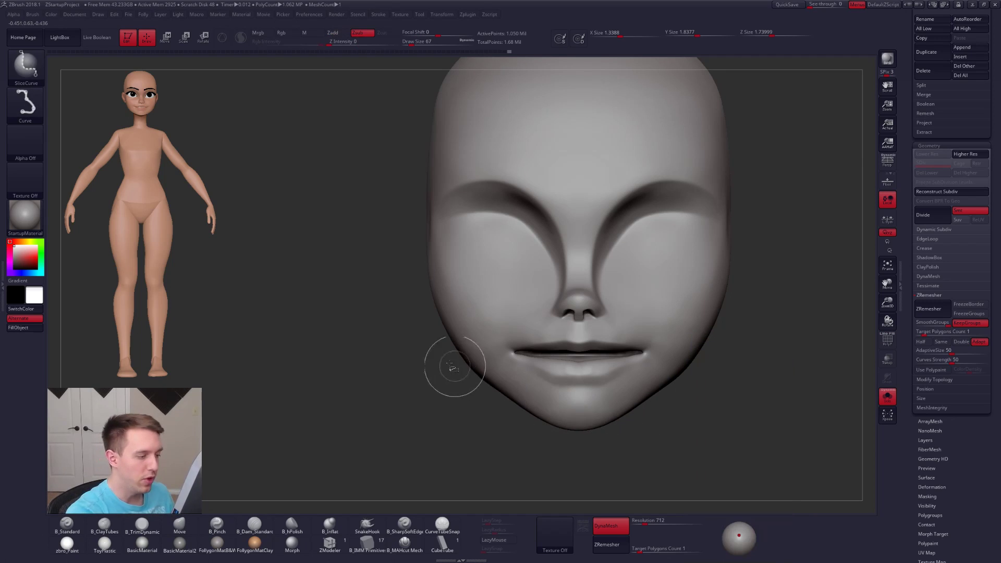
left_click_drag(414, 358, 774, 359, "ctrl+shift")
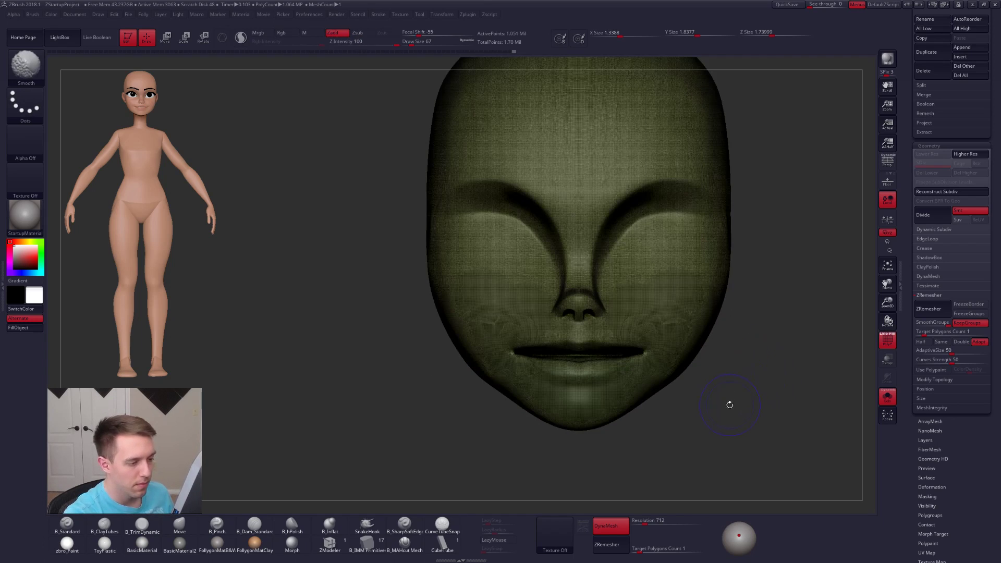
key("ctrl+z")
mouse_move(657, 389)
right_mouse_down("alt")
mouse_move(663, 395)
mouse_move(508, 384)
right_mouse_up("alt")
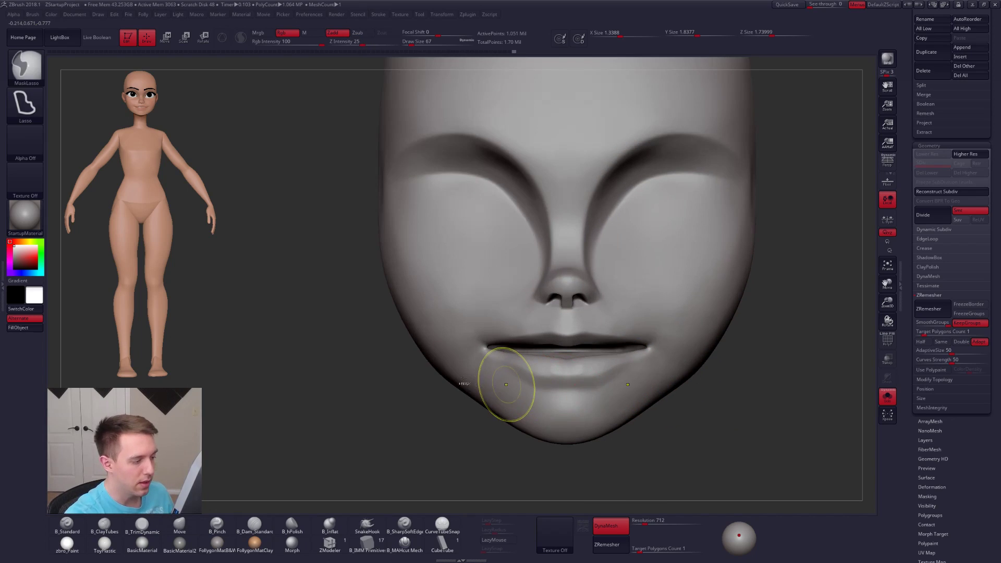
mouse_move(375, 330)
left_mouse_down("ctrl+shift")
mouse_move(492, 349)
mouse_move(619, 350)
left_mouse_up("ctrl+shift")
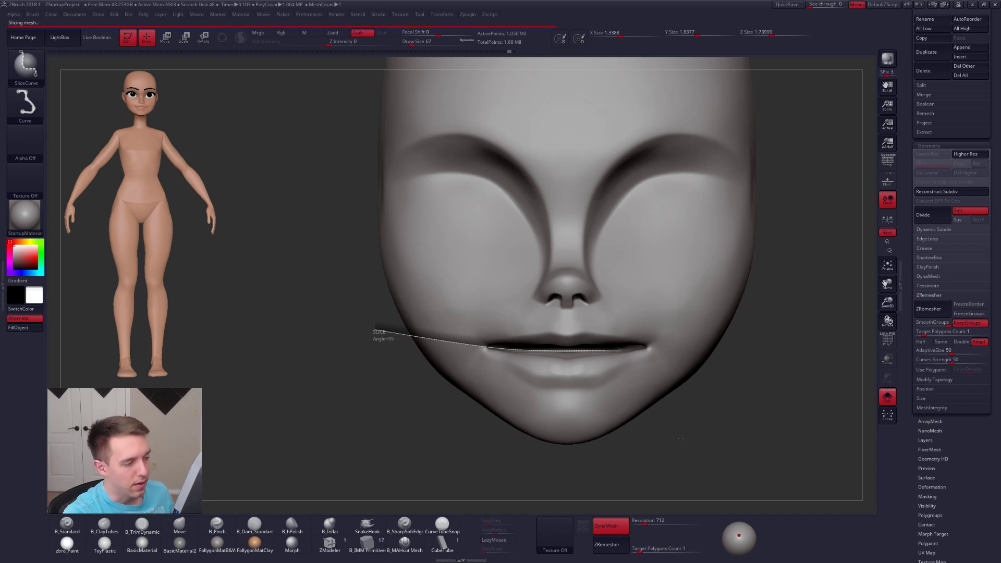
key("shift+f")
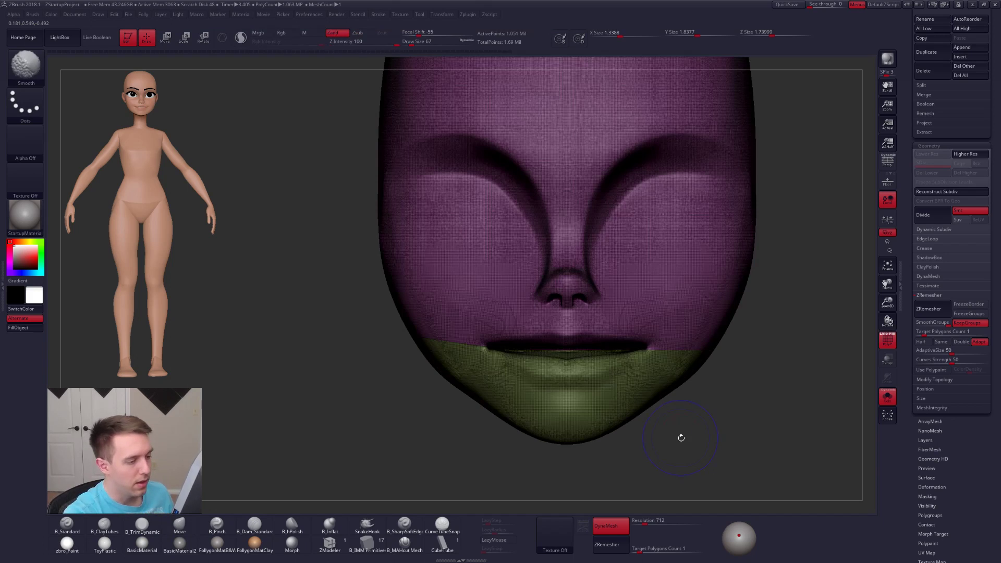
- Apply Mirror And Weld to the sliced head and hide the polyframe
key("ctrl+f")
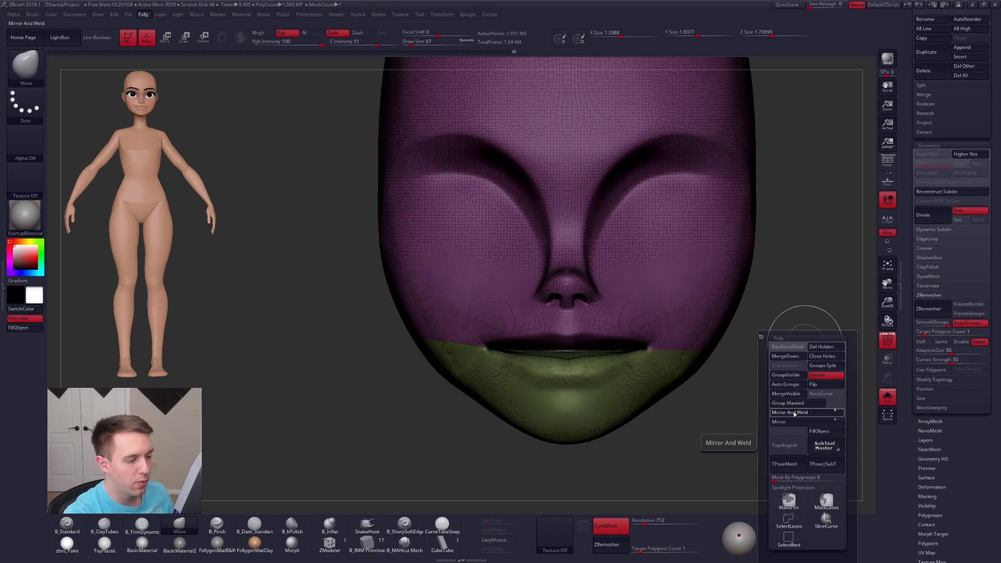
left_click(795, 414)
key("shift")
key("shift+f")
mouse_move(764, 410)
left_mouse_down("alt")
mouse_move(782, 385)
mouse_move(755, 383)
left_mouse_up("alt")
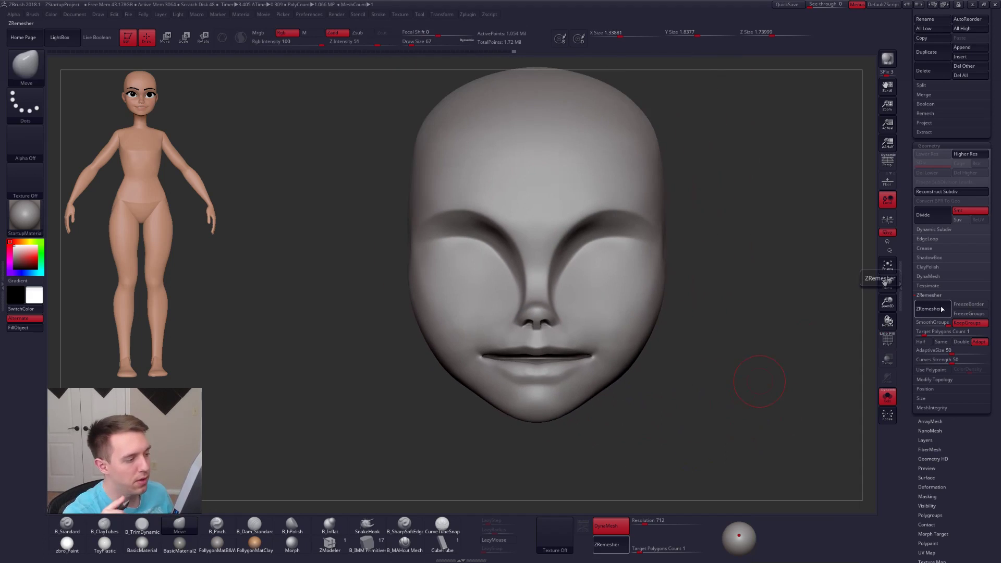
- Set the Move brush's draw size to 49, check the mouth with the whole head shown, and isolate the head mesh
mouse_move(553, 375)
right_mouse_down()
mouse_move(545, 315)
mouse_move(558, 327)
mouse_move(544, 360)
right_mouse_up()
key("space")
left_click_drag(580, 340, 573, 340)
mouse_move(585, 329)
right_mouse_down("ctrl")
mouse_move(594, 294)
mouse_move(608, 353)
right_mouse_up("ctrl")
key("b")
key("m")
key("v")
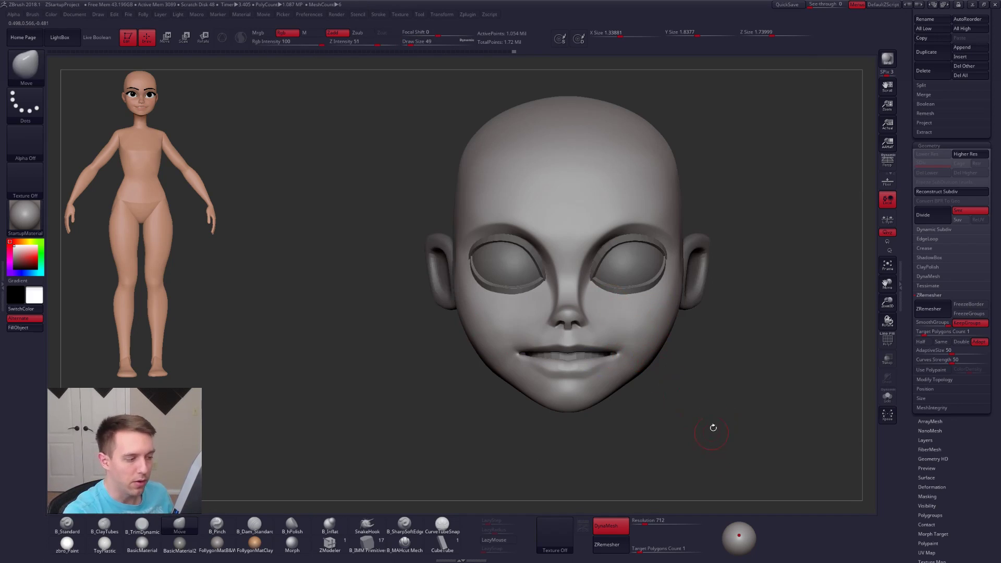
key("shift+s")
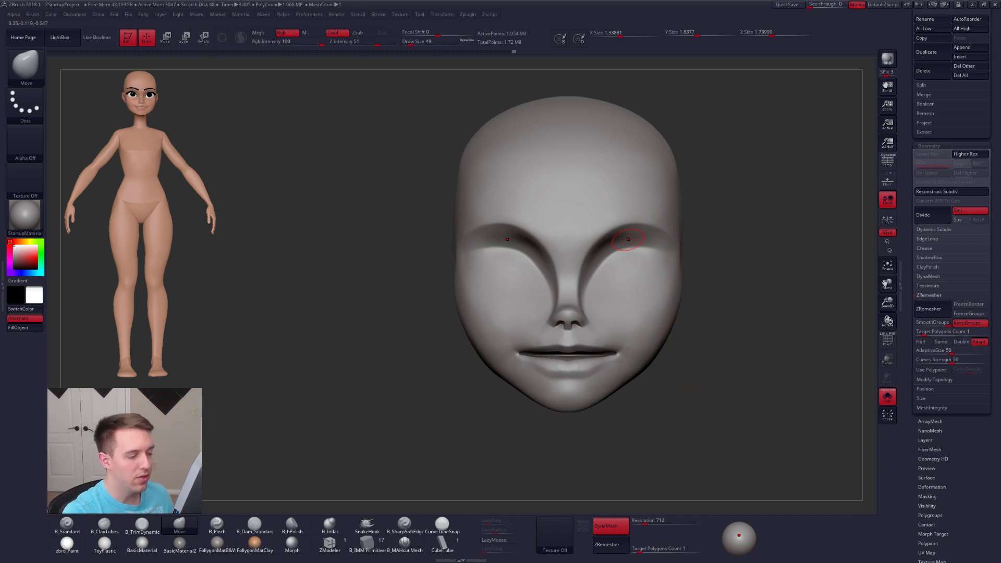
- Try remeshing the isolated head with ZRemesher at a target polygon count of 1, and undo the remesh
key("ctrl+f")
left_click(677, 505)
left_click(713, 487)
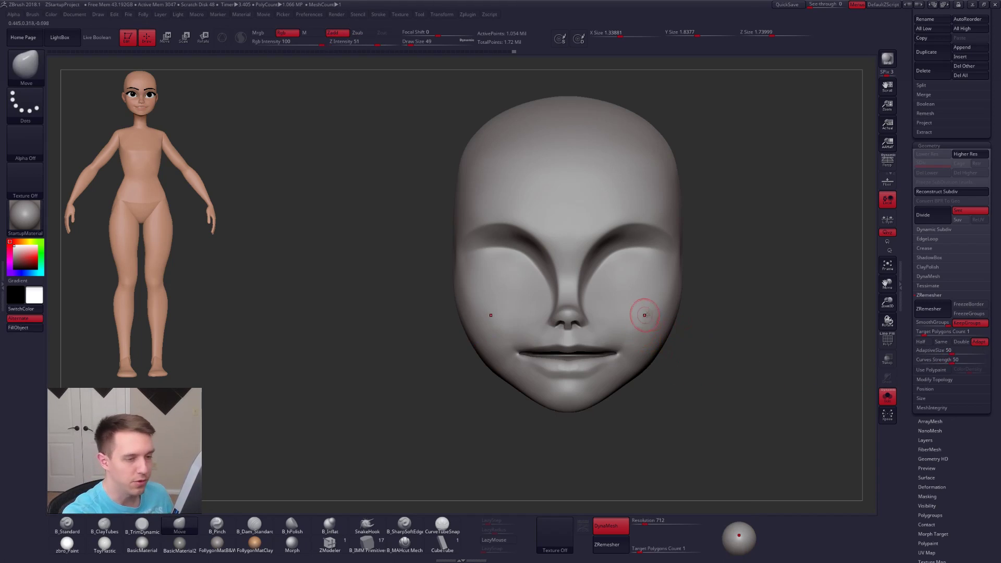
left_click(929, 309)
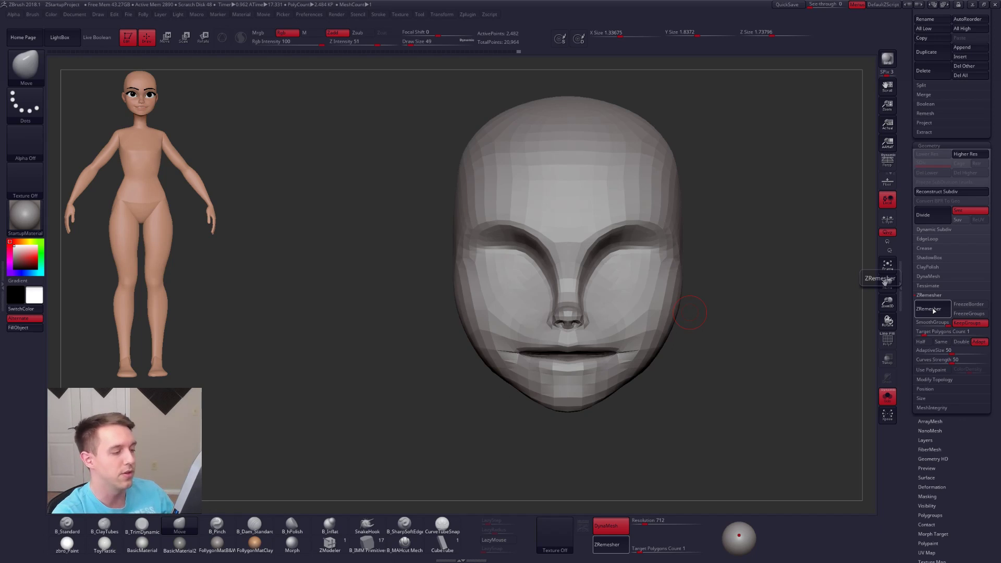
right_click_drag(625, 328, 670, 372, "alt")
key("ctrl+z")
key("shift+f")
key("shift+f")
right_click_drag(656, 291, 678, 303)
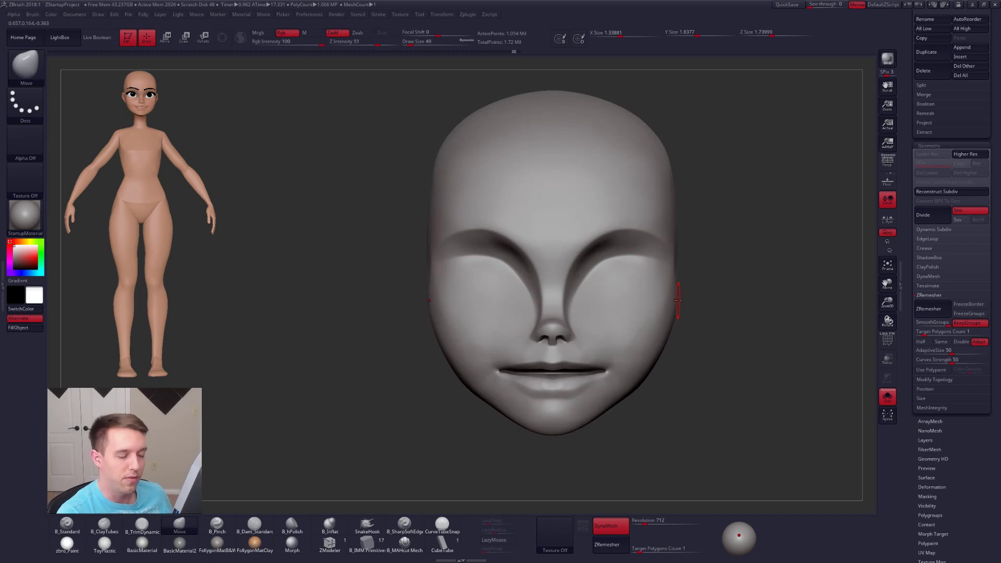
- Set the ZRemesher target polygon count to 2 and inspect the polygroup border around the mouth
type("2")
key("Return")
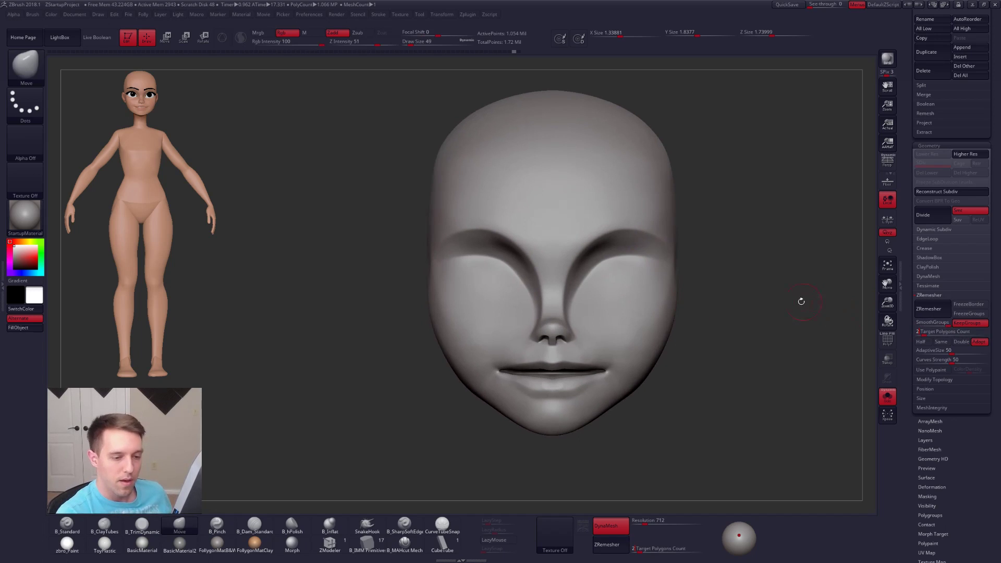
mouse_move(791, 299)
right_mouse_down("ctrl")
mouse_move(651, 279)
mouse_move(692, 278)
mouse_move(609, 298)
mouse_move(662, 299)
right_mouse_up("ctrl")
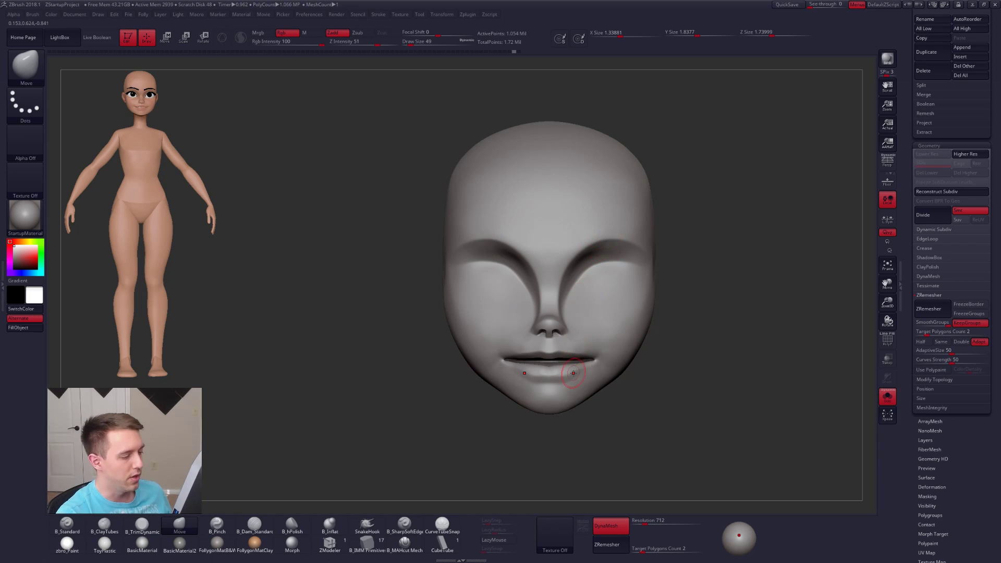
right_click_drag(572, 373, 586, 375, "ctrl")
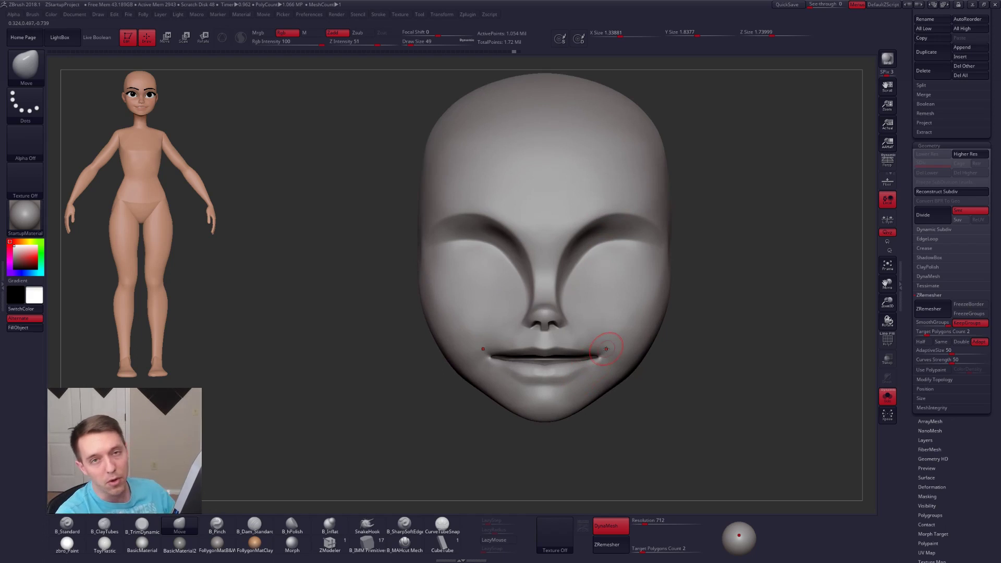
right_click_drag(607, 351, 611, 356, "ctrl")
key("shift+f")
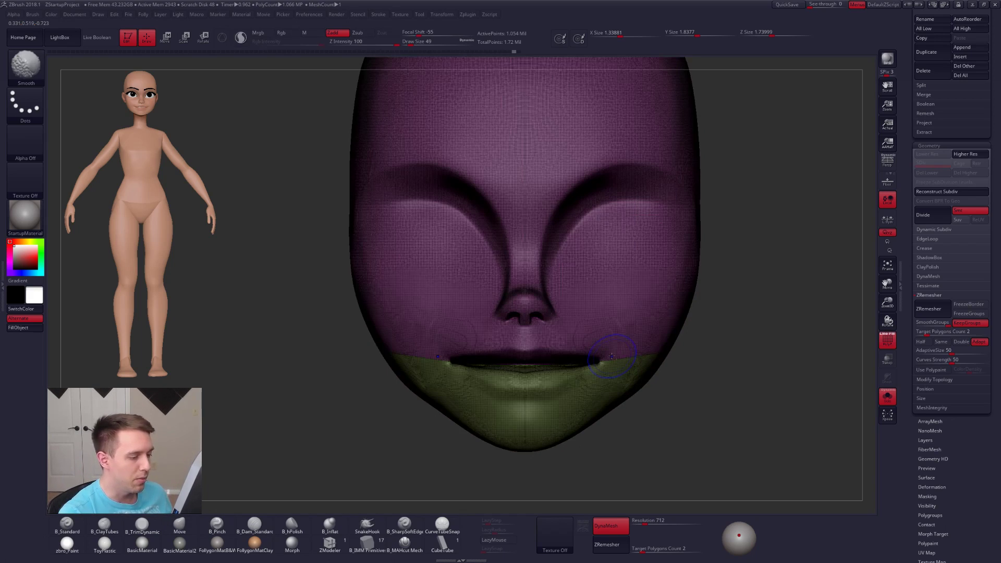
key("shift+f")
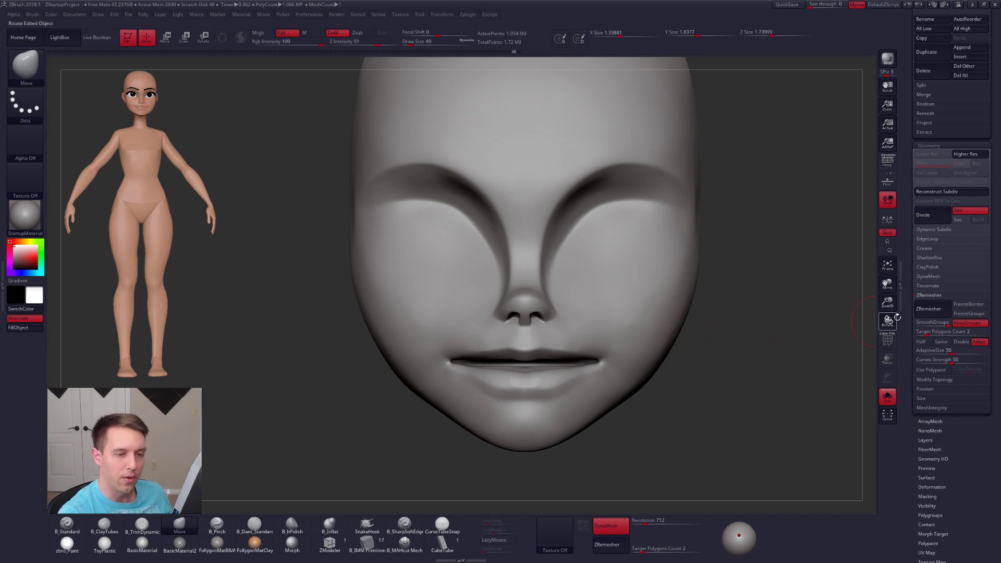
- Try remeshing the head at the target count of 2, compare its topology with the original, and undo the remesh
left_click(938, 314)
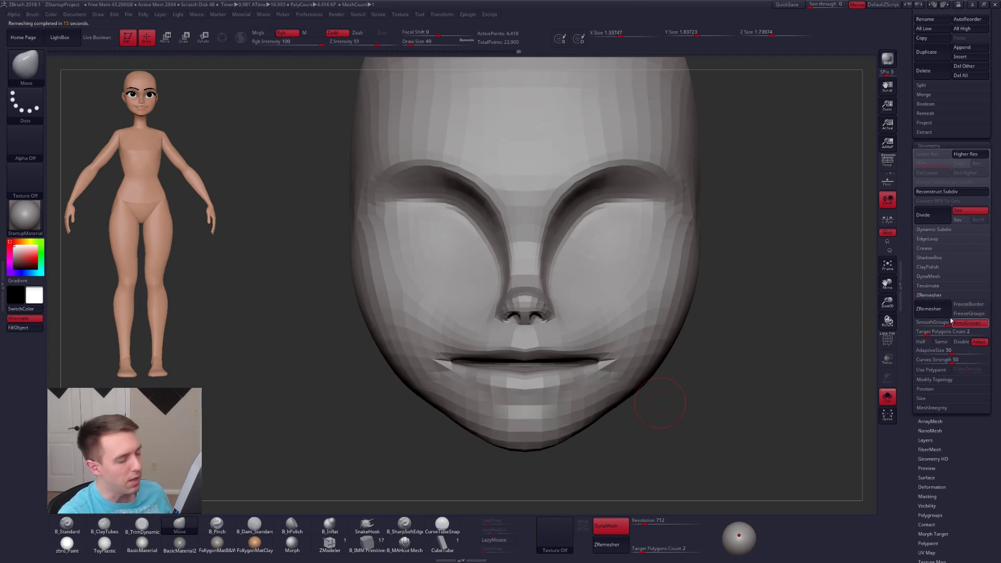
key("shift+f")
key("ctrl+z")
key("ctrl+shift+z")
right_click_drag(478, 370, 466, 263, "alt")
key("ctrl+z")
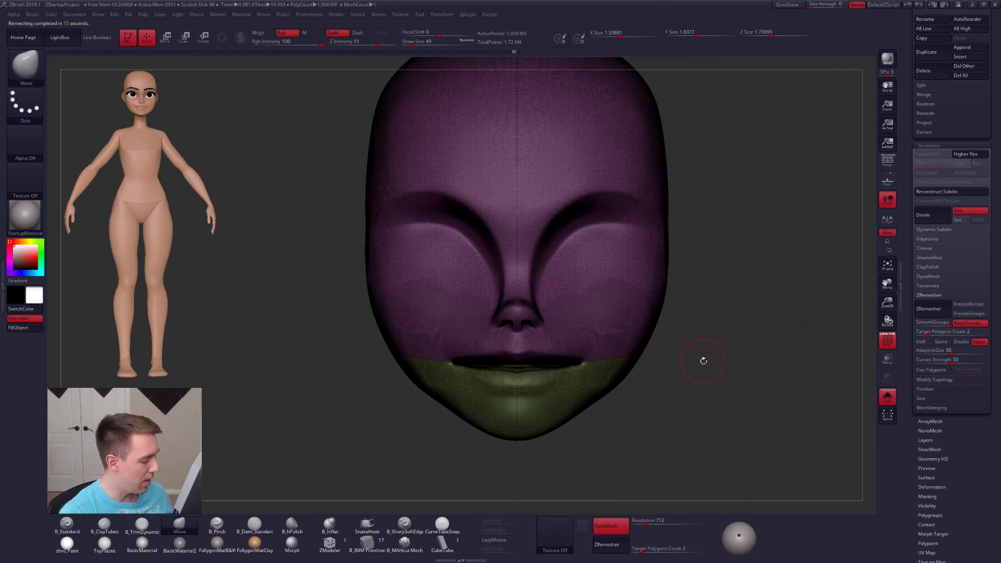
- Keep the polyframe shown on the dense head and switch to the ZRemesherGuides brush
key("shift")
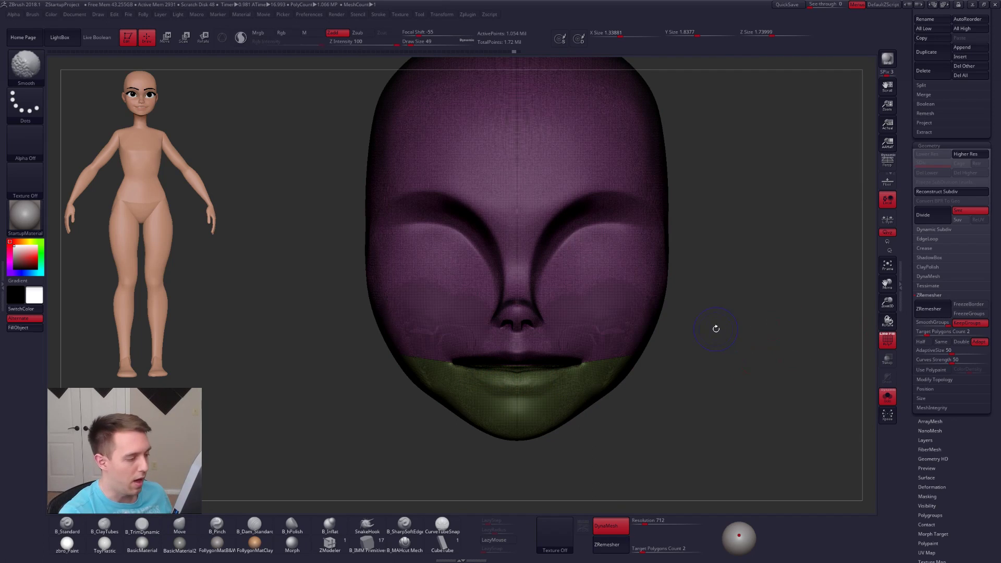
key("shift+f")
key("shift+f")
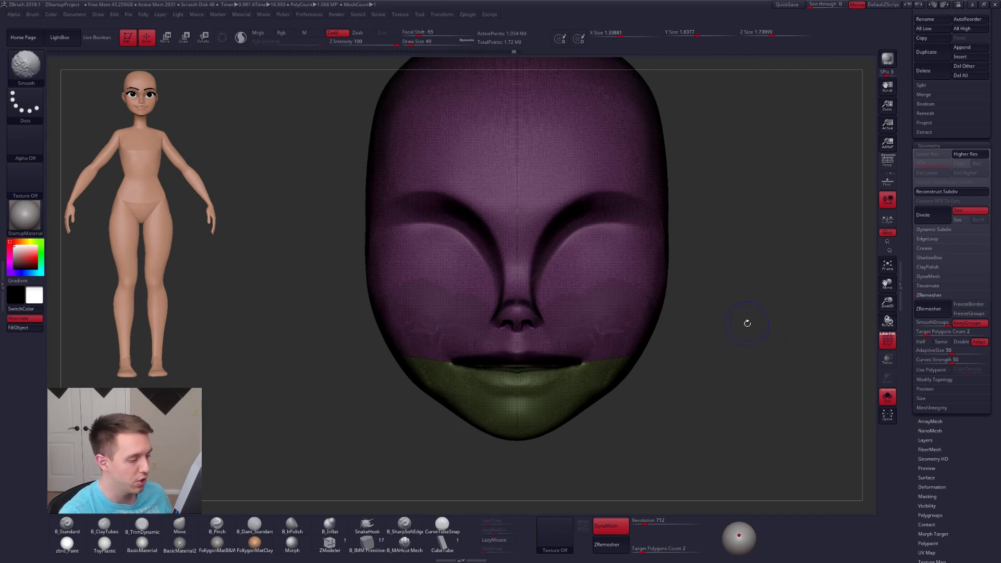
key("b")
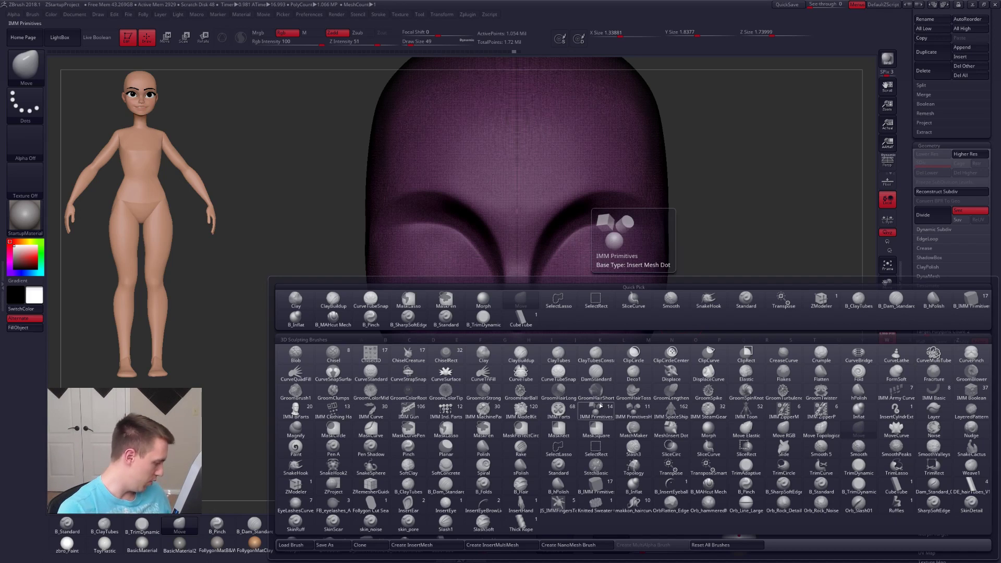
key("z")
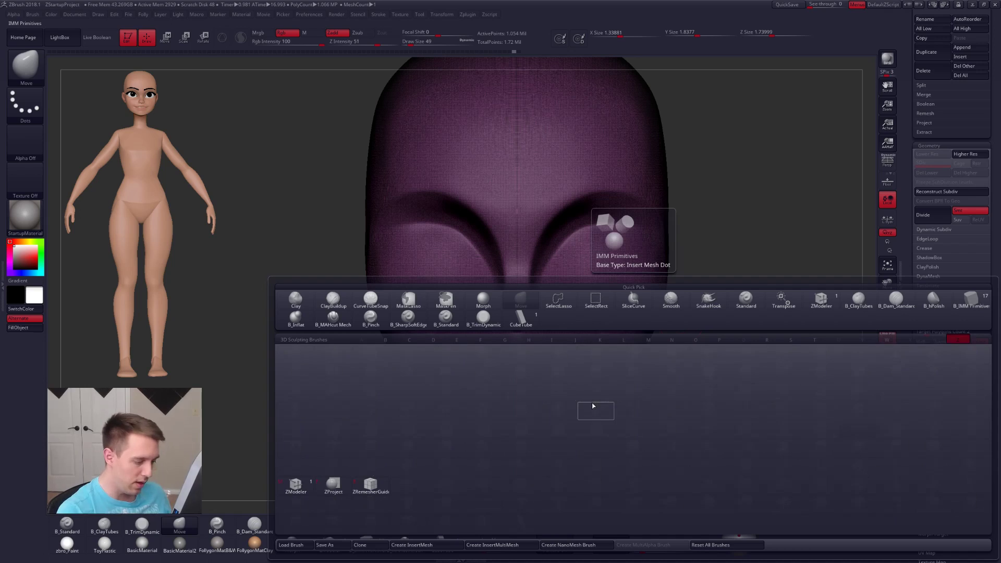
left_click(371, 485)
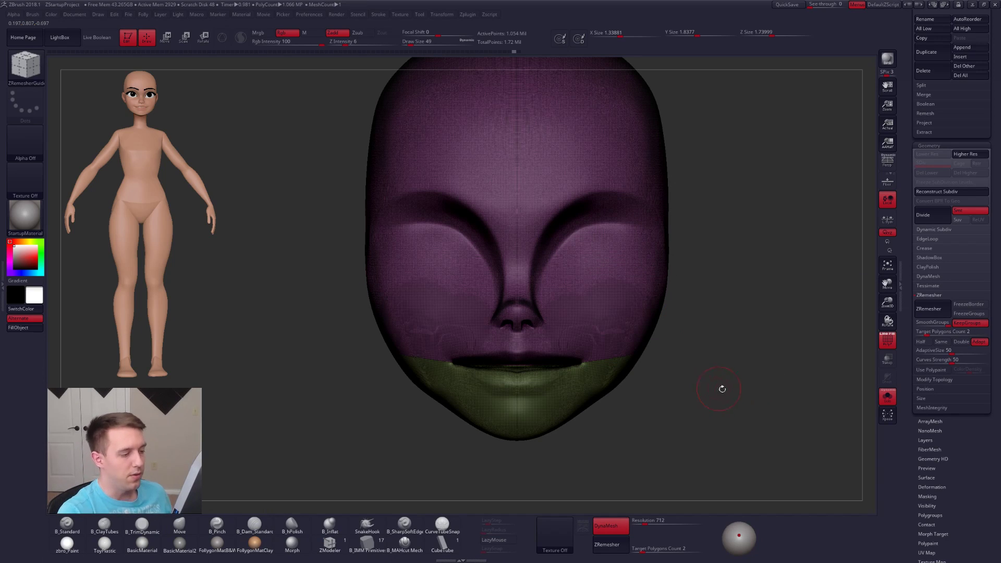
- Try drawing two ZRemesher guide curves from the mouth corner across the cheek along the polygroup border, and undo both
scroll(583, 360, "up", 10)
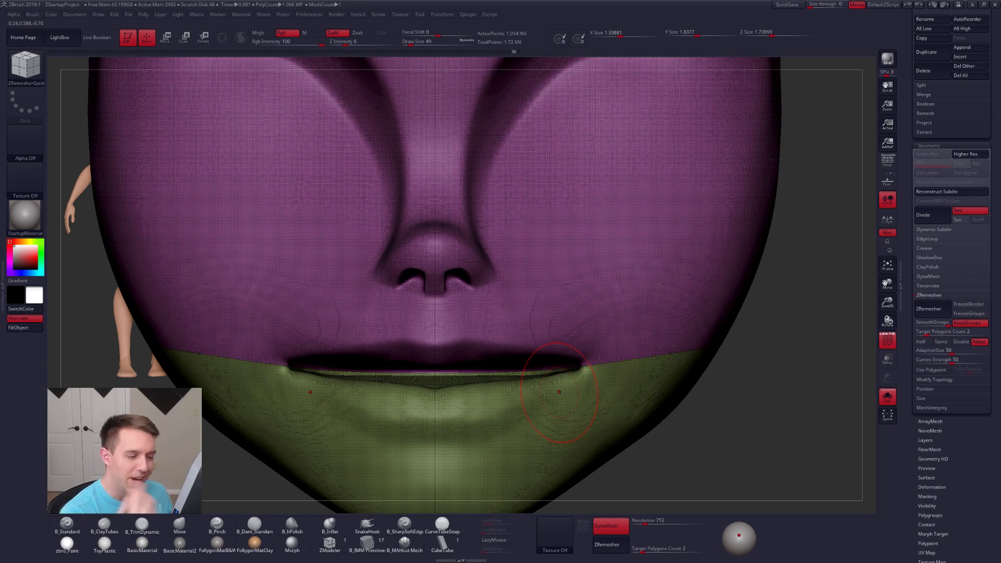
key("space")
mouse_move(583, 384)
left_mouse_down()
mouse_move(556, 384)
mouse_move(697, 359)
left_mouse_up()
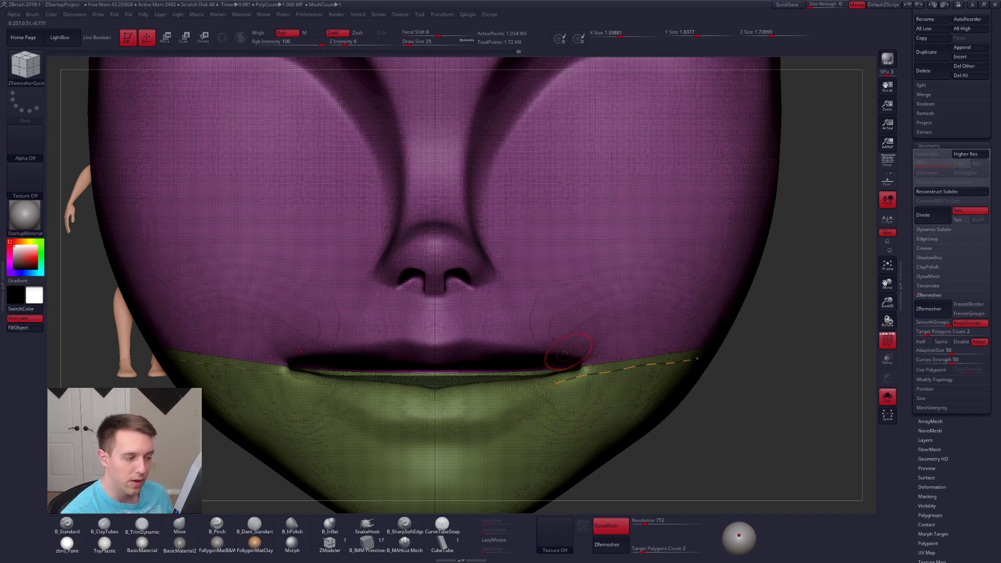
left_click_drag(568, 353, 701, 339)
right_click_drag(561, 411, 622, 399, "alt")
key("ctrl+z")
key("ctrl+z")
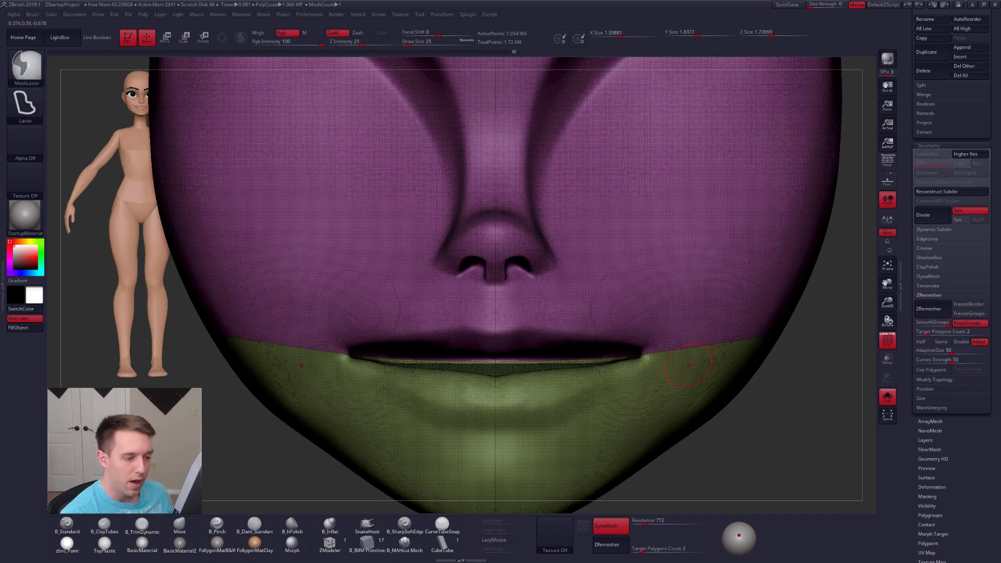
- Hide the polyframe and draw a guide curve from the lower lip's edge past the mouth corner onto the cheek
mouse_move(734, 349)
right_mouse_down()
mouse_move(751, 359)
mouse_move(702, 362)
right_mouse_up()
key("shift+f")
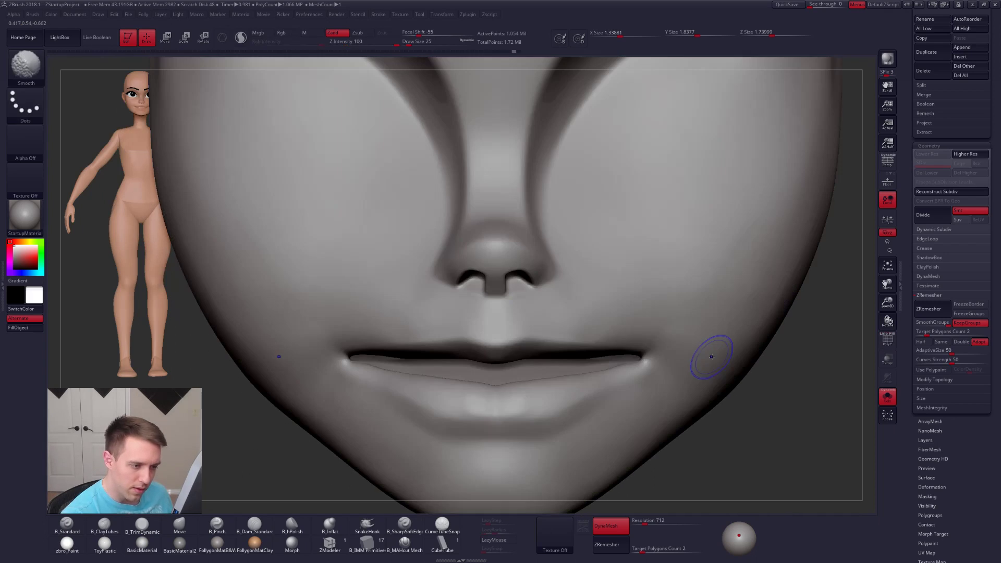
key("shift+f")
key("shift+f")
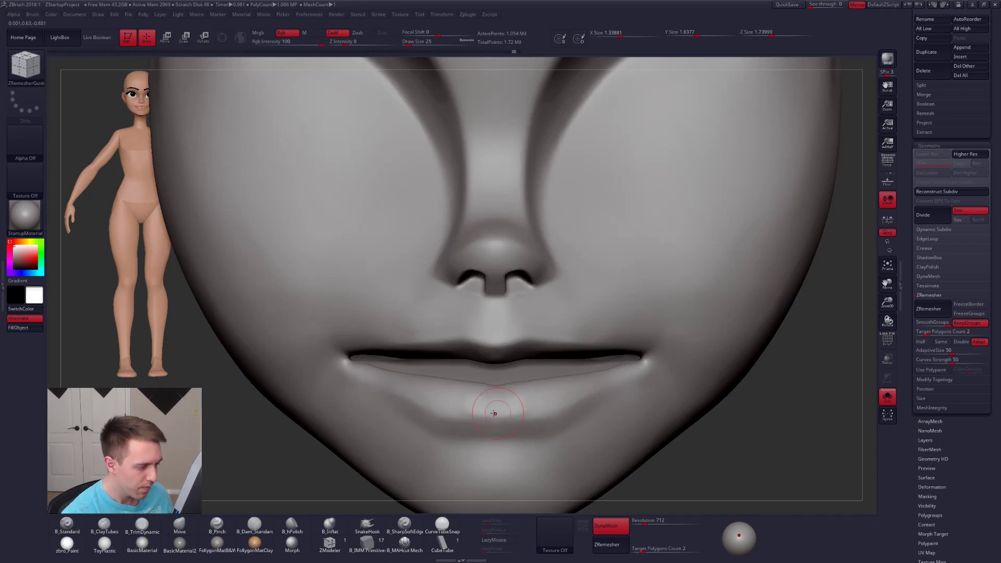
left_click_drag(533, 420, 559, 414)
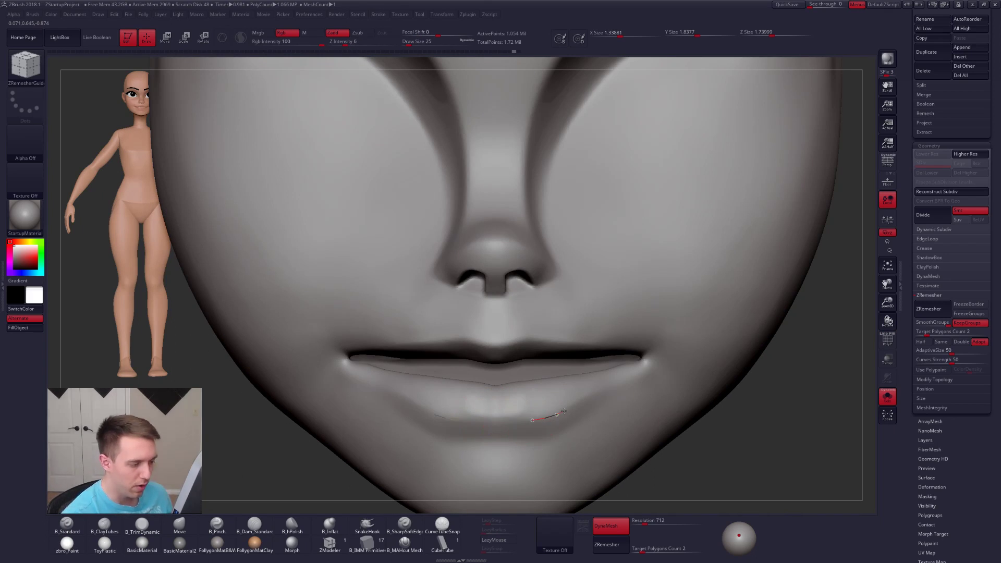
mouse_move(605, 389)
left_mouse_down()
mouse_move(650, 370)
mouse_move(735, 359)
left_mouse_up()
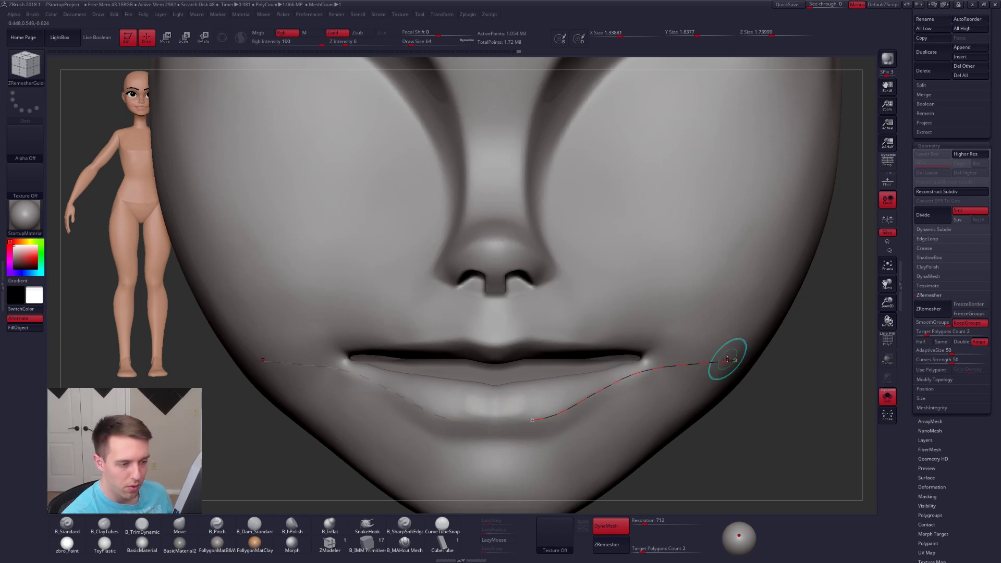
- Draw a second guide curve along the upper lip's edge onto the cheek, and redraw it with the polyframe shown
right_click_drag(684, 377, 492, 325)
left_click_drag(495, 330, 751, 339)
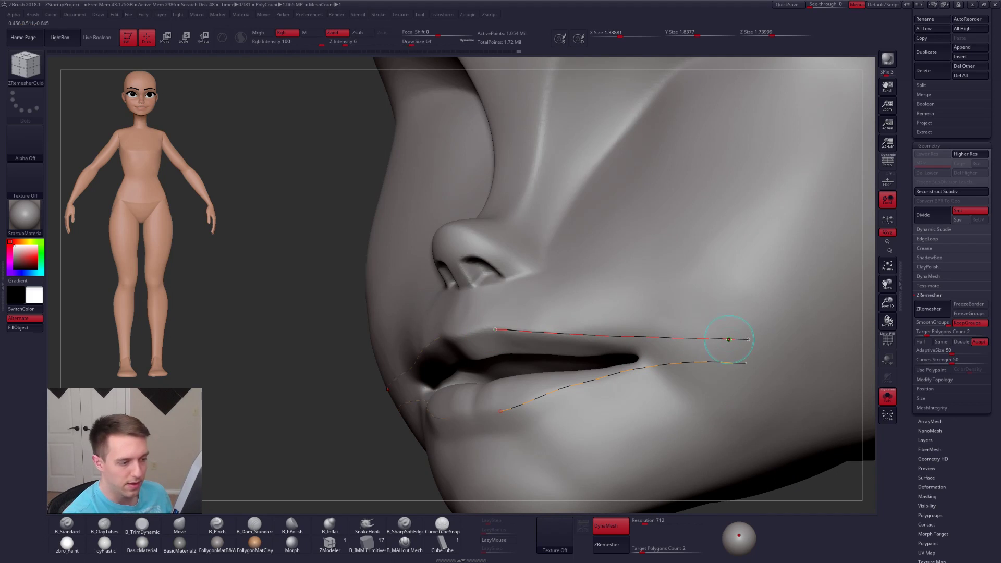
key("shift+f")
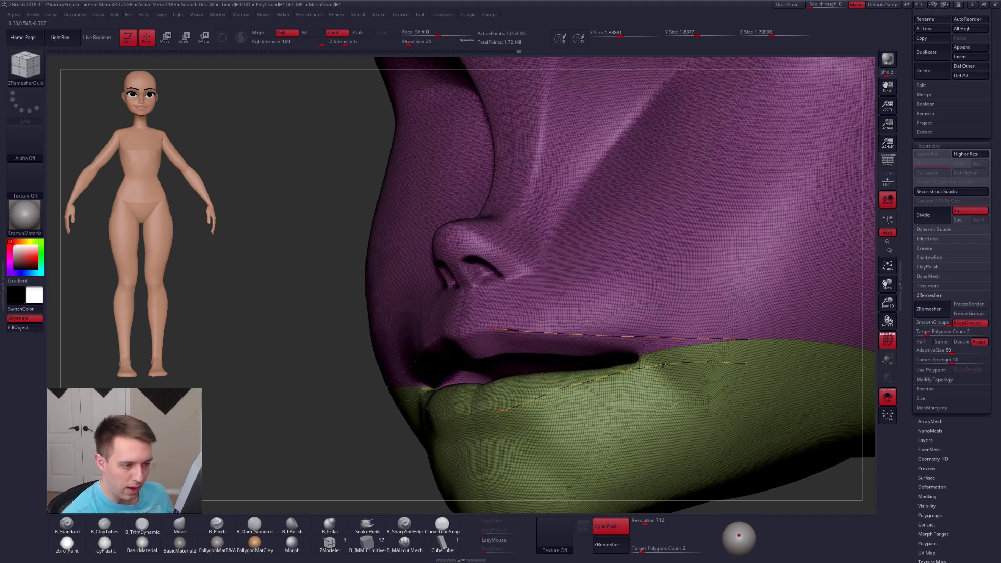
right_click_drag(626, 334, 594, 334)
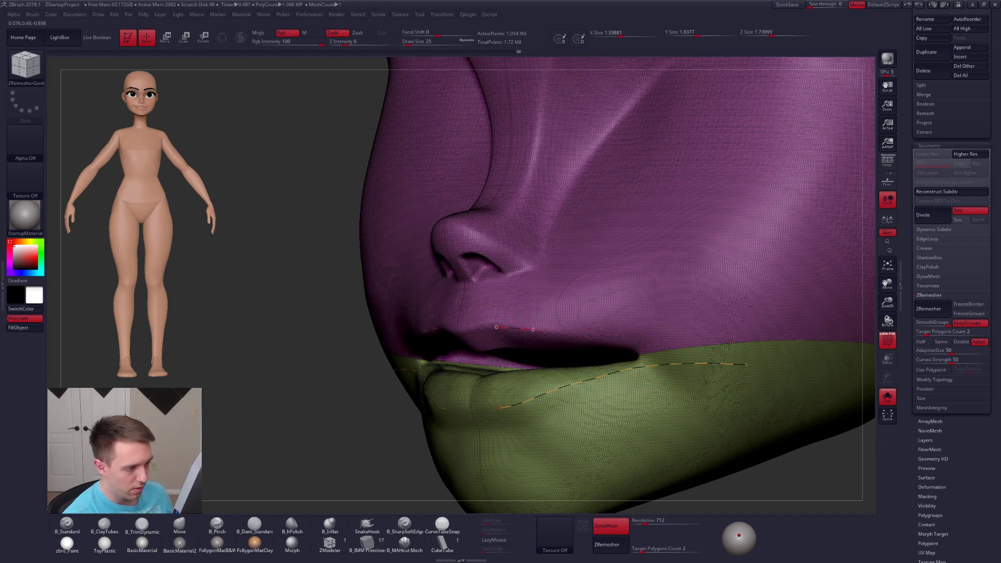
left_click_drag(610, 336, 736, 329)
right_click_drag(672, 359, 741, 342)
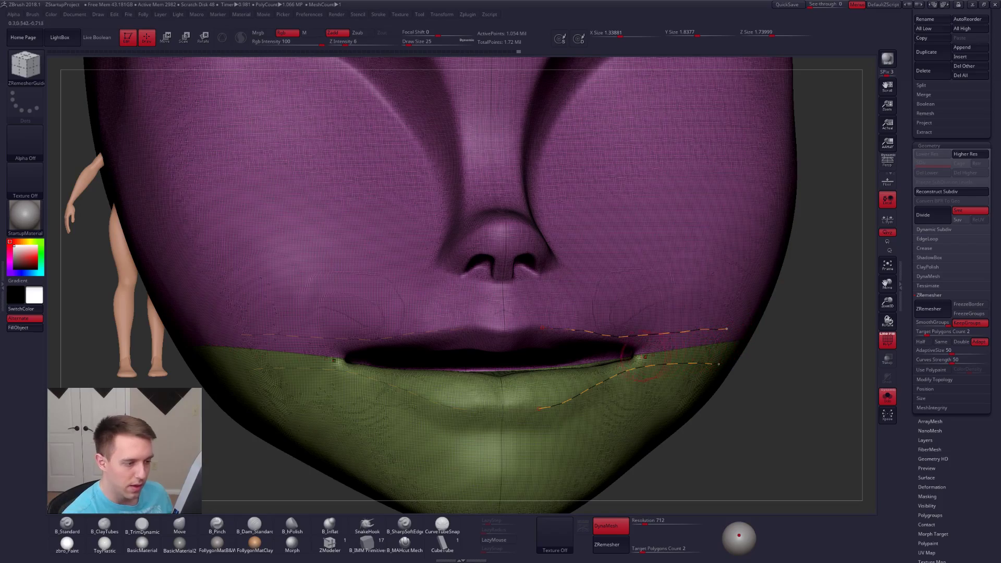
- Inspect the guide curves around the mouth from the front, with and without the polyframe
mouse_move(618, 362)
right_mouse_down()
mouse_move(730, 360)
mouse_move(604, 367)
mouse_move(626, 372)
right_mouse_up()
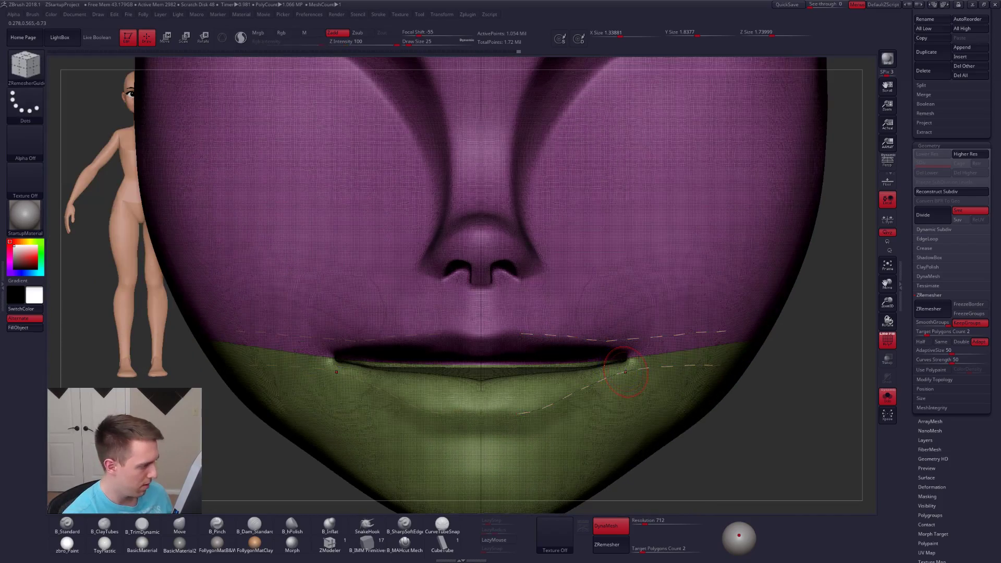
key("f")
key("shift+f")
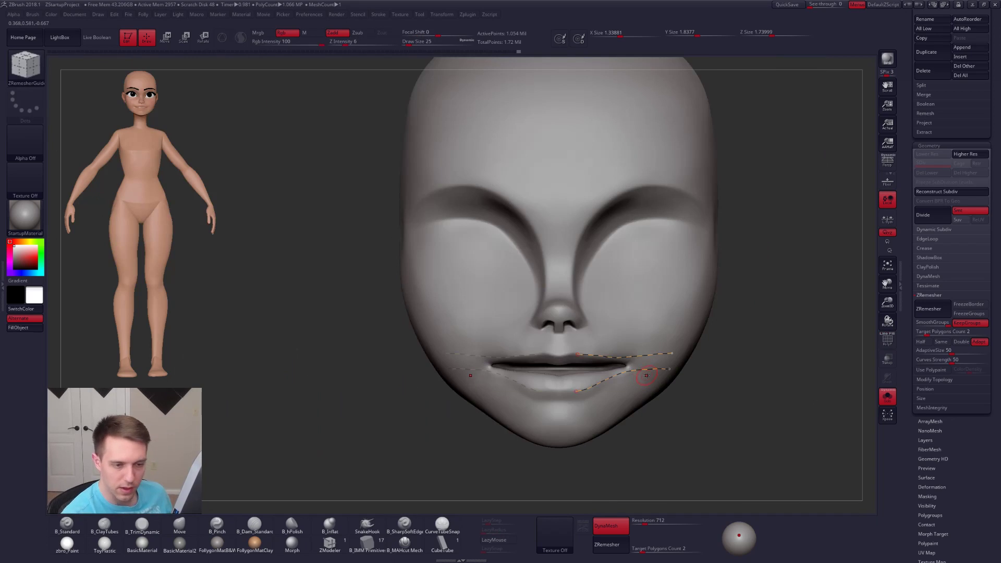
right_click_drag(709, 399, 720, 407, "ctrl")
key("b")
key("z")
key("r")
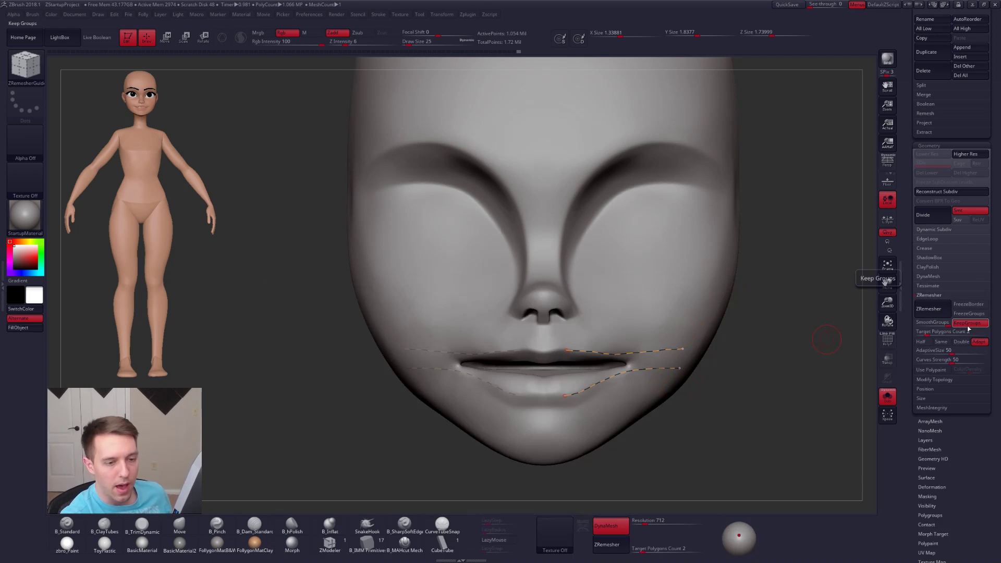
right_click_drag(785, 361, 797, 372, "ctrl")
key("shift+f")
key("shift+f")
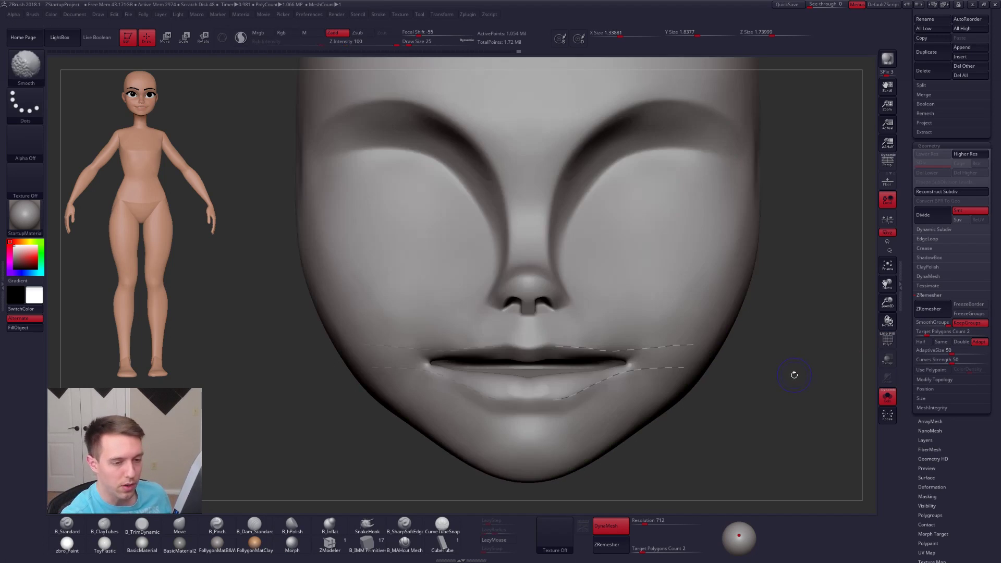
- Switch to the Move brush, and examine the isolated mouth corners before showing the whole head again
mouse_move(705, 392)
left_mouse_down()
mouse_move(718, 388)
mouse_move(686, 388)
left_mouse_up()
key("b")
key("m")
key("v")
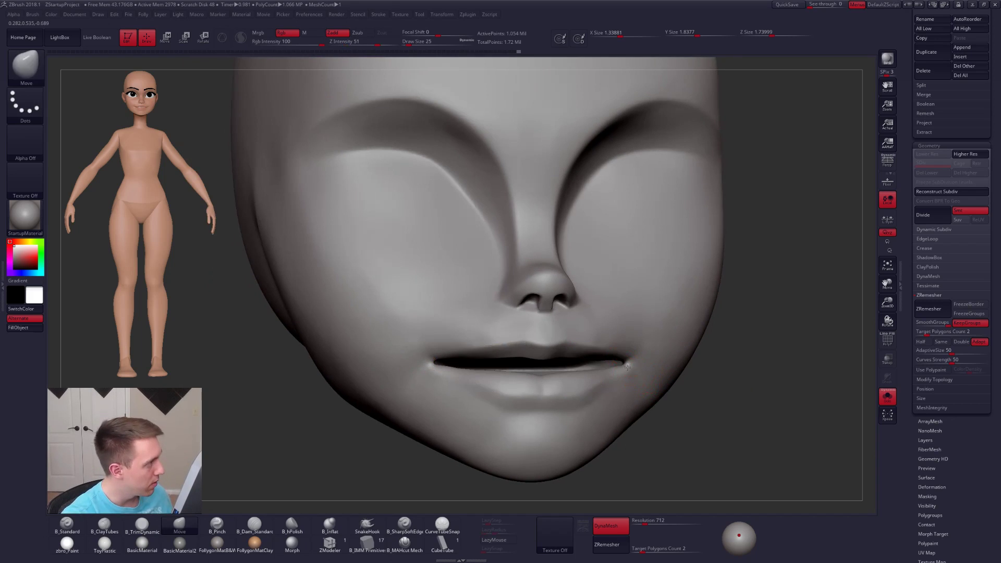
right_click_drag(630, 372, 645, 364, "ctrl")
left_click_drag(633, 319, 590, 430, "ctrl+shift")
mouse_move(628, 369)
right_mouse_down()
mouse_move(659, 368)
mouse_move(591, 476)
mouse_move(607, 394)
mouse_move(648, 369)
mouse_move(621, 405)
right_mouse_up()
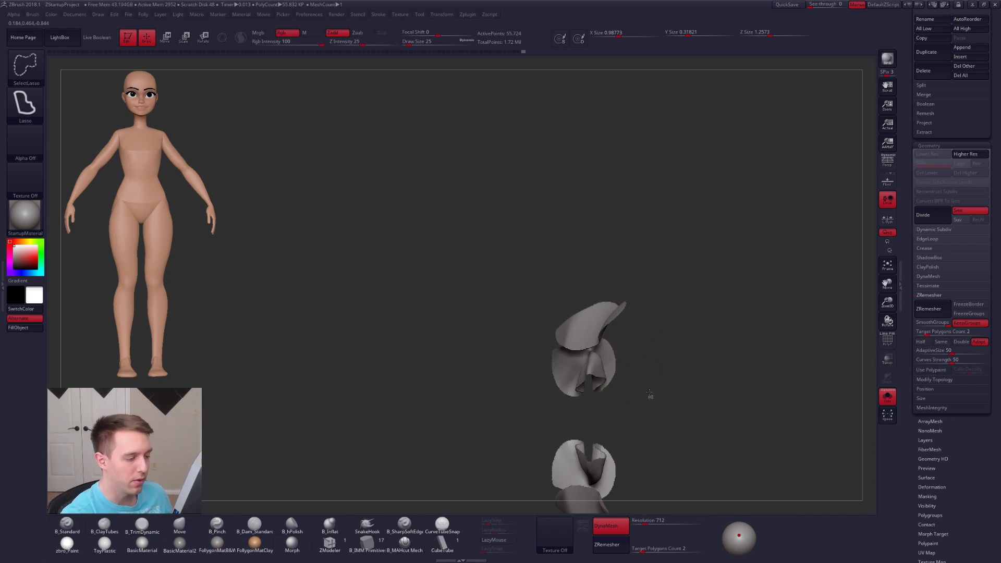
left_click(651, 398, "ctrl+shift")
- Isolate the mouth area and hide the surrounding cheek, nose and chin surfaces to expose the inner mouth bag
mouse_move(582, 372)
right_mouse_down()
mouse_move(605, 411)
mouse_move(477, 395)
mouse_move(445, 429)
right_mouse_up()
mouse_move(454, 429)
left_mouse_down("ctrl+shift")
mouse_move(576, 406)
mouse_move(465, 311)
mouse_move(419, 328)
left_mouse_up("ctrl+shift")
mouse_move(514, 367)
right_mouse_down("ctrl")
mouse_move(548, 391)
mouse_move(591, 391)
mouse_move(554, 391)
right_mouse_up("ctrl")
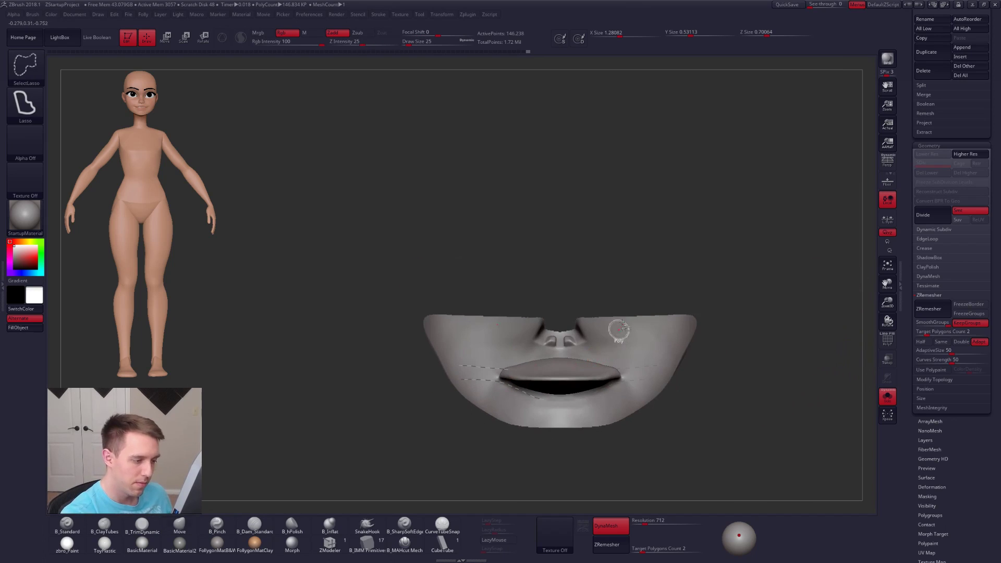
left_click_drag(626, 305, 749, 353, "ctrl+alt+shift")
mouse_move(623, 441)
right_mouse_down()
mouse_move(618, 360)
mouse_move(613, 391)
mouse_move(628, 320)
right_mouse_up()
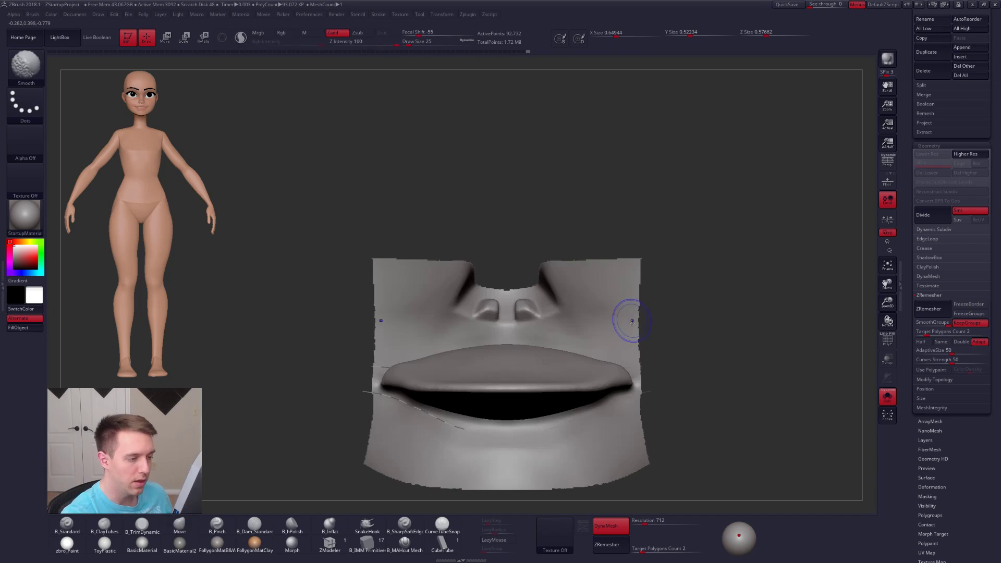
mouse_move(646, 375)
left_mouse_down("ctrl+alt+shift")
mouse_move(621, 357)
mouse_move(549, 230)
mouse_move(756, 292)
left_mouse_up("ctrl+alt+shift")
mouse_move(697, 384)
right_mouse_down("alt")
mouse_move(653, 407)
mouse_move(671, 345)
right_mouse_up("alt")
left_click_drag(681, 340, 718, 434, "ctrl+alt+shift")
right_click_drag(665, 418, 645, 313)
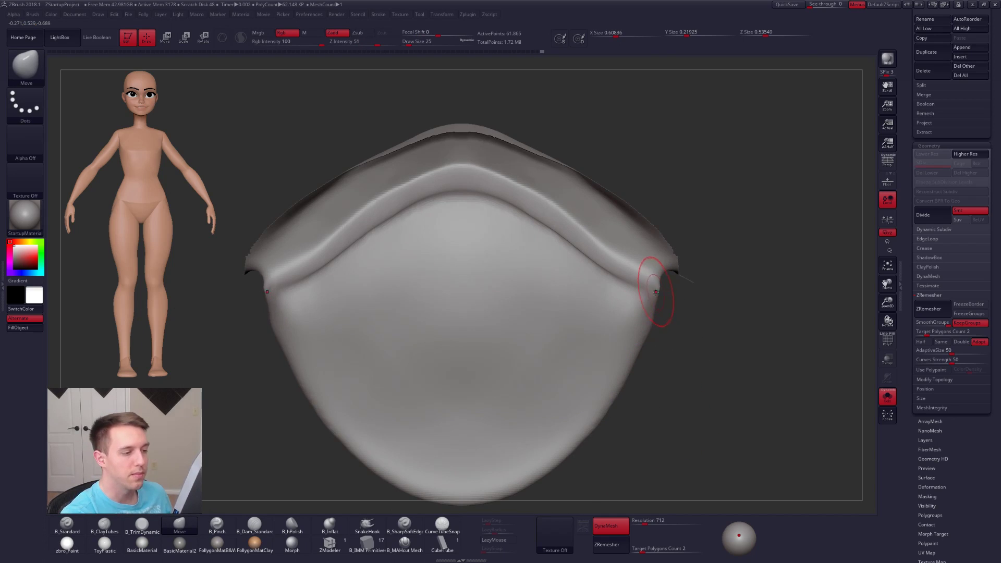
- Reshape the mouth bag's side walls just behind the lip corners with the Move brush and smooth them
key("ctrl")
left_click(685, 338, "ctrl")
left_click(670, 365, "ctrl")
key("space")
mouse_move(669, 303)
left_mouse_down()
mouse_move(650, 290)
mouse_move(668, 281)
left_mouse_up()
key("space")
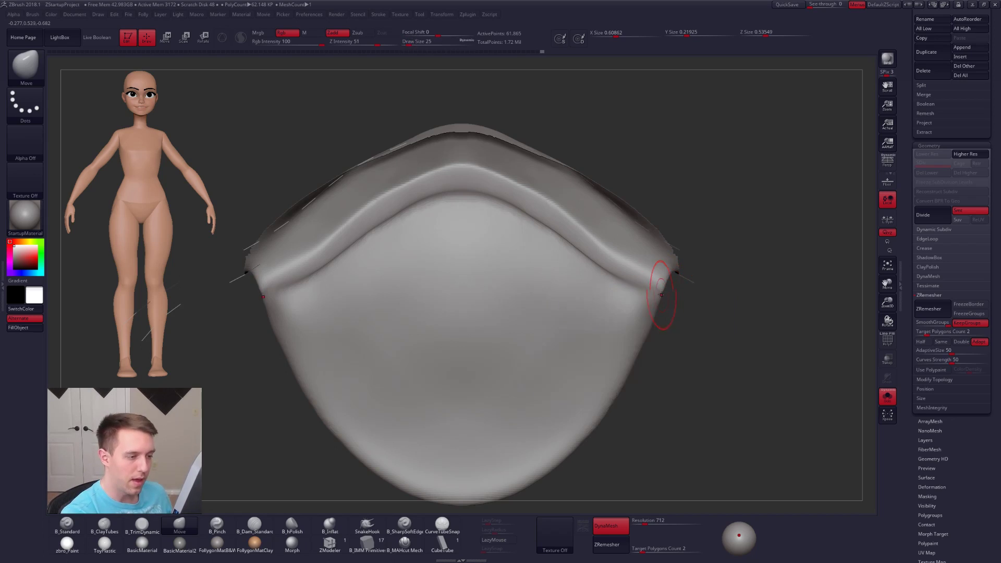
key("shift")
left_click_drag(643, 334, 656, 293, "shift")
left_click_drag(625, 355, 606, 408, "shift")
- Widen the lower sides of the mouth bag with the Move brush, and set the draw size to 33
right_click_drag(618, 381, 554, 397, "ctrl")
key("space")
left_click_drag(587, 398, 601, 398)
right_click_drag(579, 404, 602, 404, "alt")
left_click_drag(584, 441, 632, 407)
right_click_drag(643, 368, 621, 395, "ctrl")
key("space")
left_click_drag(653, 344, 648, 343)
key("shift")
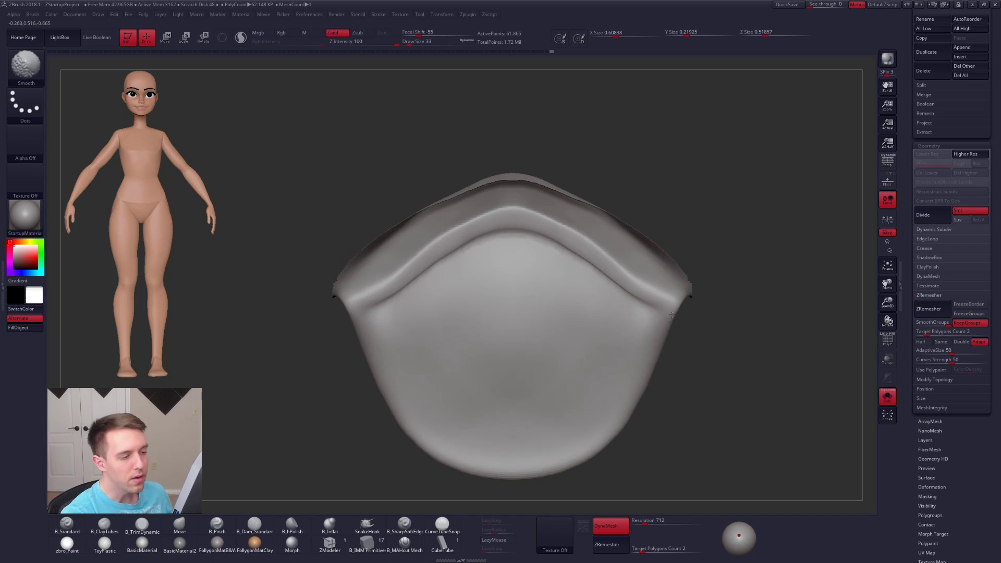
- Set the draw size to 21, and show the whole head again with its polyframe
mouse_move(637, 342)
right_mouse_down()
mouse_move(642, 376)
mouse_move(674, 345)
right_mouse_up()
key("space")
left_click_drag(697, 345, 693, 345)
mouse_move(698, 335)
right_mouse_down("ctrl")
mouse_move(702, 375)
mouse_move(656, 339)
mouse_move(676, 376)
mouse_move(667, 410)
mouse_move(636, 376)
right_mouse_up("ctrl")
right_click_drag(672, 408, 578, 376, "alt")
key("shift+f")
left_click(694, 351, "ctrl+shift")
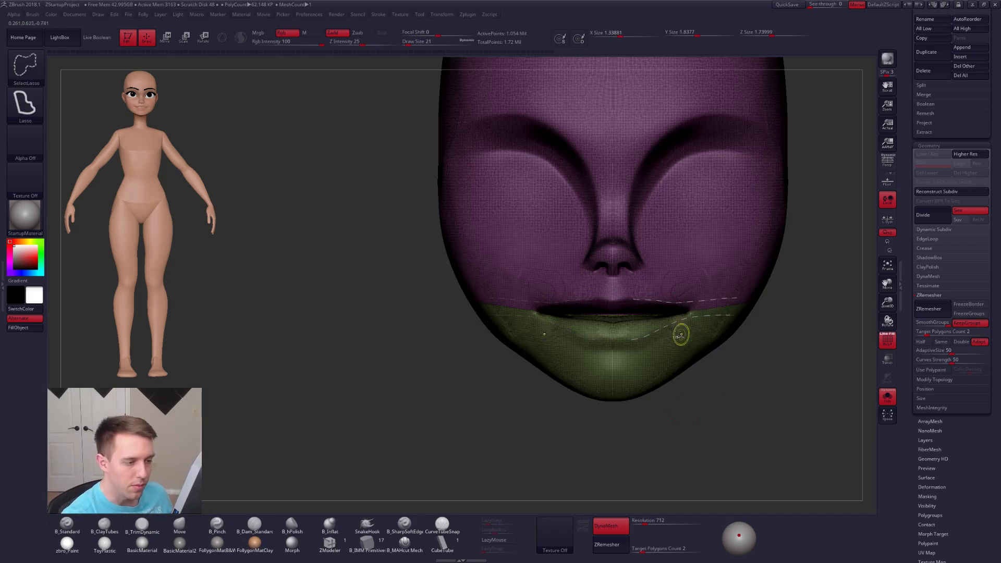
- Hide the polyframe on the head and quick-save the project
right_click_drag(683, 349, 694, 378, "ctrl")
mouse_move(637, 320)
right_mouse_down()
mouse_move(718, 315)
mouse_move(639, 319)
right_mouse_up()
mouse_move(738, 378)
right_mouse_down("ctrl")
mouse_move(737, 347)
mouse_move(659, 378)
right_mouse_up("ctrl")
key("shift+f")
right_click_drag(681, 318, 682, 344, "alt")
left_click(788, 4)
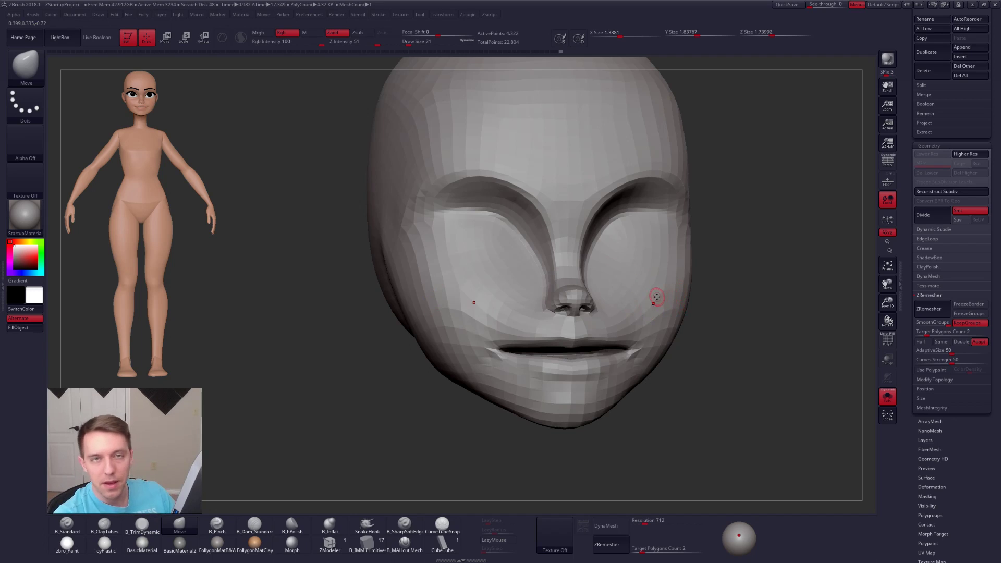
- Compare the remeshed head's topology with the dense original, and undo the remesh
right_click_drag(642, 285, 556, 333, "shift")
key("ctrl+z")
key("ctrl+shift+z")
key("shift+f")
key("ctrl+z")
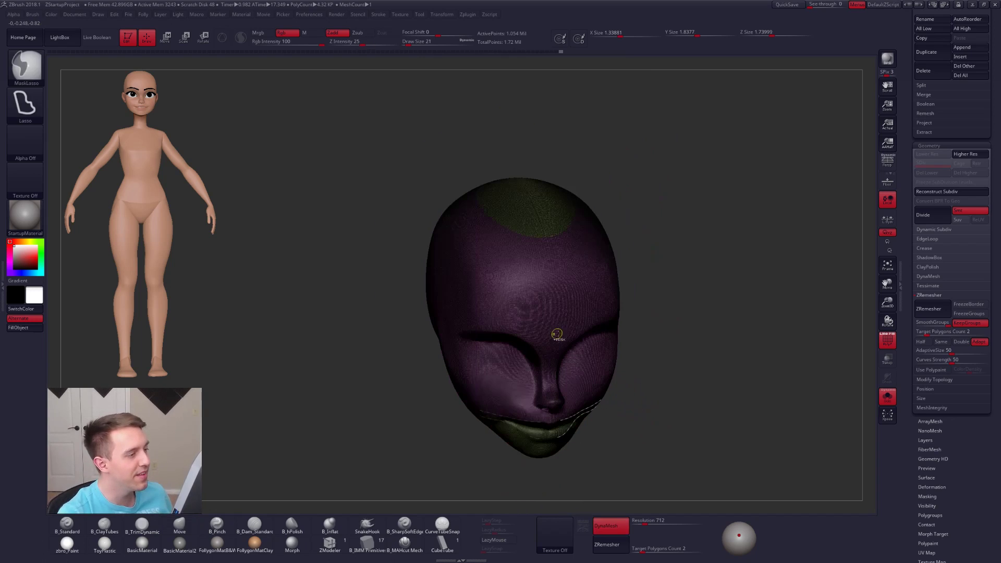
key("ctrl+shift+z")
key("ctrl+z")
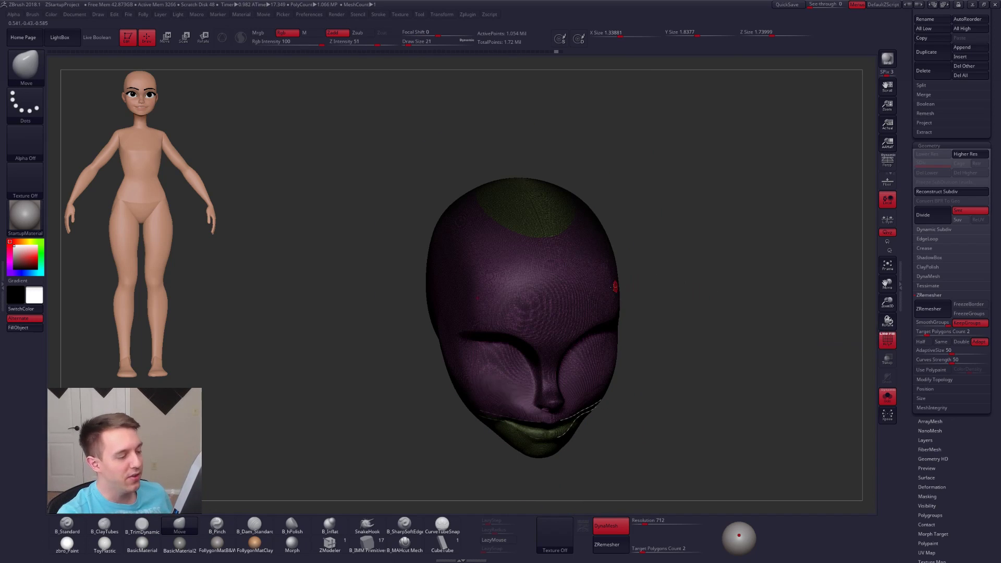
- Merge the stray polygroup patch on the crown into the face's polygroup, and show the whole head again
key("ctrl+shift")
left_click(581, 284, "ctrl+shift")
left_click_drag(654, 253, 704, 297, "ctrl+shift")
left_click_drag(585, 266, 423, 185, "ctrl+alt+shift")
left_click(663, 261, "ctrl+shift")
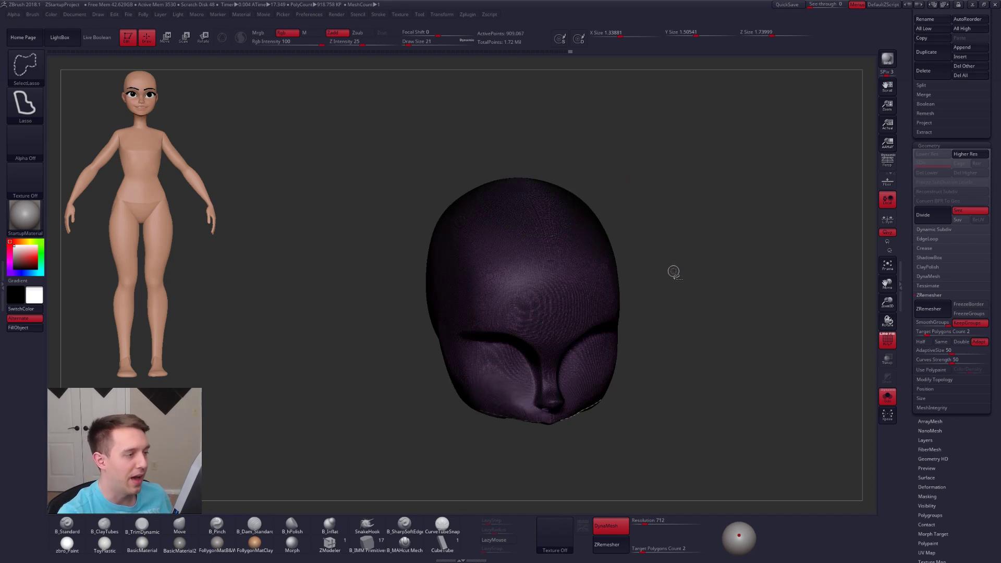
left_click(674, 271, "ctrl+shift")
- Hide the polyframe and leave solo display so the eyes and ears are shown with the head
left_click_drag(674, 271, 655, 230, "shift")
mouse_move(648, 327)
left_mouse_down("alt")
mouse_move(649, 264)
mouse_move(646, 287)
left_mouse_up("alt")
key("shift+f")
key("shift+s")
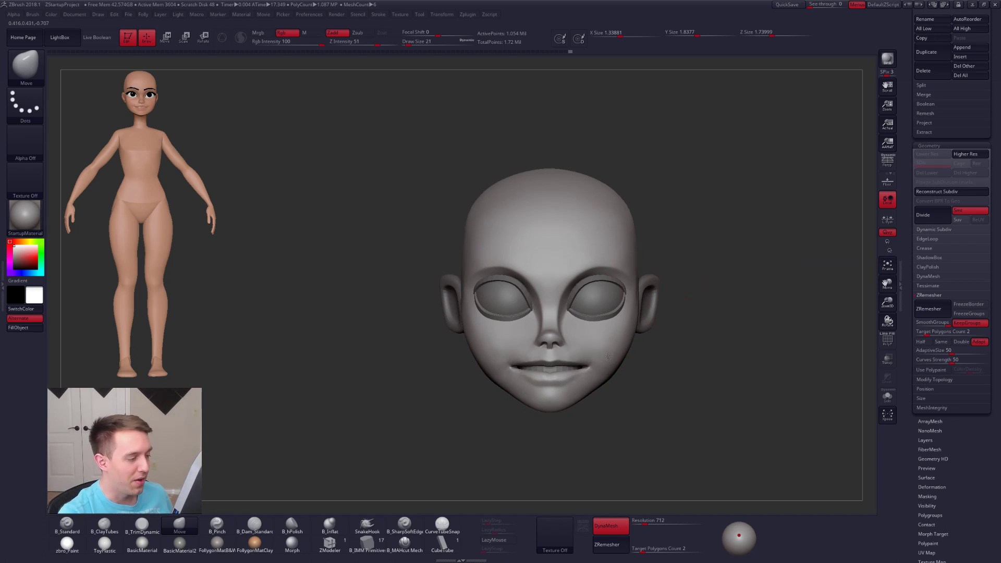
right_click_drag(604, 352, 625, 376, "ctrl")
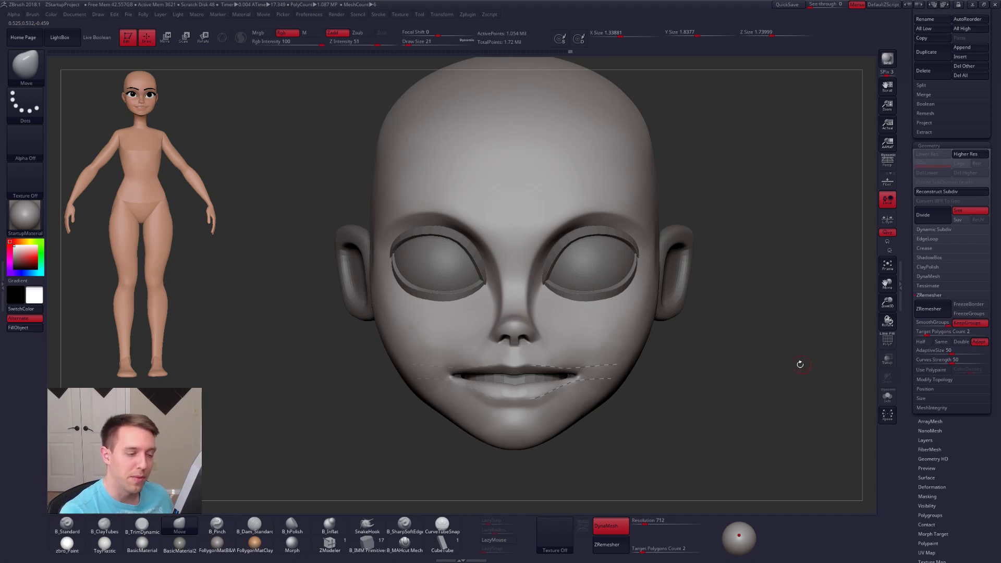
key("shift+f")
key("shift+f")
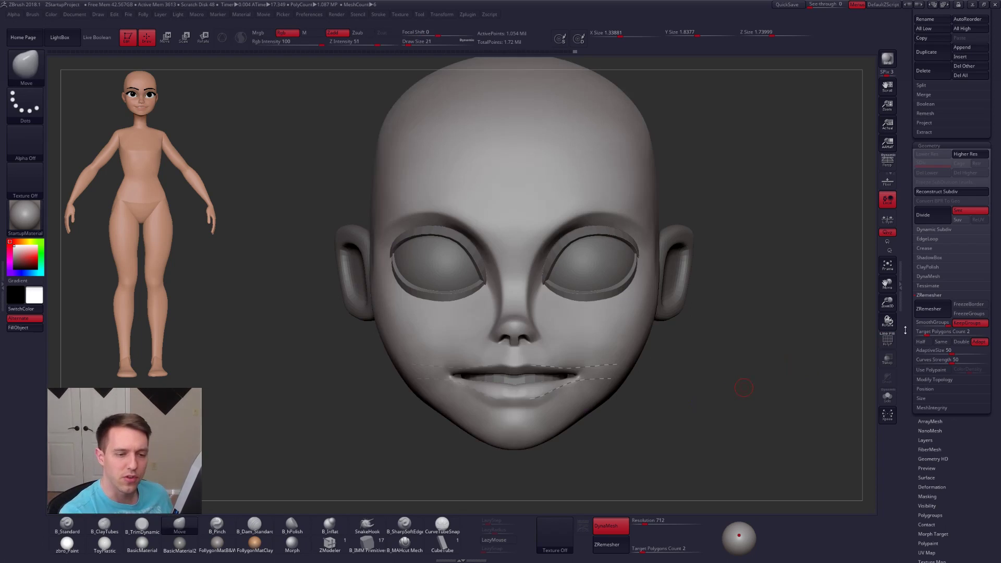
- Turn off KeepGroups, remesh the head with ZRemesher at a target count of 2, and show its polyframe
left_click(936, 312)
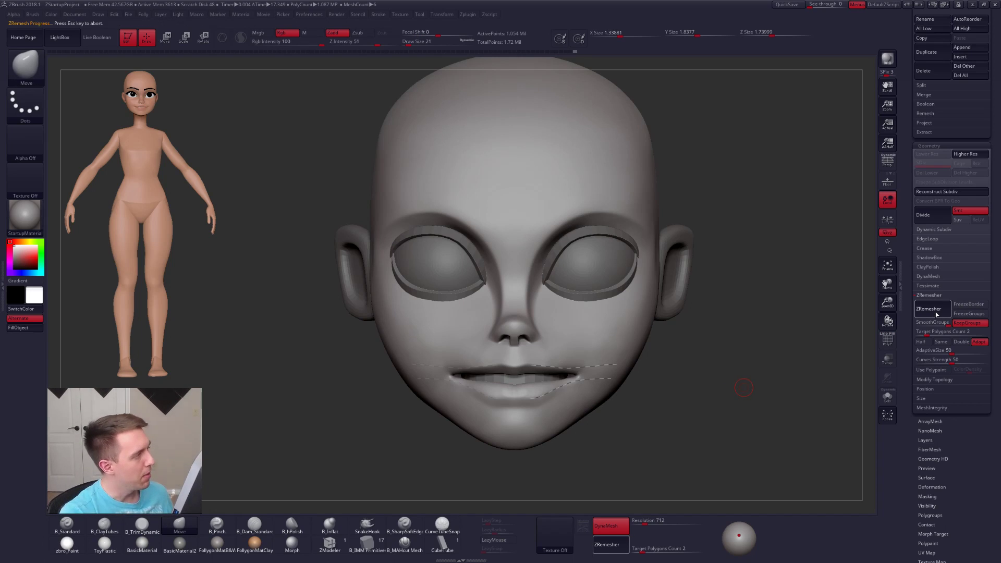
key("Escape")
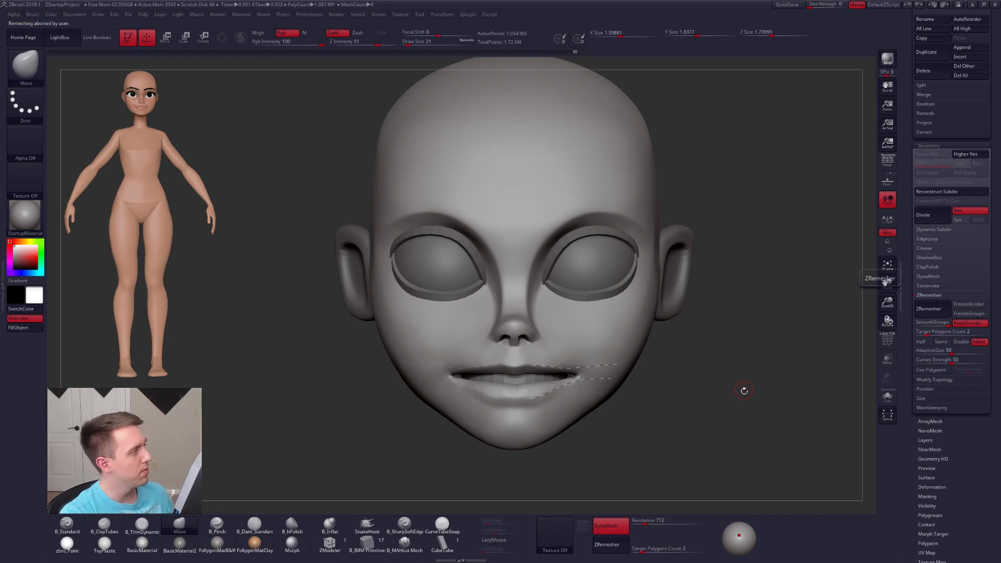
left_click(968, 323)
left_click(933, 310)
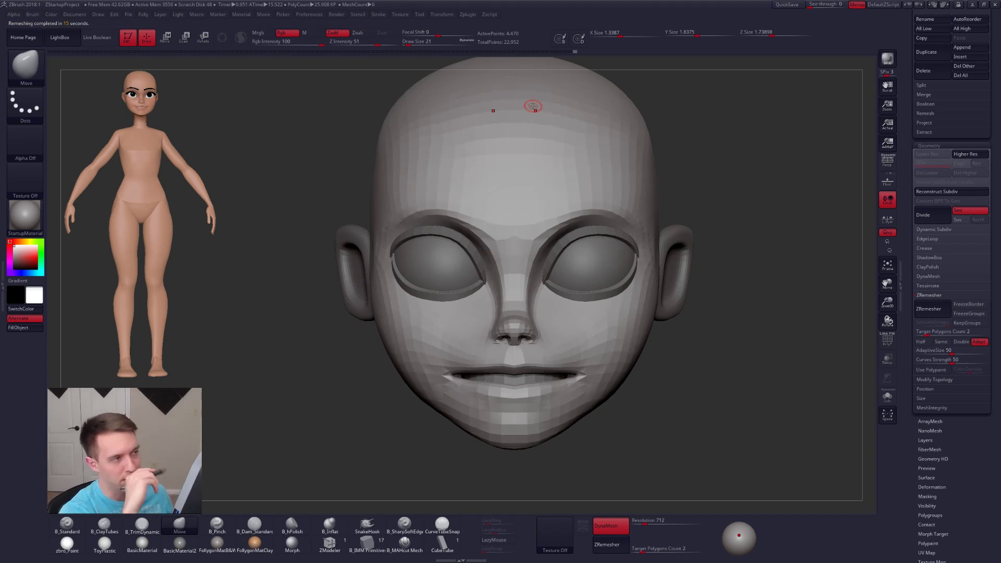
key("shift+f")
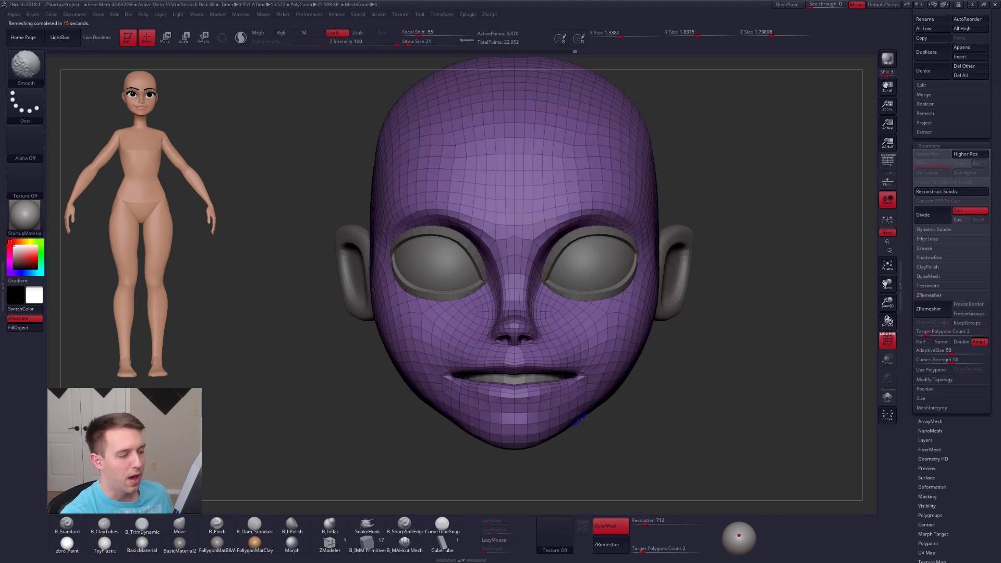
right_click_drag(583, 391, 603, 413, "ctrl")
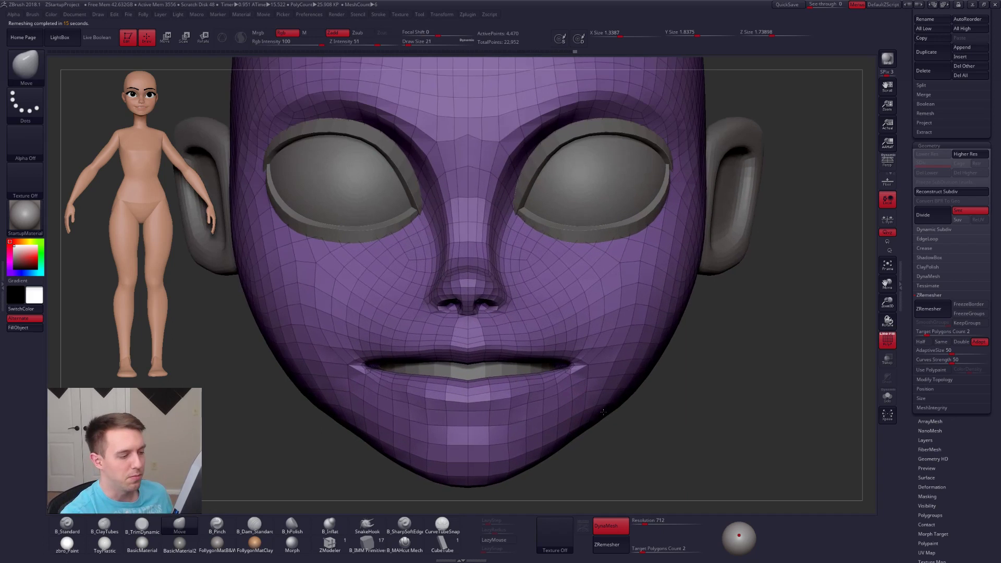
- Undo the remesh of the head and switch to the ZRemesherGuides brush
key("ctrl+z")
key("b")
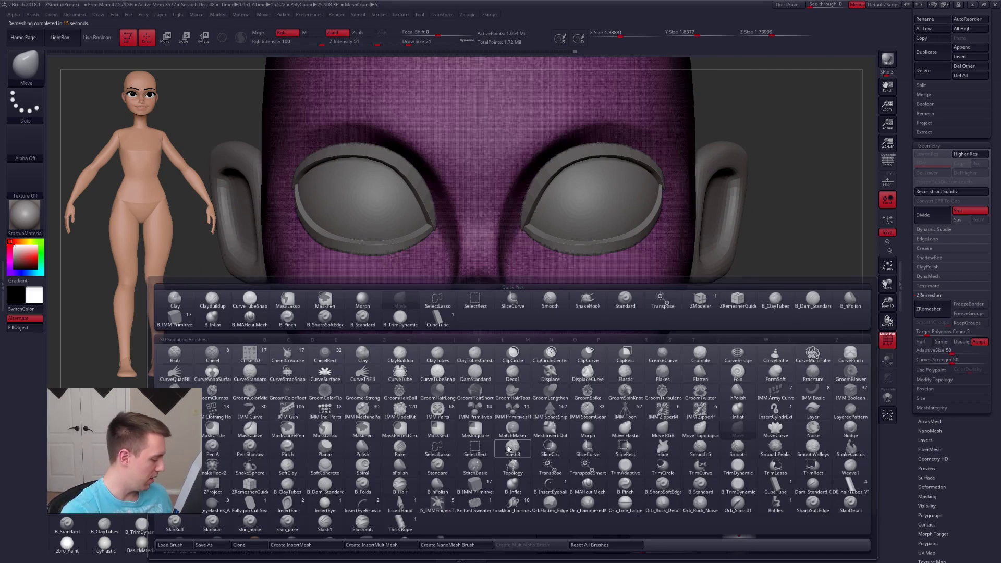
key("z")
left_click(254, 487)
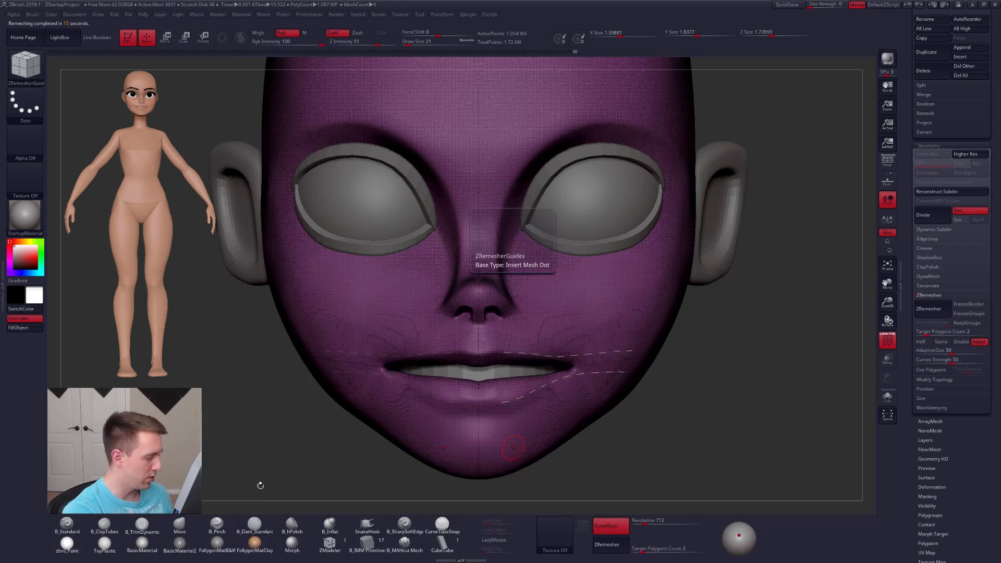
- Isolate the head, and remove the old guide curves beside the mouth corners with a draw size of 12
right_click_drag(565, 375, 585, 368)
key("alt+s")
key("space")
left_click_drag(699, 361, 658, 374)
right_click_drag(658, 374, 490, 357, "ctrl")
left_click_drag(485, 371, 473, 370)
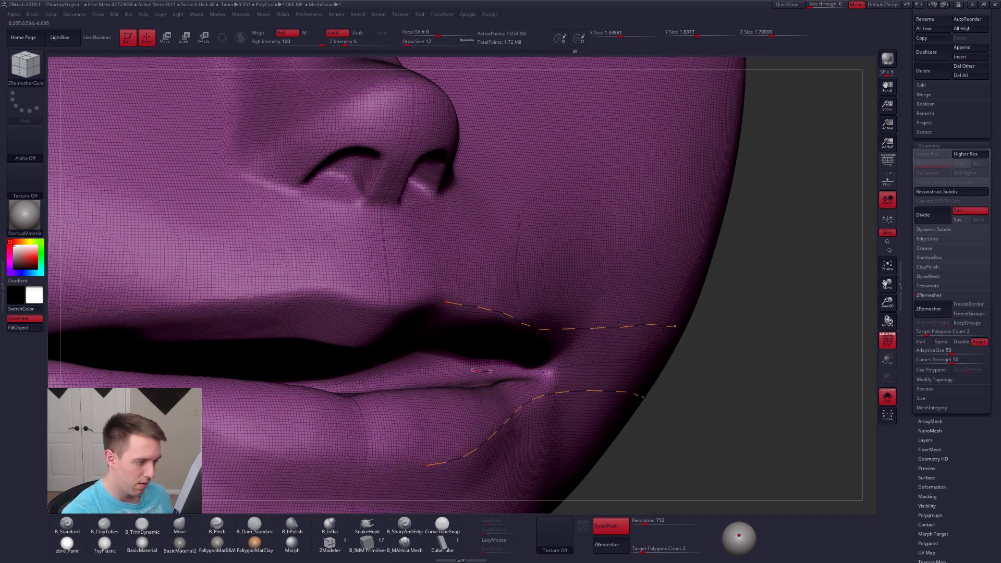
left_click_drag(644, 359, 641, 359)
mouse_move(612, 388)
right_mouse_down("alt")
mouse_move(527, 399)
mouse_move(559, 404)
right_mouse_up("alt")
left_click_drag(613, 379, 605, 418, "alt")
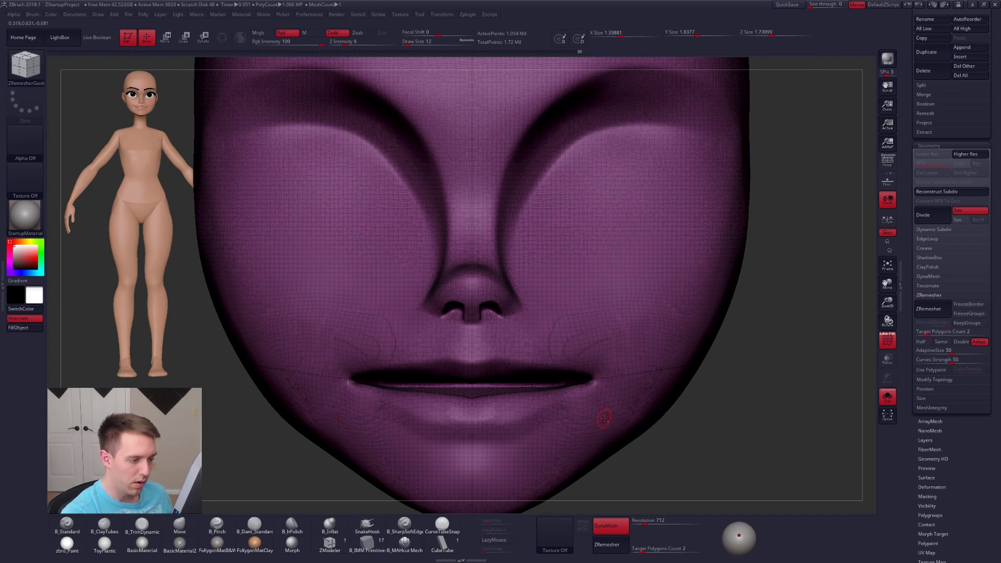
- Draw symmetrical guide curves that wrap around the mouth corners along both lips and run outward onto the cheeks
mouse_move(606, 394)
right_mouse_down("alt")
mouse_move(569, 353)
mouse_move(532, 414)
mouse_move(548, 418)
right_mouse_up("alt")
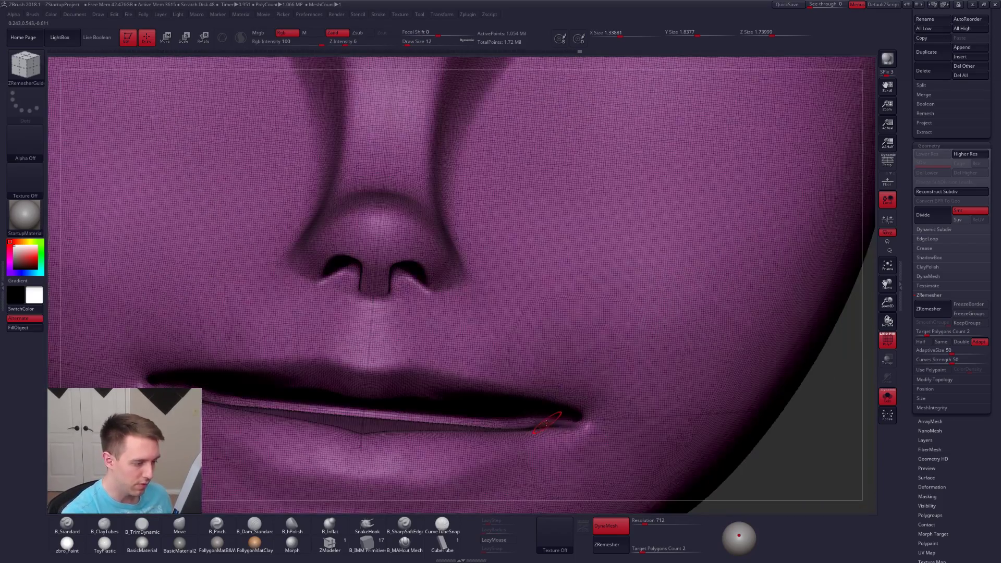
left_click_drag(647, 415, 675, 414)
mouse_move(658, 415)
right_mouse_down()
mouse_move(628, 433)
mouse_move(538, 441)
right_mouse_up()
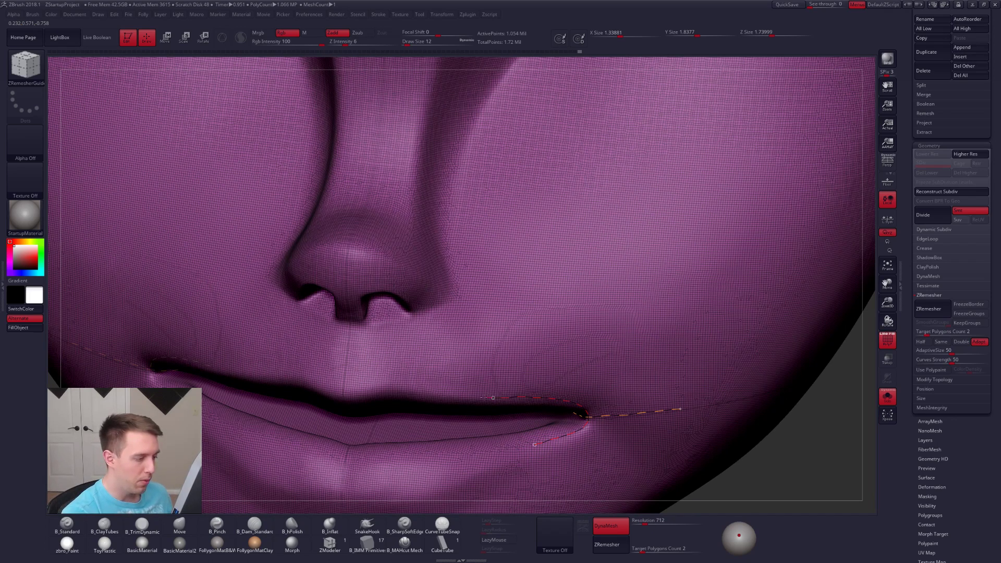
left_click_drag(475, 397, 475, 398)
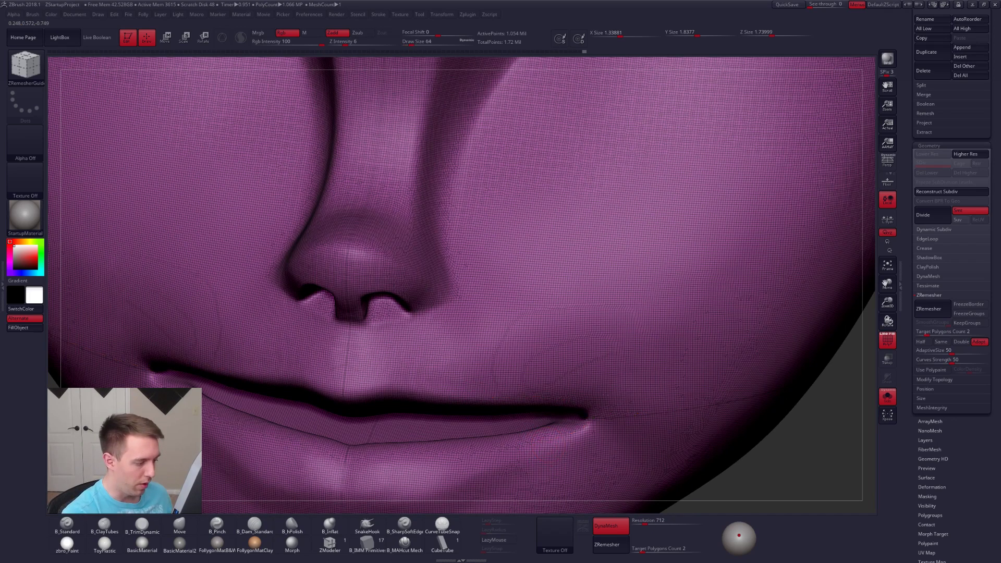
right_click_drag(514, 465, 605, 401, "alt")
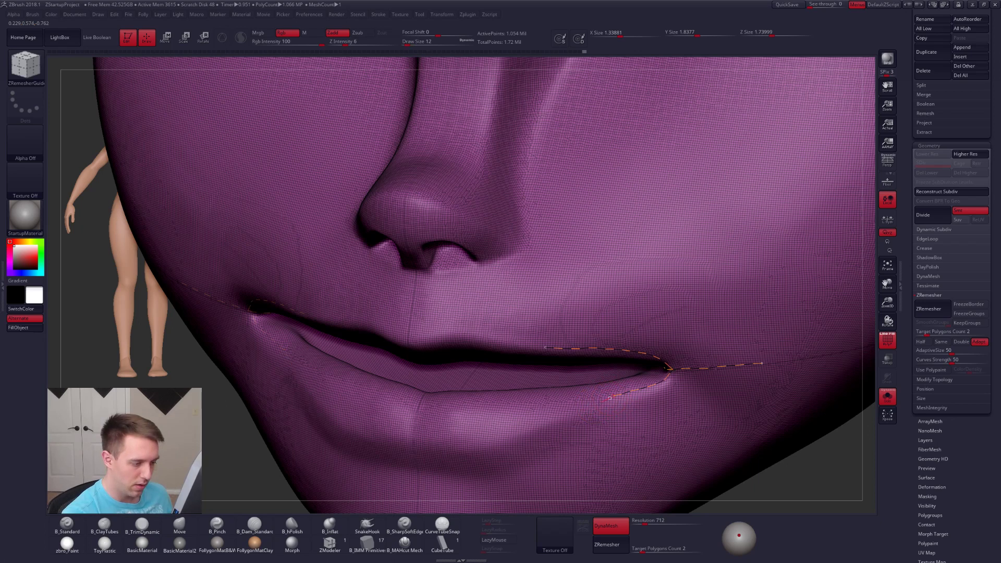
right_click_drag(582, 445, 641, 399)
mouse_move(561, 457)
right_mouse_down("alt")
mouse_move(621, 417)
mouse_move(578, 393)
right_mouse_up("alt")
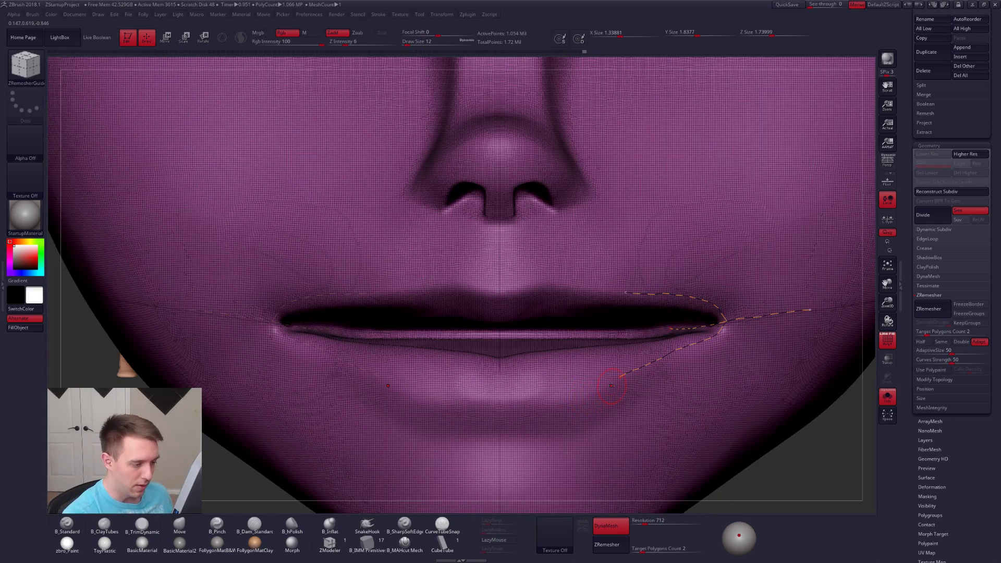
left_click_drag(616, 381, 568, 382)
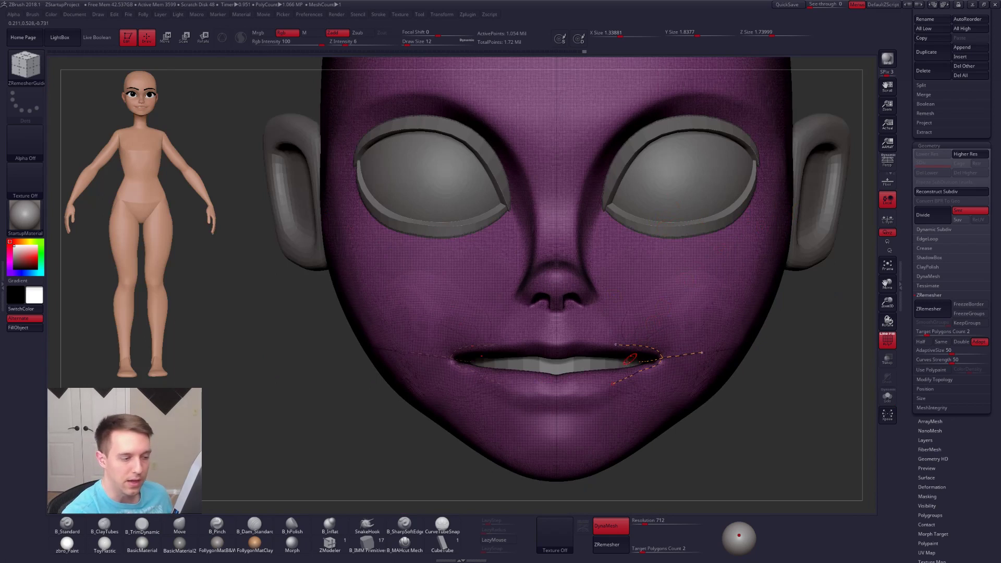
- Hide the polyframe and remesh the isolated head with ZRemesher at a target count of 2
key("shift+s")
mouse_move(603, 394)
right_mouse_down("ctrl")
mouse_move(637, 439)
mouse_move(641, 412)
mouse_move(583, 441)
right_mouse_up("ctrl")
mouse_move(606, 398)
right_mouse_down("ctrl")
mouse_move(671, 407)
mouse_move(615, 409)
right_mouse_up("ctrl")
key("shift+f")
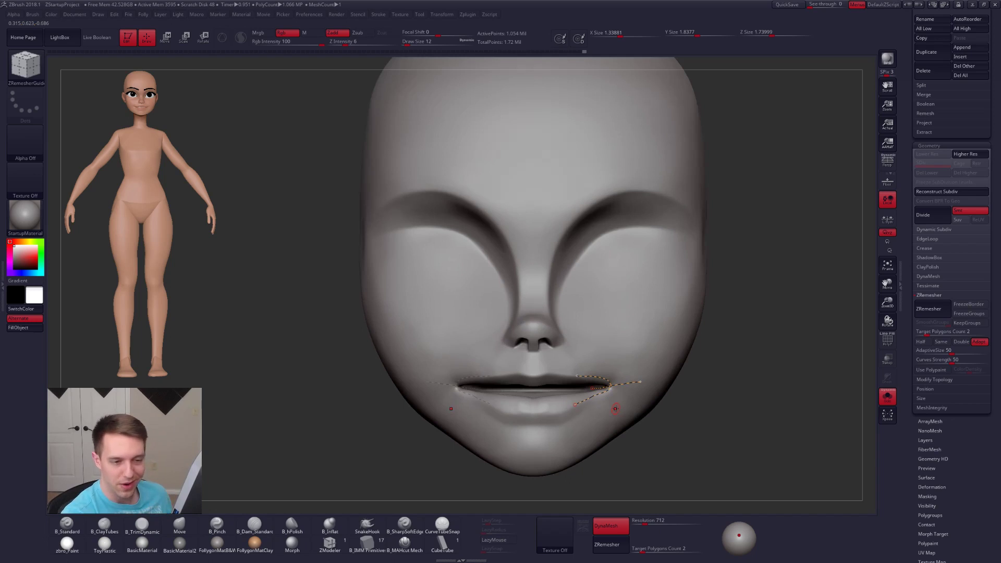
left_click(941, 314)
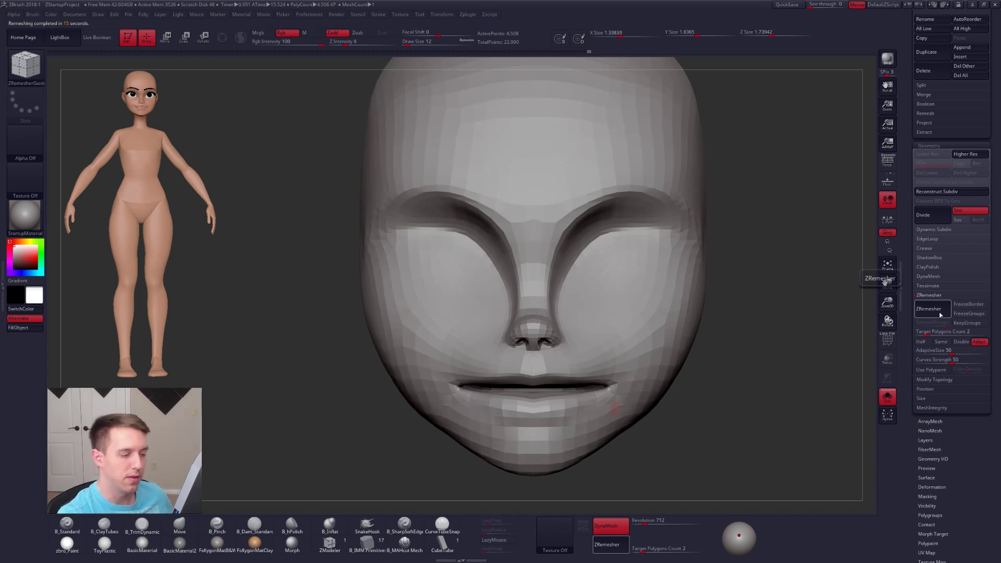
- Check the remeshed mouth with the polyframe on and off, and switch to the Move brush
scroll(654, 395, "up", 3)
key("shift+f")
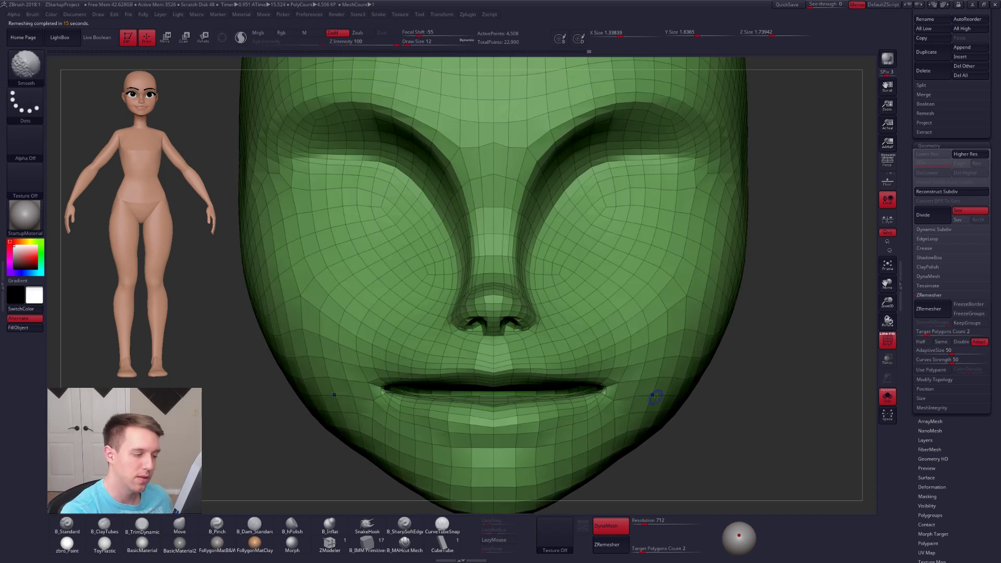
mouse_move(654, 395)
right_mouse_down("ctrl")
mouse_move(654, 360)
mouse_move(623, 398)
mouse_move(571, 397)
mouse_move(571, 412)
mouse_move(602, 381)
right_mouse_up("ctrl")
key("shift+f")
key("b")
key("m")
key("v")
key("space")
left_click_drag(605, 382, 615, 382)
key("shift+f")
right_click_drag(628, 393, 614, 368, "ctrl")
key("shift+f")
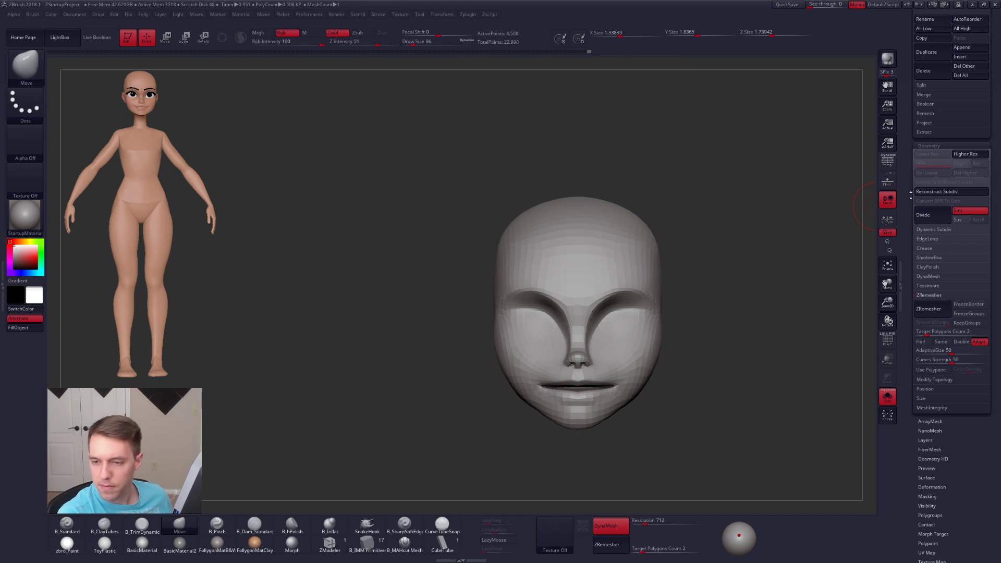
- Examine the remeshed face with the smoothed subdivision preview on and off, and with the eyes and ears shown
scroll(912, 195, "up", 10)
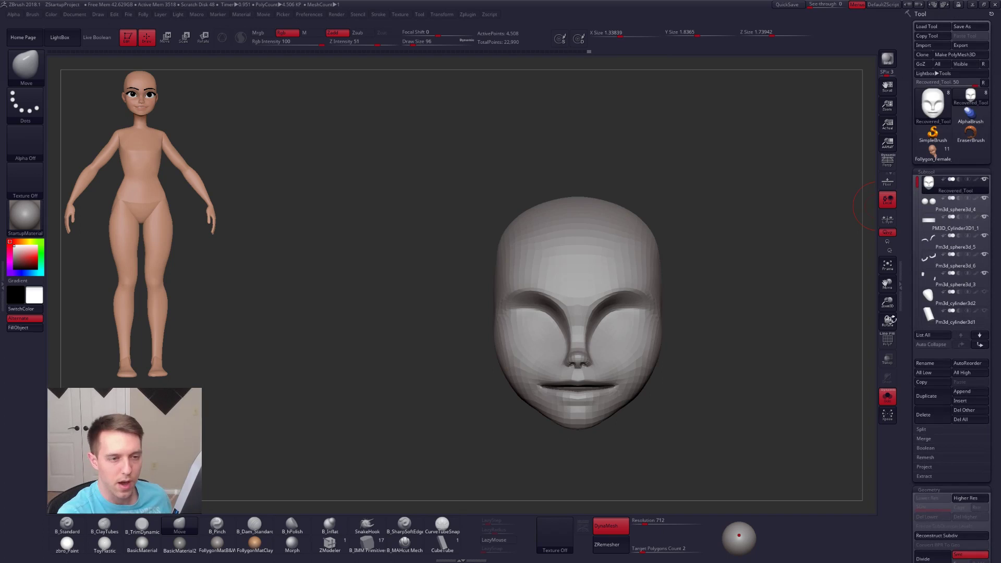
mouse_move(625, 341)
right_mouse_down("ctrl")
mouse_move(653, 363)
mouse_move(658, 324)
right_mouse_up("ctrl")
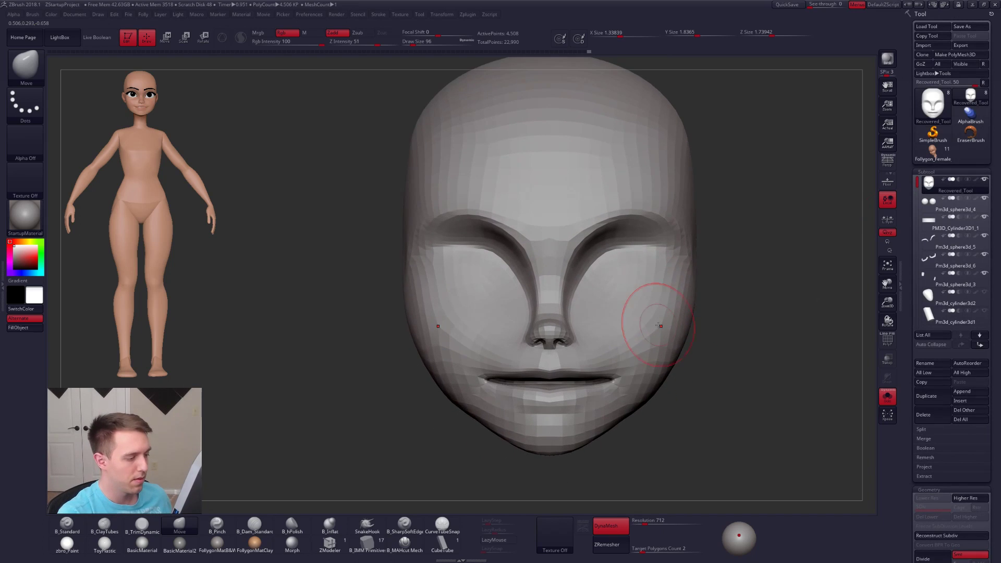
key("shift+f")
key("d")
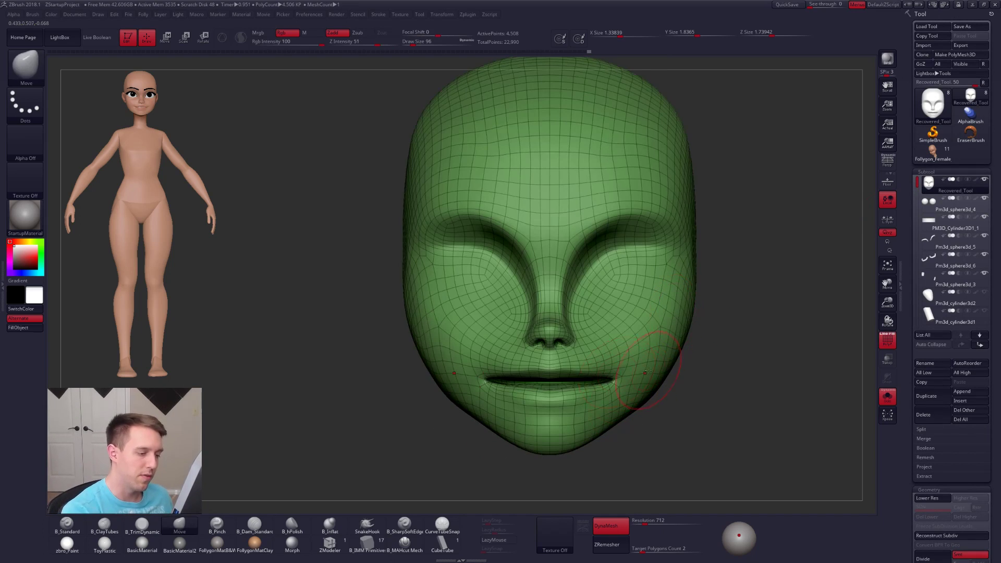
right_click_drag(645, 372, 629, 313, "ctrl")
key("shift+d")
key("shift+f")
right_click_drag(636, 369, 600, 346, "alt")
key("d")
key("space")
left_click_drag(591, 370, 598, 369)
key("shift+s")
mouse_move(649, 365)
right_mouse_down()
mouse_move(588, 370)
mouse_move(603, 397)
mouse_move(675, 360)
right_mouse_up()
key("shift+f")
- Undo the remesh to bring back the dense head, and hide all the other subtools
key("ctrl+z")
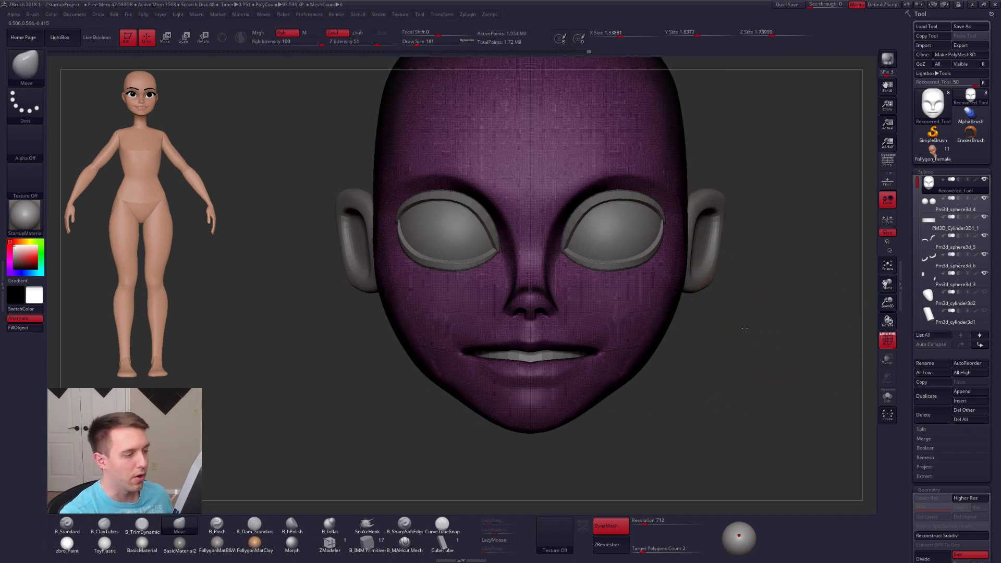
right_click_drag(746, 329, 729, 322, "ctrl")
key("shift+f")
key("space")
left_click_drag(735, 331, 731, 331)
key("ctrl+shift+z")
key("ctrl+z")
left_click(984, 179, "shift")
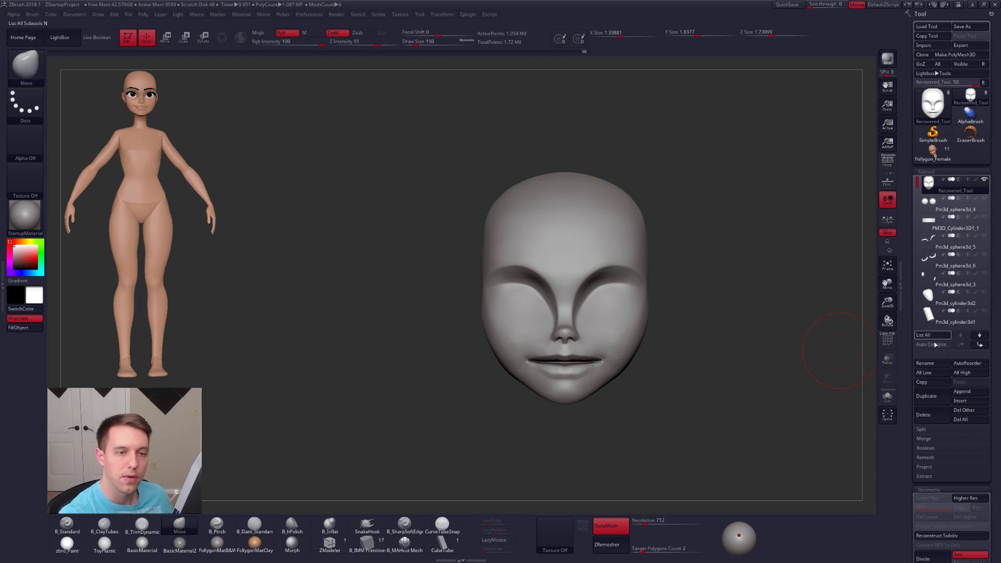
- Duplicate the dense head subtool and redo the remesh on the original
left_click(928, 396)
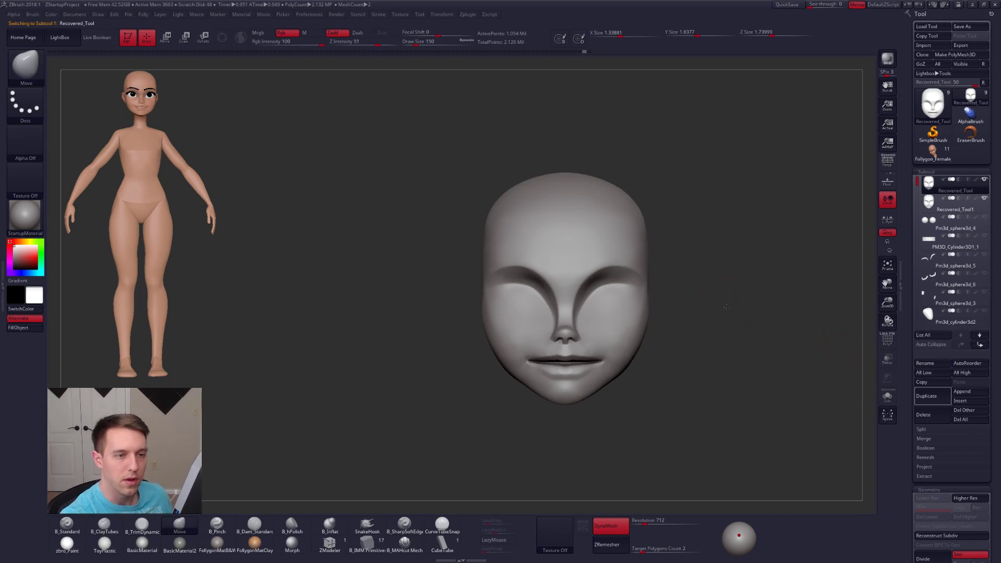
right_click_drag(726, 308, 729, 331, "ctrl")
key("ctrl+shift+z")
key("space")
left_click_drag(729, 319, 719, 319)
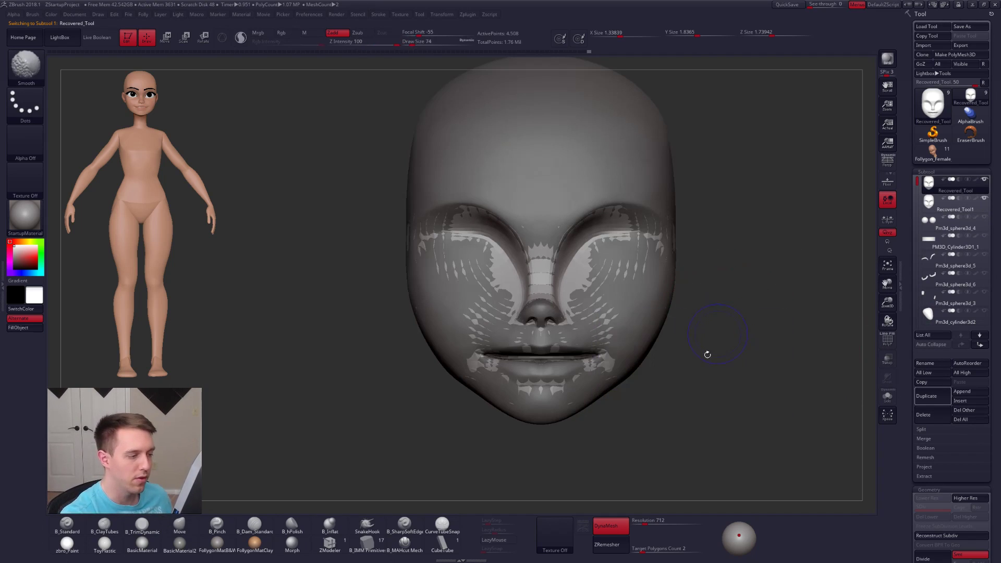
- Examine the remeshed head's mouth topology in solo display and compare its shape with the dense duplicate
key("shift+f")
mouse_move(709, 352)
right_mouse_down("ctrl")
mouse_move(704, 339)
mouse_move(695, 364)
right_mouse_up("ctrl")
key("shift+f")
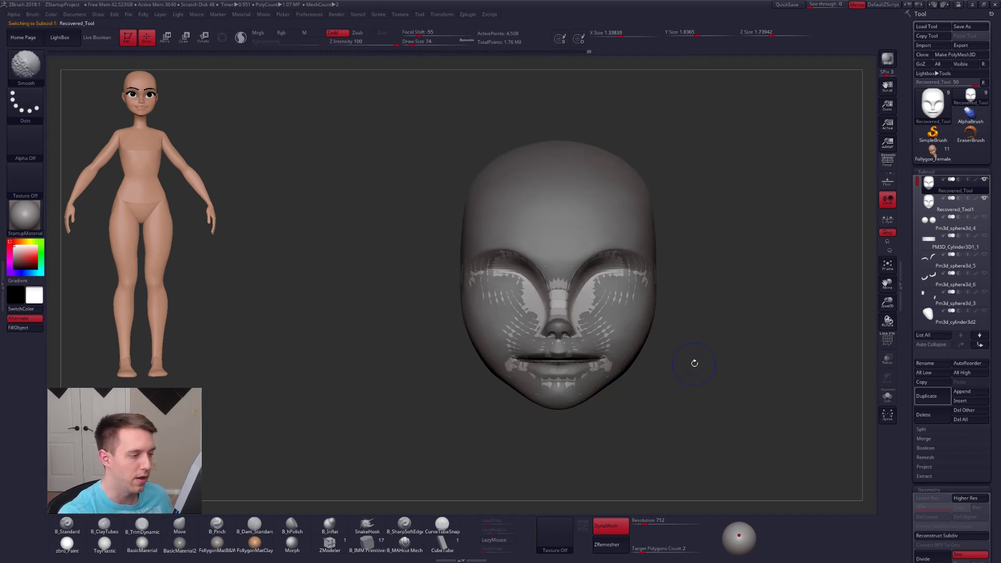
mouse_move(635, 312)
right_mouse_down("ctrl")
mouse_move(622, 334)
mouse_move(600, 312)
mouse_move(604, 429)
mouse_move(623, 328)
mouse_move(615, 425)
mouse_move(622, 342)
mouse_move(639, 342)
mouse_move(617, 341)
right_mouse_up("ctrl")
key("alt+shift+s")
key("shift+f")
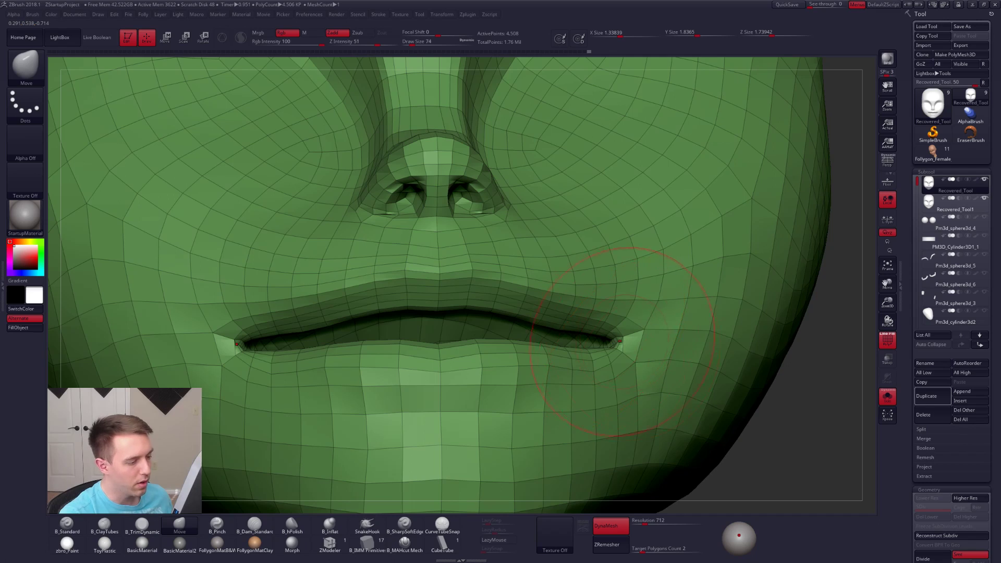
mouse_move(611, 345)
right_mouse_down("ctrl")
mouse_move(628, 364)
mouse_move(585, 313)
mouse_move(544, 323)
right_mouse_up("ctrl")
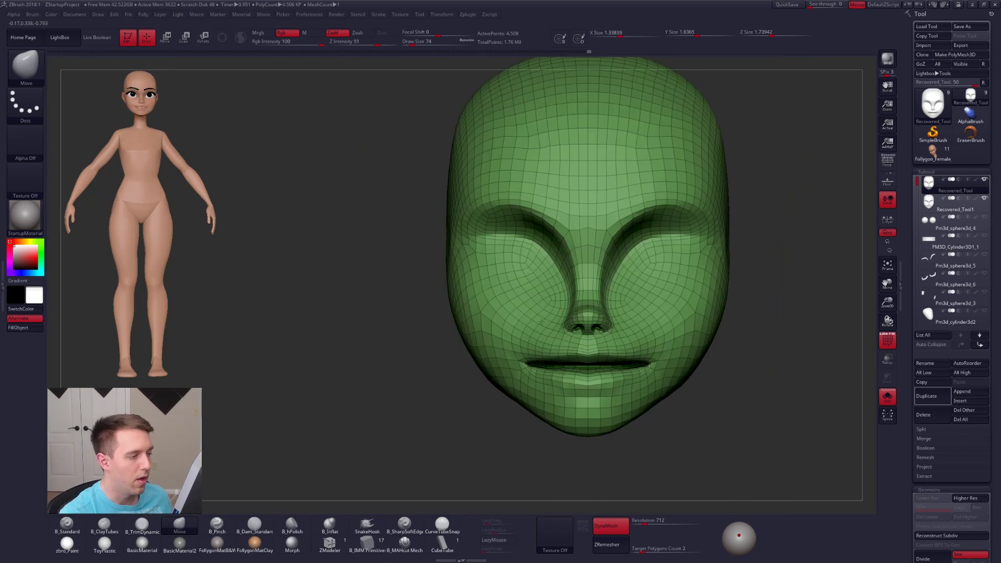
key("shift+f")
right_click_drag(680, 349, 690, 355, "ctrl")
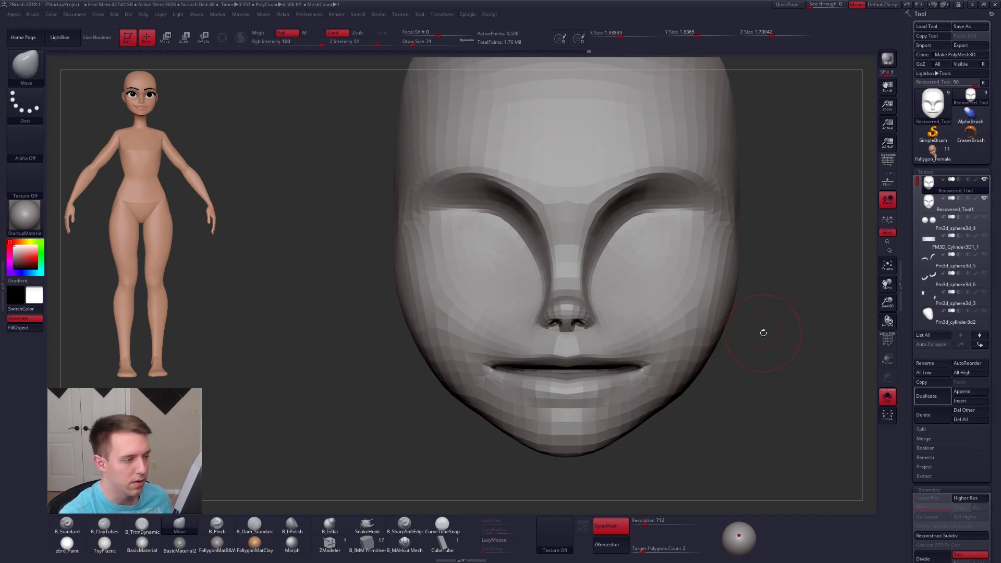
left_click(933, 203)
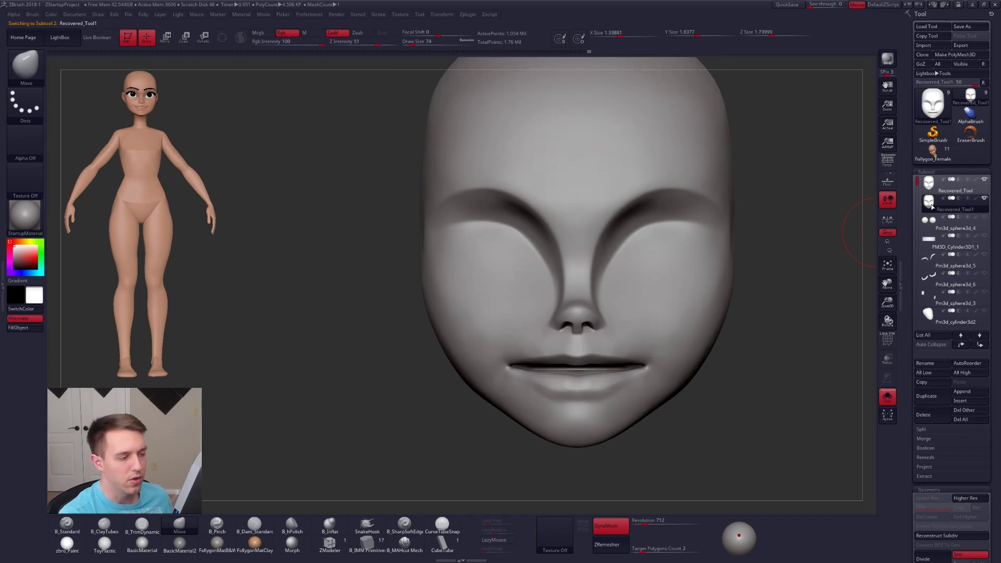
left_click(929, 183)
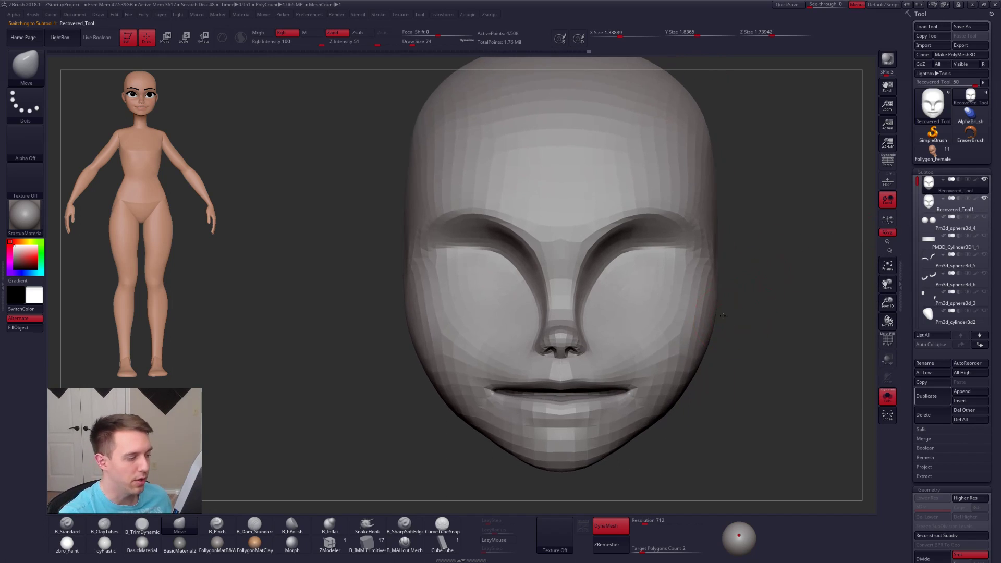
key("shift+f")
key("shift+f")
left_click_drag(767, 325, 732, 315, "alt")
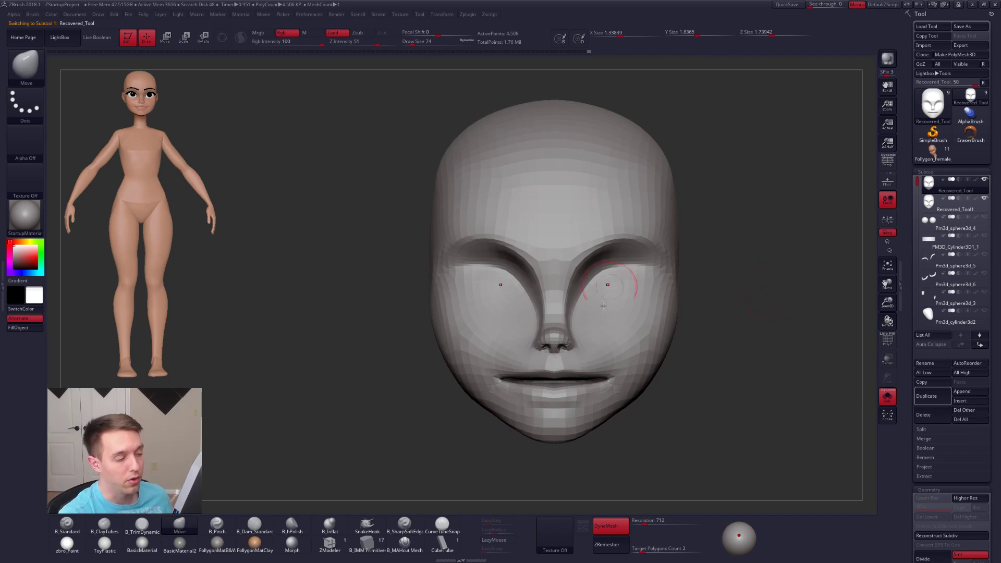
- Subdivide the remeshed head four times, using ProjectAll between subdivisions to transfer the dense duplicate's detail
key("ctrl+d")
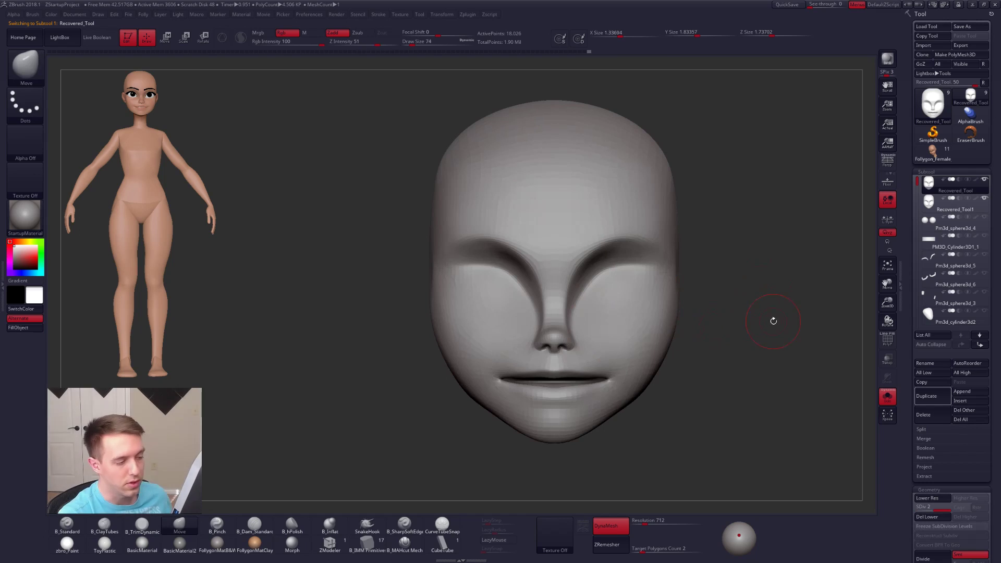
left_click(939, 468)
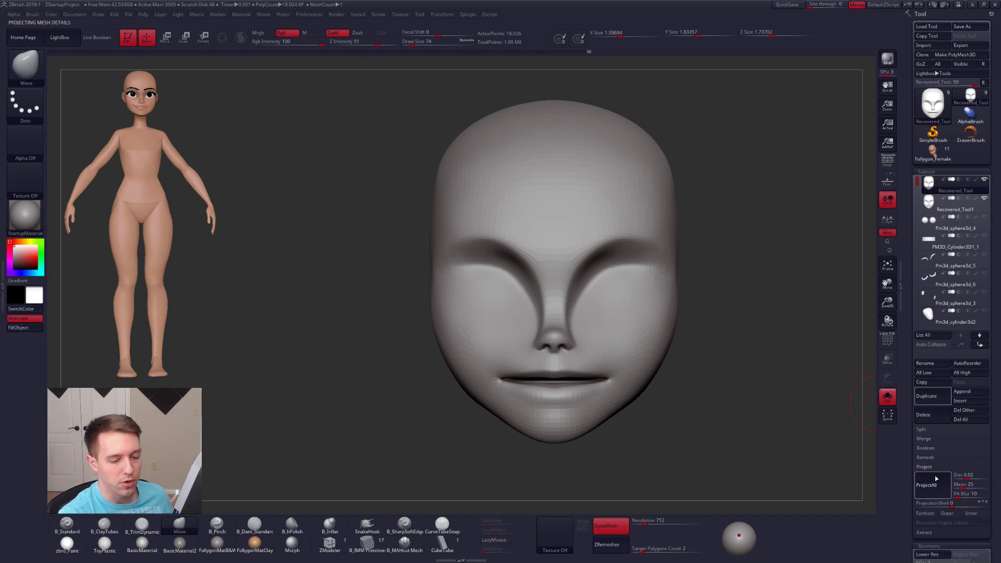
key("ctrl")
key("ctrl+d")
left_click(927, 484)
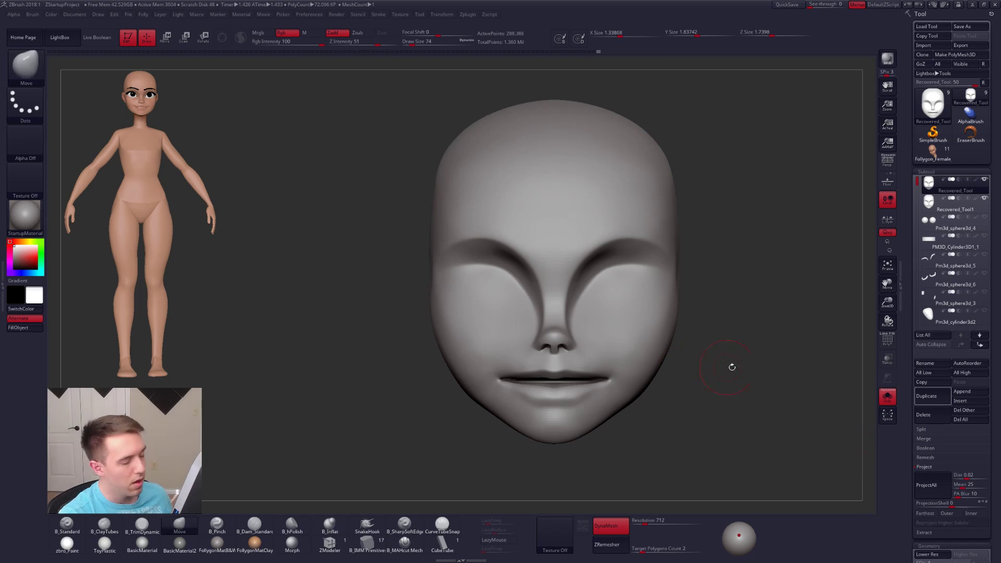
left_click(919, 485)
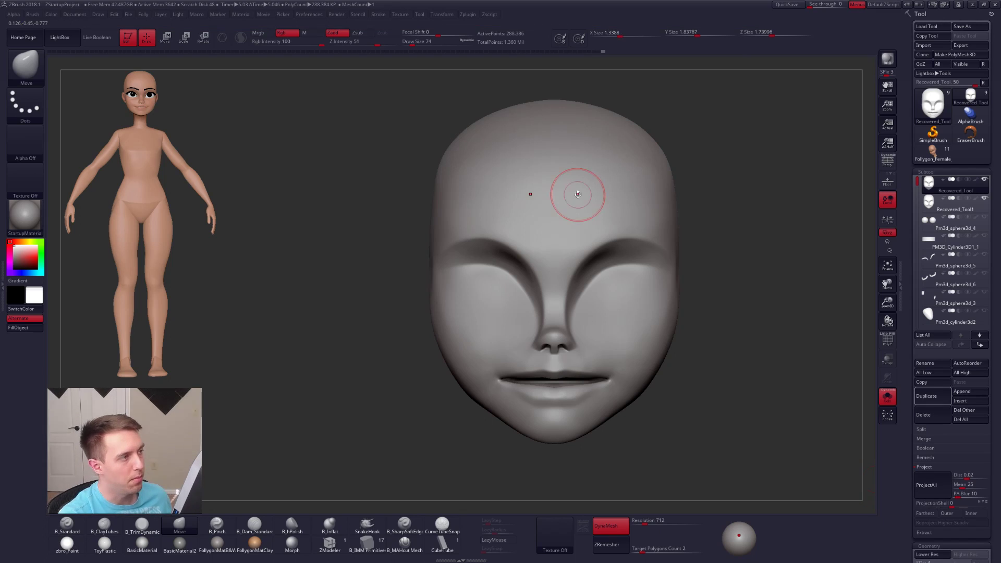
key("ctrl+d")
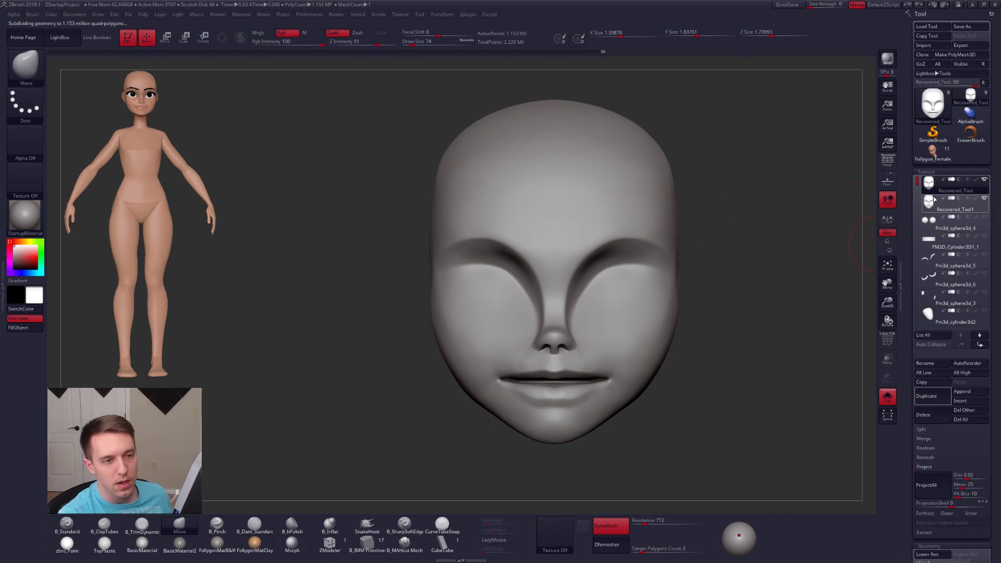
- Delete the dense duplicate Recovered_Tool1 from the subtools
left_click(954, 206)
left_click(924, 415)
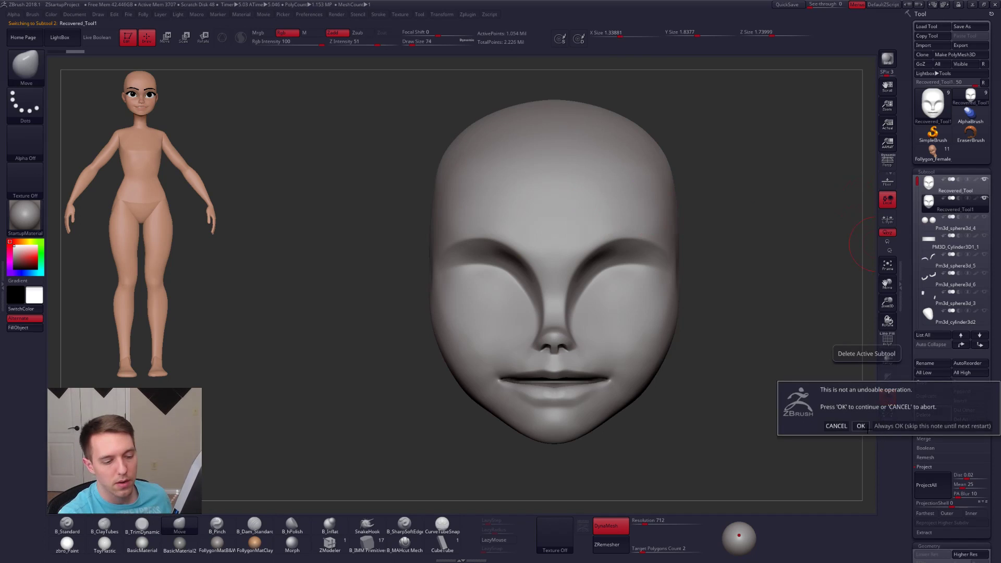
left_click(861, 426)
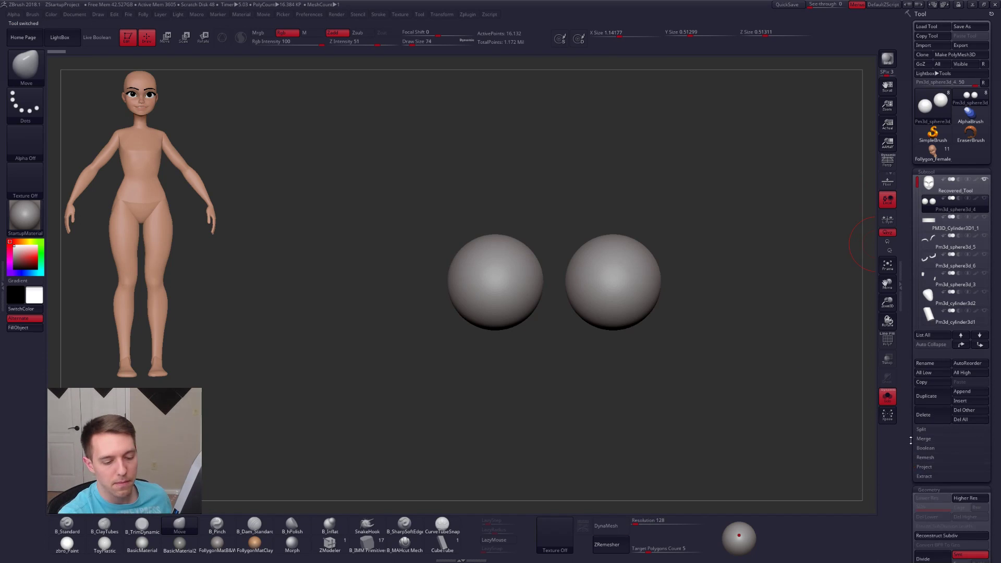
- Switch to the browser, look through the Follygon Gumroad product listings, and return to ZBrush
key("alt+Tab")
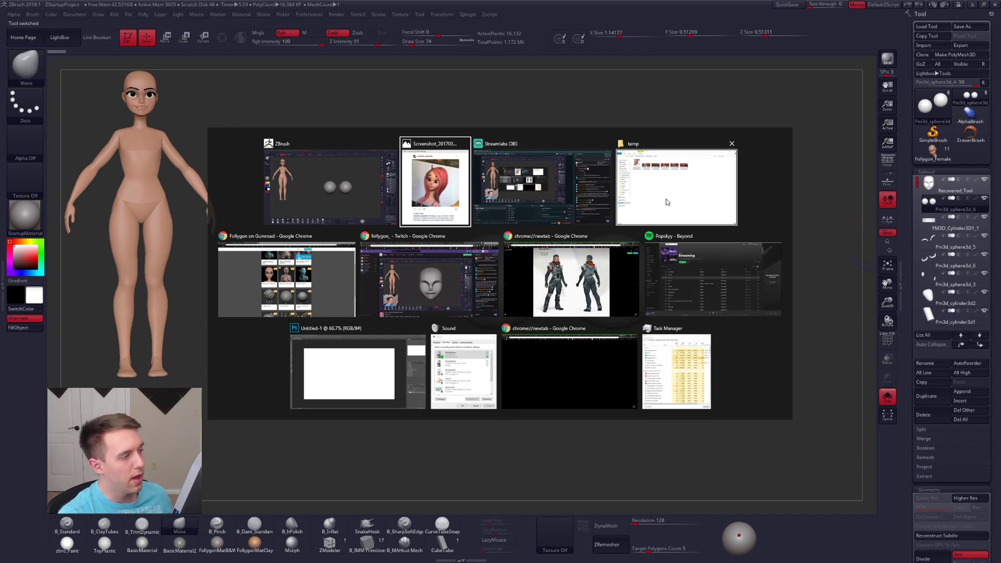
left_click(313, 279)
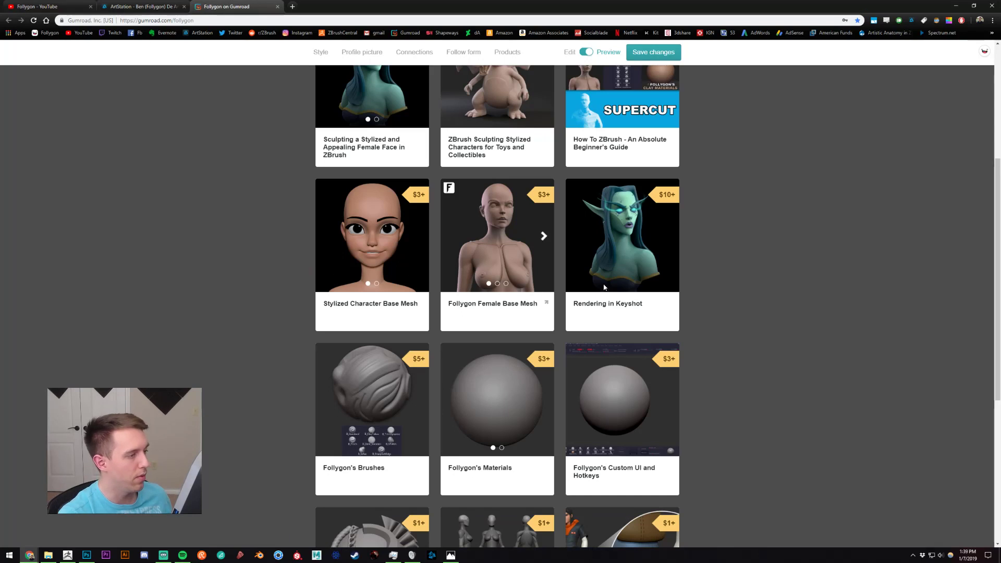
scroll(742, 308, "up", 3)
scroll(753, 258, "down", 2)
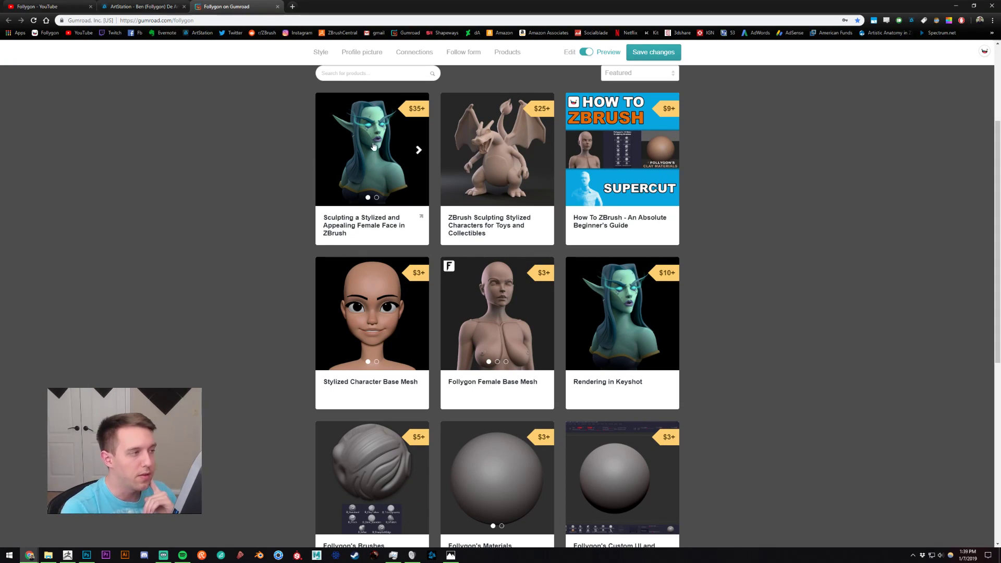
scroll(369, 162, "up", 1)
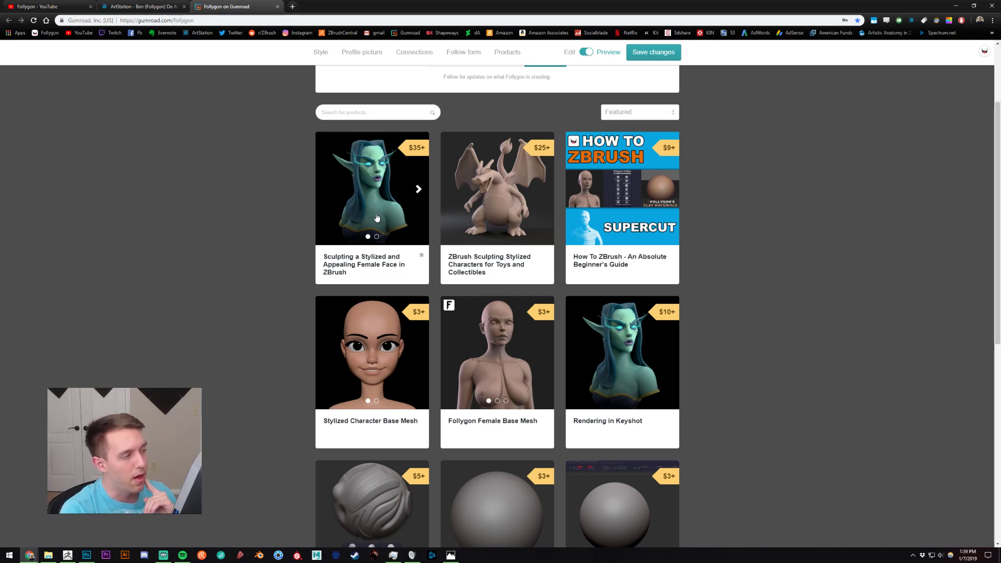
scroll(377, 218, "down", 1)
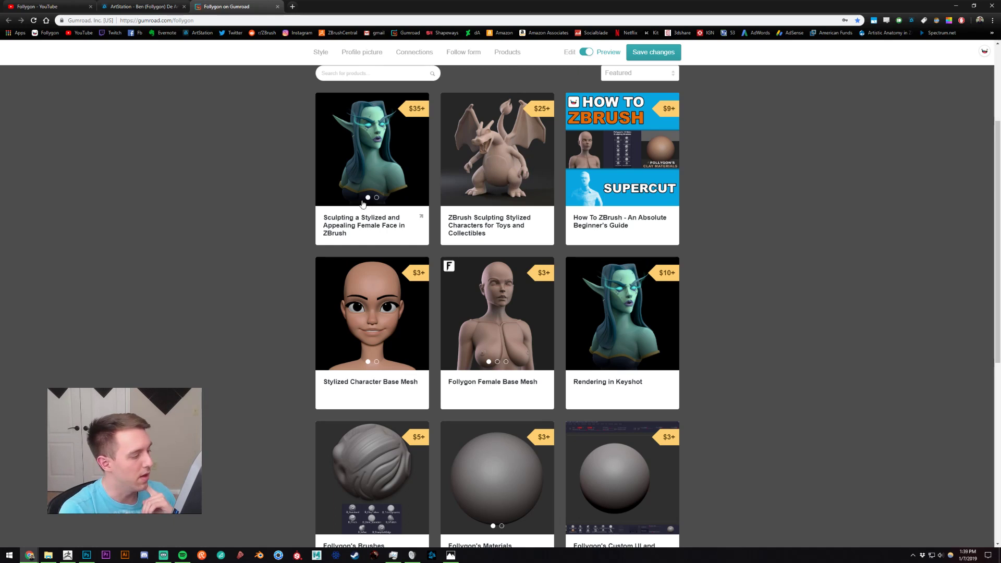
left_click(68, 555)
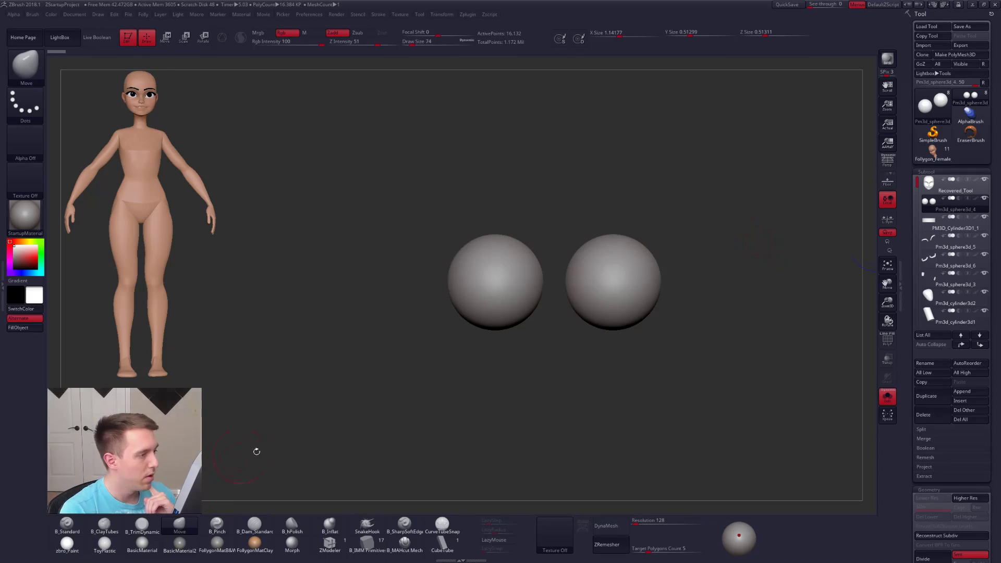
- Show all subtools, subdivide the lower eyelids, and refine their shape against the eyes with the Move brush
key("shift+s")
right_click_drag(630, 290, 643, 313, "ctrl")
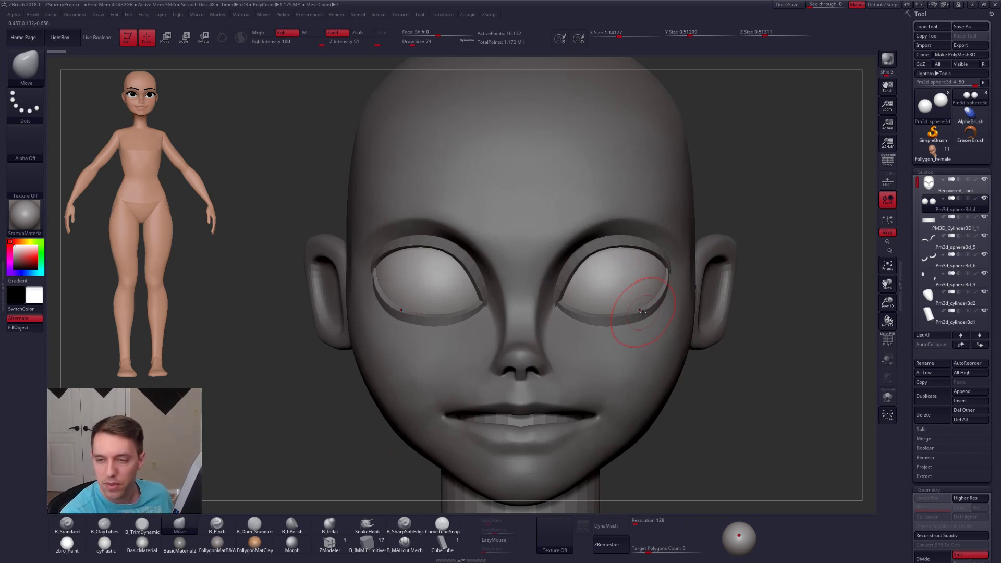
left_click(643, 312, "alt")
key("ctrl+d")
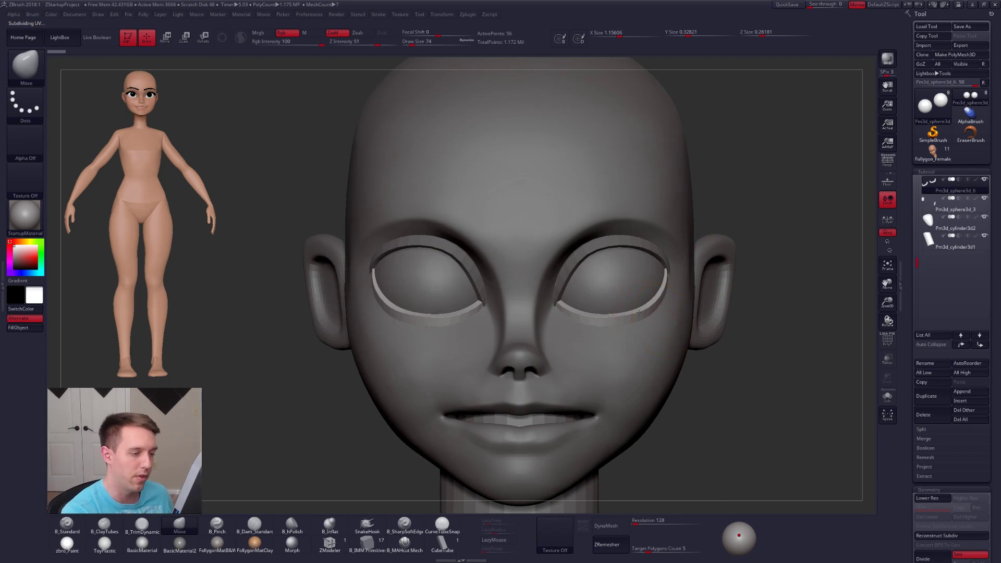
right_click_drag(639, 313, 645, 304, "ctrl")
key("space")
left_click_drag(651, 312, 664, 300)
right_click_drag(664, 301, 639, 339, "ctrl")
key("space")
left_click_drag(642, 337, 625, 337)
left_click_drag(626, 331, 586, 339)
- Examine the lower eyelids' wireframe in solo display at lower subdivision levels
key("f")
key("shift+s")
key("shift+d")
key("shift+d")
key("shift+f")
key("space")
right_click_drag(641, 334, 600, 238)
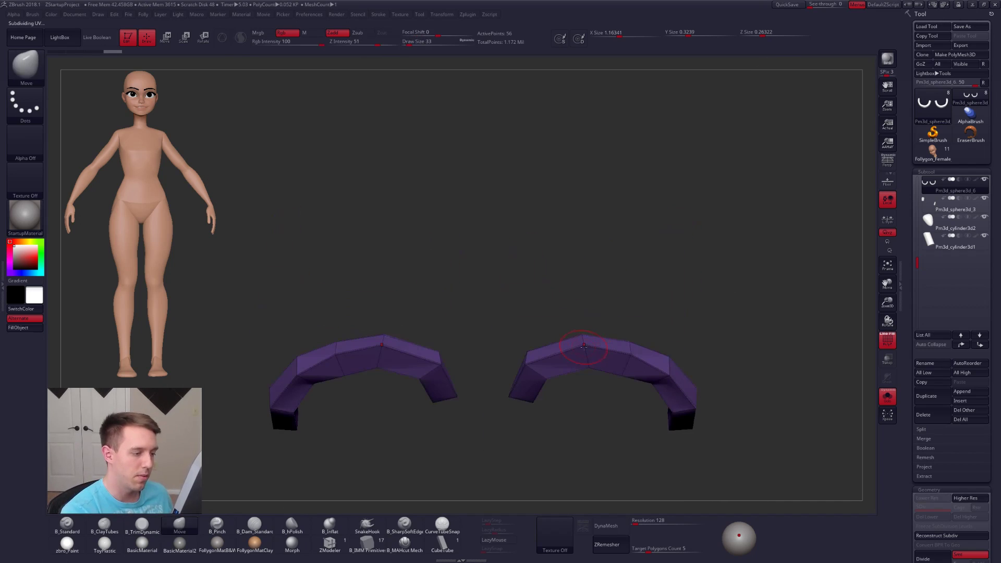
right_click_drag(589, 346, 628, 512, "shift")
key("shift+s")
key("d")
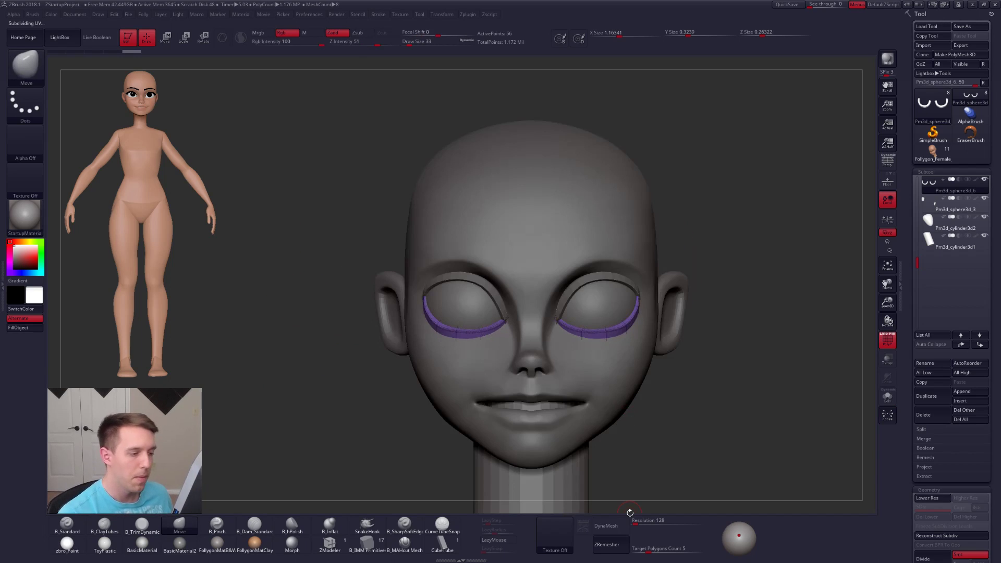
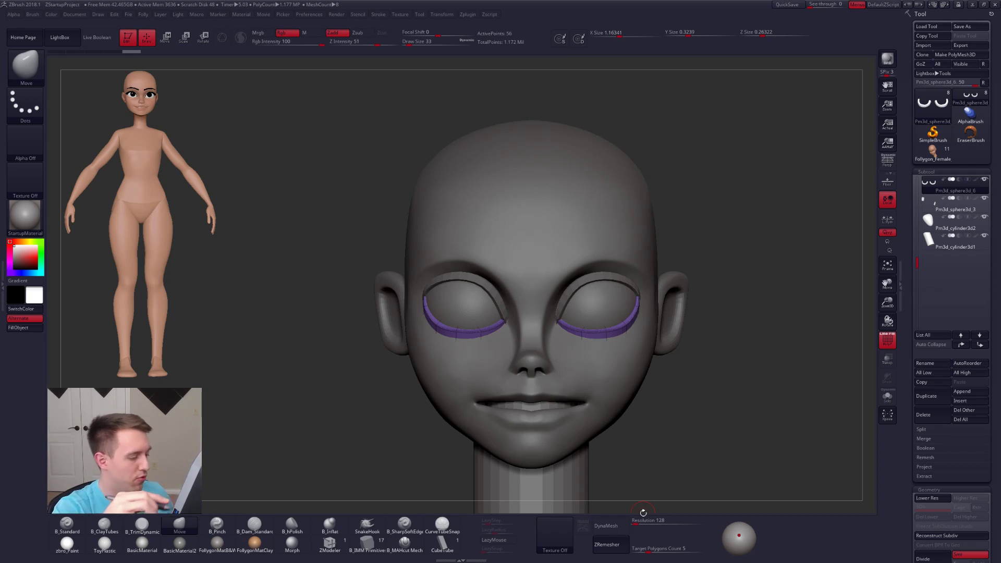
- Select the head subtool, hide the wireframe, and adjust the area around the mouth with the Move brush
left_click(628, 348, "alt")
key("shift+f")
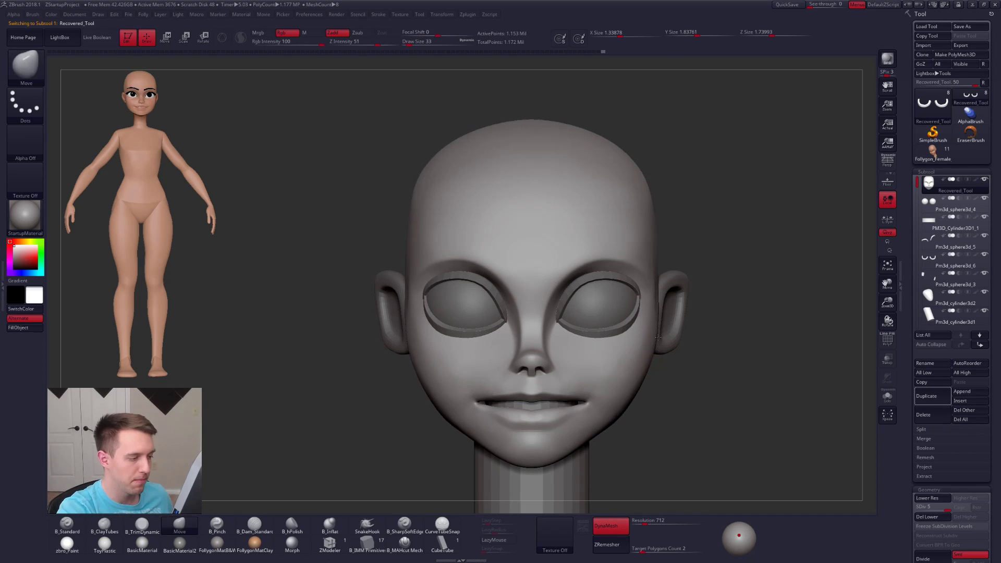
left_click_drag(655, 379, 659, 345, "alt")
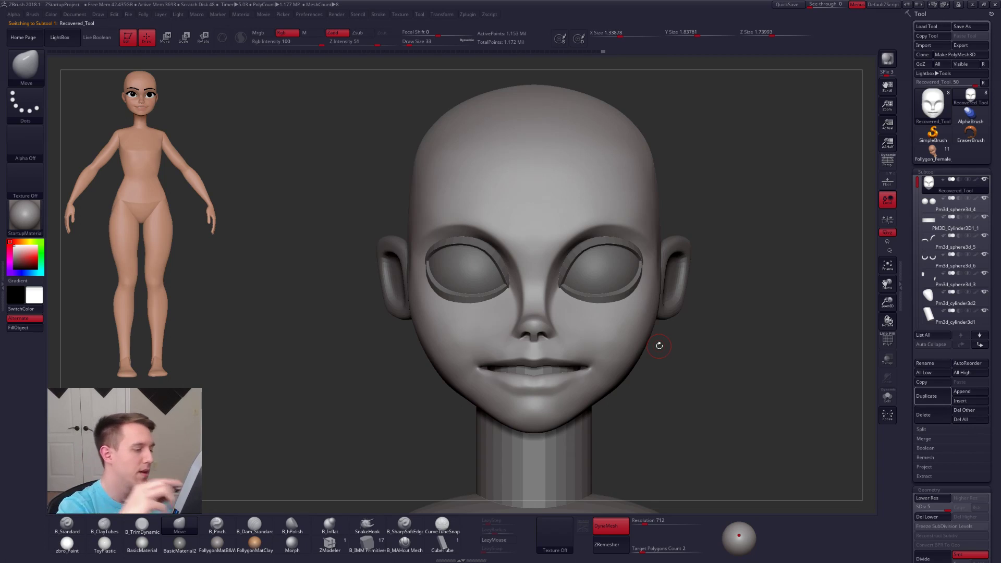
right_click_drag(609, 328, 605, 349, "ctrl")
key("s")
left_click_drag(606, 349, 610, 355)
mouse_move(593, 364)
right_mouse_down("alt")
mouse_move(631, 357)
mouse_move(566, 360)
right_mouse_up("alt")
key("space")
left_click_drag(634, 353, 637, 353)
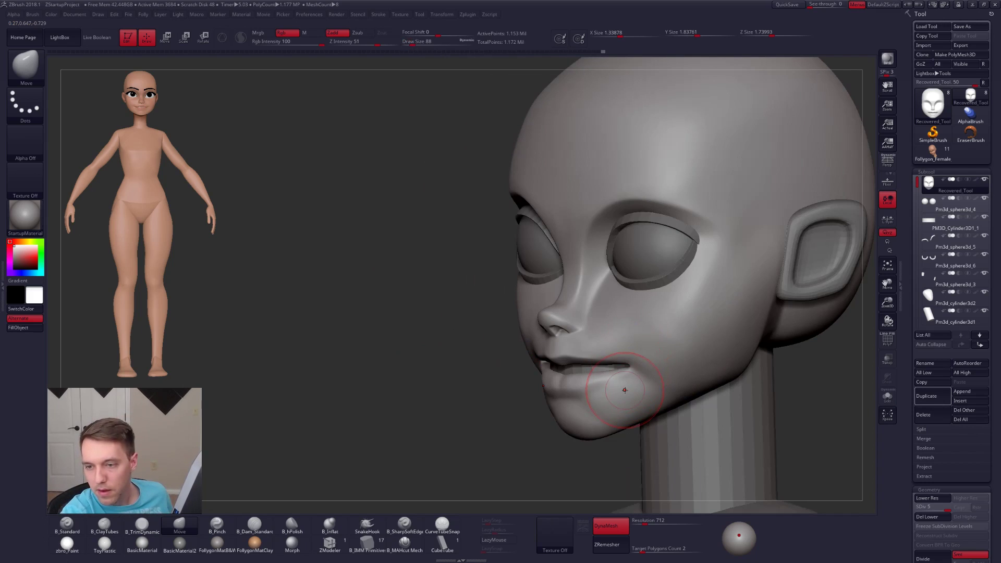
- Smooth and reshape the cheek beside the mouth at lower subdivision levels, using large Move brush sizes
key("shift")
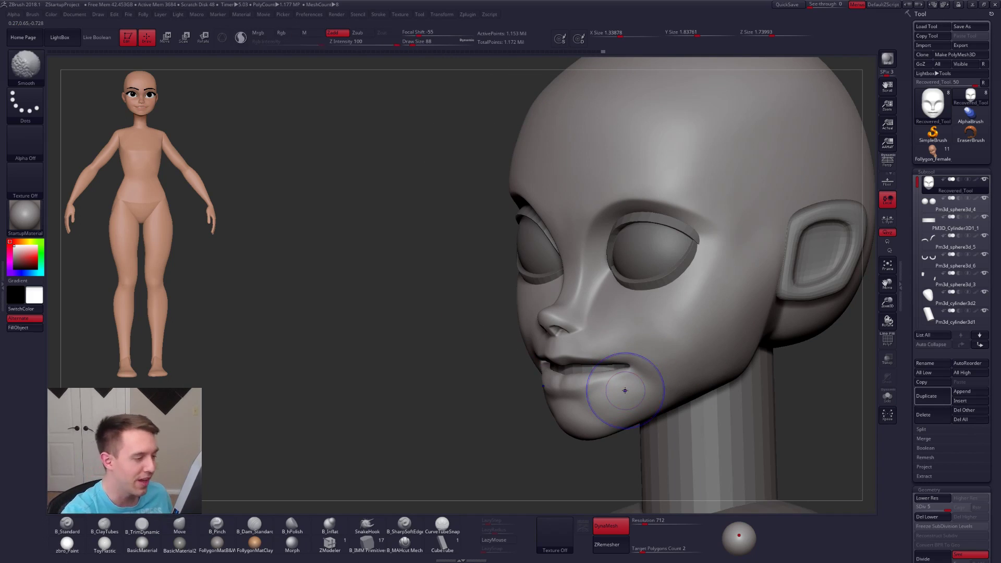
key("space")
key("space")
left_click_drag(658, 336, 663, 335)
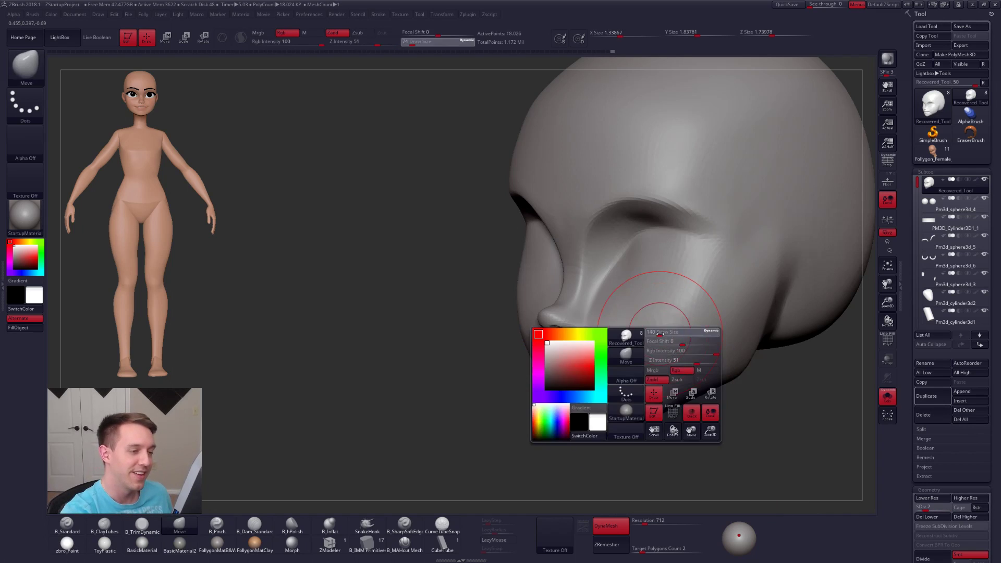
right_click_drag(664, 335, 616, 334, "shift")
key("space")
left_click_drag(689, 316, 685, 316)
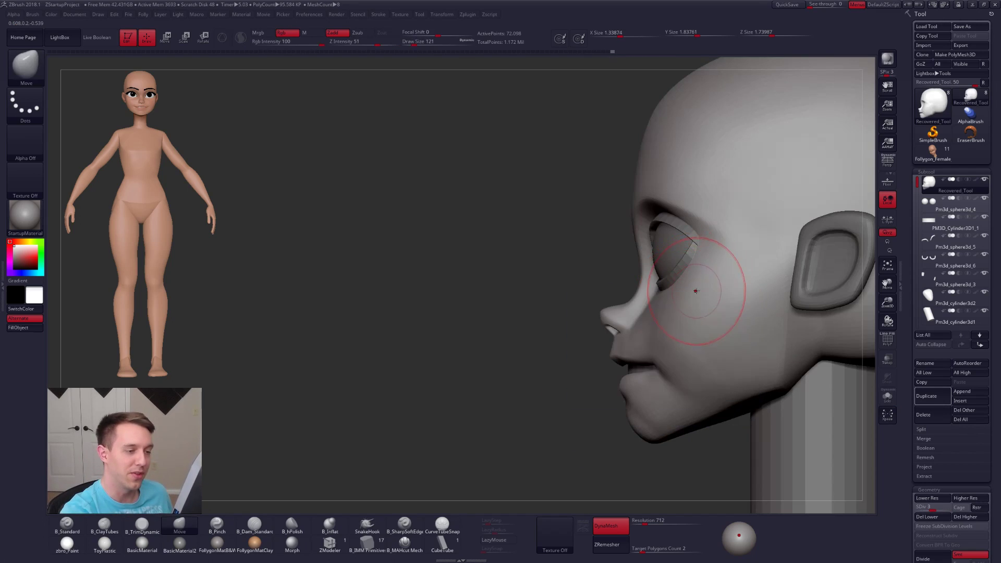
- Refine the cheek and chin profile with the Move and Smooth brushes at subdivision level 3
key("shift")
key("shift")
key("space")
left_click_drag(707, 353, 700, 353)
left_click_drag(647, 428, 645, 434)
key("shift")
right_click_drag(652, 413, 701, 415, "shift")
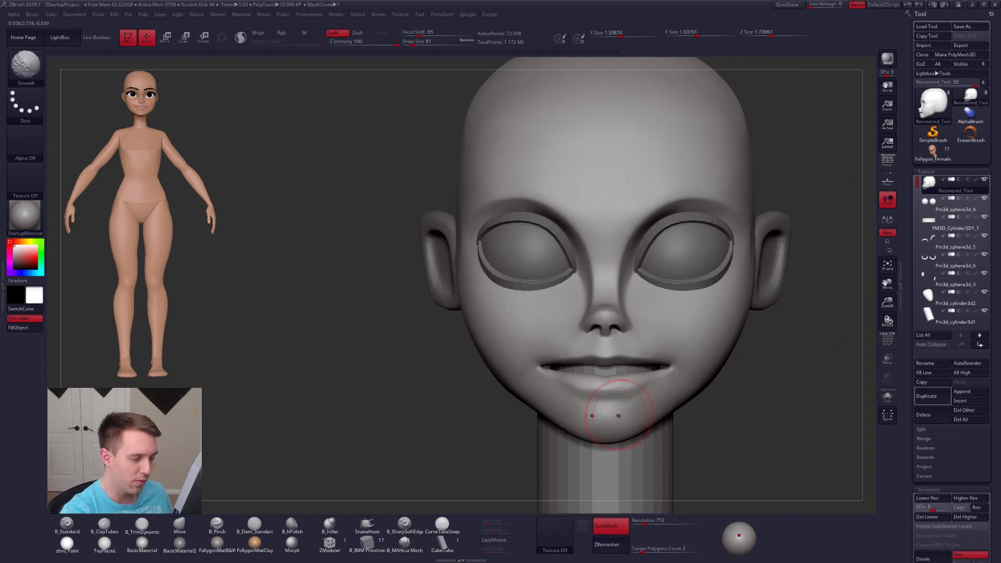
- Adjust the mouth area with the Move brush and raise the head to its highest subdivision level
key("alt+s")
right_click_drag(626, 384, 675, 385, "alt")
key("space")
left_click_drag(664, 386, 684, 364)
key("d")
key("d")
key("space")
right_click_drag(684, 364, 735, 342)
- Sharpen the upper lip's edge with the B_Pinch brush, resizing the brush as needed
key("b")
key("p")
key("i")
right_click_drag(574, 311, 581, 313)
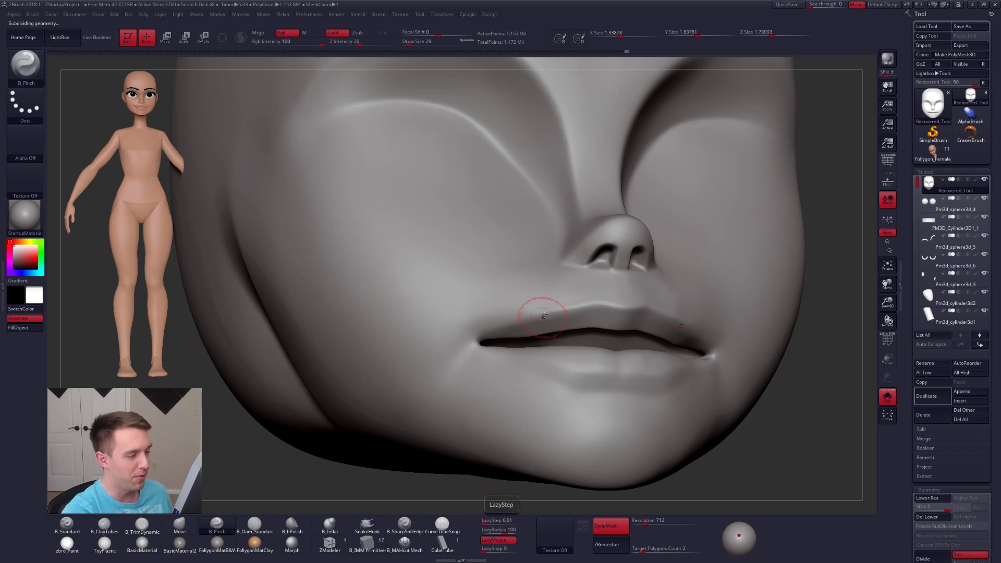
key("space")
left_click_drag(572, 312, 568, 312)
right_click_drag(573, 308, 548, 272)
key("space")
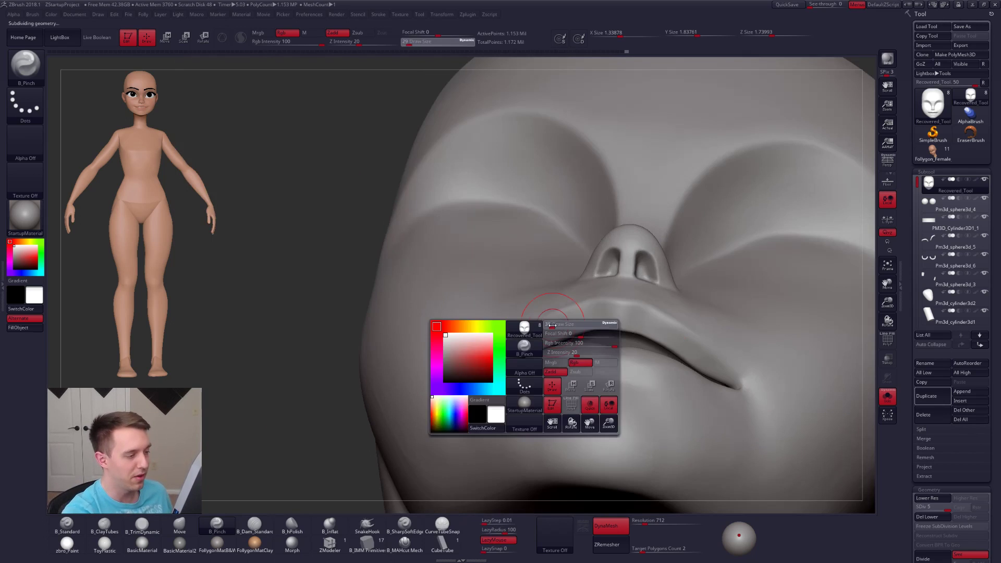
left_click_drag(536, 324, 542, 324)
- Touch up the upper lip with the Move brush and pinch its border with B_Pinch at draw size 38
key("b")
key("m")
key("v")
right_click_drag(546, 324, 577, 313)
key("b")
key("p")
key("i")
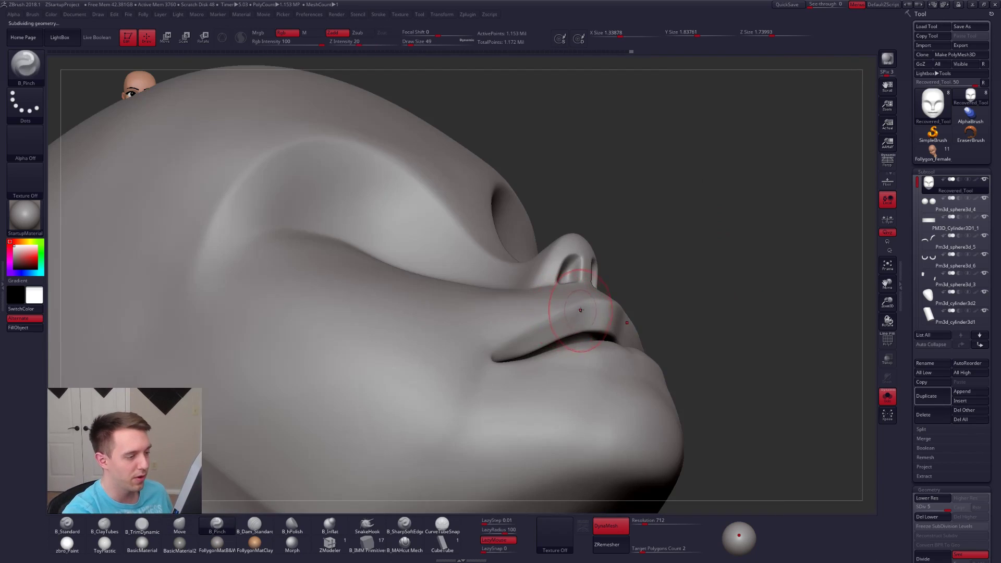
key("space")
left_click_drag(578, 313, 575, 312)
right_click_drag(510, 343, 496, 347)
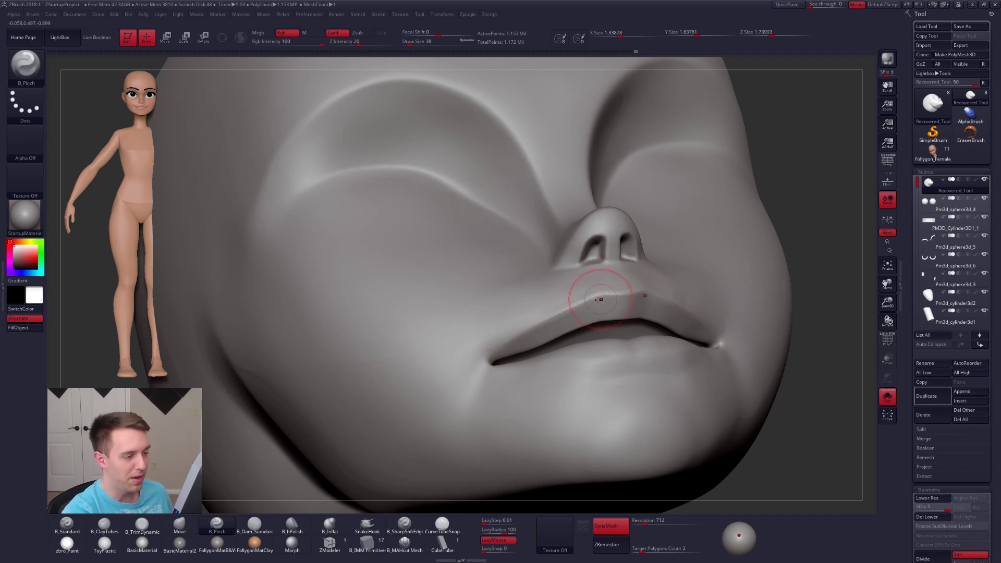
- Pinch the mouth corners with B_Pinch and toggle LazyMouse
right_click_drag(502, 391, 658, 372)
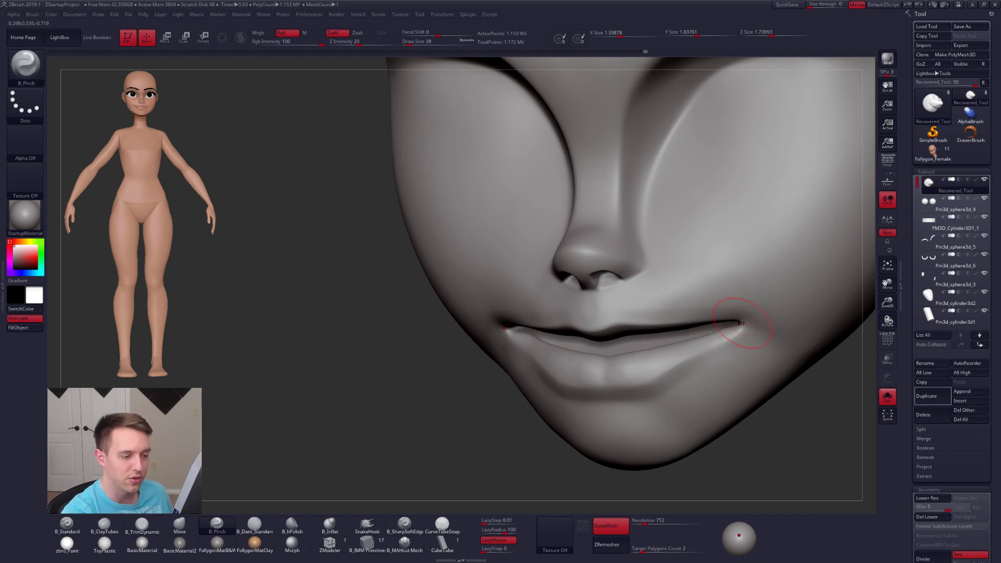
left_click(498, 540)
right_click_drag(626, 450, 678, 447, "shift")
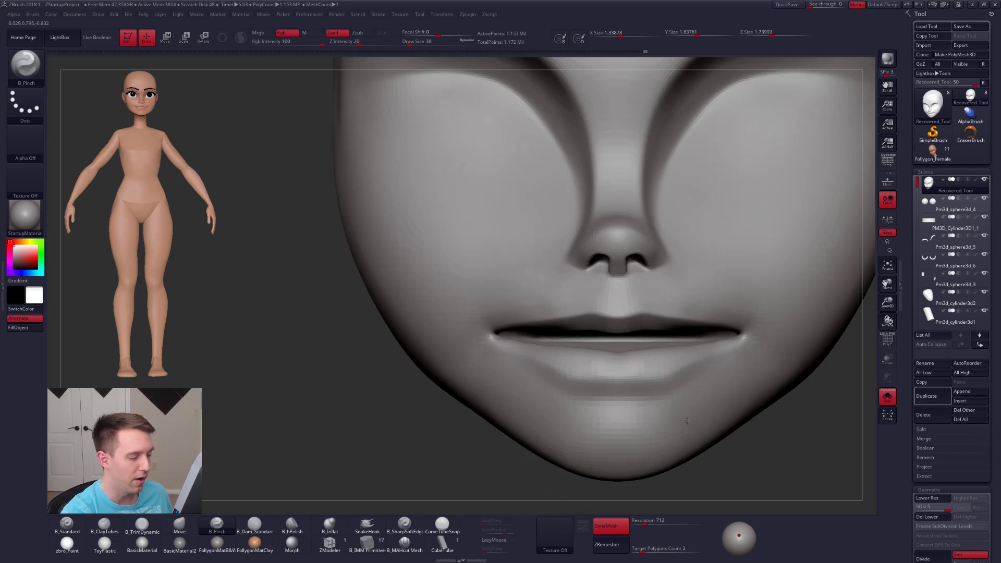
- Examine the head's mouth topology in solo display with the wireframe at lower subdivision levels, and restore full resolution
mouse_move(732, 428)
right_mouse_down("alt")
mouse_move(719, 413)
mouse_move(628, 424)
right_mouse_up("alt")
key("shift+s")
mouse_move(616, 363)
right_mouse_down("ctrl")
mouse_move(613, 384)
mouse_move(650, 311)
right_mouse_up("ctrl")
key("bracketright")
key("bracketright")
key("bracketright")
key("bracketright")
key("bracketright")
key("bracketright")
key("shift+d")
key("shift+d")
key("shift+d")
key("bracketleft")
key("bracketleft")
key("bracketleft")
key("bracketleft")
key("bracketleft")
key("shift+f")
key("shift+s")
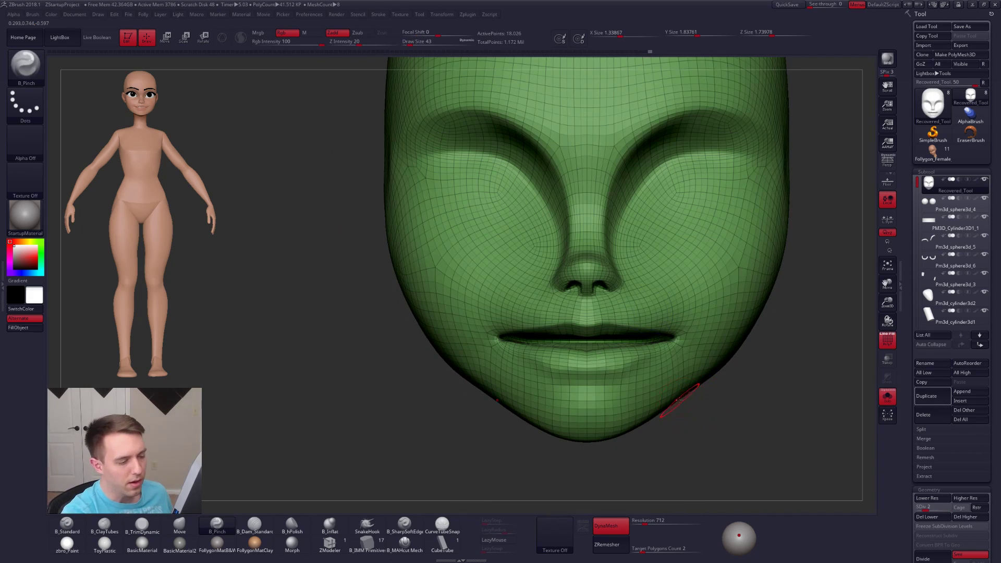
key("d")
key("shift+f")
right_click_drag(516, 360, 669, 338)
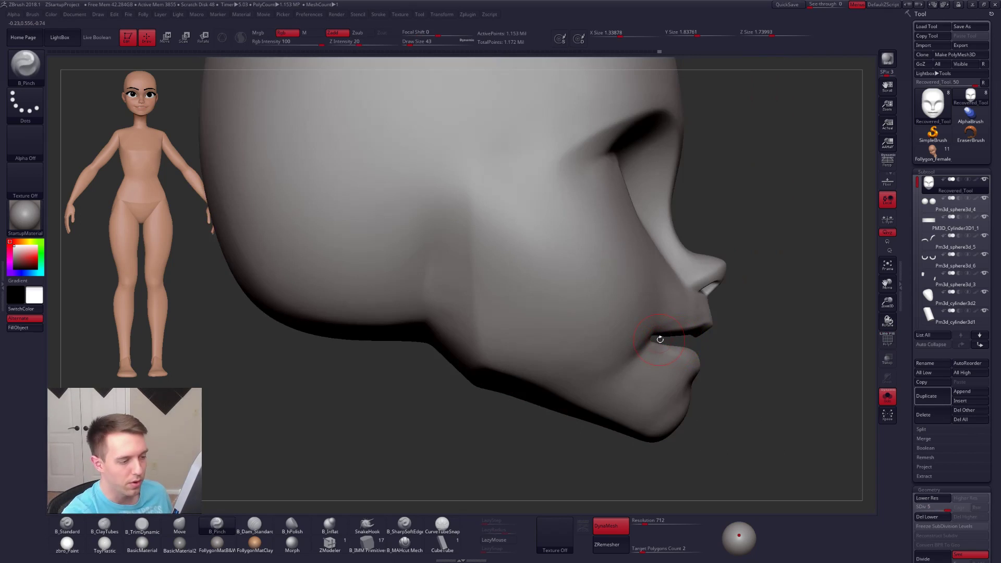
- Mask the lower jaw from the mouth line down and turn the masked area into its own polygroup
mouse_move(659, 340)
left_mouse_down("ctrl")
mouse_move(469, 332)
mouse_move(522, 456)
mouse_move(789, 374)
mouse_move(791, 360)
left_mouse_up("ctrl")
mouse_move(790, 359)
right_mouse_down()
mouse_move(653, 380)
mouse_move(757, 321)
mouse_move(611, 346)
right_mouse_up()
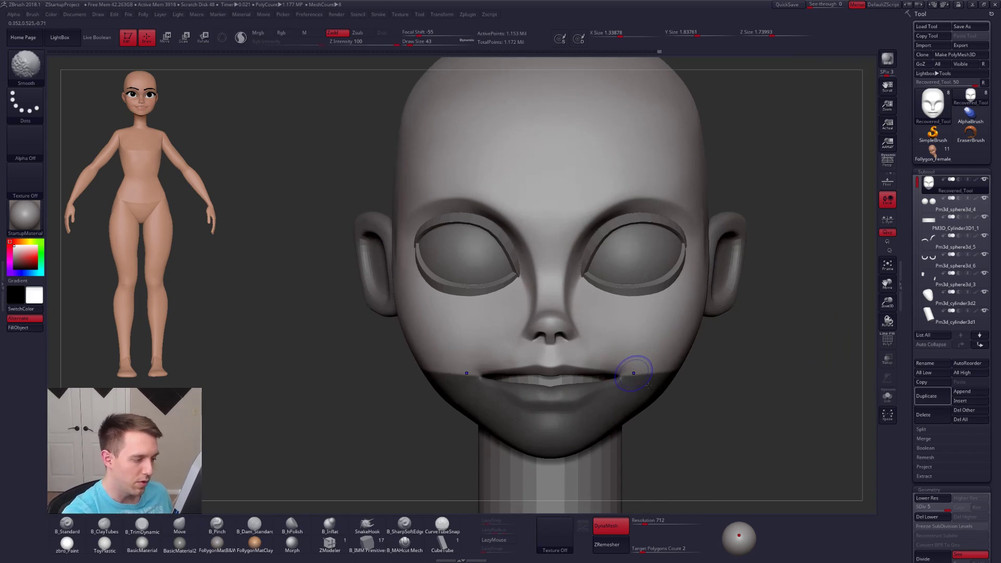
key("shift+f")
right_click_drag(673, 425, 695, 431, "ctrl")
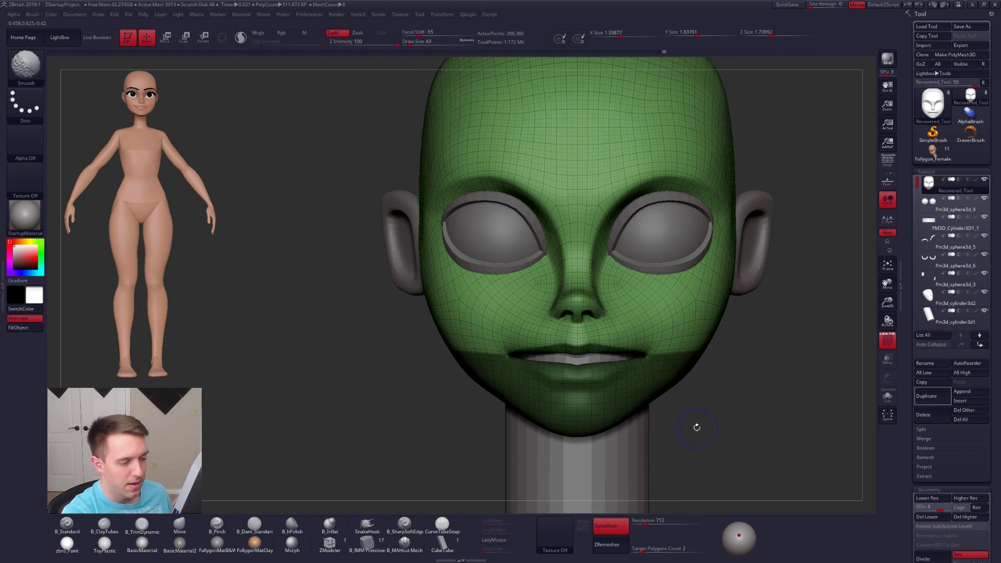
key("ctrl+w")
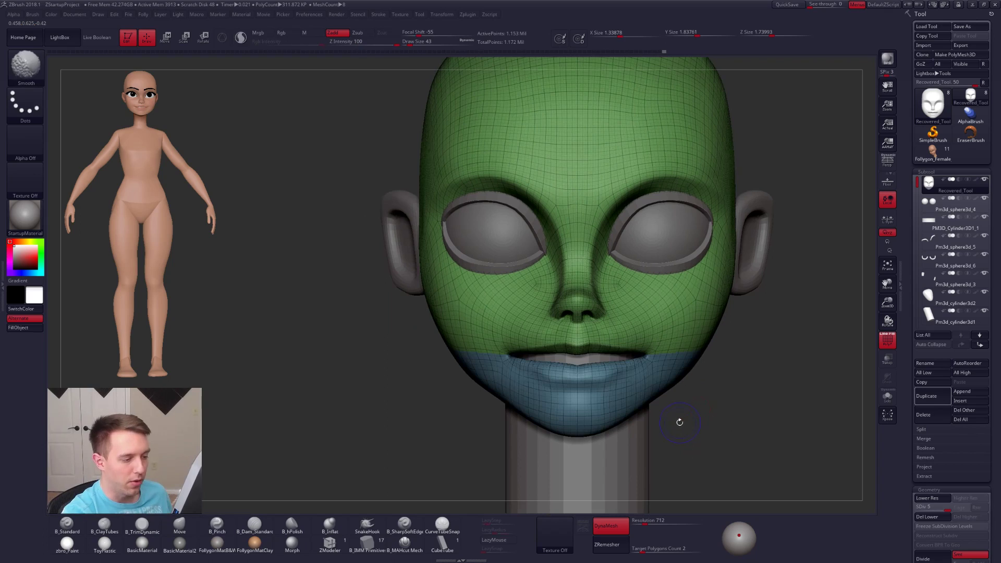
- Drop the head to its lowest subdivision level, clear the mask, and turn off DynaMesh
key("shift+d")
key("shift+d")
key("shift+d")
key("shift+d")
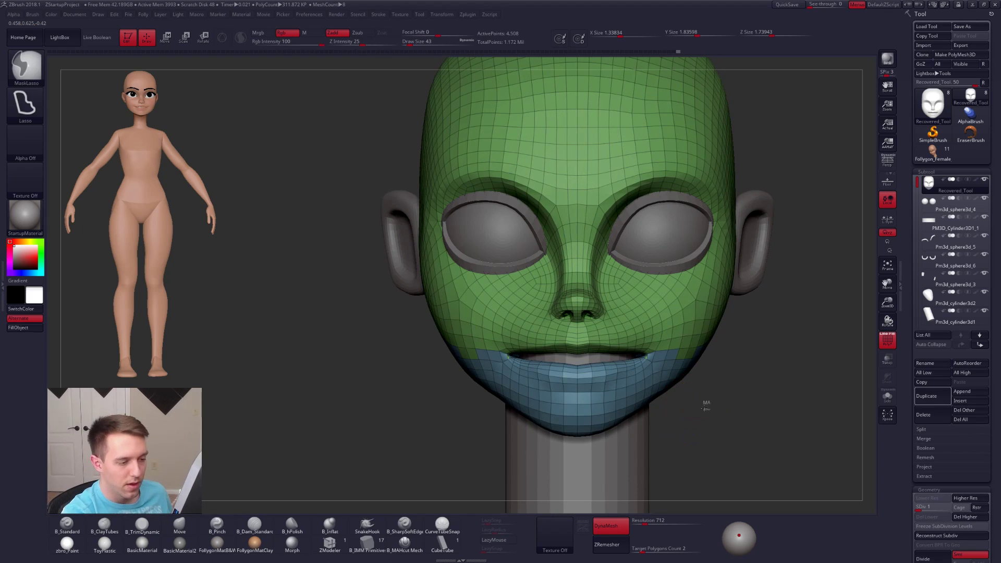
left_click(690, 416, "ctrl")
left_click(690, 416, "ctrl")
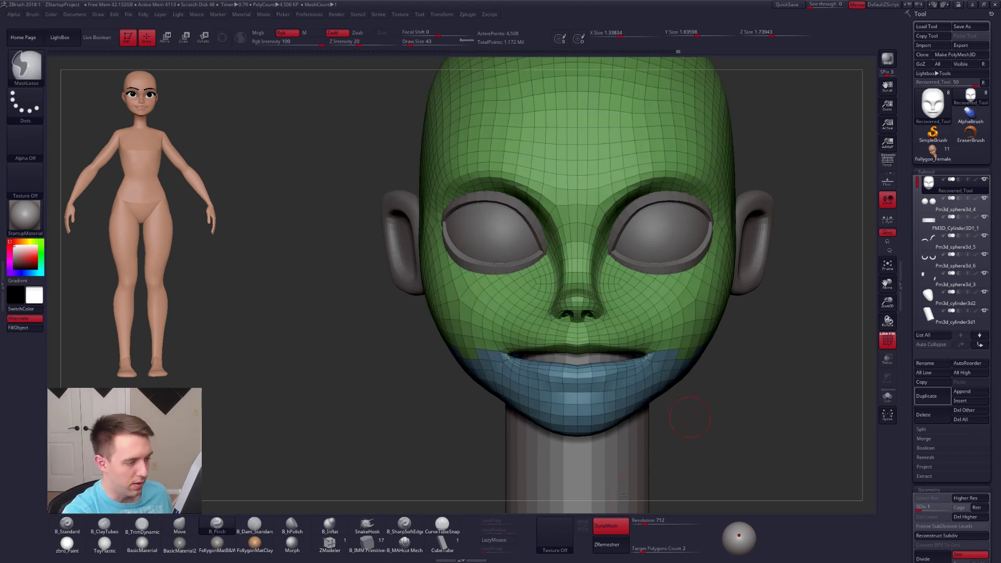
left_click(611, 525)
left_click_drag(616, 390, 635, 430)
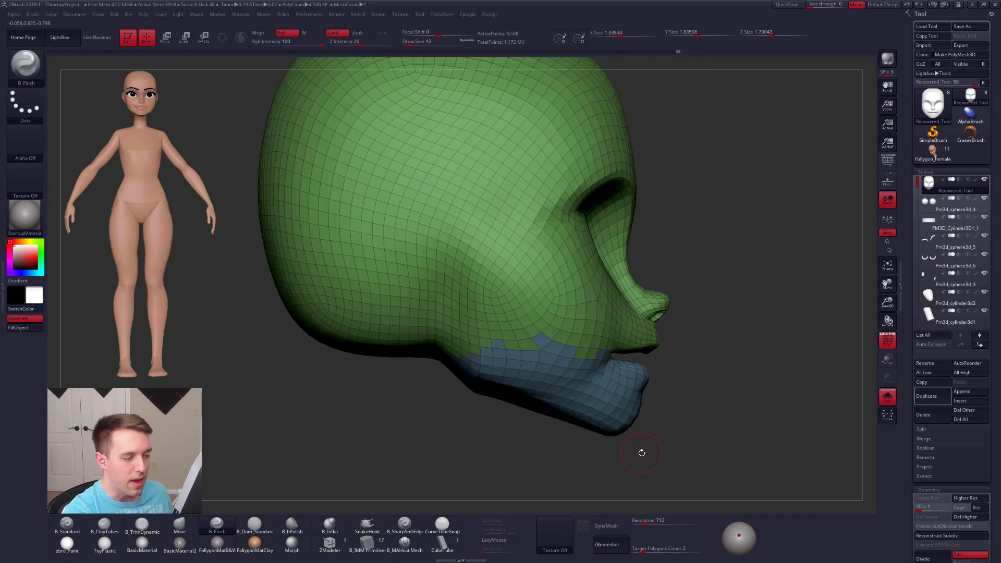
- Check the jaw polygroup at subdivision level 5, and merge the whole head into one polygroup at level 1
key("ctrl+d")
key("ctrl+d")
key("ctrl+d")
key("ctrl+d")
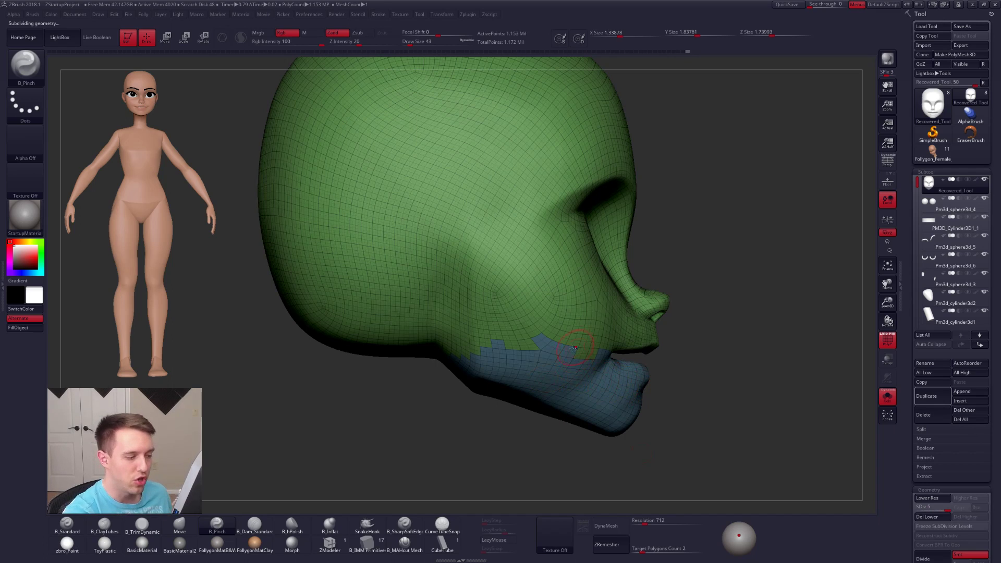
key("shift+d")
key("shift+d")
key("shift+d")
key("shift+d")
key("ctrl+w")
- Isolate the lower jaw from the mouth line down by hiding the rest of the head
left_click_drag(656, 424, 621, 357, "alt")
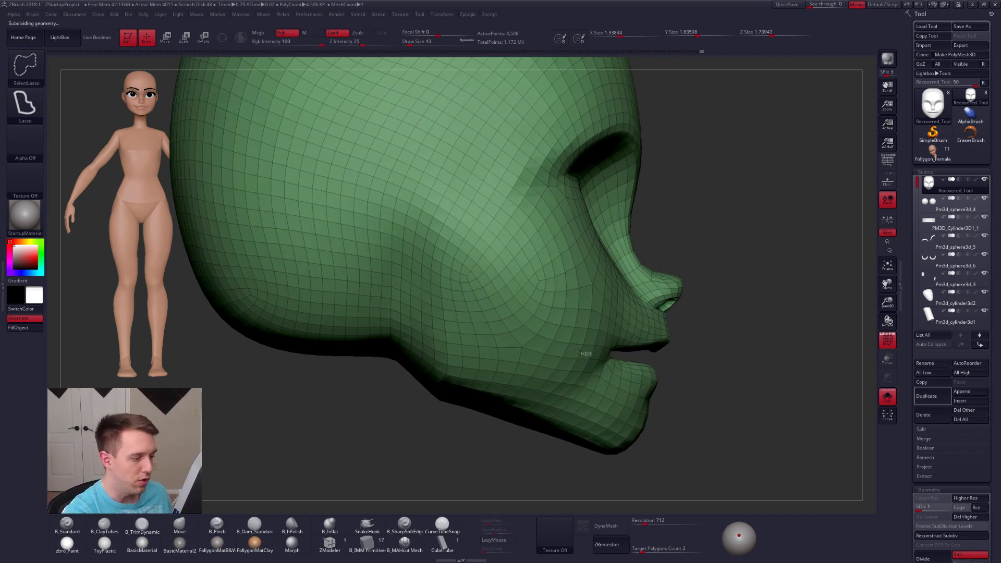
mouse_move(435, 338)
left_mouse_down("ctrl+alt+shift")
mouse_move(368, 436)
mouse_move(719, 433)
mouse_move(670, 409)
mouse_move(687, 418)
mouse_move(678, 392)
mouse_move(626, 365)
mouse_move(694, 376)
mouse_move(647, 340)
mouse_move(556, 336)
mouse_move(592, 336)
mouse_move(584, 349)
left_mouse_up("ctrl+alt+shift")
mouse_move(584, 349)
right_mouse_down()
mouse_move(563, 334)
mouse_move(536, 338)
mouse_move(502, 324)
right_mouse_up()
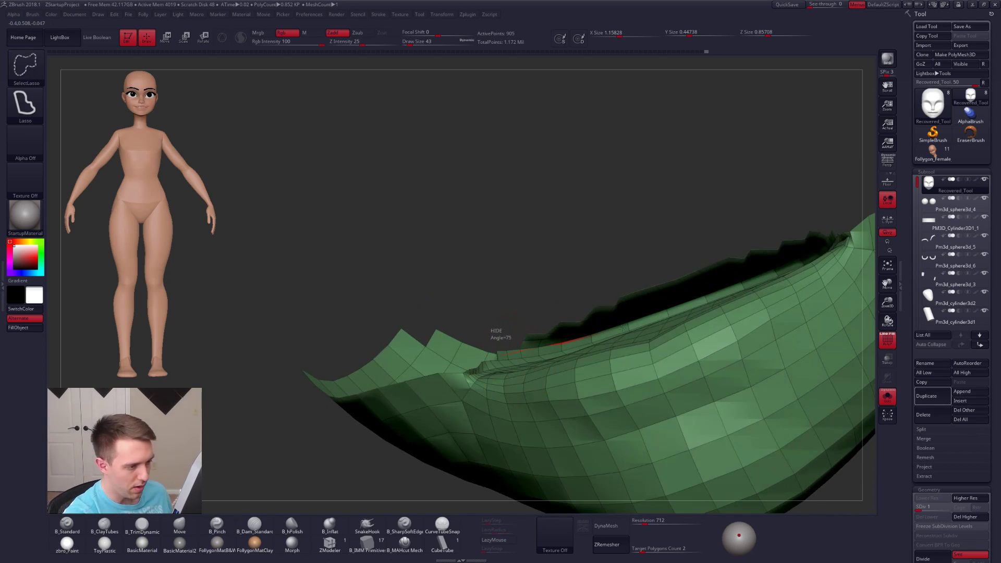
left_click_drag(677, 312, 495, 269, "ctrl+alt+shift")
mouse_move(515, 252)
right_mouse_down()
mouse_move(543, 323)
mouse_move(576, 348)
mouse_move(637, 340)
right_mouse_up()
left_click_drag(637, 340, 572, 320, "ctrl+shift")
right_click_drag(572, 319, 525, 324, "ctrl")
- Trim stray polygons at the mouth corners from the isolated jaw, and turn it into its own polygroup
key("space")
left_click_drag(485, 330, 498, 318, "ctrl+alt+shift")
mouse_move(498, 318)
right_mouse_down()
mouse_move(572, 304)
mouse_move(483, 277)
right_mouse_up()
left_click_drag(605, 290, 628, 299, "ctrl+shift")
mouse_move(628, 299)
right_mouse_down("shift")
mouse_move(584, 381)
mouse_move(543, 327)
mouse_move(534, 337)
mouse_move(696, 341)
mouse_move(653, 329)
mouse_move(699, 326)
mouse_move(683, 325)
mouse_move(673, 355)
mouse_move(700, 335)
mouse_move(745, 371)
mouse_move(664, 368)
mouse_move(710, 383)
mouse_move(678, 403)
right_mouse_up("shift")
key("ctrl+w")
left_click(706, 369, "ctrl+shift")
- Check the jaw polygroup's border on the full head, and mask everything except the jaw
key("shift+f")
right_click_drag(803, 393, 704, 385)
key("shift+f")
key("shift+f")
right_click_drag(611, 402, 649, 365)
key("shift+f")
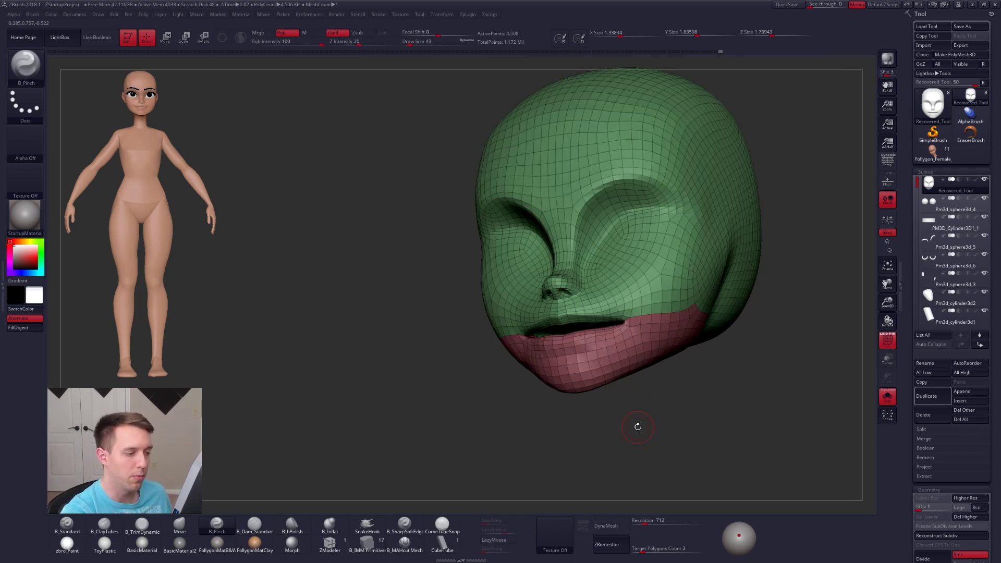
right_click_drag(644, 366, 615, 379, "alt")
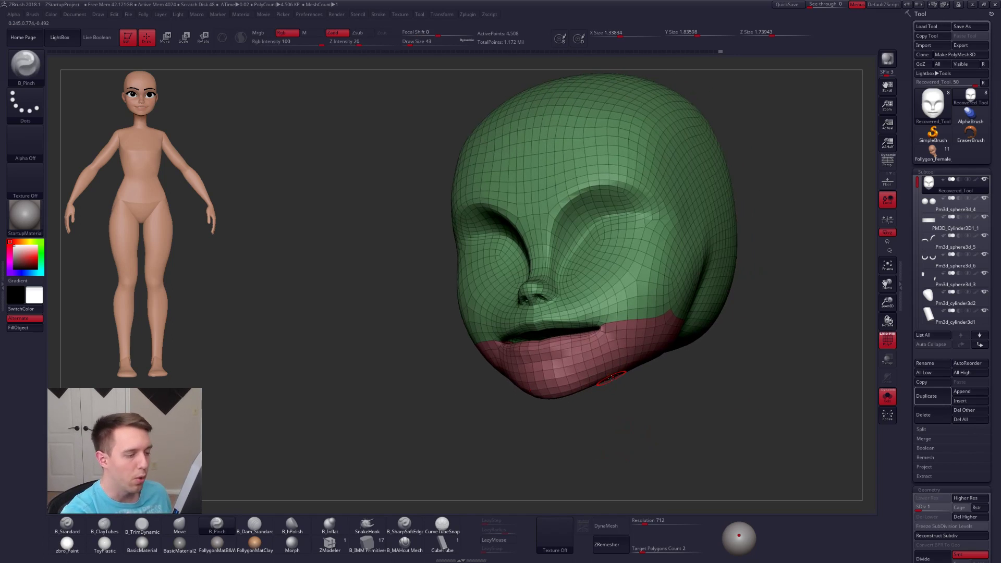
key("w")
left_click(628, 351, "ctrl")
key("q")
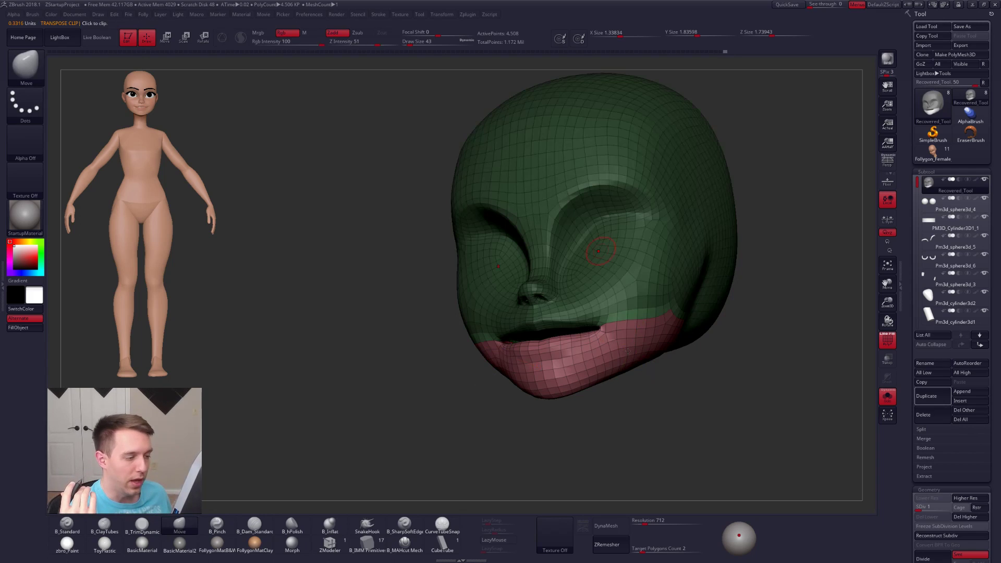
- Check the masked head with all subtools shown at subdivision level 5, and drop it back to level 1
key("shift+f")
key("alt+s")
right_click_drag(637, 353, 720, 423, "shift")
key("d")
key("d")
key("d")
key("shift")
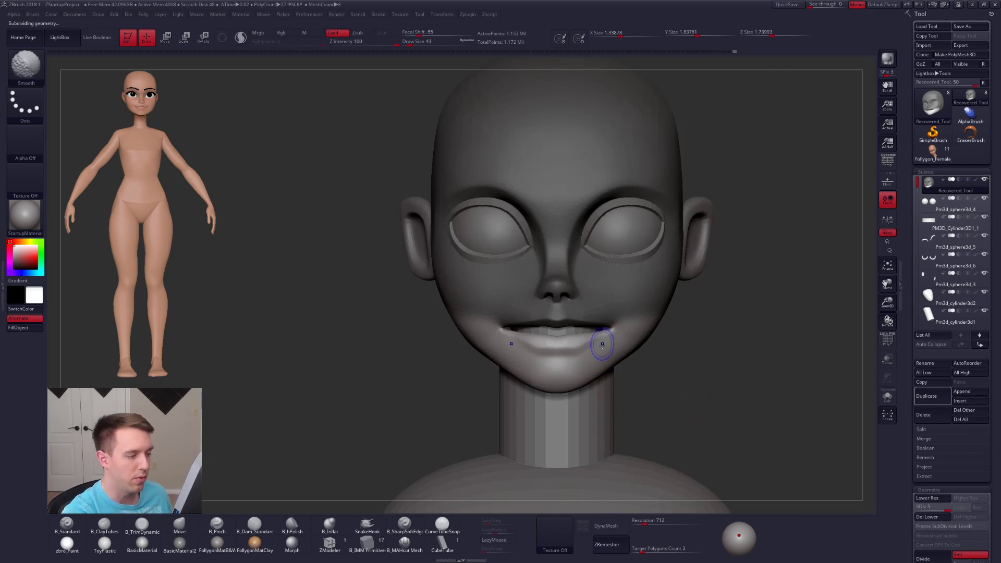
key("space")
key("shift+d")
mouse_move(672, 342)
right_mouse_down()
mouse_move(610, 339)
mouse_move(664, 335)
right_mouse_up()
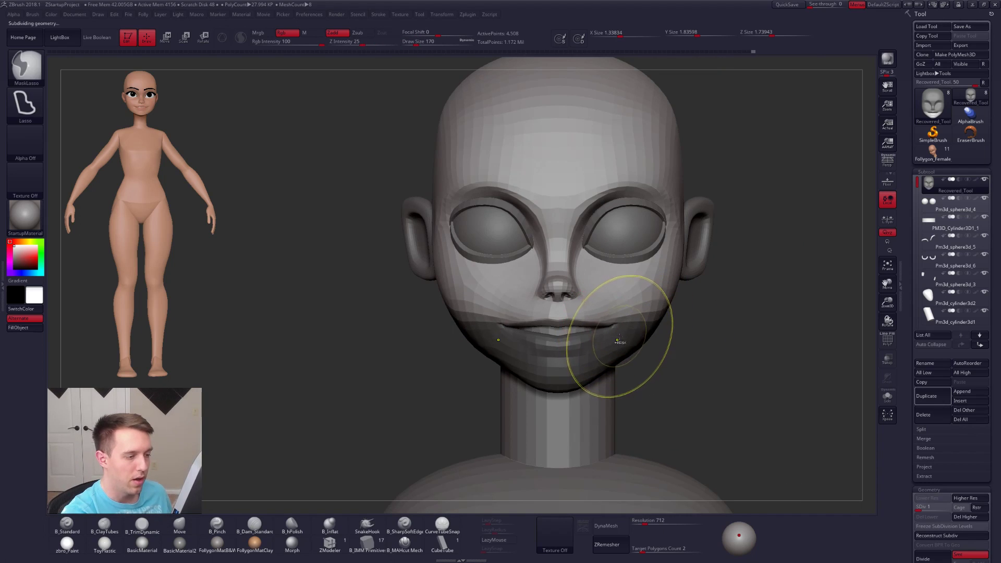
- Clear the existing mask with the Move brush active, and mask only the jaw polygroup
left_click(619, 339, "ctrl")
right_click_drag(668, 335, 616, 331)
key("space")
left_click_drag(616, 331, 613, 333)
key("space")
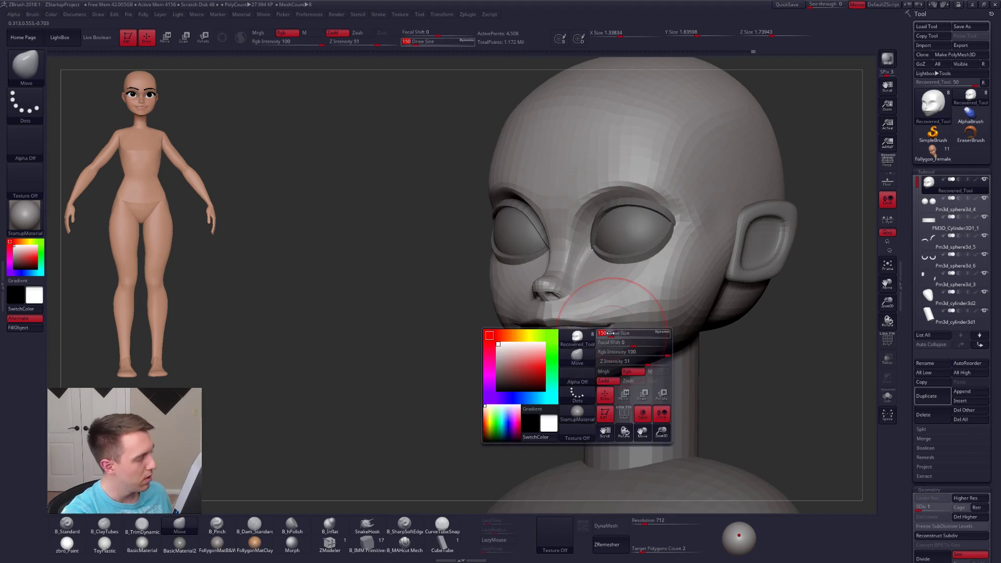
left_click_drag(706, 349, 722, 362, "ctrl")
right_click_drag(694, 334, 616, 333, "alt")
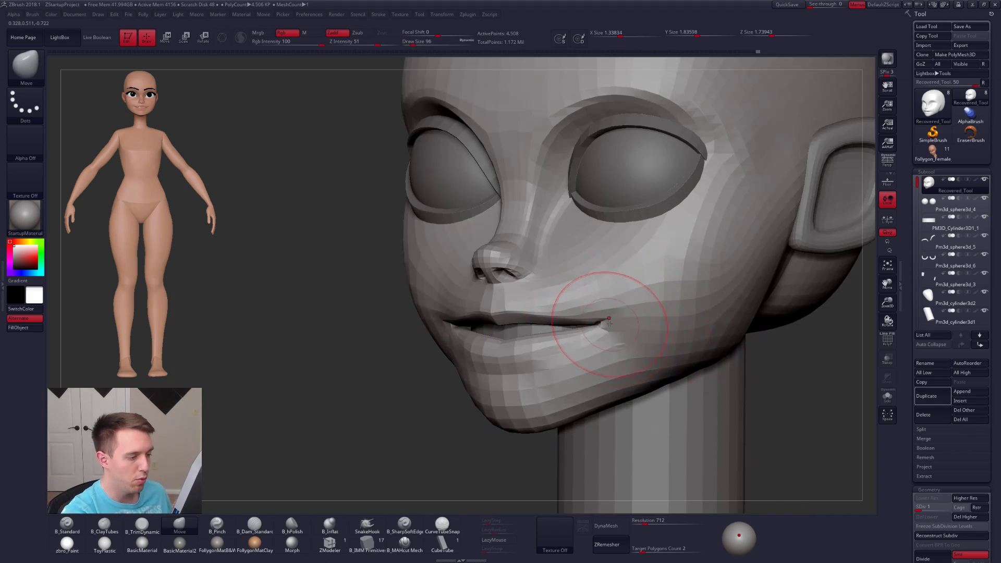
key("w")
key("q")
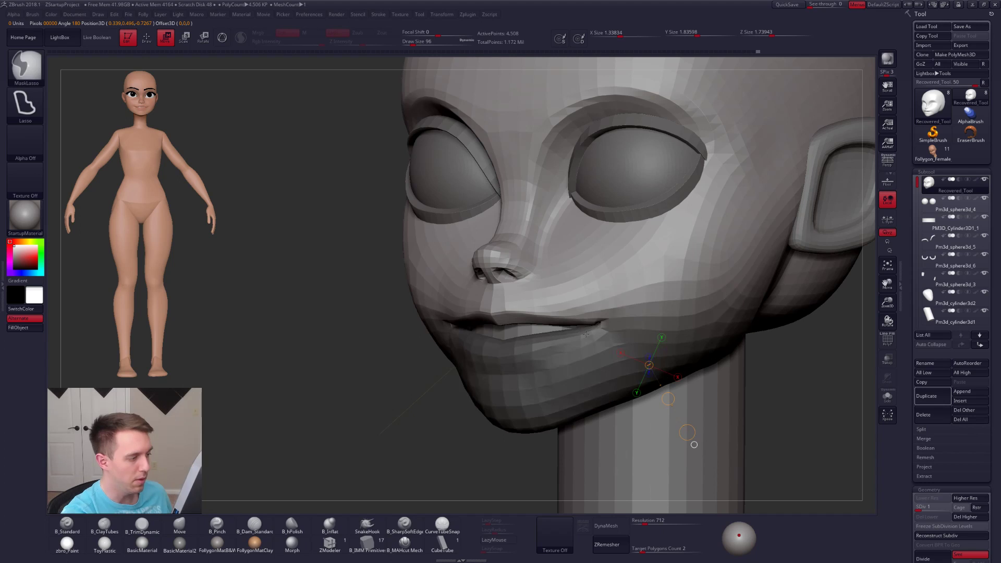
- Nudge the upper side of the mouth corner with the Move brush, and invert the mask to free the jaw
key("d")
key("d")
key("space")
left_click_drag(612, 326, 609, 328)
mouse_move(609, 328)
right_mouse_down()
mouse_move(600, 328)
mouse_move(614, 339)
right_mouse_up()
key("alt+s")
key("shift+d")
key("shift+d")
key("ctrl+i")
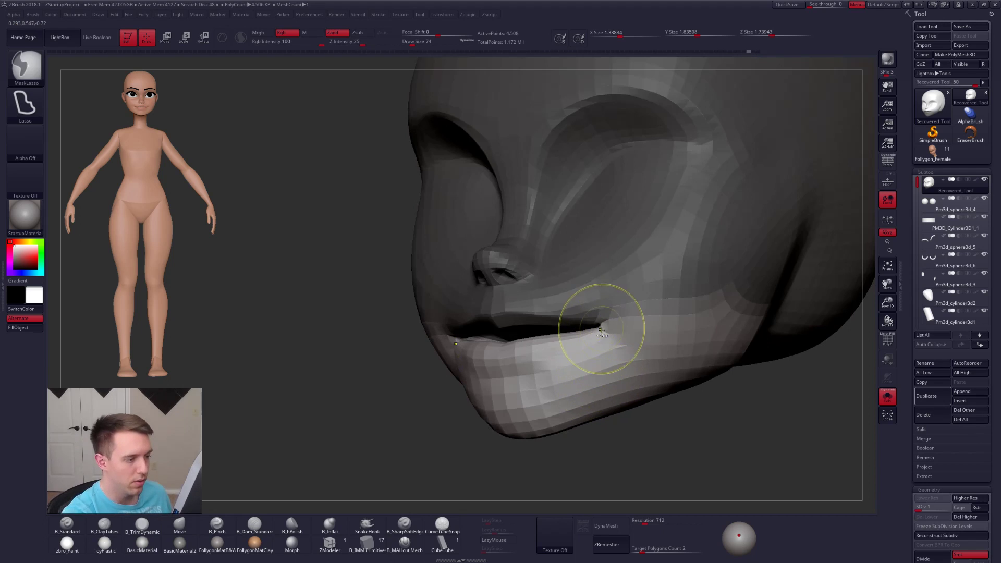
- Adjust the jaw side of the mouth corner in solo display, and rebuild the mask from the jaw polygroup
key("space")
left_click_drag(605, 334, 599, 334)
right_click_drag(596, 346, 592, 347)
key("shift+f")
key("shift+f")
mouse_move(459, 397)
left_mouse_down("ctrl")
mouse_move(443, 415)
mouse_move(482, 407)
left_mouse_up("ctrl")
key("w")
left_click(593, 365, "ctrl")
key("q")
right_click_drag(485, 412, 563, 358)
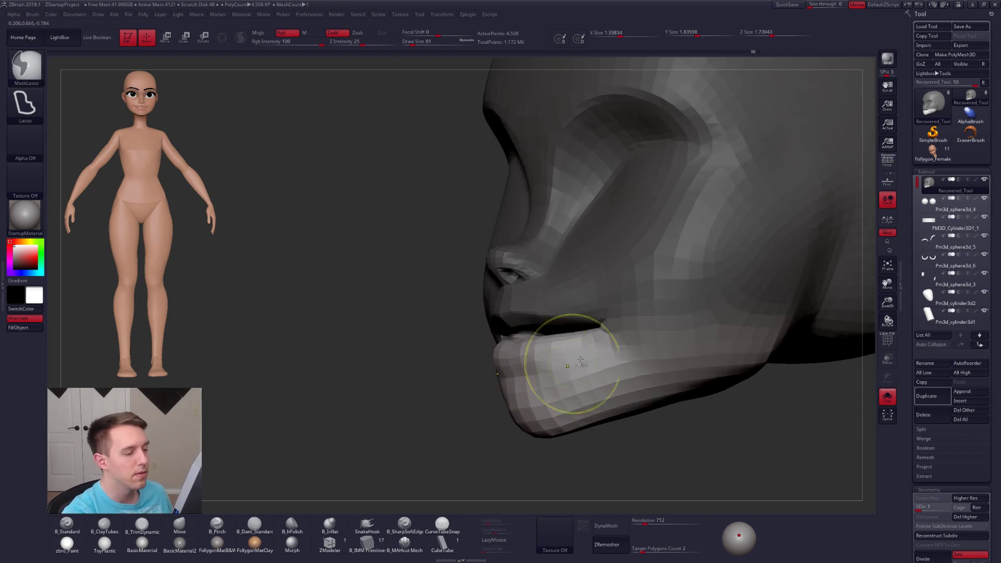
- Pull the lower lip's end into the mouth corner with the Move brush, and raise the head to subdivision level 2
key("space")
left_click_drag(612, 335, 607, 331)
key("space")
left_click(610, 328)
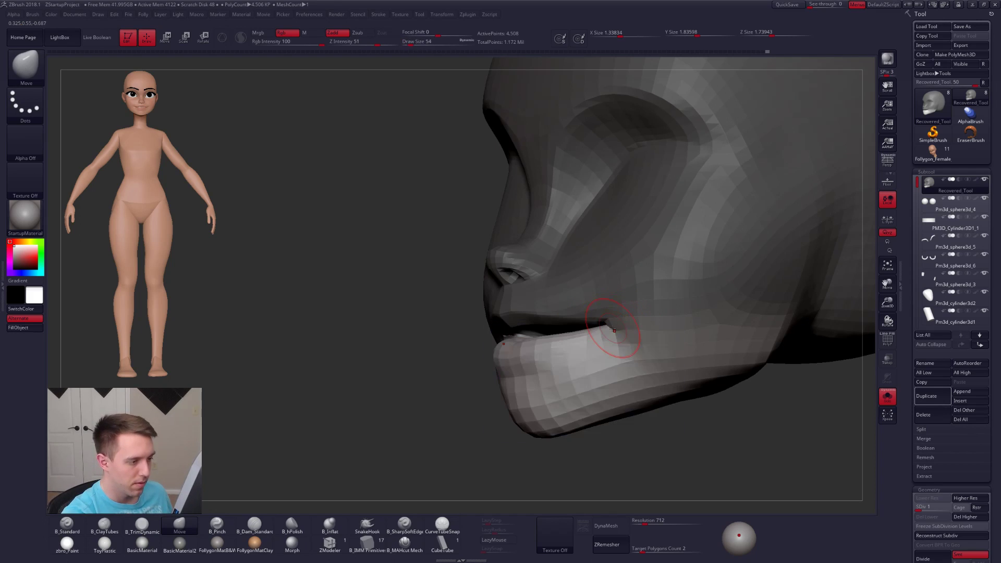
key("ctrl+d")
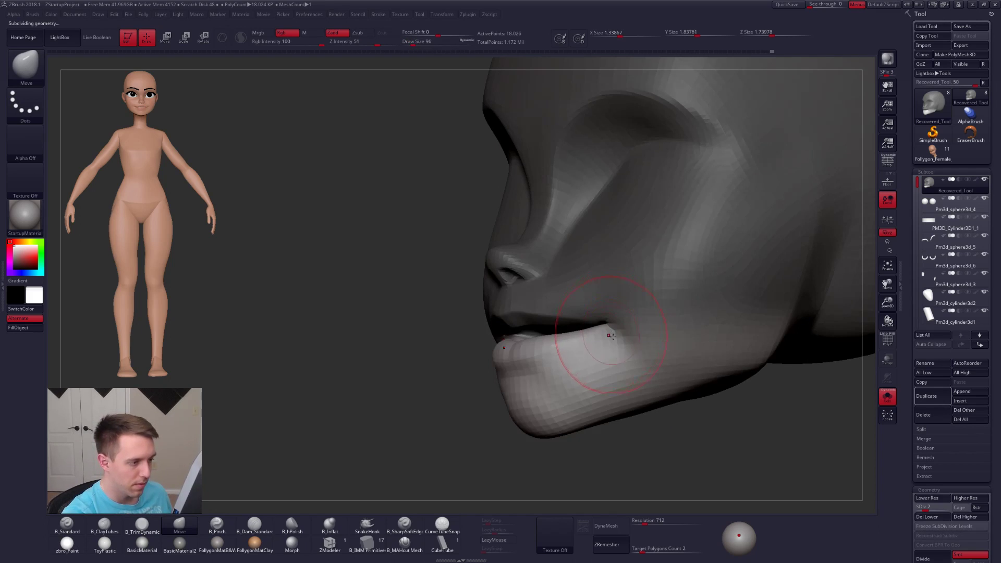
- Refine the lower lip's corners with the Move brush at level 2, and invert the mask to protect the jaw
mouse_move(620, 339)
right_mouse_down("shift")
mouse_move(639, 335)
mouse_move(641, 360)
right_mouse_up("shift")
key("space")
left_click_drag(637, 360, 641, 359)
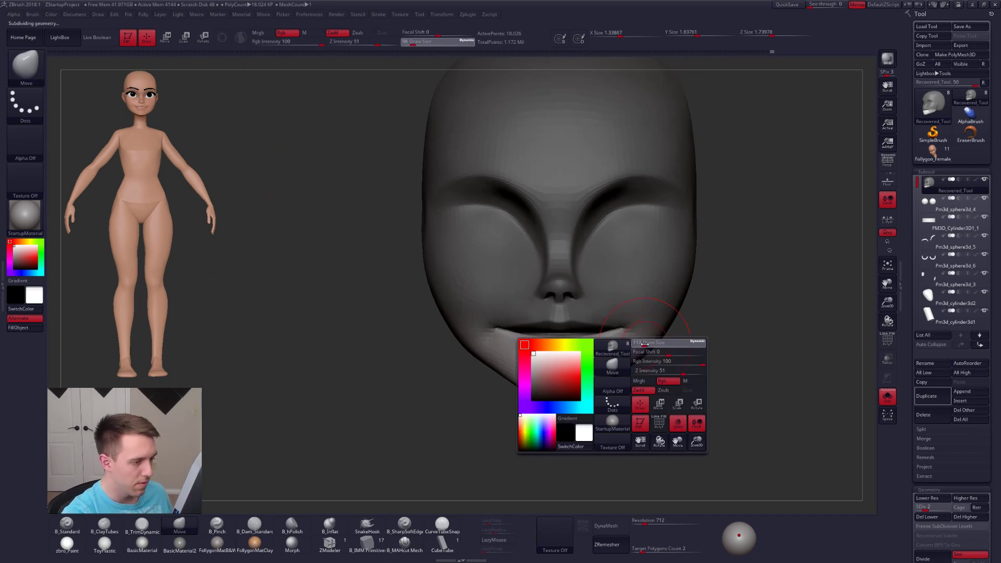
mouse_move(608, 338)
right_mouse_down()
mouse_move(622, 341)
mouse_move(621, 355)
right_mouse_up()
key("space")
left_click_drag(621, 354, 604, 326)
left_click(490, 393, "ctrl")
key("space")
mouse_move(604, 326)
right_mouse_down()
mouse_move(671, 317)
mouse_move(621, 330)
right_mouse_up()
key("shift+f")
key("shift+f")
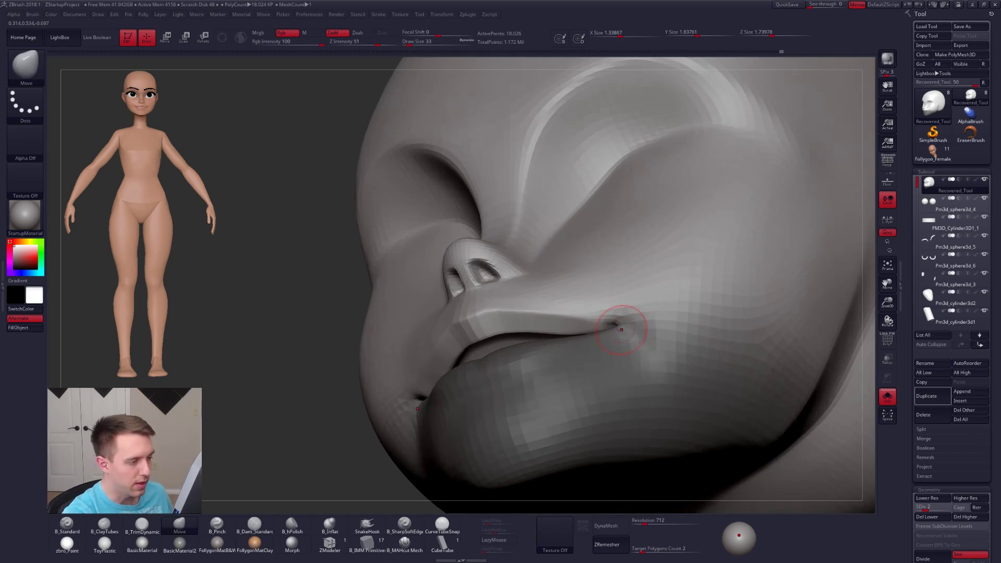
- Clear the mask, and build up and smooth the mouth corners with B_ClayTubes at subdivision level 3
key("b")
key("c")
key("t")
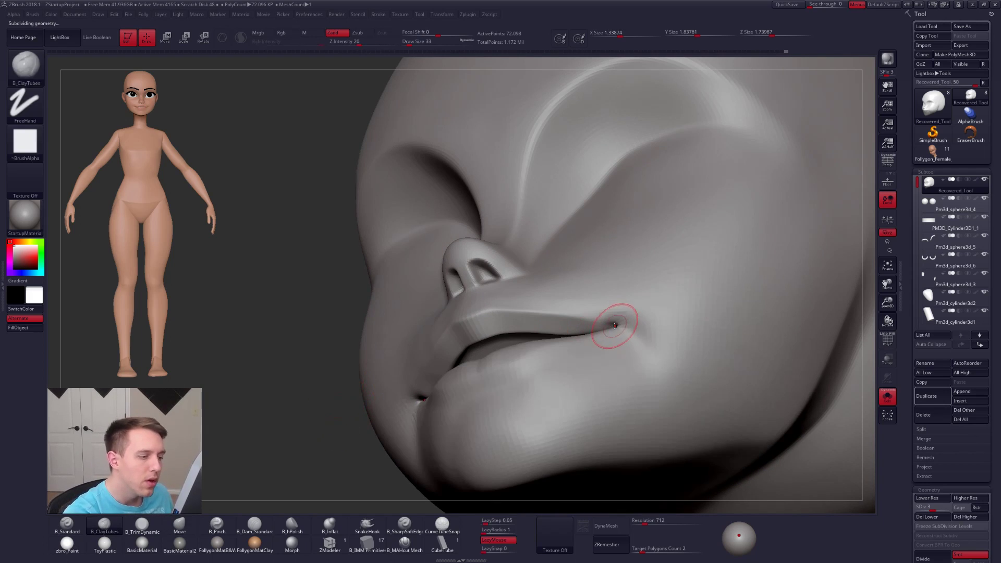
right_click_drag(625, 332, 616, 328)
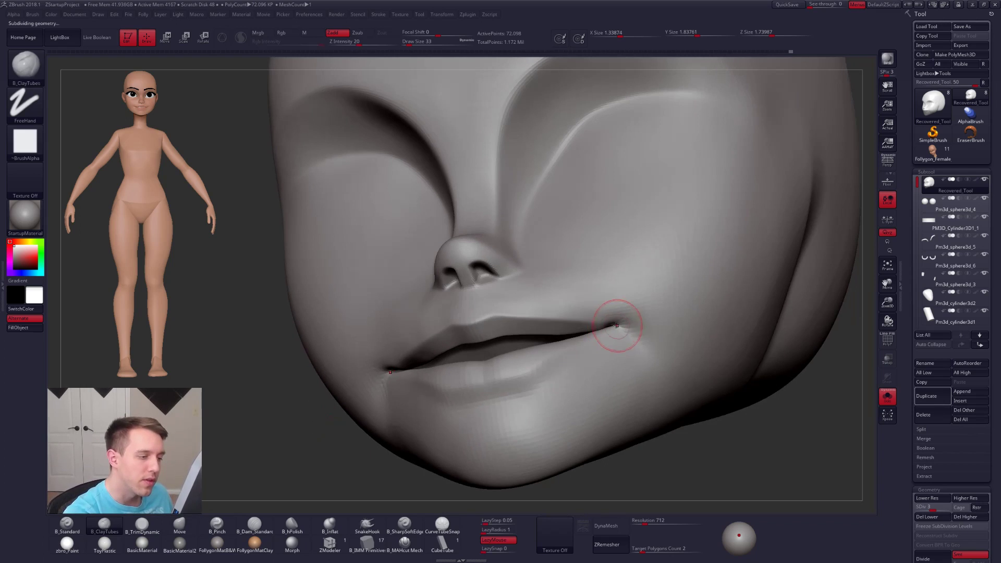
key("shift")
mouse_move(604, 327)
left_mouse_down("shift")
mouse_move(601, 338)
mouse_move(601, 330)
left_mouse_up("shift")
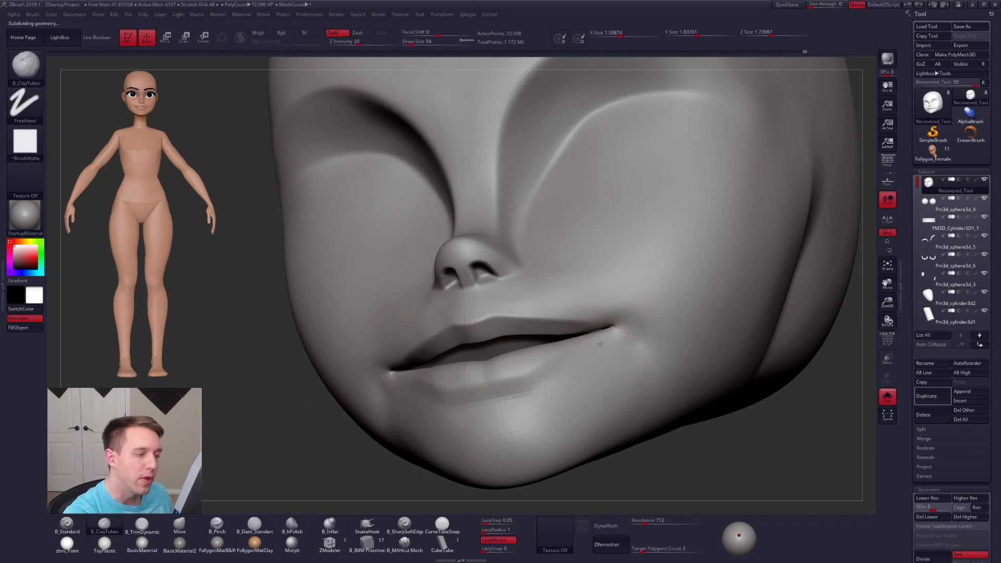
right_click_drag(608, 338, 625, 335)
key("space")
left_click_drag(624, 345, 629, 344)
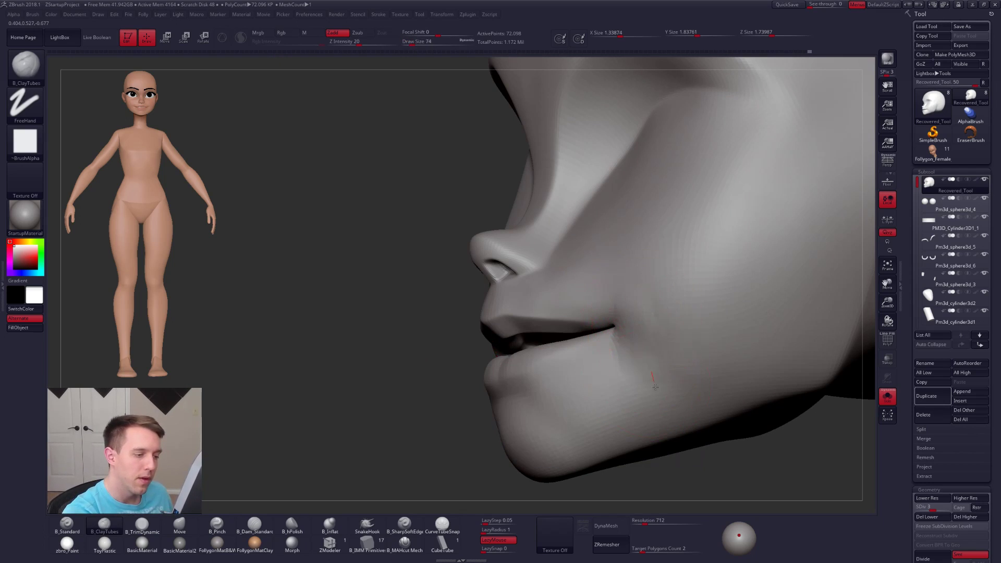
- Drop the head to subdivision level 2 with all subtools shown, and adjust the mouth and chin with the Move brush
mouse_move(673, 328)
right_mouse_down()
mouse_move(637, 346)
mouse_move(663, 337)
mouse_move(645, 374)
right_mouse_up()
key("space")
left_click_drag(645, 374, 652, 374)
key("shift+d")
key("4")
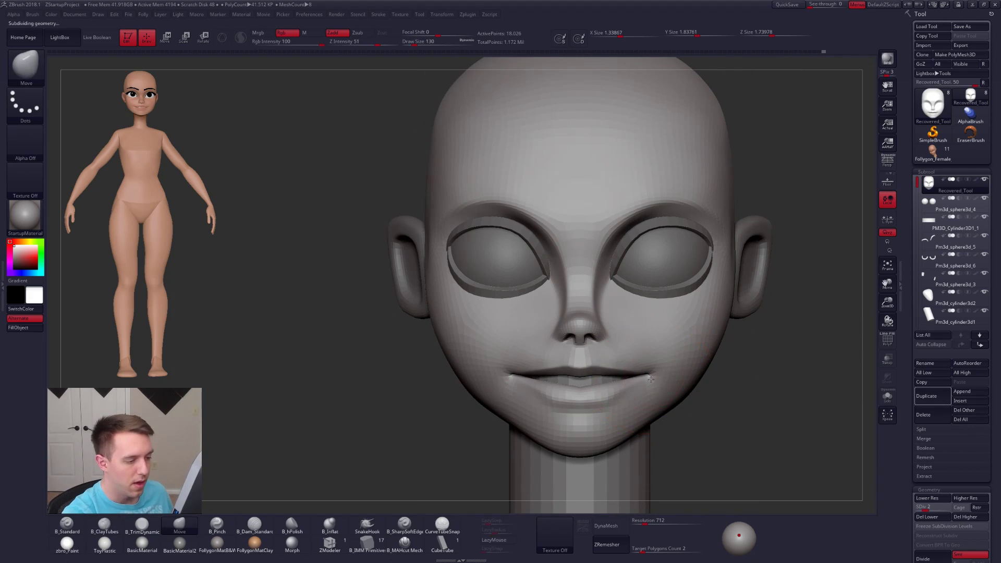
mouse_move(651, 378)
right_mouse_down()
mouse_move(693, 395)
mouse_move(694, 409)
right_mouse_up()
key("space")
left_click_drag(685, 415, 677, 415)
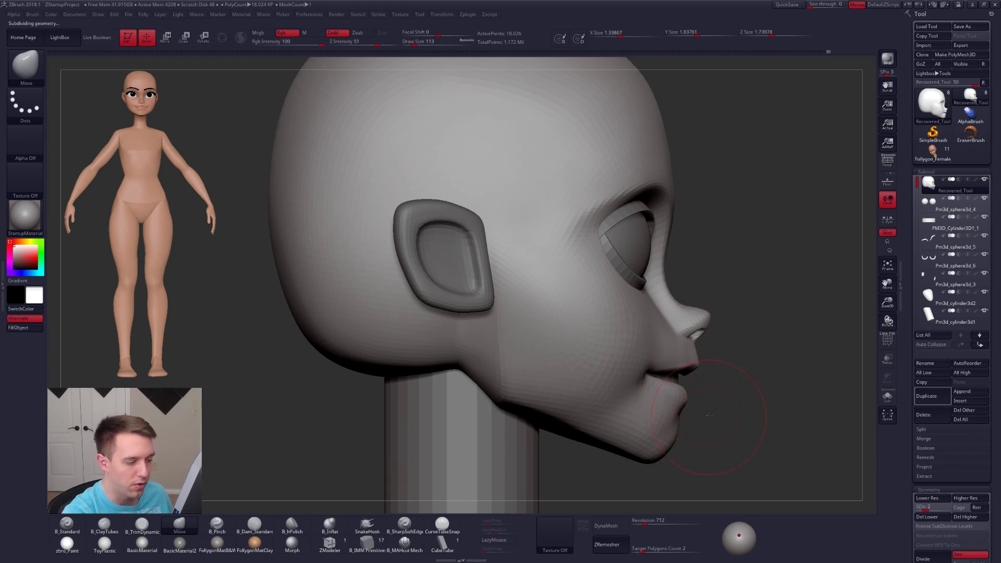
- Review the face's proportions against the ears, neck and shoulders from the front
key("f")
mouse_move(716, 413)
left_mouse_down()
mouse_move(678, 404)
mouse_move(649, 412)
mouse_move(638, 389)
mouse_move(617, 420)
left_mouse_up()
key("space")
left_click_drag(652, 364, 648, 364)
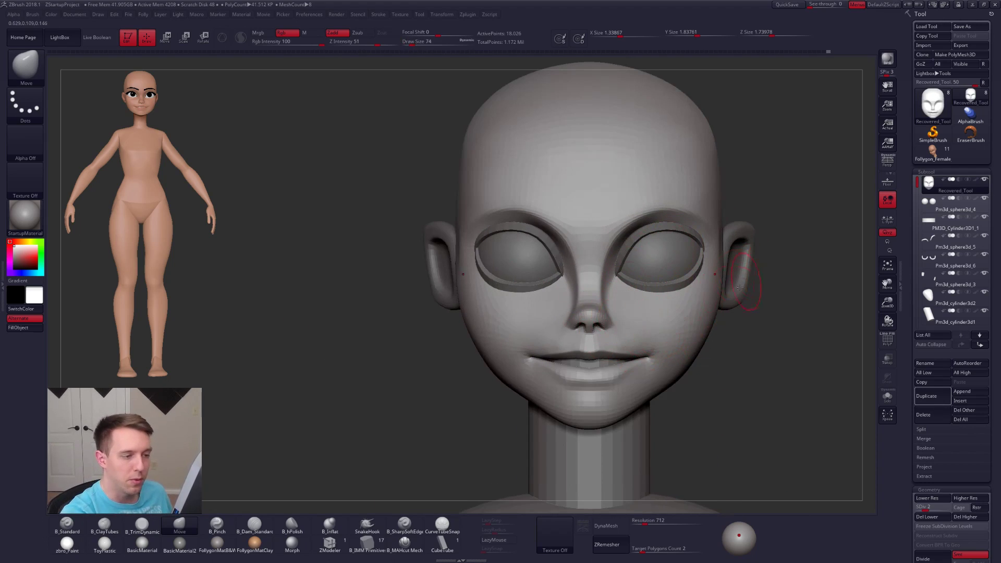
left_click_drag(762, 271, 741, 305, "alt")
left_click_drag(694, 398, 670, 424, "alt")
left_click_drag(615, 315, 652, 390, "alt")
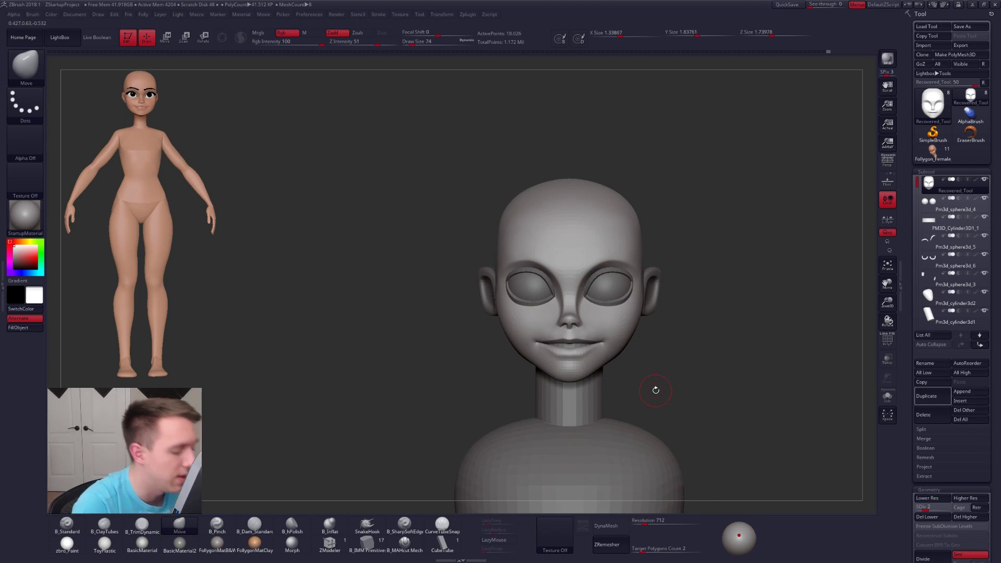
right_click_drag(610, 223, 651, 265, "ctrl")
key("space")
left_click_drag(665, 260, 673, 261)
right_click_drag(683, 281, 651, 286, "alt")
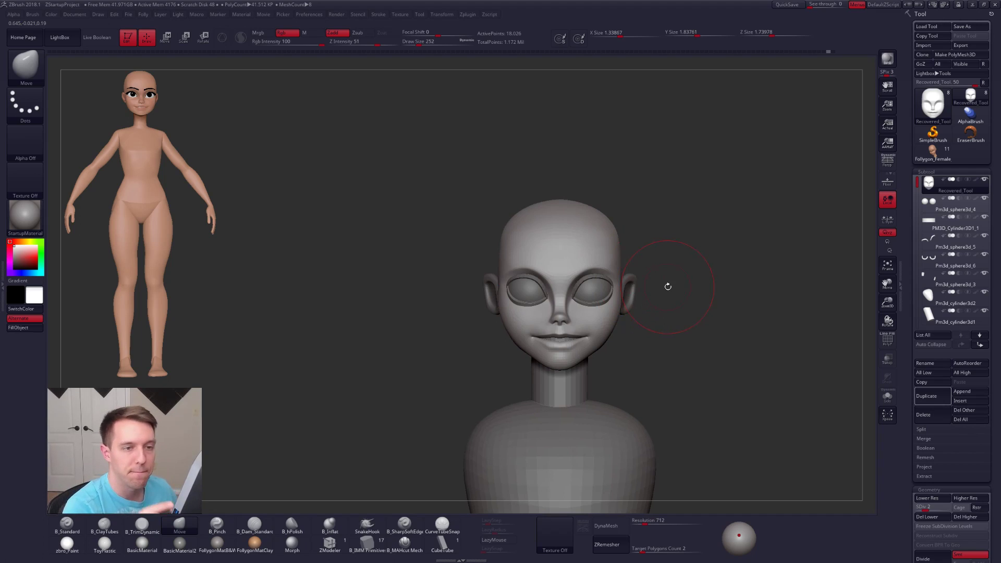
- Raise the head to subdivision level 5, and move the light to shine from higher up
key("space")
left_click_drag(782, 188, 778, 188)
right_click_drag(778, 188, 725, 230, "ctrl")
key("d")
key("d")
key("d")
key("space")
left_click_drag(693, 290, 685, 291)
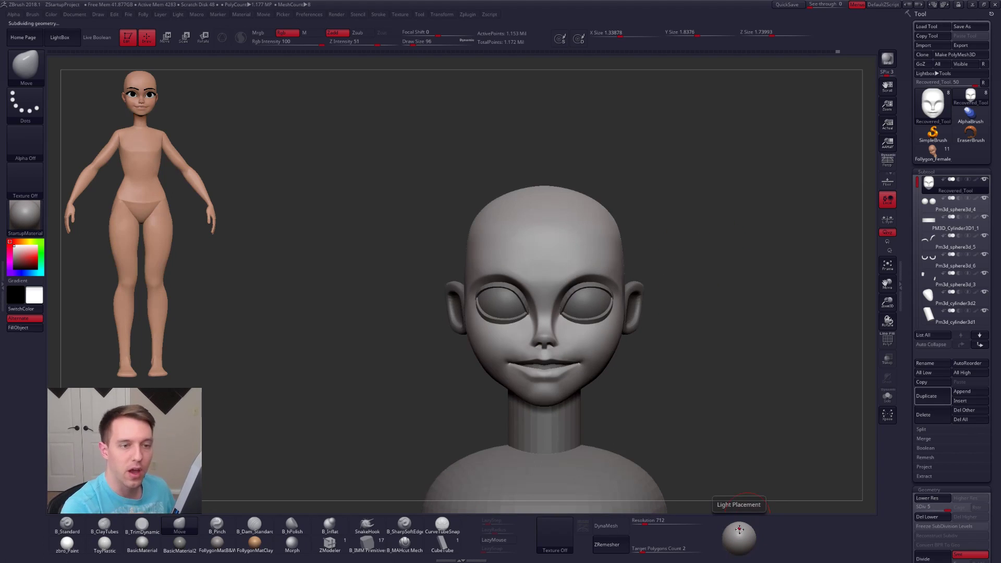
left_click_drag(664, 275, 633, 244)
right_click_drag(633, 244, 629, 287, "alt")
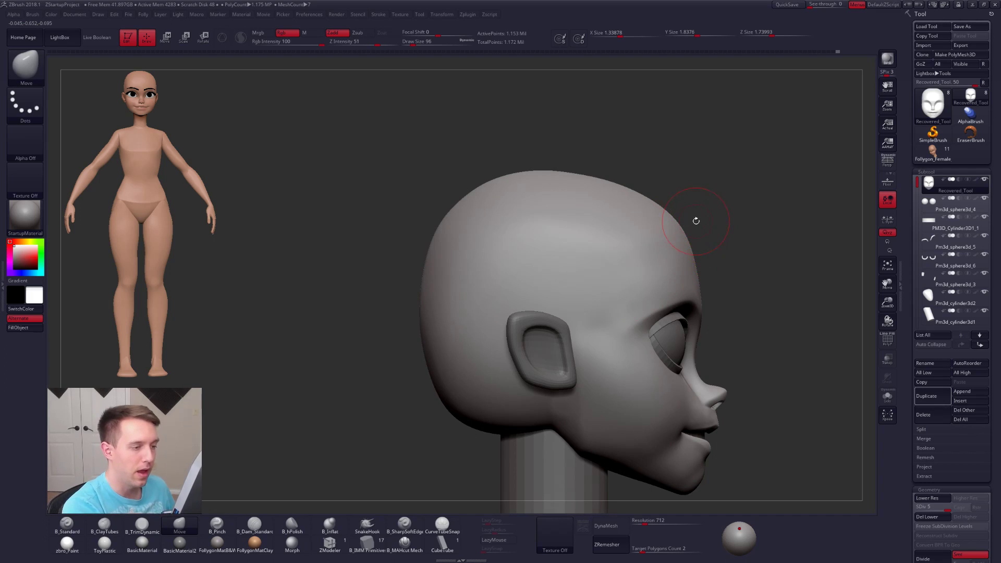
- Mask the scalp as a hair cap with a squared hairline at the temple and a sideburn before the ear
key("alt+s")
mouse_move(688, 227)
left_mouse_down("ctrl")
mouse_move(655, 233)
mouse_move(592, 318)
mouse_move(420, 448)
mouse_move(720, 151)
mouse_move(737, 158)
left_mouse_up("ctrl")
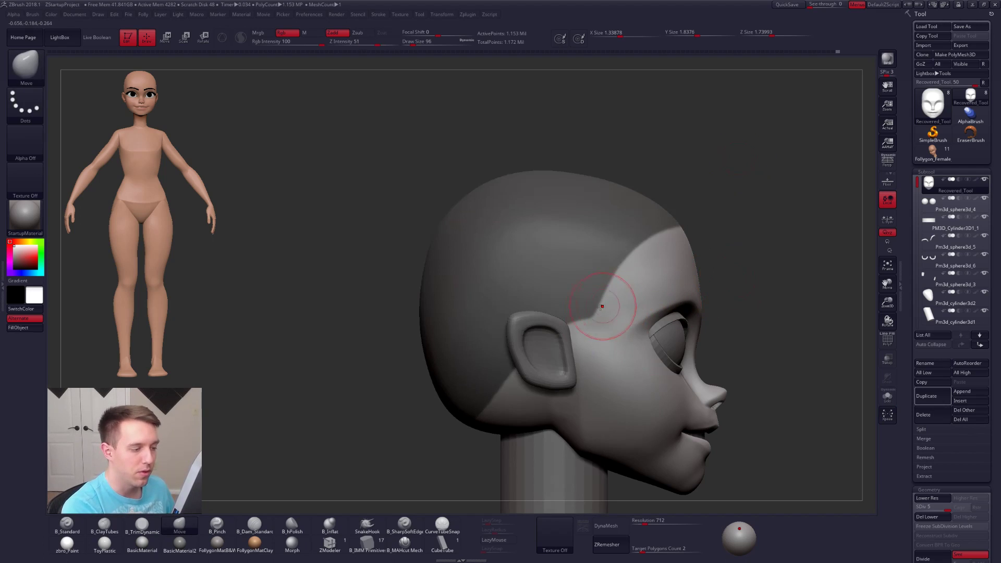
mouse_move(573, 320)
left_mouse_down("ctrl")
mouse_move(578, 354)
mouse_move(593, 325)
mouse_move(576, 319)
left_mouse_up("ctrl")
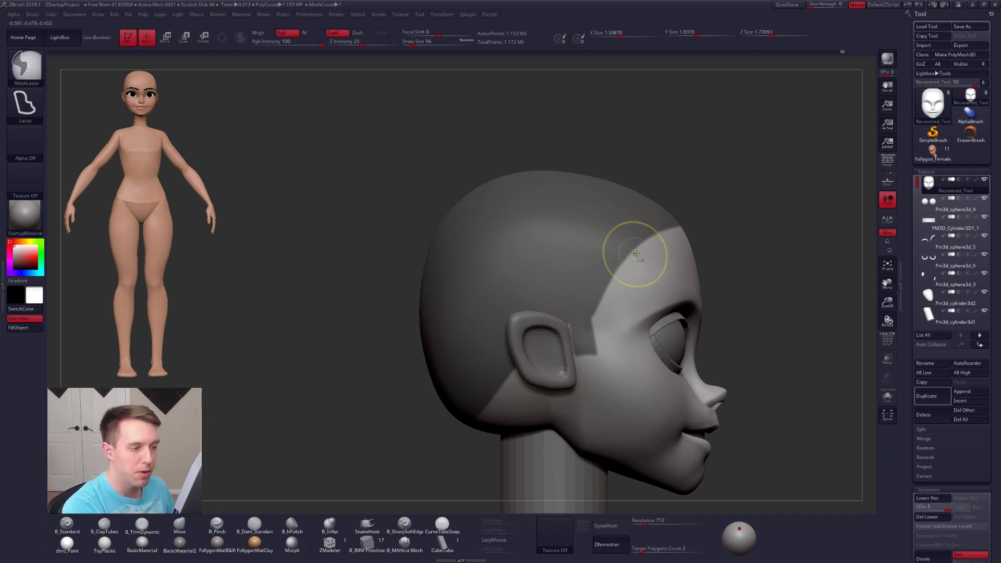
mouse_move(623, 268)
left_mouse_down("ctrl")
mouse_move(620, 241)
mouse_move(687, 236)
mouse_move(626, 264)
mouse_move(693, 227)
mouse_move(760, 310)
mouse_move(641, 265)
left_mouse_up("ctrl")
mouse_move(626, 230)
left_mouse_down("ctrl")
mouse_move(675, 228)
mouse_move(727, 169)
mouse_move(626, 231)
mouse_move(596, 296)
mouse_move(526, 243)
left_mouse_up("ctrl")
right_click_drag(547, 330, 574, 310, "alt")
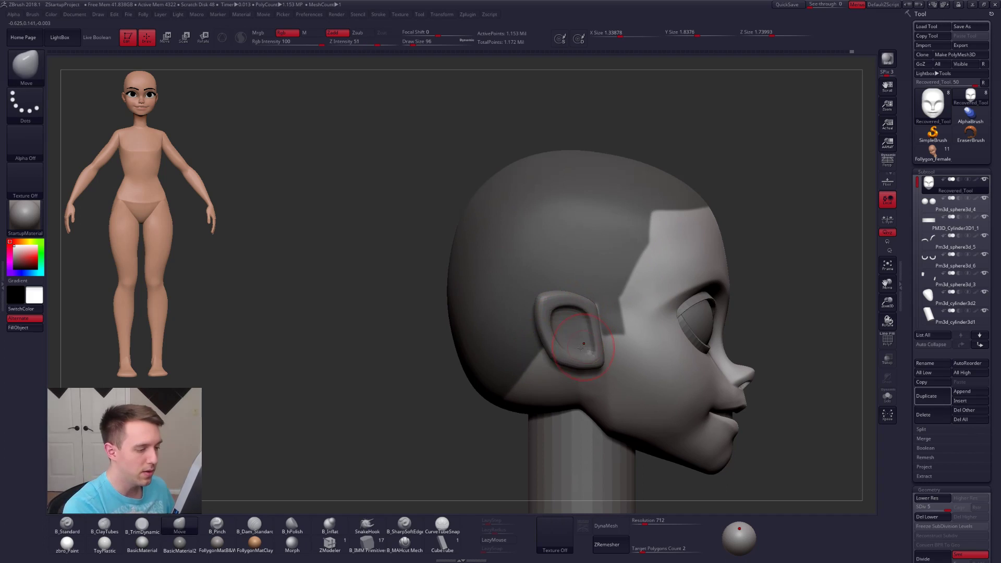
- Reshape the hair mask behind the ear and along the nape, and isolate the head to check it
mouse_move(558, 329)
left_mouse_down("ctrl")
mouse_move(552, 358)
mouse_move(436, 409)
mouse_move(337, 347)
left_mouse_up("ctrl")
mouse_move(556, 359)
left_mouse_down("ctrl")
mouse_move(534, 387)
mouse_move(352, 497)
mouse_move(556, 509)
left_mouse_up("ctrl")
left_click_drag(557, 358, 569, 466, "ctrl+alt")
mouse_move(334, 397)
left_mouse_down()
mouse_move(592, 402)
mouse_move(574, 365)
left_mouse_up()
mouse_move(365, 360)
left_mouse_down("shift")
mouse_move(587, 351)
mouse_move(619, 304)
mouse_move(621, 339)
left_mouse_up("shift")
left_click_drag(444, 333, 623, 307)
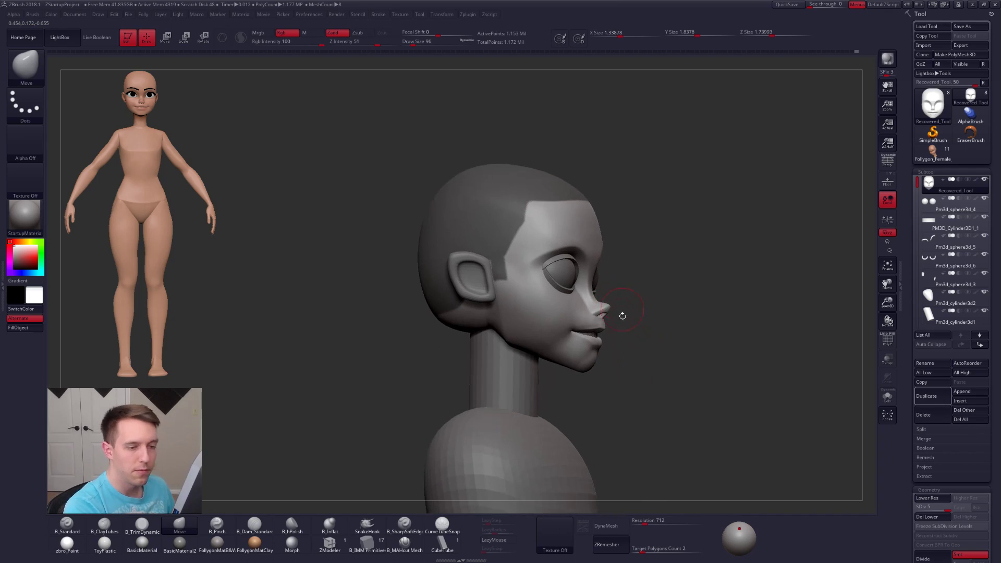
key("shift+s")
left_click_drag(708, 318, 729, 321, "alt")
- Preview an extraction of the masked hair cap with S Smt 5 and a thickness of 0.02
left_click_drag(931, 491, 931, 280)
scroll(927, 63, "up", 3)
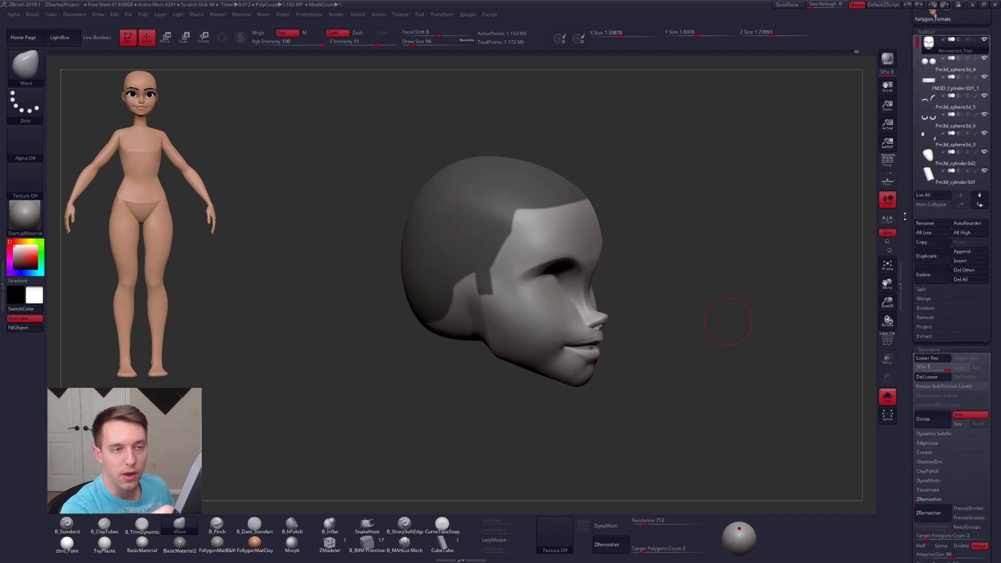
left_click(925, 377)
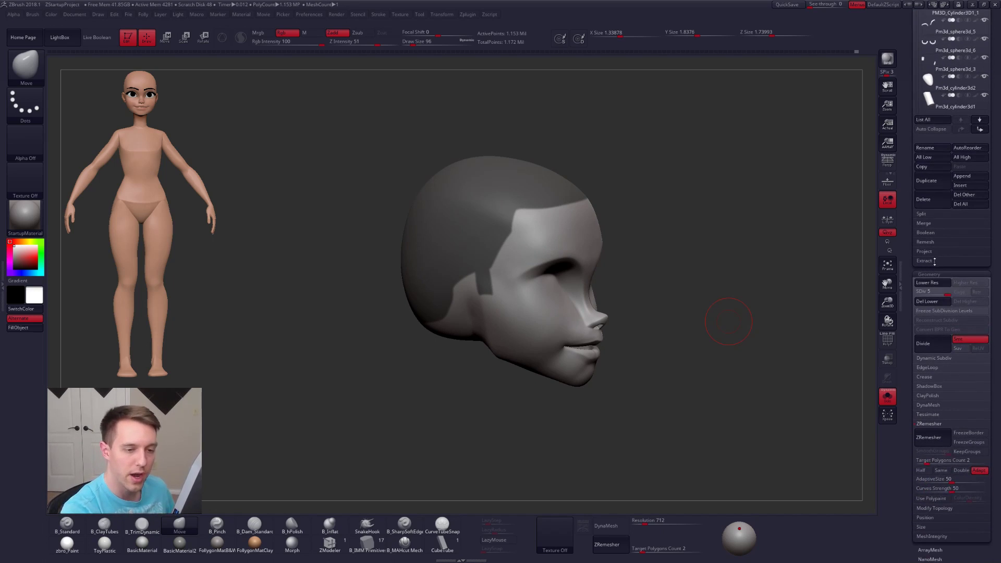
left_click(936, 280)
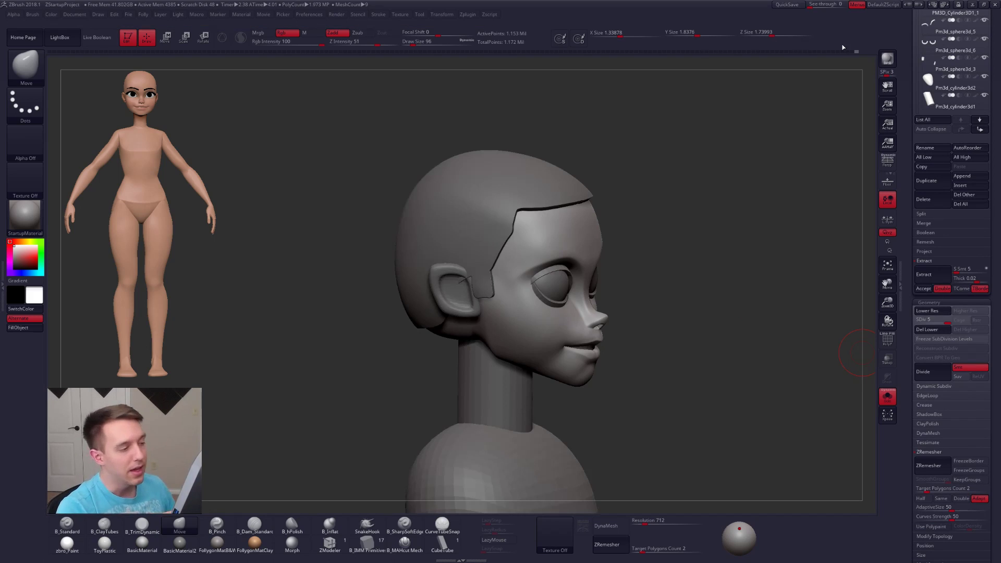
left_click_drag(646, 431, 671, 418, "shift")
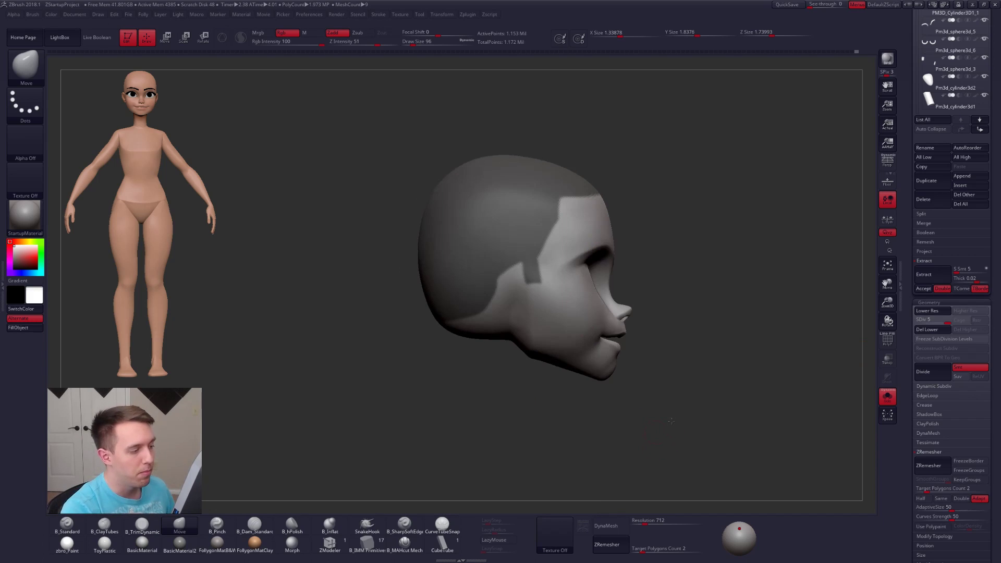
- Rework the hair mask around the ear against the see-through ear shape, so the cutout follows its upper and back outline
right_click_drag(514, 276, 573, 337, "alt")
left_click(889, 359)
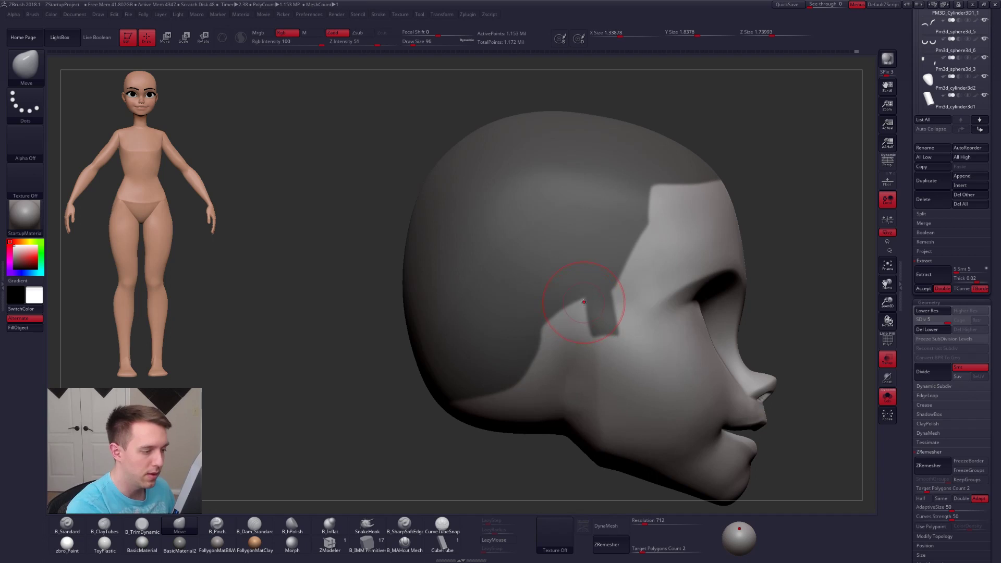
mouse_move(584, 301)
left_mouse_down("ctrl+alt")
mouse_move(561, 292)
mouse_move(553, 335)
mouse_move(565, 349)
left_mouse_up("ctrl+alt")
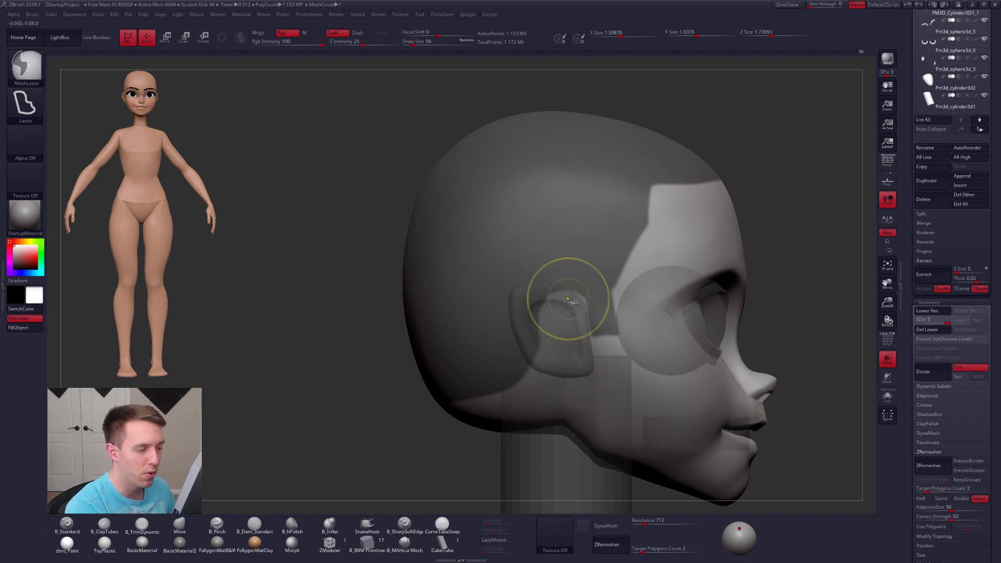
mouse_move(587, 295)
left_mouse_down("ctrl")
mouse_move(545, 283)
mouse_move(534, 349)
left_mouse_up("ctrl")
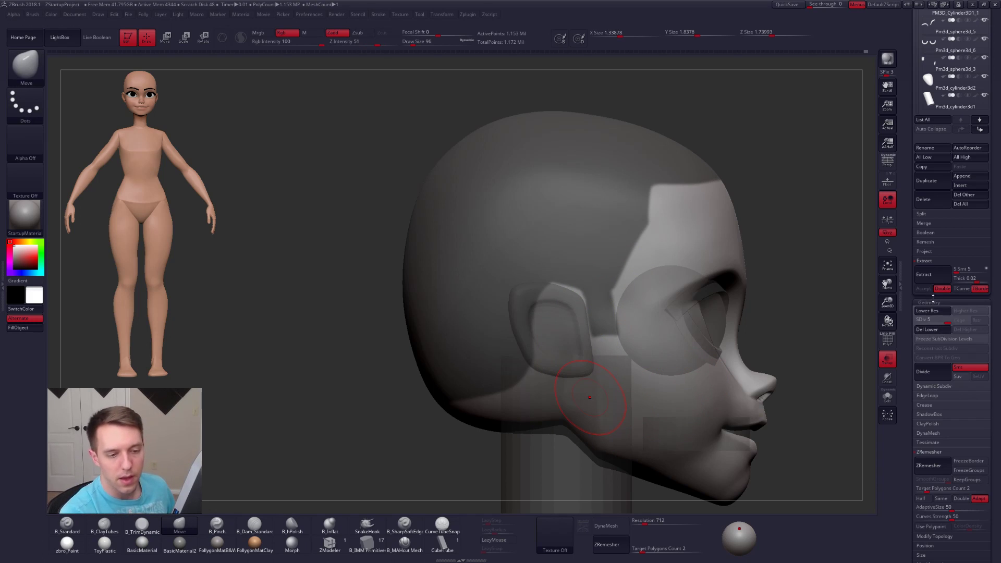
key("shift+s")
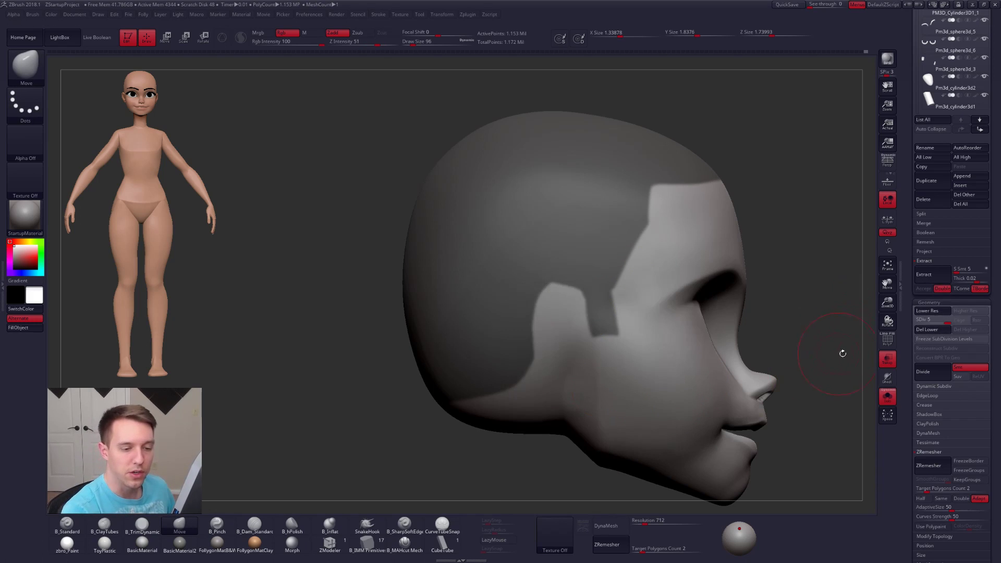
left_click(887, 359)
left_click_drag(822, 360, 770, 360, "alt")
- Extract the masked hair cap with a thickness of 0.005 and accept it as a new subtool
left_click(973, 278)
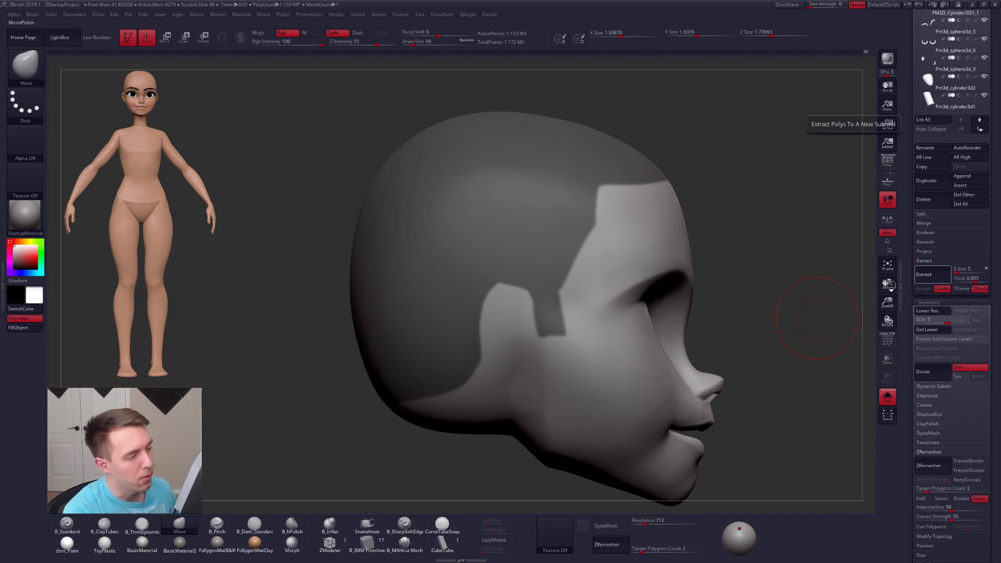
left_click(933, 274)
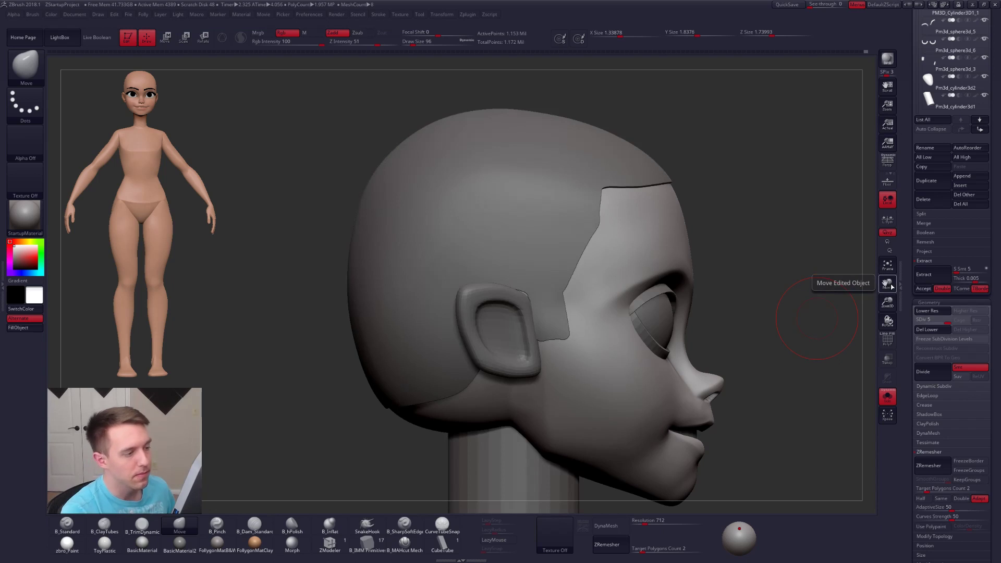
left_click(924, 288)
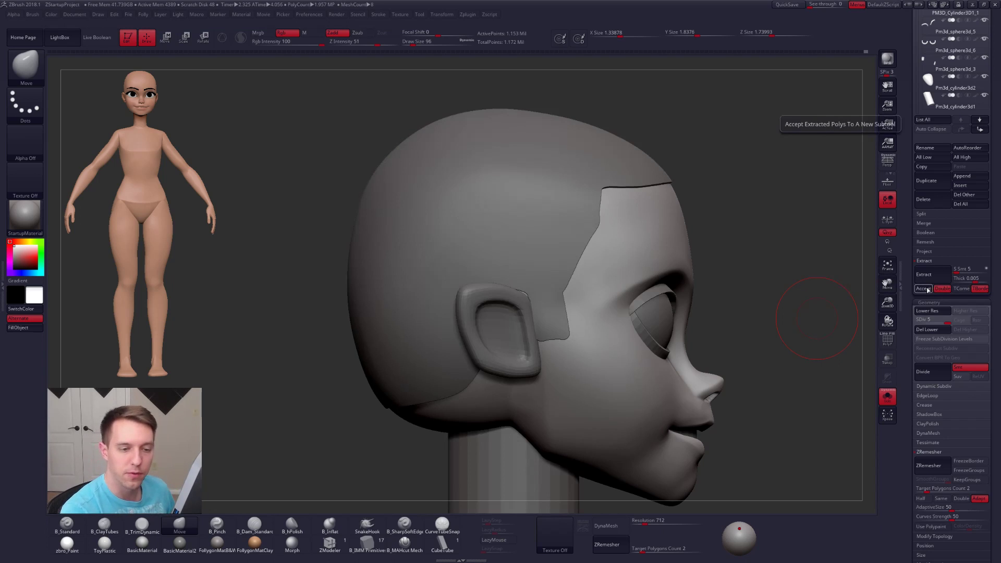
left_click_drag(817, 319, 655, 339)
left_click_drag(905, 103, 905, 319)
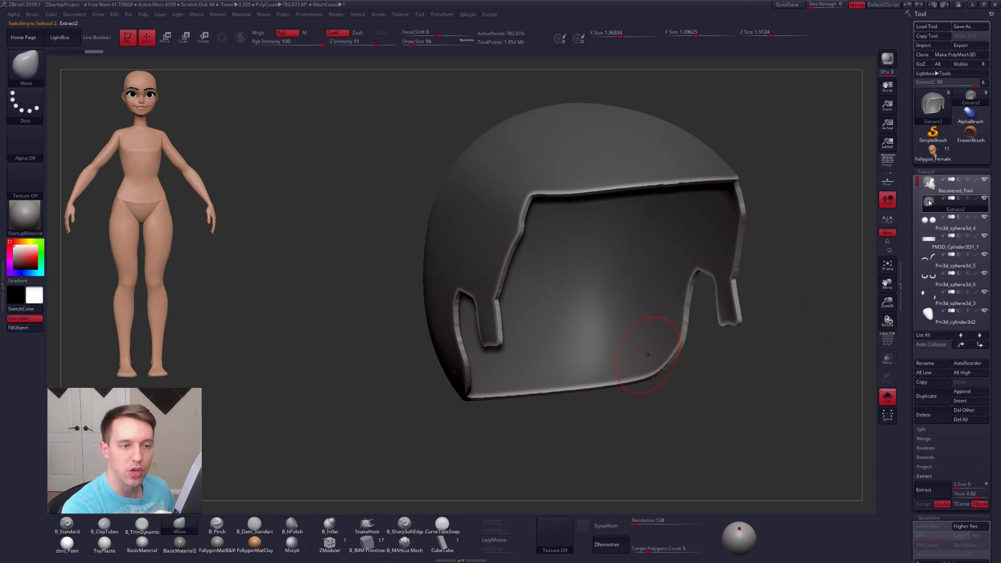
- Clear the masks on the head and the extracted hair cap, and check the cap's wireframe
left_click(939, 184)
left_click_drag(745, 274, 778, 221, "alt")
left_click(930, 203)
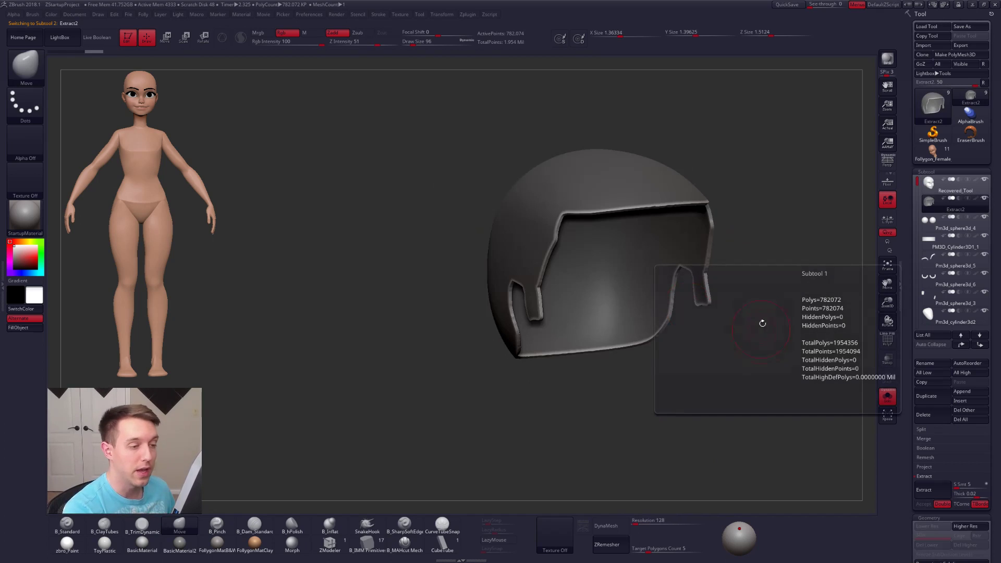
key("shift+f")
key("shift+f")
mouse_move(577, 330)
right_mouse_down("ctrl")
mouse_move(588, 346)
mouse_move(577, 346)
right_mouse_up("ctrl")
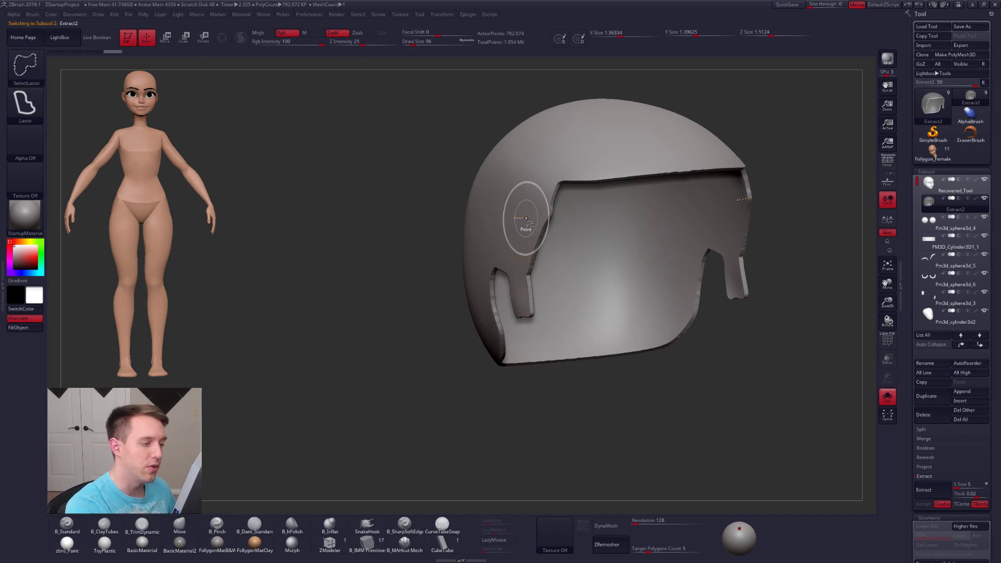
- Isolate the outer surface of the extracted hair shell, turn on double-sided display and delete its hidden inner and edge geometry
left_click(524, 245, "ctrl+alt+shift")
left_click(544, 377, "ctrl+shift")
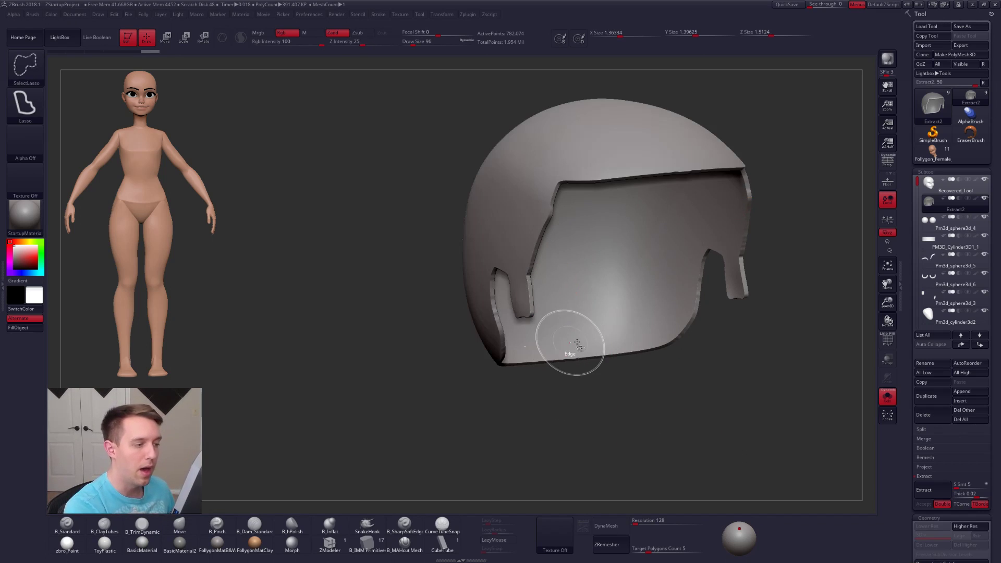
key("ctrl+shift+f")
left_click(625, 502)
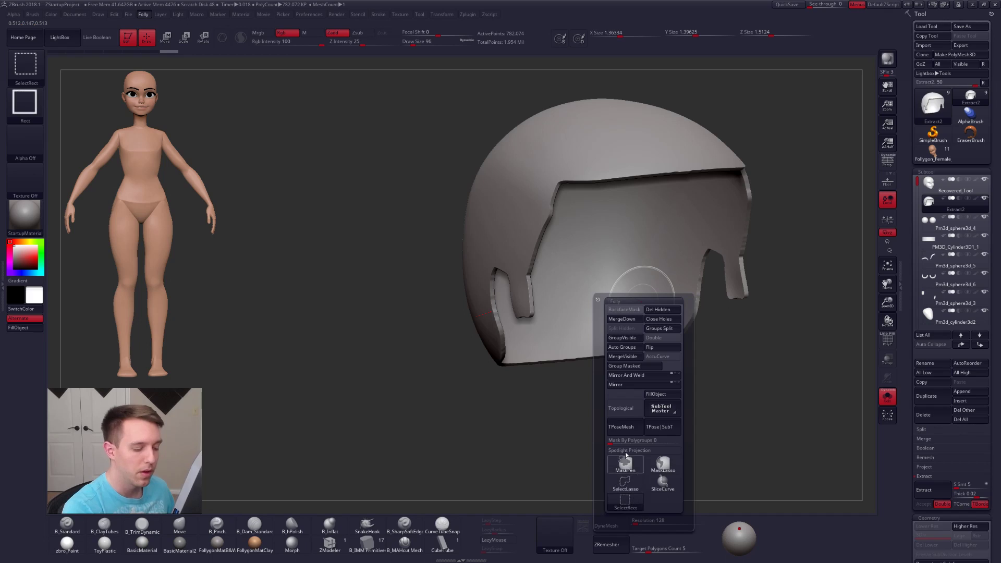
left_click(516, 244, "ctrl+shift")
key("ctrl+shift+f")
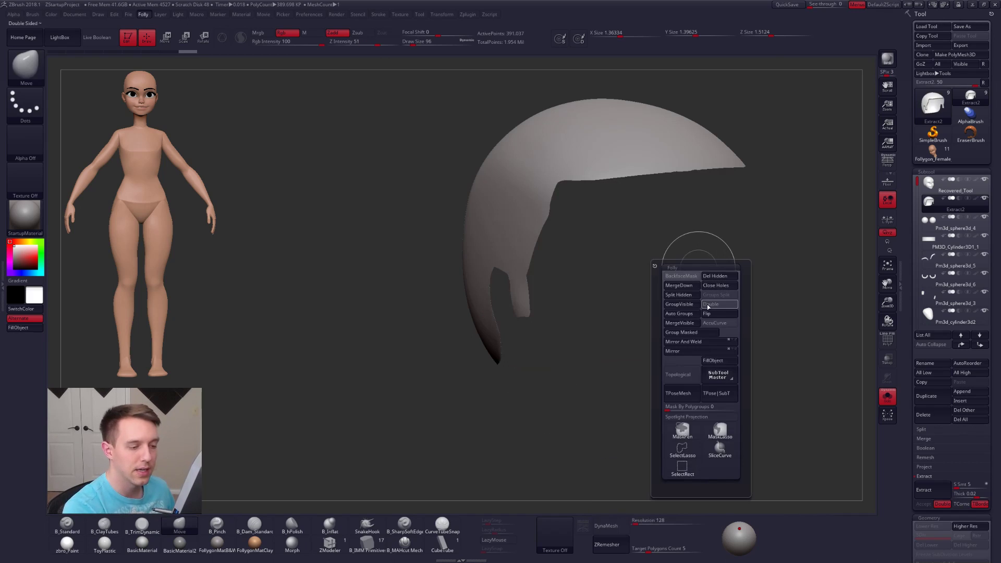
left_click(715, 305)
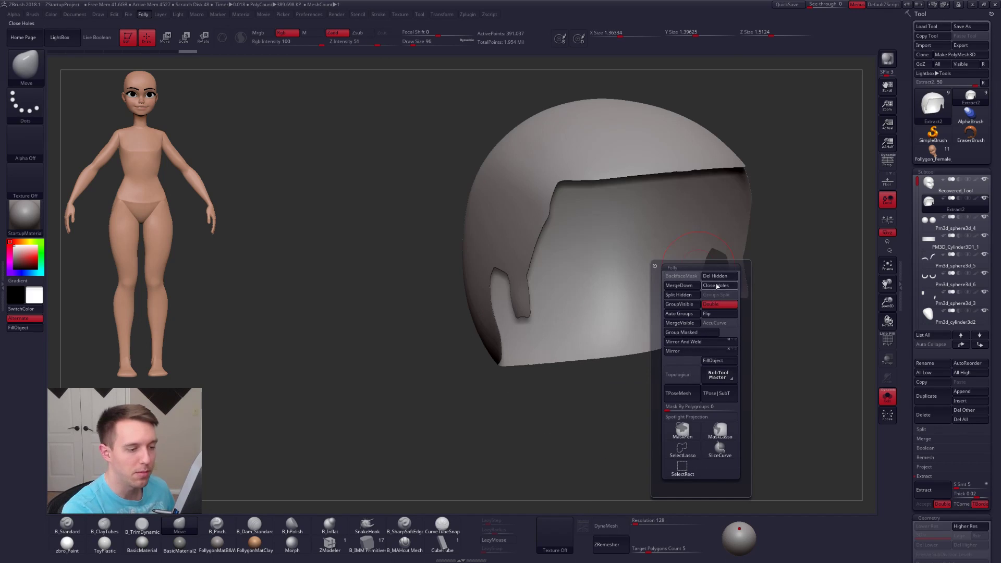
left_click(715, 277)
left_click_drag(778, 217, 708, 299)
left_click_drag(743, 404, 820, 303)
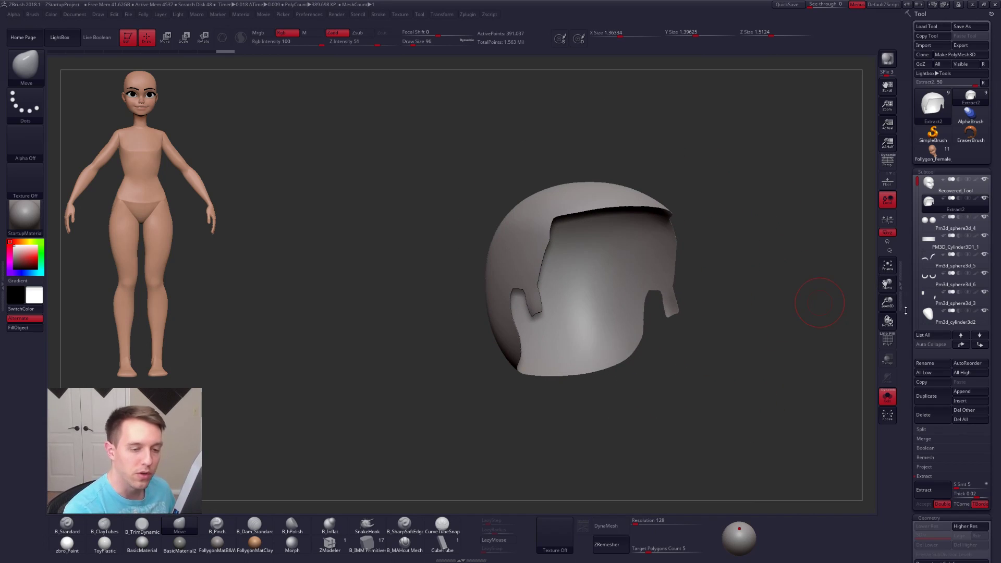
left_click_drag(906, 312, 907, 234)
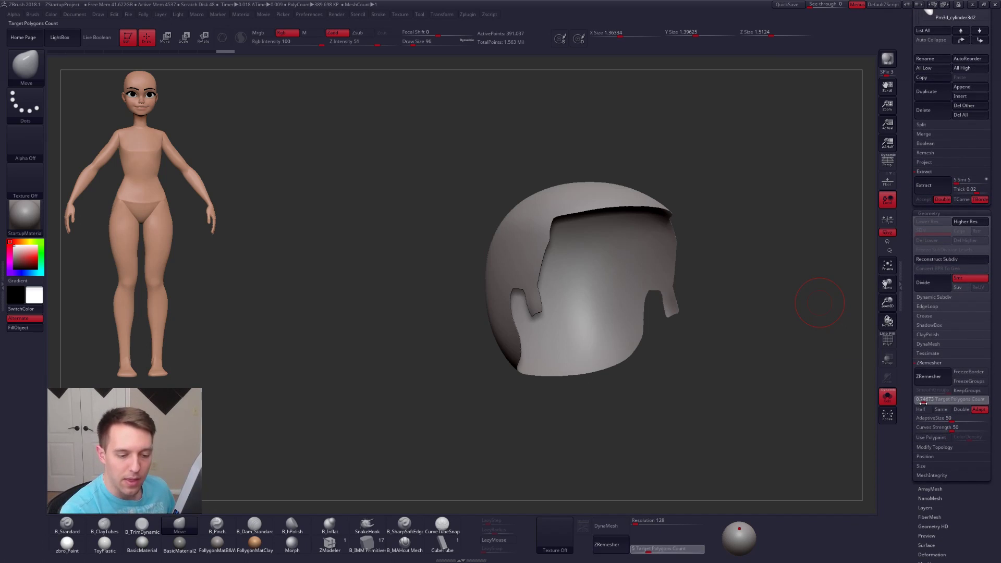
left_click_drag(921, 404, 918, 404)
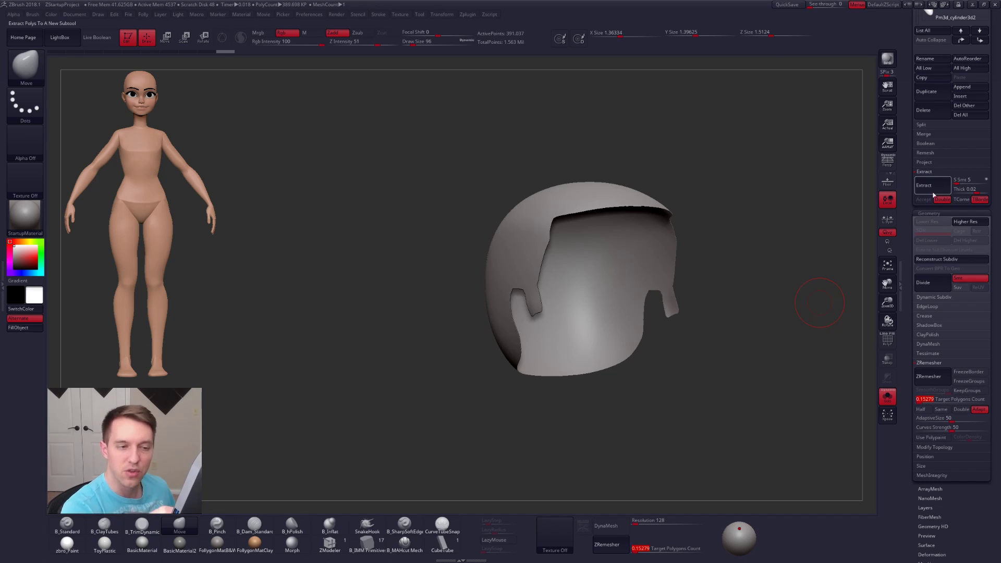
key("ctrl+z")
key("ctrl+z")
left_click_drag(712, 410, 747, 436)
key("shift+s")
key("shift+s")
key("ctrl+shift+z")
left_click(744, 433, "ctrl+shift")
- ZRemesh the single-sided hair shell with a Target Polygons Count of 0.1 and show its wireframe
left_click(921, 400)
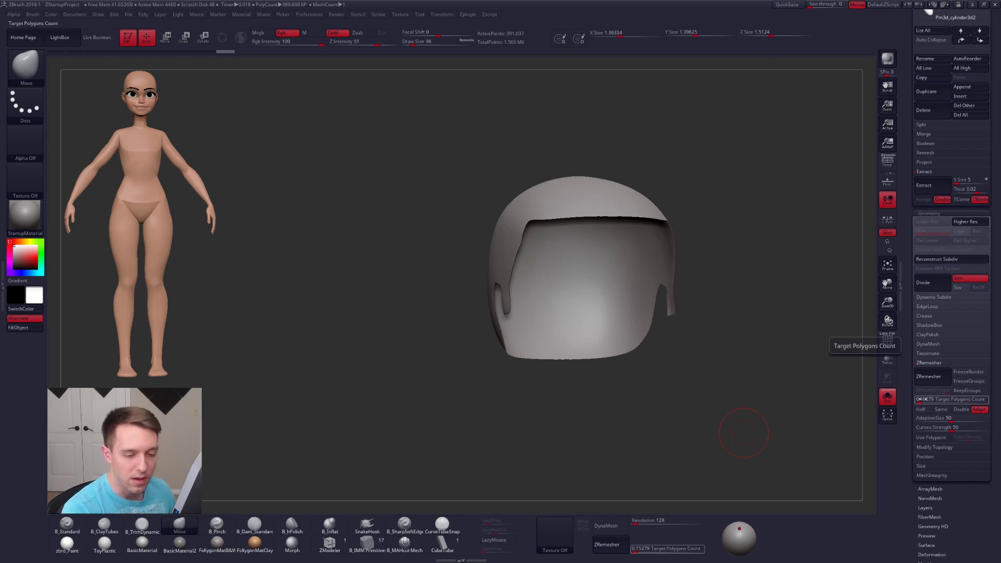
type("0.1")
key("Return")
left_click(928, 376)
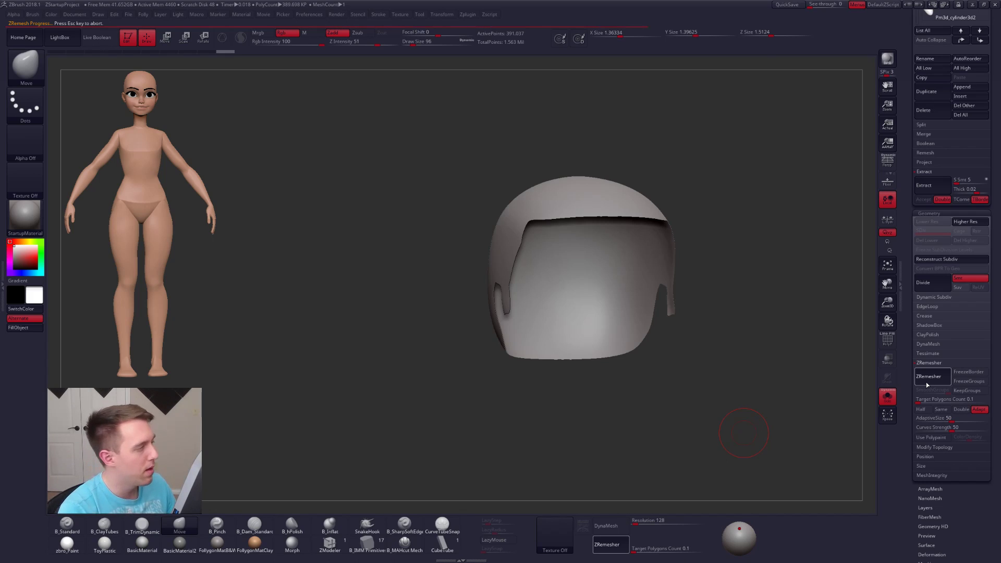
key("shift+f")
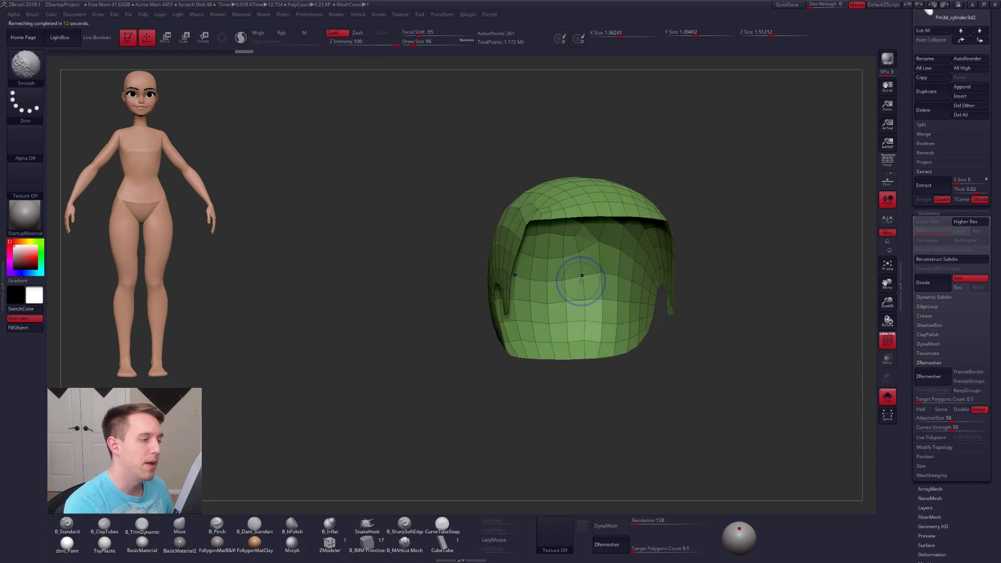
- Show the head with the remeshed hair cap and push the cap out over the scalp using the Move brush at Draw Size 350
mouse_move(588, 298)
right_mouse_down()
mouse_move(600, 288)
mouse_move(645, 347)
right_mouse_up()
left_click_drag(650, 317, 633, 314)
key("alt+s")
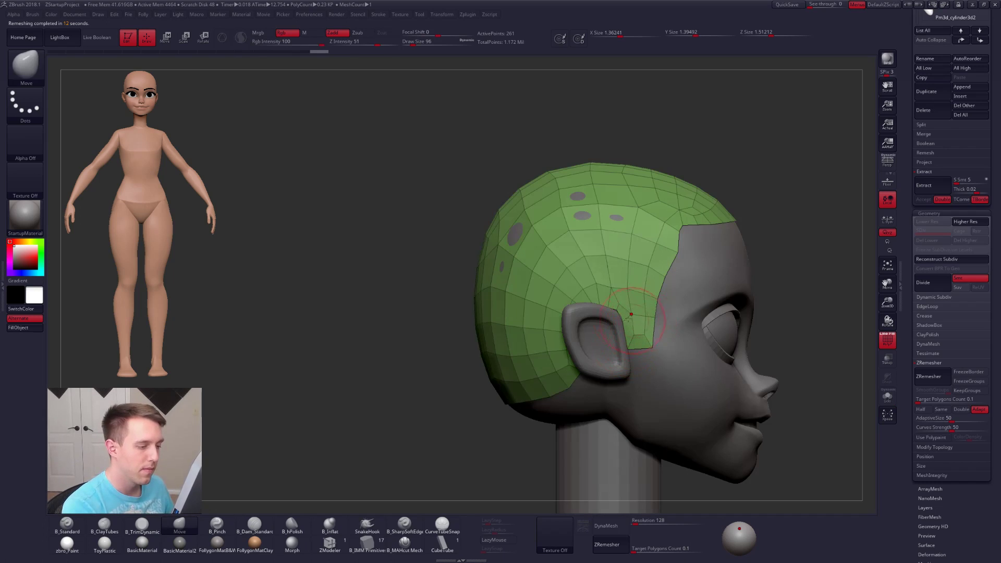
key("alt+s")
key("alt+s")
mouse_move(583, 362)
right_mouse_down()
mouse_move(633, 355)
mouse_move(559, 299)
right_mouse_up()
key("space")
left_click_drag(554, 298, 564, 296)
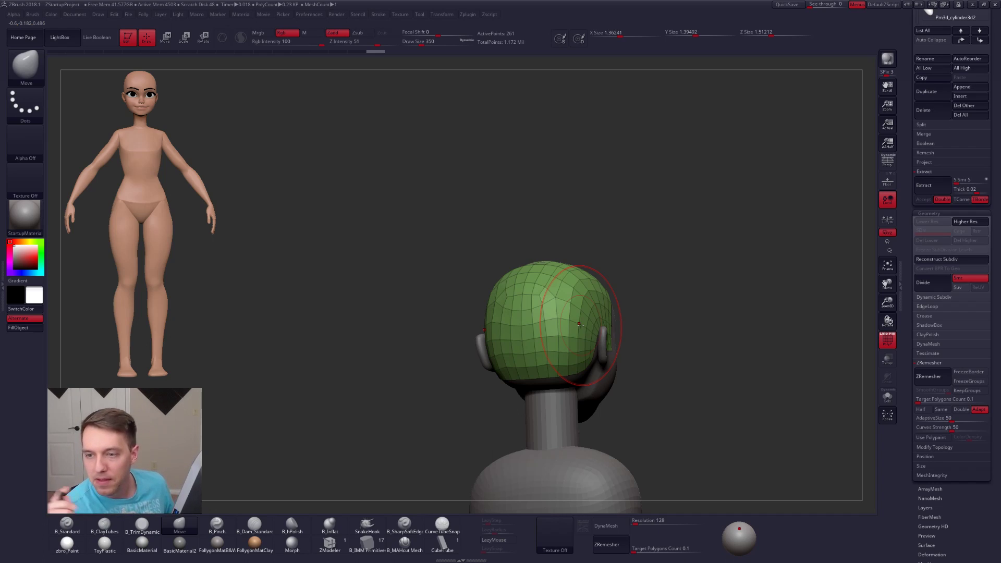
- Reshape the back and nape of the hair cap around the skull using the Move brush at Draw Size 203
right_click_drag(579, 324, 633, 301)
right_click_drag(598, 307, 597, 320)
key("s")
left_click_drag(596, 320, 584, 319)
mouse_move(583, 320)
right_mouse_down()
mouse_move(600, 344)
mouse_move(564, 360)
right_mouse_up()
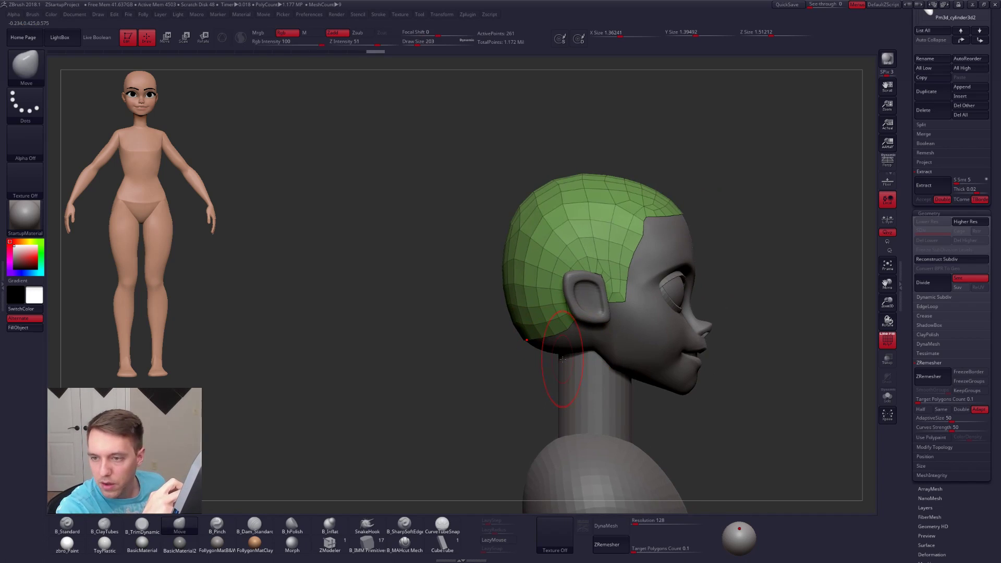
- Adjust the hairline at the forehead and temple using the Move brush at Draw Size 74
mouse_move(711, 290)
right_mouse_down()
mouse_move(668, 296)
mouse_move(668, 326)
mouse_move(699, 326)
right_mouse_up()
key("space")
left_click_drag(680, 311, 671, 311)
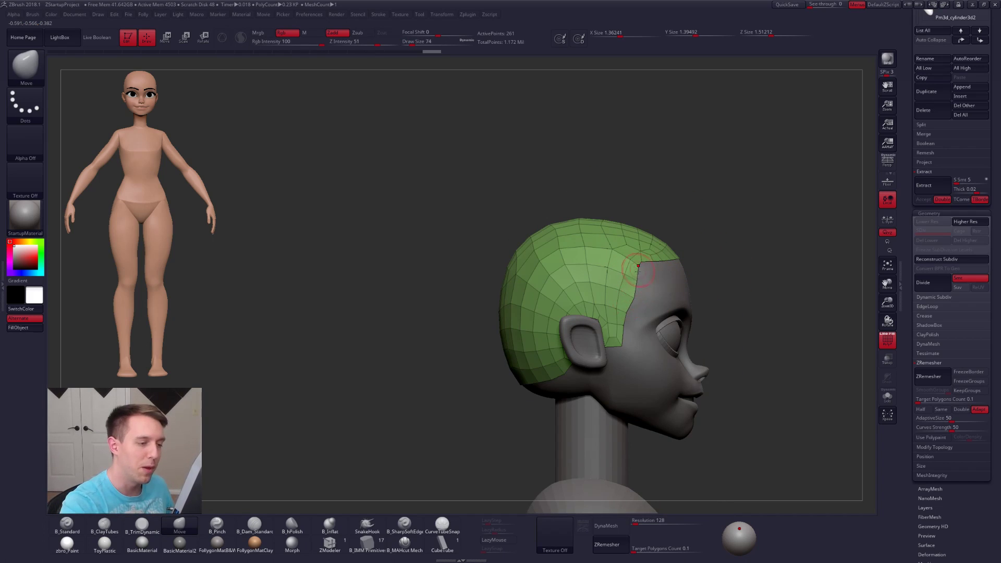
right_click_drag(711, 305, 610, 331)
right_click_drag(678, 334, 790, 350)
right_click_drag(791, 349, 685, 314, "alt")
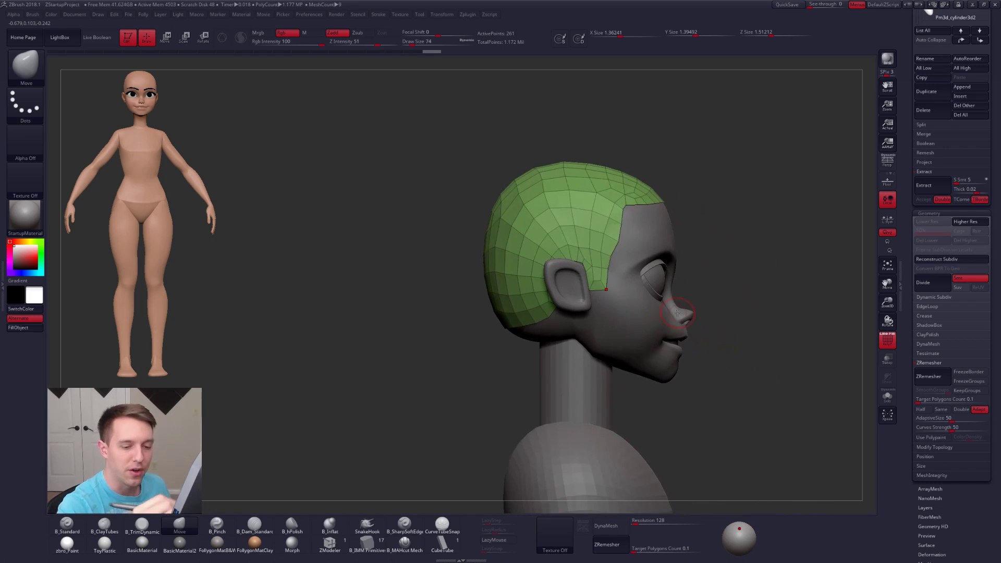
- ZRemesh the hair cap with a Target Polygons Count of 0.25 and compare it with the previous mesh
left_click(935, 377)
key("ctrl")
left_click(922, 377)
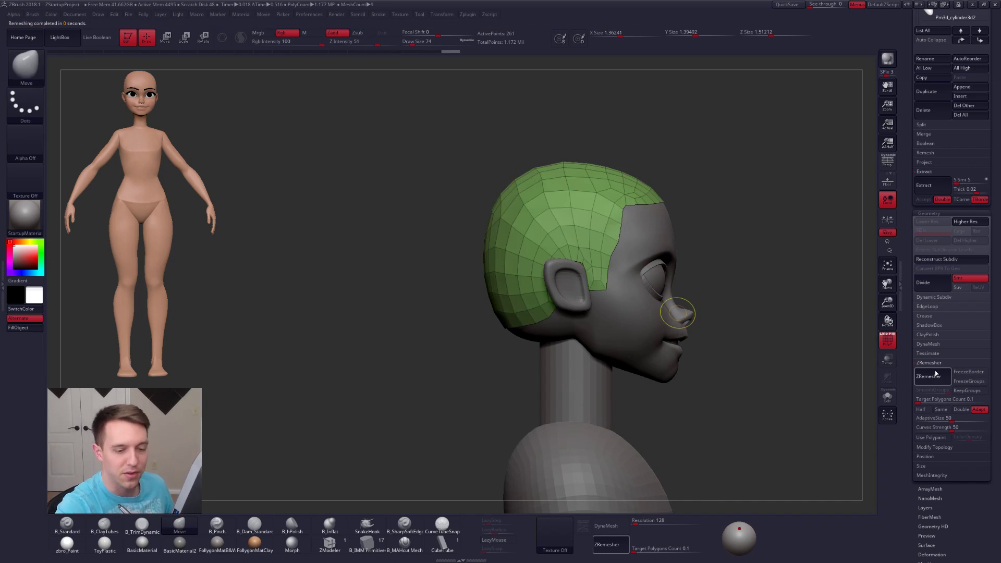
left_click(920, 400)
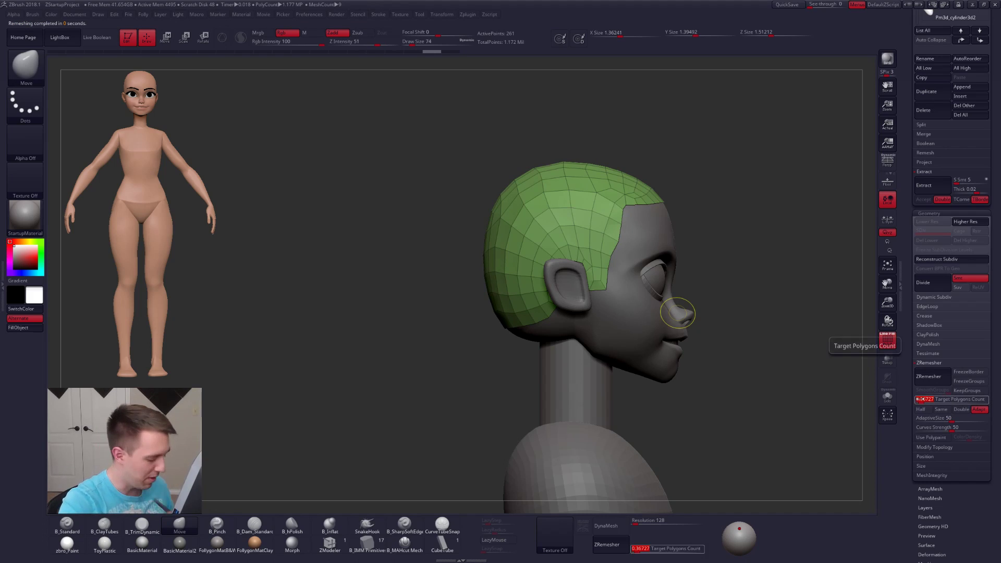
type("25")
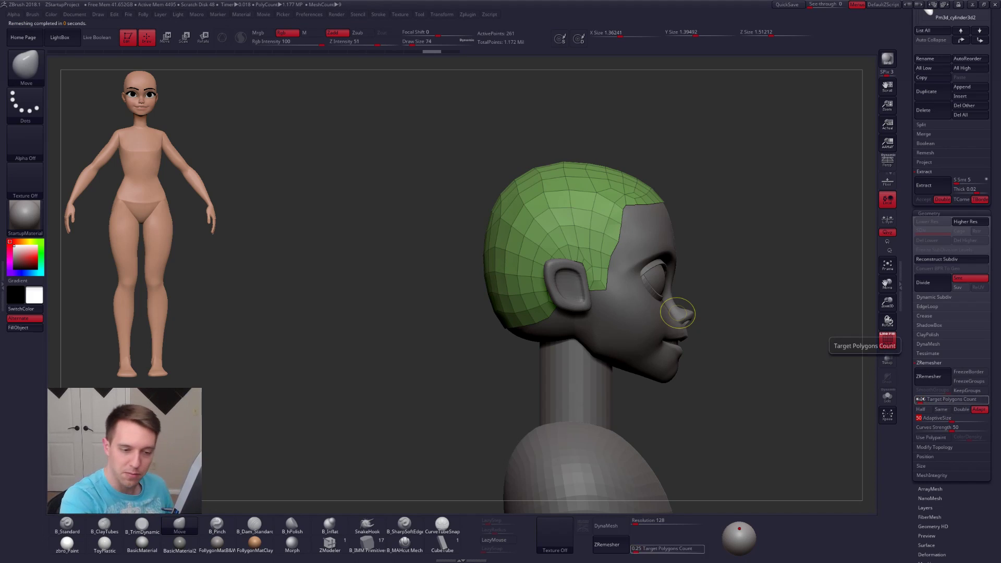
key("Return")
left_click(928, 376)
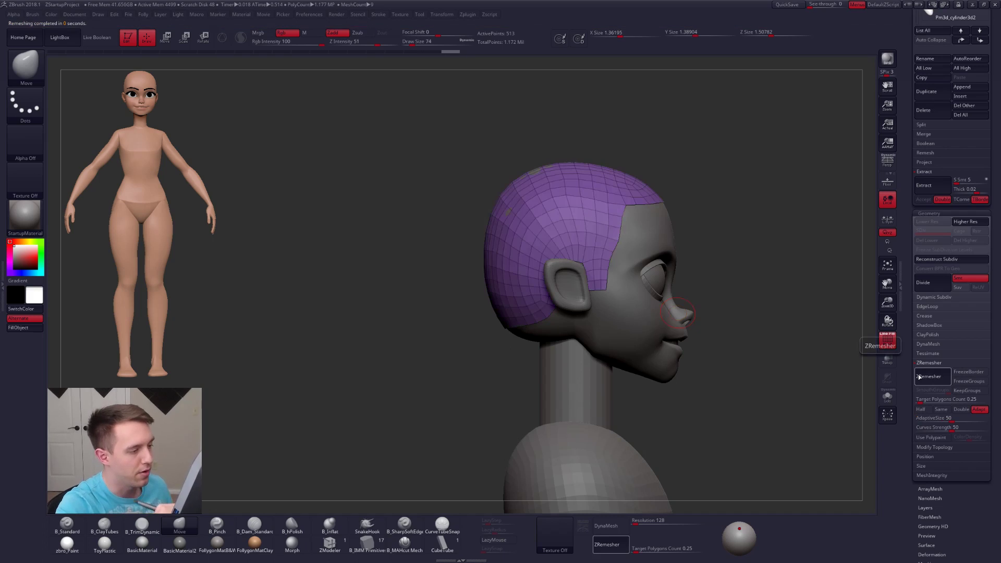
left_click_drag(757, 313, 710, 332)
key("ctrl+z")
key("ctrl+shift+z")
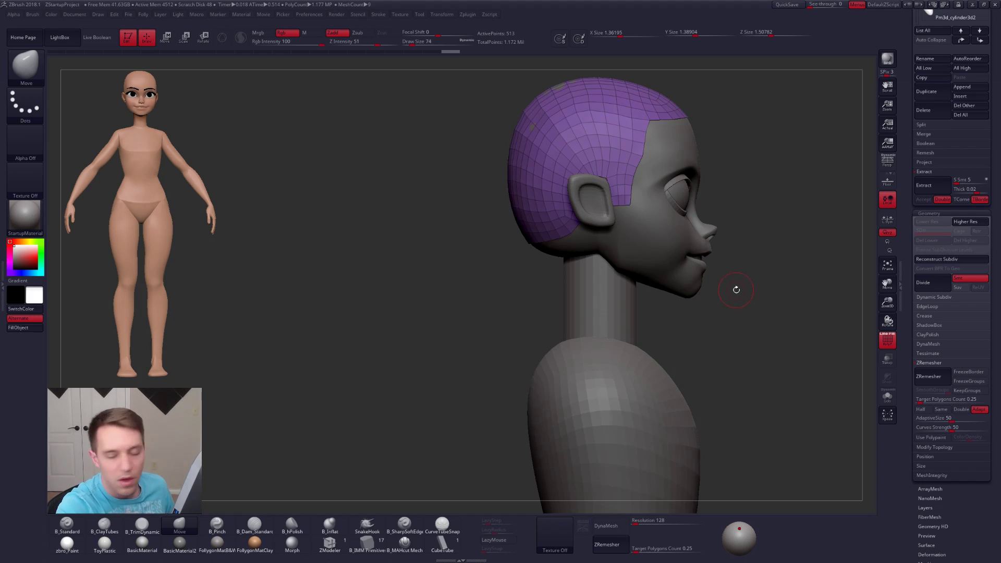
- Reshape the denser hair cap around the ear and lower back of the head with the Move brush, working up to Draw Size 265
left_click_drag(736, 291, 734, 418, "alt")
key("space")
left_click_drag(569, 207, 584, 209)
left_click_drag(540, 169, 539, 167)
left_click_drag(735, 313, 736, 250, "alt")
key("space")
left_click_drag(569, 262, 552, 262)
mouse_move(427, 365)
left_mouse_down()
mouse_move(489, 359)
mouse_move(508, 326)
left_mouse_up()
key("space")
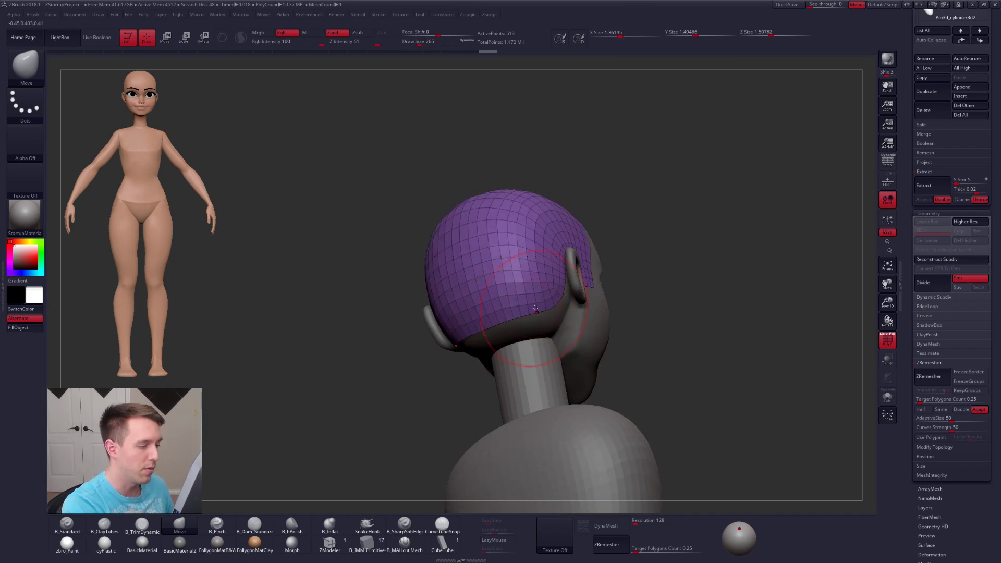
- Fine-tune the hair cap's edge around the ear and sideburn using the Move brush at Draw Size 88
left_click_drag(625, 334, 543, 346)
key("space")
left_click_drag(582, 294, 577, 295)
left_click_drag(730, 246, 735, 308, "alt")
key("space")
left_click_drag(596, 252, 591, 305)
- Isolate the hair cap and prepare the ZModeler brush to delete complete edge loops
key("ctrl+shift+s")
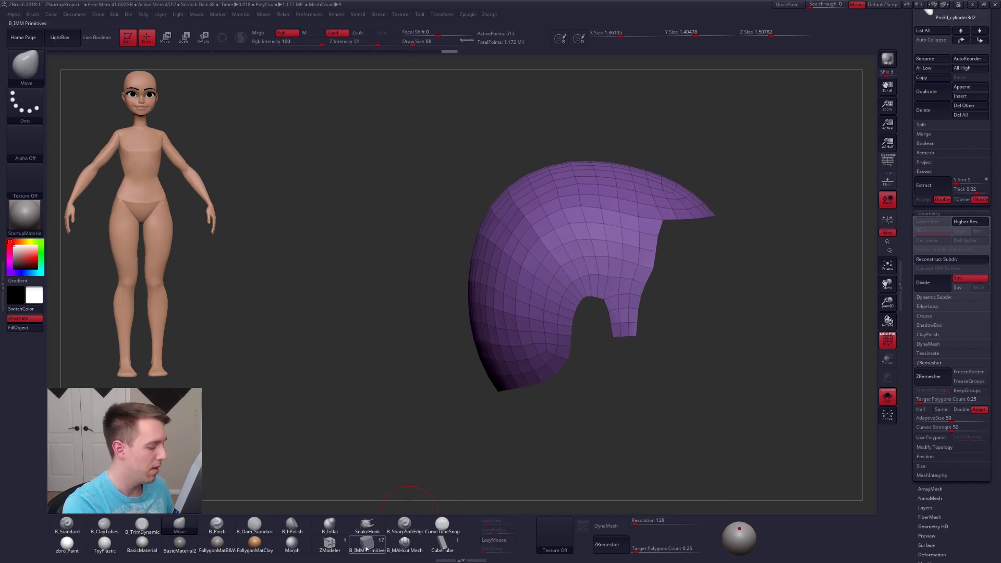
left_click(340, 539)
left_click_drag(605, 339, 614, 286, "alt")
key("space")
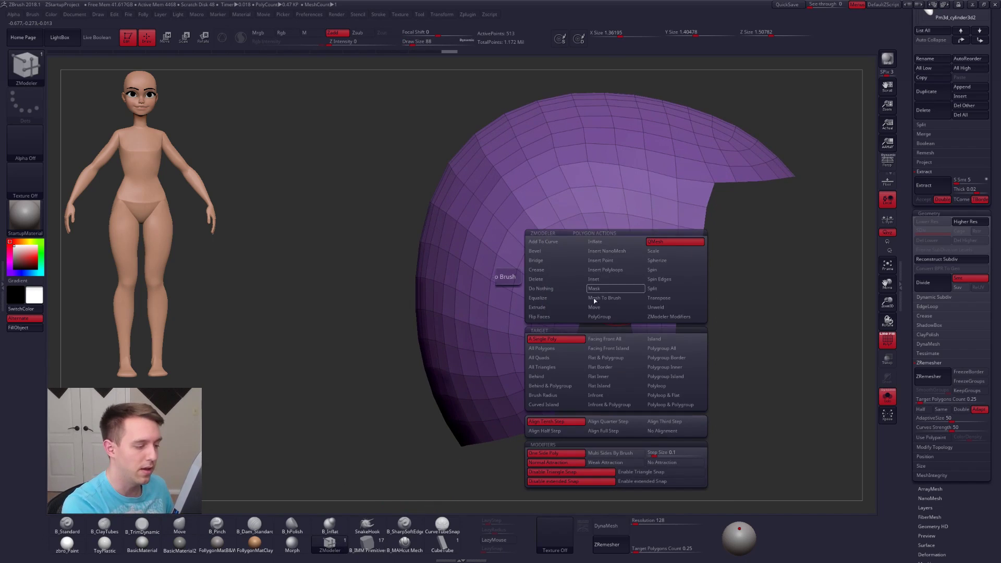
key("space")
left_click(566, 346)
left_click(619, 378)
left_click(610, 292)
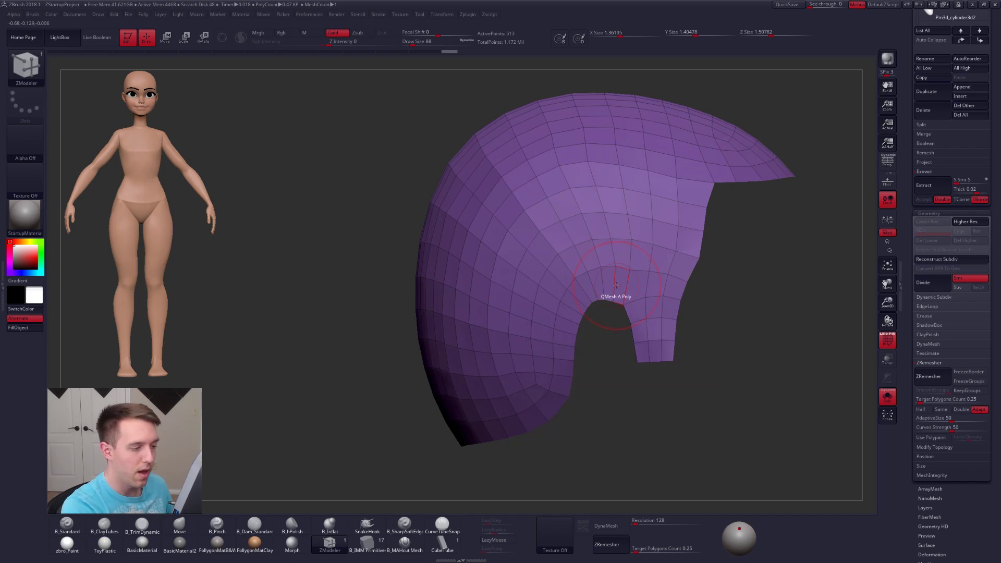
- Delete the surplus edge loops running across the side, back and upper front of the hair cap
left_click(580, 286)
left_click(579, 297)
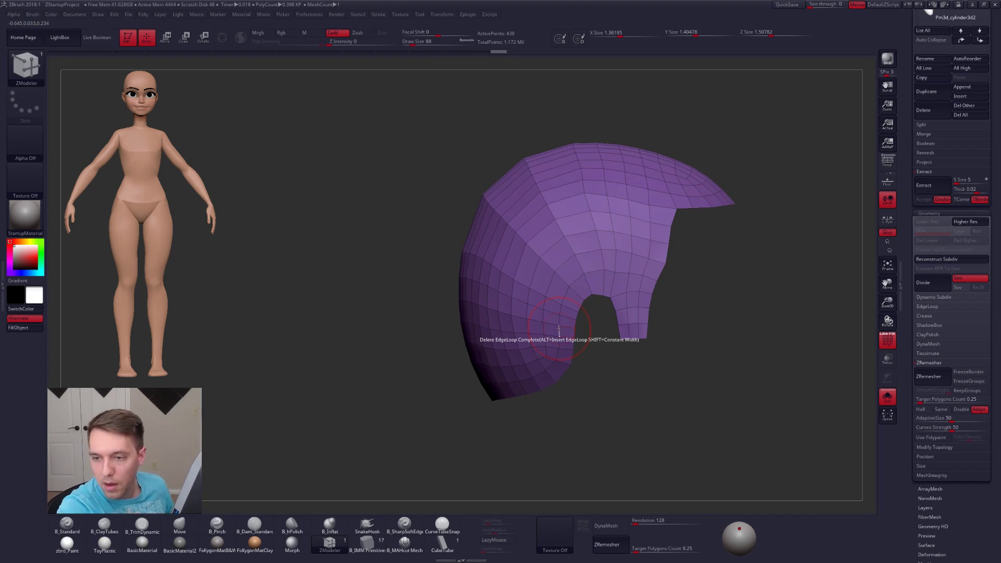
left_click(560, 331)
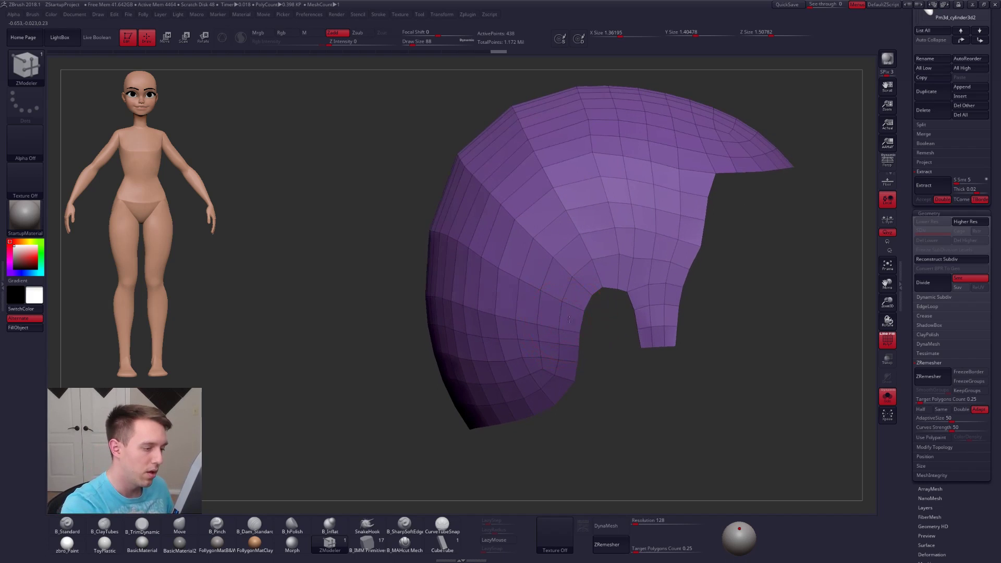
left_click(566, 346)
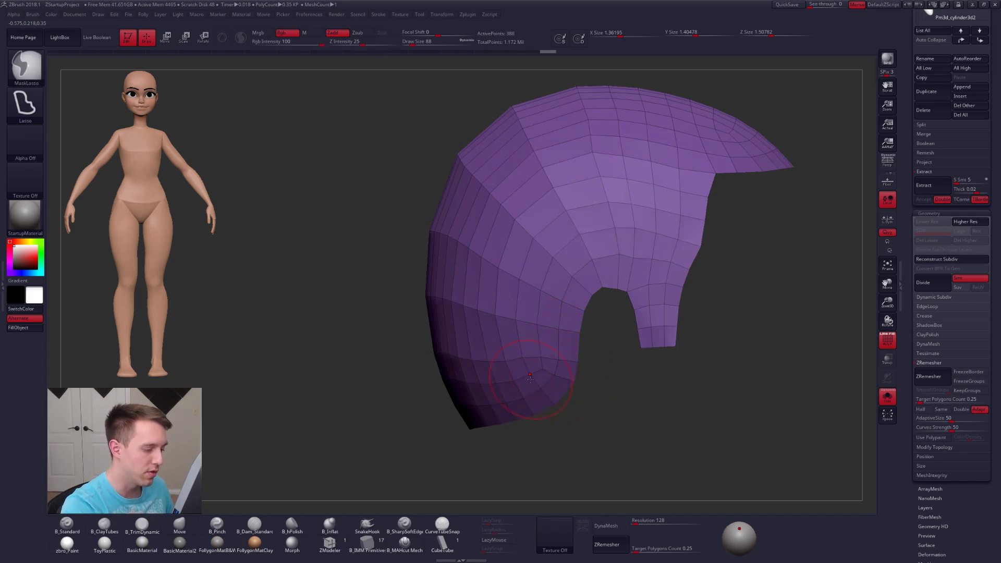
mouse_move(572, 402)
right_mouse_down("ctrl")
mouse_move(597, 339)
mouse_move(571, 395)
mouse_move(603, 370)
right_mouse_up("ctrl")
mouse_move(624, 294)
right_mouse_down("alt")
mouse_move(631, 300)
mouse_move(630, 287)
right_mouse_up("alt")
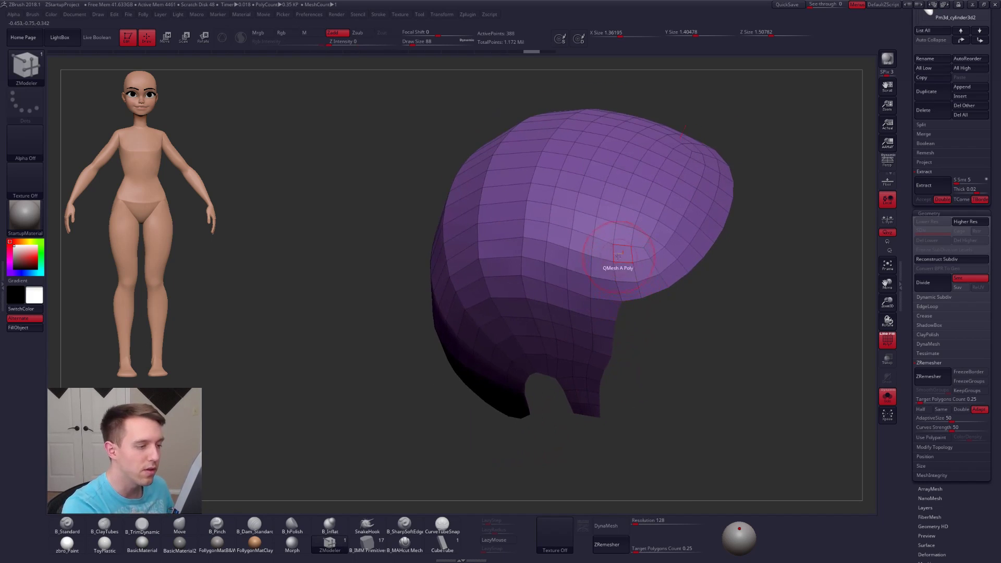
left_click(593, 249)
right_click_drag(593, 248, 575, 232)
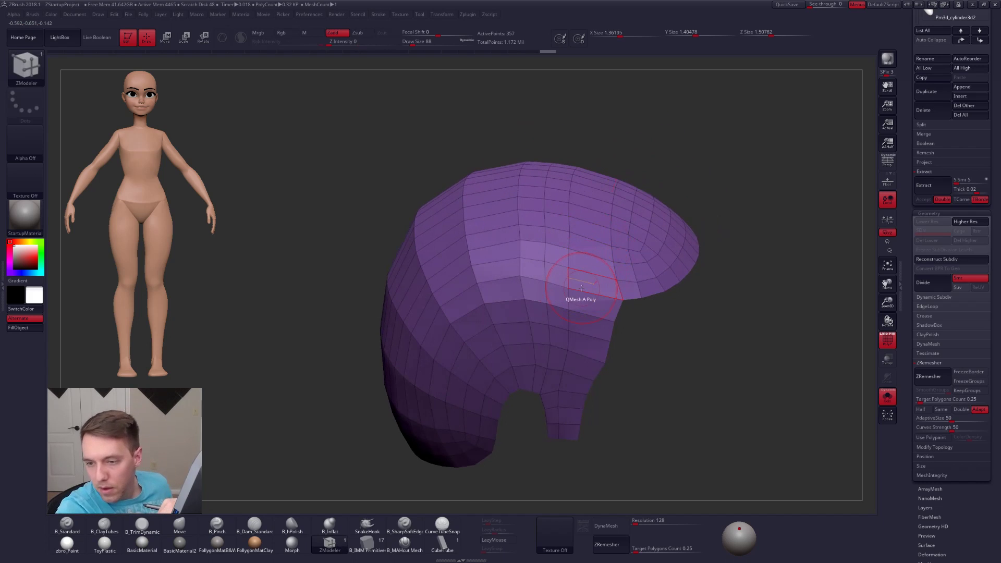
- Show the head again and pull the cap's crown and back outward over the scalp using the Move brush at Draw Sizes 215 and 306
mouse_move(641, 329)
right_mouse_down("shift")
mouse_move(660, 321)
mouse_move(665, 344)
mouse_move(665, 300)
mouse_move(685, 332)
right_mouse_up("shift")
key("shift+s")
key("b")
key("m")
key("v")
key("space")
left_click_drag(690, 272, 698, 273)
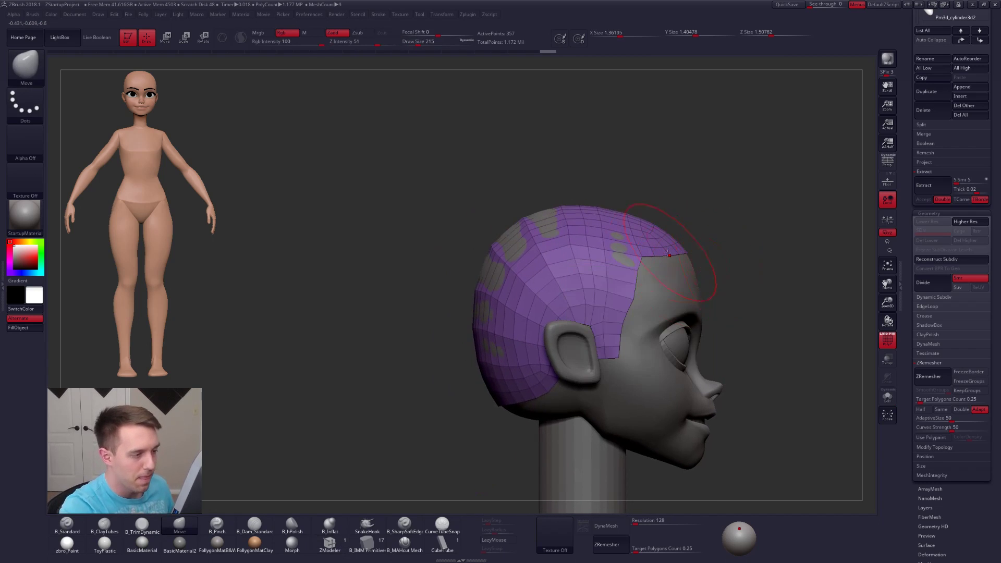
right_click_drag(628, 245, 693, 246)
key("space")
left_click_drag(512, 237, 516, 242)
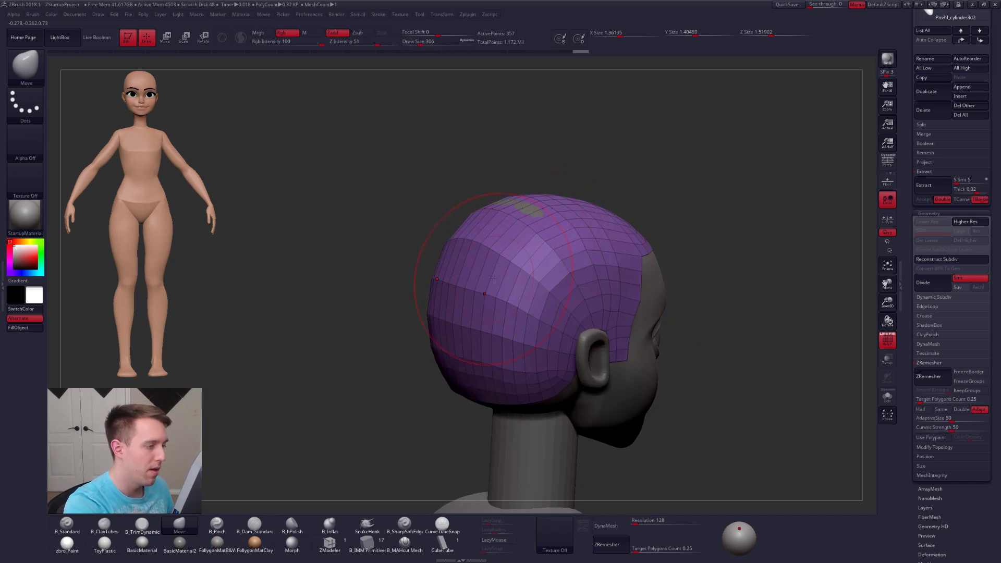
- Refine the hair cap's hairline and sideburn edge in front of the ear using the Move brush at Draw Size 49
right_click_drag(730, 255, 661, 246)
key("space")
left_click_drag(632, 266, 621, 266)
right_click_drag(621, 266, 562, 387, "alt")
key("space")
left_click_drag(594, 335, 589, 335)
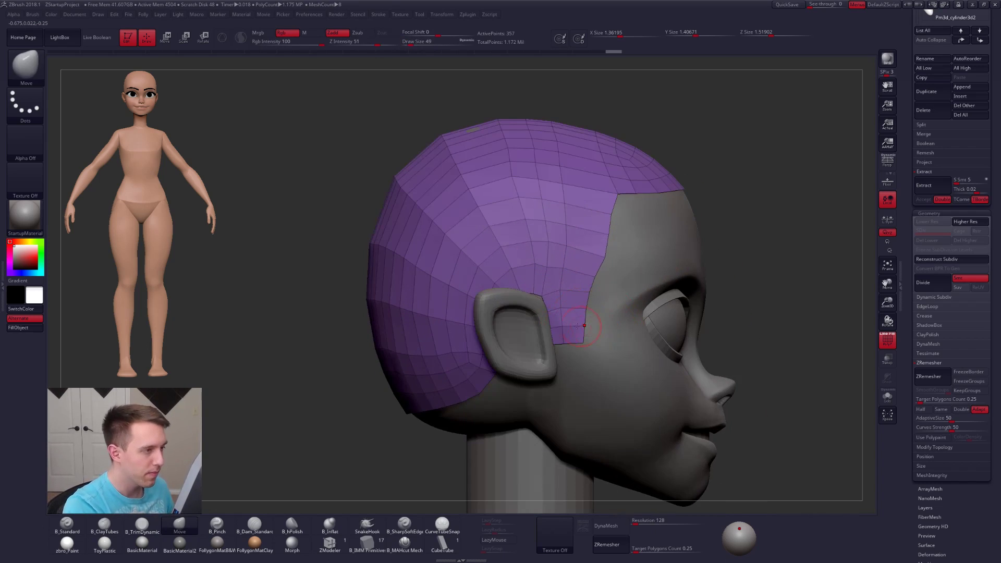
- Isolate the hair cap and delete the vertical edge loop above the sideburn with ZModeler
key("shift+s")
left_click(330, 544)
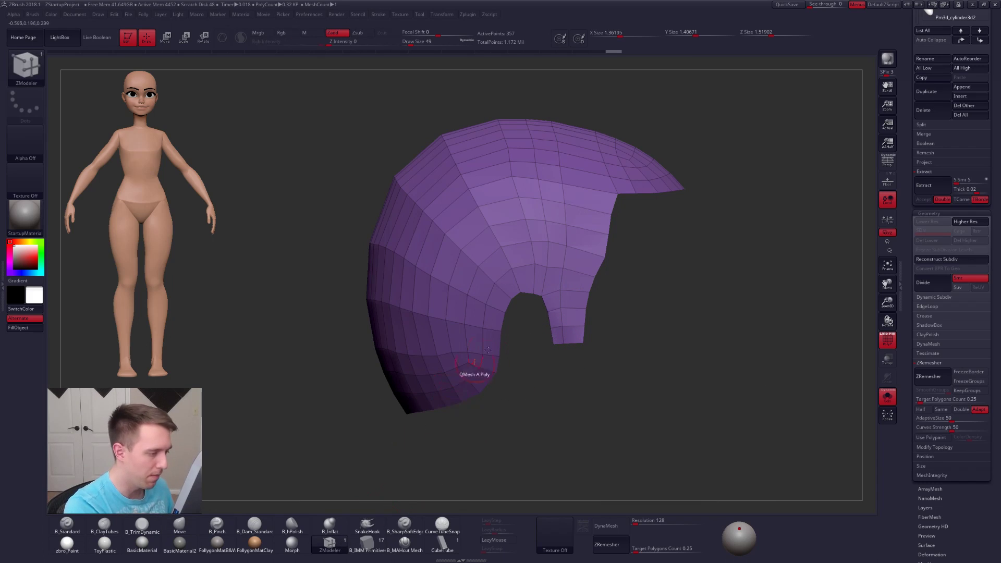
left_click(561, 277)
right_click_drag(559, 289, 567, 288, "ctrl")
- Set ZModeler's polygon action to Insert Polyloops with the Polyloop target and apply it to the band rising from the sideburn
key("space")
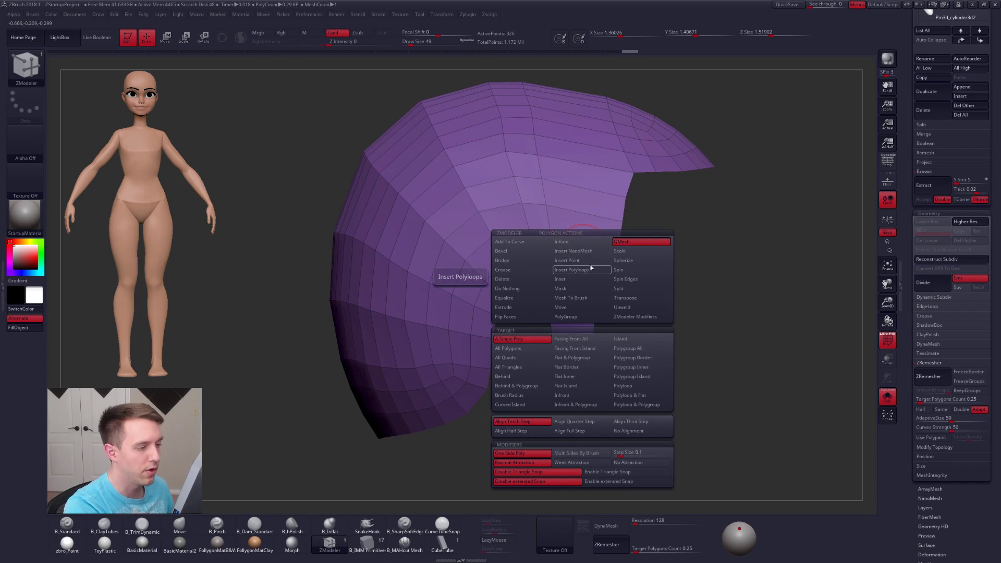
left_click(582, 271)
left_click(626, 386)
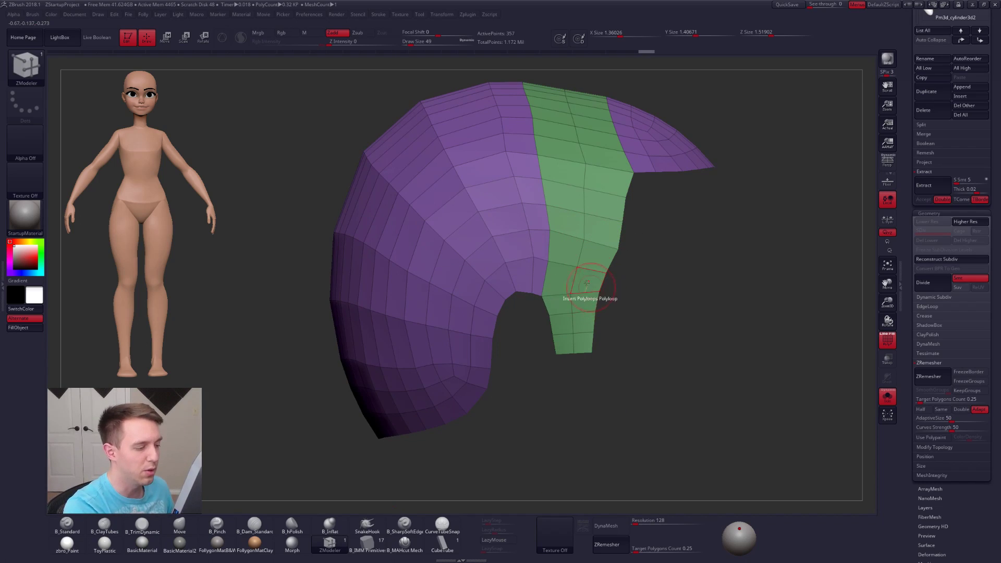
- Assign the whole hair cap one polygroup, choose the Move brush at Draw Size 170, and check the cap's fit against the head
key("ctrl+w")
right_click_drag(579, 196, 585, 195, "ctrl")
key("b")
key("m")
key("v")
key("space")
left_click_drag(583, 220, 592, 219)
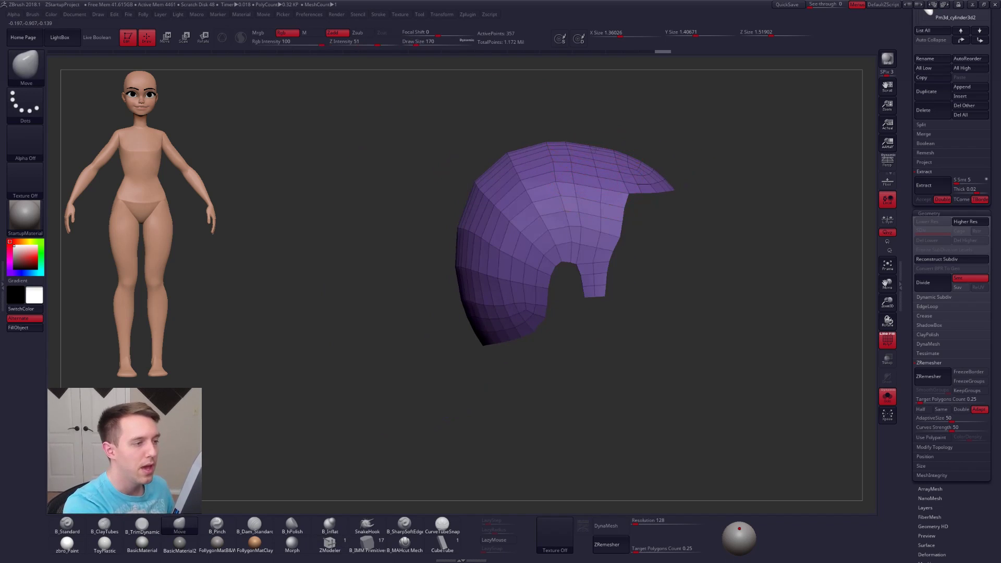
key("shift+s")
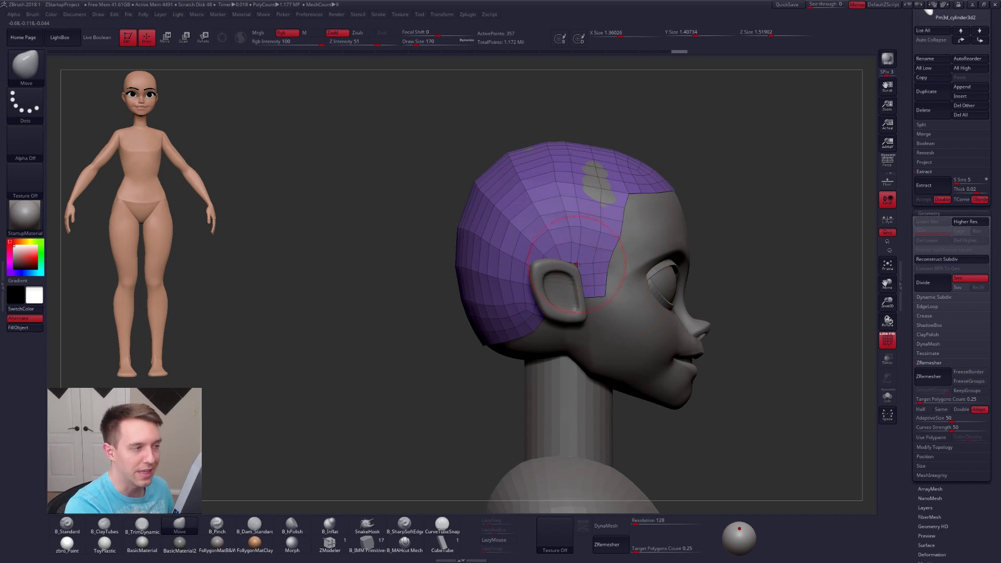
mouse_move(797, 296)
left_mouse_down()
mouse_move(715, 305)
mouse_move(756, 305)
left_mouse_up()
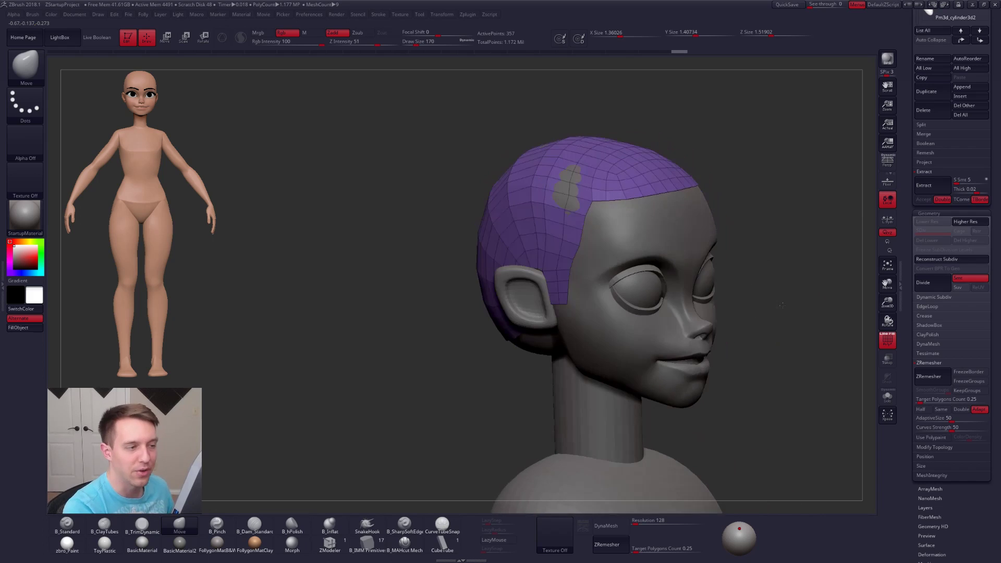
key("shift+s")
mouse_move(575, 309)
left_mouse_down()
mouse_move(656, 225)
mouse_move(606, 298)
mouse_move(635, 272)
mouse_move(658, 268)
left_mouse_up()
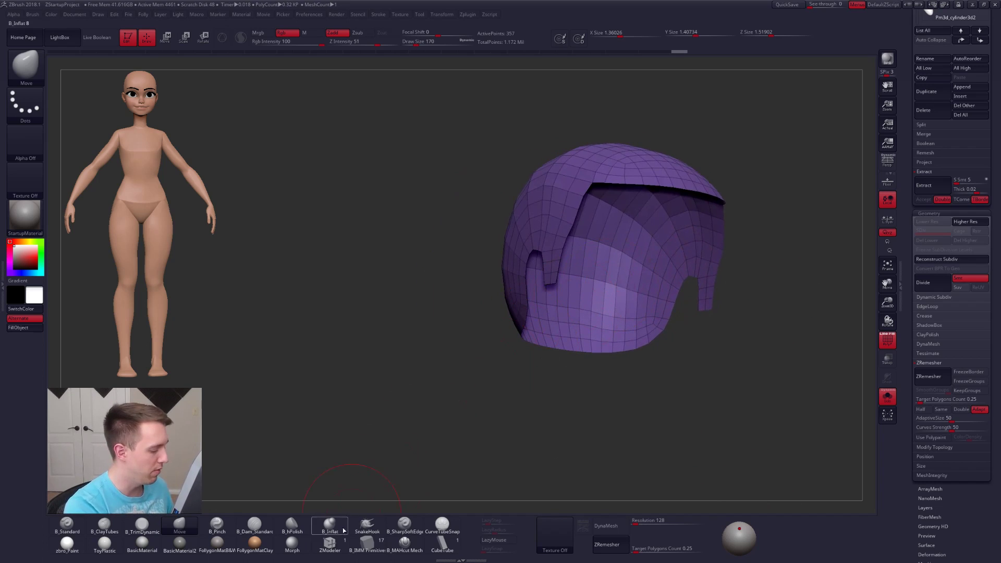
- Extrude all polygons of the hair cap with ZModeler to give the shell thickness, and return to the Move brush
left_click(330, 544)
left_click_drag(457, 364, 425, 435, "alt")
key("space")
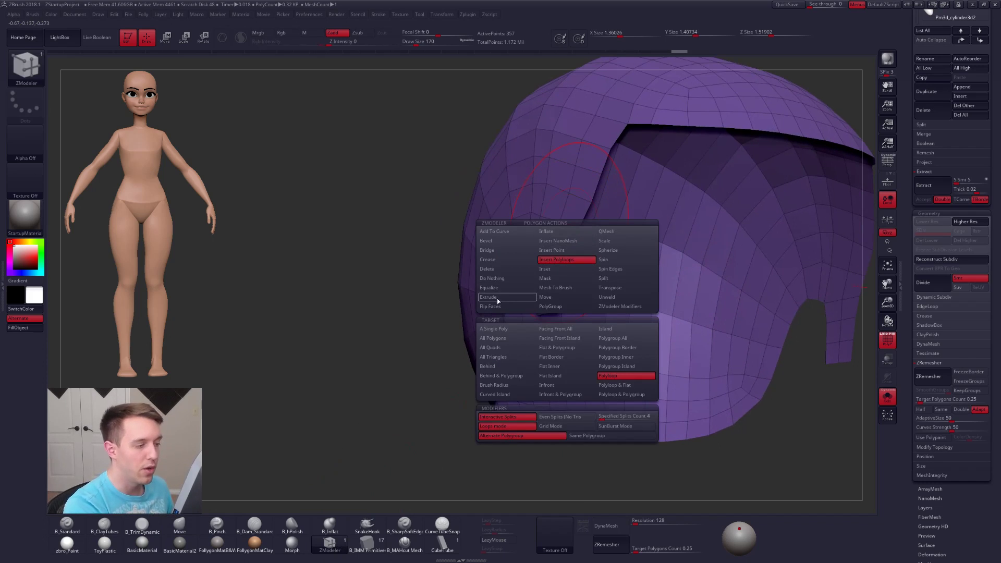
left_click(506, 297)
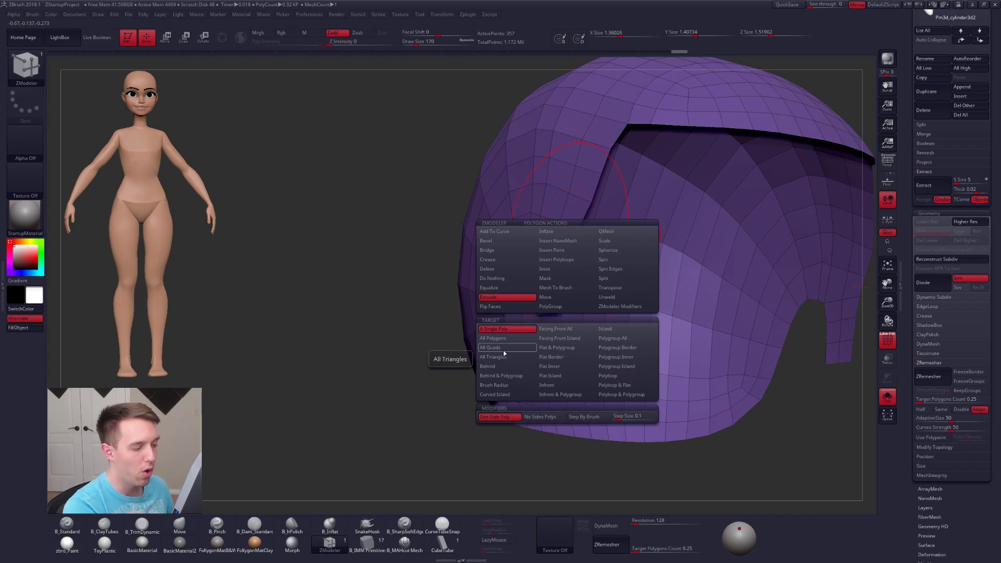
left_click(489, 337)
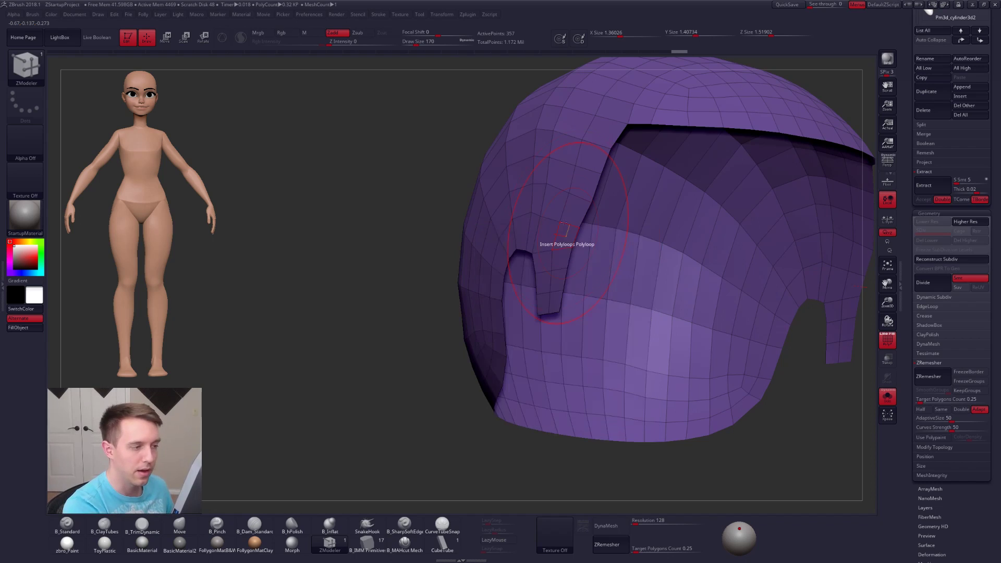
right_click_drag(573, 219, 572, 219, "ctrl")
left_click_drag(573, 219, 587, 216)
mouse_move(587, 215)
right_mouse_down("ctrl")
mouse_move(630, 332)
mouse_move(684, 358)
right_mouse_up("ctrl")
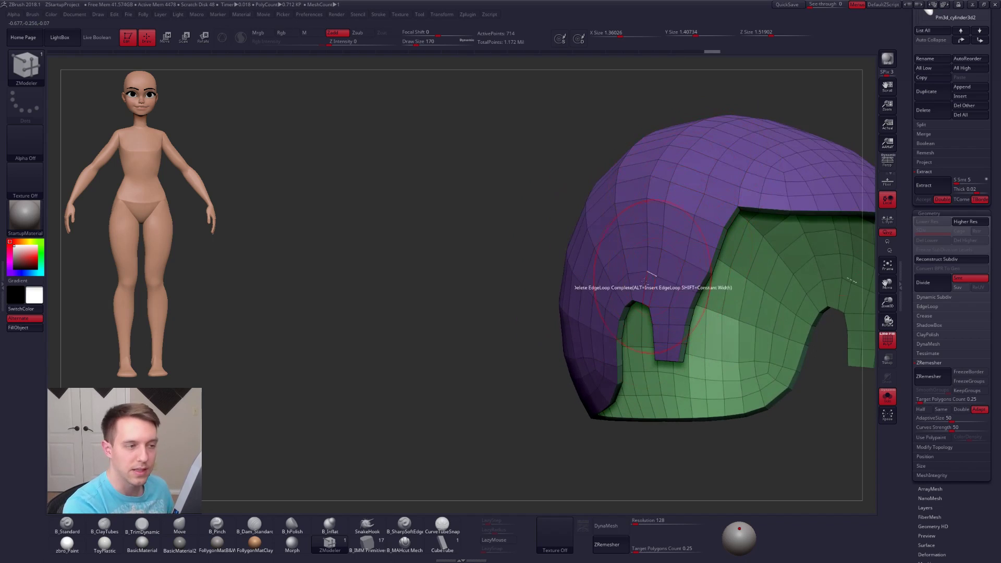
right_click_drag(653, 275, 572, 292, "alt")
key("b")
key("m")
key("v")
right_click_drag(592, 381, 642, 371)
right_click_drag(630, 365, 544, 368, "alt")
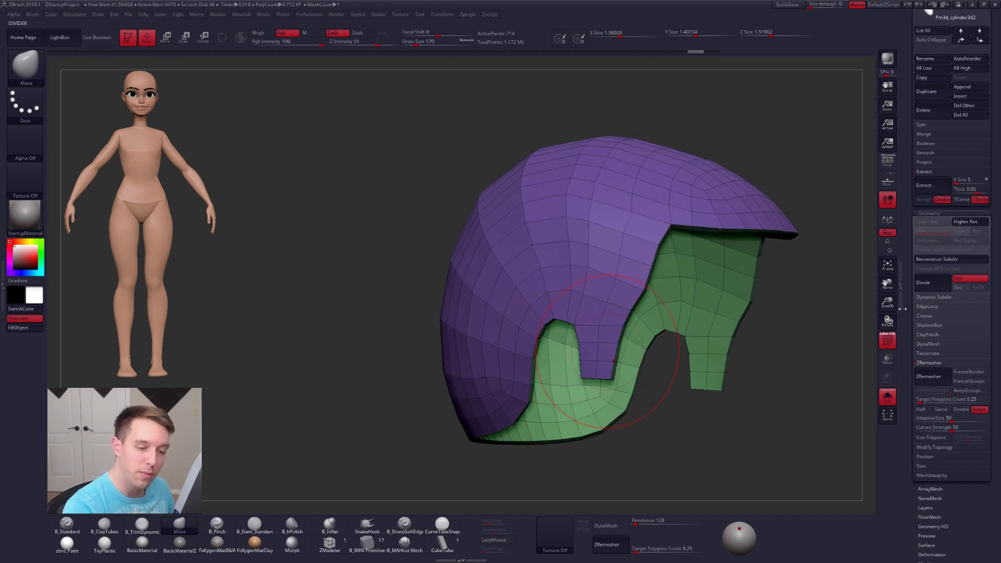
- Flip the hair cap's normals and back in its display properties, and toggle its double-sided display
scroll(933, 301, "down", 10)
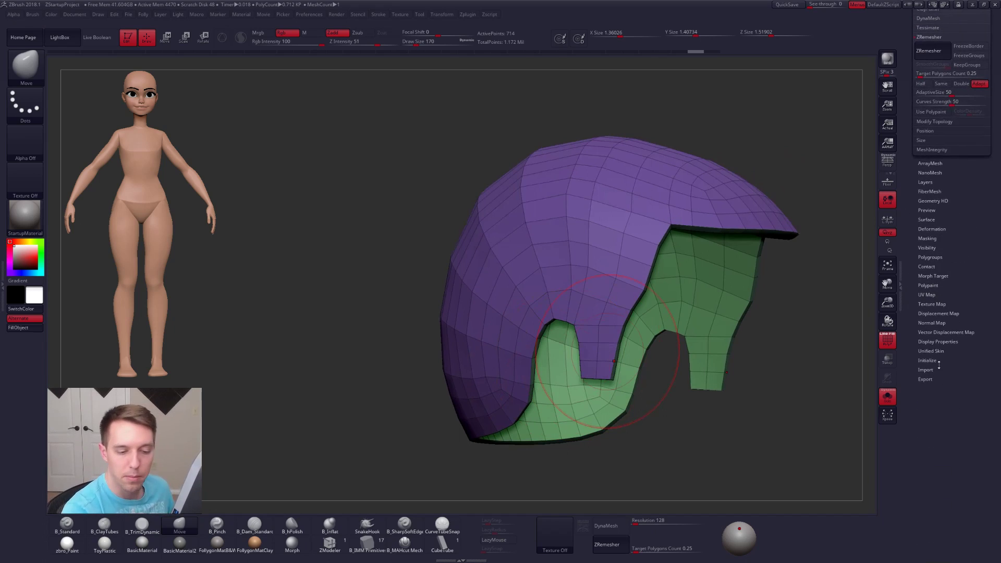
left_click(938, 342)
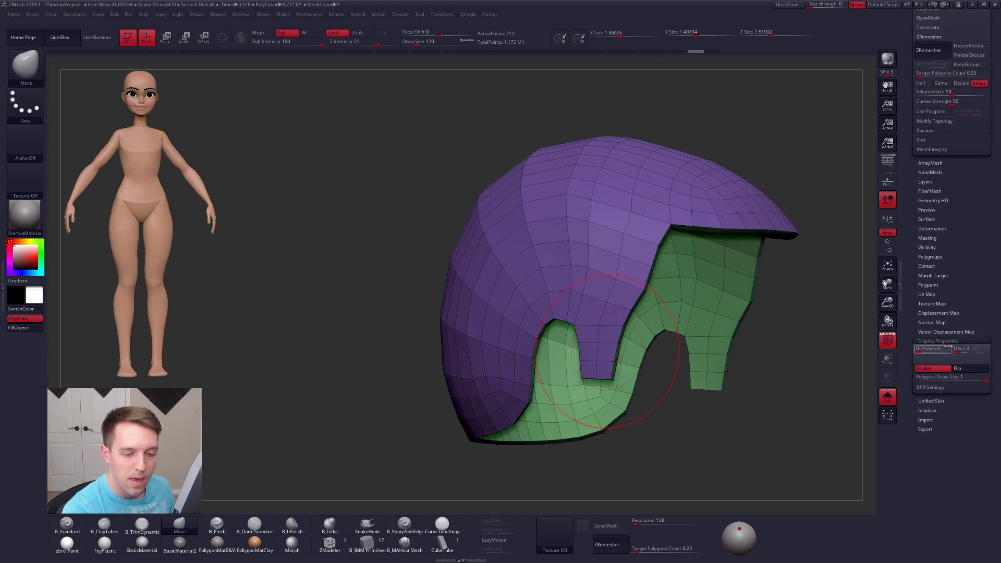
left_click(957, 368)
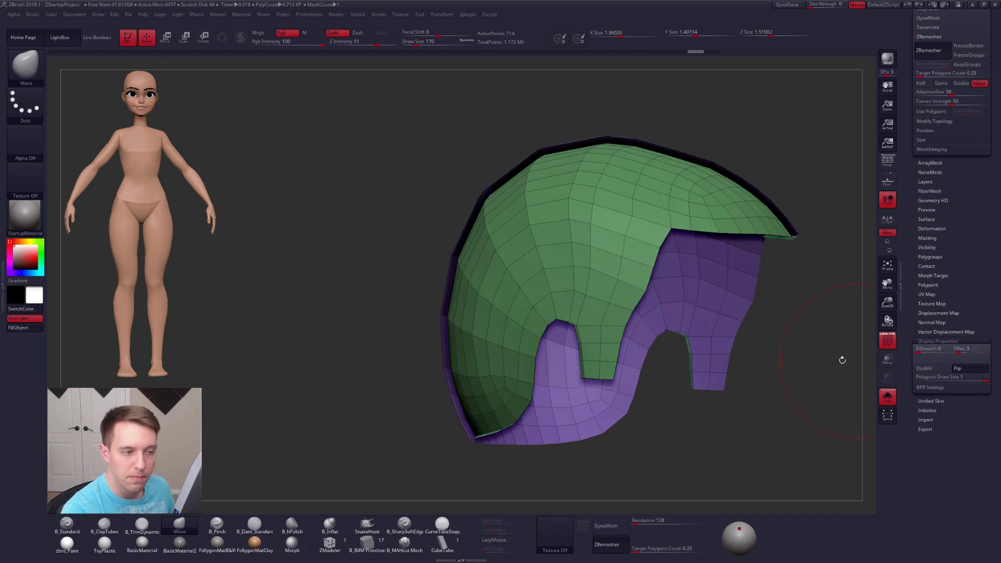
mouse_move(674, 309)
right_mouse_down()
mouse_move(751, 305)
mouse_move(662, 320)
right_mouse_up()
left_click(958, 369)
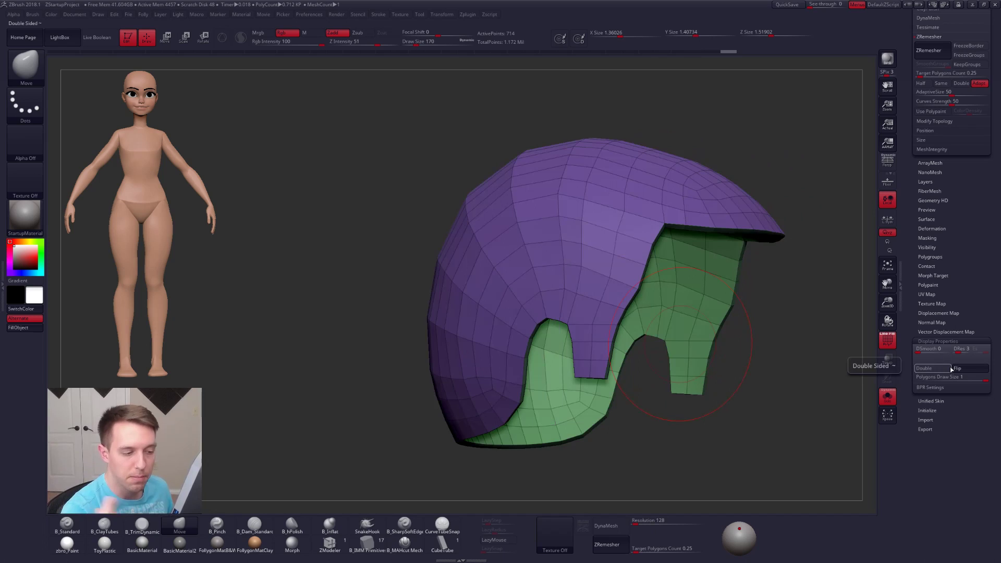
left_click(924, 369)
left_click_drag(931, 340, 879, 496)
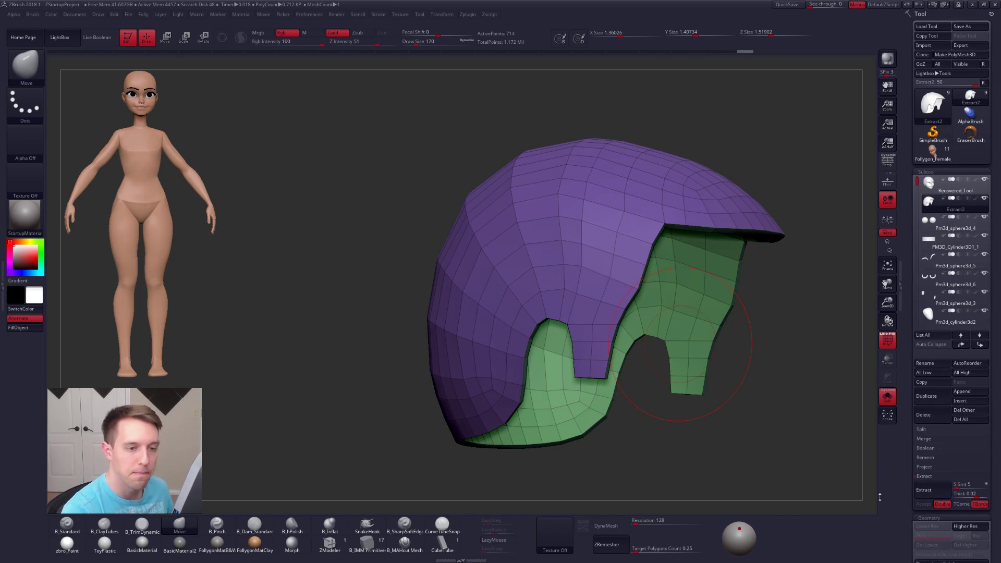
- Show the head and reshape the back of the hair cap with the Move brush at Draw Sizes 335 and 203, previewing it smoothed
left_click(887, 396)
right_click_drag(647, 327, 625, 272, "ctrl")
key("d")
key("space")
left_click_drag(600, 345, 619, 344)
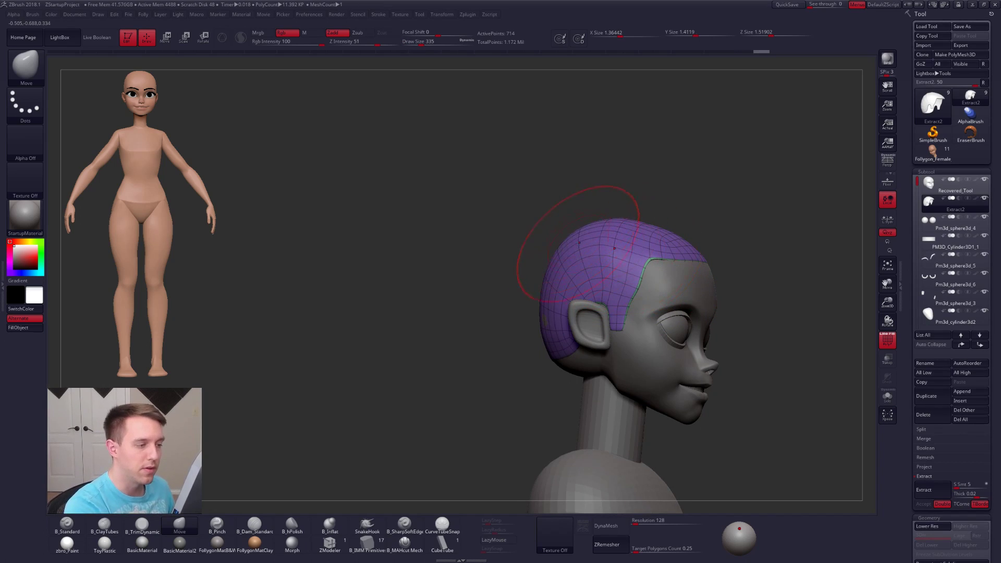
left_click_drag(548, 264, 546, 309)
right_click_drag(709, 321, 610, 333, "shift")
mouse_move(628, 267)
right_mouse_down("alt")
mouse_move(603, 251)
mouse_move(646, 264)
right_mouse_up("alt")
key("shift+d")
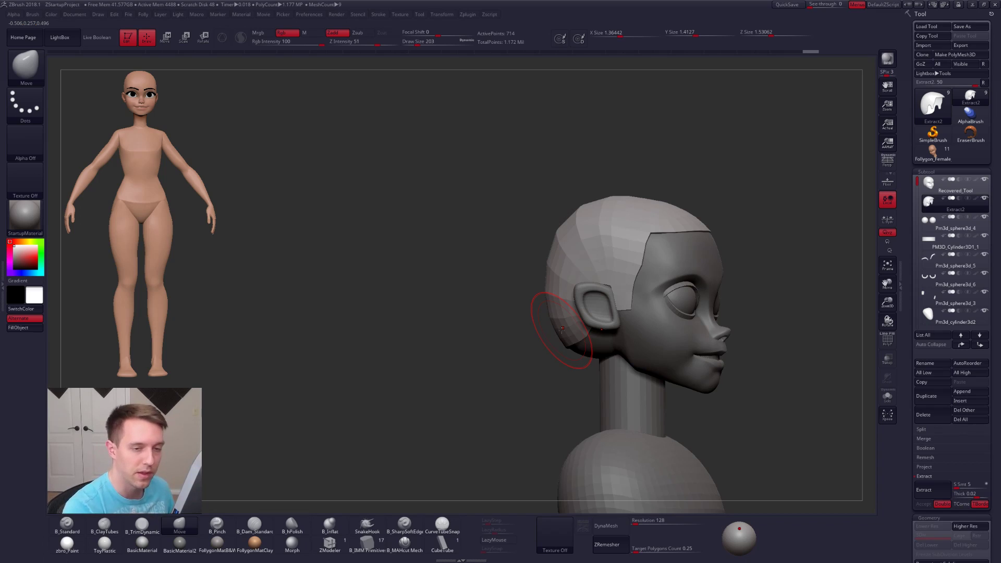
- Duplicate the hair cap subtool and choose the CurveTubeSnap brush at Draw Size 130
left_click(934, 401)
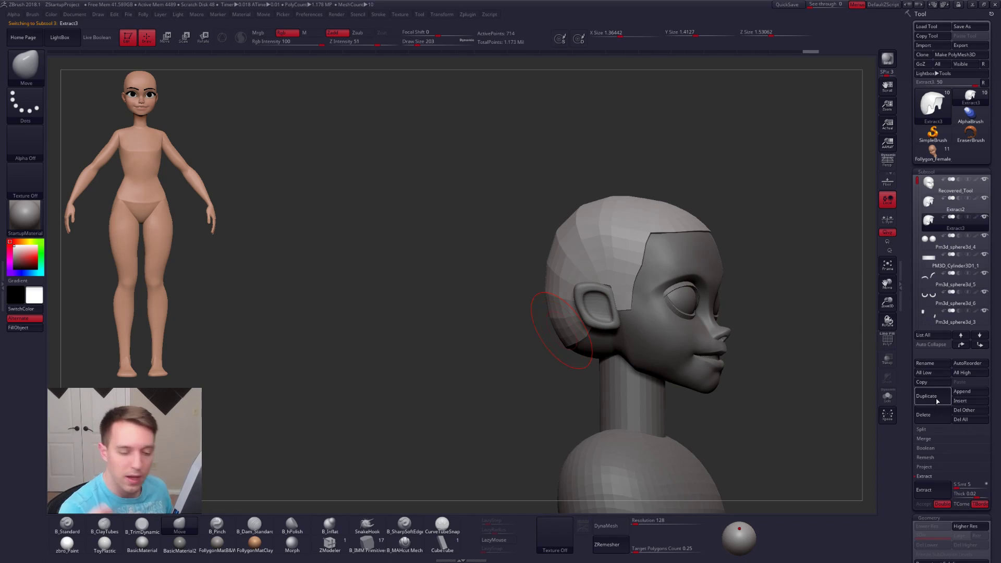
left_click(452, 531)
key("space")
left_click_drag(641, 252, 633, 252)
right_click_drag(621, 239, 620, 260, "shift")
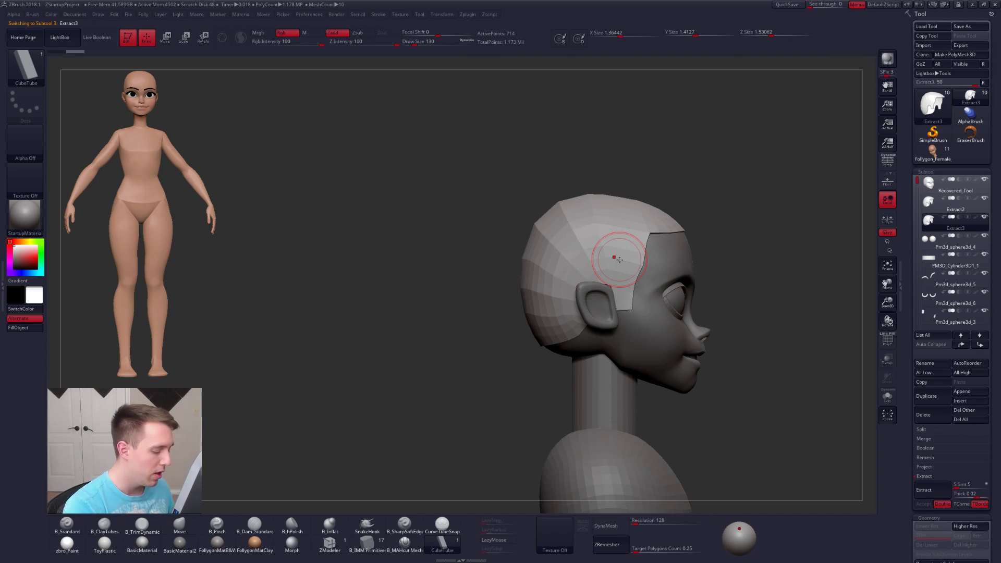
left_click(452, 531)
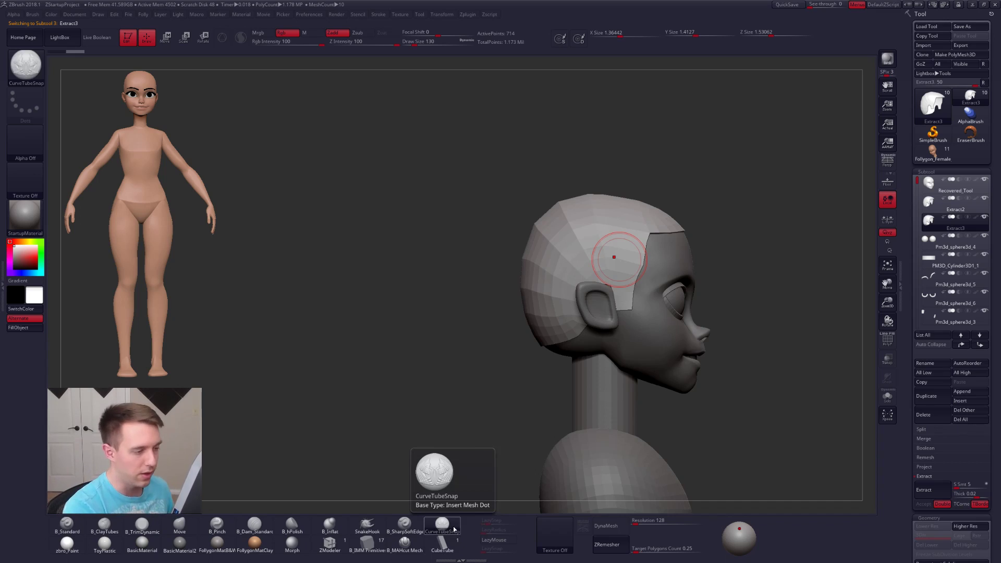
right_click_drag(548, 317, 575, 288, "alt")
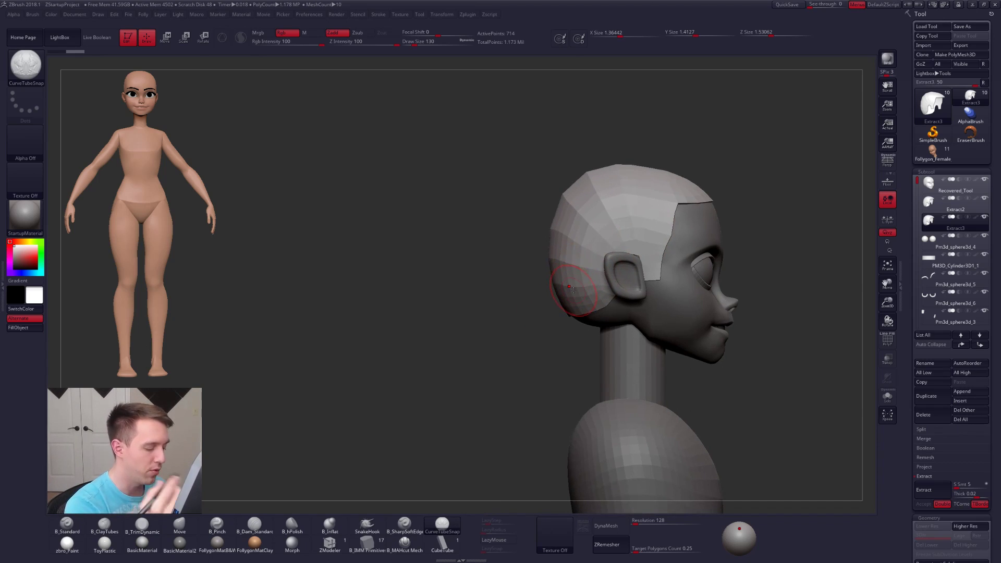
left_click_drag(640, 193, 627, 193)
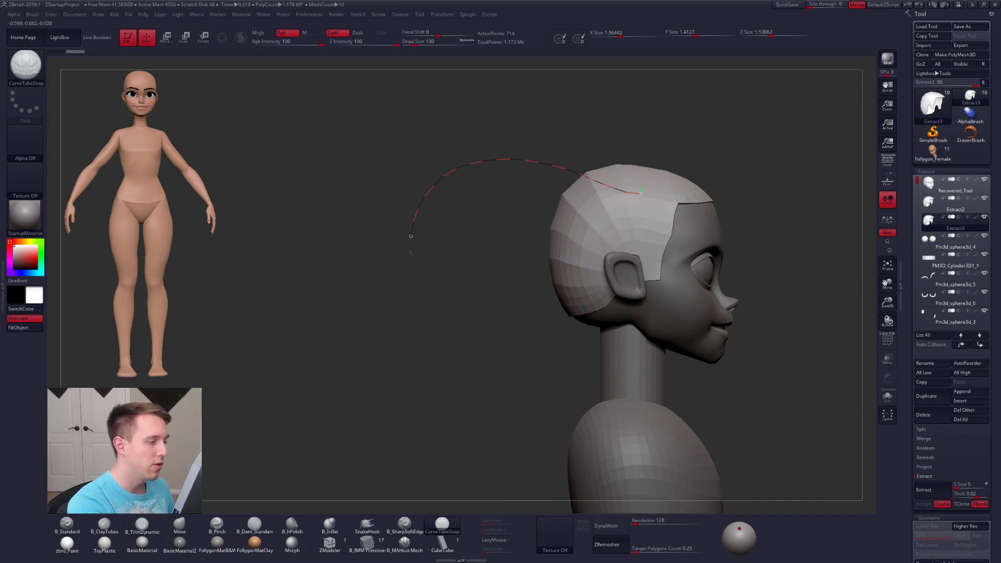
left_click_drag(291, 432, 292, 431)
key("ctrl+z")
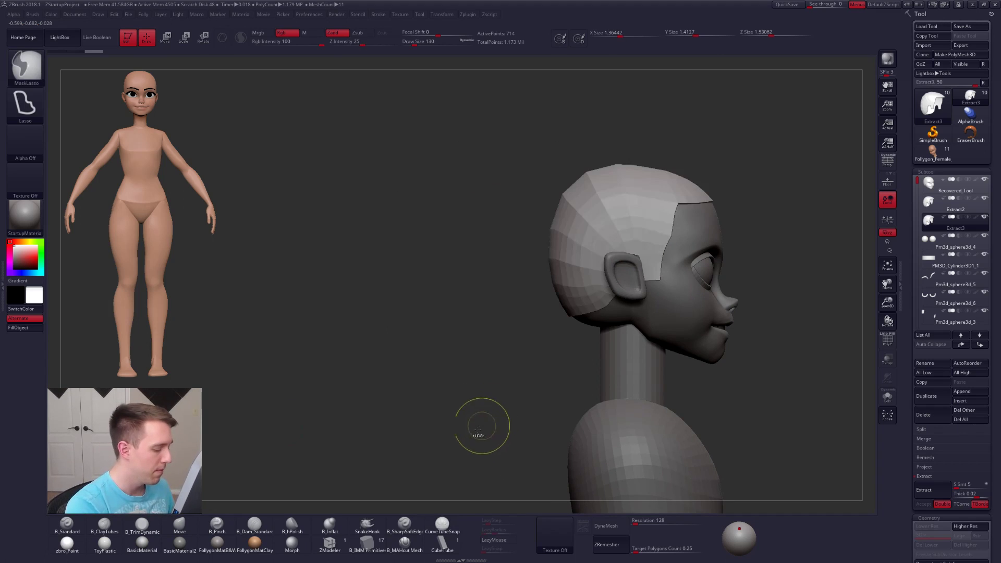
- Isolate the duplicated cap and draw a long S-shaped curve tube from its upper side, sweeping back and down behind the head
key("shift+s")
key("ctrl+shift+z")
mouse_move(509, 308)
left_mouse_down()
mouse_move(537, 328)
mouse_move(553, 360)
mouse_move(510, 320)
left_mouse_up()
key("ctrl+z")
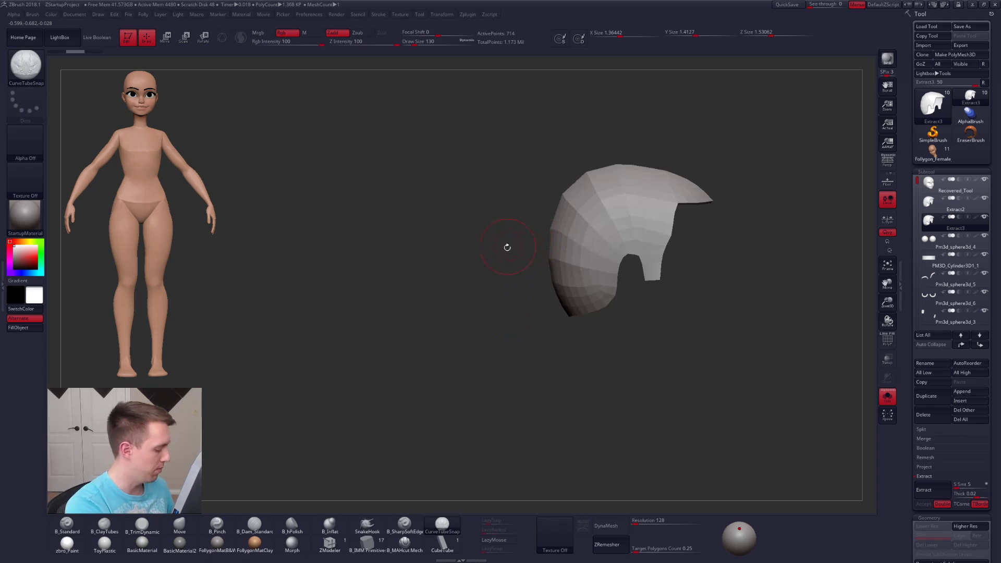
left_click_drag(509, 246, 594, 259, "alt")
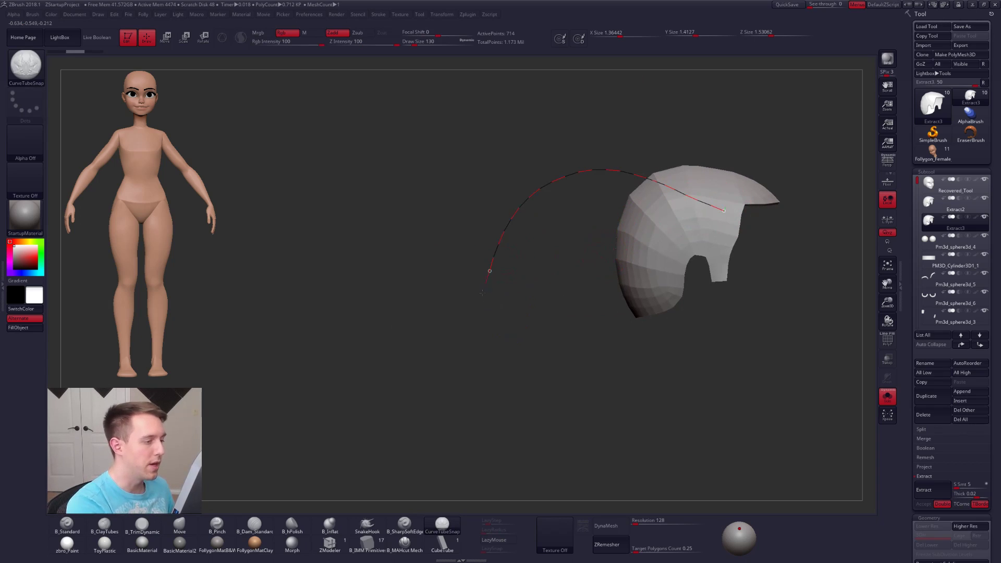
left_click_drag(484, 288, 281, 406)
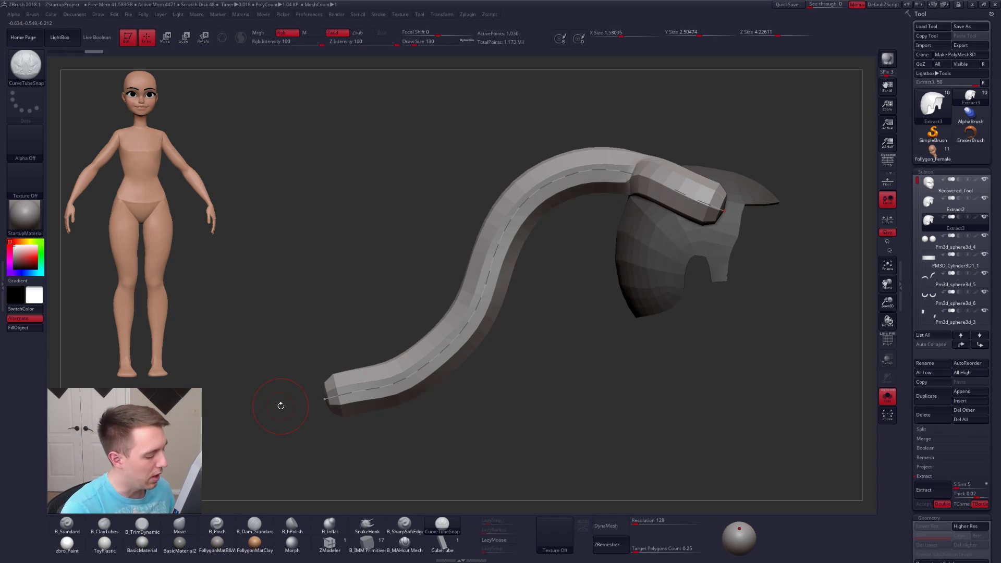
- Edit the Curve Falloff profile in the stroke's Curve Modifiers and update the tube so its free end tapers to a point
left_click(3, 284)
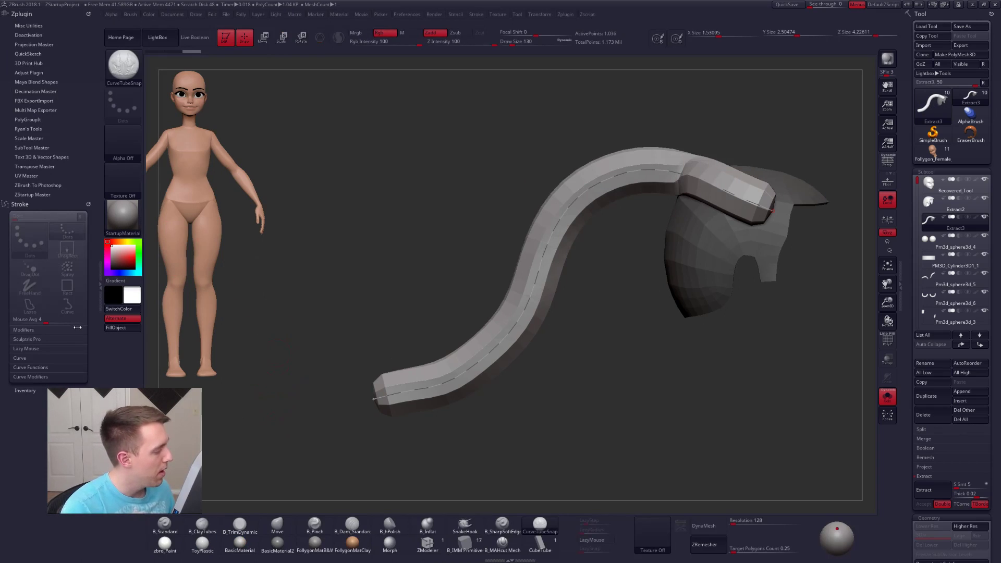
left_click(32, 377)
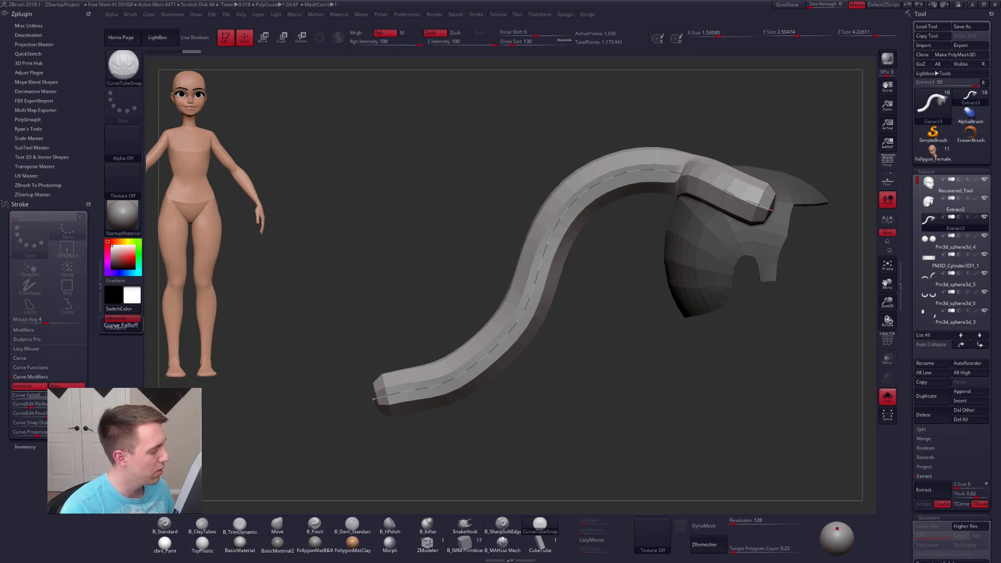
left_click(26, 395)
left_click_drag(12, 462, 13, 398)
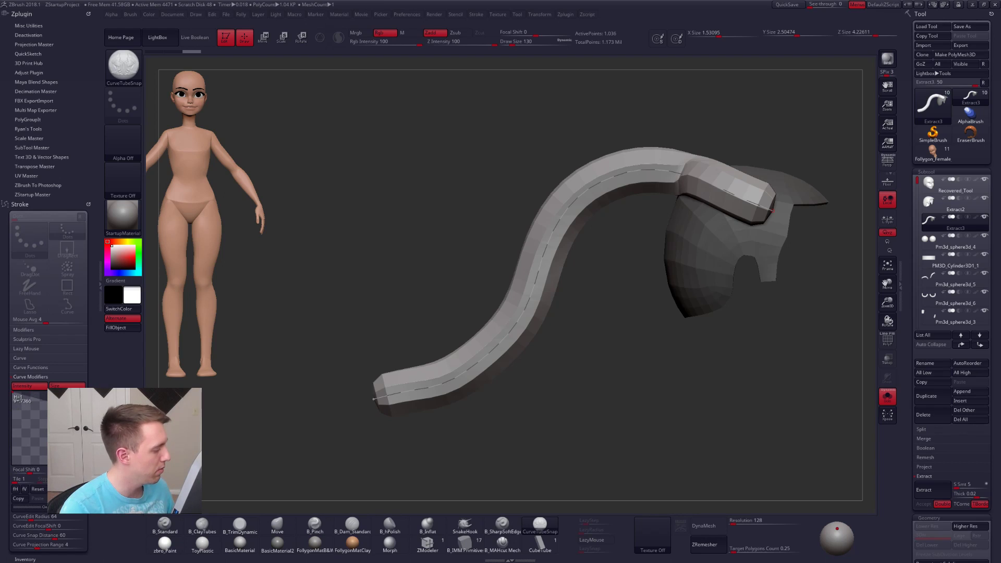
left_click(516, 281)
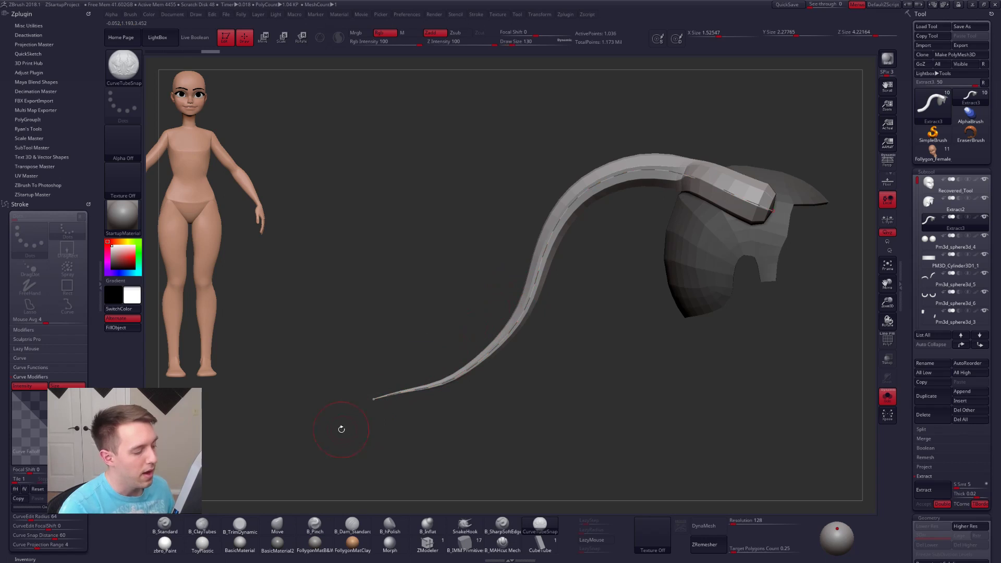
- Refine the Curve Falloff profile and reapply it to the tube for a fuller middle and a thin tip
mouse_move(445, 403)
left_mouse_down("alt")
mouse_move(505, 390)
mouse_move(459, 359)
left_mouse_up("alt")
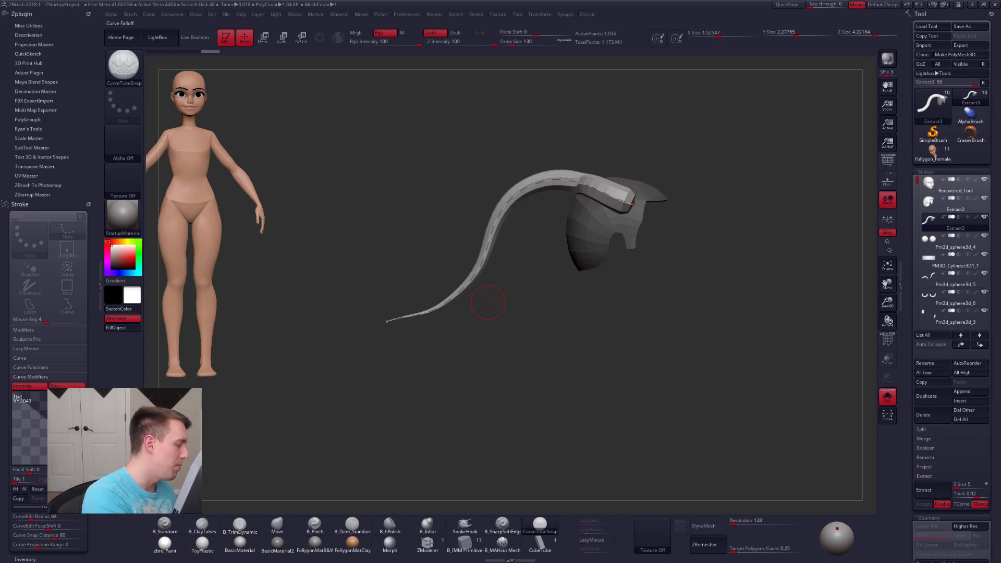
left_click(487, 243)
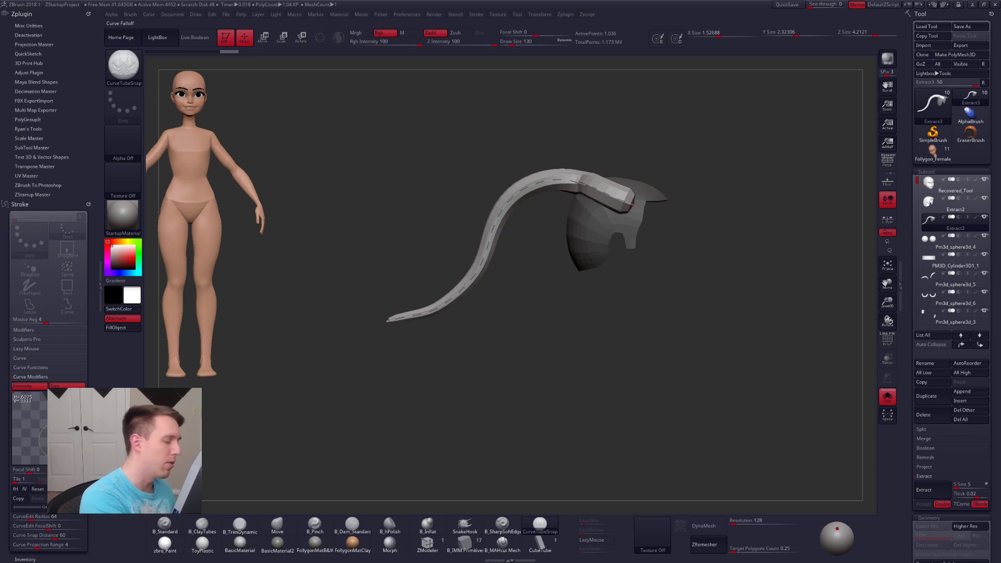
left_click(489, 244)
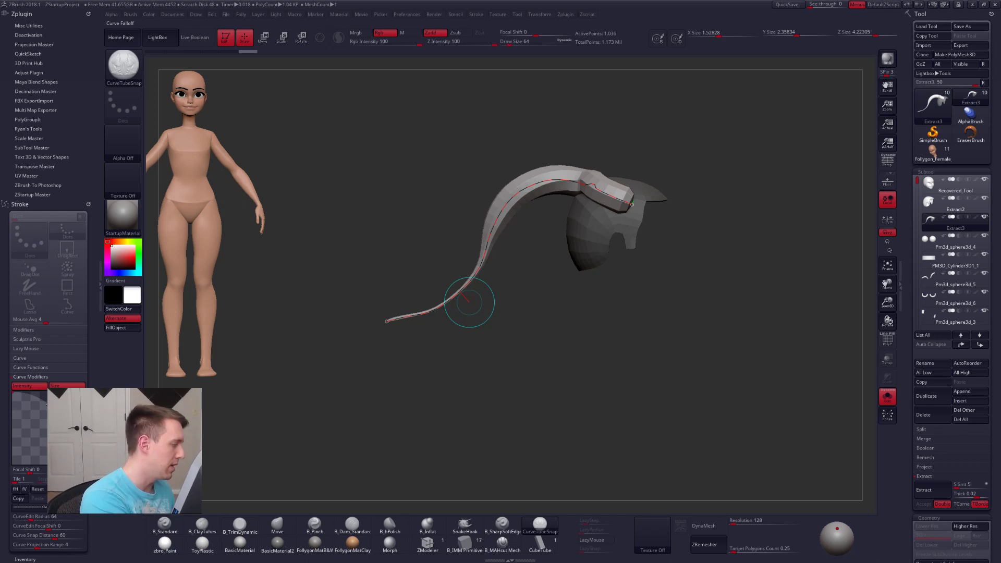
left_click(468, 301)
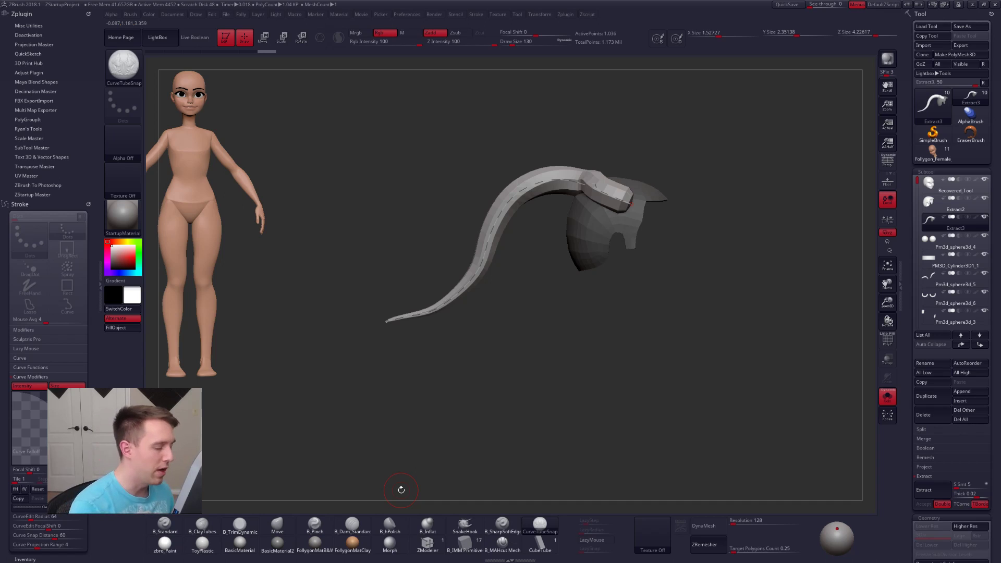
- Remove the duplicated cap's geometry from view so only the tapered tube shows, and close the Stroke settings
left_click(528, 193, "ctrl+shift")
key("3")
left_click(694, 249)
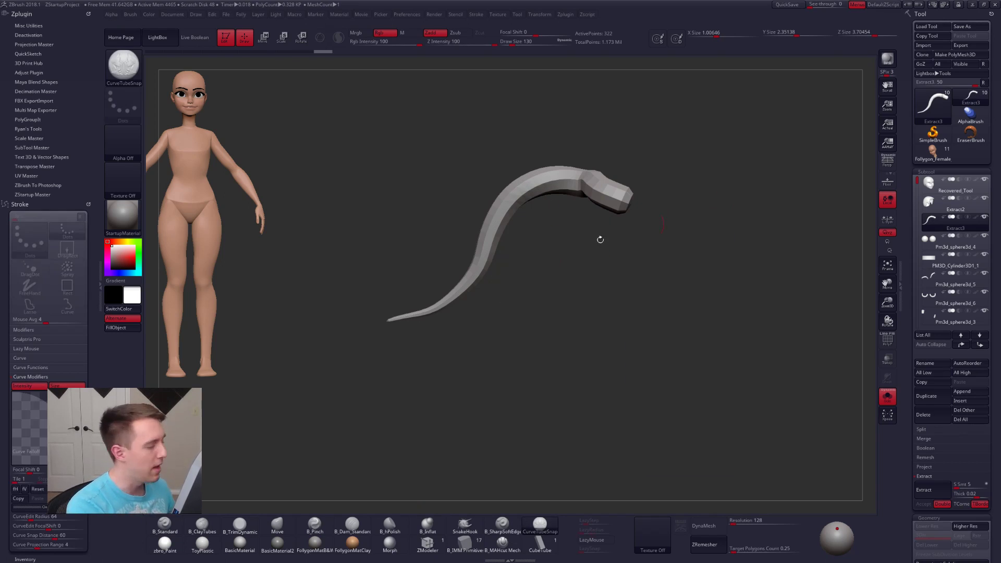
left_click(98, 285)
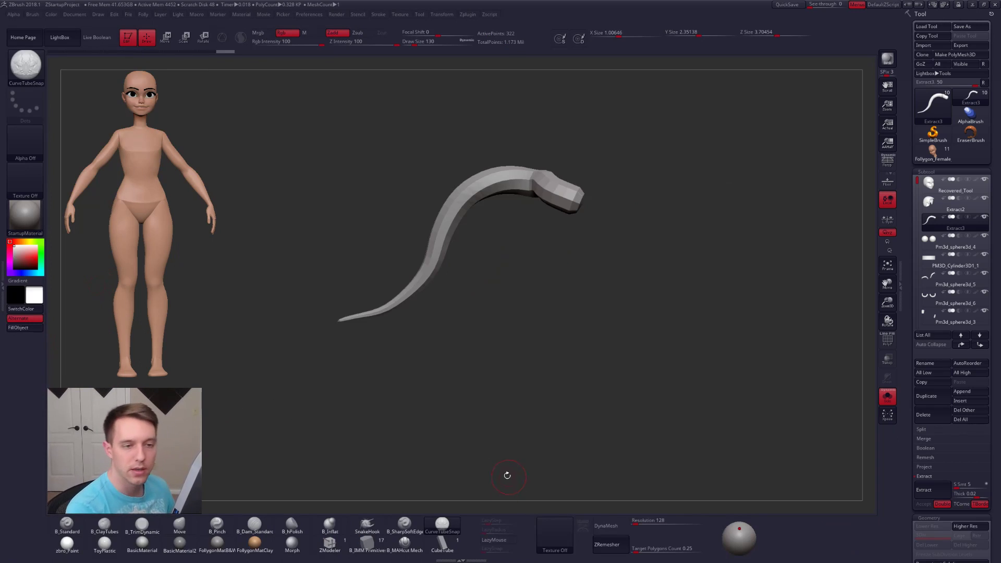
- Show the head and torso with the tapered tube again and reshape the tube with the Move brush at draw size 615
key("shift+s")
right_click_drag(479, 372, 515, 397, "alt")
right_click_drag(512, 235, 500, 287, "ctrl")
key("b")
key("m")
key("v")
key("s")
left_click_drag(488, 264, 511, 264)
right_click_drag(512, 275, 509, 225, "ctrl")
key("s")
mouse_move(483, 282)
left_mouse_down()
mouse_move(509, 282)
mouse_move(474, 287)
left_mouse_up()
key("s")
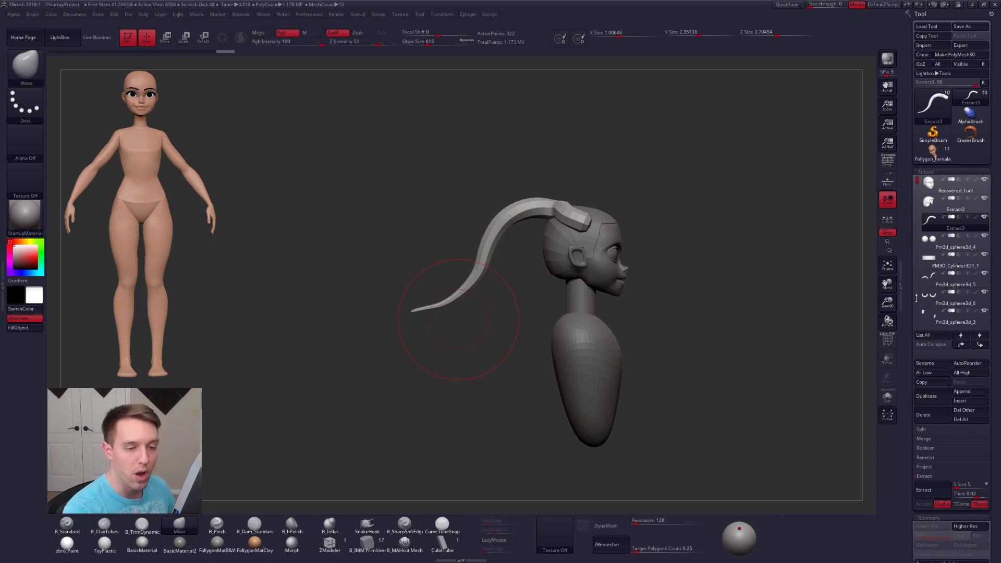
- Delete the tapered tube subtool
left_click(924, 415)
left_click(856, 429)
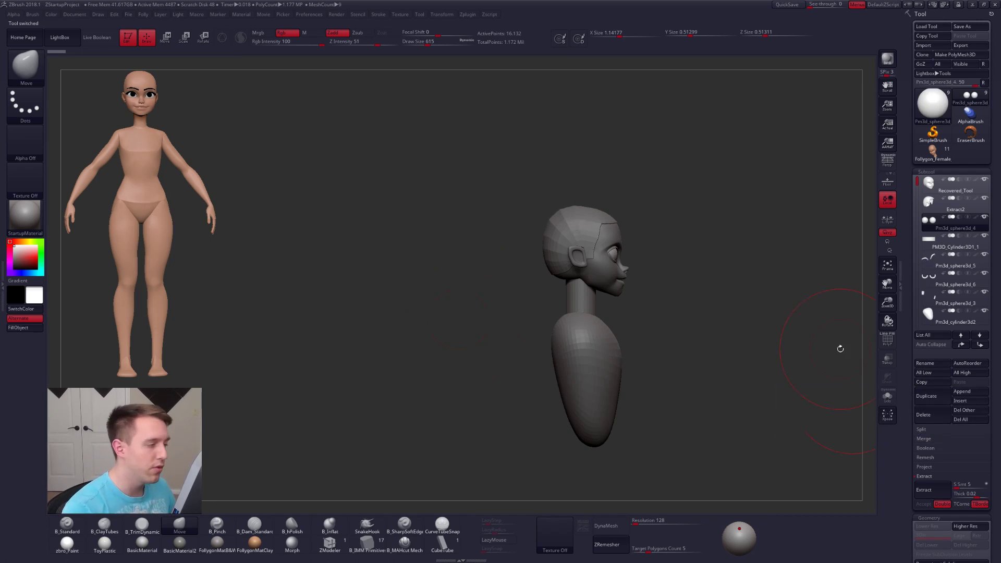
- Switch to Chrome and view the Android 17 - Dragon Ball Z artwork from the ArtStation portfolio
key("alt+Tab")
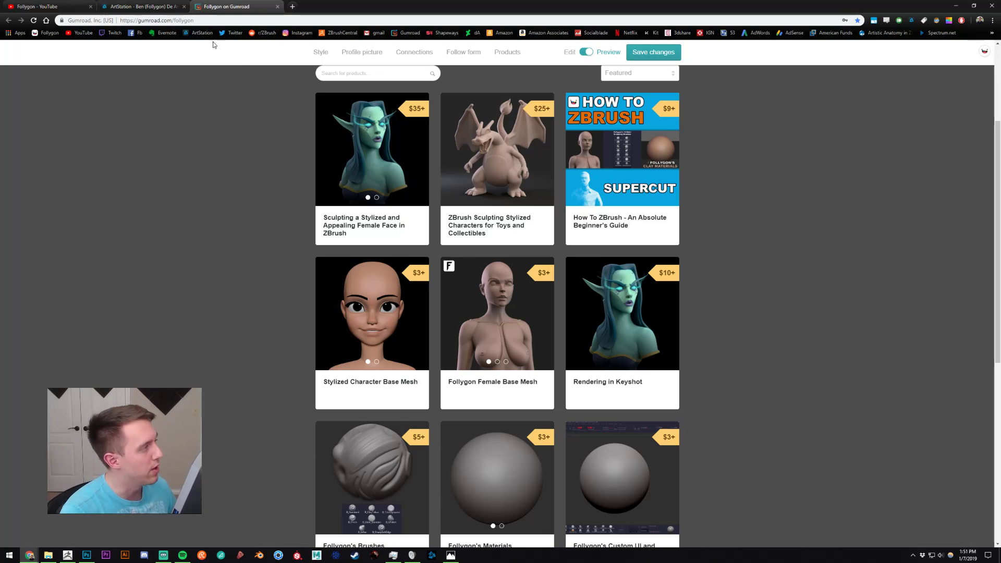
left_click(143, 6)
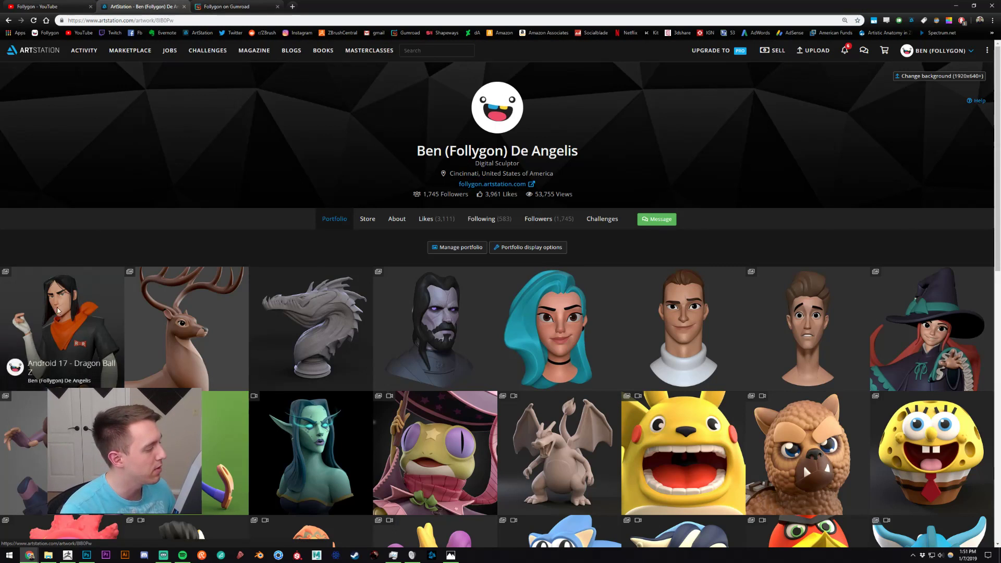
left_click(63, 334)
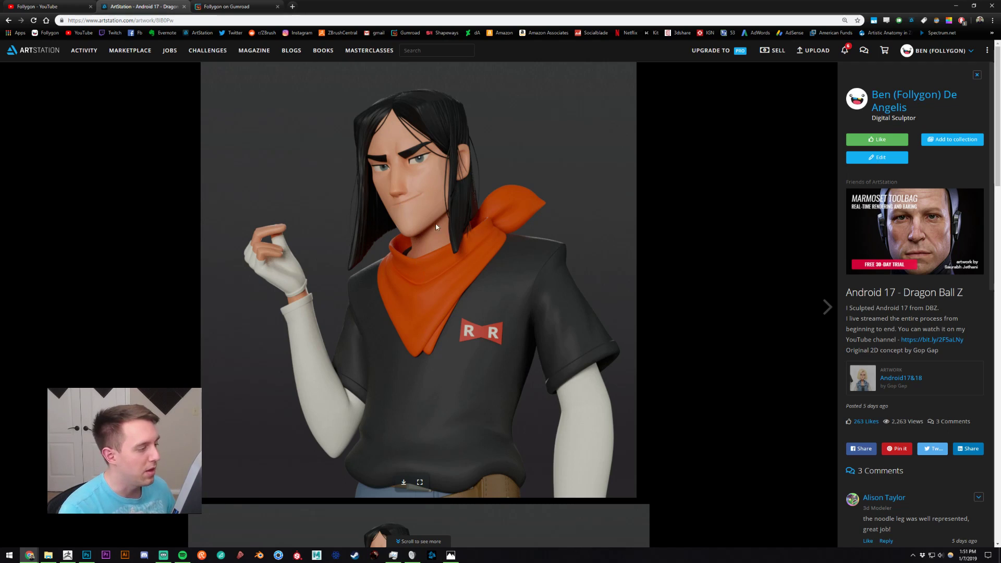
scroll(400, 264, "down", 6)
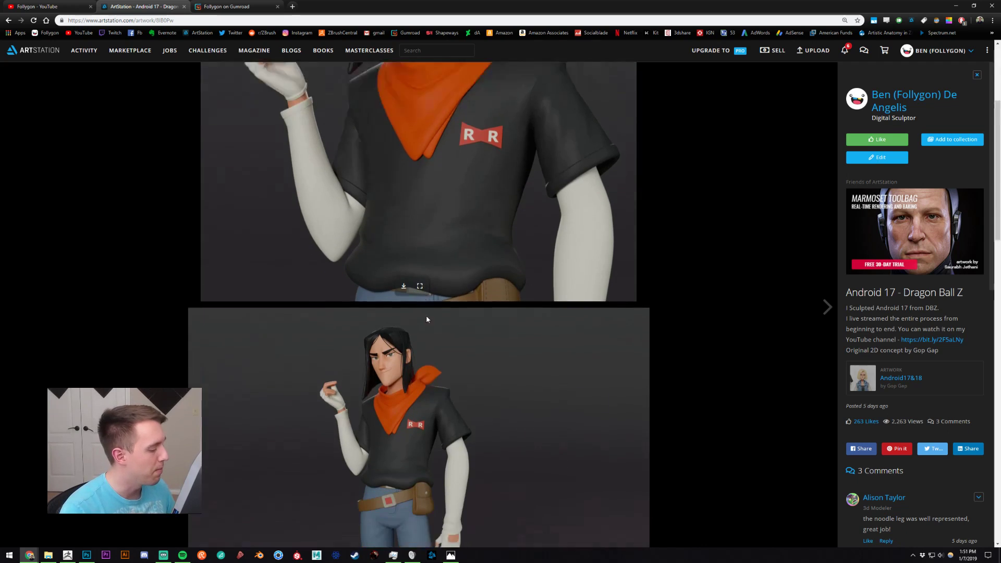
- Open the YouTube video ZBrush Sculpting Android 17 #9, mute it, view the hair at about 2:53:05, and close the video
key("ctrl+shift+Tab")
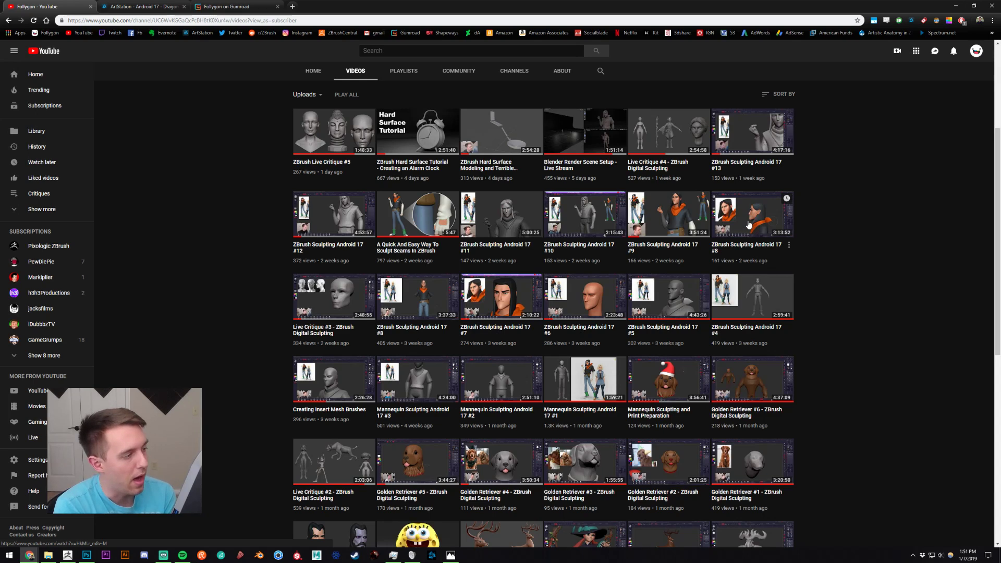
middle_click(678, 221)
key("ctrl+Tab")
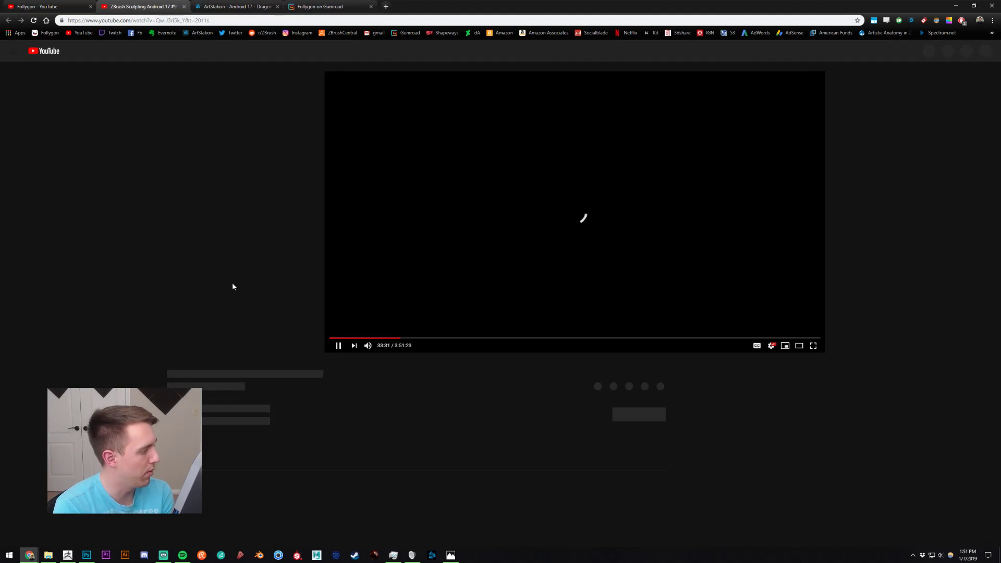
left_click(206, 346)
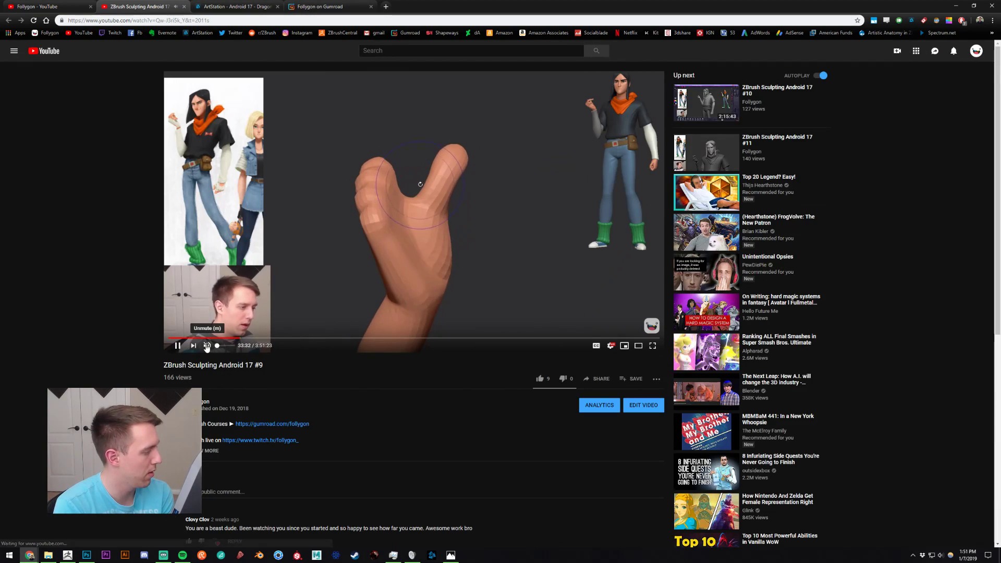
left_click_drag(360, 338, 535, 343)
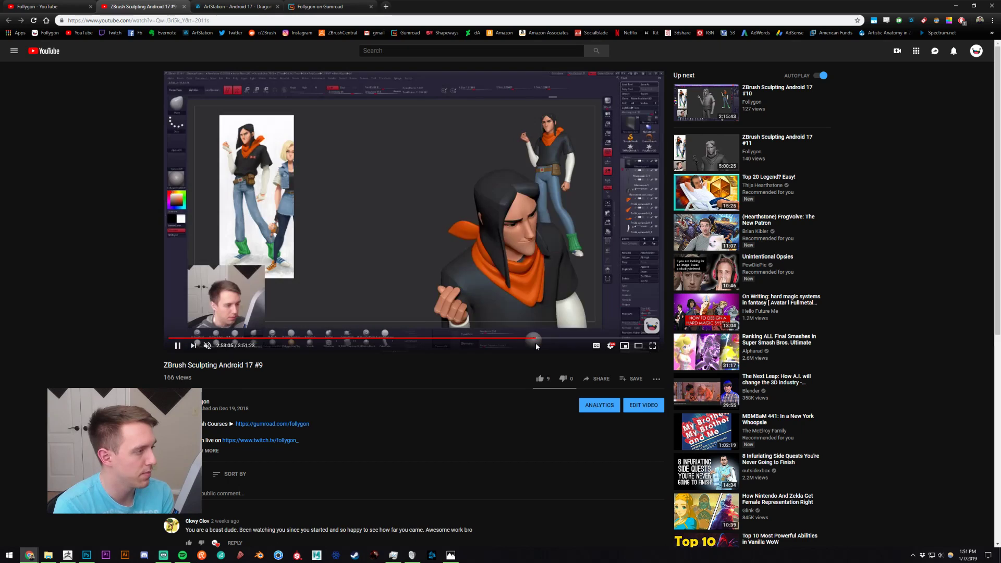
left_click(525, 197)
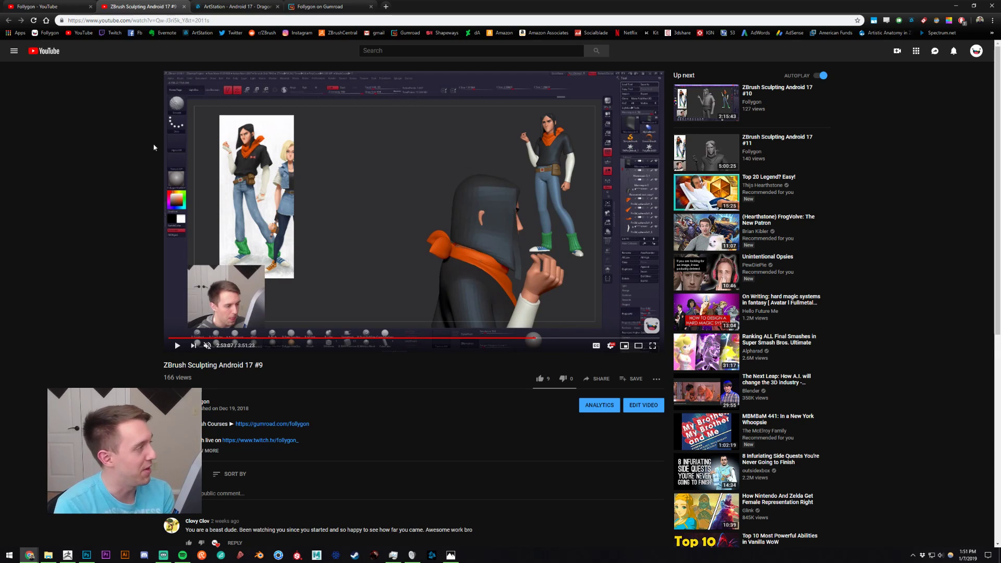
key("ctrl+w")
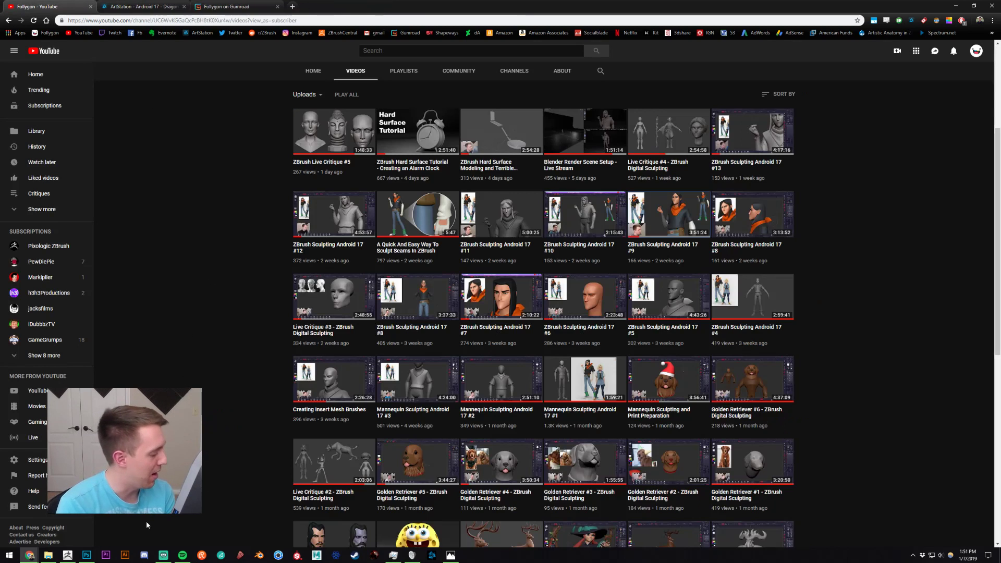
- Switch back to ZBrush, hide the hair cap subtool and move it to the bottom of the subtool list
left_click(67, 555)
mouse_move(549, 318)
left_mouse_down()
mouse_move(635, 311)
mouse_move(594, 293)
mouse_move(558, 251)
mouse_move(583, 246)
left_mouse_up()
right_click_drag(583, 245, 564, 234, "ctrl")
key("space")
left_click_drag(569, 231, 561, 231)
left_click(551, 211, "alt")
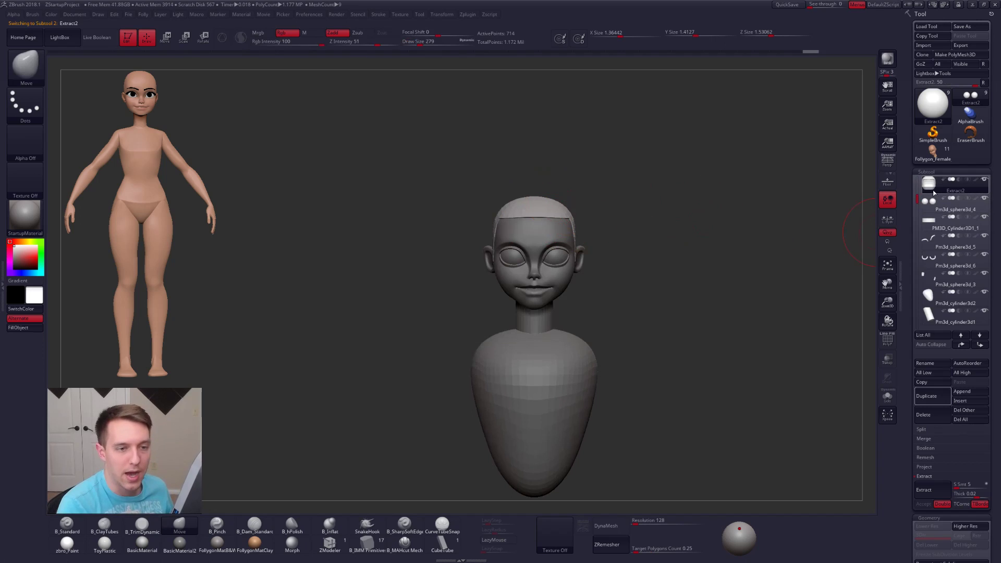
left_click_drag(918, 199, 921, 180)
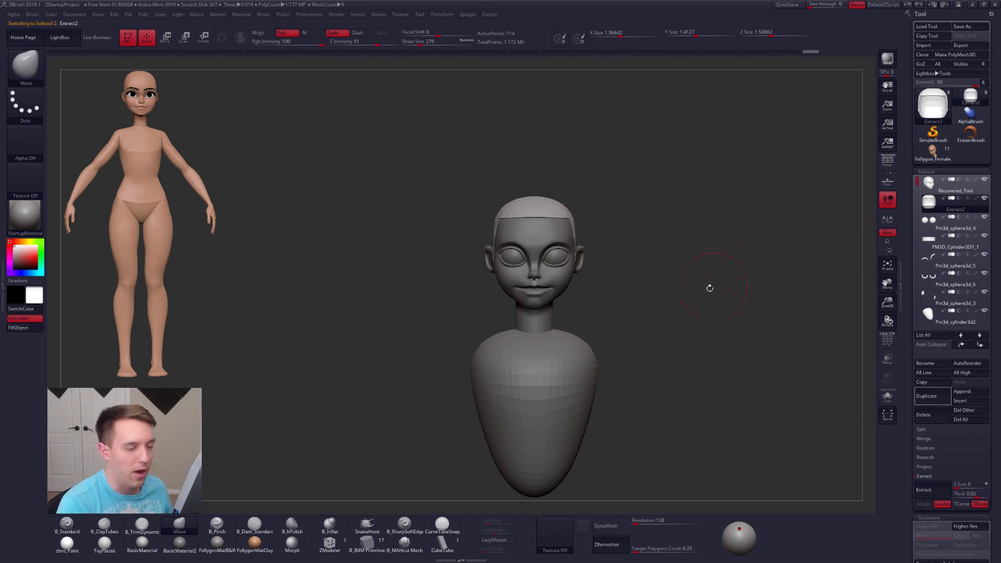
mouse_move(937, 204)
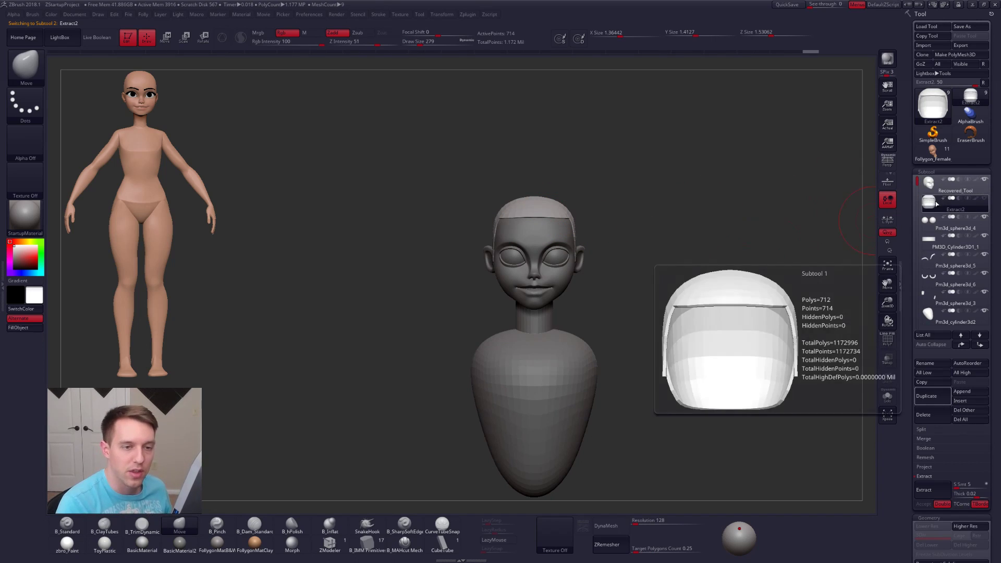
left_click(979, 345, "shift")
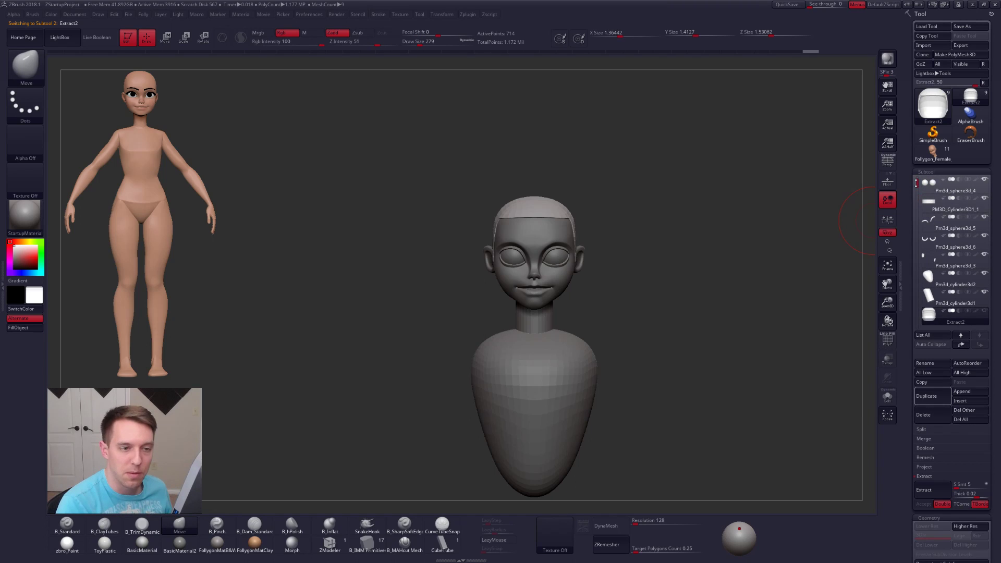
left_click_drag(917, 201, 917, 183)
left_click(947, 185)
- Hide the torso subtool and make the head the active subtool
right_click_drag(575, 238, 566, 313, "ctrl")
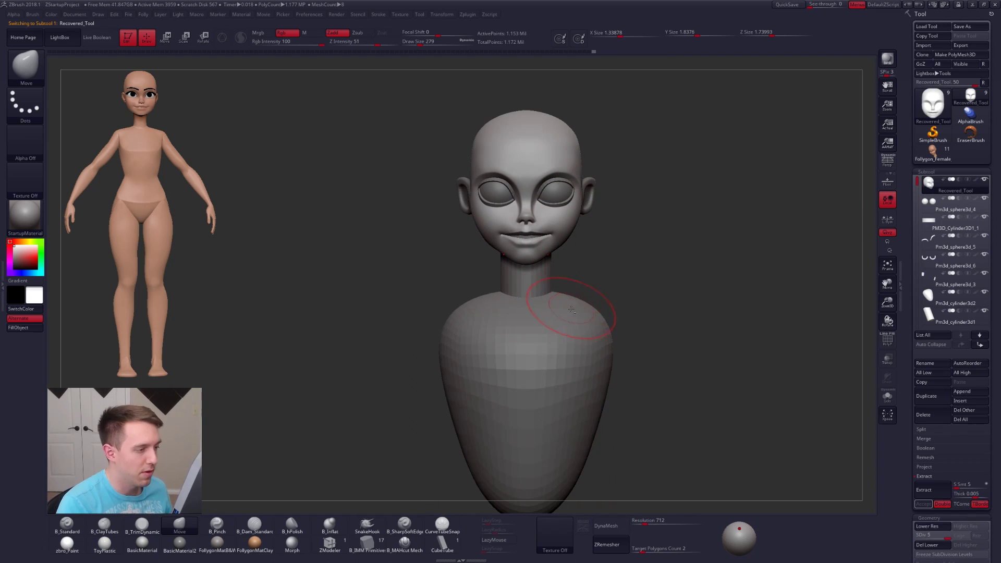
left_click(535, 314, "alt")
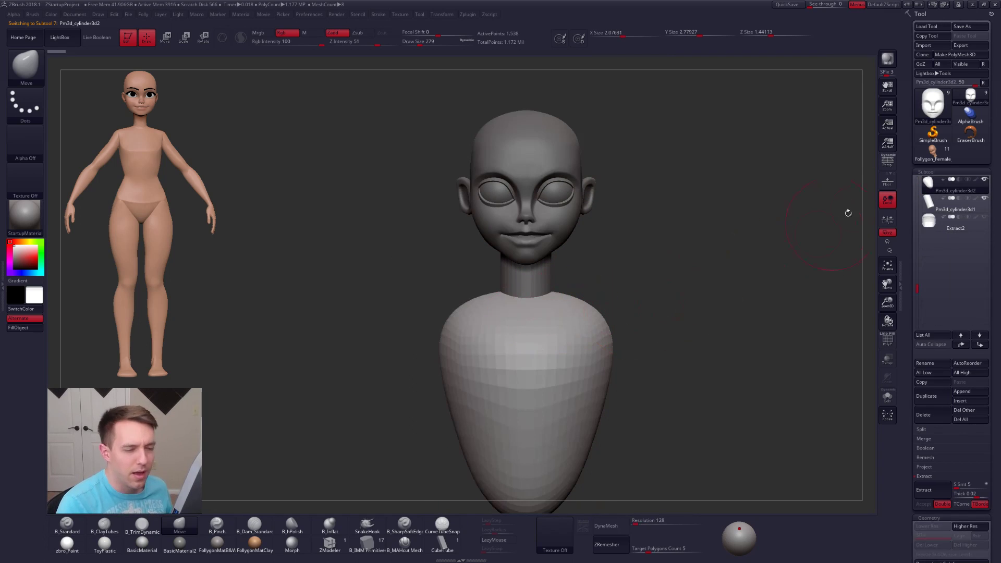
left_click(932, 201)
mouse_move(568, 249)
right_mouse_down()
mouse_move(659, 266)
mouse_move(511, 245)
mouse_move(550, 208)
mouse_move(559, 218)
right_mouse_up()
left_click(551, 207, "alt")
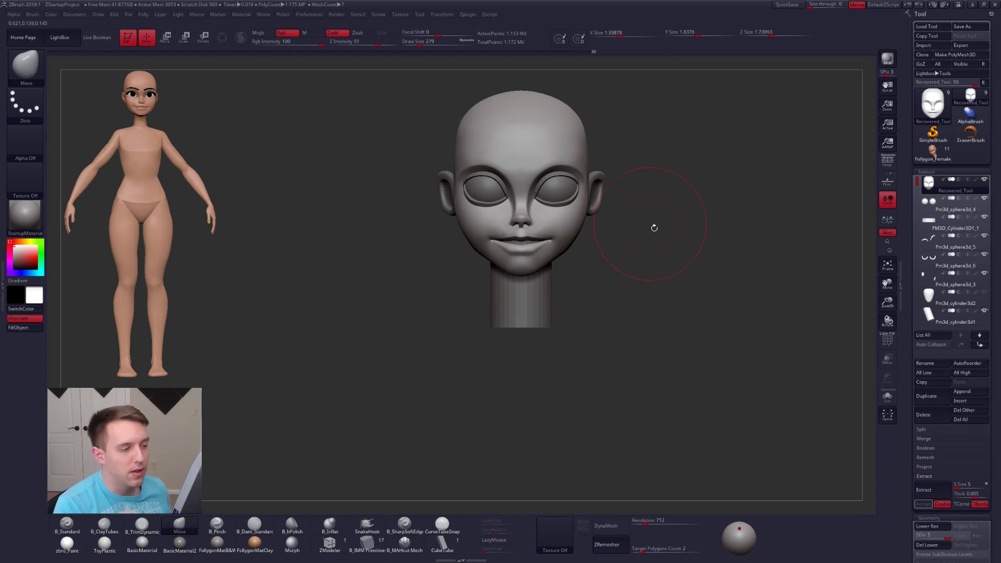
- Set the draw size to 130 and make SelectLasso the active selection brush
key("space")
key("ctrl+shift+f")
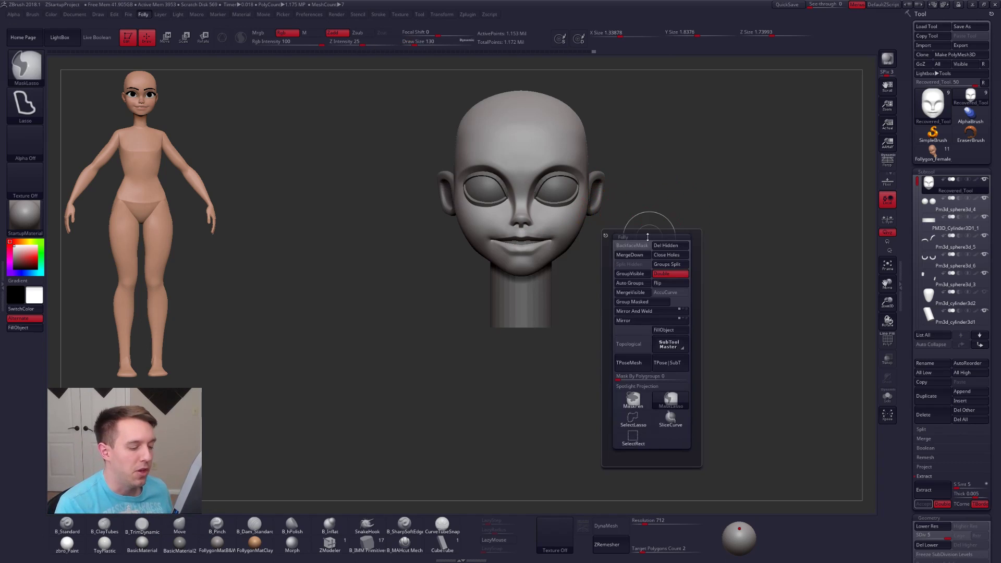
left_click(632, 418, "ctrl+shift")
mouse_move(554, 292)
right_mouse_down("alt")
mouse_move(558, 243)
mouse_move(569, 322)
mouse_move(501, 313)
right_mouse_up("alt")
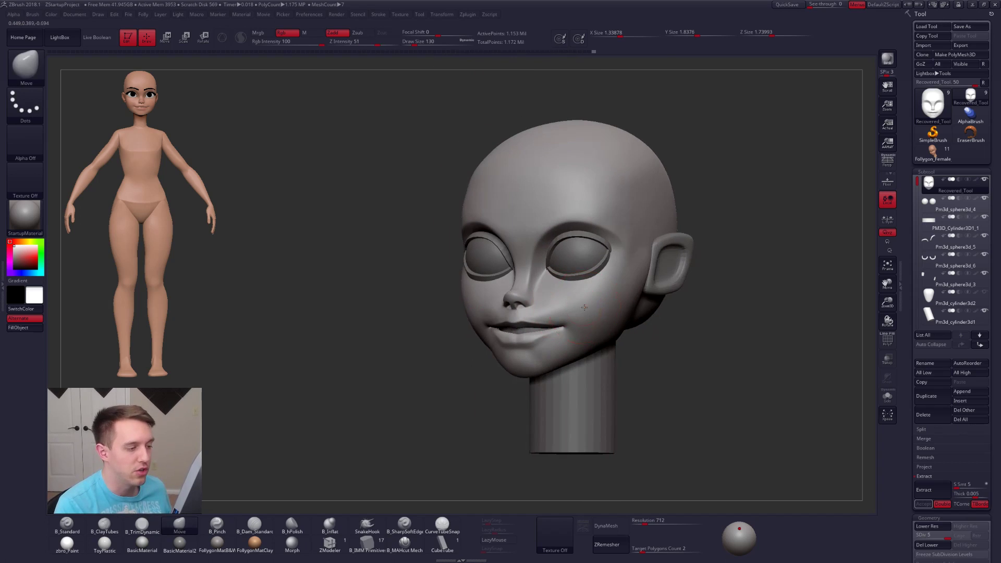
right_click_drag(585, 307, 707, 209, "ctrl")
- Switch to the Follygon_Female tool, isolate its head subtool in side view, and turn off its polypaint
left_click(932, 153)
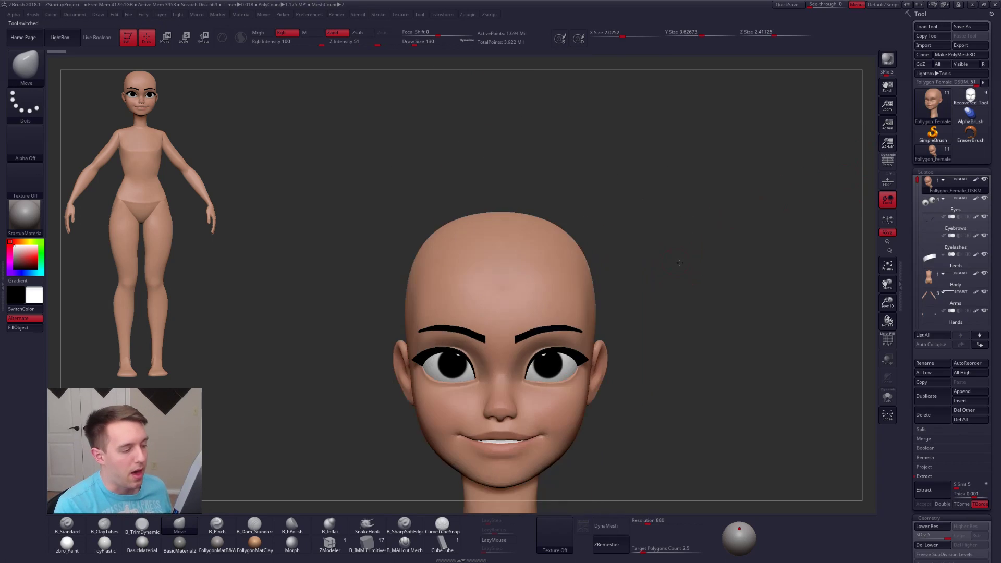
right_click_drag(654, 270, 672, 181, "alt")
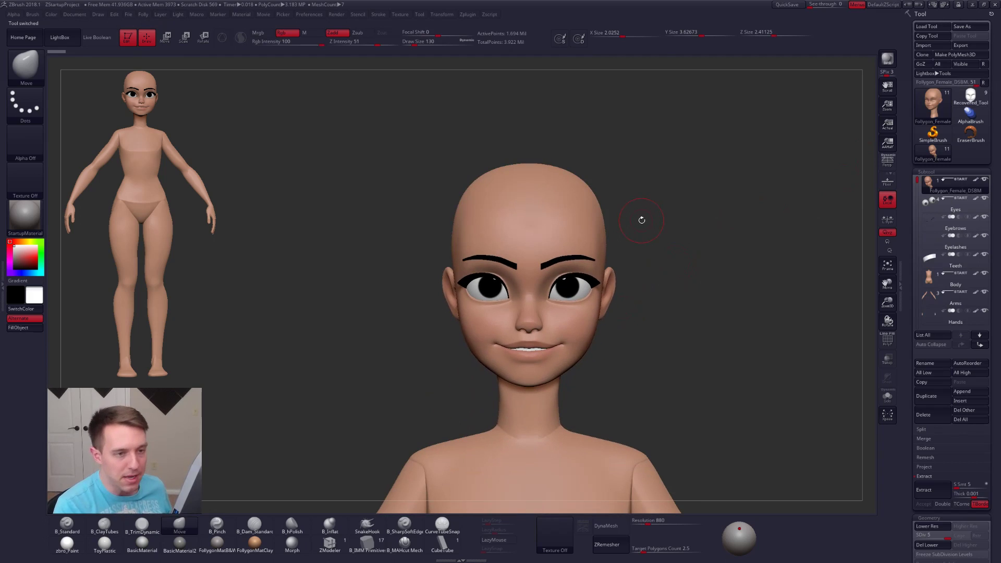
key("shift+s")
mouse_move(694, 233)
right_mouse_down()
mouse_move(618, 235)
mouse_move(606, 249)
right_mouse_up()
key("shift+f")
key("shift+f")
left_click(976, 179)
mouse_move(667, 271)
right_mouse_down()
mouse_move(583, 286)
mouse_move(601, 299)
mouse_move(574, 272)
right_mouse_up()
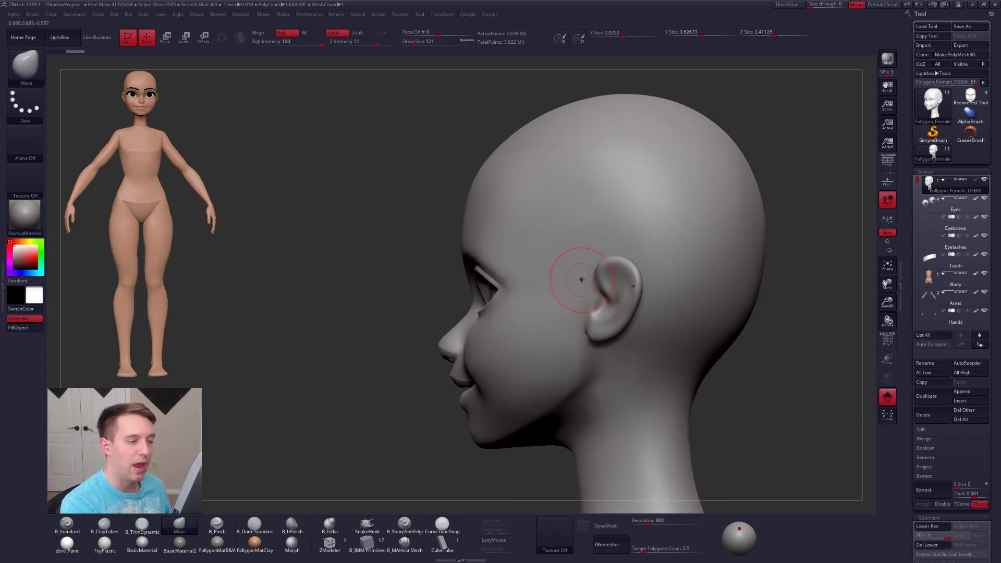
- Build up rough B_ClayTubes strokes on the side of the head above the ear, then work over them to even the surface
key("b")
key("c")
key("t")
mouse_move(629, 162)
left_mouse_down()
mouse_move(539, 221)
mouse_move(680, 188)
mouse_move(627, 214)
left_mouse_up()
key("ctrl+z")
right_click_drag(553, 223, 595, 237)
mouse_move(547, 229)
left_mouse_down()
mouse_move(607, 172)
mouse_move(530, 201)
mouse_move(626, 237)
left_mouse_up()
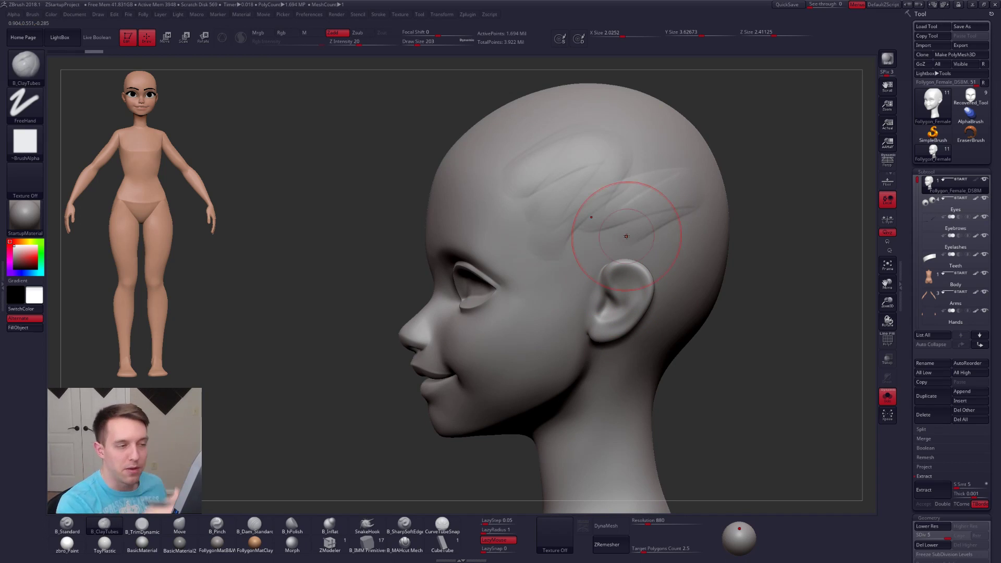
mouse_move(615, 217)
left_mouse_down()
mouse_move(563, 223)
mouse_move(626, 174)
mouse_move(527, 208)
mouse_move(618, 167)
mouse_move(585, 229)
mouse_move(632, 210)
left_mouse_up()
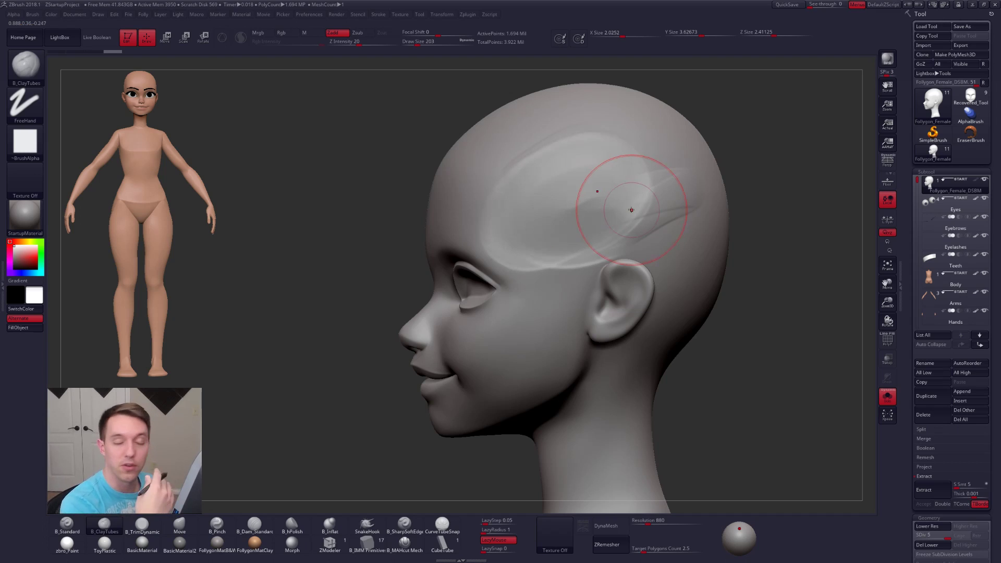
- Undo the clay strokes on the side of the head above the ear
key("ctrl+z")
key("ctrl+z")
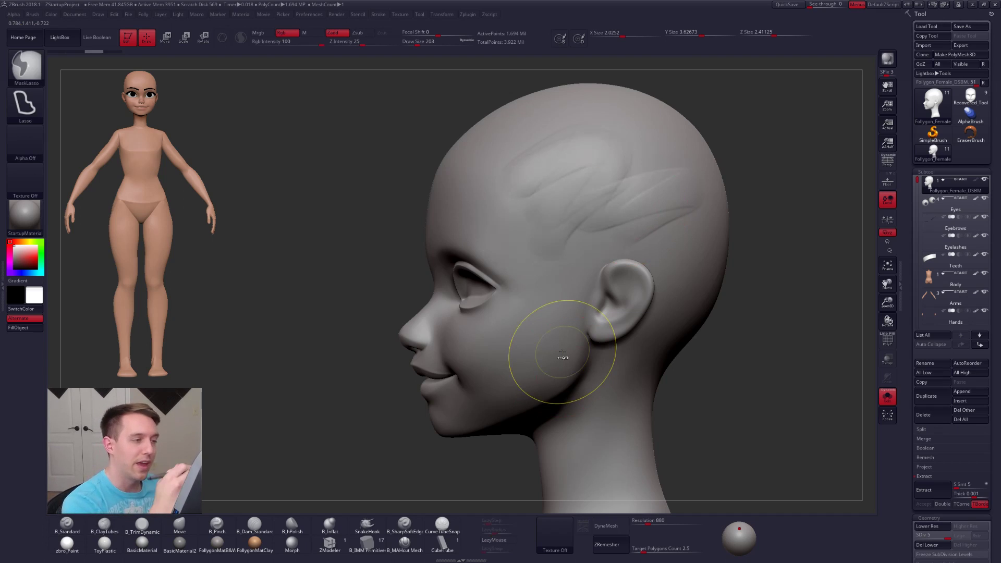
mouse_move(595, 196)
left_mouse_down()
mouse_move(637, 190)
mouse_move(613, 177)
mouse_move(628, 210)
left_mouse_up()
key("ctrl+z")
key("ctrl+z")
- Turn the head's polypaint back on and return to the Recovered_Tool head in front view
left_click_drag(752, 251, 730, 368, "alt")
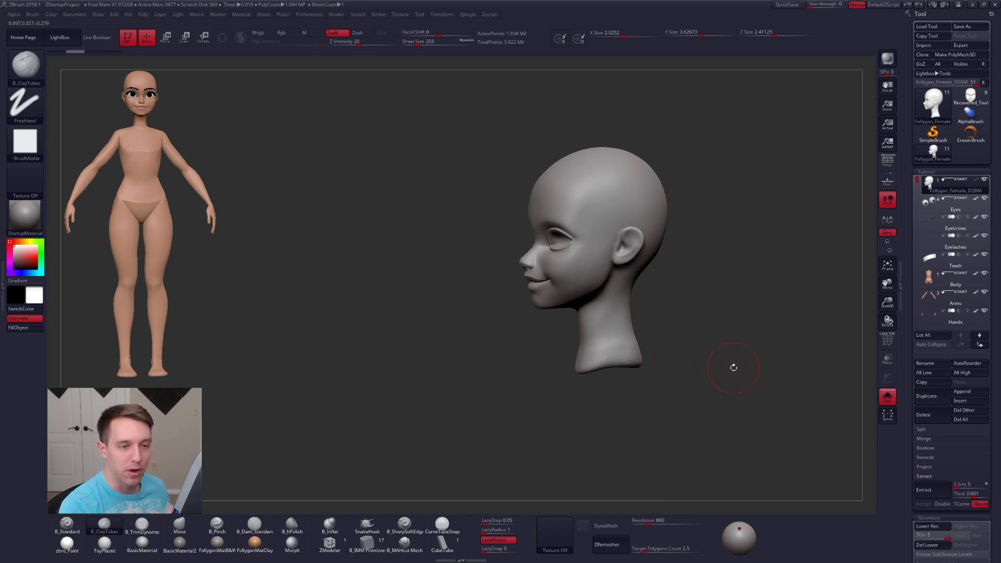
left_click(975, 179)
left_click_drag(746, 270, 715, 306, "shift")
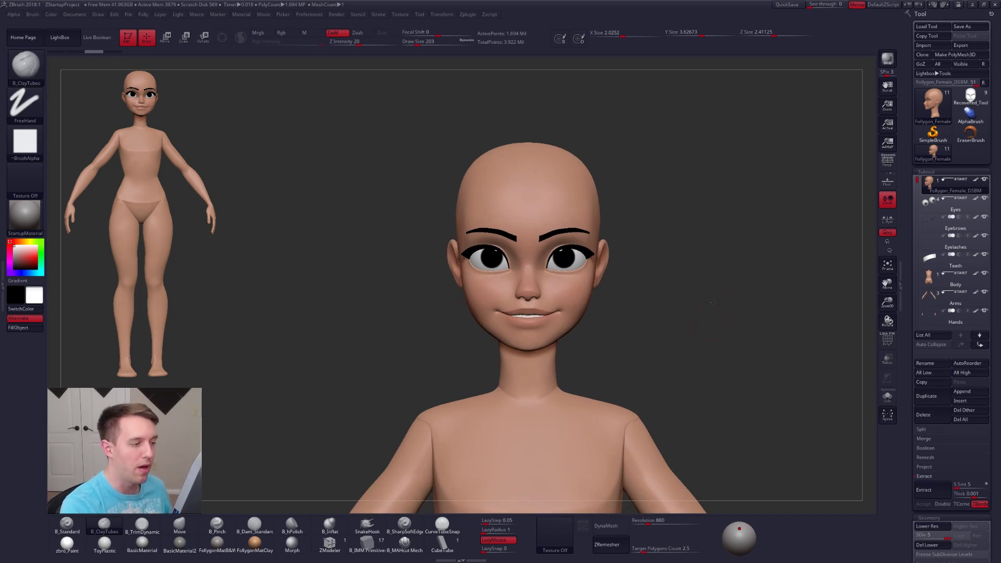
left_click(971, 105)
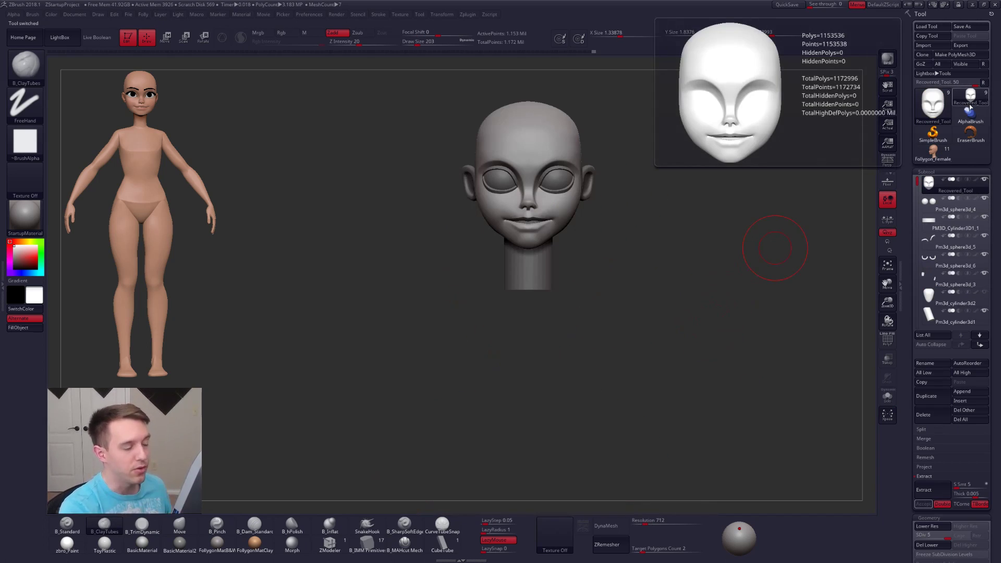
mouse_move(560, 243)
left_mouse_down("alt")
mouse_move(571, 286)
mouse_move(585, 259)
left_mouse_up("alt")
key("space")
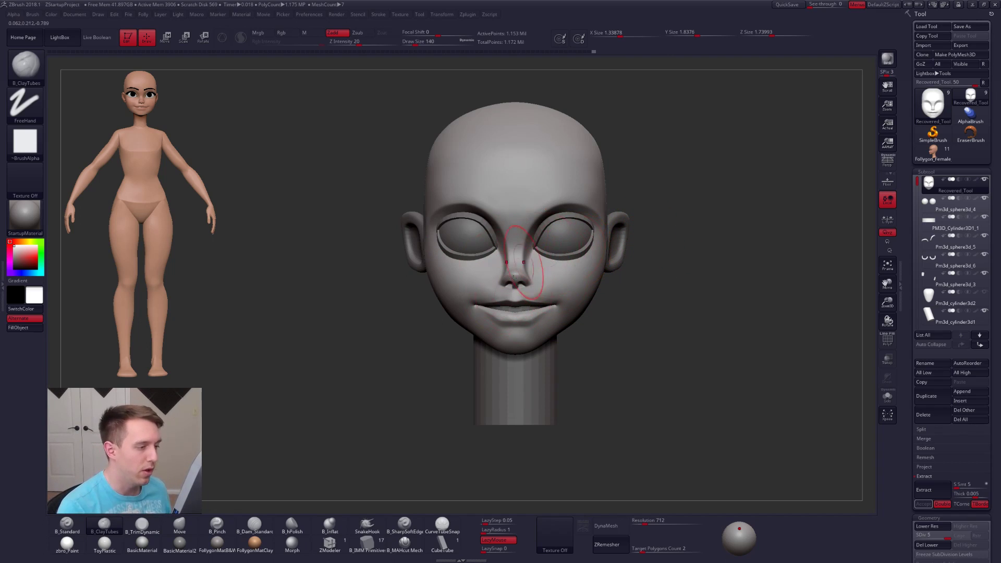
- Open the Android 17 render setup 2.blend scene in Blender and view the whole arrangement of character, camera, lights and backdrop
key("alt+Tab")
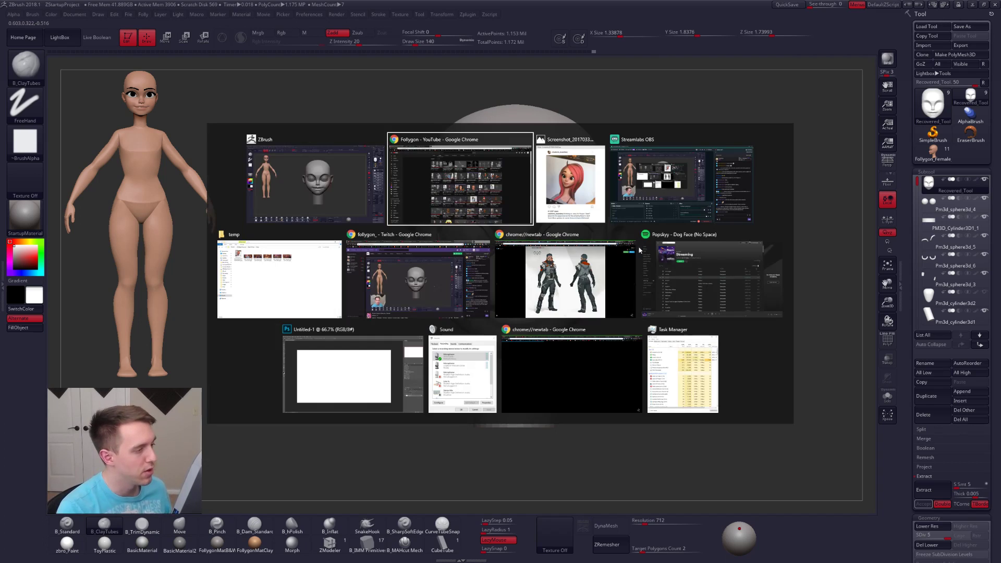
left_click(420, 174)
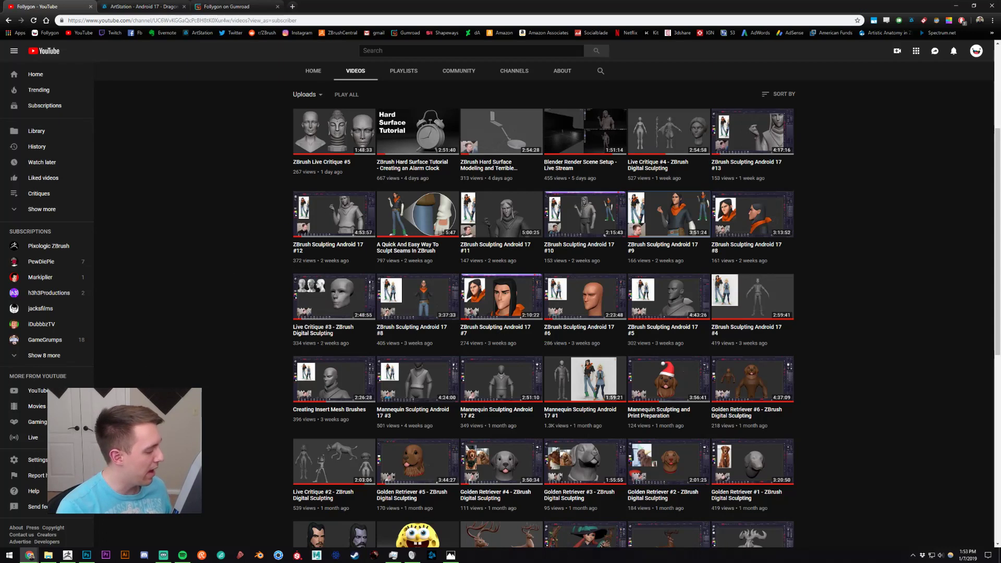
left_click(48, 555)
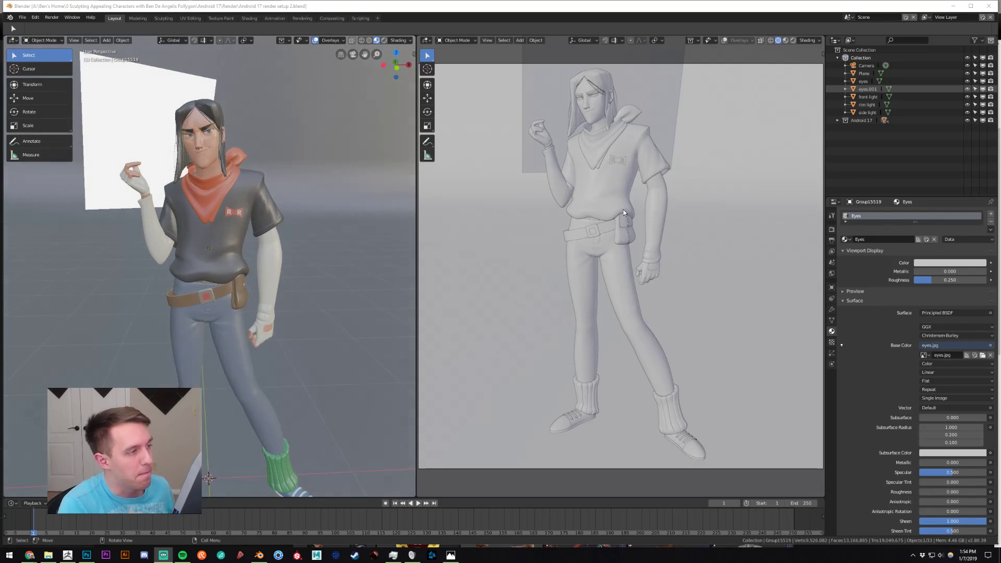
scroll(311, 221, "down", 3)
middle_click_drag(269, 256, 317, 242)
scroll(298, 257, "down", 3)
scroll(298, 256, "down", 5)
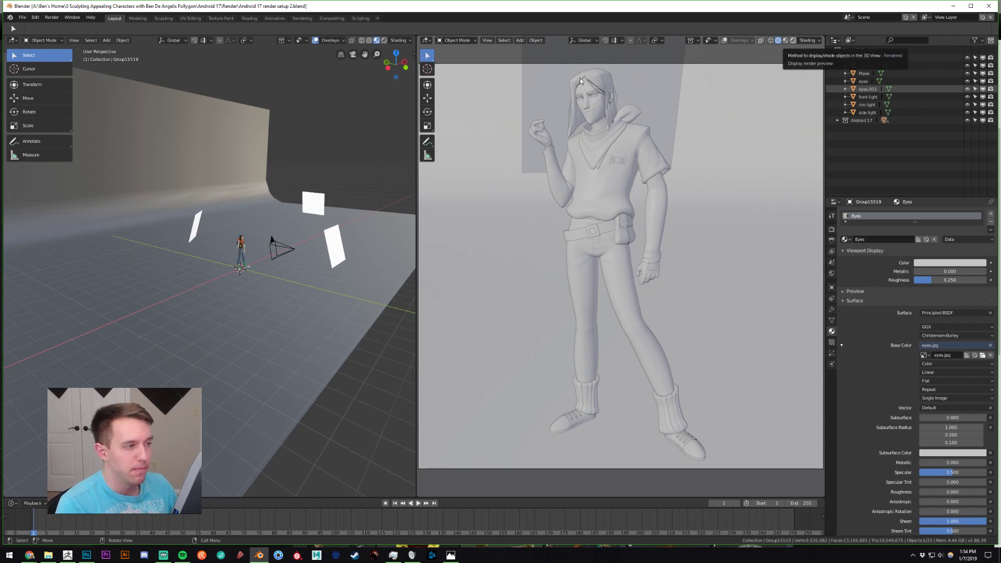
- Switch the camera view to rendered shading and open the scene's Cycles render settings
left_click(790, 41)
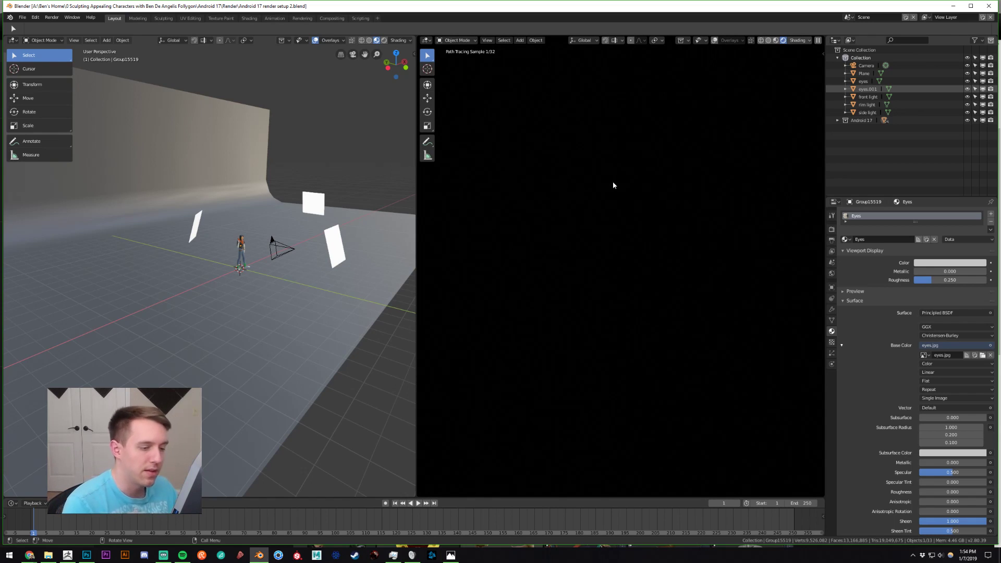
left_click(833, 263)
left_click(832, 241)
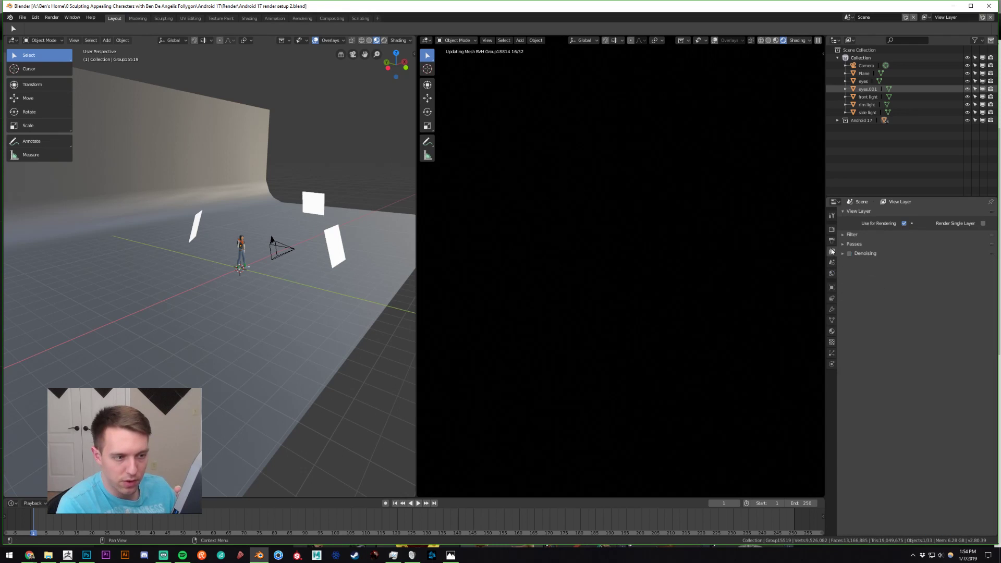
left_click(832, 230)
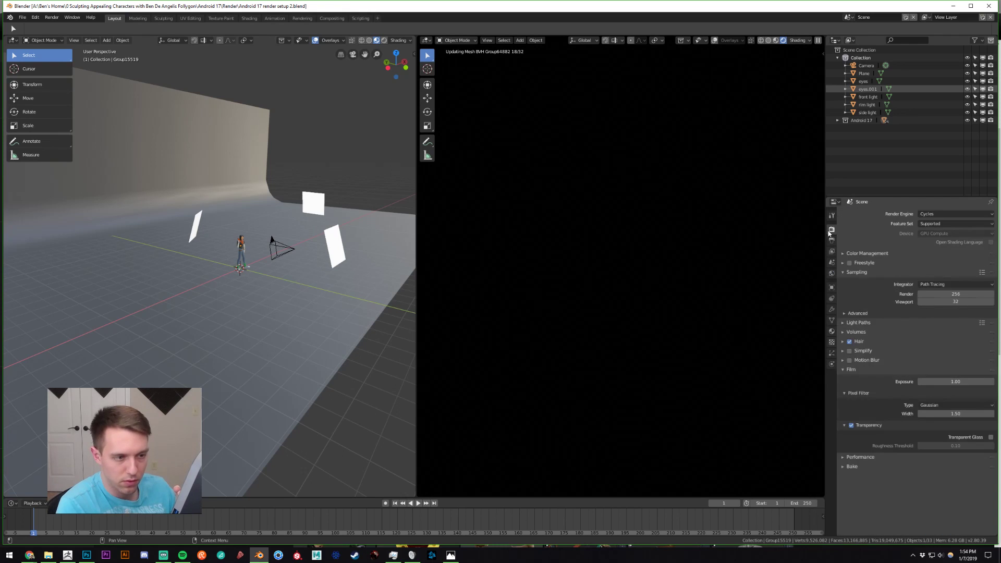
- Set the viewport sample count to 16 and look over the character, camera and lights
left_click(928, 302)
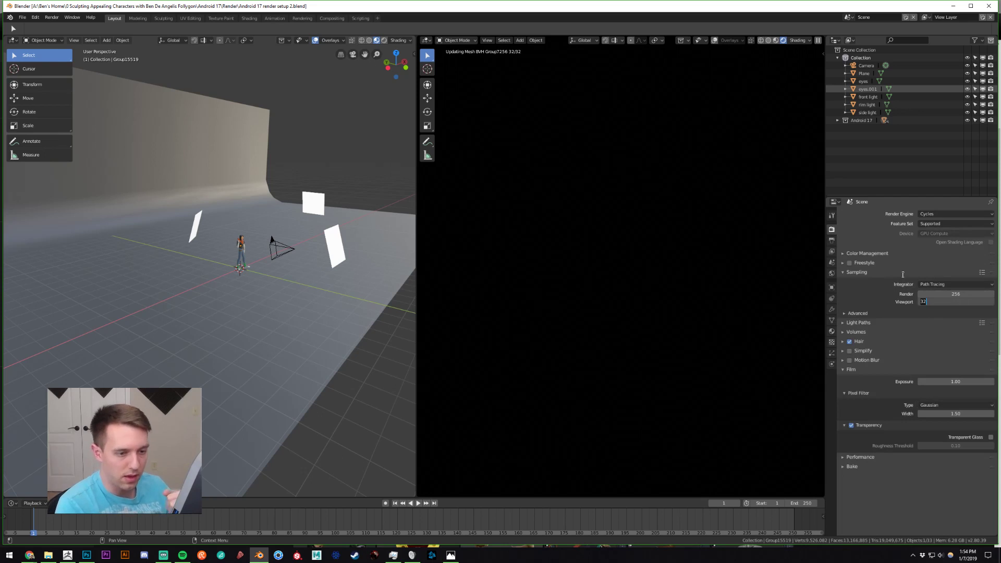
type("16")
key("Return")
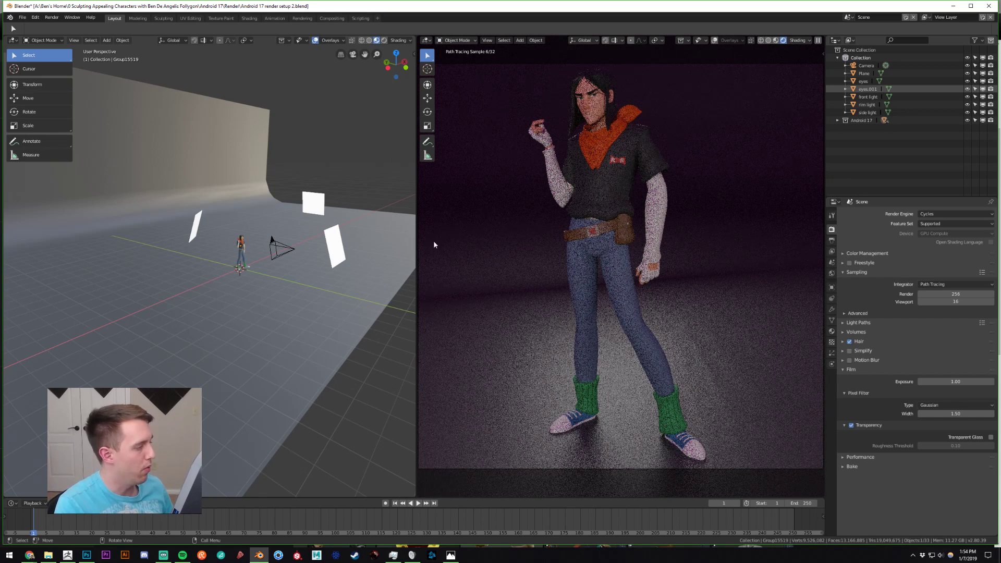
scroll(289, 243, "up", 2)
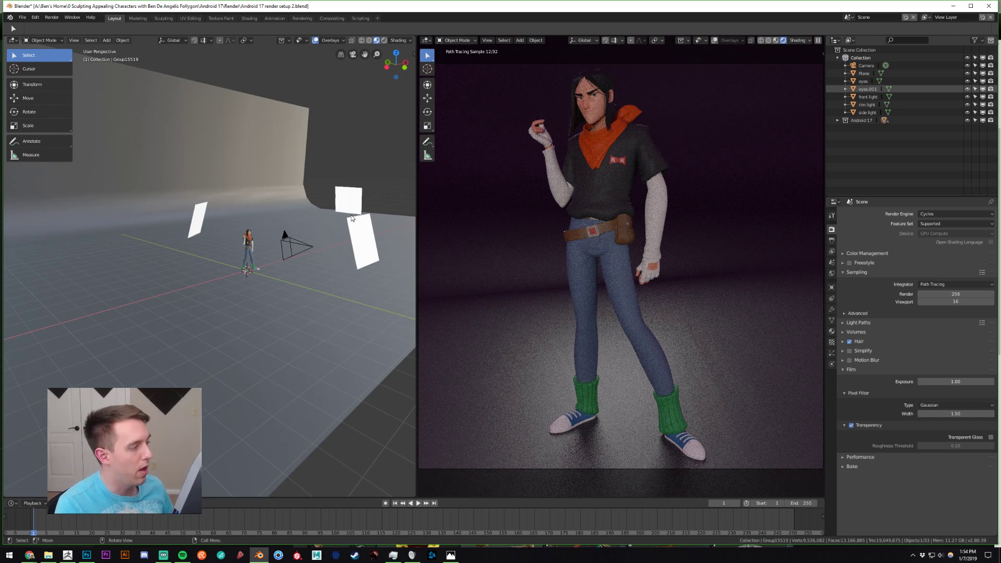
middle_click_drag(332, 236, 336, 233)
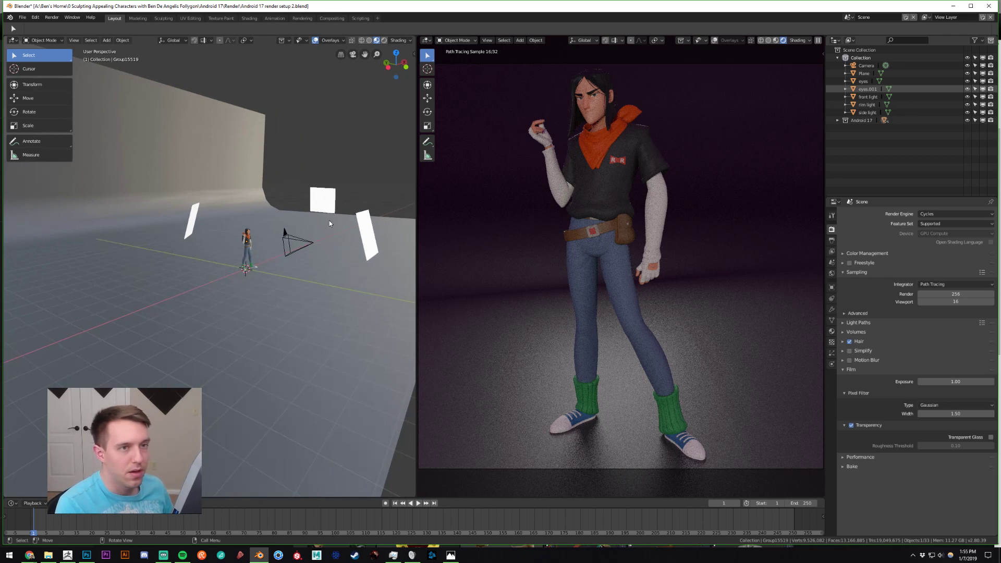
- Maximize the Blender window and set the viewport sample count to 32
left_click(971, 6)
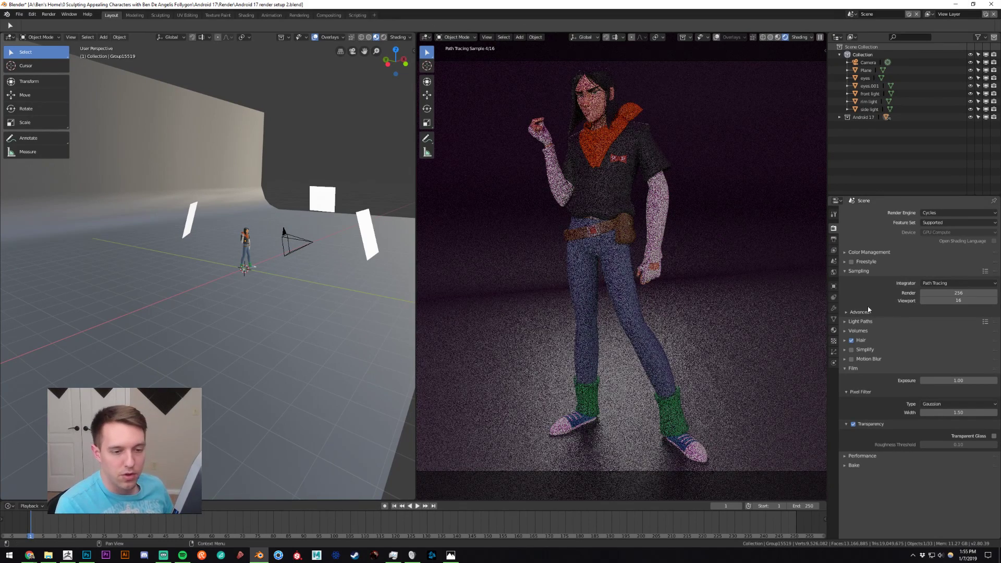
left_click(940, 301)
type("32")
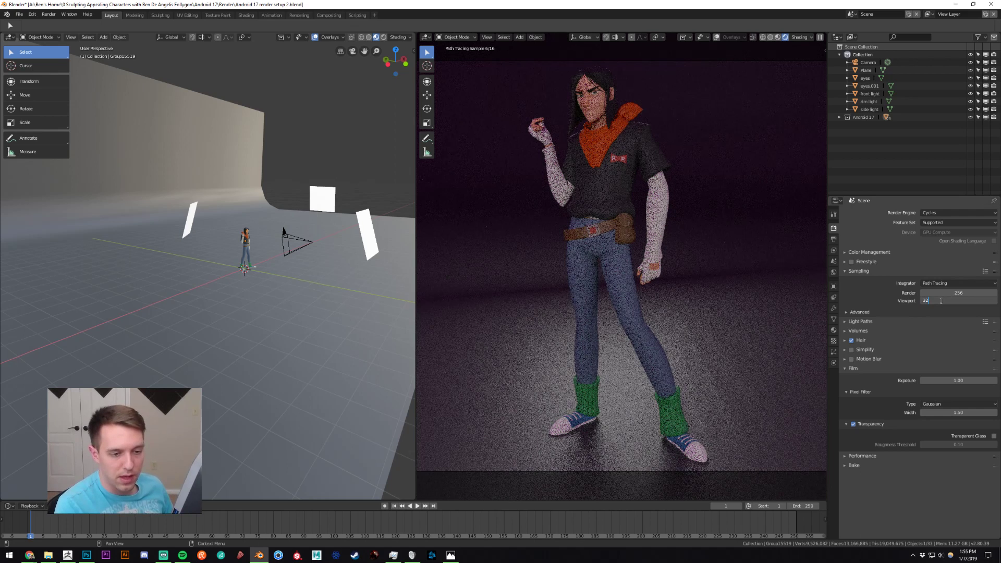
key("shift+Tab")
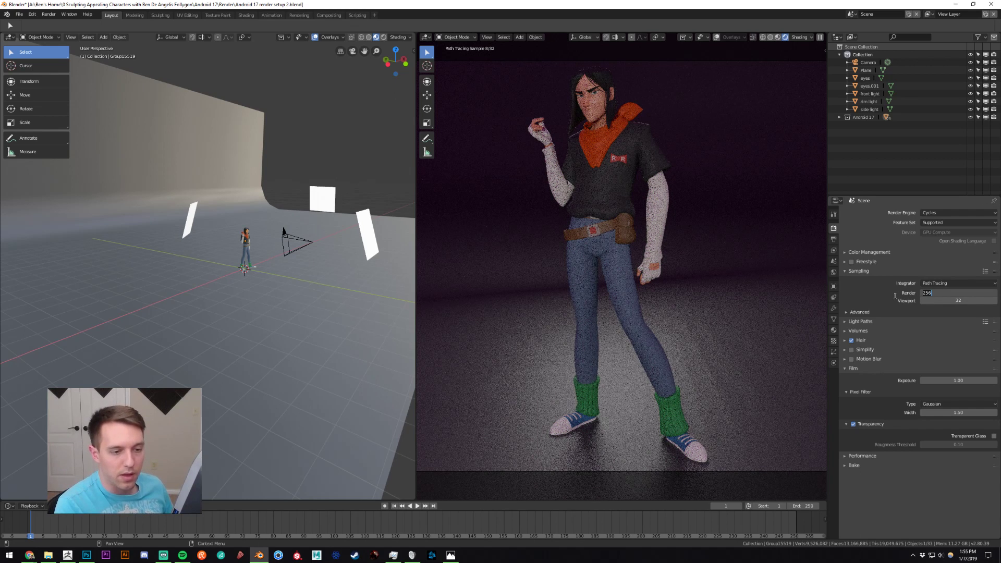
key("Return")
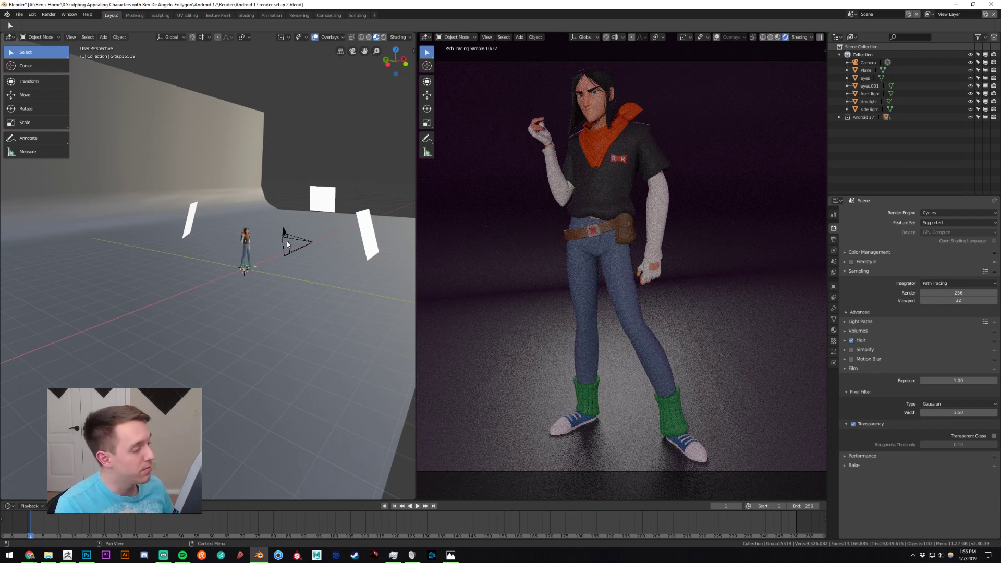
- Select the curved backdrop plane and examine its extent around the character and lights
left_click(218, 291)
key("KP_Decimal")
middle_click_drag(182, 296, 264, 284)
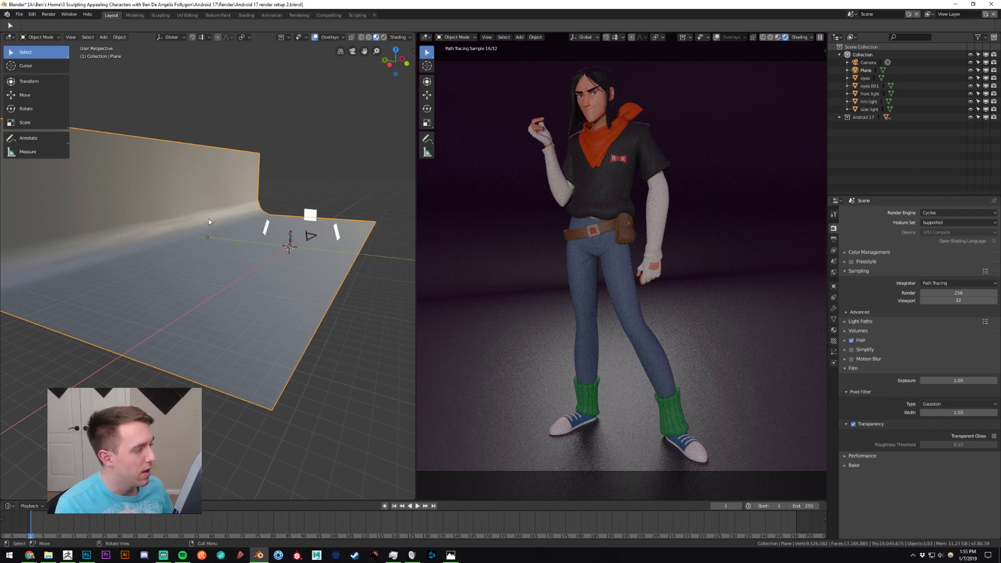
scroll(327, 230, "up", 2)
middle_click_drag(332, 230, 293, 233, "shift")
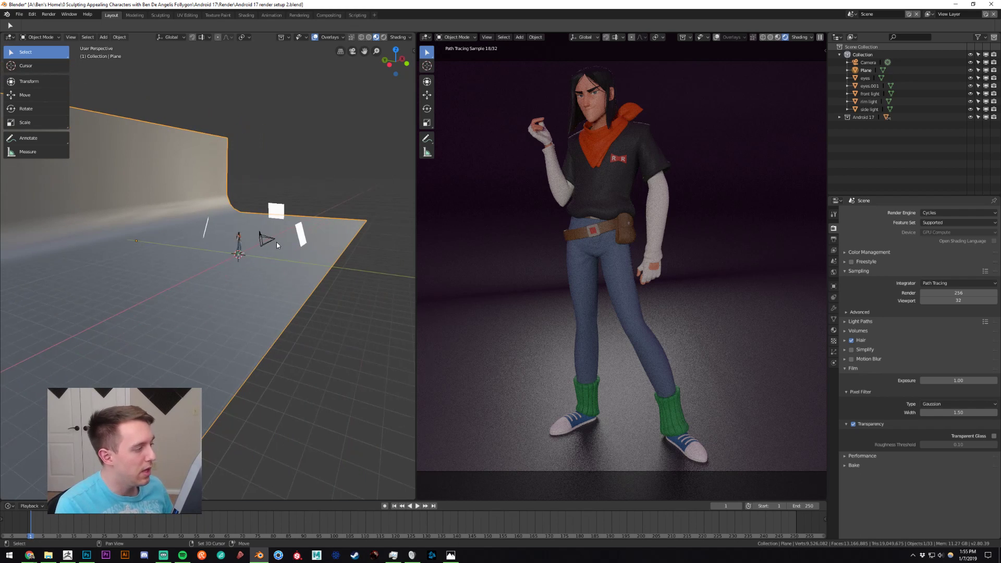
scroll(308, 233, "up", 2)
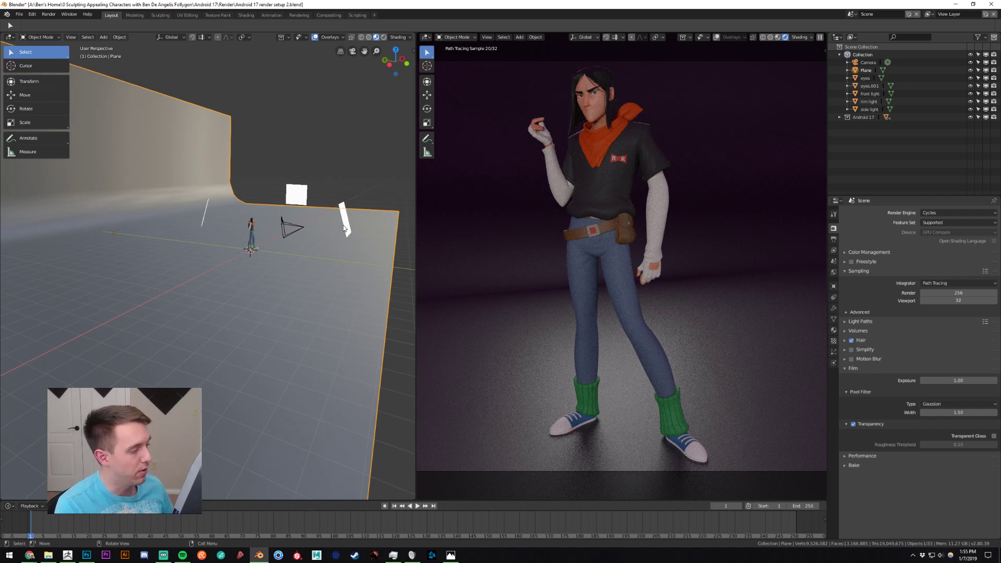
- Select the front light, examine how the three light planes surround the character and camera, and clear the selection
left_click(345, 225)
middle_click_drag(343, 225, 260, 234)
scroll(276, 231, "down", 2)
scroll(275, 234, "down", 1)
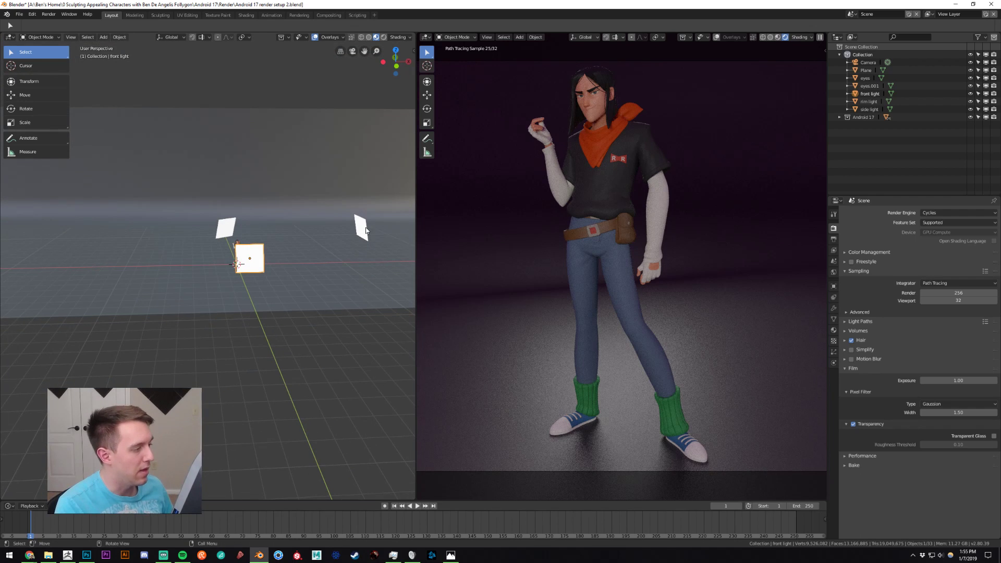
left_click(232, 231)
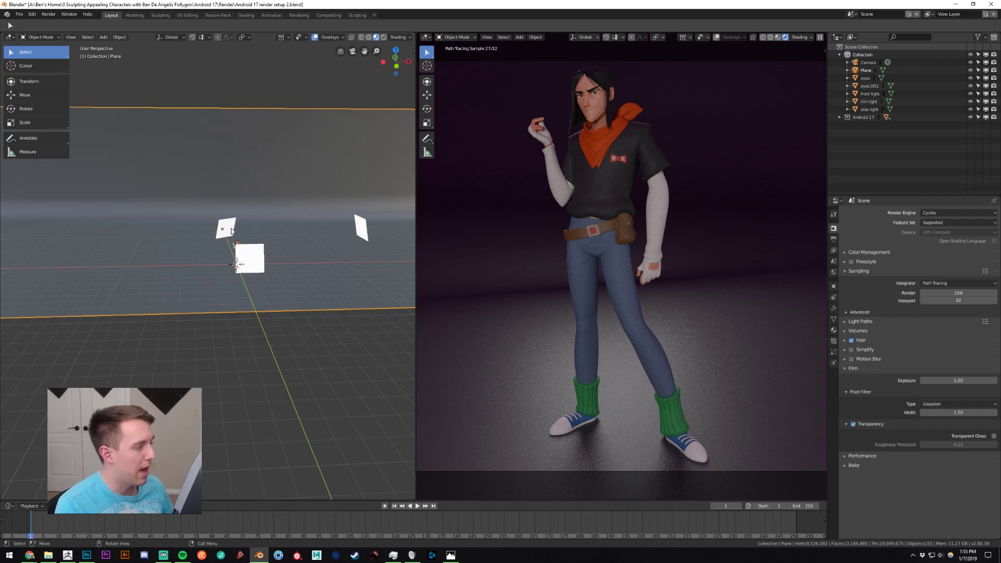
scroll(250, 230, "down", 3)
middle_click_drag(250, 230, 273, 230)
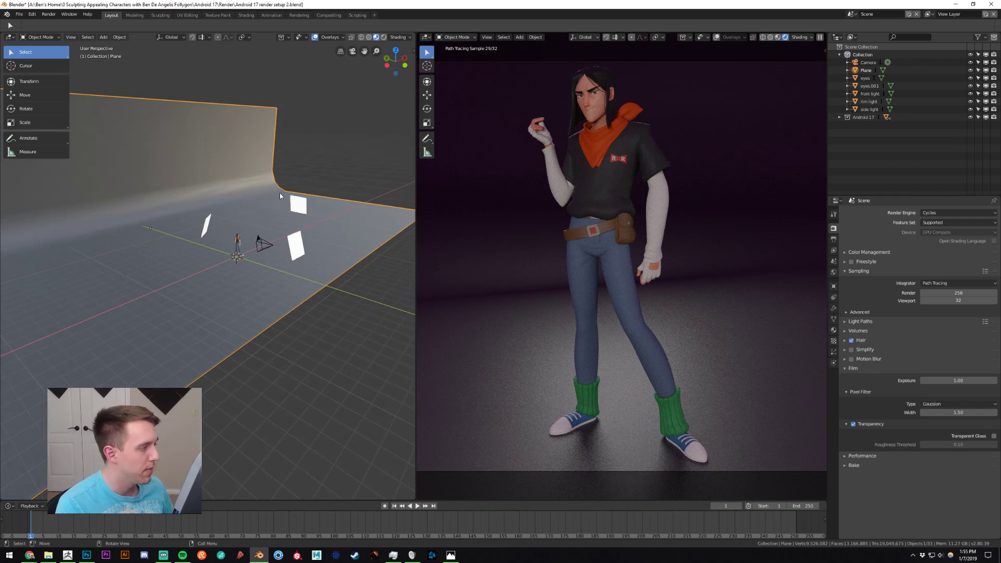
key("alt+a")
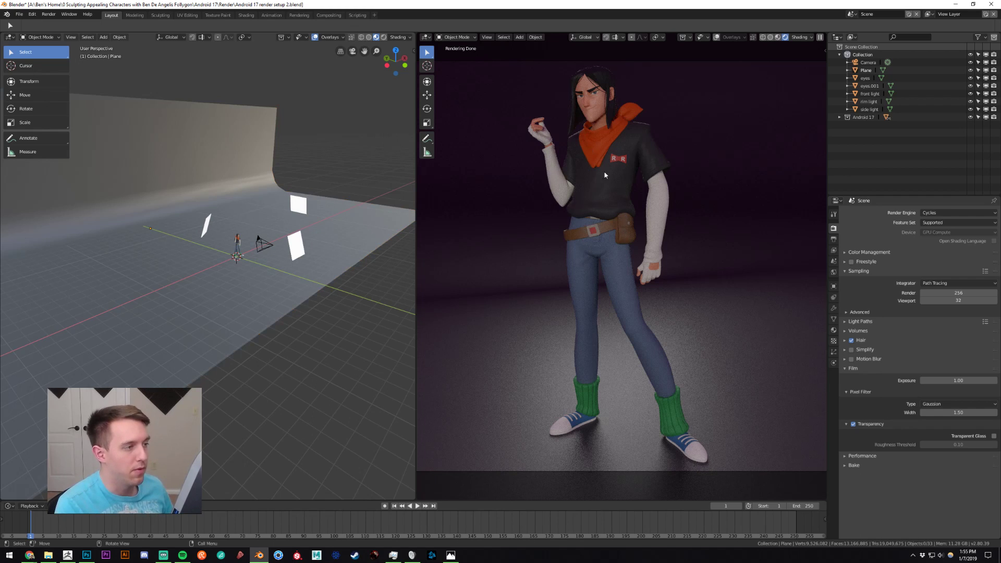
scroll(289, 252, "up", 2)
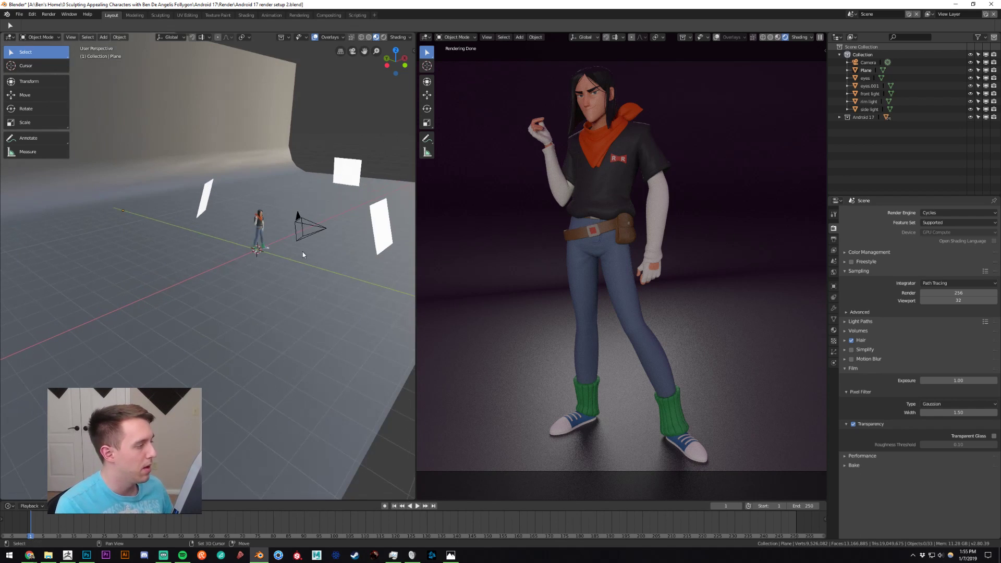
scroll(268, 265, "up", 2)
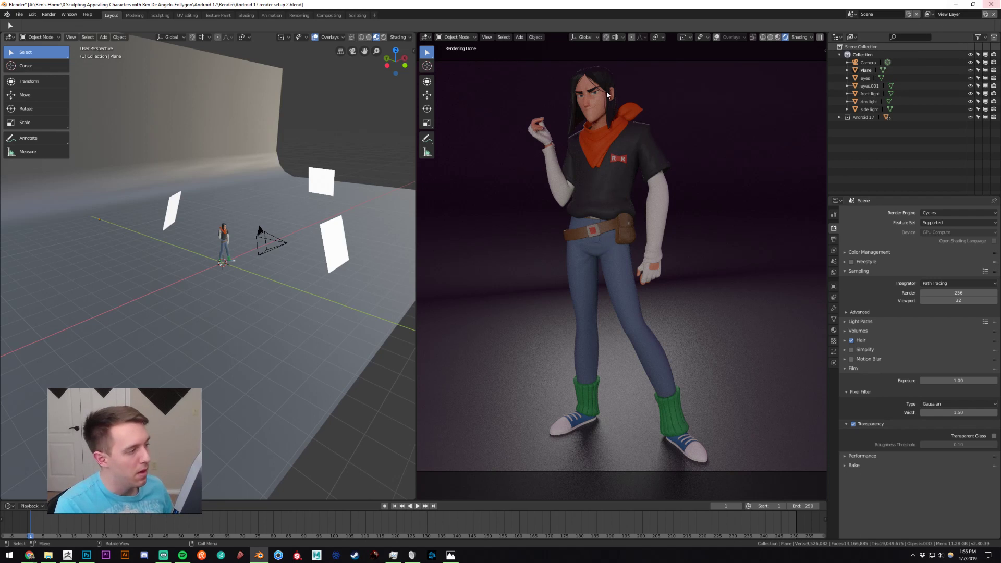
- Quit Blender without saving the scene and switch back to ZBrush
left_click(987, 4)
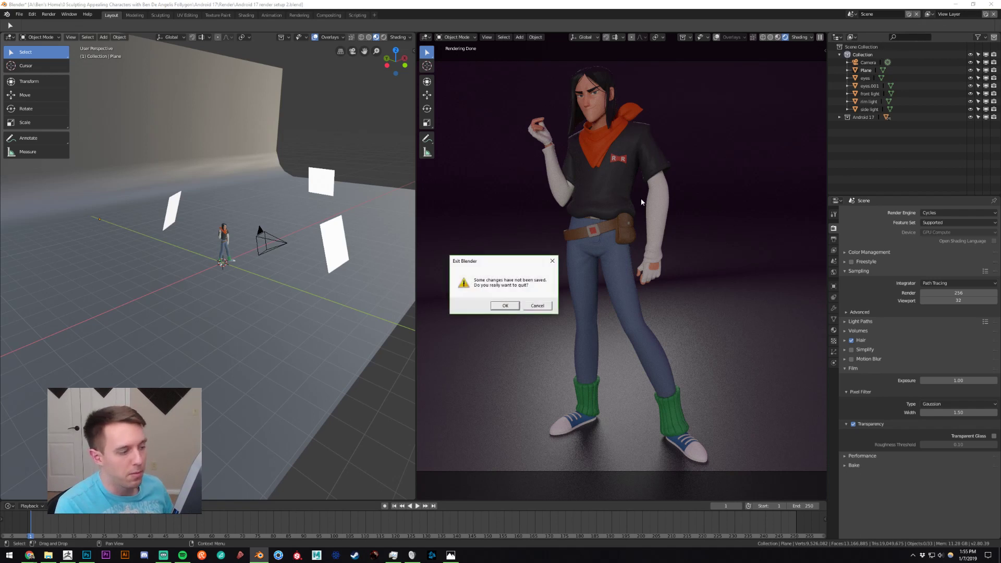
left_click(504, 306)
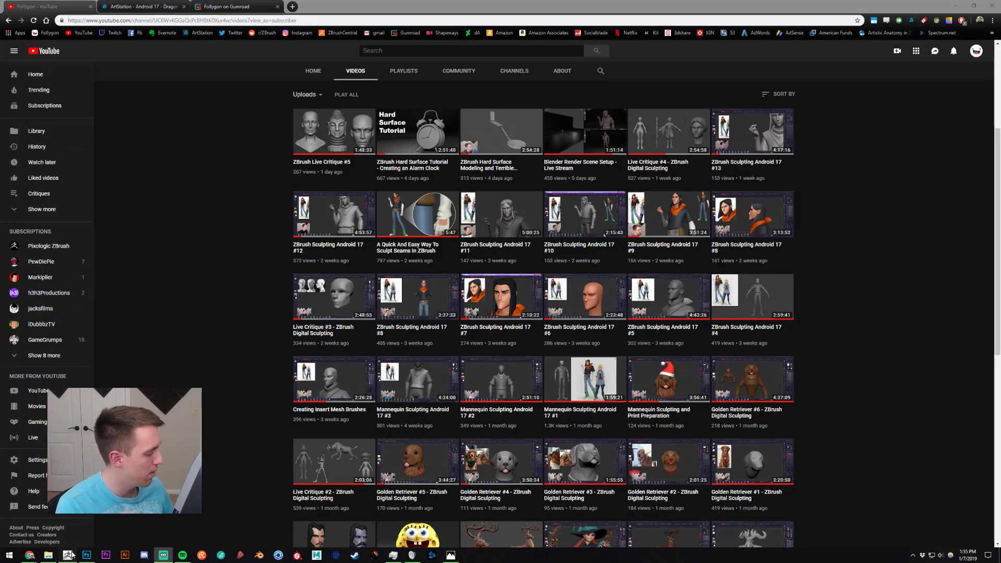
left_click(70, 555)
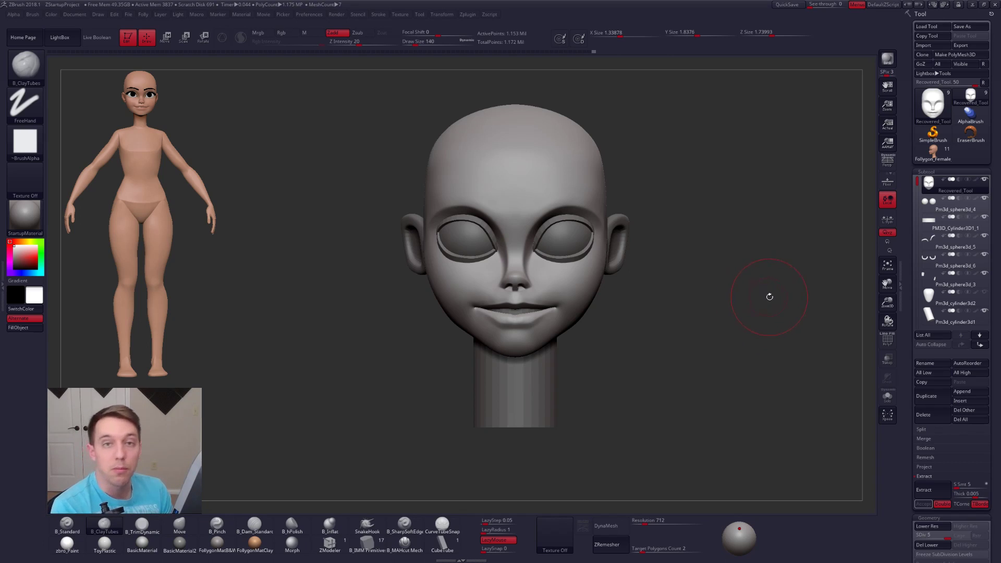
- Examine the female head from behind and in profile, with its polygroup wireframe shown briefly
left_click_drag(642, 320, 570, 324)
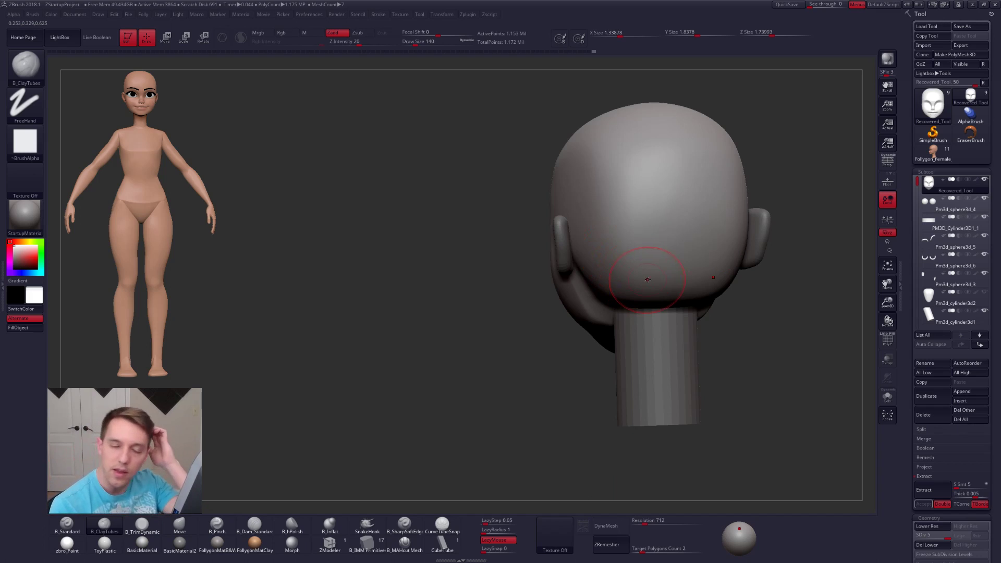
left_click_drag(524, 277, 601, 269)
right_click_drag(578, 272, 587, 317, "alt")
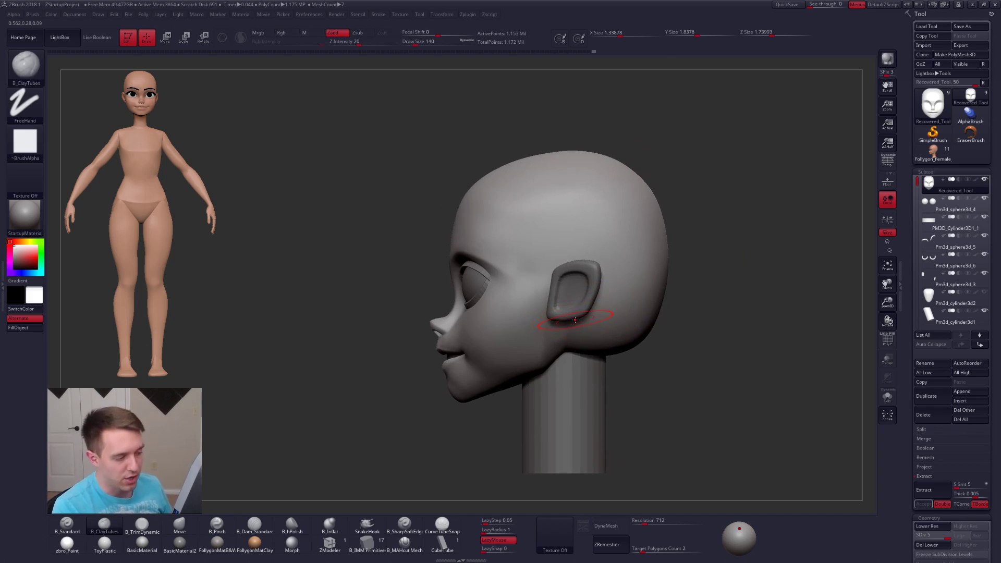
key("shift+f")
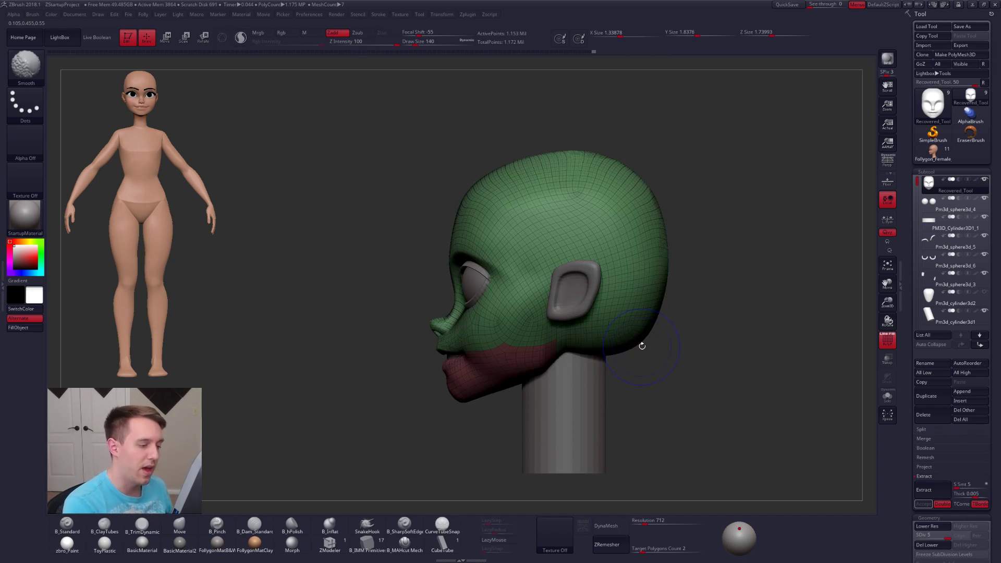
key("shift+f")
- Sharpen the edge of the jawline from the chin towards the ear with the B_Pinch brush
key("shift+s")
mouse_move(518, 369)
right_mouse_down()
mouse_move(541, 302)
mouse_move(552, 307)
mouse_move(540, 332)
right_mouse_up()
key("5")
key("space")
left_click_drag(542, 332, 535, 333)
right_click_drag(526, 337, 551, 336)
left_click_drag(490, 353, 515, 344)
mouse_move(565, 315)
left_mouse_down()
mouse_move(595, 295)
mouse_move(505, 346)
mouse_move(610, 287)
left_mouse_up()
mouse_move(617, 286)
right_mouse_down()
mouse_move(547, 320)
mouse_move(575, 337)
right_mouse_up()
- Adjust the underside of the jaw with the Move brush at draw size 130
key("4")
key("space")
left_click_drag(571, 374, 575, 374)
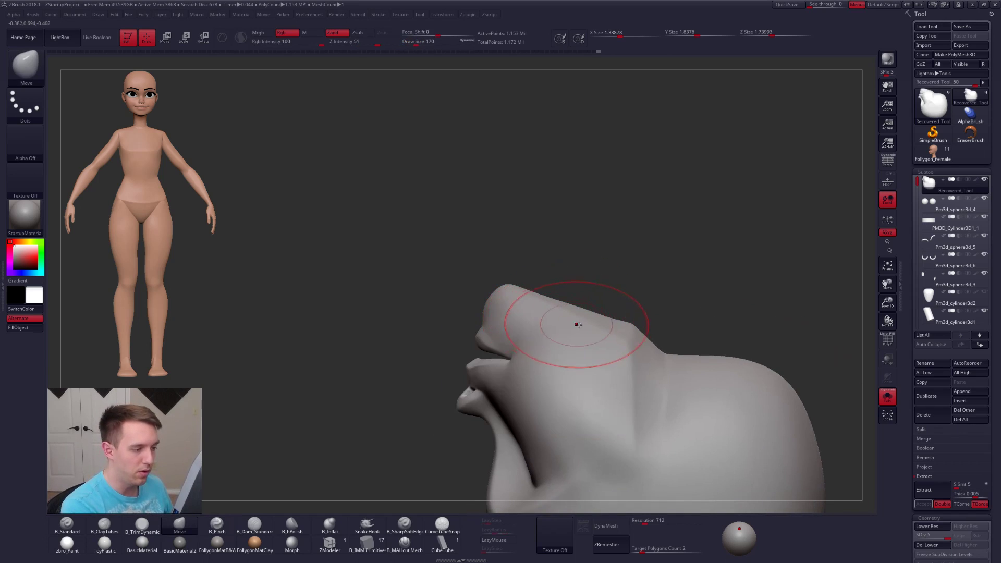
key("space")
left_click_drag(576, 373, 573, 373)
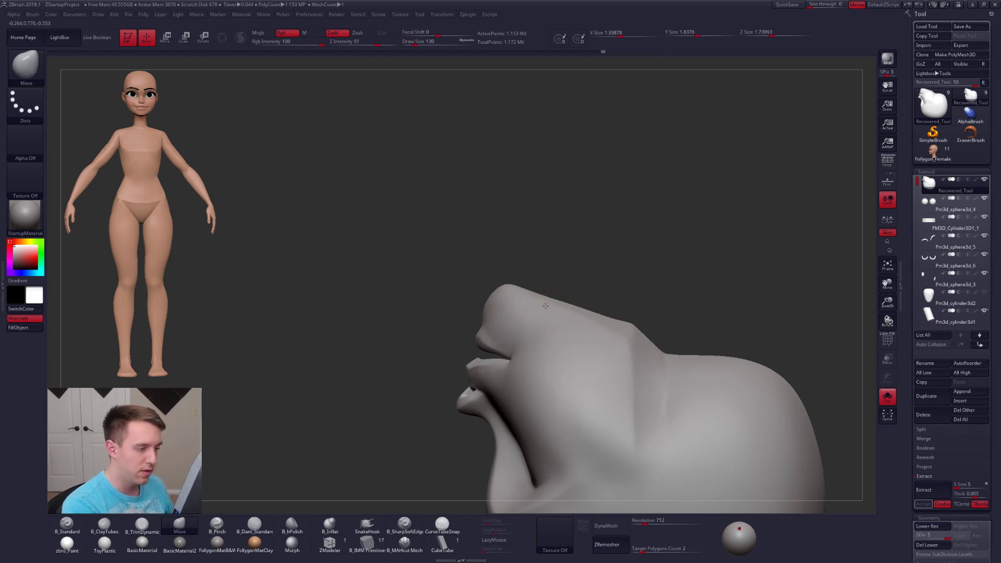
left_click_drag(563, 295, 597, 272)
right_click_drag(615, 245, 626, 224)
- Pinch the rear edge of the jaw with a resized B_Pinch brush
key("5")
key("space")
left_click_drag(632, 221, 629, 221)
right_click_drag(631, 202, 619, 248, "alt")
left_click_drag(621, 208, 619, 320)
right_click_drag(620, 320, 608, 283)
- Flatten the plane along the rear jaw edge with B_TrimDynamic and resize the brush
key("3")
left_click_drag(605, 229, 600, 328)
right_click_drag(636, 269, 594, 260)
key("space")
left_click_drag(594, 260, 586, 260)
key("space")
left_click_drag(524, 278, 527, 278)
- Tighten the lower jaw edge between the chin and neck with the B_Pinch brush
key("4")
mouse_move(515, 280)
right_mouse_down()
mouse_move(557, 298)
mouse_move(593, 341)
right_mouse_up()
right_click_drag(535, 365, 531, 324)
key("5")
right_click_drag(529, 369, 514, 338)
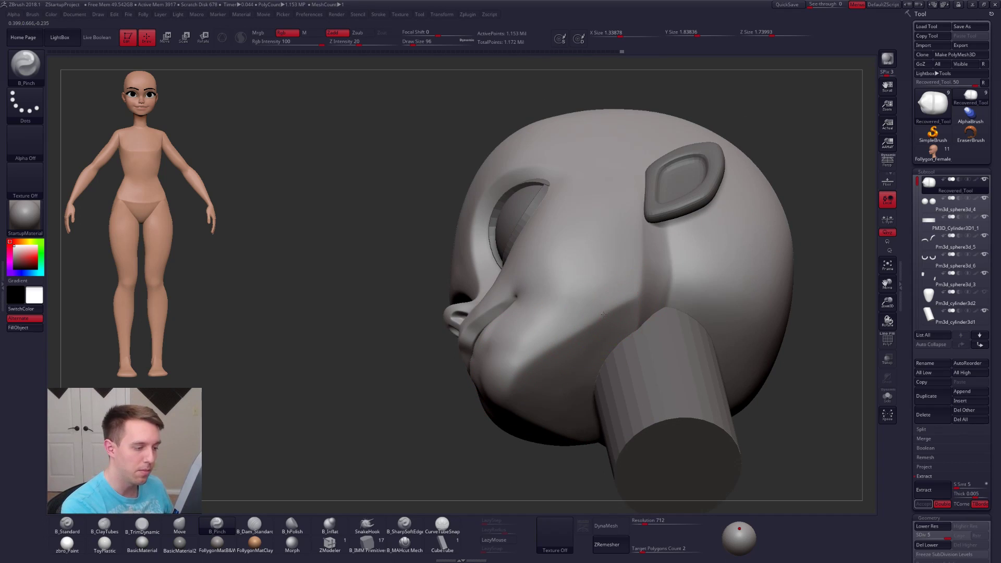
right_click_drag(561, 303, 563, 336)
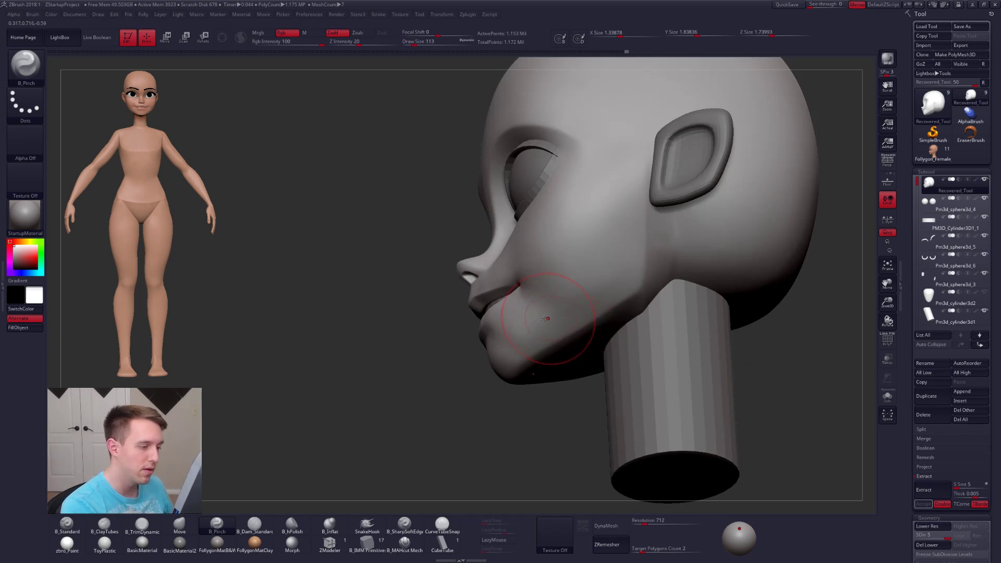
- Flatten the side of the face above the jawline with the B_TrimDynamic brush
key("b")
key("t")
key("d")
mouse_move(577, 300)
left_mouse_down()
mouse_move(619, 275)
mouse_move(591, 302)
left_mouse_up()
key("space")
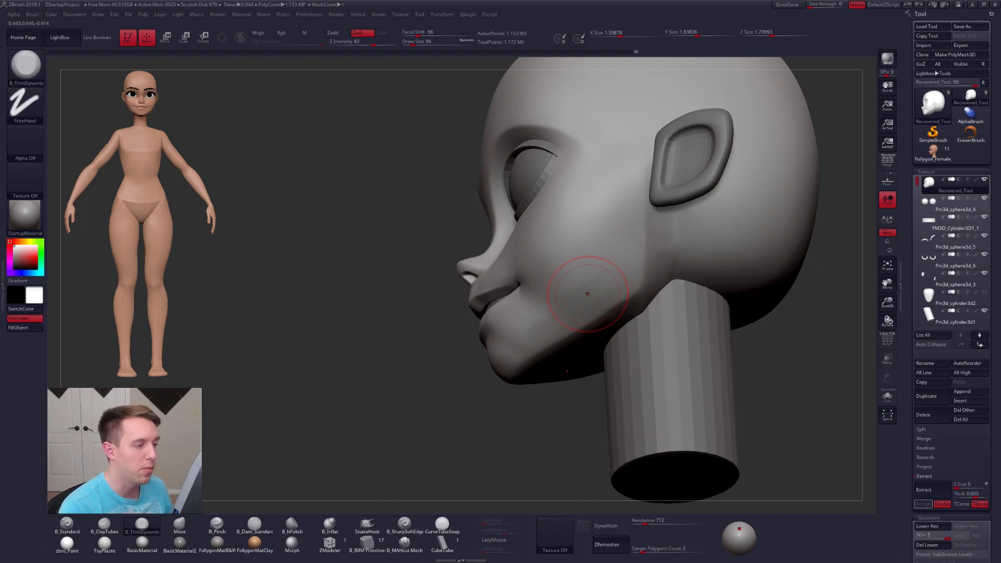
- Return to the head in ZBrush and lower it to subdivision level 2
key("alt+Tab")
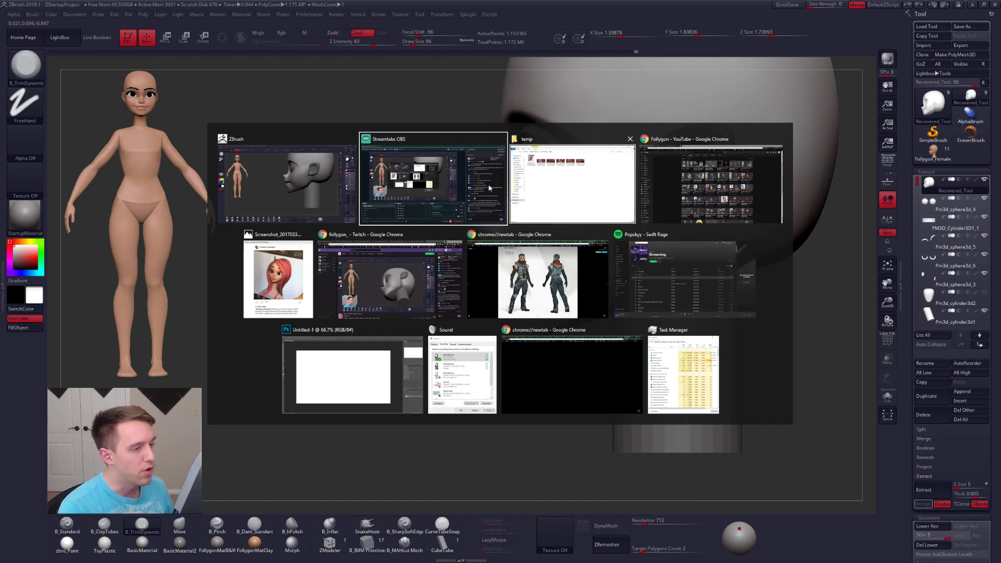
left_click(315, 172)
mouse_move(588, 242)
right_mouse_down("alt")
mouse_move(565, 232)
mouse_move(491, 292)
mouse_move(522, 290)
right_mouse_up("alt")
key("shift+d")
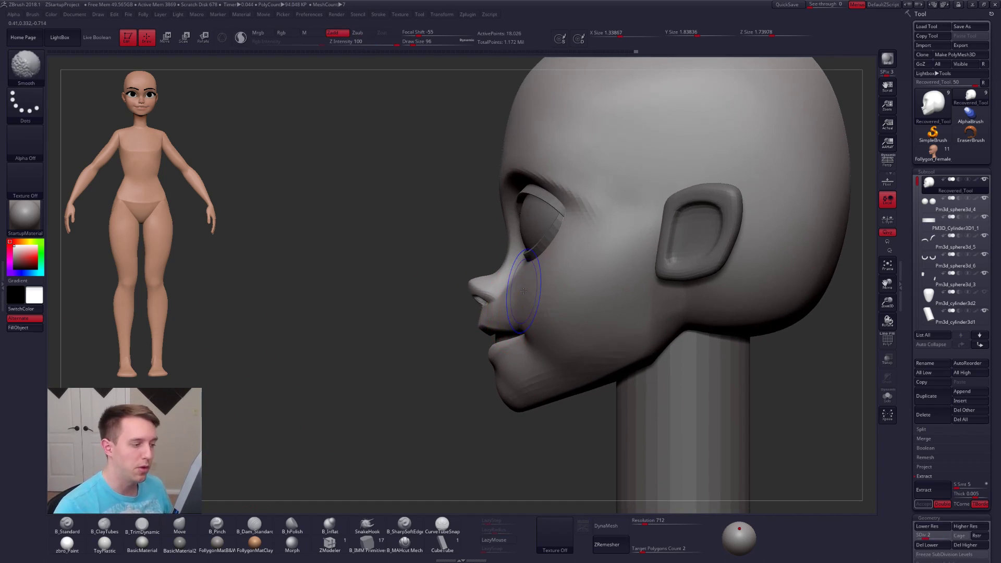
- Mask the nose and upper lip and invert the mask so only that area stays editable
key("alt")
mouse_move(509, 287)
right_mouse_down("alt")
mouse_move(562, 332)
mouse_move(511, 396)
right_mouse_up("alt")
key("space")
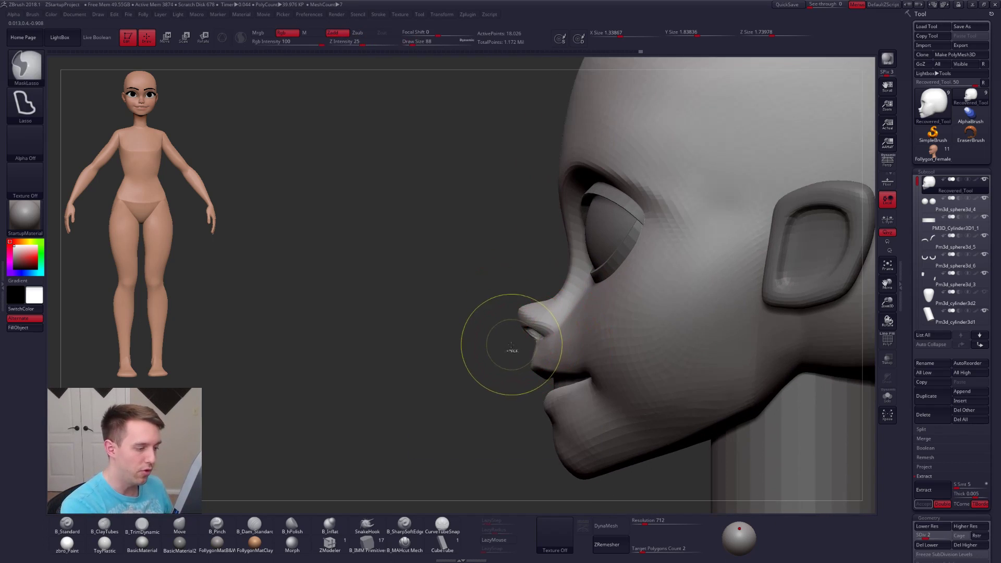
mouse_move(515, 348)
left_mouse_down("ctrl")
mouse_move(608, 342)
mouse_move(436, 289)
mouse_move(514, 347)
left_mouse_up("ctrl")
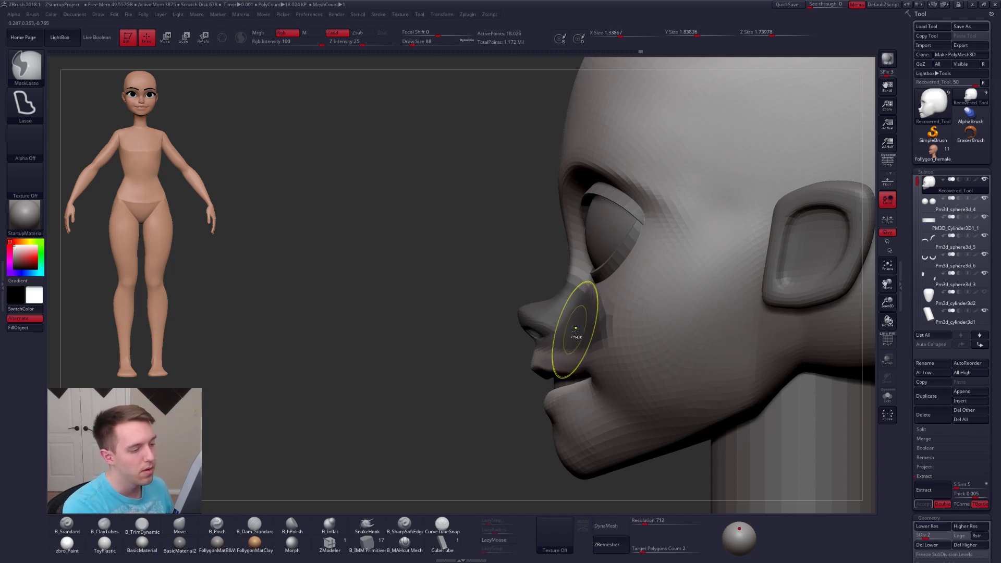
key("ctrl+i")
- Push the nose back toward the face in profile with the Move brush and clear the mask
key("space")
left_click_drag(575, 329, 562, 339)
key("b")
key("m")
key("v")
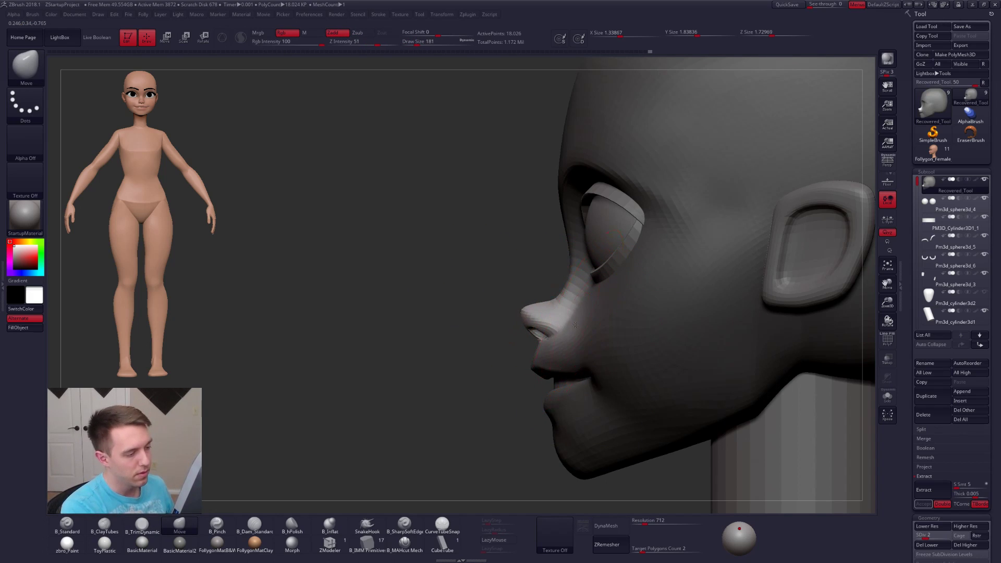
right_click_drag(576, 326, 532, 381, "ctrl")
key("space")
left_click_drag(568, 331, 554, 321)
key("ctrl+shift+a")
- Refine the nose tip in profile with the Move brush at a draw size of 68
key("space")
right_click_drag(554, 321, 548, 325, "ctrl")
key("space")
left_click_drag(554, 319, 547, 317)
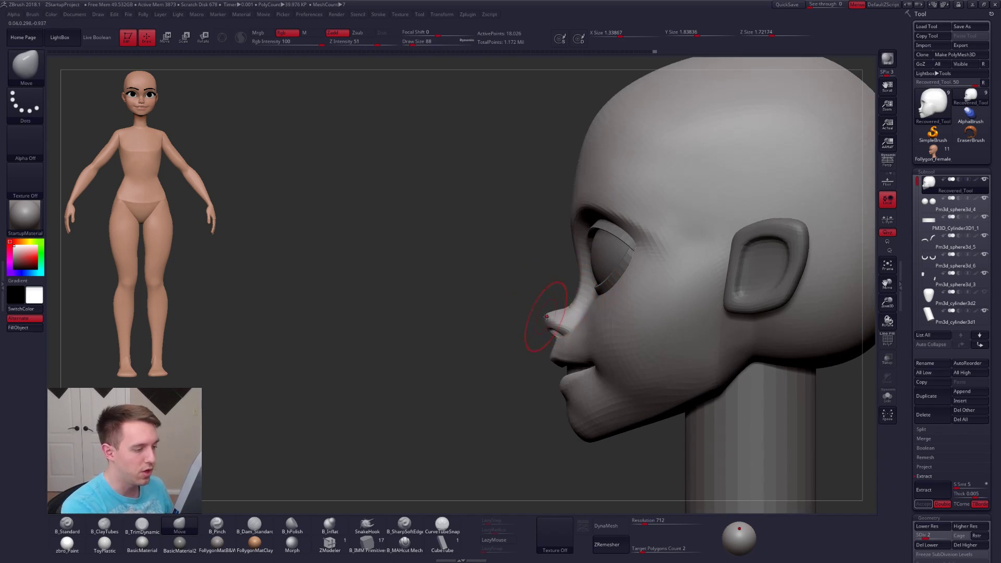
right_click_drag(554, 329, 618, 326)
- Mask the head with a topological Transpose mask, leaving only the lower lip, chin and lower jaw editable
right_click_drag(604, 292, 602, 322, "ctrl")
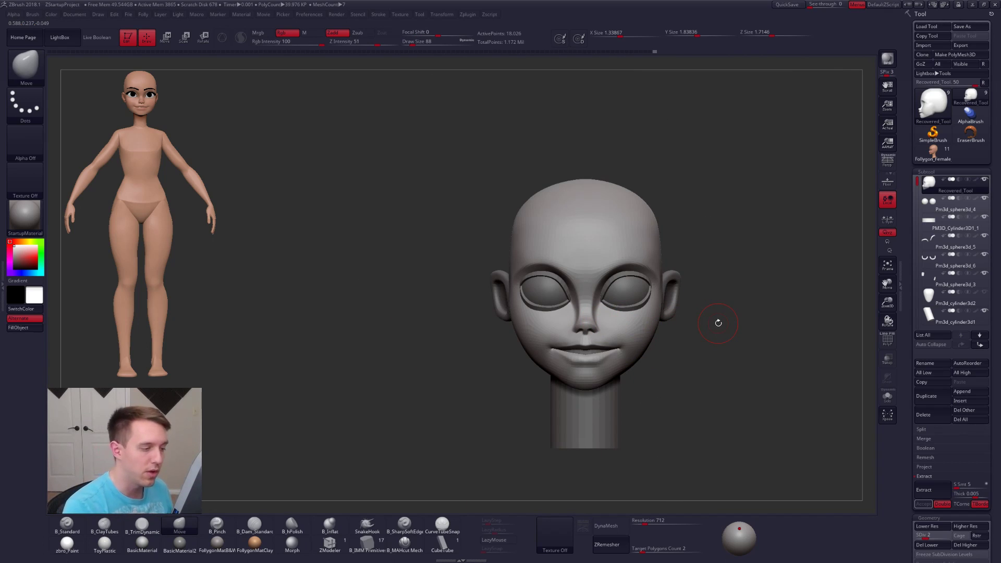
right_click_drag(616, 339, 615, 381, "alt")
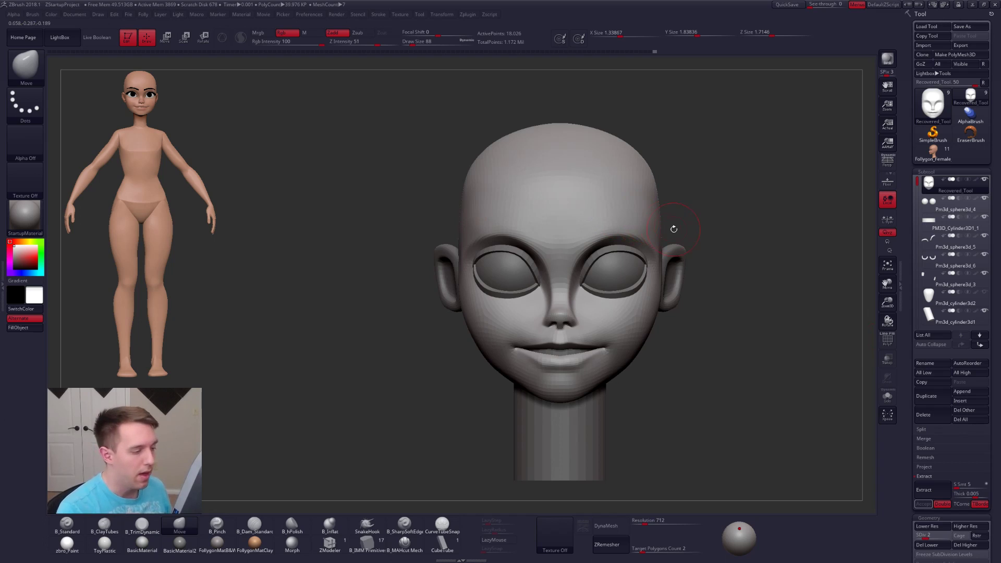
mouse_move(674, 229)
right_mouse_down("alt")
mouse_move(685, 233)
mouse_move(687, 274)
right_mouse_up("alt")
key("w")
left_click_drag(596, 380, 652, 398, "ctrl")
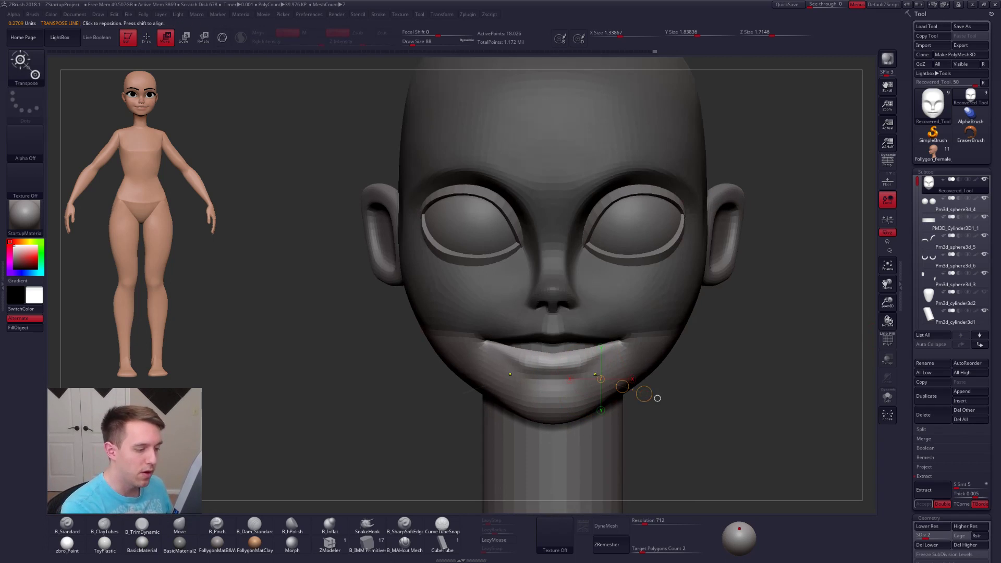
- Reshape the unmasked lower lip and chin with the Move brush at a draw size of about 160
key("q")
key("space")
left_click_drag(601, 367, 608, 367)
left_click(671, 369, "ctrl")
left_click(646, 367, "ctrl")
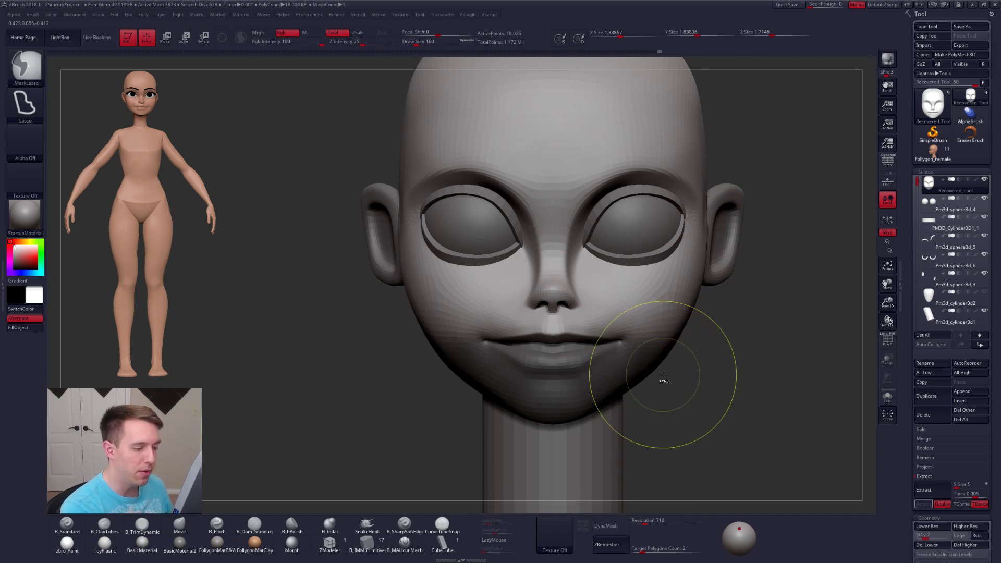
left_click(662, 380, "ctrl")
left_click_drag(575, 364, 587, 364)
key("space")
key("space")
right_click_drag(591, 365, 606, 364)
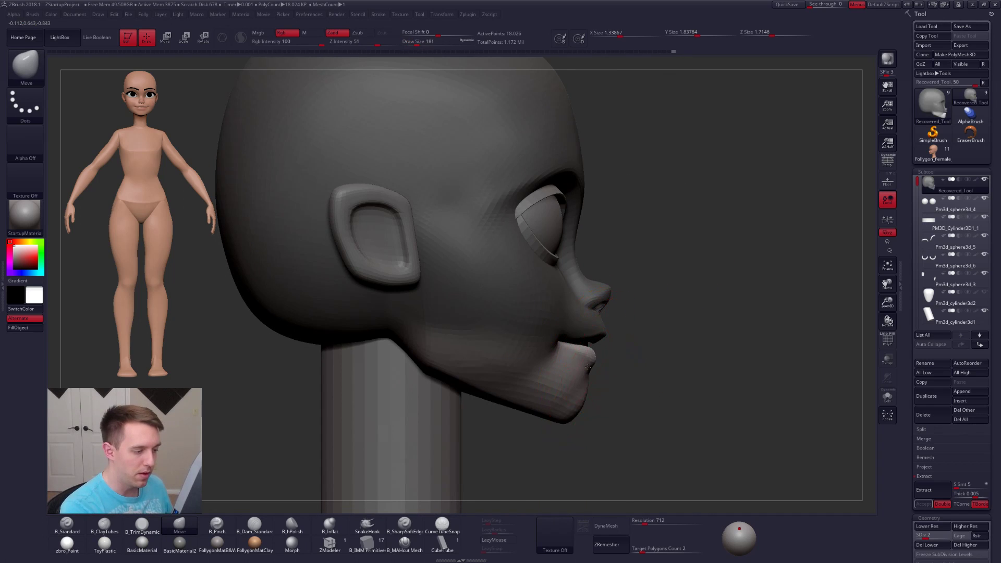
- Invert the mask and adjust the upper lip and nose area in profile with the Move brush
left_click(667, 377, "ctrl")
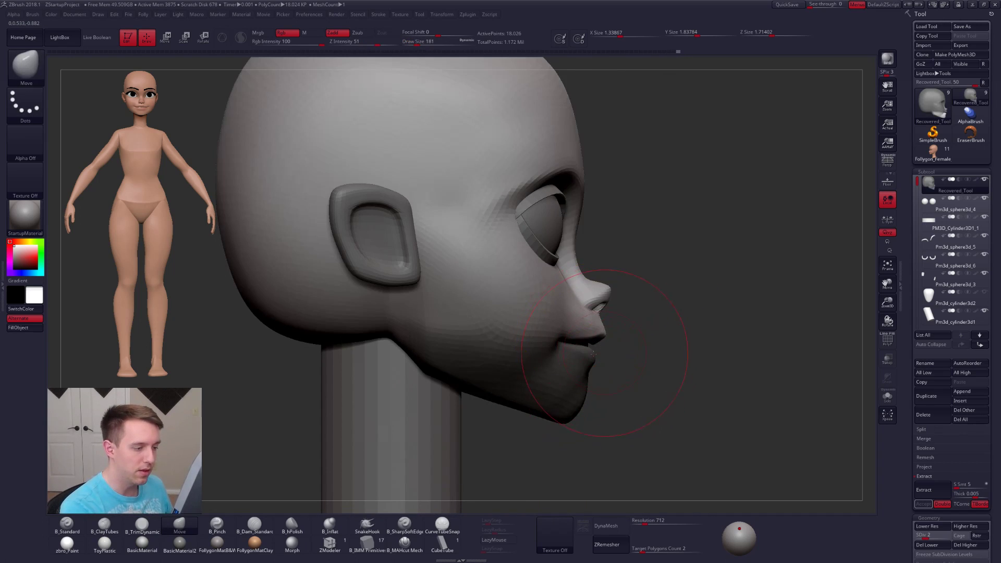
right_click_drag(602, 354, 588, 353, "shift")
key("space")
left_click_drag(609, 353, 605, 353)
- Invert the mask back and reshape the lower lip from the front, reducing the Move brush's draw size to 104
mouse_move(606, 354)
right_mouse_down("ctrl")
mouse_move(613, 366)
mouse_move(595, 372)
mouse_move(572, 357)
right_mouse_up("ctrl")
left_click(664, 362, "ctrl")
key("space")
left_click_drag(572, 357, 576, 357)
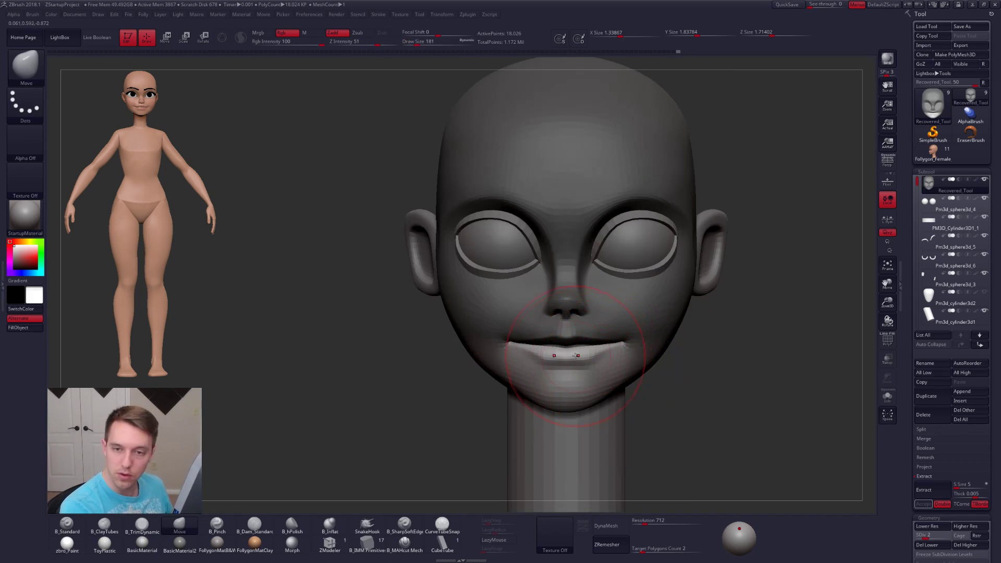
key("space")
left_click_drag(588, 365, 585, 367)
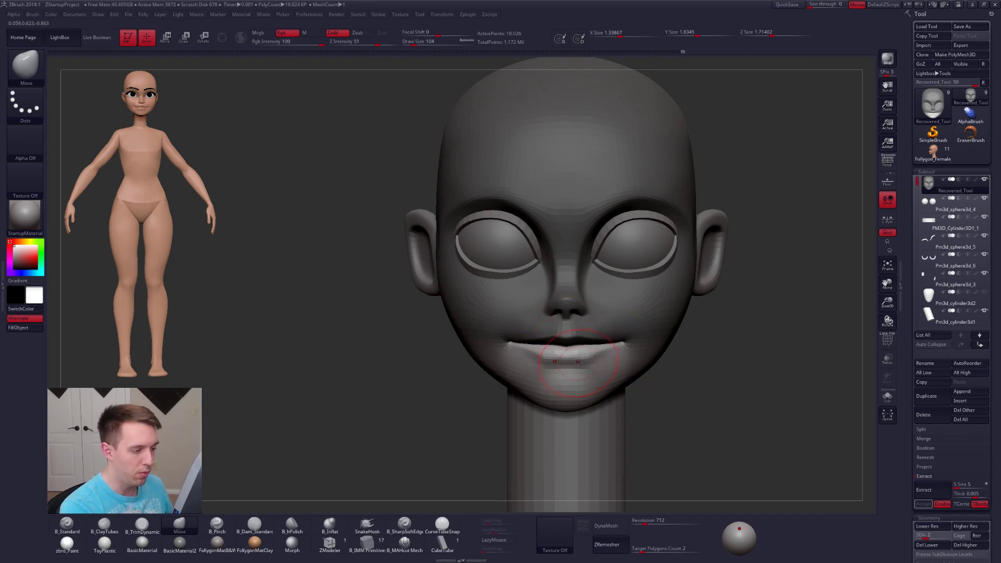
- Adjust the middle of the mouth with the Move brush at a draw size of 150 and clear the mask
mouse_move(606, 361)
right_mouse_down()
mouse_move(519, 380)
mouse_move(576, 340)
mouse_move(543, 351)
mouse_move(605, 348)
mouse_move(574, 354)
right_mouse_up()
key("space")
key("space")
left_click_drag(568, 342, 573, 343)
right_click_drag(558, 349, 532, 305)
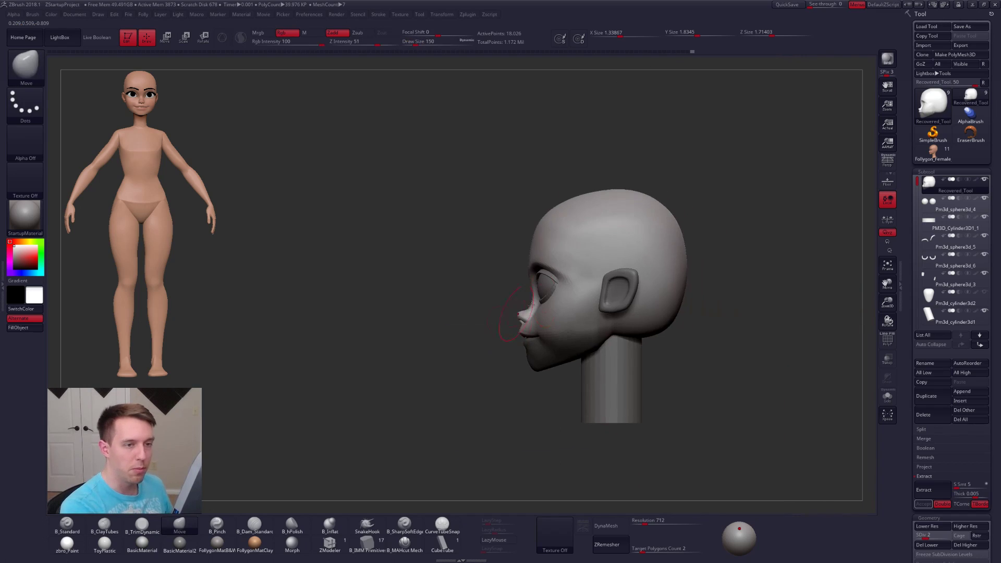
- Turn on perspective and pull the front of the face forward in profile with the Move brush at a draw size of 350
left_click(889, 162)
key("space")
left_click_drag(501, 377, 515, 377)
left_click_drag(514, 337, 511, 338)
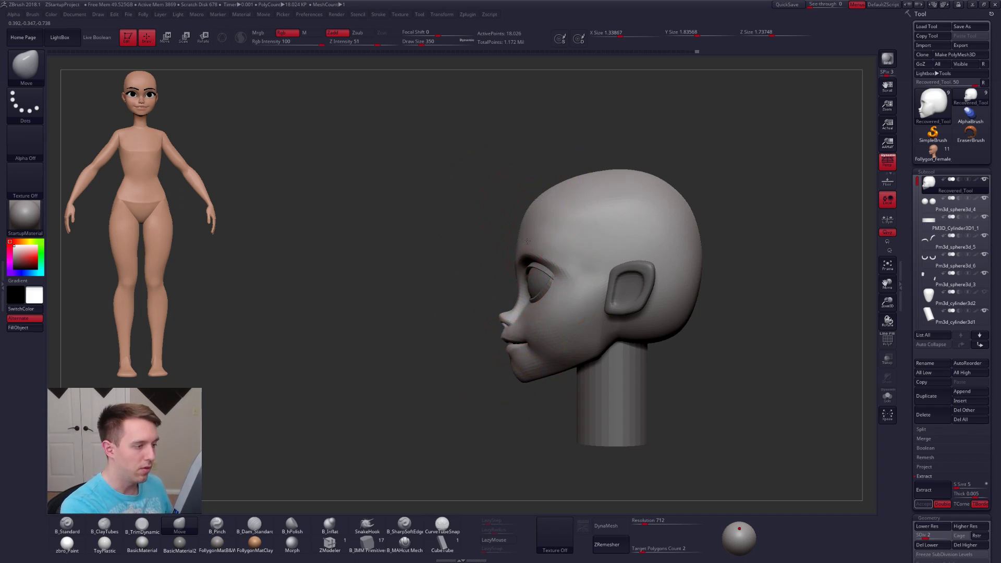
right_click_drag(524, 249, 557, 258, "shift")
key("space")
left_click_drag(529, 333, 513, 334)
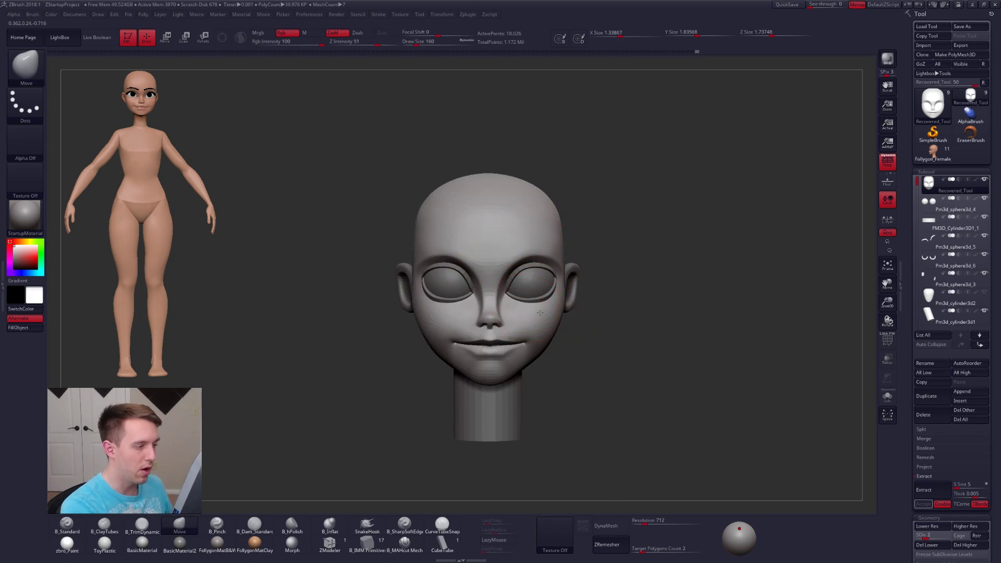
- Adjust the upper edge of the eye sockets from the front with the Move brush and set the draw size to 104
right_click_drag(509, 305, 572, 335, "alt")
right_click_drag(599, 305, 585, 309, "alt")
key("space")
key("space")
left_click_drag(579, 293, 567, 294)
key("space")
left_click_drag(568, 295, 575, 296)
mouse_move(571, 292)
left_mouse_down()
mouse_move(565, 301)
mouse_move(588, 292)
mouse_move(573, 304)
left_mouse_up()
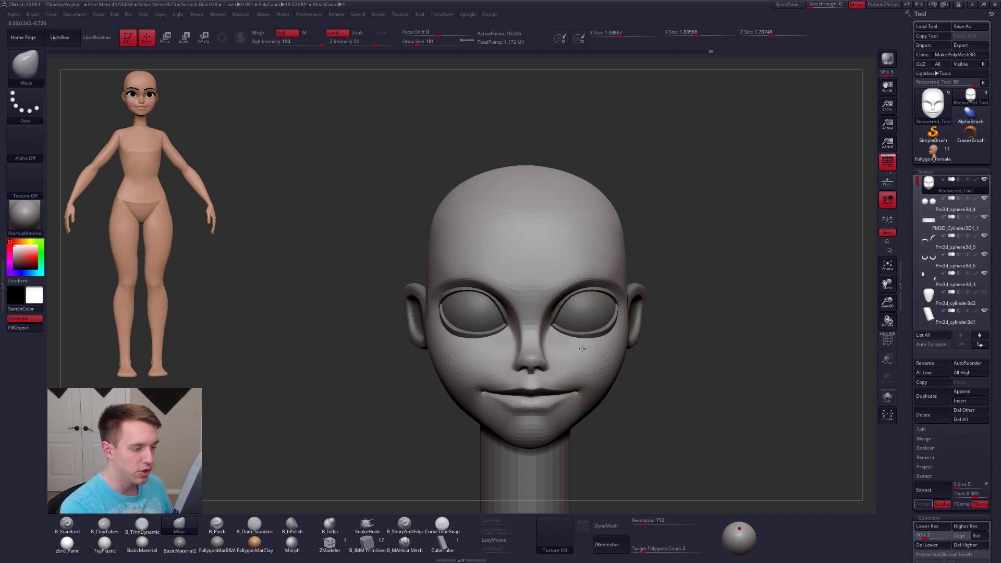
key("space")
left_click_drag(596, 343, 589, 344)
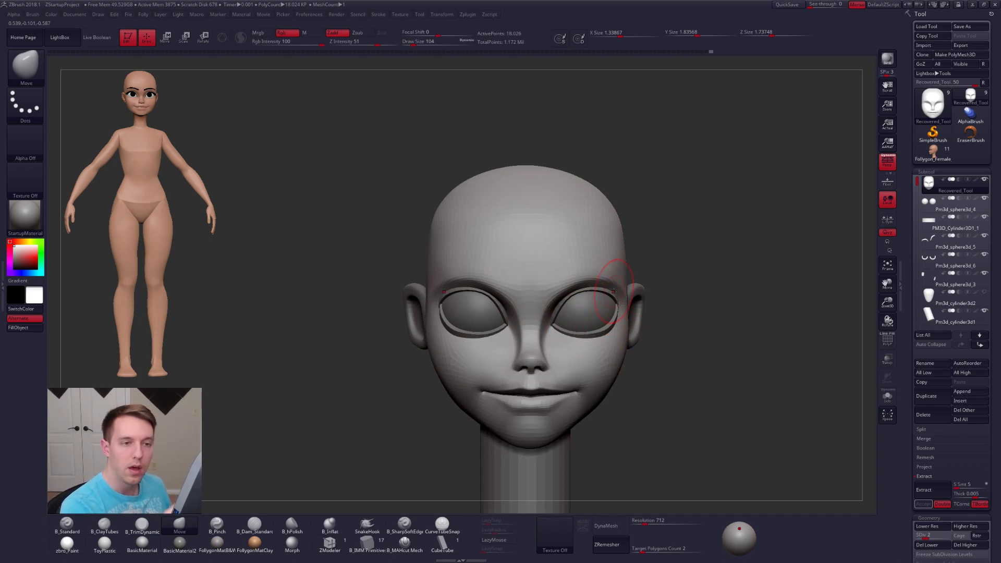
- Create a TPose mesh of the subtools and mask everything except the eyes and eyelids
key("ctrl+f")
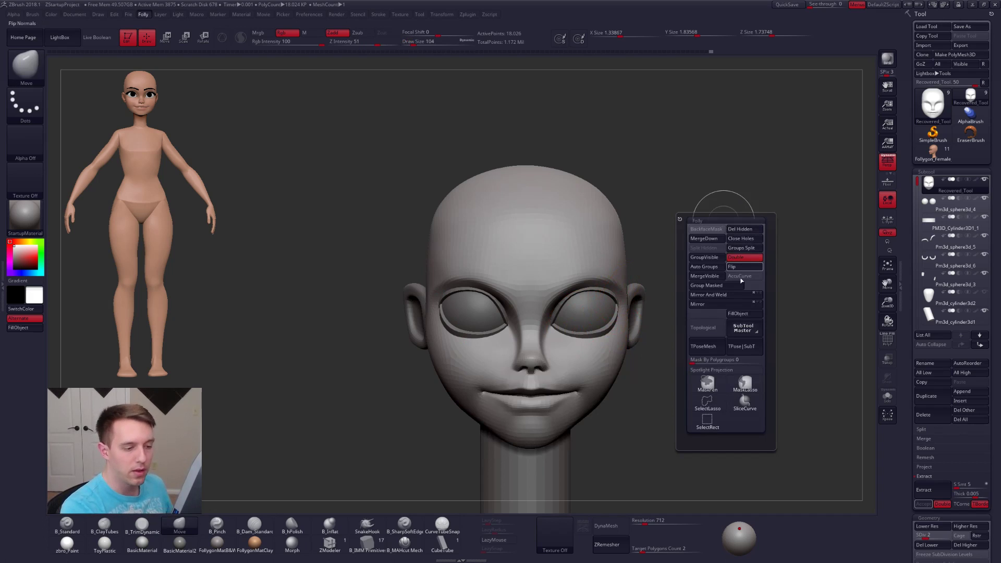
left_click(713, 340)
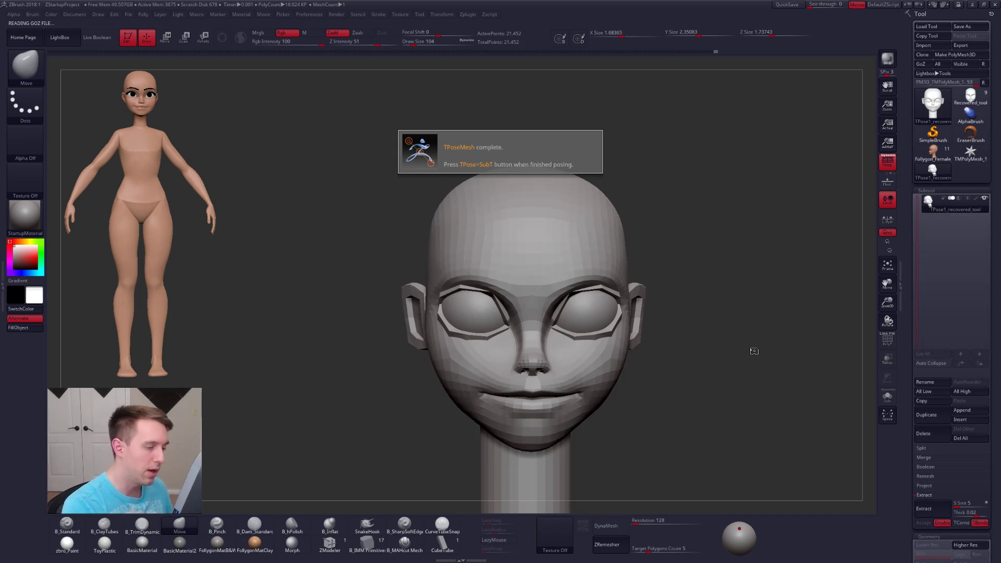
left_click(584, 344, "ctrl+shift")
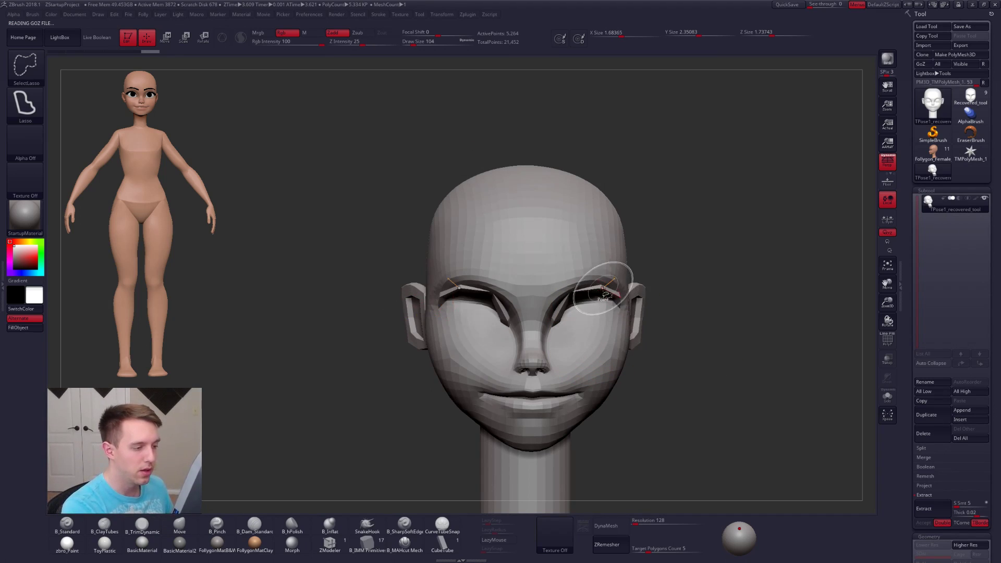
left_click(674, 279, "ctrl+shift")
right_click_drag(594, 311, 594, 341, "ctrl")
- Narrow the unmasked eyes and eyelids horizontally with a level Transpose line and local symmetry
key("e")
left_click_drag(580, 312, 748, 300, "shift")
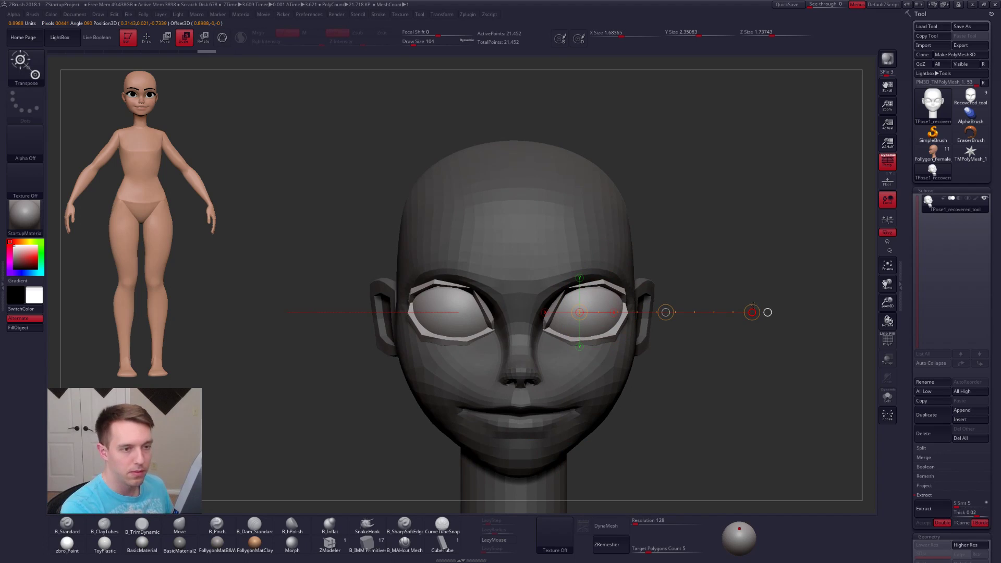
key("r")
left_click_drag(752, 313, 753, 310)
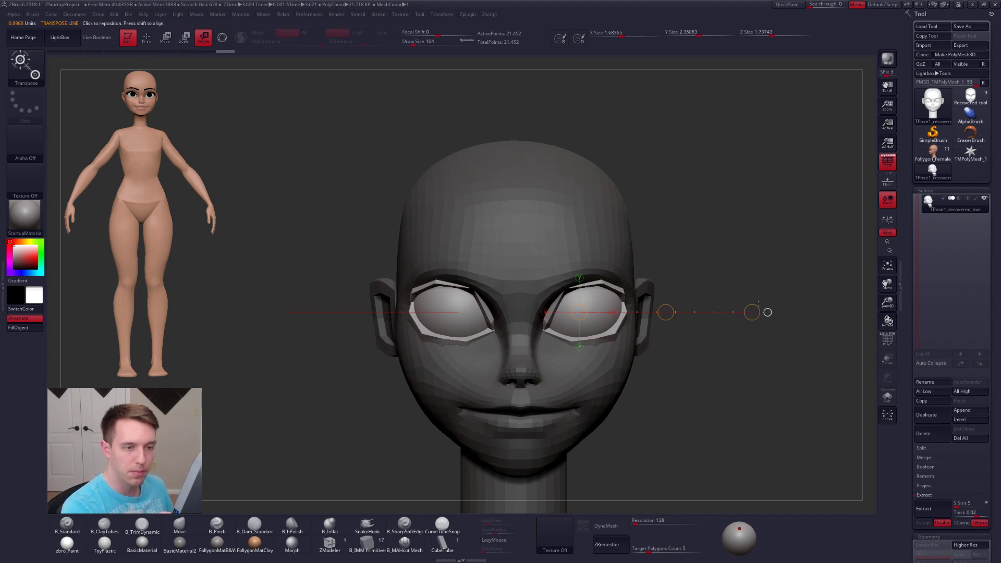
key("e")
left_click_drag(751, 313, 743, 314)
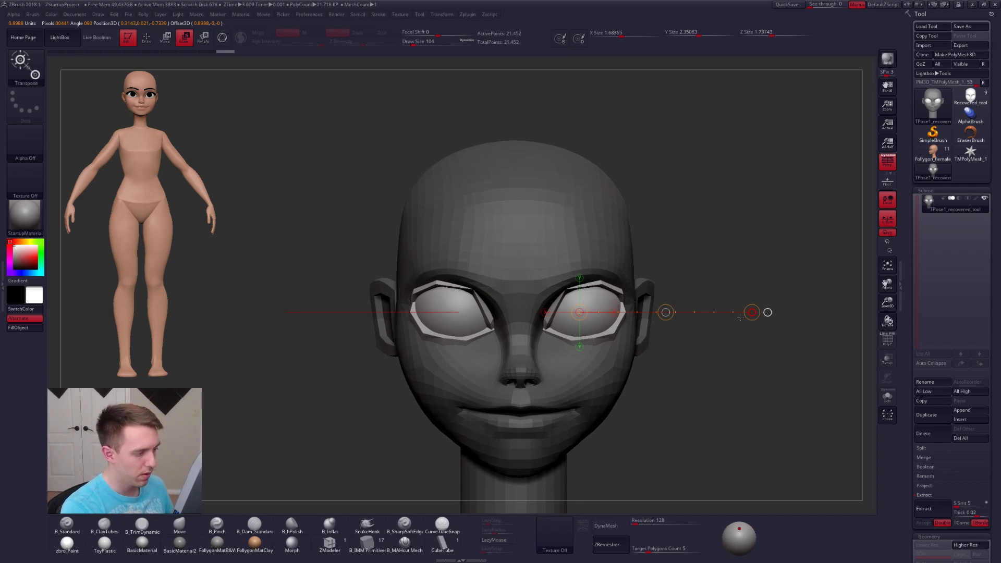
- Check the adjusted eyes on the smoothed mesh at a higher subdivision level and return to the lower level
key("d")
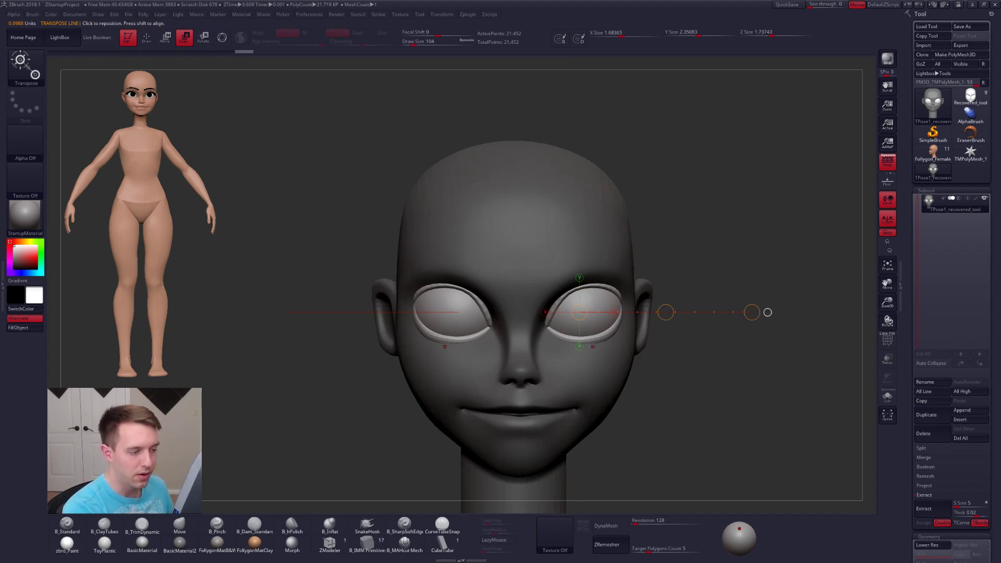
left_click_drag(686, 413, 685, 382, "alt")
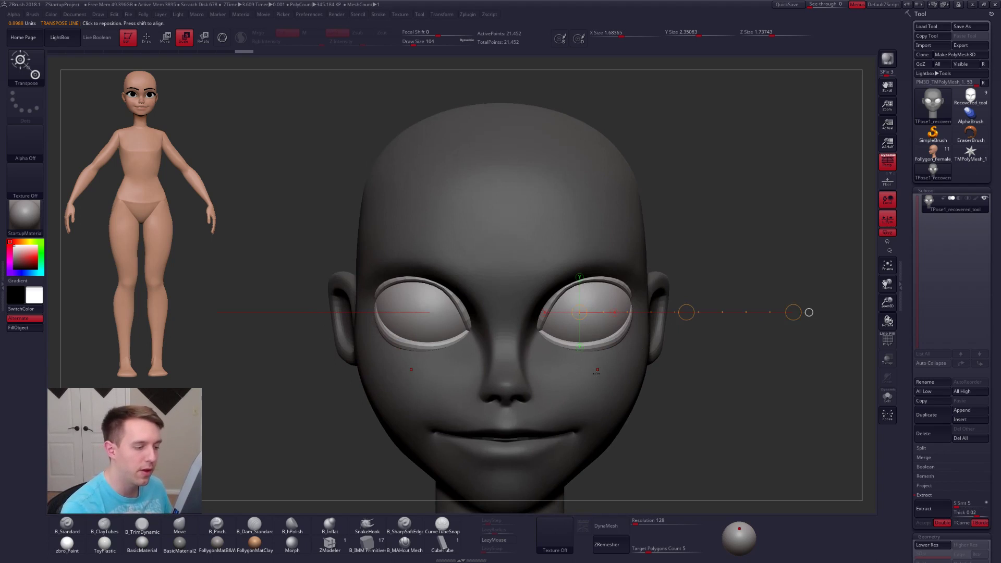
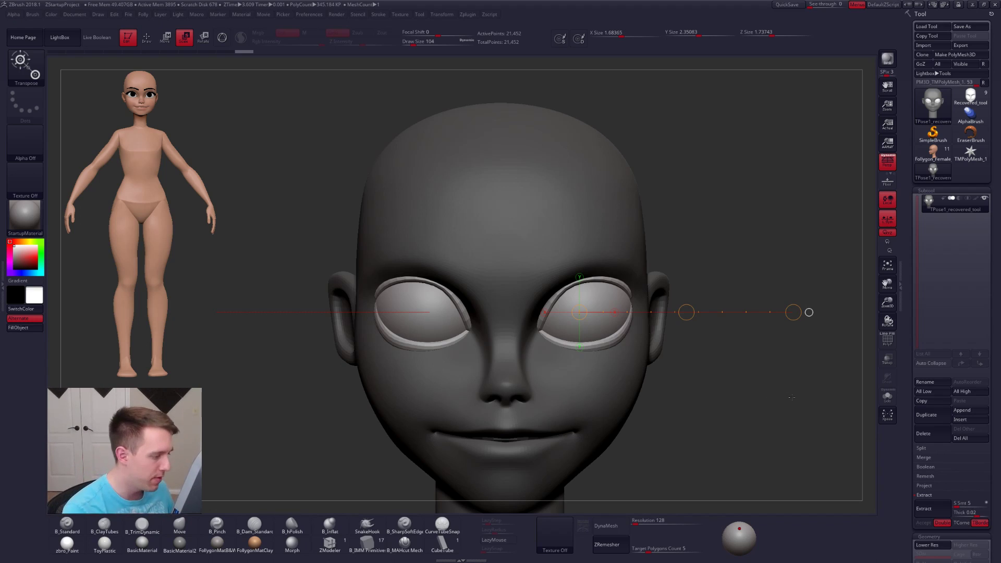
left_click_drag(713, 426, 641, 410)
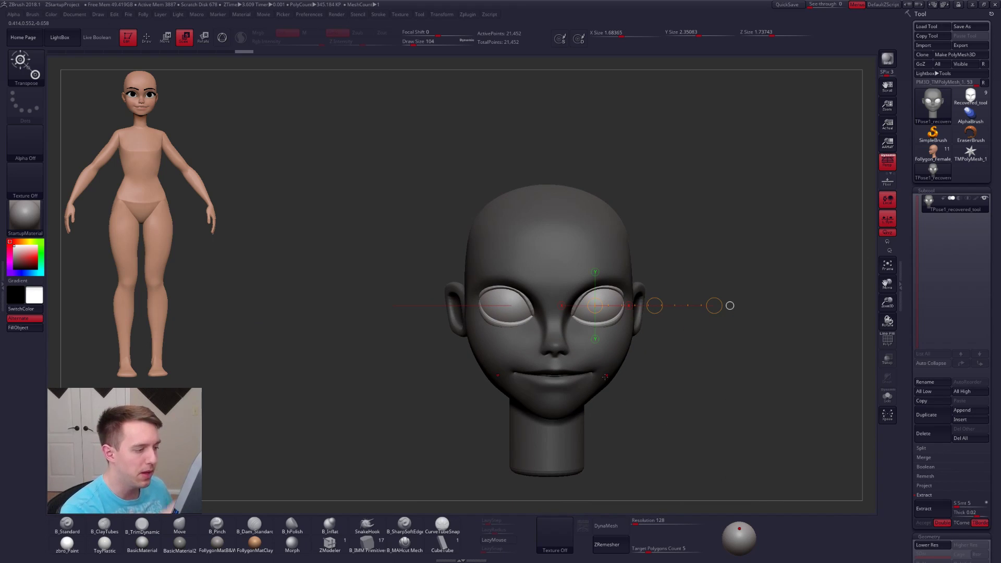
key("shift+d")
- Clear the mask, transfer the TPose changes back to the original subtools and select the head subtool
mouse_move(699, 334)
left_mouse_down("alt")
mouse_move(714, 299)
mouse_move(697, 282)
mouse_move(693, 245)
left_mouse_up("alt")
key("q")
key("ctrl+shift+f")
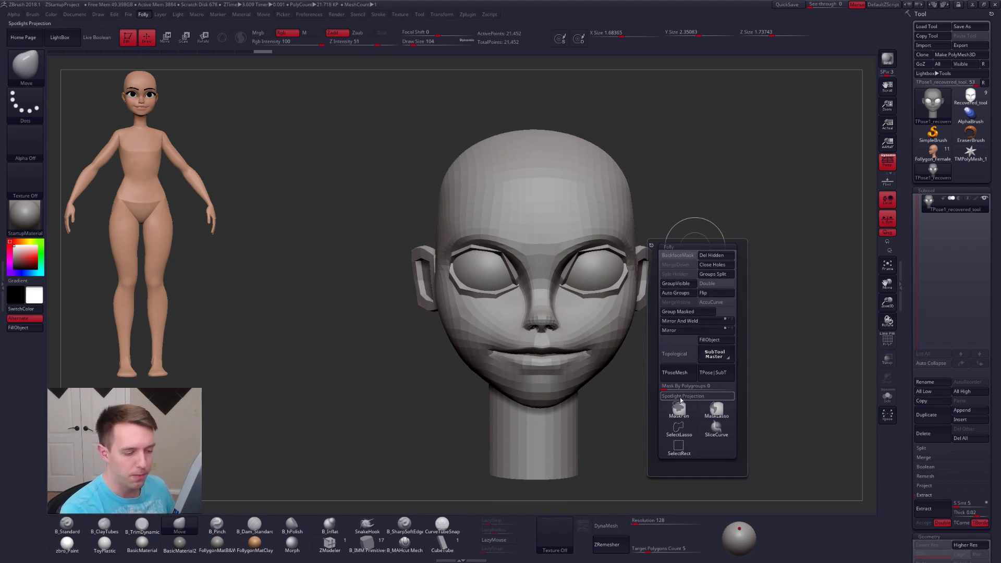
left_click(713, 372)
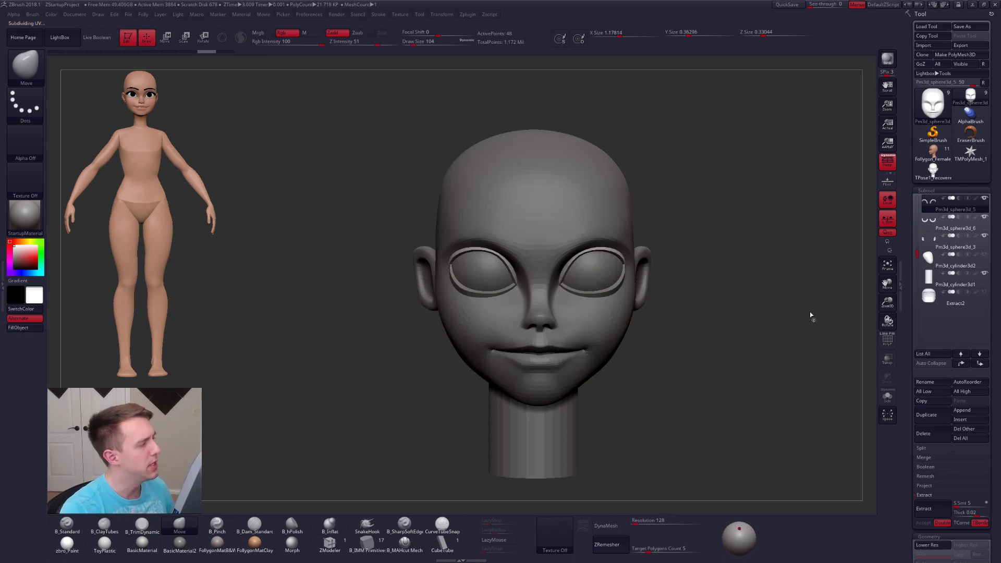
key("alt+Down")
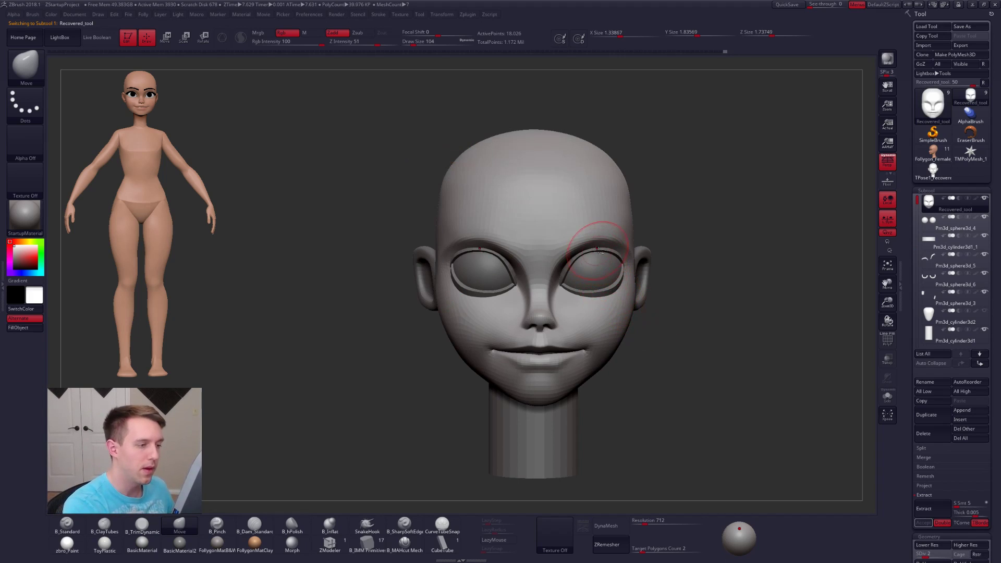
- Select the upper eyelid subtool and reshape the lid over the eye with the Move brush
left_click(597, 249, "alt")
right_click_drag(600, 250, 548, 321, "alt")
right_click(549, 321)
right_click_drag(579, 287, 584, 266)
left_click_drag(585, 253, 585, 257)
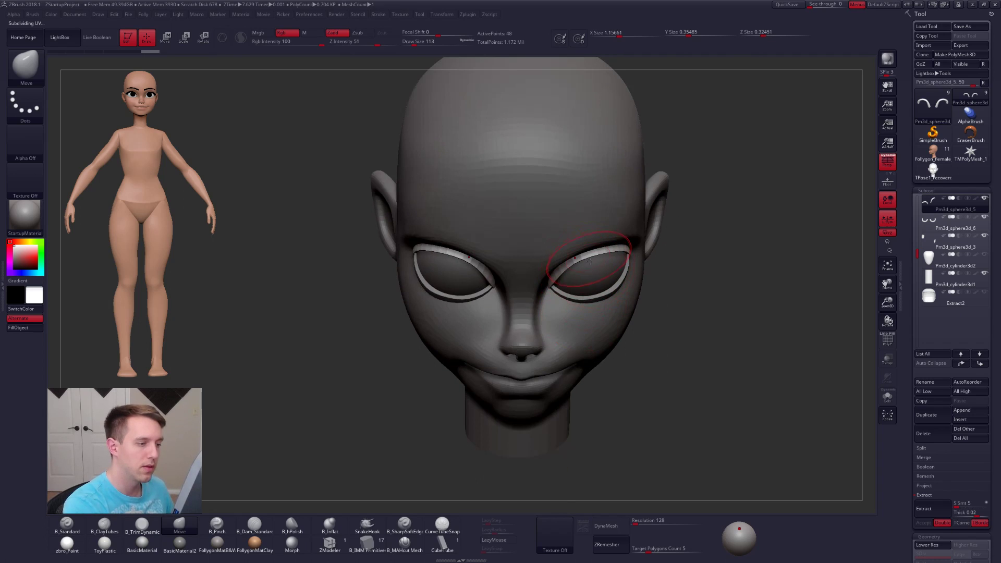
right_click_drag(589, 257, 563, 233, "shift")
key("space")
left_click_drag(563, 282, 570, 282)
- Refine the upper eyelid's curve from the side with a smaller Move brush at a lower subdivision level
right_click_drag(626, 290, 550, 303)
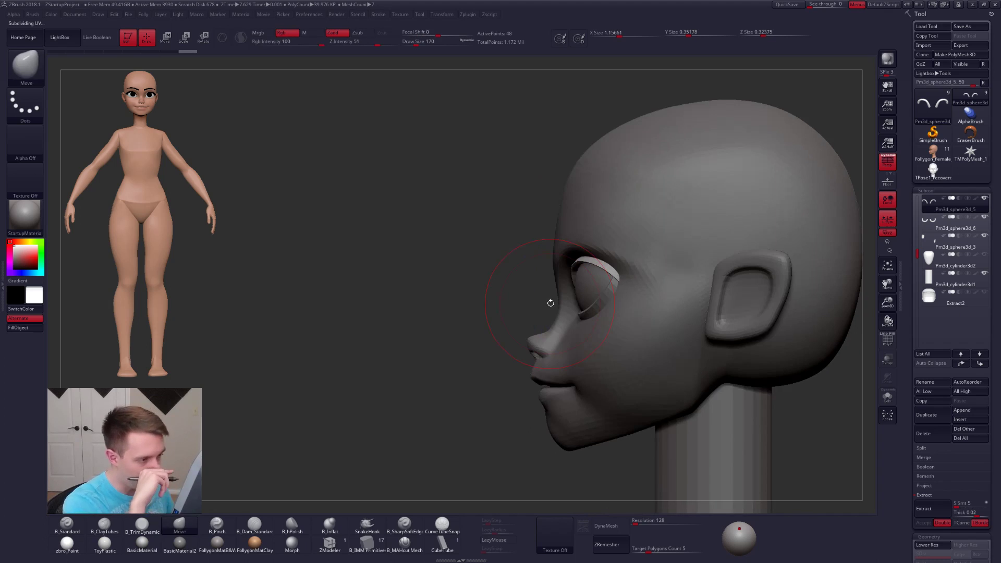
mouse_move(609, 295)
right_mouse_down()
mouse_move(634, 279)
mouse_move(599, 281)
right_mouse_up()
key("s")
left_click_drag(592, 282, 580, 282)
key("alt+s")
mouse_move(584, 252)
right_mouse_down("ctrl")
mouse_move(605, 253)
mouse_move(609, 225)
right_mouse_up("ctrl")
key("shift+d")
key("shift+d")
right_click(611, 265)
- Isolate the upper eyelids to inspect their thickness and shape, and reduce the brush's draw size to 74
right_click_drag(634, 360, 656, 380)
mouse_move(679, 379)
left_mouse_down("ctrl")
mouse_move(651, 320)
mouse_move(526, 294)
mouse_move(483, 473)
mouse_move(597, 420)
left_mouse_up("ctrl")
key("space")
key("ctrl+d")
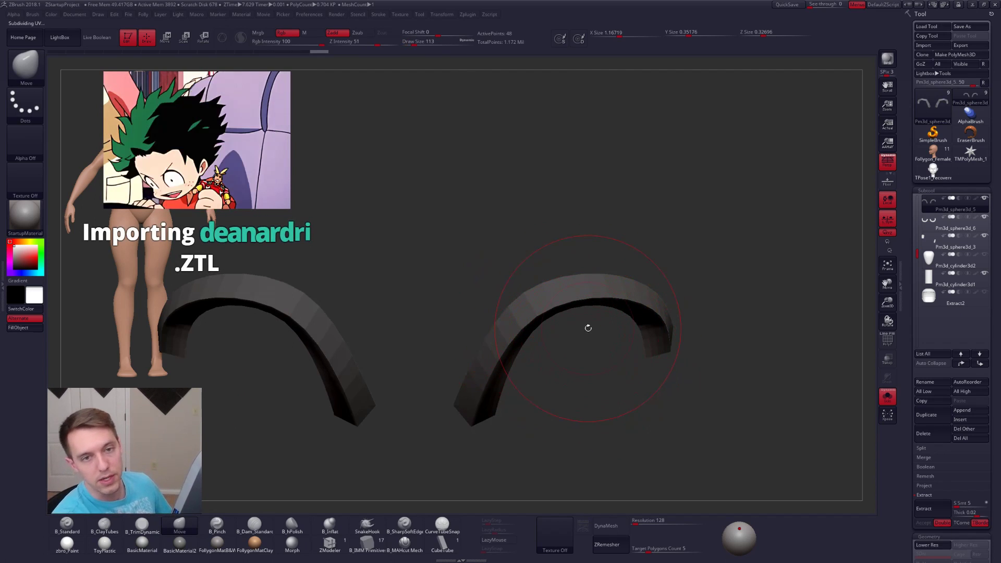
key("space")
mouse_move(587, 307)
left_mouse_down()
mouse_move(577, 297)
mouse_move(577, 252)
mouse_move(597, 289)
mouse_move(600, 323)
mouse_move(586, 346)
mouse_move(576, 307)
mouse_move(620, 303)
left_mouse_up()
key("space")
key("space")
mouse_move(620, 304)
right_mouse_down()
mouse_move(540, 331)
mouse_move(616, 411)
right_mouse_up()
- Turn off perspective and local symmetry, and draw a vertical Transpose line along the front of the face in profile
key("shift+s")
key("w")
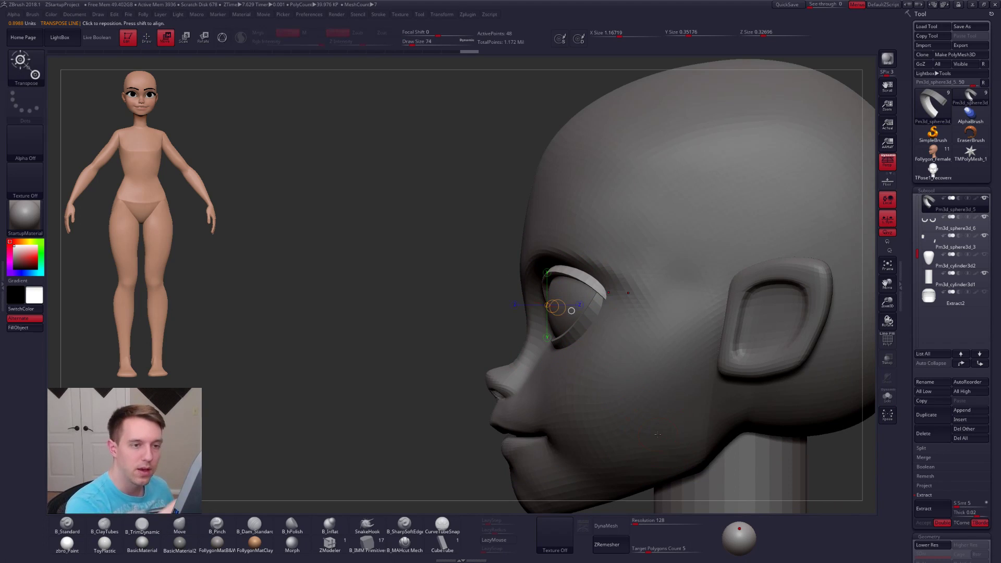
left_click(888, 162)
left_click(888, 219)
mouse_move(530, 262)
left_mouse_down("shift")
mouse_move(530, 411)
mouse_move(414, 400)
mouse_move(407, 389)
mouse_move(406, 455)
mouse_move(538, 441)
left_mouse_up("shift")
key("shift+s")
key("shift+s")
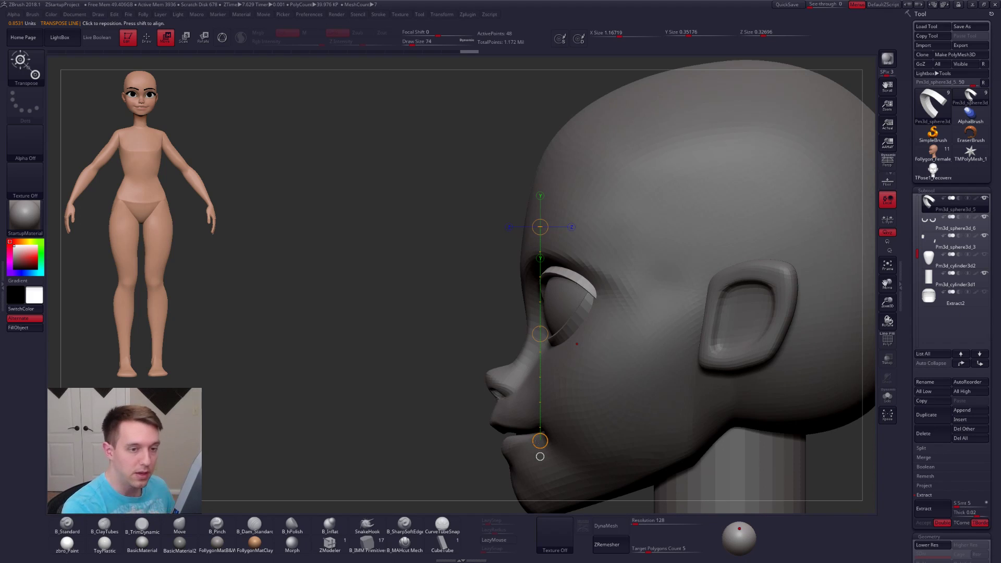
- Hide the eyeballs, shift the Transpose line back past the eyelids to compare their alignment in profile, and show the eyeballs again
scroll(925, 232, "up", 2)
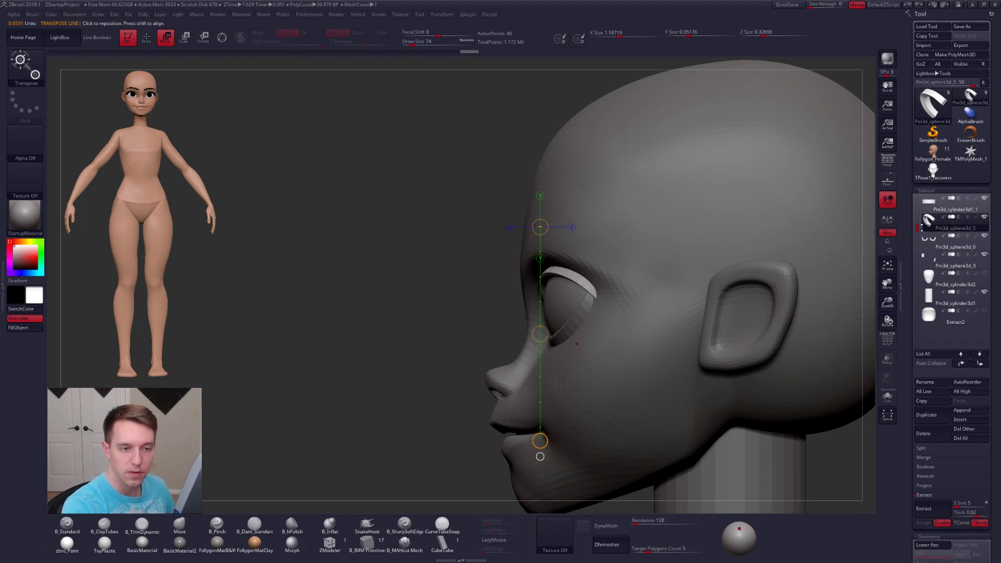
left_click(984, 199)
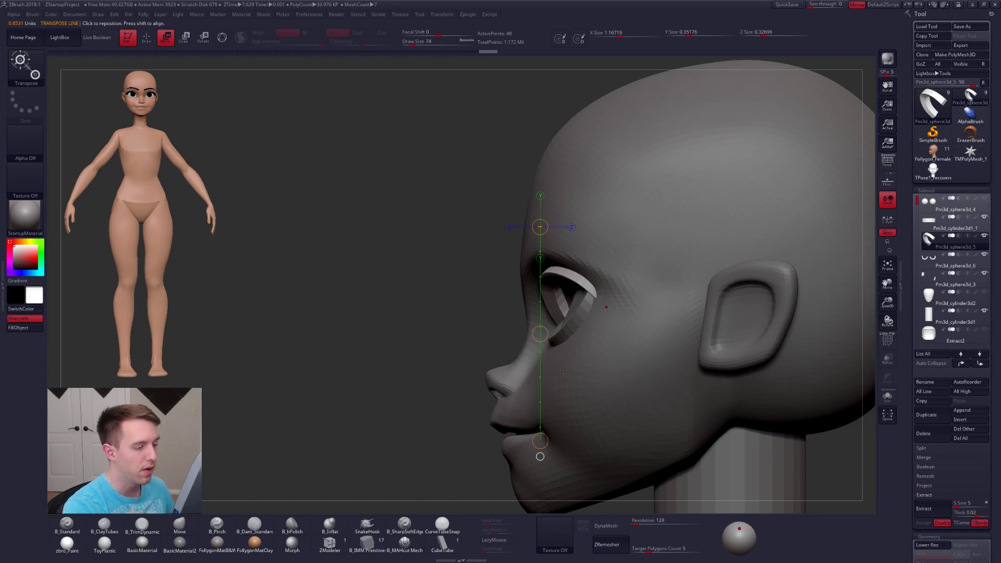
left_click_drag(545, 456, 589, 456)
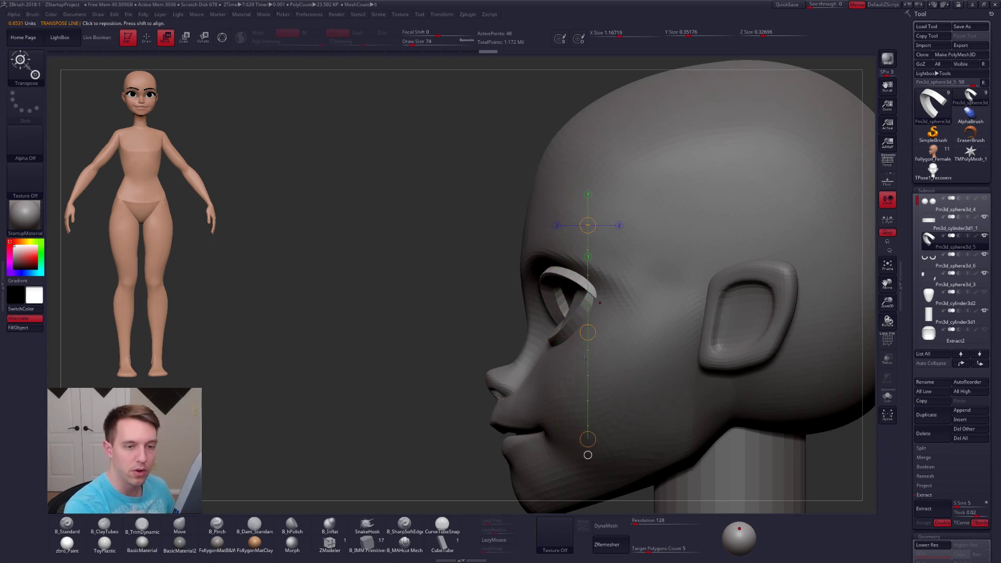
left_click(984, 235)
- Select the lower eyelid subtool and reshape it from the side and front with the Move brush at draw size 140
key("q")
left_click(576, 326, "alt")
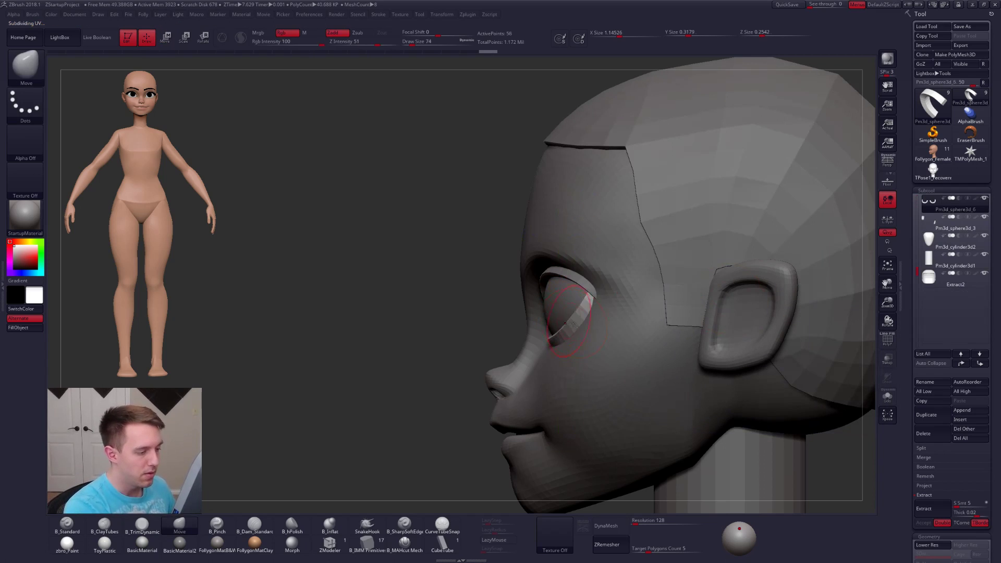
key("space")
left_click_drag(570, 329, 558, 343)
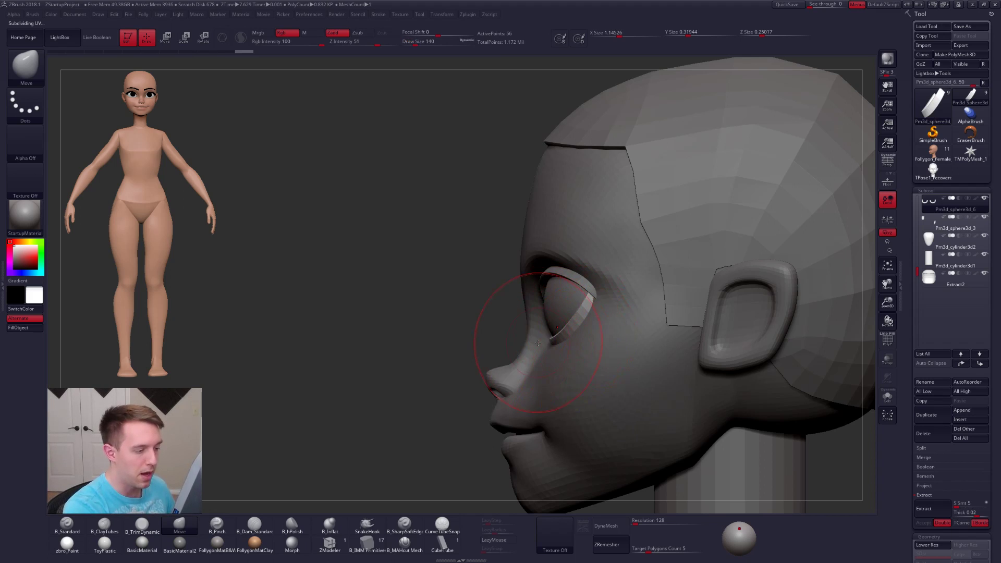
right_click_drag(580, 351, 720, 352)
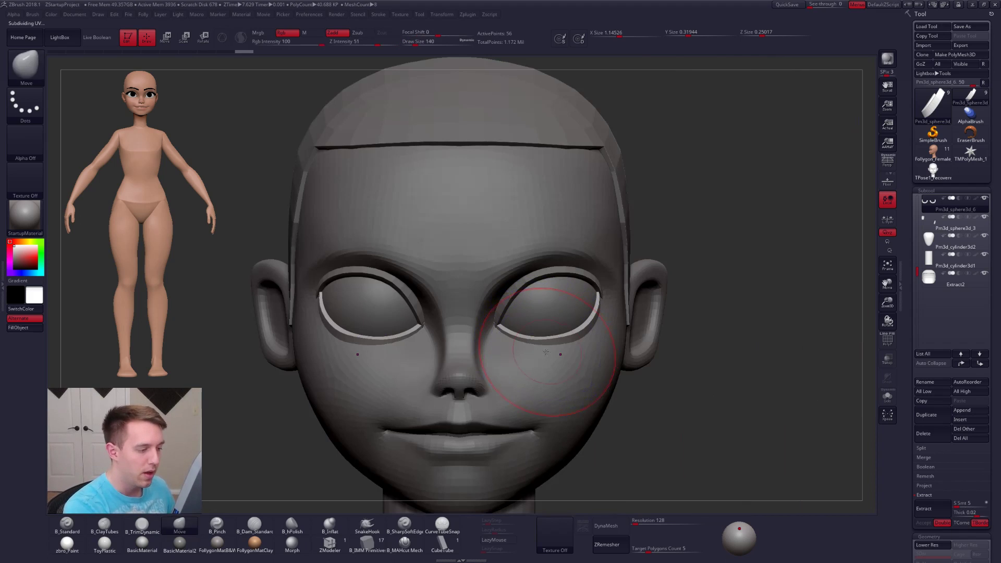
right_click_drag(539, 386, 539, 443)
left_click_drag(540, 365, 568, 349)
- Select the head subtool and adjust the face surface just below the eye with the Move brush at draw size 130
key("space")
key("space")
mouse_move(567, 355)
right_mouse_down()
mouse_move(527, 297)
mouse_move(571, 354)
right_mouse_up()
left_click(573, 352, "alt")
key("space")
left_click_drag(542, 349, 553, 350)
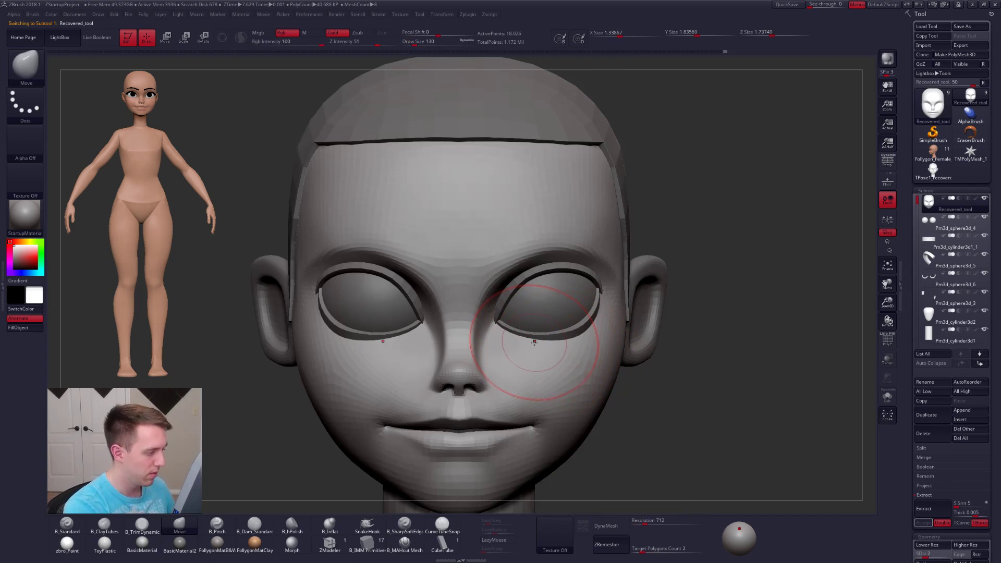
right_click_drag(532, 347, 578, 331)
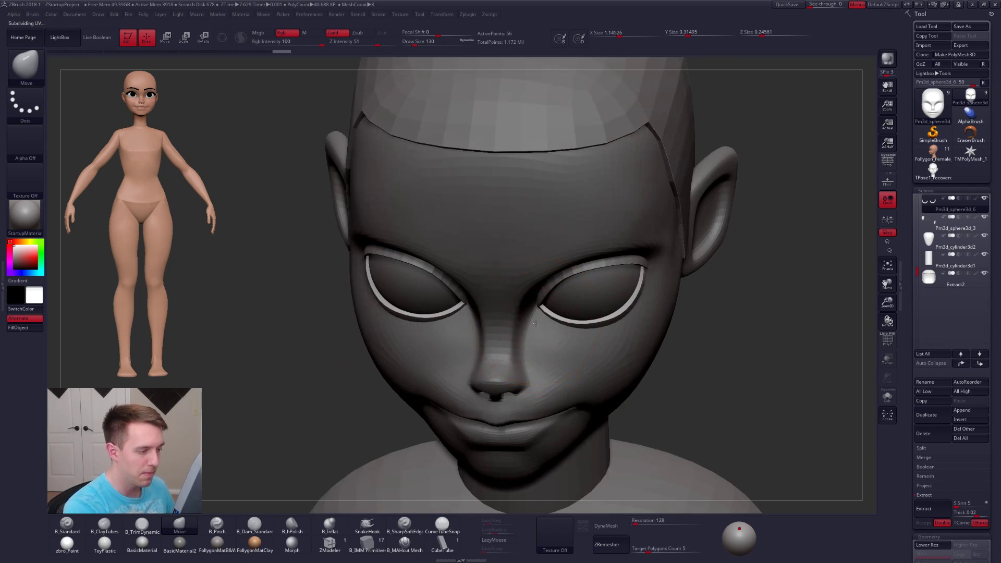
- Refine the lower eyelid's inner corner and bottom edge with the Move brush at draw size 88, viewed from above
left_click_drag(538, 317, 535, 318)
key("space")
left_click_drag(545, 314, 536, 316)
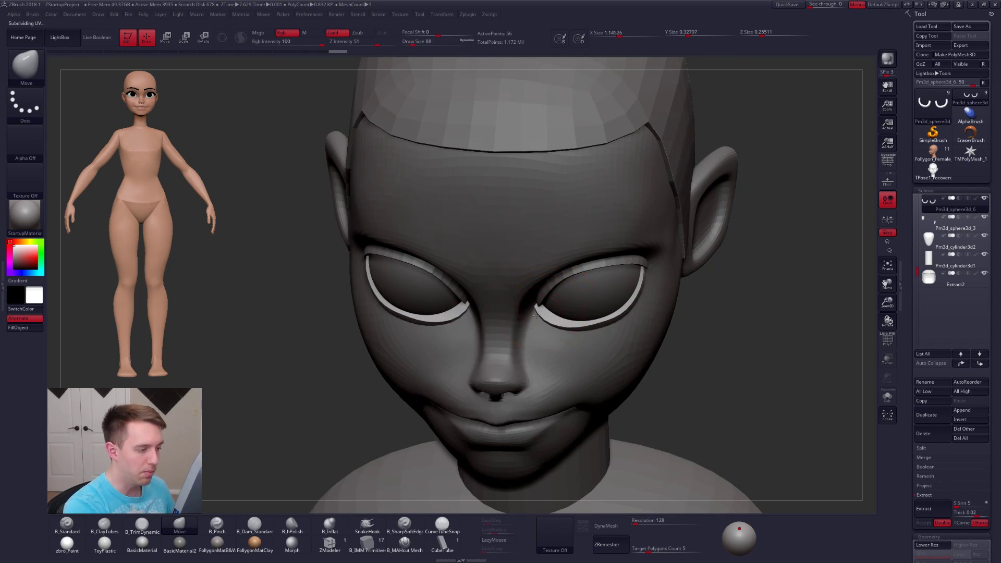
right_click_drag(546, 325, 536, 314)
left_click_drag(552, 330, 553, 325)
left_click_drag(566, 327, 568, 324)
key("alt+s")
right_click_drag(548, 320, 553, 317, "ctrl")
- Drop the lower eyelid to a lower subdivision level, reshape its inner corner with the Move brush at draw size 67, and restore the higher level
key("shift+d")
key("shift+d")
key("space")
left_click_drag(553, 317, 540, 314)
key("space")
mouse_move(522, 264)
left_mouse_down()
mouse_move(537, 263)
mouse_move(519, 265)
left_mouse_up()
key("d")
key("d")
key("space")
left_click_drag(552, 324, 546, 324)
key("alt+s")
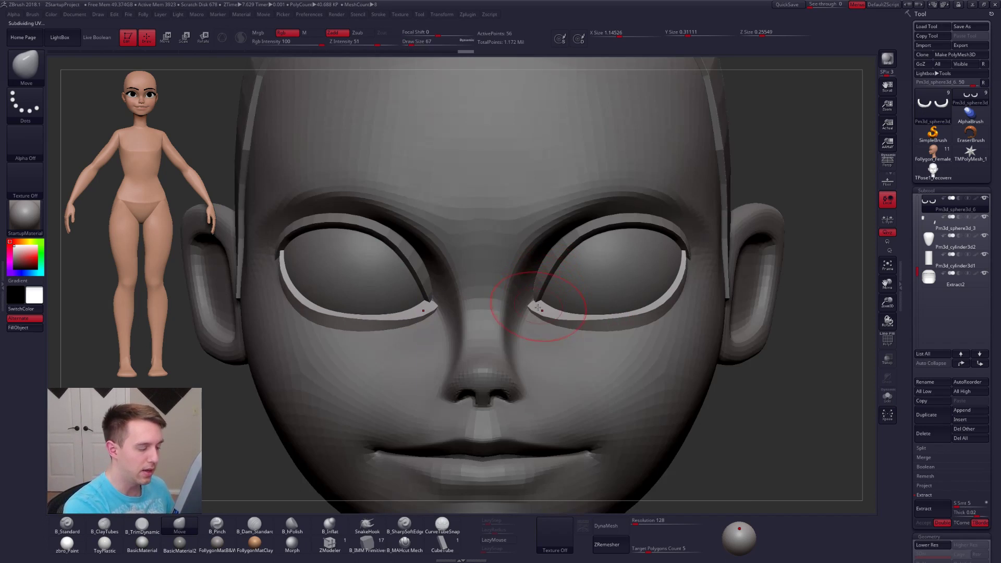
- Isolate the lower eyelids at the lowest subdivision level with polyframe on, adjust their inner ends at draw size 38, and return to the full head
key("alt+s")
key("shift+d")
key("shift+d")
key("shift+f")
key("space")
mouse_move(552, 298)
left_mouse_down()
mouse_move(542, 287)
mouse_move(554, 318)
mouse_move(558, 310)
left_mouse_up()
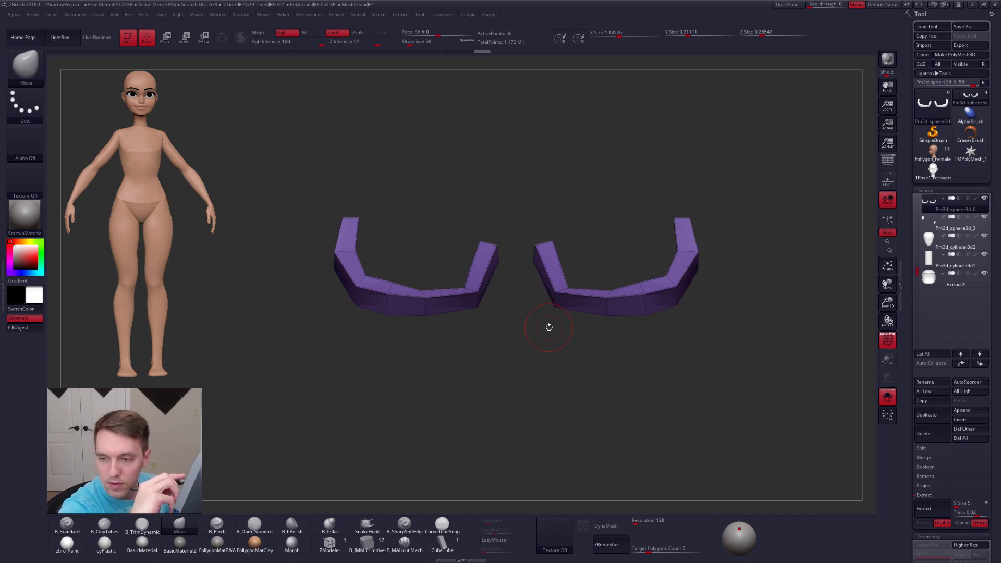
key("shift+s")
right_click_drag(594, 306, 628, 331, "alt")
key("d")
key("space")
left_click_drag(624, 333, 611, 333)
key("shift+f")
- Select the upper eyelid subtool and reshape its inner curve with the Move brush at draw size 113
key("space")
right_click_drag(623, 326, 553, 308)
left_click(621, 296, "alt")
key("space")
left_click_drag(619, 298, 625, 298)
mouse_move(640, 308)
right_mouse_down()
mouse_move(624, 327)
mouse_move(637, 261)
right_mouse_up()
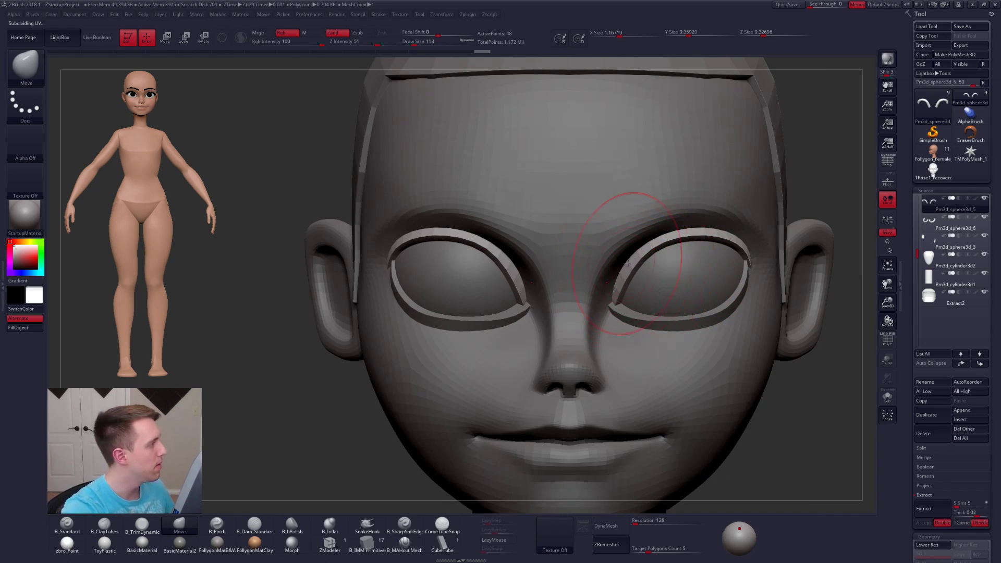
left_click_drag(659, 244, 647, 254)
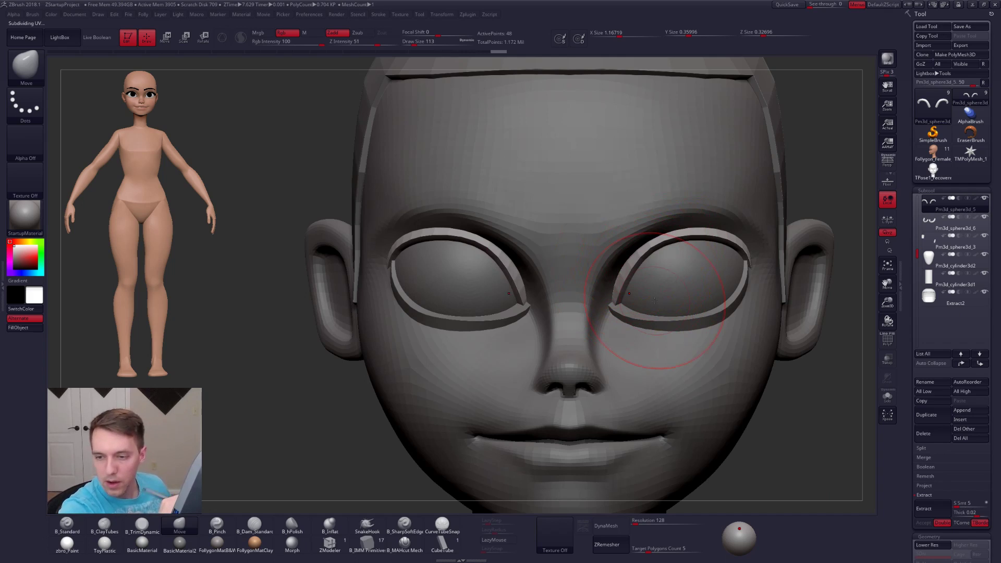
- Fine-tune the upper eyelid's arc from the front and from below using Move brush draw sizes between 96 and 150
key("space")
left_click_drag(662, 271, 660, 271)
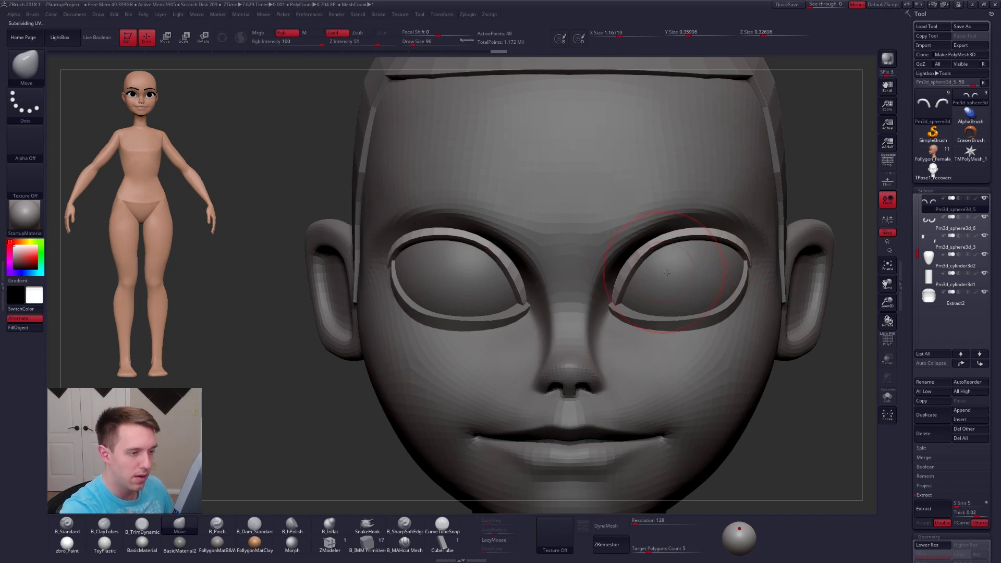
right_click_drag(725, 244, 683, 273, "ctrl")
key("space")
left_click_drag(690, 267, 688, 245)
mouse_move(751, 297)
right_mouse_down()
mouse_move(729, 289)
mouse_move(724, 254)
right_mouse_up()
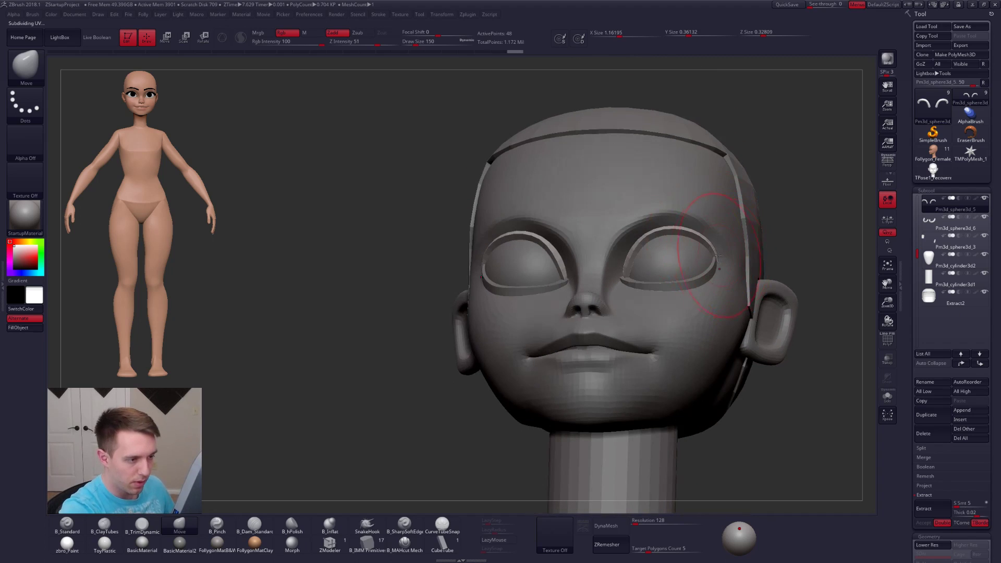
right_click_drag(657, 258, 651, 220)
key("space")
left_click_drag(677, 232, 669, 232)
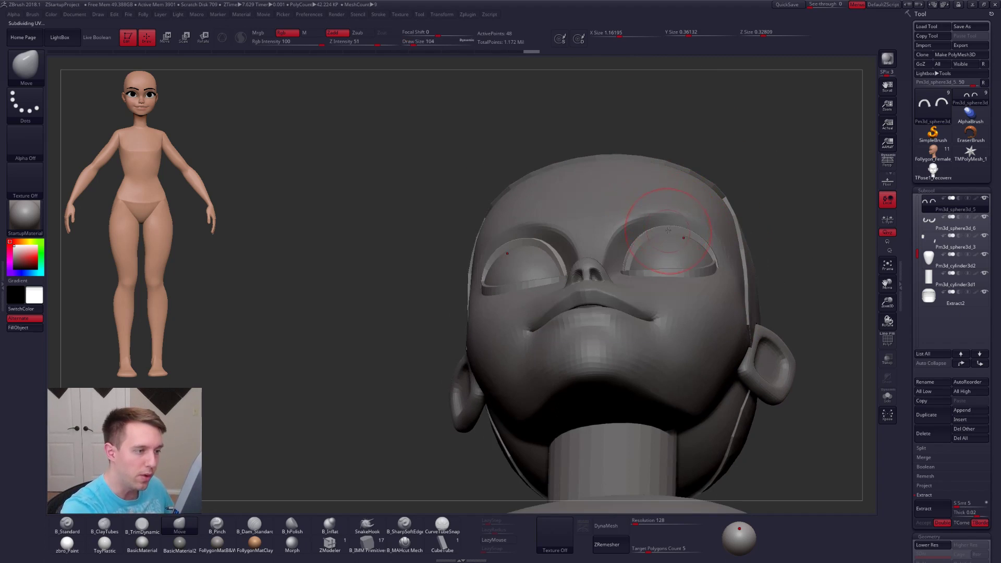
- Isolate the lower eyelids at the lowest subdivision level with polyframe on and adjust their inner ends with the Move brush at draw size 33
mouse_move(648, 264)
right_mouse_down()
mouse_move(656, 297)
mouse_move(637, 284)
right_mouse_up()
left_click(656, 297, "alt")
key("space")
left_click_drag(638, 283, 625, 282)
key("shift+s")
key("shift+d")
key("space")
key("shift+f")
right_click_drag(608, 282, 623, 279)
key("space")
left_click_drag(623, 280, 619, 280)
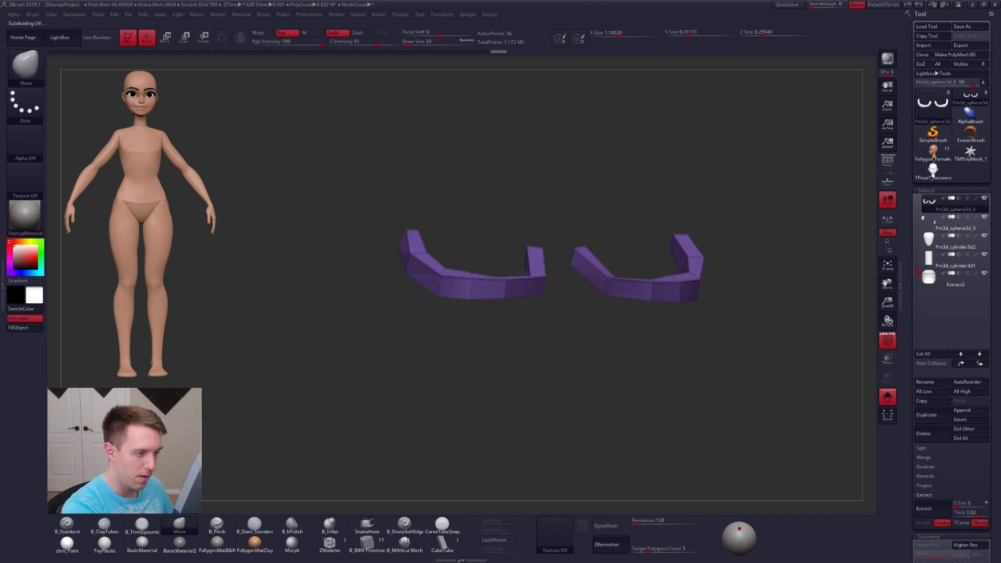
mouse_move(617, 276)
right_mouse_down()
mouse_move(625, 261)
mouse_move(612, 244)
right_mouse_up()
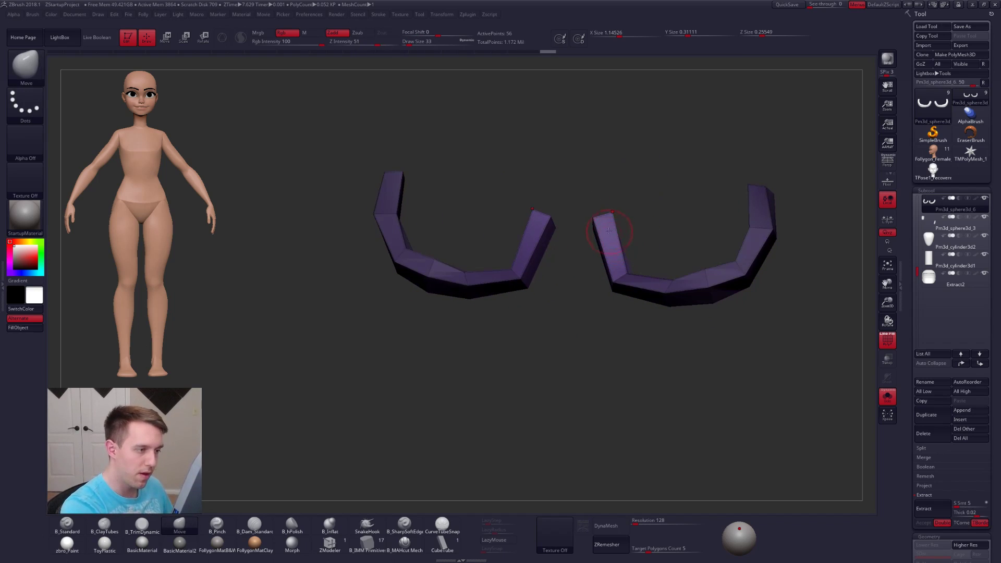
- Shorten the inner ends of the lower eyelids with a Transpose move, raise the subdivision level, and return to the Move brush
key("w")
left_click_drag(593, 217, 611, 279)
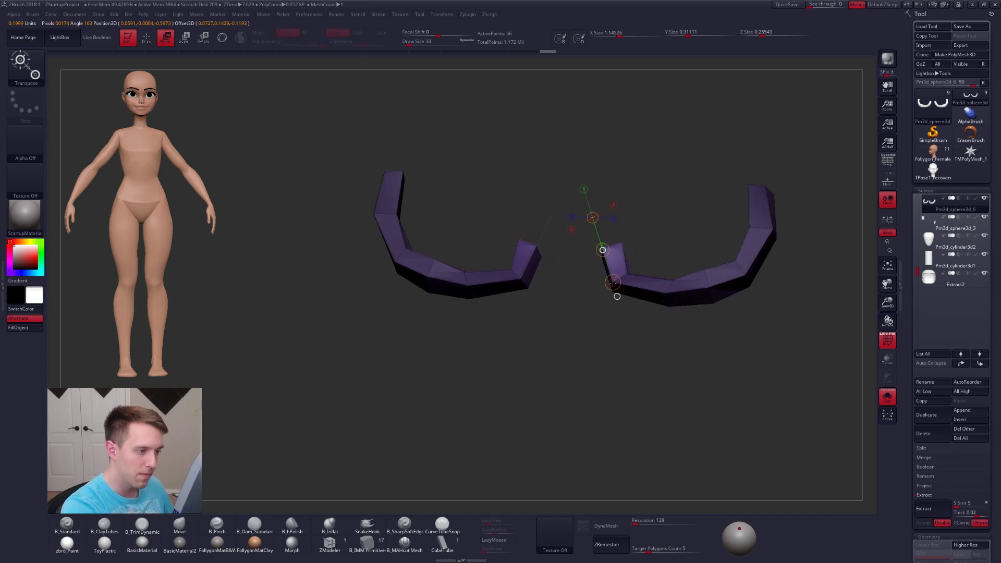
key("alt+s")
key("d")
key("q")
- Refine the shortened inner ends of the lower eyelids at draw size 25, restore the higher subdivision level, and turn off isolation and polyframe
right_click_drag(643, 278, 596, 326)
key("space")
left_click_drag(620, 277, 635, 251)
key("alt+s")
key("shift+d")
key("space")
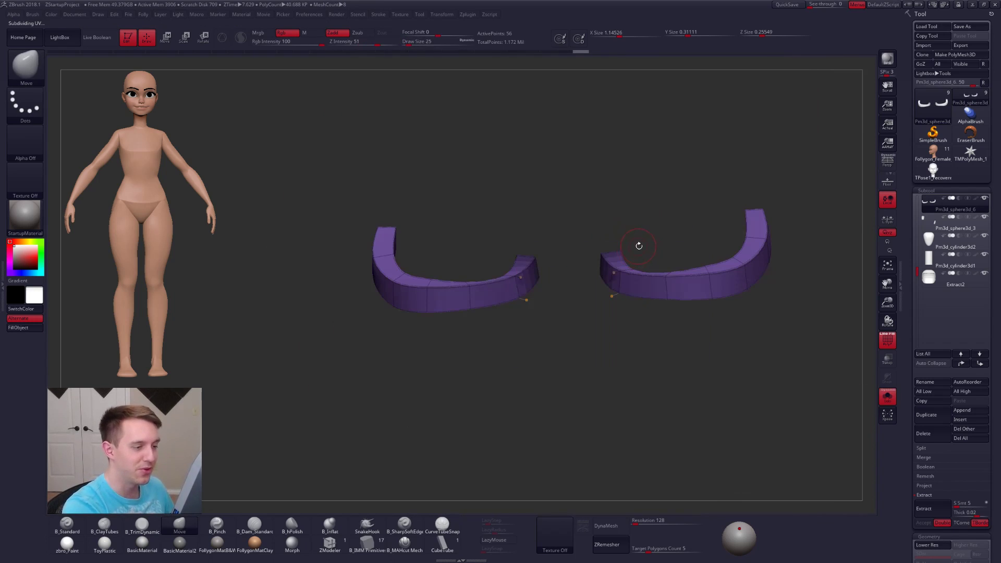
key("shift+d")
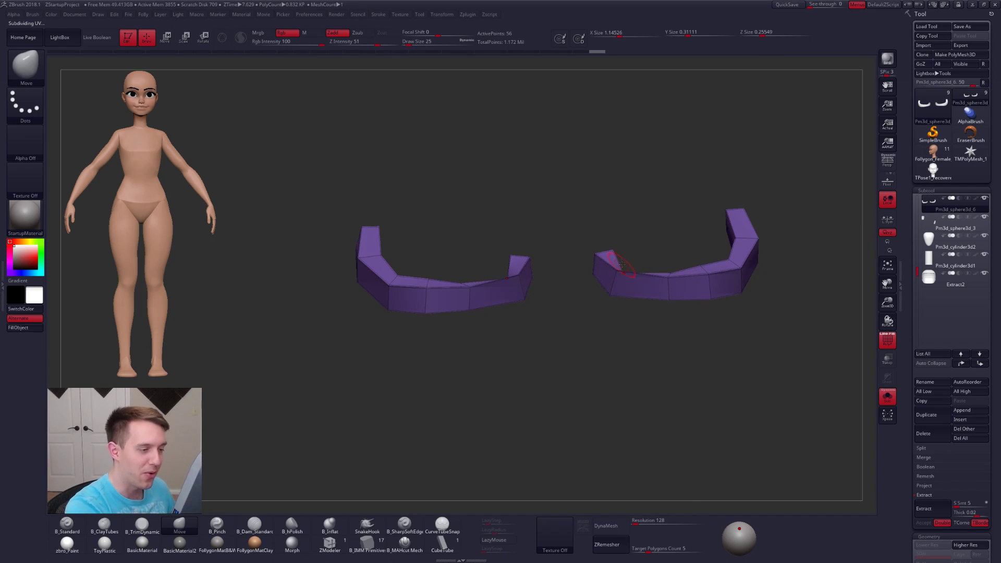
key("alt+s")
key("d")
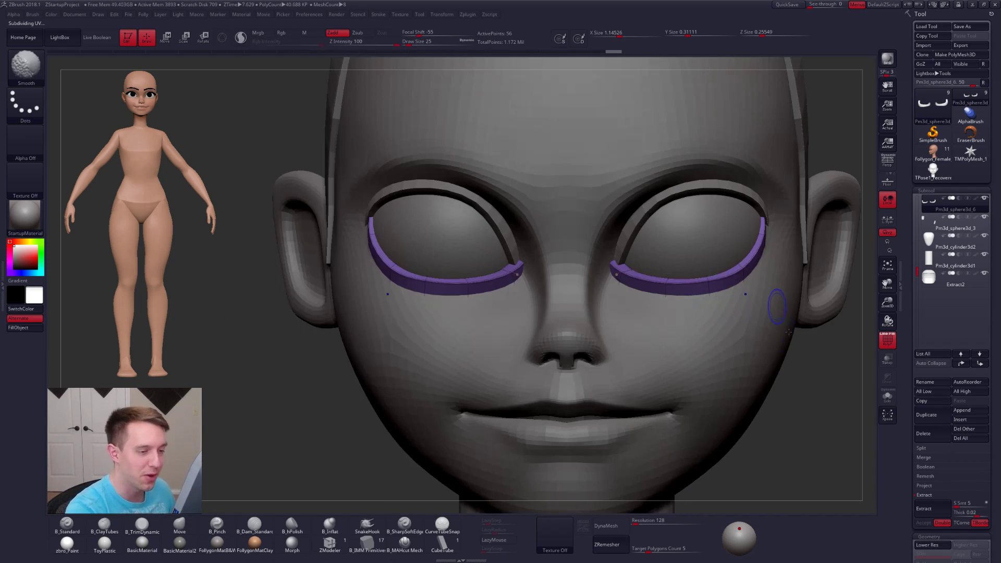
key("shift+f")
right_click_drag(789, 332, 751, 349, "ctrl")
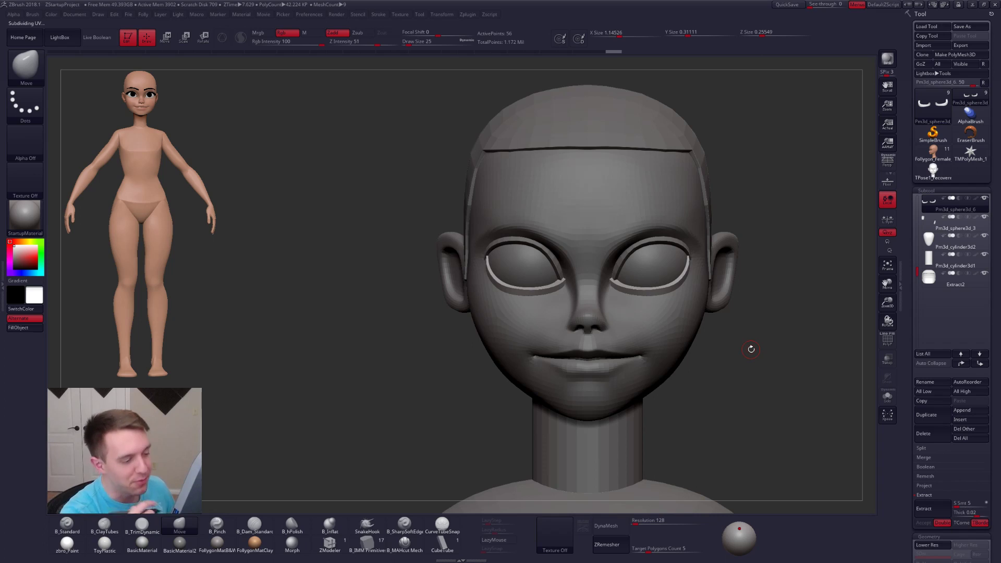
- Adjust the lower eyelid's fit around the inner eye corner with the Move brush at draw size 104
right_click_drag(647, 303, 609, 294, "ctrl")
key("space")
left_click_drag(612, 295, 622, 293)
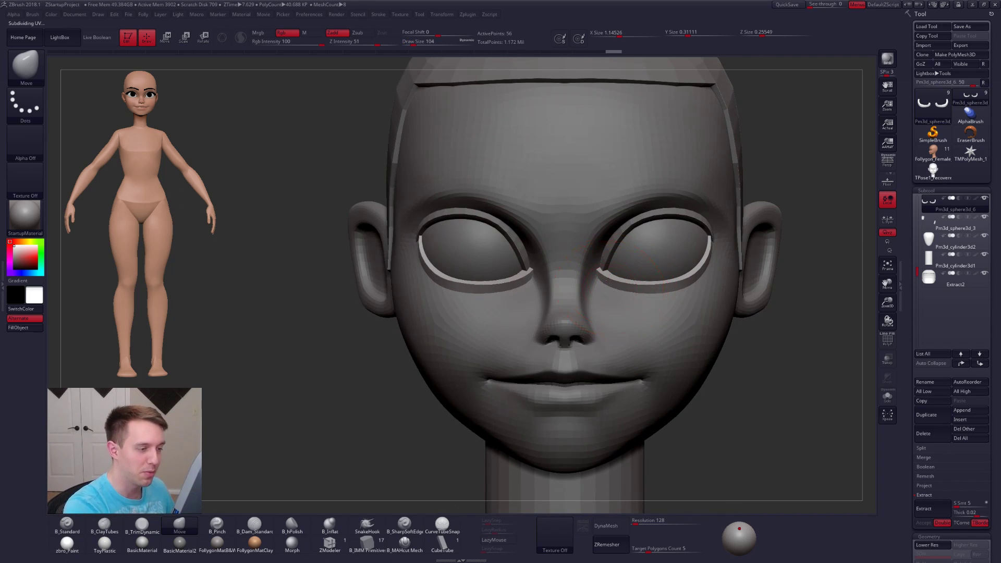
right_click_drag(609, 277, 605, 281)
key("space")
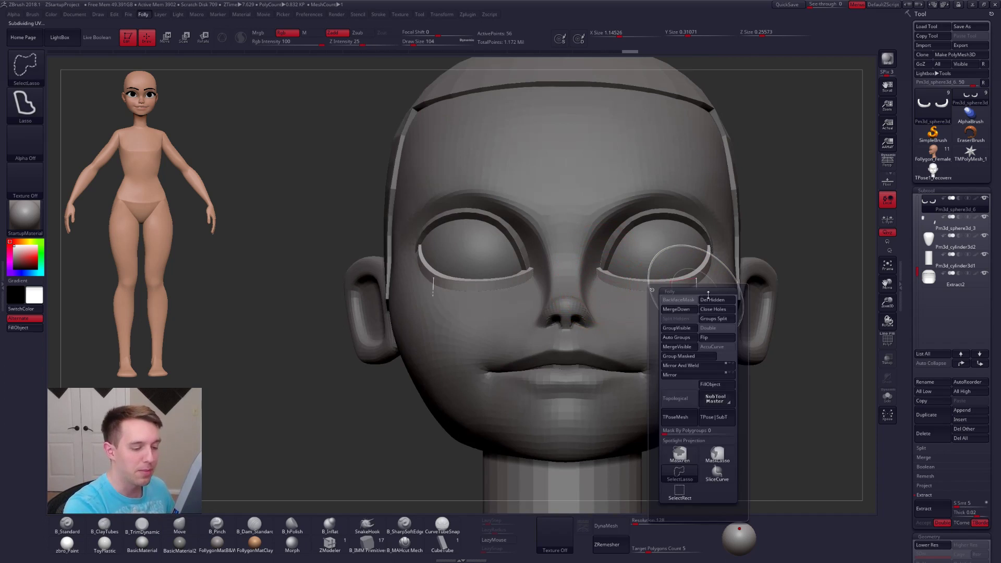
mouse_move(661, 323)
right_mouse_down()
mouse_move(727, 282)
mouse_move(679, 277)
right_mouse_up()
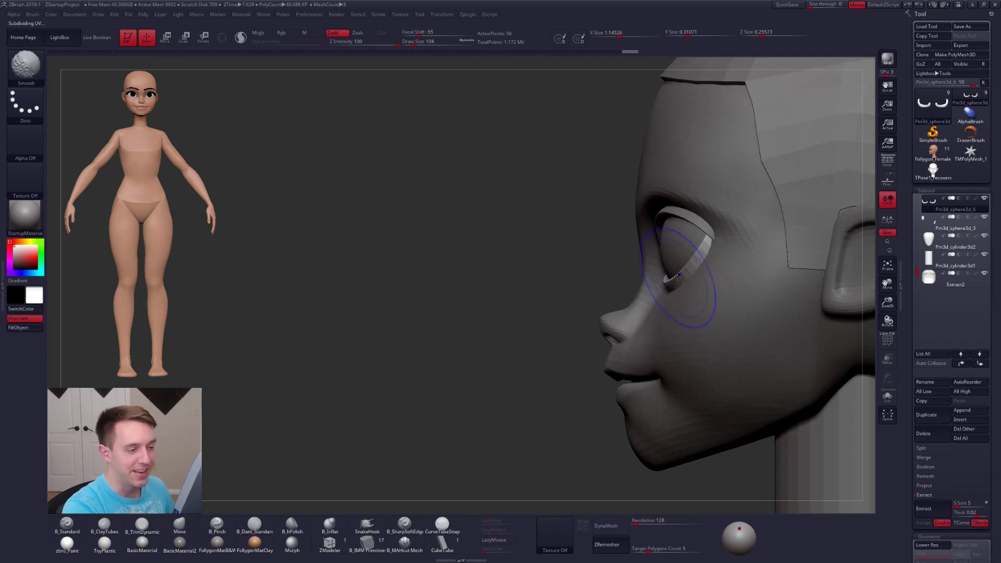
- Reposition the lower eyelid in profile at draw size 74, check it against the head subtool, and reselect the lower eyelid
key("space")
left_click_drag(670, 290, 704, 295)
key("space")
left_click(719, 241, "alt")
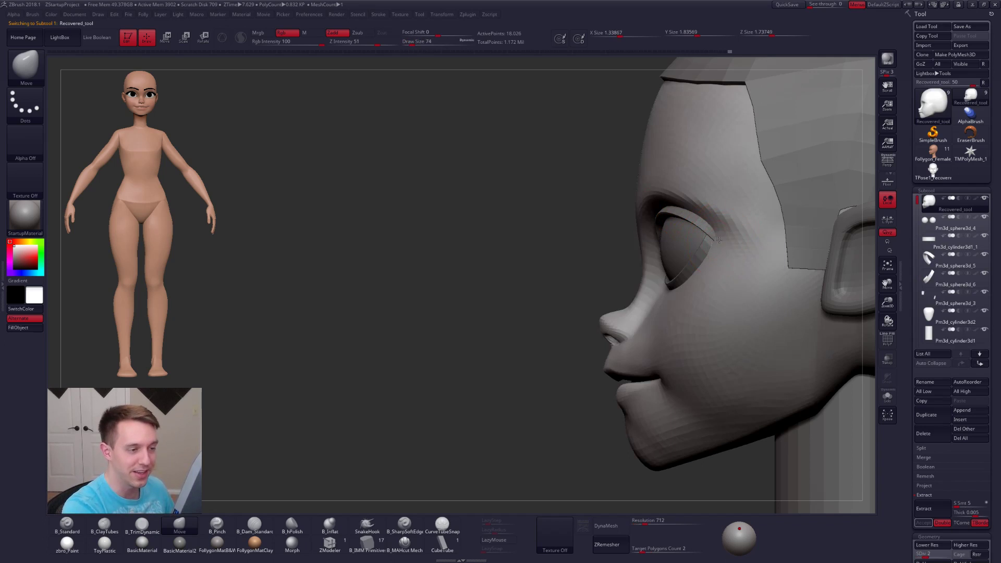
right_click_drag(715, 256, 834, 264)
left_click(699, 267, "alt")
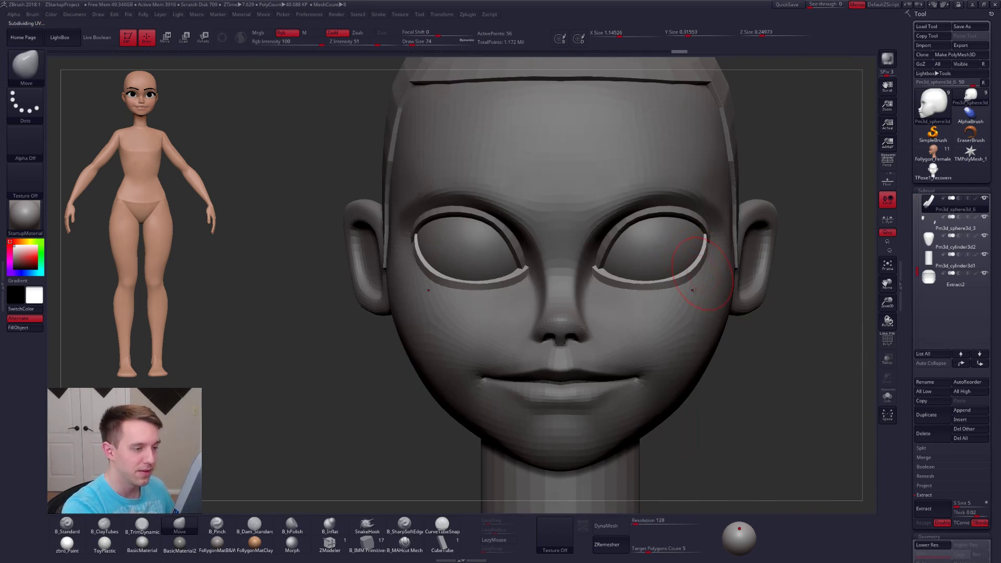
- Even out the lower eyelid's bottom curve at draw size 104 and its outer corner at draw size 74, viewed from above
right_click_drag(694, 290, 676, 330, "alt")
key("space")
left_click_drag(637, 342, 645, 342)
right_click_drag(645, 326, 637, 351)
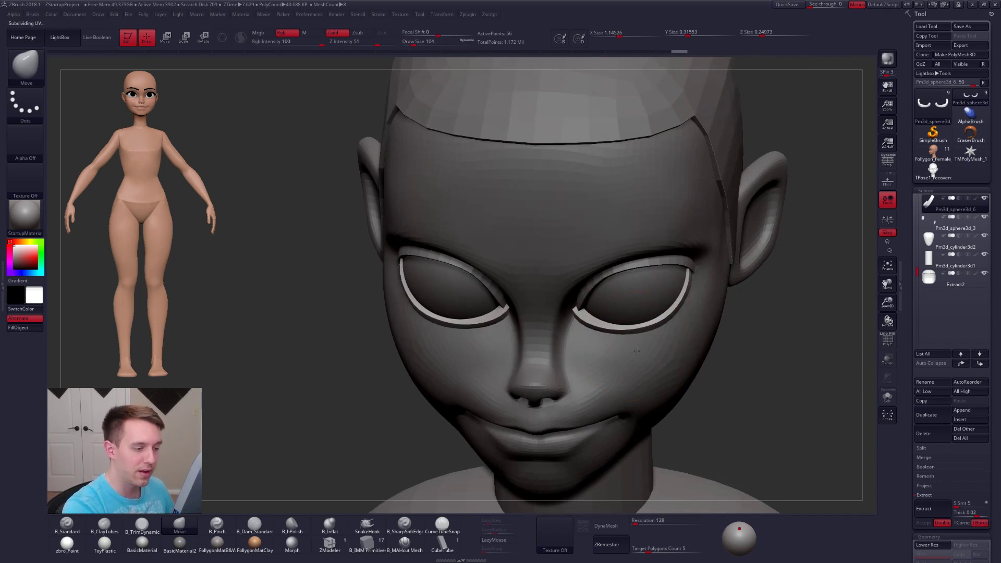
left_click_drag(641, 350, 651, 340)
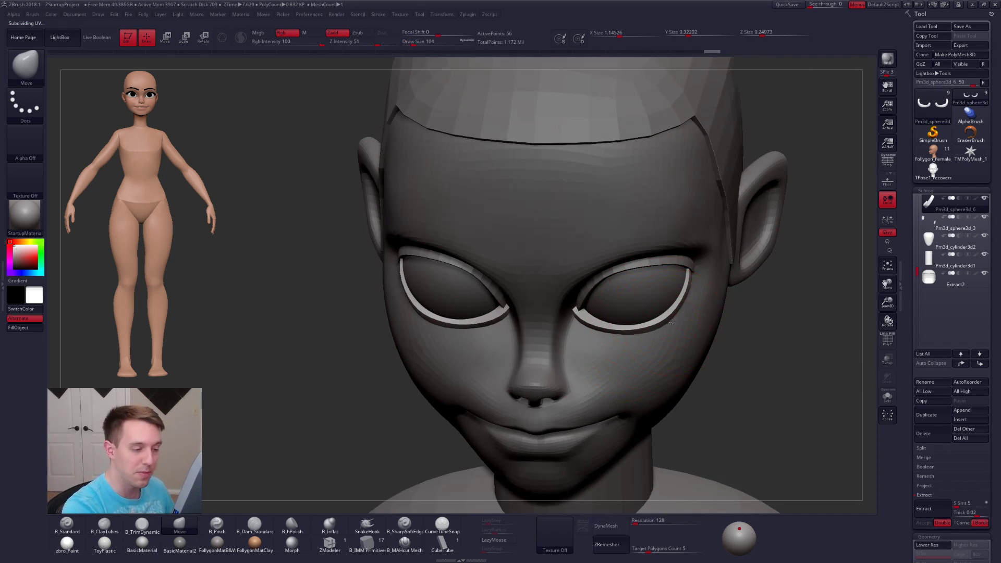
mouse_move(687, 284)
left_mouse_down()
mouse_move(694, 259)
mouse_move(689, 290)
left_mouse_up()
key("space")
key("space")
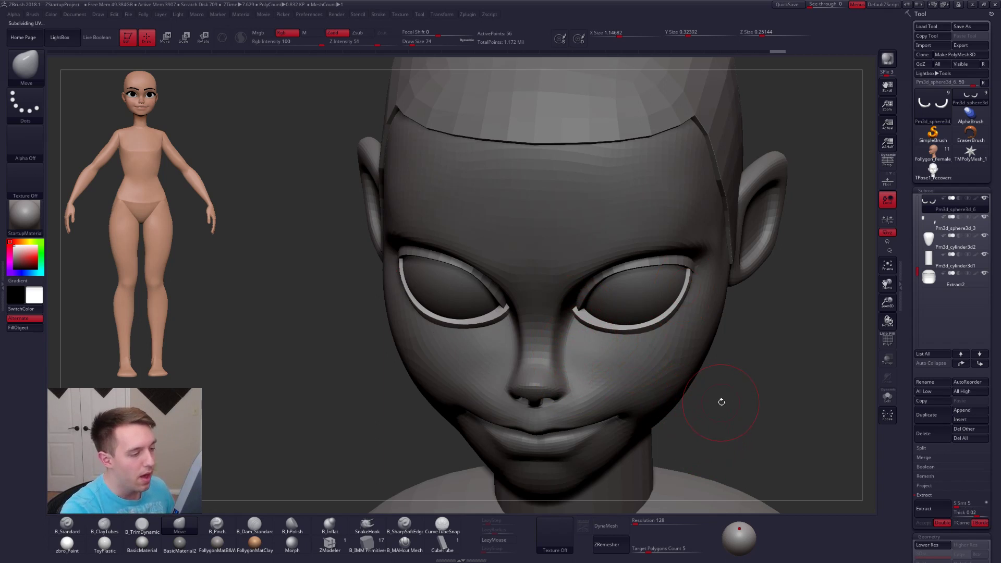
mouse_move(711, 397)
left_mouse_down()
mouse_move(638, 369)
mouse_move(631, 333)
left_mouse_up()
- Select the upper eyelid subtool, adjust its shape with a resized Move brush, and clear any mask
key("space")
key("space")
right_click_drag(585, 365, 615, 308)
left_click(630, 276, "alt")
key("space")
mouse_move(622, 288)
left_mouse_down()
mouse_move(634, 296)
mouse_move(600, 284)
mouse_move(635, 274)
mouse_move(680, 309)
left_mouse_up()
key("space")
left_click_drag(787, 302, 795, 306, "ctrl")
- Select the lower eyelid subtool, clear its mask, and reshape its lower edge with the Move brush at draw size 121
left_click(659, 325, "alt")
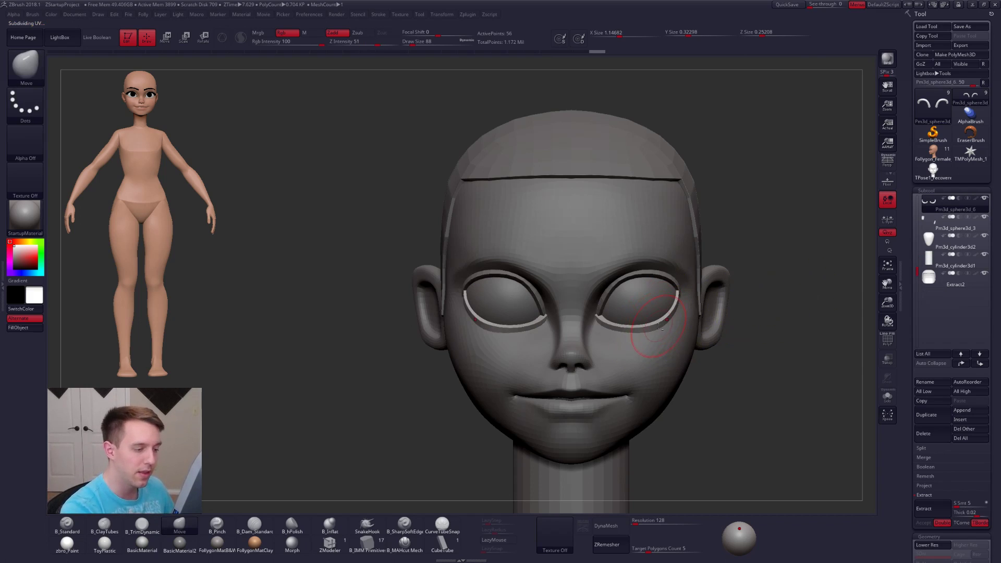
left_click_drag(597, 322, 595, 320, "ctrl")
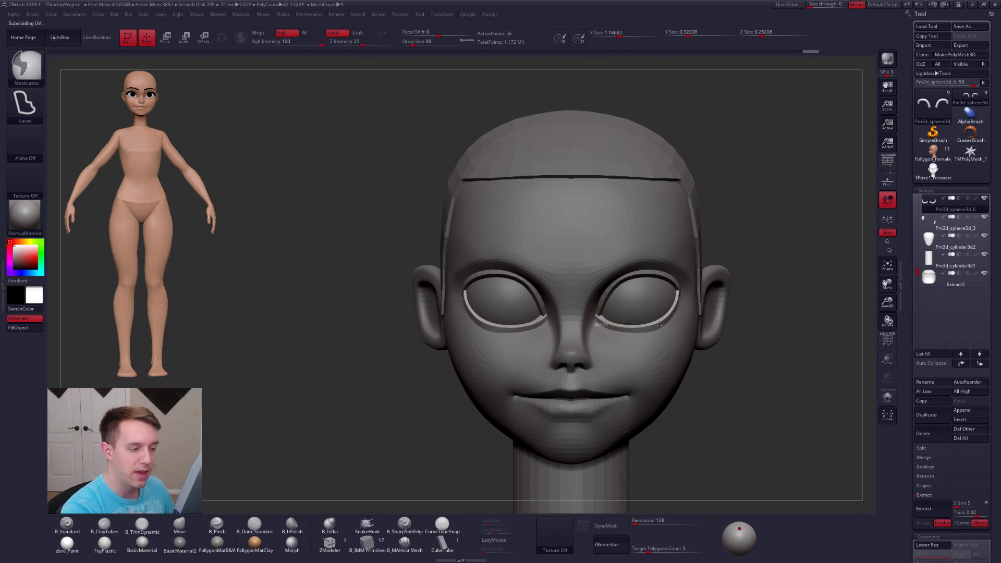
left_click_drag(666, 326, 674, 290, "ctrl")
left_click_drag(801, 318, 826, 317, "ctrl")
right_click_drag(640, 313, 641, 345, "ctrl")
key("space")
left_click_drag(651, 341, 657, 334)
mouse_move(657, 333)
right_mouse_down()
mouse_move(678, 323)
mouse_move(666, 335)
right_mouse_up()
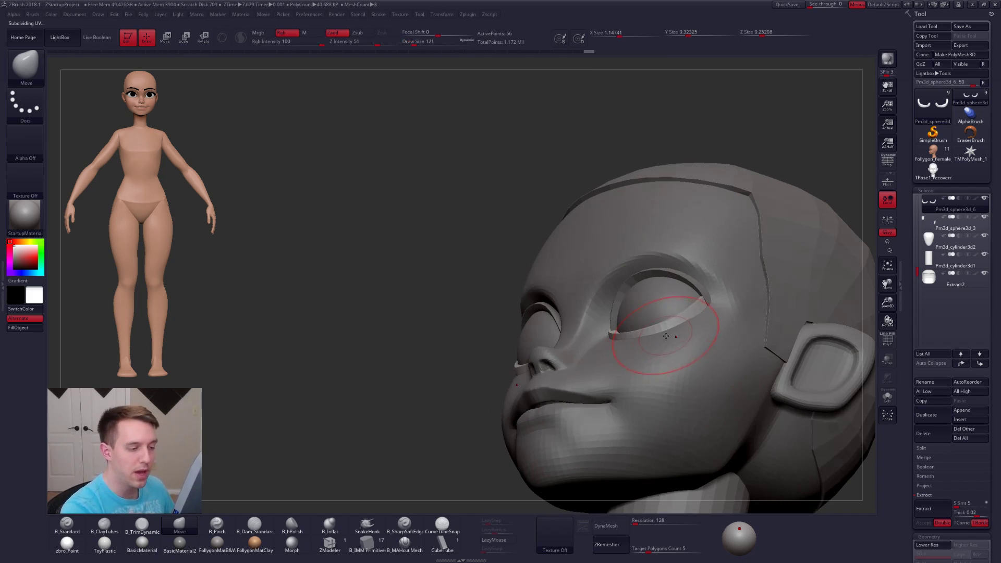
mouse_move(691, 411)
right_mouse_down()
mouse_move(715, 349)
mouse_move(664, 353)
right_mouse_up()
- Isolate the lower eyelid with its wireframe shown at a lower subdivision level and nudge its bottom edge with the Move brush
key("shift+s")
key("space")
key("shift+d")
mouse_move(664, 353)
left_mouse_down()
mouse_move(798, 221)
mouse_move(647, 387)
mouse_move(661, 364)
left_mouse_up()
key("shift+f")
key("space")
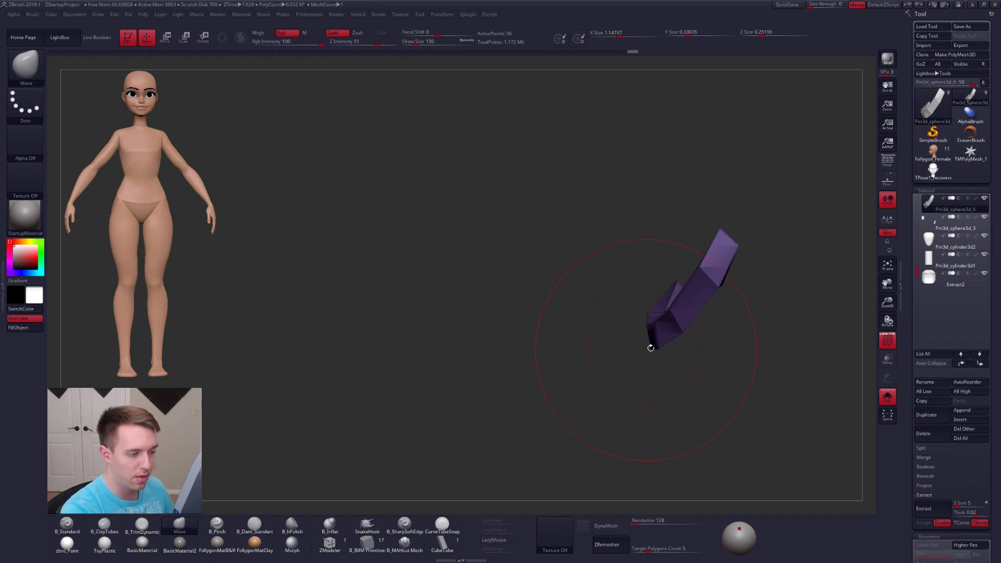
key("shift+s")
- Raise the lower eyelid's subdivision level and adjust its outer half with the Move brush at draw size 81
right_click_drag(600, 342, 645, 338)
key("d")
key("space")
left_click_drag(646, 338, 618, 349)
left_click_drag(698, 314, 707, 292)
right_click_drag(690, 293, 656, 310)
right_click_drag(656, 311, 641, 301, "alt")
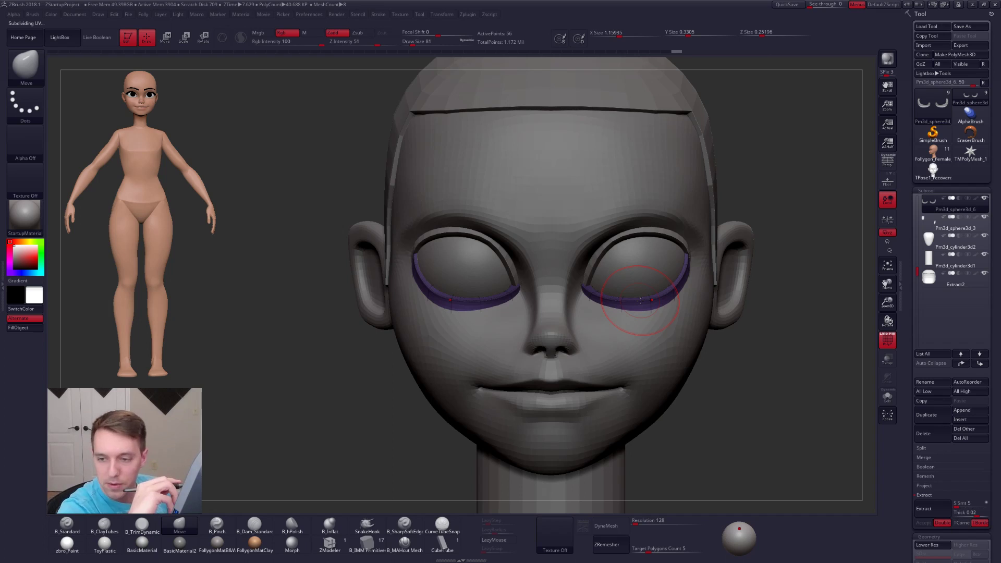
- Nudge the lower eyelid's bottom curve at a lower subdivision level, hide the wireframe, and enlarge the Move brush
key("space")
left_click_drag(669, 295, 666, 295)
key("shift+d")
key("shift+f")
right_click_drag(660, 313, 620, 310)
key("space")
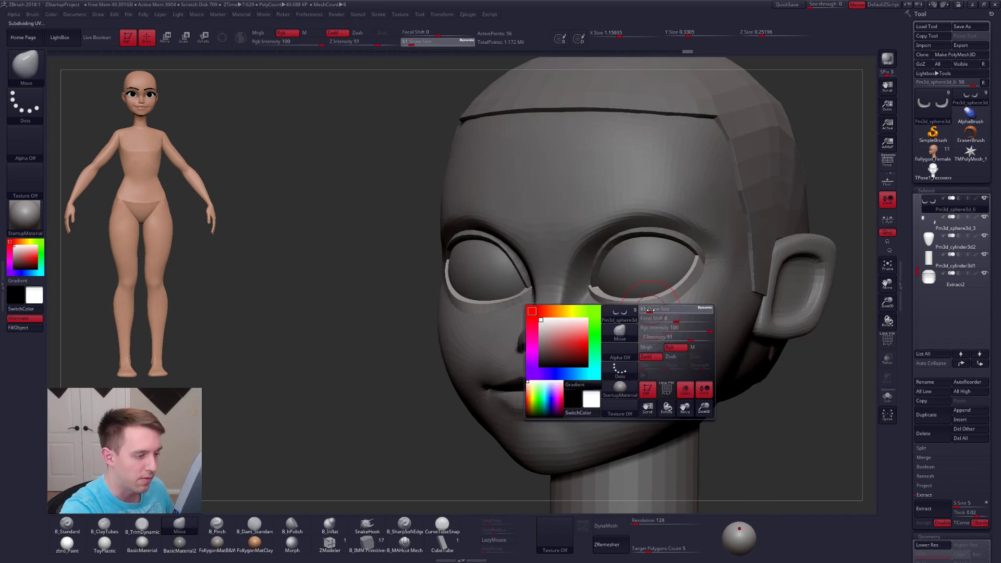
left_click_drag(653, 310, 660, 310)
- Adjust the lower eyelid's outer end in profile with the Move brush at draw sizes 113 and 104
right_click_drag(670, 311, 611, 307)
key("space")
left_click_drag(663, 304, 658, 304)
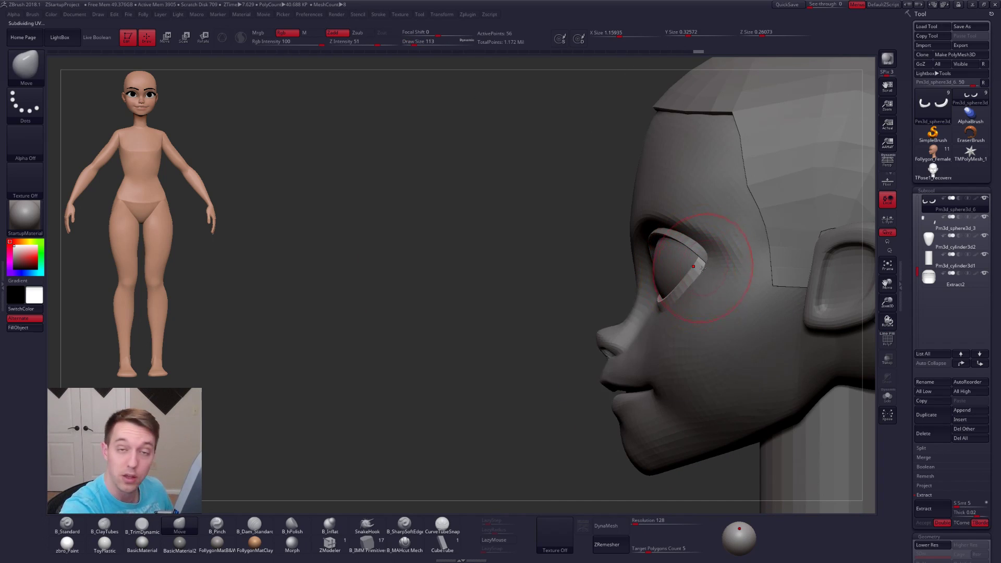
key("space")
left_click_drag(703, 264, 701, 265)
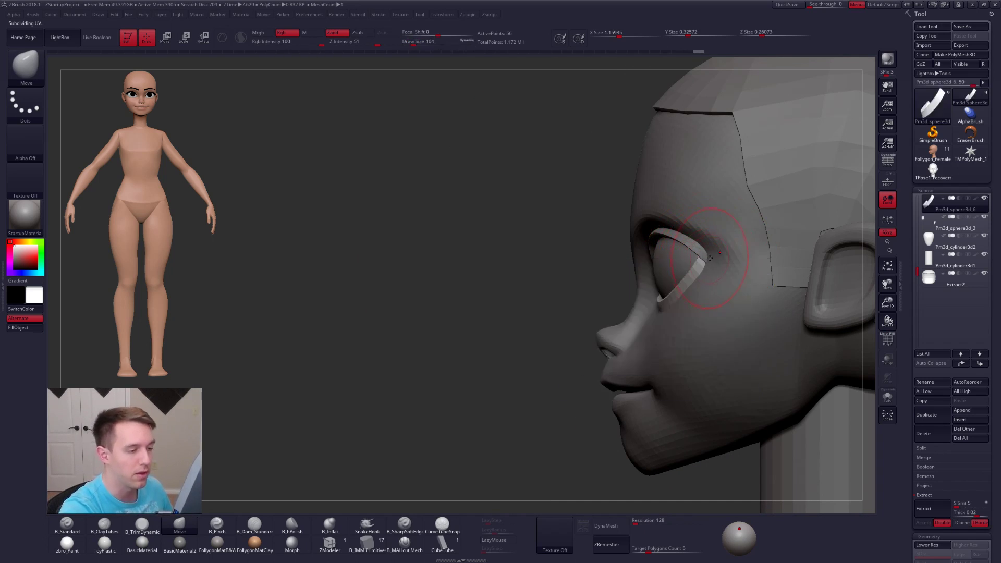
- Isolate the lower eyelid with wireframe shown, lasso-mask its outer tip, rotate the eyelid slightly, and return to Draw mode
key("alt+s")
key("shift+d")
key("shift+f")
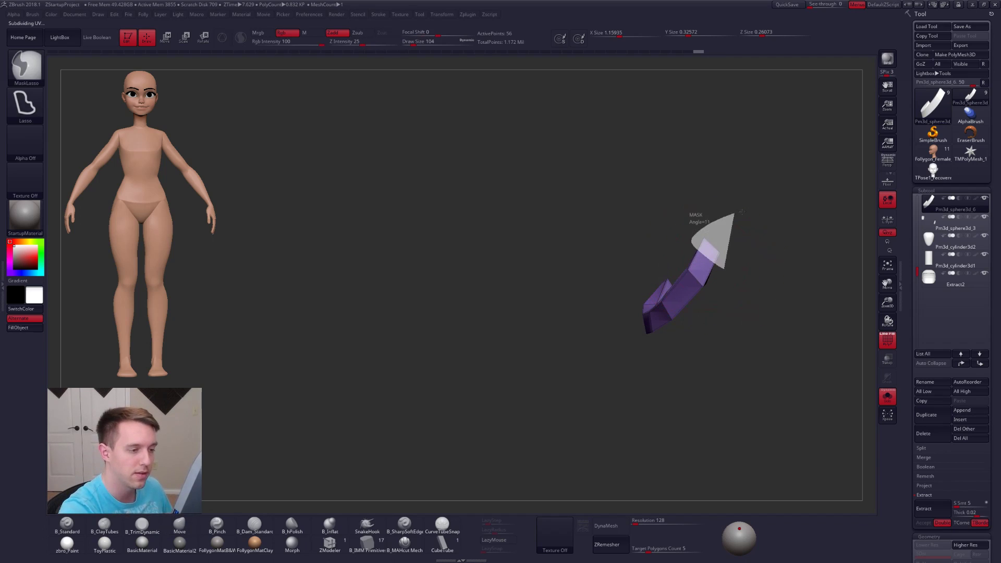
key("r")
mouse_move(693, 264)
left_mouse_down()
mouse_move(727, 222)
mouse_move(737, 230)
mouse_move(694, 266)
left_mouse_up()
key("q")
- Tweak the isolated lower eyelid's outer end points at draw size 18, then raise its subdivision level
key("space")
key("ctrl+d")
key("space")
key("space")
key("shift+d")
mouse_move(680, 272)
right_mouse_down()
mouse_move(704, 282)
mouse_move(689, 313)
mouse_move(678, 294)
mouse_move(699, 280)
right_mouse_up()
key("space")
left_click_drag(700, 279, 693, 279)
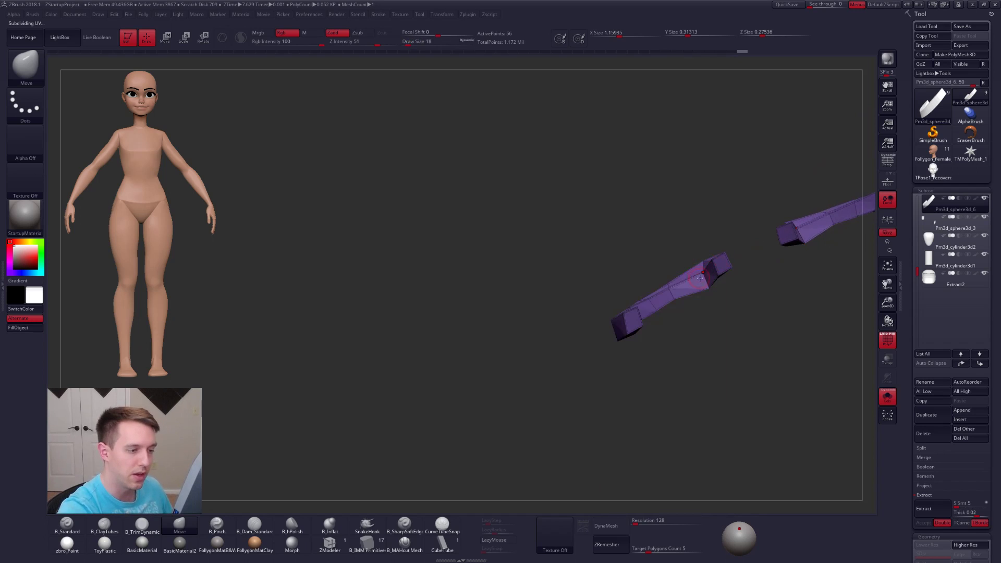
right_click_drag(701, 264, 690, 293)
key("d")
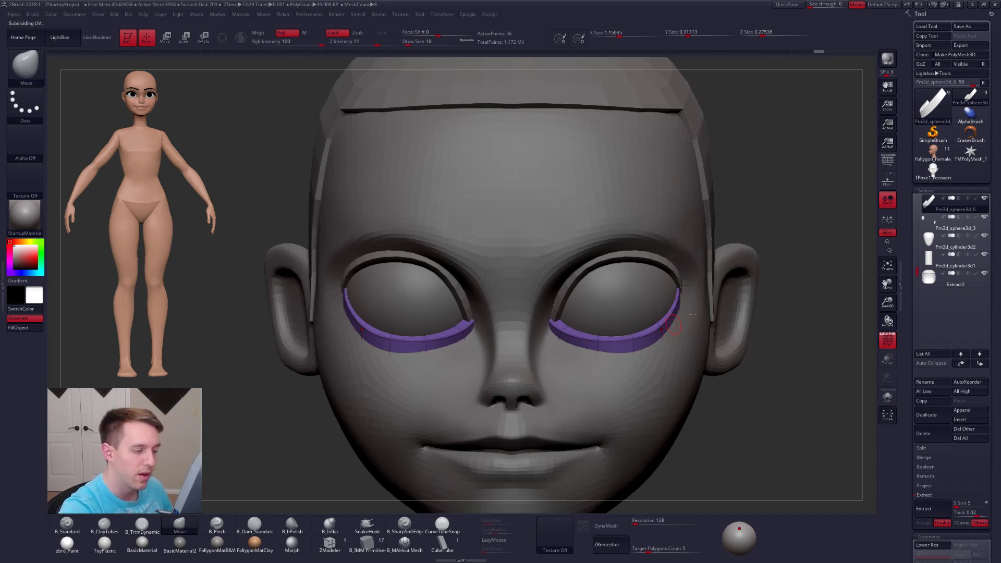
- Reshape the lower eyelid's bottom curve from the front with the Move brush at draw size 113
right_click_drag(671, 319, 701, 300, "alt")
key("space")
left_click_drag(658, 318, 666, 316)
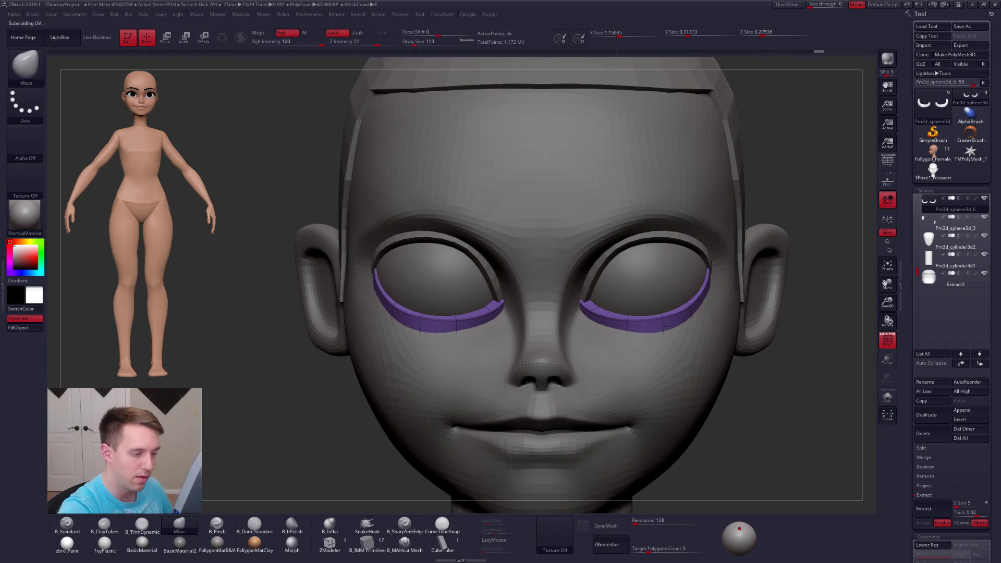
right_click_drag(636, 333, 652, 325, "alt")
key("space")
left_click_drag(656, 312, 631, 310)
- Drop the lower eyelid one subdivision level and refine its inner part with a resized Move brush
key("shift+d")
key("alt+s")
key("space")
right_click_drag(630, 312, 605, 362)
left_click_drag(612, 298, 617, 296)
right_click_drag(617, 297, 626, 276)
left_click_drag(604, 295, 607, 300)
right_click_drag(607, 299, 661, 308, "ctrl")
key("space")
left_click_drag(641, 290, 645, 288)
key("space")
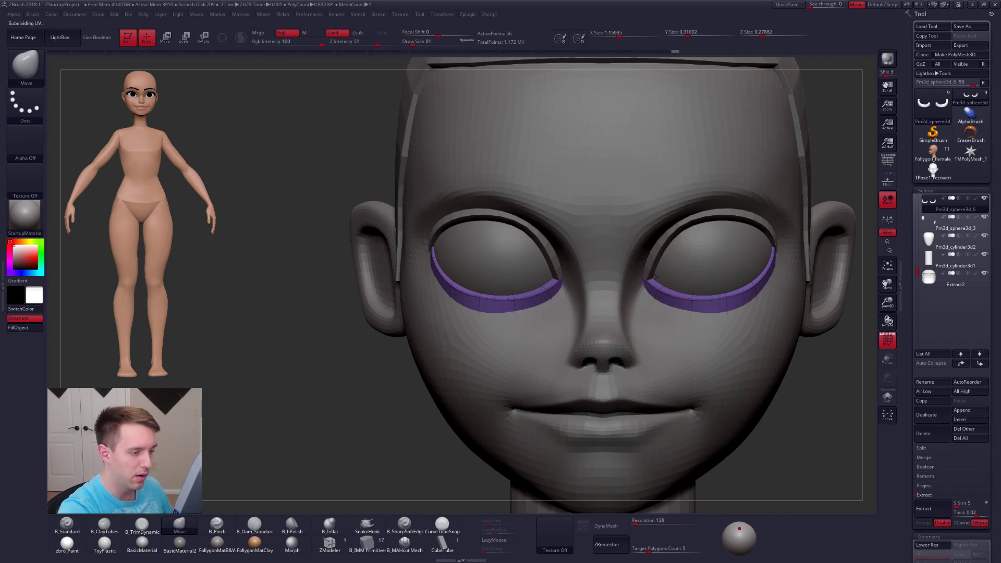
right_click_drag(694, 290, 656, 278)
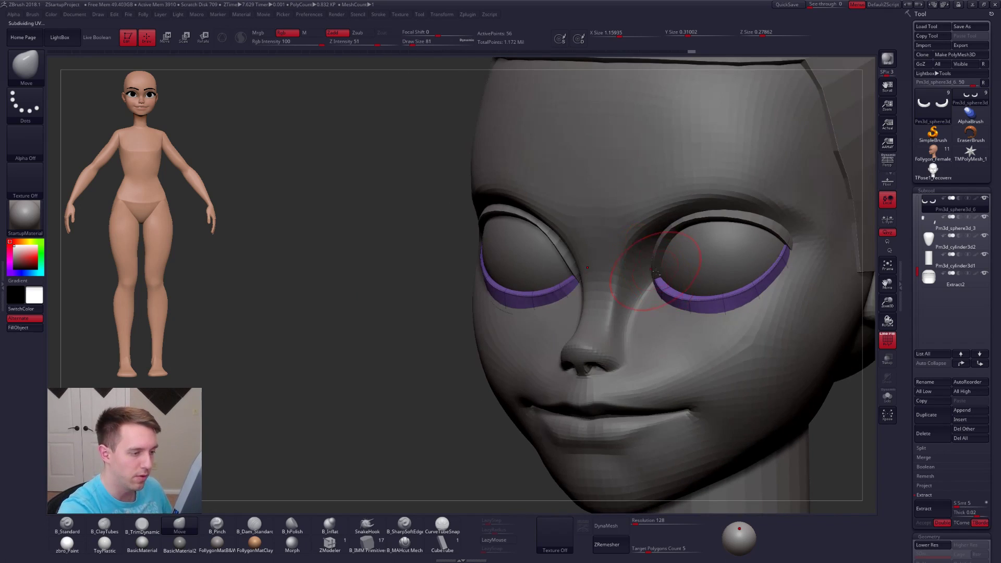
- Select the upper eyelid subtool, hide the wireframe, and set the Move brush to draw size 104
left_click(657, 272, "alt")
key("space")
left_click_drag(653, 282, 658, 281)
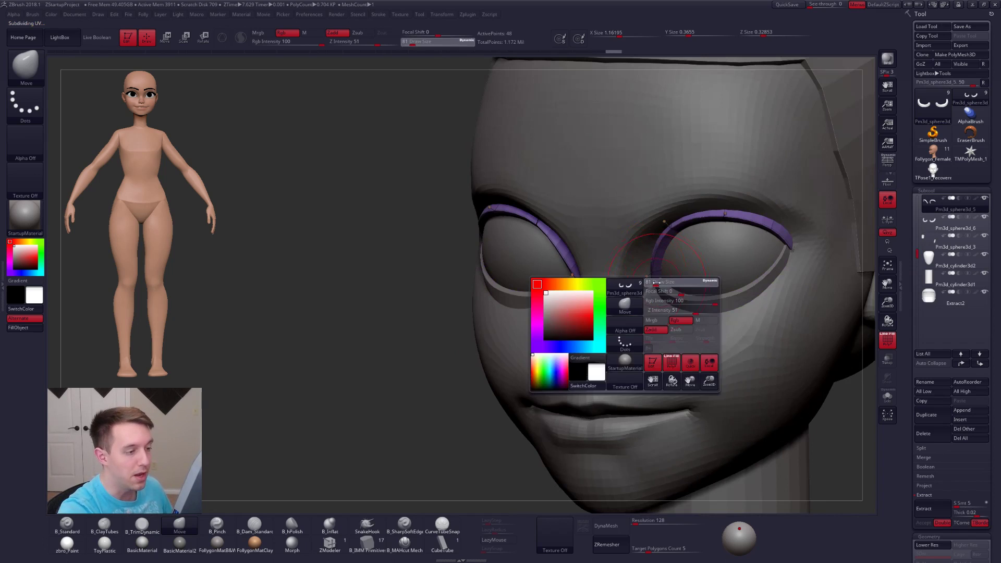
mouse_move(659, 313)
right_mouse_down()
mouse_move(674, 328)
mouse_move(657, 351)
mouse_move(647, 300)
right_mouse_up()
key("shift+f")
key("space")
left_click_drag(649, 301, 653, 301)
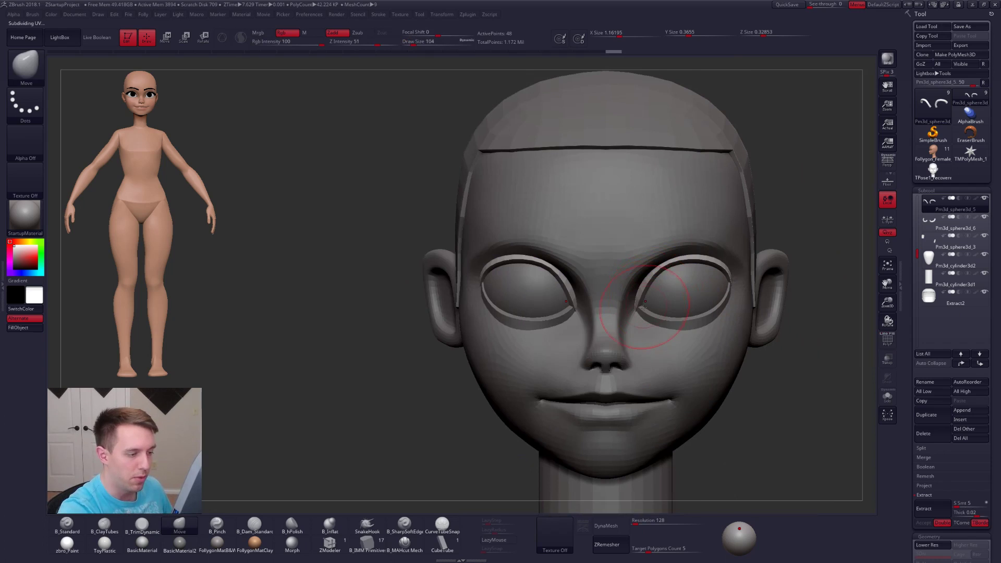
right_click_drag(653, 301, 638, 315)
- Shape the upper eyelid's inner corner with a smaller Move brush, then adjust its curve at draw size 104
key("space")
left_click_drag(639, 316, 626, 317)
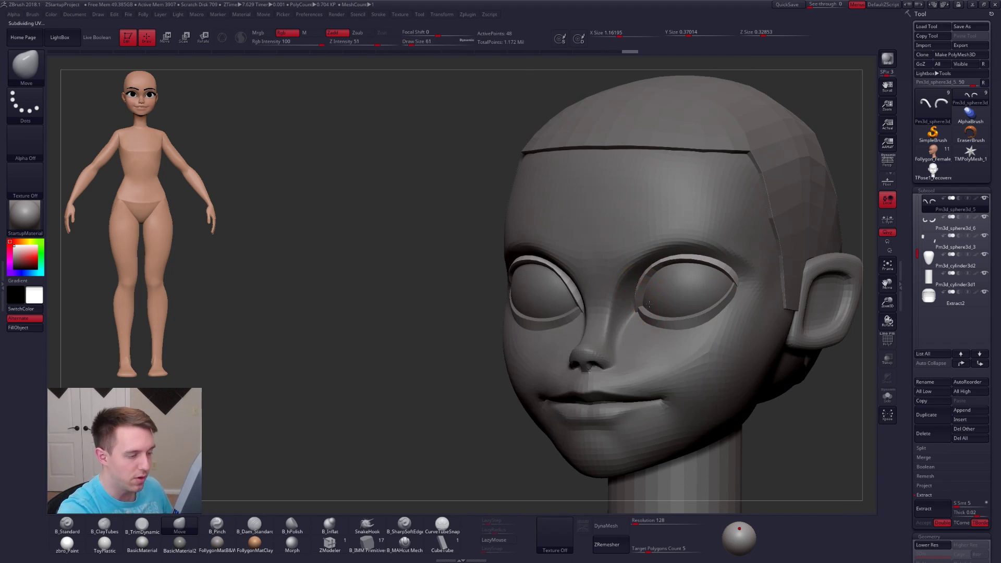
right_click_drag(626, 317, 638, 295)
key("space")
left_click_drag(642, 297, 655, 296)
right_click_drag(655, 297, 681, 254)
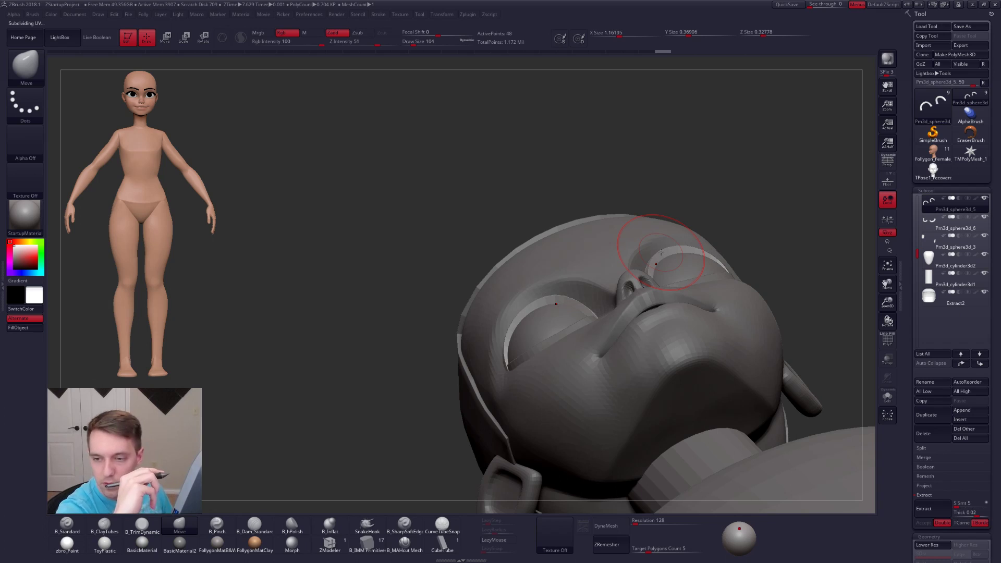
- Reduce the Move brush size, lower the upper eyelid's subdivision level, and update its mask
mouse_move(691, 271)
right_mouse_down()
mouse_move(687, 339)
mouse_move(669, 294)
right_mouse_up()
key("shift+s")
key("space")
left_click_drag(678, 290, 672, 290)
key("shift+d")
mouse_move(681, 282)
right_mouse_down("ctrl")
mouse_move(681, 313)
mouse_move(700, 266)
mouse_move(726, 317)
right_mouse_up("ctrl")
mouse_move(726, 315)
left_mouse_down("ctrl")
mouse_move(715, 265)
mouse_move(628, 231)
mouse_move(567, 374)
mouse_move(630, 409)
left_mouse_up("ctrl")
- Raise the upper eyelid's subdivision level, shift its edge at draw size 38, and clear the mask
right_click_drag(630, 409, 657, 313)
key("d")
mouse_move(628, 250)
right_mouse_down()
mouse_move(598, 258)
mouse_move(613, 261)
mouse_move(557, 254)
mouse_move(702, 241)
mouse_move(676, 250)
right_mouse_up()
left_click_drag(698, 237, 679, 237)
mouse_move(683, 245)
right_mouse_down()
mouse_move(672, 290)
mouse_move(651, 314)
right_mouse_up()
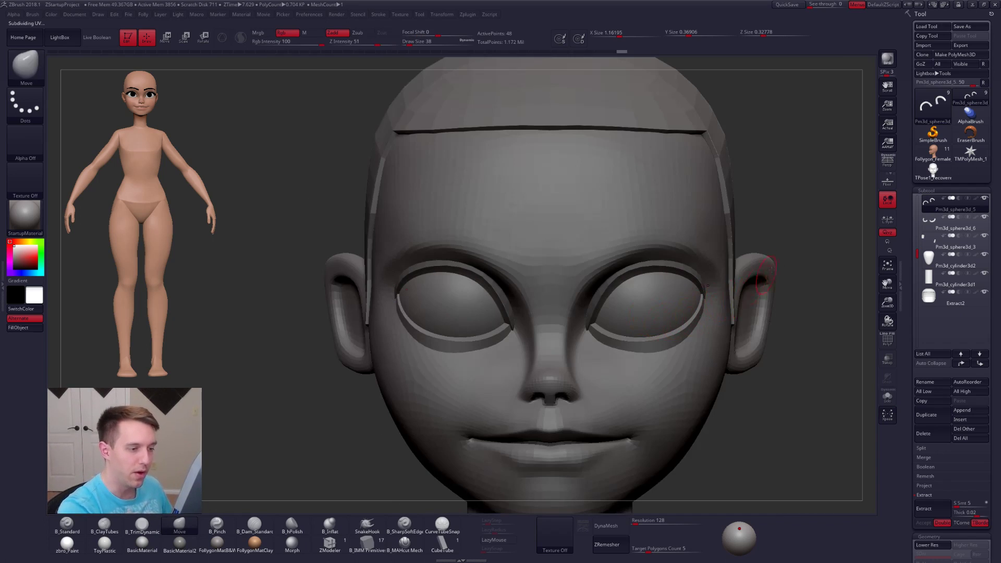
left_click(811, 235, "ctrl")
- Drop the upper eyelid two subdivision levels and move its inner bend with the Move brush at draw size 25
key("space")
left_click_drag(629, 290, 633, 284)
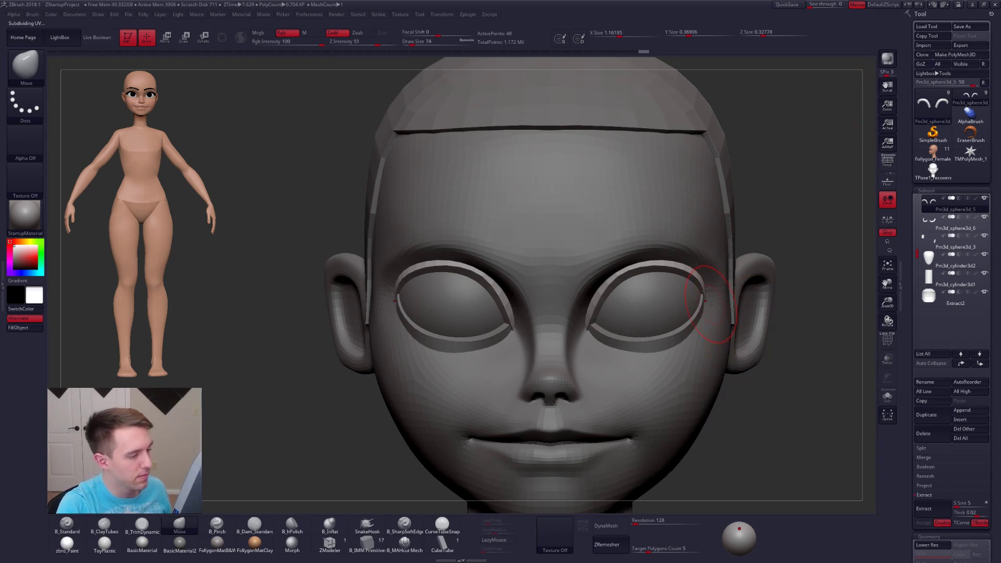
key("shift+d")
key("shift+d")
key("space")
left_click_drag(638, 263, 628, 263)
right_click_drag(628, 261, 614, 276)
key("space")
mouse_move(614, 276)
left_mouse_down()
mouse_move(605, 277)
mouse_move(621, 269)
left_mouse_up()
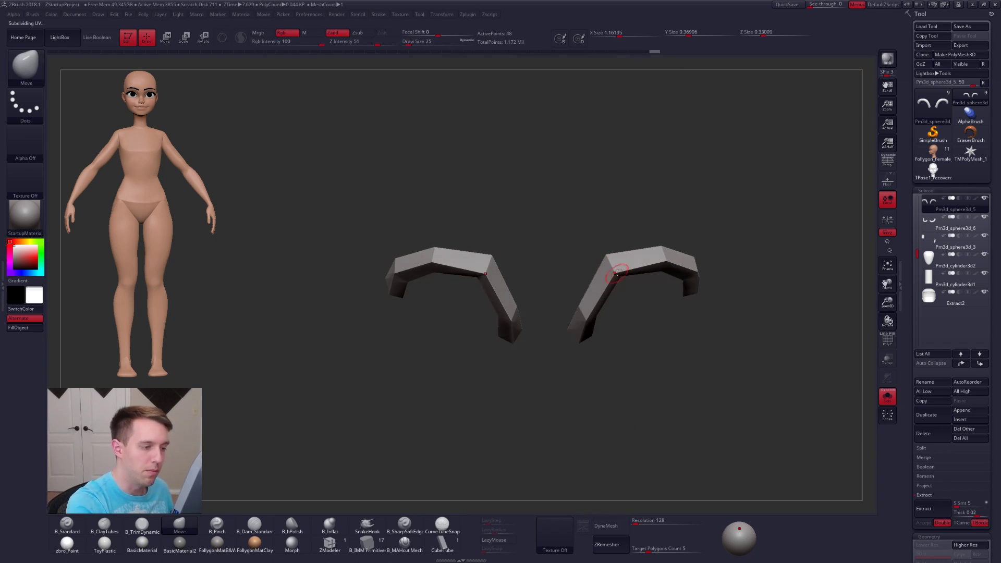
- Move the upper eyelid's top arch points at draw size 25, then raise it two subdivision levels
right_click_drag(659, 255, 658, 272)
left_click_drag(661, 273, 665, 267)
key("d")
key("d")
right_click_drag(664, 267, 673, 239, "shift")
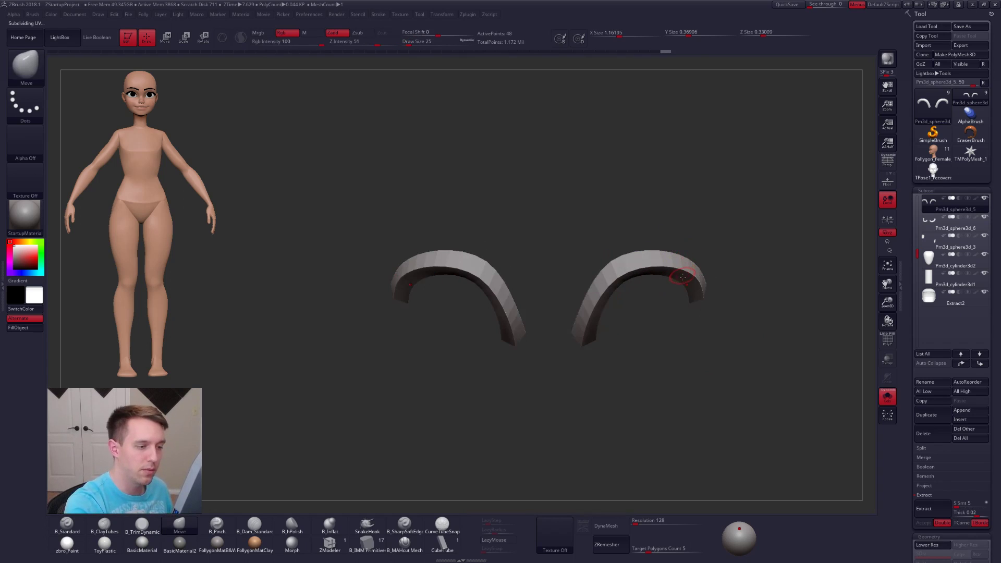
right_click_drag(683, 277, 672, 269, "shift")
- Enlarge the Move brush and refine the upper eyelid's arch and outer corner against the eye from the front
key("space")
left_click_drag(666, 276, 677, 276)
right_click_drag(662, 287, 654, 272)
right_click(655, 272)
left_click_drag(654, 272, 663, 272)
right_click_drag(627, 276, 682, 264, "shift")
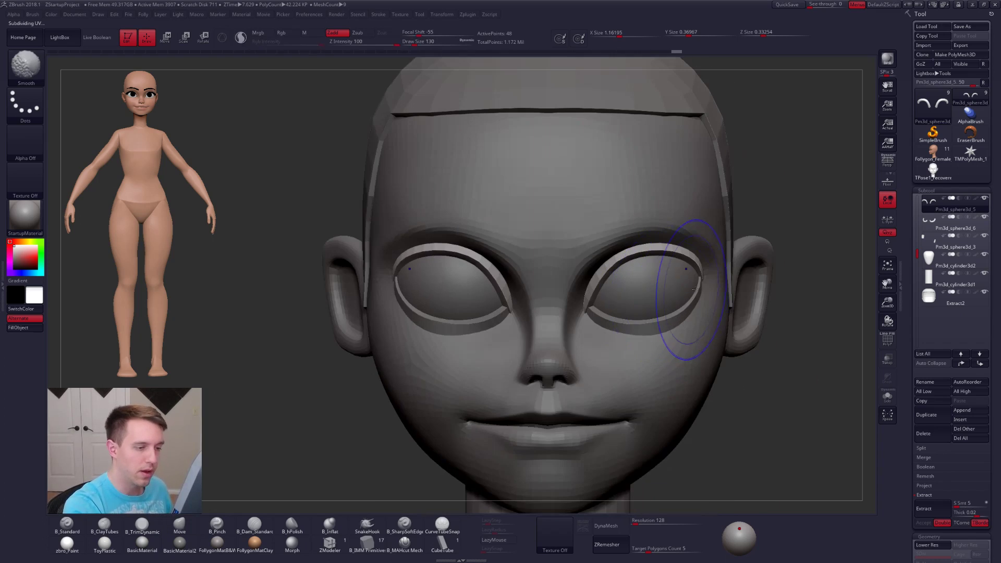
right_click(712, 286)
mouse_move(712, 286)
left_mouse_down()
mouse_move(692, 297)
mouse_move(693, 320)
mouse_move(681, 319)
left_mouse_up()
- Select the lower eyelid subtool, clear its mask, and isolate it with its wireframe shown
left_click(690, 302, "alt")
right_click(661, 357)
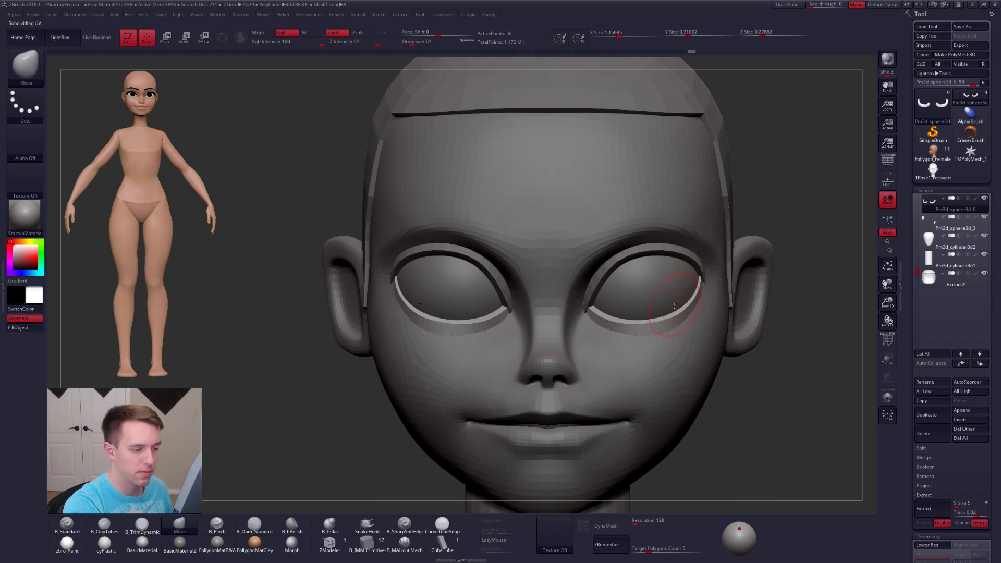
right_click_drag(673, 325, 678, 346, "ctrl")
key("shift+d")
key("shift+f")
mouse_move(600, 339)
left_mouse_down("ctrl")
mouse_move(759, 310)
mouse_move(561, 376)
left_mouse_up("ctrl")
right_click_drag(676, 355, 671, 249)
key("d")
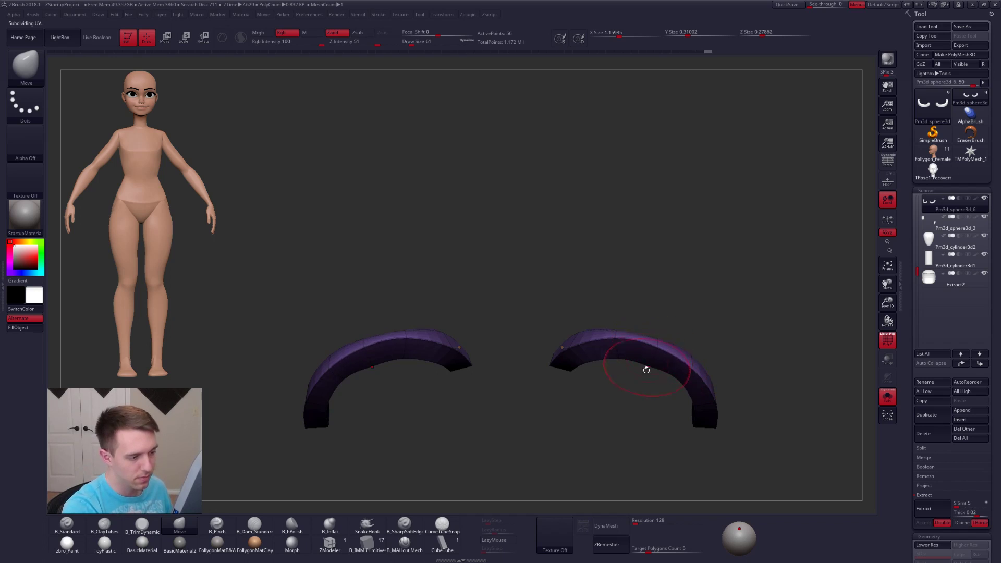
- Drop the lower eyelid to a lower subdivision level and set the Move brush to draw size 150
right_click_drag(648, 366, 653, 400)
key("shift+f")
key("shift+s")
right_click_drag(658, 360, 642, 348, "ctrl")
right_click(643, 348)
left_click_drag(642, 348, 648, 348)
key("shift+s")
key("shift+d")
right_click_drag(640, 342, 646, 357, "ctrl")
key("shift+f")
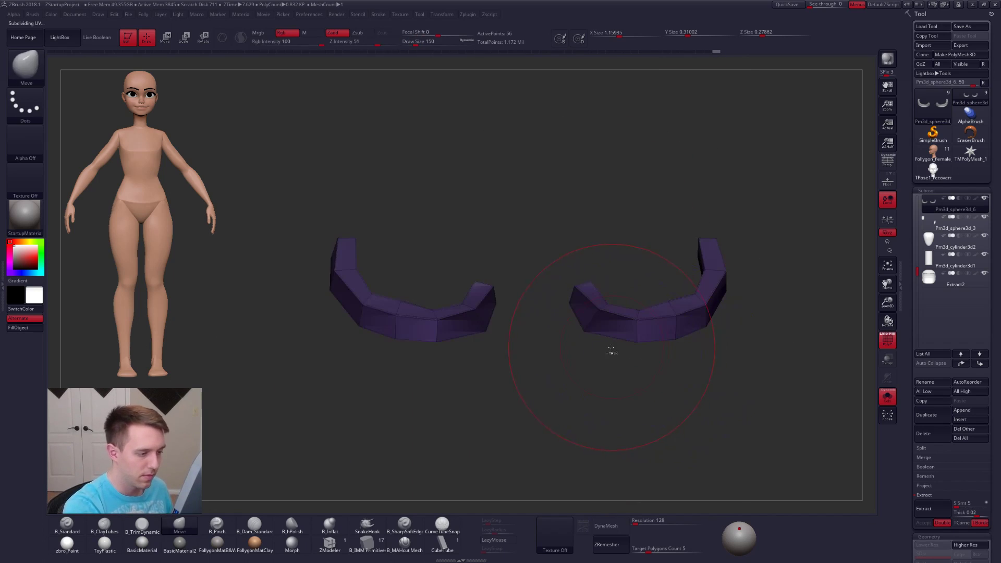
- Raise the lower eyelid one subdivision level and reshape its inner corner and bottom curve at draw size 88
key("d")
right_click(594, 334)
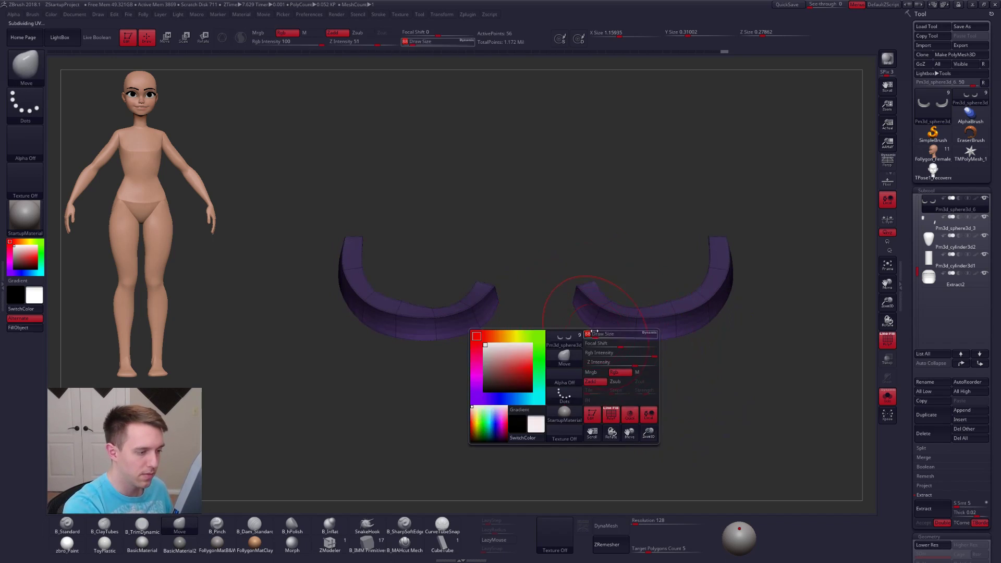
left_click_drag(598, 324, 595, 319)
key("shift+s")
mouse_move(605, 334)
right_mouse_down("alt")
mouse_move(588, 329)
mouse_move(742, 358)
right_mouse_up("alt")
right_click(640, 375)
left_click_drag(668, 328, 673, 327)
left_click_drag(671, 320, 681, 316)
mouse_move(681, 316)
right_mouse_down()
mouse_move(680, 353)
mouse_move(632, 348)
right_mouse_up()
- Adjust the middle of the lower eyelid at a lower subdivision level, then raise the level and return to front view
right_click(604, 402)
left_click_drag(635, 351, 621, 344)
key("shift+d")
right_click_drag(621, 334, 591, 381, "alt")
right_click(591, 381)
mouse_move(619, 328)
left_mouse_down()
mouse_move(611, 328)
mouse_move(626, 342)
mouse_move(663, 336)
left_mouse_up()
key("d")
right_click(591, 391)
right_click_drag(675, 322, 694, 294, "shift")
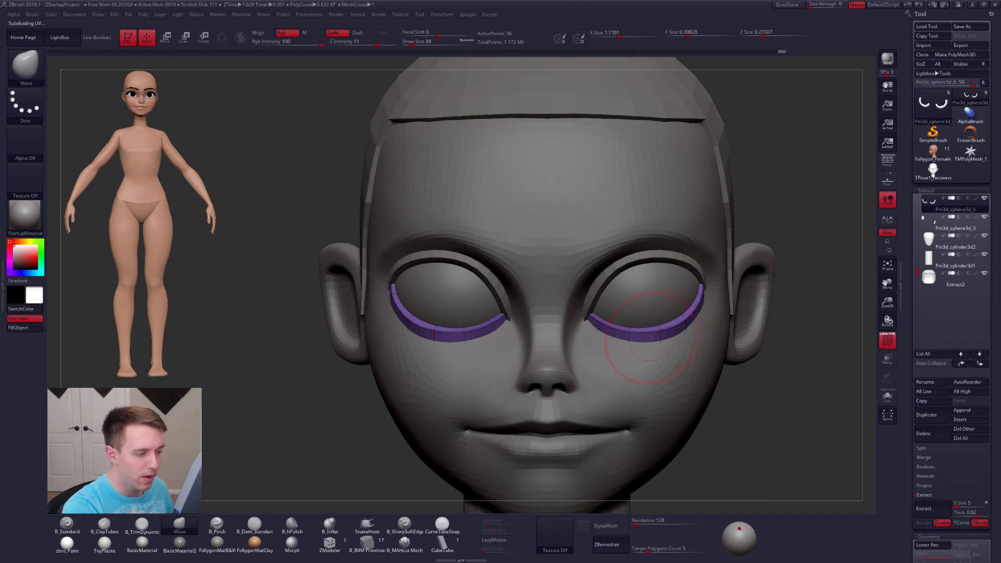
- Turn off the wireframe, review the eyelids on the whole head, and hide the Extract2 hair cap subtool
right_click_drag(656, 342, 679, 366, "ctrl")
key("shift+f")
mouse_move(778, 375)
right_mouse_down()
mouse_move(700, 386)
mouse_move(802, 365)
right_mouse_up()
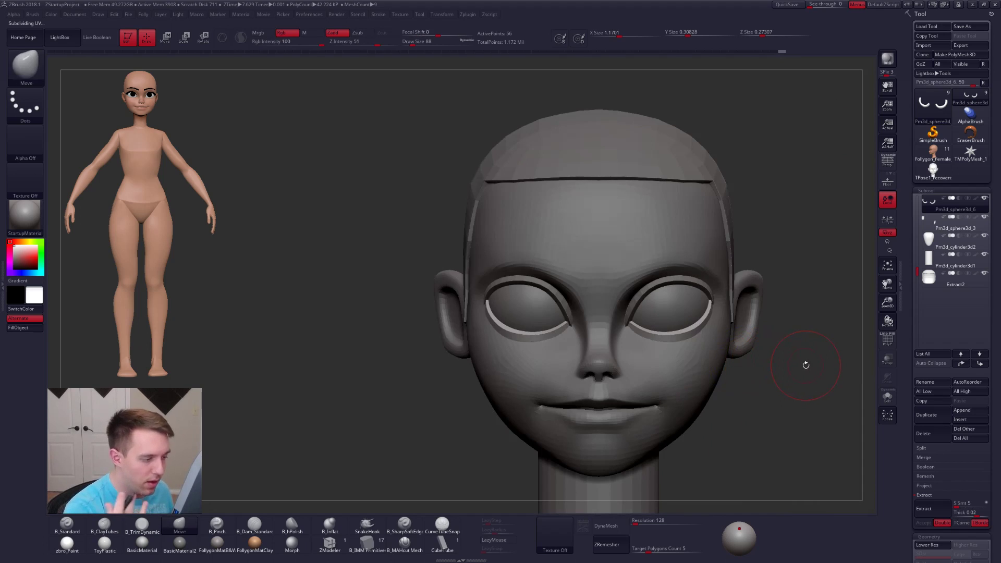
right_click_drag(707, 415, 673, 385, "alt")
right_click_drag(775, 387, 794, 370, "ctrl")
left_click(984, 273)
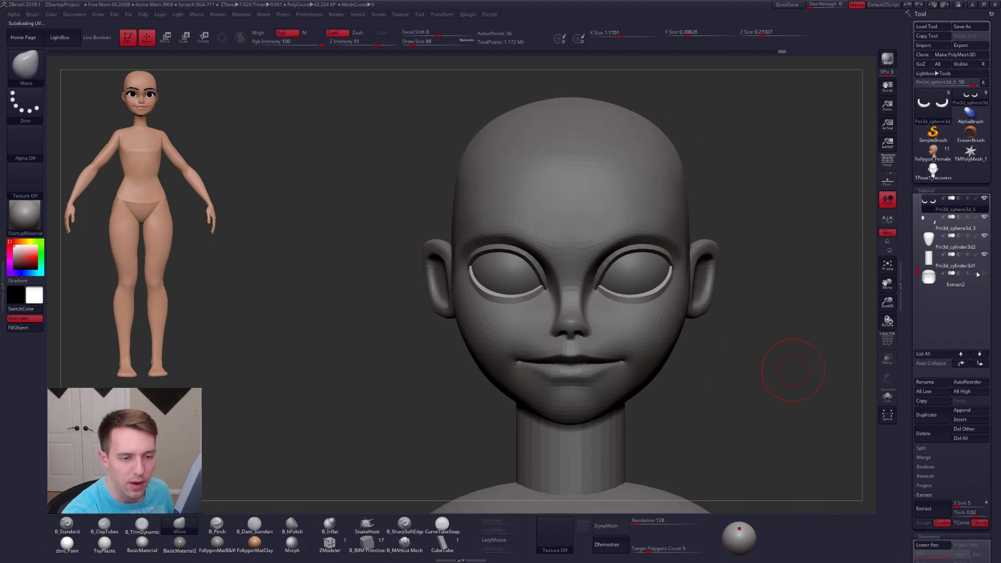
- Hide the Pm3d_cylinder3d2 subtool, move it one place down the subtool list, and reselect the lower eyelid
left_click(984, 236)
left_click(979, 363)
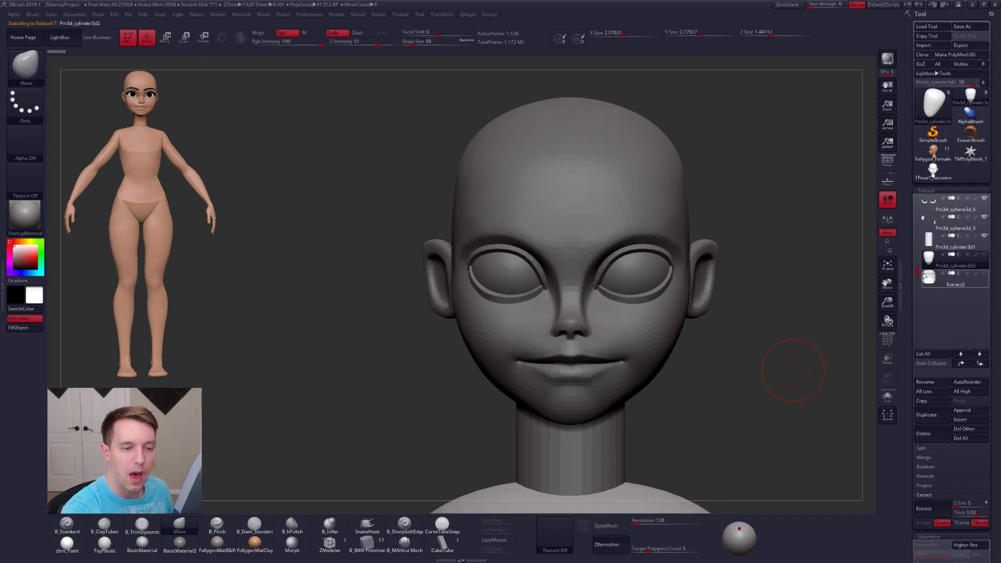
left_click(946, 280)
left_click(637, 305, "alt")
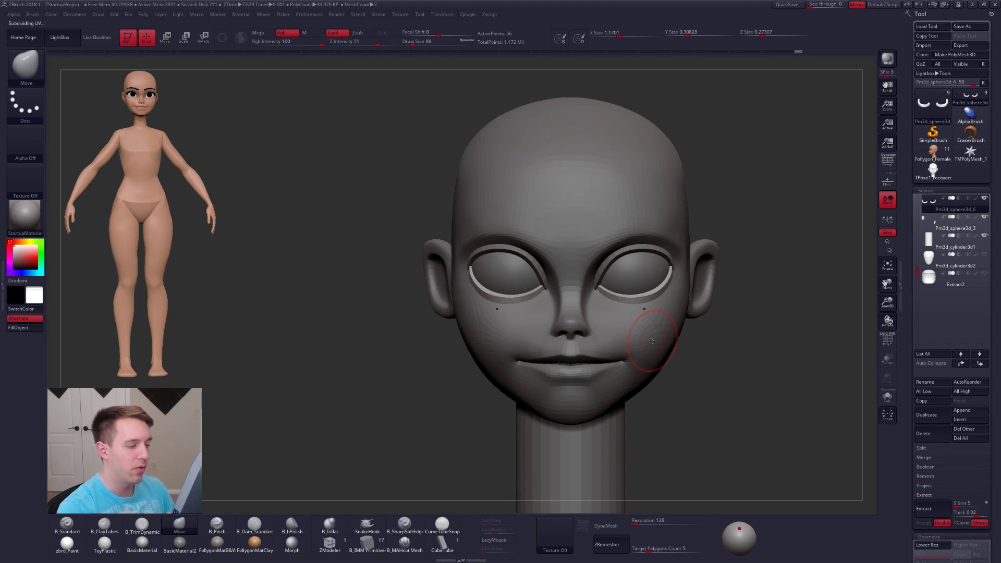
- Select the upper eyelid subtool and reshape its inner corner with the Move brush
mouse_move(635, 290)
right_mouse_down("alt")
mouse_move(622, 314)
mouse_move(575, 299)
mouse_move(580, 261)
right_mouse_up("alt")
left_click(588, 291, "alt")
key("space")
left_click_drag(589, 349, 589, 312)
key("space")
left_click_drag(586, 320, 588, 310)
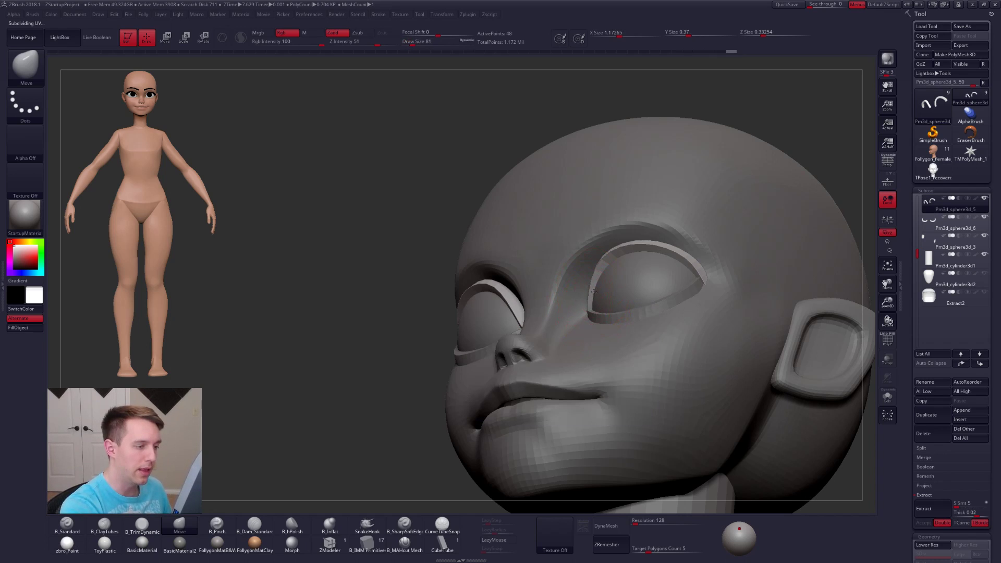
- Reshape the upper eyelid's outer corner from below at a lower subdivision level, using draw size 54
right_click_drag(601, 274, 692, 280)
key("space")
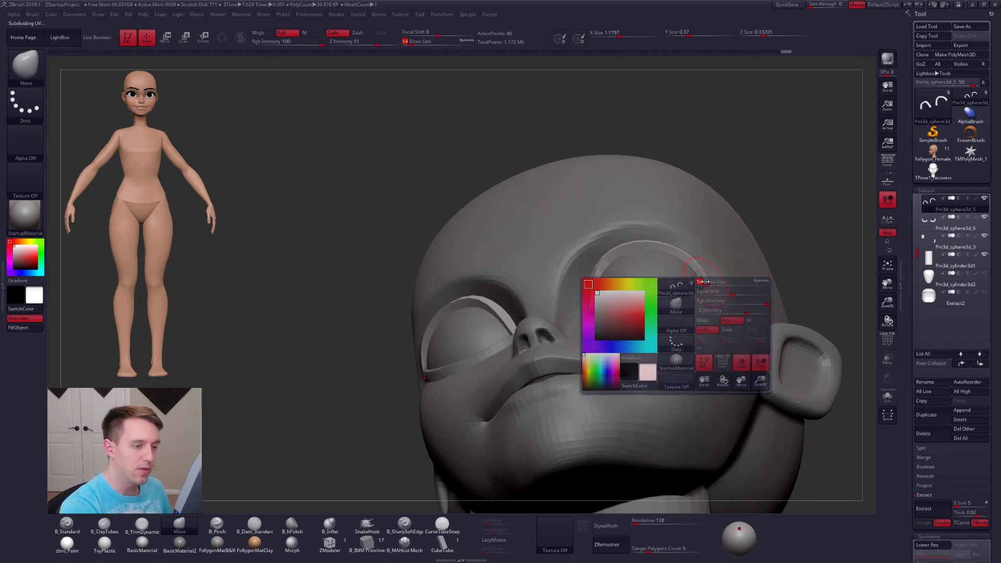
key("shift+alt+s")
key("shift+d")
key("shift+d")
key("space")
left_click_drag(715, 282, 709, 282)
- Pull the upper eyelid's inner corner into line with the lower eyelid using the Move brush at draw size 74
mouse_move(708, 282)
right_mouse_down()
mouse_move(714, 274)
mouse_move(697, 299)
right_mouse_up()
key("shift+alt+s")
key("d")
key("d")
key("space")
left_click_drag(696, 299, 700, 299)
mouse_move(700, 299)
right_mouse_down()
mouse_move(710, 283)
mouse_move(686, 284)
right_mouse_up()
key("b")
key("m")
key("v")
left_click_drag(567, 314, 563, 316)
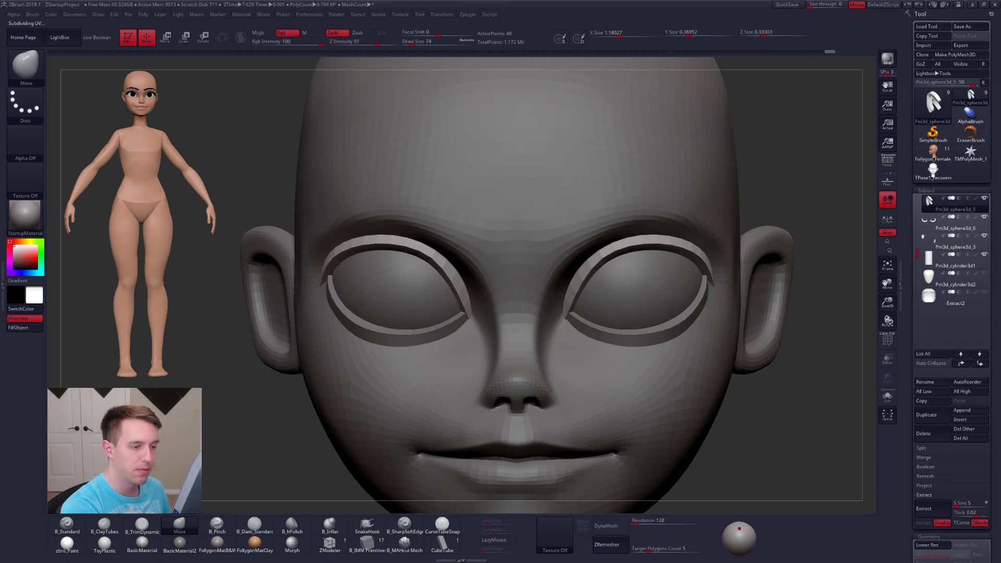
- Adjust the upper eyelid's outer end at a small draw size of 25 and turn on the wireframe
key("shift+s")
right_click_drag(711, 286, 709, 290, "ctrl")
key("shift+d")
key("s")
left_click_drag(709, 291, 683, 291)
right_click_drag(697, 284, 673, 295)
key("d")
key("shift+f")
key("shift+s")
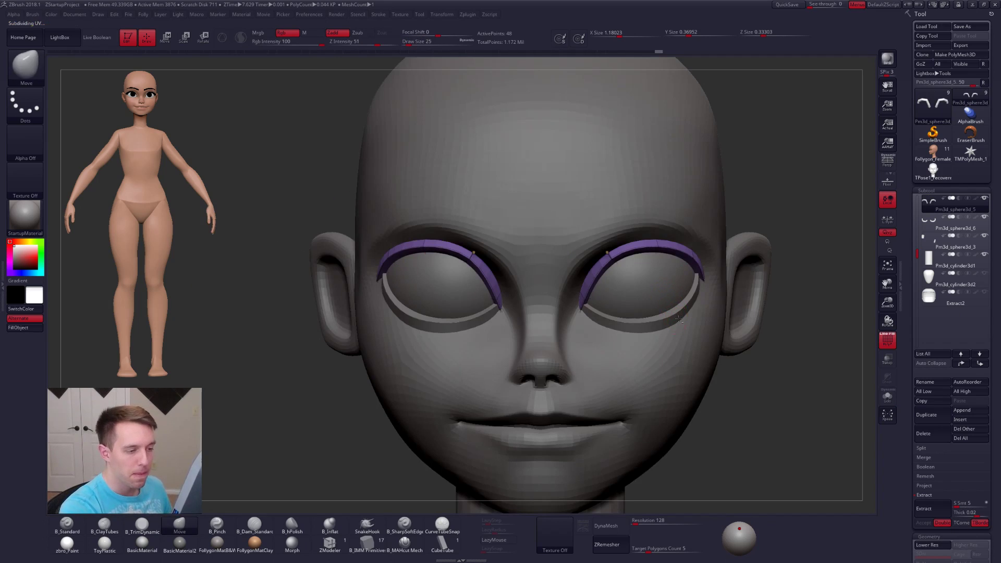
- Select the lower eyelid, turn off the wireframe, and move its corners to fit the upper eyelid
left_click(679, 319, "alt")
key("space")
left_click_drag(684, 348, 688, 348)
key("shift+f")
right_click_drag(675, 297, 581, 320)
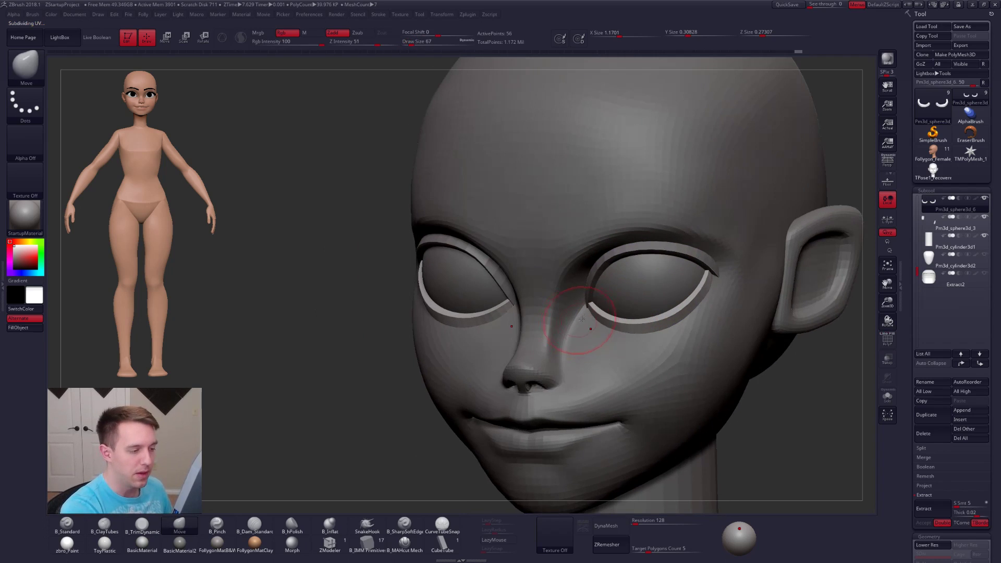
key("space")
left_click_drag(646, 336, 655, 336)
right_click_drag(663, 338, 669, 336, "shift")
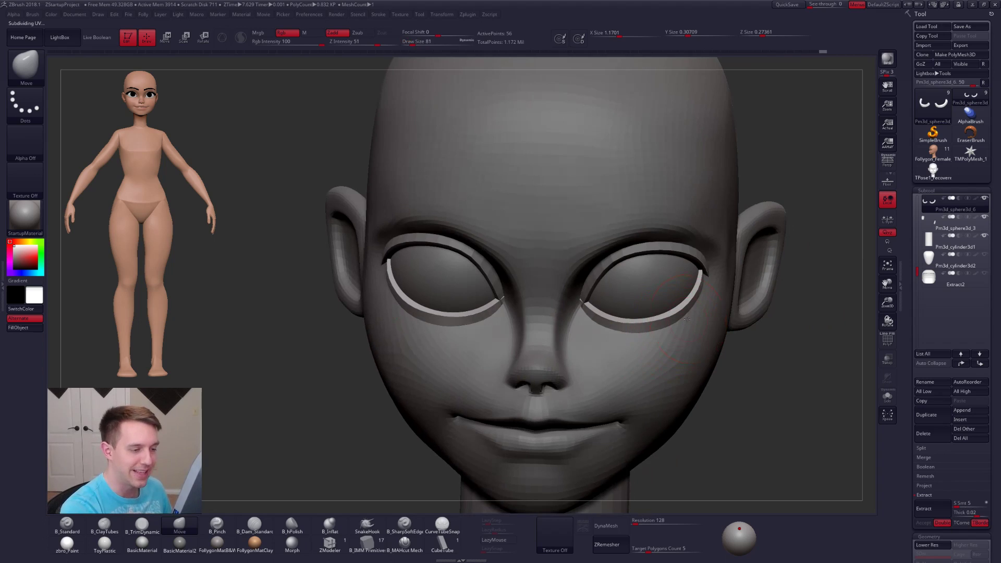
right_click_drag(689, 295, 632, 336, "shift")
- Reshape the middle of the lower eyelid one subdivision level down, then raise the level again
key("space")
left_click_drag(661, 331, 658, 330)
key("shift+d")
right_click_drag(651, 330, 668, 329, "ctrl")
key("space")
left_click_drag(668, 329, 682, 315)
key("d")
- Refine the lower eyelid's overall curve at draw size 113, then touch it up with a smaller brush
mouse_move(646, 337)
right_mouse_down("shift")
mouse_move(666, 331)
mouse_move(656, 327)
mouse_move(683, 333)
mouse_move(663, 344)
mouse_move(660, 333)
right_mouse_up("shift")
key("space")
left_click_drag(661, 333, 665, 332)
right_click_drag(665, 333, 674, 331)
key("space")
left_click_drag(673, 332, 627, 347)
key("space")
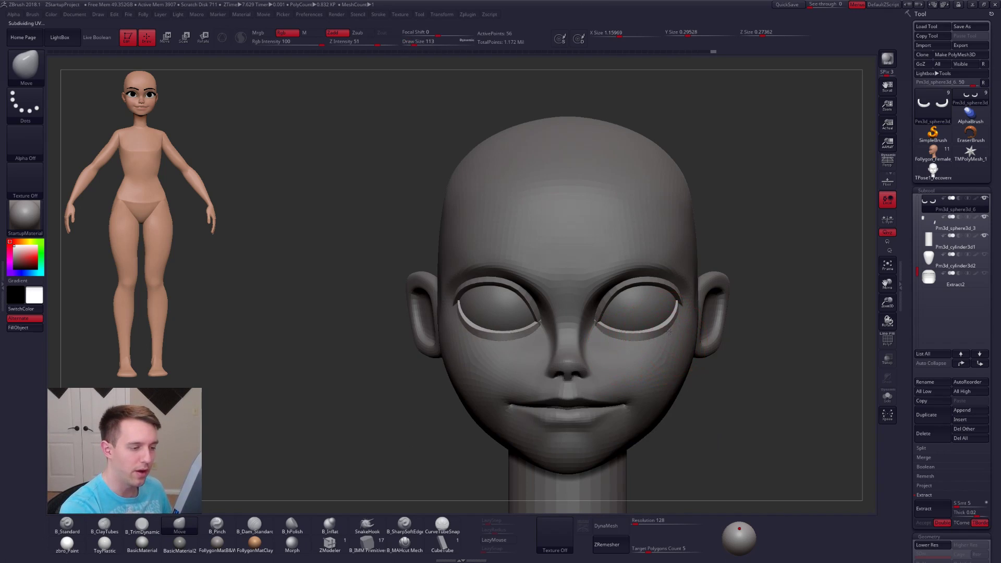
key("space")
left_click_drag(668, 331, 663, 332)
mouse_move(663, 332)
right_mouse_down()
mouse_move(658, 350)
mouse_move(605, 330)
right_mouse_up()
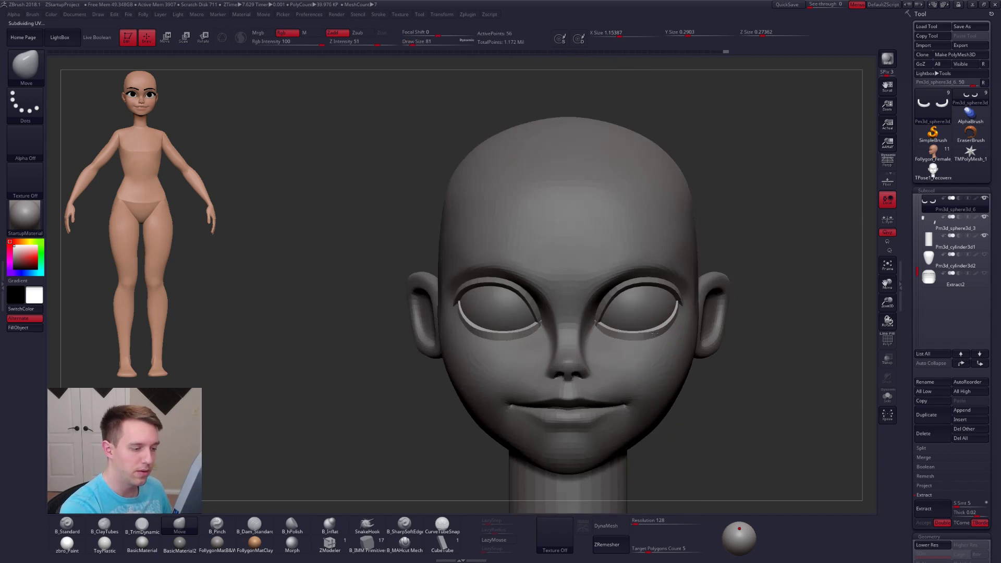
- Select the upper eyelid and adjust its inner corner and top curve, enlarging the draw size to 113
left_click(600, 315, "alt")
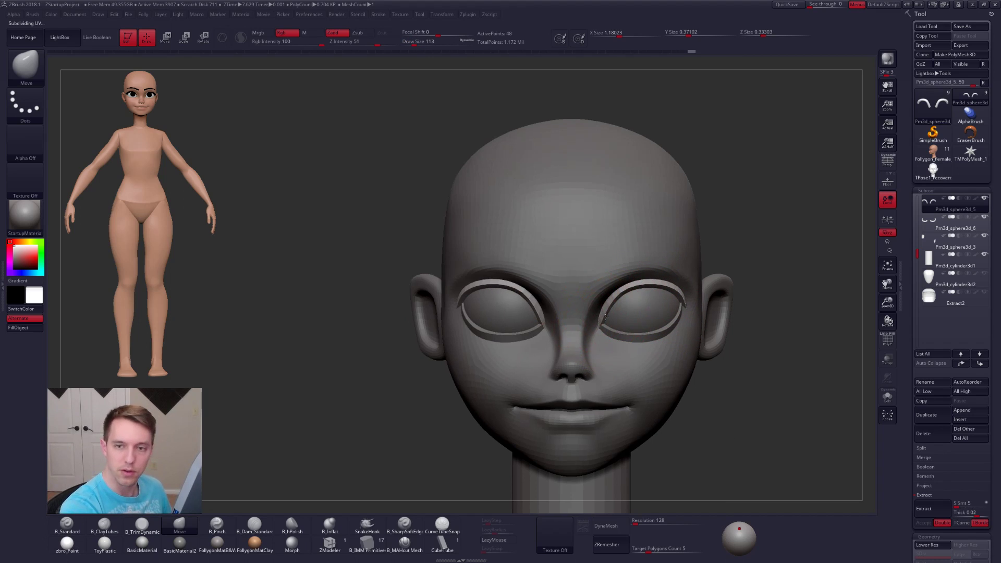
right_click_drag(595, 315, 626, 317, "ctrl")
key("space")
left_click_drag(626, 316, 621, 316)
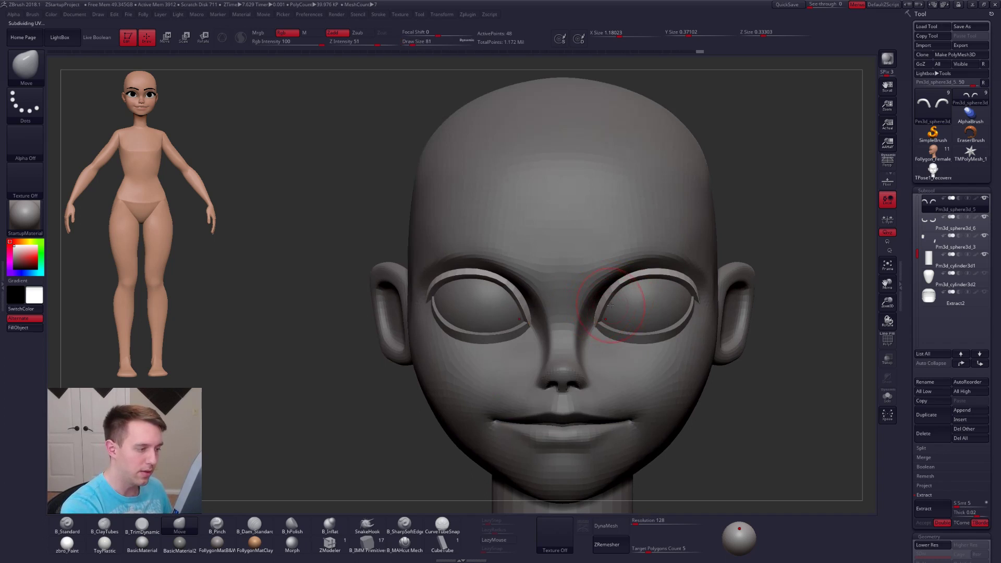
right_click_drag(611, 306, 602, 355)
key("space")
left_click_drag(628, 312, 635, 312)
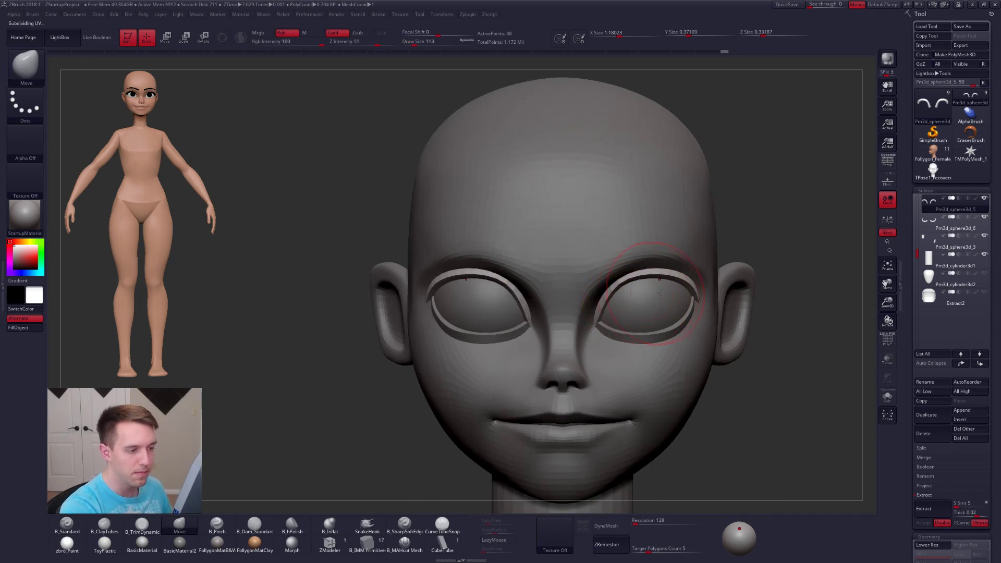
- Turn on perspective, select the Recovered_tool head mesh, and set the draw size to 96 for sculpting in side view
right_click_drag(703, 319, 782, 313, "ctrl")
left_click(889, 163)
right_click_drag(798, 360, 717, 375)
right_click_drag(603, 274, 624, 299, "ctrl")
left_click(625, 299, "alt")
key("space")
left_click_drag(631, 312, 640, 312)
right_click_drag(590, 313, 655, 314)
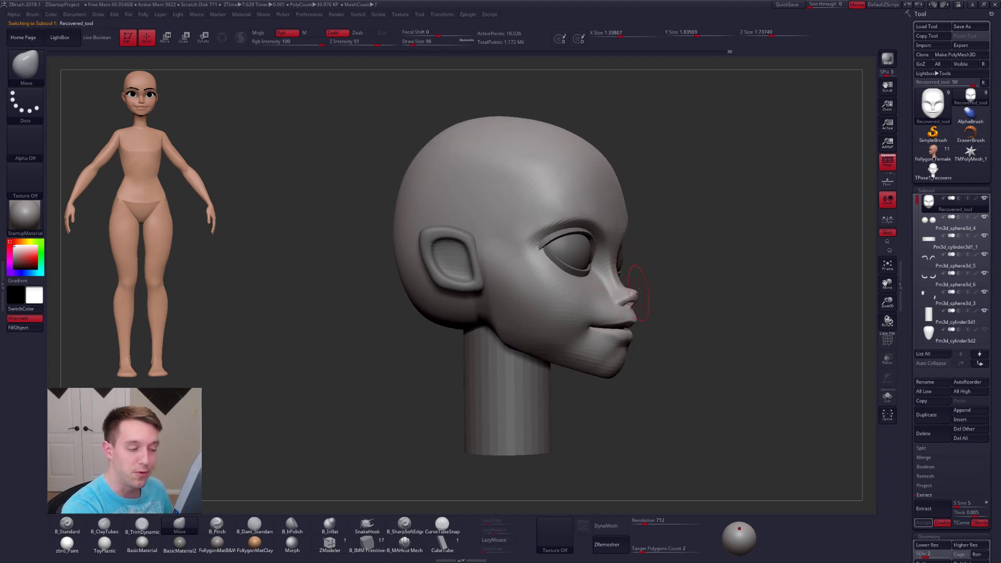
- Drop the head to subdivision level 1 and reshape the cheek beside the nose and mouth at draw sizes 104 and 121
key("shift+d")
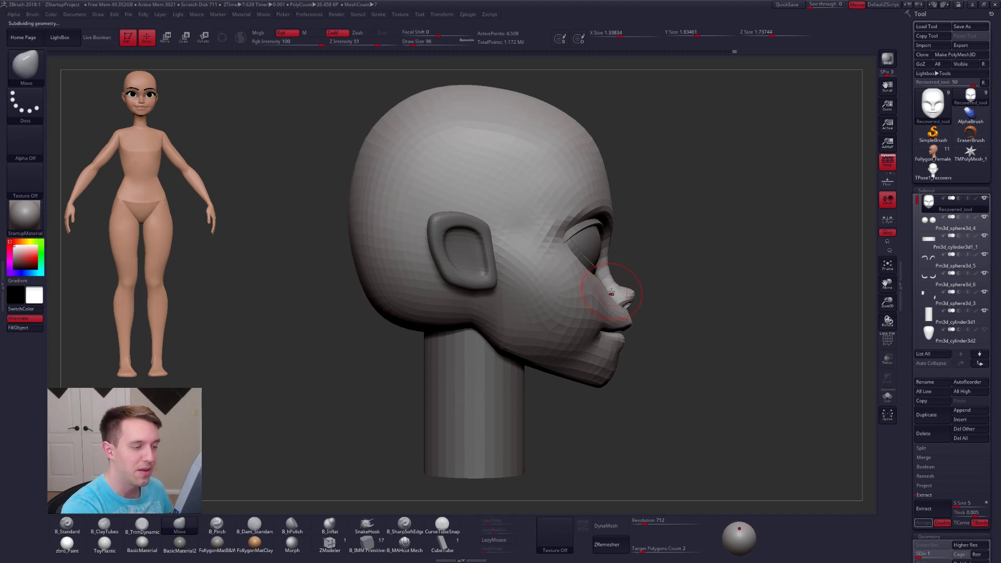
key("space")
left_click_drag(611, 293, 614, 294)
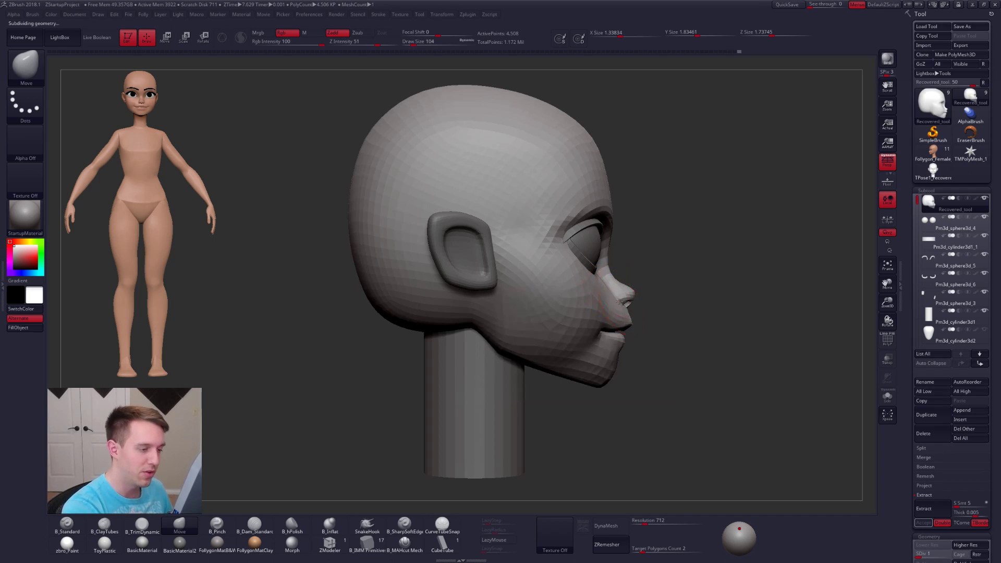
left_click_drag(726, 429, 626, 429, "shift")
left_click_drag(715, 397, 682, 429, "alt")
right_click_drag(638, 339, 521, 344)
key("space")
key("space")
left_click_drag(629, 348, 637, 322)
key("space")
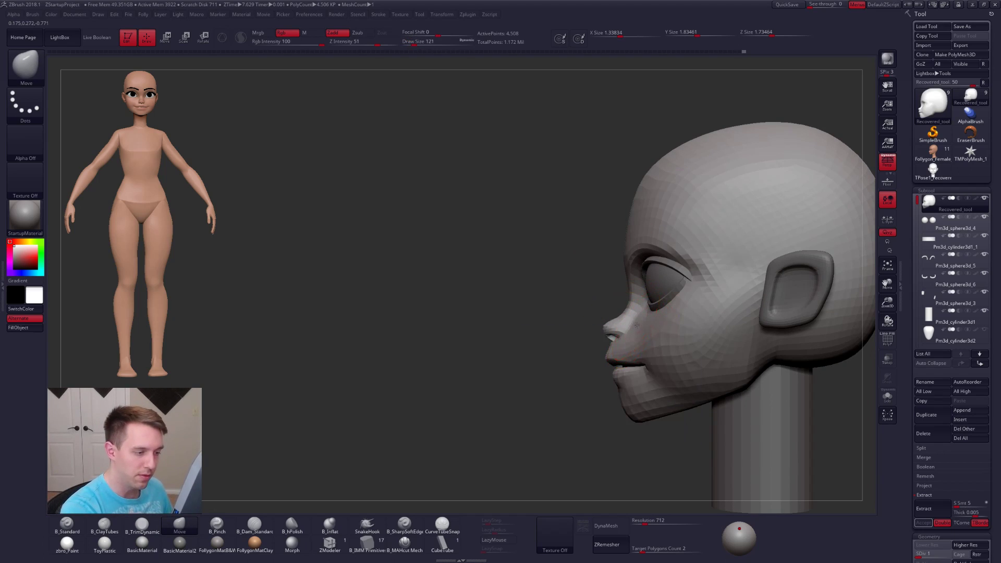
- Reshape the cheek below the eye in profile, then raise the head to subdivision level 2 with draw size 96
right_click_drag(638, 342, 593, 331, "alt")
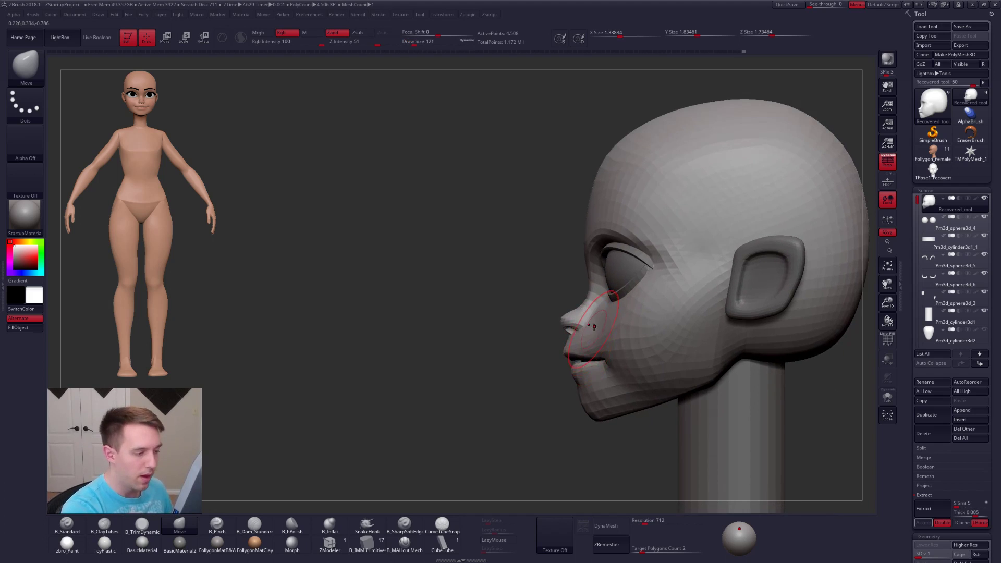
key("space")
left_click_drag(591, 322, 593, 313)
key("space")
mouse_move(595, 319)
right_mouse_down()
mouse_move(611, 329)
mouse_move(626, 312)
right_mouse_up()
key("d")
key("space")
left_click_drag(594, 275, 591, 275)
right_click_drag(593, 276, 619, 296, "ctrl")
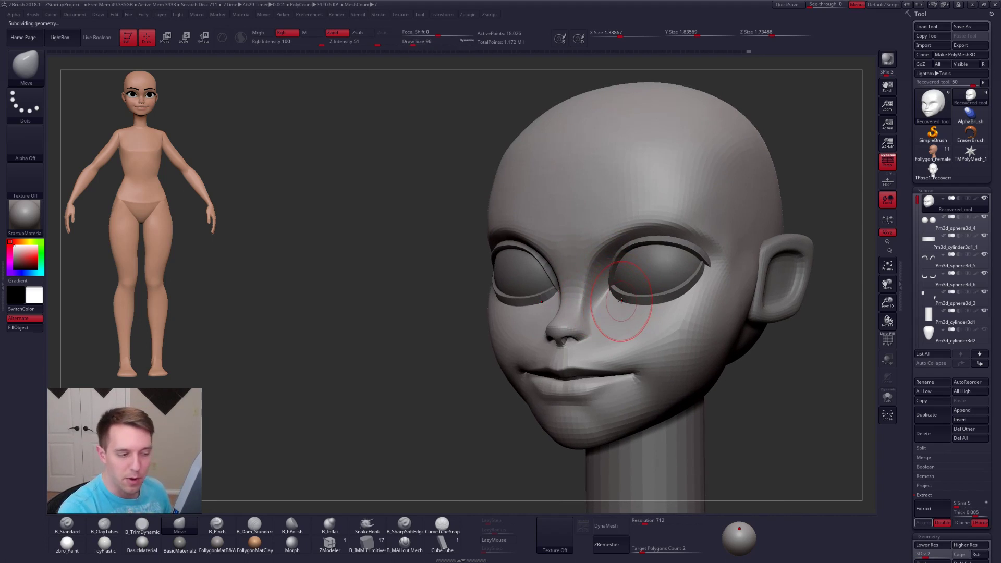
right_click_drag(671, 382, 645, 346, "alt")
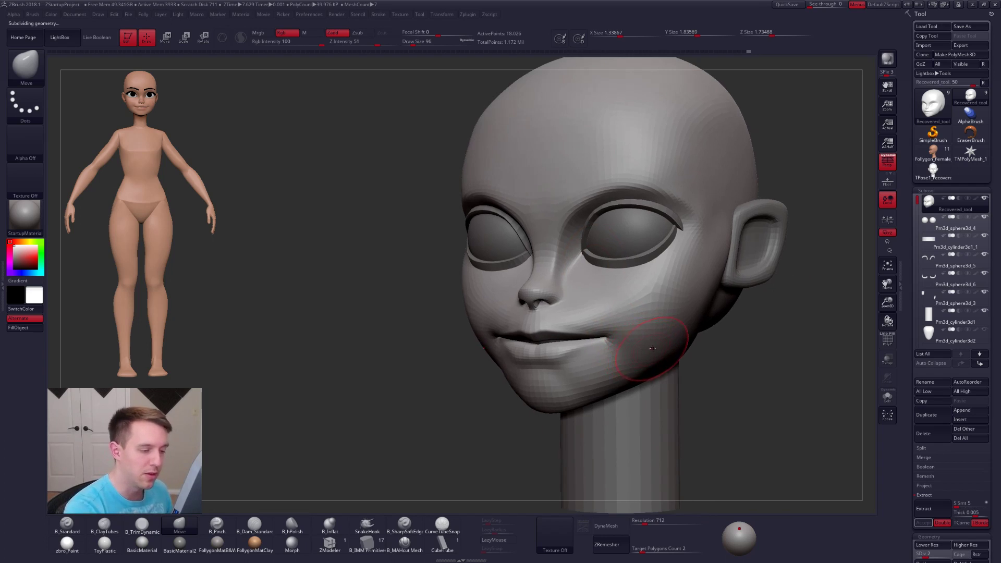
- Isolate the head mesh from the other subtools and set the draw size to 130
key("space")
left_click_drag(651, 344, 657, 344)
key("alt+s")
right_click_drag(702, 322, 652, 327)
key("space")
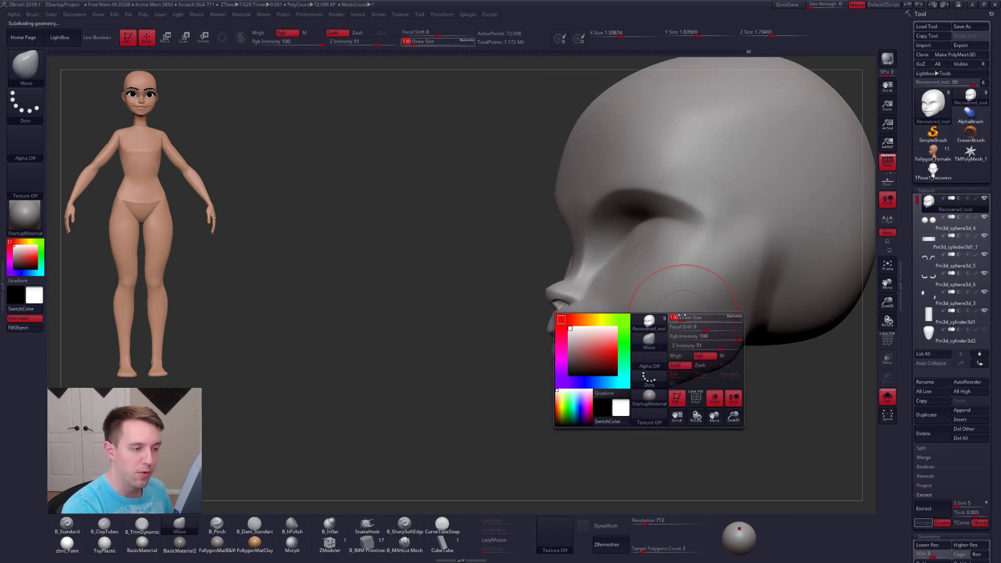
- Build up the cheekbone and the area beside the nose with the ClayTubes brush, reducing the draw size
key("2")
mouse_move(729, 219)
left_mouse_down()
mouse_move(698, 253)
mouse_move(708, 265)
mouse_move(720, 235)
left_mouse_up()
mouse_move(696, 304)
right_mouse_down()
mouse_move(706, 303)
mouse_move(593, 347)
right_mouse_up()
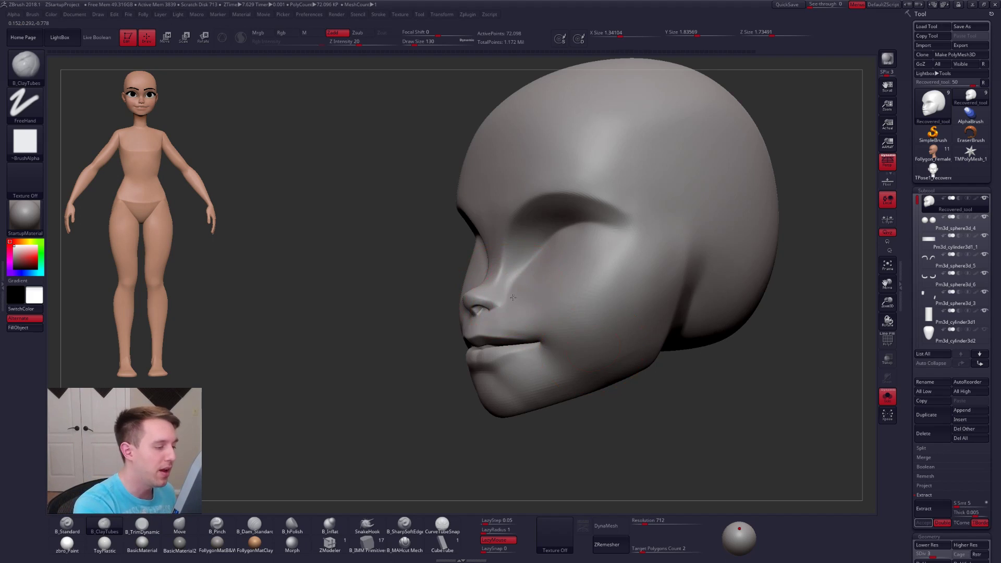
right_click_drag(514, 297, 488, 295)
key("s")
left_click_drag(512, 295, 502, 295)
- Sharpen the crease beside the nostril with the Pinch brush at draw sizes 38 and 49, raising subdivision to level 5
mouse_move(511, 289)
right_mouse_down("alt")
mouse_move(563, 305)
mouse_move(573, 326)
right_mouse_up("alt")
key("5")
key("space")
left_click_drag(574, 327, 566, 327)
right_click_drag(545, 321, 563, 318)
key("d")
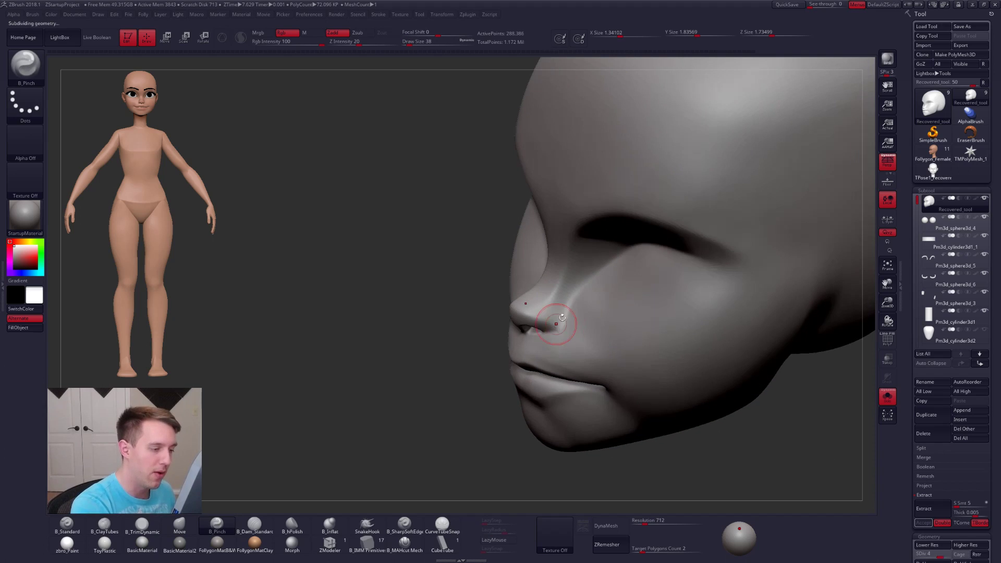
key("space")
left_click_drag(561, 316, 565, 313)
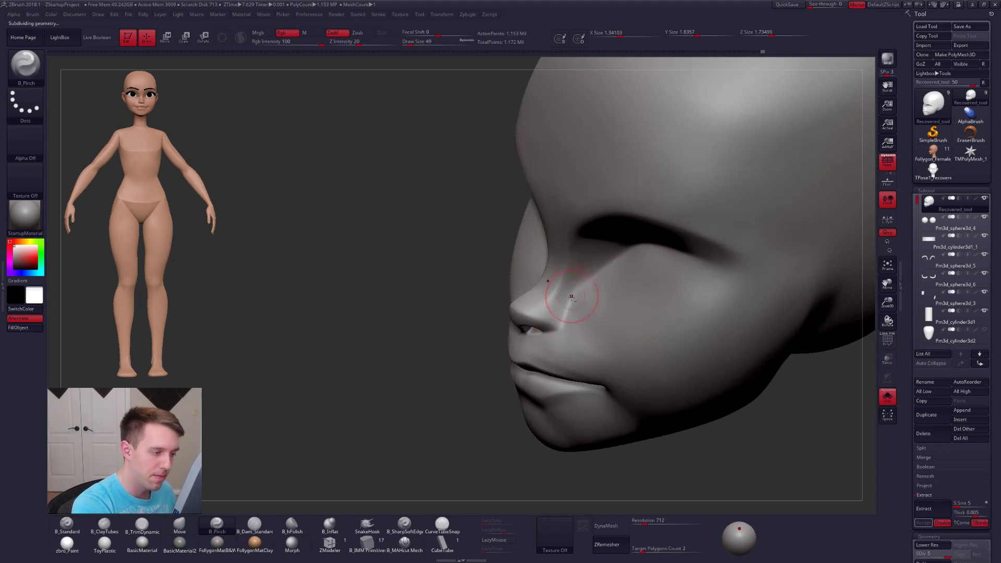
- Pinch the nose and cheek creases, drop the head to subdivision level 3, and tighten the mouth line at draw size 40
mouse_move(589, 286)
right_mouse_down()
mouse_move(605, 315)
mouse_move(629, 292)
right_mouse_up()
key("space")
left_click_drag(634, 334, 647, 334)
key("shift+d")
key("shift+d")
mouse_move(564, 353)
right_mouse_down()
mouse_move(599, 339)
mouse_move(563, 354)
right_mouse_up()
key("space")
left_click_drag(561, 354, 543, 353)
key("shift+s")
key("space")
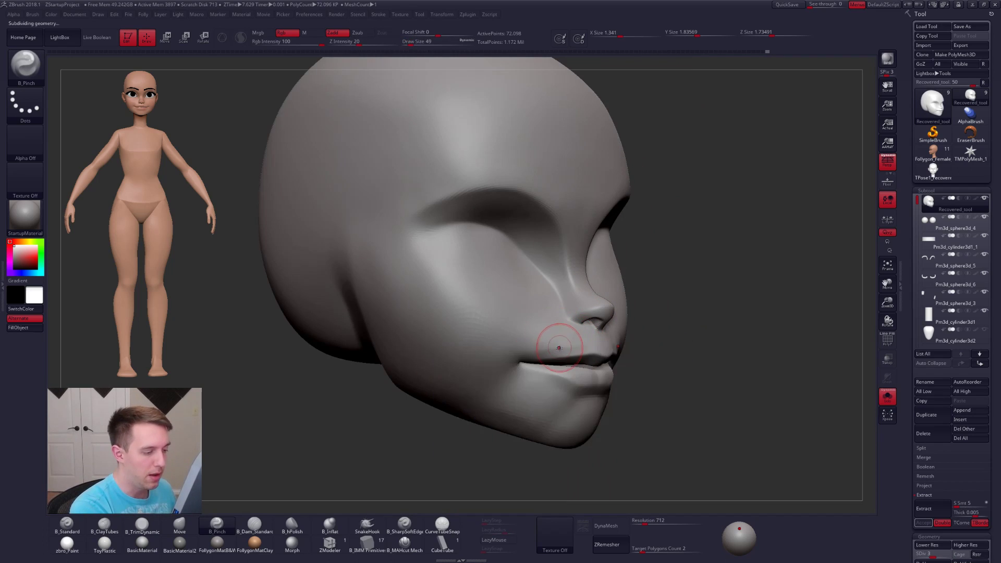
- Flatten the area above the upper lip and around the mouth corner with the TrimDynamic brush
right_click_drag(558, 346, 516, 354)
key("3")
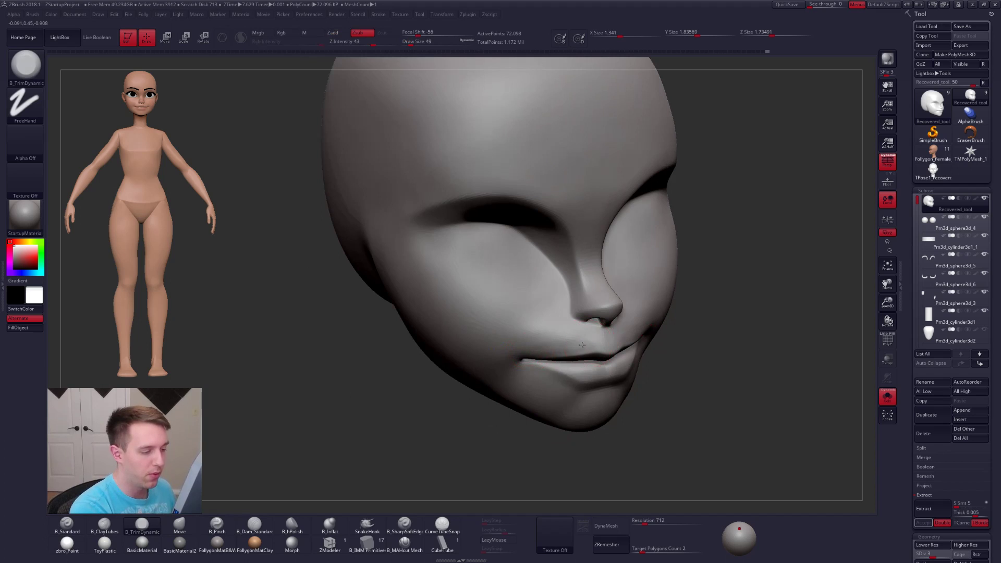
right_click_drag(556, 338, 645, 345)
key("space")
left_click_drag(646, 347, 655, 346)
right_click_drag(668, 342, 607, 345)
- Mask the lower face along the mouth line and adjust the mouth with the Move brush at subdivision level 2
key("w")
left_click(643, 342, "ctrl")
key("q")
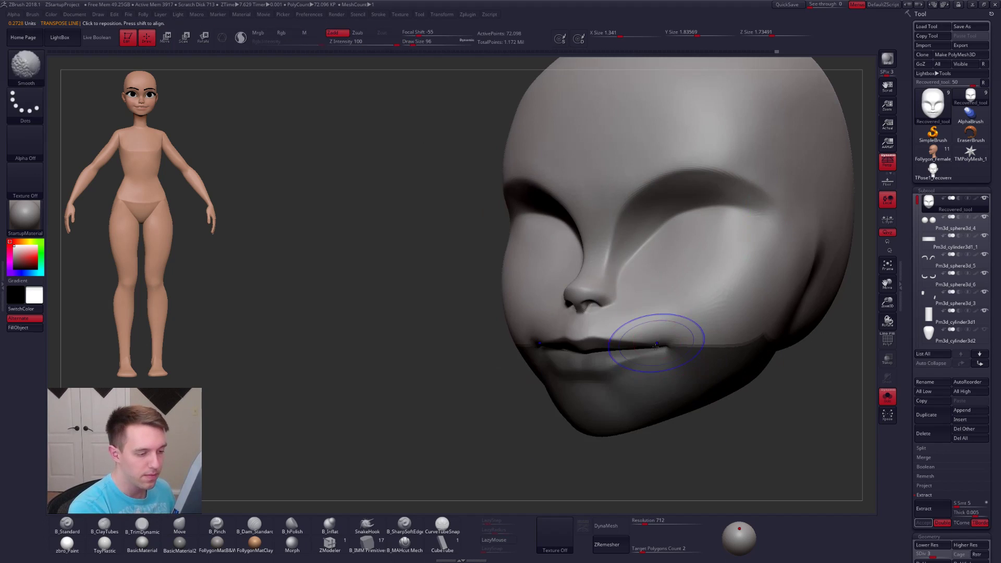
key("shift+d")
key("shift+d")
key("4")
key("d")
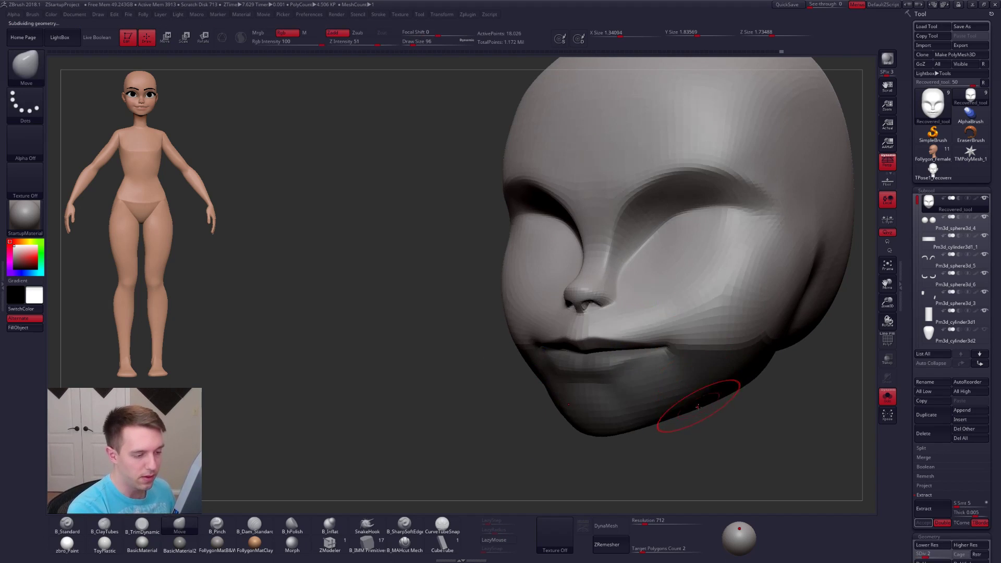
left_click(706, 419, "ctrl")
left_click(713, 416, "ctrl")
- Build up the mouth corner and adjoining cheek with the ClayTubes brush
mouse_move(691, 369)
right_mouse_down()
mouse_move(662, 341)
mouse_move(670, 344)
mouse_move(590, 333)
mouse_move(674, 355)
mouse_move(614, 360)
mouse_move(635, 358)
right_mouse_up()
key("b")
key("c")
key("t")
key("space")
left_click_drag(666, 348, 676, 348)
right_click_drag(713, 345, 641, 345, "alt")
key("space")
left_click_drag(671, 360, 681, 360)
mouse_move(741, 313)
right_mouse_down()
mouse_move(699, 305)
mouse_move(713, 282)
right_mouse_up()
- Reshape the side of the cheek in profile with the Move brush at draw size 170, then raise subdivision to level 5
key("b")
key("m")
key("v")
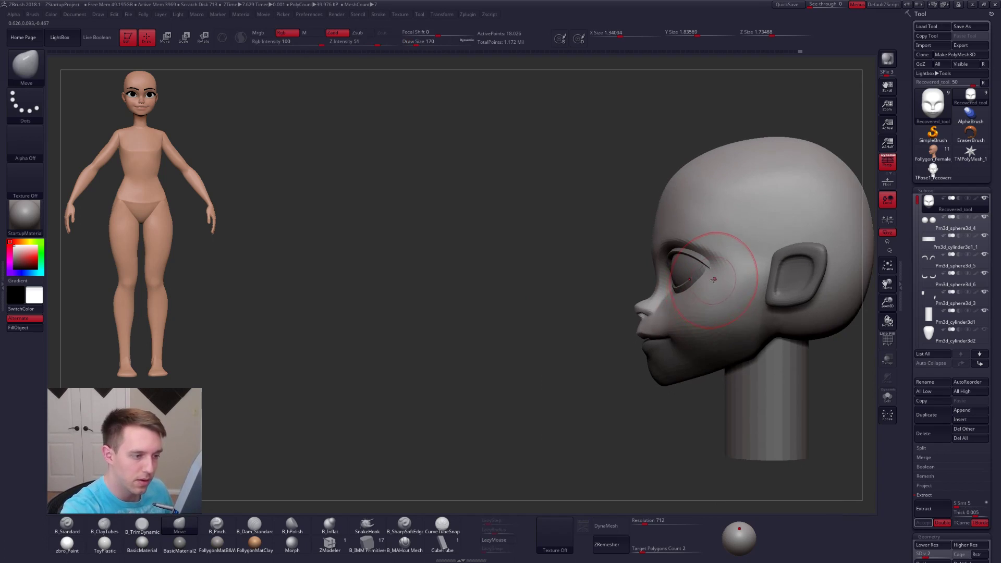
key("space")
left_click_drag(730, 312, 708, 313)
key("d")
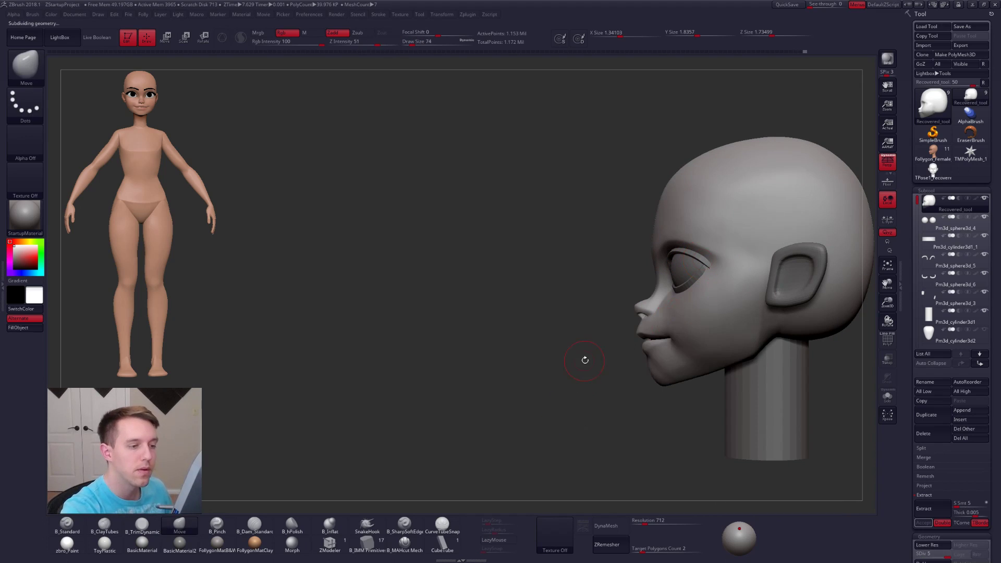
- Isolate the head mesh and flatten the area above the outer brow with the TrimDynamic brush at draw size 104
key("alt+s")
right_click_drag(729, 246, 730, 260, "ctrl")
key("b")
key("t")
key("d")
key("space")
left_click_drag(677, 228, 682, 228)
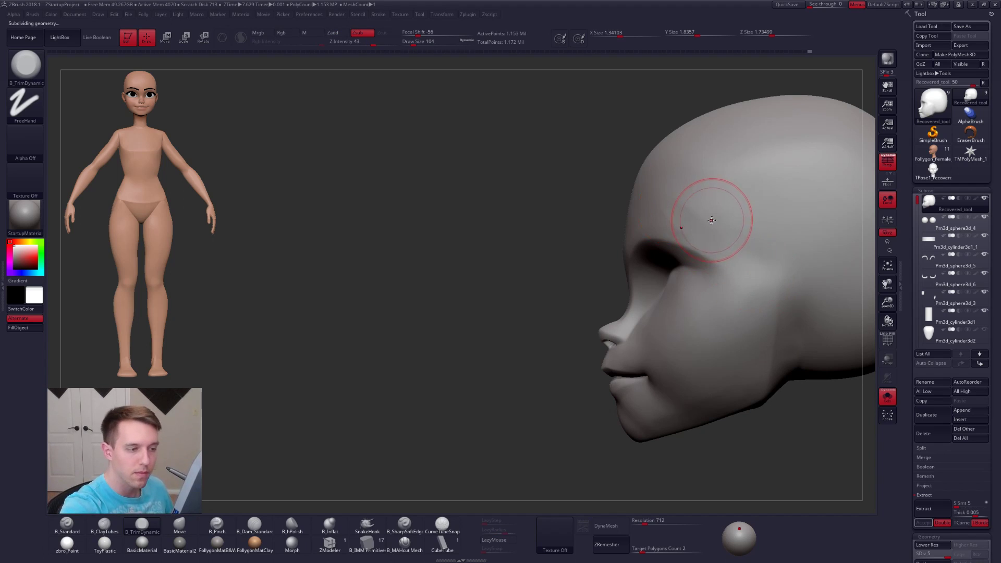
key("alt+s")
mouse_move(693, 194)
right_mouse_down()
mouse_move(740, 205)
mouse_move(702, 203)
mouse_move(660, 219)
mouse_move(646, 262)
right_mouse_up()
key("alt+s")
- Sharpen the inner brow ridge with the Pinch brush, starting at draw size 88
key("b")
key("p")
key("i")
key("space")
left_click_drag(656, 254, 649, 254)
right_click_drag(649, 254, 616, 286)
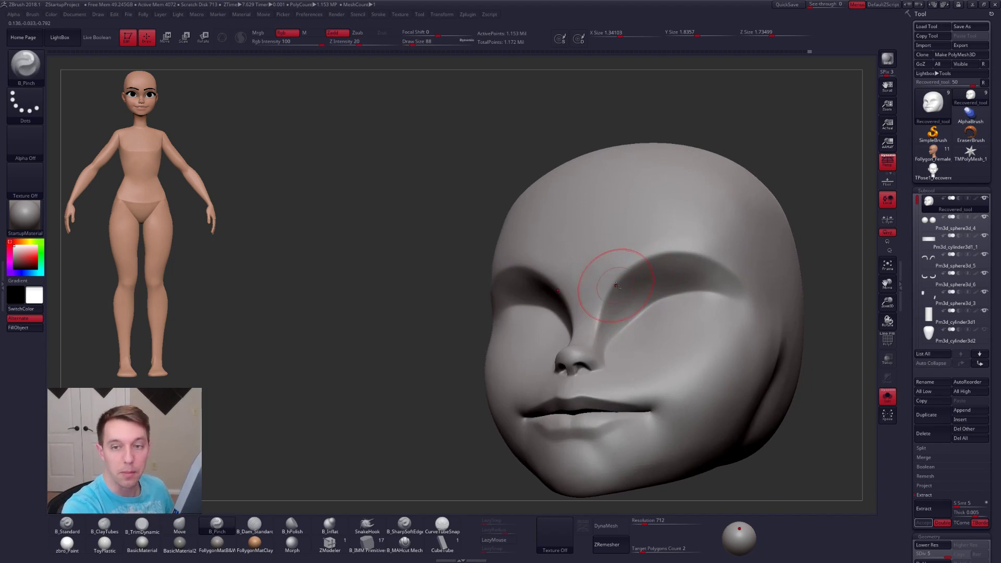
key("space")
mouse_move(639, 288)
left_mouse_down()
mouse_move(620, 286)
mouse_move(633, 282)
left_mouse_up()
- Smooth the eye socket and brow ridge while lowering the subdivision to level 3, using draw size 74
key("space")
key("shift+d")
left_click_drag(709, 292, 718, 275, "shift")
key("shift+d")
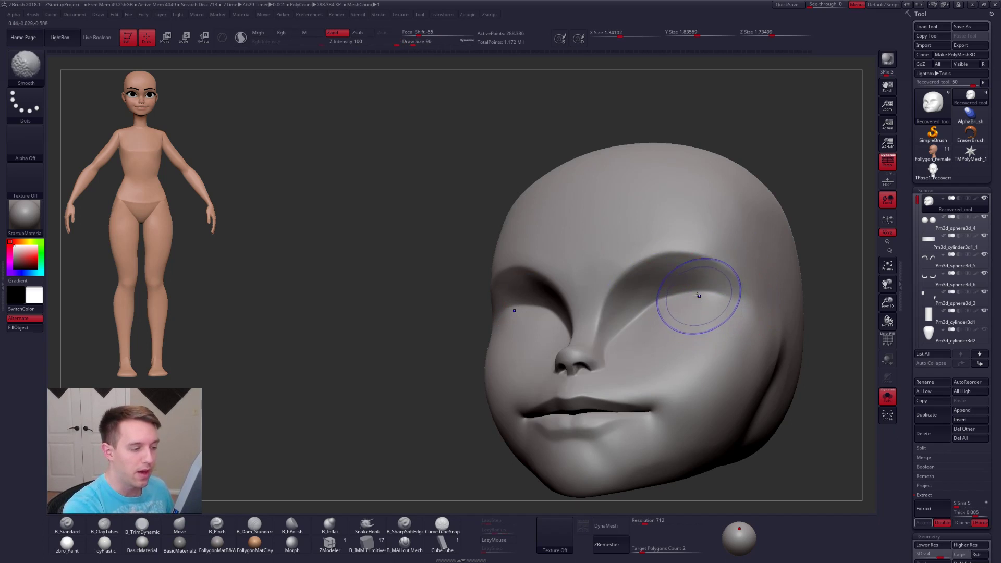
key("shift")
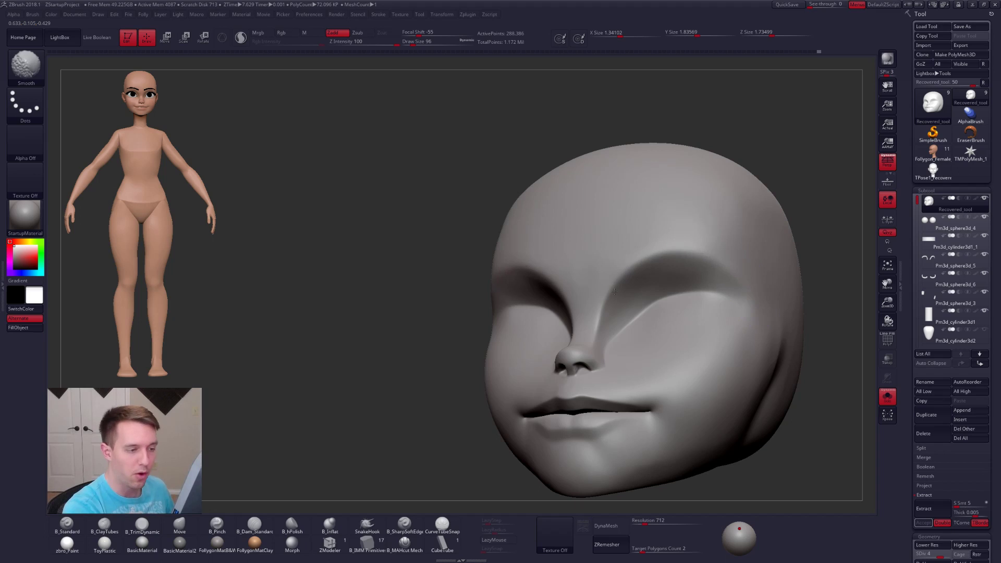
key("shift+d")
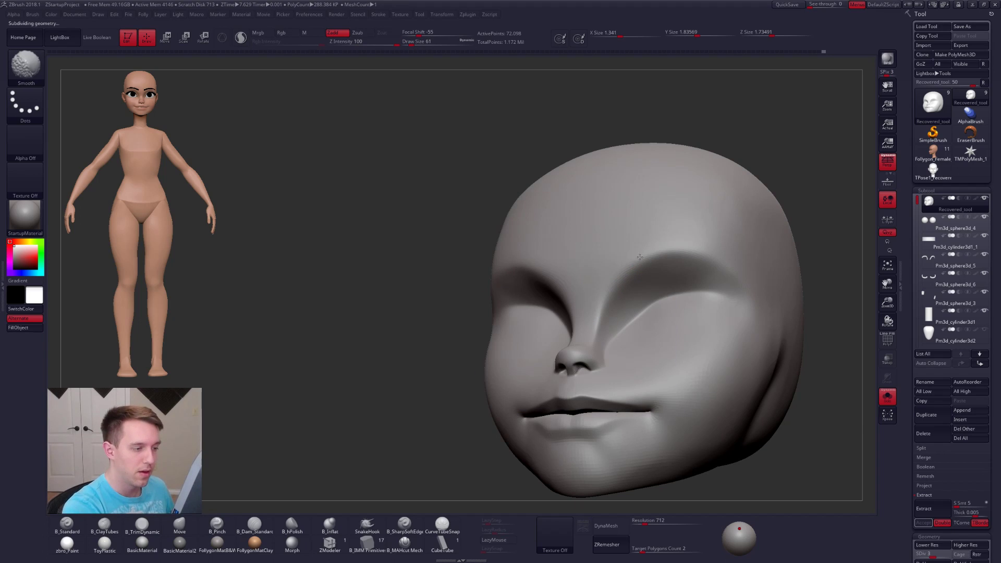
key("space")
left_click_drag(747, 275, 707, 257)
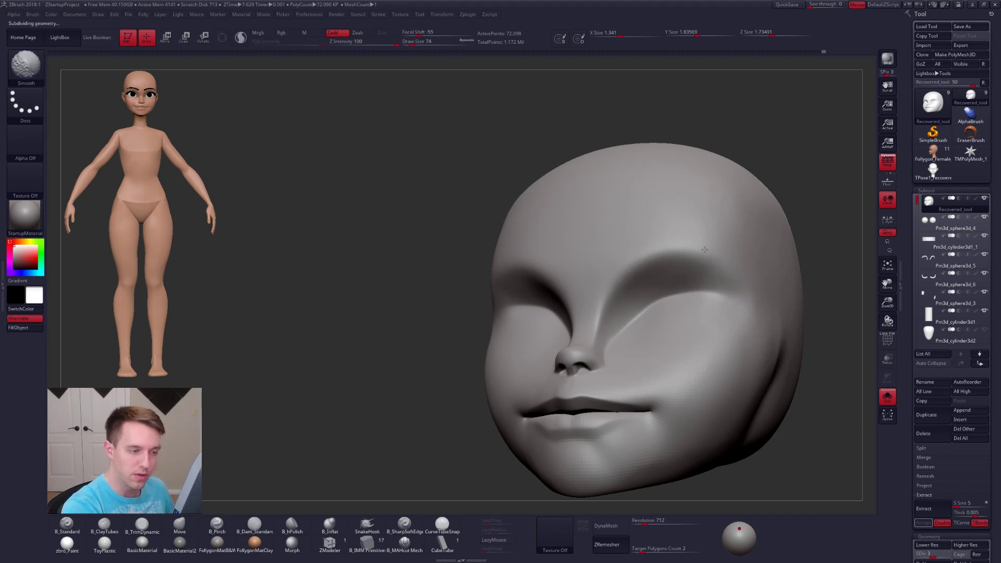
- Pinch the nose bridge and inner brow at subdivision level 2, then return to level 3
mouse_move(606, 303)
right_mouse_down()
mouse_move(585, 326)
mouse_move(596, 337)
right_mouse_up()
key("shift+d")
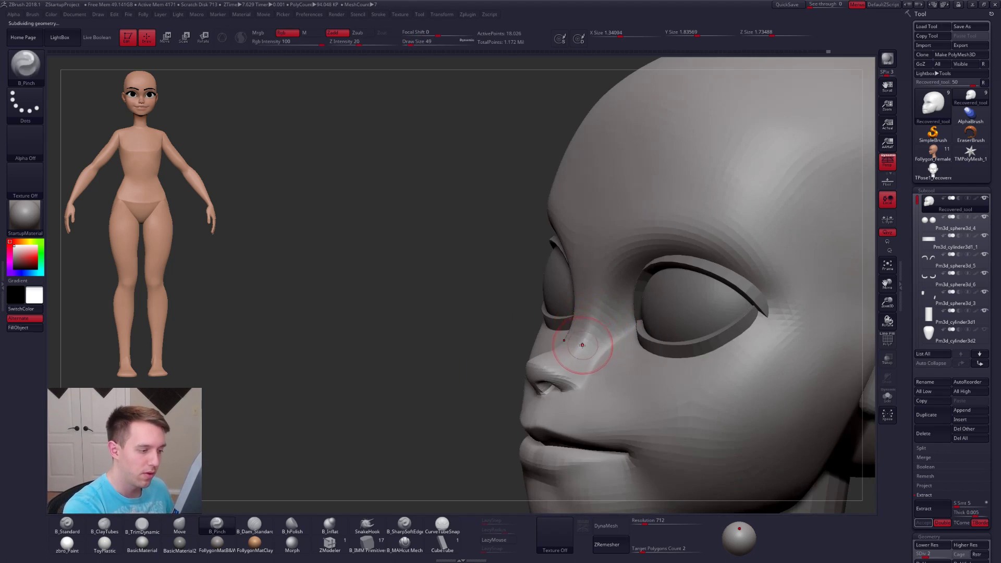
key("space")
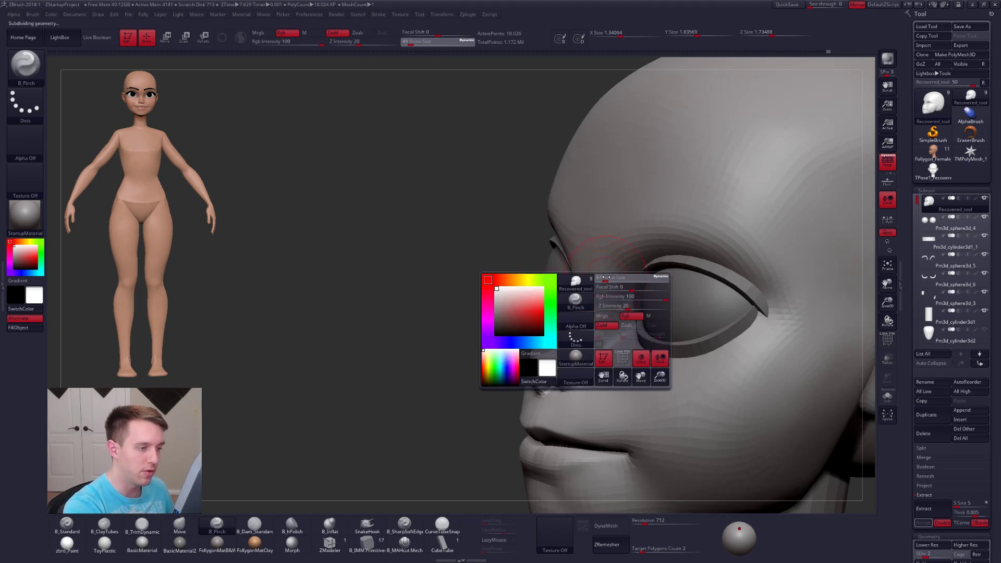
key("d")
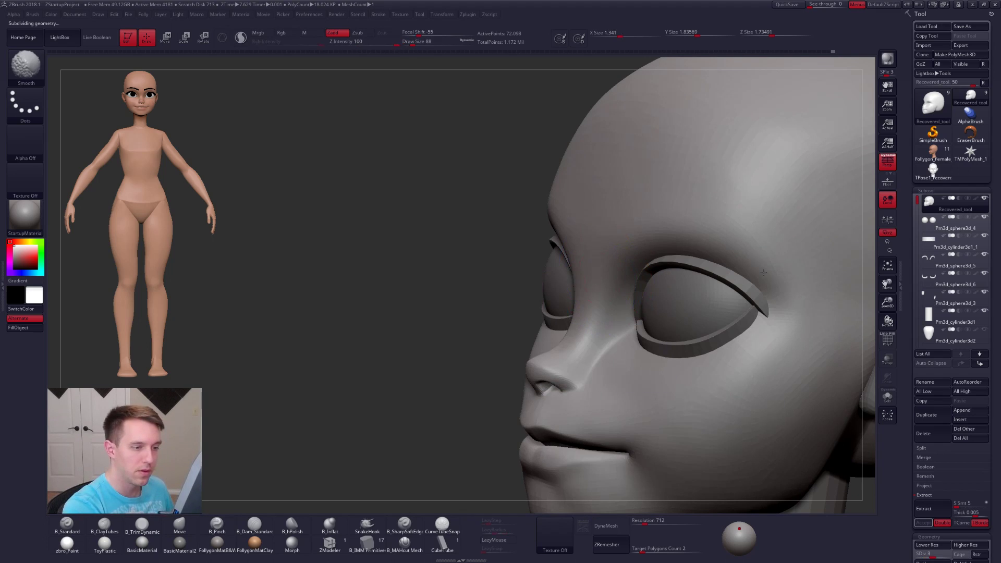
- Flatten and smooth the centre of the brow with the TrimDynamic brush at draw size 150
mouse_move(771, 292)
right_mouse_down("shift")
mouse_move(778, 278)
mouse_move(708, 258)
mouse_move(725, 313)
right_mouse_up("shift")
mouse_move(725, 313)
right_mouse_down("alt")
mouse_move(704, 326)
mouse_move(625, 292)
right_mouse_up("alt")
key("3")
key("space")
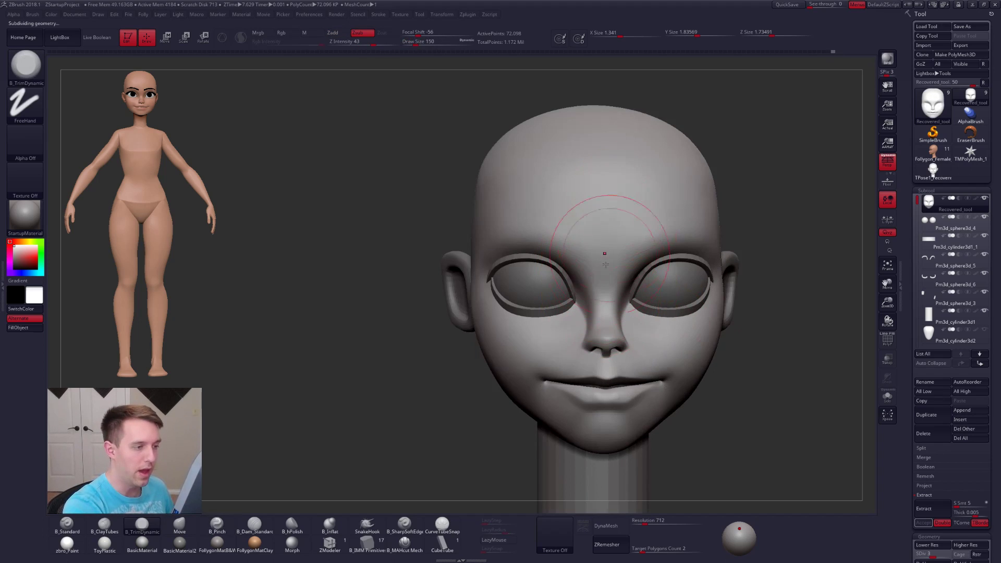
left_click_drag(652, 228, 613, 242, "shift")
right_click_drag(480, 241, 548, 241)
right_click_drag(619, 291, 577, 328)
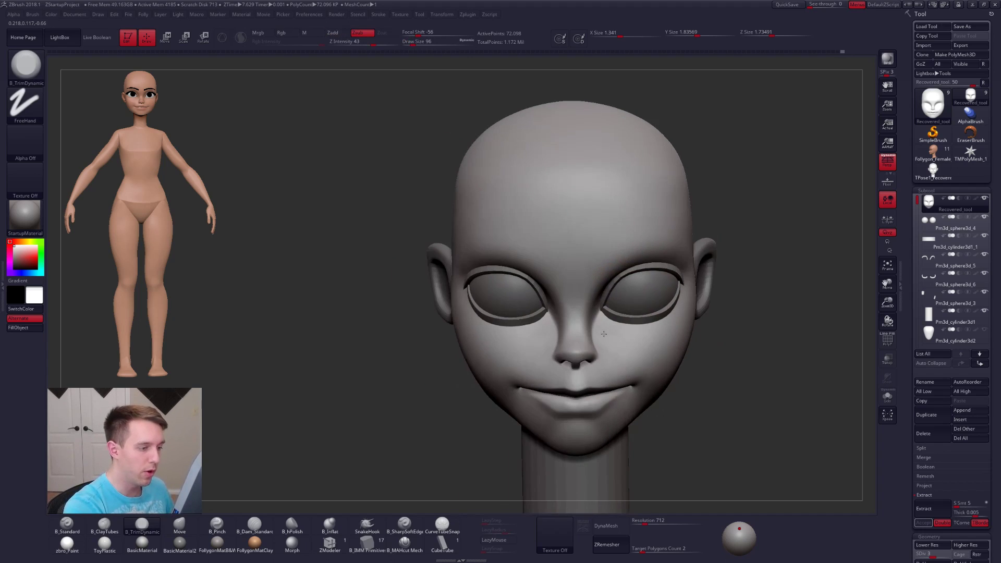
- Flatten the cheek beside the nose with the TrimDynamic brush at draw size 67 and isolate the head mesh
key("space")
left_click_drag(611, 333, 608, 334)
mouse_move(608, 334)
right_mouse_down()
mouse_move(600, 349)
mouse_move(613, 341)
mouse_move(605, 335)
right_mouse_up()
key("alt+s")
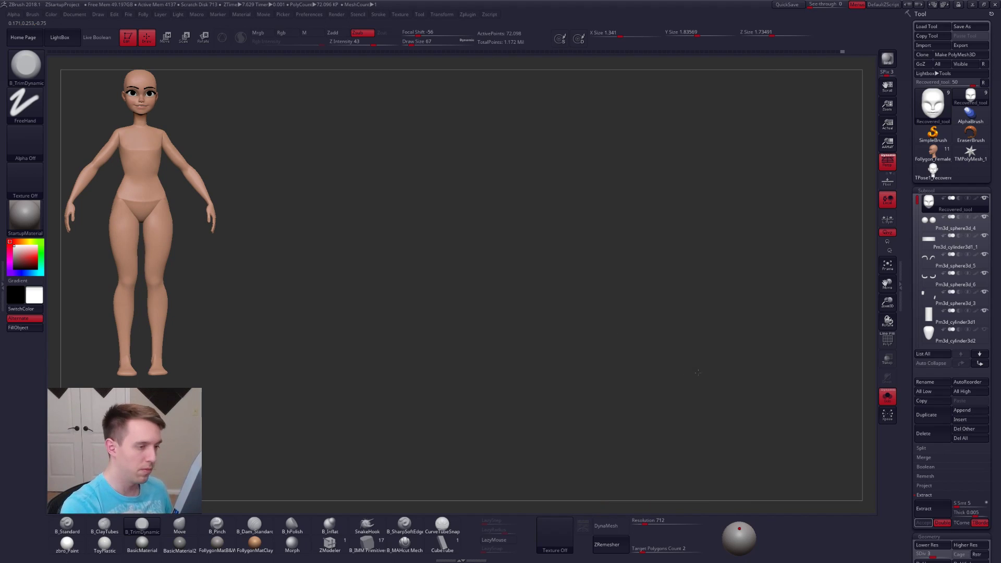
right_click_drag(708, 375, 691, 425)
- Adjust the cheek beside the nose with the Move brush, then flatten it with TrimDynamic at draw size 74
key("space")
key("b")
key("m")
key("v")
mouse_move(637, 297)
right_mouse_down()
mouse_move(686, 333)
mouse_move(726, 330)
right_mouse_up()
right_click_drag(647, 326, 634, 365, "ctrl")
right_click_drag(634, 365, 673, 360, "shift")
mouse_move(541, 308)
right_mouse_down("alt")
mouse_move(608, 317)
mouse_move(613, 305)
mouse_move(566, 321)
mouse_move(519, 305)
mouse_move(543, 292)
right_mouse_up("alt")
key("space")
left_click_drag(550, 317, 542, 316)
key("b")
key("t")
key("d")
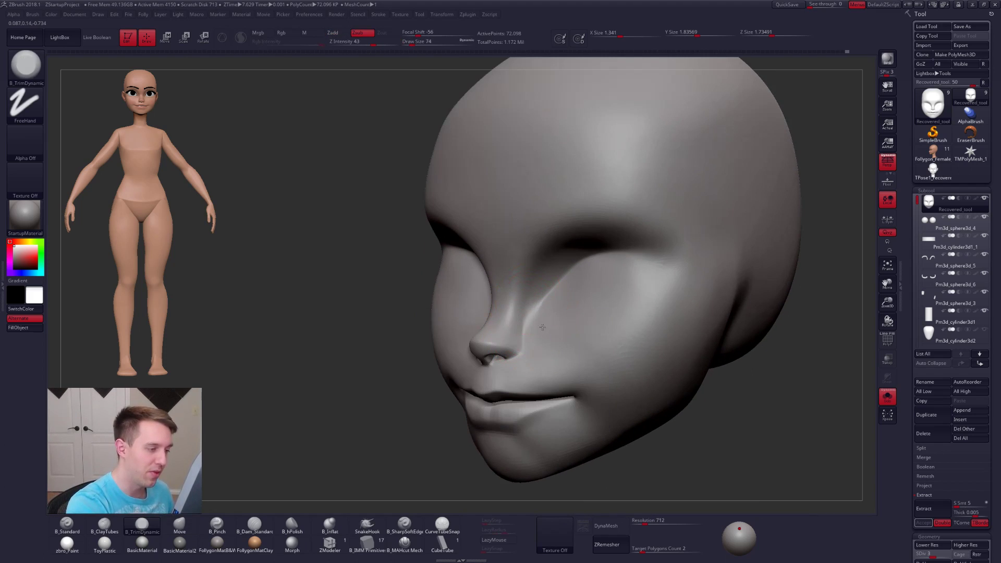
- Lower the subdivision to level 2 and mask everything except the nose bridge with a lasso mask in profile
key("shift")
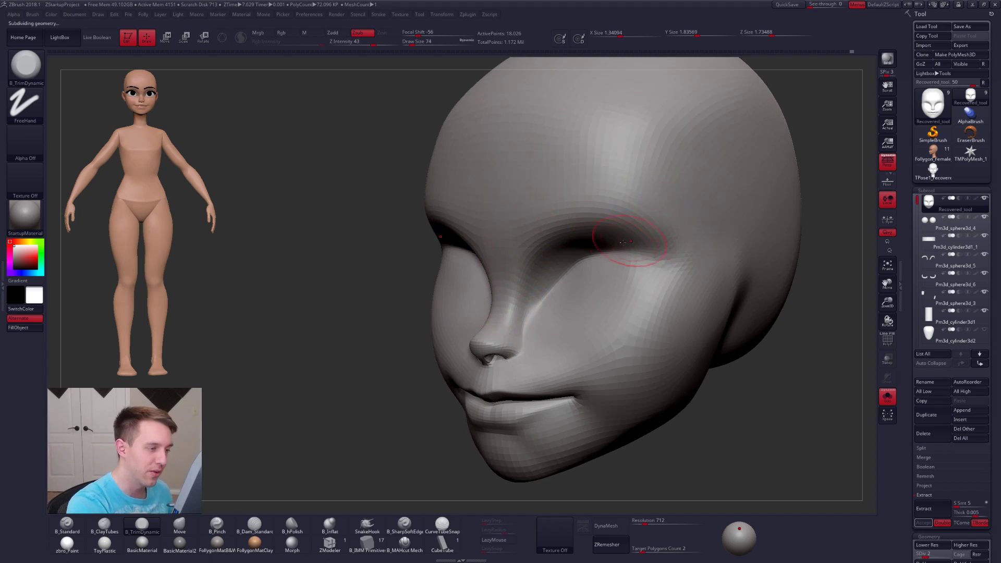
right_click_drag(513, 303, 490, 313, "shift")
key("ctrl")
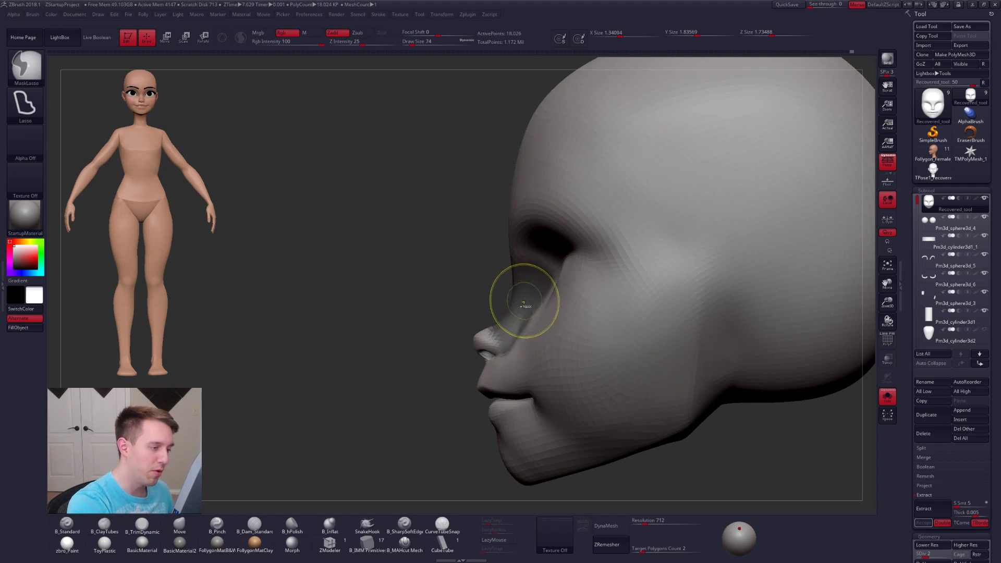
key("ctrl+i")
- Push the unmasked nose bridge inward with the Move brush at draw size 121, clear the mask and refine at size 113
key("b")
key("m")
key("v")
key("bracketright")
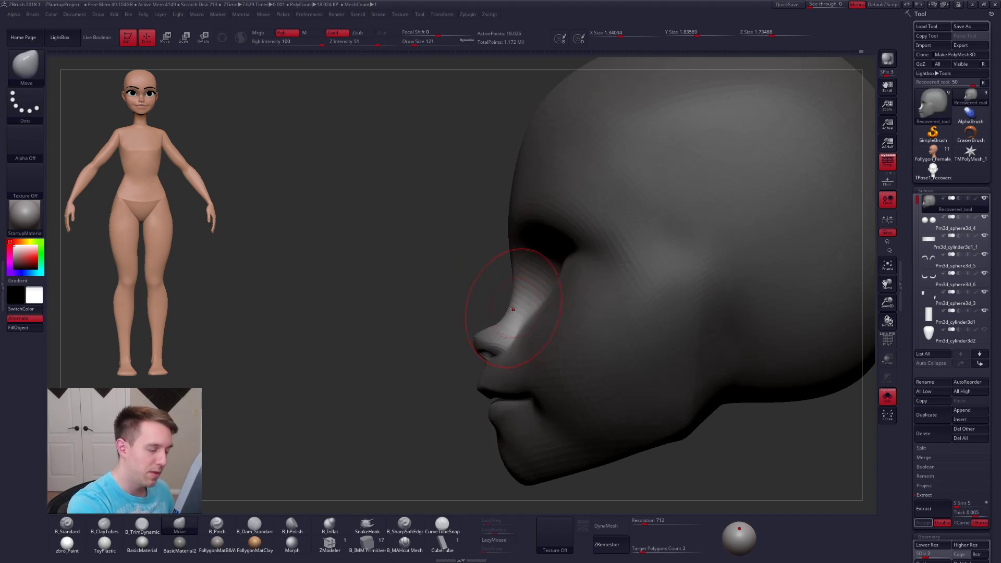
left_click_drag(519, 310, 521, 311)
key("space")
mouse_move(521, 311)
left_mouse_down()
mouse_move(495, 305)
mouse_move(521, 321)
left_mouse_up()
key("space")
key("space")
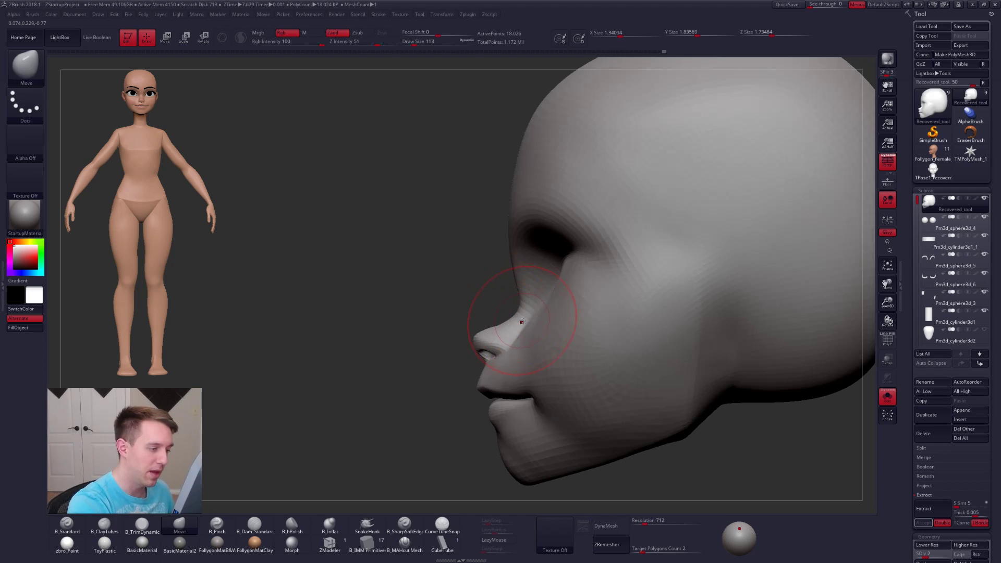
- Flatten the side of the nose at subdivision level 3 with TrimDynamic at draw size 81, then smooth the crease
right_click_drag(526, 325, 510, 332)
key("d")
key("space")
left_click_drag(516, 326, 526, 313)
key("3")
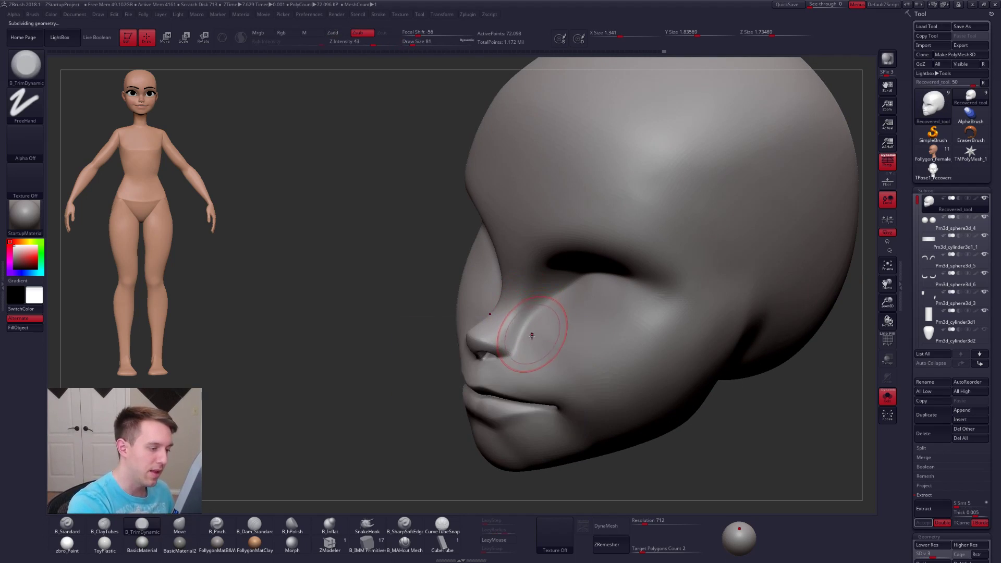
key("shift")
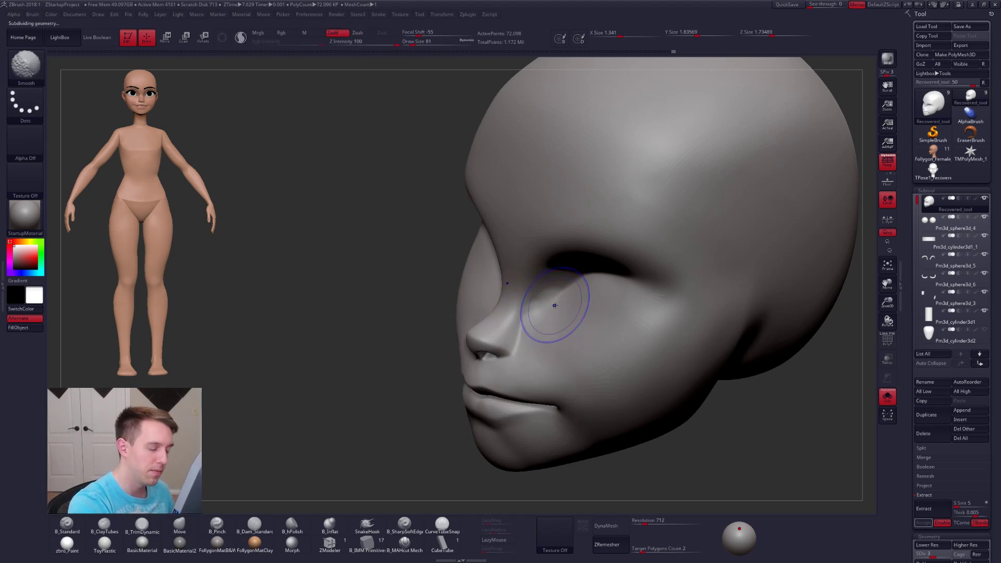
key("d")
key("shift")
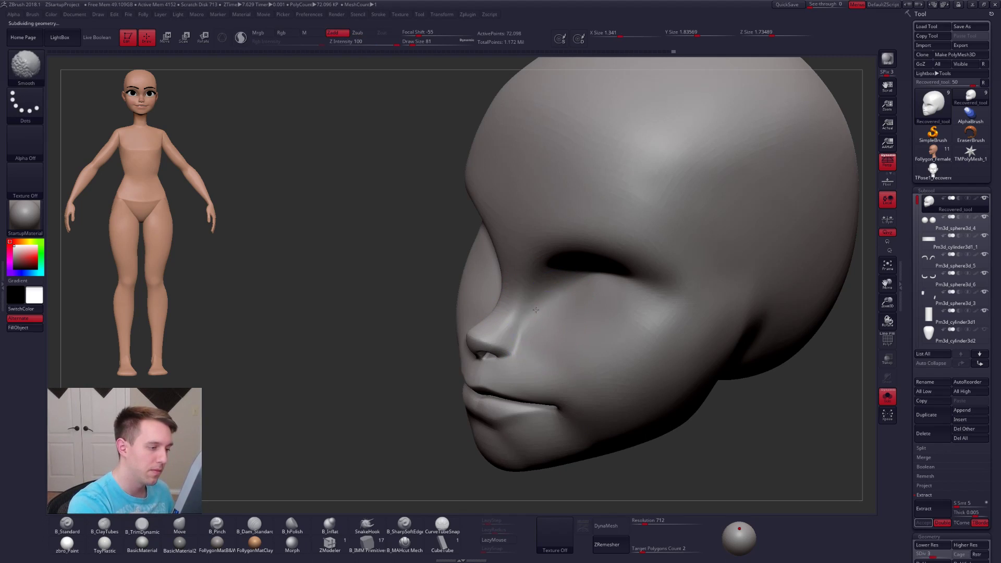
- Flatten and smooth the nose bridge and inner brow at subdivision level 4 with draw size 67
mouse_move(515, 299)
right_mouse_down()
mouse_move(578, 323)
mouse_move(527, 328)
mouse_move(546, 333)
right_mouse_up()
key("alt+s")
key("alt+s")
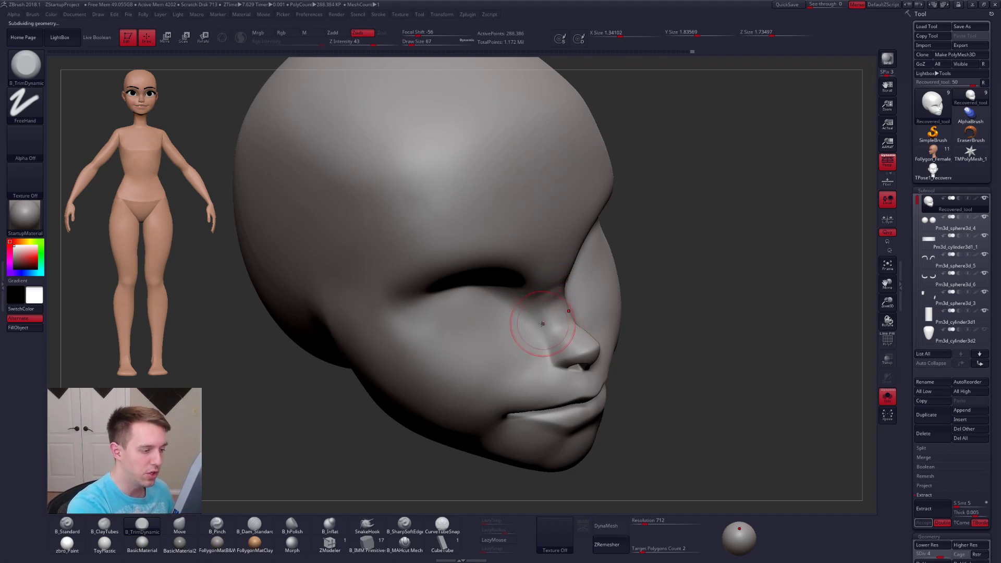
right_click_drag(555, 280, 561, 290)
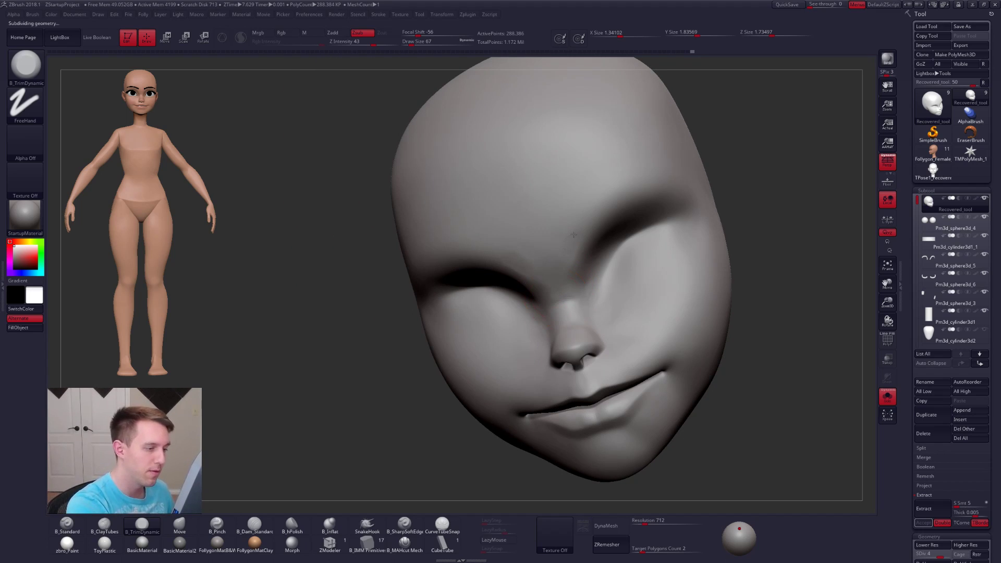
key("shift")
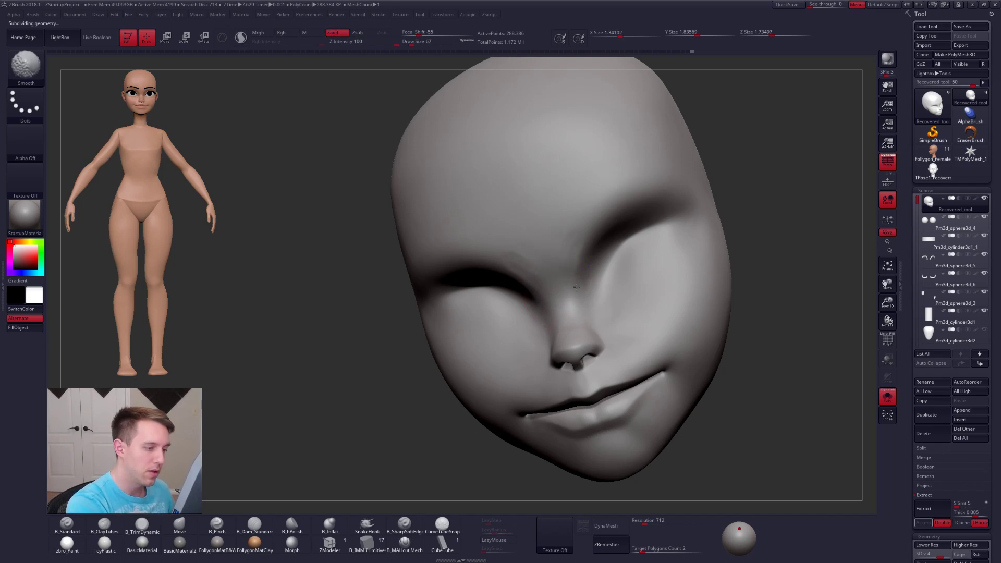
- Smooth the nose bridge in profile at subdivision level 3 with draw size 130
mouse_move(571, 247)
right_mouse_down()
mouse_move(599, 300)
mouse_move(501, 342)
right_mouse_up()
key("space")
key("shift+d")
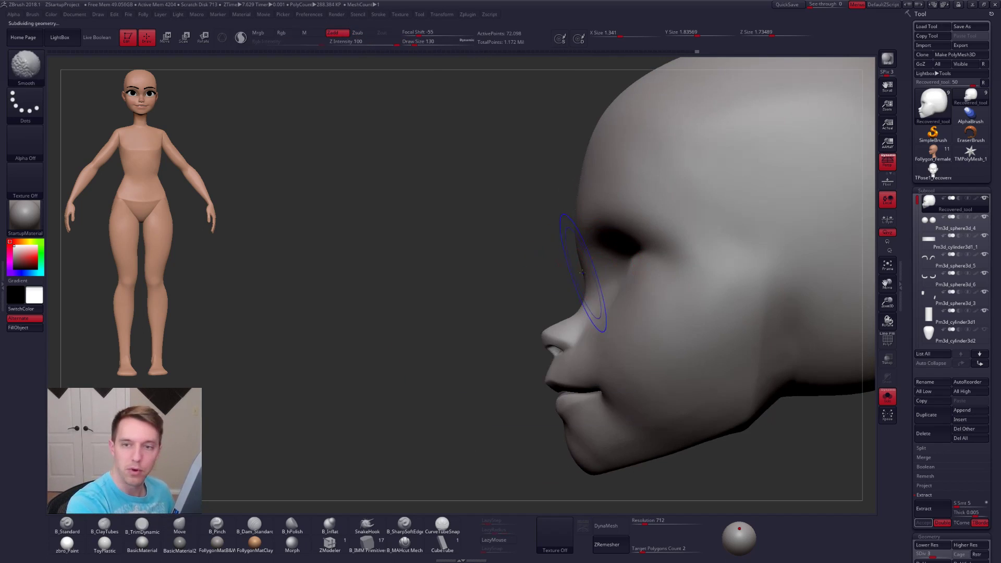
- Reshape the brow and forehead profile at subdivision level 1 with the Move brush at draw size 252
key("shift+d")
key("space")
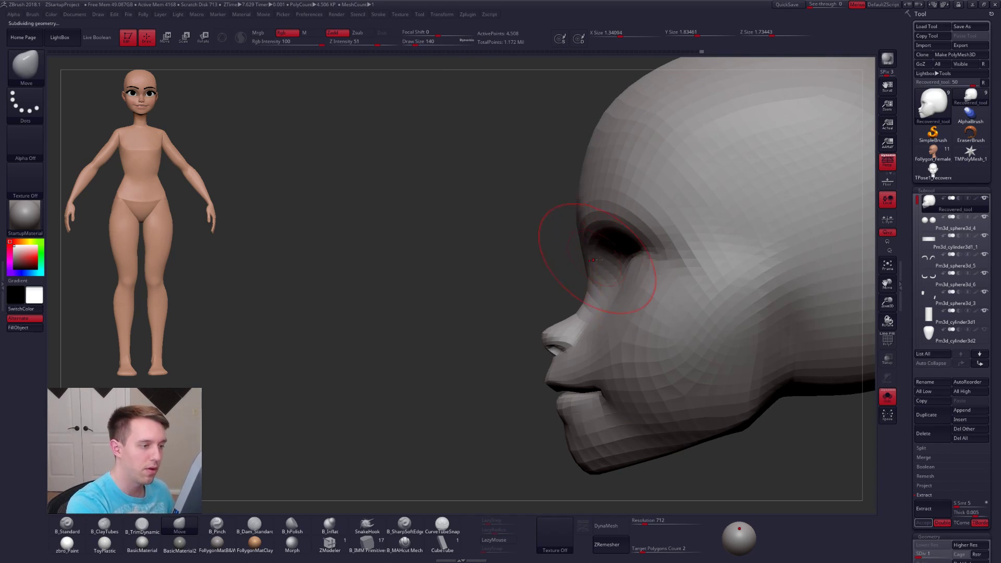
right_click_drag(595, 259, 603, 261, "ctrl")
key("space")
mouse_move(585, 247)
left_mouse_down()
mouse_move(596, 246)
mouse_move(583, 238)
left_mouse_up()
key("space")
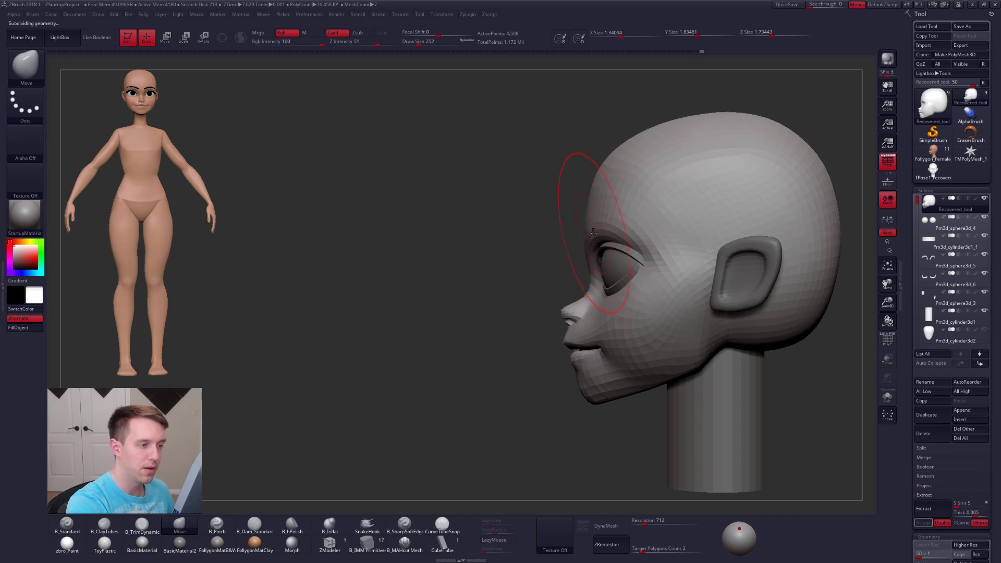
- Adjust the nose and upper lip profile with the Move brush at draw sizes 130 and 113
mouse_move(586, 297)
right_mouse_down()
mouse_move(639, 299)
mouse_move(553, 308)
right_mouse_up()
key("space")
left_click_drag(577, 354, 577, 355)
key("space")
left_click_drag(592, 308, 590, 307)
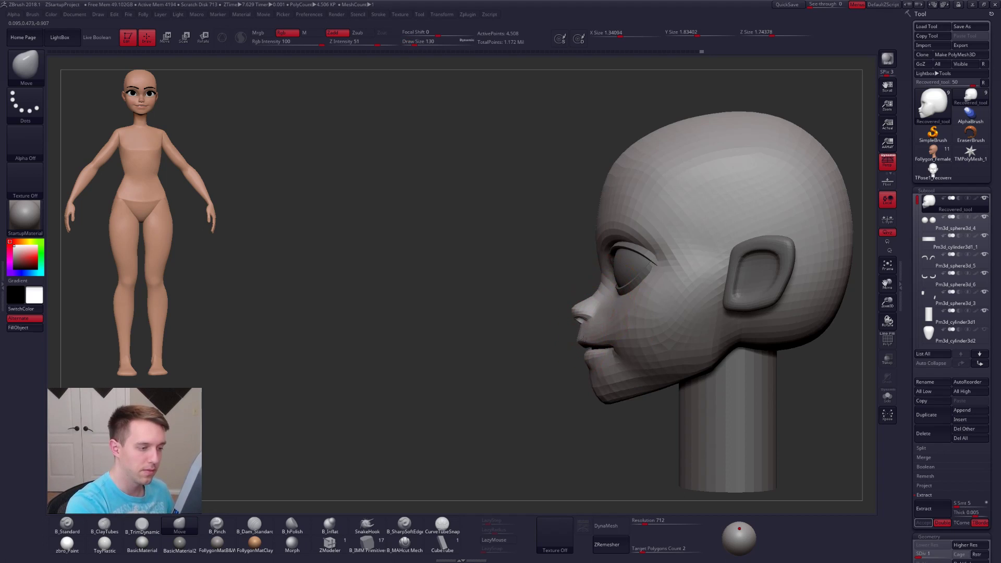
mouse_move(583, 345)
right_mouse_down("alt")
mouse_move(571, 355)
mouse_move(577, 347)
right_mouse_up("alt")
key("space")
left_click_drag(577, 347, 575, 346)
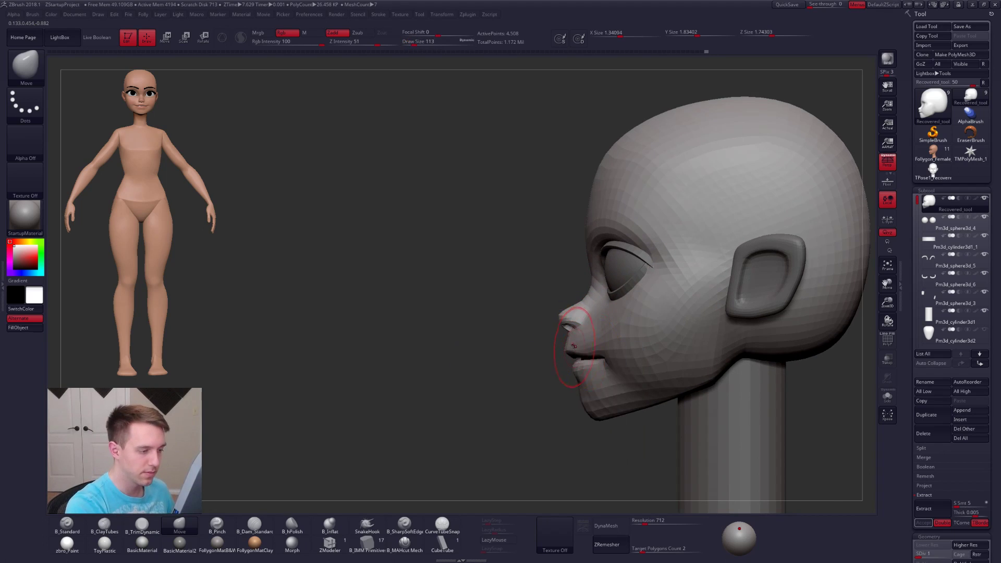
- Refine the mouth and nose tip in profile with a larger Move brush
key("bracketright")
key("bracketright")
key("bracketright")
key("space")
left_click_drag(577, 355, 581, 355)
left_click_drag(568, 319, 570, 319)
right_click_drag(571, 319, 609, 295)
- Reshape the mouth area from below the chin with the Move brush
right_click_drag(583, 343, 577, 351, "shift")
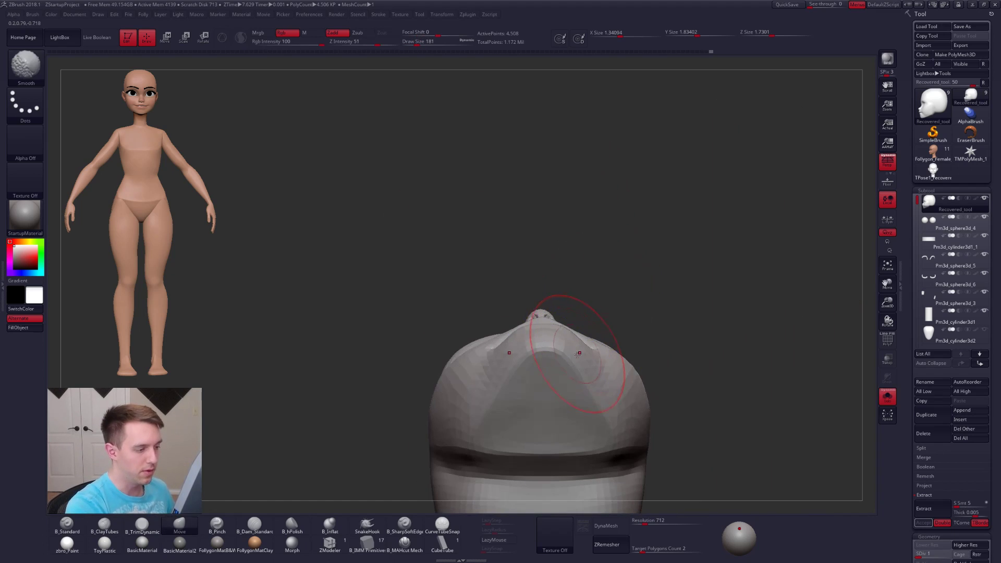
mouse_move(574, 337)
left_mouse_down()
mouse_move(580, 348)
mouse_move(553, 329)
left_mouse_up()
key("s")
key("space")
mouse_move(576, 347)
right_mouse_down()
mouse_move(565, 367)
mouse_move(566, 433)
mouse_move(577, 351)
right_mouse_up()
key("space")
left_click_drag(576, 351, 580, 351)
- Adjust the cheek and jaw contours from several angles with the Move brush, ending at draw size 160
mouse_move(579, 333)
right_mouse_down()
mouse_move(637, 409)
mouse_move(648, 346)
mouse_move(618, 346)
mouse_move(617, 308)
right_mouse_up()
key("space")
left_click_drag(618, 308, 625, 308)
key("space")
mouse_move(548, 334)
right_mouse_down()
mouse_move(582, 341)
mouse_move(595, 369)
right_mouse_up()
key("space")
left_click_drag(634, 316, 624, 316)
mouse_move(610, 333)
right_mouse_down()
mouse_move(630, 335)
mouse_move(631, 346)
right_mouse_up()
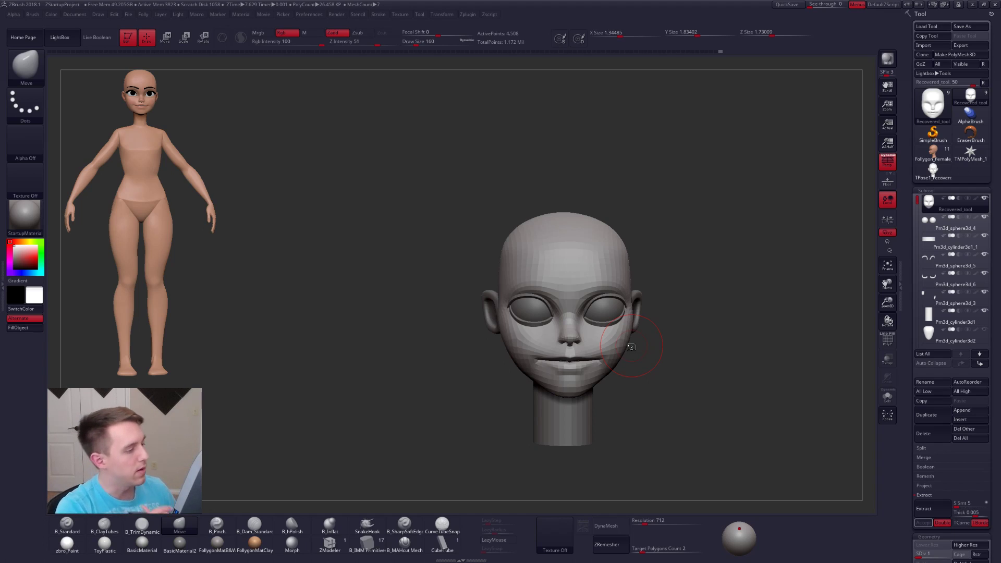
- Raise the subdivision to level 5 and smooth the cheek below the eye socket at draw size 160
key("d")
key("d")
key("d")
key("d")
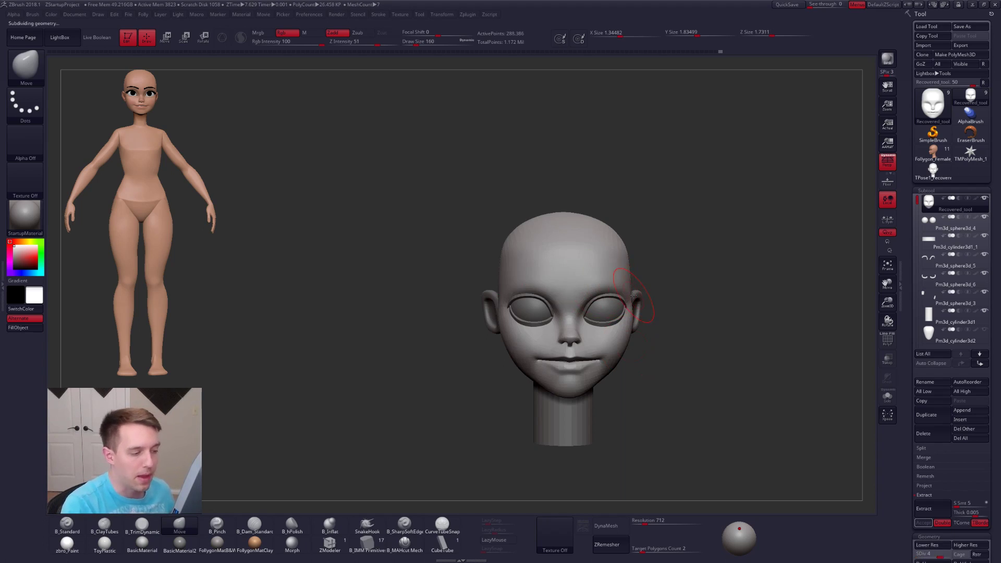
mouse_move(595, 244)
right_mouse_down()
mouse_move(658, 248)
mouse_move(595, 248)
mouse_move(585, 274)
mouse_move(610, 276)
mouse_move(627, 261)
right_mouse_up()
key("5")
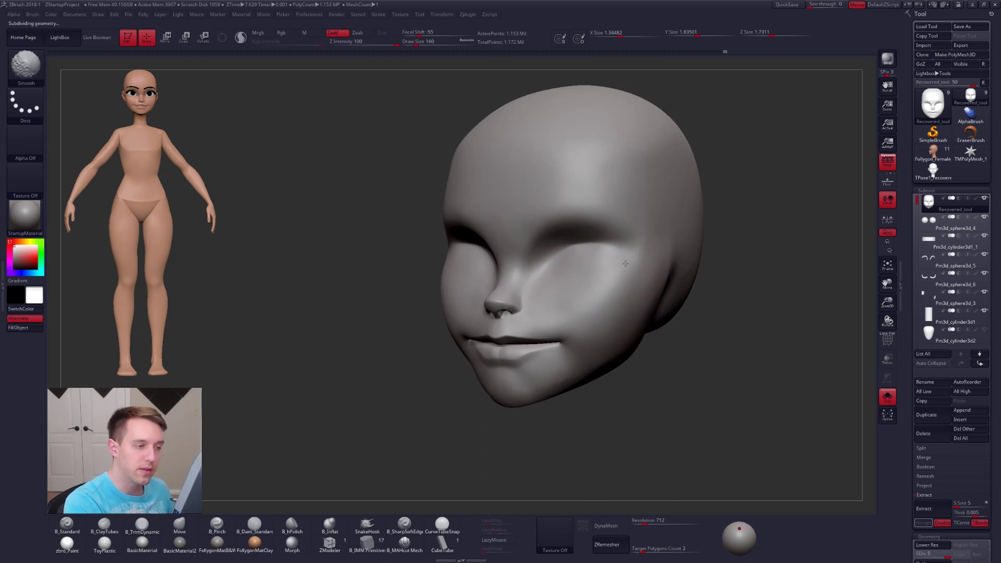
left_click_drag(610, 254, 604, 283, "shift")
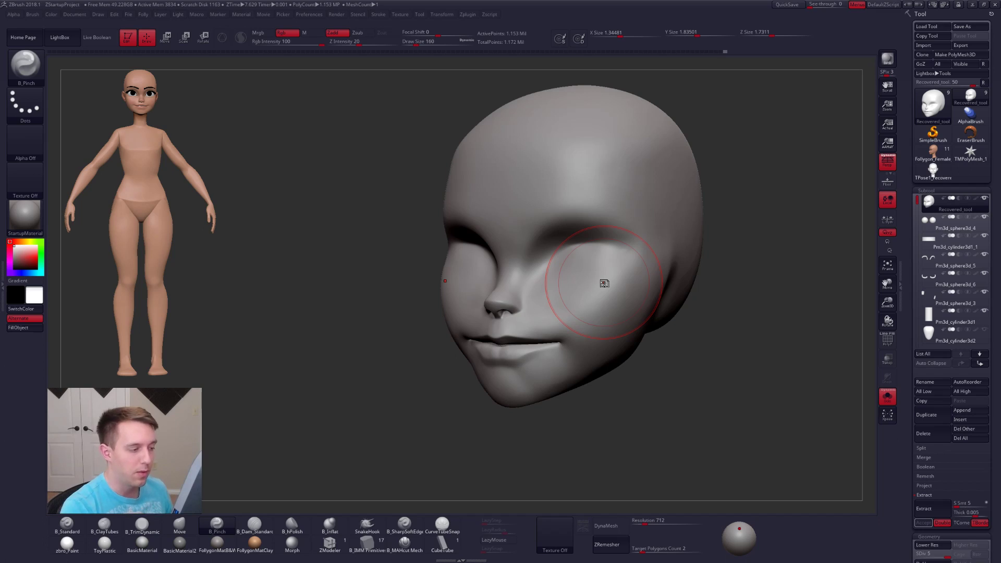
- Sharpen the nose tip with the Pinch brush at draw size 49
right_click_drag(546, 317, 480, 352, "ctrl")
key("space")
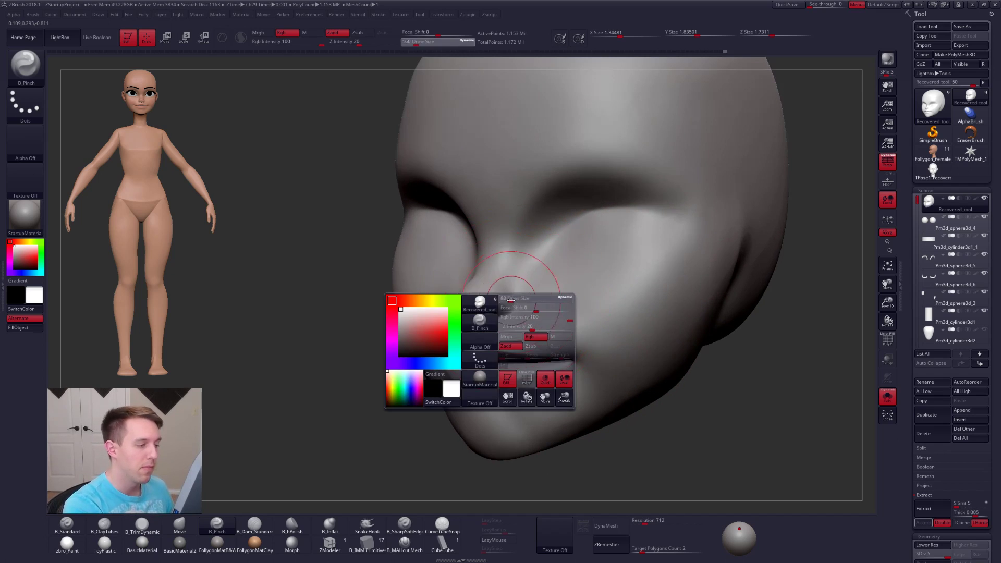
left_click_drag(510, 304, 501, 304)
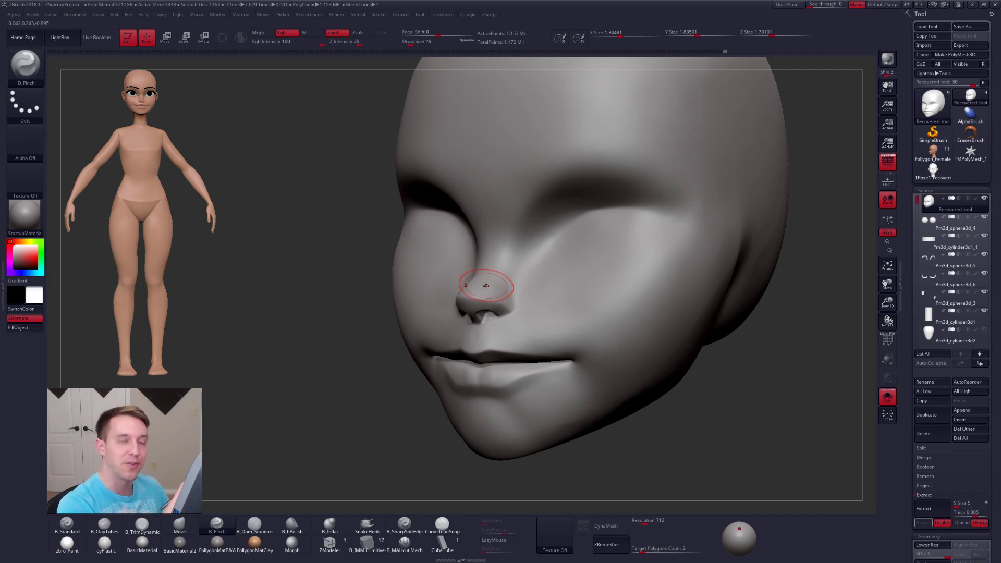
- Smooth the lower face and lower the head to subdivision level 2
right_click_drag(543, 349, 578, 335, "alt")
key("space")
left_click_drag(583, 354, 608, 353)
key("shift")
key("shift+d")
key("shift+d")
key("shift+d")
key("space")
key("shift+s")
- Smooth the cheek and jaw of the isolated head at draw size 121 and raise the subdivision to level 4
mouse_move(678, 310)
right_mouse_down("alt")
mouse_move(666, 304)
mouse_move(674, 344)
right_mouse_up("alt")
key("space")
left_click_drag(712, 305, 716, 304)
key("shift+s")
mouse_move(722, 300)
right_mouse_down()
mouse_move(696, 287)
mouse_move(722, 283)
right_mouse_up()
key("shift")
key("d")
key("d")
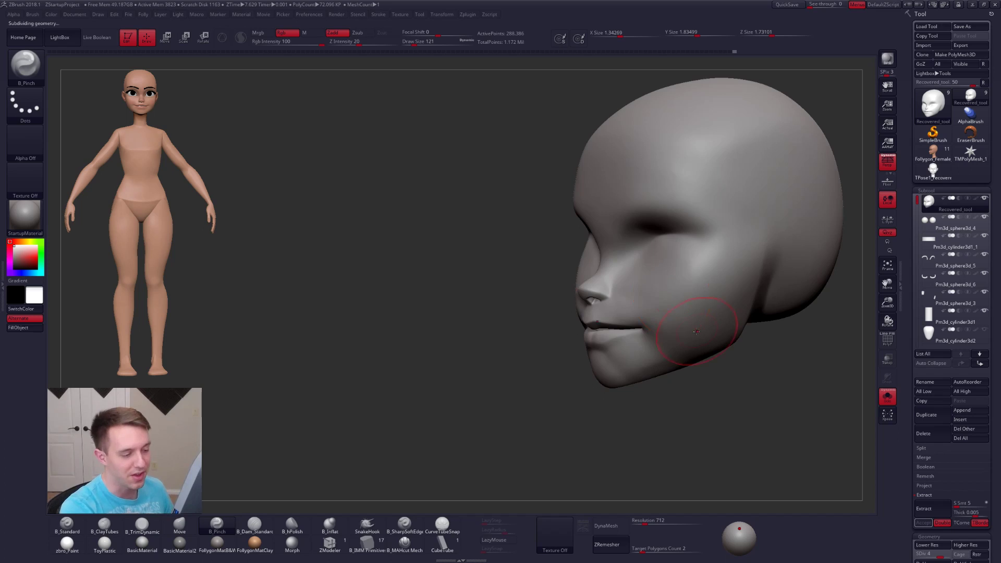
- Flatten and smooth the jaw and chin in profile with the TrimDynamic brush
right_click_drag(696, 331, 677, 337)
key("space")
left_click_drag(646, 393, 641, 393)
right_click_drag(659, 351, 637, 385, "ctrl")
key("3")
key("shift")
mouse_move(690, 359)
right_mouse_down()
mouse_move(631, 388)
mouse_move(621, 360)
mouse_move(610, 360)
mouse_move(592, 389)
mouse_move(601, 378)
right_mouse_up()
- Adjust the chin profile at subdivision level 3 with the Move brush at draw size 113
key("]")
key("4")
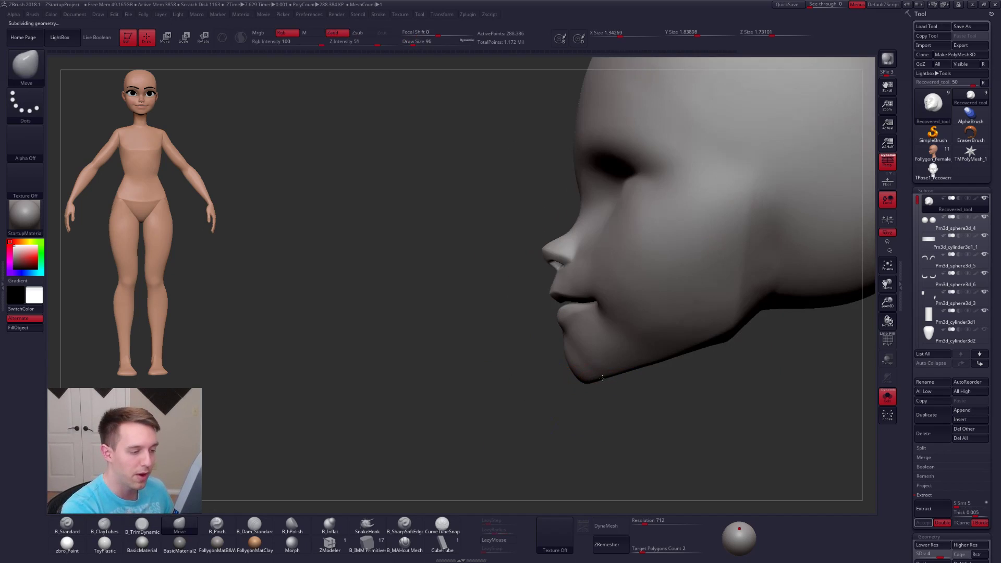
key("]")
key("shift+d")
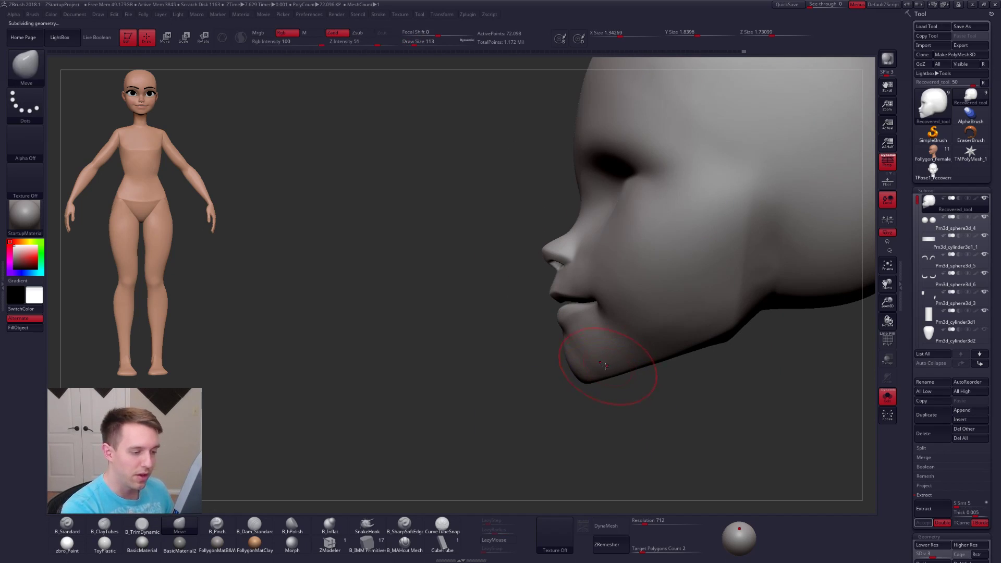
key("shift")
mouse_move(621, 352)
right_mouse_down("ctrl")
mouse_move(621, 318)
mouse_move(630, 353)
right_mouse_up("ctrl")
key("space")
mouse_move(630, 353)
left_mouse_down()
mouse_move(620, 354)
mouse_move(624, 365)
left_mouse_up()
- Raise the subdivision to level 5 and sharpen the jawline with the Pinch brush at draw size 67
key("d")
key("d")
key("space")
key("5")
right_click_drag(624, 371, 638, 358)
key("space")
mouse_move(638, 361)
left_mouse_down()
mouse_move(721, 343)
mouse_move(695, 351)
left_mouse_up()
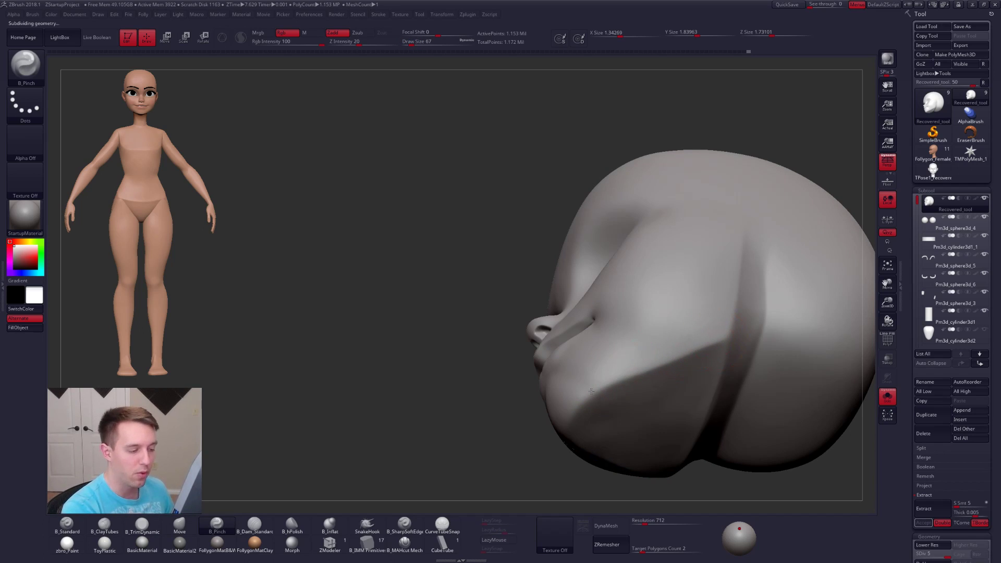
- Reshape the chin from below with the Move brush at draw size 113 and tighten its tip with the Pinch brush
mouse_move(610, 378)
right_mouse_down()
mouse_move(627, 369)
mouse_move(600, 397)
mouse_move(617, 402)
mouse_move(671, 384)
mouse_move(599, 368)
mouse_move(639, 309)
right_mouse_up()
key("b")
key("m")
key("v")
key("space")
left_click_drag(608, 360, 614, 361)
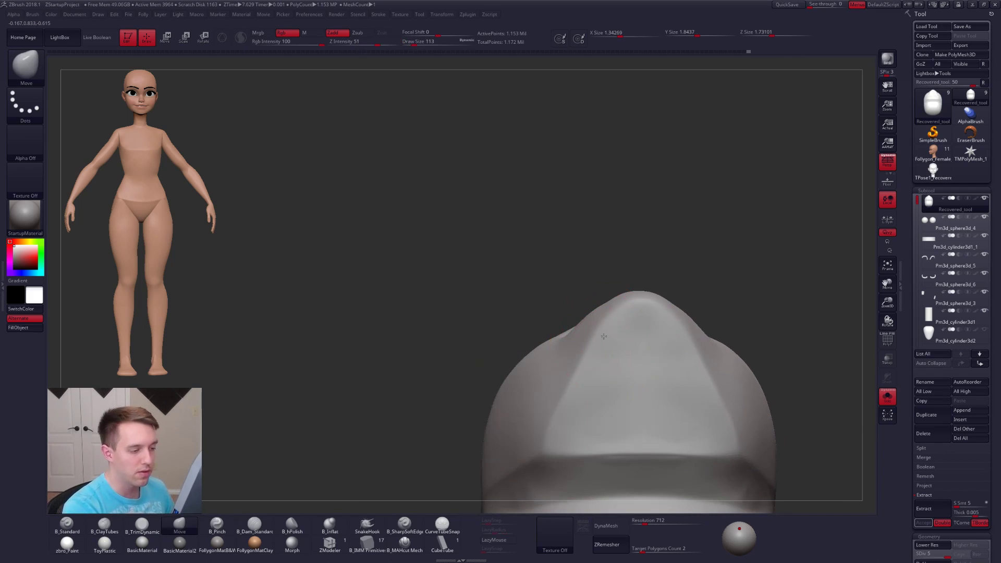
key("b")
key("p")
key("i")
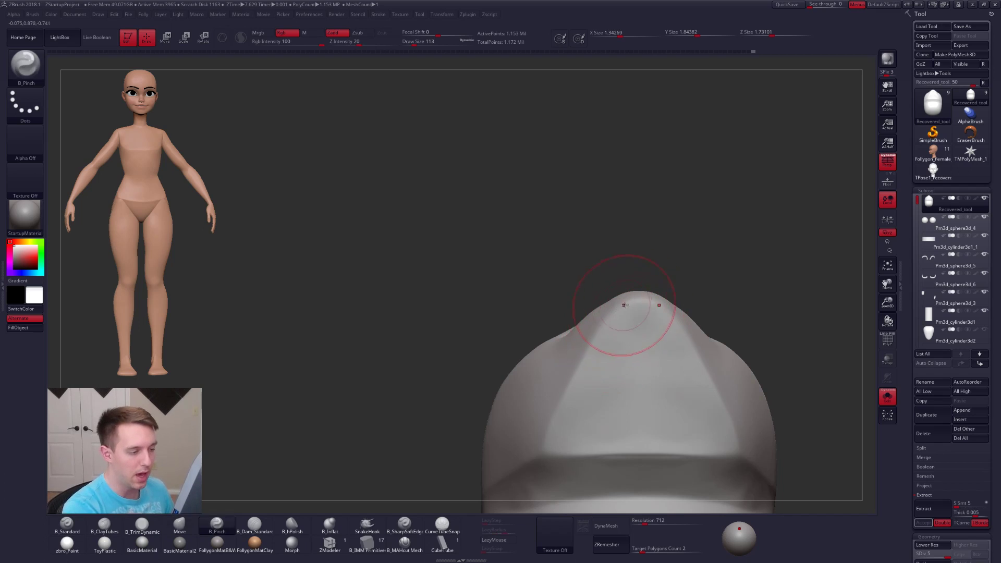
- Flatten and smooth the underside of the jaw at subdivision level 3 with the TrimDynamic brush at draw size 121
right_click_drag(569, 392, 577, 361)
key("shift+d")
key("shift+d")
key("b")
key("t")
key("d")
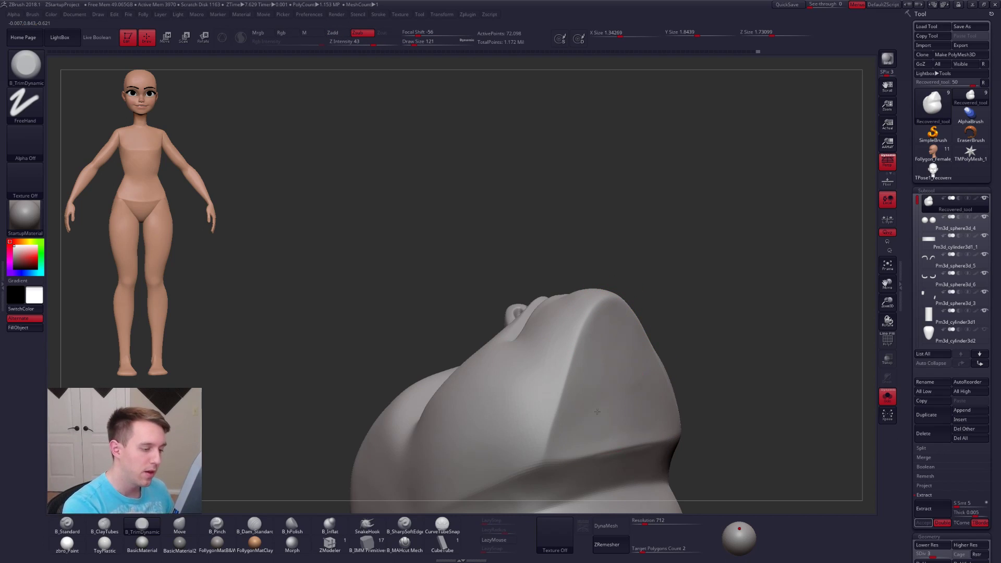
key("shift")
right_click_drag(619, 386, 617, 297, "alt")
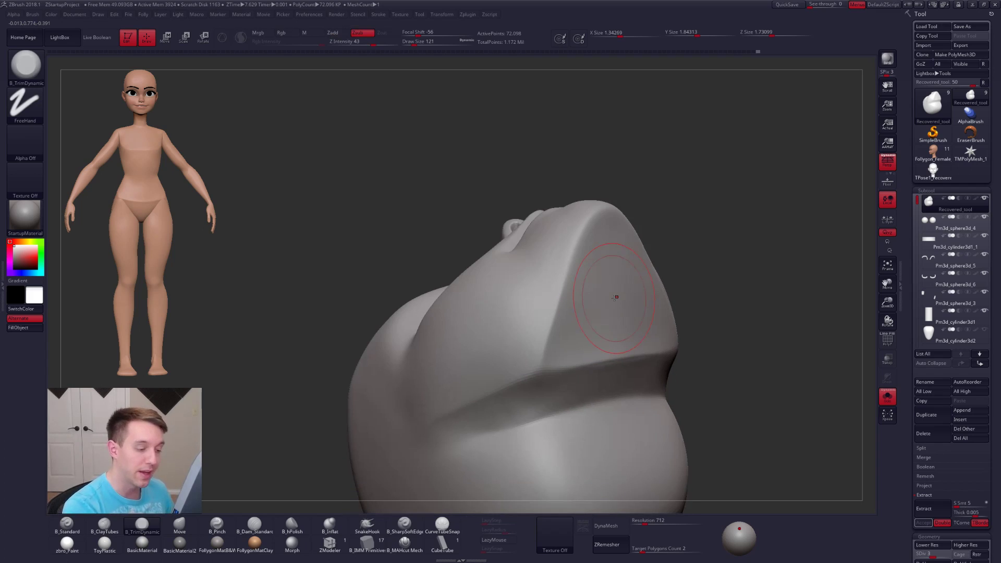
left_click_drag(595, 381, 543, 409, "shift")
- Sharpen the lower jaw edges with the Pinch brush at draw size 121 on subdivision level 5
key("d")
right_click_drag(519, 402, 512, 400)
key("d")
key("5")
left_click_drag(436, 423, 541, 372)
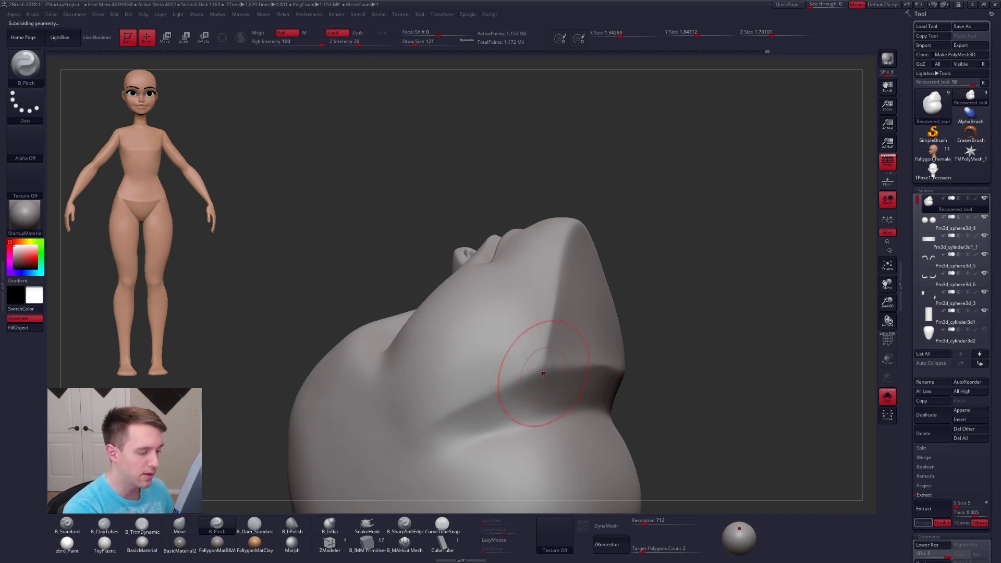
right_click_drag(541, 371, 459, 365)
left_click_drag(544, 367, 711, 364)
mouse_move(673, 375)
right_mouse_down()
mouse_move(625, 415)
mouse_move(630, 451)
right_mouse_up()
mouse_move(658, 402)
right_mouse_down("alt")
mouse_move(618, 438)
mouse_move(608, 405)
mouse_move(662, 378)
mouse_move(574, 377)
right_mouse_up("alt")
- Examine the face with the eyes, eyelids and ears shown from a three-quarter view
key("space")
key("shift")
mouse_move(594, 339)
right_mouse_down("ctrl")
mouse_move(618, 358)
mouse_move(595, 357)
mouse_move(616, 379)
mouse_move(614, 399)
right_mouse_up("ctrl")
right_click_drag(614, 398, 641, 347)
key("space")
left_click_drag(649, 348, 638, 349)
right_click_drag(588, 301, 569, 313)
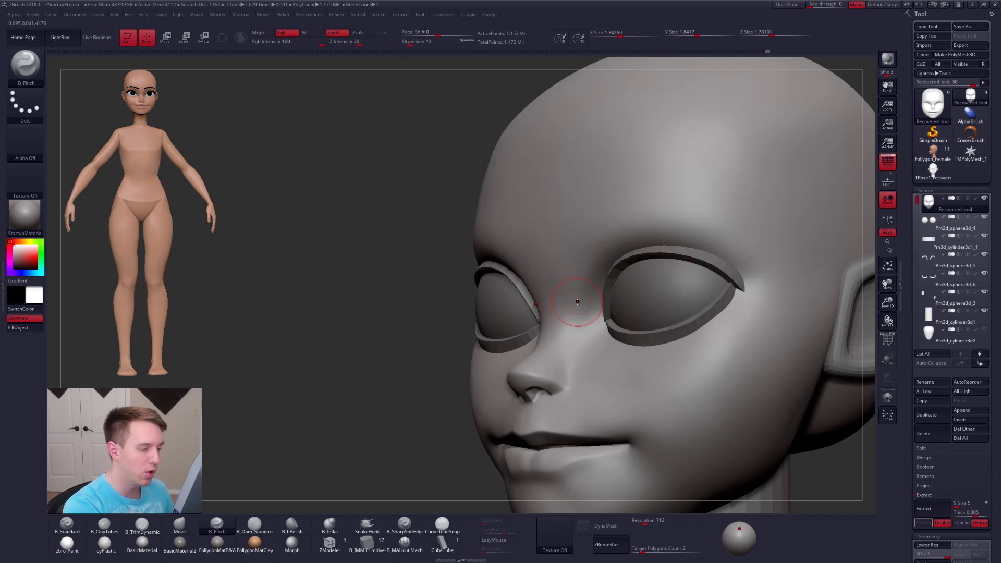
left_click(404, 542)
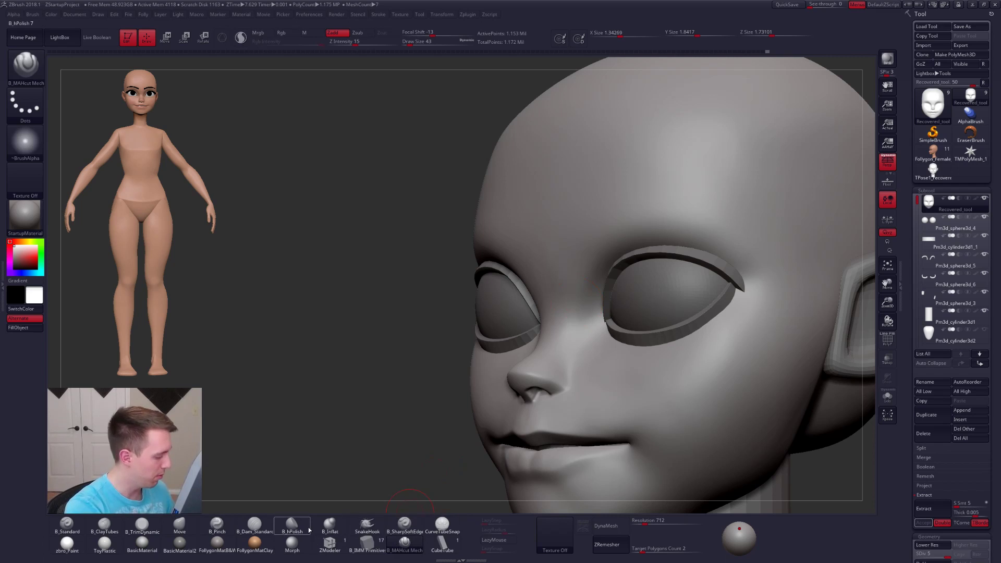
key("5")
right_click_drag(584, 297, 577, 311, "ctrl")
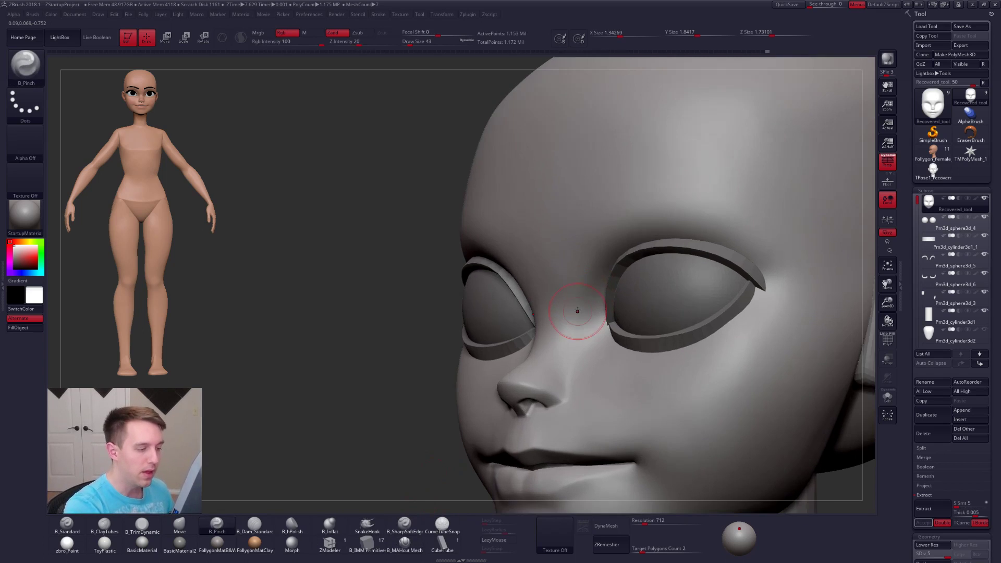
- Isolate the head and sharpen the nose bridge and brow ridge with the Pinch brush at draw size 67 with LazyMouse on
key("shift+s")
key("space")
left_click_drag(598, 348, 604, 349)
key("l")
left_click_drag(574, 307, 579, 285)
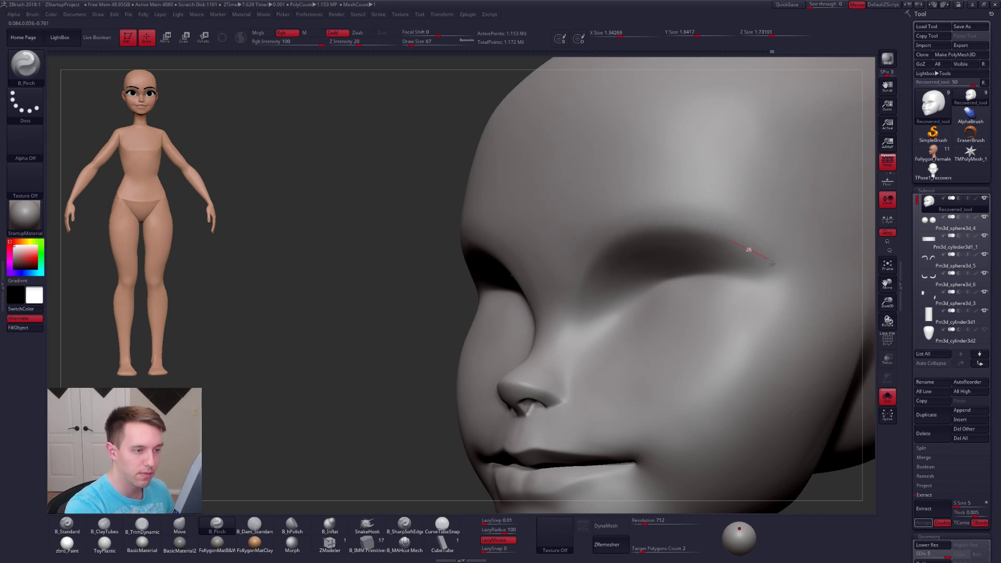
left_click_drag(771, 263, 773, 265)
key("shift+s")
- Flatten the brow ridge at subdivision level 3 with the TrimDynamic brush at draw size 113 and smooth the result
mouse_move(688, 302)
right_mouse_down()
mouse_move(716, 311)
mouse_move(681, 299)
mouse_move(641, 317)
mouse_move(627, 294)
right_mouse_up()
key("space")
left_click_drag(624, 297, 621, 306)
key("space")
key("shift+d")
key("shift+d")
key("shift+s")
right_click_drag(612, 309, 580, 319)
key("3")
mouse_move(593, 336)
left_mouse_down()
mouse_move(647, 269)
mouse_move(718, 278)
mouse_move(726, 288)
mouse_move(629, 277)
mouse_move(605, 311)
left_mouse_up()
mouse_move(605, 313)
left_mouse_down()
mouse_move(658, 277)
mouse_move(732, 282)
left_mouse_up()
right_click_drag(711, 270, 661, 303, "alt")
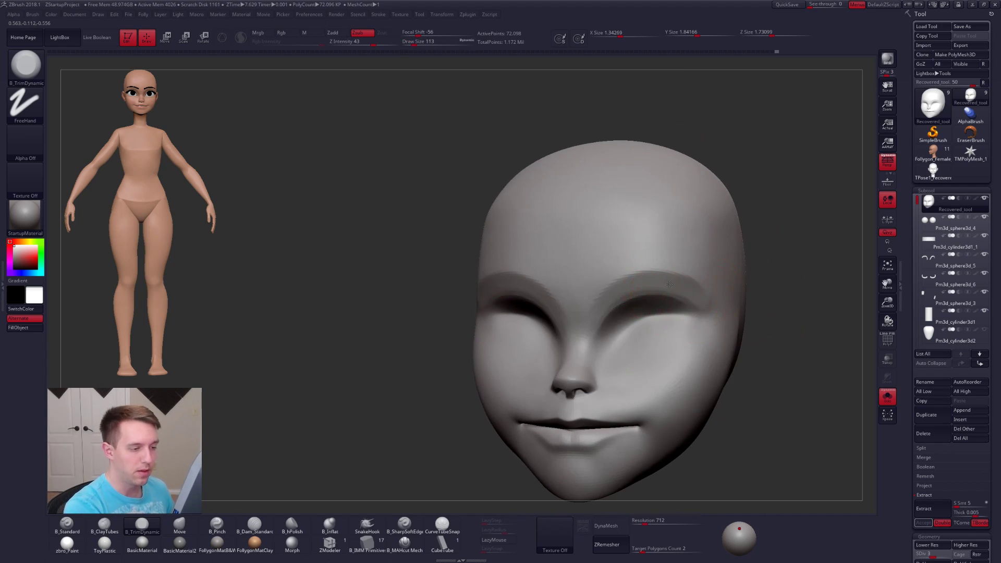
key("shift")
left_click_drag(650, 286, 704, 291, "shift")
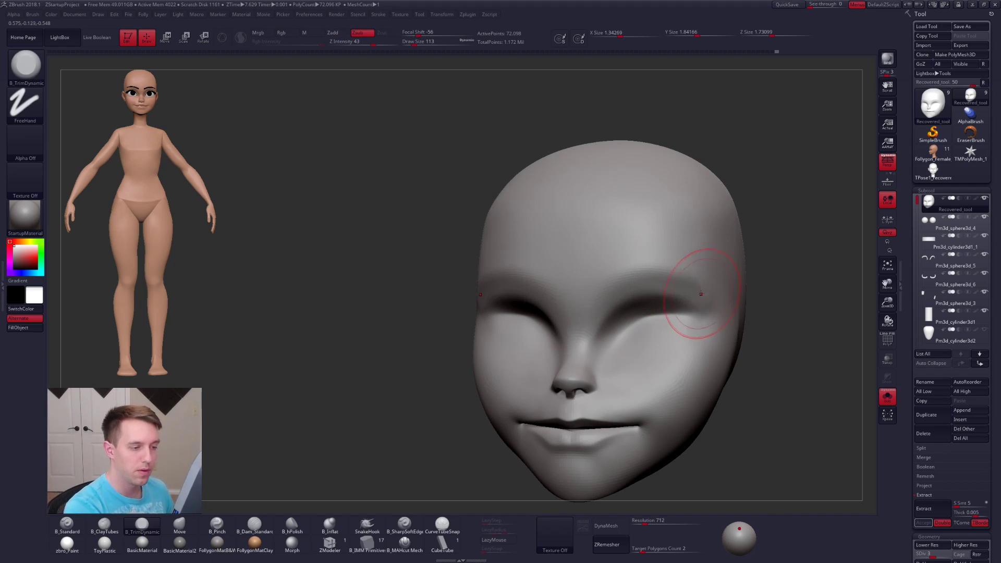
- Soften the outer brow and temple with a smaller brush, ending at draw size 104
key("bracketleft")
key("bracketleft")
key("bracketleft")
mouse_move(675, 286)
right_mouse_down("shift")
mouse_move(654, 301)
mouse_move(685, 297)
right_mouse_up("shift")
key("shift+s")
left_click_drag(686, 298, 634, 300)
key("shift")
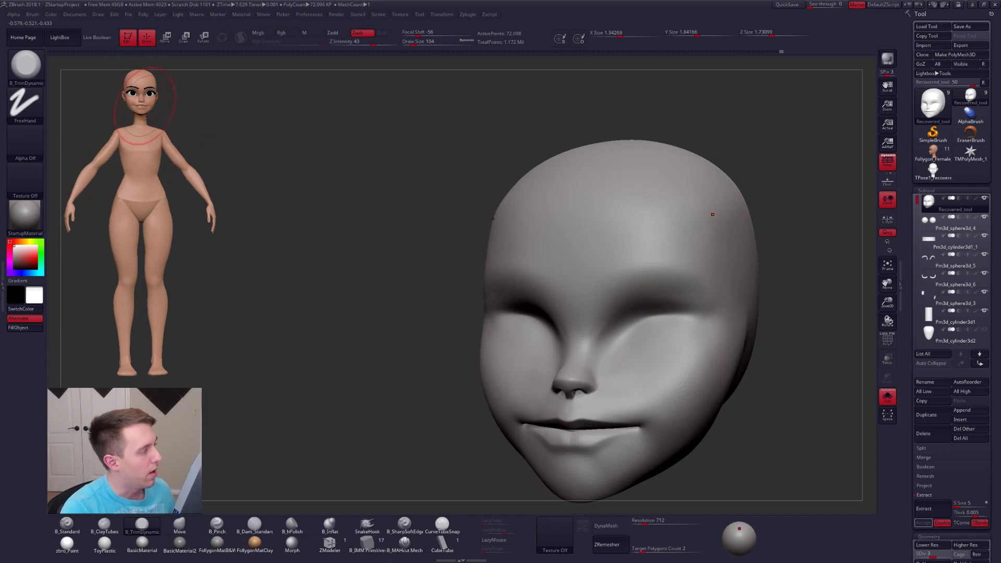
- Switch to the Follygon_Female tool and frame its head and shoulders from the front for comparison
left_click(933, 155)
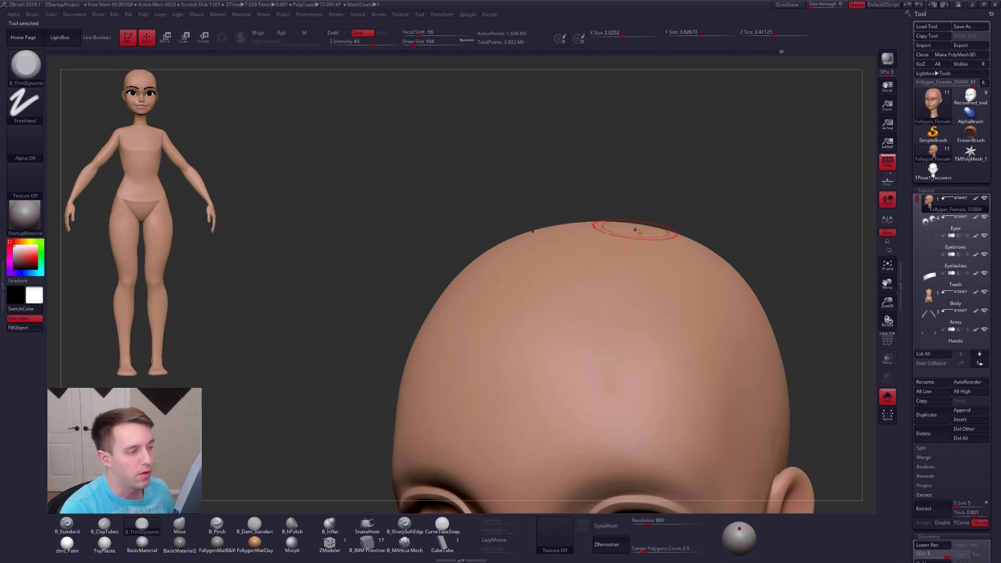
key("f")
right_click_drag(530, 232, 491, 199, "shift")
left_click_drag(538, 217, 666, 302)
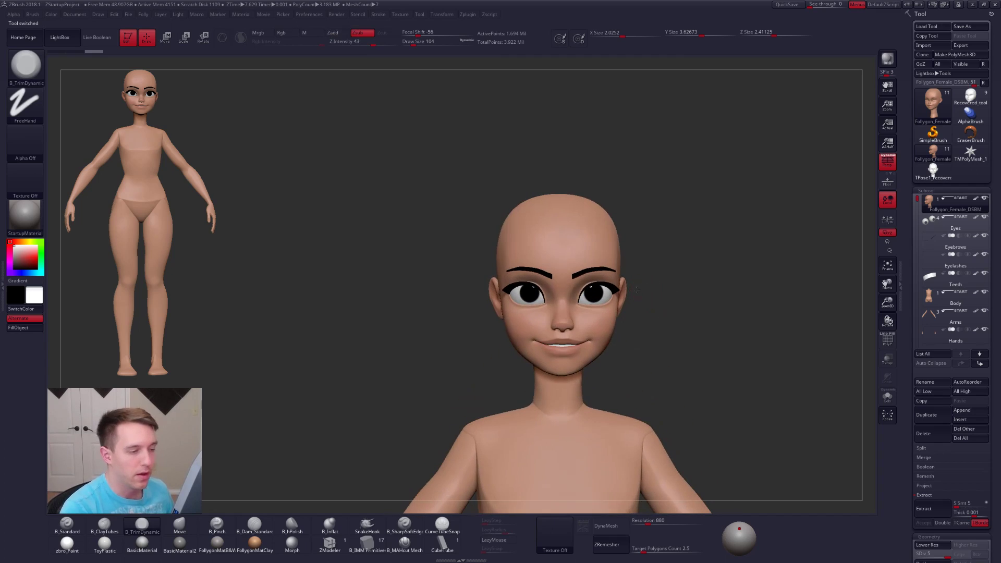
left_click_drag(707, 266, 687, 260, "alt")
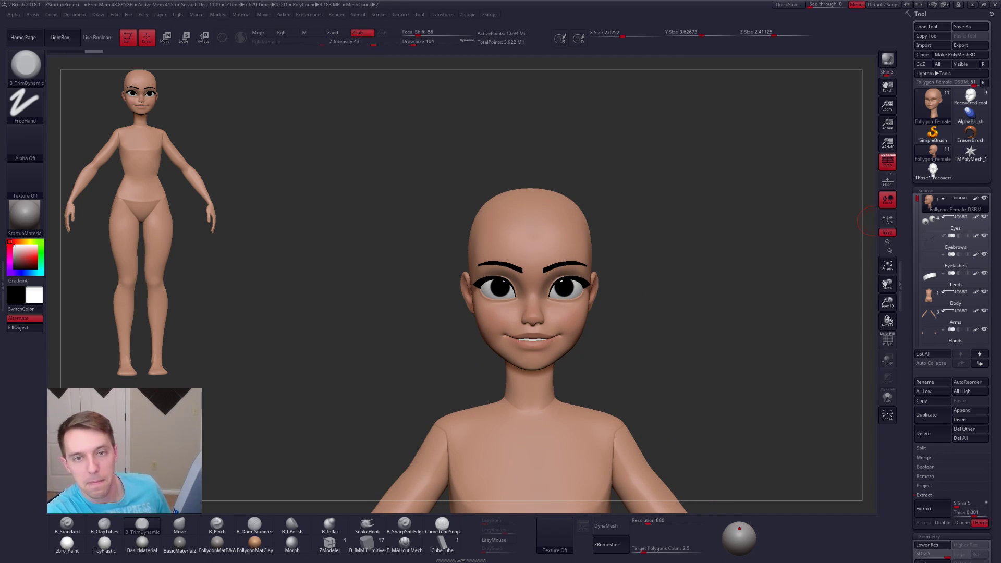
- Switch to Photos, browse the princess reference images to study their faces, and close the viewer
key("alt+Tab")
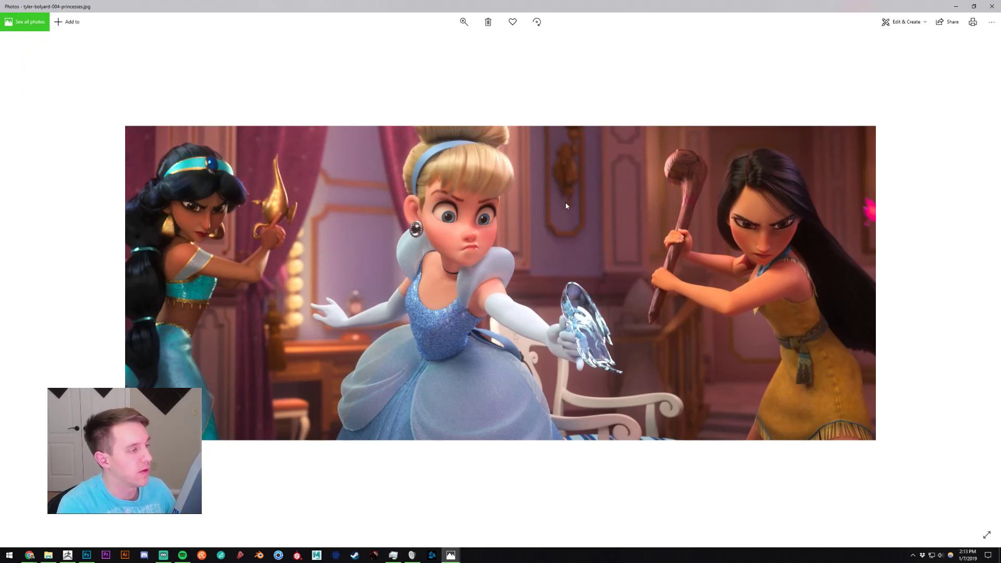
key("Right")
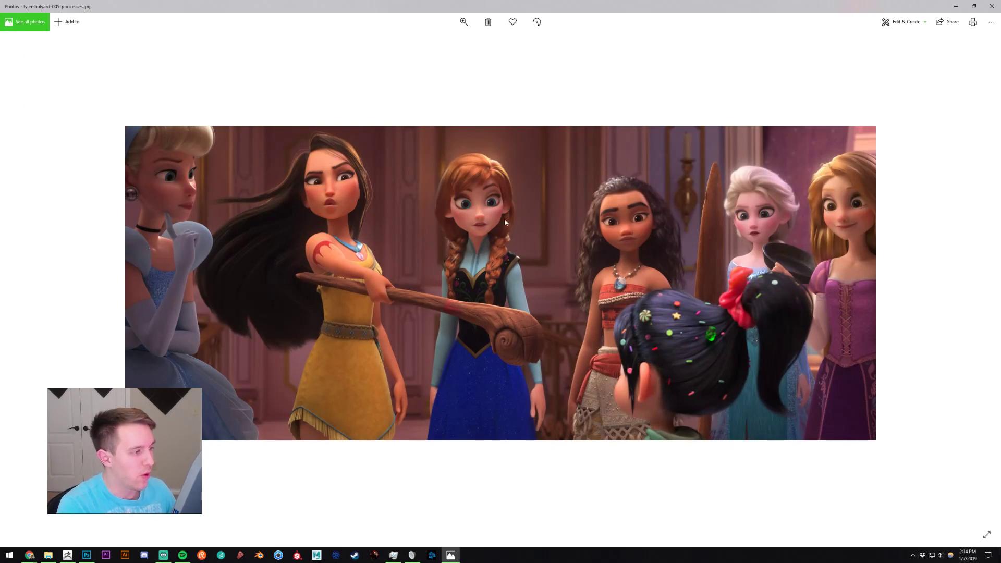
key("Left")
key("Right")
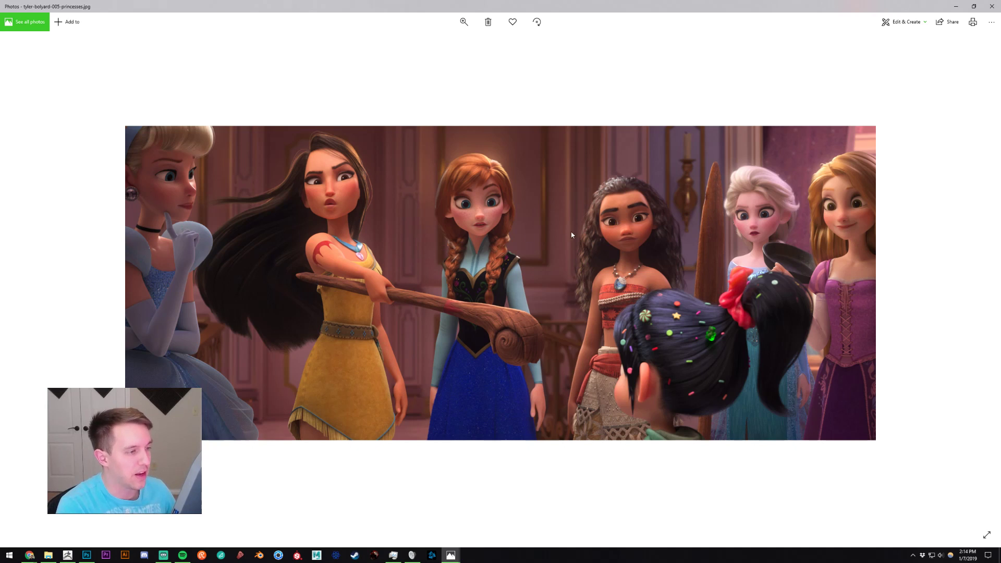
key("Right")
key("Right")
key("Right")
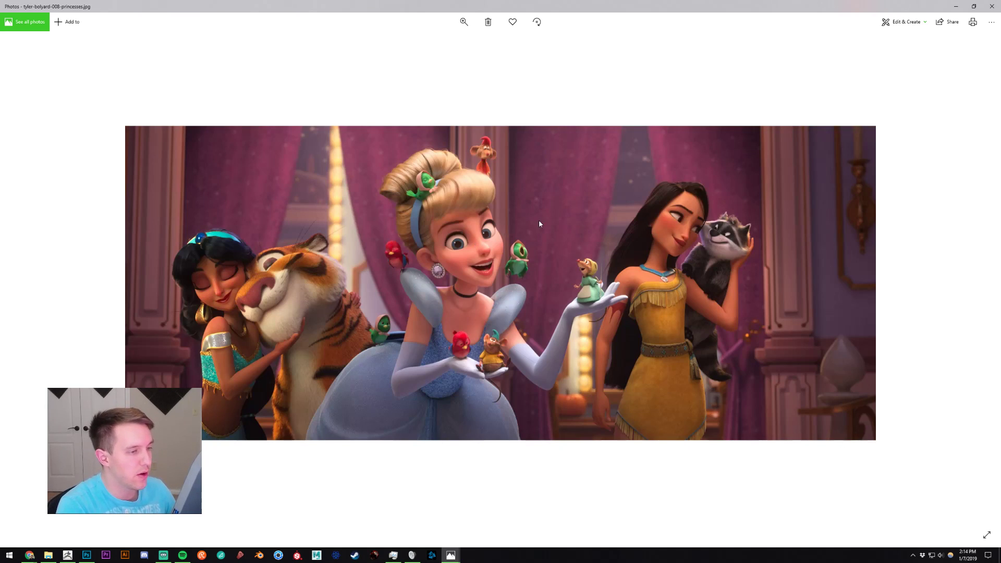
key("Right")
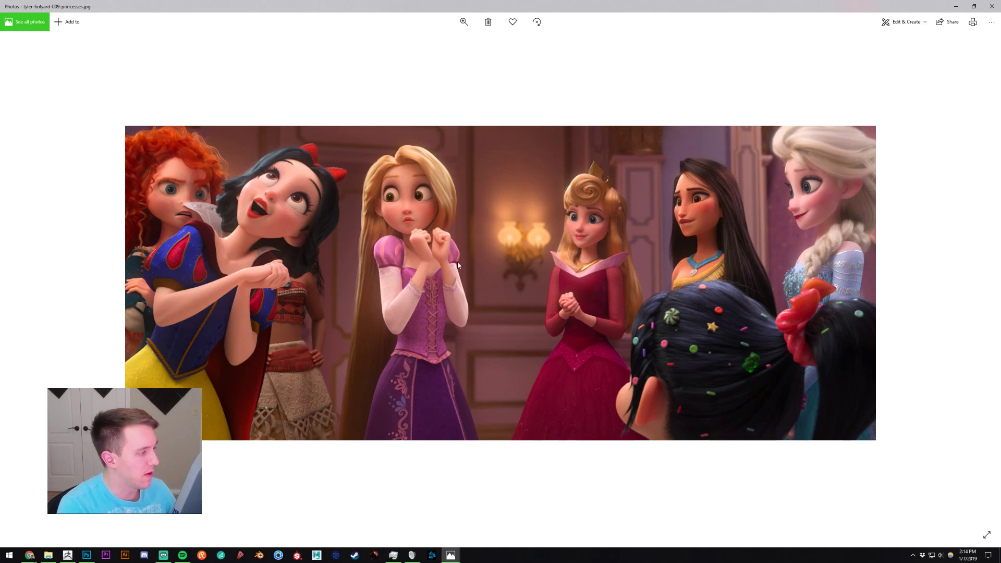
left_click(991, 7)
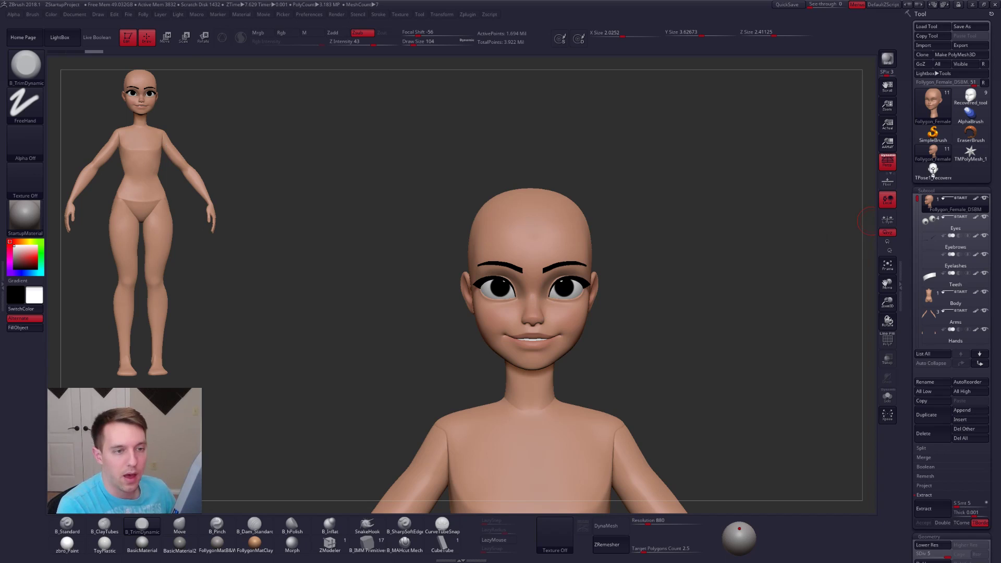
- Delete the TPose1_recovered tool's subtool and return to the Recovered_tool head
left_click(934, 169)
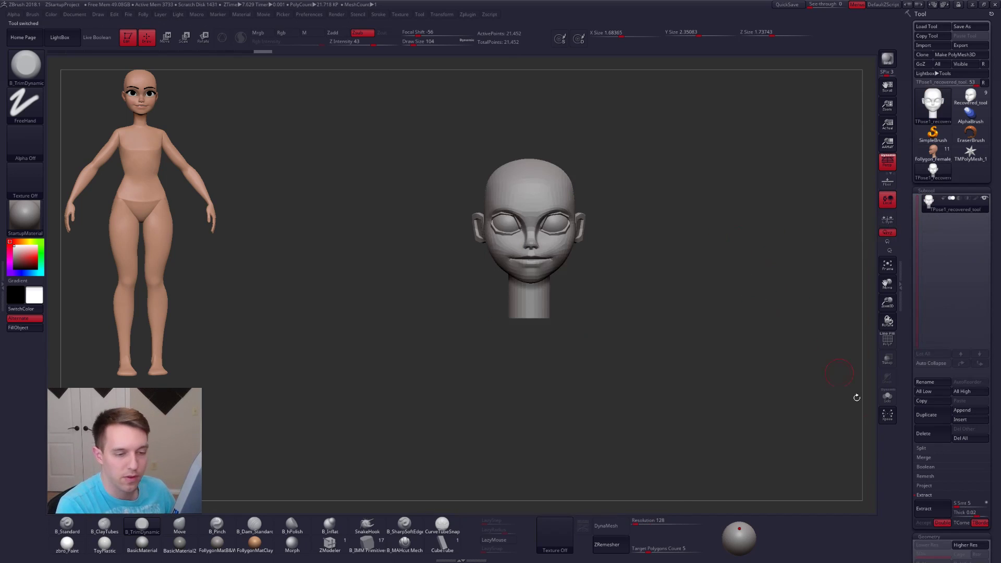
left_click(924, 433)
left_click(860, 459)
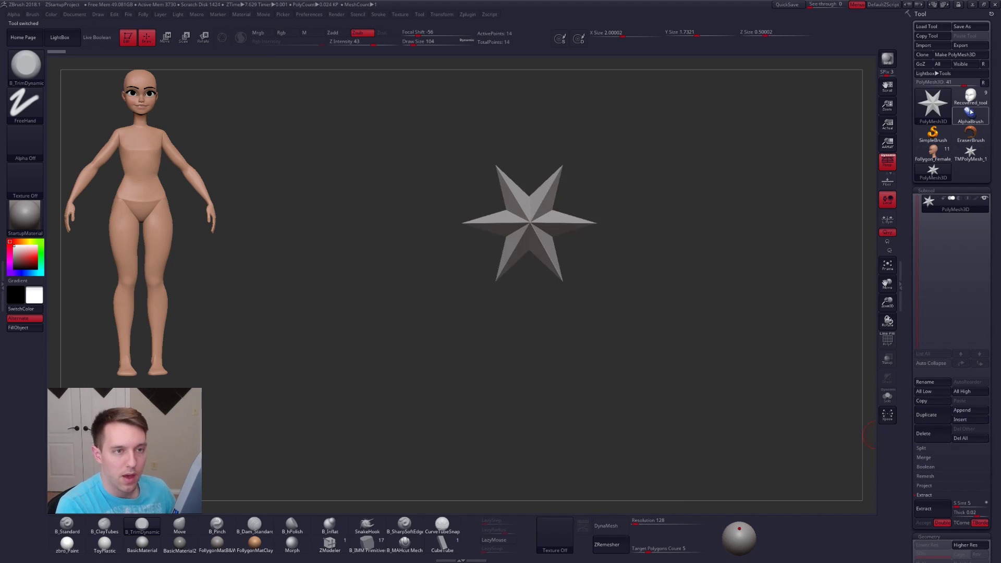
left_click(971, 100)
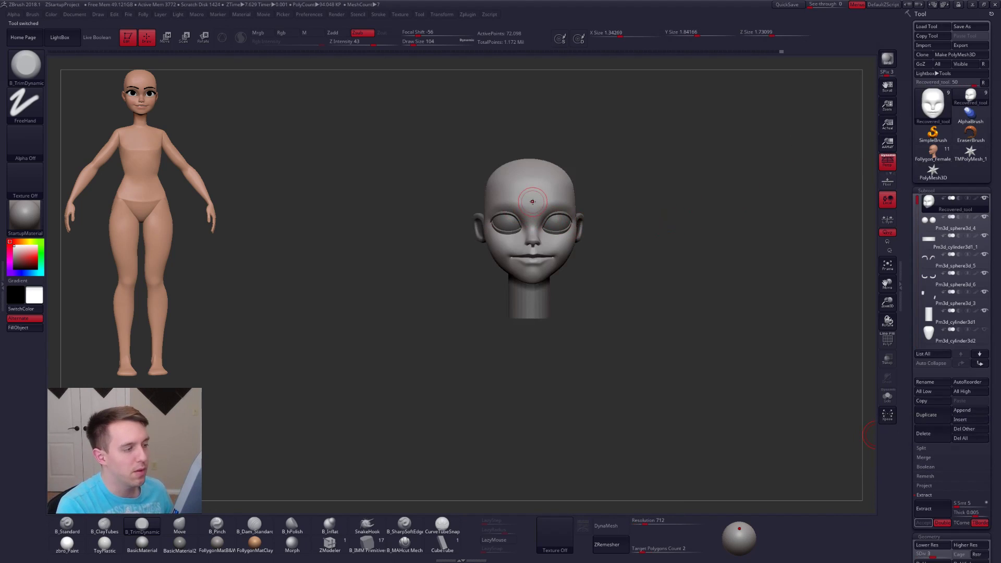
- Isolate the head mesh and raise it to subdivision level 5
mouse_move(529, 199)
right_mouse_down("ctrl")
mouse_move(539, 251)
mouse_move(556, 259)
mouse_move(546, 289)
right_mouse_up("ctrl")
key("shift")
key("shift+s")
key("d")
key("d")
- Define the upper nose bridge and the outer end of the brow with the Pinch brush at draw size 67
key("b")
key("p")
key("i")
key("space")
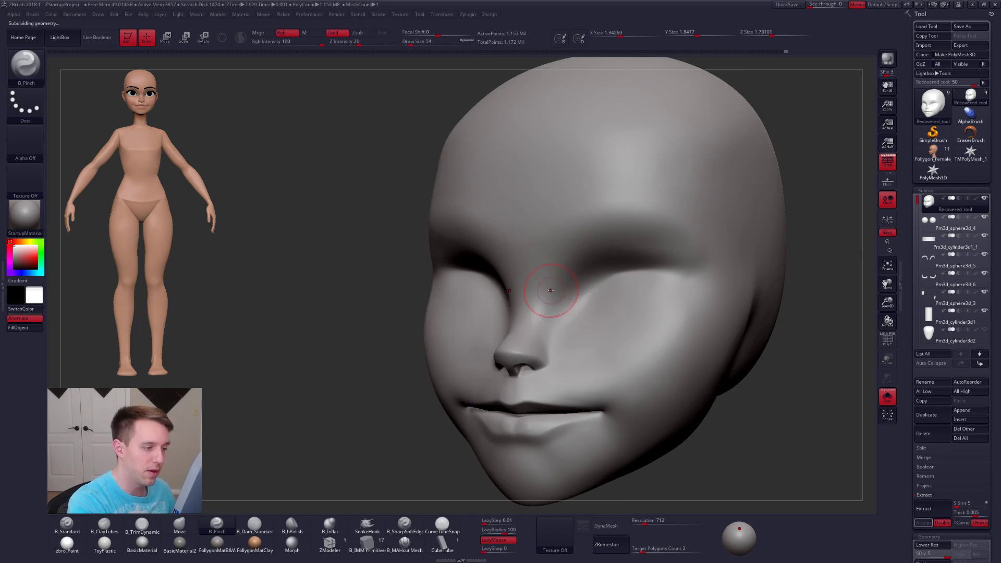
key("shift+s")
key("shift+s")
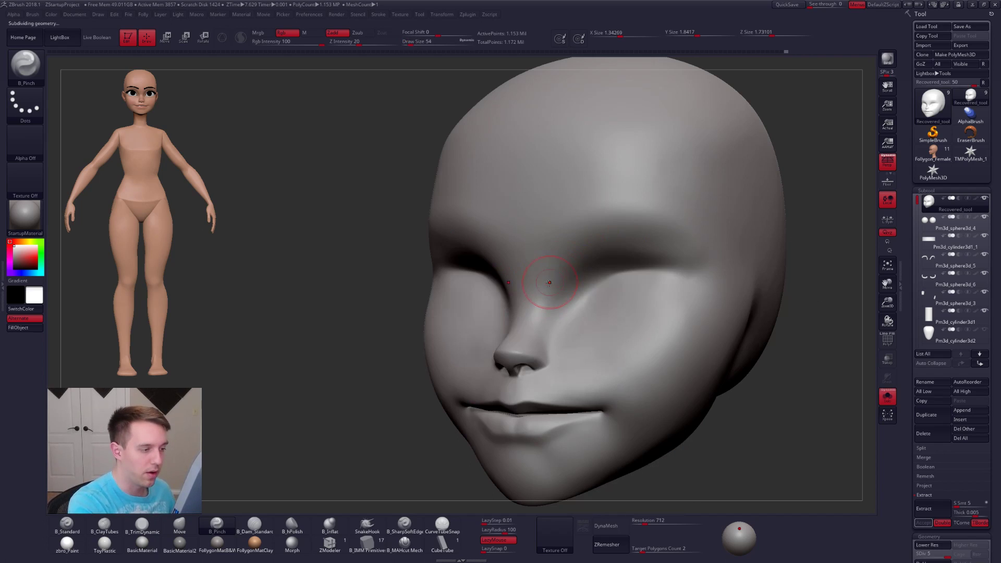
key("space")
key("space")
left_click_drag(543, 304, 564, 255)
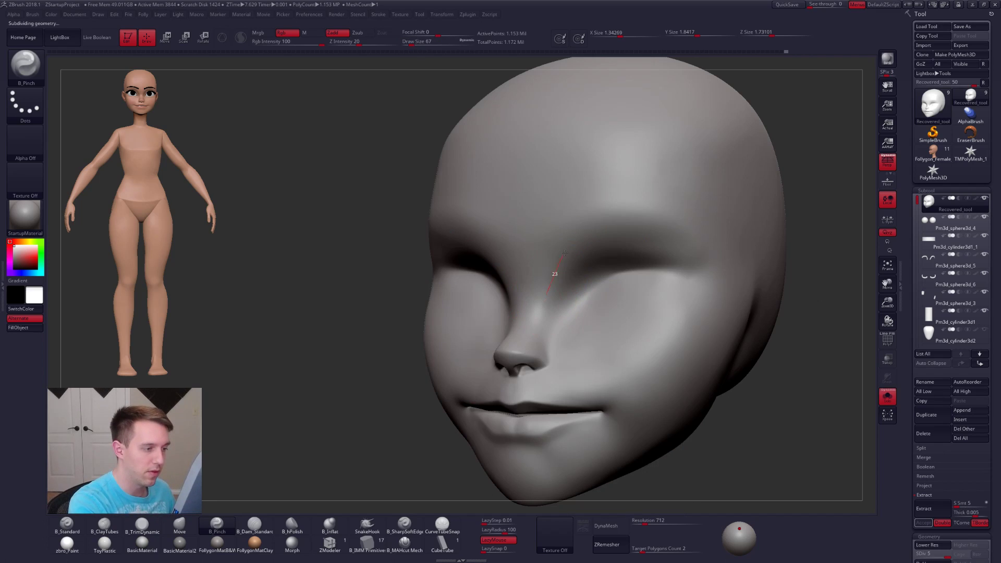
left_click_drag(661, 236, 689, 261)
mouse_move(710, 284)
right_mouse_down()
mouse_move(740, 306)
mouse_move(772, 307)
right_mouse_up()
key("shift+s")
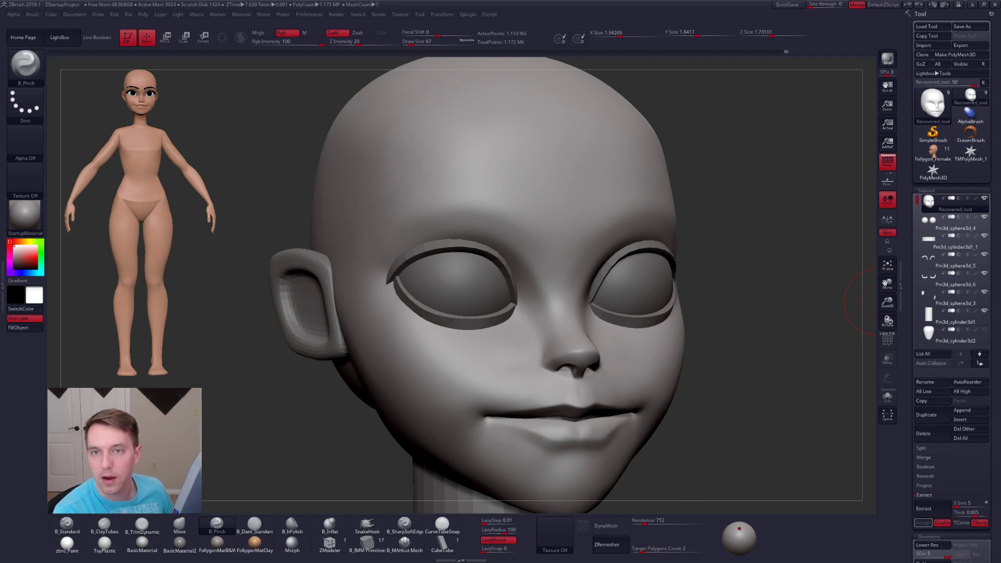
- Open the red-haired character reference Screenshot_20170330-095420.jpg full screen in Photos and inspect it with its caption up close
mouse_move(1000, 59)
left_mouse_down()
mouse_move(526, 85)
mouse_move(625, 115)
left_mouse_up()
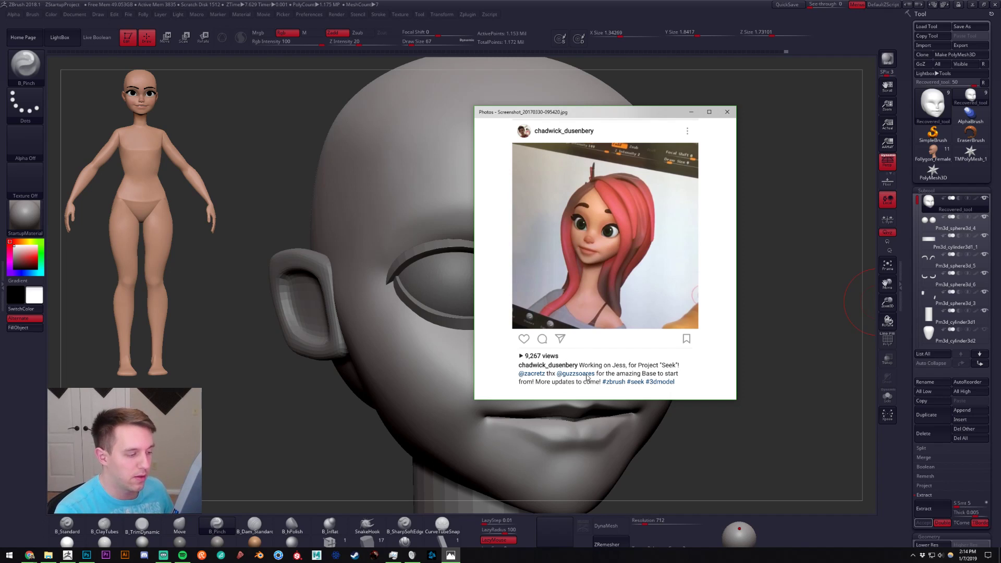
double_click(628, 115)
scroll(393, 445, "up", 5)
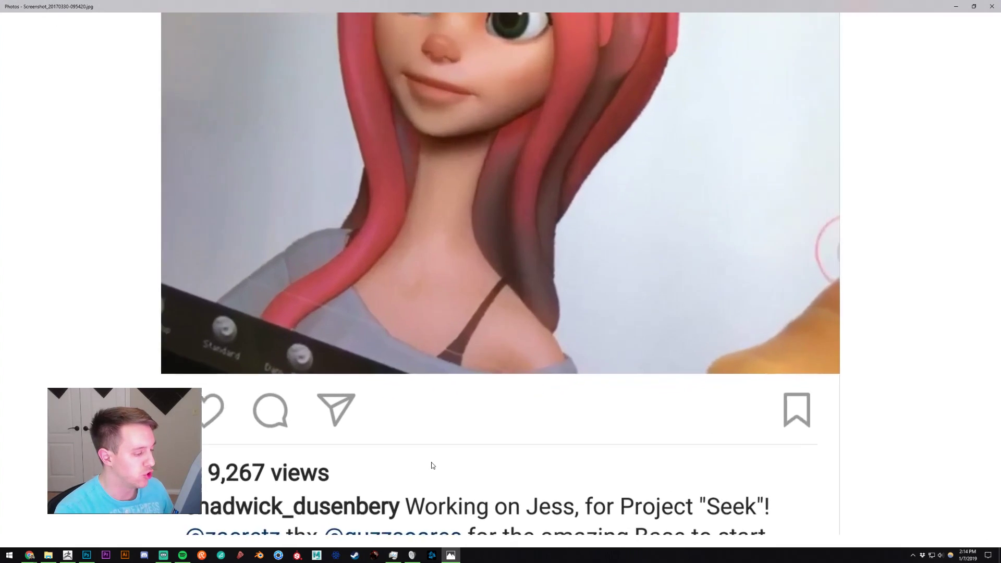
left_click_drag(533, 269, 537, 254)
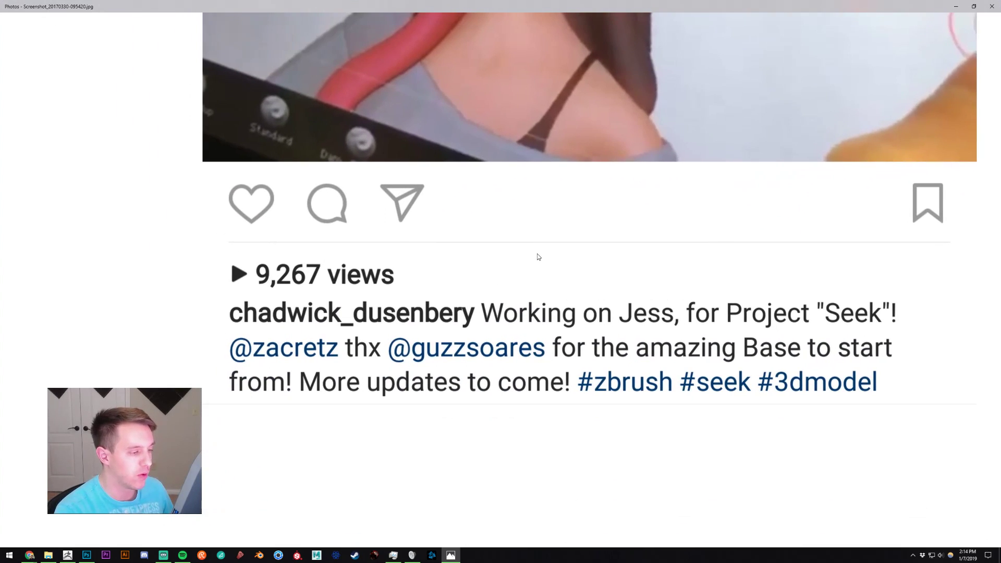
- Compare the red-haired character reference in a smaller Photos window with the sculpted head in front view in ZBrush
scroll(538, 257, "down", 5)
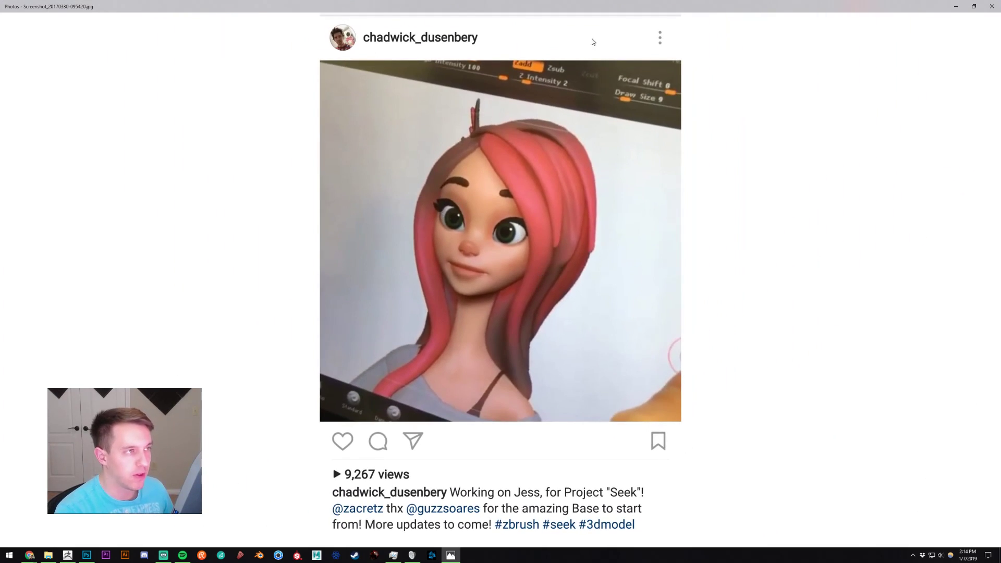
double_click(621, 8)
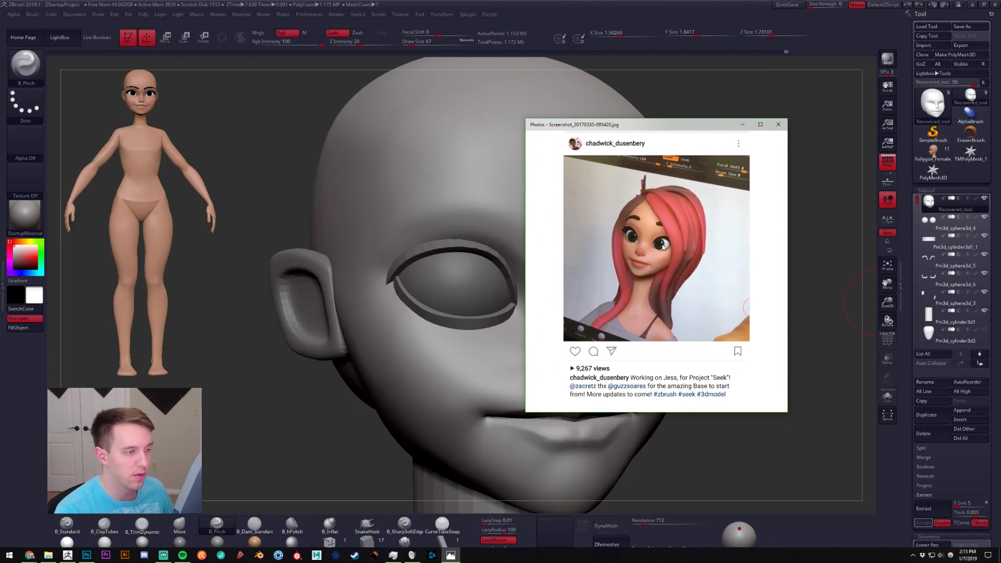
left_click(779, 124)
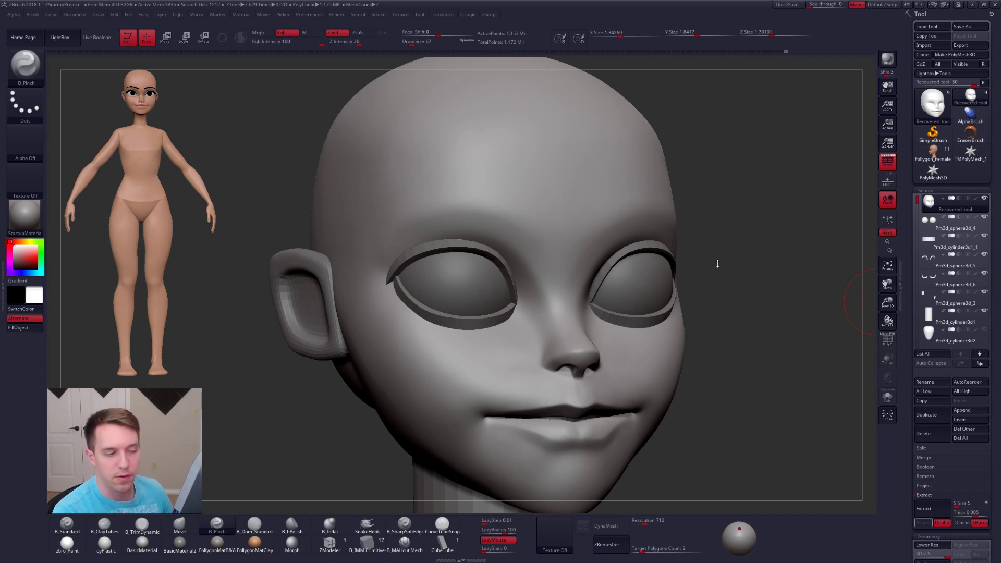
left_click_drag(743, 244, 704, 255)
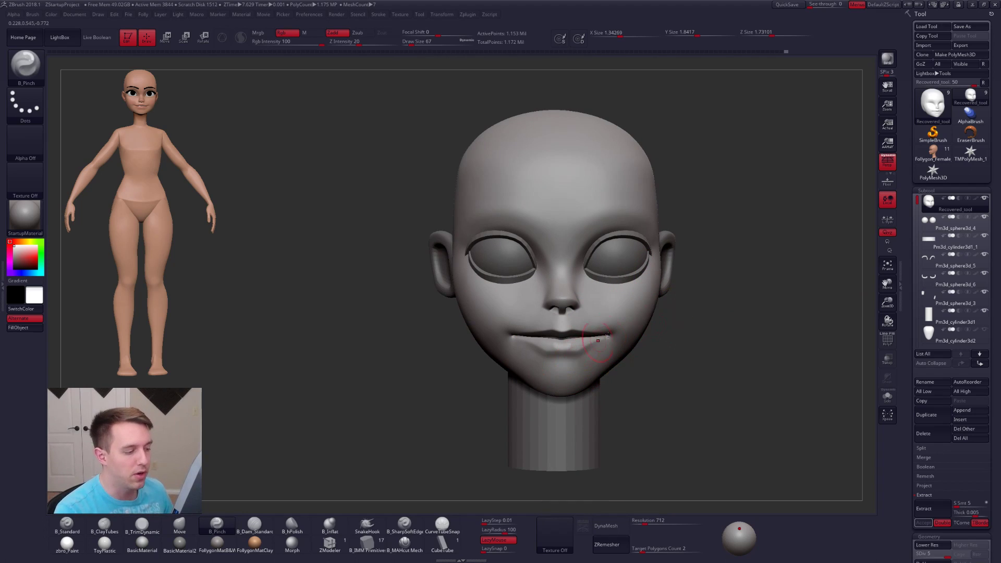
key("alt+Tab")
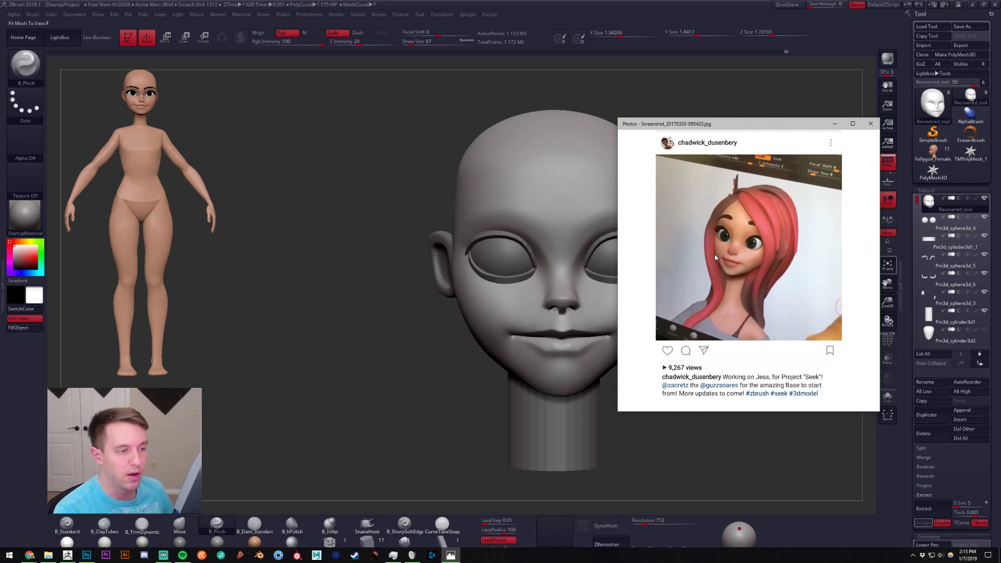
key("alt+Tab")
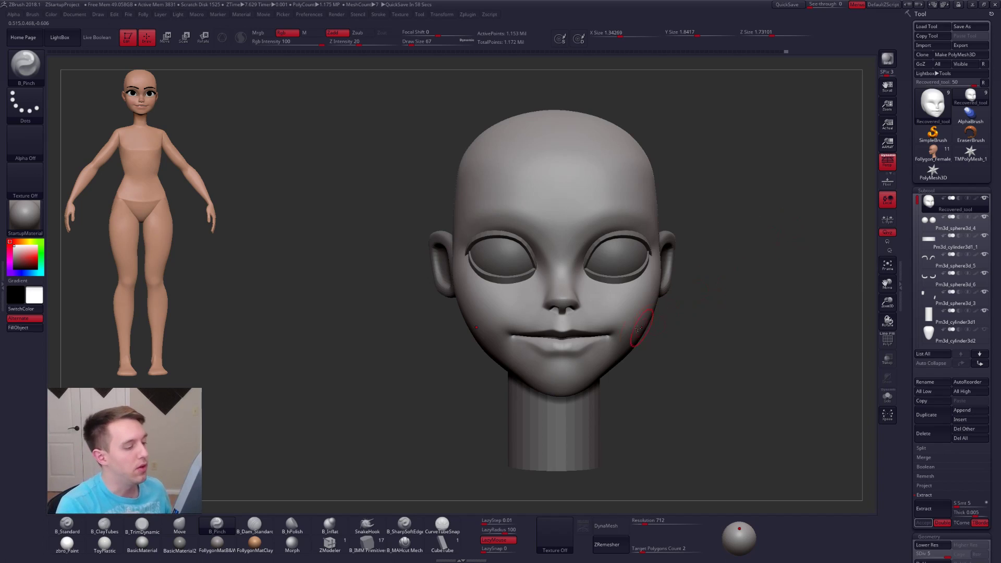
- Switch to Chrome and view the close-up render of the Android 17 - Dragon Ball Z artwork on ArtStation
key("alt+Tab")
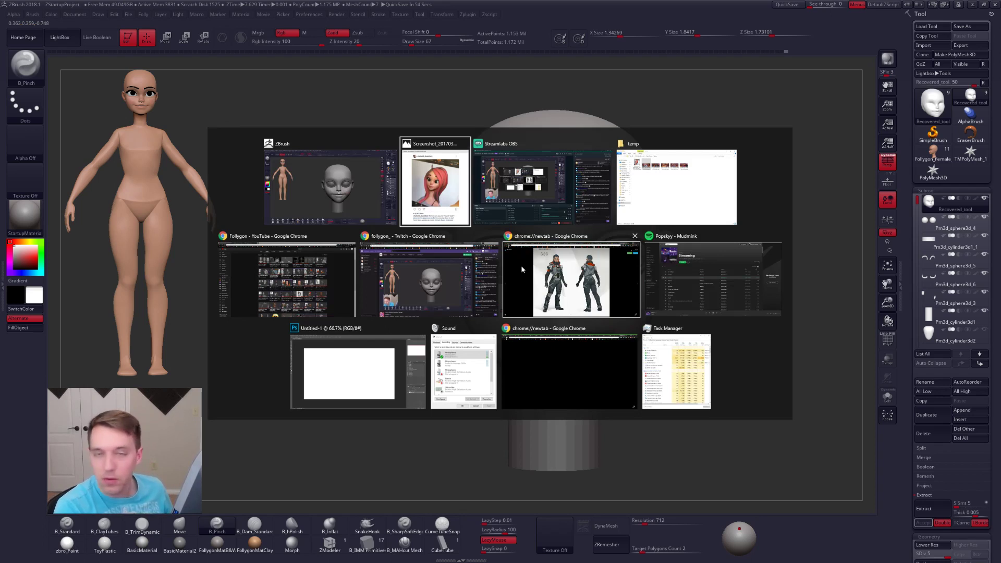
left_click(312, 271)
left_click(141, 7)
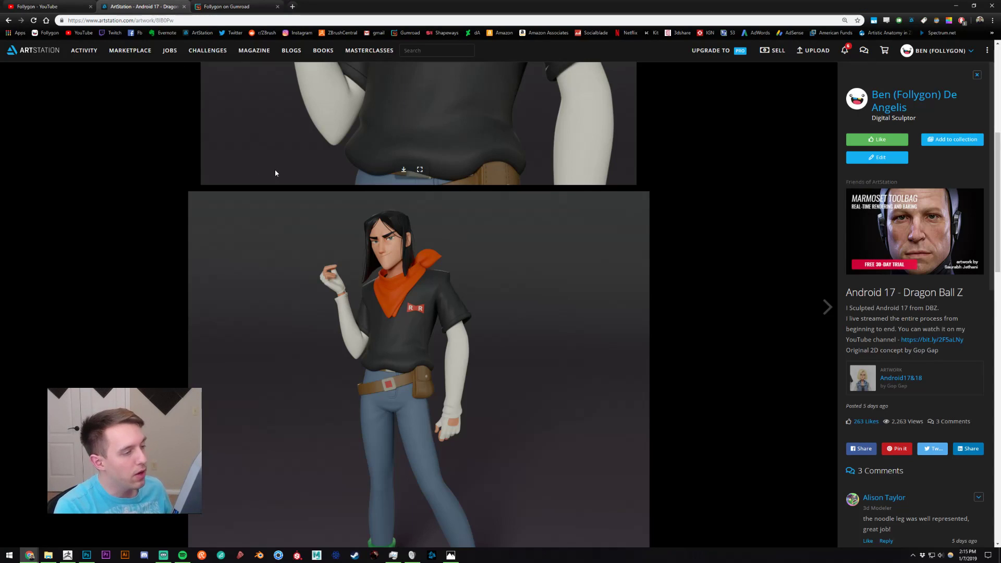
scroll(504, 156, "up", 6)
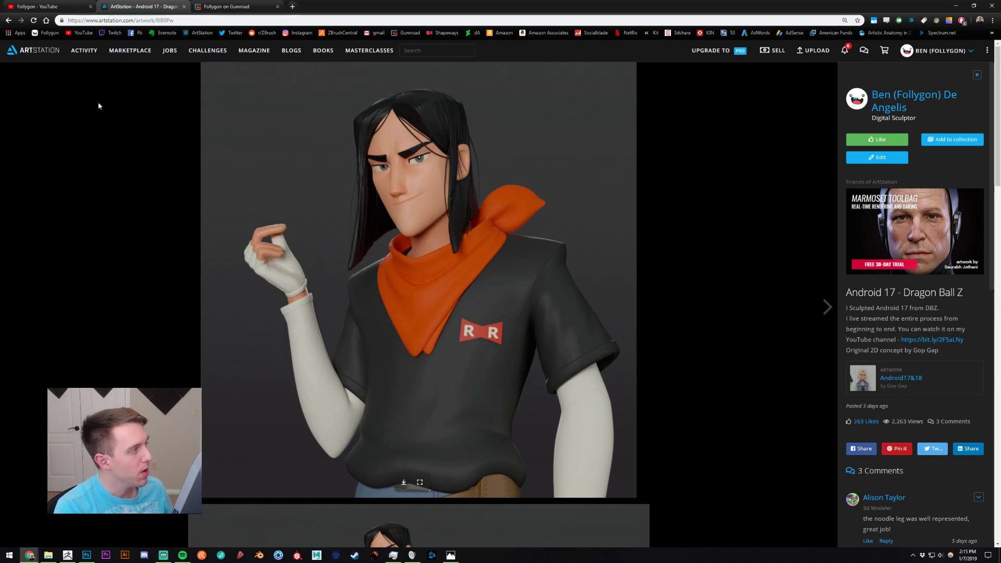
- Open the ArtStation home page in a new tab and view the trending Sheriff Ashe artwork and its artist's profile
middle_click(36, 52)
left_click(231, 4)
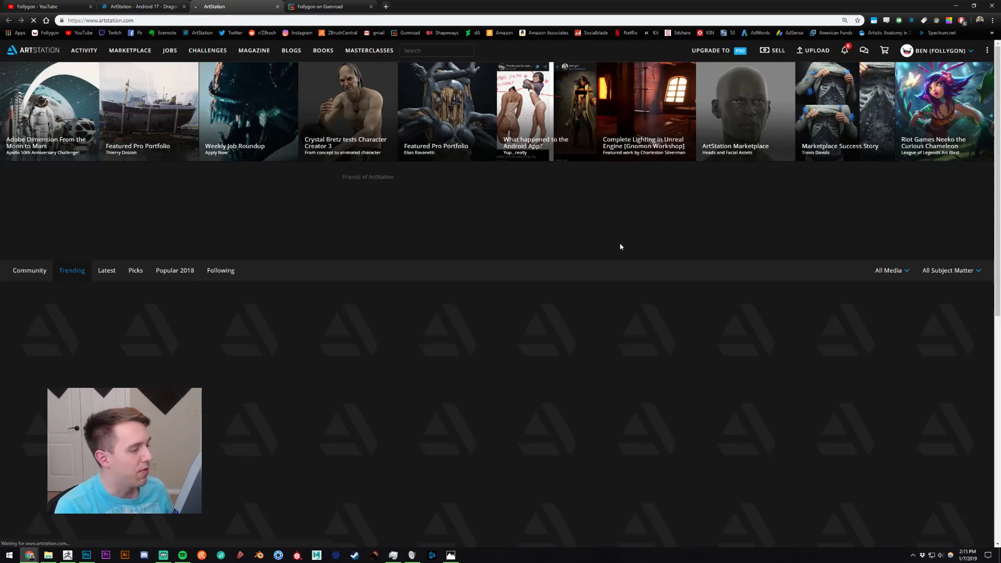
scroll(712, 237, "down", 5)
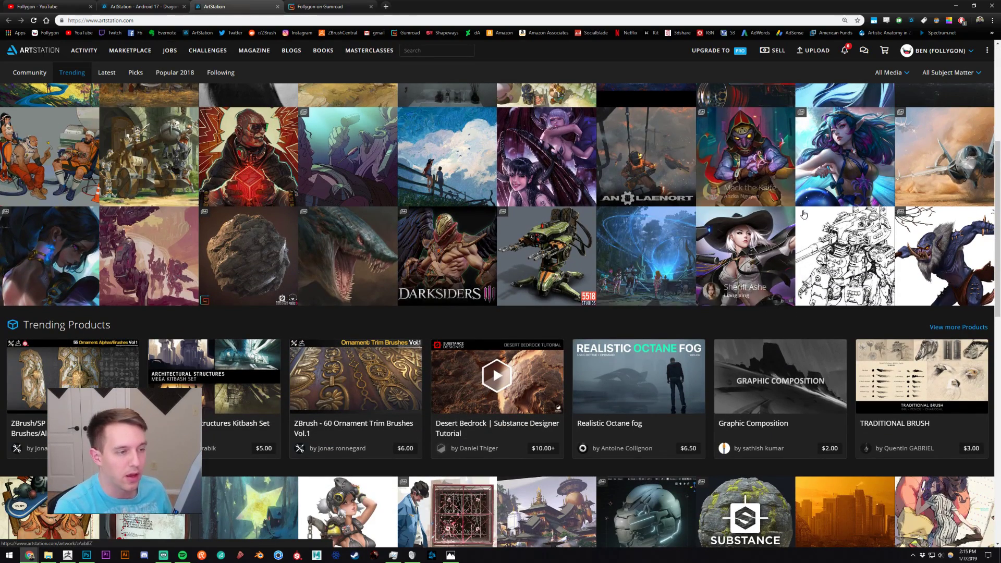
left_click(771, 229)
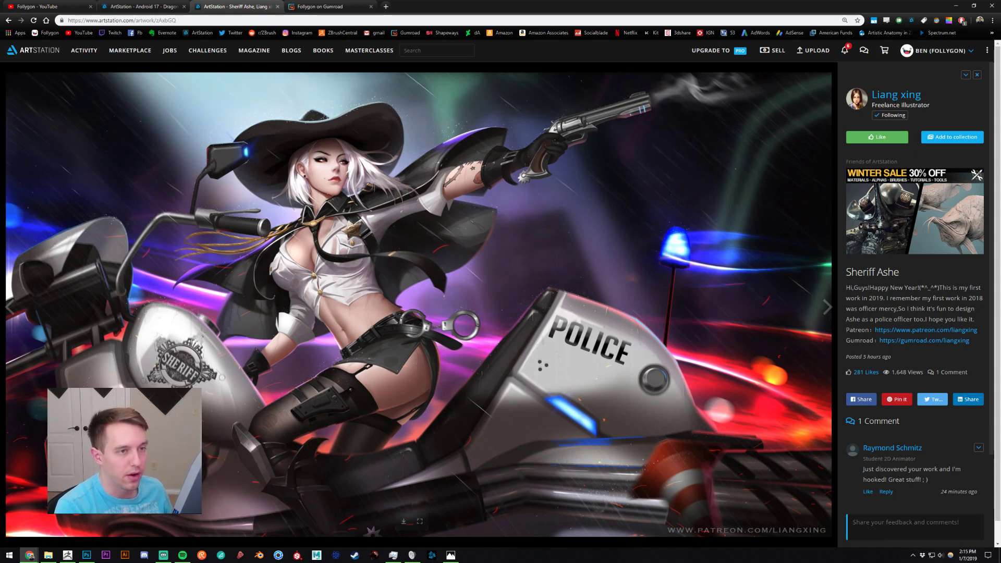
left_click(896, 99)
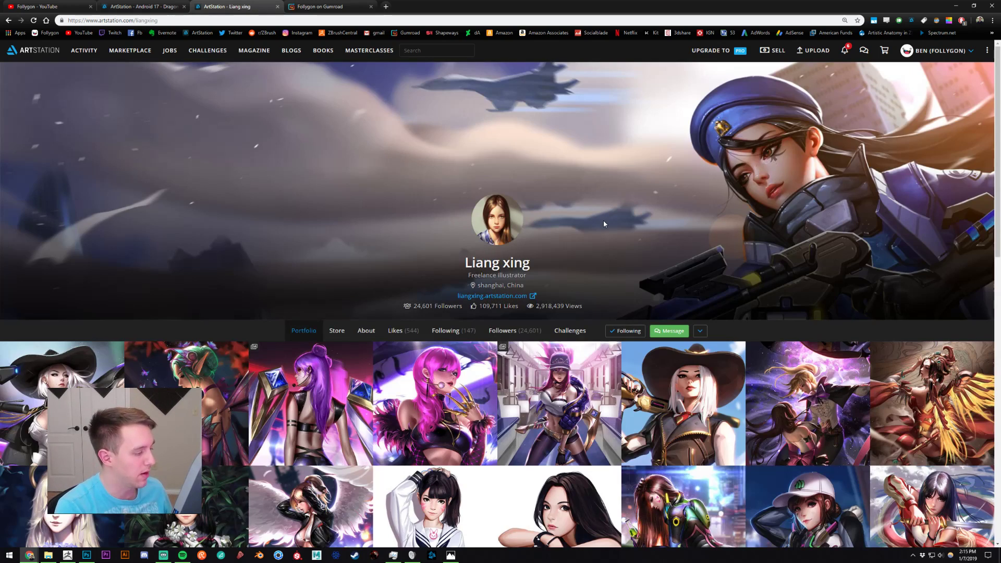
- Return to the ArtStation home page and look through the trending artworks for stylized characters
left_click(22, 49)
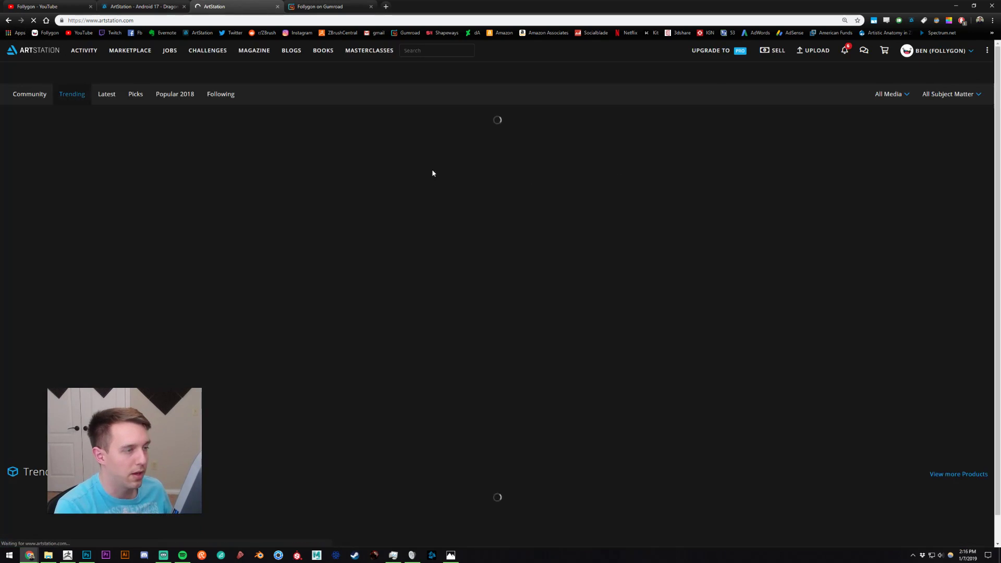
scroll(718, 214, "down", 9)
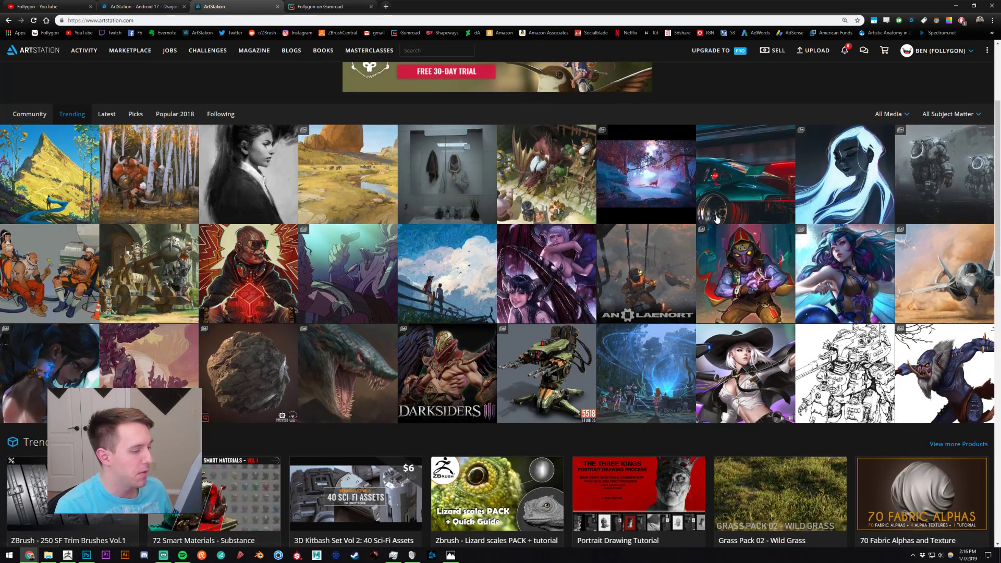
scroll(717, 225, "down", 5)
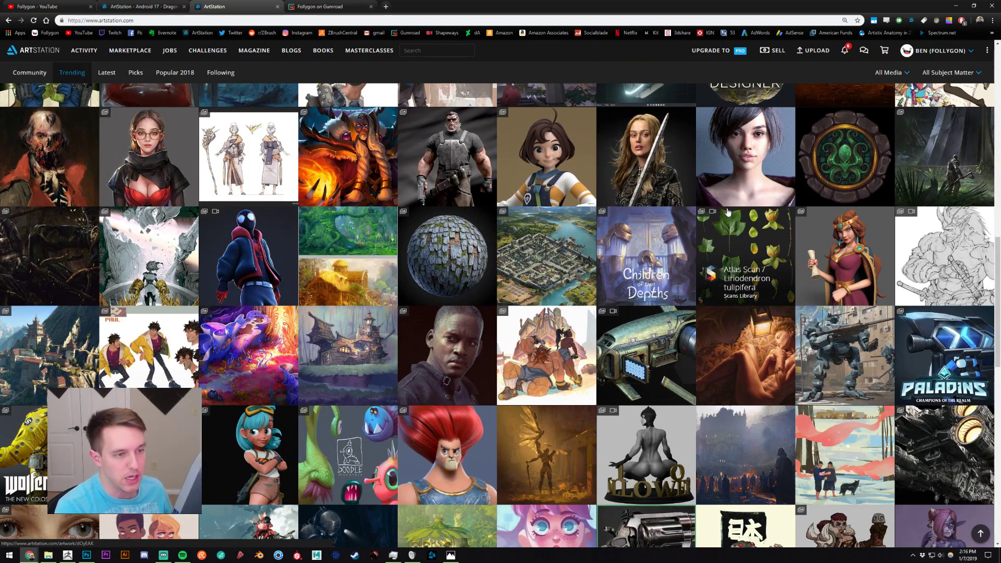
scroll(729, 211, "down", 2)
scroll(730, 229, "up", 2)
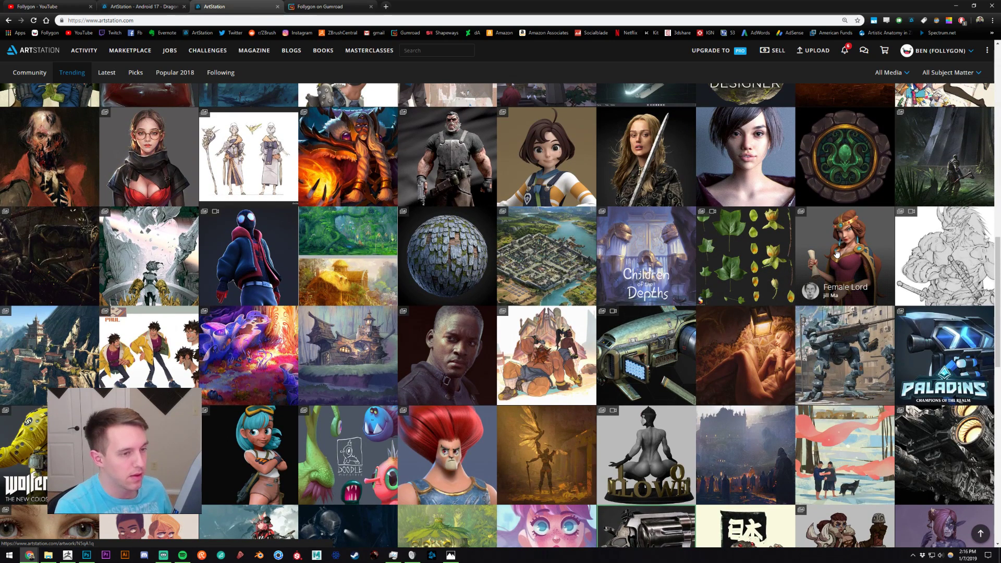
- Open the Sophie character artwork and follow its linked Spiraling Witch Encyclopedia concept to the concept artist's portfolio
left_click(562, 159)
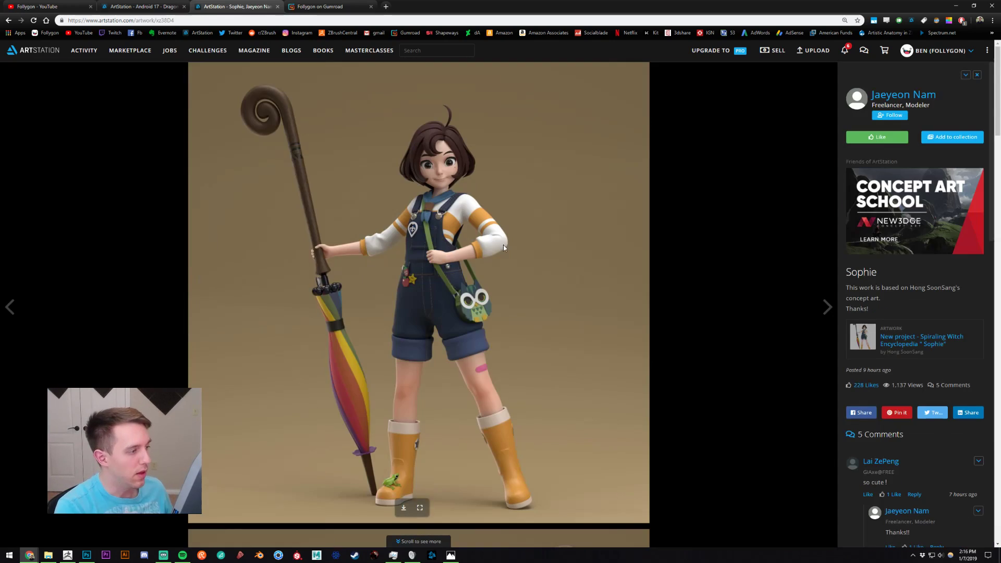
left_click(927, 344)
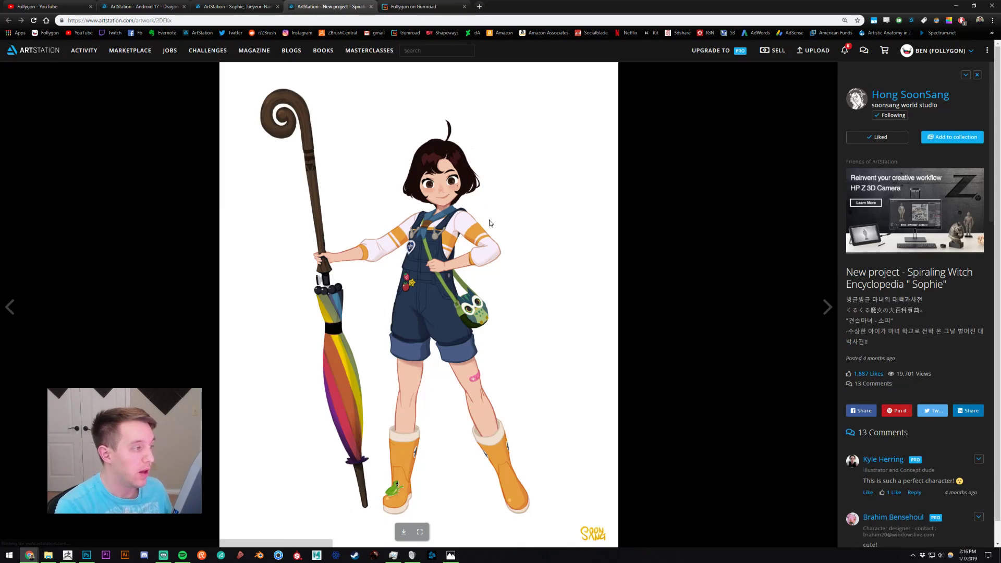
left_click(914, 96)
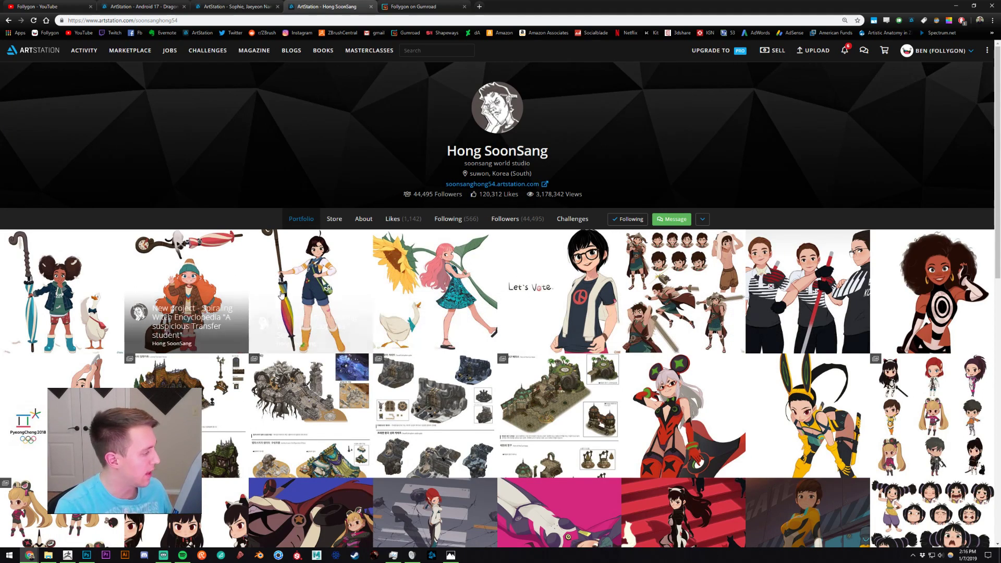
- Browse the artist's ArtStation portfolio and open the "The sea king contest Wild Dango team. Leo& Berry" artwork
scroll(313, 293, "down", 8)
scroll(360, 290, "down", 1)
scroll(296, 259, "up", 2)
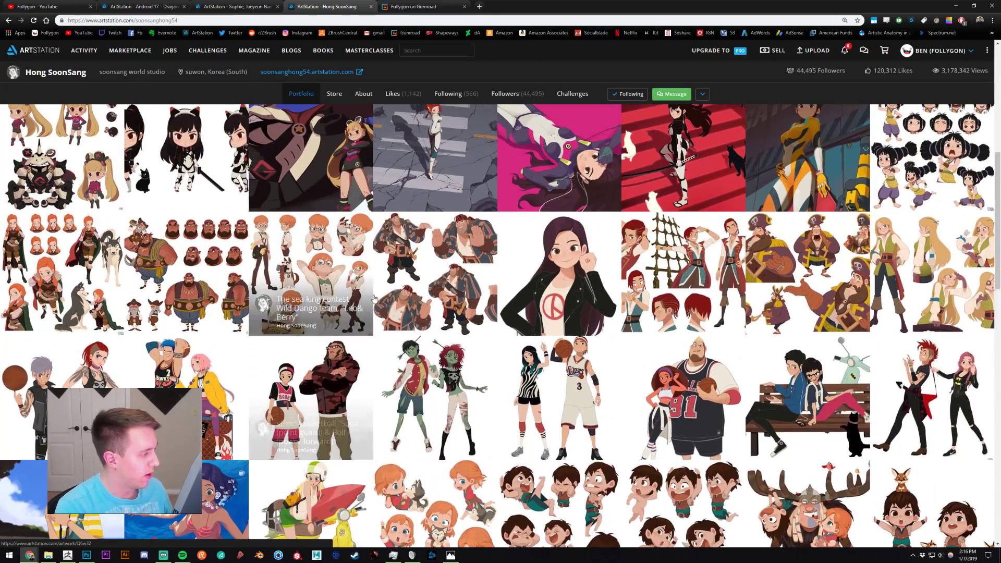
scroll(296, 259, "down", 2)
scroll(296, 259, "up", 2)
left_click(296, 259)
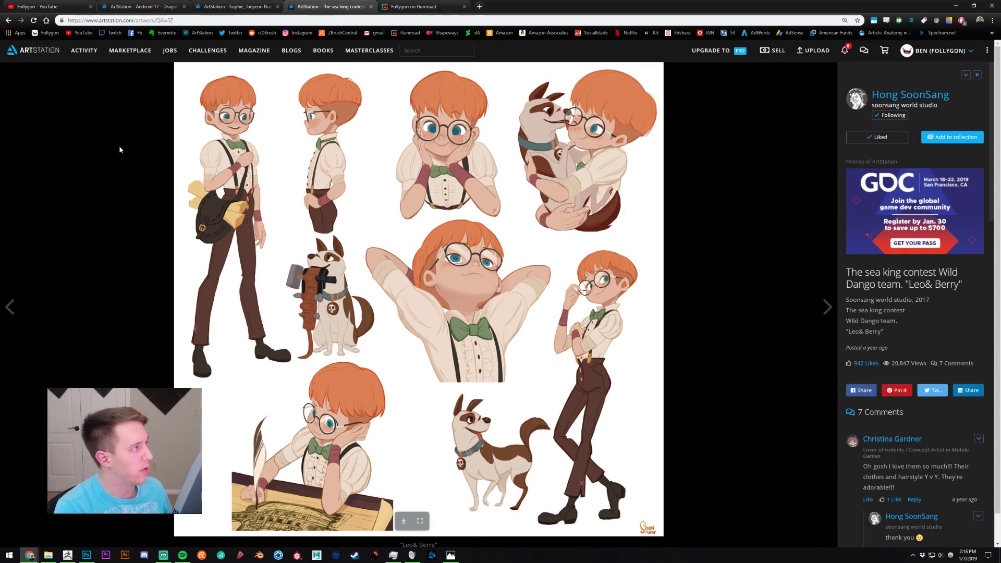
- Close the Leo& Berry and Sophie artwork pages and switch to the head sculpt in ZBrush
key("ctrl+w")
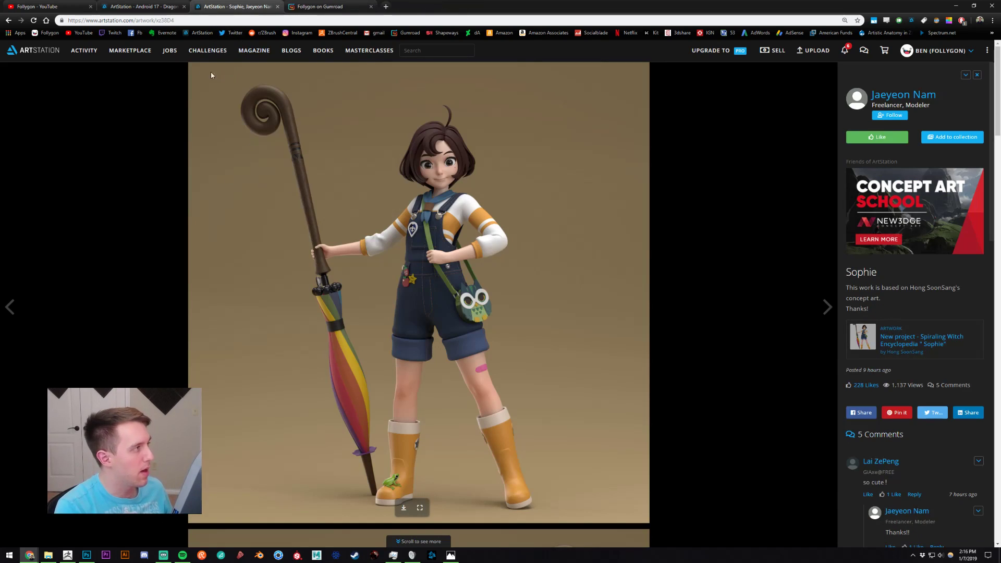
key("ctrl+w")
left_click(149, 10)
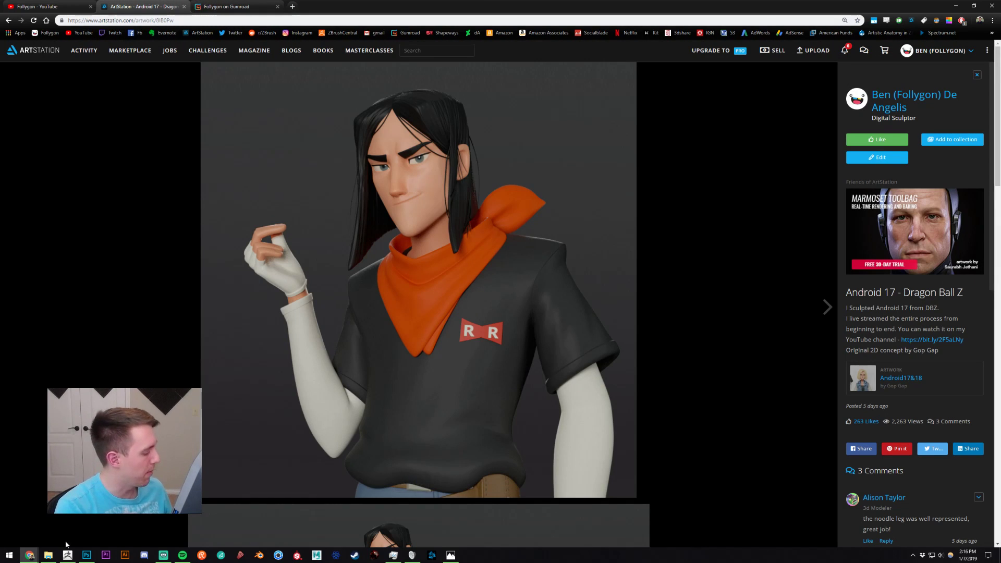
left_click(888, 94)
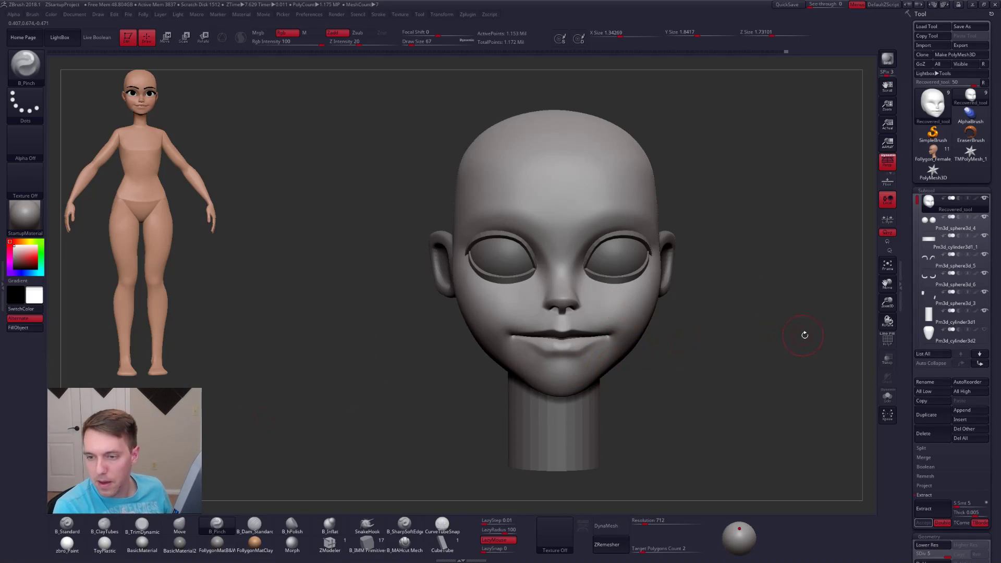
- Isolate the head mesh, set the draw size to 54 and pinch along the inner brow ridge with B_Pinch
left_click_drag(826, 335, 784, 342, "alt")
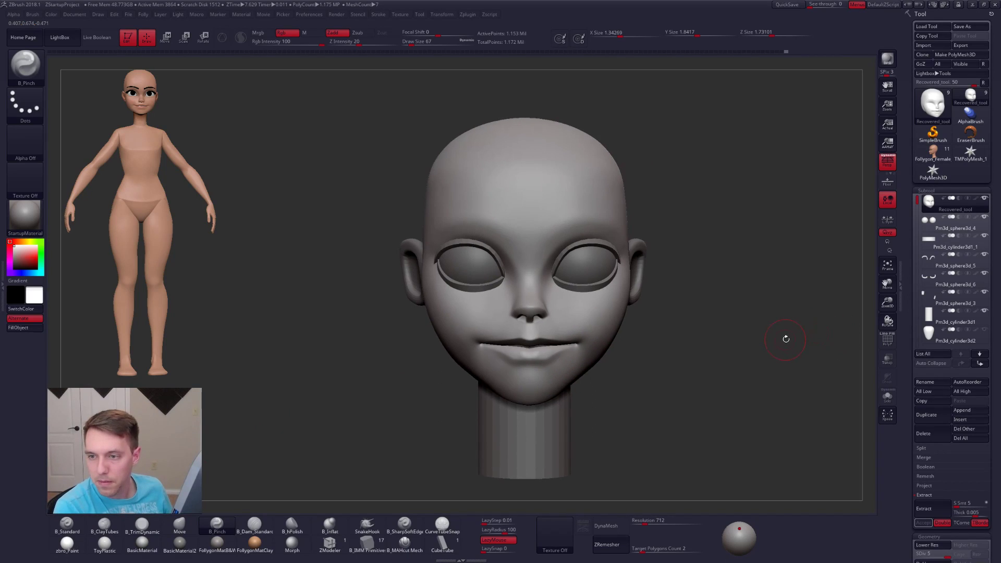
left_click_drag(739, 331, 662, 316)
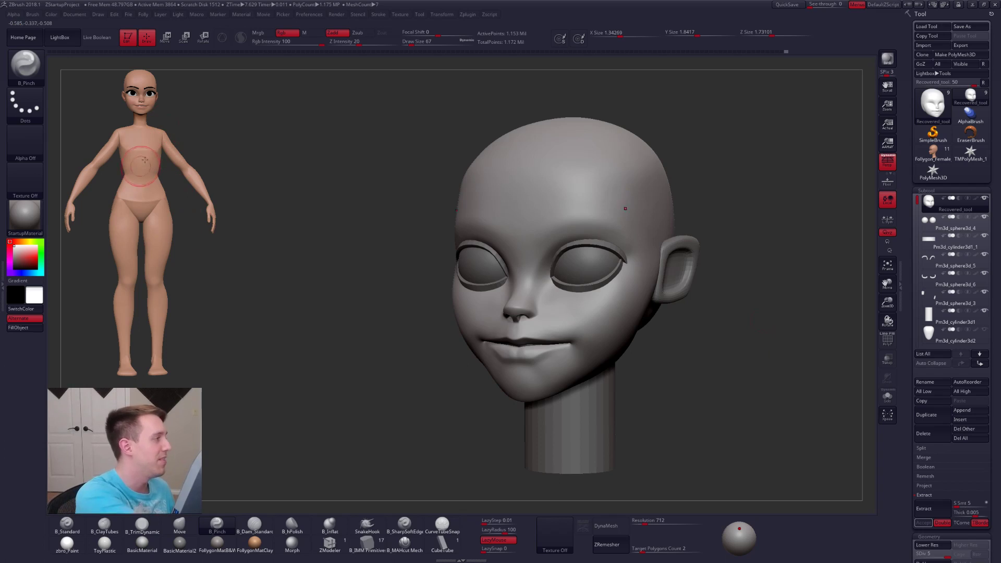
key("shift+s")
right_click_drag(523, 257, 537, 276, "ctrl")
key("space")
key("space")
left_click_drag(525, 292, 520, 292)
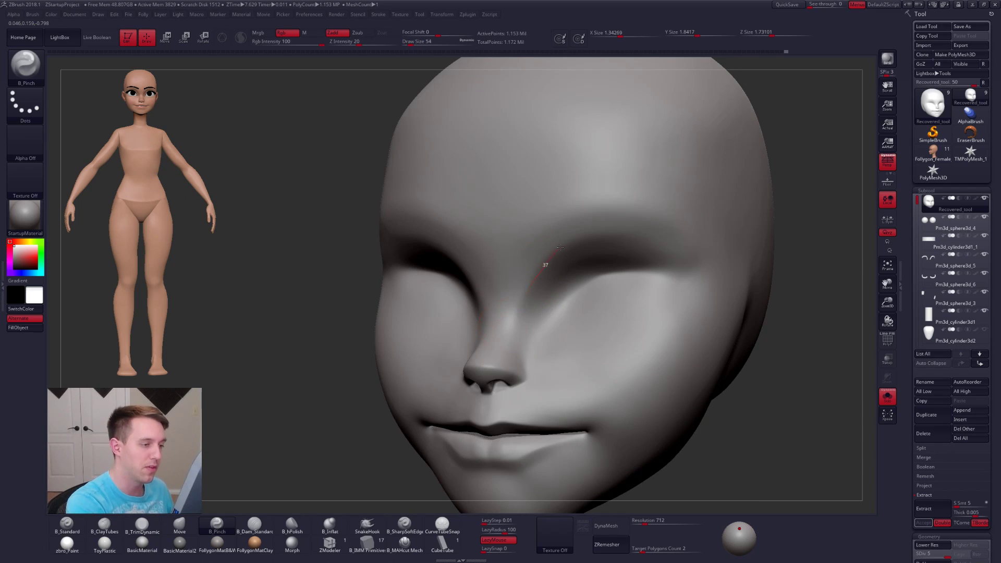
left_click_drag(719, 309, 721, 311)
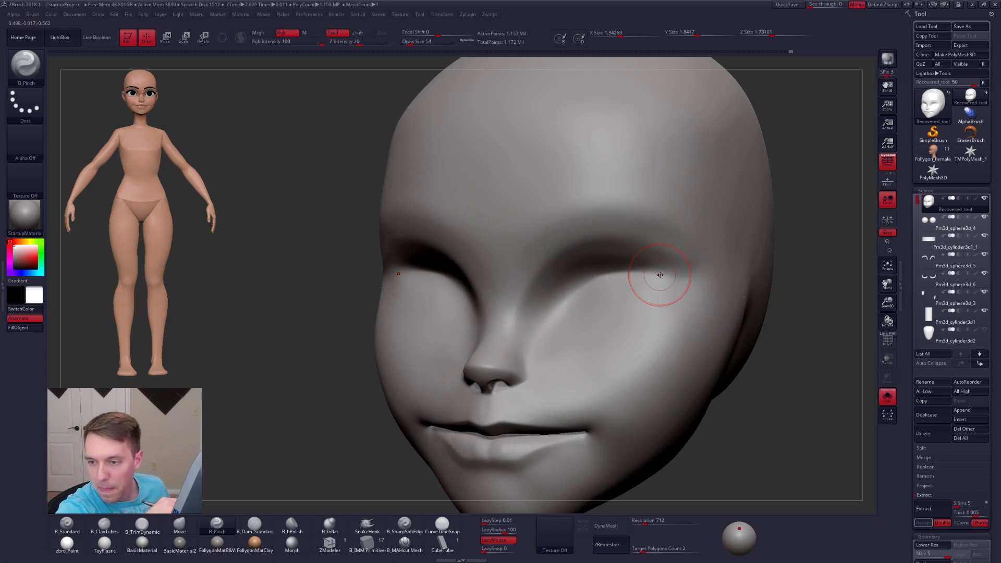
mouse_move(671, 298)
right_mouse_down()
mouse_move(686, 293)
mouse_move(659, 300)
right_mouse_up()
key("shift+s")
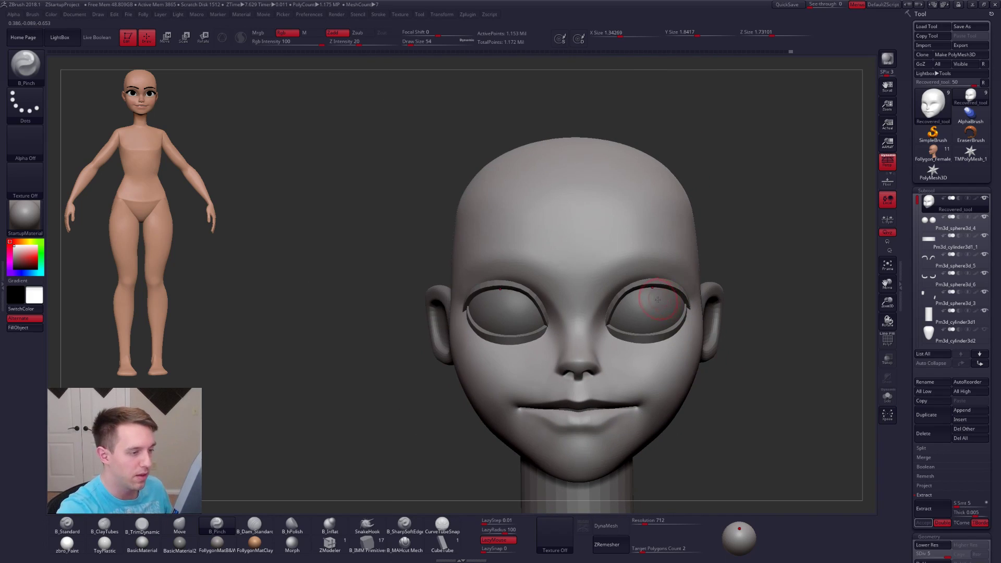
- Set the draw size to 74, isolate the head and raise it to its highest subdivision level
right_click_drag(652, 306, 634, 308)
key("space")
left_click_drag(588, 302, 598, 303)
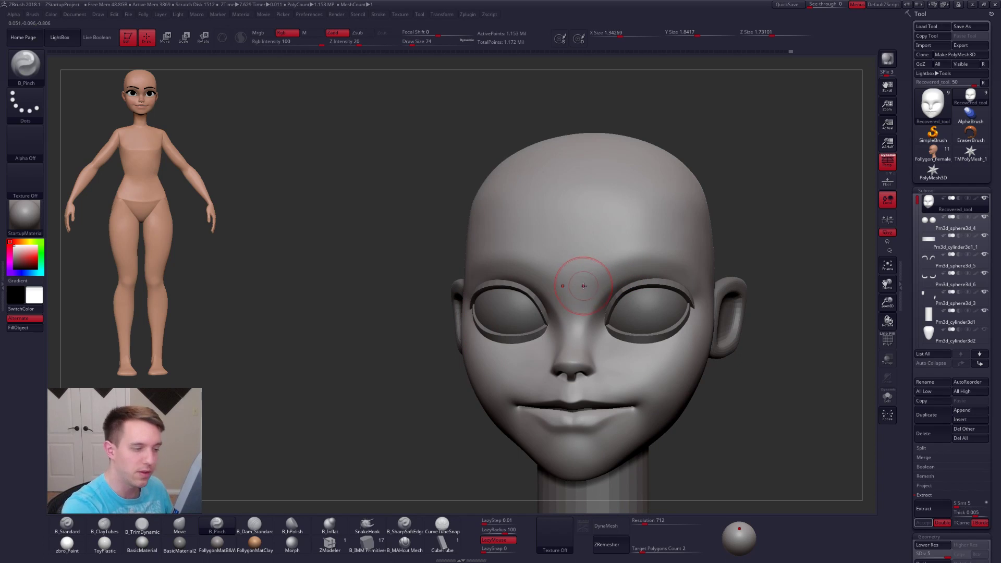
mouse_move(589, 294)
right_mouse_down("ctrl")
mouse_move(585, 319)
mouse_move(605, 315)
mouse_move(591, 323)
right_mouse_up("ctrl")
key("alt+s")
key("d")
key("d")
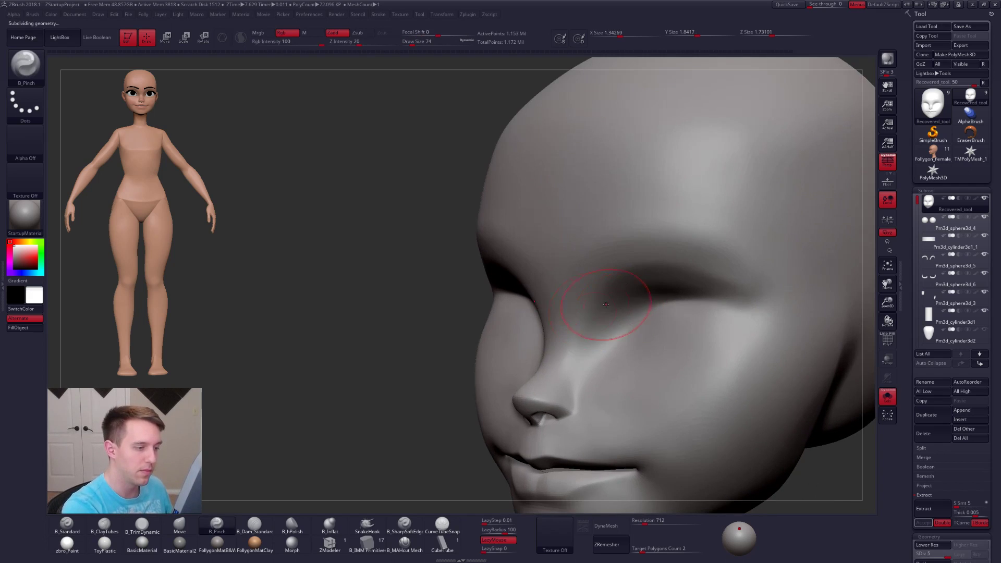
- Pinch the side of the nose bridge and the outer end of the brow ridge at draw size 61
right_click_drag(621, 286, 587, 282)
left_click_drag(583, 385, 589, 344)
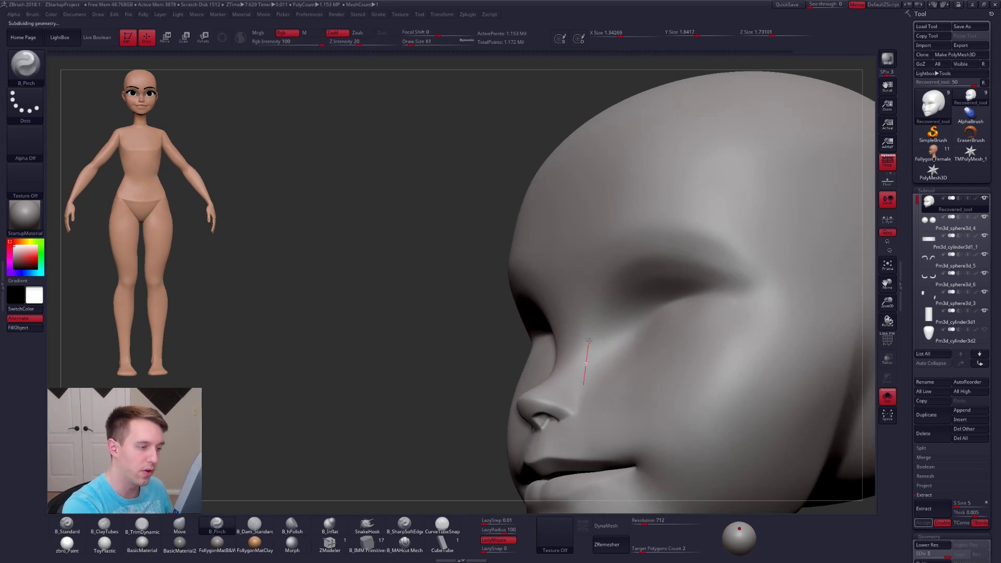
left_click_drag(760, 286, 763, 288)
left_click_drag(585, 367, 588, 348)
left_click_drag(693, 243, 754, 279)
right_click_drag(735, 308, 813, 305)
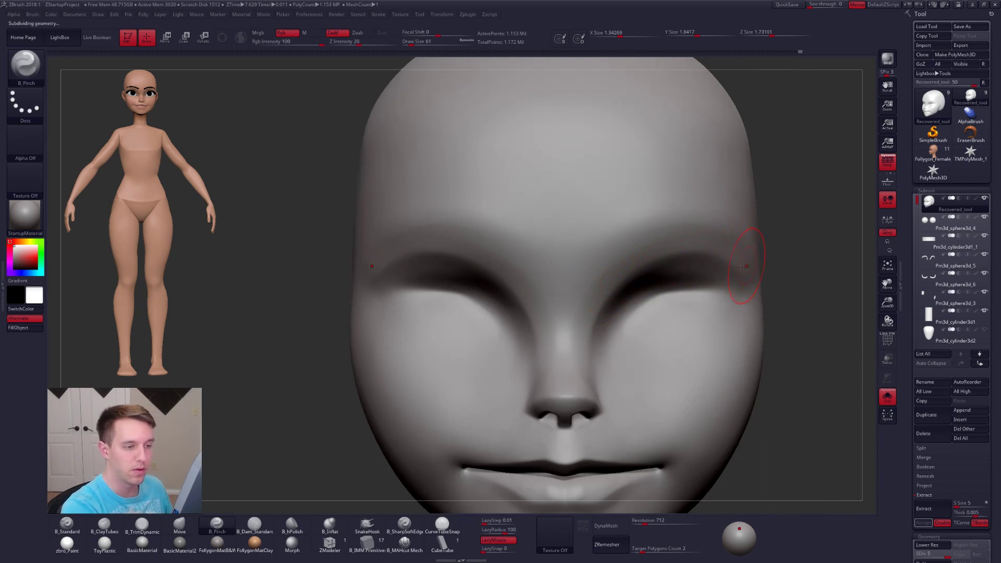
right_click_drag(743, 267, 756, 263)
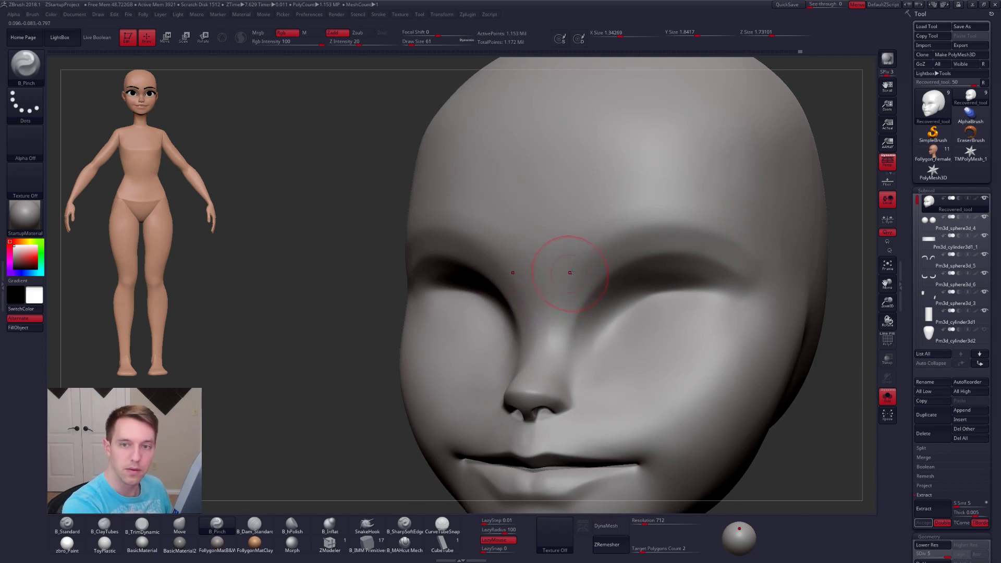
- Pinch the inner brow ridge down into the side of the nose
left_click_drag(604, 242, 568, 274)
left_click_drag(547, 386, 536, 346)
mouse_move(537, 347)
right_mouse_down()
mouse_move(547, 336)
mouse_move(599, 366)
mouse_move(659, 361)
mouse_move(609, 357)
mouse_move(575, 322)
mouse_move(581, 346)
right_mouse_up()
key("shift+s")
- Refine the outer and upper edges of the brow ridge with the B_Pinch brush
key("3")
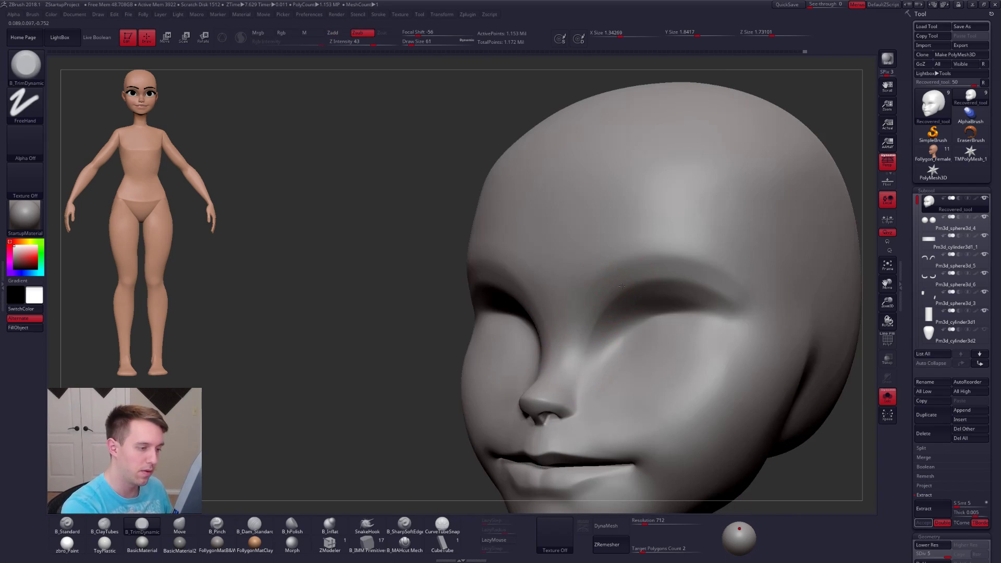
key("2")
right_click_drag(594, 290, 548, 360)
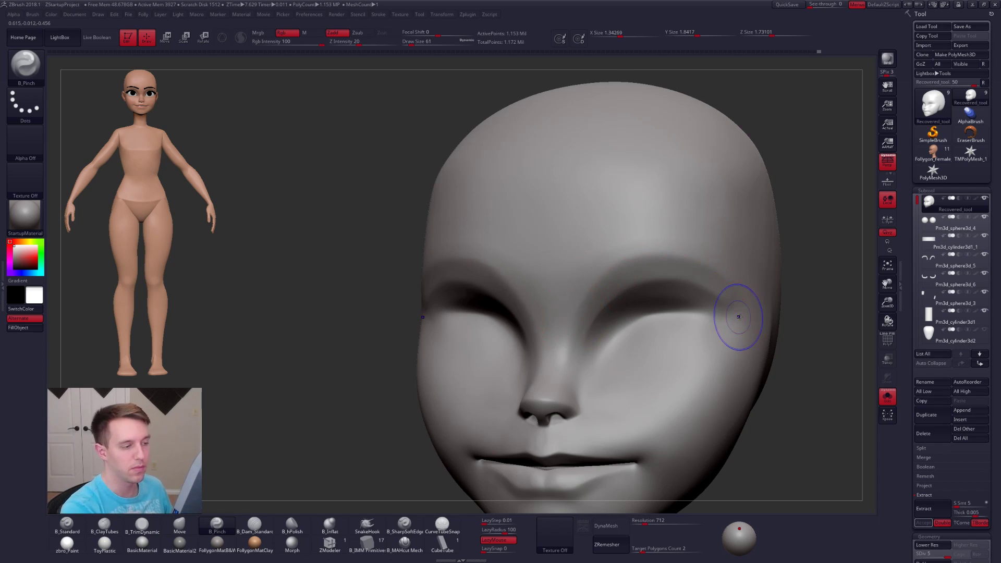
right_click_drag(739, 317, 772, 314)
mouse_move(694, 274)
right_mouse_down()
mouse_move(677, 266)
mouse_move(711, 284)
mouse_move(671, 280)
mouse_move(768, 296)
right_mouse_up()
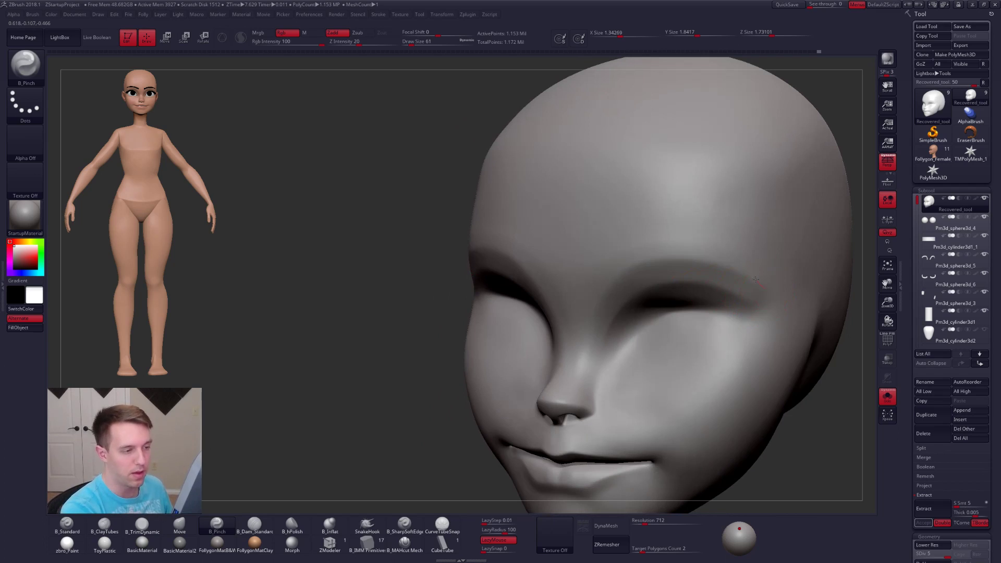
right_click_drag(591, 293, 648, 258)
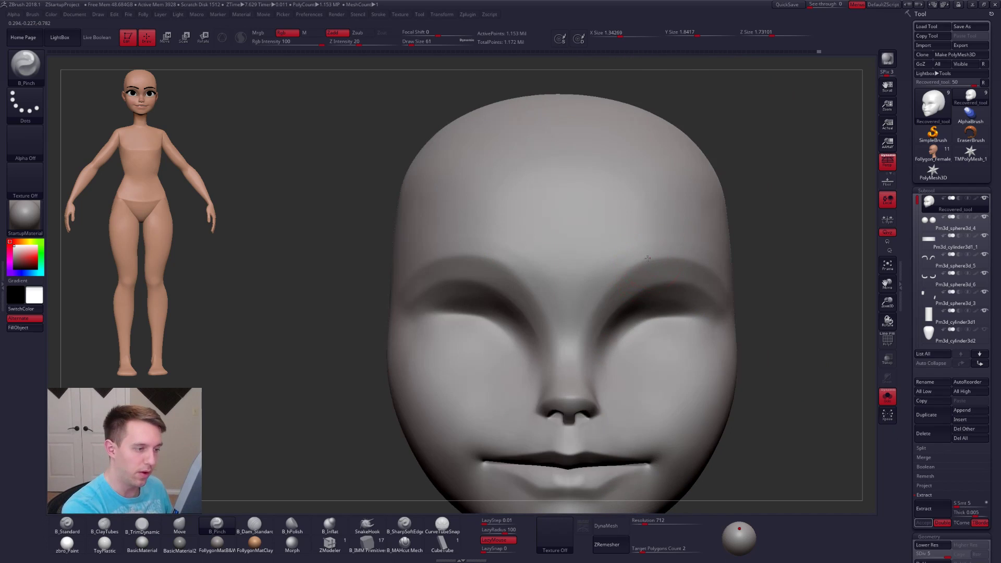
mouse_move(576, 389)
right_mouse_down()
mouse_move(604, 338)
mouse_move(593, 370)
mouse_move(633, 358)
mouse_move(579, 365)
mouse_move(619, 356)
mouse_move(605, 308)
mouse_move(657, 277)
mouse_move(642, 266)
right_mouse_up()
- Reduce the draw size to 54 and pinch the upper rim and inner corner of the eye socket
key("bracketleft")
key("bracketleft")
right_click(620, 356)
key("shift+d")
key("shift+d")
key("d")
key("d")
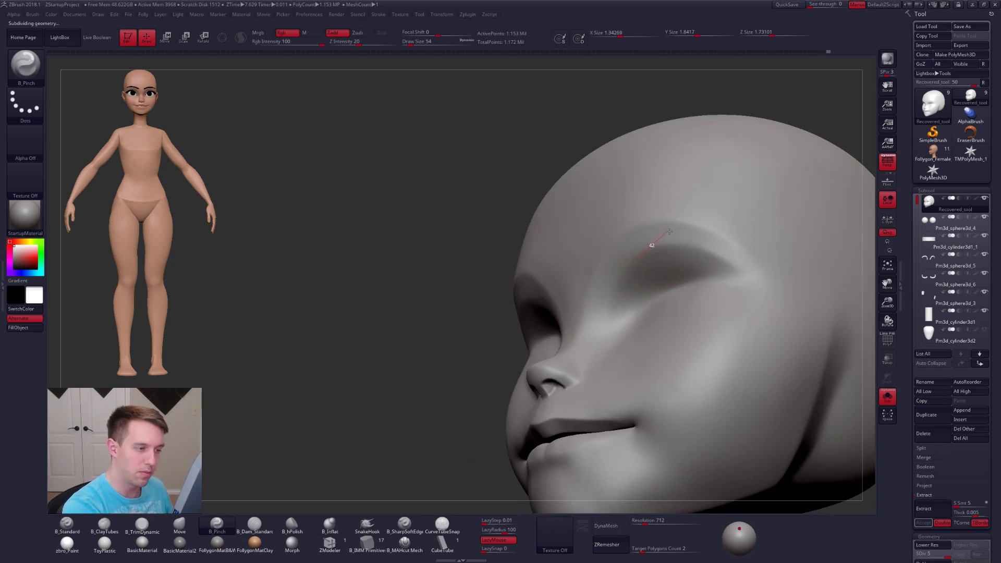
mouse_move(690, 280)
right_mouse_down()
mouse_move(608, 346)
mouse_move(604, 327)
right_mouse_up()
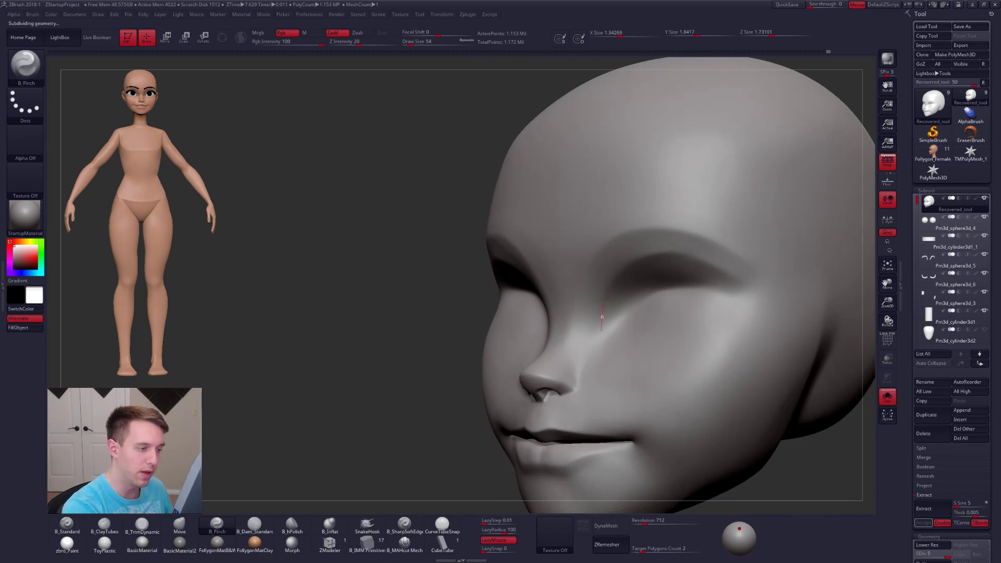
- Mask the forehead area directly above the brow ridge
right_click_drag(680, 271, 742, 365, "shift")
key("shift+s")
mouse_move(682, 349)
right_mouse_down()
mouse_move(767, 347)
mouse_move(682, 341)
mouse_move(640, 319)
mouse_move(632, 252)
mouse_move(656, 263)
mouse_move(642, 271)
mouse_move(647, 245)
mouse_move(630, 283)
mouse_move(700, 252)
right_mouse_up()
key("shift+s")
left_click_drag(590, 279, 658, 148, "ctrl")
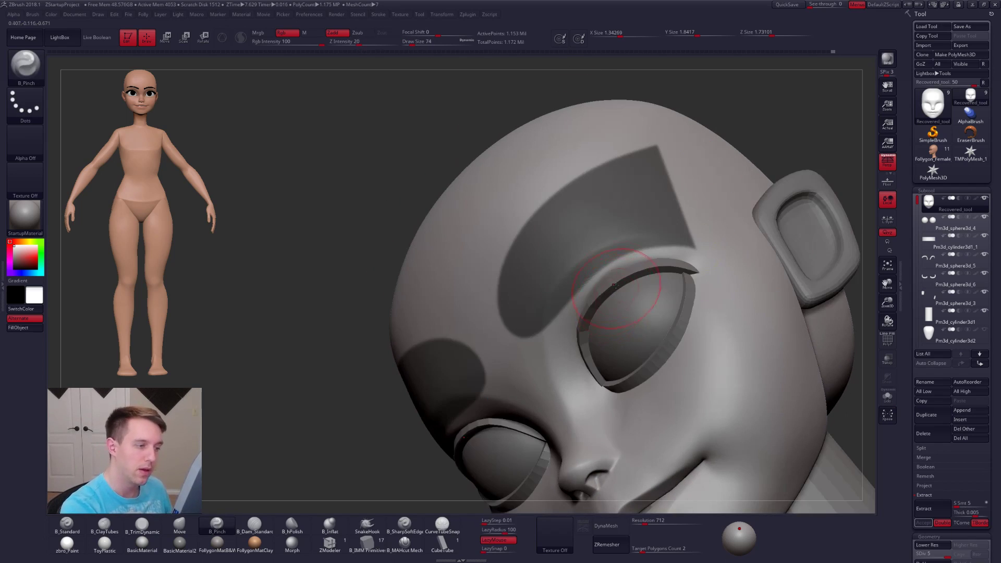
- Lower the head's subdivision level and select the Move brush for the brow area
key("shift+d")
key("shift+d")
key("shift+d")
right_click_drag(629, 294, 642, 273)
key("d")
key("b")
key("m")
key("v")
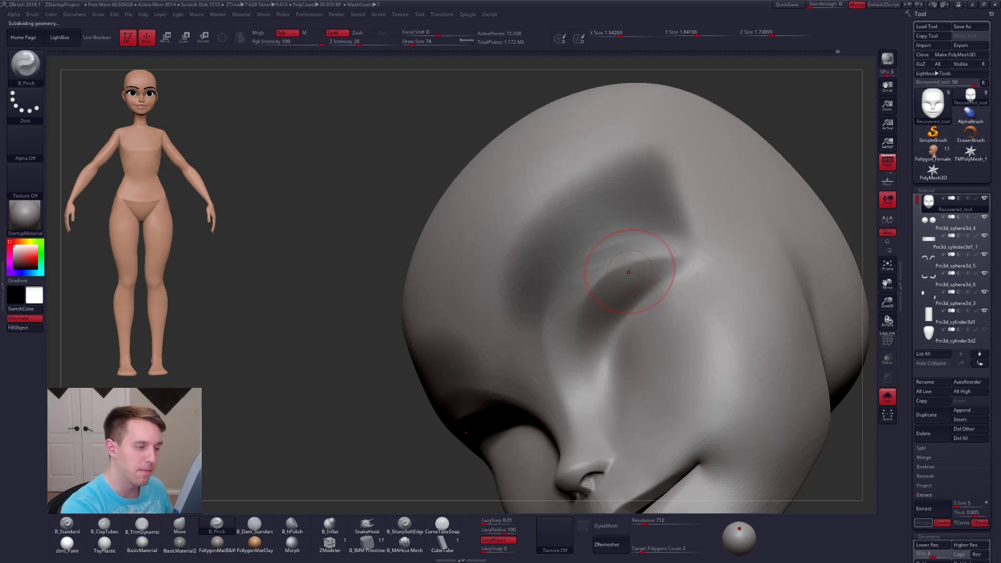
- Return the isolated head to its highest subdivision level and set the Move brush's draw size to 54
right_click_drag(640, 277, 741, 244, "shift")
key("shift+s")
right_click_drag(610, 286, 658, 291)
key("d")
key("d")
key("s")
left_click_drag(542, 298, 537, 298)
right_click_drag(537, 299, 487, 307)
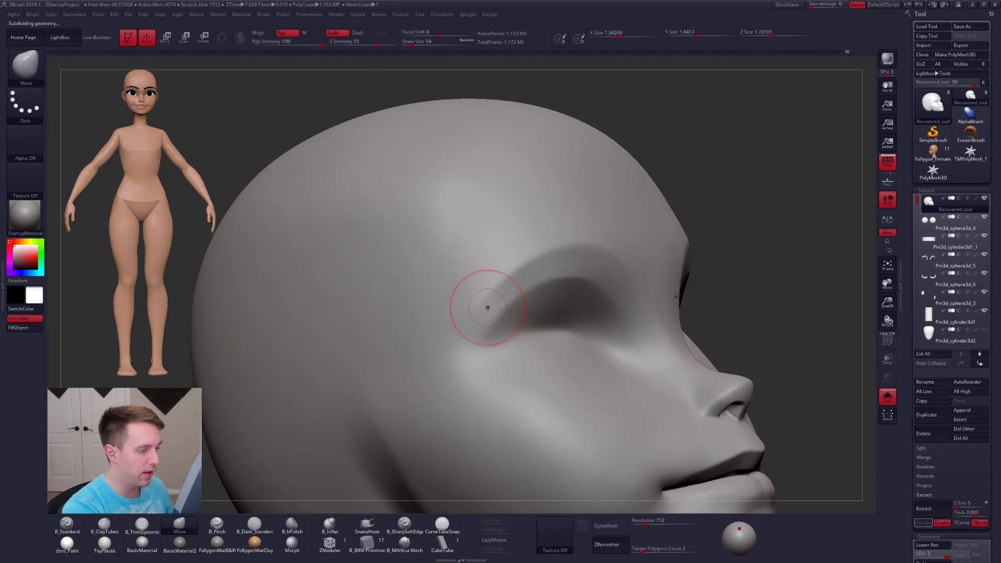
- Build up the outer end of the brow ridge with B_ClayTubes and set the Z intensity to 17
key("2")
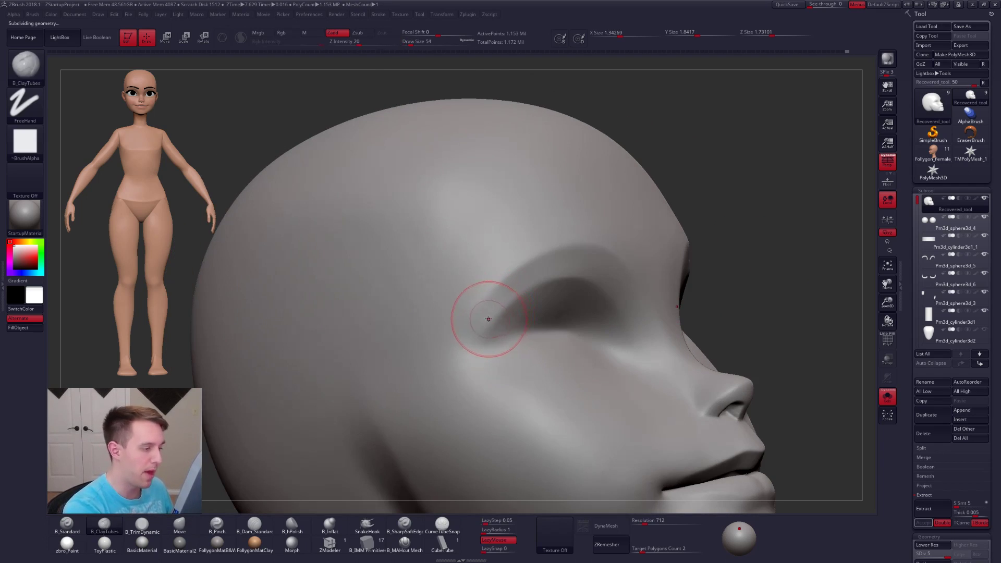
left_click_drag(481, 327, 514, 287)
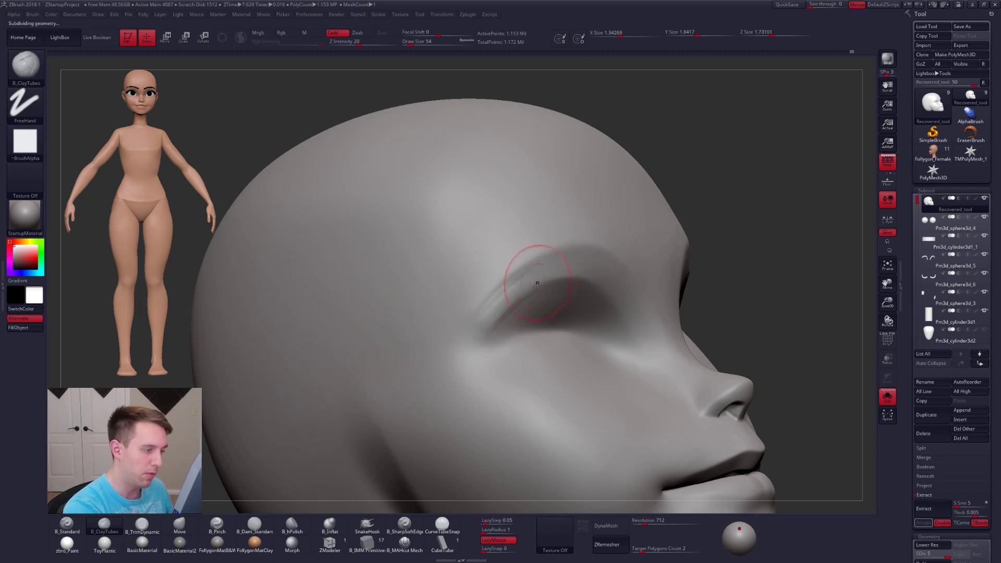
key("space")
left_click_drag(553, 321, 547, 316)
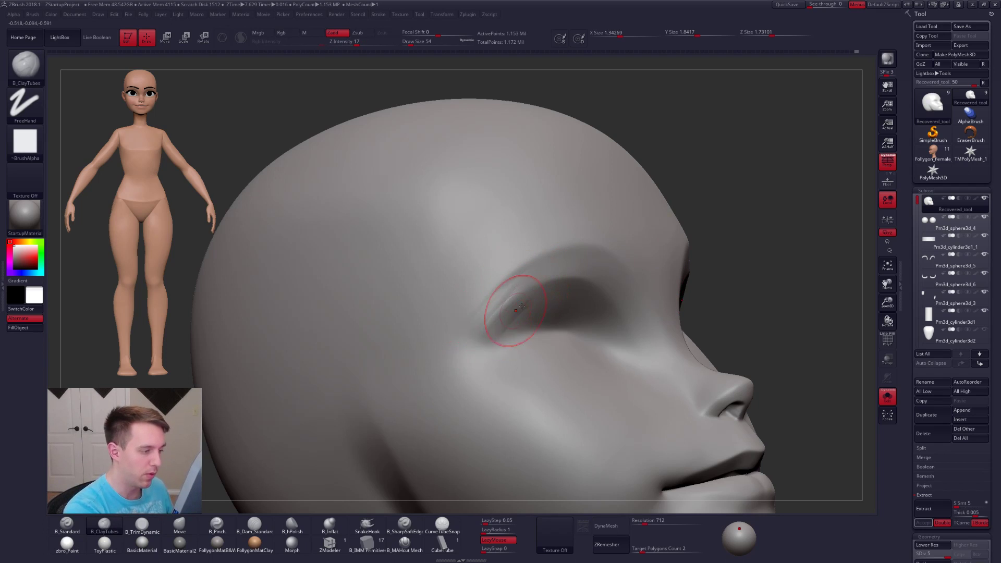
- Smooth the outer brow ridge and the outer corner of the eye socket at lower subdivision levels
key("shift+d")
key("shift+d")
left_click_drag(481, 332, 495, 326, "shift")
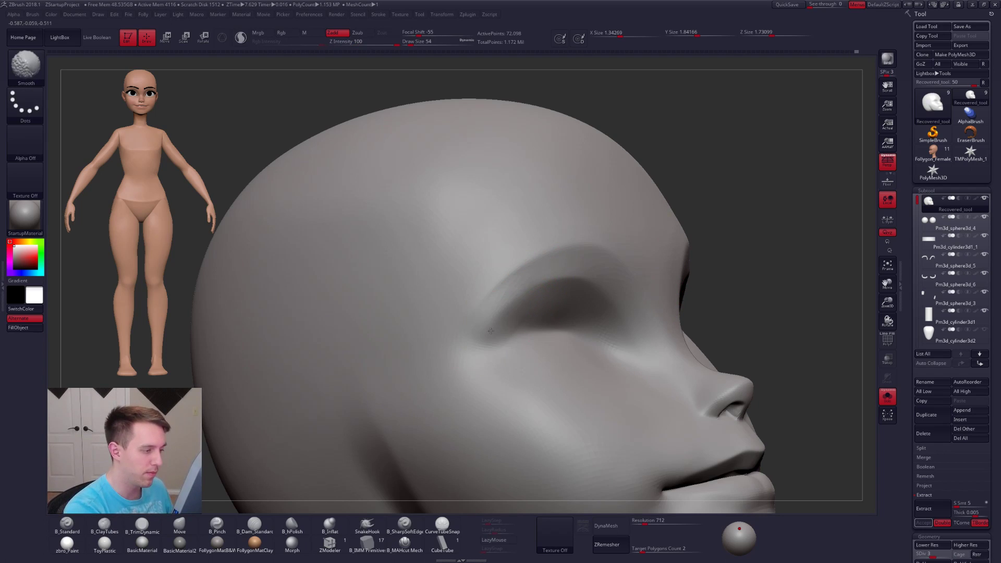
key("d")
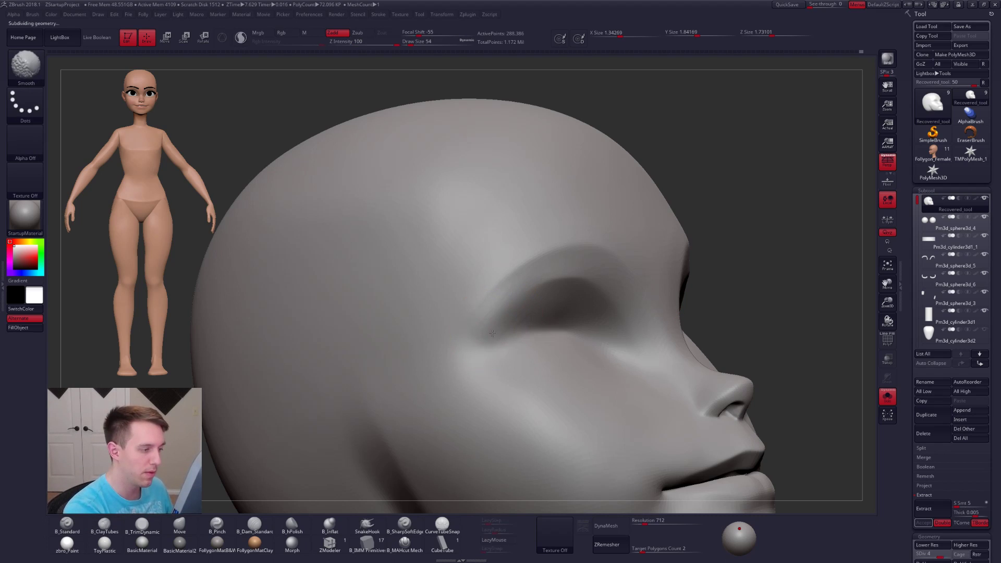
key("alt+s")
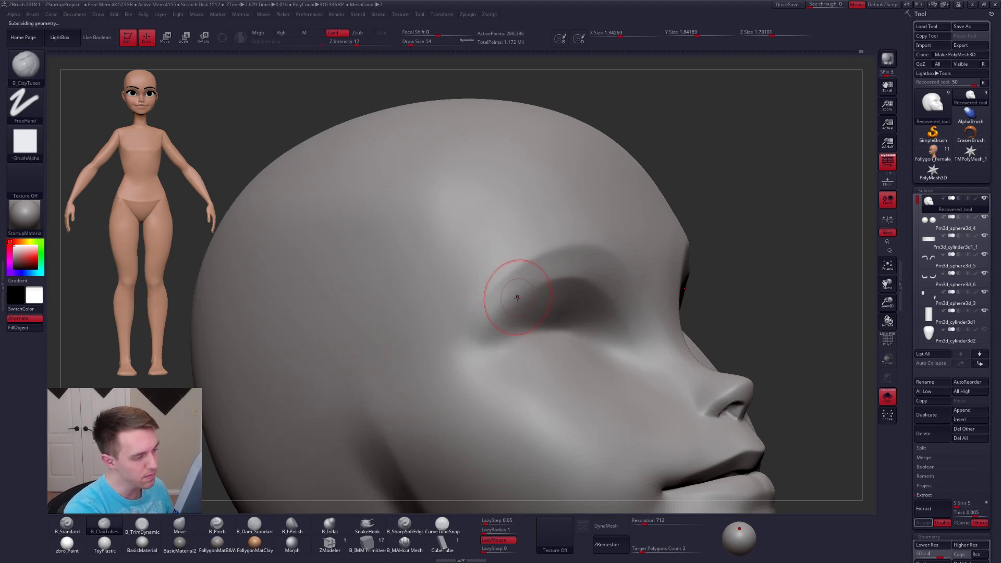
right_click_drag(520, 307, 505, 313)
left_click_drag(505, 313, 568, 284, "shift")
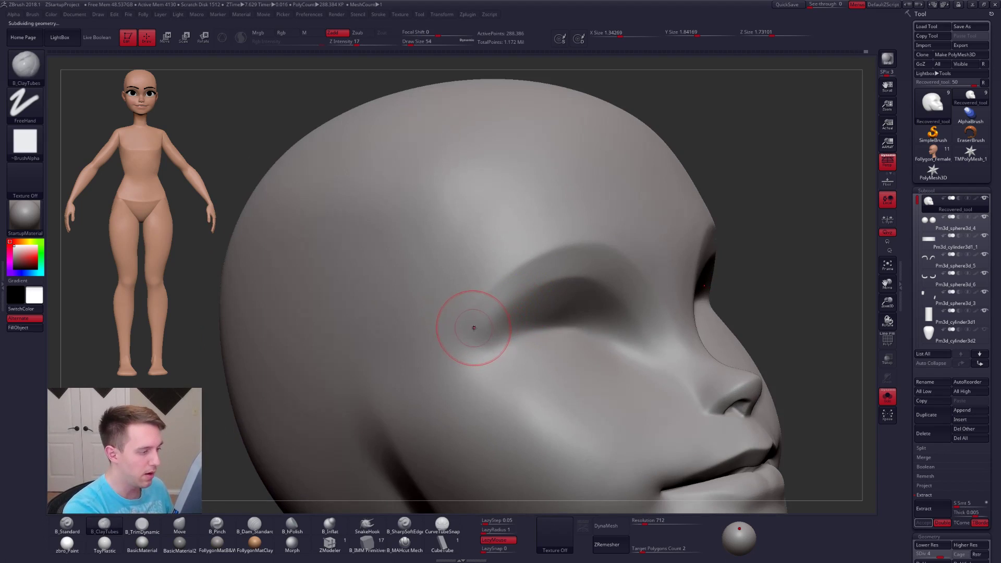
left_click_drag(535, 297, 524, 303, "shift")
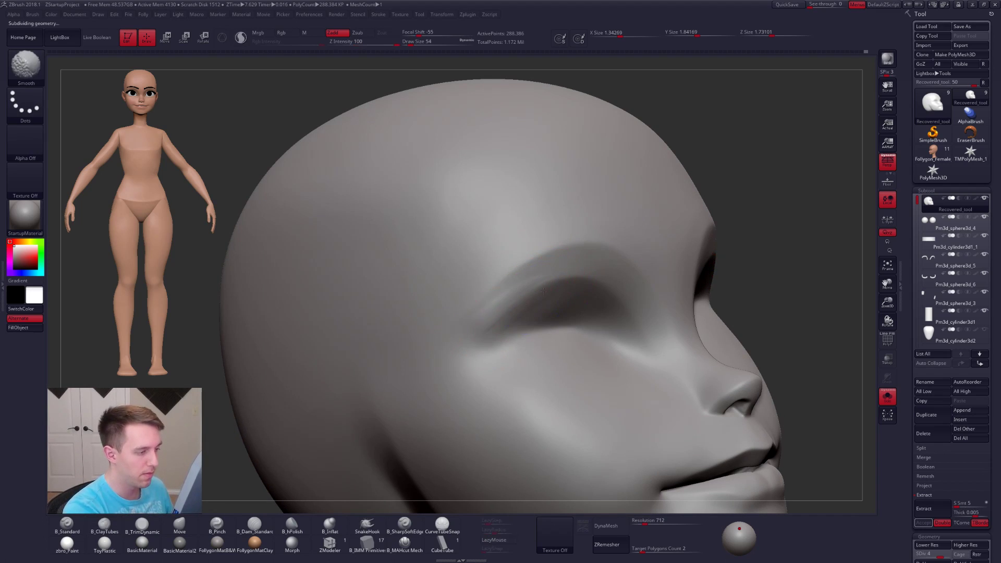
- Smooth the upper eye socket from the front three-quarter side at draw size 74
right_click_drag(548, 315, 495, 316)
mouse_move(623, 326)
right_mouse_down("ctrl")
mouse_move(445, 305)
mouse_move(603, 335)
mouse_move(662, 284)
right_mouse_up("ctrl")
key("shift+d")
key("3")
key("d")
mouse_move(681, 309)
left_mouse_down("shift")
mouse_move(657, 305)
mouse_move(666, 308)
left_mouse_up("shift")
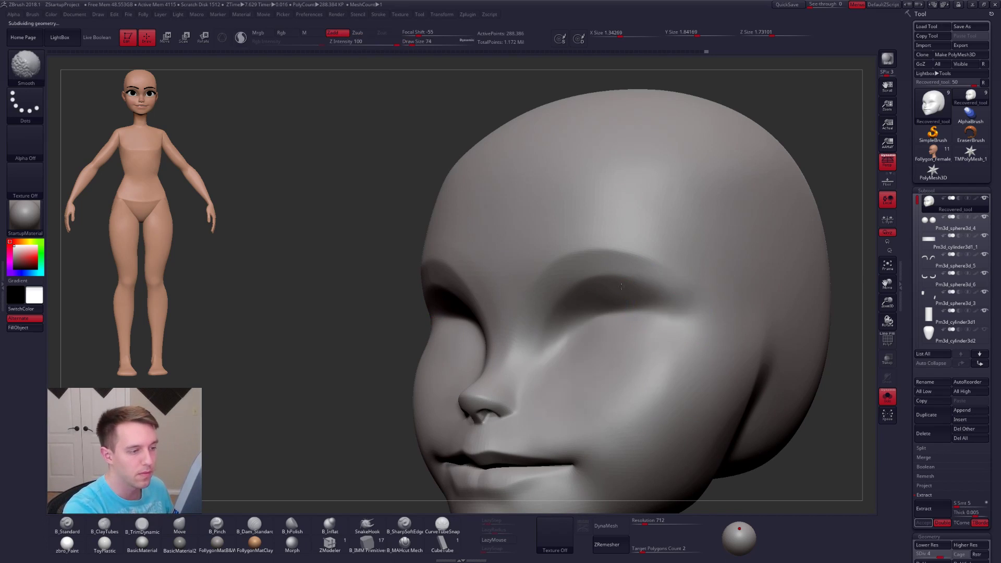
- Set the draw size to 61 and build up the rim above the eye socket with B_ClayTubes
key("alt+s")
right_click_drag(645, 315, 599, 297, "shift")
key("alt+s")
key("space")
left_click_drag(632, 290, 637, 290)
key("2")
mouse_move(617, 257)
left_mouse_down()
mouse_move(606, 285)
mouse_move(670, 304)
left_mouse_up()
- Smooth the fresh clay strokes above the eye socket and raise the head's subdivision level
key("space")
key("space")
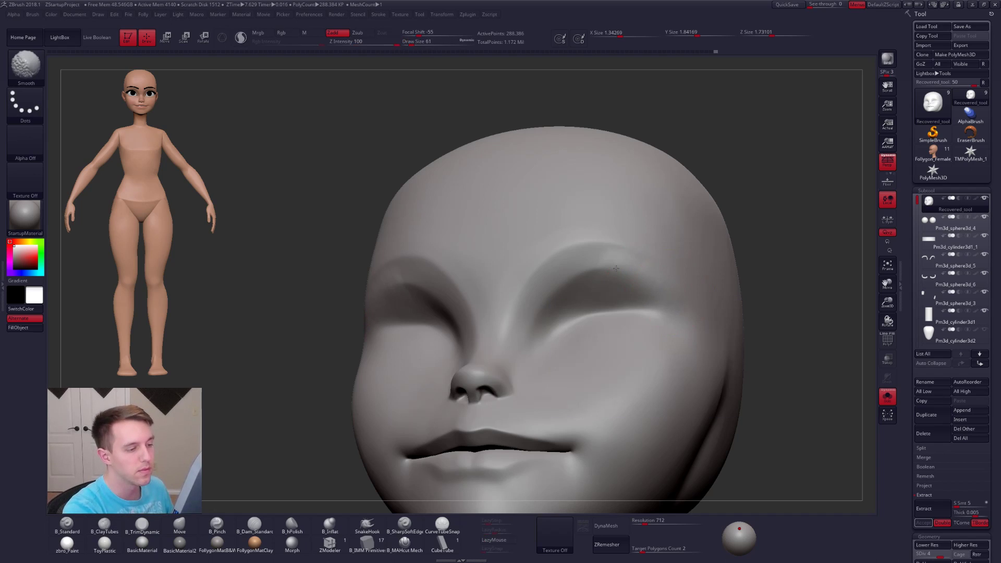
left_click_drag(595, 269, 603, 297, "shift")
right_click_drag(603, 297, 611, 317, "shift")
key("d")
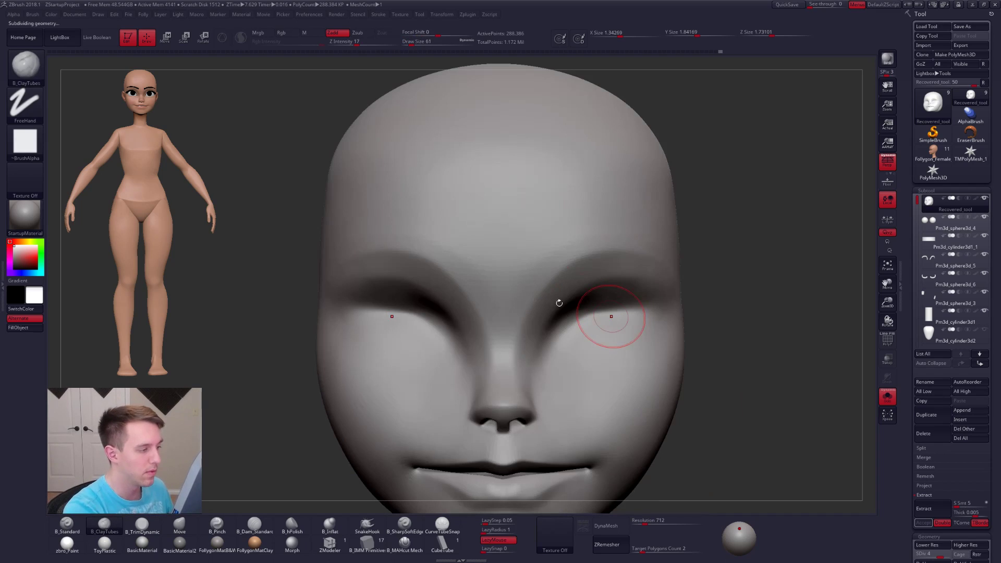
- Flatten the brow area above the eye sockets with B_TrimDynamic at draw size 121 and smooth it
key("3")
key("space")
left_click_drag(527, 274, 544, 274)
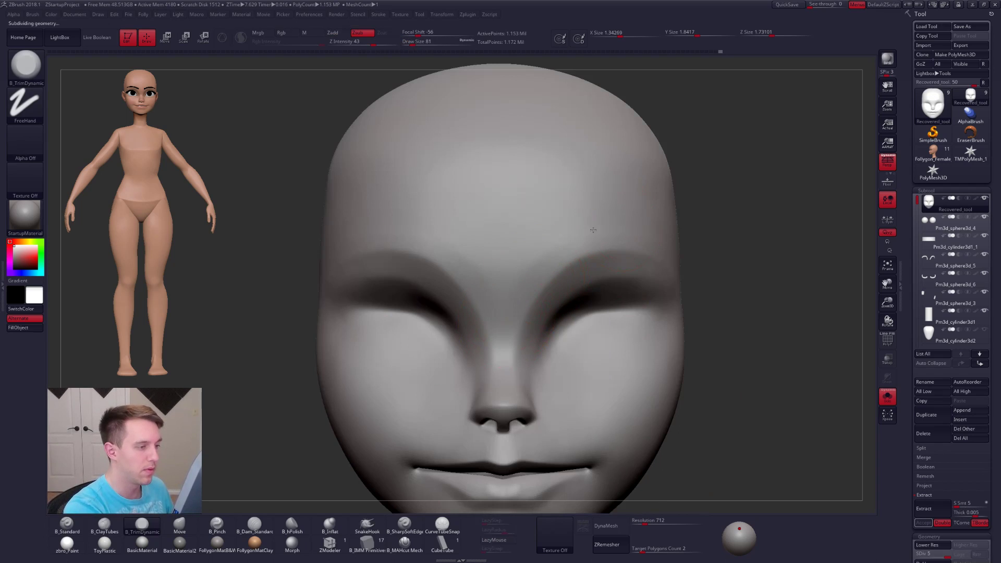
right_click_drag(556, 268, 508, 334, "ctrl")
key("space")
left_click_drag(540, 282, 540, 267)
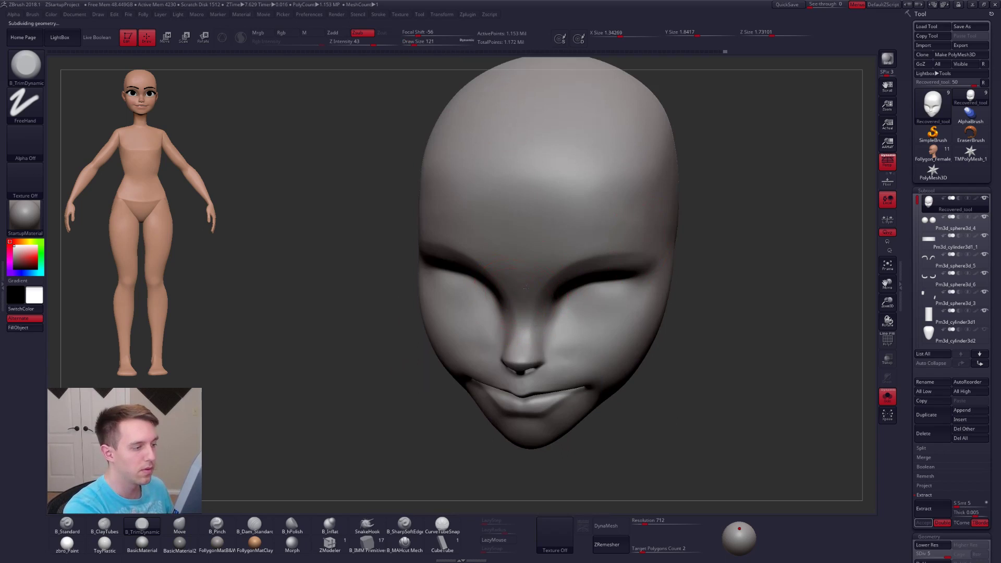
key("shift")
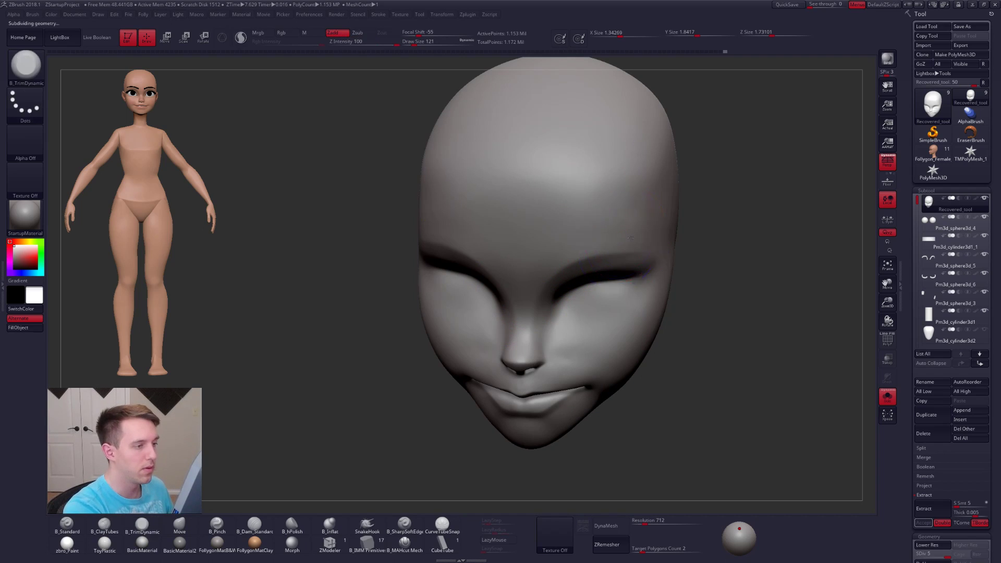
right_click_drag(619, 242, 678, 220, "shift")
- Turn off Solo to bring back the eyes, ears and neck, and check the face from the front
left_click(888, 396)
right_click_drag(714, 365, 720, 357, "alt")
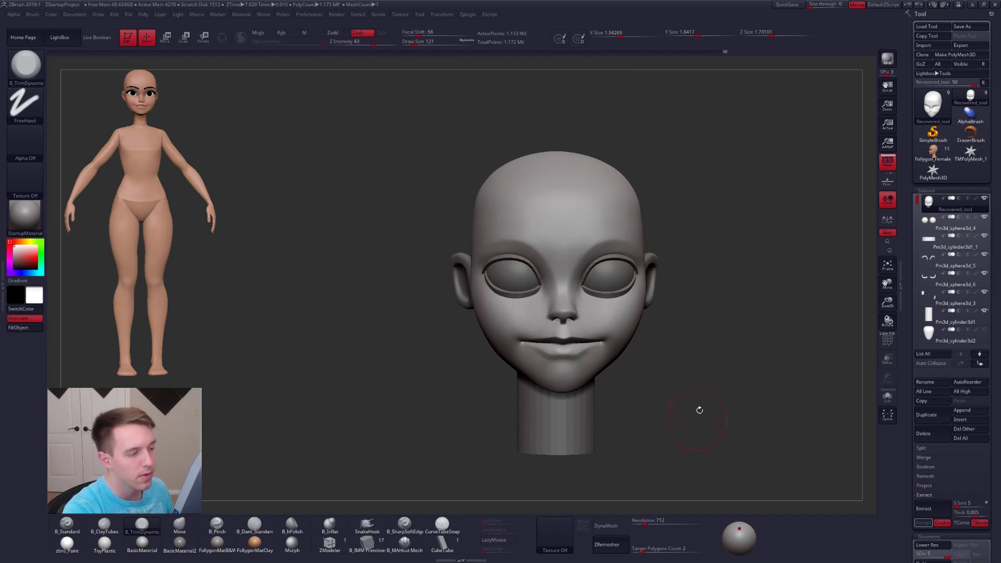
mouse_move(730, 412)
left_mouse_down()
mouse_move(704, 414)
mouse_move(676, 387)
left_mouse_up()
right_click_drag(677, 387, 603, 308, "ctrl")
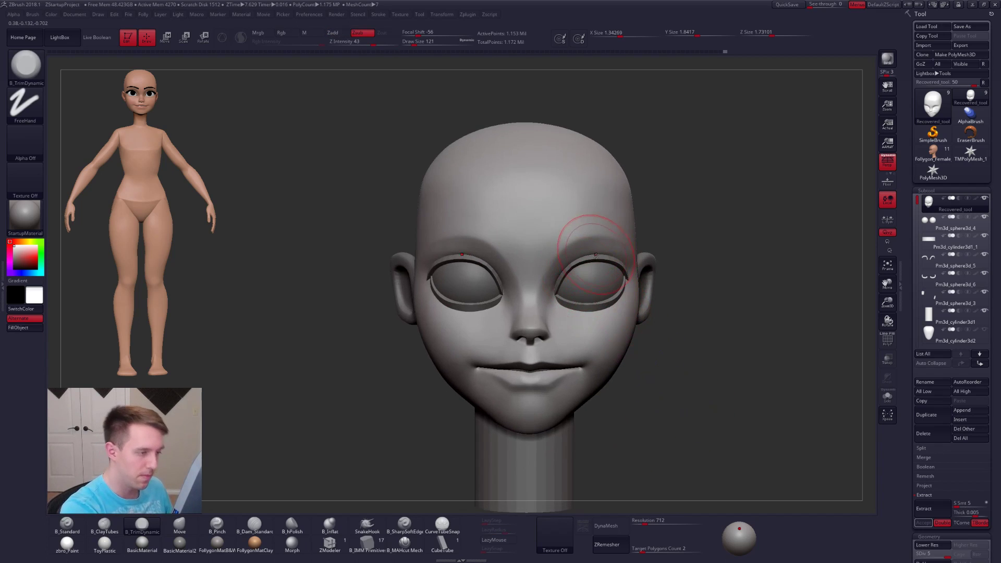
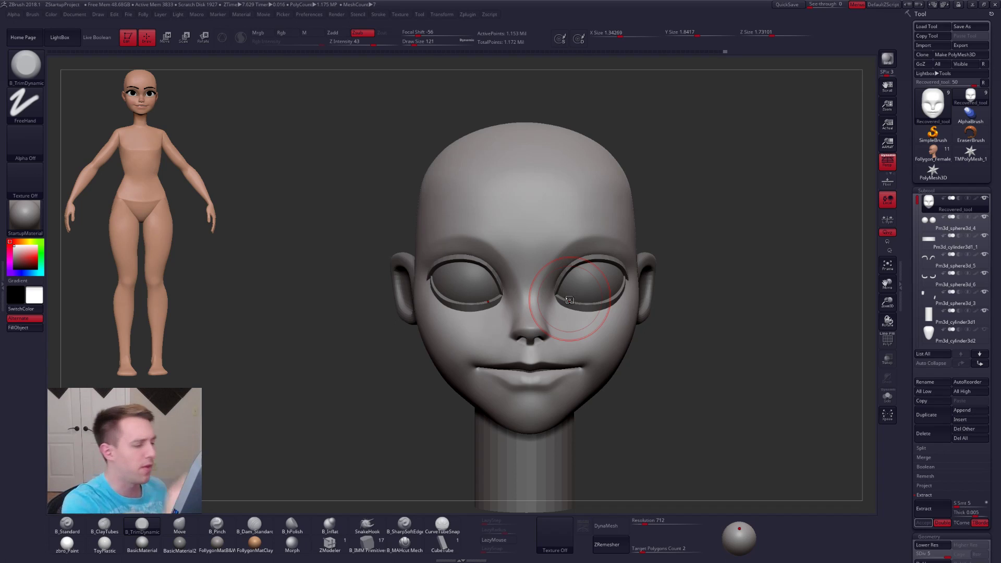
- Isolate the head and build up the lower lip with B_ClayTubes at draw size 38
mouse_move(583, 326)
right_mouse_down("ctrl")
mouse_move(593, 324)
mouse_move(578, 381)
mouse_move(580, 351)
mouse_move(581, 360)
right_mouse_up("ctrl")
key("shift+s")
key("bracketleft")
key("bracketleft")
key("bracketleft")
key("bracketleft")
key("bracketleft")
key("bracketleft")
key("space")
left_click_drag(580, 361, 575, 361)
right_click_drag(592, 340, 566, 348, "ctrl")
key("2")
left_click_drag(577, 354, 614, 327)
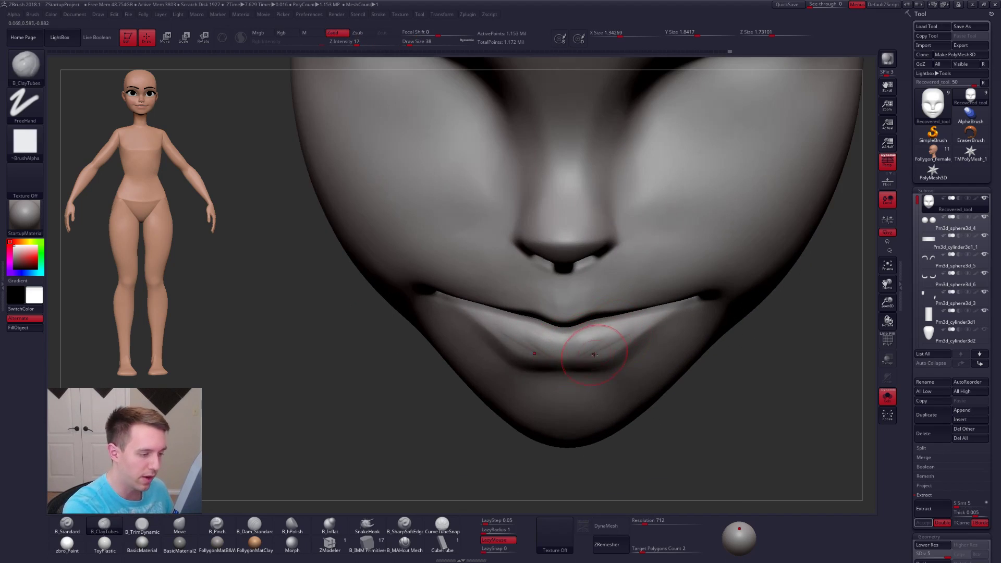
- Smooth the lower lip at a lower subdivision level with draw size 33 and tighten its lower edge with B_Pinch
key("shift")
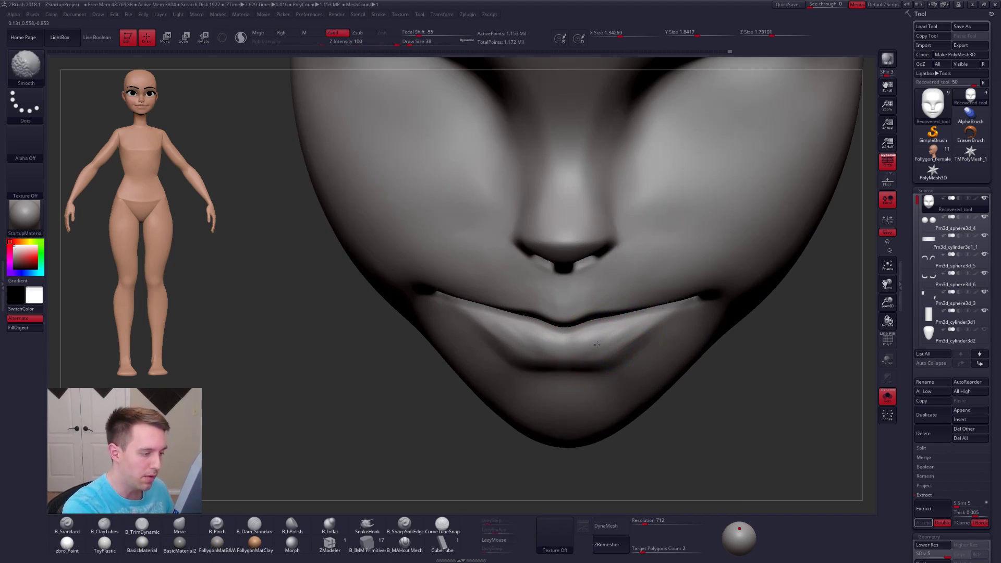
key("shift+d")
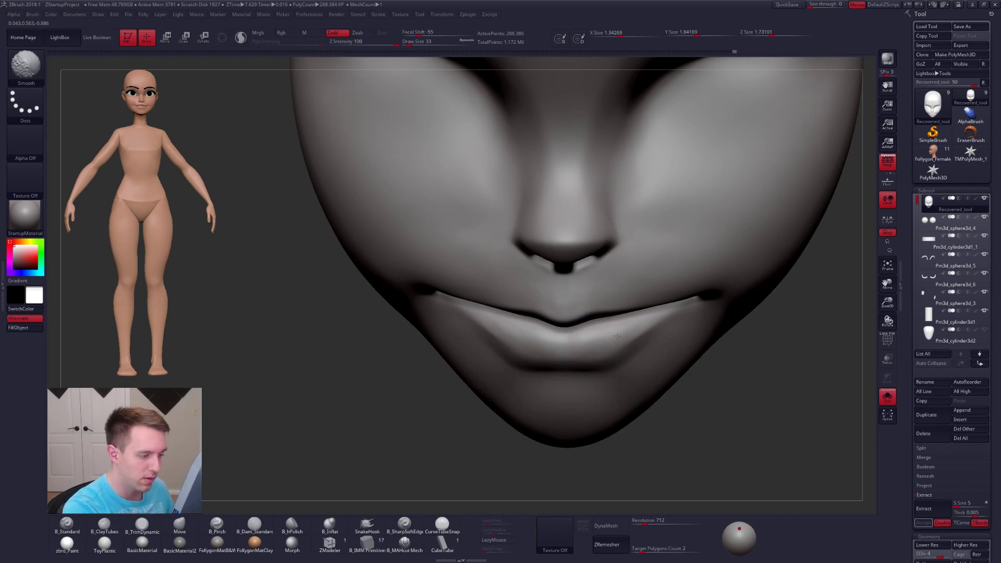
right_click_drag(625, 334, 594, 340)
key("shift")
key("d")
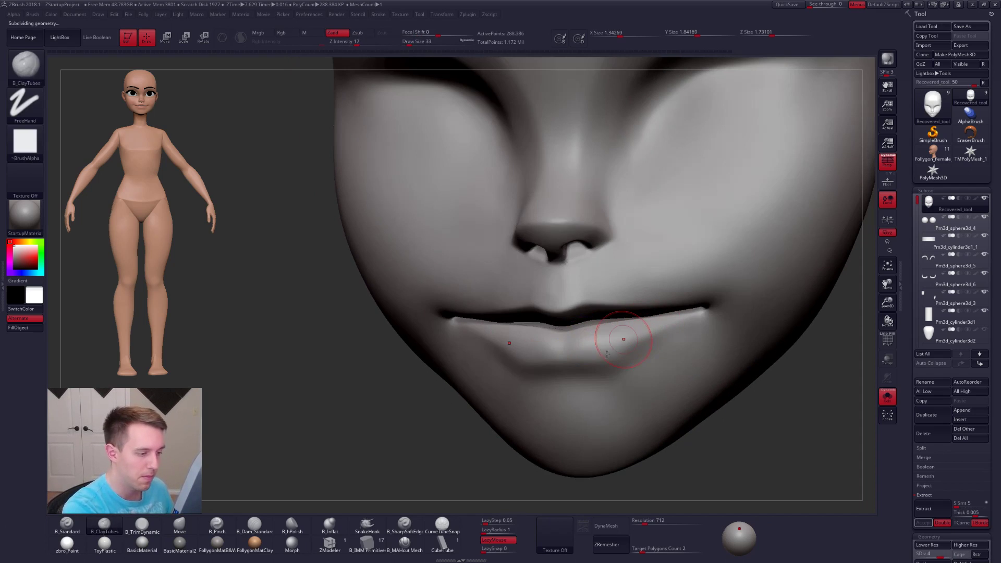
key("5")
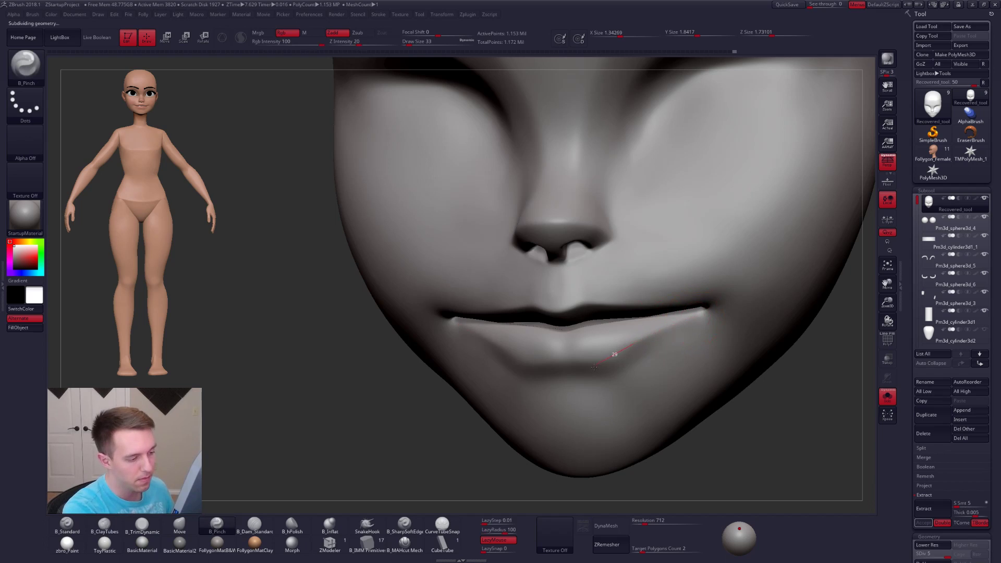
right_click_drag(649, 357, 599, 350, "shift")
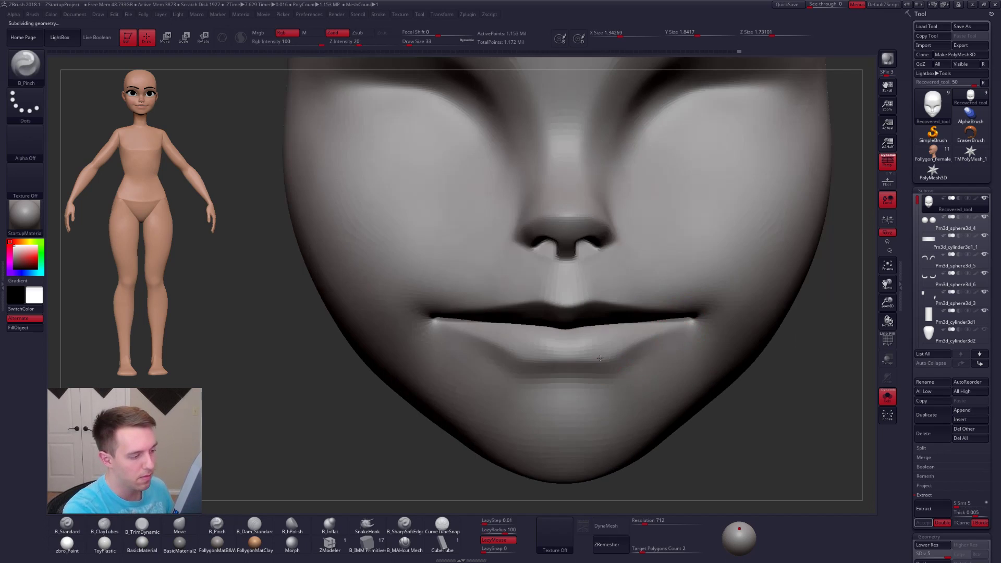
- Nudge the lower lip shape from the front with the Move brush at draw size 43
key("4")
key("space")
left_click_drag(569, 410, 571, 410)
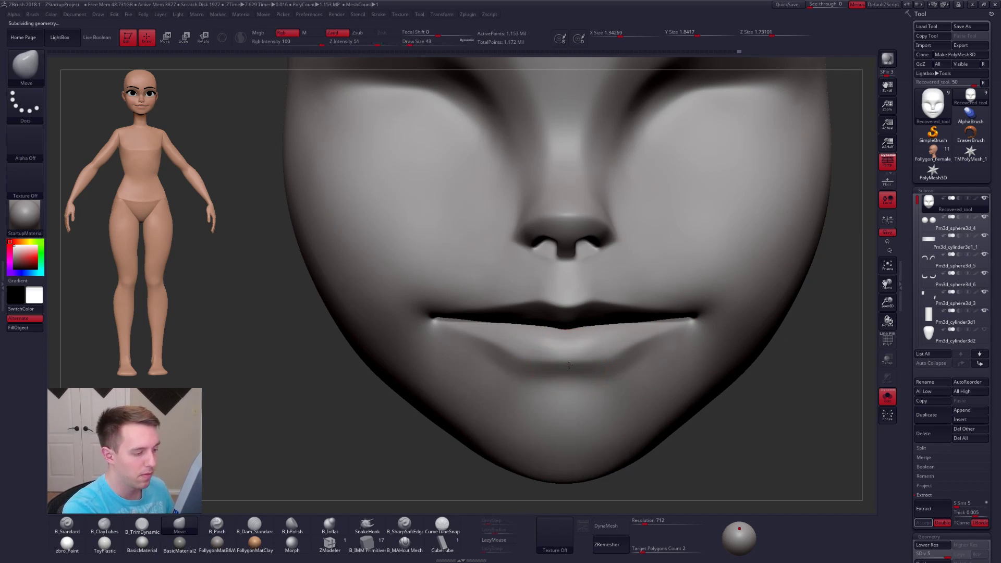
mouse_move(589, 336)
right_mouse_down("alt")
mouse_move(620, 375)
mouse_move(632, 358)
mouse_move(605, 405)
right_mouse_up("alt")
key("space")
mouse_move(607, 407)
left_mouse_down()
mouse_move(603, 385)
mouse_move(604, 393)
left_mouse_up()
- Adjust the mouth and chin at lower subdivision levels with the Move brush, enlarging it to draw size 130
key("shift+d")
key("shift+d")
key("space")
key("d")
right_click_drag(618, 385, 603, 380)
right_click_drag(720, 383, 629, 394, "shift")
key("shift+s")
key("space")
left_click_drag(656, 378, 663, 379)
right_click_drag(776, 281, 725, 295, "alt")
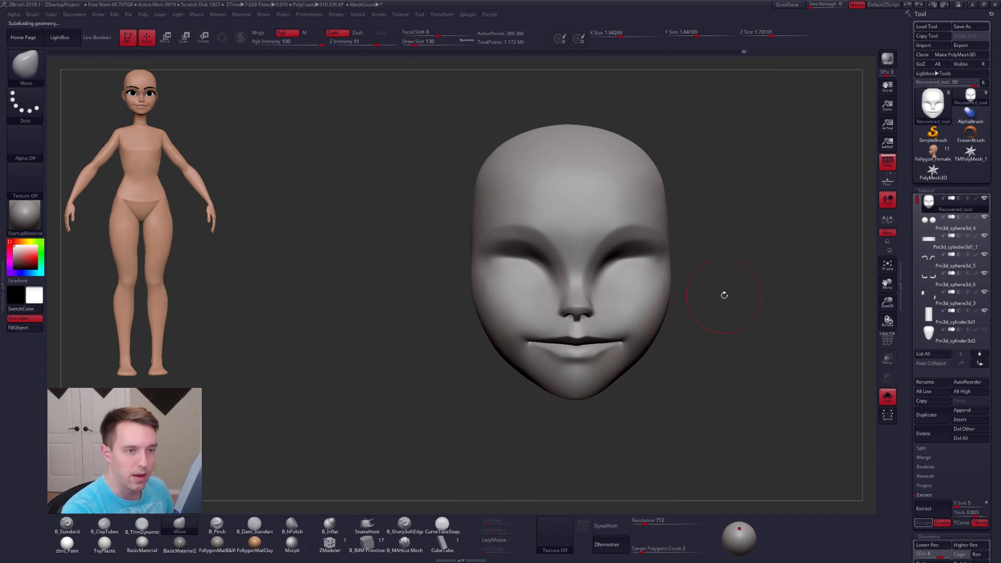
- Turn off perspective and drop the head to its lowest subdivision level
left_click(889, 163)
mouse_move(540, 378)
left_mouse_down("ctrl")
mouse_move(679, 261)
mouse_move(412, 469)
mouse_move(392, 466)
left_mouse_up("ctrl")
key("shift+d")
key("shift+d")
key("shift+d")
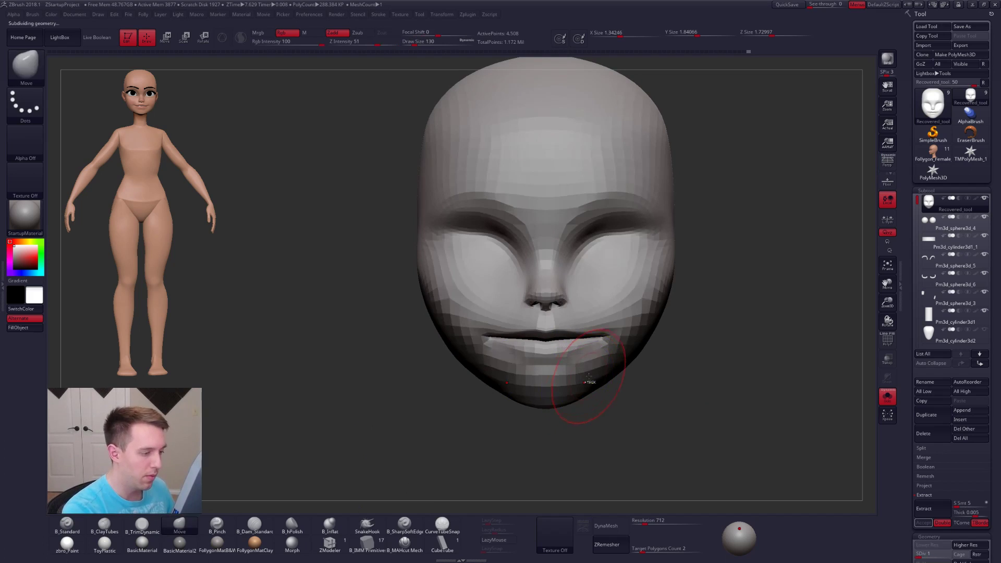
- Undo the last edit, mask the head, show the other subtools and set the Move brush to draw size 308 at the lower face
key("ctrl+z")
key("ctrl+a")
key("space")
left_click_drag(603, 377, 617, 369)
key("space")
key("shift+s")
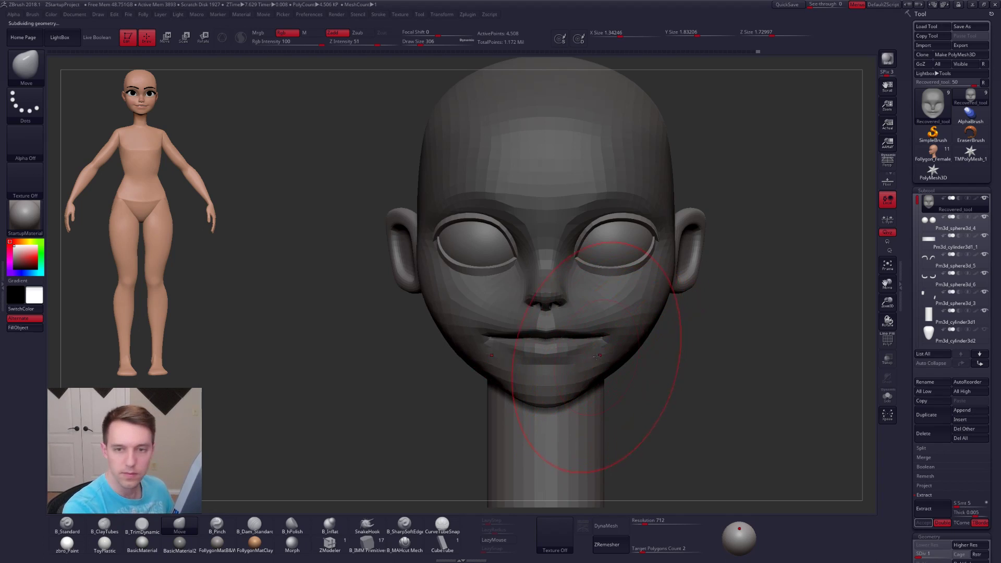
key("space")
left_click_drag(592, 369, 570, 388)
key("space")
- Clear the mask and reshape the jawline in side view with the Move brush, reducing the draw size to 227
mouse_move(741, 387)
left_mouse_down()
mouse_move(589, 387)
mouse_move(649, 376)
left_mouse_up()
key("space")
key("space")
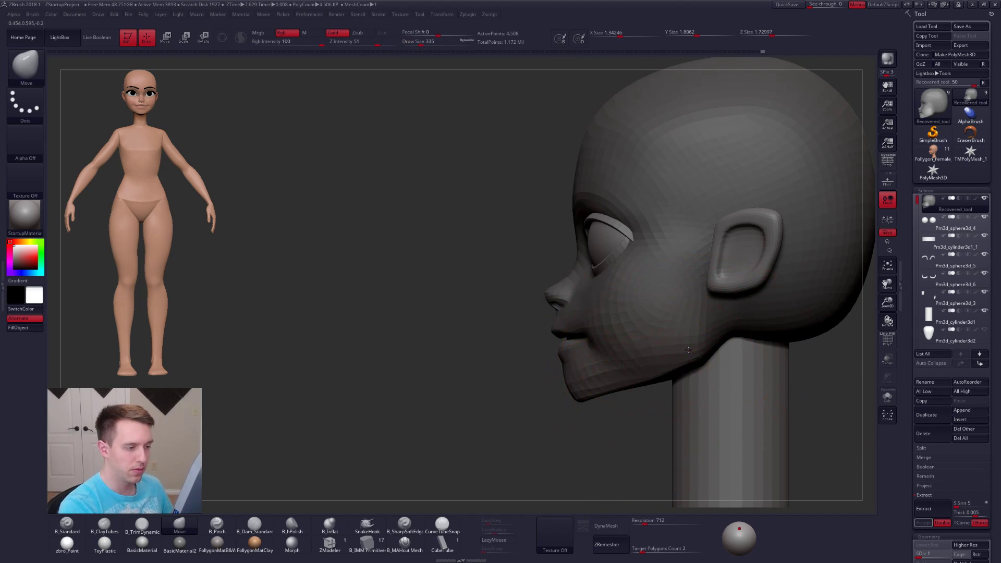
key("space")
left_click_drag(714, 348, 691, 349)
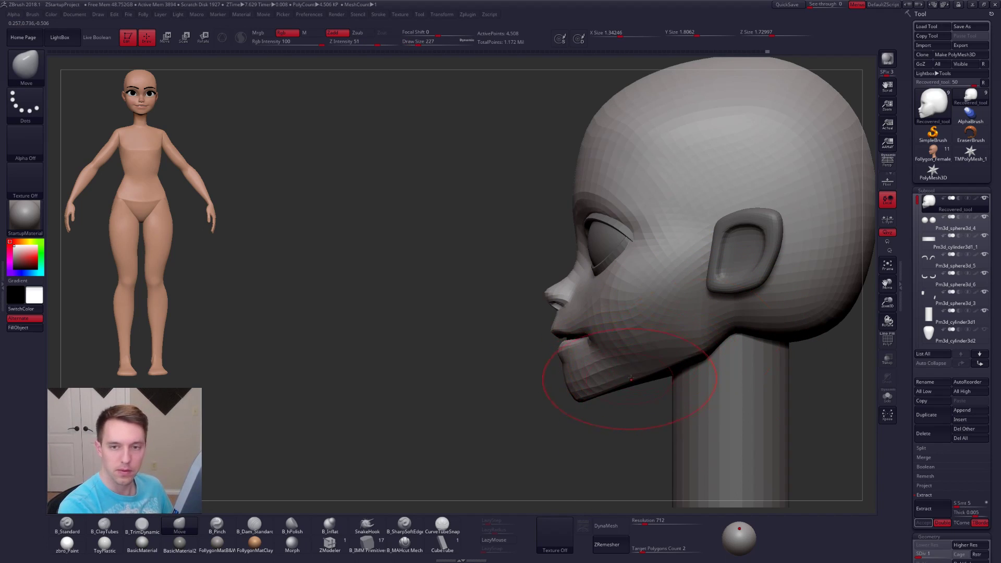
key("space")
mouse_move(625, 379)
left_mouse_down()
mouse_move(616, 379)
mouse_move(670, 362)
left_mouse_up()
- Refine the chin and underside of the jaw with a smaller Move brush while raising the subdivision level
key("space")
key("space")
left_click_drag(628, 387, 605, 386)
right_click_drag(619, 386, 636, 374)
key("d")
key("space")
left_click_drag(634, 384, 617, 384)
mouse_move(617, 396)
right_mouse_down()
mouse_move(617, 361)
mouse_move(652, 396)
mouse_move(613, 386)
right_mouse_up()
key("shift+s")
key("space")
left_click_drag(617, 386, 608, 386)
- Build up the side of the jaw with B_ClayTubes at draw size 113
key("2")
mouse_move(661, 328)
right_mouse_down()
mouse_move(649, 345)
mouse_move(685, 328)
right_mouse_up()
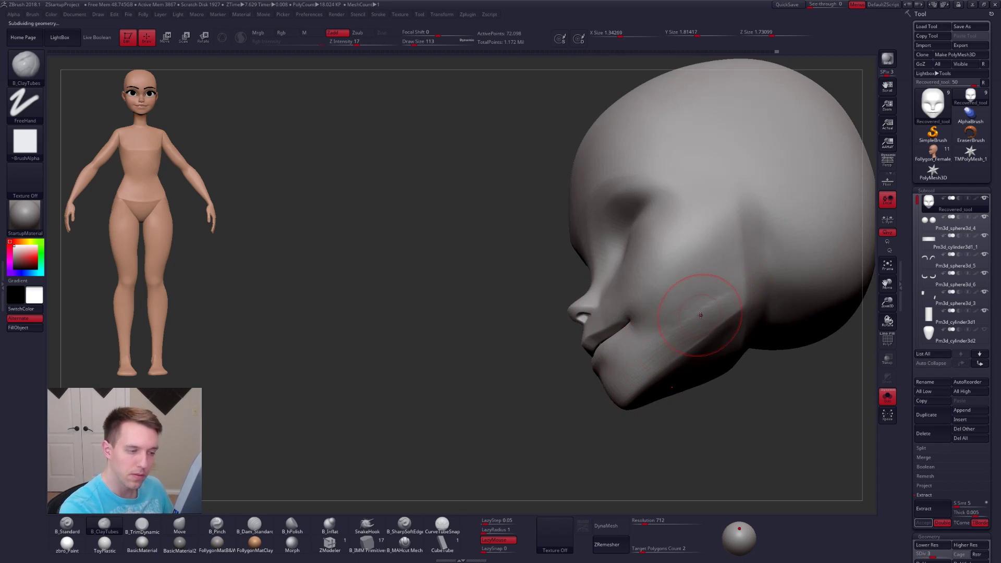
mouse_move(701, 319)
right_mouse_down()
mouse_move(671, 313)
mouse_move(679, 321)
mouse_move(666, 307)
right_mouse_up()
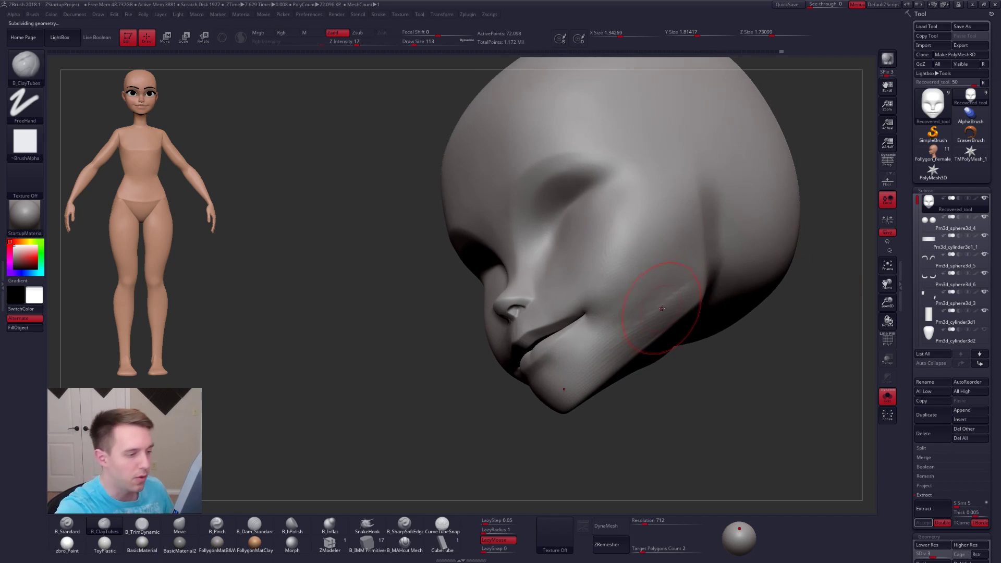
key("space")
- Flatten the fresh clay along the jaw with B_TrimDynamic and smooth it at draw size 96
key("3")
key("space")
mouse_move(659, 311)
left_mouse_down()
mouse_move(641, 318)
mouse_move(656, 308)
mouse_move(649, 298)
left_mouse_up()
key("space")
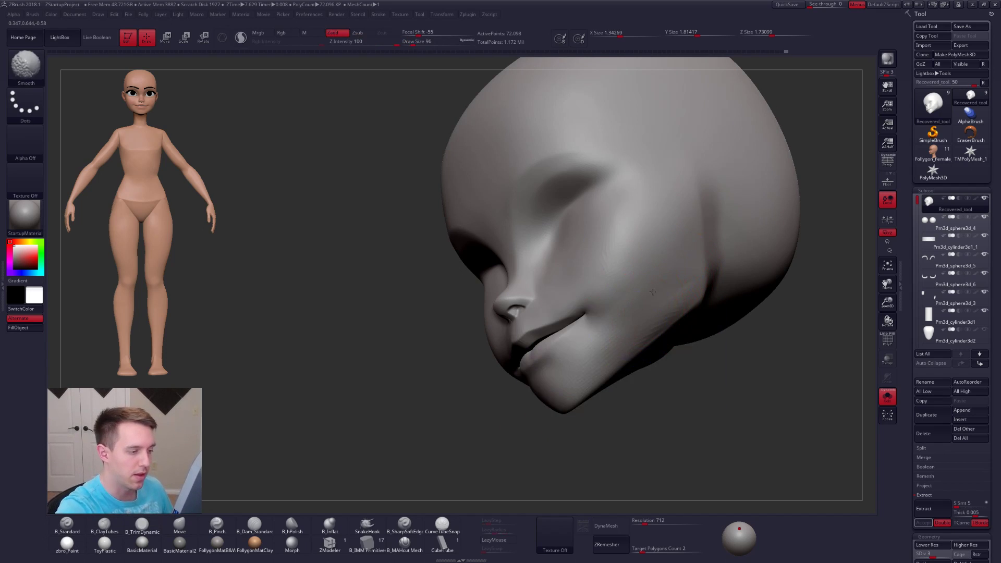
mouse_move(651, 312)
right_mouse_down()
mouse_move(634, 318)
mouse_move(605, 360)
mouse_move(661, 347)
mouse_move(652, 322)
right_mouse_up()
mouse_move(658, 317)
left_mouse_down("shift")
mouse_move(679, 284)
mouse_move(652, 311)
left_mouse_up("shift")
- Sharpen the lower jaw edge from the corner to the chin with B_Pinch at draw size 113
key("5")
left_click_drag(697, 255, 678, 268)
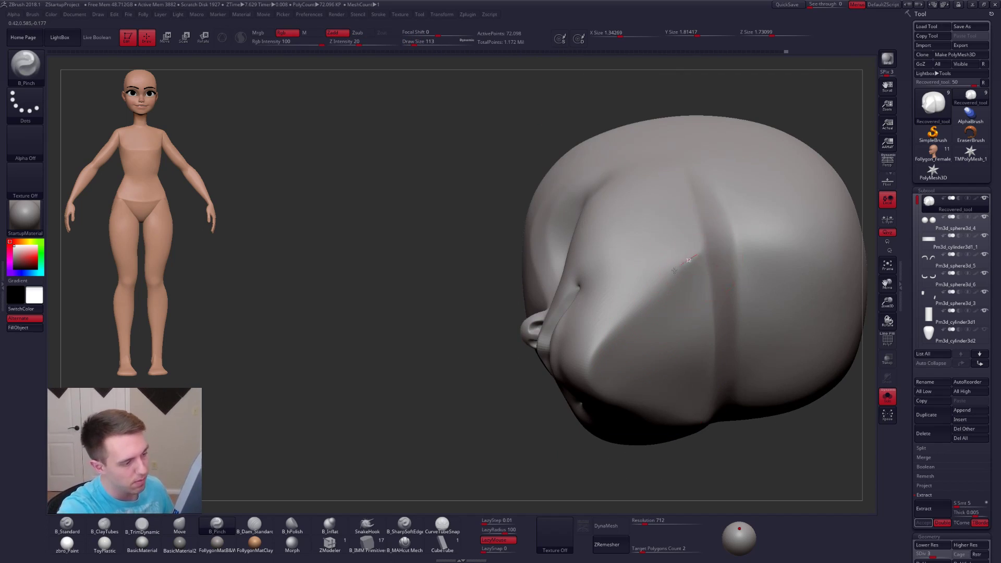
mouse_move(607, 338)
left_mouse_down()
mouse_move(581, 378)
mouse_move(652, 328)
left_mouse_up()
mouse_move(652, 328)
right_mouse_down("shift")
mouse_move(655, 300)
mouse_move(652, 324)
mouse_move(687, 338)
mouse_move(616, 339)
right_mouse_up("shift")
- Adjust the contour of the jaw beside the chin with the Move brush
key("b")
key("m")
key("v")
key("space")
key("space")
- Flatten the plane below the mouth corner with B_TrimDynamic, raising the subdivision level and reducing the draw size to 96
key("3")
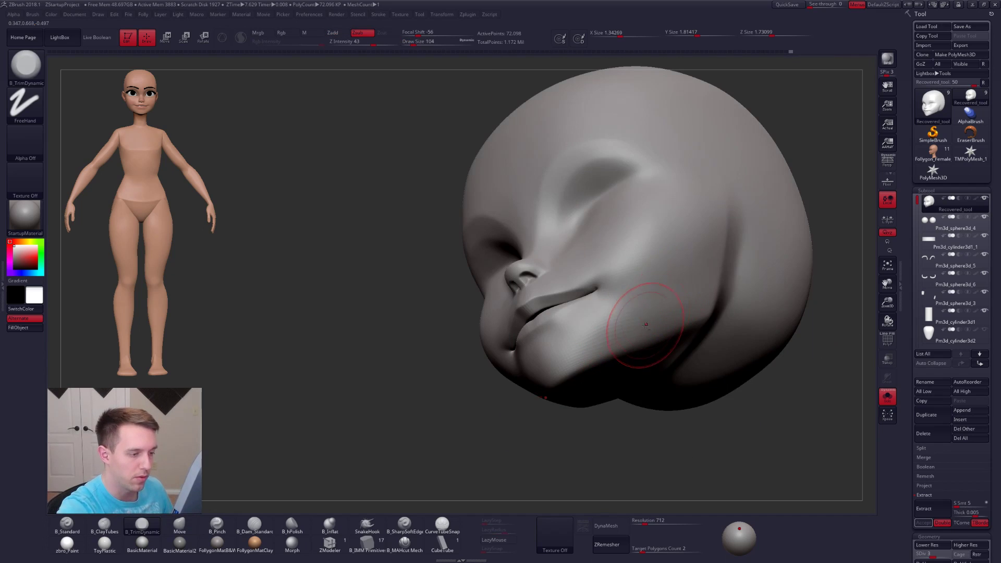
key("shift")
key("d")
mouse_move(644, 335)
right_mouse_down()
mouse_move(633, 346)
mouse_move(631, 333)
right_mouse_up()
key("space")
key("space")
left_click_drag(631, 333, 613, 331)
key("space")
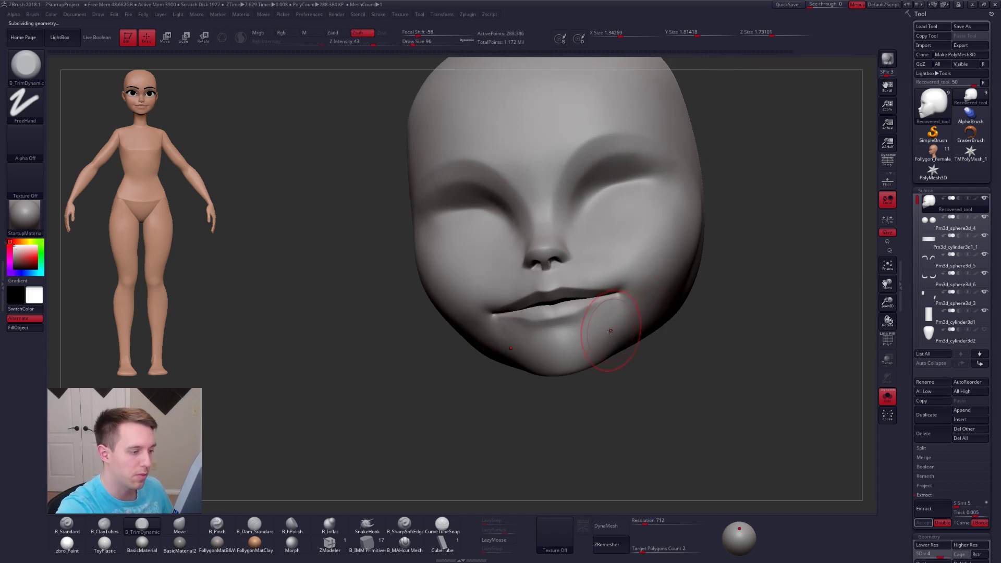
- Trim the side of the chin with B_TrimDynamic at draw size 54 and smooth the surface
mouse_move(629, 327)
right_mouse_down()
mouse_move(610, 340)
mouse_move(624, 331)
right_mouse_up()
key("space")
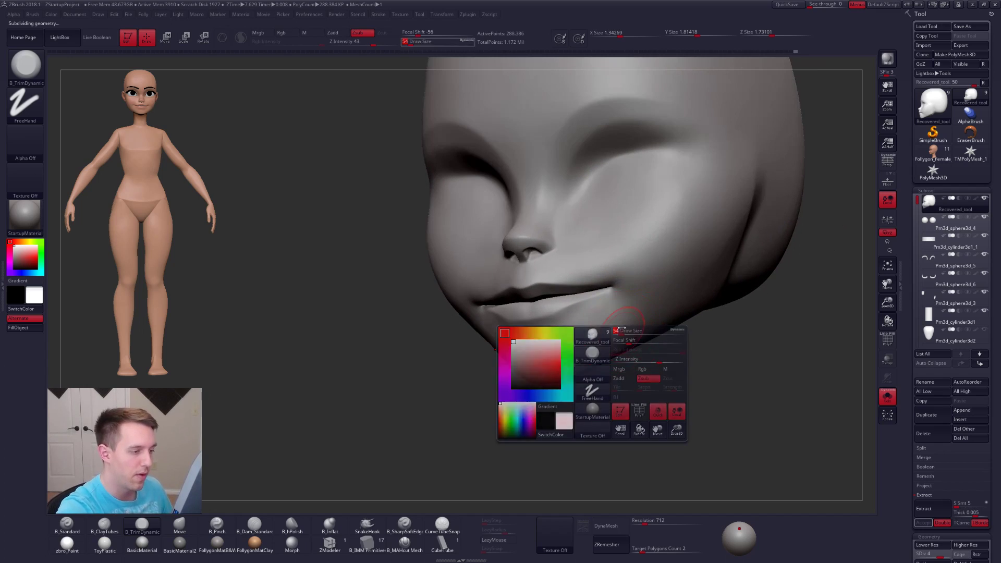
left_click_drag(624, 330, 601, 328)
key("shift")
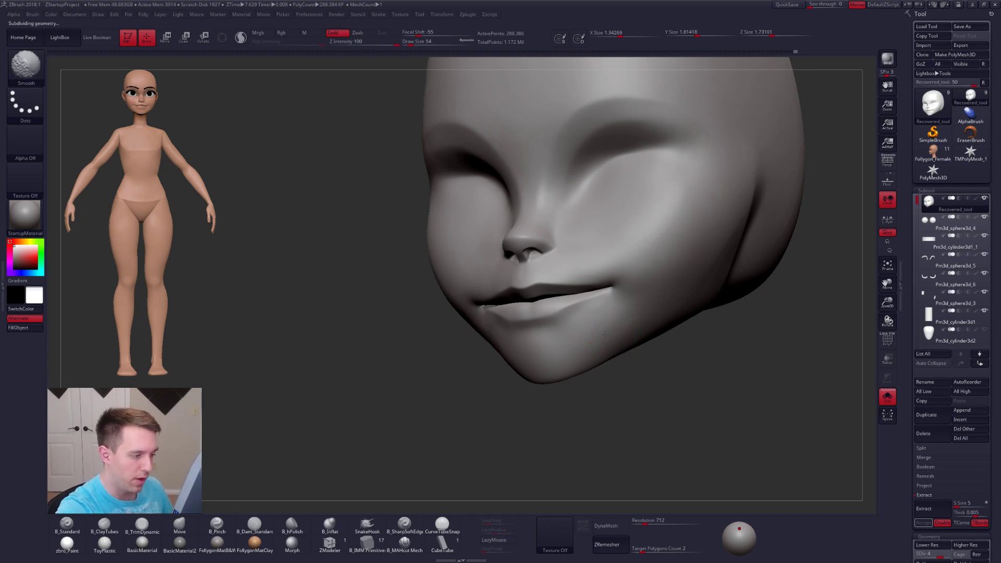
mouse_move(633, 345)
right_mouse_down("shift")
mouse_move(655, 334)
mouse_move(637, 336)
right_mouse_up("shift")
key("space")
left_click_drag(630, 336, 648, 338)
right_click_drag(648, 340, 651, 376, "alt")
- Show the full head at subdivision level 2 and narrow the side of the face with the Move brush at draw size 192
key("space")
mouse_move(687, 321)
left_mouse_down()
mouse_move(700, 318)
mouse_move(707, 292)
left_mouse_up()
key("space")
key("shift")
key("space")
key("b")
key("m")
key("v")
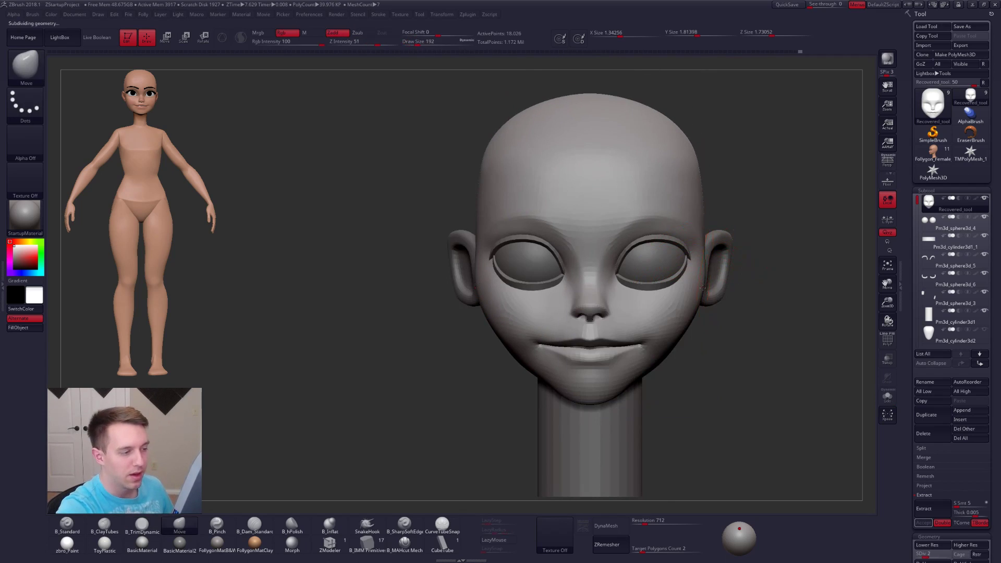
mouse_move(702, 290)
right_mouse_down()
mouse_move(710, 256)
mouse_move(705, 297)
right_mouse_up()
key("space")
left_click_drag(705, 297, 698, 297)
- Isolate the head, adjust the rear jaw from the side with the Move brush at draw size 140, and raise the subdivision level
right_click_drag(676, 321, 673, 290, "alt")
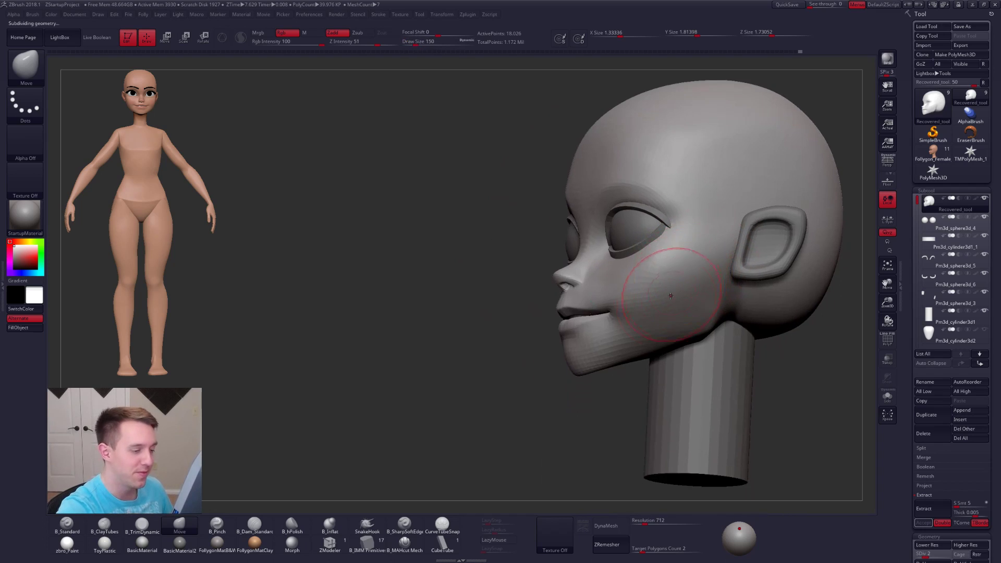
key("alt+s")
key("bracketleft")
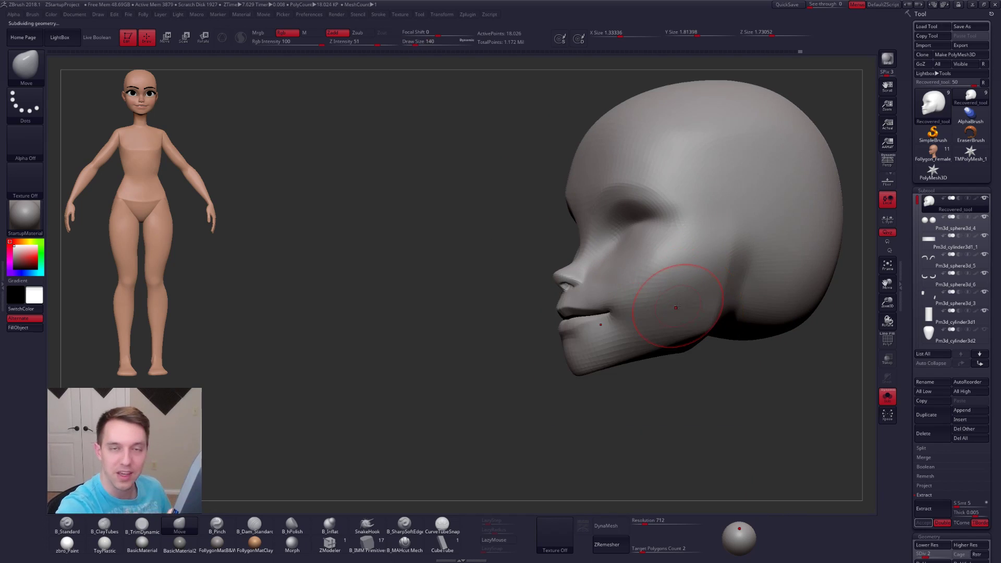
right_click_drag(689, 329, 703, 322)
key("d")
key("space")
left_click_drag(706, 355, 709, 355)
right_click_drag(718, 327, 662, 326)
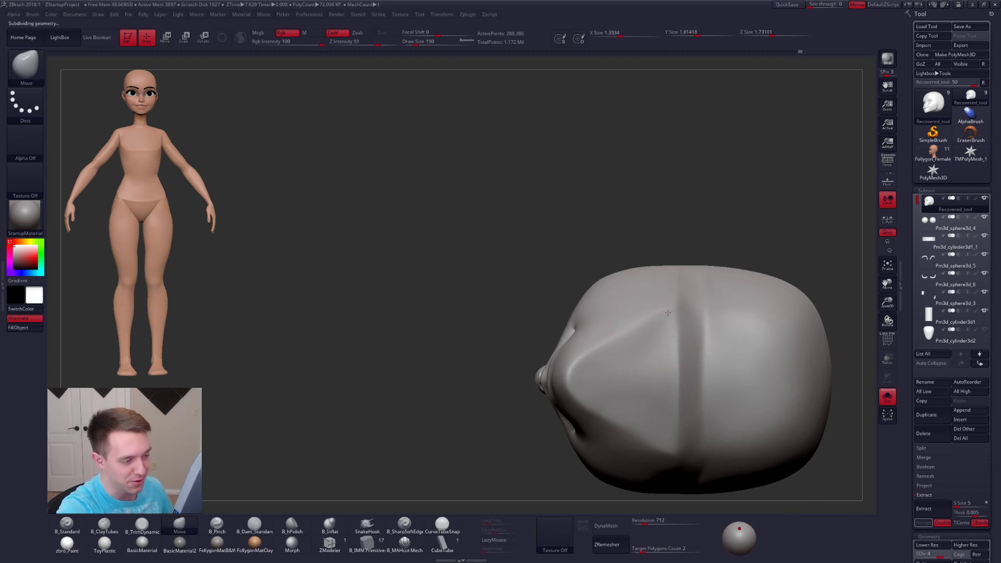
- Sharpen the jaw edge from the chin to the jaw corner at the highest subdivision level with B_Pinch at draw size 104
mouse_move(637, 334)
right_mouse_down()
mouse_move(666, 347)
mouse_move(641, 354)
mouse_move(624, 335)
mouse_move(636, 323)
right_mouse_up()
key("d")
key("5")
key("space")
left_click_drag(648, 313, 645, 313)
right_click_drag(639, 326, 614, 339)
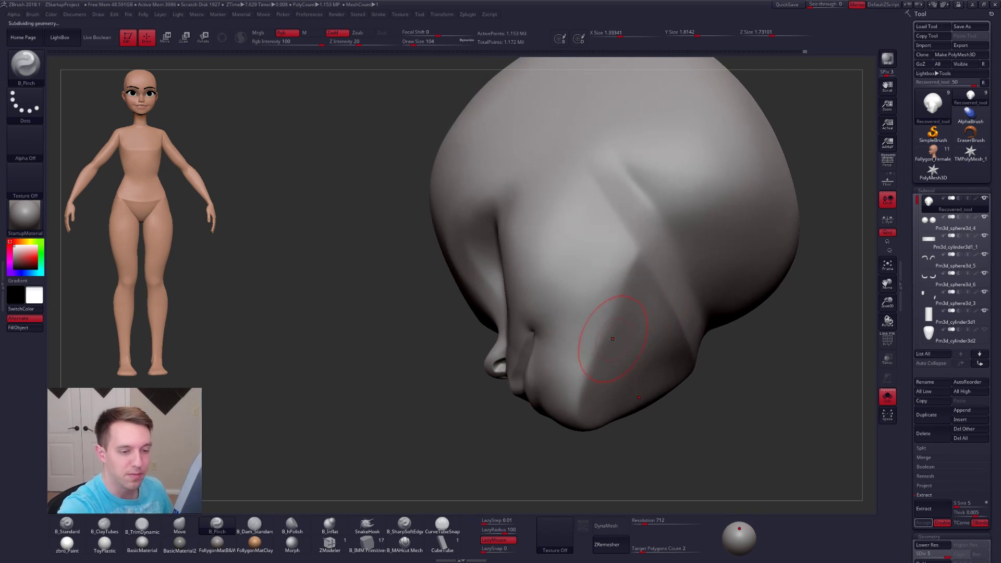
key("space")
left_click_drag(621, 285, 628, 274)
left_click_drag(567, 424, 567, 424)
key("space")
left_click_drag(595, 363, 638, 269)
- Flatten the cheek plane above the jaw edge with B_TrimDynamic and smooth it
key("3")
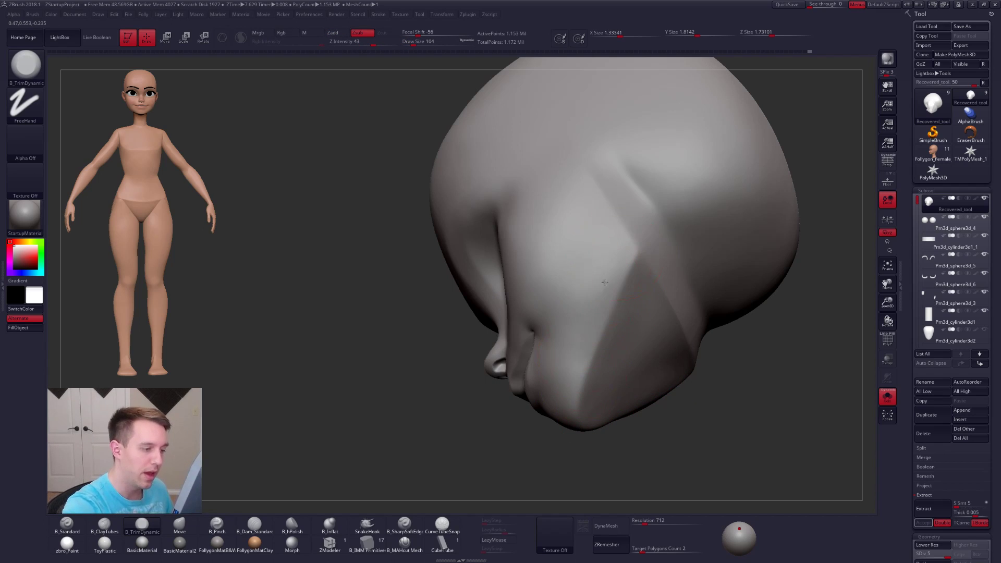
mouse_move(608, 261)
left_mouse_down("shift")
mouse_move(571, 261)
mouse_move(578, 274)
left_mouse_up("shift")
mouse_move(577, 274)
right_mouse_down()
mouse_move(652, 293)
mouse_move(585, 339)
mouse_move(672, 300)
mouse_move(655, 297)
right_mouse_up()
- Pinch the vertical crease behind the jaw, where the face meets the skull, with B_Pinch at draw size 104
key("5")
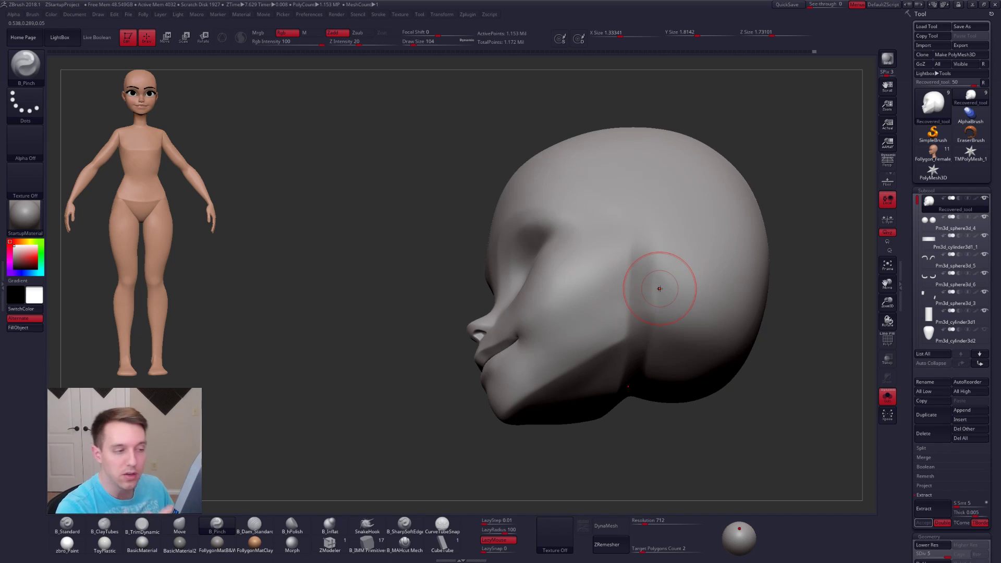
right_click_drag(652, 359, 588, 387)
right_click_drag(591, 296, 591, 251)
right_click(599, 281)
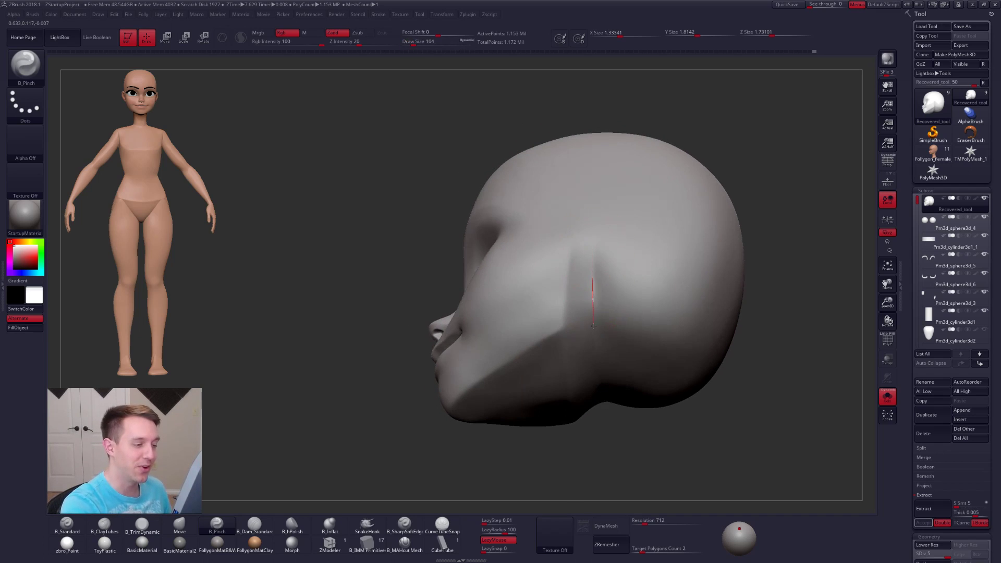
right_click_drag(602, 438, 596, 326)
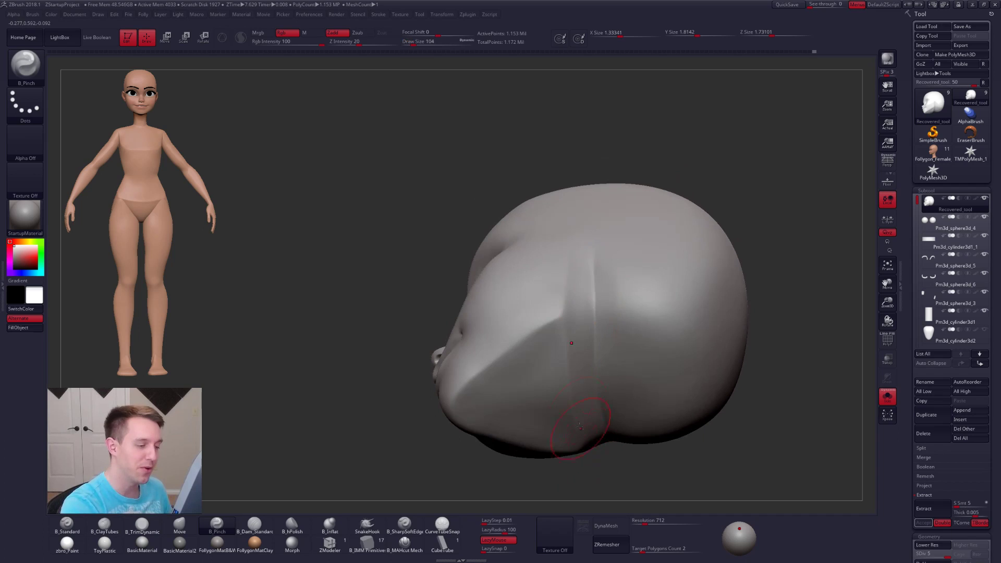
- Smooth the jaw corner and rework the upper end of the crease behind the jaw at the highest subdivision level
right_click_drag(605, 390, 601, 365)
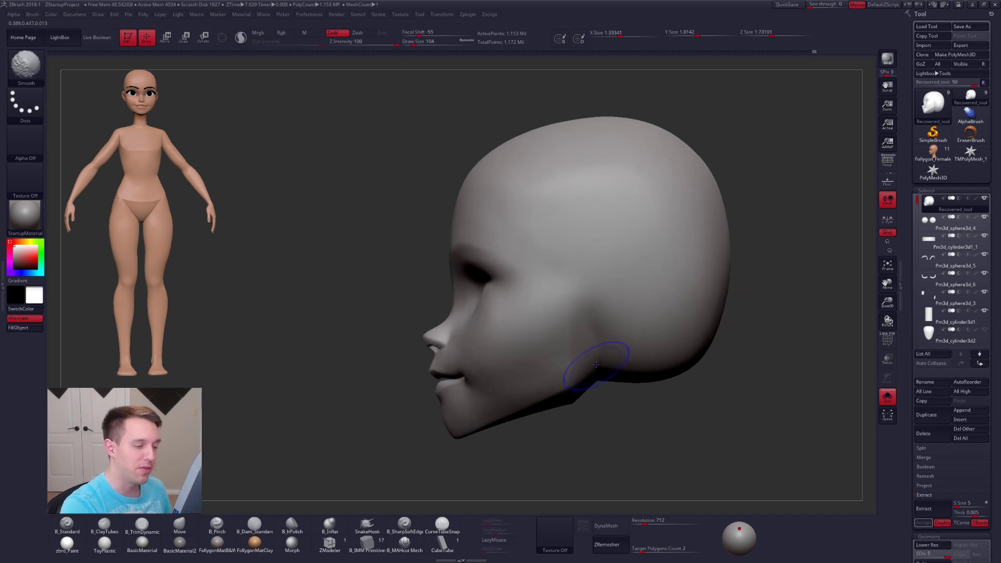
right_click_drag(573, 231, 590, 359)
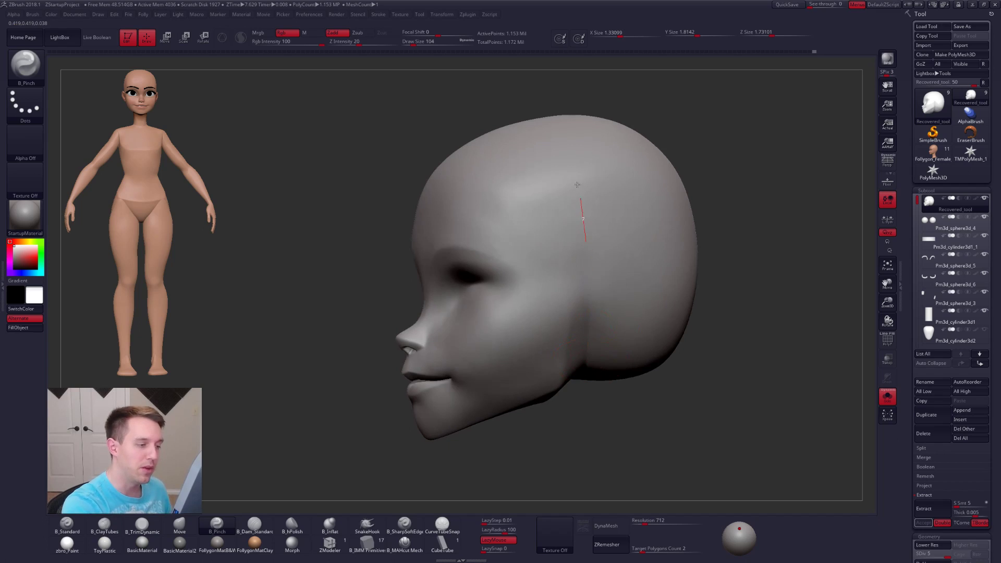
key("bracketright")
key("bracketright")
key("bracketright")
key("bracketright")
key("bracketright")
mouse_move(608, 283)
right_mouse_down()
mouse_move(641, 279)
mouse_move(604, 284)
right_mouse_up()
- Smooth the side of the skull around the crease at subdivision level 3 with draw size 130
key("shift+d")
key("space")
key("space")
left_click_drag(612, 287, 607, 285)
key("shift+d")
right_click_drag(609, 302, 608, 271)
key("shift")
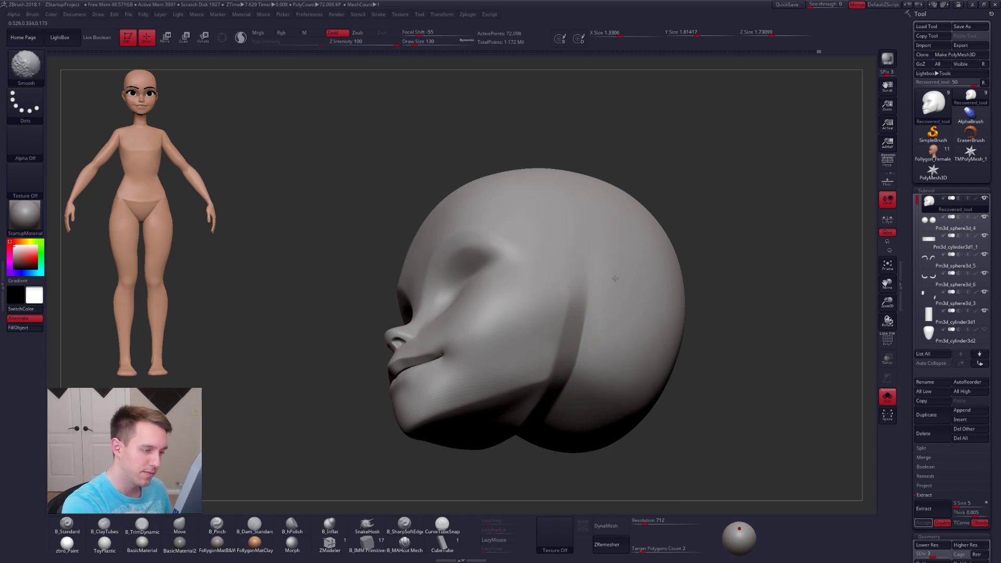
- Adjust the lower face around the mouth at subdivision level 2 with the Move brush at draw size 160
key("d")
right_click_drag(579, 301, 590, 322)
key("space")
left_click_drag(588, 327, 593, 327)
left_click(583, 402)
mouse_move(563, 382)
right_mouse_down("alt")
mouse_move(647, 395)
mouse_move(644, 374)
right_mouse_up("alt")
key("space")
key("4")
key("space")
key("shift")
key("space")
left_click_drag(565, 372, 569, 372)
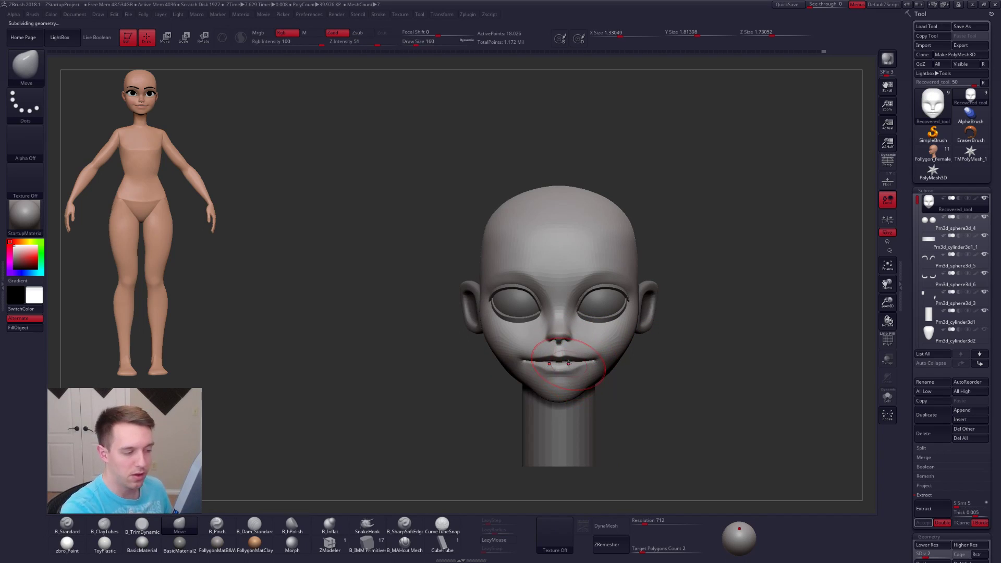
- Reshape the mouth and cheek area from the side at the lowest subdivision level with the Move brush at draw size 239
right_click_drag(566, 359, 482, 361, "ctrl")
key("shift+d")
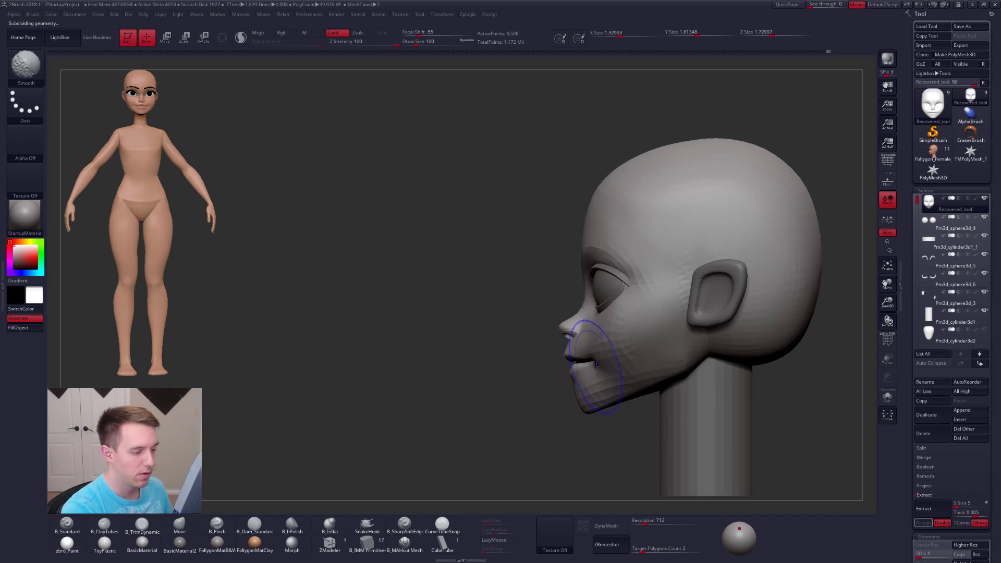
key("d")
key("shift+d")
key("space")
left_click_drag(589, 366, 596, 366)
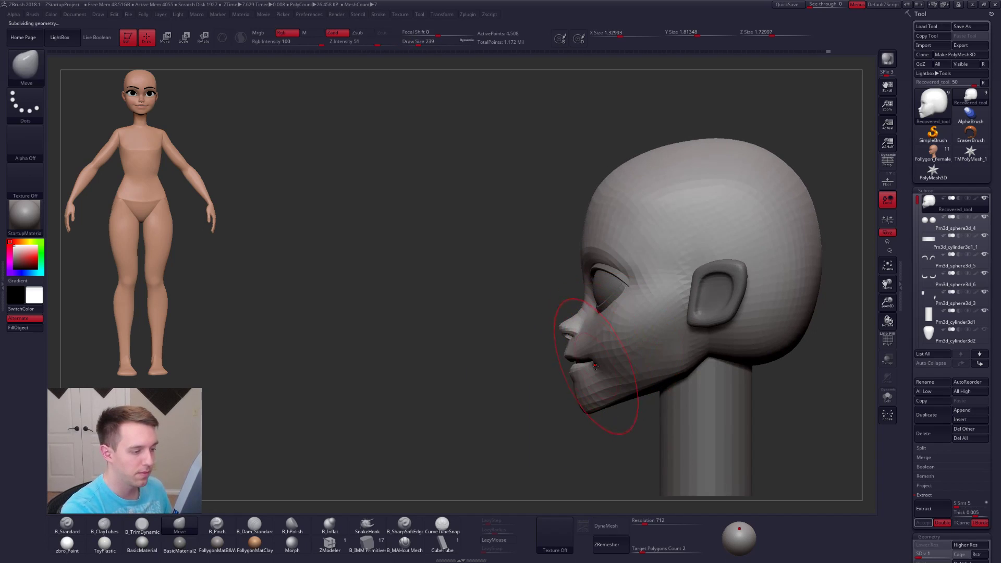
mouse_move(595, 364)
right_mouse_down()
mouse_move(641, 300)
mouse_move(598, 354)
right_mouse_up()
key("space")
left_click_drag(626, 354, 633, 353)
mouse_move(663, 310)
right_mouse_down()
mouse_move(612, 309)
mouse_move(649, 290)
right_mouse_up()
key("space")
left_click_drag(658, 303, 650, 303)
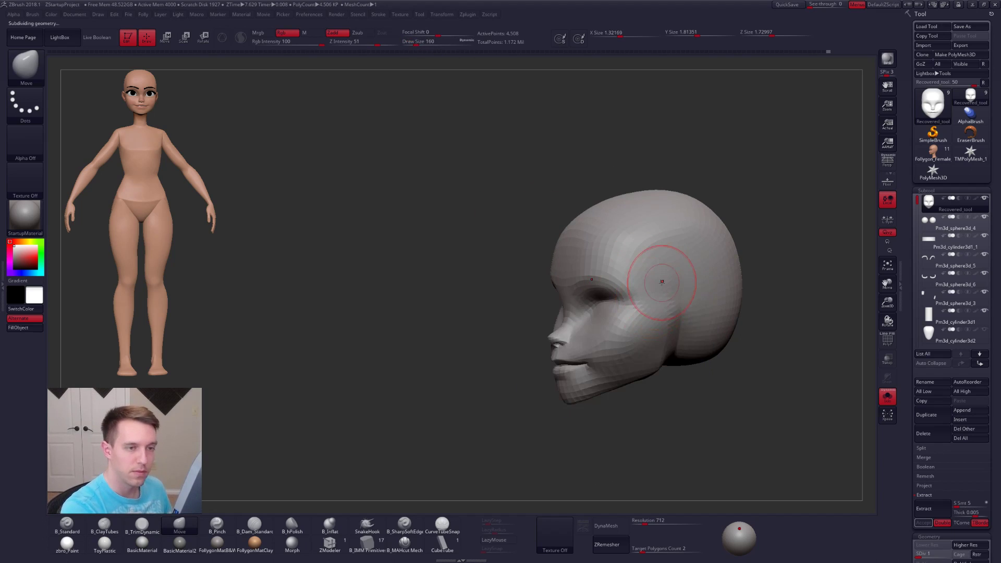
- Turn on perspective, then build up and smooth the cheekbone and temple with B_ClayTubes at draw size 203
key("p")
right_click_drag(671, 282, 599, 312, "alt")
key("space")
left_click_drag(599, 312, 605, 313)
right_click_drag(600, 336, 595, 323, "ctrl")
key("2")
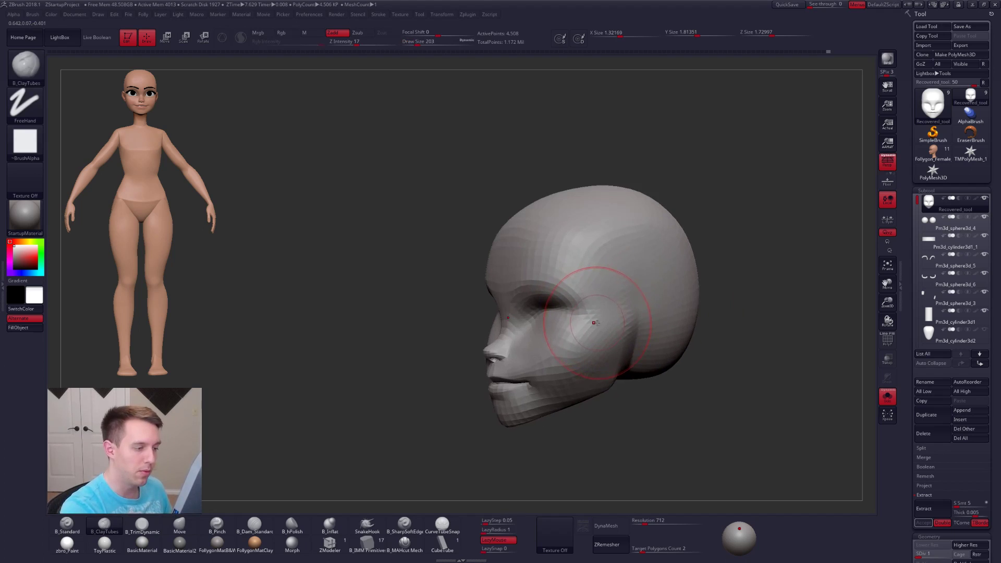
left_click_drag(629, 283, 628, 271, "shift")
key("d")
right_click_drag(628, 271, 662, 267)
mouse_move(584, 261)
right_mouse_down("shift")
mouse_move(630, 262)
mouse_move(624, 280)
right_mouse_up("shift")
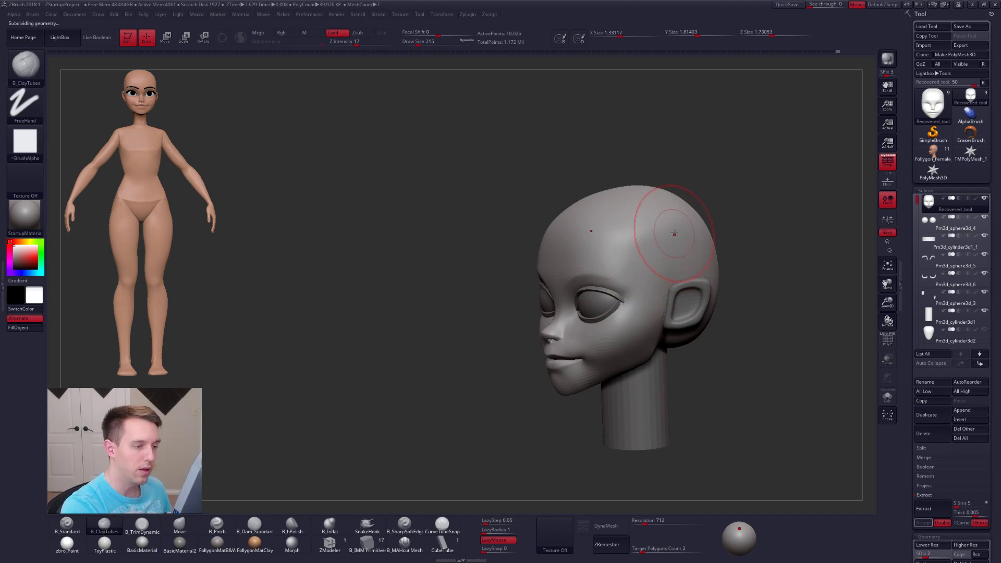
- Isolate the head and fill and smooth the side of the skull above the ear with B_ClayTubes at draw size 252
key("shift+s")
key("space")
left_click_drag(663, 249, 668, 250)
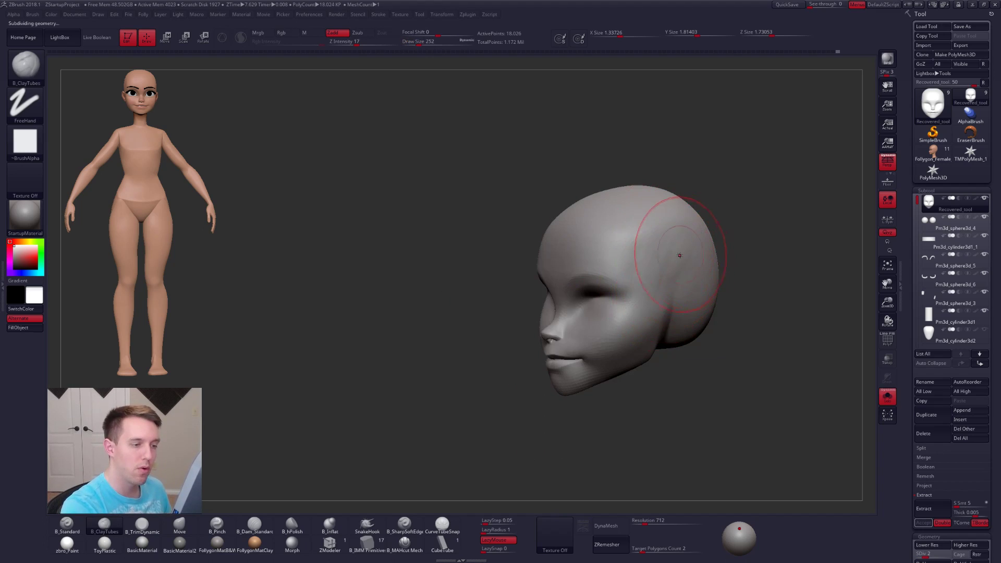
key("shift")
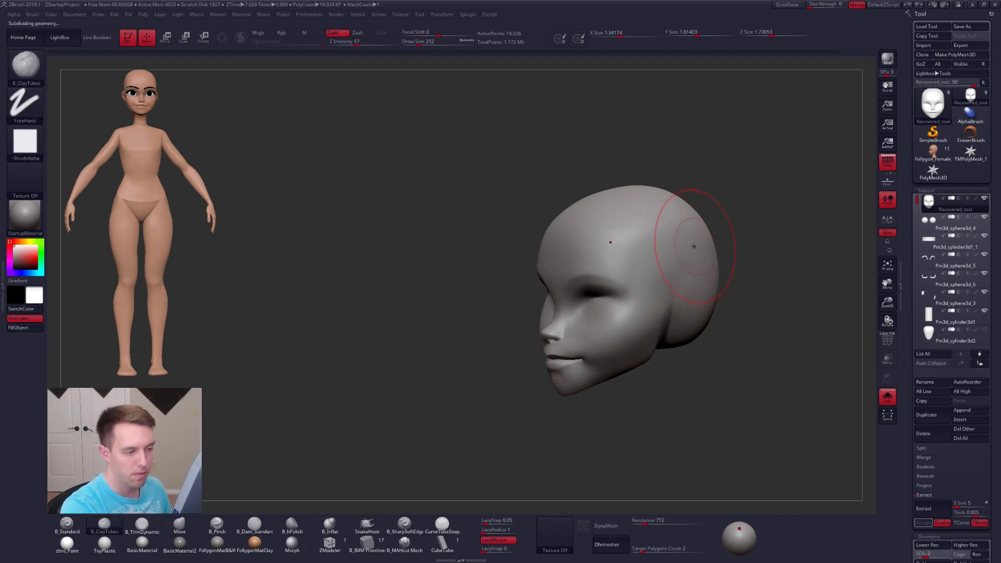
key("shift")
mouse_move(600, 279)
right_mouse_down()
mouse_move(670, 285)
mouse_move(613, 326)
mouse_move(605, 358)
right_mouse_up()
key("shift+s")
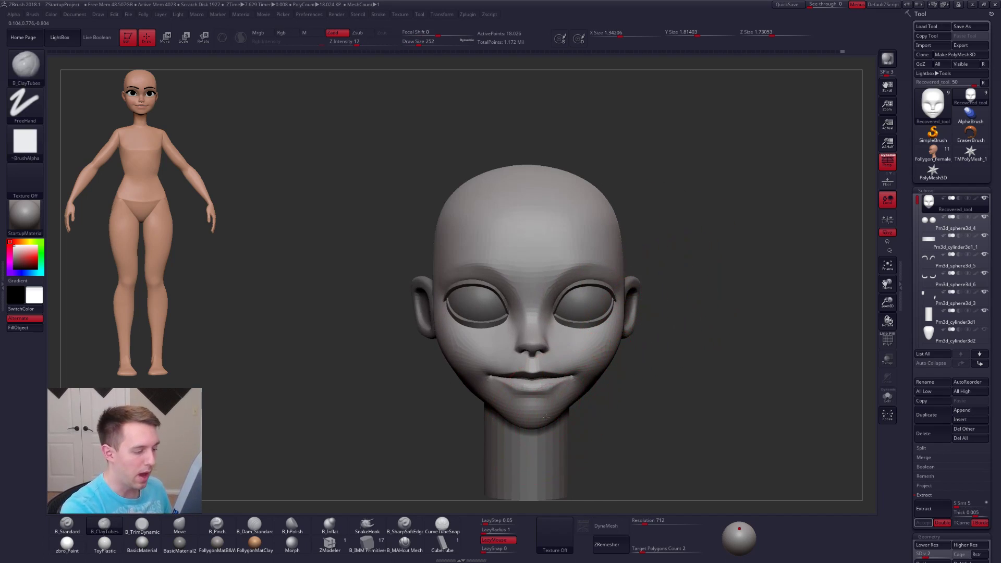
- Adjust the outer cheek contour below the eye with the Move brush at draw size 150 and smooth it
key("b")
key("m")
key("v")
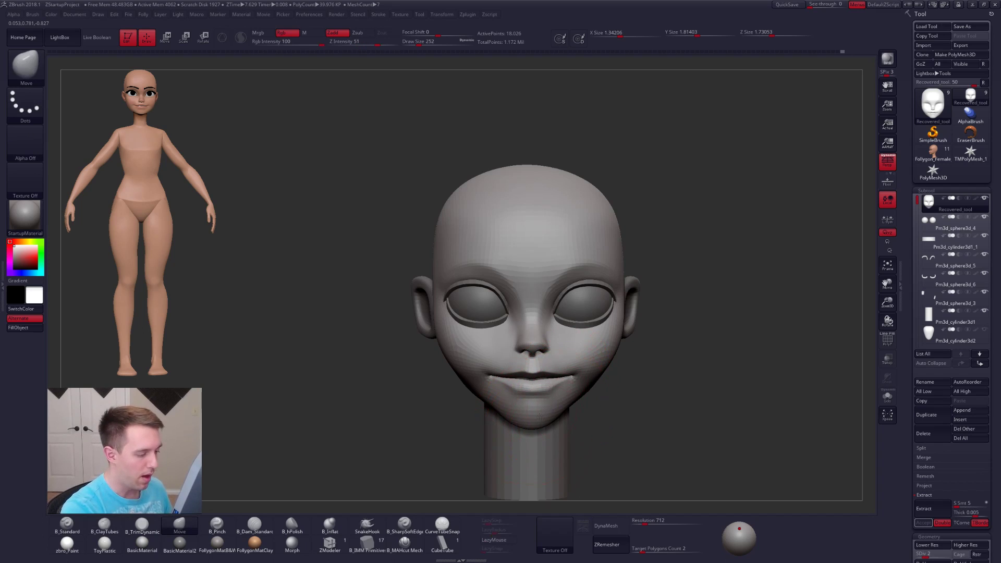
right_click_drag(540, 418, 577, 348, "alt")
right_click_drag(622, 315, 608, 304)
key("space")
left_click_drag(628, 320, 612, 293)
mouse_move(600, 298)
right_mouse_down()
mouse_move(621, 293)
mouse_move(590, 282)
mouse_move(617, 318)
right_mouse_up()
key("space")
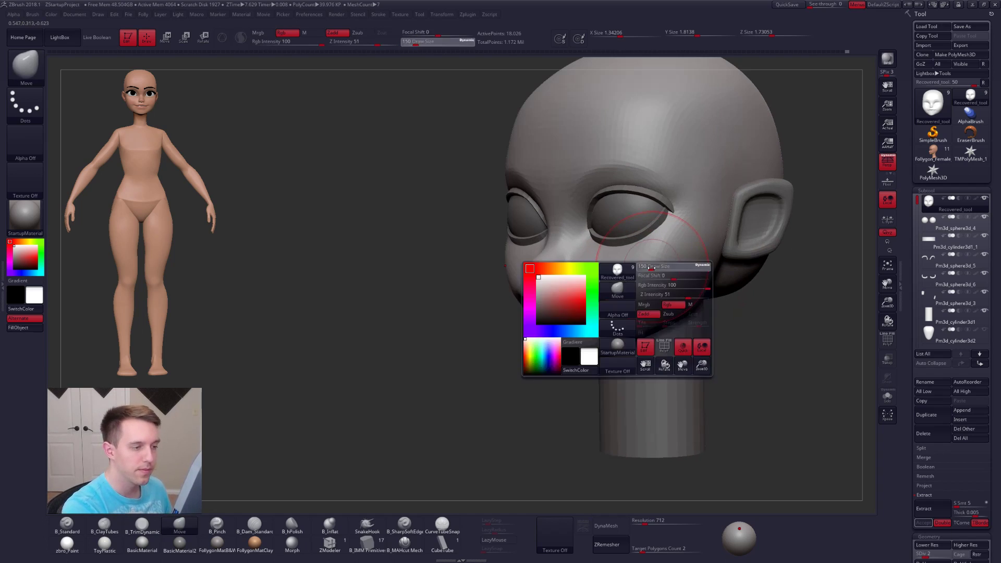
left_click_drag(659, 251, 655, 276, "shift")
mouse_move(654, 276)
right_mouse_down()
mouse_move(678, 302)
mouse_move(640, 321)
right_mouse_up()
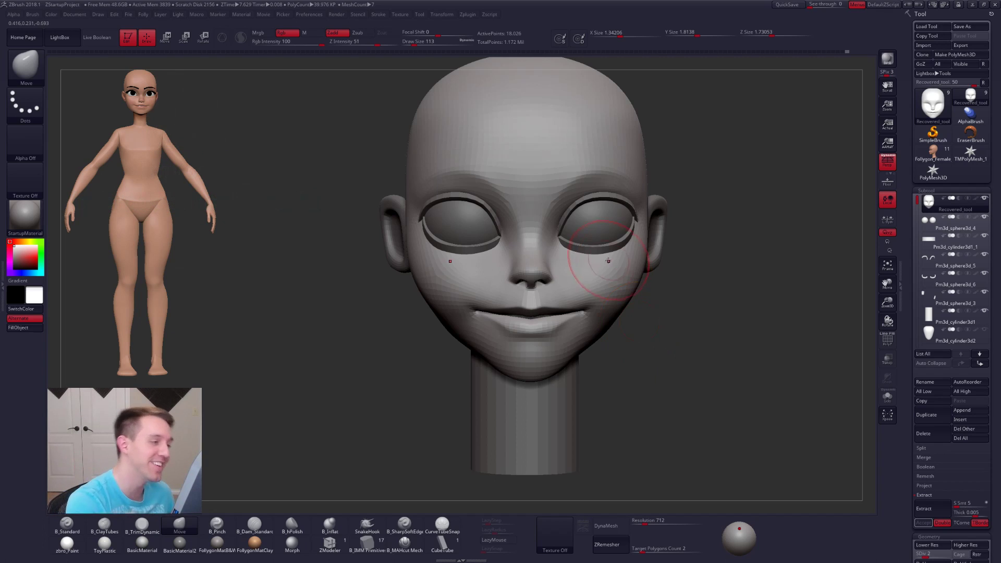
- Isolate the head at the highest subdivision level and sharpen the brow edge above the eye socket with B_Pinch at draw size 67
key("d")
key("d")
key("d")
key("space")
left_click_drag(643, 230, 633, 230)
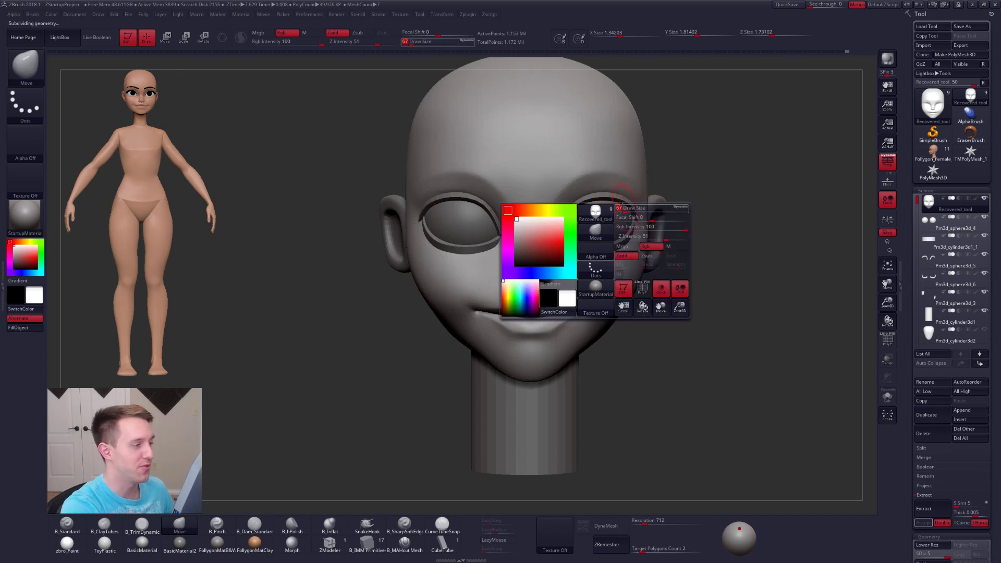
key("shift+s")
mouse_move(572, 241)
right_mouse_down()
mouse_move(710, 274)
mouse_move(710, 324)
right_mouse_up()
key("5")
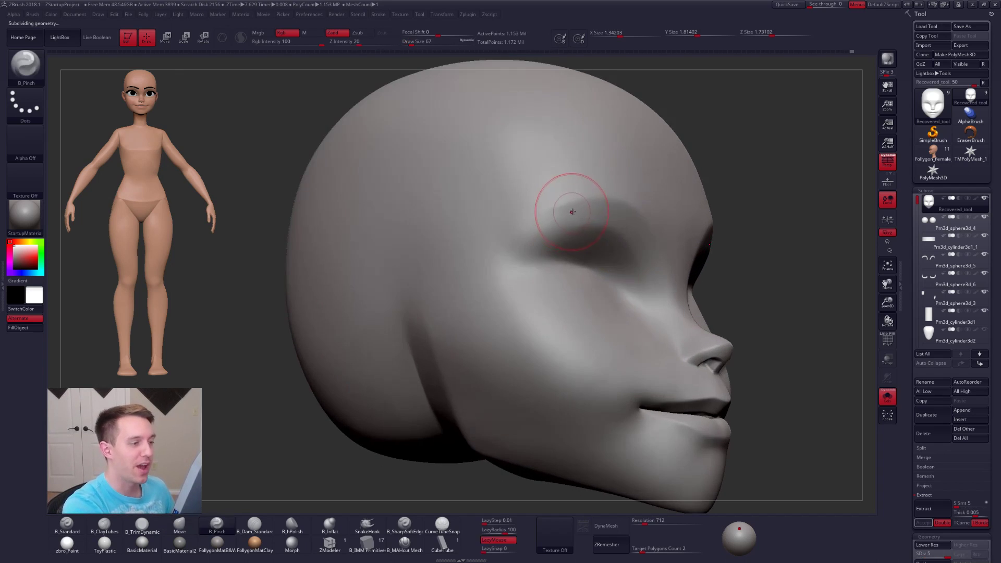
right_click_drag(593, 197, 611, 219)
key("space")
left_click_drag(599, 207, 605, 207)
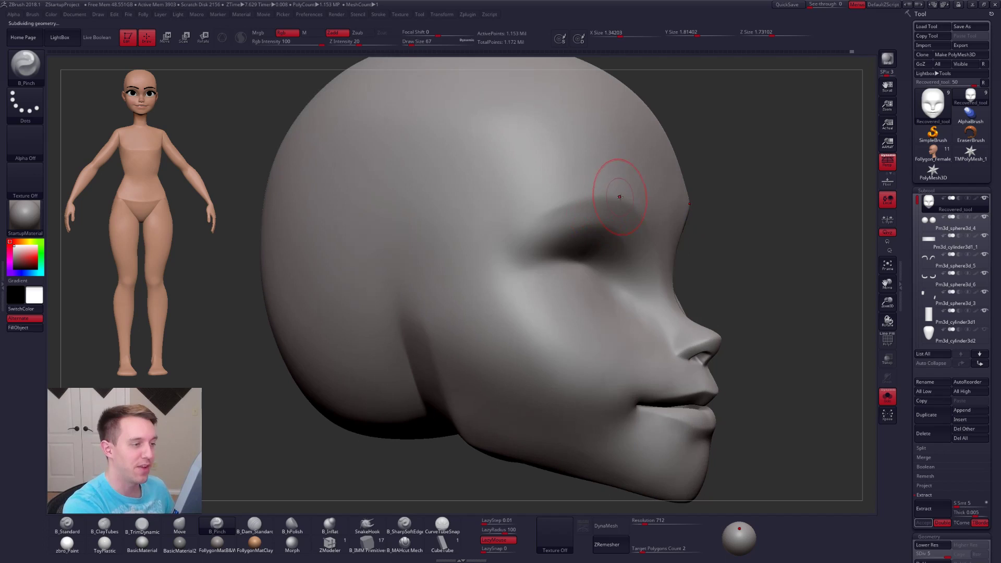
left_click_drag(481, 276, 553, 207)
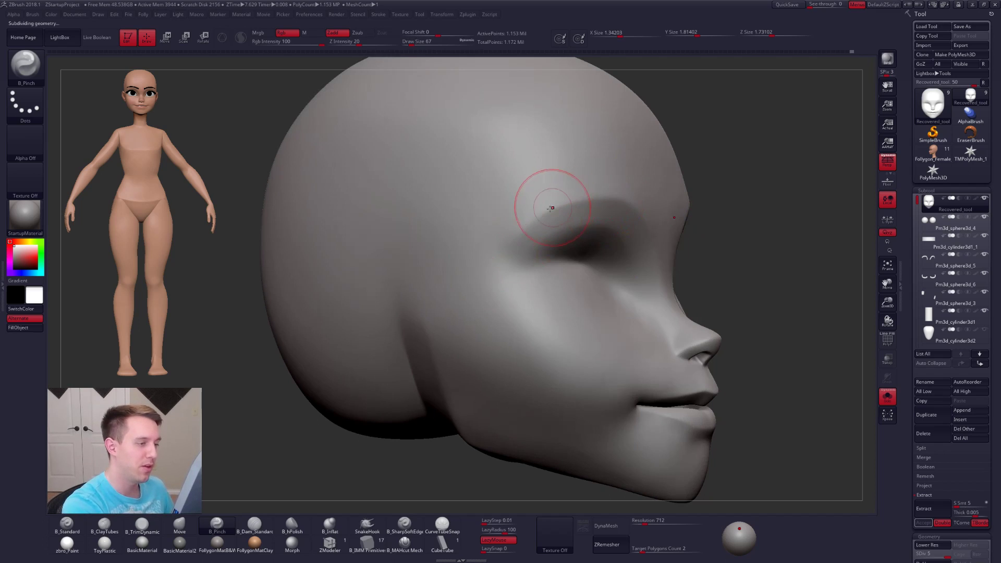
left_click_drag(481, 302, 480, 303)
- Smooth the outer end of the brow and eye socket, and select the Move brush for the brow
left_click_drag(565, 221, 538, 262, "shift")
right_click_drag(546, 277, 503, 306, "shift")
mouse_move(603, 286)
right_mouse_down("alt")
mouse_move(505, 305)
mouse_move(666, 279)
right_mouse_up("alt")
key("b")
key("m")
key("v")
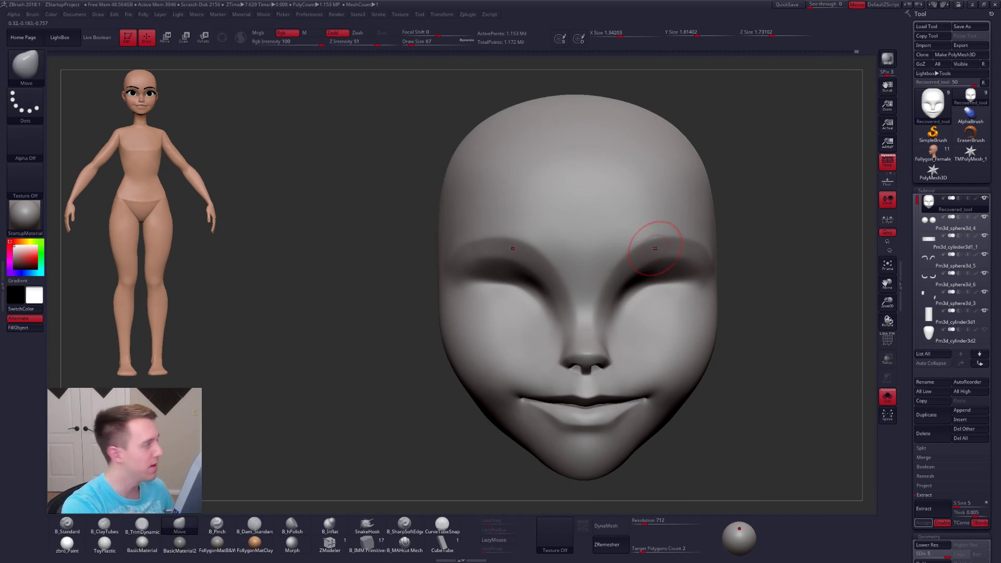
- Flatten the outer brow ridge with B_TrimDynamic and smooth its transition into the temple
key("b")
key("t")
key("d")
right_click_drag(428, 273, 491, 268)
key("space")
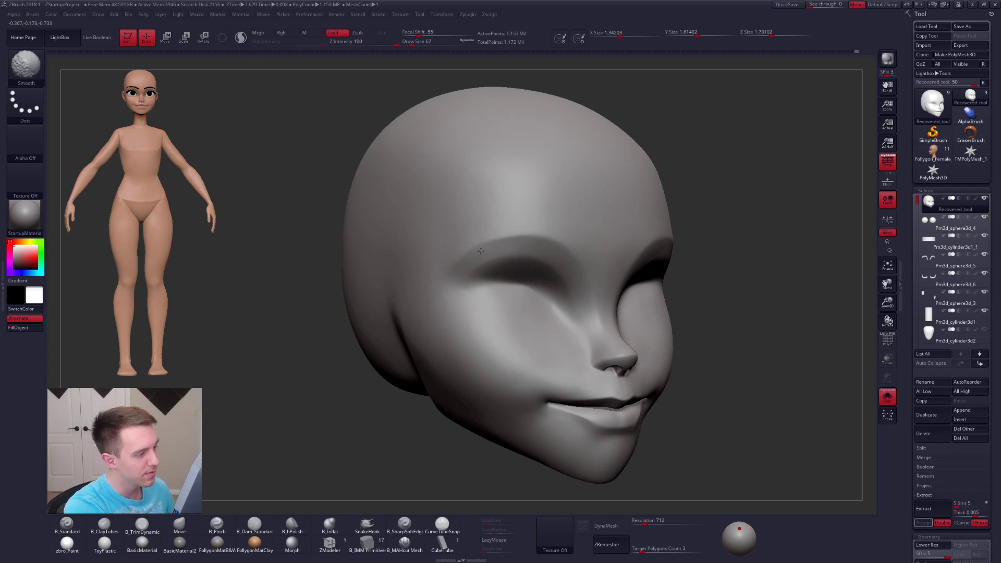
right_click_drag(555, 245, 660, 295, "shift")
mouse_move(765, 307)
left_mouse_down()
mouse_move(699, 292)
mouse_move(652, 250)
left_mouse_up()
- Isolate the head, lower it to subdivision level 3 and smooth the lower cheek above the jaw edge
key("5")
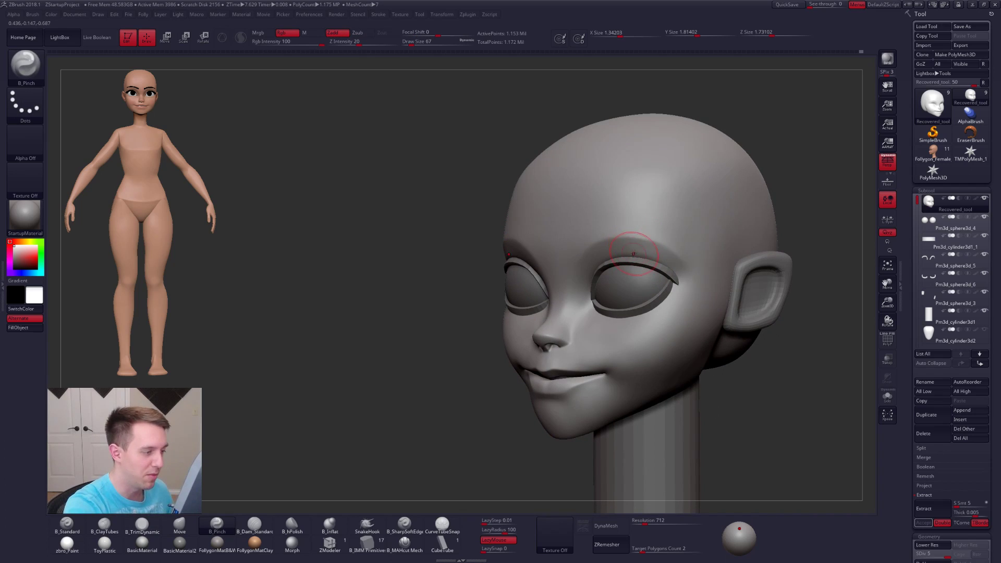
mouse_move(685, 353)
right_mouse_down("alt")
mouse_move(633, 324)
mouse_move(580, 345)
mouse_move(599, 355)
mouse_move(574, 335)
mouse_move(553, 347)
mouse_move(556, 333)
mouse_move(526, 343)
right_mouse_up("alt")
key("shift+s")
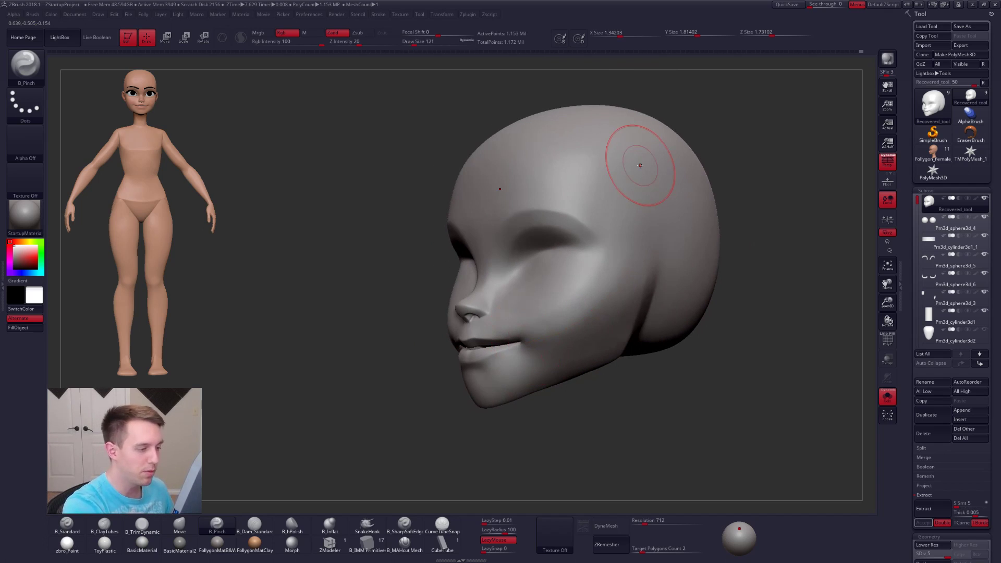
key("shift+d")
key("shift+d")
key("space")
left_click_drag(586, 324, 581, 315, "shift")
right_click_drag(563, 315, 579, 324)
key("space")
left_click_drag(579, 326, 574, 326)
- Build up the cheek beside the mouth corner with B_ClayTubes at draw size 81 and smooth it
mouse_move(575, 326)
right_mouse_down("alt")
mouse_move(606, 290)
mouse_move(567, 308)
mouse_move(563, 294)
right_mouse_up("alt")
key("b")
key("c")
key("t")
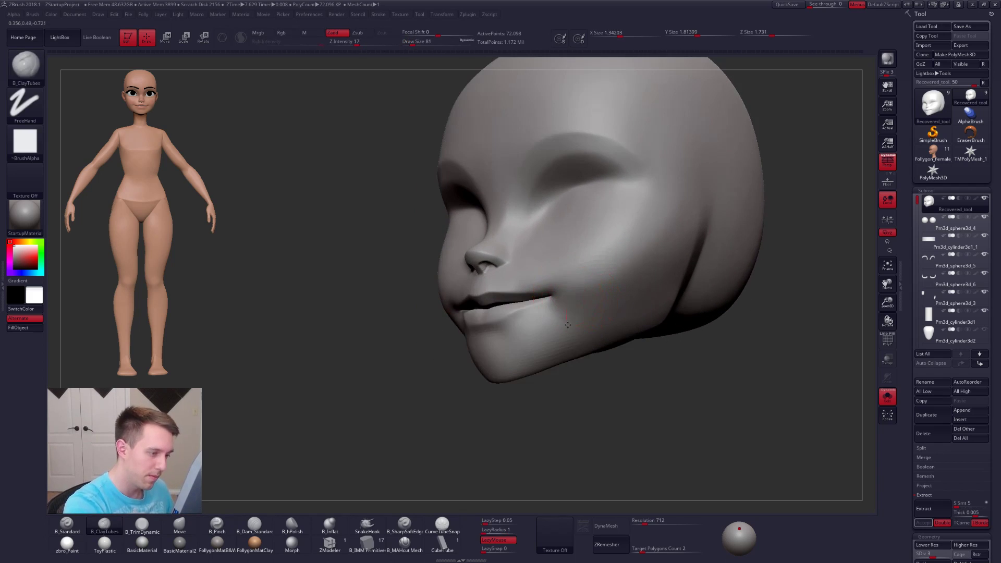
key("space")
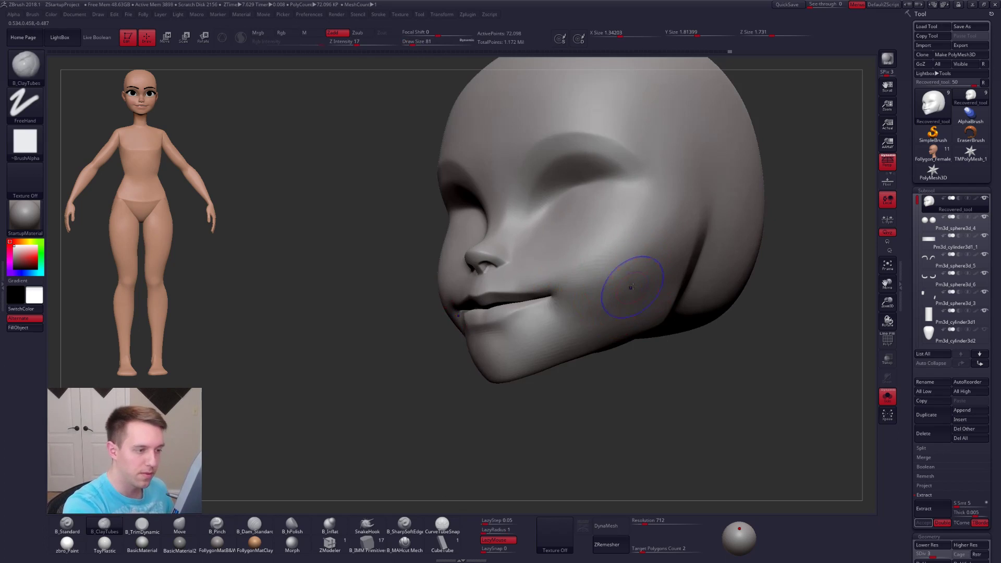
key("shift")
- Smooth the cheek from the mouth corner upward at subdivision level 2 with draw size 104
key("shift+d")
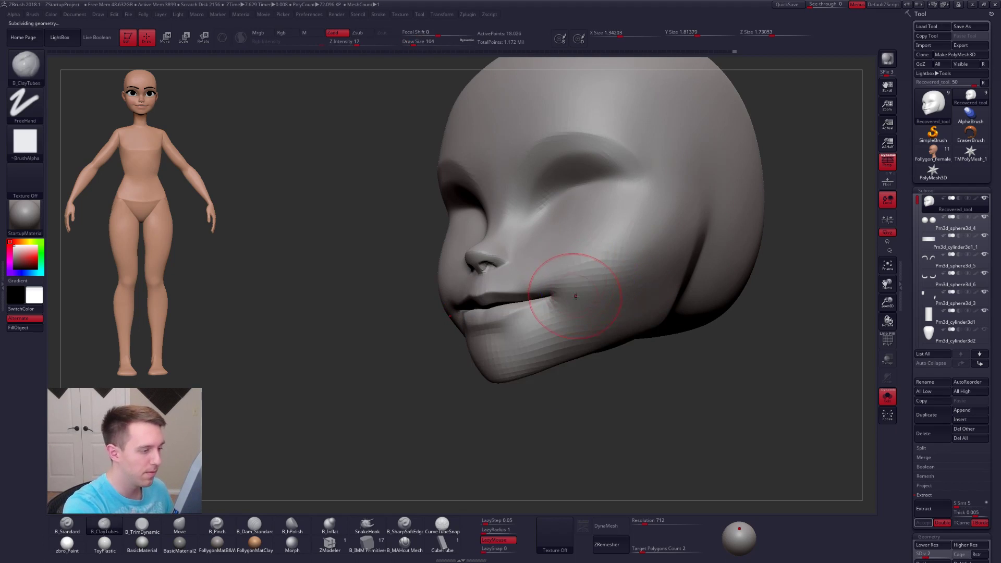
left_click_drag(599, 299, 597, 273, "shift")
mouse_move(596, 272)
right_mouse_down("shift")
mouse_move(604, 242)
mouse_move(605, 250)
right_mouse_up("shift")
key("shift")
key("space")
left_click_drag(620, 246, 626, 246)
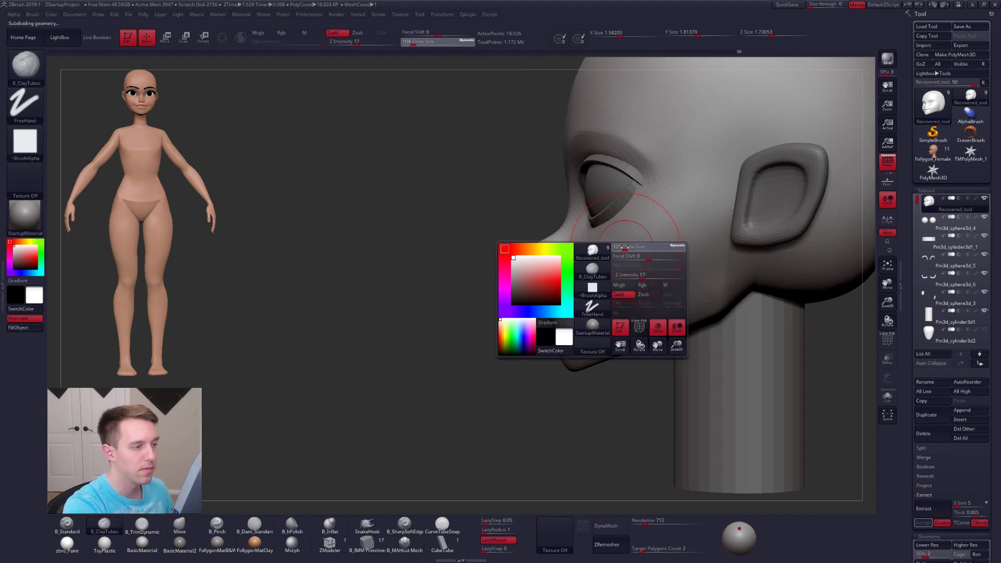
- Adjust the front of the cheek below the eye with the Move brush at draw size 113, and return to the highest subdivision level
key("b")
key("m")
key("v")
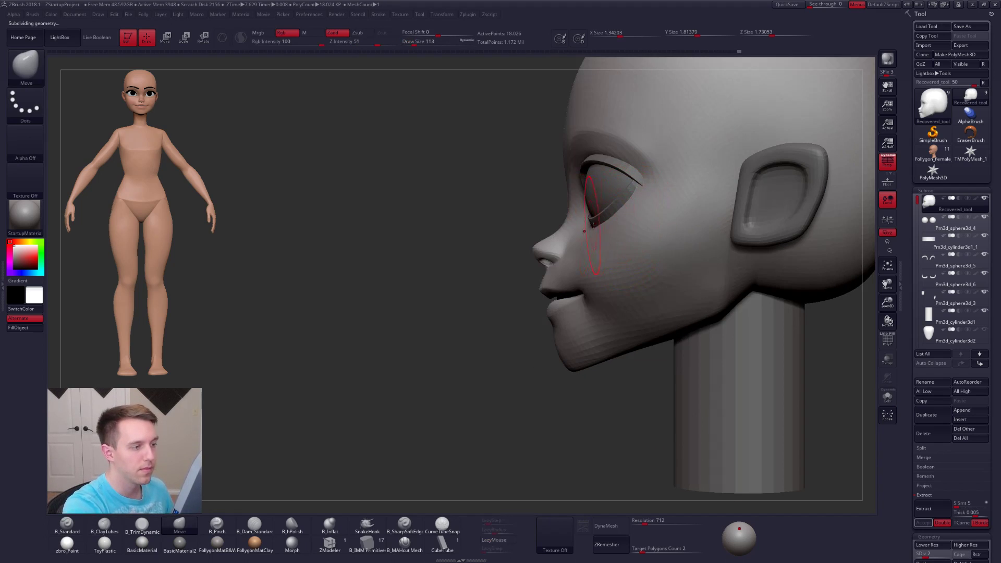
mouse_move(595, 226)
right_mouse_down("shift")
mouse_move(647, 299)
mouse_move(618, 303)
mouse_move(722, 339)
mouse_move(566, 326)
mouse_move(626, 307)
mouse_move(645, 324)
right_mouse_up("shift")
key("d")
key("d")
- Create a TPose mesh of all visible parts and mask everything except the eyeballs and eyelids
key("space")
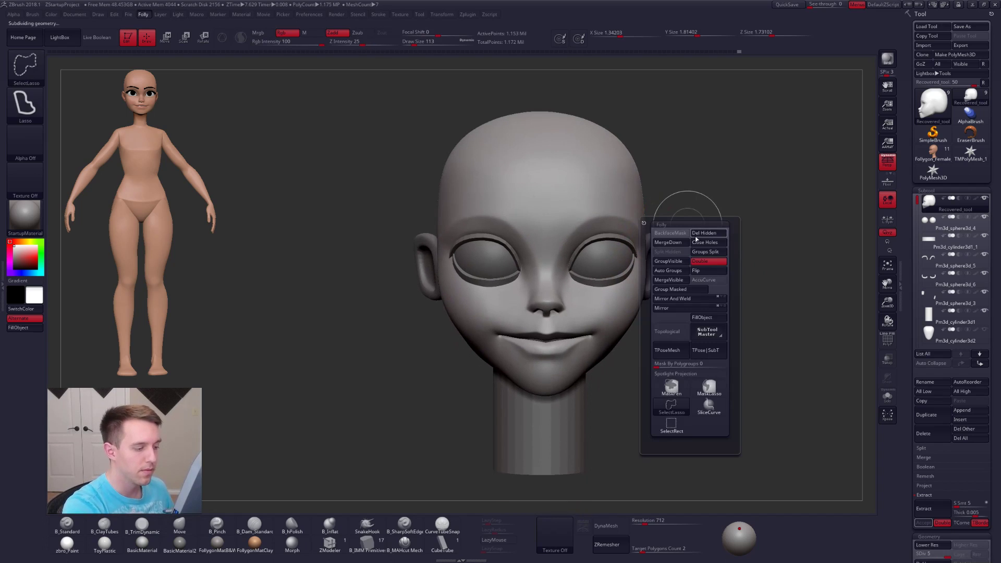
left_click(681, 351)
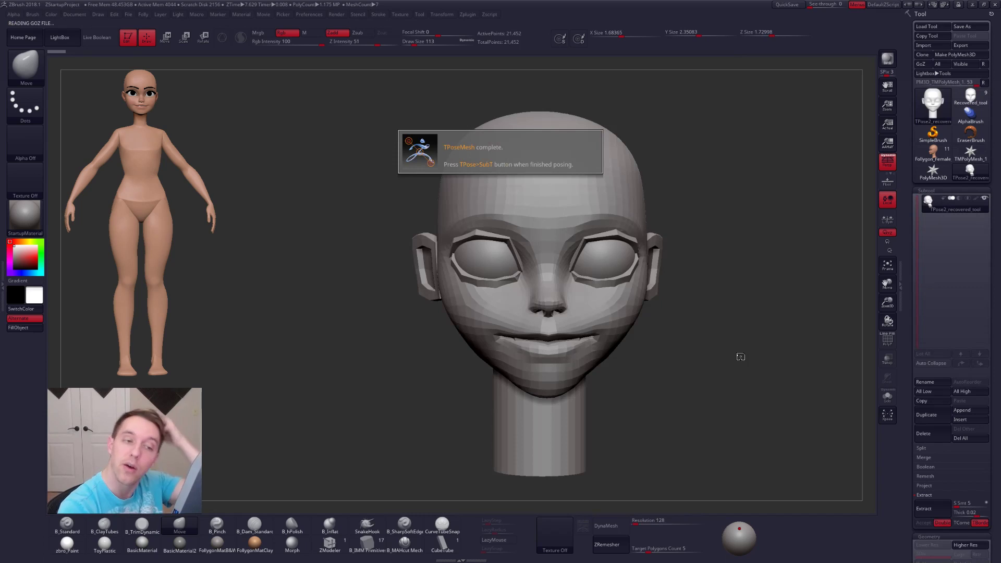
key("ctrl+shift")
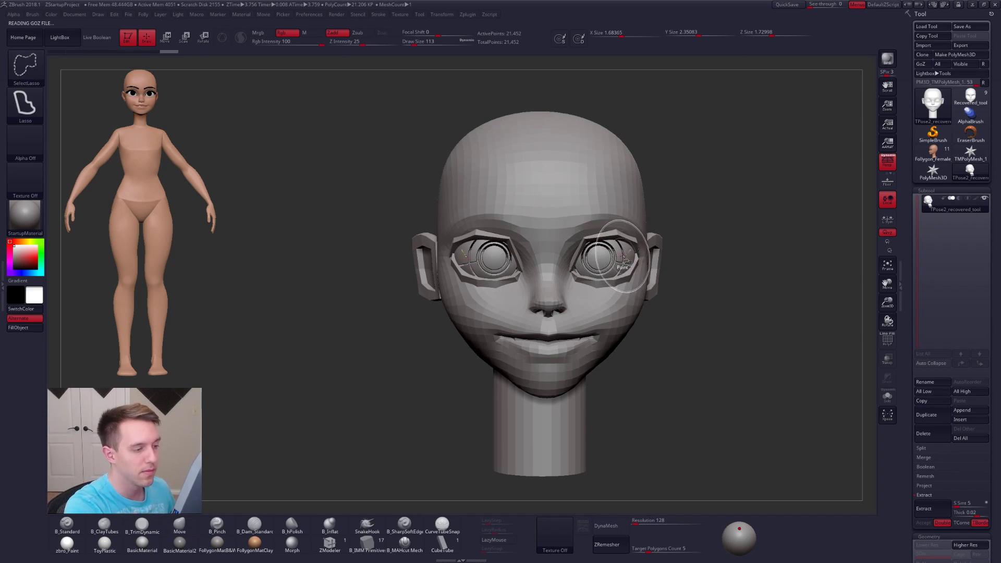
left_click(629, 255, "ctrl+shift")
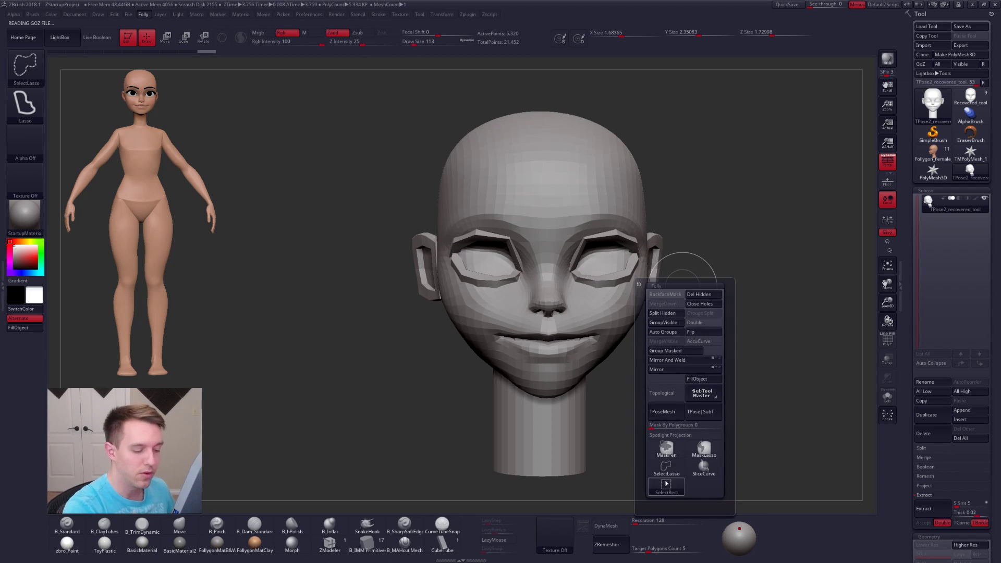
right_click_drag(622, 258, 633, 287, "ctrl")
left_click(633, 280, "ctrl+shift")
left_click(637, 234, "ctrl+shift")
left_click(710, 248, "ctrl")
left_click(695, 247, "ctrl+shift")
- Scale the unmasked eye parts with local symmetry, clear the mask and transfer the TPose changes back to the subtools
key("e")
mouse_move(587, 258)
left_mouse_down("shift")
mouse_move(732, 259)
mouse_move(710, 262)
left_mouse_up("shift")
left_click(885, 220)
mouse_move(722, 363)
right_mouse_down()
mouse_move(642, 375)
mouse_move(638, 347)
mouse_move(729, 308)
mouse_move(715, 256)
right_mouse_up()
key("q")
left_click_drag(721, 301, 743, 274, "ctrl")
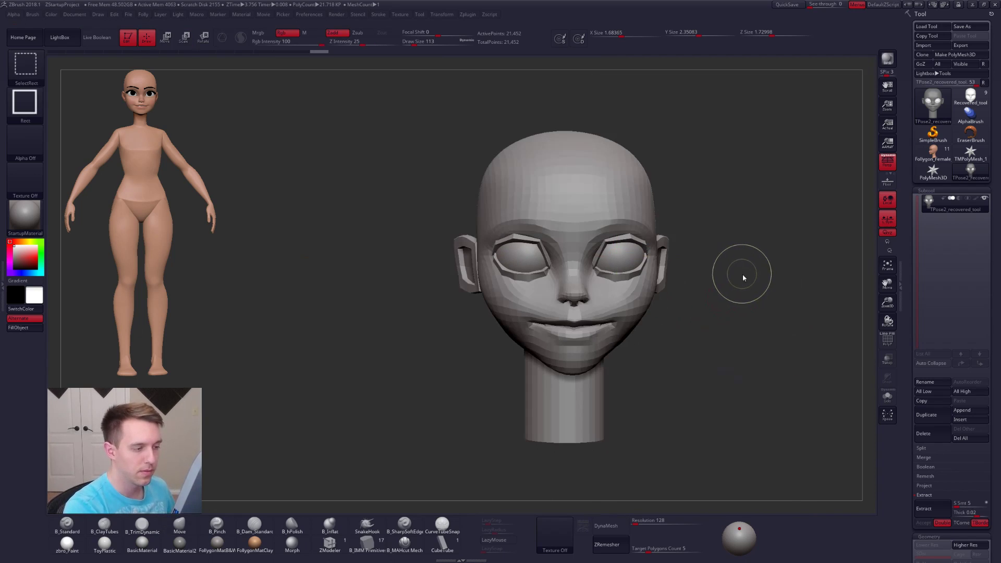
key("2")
left_click(762, 399)
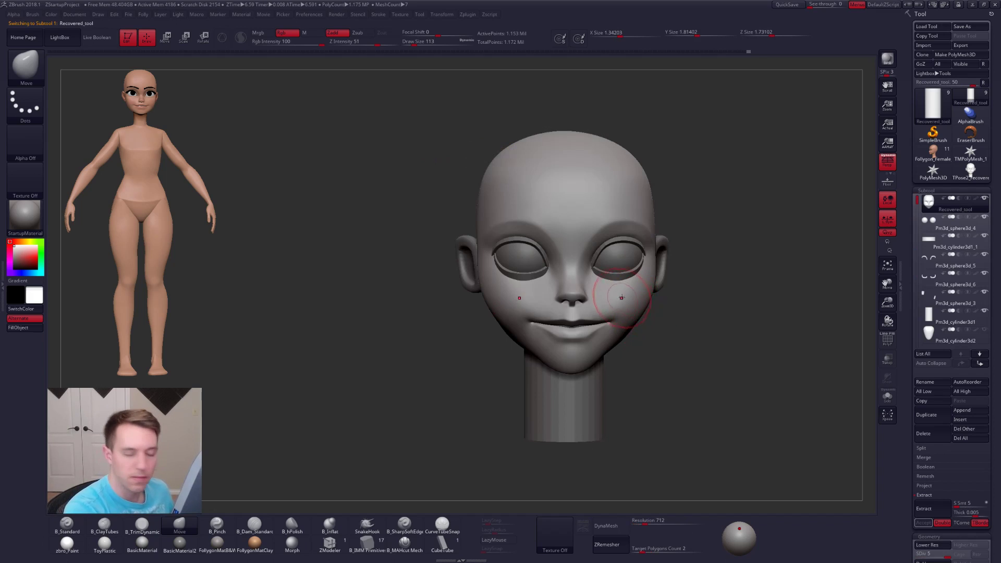
- Drop the head to subdivision level 1 and enlarge the Move brush to draw size 203
key("space")
key("shift+d")
key("shift+d")
key("space")
left_click_drag(640, 278, 643, 278)
mouse_move(639, 279)
right_mouse_down()
mouse_move(650, 280)
mouse_move(643, 285)
right_mouse_up()
key("shift+f")
key("shift+d")
key("shift+f")
key("shift+d")
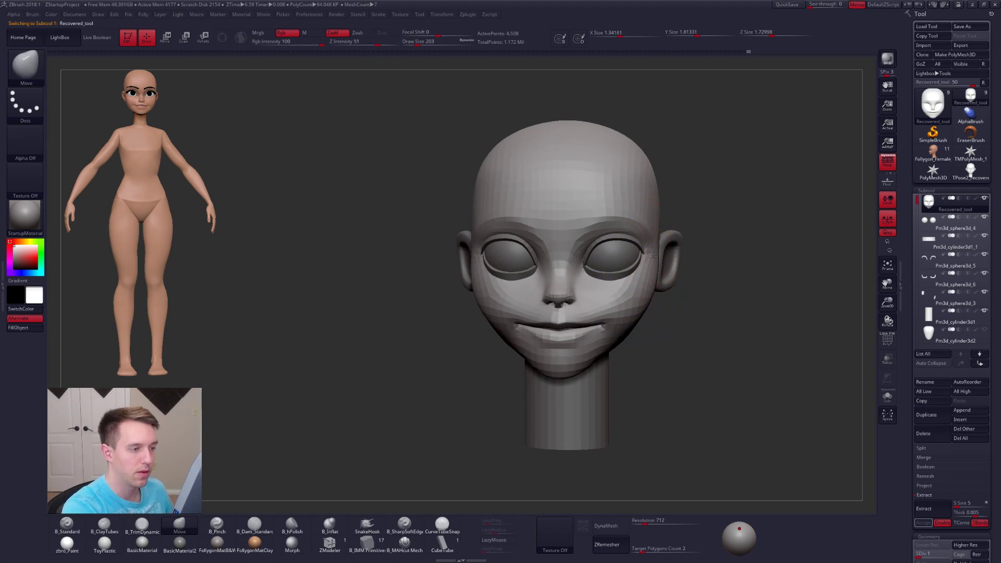
- Refine the cheek and jaw area with the Move brush at subdivision level 2, with draw size 227
key("s")
left_click_drag(656, 256, 652, 256)
mouse_move(652, 256)
right_mouse_down()
mouse_move(615, 246)
mouse_move(606, 230)
right_mouse_up()
key("3")
left_click_drag(598, 229, 604, 231)
key("d")
right_click_drag(621, 230, 628, 217, "shift")
key("space")
left_click_drag(623, 241, 629, 242)
mouse_move(614, 301)
right_mouse_down("ctrl")
mouse_move(615, 335)
mouse_move(608, 310)
right_mouse_up("ctrl")
key("b")
key("m")
key("v")
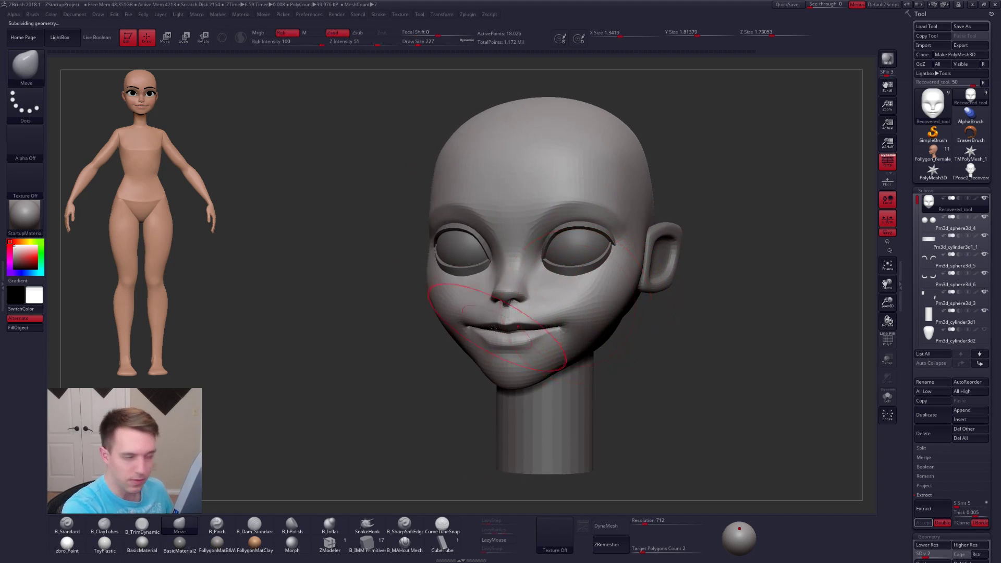
- Return the head to subdivision level 1 and turn off local symmetry
key("shift+d")
right_click_drag(431, 297, 462, 302)
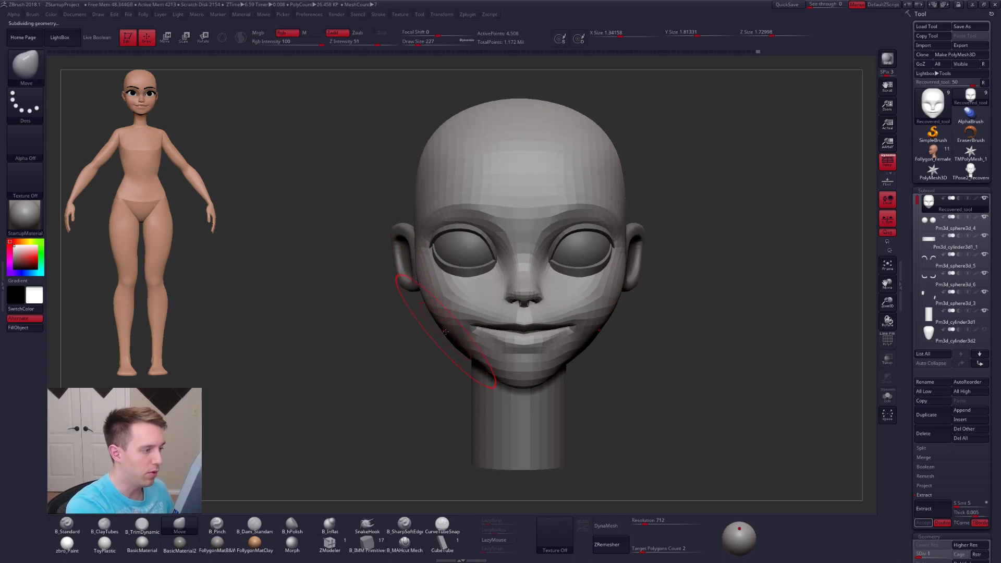
mouse_move(613, 360)
right_mouse_down()
mouse_move(652, 351)
mouse_move(610, 342)
right_mouse_up()
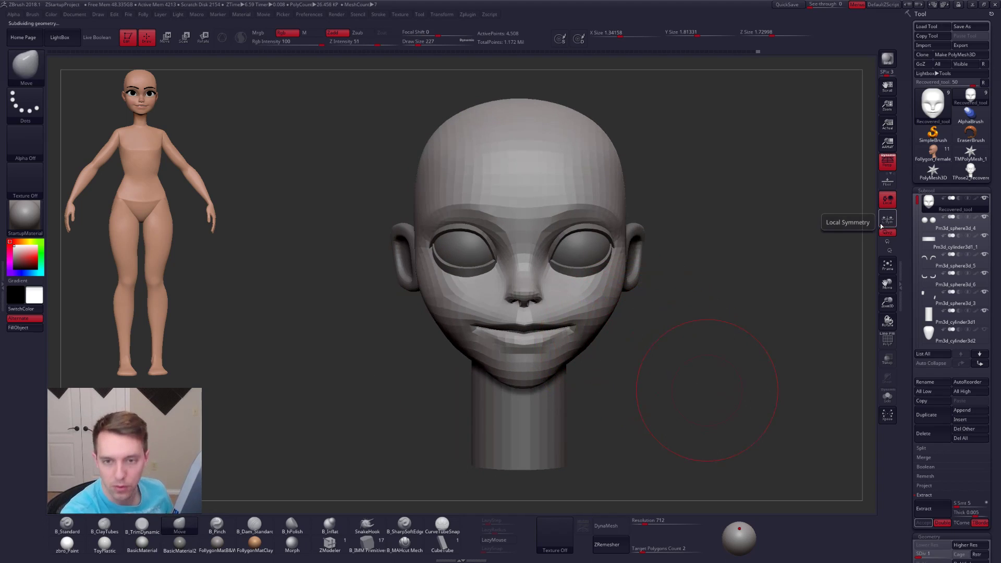
- Isolate the head subtool at subdivision level 2 and set the draw size to 140
key("space")
left_click_drag(490, 376, 477, 376)
mouse_move(538, 368)
right_mouse_down()
mouse_move(497, 379)
mouse_move(532, 380)
right_mouse_up()
key("shift+s")
right_click_drag(384, 367, 483, 369)
key("d")
right_click_drag(556, 352, 533, 360)
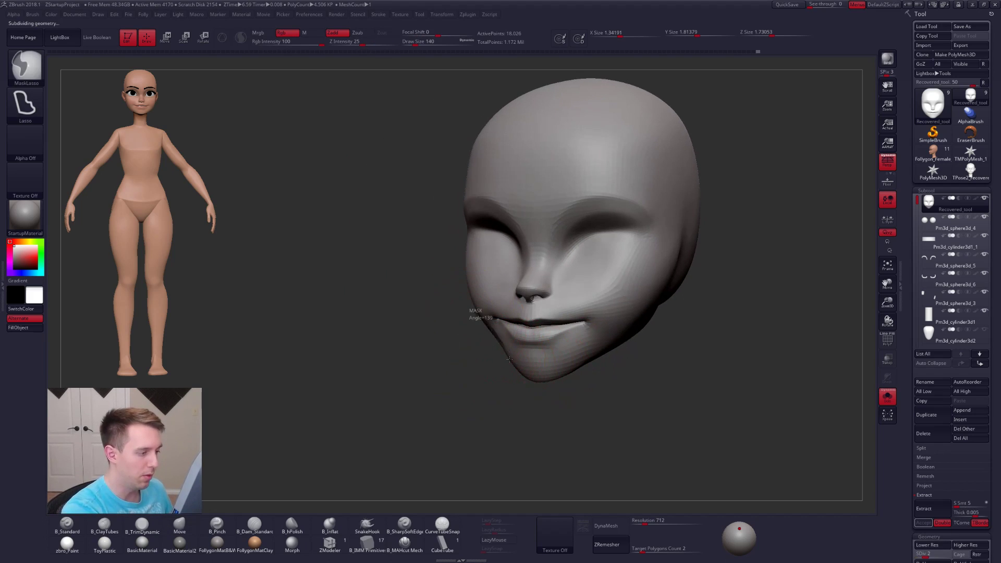
left_click_drag(476, 315, 412, 459)
key("ctrl+z")
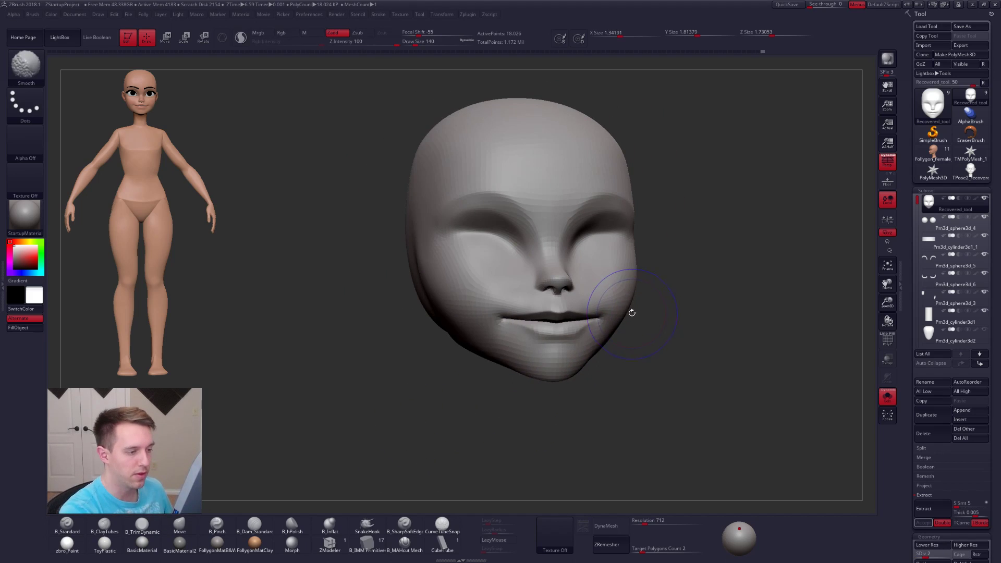
- Smooth the cheek beside the mouth corner, show all parts again and return the head to subdivision level 5
right_click_drag(631, 313, 652, 287)
right_click(624, 334)
right_click_drag(680, 371, 655, 395, "alt")
key("d")
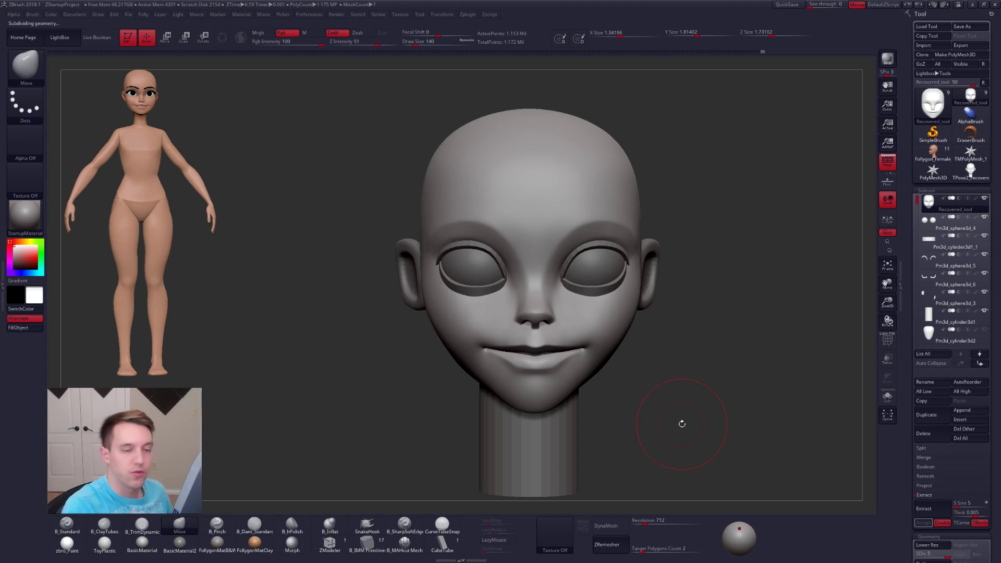
- Delete the leftover TPose mesh and switch back to the head tool
left_click(961, 171)
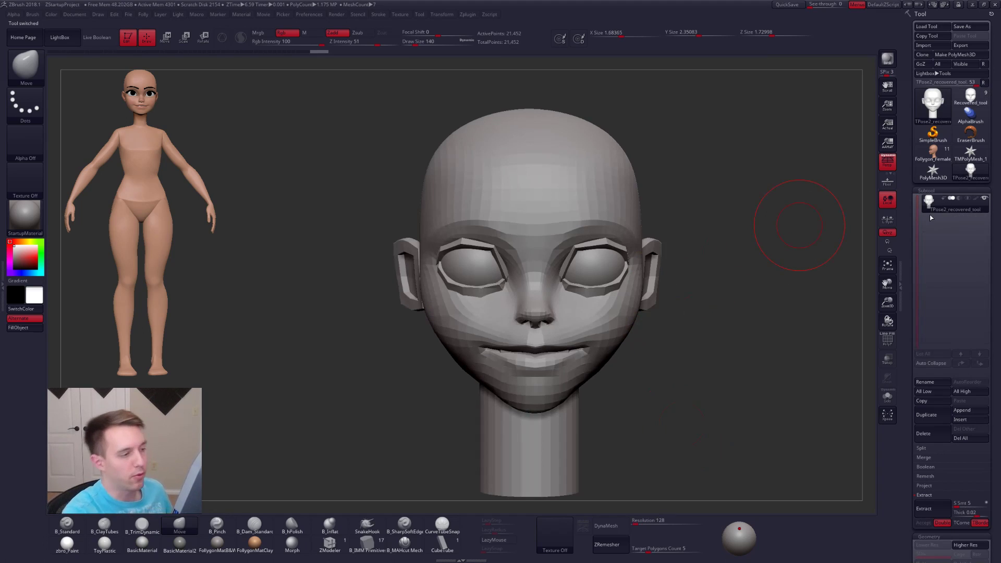
left_click(927, 433)
left_click(862, 446)
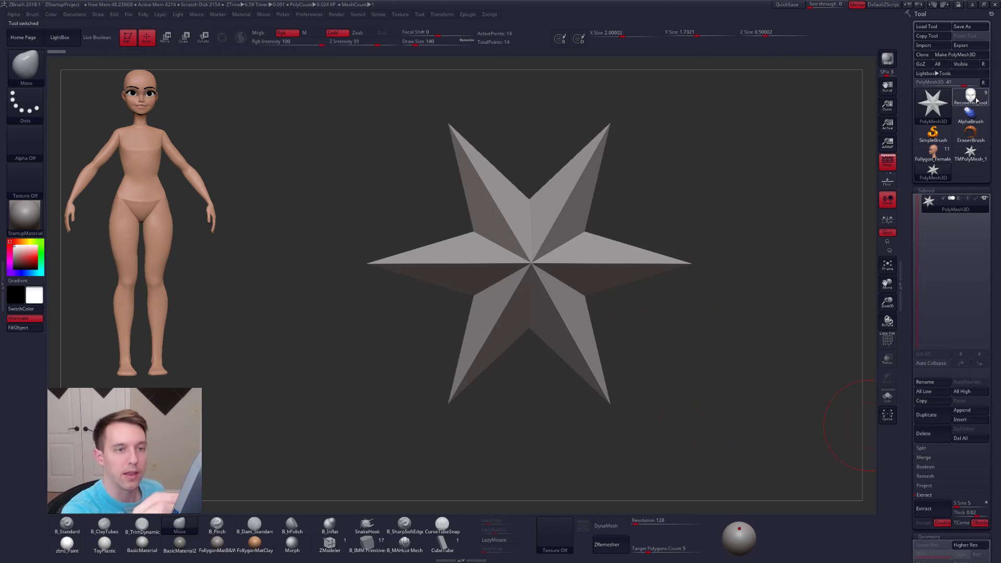
left_click(971, 98)
- Adjust the lower eyelids slightly with the Move brush at draw size 61
right_click_drag(603, 234, 606, 226, "ctrl")
key("space")
left_click_drag(620, 251, 611, 252)
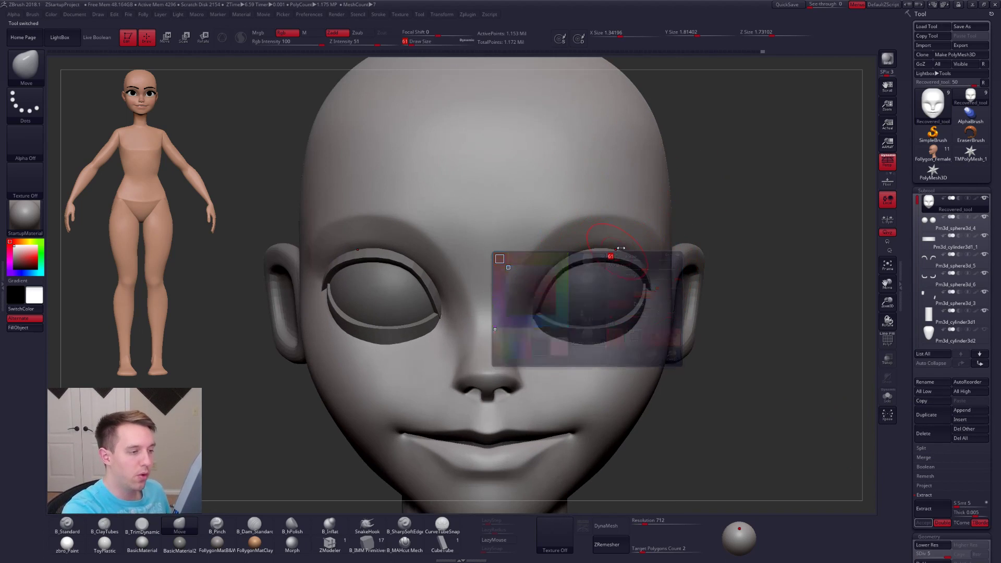
left_click(633, 259, "alt")
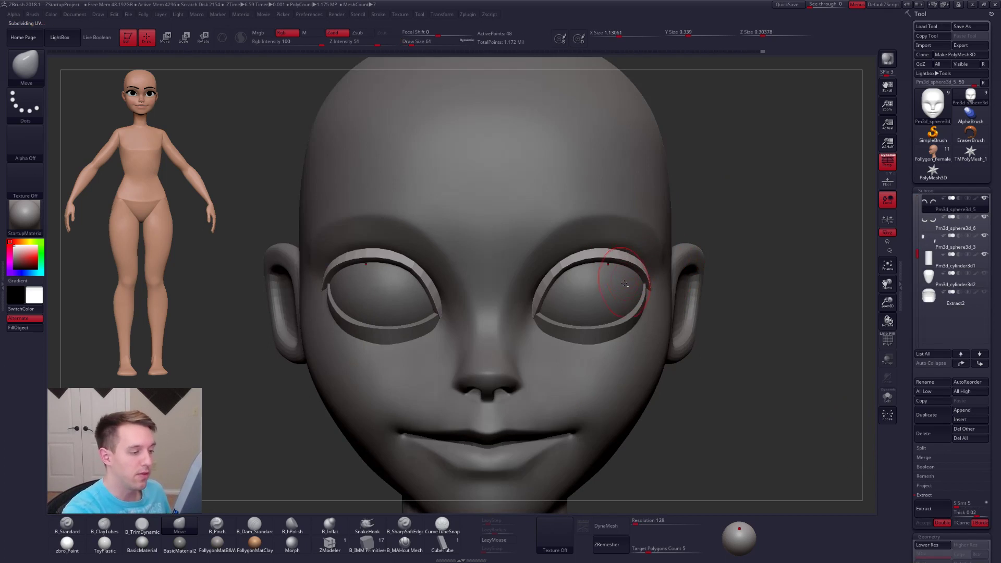
right_click_drag(611, 328, 589, 358)
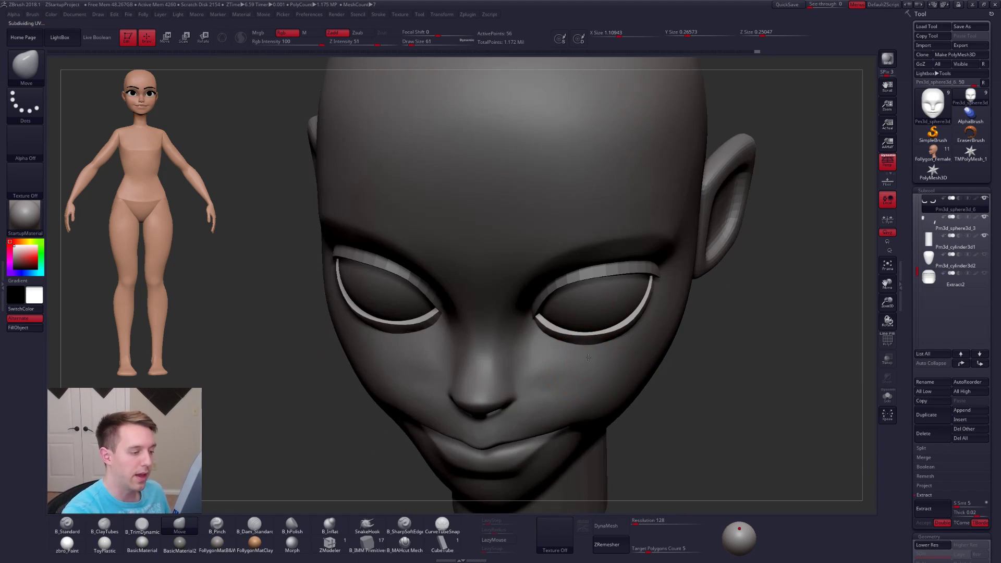
left_click_drag(589, 341, 588, 335)
mouse_move(594, 371)
right_mouse_down("shift")
mouse_move(603, 352)
mouse_move(597, 369)
right_mouse_up("shift")
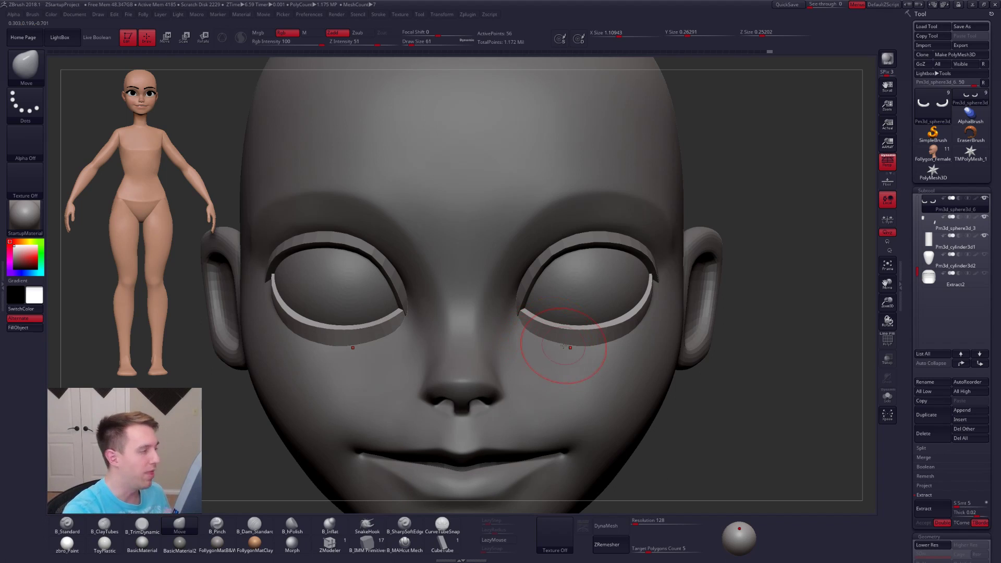
- Switch to the browser, examine the Curve Brushes product on the Gumroad page and return to ZBrush
key("alt+Tab")
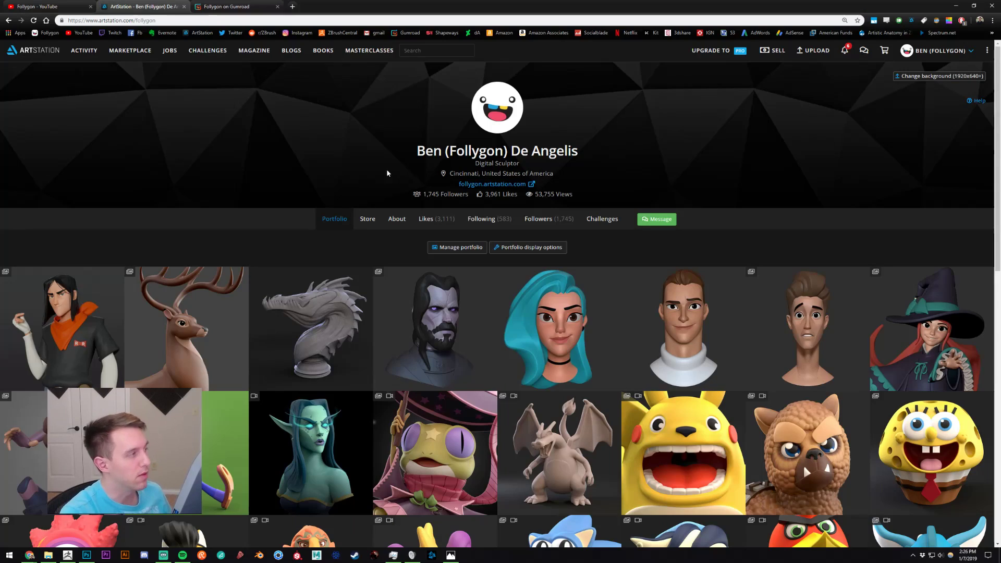
left_click(203, 8)
scroll(174, 231, "down", 6)
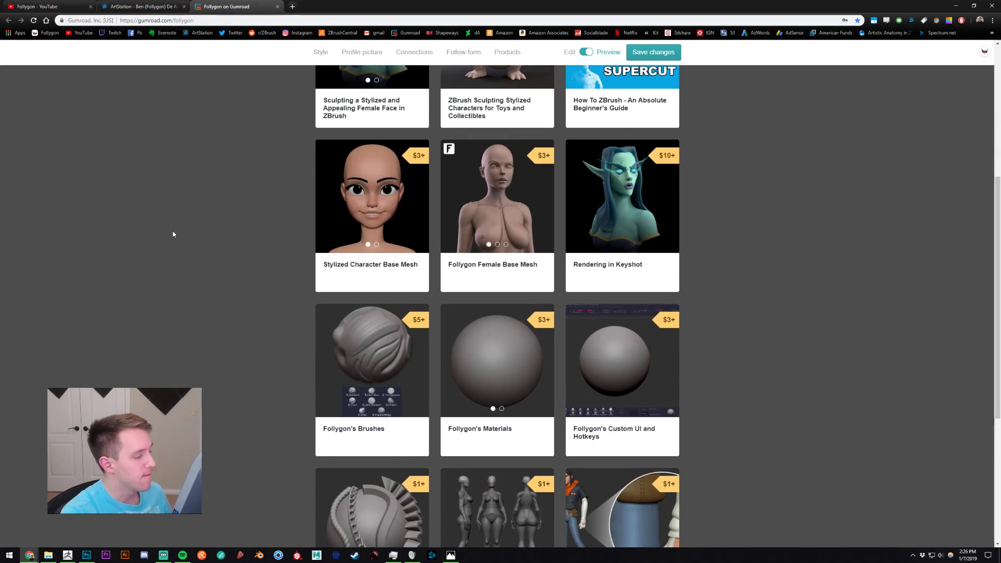
left_click(368, 331)
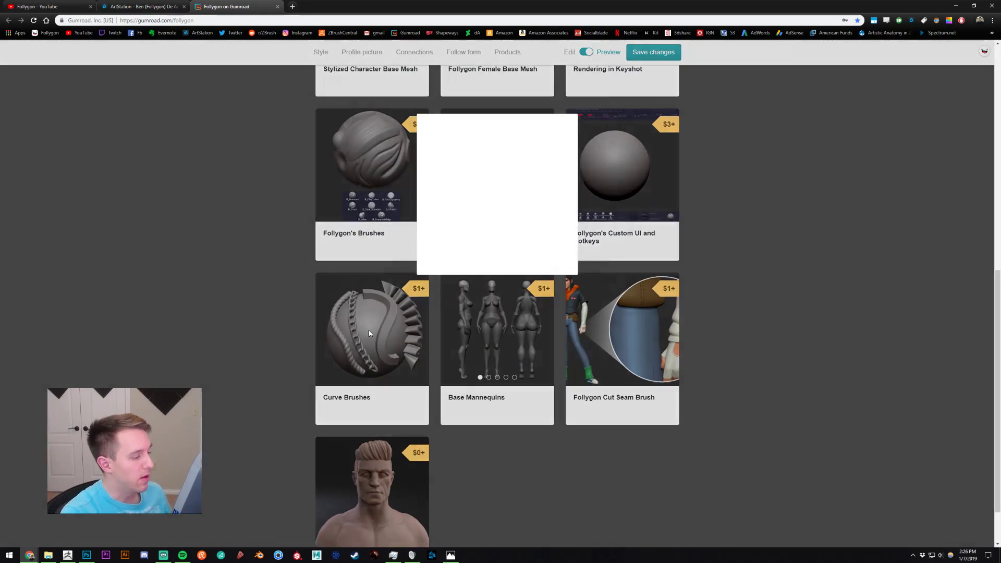
left_click_drag(440, 421, 378, 384)
left_click(419, 382)
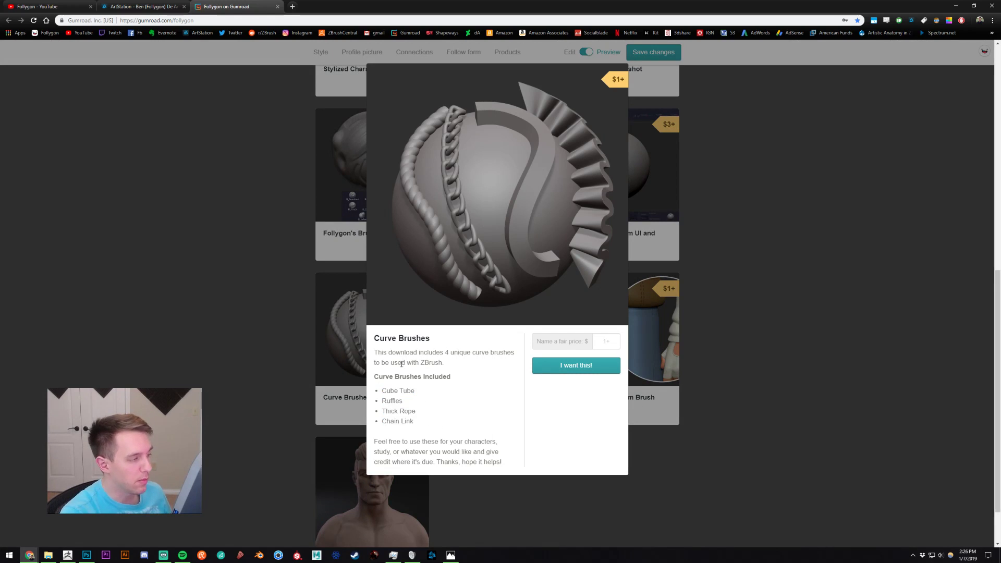
left_click(157, 250)
key("alt+Tab")
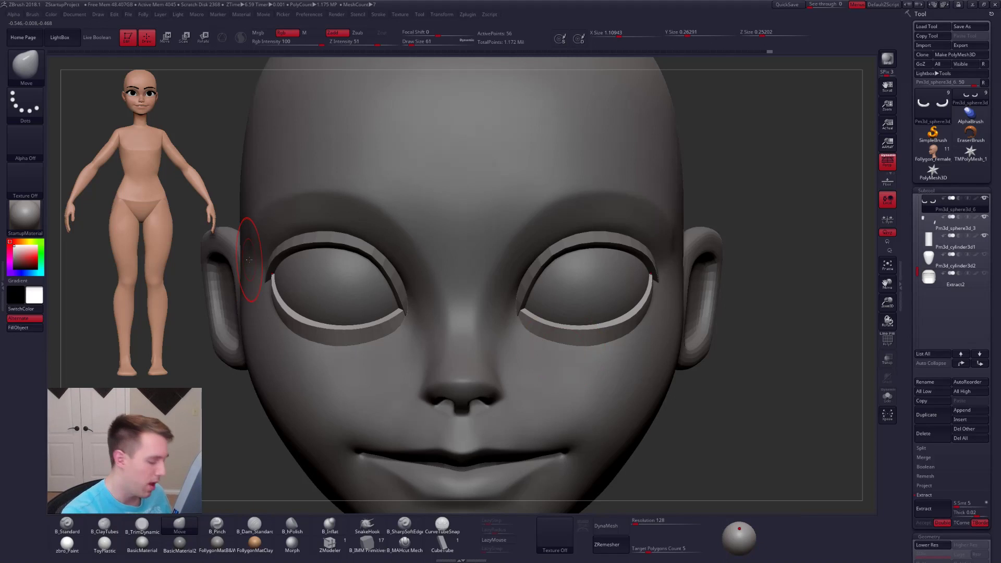
- Duplicate the upper eyelid subtool and isolate the copy
left_click(441, 542)
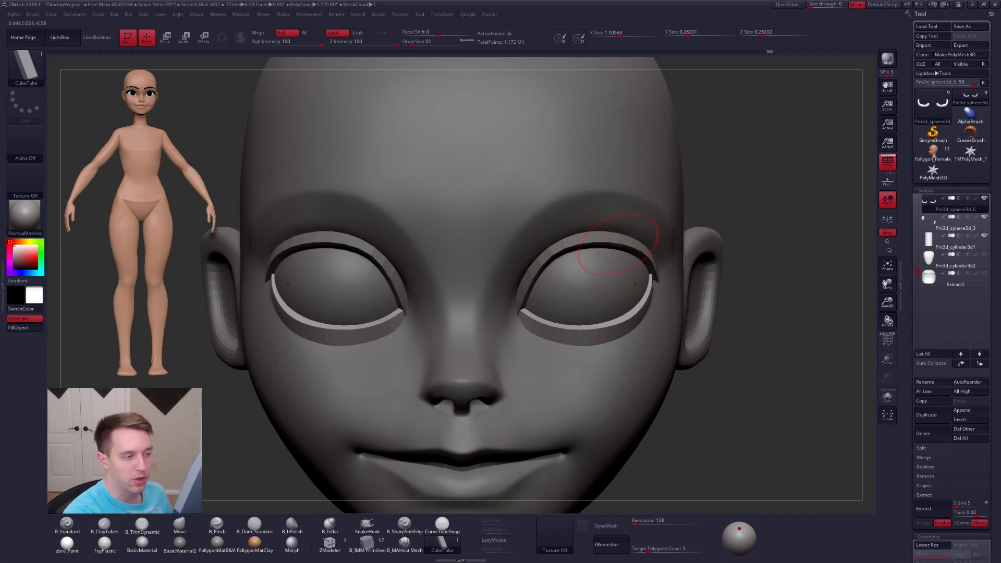
left_click(628, 243, "alt")
key("b")
key("m")
key("v")
left_click_drag(766, 365, 756, 384, "alt")
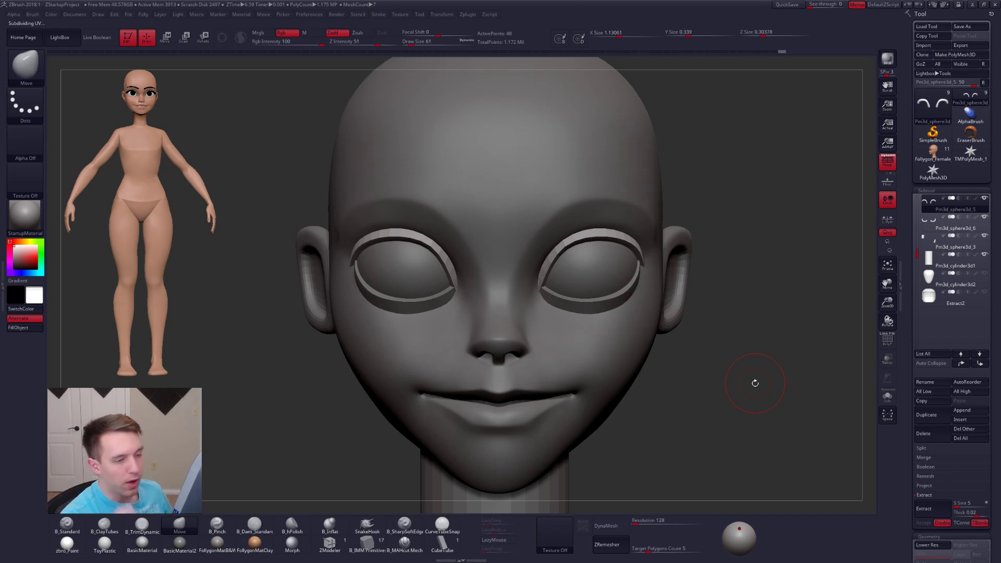
left_click(938, 410)
key("shift+f")
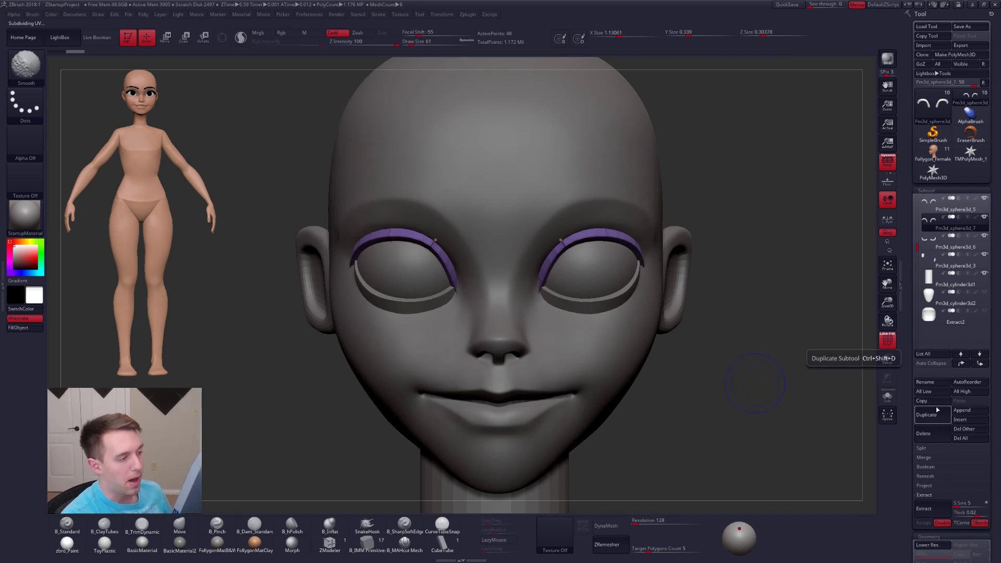
key("shift+f")
left_click(888, 398)
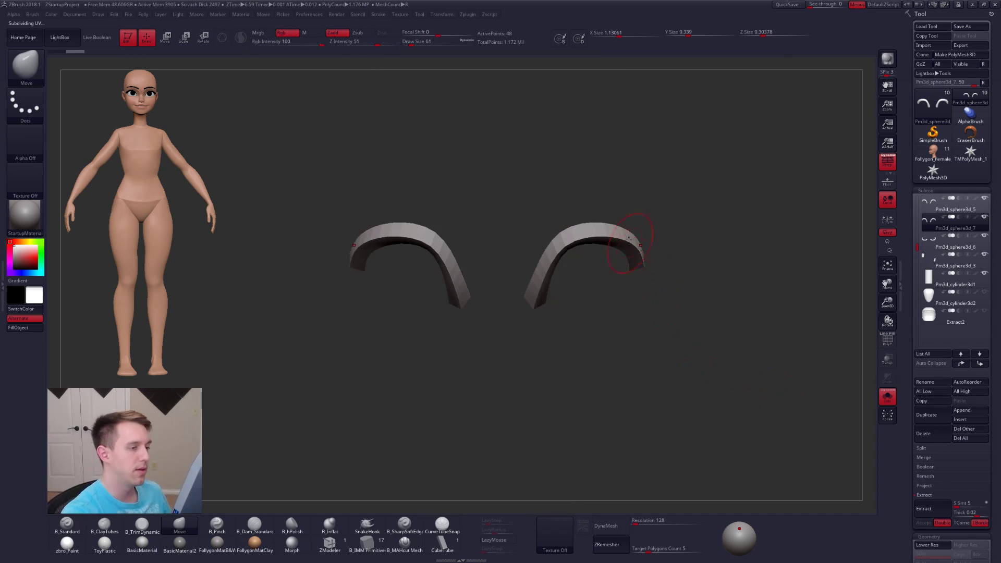
- Keep only the underside strip of faces on the duplicated eyelids using SelectLasso and delete the hidden geometry
right_click_drag(631, 243, 637, 286, "ctrl")
key("shift+d")
key("shift+f")
mouse_move(537, 286)
right_mouse_down()
mouse_move(592, 282)
mouse_move(534, 349)
mouse_move(543, 357)
right_mouse_up()
key("ctrl+shift+space")
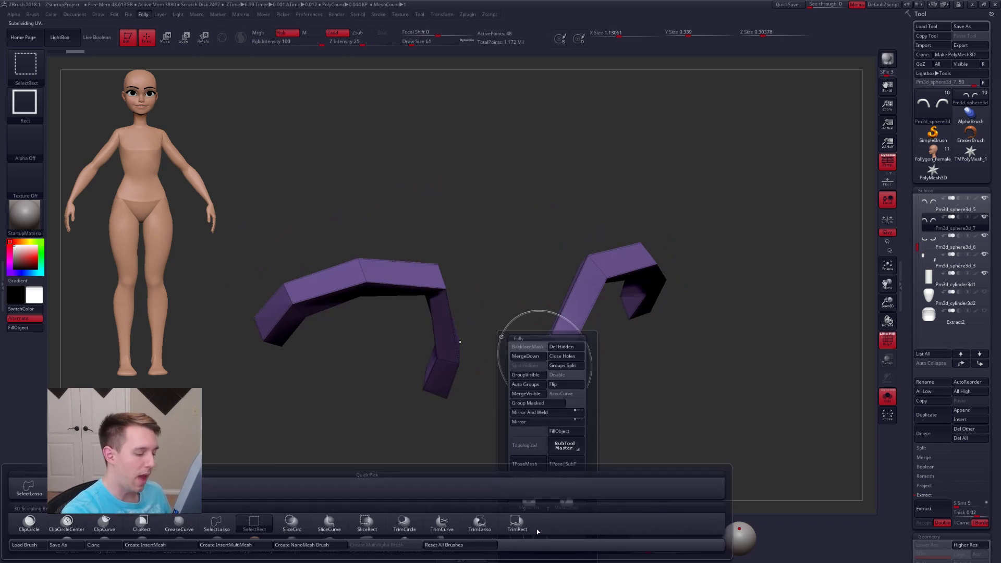
left_click(529, 519)
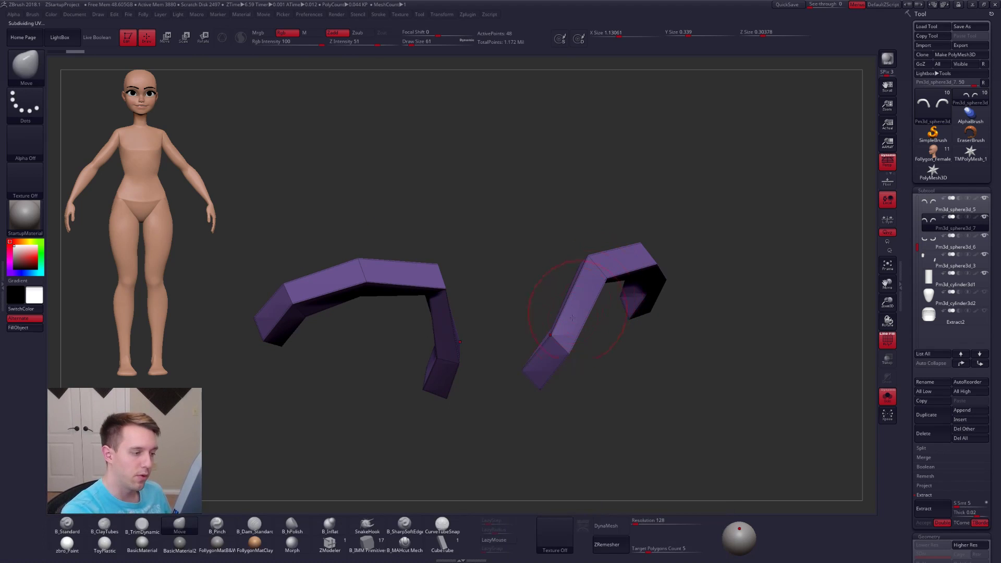
mouse_move(537, 353)
right_mouse_down()
mouse_move(578, 338)
mouse_move(565, 367)
right_mouse_up()
key("ctrl+z")
left_click_drag(510, 400, 563, 282, "ctrl+alt+shift")
mouse_move(586, 317)
right_mouse_down()
mouse_move(579, 344)
mouse_move(543, 345)
right_mouse_up()
mouse_move(537, 337)
left_mouse_down("ctrl+alt+shift")
mouse_move(617, 304)
mouse_move(524, 277)
left_mouse_up("ctrl+alt+shift")
right_click_drag(568, 346, 610, 249, "shift")
key("space")
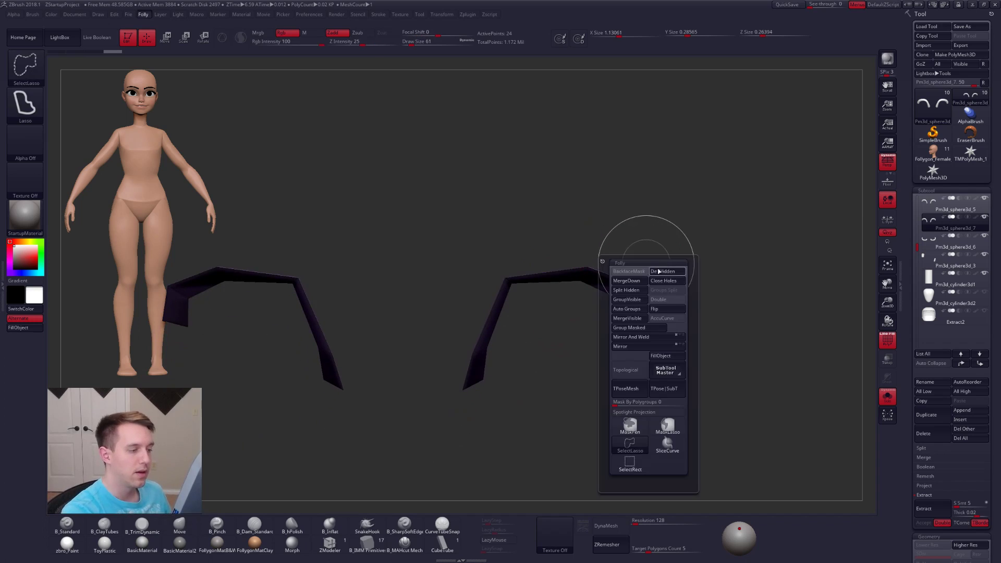
left_click(658, 271)
- Show the whole head and examine the smoothed eyelash strip against the eyelids from below
key("d")
key("shift+d")
key("shift+f")
key("shift+f")
key("space")
left_click(703, 301)
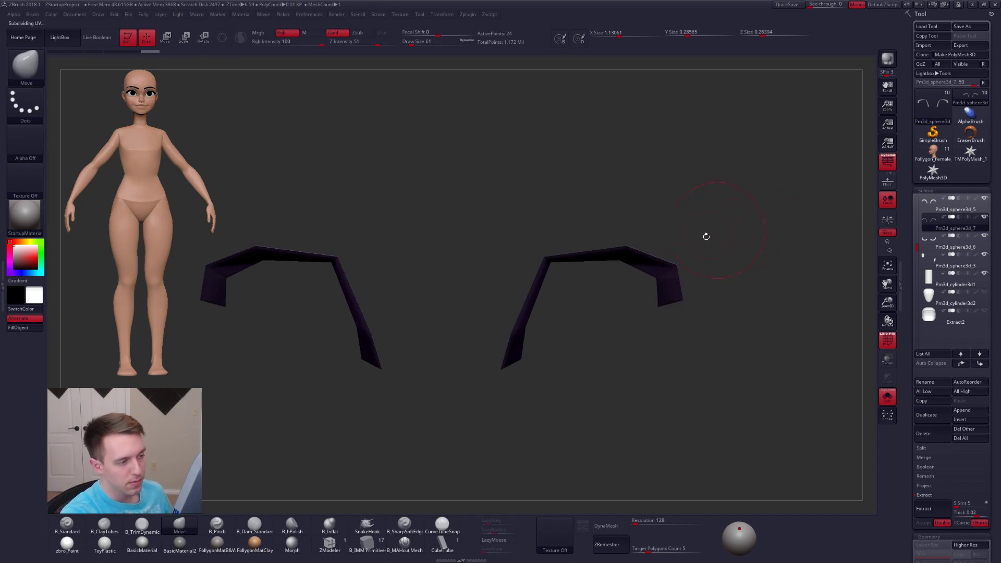
key("shift+s")
key("d")
right_click_drag(673, 272, 676, 219)
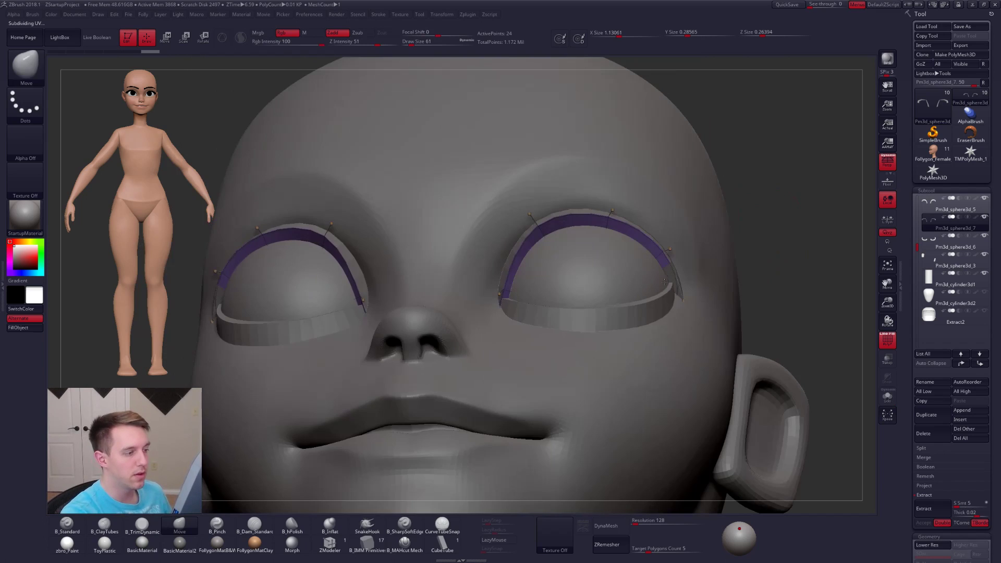
- Pull the outer ends of the isolated lash strip outward into wings with the Move brush at draw size 49
key("space")
key("shift+s")
key("shift+d")
key("space")
left_click(680, 299)
left_click_drag(686, 302, 720, 304)
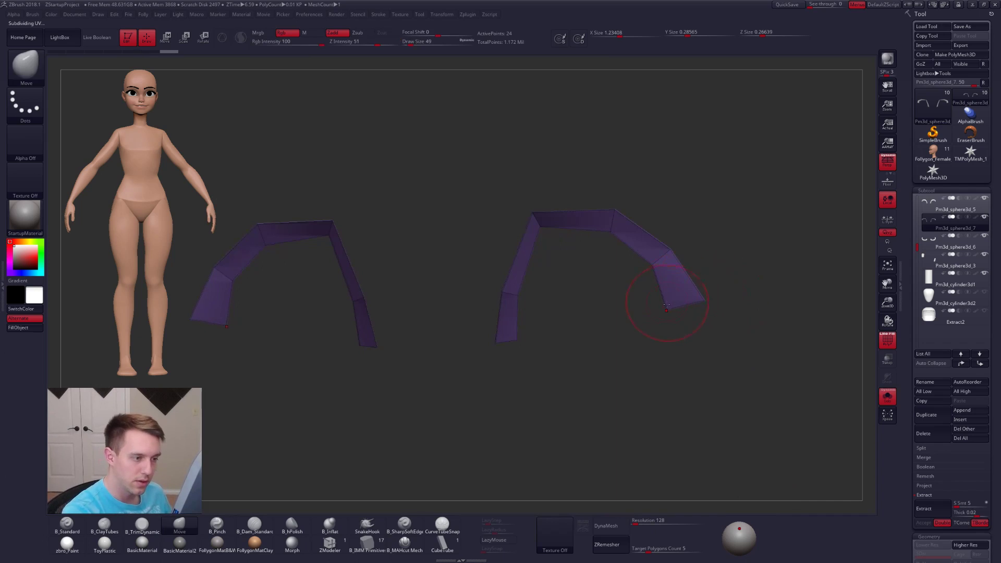
key("d")
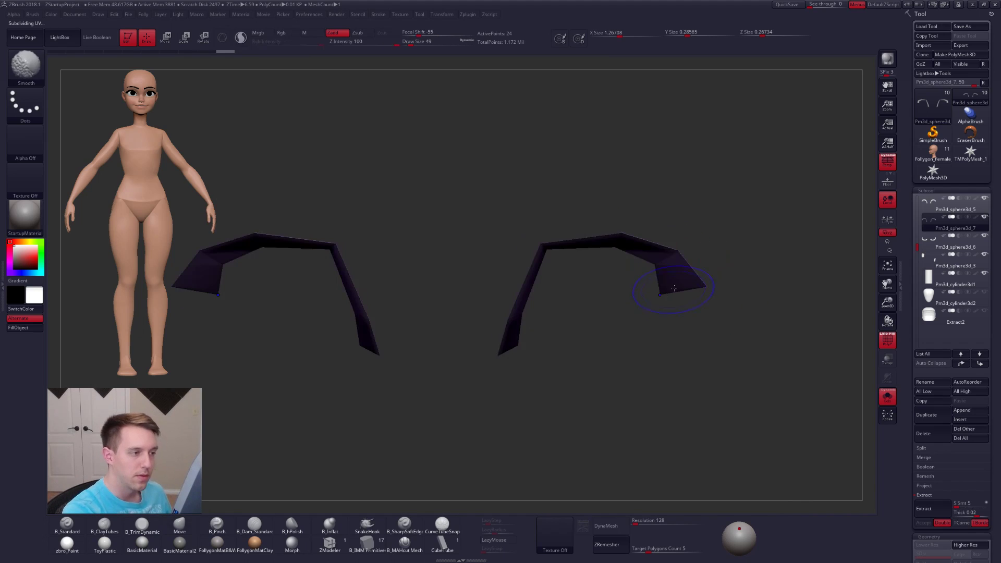
- Compare the winged lash strip in isolation and on the full head at low and high subdivision
key("shift+s")
key("d")
mouse_move(782, 334)
left_mouse_down()
mouse_move(688, 297)
mouse_move(690, 264)
mouse_move(659, 318)
left_mouse_up()
key("shift+d")
key("shift+s")
key("space")
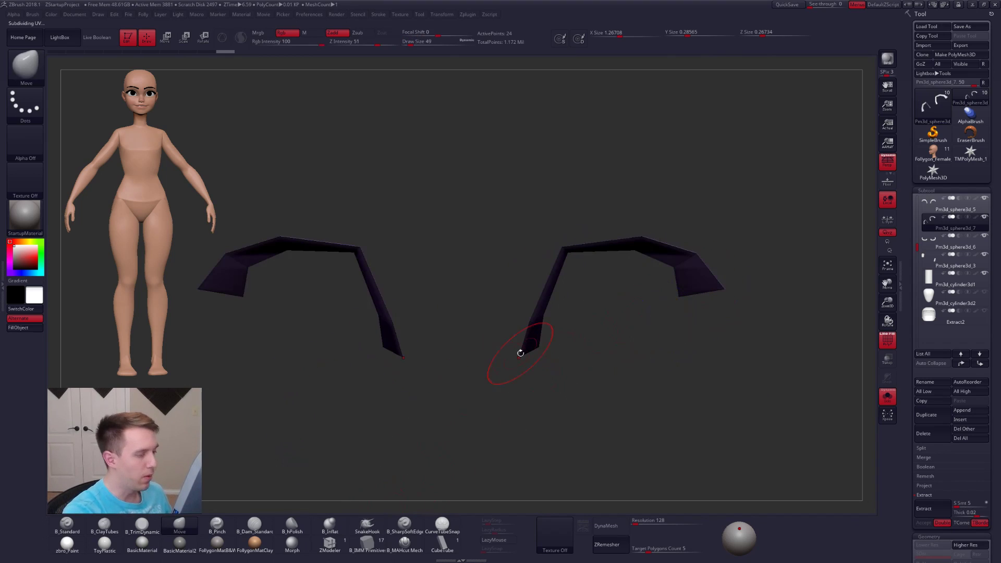
key("d")
key("shift+s")
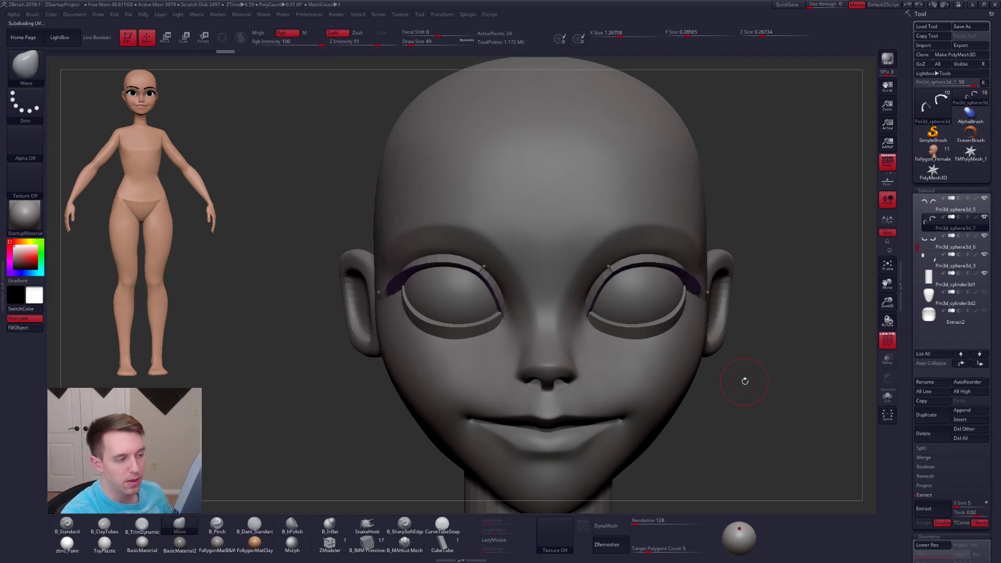
- Reposition the lash strip along the upper eyelids with the Move brush at draw size 96
key("space")
left_click_drag(625, 315, 596, 325)
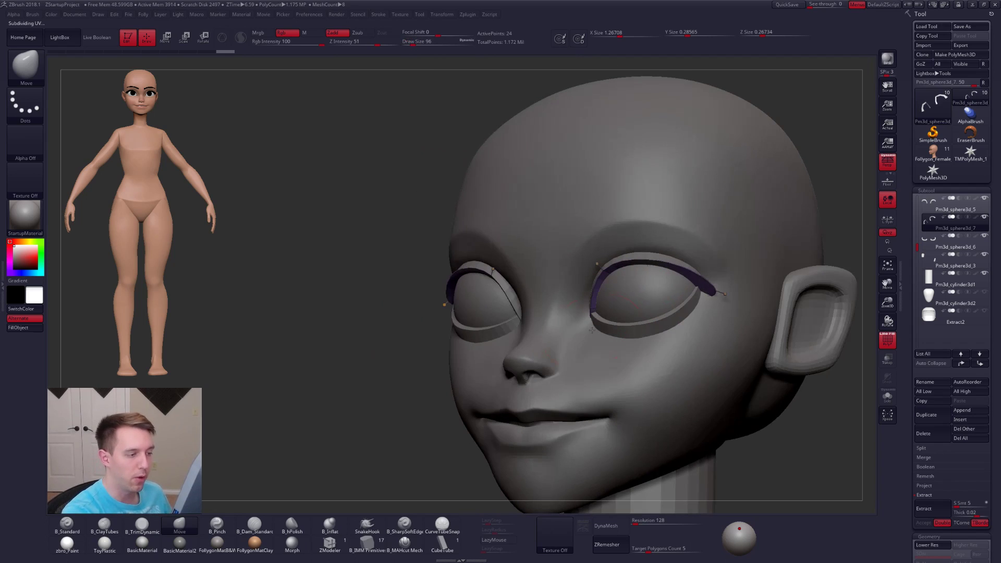
mouse_move(542, 353)
left_mouse_down()
mouse_move(559, 326)
mouse_move(595, 315)
left_mouse_up()
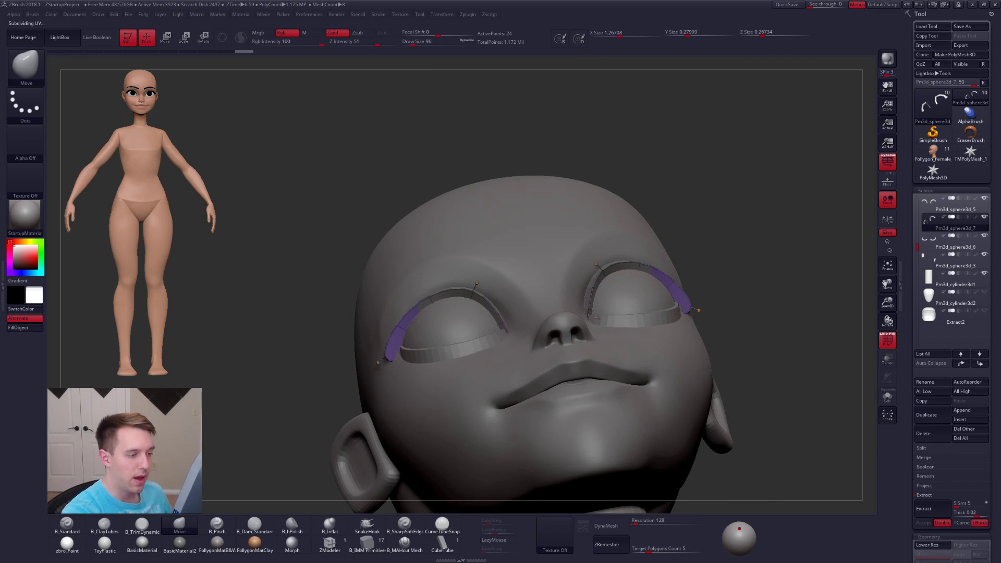
mouse_move(598, 318)
right_mouse_down()
mouse_move(578, 321)
mouse_move(599, 317)
right_mouse_up()
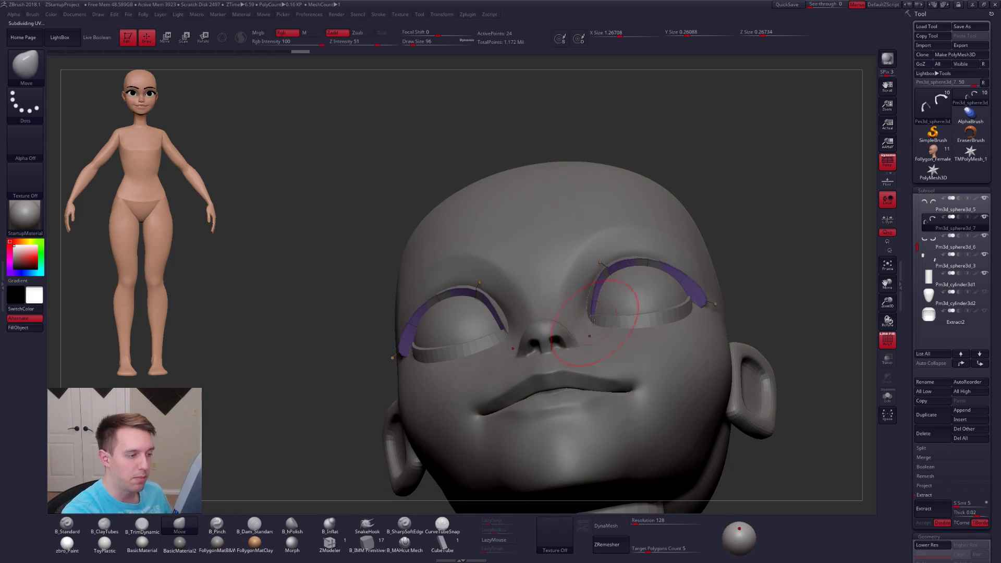
- Fit the inner ends of the lash strip to the upper eyelids at the lowest subdivision with the Move brush at draw size 43
key("shift+s")
right_click_drag(599, 317, 579, 376, "ctrl")
key("space")
left_click_drag(608, 379, 599, 378)
key("shift+d")
key("shift+s")
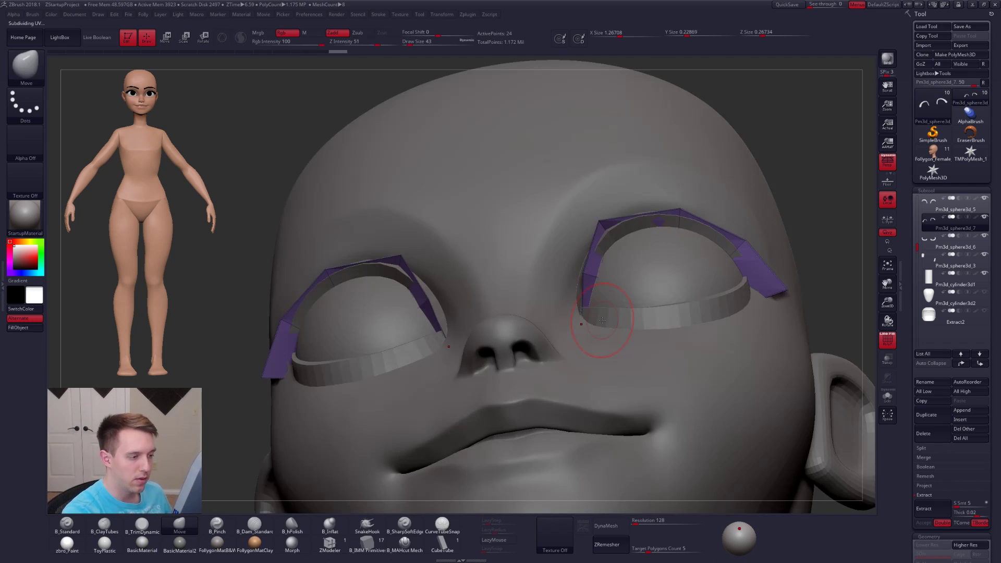
right_click_drag(594, 317, 583, 314)
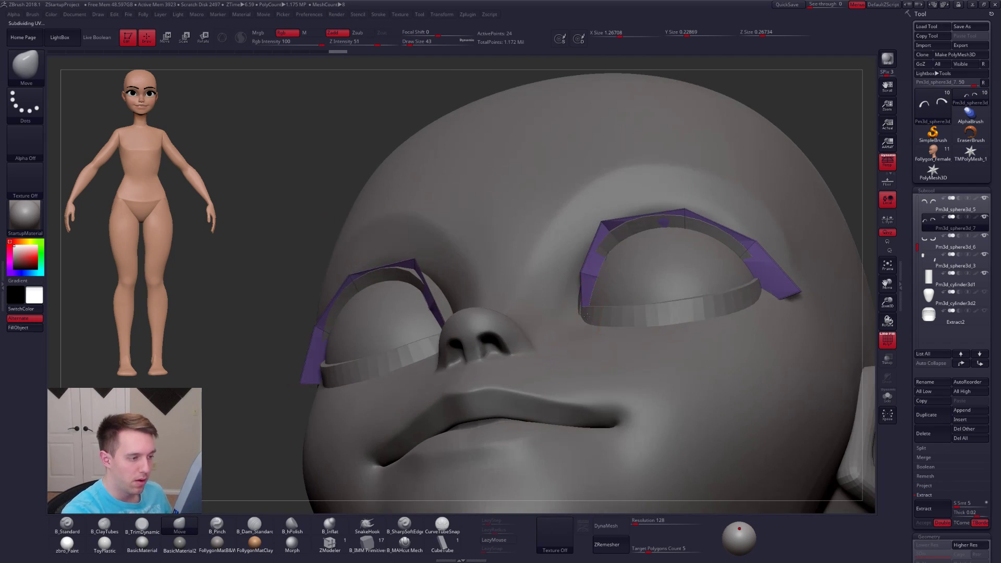
- Nudge the smoothed lash strip along the upper eyelid's edge with the Move brush at draw size 88
right_click_drag(626, 254, 593, 298)
key("space")
mouse_move(612, 247)
left_mouse_down()
mouse_move(626, 253)
mouse_move(625, 243)
left_mouse_up()
key("d")
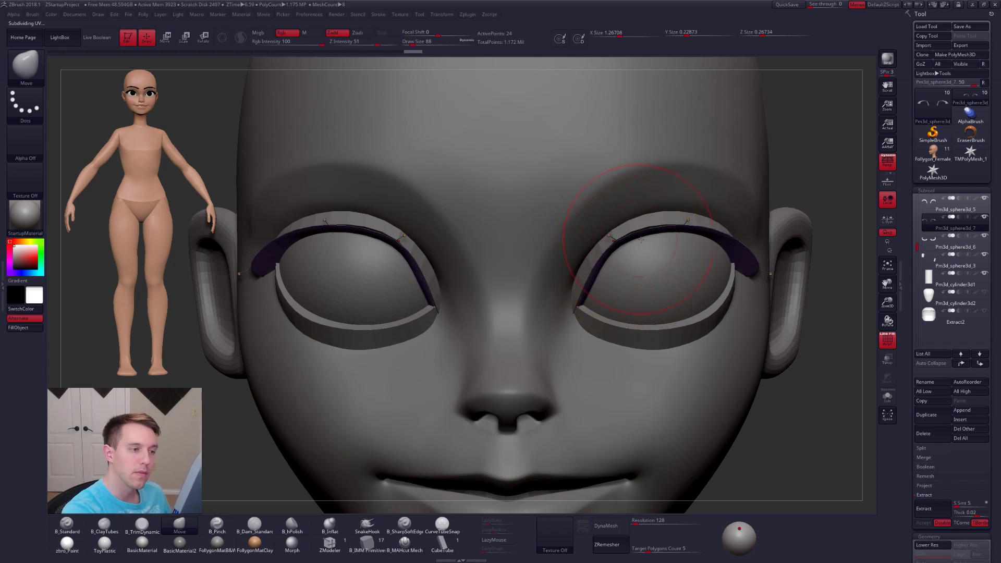
right_click_drag(671, 258, 619, 236)
left_click_drag(688, 235, 721, 243)
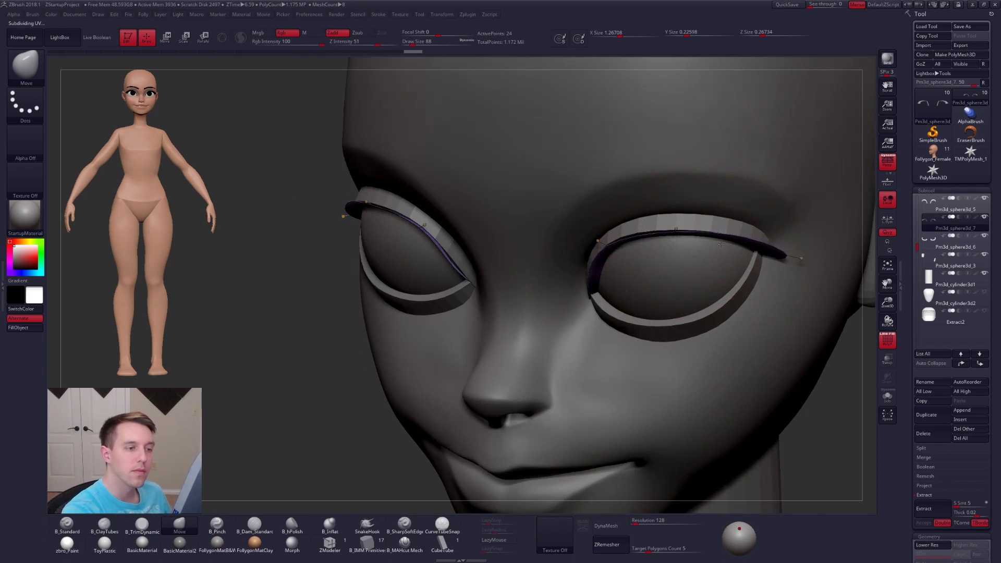
- Reshape the inner half of the lash strip against the eyelid from below with the Move brush at draw size 43
mouse_move(724, 252)
right_mouse_down()
mouse_move(763, 259)
mouse_move(706, 264)
mouse_move(715, 247)
mouse_move(704, 187)
right_mouse_up()
key("space")
left_click_drag(719, 248, 707, 248)
key("shift+d")
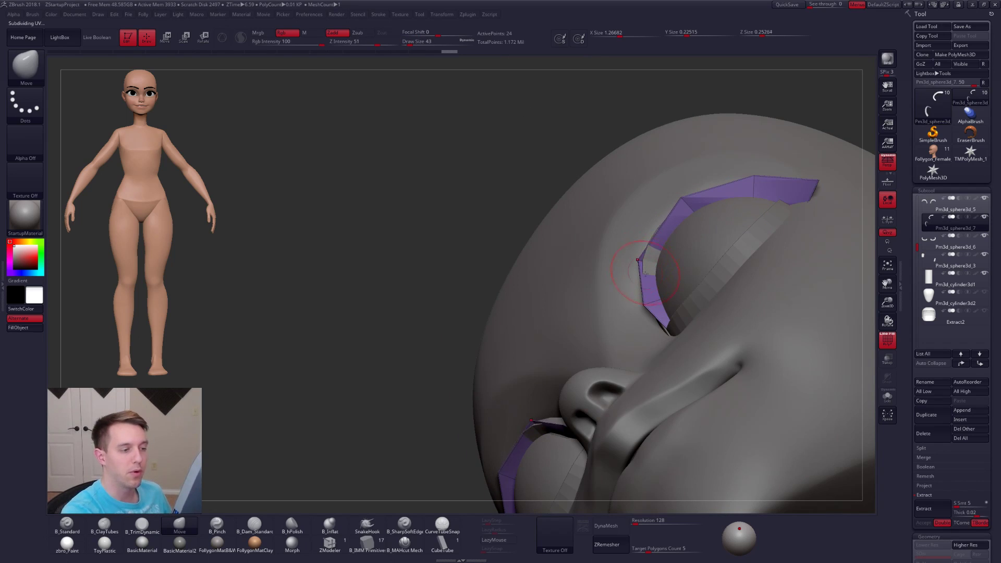
key("d")
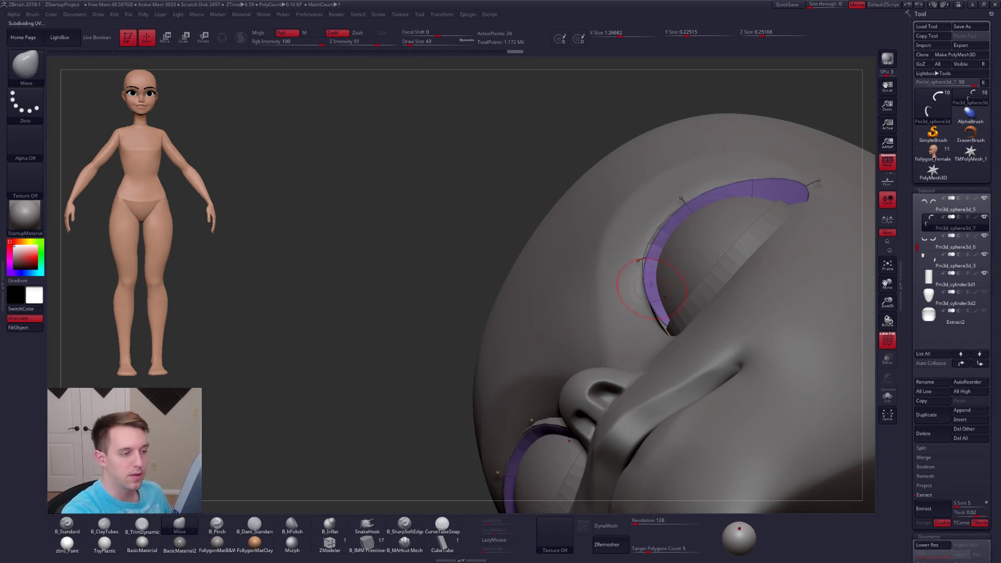
right_click_drag(671, 227, 685, 212)
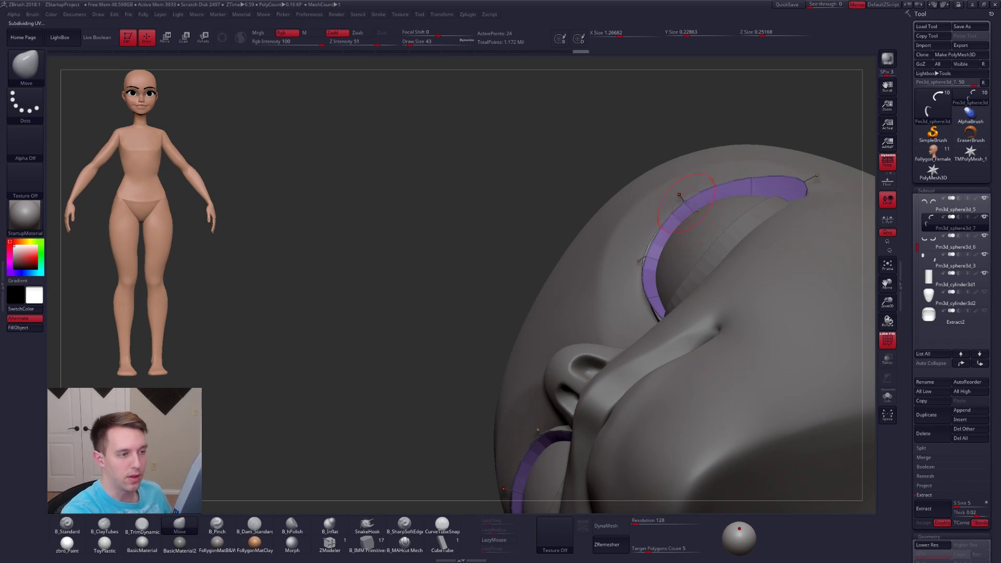
- Isolate the lash strip at its lowest subdivision and extrude all its polygons with ZModeler to give it a thin thickness
key("shift+d")
key("shift+s")
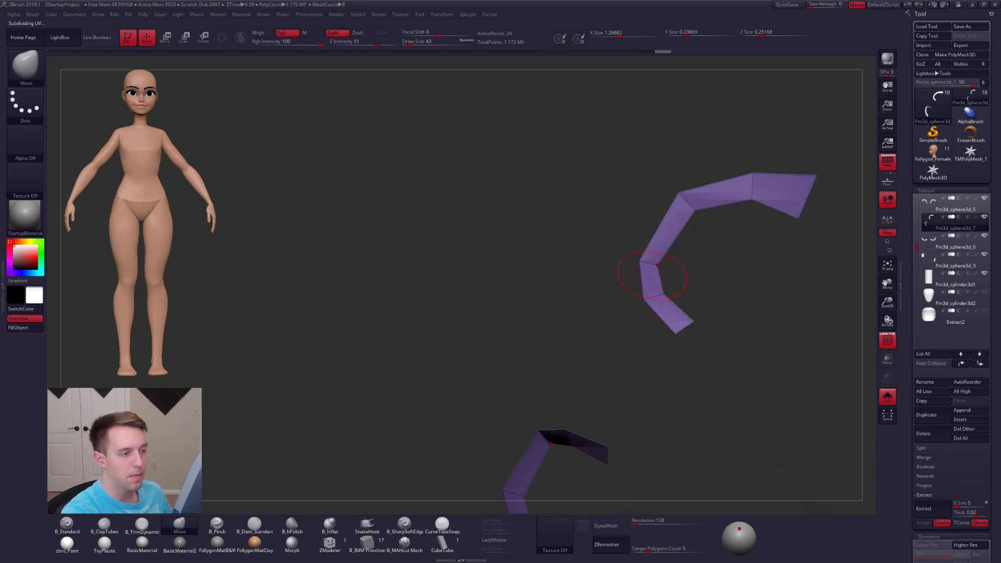
left_click(329, 544)
right_click_drag(615, 313, 666, 263)
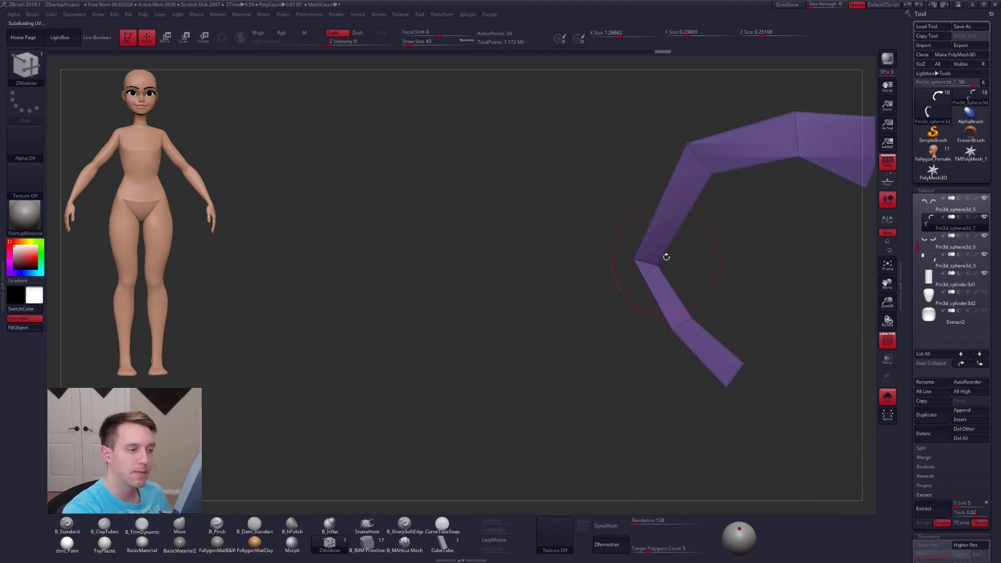
left_click_drag(664, 233, 660, 234)
right_click_drag(657, 233, 621, 290)
key("d")
key("shift+d")
key("ctrl+z")
left_click_drag(585, 256, 575, 257)
- Flip the normals of the thickened lash strip
key("ctrl+shift+f")
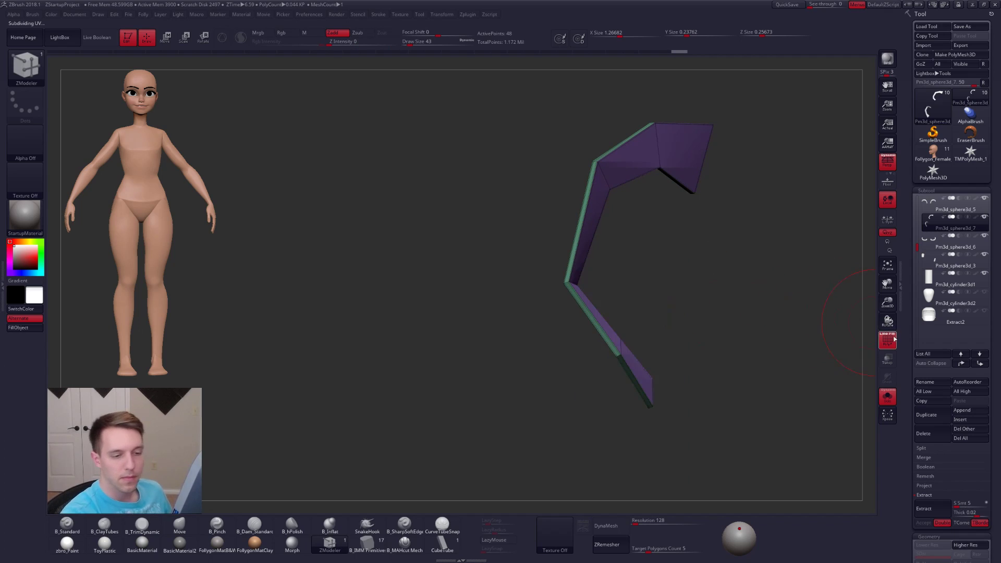
key("ctrl+shift+f")
left_click(712, 334)
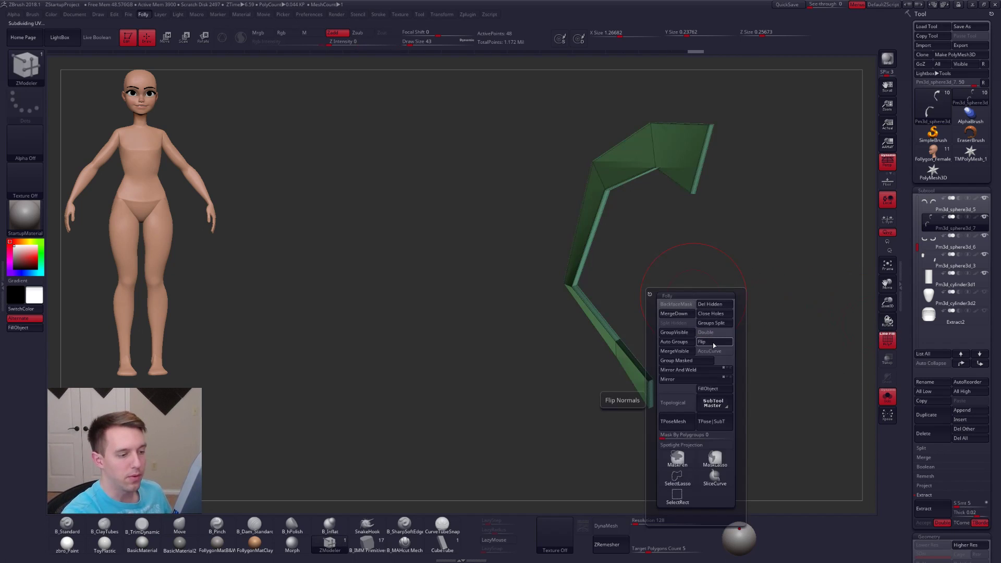
left_click(713, 343)
left_click(713, 333)
- Crease the border edges at the ends of the lash strip with ZModeler's Crease edge action
right_click_drag(626, 279, 652, 338)
key("shift+d")
key("f")
key("space")
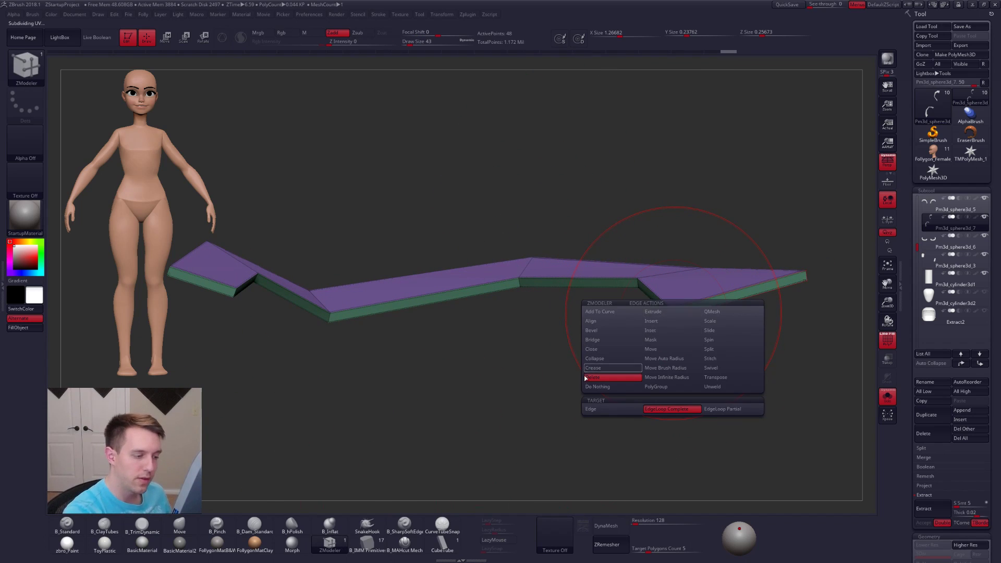
left_click(618, 369)
left_click(614, 422)
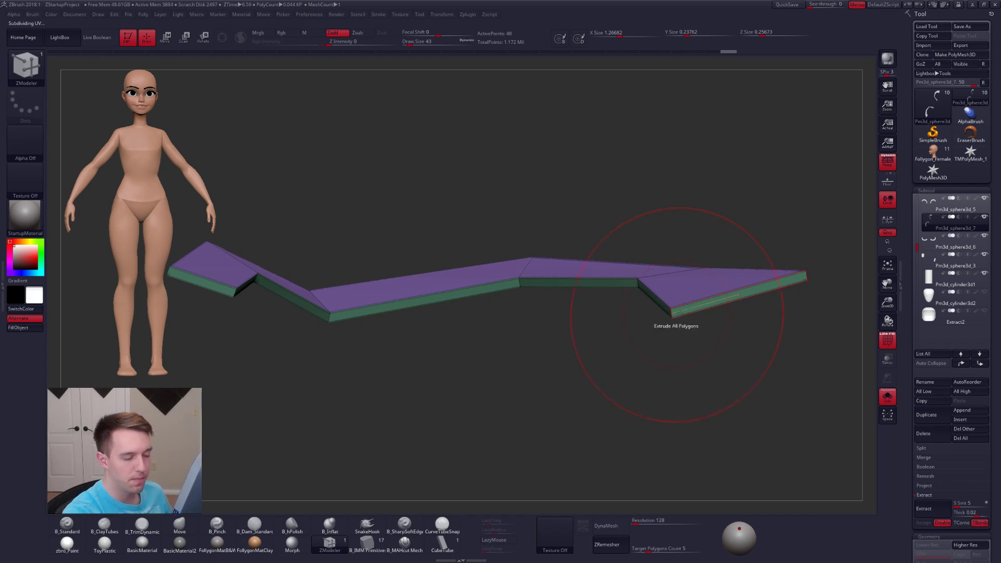
left_click(674, 316)
key("d")
right_click_drag(696, 315, 600, 339, "alt")
right_click_drag(459, 328, 553, 354, "alt")
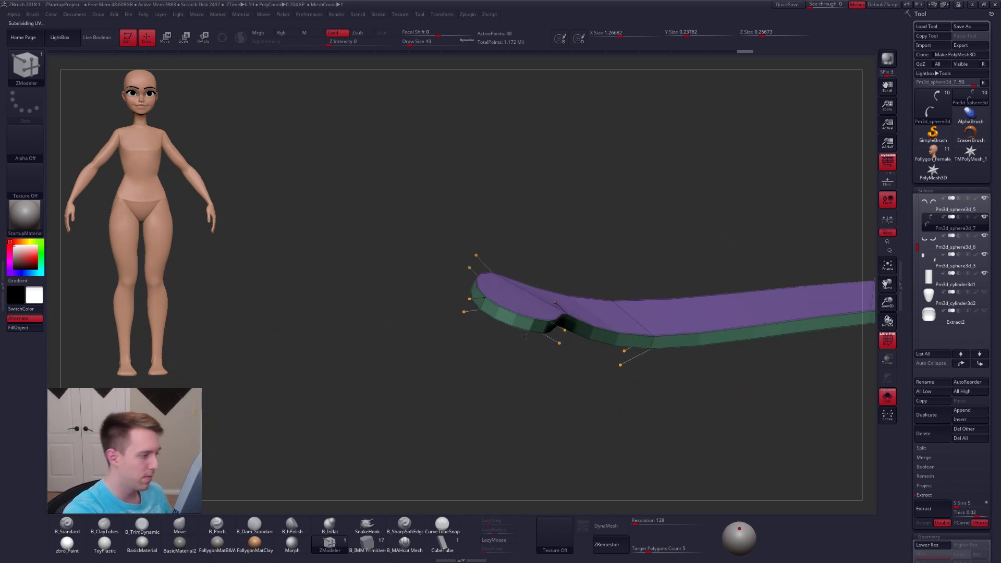
- Compare the creased lash strip at low and high subdivision, in isolation and on the head, and switch back to the Move brush
key("shift+d")
key("d")
key("shift+d")
key("d")
key("shift+f")
mouse_move(594, 322)
right_mouse_down("ctrl")
mouse_move(616, 323)
mouse_move(639, 377)
mouse_move(684, 361)
mouse_move(676, 395)
mouse_move(737, 380)
mouse_move(717, 402)
mouse_move(686, 395)
mouse_move(684, 354)
mouse_move(647, 349)
mouse_move(655, 355)
mouse_move(688, 332)
mouse_move(696, 342)
right_mouse_up("ctrl")
key("shift+s")
key("b")
key("m")
key("v")
key("shift+s")
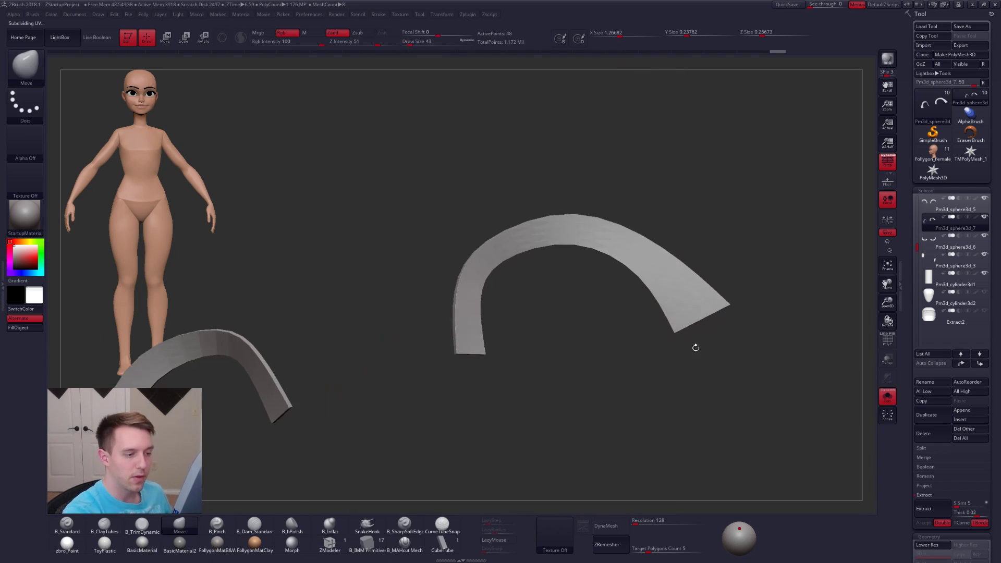
- Mask the lash strip except the wing's lower corner and move that corner inward with Transpose to taper the wing
key("shift+d")
key("shift+d")
left_click(692, 349, "ctrl")
key("w")
left_click_drag(674, 333, 644, 267)
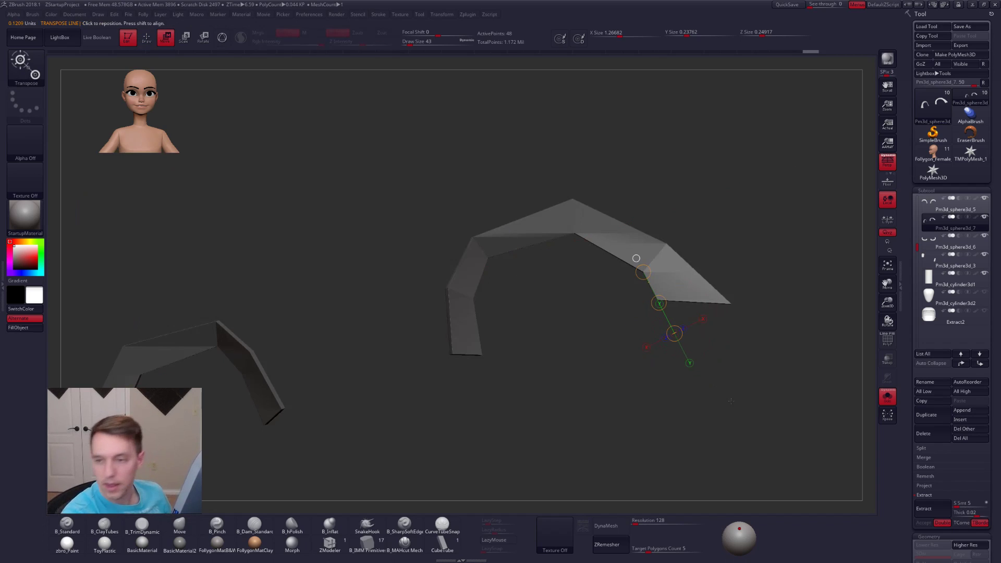
key("d")
key("d")
right_click_drag(731, 401, 708, 309)
key("shift+s")
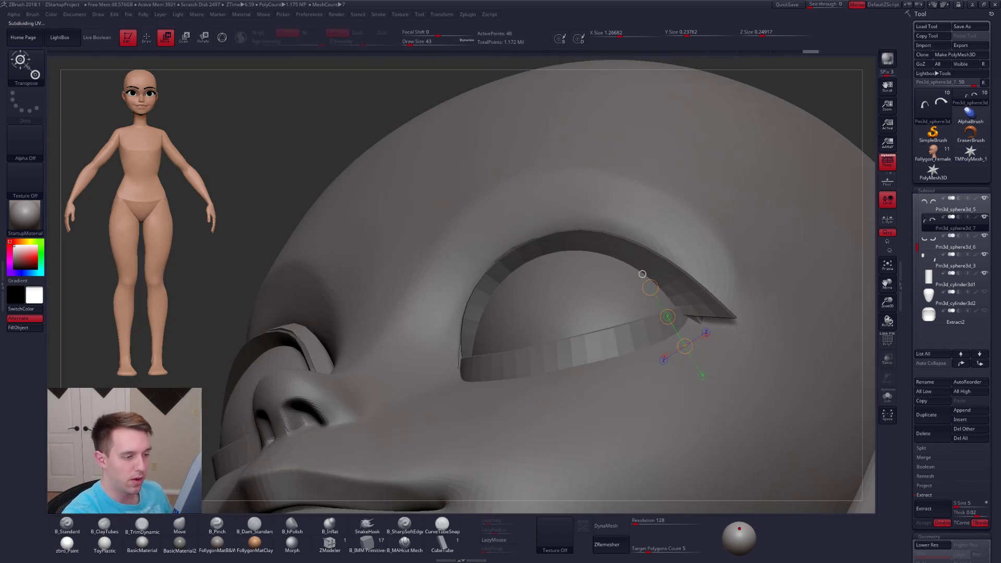
- Mask the lash strip again and move the wing's lower corner further toward the eyelid with Transpose
key("space")
key("shift+s")
key("shift+d")
key("shift+f")
key("shift+d")
left_click_drag(640, 311, 761, 272, "ctrl")
key("w")
left_click_drag(662, 323, 650, 313)
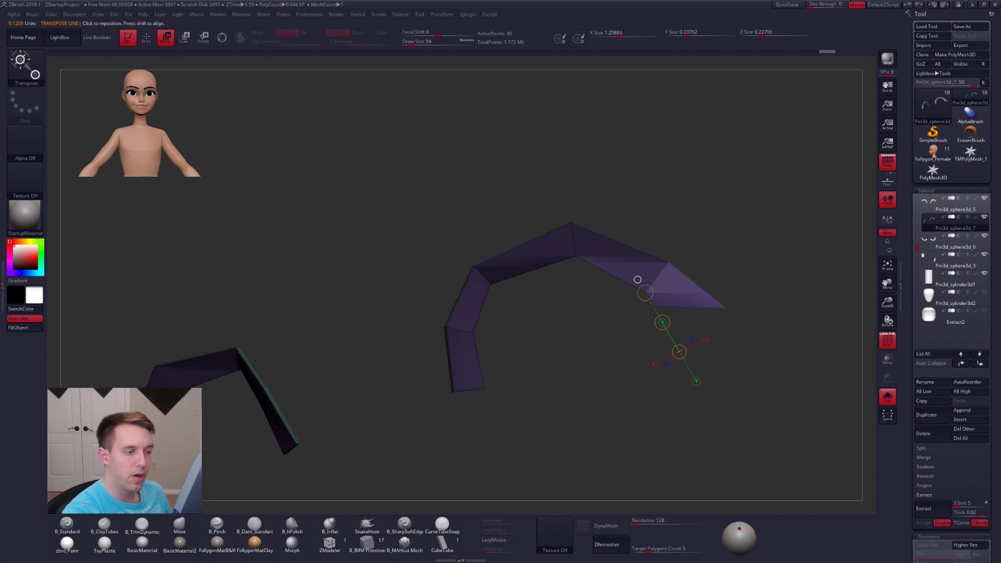
key("shift+s")
key("d")
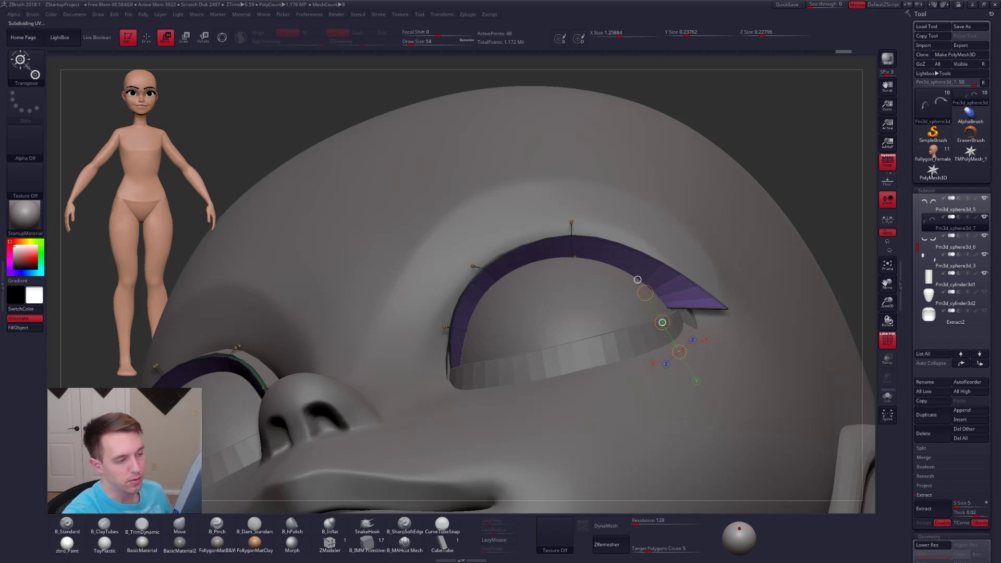
- Pull the lash wing tips outward and upward with the Move brush at draw size 54, working from the front and side
key("q")
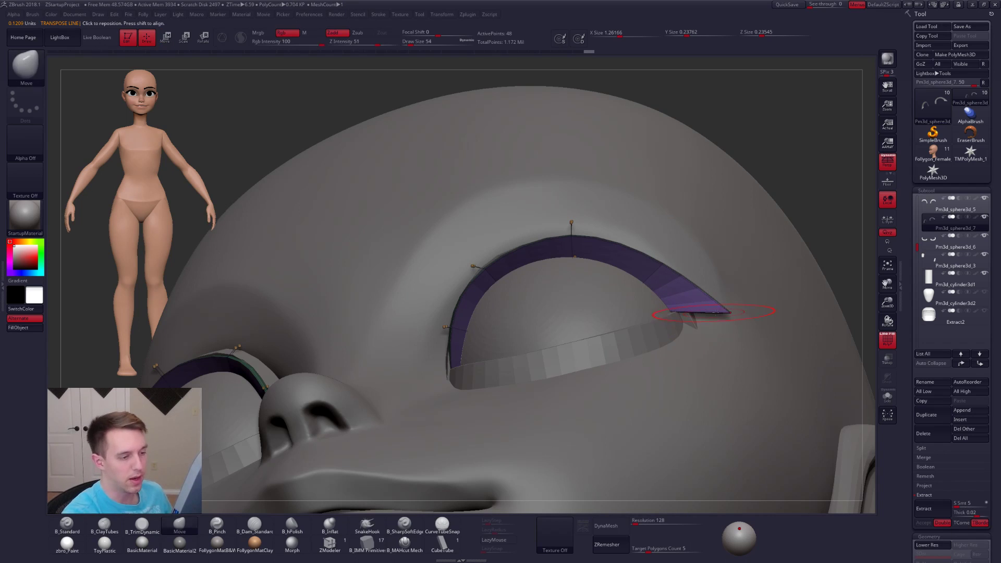
mouse_move(705, 365)
right_mouse_down()
mouse_move(703, 313)
mouse_move(747, 364)
right_mouse_up()
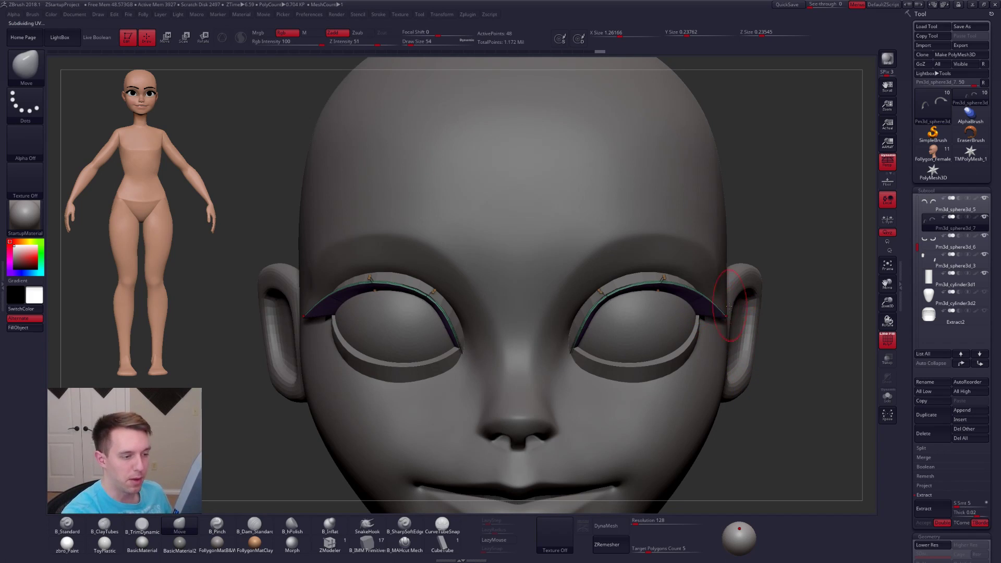
left_click_drag(727, 311, 728, 306)
right_click_drag(772, 312, 715, 310)
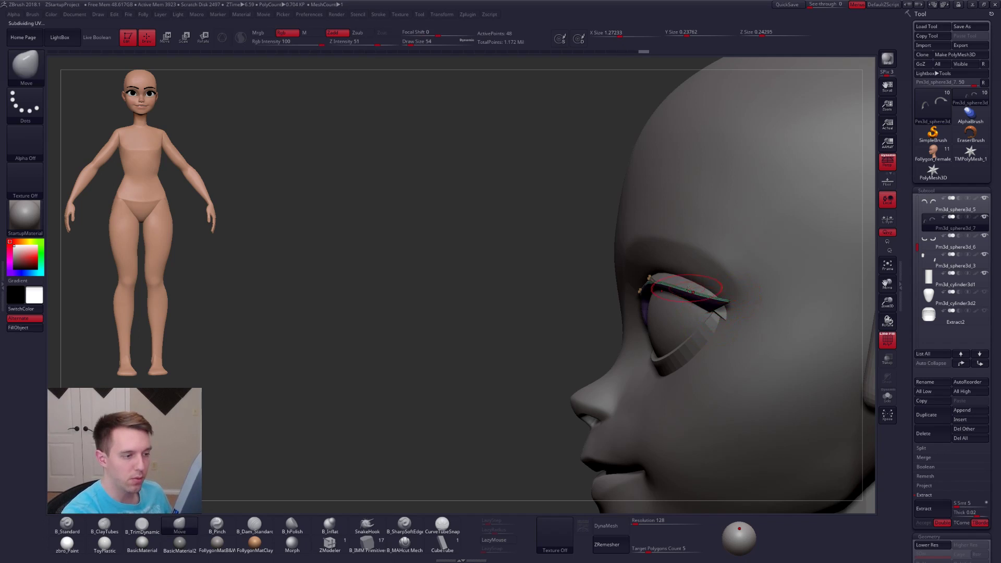
left_click_drag(688, 287, 693, 282)
- Refine the lash strip's curve along the upper eyelids with the Move brush, alternating between low and high subdivision
key("shift+d")
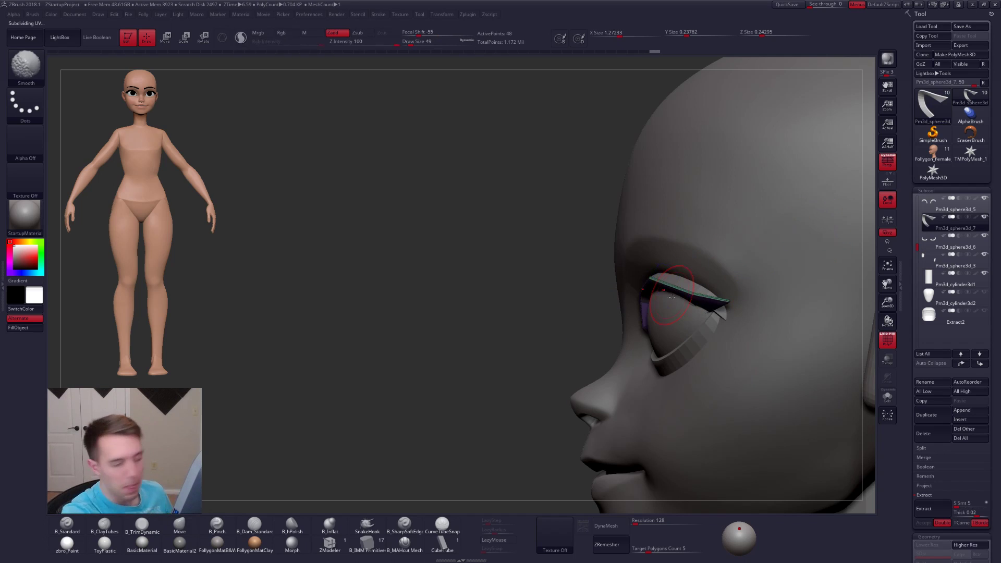
key("space")
left_click_drag(688, 308, 691, 308)
right_click_drag(700, 297, 798, 302)
key("space")
left_click_drag(649, 348, 654, 348)
key("d")
left_click_drag(607, 309, 613, 303)
mouse_move(631, 305)
right_mouse_down()
mouse_move(618, 258)
mouse_move(724, 349)
mouse_move(724, 308)
mouse_move(733, 323)
right_mouse_up()
right_click_drag(734, 323, 632, 359, "ctrl")
key("space")
left_click_drag(668, 326, 657, 326)
mouse_move(620, 303)
right_mouse_down()
mouse_move(582, 322)
mouse_move(615, 331)
mouse_move(644, 372)
mouse_move(632, 339)
right_mouse_up()
- Fill the lash strip with black and the zbro_Paint material, using B_Standard set to Mrgb with Zadd off
key("1")
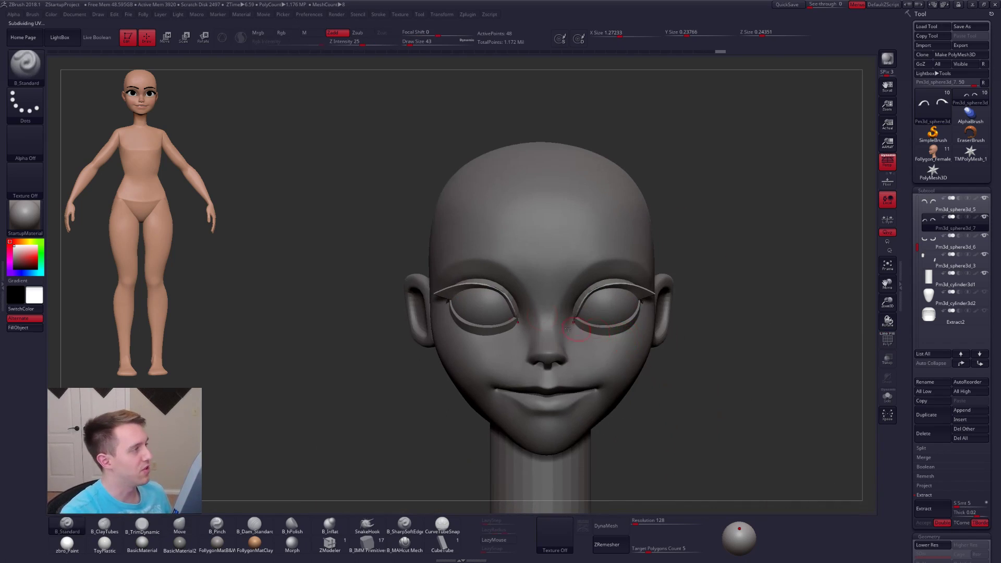
left_click(258, 33)
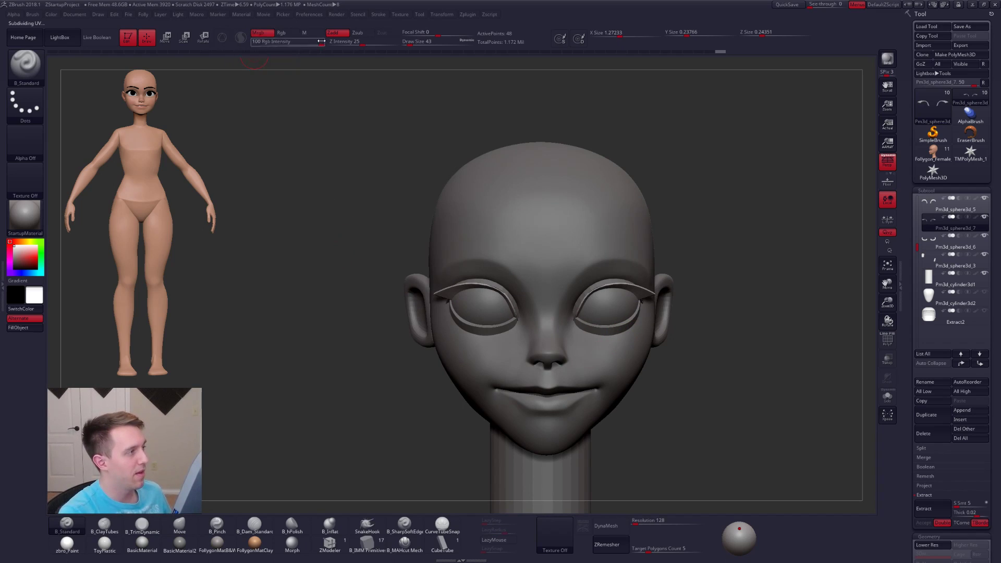
left_click(347, 37)
left_click(67, 544)
key("v")
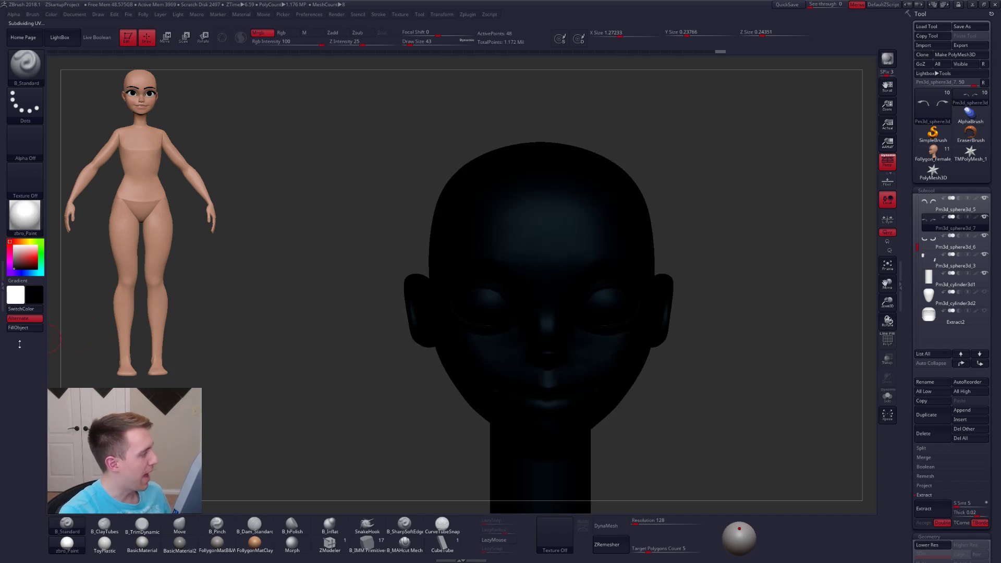
key("v")
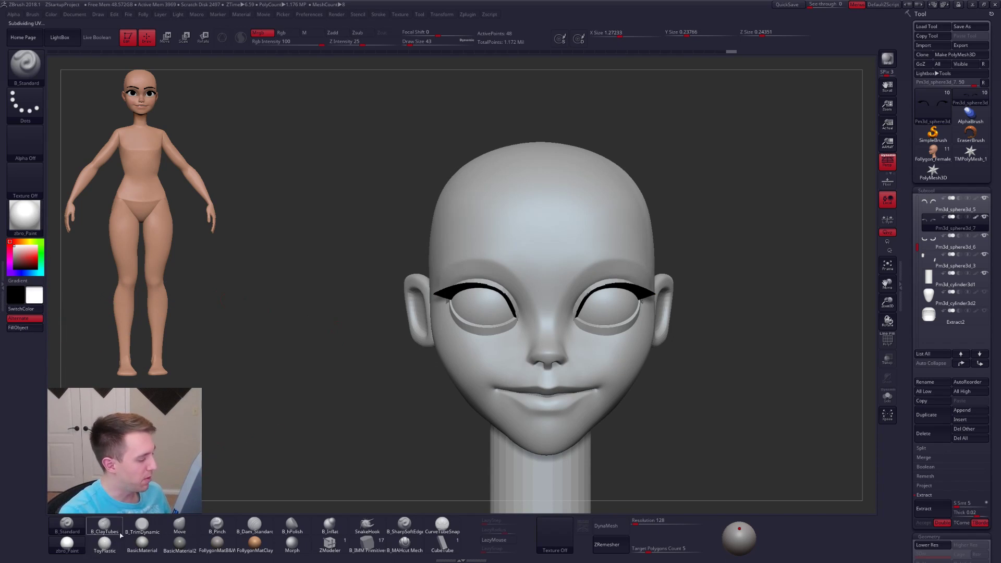
- Switch the head to the FolygonMatB&W material and examine the black lashes from the front and below
left_click(219, 545)
right_click_drag(368, 390, 337, 364, "alt")
right_click_drag(501, 288, 465, 245)
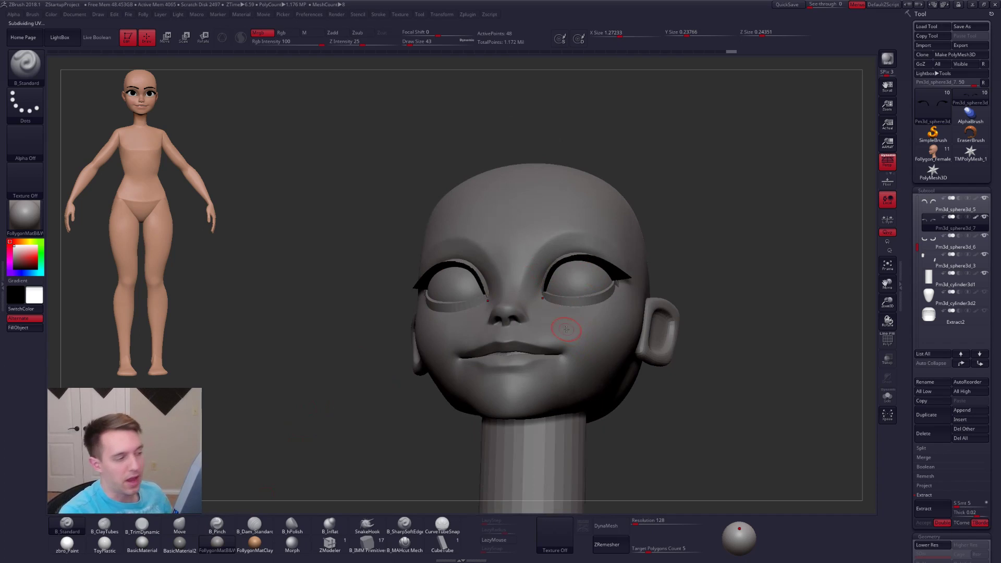
right_click_drag(565, 261, 573, 303)
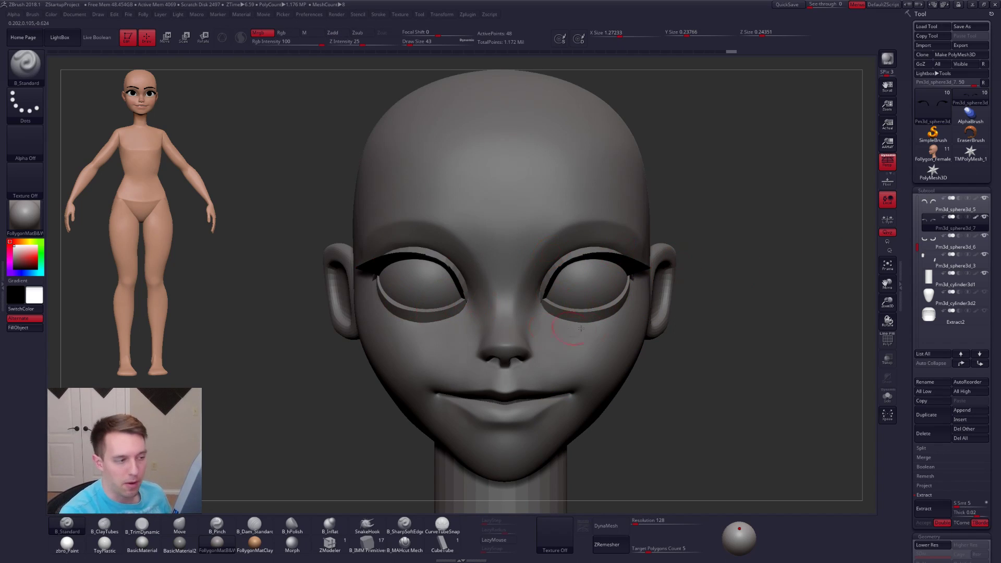
right_click_drag(570, 355, 602, 258)
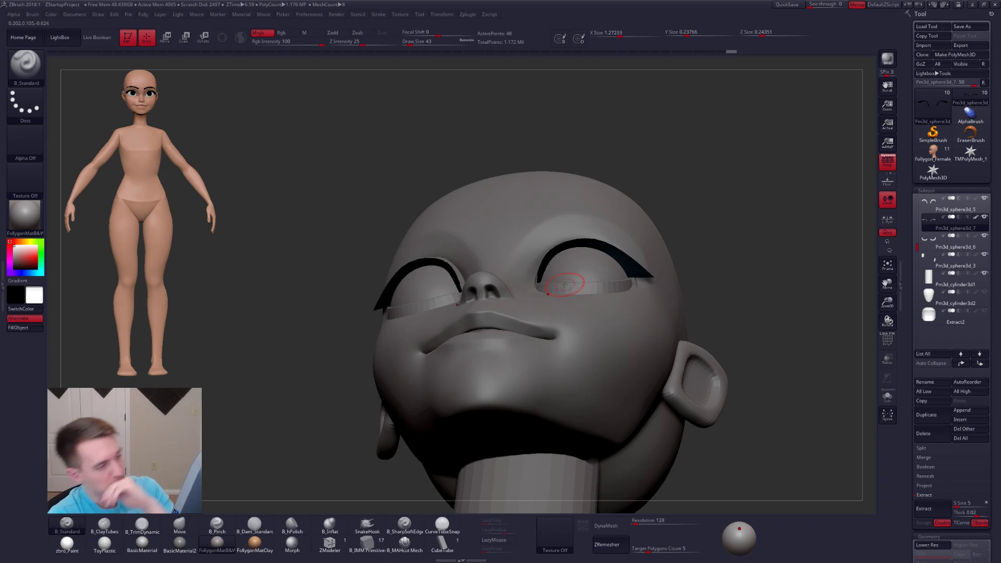
- Select the lower eyelid subtool and adjust its shape around the eyes with the Move brush
mouse_move(688, 284)
left_mouse_down("shift")
mouse_move(655, 295)
mouse_move(646, 339)
mouse_move(626, 350)
left_mouse_up("shift")
left_click(597, 314, "alt")
key("b")
key("m")
key("v")
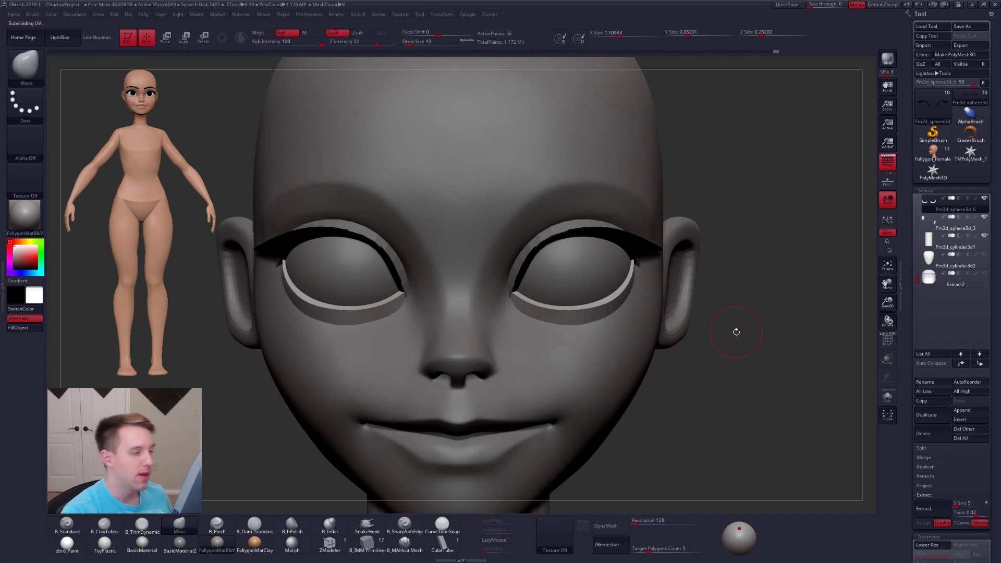
mouse_move(737, 333)
left_mouse_down()
mouse_move(564, 337)
mouse_move(545, 318)
left_mouse_up()
key("space")
key("space")
right_click_drag(547, 326, 577, 331)
key("space")
left_click_drag(581, 327, 578, 326)
right_click_drag(576, 325, 652, 331, "ctrl")
- Select the head subtool and duplicate it
left_click(599, 279, "alt")
right_click_drag(599, 279, 624, 327, "ctrl")
right_click_drag(625, 327, 629, 271, "alt")
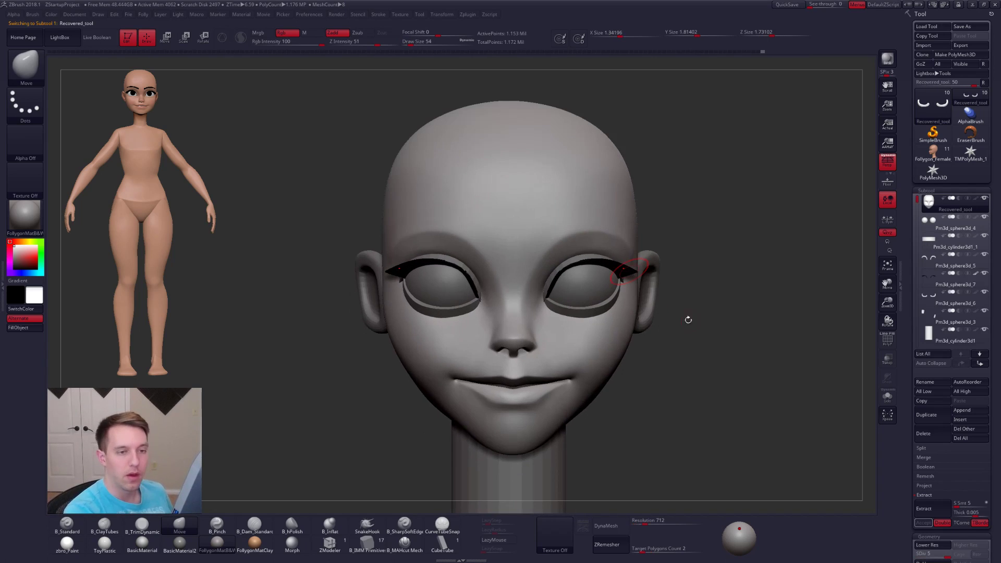
left_click(924, 495)
left_click_drag(906, 466, 1000, 476)
left_click(927, 499)
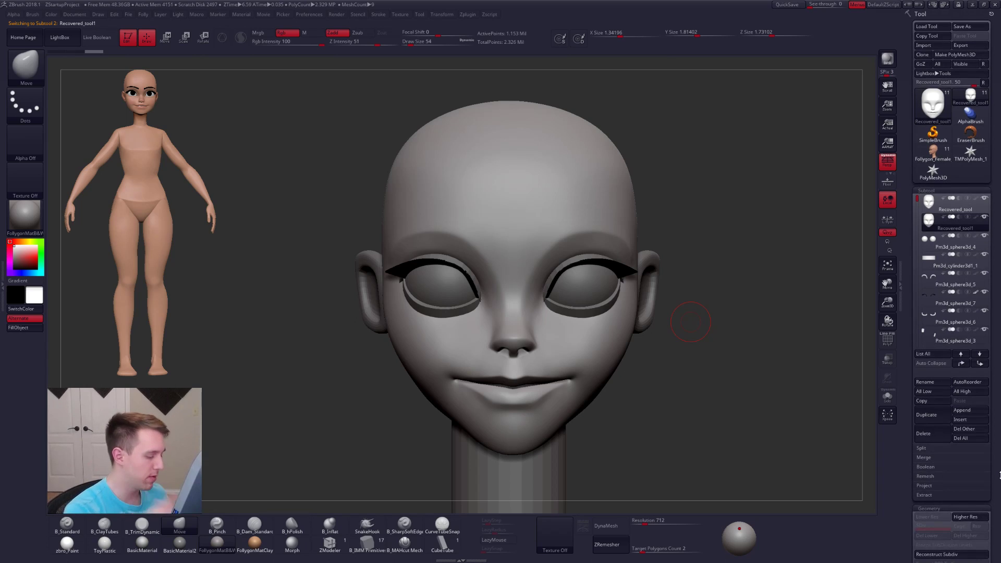
- Choose the CubeTube brush for the duplicated head and delete its lower subdivision levels
left_click(442, 542)
key("ctrl+z")
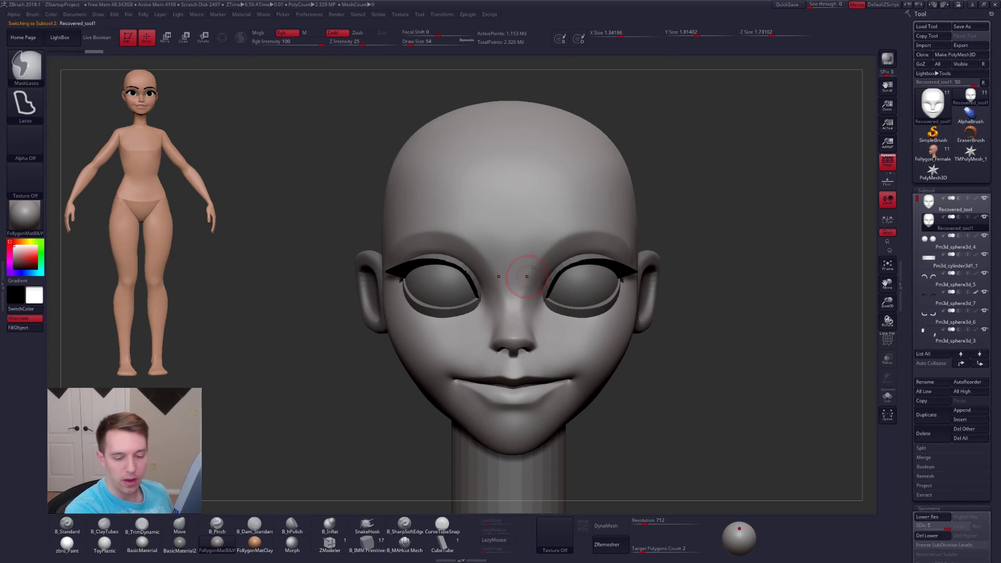
left_click_drag(569, 213, 642, 216)
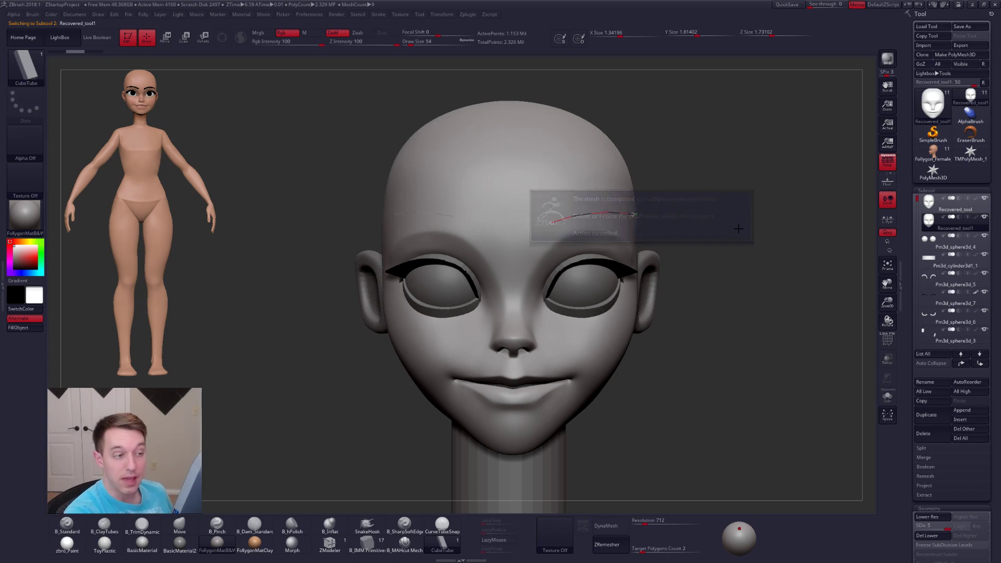
left_click(929, 535)
- Draw a curved CubeTube strip along the brow above the eye on the duplicated head
left_click(888, 396)
mouse_move(570, 241)
right_mouse_down("alt")
mouse_move(610, 299)
mouse_move(597, 315)
right_mouse_up("alt")
key("space")
left_click(610, 299)
key("space")
left_click_drag(596, 314, 600, 314)
key("space")
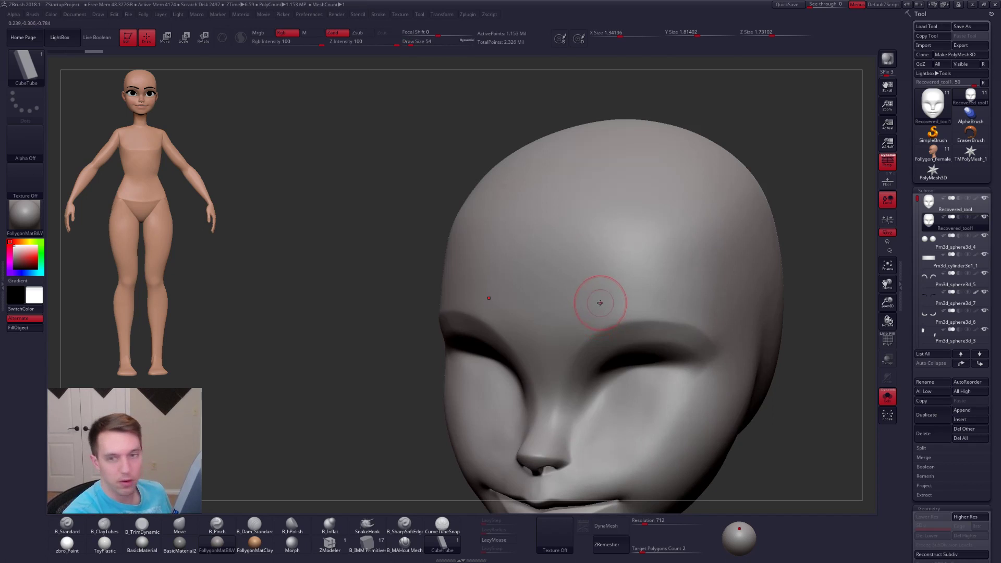
right_click_drag(603, 297, 715, 308)
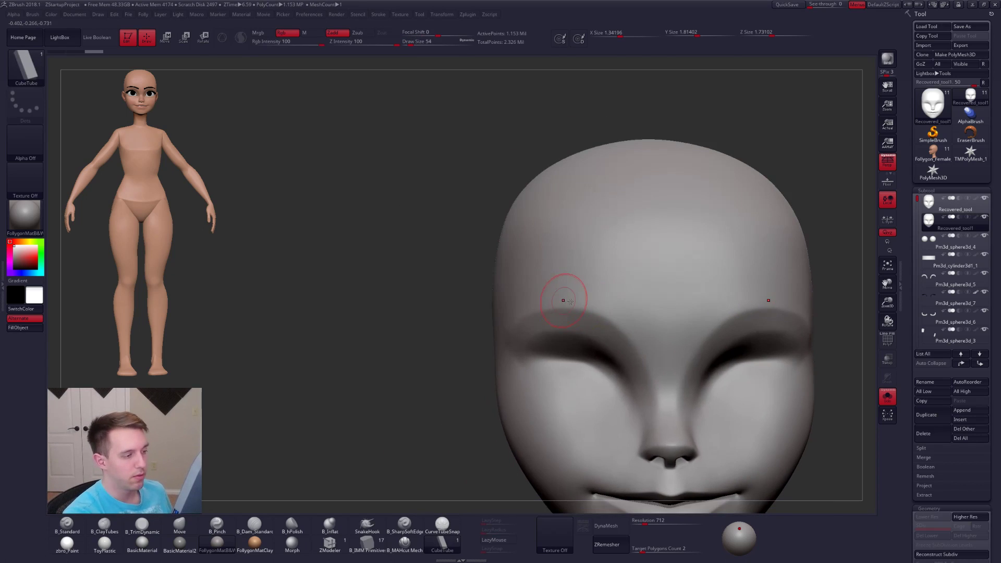
right_click_drag(509, 306, 567, 298)
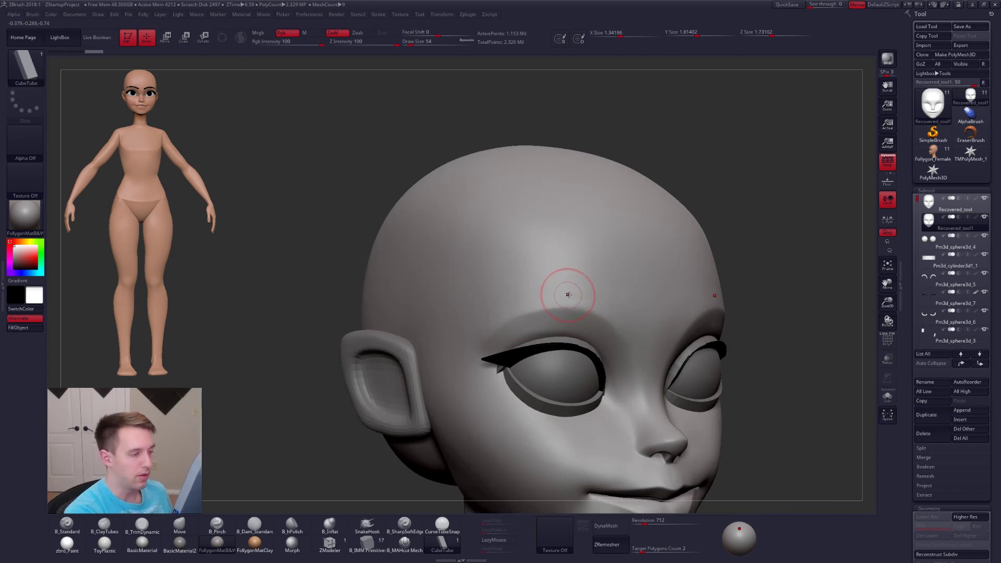
left_click_drag(470, 327, 466, 332)
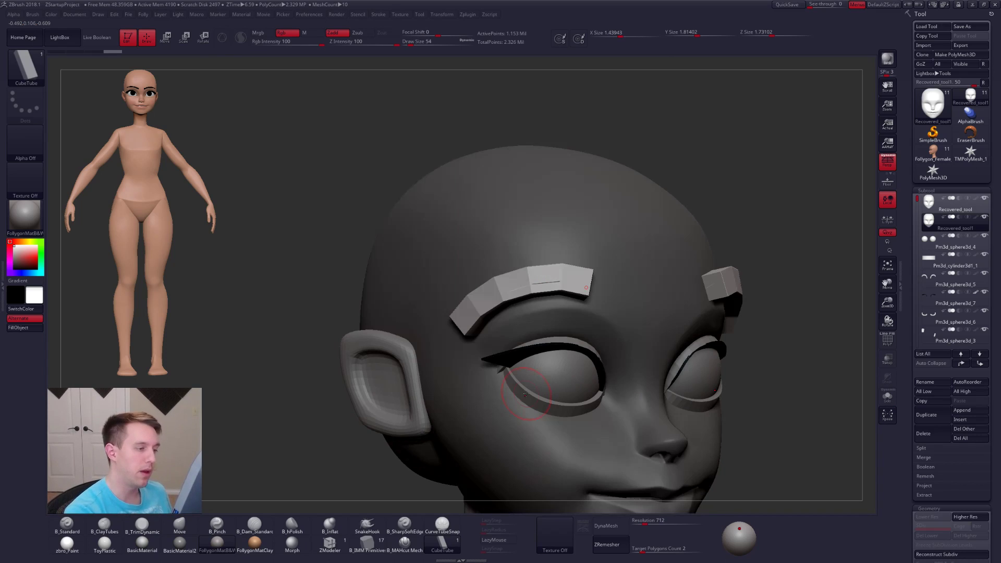
- Adjust the thickness of the CubeTube brow strip and pull the inner end of its curve toward the nose
right_click_drag(642, 402, 613, 331, "ctrl")
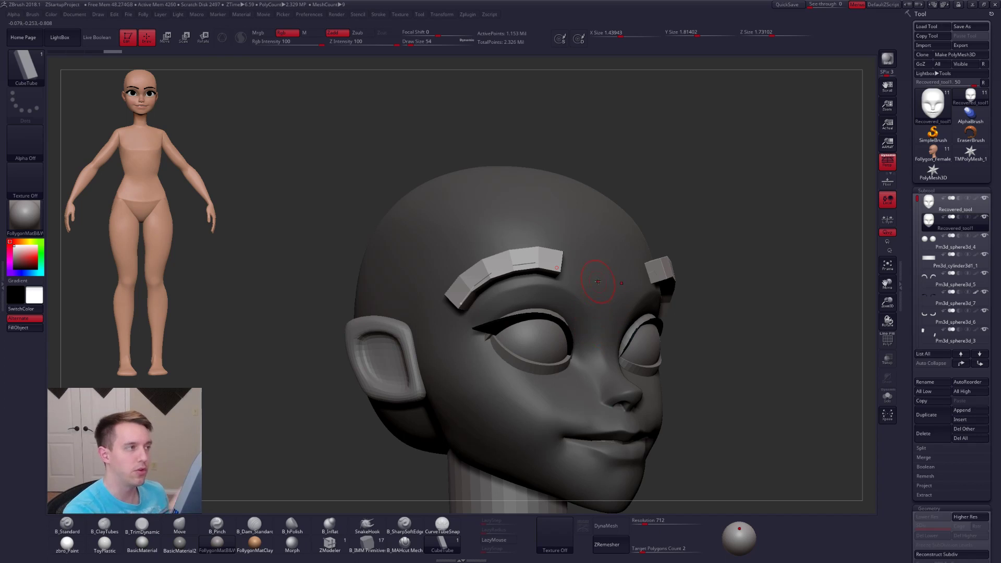
right_click_drag(631, 190, 793, 202)
key("space")
left_click_drag(851, 231, 823, 233)
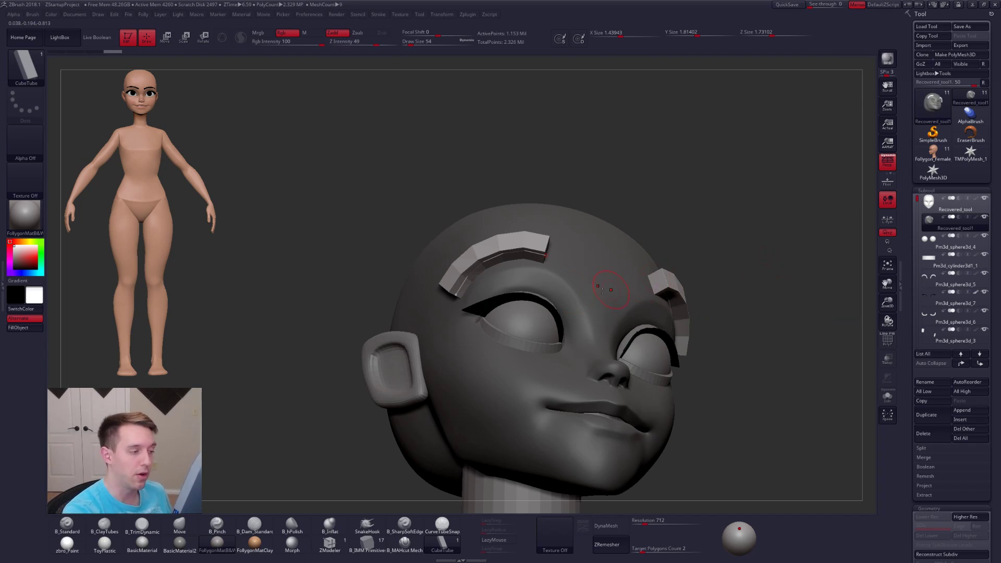
key("ctrl+z")
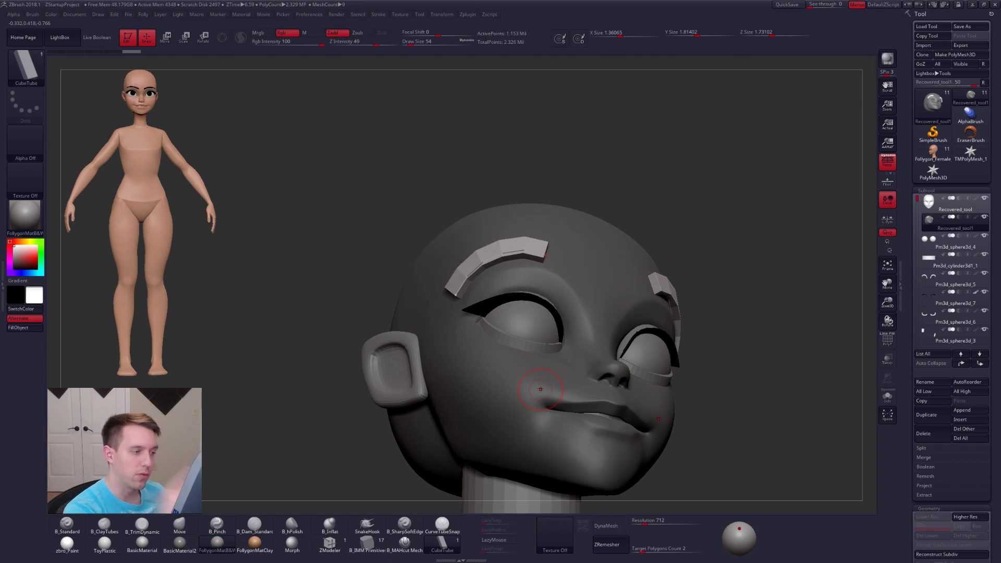
mouse_move(567, 334)
right_mouse_down()
mouse_move(561, 349)
mouse_move(571, 327)
right_mouse_up()
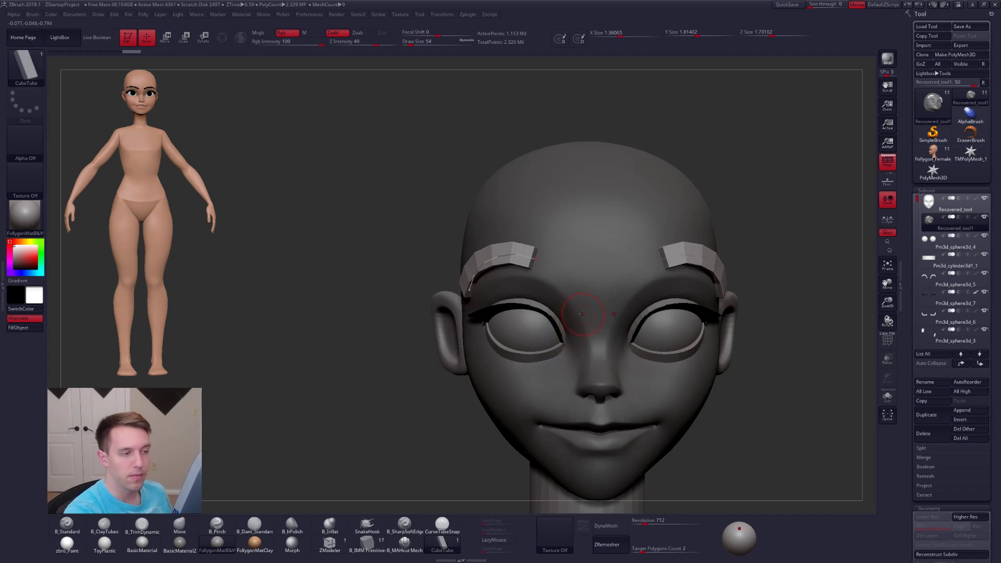
left_click_drag(536, 257, 542, 254)
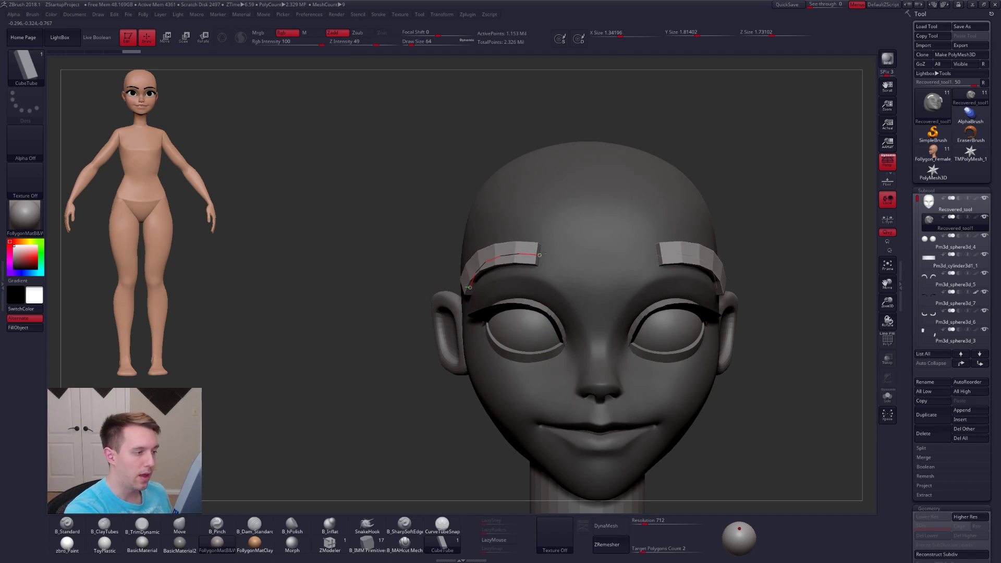
right_click_drag(543, 256, 604, 288)
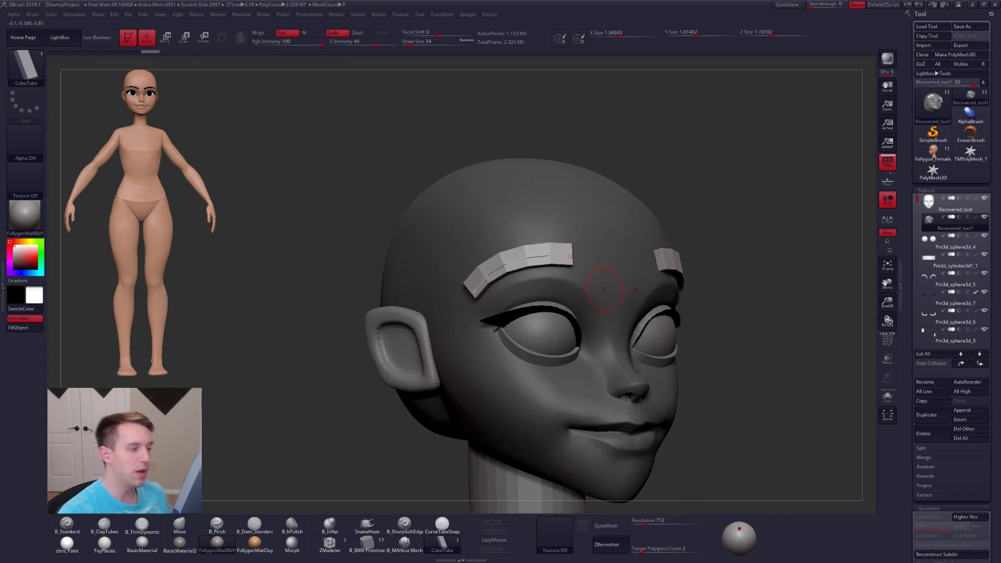
- Enable Size in the curve modifiers, shape the Curve Falloff as a diagonal ramp, and apply it to taper the brow strip
left_click(2, 276)
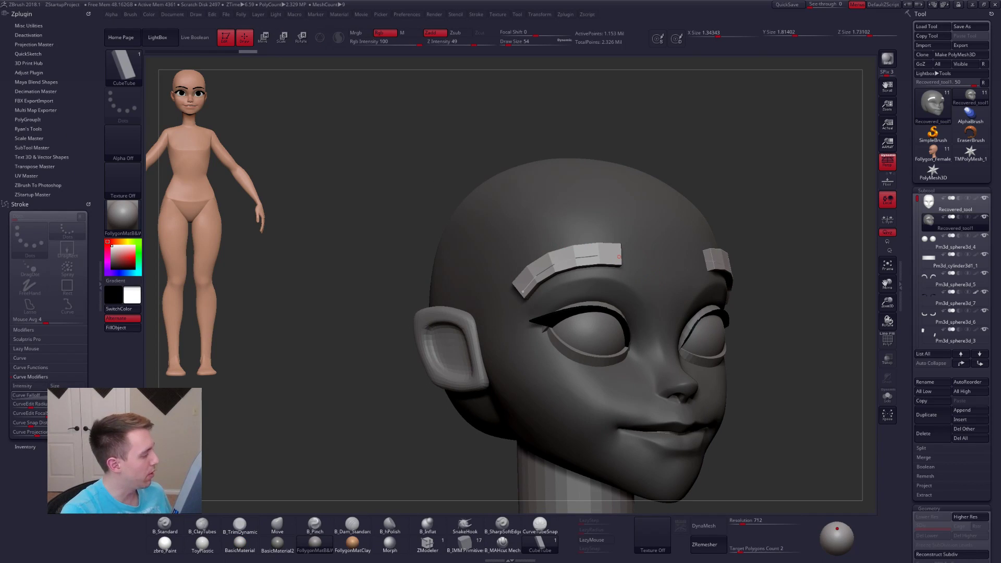
left_click(26, 396)
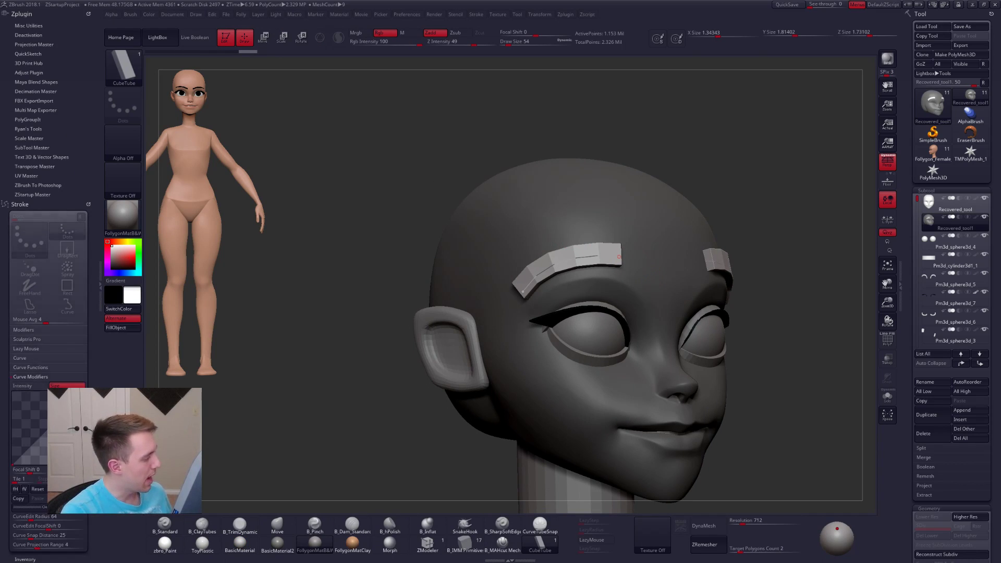
left_click_drag(85, 368, 85, 287)
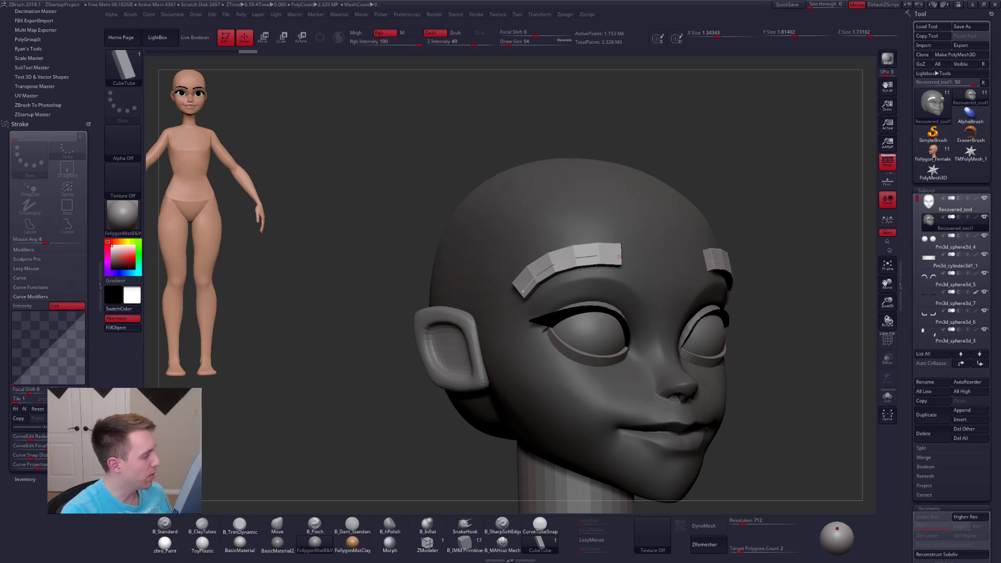
left_click_drag(13, 384, 13, 315)
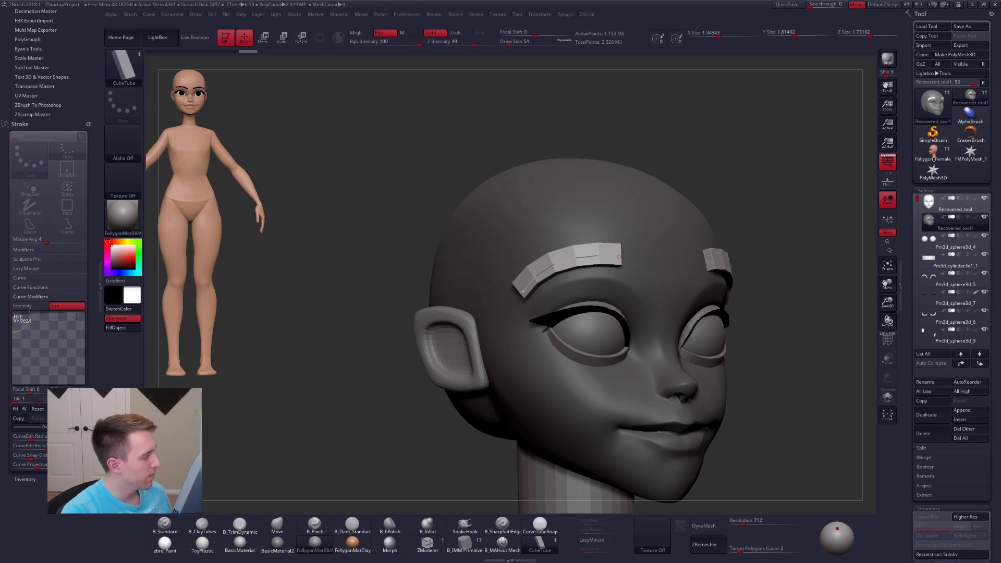
left_click_drag(81, 313, 82, 375)
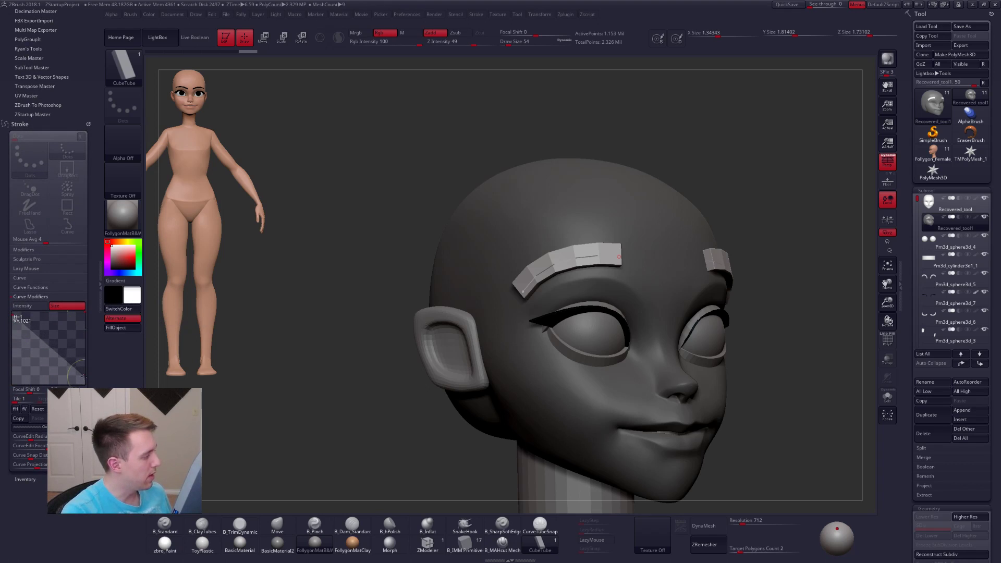
left_click(578, 263)
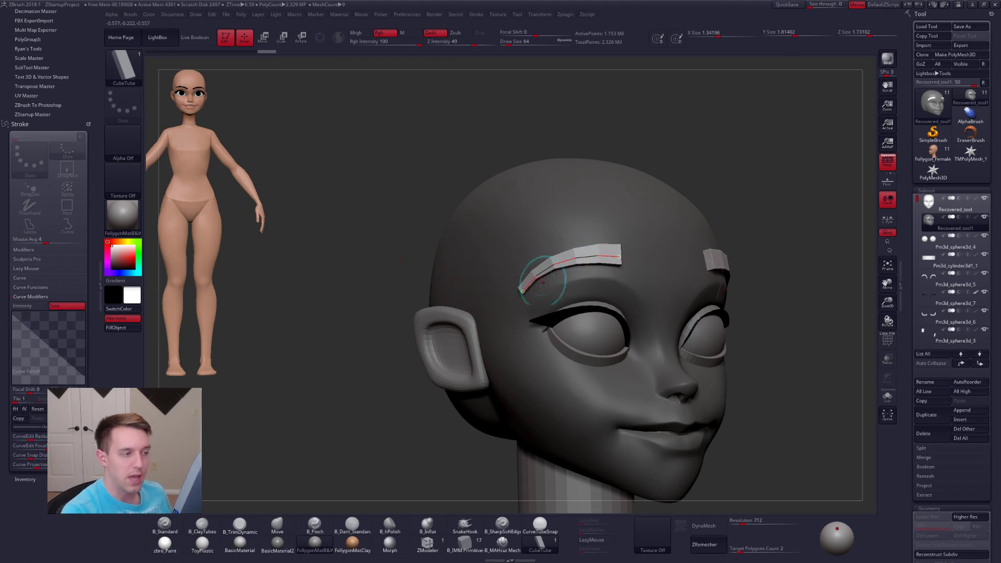
left_click(100, 284)
- Isolate the two brow strips and delete the rest of the duplicated head mesh
right_click_drag(543, 230, 470, 266, "shift")
key("shift+s")
key("ctrl+shift+a")
left_click(576, 261, "ctrl+shift")
mouse_move(691, 139)
left_mouse_down("ctrl+shift")
mouse_move(744, 105)
mouse_move(751, 112)
left_mouse_up("ctrl+shift")
key("space")
left_click(774, 137)
right_click_drag(632, 257, 568, 212, "alt")
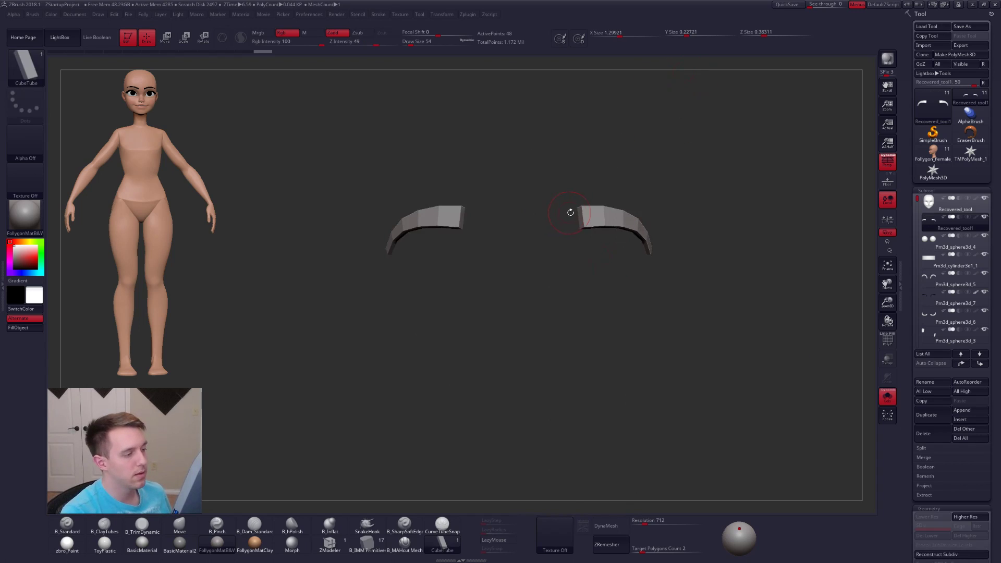
- Show the other subtools again, switch to the Move brush with a larger draw size, and subdivide the eyebrows
key("shift+s")
key("b")
key("m")
key("v")
key("space")
left_click_drag(580, 228, 588, 229)
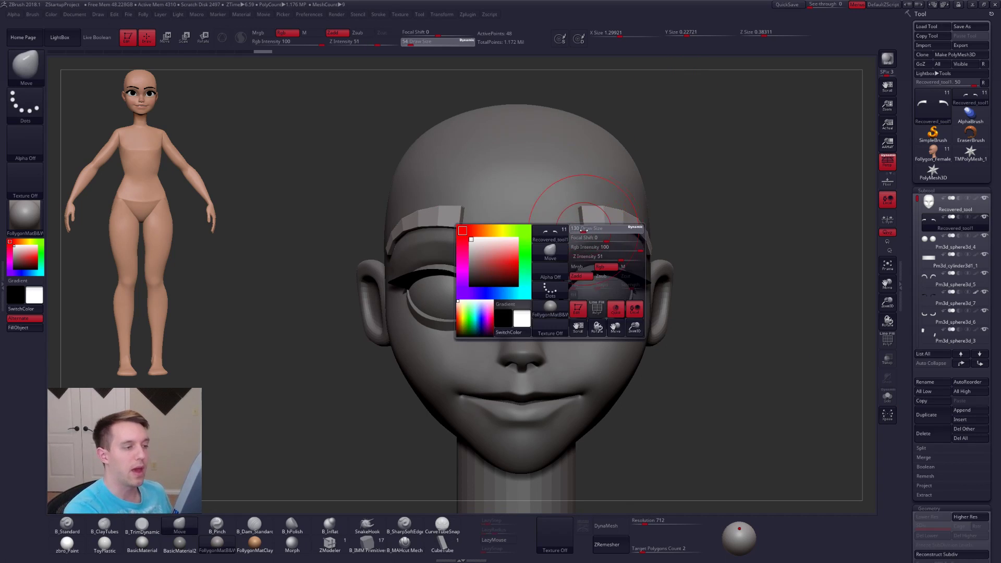
right_click_drag(589, 235, 578, 235)
key("ctrl+d")
- Reshape the eyebrows at a lower subdivision level with the Move brush so they follow the brow ridge
right_click_drag(725, 255, 751, 255, "shift")
right_click_drag(678, 281, 678, 245, "ctrl")
right_click_drag(585, 271, 639, 287)
key("shift+d")
key("space")
left_click_drag(545, 227, 549, 225)
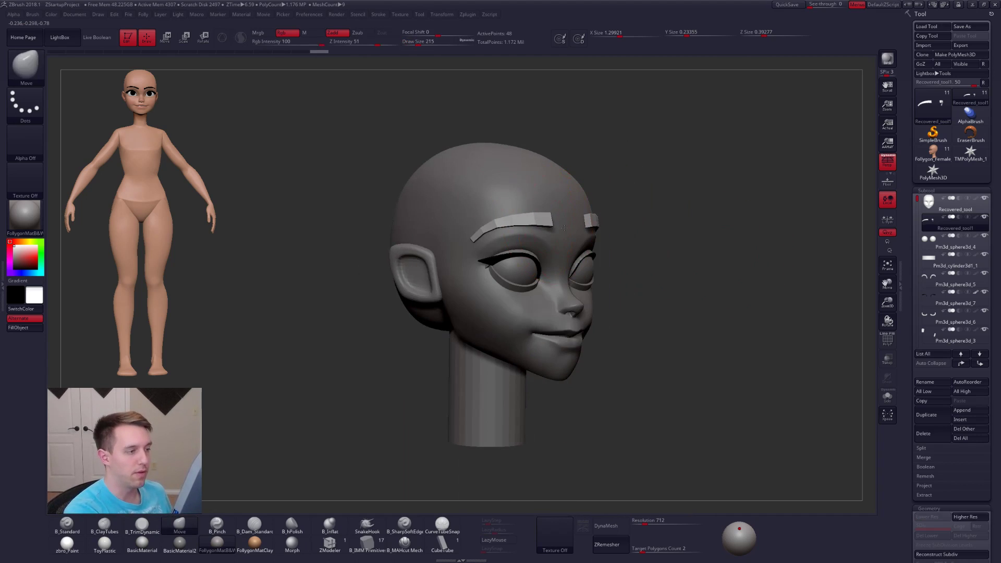
right_click_drag(564, 228, 551, 229, "shift")
key("space")
left_click_drag(567, 238, 562, 238)
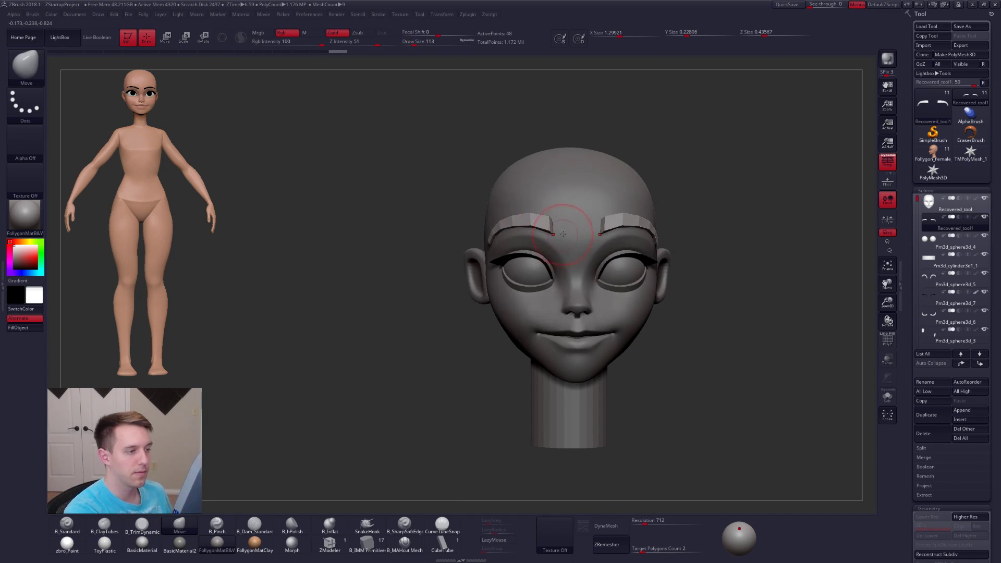
mouse_move(558, 235)
right_mouse_down()
mouse_move(589, 248)
mouse_move(521, 271)
right_mouse_up()
key("space")
left_click_drag(506, 269, 517, 264)
right_click_drag(517, 264, 490, 267)
- Select the head, drop to a lower subdivision level, and adjust its shape with the Move brush
left_click(593, 253, "alt")
key("space")
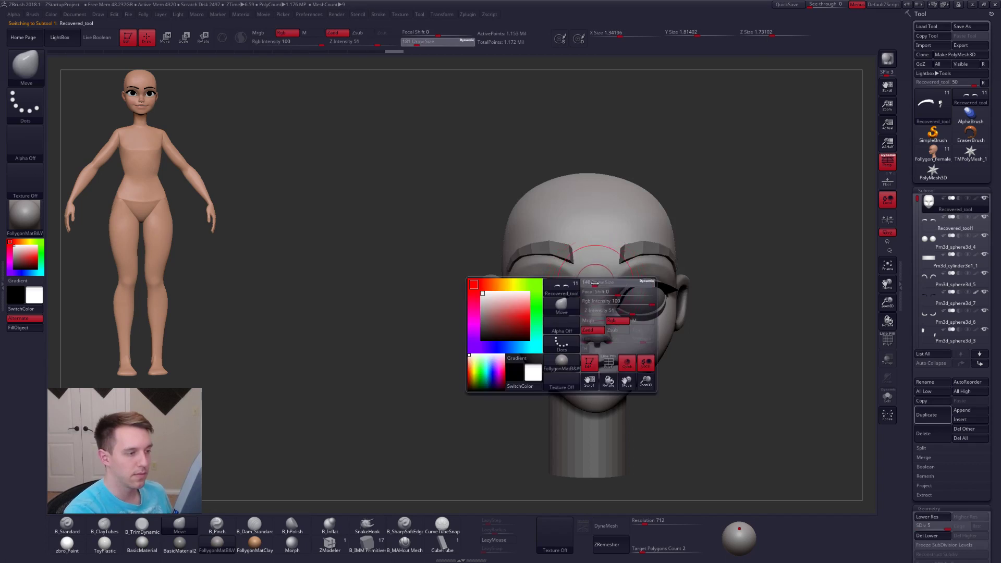
left_click_drag(596, 282, 584, 281)
key("shift+d")
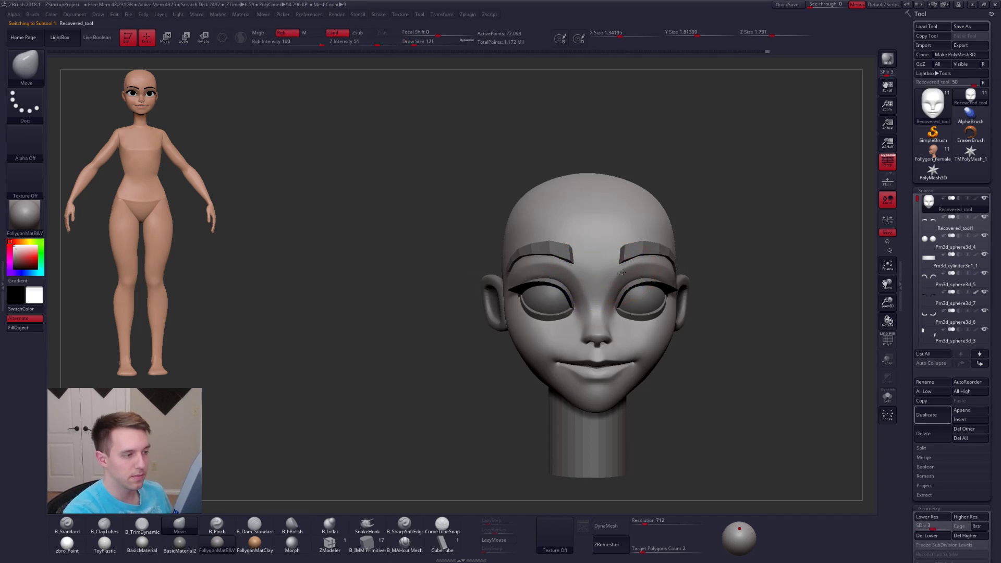
mouse_move(574, 290)
right_mouse_down()
mouse_move(541, 272)
mouse_move(608, 313)
mouse_move(564, 264)
right_mouse_up()
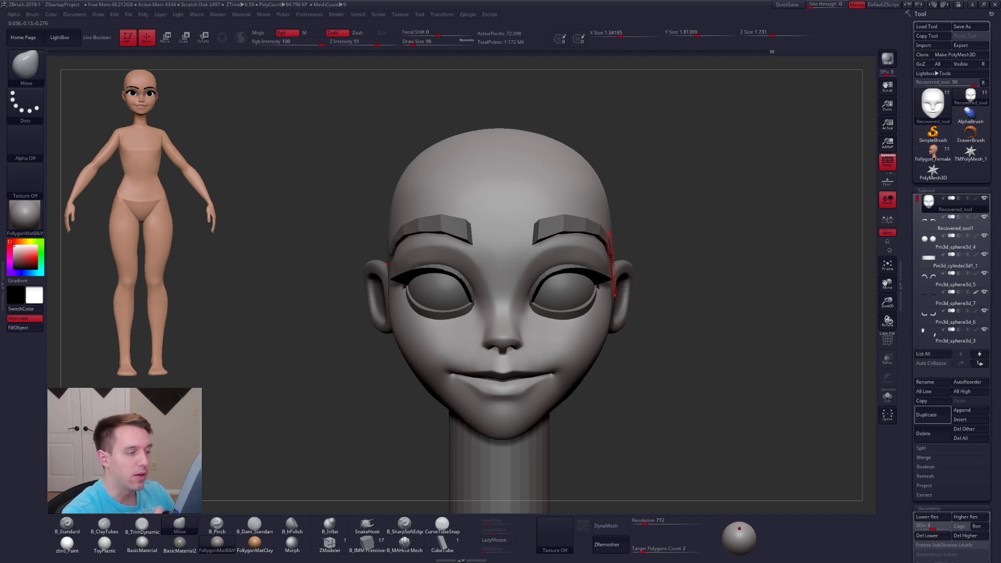
- Select the upper eyelids and the lashes in turn and check how they fit around the eyes from below
left_click(549, 268, "alt")
right_click_drag(549, 268, 553, 282, "alt")
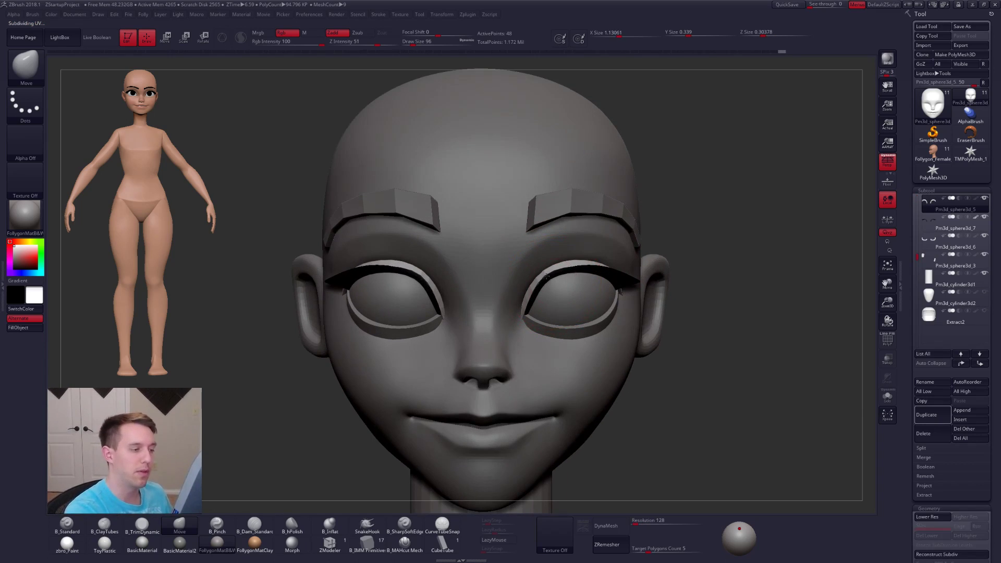
left_click(553, 273, "alt")
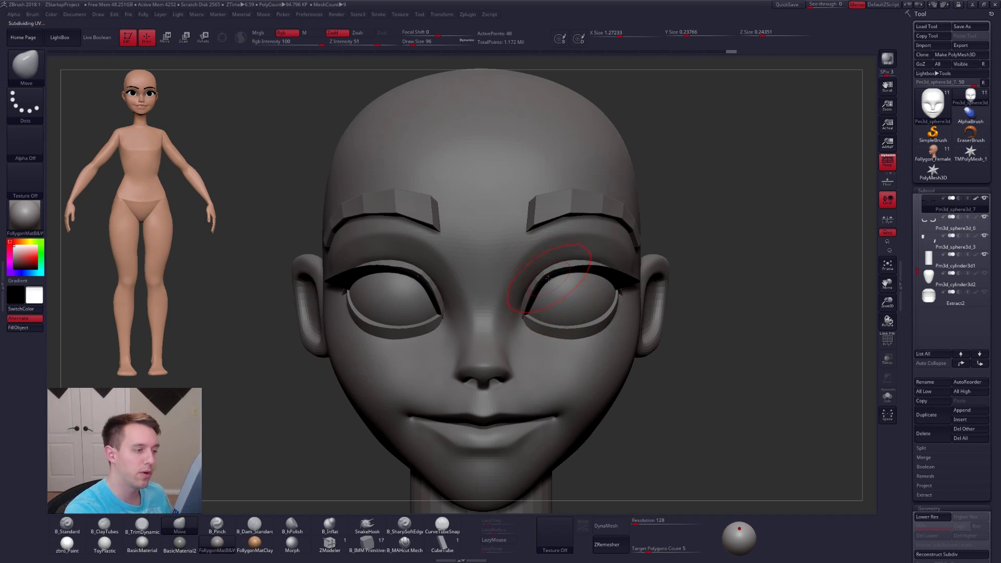
mouse_move(559, 286)
right_mouse_down()
mouse_move(598, 299)
mouse_move(529, 259)
mouse_move(556, 269)
mouse_move(551, 288)
mouse_move(576, 313)
mouse_move(545, 268)
mouse_move(514, 262)
right_mouse_up()
left_click(555, 267, "alt")
key("ctrl+z")
left_click(538, 295, "alt")
- Select the eyebrows, bend them around the forehead from below with the Move brush, and return to the smooth subdivision level
left_click(570, 221, "alt")
key("shift+d")
key("space")
left_click_drag(538, 213, 543, 213)
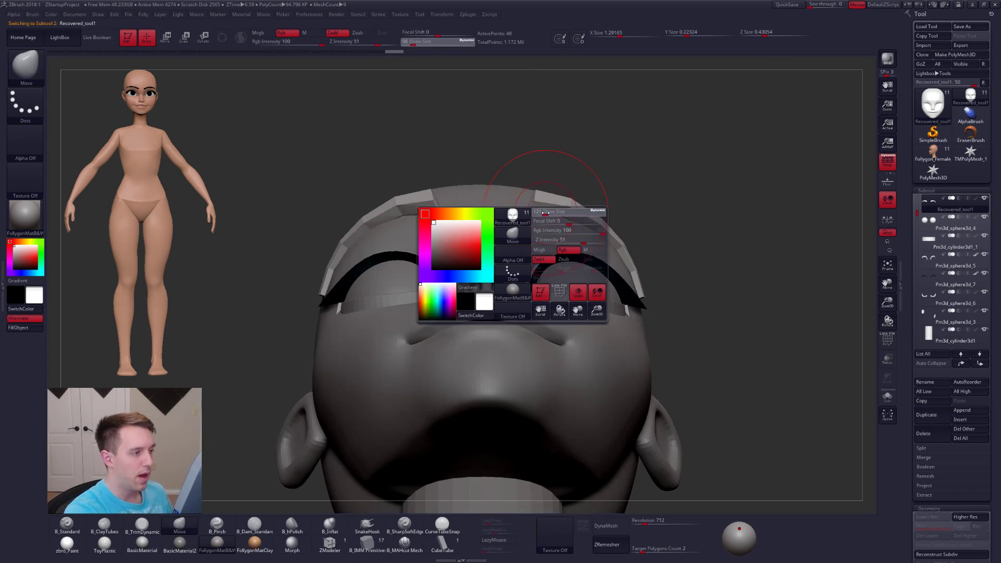
right_click_drag(529, 203, 528, 172)
left_click_drag(538, 191, 540, 217)
mouse_move(540, 217)
right_mouse_down()
mouse_move(571, 264)
mouse_move(557, 297)
mouse_move(538, 269)
right_mouse_up()
key("d")
key("d")
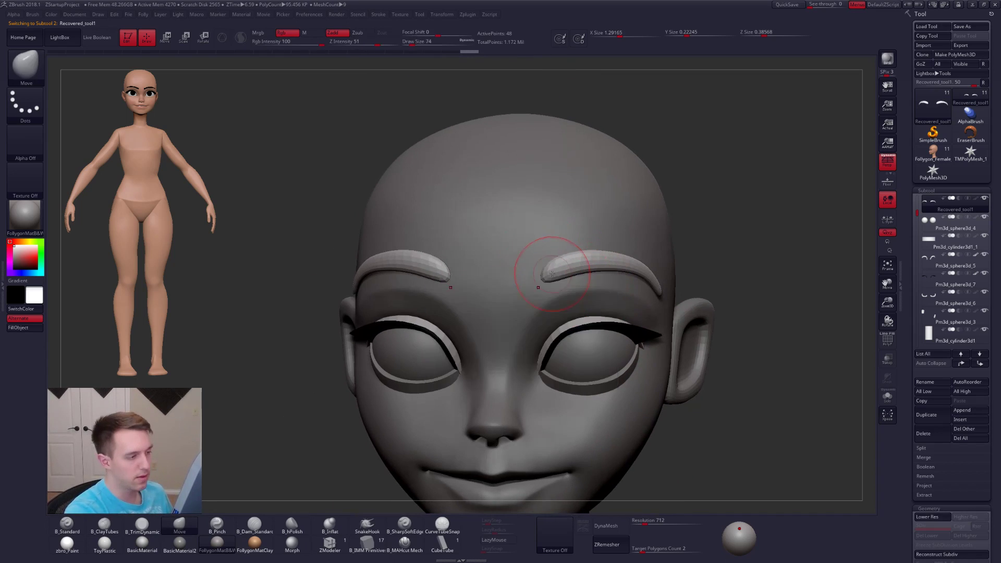
- Refine the inner ends of the eyebrows at the lowest subdivision level with a smaller Move brush
key("shift+d")
key("shift+d")
key("space")
left_click_drag(550, 273, 541, 256)
key("d")
key("d")
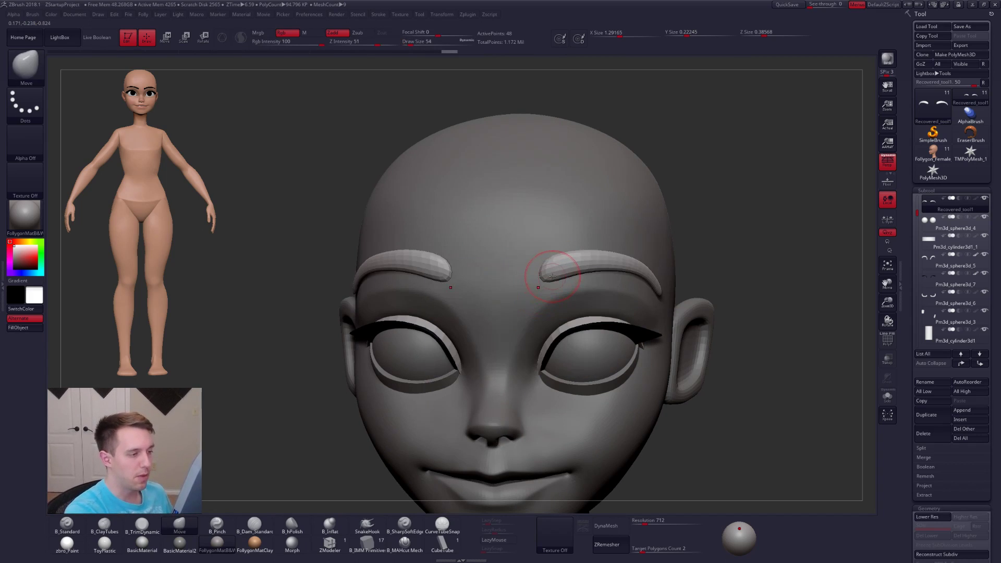
- Turn on the polyframe, isolate the eyebrows, and compare their smooth shape with the lowest subdivision level
key("shift+f")
right_click_drag(548, 285, 530, 250, "ctrl")
right_click_drag(485, 286, 592, 369)
key("shift+s")
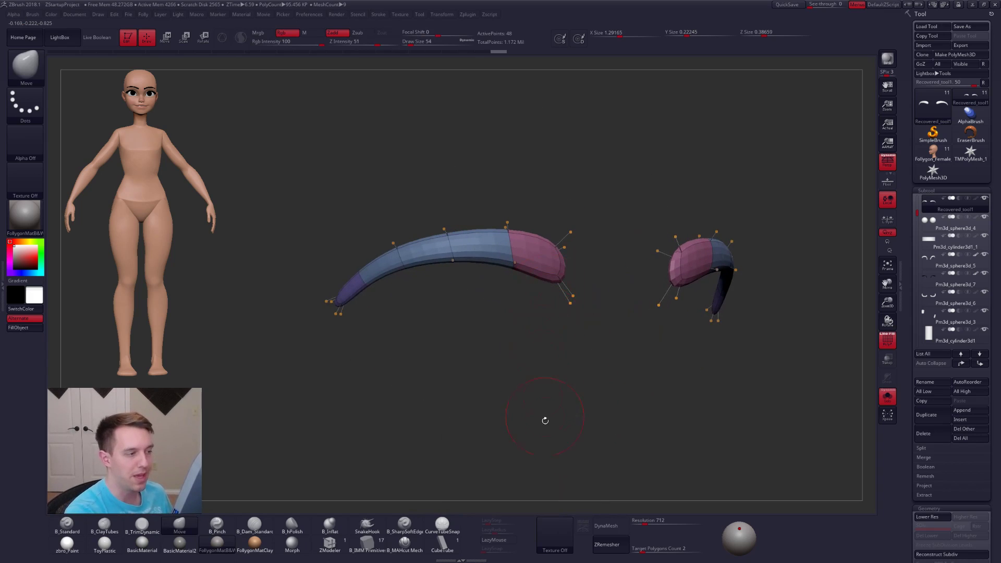
key("shift+d")
key("d")
key("shift+d")
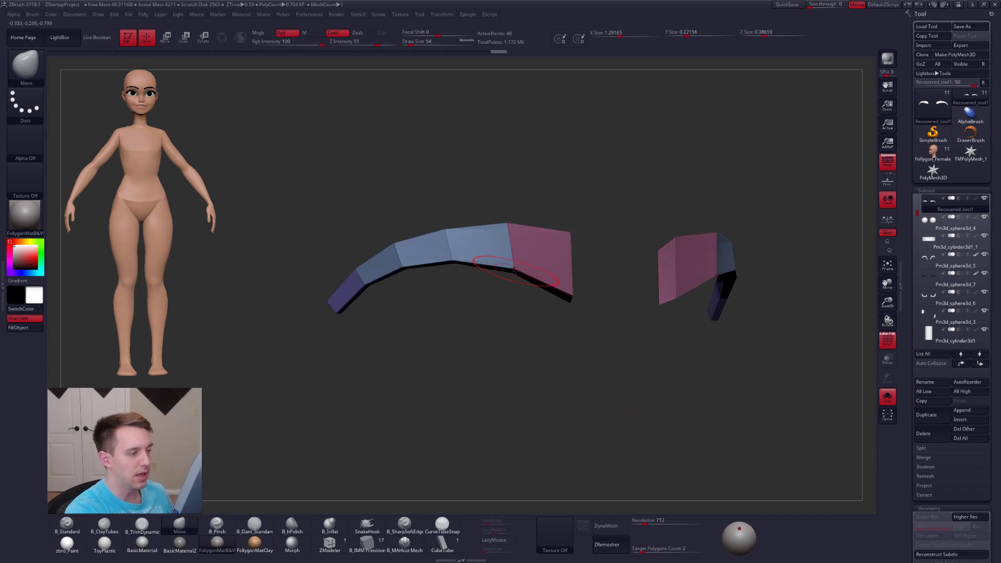
- Merge the eyebrow strips into a single polygroup
right_click_drag(506, 265, 509, 245, "ctrl")
key("space")
left_click_drag(505, 271, 510, 271)
key("ctrl+w")
right_click_drag(507, 294, 584, 326, "alt")
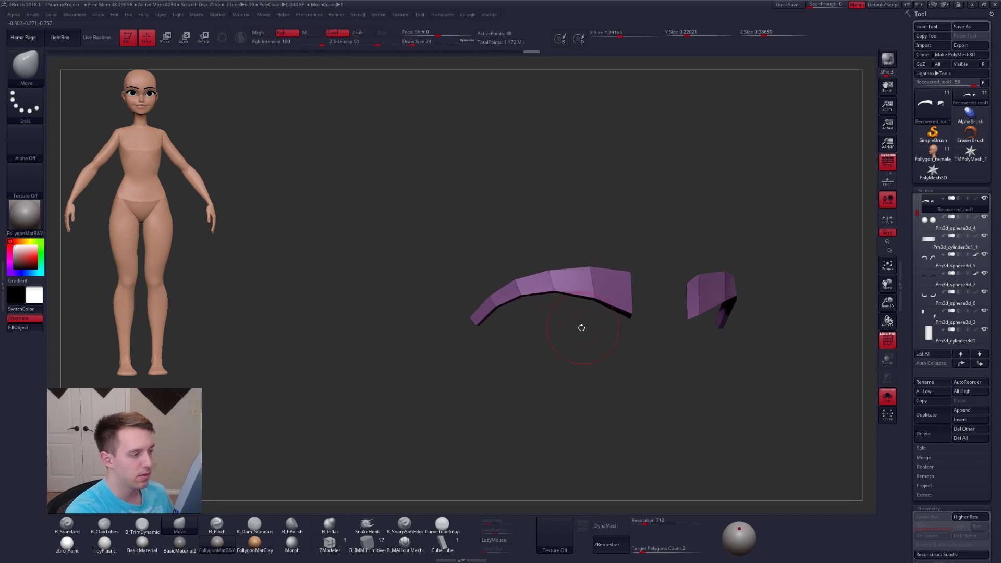
- Bring back the head and shape the outer tails of the eyebrows against it with the Move brush
key("shift+s")
key("d")
key("space")
left_click(563, 295)
right_click_drag(433, 297, 491, 300)
key("space")
left_click_drag(481, 315, 482, 330)
right_click_drag(483, 330, 543, 330)
left_click_drag(491, 316, 486, 322)
right_click_drag(449, 326, 482, 328)
left_click_drag(482, 328, 481, 321)
right_click_drag(474, 240, 471, 271)
left_click_drag(472, 271, 465, 280)
- Refine the eyebrow contours from another angle with the Move brush and turn off the polyframe
mouse_move(464, 279)
right_mouse_down()
mouse_move(585, 256)
mouse_move(668, 286)
mouse_move(646, 247)
right_mouse_up()
key("space")
left_click_drag(676, 247, 678, 256)
right_click_drag(680, 257, 647, 270, "alt")
key("space")
left_click_drag(676, 309, 661, 308)
key("shift+f")
right_click_drag(627, 268, 665, 273)
- Fill the eyebrows with black and the zbro_Paint material, using B_Standard set to Mrgb
key("v")
left_click(269, 35)
left_click(67, 544)
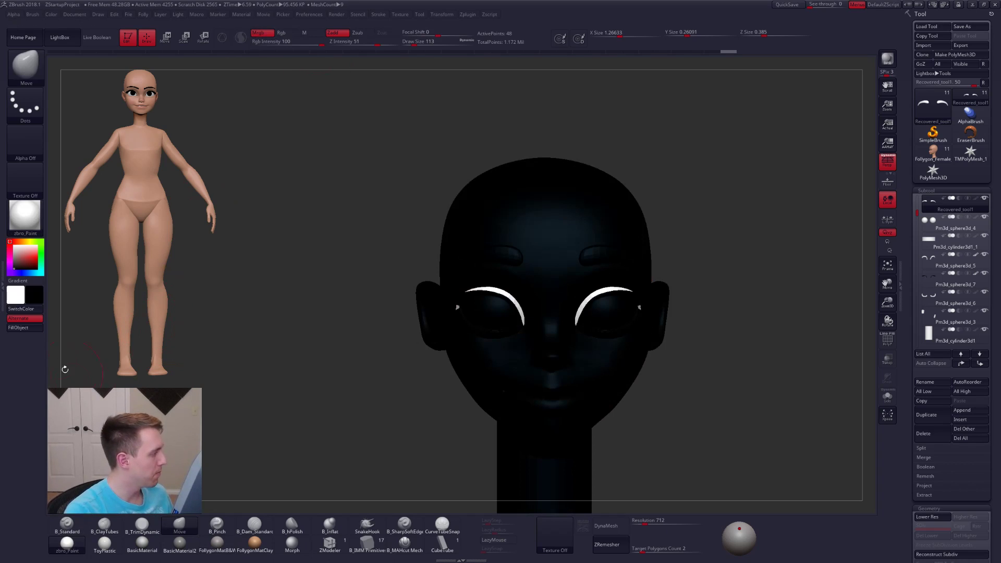
key("1")
left_click(30, 327)
key("v")
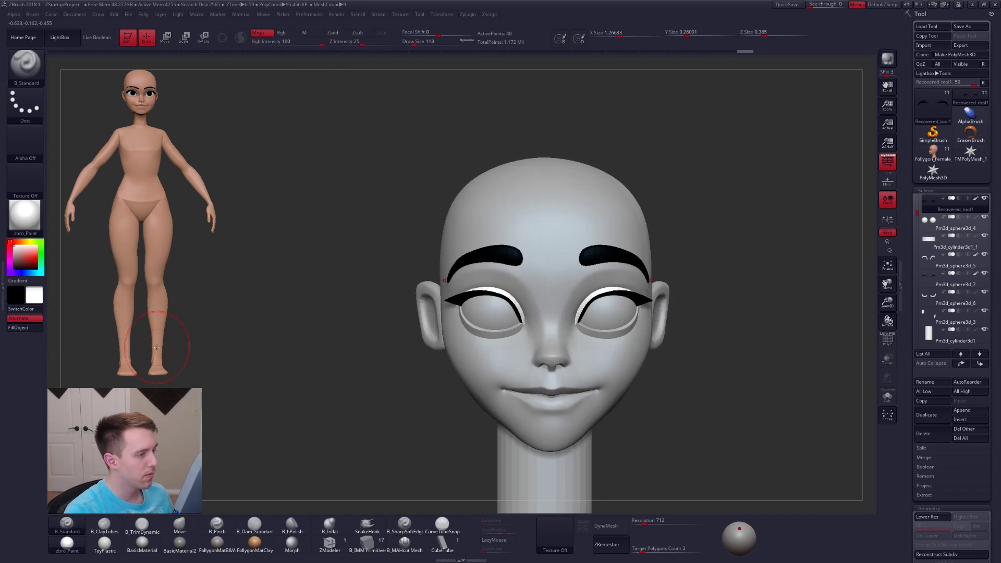
- Switch to the grey FollygonMatB&P material and rotate the eyebrows to sit better against the head
left_click(217, 544)
left_click_drag(290, 431, 320, 356)
right_click_drag(548, 233, 472, 225)
key("r")
mouse_move(600, 223)
left_mouse_down()
mouse_move(776, 234)
mouse_move(776, 222)
left_mouse_up()
key("q")
- Reshape the arch and outer tails of the eyebrows with the Move brush from both three-quarter views
key("space")
mouse_move(558, 232)
left_mouse_down()
mouse_move(567, 232)
mouse_move(560, 215)
left_mouse_up()
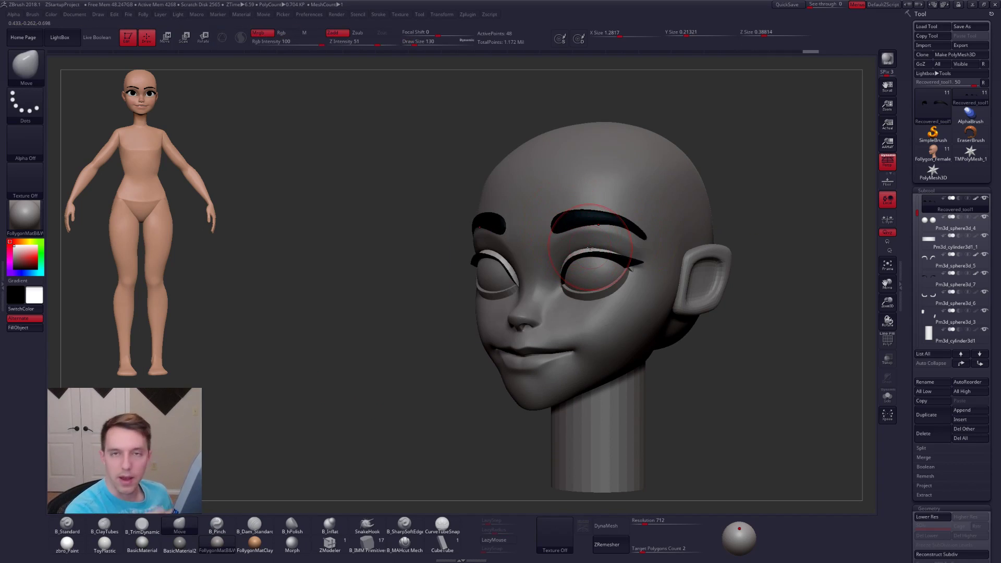
right_click_drag(610, 232, 539, 233, "ctrl")
right_click_drag(539, 232, 586, 255, "alt")
left_click_drag(545, 258, 552, 254)
right_click_drag(553, 254, 594, 257)
left_click_drag(534, 252, 513, 267)
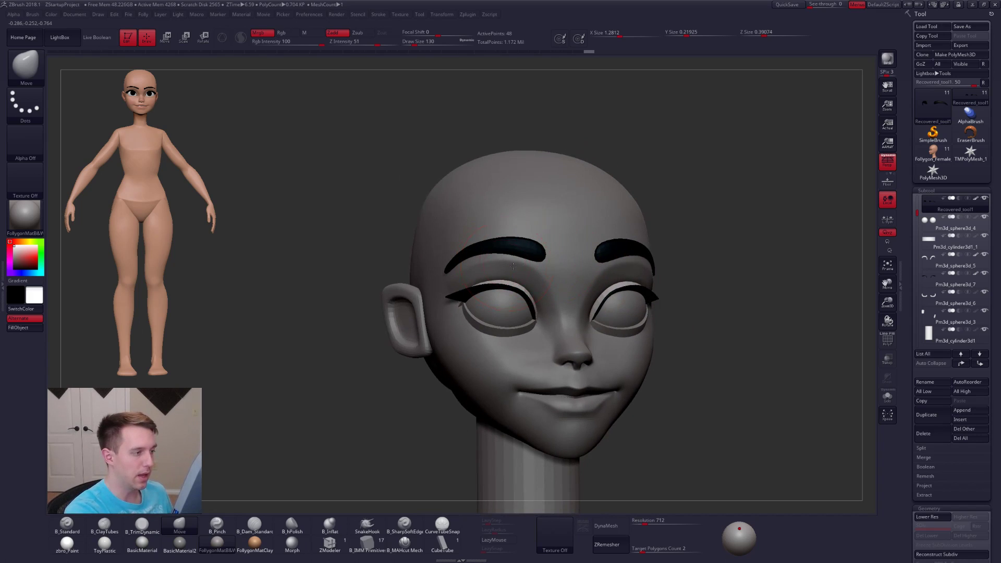
right_click_drag(513, 266, 558, 268)
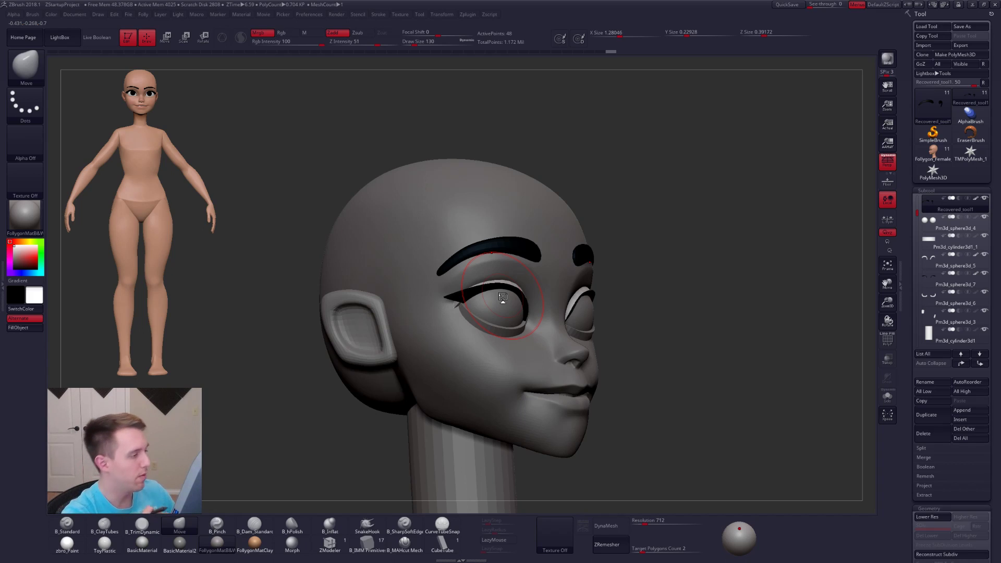
- Refine the thickness and inner ends of the eyebrows with the Move brush, adjusting the brush size
right_click_drag(503, 298, 459, 273)
key("space")
left_click_drag(488, 259, 550, 247)
key("space")
mouse_move(550, 248)
right_mouse_down()
mouse_move(472, 280)
mouse_move(531, 254)
right_mouse_up()
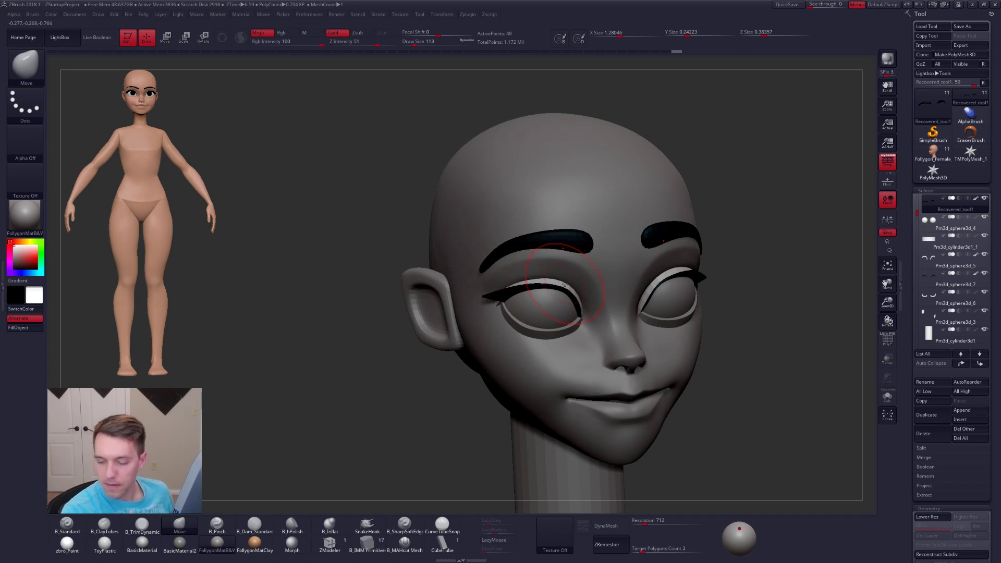
mouse_move(653, 357)
right_mouse_down("shift")
mouse_move(664, 282)
mouse_move(641, 263)
mouse_move(657, 258)
right_mouse_up("shift")
key("space")
- Select and isolate the head at subdivision level 5, and sharpen the crease between eye socket and nose bridge with B_Pinch
left_click(666, 258, "alt")
key("shift+s")
key("space")
left_click_drag(657, 257, 654, 257)
mouse_move(595, 284)
right_mouse_down()
mouse_move(578, 265)
mouse_move(608, 285)
right_mouse_up()
key("d")
key("d")
key("5")
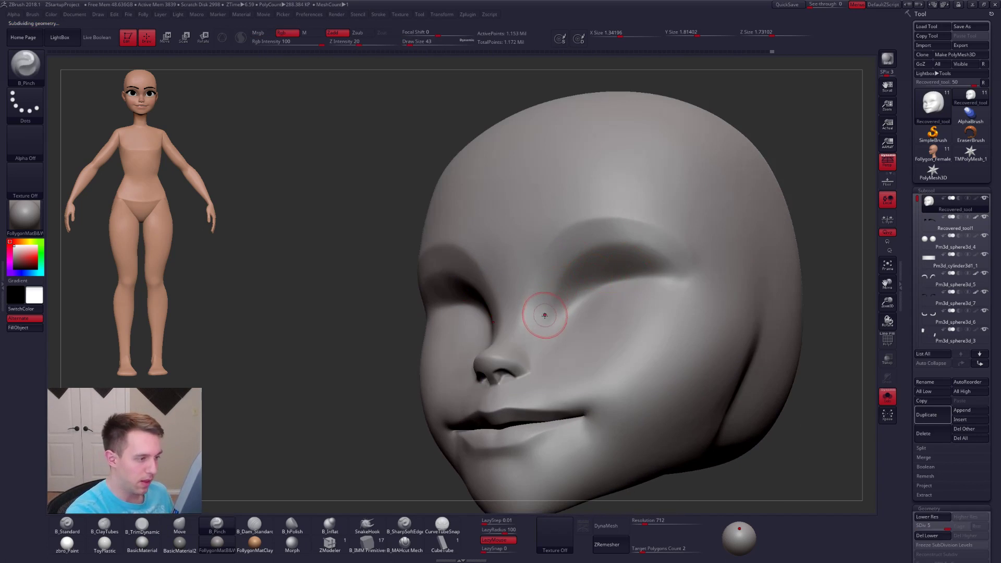
key("space")
left_click_drag(551, 301, 554, 301)
- Lower the head to subdivision level 3 and smooth the brow area above the eye socket
key("shift+d")
key("shift+d")
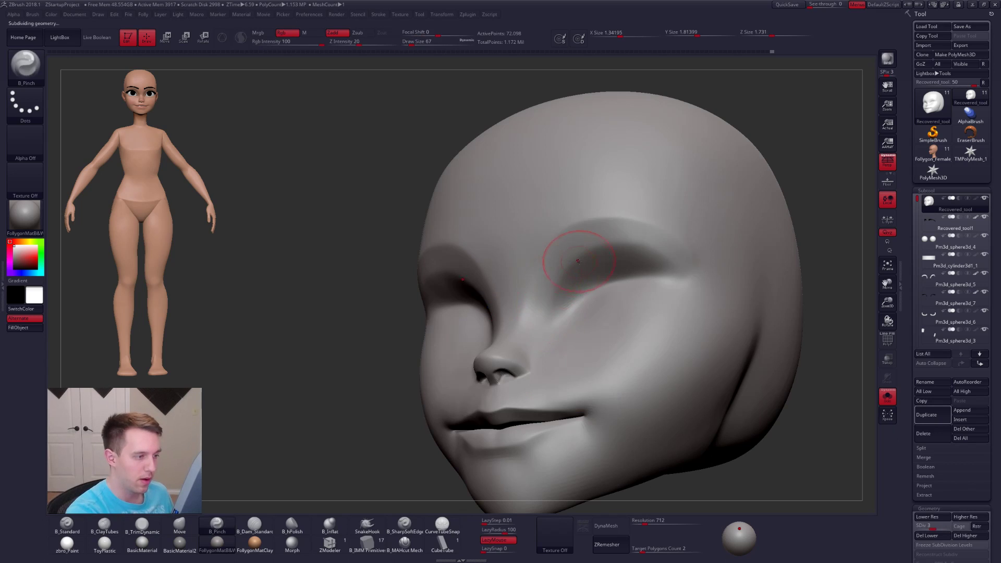
key("2")
mouse_move(625, 263)
left_mouse_down()
mouse_move(666, 262)
mouse_move(658, 267)
mouse_move(656, 257)
left_mouse_up()
key("alt+s")
key("alt+s")
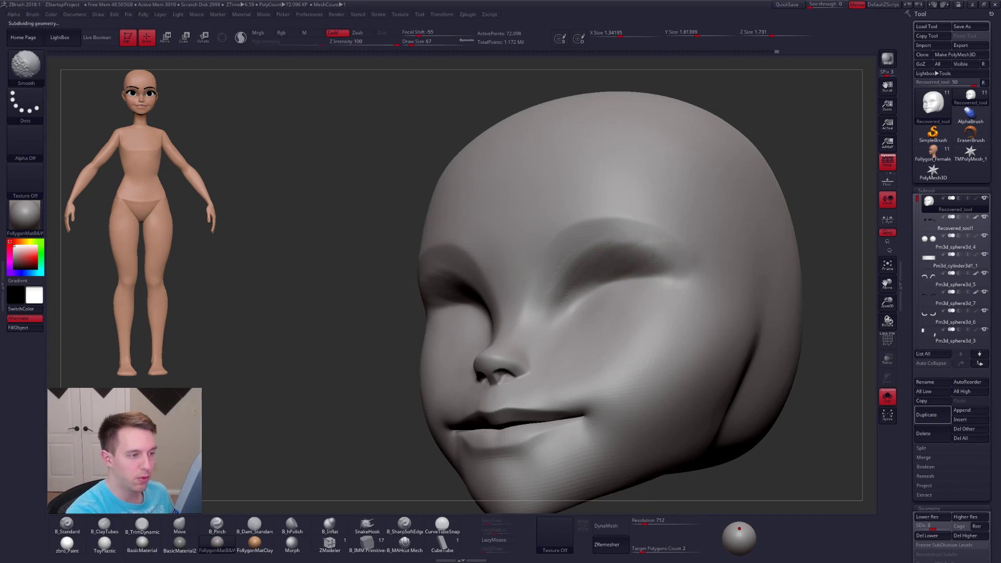
- Build up the upper eye socket with B_ClayTubes at subdivision level 3 and blend it with the Smooth brush
key("shift+d")
key("d")
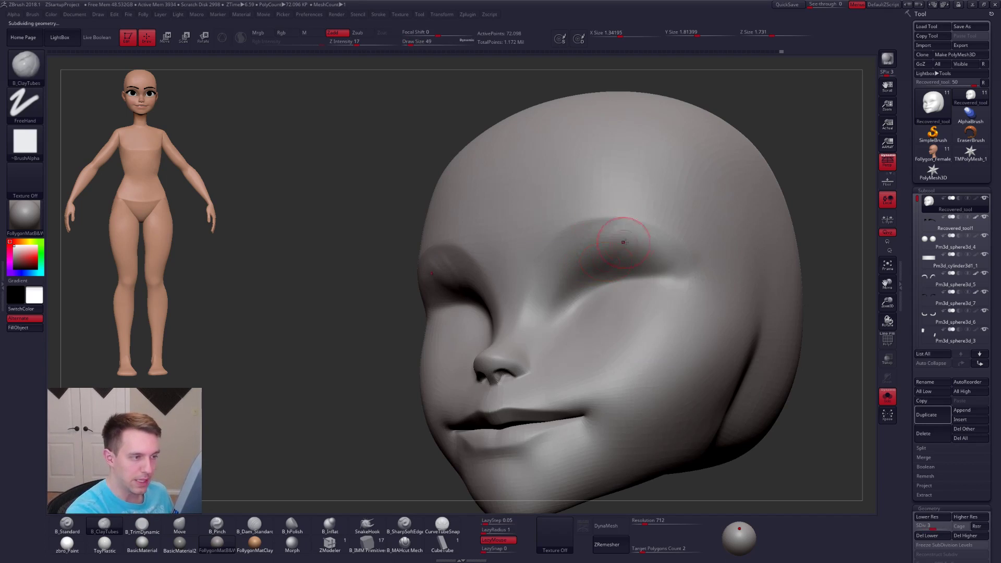
key("shift+s")
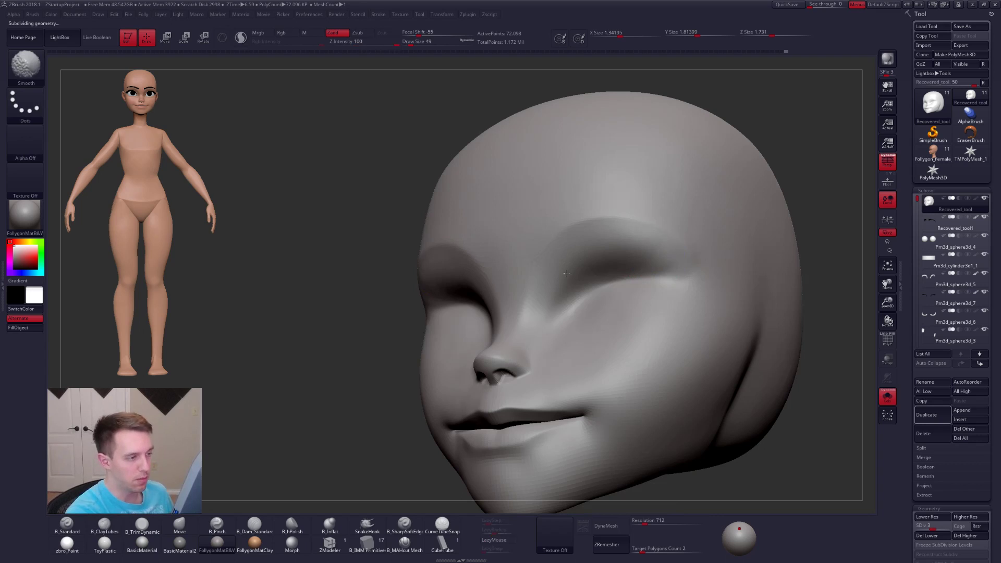
key("d")
key("space")
left_click_drag(554, 322, 561, 321)
key("shift+d")
- Smooth the transition from the nose bridge across the brow ridge and eye socket
key("shift")
left_click_drag(574, 266, 615, 284, "shift")
right_click_drag(555, 286, 645, 302, "shift")
key("shift+s")
key("space")
left_click_drag(608, 337, 623, 337)
- Show all parts and reshape the brow and eye sockets with the Move brush at subdivision level 2
key("shift+d")
key("b")
key("m")
key("v")
mouse_move(599, 288)
right_mouse_down()
mouse_move(612, 269)
mouse_move(633, 282)
mouse_move(584, 288)
mouse_move(608, 274)
right_mouse_up()
mouse_move(524, 292)
right_mouse_down()
mouse_move(540, 290)
mouse_move(463, 318)
right_mouse_up()
right_click_drag(678, 323, 584, 324)
key("space")
left_click_drag(616, 270, 613, 269)
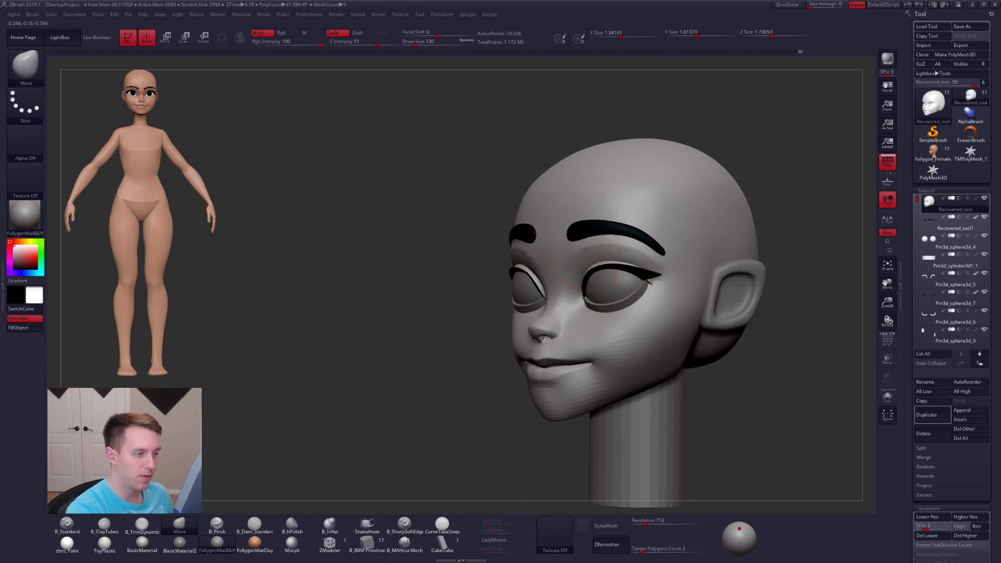
- Return the head to subdivision level 5 and reduce the Move brush size to 61
mouse_move(693, 276)
right_mouse_down()
mouse_move(650, 276)
mouse_move(670, 274)
mouse_move(640, 248)
mouse_move(648, 267)
right_mouse_up()
key("ctrl+d")
key("ctrl+d")
key("ctrl+d")
key("space")
left_click_drag(710, 287, 704, 287)
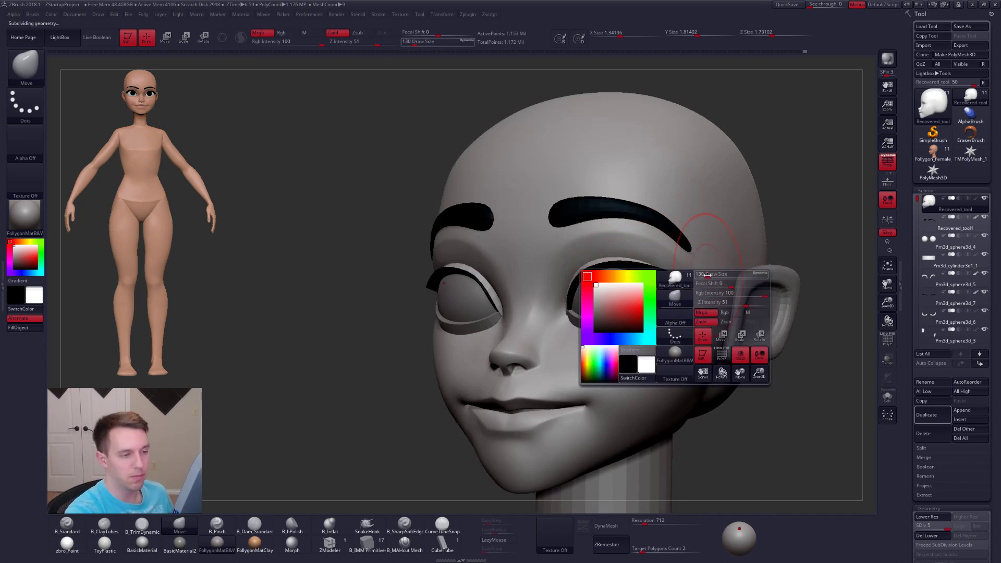
- Hide the eyelashes and turn off the polypaint on the upper eyelids
left_click(666, 281, "alt")
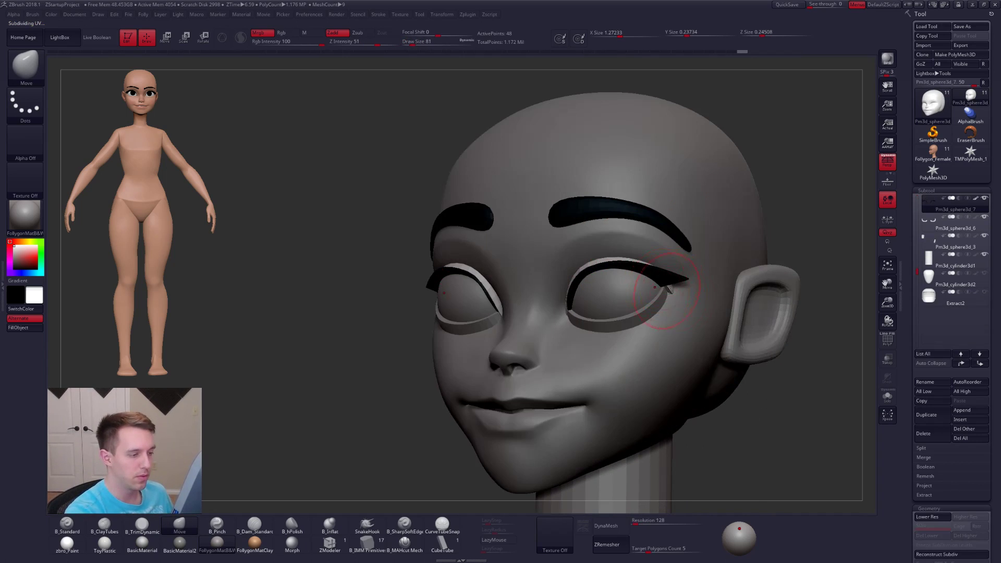
left_click(985, 198)
left_click(956, 223)
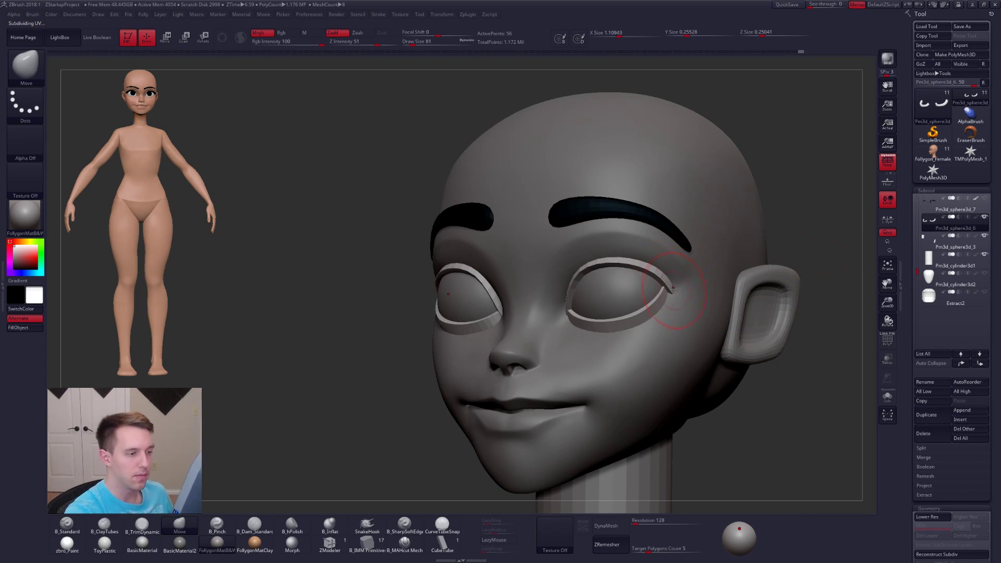
left_click(671, 284, "alt")
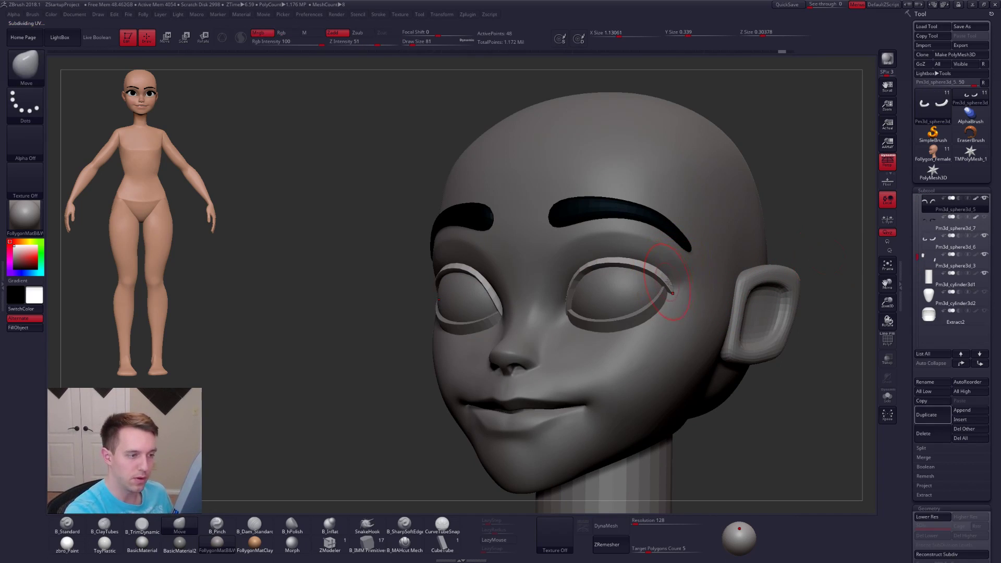
left_click(976, 198)
- Reshape the outer corners and upper curve of the upper eyelids with the Move brush at varying sizes
key("space")
left_click_drag(672, 293, 676, 292)
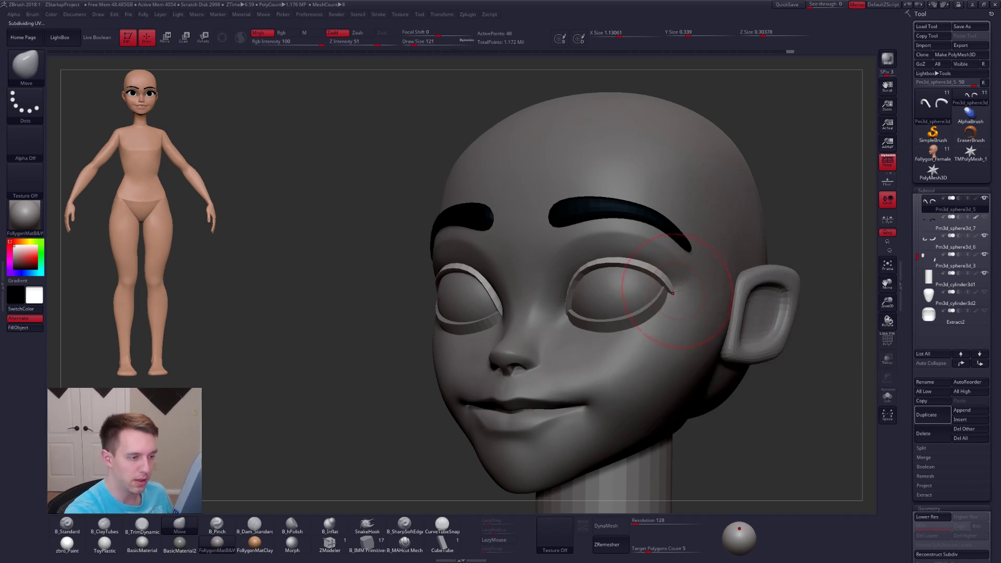
right_click_drag(683, 291, 723, 276)
mouse_move(647, 286)
right_mouse_down()
mouse_move(632, 234)
mouse_move(628, 273)
right_mouse_up()
key("space")
left_click_drag(613, 291, 606, 290)
right_click_drag(605, 291, 625, 257)
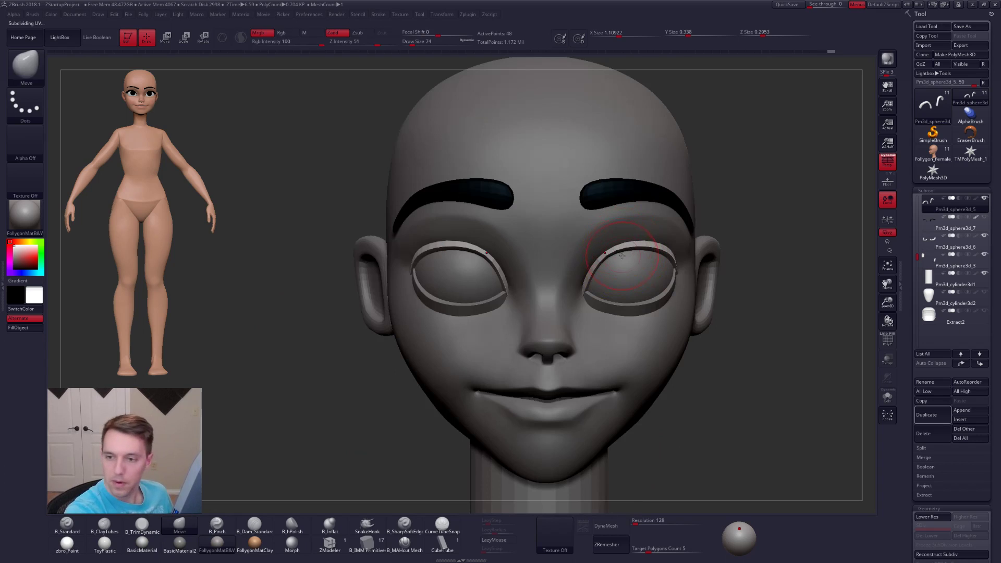
key("space")
left_click(617, 257)
right_click_drag(622, 262, 659, 330)
- Select the lower eyelids, adjust their inner corners, and isolate them as an unsmoothed base mesh
left_click(592, 291, "alt")
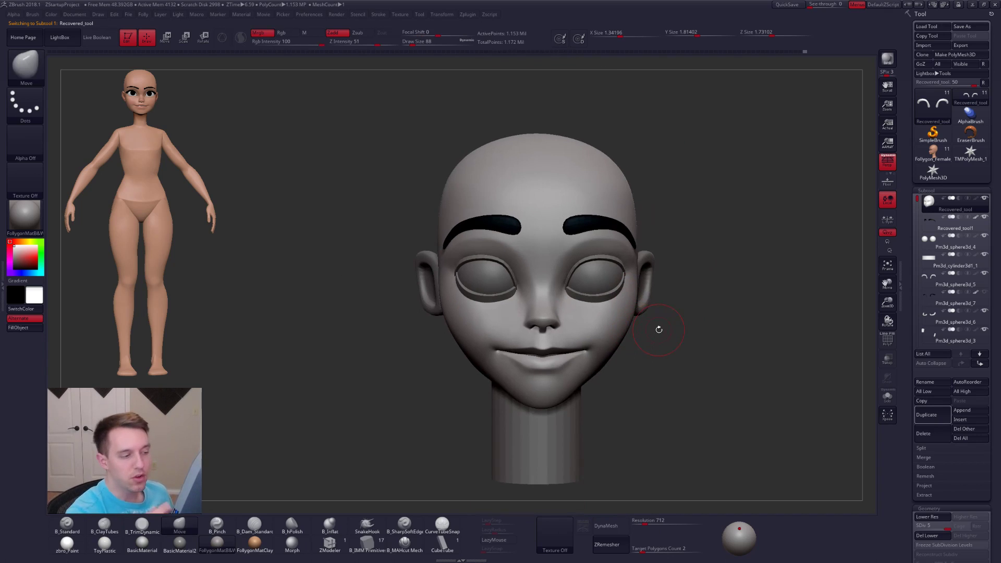
left_click(600, 300, "alt")
right_click_drag(600, 301, 579, 253, "ctrl")
key("space")
left_click_drag(582, 307, 574, 307)
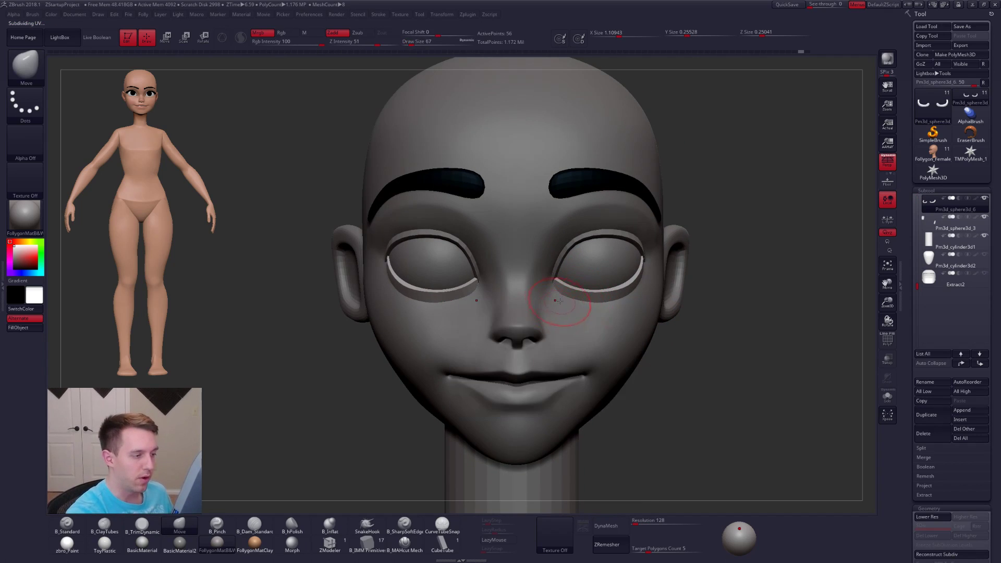
key("alt+s")
right_click_drag(554, 298, 544, 272, "ctrl")
key("shift+d")
key("shift+d")
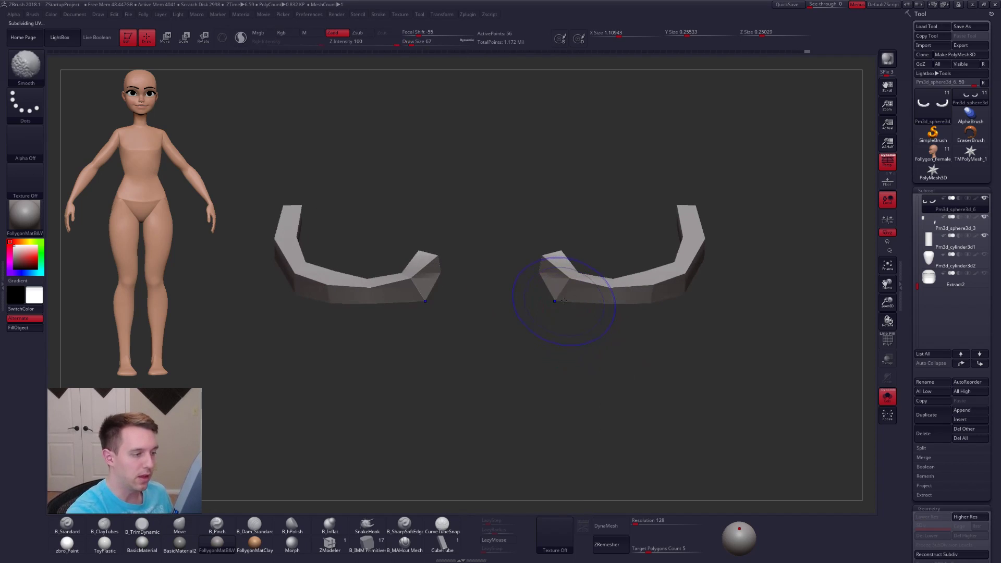
- Examine the lower eyelids' base mesh with the polyframe on, and bring back the smoothed head view
key("shift+f")
key("space")
left_click_drag(569, 305, 559, 304)
mouse_move(561, 304)
right_mouse_down()
mouse_move(582, 242)
mouse_move(563, 273)
mouse_move(527, 412)
right_mouse_up()
right_click_drag(622, 374, 666, 409, "shift")
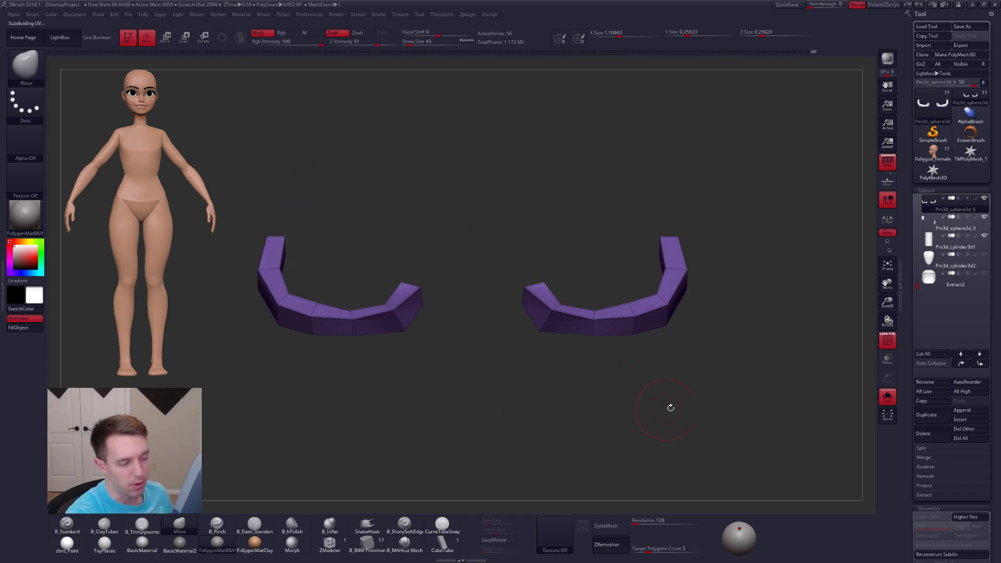
key("alt+s")
key("d")
key("d")
right_click_drag(733, 399, 706, 391, "ctrl")
key("shift+f")
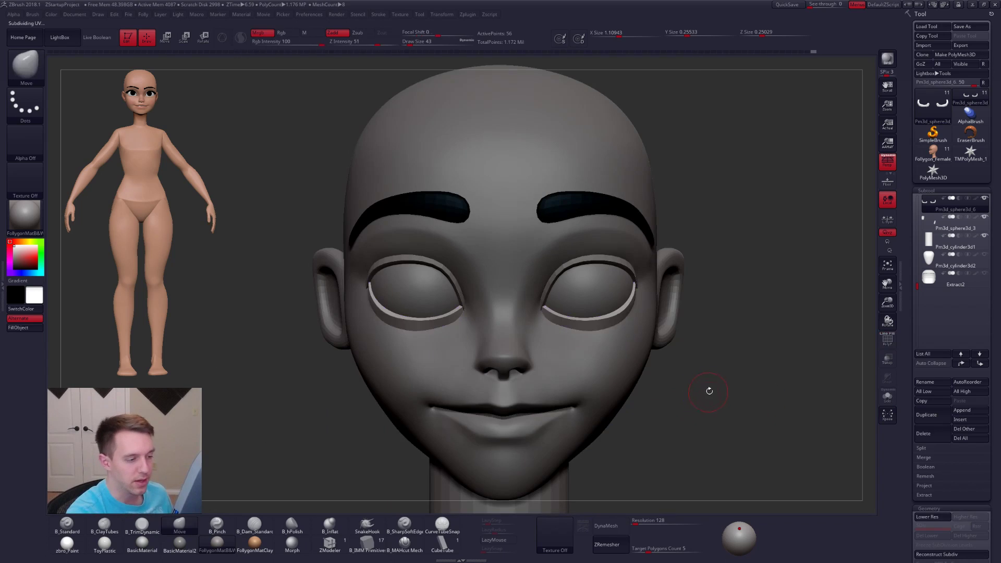
- Select the head and check its topology and polygroups with the polyframe
right_click_drag(663, 417, 649, 393, "ctrl")
left_click(598, 355, "alt")
key("shift+f")
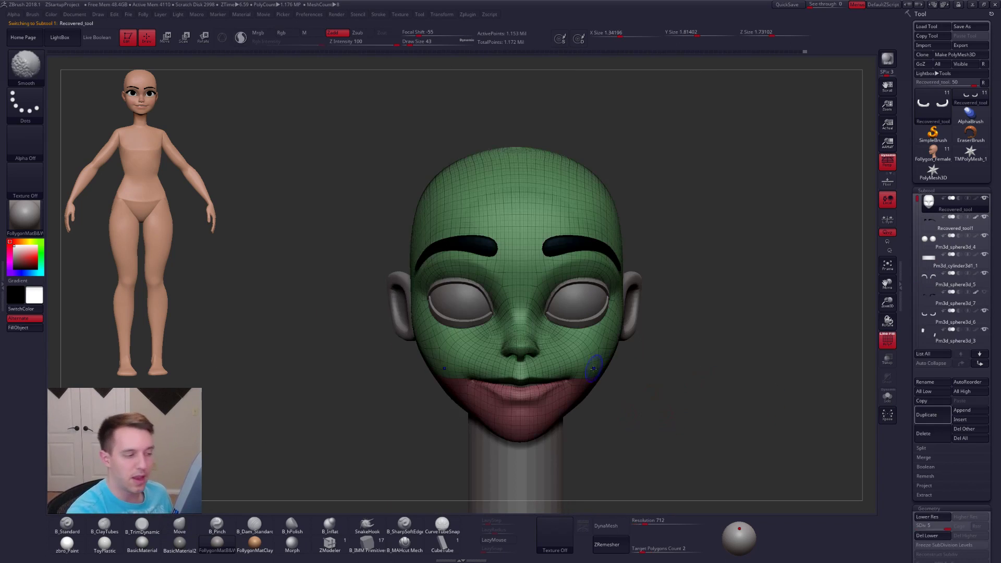
key("shift+f")
mouse_move(597, 355)
right_mouse_down("alt")
mouse_move(641, 313)
mouse_move(637, 272)
right_mouse_up("alt")
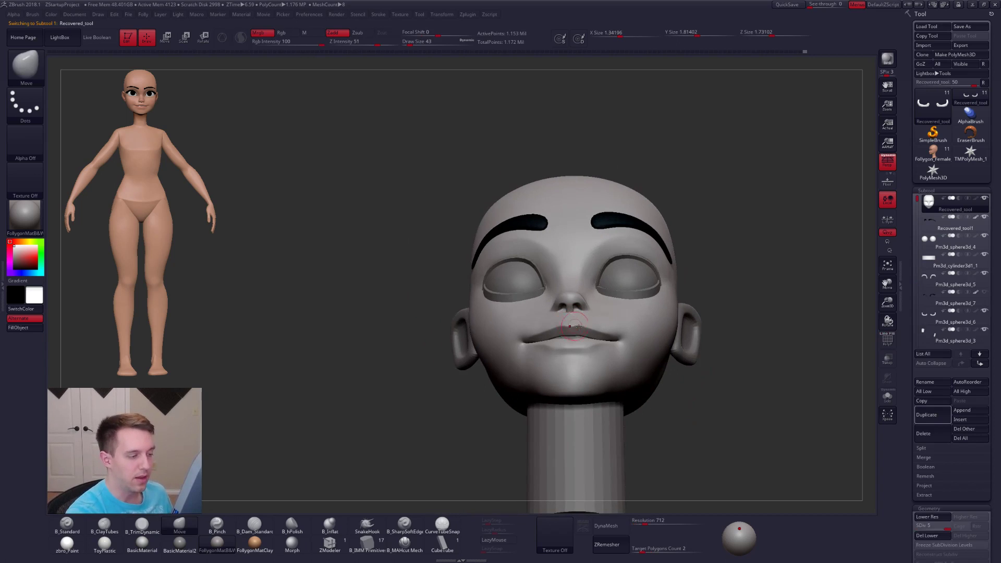
- Shape the nostrils and the underside of the nose with a small Move brush at subdivision level 3
right_click_drag(582, 331, 559, 299, "alt")
key("shift+d")
key("shift+d")
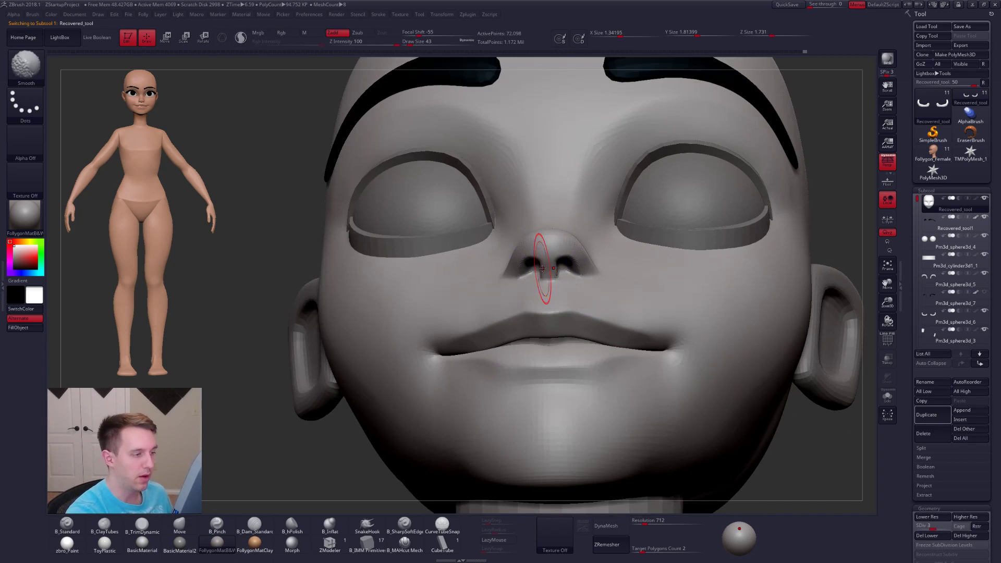
right_click_drag(543, 264, 528, 256)
key("space")
left_click_drag(530, 256, 527, 256)
right_click_drag(509, 255, 527, 261)
key("space")
left_click_drag(527, 261, 515, 277)
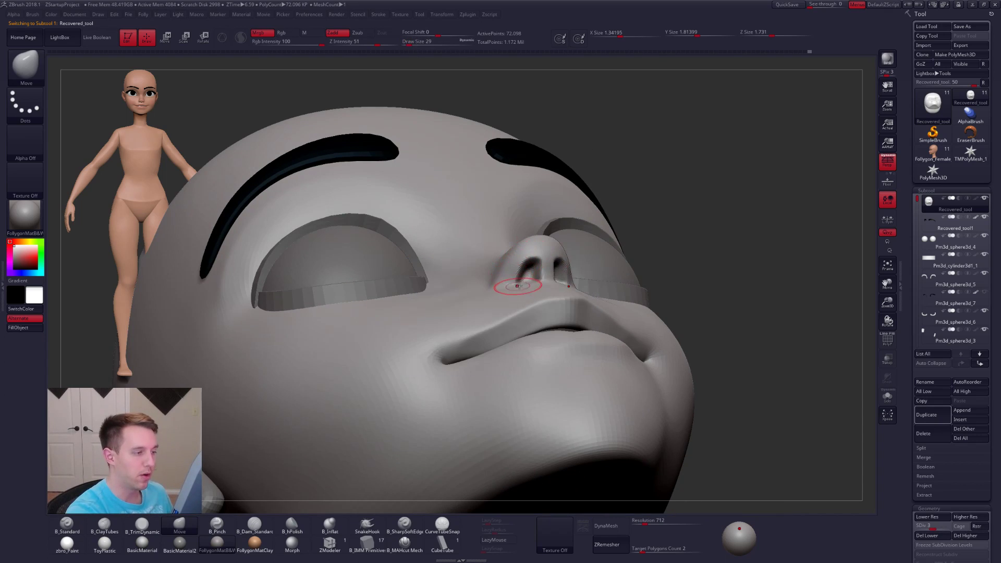
- Restore the head to subdivision level 5 and review the nose from the front and three-quarter views
mouse_move(536, 285)
right_mouse_down()
mouse_move(599, 284)
mouse_move(660, 363)
right_mouse_up()
key("d")
key("d")
right_click_drag(723, 391, 662, 402, "alt")
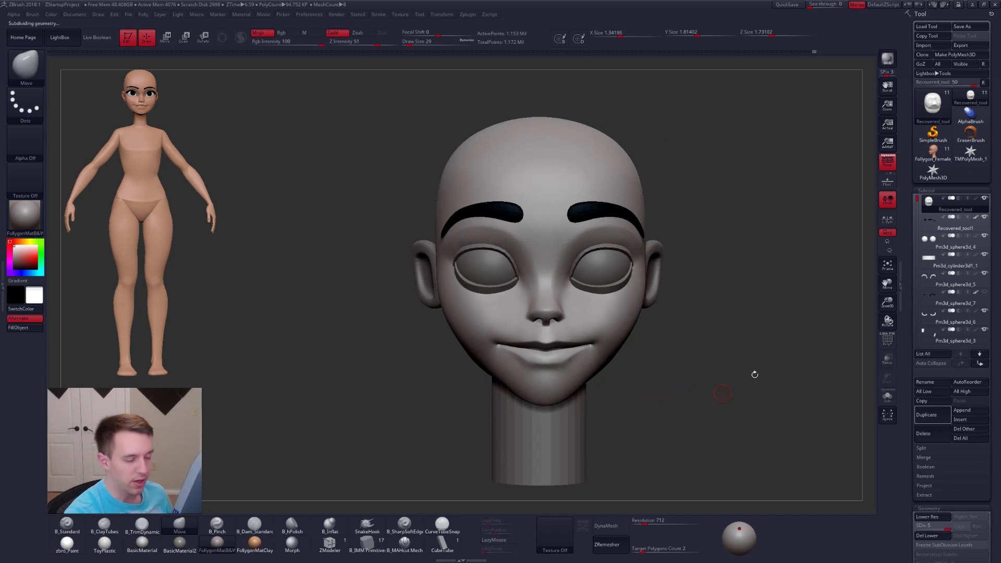
right_click_drag(723, 392, 718, 387)
right_click_drag(729, 282, 638, 309)
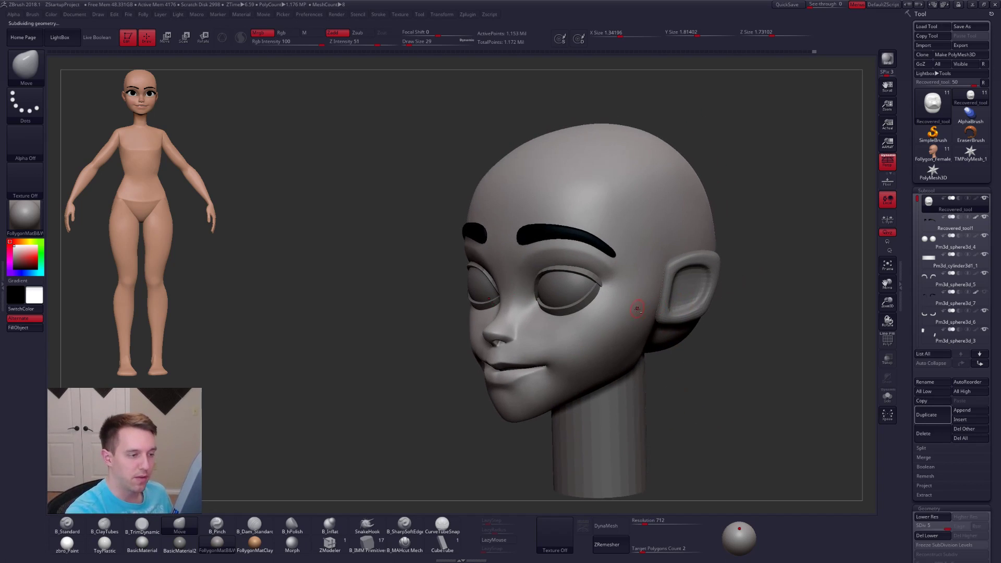
- Lower the head to subdivision level 2 and reshape the cheek and side of the face with a large Move brush
key("space")
key("shift+d")
key("shift+d")
key("shift+d")
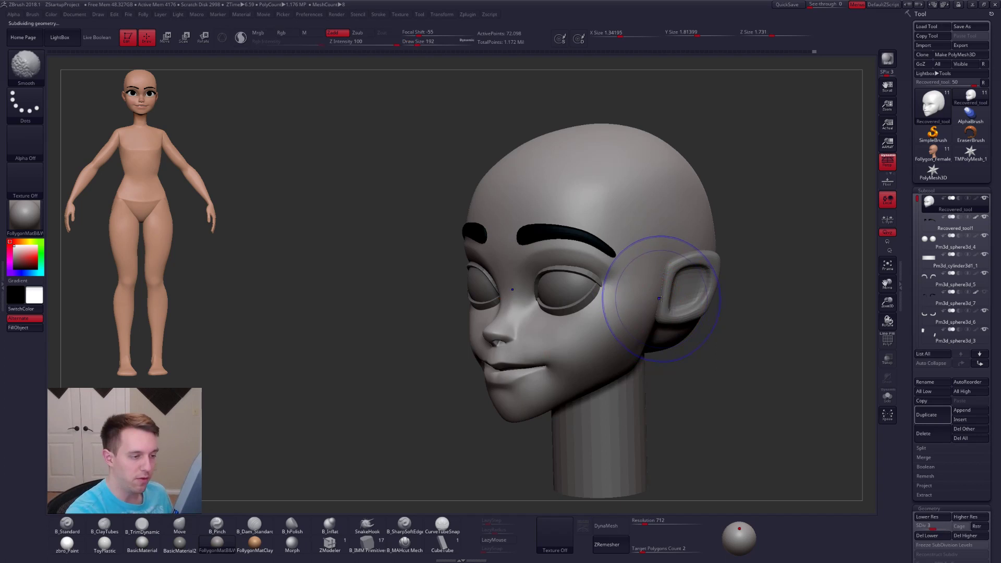
right_click_drag(665, 300, 670, 340)
key("space")
left_click_drag(671, 297, 670, 297)
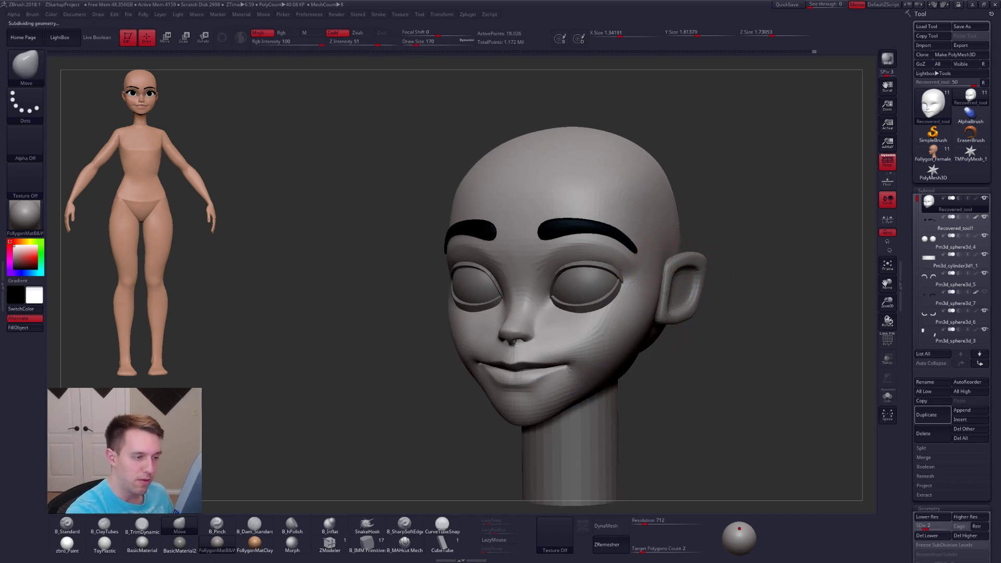
right_click_drag(782, 301, 756, 285, "alt")
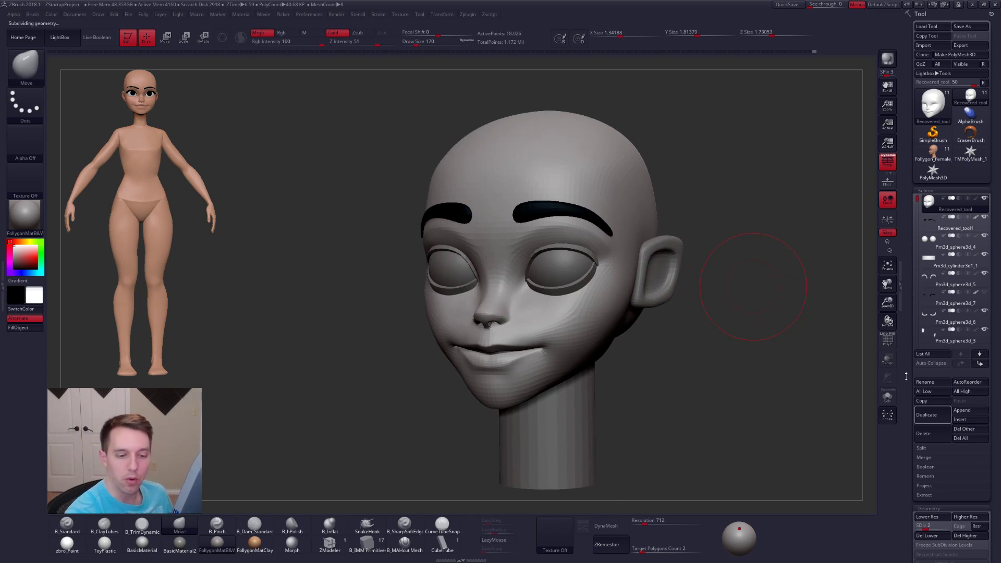
left_click(924, 457)
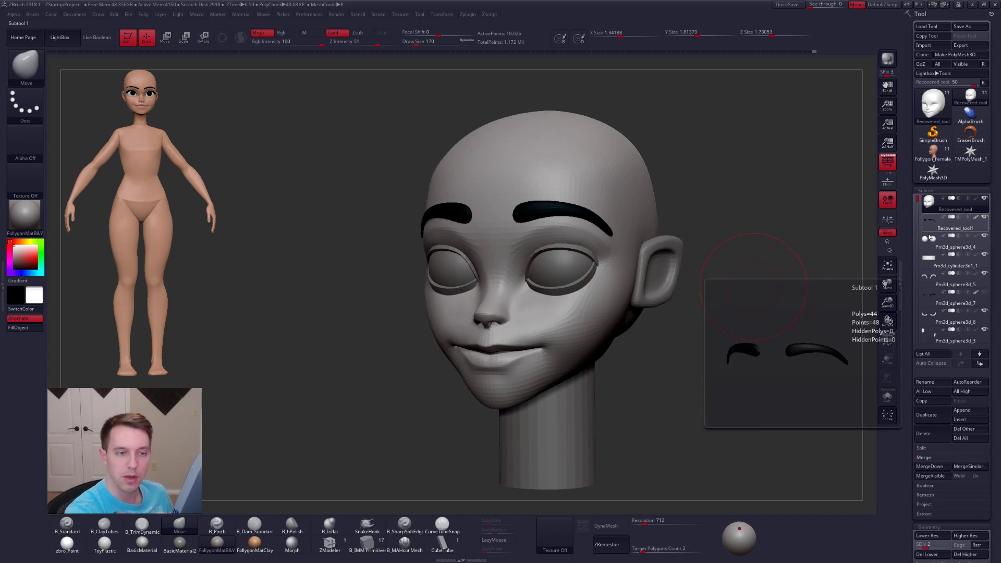
left_click(942, 459)
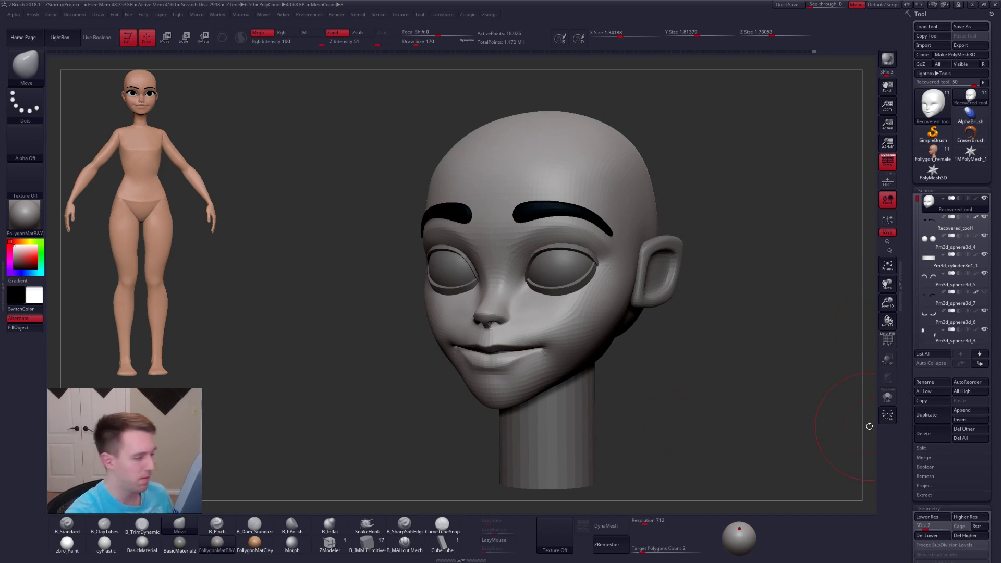
- Return the head to subdivision level 5 and refine the area around the eyes with the Move brush at size 61
mouse_move(615, 269)
right_mouse_down()
mouse_move(621, 264)
mouse_move(579, 287)
right_mouse_up()
key("d")
key("d")
key("d")
key("space")
left_click_drag(596, 270, 591, 267)
right_click_drag(591, 268, 599, 291, "alt")
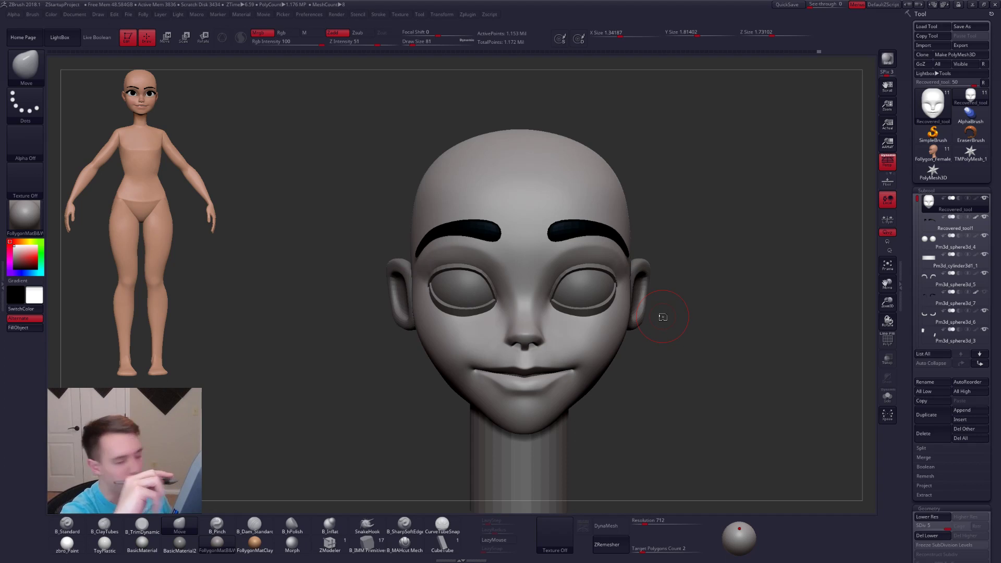
- Sharpen the nose bridge and the brow edge of the eye socket on the isolated head with the Pinch brush, starting at size 61
right_click_drag(604, 326, 587, 338, "alt")
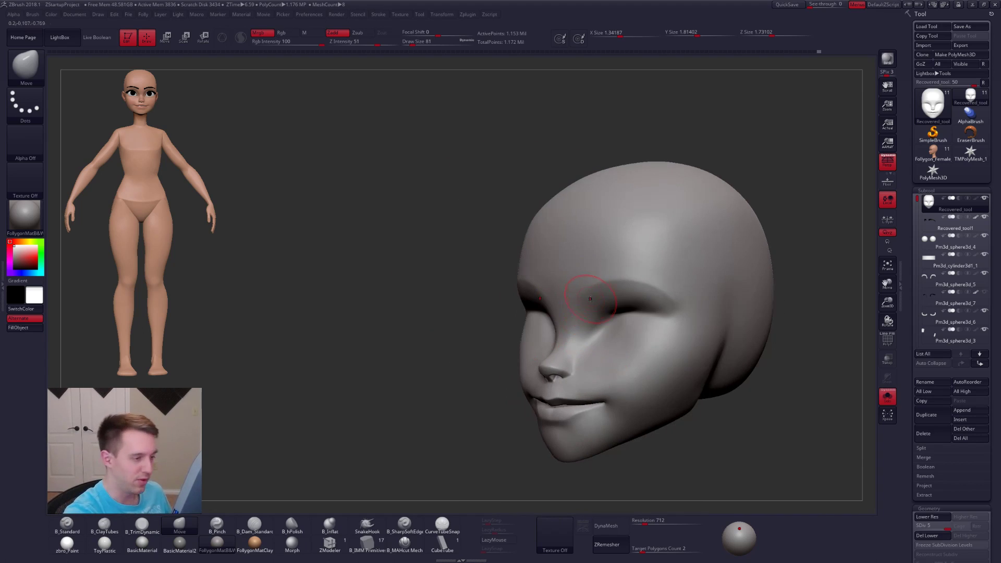
mouse_move(573, 307)
right_mouse_down()
mouse_move(584, 320)
mouse_move(564, 341)
right_mouse_up()
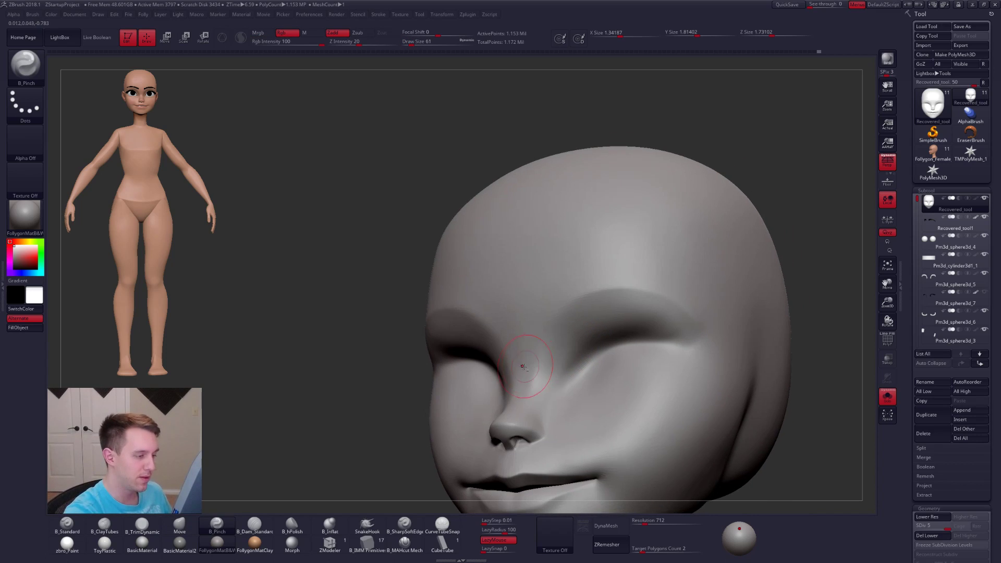
left_click_drag(535, 381, 543, 343)
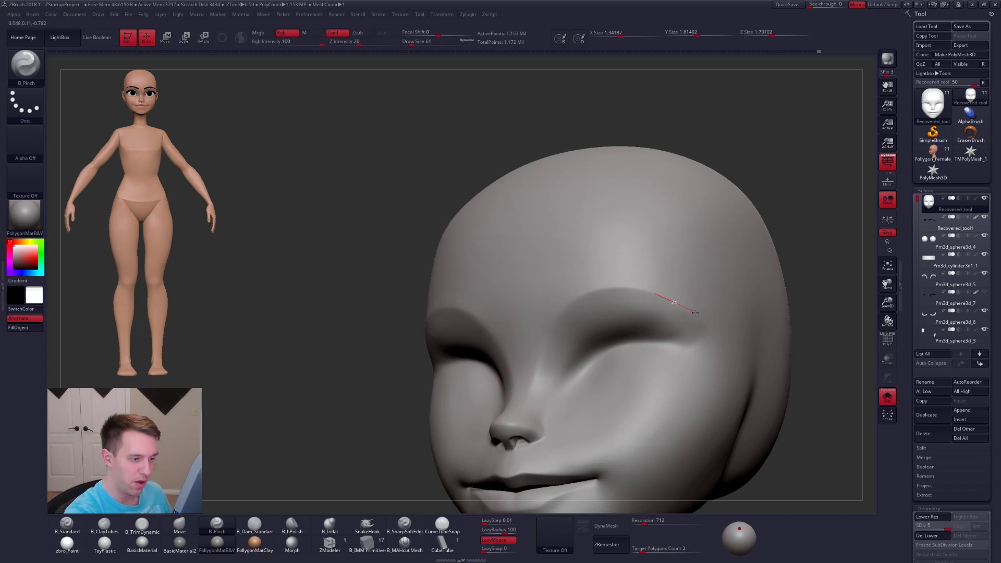
left_click_drag(729, 389, 729, 391)
right_click_drag(691, 366, 600, 354)
mouse_move(721, 328)
right_mouse_down("alt")
mouse_move(678, 332)
mouse_move(711, 323)
right_mouse_up("alt")
key("space")
mouse_move(711, 323)
left_mouse_down()
mouse_move(727, 320)
mouse_move(717, 316)
left_mouse_up()
mouse_move(717, 315)
right_mouse_down()
mouse_move(645, 360)
mouse_move(645, 276)
right_mouse_up()
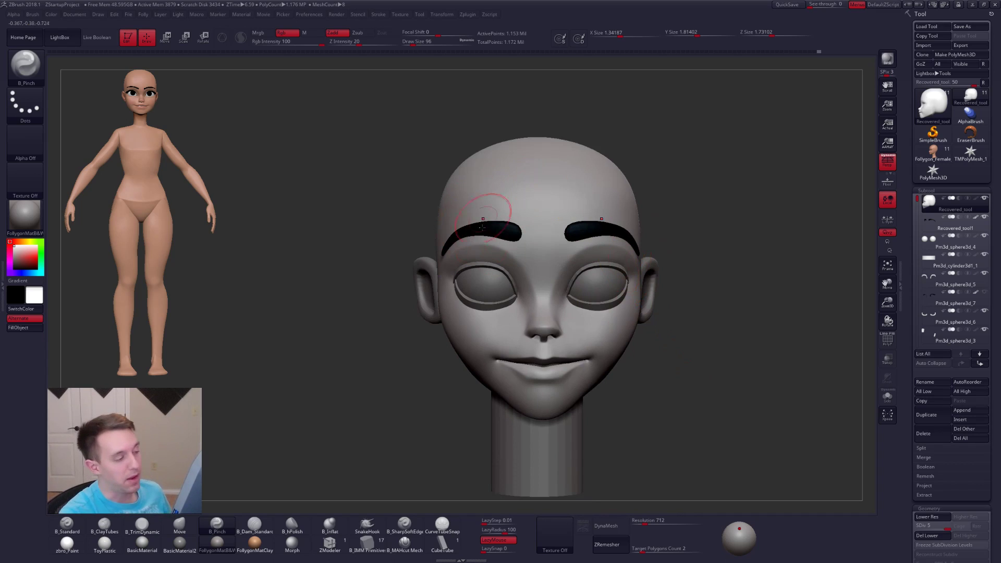
- Lower the head to subdivision level 3, reshape the nose bridge with the Move brush at size 67, and return to level 5
mouse_move(512, 264)
right_mouse_down("ctrl")
mouse_move(542, 256)
mouse_move(512, 277)
mouse_move(523, 278)
right_mouse_up("ctrl")
key("shift+d")
key("shift+d")
right_click_drag(524, 315, 530, 336, "ctrl")
key("b")
key("m")
key("v")
key("space")
left_click_drag(540, 335, 546, 310)
key("space")
mouse_move(554, 293)
right_mouse_down()
mouse_move(557, 273)
mouse_move(521, 315)
right_mouse_up()
key("d")
key("d")
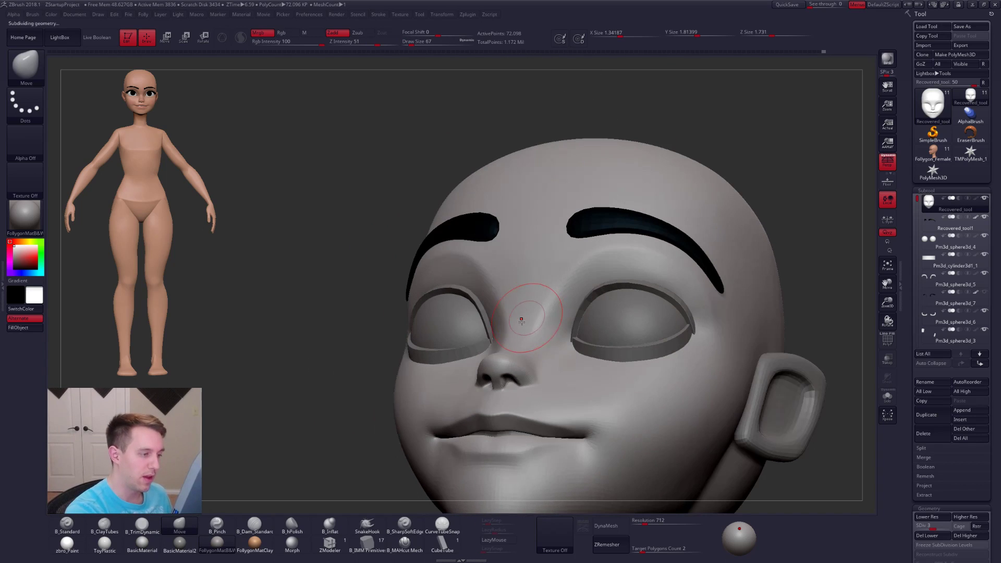
- Pinch the brow edge of the isolated head at brush size 54 and smooth beside the nose bridge
key("space")
left_click_drag(548, 307, 548, 301)
key("5")
key("alt+s")
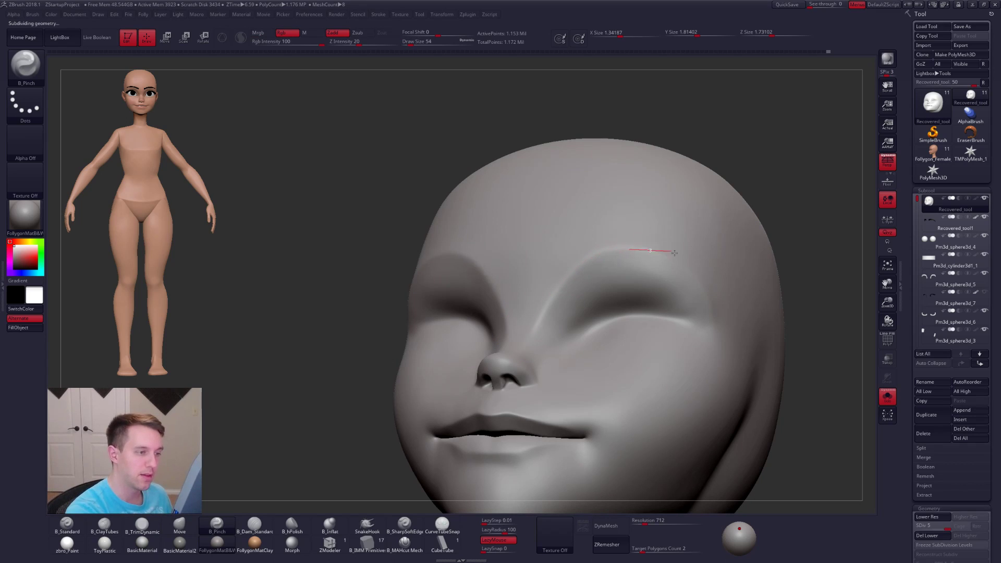
left_click_drag(672, 252, 675, 256)
left_click_drag(568, 338, 559, 330, "shift")
right_click_drag(615, 353, 617, 305, "shift")
- Smooth the eye socket corners and the sides of the nose bridge with the Smooth brush at size 88
key("s")
left_click_drag(617, 305, 684, 287)
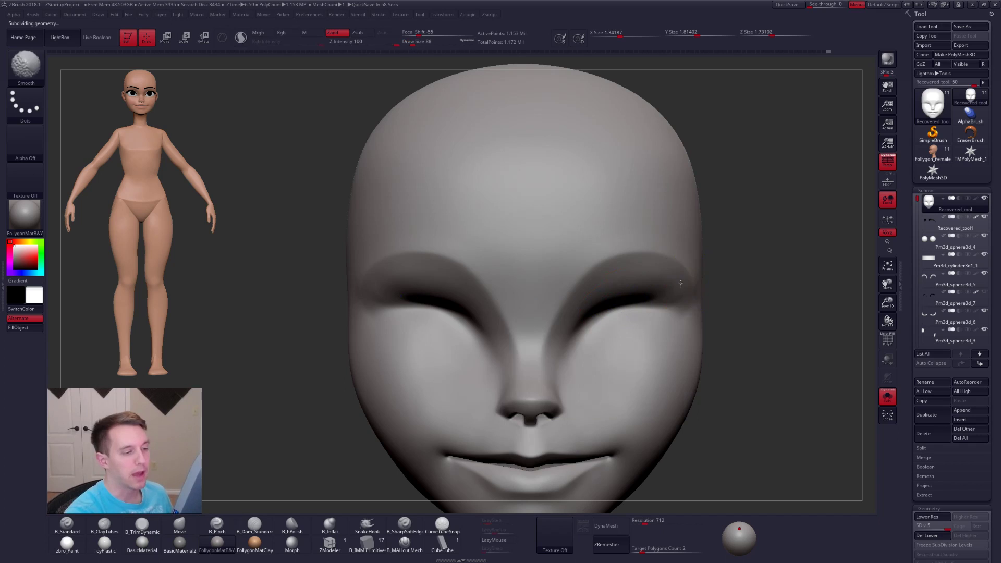
right_click_drag(548, 335, 509, 342)
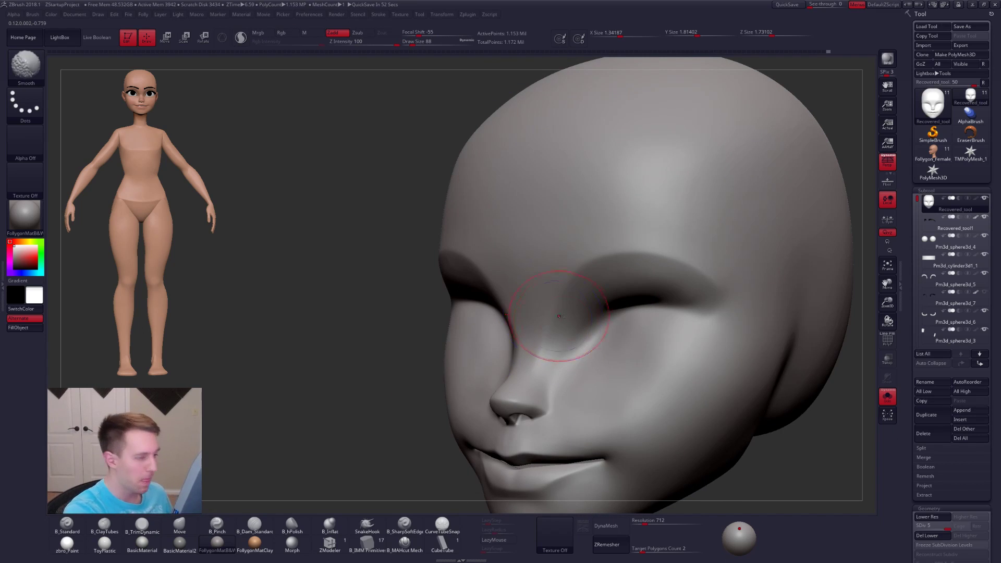
key("shift+s")
mouse_move(592, 365)
right_mouse_down("shift")
mouse_move(563, 332)
mouse_move(589, 247)
right_mouse_up("shift")
- Lower the full head to subdivision level 3 and shape the nostrils from below with the Move brush at size 29
key("space")
left_click_drag(587, 322, 575, 322)
mouse_move(570, 341)
right_mouse_down()
mouse_move(570, 297)
mouse_move(548, 325)
right_mouse_up()
key("shift+d")
key("shift+d")
key("space")
key("b")
key("m")
key("v")
key("space")
left_click_drag(554, 324, 545, 327)
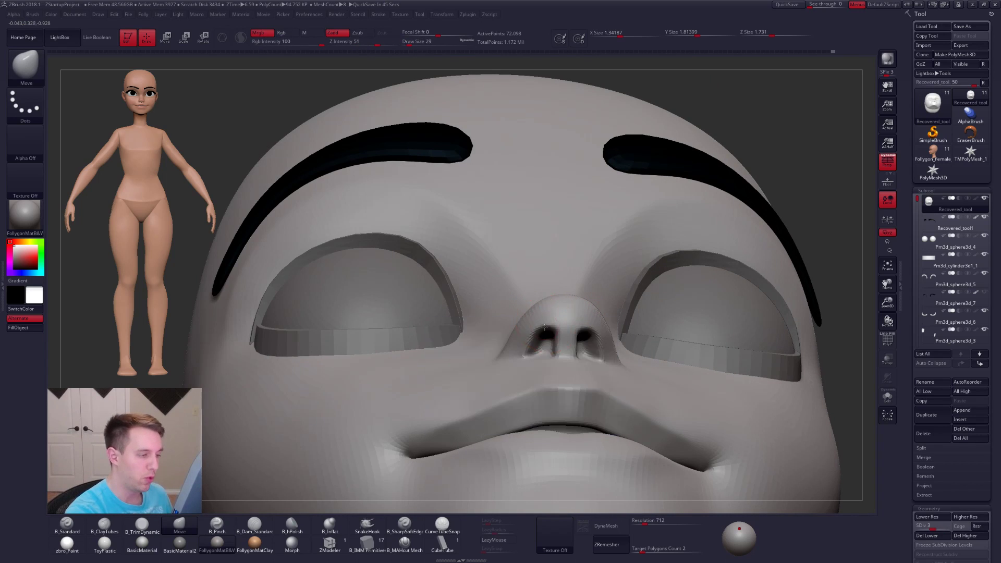
right_click_drag(547, 330, 548, 326)
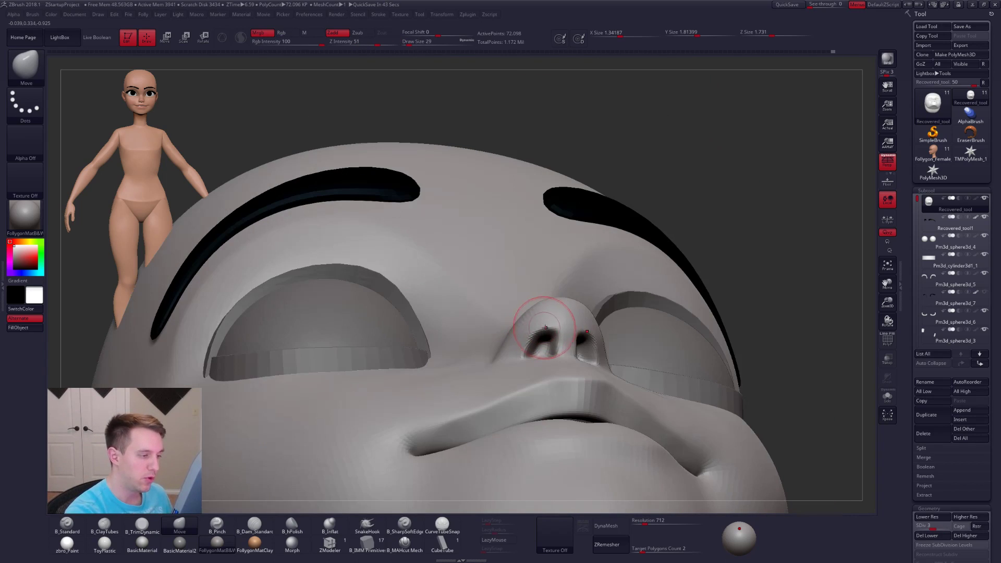
mouse_move(544, 334)
right_mouse_down()
mouse_move(562, 354)
mouse_move(554, 344)
right_mouse_up()
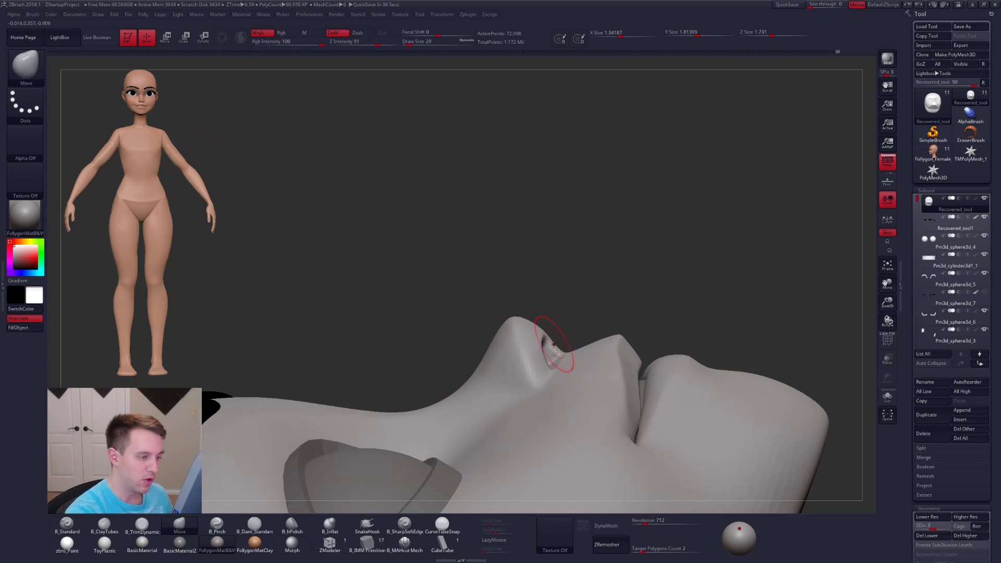
- Adjust the nose tip and the underside of the nose from the side with the Move brush at size 49
key("space")
left_click_drag(556, 344, 552, 371)
mouse_move(549, 374)
right_mouse_down()
mouse_move(518, 420)
mouse_move(536, 409)
right_mouse_up()
right_click_drag(504, 371, 519, 380)
key("space")
left_click_drag(554, 346, 544, 339)
key("space")
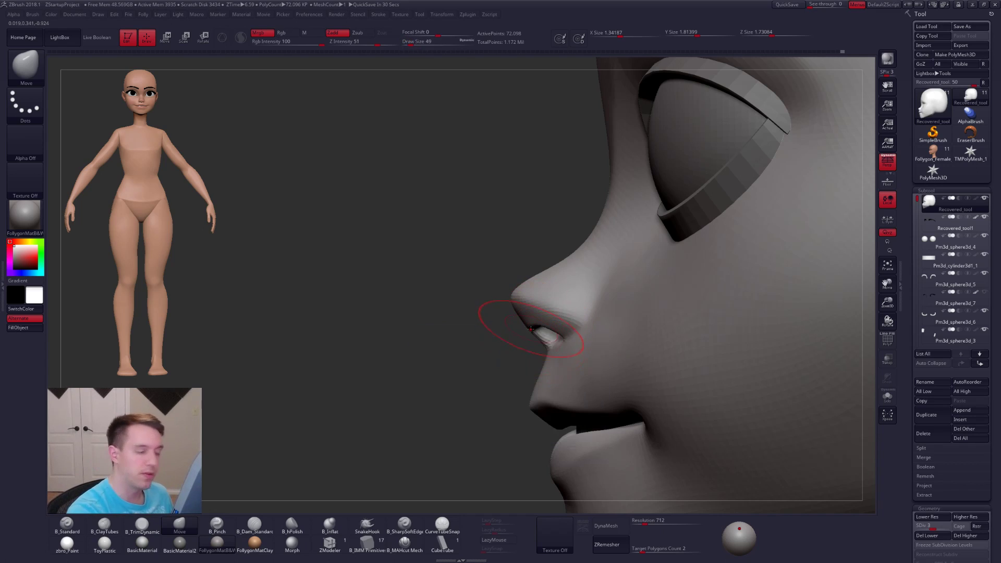
- Refine the nose wing with the Move brush at size 43, smooth it, and return the head to subdivision level 5
key("space")
left_click_drag(545, 333, 542, 332)
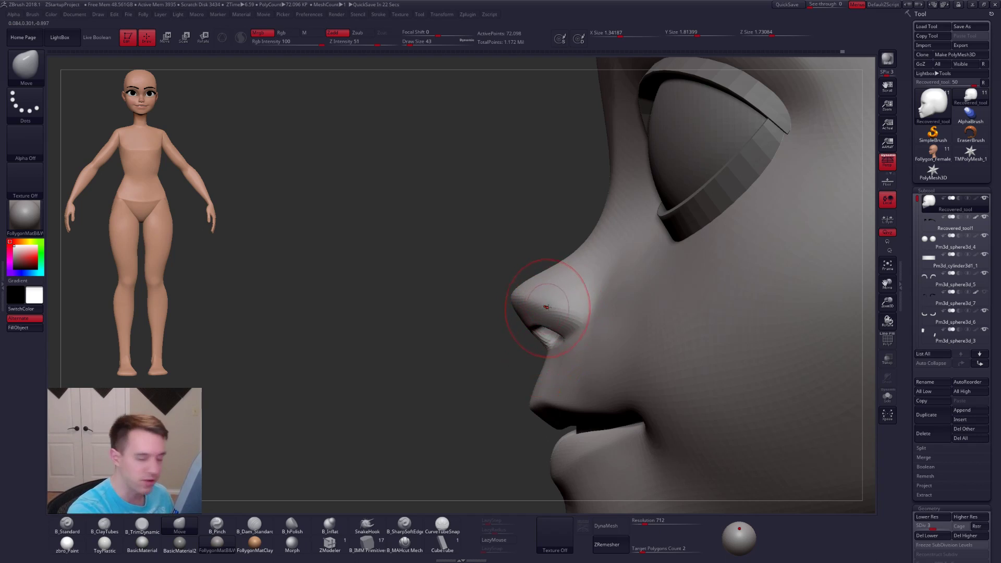
key("ctrl+d")
left_click_drag(443, 292, 508, 295)
left_click_drag(566, 308, 555, 293, "shift")
key("d")
mouse_move(541, 304)
right_mouse_down()
mouse_move(529, 334)
mouse_move(502, 327)
mouse_move(504, 399)
right_mouse_up()
- Sharpen the nostril rims and the nose wing crease with the Pinch brush at size 21 and LazyMouse turned off
key("5")
key("space")
left_click_drag(531, 350, 527, 351)
left_click(497, 541)
right_click_drag(534, 363, 542, 367)
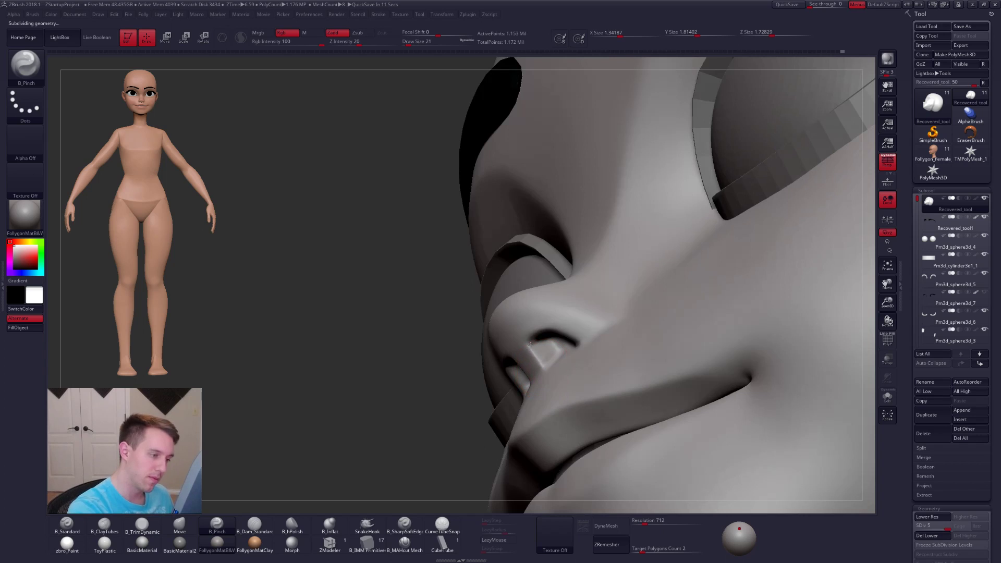
left_click_drag(546, 329, 566, 335)
mouse_move(547, 329)
right_mouse_down()
mouse_move(573, 353)
mouse_move(554, 380)
mouse_move(525, 375)
right_mouse_up()
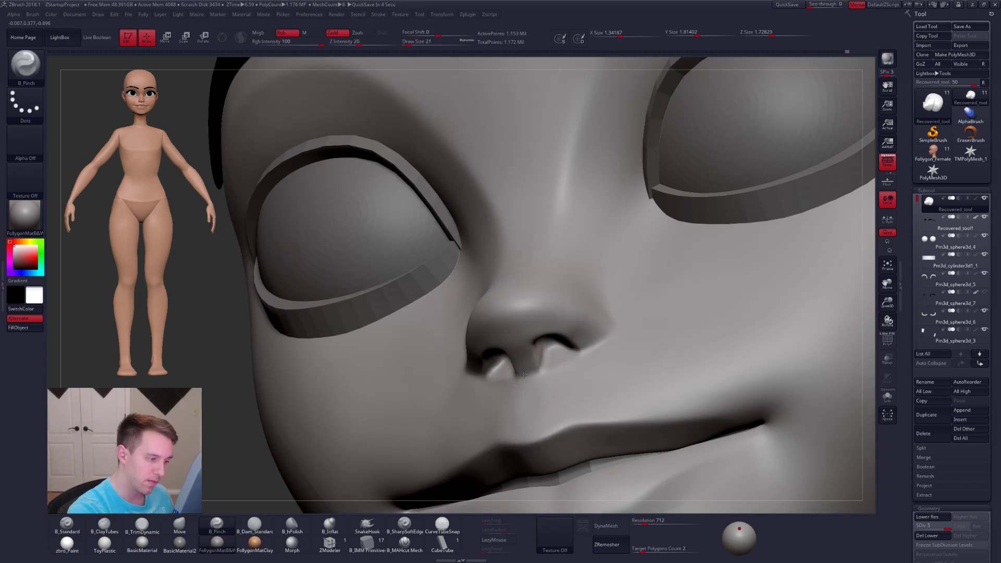
left_click_drag(590, 352, 599, 346)
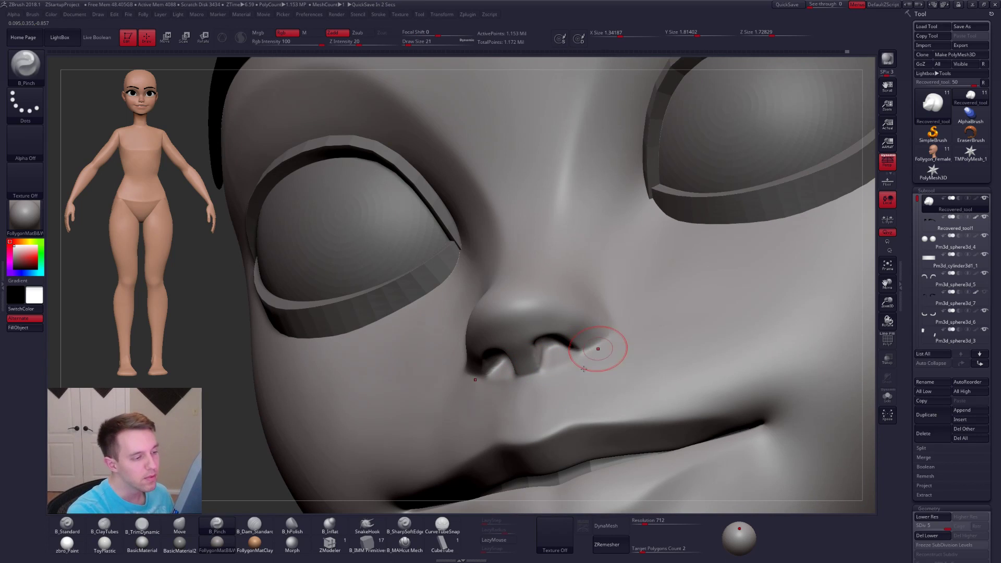
right_click_drag(602, 347, 597, 341)
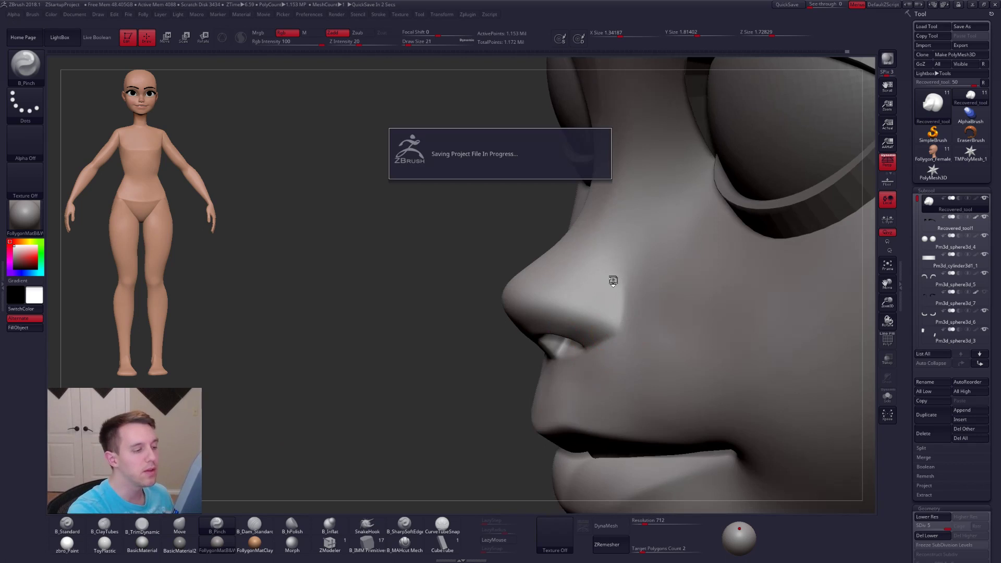
- Isolate the head and carve the upper edge of the nose wing with the B_MAHcut Mech brush at size 21 and LazyMouse on
right_click_drag(595, 284, 630, 329)
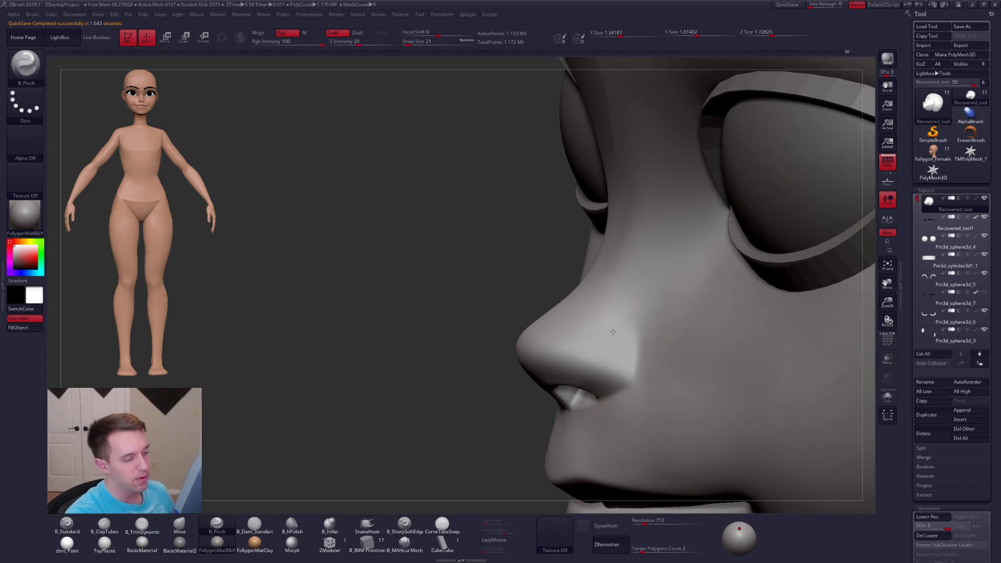
right_click_drag(590, 349, 589, 324)
right_click_drag(565, 389, 594, 395)
key("alt+s")
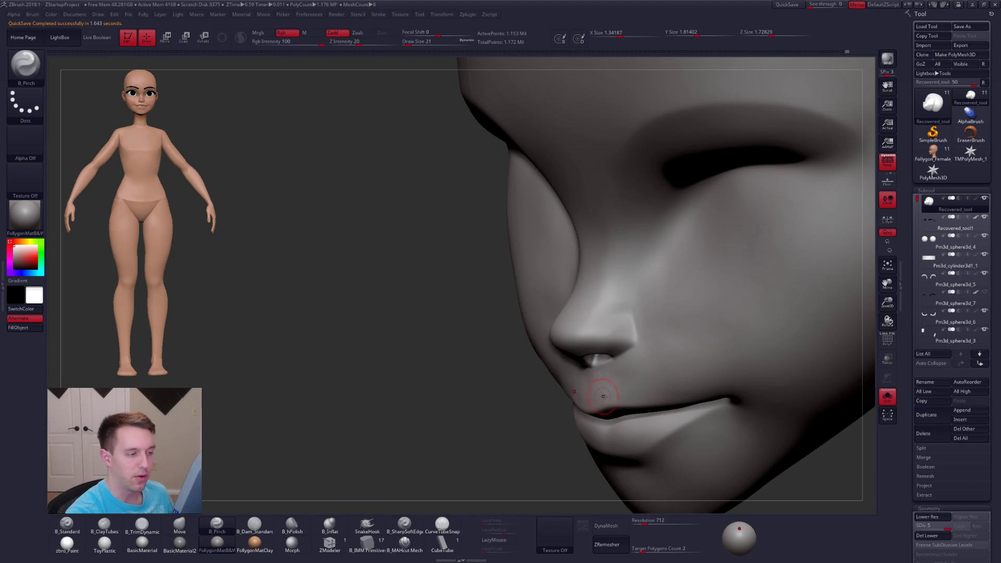
right_click_drag(645, 369, 494, 443, "ctrl")
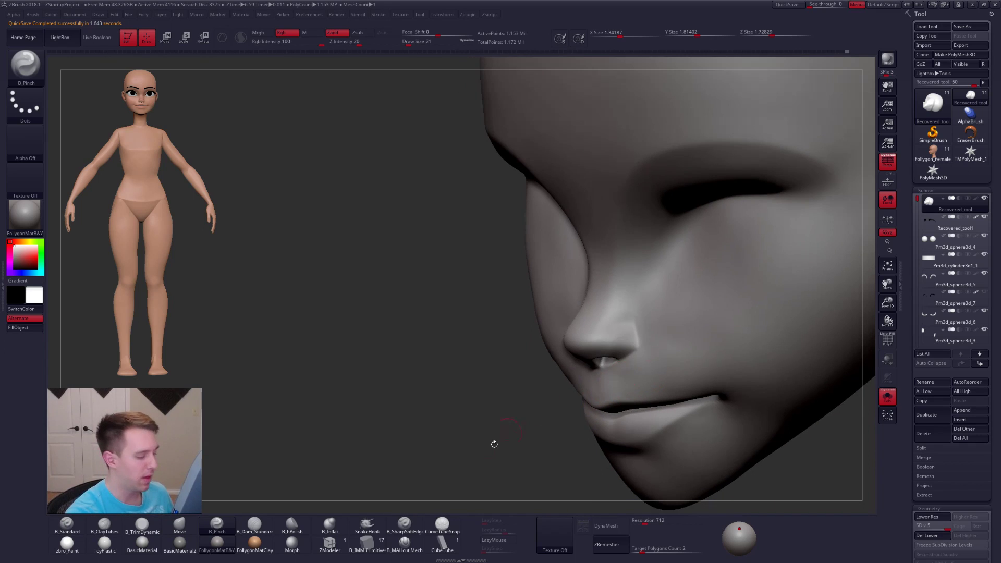
left_click(405, 543)
right_click_drag(606, 325, 633, 344, "ctrl")
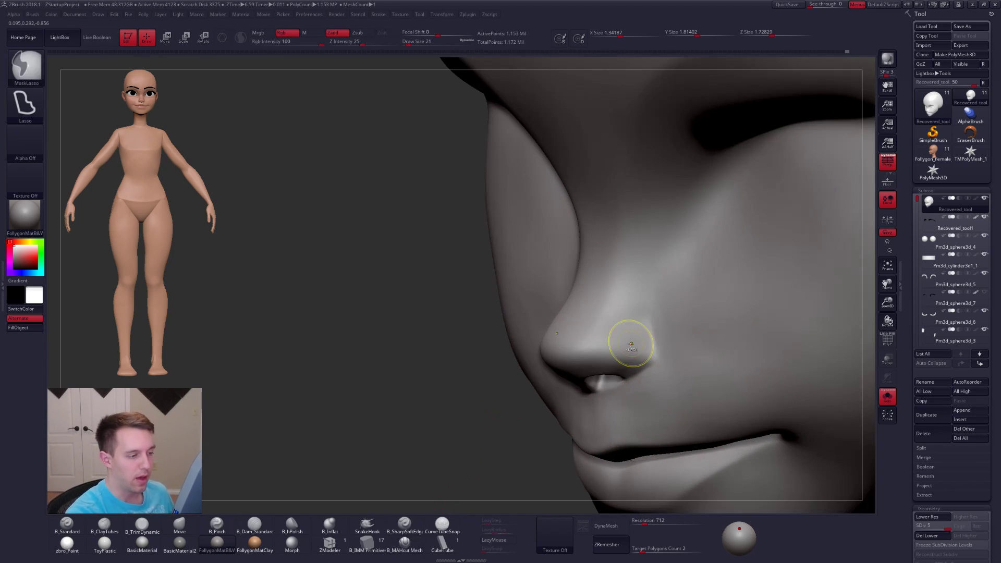
key("l")
left_click_drag(647, 310, 620, 311)
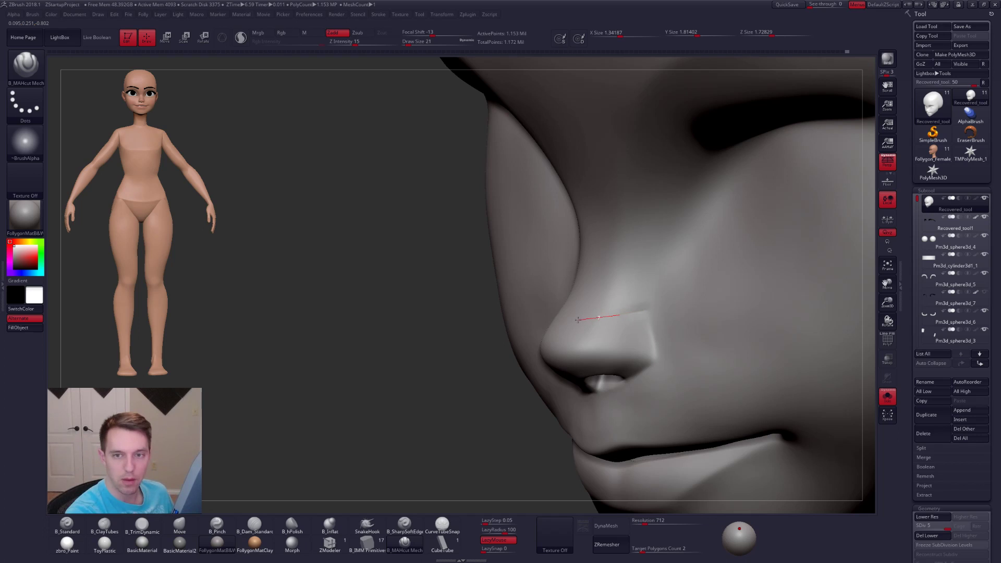
left_click_drag(534, 317, 532, 317)
- Carve across the nose above the wing from the opposite side with the B_MAHcut Mech brush at size 38
mouse_move(581, 333)
right_mouse_down()
mouse_move(665, 338)
mouse_move(574, 345)
mouse_move(658, 359)
right_mouse_up()
key("space")
left_click_drag(560, 339, 564, 339)
mouse_move(559, 338)
right_mouse_down()
mouse_move(529, 339)
mouse_move(530, 330)
right_mouse_up()
left_click_drag(527, 332, 536, 331)
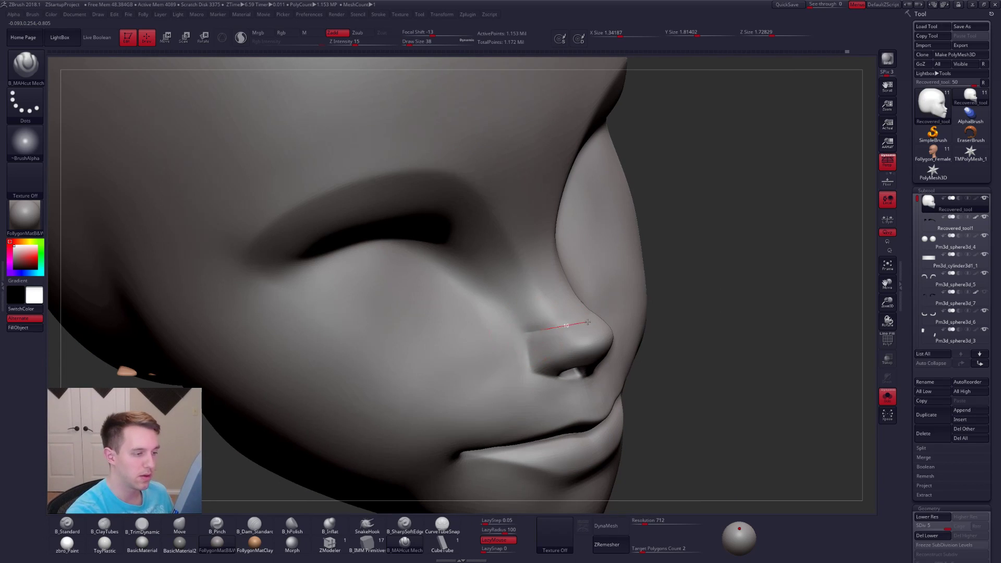
mouse_move(631, 297)
left_mouse_down()
mouse_move(527, 331)
mouse_move(582, 325)
mouse_move(570, 335)
left_mouse_up()
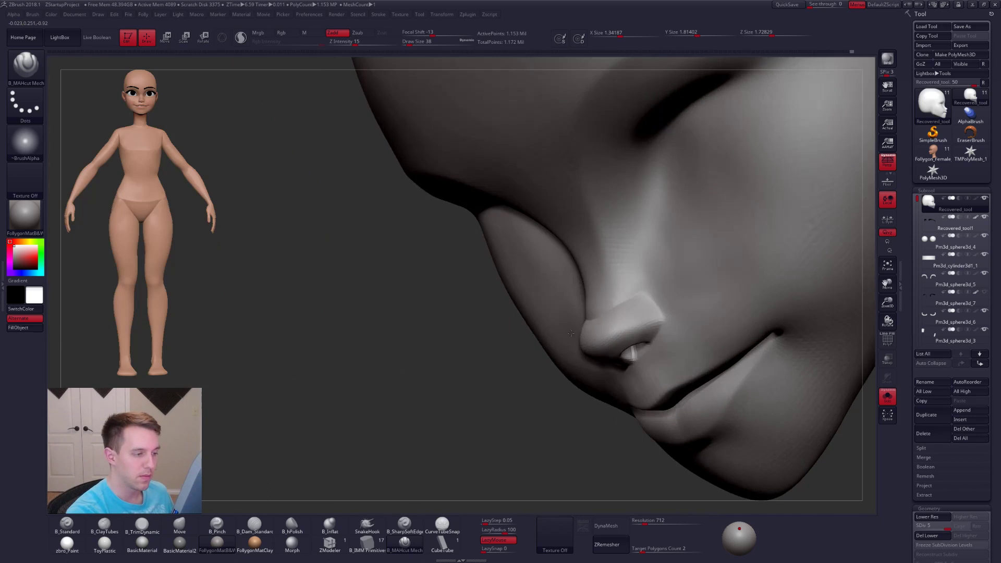
- Smooth the carved nose, check it on the full head from several angles, and soften it further with the Smooth brush at size 54
left_click_drag(615, 306, 620, 321, "shift")
right_click_drag(619, 320, 636, 277, "shift")
mouse_move(630, 324)
right_mouse_down()
mouse_move(596, 346)
mouse_move(608, 349)
mouse_move(628, 398)
mouse_move(708, 384)
right_mouse_up()
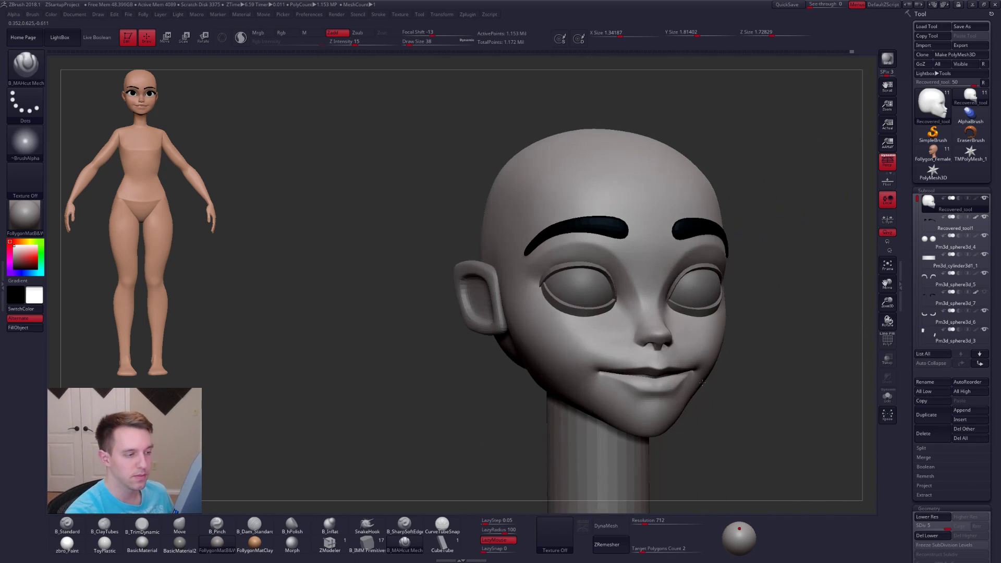
right_click_drag(662, 351, 603, 351, "shift")
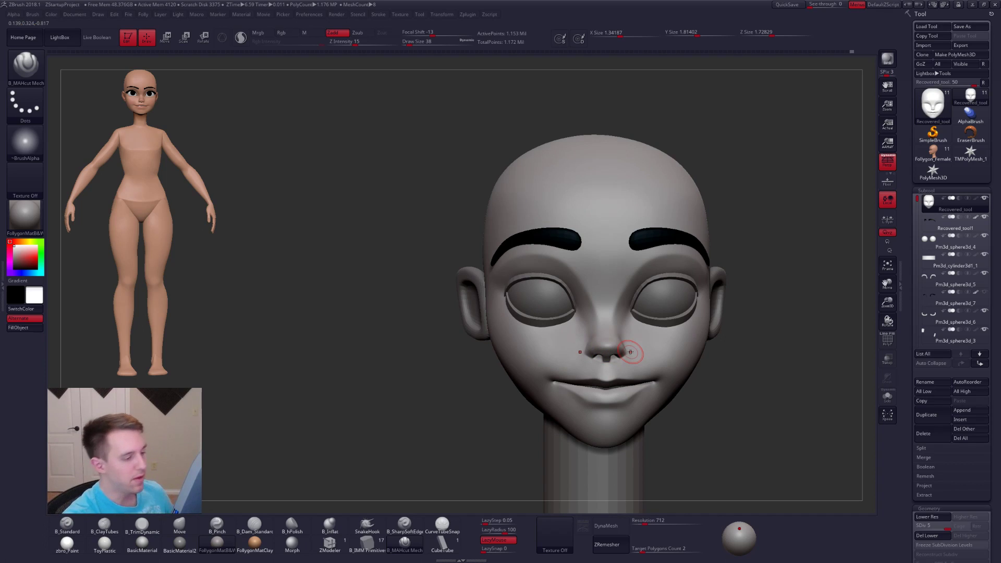
right_click_drag(609, 331, 621, 308, "alt")
key("space")
left_click_drag(625, 346, 610, 339)
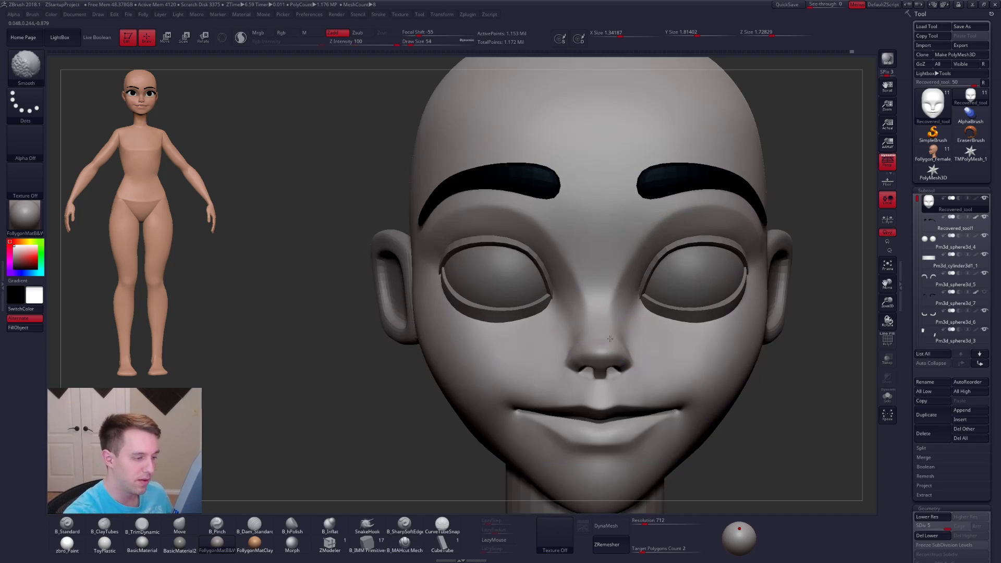
mouse_move(612, 342)
right_mouse_down()
mouse_move(632, 358)
mouse_move(602, 353)
right_mouse_up()
- Build up the side of the nose above the wing with the ClayTubes brush at size 43 and smooth it
key("2")
key("space")
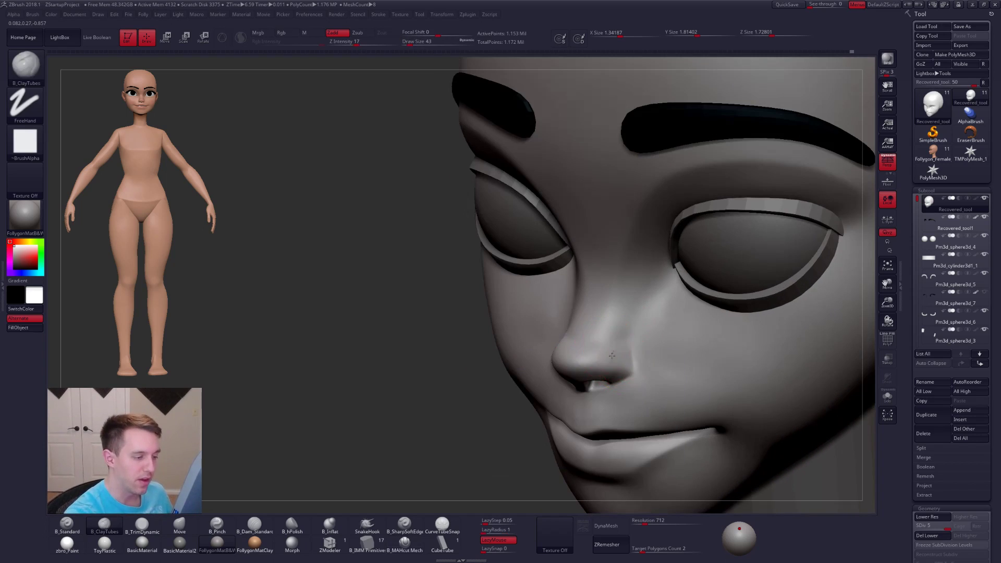
key("shift")
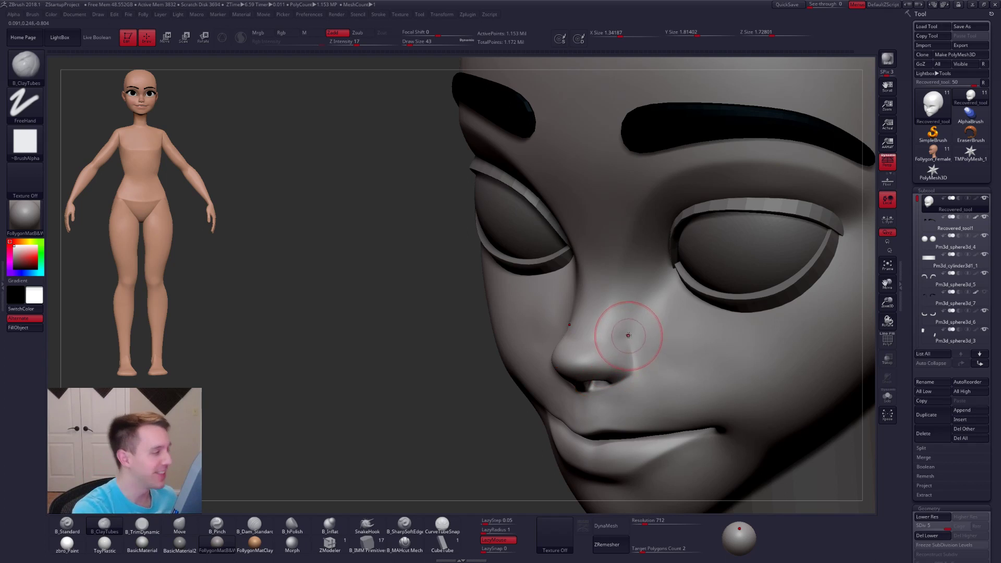
- Tighten the nose wings and nostril area from the front with the Pinch brush at size 38
key("5")
right_click_drag(650, 335, 597, 341, "alt")
key("space")
mouse_move(596, 341)
left_mouse_down()
mouse_move(582, 335)
mouse_move(610, 280)
left_mouse_up()
key("space")
key("ctrl")
key("space")
left_click_drag(649, 239, 643, 273)
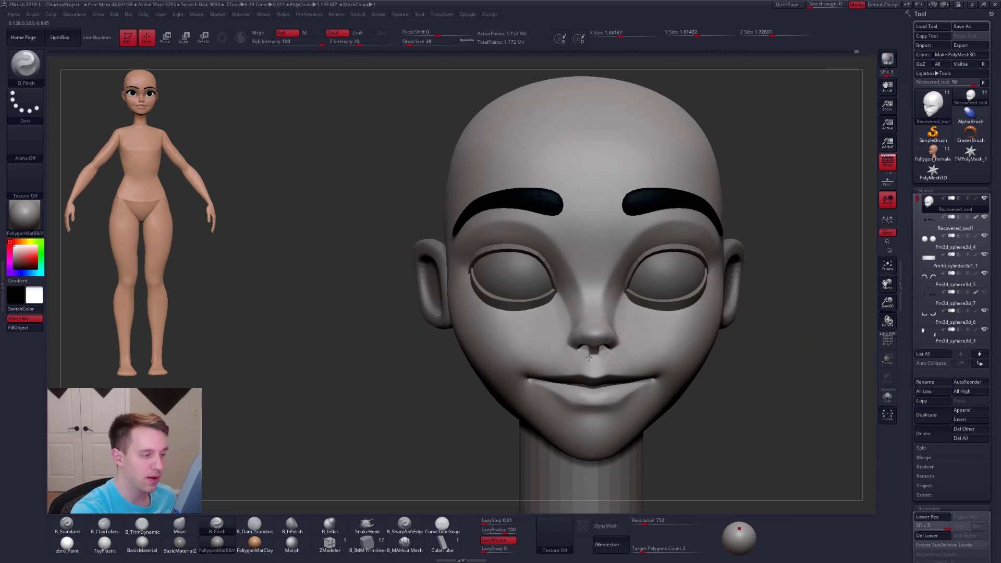
left_click_drag(740, 334, 615, 329)
- Refine the side of the nose in profile with the Pinch brush at size 74 and smooth near the nostril at size 43
right_click_drag(588, 328, 554, 387)
key("space")
left_click_drag(590, 348, 595, 349)
mouse_move(634, 307)
right_mouse_down()
mouse_move(612, 311)
mouse_move(543, 383)
right_mouse_up()
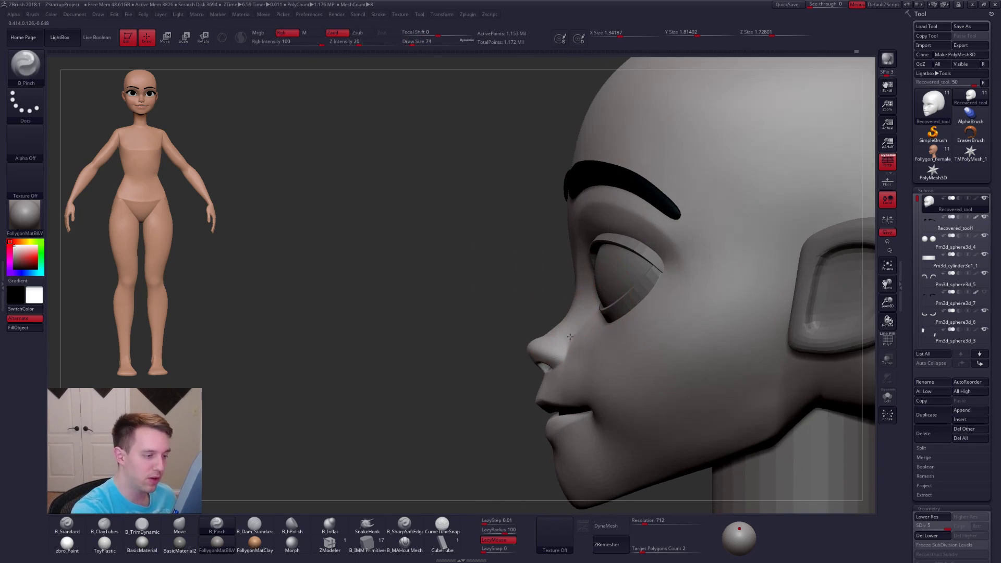
key("space")
left_click_drag(587, 352, 571, 351)
right_click_drag(566, 308, 538, 336, "ctrl")
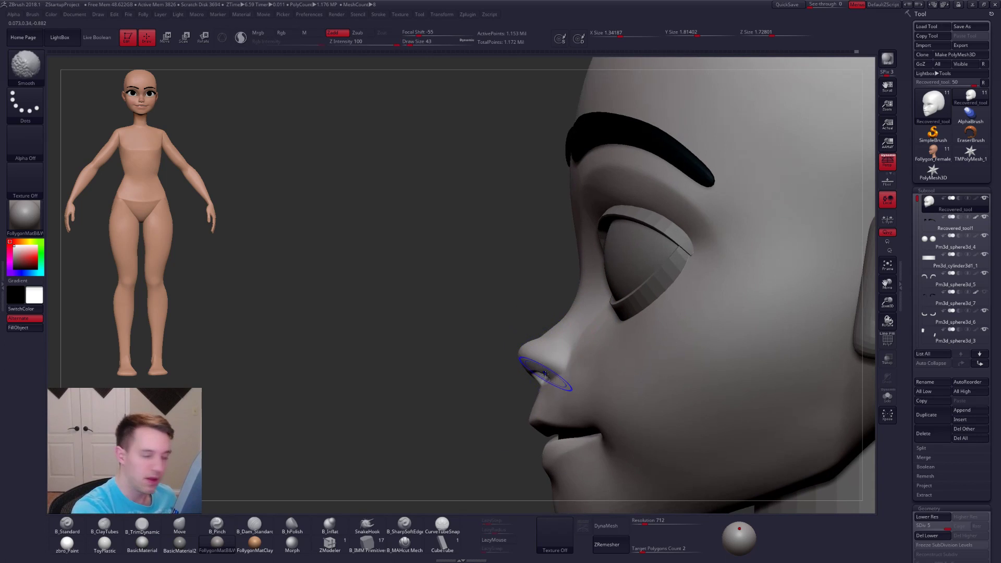
- Lower the head to subdivision level 3 and adjust the nose profile with the Move brush
key("shift+d")
key("shift+d")
key("b")
key("m")
key("v")
key("space")
key("space")
left_click_drag(543, 337, 584, 309)
key("space")
- Isolate the head at subdivision level 5 and smooth the face around the nose and eyes at brush size 54
mouse_move(590, 313)
right_mouse_down("alt")
mouse_move(579, 310)
mouse_move(637, 294)
mouse_move(553, 307)
mouse_move(534, 321)
right_mouse_up("alt")
key("shift+s")
key("space")
left_click_drag(554, 312, 549, 310)
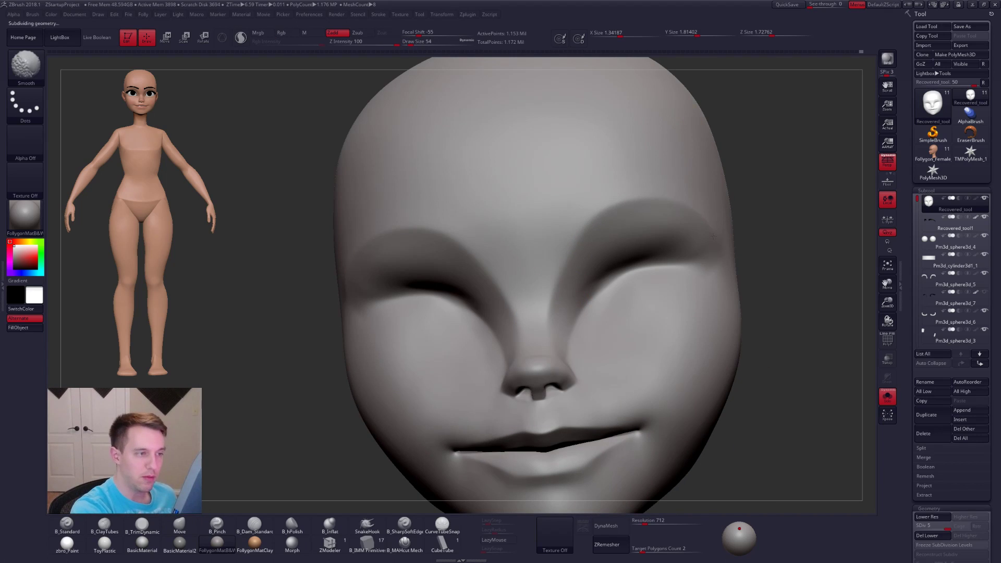
- Pinch the lower edge of the eye socket with a size 88 brush and smooth the upper cheek at size 96
mouse_move(721, 279)
right_mouse_down()
mouse_move(659, 296)
mouse_move(704, 297)
right_mouse_up()
key("space")
left_click_drag(680, 307, 694, 307)
left_click_drag(732, 261, 689, 260)
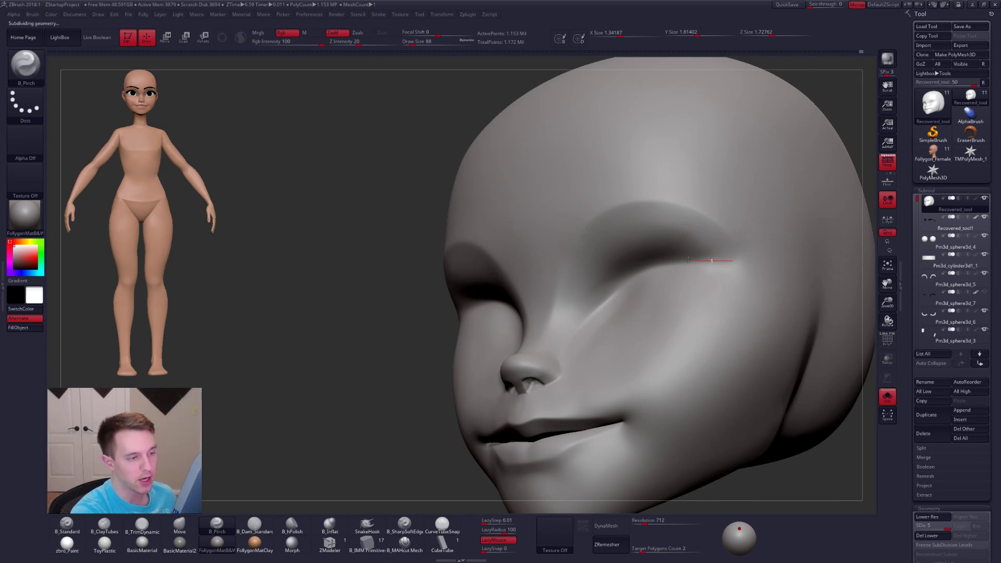
left_click_drag(611, 284, 569, 334)
right_click_drag(608, 290, 613, 266, "ctrl")
key("s")
left_click_drag(611, 300, 616, 300)
left_click_drag(610, 301, 606, 303, "shift")
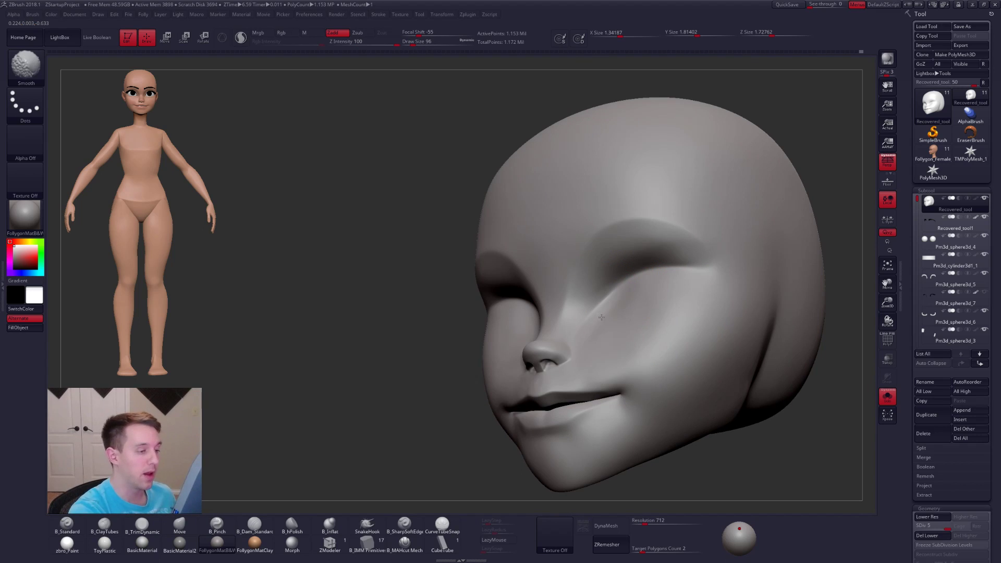
- Show the hidden head parts again and lower the head to subdivision level 3
right_click_drag(623, 348, 600, 292, "alt")
key("shift+s")
right_click_drag(605, 433, 645, 394, "shift")
mouse_move(628, 353)
right_mouse_down("alt")
mouse_move(639, 358)
mouse_move(626, 375)
right_mouse_up("alt")
key("shift+d")
key("shift+d")
key("space")
right_click_drag(697, 414, 714, 428, "ctrl")
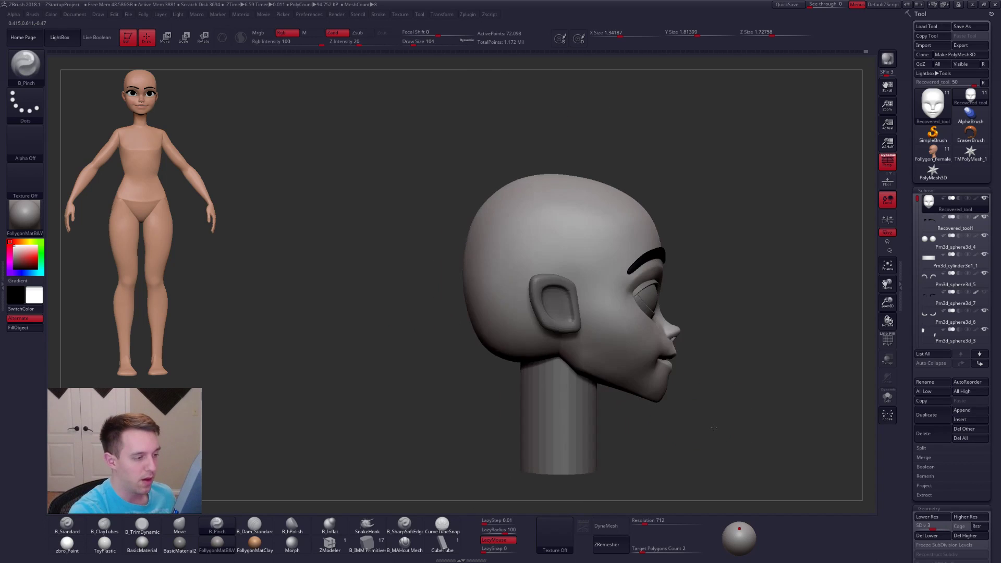
- Lower the head to subdivision level 1 and reshape the front of the cheek in profile with the Move brush at size 192
key("space")
left_click_drag(656, 362, 667, 362)
key("shift+d")
key("shift+d")
key("b")
key("m")
key("v")
left_click_drag(661, 317, 653, 340)
key("space")
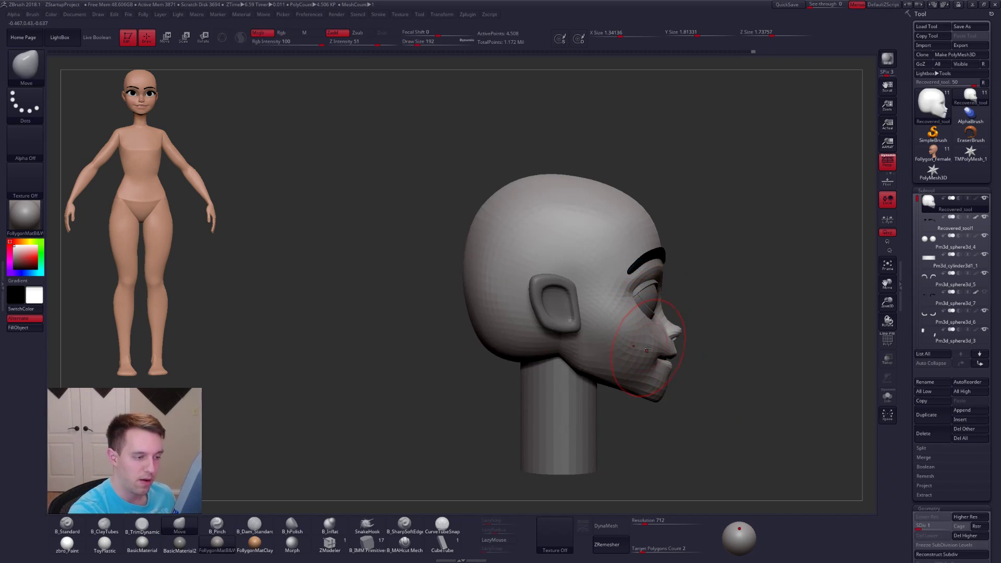
- Adjust the cheek and jaw from the side with the Move brush at size 203, then reduce it to 150
right_click_drag(741, 355, 658, 358)
key("space")
left_click_drag(659, 358, 661, 358)
right_click_drag(662, 357, 607, 385)
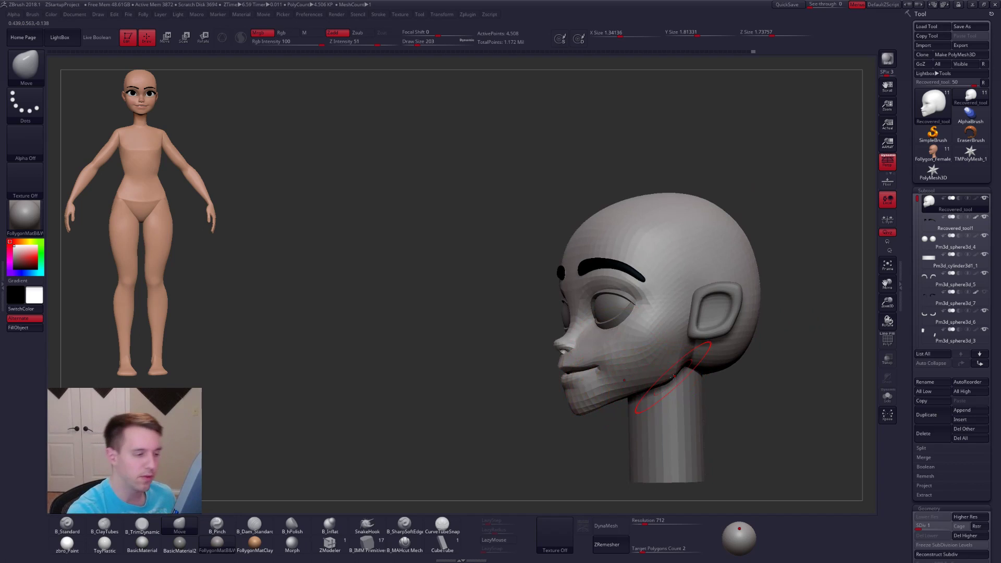
mouse_move(674, 375)
right_mouse_down()
mouse_move(626, 398)
mouse_move(662, 299)
right_mouse_up()
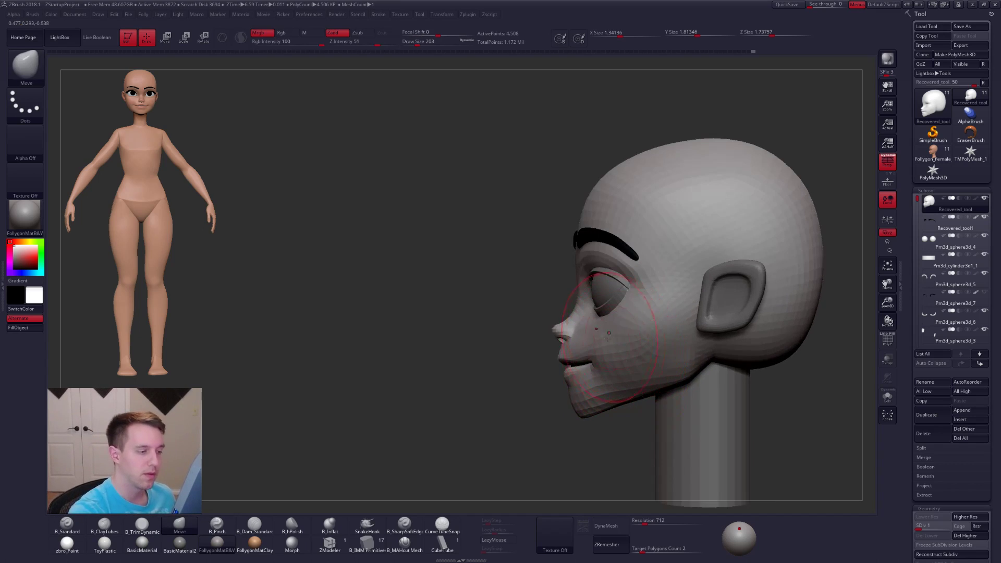
left_click_drag(687, 365, 681, 358)
right_click_drag(680, 358, 710, 354)
key("space")
left_click_drag(673, 345, 666, 345)
right_click_drag(658, 329, 608, 280, "shift")
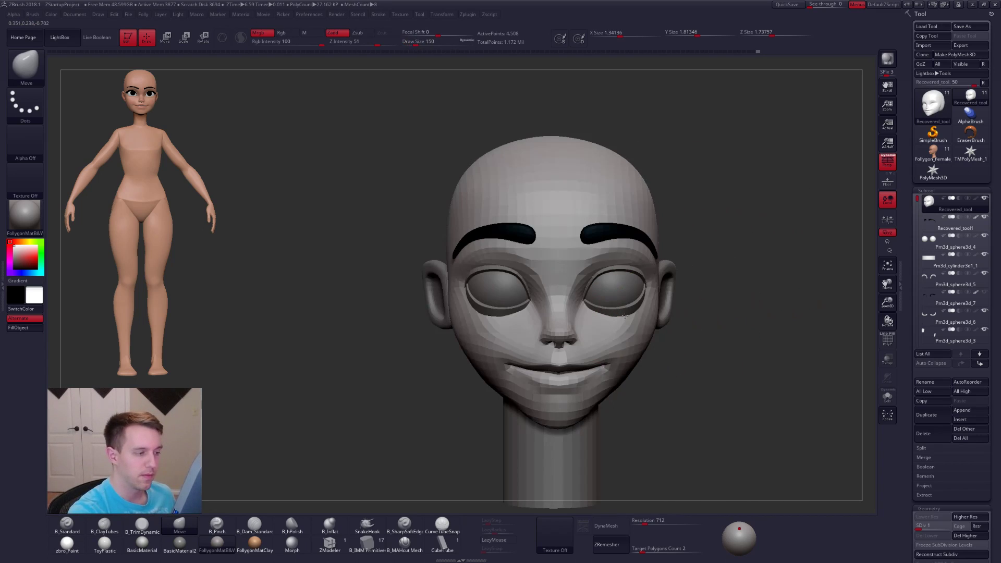
- Raise the head to subdivision level 5 and frame the whole head from the front
key("d")
key("d")
key("d")
key("d")
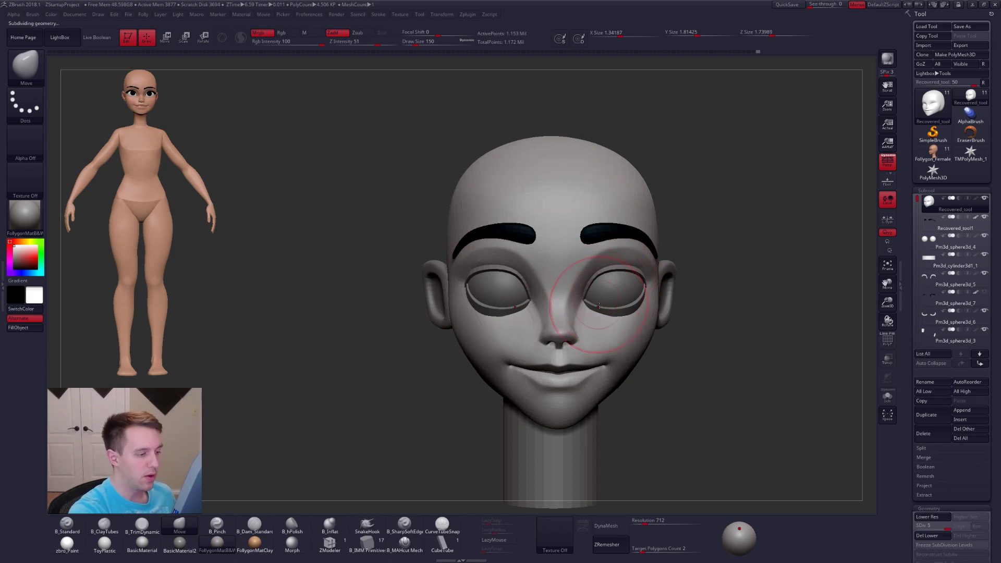
right_click_drag(616, 390, 664, 329, "alt")
right_click_drag(666, 183, 615, 179, "alt")
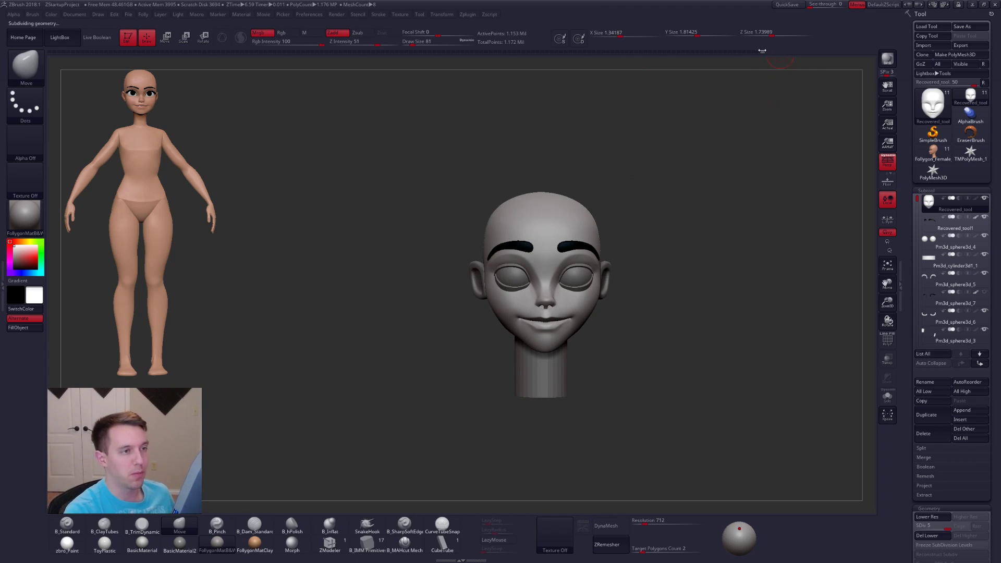
- Scrub the head's undo history back to its earliest state to review the original shape
key("shift+d")
key("shift+d")
key("d")
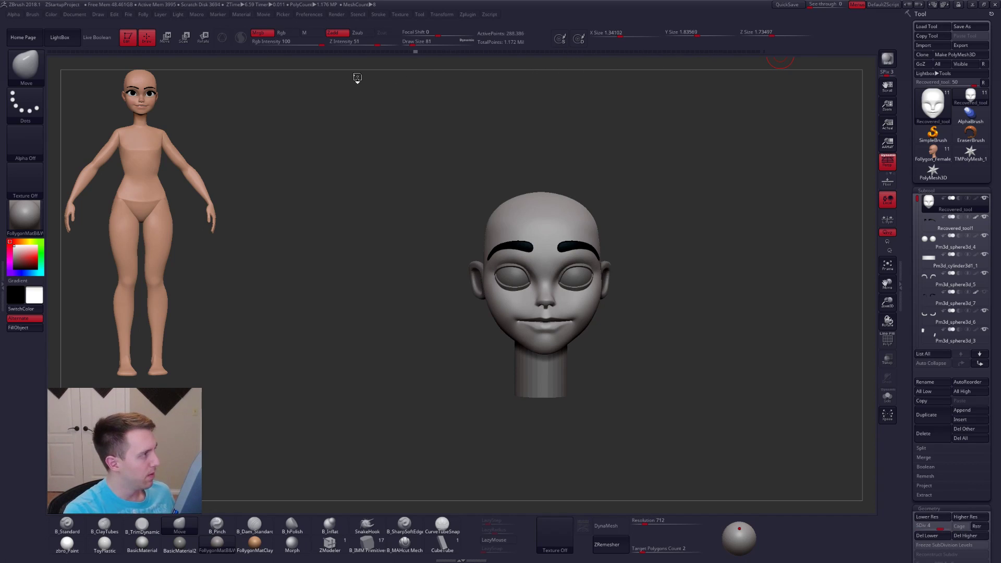
key("shift+d")
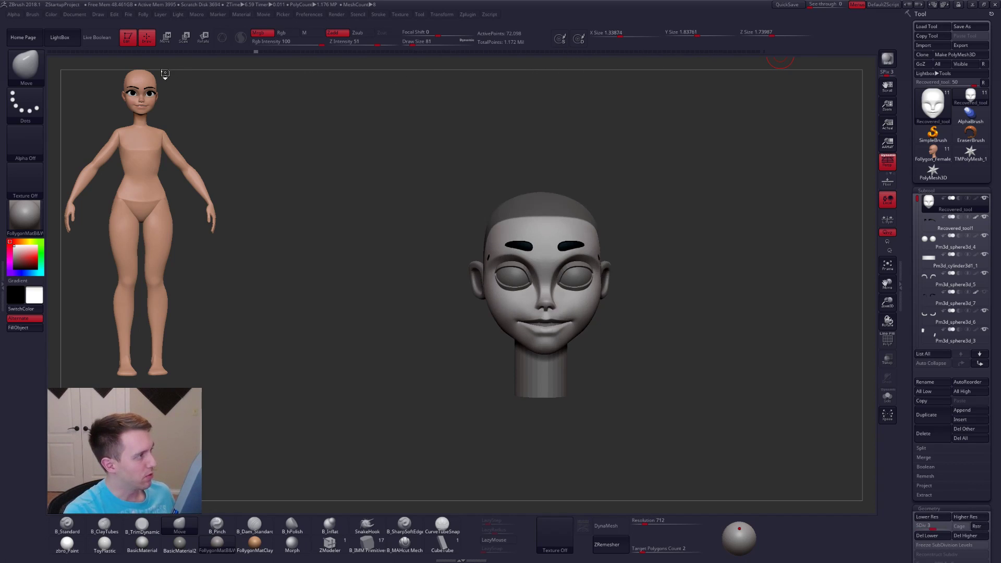
key("shift+d")
key("shift+d")
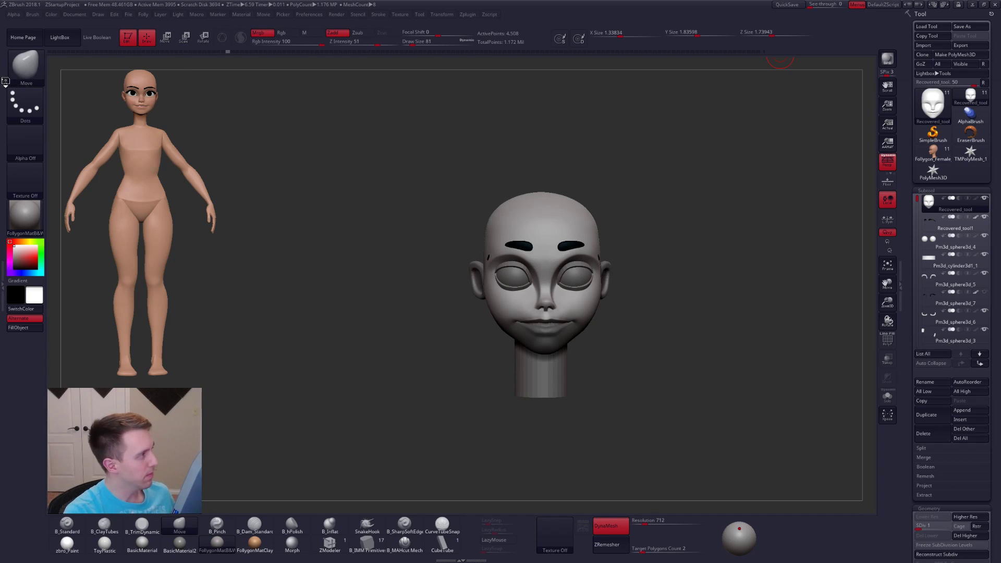
key("ctrl+z")
key("ctrl+z")
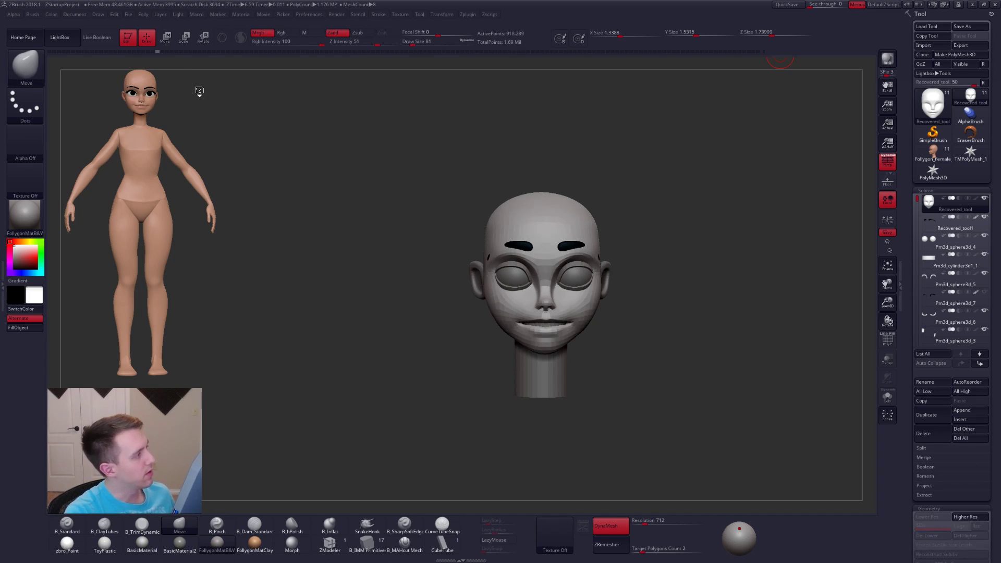
key("ctrl+z")
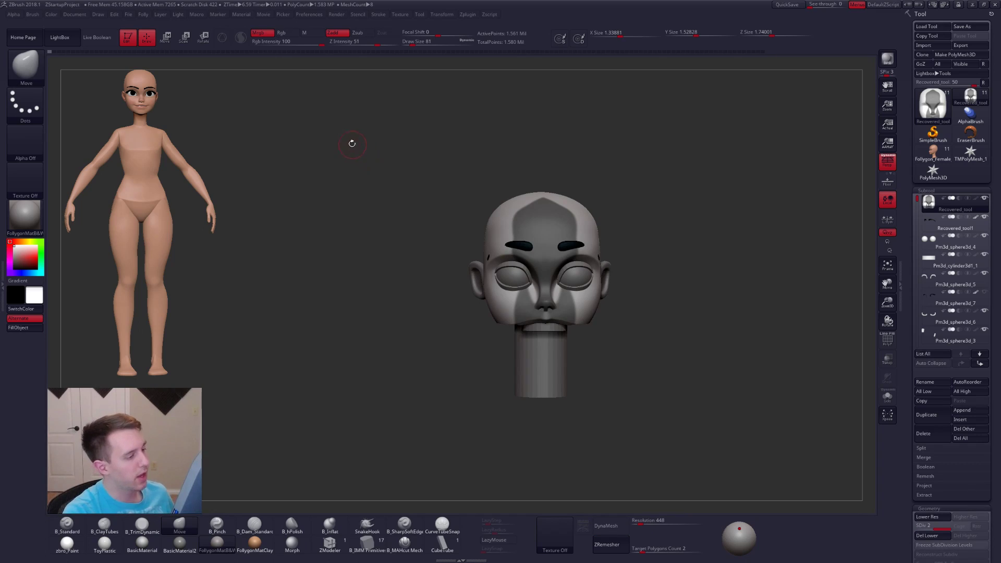
key("alt+s")
left_click_drag(530, 170, 512, 189, "alt")
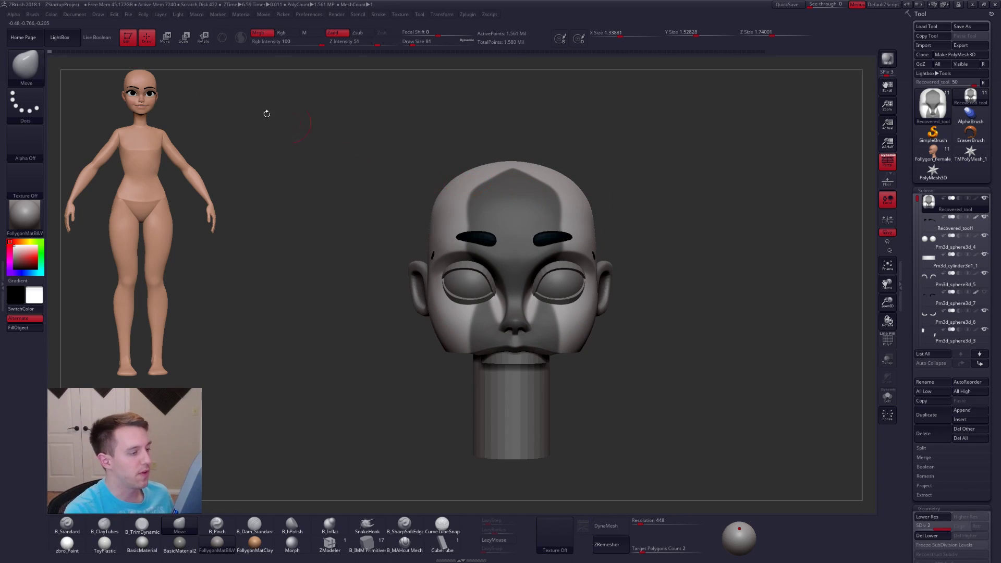
- Scrub forward through the undo history, reviewing how the head developed, and return to the latest state
left_click(51, 50)
left_click_drag(80, 54, 115, 60)
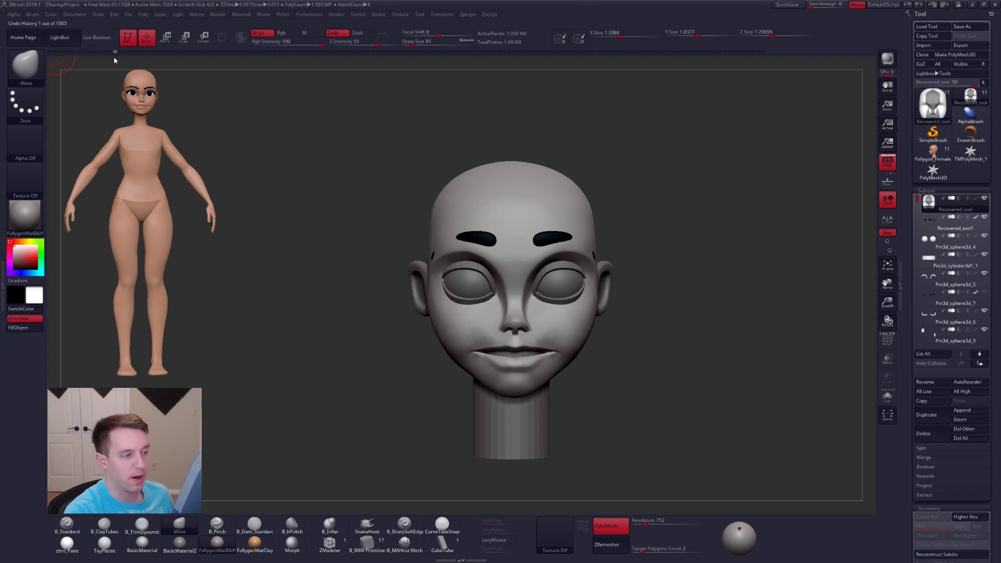
key("shift+s")
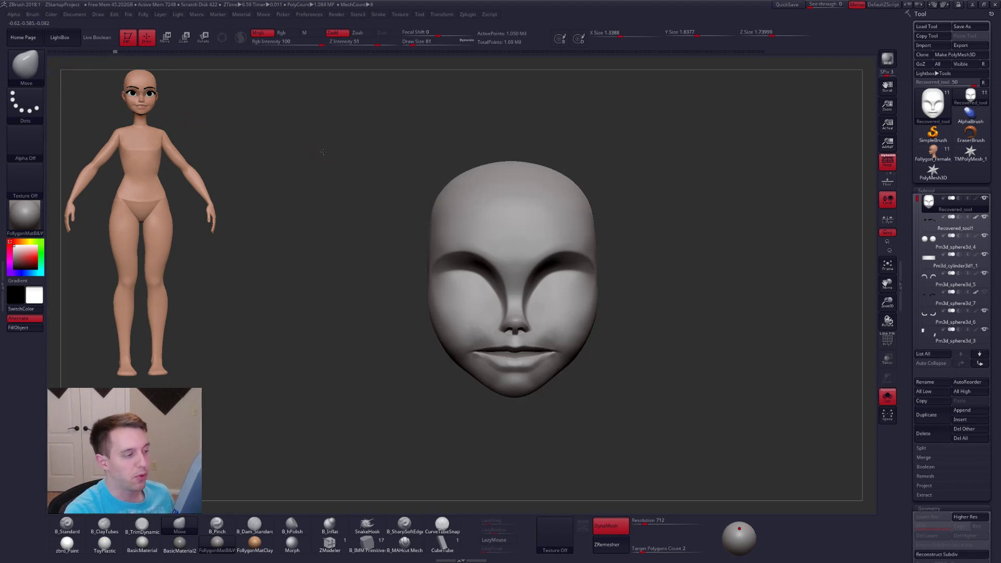
left_click_drag(324, 152, 310, 147, "alt")
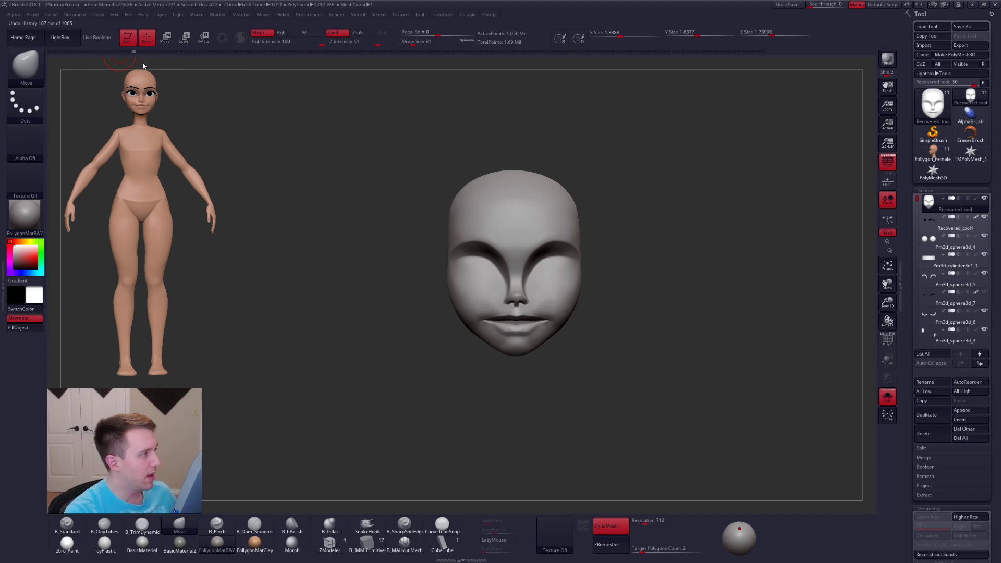
left_click(157, 53)
left_click_drag(157, 70, 182, 76)
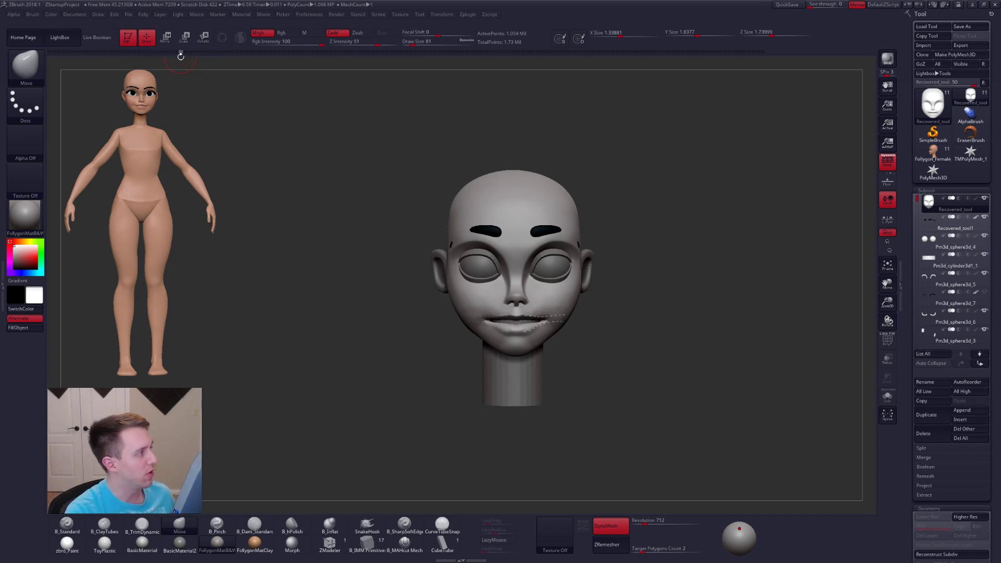
left_click(186, 52)
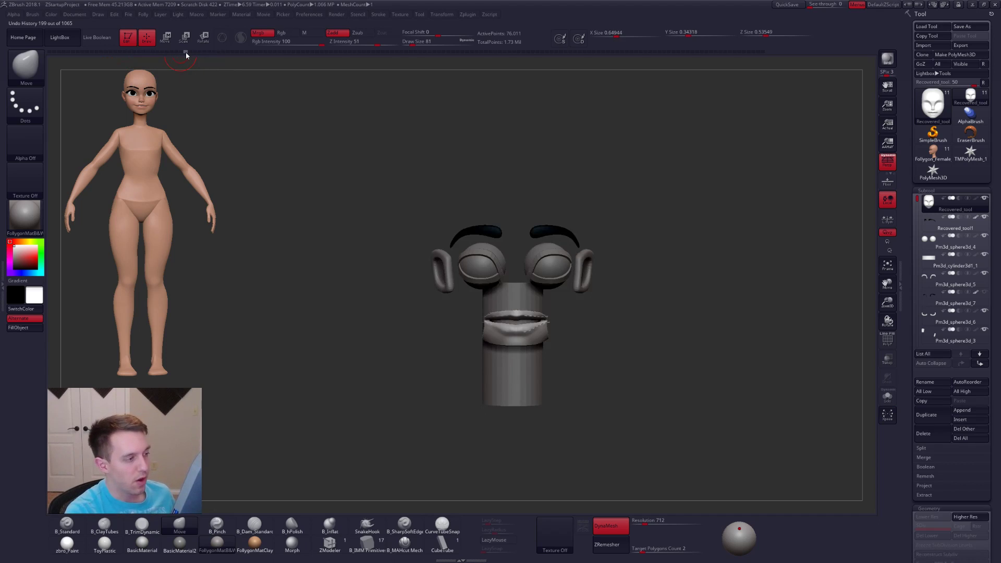
left_click_drag(186, 52, 195, 53)
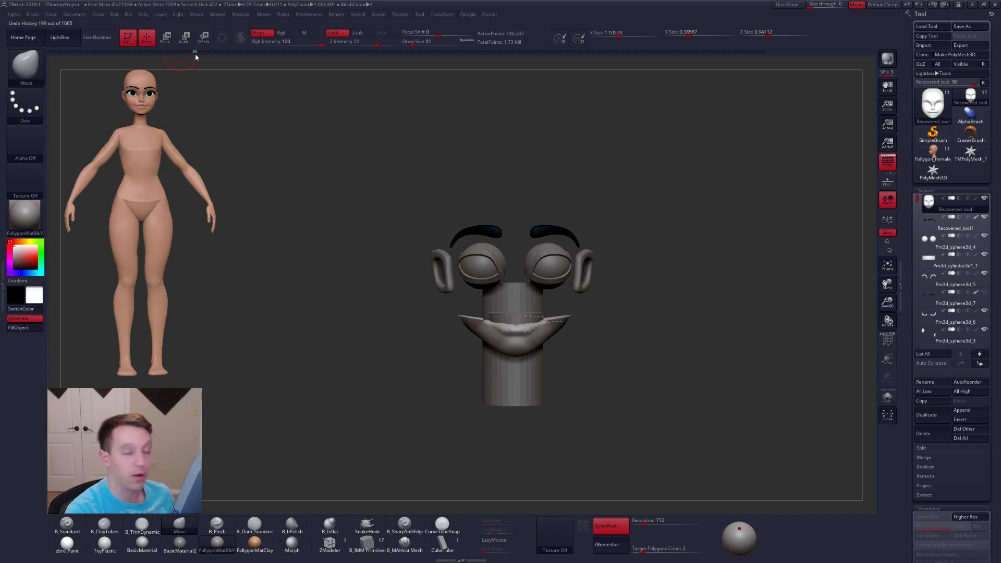
left_click(213, 52)
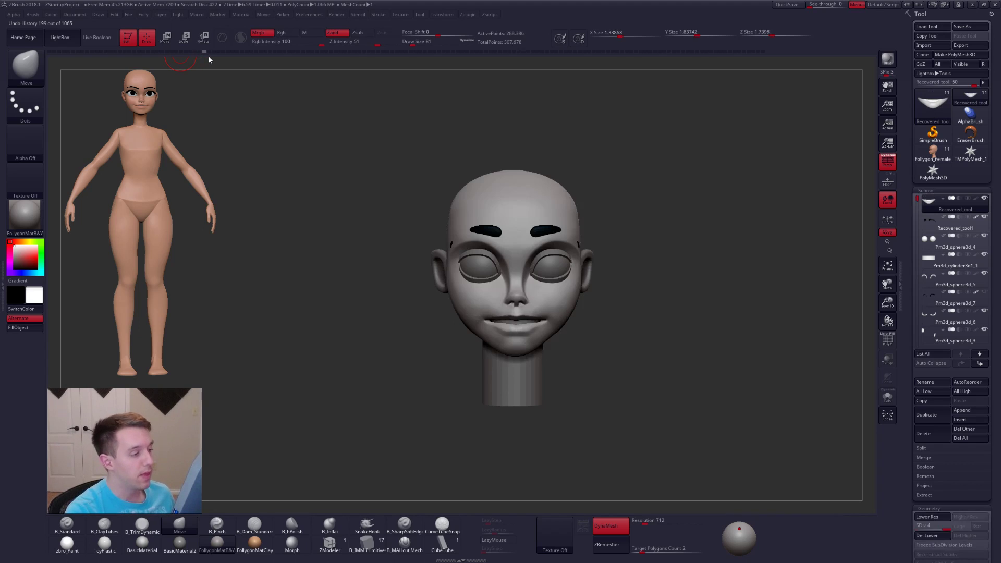
mouse_move(227, 65)
left_mouse_down()
mouse_move(371, 84)
mouse_move(507, 73)
mouse_move(780, 81)
left_mouse_up()
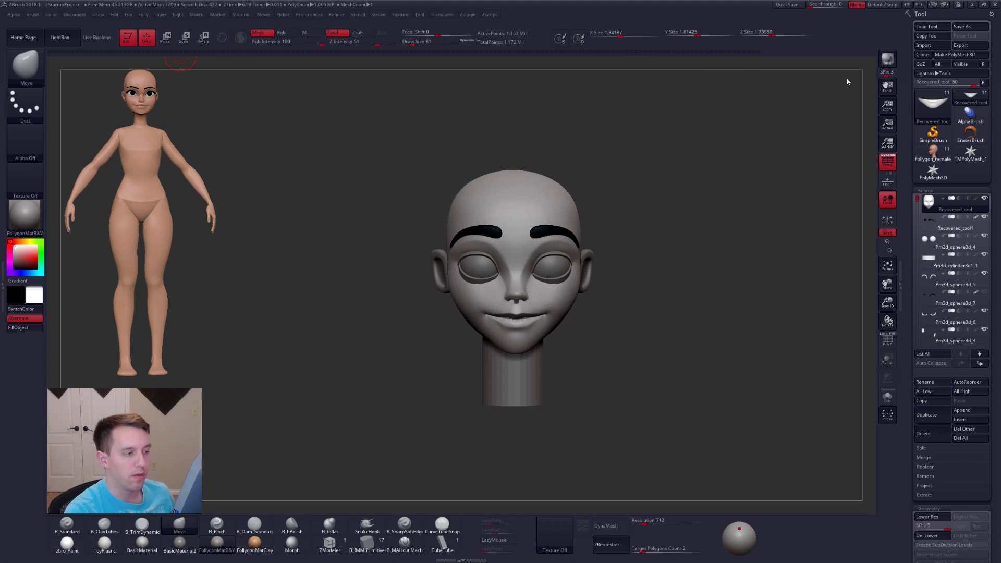
- Lower the head to subdivision level 2 and shape the underside of the jaw with the Move brush at size 192
left_click_drag(652, 224, 576, 273)
right_click_drag(575, 272, 631, 286)
key("shift+d")
key("shift+d")
key("shift+d")
key("shift+d")
key("space")
left_click_drag(533, 364, 518, 330)
key("d")
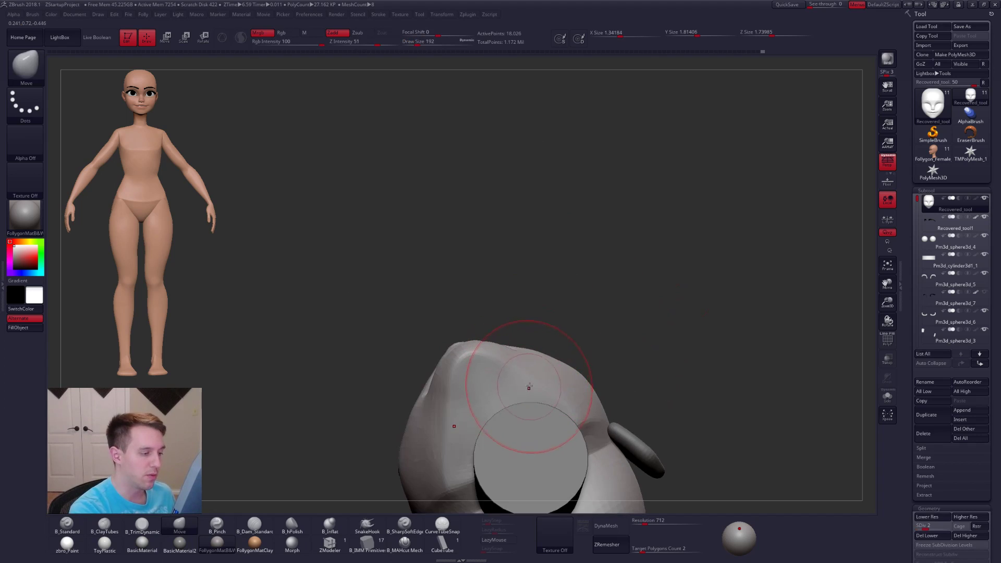
- Refine the jaw from below with the Move brush and continue at subdivision level 1 with brush size 170
key("space")
left_click_drag(530, 380, 523, 380)
mouse_move(527, 378)
right_mouse_down()
mouse_move(535, 456)
mouse_move(550, 394)
right_mouse_up()
key("space")
left_click_drag(579, 350, 586, 350)
mouse_move(714, 360)
right_mouse_down()
mouse_move(596, 367)
mouse_move(603, 316)
right_mouse_up()
key("shift+d")
key("space")
left_click_drag(610, 325, 600, 325)
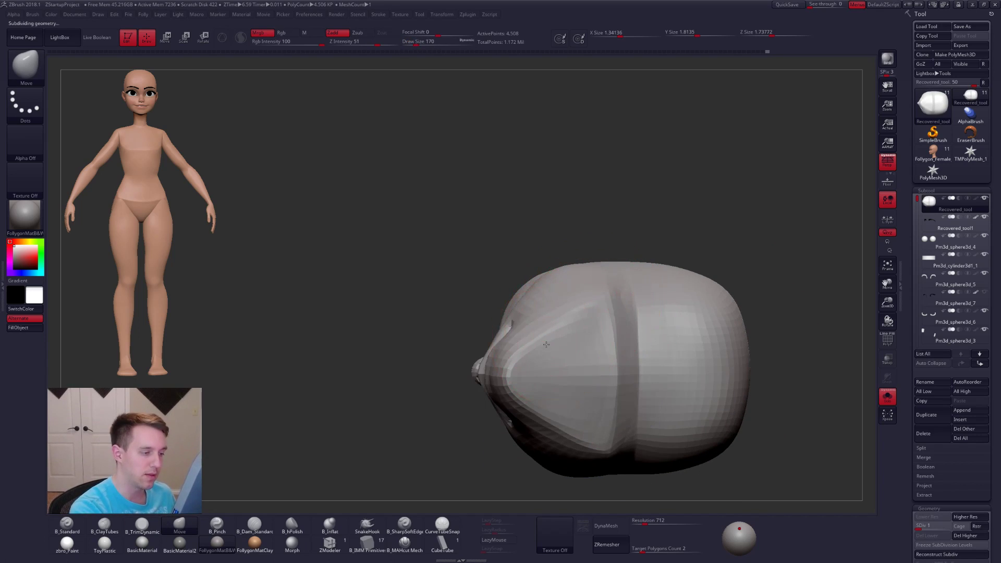
- Raise the head's subdivision level and further adjust the jaw shape with the Move brush
key("d")
key("d")
key("space")
left_click_drag(620, 359, 619, 365)
right_click_drag(609, 331, 582, 417)
key("shift+d")
key("d")
- Smooth the jaw, select the TrimDynamic brush and raise the head to subdivision level 4
right_click_drag(626, 249, 593, 290, "alt")
key("3")
left_click_drag(597, 250, 577, 293, "shift")
mouse_move(577, 293)
right_mouse_down("shift")
mouse_move(558, 301)
mouse_move(559, 358)
right_mouse_up("shift")
key("ctrl+d")
right_click_drag(609, 336, 577, 331, "ctrl")
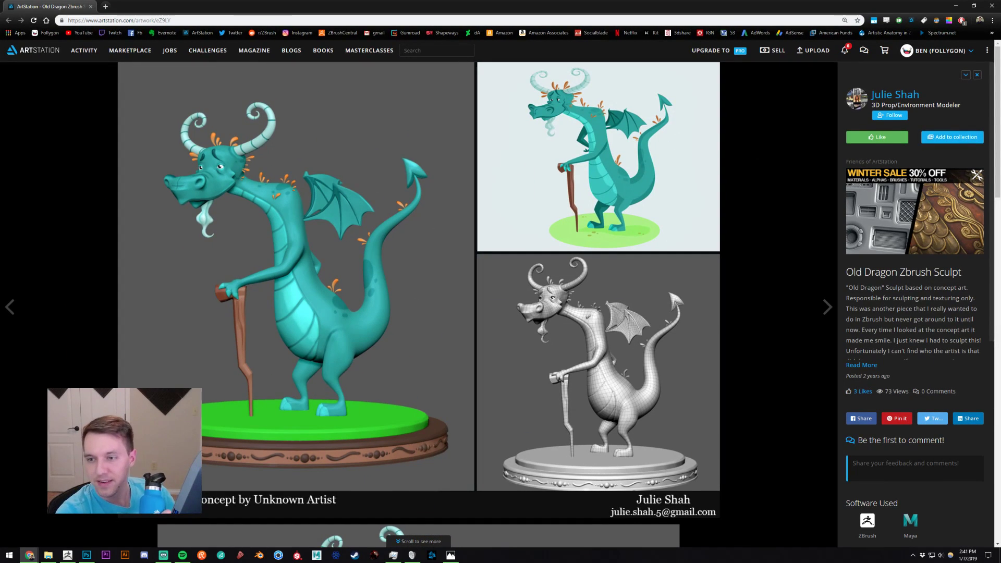
- Look through the renders of the Old Dragon Zbrush Sculpt project on ArtStation
scroll(546, 203, "down", 15)
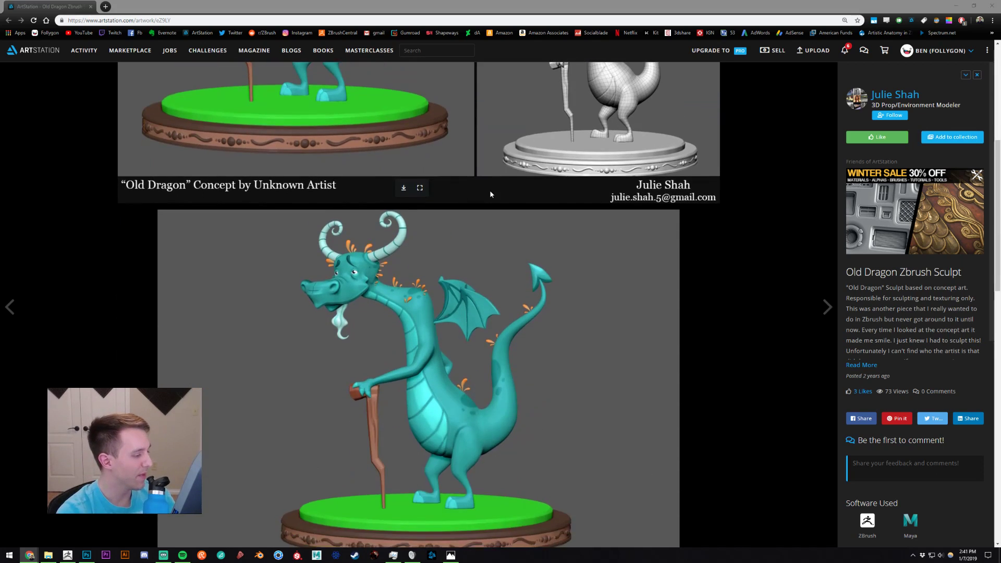
scroll(546, 203, "down", 3)
left_click(546, 202)
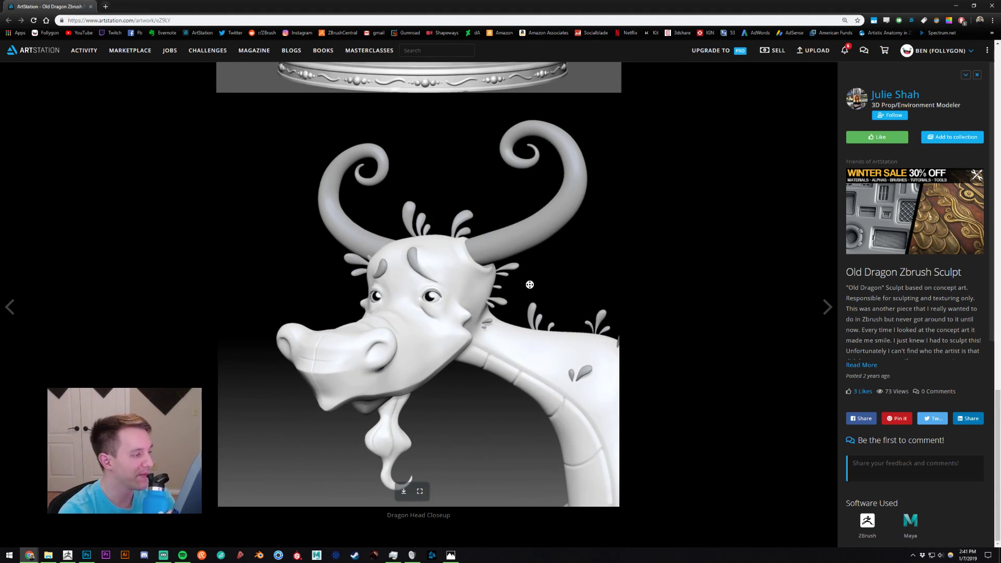
scroll(553, 193, "up", 20)
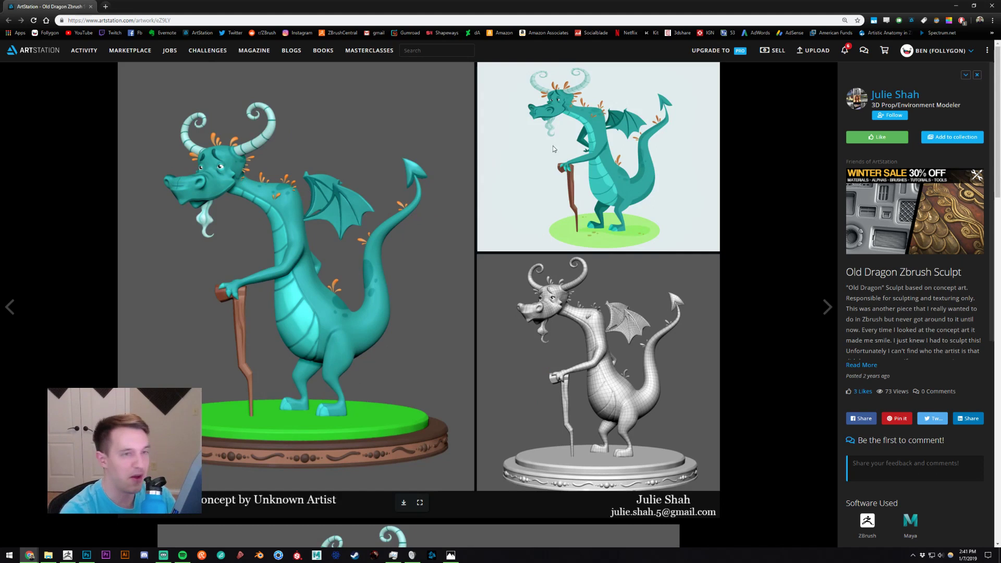
- Browse the artist's ArtStation portfolio, view the Pirate Robot project and leave the page
left_click(895, 94)
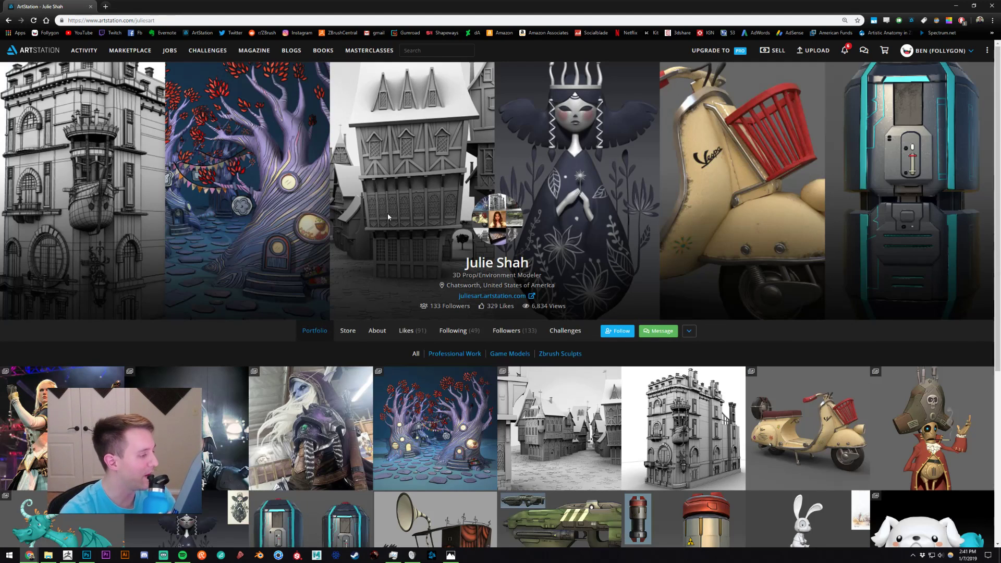
scroll(388, 216, "down", 5)
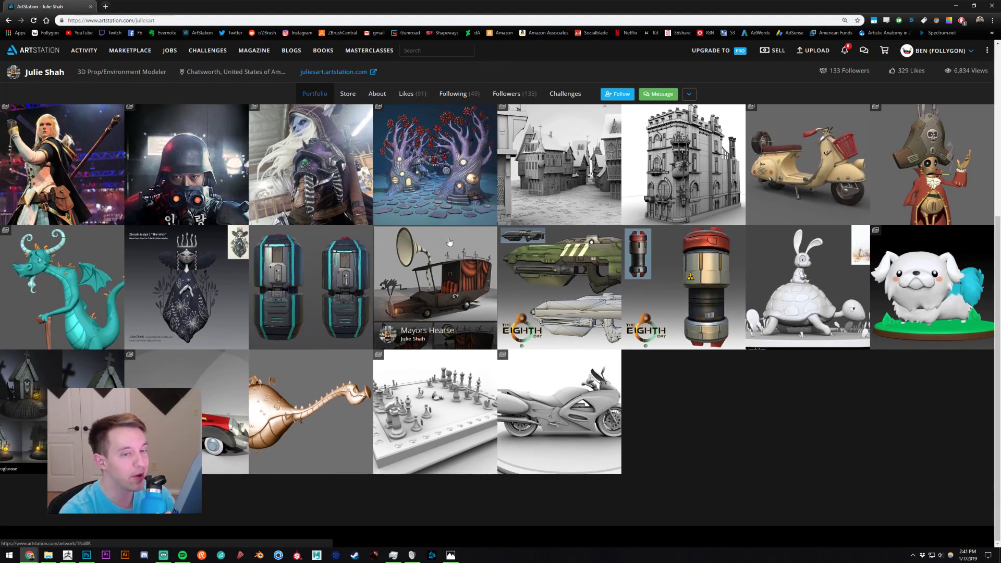
left_click(934, 167)
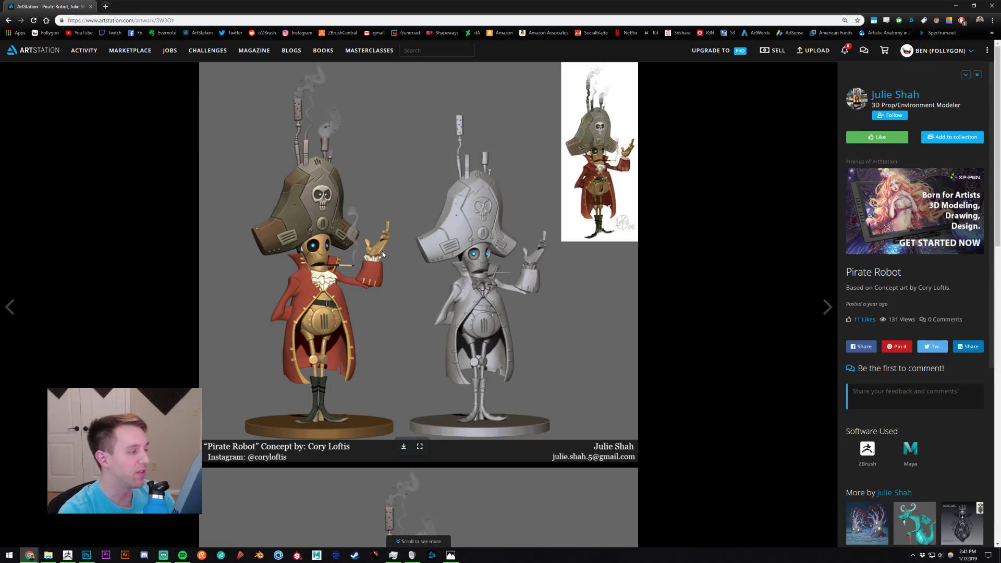
scroll(430, 270, "down", 7)
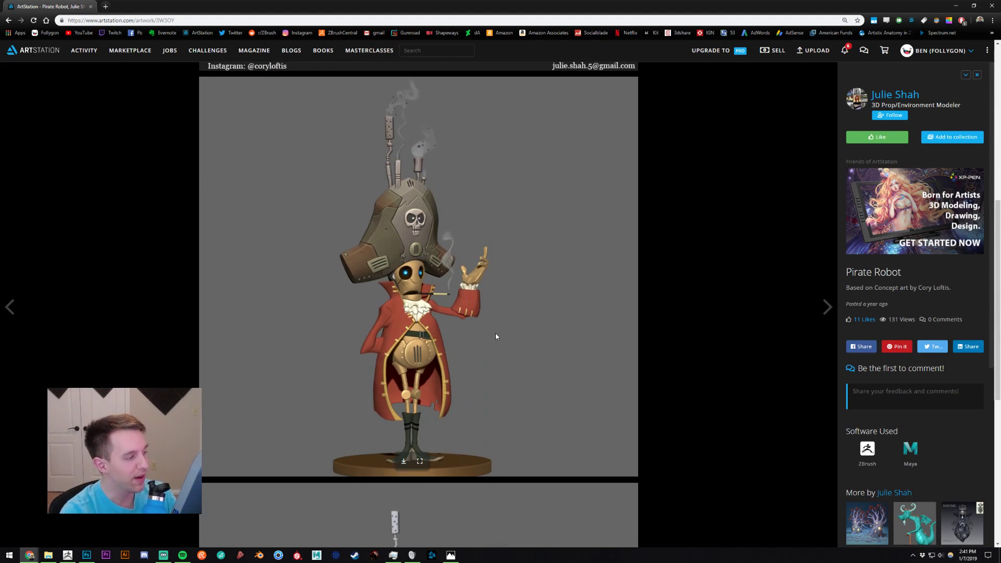
left_click(90, 6)
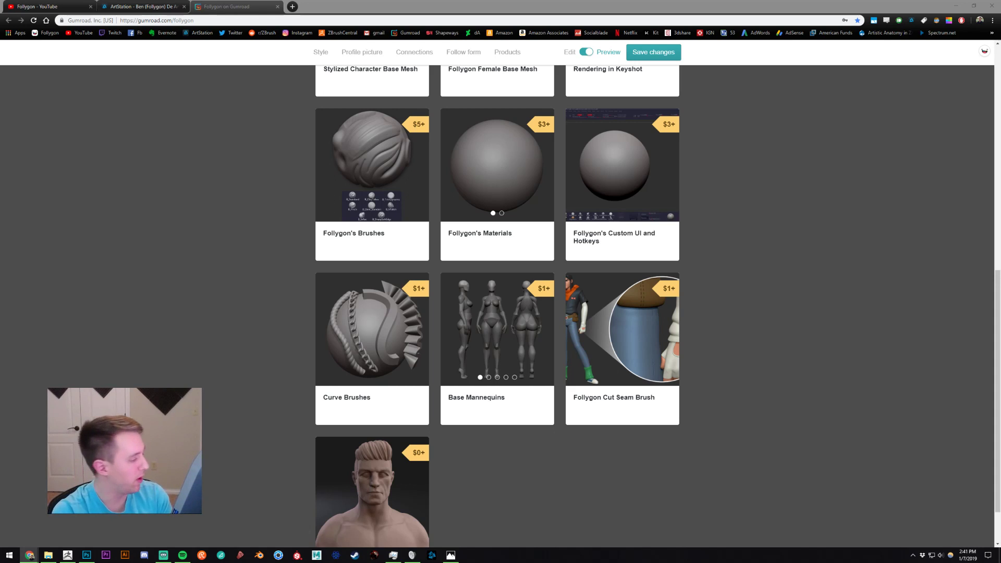
- Switch to ZBrush, lower the head to subdivision level 2 and adjust the jaw with the Move brush
left_click(86, 555)
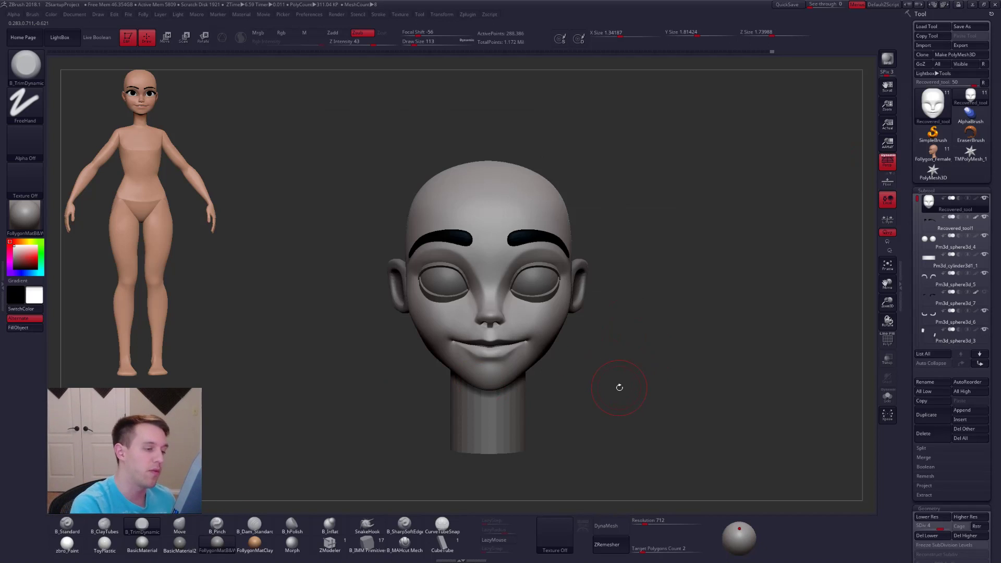
key("b")
key("m")
key("v")
key("shift+d")
key("shift+d")
right_click_drag(538, 337, 512, 404, "ctrl")
key("space")
left_click_drag(543, 353, 548, 353)
mouse_move(543, 357)
right_mouse_down("alt")
mouse_move(564, 335)
mouse_move(568, 290)
right_mouse_up("alt")
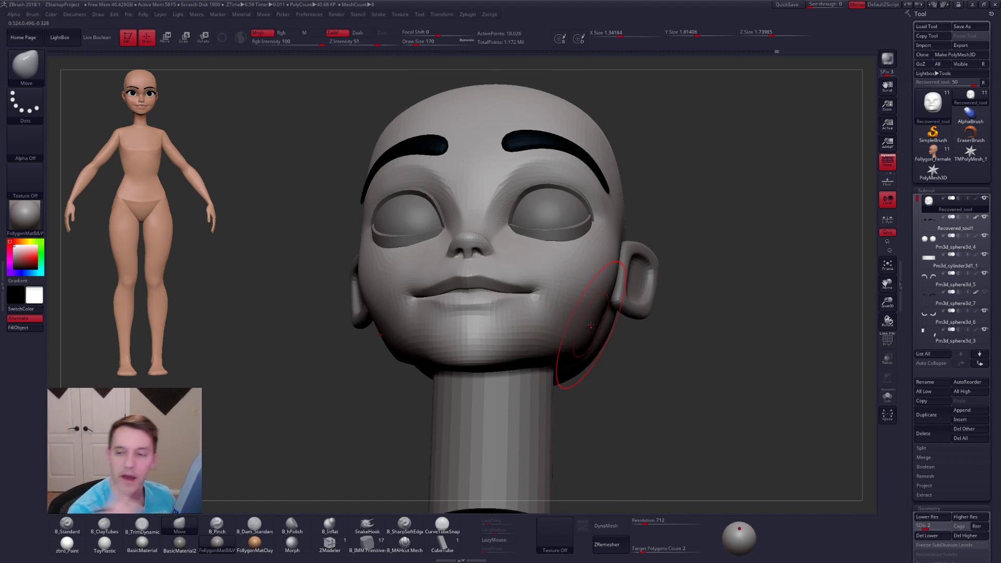
right_click_drag(591, 326, 528, 297)
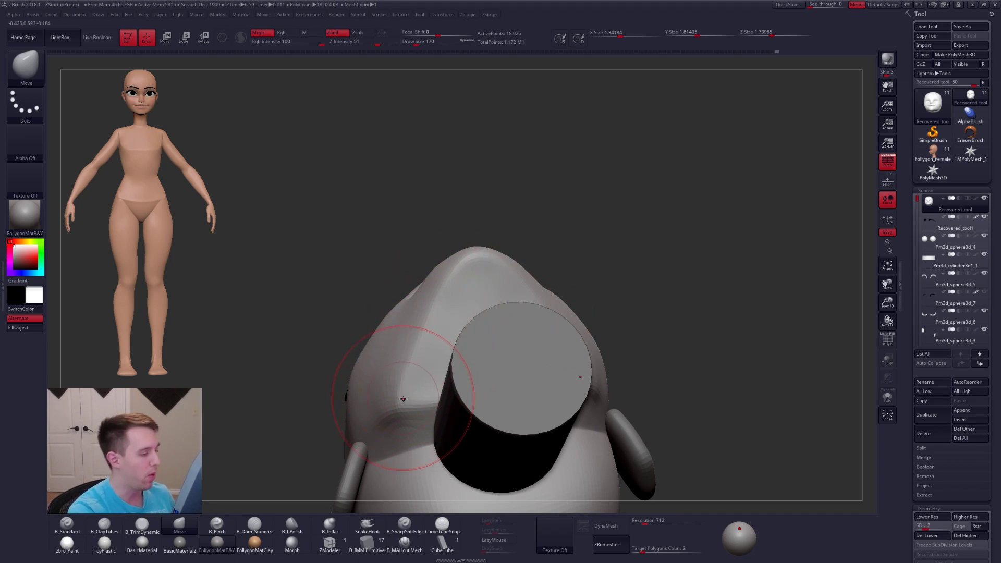
- Isolate the head, adjust the underside of the jaw and raise the head to subdivision level 3
right_click_drag(421, 389, 500, 363)
key("shift+s")
key("space")
left_click_drag(499, 363, 447, 438)
key("5")
key("ctrl+d")
mouse_move(490, 382)
right_mouse_down()
mouse_move(509, 368)
mouse_move(511, 345)
right_mouse_up()
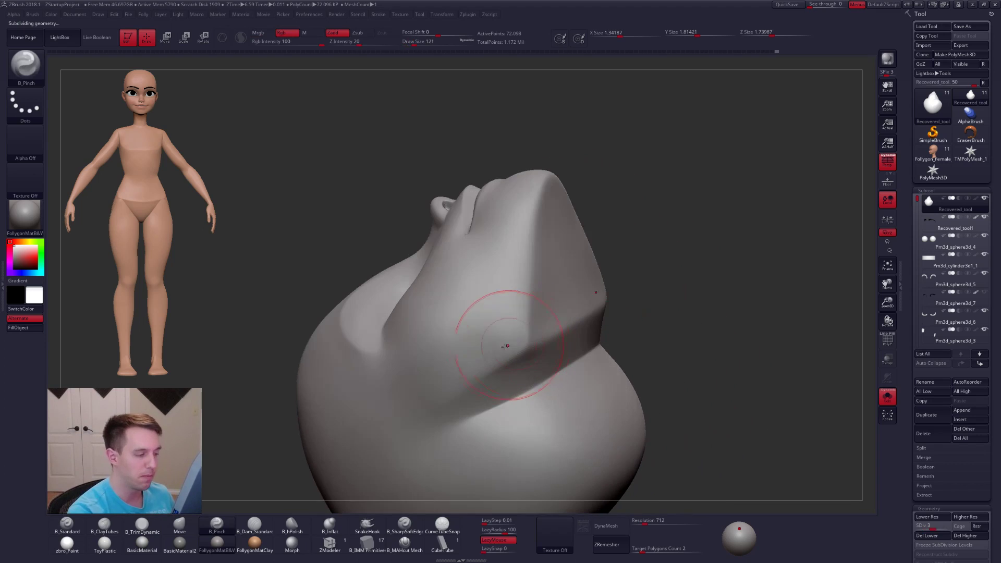
- Return from the browser to ZBrush and sharpen the jaw's lower edge with the B_Pinch brush
key("b")
key("t")
key("d")
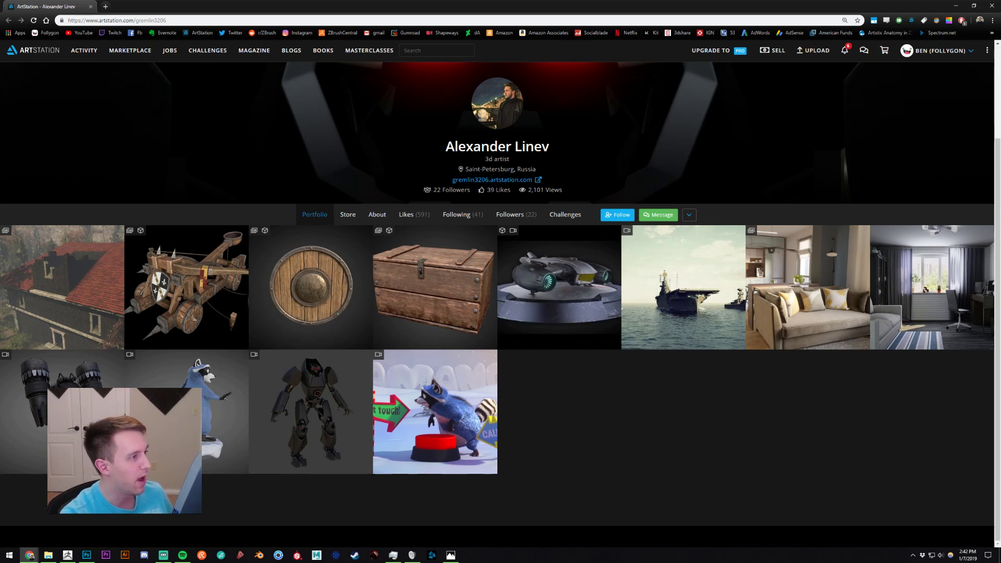
key("alt+Tab")
mouse_move(730, 224)
left_mouse_down()
mouse_move(643, 197)
mouse_move(543, 241)
left_mouse_up()
key("b")
key("p")
key("i")
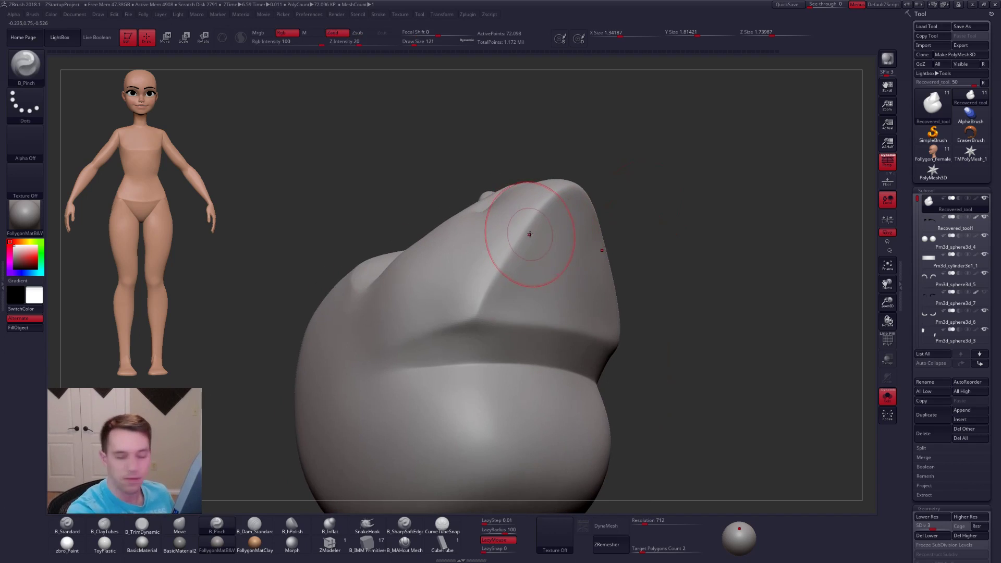
mouse_move(564, 197)
left_mouse_down()
mouse_move(536, 219)
mouse_move(462, 349)
left_mouse_up()
mouse_move(508, 266)
right_mouse_down()
mouse_move(524, 266)
mouse_move(496, 252)
mouse_move(492, 300)
right_mouse_up()
- Select the Move brush with draw size 192 and lower the head to subdivision level 2
key("b")
key("m")
key("v")
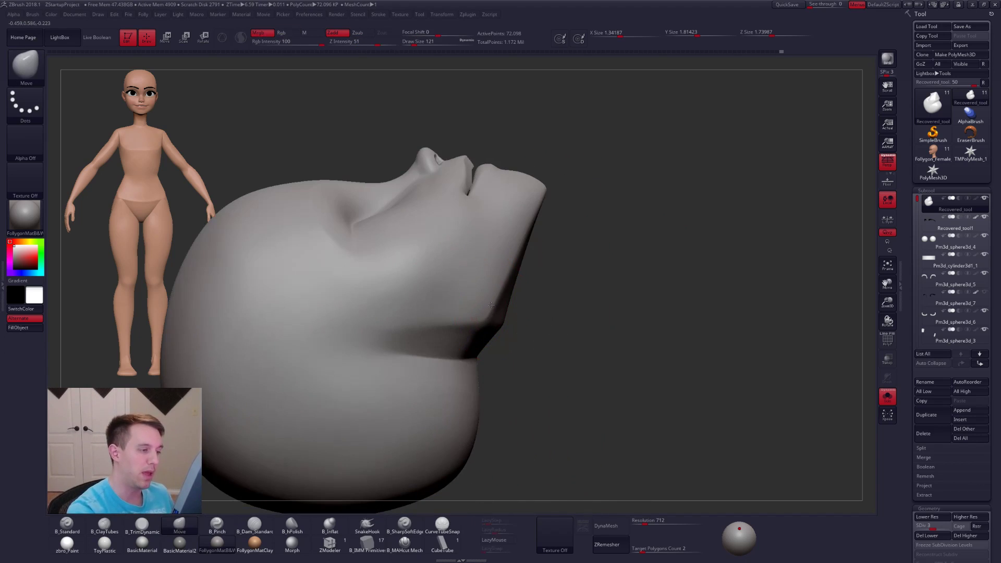
key("bracketright")
key("bracketright")
mouse_move(512, 253)
right_mouse_down()
mouse_move(520, 308)
mouse_move(554, 297)
mouse_move(624, 348)
mouse_move(658, 313)
mouse_move(608, 355)
mouse_move(615, 367)
right_mouse_up()
key("space")
key("shift+d")
- Mask the head with a lasso so only the flat underside of the jaw stays editable, and soften the mask
key("shift+s")
mouse_move(589, 372)
left_mouse_down("ctrl")
mouse_move(518, 343)
mouse_move(447, 461)
mouse_move(459, 459)
left_mouse_up("ctrl")
mouse_move(608, 382)
left_mouse_down("ctrl")
mouse_move(509, 445)
mouse_move(605, 487)
left_mouse_up("ctrl")
right_click_drag(609, 470, 621, 451, "alt")
left_click(581, 363, "ctrl")
left_click(617, 373, "ctrl")
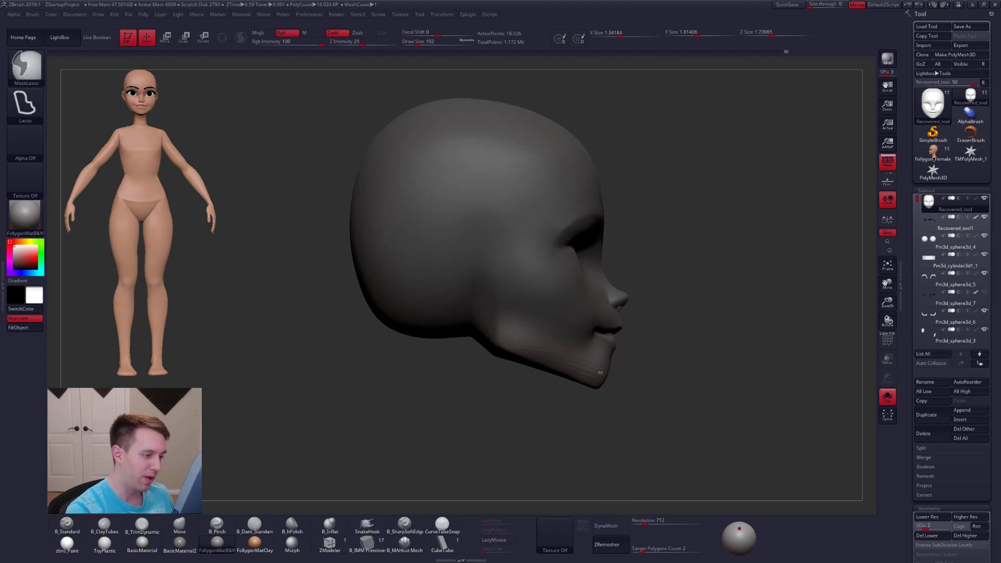
mouse_move(618, 373)
right_mouse_down()
mouse_move(647, 323)
mouse_move(558, 366)
right_mouse_up()
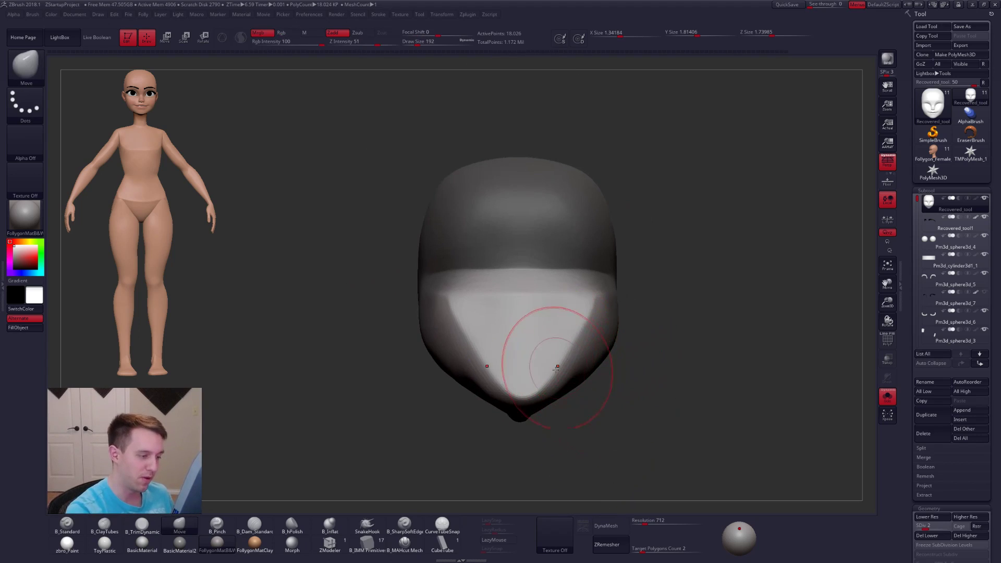
- Round the chin end of the unmasked jaw underside with the Move brush, briefly trying Transpose rotation
left_click_drag(527, 397, 537, 389)
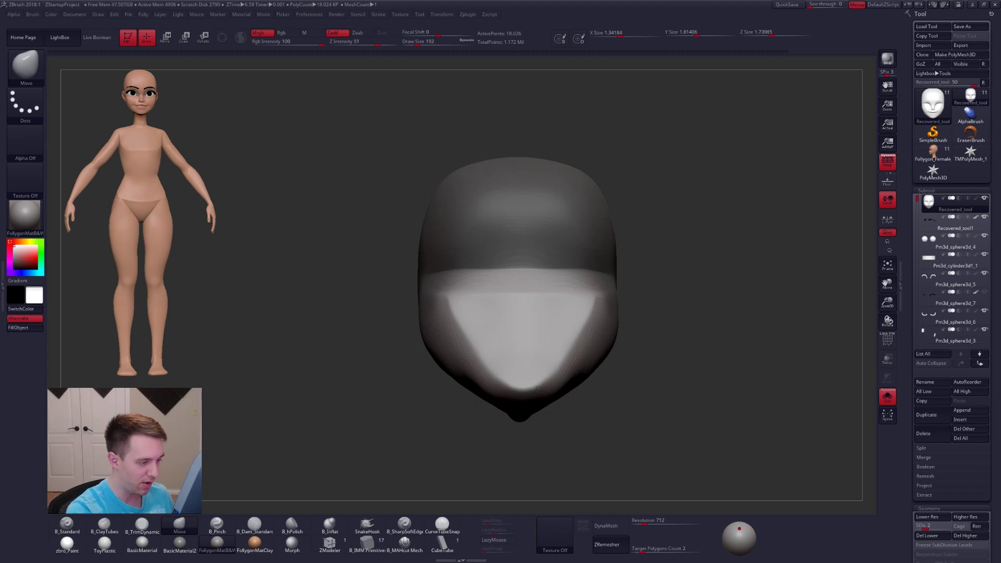
key("ctrl+z")
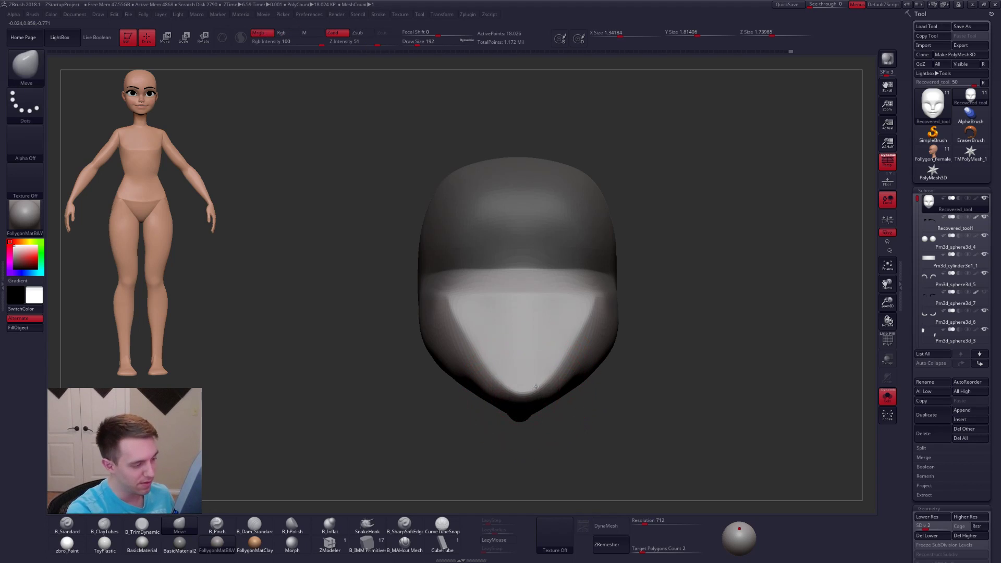
mouse_move(543, 351)
right_mouse_down("alt")
mouse_move(561, 301)
mouse_move(544, 358)
right_mouse_up("alt")
key("r")
left_click_drag(544, 358, 738, 203)
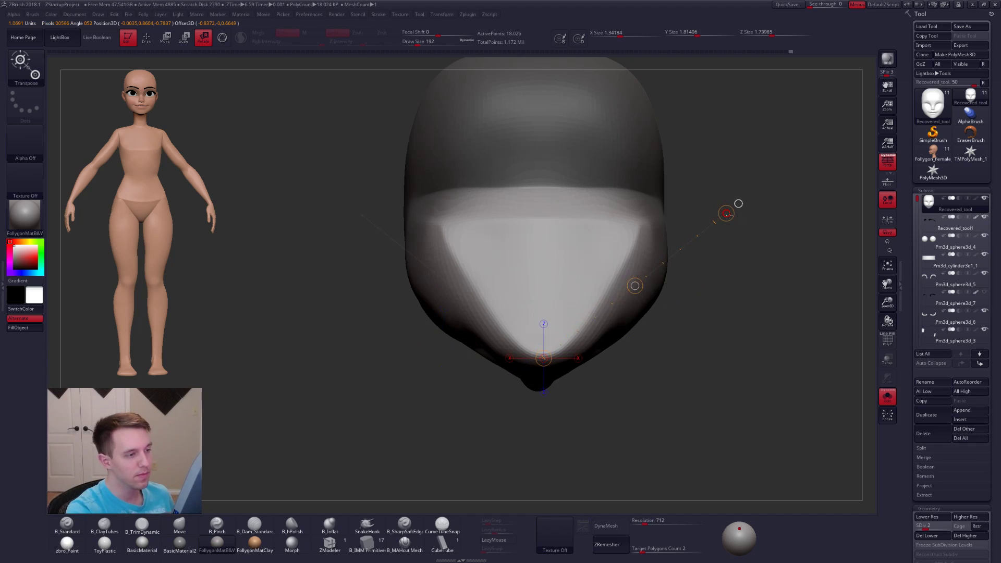
key("q")
key("b")
key("m")
key("v")
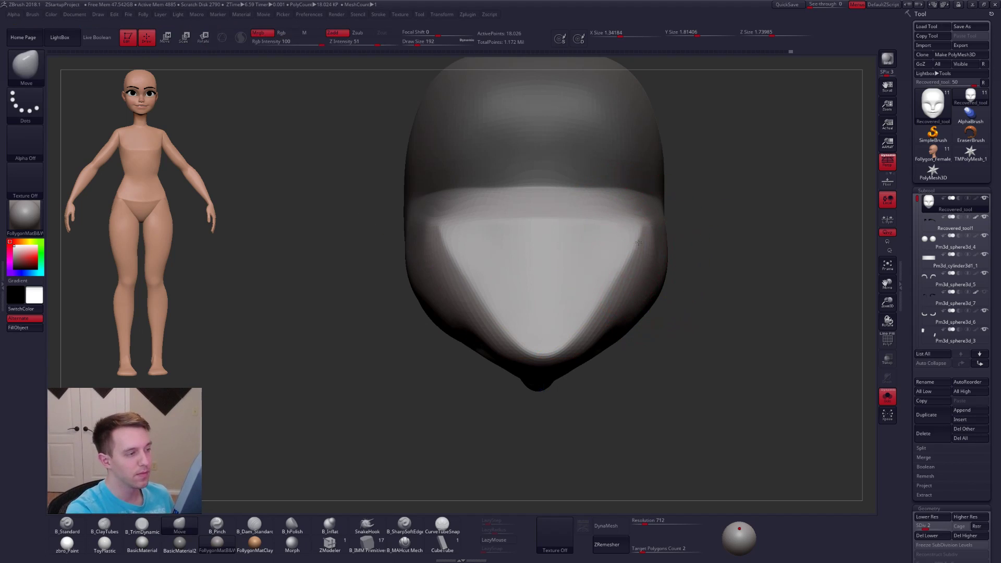
- Show the other head parts again and clear the mask from the head
left_click_drag(694, 256, 712, 273, "ctrl")
right_click_drag(610, 281, 596, 327)
right_click(595, 327)
right_click_drag(694, 327, 574, 339)
right_click(605, 330)
key("ctrl+h")
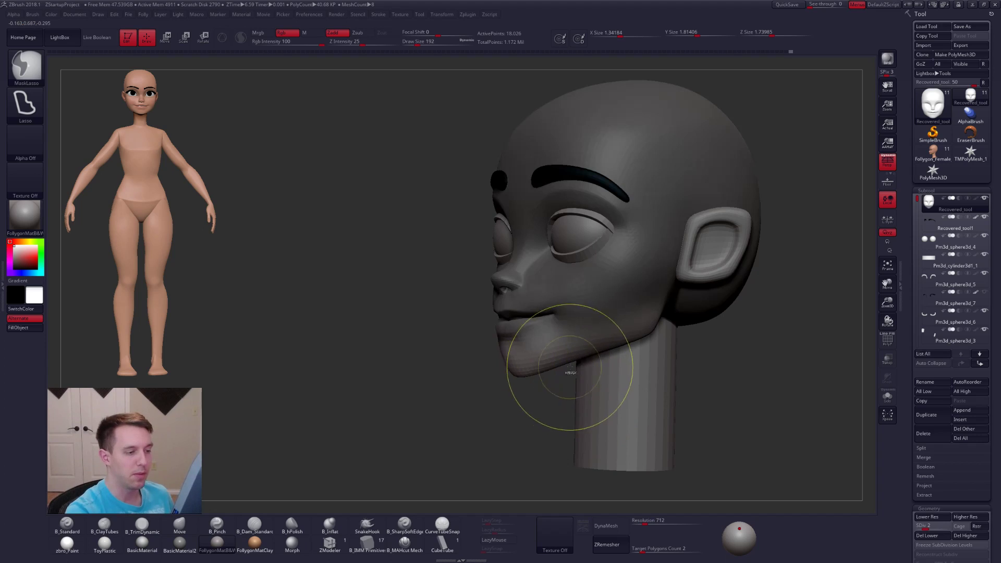
left_click(574, 369, "ctrl")
right_click(588, 357)
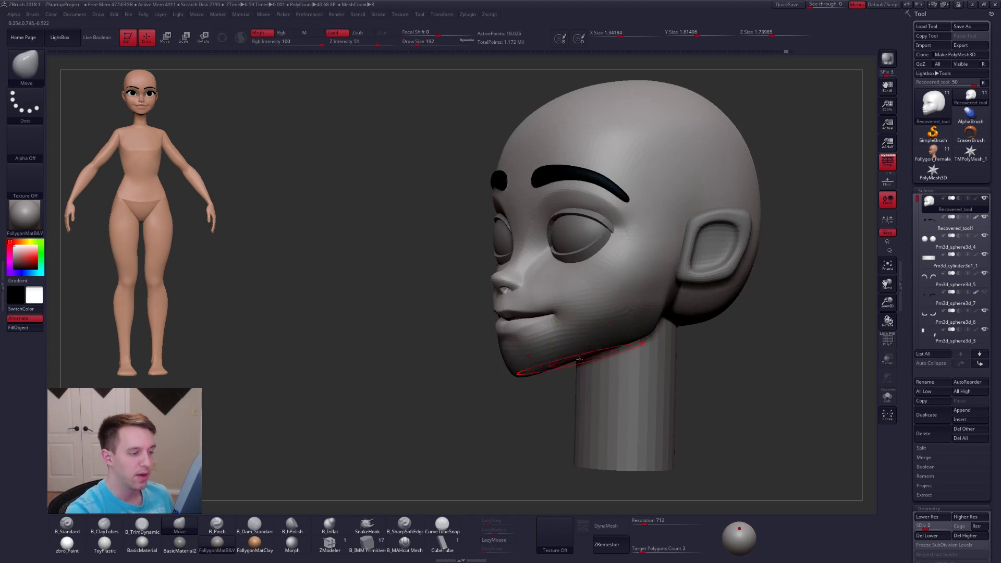
key("ctrl+h")
- Adjust the jaw and chin shape from the front with a large Move brush, and reduce the draw size to 140
right_click_drag(606, 337, 597, 314)
key("space")
left_click_drag(569, 311, 543, 321)
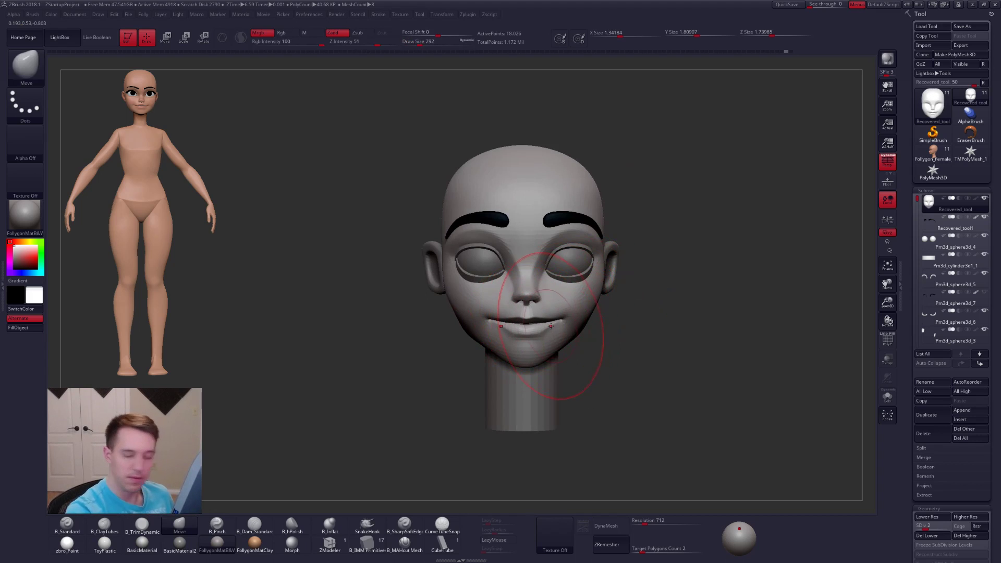
key("s")
left_click_drag(668, 313, 660, 309)
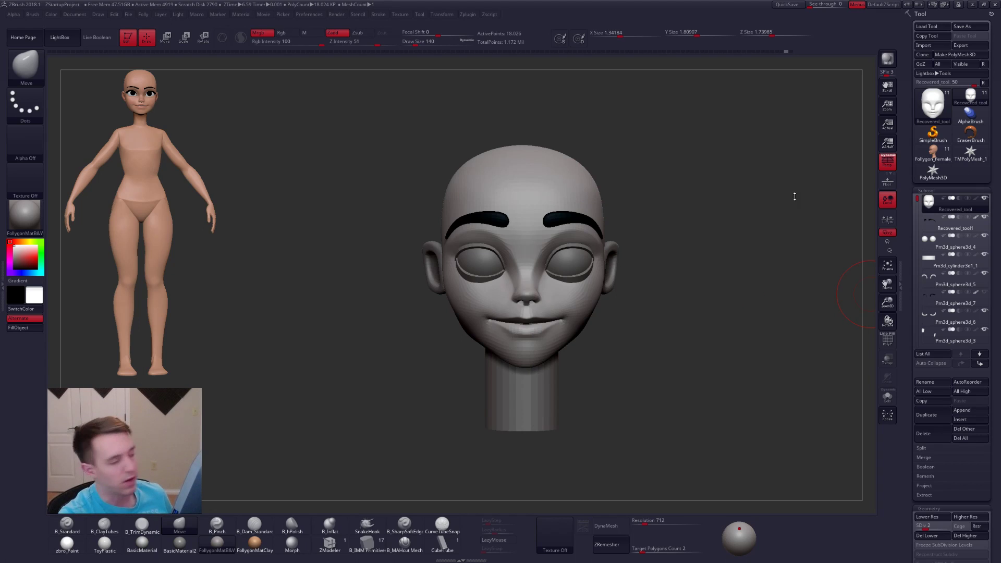
- Raise the head to subdivision level 5
right_click_drag(520, 231, 593, 239)
key("d")
key("d")
key("d")
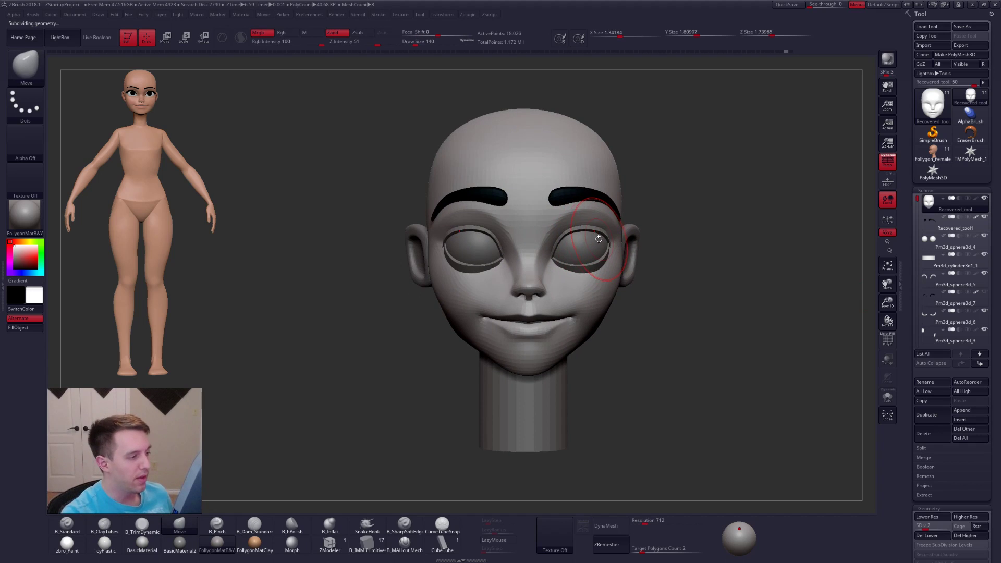
right_click_drag(590, 260, 572, 257, "alt")
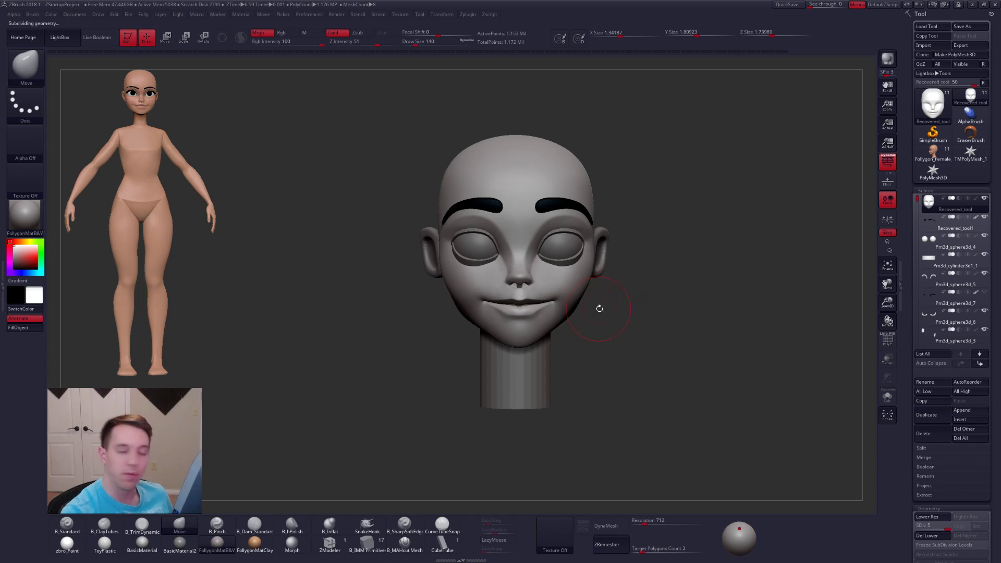
- Make all subtools visible and select the torso subtool Pm3d_cylinder3d2
mouse_move(626, 295)
right_mouse_down()
mouse_move(527, 292)
mouse_move(741, 271)
mouse_move(683, 293)
mouse_move(729, 238)
right_mouse_up()
left_click(985, 198, "shift")
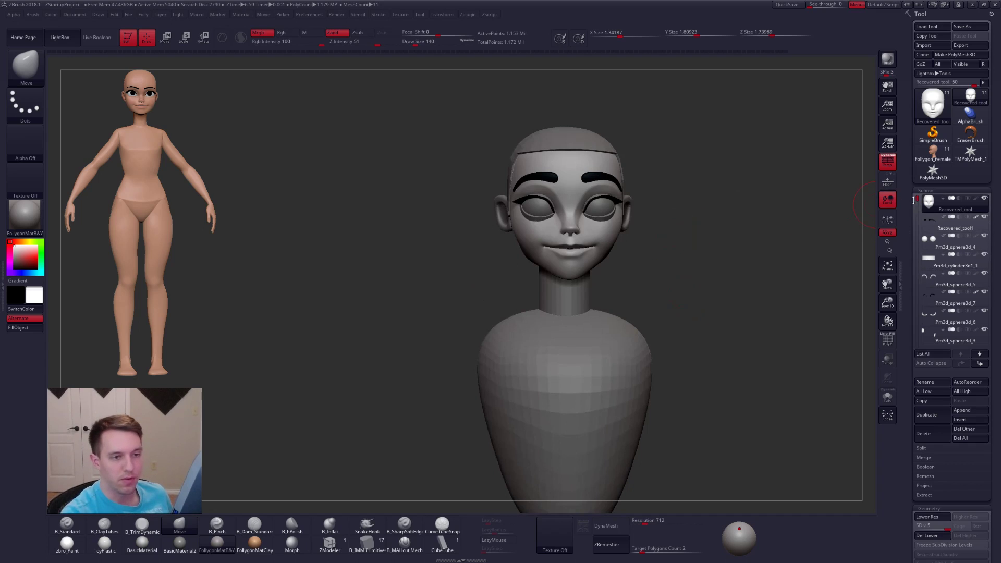
left_click_drag(918, 200, 917, 254)
mouse_move(942, 314)
left_click(931, 298)
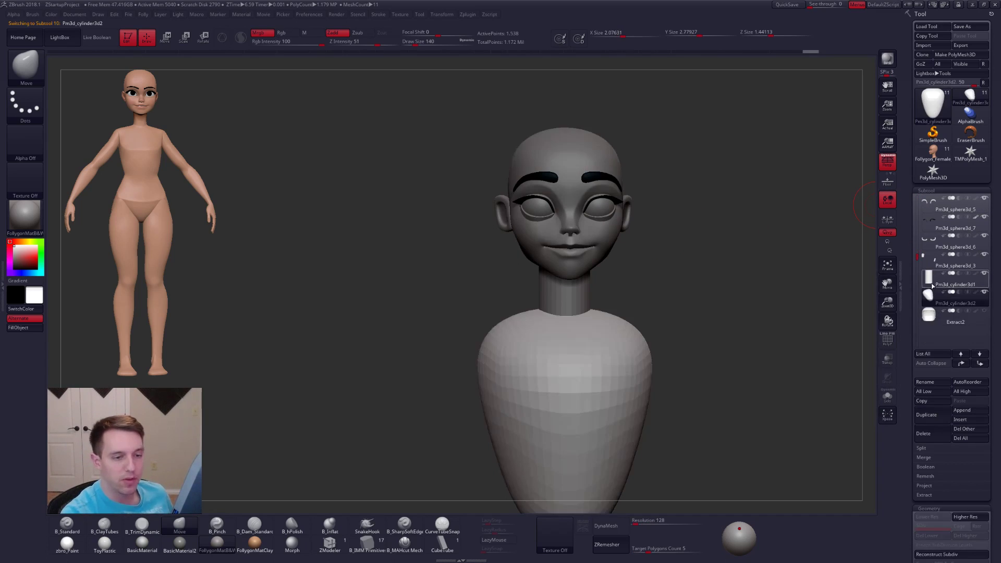
- Reshape the torso with the Move brush at draw size 742
mouse_move(650, 308)
left_mouse_down()
mouse_move(653, 293)
mouse_move(647, 316)
left_mouse_up()
mouse_move(665, 365)
left_mouse_down("alt")
mouse_move(603, 309)
mouse_move(613, 310)
left_mouse_up("alt")
key("space")
left_click_drag(541, 344, 562, 345)
key("space")
left_click_drag(556, 390, 567, 379)
left_click_drag(629, 365, 566, 360)
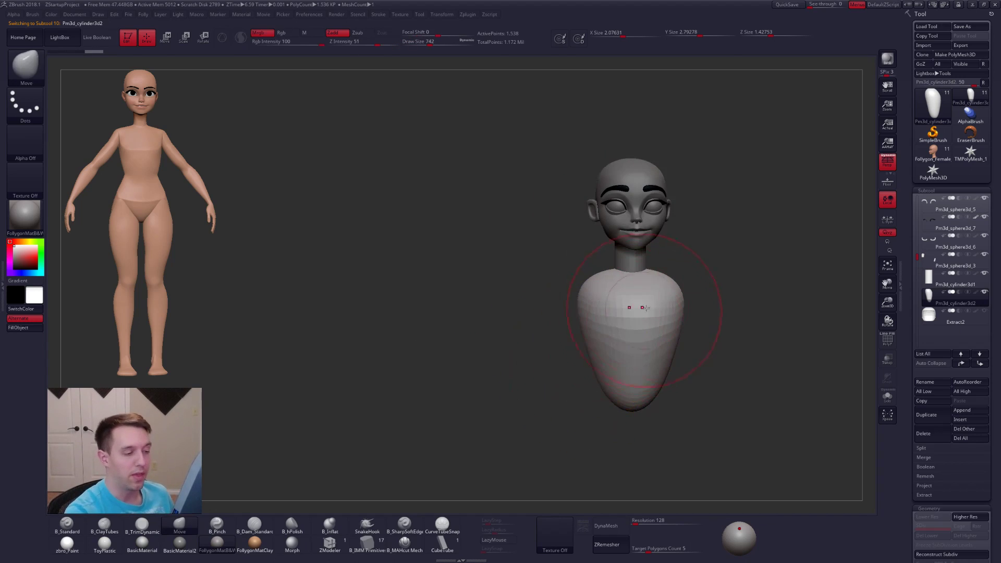
left_click_drag(694, 294, 652, 302, "alt")
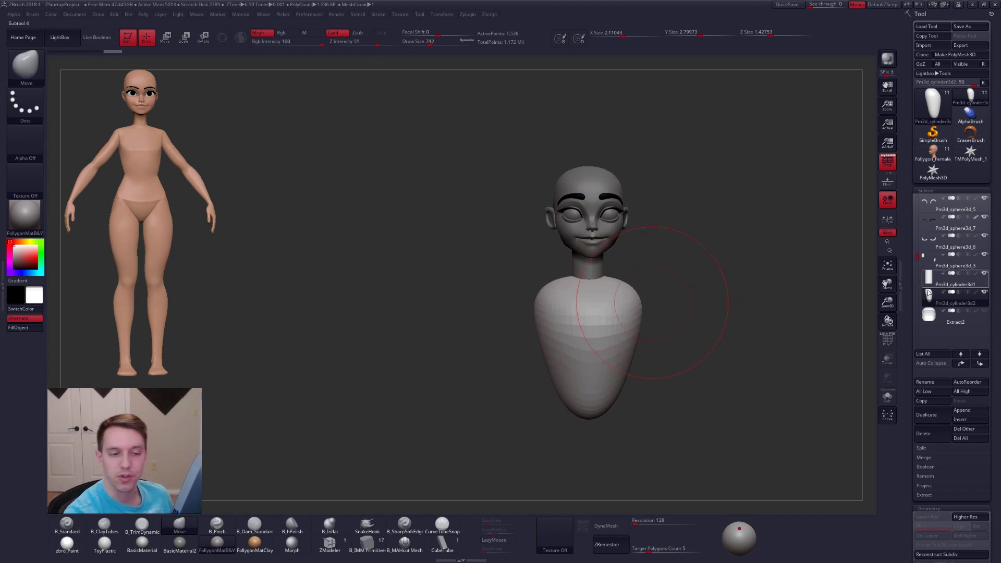
- Select the neck cylinder Pm3d_cylinder3d1 and reshape it with the Move brush, checking its wireframe
left_click(931, 285)
left_click_drag(548, 274, 587, 273, "shift")
key("space")
mouse_move(543, 245)
left_mouse_down("shift")
mouse_move(608, 237)
mouse_move(586, 252)
mouse_move(608, 263)
mouse_move(606, 245)
mouse_move(638, 265)
mouse_move(634, 292)
mouse_move(600, 300)
mouse_move(586, 291)
mouse_move(605, 294)
left_mouse_up("shift")
key("space")
key("space")
key("shift+f")
key("shift+f")
- Thicken the neck with the Move brush and return to the head subtool with the torso hidden
mouse_move(603, 296)
right_mouse_down("alt")
mouse_move(613, 327)
mouse_move(604, 335)
right_mouse_up("alt")
left_click_drag(604, 333, 607, 332)
left_click_drag(580, 299, 577, 299)
mouse_move(577, 298)
right_mouse_down()
mouse_move(593, 297)
mouse_move(589, 343)
right_mouse_up()
key("space")
left_click_drag(615, 313, 603, 314)
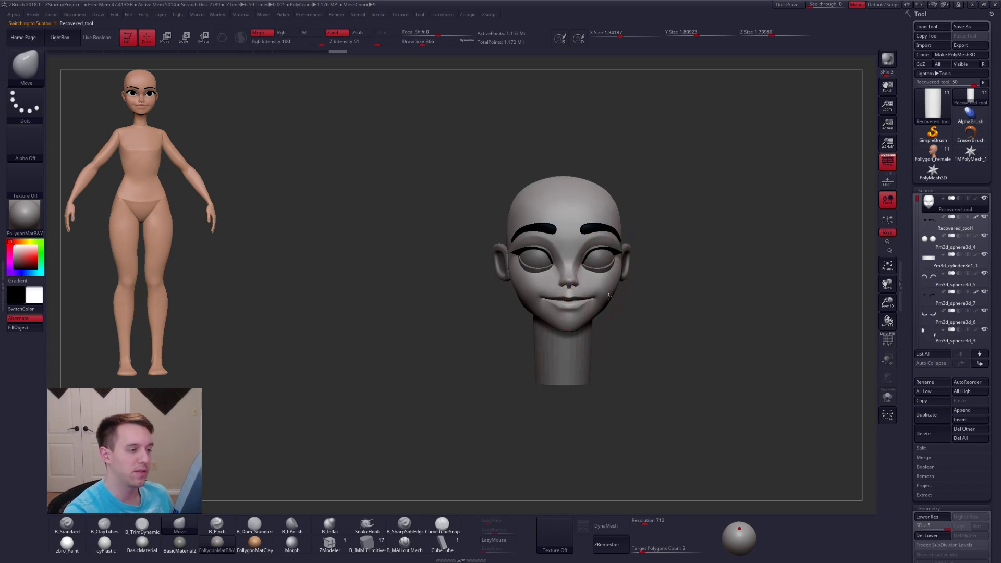
- Reduce the Move brush's draw size to 96 and quick-save the project
key("space")
left_click_drag(634, 286, 621, 285)
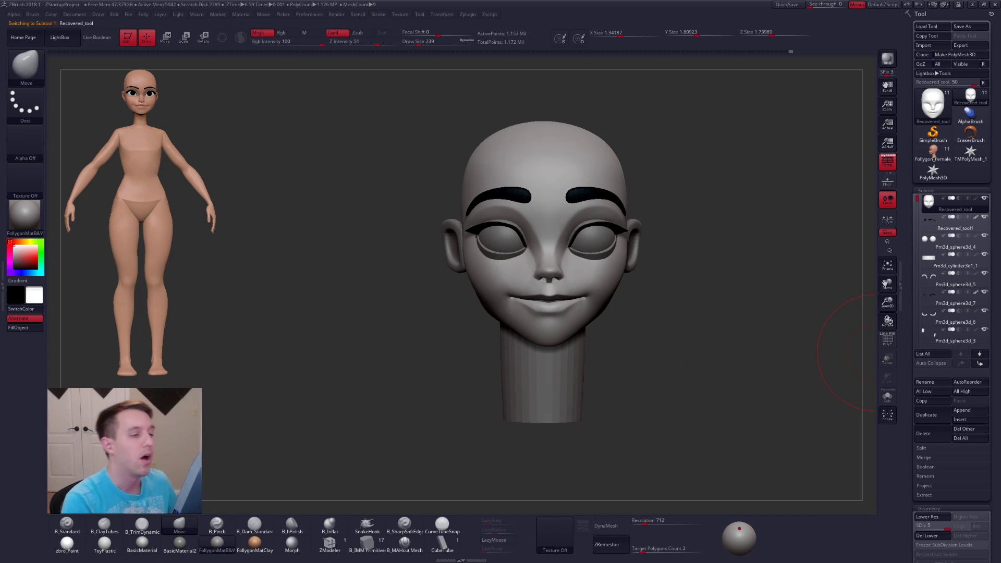
key("space")
left_click_drag(747, 201, 740, 201)
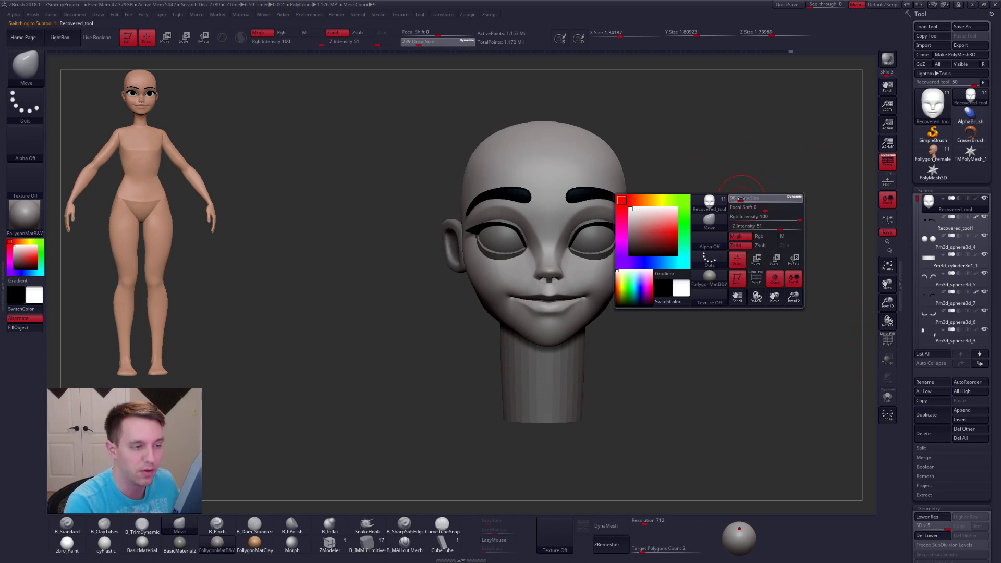
key("ctrl+w")
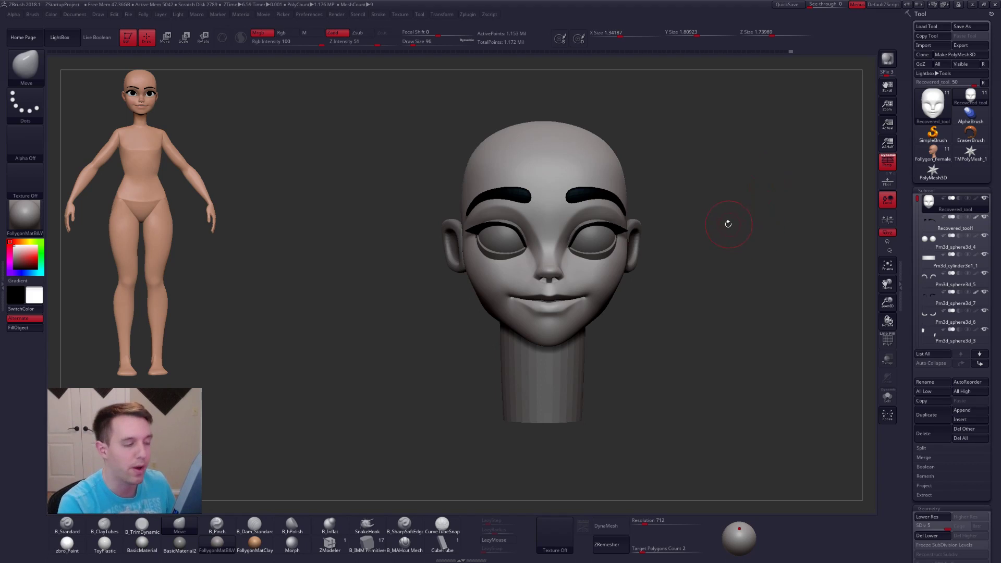
left_click_drag(702, 217, 648, 228, "alt")
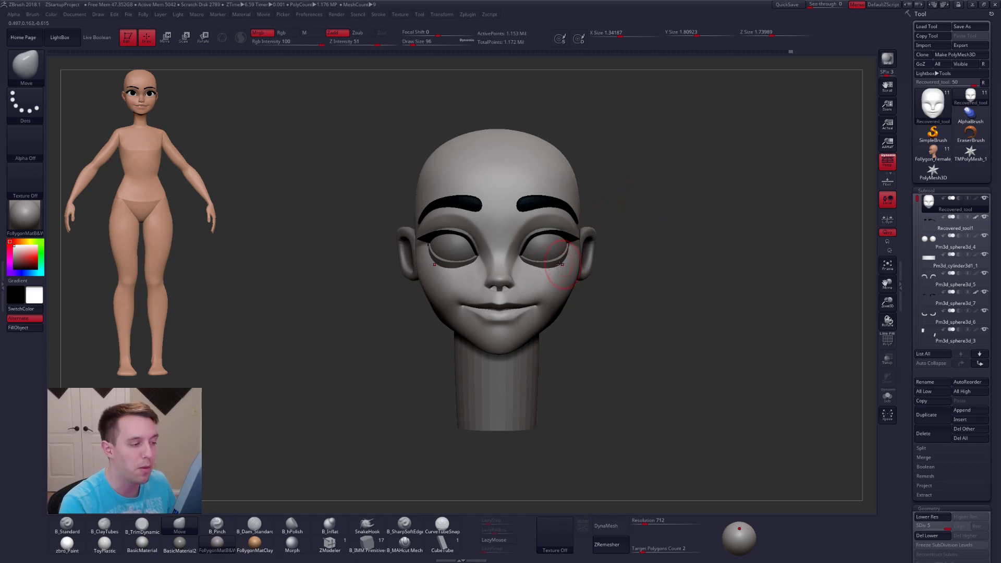
mouse_move(539, 264)
right_mouse_down()
mouse_move(537, 271)
mouse_move(656, 231)
mouse_move(643, 221)
right_mouse_up()
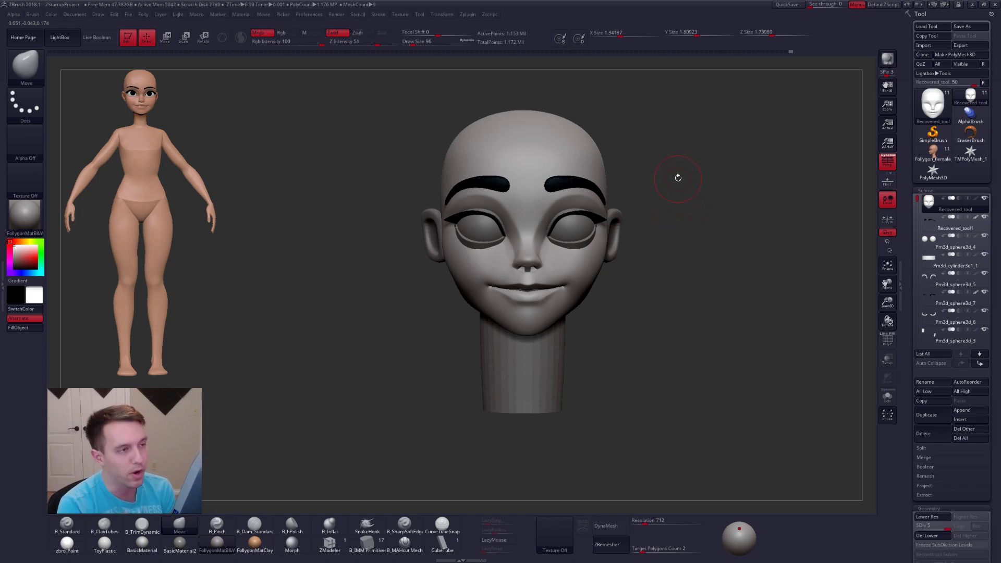
left_click(788, 4)
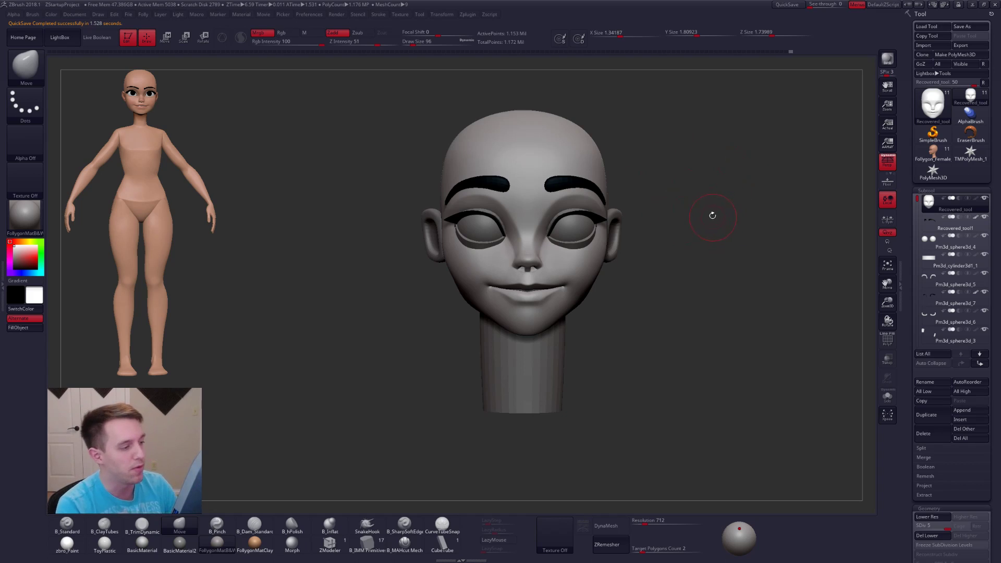
left_click_drag(664, 228, 673, 233, "alt")
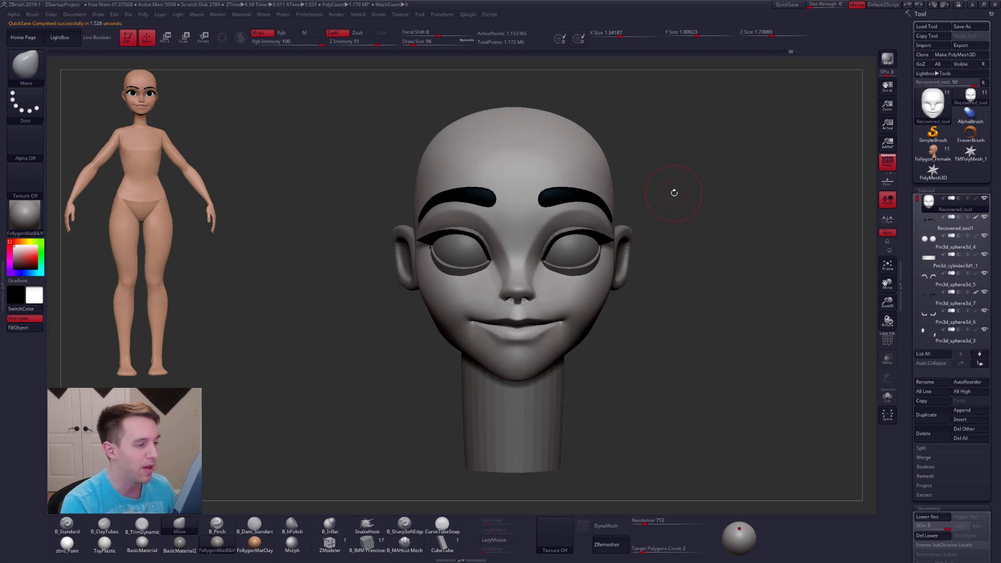
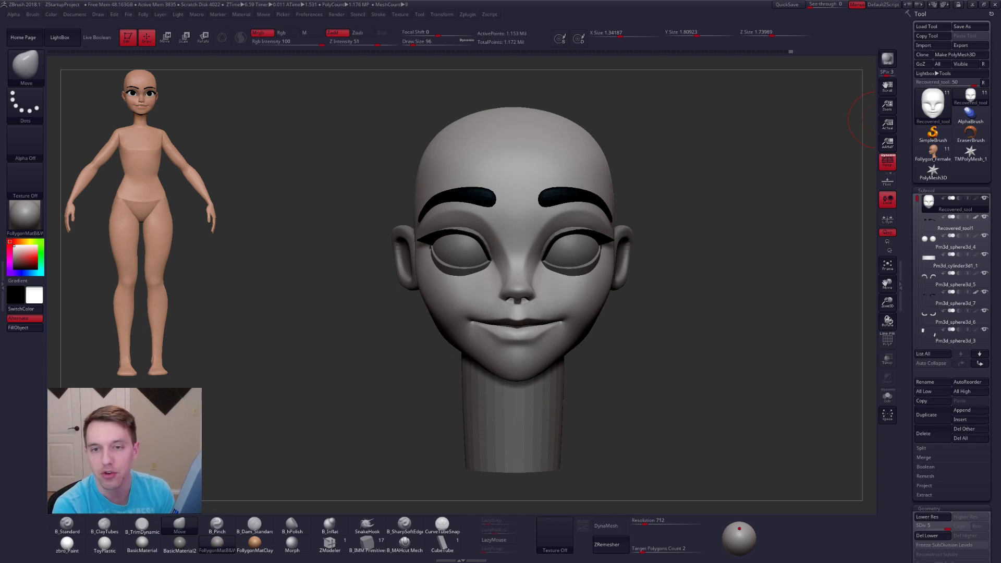
- Switch to the browser and examine the coloured and untextured robot scene renders in the Imgur post
left_click_drag(725, 225, 734, 1)
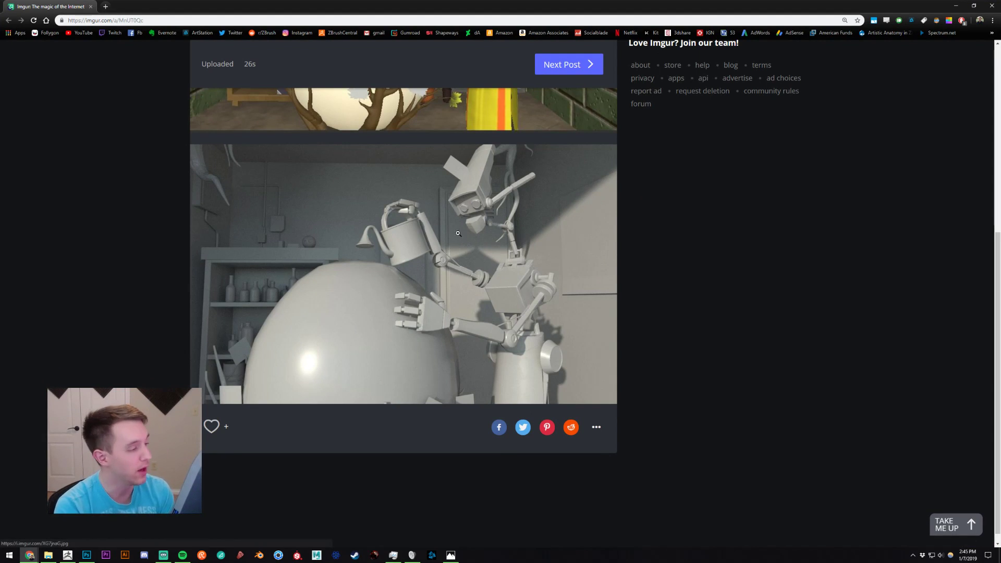
scroll(485, 293, "up", 4)
scroll(485, 293, "up", 2)
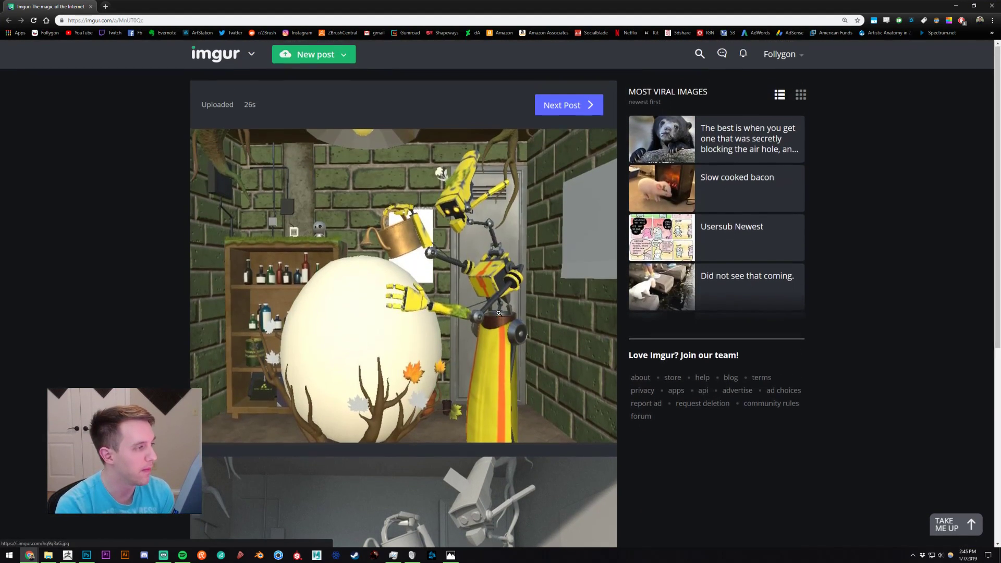
scroll(469, 259, "down", 5)
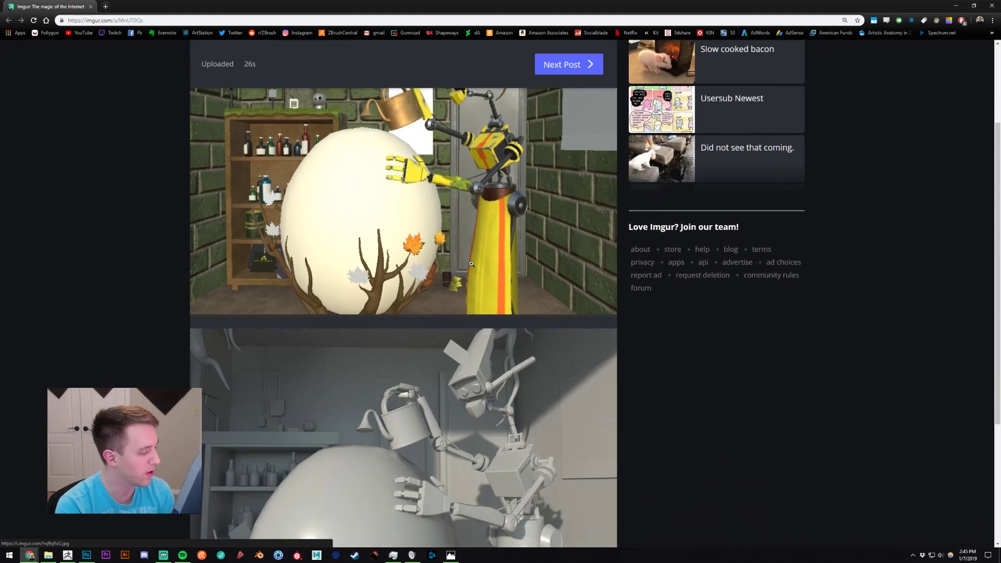
- Compare the robot-and-egg scene's coloured render with its grey version in the Imgur post, and switch back to ZBrush
scroll(484, 266, "up", 4)
scroll(484, 267, "up", 1)
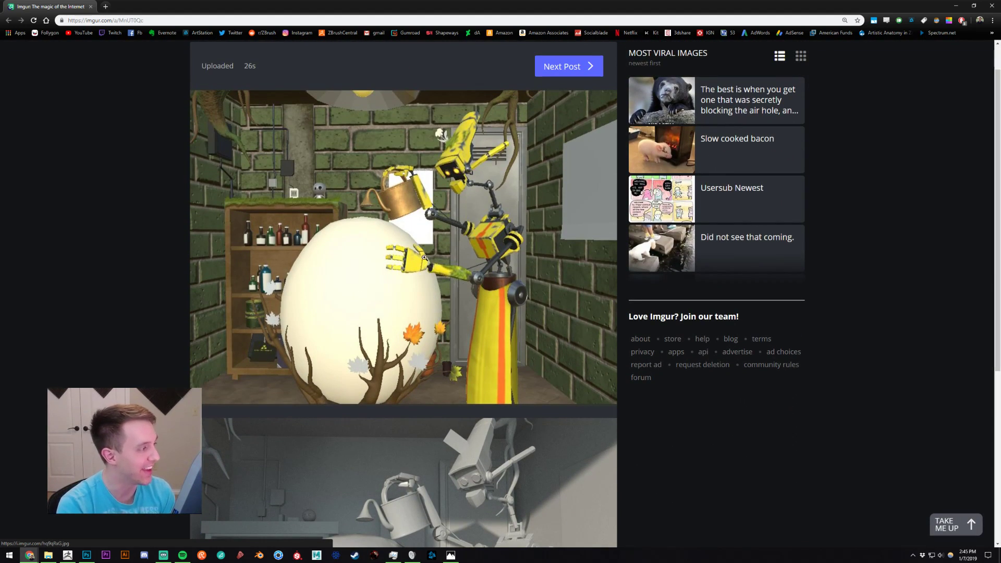
scroll(442, 260, "down", 3)
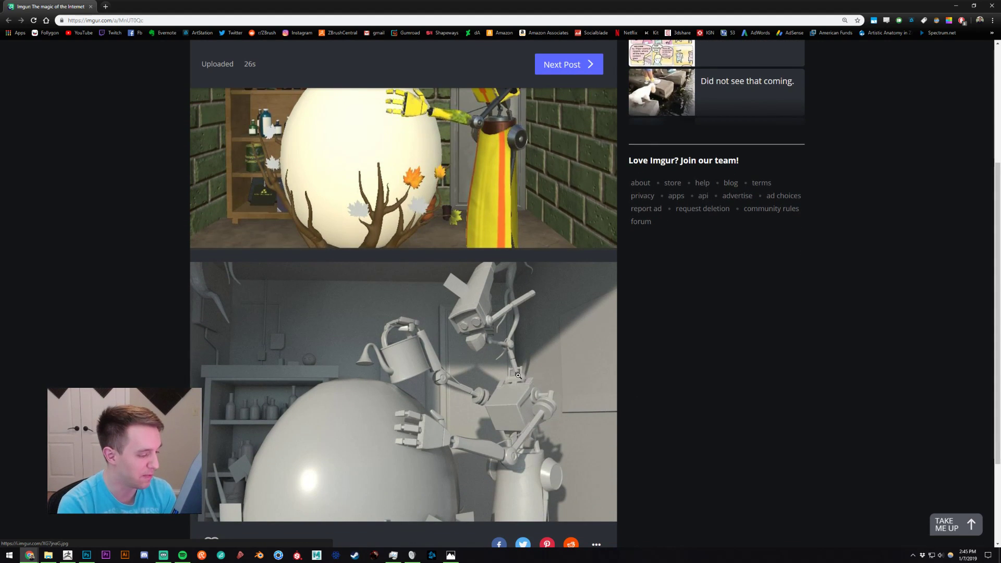
scroll(518, 375, "down", 2)
scroll(518, 376, "up", 5)
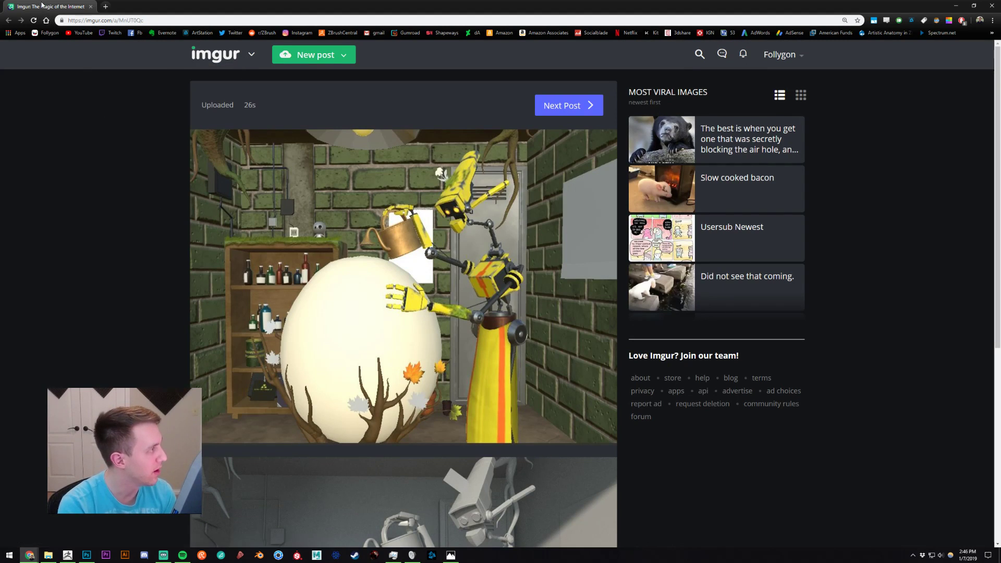
key("alt+Tab")
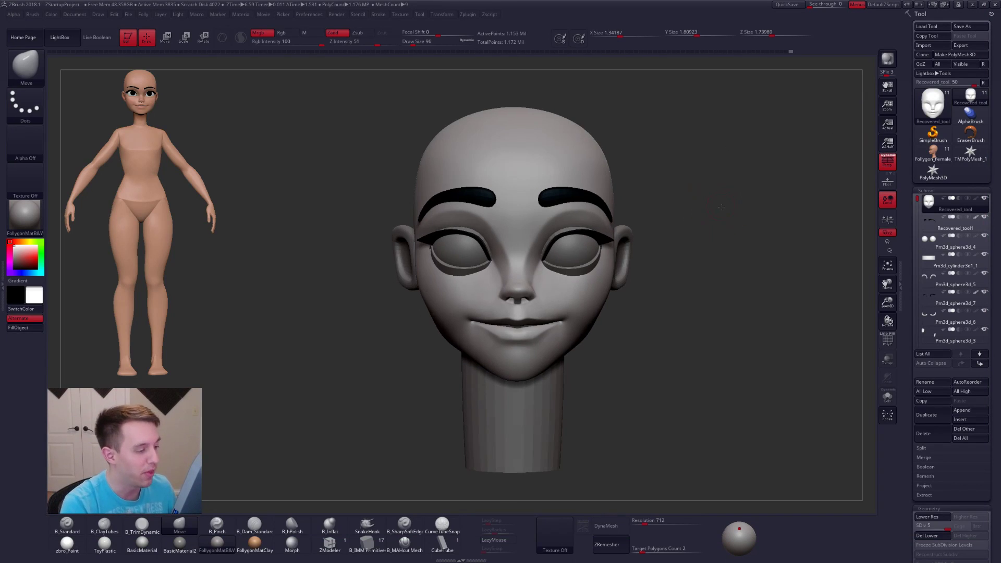
left_click_drag(716, 198, 671, 208)
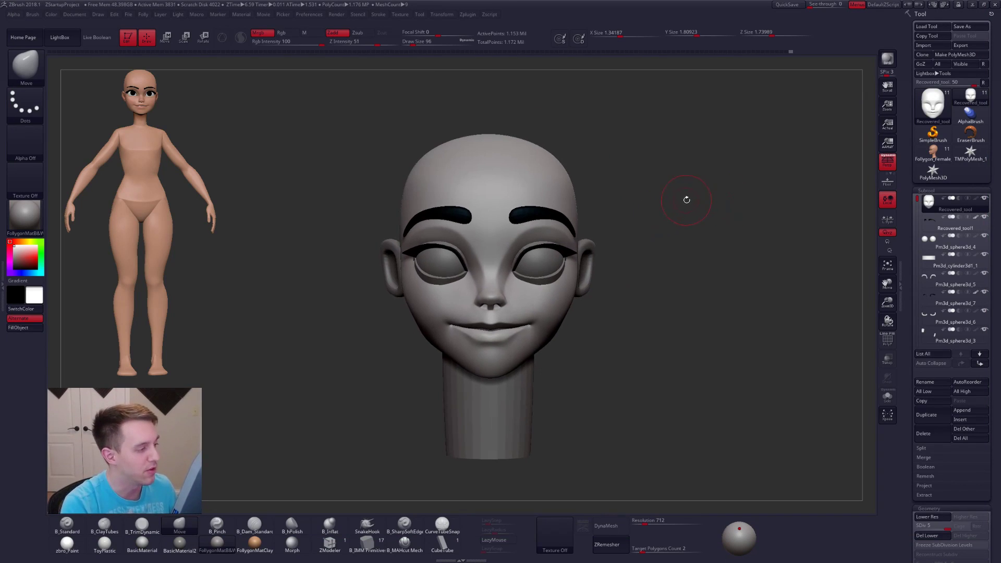
- Switch to the Follygon Gumroad page in Chrome, look through its tutorials, base meshes and brushes, and return to ZBrush
key("alt+Tab")
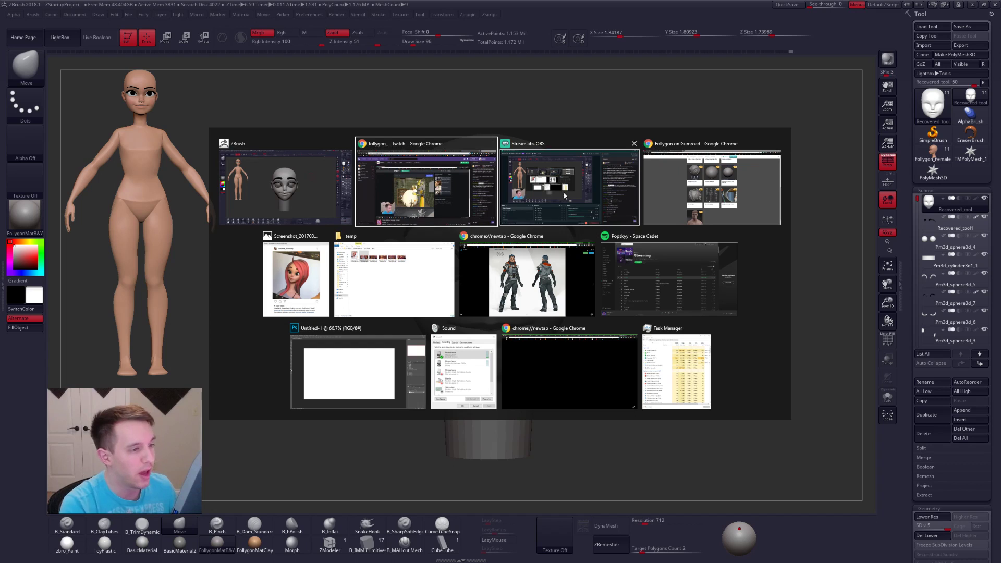
left_click(655, 149)
scroll(746, 230, "up", 3)
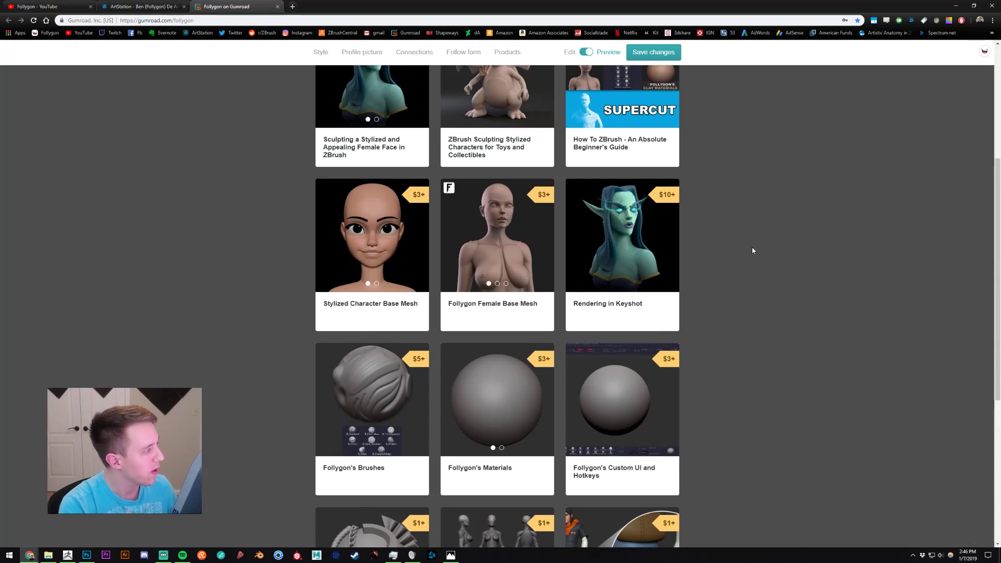
scroll(762, 268, "up", 2)
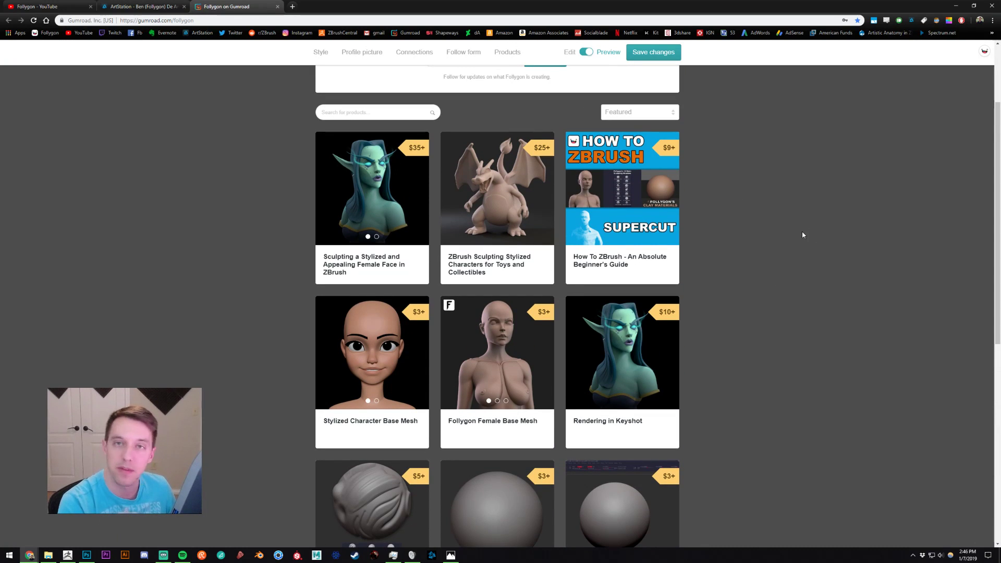
scroll(719, 238, "down", 3)
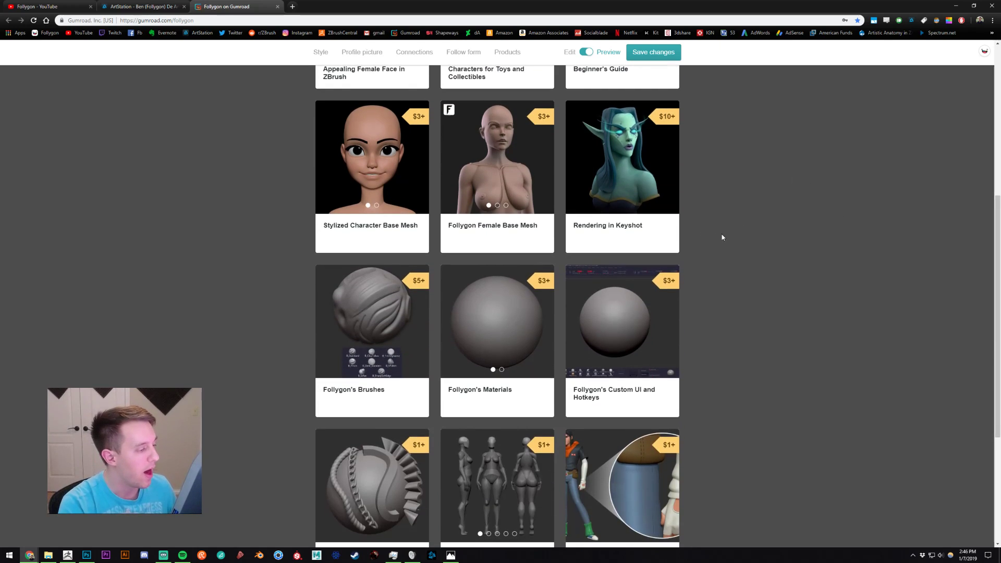
scroll(636, 271, "down", 1)
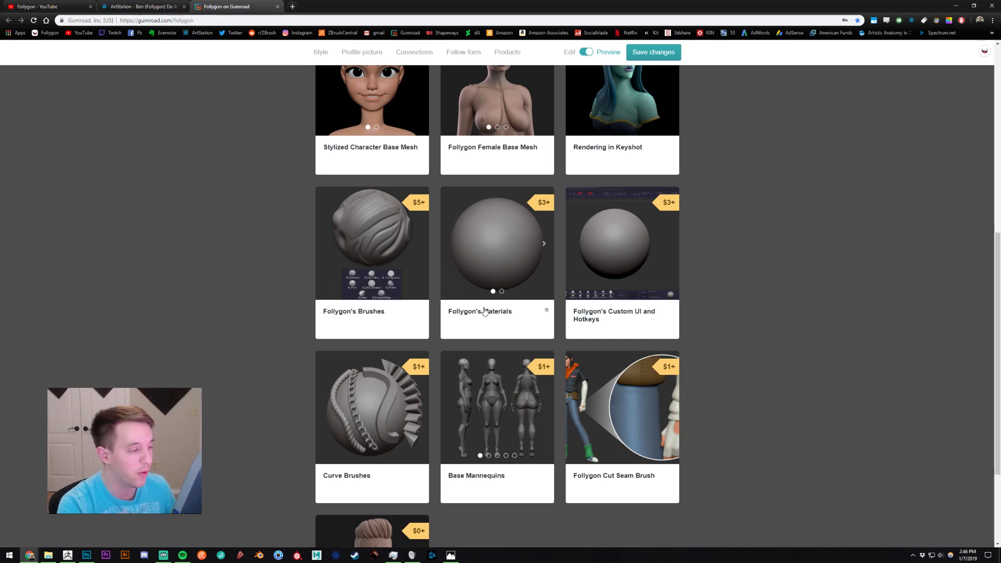
scroll(645, 304, "down", 2)
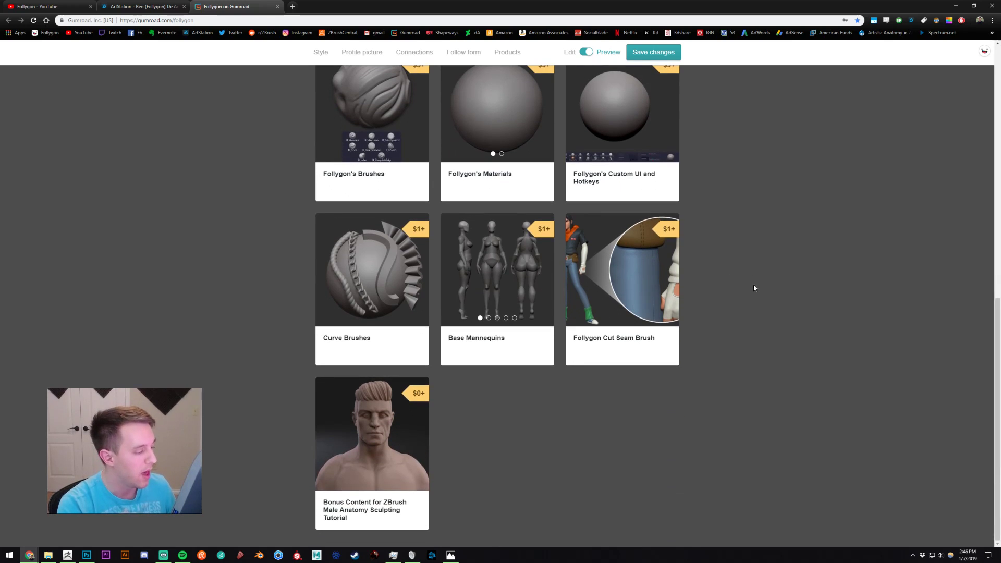
scroll(757, 290, "up", 5)
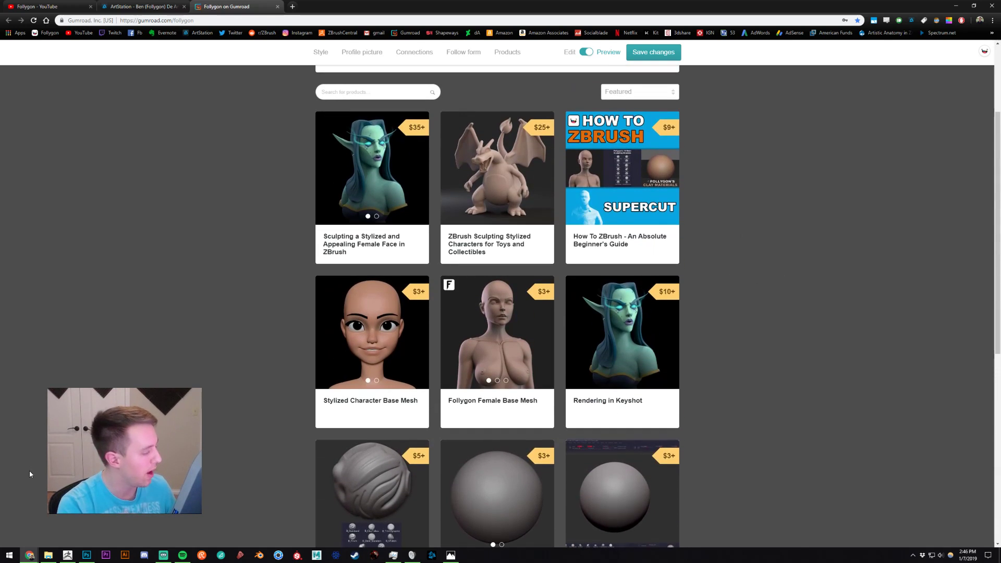
left_click(68, 555)
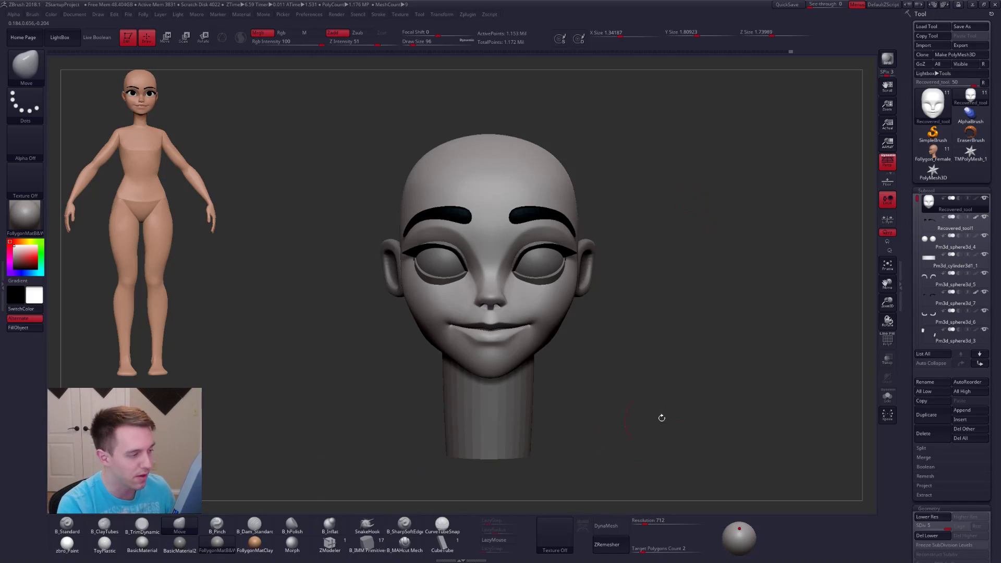